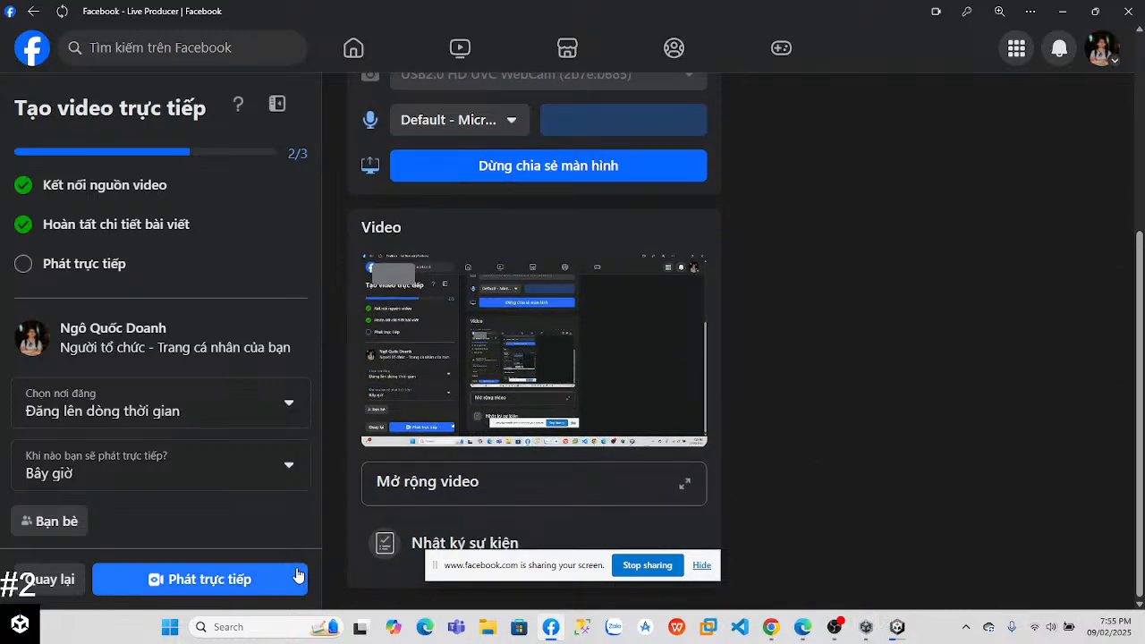
# Step: Start the Facebook live broadcast and bring up the Unity Learn Lesson 3.3 page in Chrome with the screen-sharing notice hidden
pyautogui.click(276, 591)
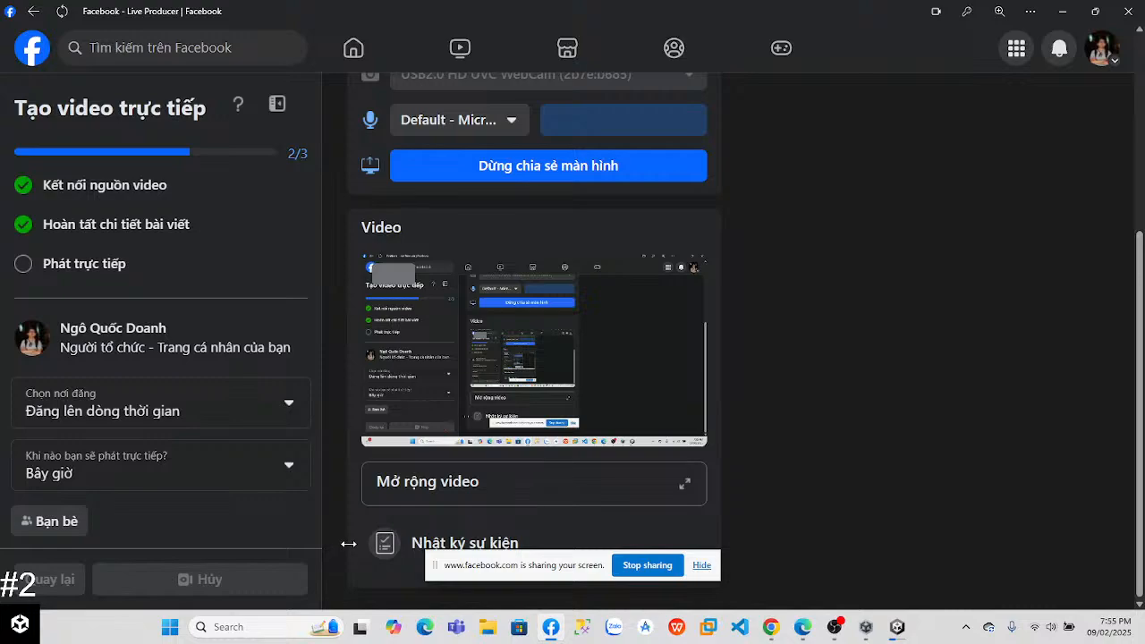
pyautogui.click(769, 628)
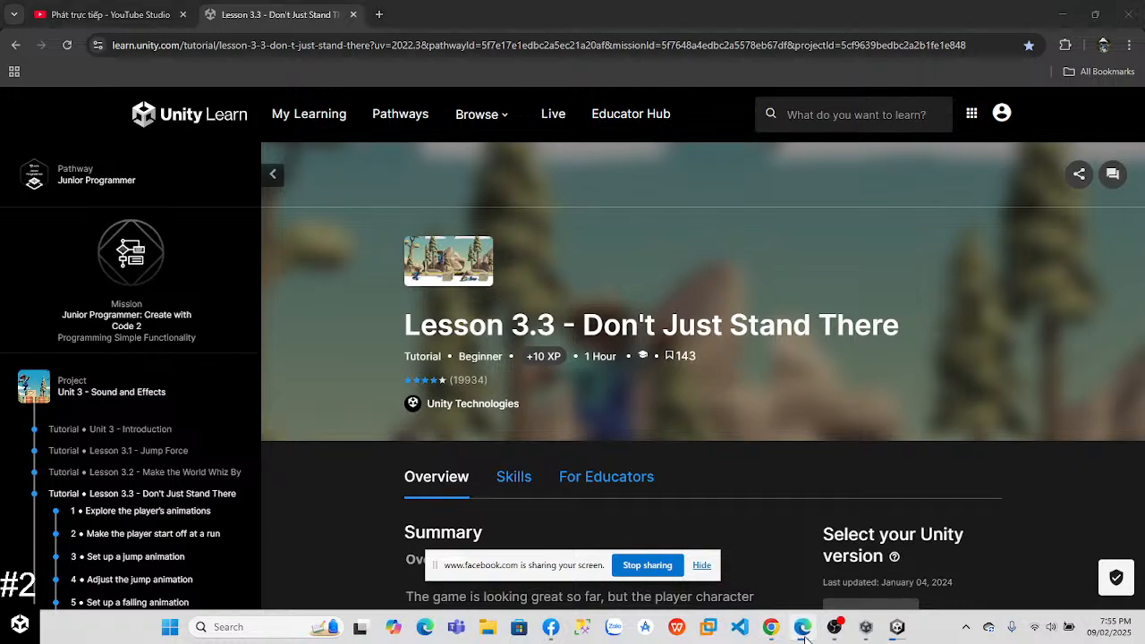
pyautogui.click(696, 565)
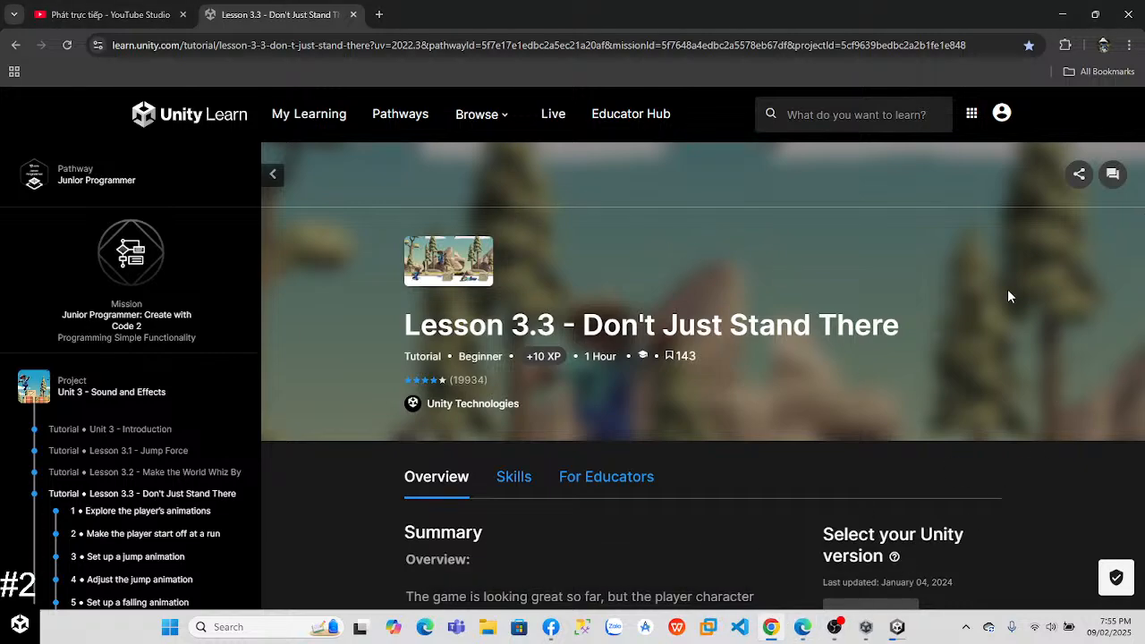
# Step: Watch the lesson's Step 1 video, Explore the player's animations, in full screen at 2x speed, and exit full screen
pyautogui.scroll(-2, 1007, 296)
pyautogui.moveTo(1141, 111); pyautogui.dragTo(1140, 195)
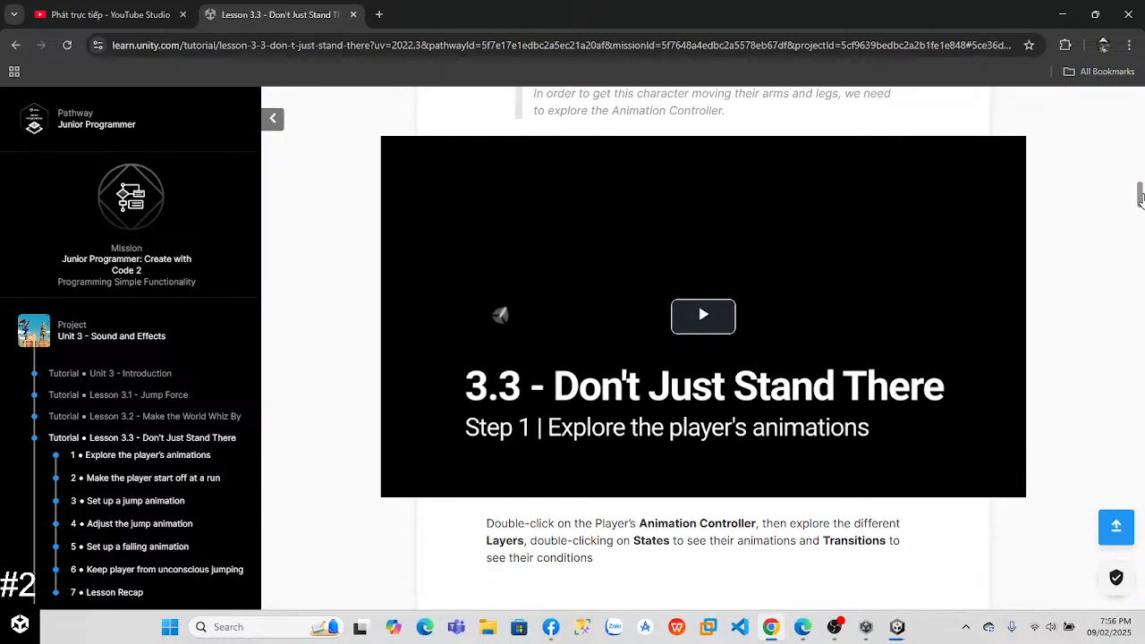
pyautogui.click(688, 318)
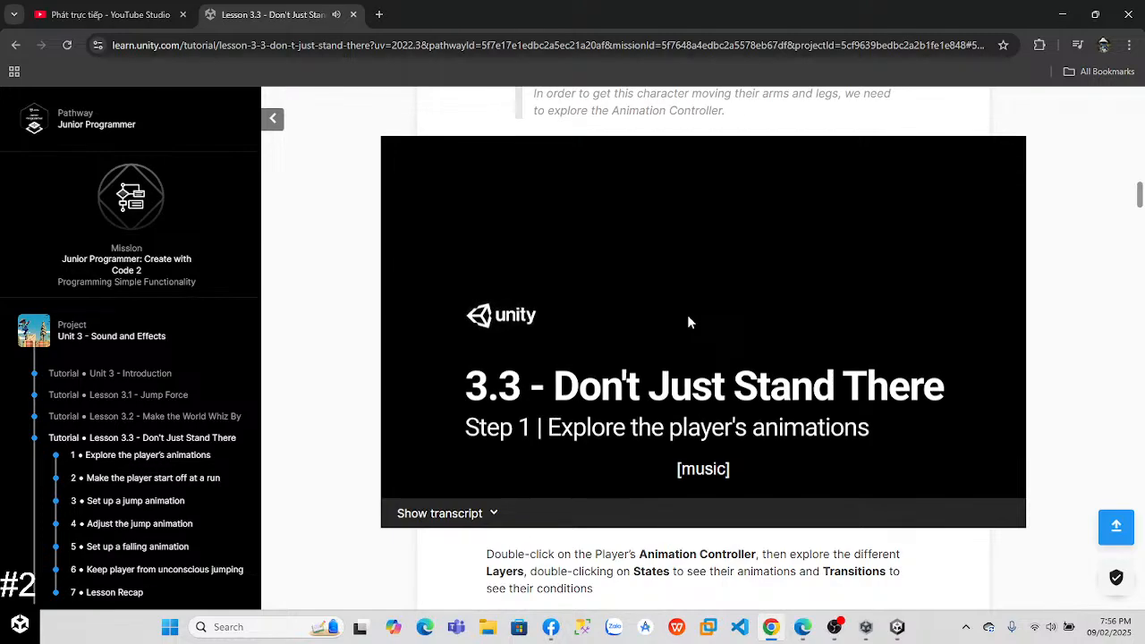
pyautogui.click(940, 487)
pyautogui.click(940, 486)
pyautogui.click(940, 487)
pyautogui.click(940, 487)
pyautogui.click(1008, 484)
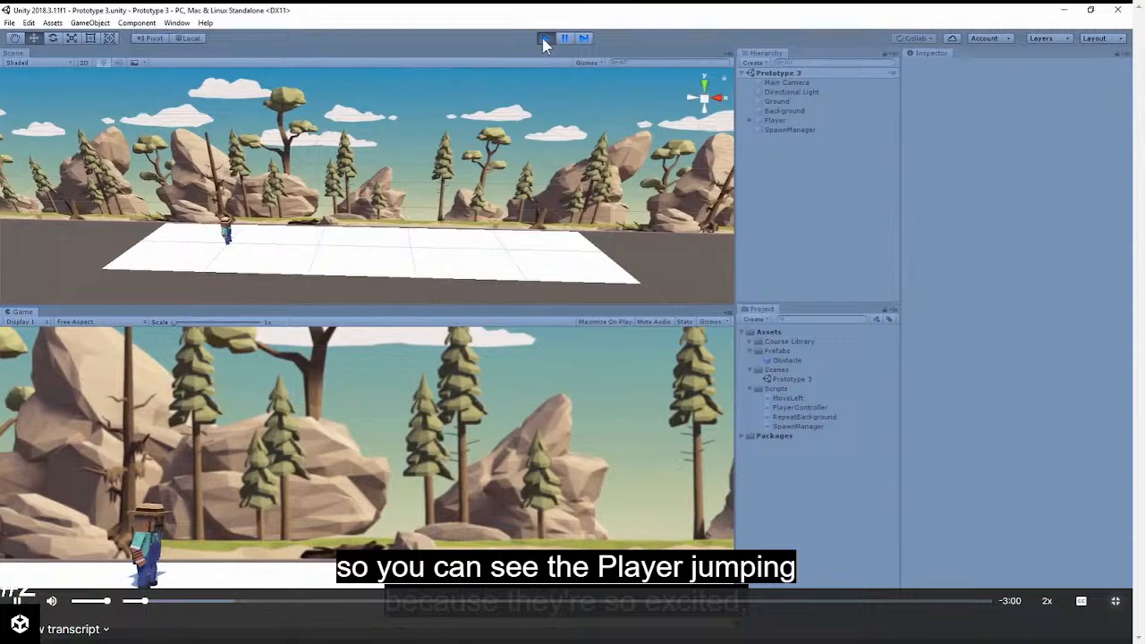
pyautogui.press('Escape')
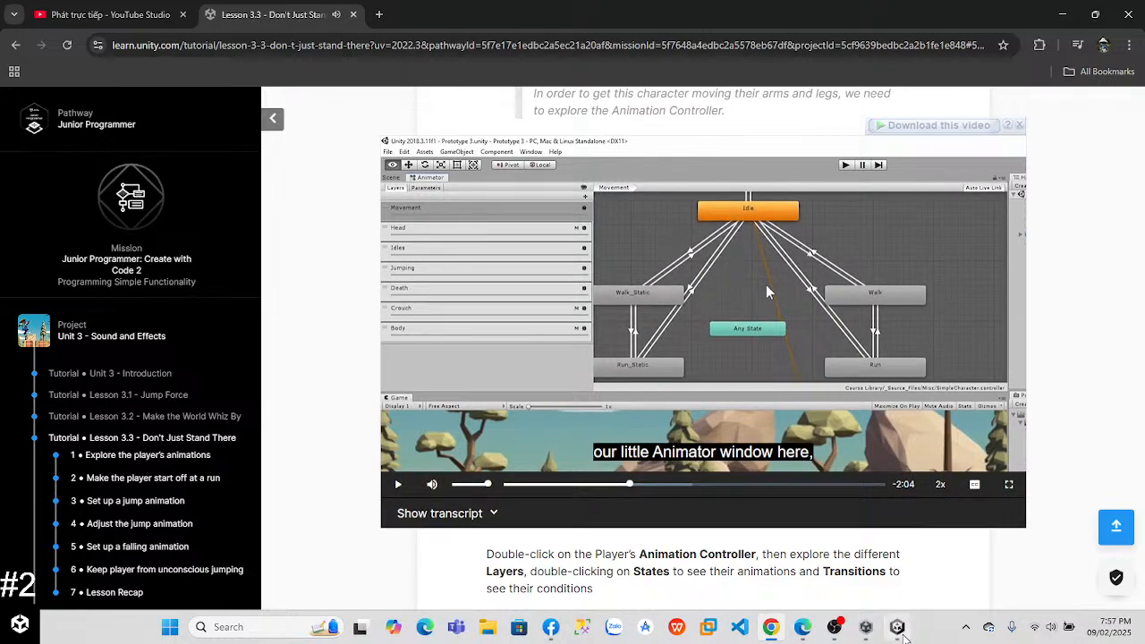
# Step: Switch to Unity, dismiss the editor update notice and open the Player's SimpleCharacter controller in the Animator
pyautogui.click(897, 626)
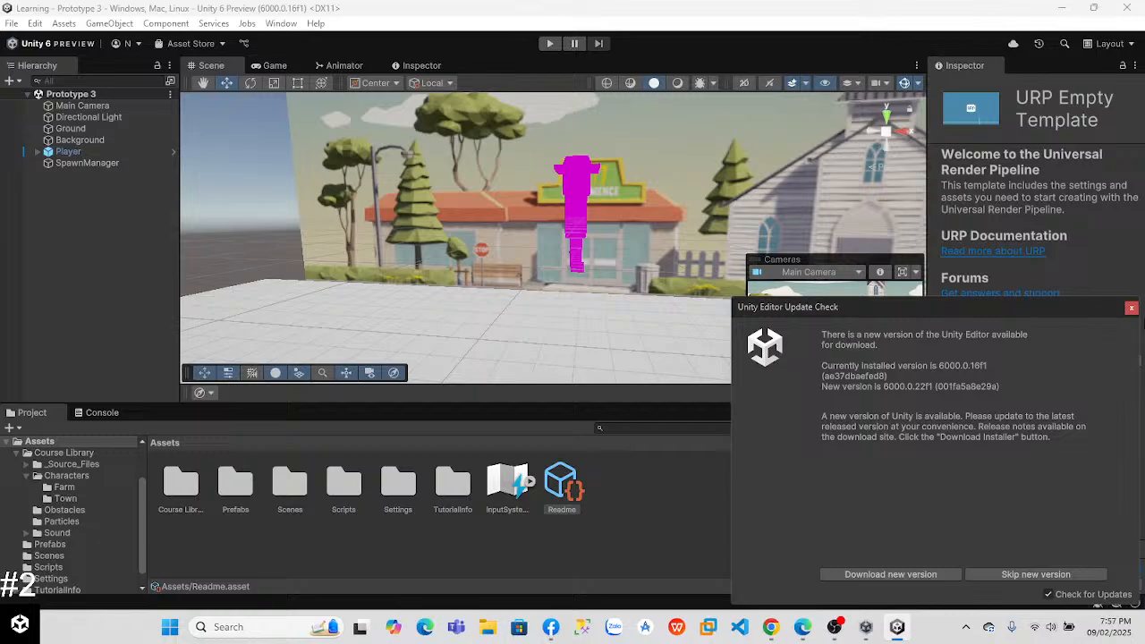
pyautogui.click(1132, 308)
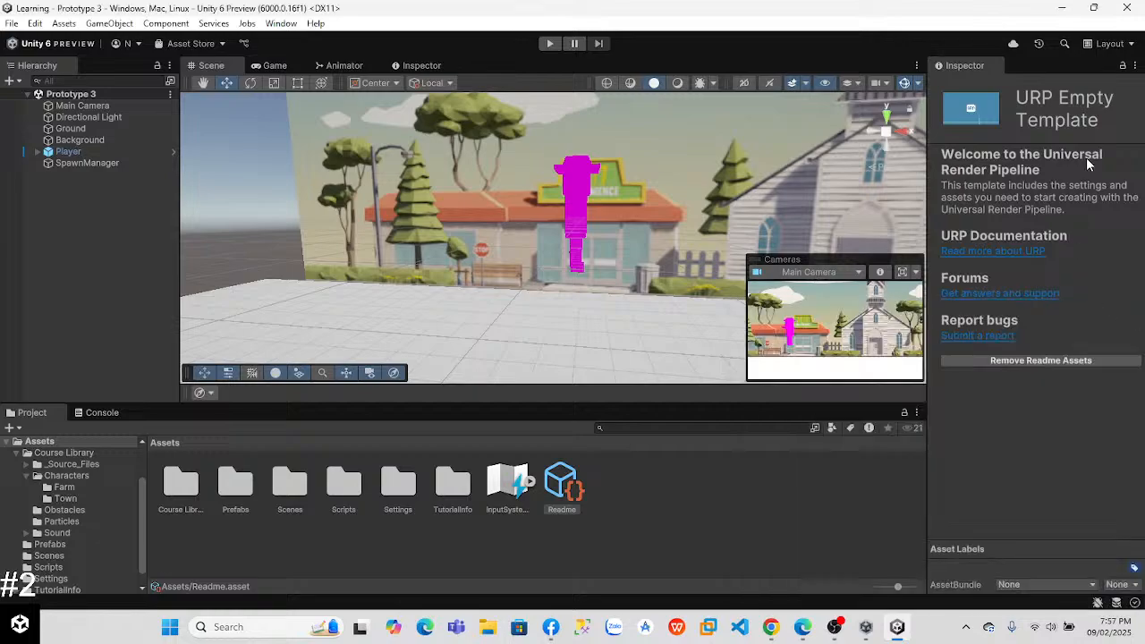
pyautogui.click(572, 211)
pyautogui.click(573, 211)
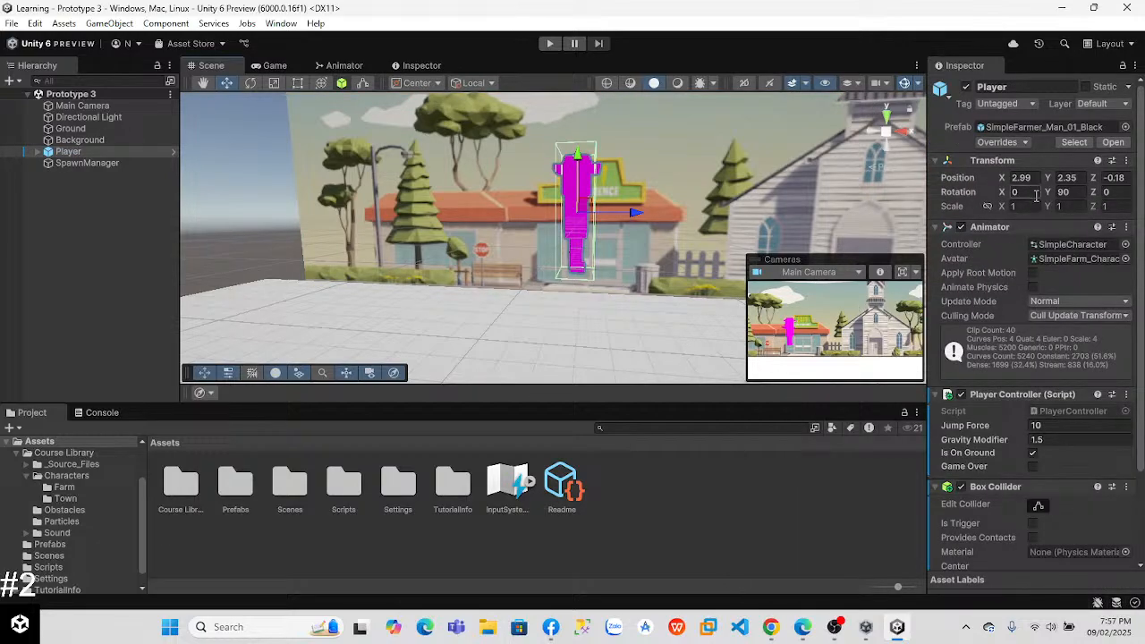
pyautogui.doubleClick(1065, 245)
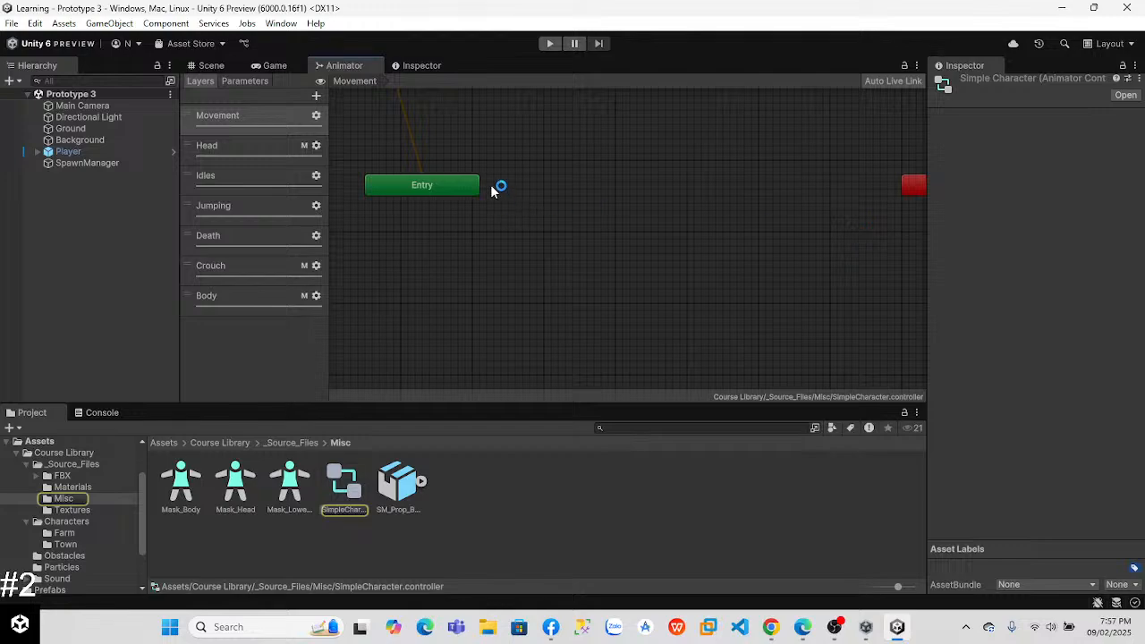
pyautogui.moveTo(511, 163); pyautogui.dragTo(655, 460, button='middle')
pyautogui.moveTo(452, 190); pyautogui.dragTo(611, 160, button='middle')
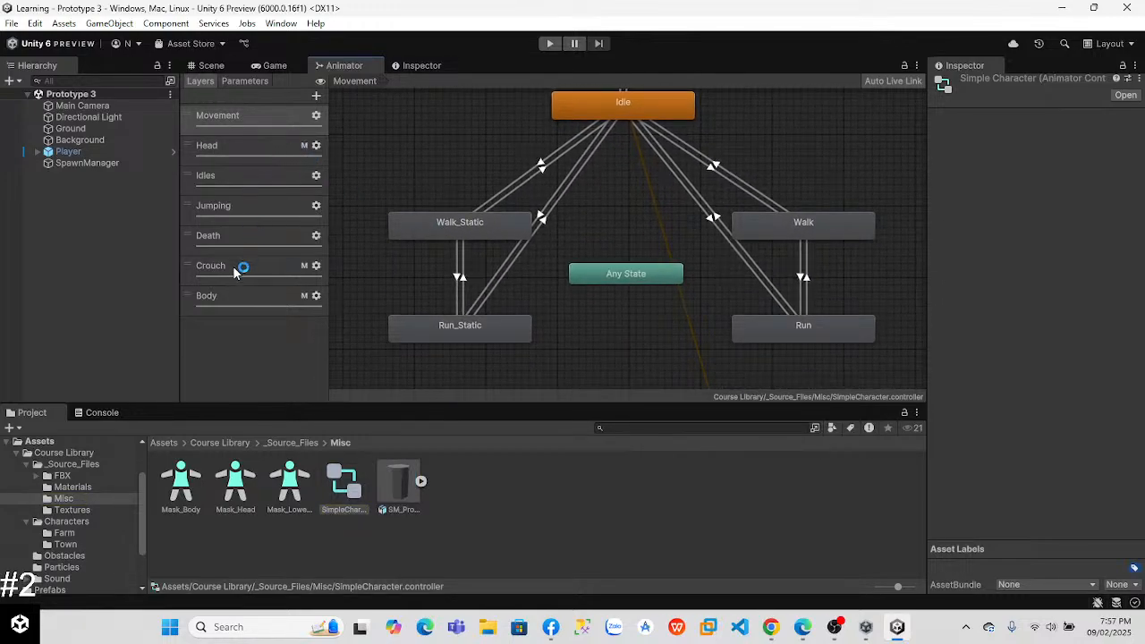
# Step: Compare the Movement layer's state graph with the lesson video and inspect the settings of the Idle and Walk_Static states
pyautogui.hotkey('alt', 'Tab')
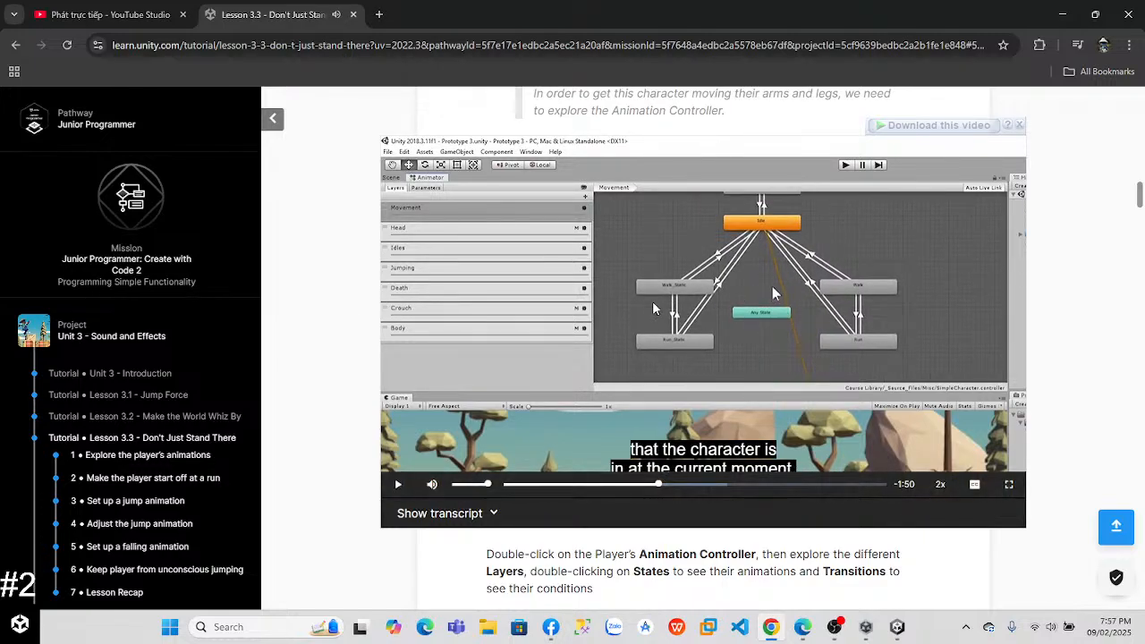
pyautogui.hotkey('alt', 'Tab')
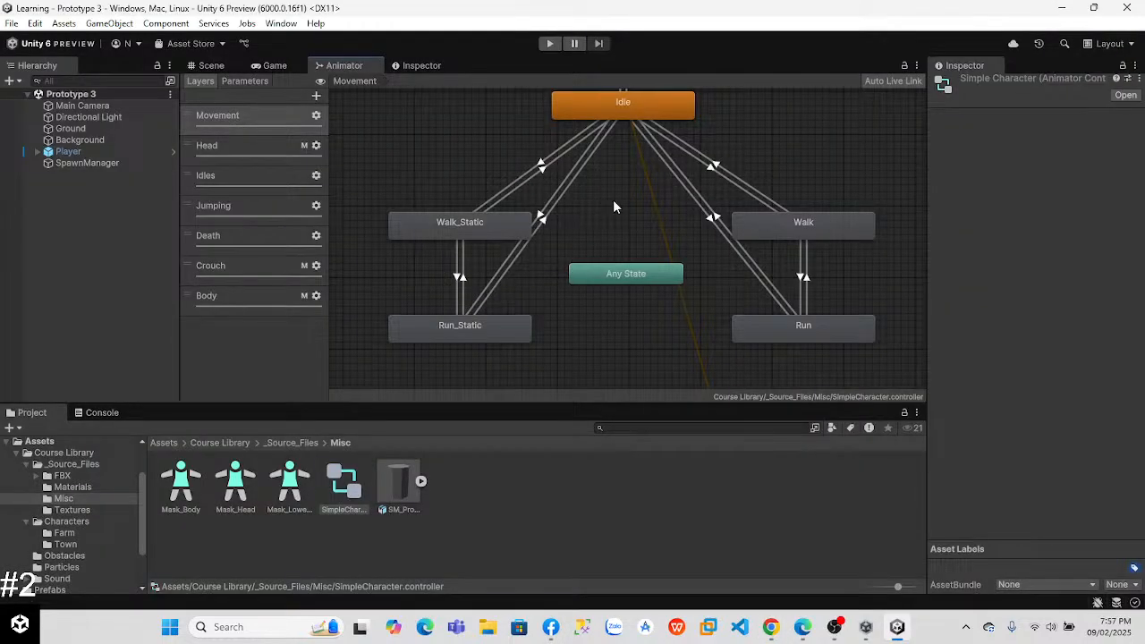
pyautogui.keyDown('alt'); pyautogui.moveTo(634, 204); pyautogui.dragTo(610, 237, button='right'); pyautogui.keyUp('alt')
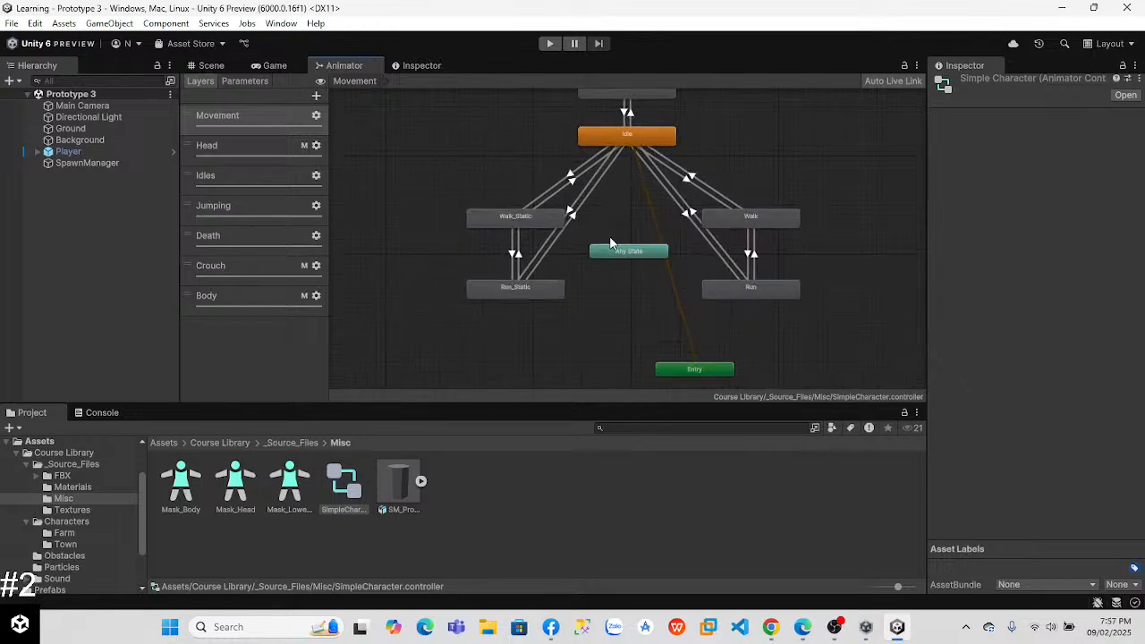
pyautogui.scroll(3, 639, 204)
pyautogui.moveTo(619, 191); pyautogui.dragTo(612, 270)
pyautogui.moveTo(607, 177); pyautogui.dragTo(610, 239, button='middle')
pyautogui.click(630, 188)
pyautogui.click(506, 282)
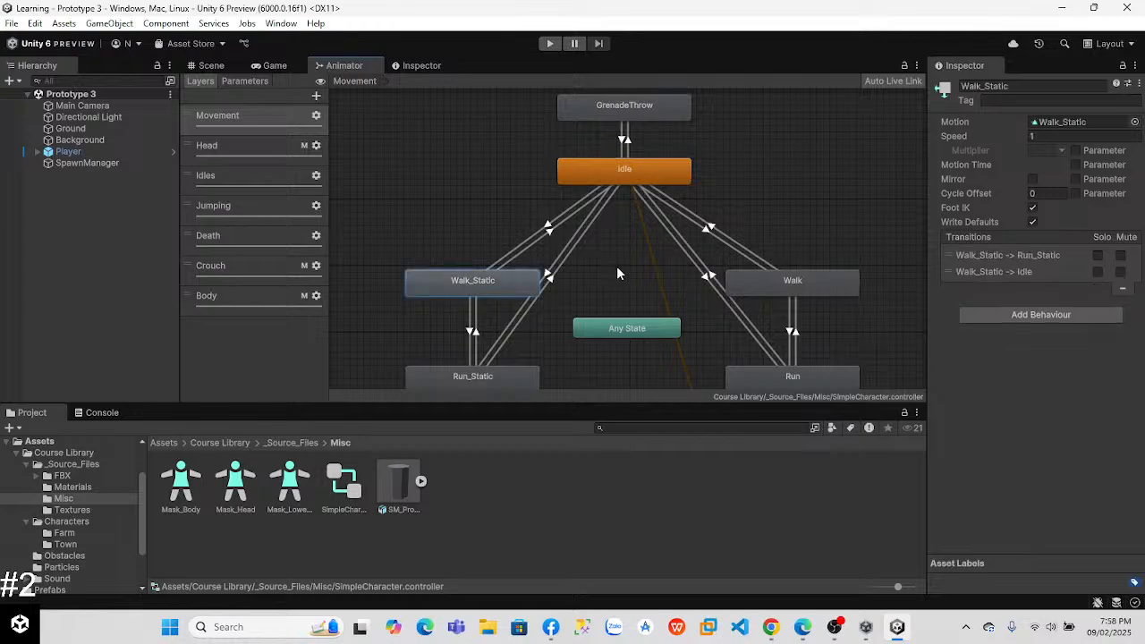
# Step: Replay an earlier part of the lesson video, and test-run the game in Unity, checking both the Animator graph and the Game view
pyautogui.hotkey('alt', 'Tab')
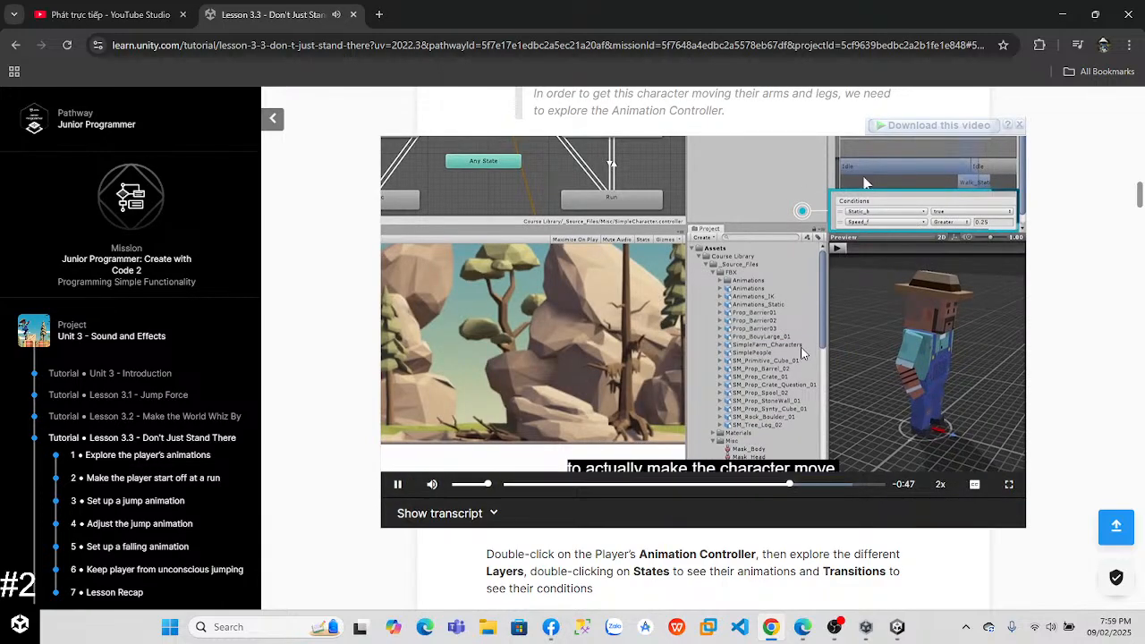
pyautogui.click(645, 487)
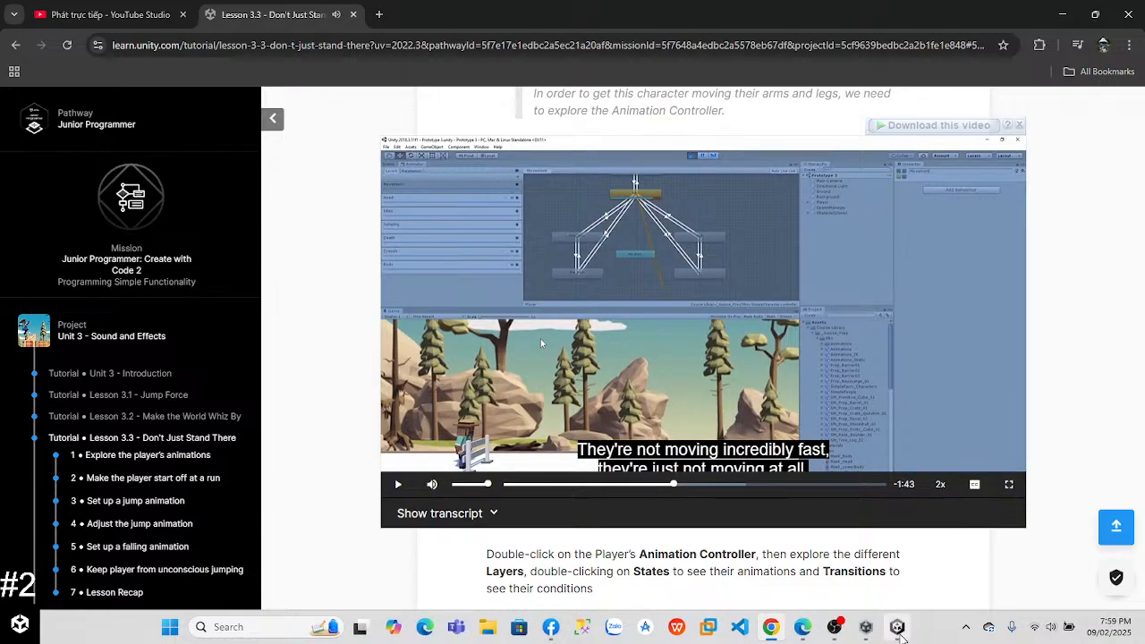
pyautogui.hotkey('alt', 'Tab')
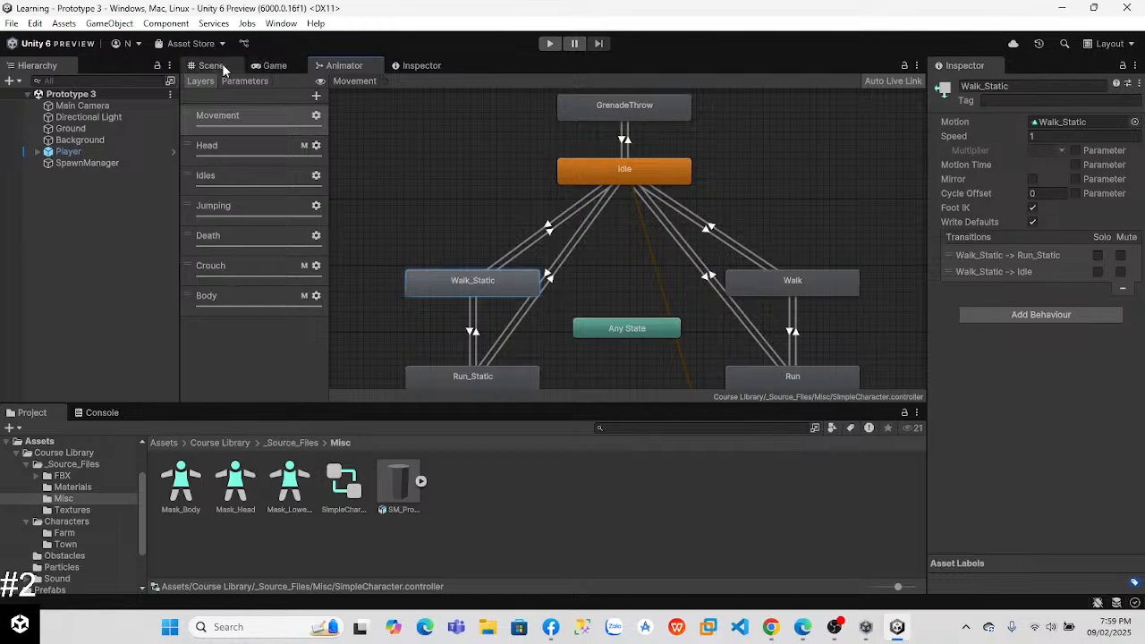
pyautogui.click(272, 65)
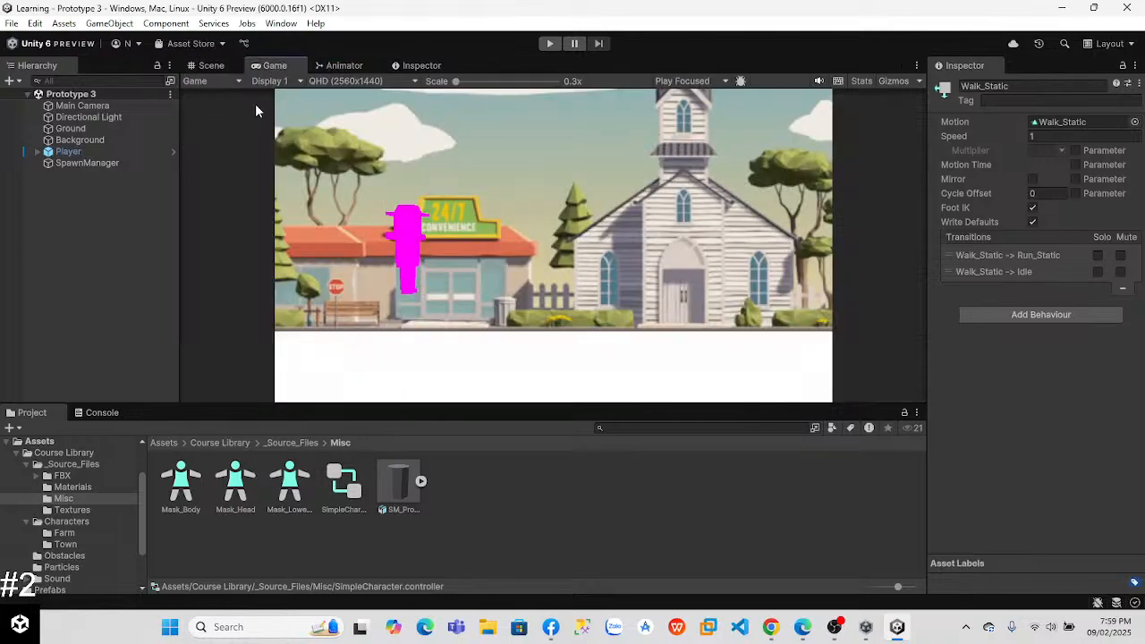
pyautogui.click(338, 66)
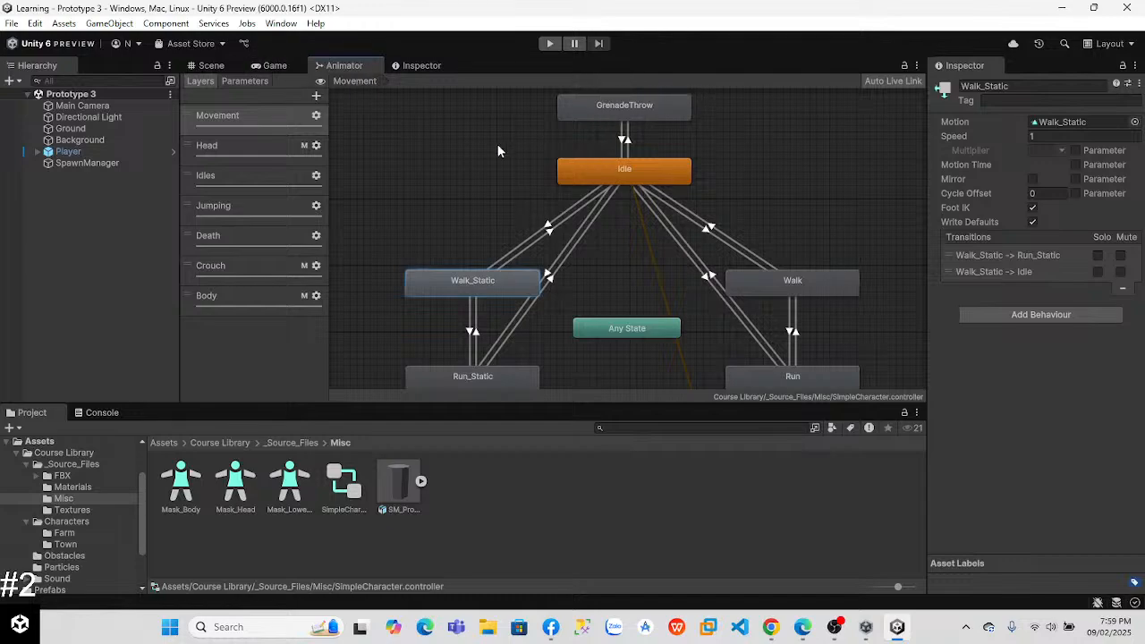
pyautogui.click(549, 43)
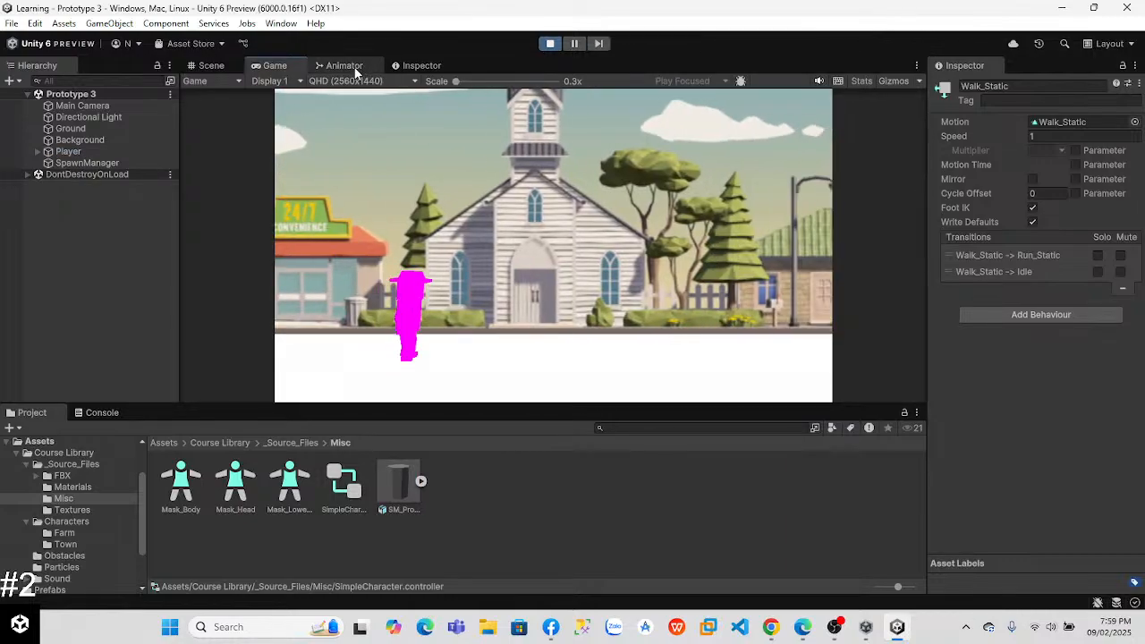
pyautogui.click(343, 65)
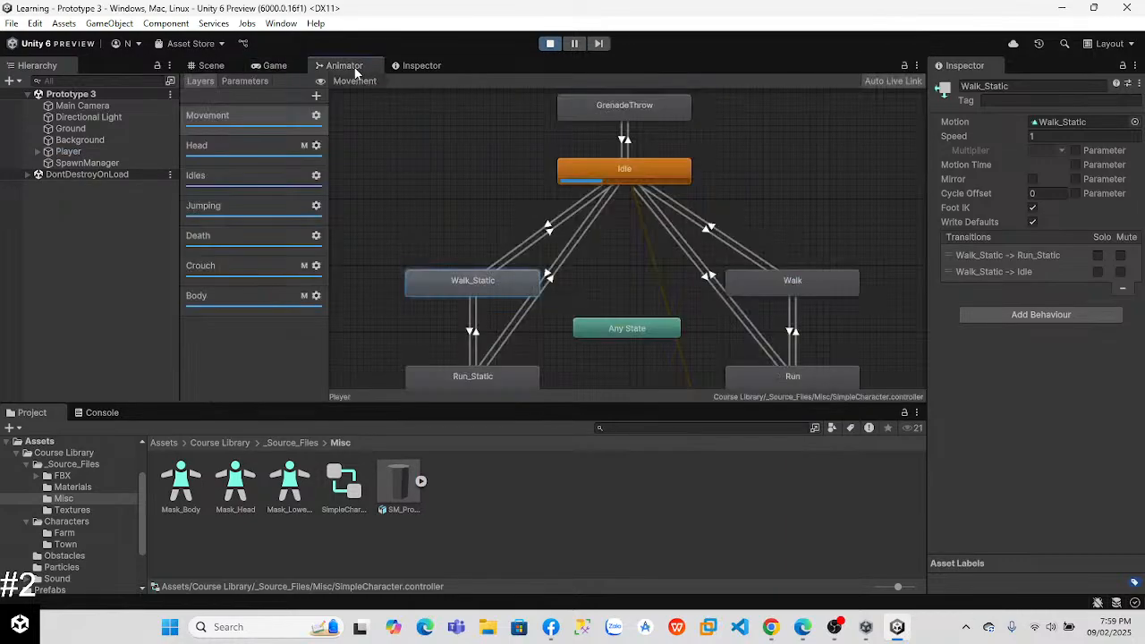
pyautogui.click(274, 66)
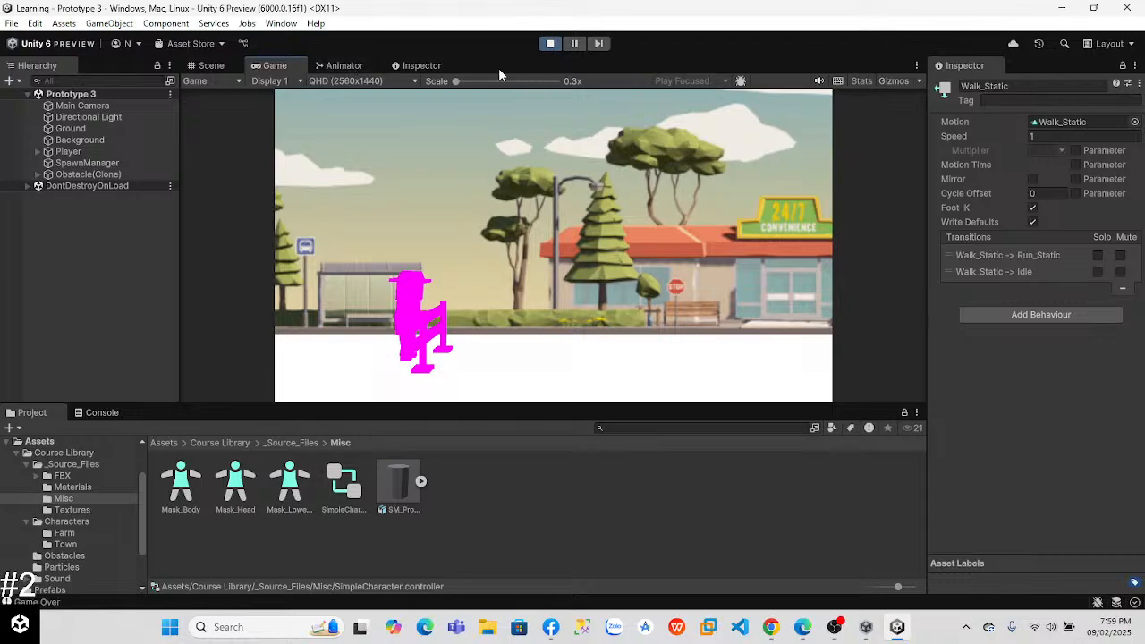
pyautogui.click(549, 44)
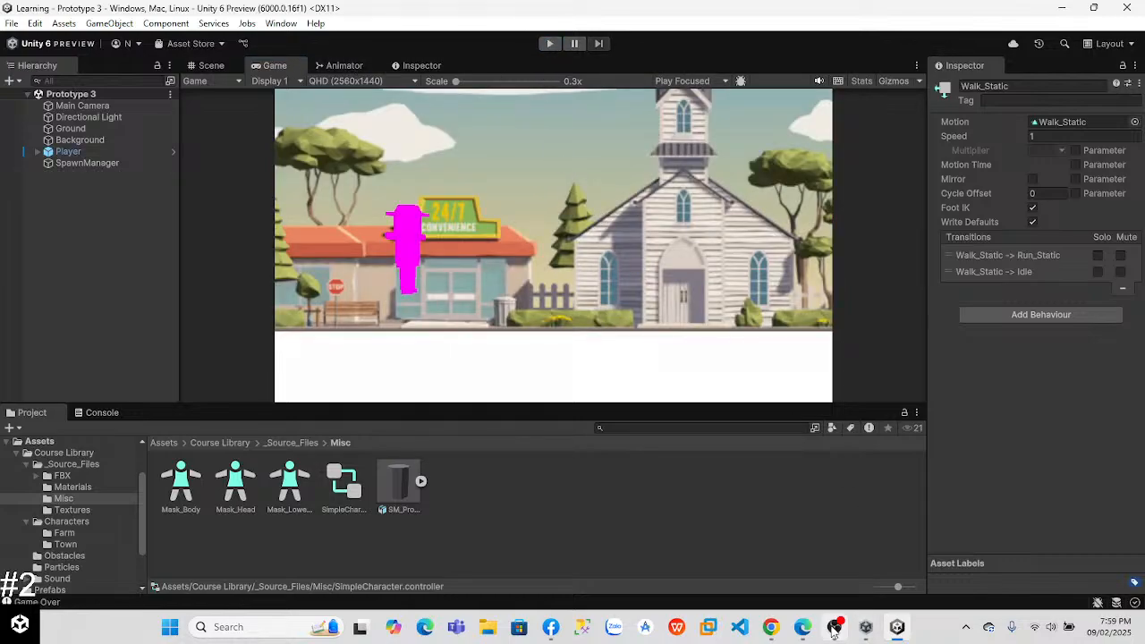
# Step: Continue the lesson video in Chrome, and return to Unity to preview the Idle state's animation clip
pyautogui.click(773, 627)
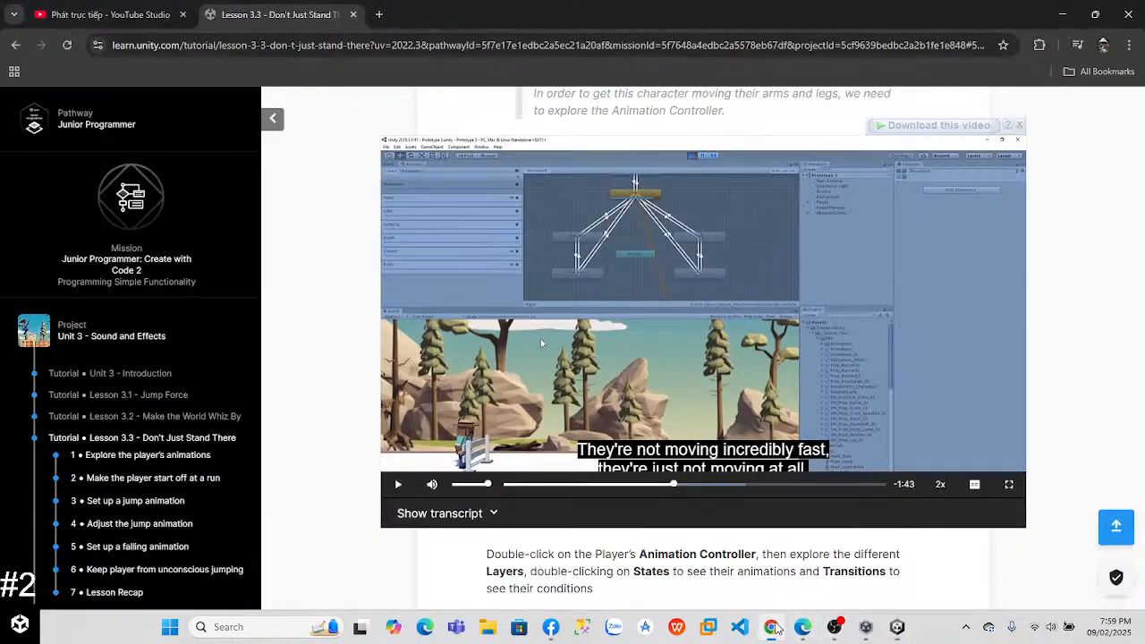
pyautogui.click(646, 374)
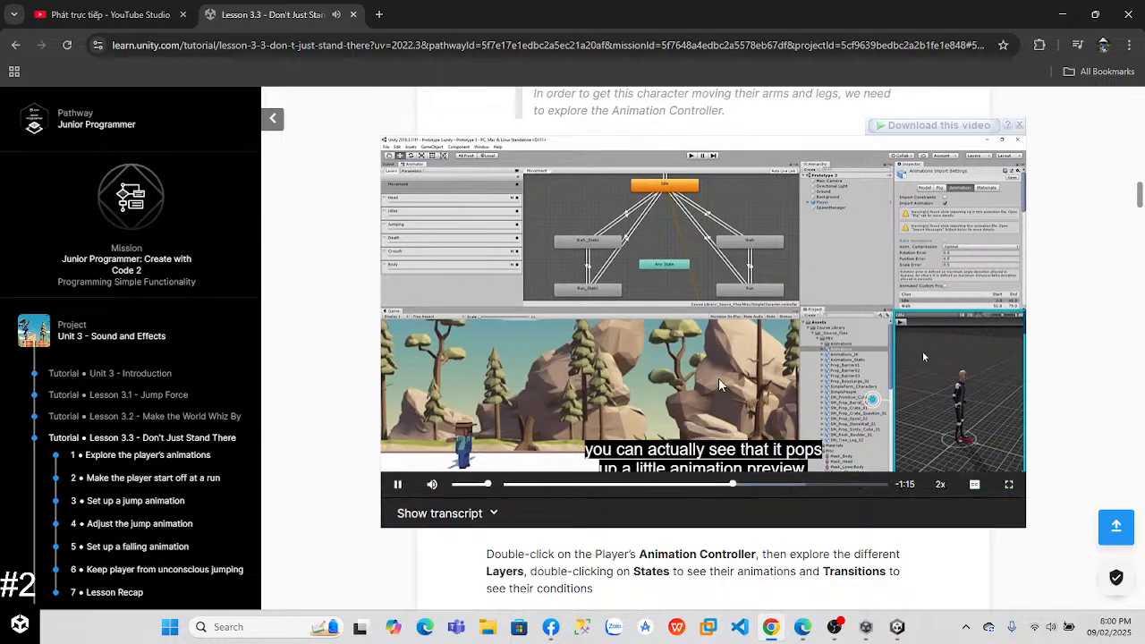
pyautogui.click(772, 377)
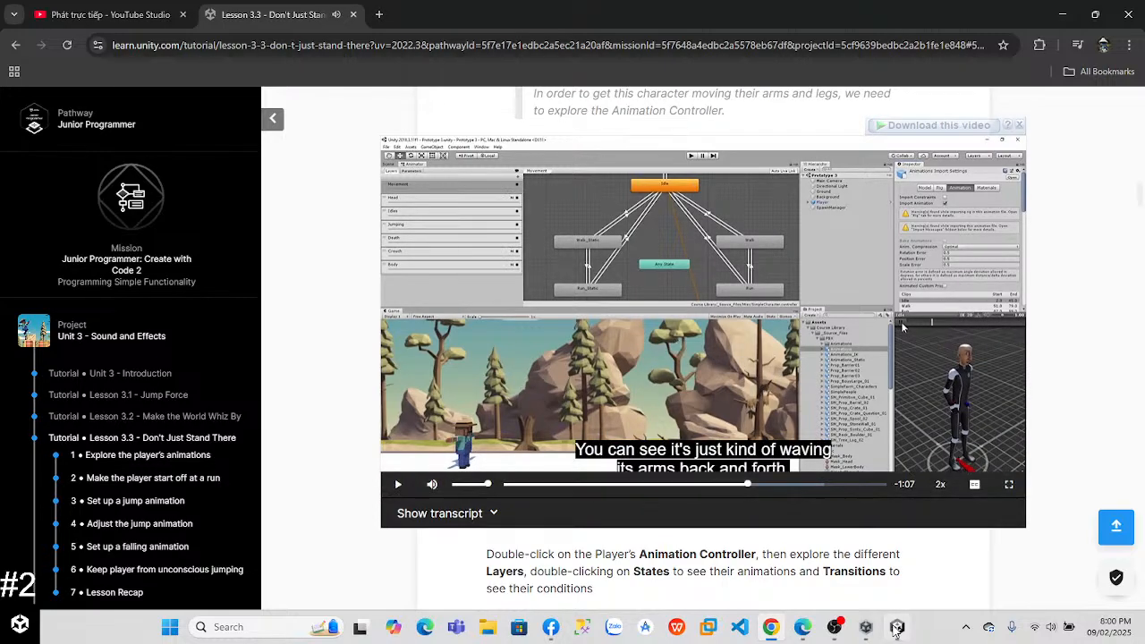
pyautogui.click(897, 629)
pyautogui.click(345, 65)
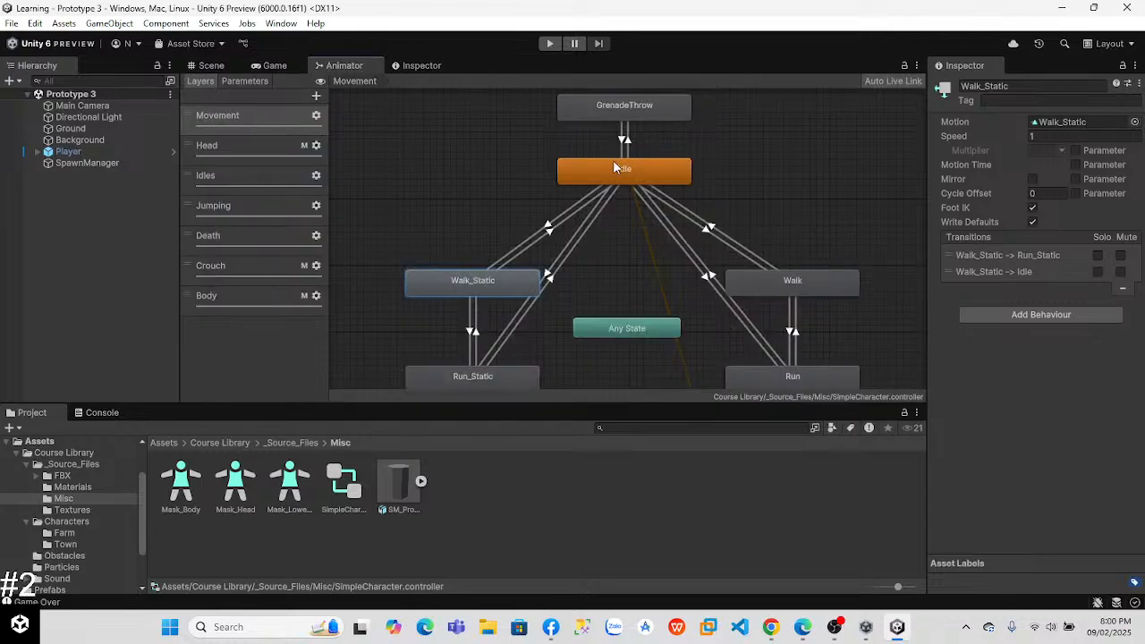
pyautogui.doubleClick(649, 177)
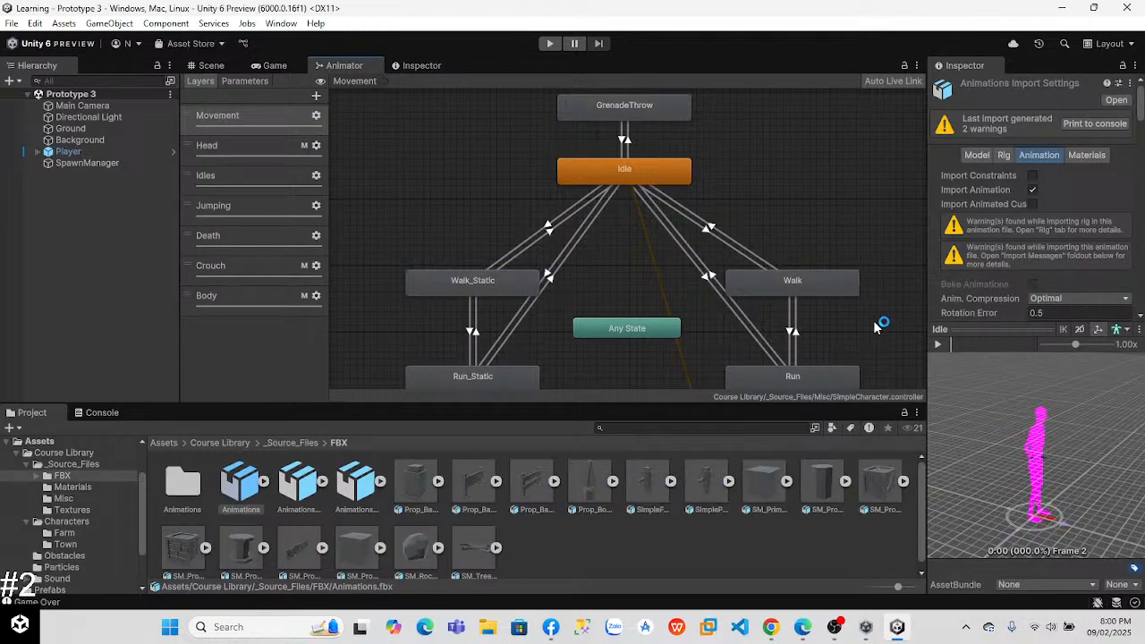
pyautogui.click(941, 345)
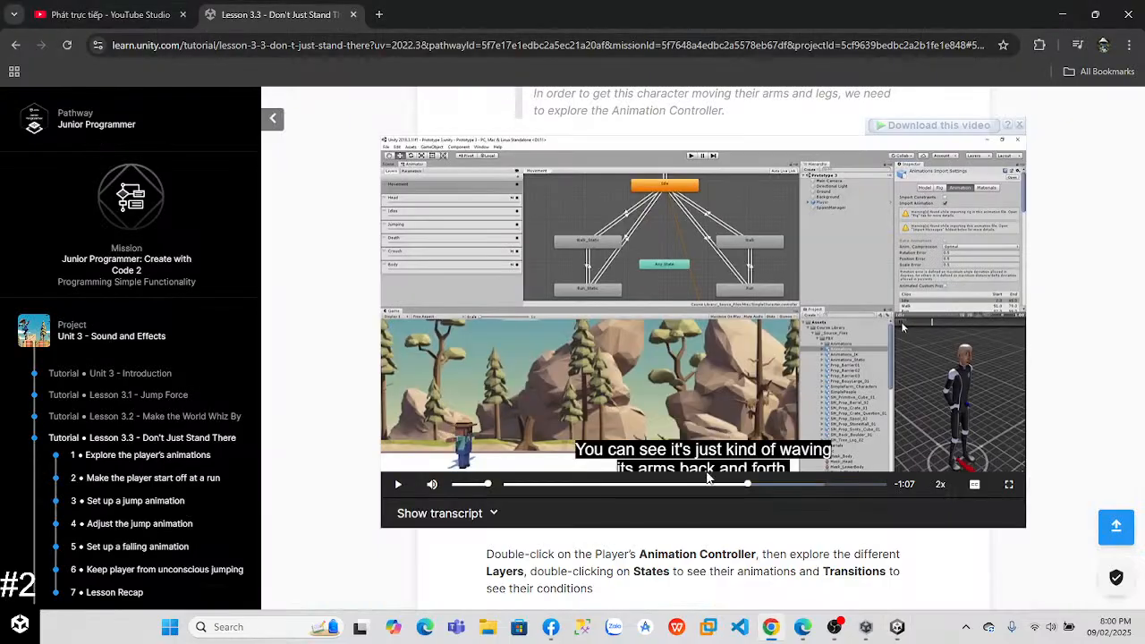
# Step: Watch more of the lesson video in Chrome, and preview the Walk_Static and Walk states' animation clips in Unity
pyautogui.click(771, 627)
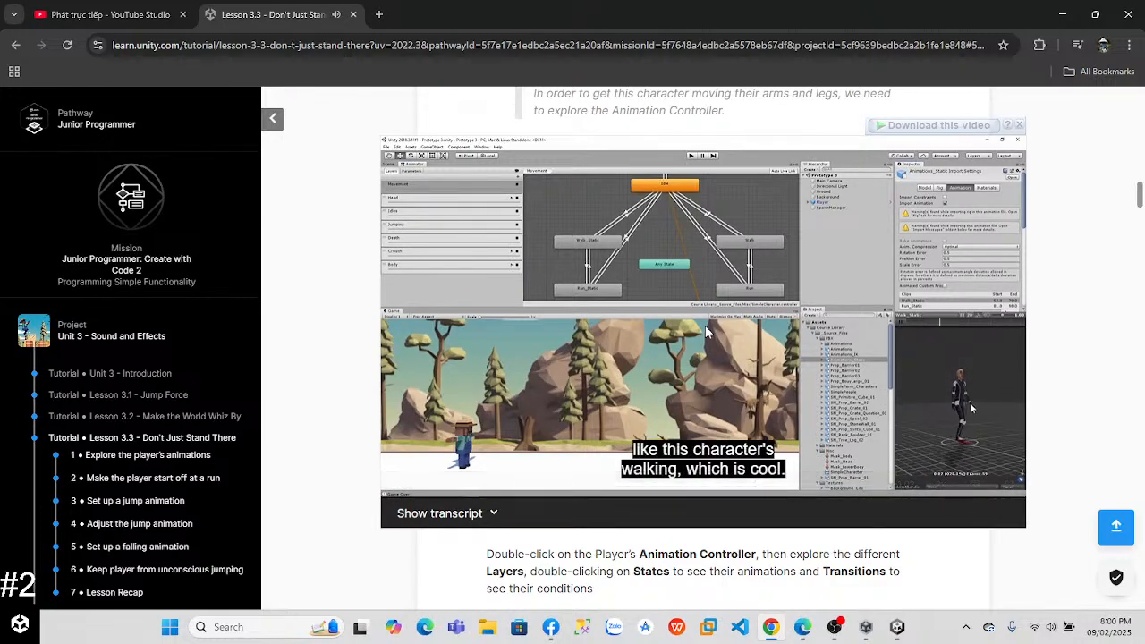
pyautogui.hotkey('alt', 'Tab')
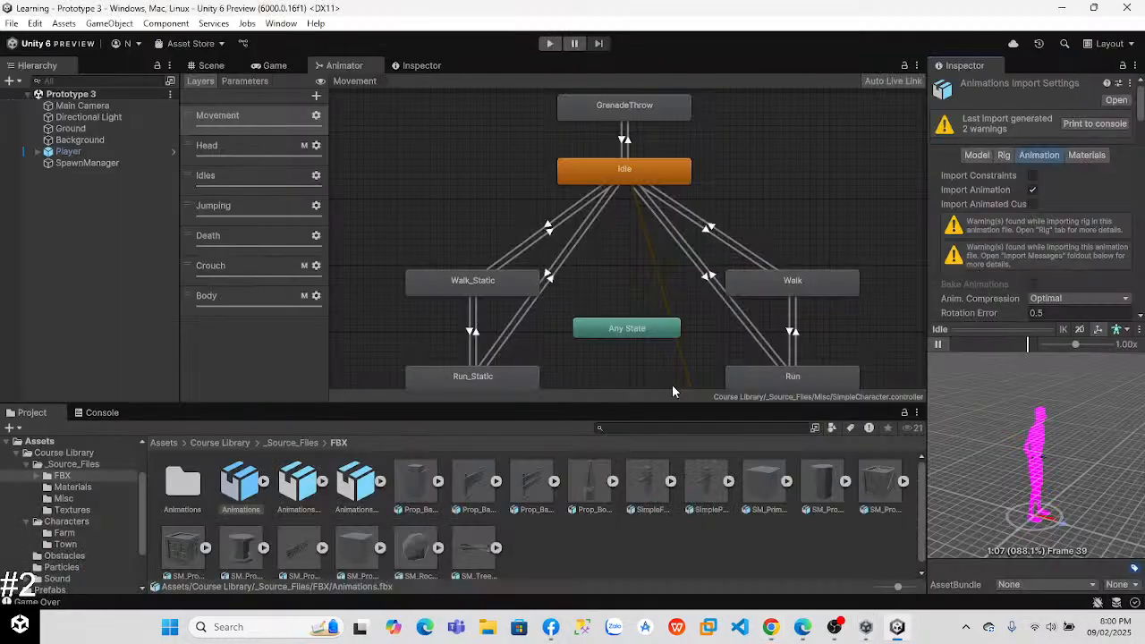
pyautogui.doubleClick(486, 292)
pyautogui.click(938, 344)
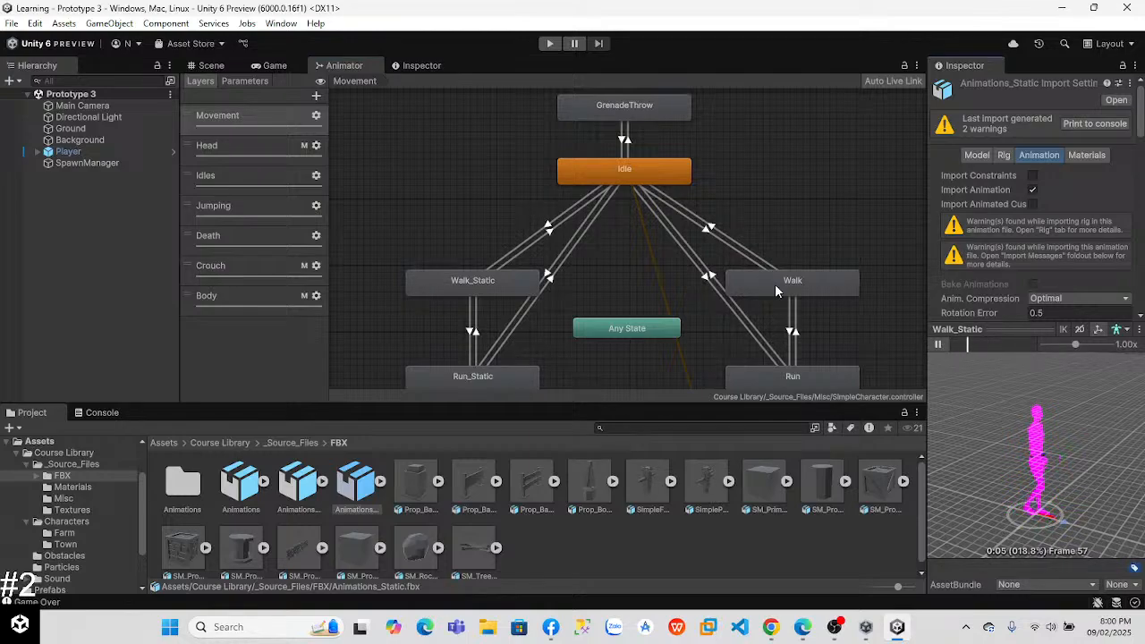
pyautogui.doubleClick(777, 281)
pyautogui.click(937, 344)
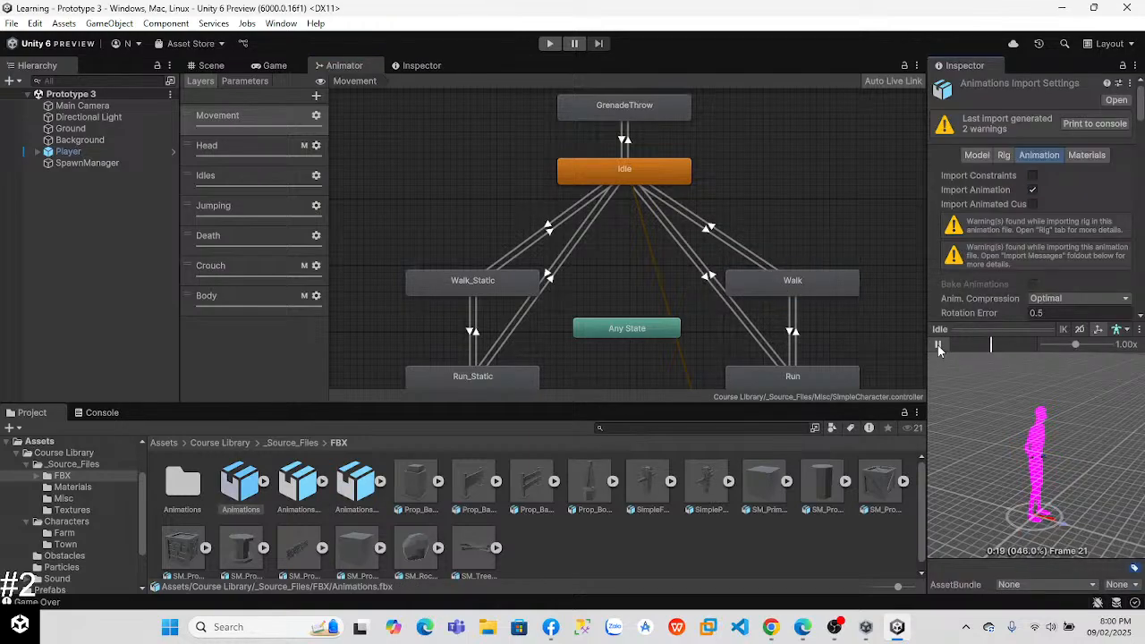
# Step: Preview the animation clips of the Run_Static and Run states in the Movement layer
pyautogui.doubleClick(499, 376)
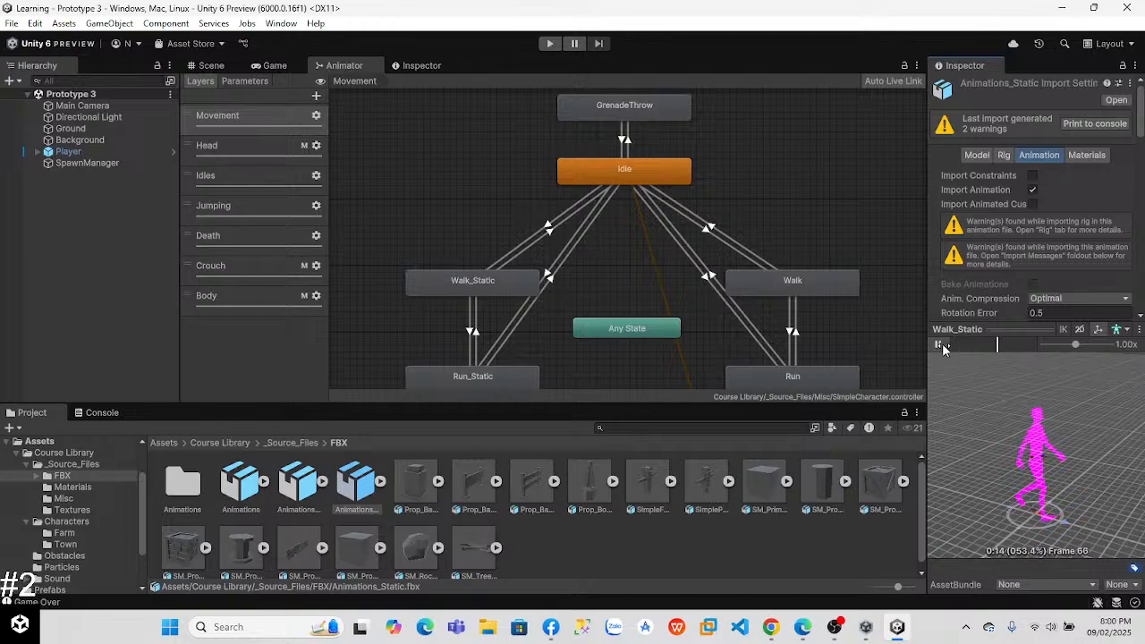
pyautogui.doubleClick(795, 383)
pyautogui.click(938, 345)
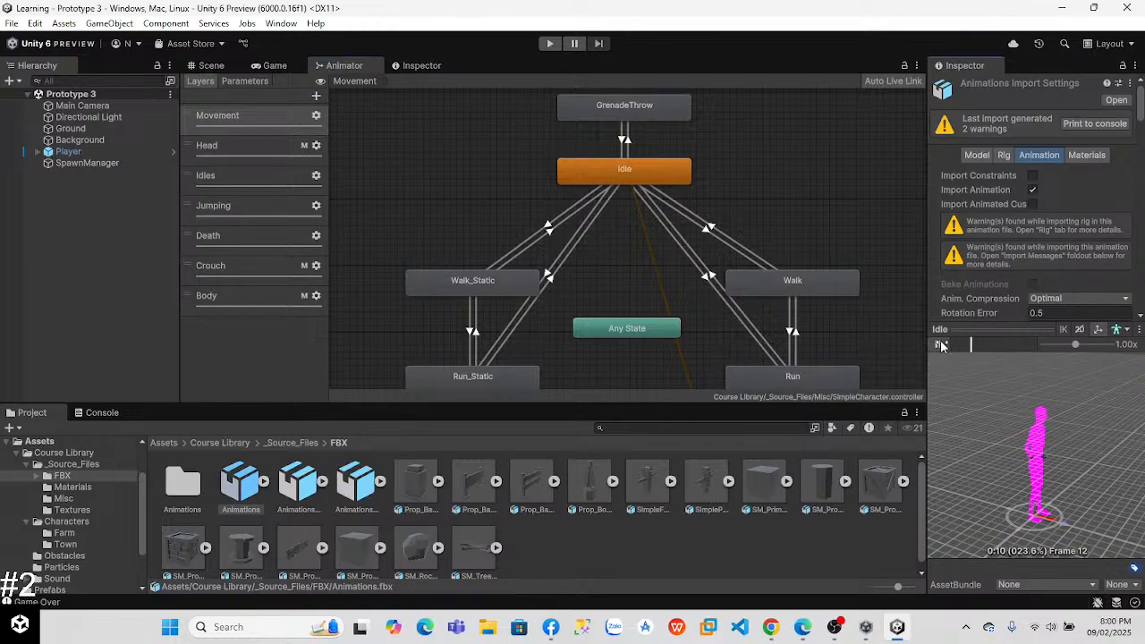
# Step: Check the streaming window in OBS, and watch a little more of the lesson video in Chrome
pyautogui.click(836, 628)
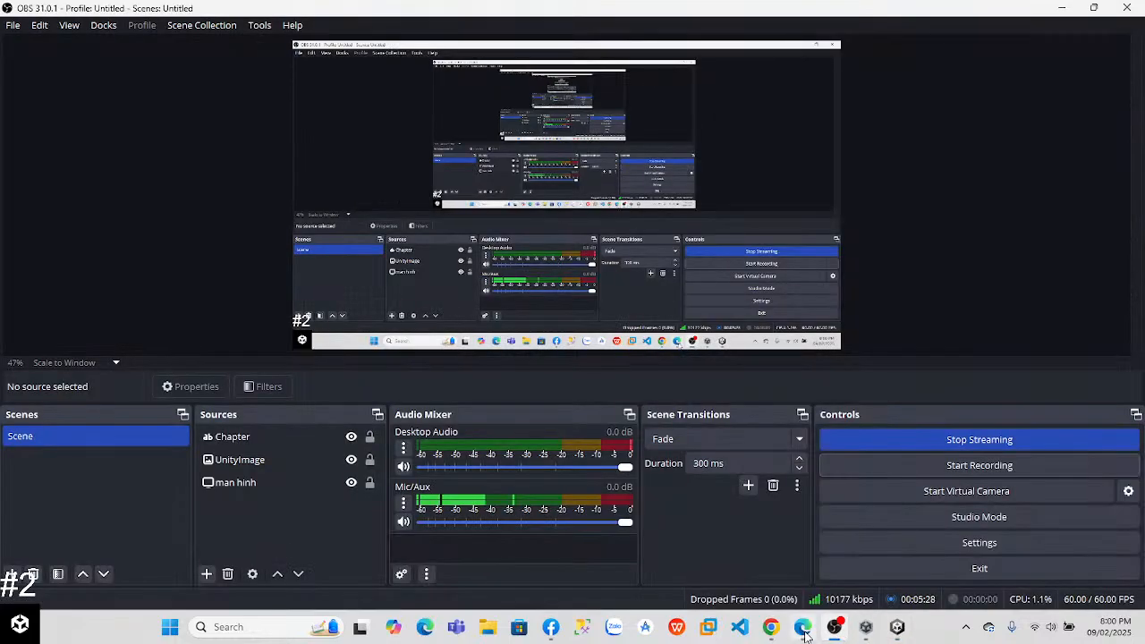
pyautogui.click(897, 627)
pyautogui.click(771, 627)
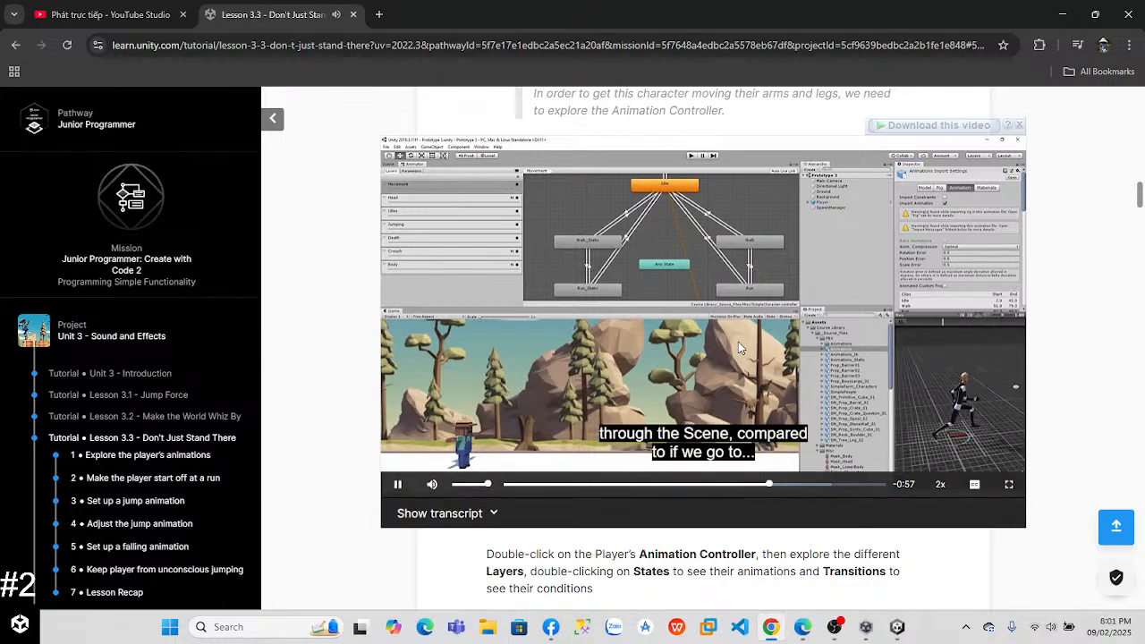
pyautogui.click(738, 343)
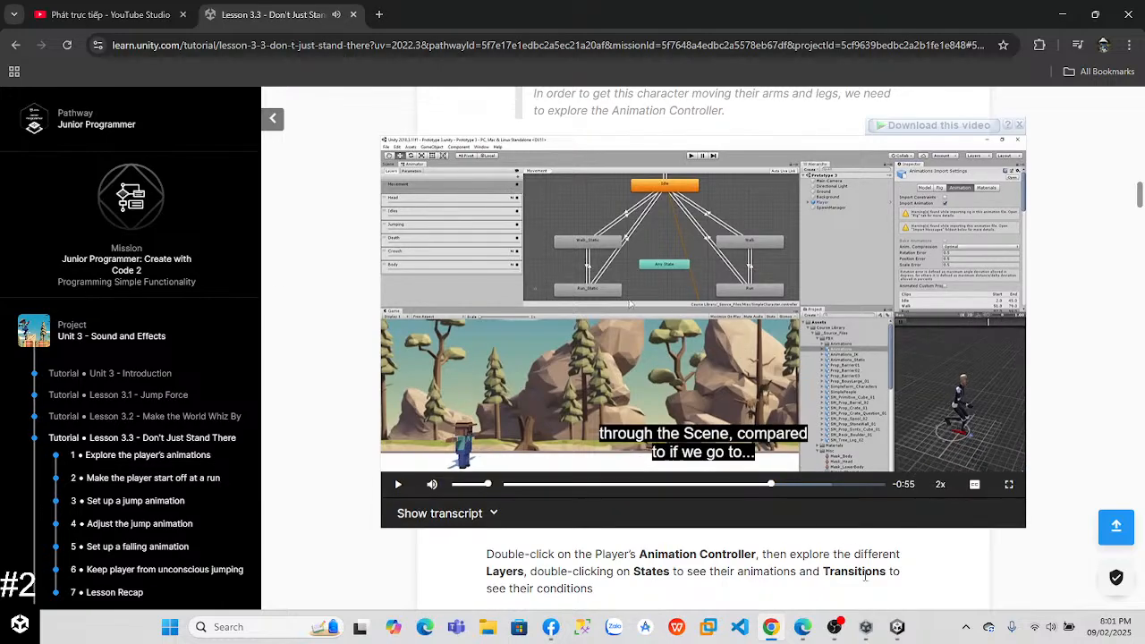
# Step: Return to Unity and preview the Idle clip again, followed by the clips of the Walk_Static and Run states
pyautogui.click(896, 627)
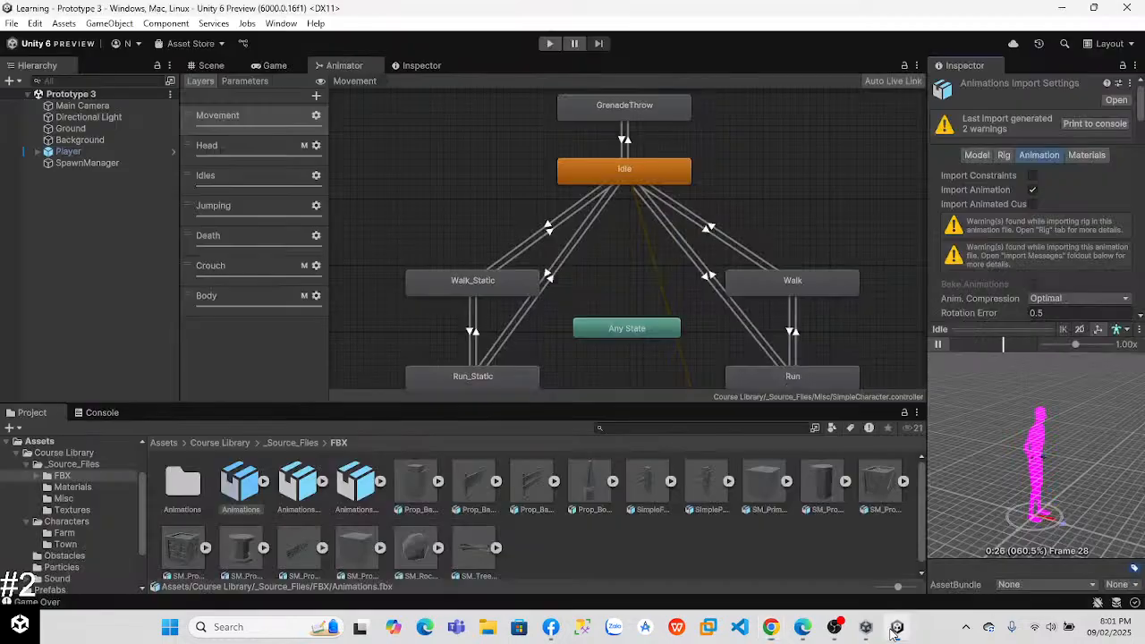
pyautogui.click(945, 344)
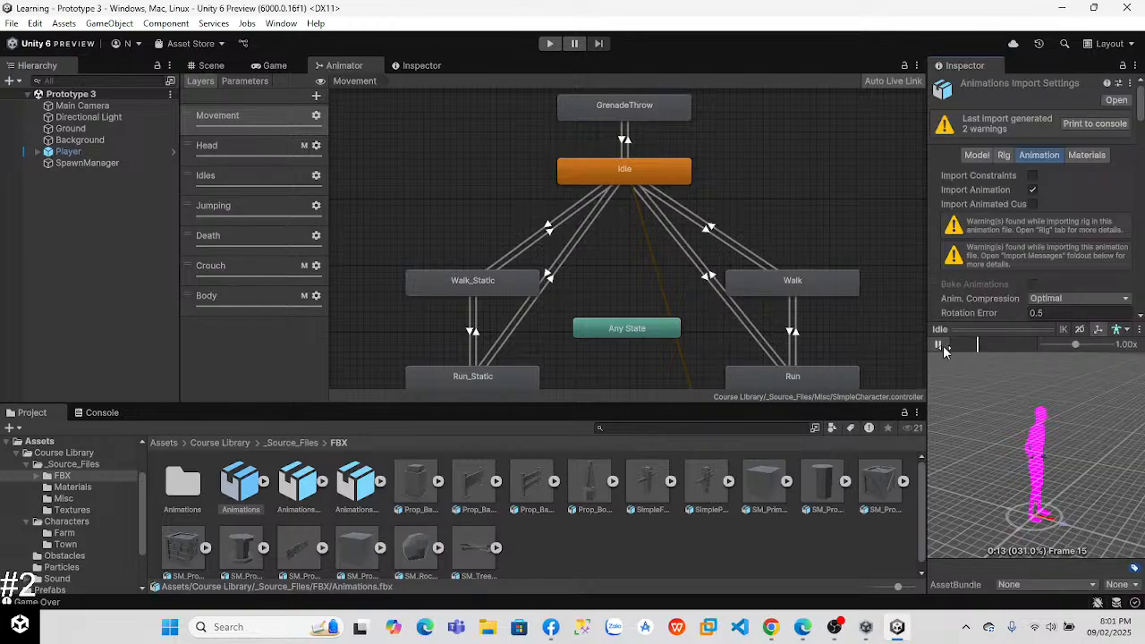
pyautogui.doubleClick(490, 279)
pyautogui.click(939, 344)
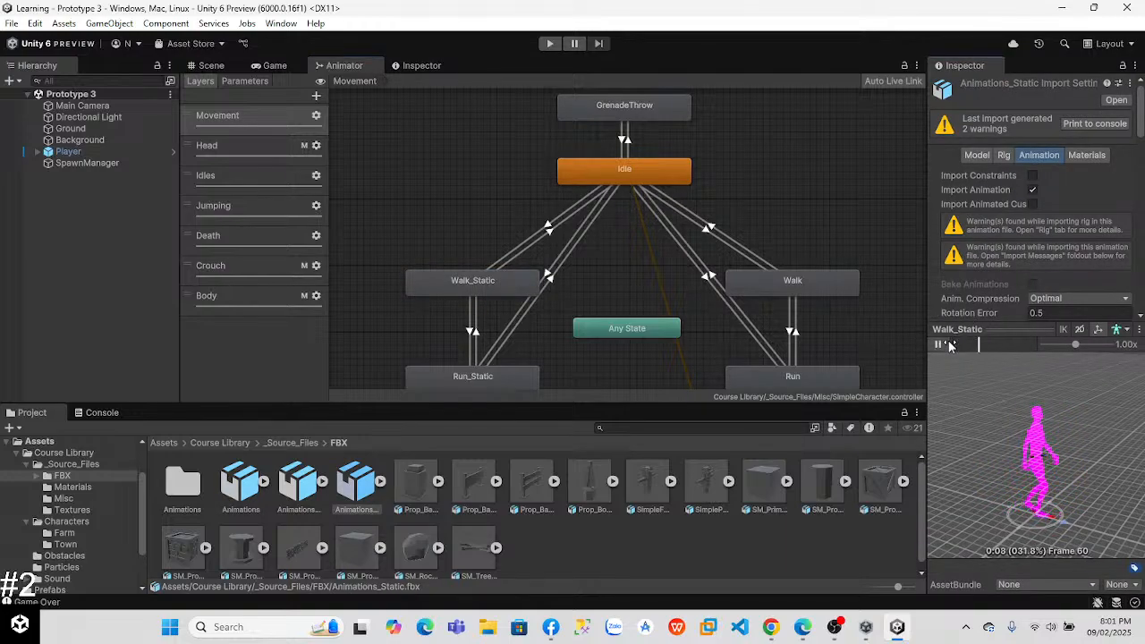
pyautogui.doubleClick(752, 378)
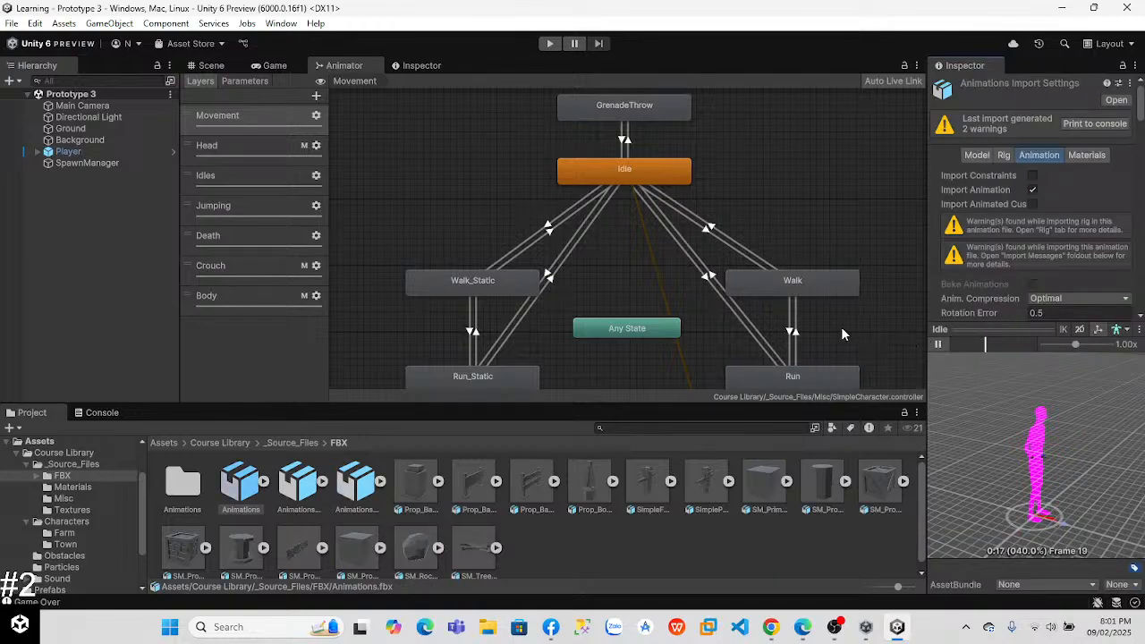
# Step: Examine the lower states of the Movement graph, previewing the clips of Walk, Run and Run_Static
pyautogui.moveTo(840, 339); pyautogui.dragTo(757, 224, button='middle')
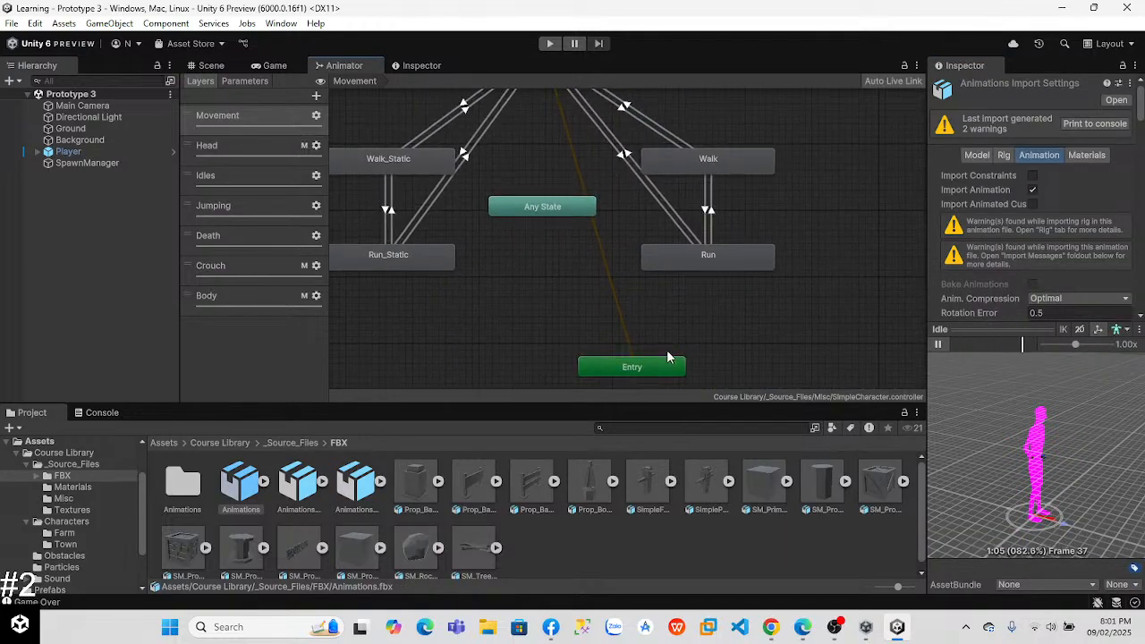
pyautogui.click(544, 208)
pyautogui.hotkey('ctrl', 'z')
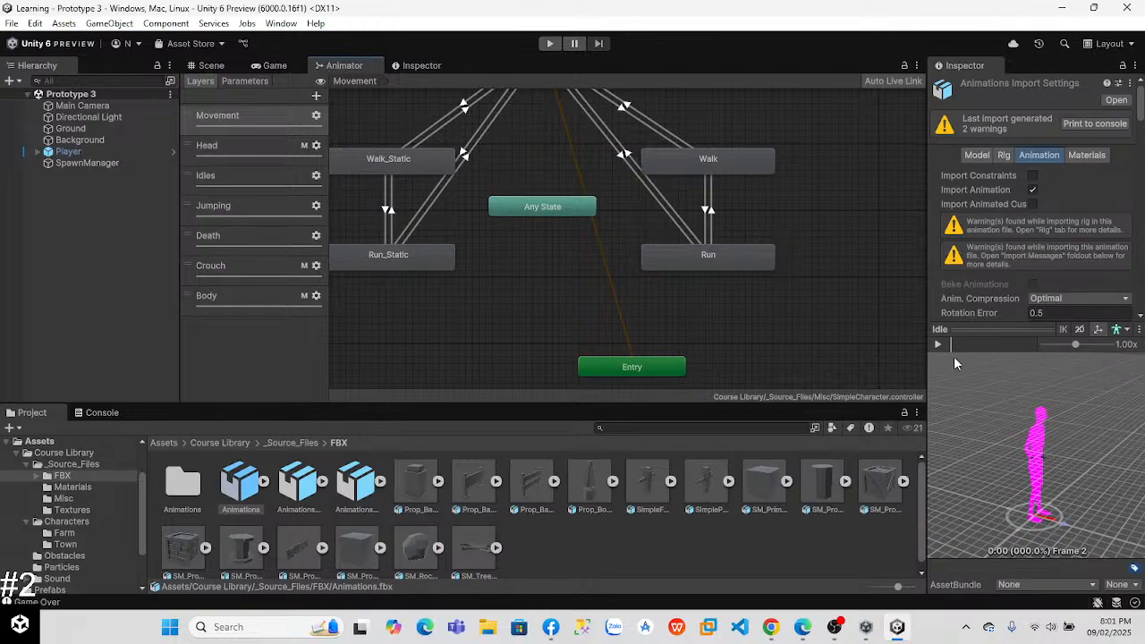
pyautogui.click(717, 166)
pyautogui.hotkey('ctrl', 'z')
pyautogui.click(710, 258)
pyautogui.hotkey('ctrl', 'z')
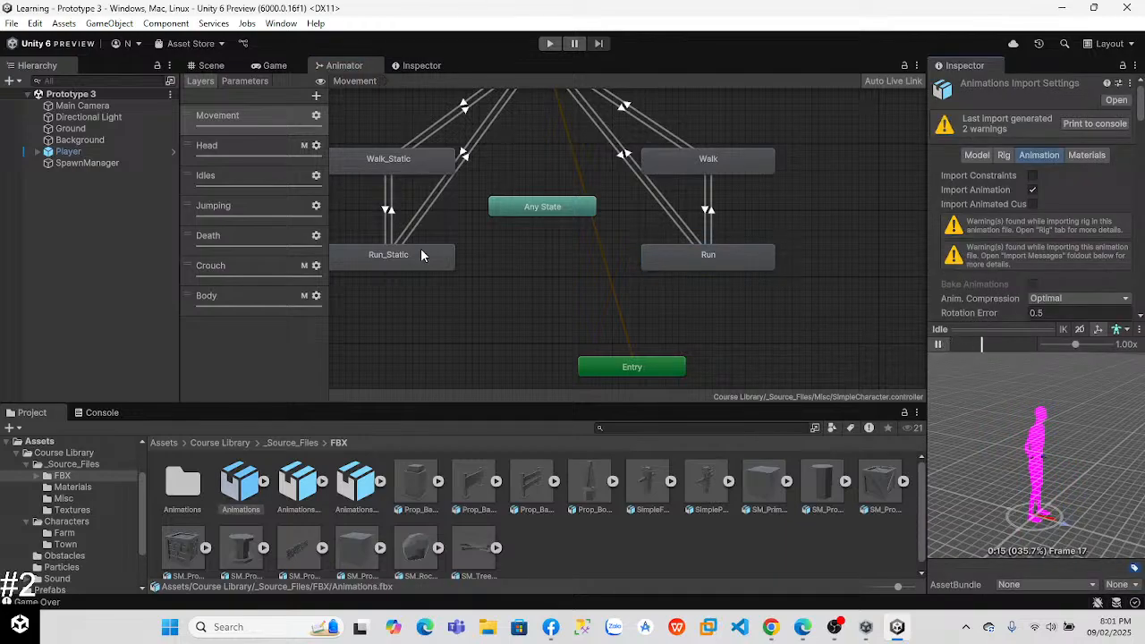
pyautogui.hotkey('ctrl', 'z')
pyautogui.click(939, 344)
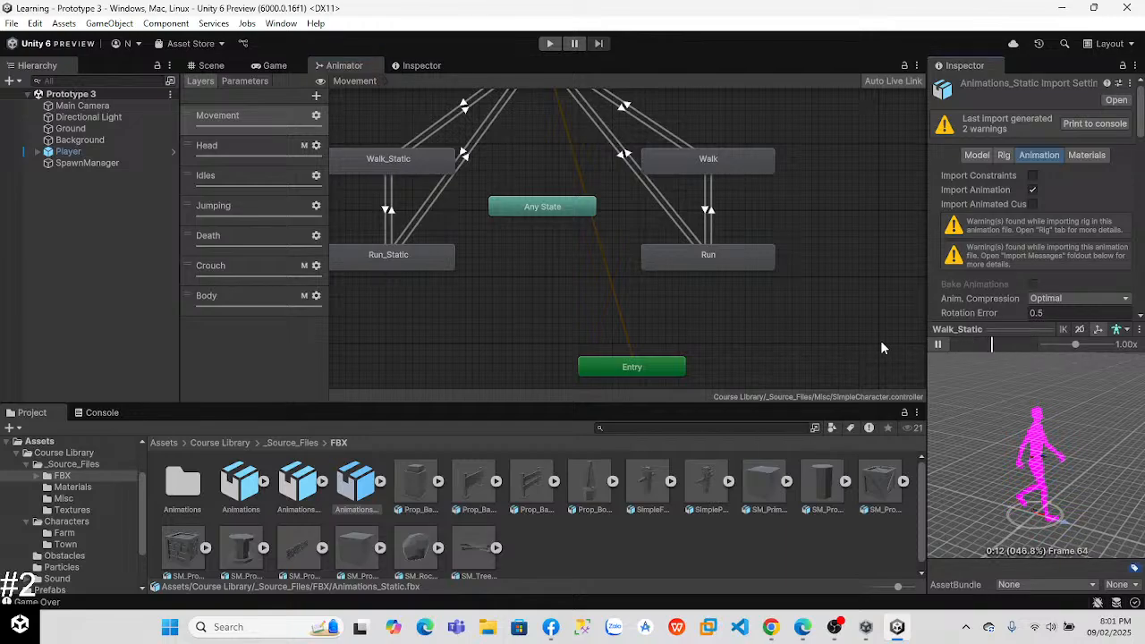
# Step: Resume the lesson video in Chrome and pause it at the Run_Static clip preview
pyautogui.press('super+Tab')
pyautogui.click(762, 340)
pyautogui.hotkey('alt', 'Tab')
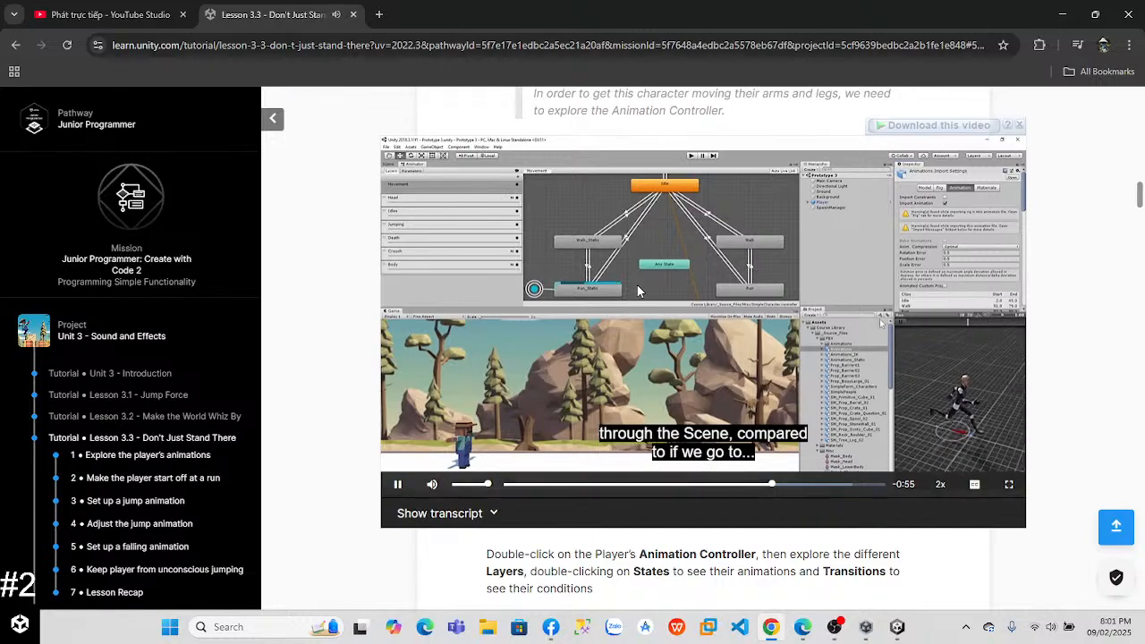
pyautogui.click(638, 336)
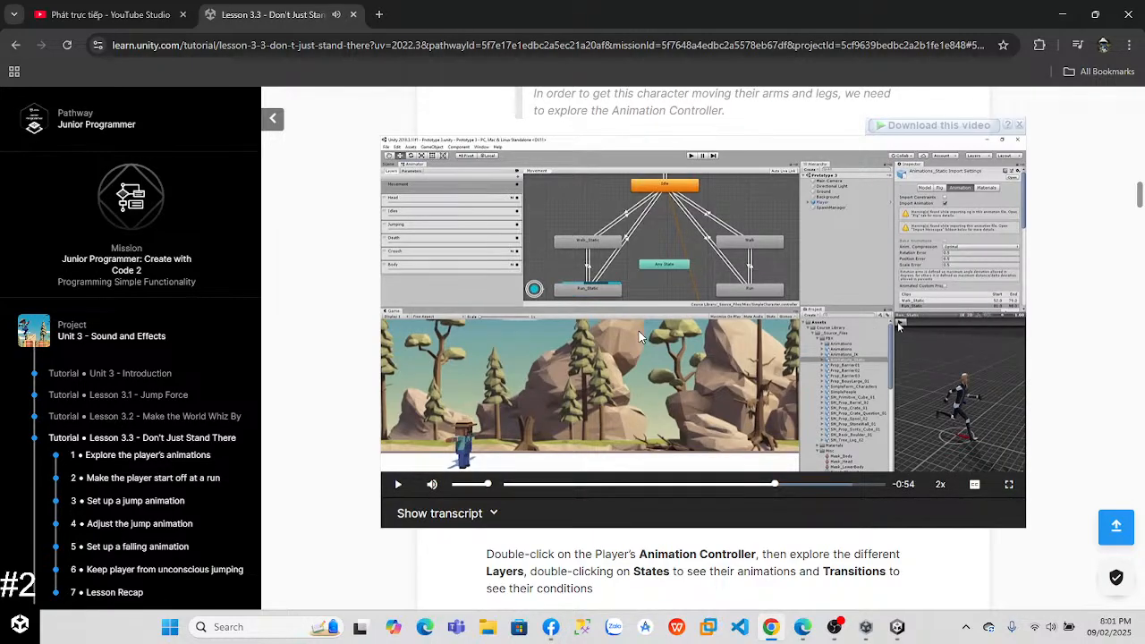
# Step: Switch back to Unity and compare the clip previews of the Run_Static and Walk_Static states
pyautogui.hotkey('alt', 'Tab')
pyautogui.doubleClick(400, 262)
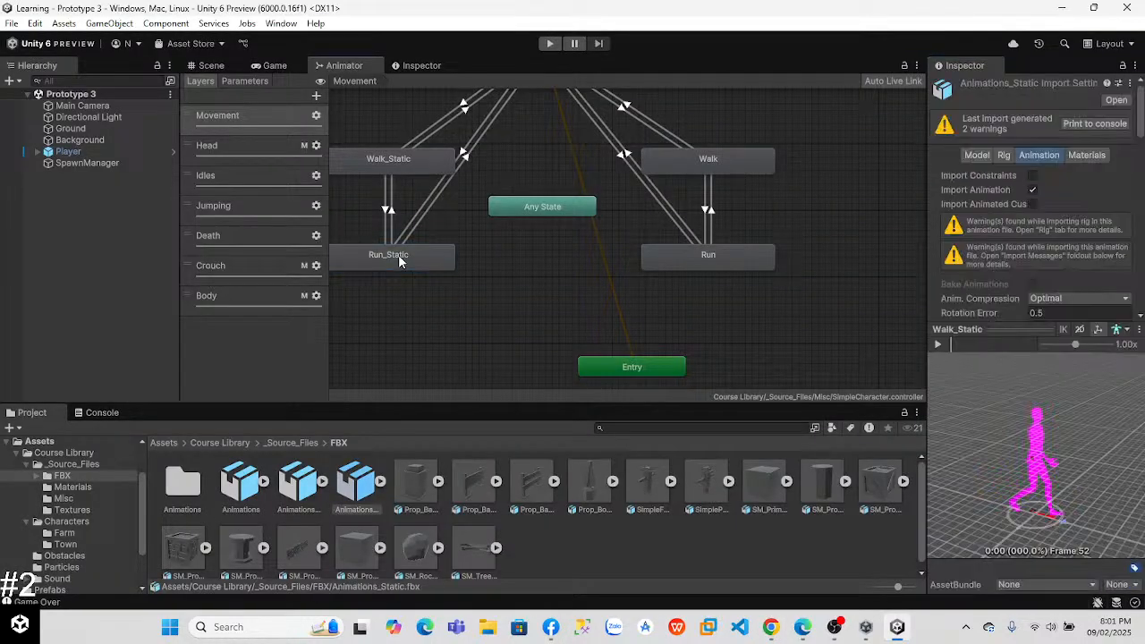
pyautogui.moveTo(1113, 349); pyautogui.dragTo(1130, 355)
pyautogui.moveTo(1058, 350); pyautogui.dragTo(1079, 350)
pyautogui.doubleClick(412, 170)
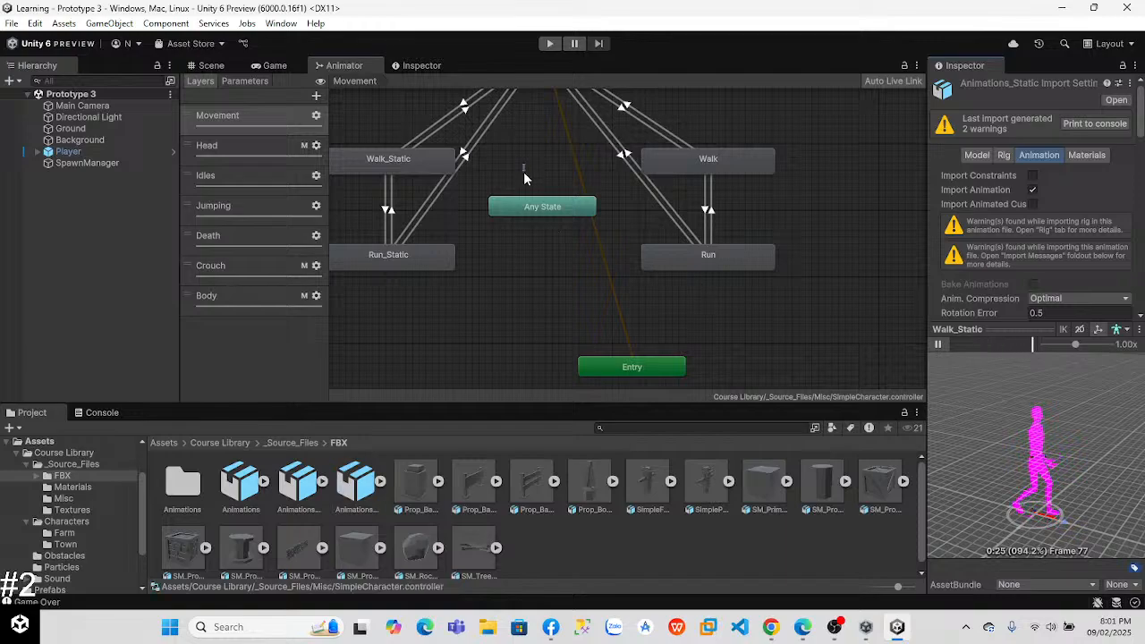
# Step: Open the Idle state's animation clip from the upper part of the Movement graph
pyautogui.click(526, 212)
pyautogui.rightClick(536, 290)
pyautogui.click(521, 244)
pyautogui.moveTo(520, 158); pyautogui.dragTo(530, 239, button='middle')
pyautogui.click(562, 138)
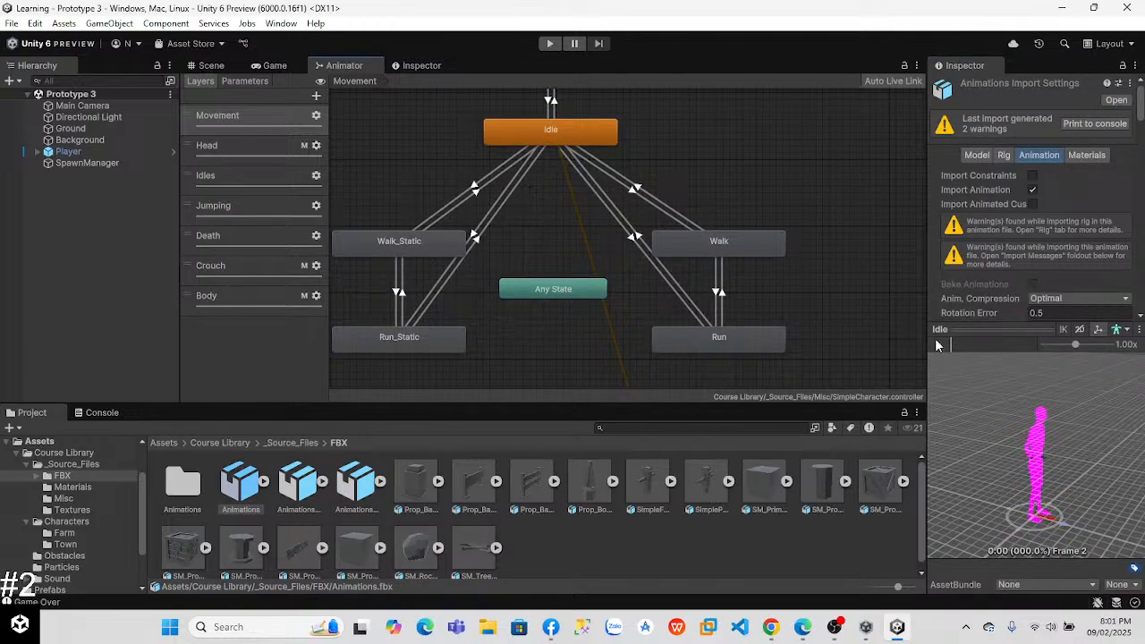
# Step: Inspect the Run_Static state's settings, and replay the Run_Static and Walk_Static clip previews
pyautogui.click(421, 349)
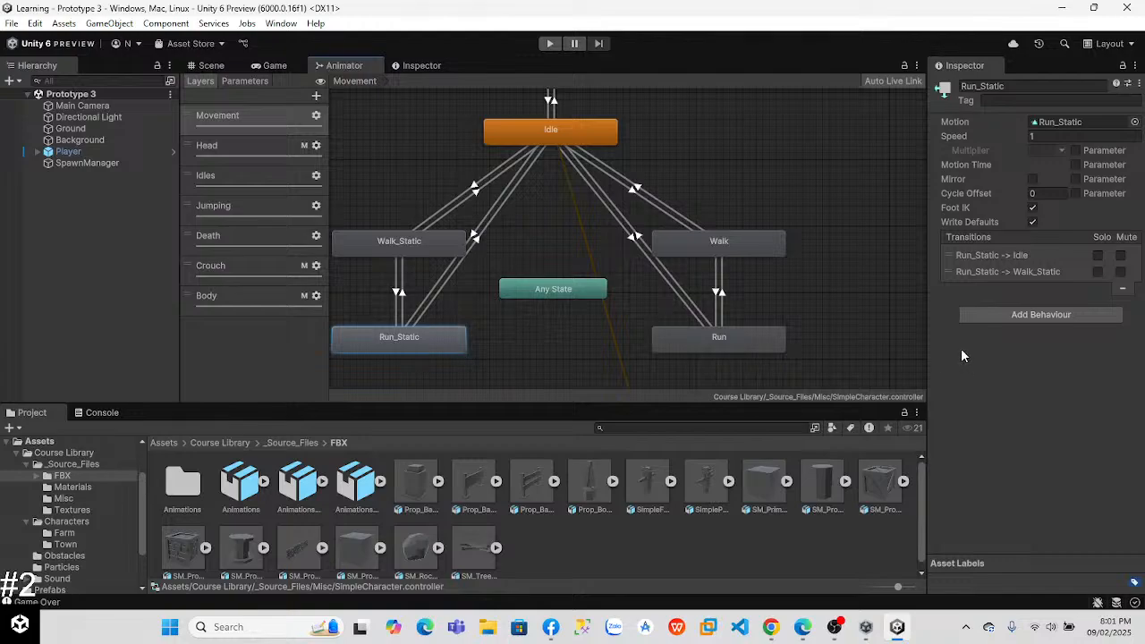
pyautogui.doubleClick(410, 336)
pyautogui.click(939, 345)
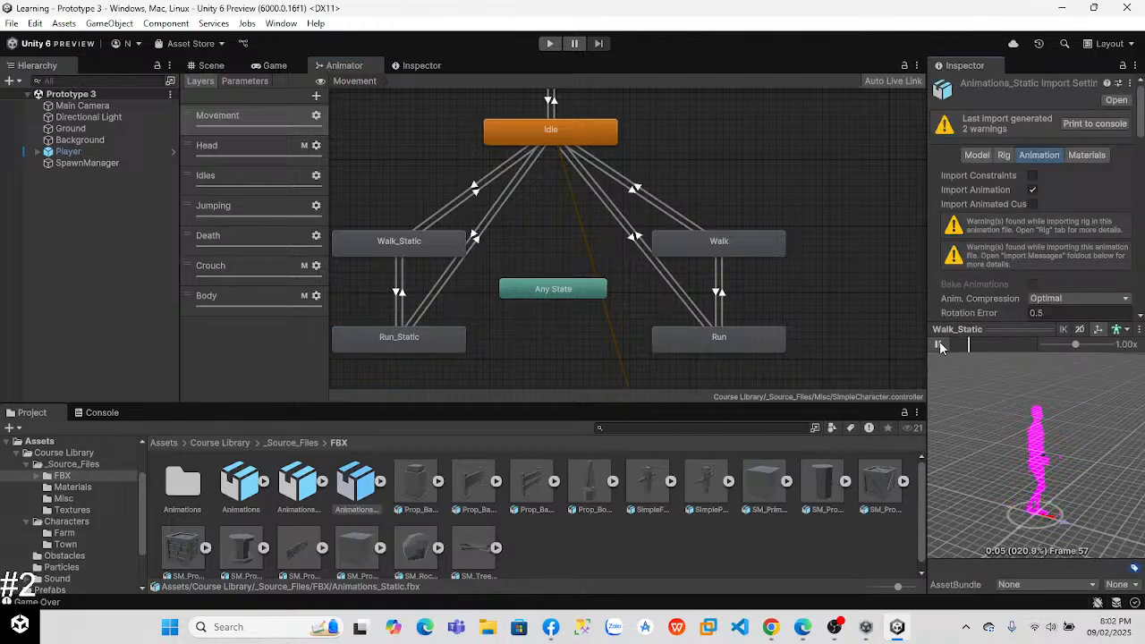
pyautogui.doubleClick(412, 243)
pyautogui.click(938, 345)
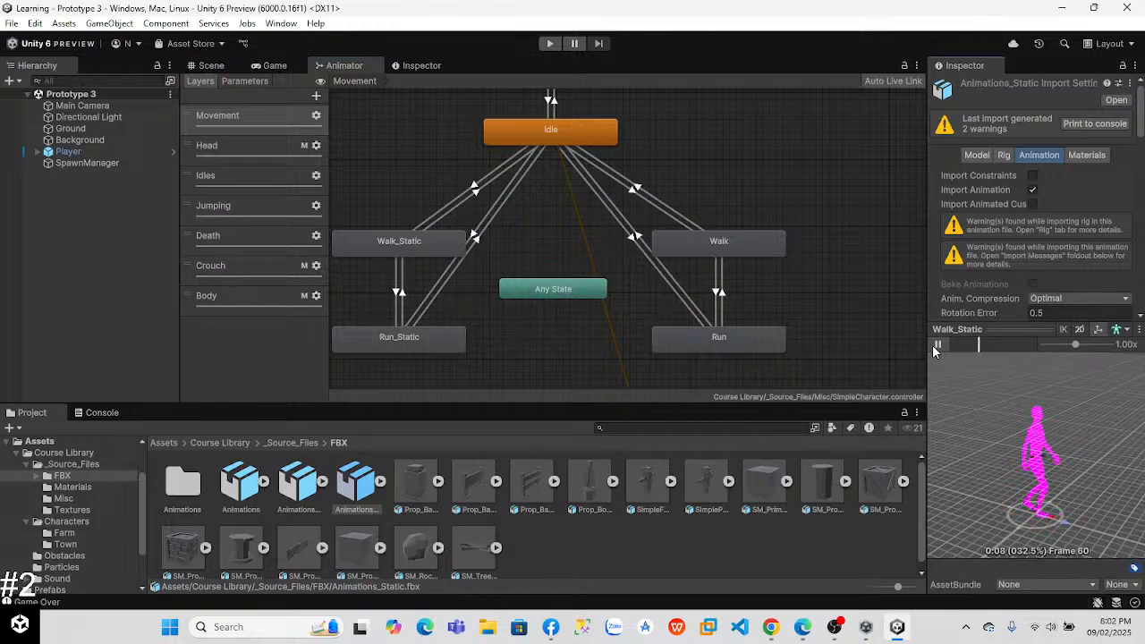
pyautogui.doubleClick(411, 339)
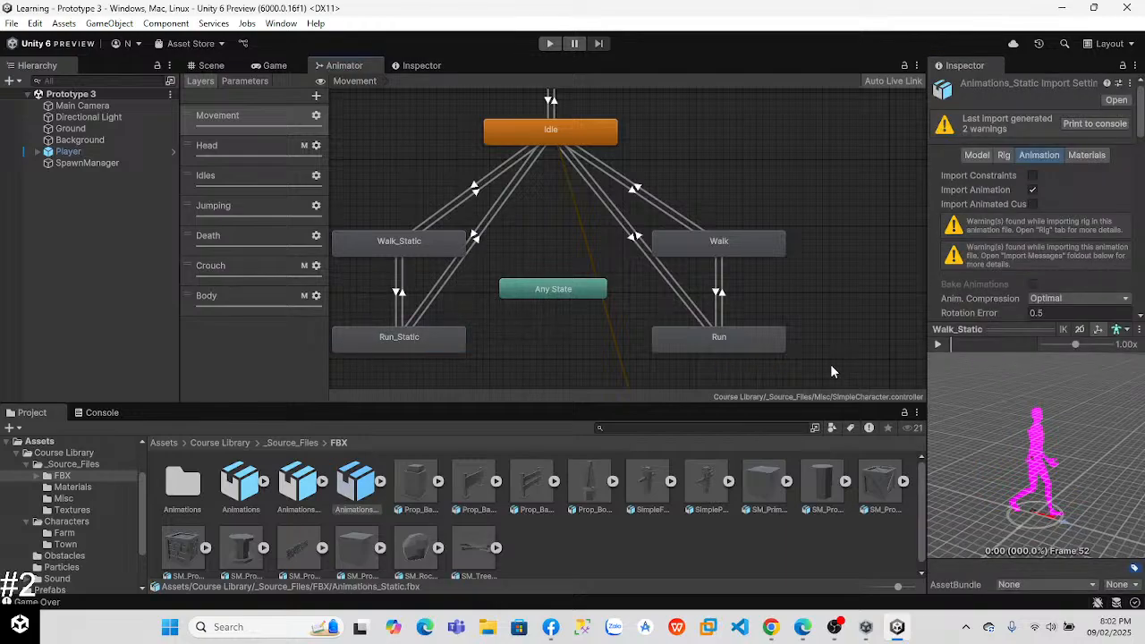
# Step: Watch the lesson video's explanation of the Idle to Walk_Static transition in Chrome, replaying part of it
pyautogui.hotkey('alt', 'Tab')
pyautogui.click(689, 348)
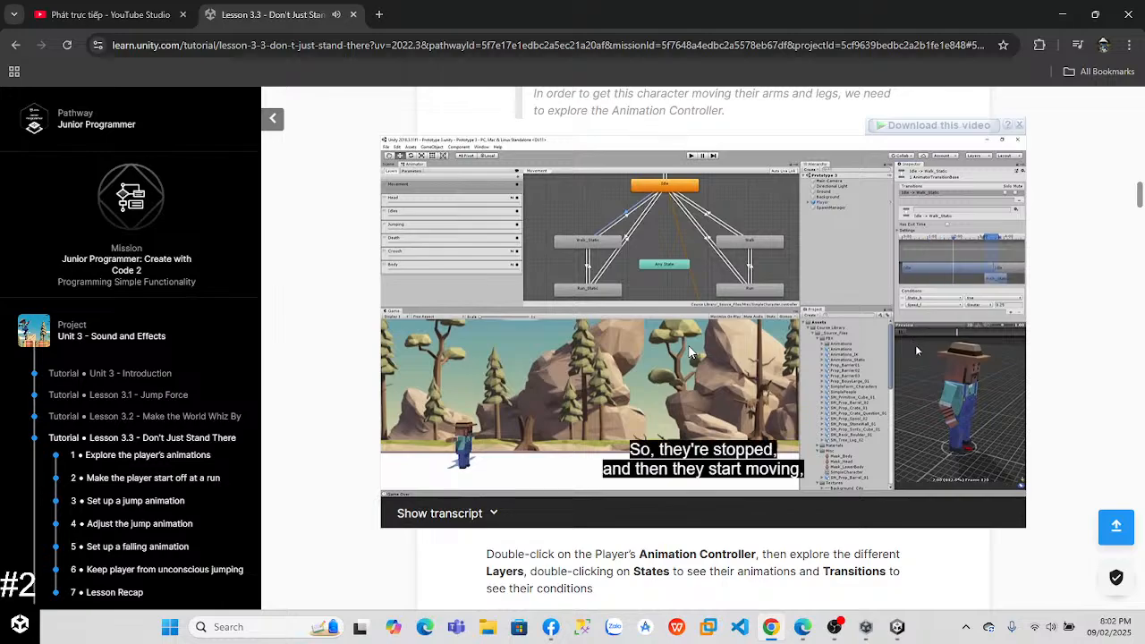
pyautogui.click(656, 297)
pyautogui.click(780, 484)
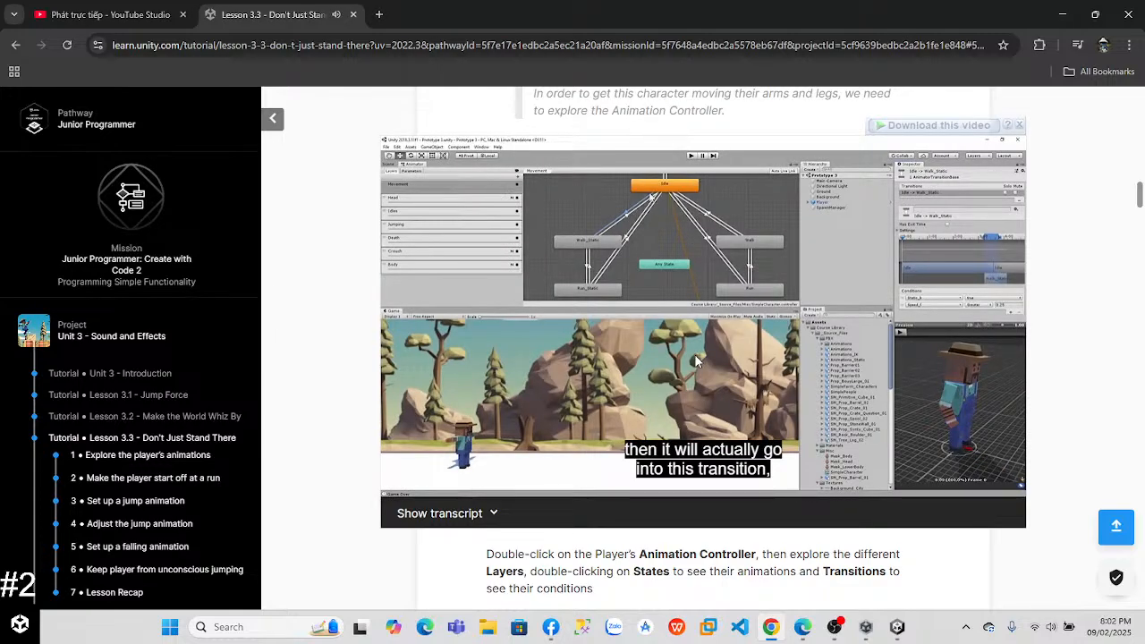
pyautogui.click(697, 361)
# Step: In Unity, inspect the conditions of the Idle -> Walk_Static transition and scrub its preview to the end
pyautogui.hotkey('alt', 'Tab')
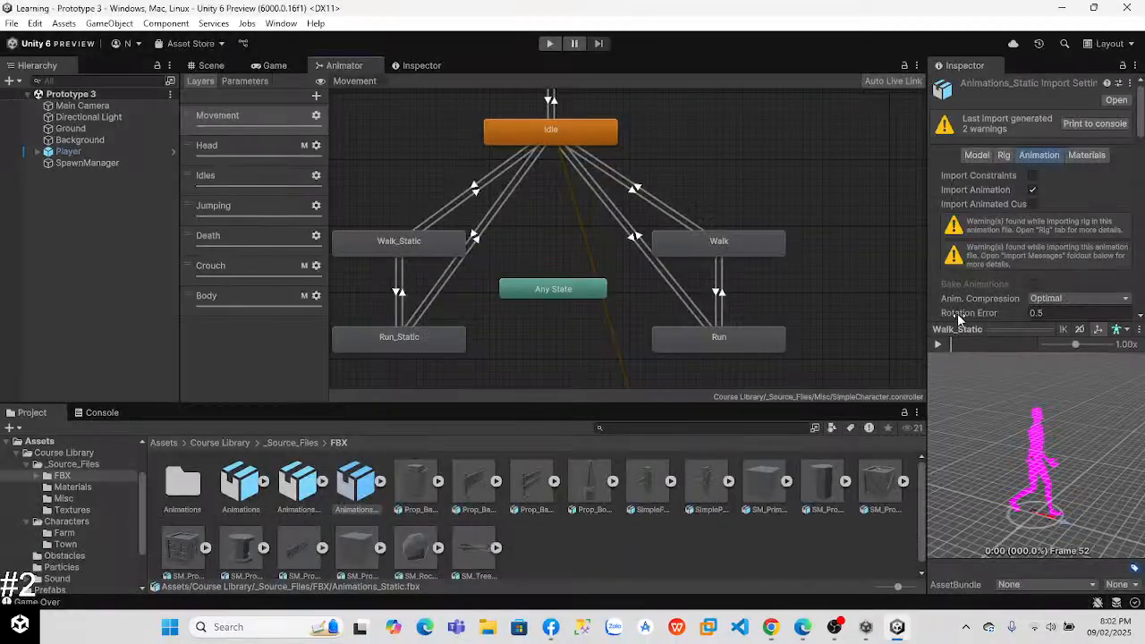
pyautogui.click(473, 190)
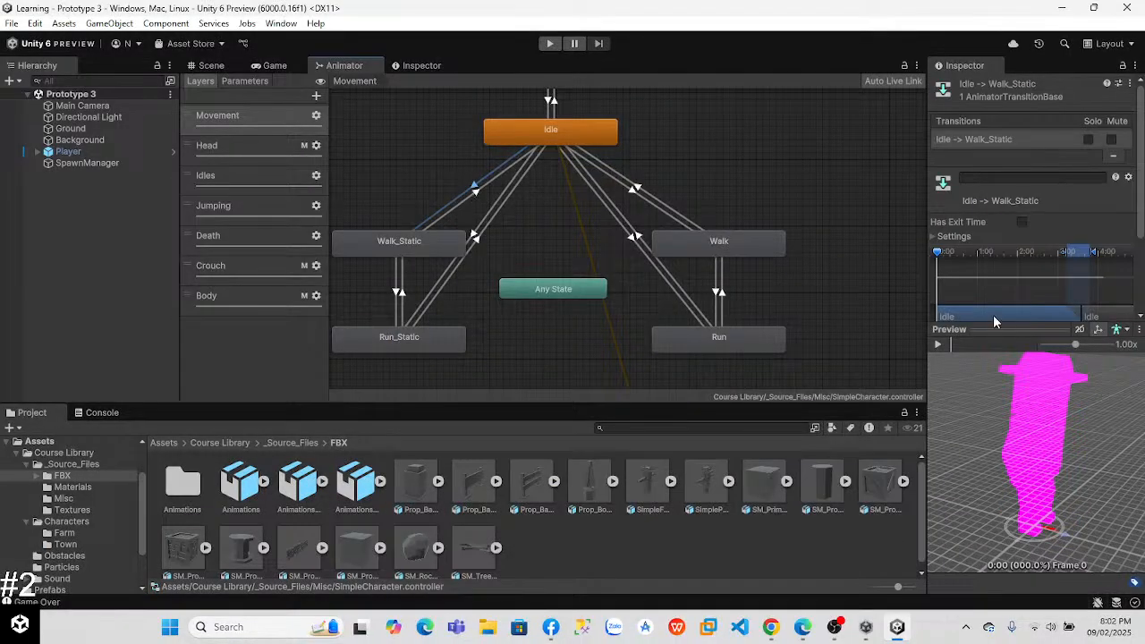
pyautogui.scroll(-3, 1138, 197)
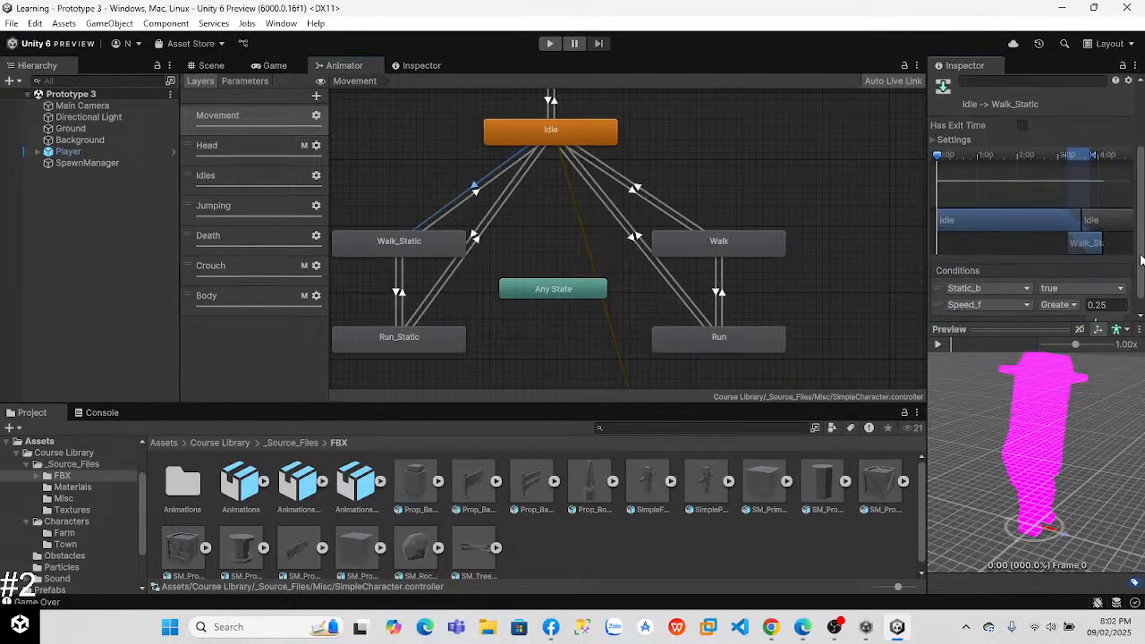
pyautogui.moveTo(938, 145); pyautogui.dragTo(1126, 143)
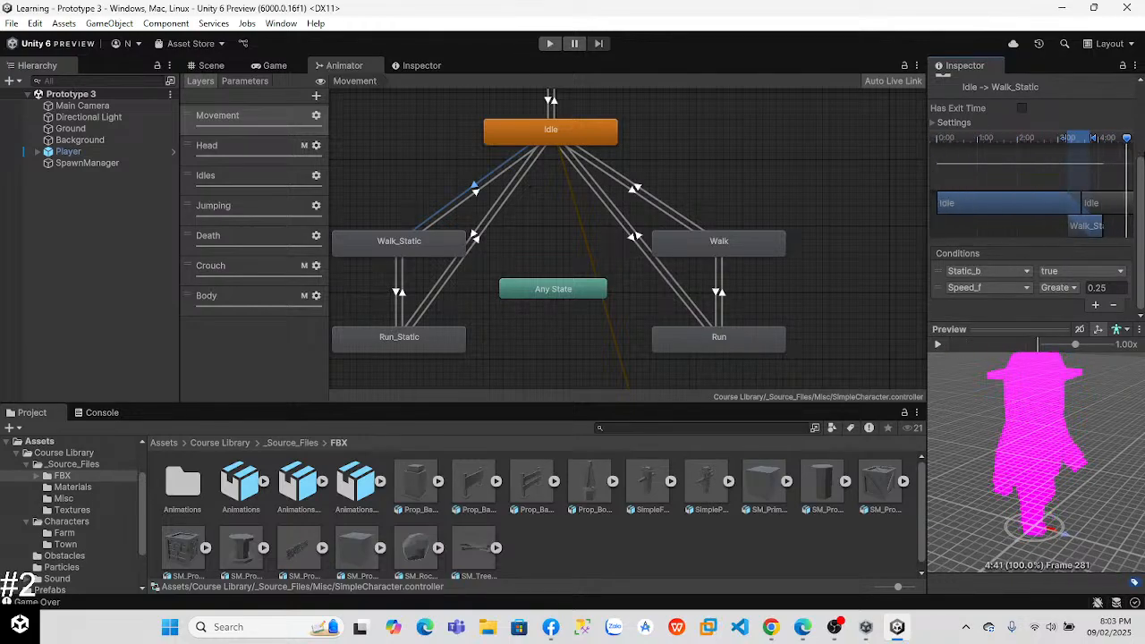
# Step: Select the Idle -> Run_Static transition, rewind its preview to the start, and look into its Settings section
pyautogui.click(475, 234)
pyautogui.moveTo(937, 141)
pyautogui.mouseDown()
pyautogui.moveTo(1123, 150)
pyautogui.moveTo(970, 152)
pyautogui.moveTo(1107, 166)
pyautogui.moveTo(1103, 152)
pyautogui.moveTo(921, 136)
pyautogui.mouseUp()
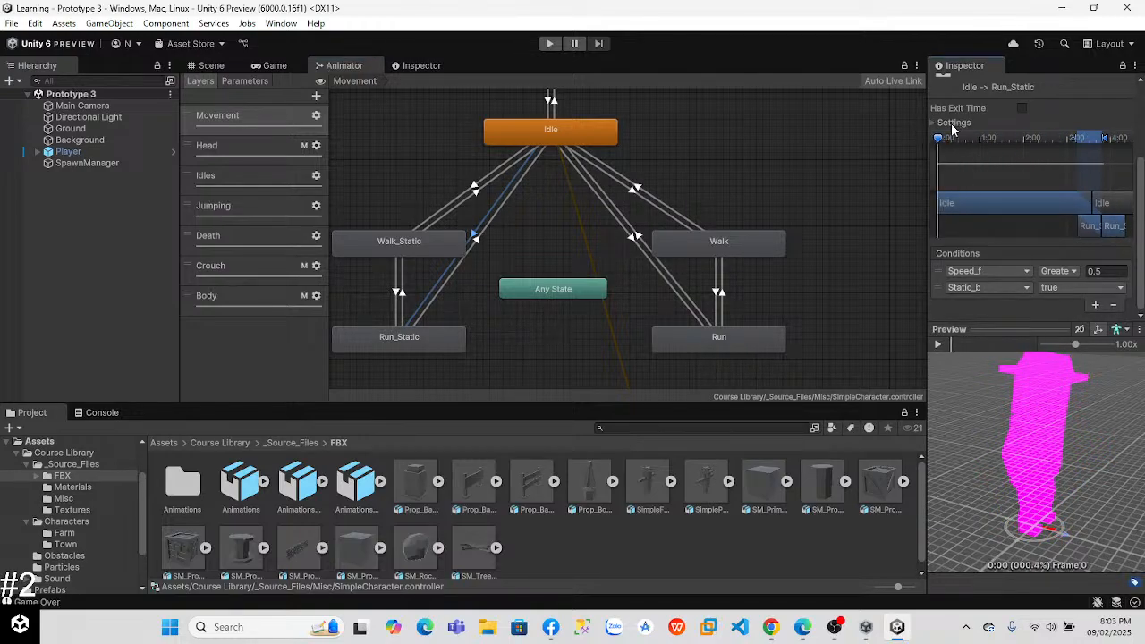
pyautogui.click(934, 123)
pyautogui.click(934, 123)
# Step: Watch more of the lesson video in Chrome, and widen Unity's Inspector to examine the Idle -> Run_Static exit time and conditions
pyautogui.click(771, 627)
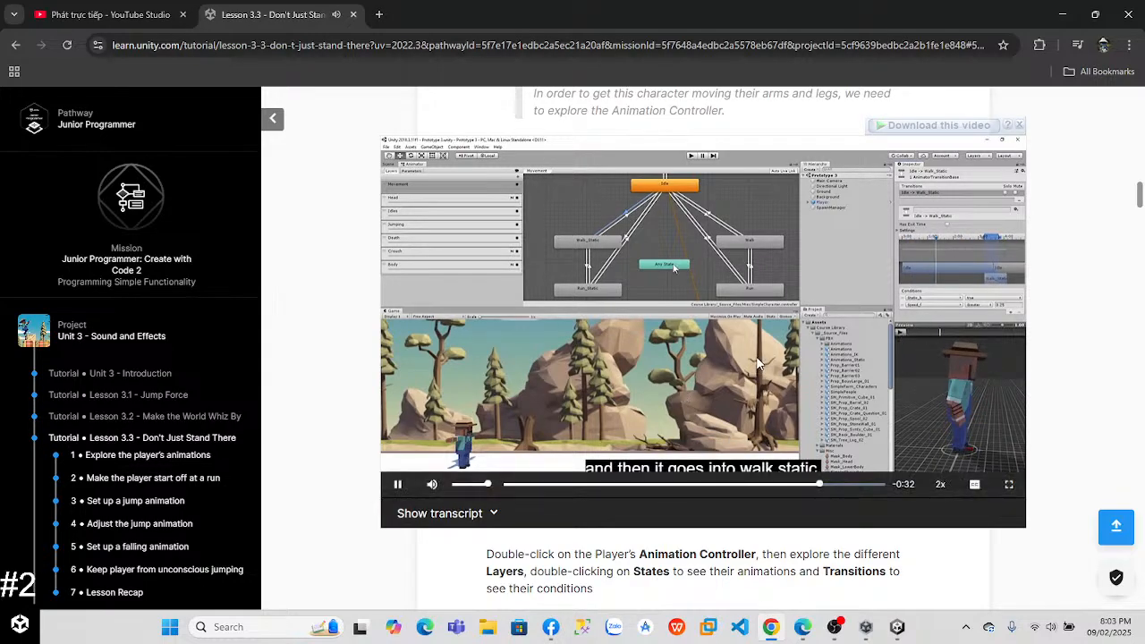
pyautogui.hotkey('alt', 'Tab')
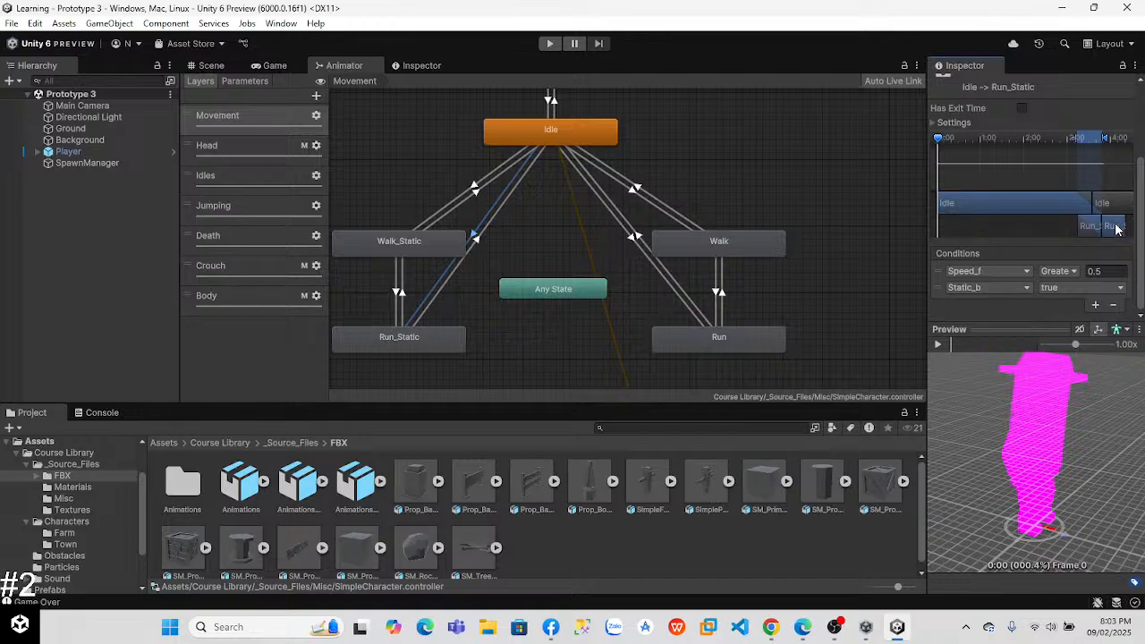
pyautogui.moveTo(926, 191); pyautogui.dragTo(573, 198)
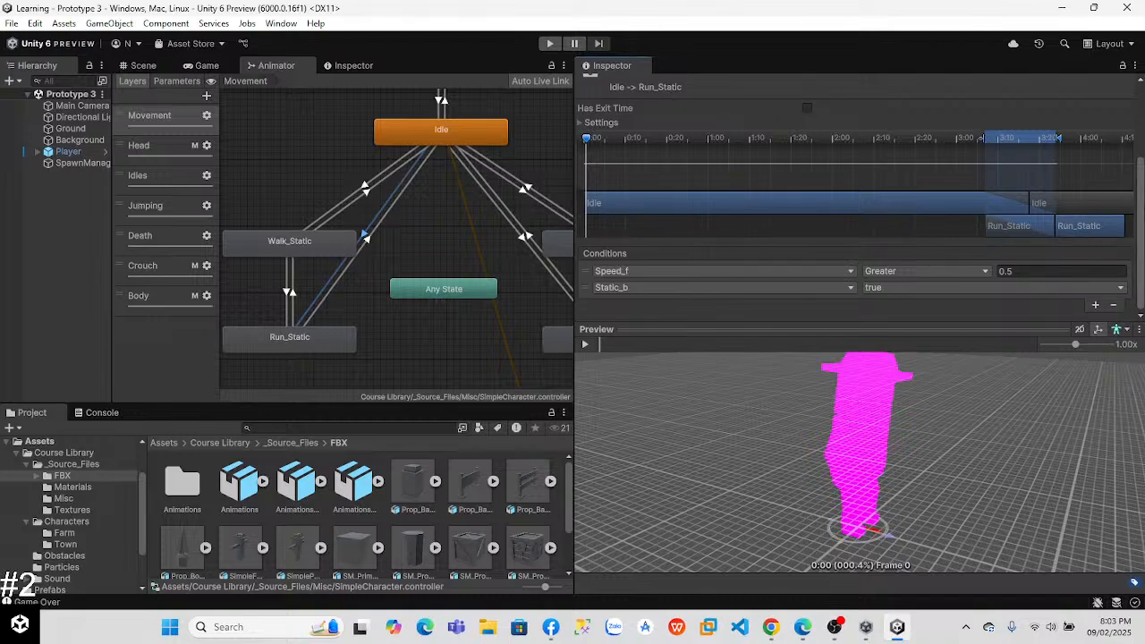
pyautogui.scroll(1, 1138, 203)
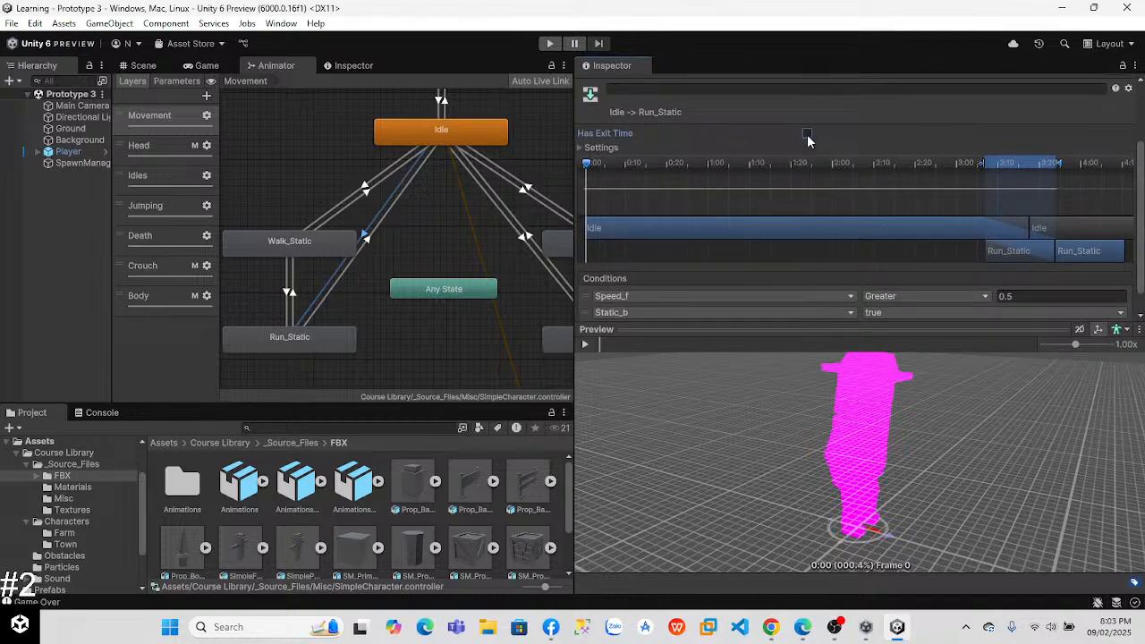
pyautogui.scroll(-1, 1129, 221)
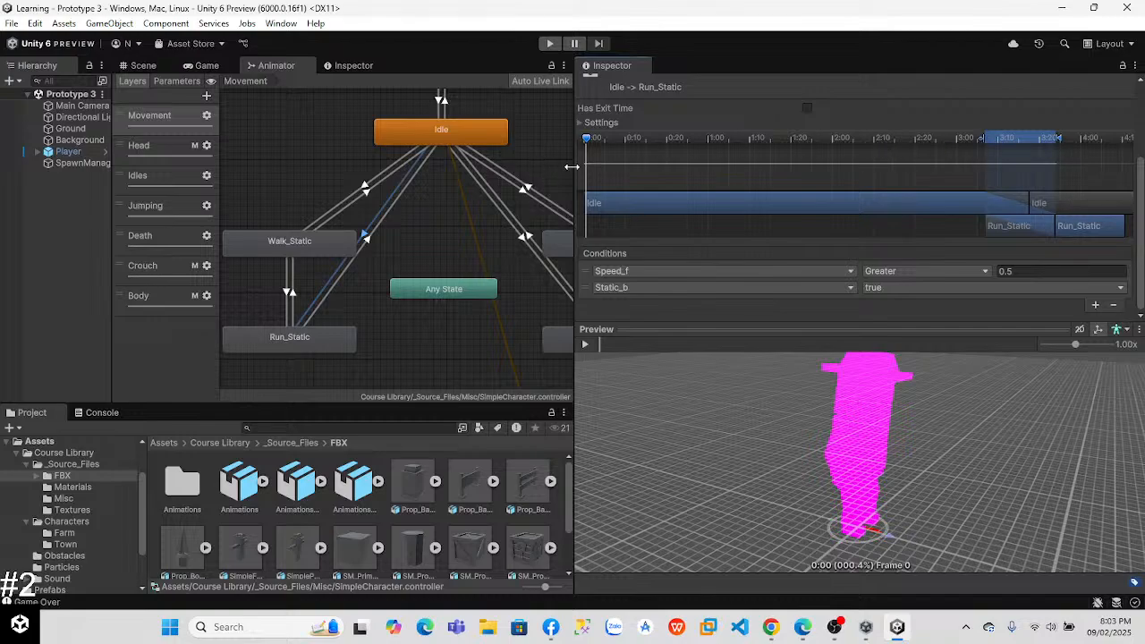
# Step: Scrub through and play the Idle -> Run_Static transition preview, and narrow the Inspector again
pyautogui.moveTo(588, 143); pyautogui.dragTo(1126, 141)
pyautogui.click(586, 345)
pyautogui.moveTo(581, 236); pyautogui.dragTo(885, 277)
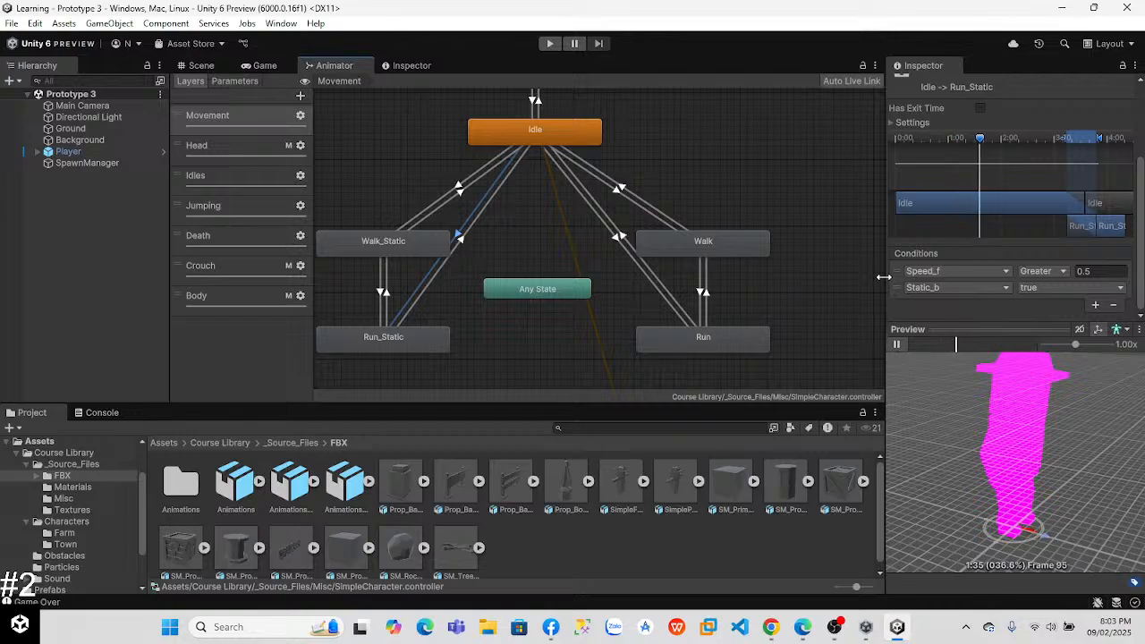
# Step: Try an earlier start for the Idle -> Run_Static transition in its timeline, play the preview, and restore the shorter blend
pyautogui.moveTo(1072, 138); pyautogui.dragTo(971, 145)
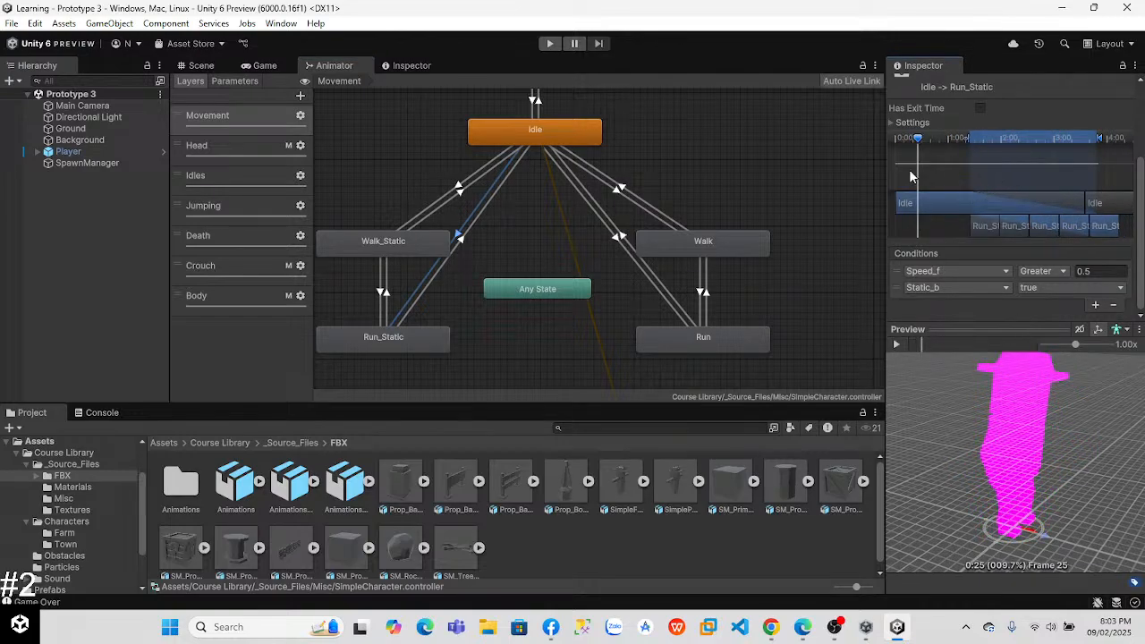
pyautogui.click(897, 344)
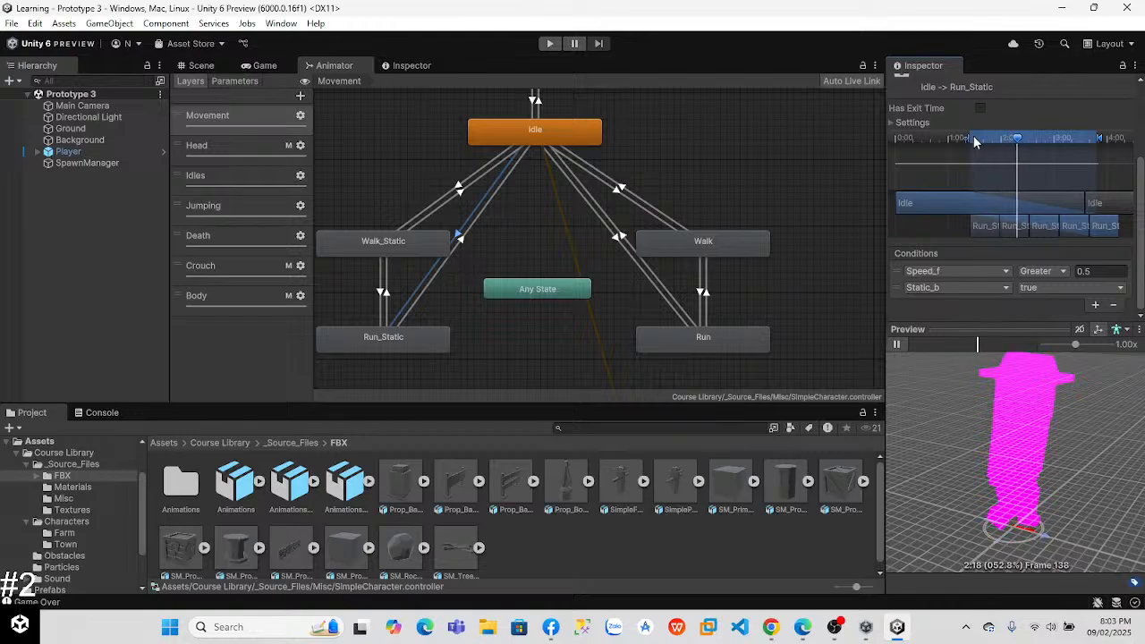
pyautogui.moveTo(967, 140); pyautogui.dragTo(1053, 140)
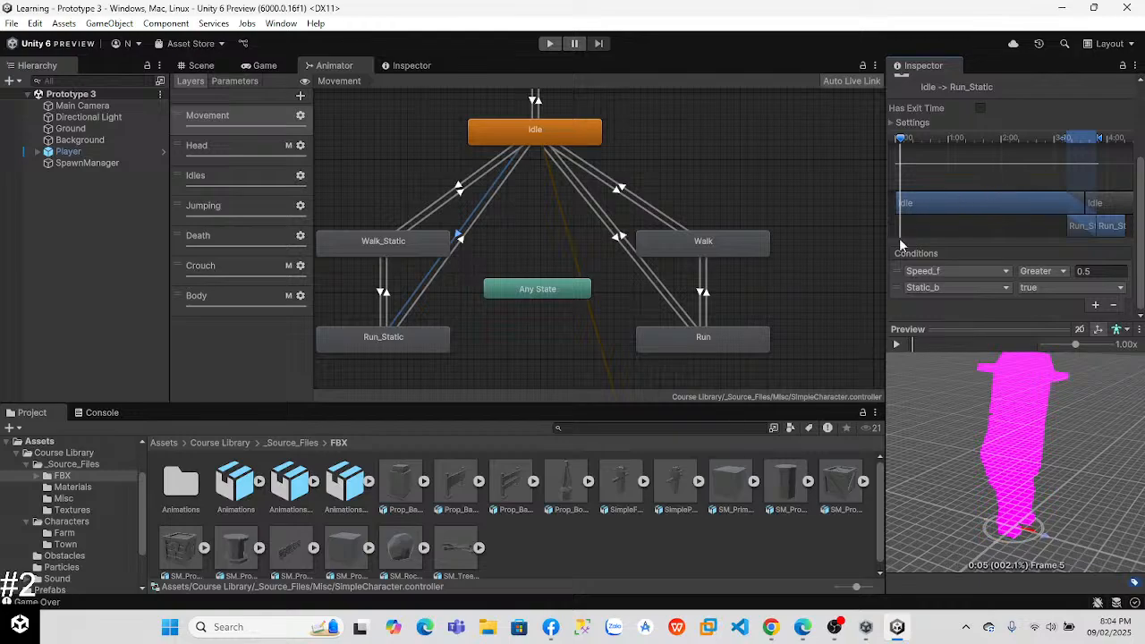
# Step: Switch to Chrome and watch the lesson's Step 2 video, "Make the player start off at a run", at 2x speed
pyautogui.click(771, 627)
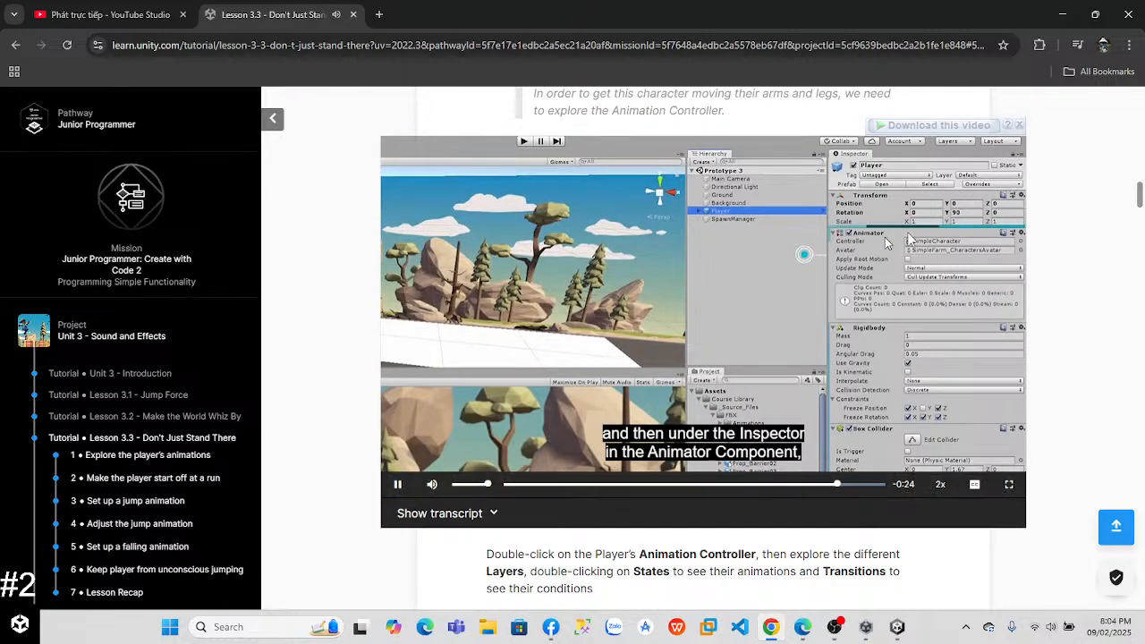
pyautogui.moveTo(1140, 189); pyautogui.dragTo(1141, 241)
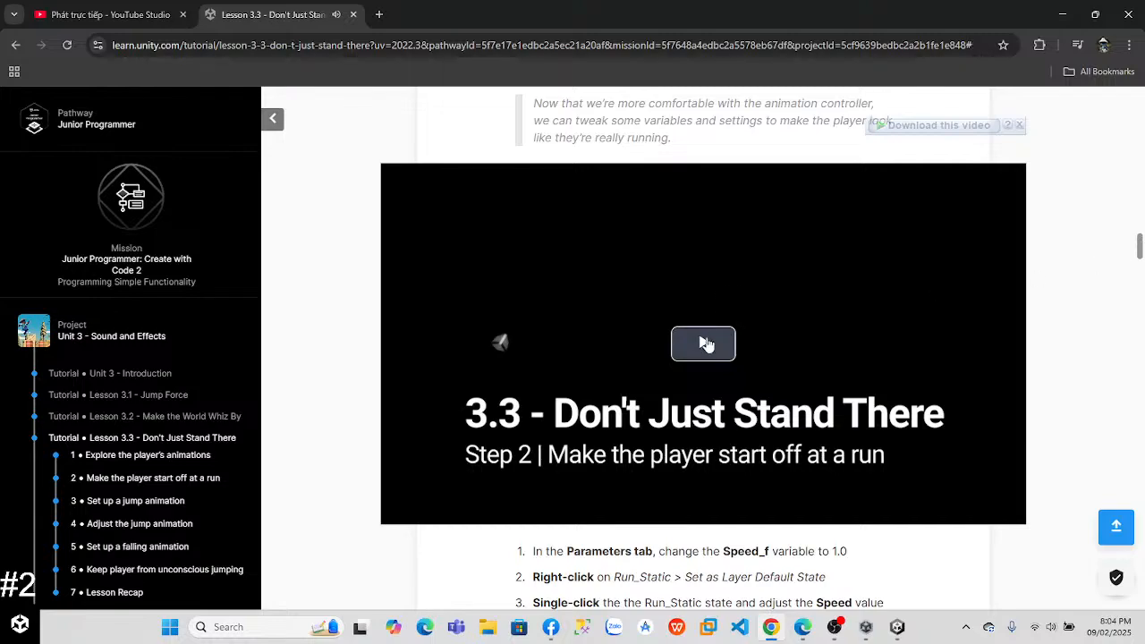
pyautogui.click(706, 340)
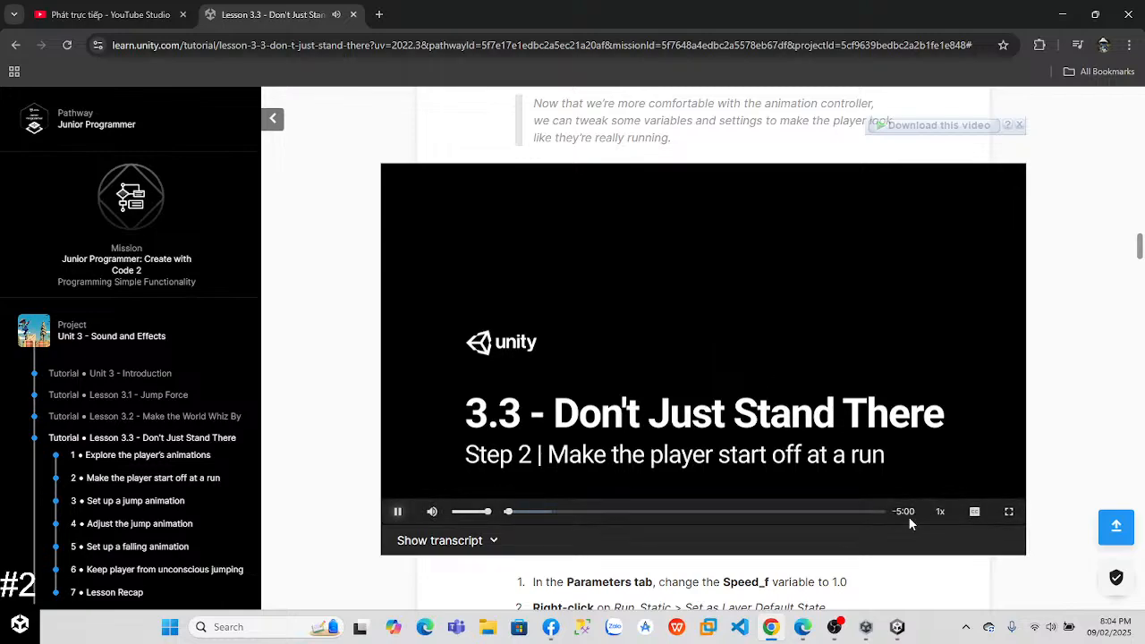
pyautogui.click(945, 516)
pyautogui.click(946, 517)
pyautogui.click(946, 516)
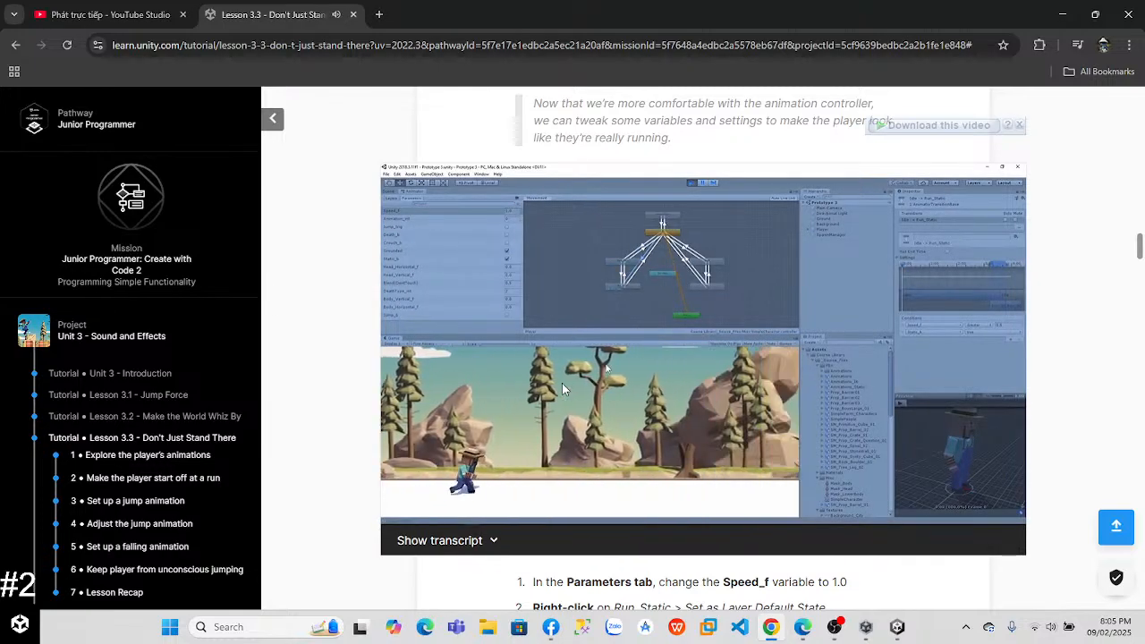
pyautogui.moveTo(625, 411)
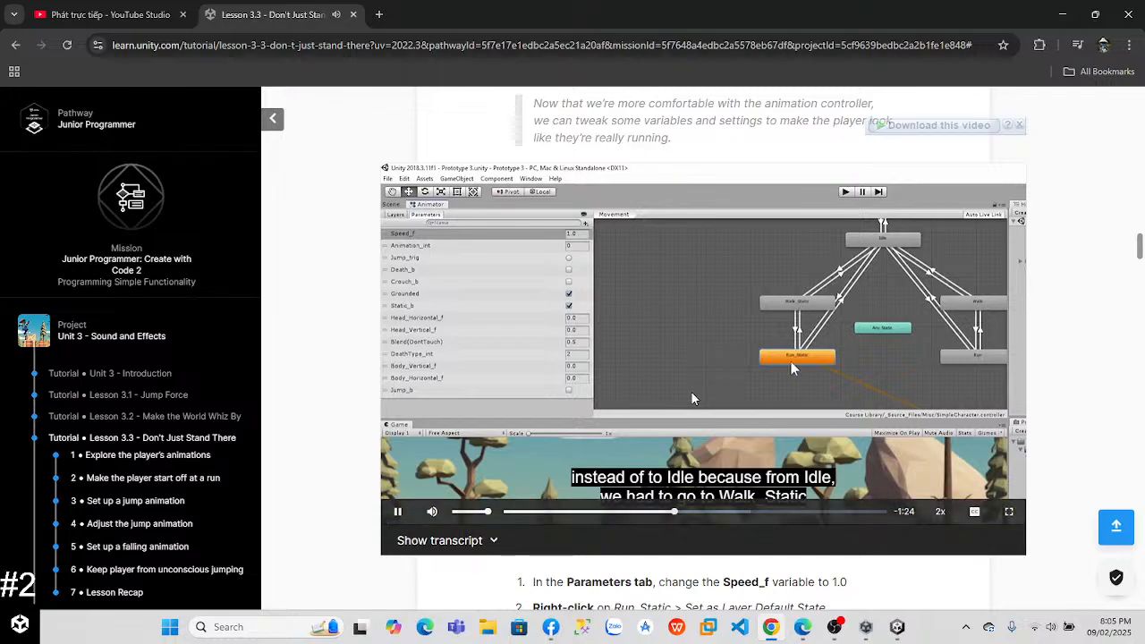
# Step: Switch to Unity, show the Animator parameters, and set Run_Static as the Movement layer's default state
pyautogui.hotkey('alt', 'Tab')
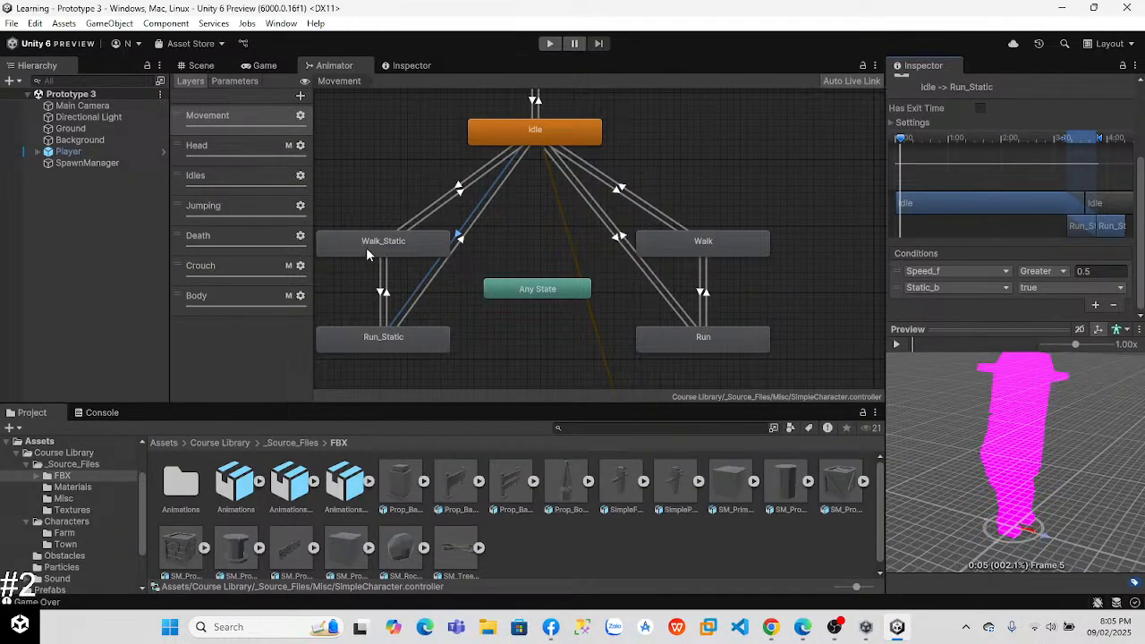
pyautogui.moveTo(314, 184); pyautogui.dragTo(484, 194)
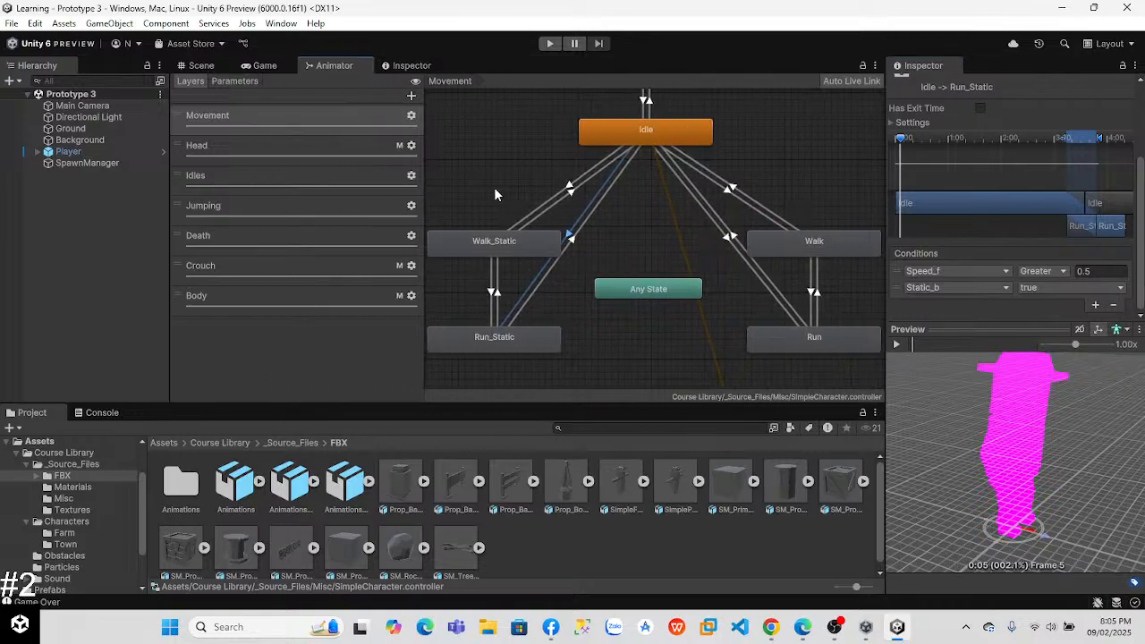
pyautogui.click(233, 81)
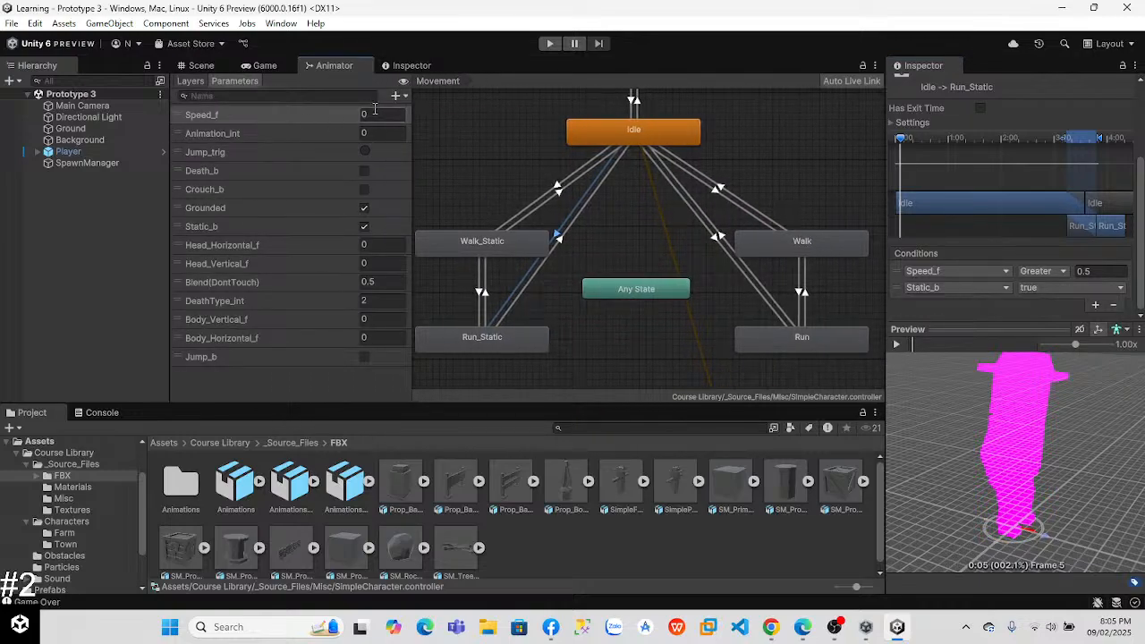
pyautogui.click(483, 249)
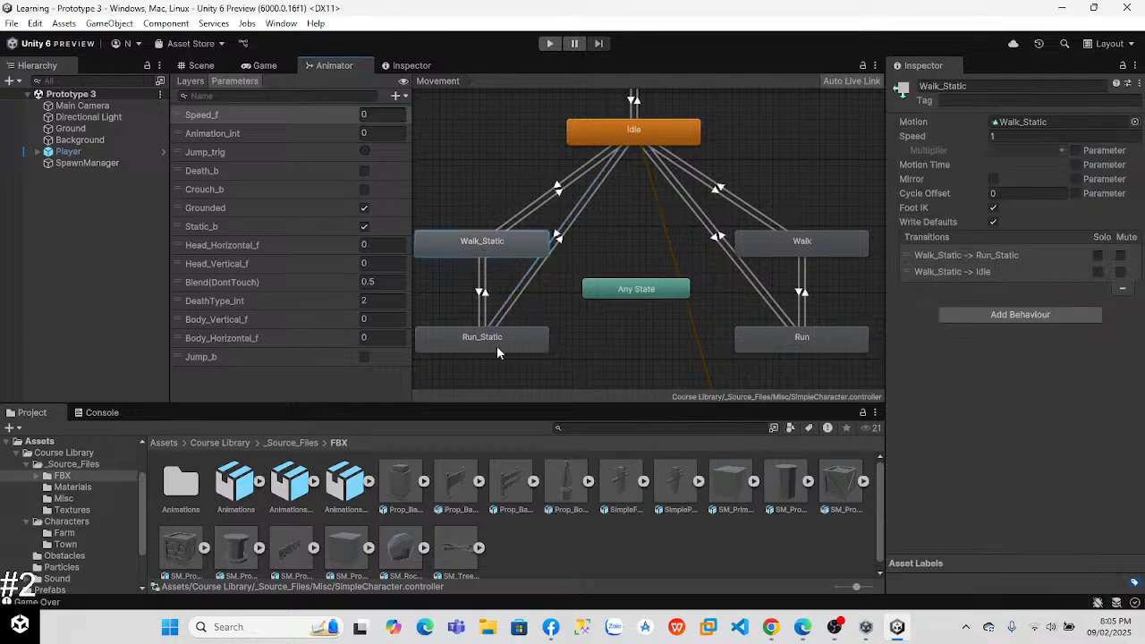
pyautogui.rightClick(496, 346)
pyautogui.click(573, 372)
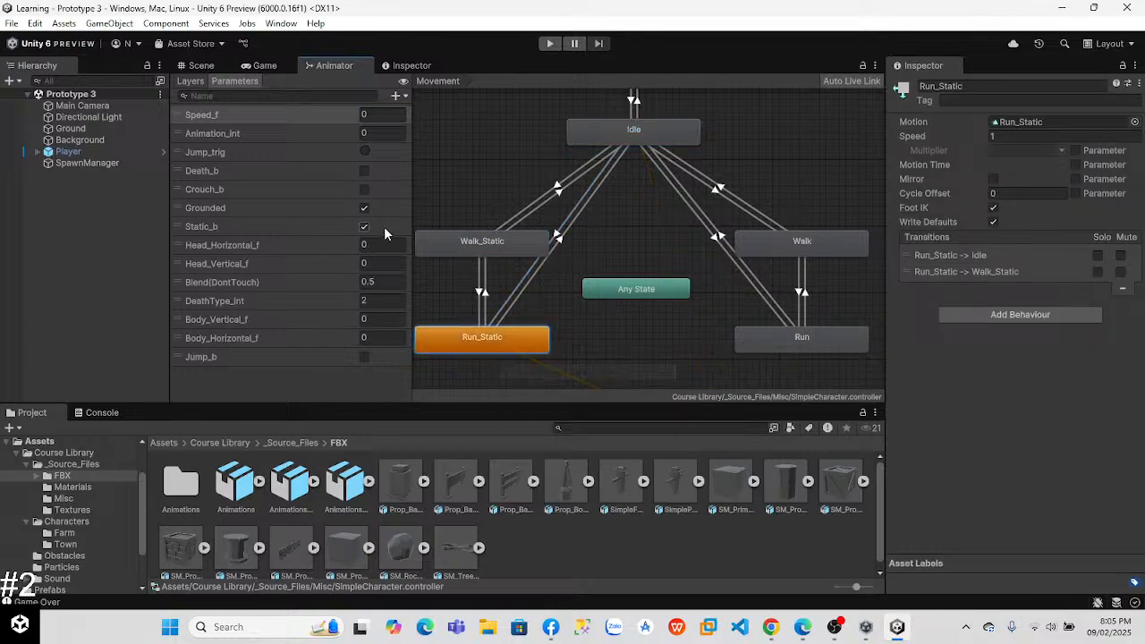
pyautogui.click(632, 346)
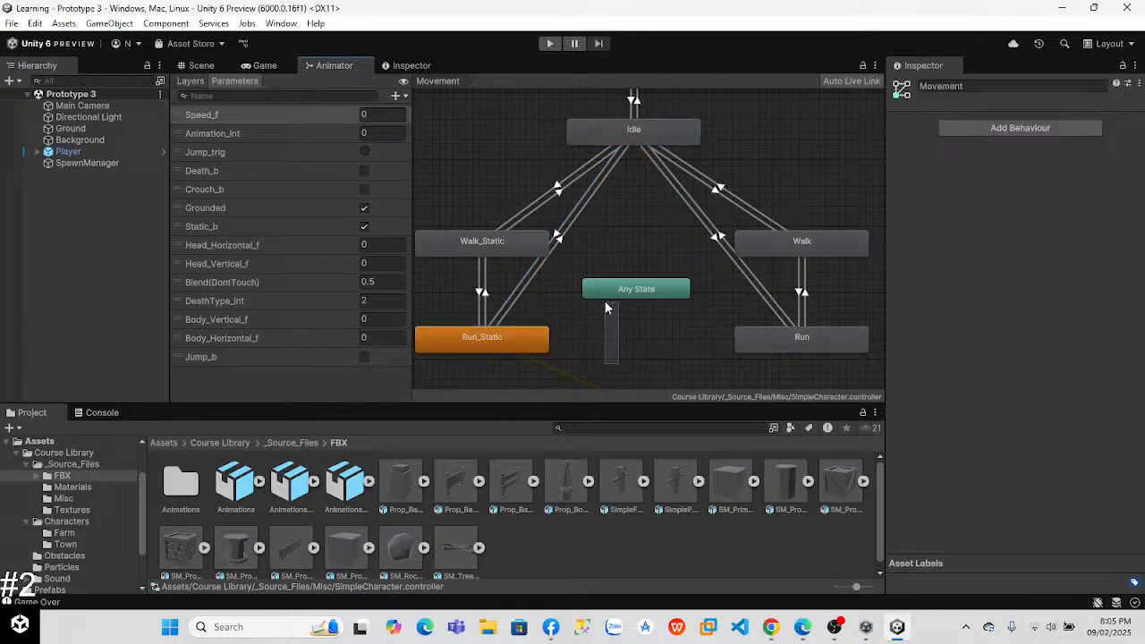
# Step: Check the Entry connection to Run_Static in the Movement graph, and briefly play-test the game
pyautogui.rightClick(544, 223)
pyautogui.click(493, 165)
pyautogui.moveTo(557, 307); pyautogui.dragTo(525, 183, button='middle')
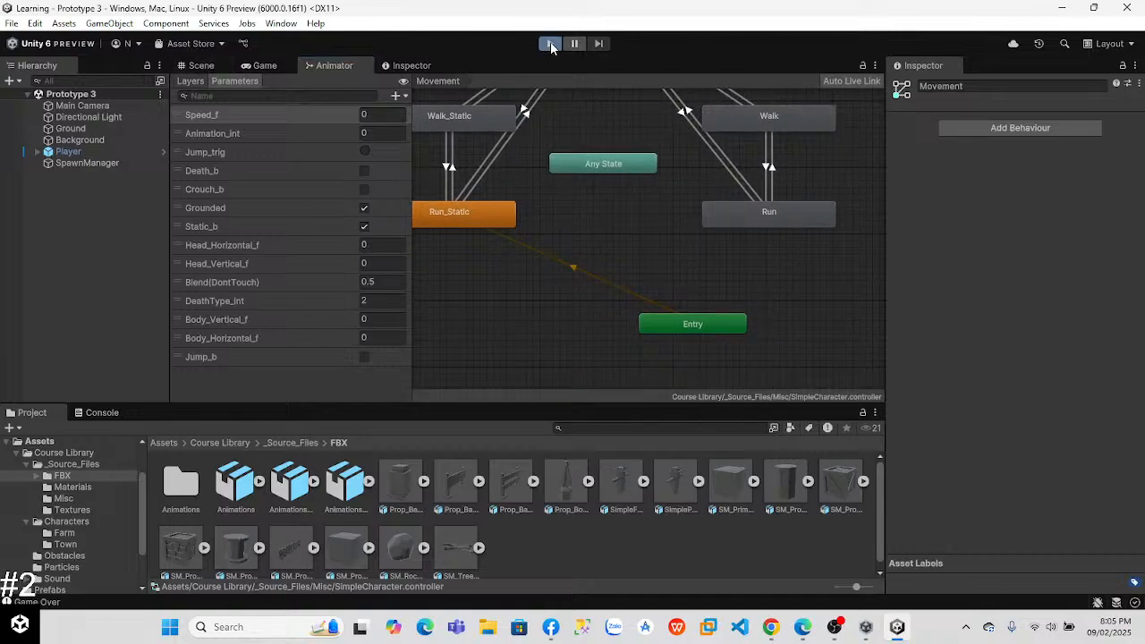
pyautogui.click(550, 44)
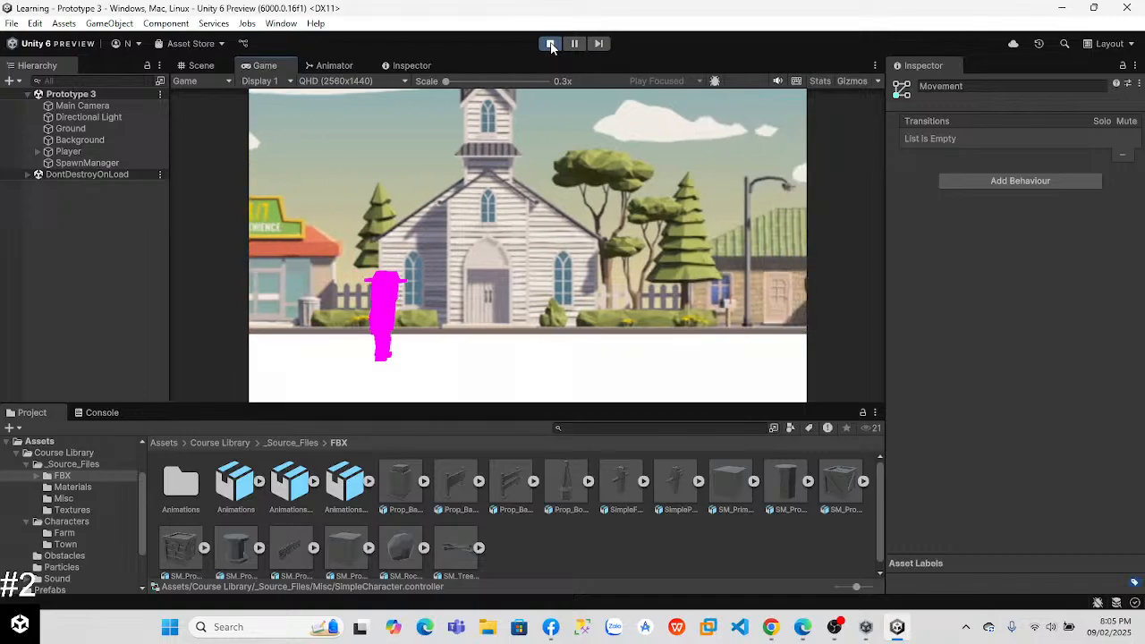
pyautogui.click(550, 44)
# Step: Set the Animator's Speed_f parameter to 1.0
pyautogui.click(330, 64)
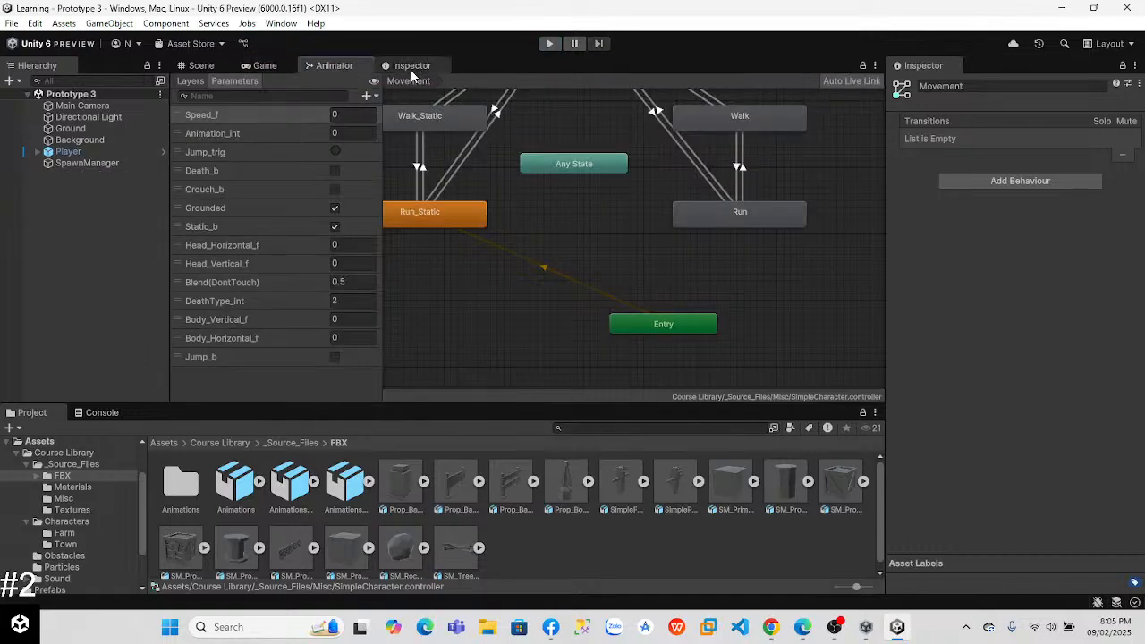
pyautogui.click(358, 116)
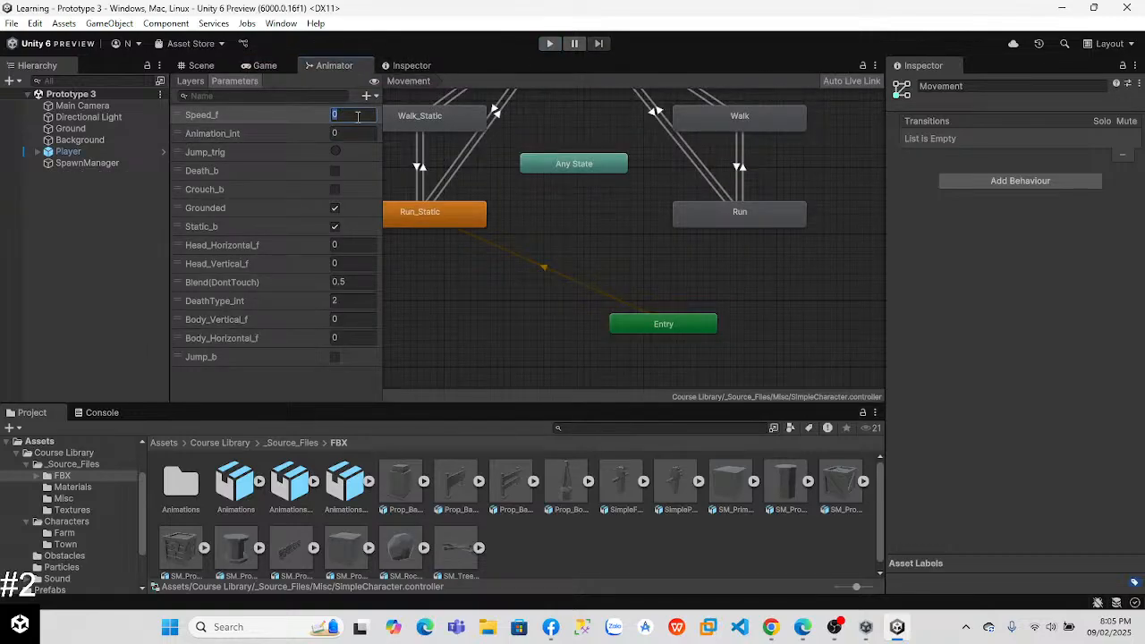
pyautogui.write('1.0')
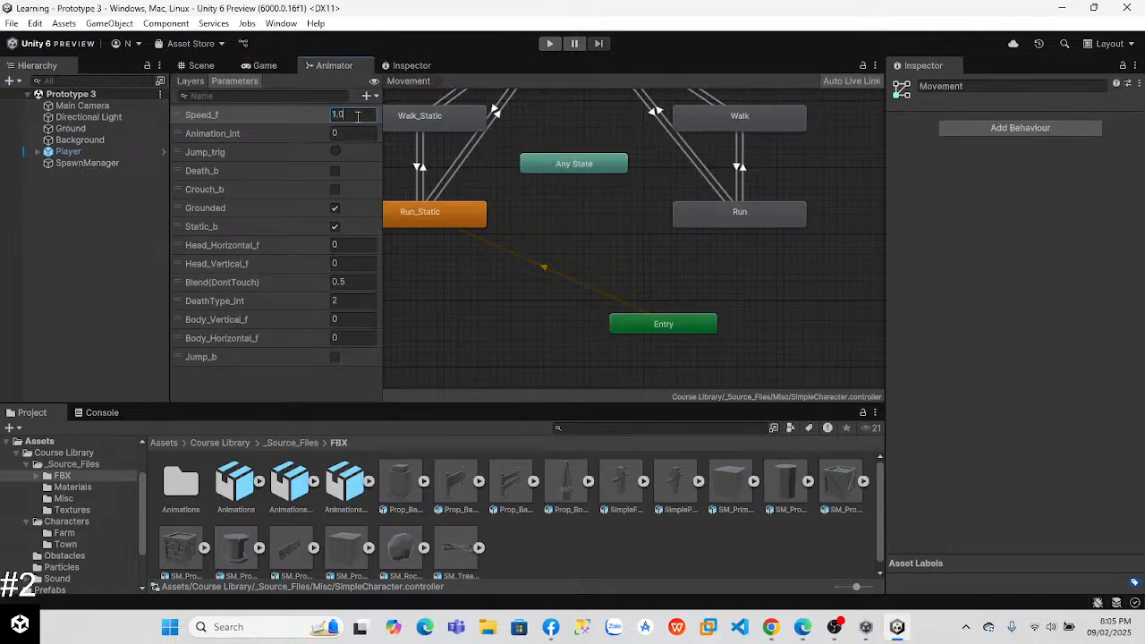
# Step: Play-test the running player, jump over an obstacle, and stop the game
pyautogui.click(551, 44)
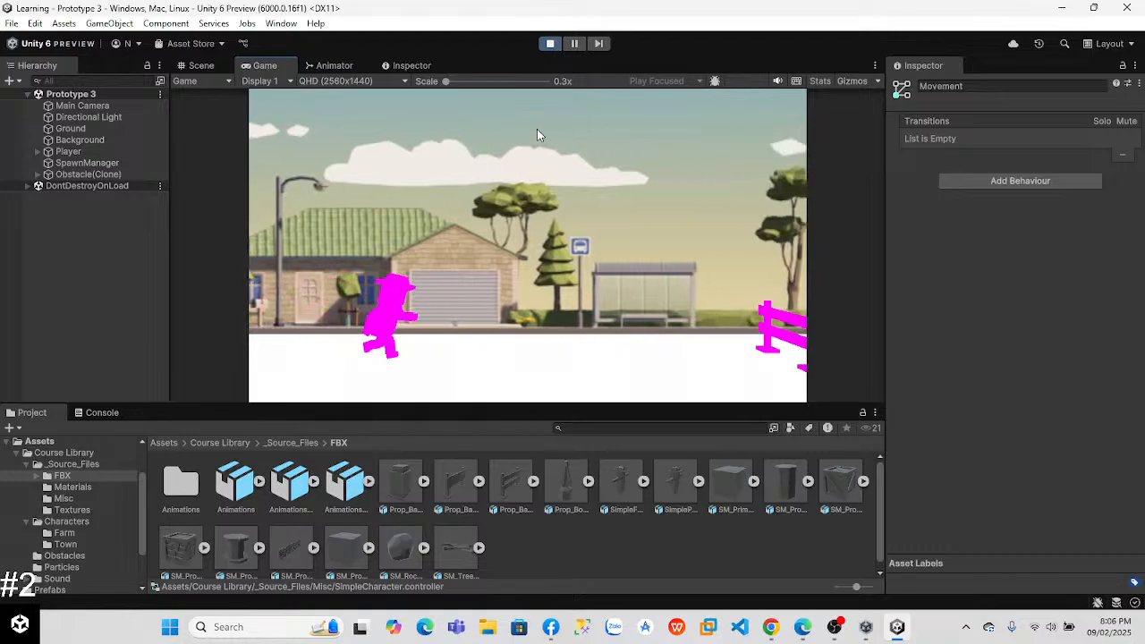
pyautogui.press('space')
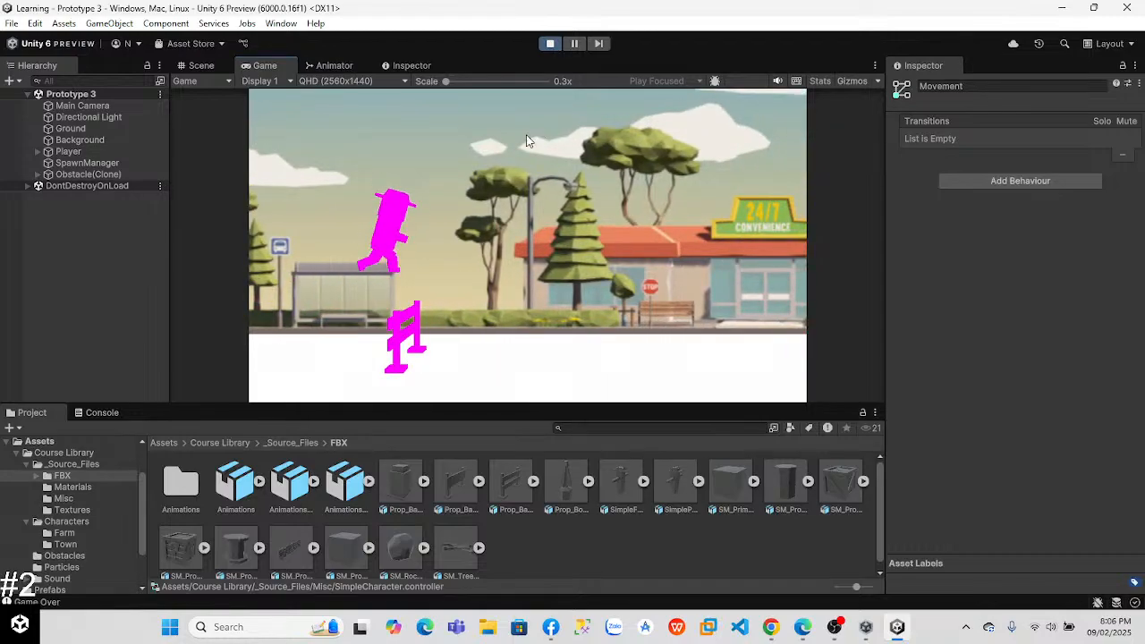
pyautogui.click(549, 45)
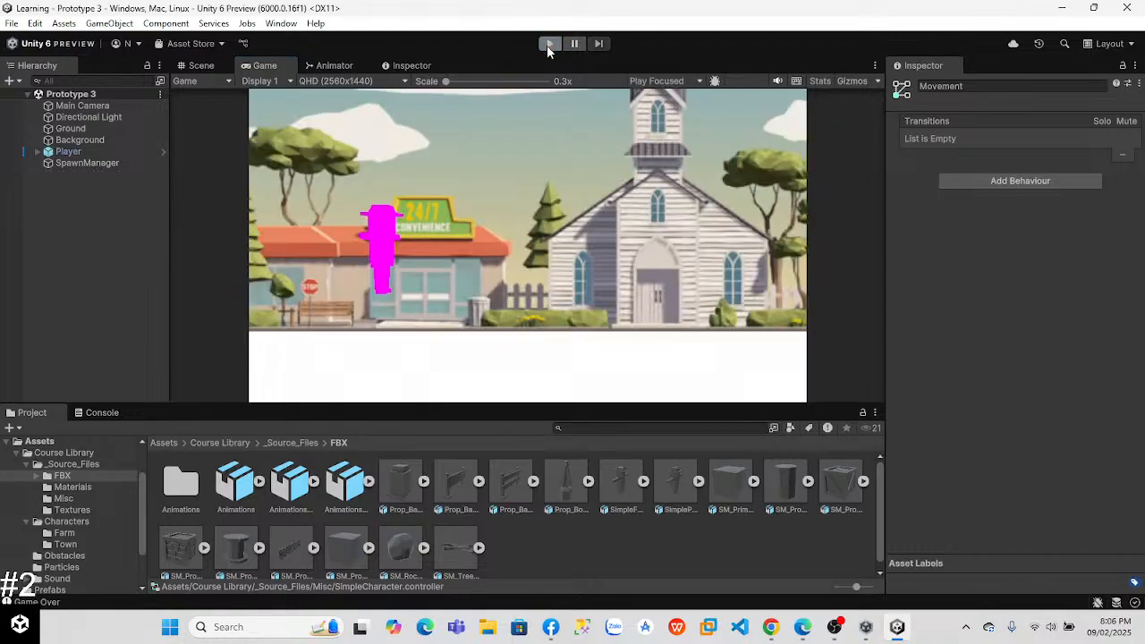
# Step: Watch more of the lesson video in Chrome, and in Unity select the Player and show its Animator layers
pyautogui.hotkey('alt', 'Tab')
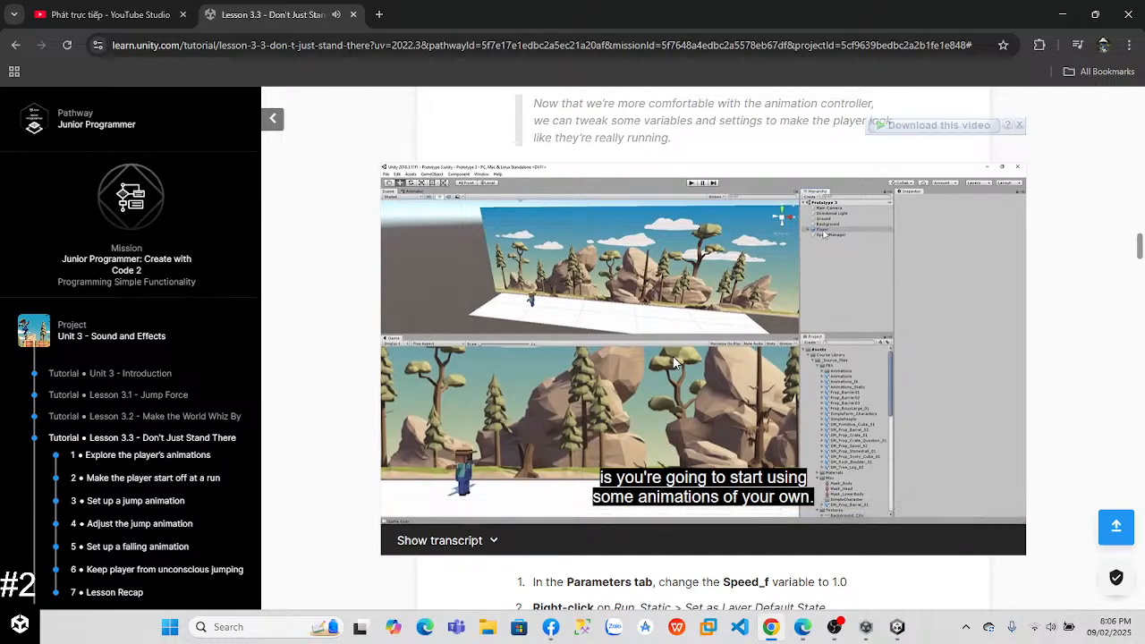
pyautogui.click(895, 628)
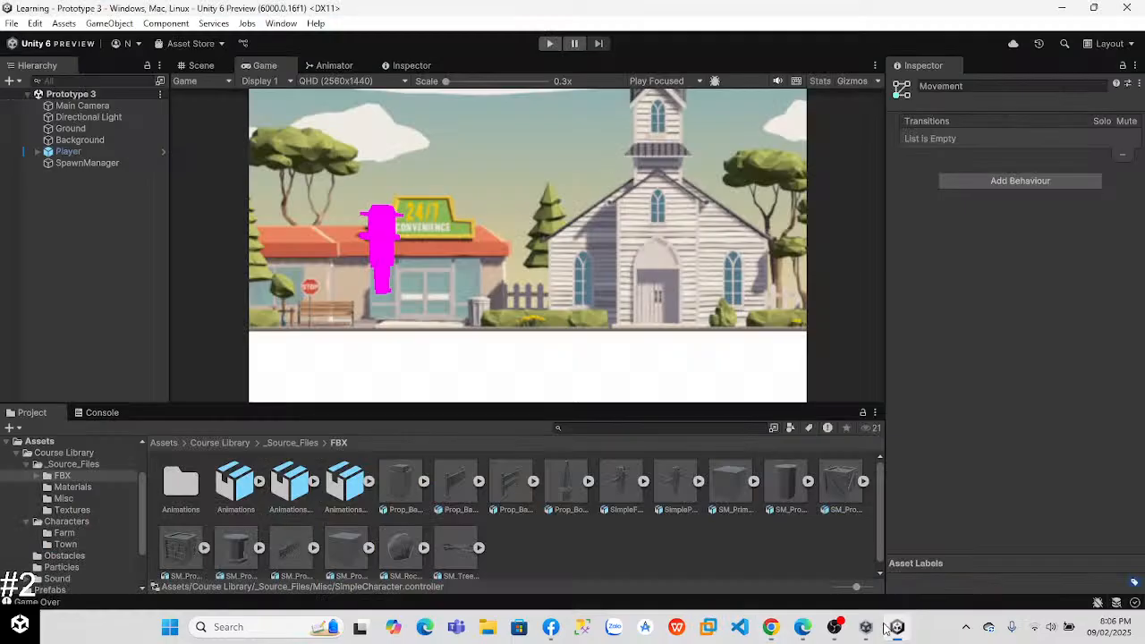
pyautogui.click(63, 151)
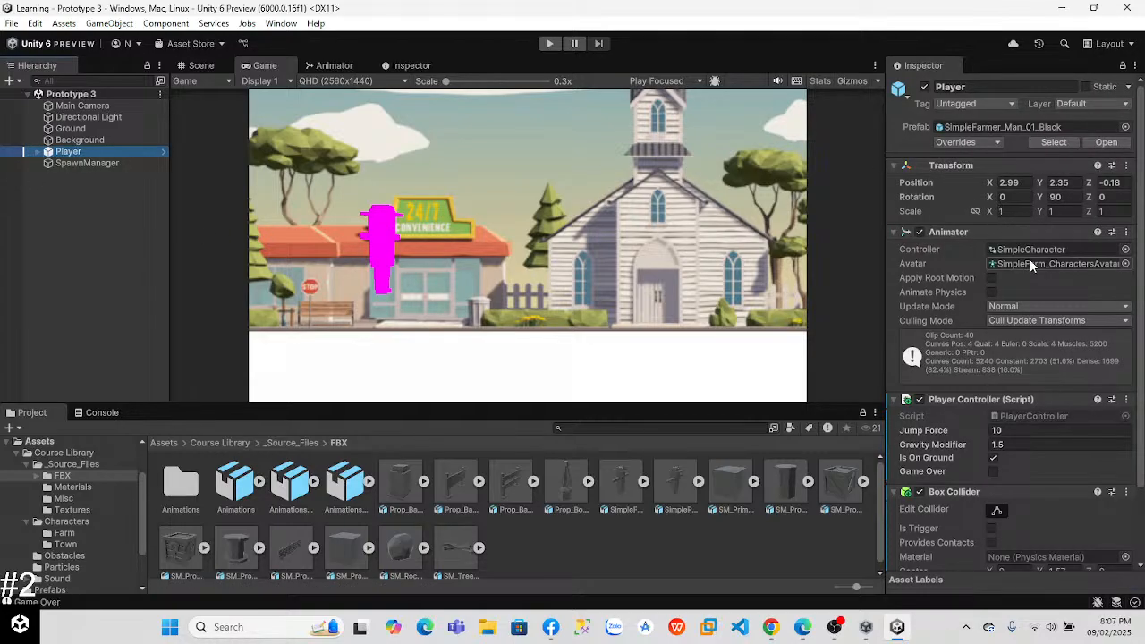
pyautogui.click(346, 65)
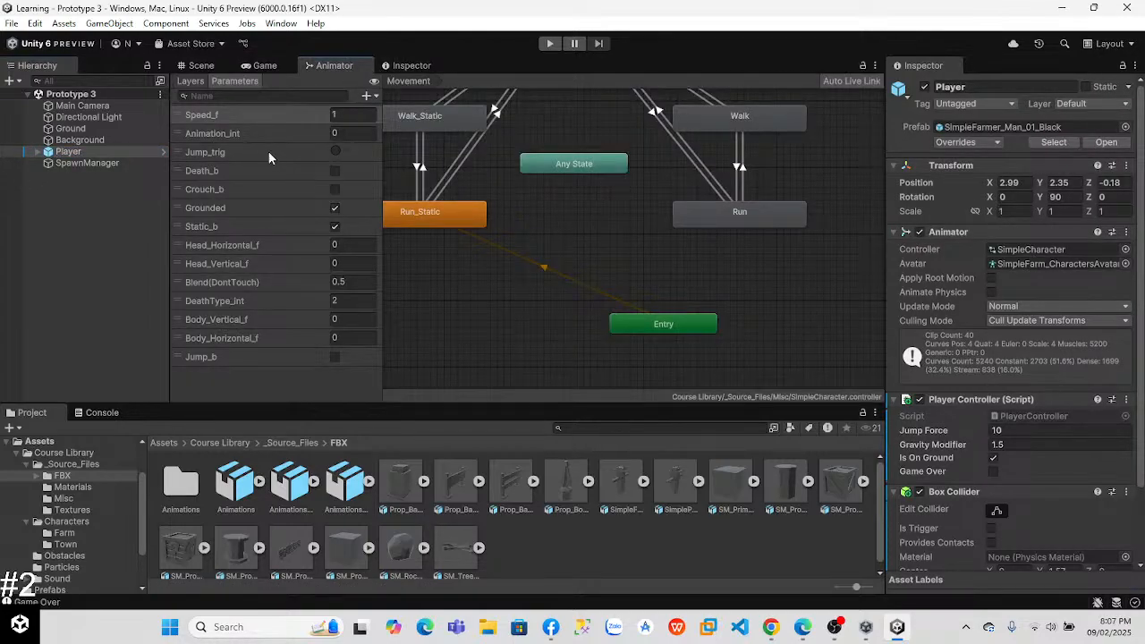
pyautogui.click(191, 82)
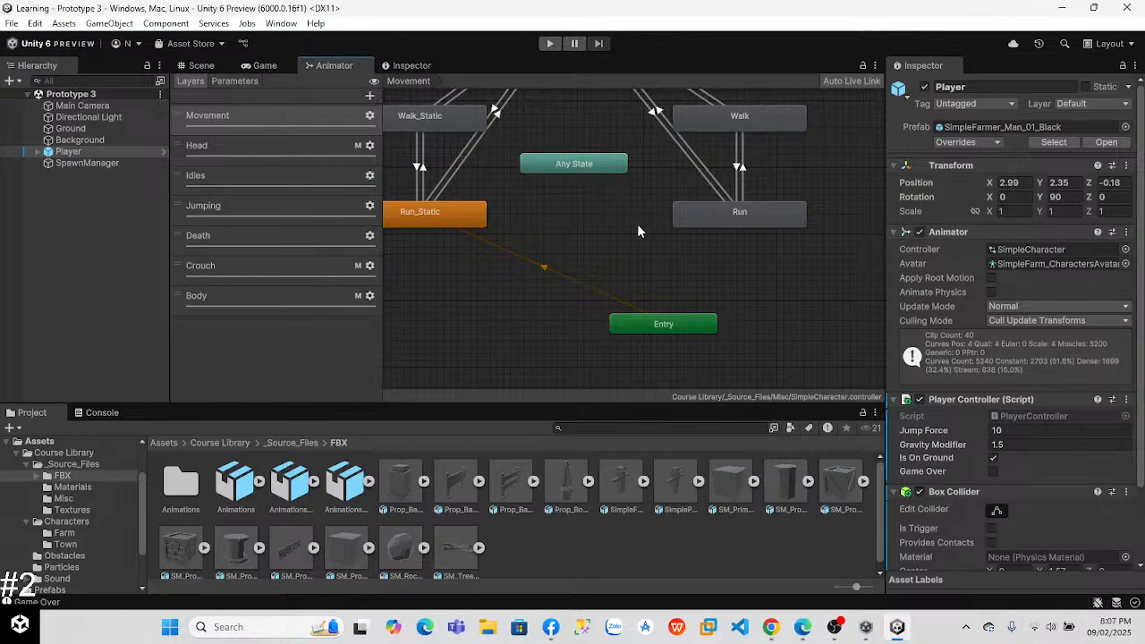
# Step: Inspect a Movement layer transition, and examine the Head layer's Head state, Any State and Entry transition
pyautogui.rightClick(636, 266)
pyautogui.click(504, 204)
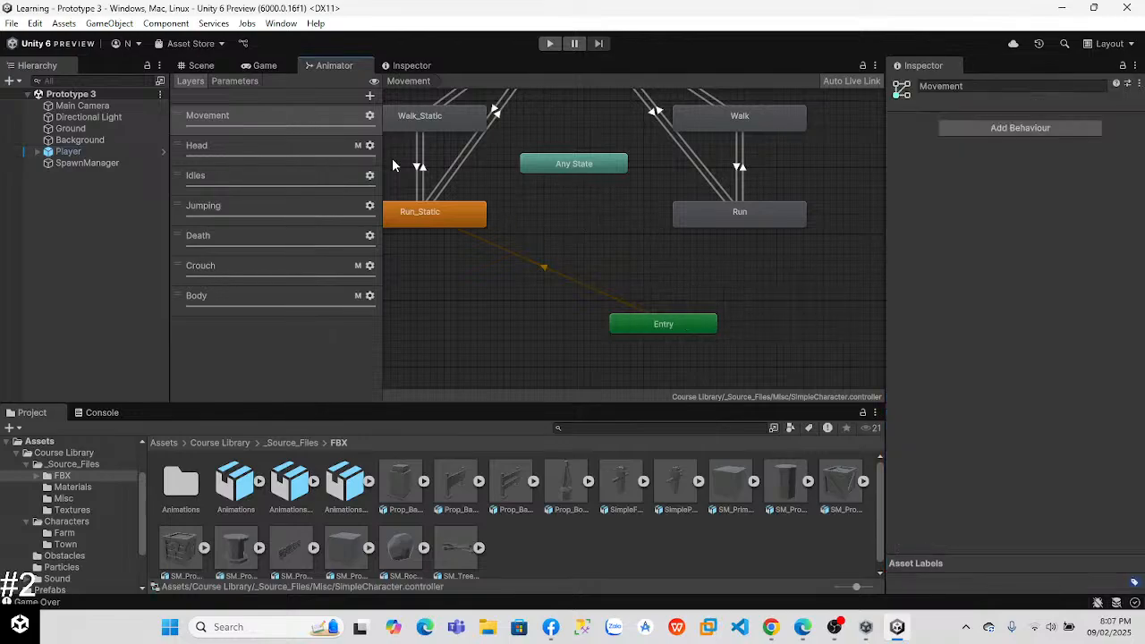
pyautogui.click(453, 168)
pyautogui.click(277, 159)
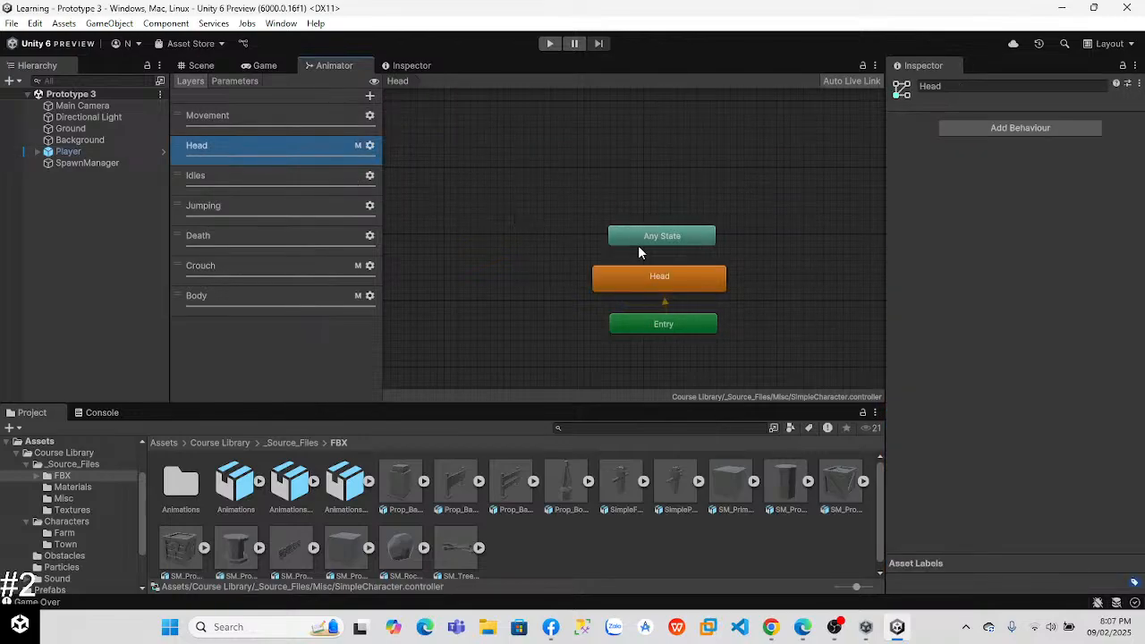
pyautogui.click(666, 284)
pyautogui.click(667, 304)
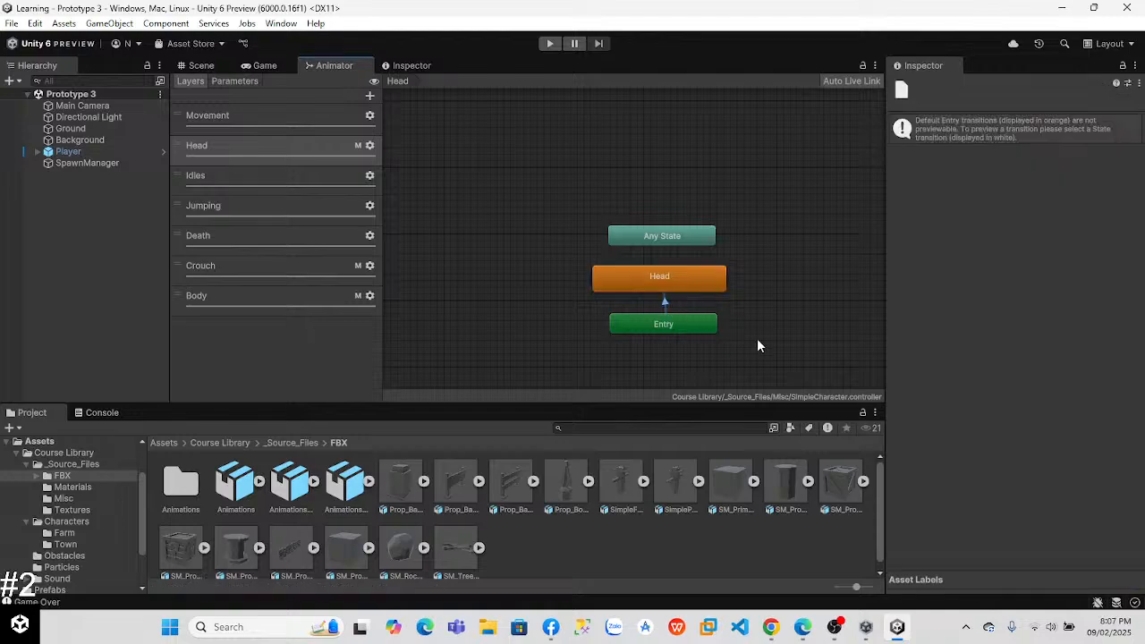
pyautogui.click(647, 278)
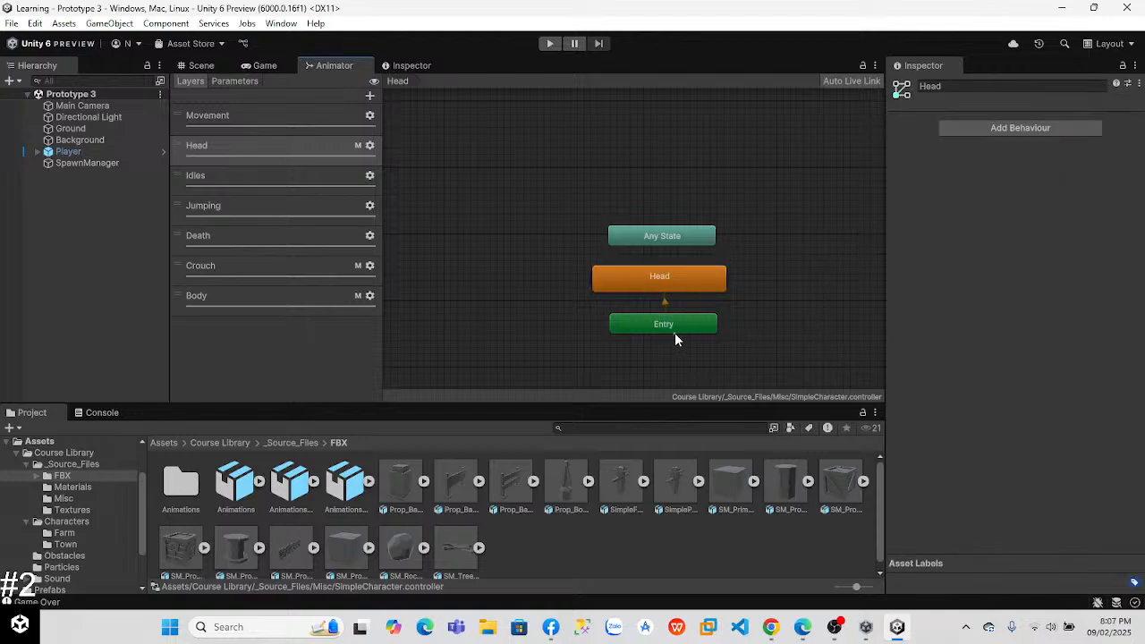
pyautogui.click(655, 235)
pyautogui.click(656, 273)
# Step: Open the Idles layer and preview the transitions to Idle from Idle_SittingOnGround, Idle_LeaningAgaintWall and Idle_Smoking
pyautogui.click(297, 176)
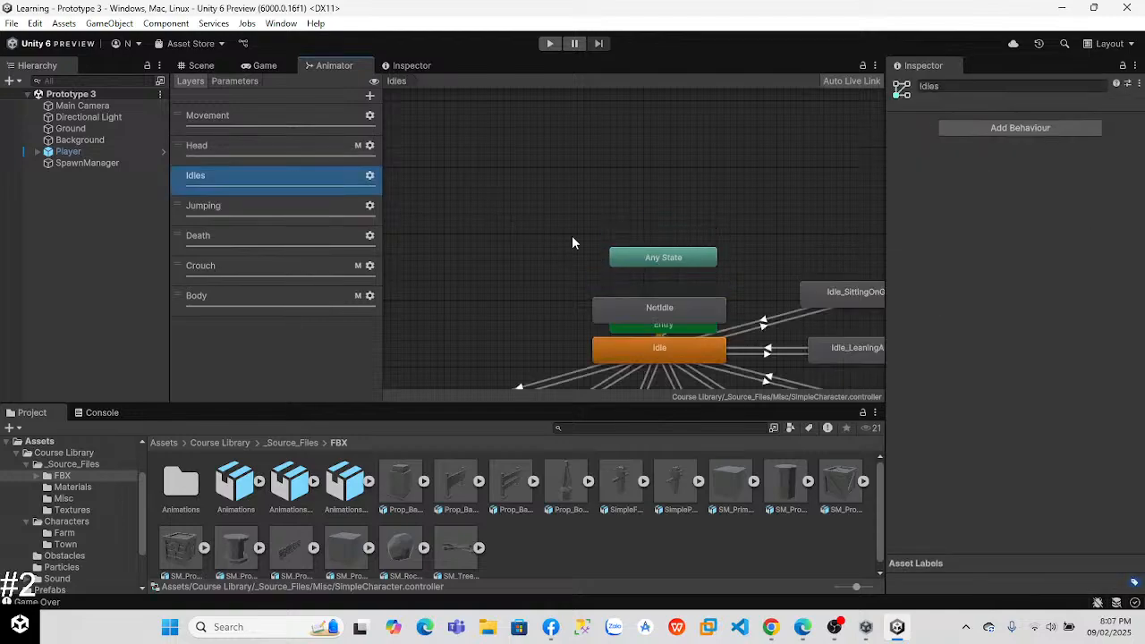
pyautogui.rightClick(634, 115)
pyautogui.click(533, 195)
pyautogui.moveTo(556, 243); pyautogui.dragTo(465, 95, button='middle')
pyautogui.click(673, 174)
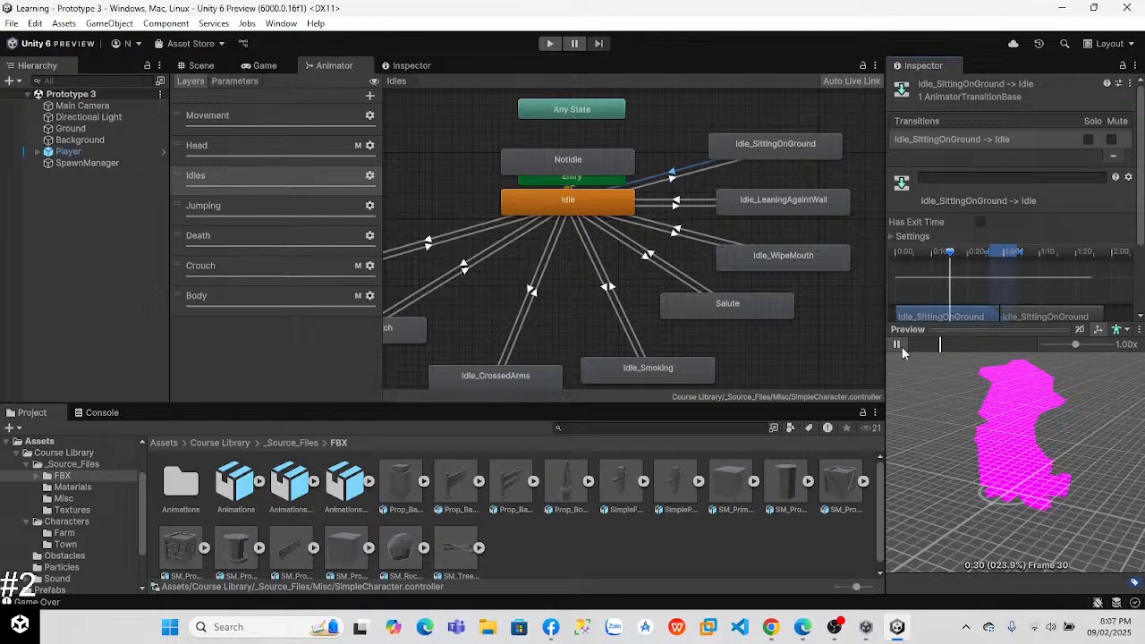
pyautogui.click(676, 204)
pyautogui.click(896, 345)
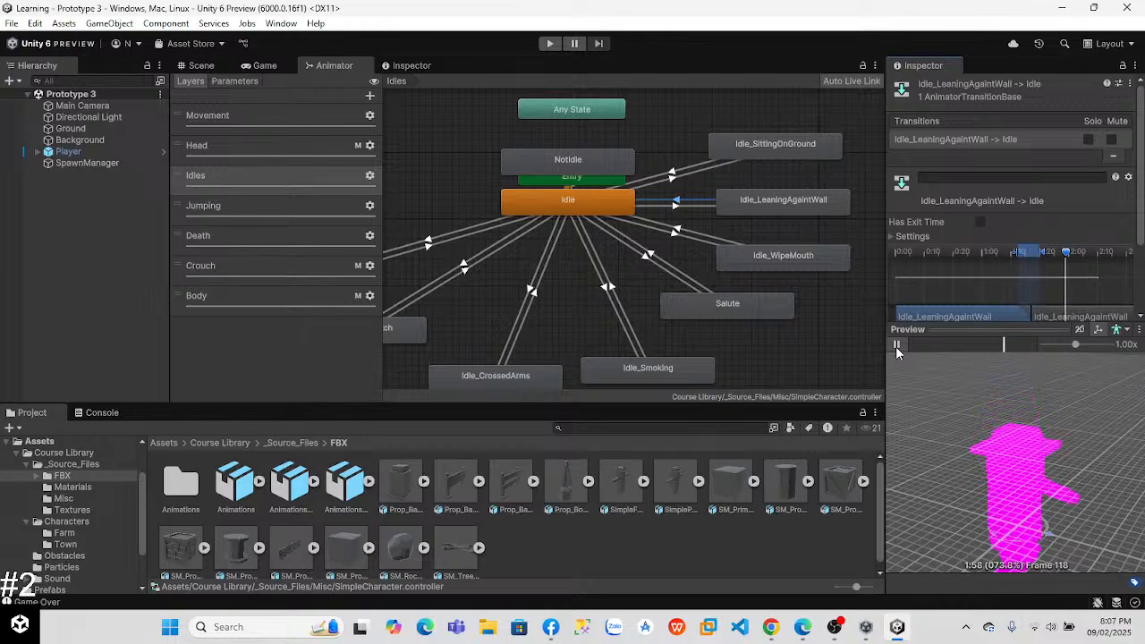
pyautogui.click(611, 287)
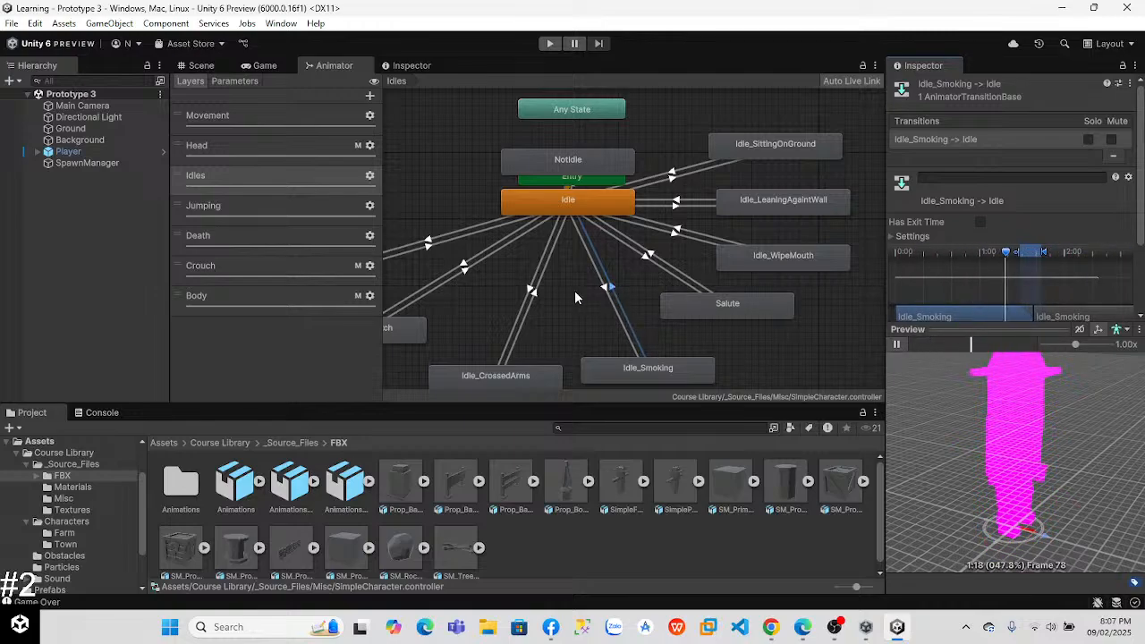
# Step: Preview the Idles layer transitions Idle to Idle_Smoking, Idle to Idle_CrossedArms, and Idle_CheckWatch to Idle
pyautogui.click(605, 288)
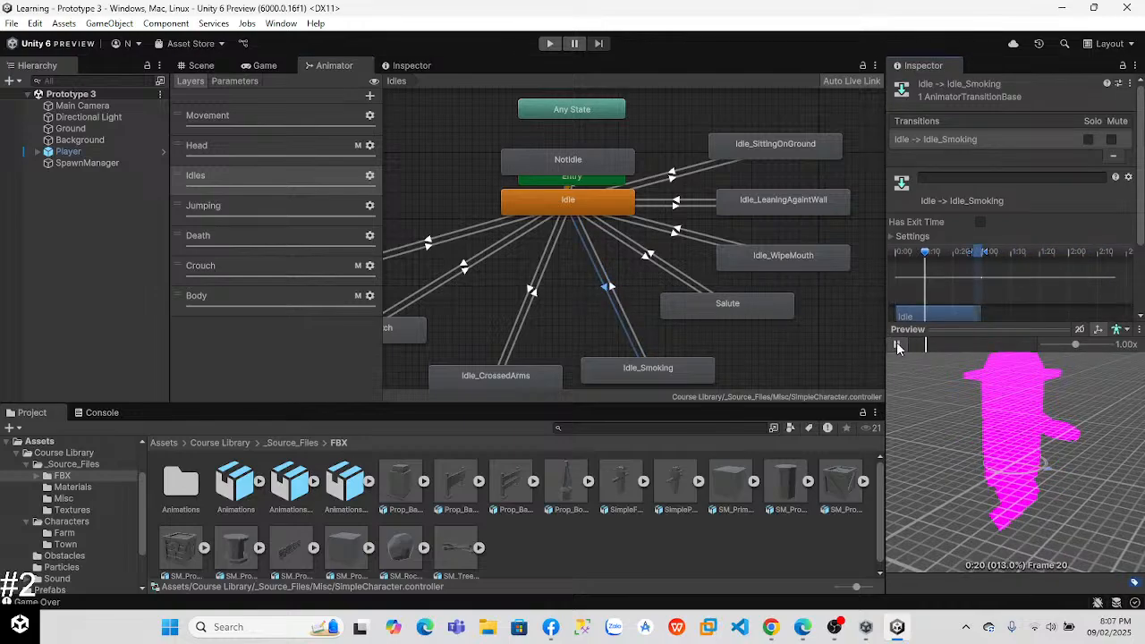
pyautogui.click(530, 295)
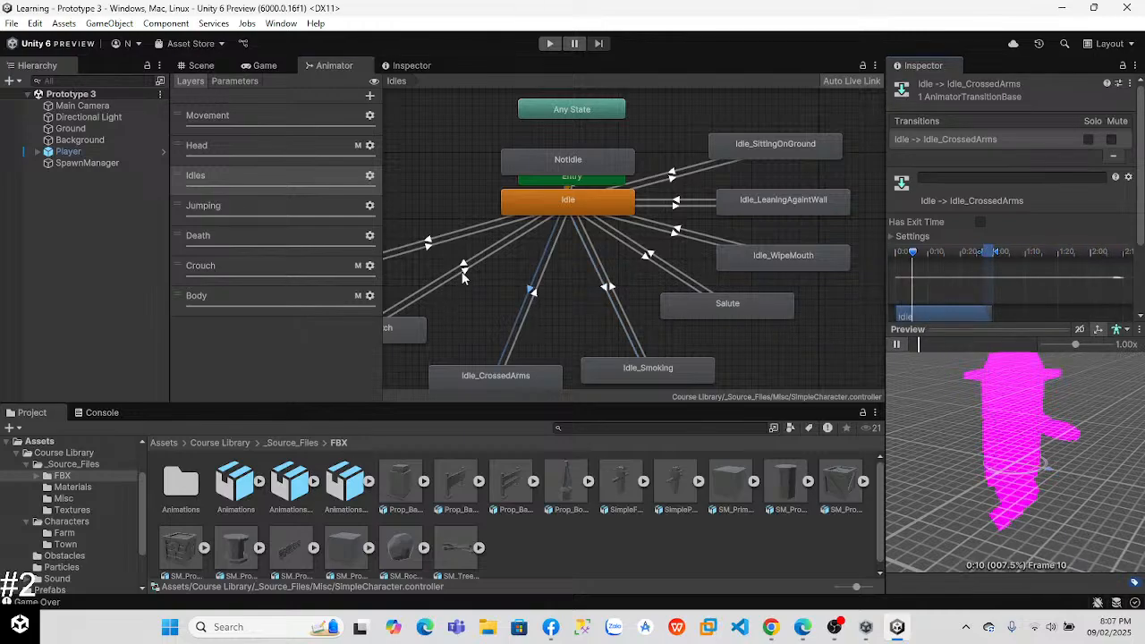
pyautogui.click(461, 268)
pyautogui.click(897, 344)
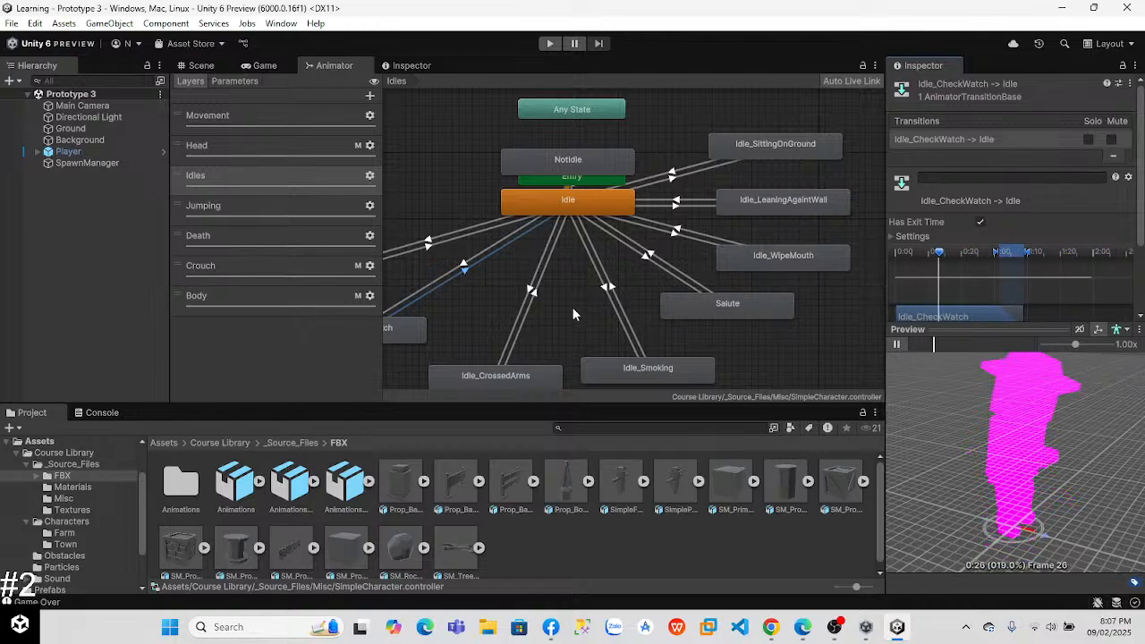
pyautogui.moveTo(437, 179); pyautogui.dragTo(591, 165, button='middle')
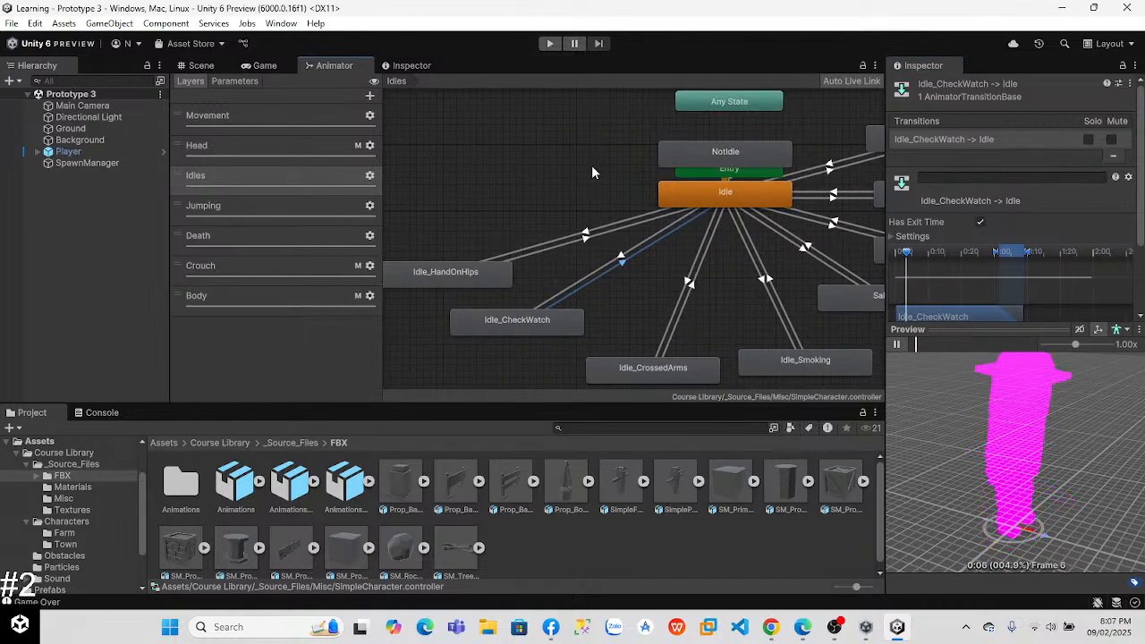
# Step: Open the Jumping layer and preview the transitions Running_Jump to Run, Walking_Jump to Walk, and Standing_Jump to Idle
pyautogui.click(228, 207)
pyautogui.moveTo(600, 365); pyautogui.dragTo(774, 404)
pyautogui.moveTo(772, 310); pyautogui.dragTo(579, 348)
pyautogui.moveTo(792, 320); pyautogui.dragTo(587, 364, button='middle')
pyautogui.click(641, 295)
pyautogui.click(897, 346)
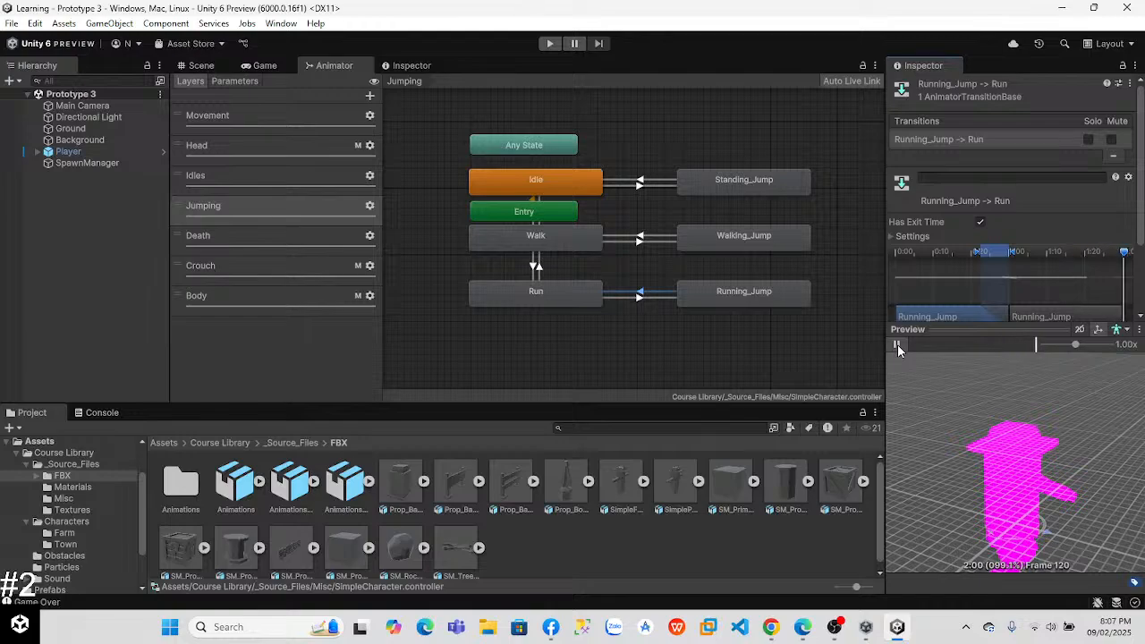
pyautogui.click(639, 238)
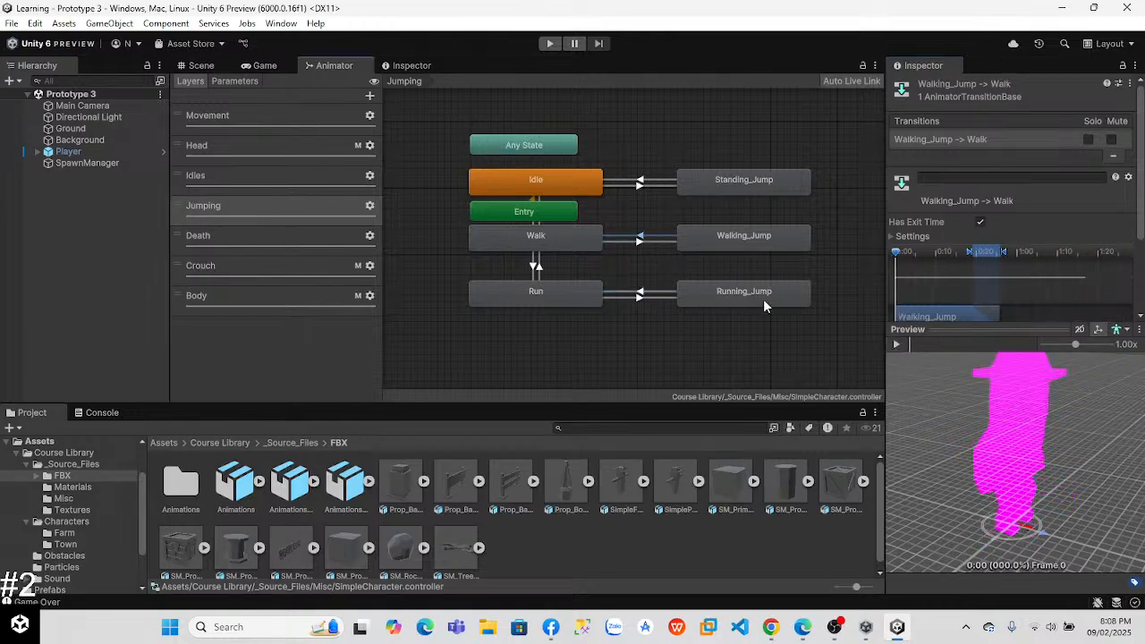
pyautogui.click(898, 345)
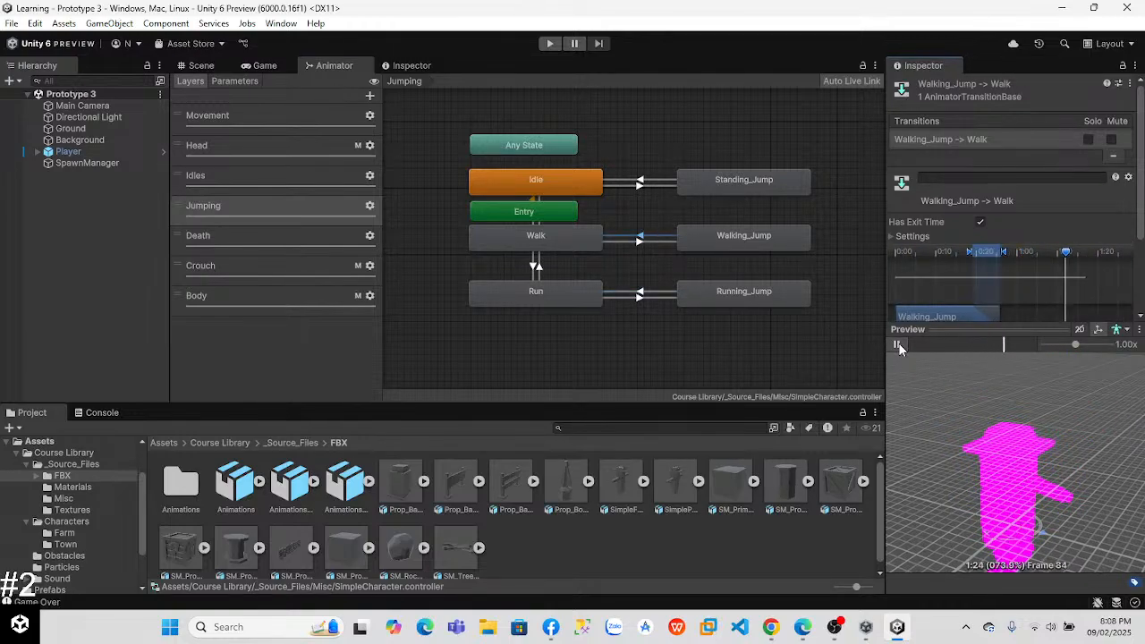
pyautogui.click(639, 183)
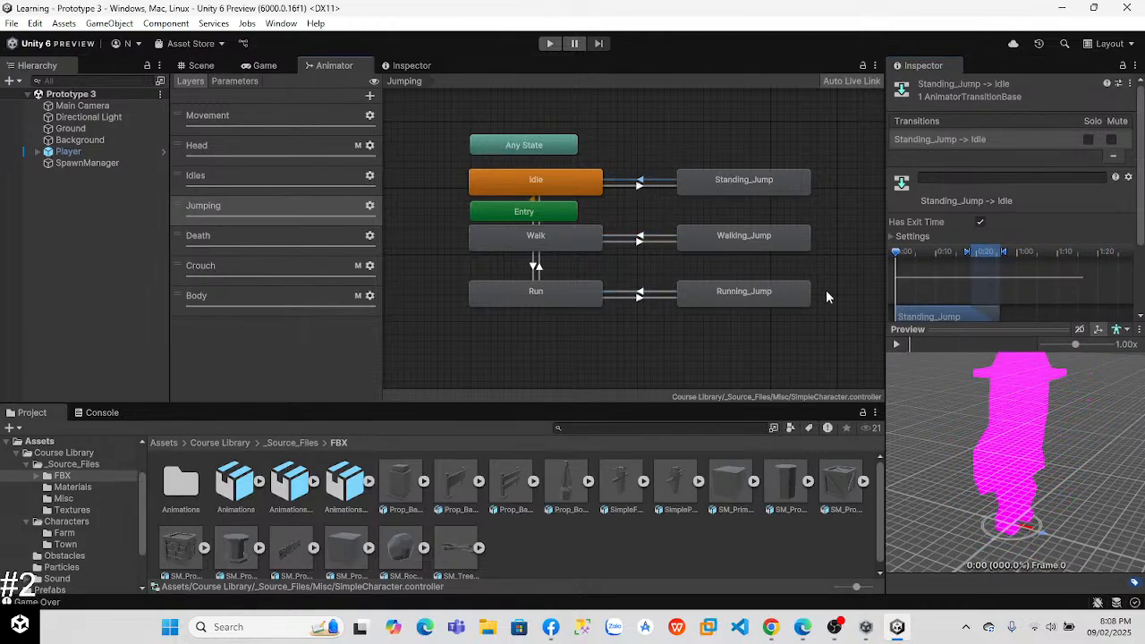
pyautogui.click(897, 345)
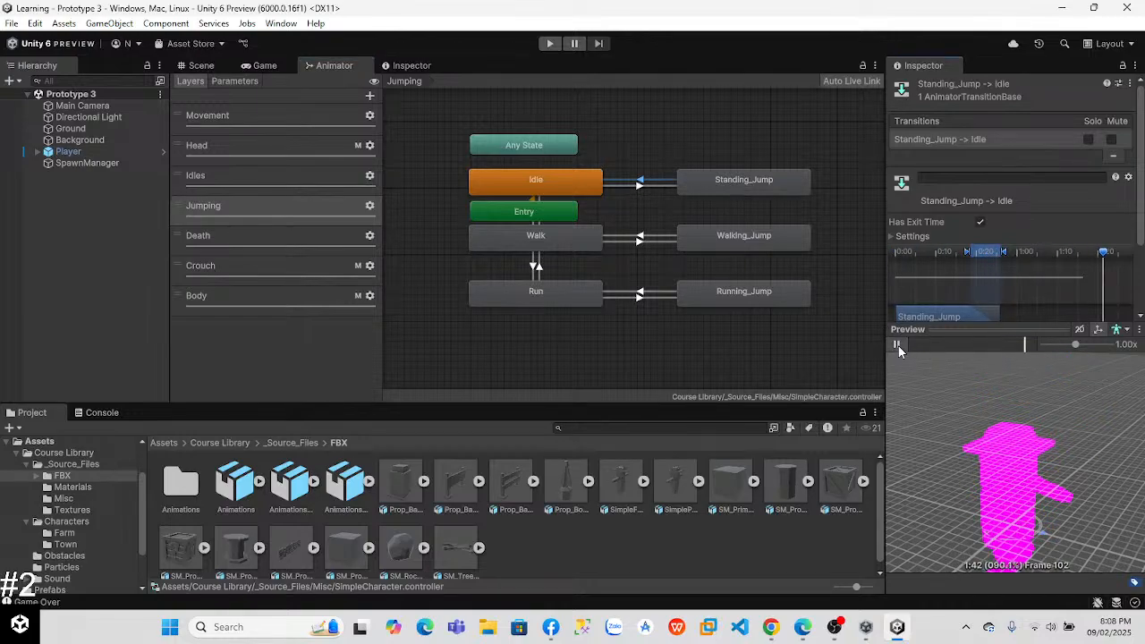
# Step: Open the Death layer and preview the transitions between Alive and Falling, Death_01 to Dead_01, and Death_02 to Dead_02
pyautogui.click(312, 237)
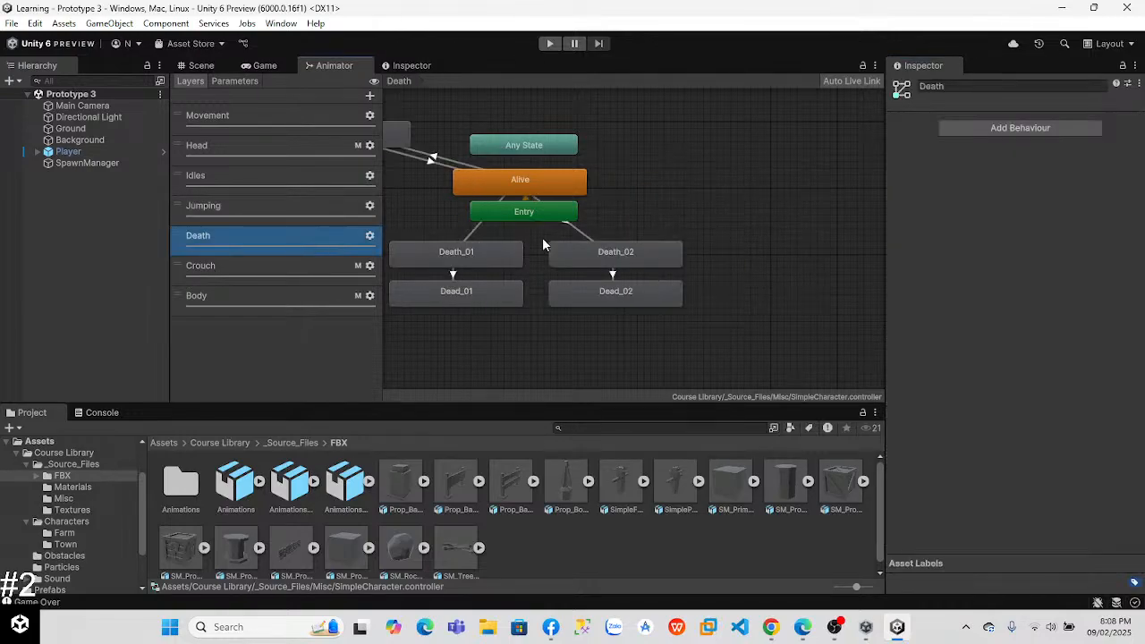
pyautogui.click(434, 159)
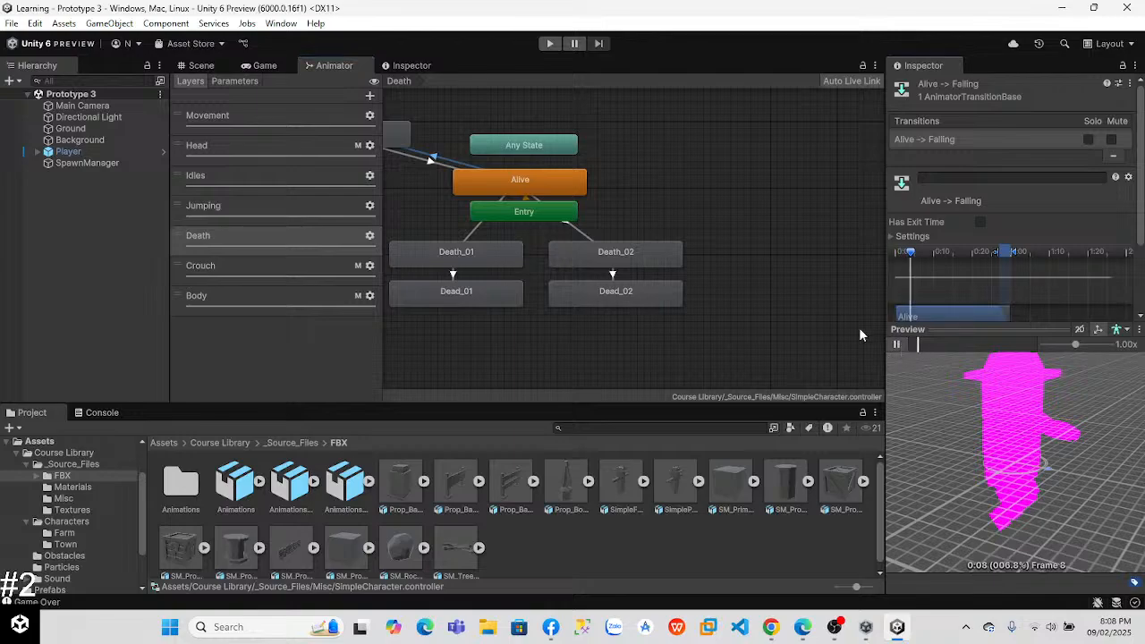
pyautogui.moveTo(682, 215); pyautogui.dragTo(773, 238, button='middle')
pyautogui.click(560, 212)
pyautogui.click(897, 344)
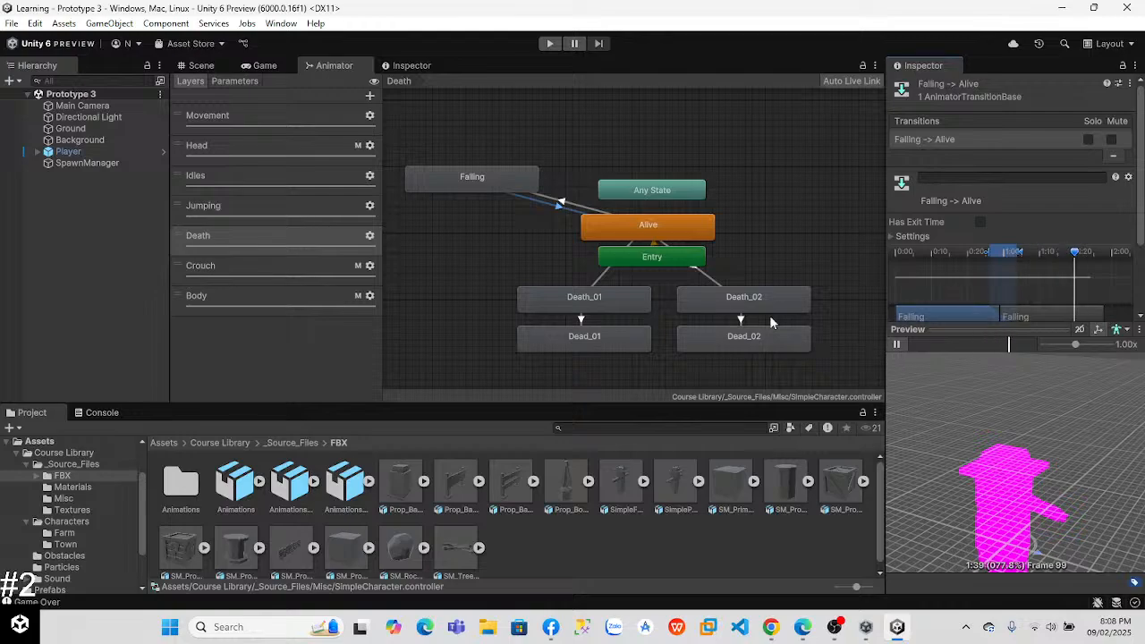
pyautogui.click(581, 319)
pyautogui.click(897, 345)
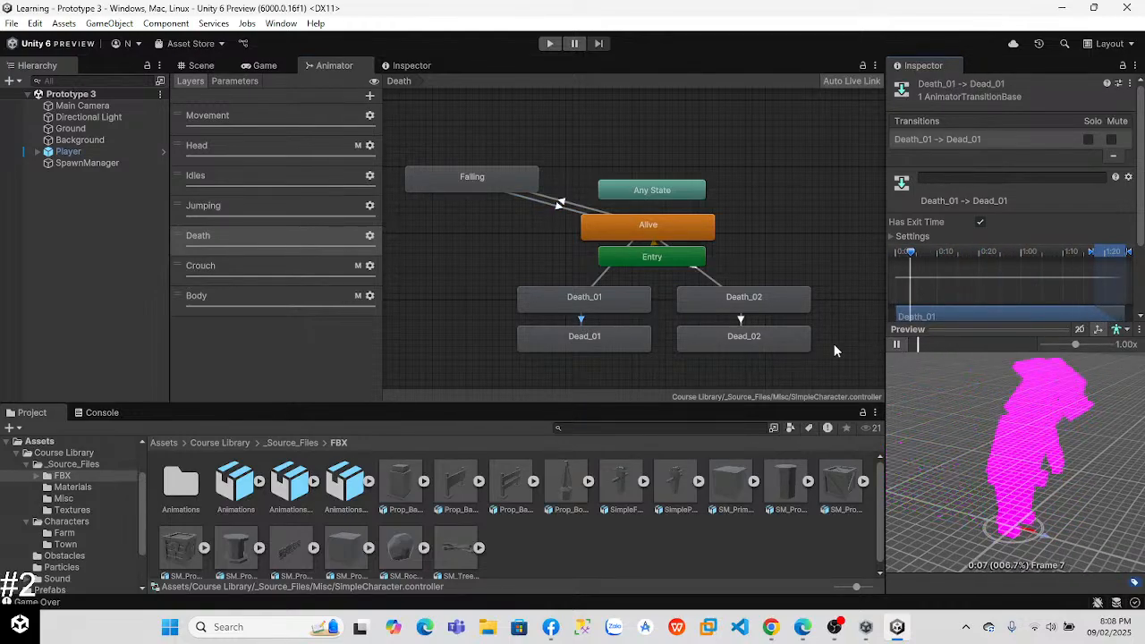
pyautogui.click(741, 320)
pyautogui.click(896, 344)
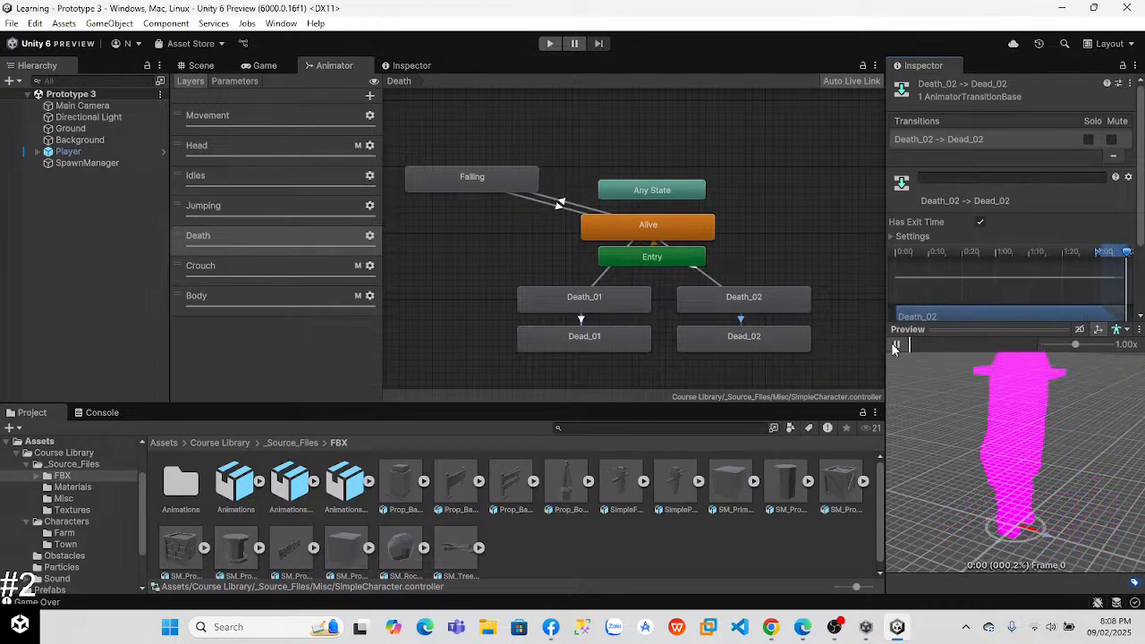
# Step: Open the Crouch layer and preview the transitions Crouch_Up to NotCrouched and Crouch_Idle to Crouch_Up
pyautogui.click(260, 270)
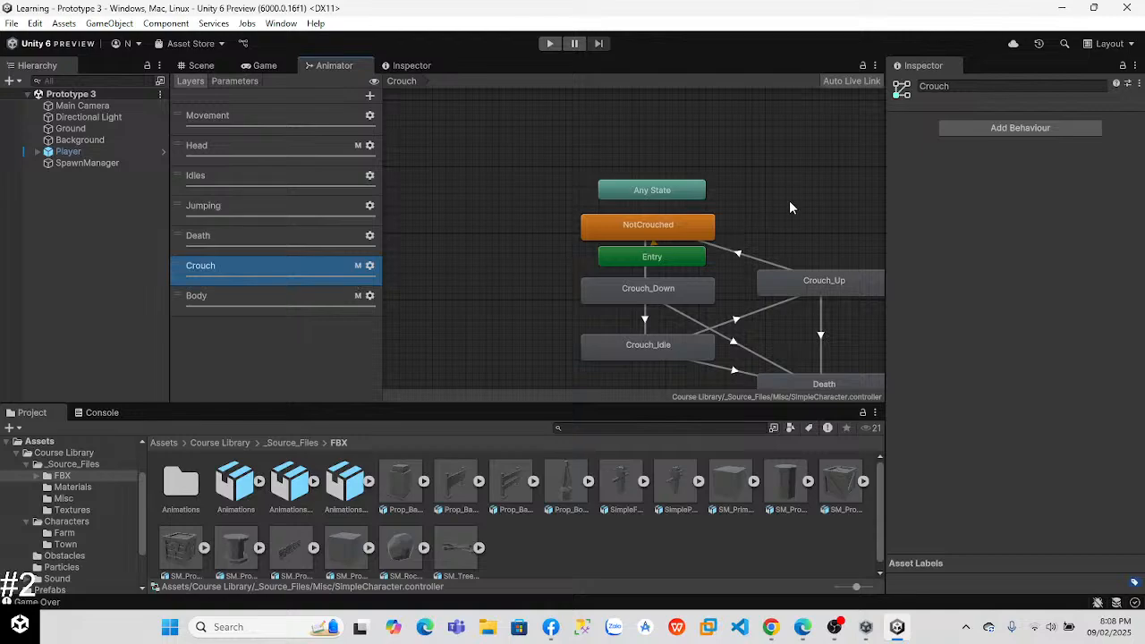
pyautogui.moveTo(783, 214); pyautogui.dragTo(639, 164, button='middle')
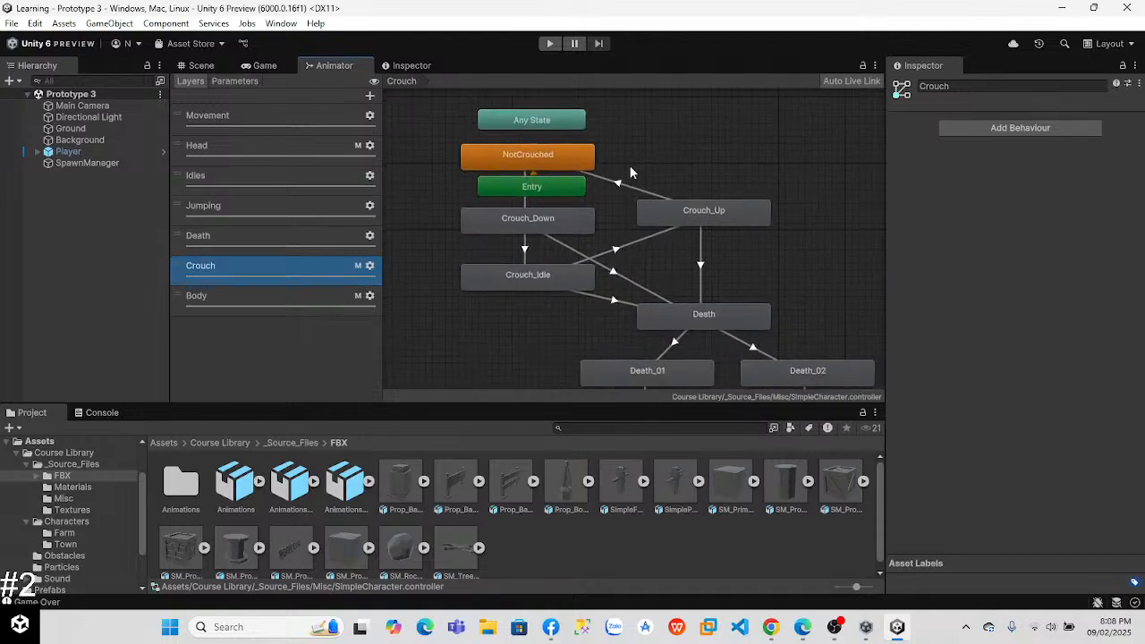
pyautogui.click(617, 187)
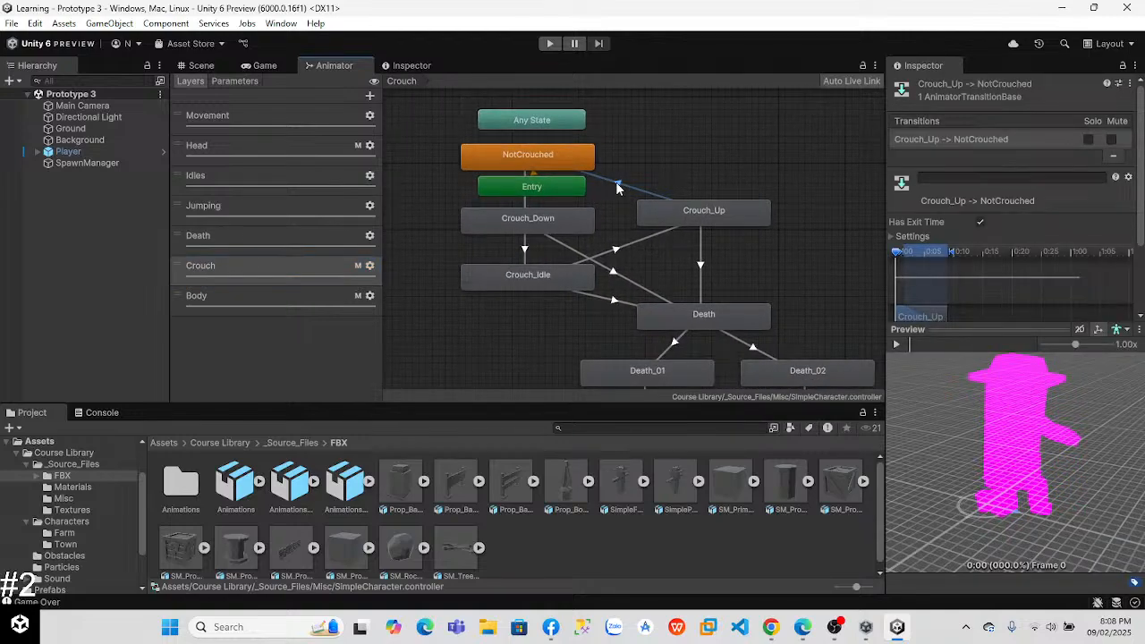
pyautogui.click(901, 343)
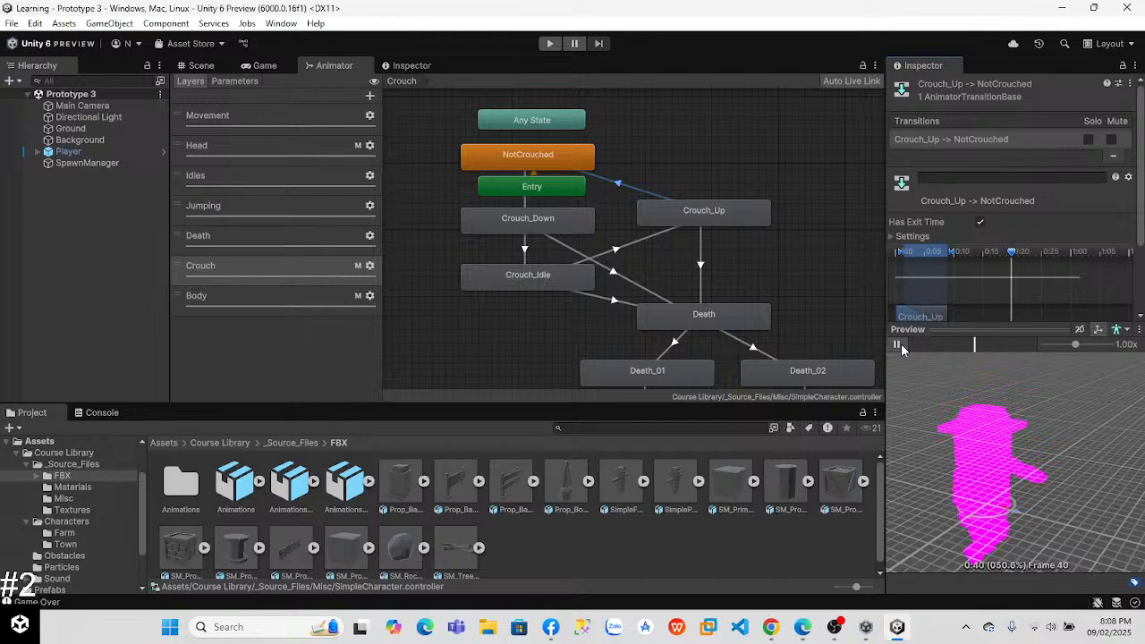
pyautogui.click(616, 252)
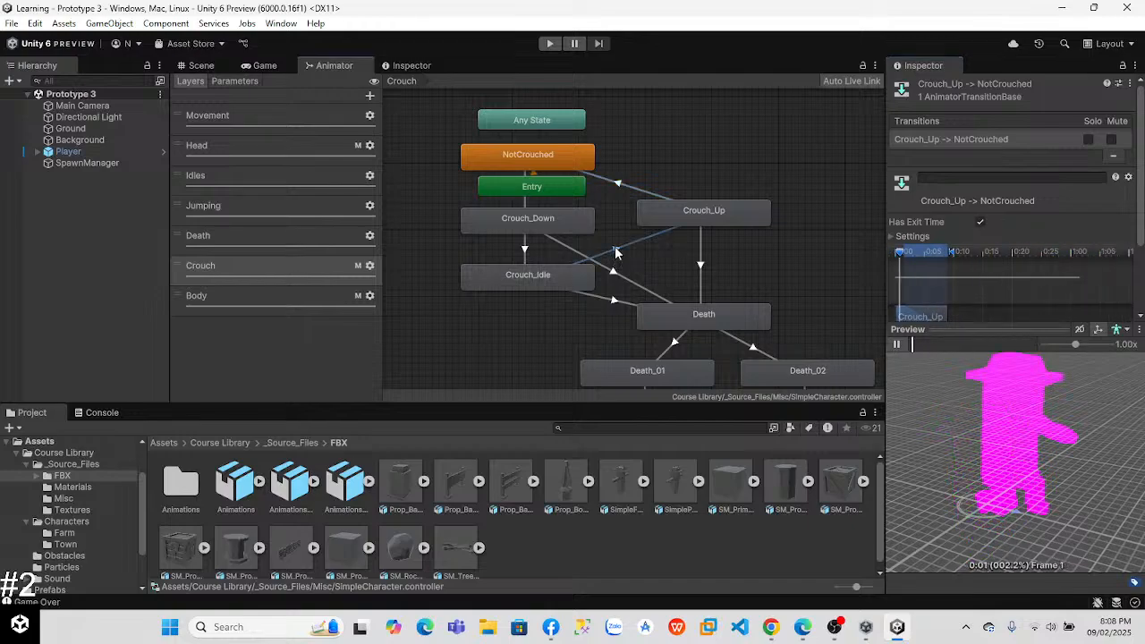
pyautogui.click(896, 345)
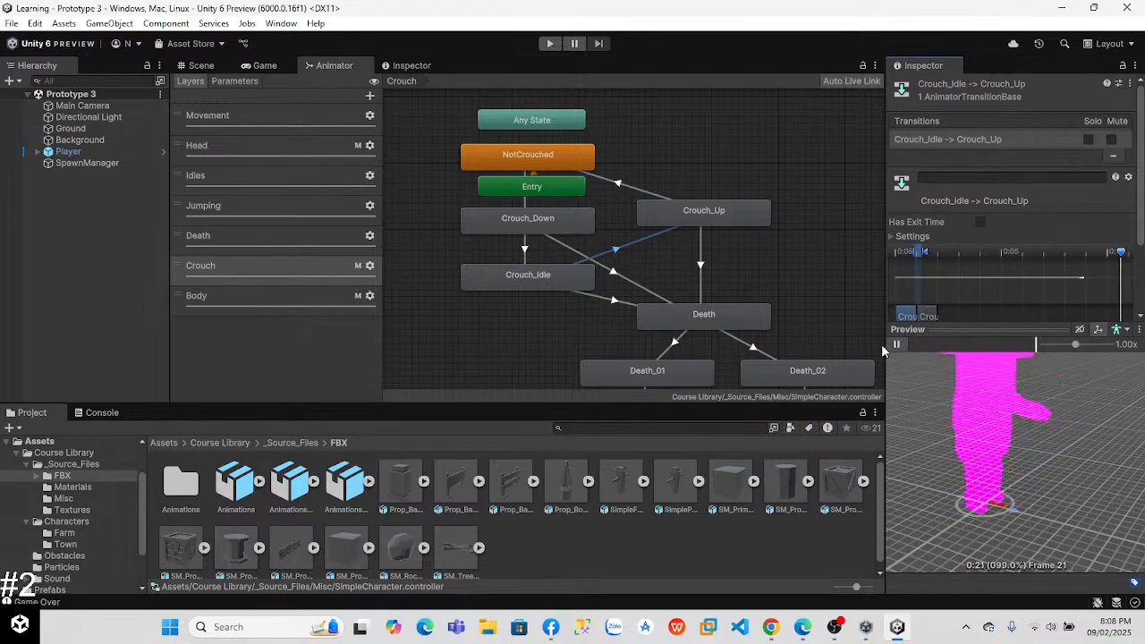
# Step: Preview the Crouch layer transitions into Death from Crouch_Down, Crouch_Up and Crouch_Idle
pyautogui.click(615, 272)
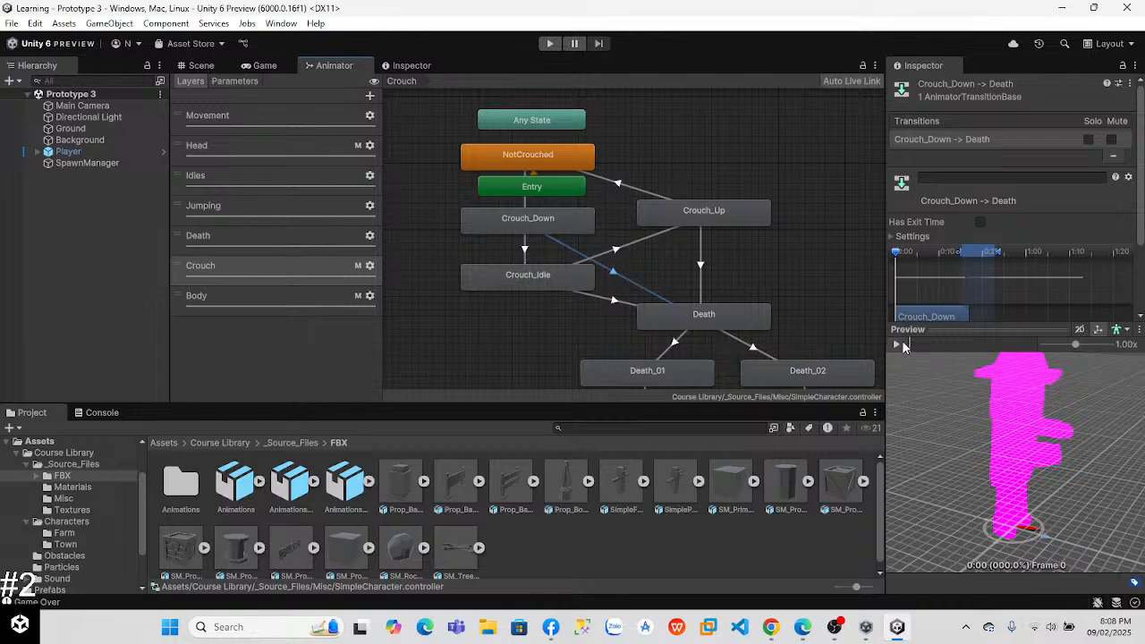
pyautogui.click(898, 343)
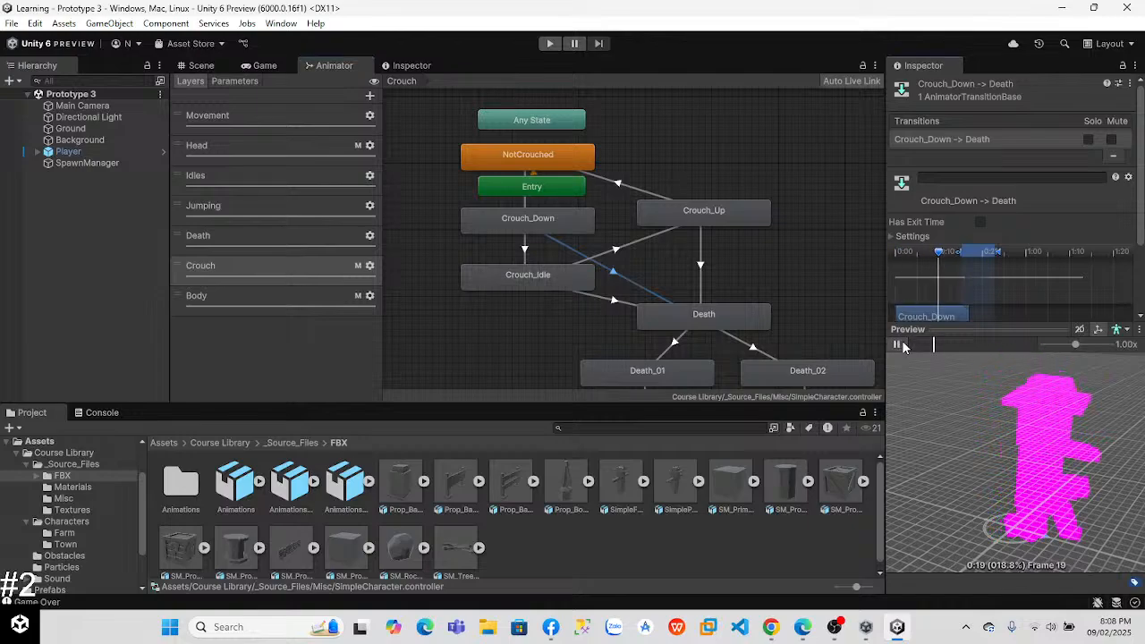
pyautogui.click(699, 265)
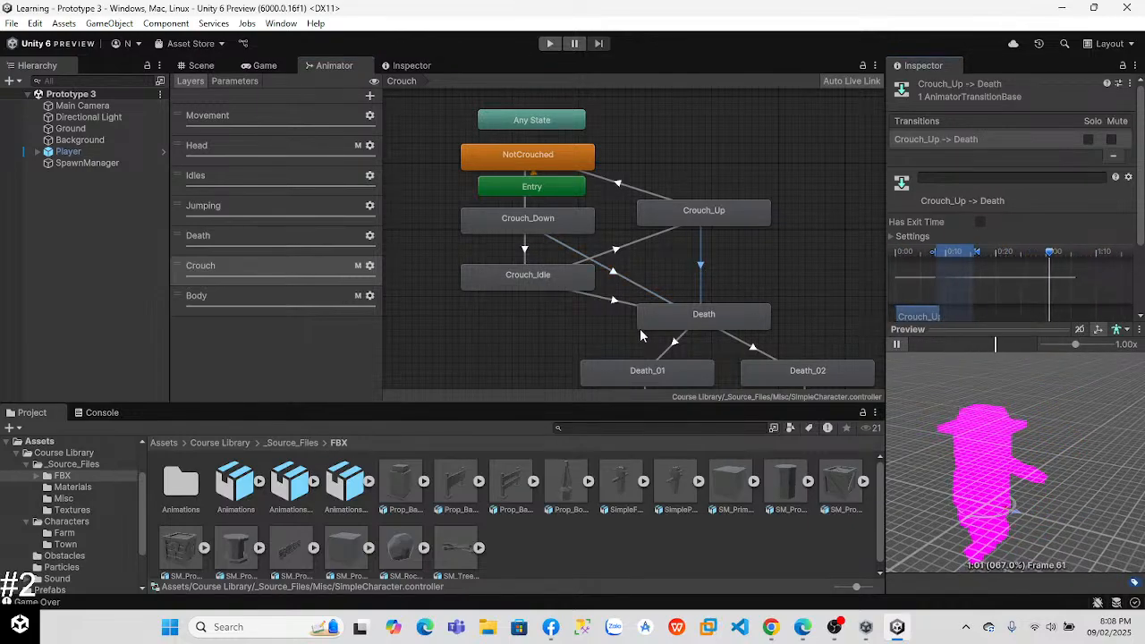
pyautogui.click(616, 300)
pyautogui.click(897, 344)
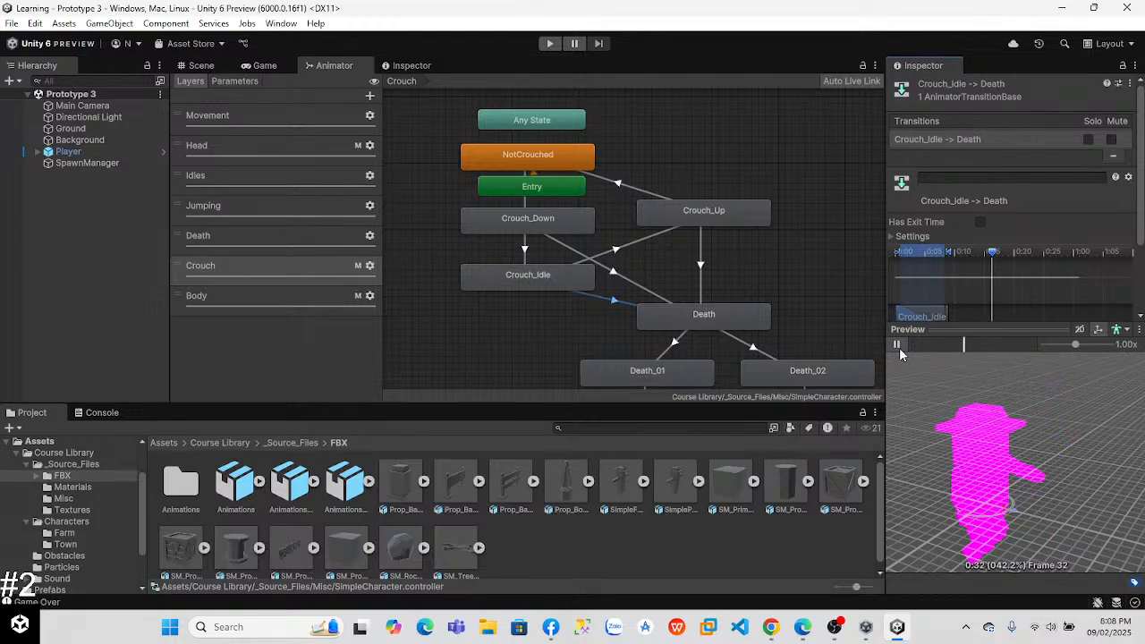
# Step: Preview the Crouch layer transitions from Death to Death_02 and from Death to Death_01
pyautogui.click(756, 347)
pyautogui.click(899, 344)
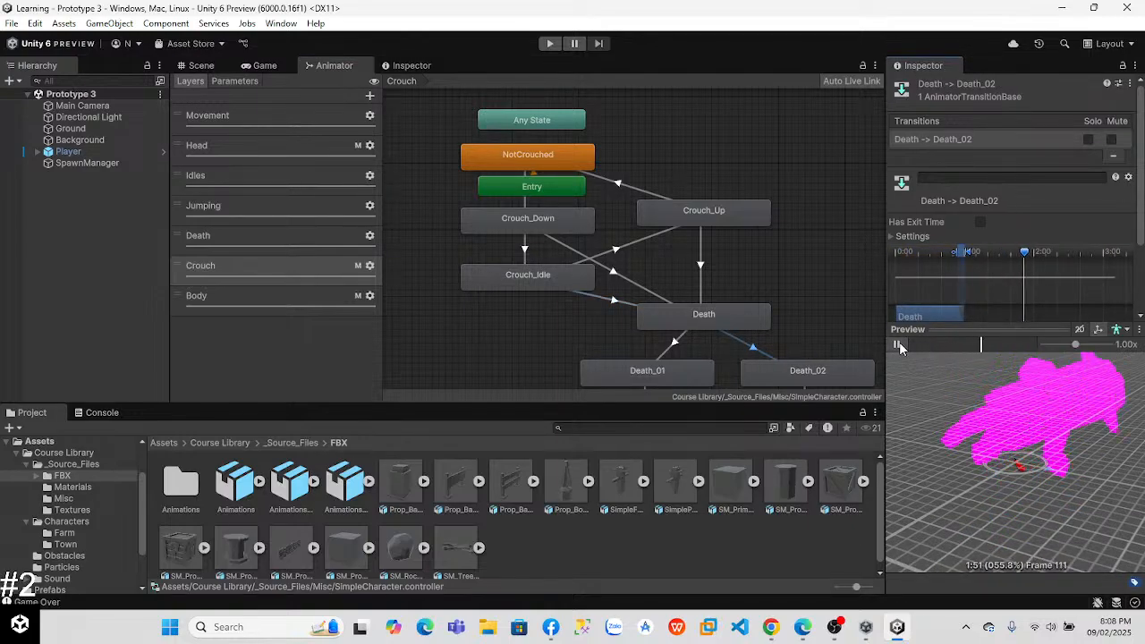
pyautogui.click(676, 343)
pyautogui.click(896, 344)
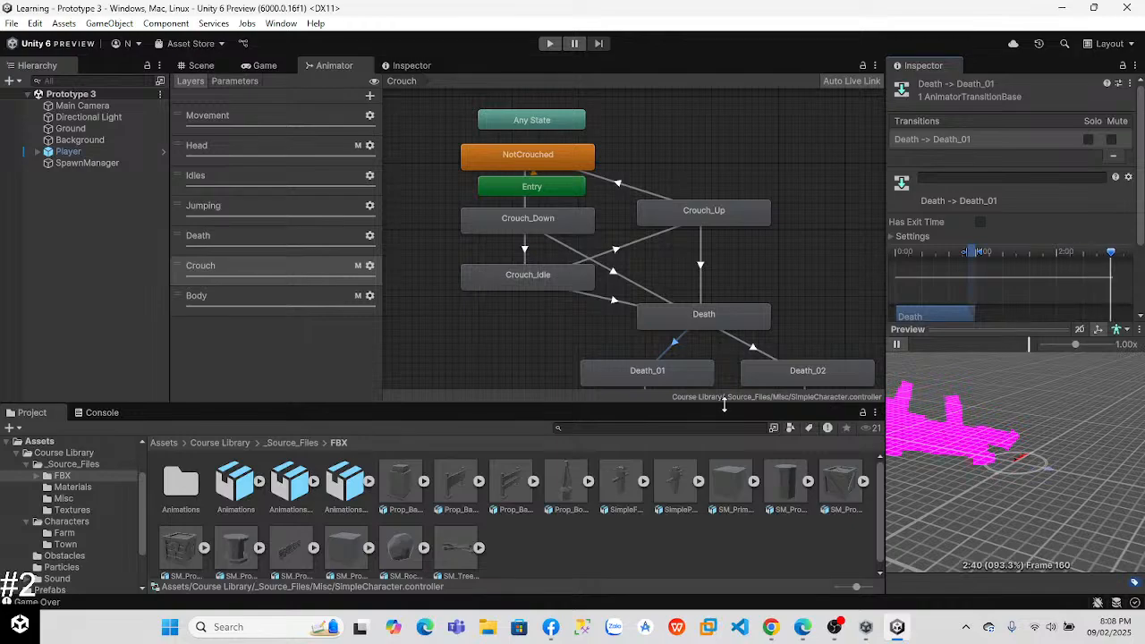
# Step: Open the Body layer and preview both transitions between New State and Blend Tree
pyautogui.click(307, 294)
pyautogui.click(590, 179)
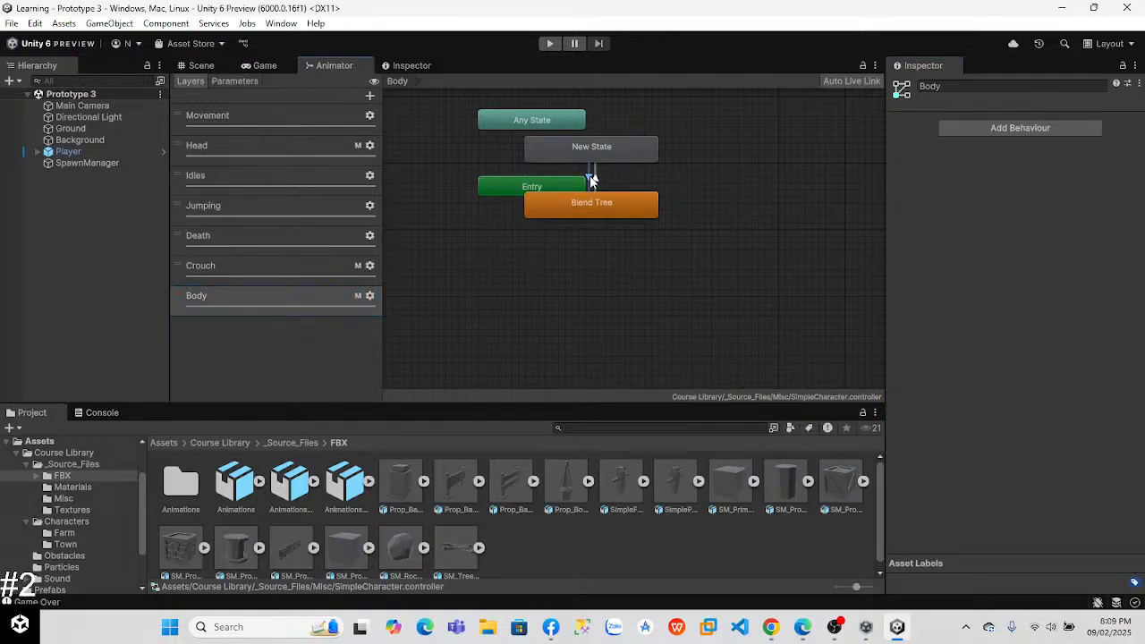
pyautogui.click(896, 345)
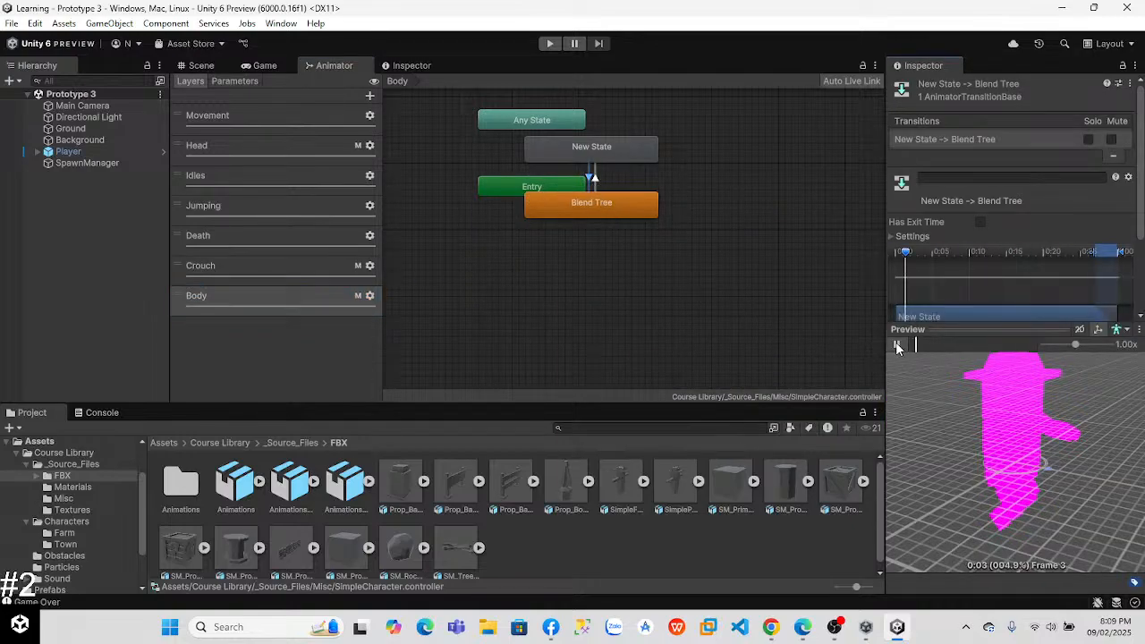
pyautogui.click(594, 179)
pyautogui.click(896, 345)
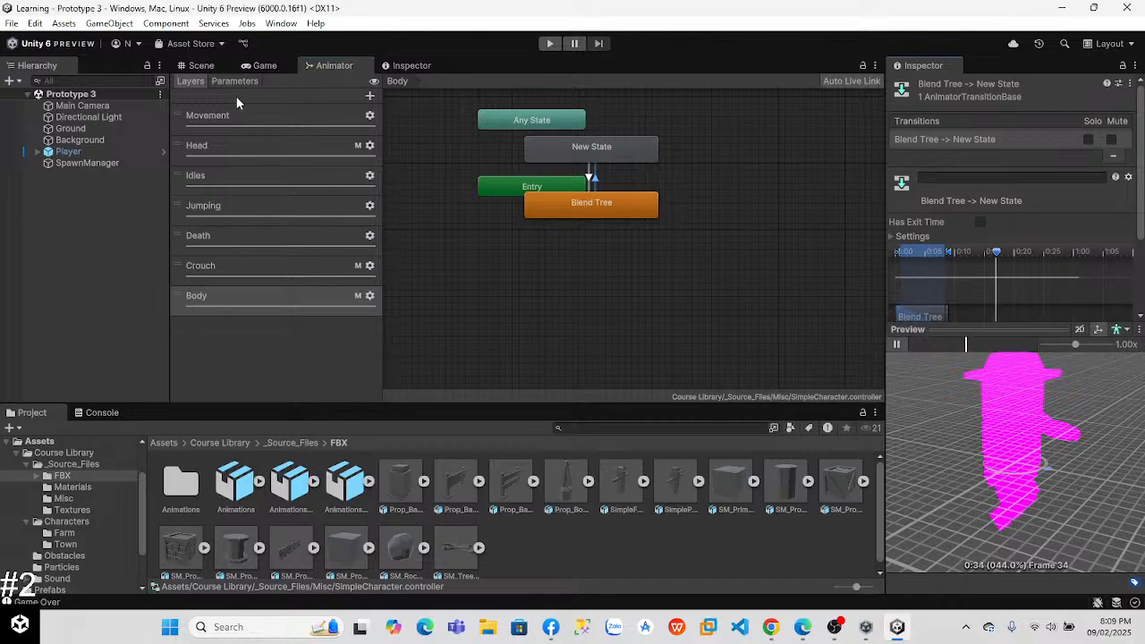
# Step: In the Movement layer, examine the Animator parameters, especially Speed_f, and the Run_Static state's speed setting
pyautogui.click(238, 106)
pyautogui.click(234, 81)
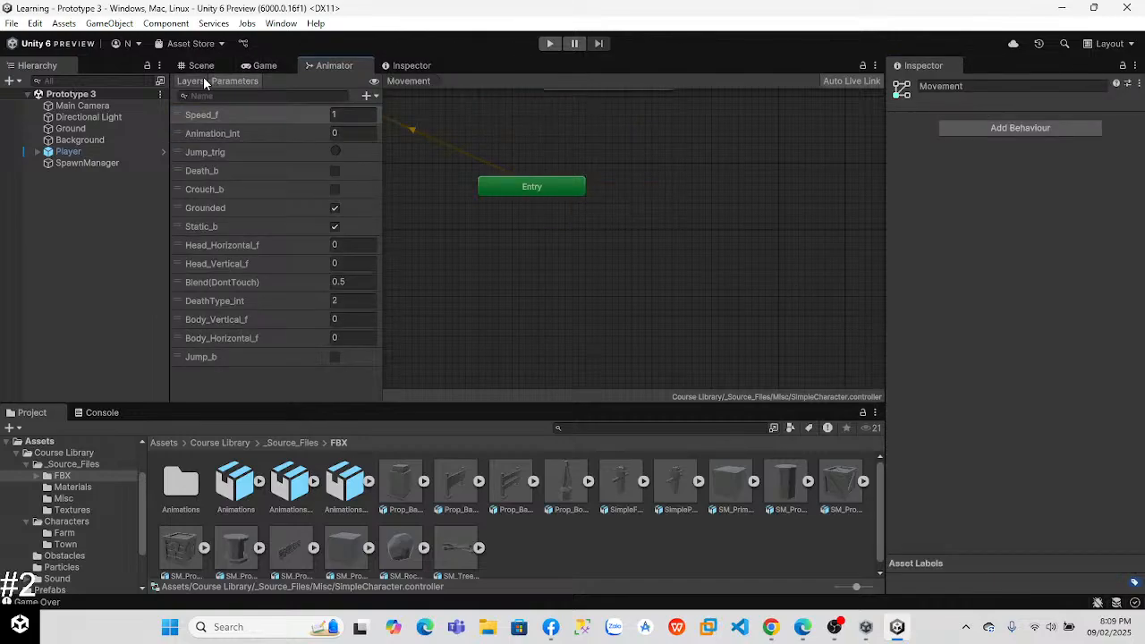
pyautogui.click(231, 114)
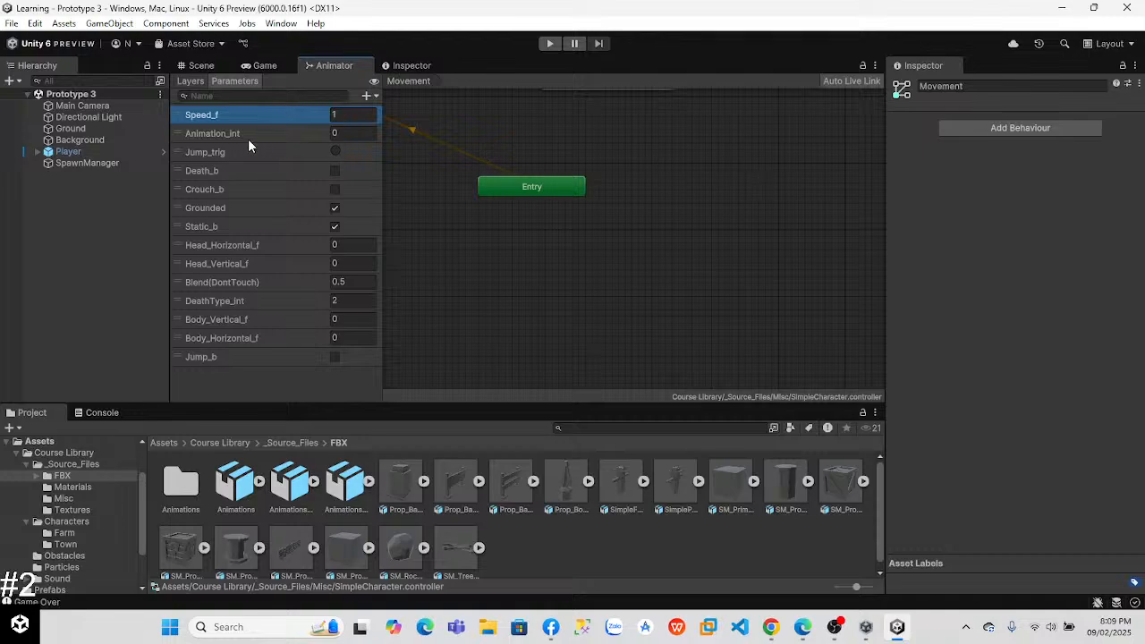
pyautogui.moveTo(441, 166); pyautogui.dragTo(646, 319, button='middle')
pyautogui.click(493, 233)
pyautogui.click(1010, 137)
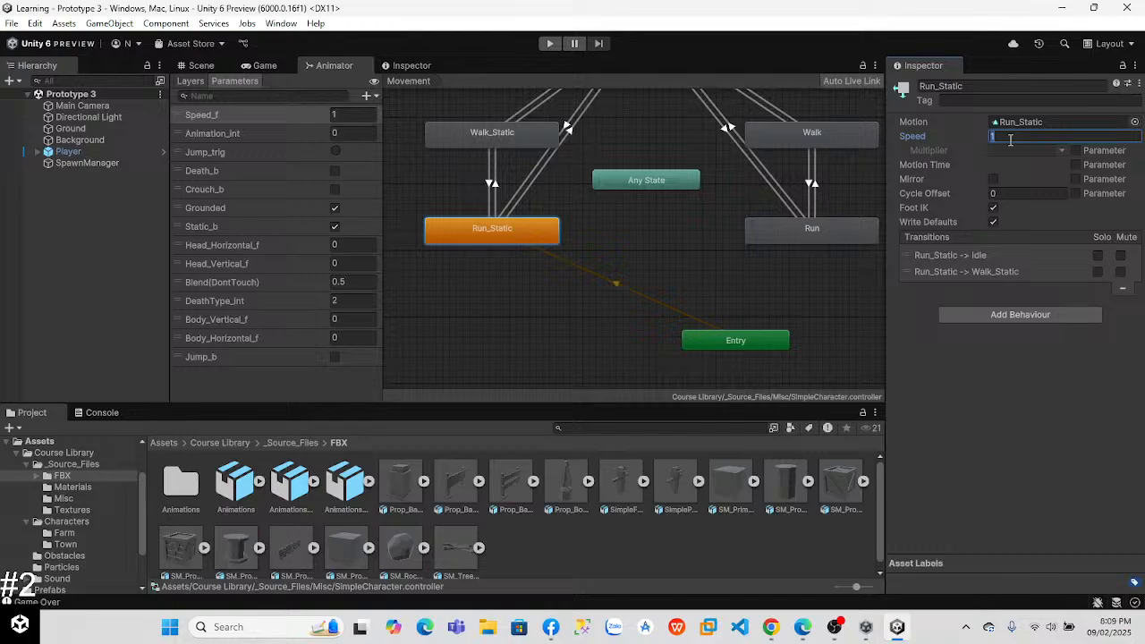
pyautogui.rightClick(394, 155)
pyautogui.click(402, 115)
# Step: Play-test the game with a jump over the obstacle, stop it, and start another play-test
pyautogui.click(543, 45)
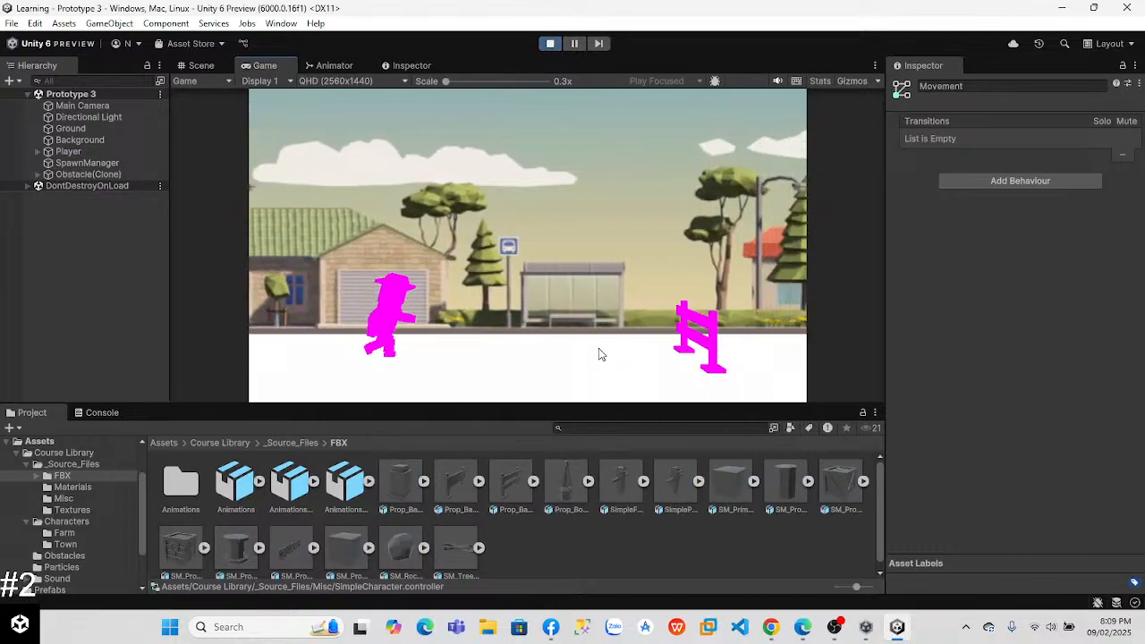
pyautogui.press('space')
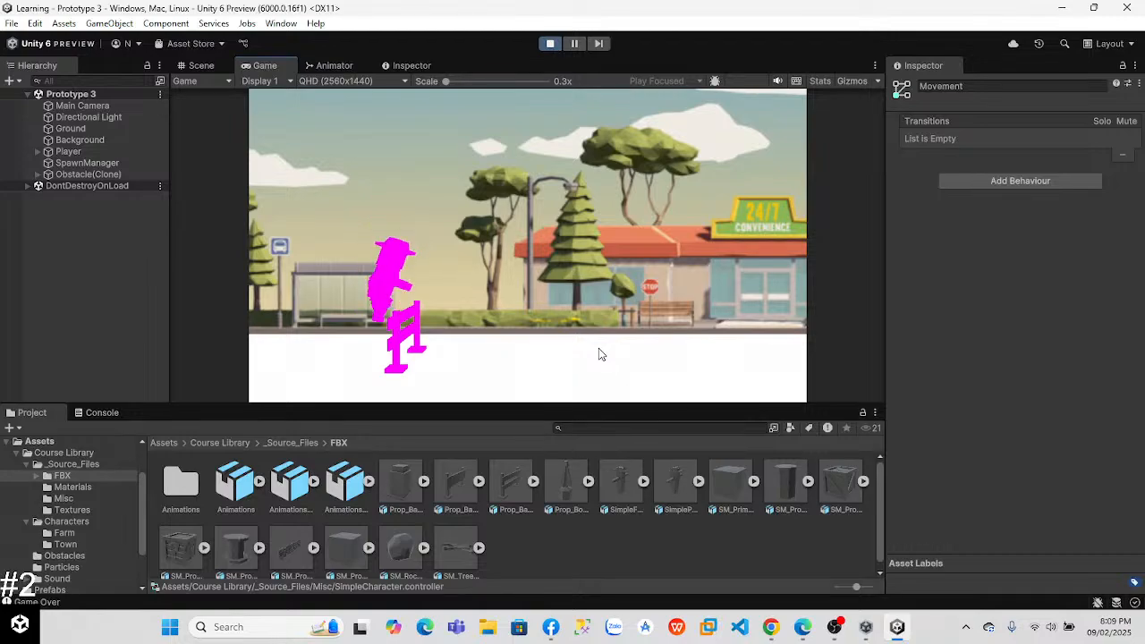
pyautogui.click(550, 44)
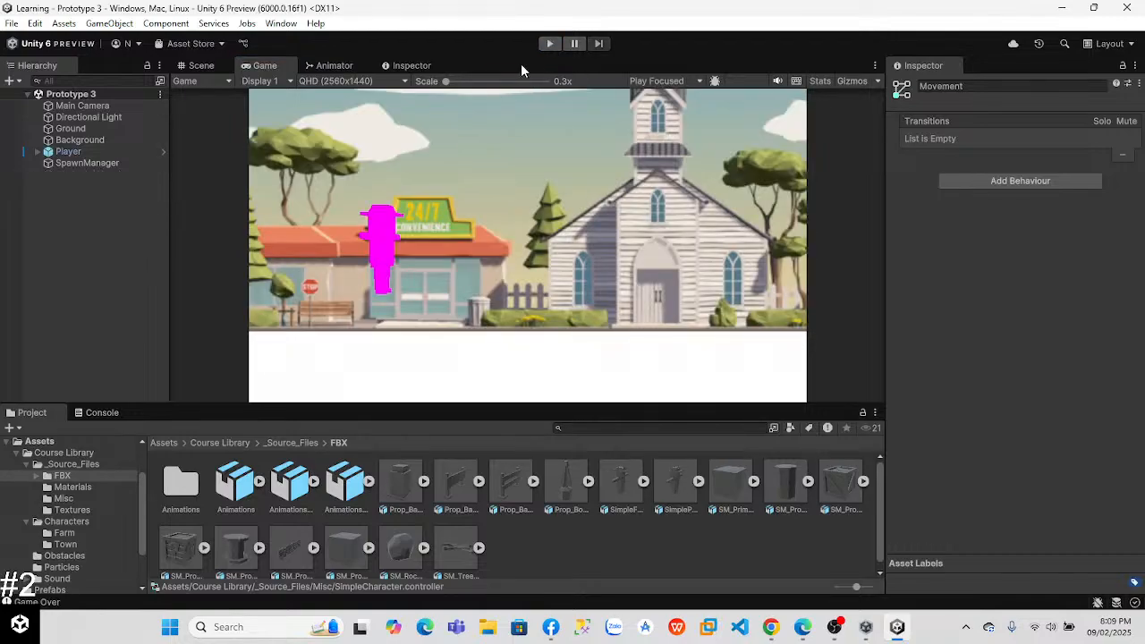
pyautogui.click(548, 44)
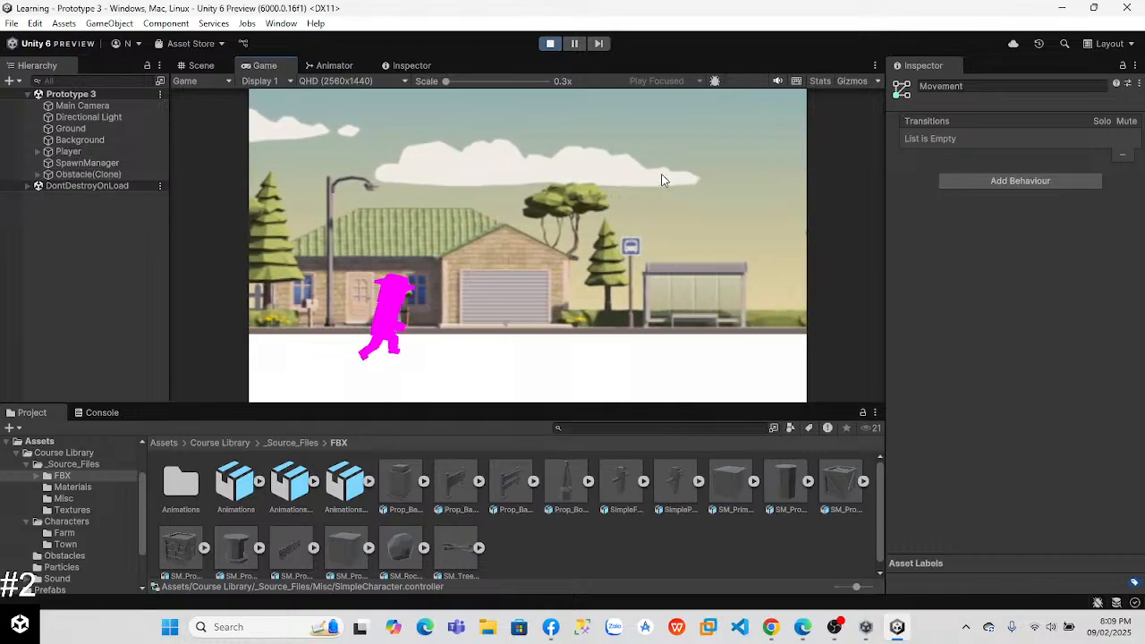
# Step: Test a jump in the running game, select the Background object and end the play-test
pyautogui.press('space')
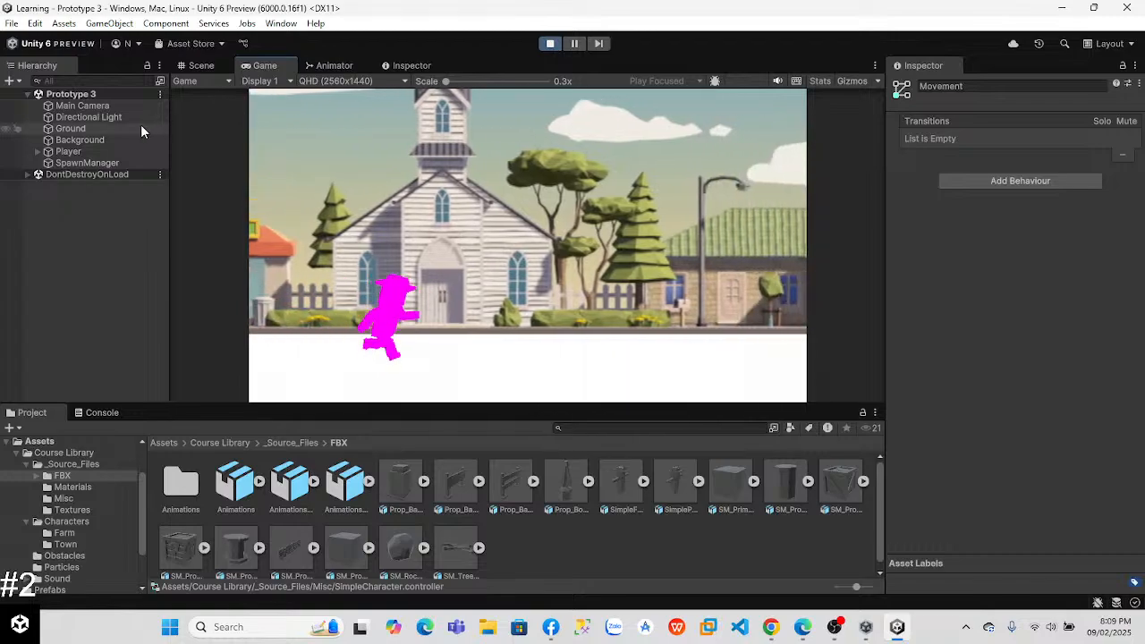
pyautogui.click(90, 140)
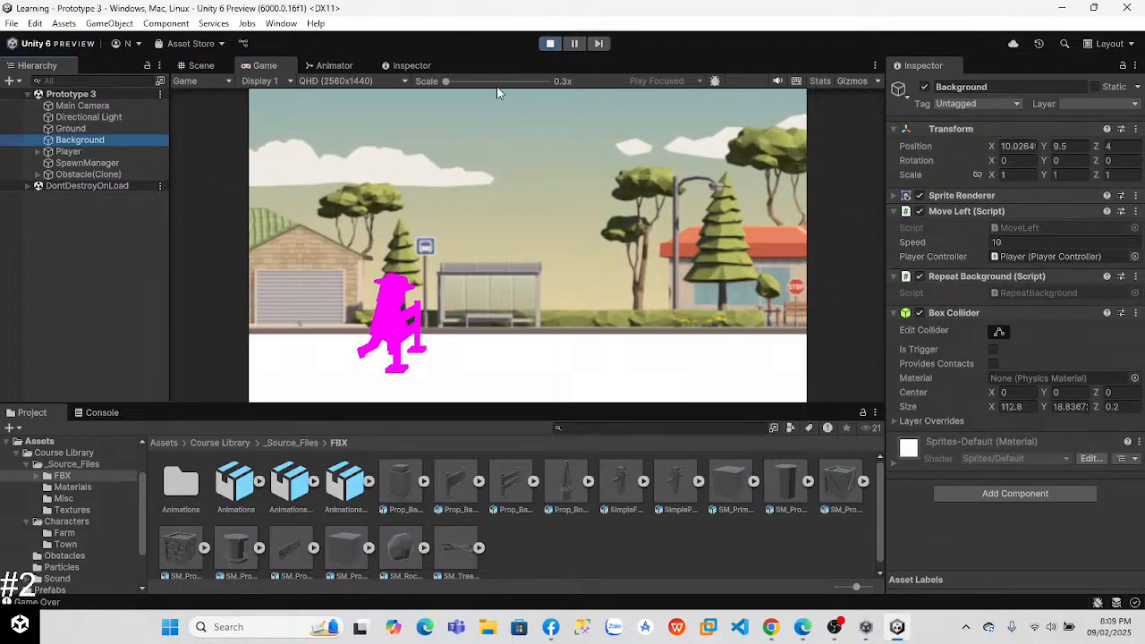
pyautogui.click(549, 44)
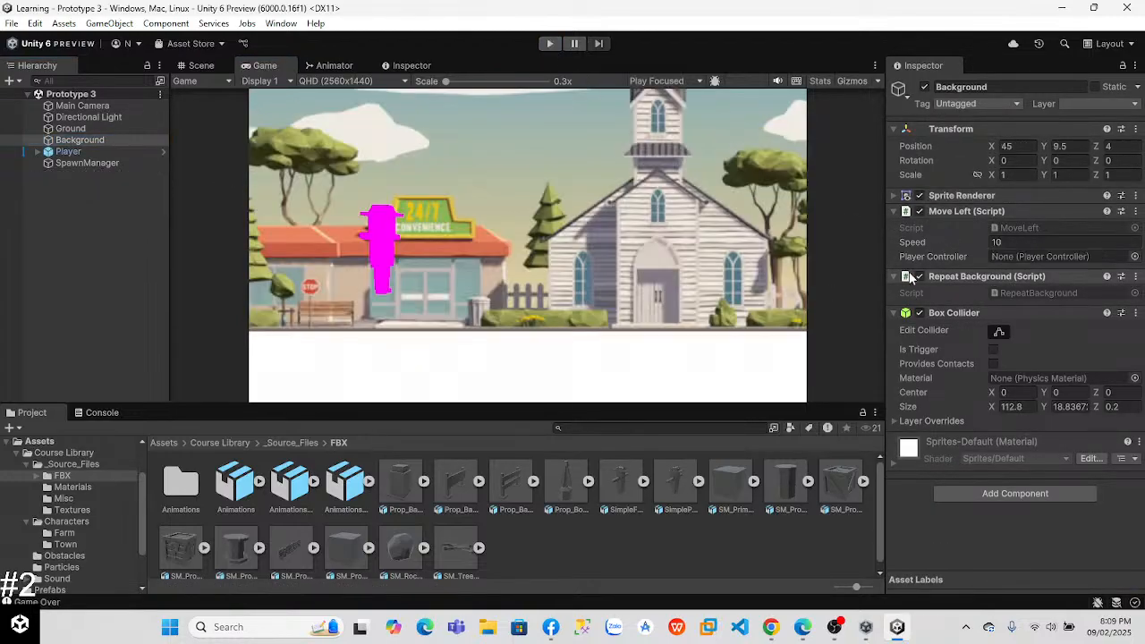
# Step: Set the Background's Move Left script speed to 100
pyautogui.click(1008, 239)
pyautogui.write('199')
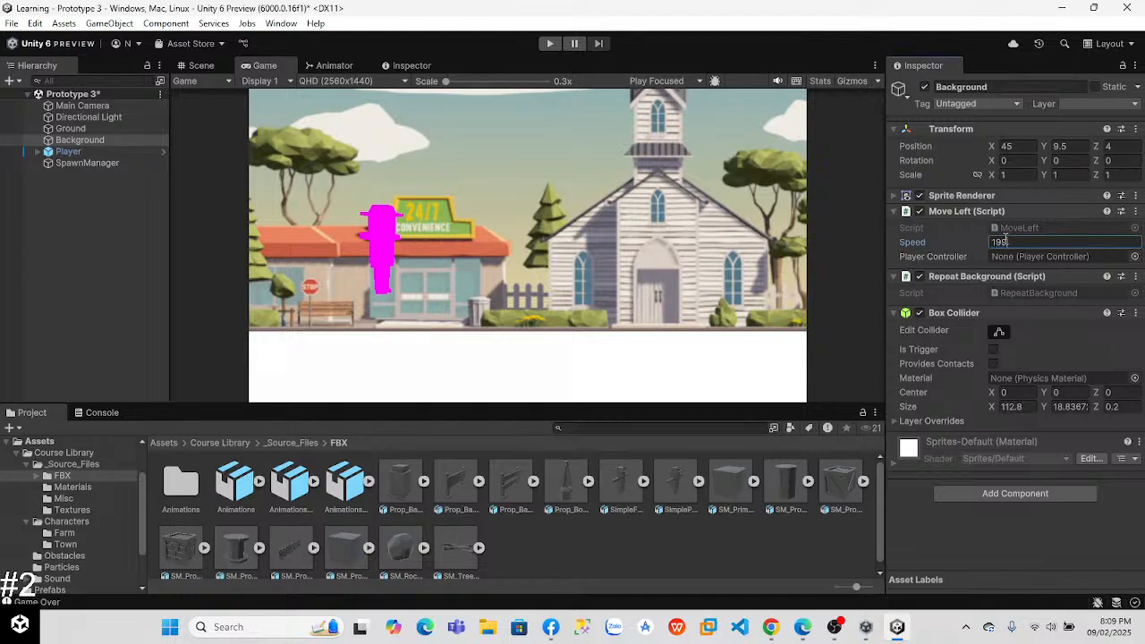
pyautogui.press('BackSpace')
pyautogui.press('BackSpace')
pyautogui.write('00')
# Step: Play-test the game with jumps at this speed, stop it, and set the Background's Move Left speed back to 10
pyautogui.click(547, 44)
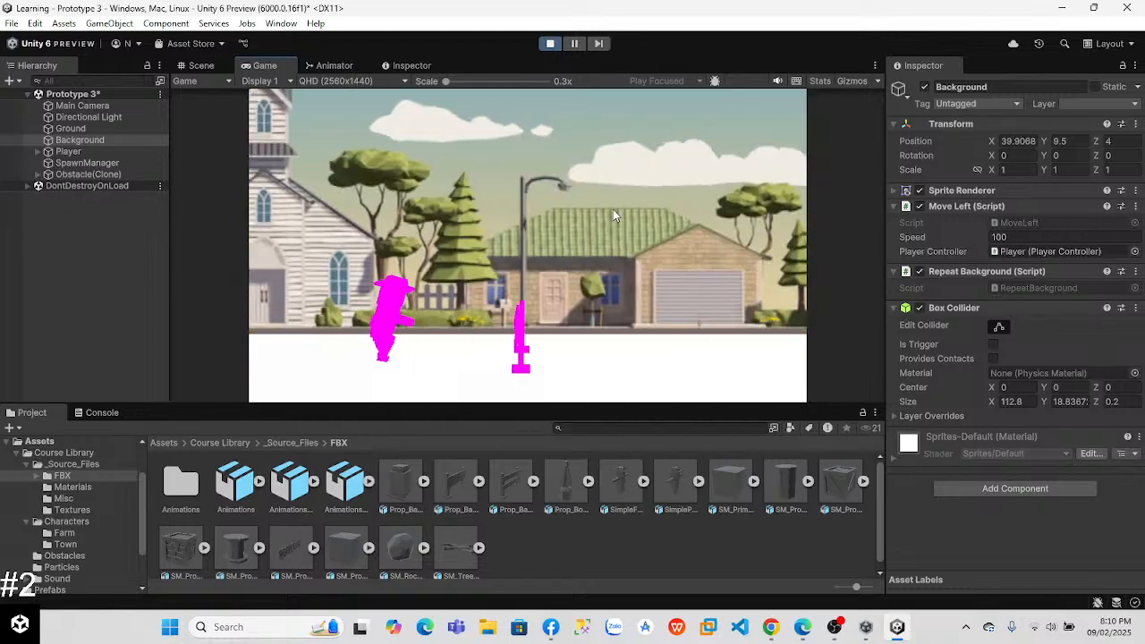
pyautogui.press('space')
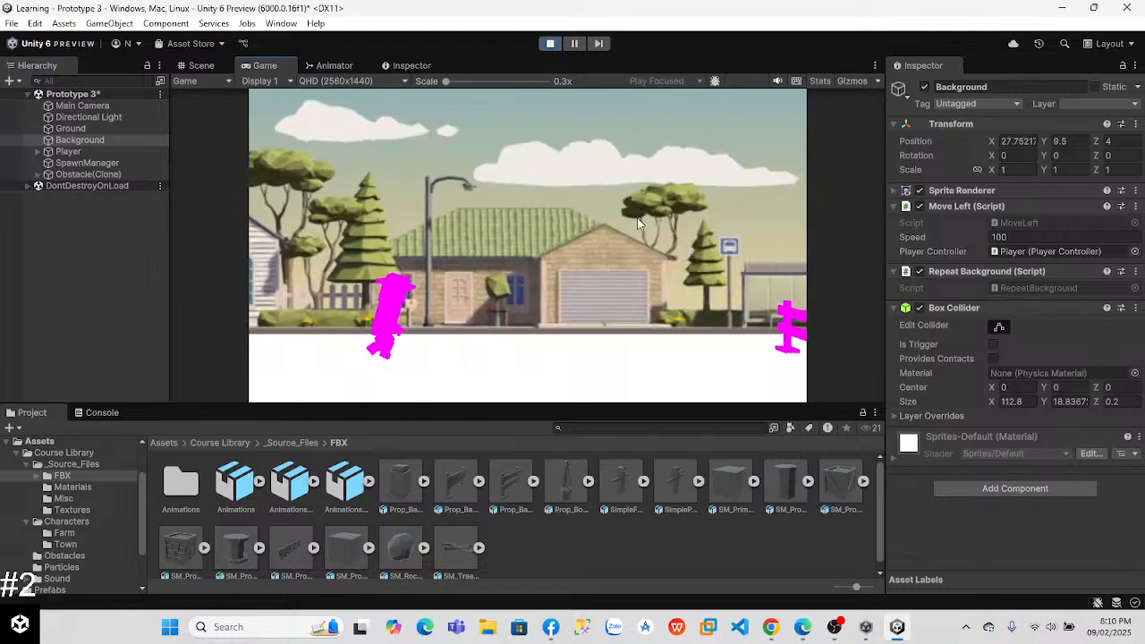
pyautogui.press('space')
pyautogui.click(549, 43)
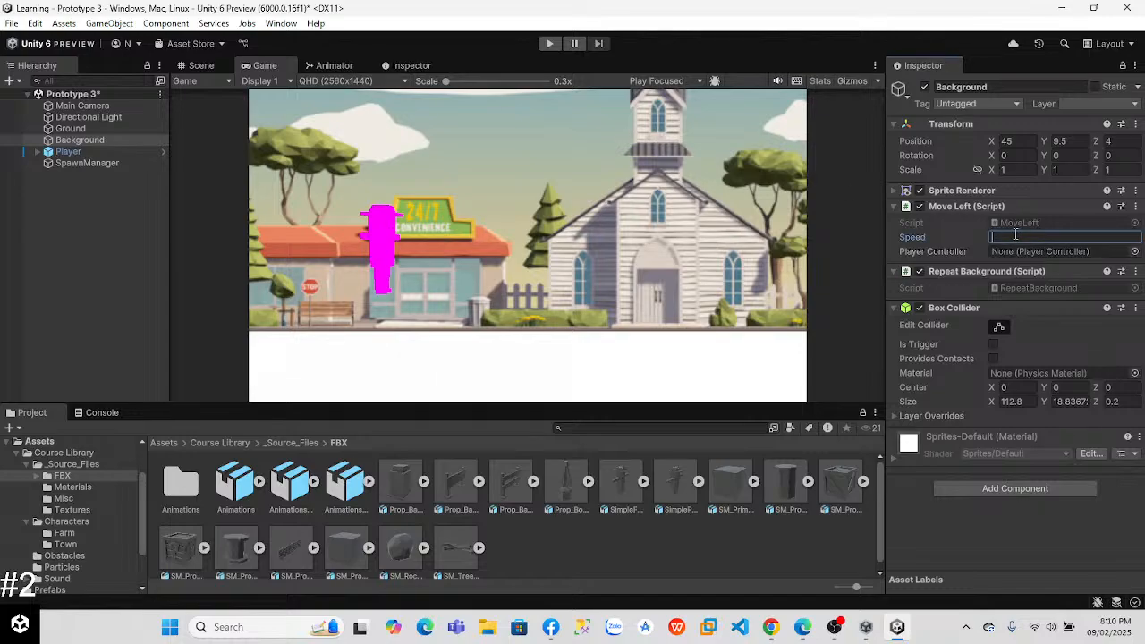
# Step: Check the Run_Static state's speed and transitions in the Animator's Movement layer, then deselect it
pyautogui.click(333, 66)
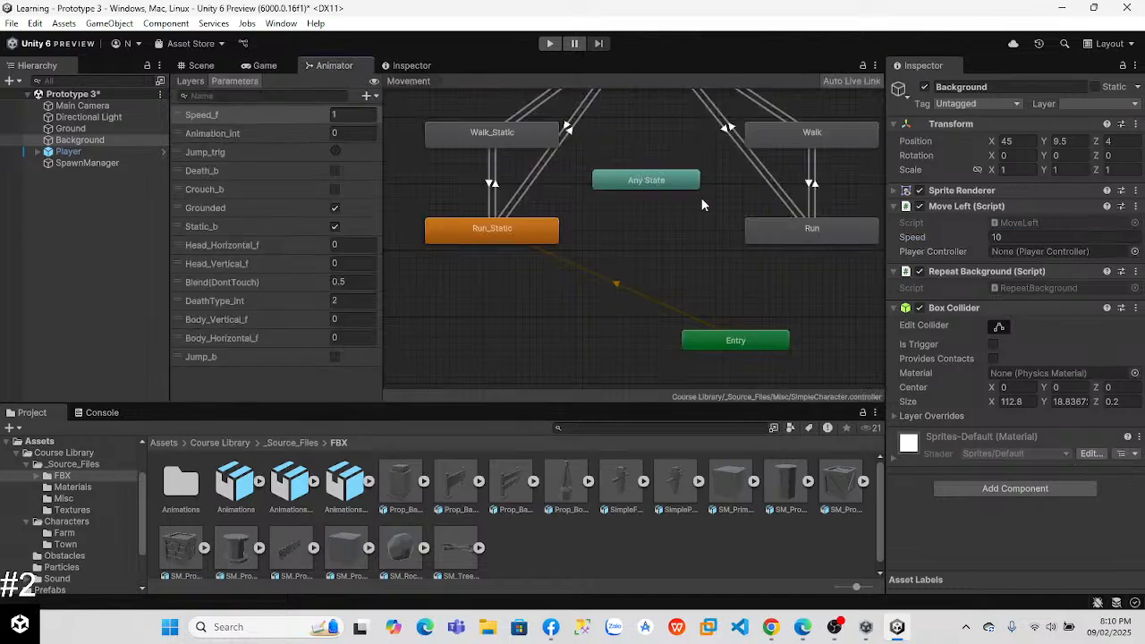
pyautogui.click(519, 235)
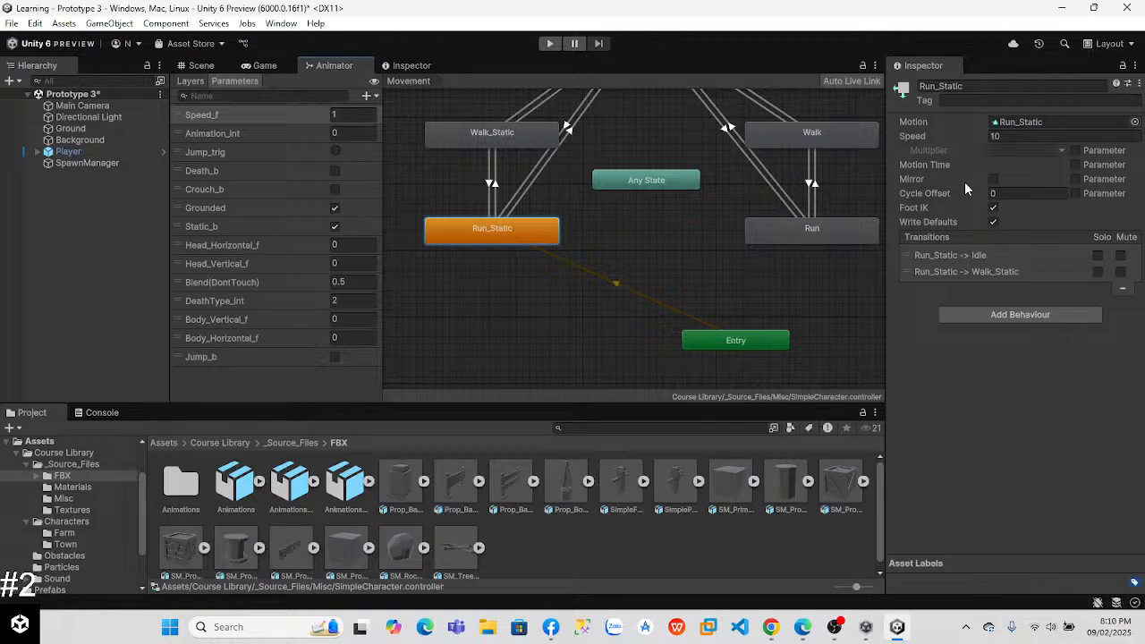
pyautogui.click(698, 280)
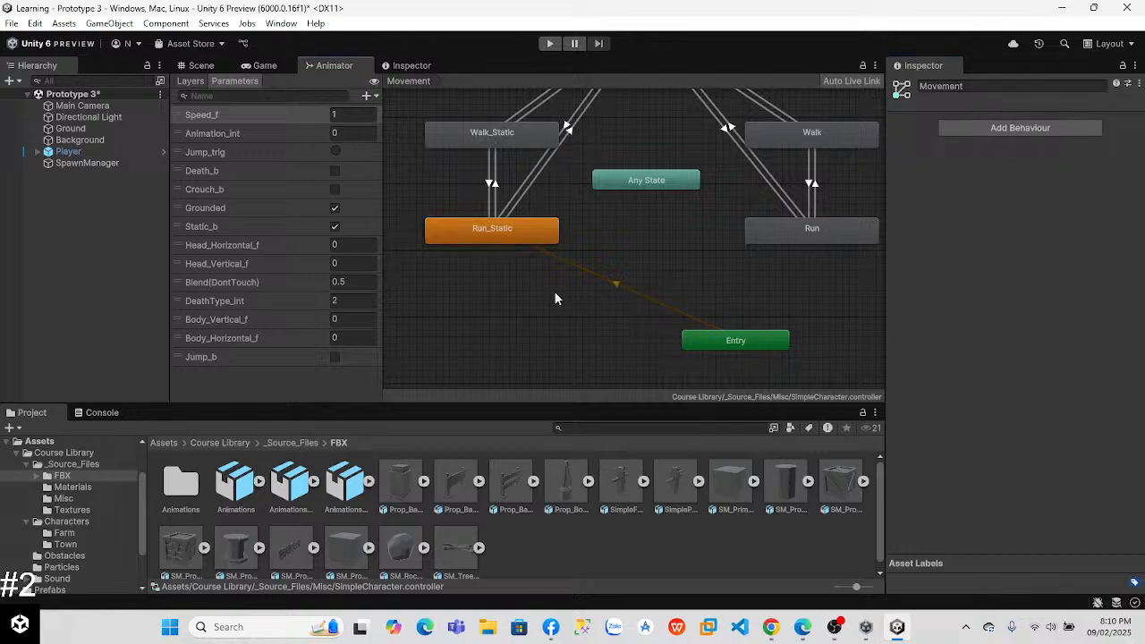
# Step: Switch to the Unity Learn lesson in Chrome and play the "Set up a jump animation" video at 2x speed
pyautogui.hotkey('alt', 'Tab')
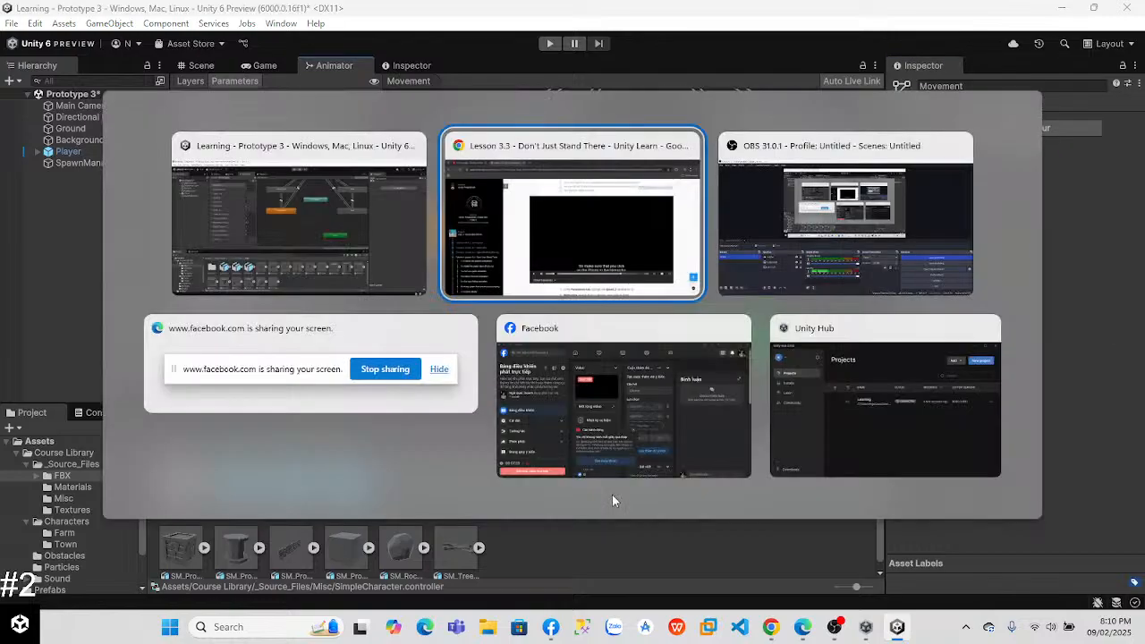
pyautogui.moveTo(1143, 258); pyautogui.dragTo(1143, 253)
pyautogui.press('space')
pyautogui.scroll(-10, 1141, 240)
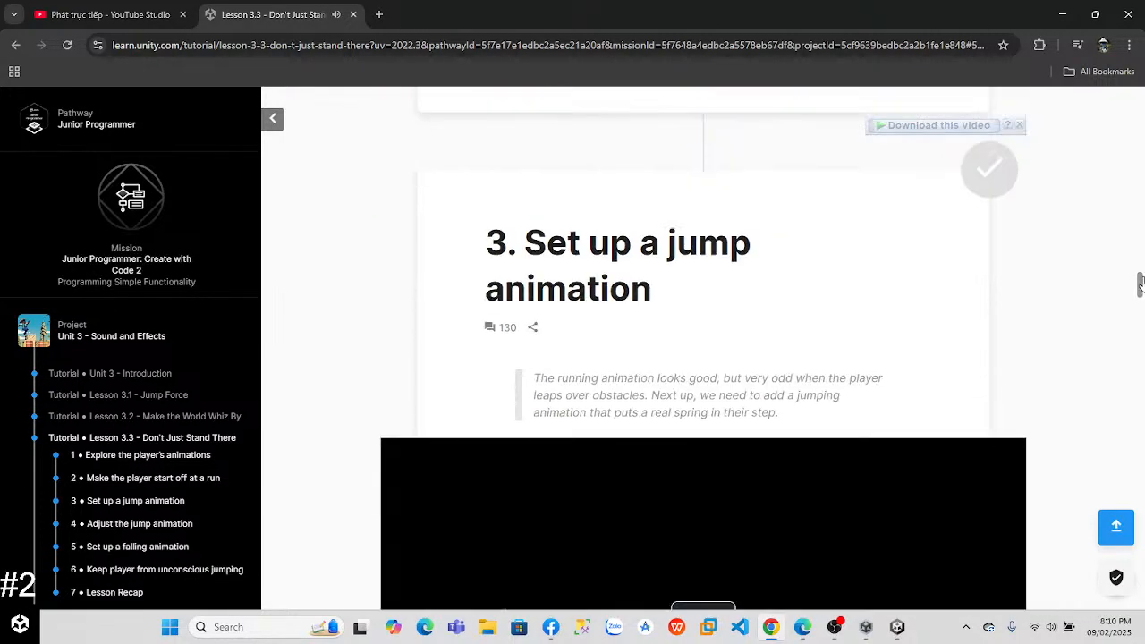
pyautogui.click(734, 344)
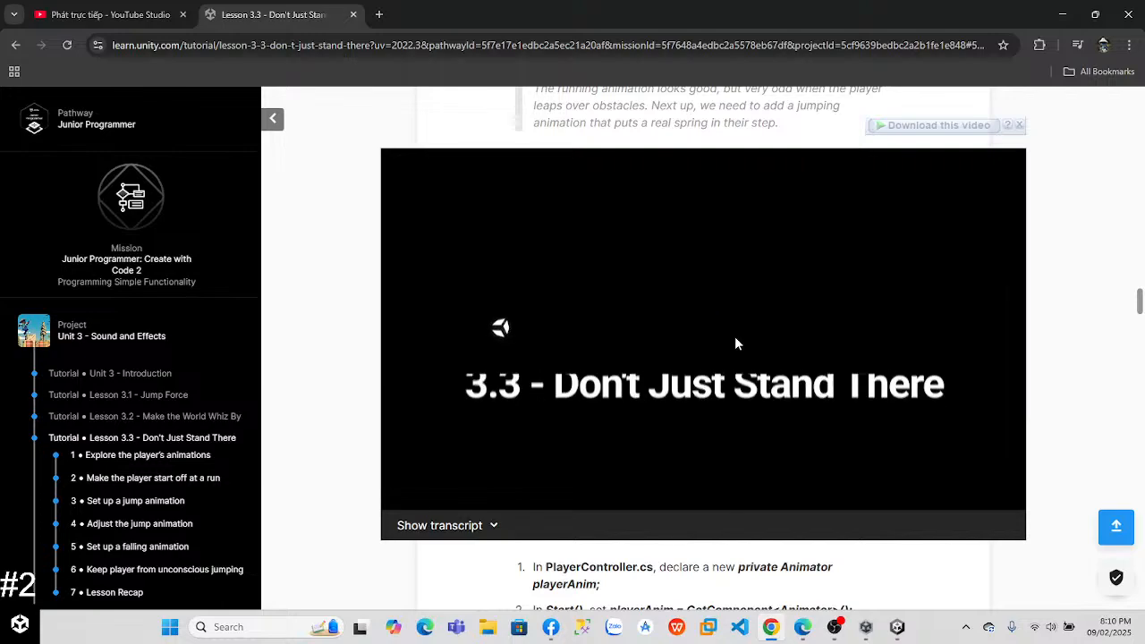
pyautogui.click(941, 502)
pyautogui.click(941, 503)
pyautogui.click(941, 502)
pyautogui.click(941, 503)
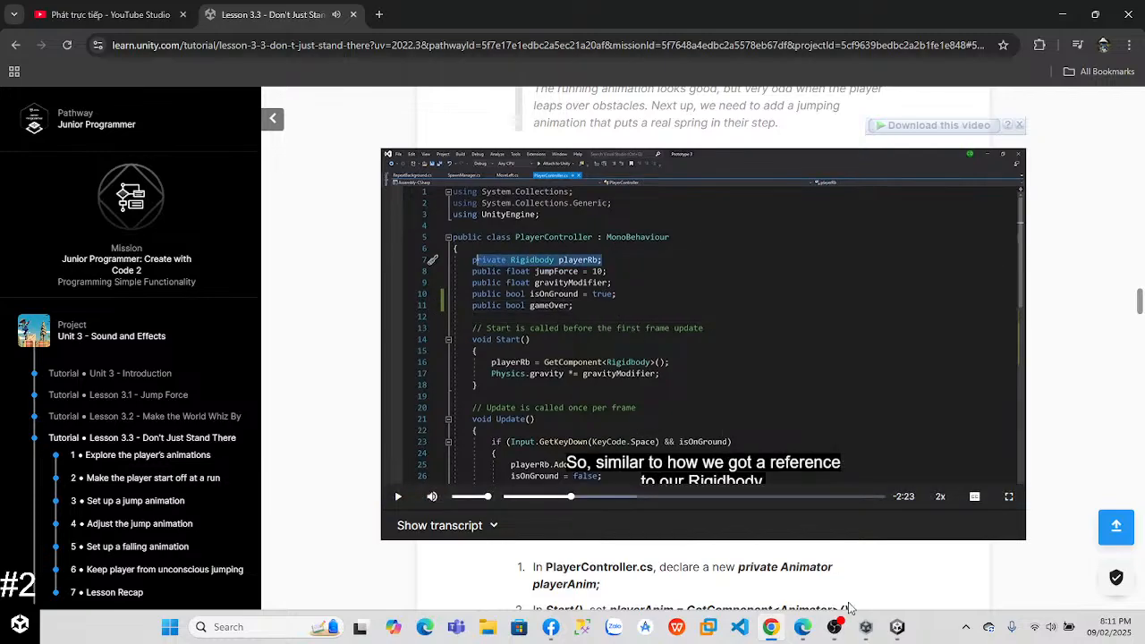
# Step: Switch back to Unity and open the PlayerController script from the Assets Scripts folder
pyautogui.click(897, 626)
pyautogui.click(254, 67)
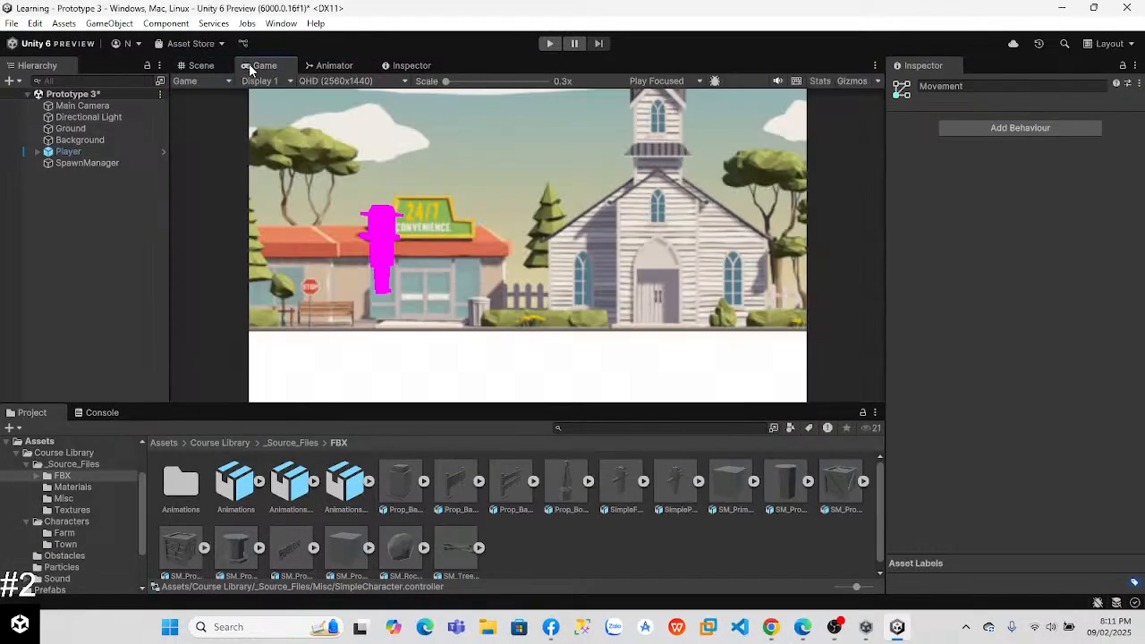
pyautogui.click(39, 442)
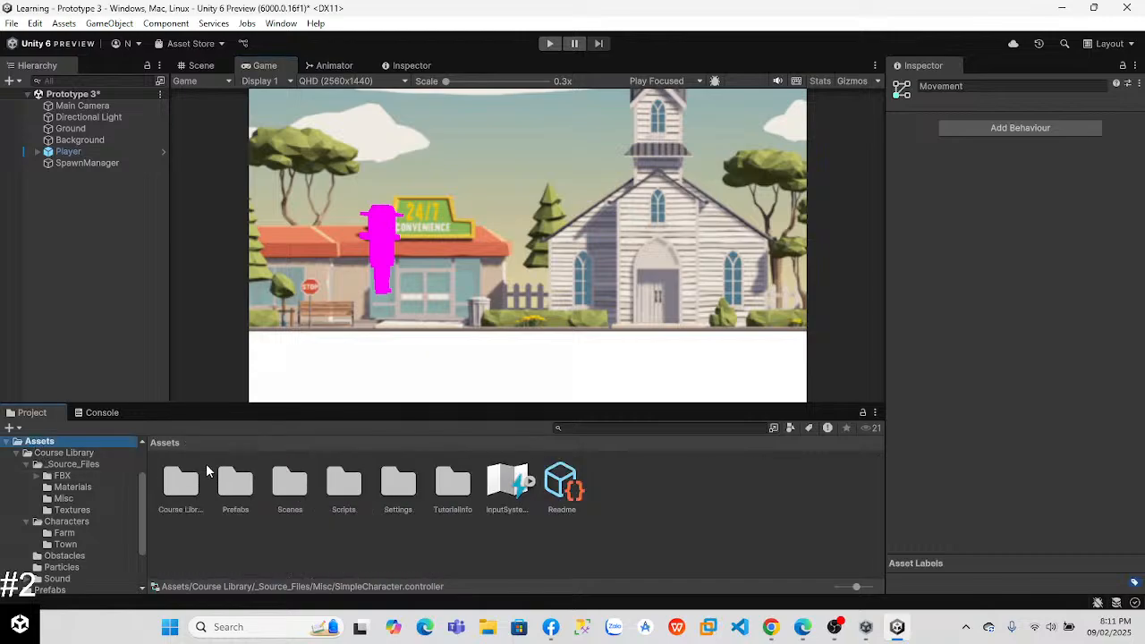
pyautogui.doubleClick(343, 484)
pyautogui.doubleClick(236, 484)
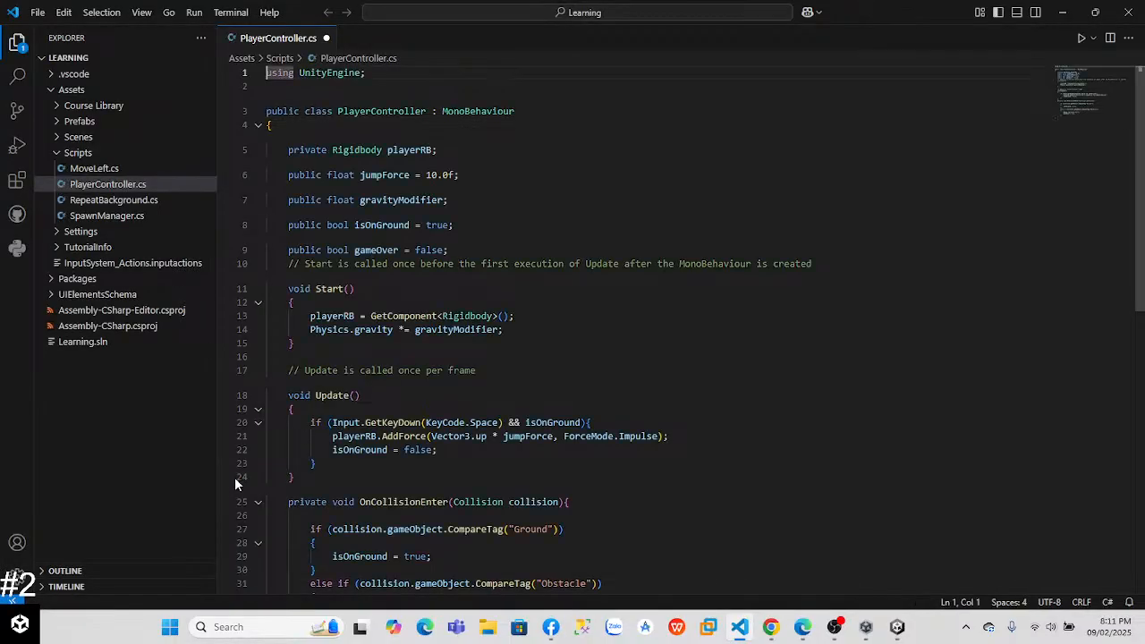
# Step: Watch the lesson video's Animator declaration in Chrome, return to Visual Studio Code and close the release notes
pyautogui.click(784, 627)
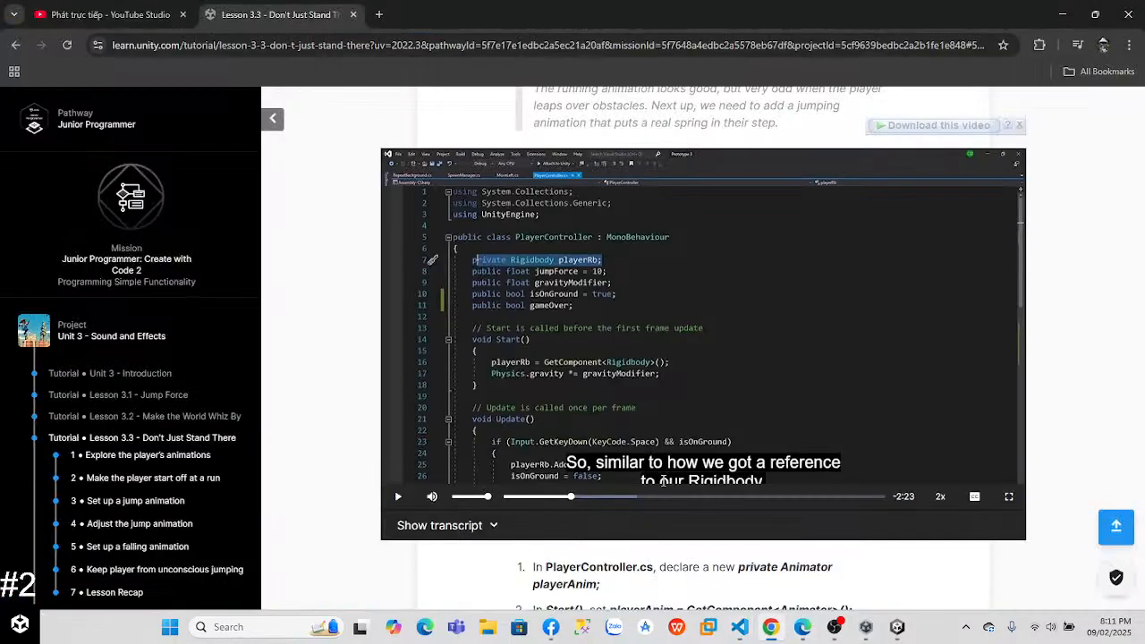
pyautogui.click(636, 388)
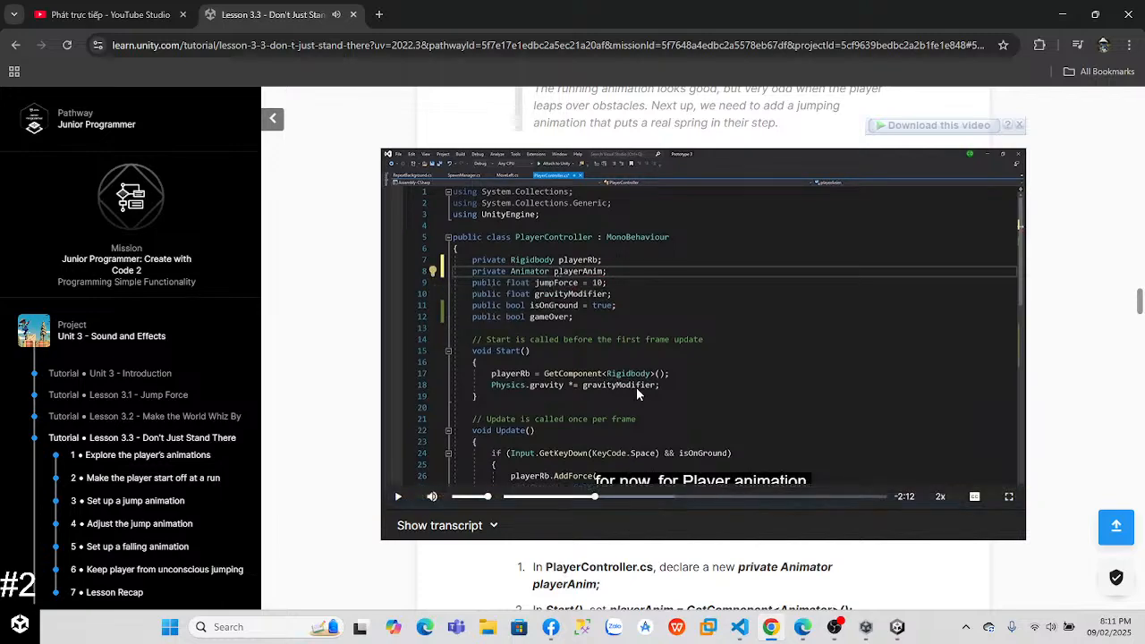
pyautogui.click(742, 629)
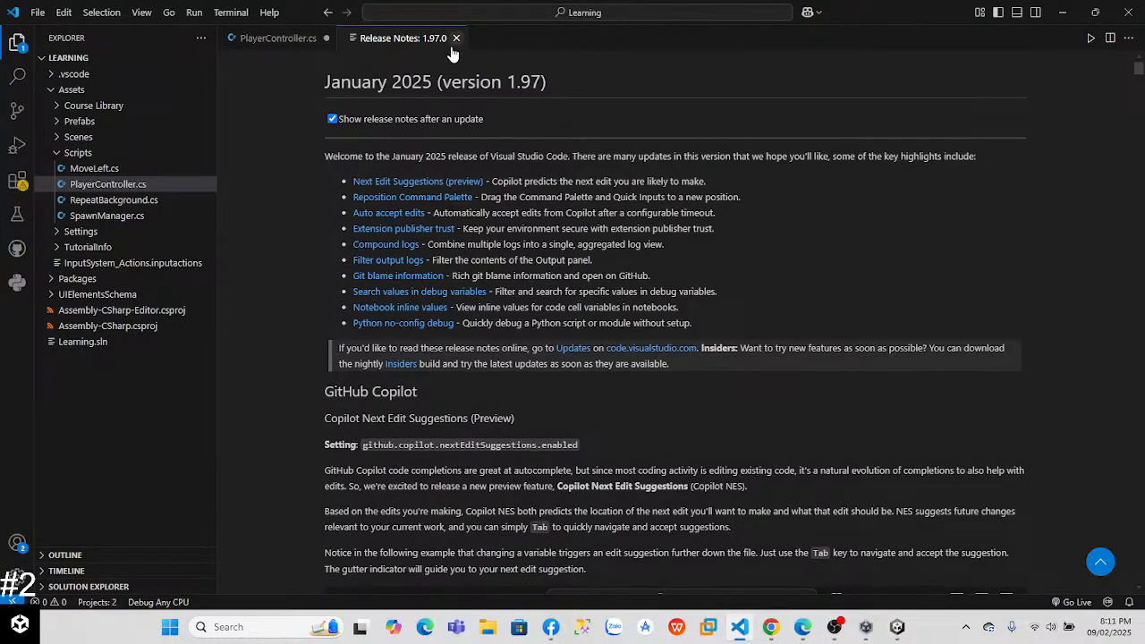
pyautogui.click(456, 37)
# Step: Declare private Animator playerAnim; on a new line below the playerRB declaration in PlayerController.cs
pyautogui.click(441, 138)
pyautogui.press('Return')
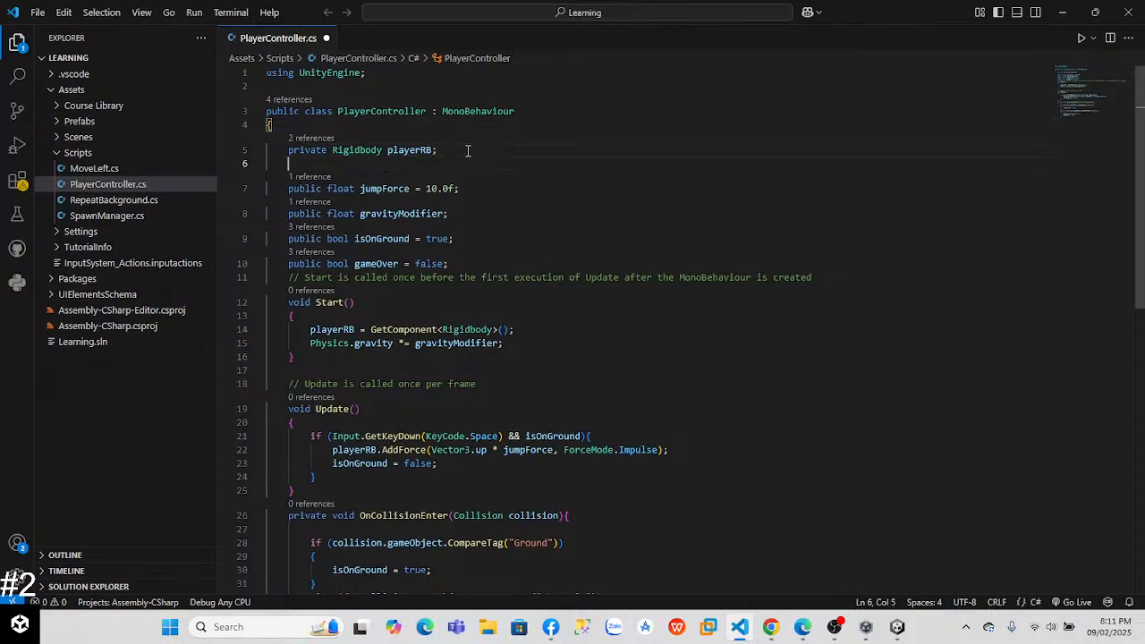
pyautogui.write('private A')
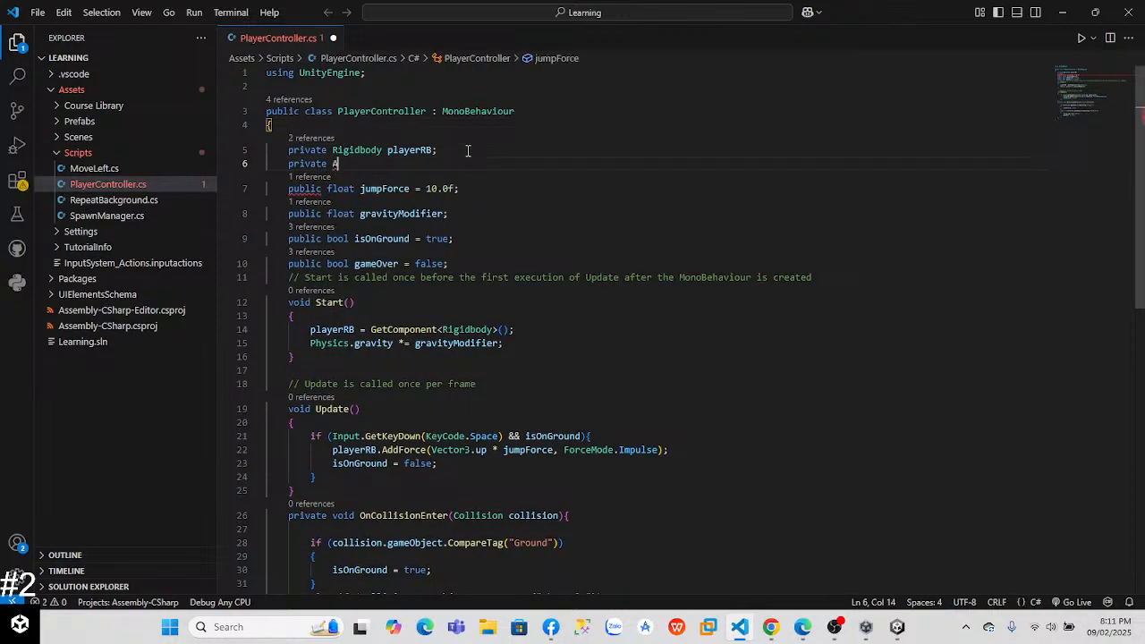
pyautogui.write('nimato')
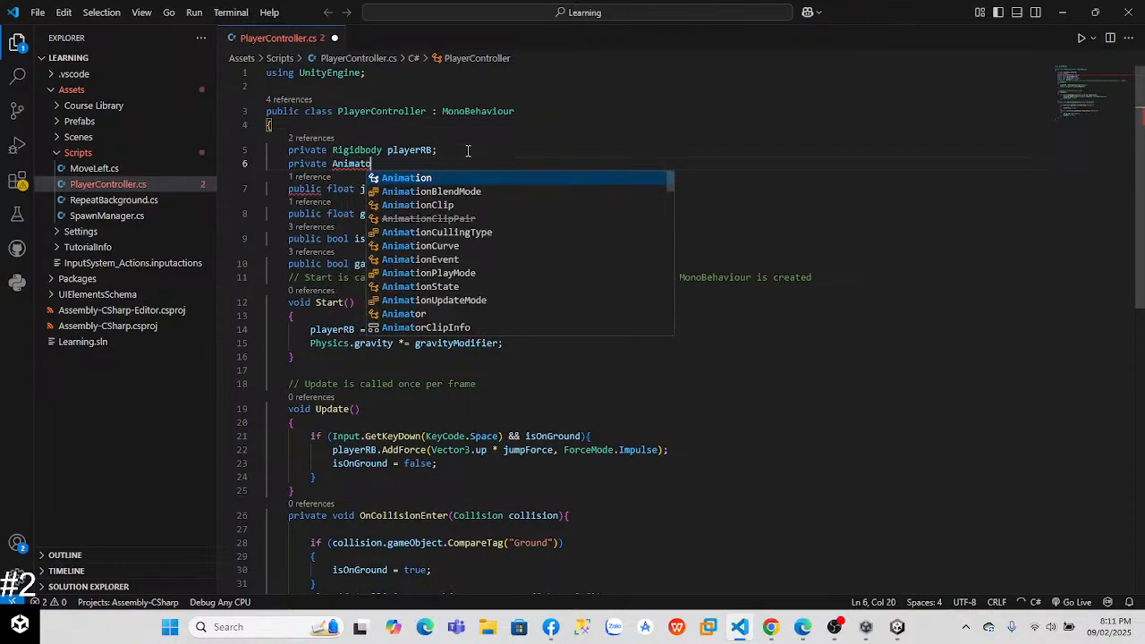
pyautogui.write('r ')
pyautogui.write('plu')
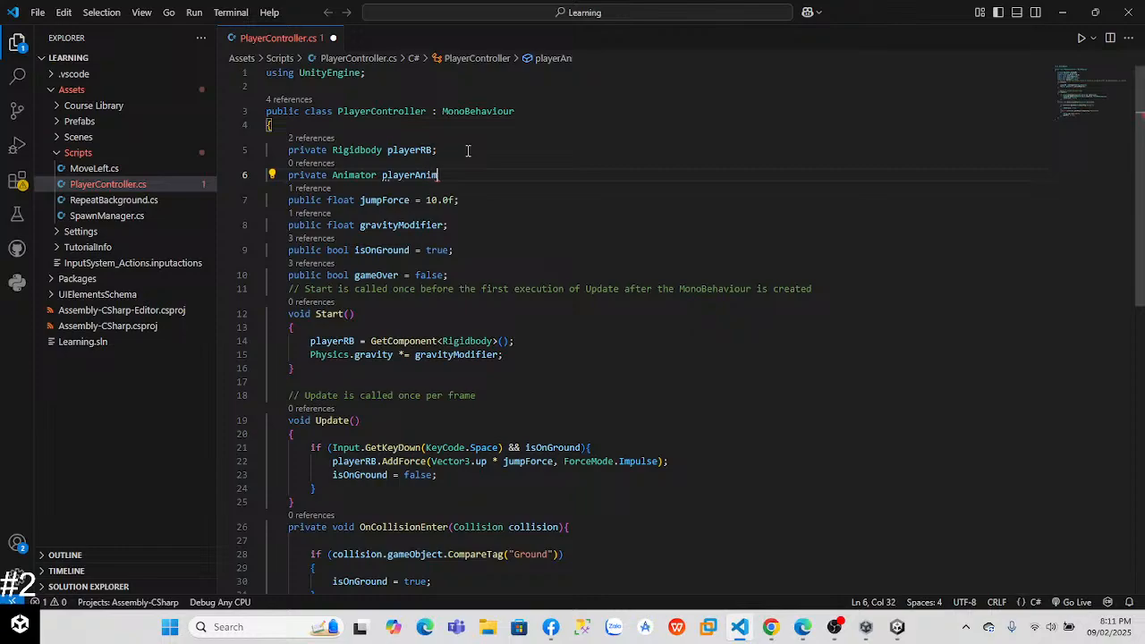
# Step: Watch the lesson video's part on getting the Animator component in Start() in Chrome, then return to Visual Studio Code
pyautogui.hotkey('alt', 'Tab')
pyautogui.click(583, 271)
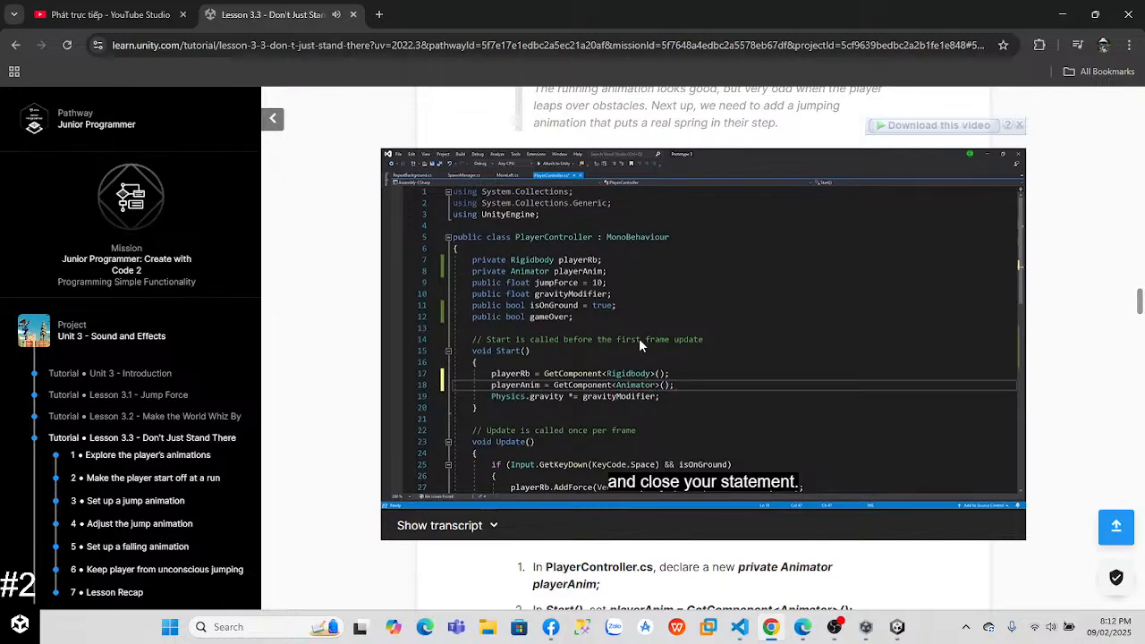
pyautogui.click(640, 340)
pyautogui.hotkey('alt', 'Tab')
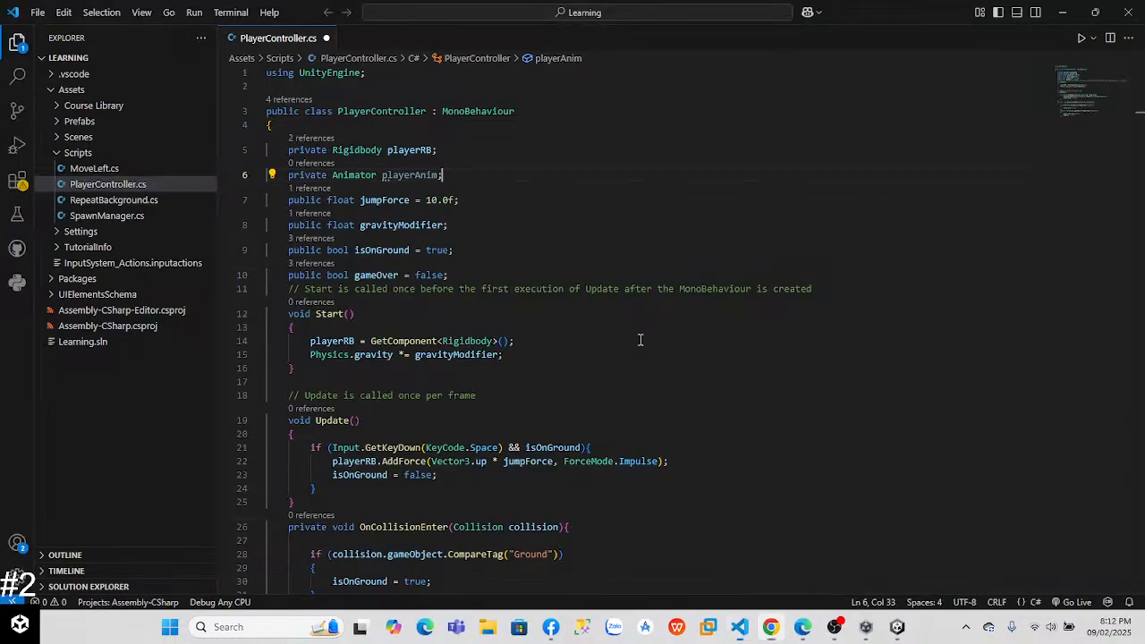
# Step: Add playerAnim = GetComponent<Animator>(); on a new line below the playerRB assignment in Start()
pyautogui.moveTo(416, 290); pyautogui.dragTo(461, 304)
pyautogui.click(531, 342)
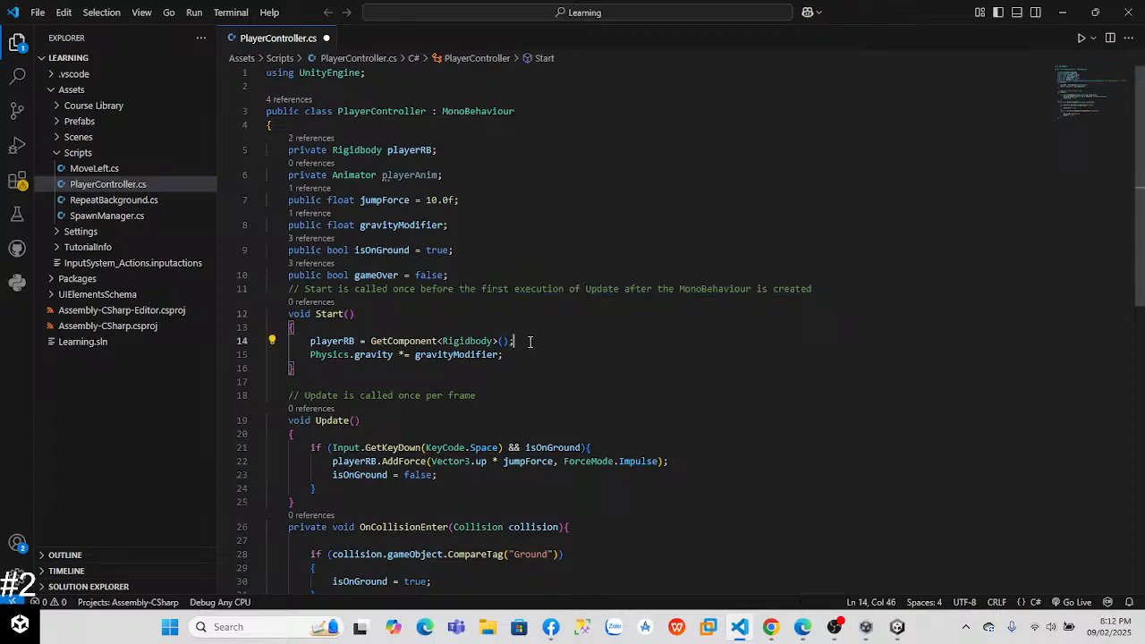
pyautogui.write('44')
pyautogui.press('BackSpace')
pyautogui.press('BackSpace')
pyautogui.press('Return')
pyautogui.press('BackSpace')
pyautogui.press('BackSpace')
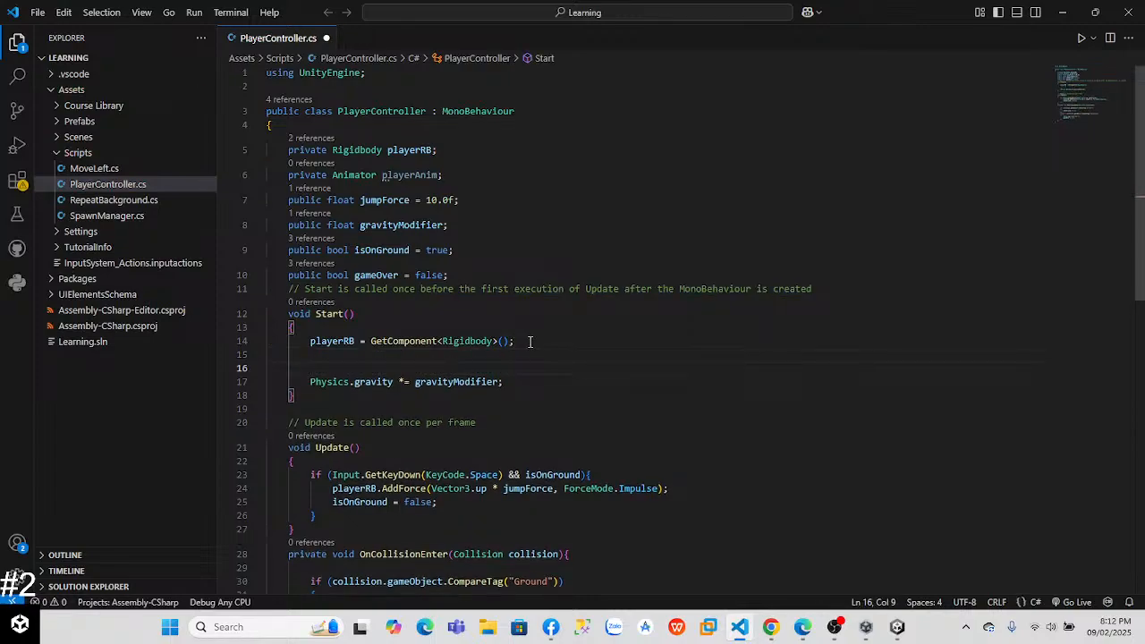
pyautogui.press('Tab')
pyautogui.press('Tab')
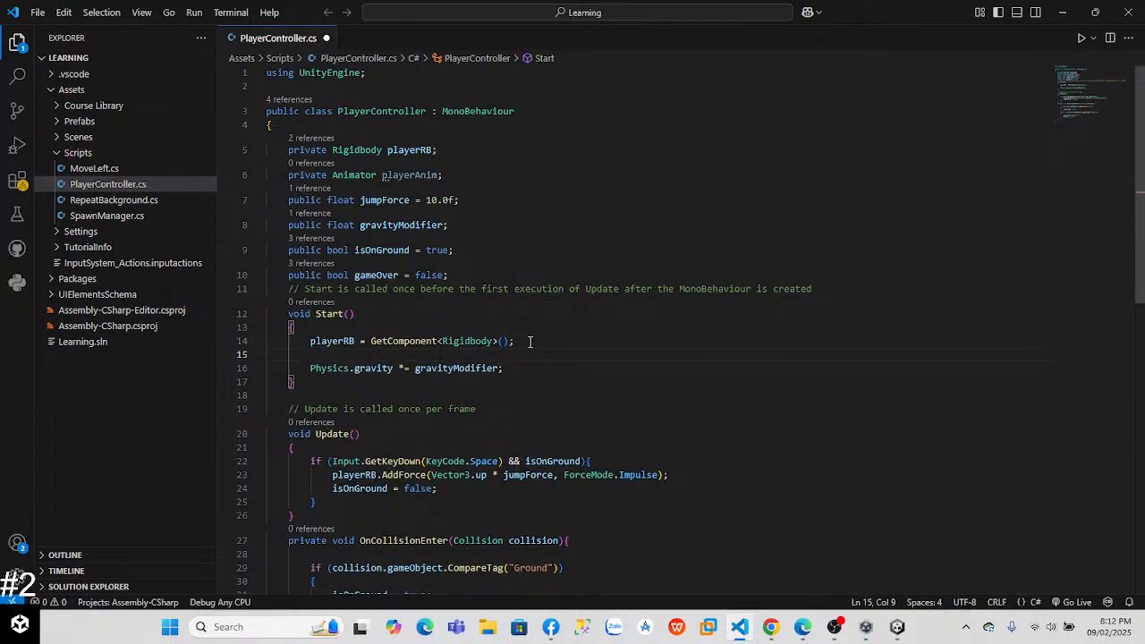
pyautogui.write('playerAnim  ')
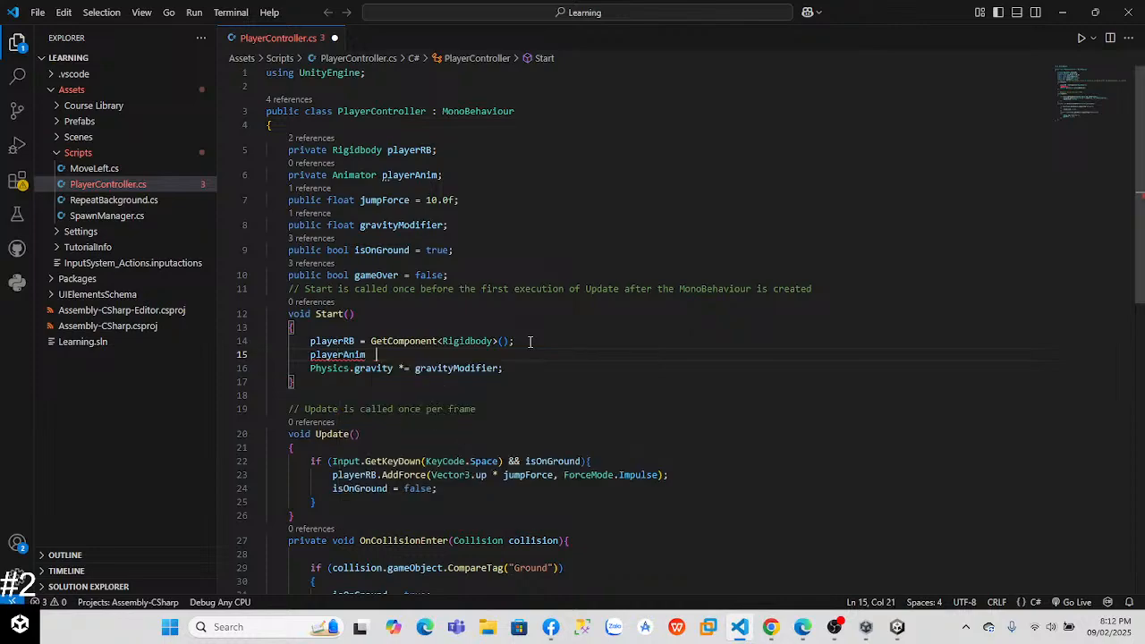
pyautogui.write('= ')
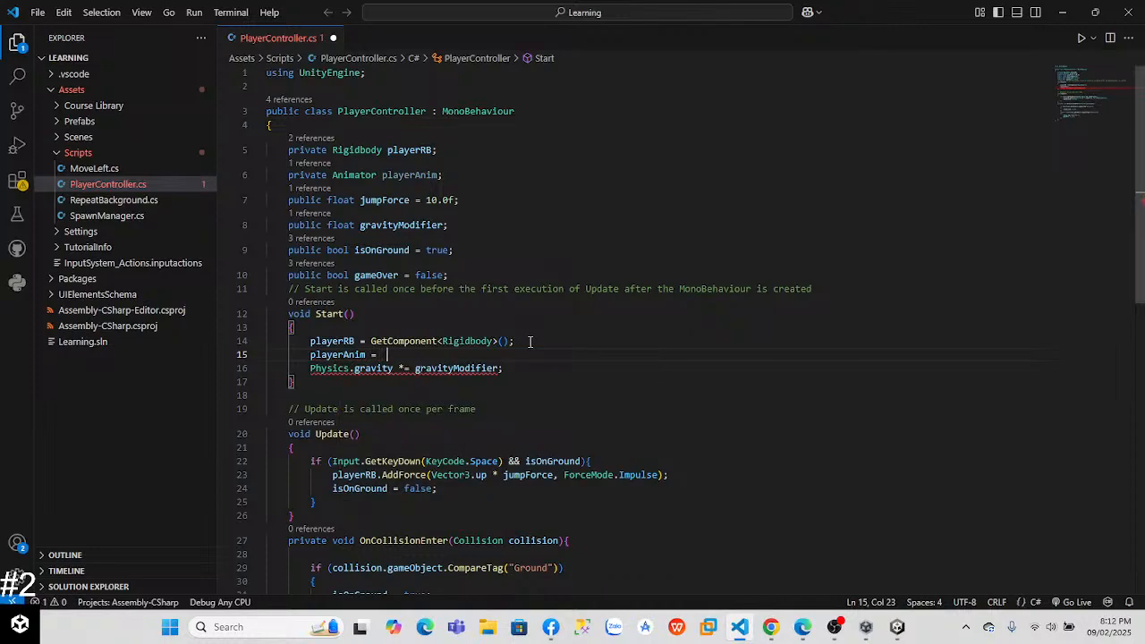
pyautogui.write('Get')
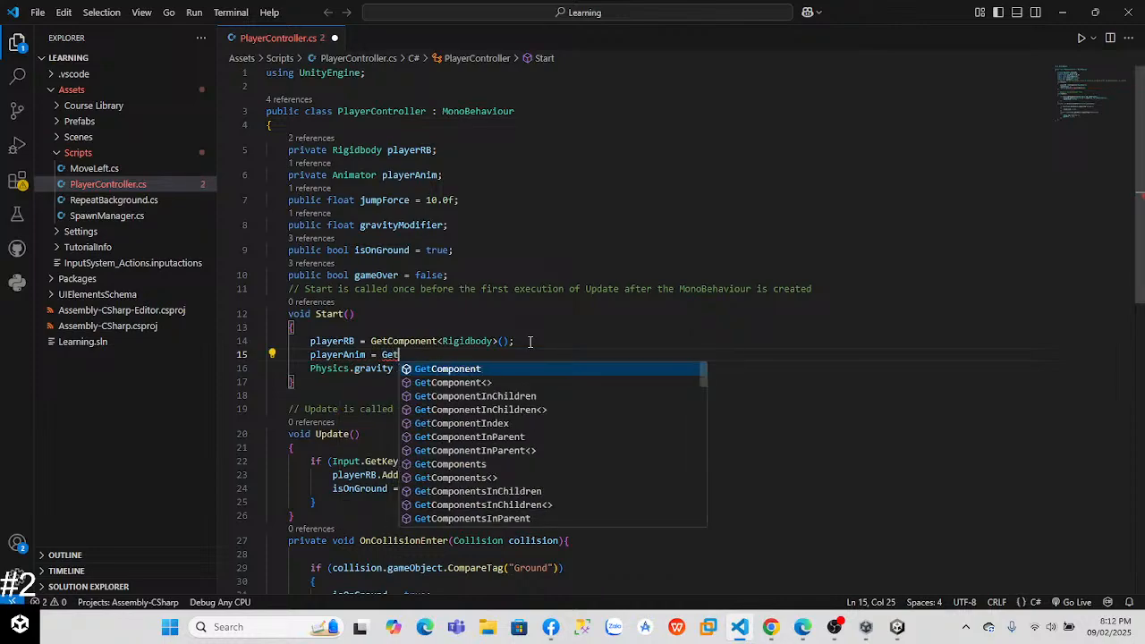
pyautogui.write('Component<Anima')
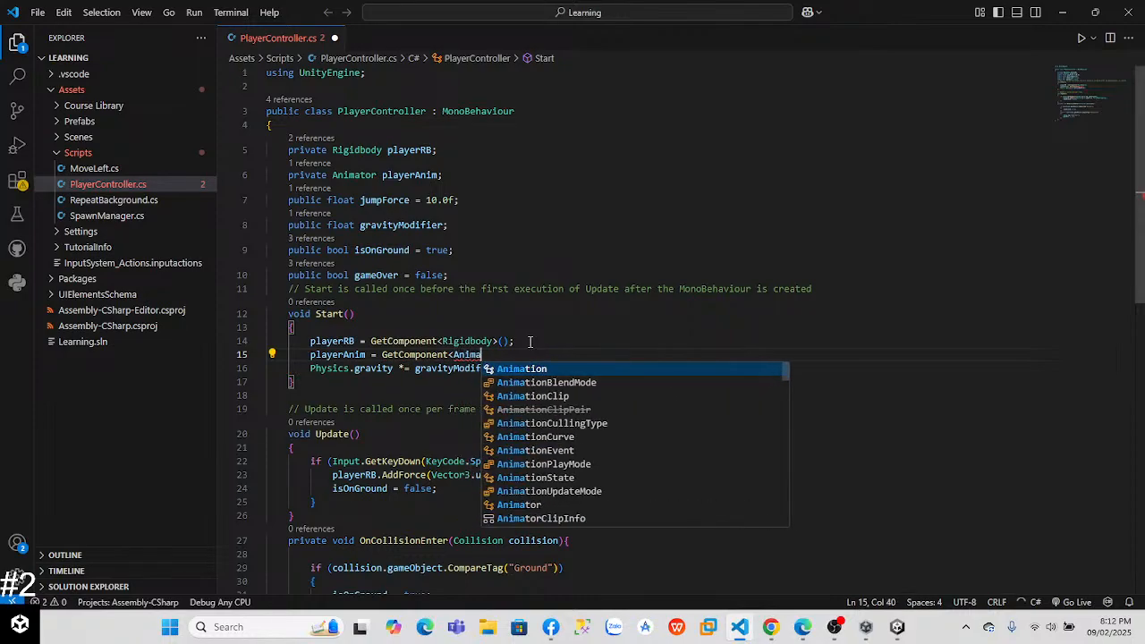
pyautogui.press('Tab')
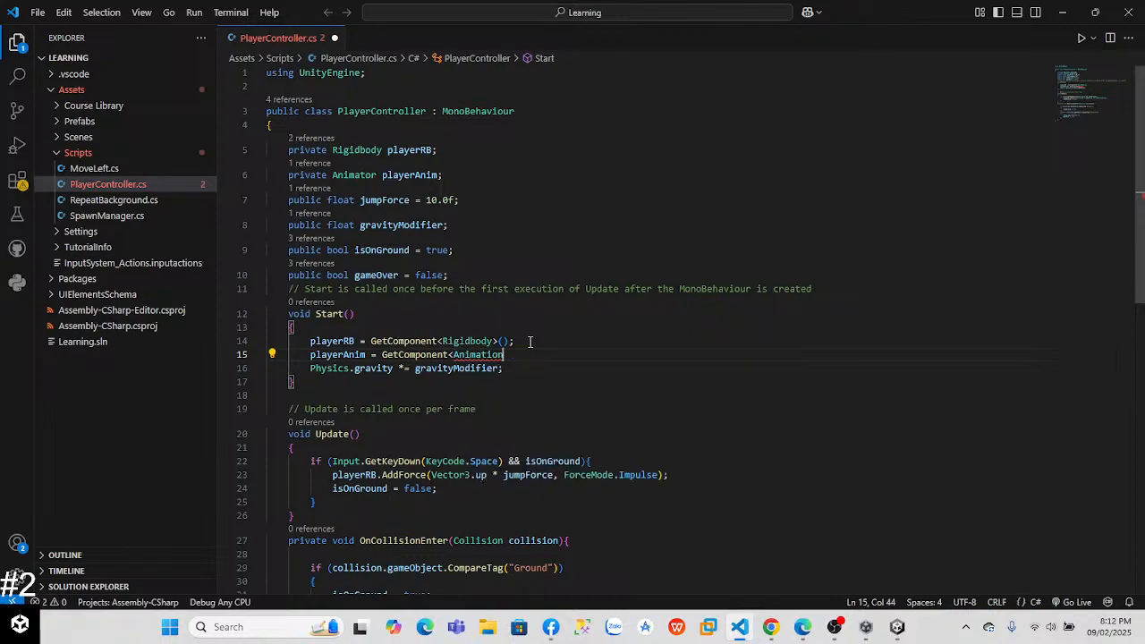
pyautogui.write('or')
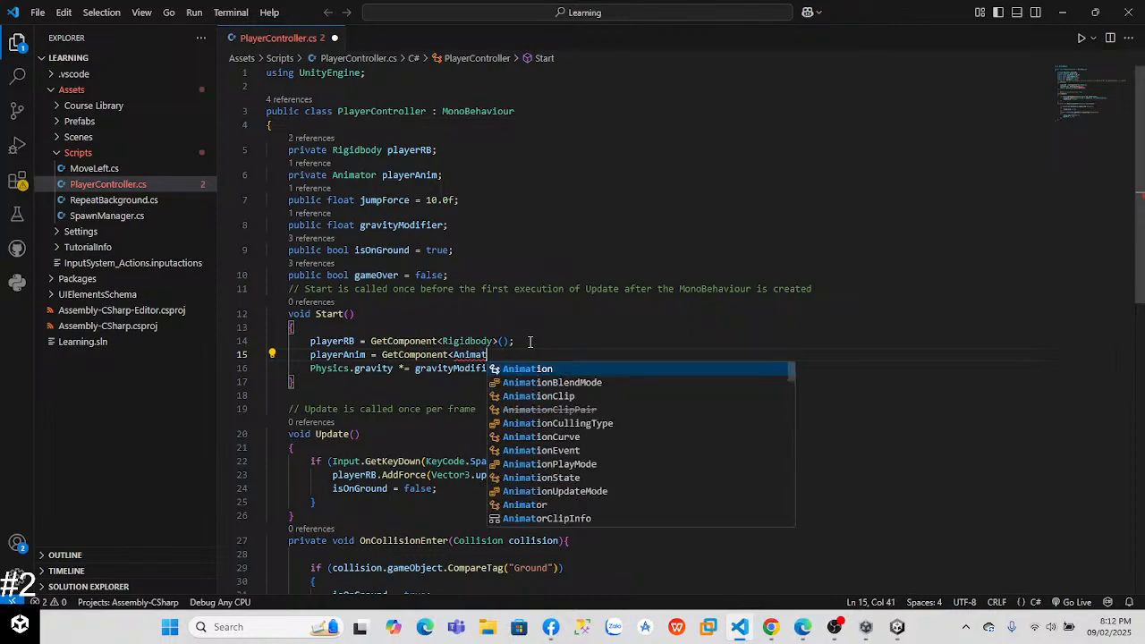
pyautogui.write('>();')
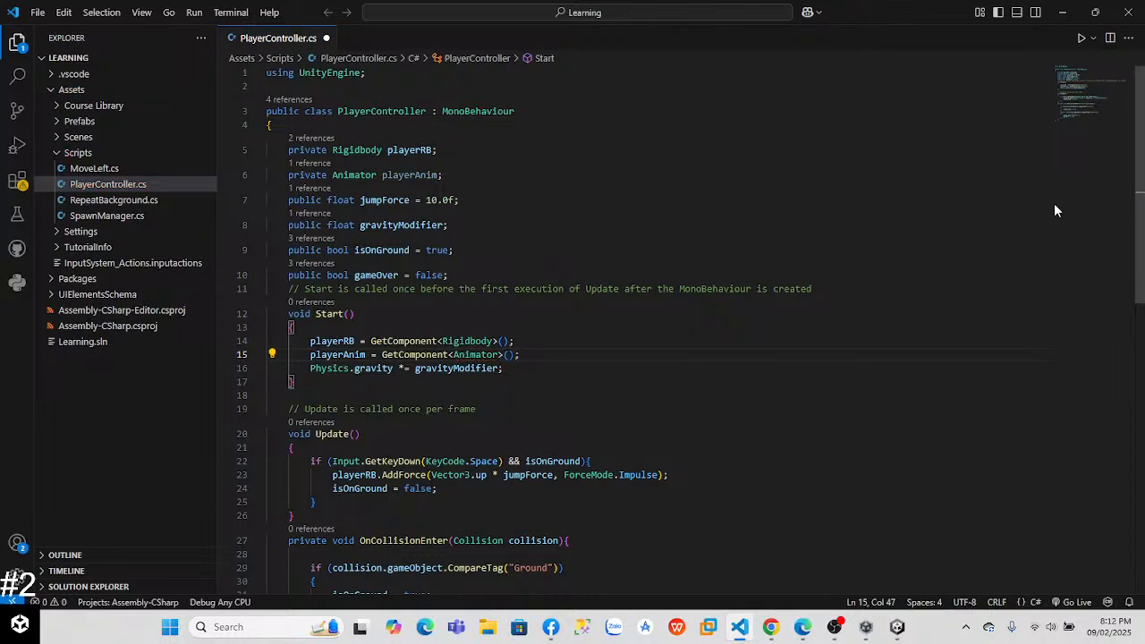
# Step: Watch the lesson video's part on triggering the jump with SetTrigger in Update() in Chrome, then return to Visual Studio Code
pyautogui.scroll(-3, 1049, 213)
pyautogui.hotkey('alt', 'Tab')
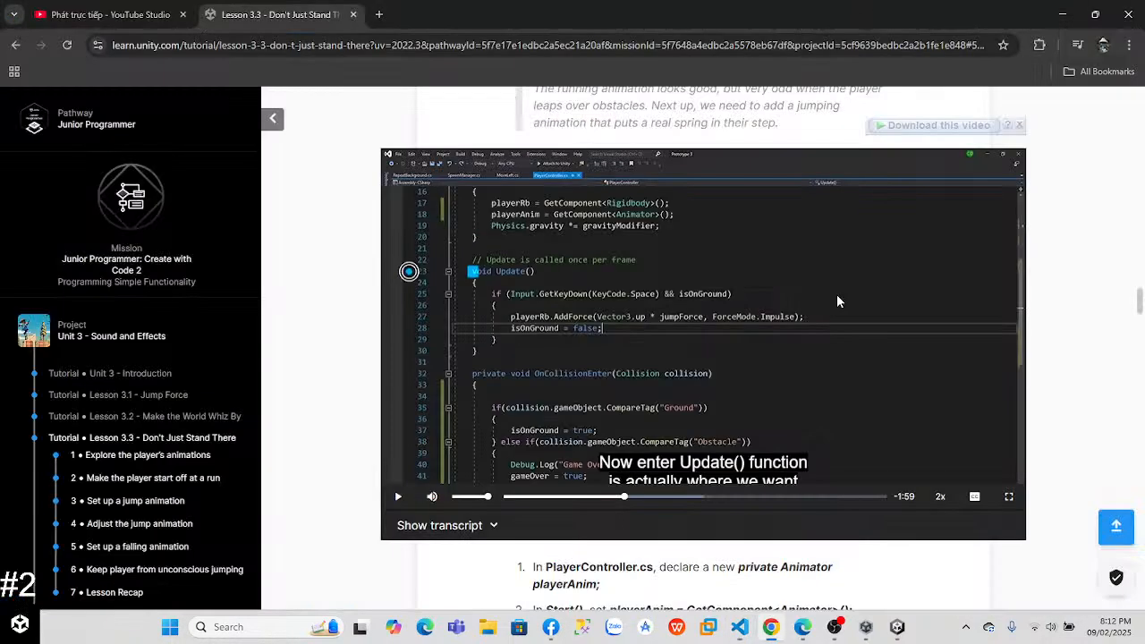
pyautogui.click(627, 340)
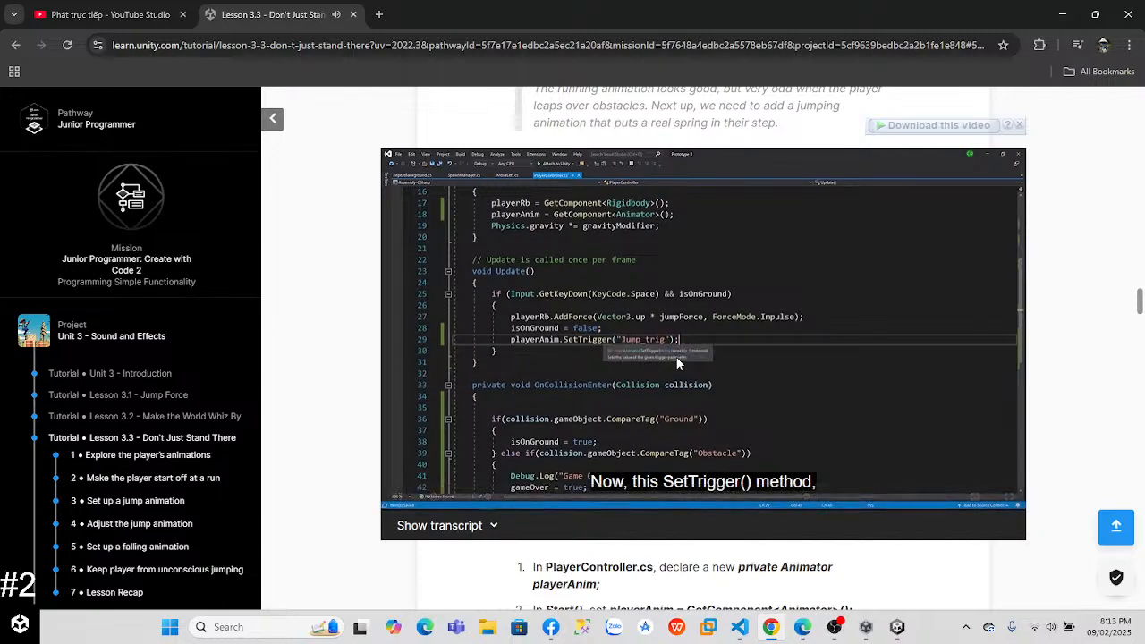
pyautogui.click(698, 414)
pyautogui.click(739, 628)
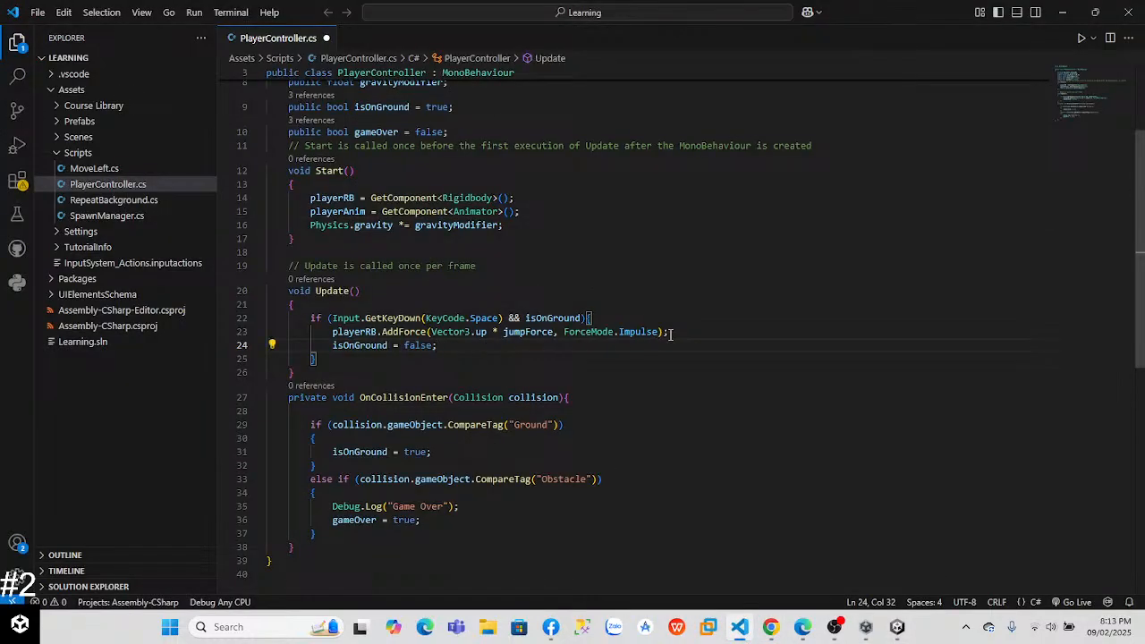
pyautogui.hotkey('alt', 'Tab')
pyautogui.hotkey('alt', 'Tab')
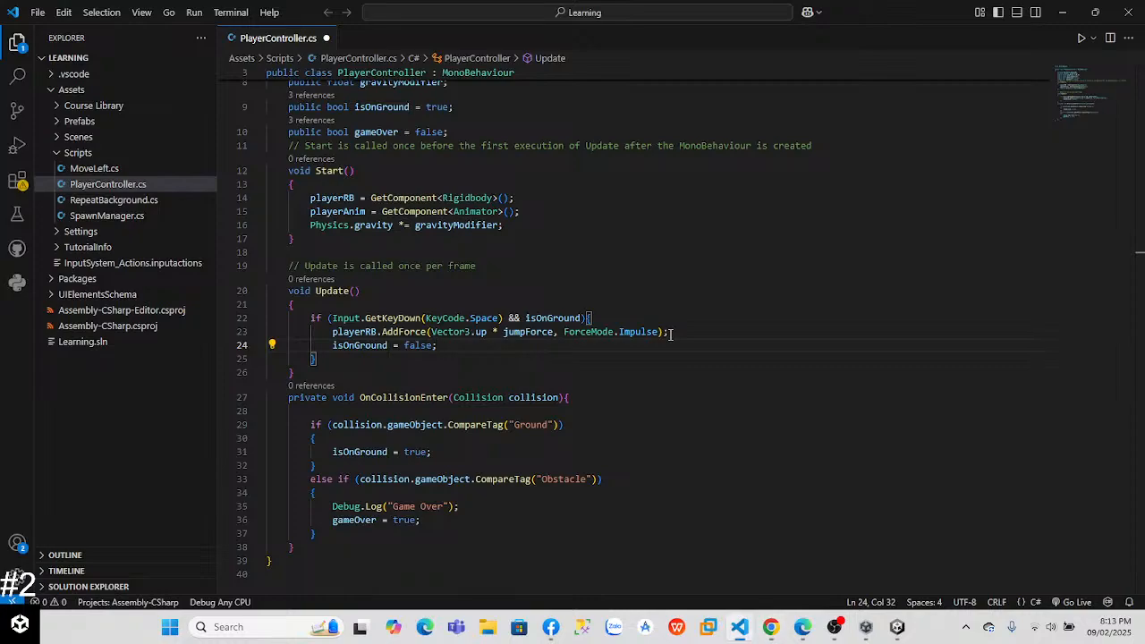
# Step: Add playerAnim.SetTrigger("Jump_trig"); on a new line below isOnGround = false; inside the jump condition in Update()
pyautogui.press('Return')
pyautogui.write('pla')
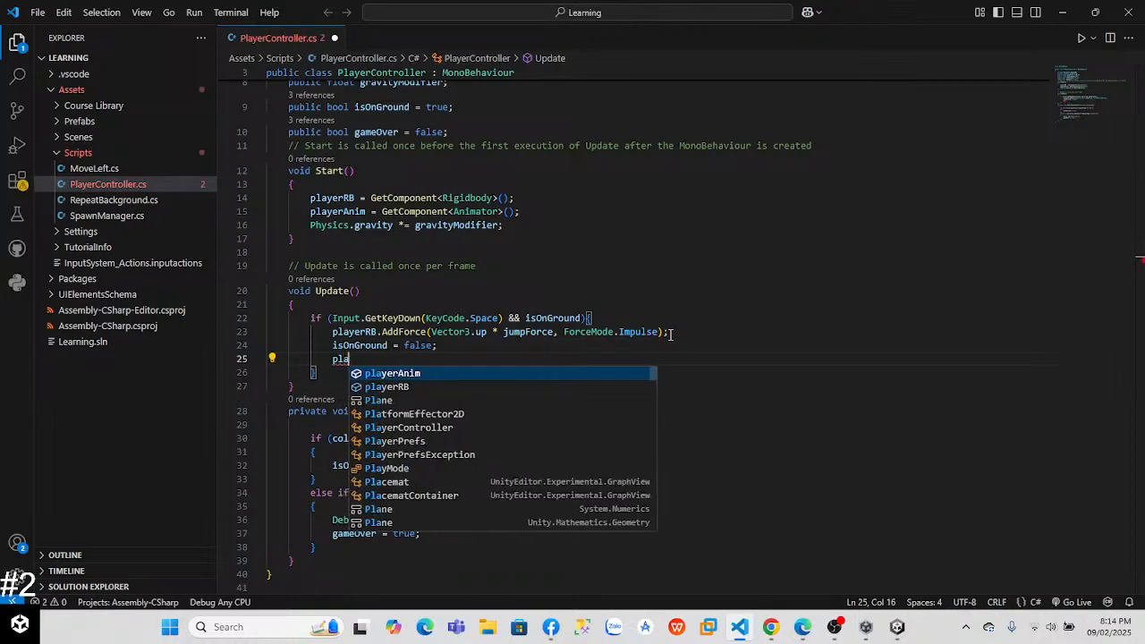
pyautogui.press('Tab')
pyautogui.hotkey('alt', 'Tab')
pyautogui.hotkey('alt', 'Tab')
pyautogui.write('.Ser')
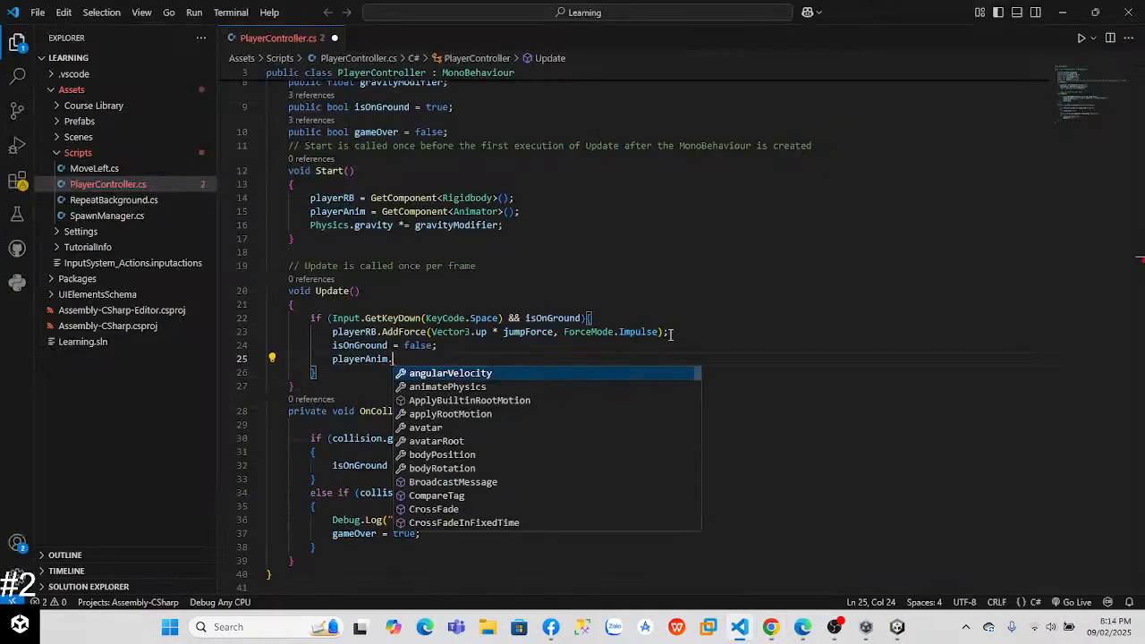
pyautogui.press('BackSpace')
pyautogui.write('tT')
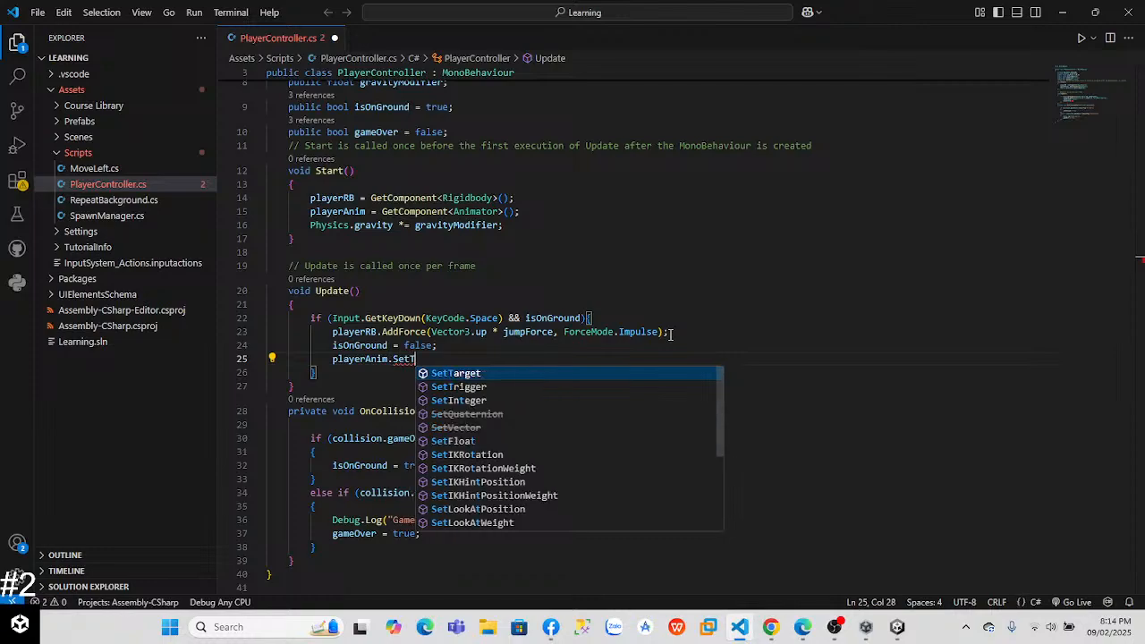
pyautogui.press('Tab')
pyautogui.write('("')
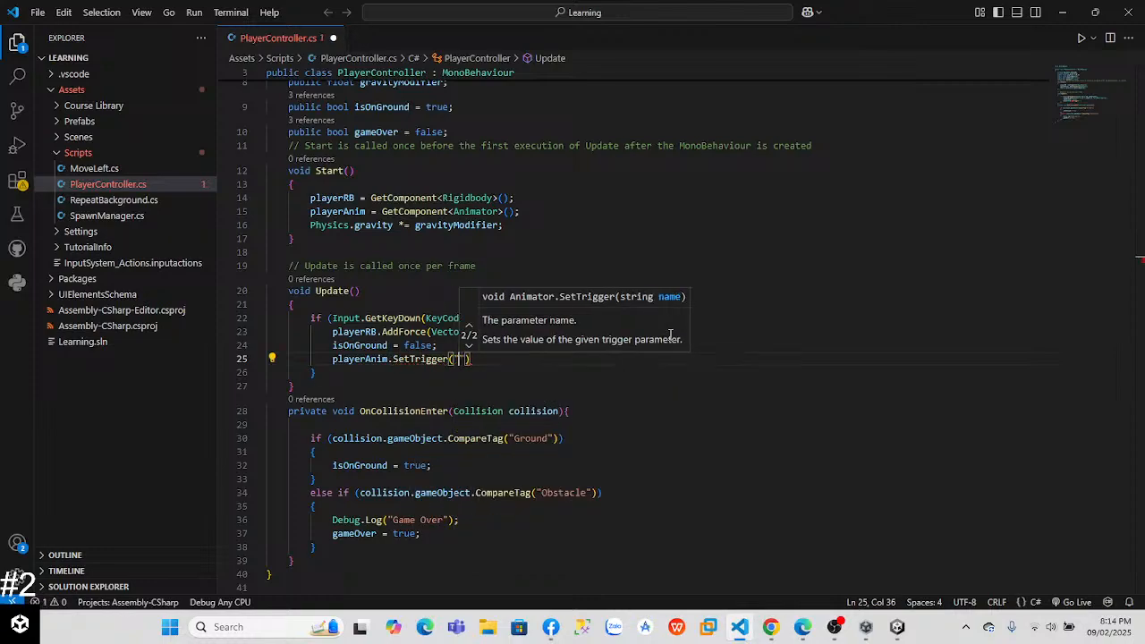
pyautogui.write('Jump-')
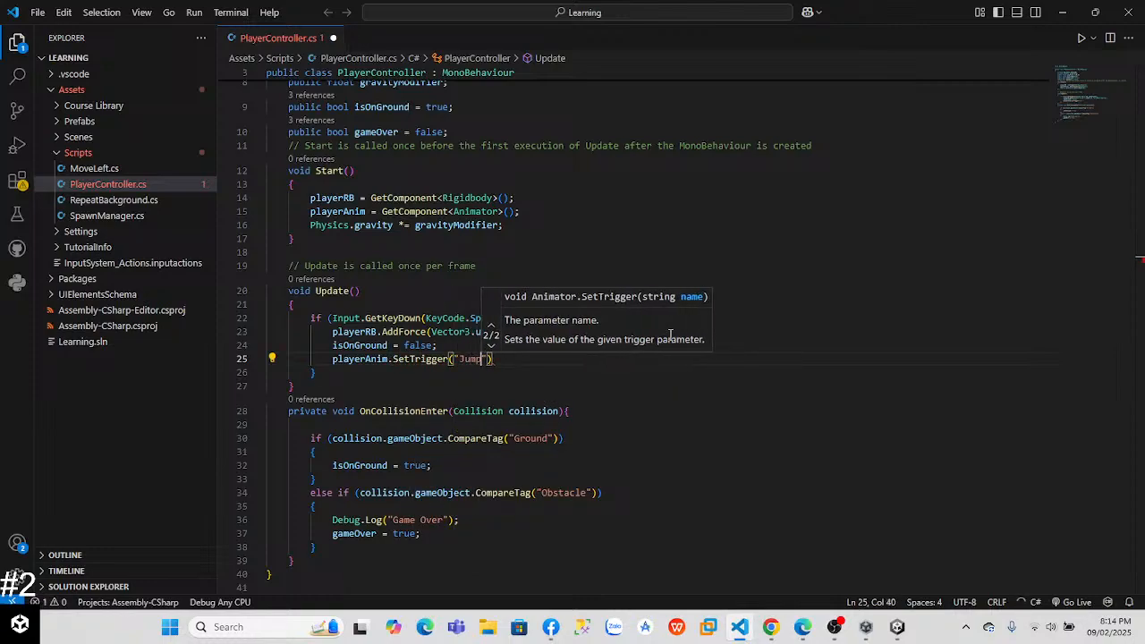
pyautogui.press('BackSpace')
pyautogui.write('_')
pyautogui.write('trig')
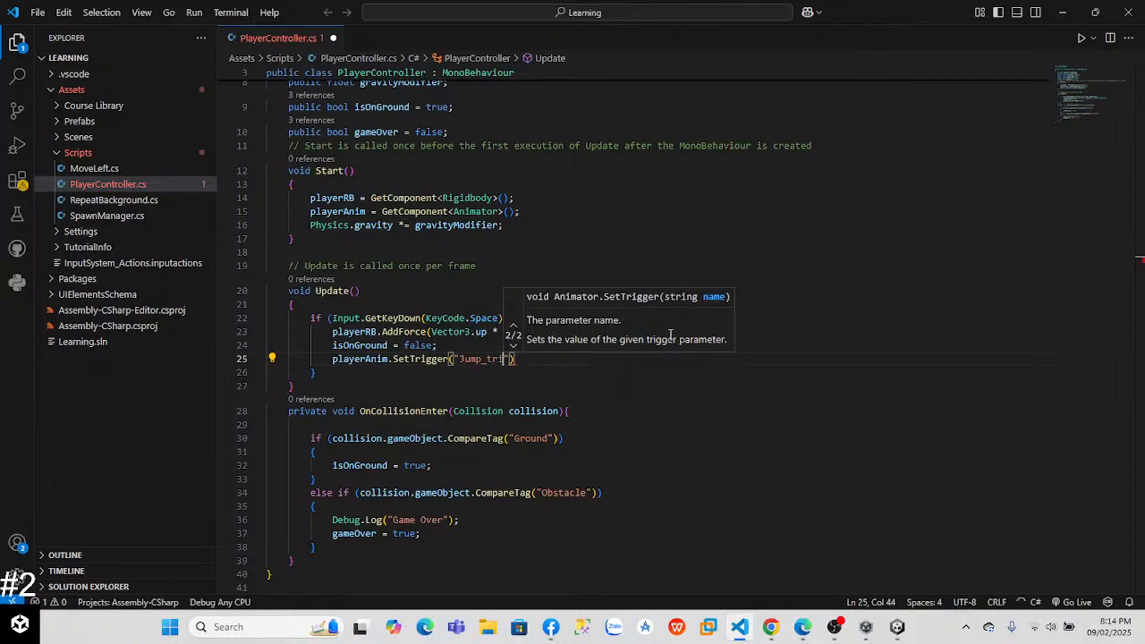
pyautogui.press('Right')
pyautogui.press('Right')
pyautogui.write(';')
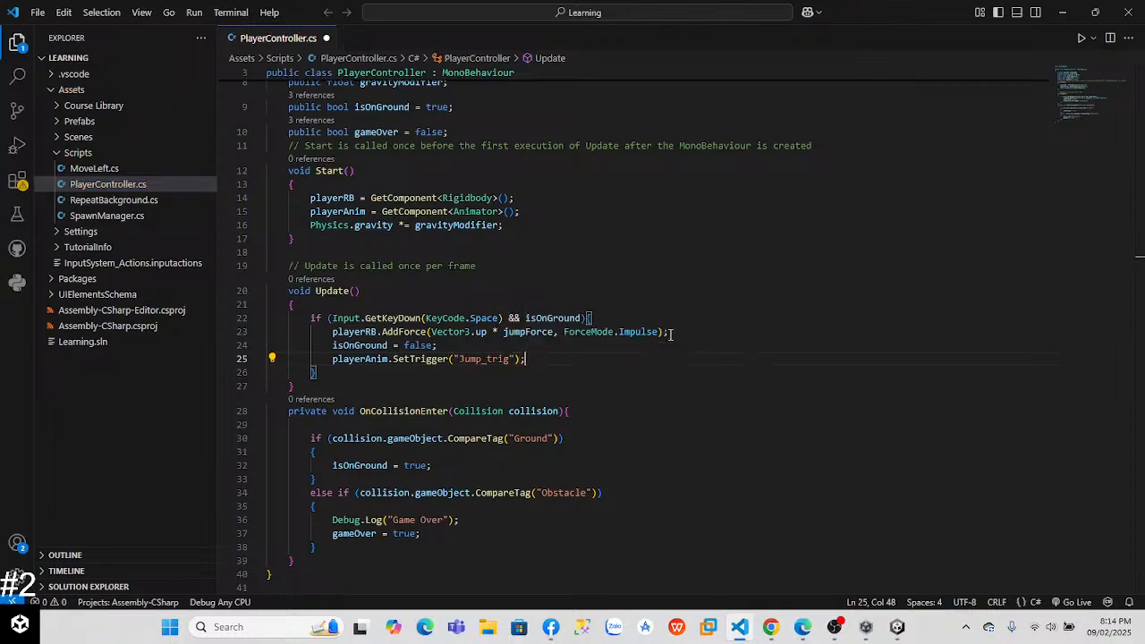
# Step: Switch to Unity and examine the Running_Jump state in the Animator's Jumping layer and the Jump_trig parameter
pyautogui.hotkey('alt', 'Tab')
pyautogui.hotkey('alt', 'Tab')
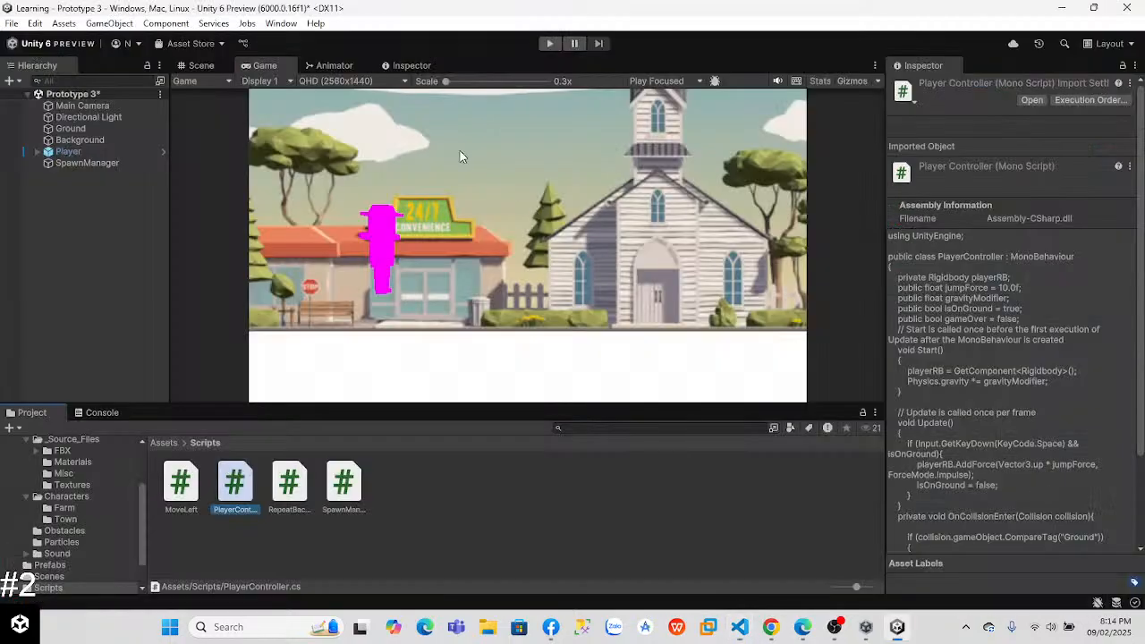
pyautogui.click(338, 67)
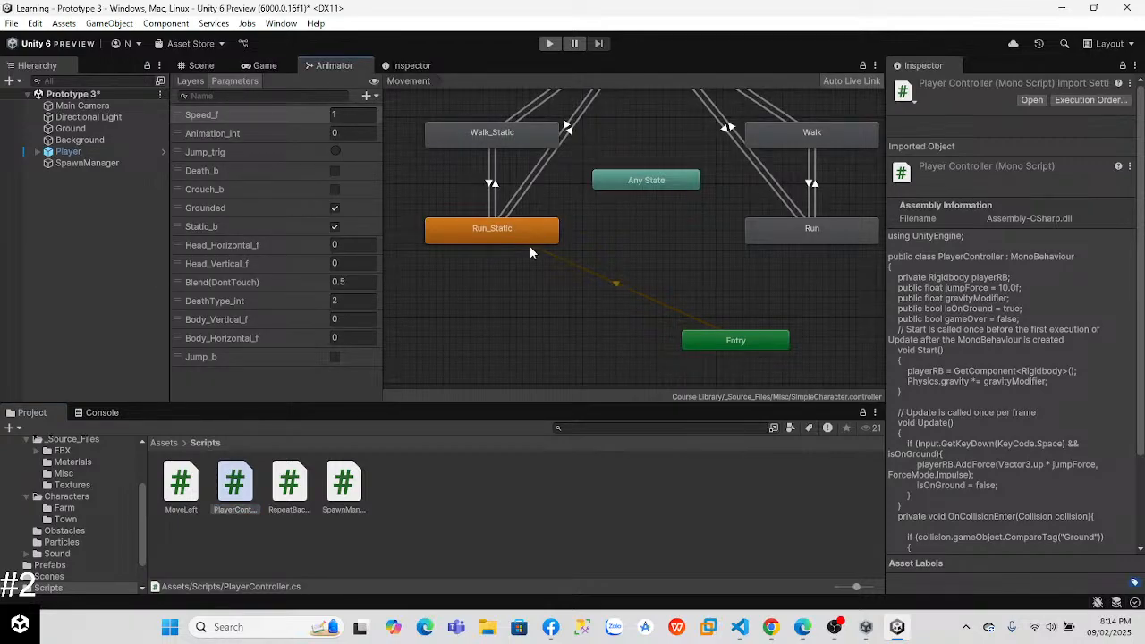
pyautogui.click(190, 80)
pyautogui.click(235, 215)
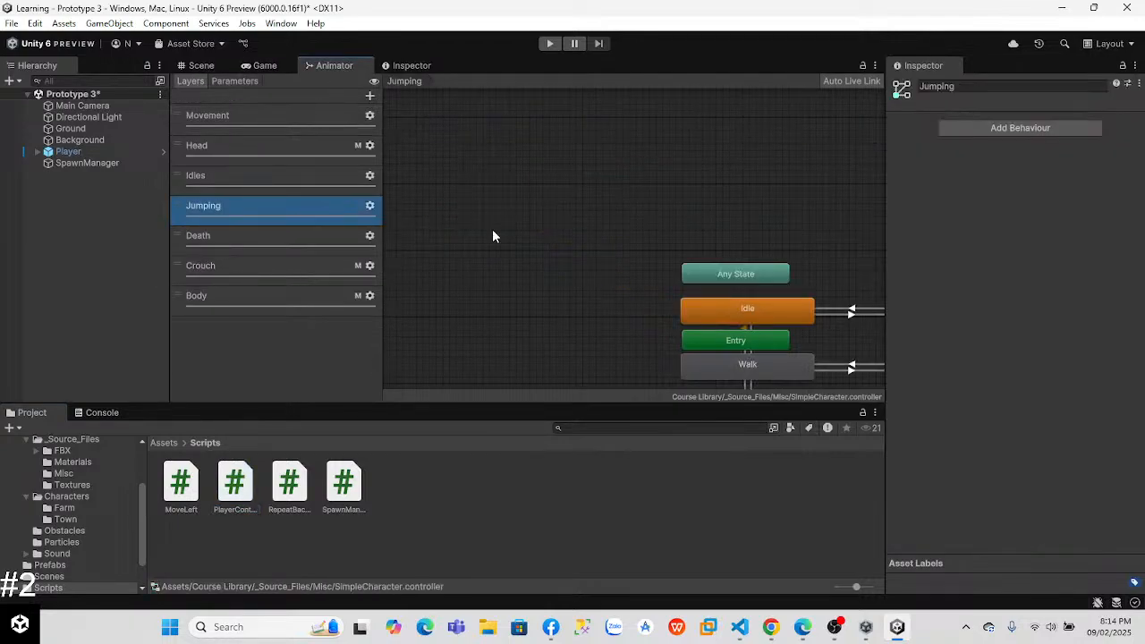
pyautogui.moveTo(566, 272); pyautogui.dragTo(461, 182, button='right')
pyautogui.click(615, 269)
pyautogui.moveTo(621, 302); pyautogui.dragTo(394, 141, button='middle')
pyautogui.click(721, 259)
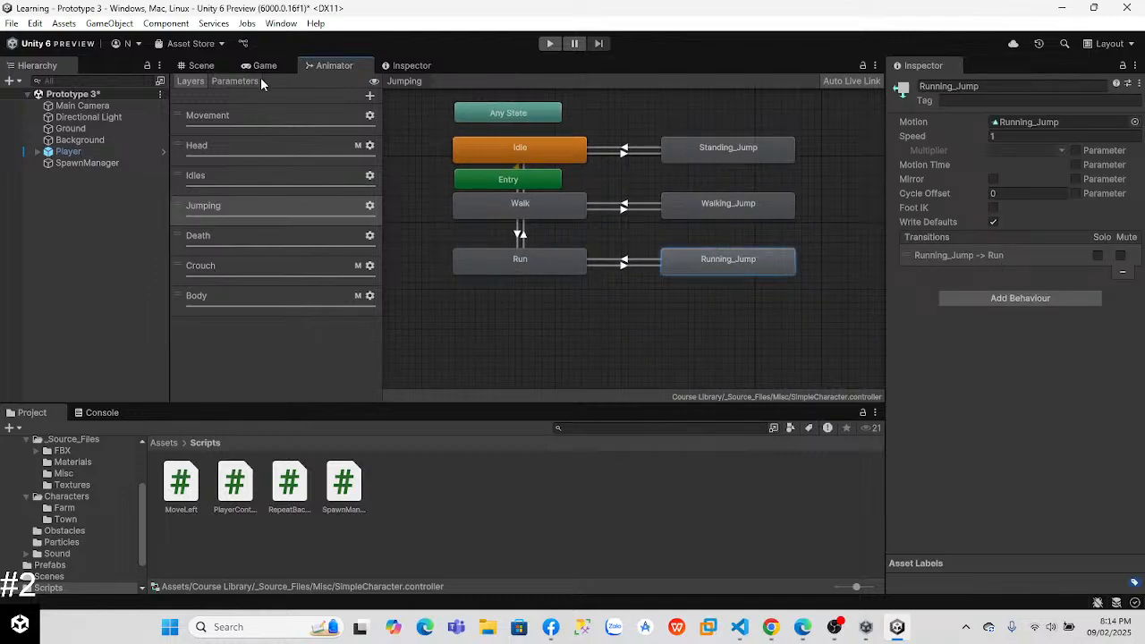
pyautogui.click(236, 81)
pyautogui.click(222, 154)
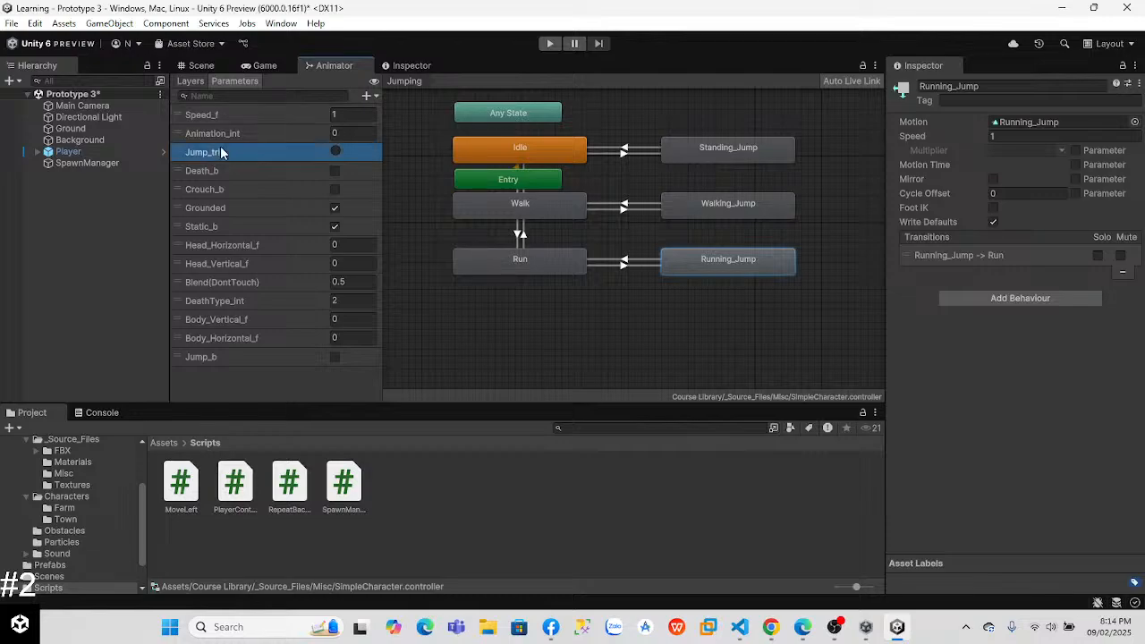
# Step: Watch the lesson video's part on trying out the jump animation in Chrome, then return to Unity
pyautogui.hotkey('alt', 'Tab')
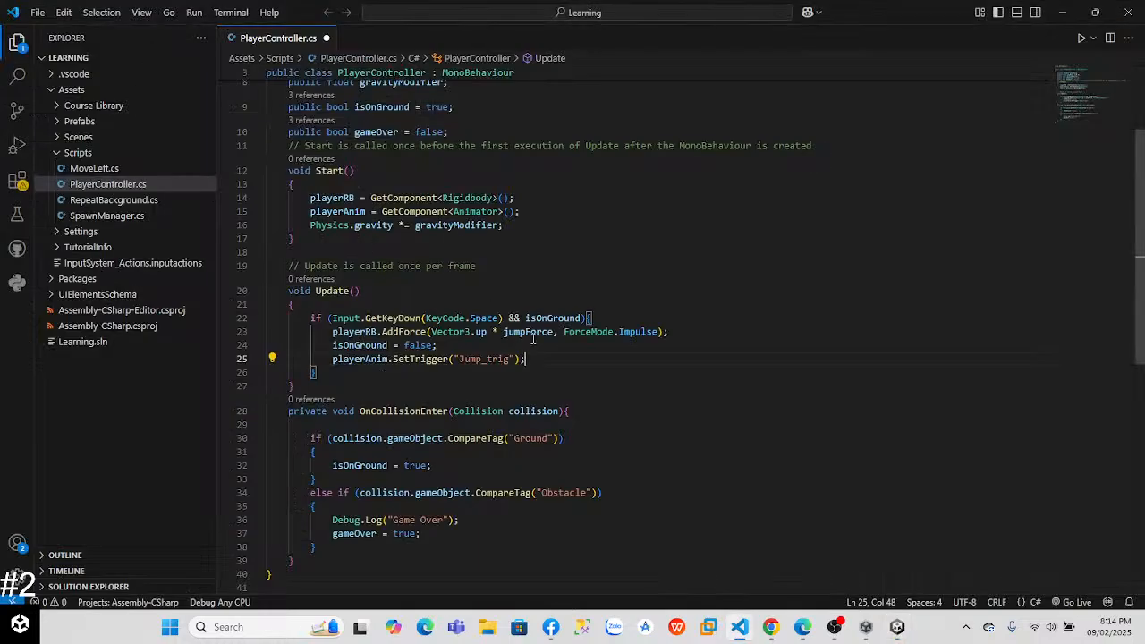
pyautogui.hotkey('alt', 'Tab')
pyautogui.hotkey('alt', 'Tab')
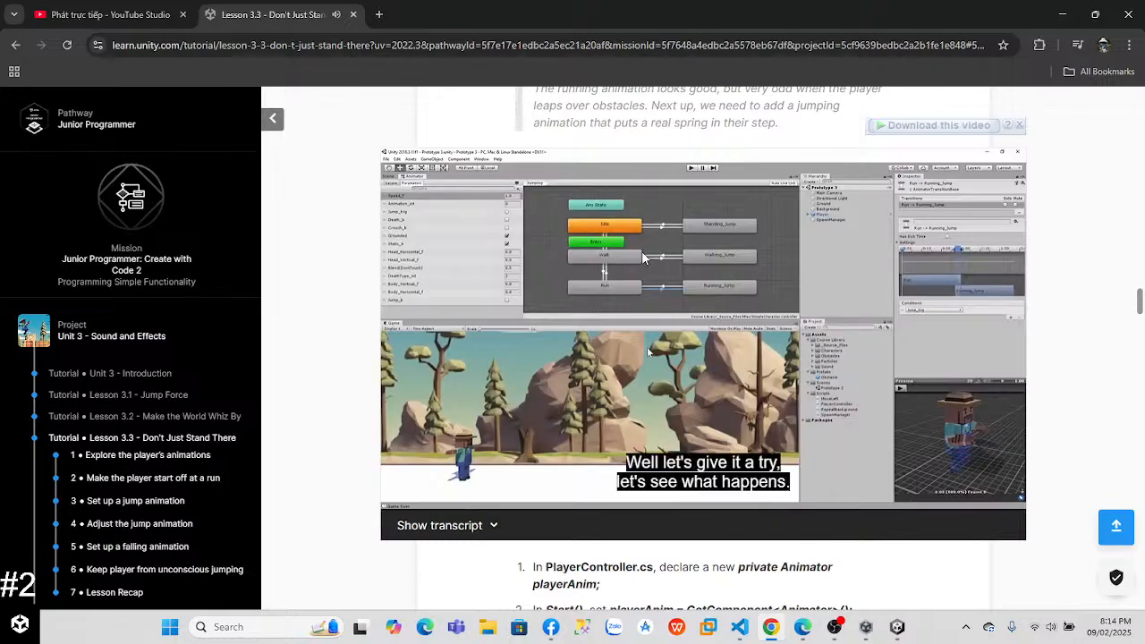
pyautogui.click(718, 286)
pyautogui.hotkey('alt', 'Tab')
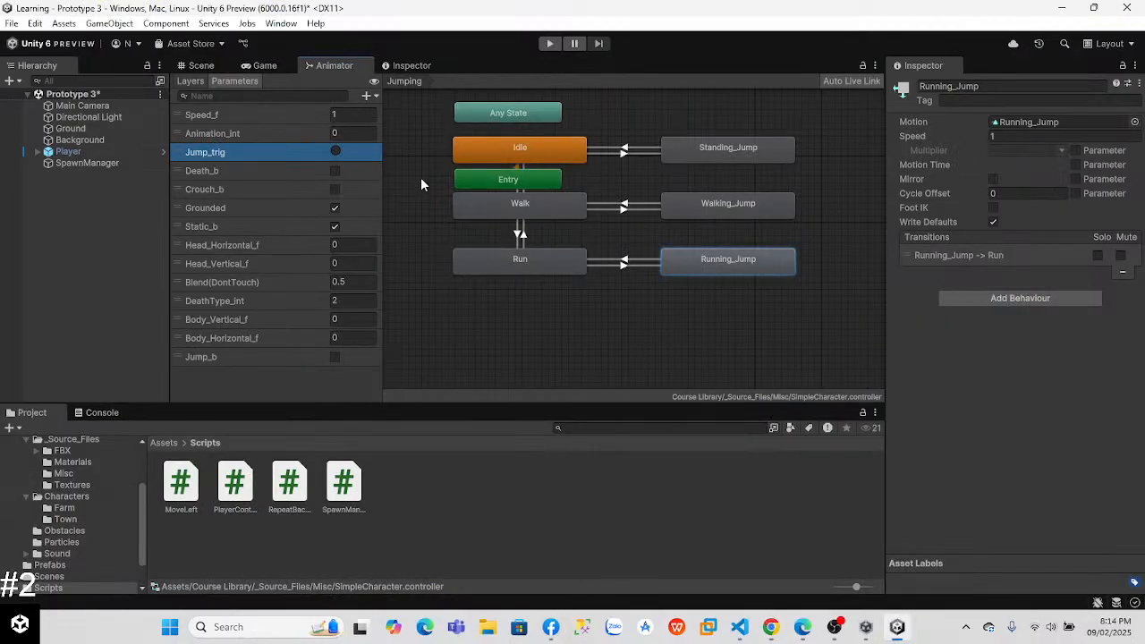
# Step: Play-test the player's jump in Unity and compare it with the jump shown in the lesson video in Chrome
pyautogui.click(549, 43)
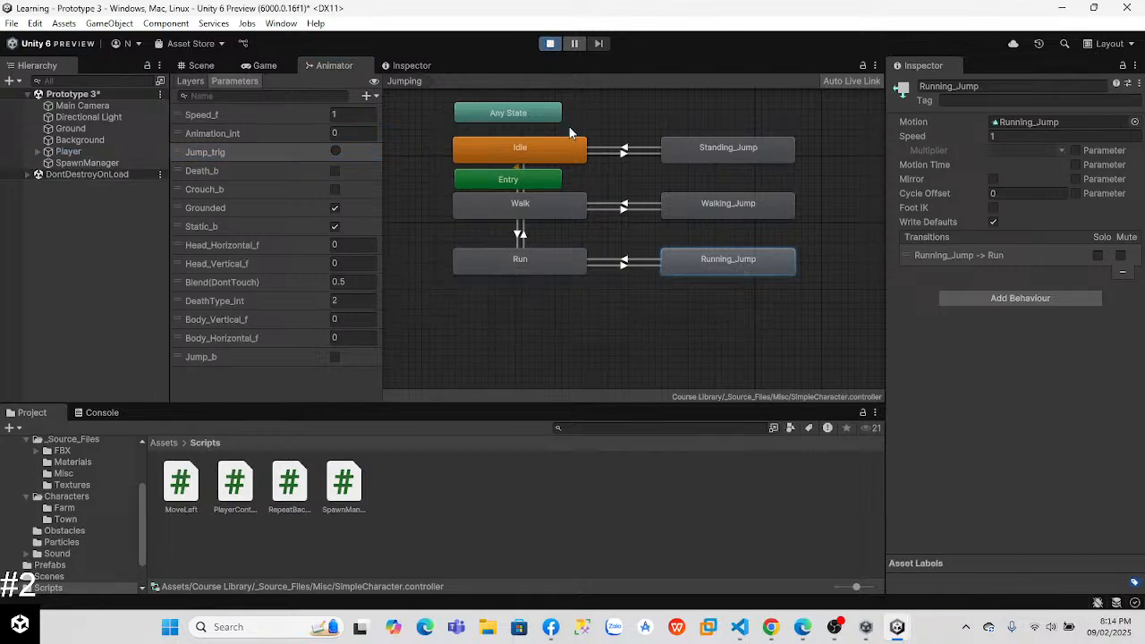
pyautogui.press('space')
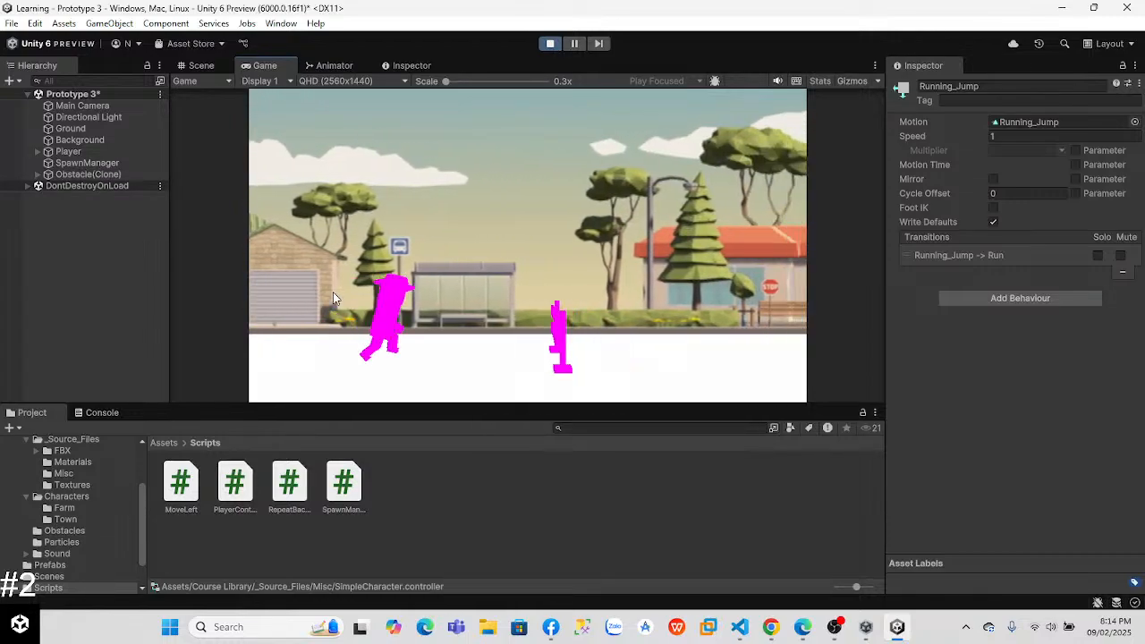
pyautogui.press('space')
pyautogui.hotkey('alt', 'Tab')
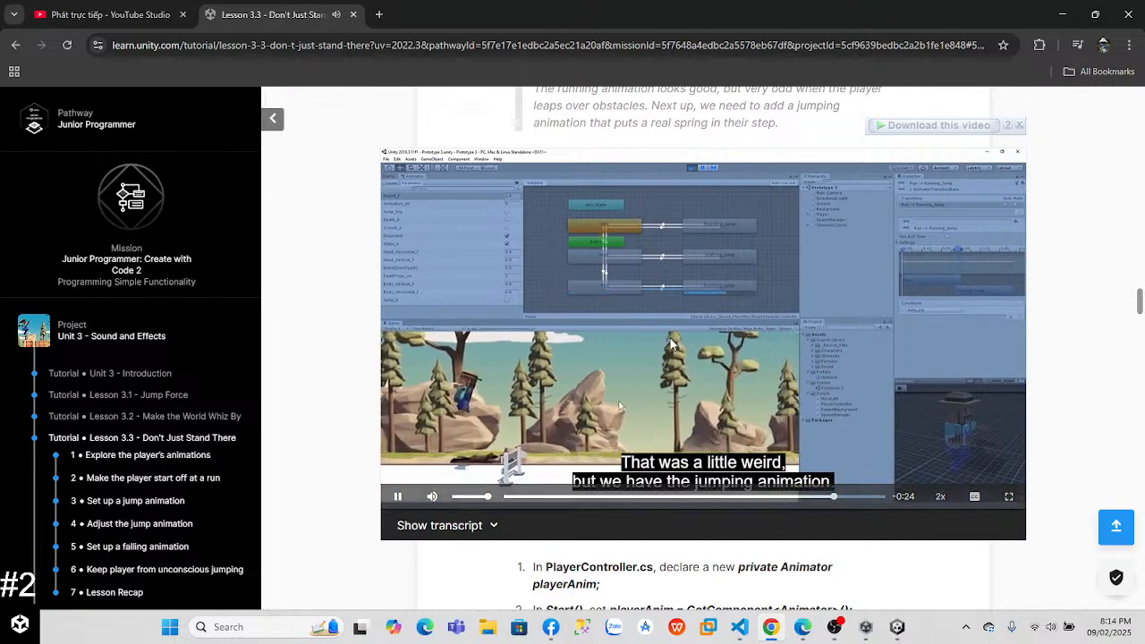
pyautogui.hotkey('alt', 'Tab')
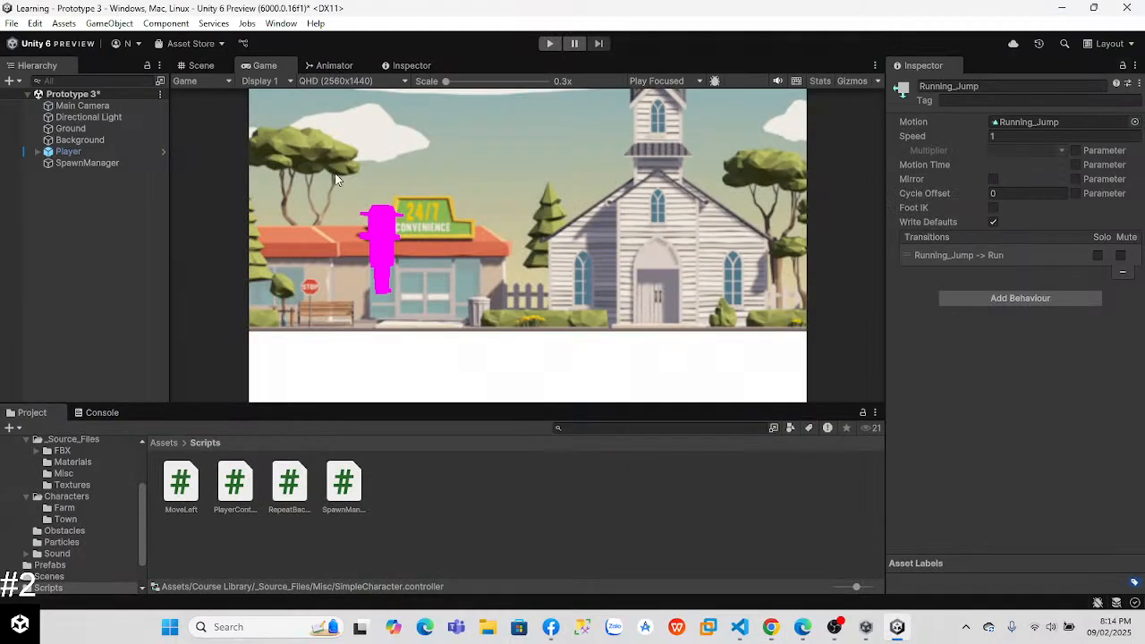
# Step: Run the game again, make the player jump over the obstacle, and stop the play-test
pyautogui.click(550, 43)
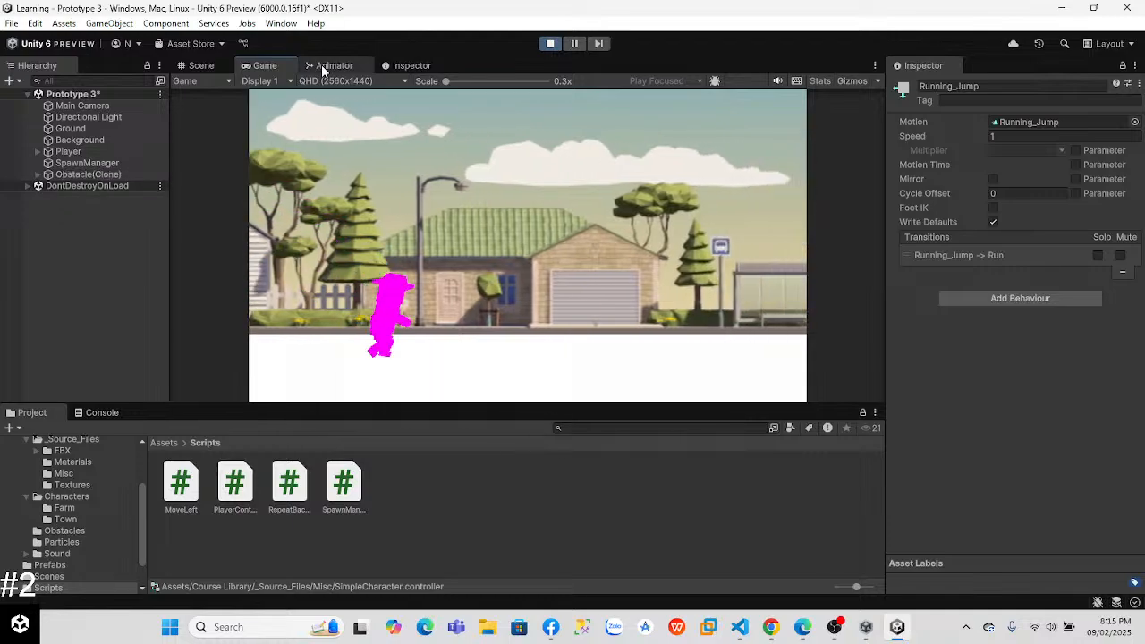
pyautogui.press('space')
pyautogui.press('space')
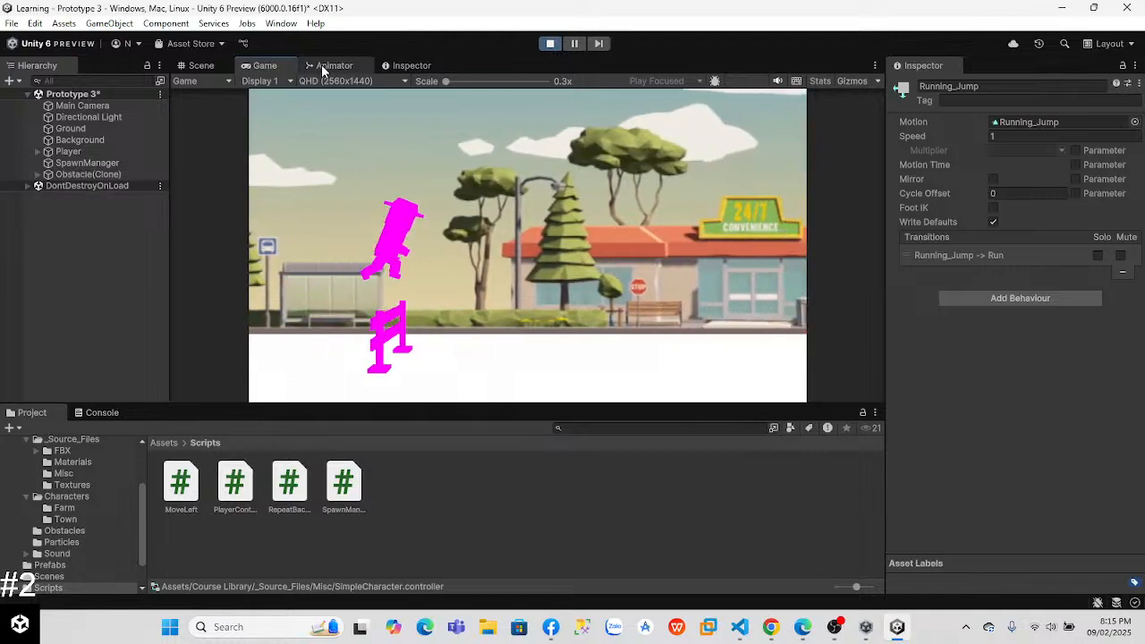
pyautogui.click(549, 43)
# Step: Check the SetTrigger line of PlayerController.cs in Visual Studio Code, then return to Unity
pyautogui.hotkey('alt', 'Tab')
pyautogui.hotkey('alt', 'Tab')
pyautogui.hotkey('alt', 'Tab')
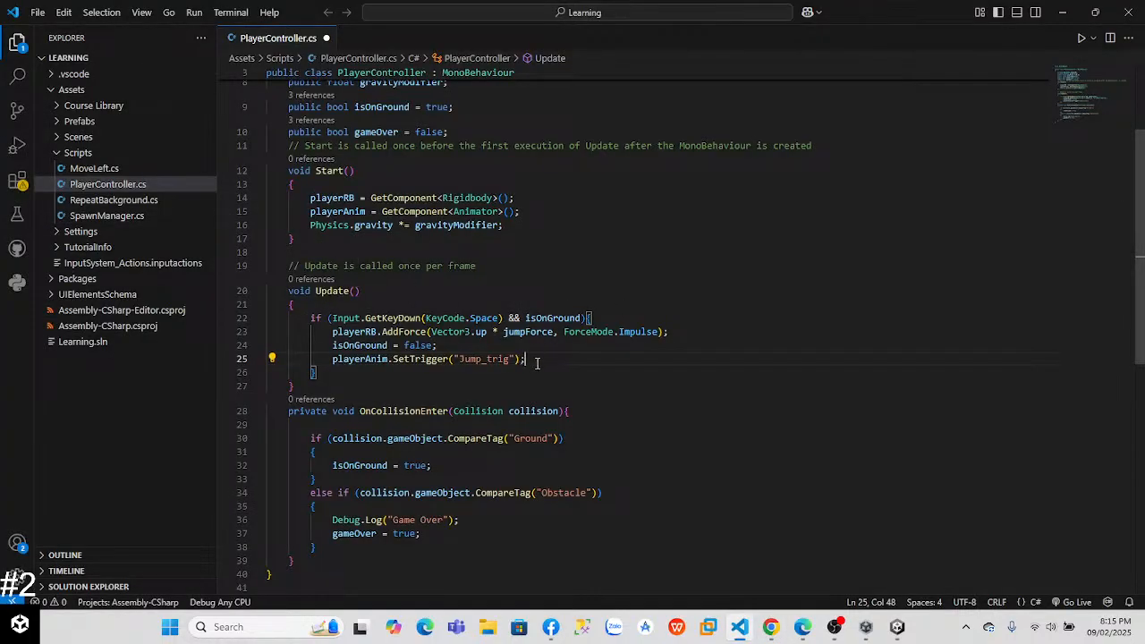
pyautogui.hotkey('alt', 'Tab')
pyautogui.hotkey('alt', 'Tab')
pyautogui.hotkey('alt', 'Tab')
pyautogui.hotkey('alt', 'Tab')
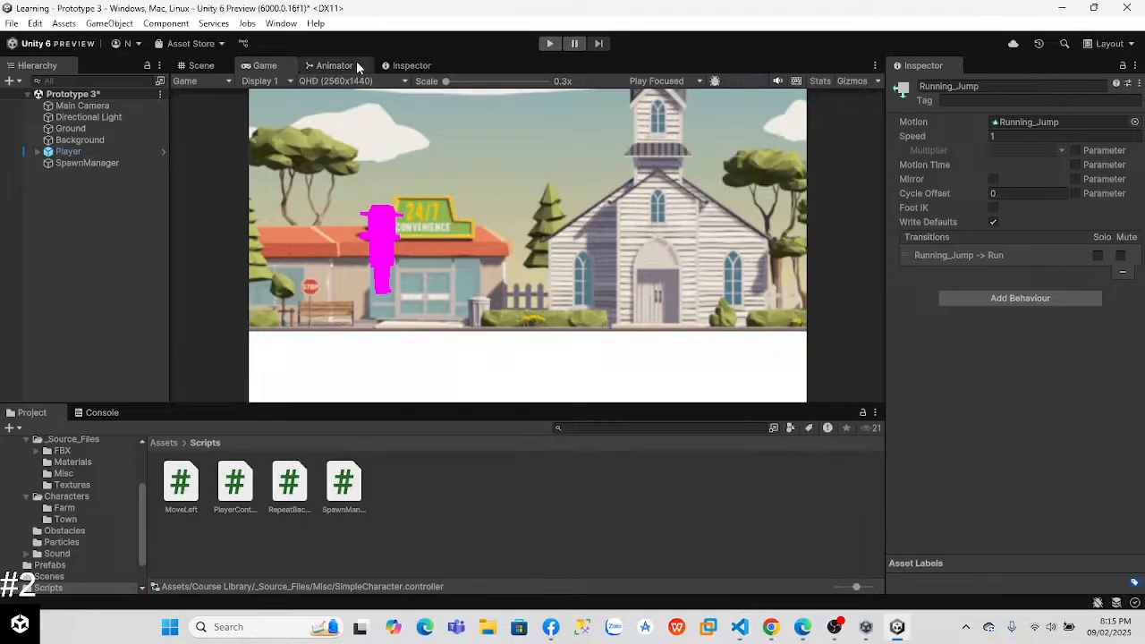
# Step: Turn on the Jump_trig trigger in the Animator's parameters and play-test the game
pyautogui.click(333, 65)
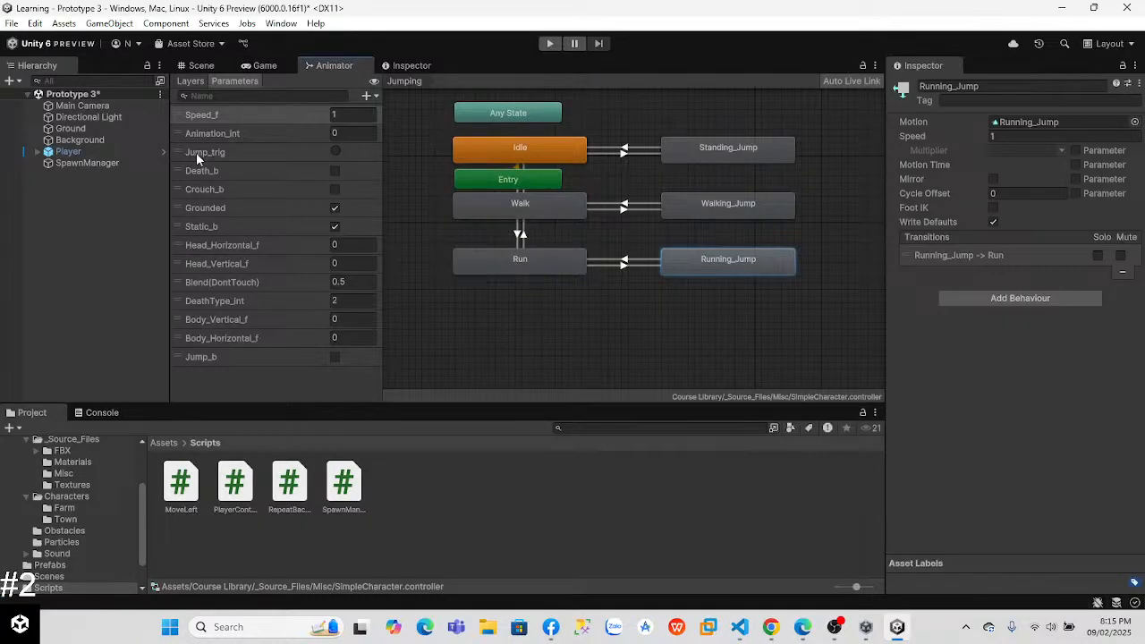
pyautogui.hotkey('alt', 'Tab')
pyautogui.hotkey('alt', 'Tab')
pyautogui.hotkey('alt', 'Tab')
pyautogui.hotkey('alt', 'Tab')
pyautogui.click(335, 150)
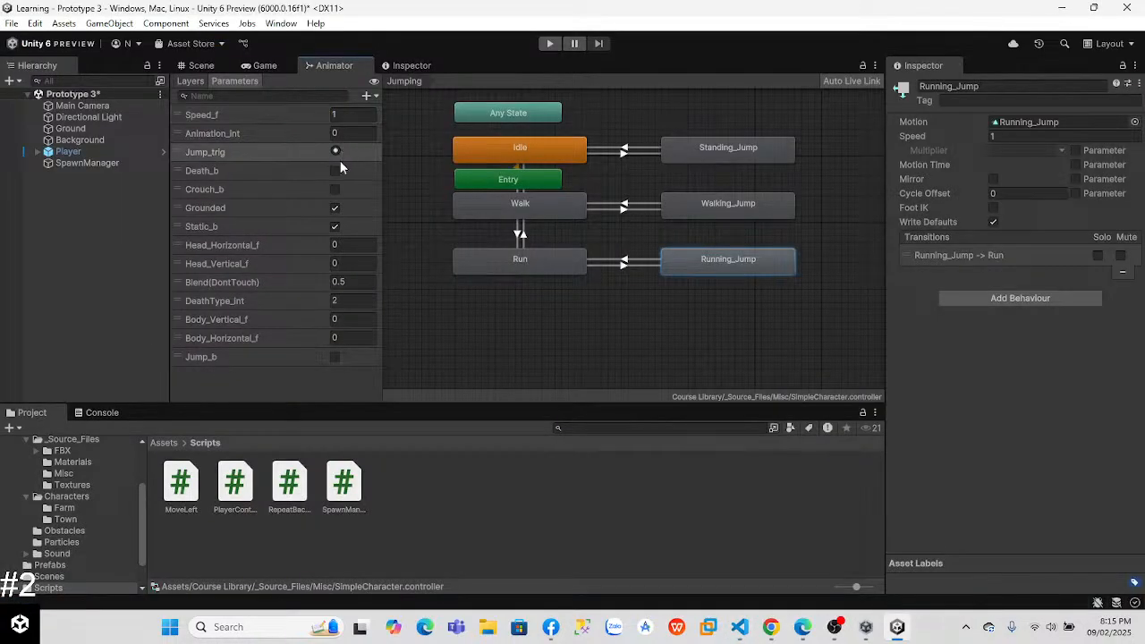
pyautogui.click(549, 43)
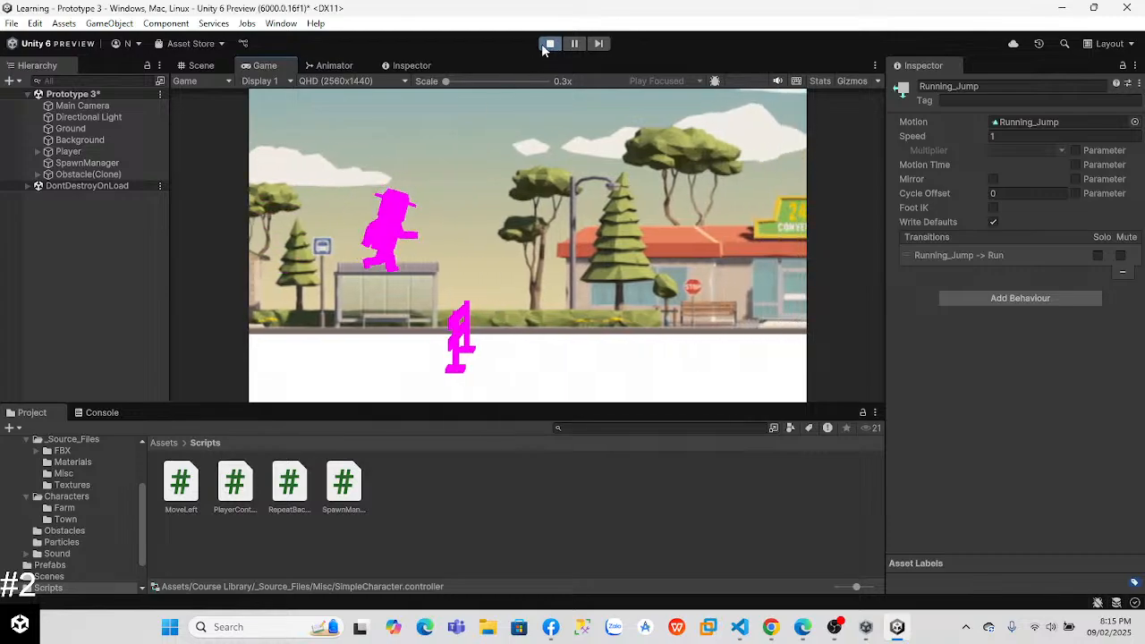
# Step: In Visual Studio Code, move playerAnim.SetTrigger("Jump_trig"); directly below the AddForce line in Update() and remove the leftover empty line
pyautogui.hotkey('alt', 'Tab')
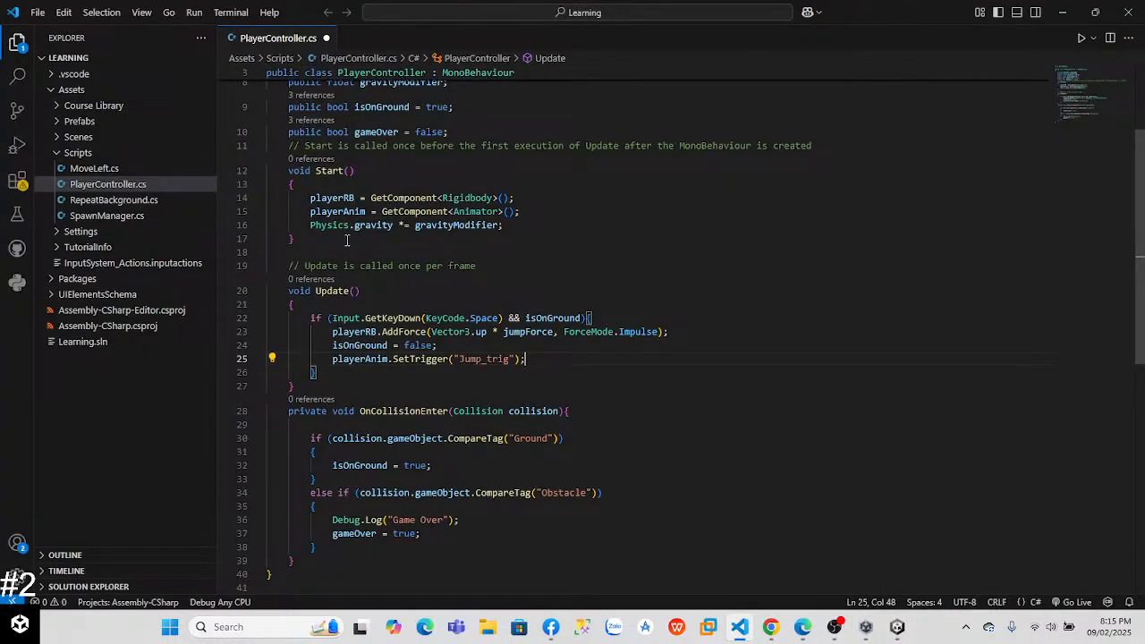
pyautogui.moveTo(528, 358); pyautogui.dragTo(341, 359)
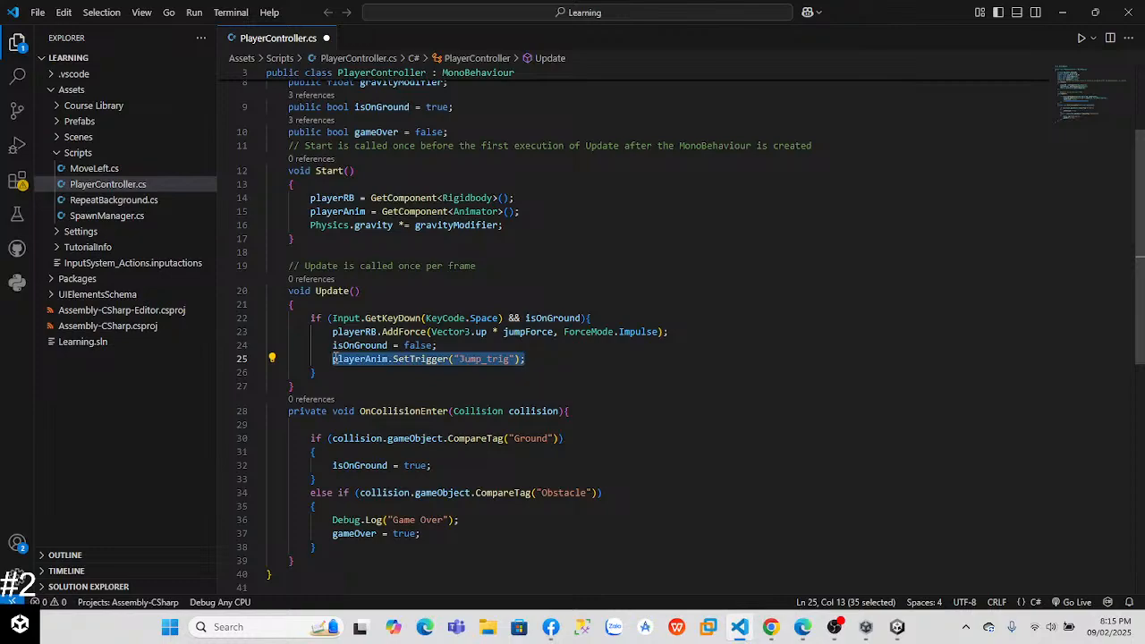
pyautogui.press('BackSpace')
pyautogui.click(676, 332)
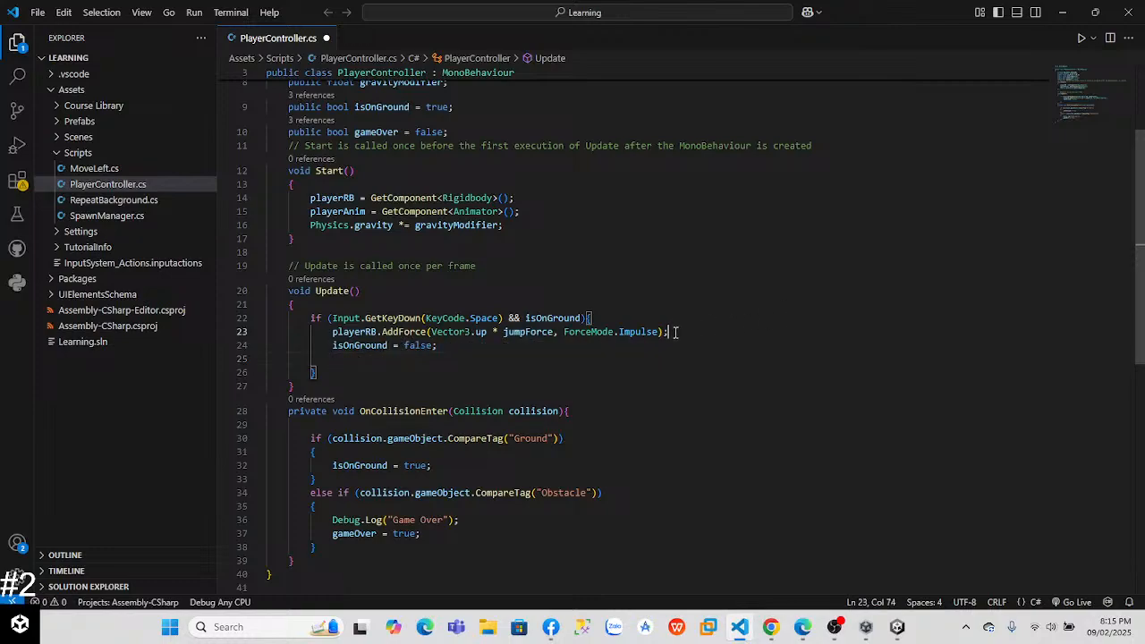
pyautogui.press('Return')
pyautogui.write('playerAnim.SetTrigger("Jump_trig");')
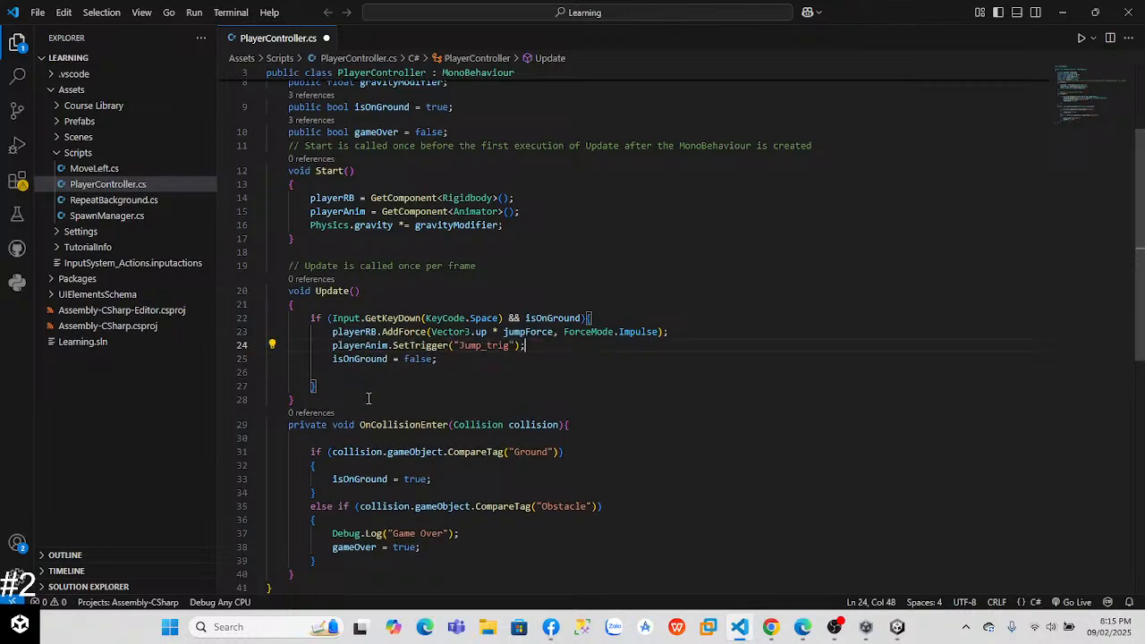
pyautogui.click(350, 380)
pyautogui.press('BackSpace')
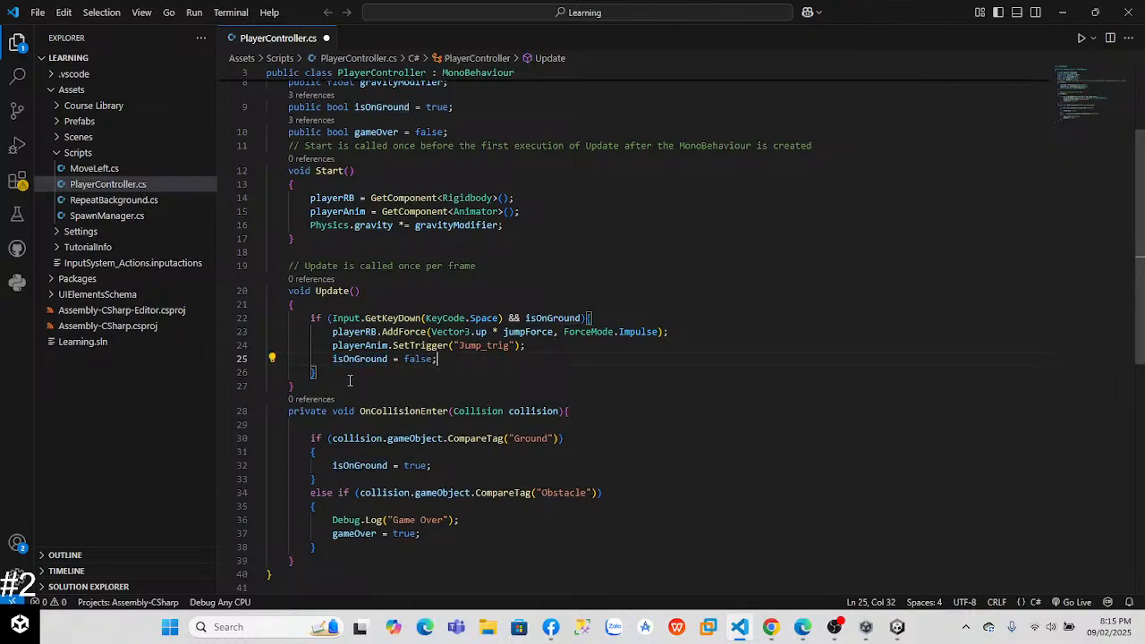
# Step: Return to Unity, run the game, and make the player jump over the obstacle to test the jump animation
pyautogui.hotkey('alt', 'Tab')
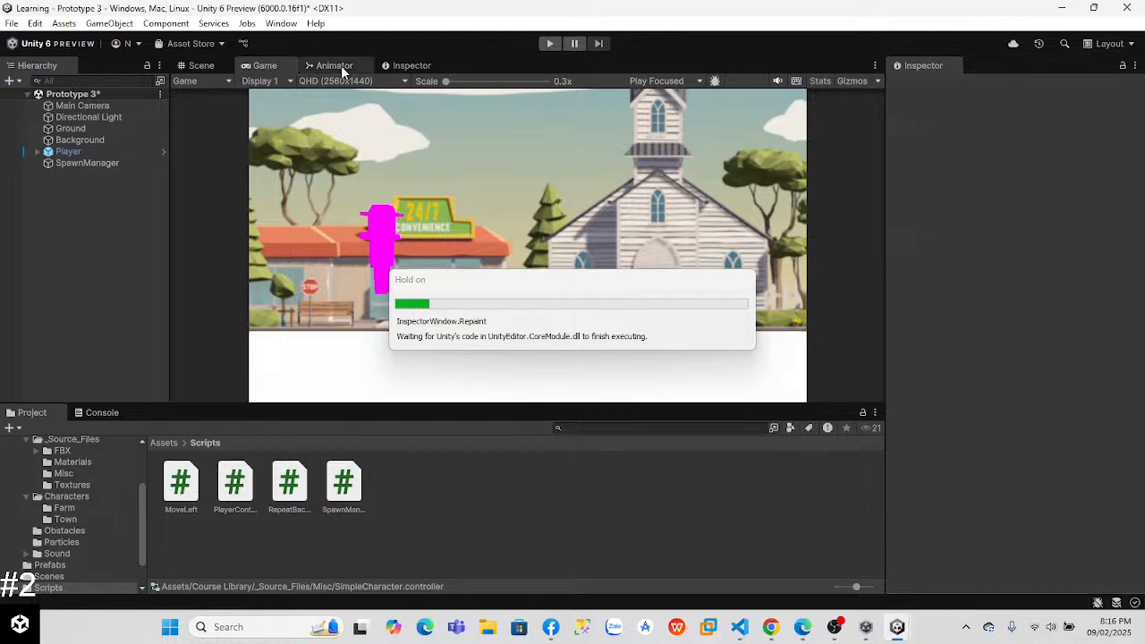
pyautogui.click(341, 65)
pyautogui.click(549, 44)
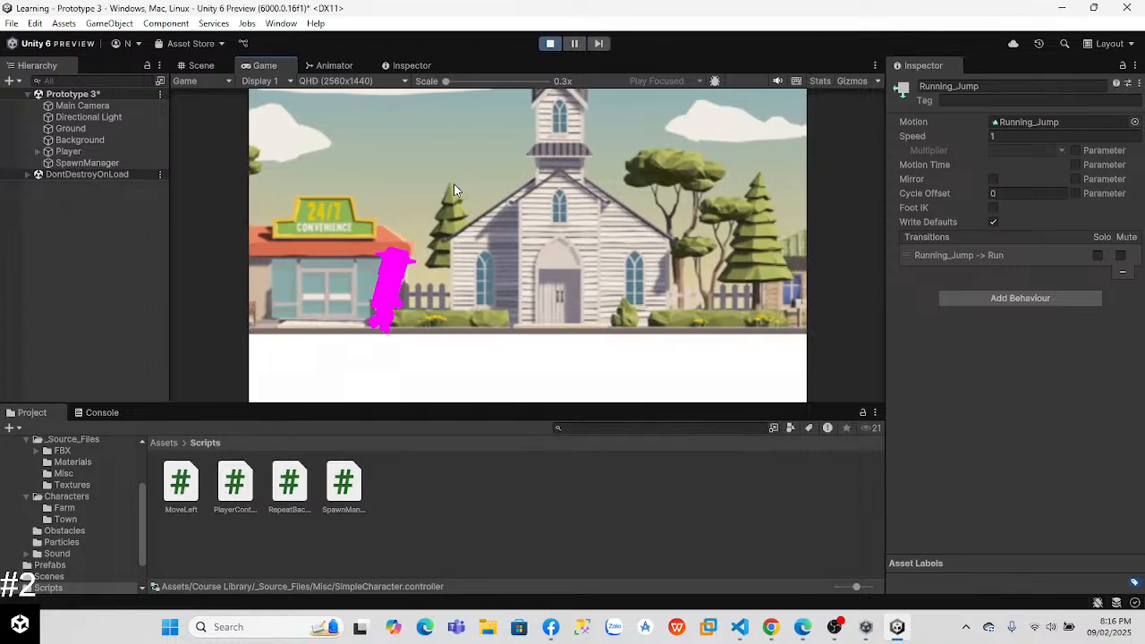
pyautogui.press('space')
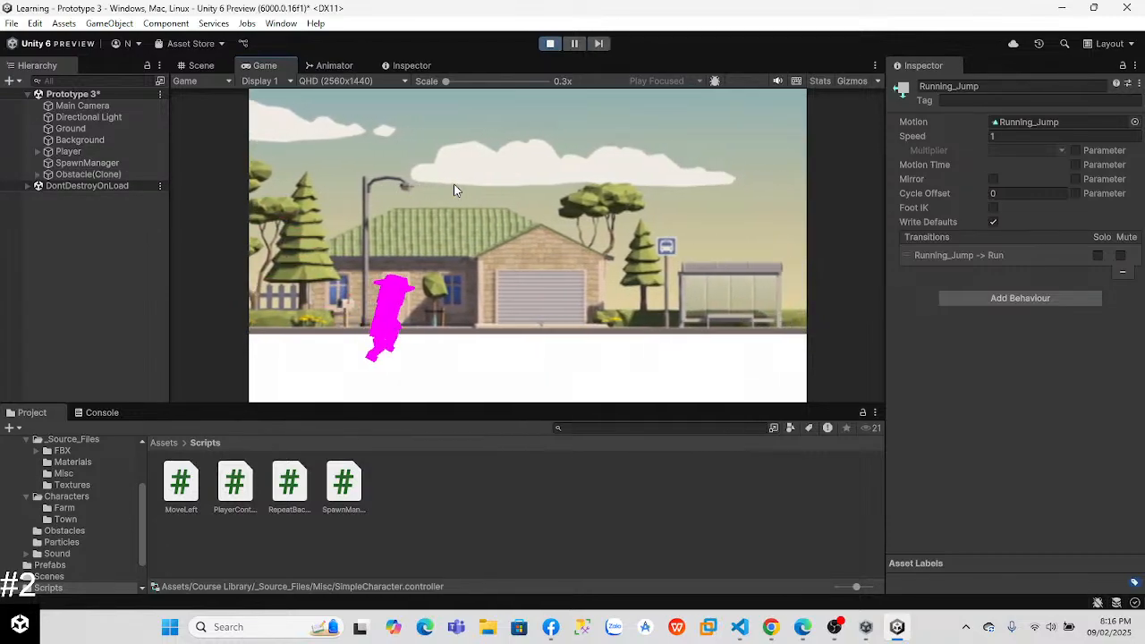
pyautogui.press('space')
pyautogui.press('space')
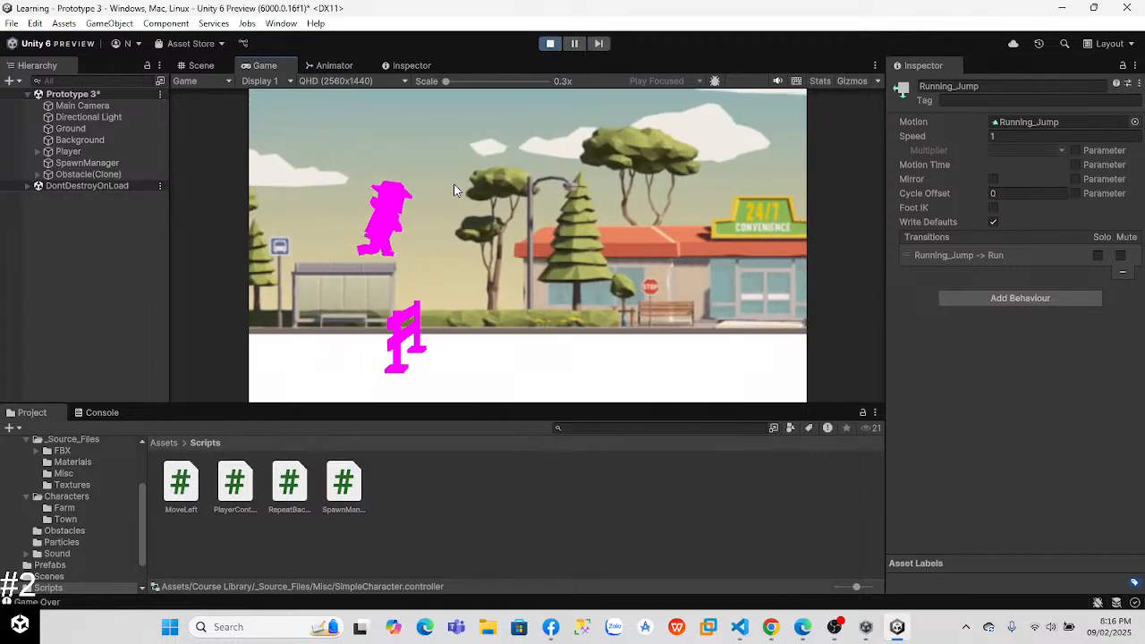
# Step: Restart the play-test and make the player jump repeatedly over the approaching obstacles
pyautogui.click(547, 44)
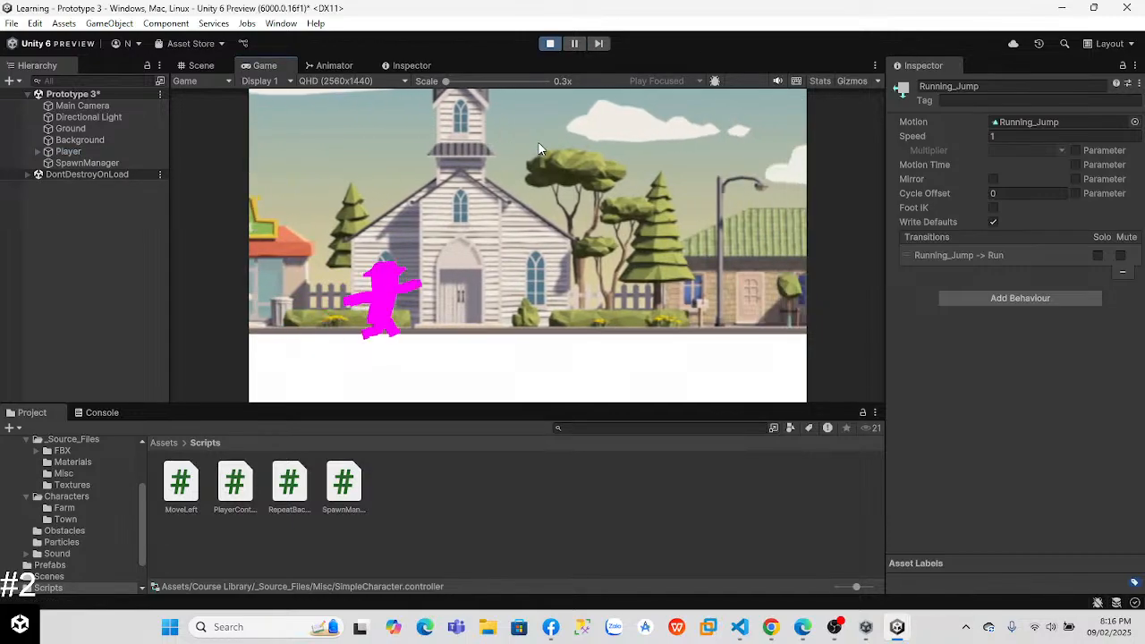
pyautogui.press('space')
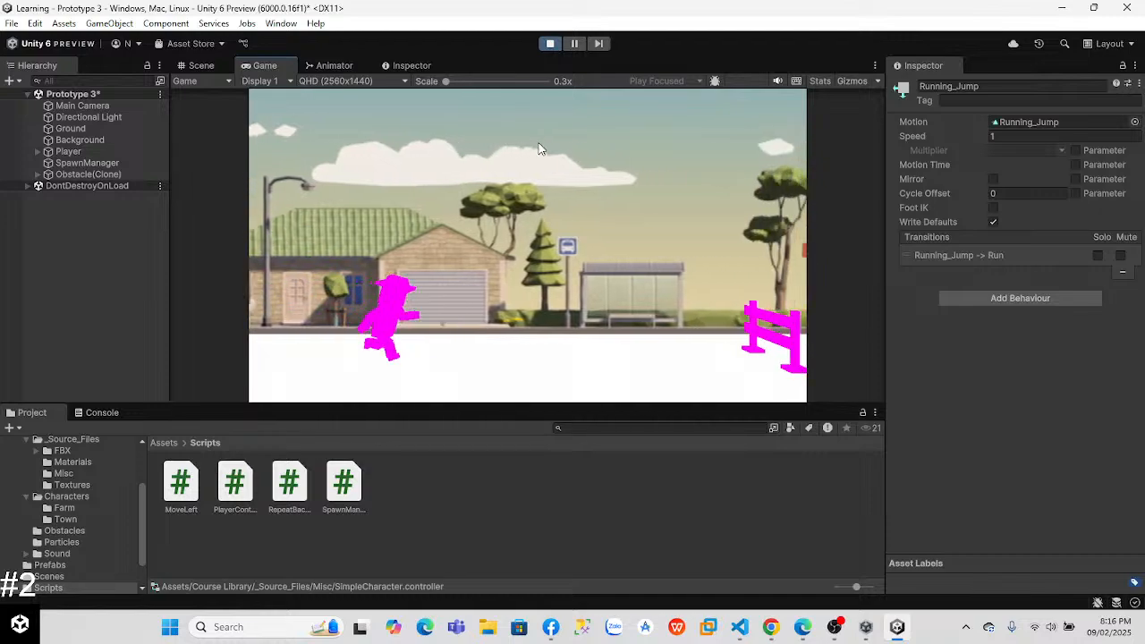
pyautogui.press('space')
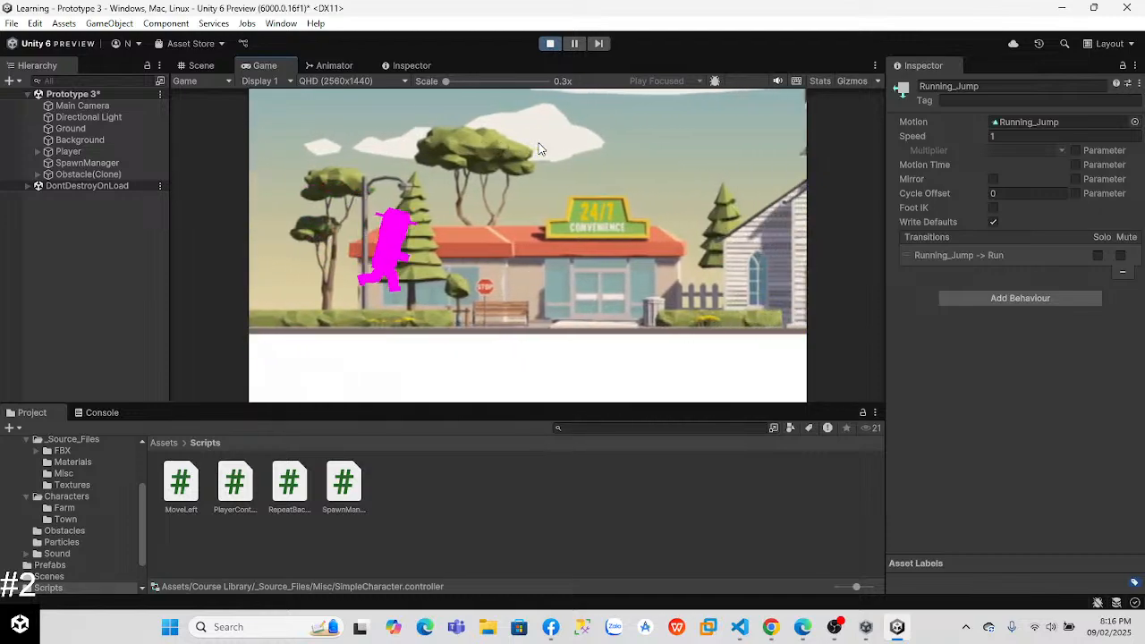
pyautogui.press('space')
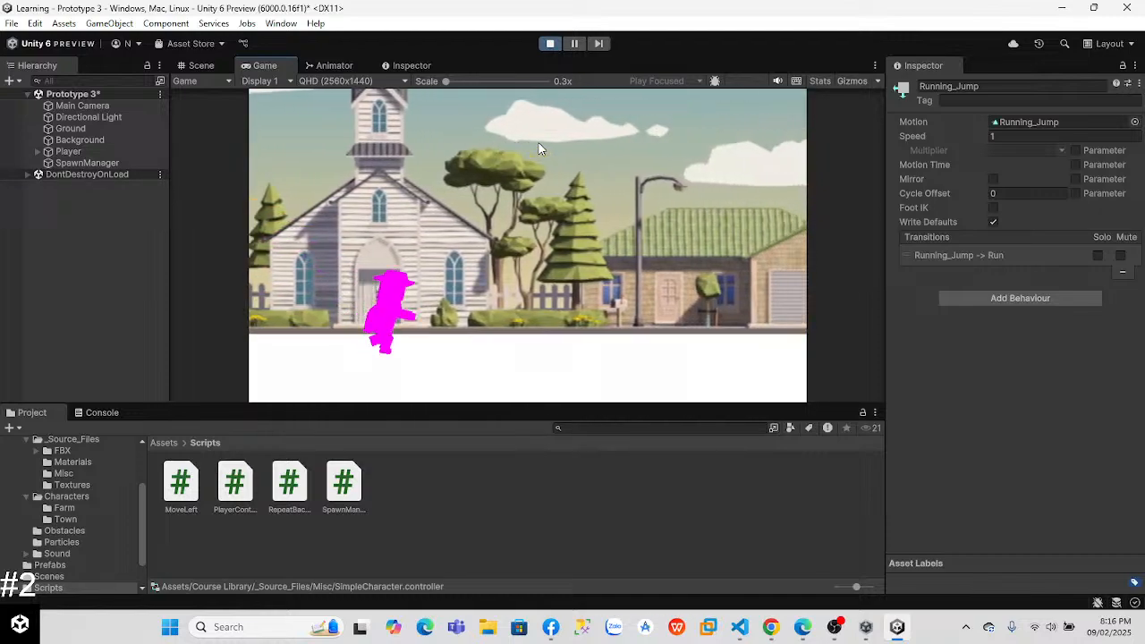
pyautogui.press('space')
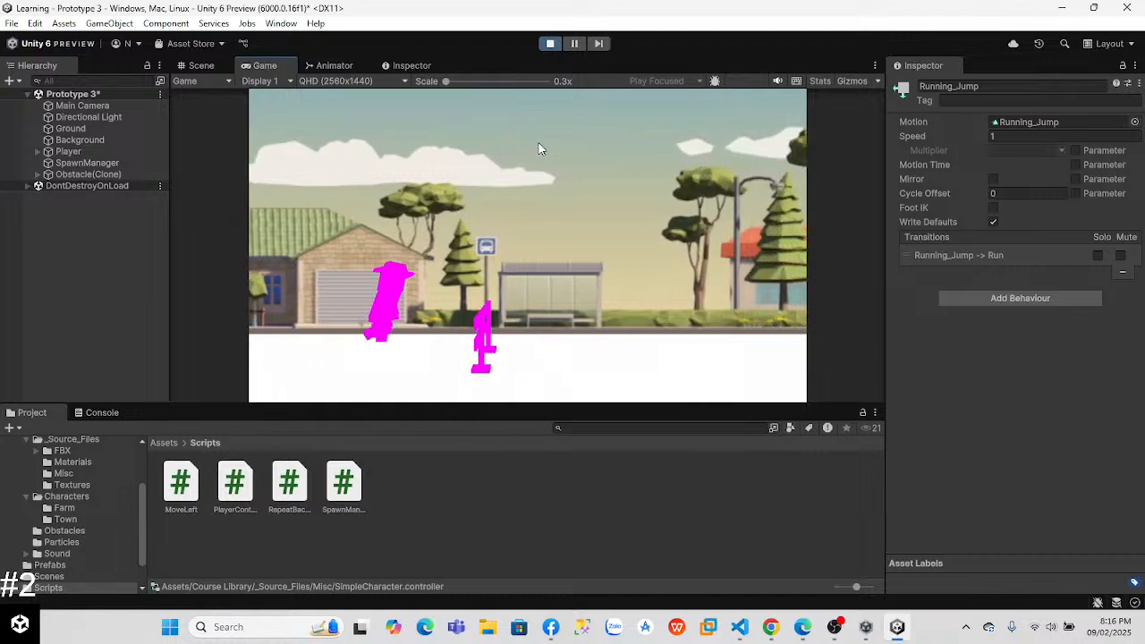
pyautogui.press('space')
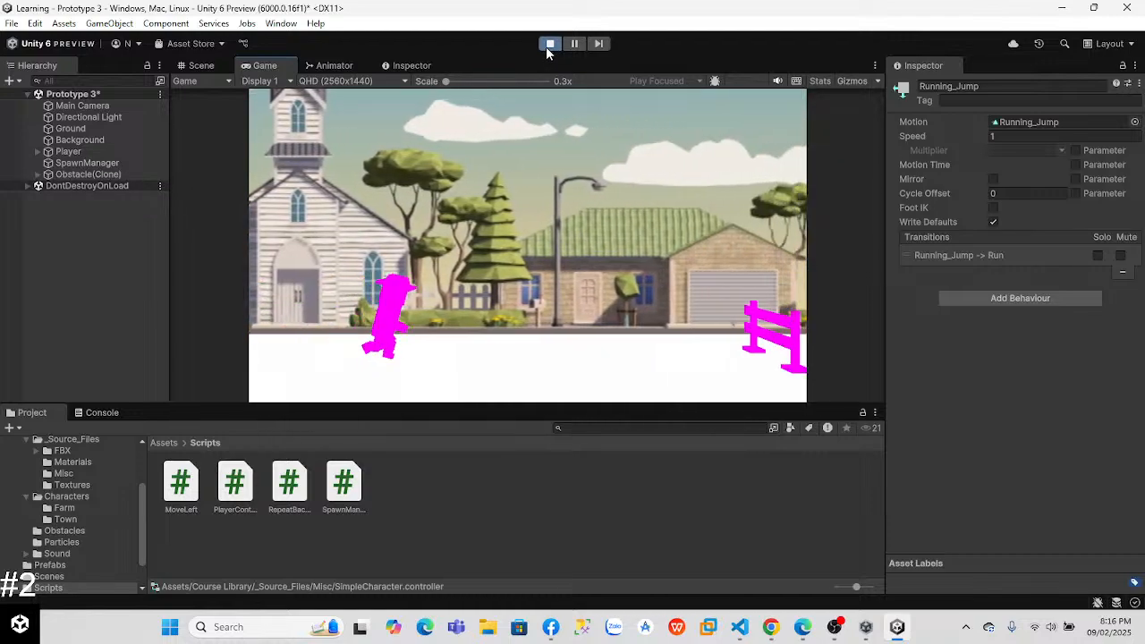
pyautogui.press('space')
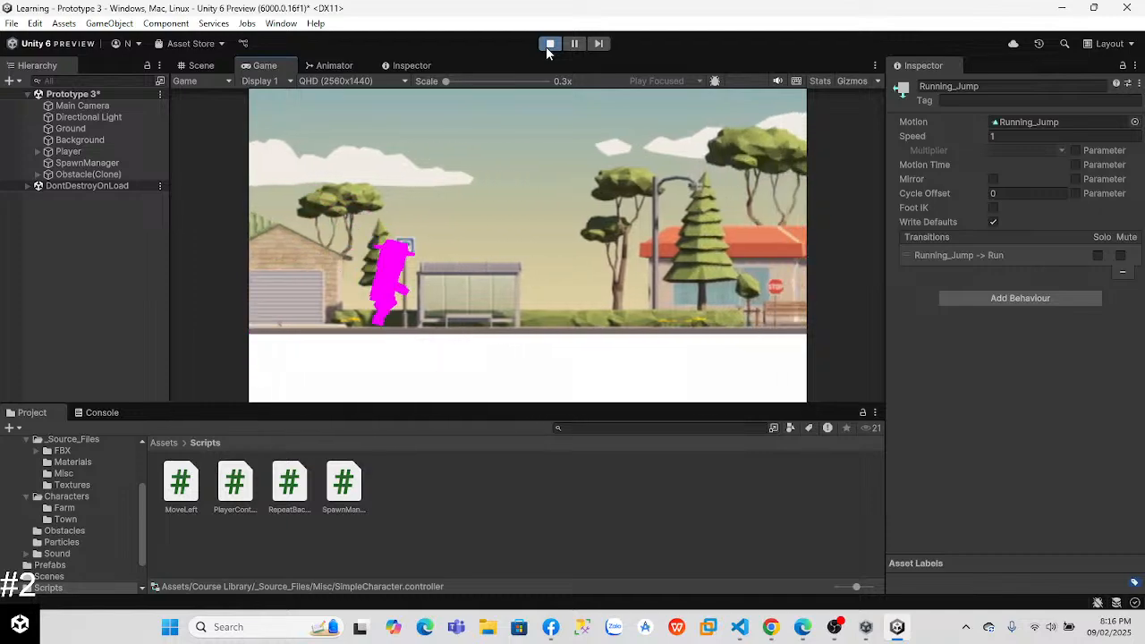
# Step: Set the Running_Jump state's speed to 10000, restart the game, and test a jump
pyautogui.click(1003, 135)
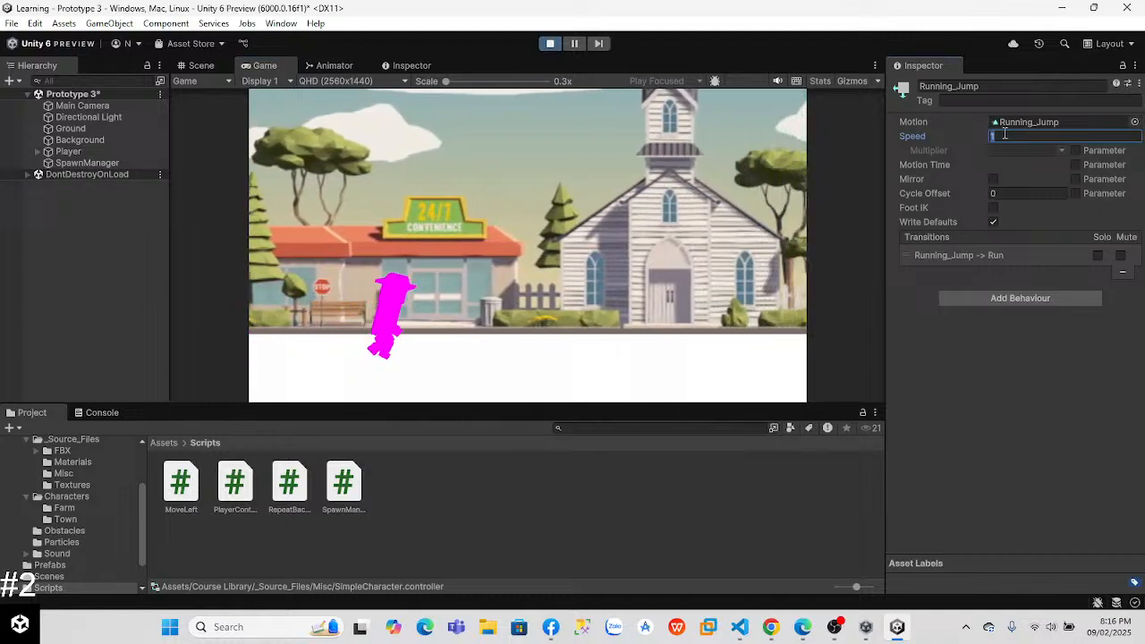
pyautogui.write('0000')
pyautogui.press('Return')
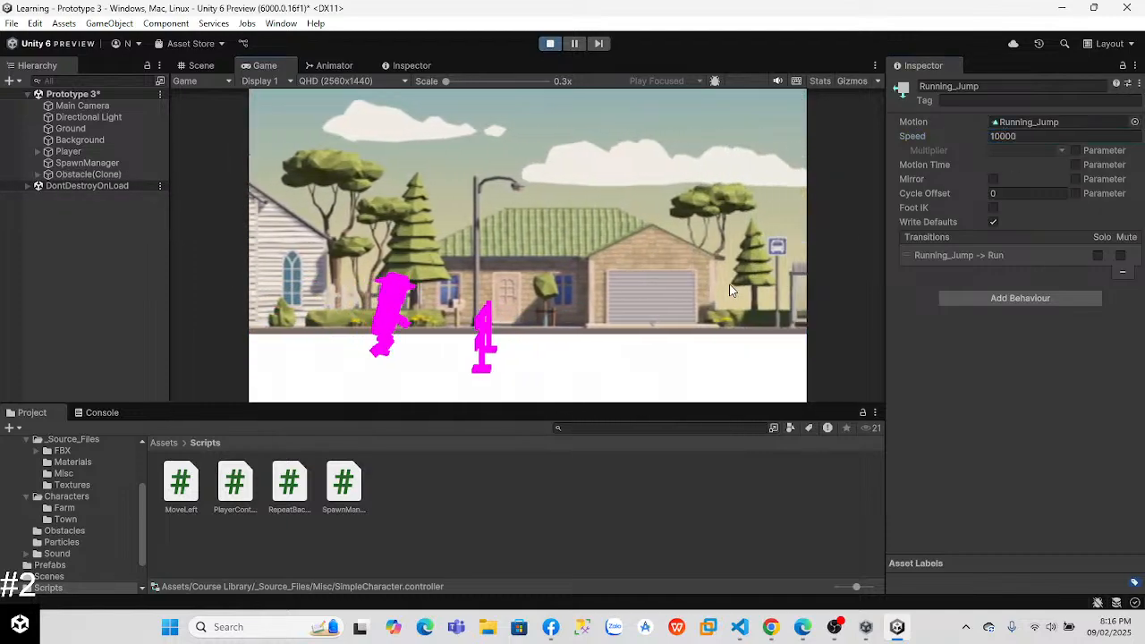
pyautogui.click(549, 43)
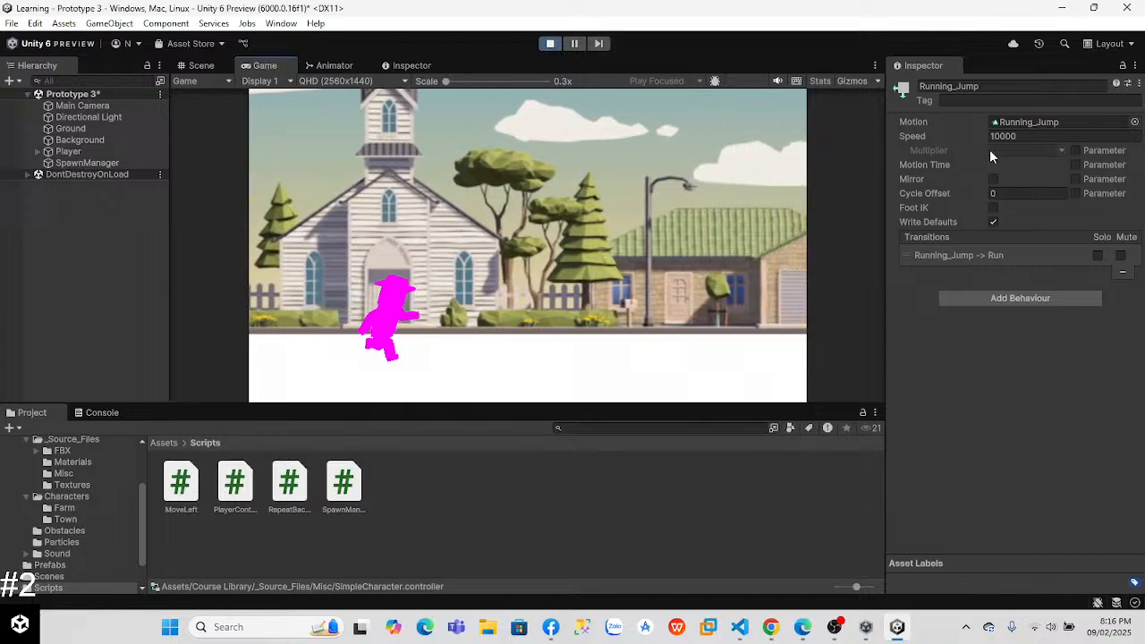
pyautogui.click(1023, 136)
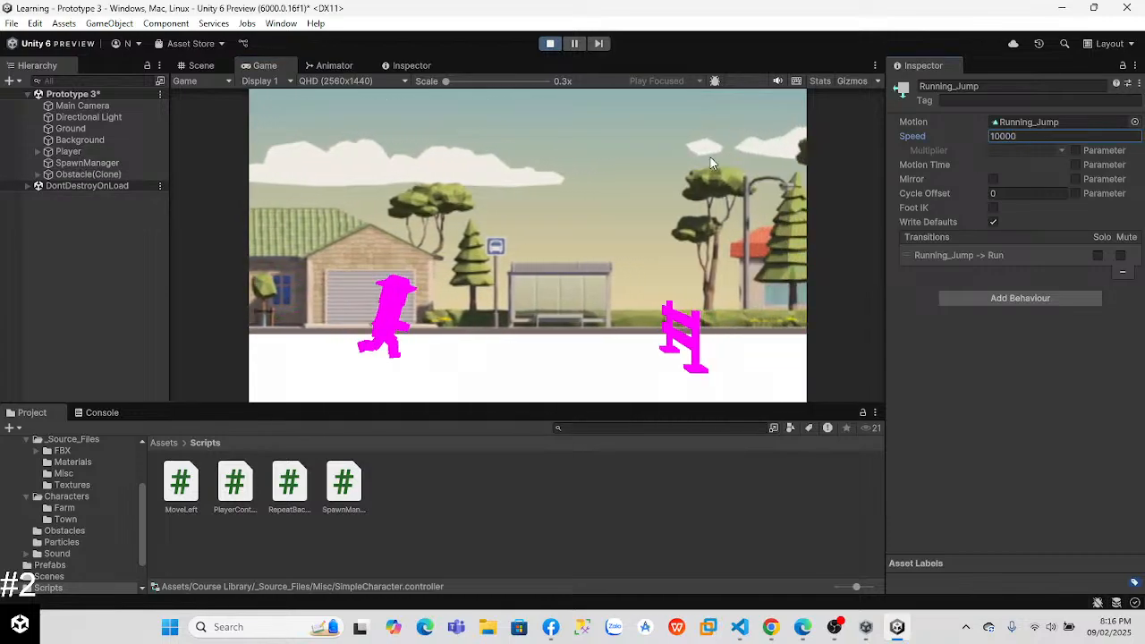
pyautogui.click(568, 237)
pyautogui.press('space')
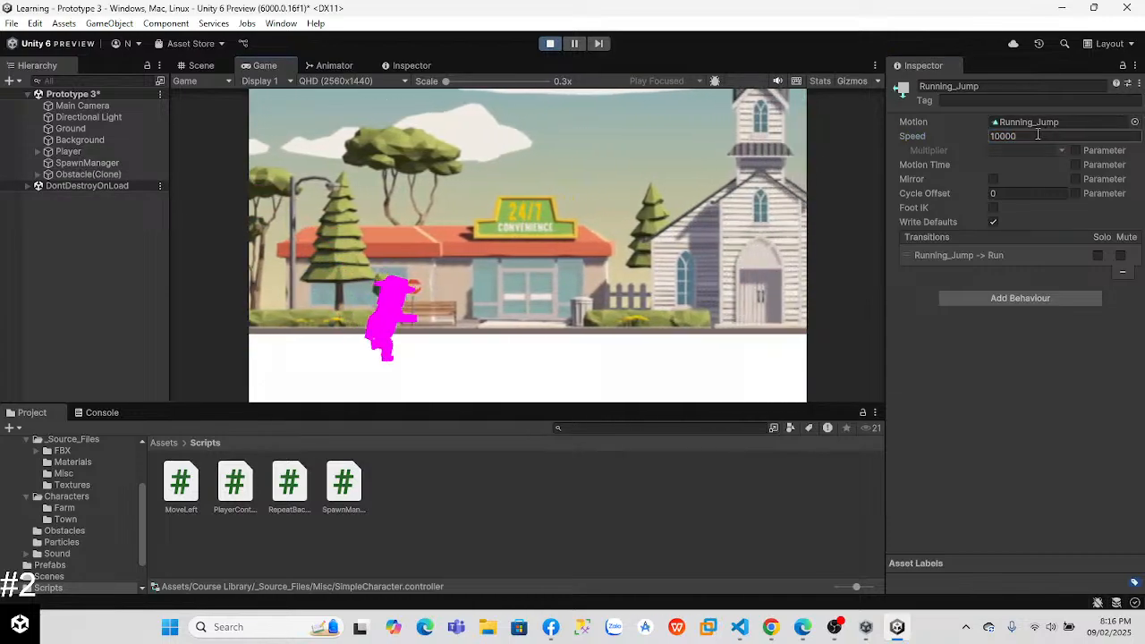
# Step: Change the Running_Jump state's speed to 1000 and test another jump in the running game
pyautogui.click(1035, 136)
pyautogui.press('BackSpace')
pyautogui.write('1000')
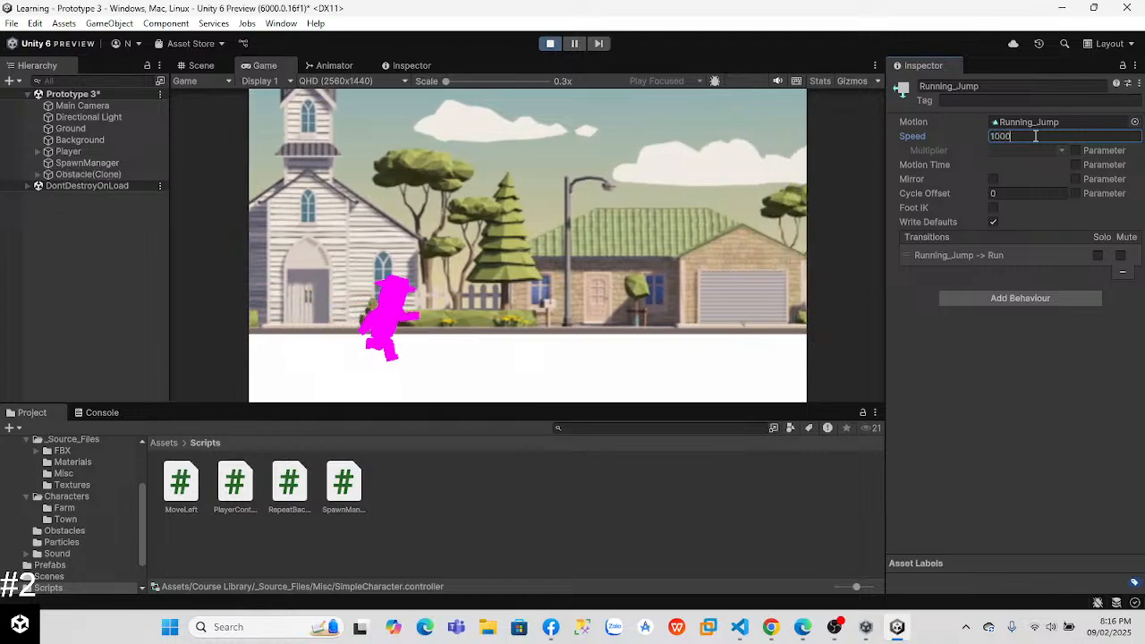
pyautogui.click(492, 312)
pyautogui.press('space')
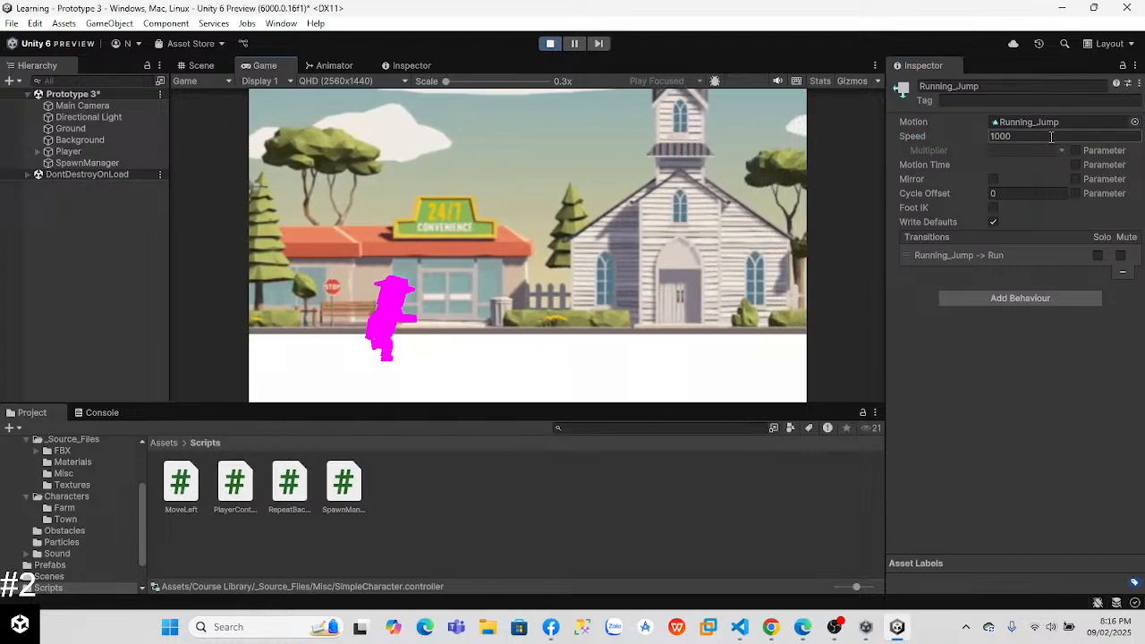
# Step: Set the Running_Jump state's speed to 10, return to the running game, and stop the play-test
pyautogui.click(1051, 136)
pyautogui.write('10')
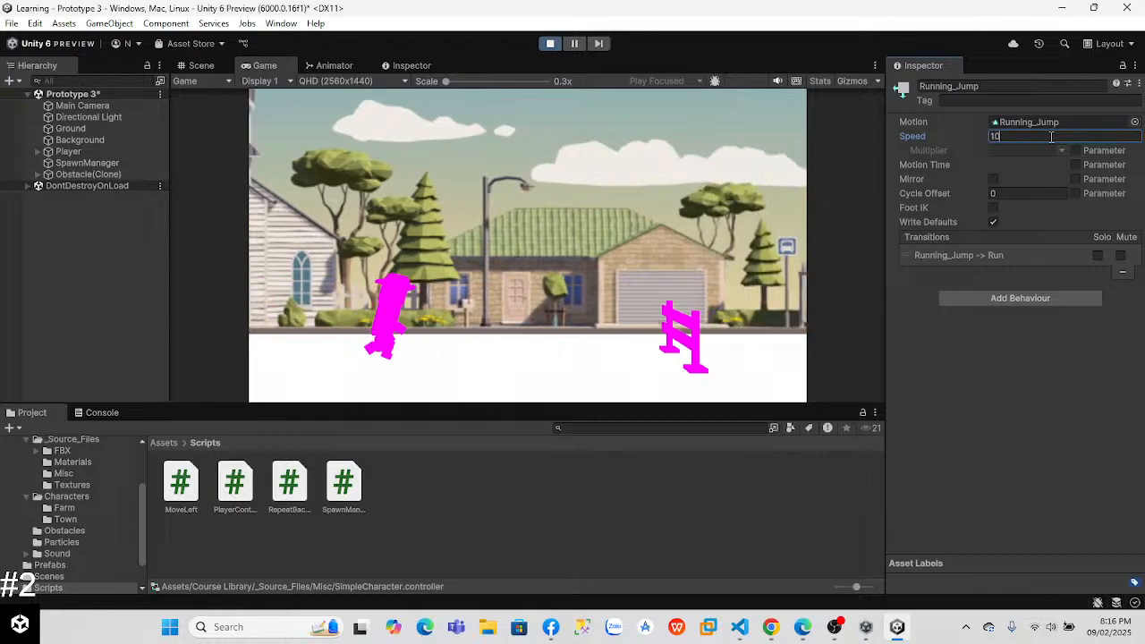
pyautogui.click(542, 234)
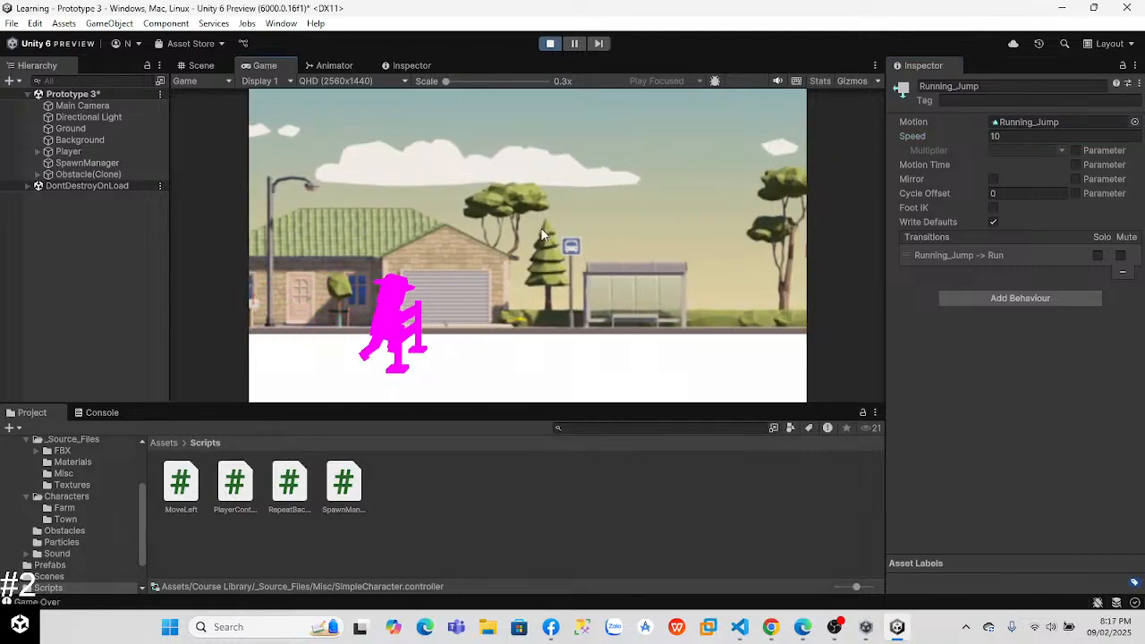
pyautogui.click(550, 43)
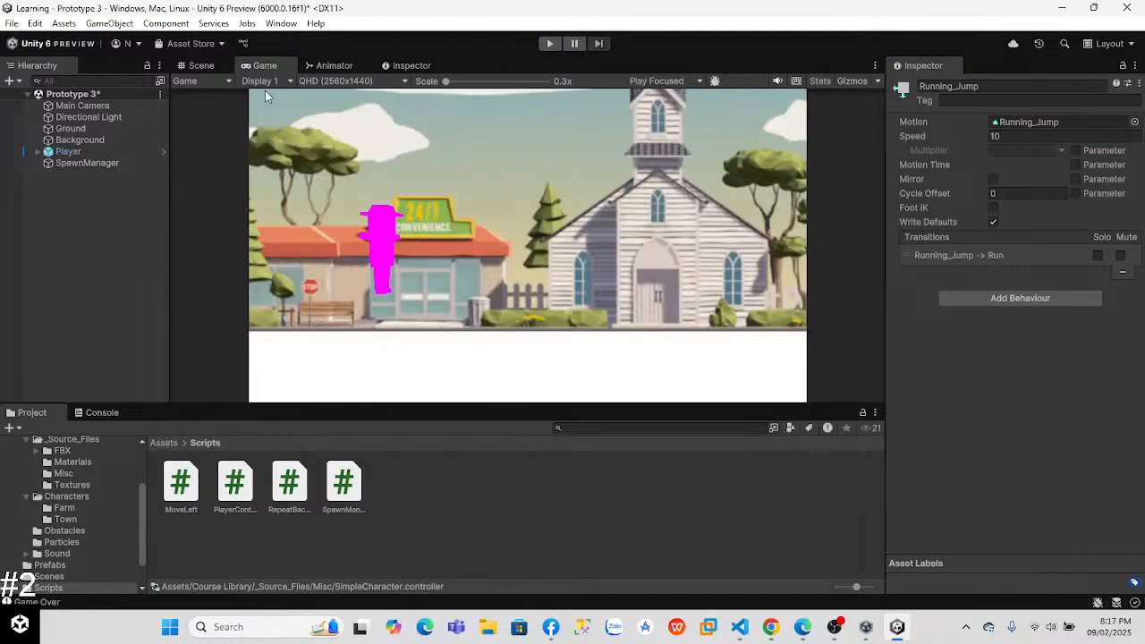
# Step: Set the Speed_f parameter in the Animator to 1000 and play-test the game
pyautogui.click(324, 66)
pyautogui.click(398, 65)
pyautogui.click(340, 67)
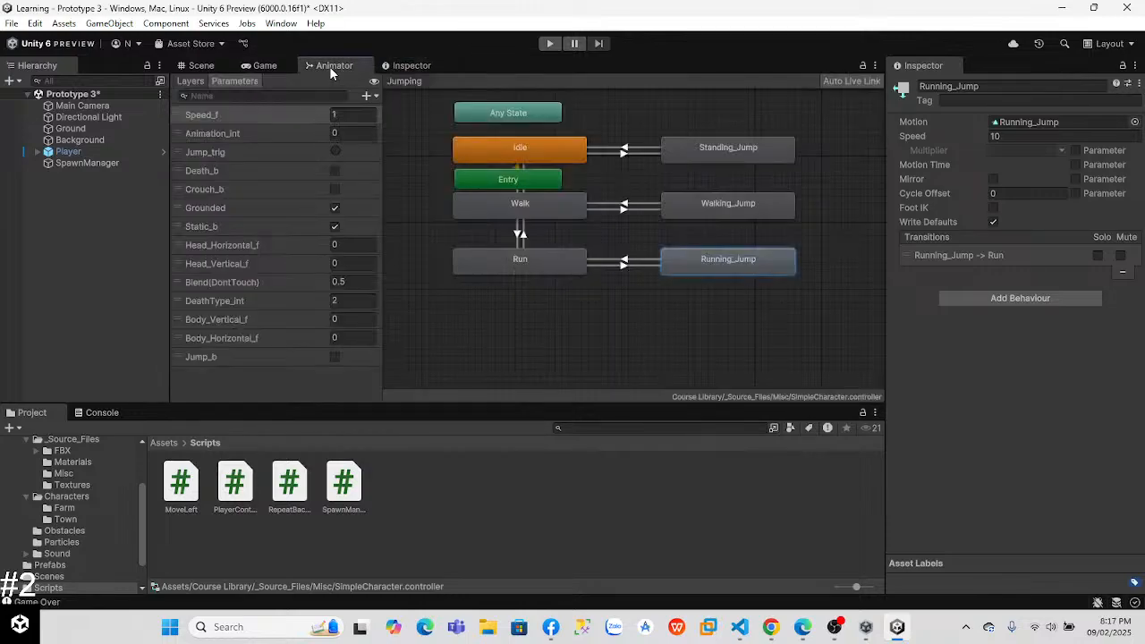
pyautogui.click(264, 65)
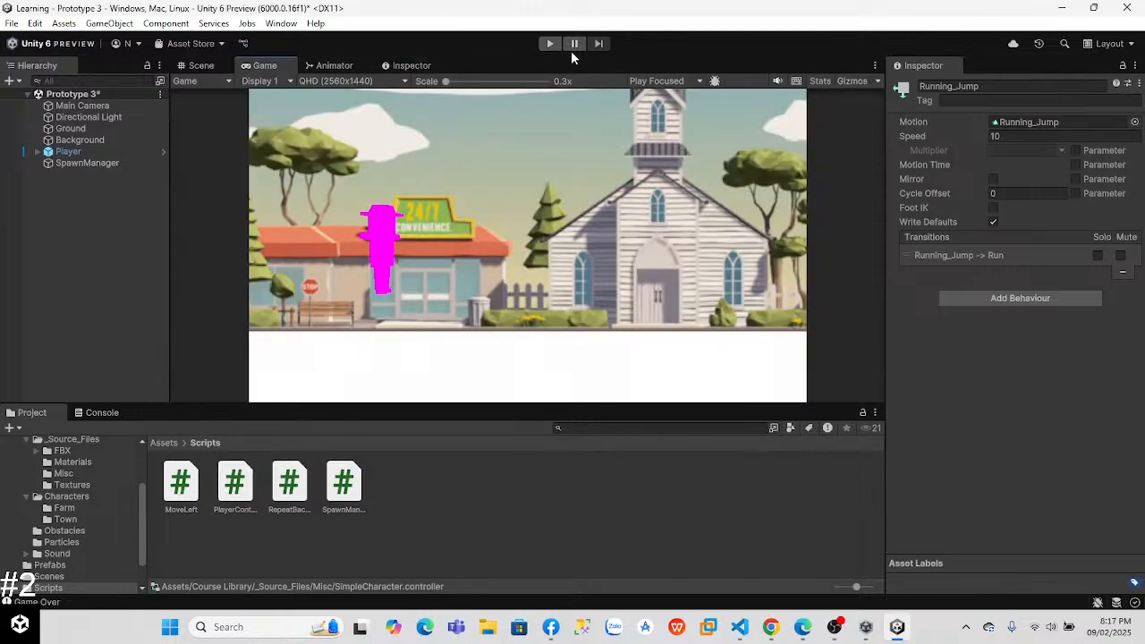
pyautogui.click(324, 65)
pyautogui.click(348, 115)
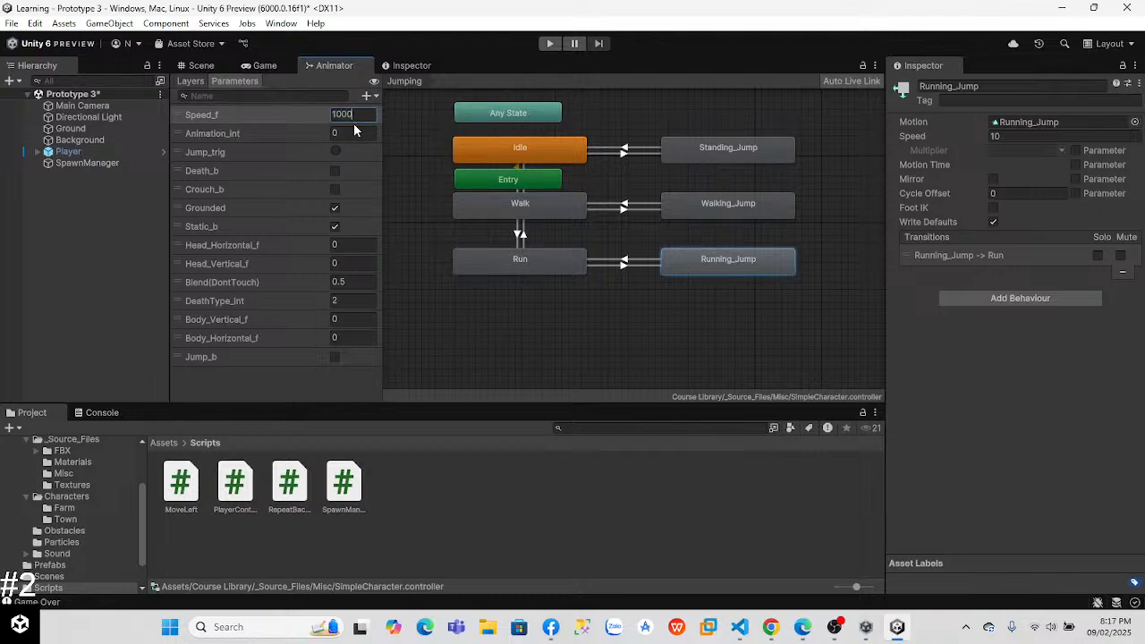
pyautogui.click(544, 44)
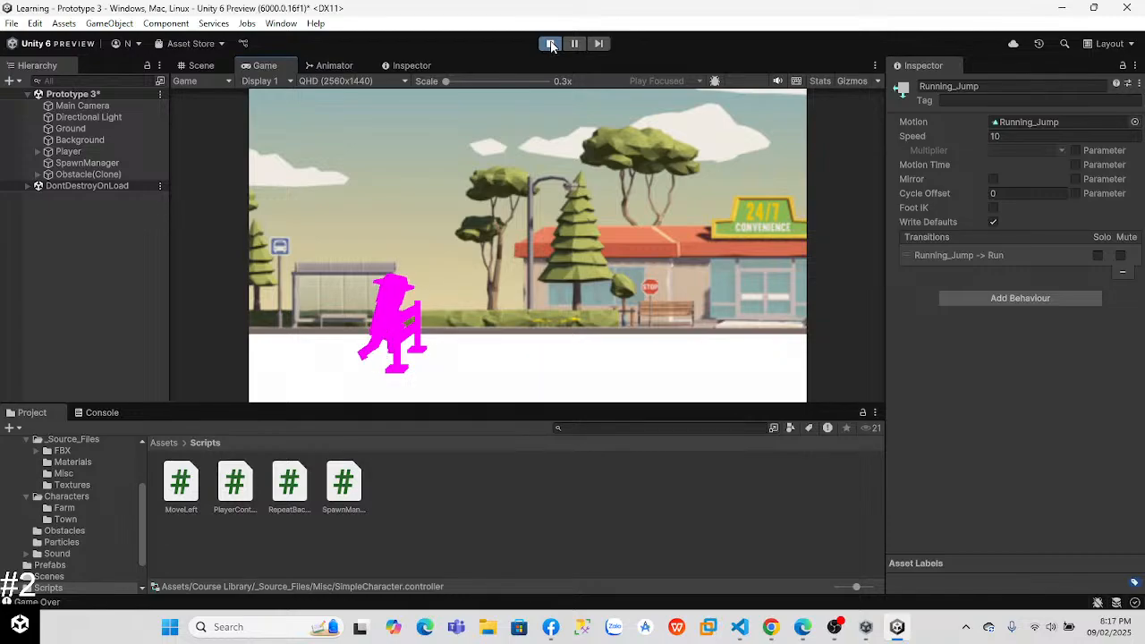
# Step: Switch to Facebook, end the current live video, and confirm
pyautogui.click(550, 627)
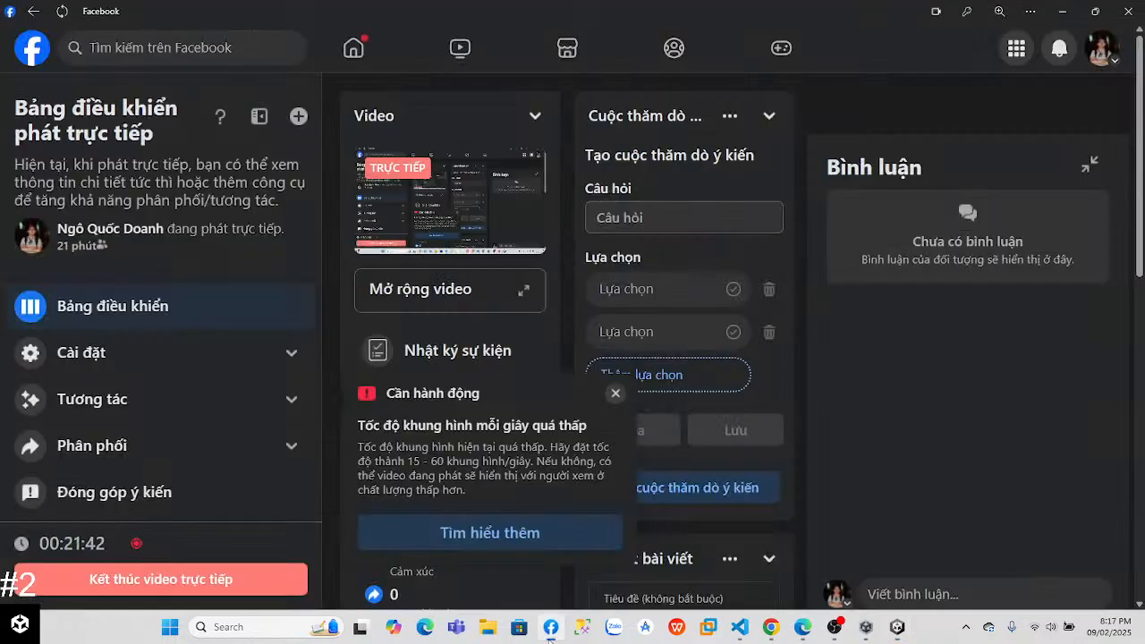
pyautogui.click(221, 578)
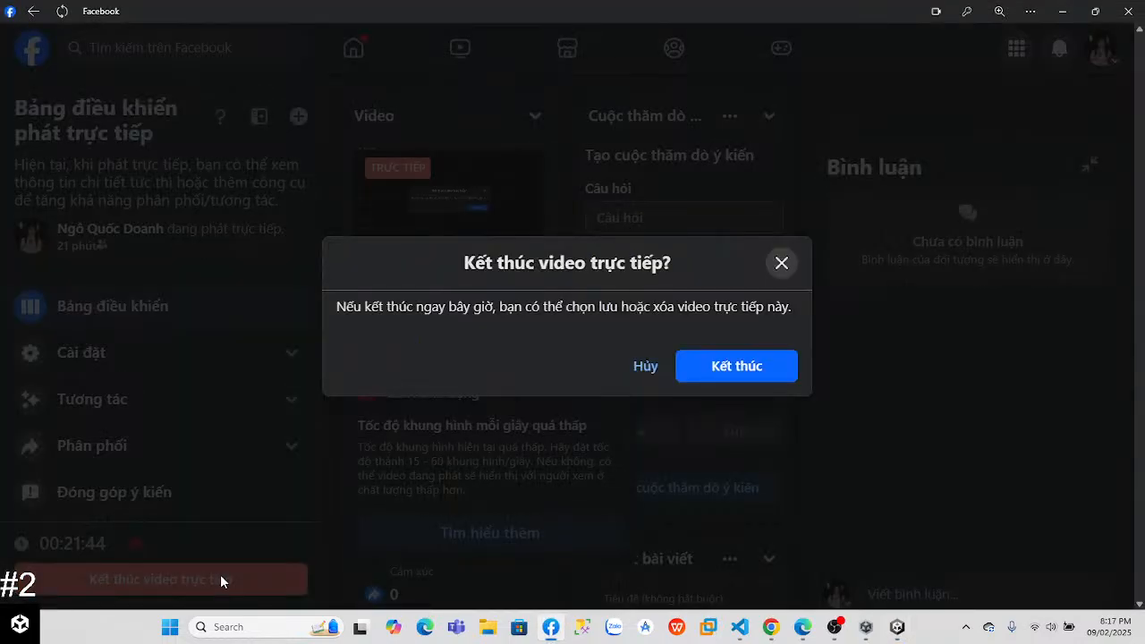
pyautogui.click(736, 366)
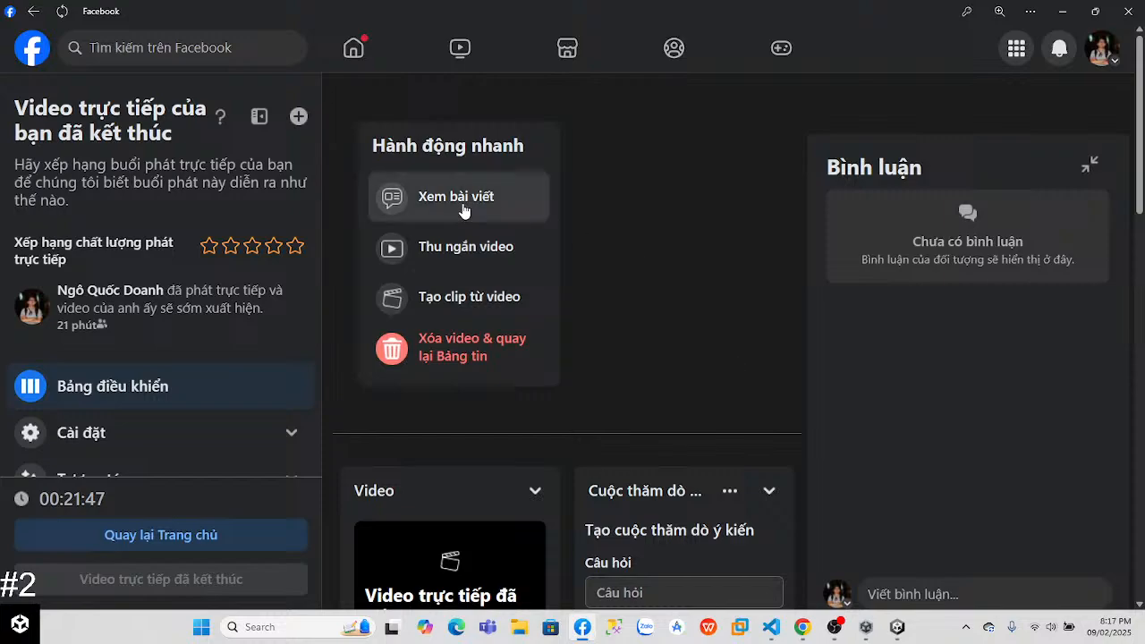
# Step: Start creating a new live video in Facebook Live Producer and share the entire screen as its video source
pyautogui.click(197, 550)
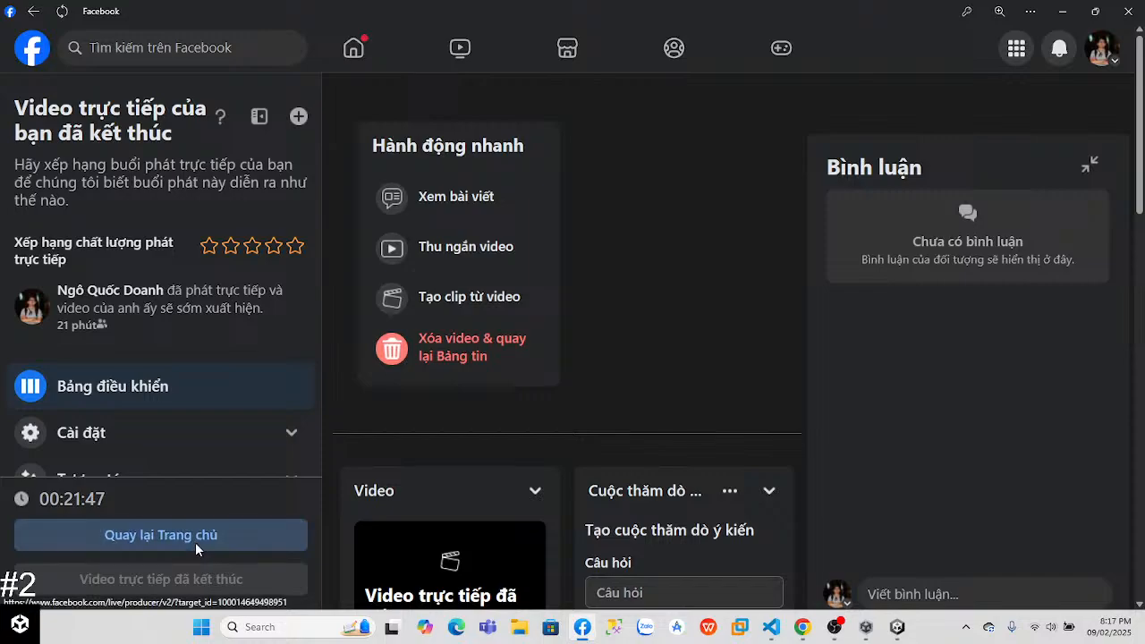
pyautogui.scroll(-1, 1111, 263)
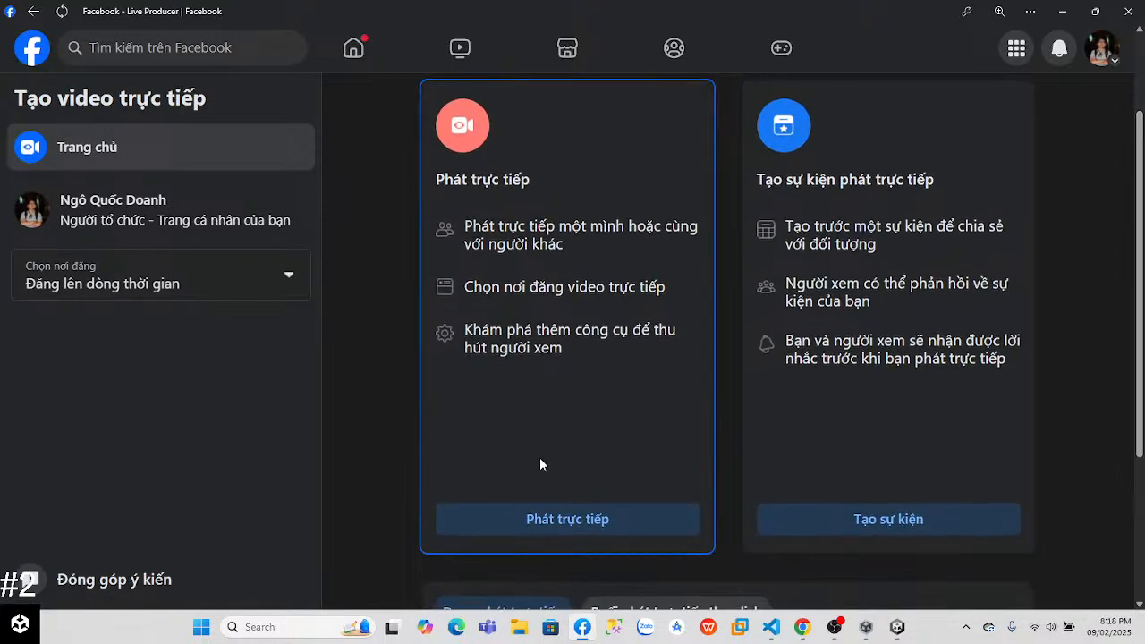
pyautogui.click(538, 523)
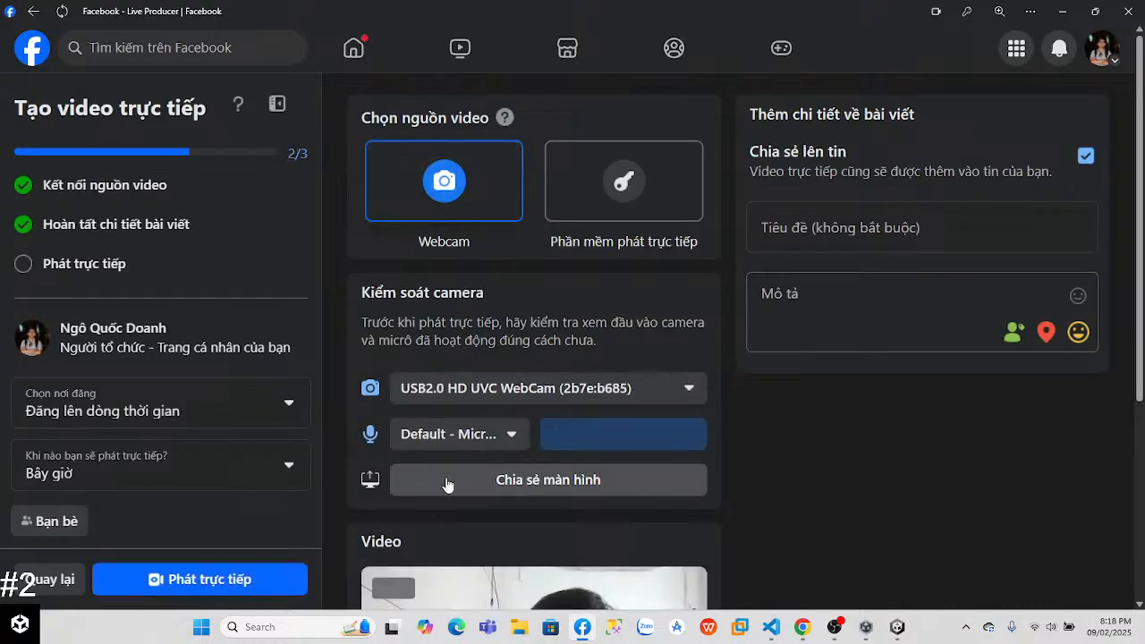
pyautogui.click(487, 483)
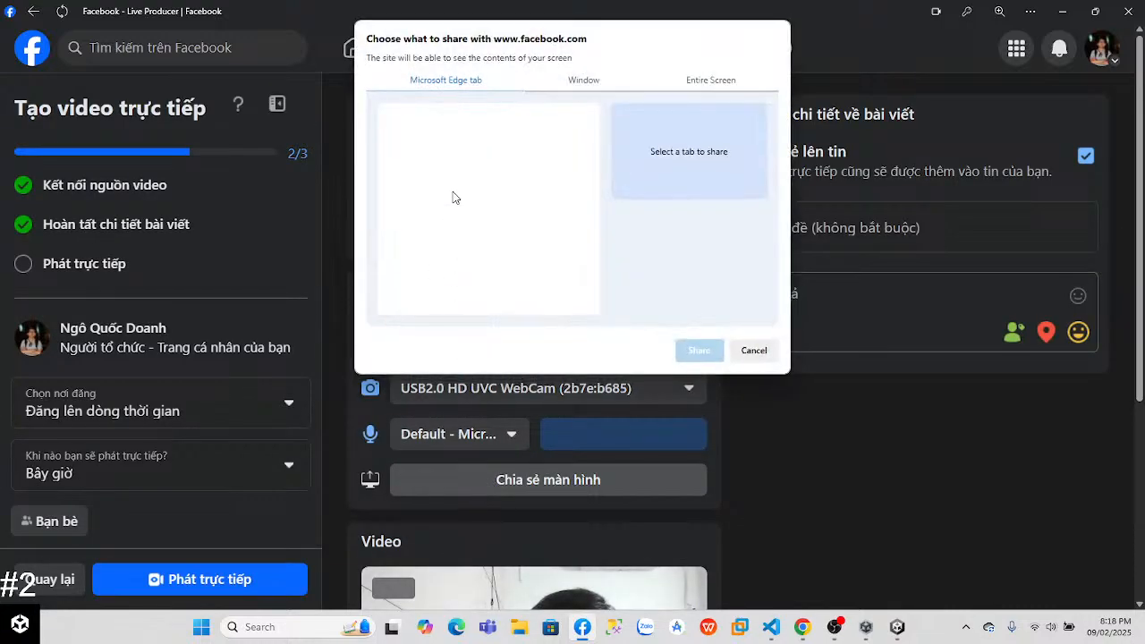
pyautogui.click(711, 80)
pyautogui.click(698, 349)
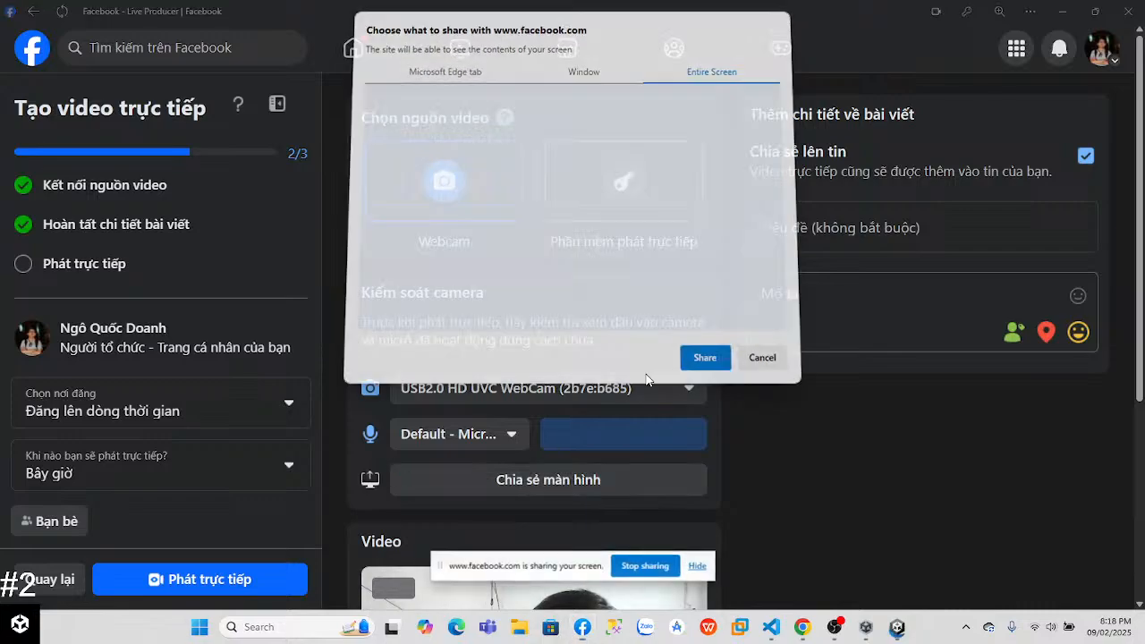
# Step: Select Microphone (Realtek(R) Audio) as the live video's audio input and check the video preview
pyautogui.click(498, 435)
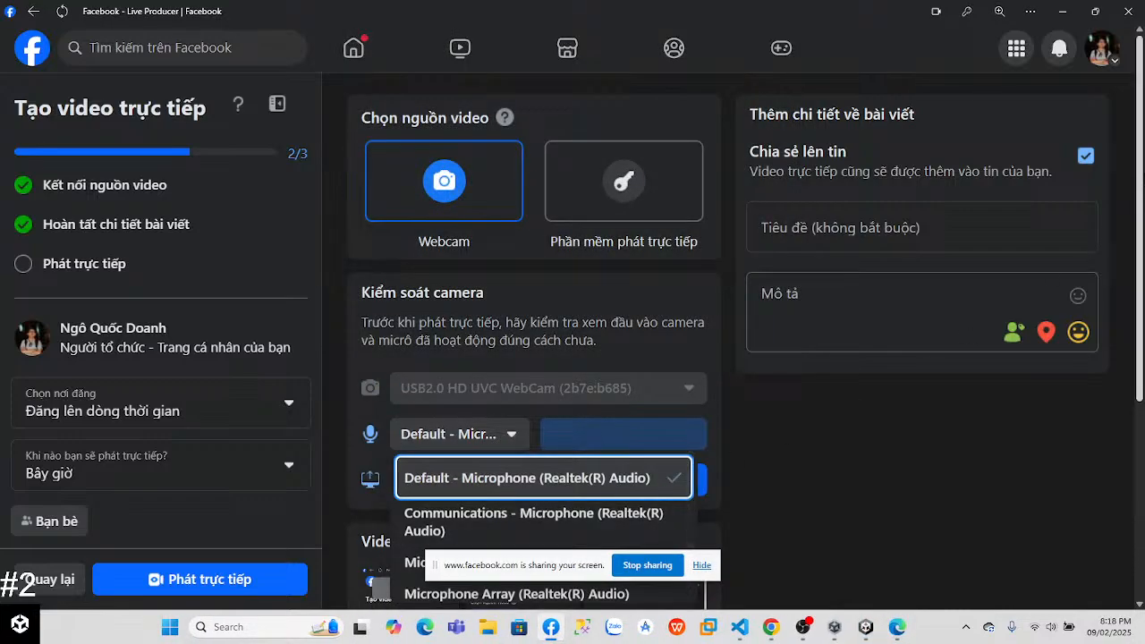
pyautogui.scroll(-2, 1141, 308)
pyautogui.scroll(1, 1142, 308)
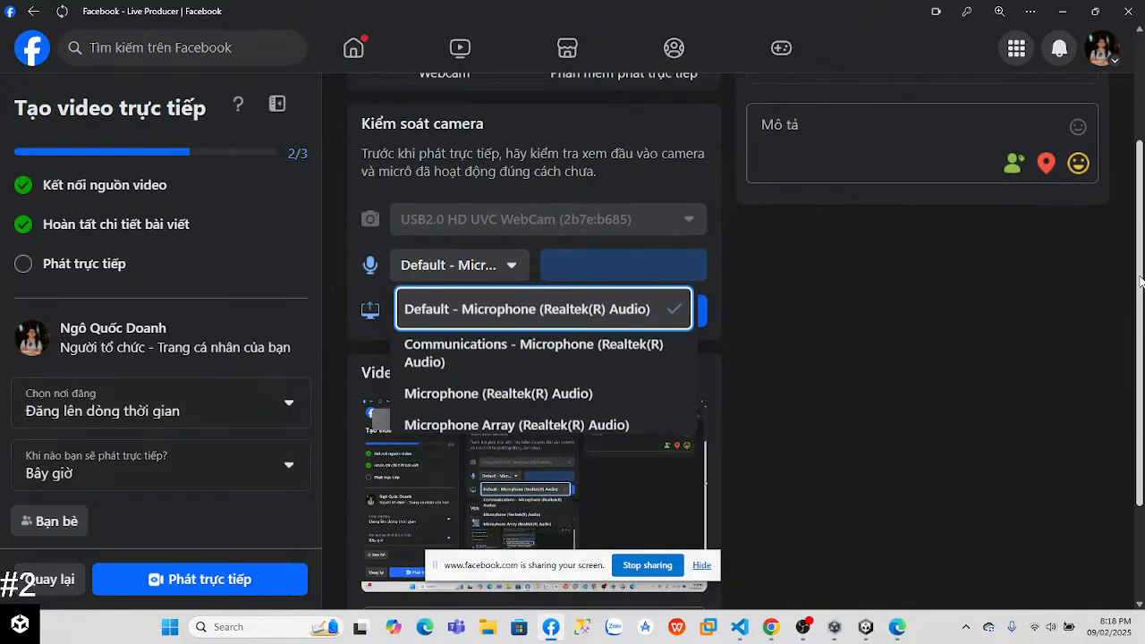
pyautogui.click(563, 399)
pyautogui.scroll(-2, 1140, 313)
pyautogui.scroll(2, 1140, 260)
pyautogui.scroll(-2, 1139, 259)
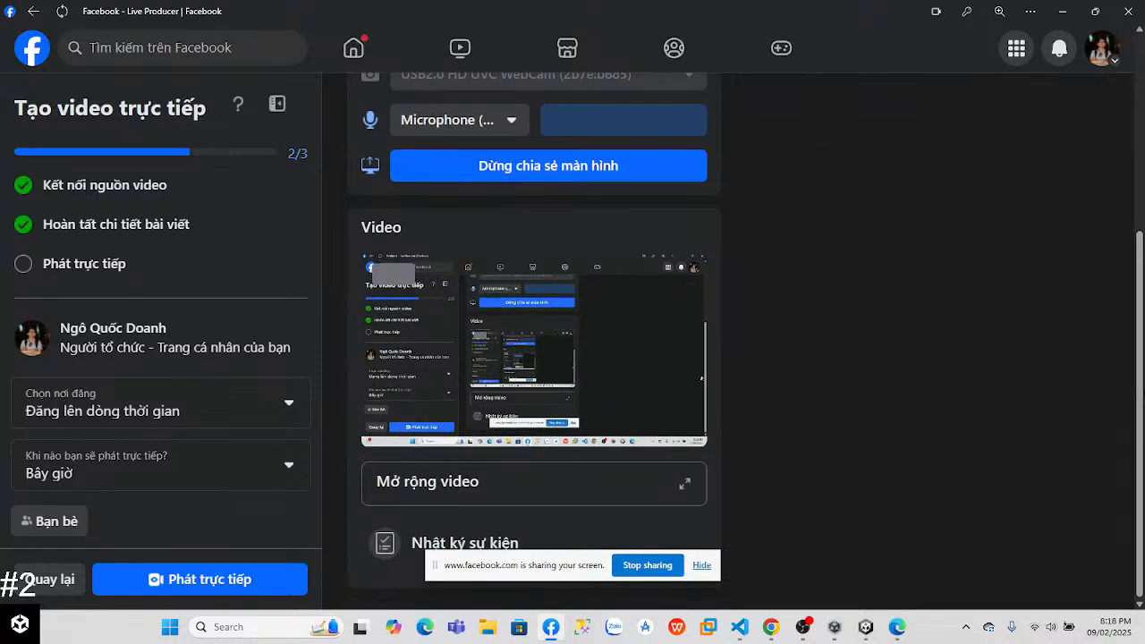
pyautogui.scroll(2, 1140, 259)
pyautogui.scroll(1, 1139, 259)
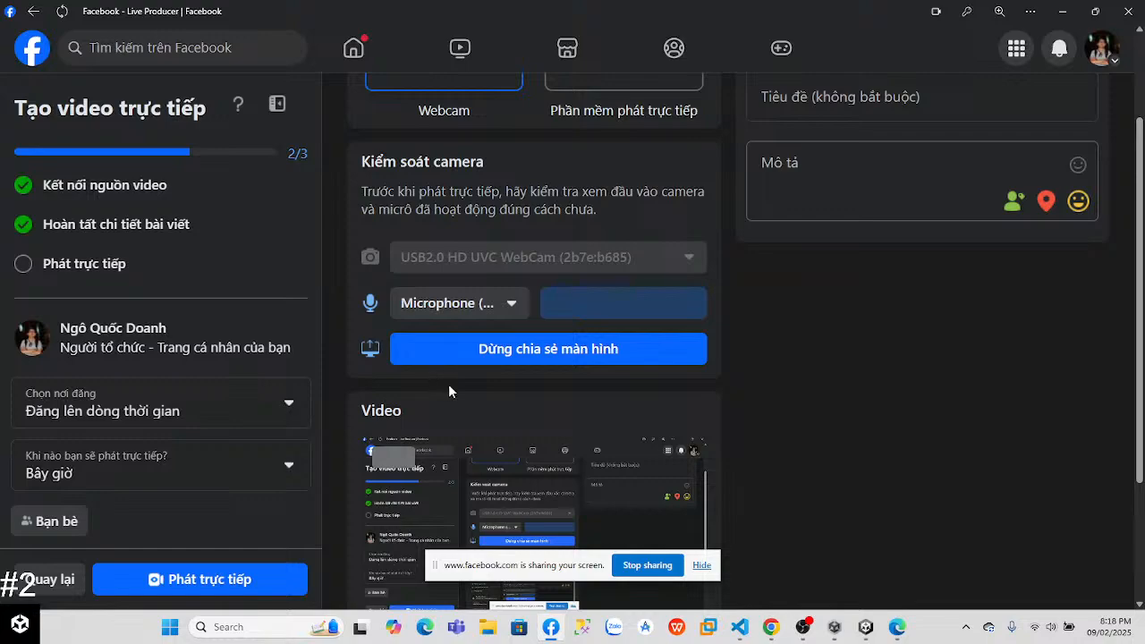
# Step: Turn off Microphone access in the Windows privacy settings and close Settings
pyautogui.scroll(-3, 1106, 263)
pyautogui.moveTo(1142, 385); pyautogui.dragTo(1143, 370)
pyautogui.click(1013, 629)
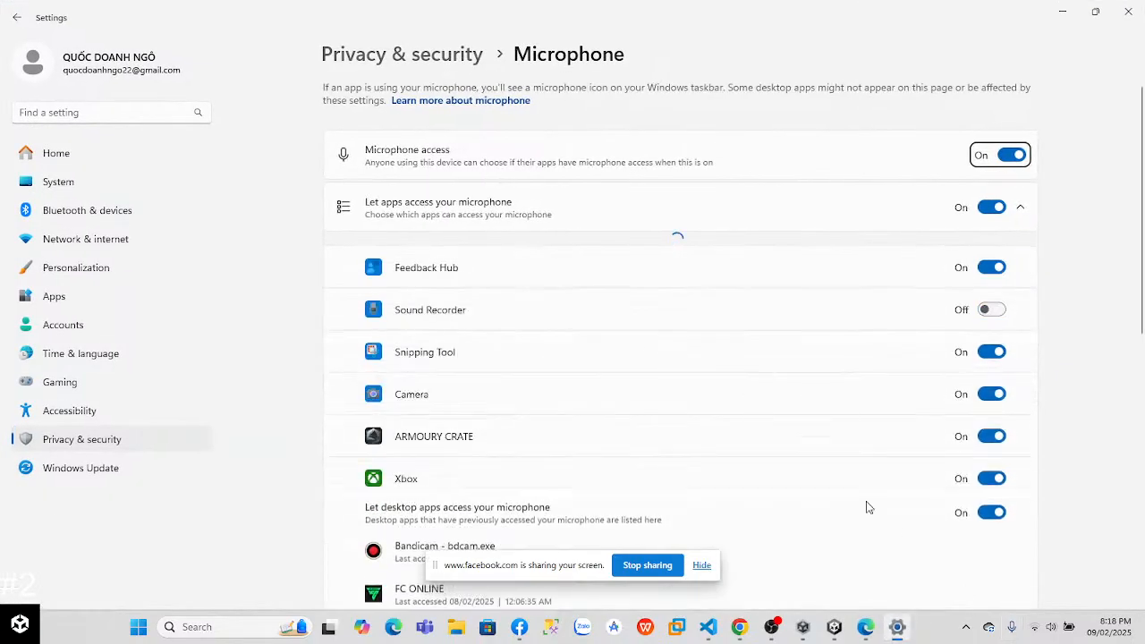
pyautogui.click(1019, 161)
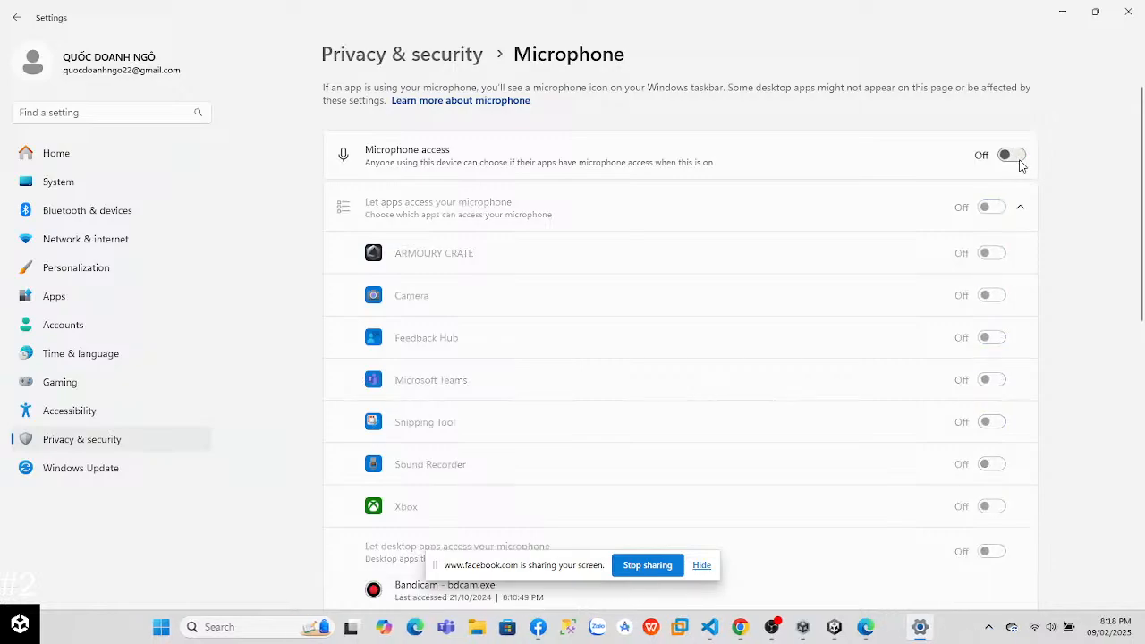
pyautogui.click(1129, 14)
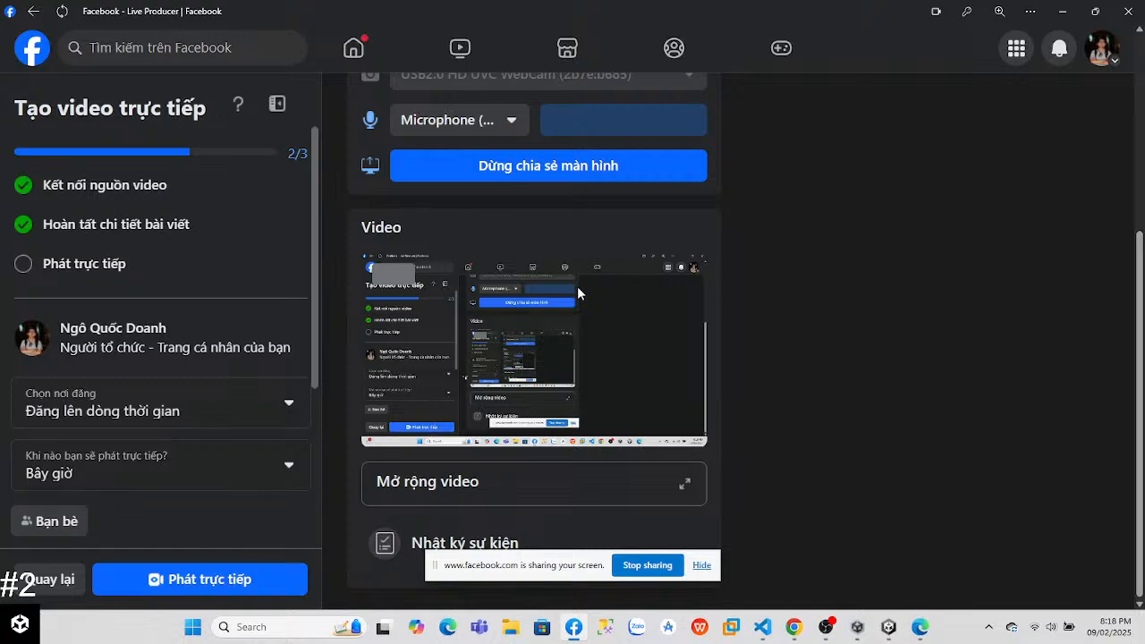
# Step: Title the live video "Unity #2 (Learning)"
pyautogui.scroll(1, 537, 358)
pyautogui.scroll(2, 804, 217)
pyautogui.click(804, 218)
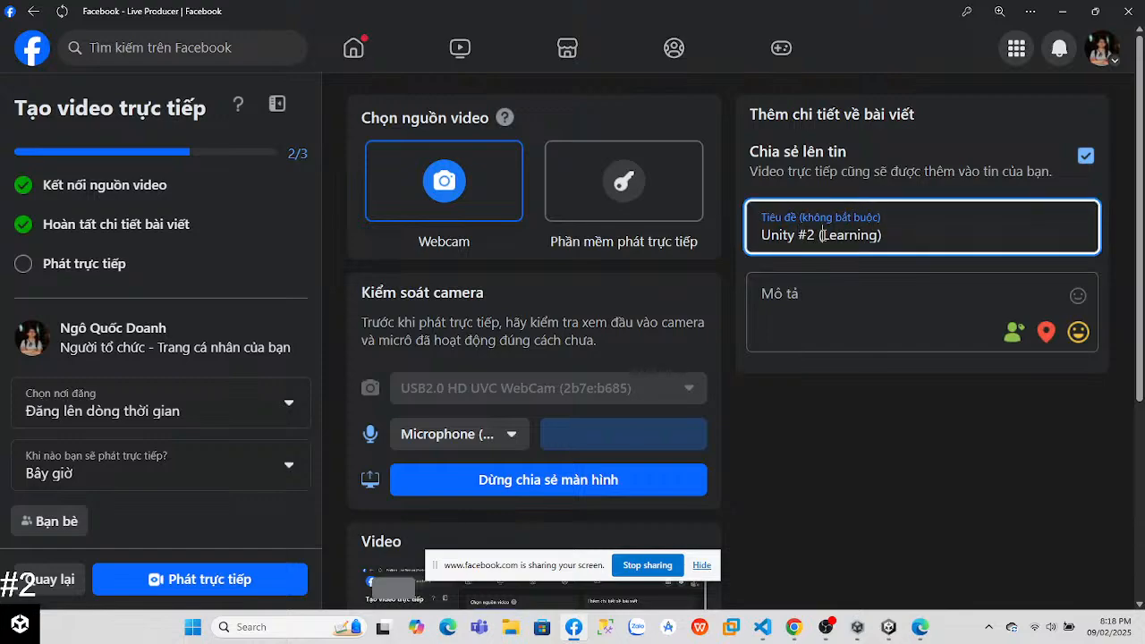
pyautogui.write('.1')
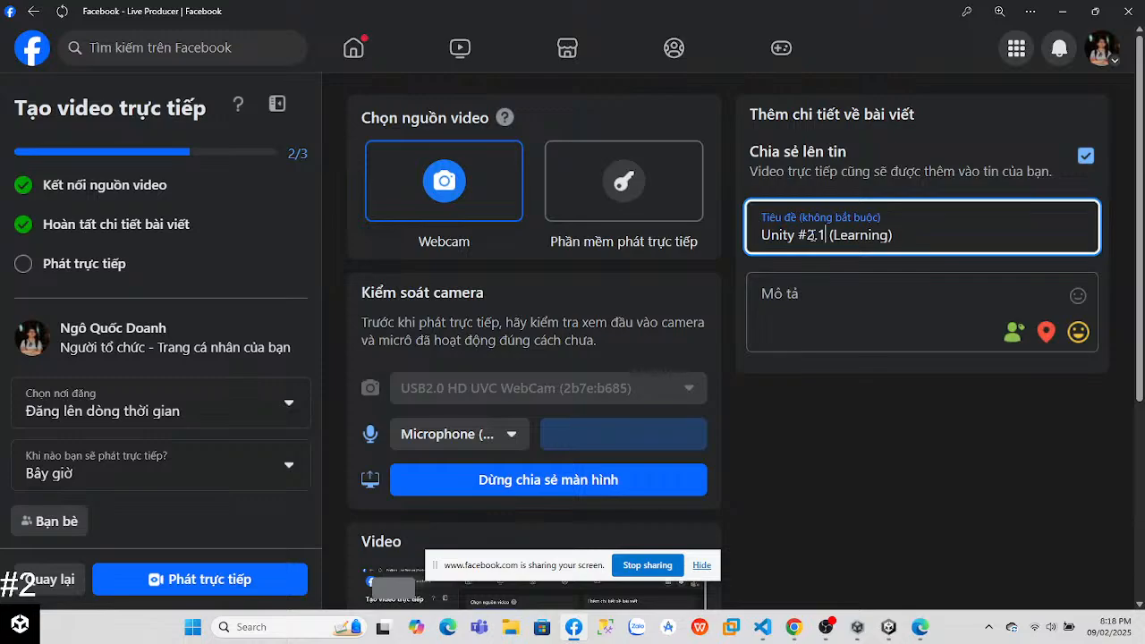
pyautogui.press('BackSpace')
pyautogui.press('BackSpace')
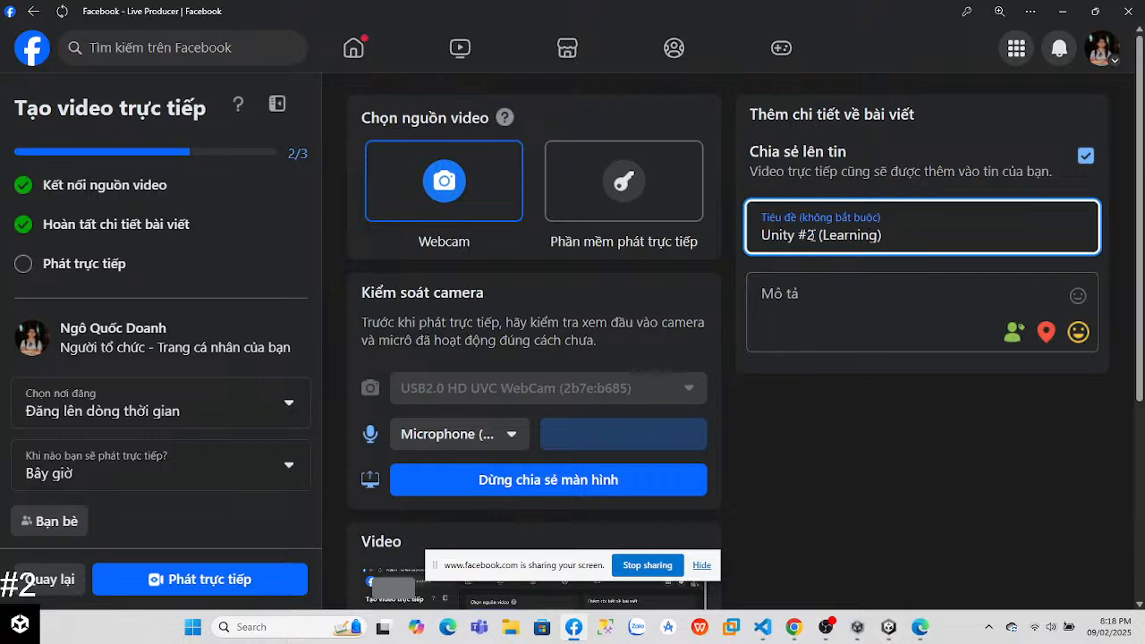
# Step: Start the live broadcast and hide the screen-sharing notice
pyautogui.scroll(-4, 607, 511)
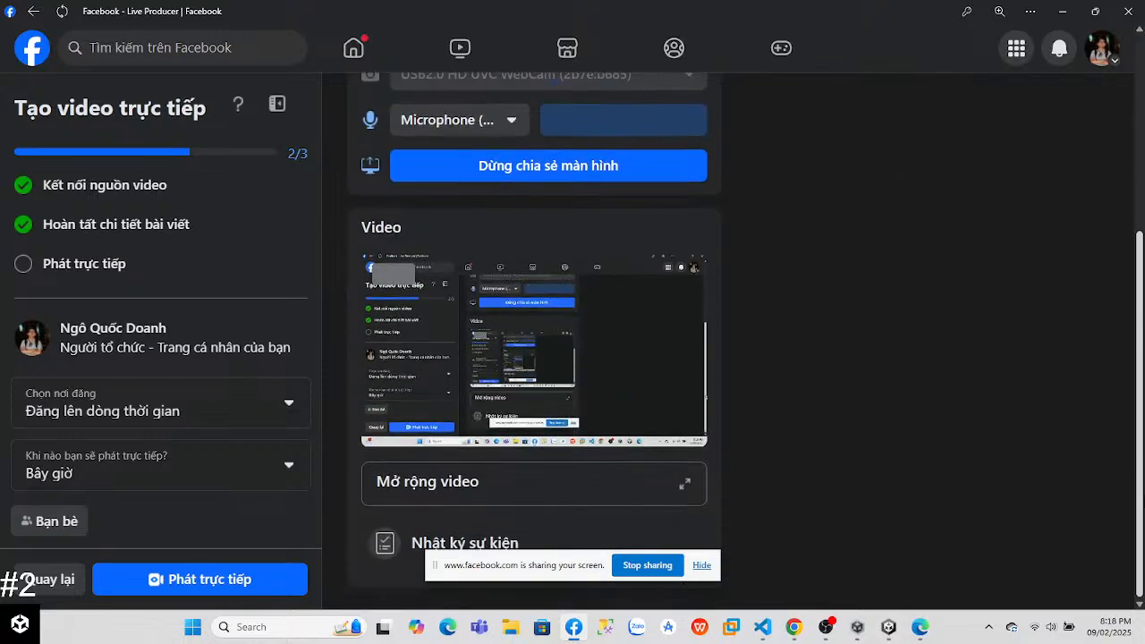
pyautogui.click(295, 579)
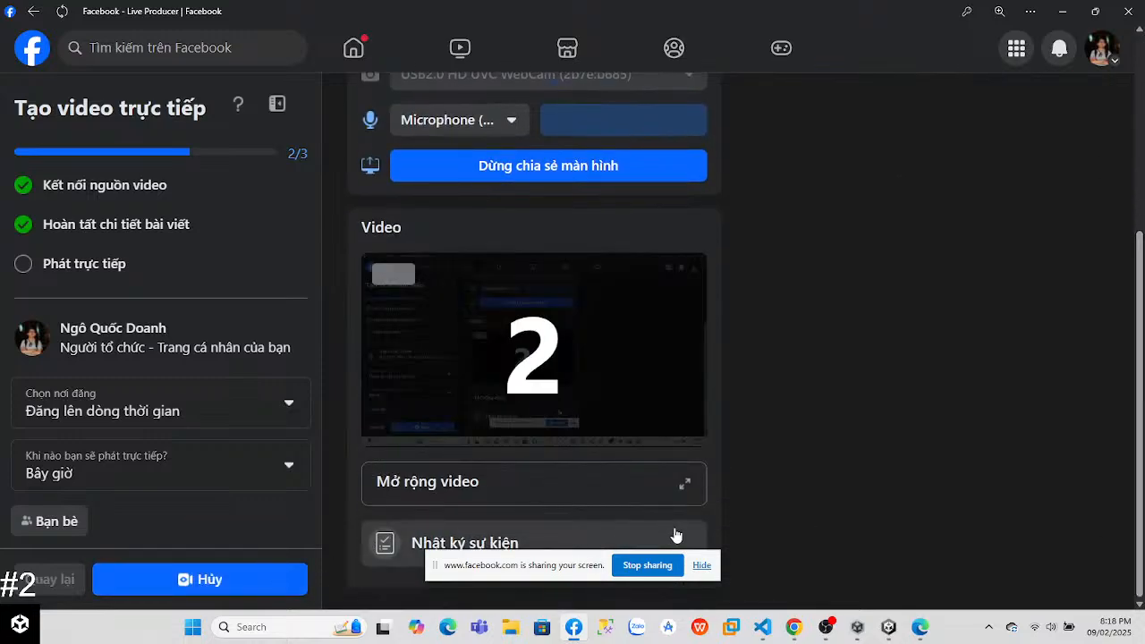
pyautogui.click(703, 567)
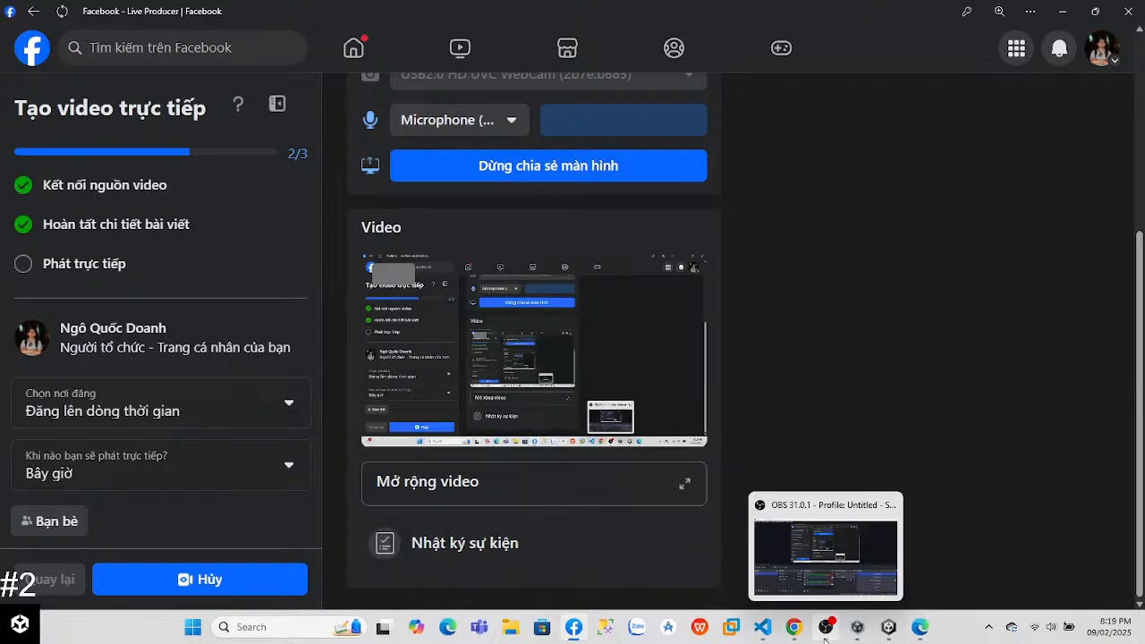
# Step: Switch to the Unity Learn page in Chrome and continue watching the Lesson 3.3 jump animation video
pyautogui.click(794, 627)
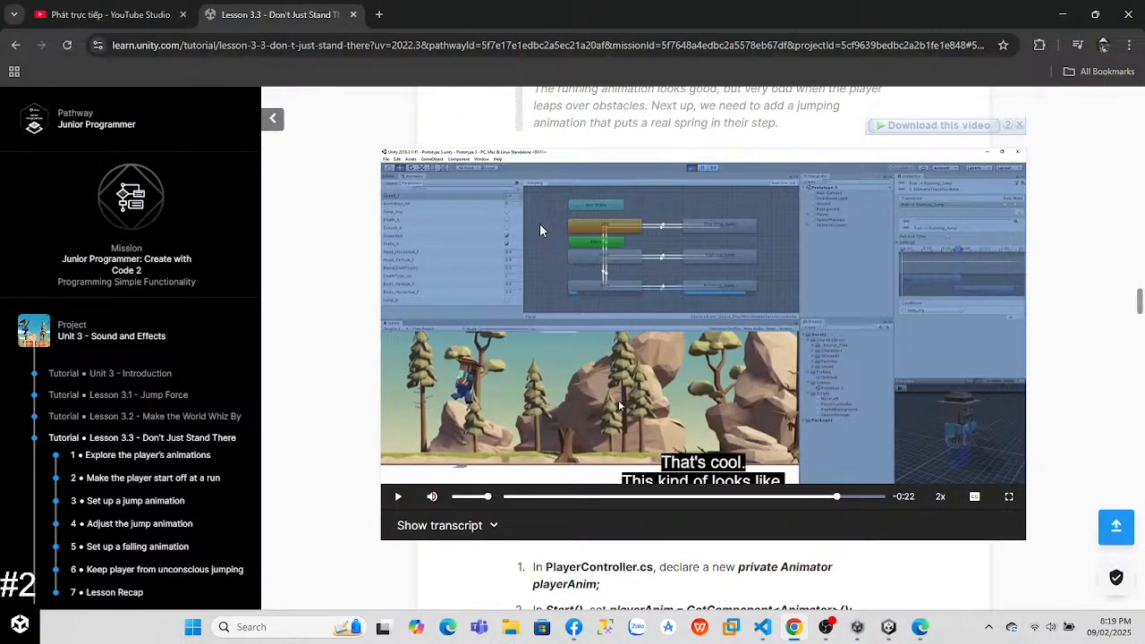
pyautogui.click(755, 376)
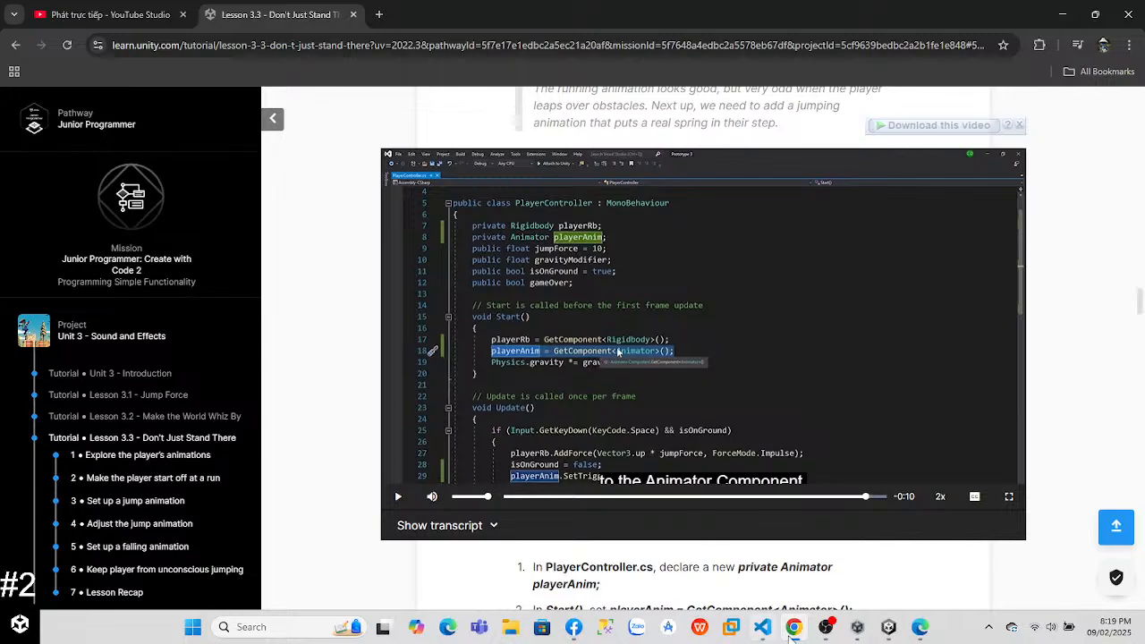
# Step: Check in Facebook whether the live video has started, cancel leaving its page, and return to the Unity lesson in Chrome
pyautogui.click(573, 627)
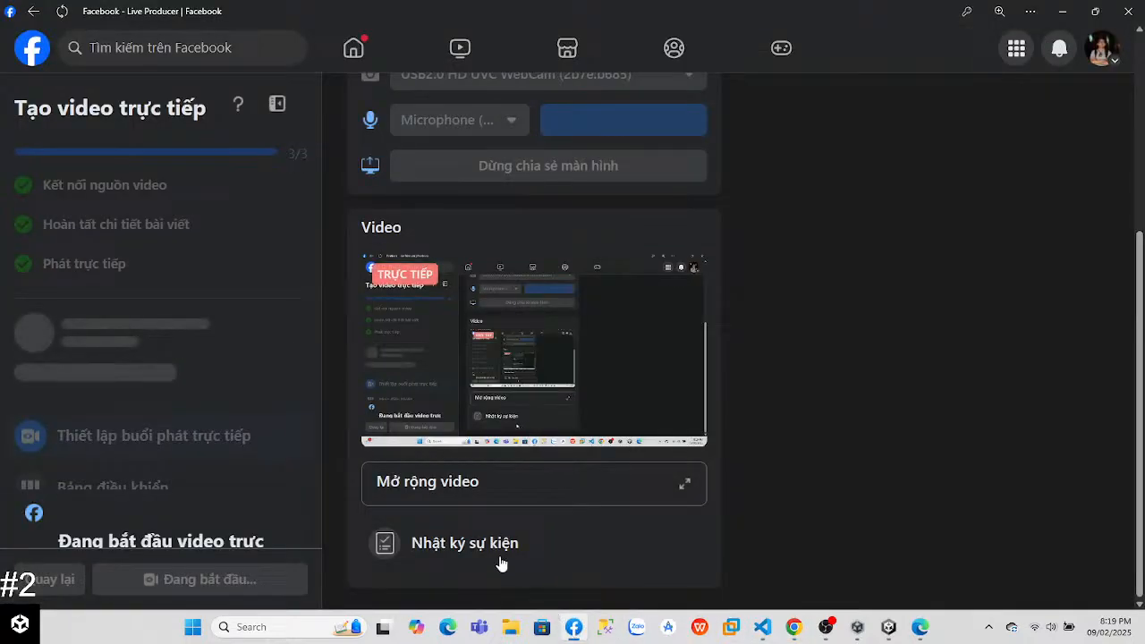
pyautogui.moveTo(883, 633)
pyautogui.click(793, 627)
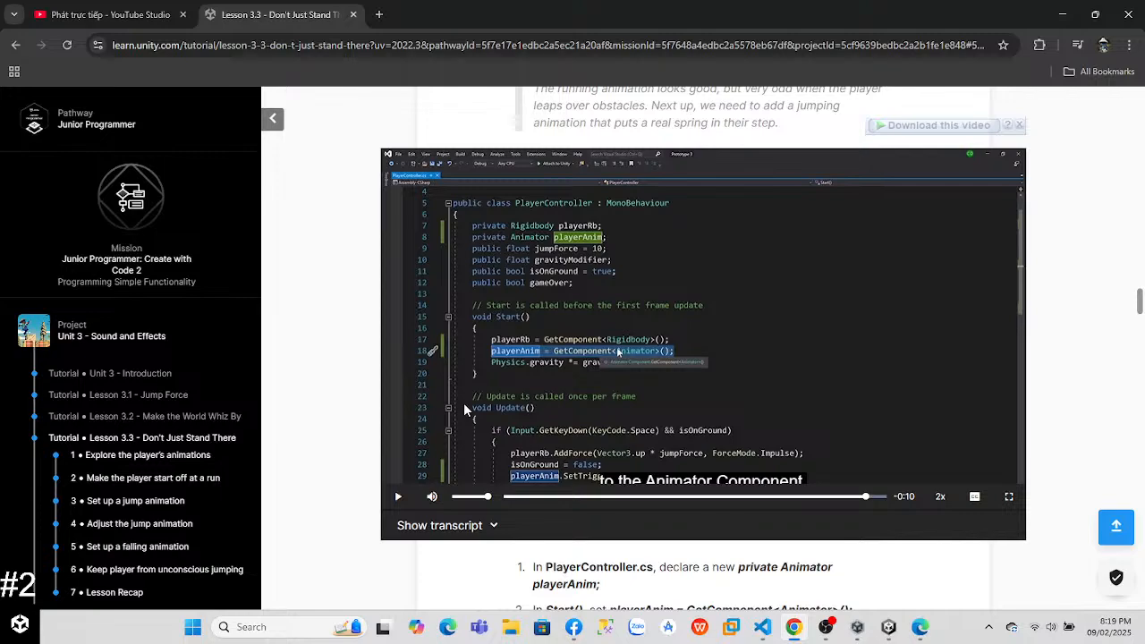
pyautogui.click(574, 627)
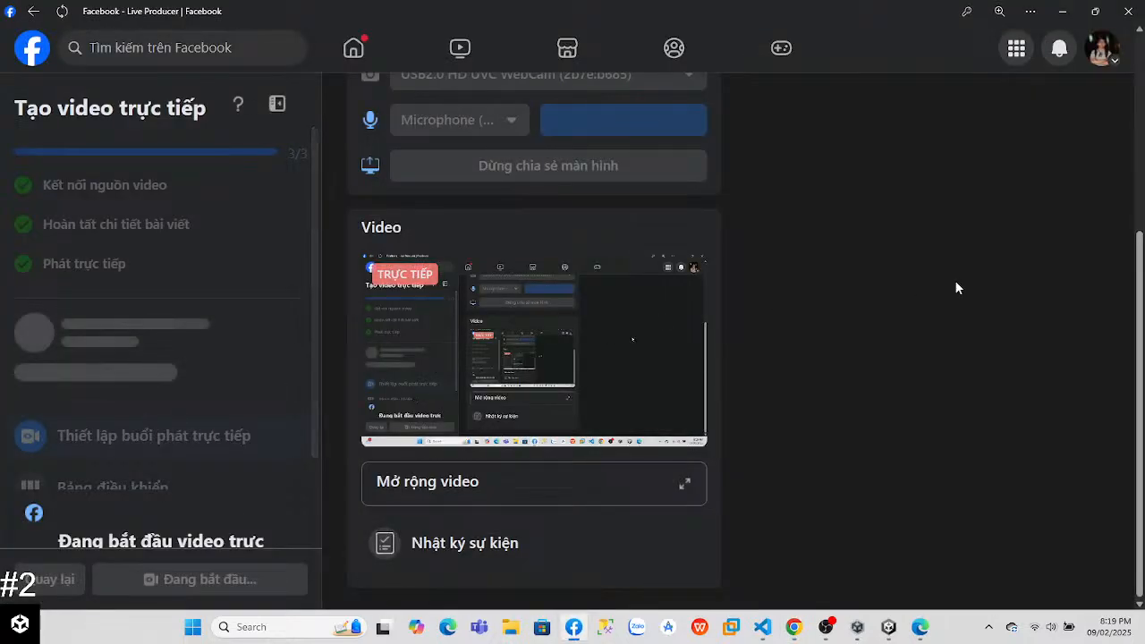
pyautogui.click(20, 50)
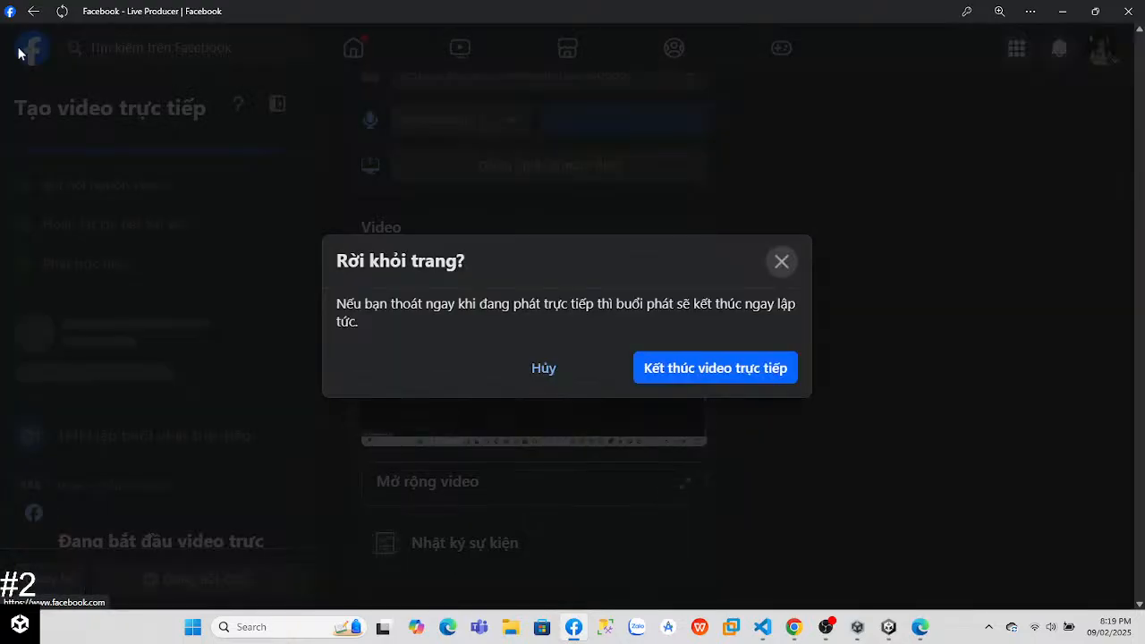
pyautogui.click(781, 260)
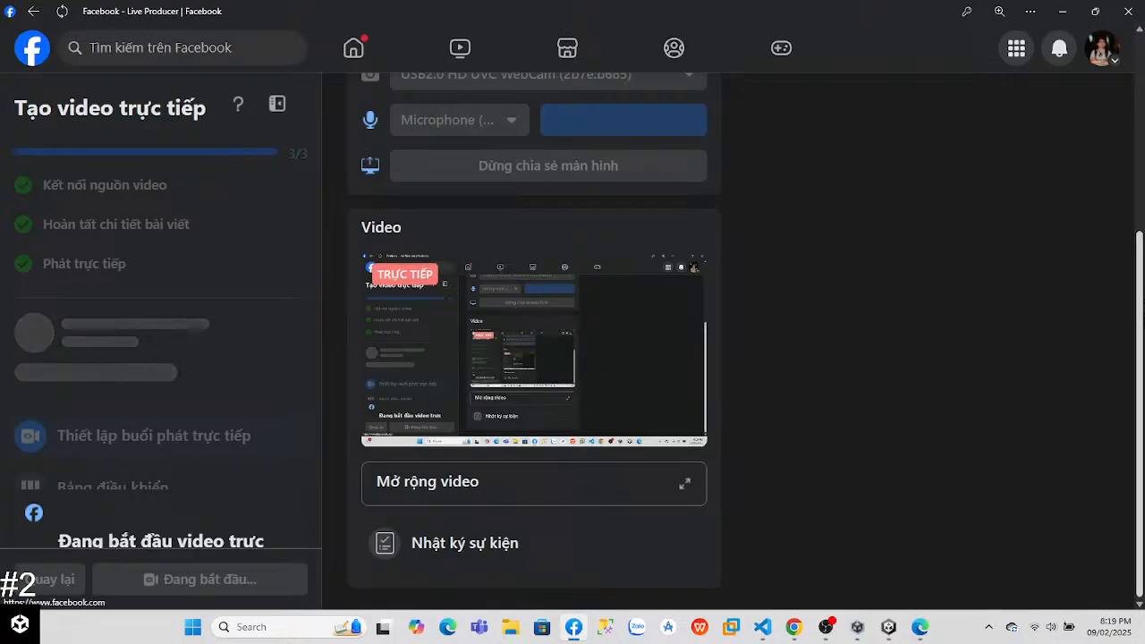
pyautogui.scroll(4, 1141, 190)
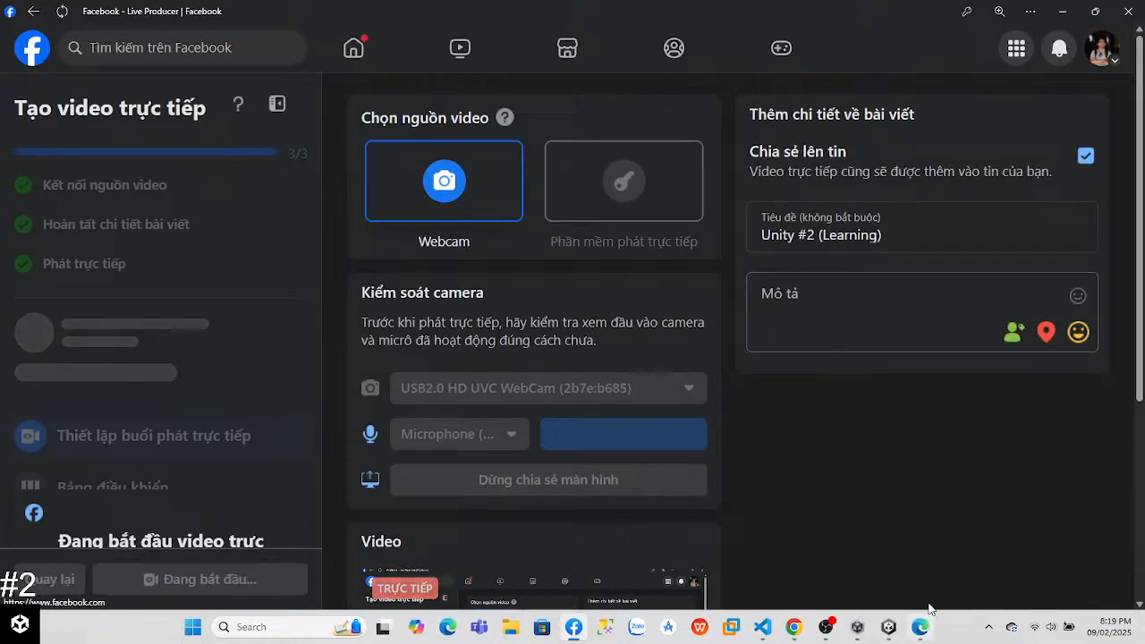
pyautogui.click(794, 629)
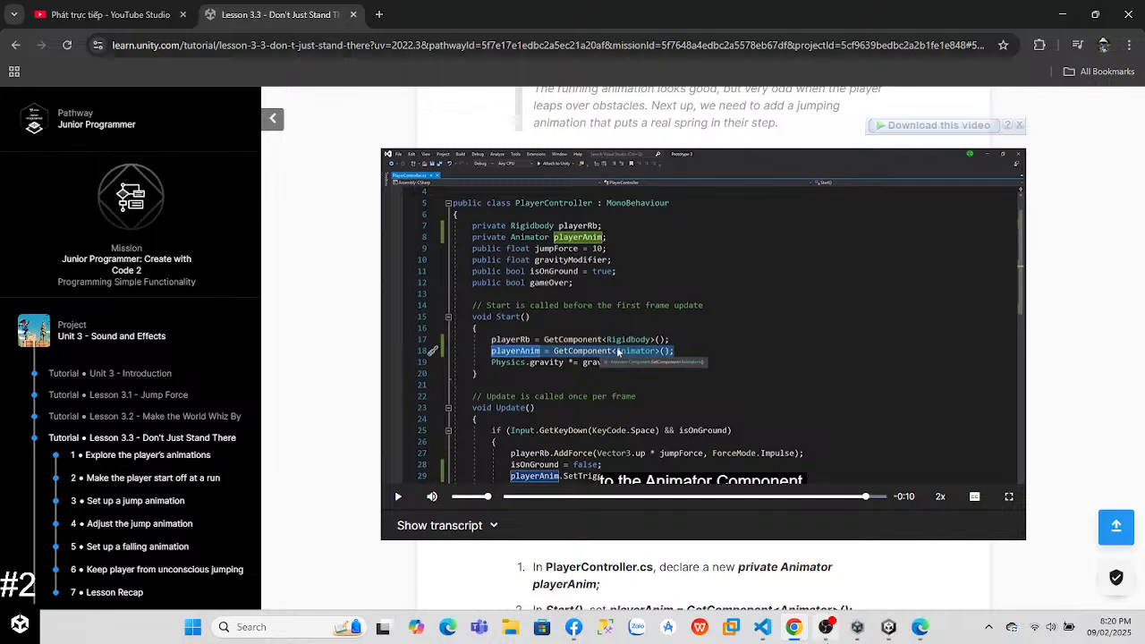
# Step: Switch to Facebook, check whether the live video has started, and end it while leaving its page
pyautogui.moveTo(825, 640)
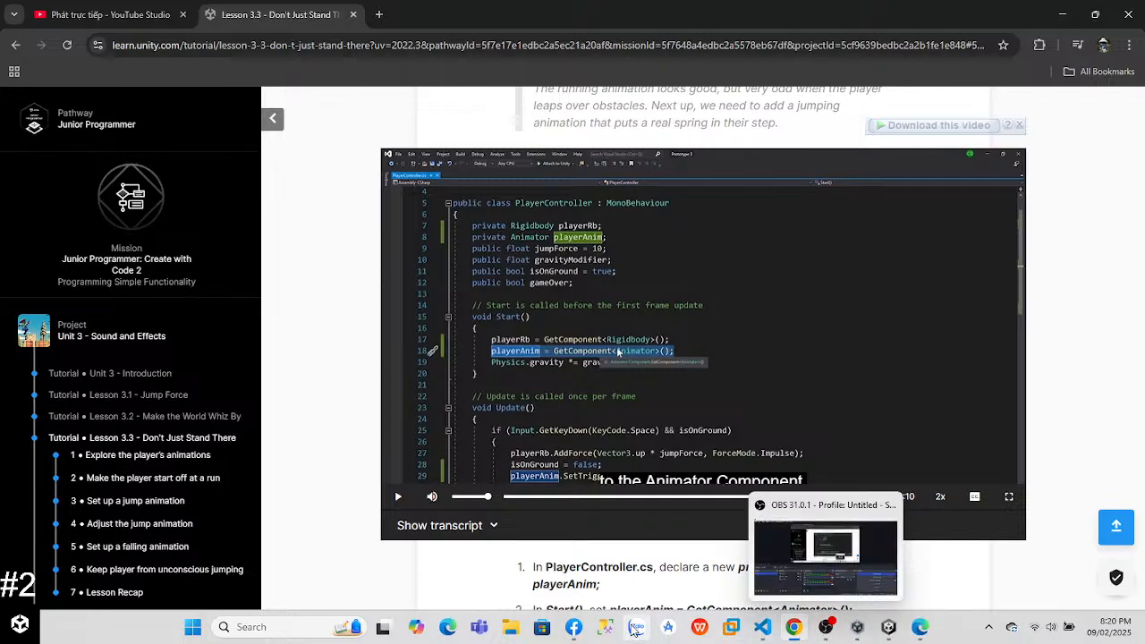
pyautogui.click(573, 626)
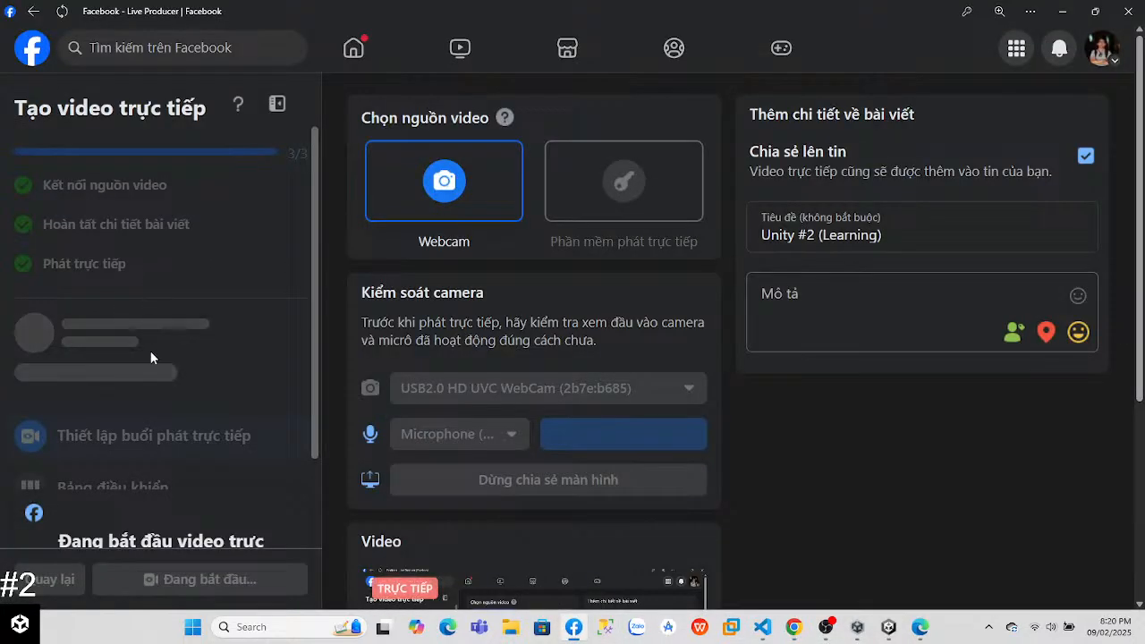
pyautogui.scroll(-2, 150, 351)
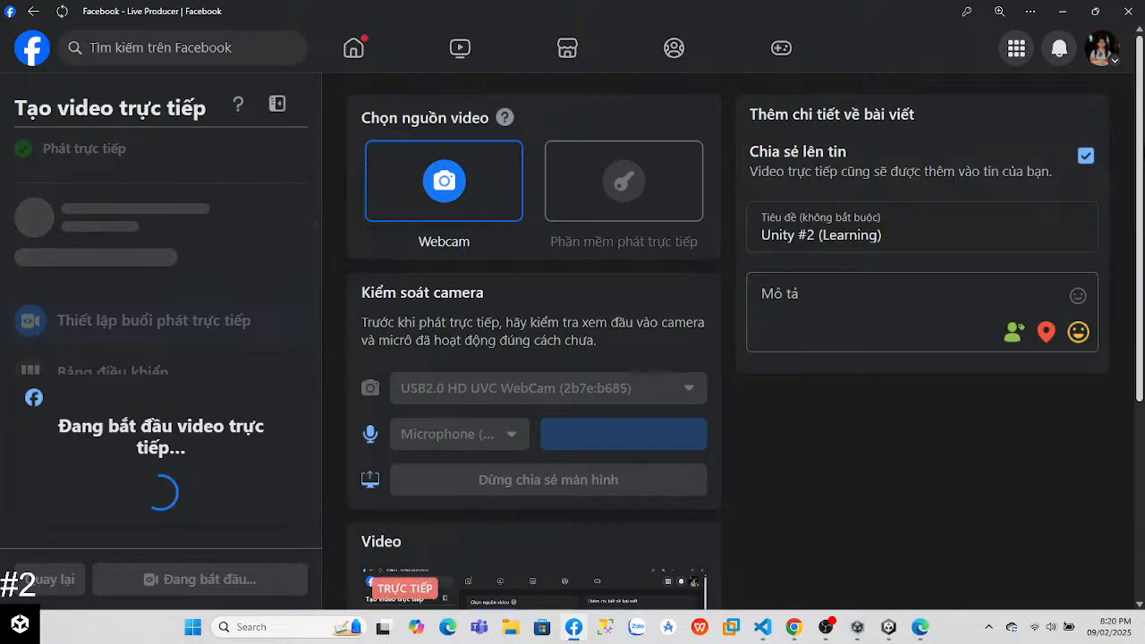
pyautogui.scroll(-4, 1141, 383)
pyautogui.scroll(2, 1142, 383)
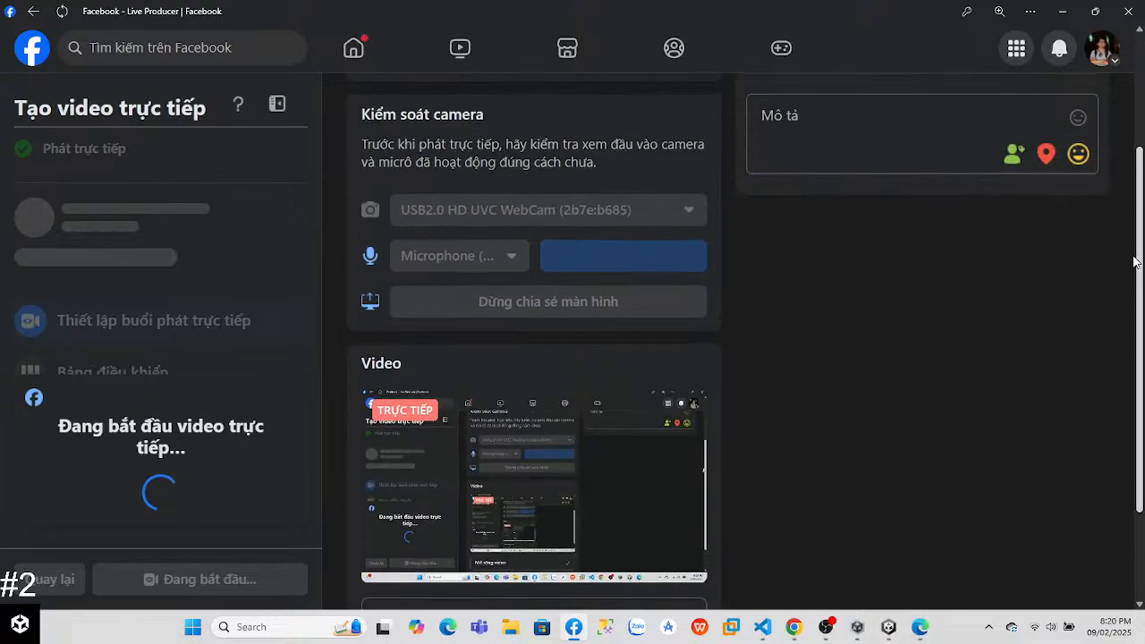
pyautogui.scroll(-2, 1142, 383)
pyautogui.click(36, 11)
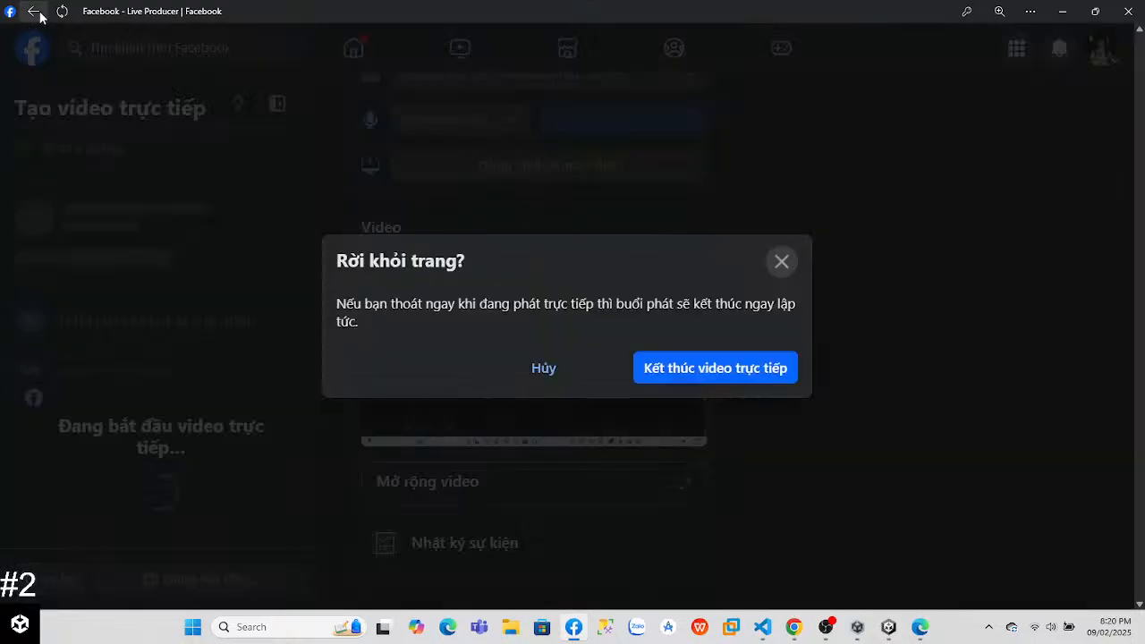
pyautogui.click(702, 368)
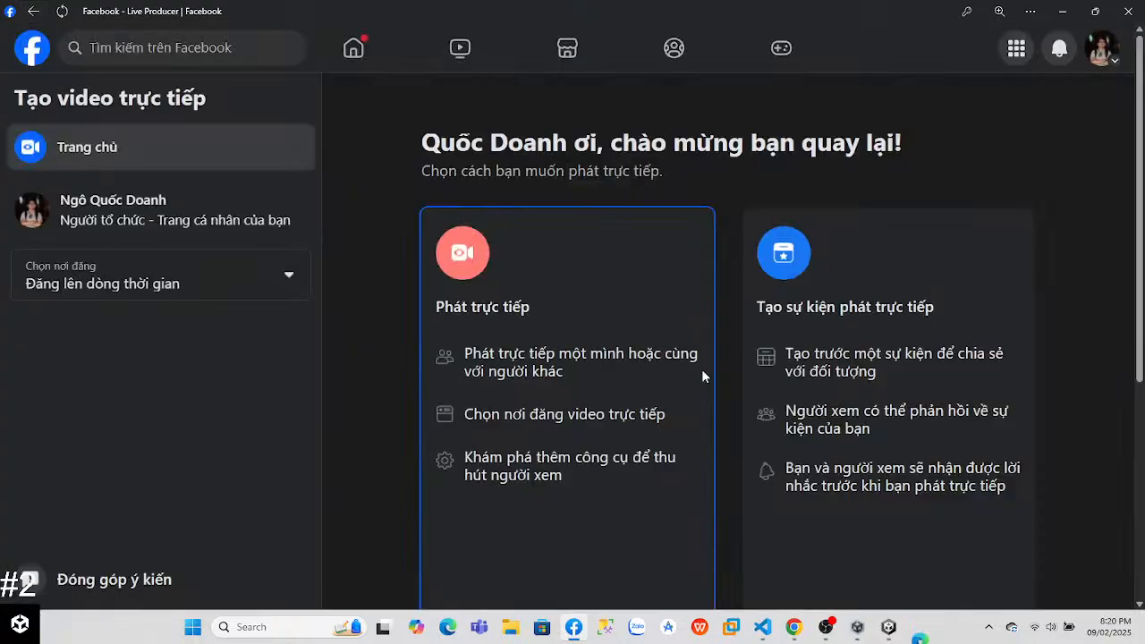
# Step: Start setting up a new live video and try to share the entire screen
pyautogui.scroll(-3, 1143, 170)
pyautogui.click(622, 357)
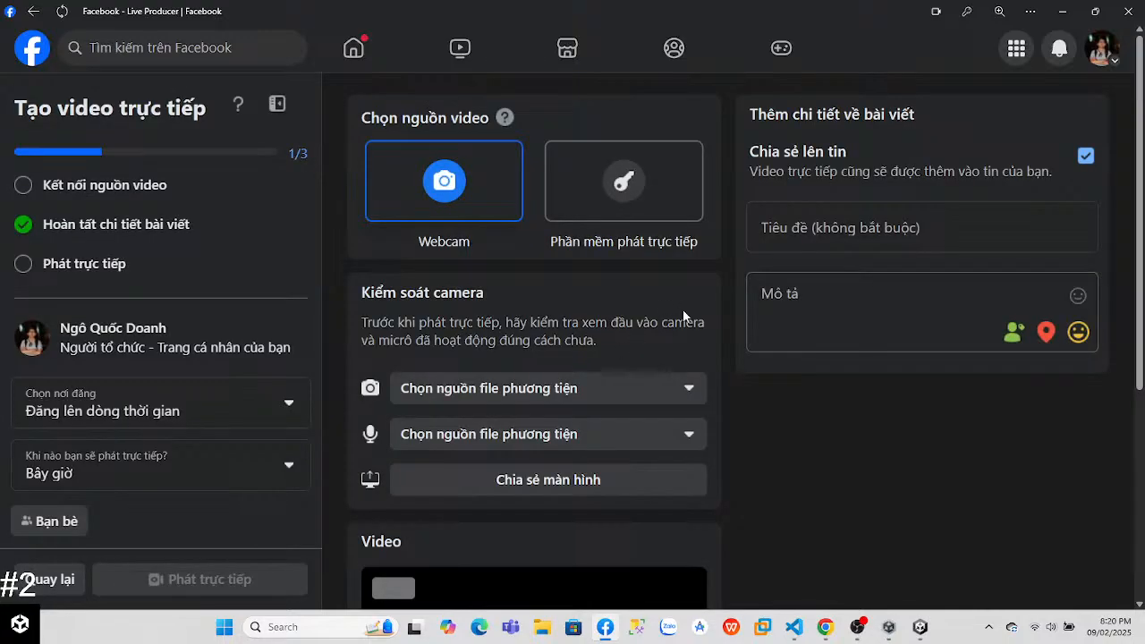
pyautogui.scroll(-3, 927, 156)
pyautogui.click(595, 257)
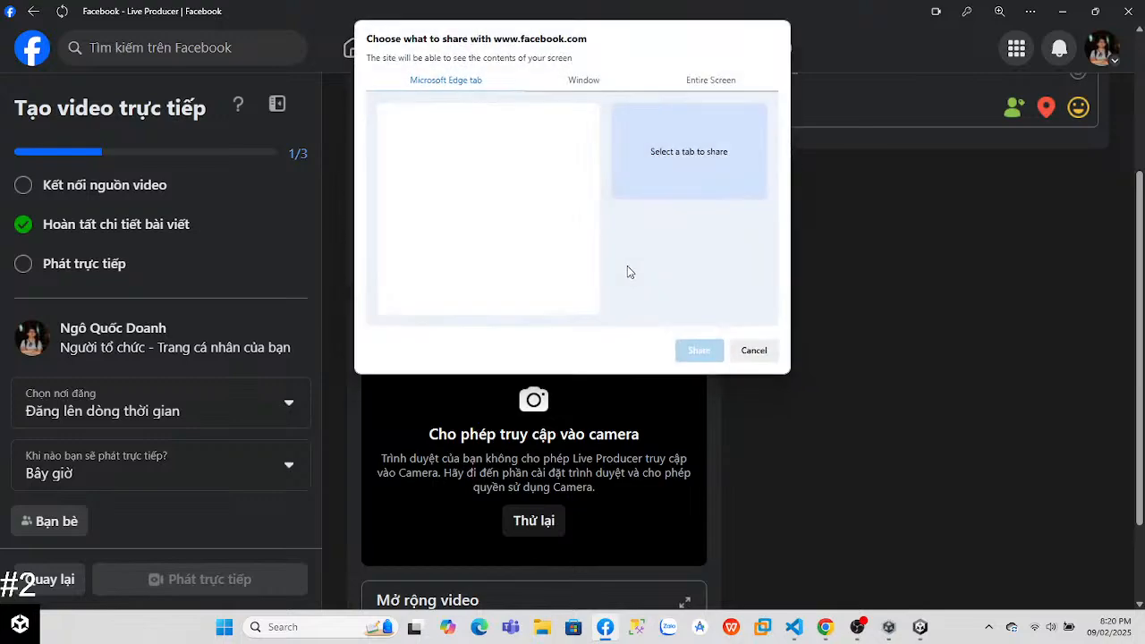
pyautogui.click(699, 80)
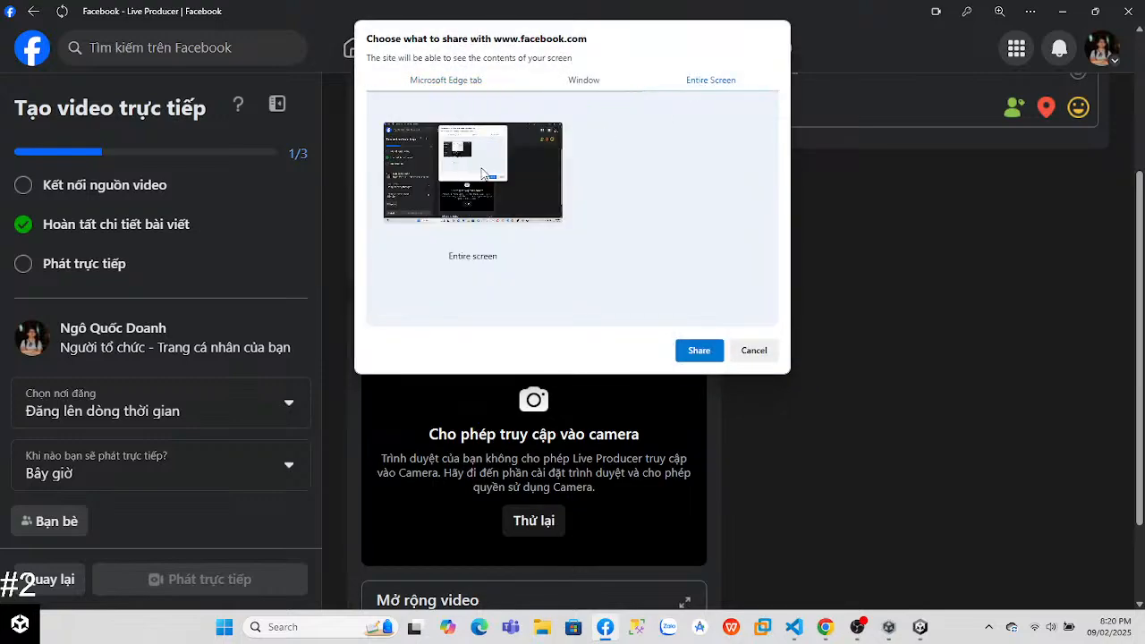
pyautogui.click(699, 351)
pyautogui.scroll(-1, 930, 376)
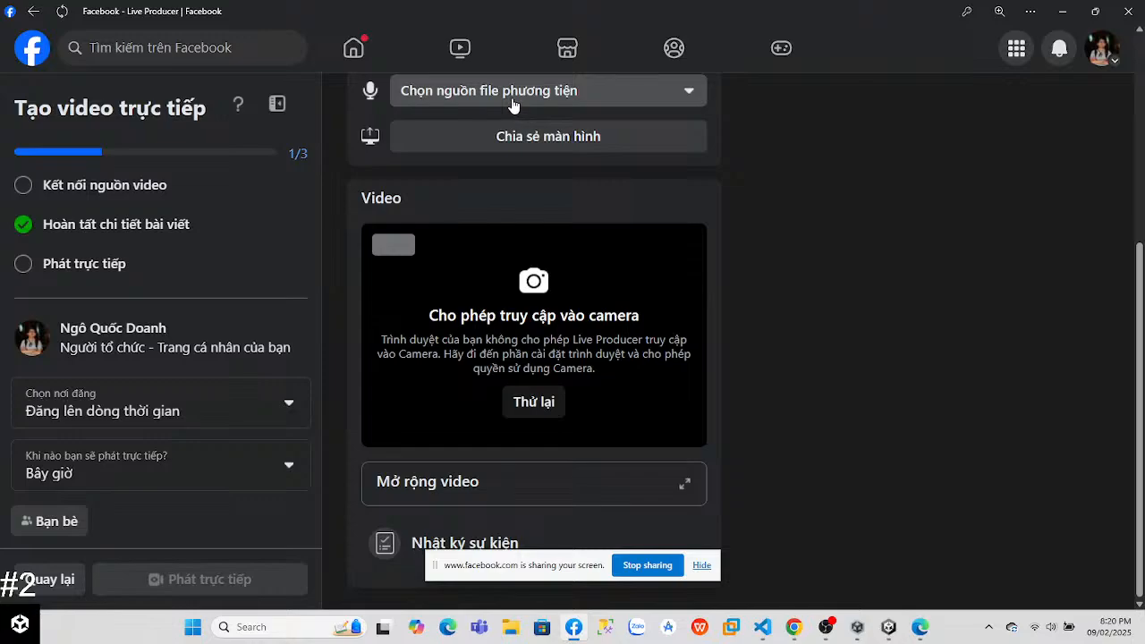
# Step: Inspect the streaming software source's key and advanced settings, and switch the video source back to the webcam
pyautogui.scroll(2, 1138, 358)
pyautogui.scroll(2, 1138, 358)
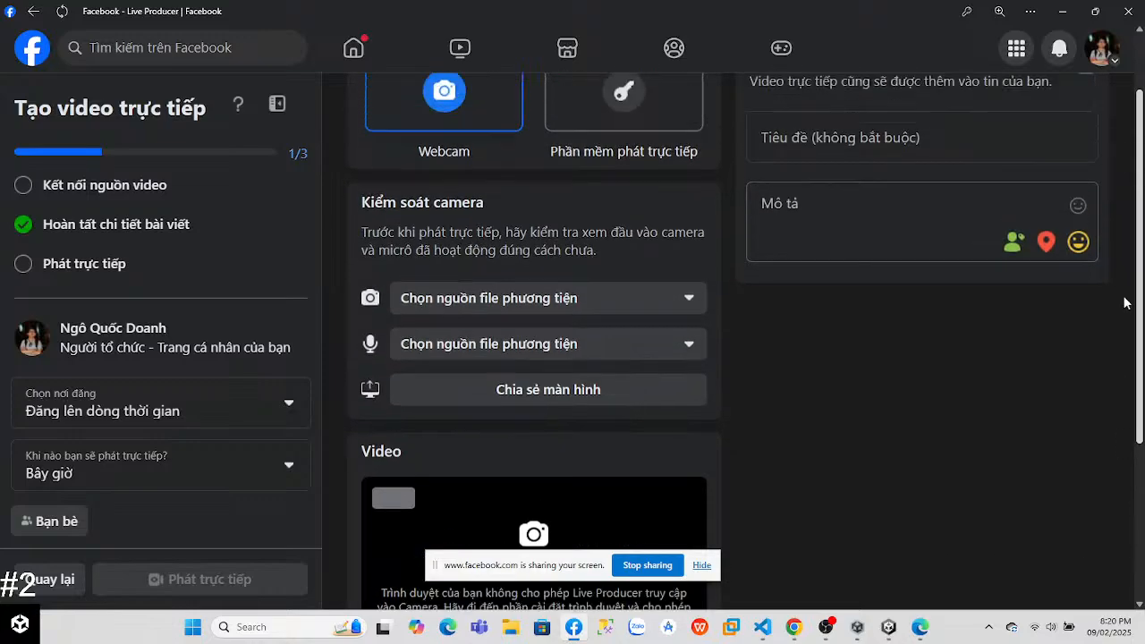
pyautogui.scroll(-3, 1094, 450)
pyautogui.scroll(3, 1093, 357)
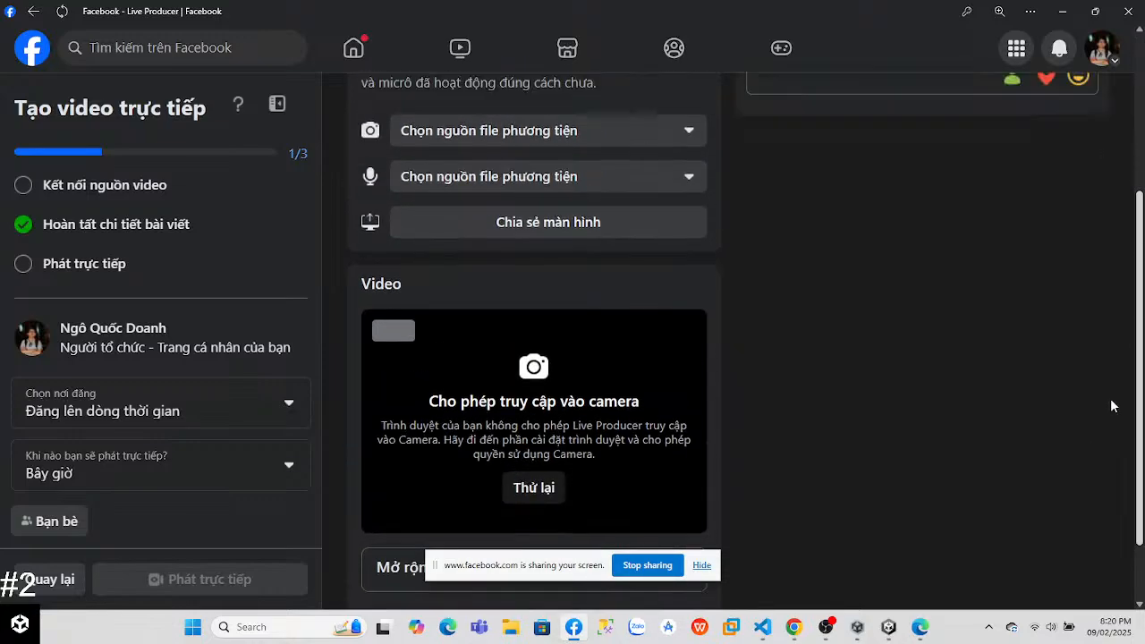
pyautogui.click(591, 194)
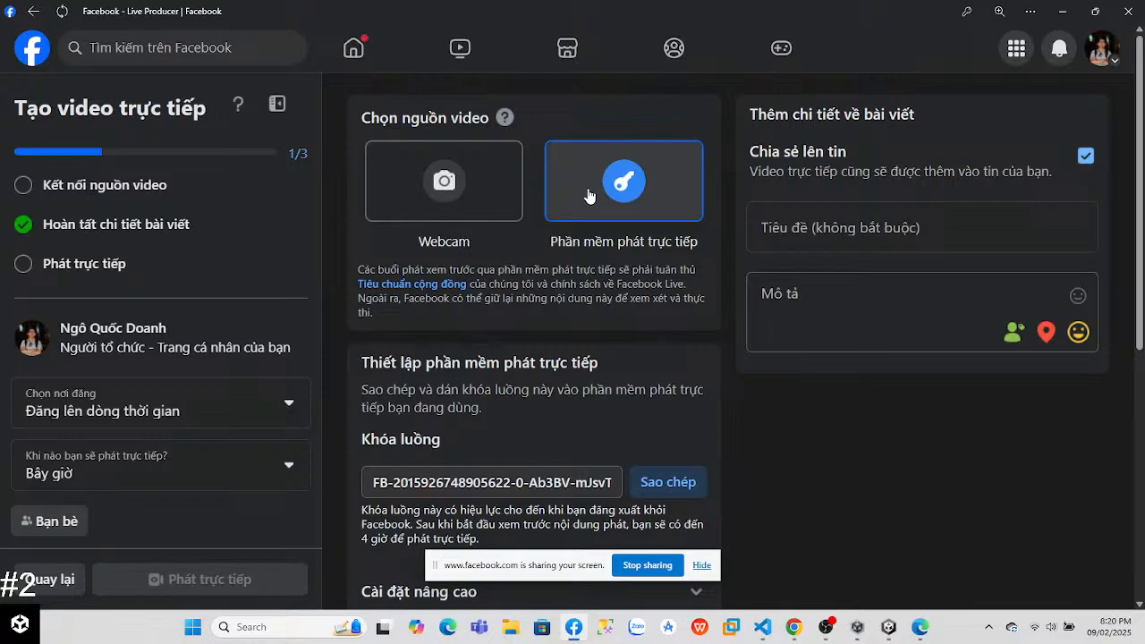
pyautogui.scroll(-2, 1141, 292)
pyautogui.scroll(-3, 1142, 292)
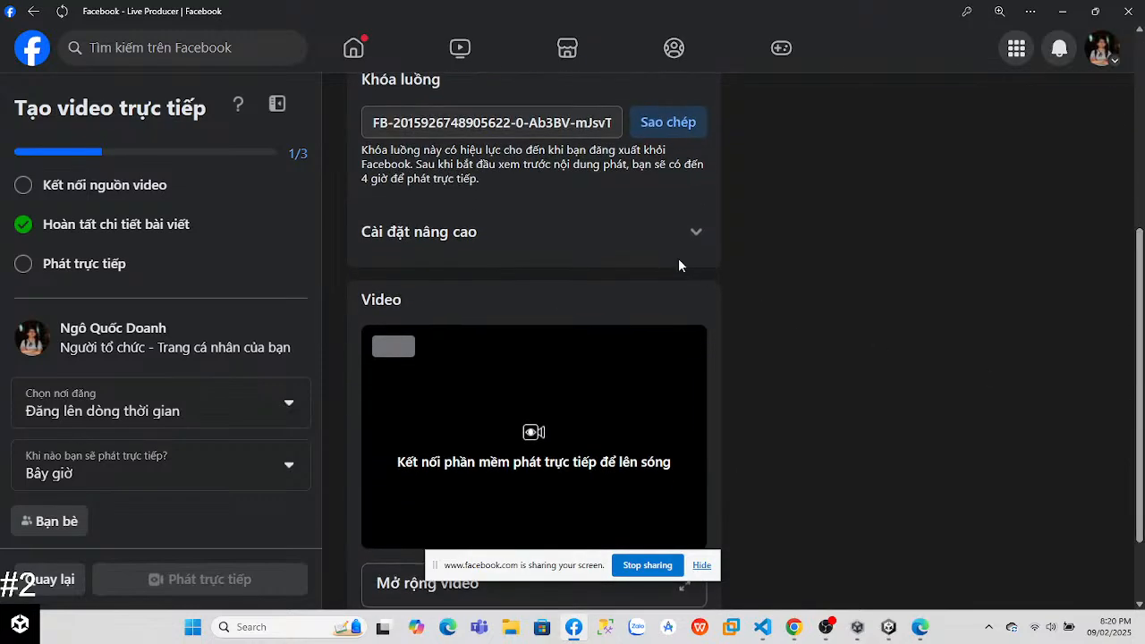
pyautogui.click(656, 247)
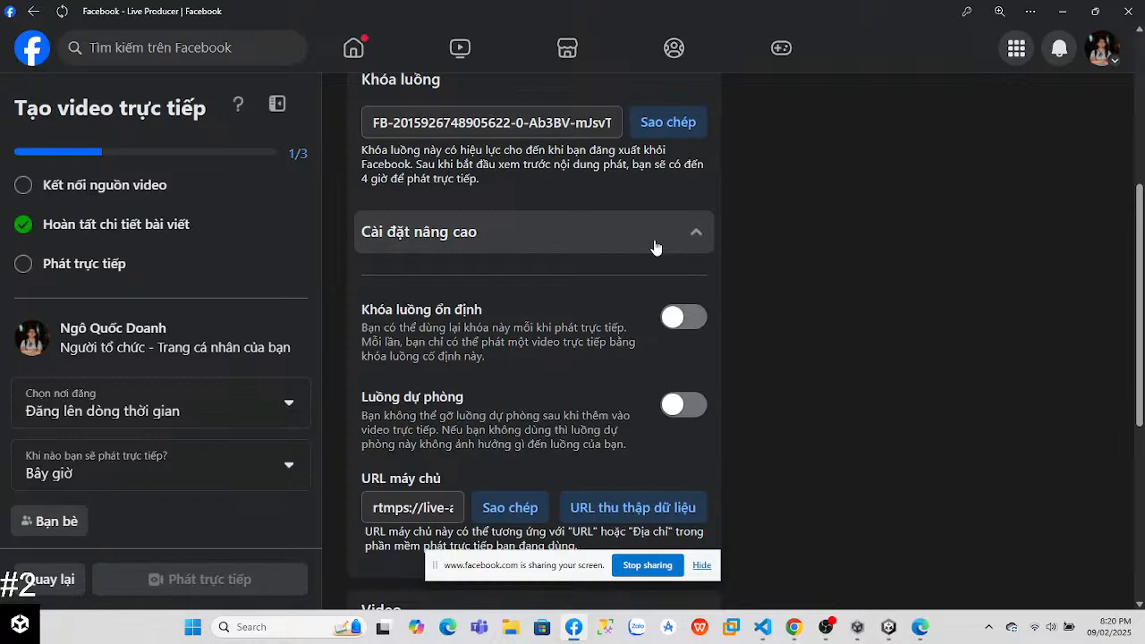
pyautogui.scroll(-3, 1142, 438)
pyautogui.scroll(6, 1142, 438)
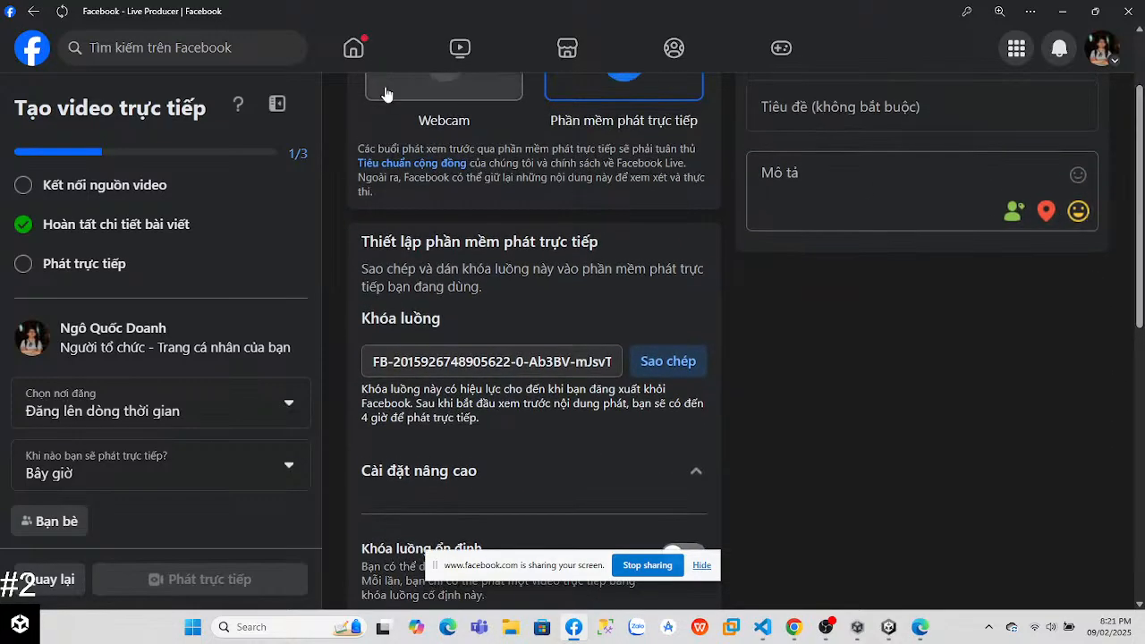
pyautogui.click(386, 94)
# Step: Try again to share the entire screen with the live video and hide the sharing notice
pyautogui.scroll(-2, 572, 208)
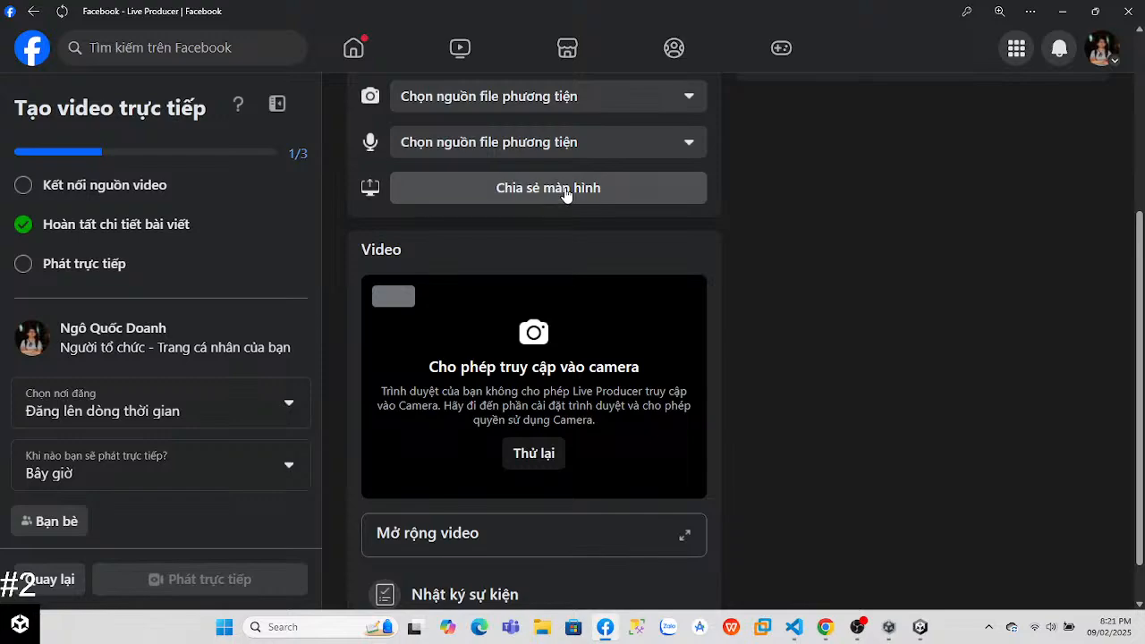
pyautogui.click(565, 191)
pyautogui.click(686, 85)
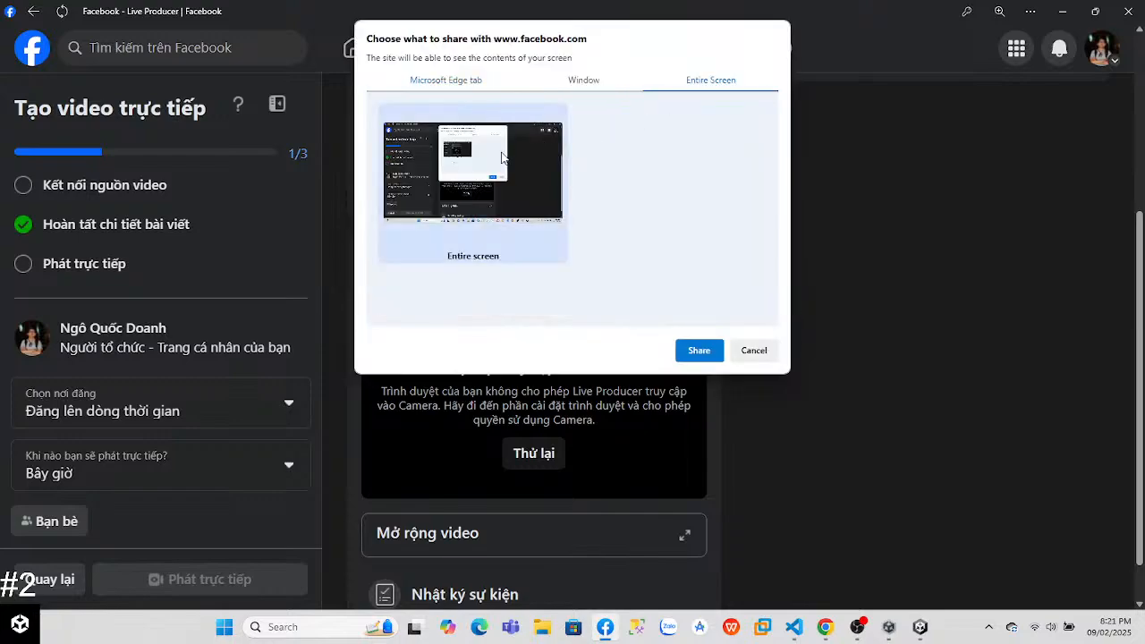
pyautogui.click(698, 358)
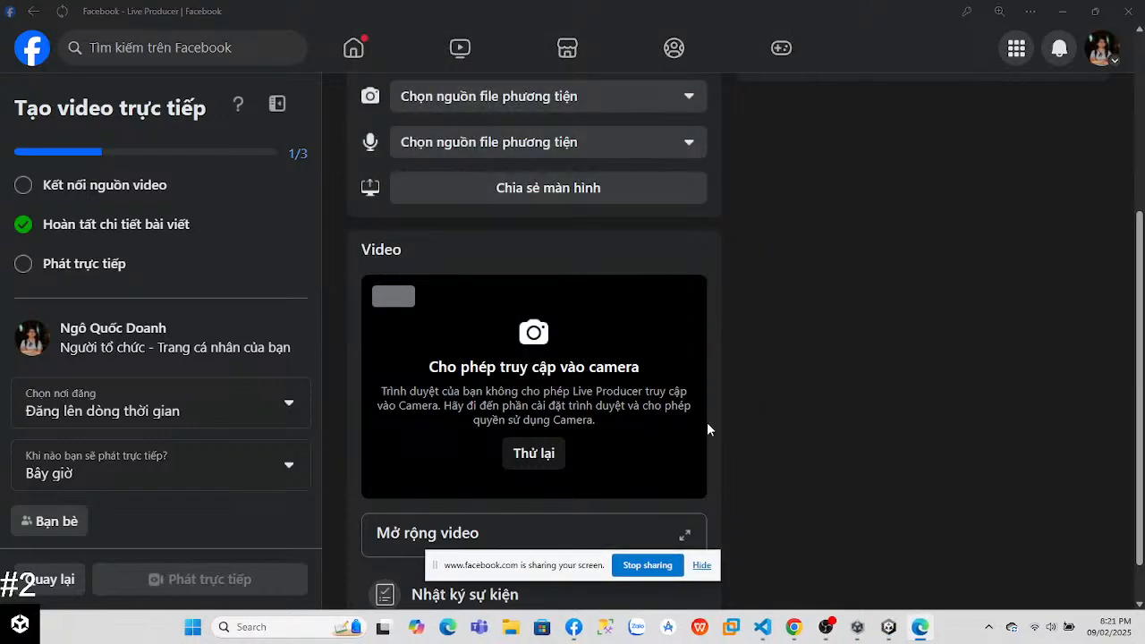
pyautogui.click(701, 565)
# Step: Retry the camera and microphone connection for the live video preview
pyautogui.click(541, 453)
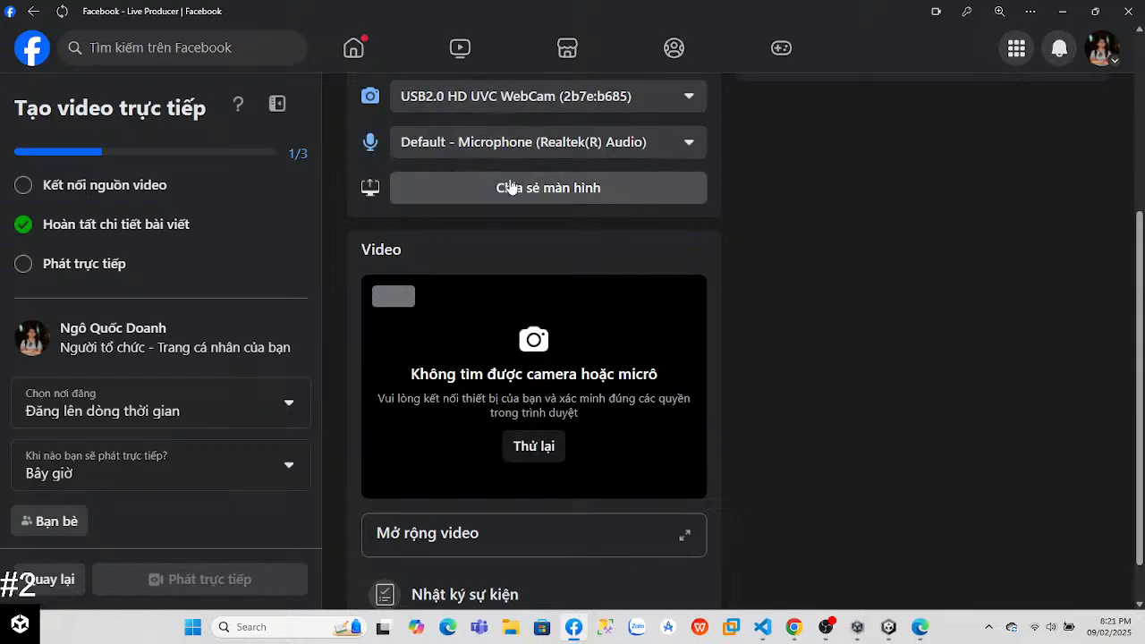
pyautogui.click(540, 449)
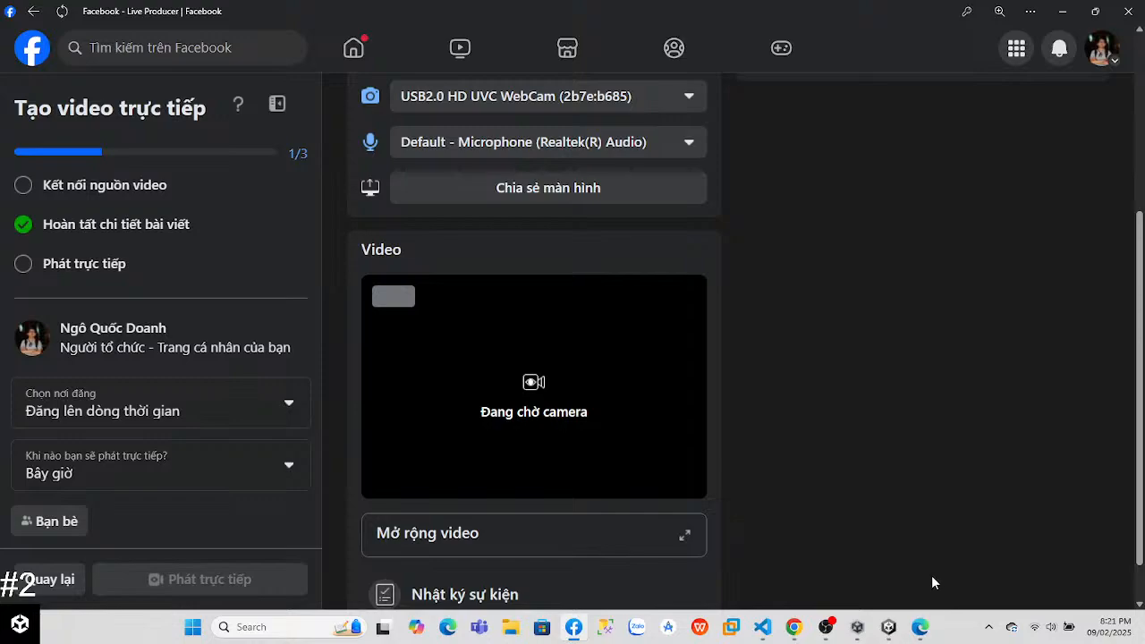
pyautogui.click(989, 627)
pyautogui.click(988, 627)
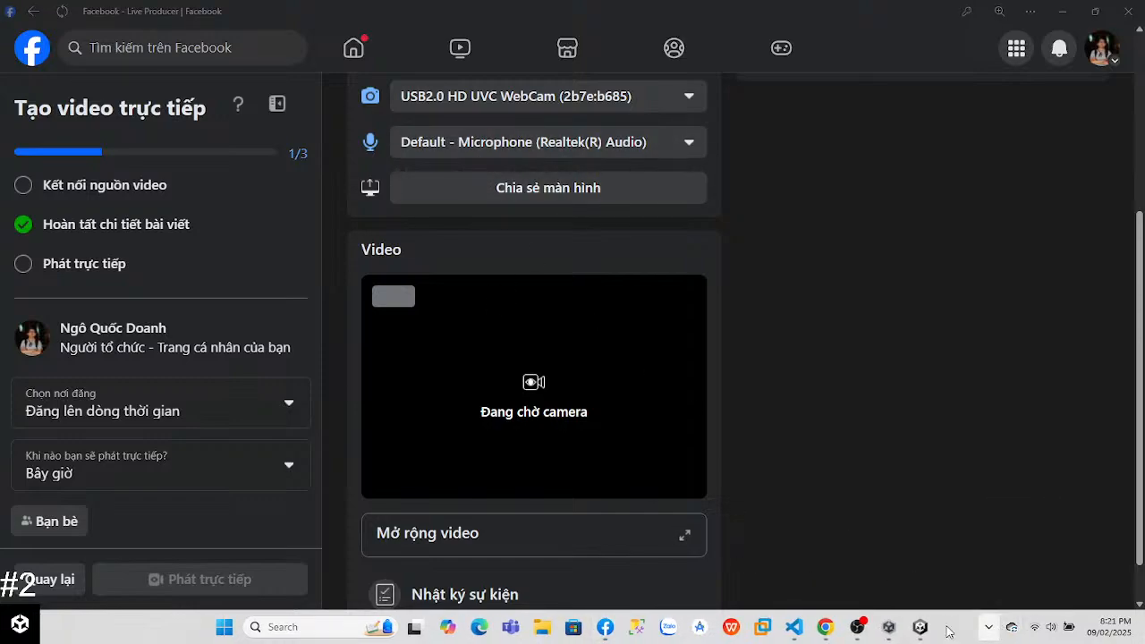
# Step: Switch to Windows Settings and examine the recording preferences in the Gaming captures settings
pyautogui.click(345, 627)
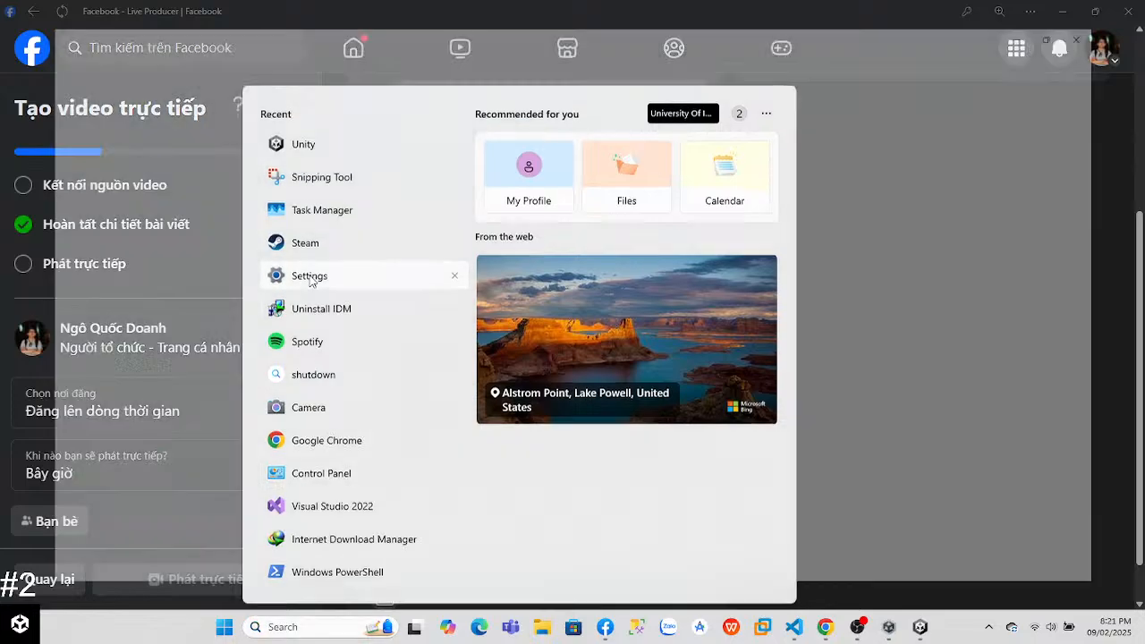
pyautogui.click(309, 277)
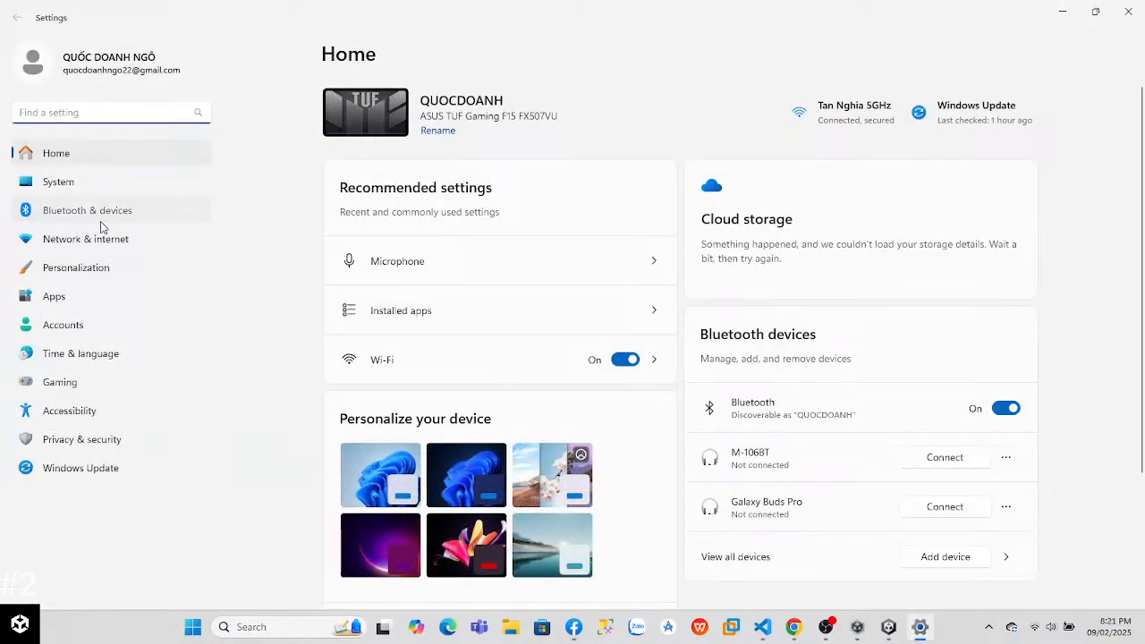
pyautogui.click(103, 211)
pyautogui.click(100, 291)
pyautogui.click(87, 353)
pyautogui.click(87, 382)
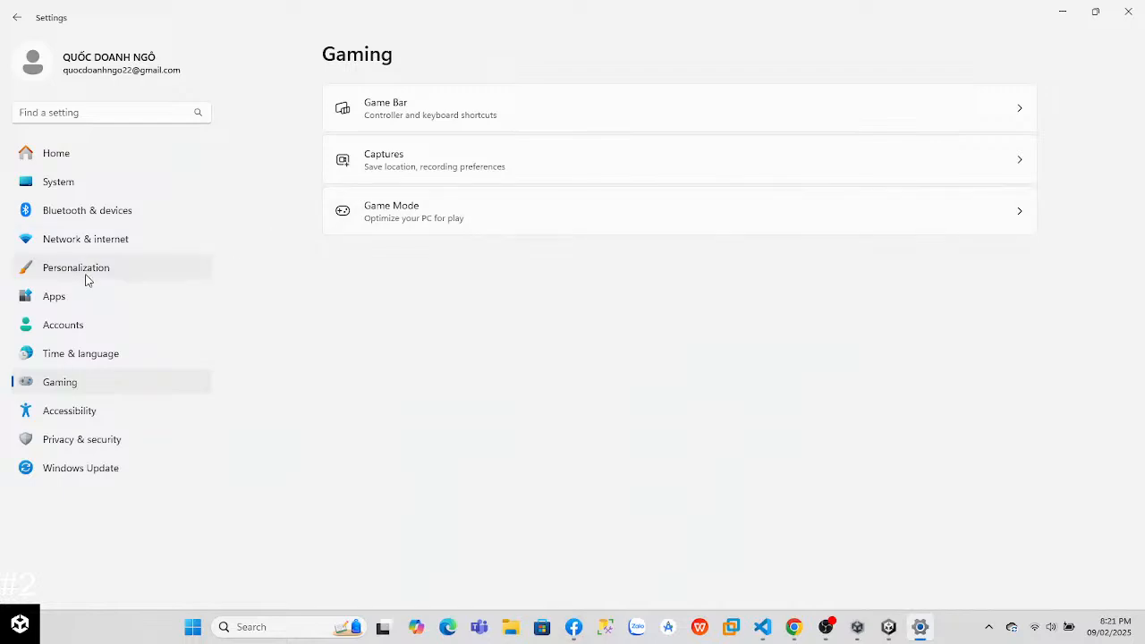
pyautogui.click(481, 164)
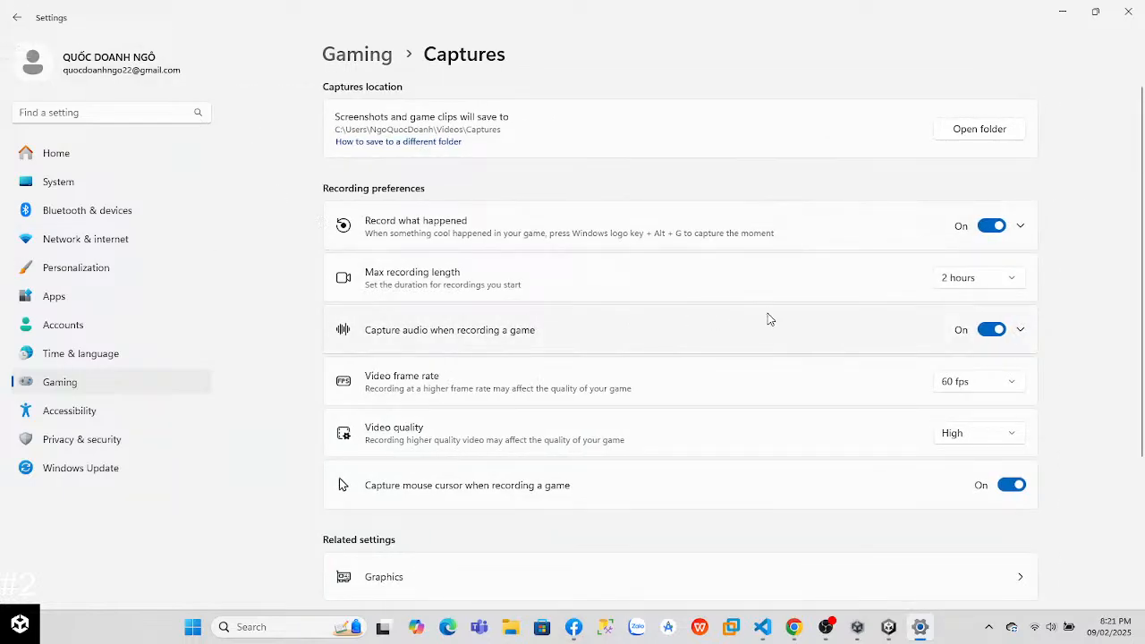
pyautogui.scroll(-3, 698, 455)
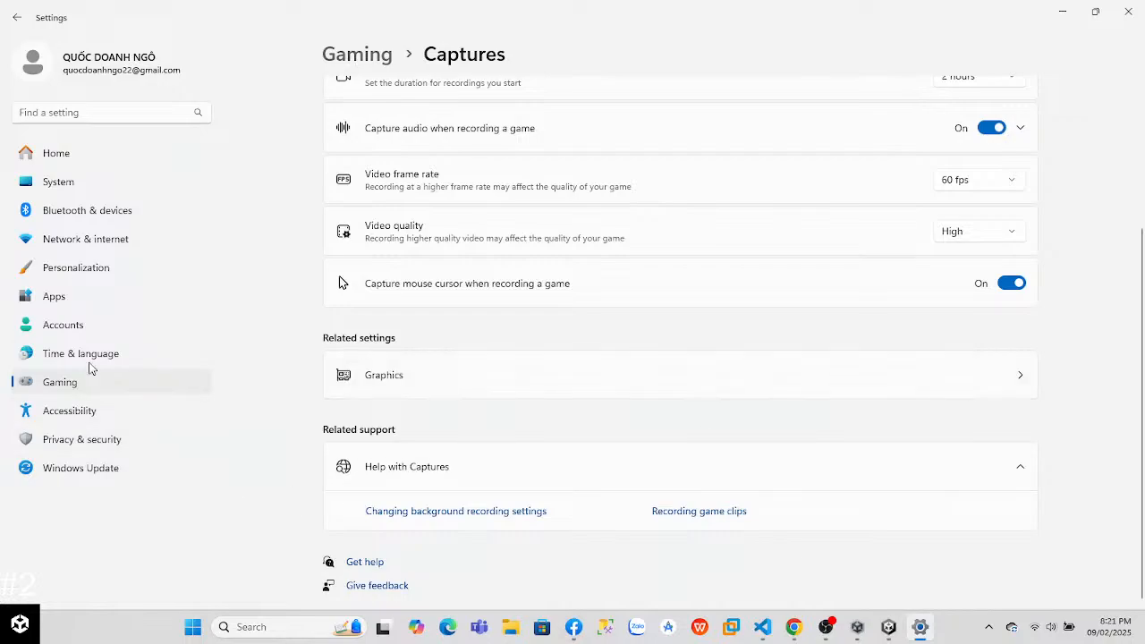
# Step: Look through the Accounts, Apps, Personalization, Network & internet, and Privacy & security settings for audio or camera options
pyautogui.click(90, 353)
pyautogui.click(88, 325)
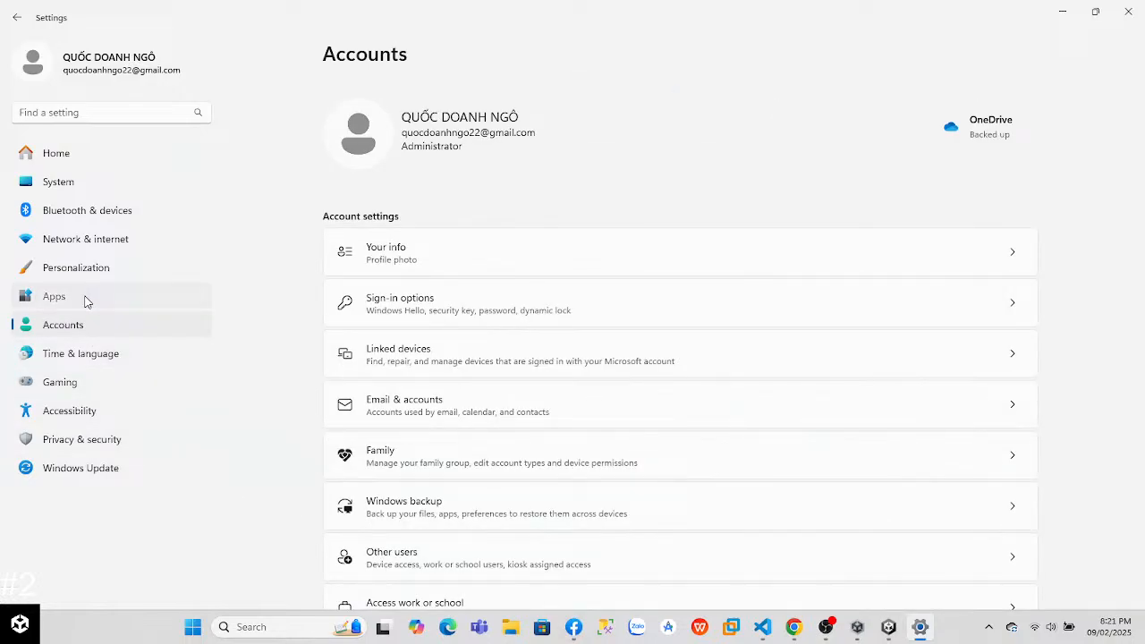
pyautogui.click(86, 298)
pyautogui.click(89, 267)
pyautogui.click(89, 238)
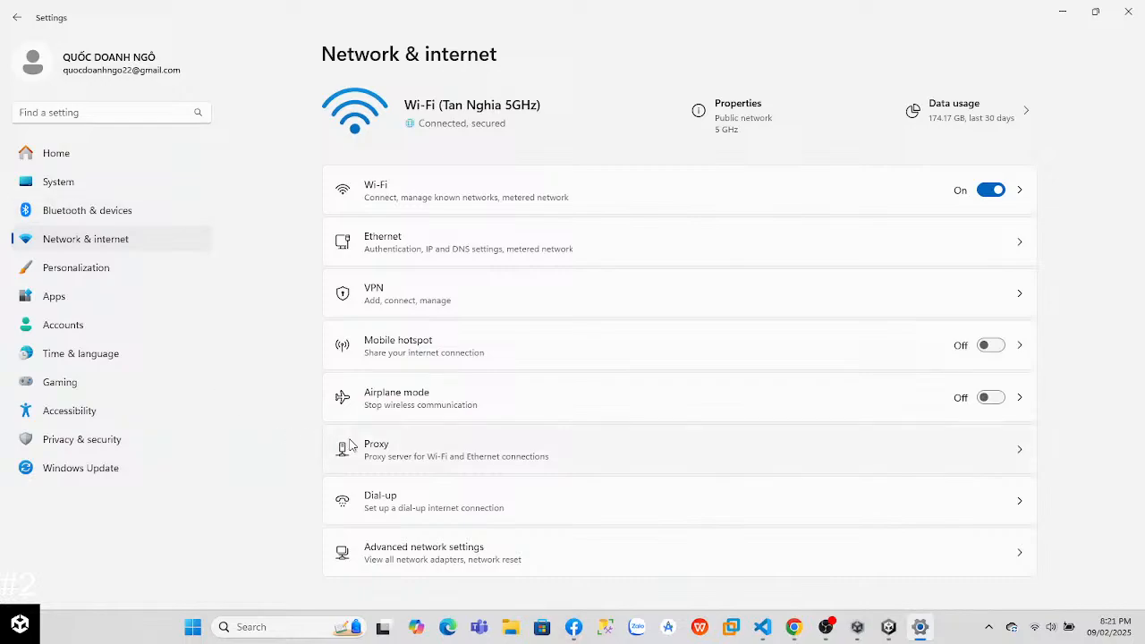
pyautogui.click(130, 440)
pyautogui.click(120, 410)
pyautogui.click(124, 381)
# Step: Turn on mono audio in the Accessibility audio settings
pyautogui.click(101, 407)
pyautogui.click(451, 549)
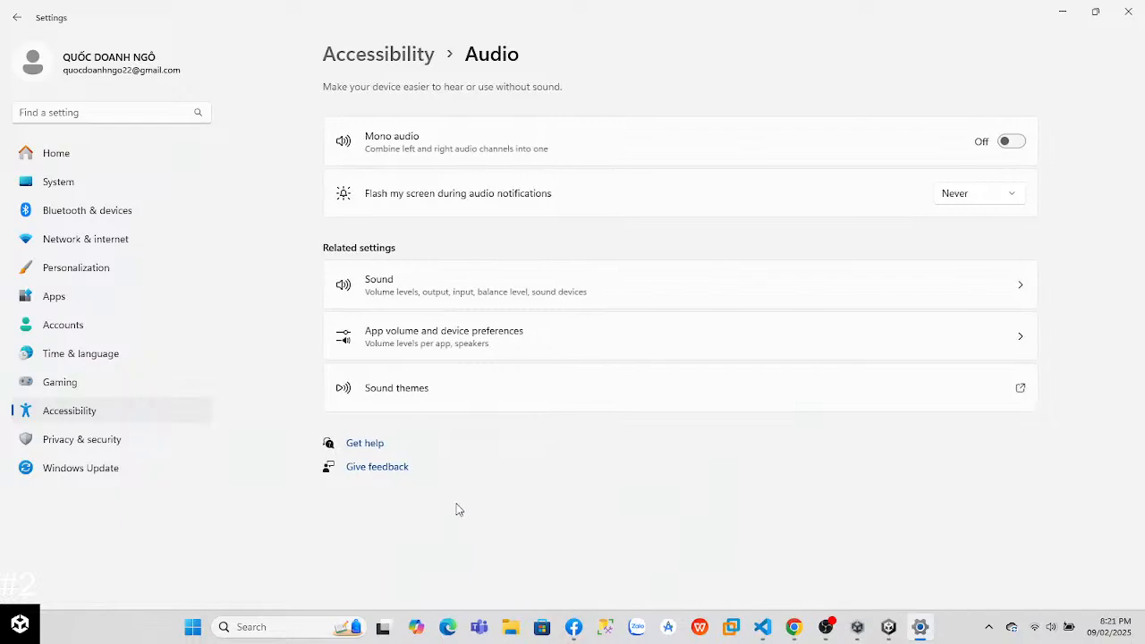
pyautogui.click(1008, 143)
# Step: Check the system sound input devices and turn on microphone access in the microphone privacy settings
pyautogui.click(992, 299)
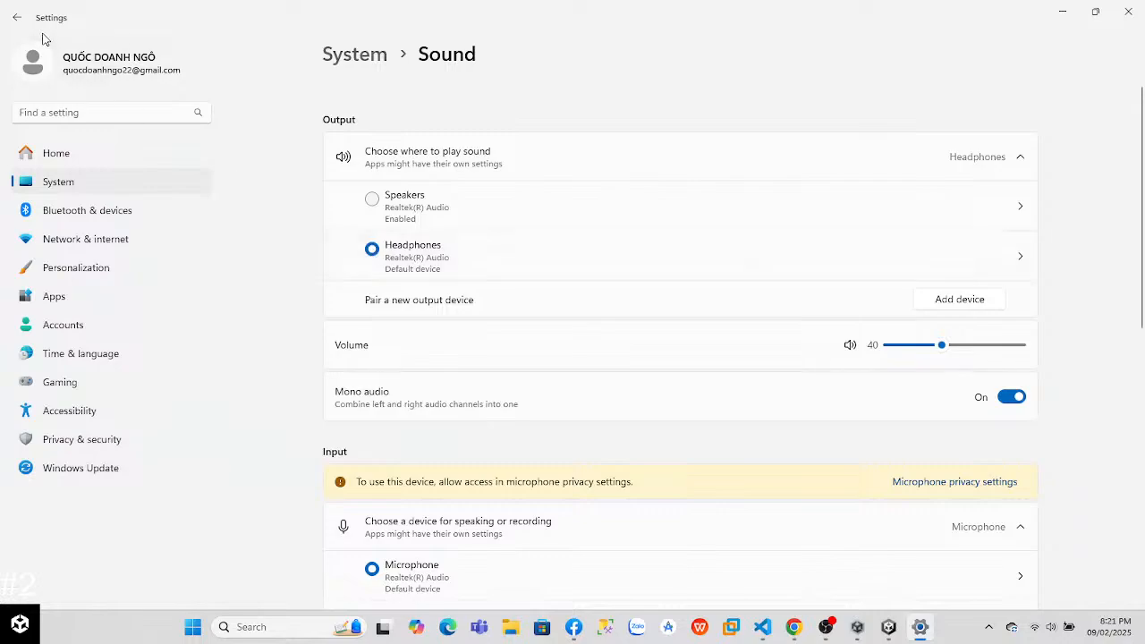
pyautogui.scroll(-5, 498, 376)
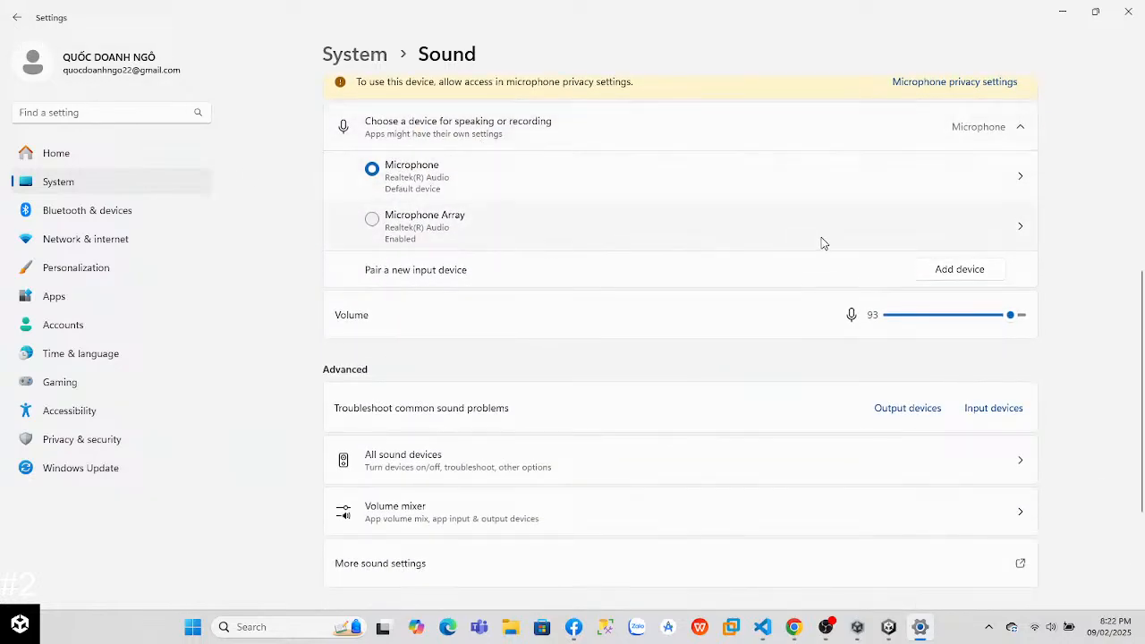
pyautogui.scroll(1, 976, 227)
pyautogui.click(977, 165)
pyautogui.click(1004, 155)
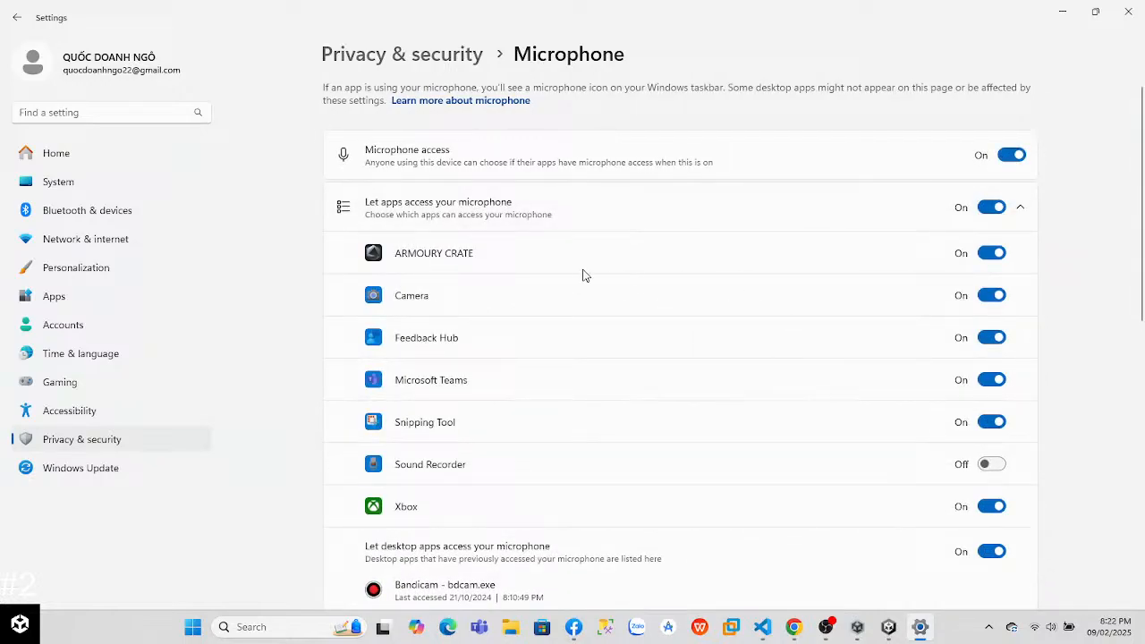
# Step: Turn the permission letting apps access the microphone off and back on
pyautogui.moveTo(1143, 237)
pyautogui.mouseDown()
pyautogui.moveTo(1144, 345)
pyautogui.moveTo(1136, 232)
pyautogui.mouseUp()
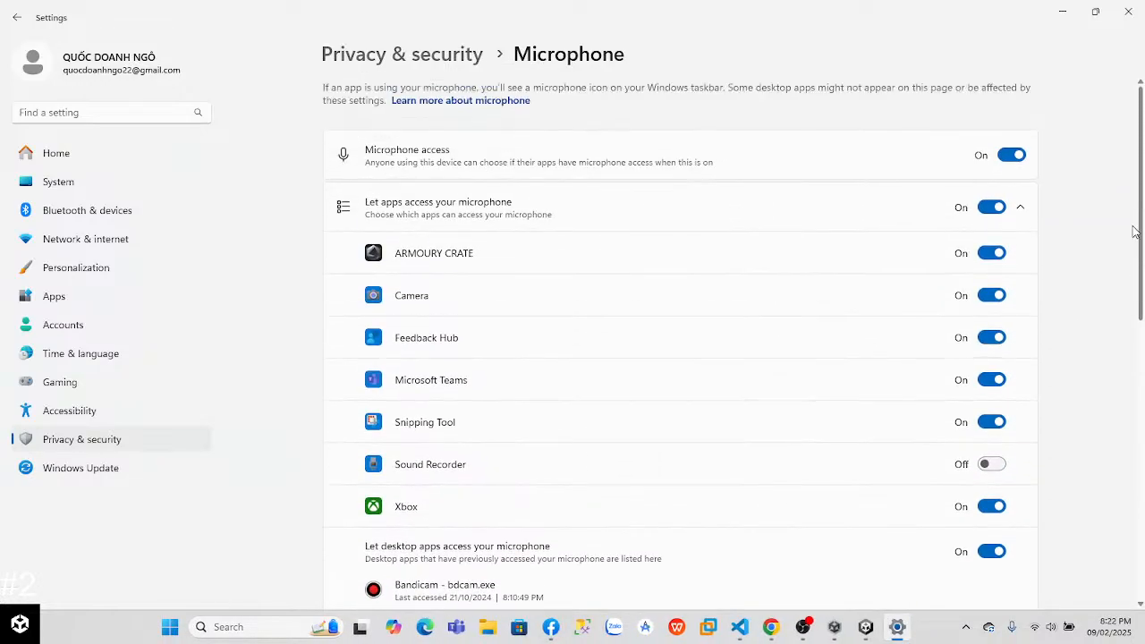
pyautogui.click(995, 208)
pyautogui.click(991, 208)
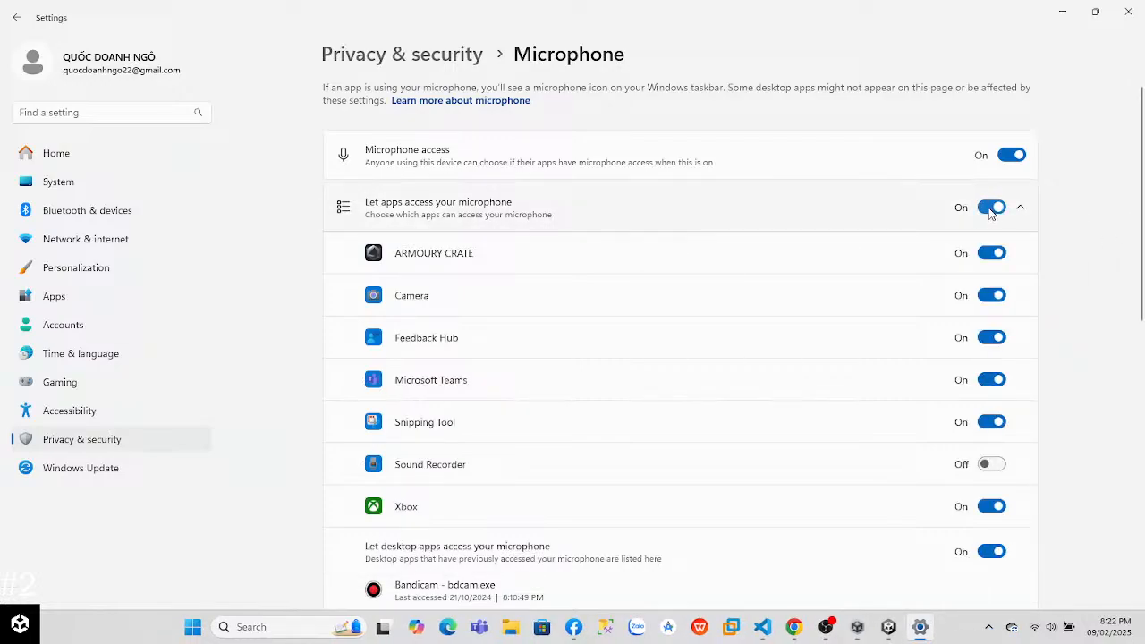
# Step: Check which desktop apps use the microphone, and try to share the entire screen in Facebook Live Producer
pyautogui.moveTo(1142, 219); pyautogui.dragTo(1090, 467)
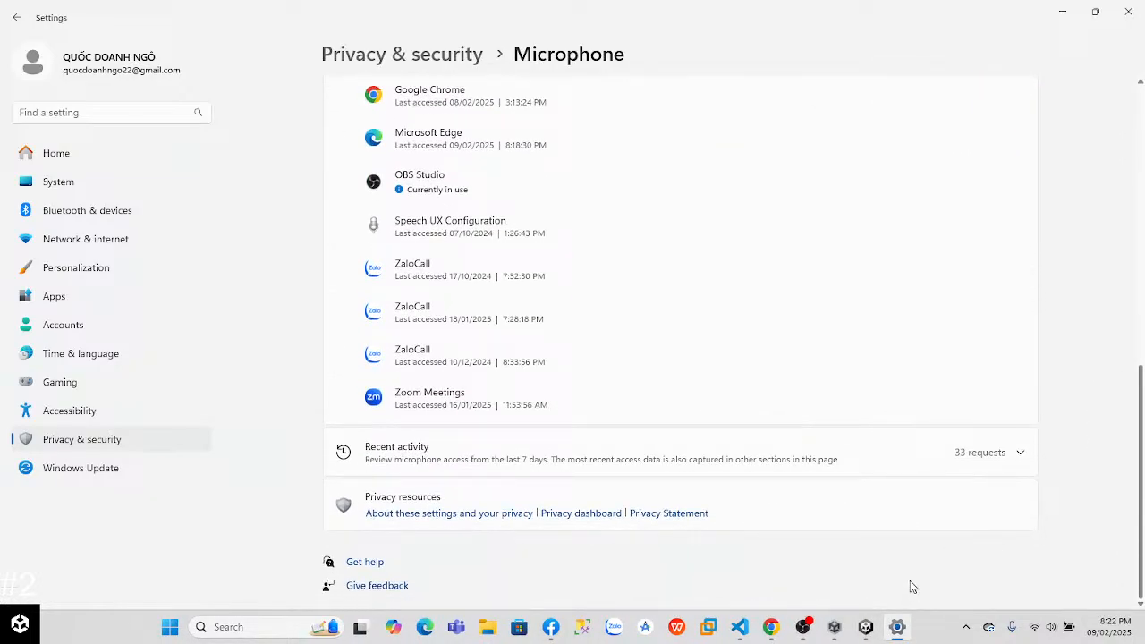
pyautogui.moveTo(806, 629)
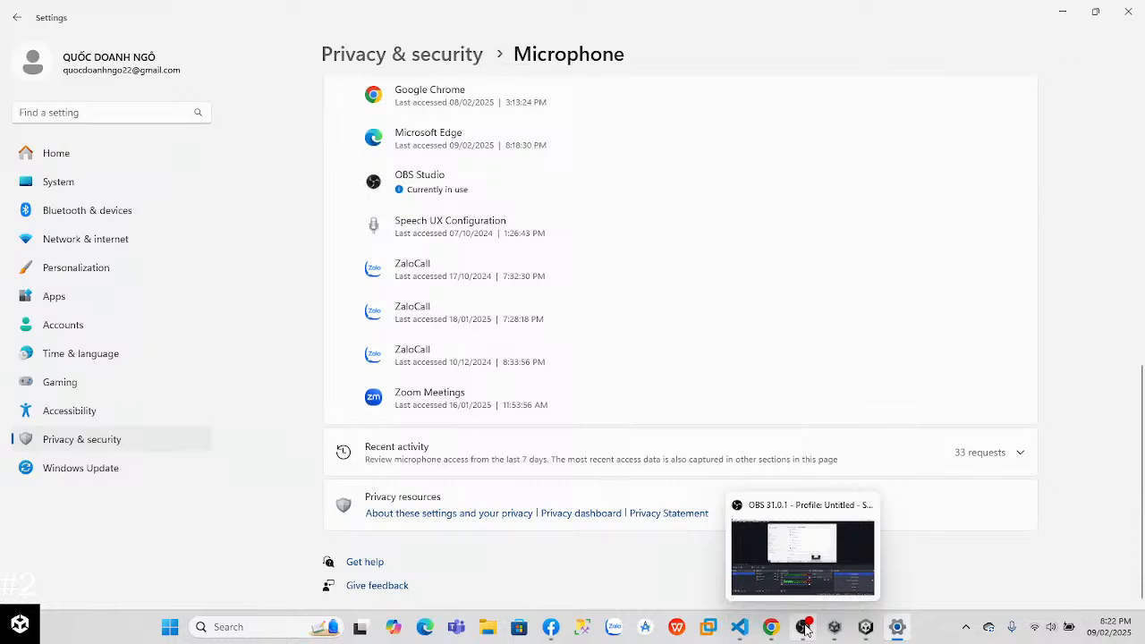
pyautogui.click(549, 629)
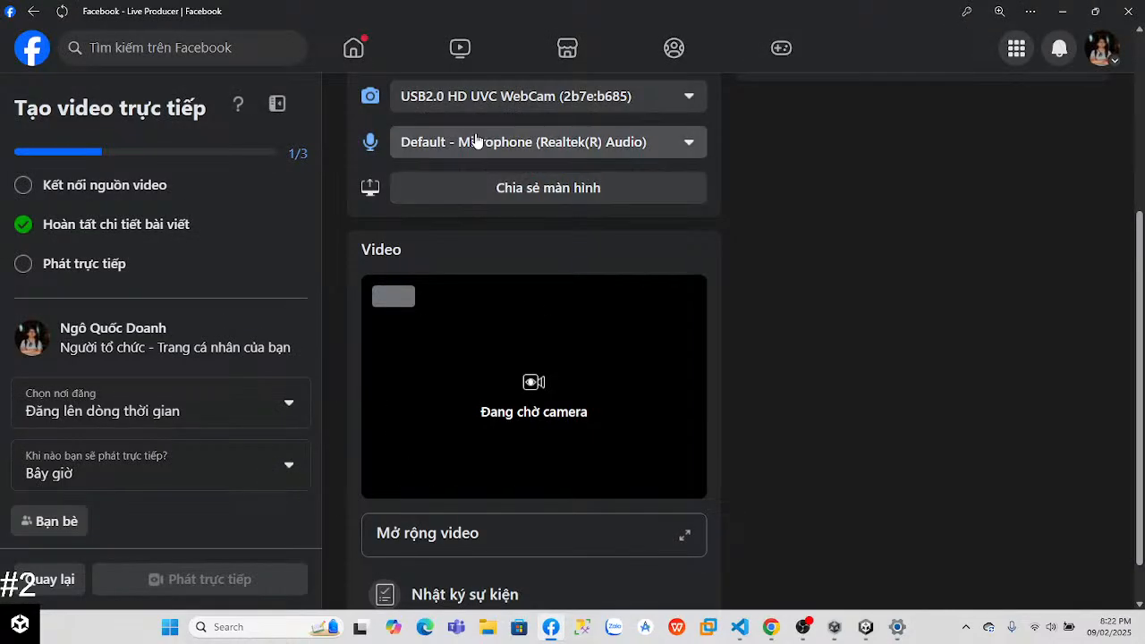
pyautogui.click(511, 190)
pyautogui.click(697, 93)
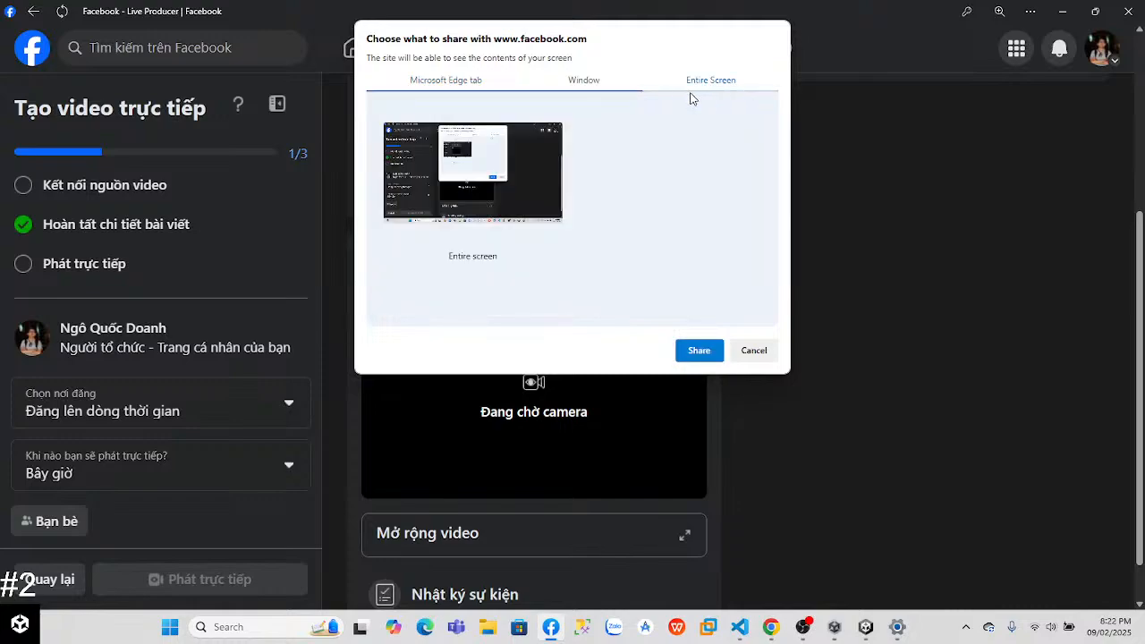
pyautogui.click(698, 351)
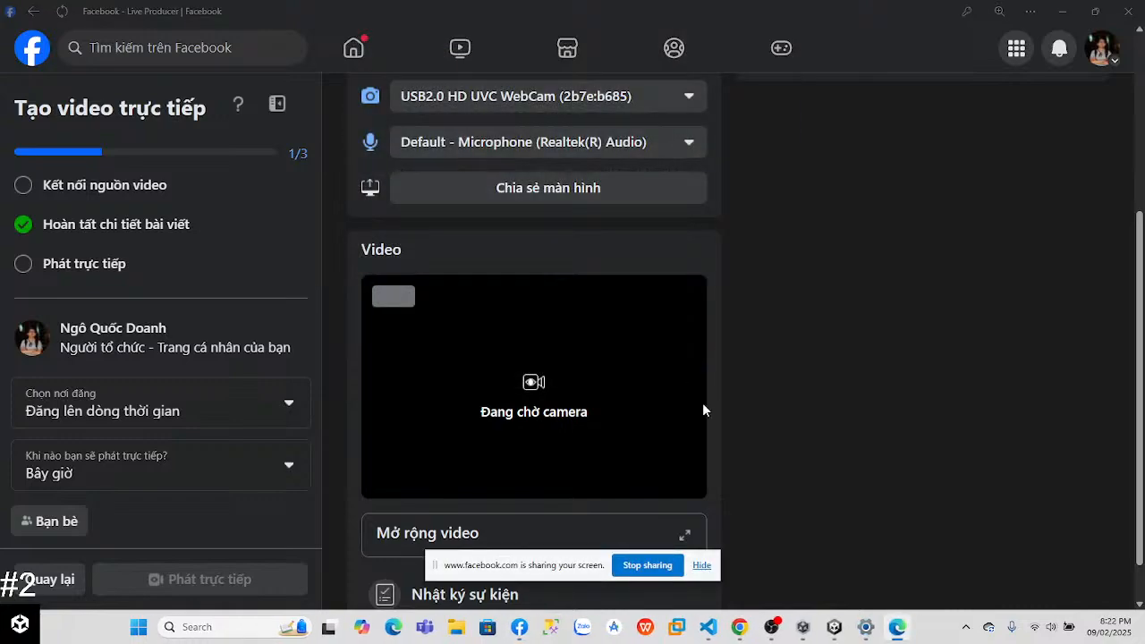
pyautogui.click(701, 564)
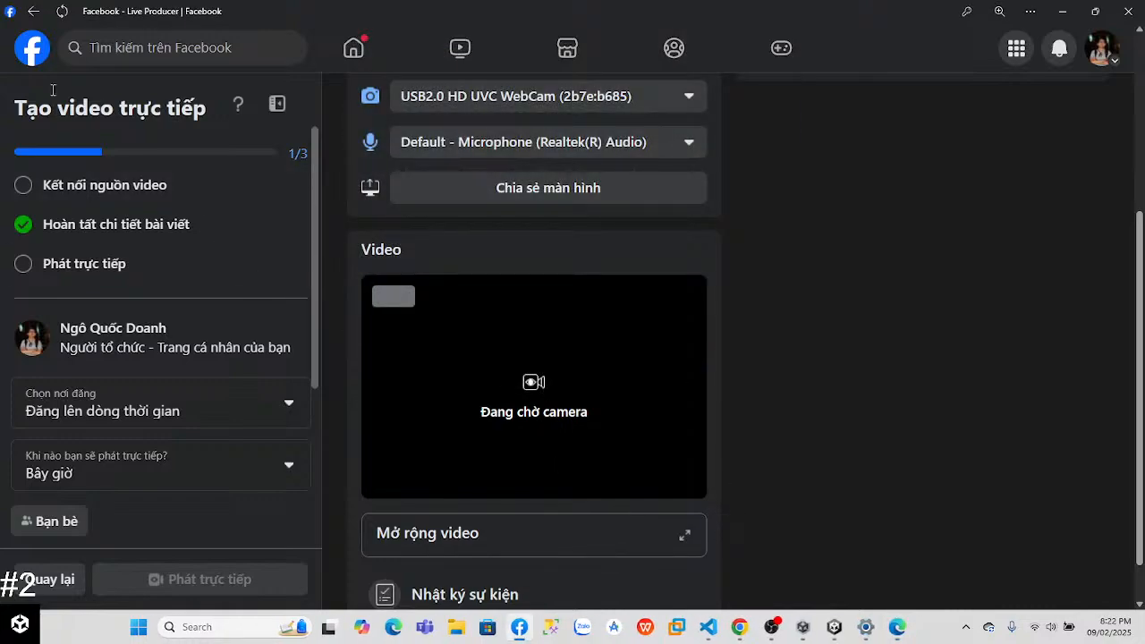
# Step: Go back to the Live Producer home page and start a new live video setup
pyautogui.click(30, 12)
pyautogui.scroll(-2, 444, 282)
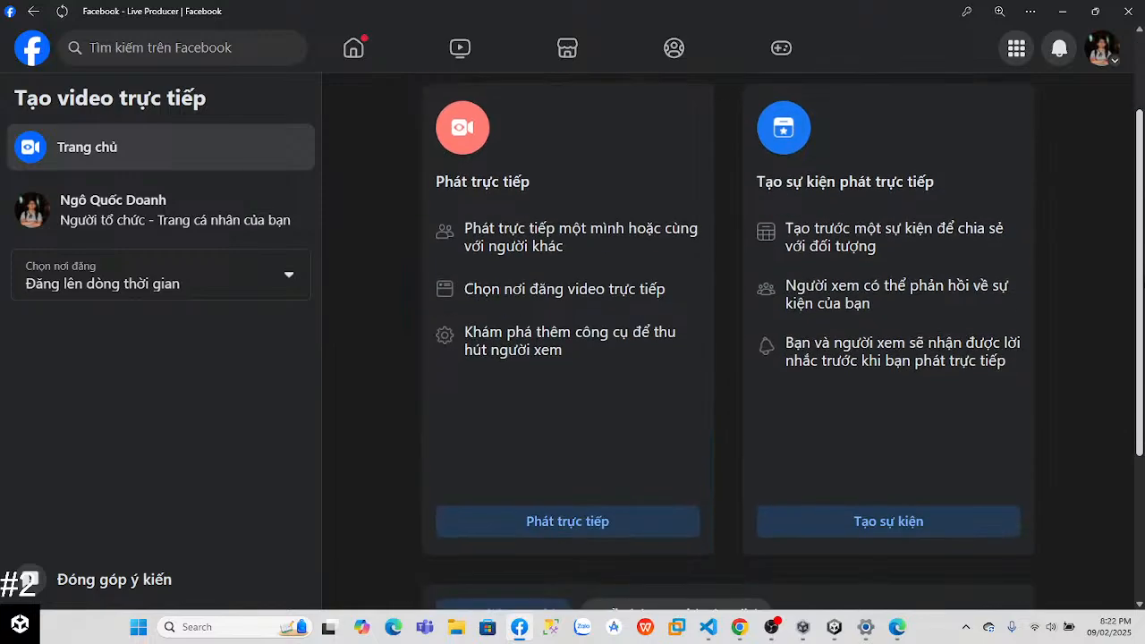
pyautogui.scroll(-1, 581, 443)
pyautogui.click(581, 442)
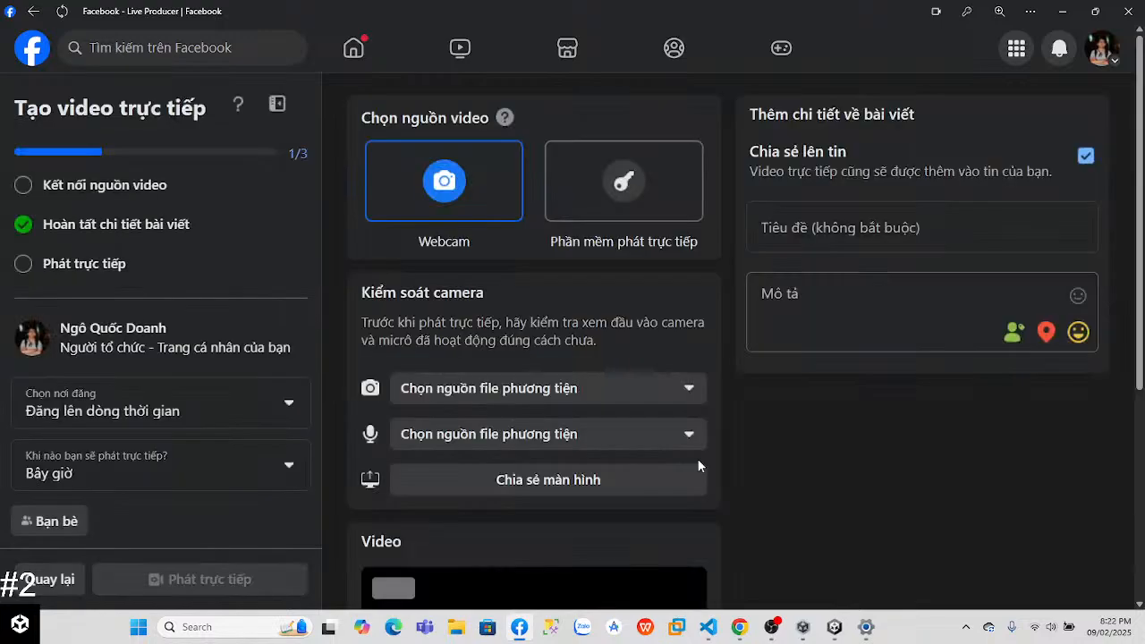
# Step: Share the entire screen as the video source of the live stream
pyautogui.scroll(-3, 707, 340)
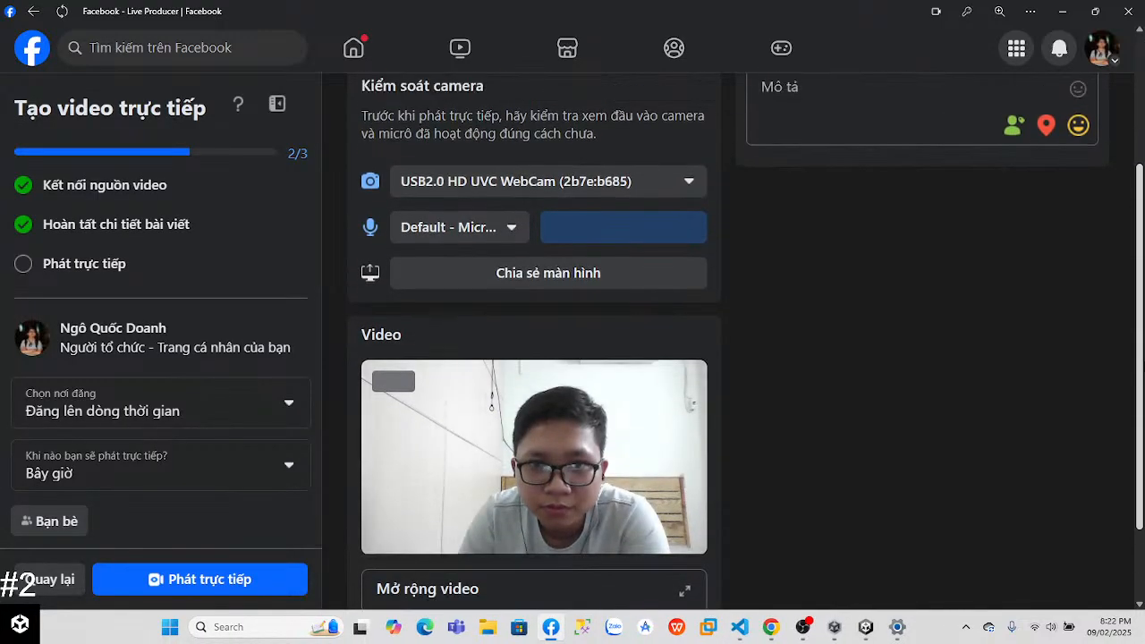
pyautogui.scroll(2, 537, 358)
pyautogui.click(549, 439)
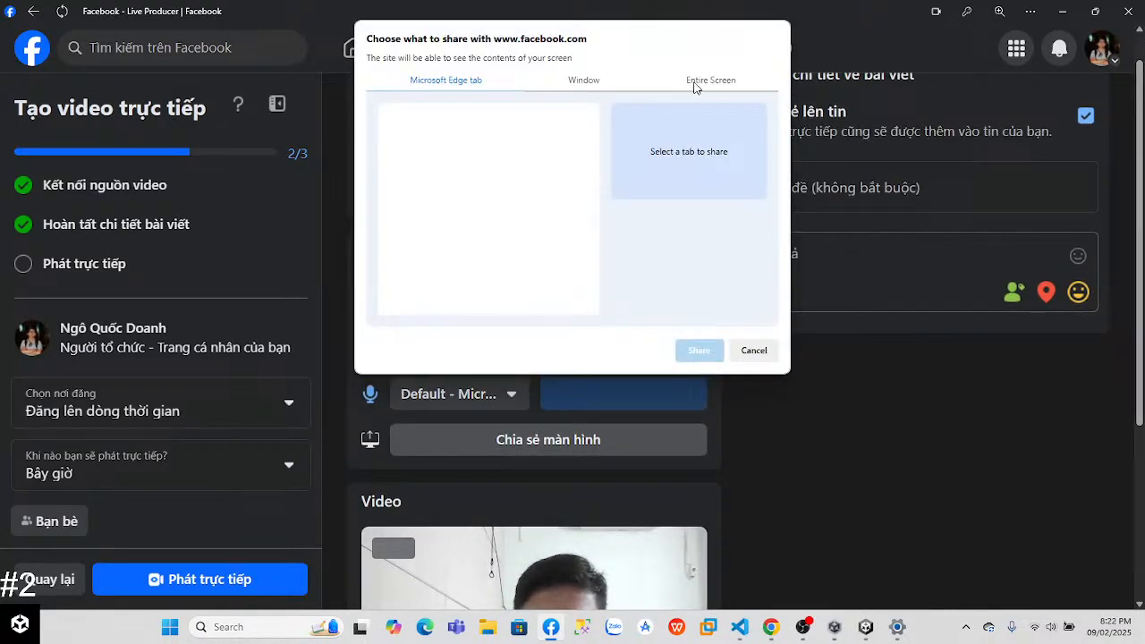
pyautogui.click(707, 80)
pyautogui.click(698, 350)
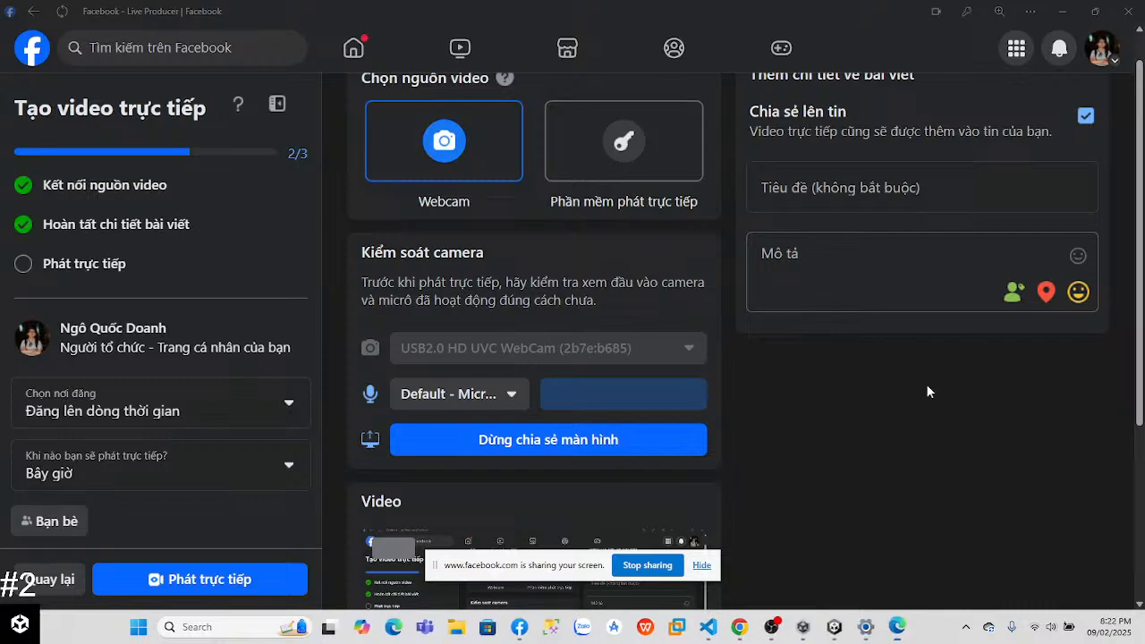
# Step: Try the available microphone sources for the live stream and choose Microphone (Realtek(R) Audio)
pyautogui.scroll(-3, 835, 399)
pyautogui.click(445, 158)
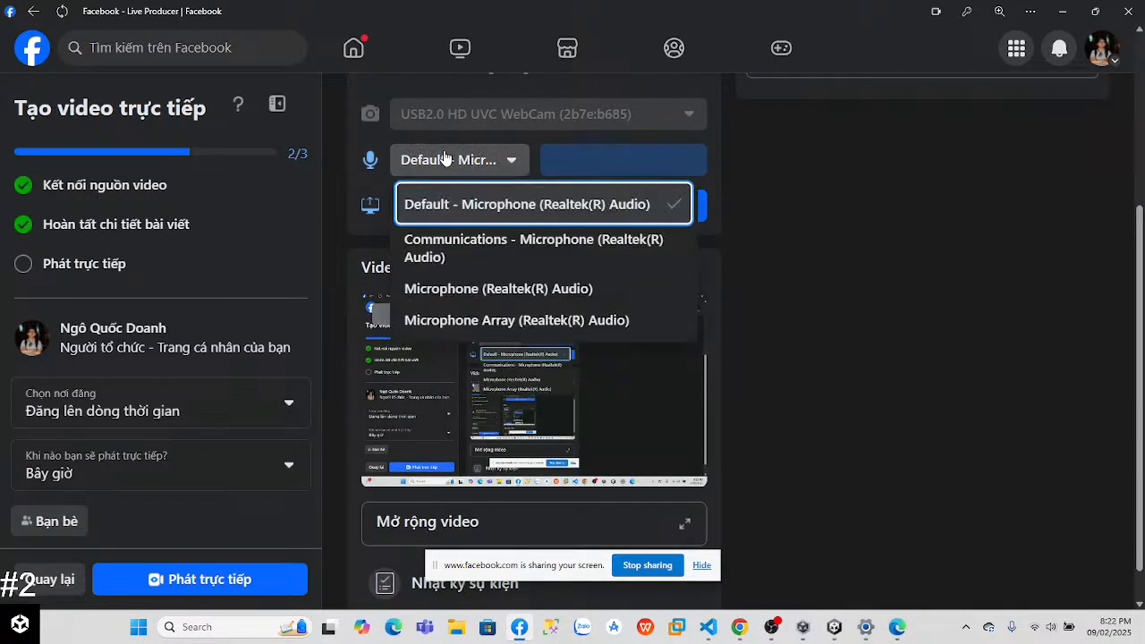
pyautogui.click(466, 160)
pyautogui.click(483, 159)
pyautogui.click(493, 240)
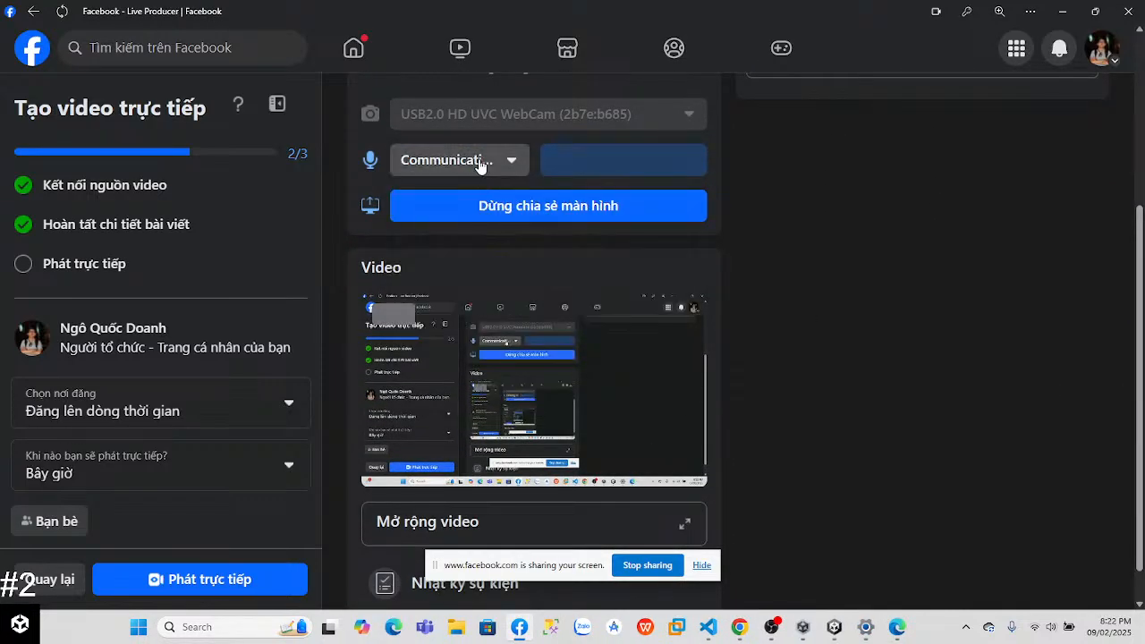
pyautogui.click(480, 161)
pyautogui.click(481, 279)
pyautogui.click(465, 159)
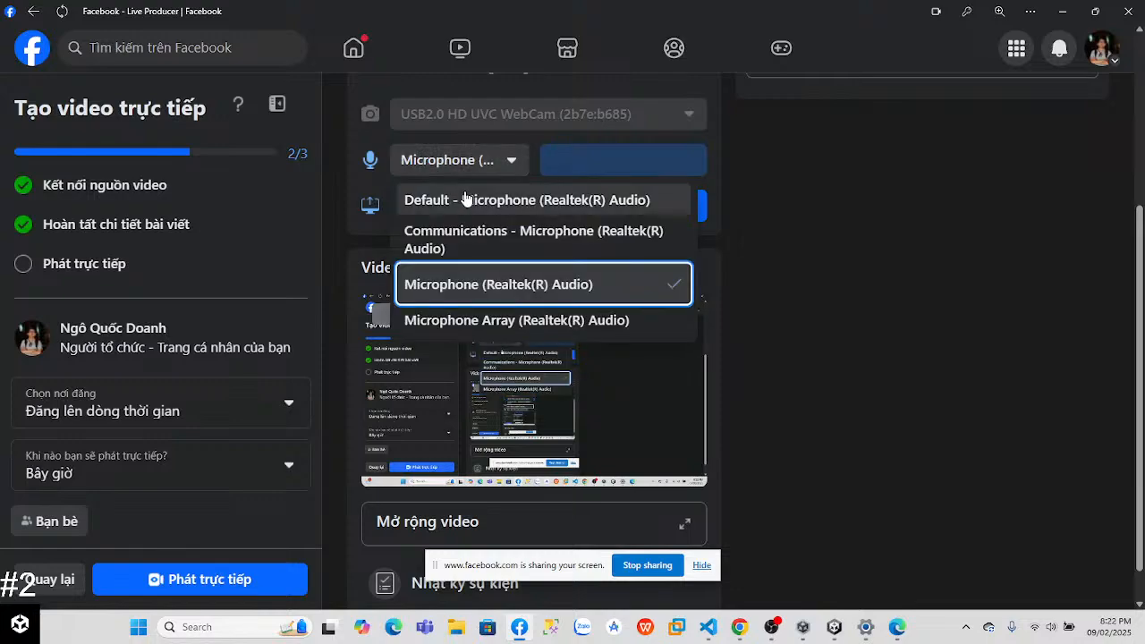
pyautogui.click(473, 293)
pyautogui.scroll(-1, 799, 288)
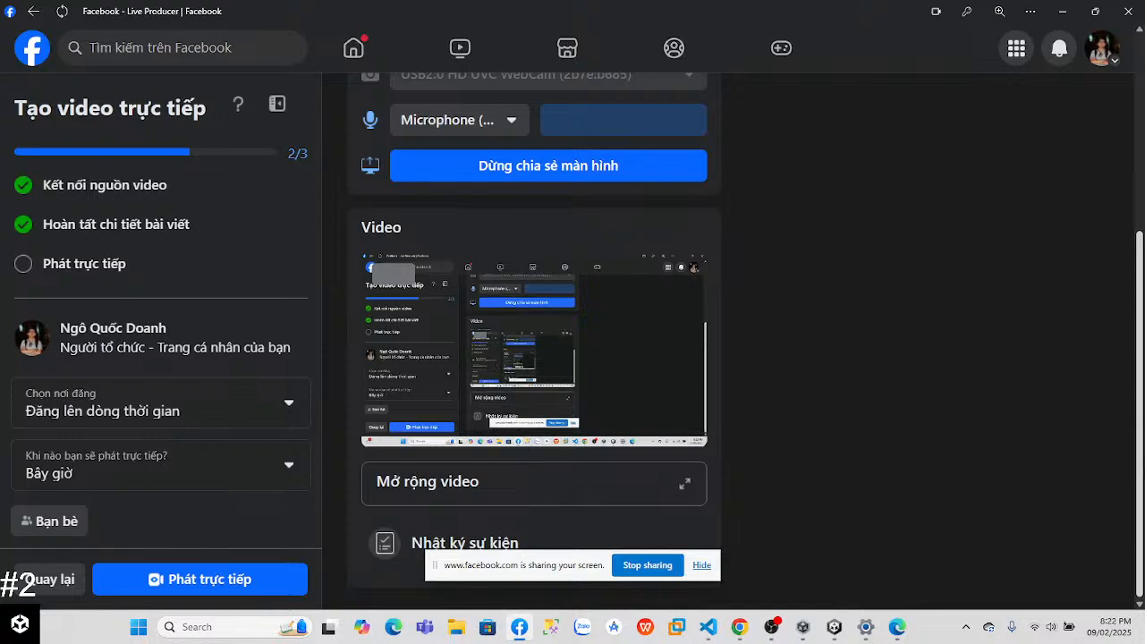
# Step: Title the live video "Unity #2 (Learning)" and start broadcasting it
pyautogui.click(260, 580)
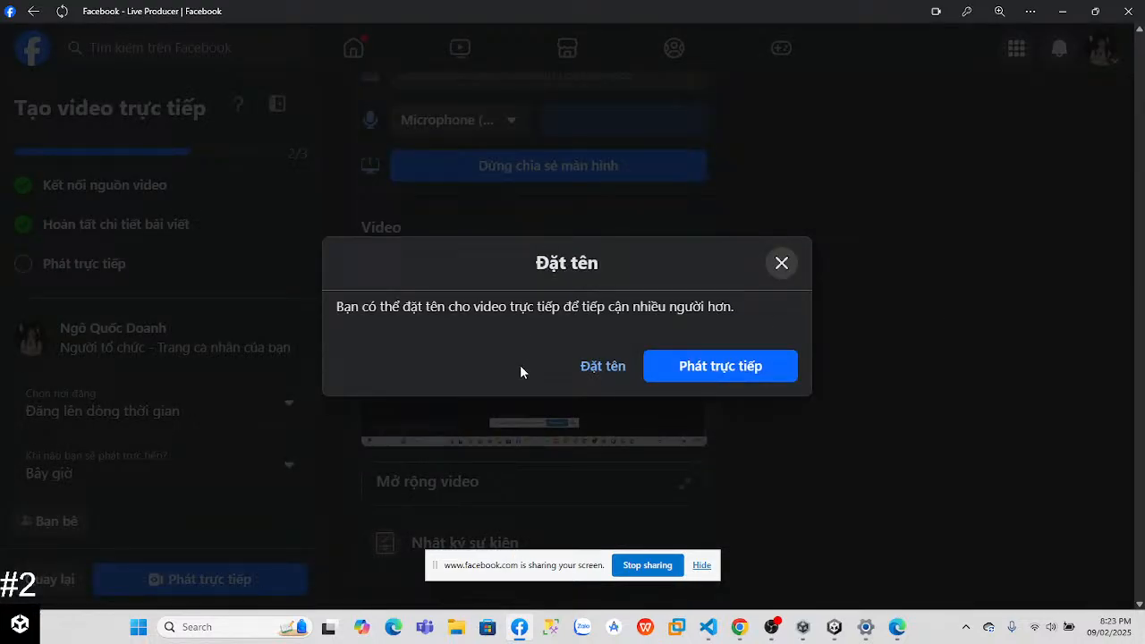
pyautogui.click(608, 368)
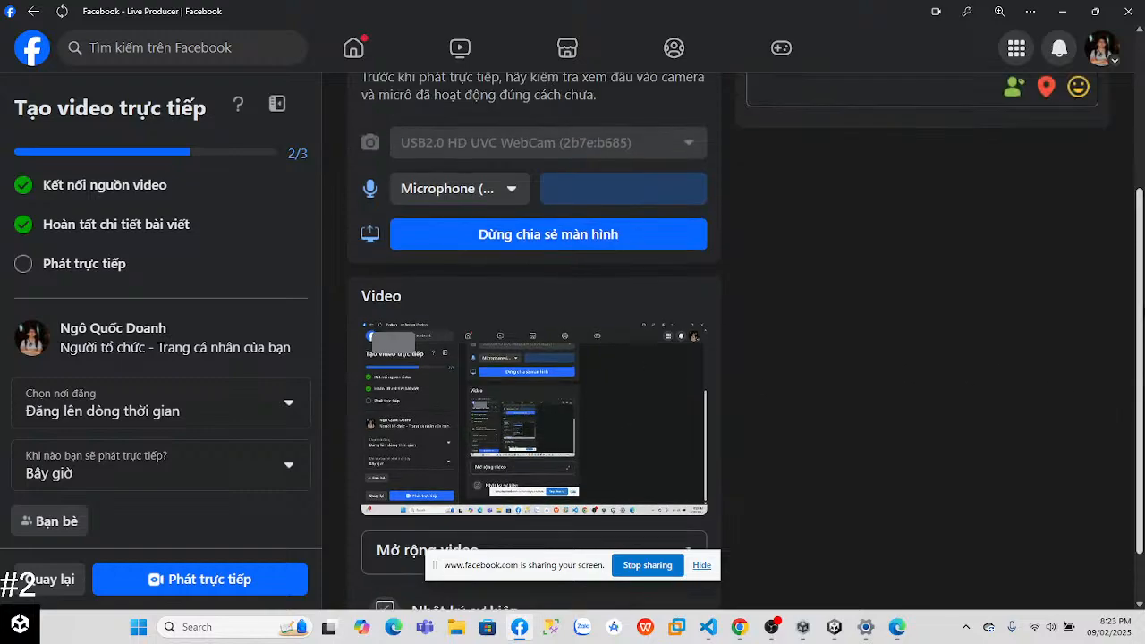
pyautogui.click(870, 206)
pyautogui.write('Unity')
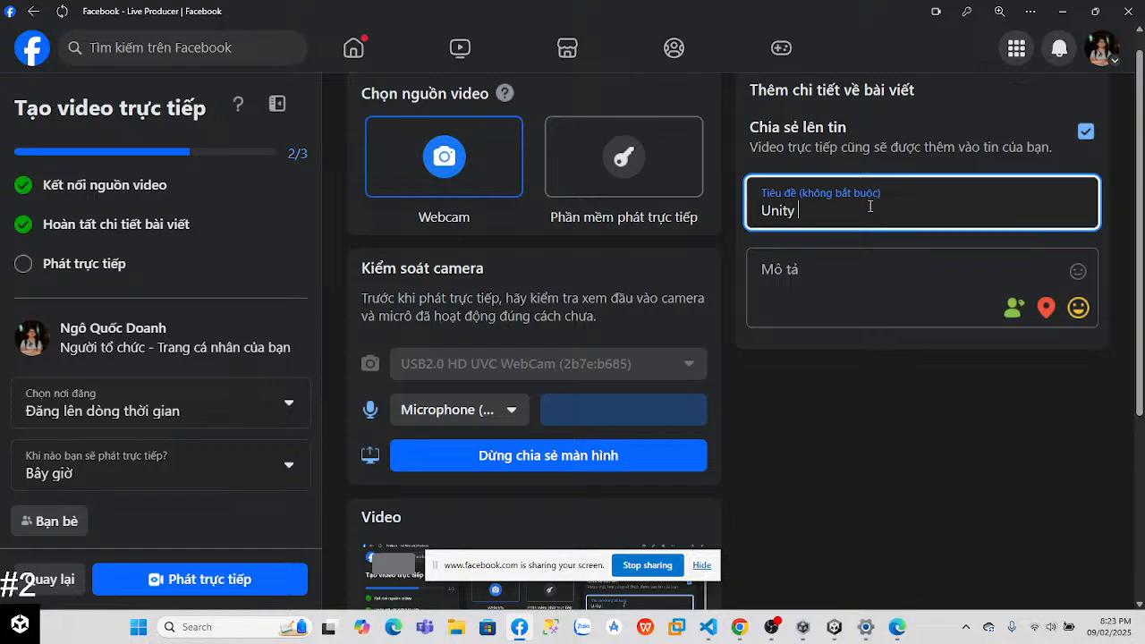
pyautogui.write(' #2 (Learning)')
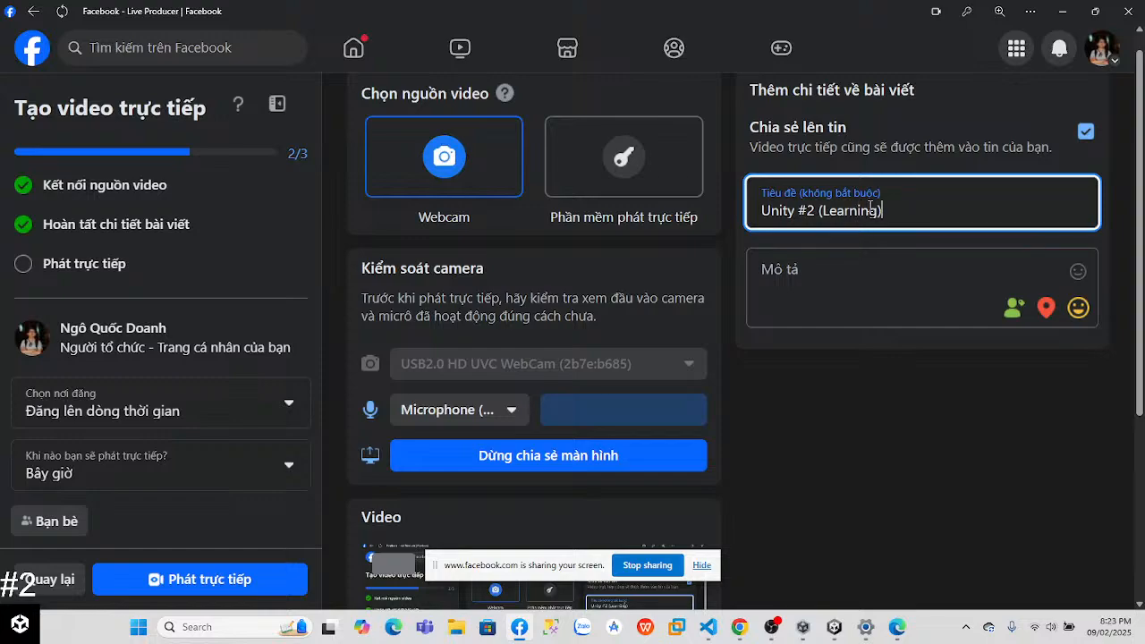
pyautogui.click(235, 578)
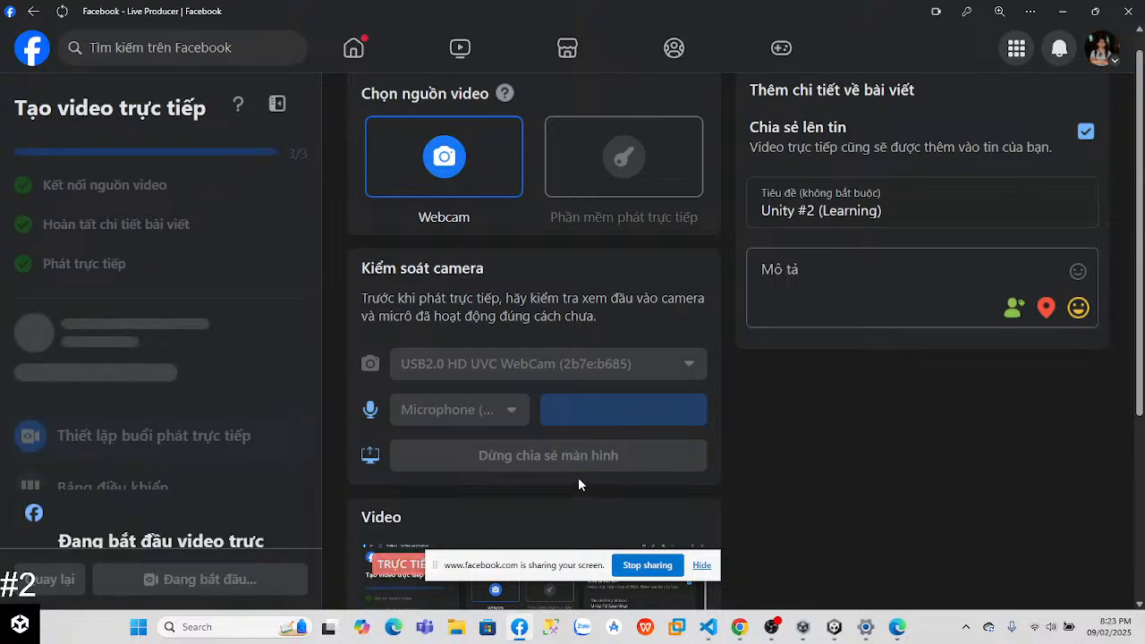
pyautogui.moveTo(1140, 313); pyautogui.dragTo(1140, 497)
pyautogui.scroll(-2, 102, 372)
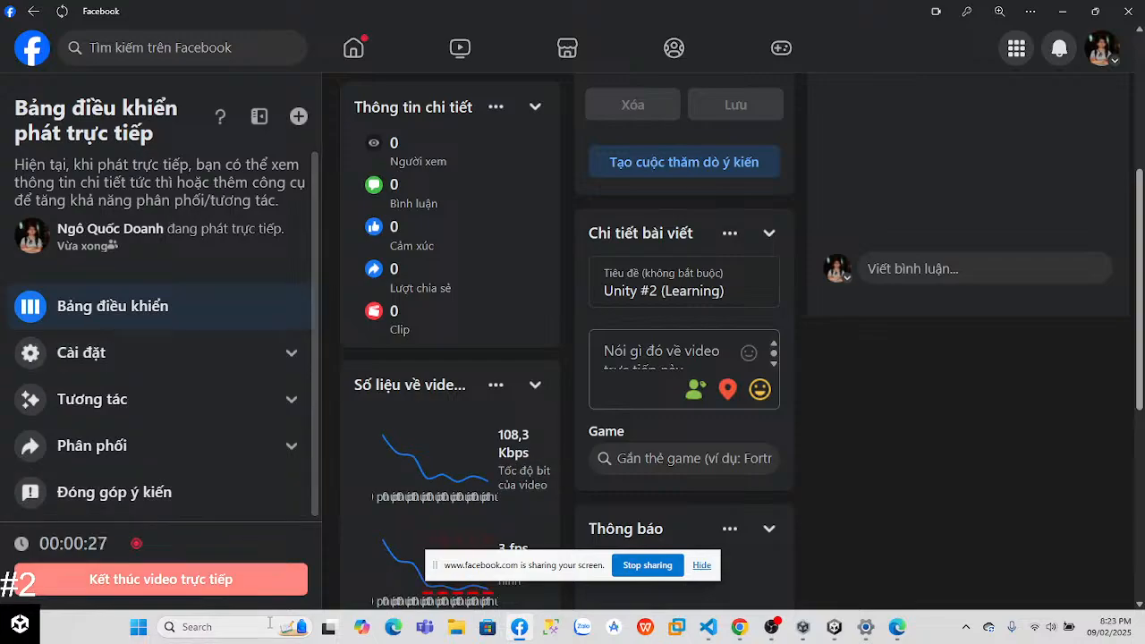
# Step: Switch to the Unity Learn lesson in Chrome, hide the screen-sharing notice and resume the jump animation setup video
pyautogui.click(738, 628)
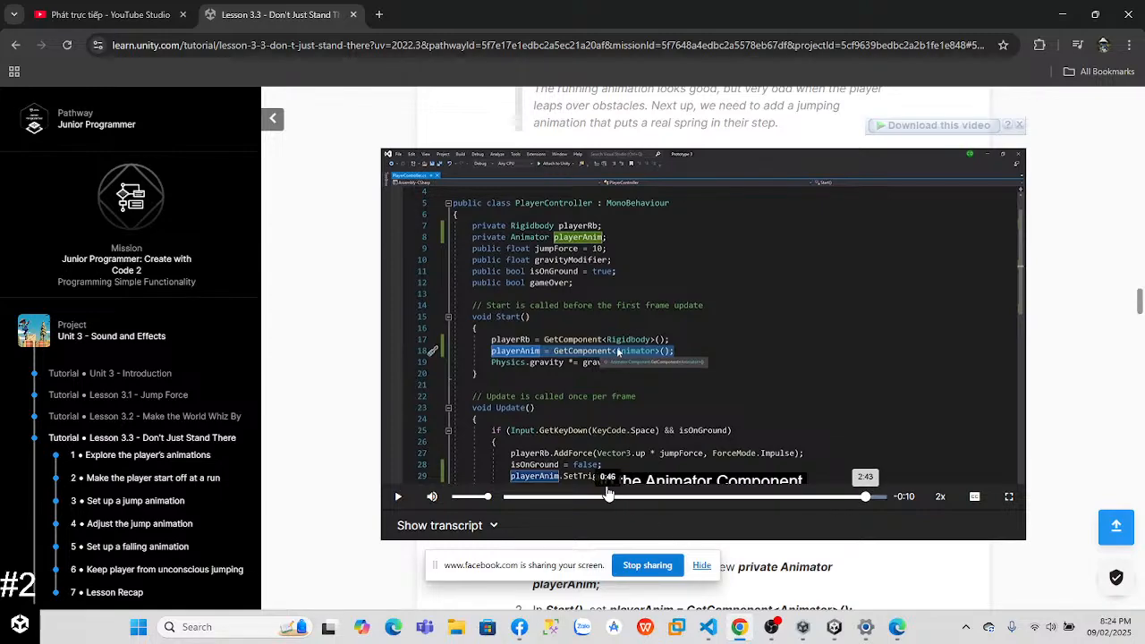
pyautogui.click(700, 567)
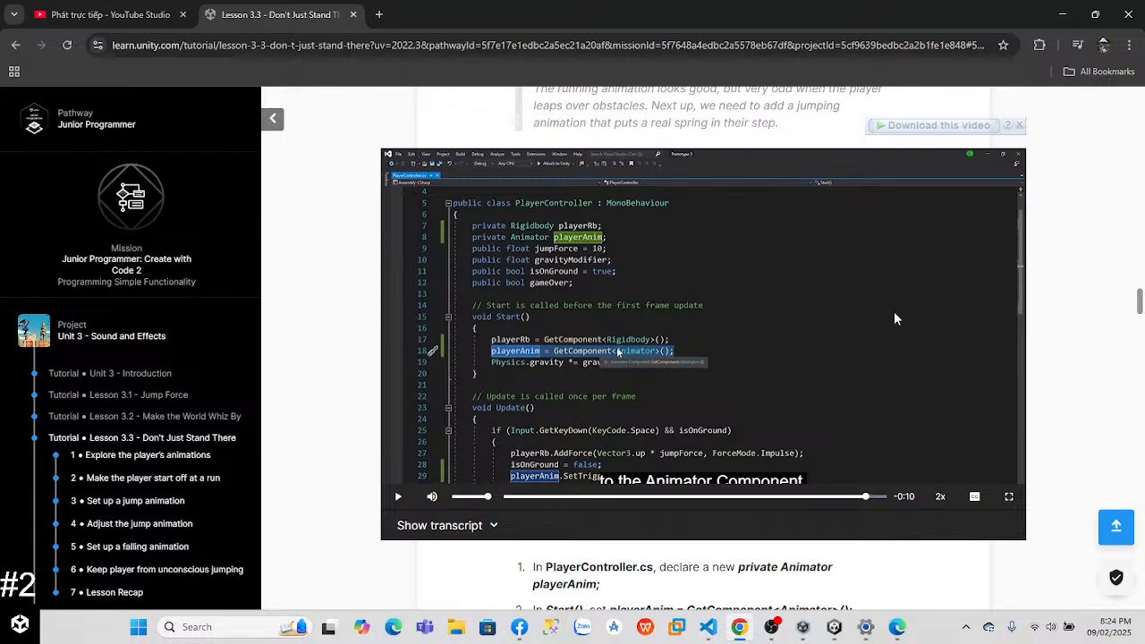
pyautogui.click(708, 374)
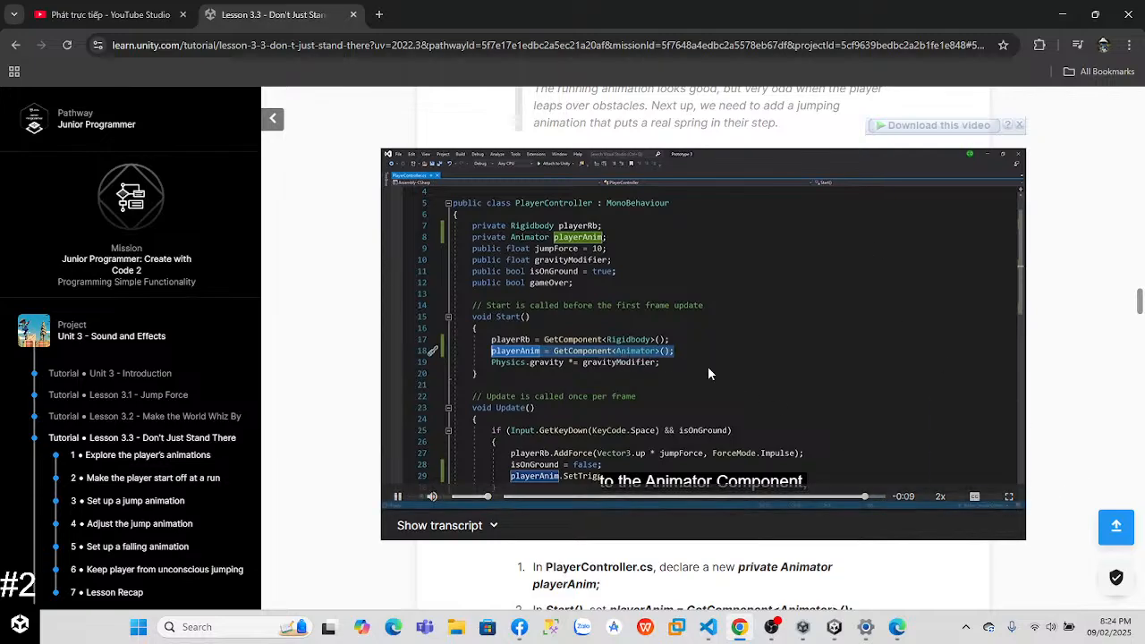
pyautogui.click(708, 374)
# Step: Watch the Lesson 3.3 Step 4 video, "Adjust the jump animation", at 2x speed, pausing at the adjustments to the jump
pyautogui.moveTo(1140, 302); pyautogui.dragTo(1139, 367)
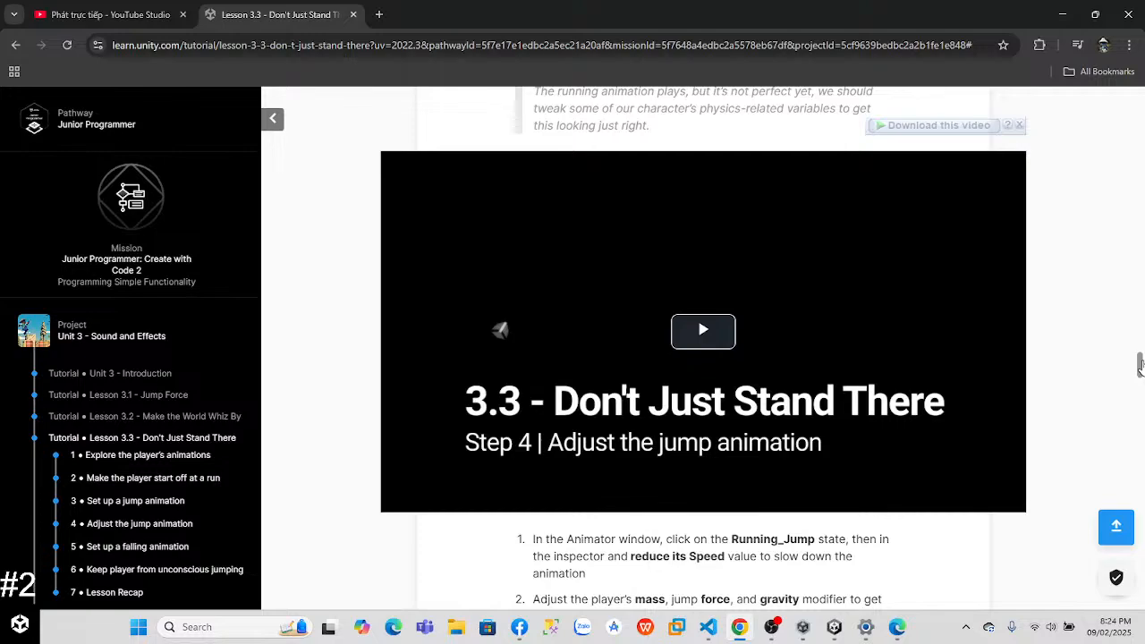
pyautogui.click(703, 332)
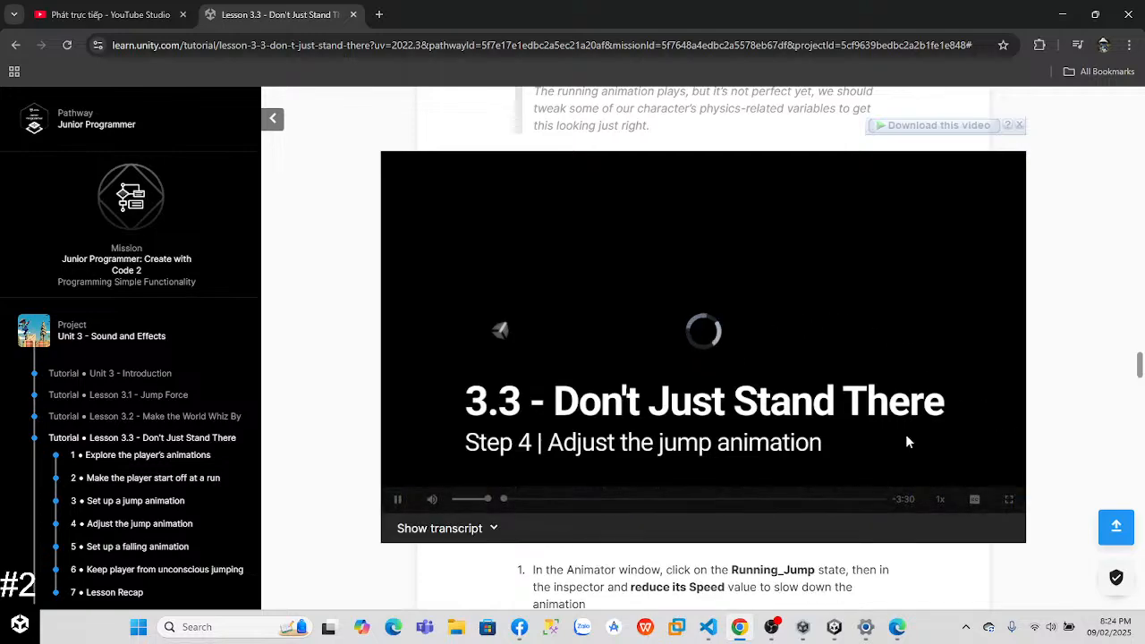
pyautogui.click(941, 503)
pyautogui.click(941, 503)
pyautogui.click(941, 503)
pyautogui.click(941, 503)
pyautogui.click(941, 503)
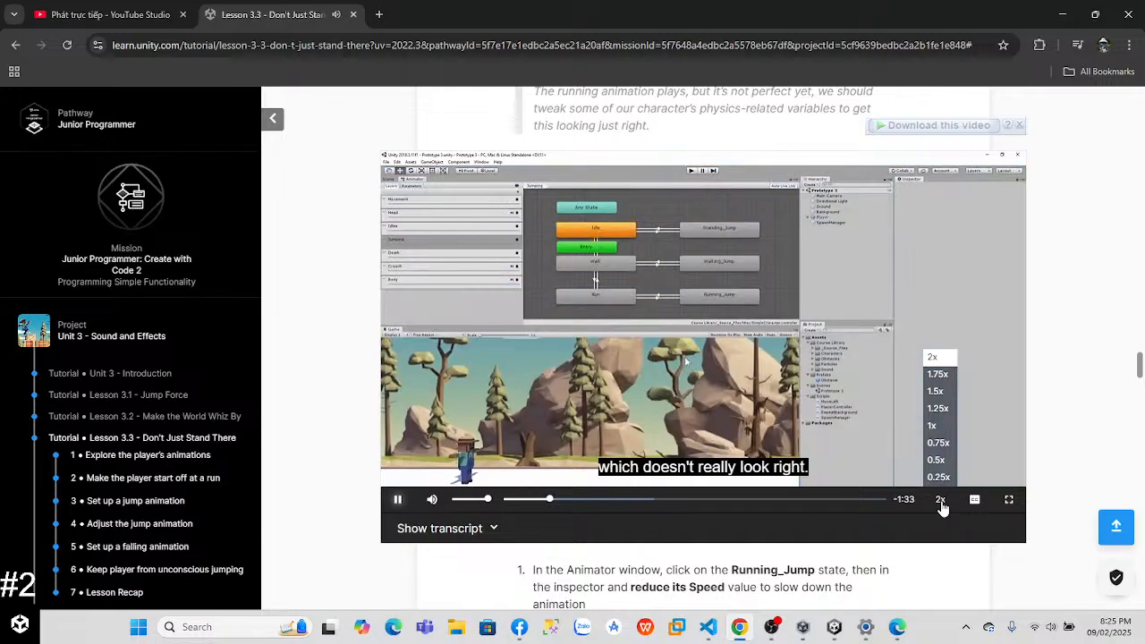
pyautogui.click(868, 422)
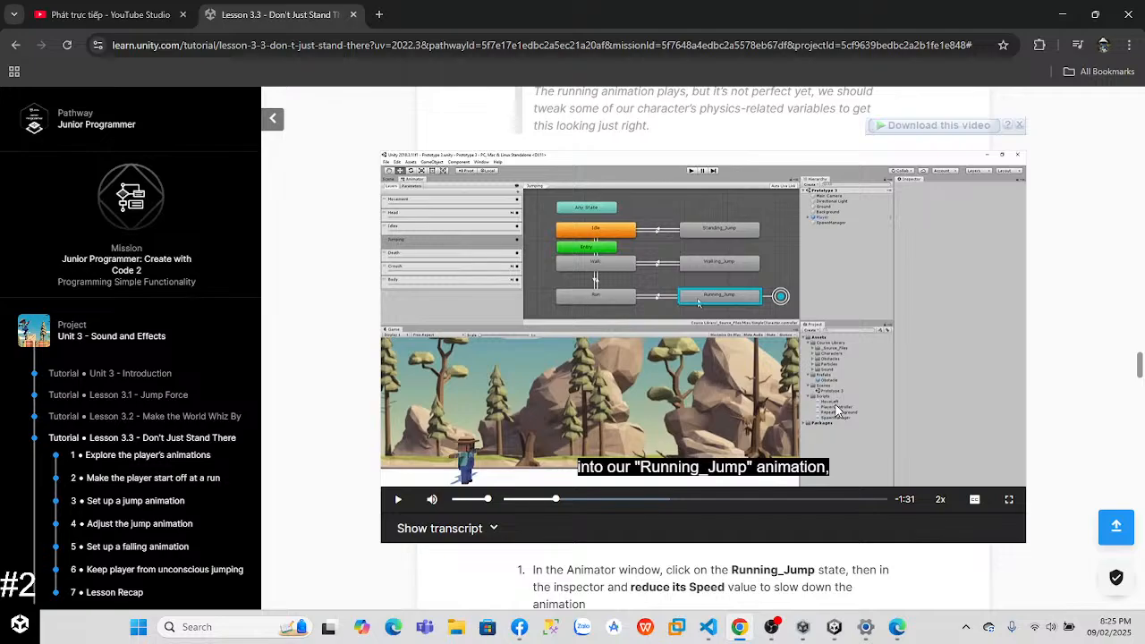
pyautogui.click(633, 366)
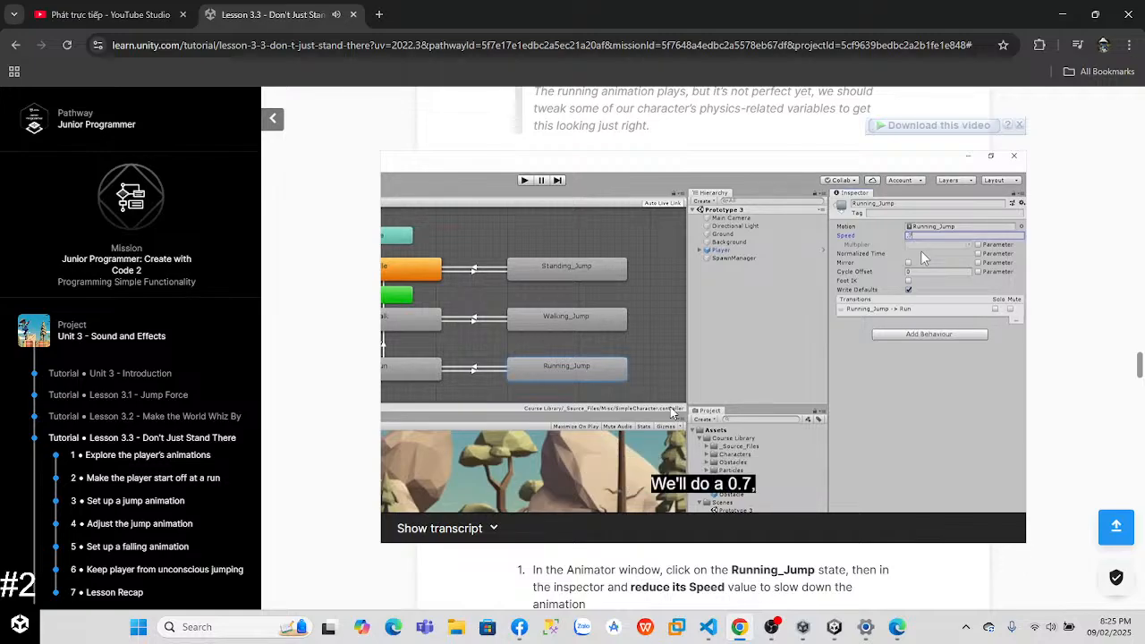
pyautogui.moveTo(774, 637)
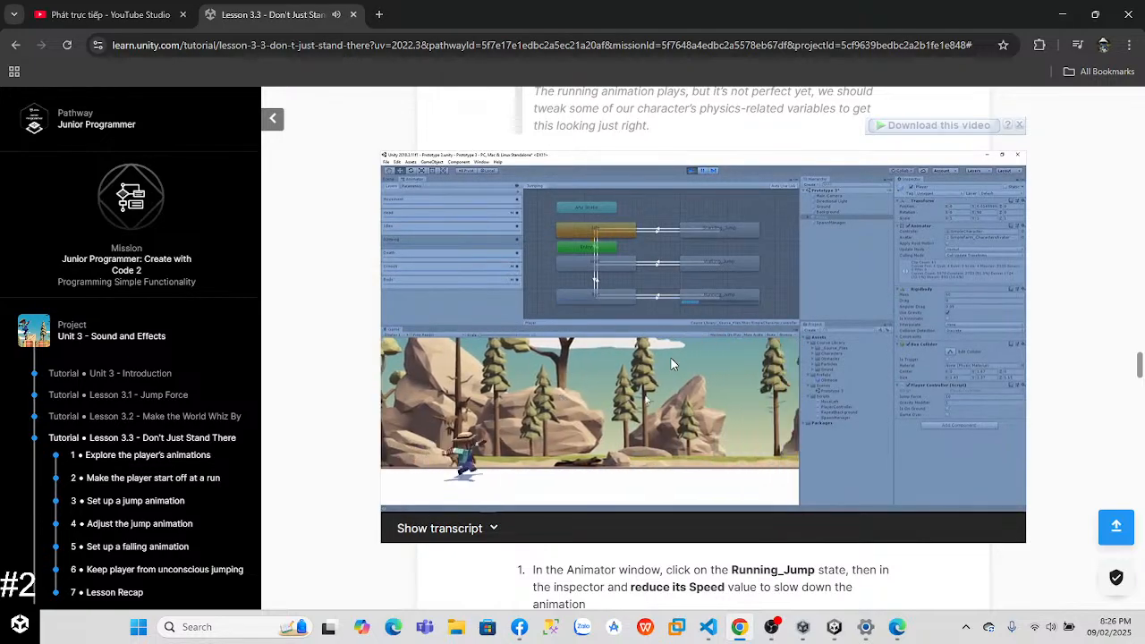
pyautogui.moveTo(657, 287)
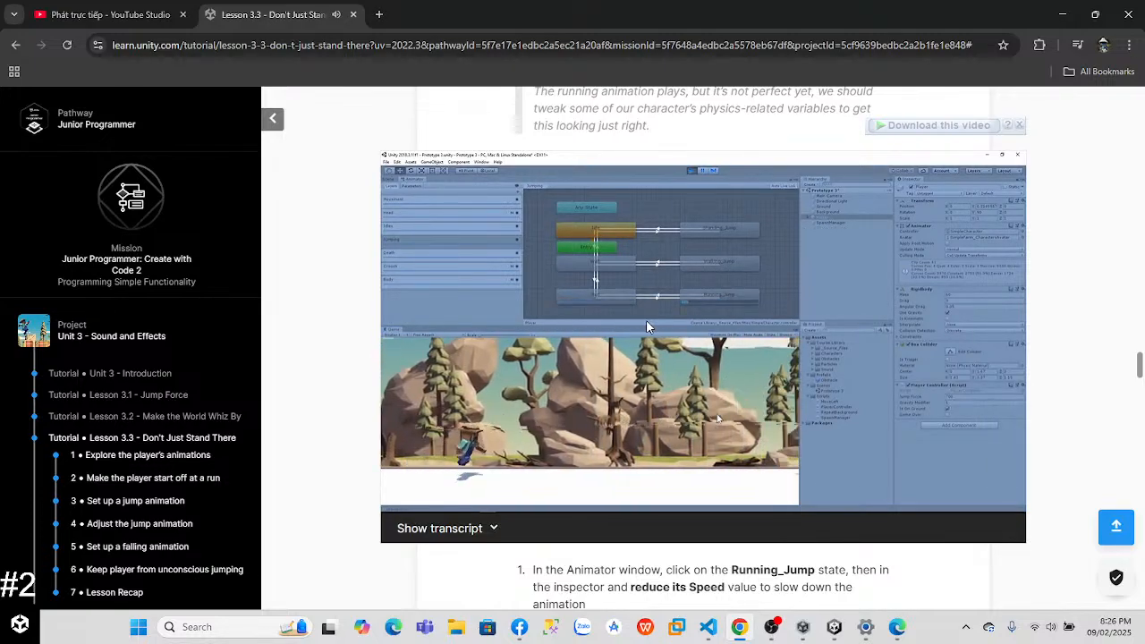
pyautogui.click(642, 327)
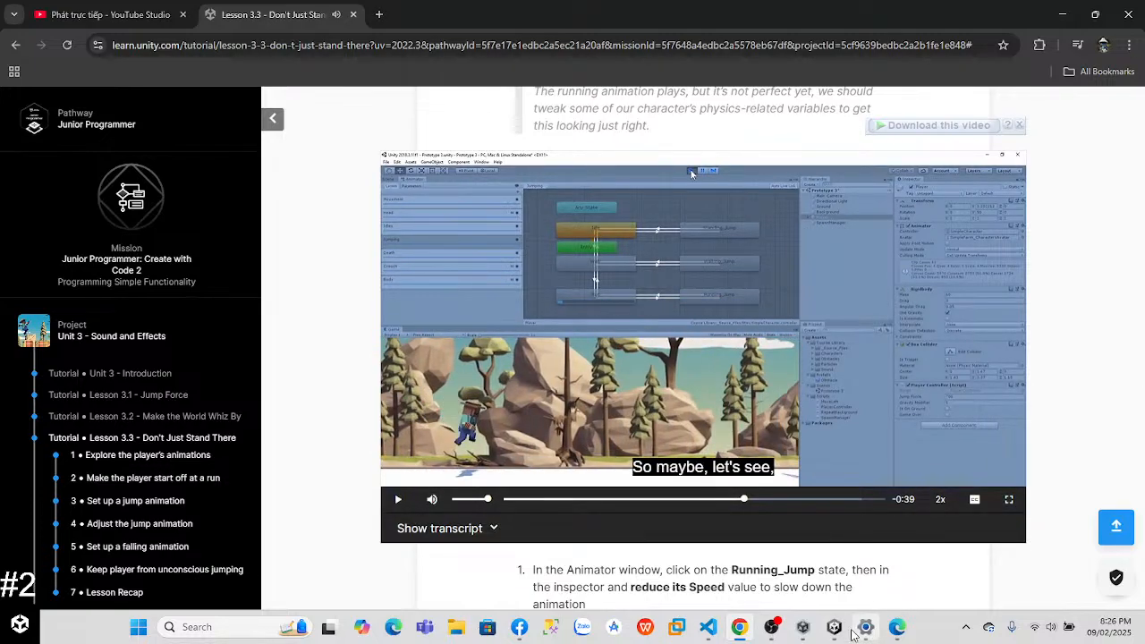
# Step: Switch to the Unity editor, exit Play mode and select the Player object
pyautogui.click(834, 627)
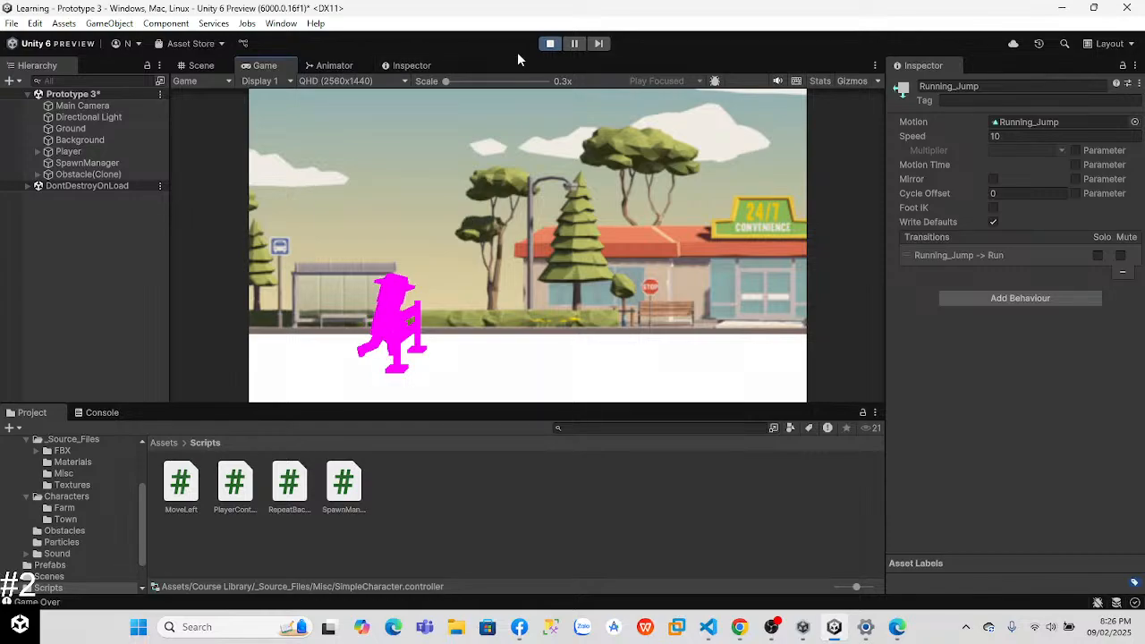
pyautogui.click(551, 50)
pyautogui.click(331, 66)
pyautogui.click(265, 65)
pyautogui.click(330, 66)
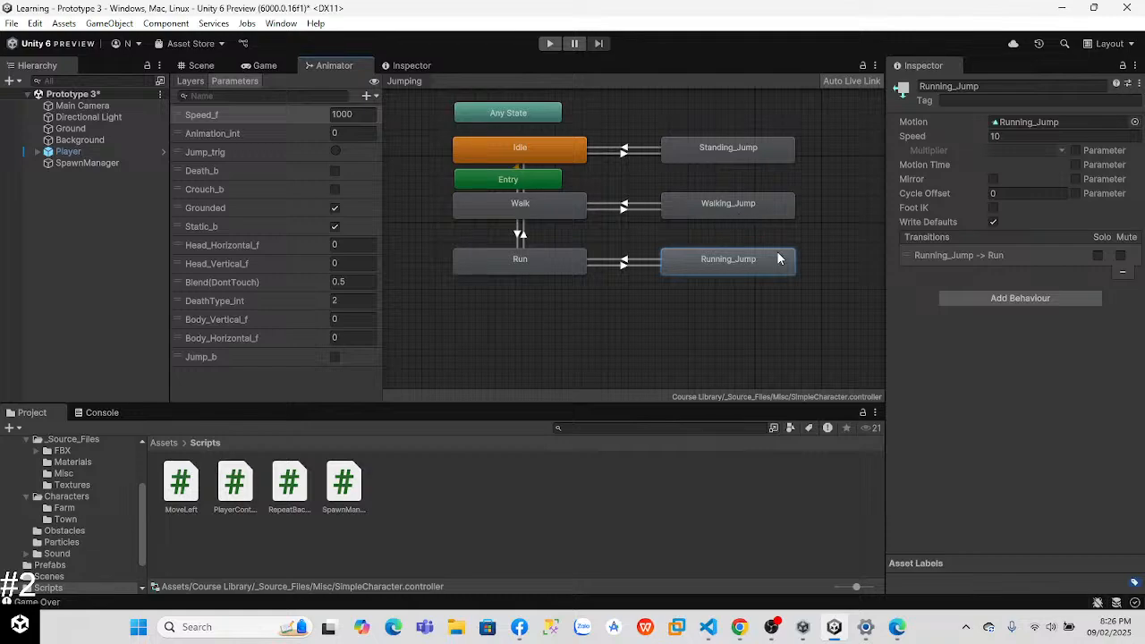
pyautogui.click(263, 65)
pyautogui.click(70, 151)
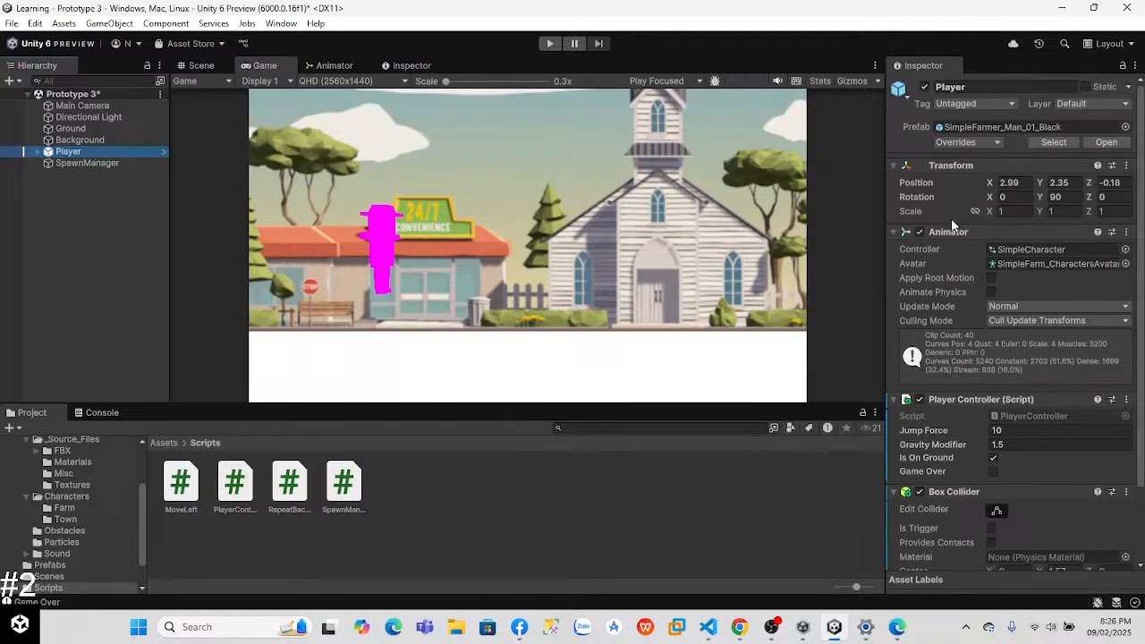
# Step: Check the jump animation lesson in Chrome, then return to the Player's components in the Unity editor
pyautogui.scroll(-3, 1092, 304)
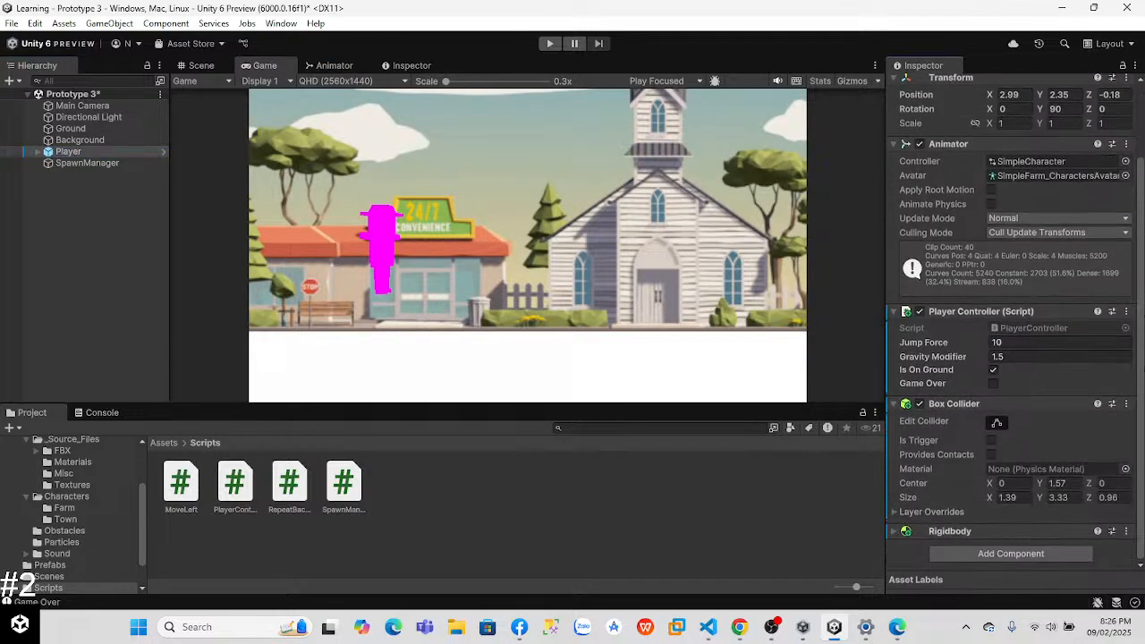
pyautogui.click(746, 628)
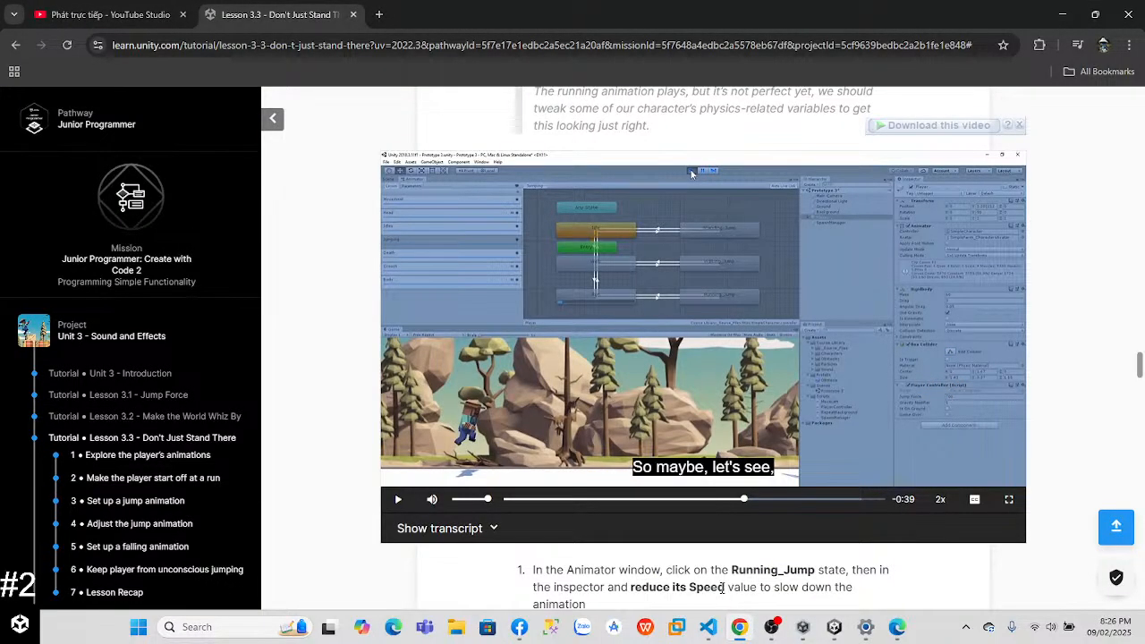
pyautogui.click(866, 627)
pyautogui.click(834, 627)
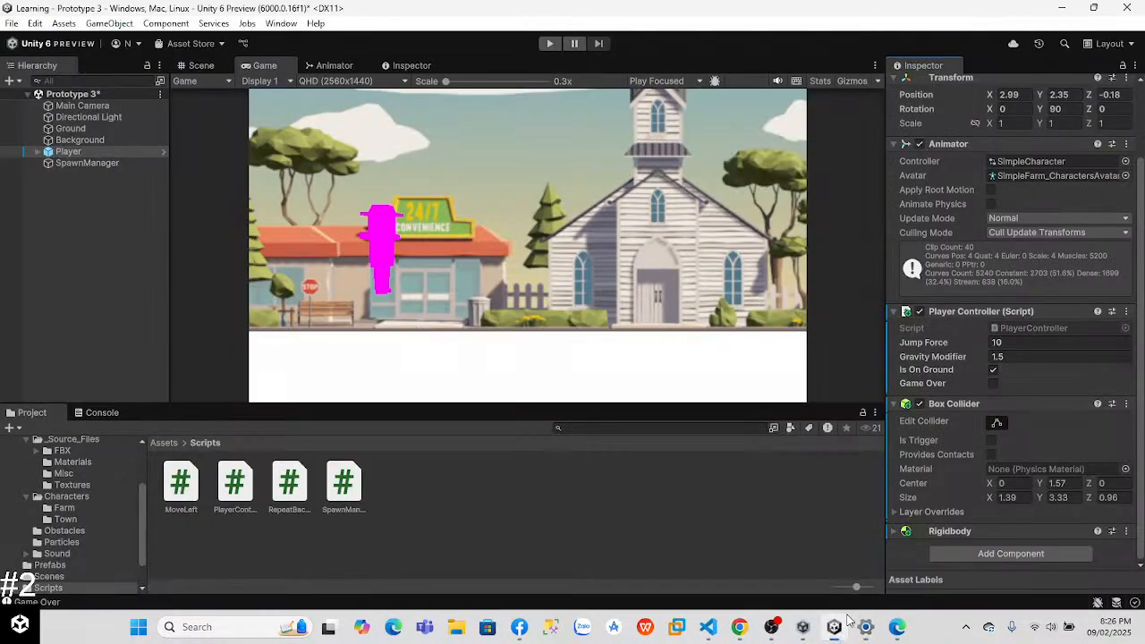
pyautogui.moveTo(867, 628)
pyautogui.click(932, 504)
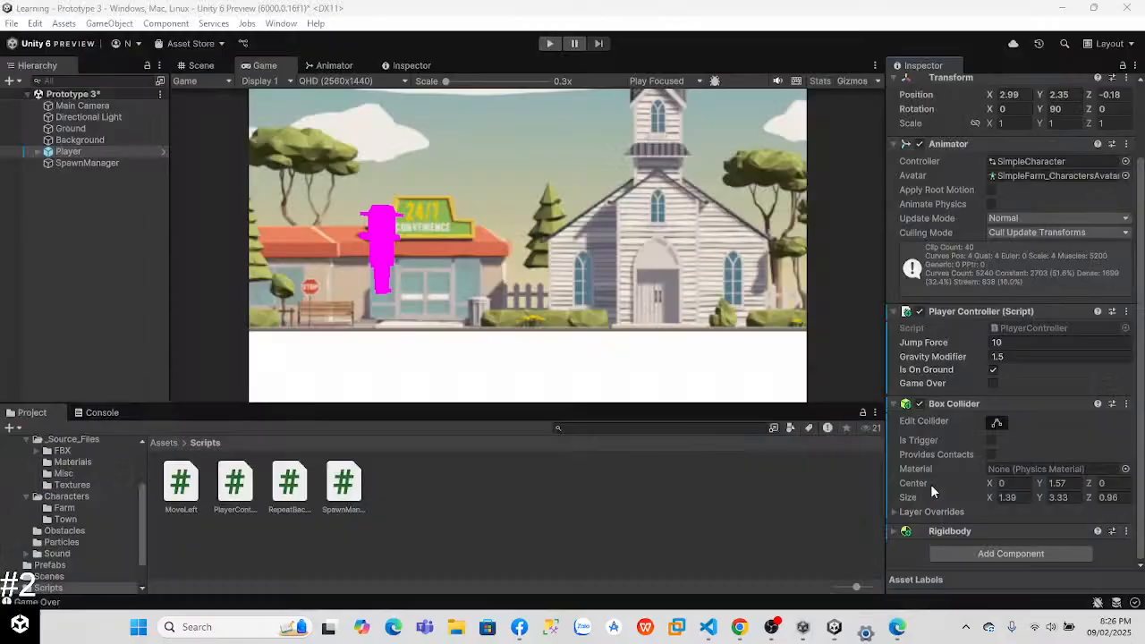
# Step: Collapse the Player's Animator and Player Controller components and set the Rigidbody mass to 60
pyautogui.scroll(2, 953, 146)
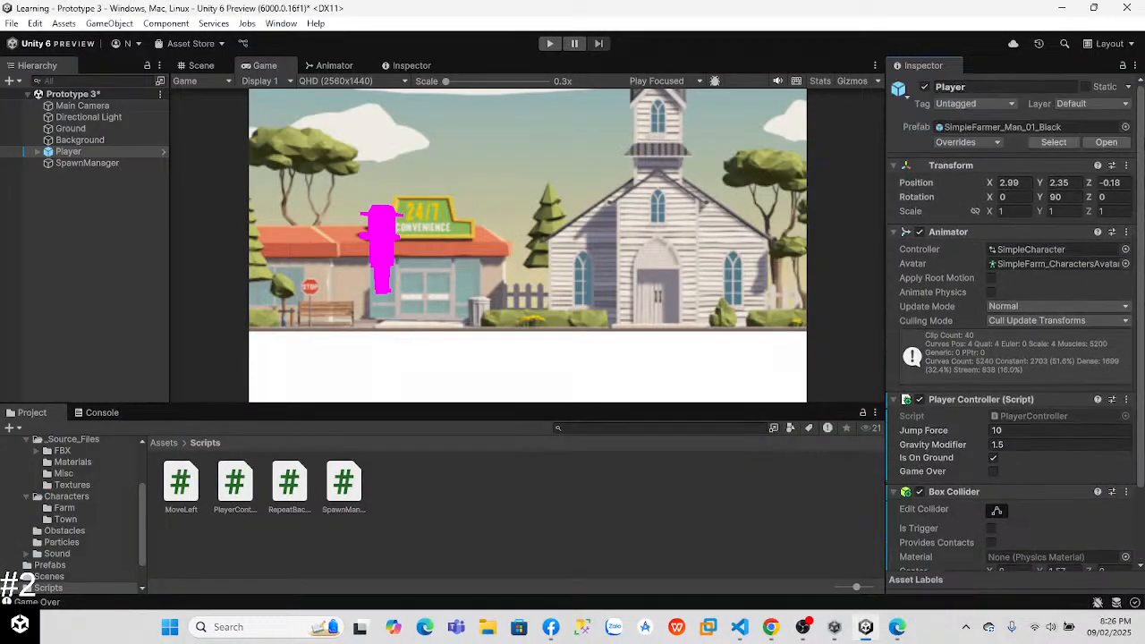
pyautogui.click(894, 232)
pyautogui.click(894, 249)
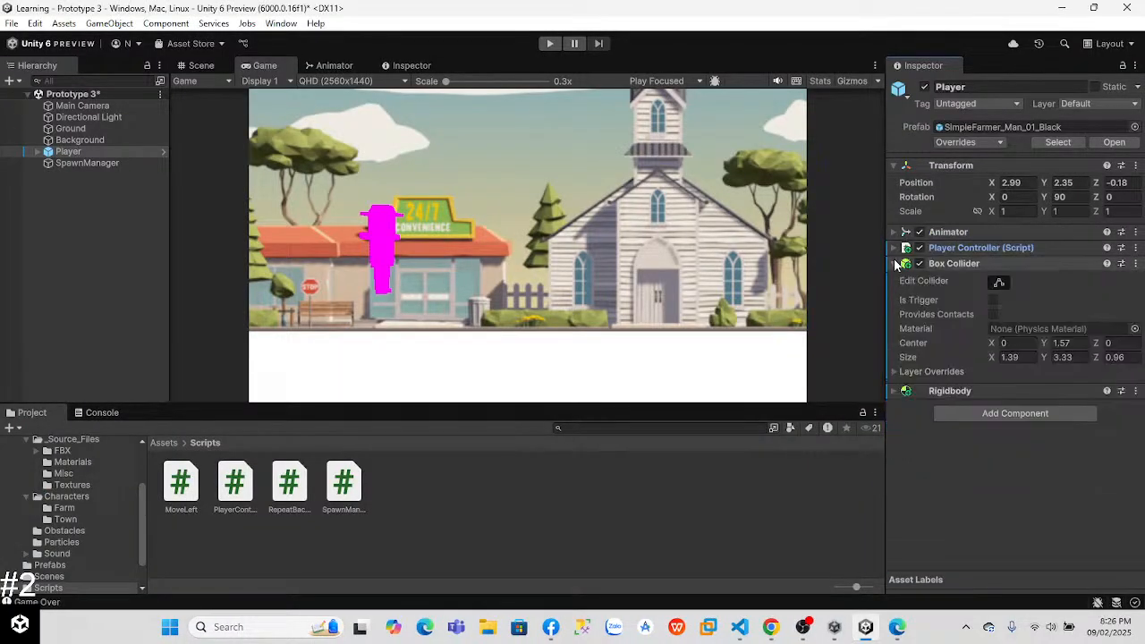
pyautogui.click(895, 392)
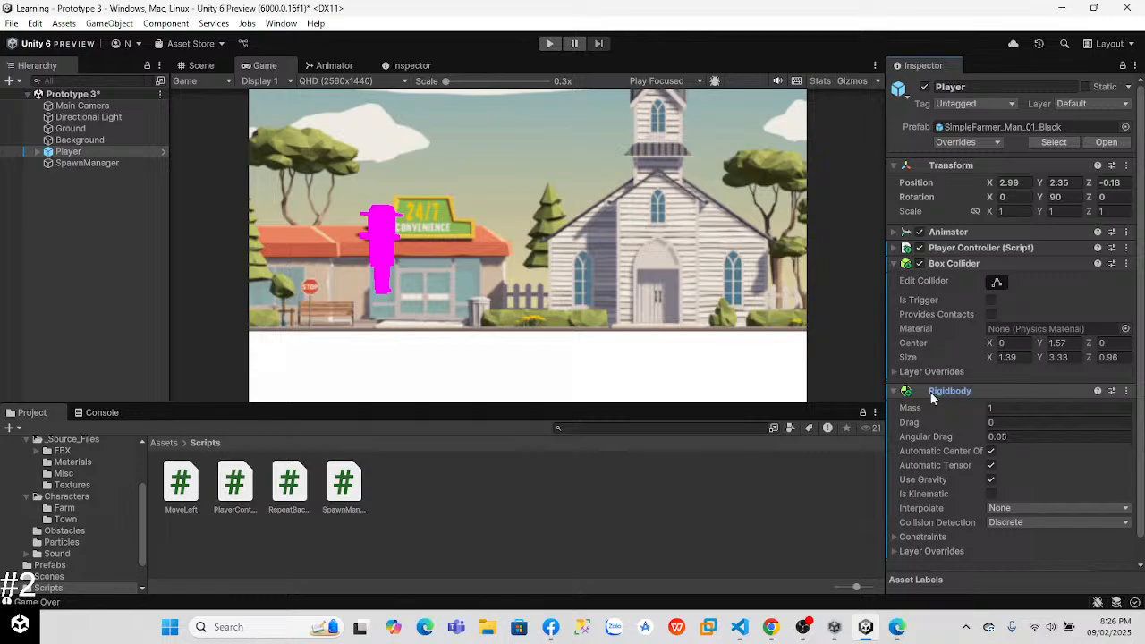
pyautogui.scroll(-1, 1028, 398)
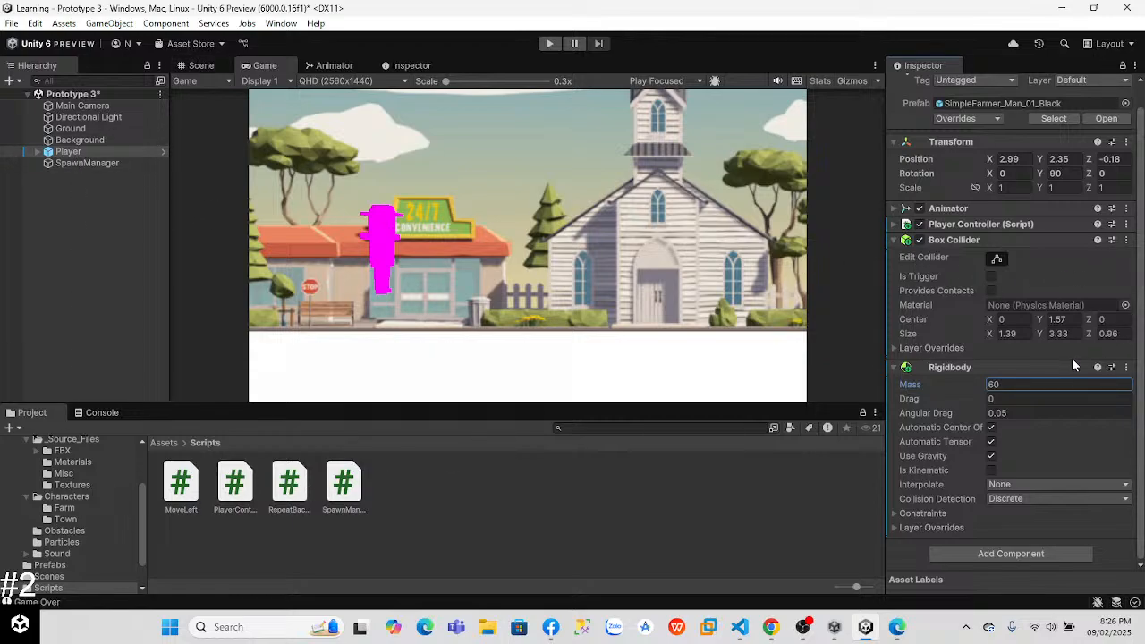
pyautogui.press('Return')
pyautogui.click(895, 370)
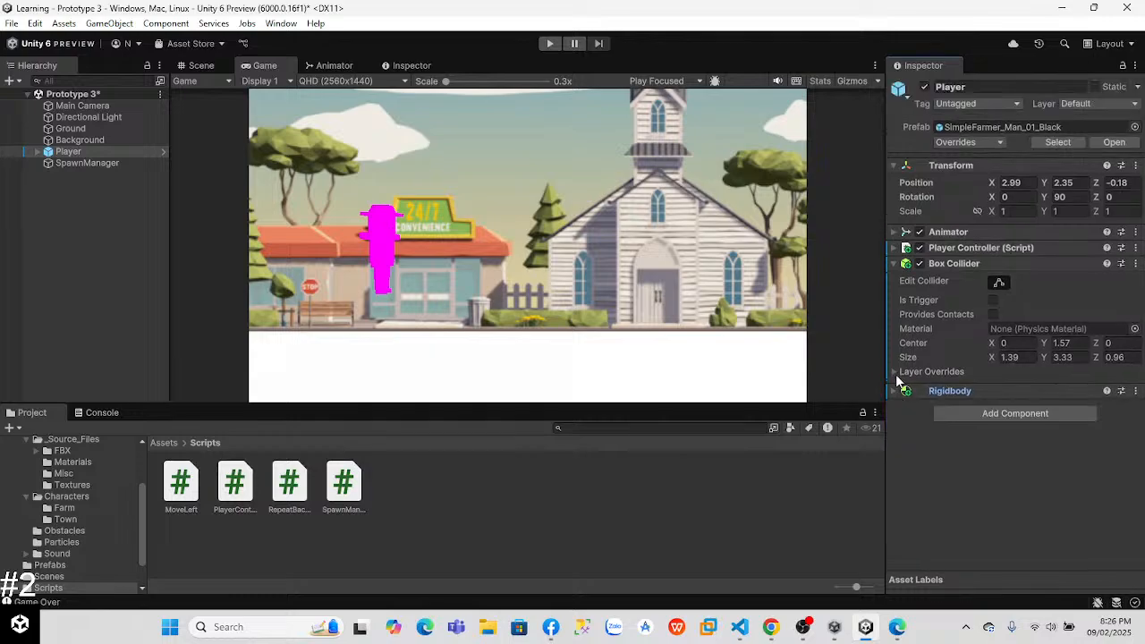
# Step: Expand the Player Controller script component and set its Jump Force to 600
pyautogui.click(897, 371)
pyautogui.click(898, 371)
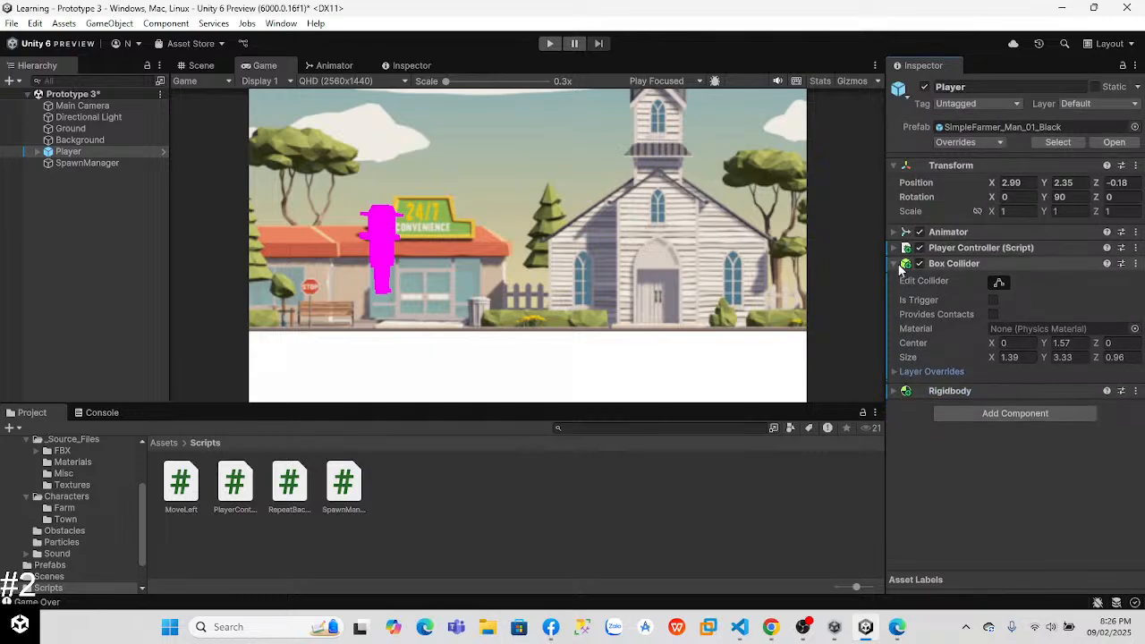
pyautogui.click(897, 250)
pyautogui.click(1017, 280)
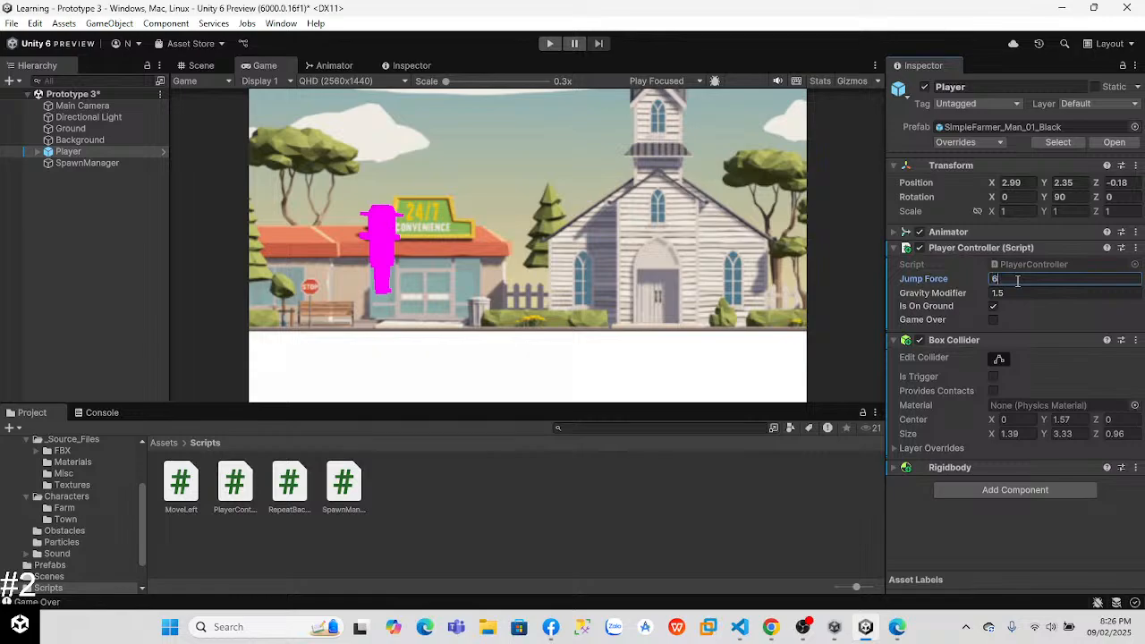
# Step: Play-test the game with several jumps, then exit Play mode
pyautogui.click(548, 44)
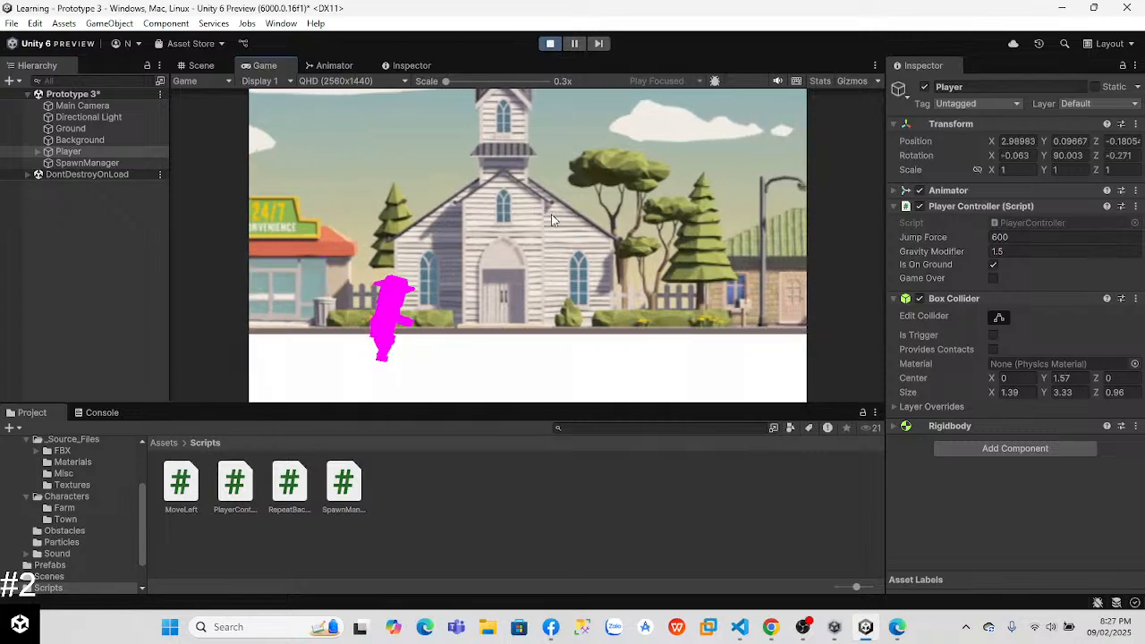
pyautogui.press('space')
pyautogui.press('space')
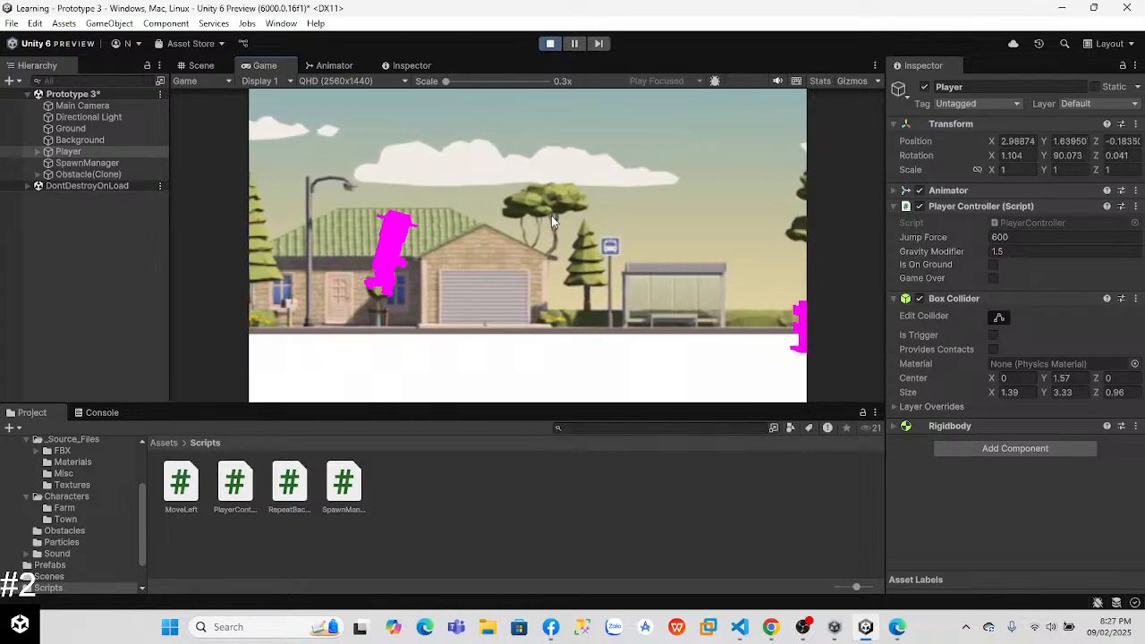
pyautogui.press('space')
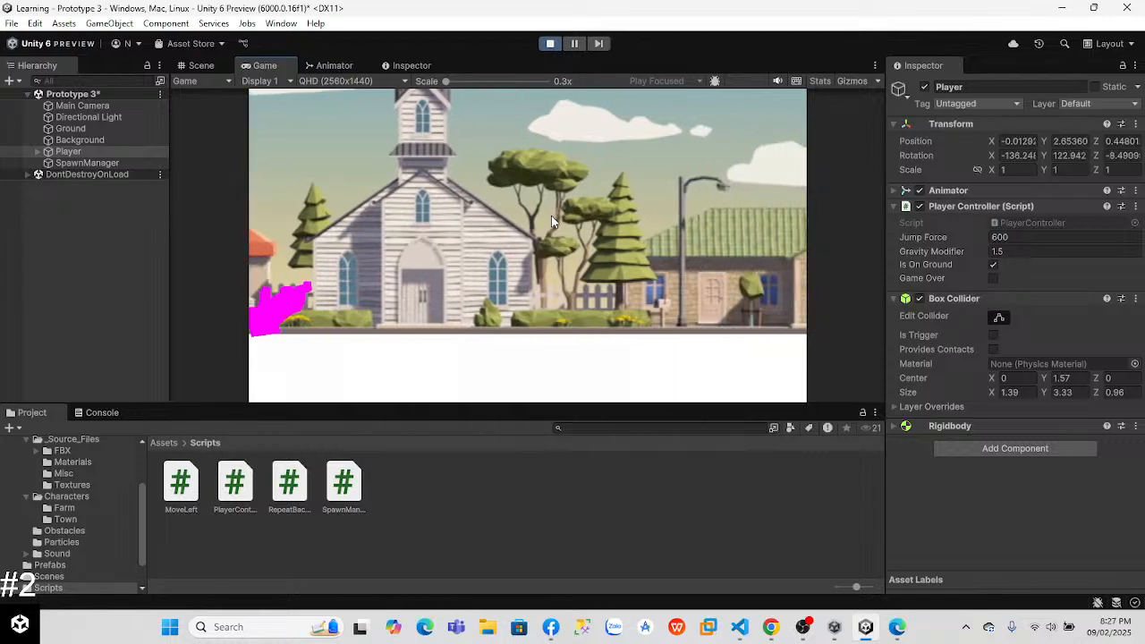
pyautogui.press('space')
pyautogui.press('space')
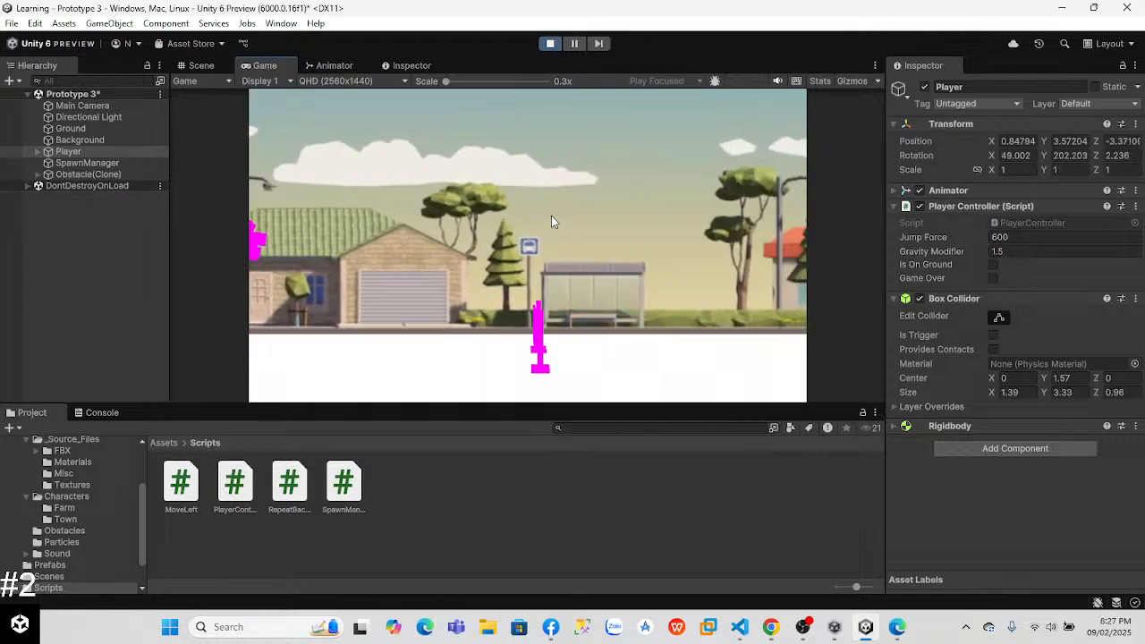
pyautogui.click(549, 43)
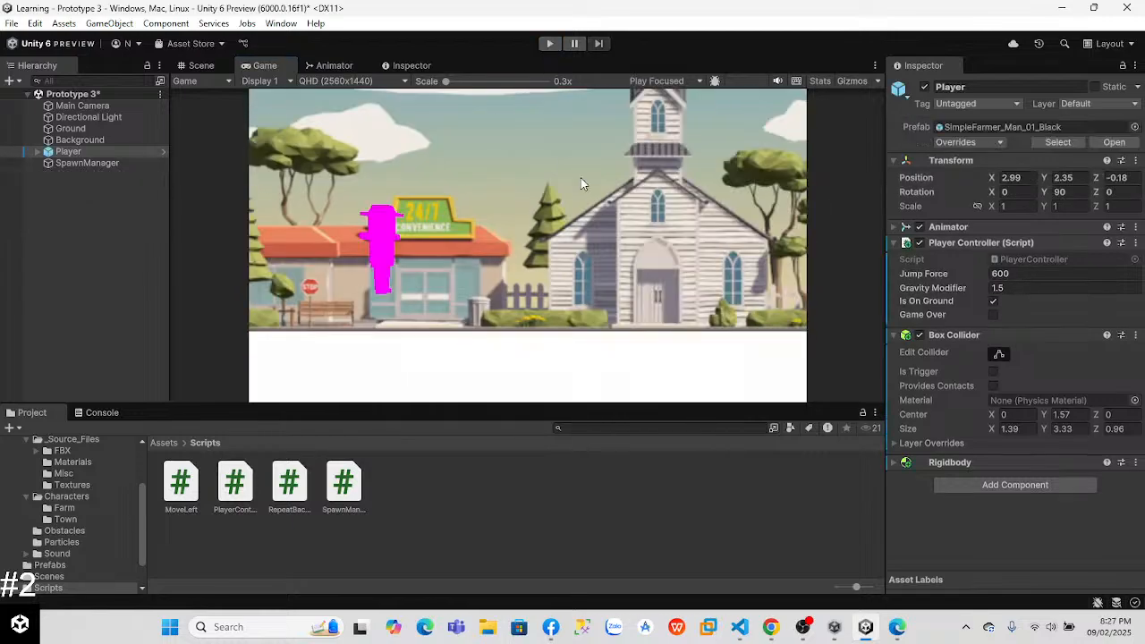
# Step: Check the gravity setting in the Chrome lesson video, return to Unity and open the Player's Gravity Modifier for editing
pyautogui.hotkey('alt', 'Tab')
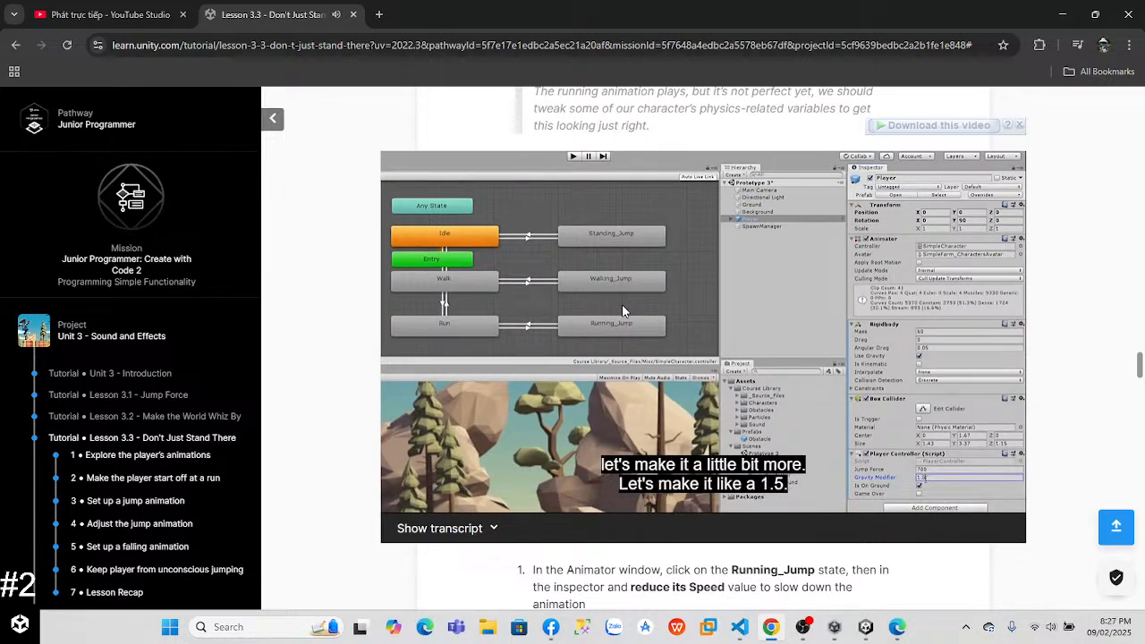
pyautogui.hotkey('alt', 'Tab')
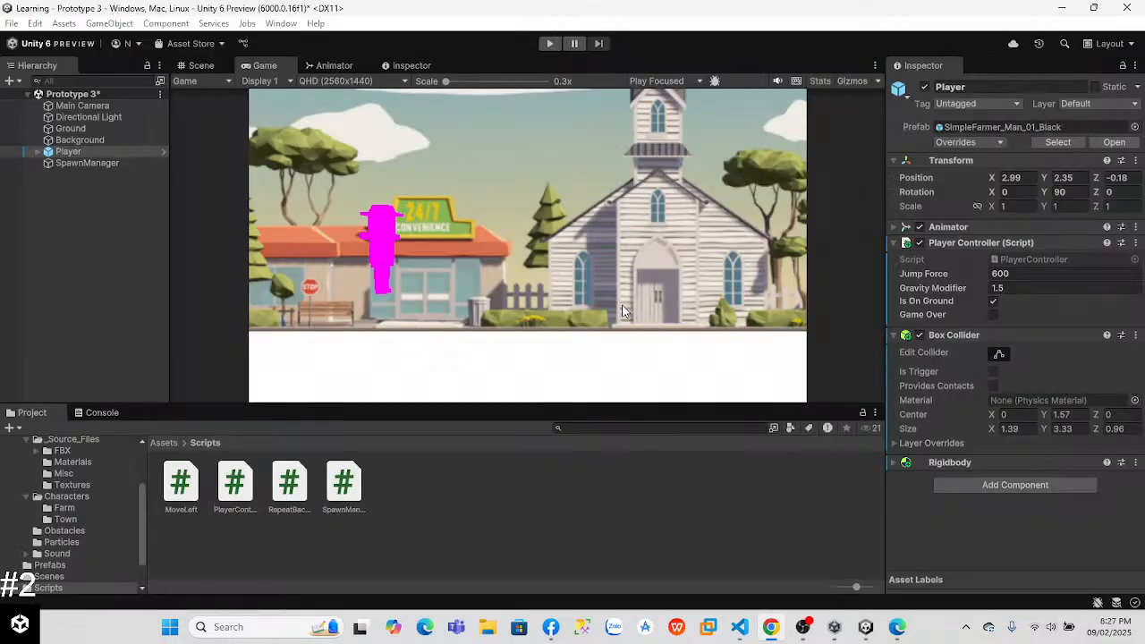
pyautogui.hotkey('alt', 'Tab')
pyautogui.hotkey('alt', 'Tab')
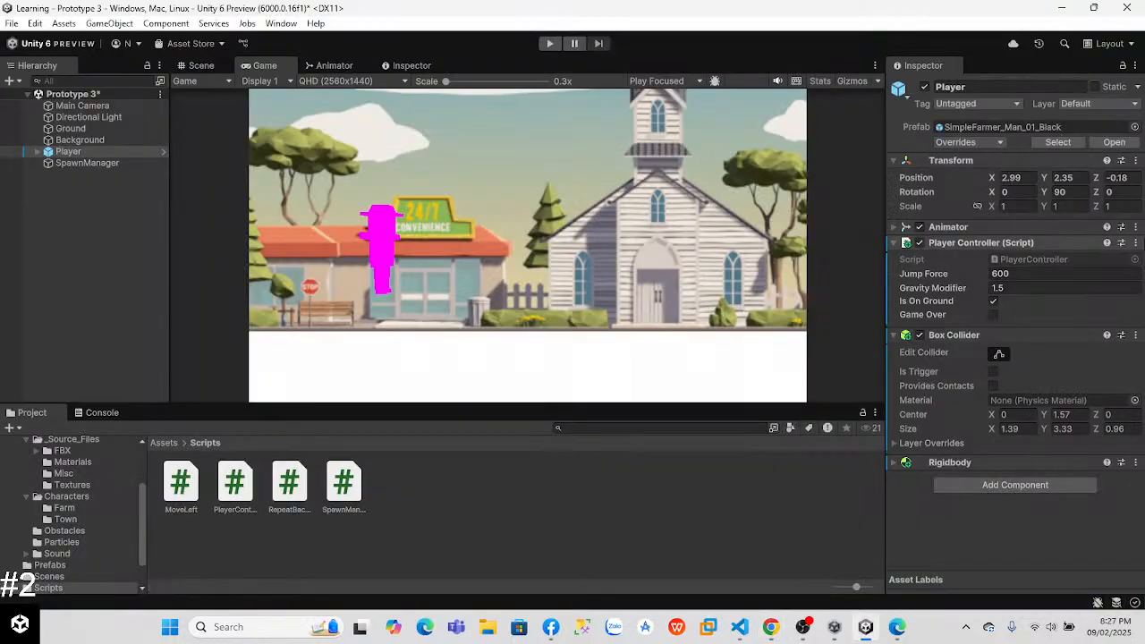
pyautogui.click(1011, 287)
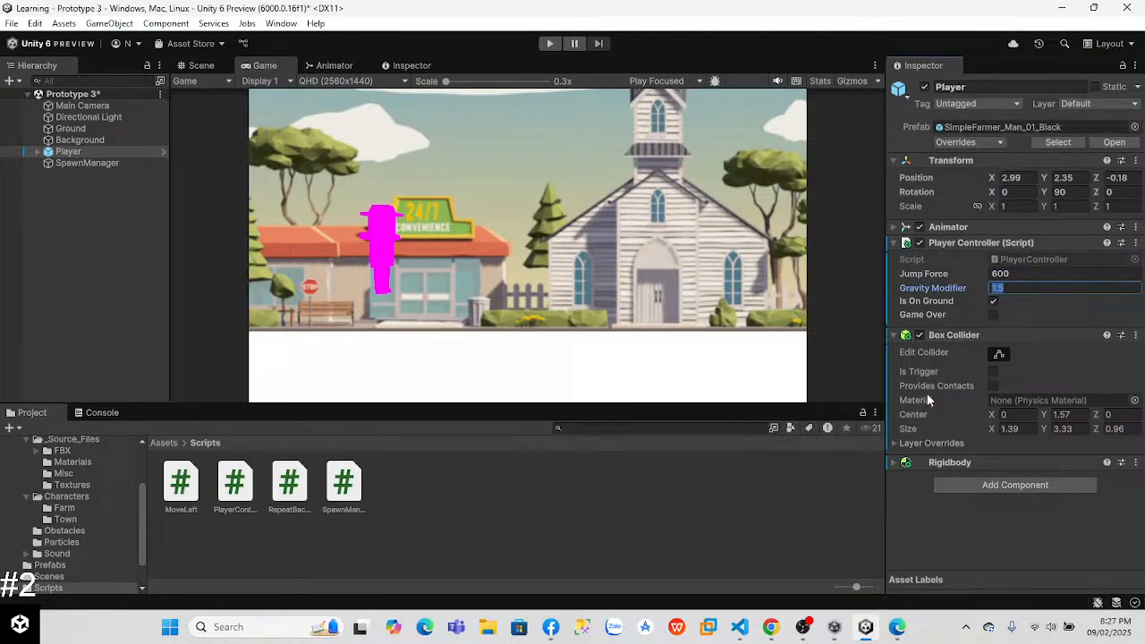
# Step: Expand the Player's Rigidbody component and set its Drag to 1
pyautogui.click(896, 443)
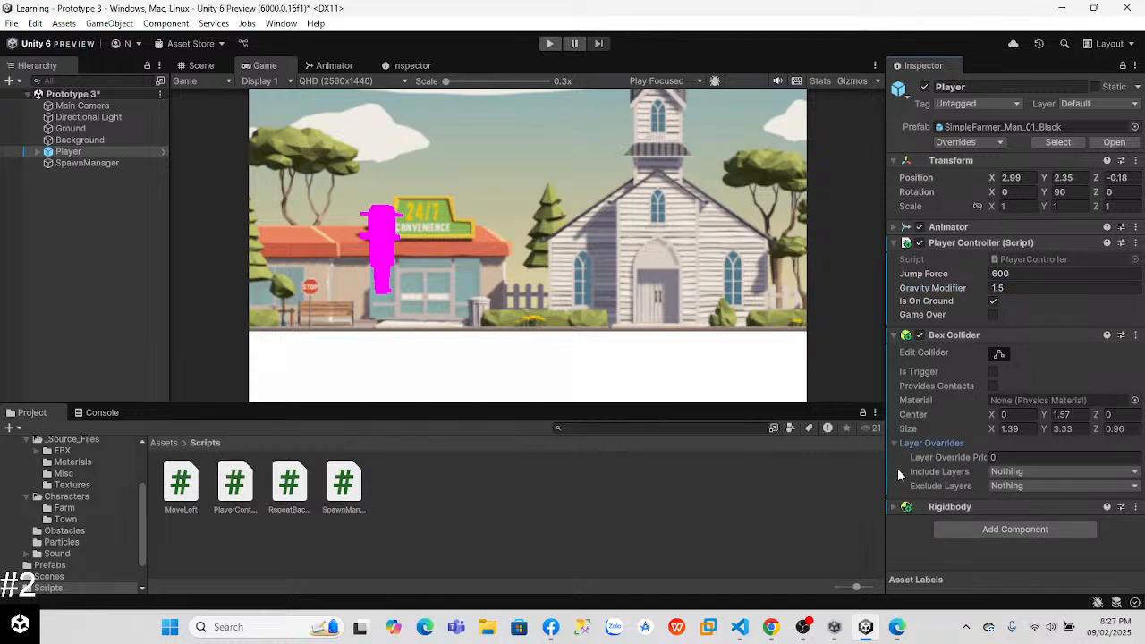
pyautogui.click(896, 443)
pyautogui.click(891, 462)
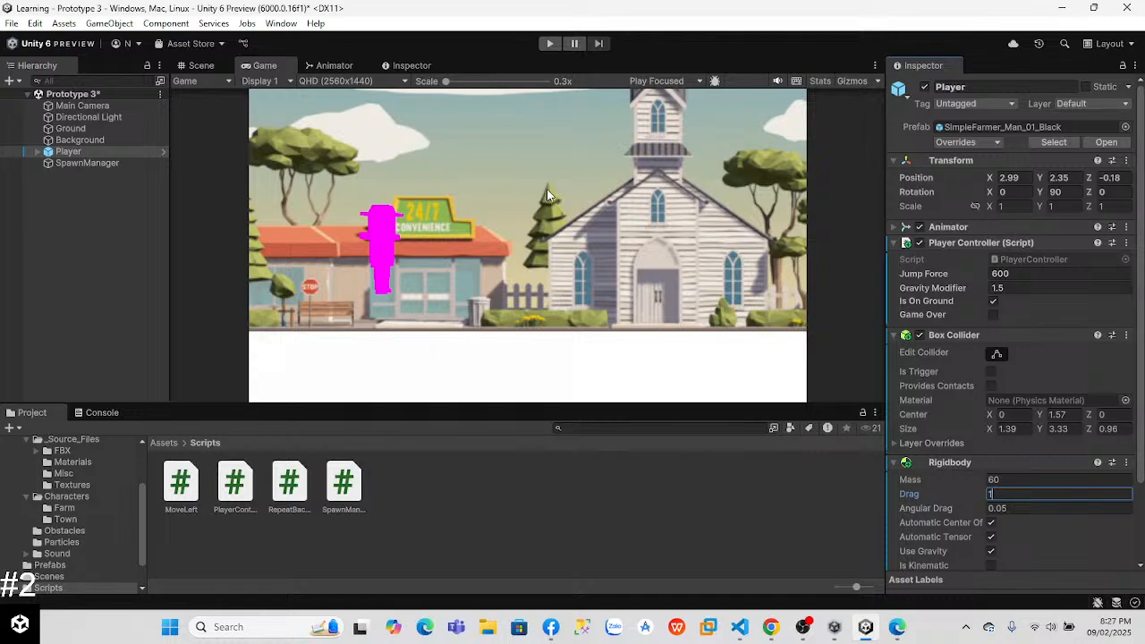
# Step: Run the game and jump repeatedly to test the added drag, then stop Play mode
pyautogui.click(549, 43)
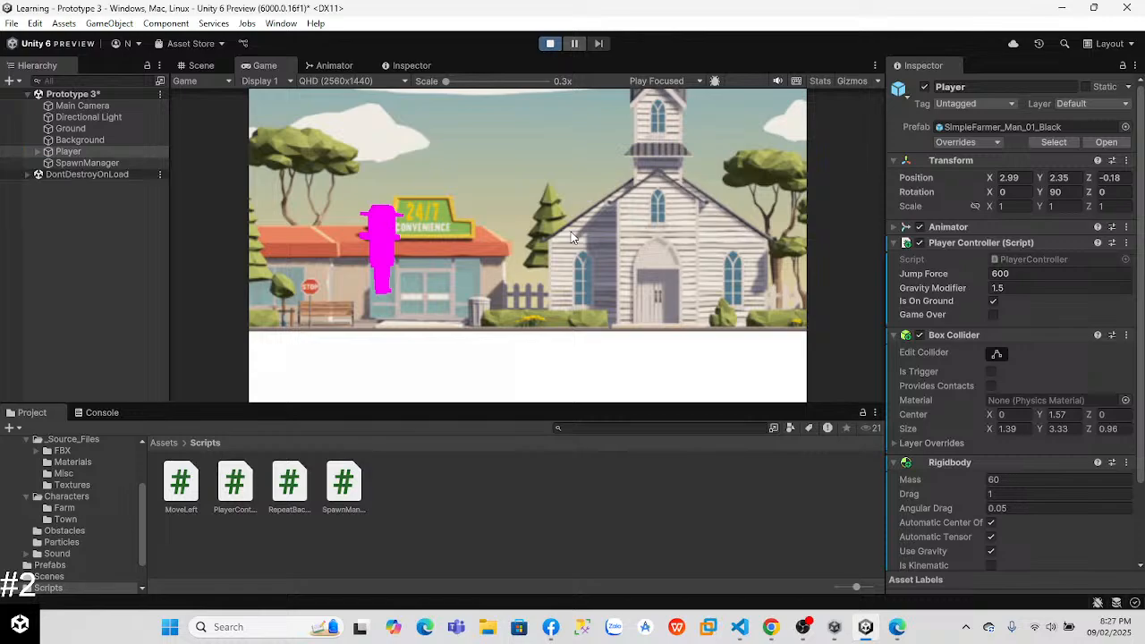
pyautogui.press('space')
pyautogui.press('space')
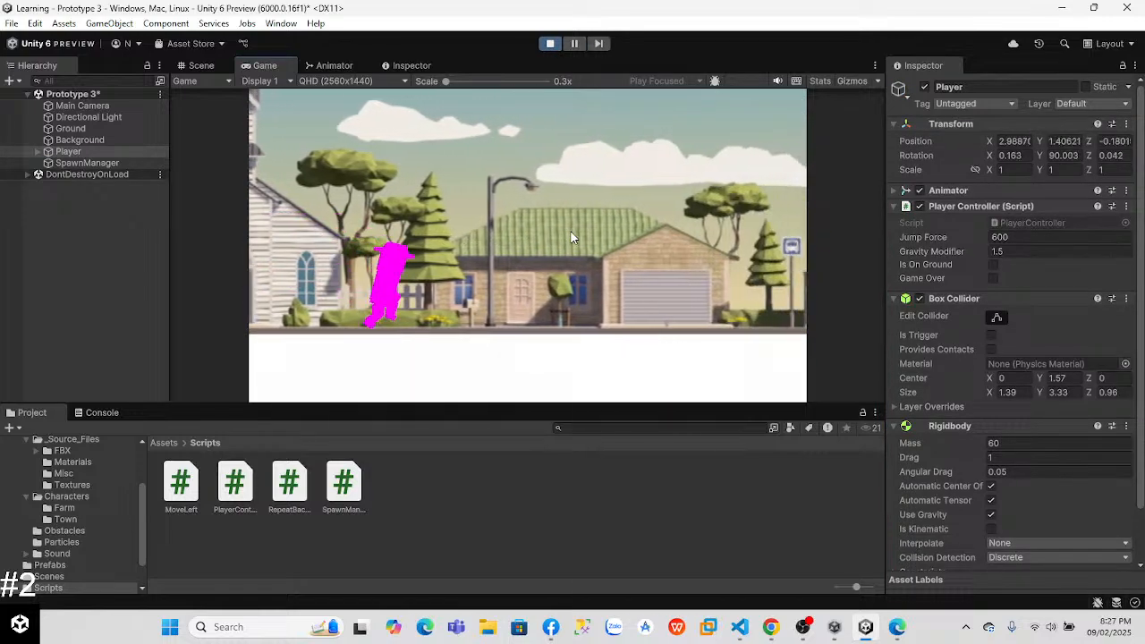
pyautogui.press('space')
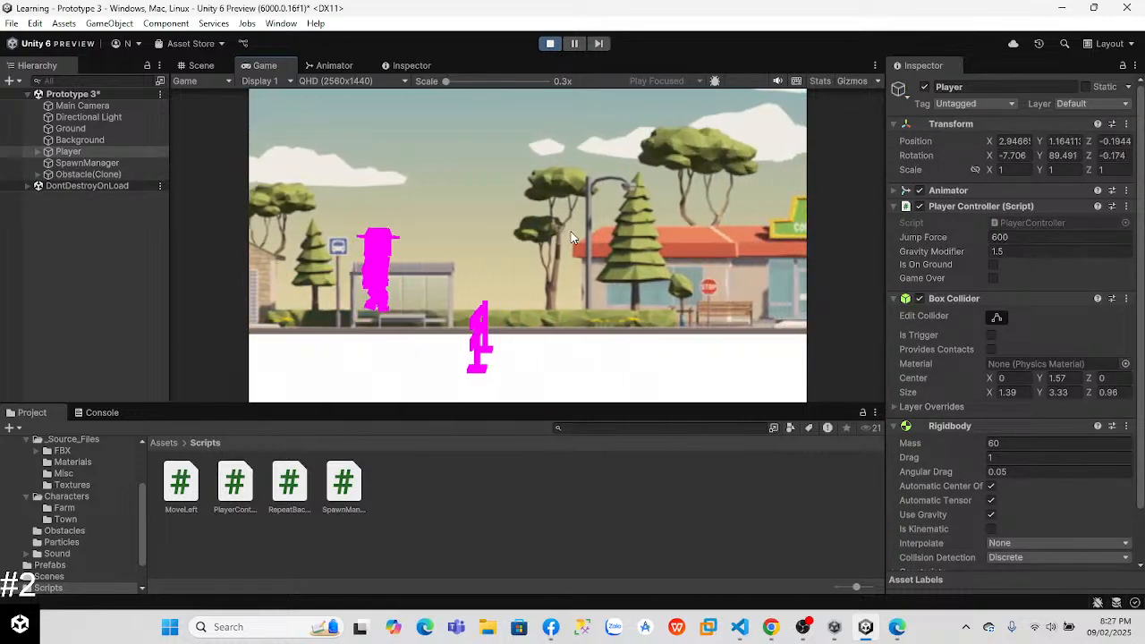
pyautogui.press('space')
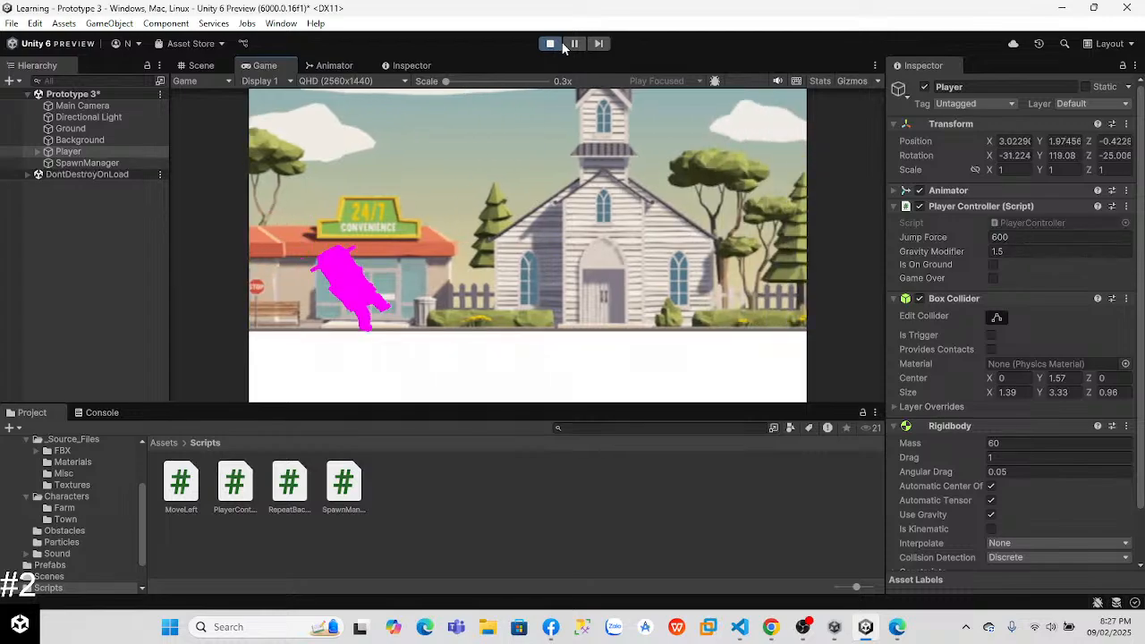
pyautogui.click(551, 44)
# Step: Set the Player's Rigidbody Drag to 0 and Mass to 10, and the Jump Force to 100
pyautogui.write('1')
pyautogui.click(1005, 495)
pyautogui.click(1002, 479)
pyautogui.write('10')
pyautogui.click(1023, 273)
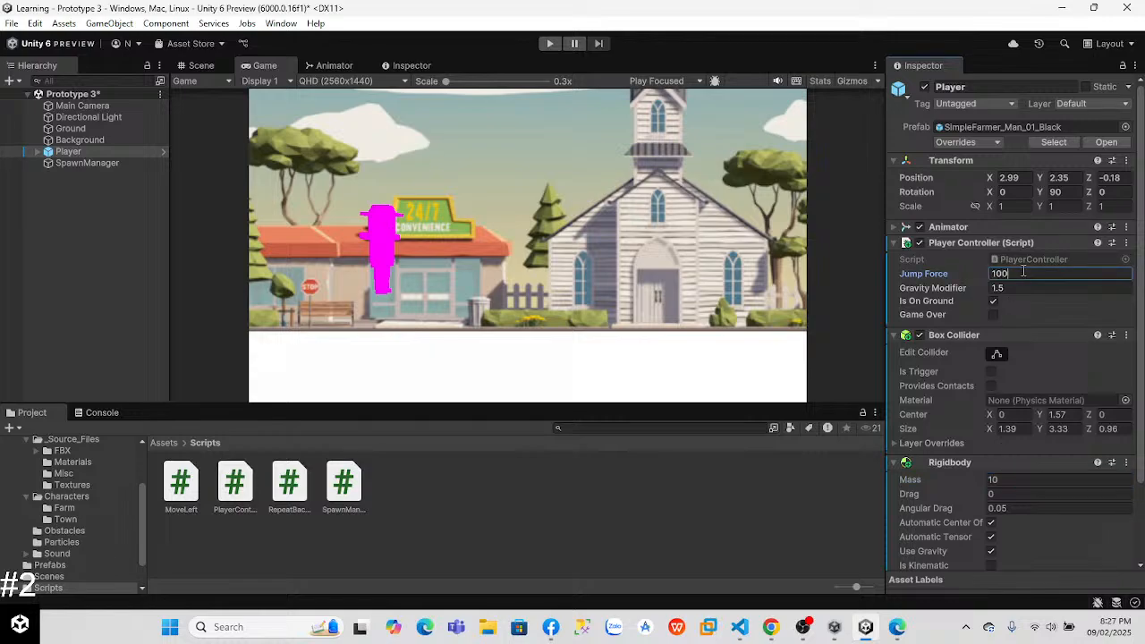
# Step: Test the player's jumps in Play mode with the lighter mass and reduced jump force, then stop the game
pyautogui.click(549, 43)
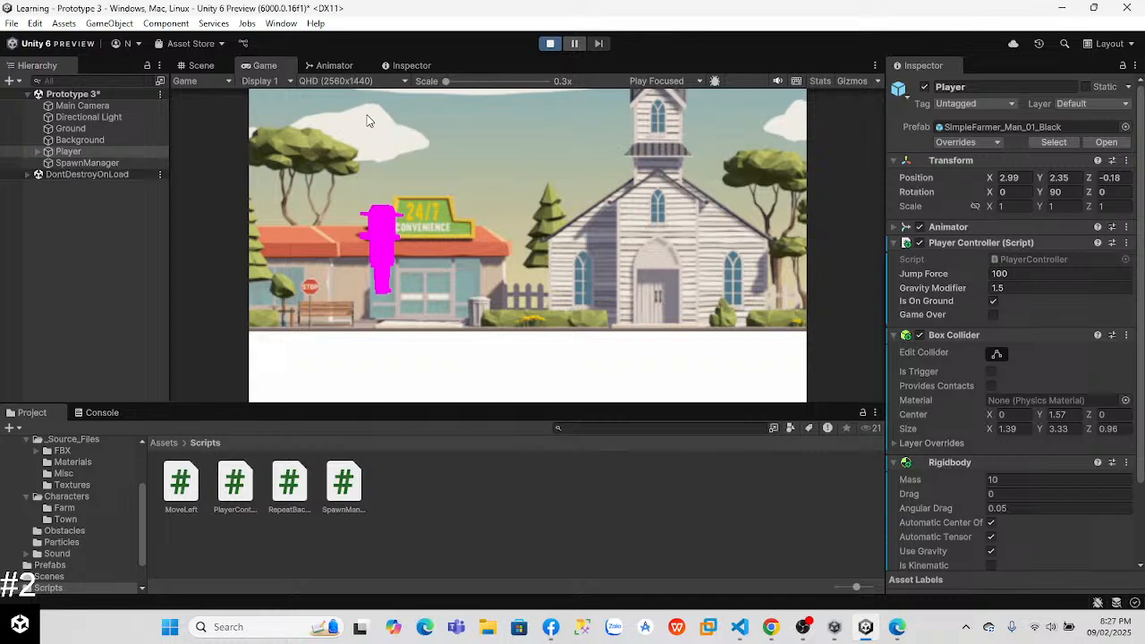
pyautogui.press('space')
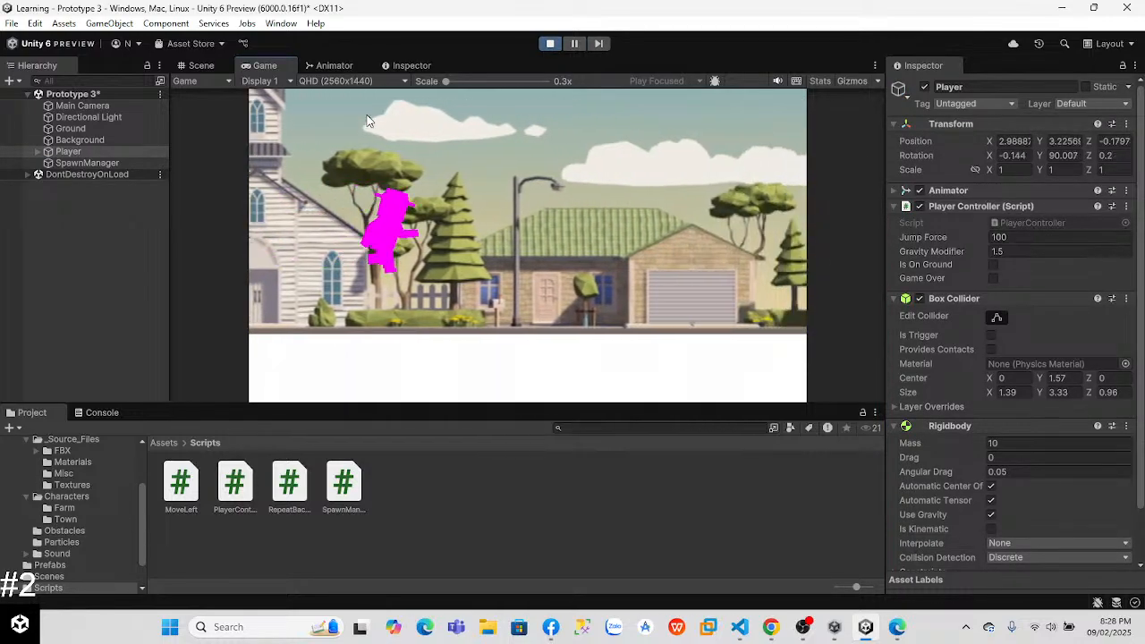
pyautogui.press('space')
pyautogui.press('space')
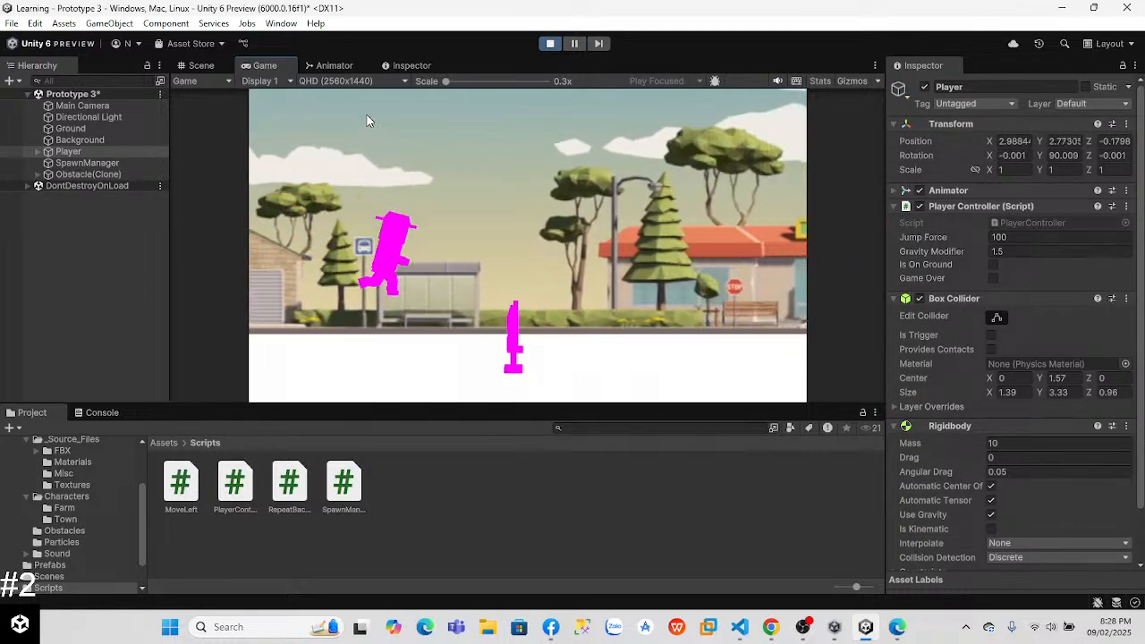
pyautogui.click(396, 68)
pyautogui.click(240, 64)
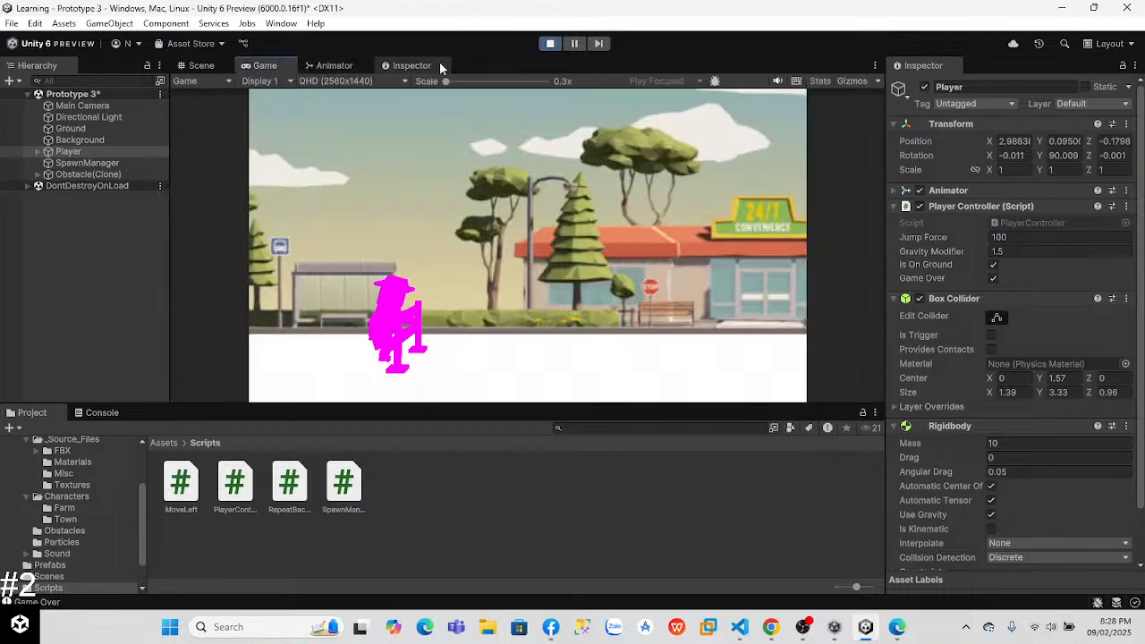
pyautogui.click(551, 43)
# Step: Inspect the Speed_f parameter in the Animator, then return to the Game view
pyautogui.click(347, 67)
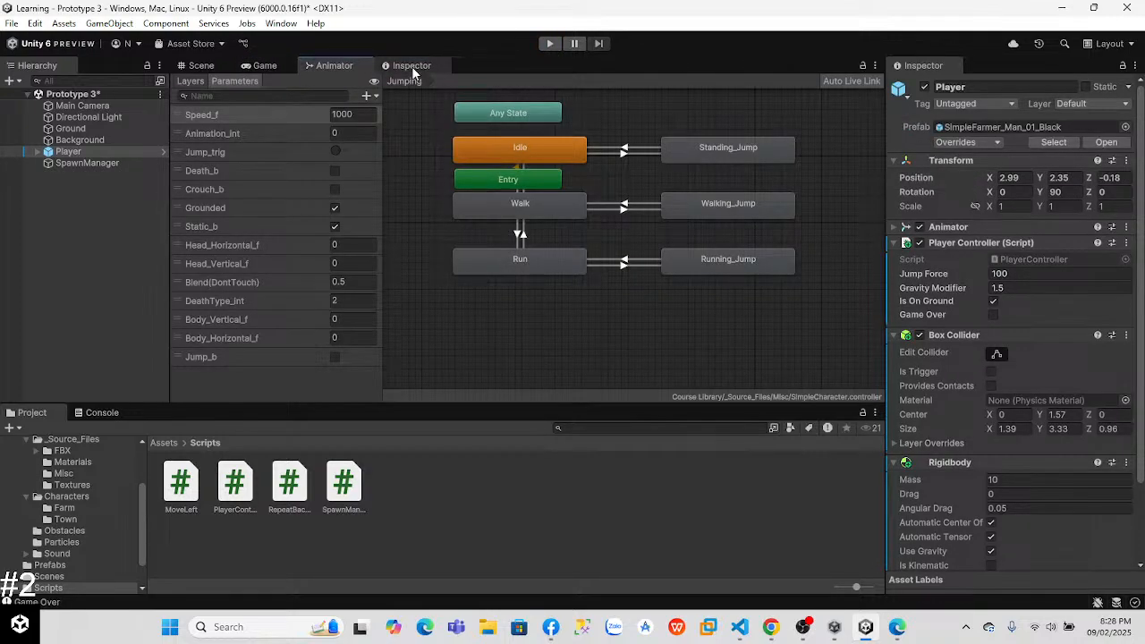
pyautogui.click(363, 116)
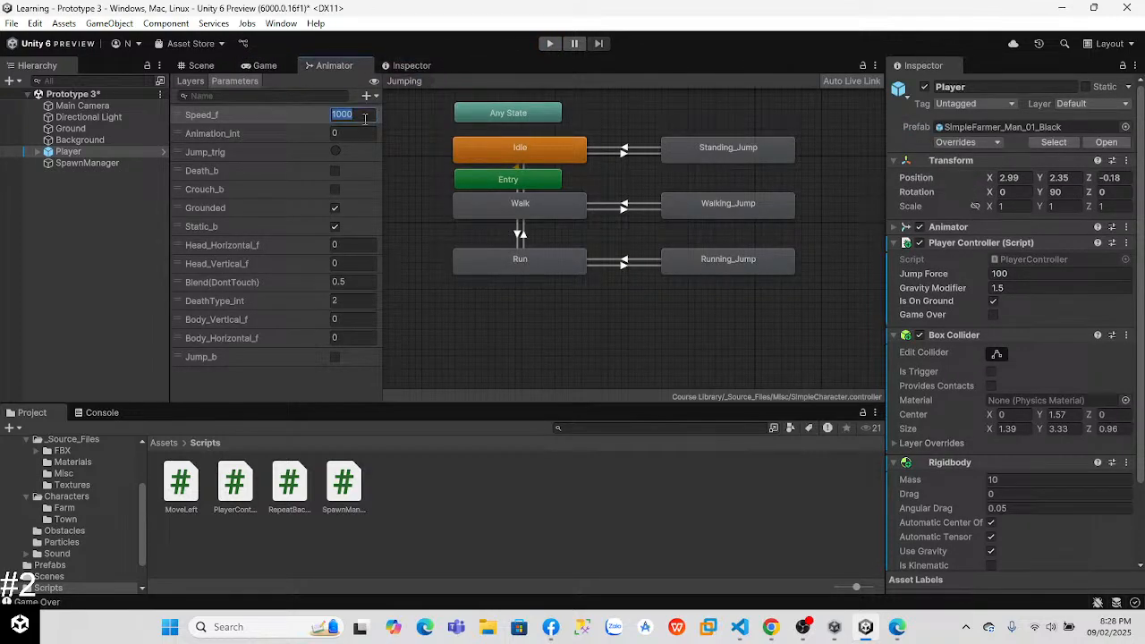
pyautogui.click(270, 67)
# Step: Set the Player's Rigidbody Mass to 60 and the Jump Force to 600
pyautogui.click(998, 483)
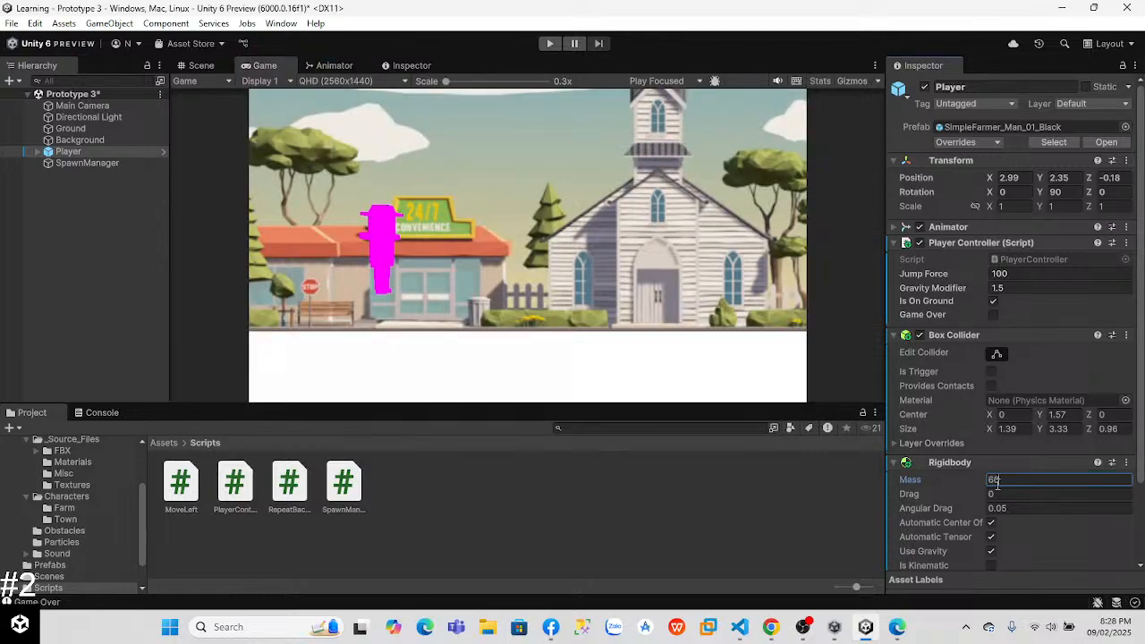
pyautogui.click(1008, 275)
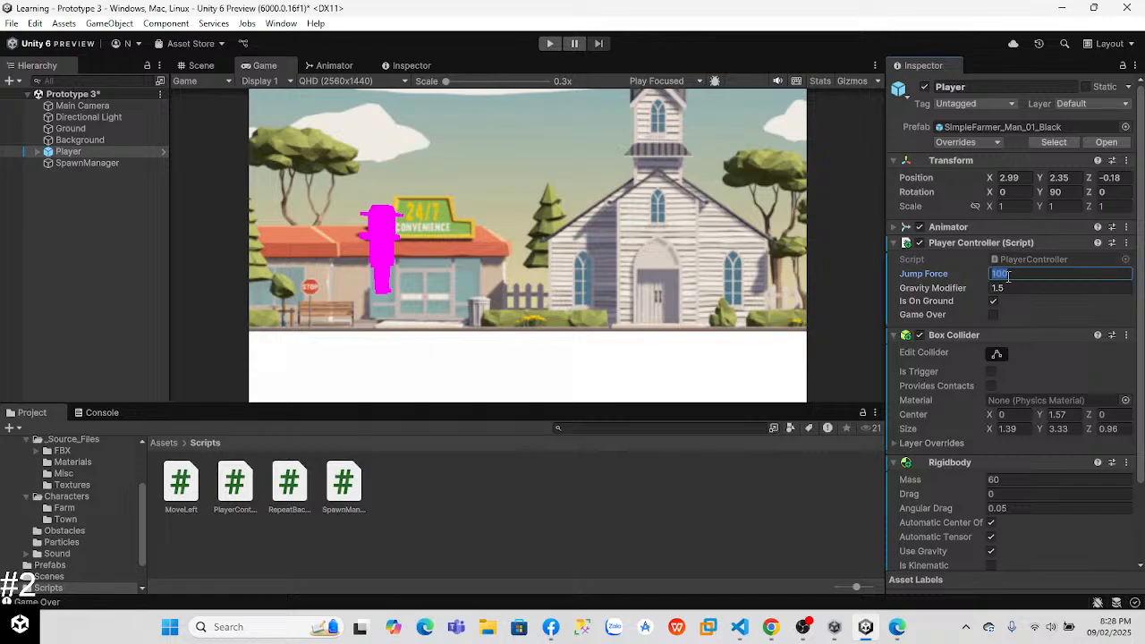
# Step: Test the player's jumps in Play mode with the heavier mass and stronger jump force, and stop the game
pyautogui.click(550, 44)
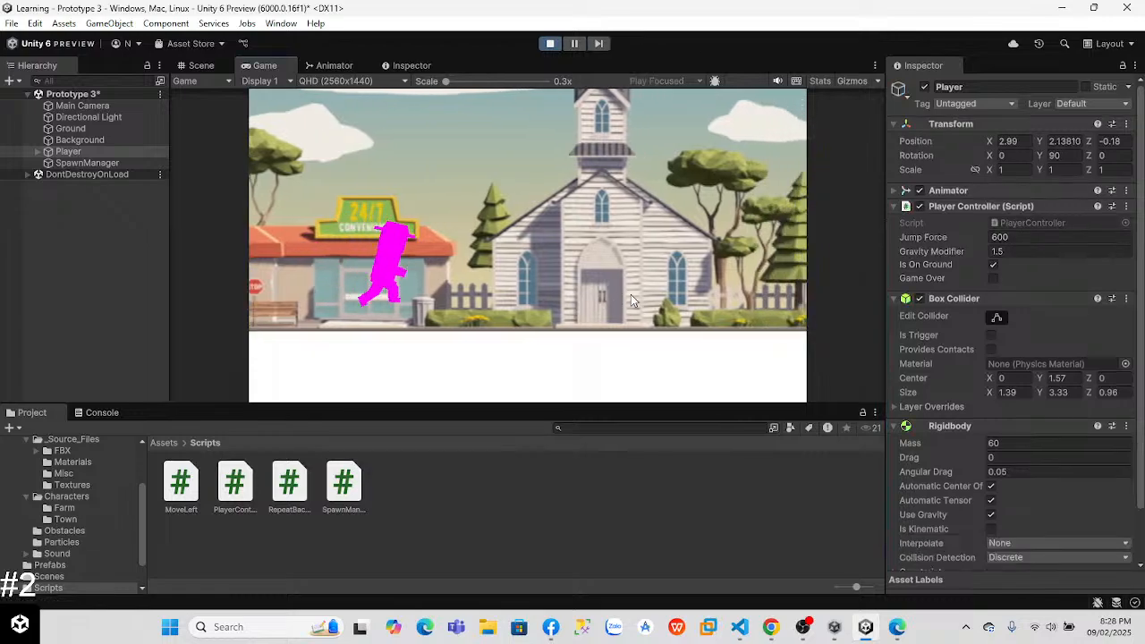
pyautogui.press('space')
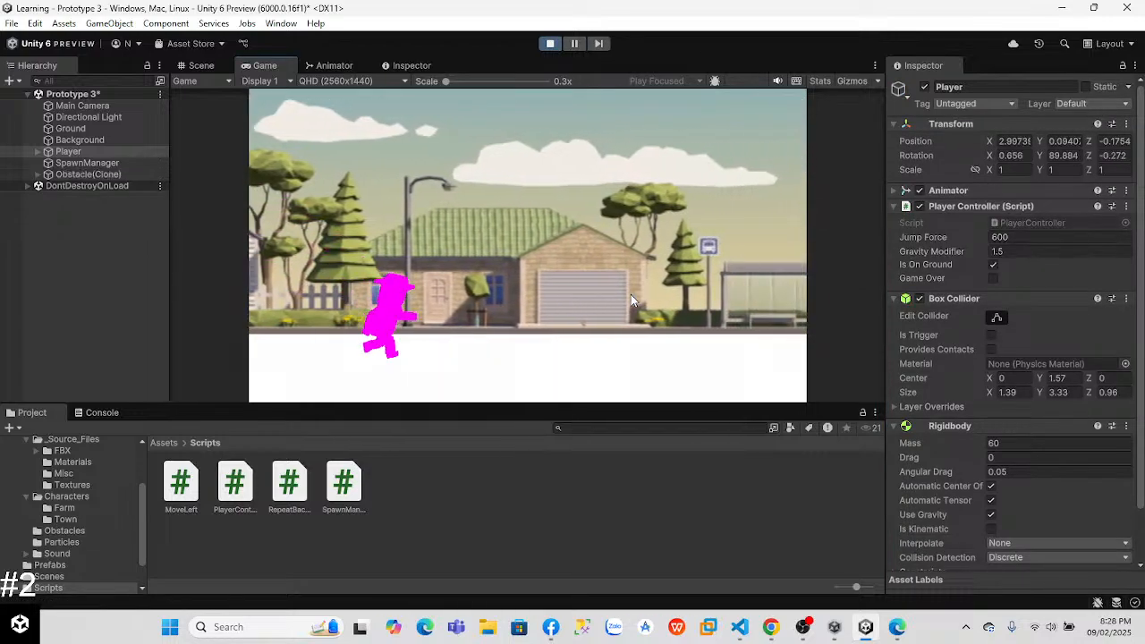
pyautogui.press('space')
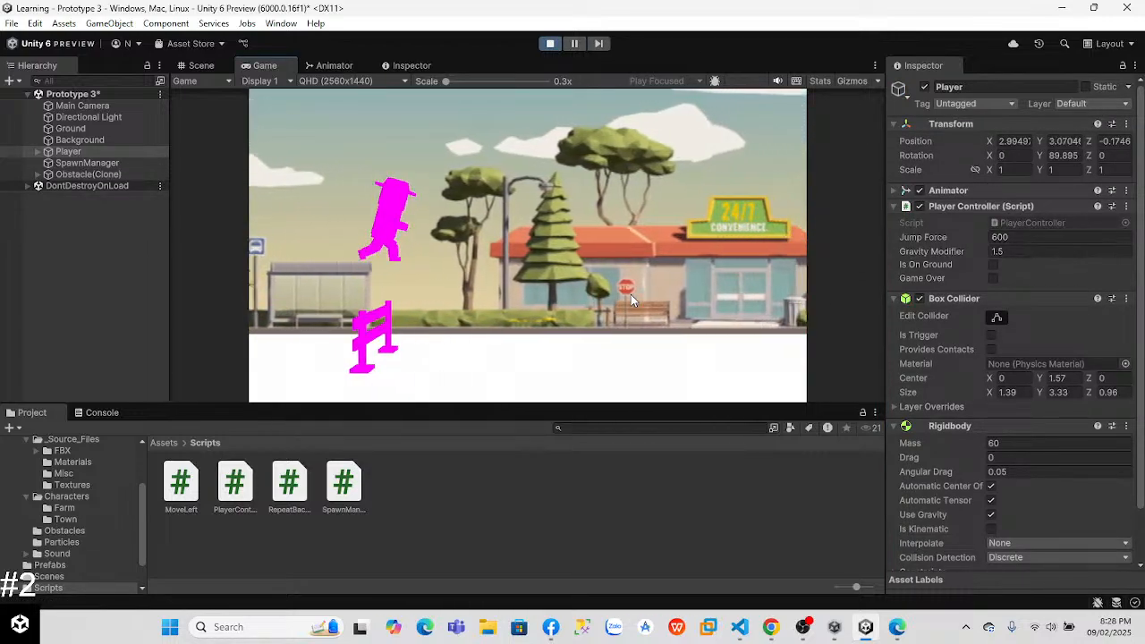
pyautogui.press('space')
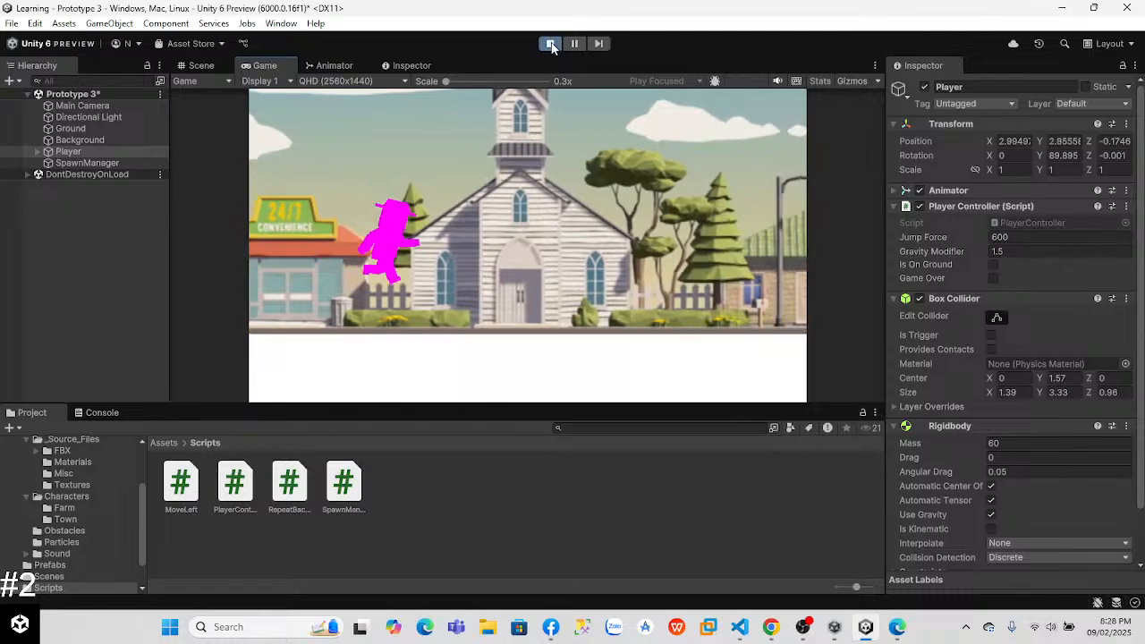
pyautogui.click(551, 44)
# Step: Turn on the Jump_trig parameter in the Animator
pyautogui.click(411, 65)
pyautogui.click(331, 65)
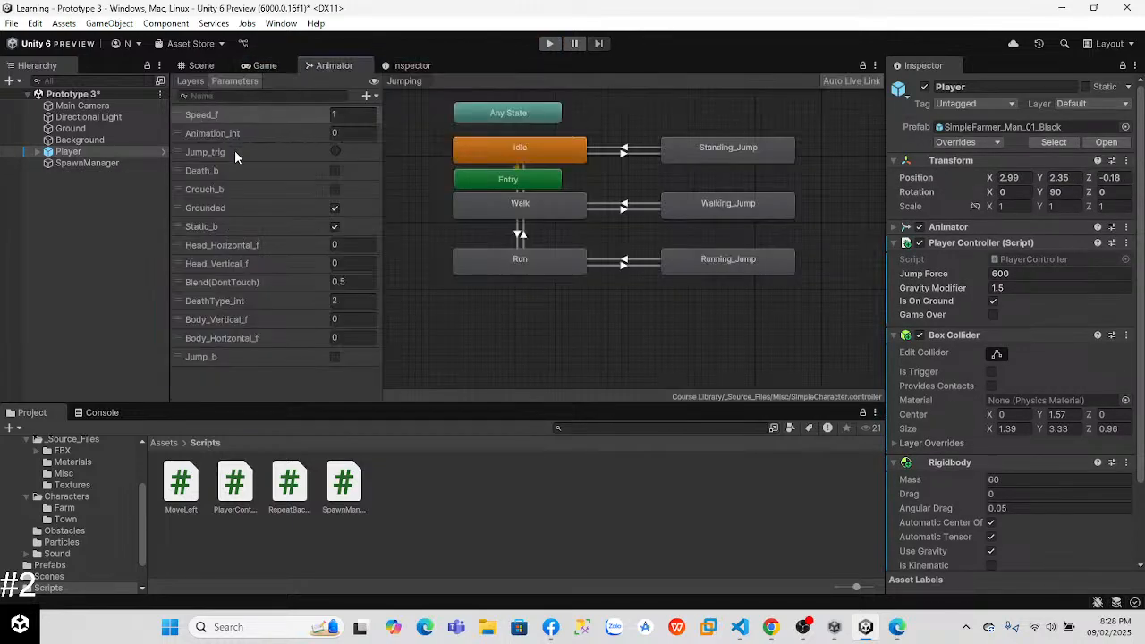
pyautogui.click(340, 150)
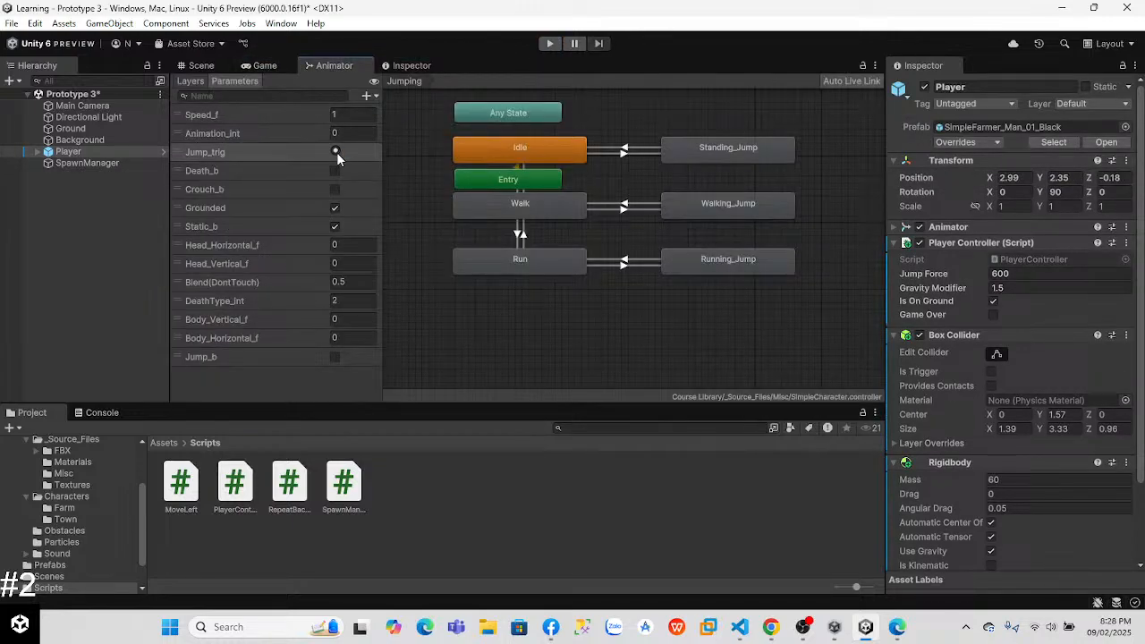
pyautogui.click(265, 66)
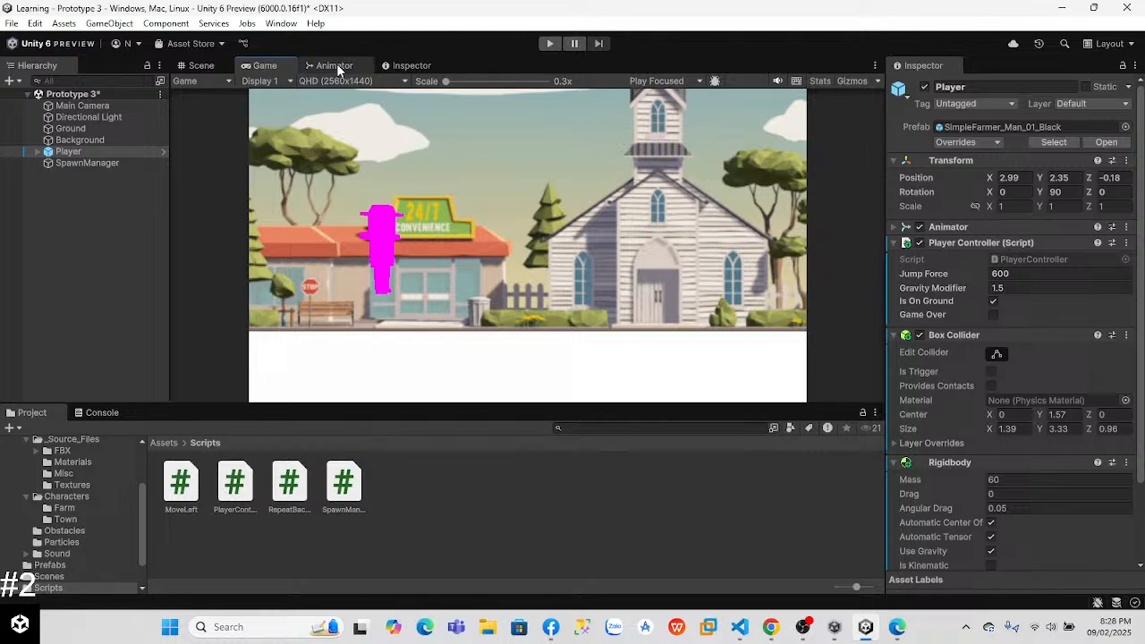
pyautogui.click(337, 66)
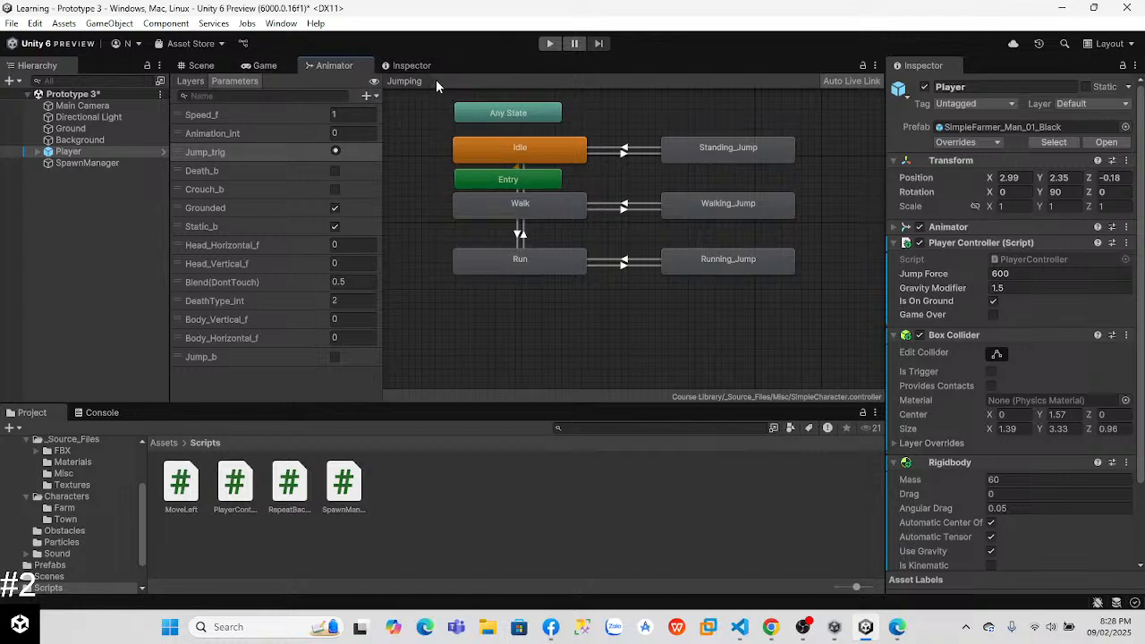
# Step: Run the game and jump to check the animation with Jump_trig turned on
pyautogui.click(549, 43)
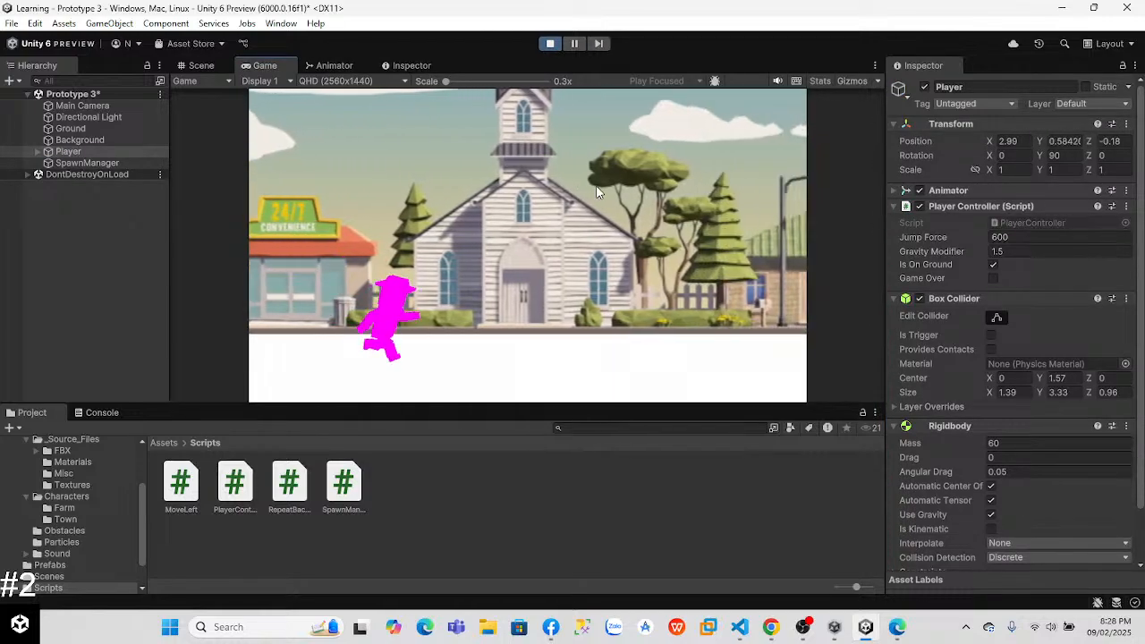
pyautogui.press('space')
pyautogui.press('space')
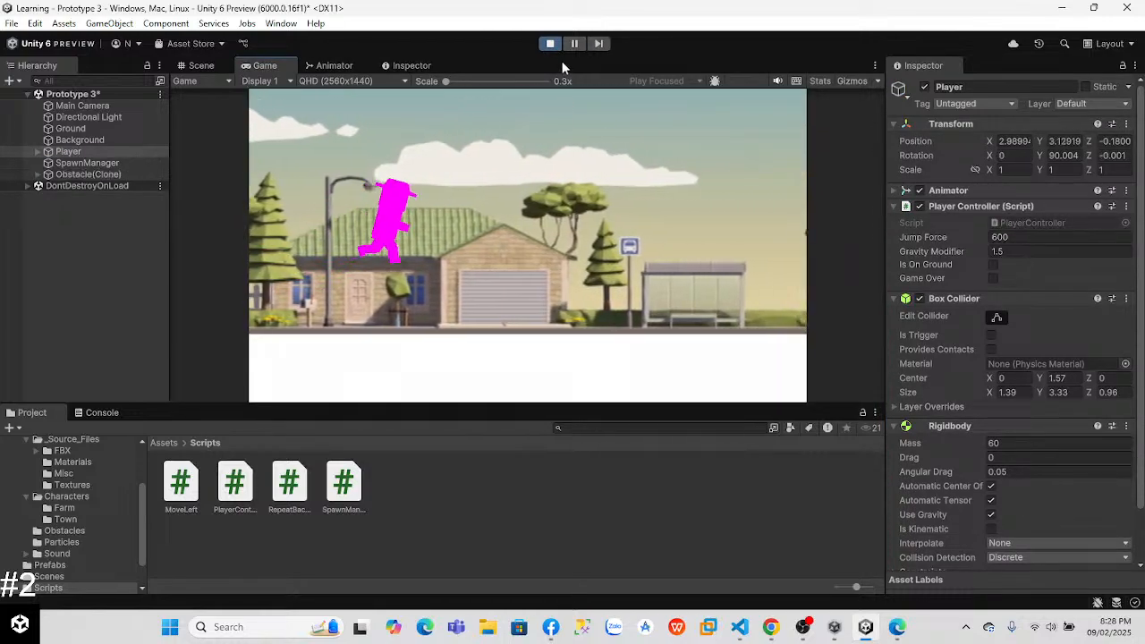
# Step: Check the jump code of the PlayerController script in VS Code, and return to the Animator in Unity
pyautogui.click(737, 626)
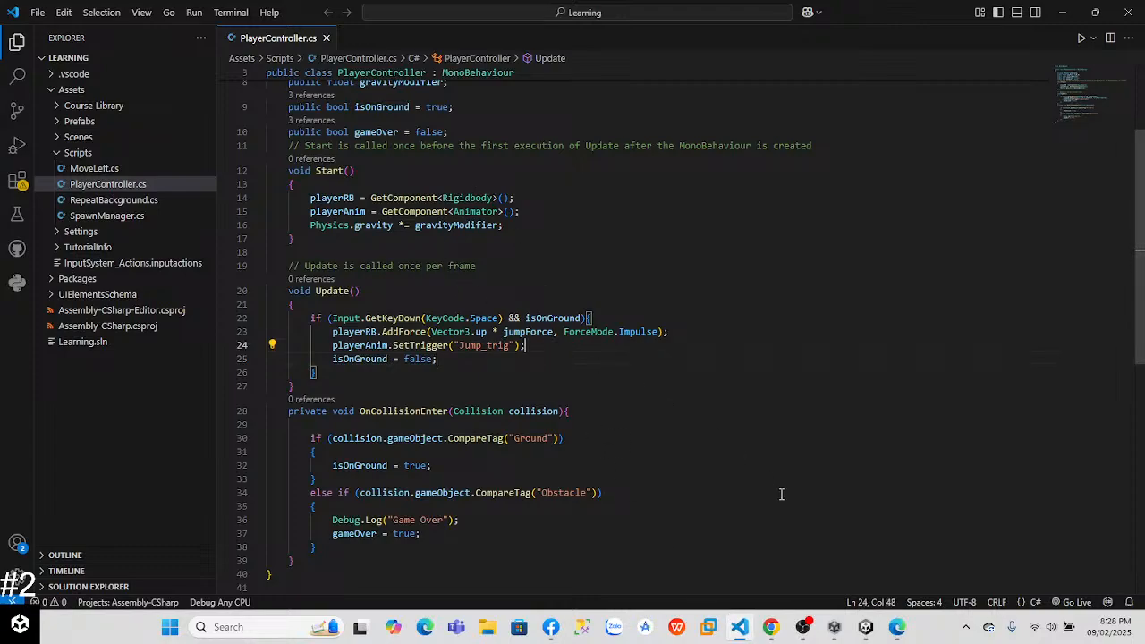
pyautogui.click(844, 603)
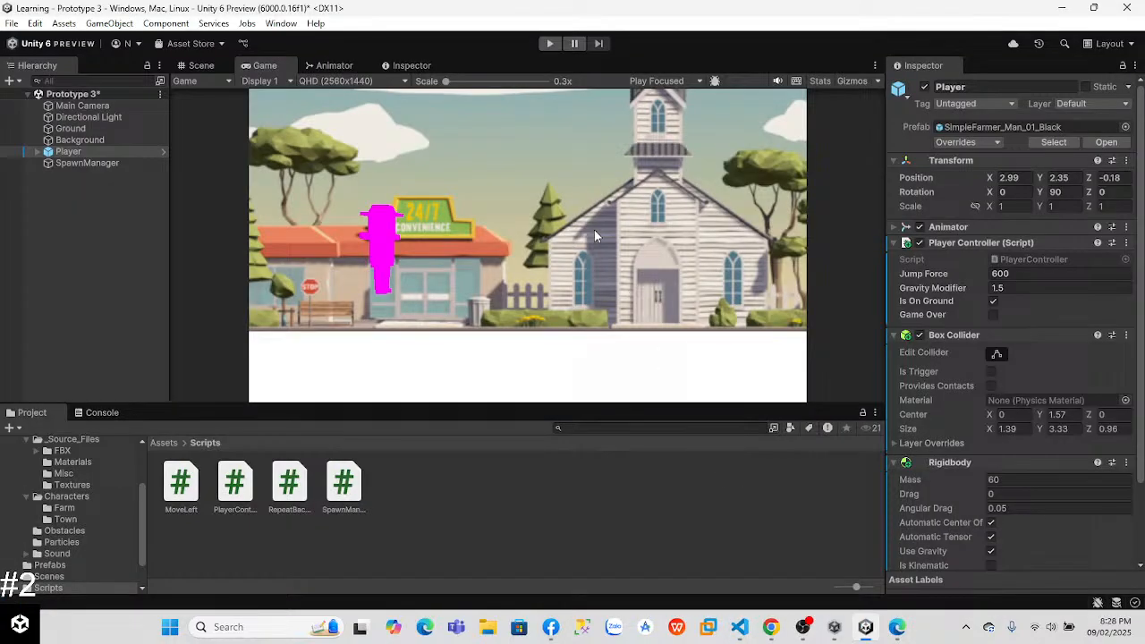
pyautogui.click(411, 65)
pyautogui.click(334, 65)
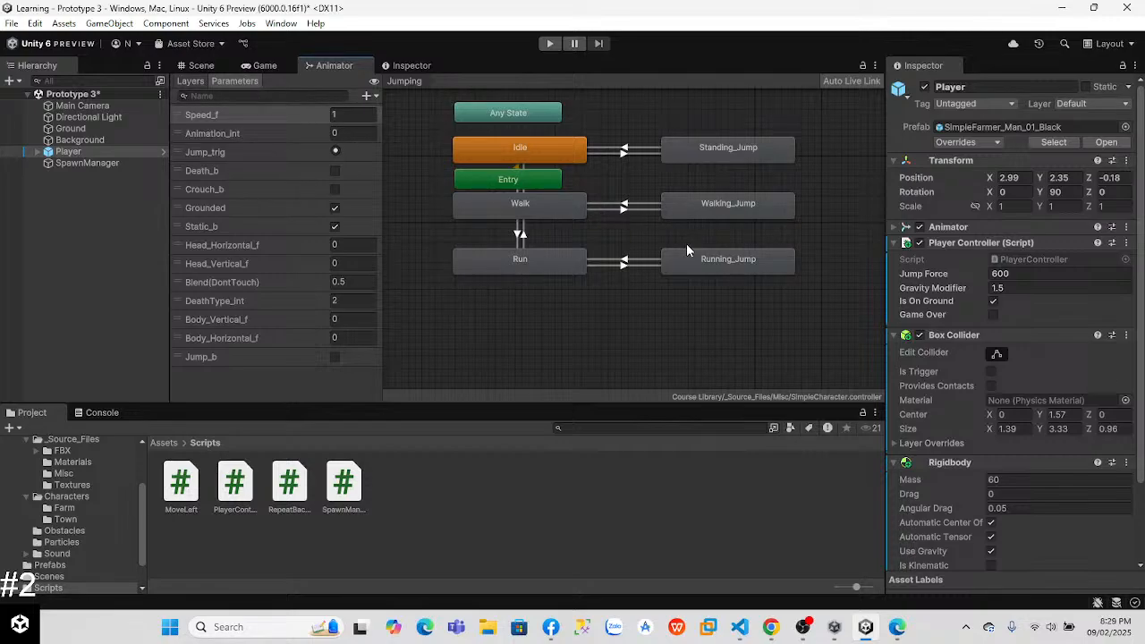
# Step: Lengthen the Running_Jump to Run transition by extending its end, and play its preview
pyautogui.click(648, 263)
pyautogui.click(897, 345)
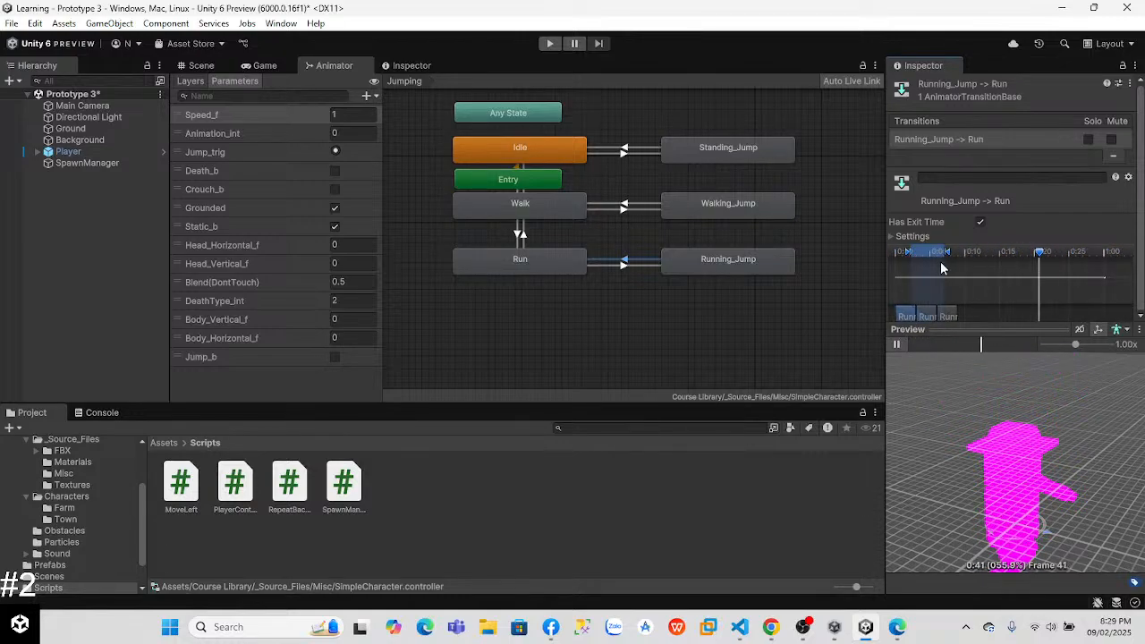
pyautogui.moveTo(949, 254); pyautogui.dragTo(1111, 257)
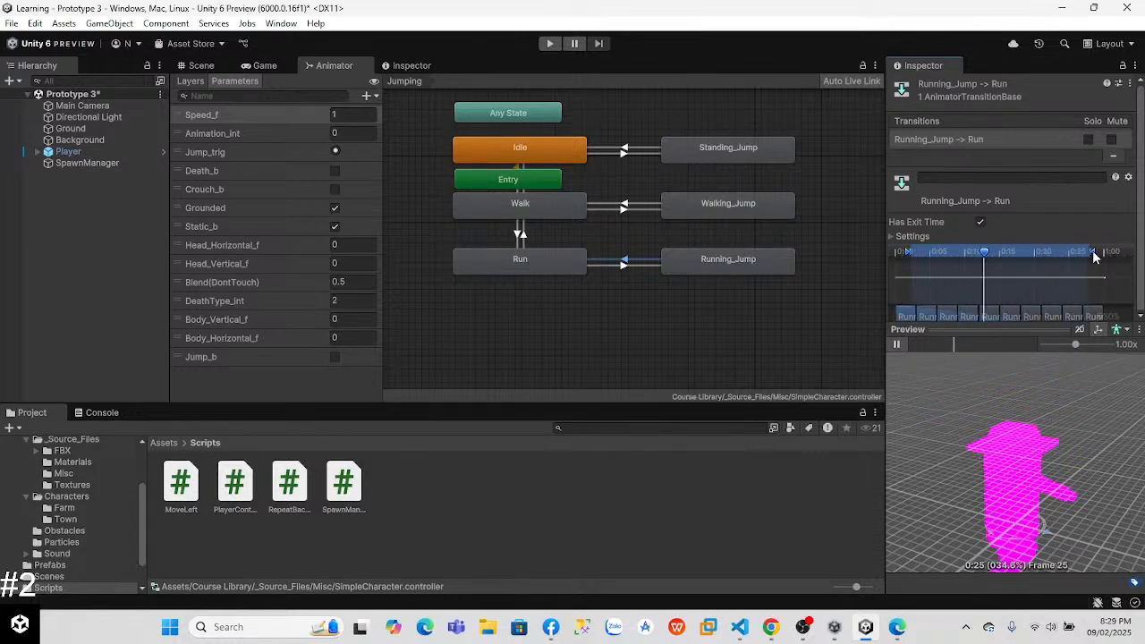
pyautogui.click(895, 345)
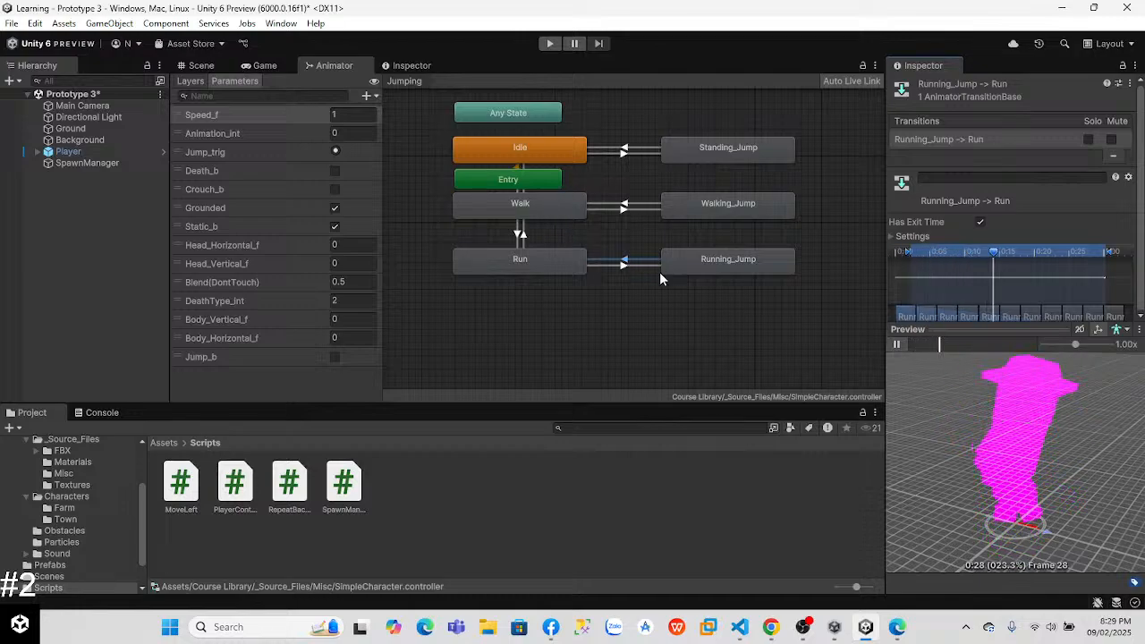
# Step: Change the Running_Jump state's speed and shorten its transition back to Run, checking the preview
pyautogui.click(759, 257)
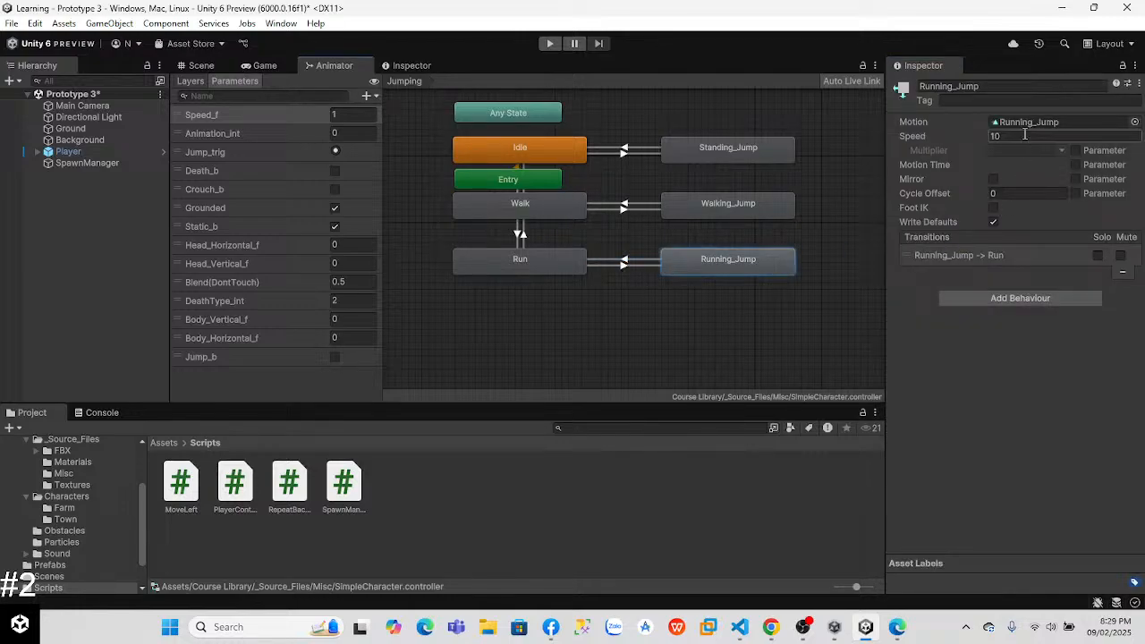
pyautogui.click(559, 275)
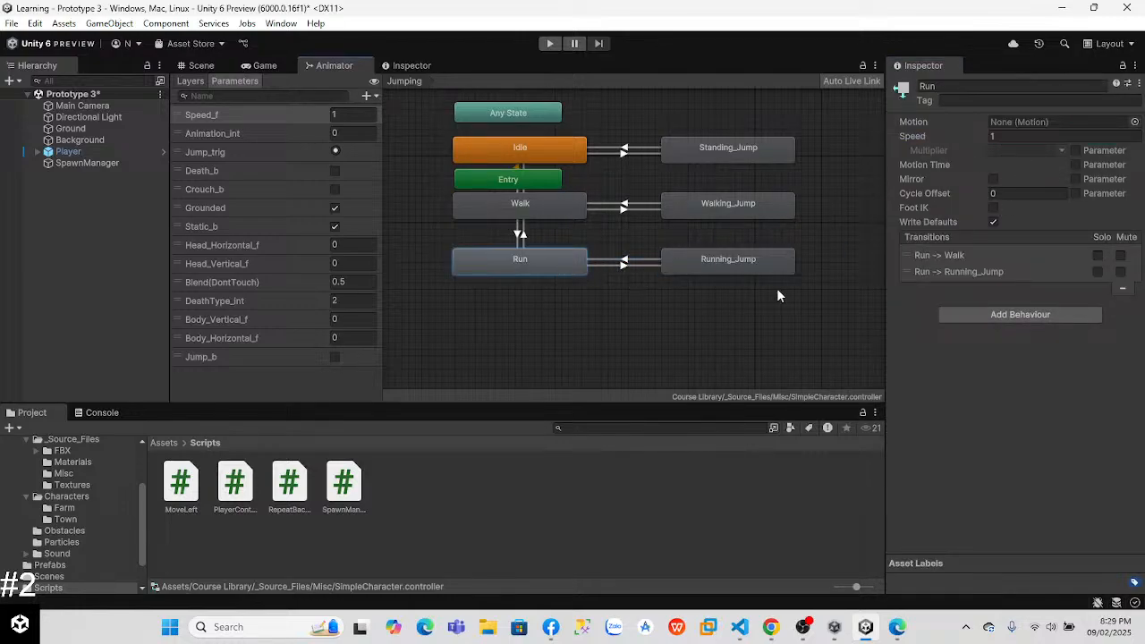
pyautogui.click(636, 259)
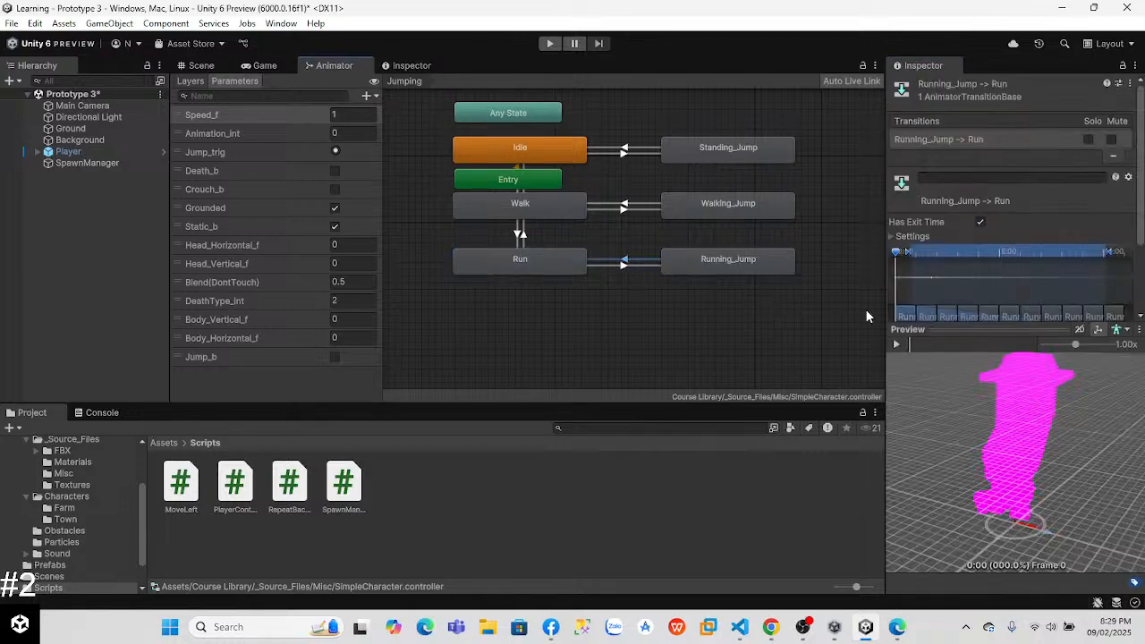
pyautogui.moveTo(1113, 263); pyautogui.dragTo(926, 260)
pyautogui.click(896, 345)
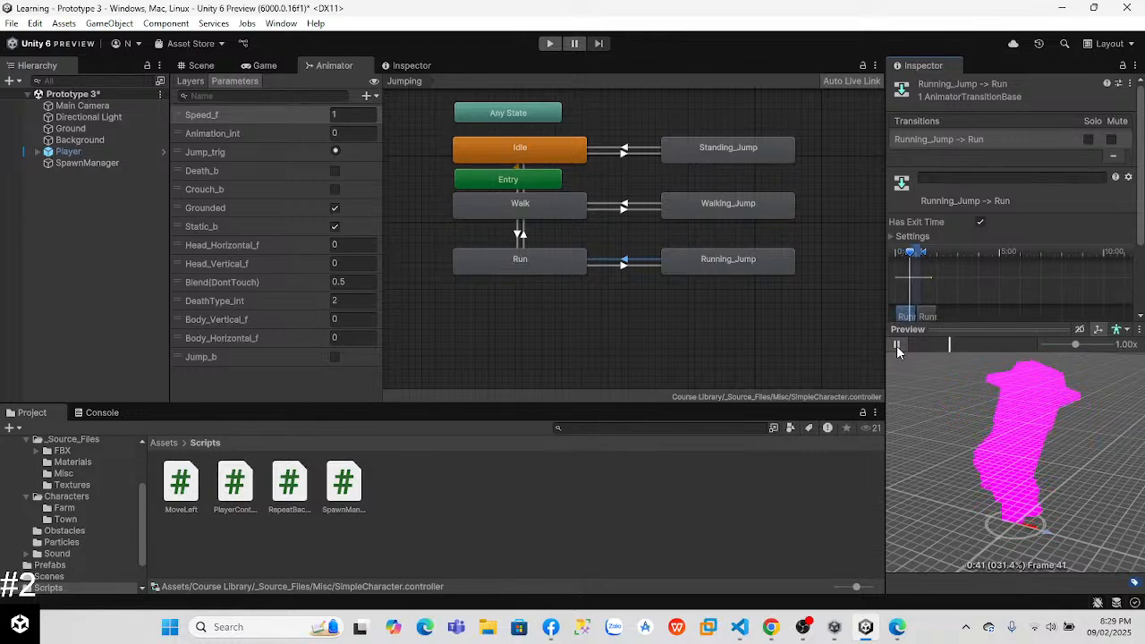
pyautogui.click(921, 250)
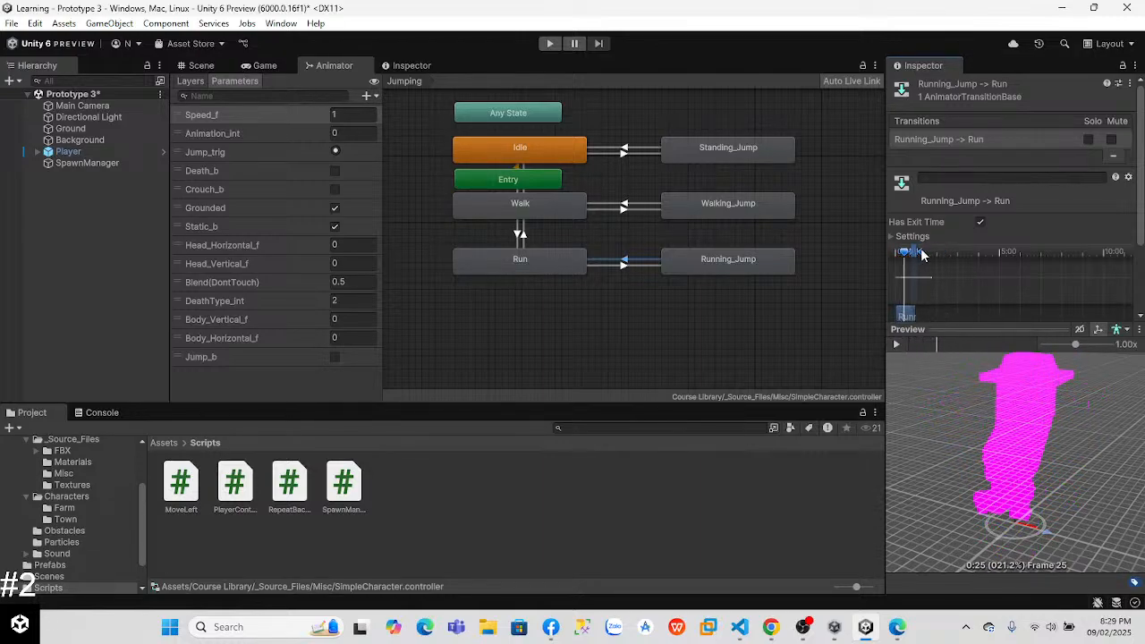
# Step: Undo the recent changes to the Running_Jump speed and its transition to Run
pyautogui.hotkey('ctrl', 'z')
pyautogui.hotkey('ctrl', 'z')
pyautogui.hotkey('ctrl', 'z')
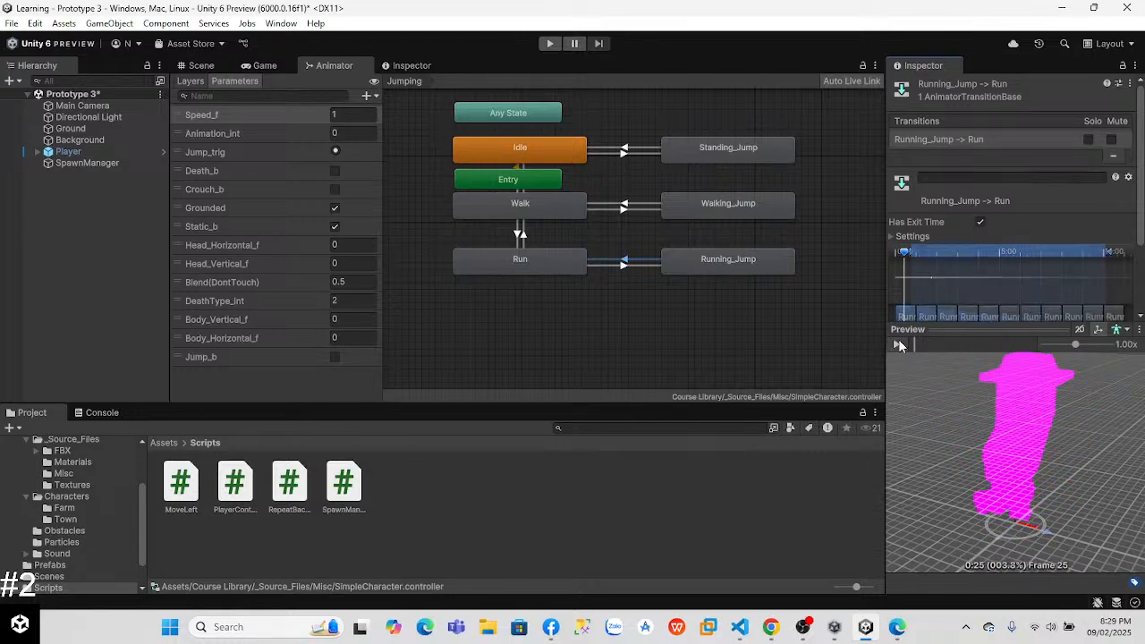
pyautogui.hotkey('ctrl', 'z')
pyautogui.hotkey('ctrl', 'z')
pyautogui.hotkey('ctrl', 'z')
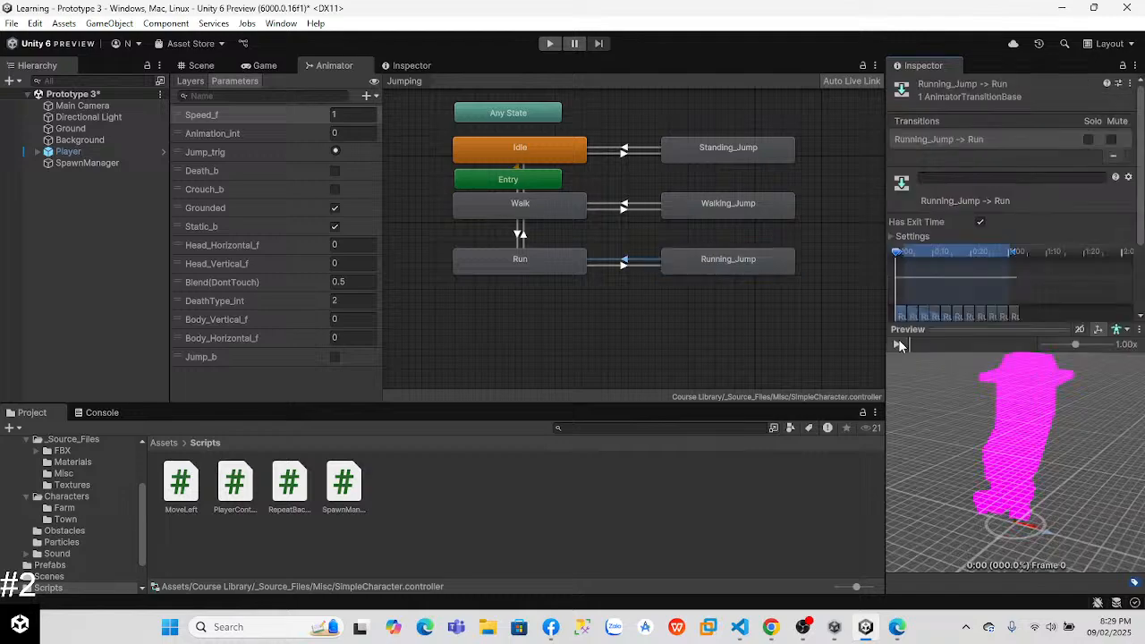
pyautogui.hotkey('ctrl', 'z')
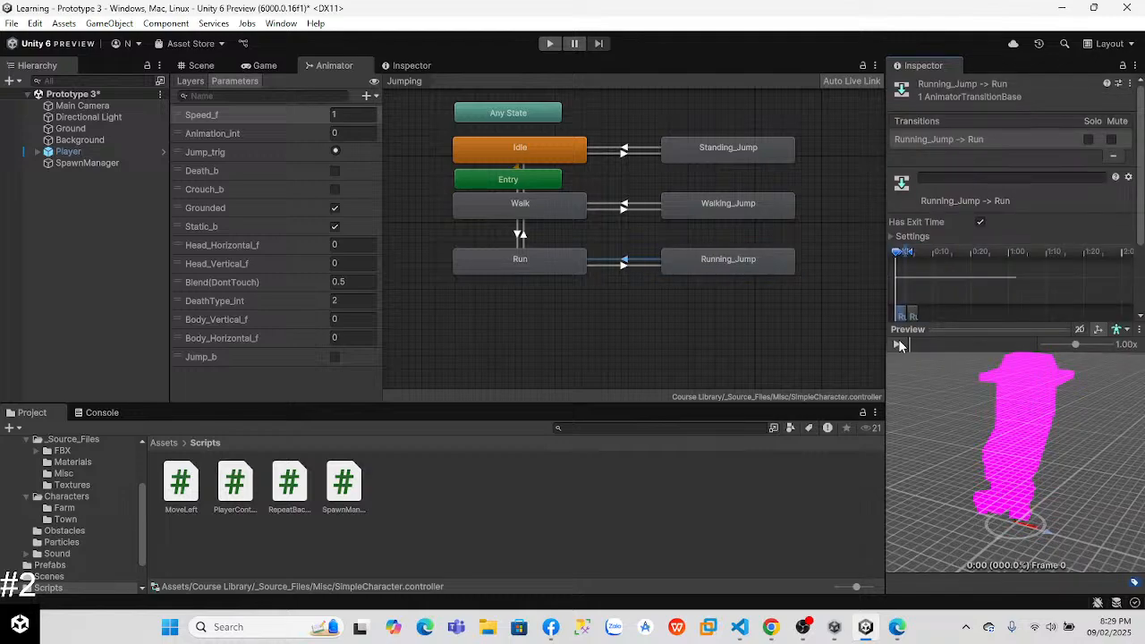
# Step: Set the Running_Jump state's speed to 1 and preview its transition to Run
pyautogui.click(697, 262)
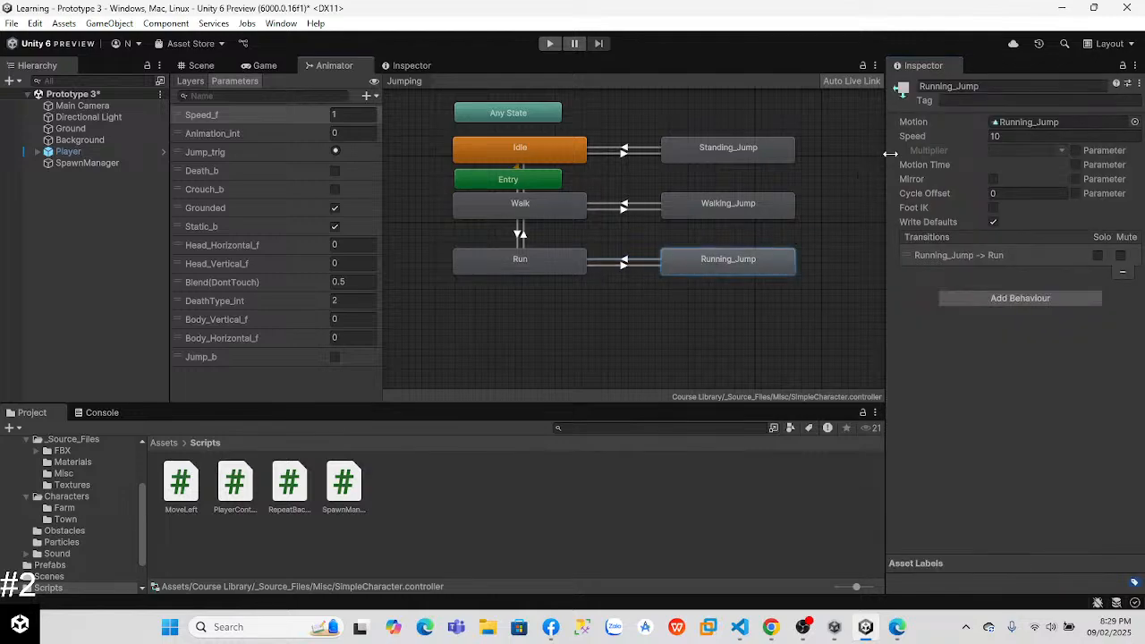
pyautogui.click(623, 261)
pyautogui.click(898, 347)
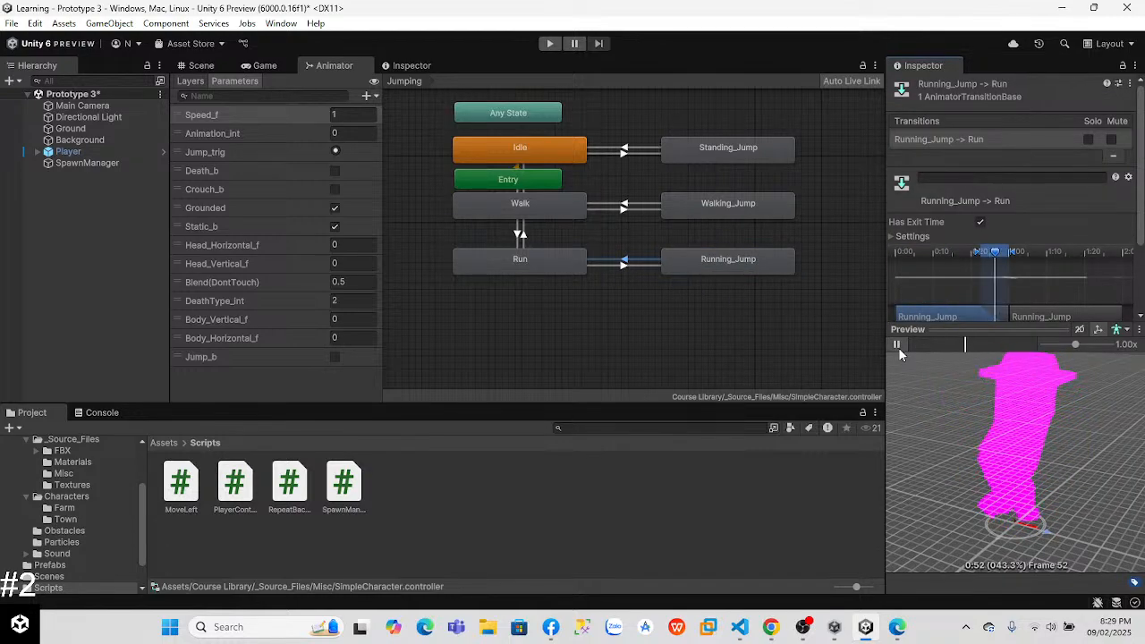
# Step: Play the game to check the slower jump animation, and select the Player to show its components
pyautogui.click(268, 66)
pyautogui.click(549, 44)
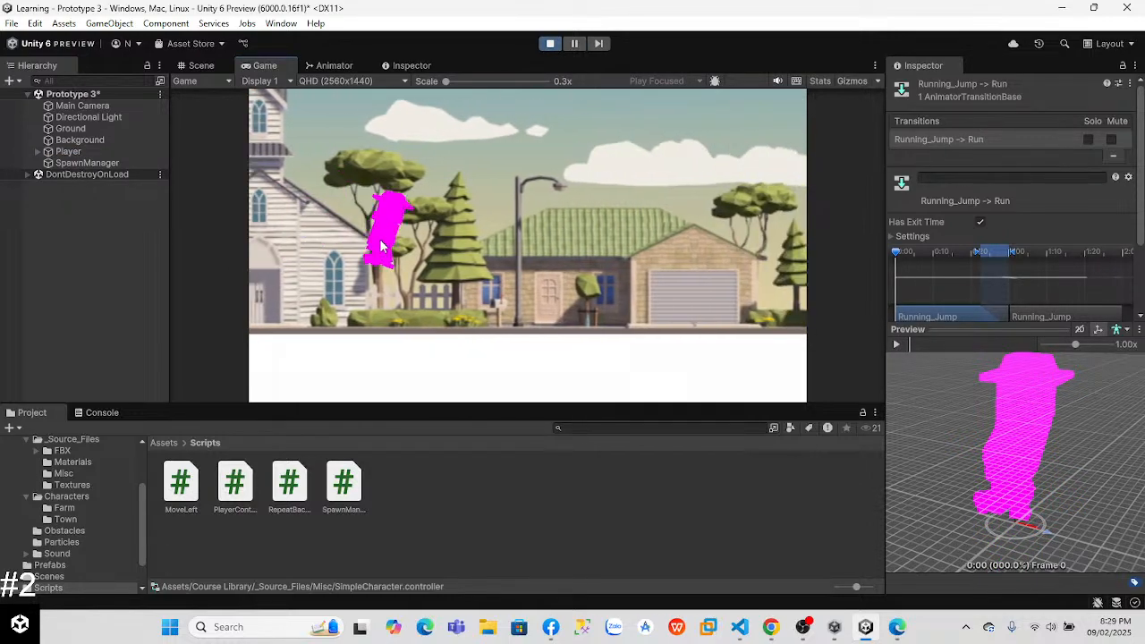
pyautogui.click(70, 152)
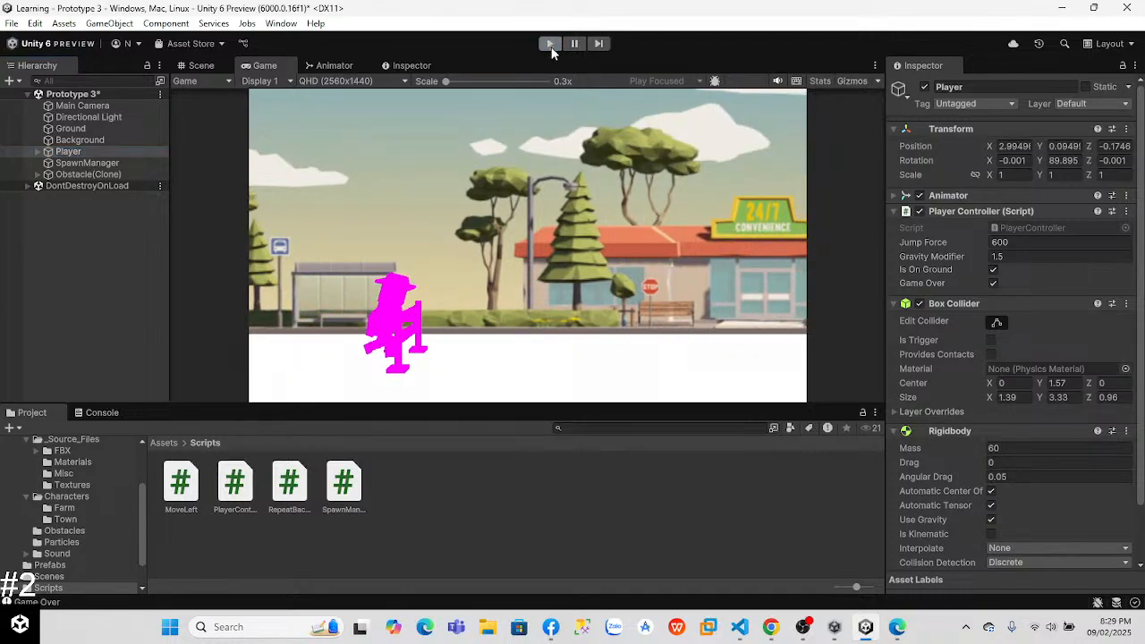
# Step: Restart Play mode and jump repeatedly to test the Running_Jump animation against the obstacles
pyautogui.click(550, 44)
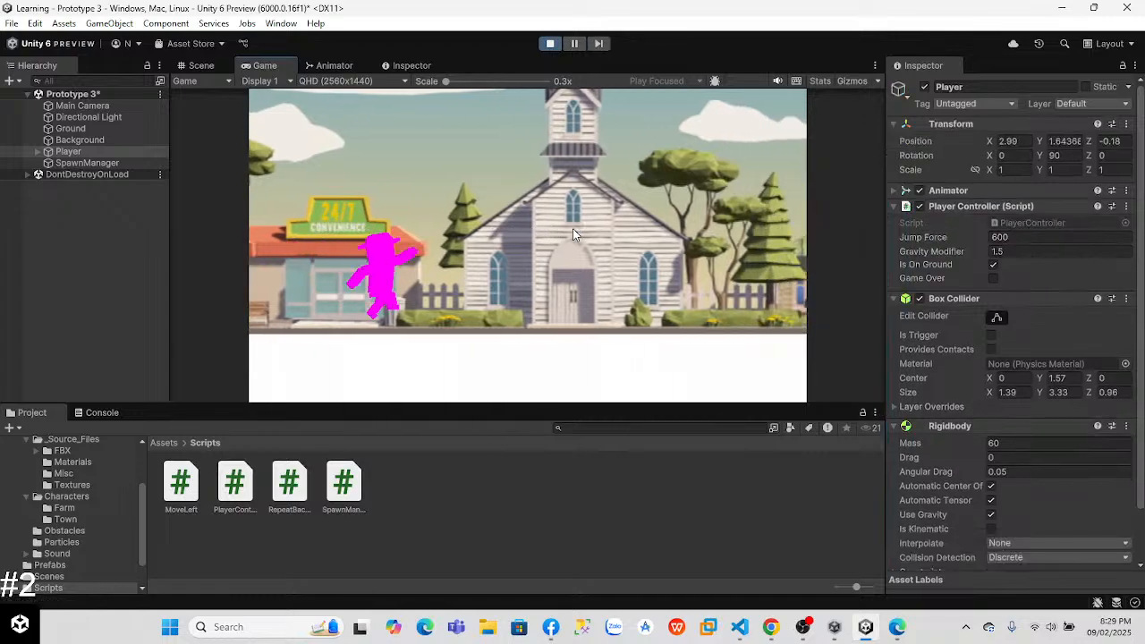
pyautogui.press('space')
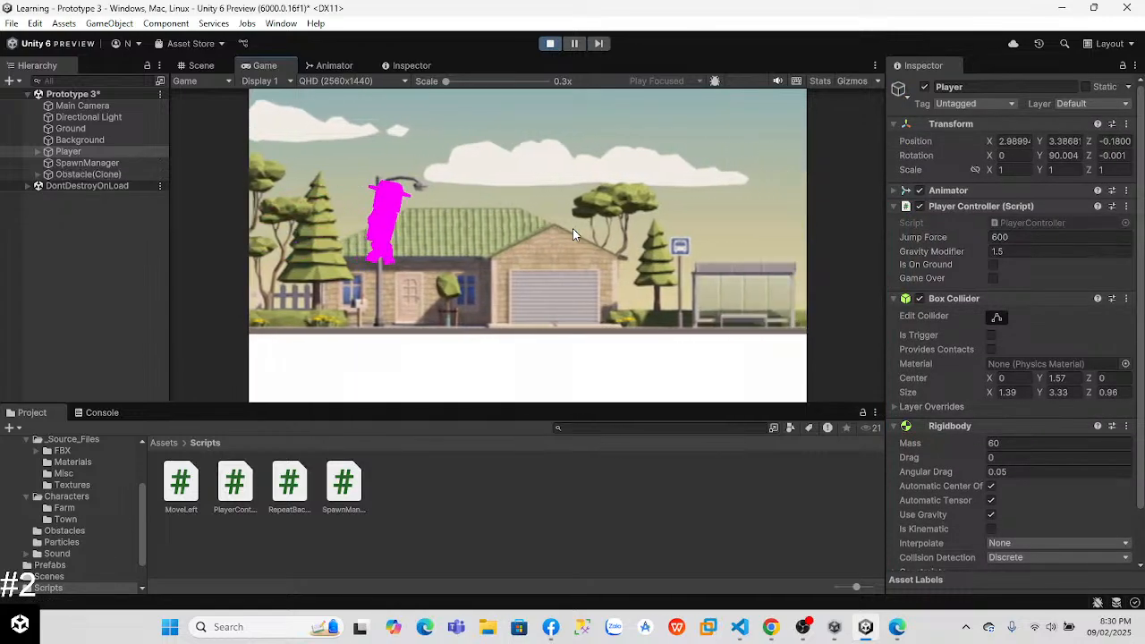
pyautogui.press('space')
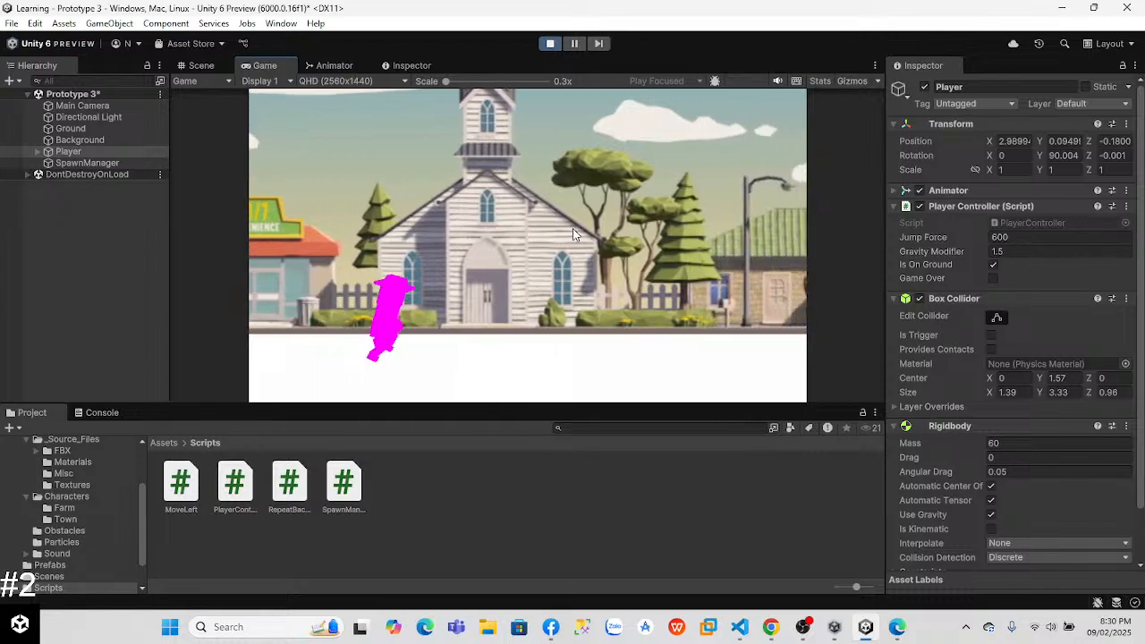
pyautogui.press('space')
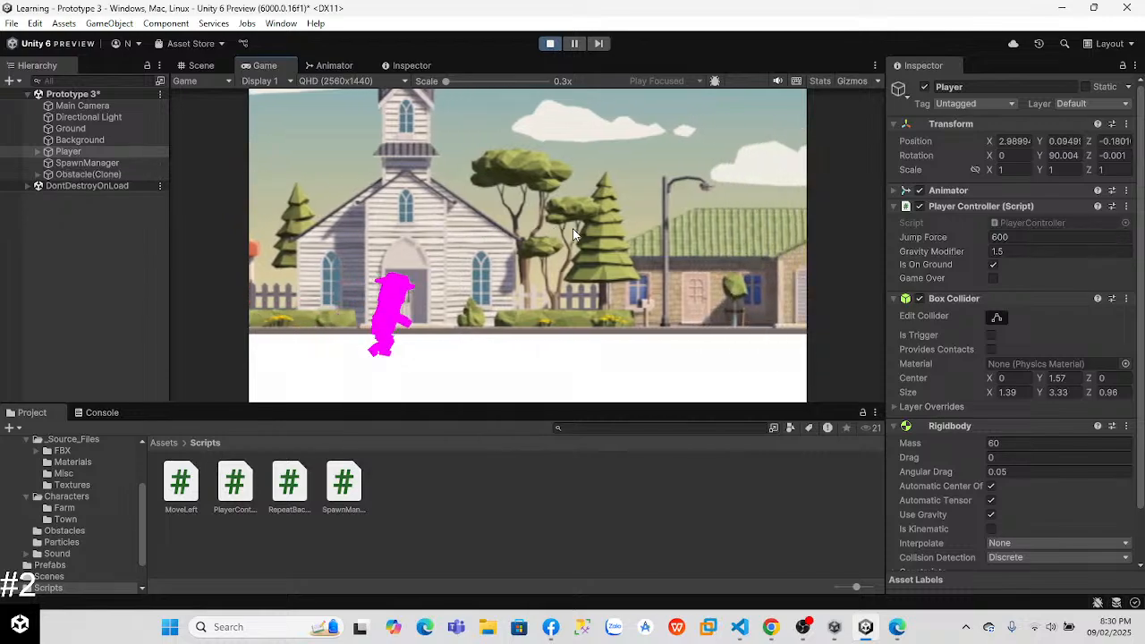
pyautogui.press('space')
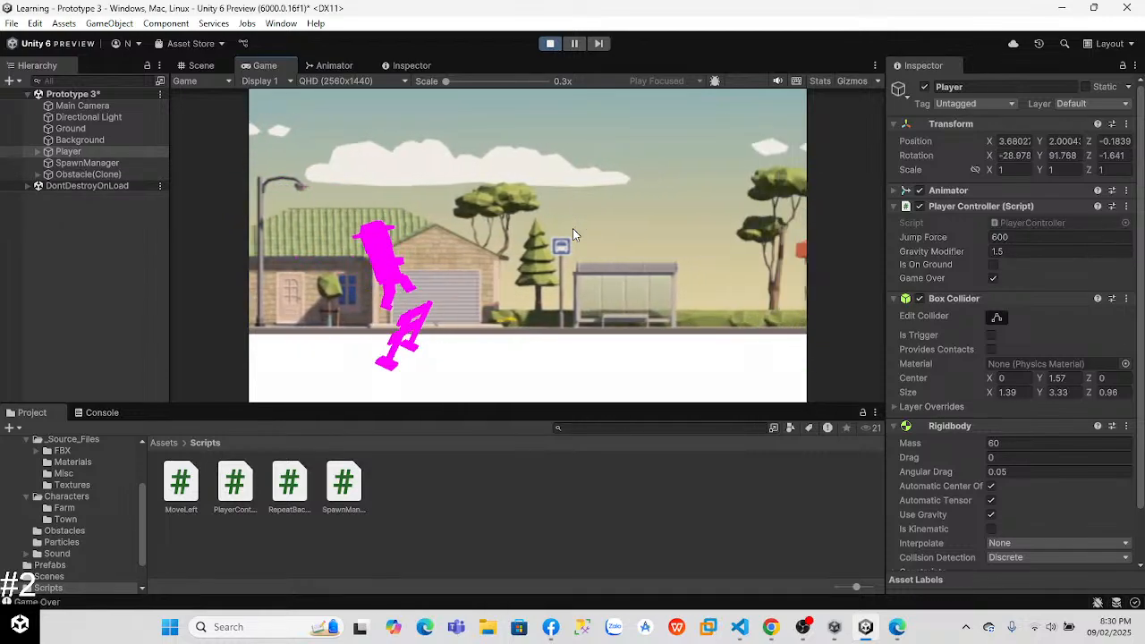
# Step: Stop the game, check the speed used in the lesson video, and set the Running_Jump state's speed to 0.7 in Unity
pyautogui.click(550, 45)
pyautogui.hotkey('alt', 'Tab')
pyautogui.hotkey('alt', 'Tab')
pyautogui.hotkey('alt', 'Tab')
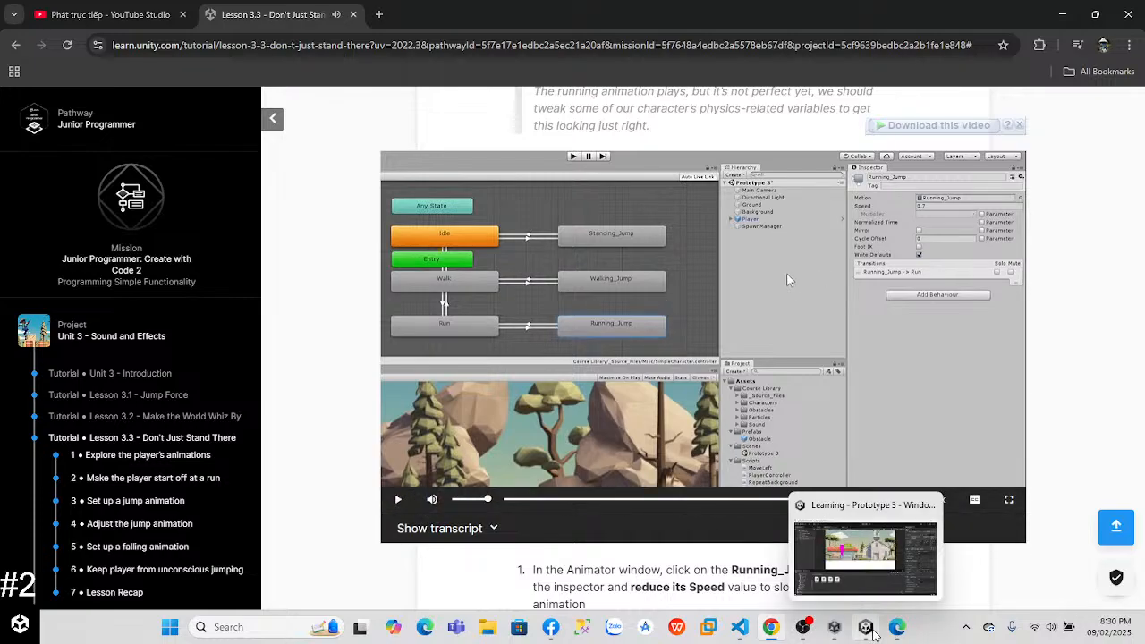
pyautogui.click(868, 628)
pyautogui.click(334, 65)
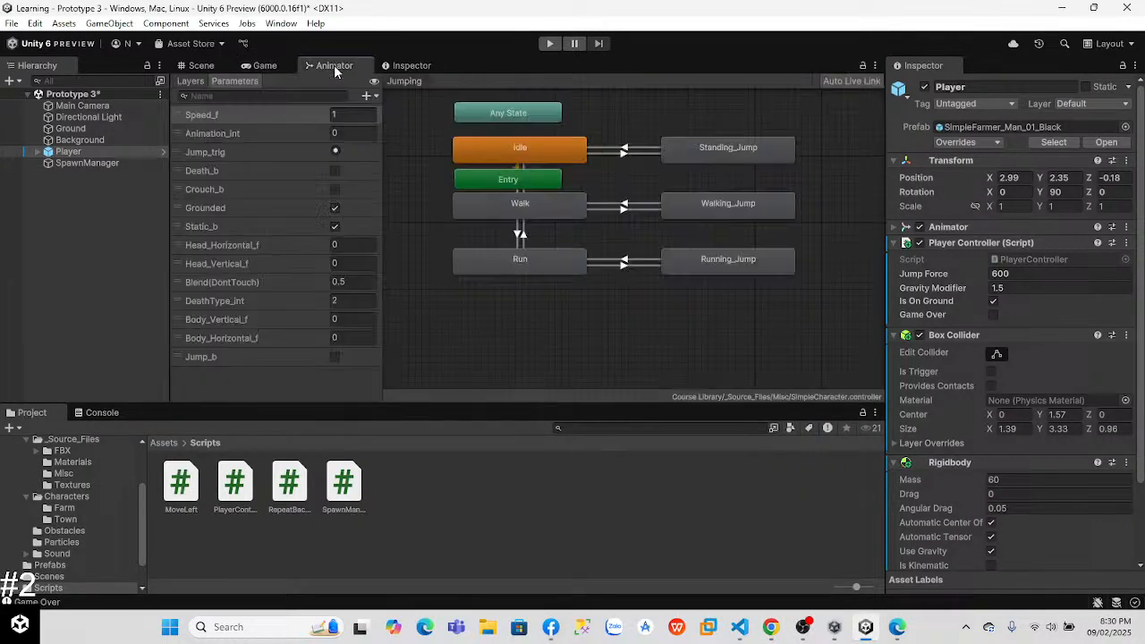
pyautogui.click(723, 260)
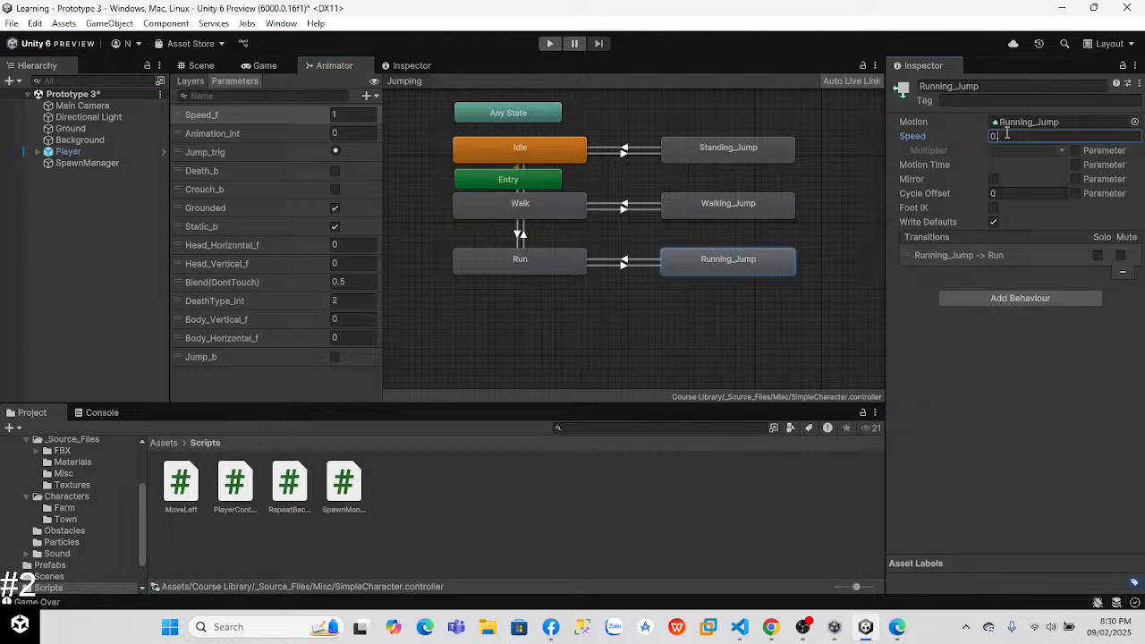
# Step: Play the game, jump repeatedly to test the slowed Running_Jump animation, and stop Play mode
pyautogui.click(548, 44)
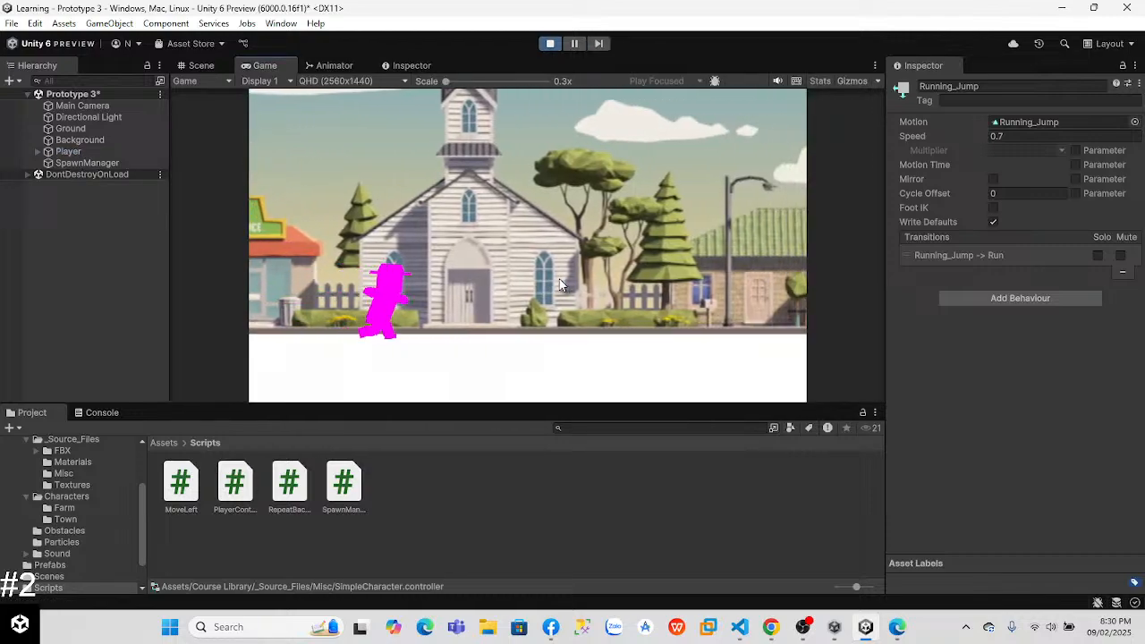
pyautogui.press('space')
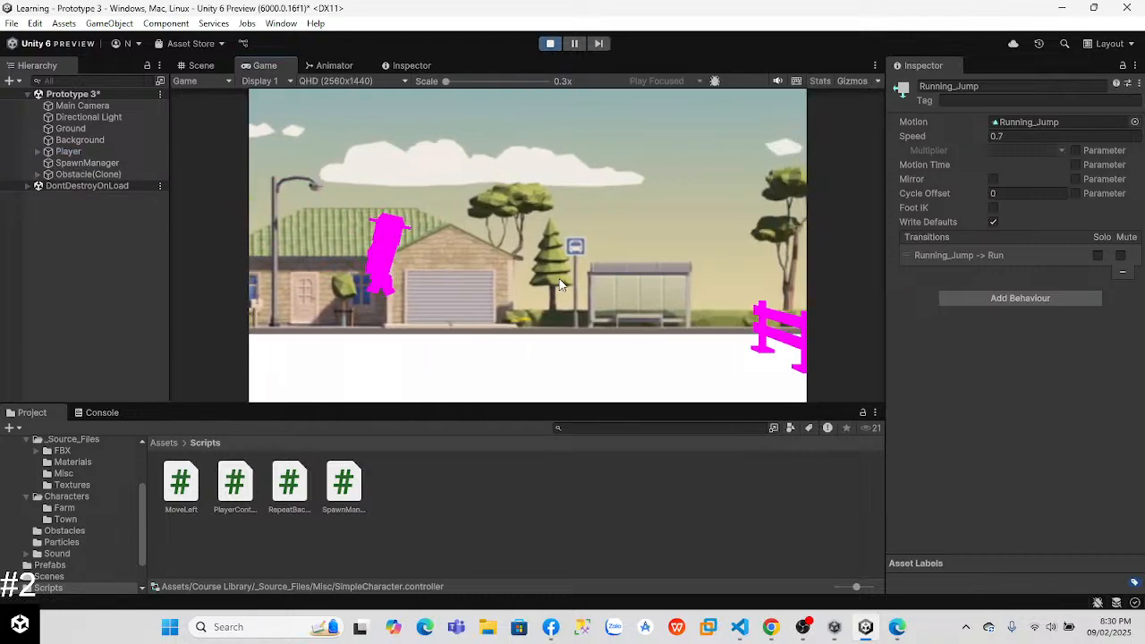
pyautogui.press('space')
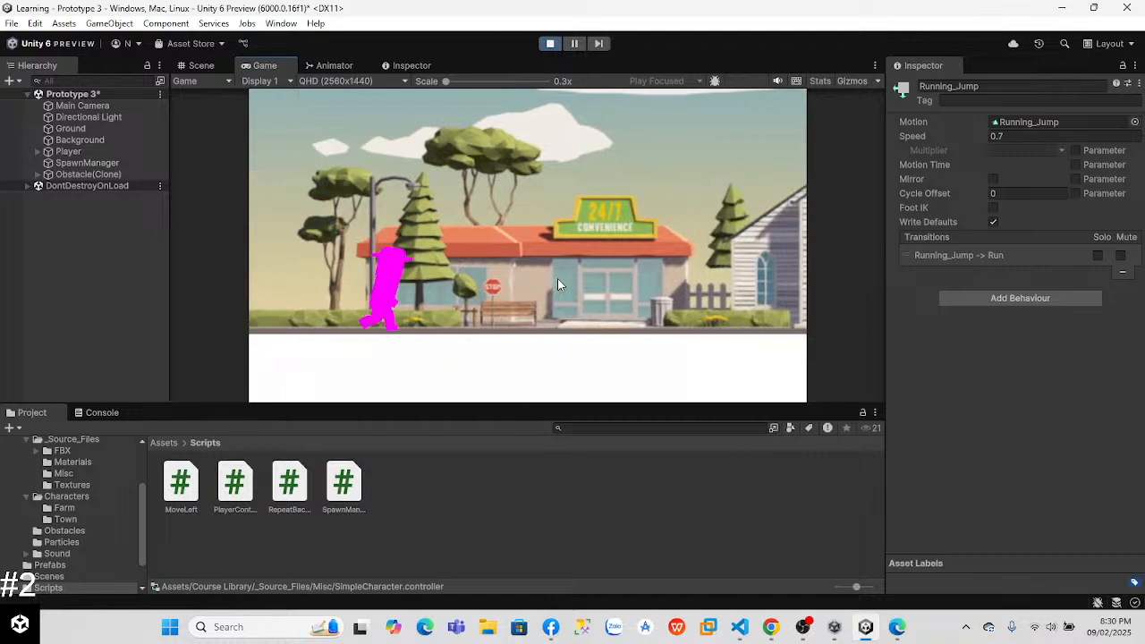
pyautogui.press('space')
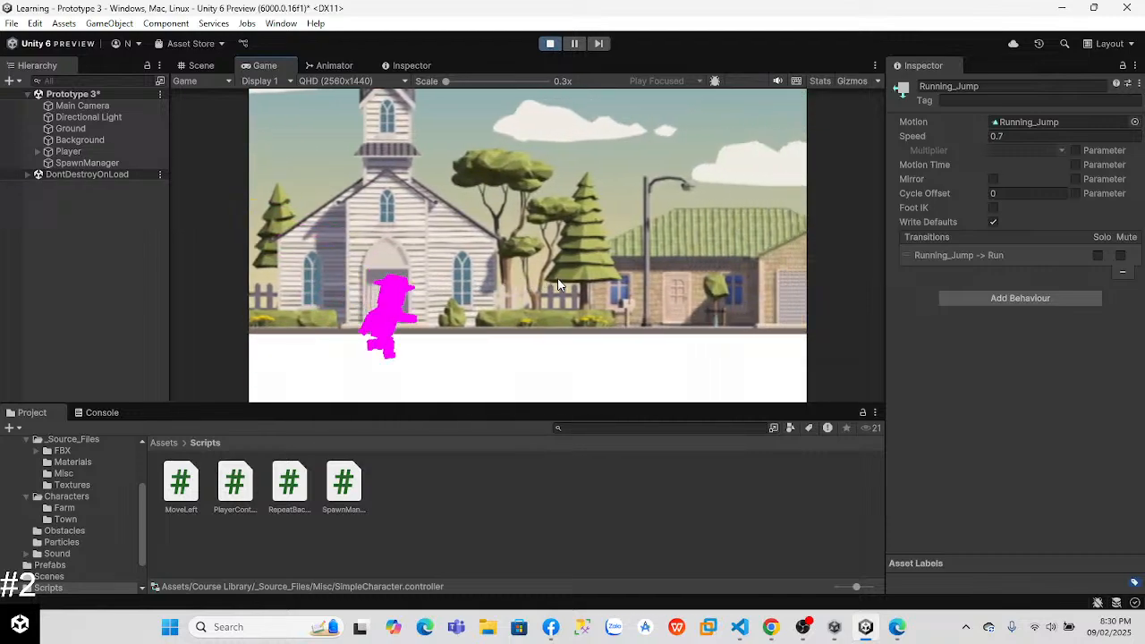
pyautogui.press('space')
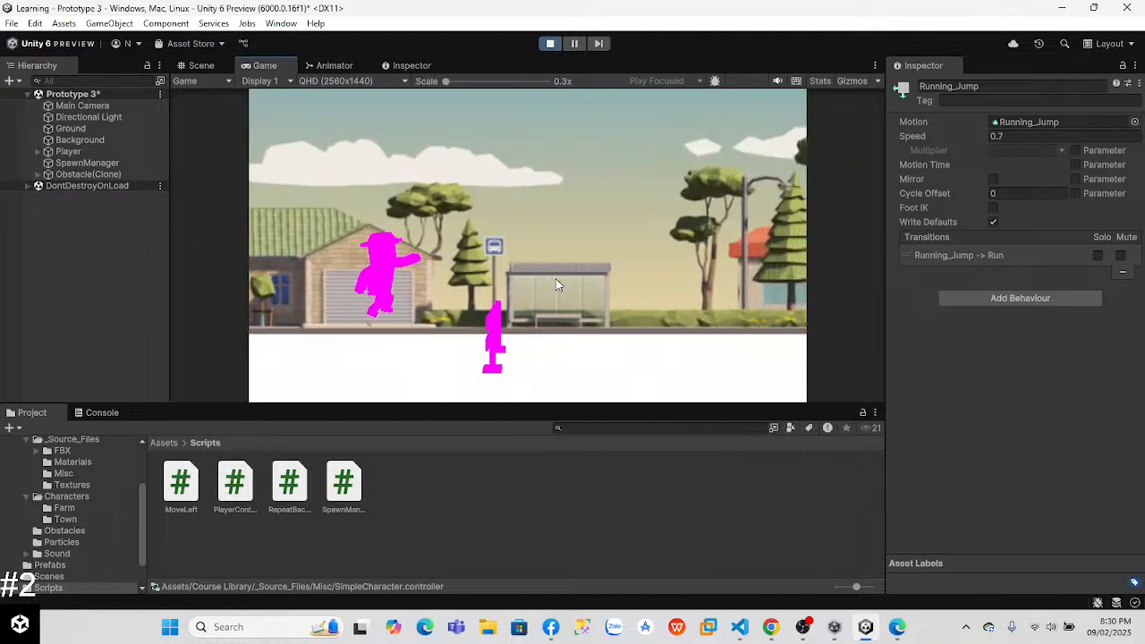
pyautogui.click(551, 44)
# Step: Switch to the Unity Learn lesson in Chrome and watch the falling animation video up to the finished collision code
pyautogui.hotkey('alt', 'Tab')
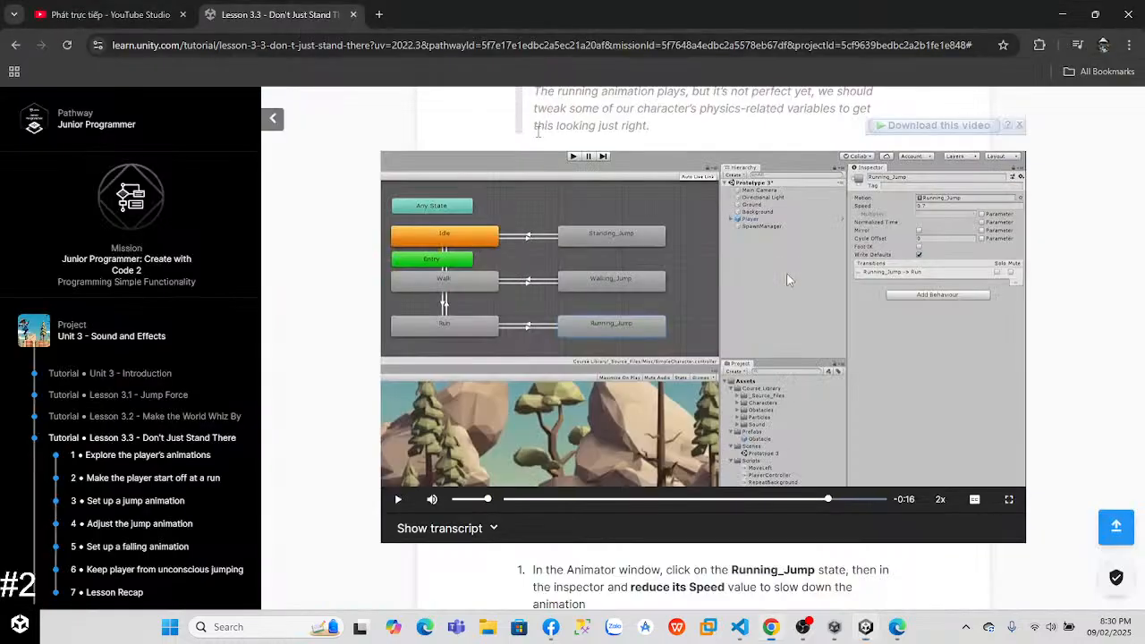
pyautogui.click(668, 312)
pyautogui.scroll(-5, 1141, 365)
pyautogui.click(720, 327)
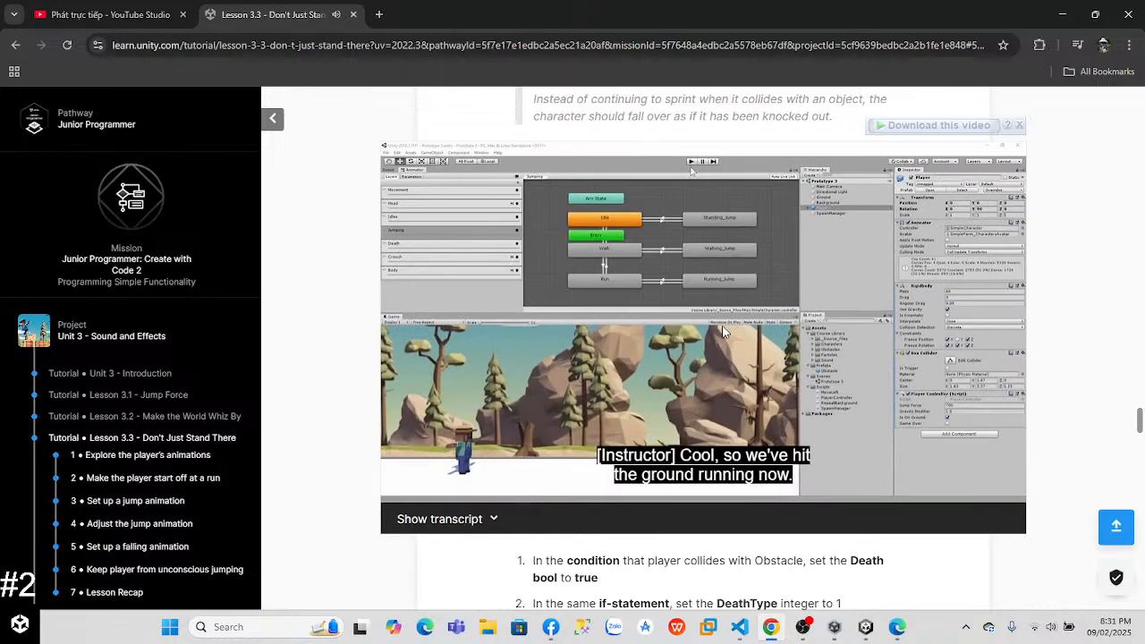
pyautogui.click(940, 491)
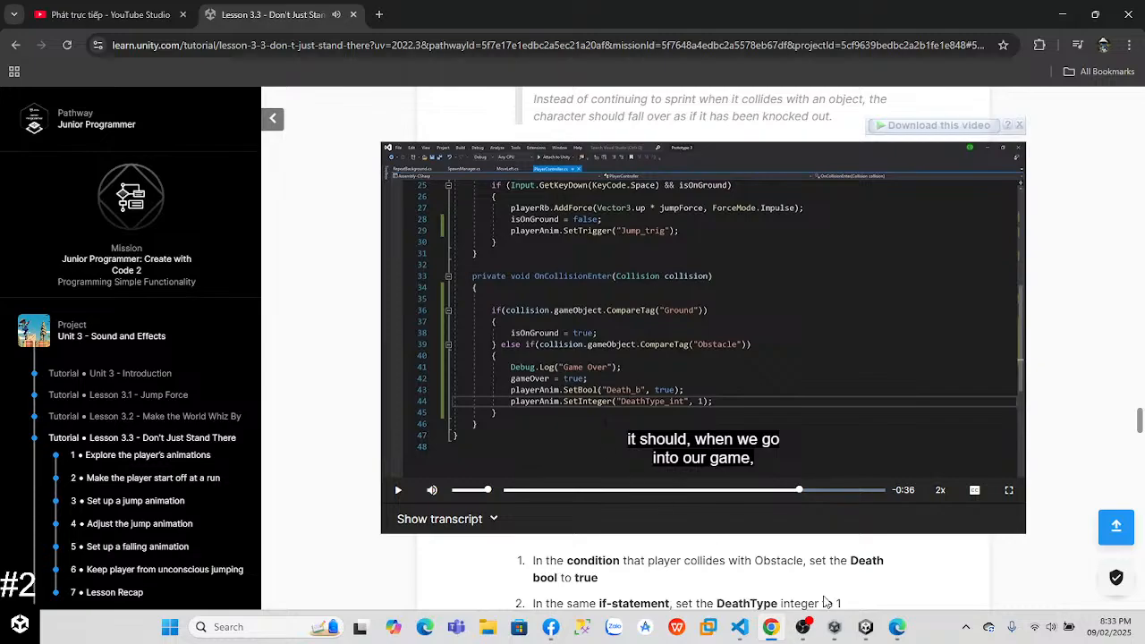
# Step: In VS Code, add playerAnim.SetBool("Death_b", true); after gameOver = true in the Obstacle branch of OnCollisionEnter
pyautogui.click(738, 626)
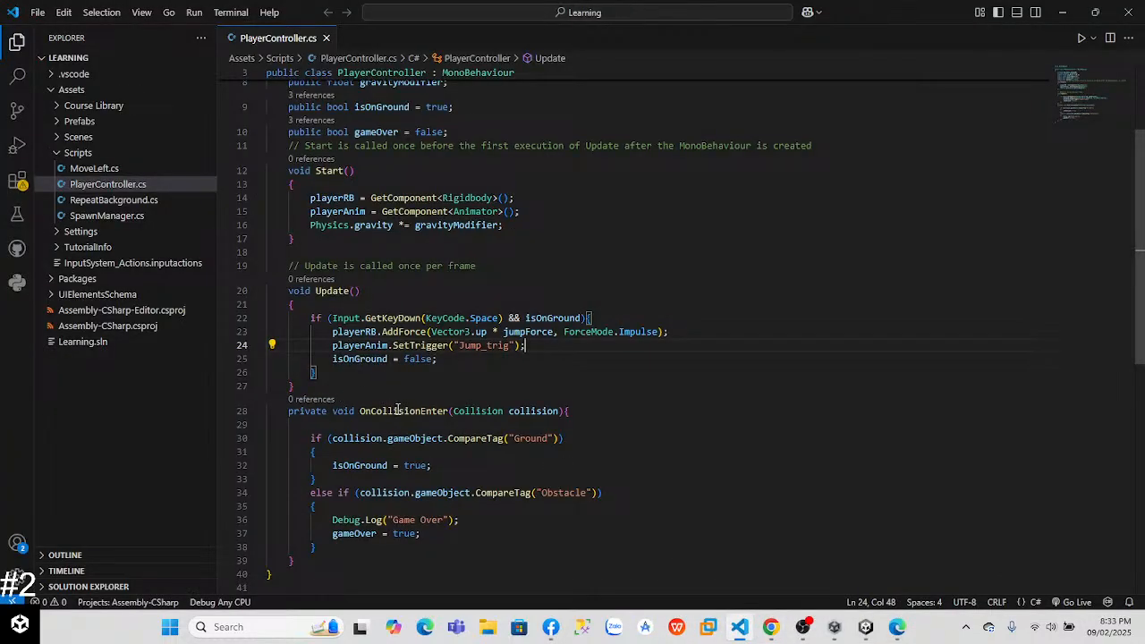
pyautogui.click(461, 543)
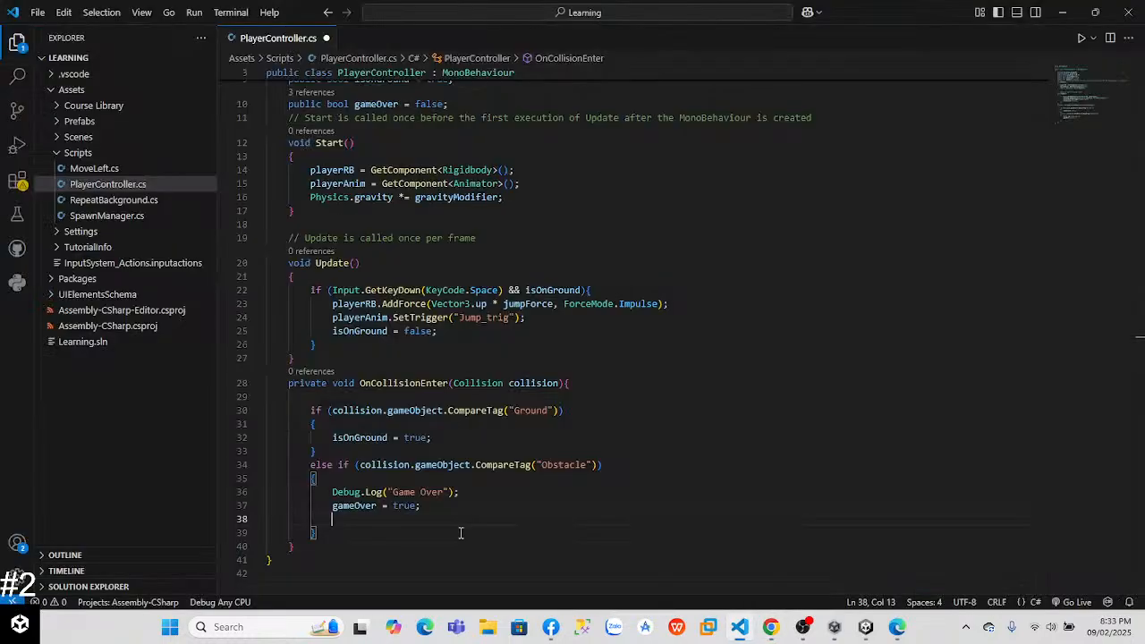
pyautogui.press('Return')
pyautogui.write('player')
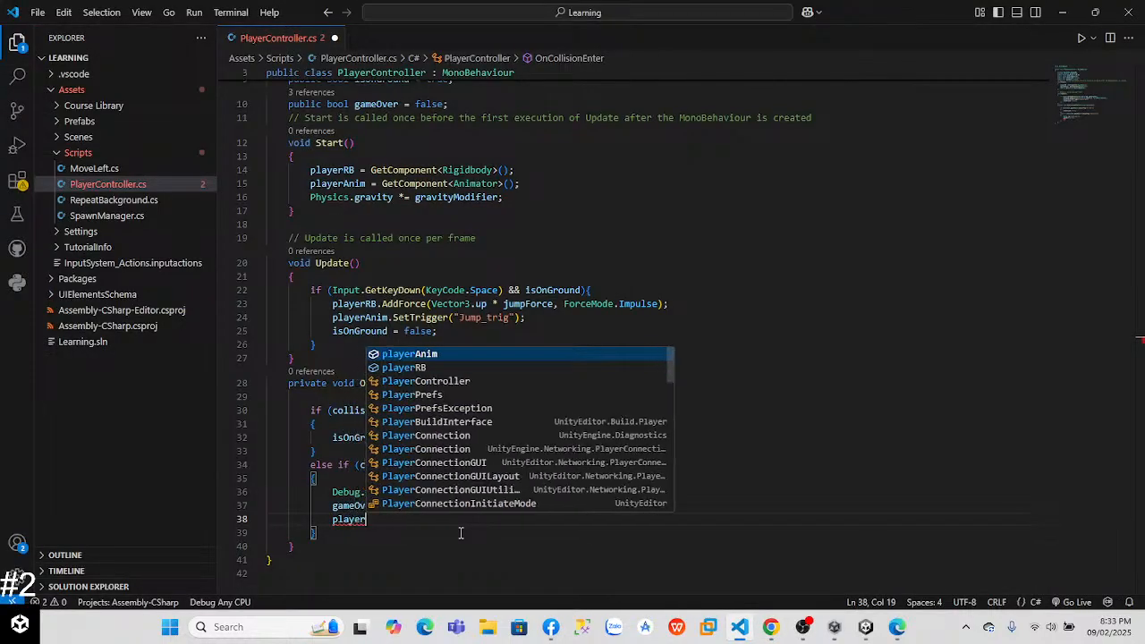
pyautogui.write('Ami')
pyautogui.write('nim.')
pyautogui.write('SetBoneLocalRotation')
pyautogui.press('BackSpace')
pyautogui.press('BackSpace')
pyautogui.press('BackSpace')
pyautogui.press('BackSpace')
pyautogui.press('BackSpace')
pyautogui.press('BackSpace')
pyautogui.press('BackSpace')
pyautogui.press('BackSpace')
pyautogui.write('ol')
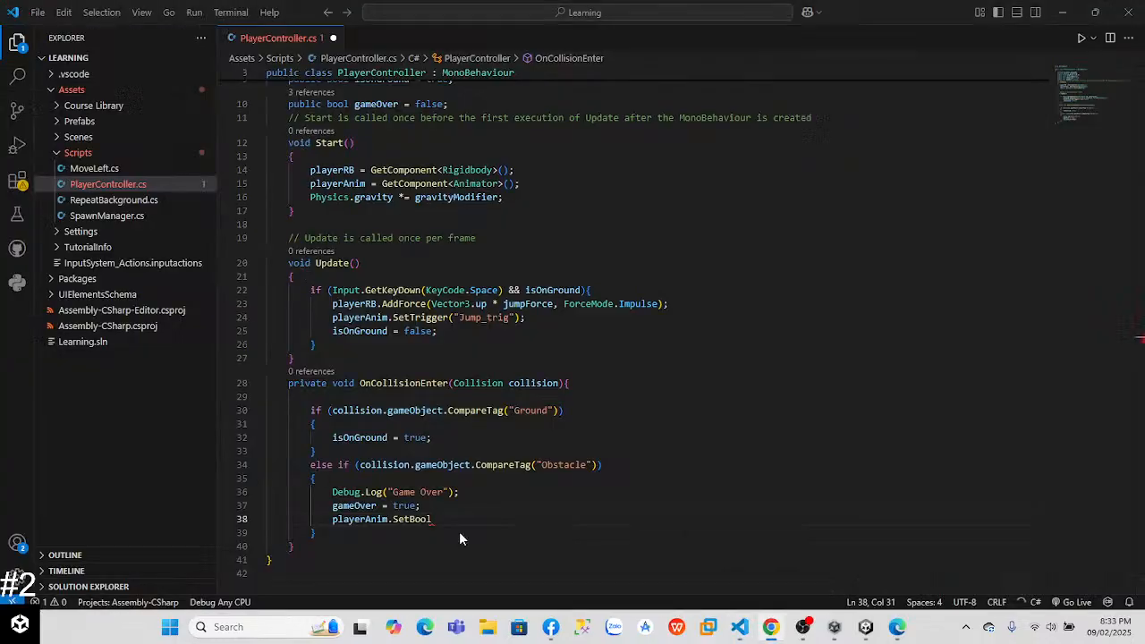
pyautogui.write('("Death')
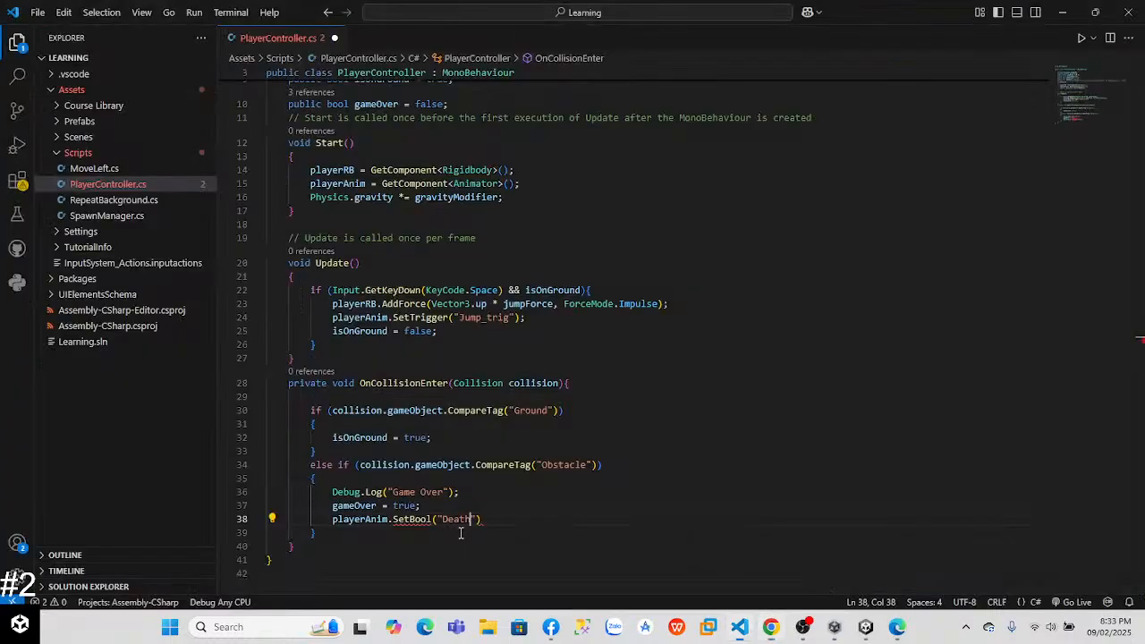
pyautogui.press('Left')
pyautogui.write('_b')
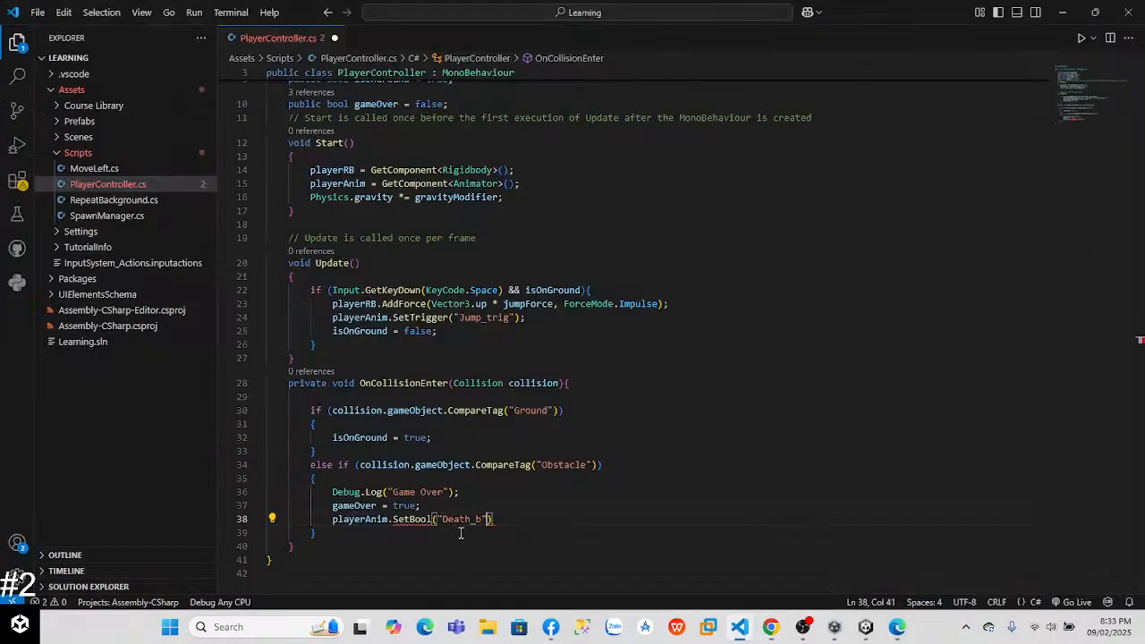
pyautogui.write('", true);')
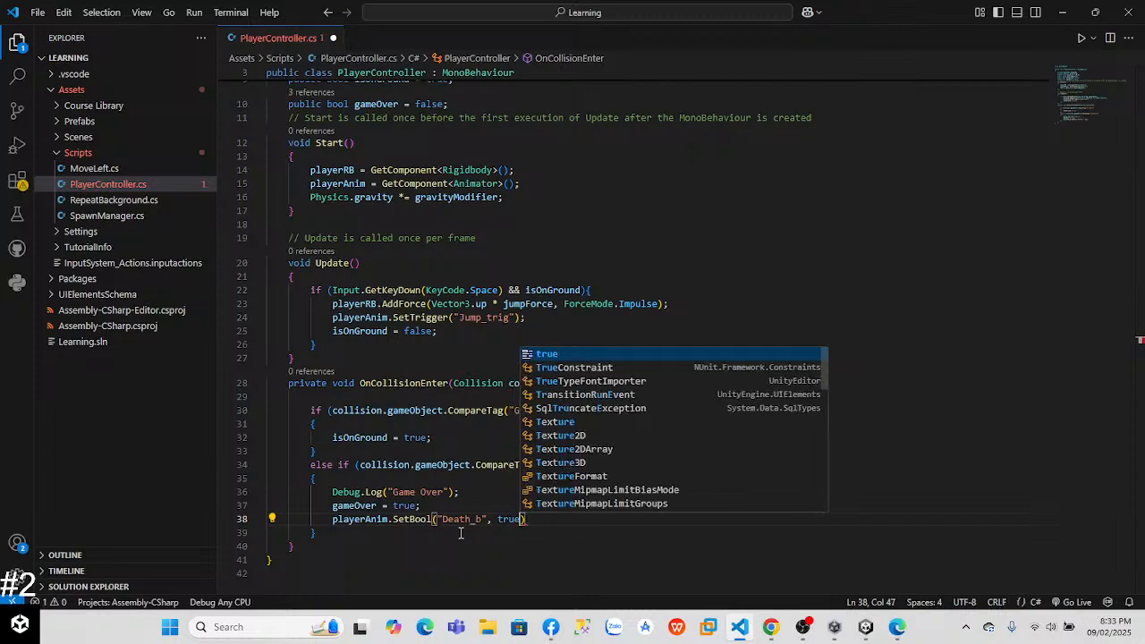
# Step: Add the line playerAnim.SetInteger("DeathType", 1); below the SetBool call in the Obstacle branch
pyautogui.press('Return')
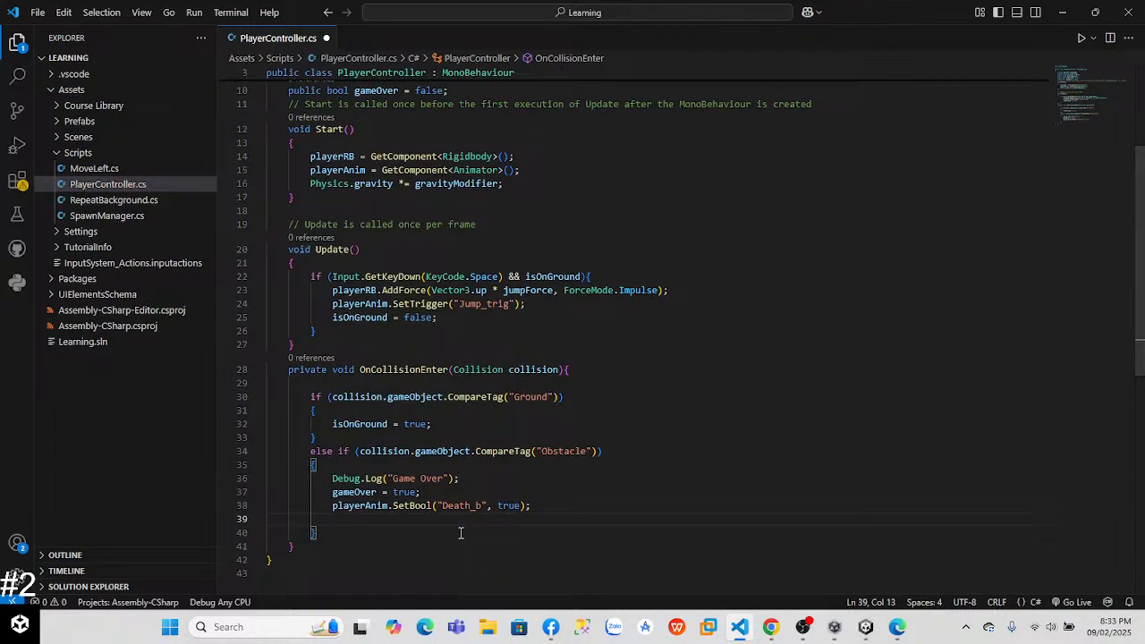
pyautogui.write('playerAnim.')
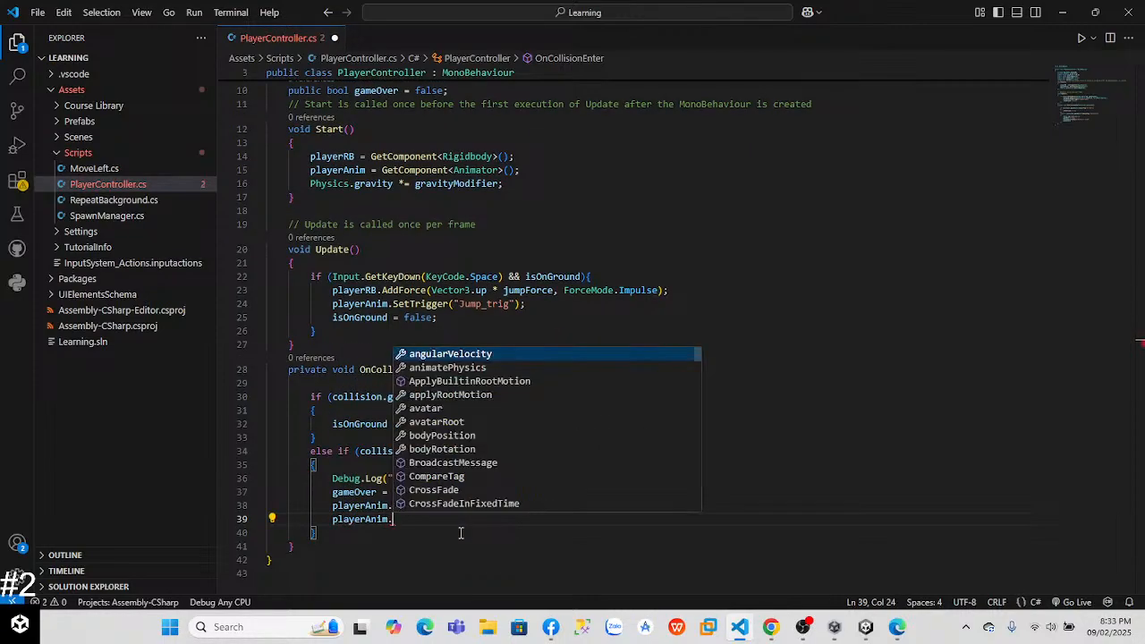
pyautogui.write('SetInteger')
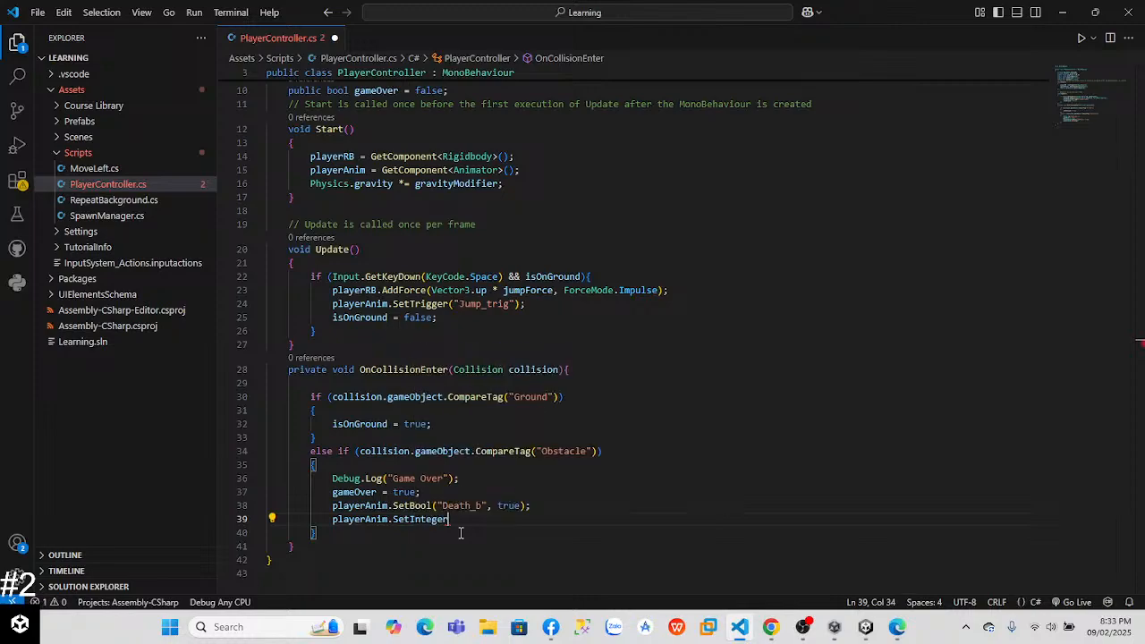
pyautogui.write('("')
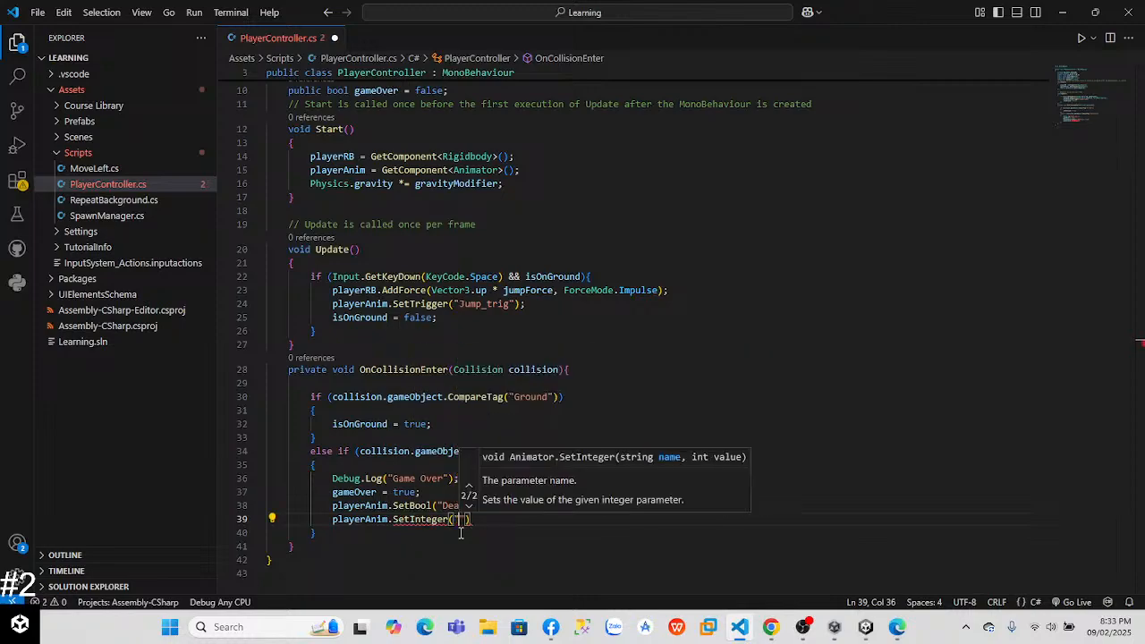
pyautogui.write('DeathTy')
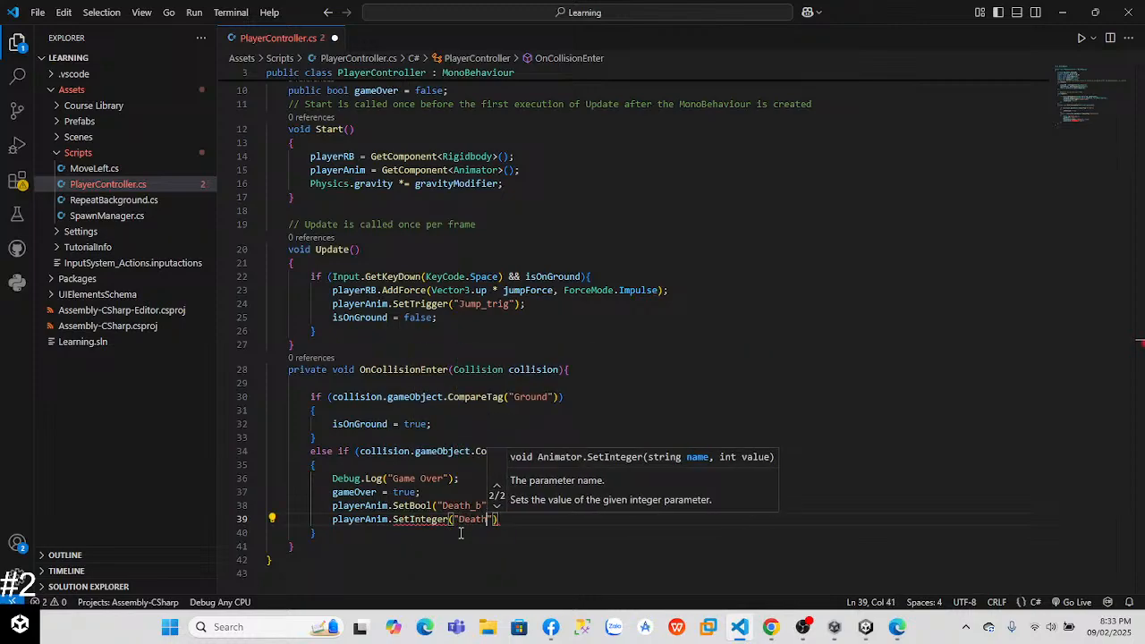
pyautogui.write('pe')
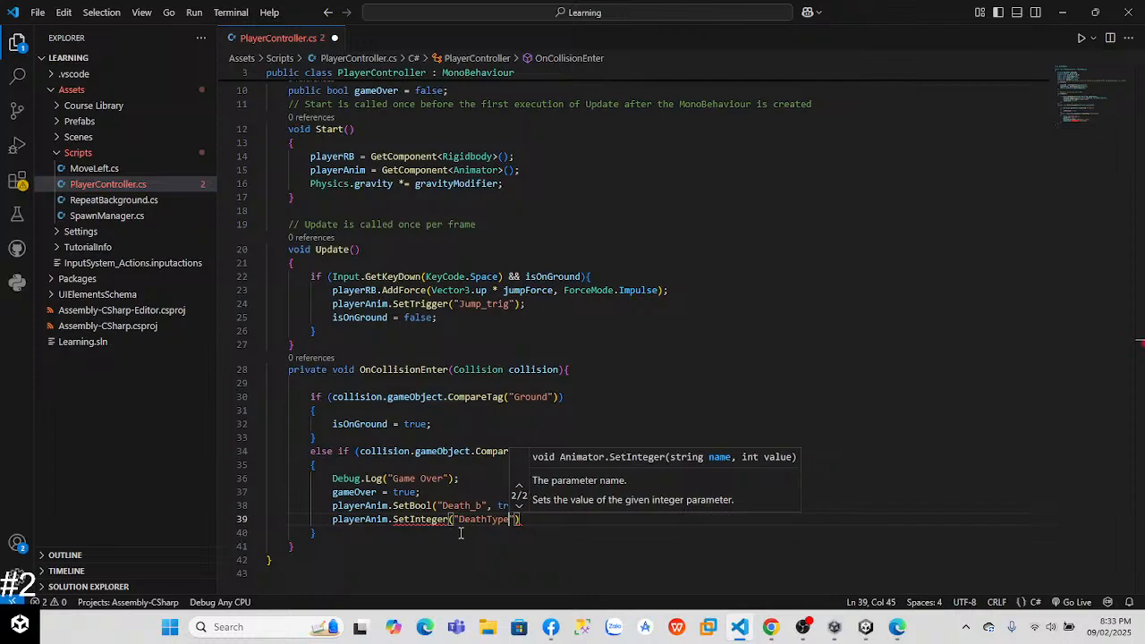
pyautogui.press('BackSpace')
pyautogui.write('",1')
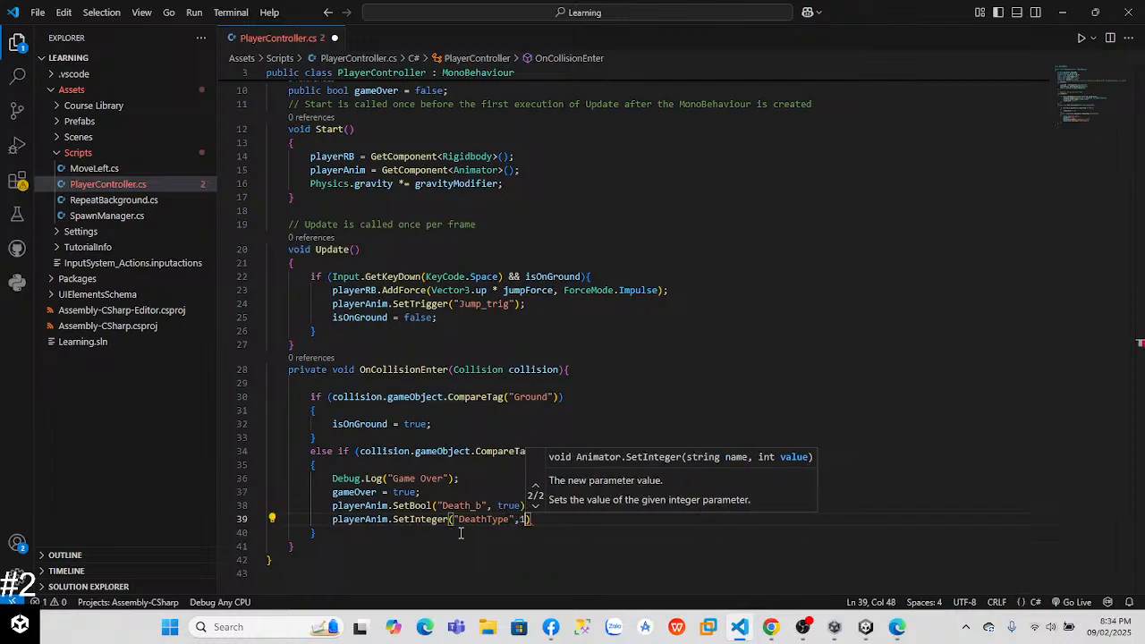
pyautogui.press('BackSpace')
pyautogui.press('BackSpace')
pyautogui.write('1);')
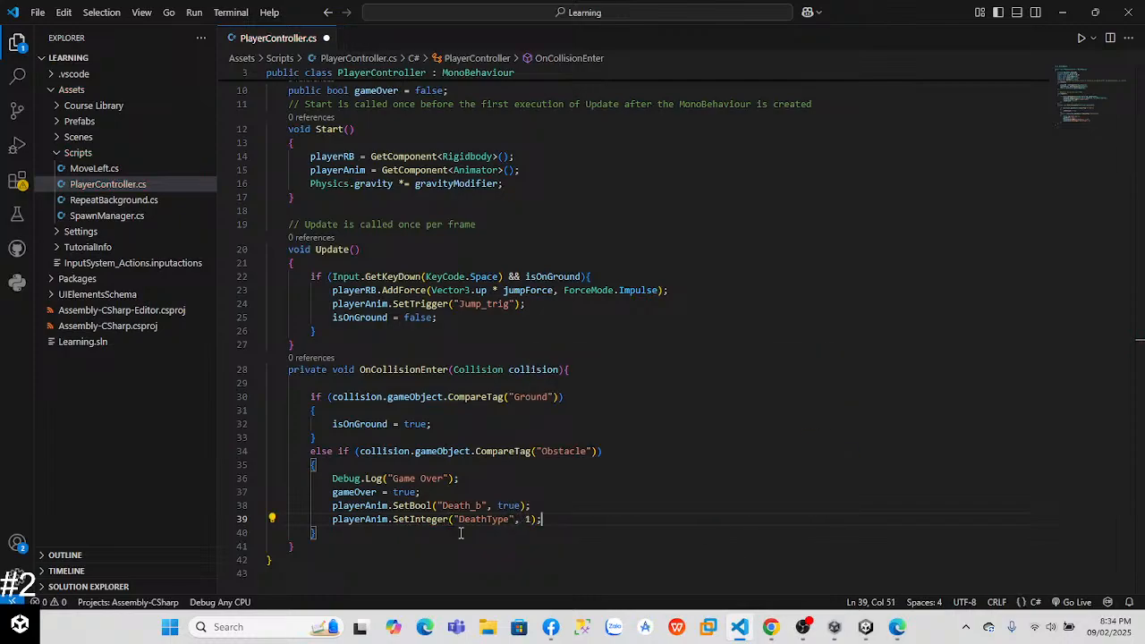
# Step: Compare the code with the lesson video and correct the SetInteger parameter name to "DeathType_int"
pyautogui.hotkey('alt', 'Tab')
pyautogui.hotkey('alt', 'Tab')
pyautogui.hotkey('alt', 'Tab')
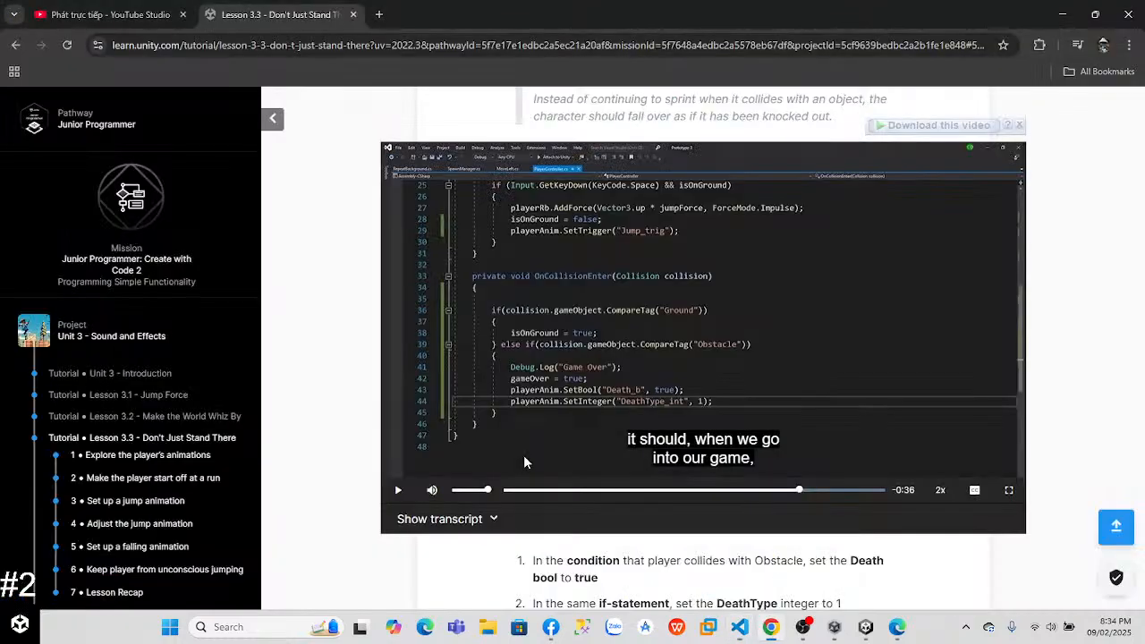
pyautogui.hotkey('alt', 'Tab')
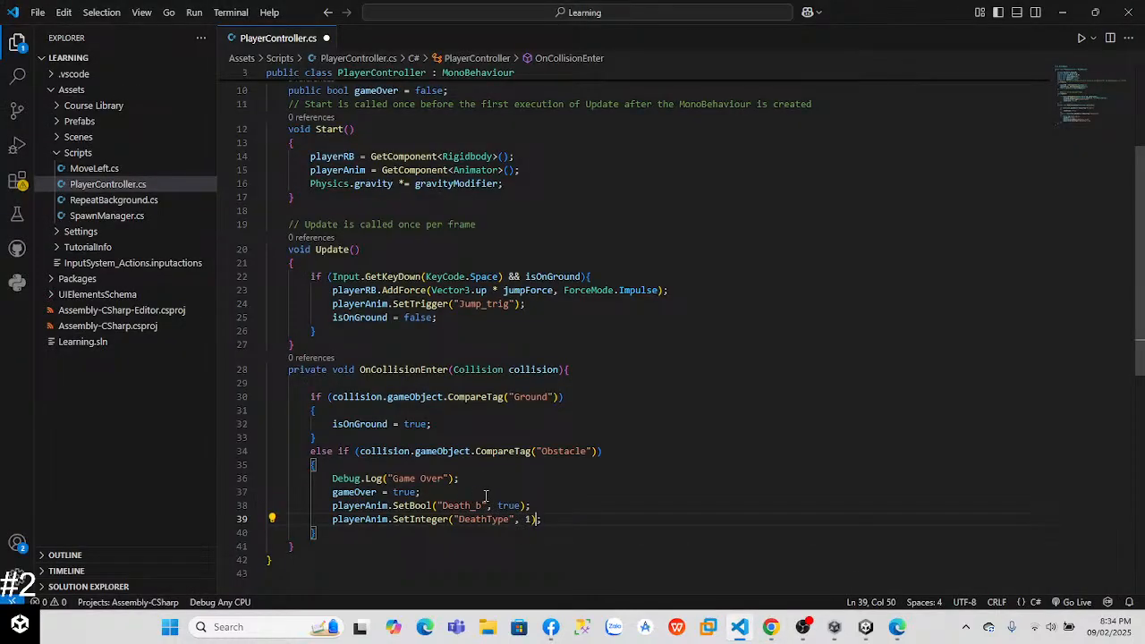
pyautogui.write('_int')
pyautogui.hotkey('alt', 'Tab')
pyautogui.hotkey('alt', 'Tab')
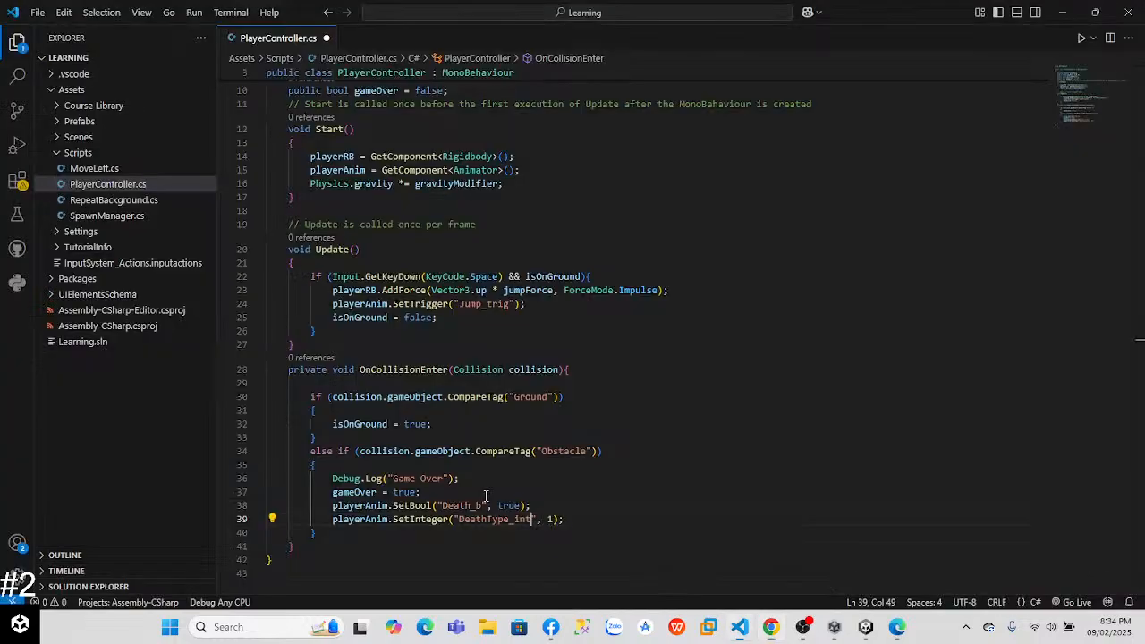
# Step: Switch to Unity, play the game and run the player into an obstacle to test the falling animation
pyautogui.hotkey('alt', 'Tab')
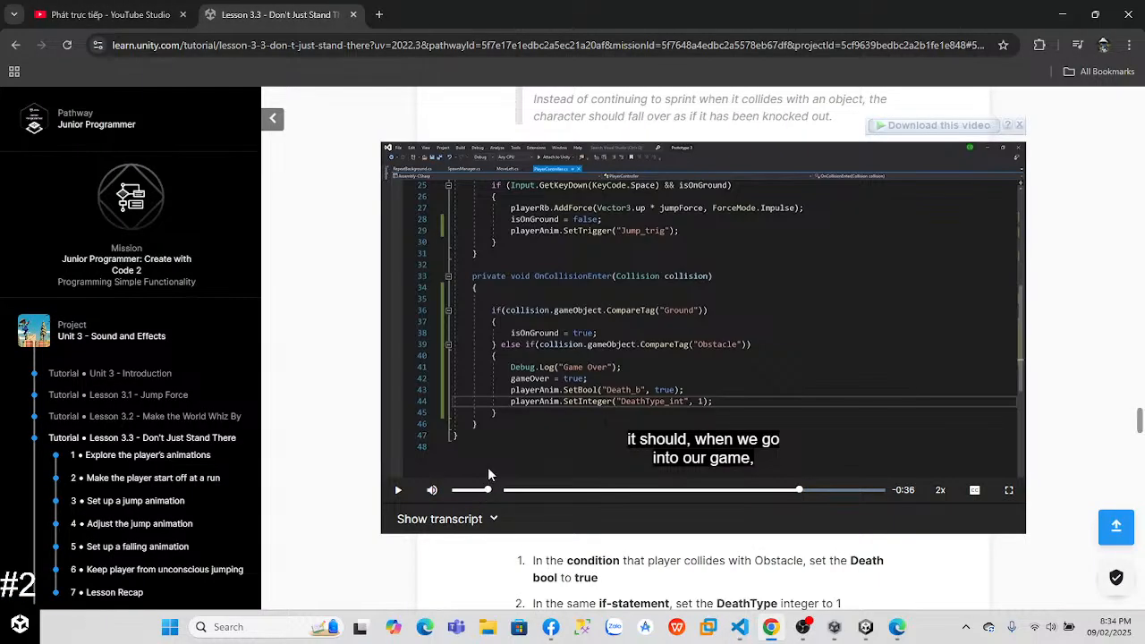
pyautogui.hotkey('alt', 'Tab')
pyautogui.press('Tab')
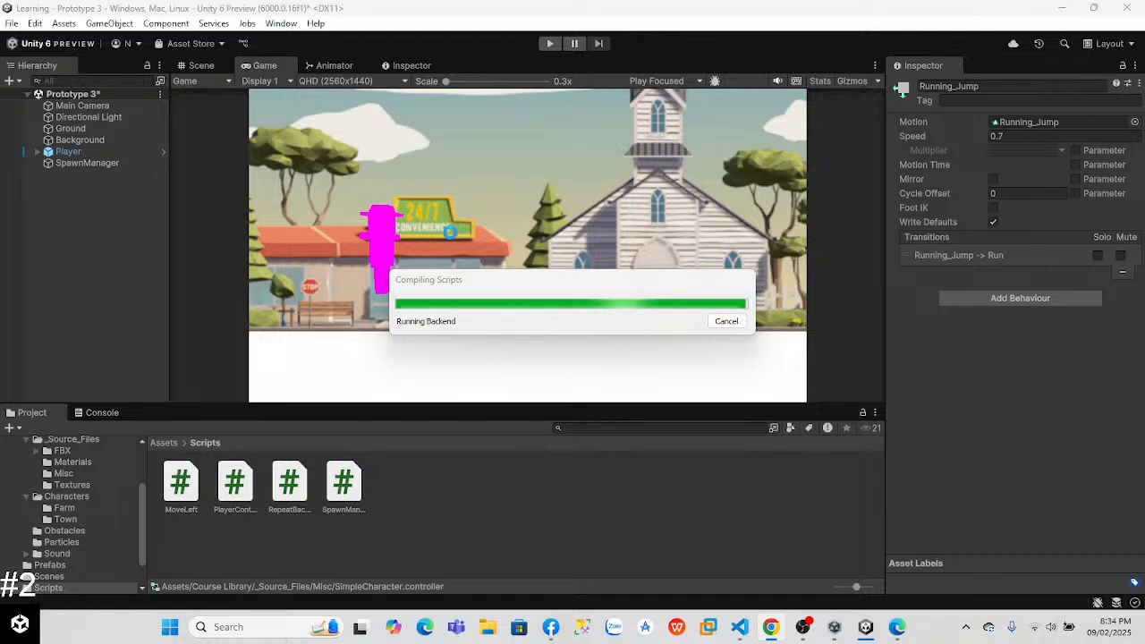
pyautogui.click(548, 44)
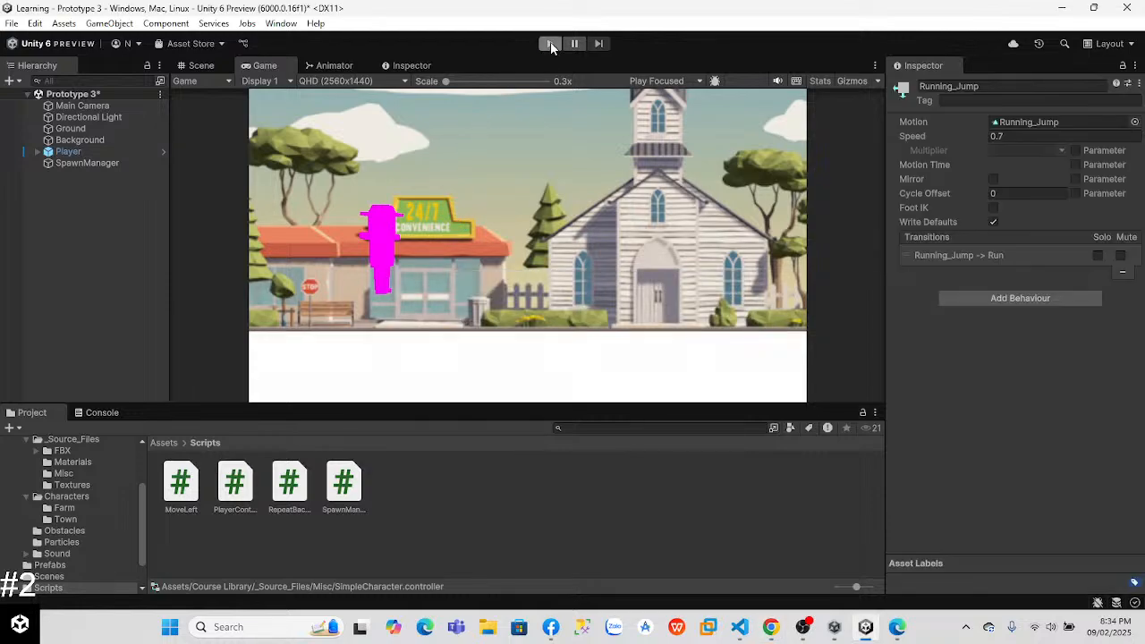
pyautogui.click(550, 45)
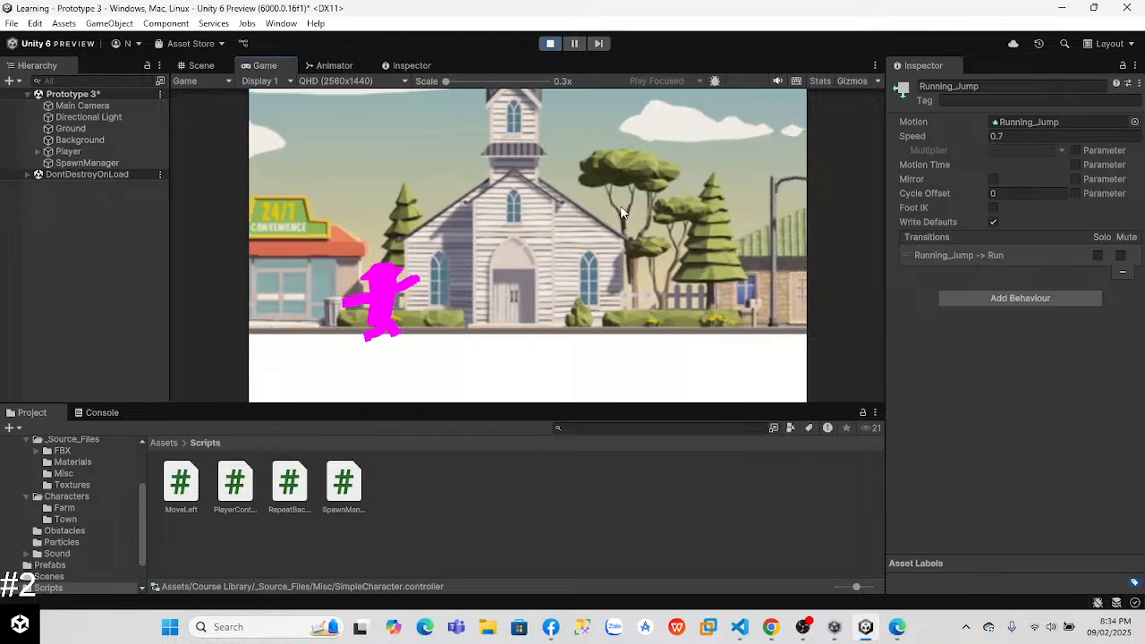
pyautogui.press('space')
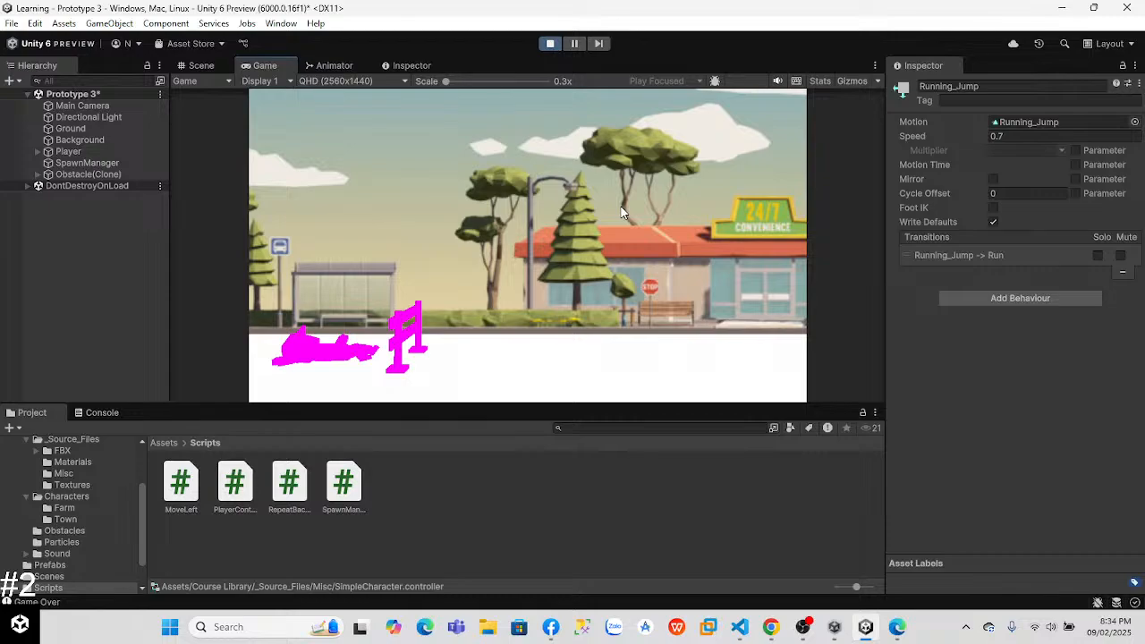
# Step: Stop the game, switch to VS Code and comment out the playerAnim.SetInteger("DeathType_int", 1); line in the Obstacle branch
pyautogui.click(546, 45)
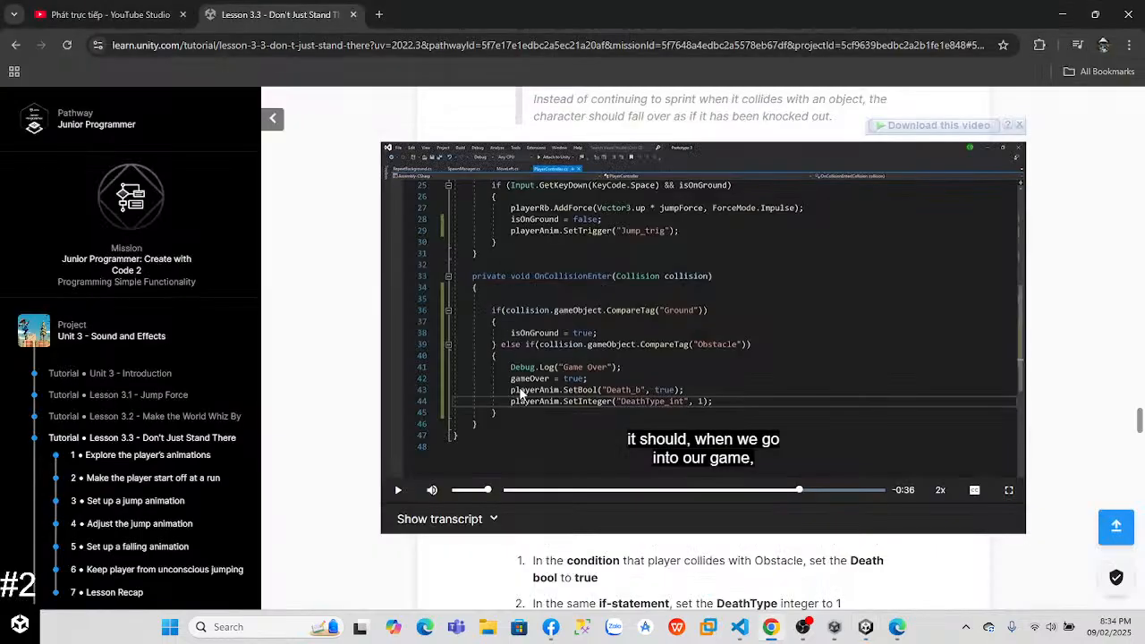
pyautogui.hotkey('alt', 'Tab')
pyautogui.press('Tab')
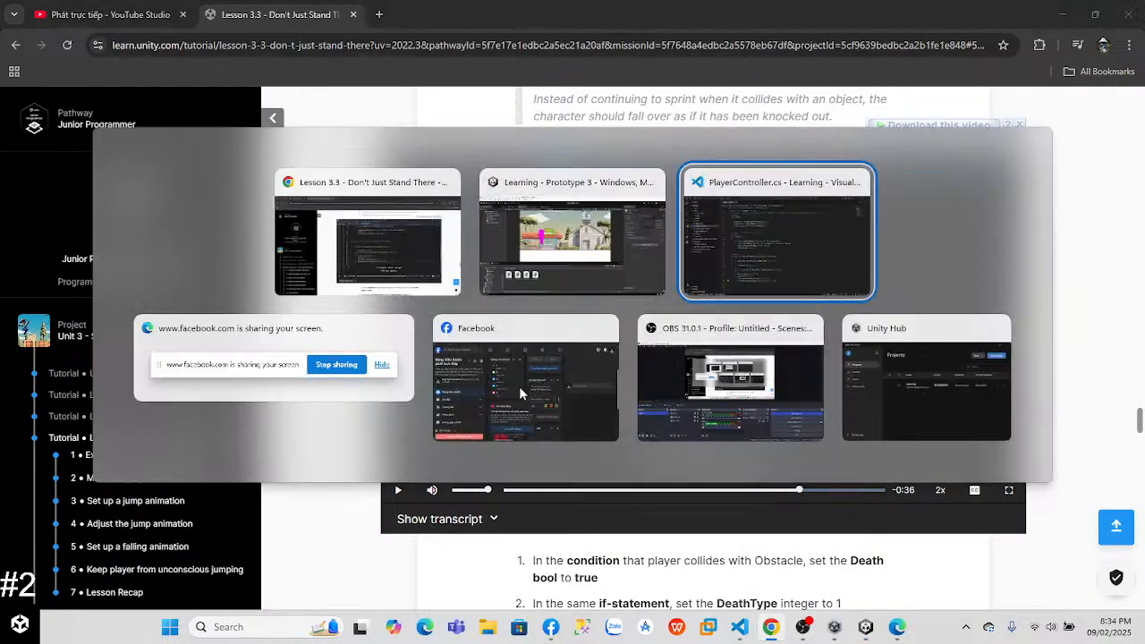
pyautogui.click(337, 519)
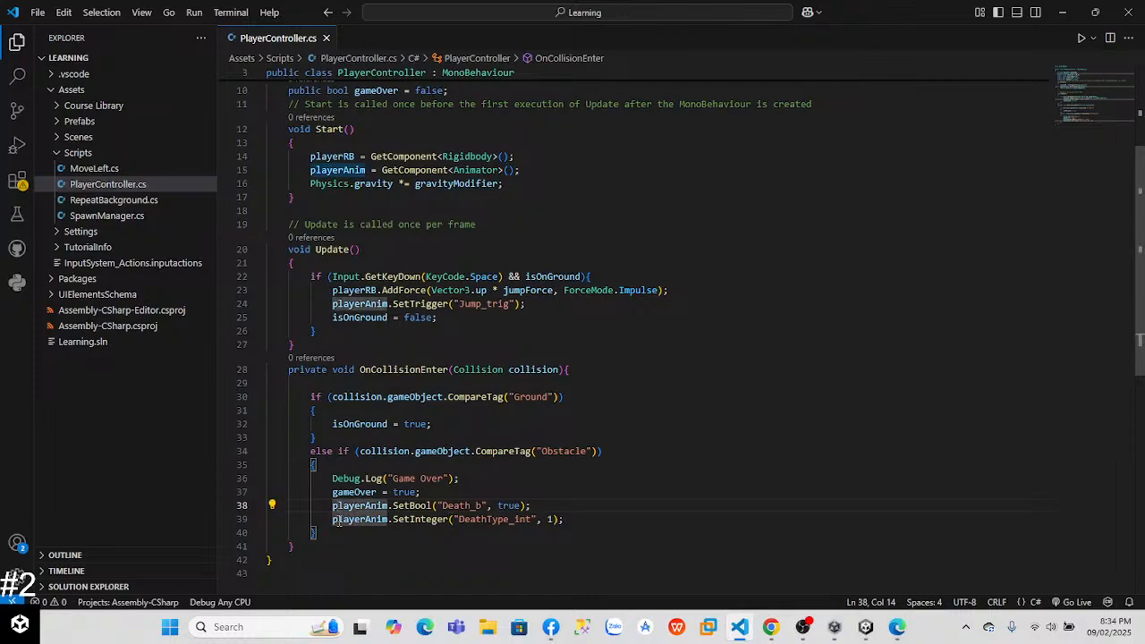
pyautogui.write('//')
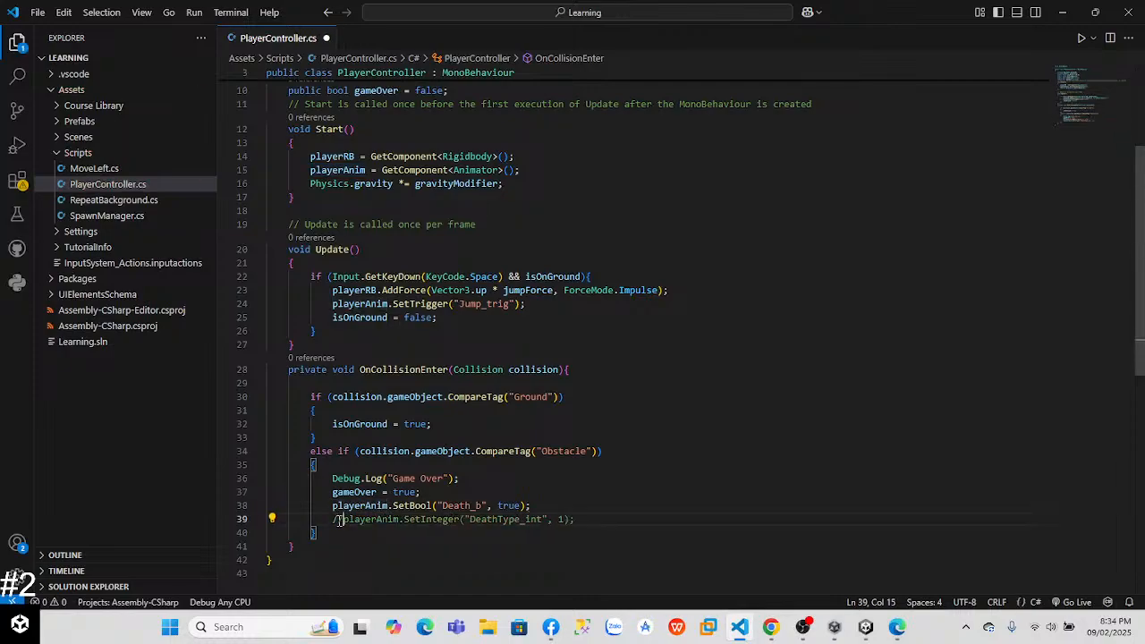
# Step: Switch to Unity and play the game until the player hits an obstacle, testing the fall without a death type, and stop it
pyautogui.hotkey('alt', 'Tab')
pyautogui.hotkey('alt', 'Tab')
pyautogui.hotkey('alt', 'Tab')
pyautogui.press('Tab')
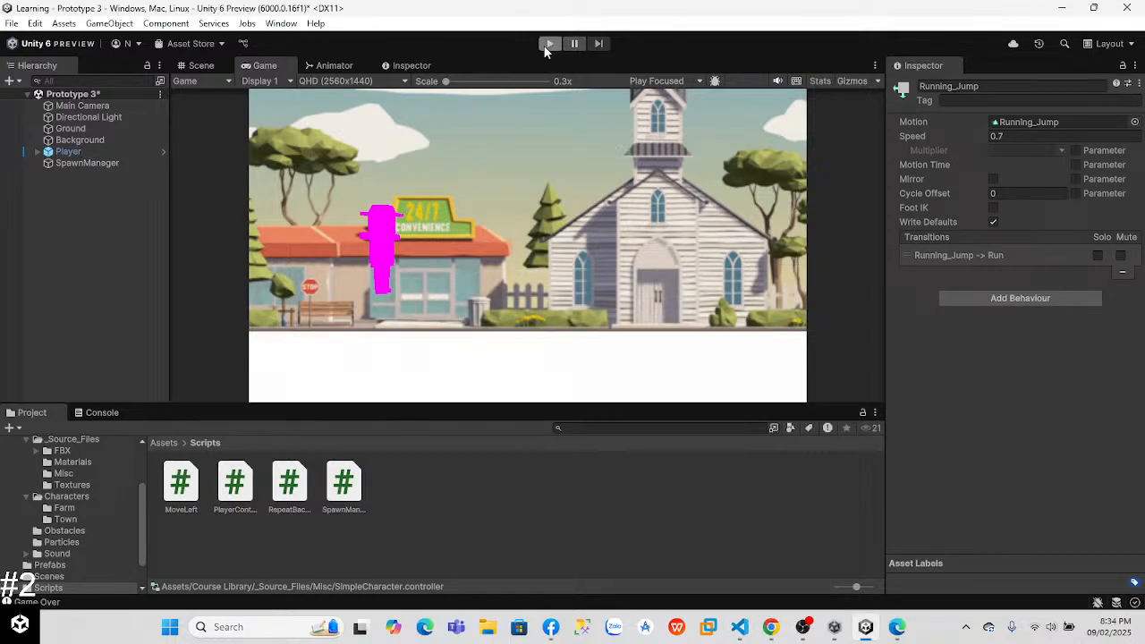
pyautogui.click(548, 44)
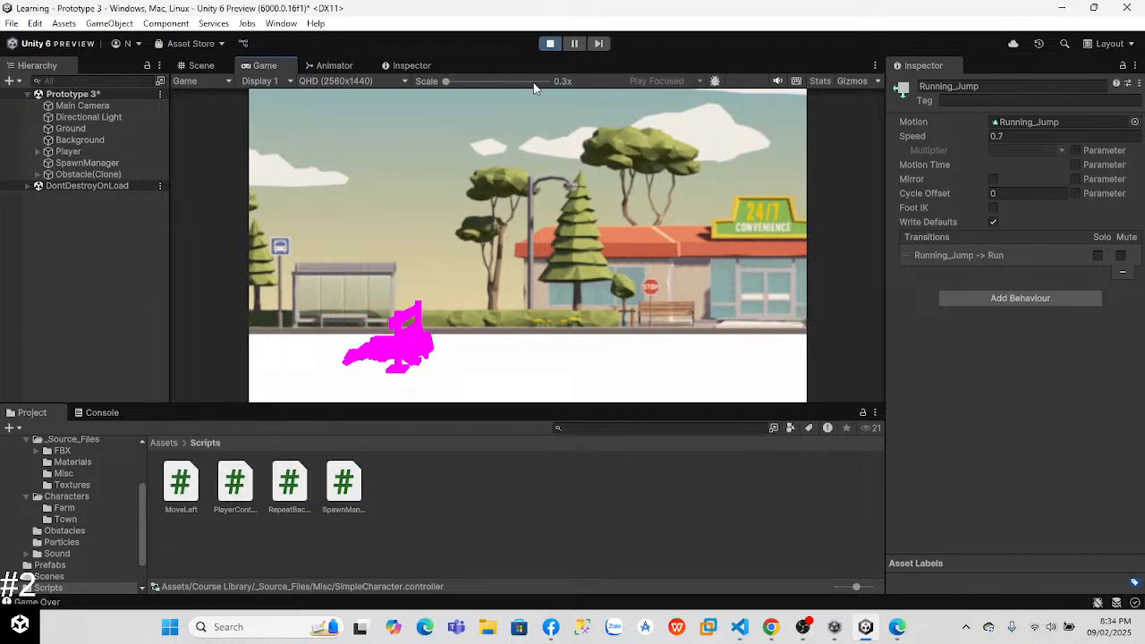
pyautogui.click(549, 45)
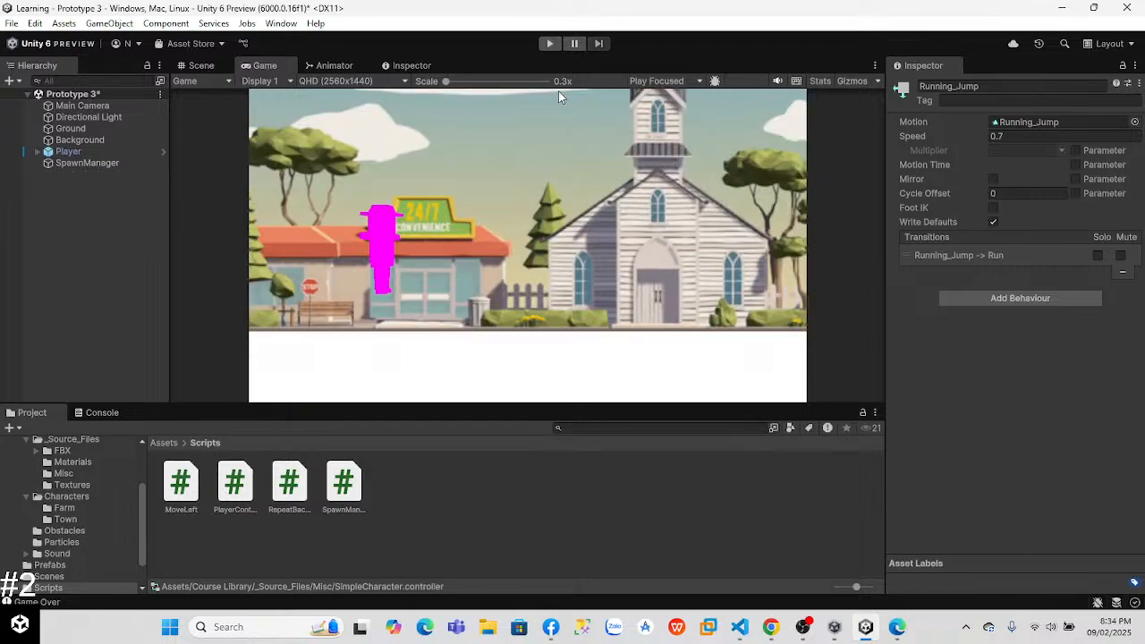
# Step: Switch to VS Code and uncomment the playerAnim.SetInteger("DeathType_int", 1); line in the Obstacle branch
pyautogui.hotkey('alt', 'Tab')
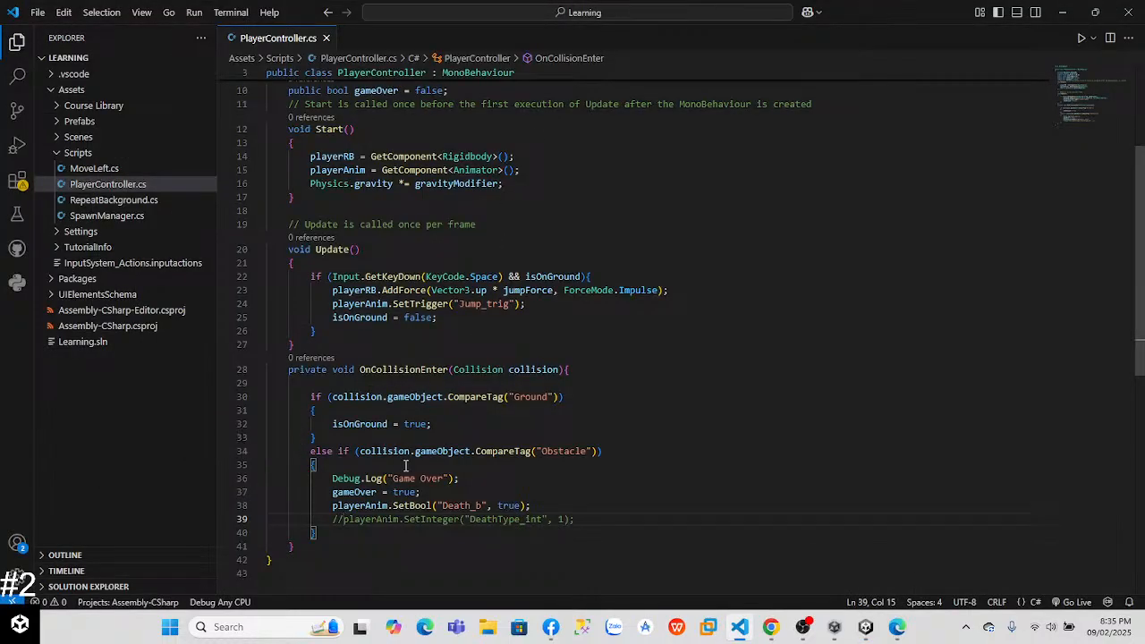
pyautogui.press('BackSpace')
pyautogui.press('BackSpace')
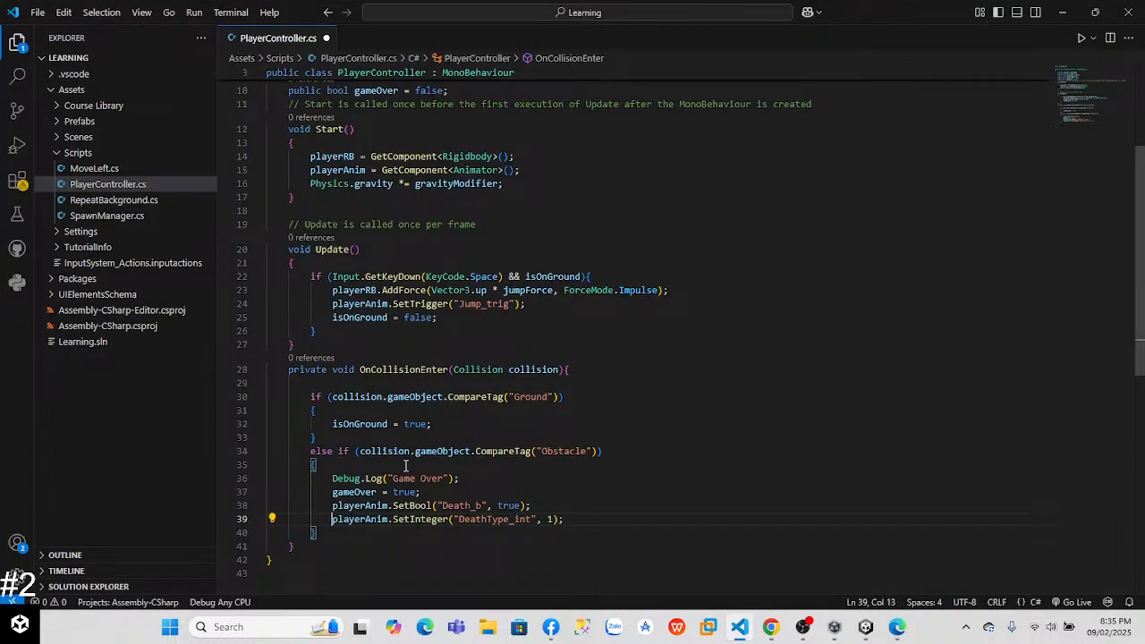
# Step: Switch to Unity and play the game, jumping during the run and colliding with an obstacle to test the fall with the death type enabled
pyautogui.hotkey('alt', 'Tab')
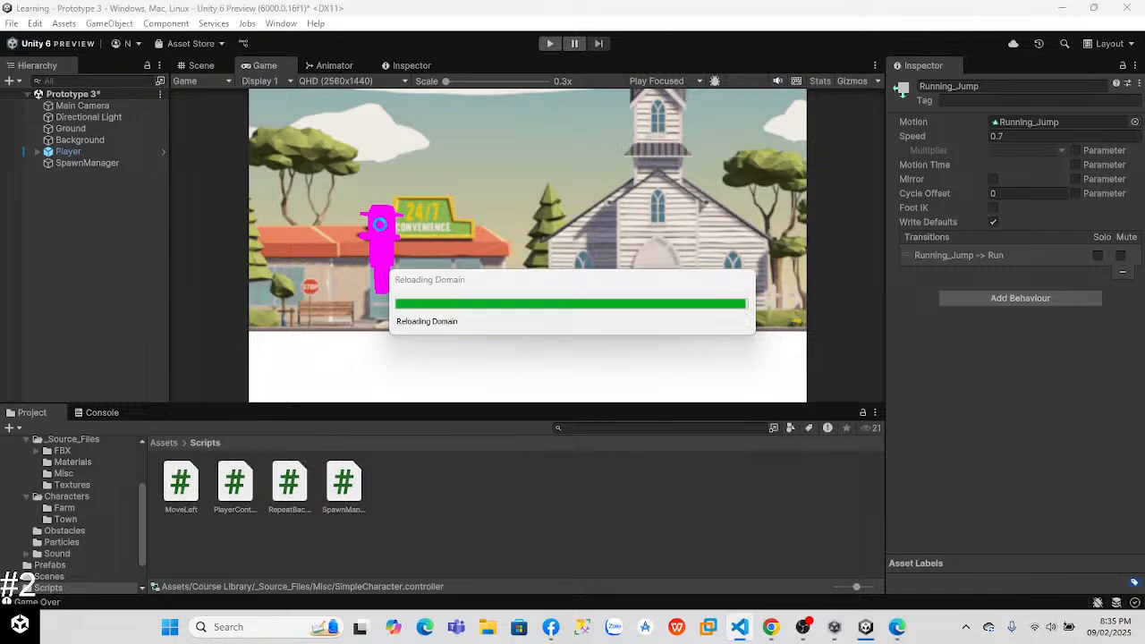
pyautogui.click(547, 45)
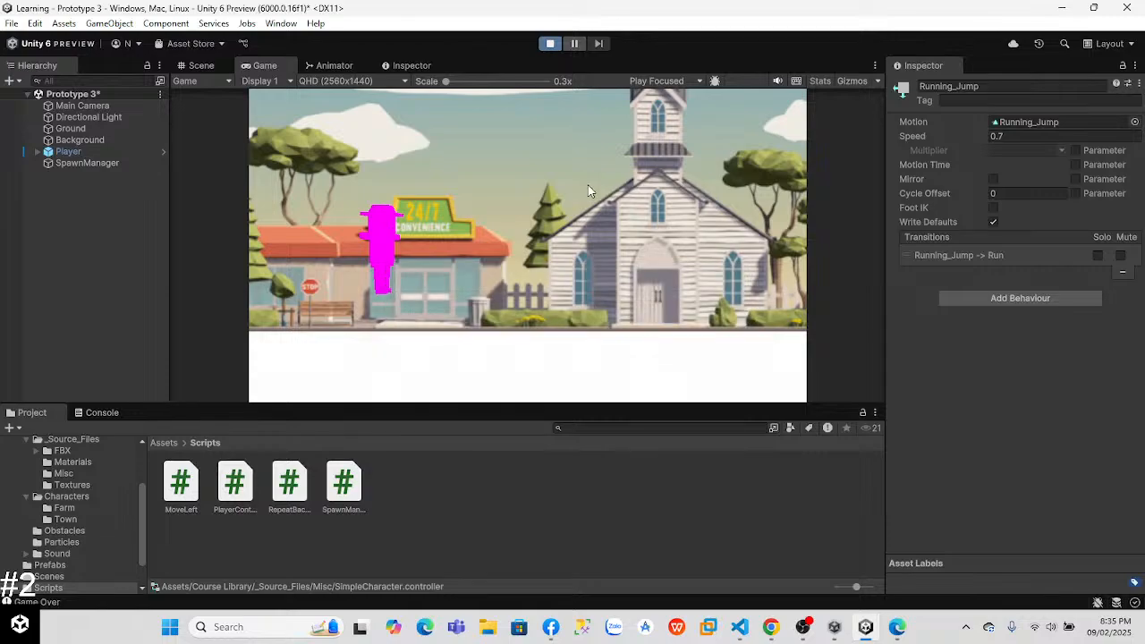
pyautogui.press('space')
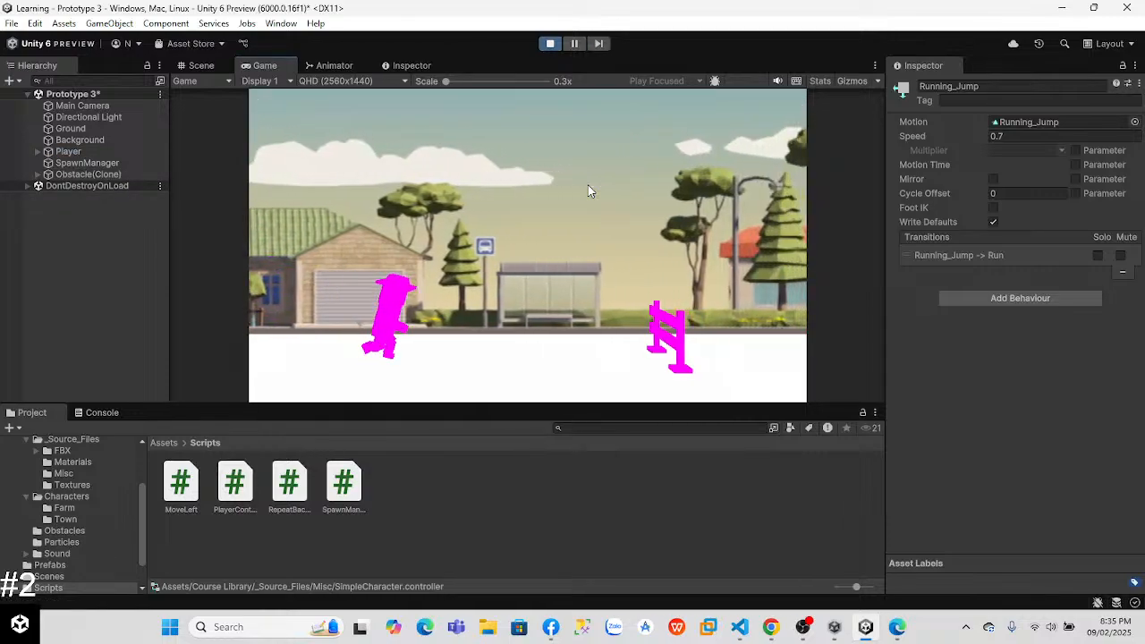
pyautogui.press('space')
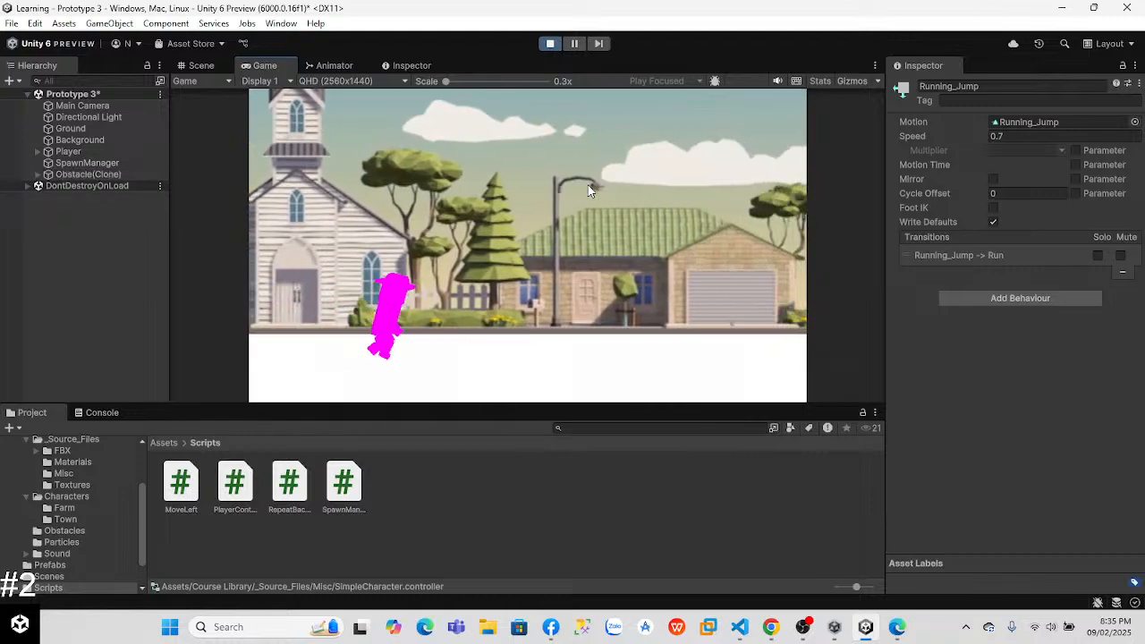
pyautogui.press('space')
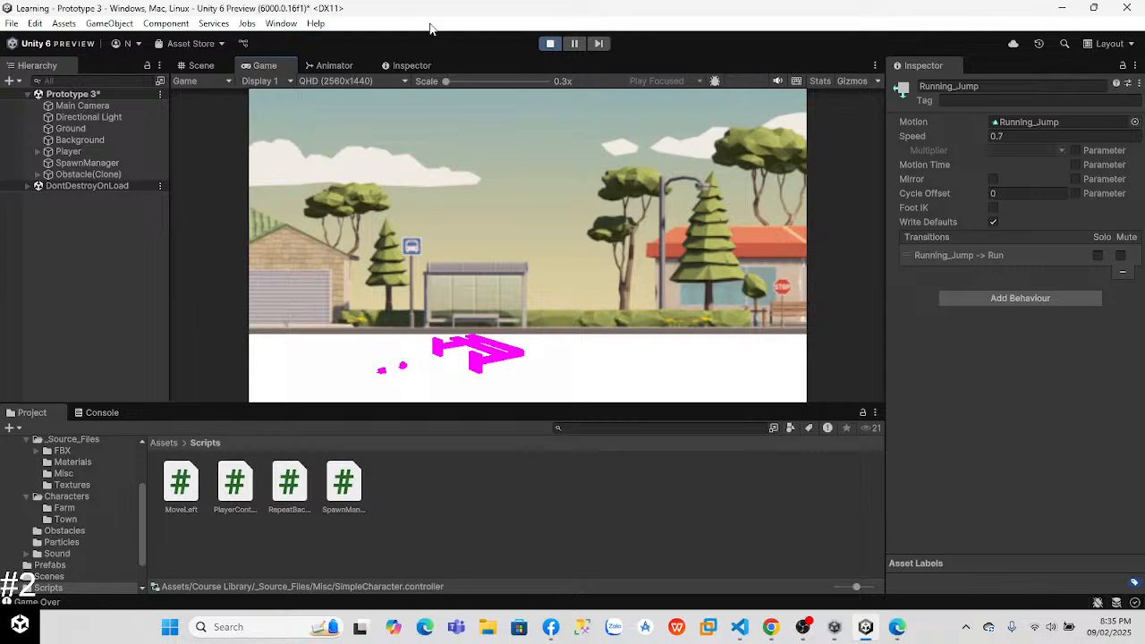
pyautogui.hotkey('alt', 'Tab')
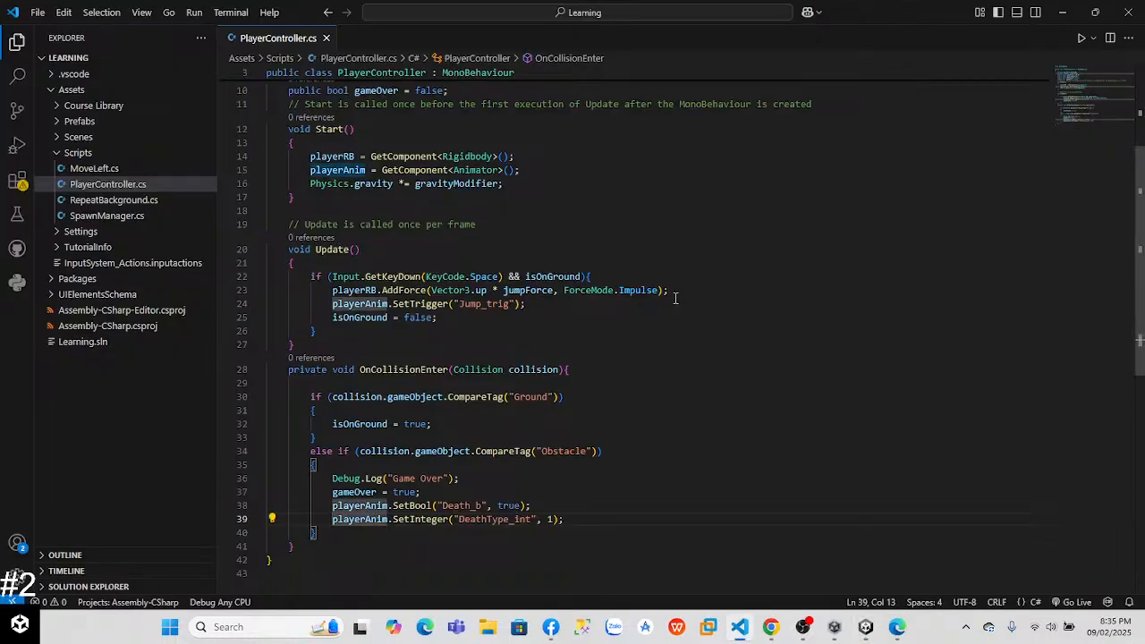
# Step: Switch to Chrome and watch the Step 6 video, Keep player from unconscious jumping, at 2x speed up to the jump condition change
pyautogui.hotkey('alt', 'Tab')
pyautogui.hotkey('alt', 'Tab')
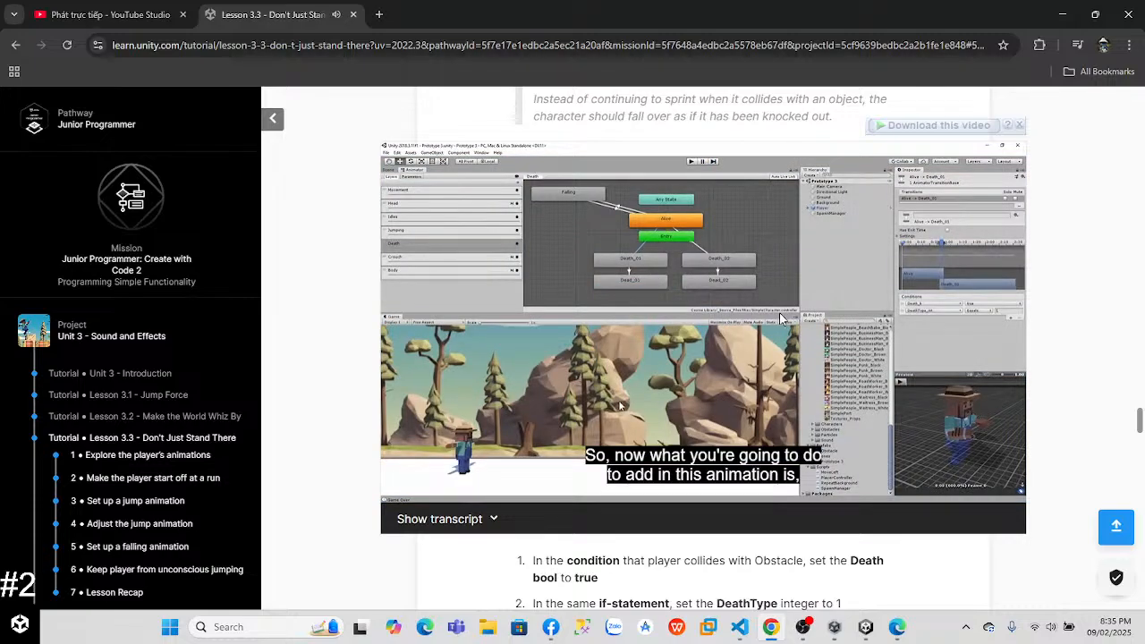
pyautogui.click(799, 338)
pyautogui.scroll(-13, 619, 405)
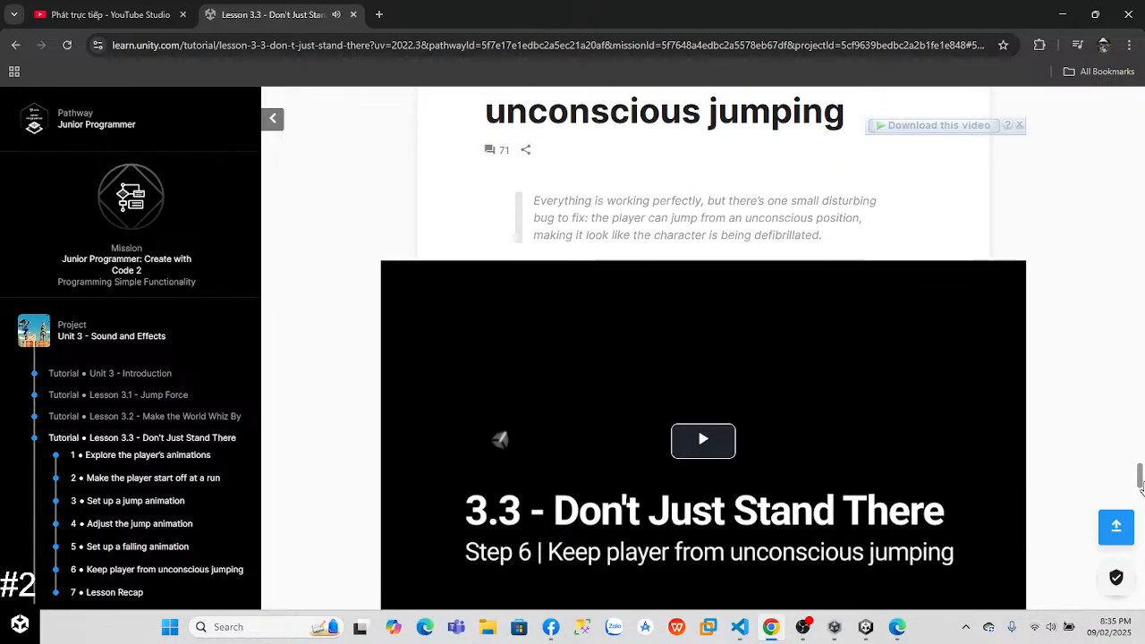
pyautogui.click(721, 360)
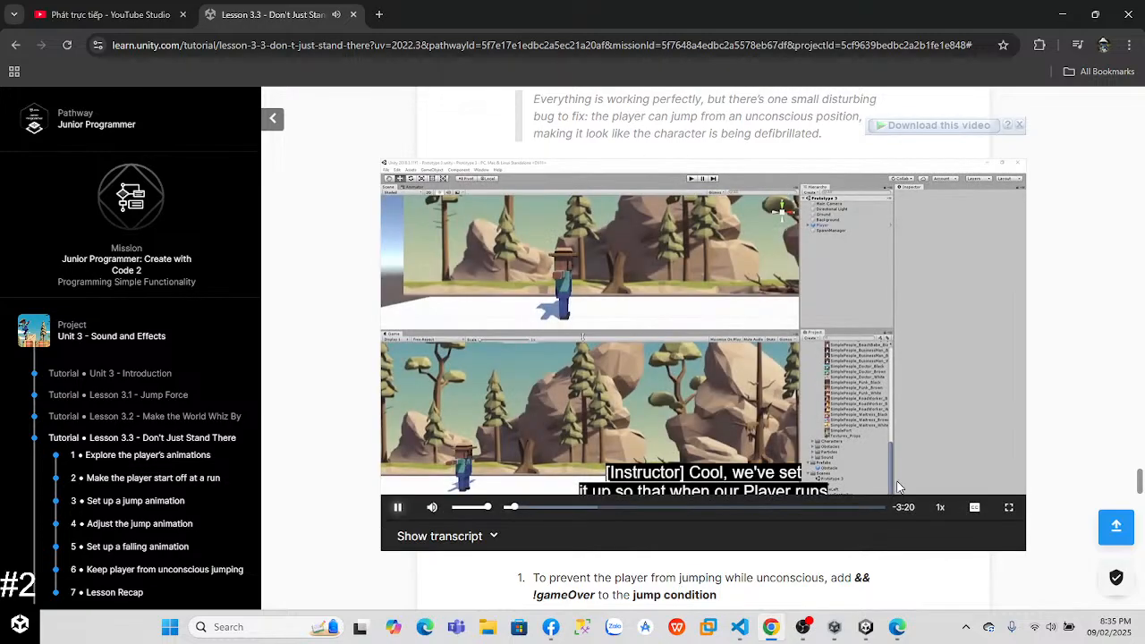
pyautogui.click(940, 507)
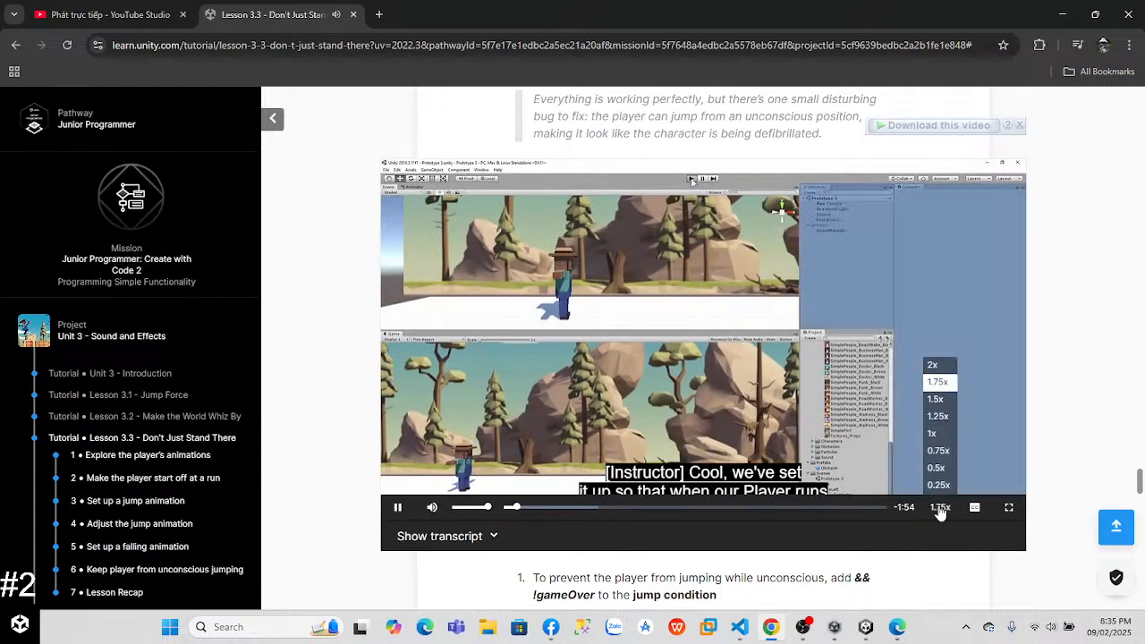
pyautogui.click(940, 366)
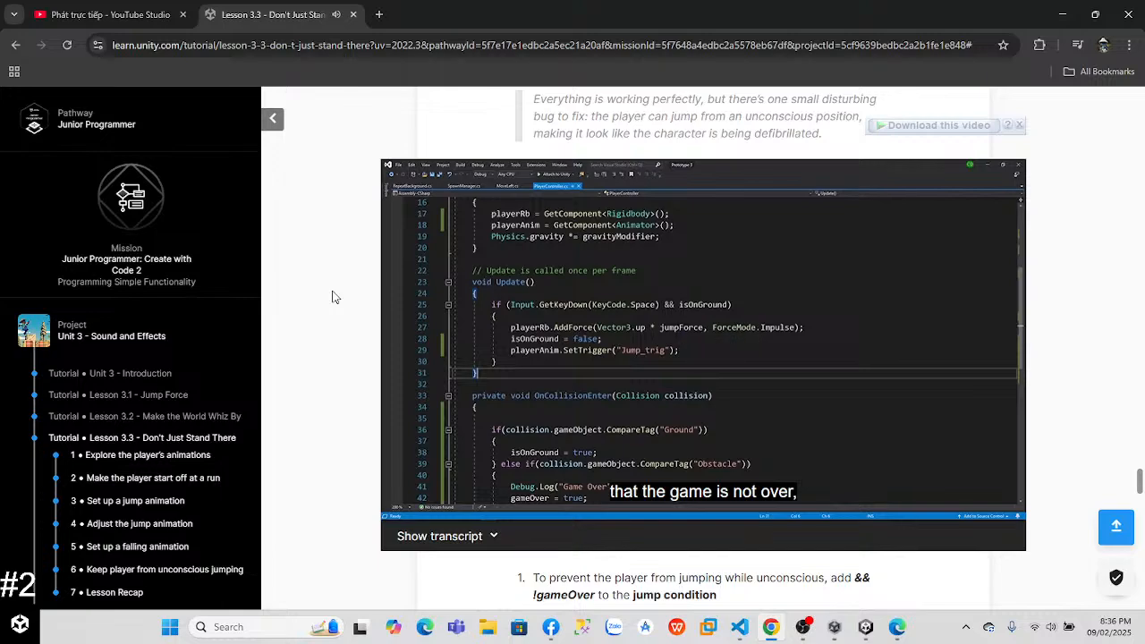
pyautogui.moveTo(597, 333)
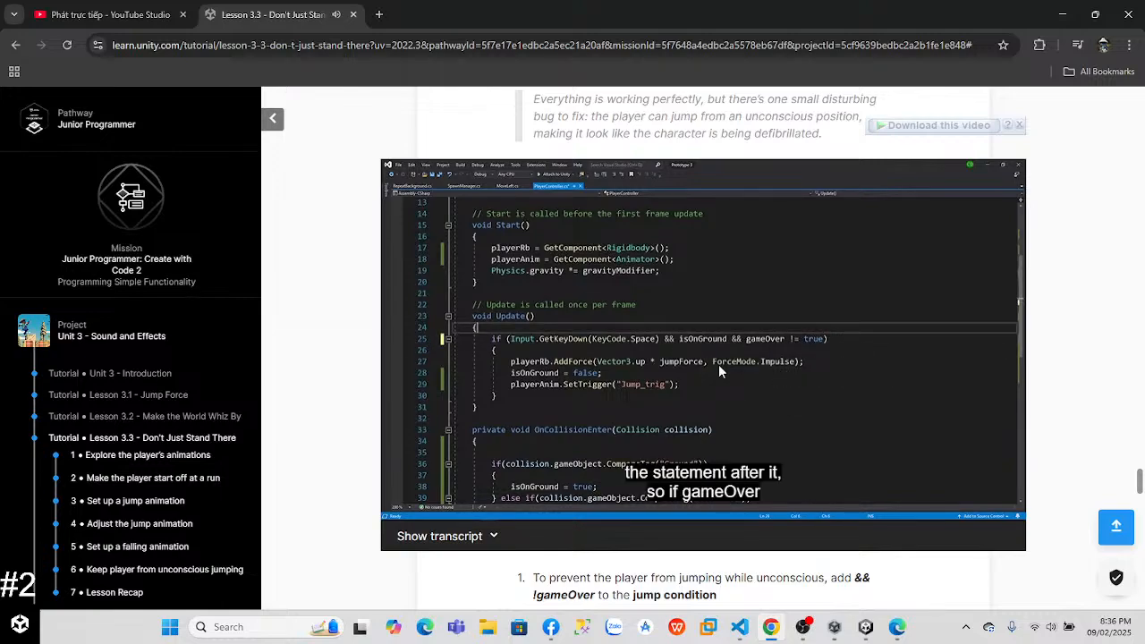
pyautogui.click(719, 365)
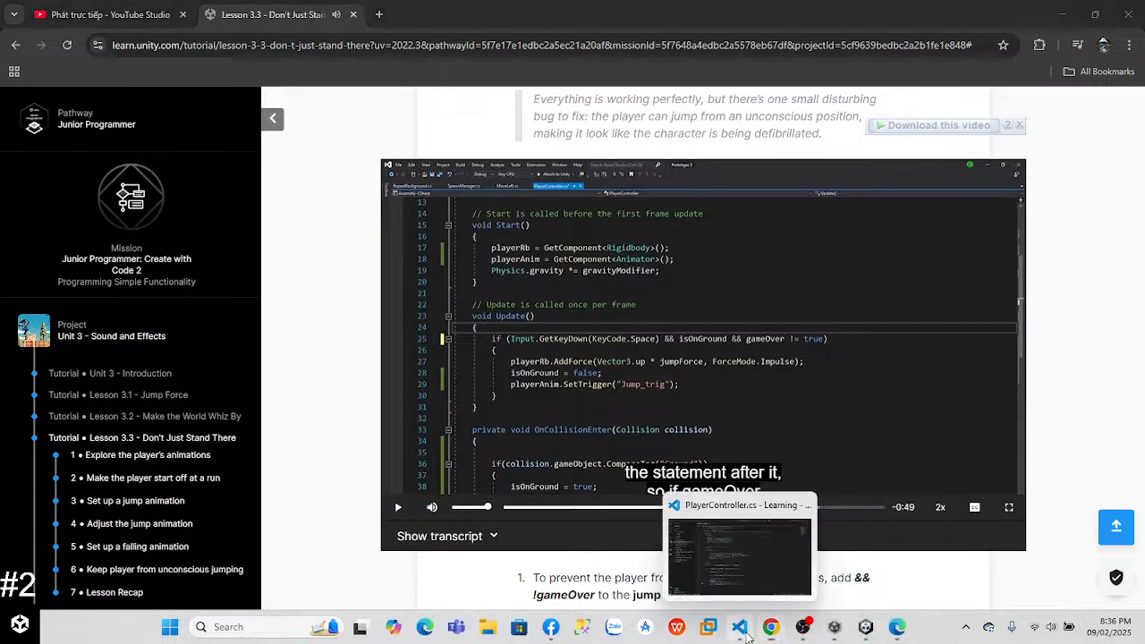
# Step: Switch to VS Code and add && !gameOver after isOnGround in the jump condition of Update
pyautogui.click(740, 627)
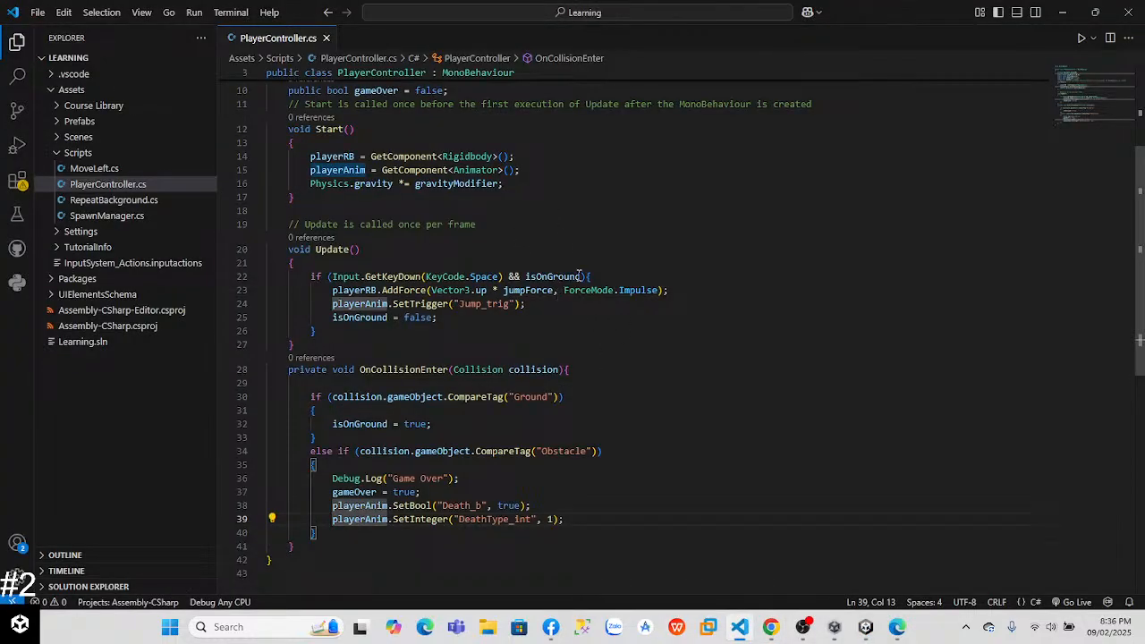
pyautogui.click(581, 277)
pyautogui.write('&&')
pyautogui.press('Escape')
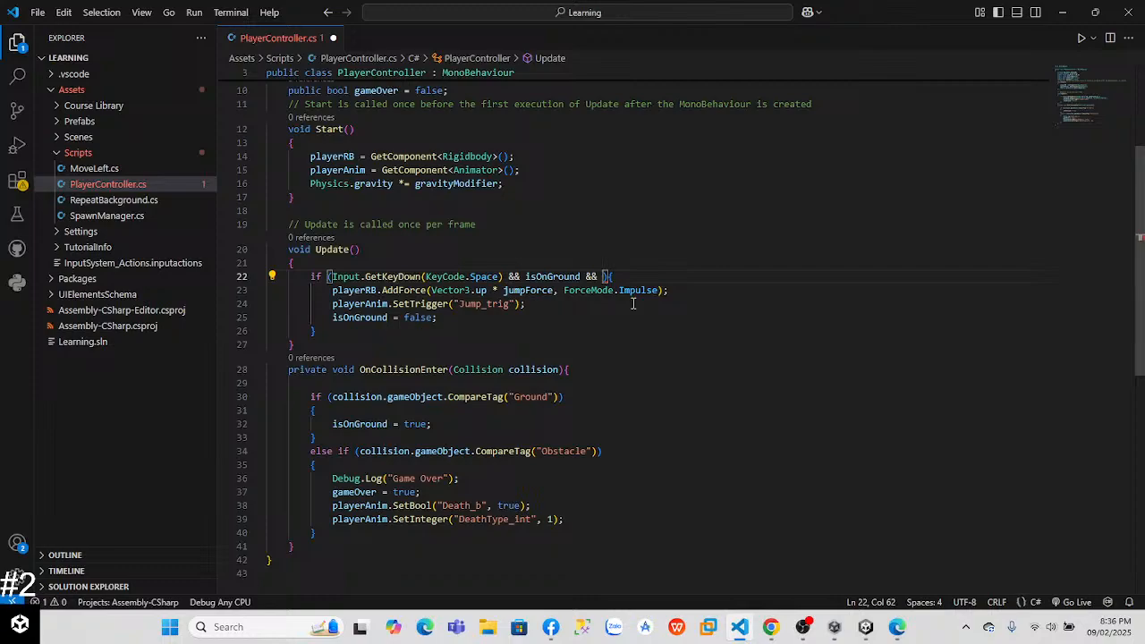
pyautogui.write('!gameOver')
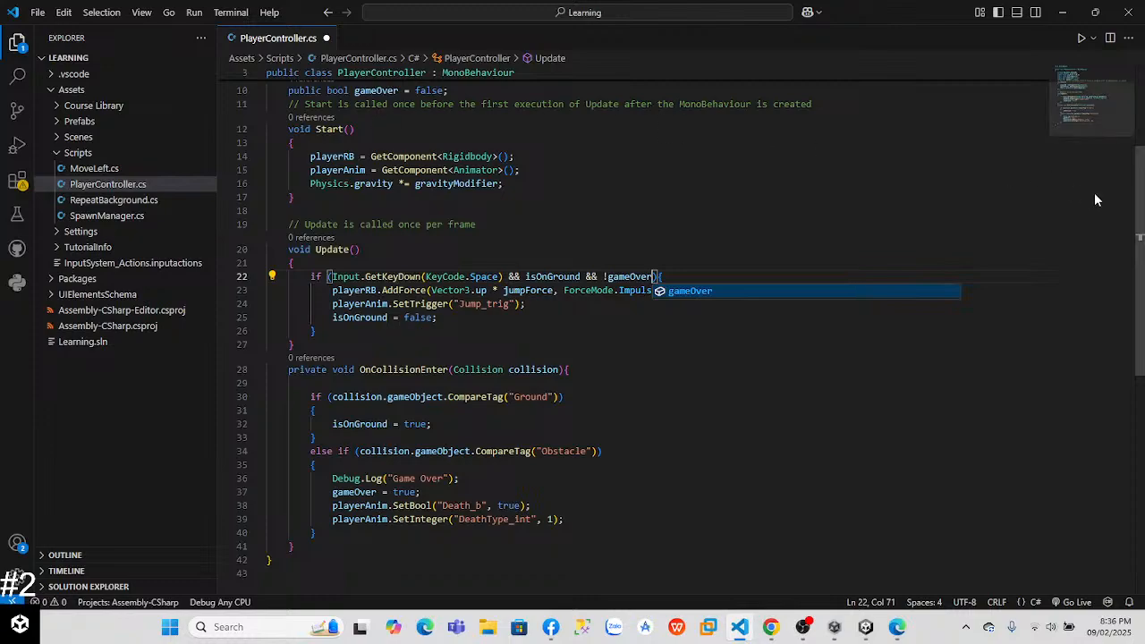
pyautogui.scroll(1, 1142, 207)
pyautogui.scroll(-1, 1142, 208)
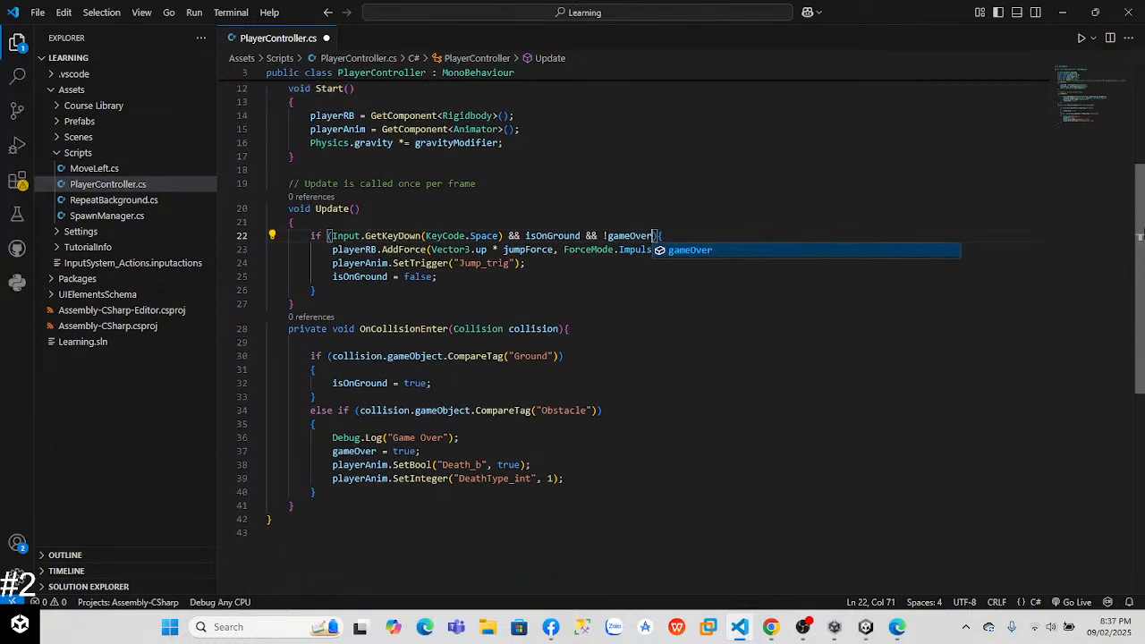
pyautogui.click(559, 343)
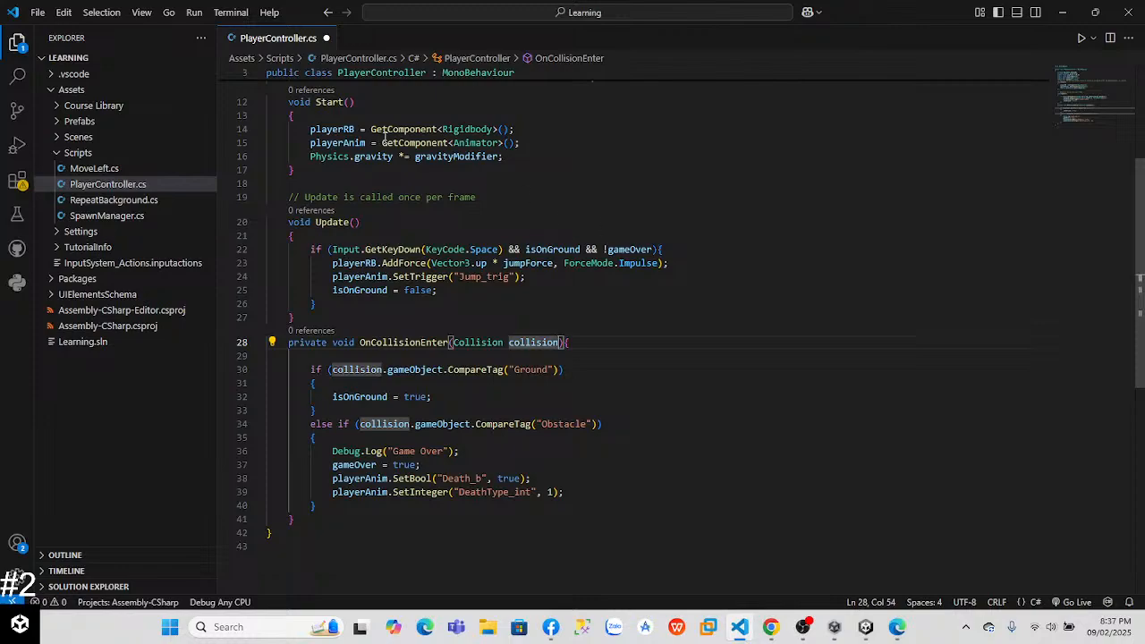
# Step: Switch to Unity and play the game, jumping and colliding with an obstacle to test the new jump condition, and stop it
pyautogui.hotkey('alt', 'Tab')
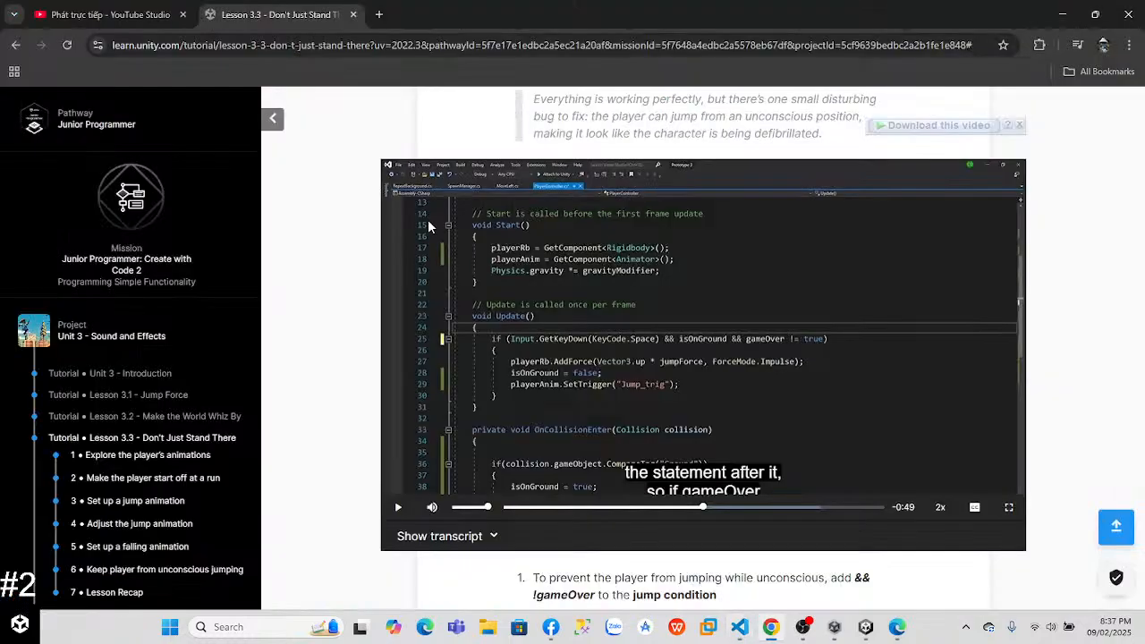
pyautogui.hotkey('alt', 'Tab')
pyautogui.hotkey('alt', 'Tab')
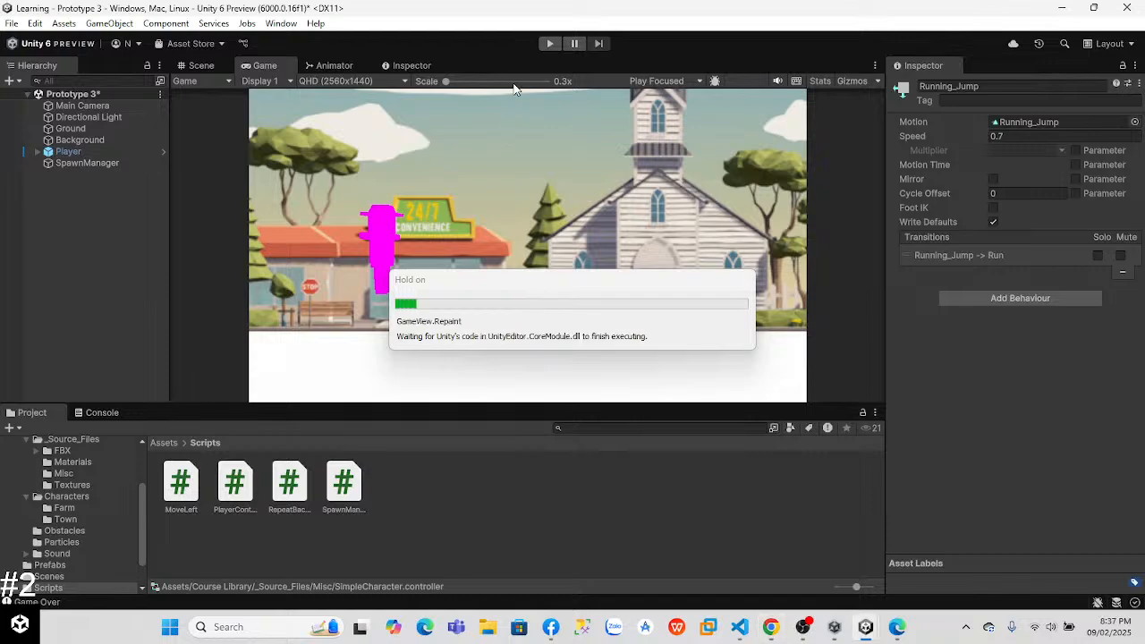
pyautogui.click(548, 44)
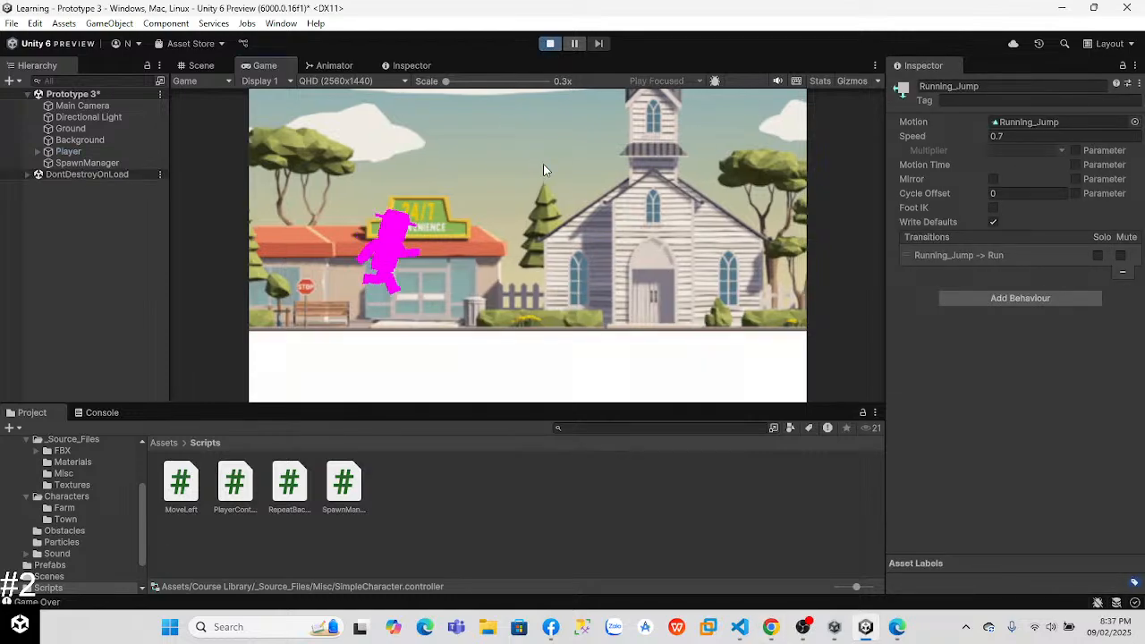
pyautogui.press('space')
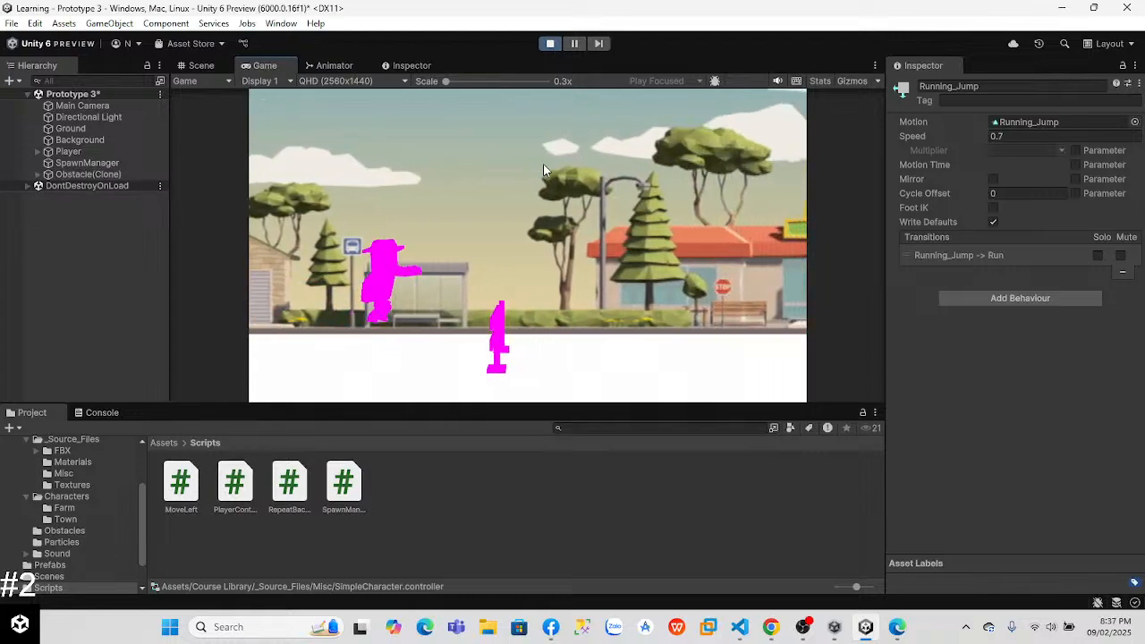
pyautogui.press('space')
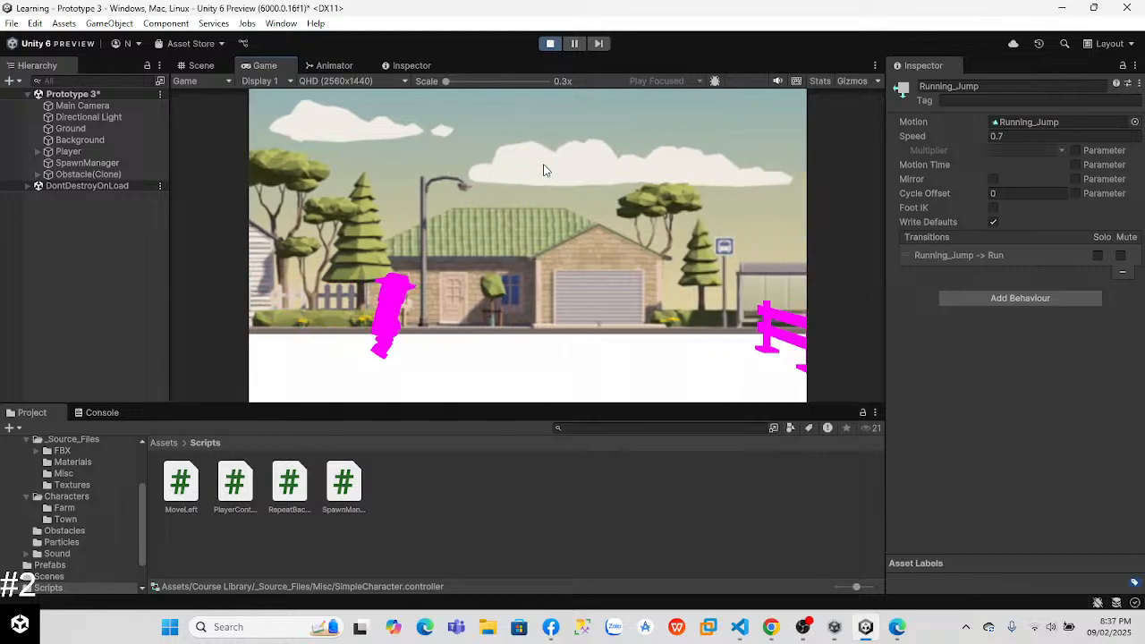
pyautogui.press('space')
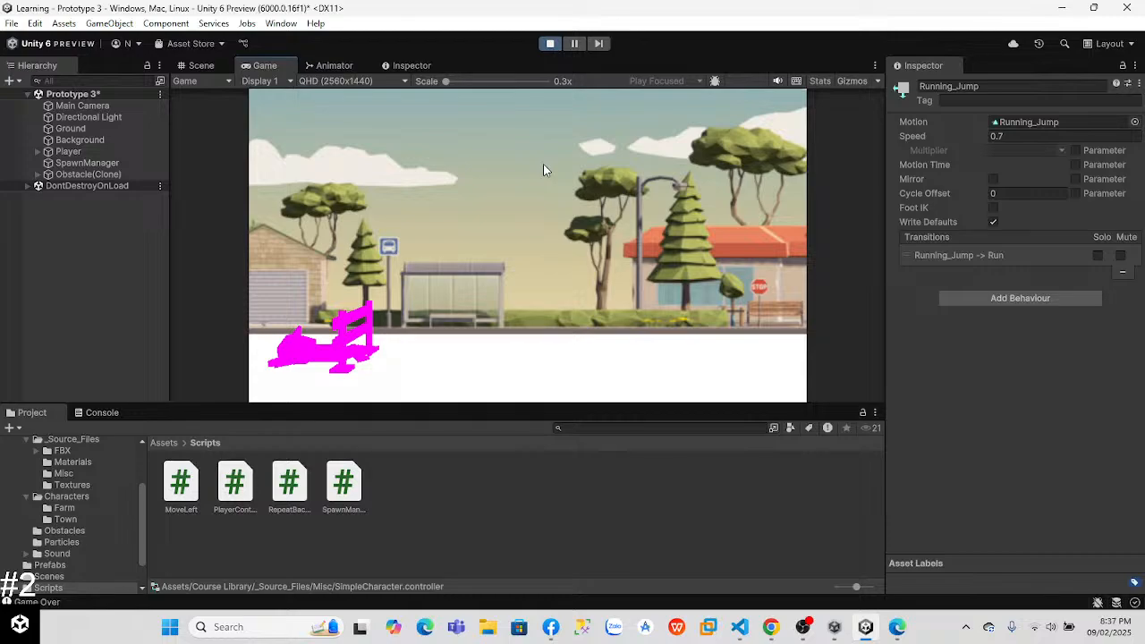
pyautogui.click(550, 43)
# Step: Switch to Chrome, watch more of the Step 6 lesson video, pause it and return to Unity
pyautogui.hotkey('alt', 'Tab')
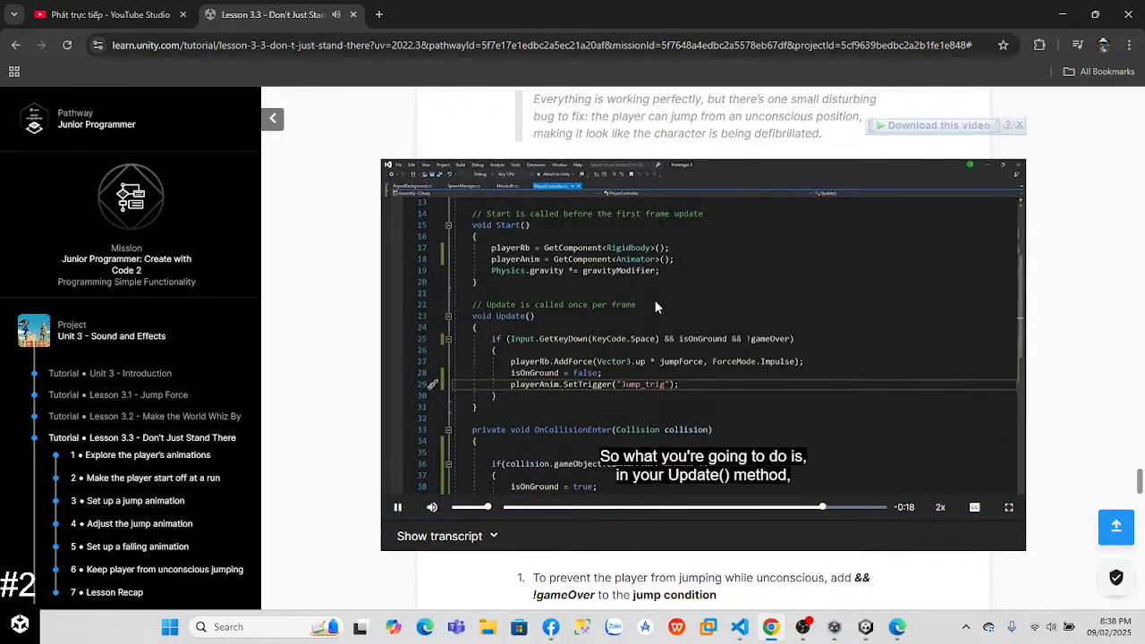
pyautogui.click(661, 310)
pyautogui.hotkey('alt', 'Tab')
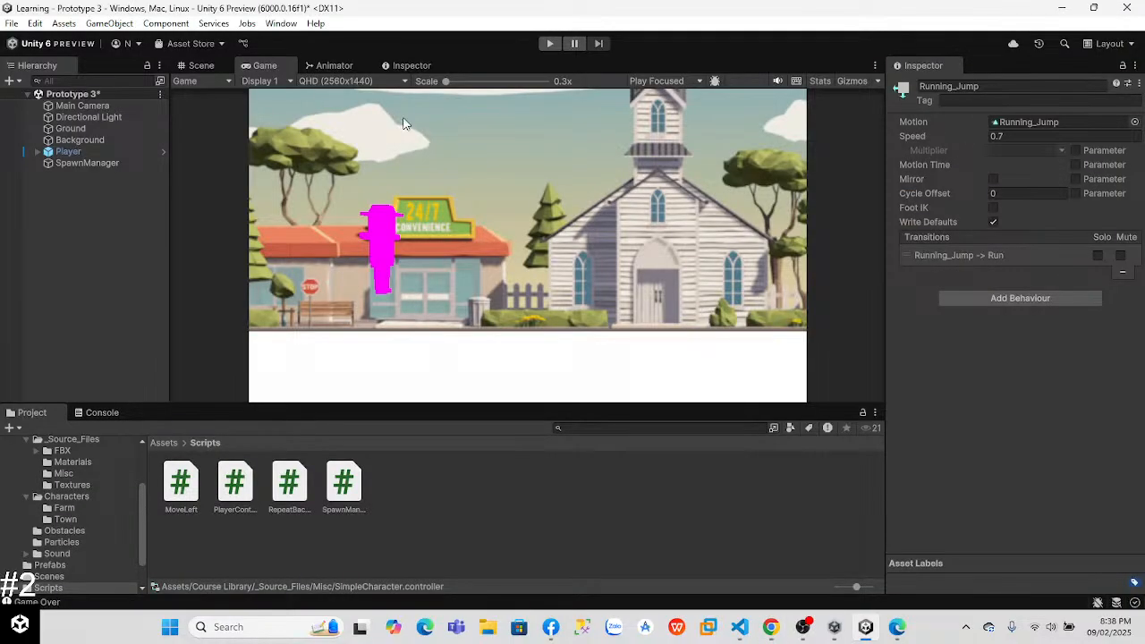
# Step: Switch to VS Code and change the SetBool parameter name in the obstacle collision branch to Death_a
pyautogui.hotkey('alt', 'Tab')
pyautogui.hotkey('alt', 'Tab')
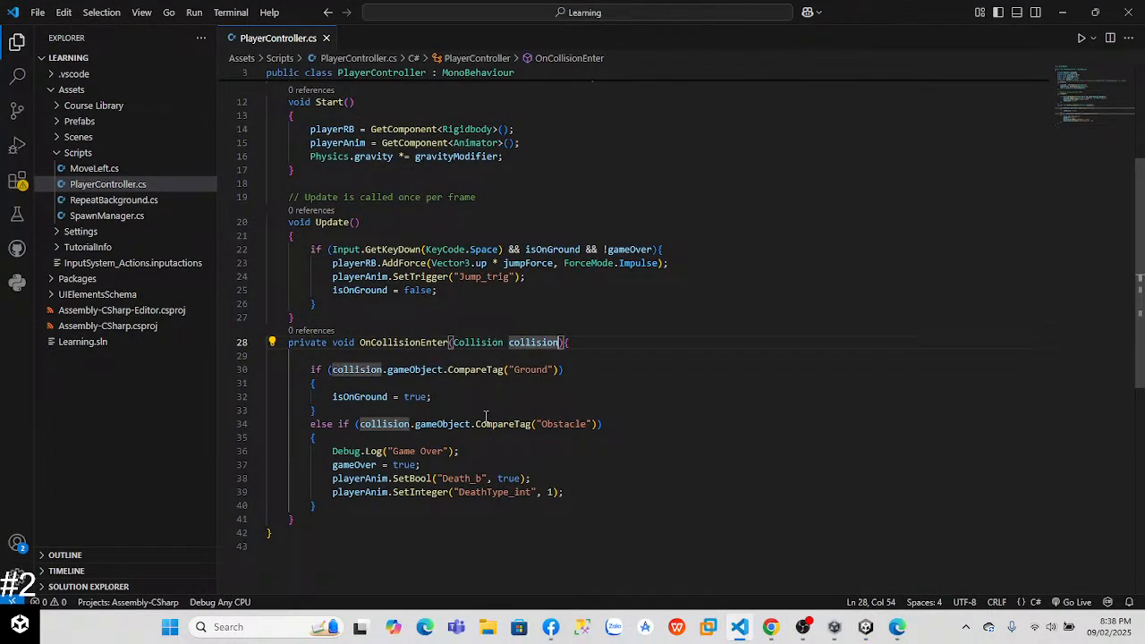
pyautogui.click(486, 421)
pyautogui.click(481, 478)
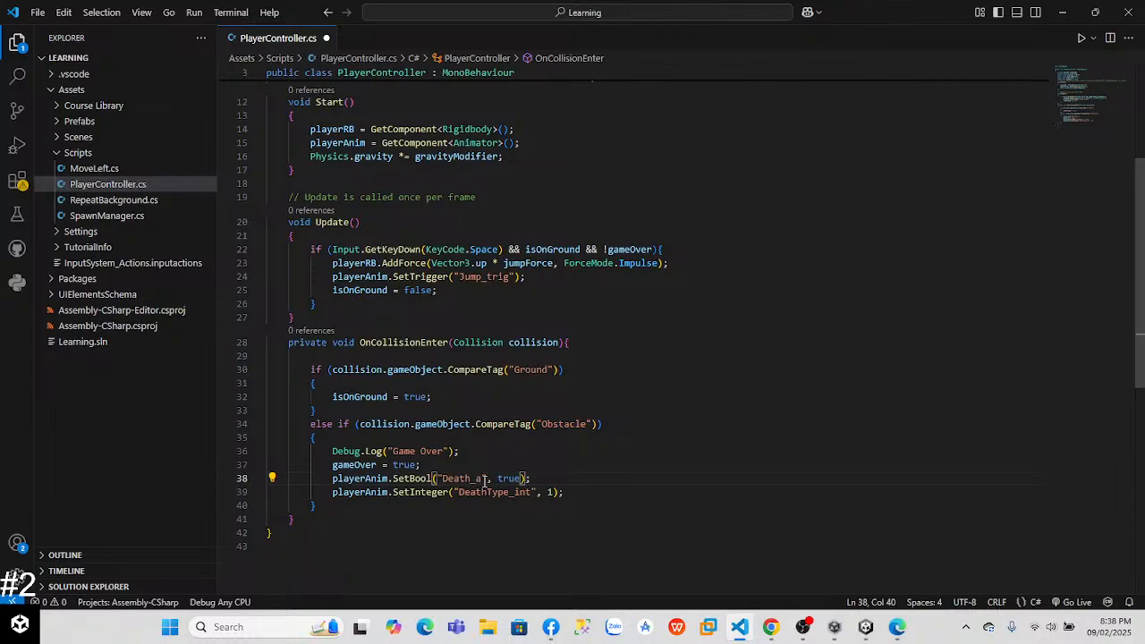
# Step: Switch to Unity, play the game until the player hits an obstacle with the Death_a parameter, and stop it
pyautogui.hotkey('alt', 'Tab')
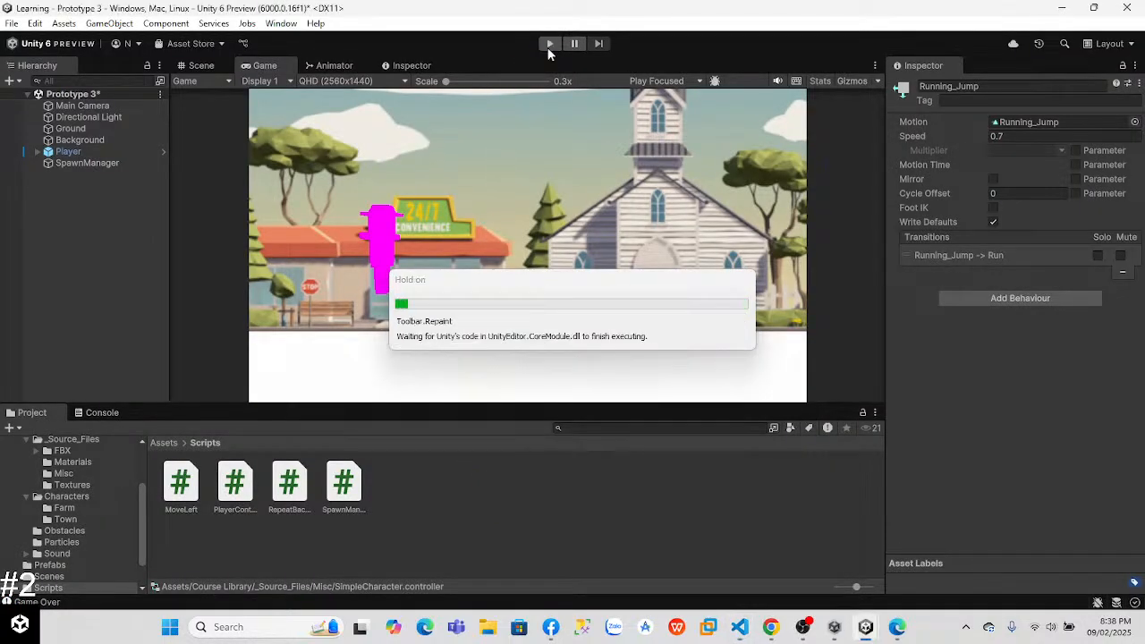
pyautogui.click(548, 44)
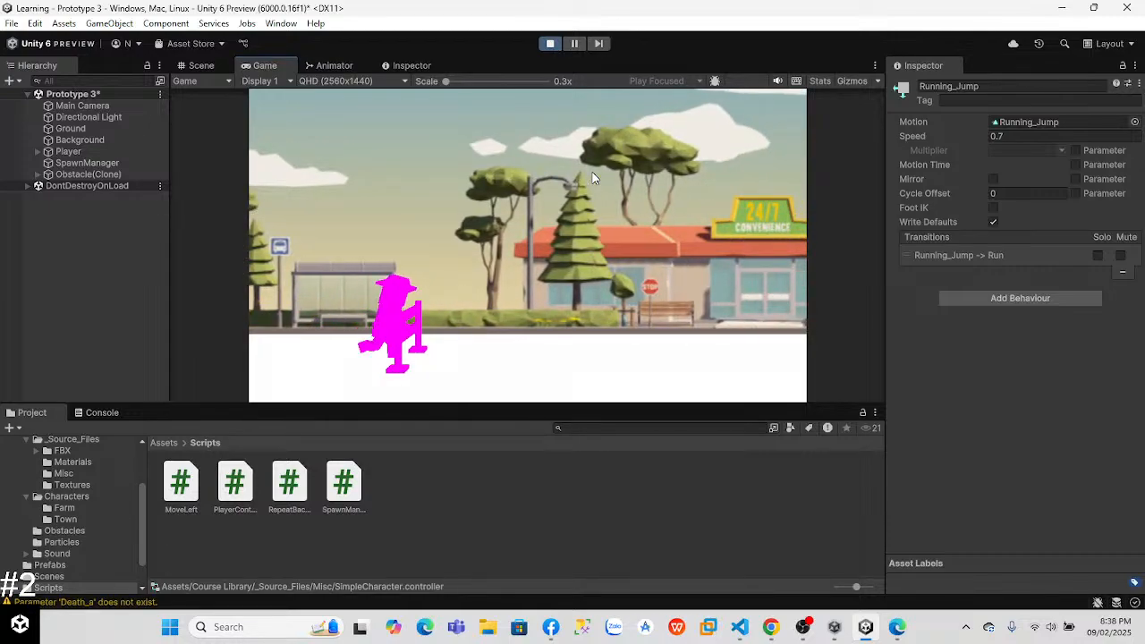
pyautogui.click(550, 44)
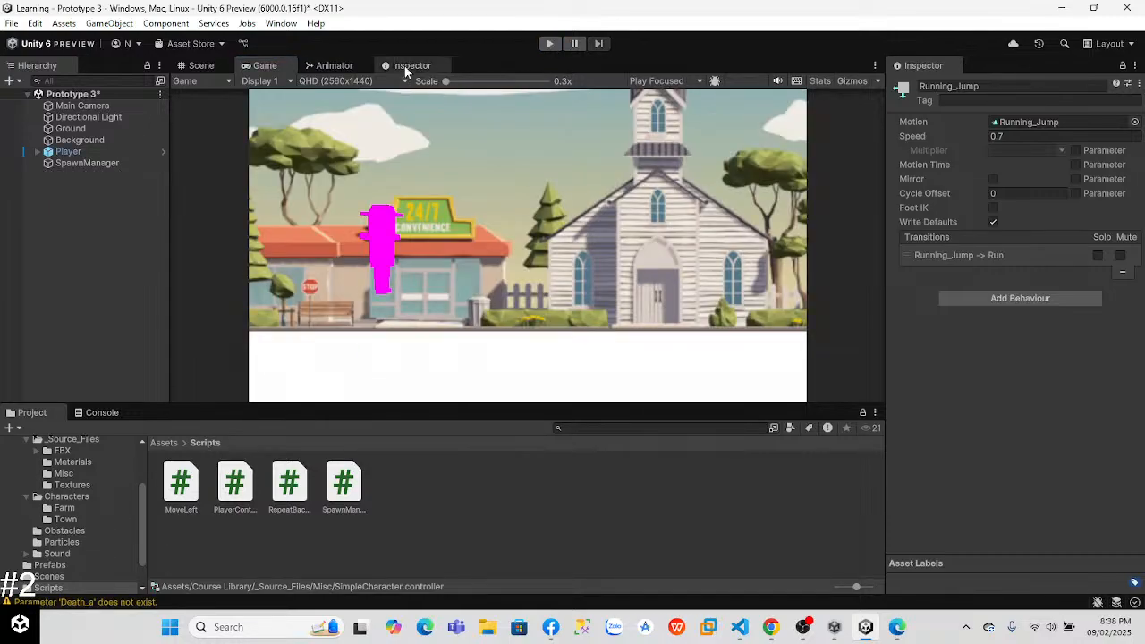
# Step: Examine the states and transitions of the Death, Body and Crouch layers in the player's animator controller
pyautogui.click(407, 66)
pyautogui.click(331, 66)
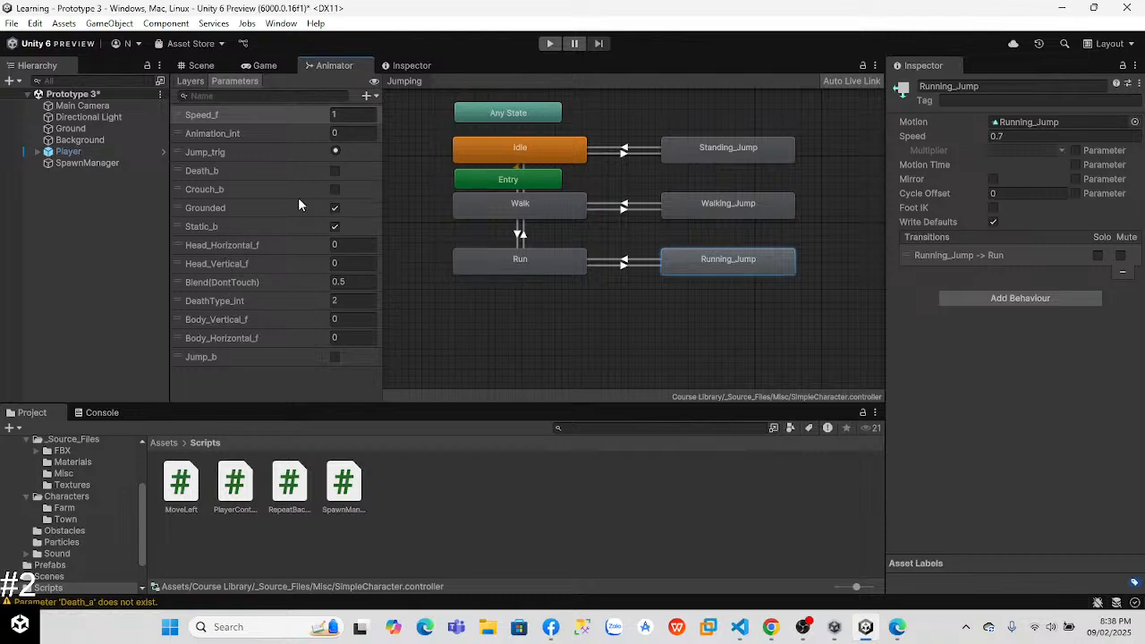
pyautogui.click(189, 80)
pyautogui.click(244, 235)
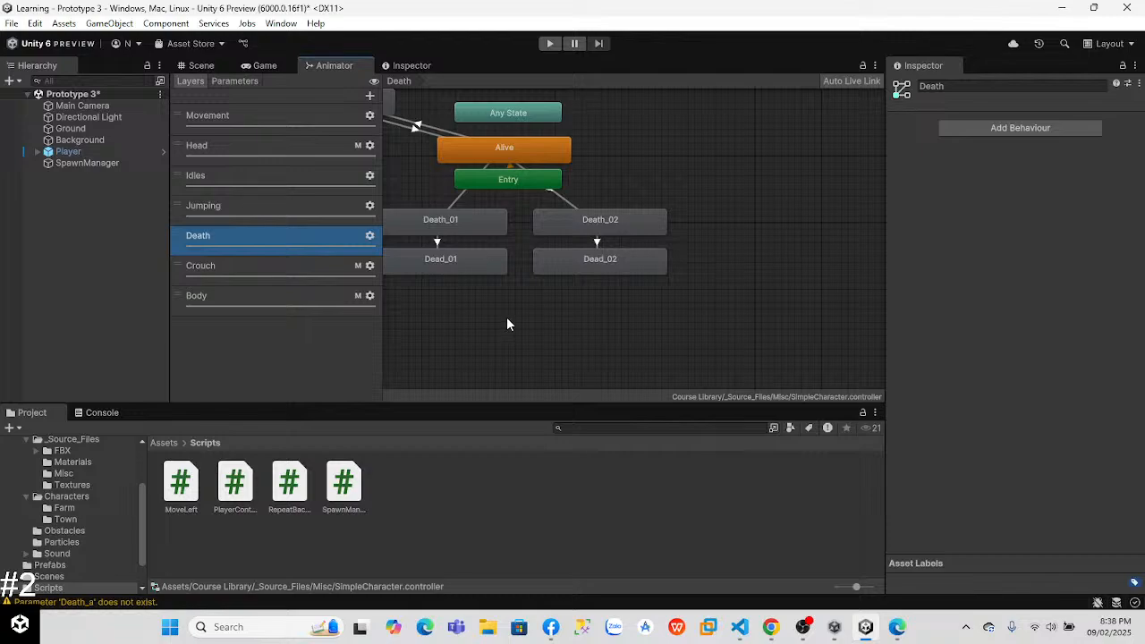
pyautogui.press('a')
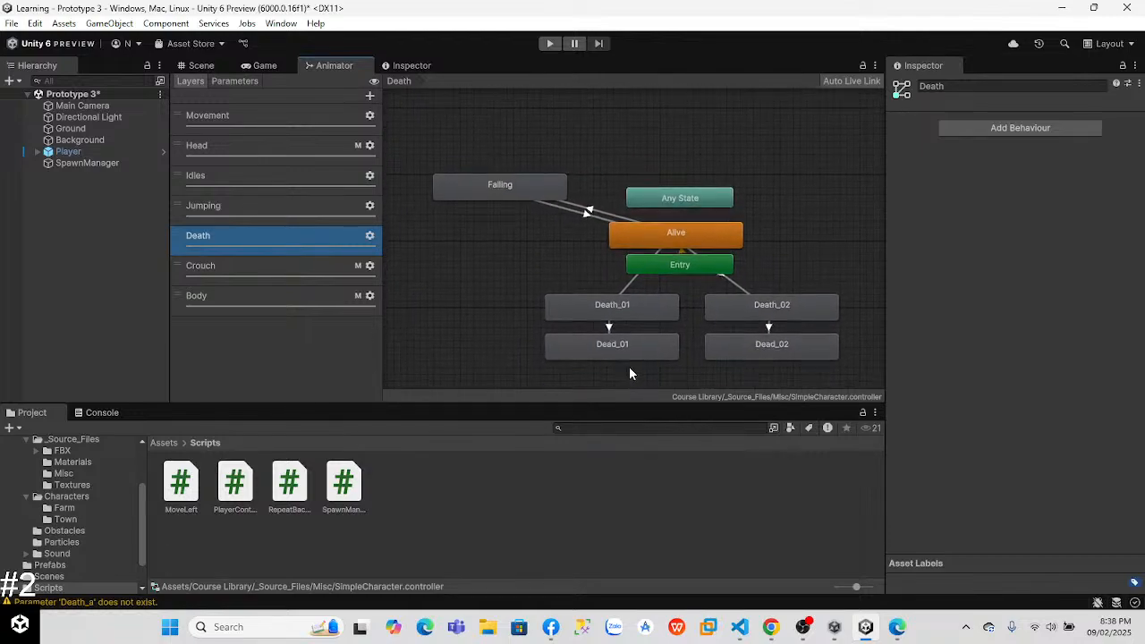
pyautogui.click(306, 276)
pyautogui.click(292, 299)
pyautogui.moveTo(542, 314); pyautogui.dragTo(391, 287)
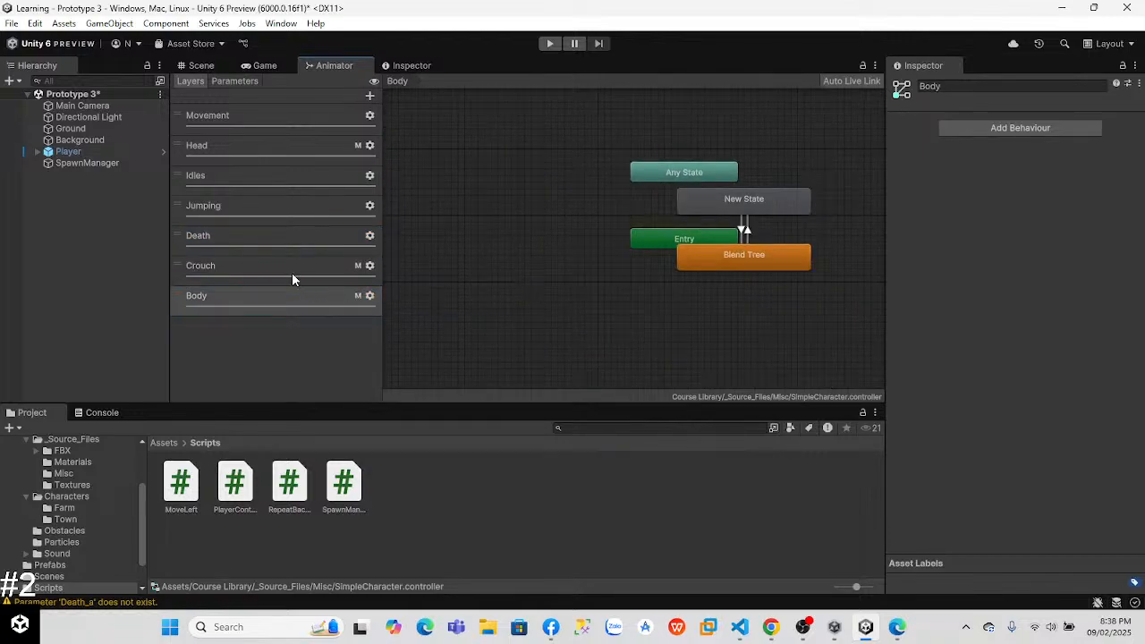
pyautogui.click(300, 277)
pyautogui.moveTo(574, 289); pyautogui.dragTo(422, 195, button='middle')
pyautogui.moveTo(478, 292); pyautogui.dragTo(450, 282, button='middle')
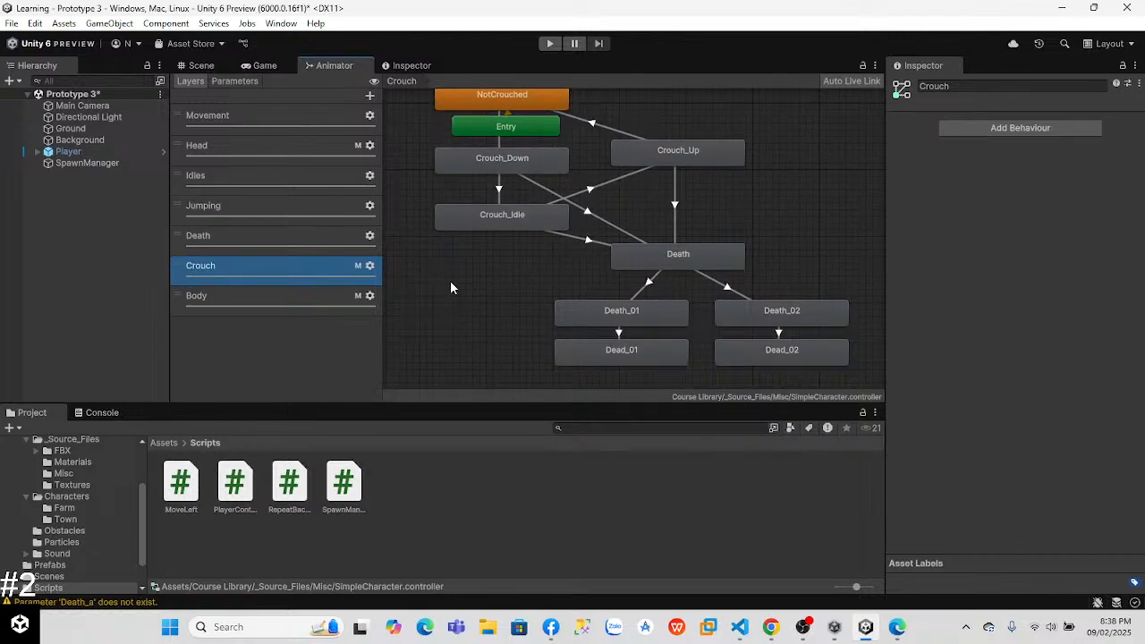
# Step: Inspect the Death_02 state in the Death layer and check the animator parameters for the death parameter names
pyautogui.click(311, 215)
pyautogui.click(332, 238)
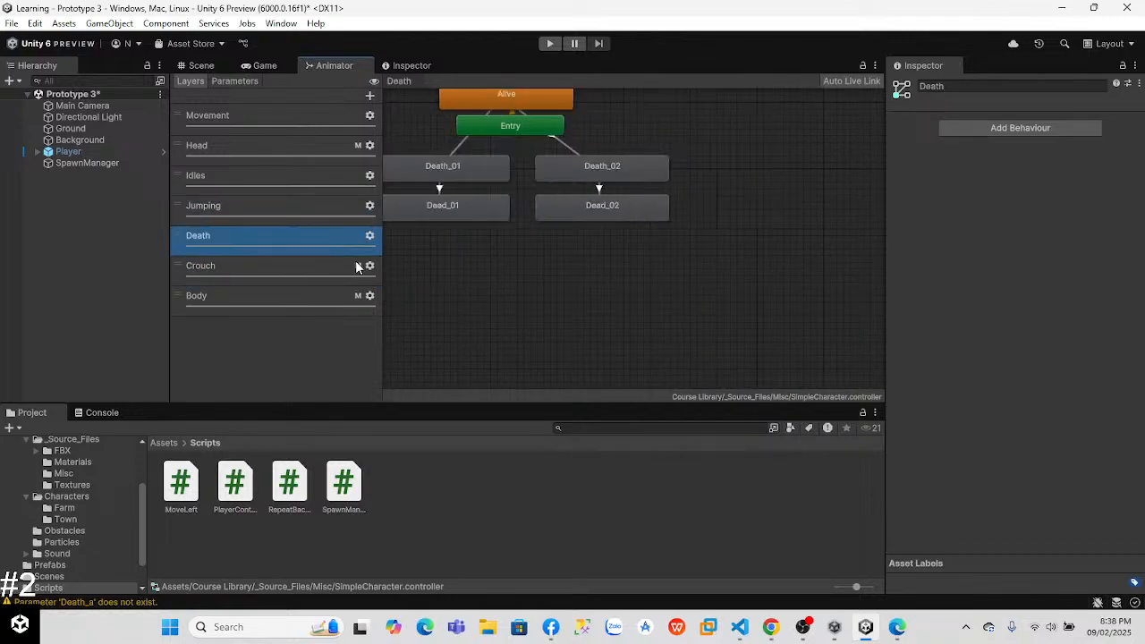
pyautogui.click(585, 170)
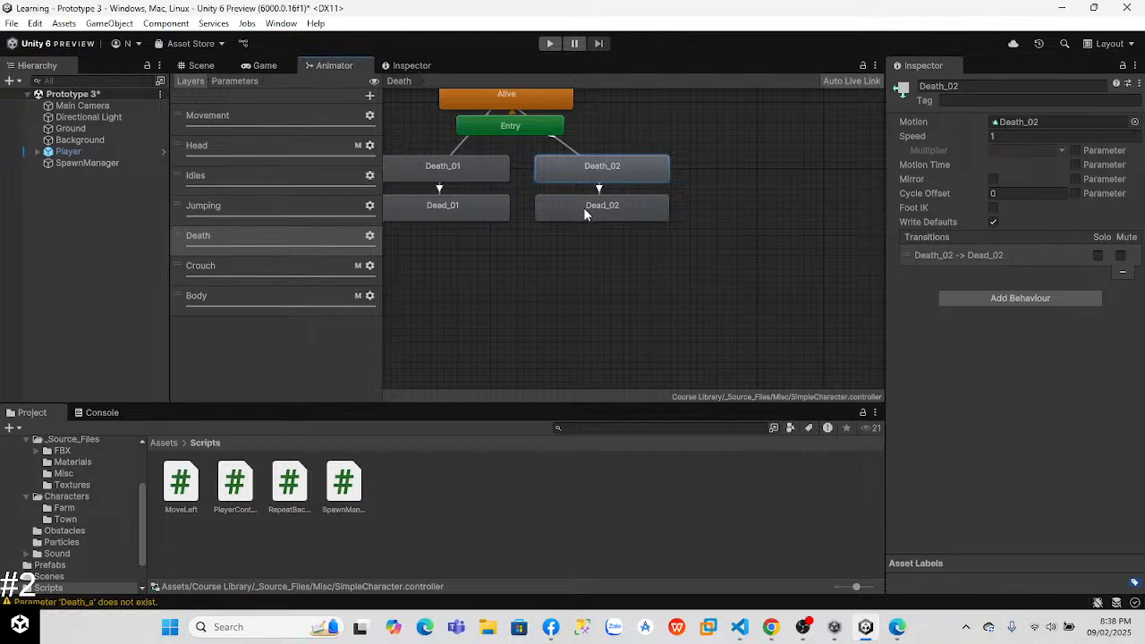
pyautogui.click(236, 82)
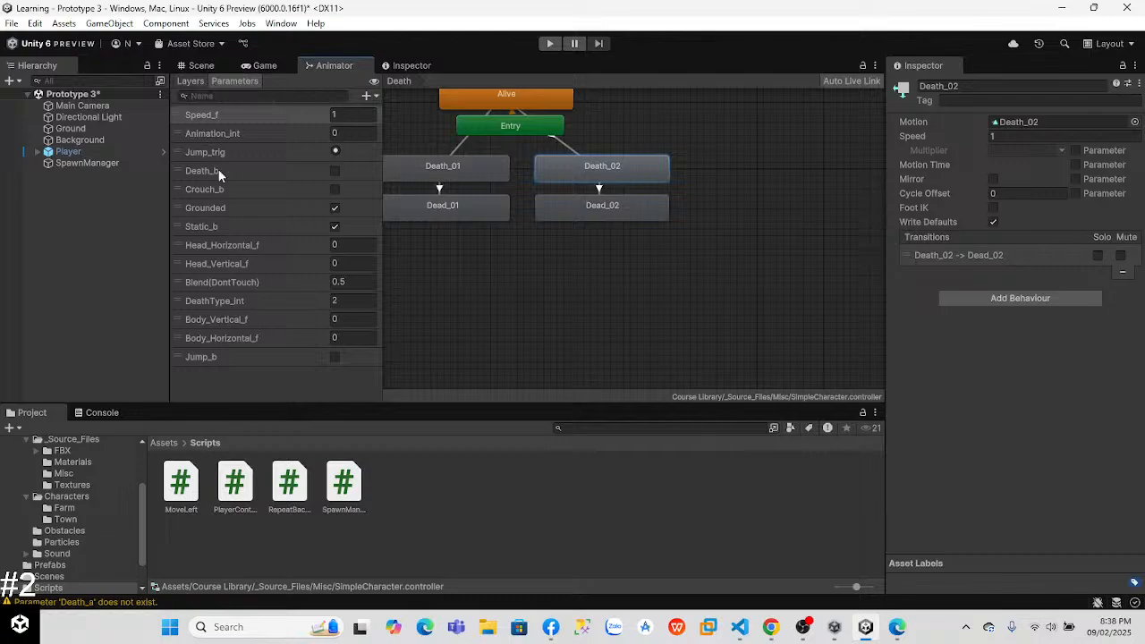
pyautogui.click(190, 81)
# Step: Restore Death_b in the SetBool call in VS Code, and play the game in Unity with jumps and an obstacle collision before stopping it
pyautogui.hotkey('alt', 'Tab')
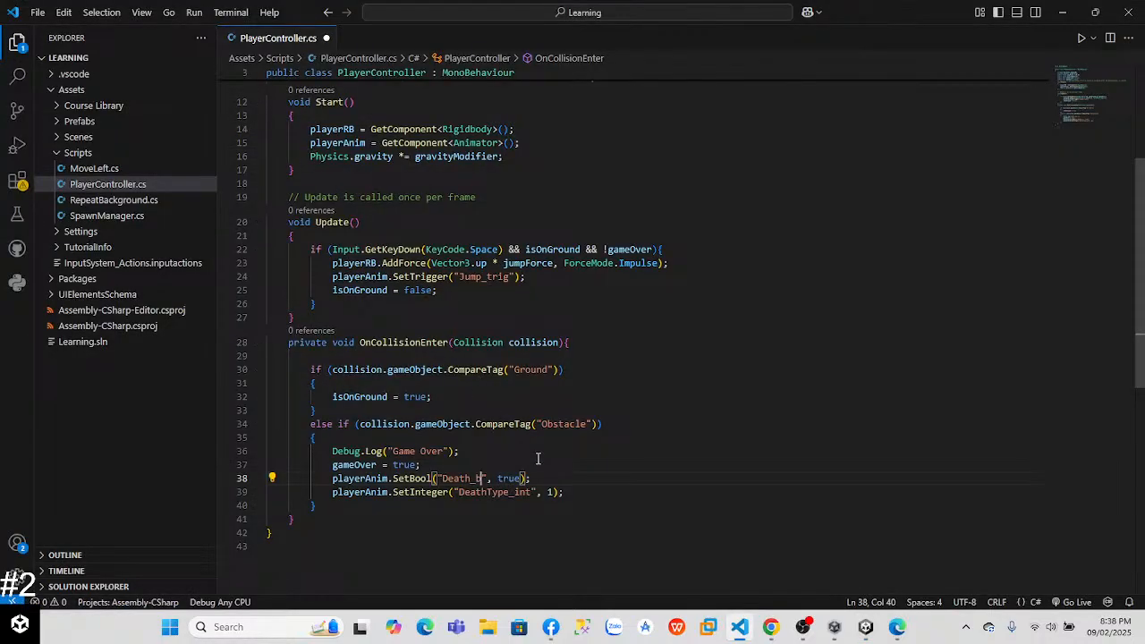
pyautogui.hotkey('alt', 'Tab')
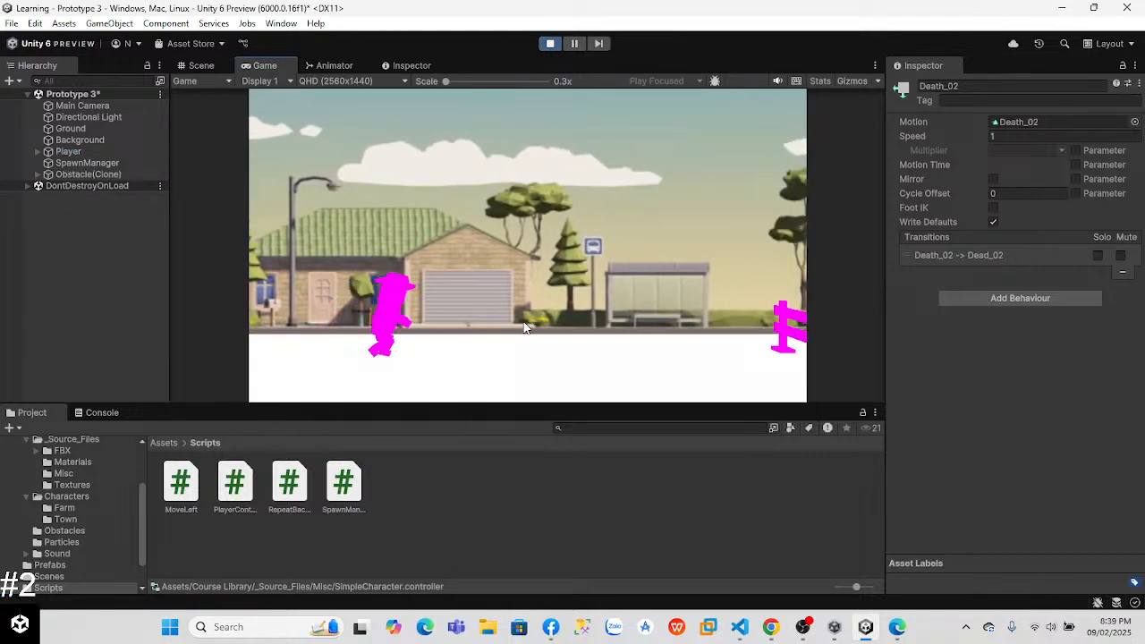
pyautogui.press('space')
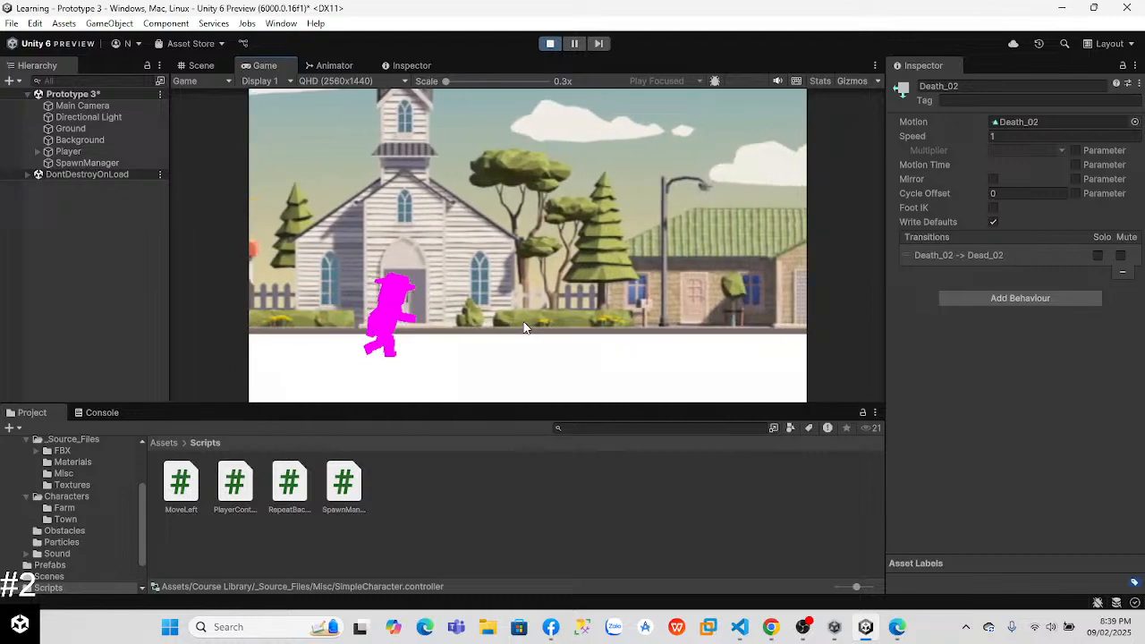
pyautogui.press('space')
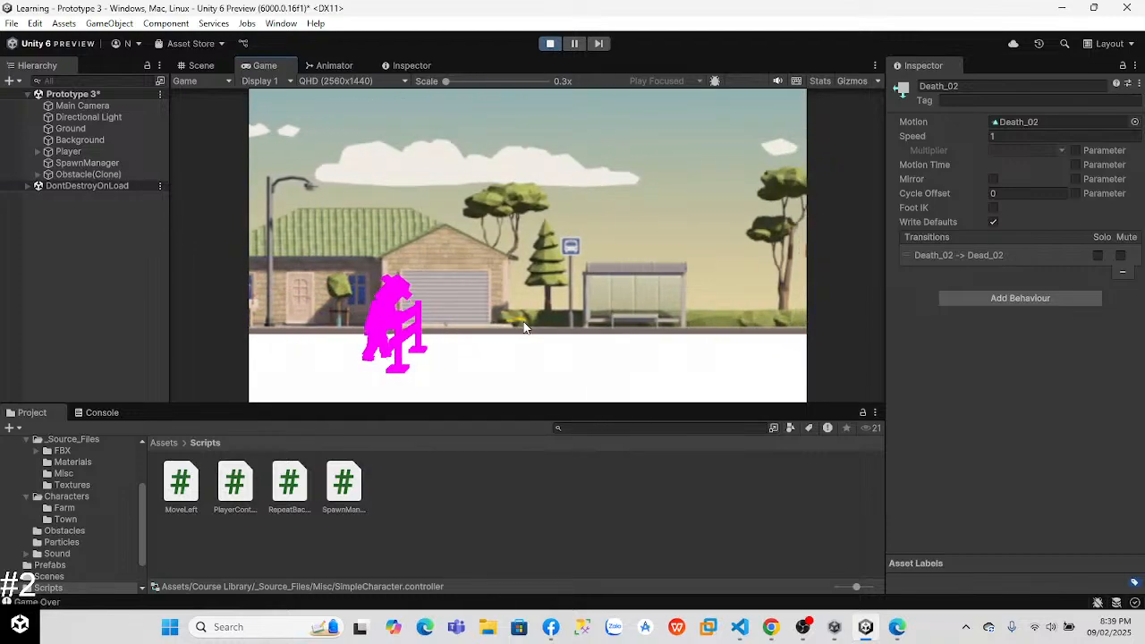
pyautogui.click(544, 45)
# Step: Select the Player in the Scene view and try Y rotations of 0 and -90, ending at -180
pyautogui.click(191, 66)
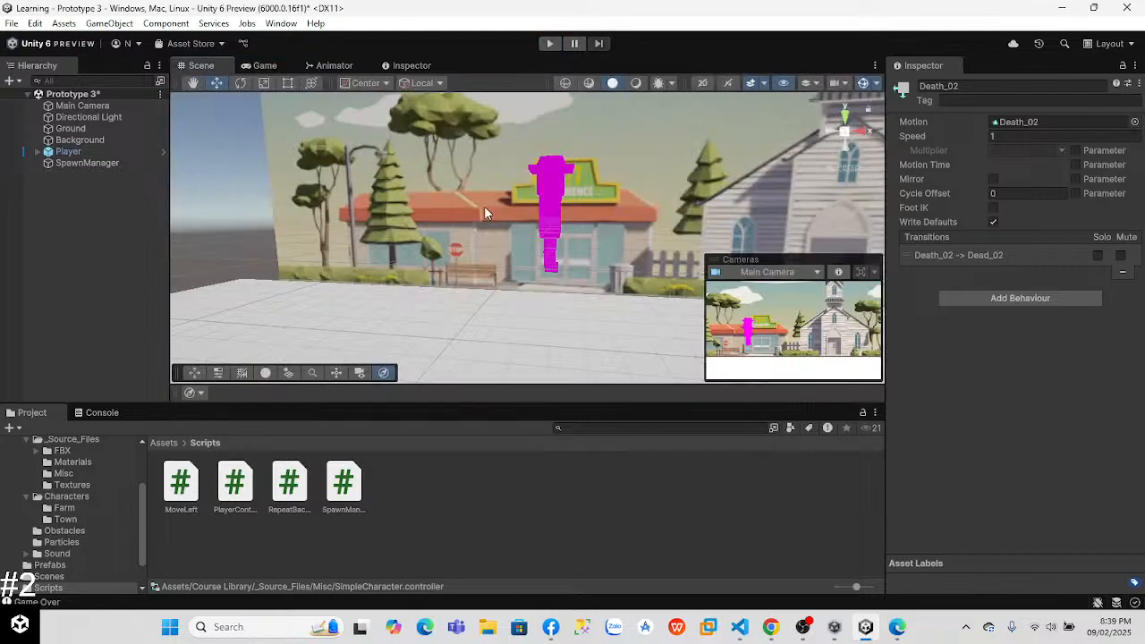
pyautogui.click(550, 188)
pyautogui.click(1069, 197)
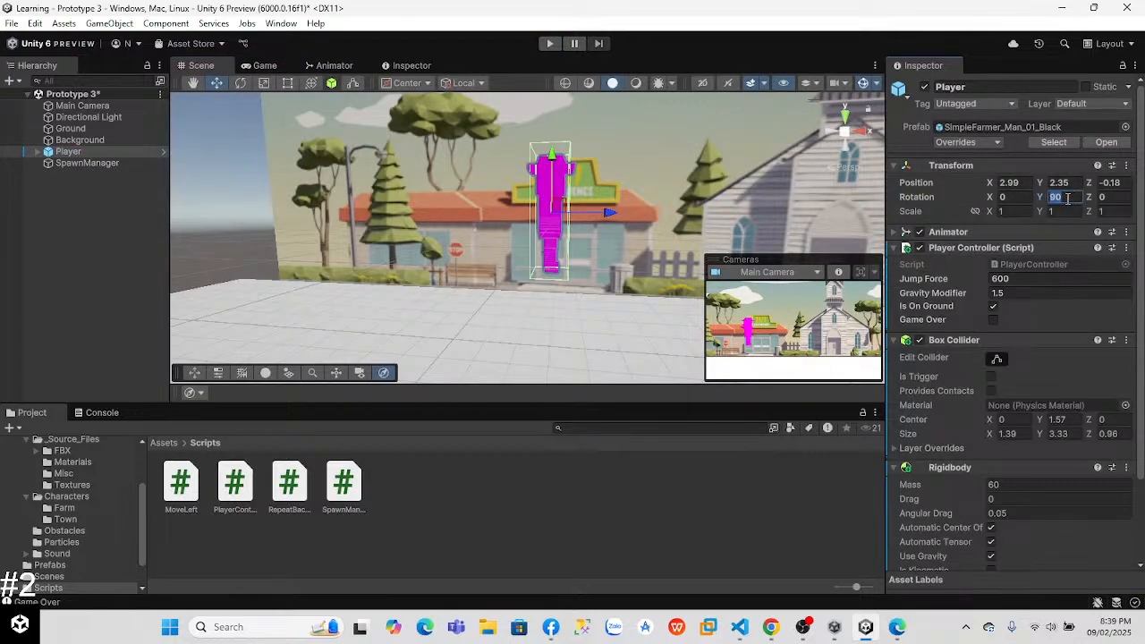
pyautogui.write('0')
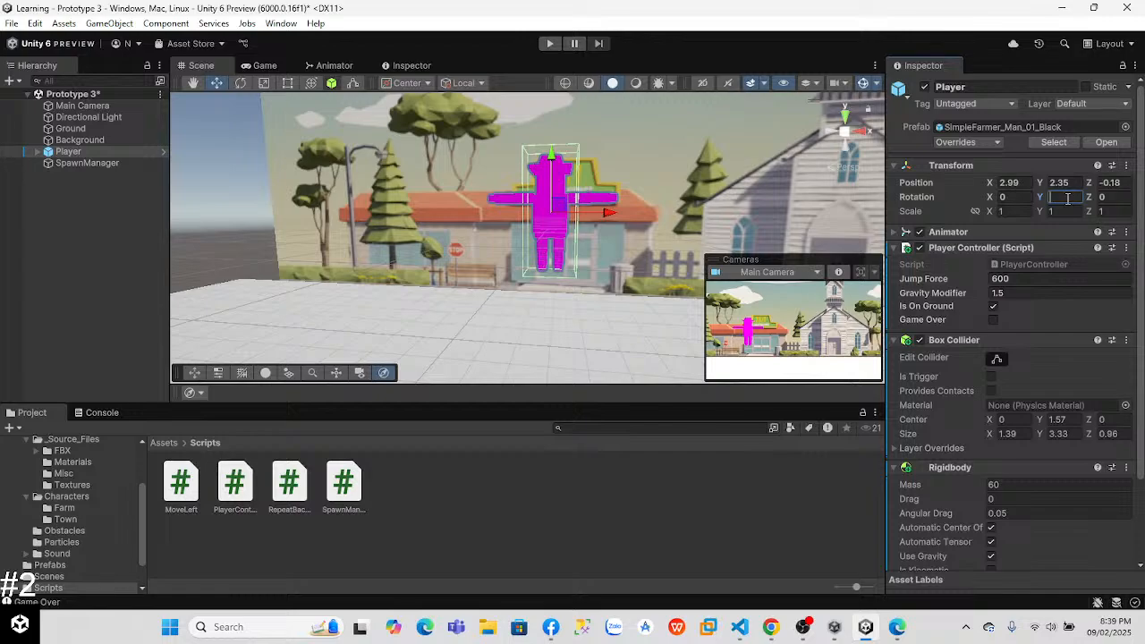
pyautogui.write('-90')
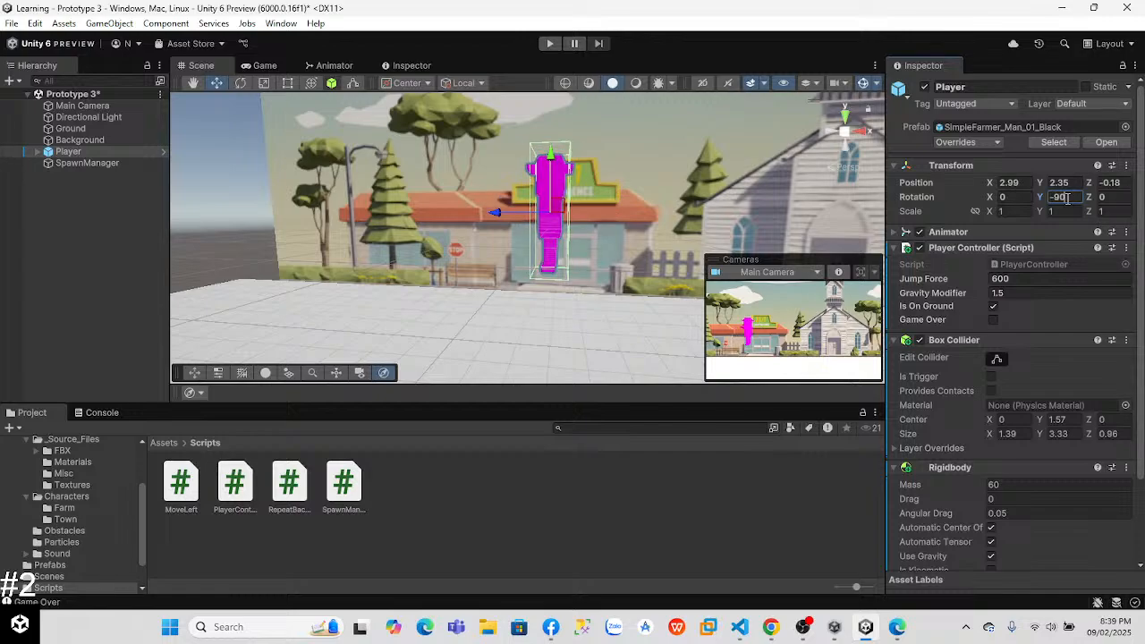
pyautogui.press('BackSpace')
pyautogui.write('-180')
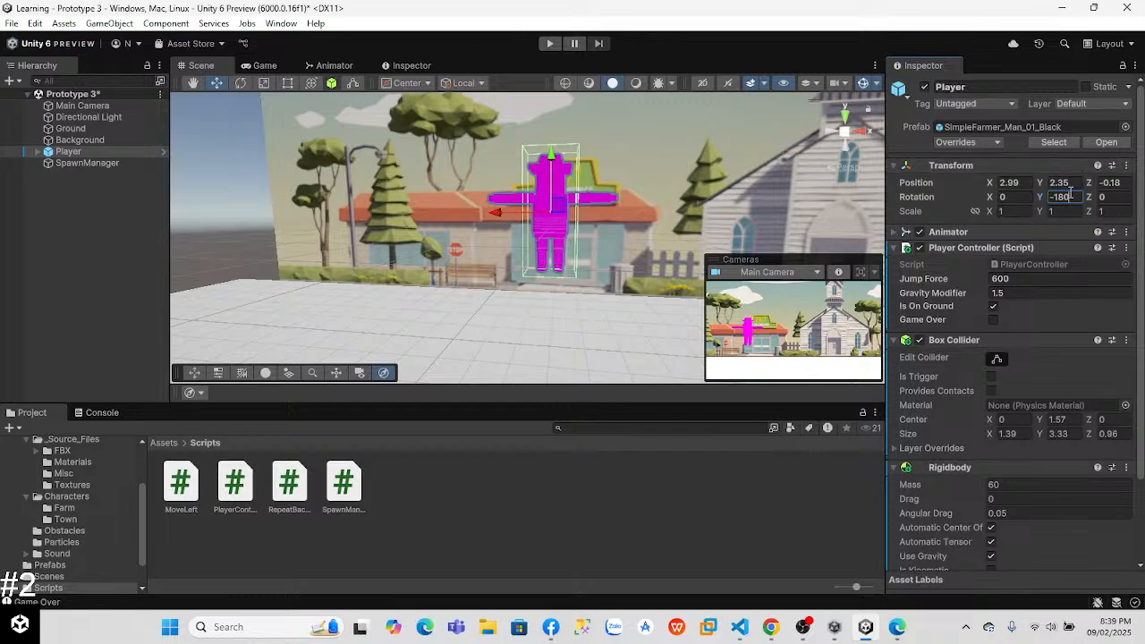
# Step: Play the game with the rotated player, jump over several obstacles to see the animation from the front, and stop it
pyautogui.click(551, 43)
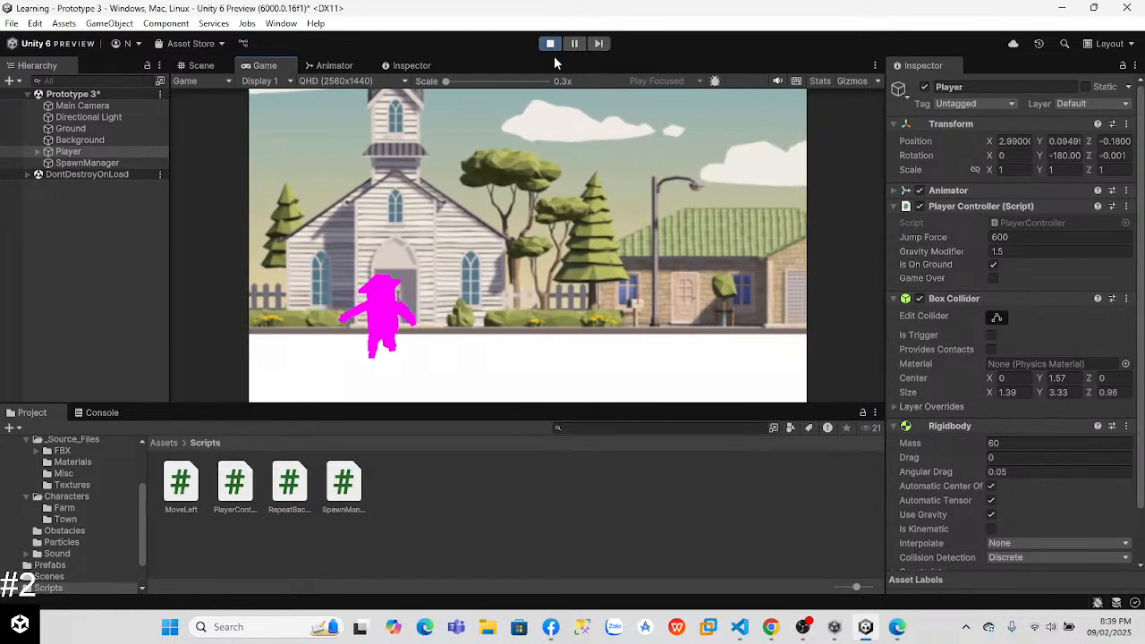
pyautogui.press('space')
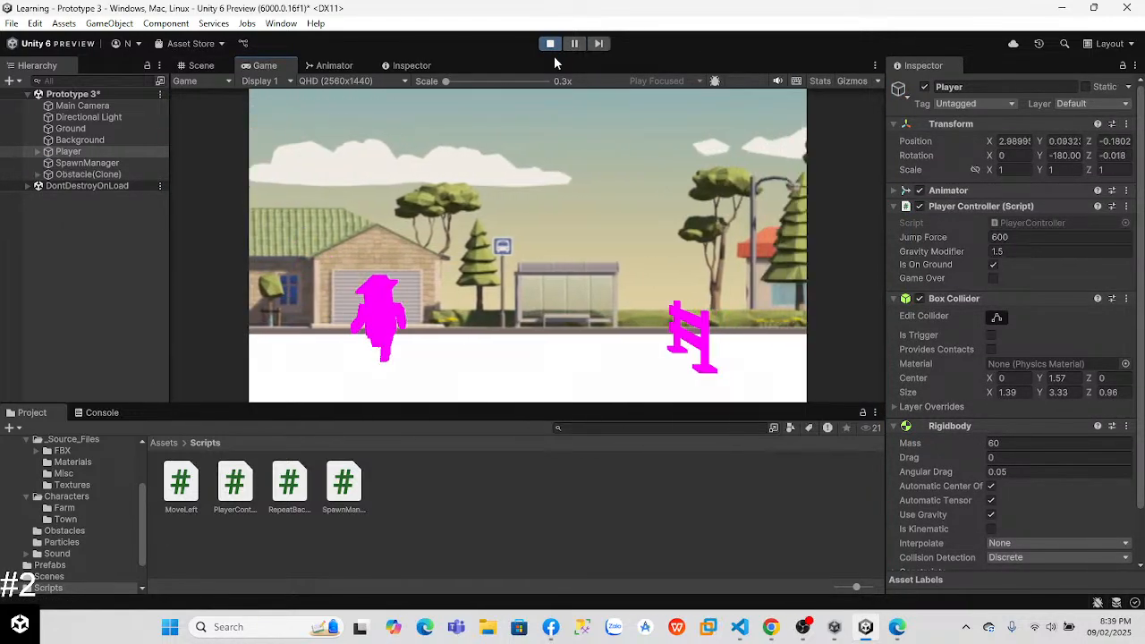
pyautogui.press('space')
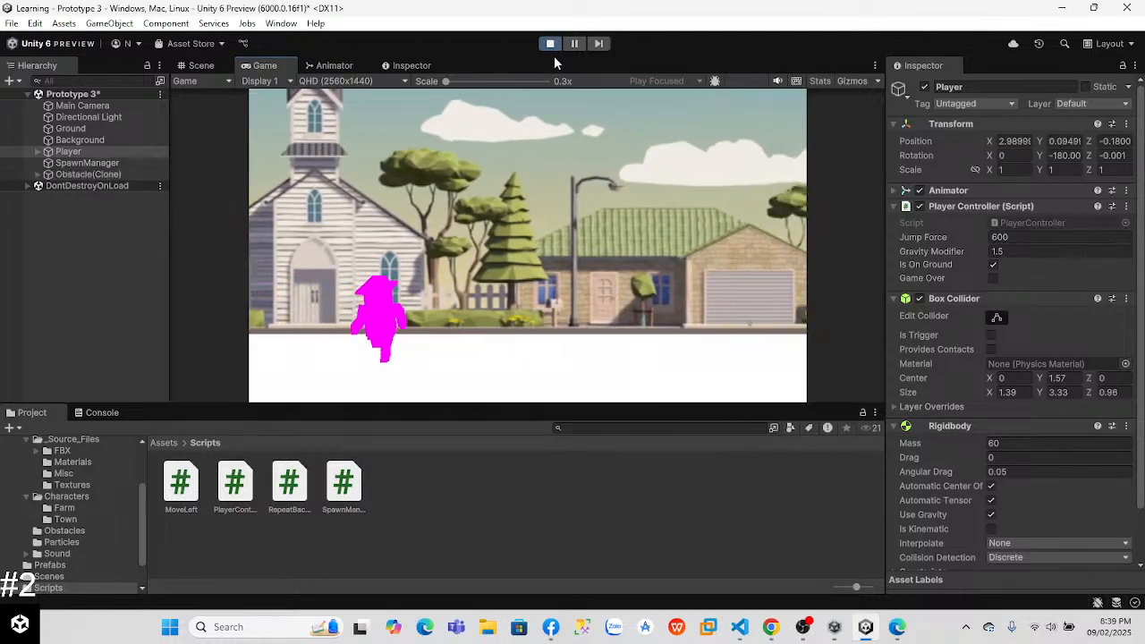
pyautogui.press('space')
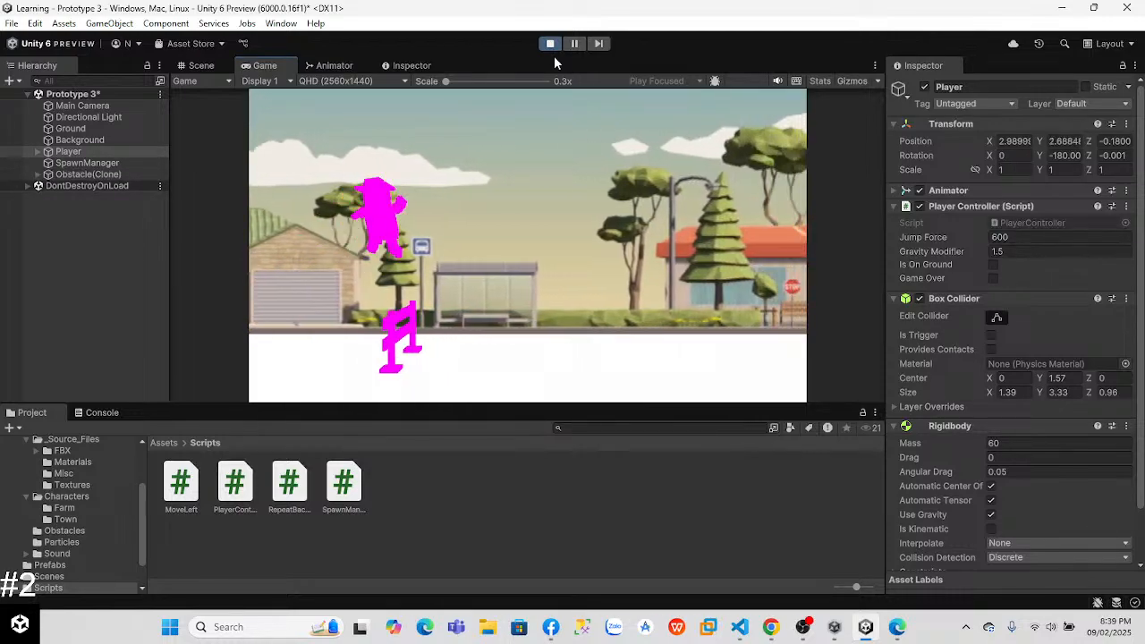
pyautogui.press('space')
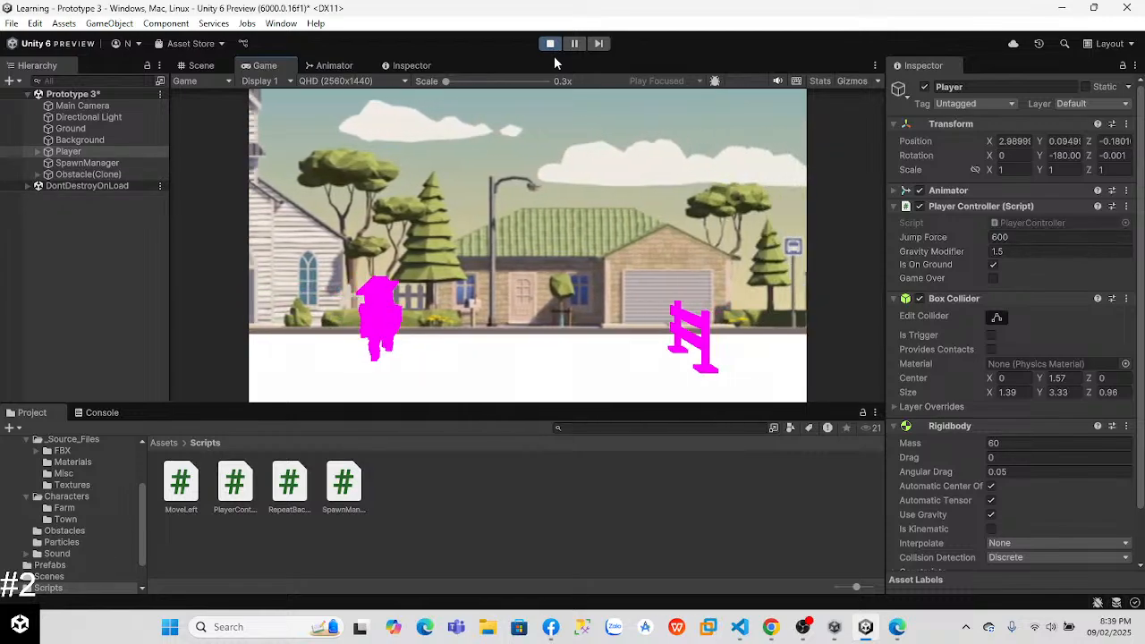
pyautogui.click(550, 42)
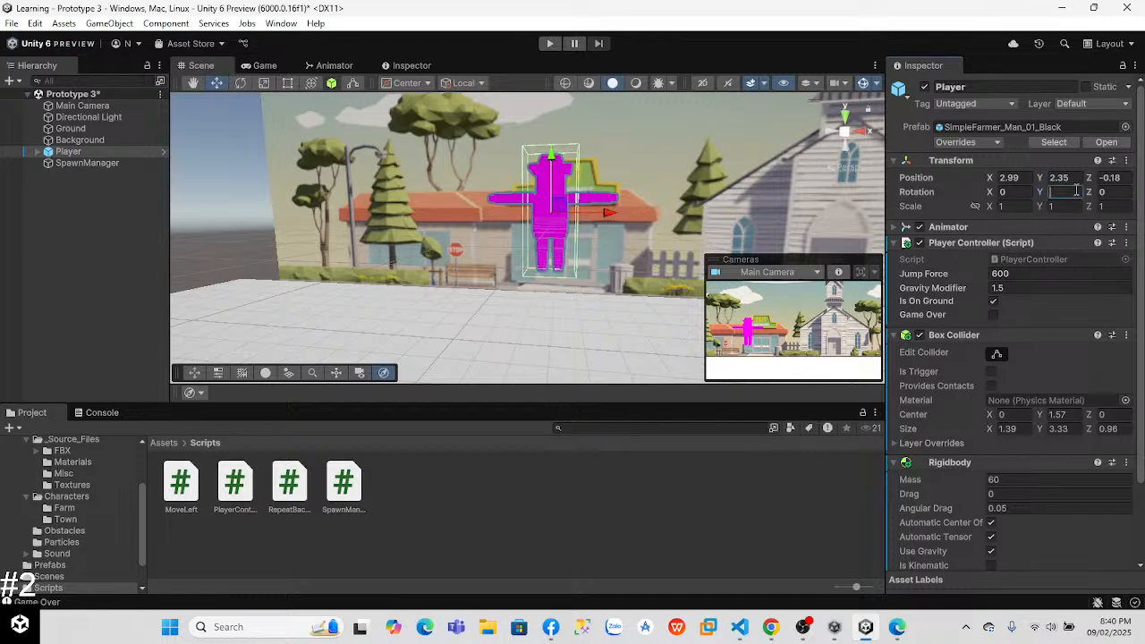
# Step: Set the Player's Y rotation to 90 and save the scene
pyautogui.write('90')
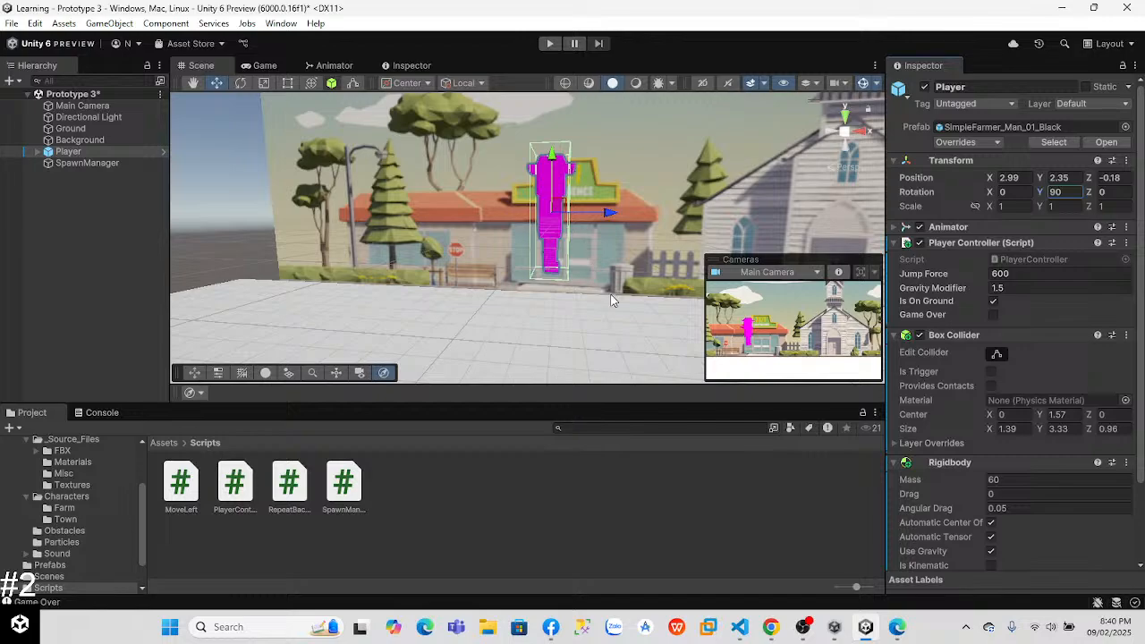
pyautogui.keyDown('alt'); pyautogui.moveTo(640, 233); pyautogui.dragTo(476, 213); pyautogui.keyUp('alt')
pyautogui.press('f')
pyautogui.keyDown('alt'); pyautogui.moveTo(695, 210); pyautogui.dragTo(606, 154); pyautogui.keyUp('alt')
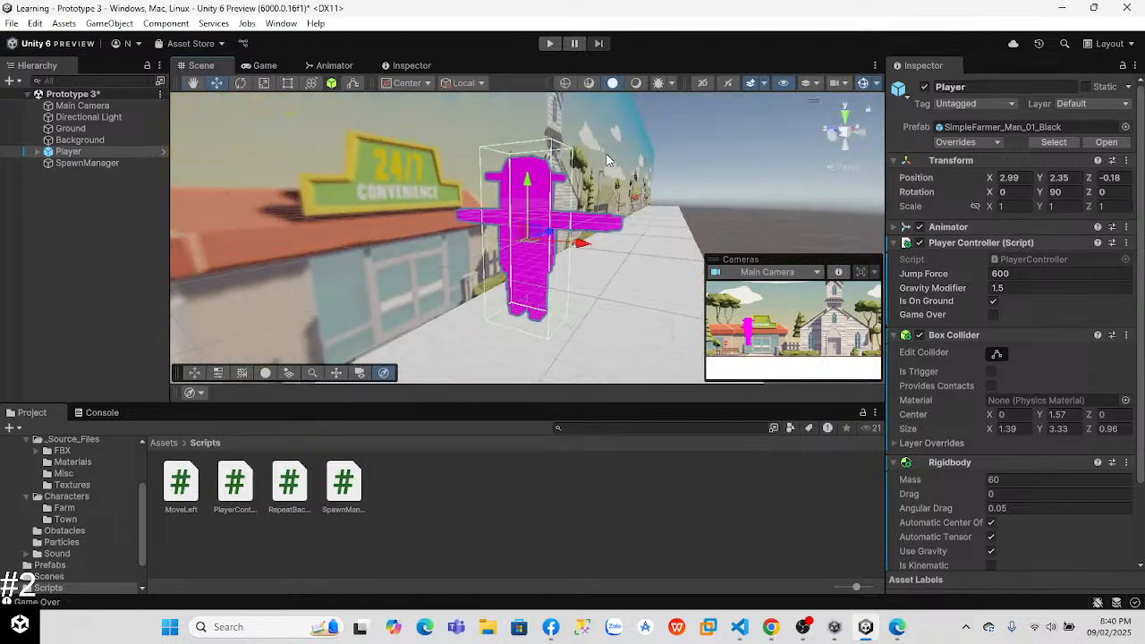
# Step: Switch to Chrome and play the Lesson 3.3 Lesson Recap video at 2x speed
pyautogui.hotkey('alt', 'Tab')
pyautogui.hotkey('alt', 'Tab')
pyautogui.press('Tab')
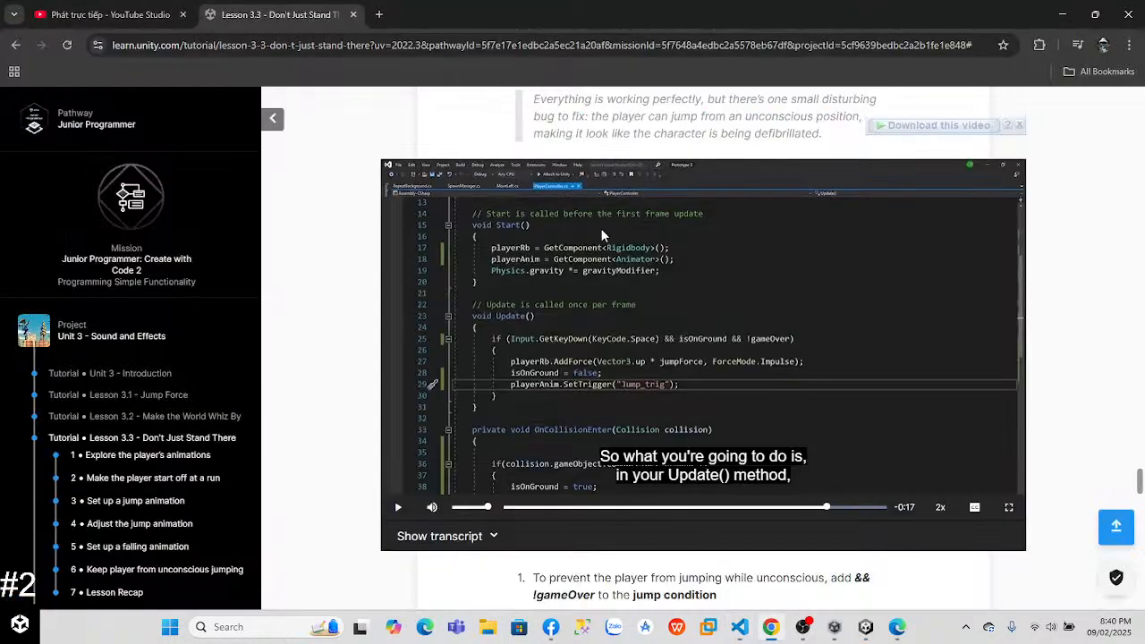
pyautogui.moveTo(1140, 481); pyautogui.dragTo(1139, 533)
pyautogui.click(703, 308)
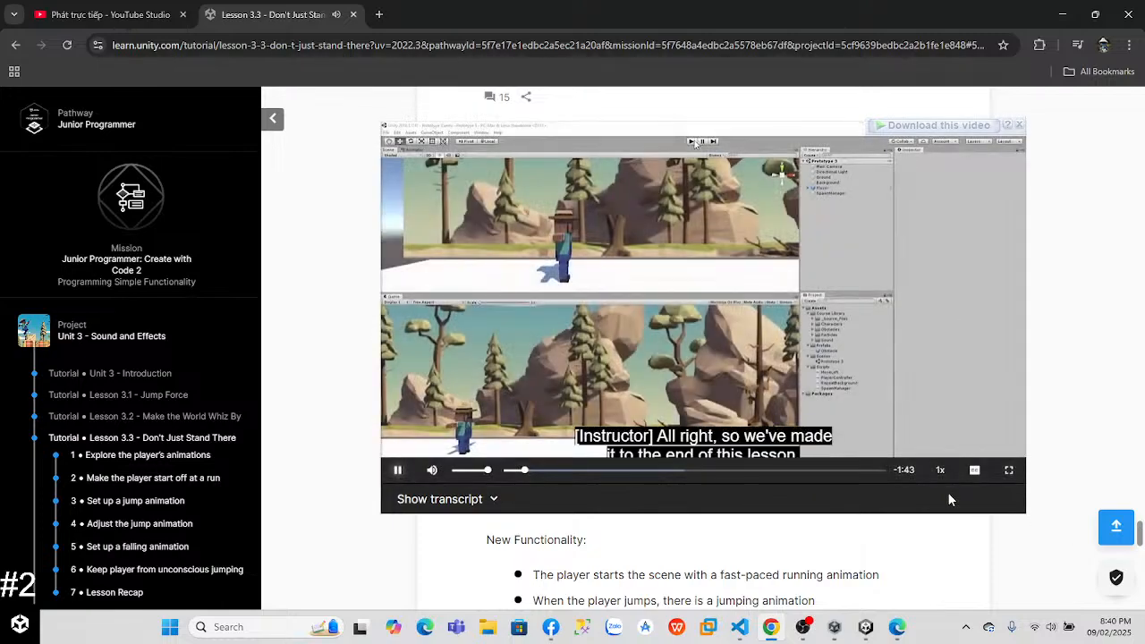
pyautogui.click(939, 474)
pyautogui.press('Up')
pyautogui.press('Up')
pyautogui.press('Up')
pyautogui.press('Up')
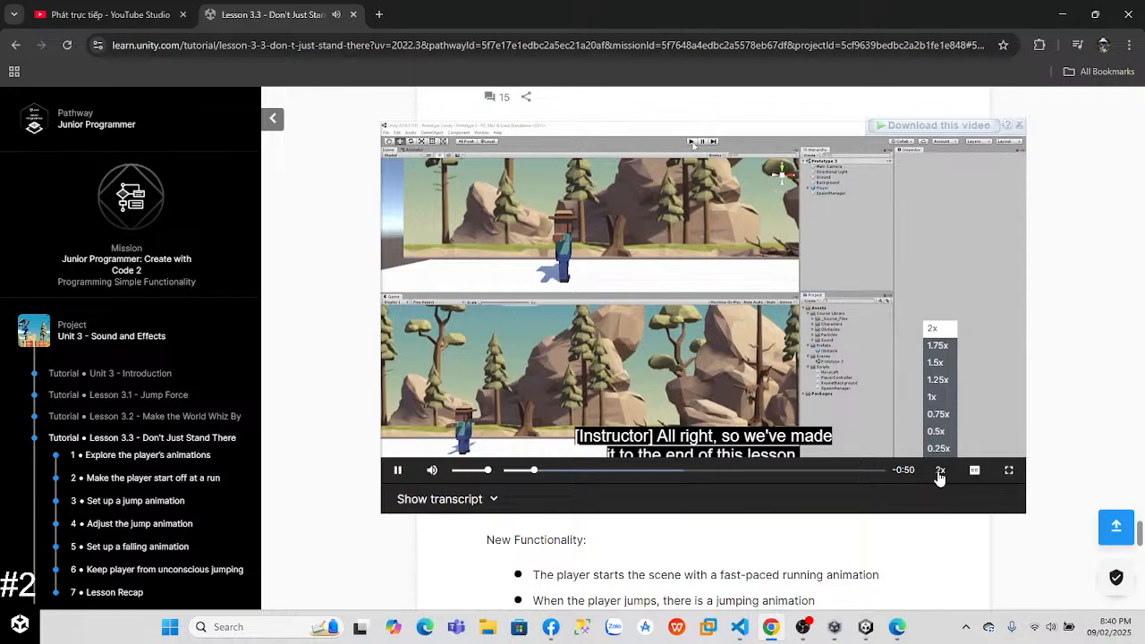
# Step: Go past the end of Lesson 3.3 and open Lesson 3.4 - Particles and Sound Effects
pyautogui.moveTo(1139, 544); pyautogui.dragTo(1139, 590)
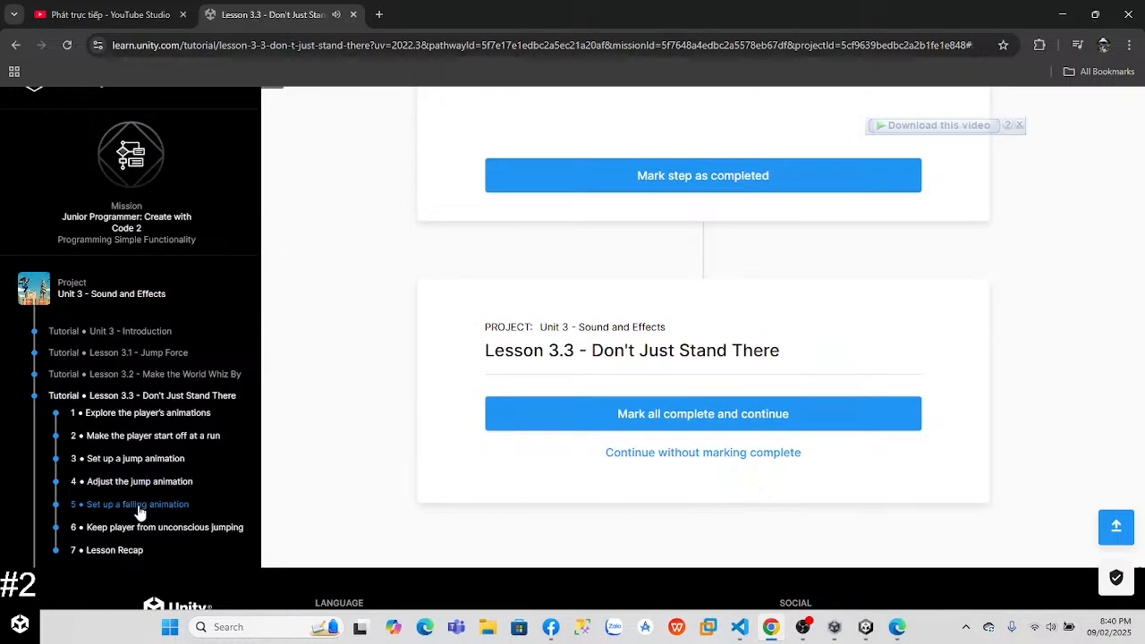
pyautogui.scroll(-2, 139, 512)
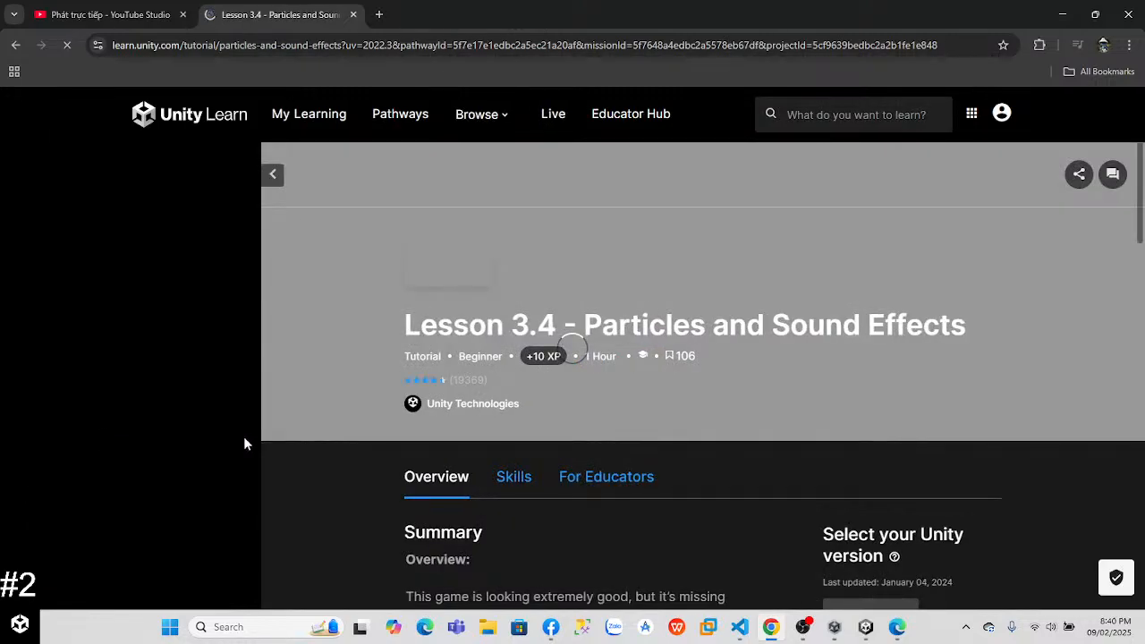
pyautogui.scroll(-10, 1142, 259)
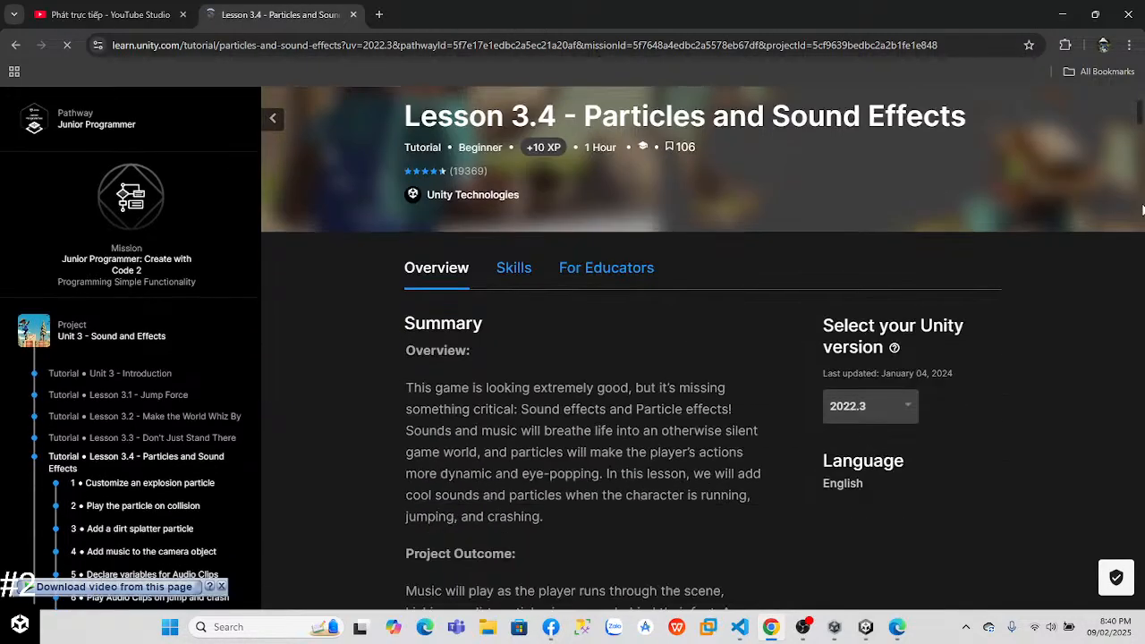
# Step: Play the Lesson 3.4 Step 1 video, Customize an explosion particle, at 2x speed
pyautogui.scroll(-6, 1141, 260)
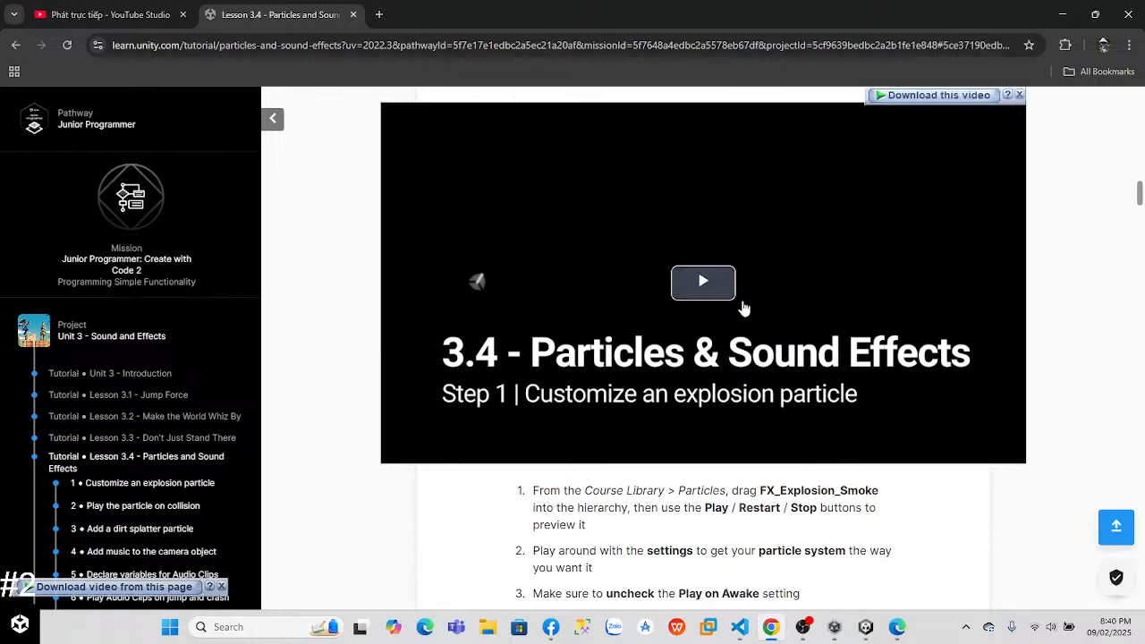
pyautogui.click(707, 287)
pyautogui.click(940, 450)
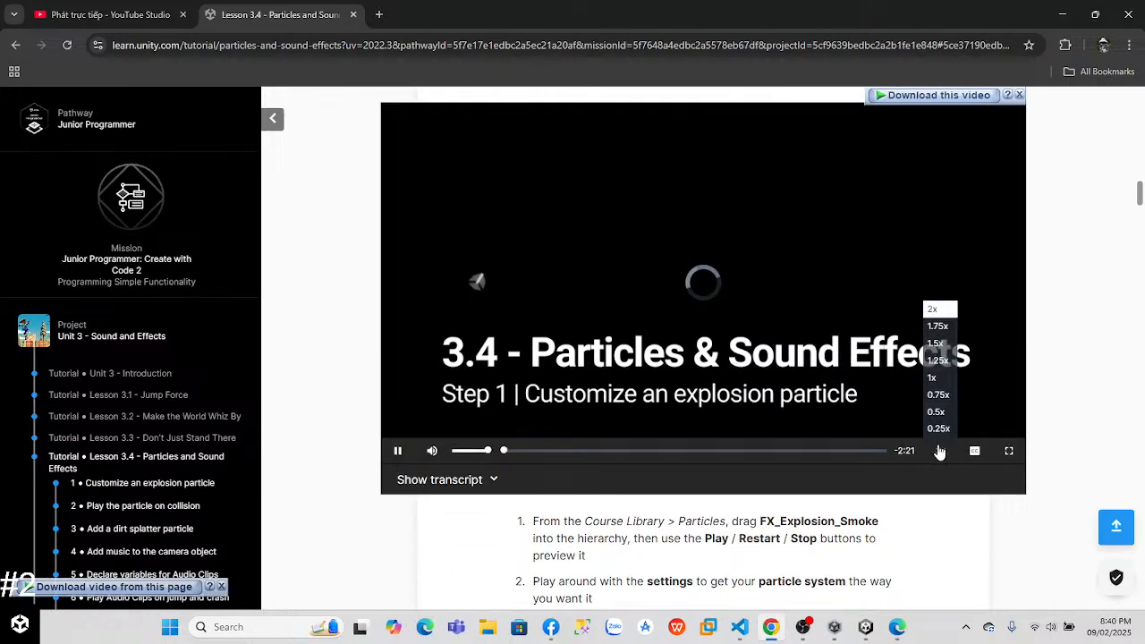
pyautogui.click(941, 309)
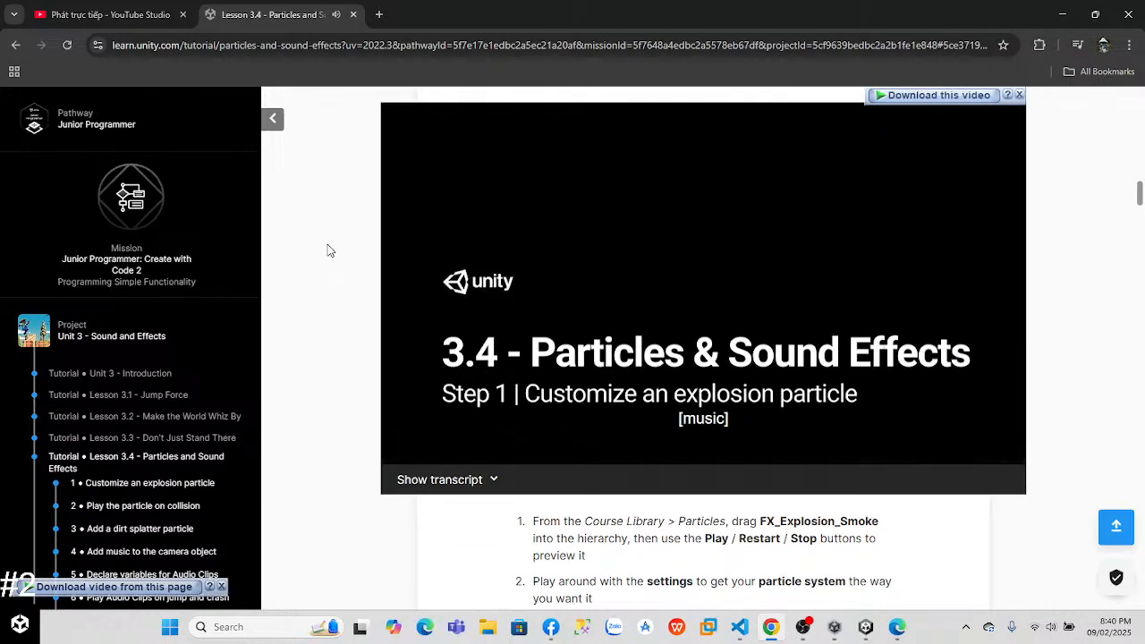
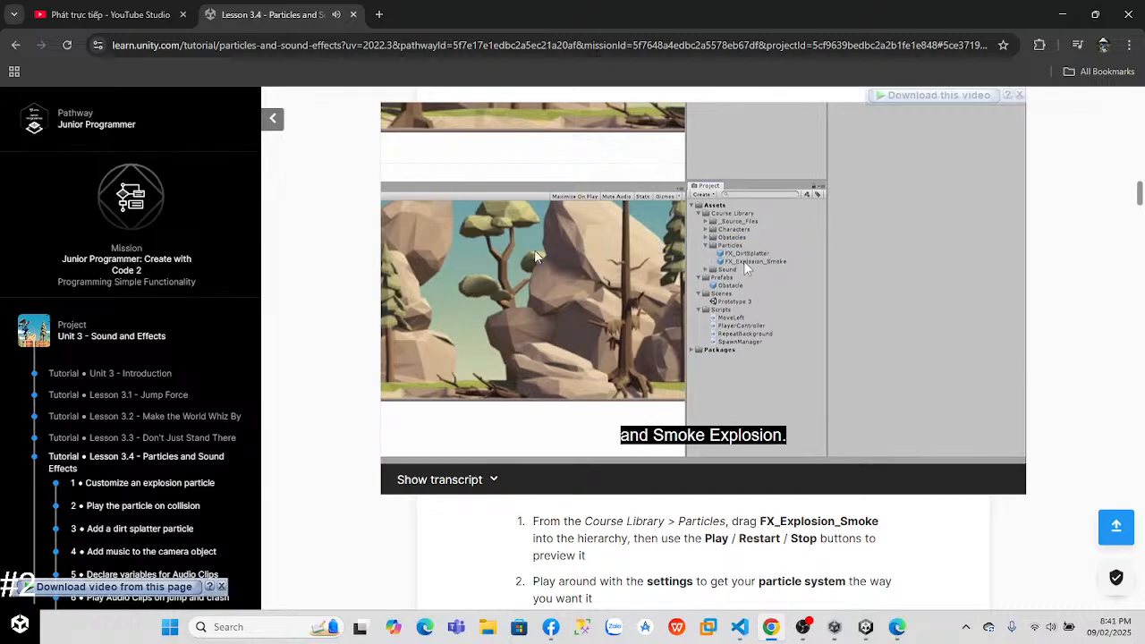
# Step: Leave the lesson video, open the MoveLeft script from Unity in VS Code, set its default speed to 20.0f and return to Unity
pyautogui.click(866, 629)
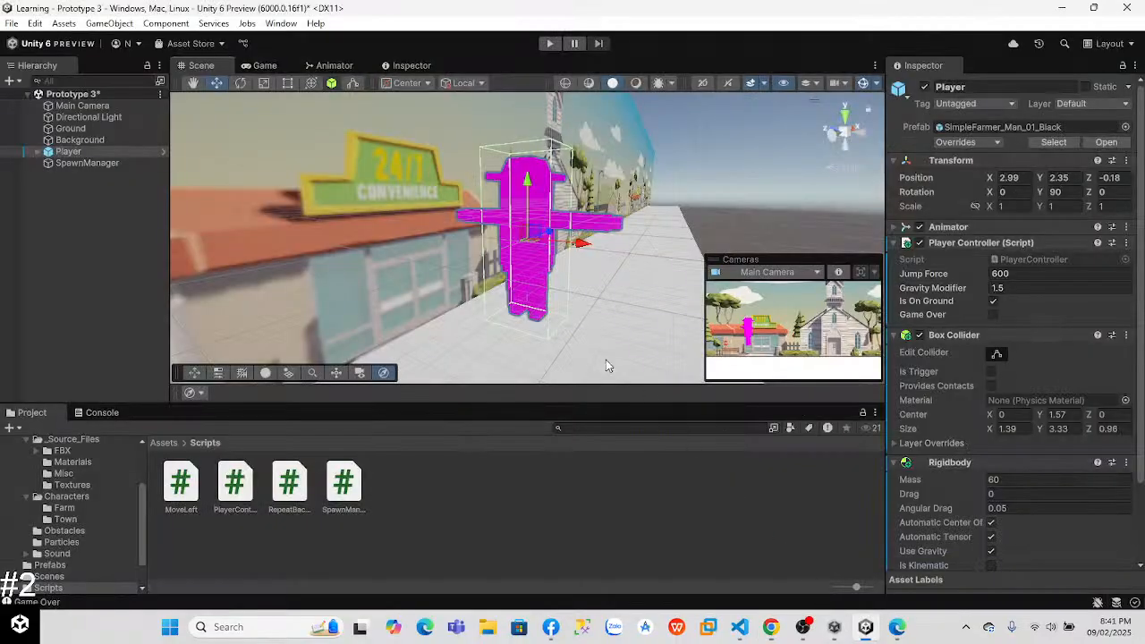
pyautogui.click(741, 628)
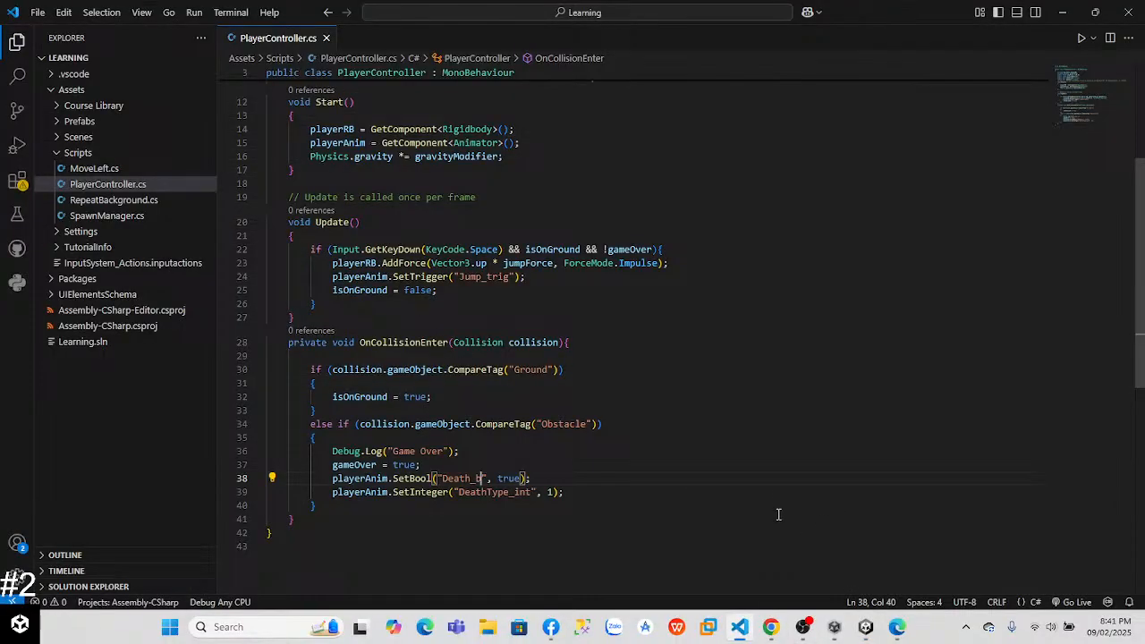
pyautogui.click(866, 627)
pyautogui.doubleClick(179, 484)
pyautogui.click(408, 125)
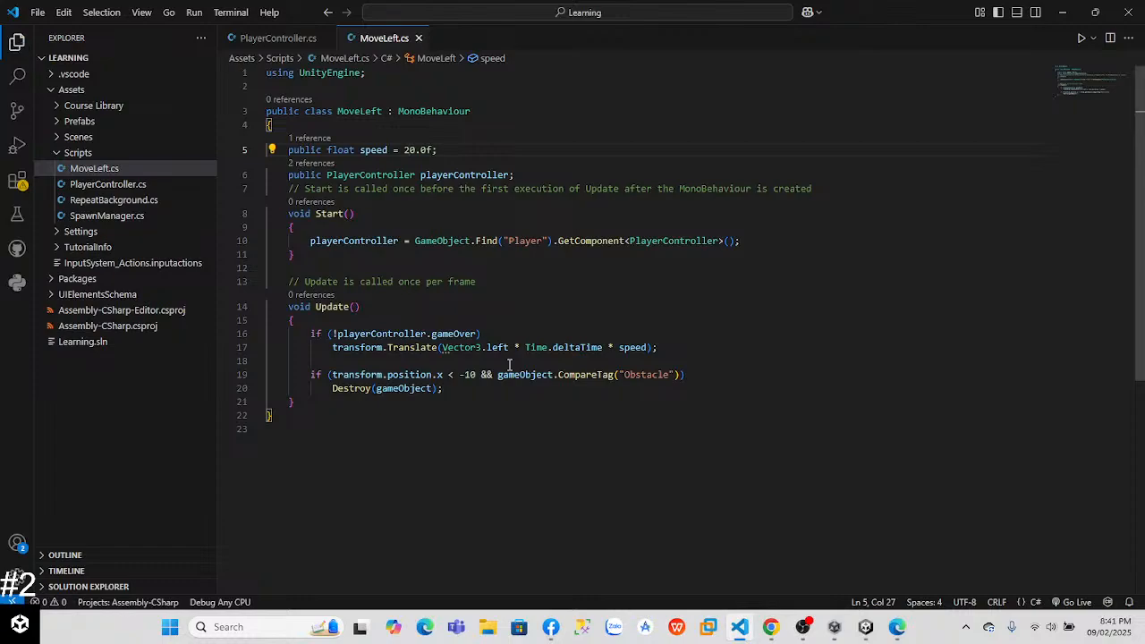
pyautogui.hotkey('alt', 'Tab')
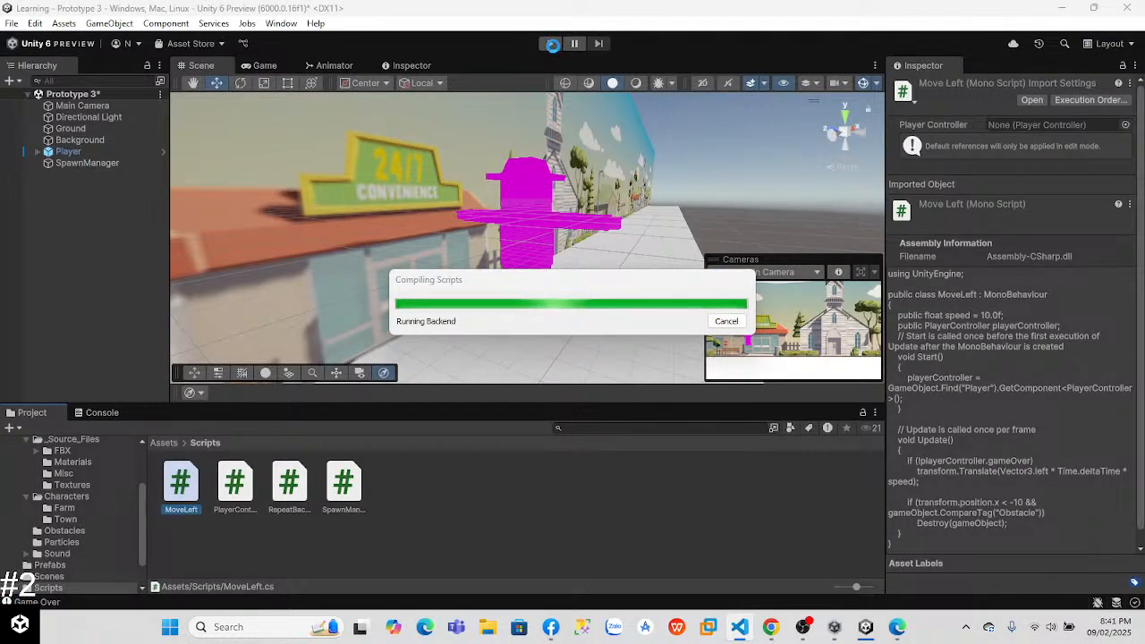
# Step: Play-test the game with a jump over an obstacle, and stop Play mode
pyautogui.click(552, 45)
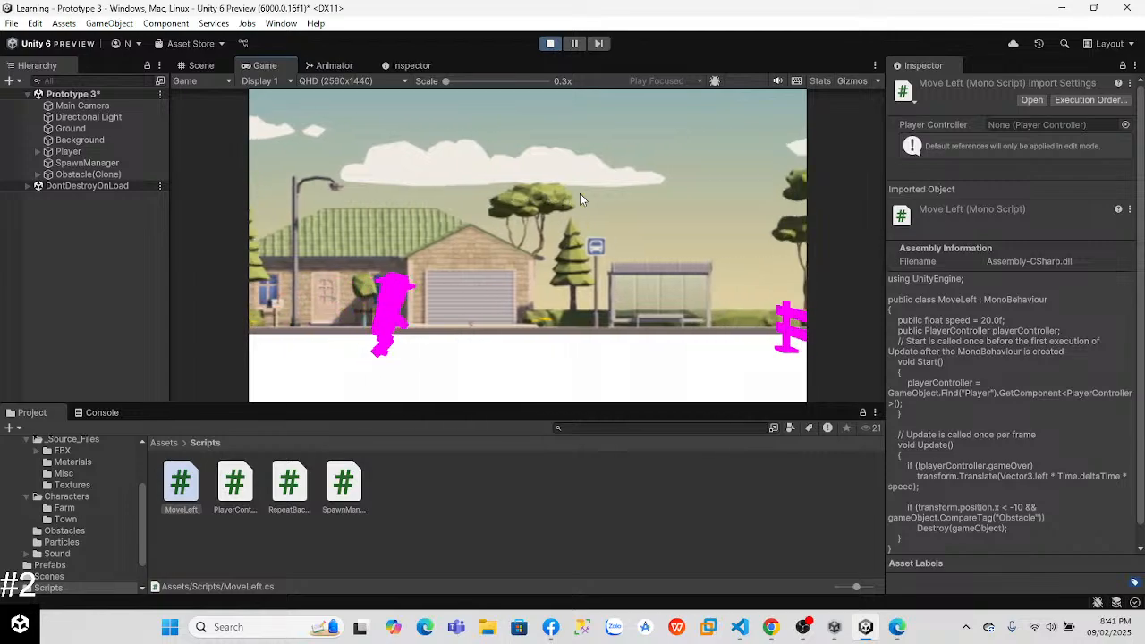
pyautogui.press('space')
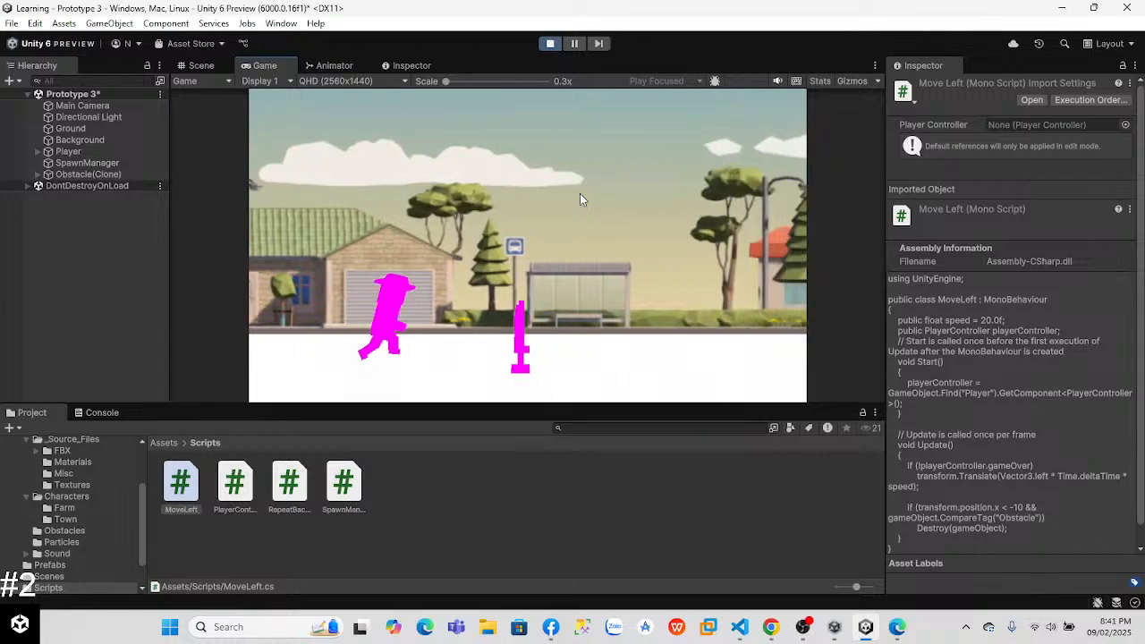
pyautogui.click(549, 43)
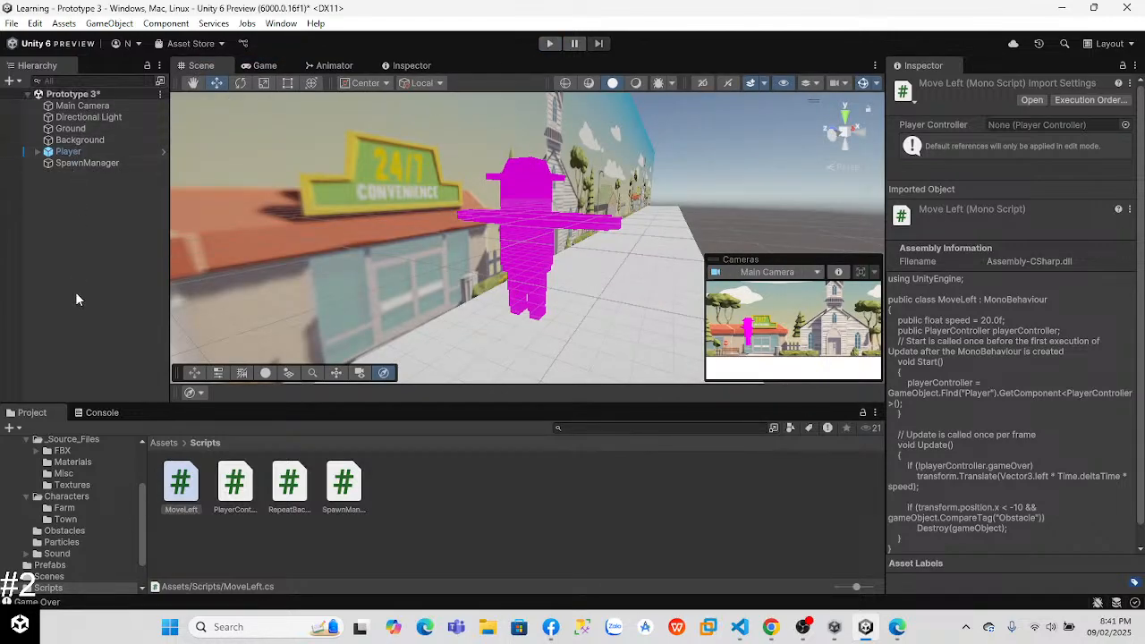
# Step: Set the Move Left script's speed to 20 on the Obstacle prefab in the Prefabs folder
pyautogui.click(67, 152)
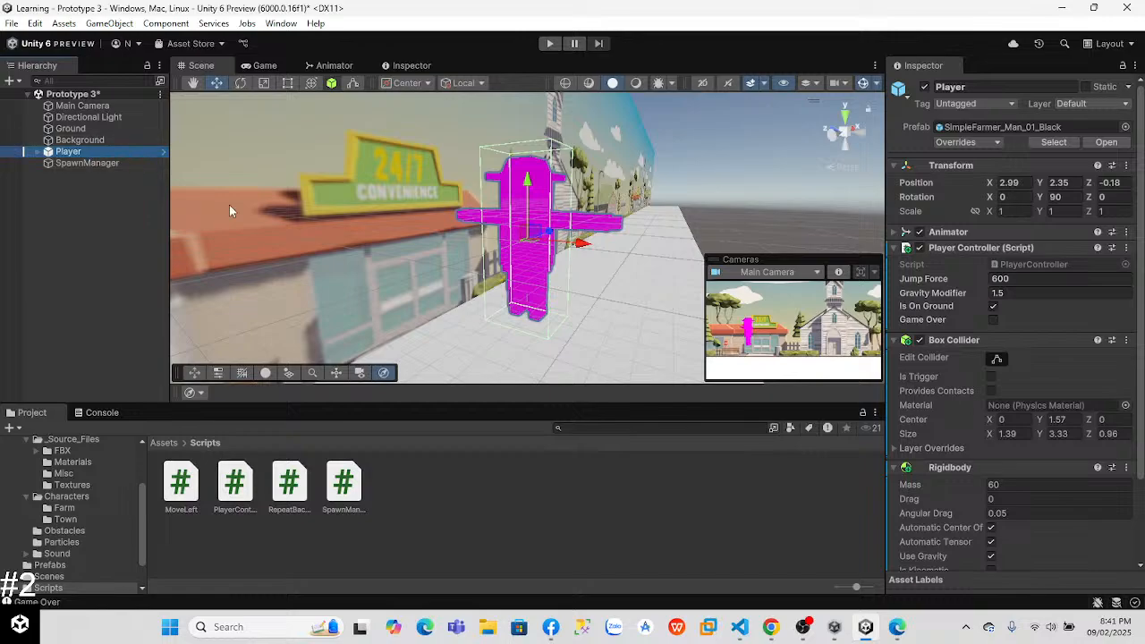
pyautogui.click(182, 484)
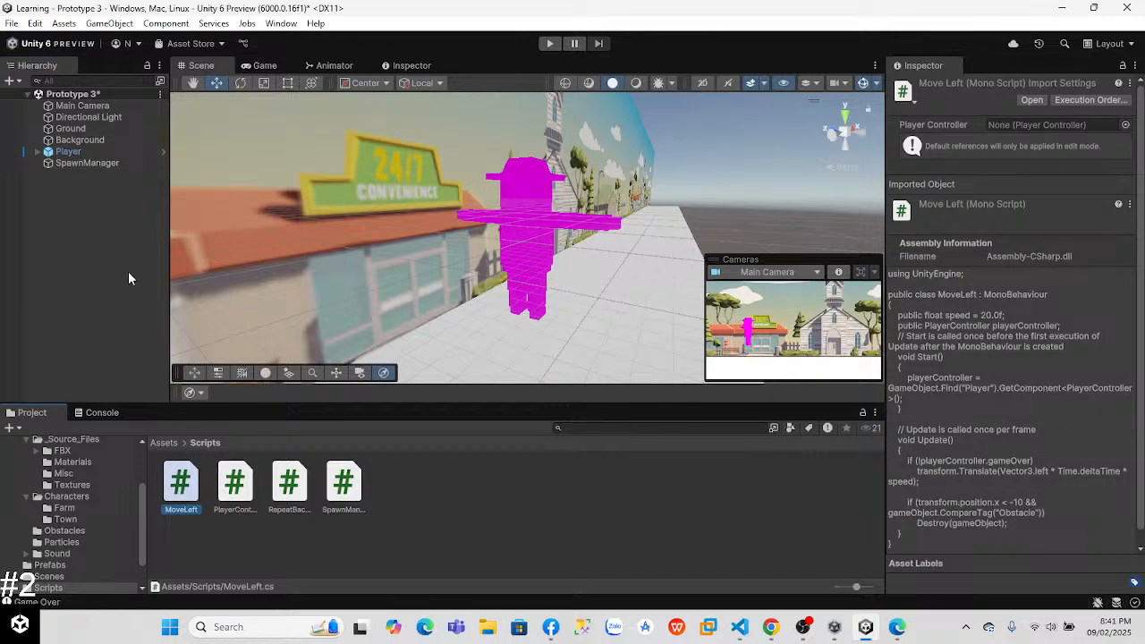
pyautogui.click(90, 149)
pyautogui.click(85, 162)
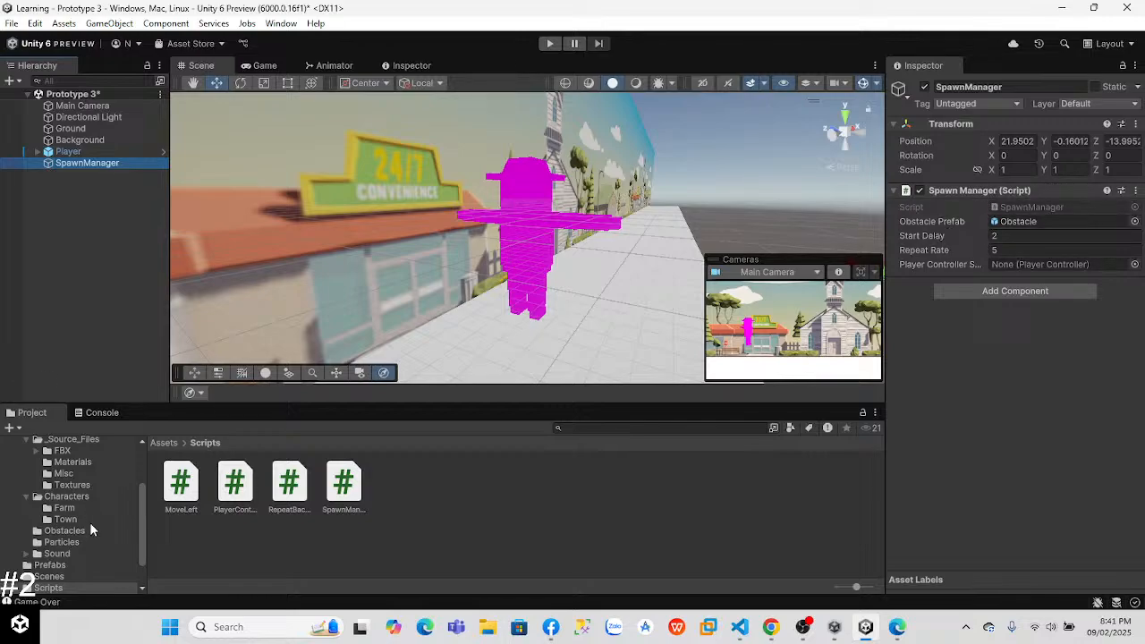
pyautogui.click(54, 565)
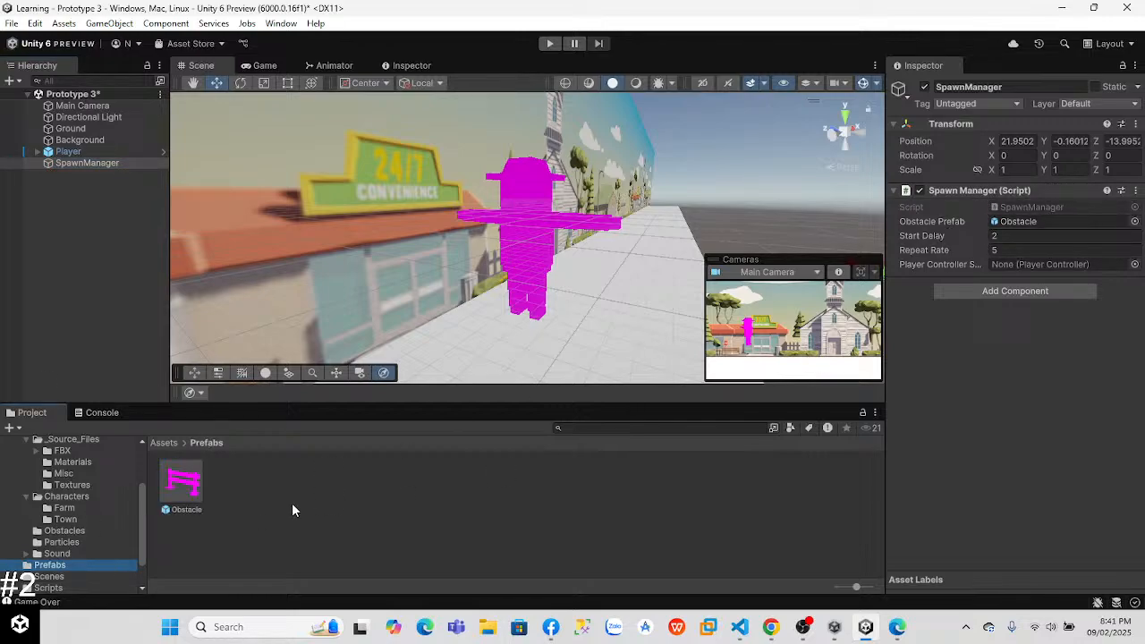
pyautogui.click(182, 483)
pyautogui.scroll(-8, 1011, 233)
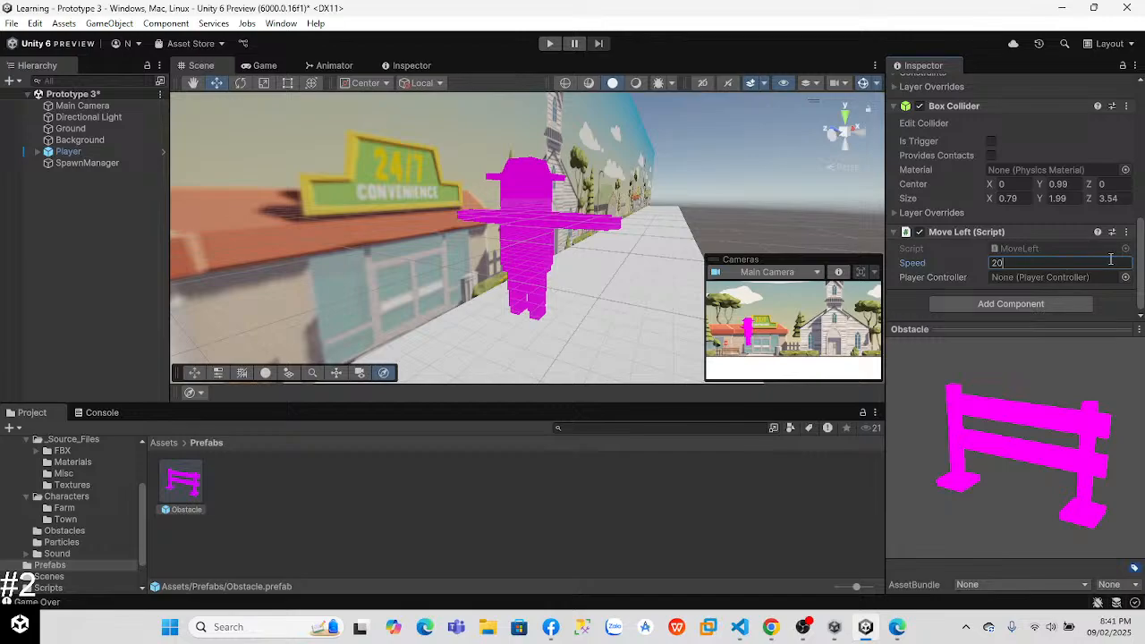
pyautogui.click(1125, 234)
pyautogui.click(1055, 251)
# Step: Check the SpawnManager's spawn settings, run the game until the player meets an obstacle, and stop it
pyautogui.click(85, 163)
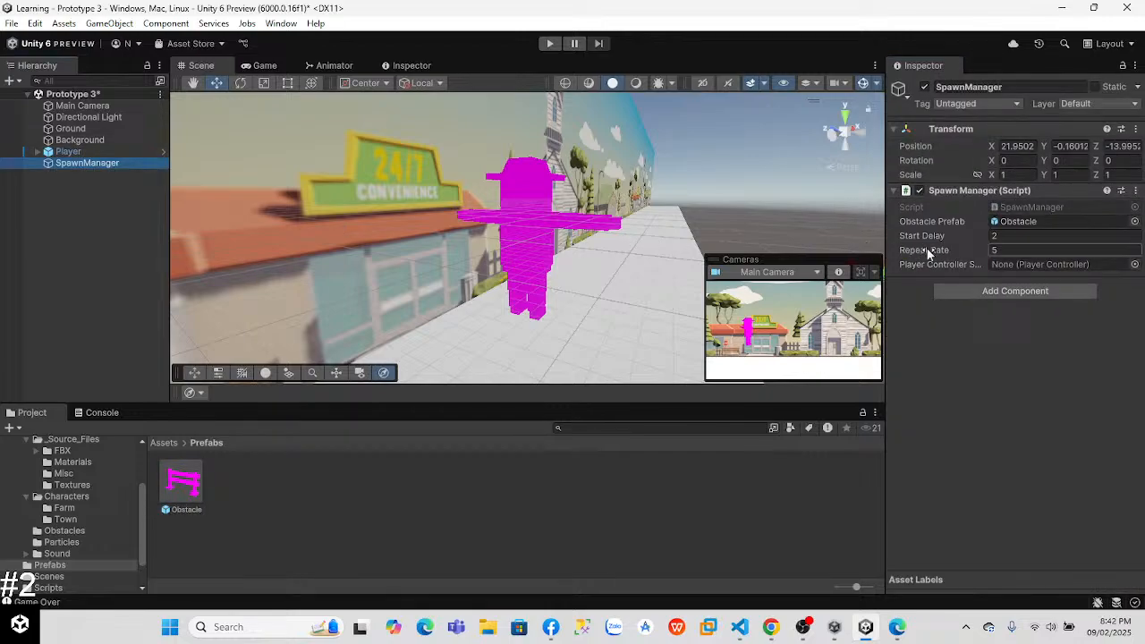
pyautogui.click(557, 46)
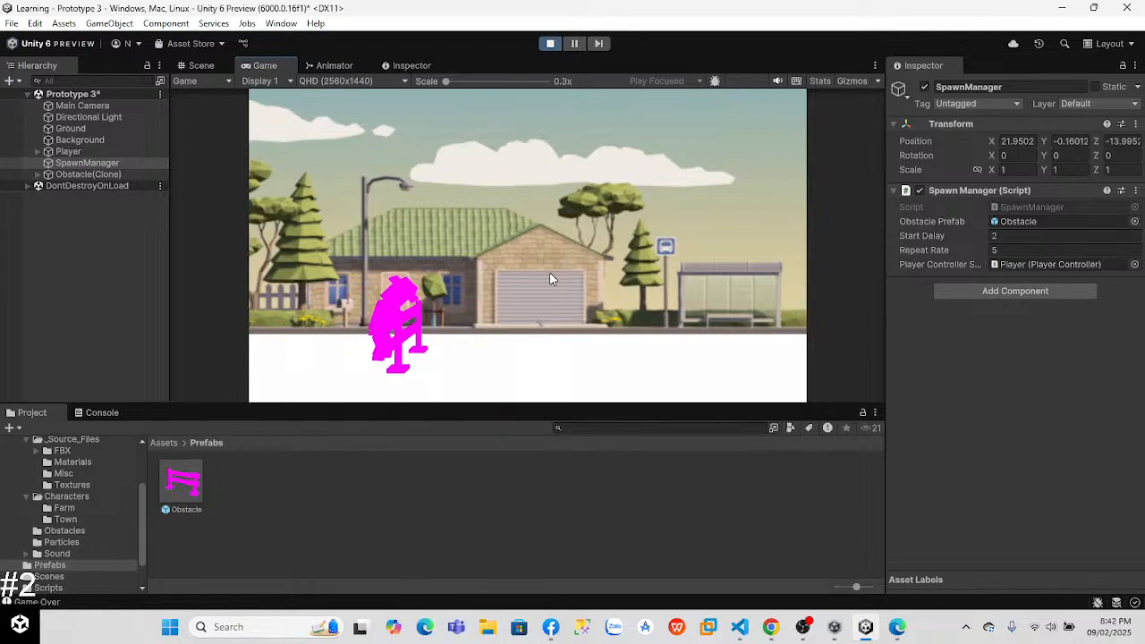
pyautogui.click(549, 43)
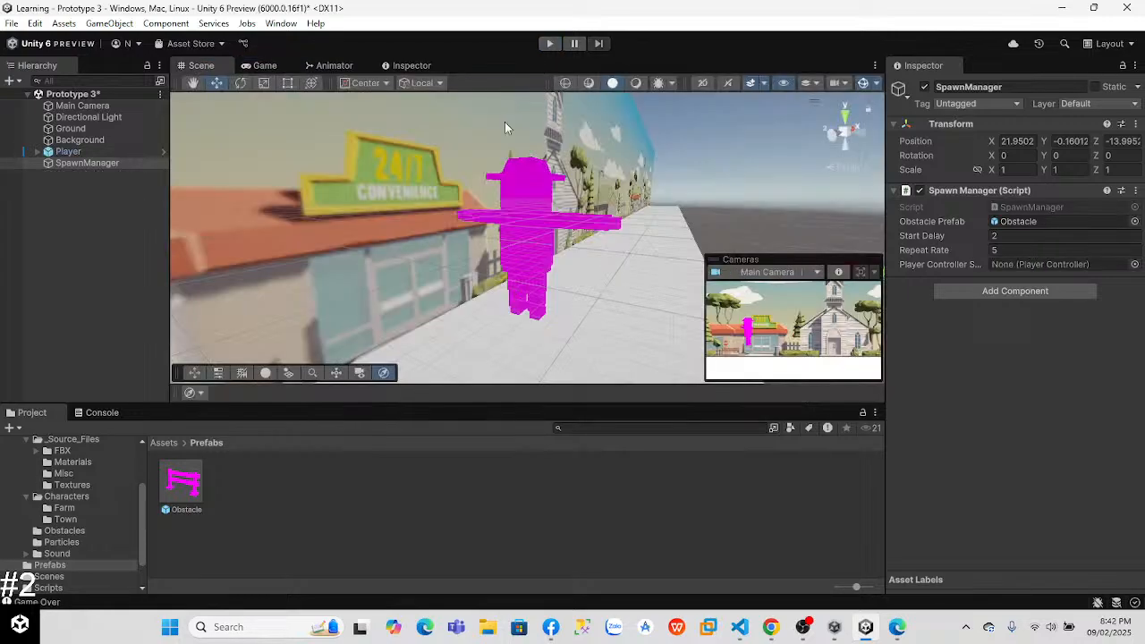
# Step: Adjust the Player's Box Collider size to 3.34 in Y and 0.79 in Z
pyautogui.click(517, 229)
pyautogui.moveTo(674, 235); pyautogui.dragTo(441, 213, button='right')
pyautogui.press('d')
pyautogui.press('s')
pyautogui.click(494, 213)
pyautogui.click(491, 235)
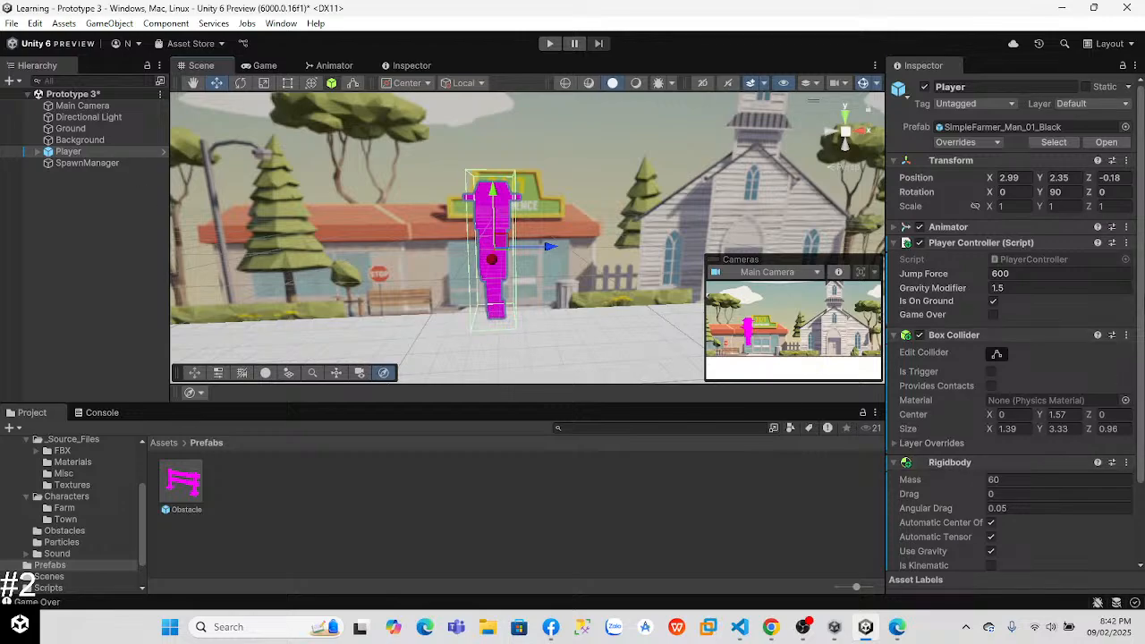
pyautogui.scroll(-3, 1143, 450)
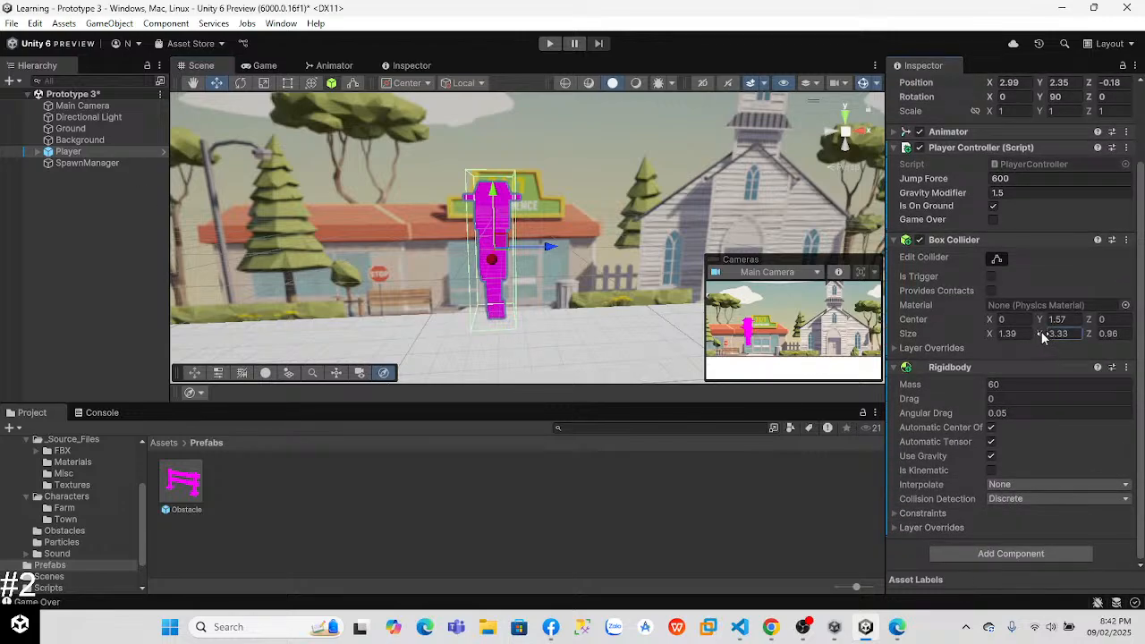
pyautogui.moveTo(1038, 336); pyautogui.dragTo(1083, 338)
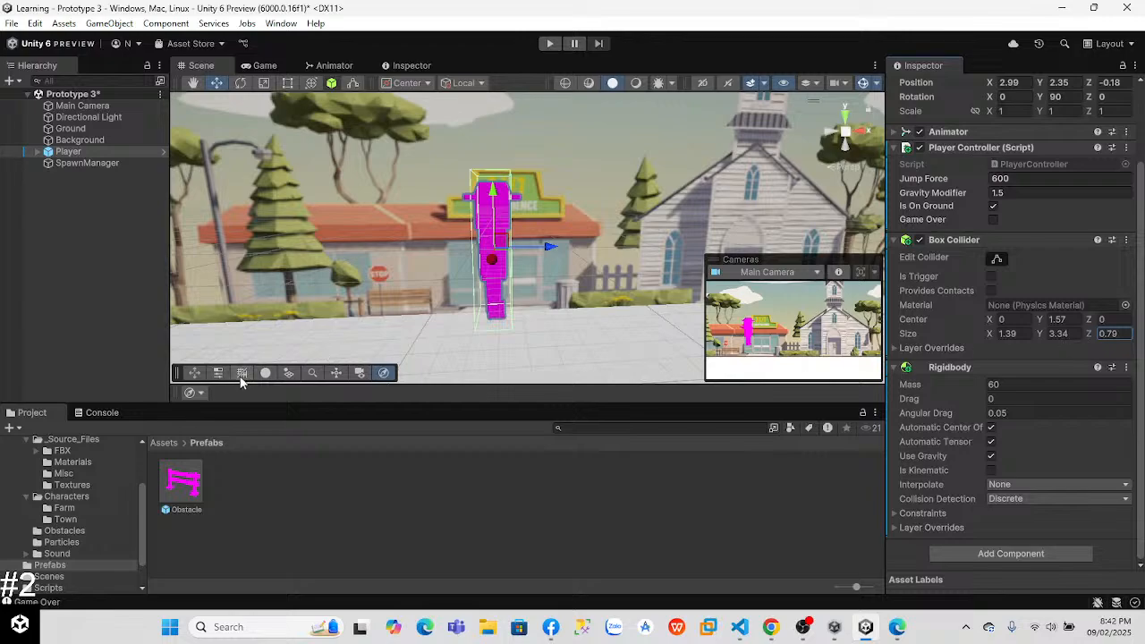
# Step: Open the Obstacle prefab and reduce its Box Collider size to 0.61 in X and 3.22 in Z
pyautogui.click(170, 490)
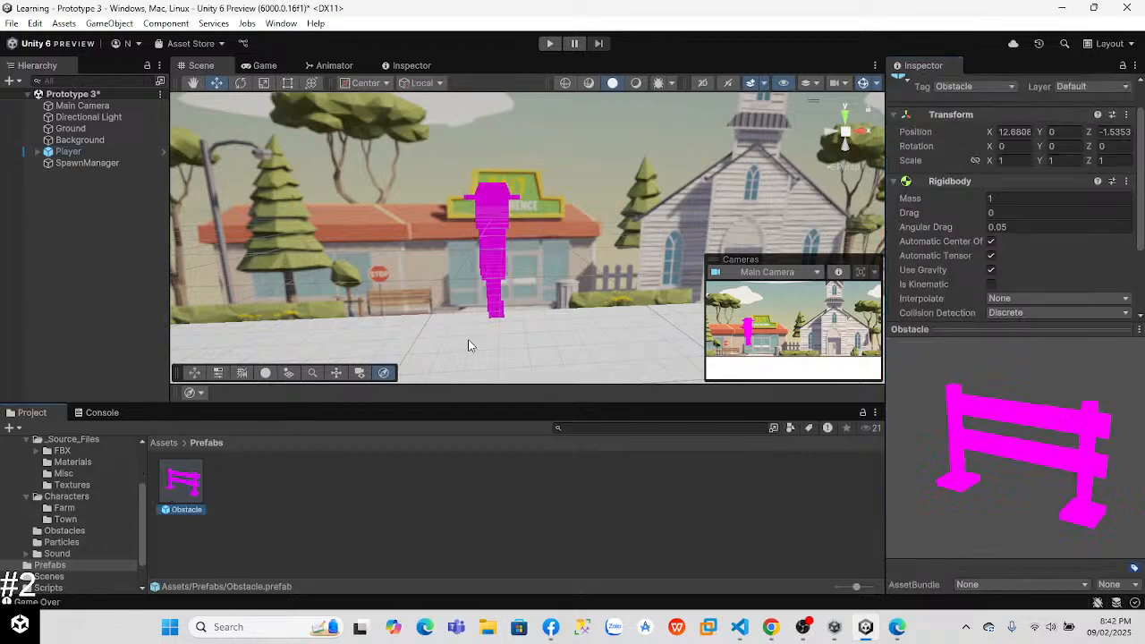
pyautogui.click(995, 444)
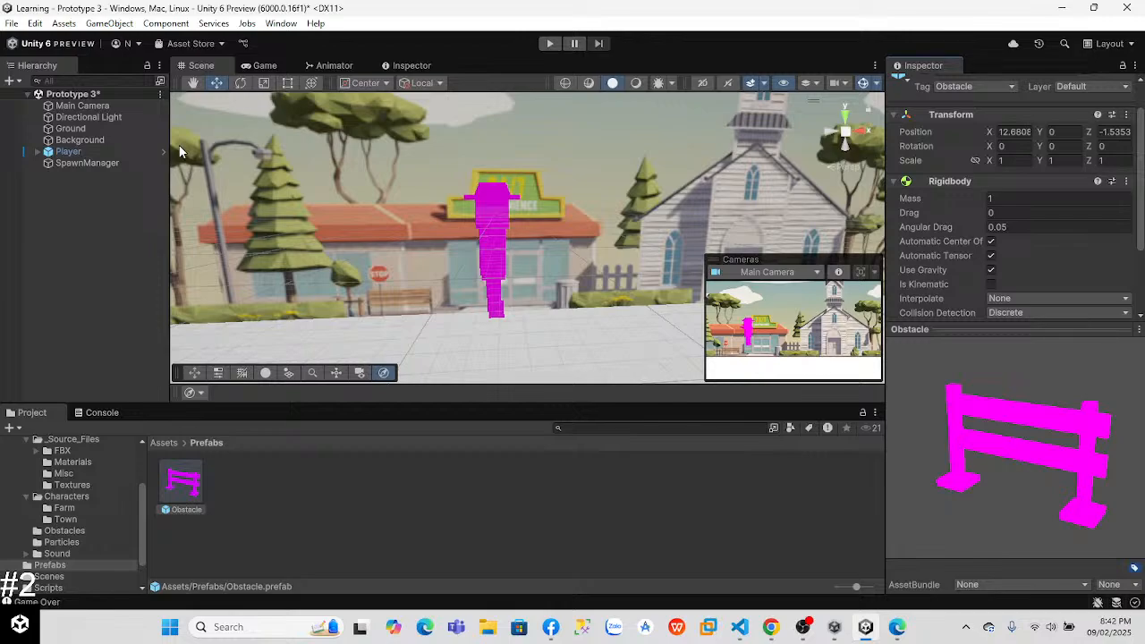
pyautogui.doubleClick(191, 498)
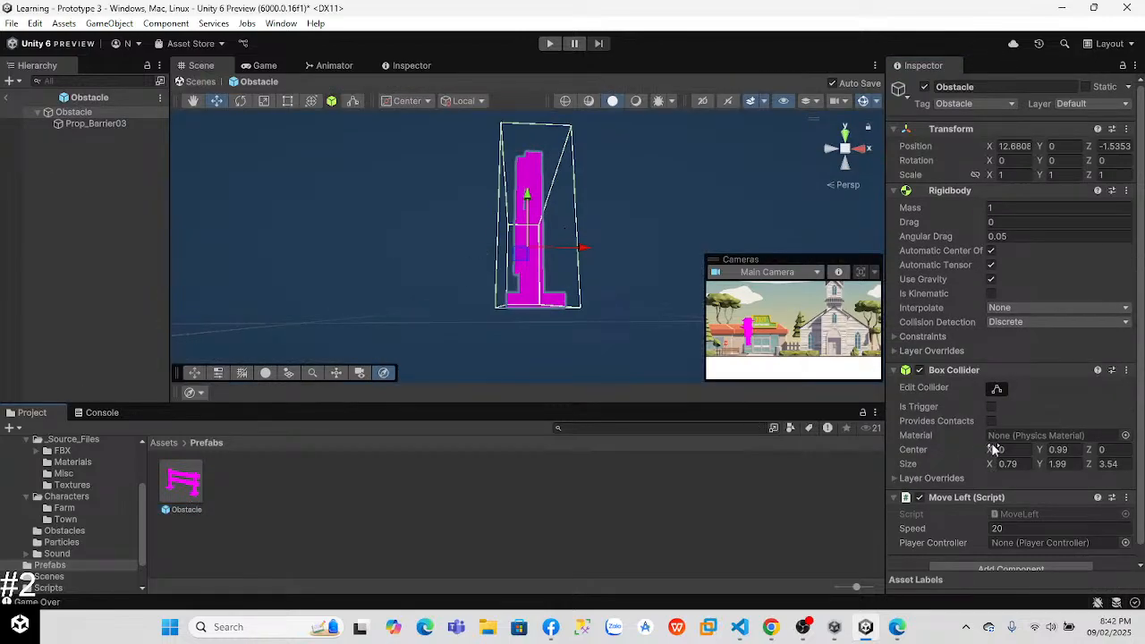
pyautogui.click(1039, 466)
pyautogui.moveTo(1092, 464); pyautogui.dragTo(1078, 462)
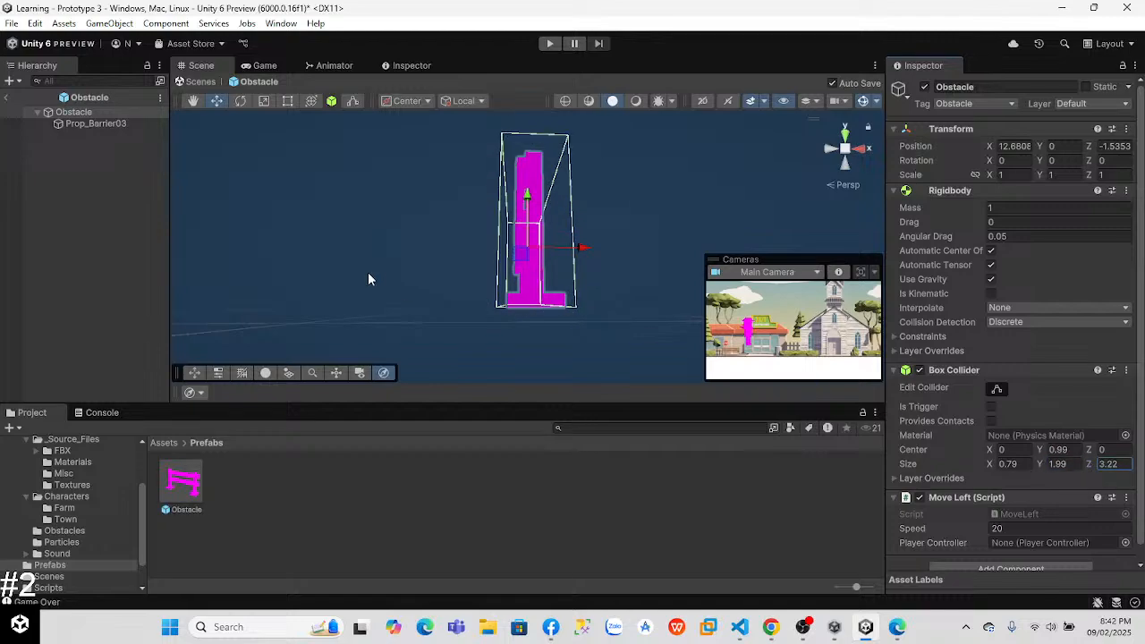
pyautogui.keyDown('alt'); pyautogui.moveTo(392, 285); pyautogui.dragTo(525, 272); pyautogui.keyUp('alt')
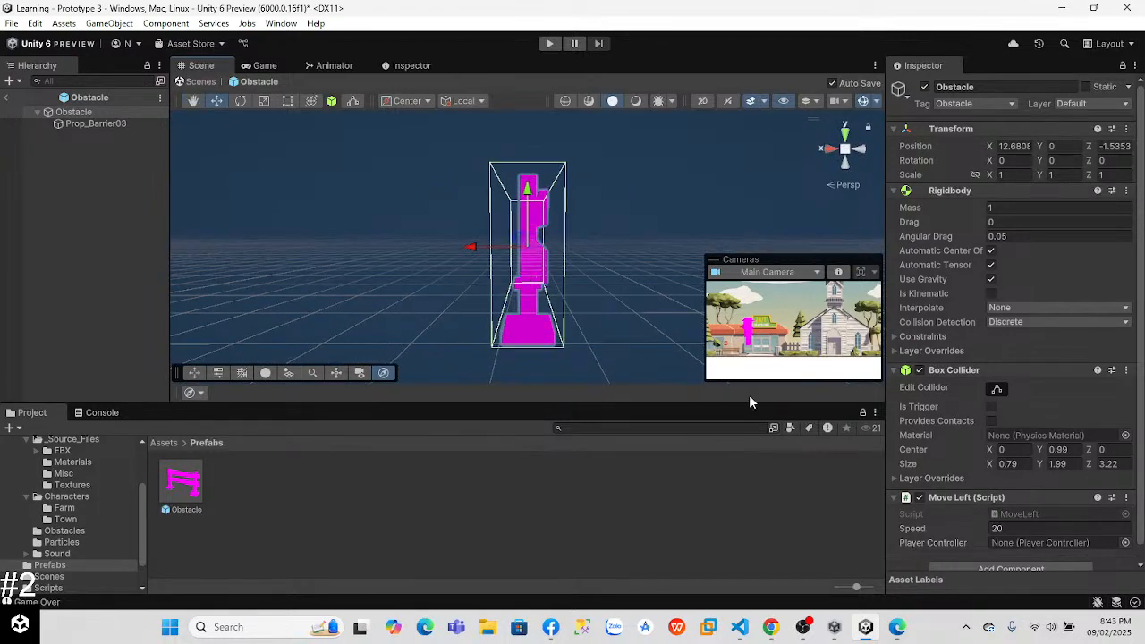
pyautogui.moveTo(992, 465); pyautogui.dragTo(993, 466)
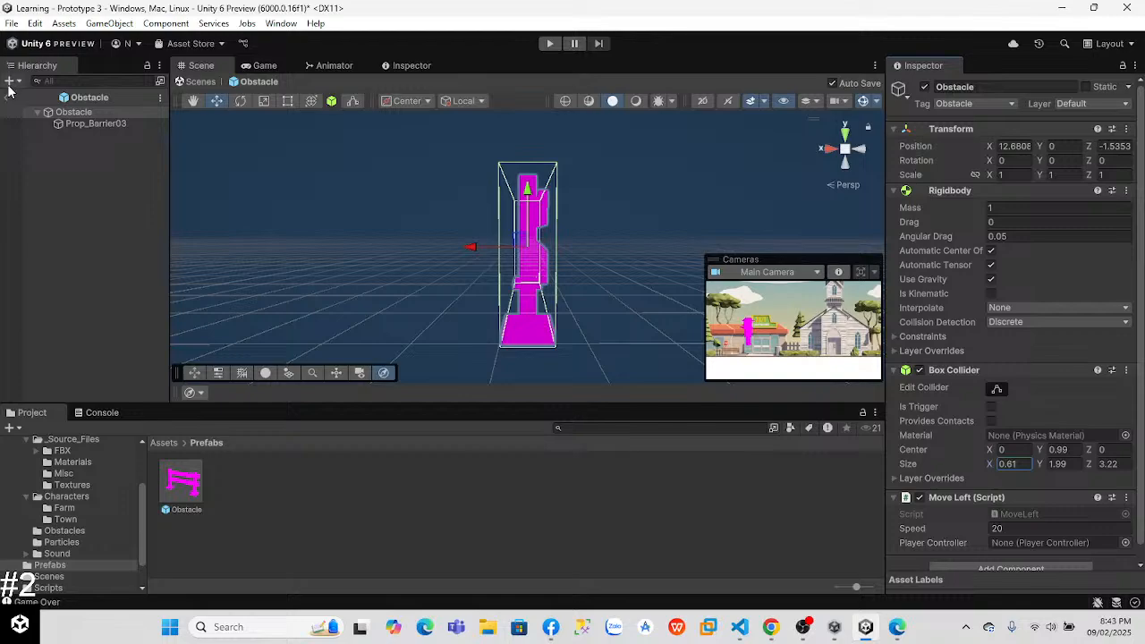
# Step: Exit the Obstacle prefab, play-test the collision with the resized colliders, and stop the game
pyautogui.click(9, 93)
pyautogui.click(548, 45)
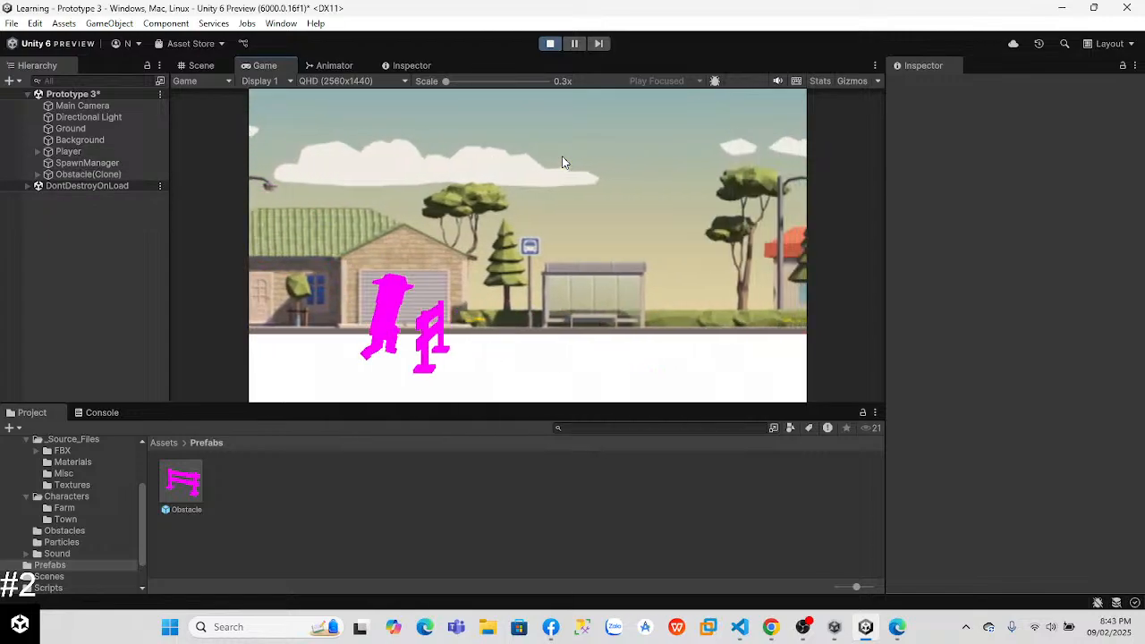
pyautogui.click(549, 45)
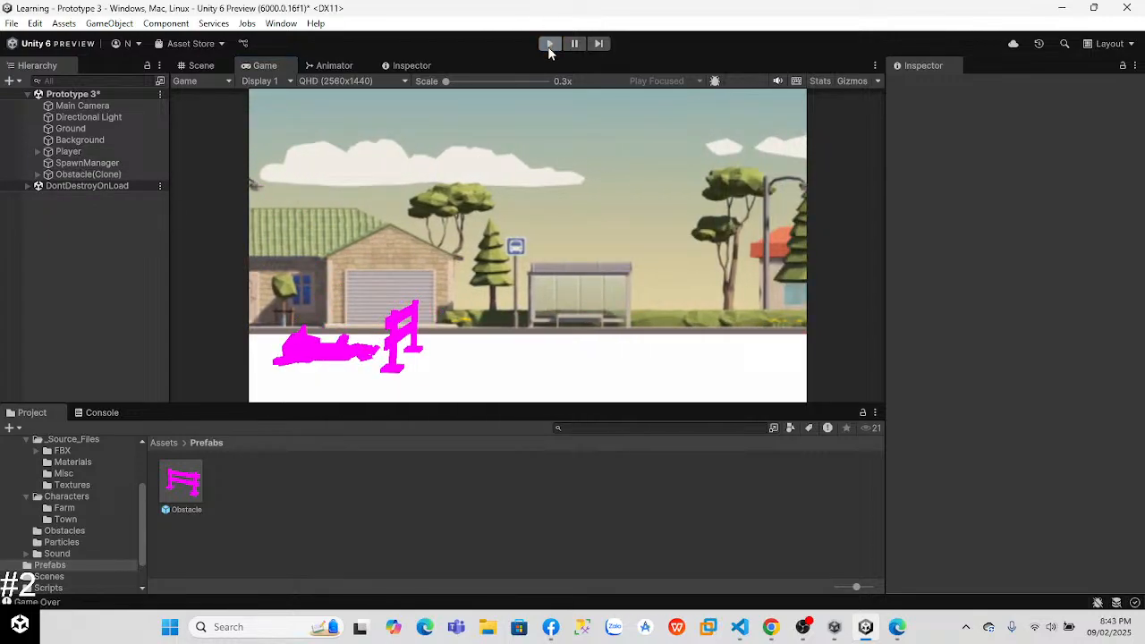
# Step: Reduce the Player's Box Collider size to 1.36 in X and 0.69 in Z
pyautogui.click(492, 253)
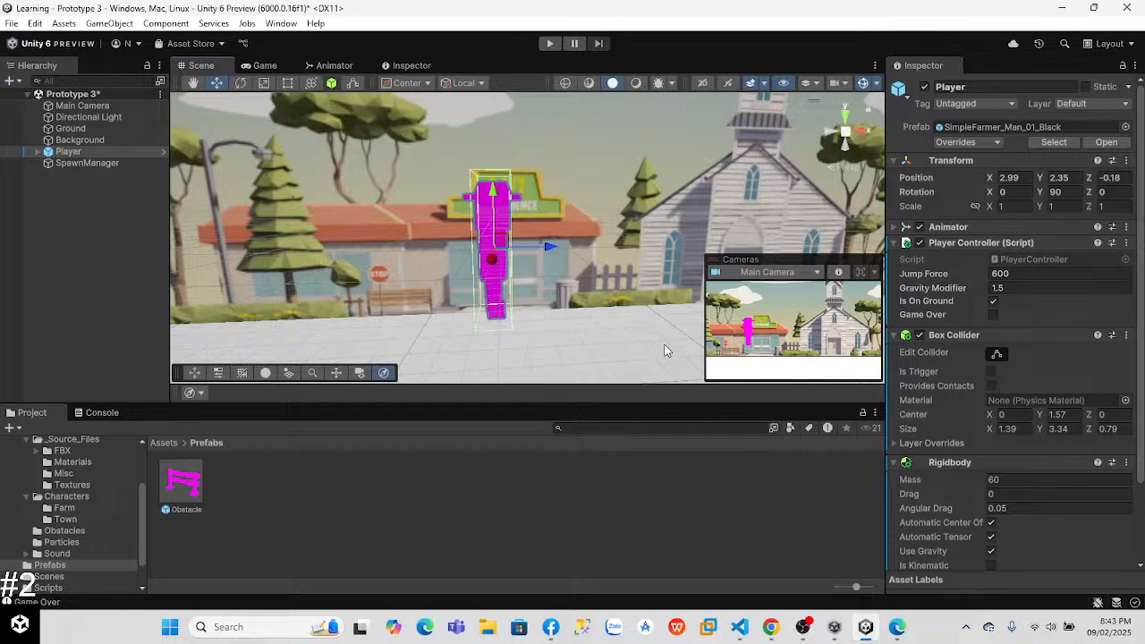
pyautogui.click(990, 431)
pyautogui.moveTo(979, 430); pyautogui.dragTo(985, 436)
pyautogui.keyDown('alt'); pyautogui.moveTo(418, 282); pyautogui.dragTo(577, 283); pyautogui.keyUp('alt')
pyautogui.keyDown('alt'); pyautogui.moveTo(330, 277); pyautogui.dragTo(428, 274); pyautogui.keyUp('alt')
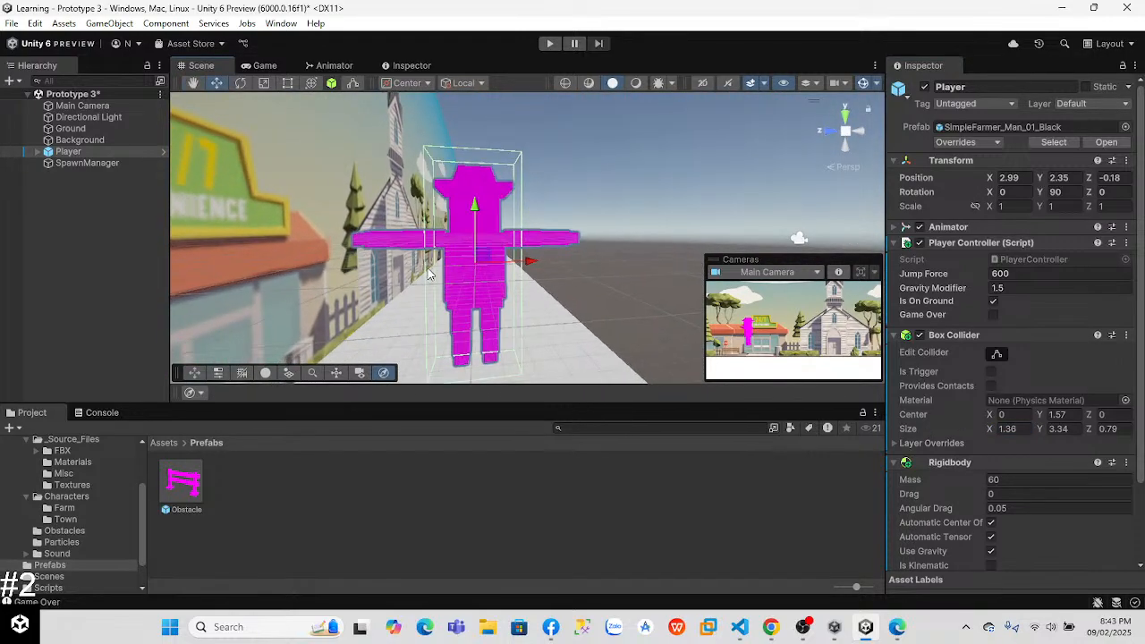
pyautogui.moveTo(1089, 432); pyautogui.dragTo(1084, 434)
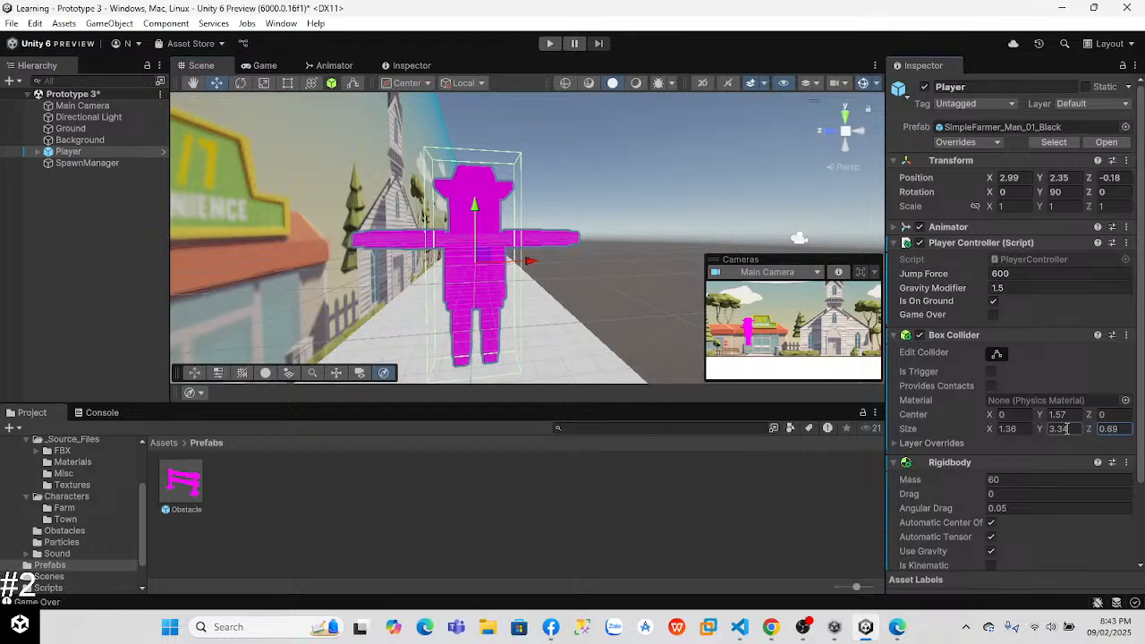
# Step: Examine the Player's collider from the side, run the game through an obstacle collision, and stop it
pyautogui.keyDown('alt'); pyautogui.moveTo(587, 272); pyautogui.dragTo(492, 261); pyautogui.keyUp('alt')
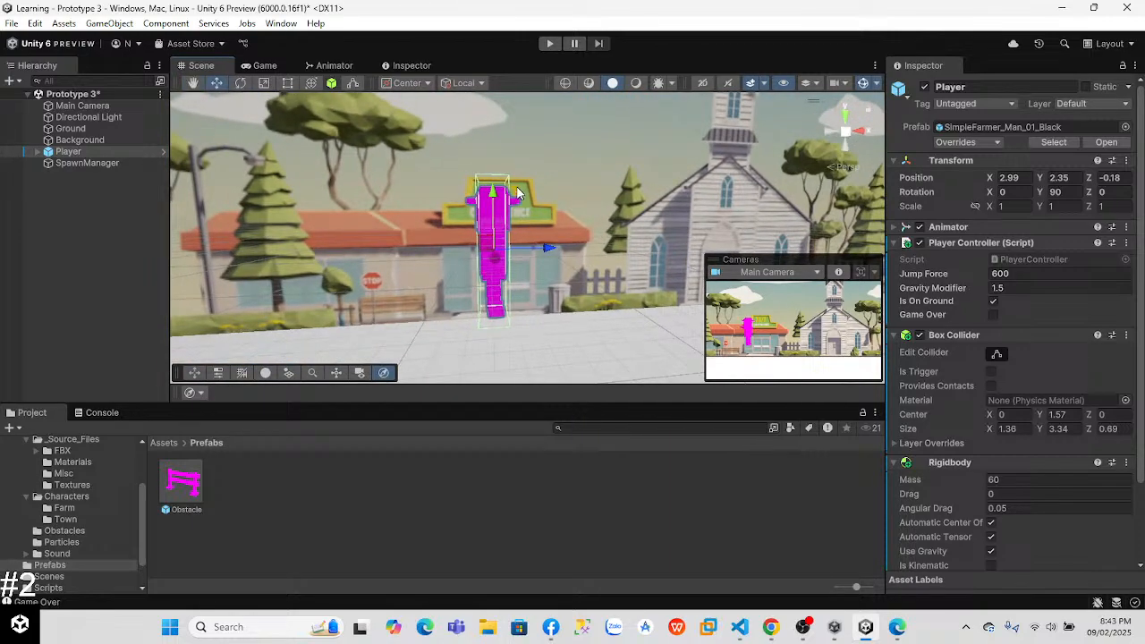
pyautogui.click(548, 44)
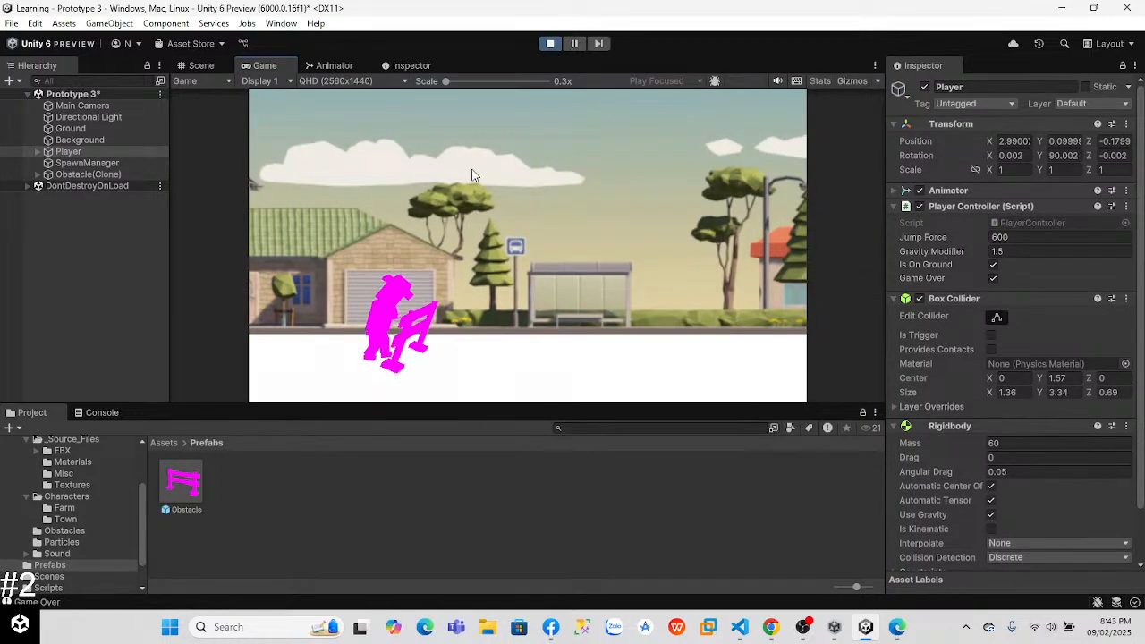
pyautogui.click(549, 43)
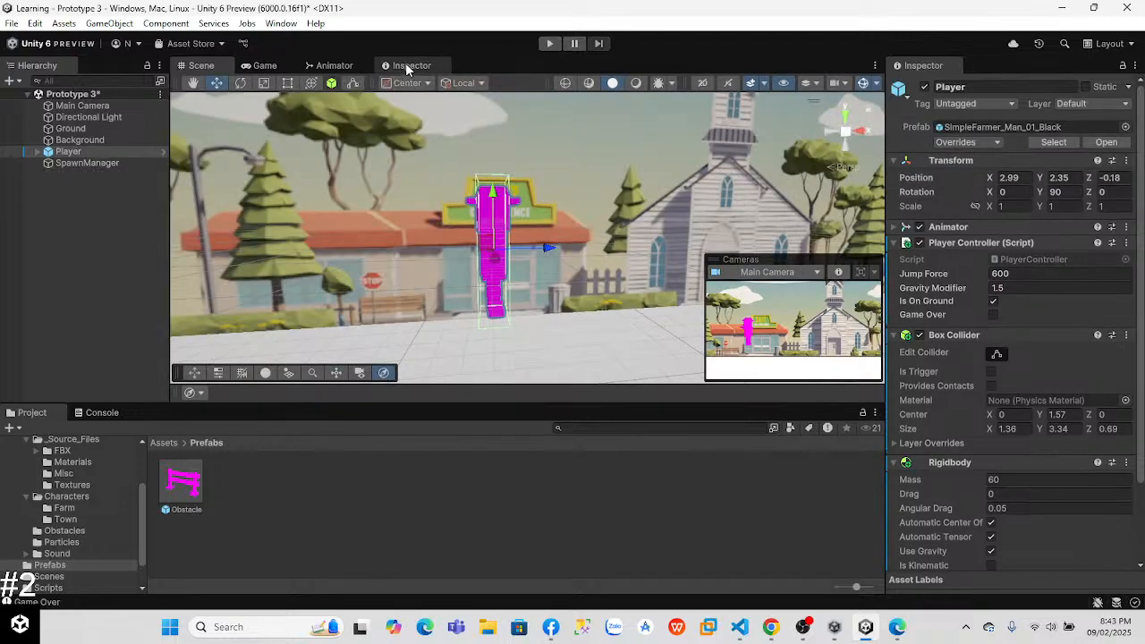
pyautogui.click(408, 65)
pyautogui.click(349, 64)
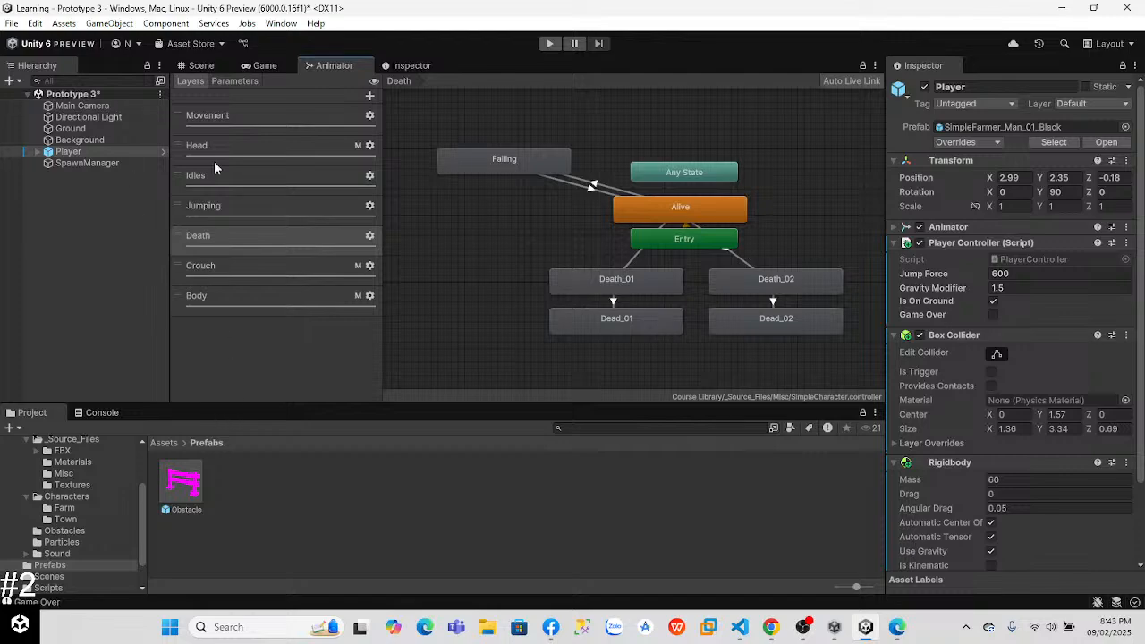
pyautogui.click(262, 65)
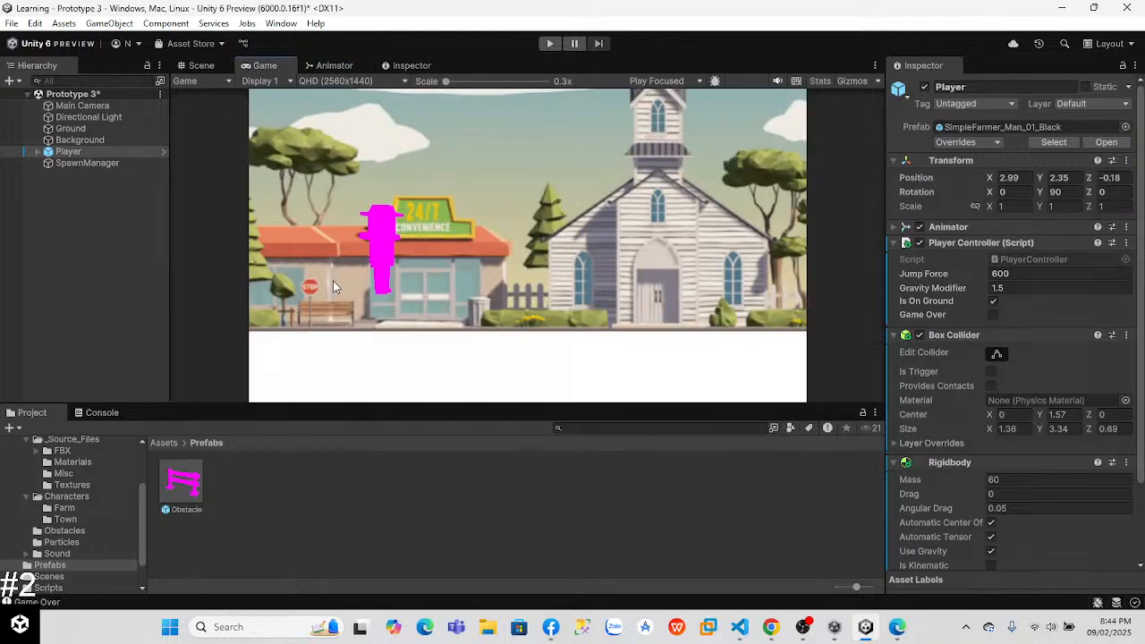
# Step: Reset the Background's Move Left script so its speed takes the script default of 20
pyautogui.click(90, 129)
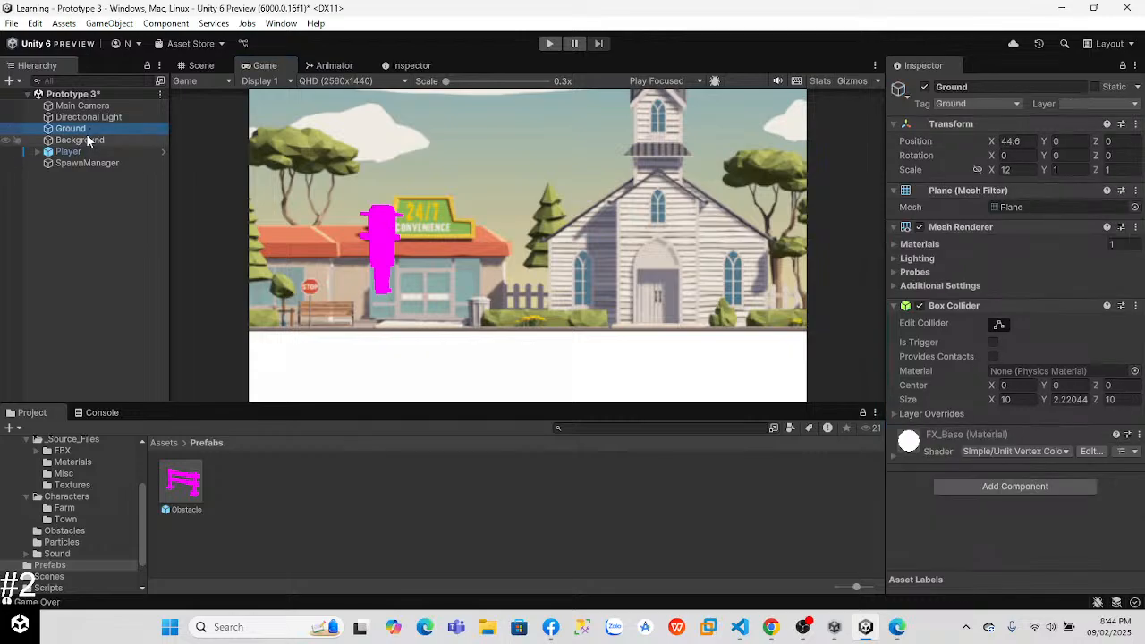
pyautogui.click(87, 141)
pyautogui.click(998, 237)
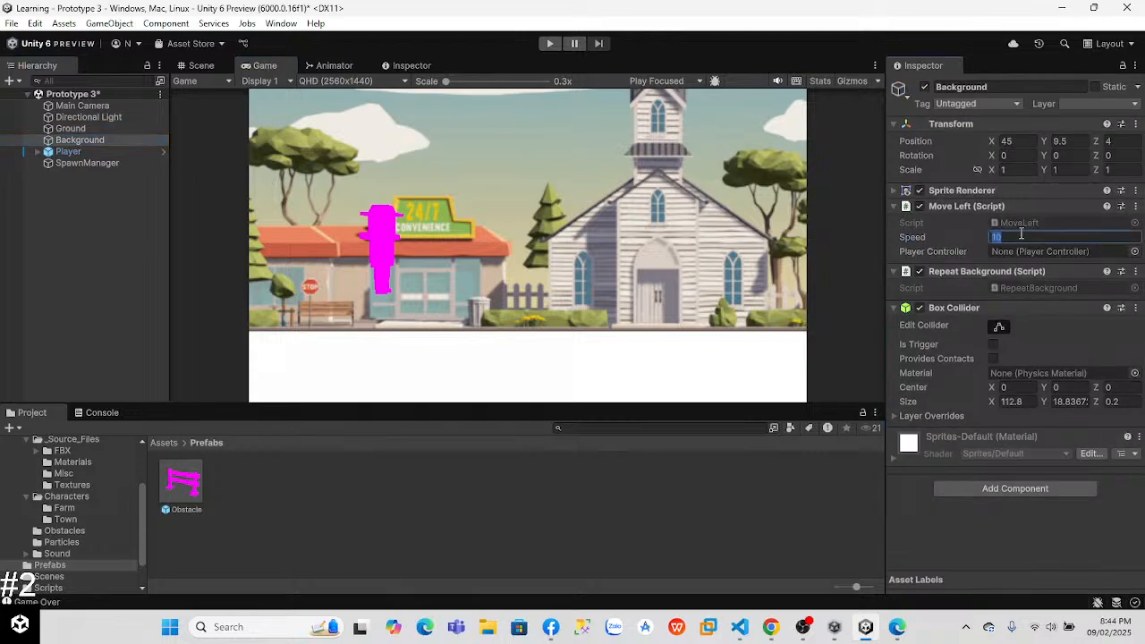
pyautogui.click(1136, 207)
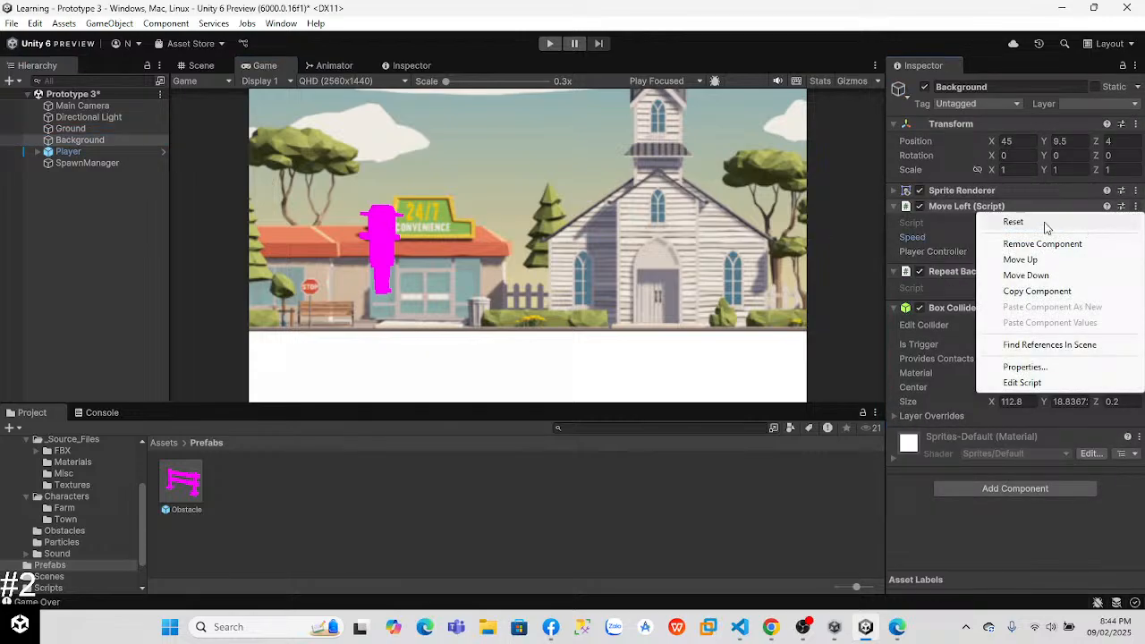
pyautogui.click(1045, 224)
# Step: Play-test the running and obstacle collision at the new background speed, stop the game, and return to the Game view
pyautogui.click(547, 43)
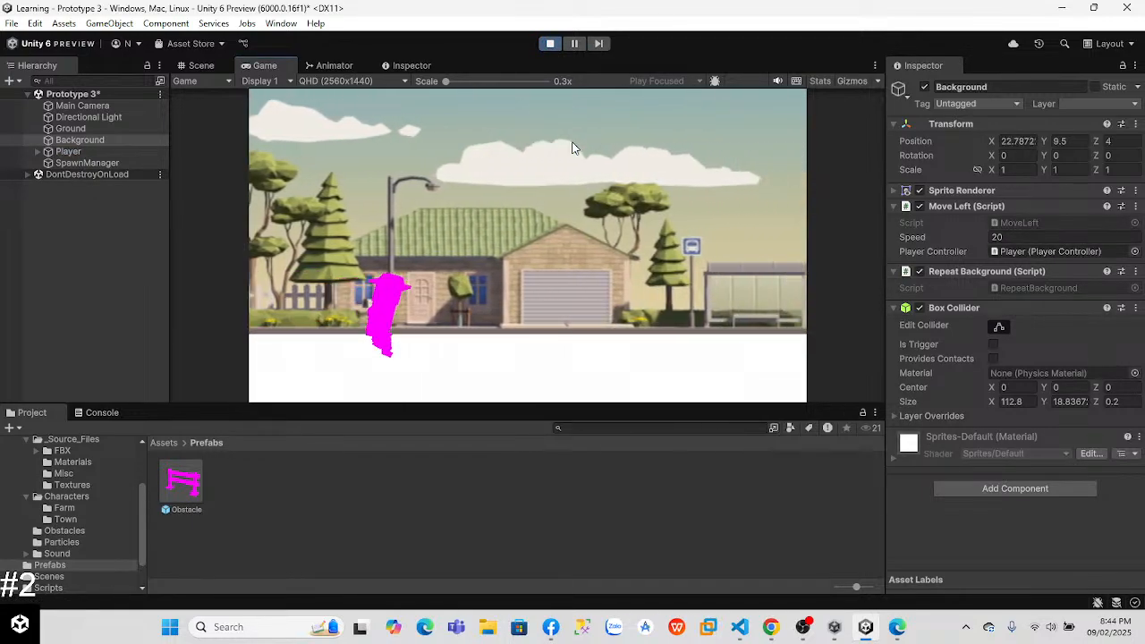
pyautogui.press('space')
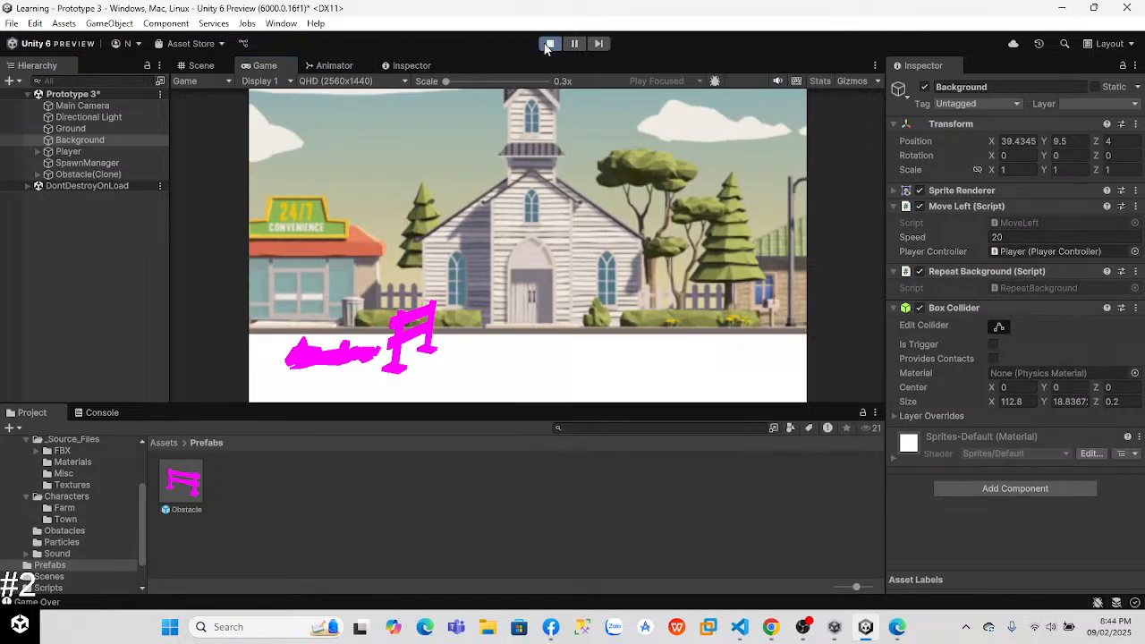
pyautogui.hotkey('ctrl', 'p')
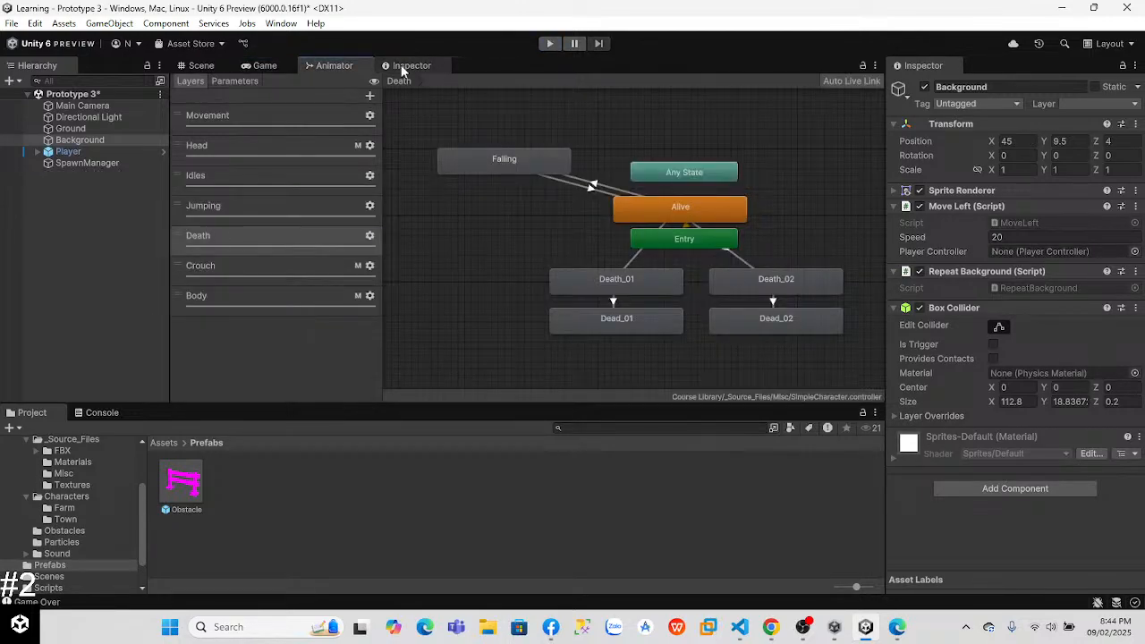
pyautogui.click(264, 65)
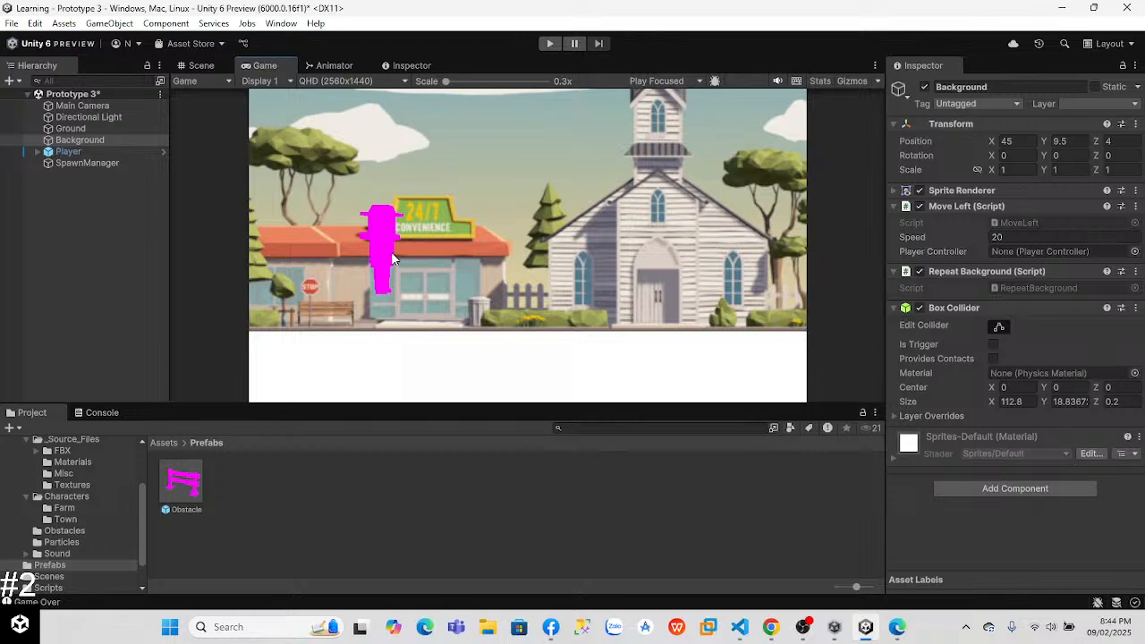
# Step: Reduce the Player's Box Collider height to 3.16 in Y, checking its lower edge against the feet
pyautogui.click(72, 151)
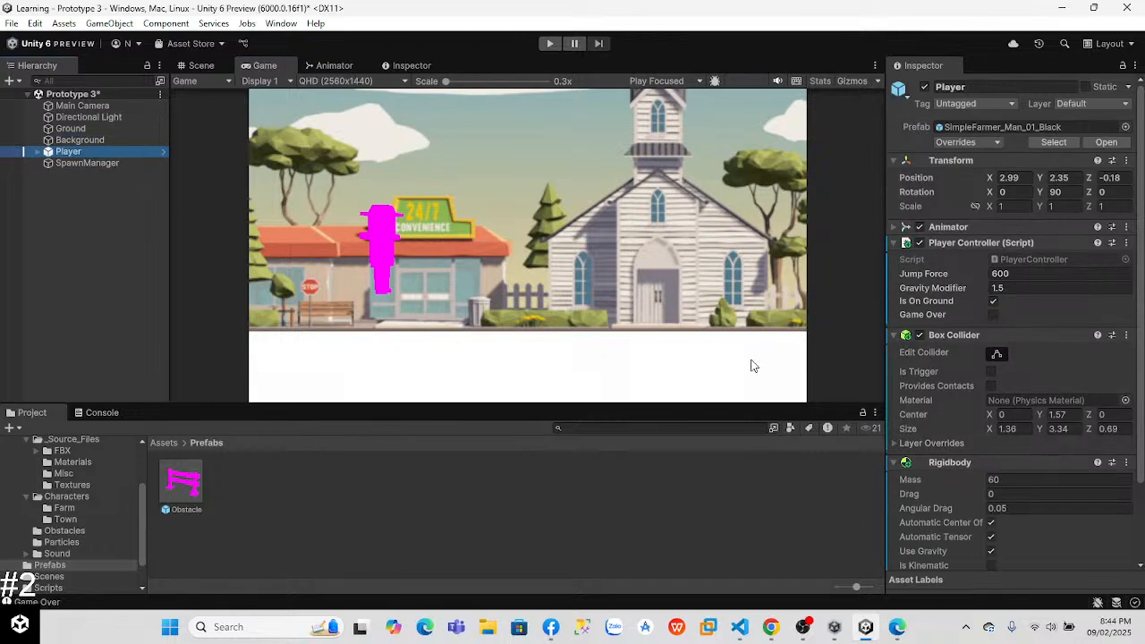
pyautogui.scroll(-3, 1056, 370)
pyautogui.moveTo(1038, 333); pyautogui.dragTo(1041, 333)
pyautogui.click(68, 152)
pyautogui.click(201, 65)
pyautogui.moveTo(1037, 333)
pyautogui.mouseDown()
pyautogui.moveTo(1018, 334)
pyautogui.moveTo(1050, 335)
pyautogui.mouseUp()
pyautogui.moveTo(596, 206); pyautogui.dragTo(624, 217, button='right')
pyautogui.press('w')
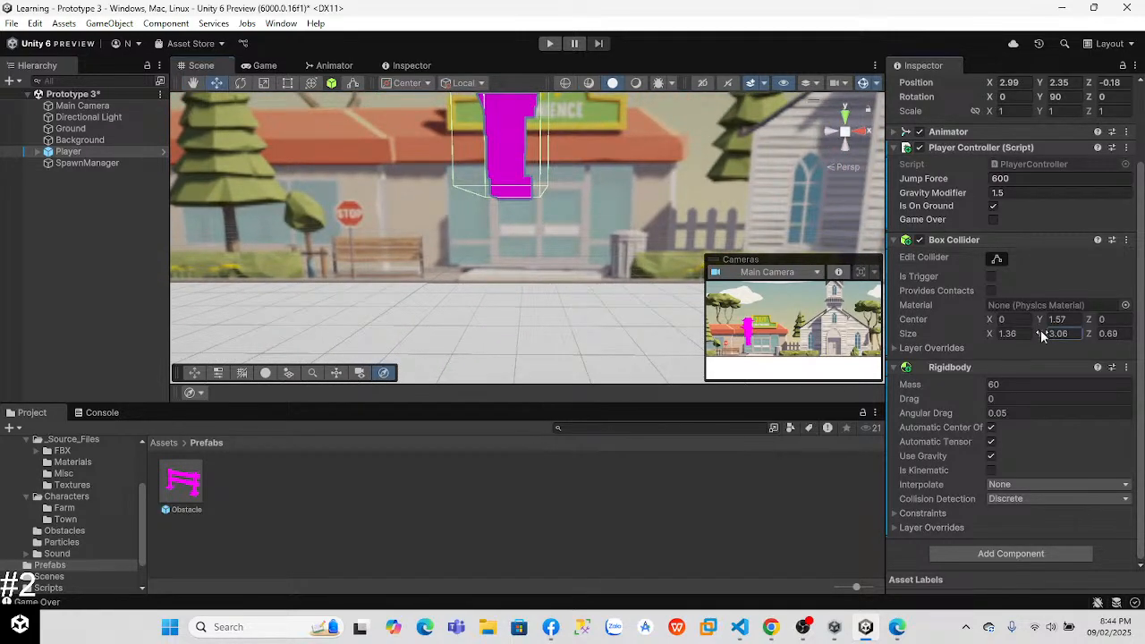
pyautogui.moveTo(1041, 329); pyautogui.dragTo(1045, 330)
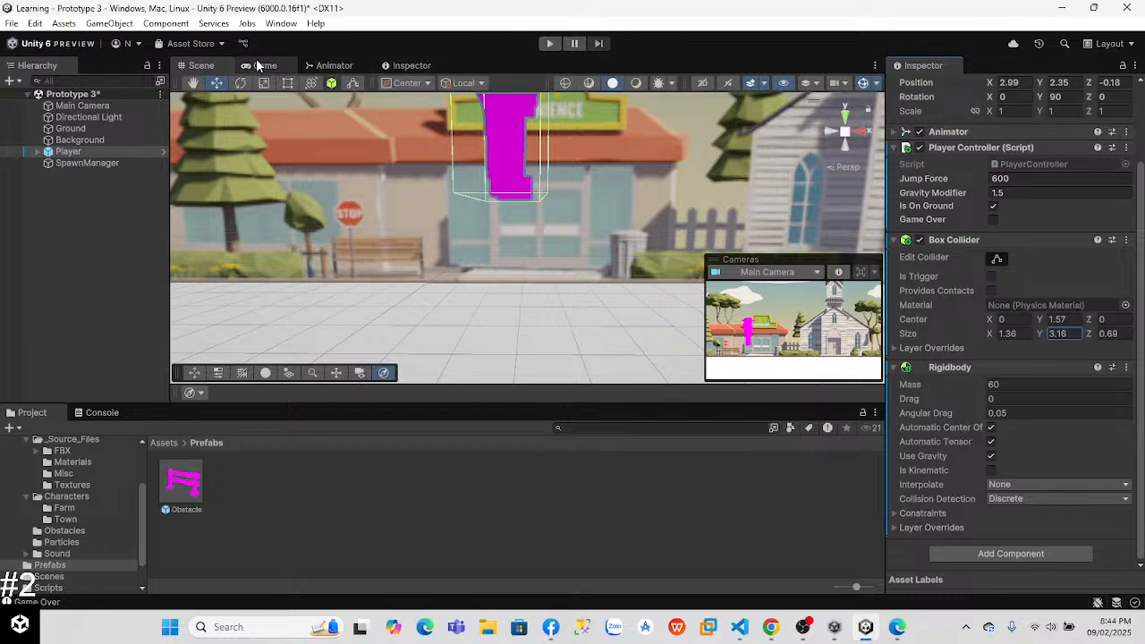
# Step: In the Animator's Movement layer, set the Run_Static state's speed to 2
pyautogui.click(331, 66)
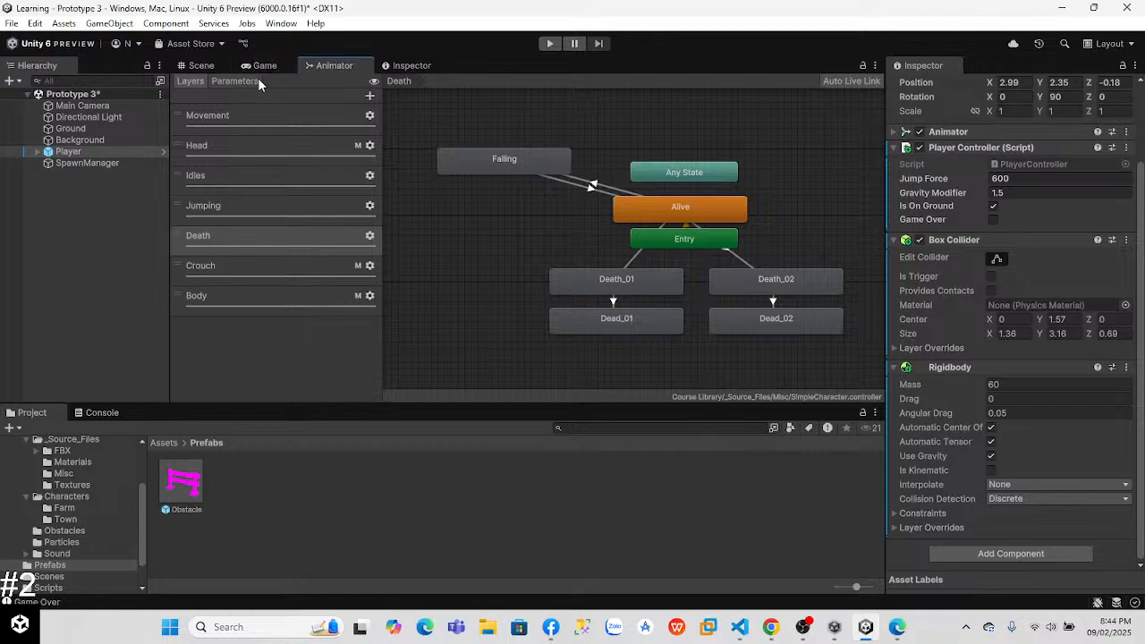
pyautogui.click(223, 80)
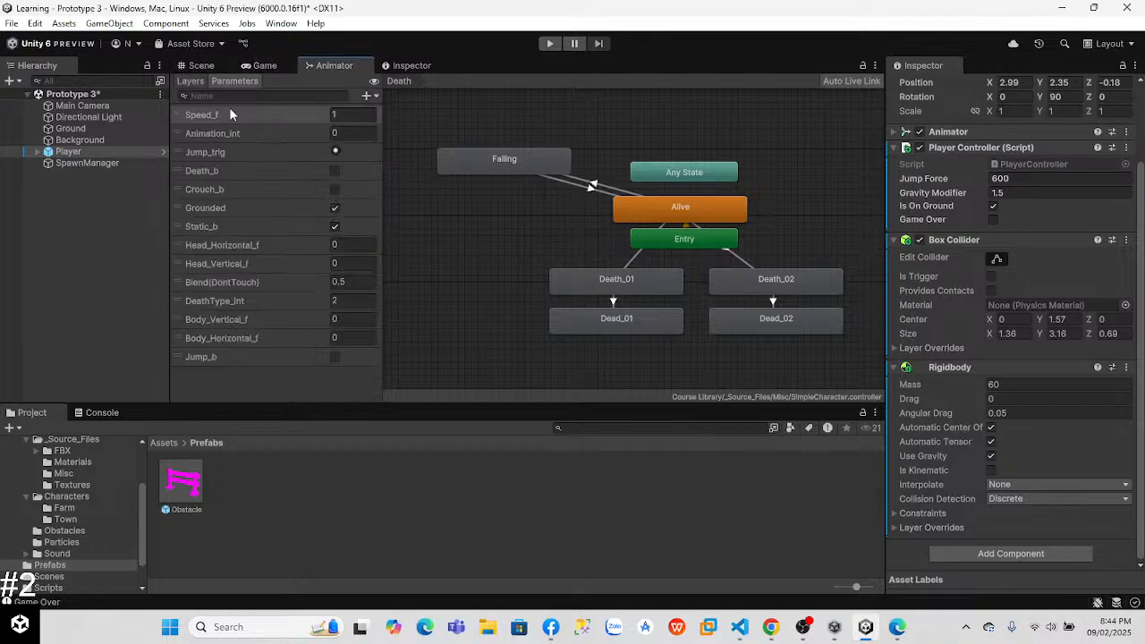
pyautogui.click(190, 80)
pyautogui.click(254, 119)
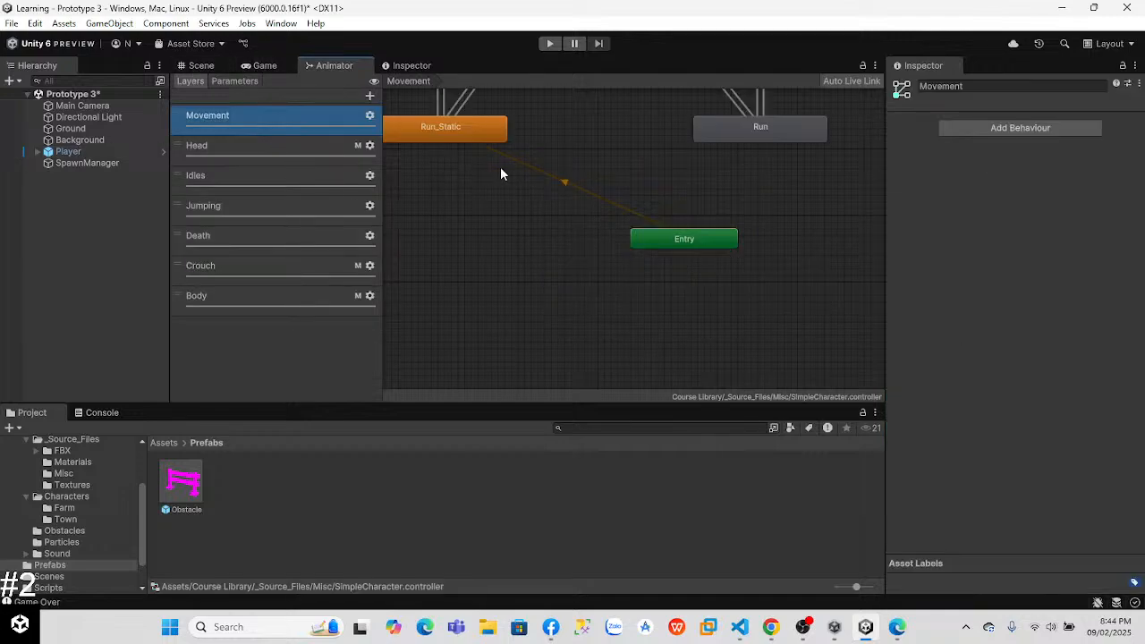
pyautogui.click(458, 134)
pyautogui.click(1033, 136)
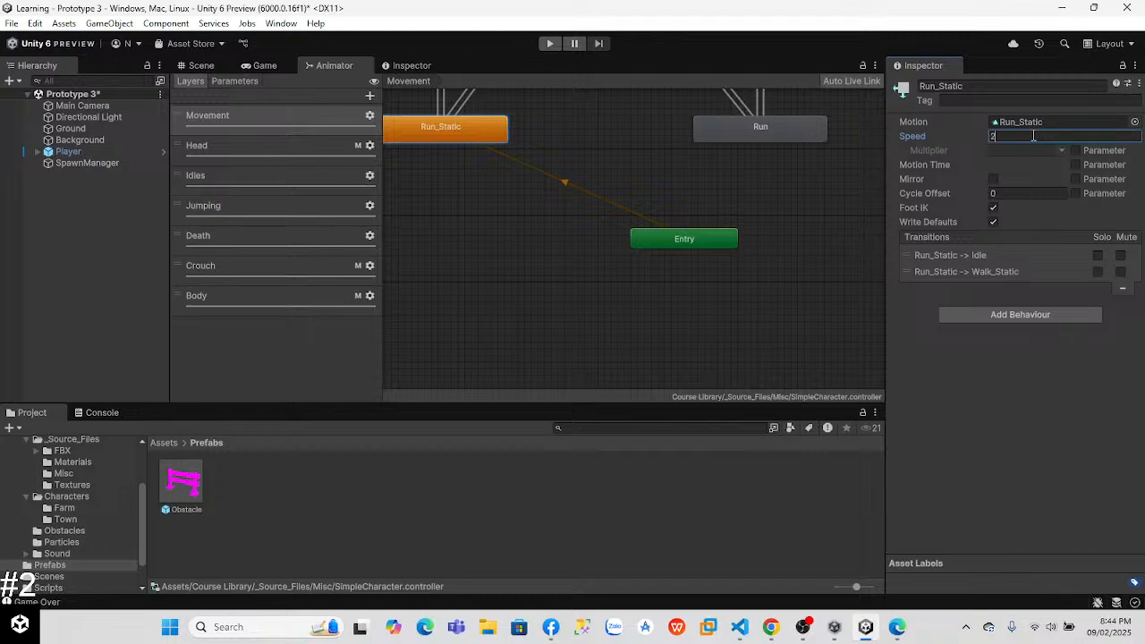
# Step: Play-test the faster run animation with several jumps over obstacles and stop the game
pyautogui.click(550, 43)
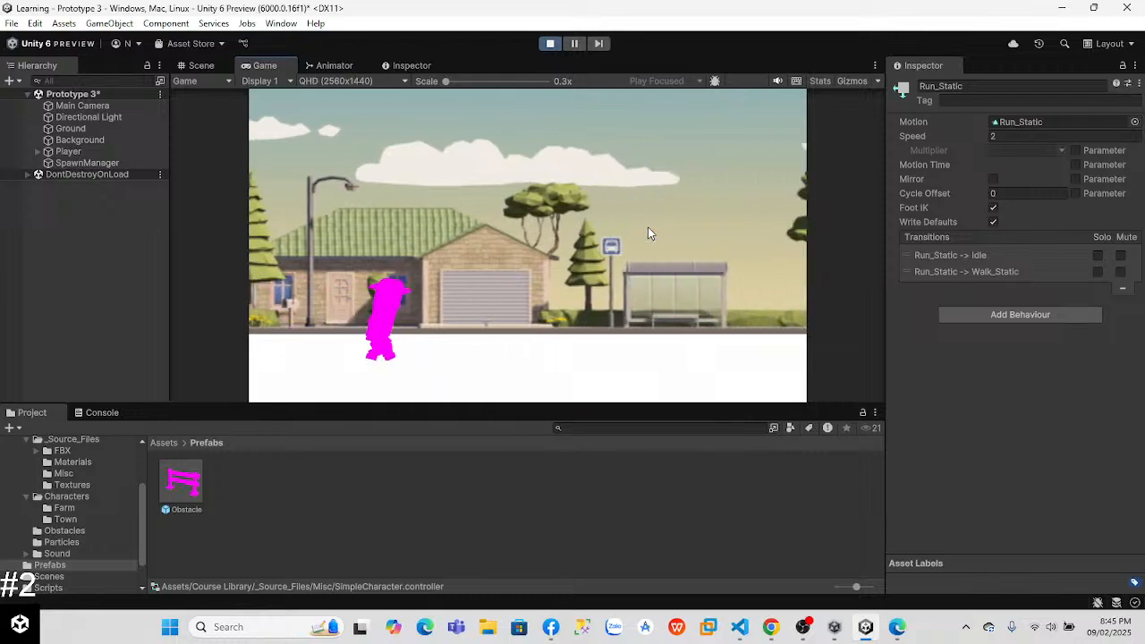
pyautogui.press('space')
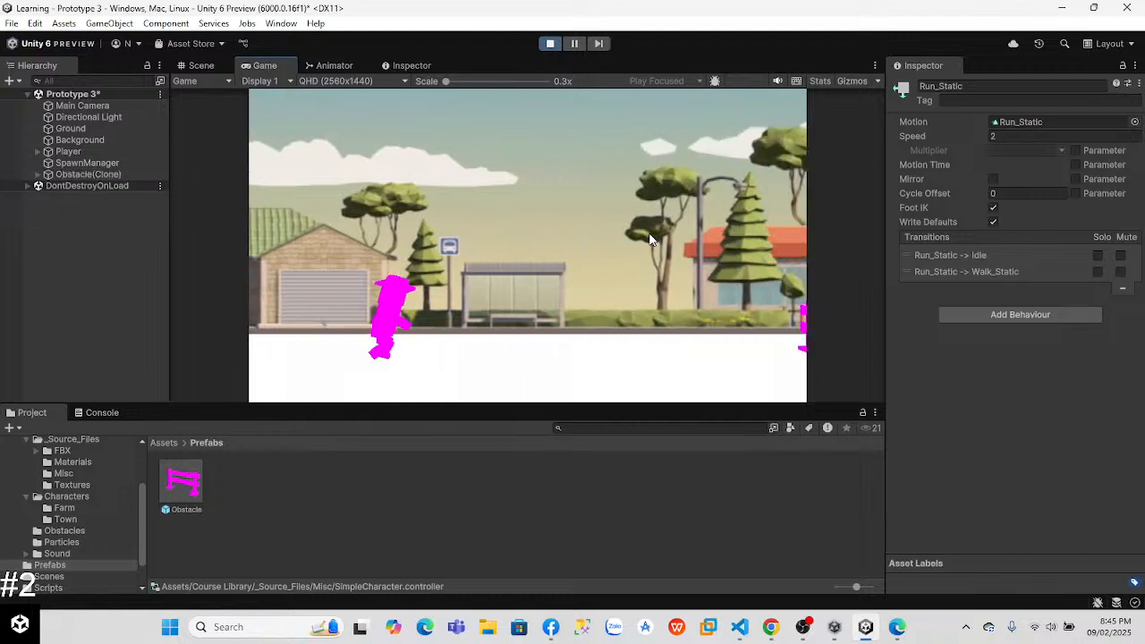
pyautogui.press('space')
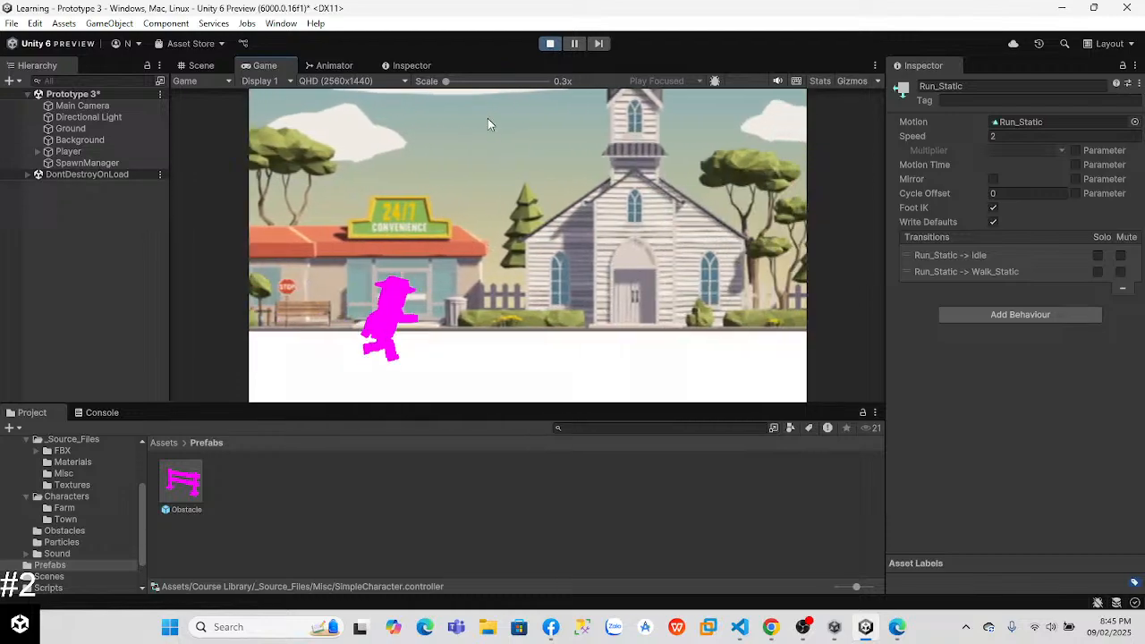
pyautogui.press('space')
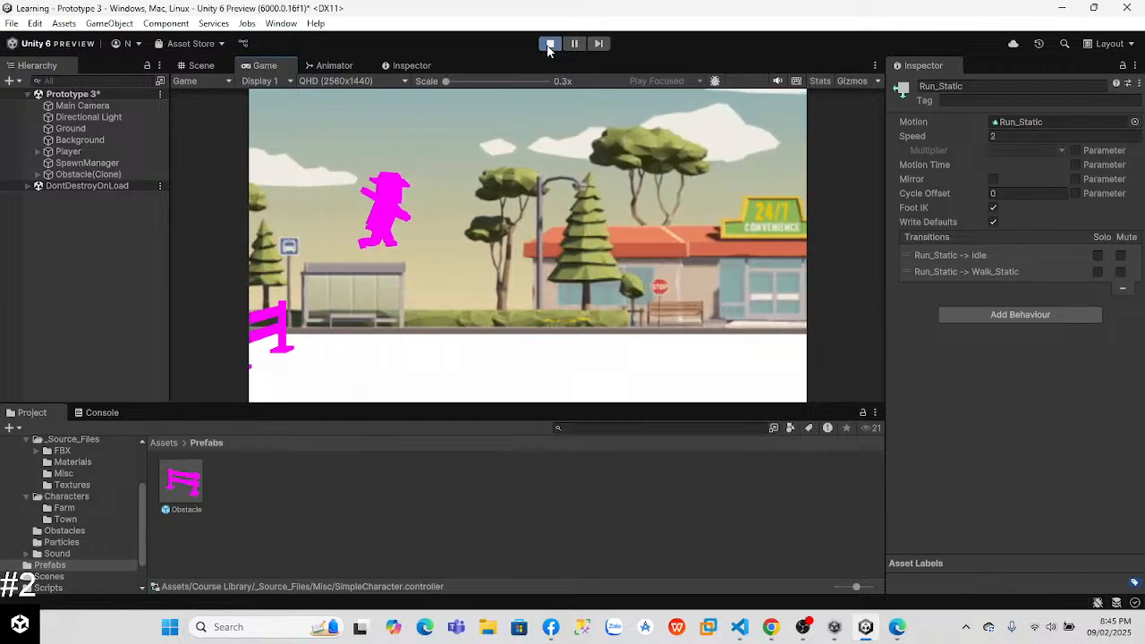
pyautogui.click(549, 45)
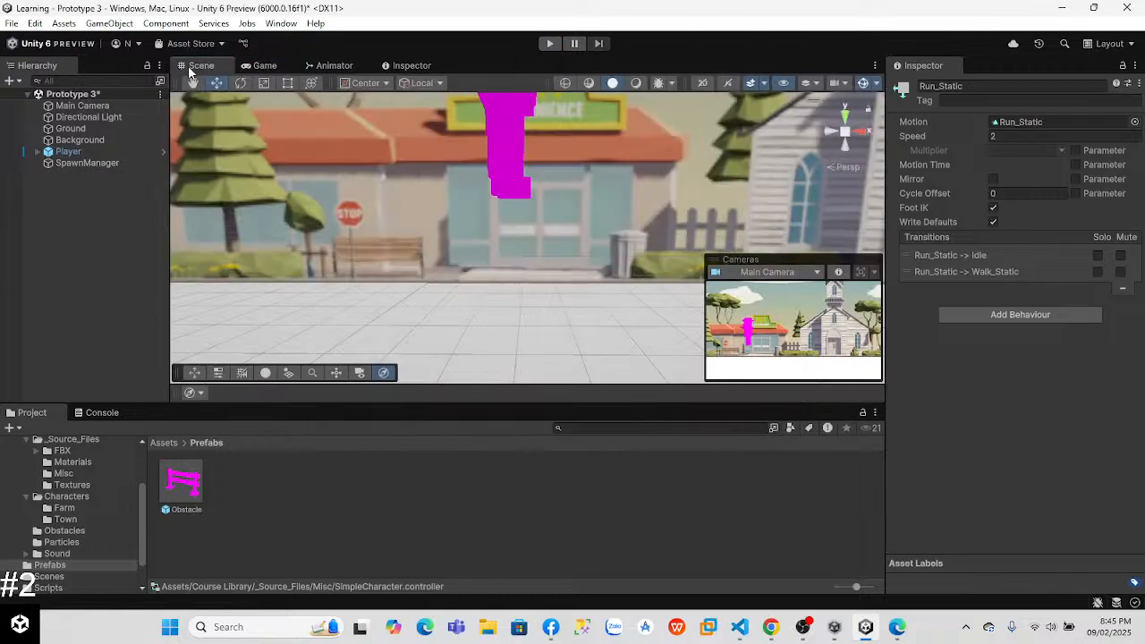
pyautogui.hotkey('alt', 'Tab')
pyautogui.hotkey('alt', 'Tab')
# Step: Open the SpawnManager script from the Scripts folder and change the default repeatRate to 2.5f
pyautogui.click(67, 161)
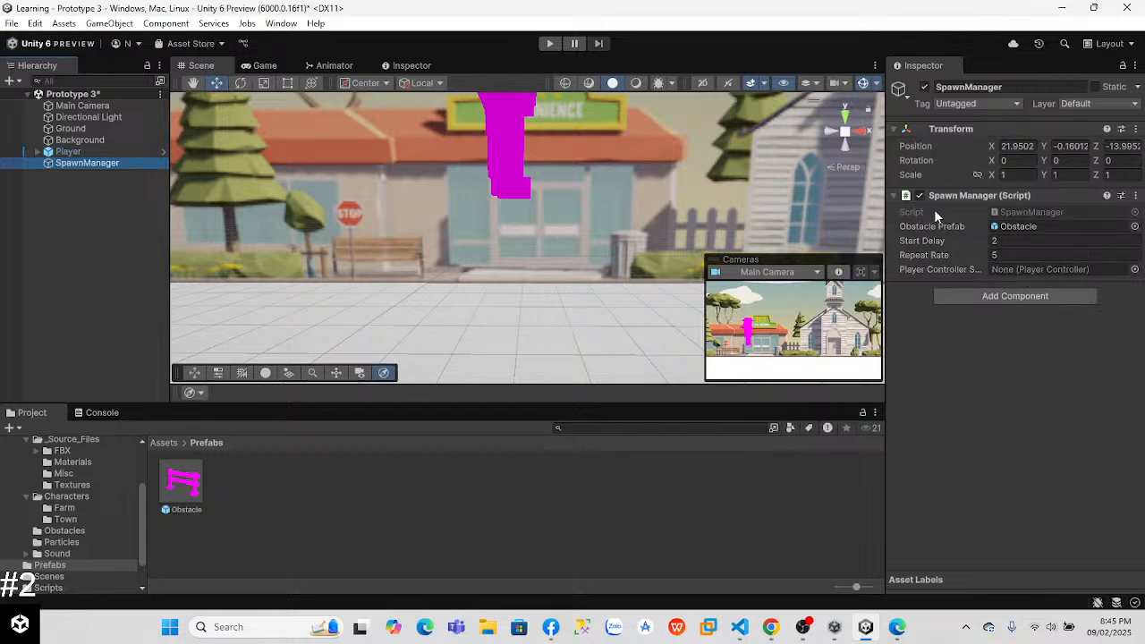
pyautogui.click(164, 444)
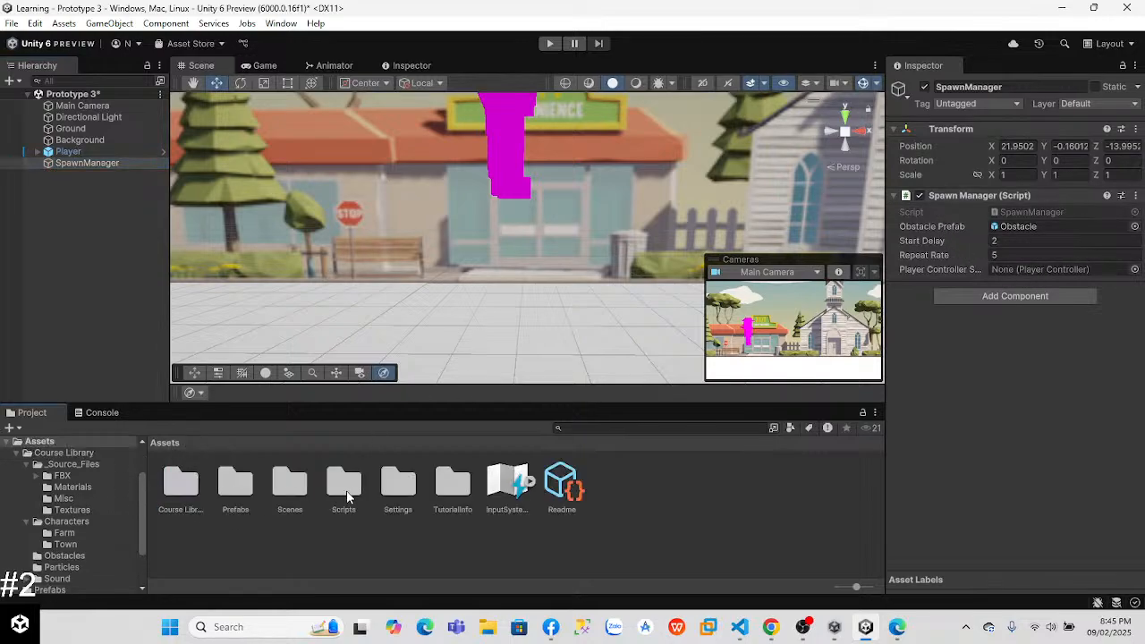
pyautogui.doubleClick(359, 483)
pyautogui.click(358, 481)
pyautogui.doubleClick(357, 481)
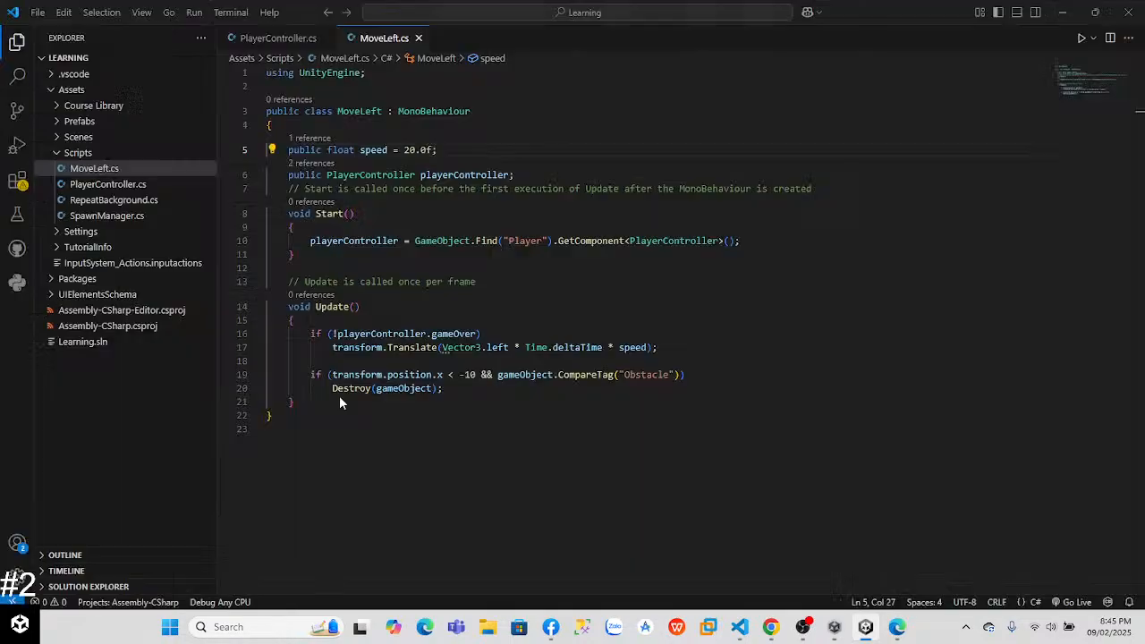
pyautogui.click(443, 225)
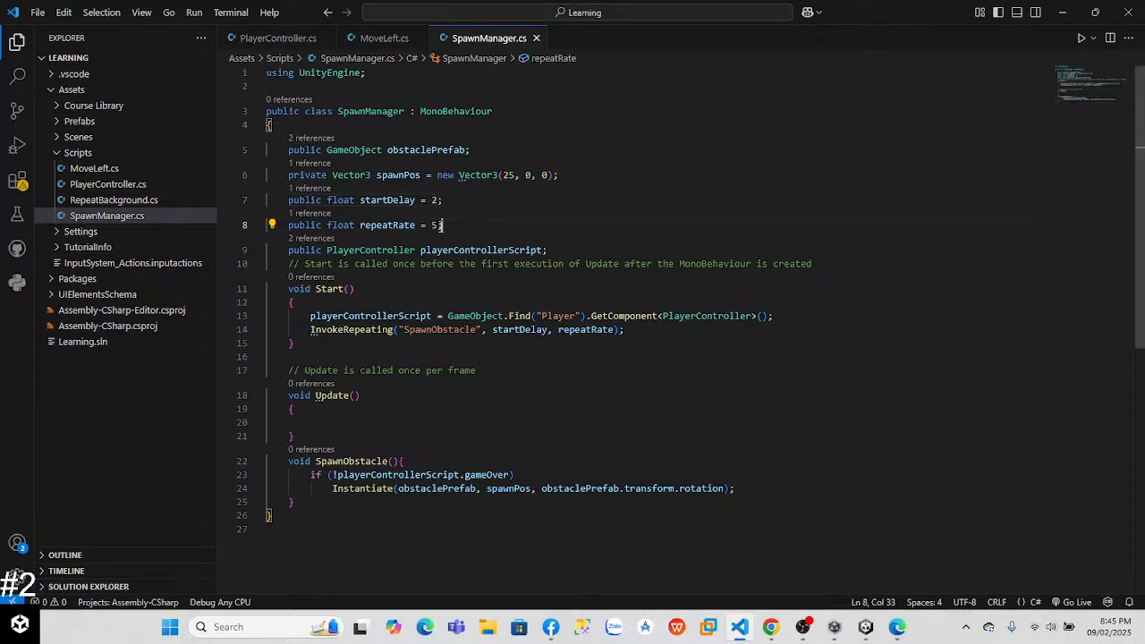
pyautogui.press('BackSpace')
pyautogui.write('2.5')
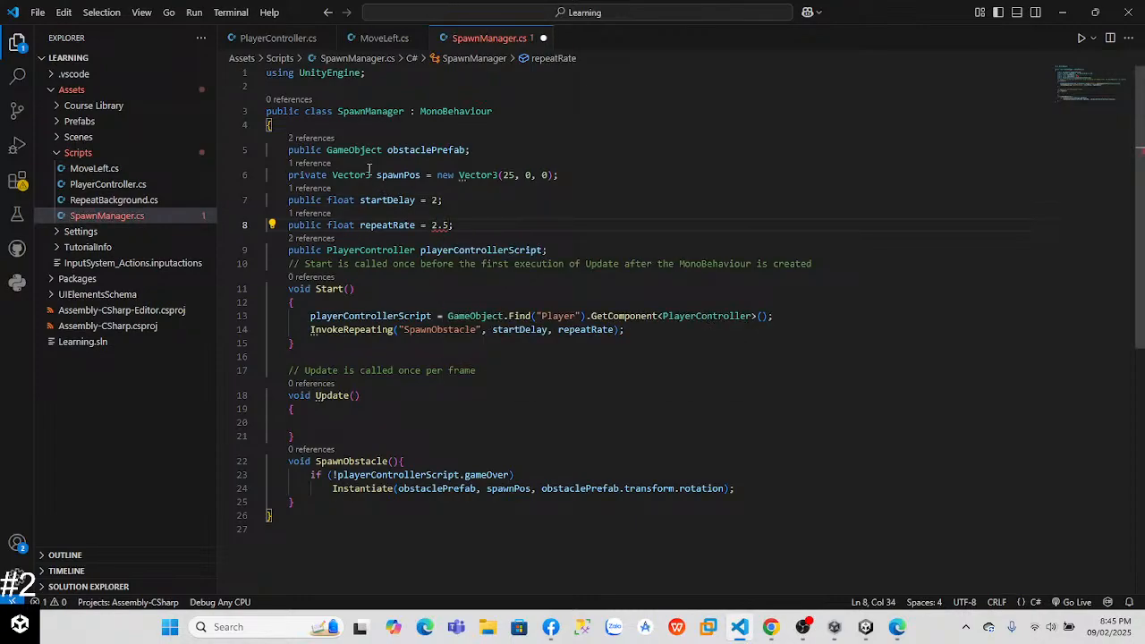
pyautogui.moveTo(445, 225)
pyautogui.write('f')
# Step: Return to Unity with the updated script, play-test the obstacle spawning with a jump, and stop the game
pyautogui.hotkey('alt', 'Tab')
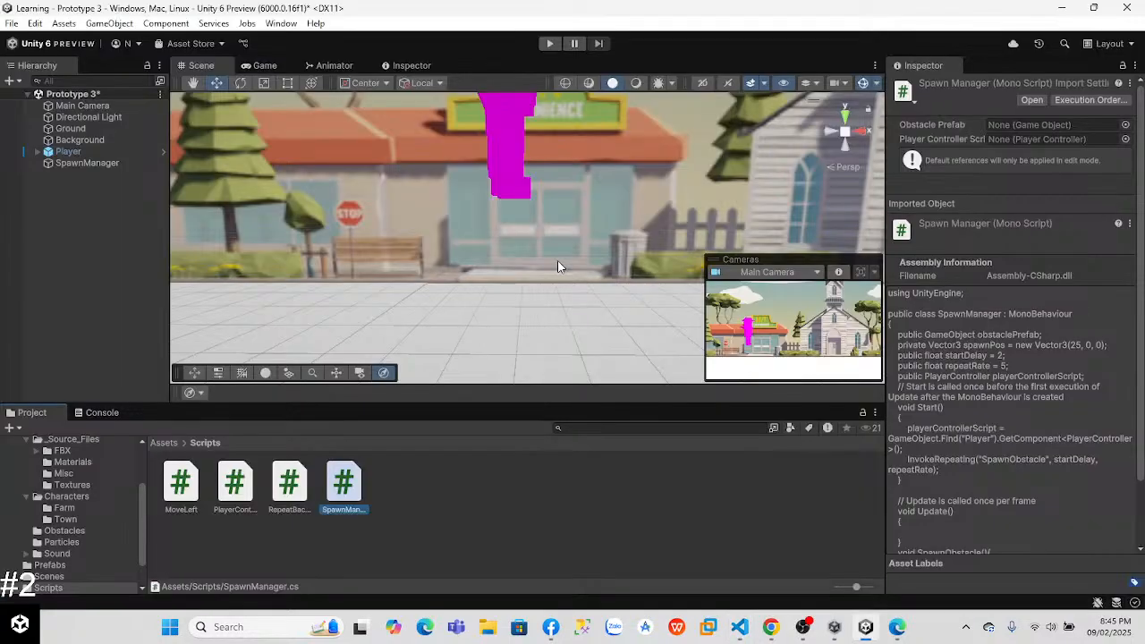
pyautogui.hotkey('alt', 'Tab')
pyautogui.hotkey('alt', 'Tab')
pyautogui.click(550, 44)
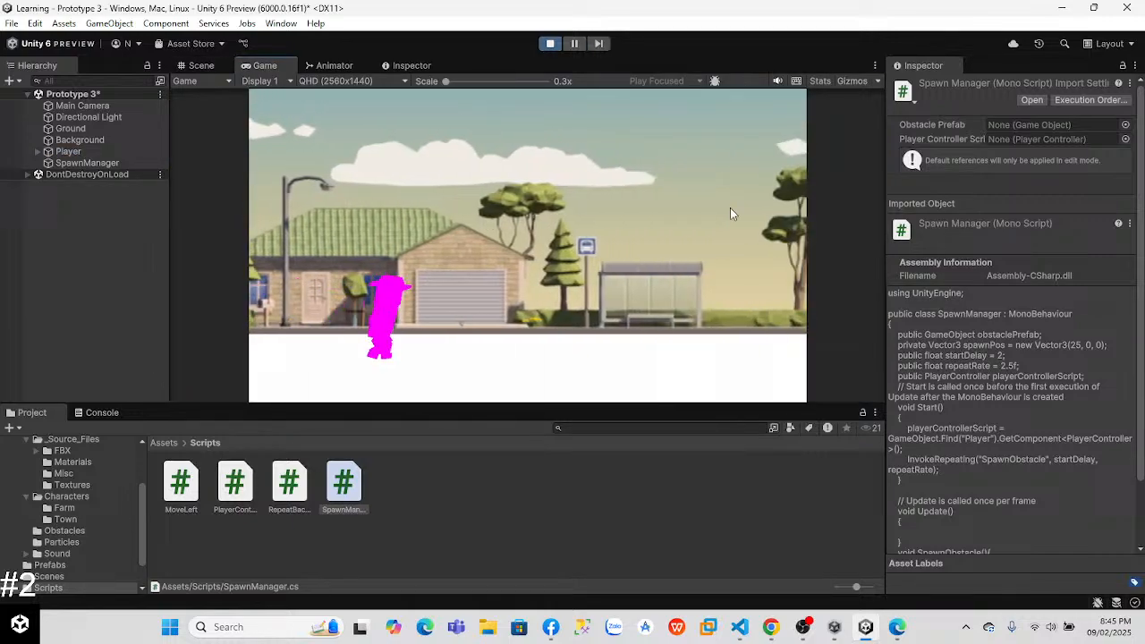
pyautogui.press('space')
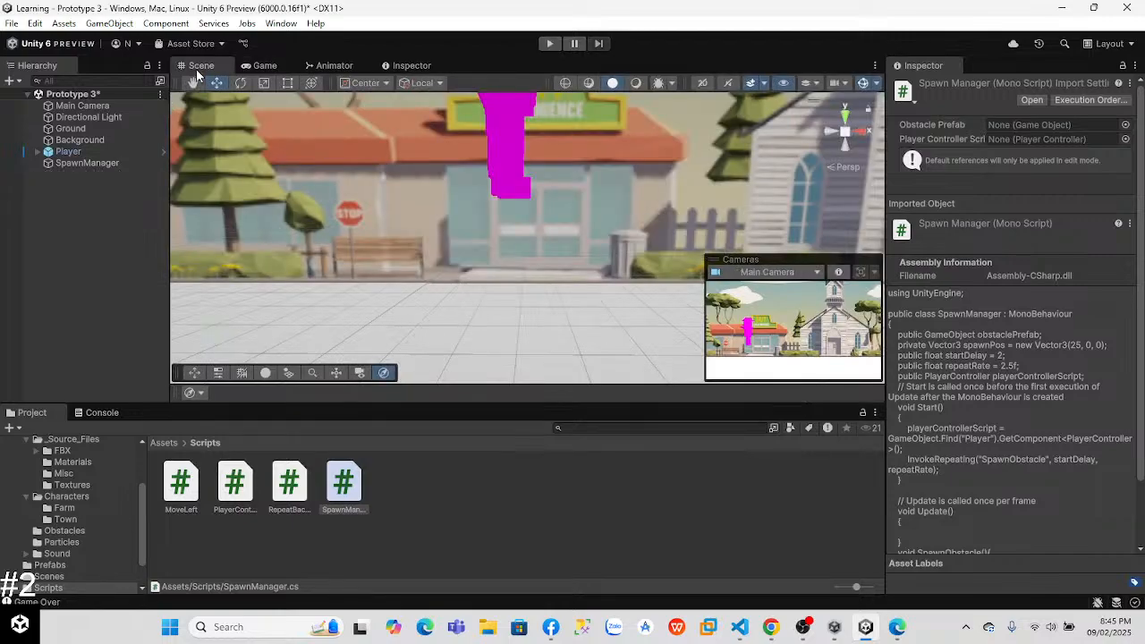
# Step: Set the Repeat Rate of the SpawnManager object's Spawn Manager component to 2.5
pyautogui.click(93, 163)
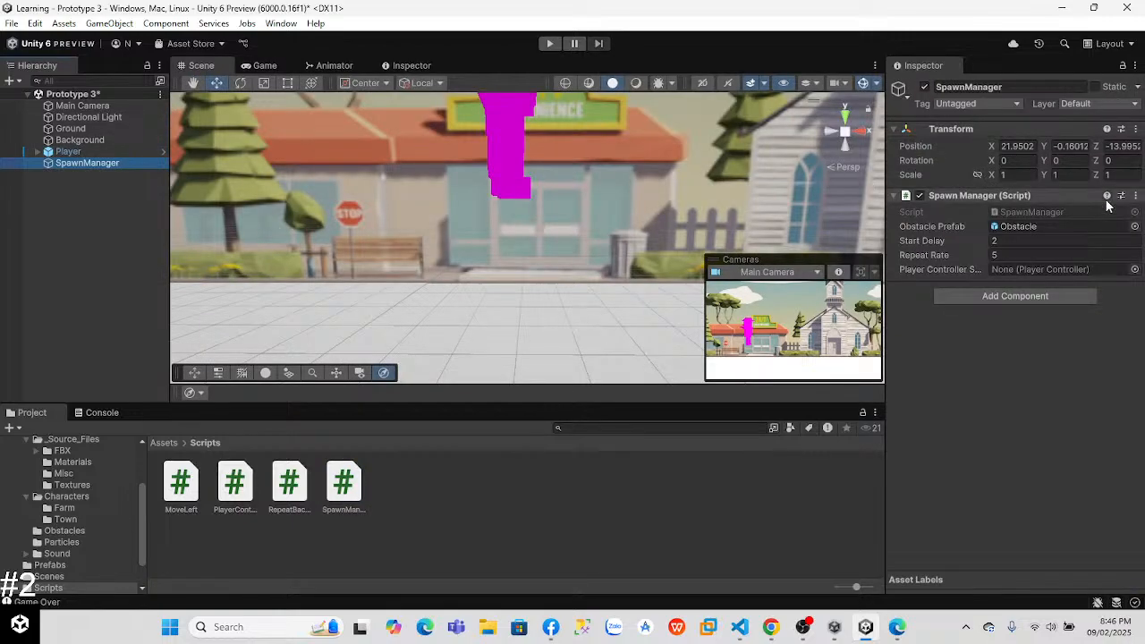
pyautogui.click(1136, 196)
pyautogui.click(907, 358)
pyautogui.click(1001, 256)
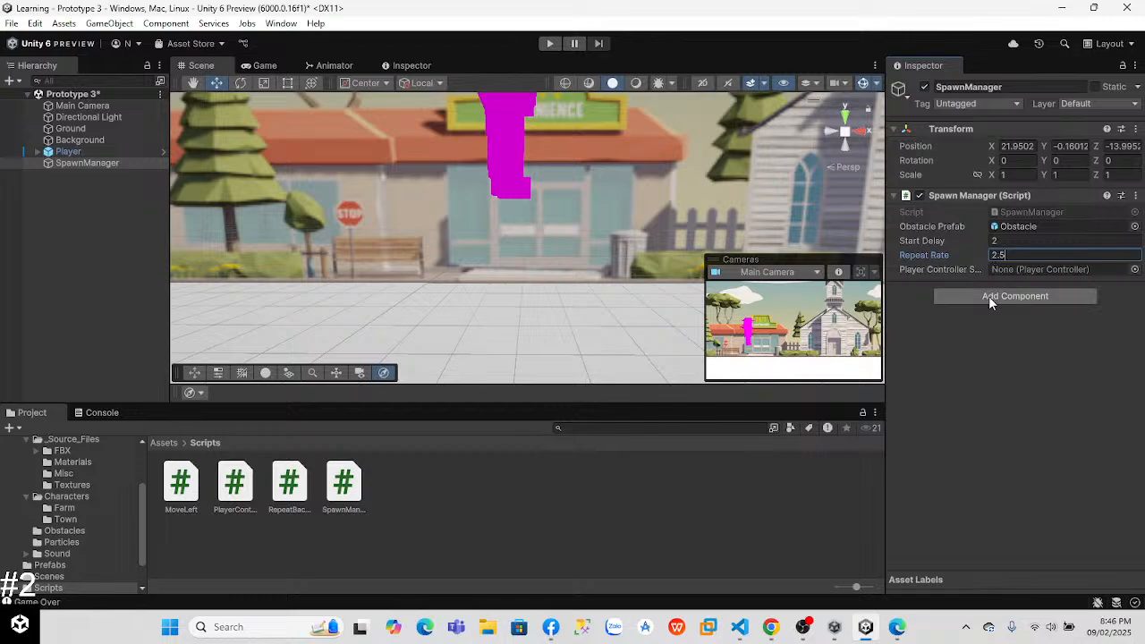
# Step: Play-test jumping over the more frequent obstacles until a collision and stop the game
pyautogui.click(549, 43)
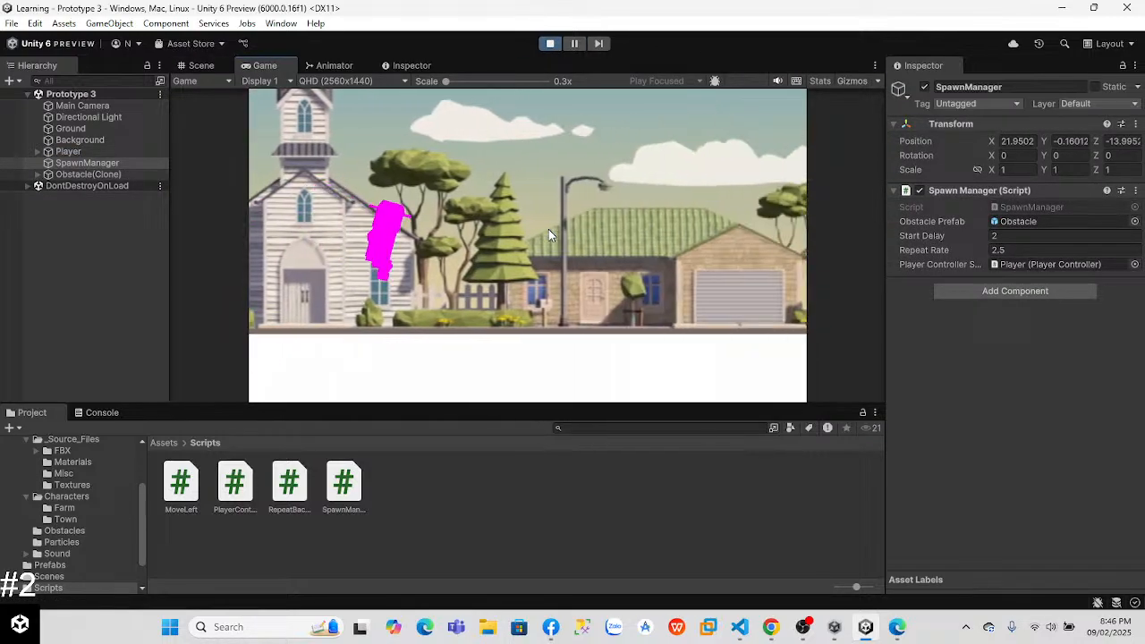
pyautogui.press('space')
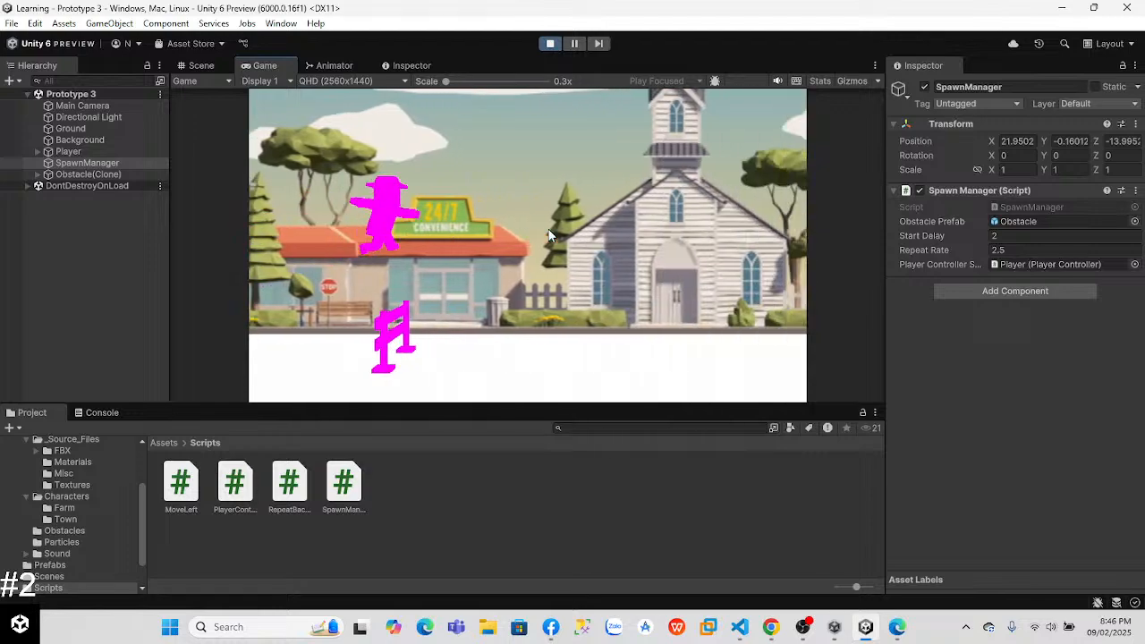
pyautogui.press('space')
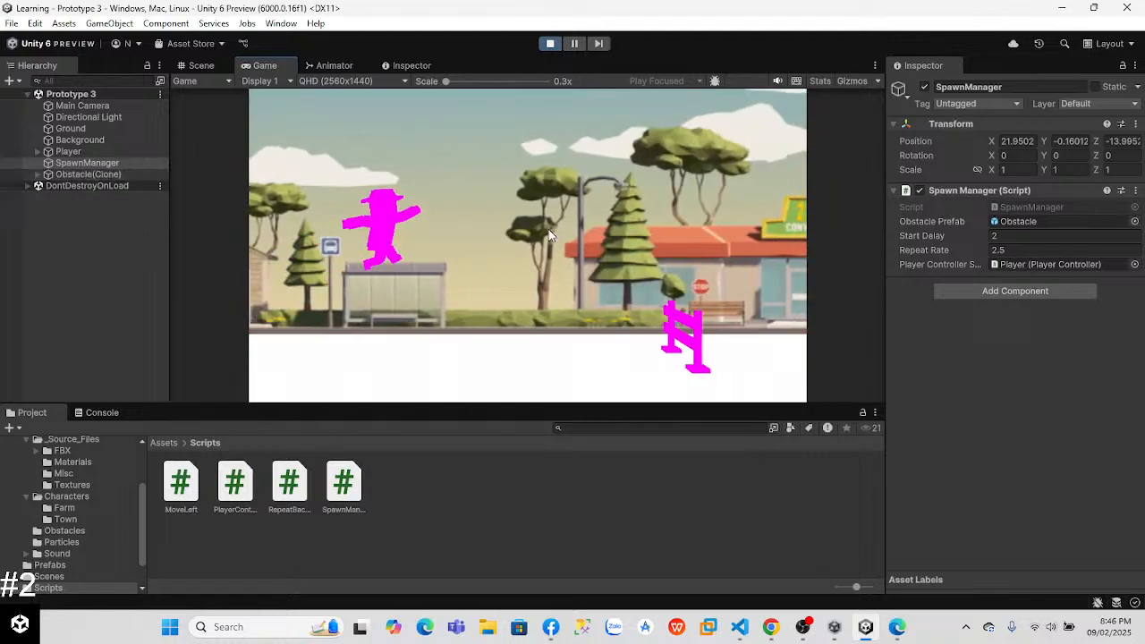
pyautogui.press('space')
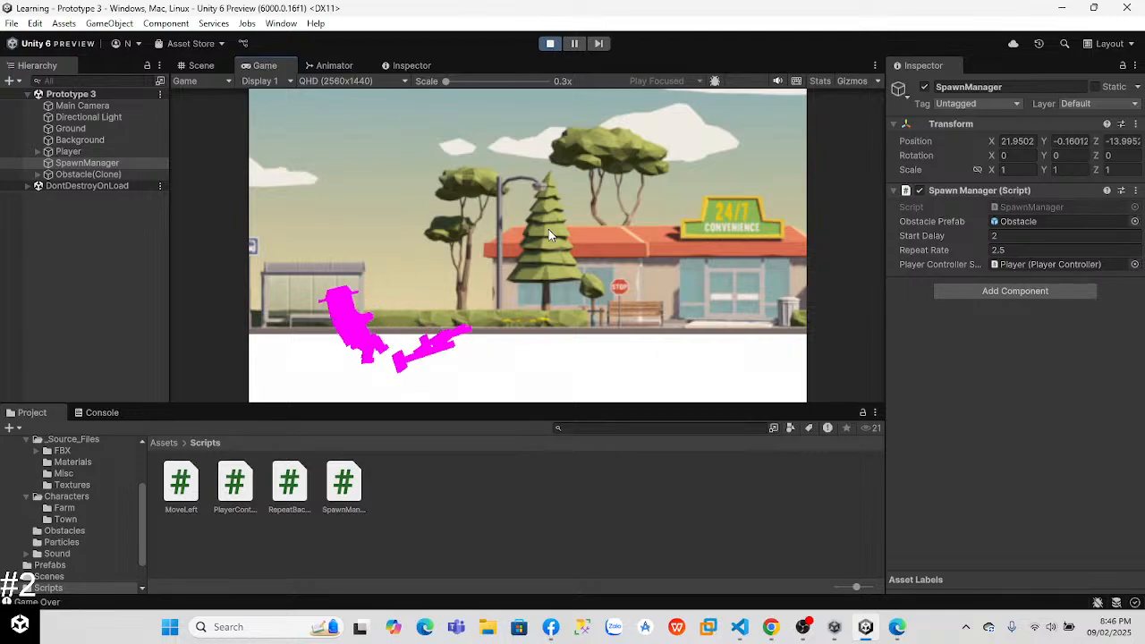
pyautogui.click(551, 43)
# Step: Switch to the Lesson 3.4 page in Chrome and watch the video on adding the FX_Explosion_Smoke particle
pyautogui.hotkey('alt', 'Tab')
pyautogui.hotkey('alt', 'Tab')
pyautogui.press('Tab')
pyautogui.click(652, 265)
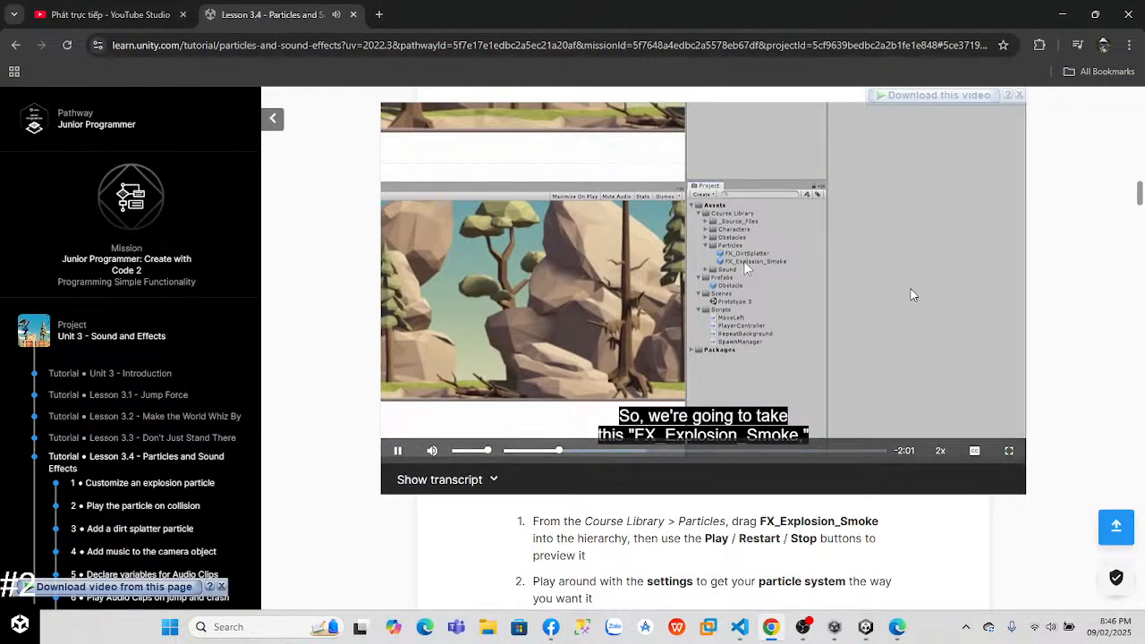
pyautogui.moveTo(1141, 201); pyautogui.dragTo(1138, 198)
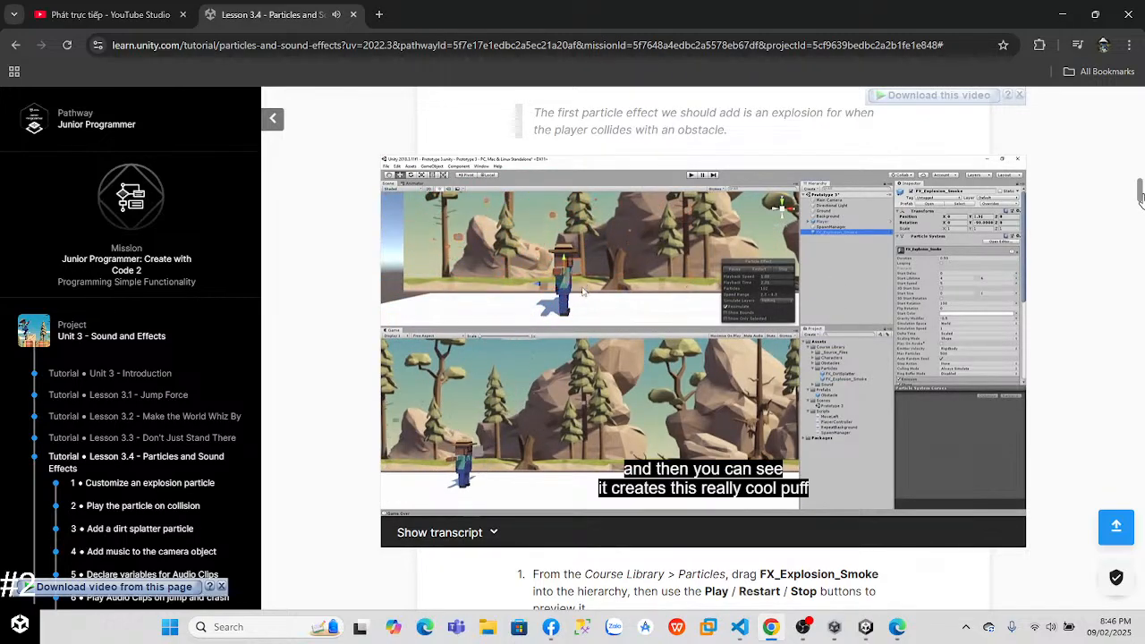
# Step: Rewind the lesson video slightly, switch to Unity and add the FX_Explosion_Smoke prefab from Course Library > Particles to the scene hierarchy
pyautogui.click(764, 357)
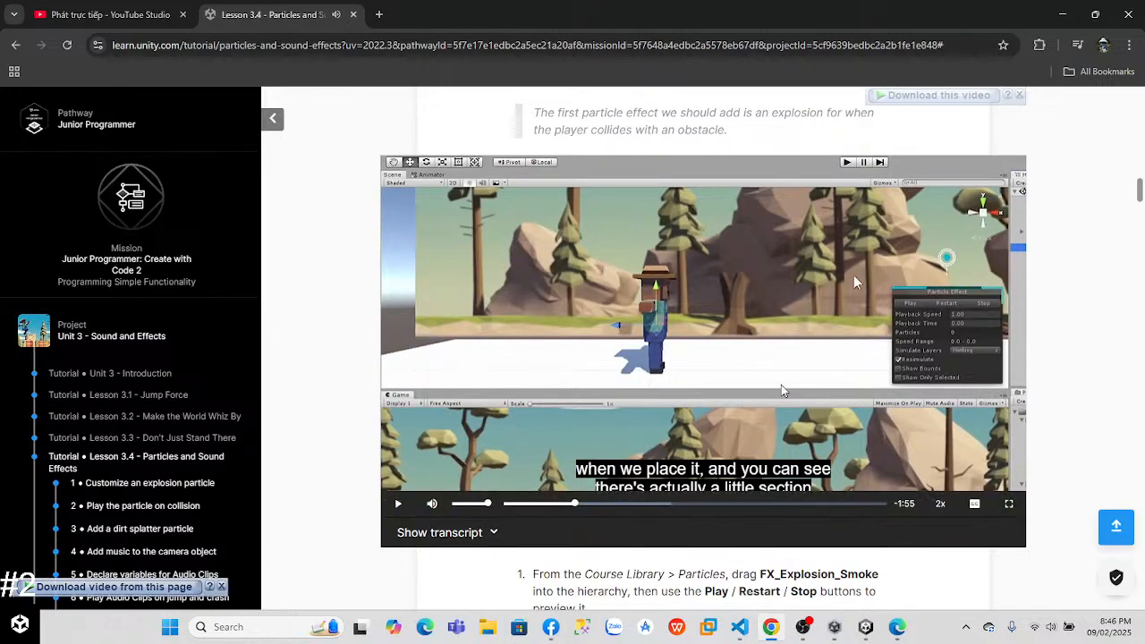
pyautogui.click(559, 505)
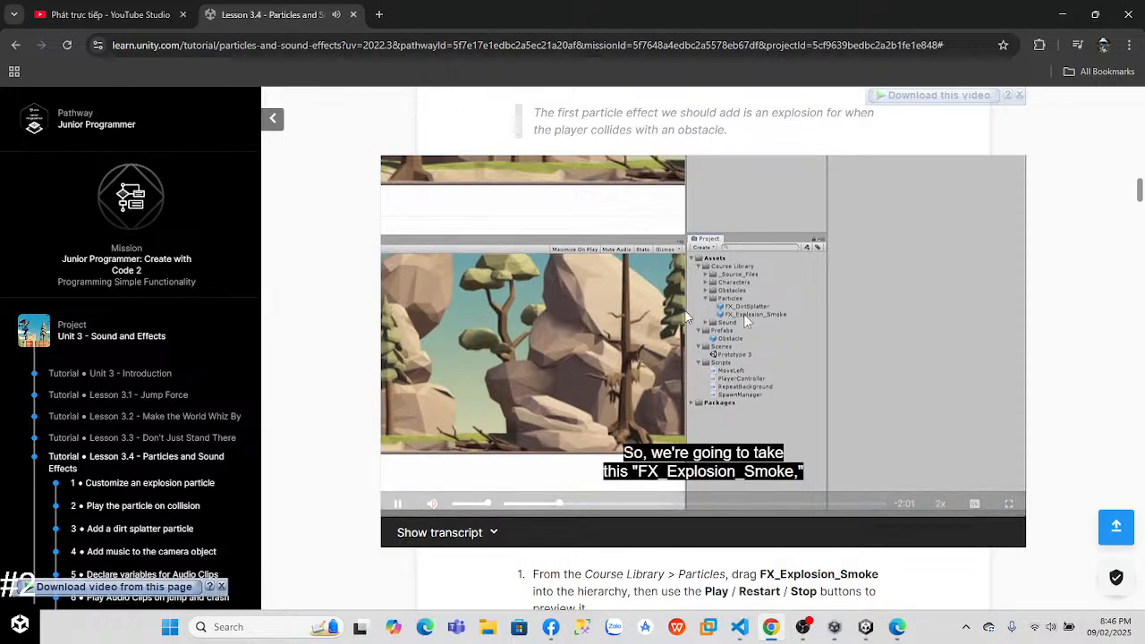
pyautogui.click(865, 626)
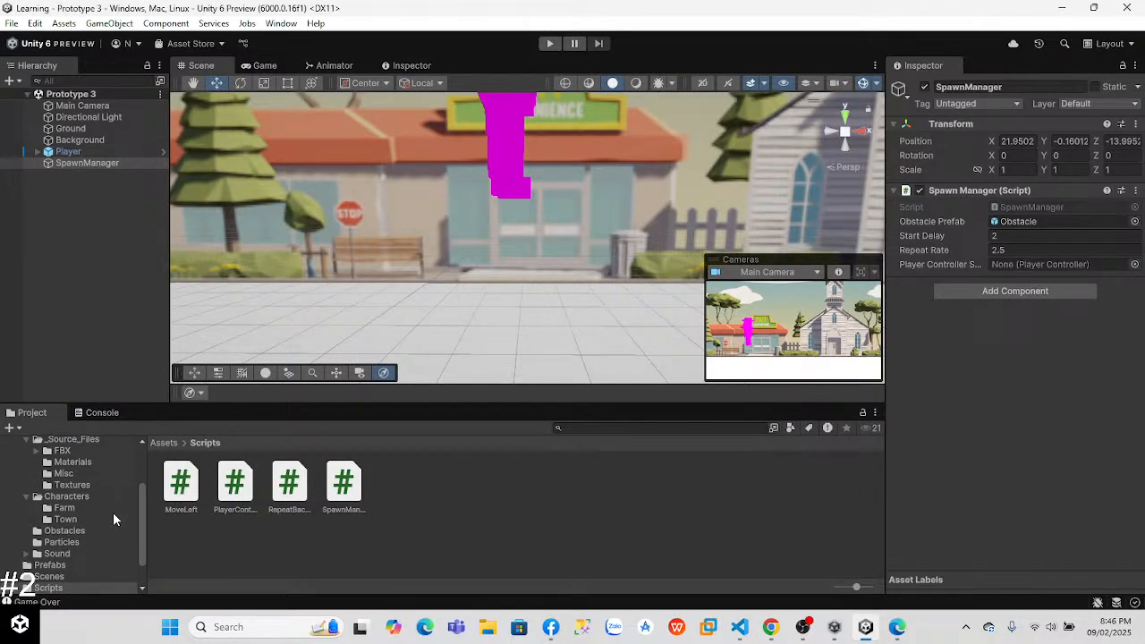
pyautogui.click(61, 542)
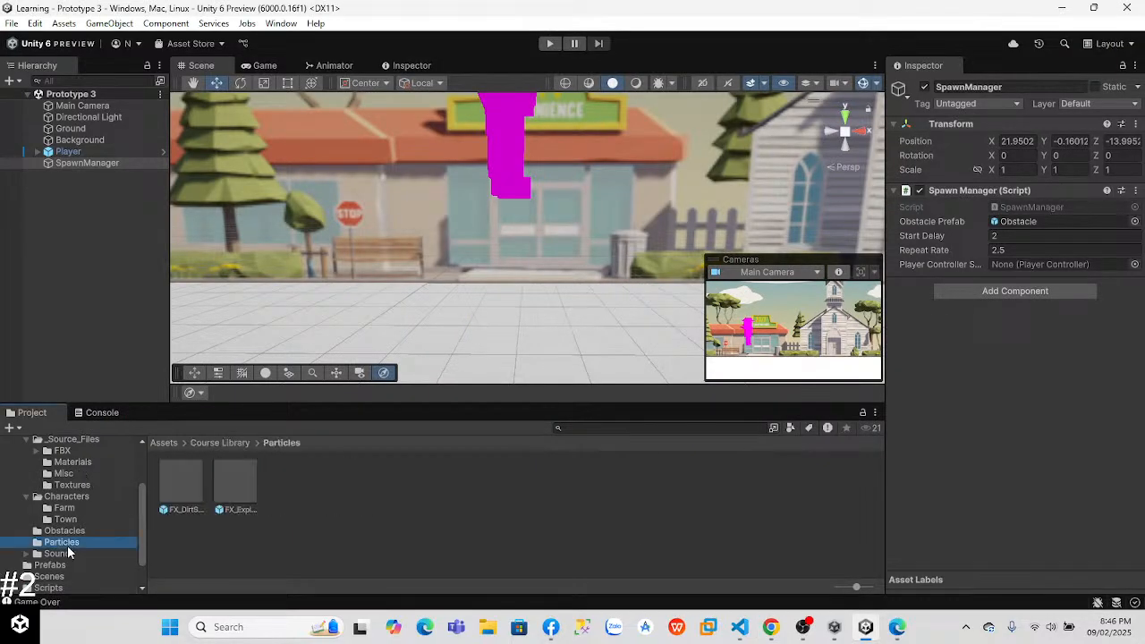
pyautogui.click(227, 482)
pyautogui.click(188, 483)
pyautogui.click(237, 486)
pyautogui.click(182, 484)
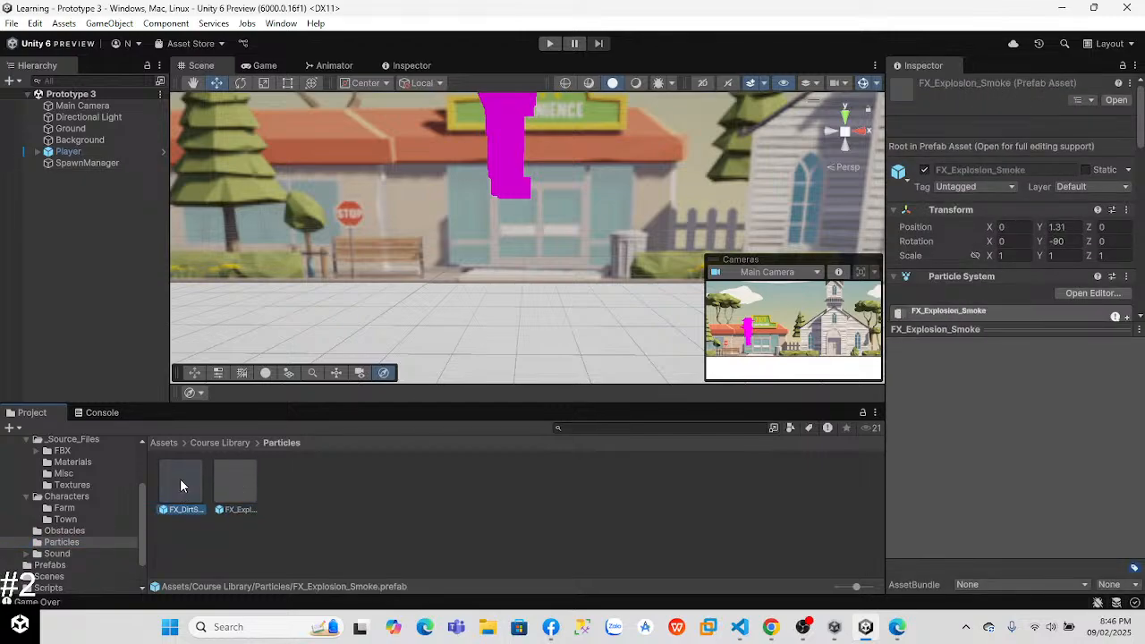
pyautogui.click(237, 492)
pyautogui.moveTo(88, 246); pyautogui.dragTo(81, 225)
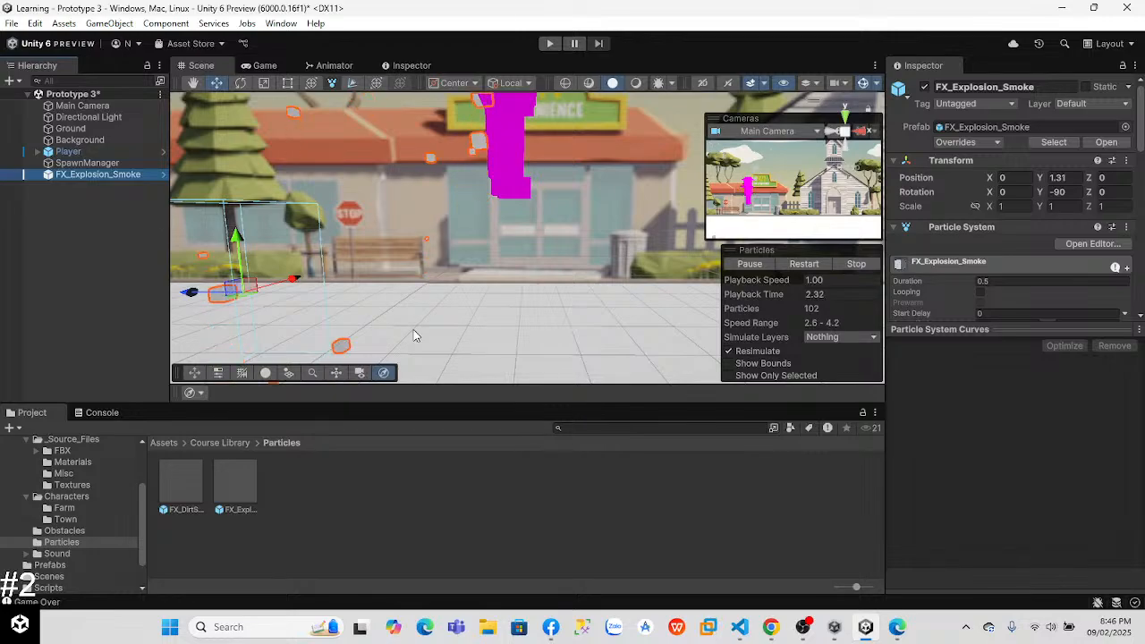
# Step: Watch the lesson video in Chrome on previewing the explosion particle, and return to Unity
pyautogui.hotkey('alt', 'Tab')
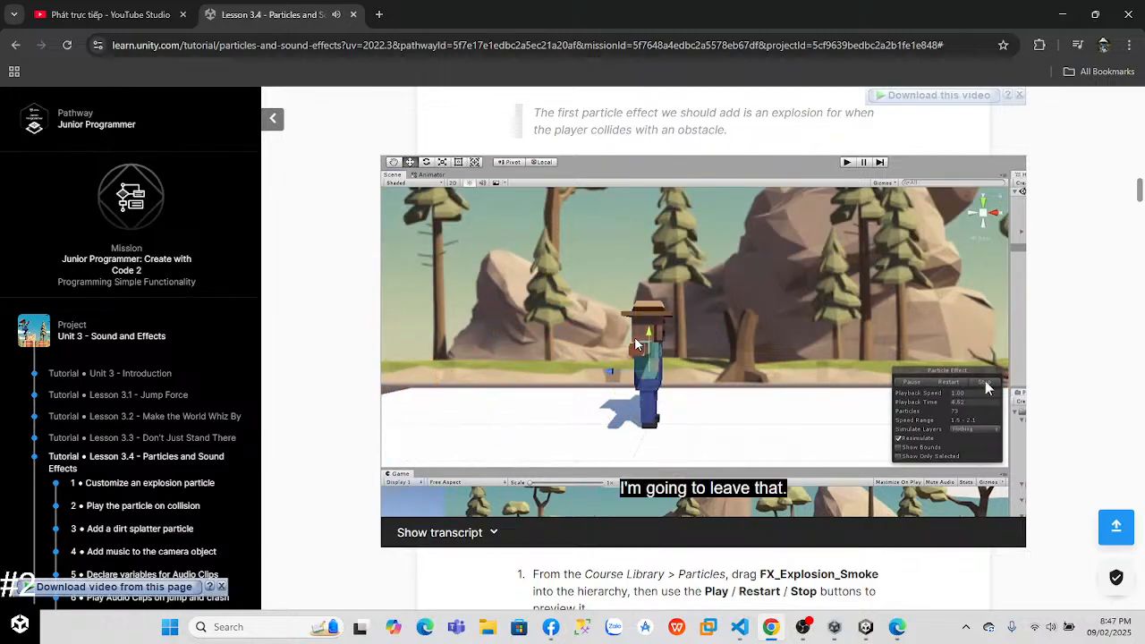
pyautogui.moveTo(644, 368)
pyautogui.hotkey('alt', 'Tab')
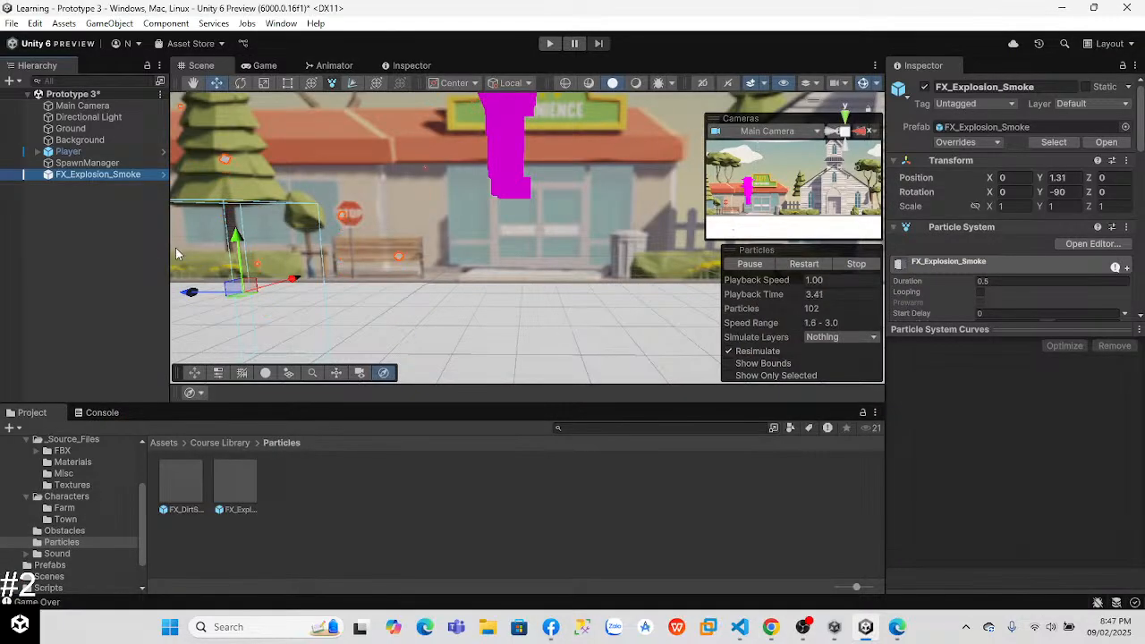
# Step: Set the Simulation Speed of FX_Explosion_Smoke's Particle System to 10 and preview the explosion in the scene
pyautogui.click(81, 176)
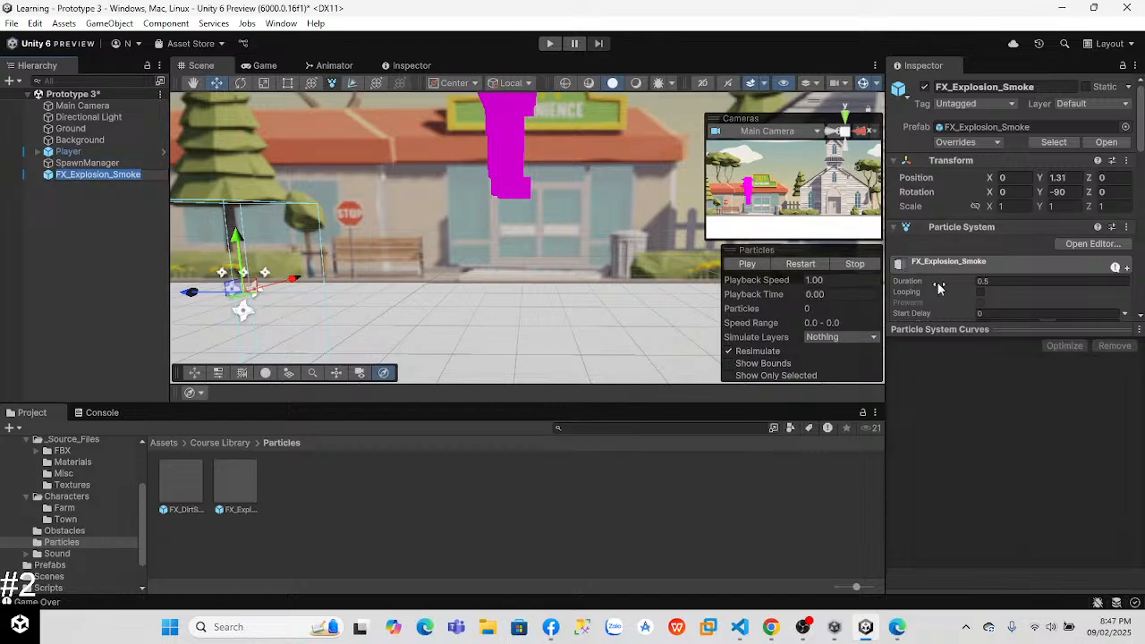
pyautogui.moveTo(984, 324); pyautogui.dragTo(989, 524)
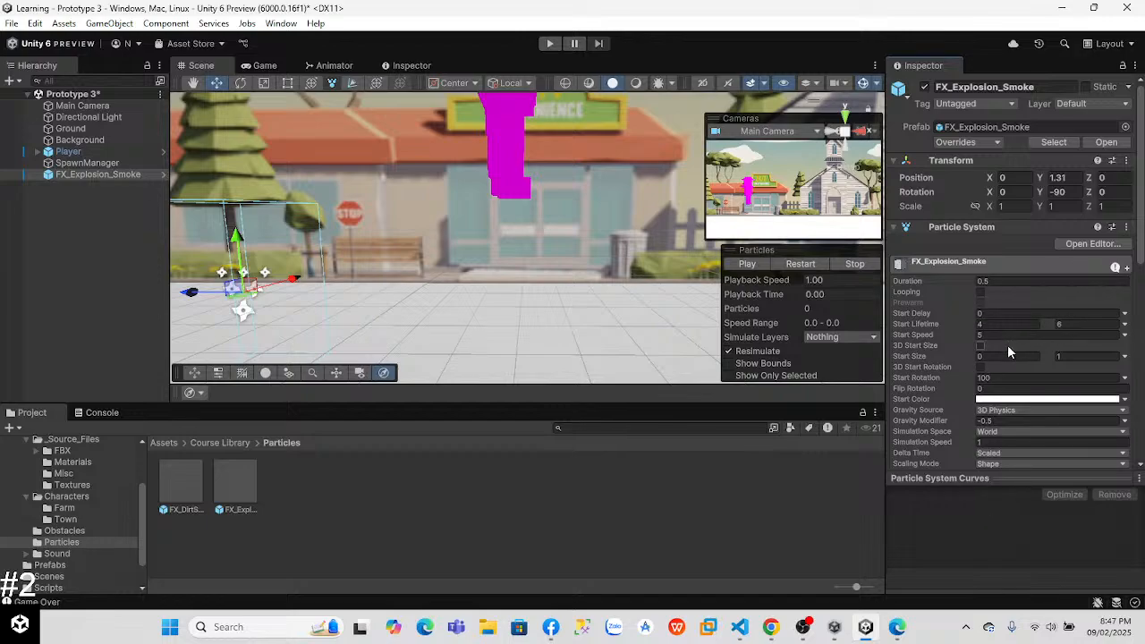
pyautogui.scroll(-5, 949, 268)
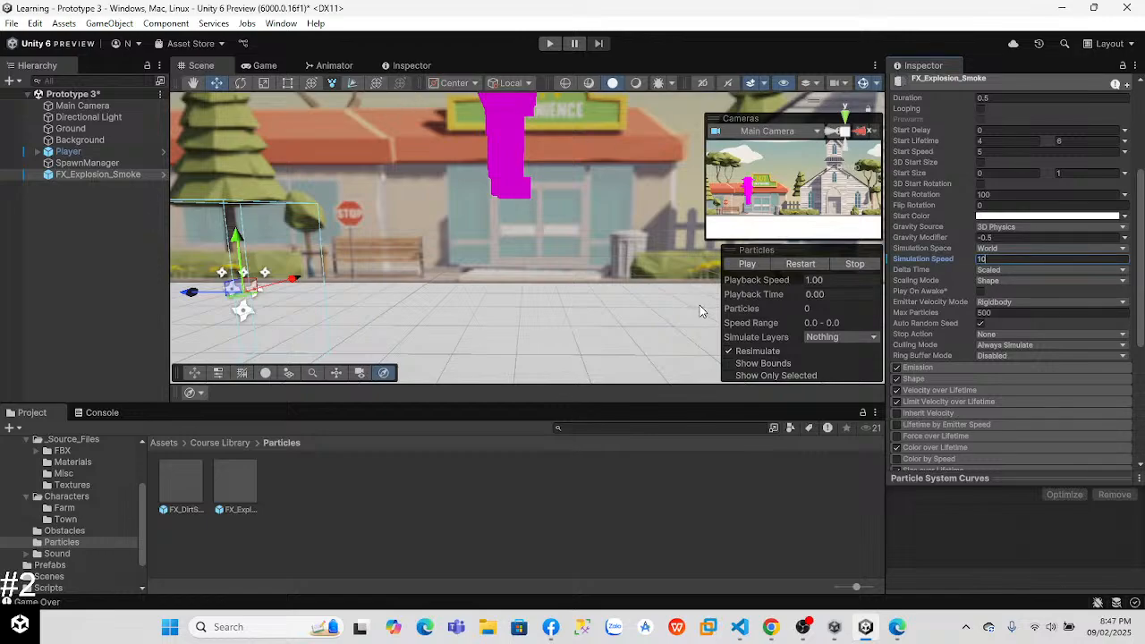
pyautogui.click(745, 268)
pyautogui.click(745, 267)
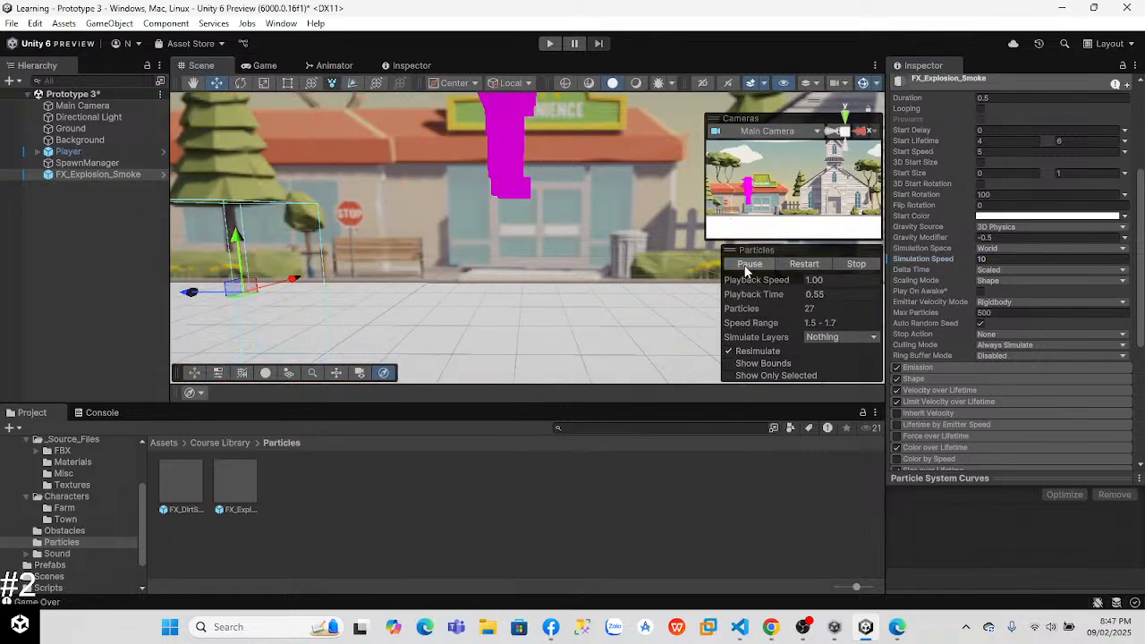
pyautogui.scroll(-4, 342, 289)
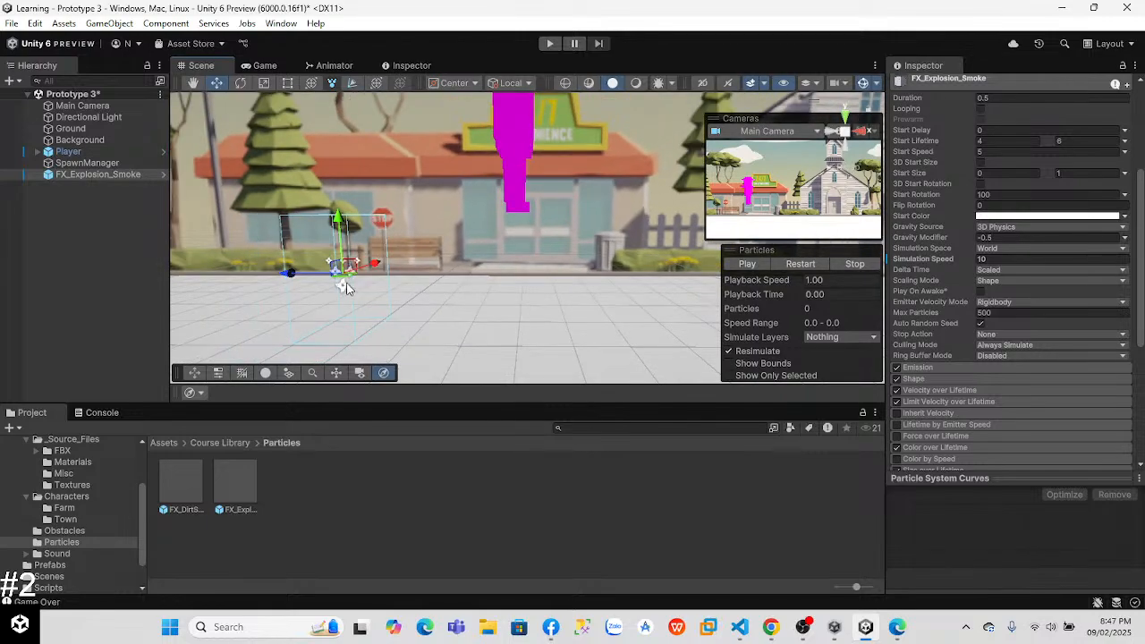
pyautogui.click(760, 263)
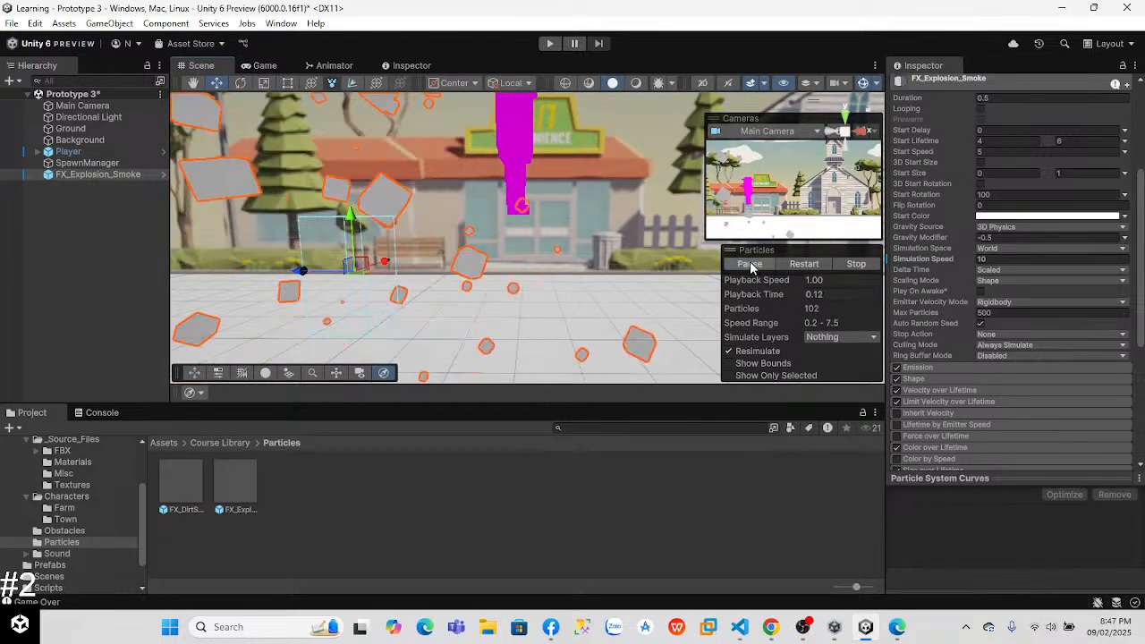
# Step: Try a Simulation Speed of 5 for FX_Explosion_Smoke and preview the explosion
pyautogui.click(995, 259)
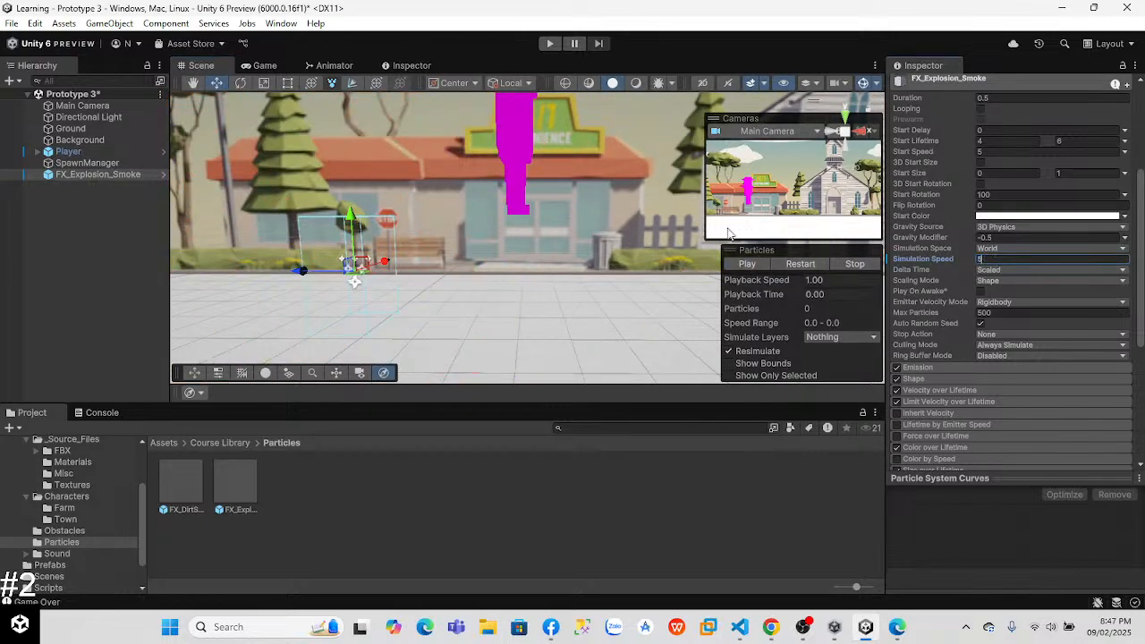
pyautogui.write('5')
pyautogui.click(739, 263)
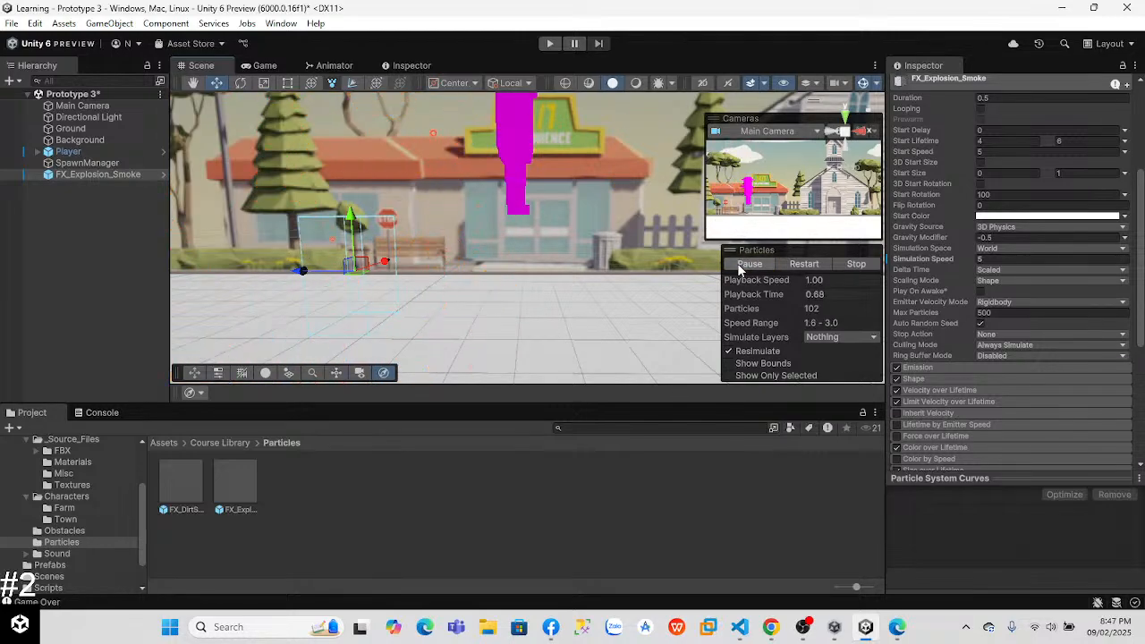
pyautogui.click(737, 263)
# Step: Set FX_Explosion_Smoke's Simulation Speed to 3 and play the particle preview
pyautogui.click(984, 259)
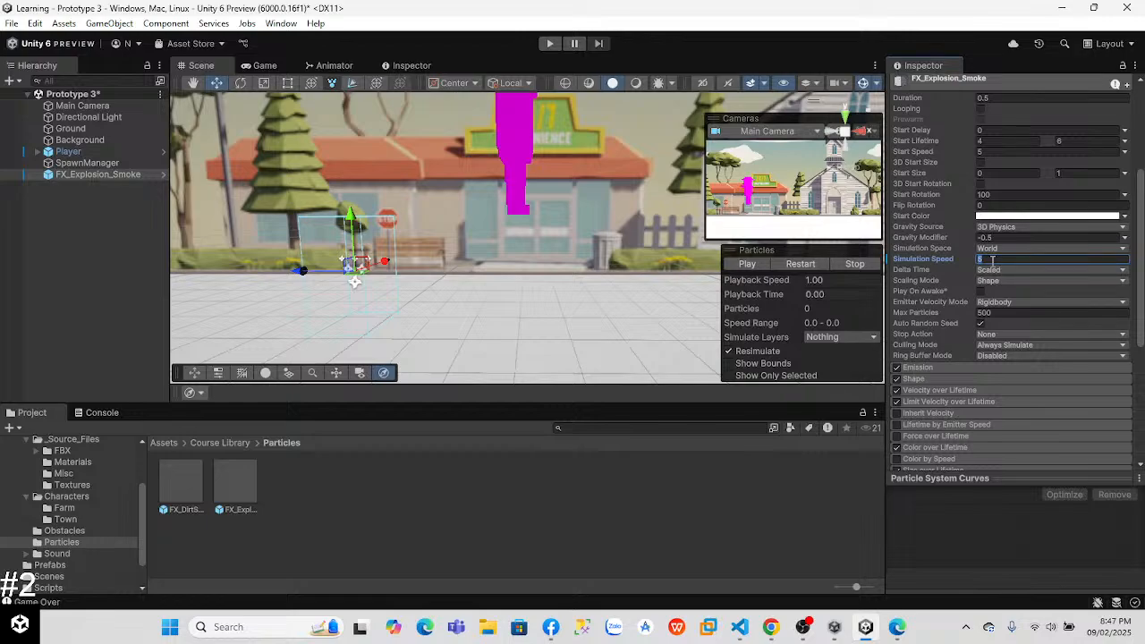
pyautogui.click(759, 263)
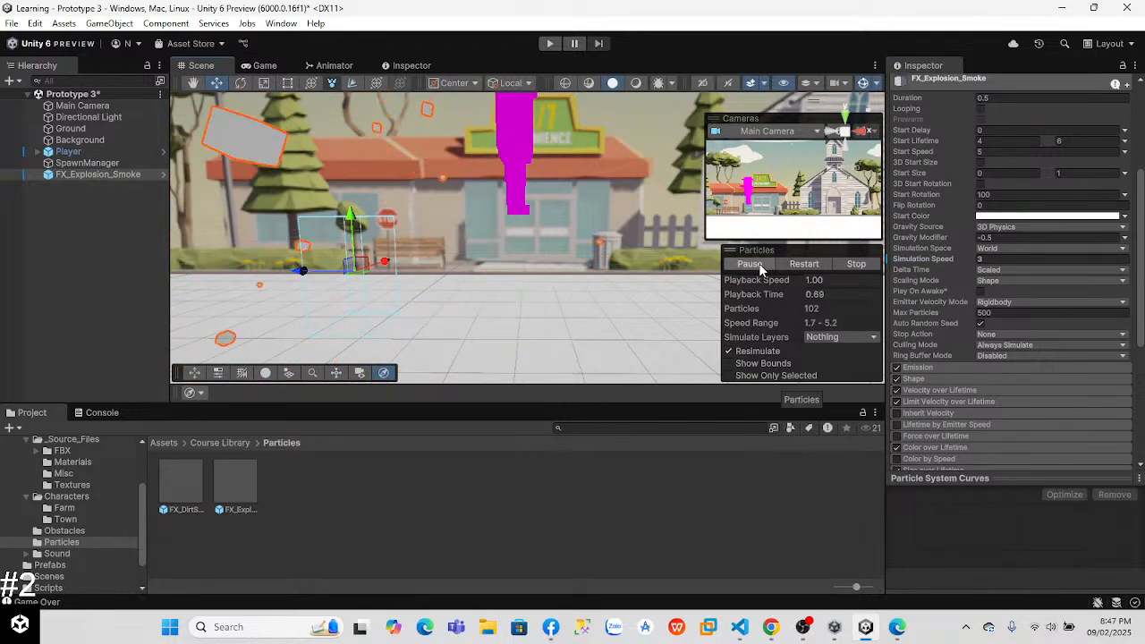
# Step: Follow the lesson video in Chrome on parenting the particle, and make FX_Explosion_Smoke a child of Player in Unity
pyautogui.hotkey('alt', 'Tab')
pyautogui.click(666, 323)
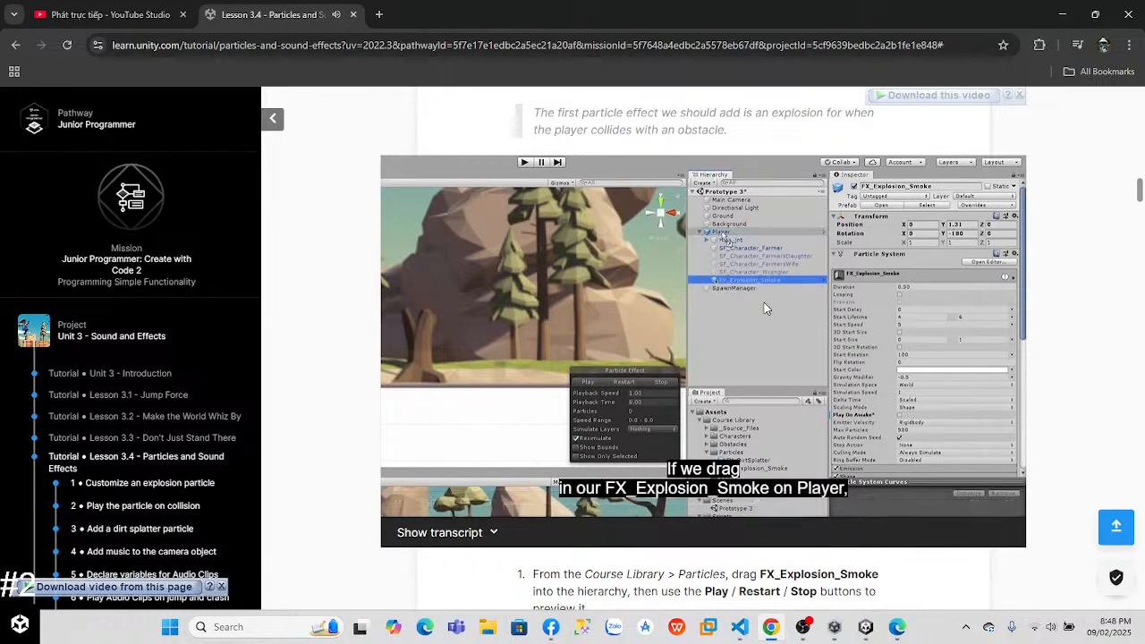
pyautogui.click(865, 626)
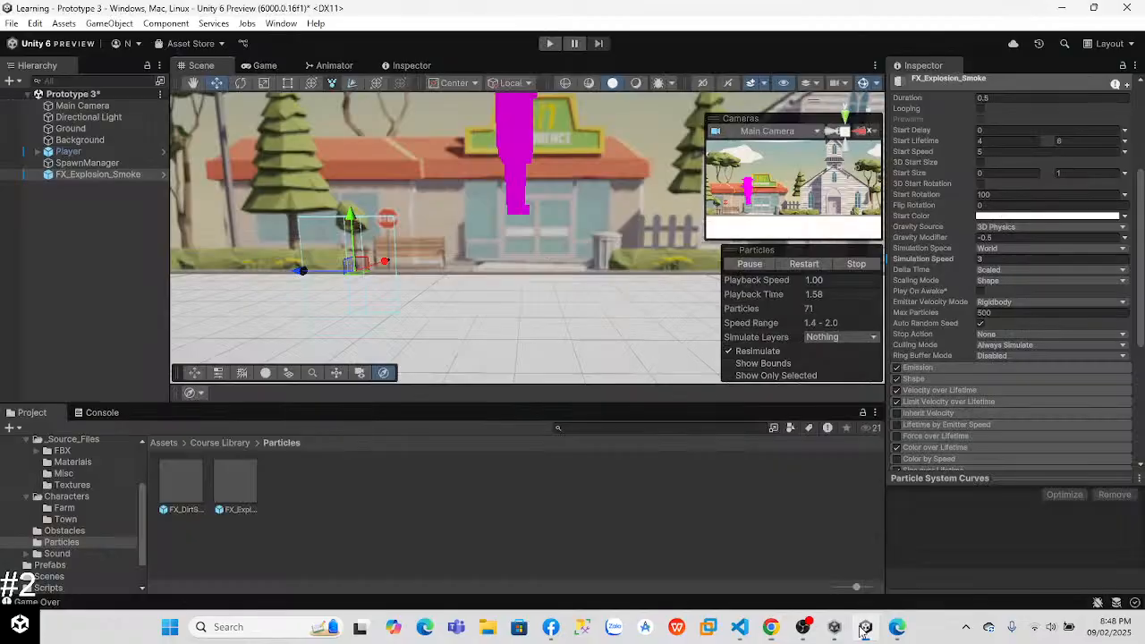
pyautogui.moveTo(76, 153); pyautogui.dragTo(78, 153)
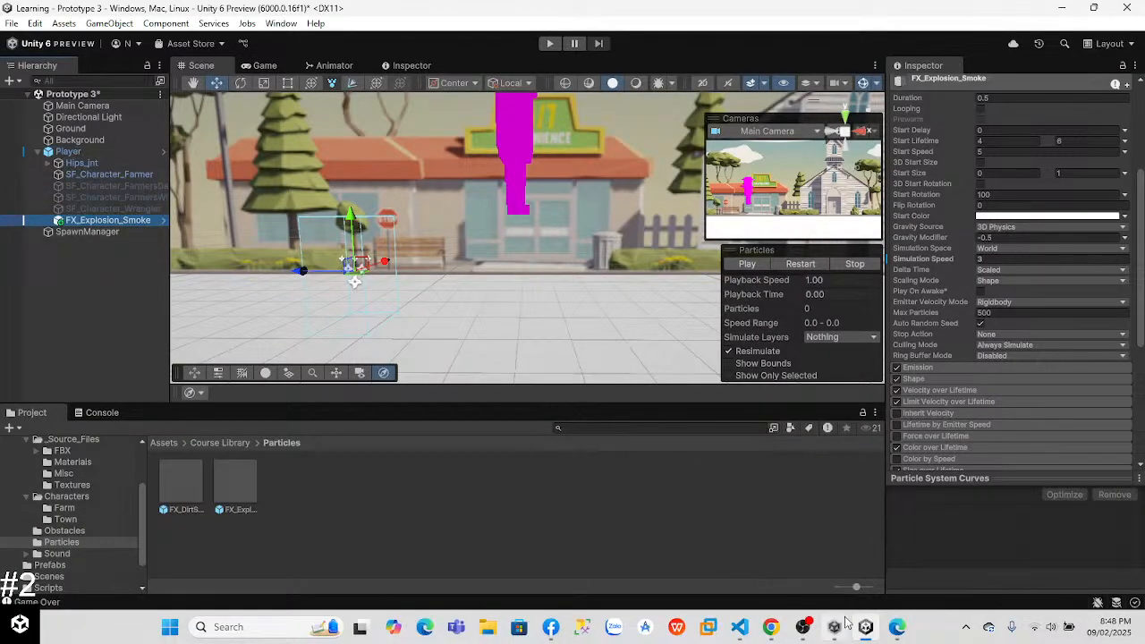
# Step: Check the lesson video in Chrome, set FX_Explosion_Smoke's position to 0, 0, 0 in Unity and preview the explosion
pyautogui.click(770, 626)
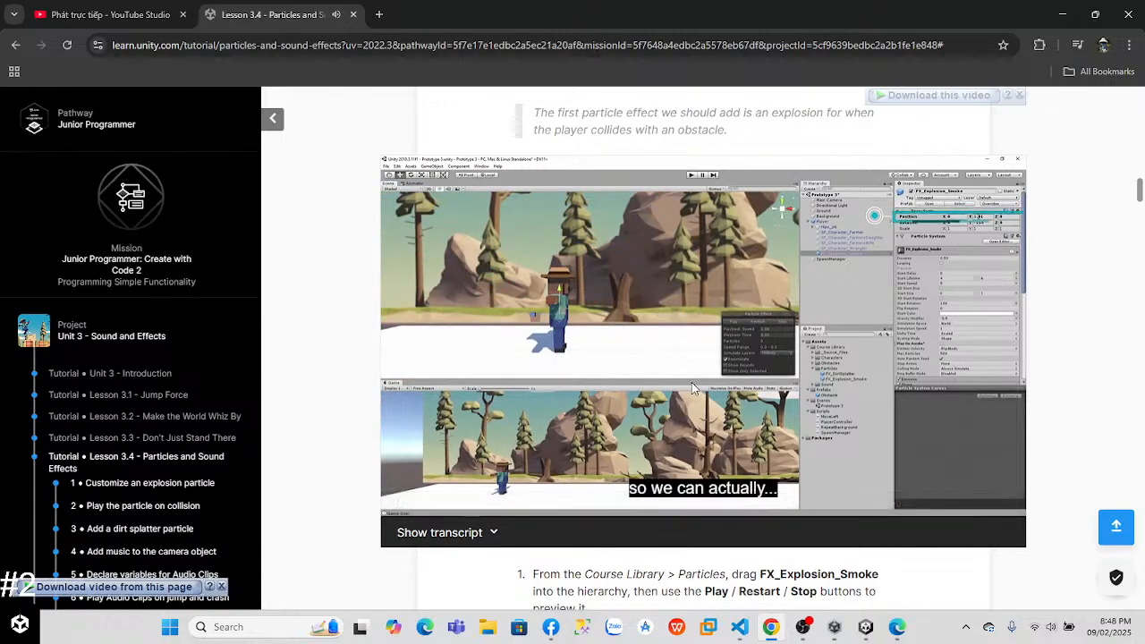
pyautogui.click(658, 347)
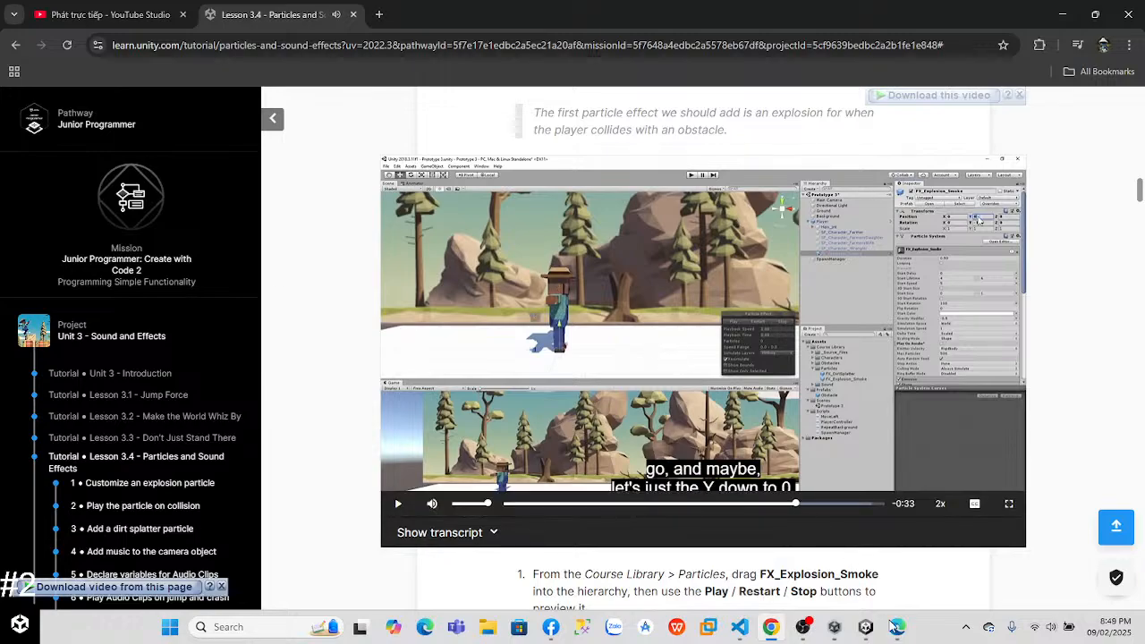
pyautogui.click(864, 627)
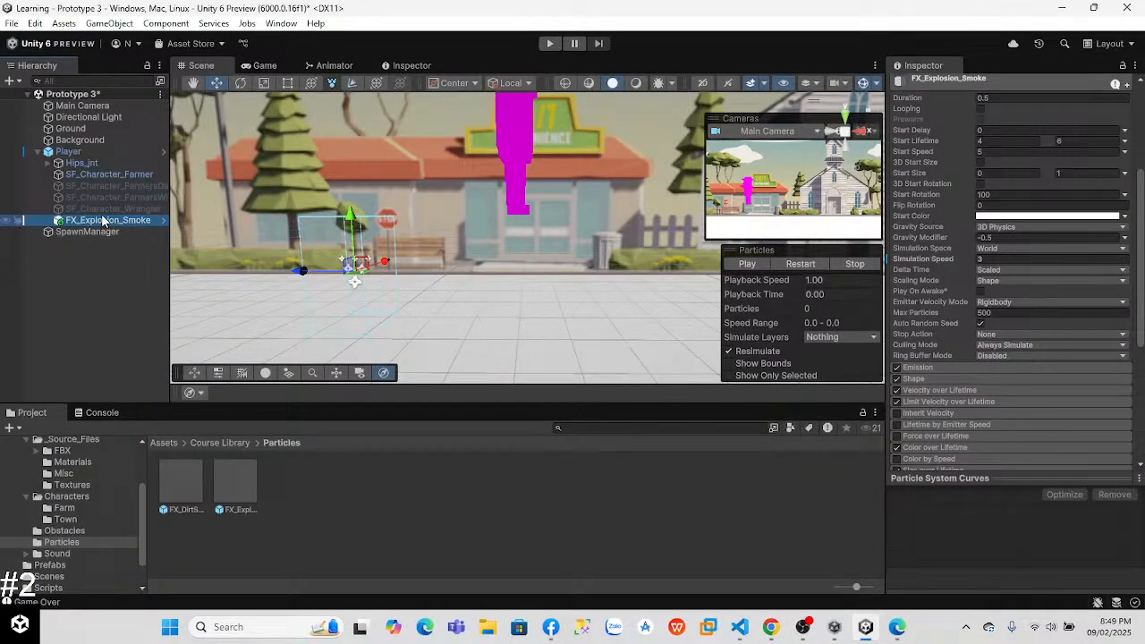
pyautogui.scroll(5, 1136, 240)
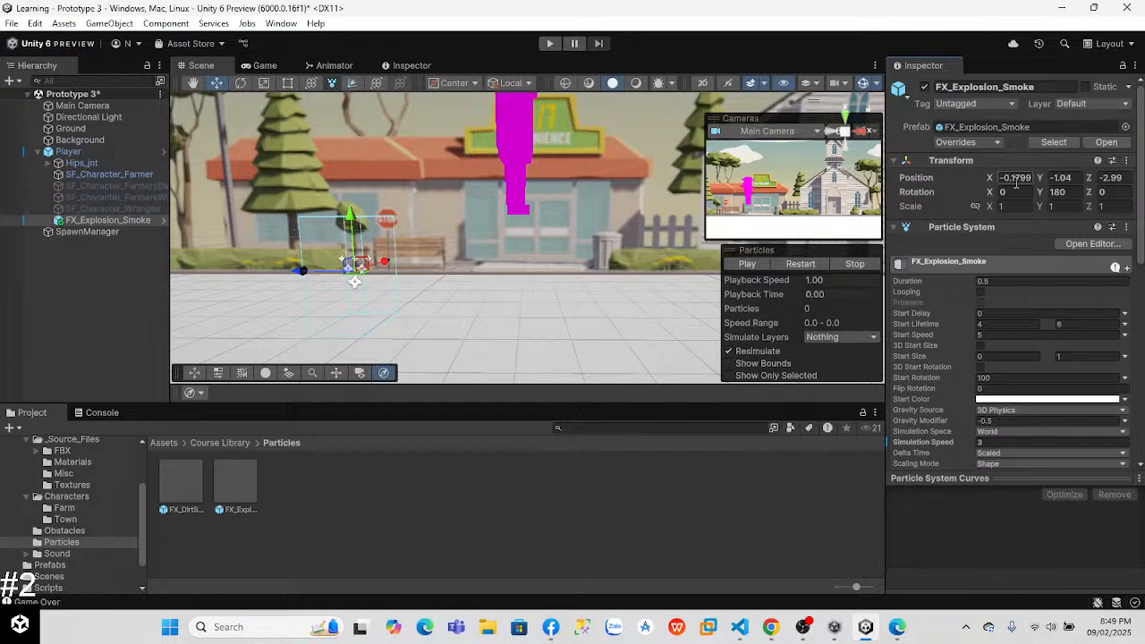
pyautogui.write('0')
pyautogui.press('Tab')
pyautogui.write('0')
pyautogui.press('Tab')
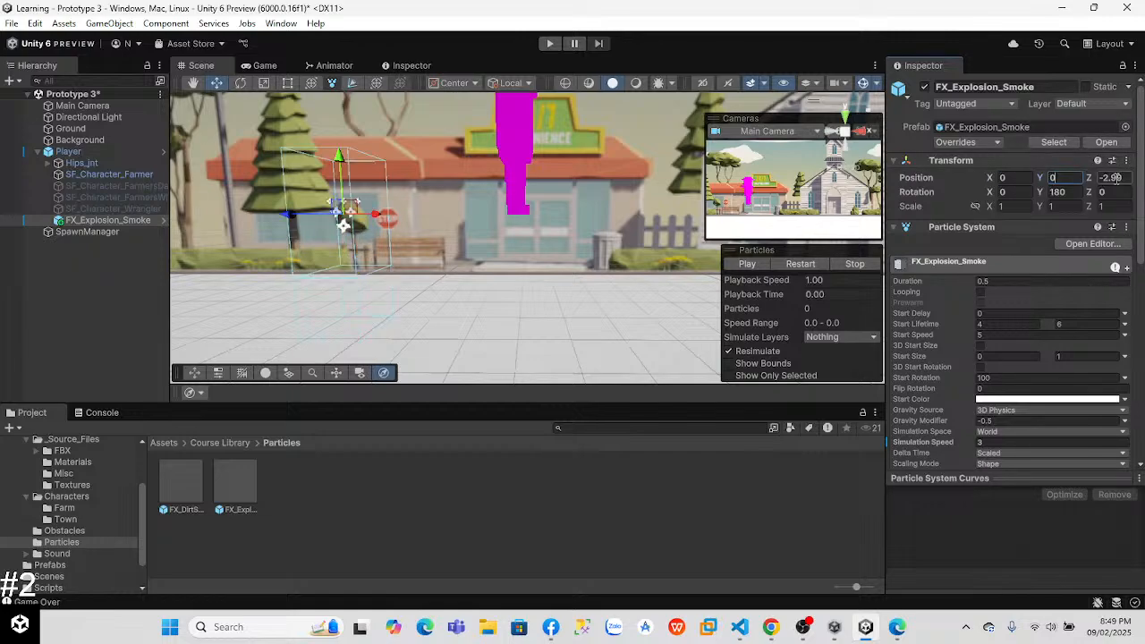
pyautogui.write('0')
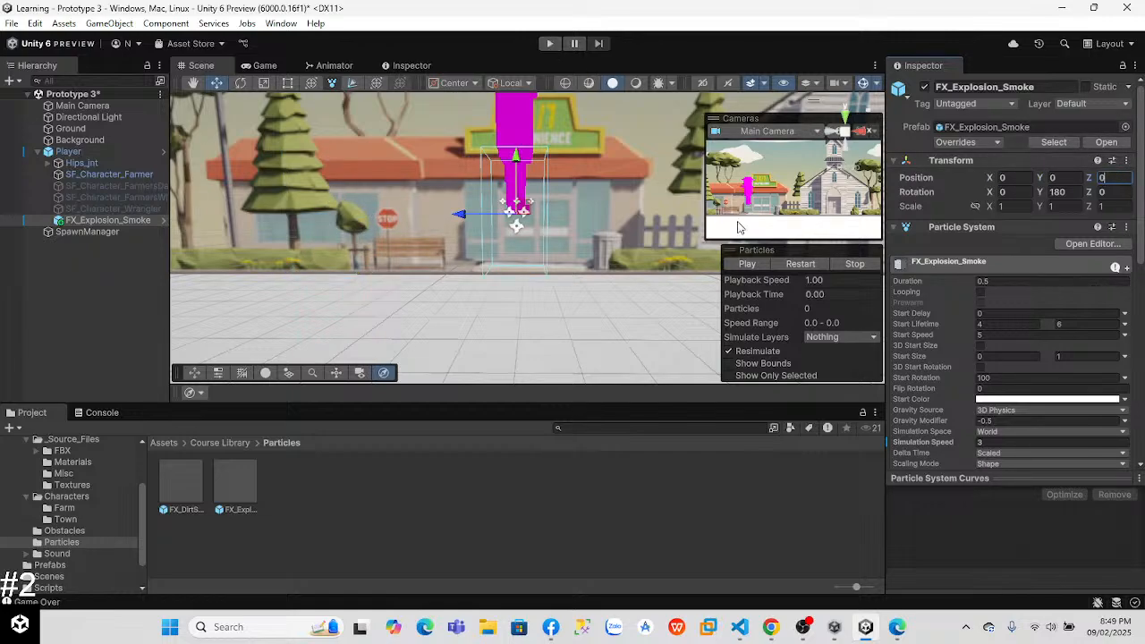
pyautogui.click(748, 263)
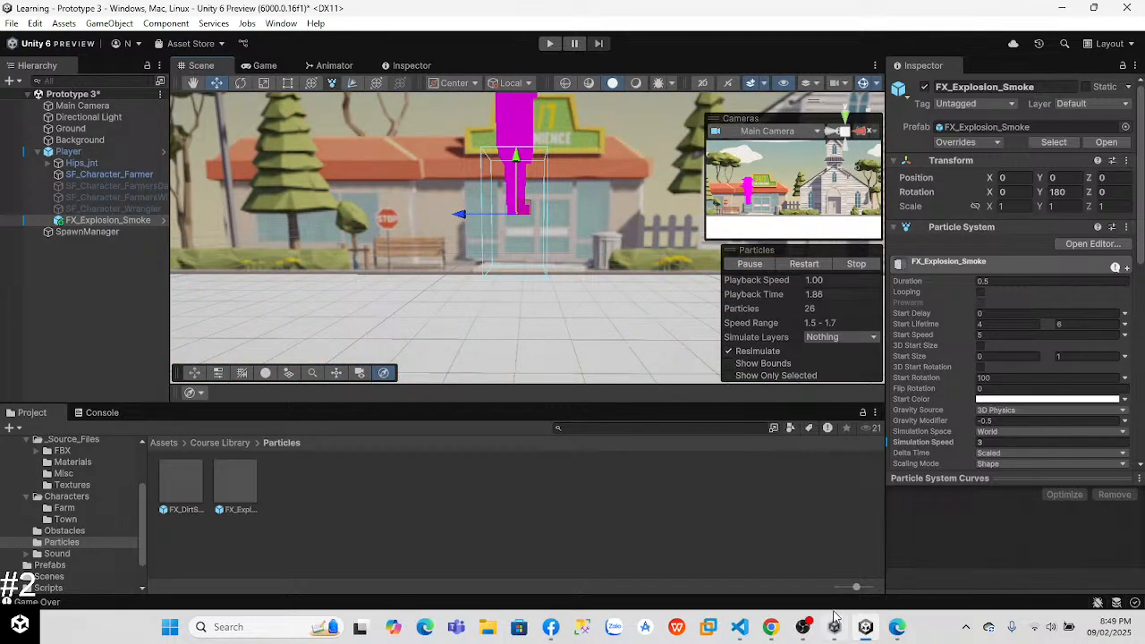
# Step: Go to Step 2 of Lesson 3.4 in Chrome and watch its video on playing the particle on collision at 2x speed
pyautogui.click(770, 627)
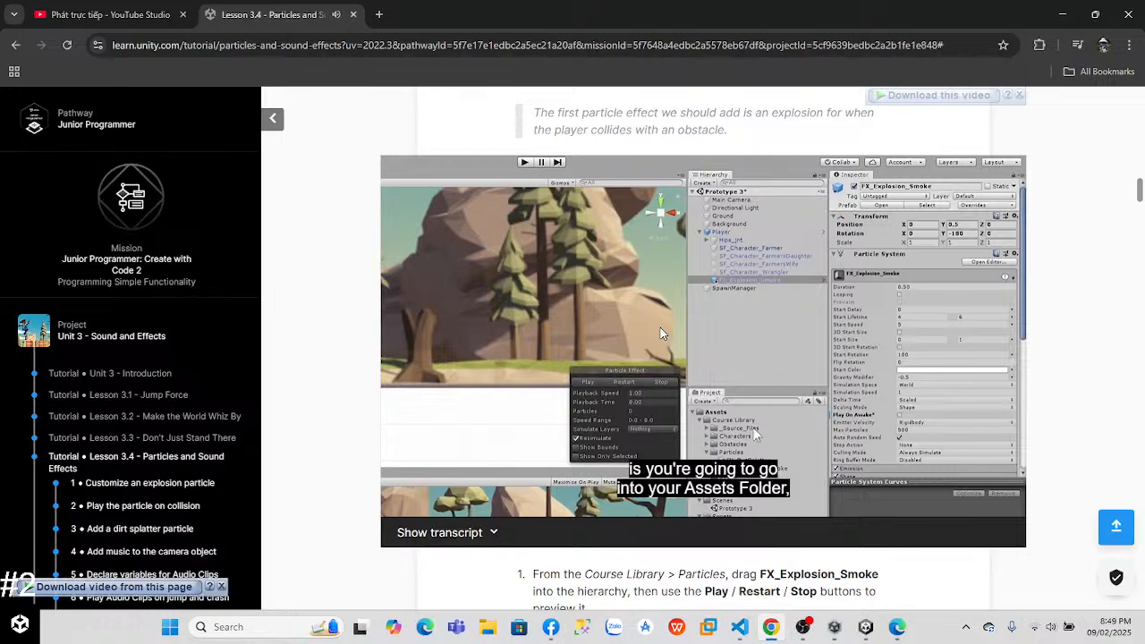
pyautogui.moveTo(1138, 193); pyautogui.dragTo(1140, 249)
pyautogui.click(715, 260)
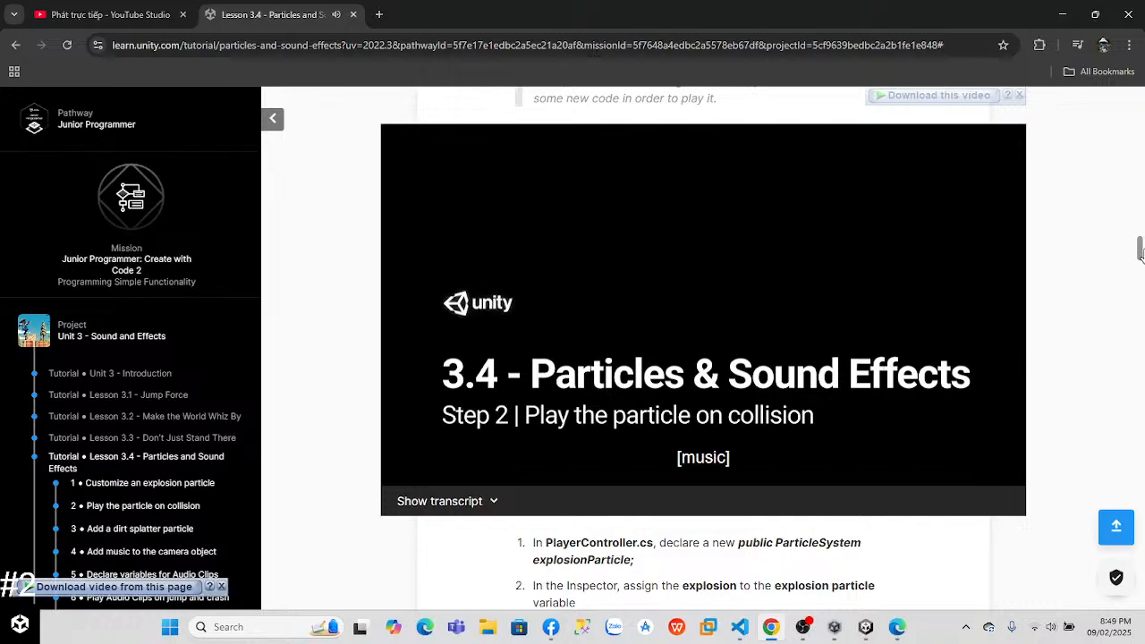
pyautogui.click(947, 474)
pyautogui.click(946, 474)
pyautogui.click(947, 474)
pyautogui.click(947, 474)
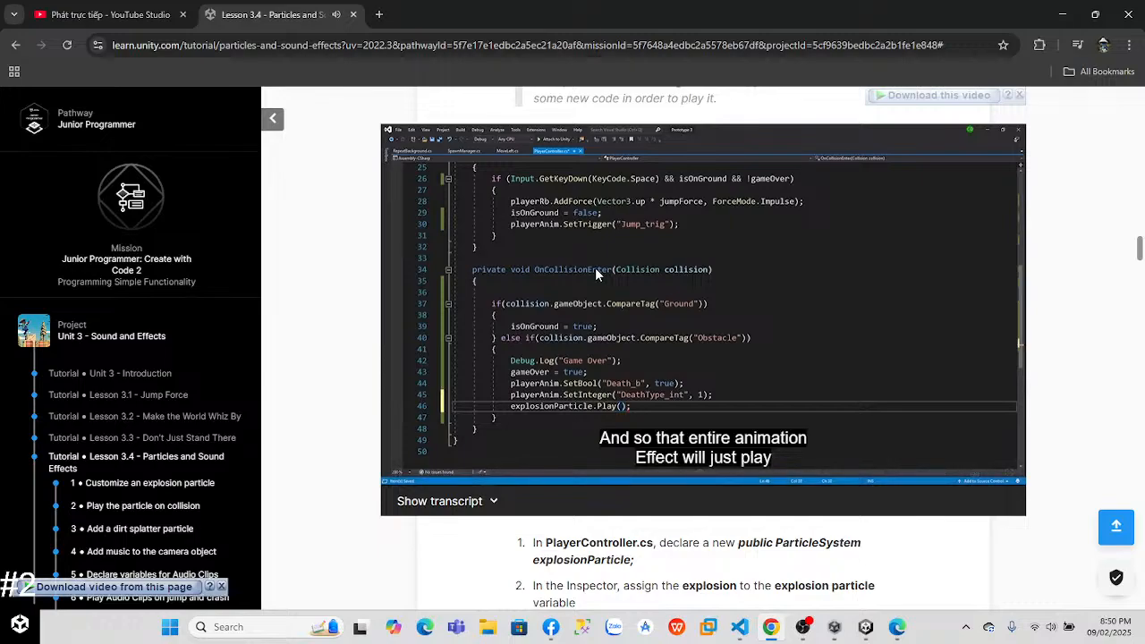
pyautogui.doubleClick(680, 353)
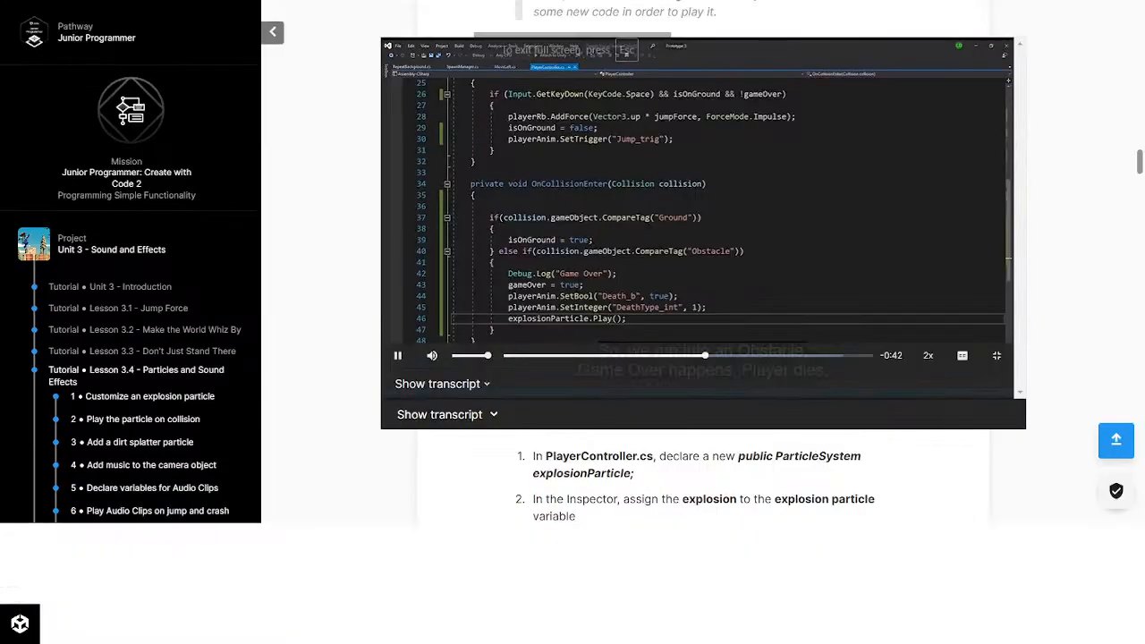
pyautogui.click(1118, 603)
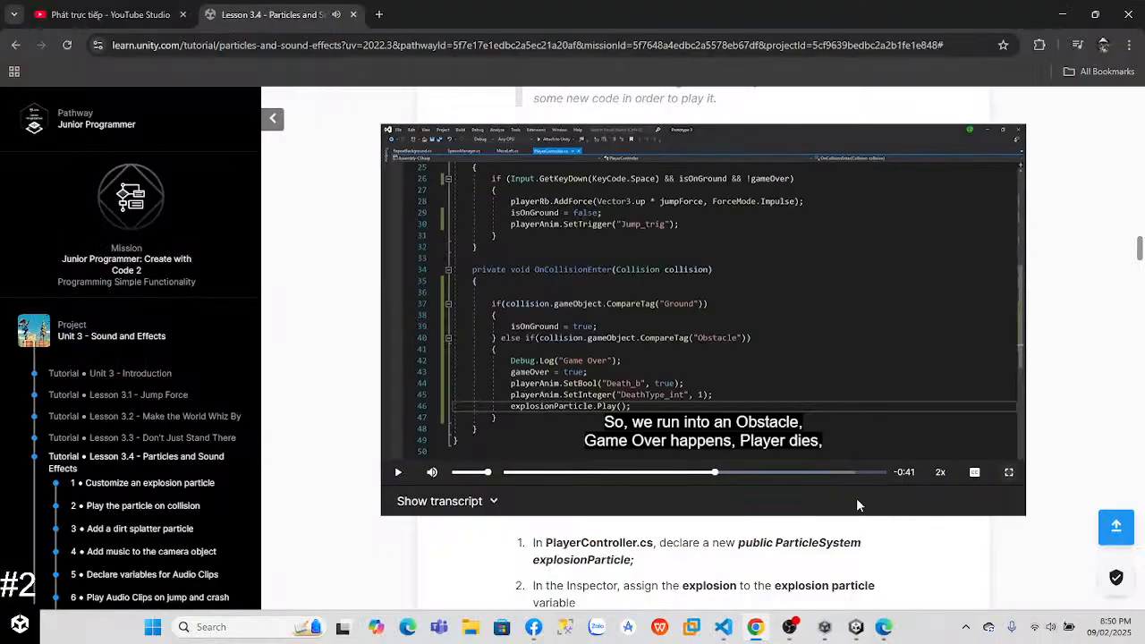
# Step: Switch to Visual Studio Code and open the PlayerController.cs script at its variable declarations
pyautogui.click(739, 628)
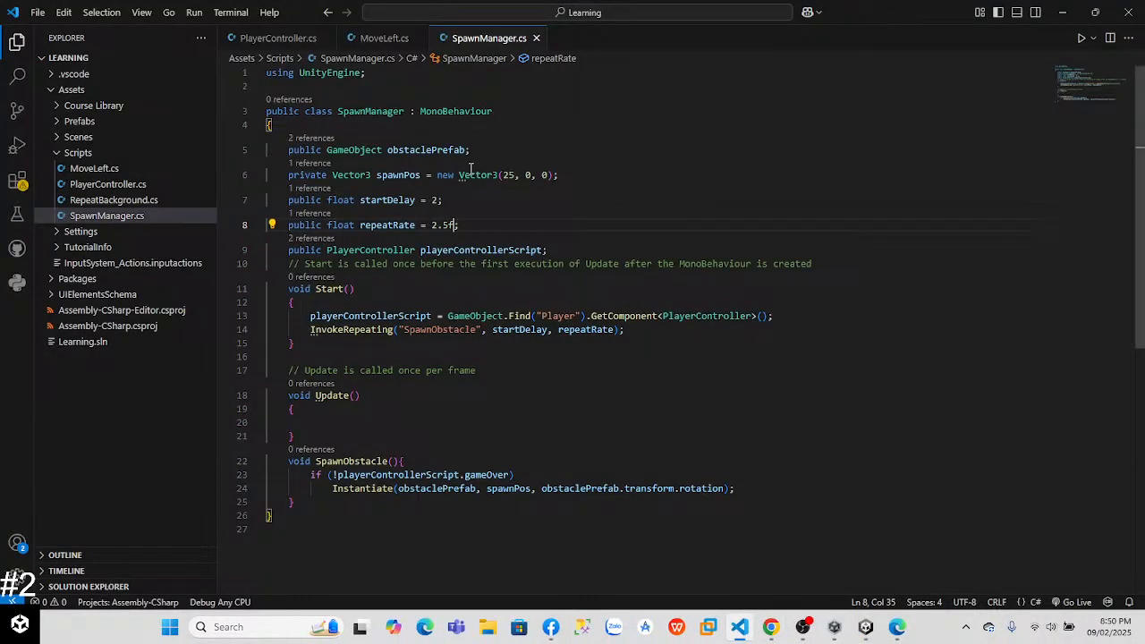
pyautogui.press('Return')
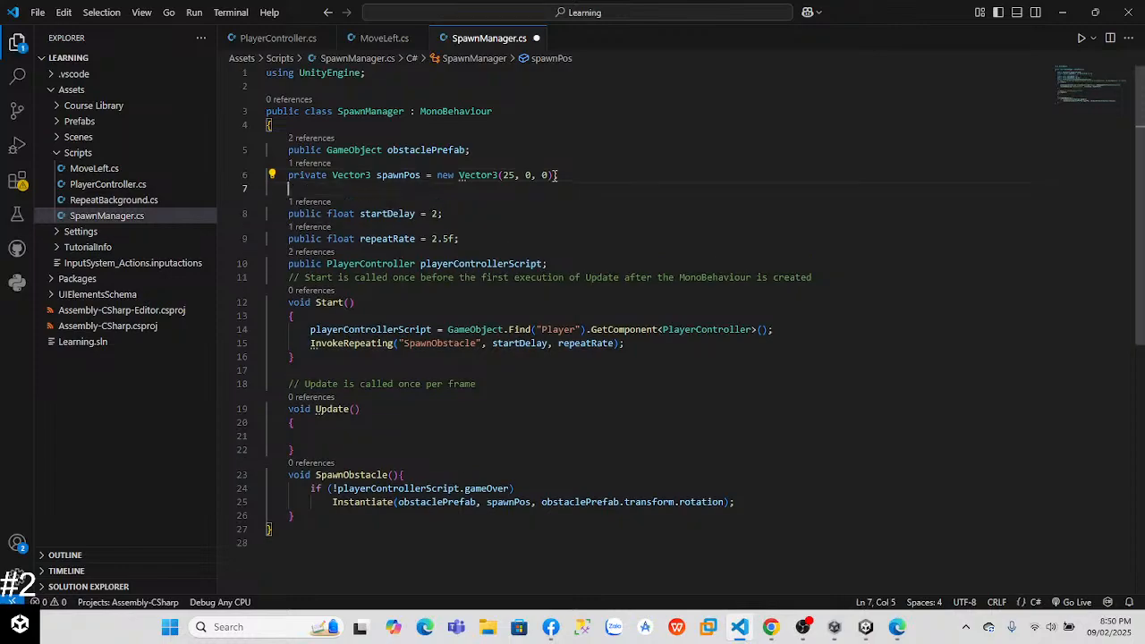
pyautogui.press('BackSpace')
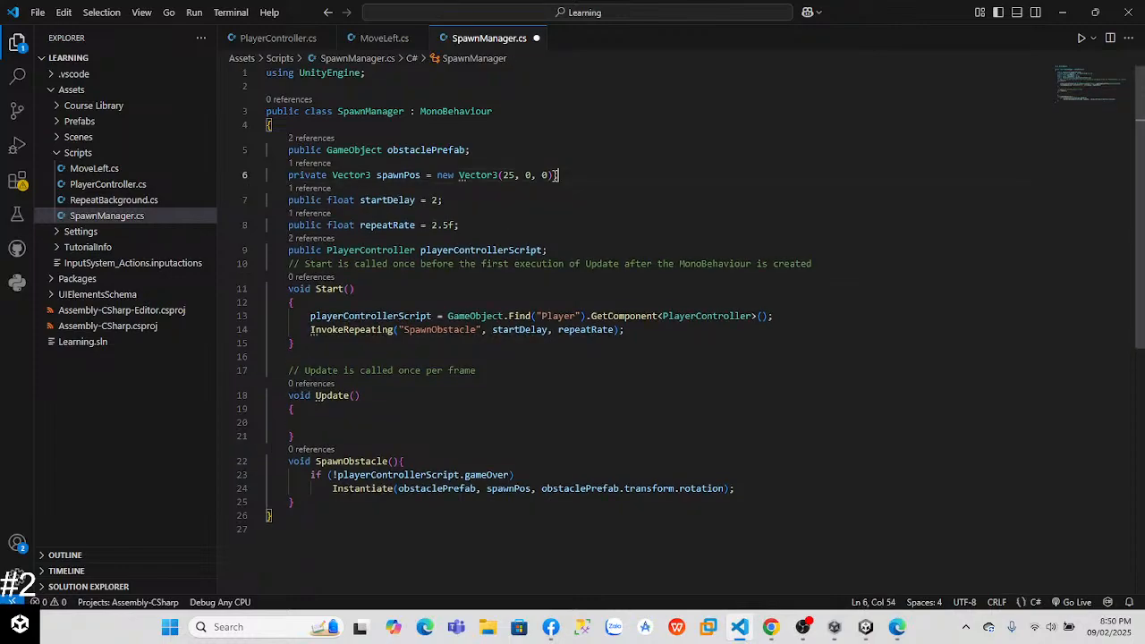
pyautogui.click(295, 38)
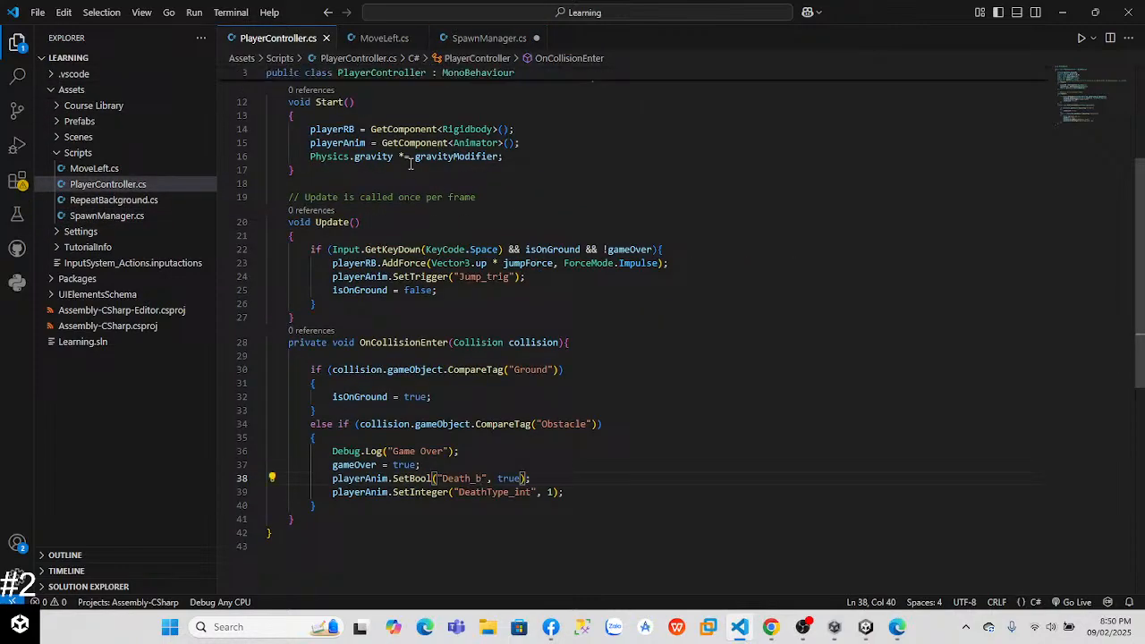
pyautogui.scroll(5, 514, 143)
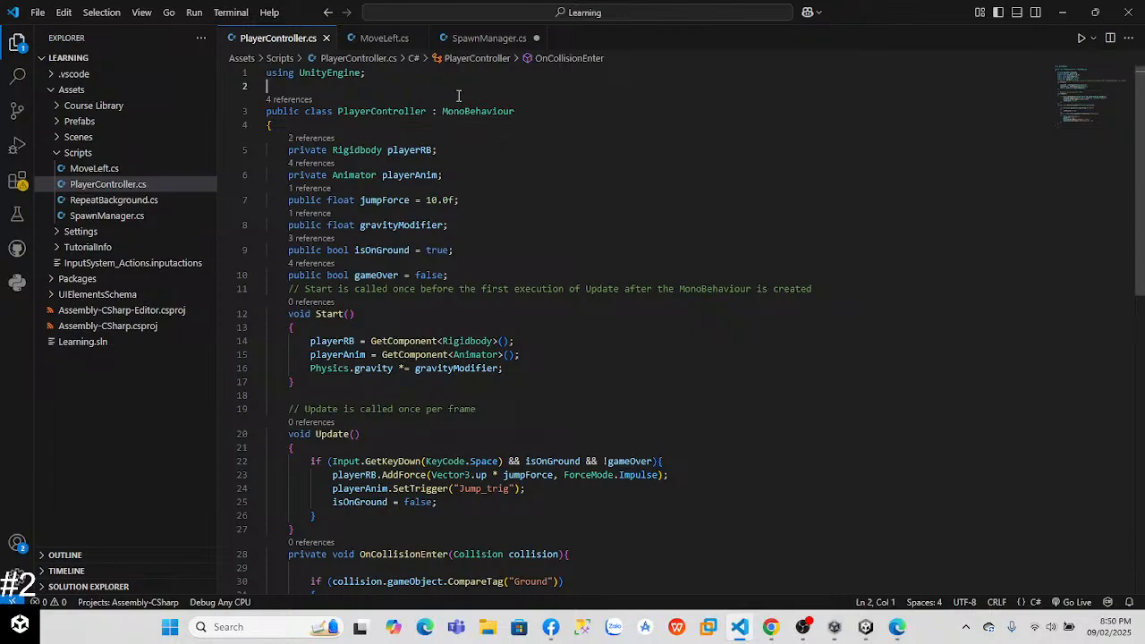
# Step: Declare a private ParticleSystem variable named explosionPar below playerAnim in PlayerController.cs
pyautogui.click(484, 175)
pyautogui.press('Return')
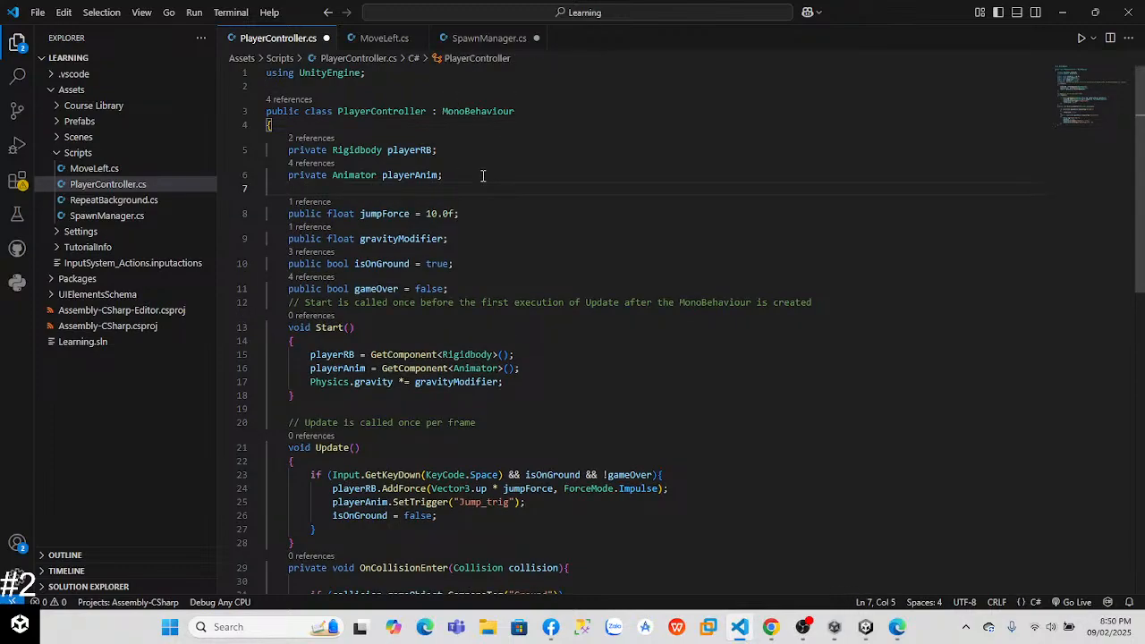
pyautogui.write('private Partic')
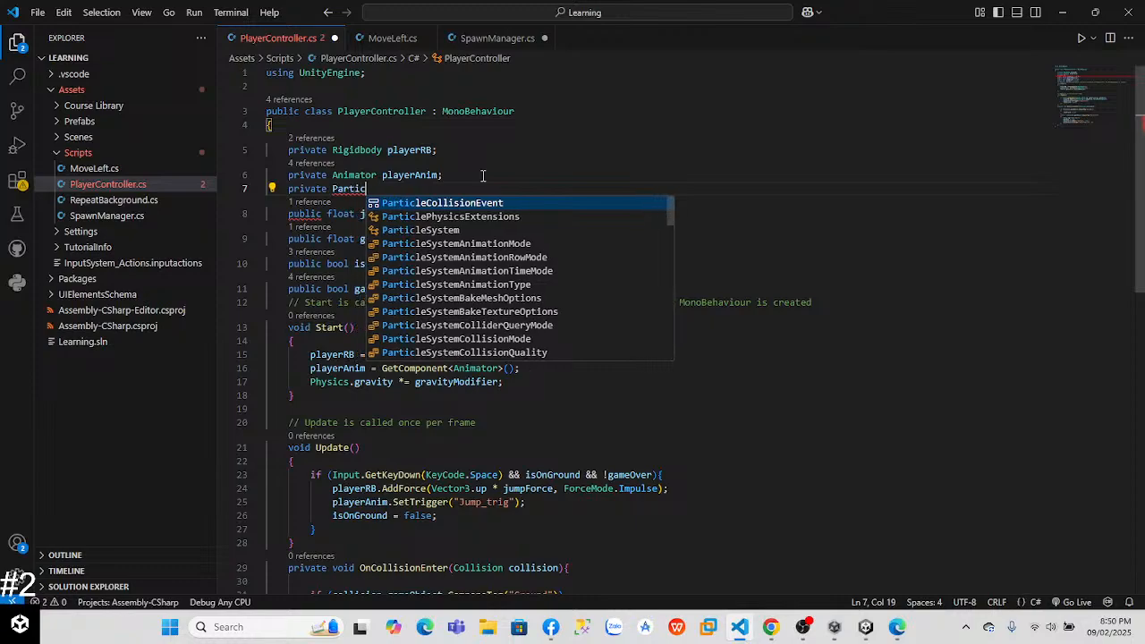
pyautogui.write('leSystem ')
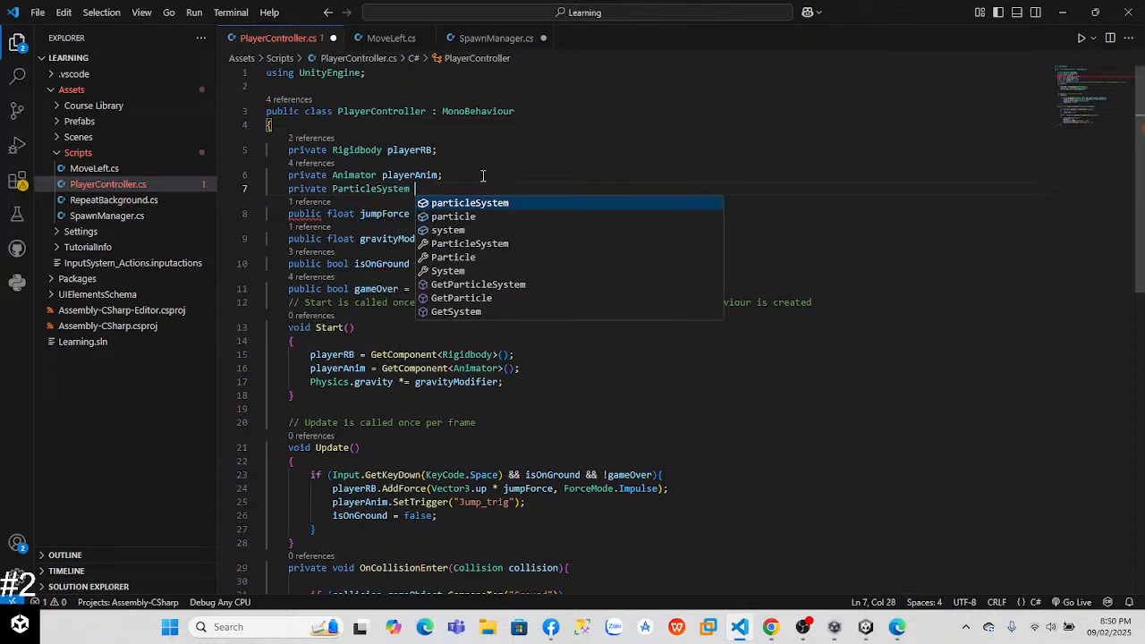
pyautogui.write('ex')
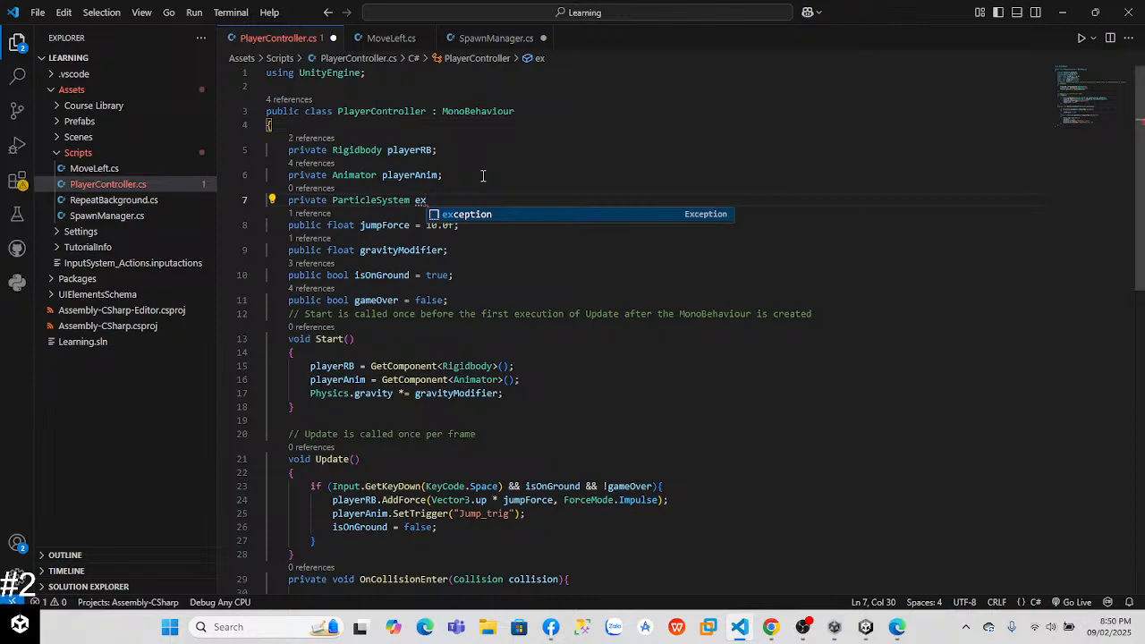
pyautogui.write('plosionP')
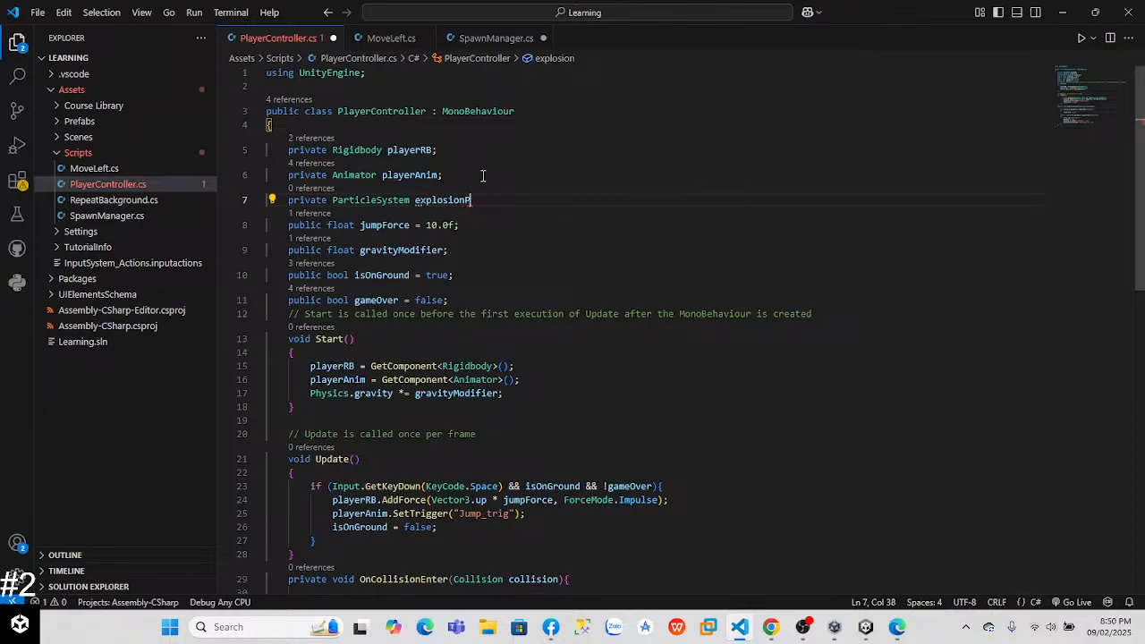
pyautogui.write('ar;')
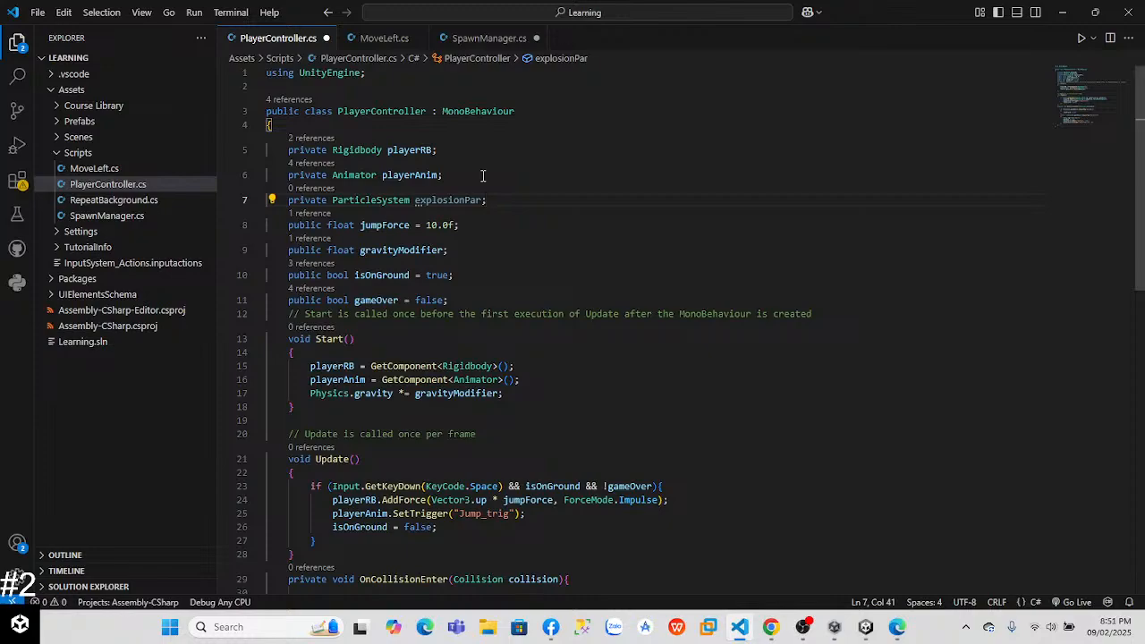
# Step: Add explosionPar.Play(); at the end of the Obstacle branch in OnCollisionEnter and save the script
pyautogui.scroll(-8, 979, 319)
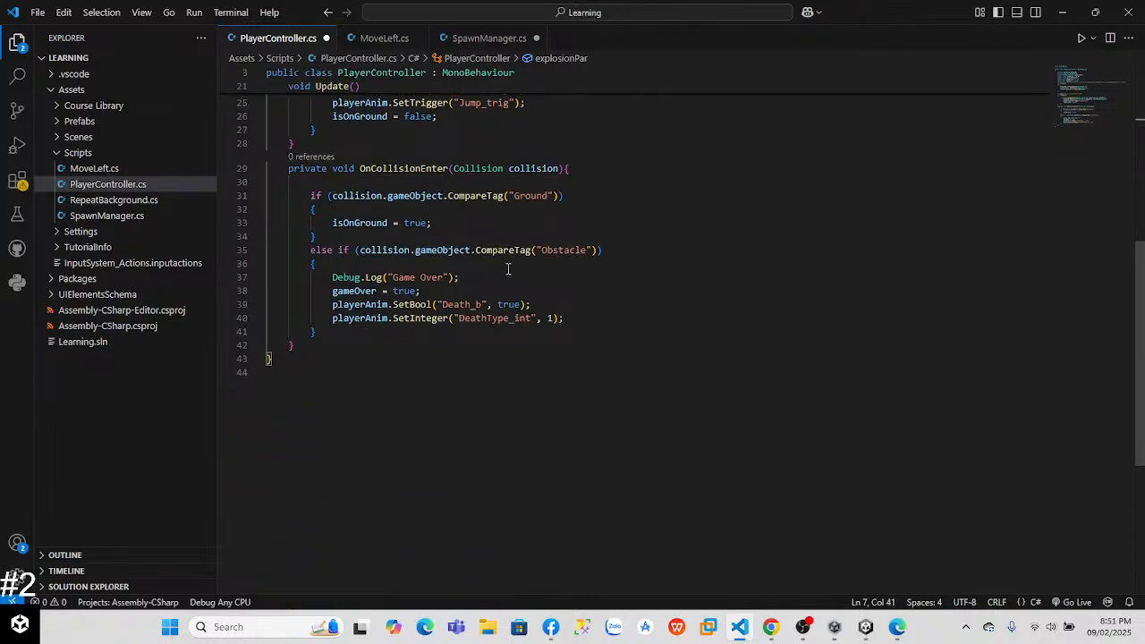
pyautogui.click(595, 318)
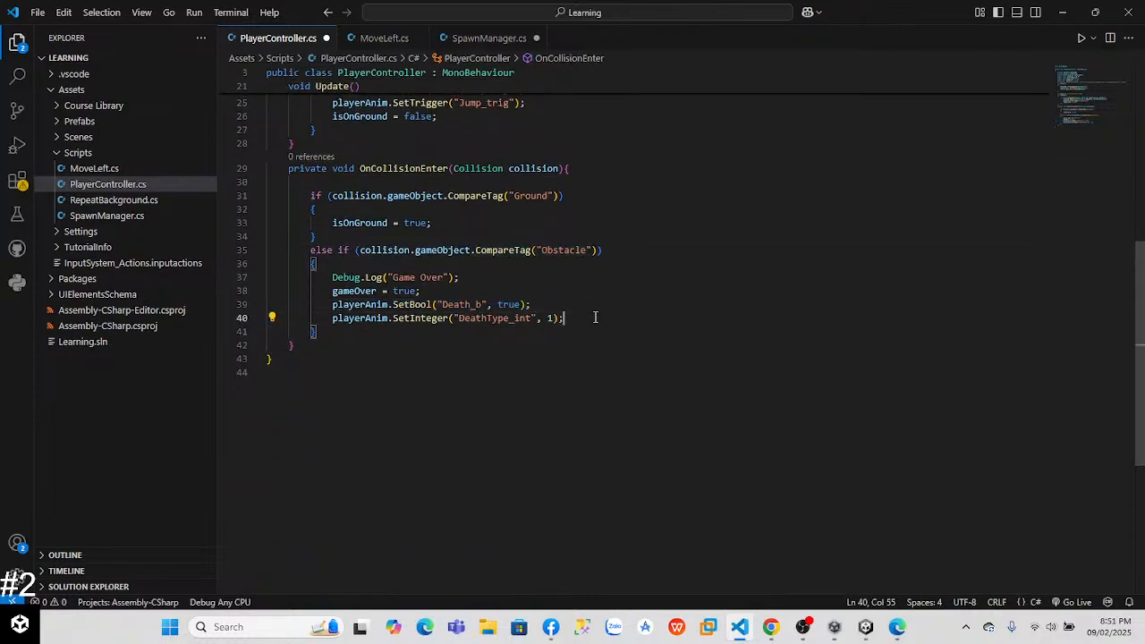
pyautogui.press('Return')
pyautogui.write('explosionPar.Play();')
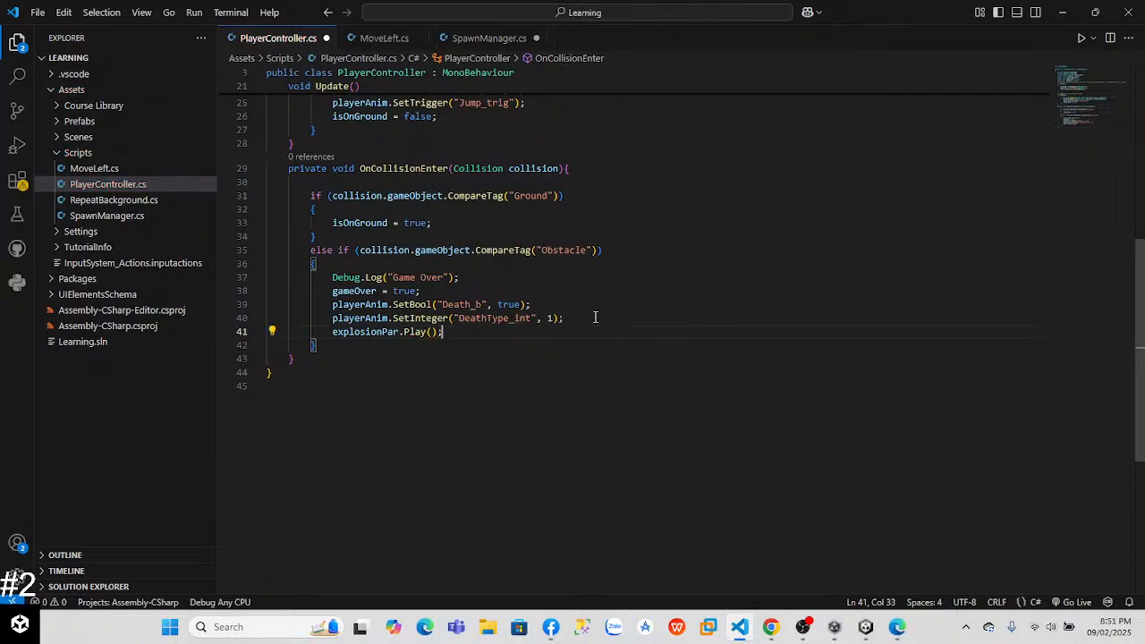
pyautogui.hotkey('ctrl', 's')
# Step: Play the game in Unity, make the player jump, and stop play mode
pyautogui.hotkey('alt', 'Tab')
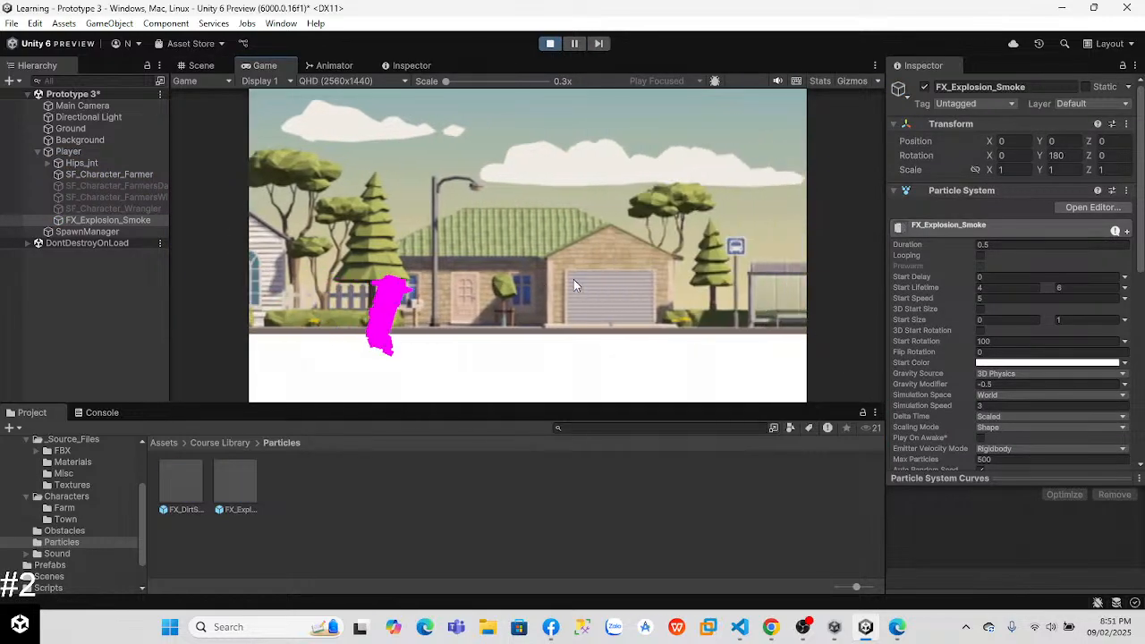
pyautogui.press('space')
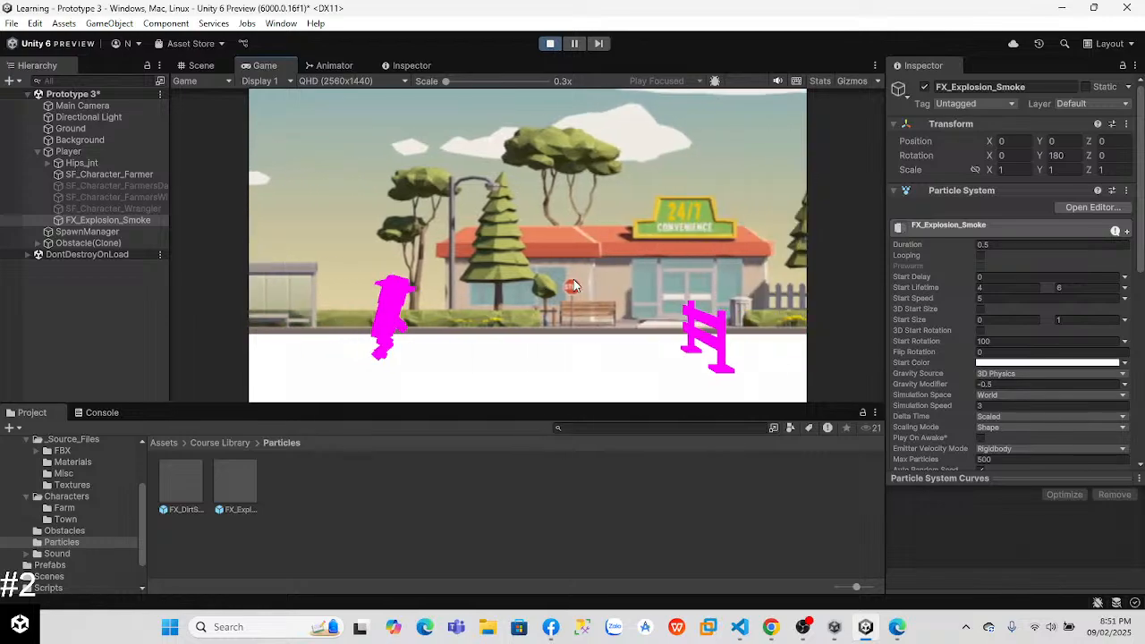
pyautogui.click(550, 43)
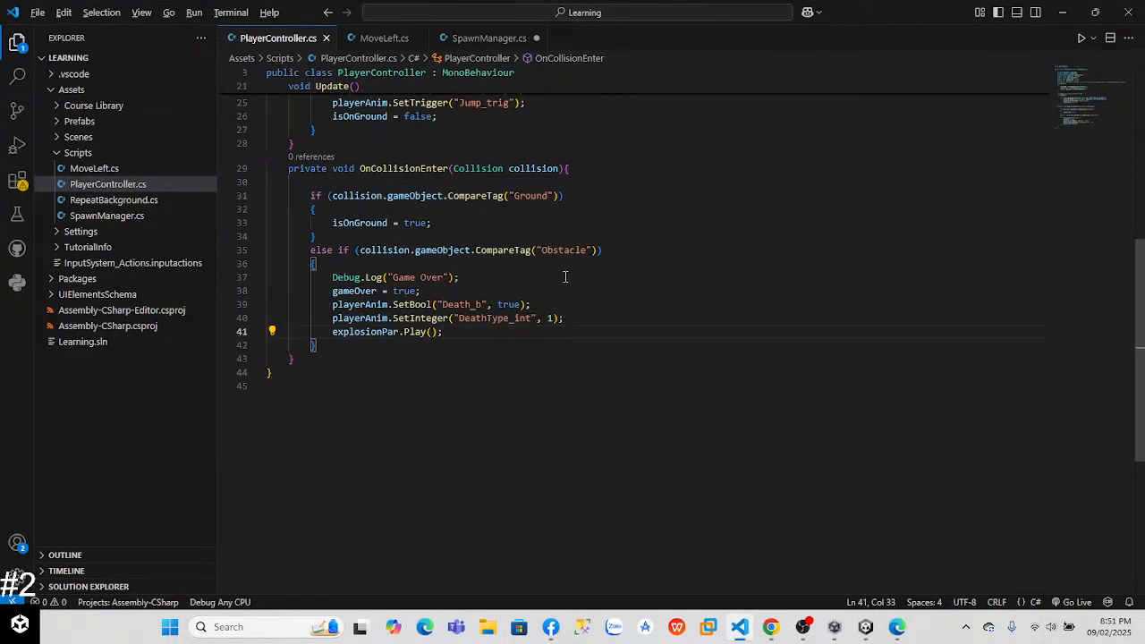
# Step: Check the lesson video in Chrome on assigning the explosion particle, and inspect Player's Player Controller component in Unity
pyautogui.hotkey('alt', 'Tab')
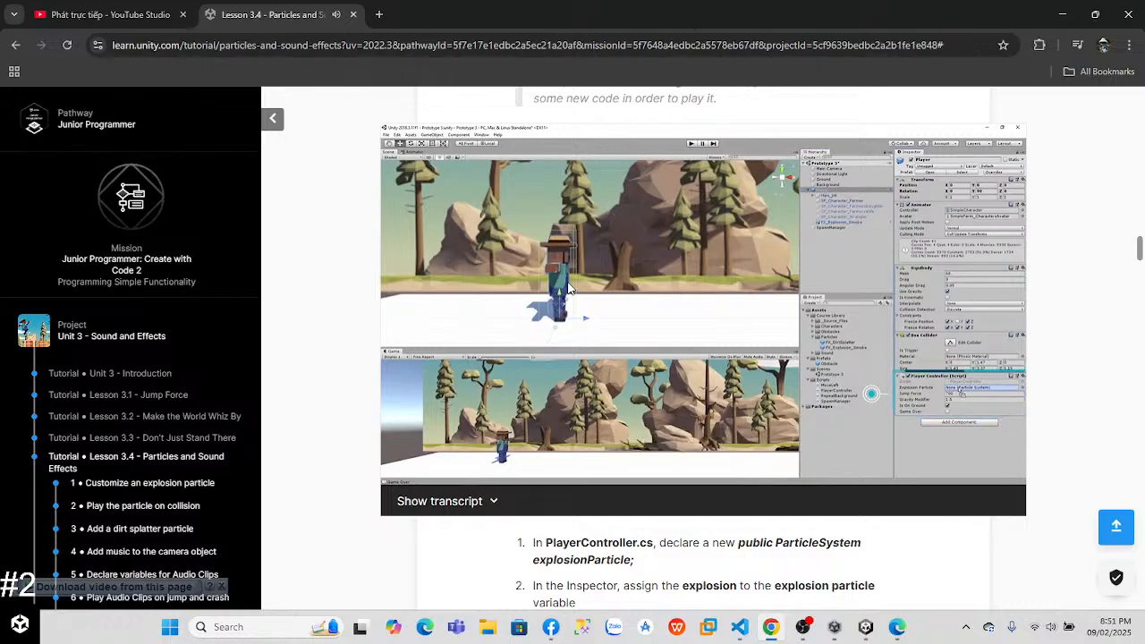
pyautogui.hotkey('alt', 'Tab')
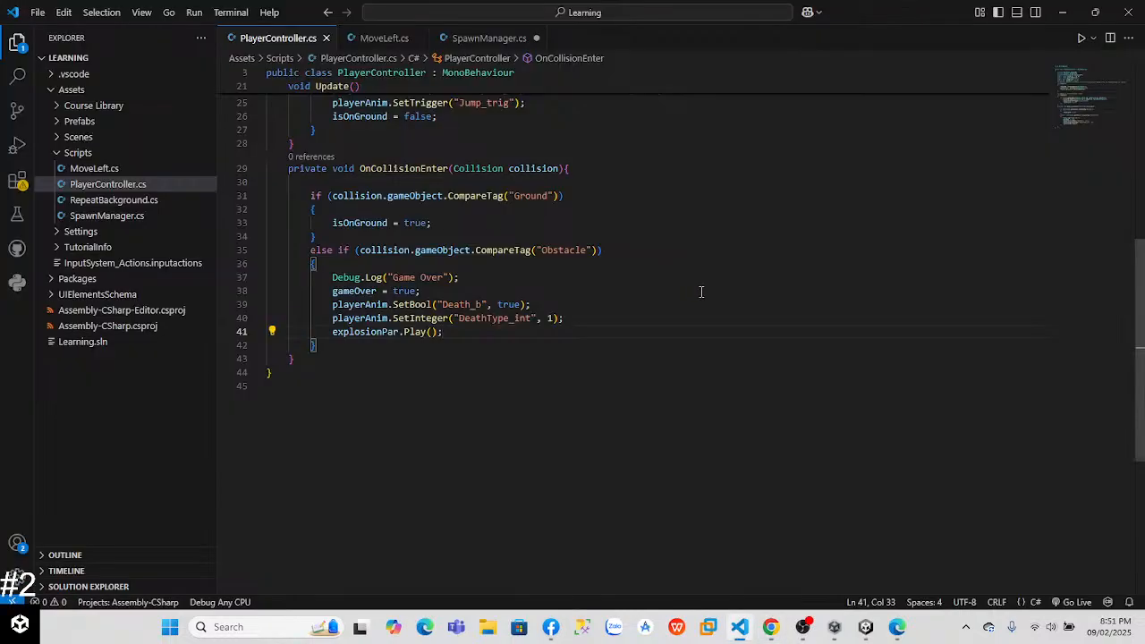
pyautogui.click(866, 627)
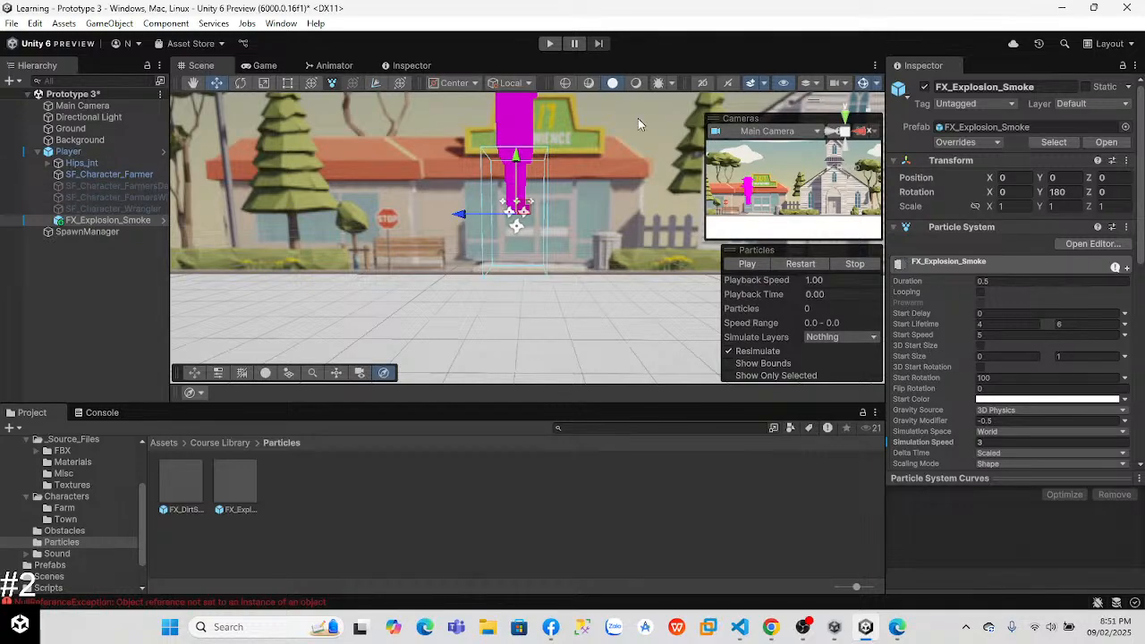
pyautogui.click(69, 152)
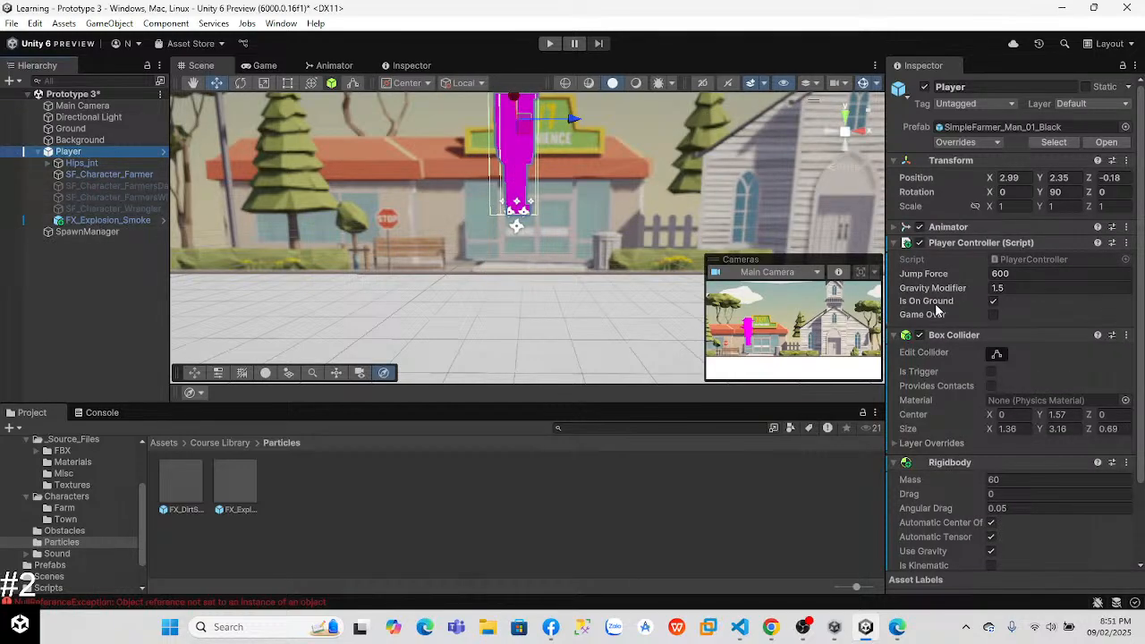
pyautogui.scroll(-3, 1076, 461)
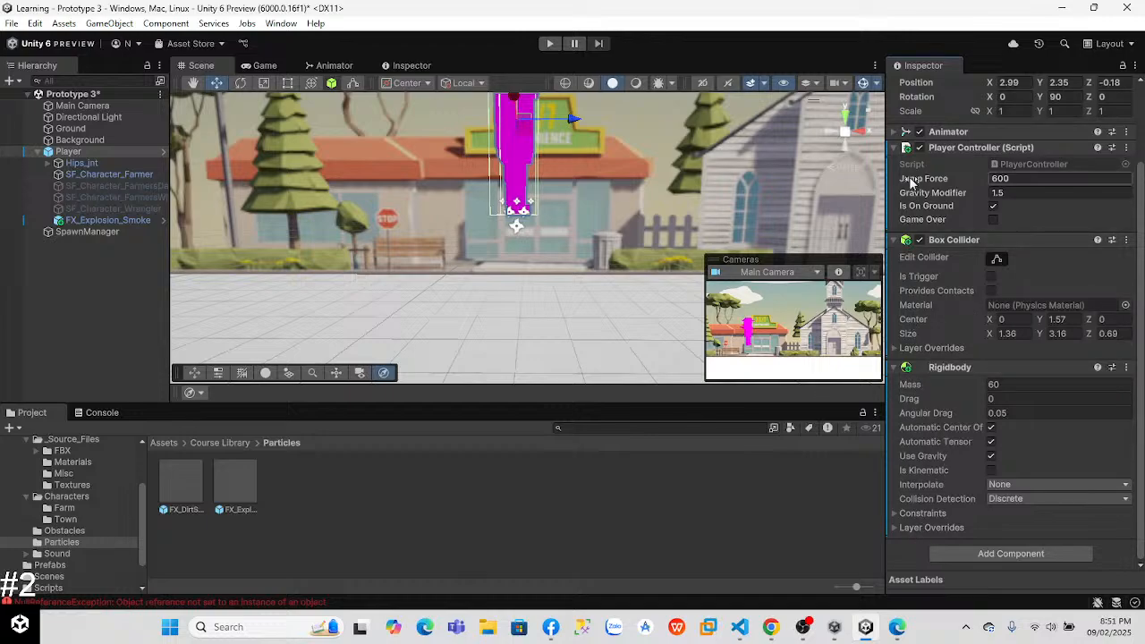
# Step: Reset Player's Player Controller component and set its Jump Force to 600
pyautogui.click(1126, 147)
pyautogui.click(1078, 165)
pyautogui.click(1016, 193)
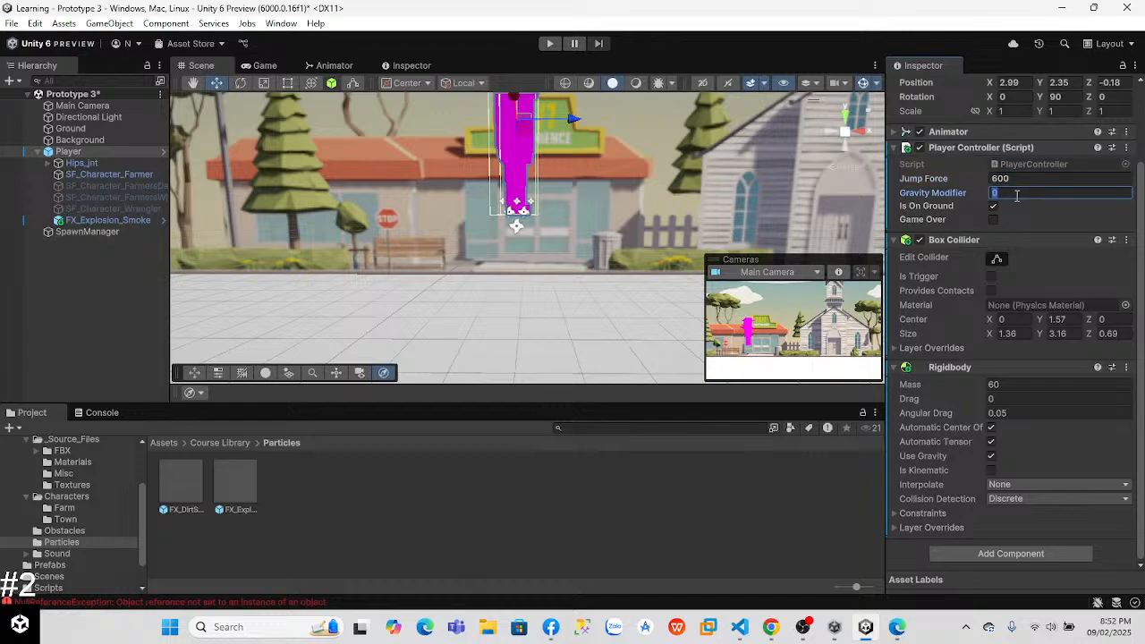
# Step: Change the explosionPar declaration in PlayerController.cs to public in Visual Studio Code
pyautogui.hotkey('alt', 'Tab')
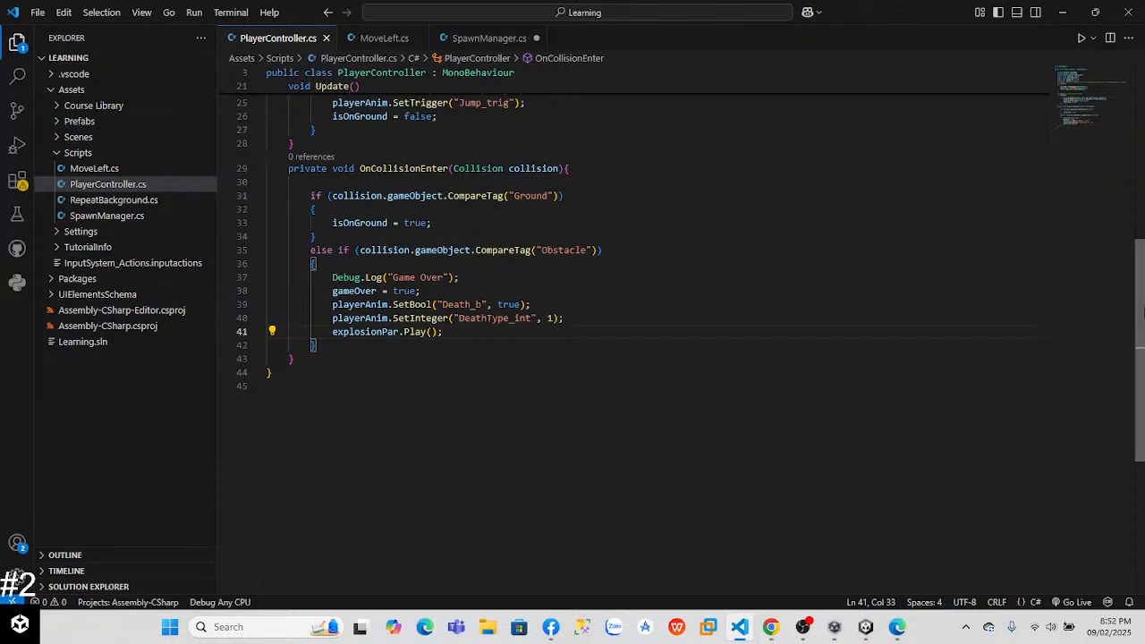
pyautogui.scroll(10, 573, 268)
pyautogui.click(328, 201)
pyautogui.press('BackSpace')
pyautogui.press('BackSpace')
pyautogui.press('BackSpace')
pyautogui.press('BackSpace')
pyautogui.press('BackSpace')
pyautogui.press('BackSpace')
pyautogui.press('BackSpace')
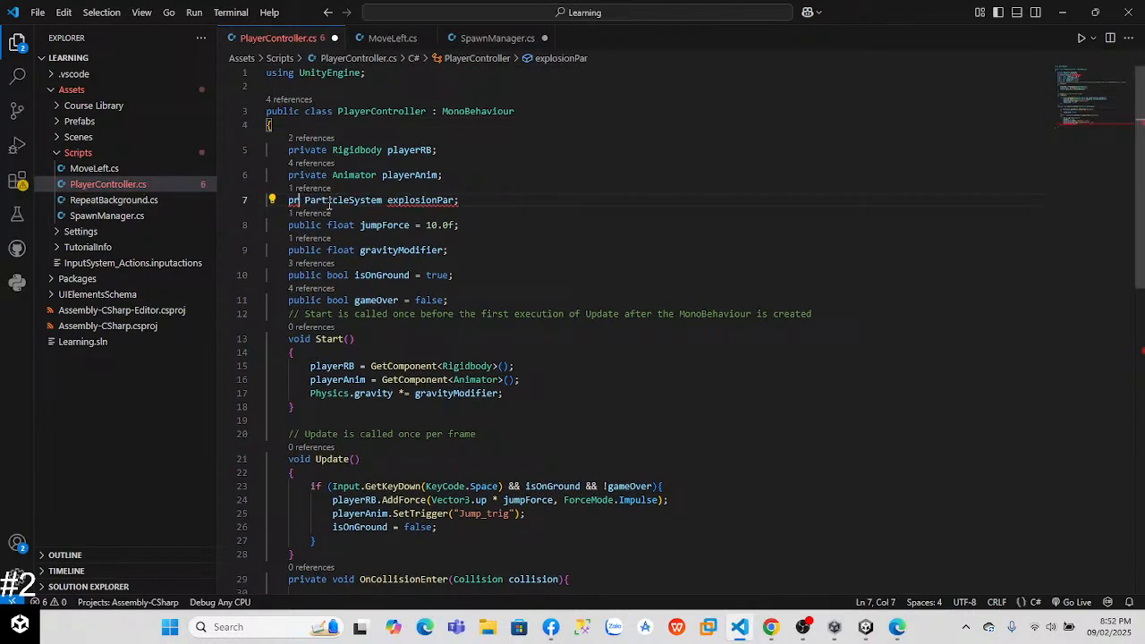
pyautogui.write('public')
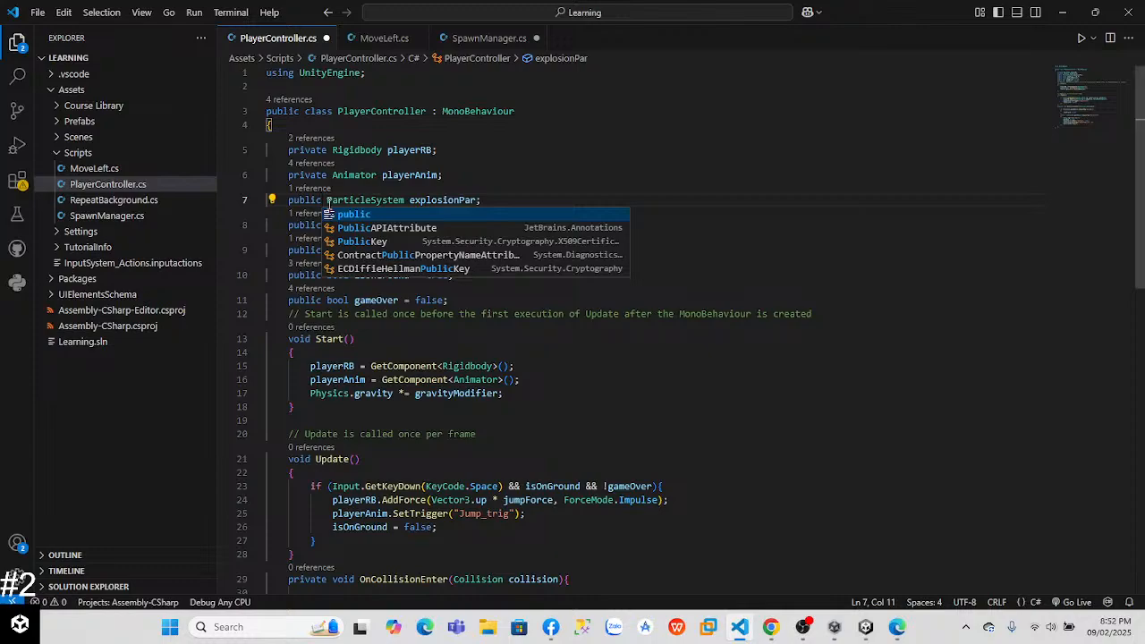
pyautogui.click(438, 149)
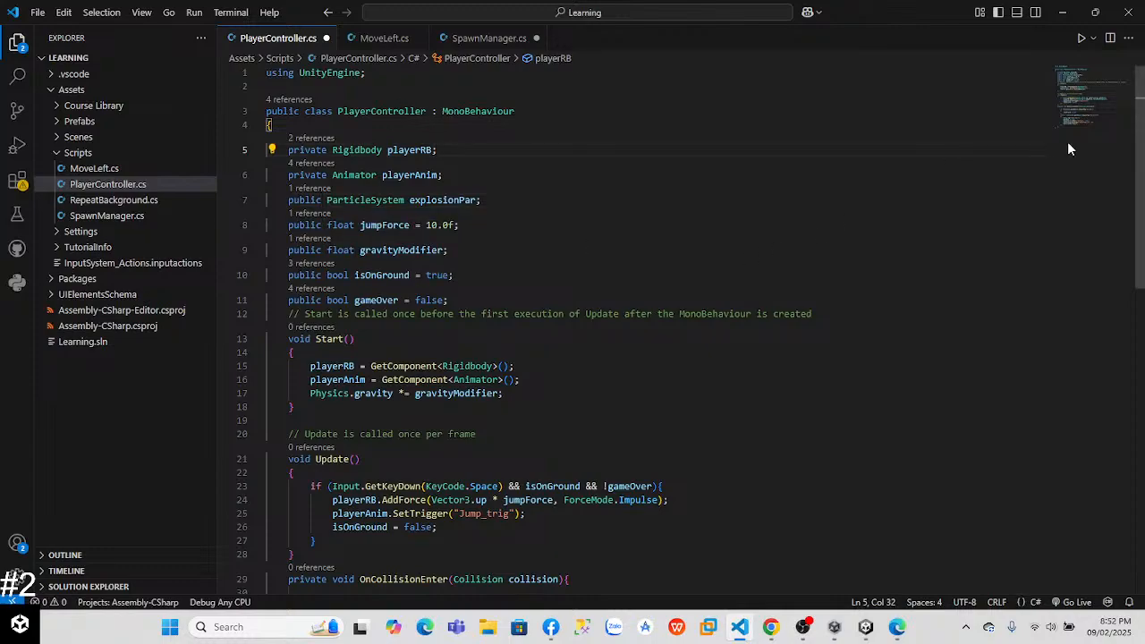
# Step: Set the script's default values to 600.0f for jumpForce and 1.5f for gravityModifier
pyautogui.scroll(-7, 1141, 260)
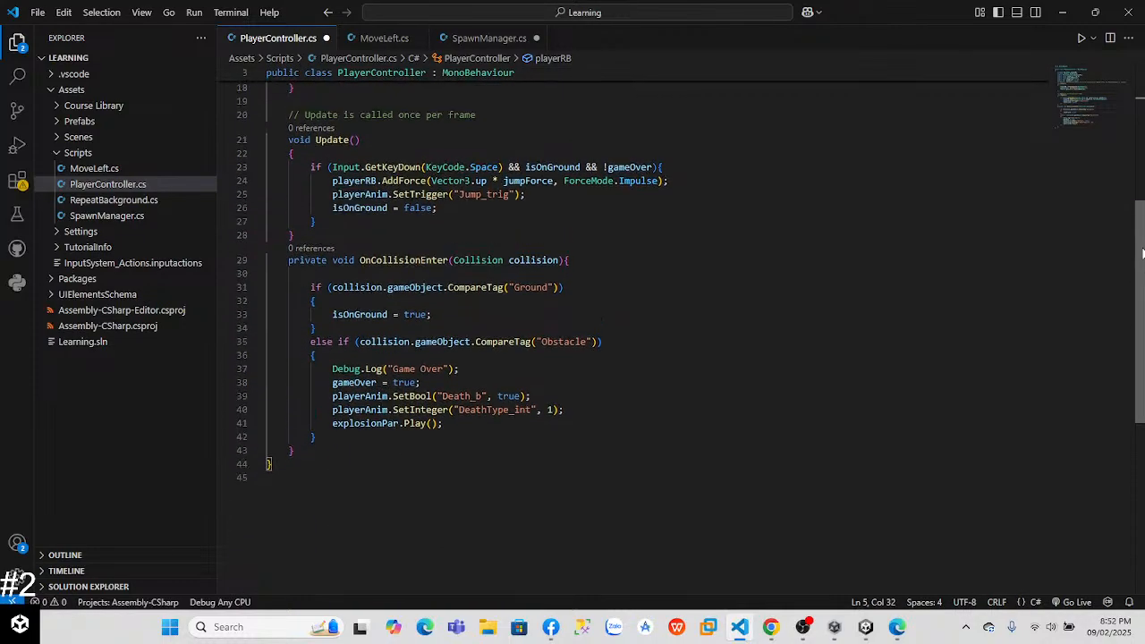
pyautogui.scroll(7, 1090, 82)
pyautogui.click(412, 224)
pyautogui.click(444, 225)
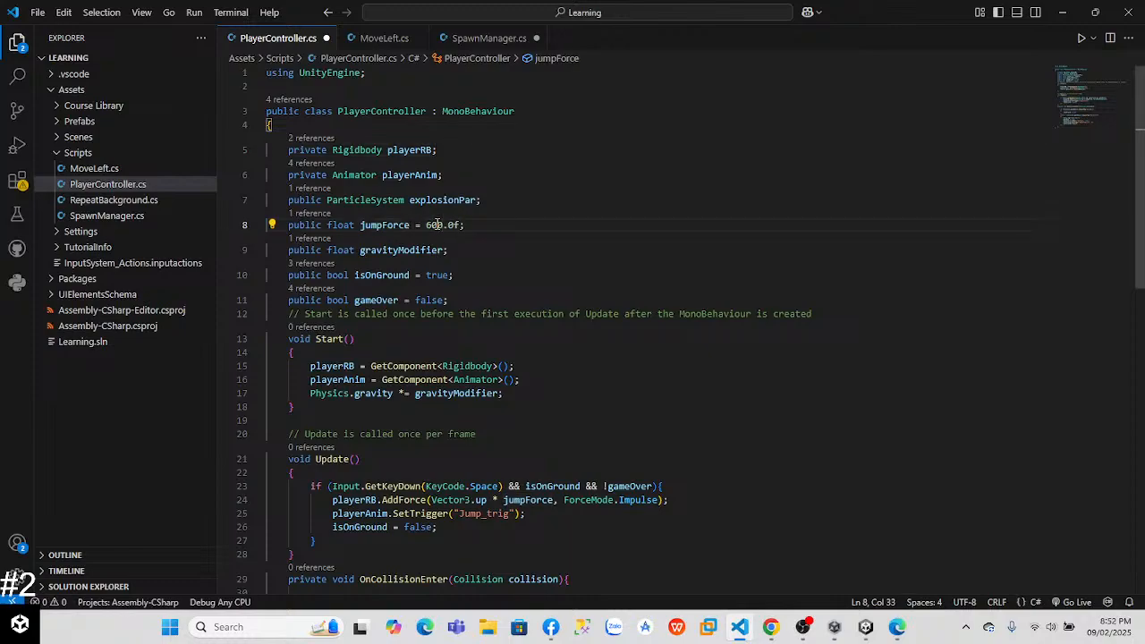
pyautogui.write('= ')
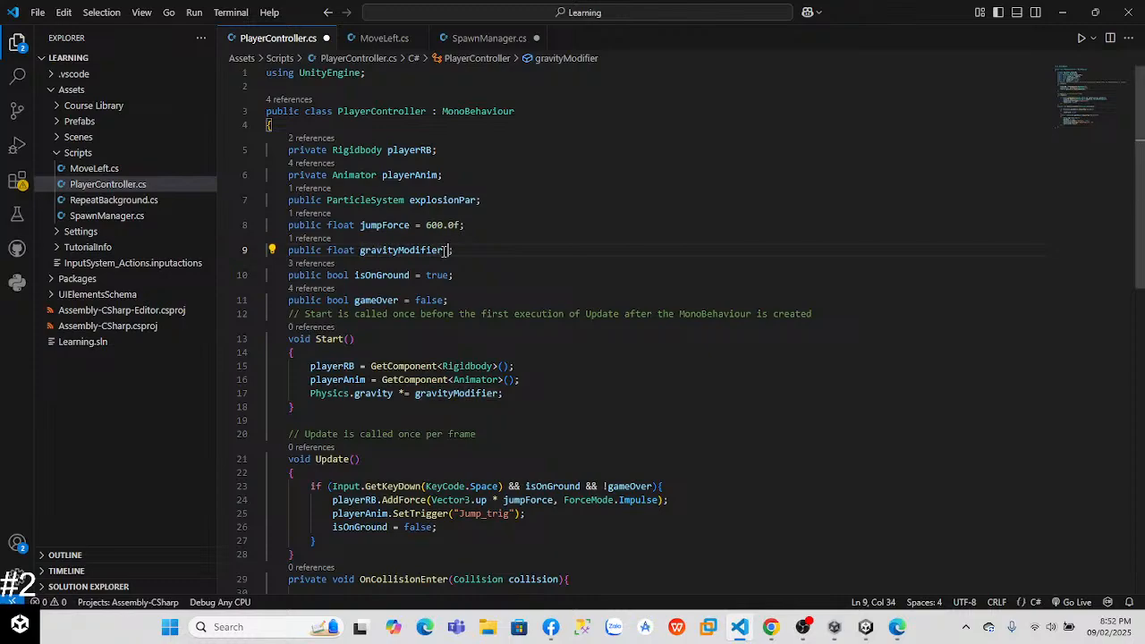
pyautogui.write('105')
pyautogui.press('BackSpace')
pyautogui.write('.5d')
pyautogui.press('BackSpace')
pyautogui.write('f')
# Step: Reset Player's Player Controller component in Unity and assign FX_Explosion_Smoke as its Explosion Par
pyautogui.hotkey('alt', 'Tab')
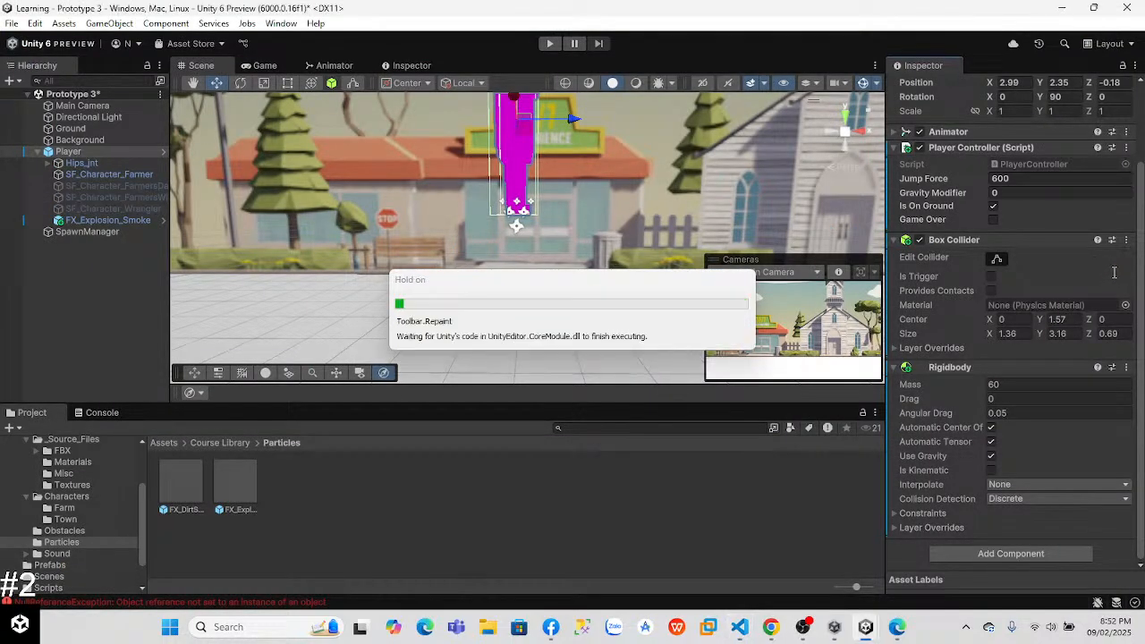
pyautogui.click(1126, 242)
pyautogui.click(1038, 260)
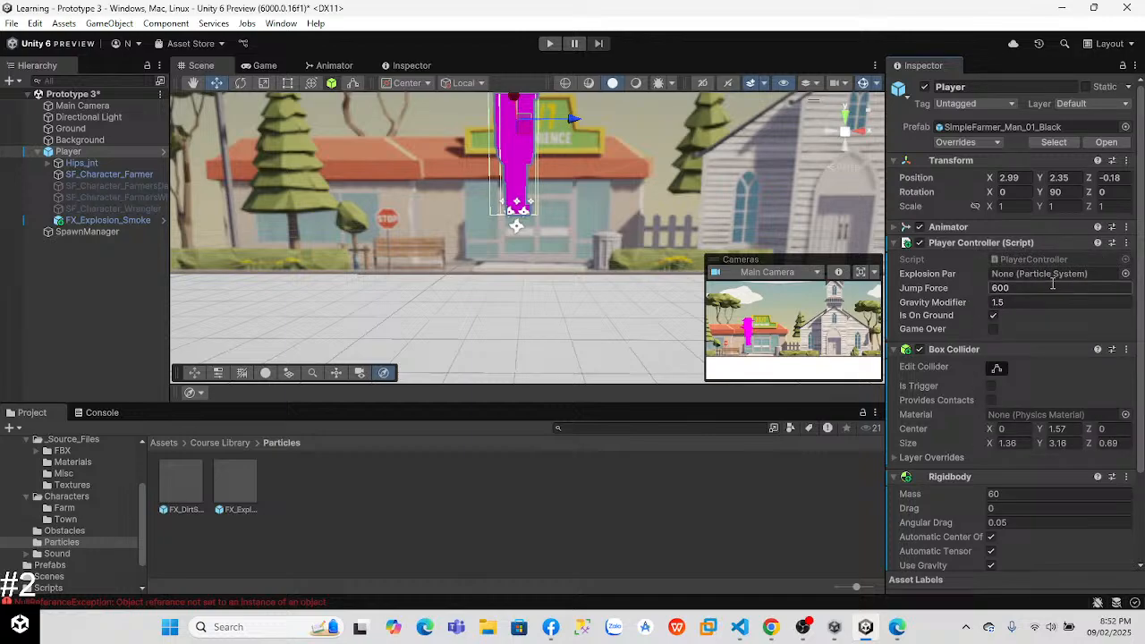
pyautogui.moveTo(111, 219); pyautogui.dragTo(1048, 273)
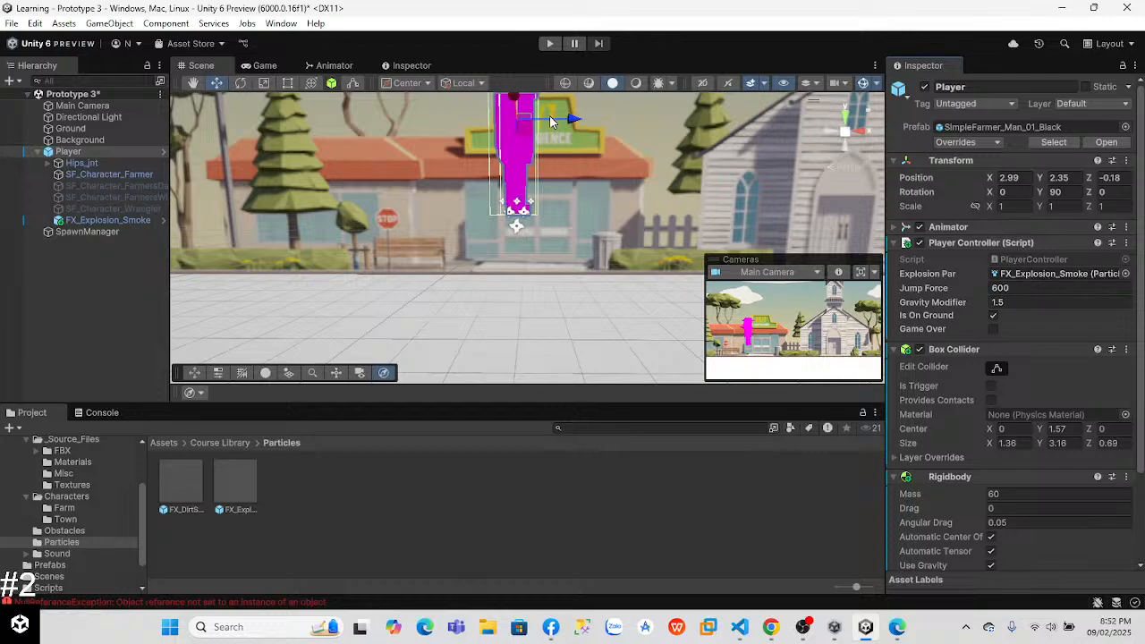
# Step: Run the game and jump to test the explosion when the player hits an obstacle
pyautogui.click(549, 43)
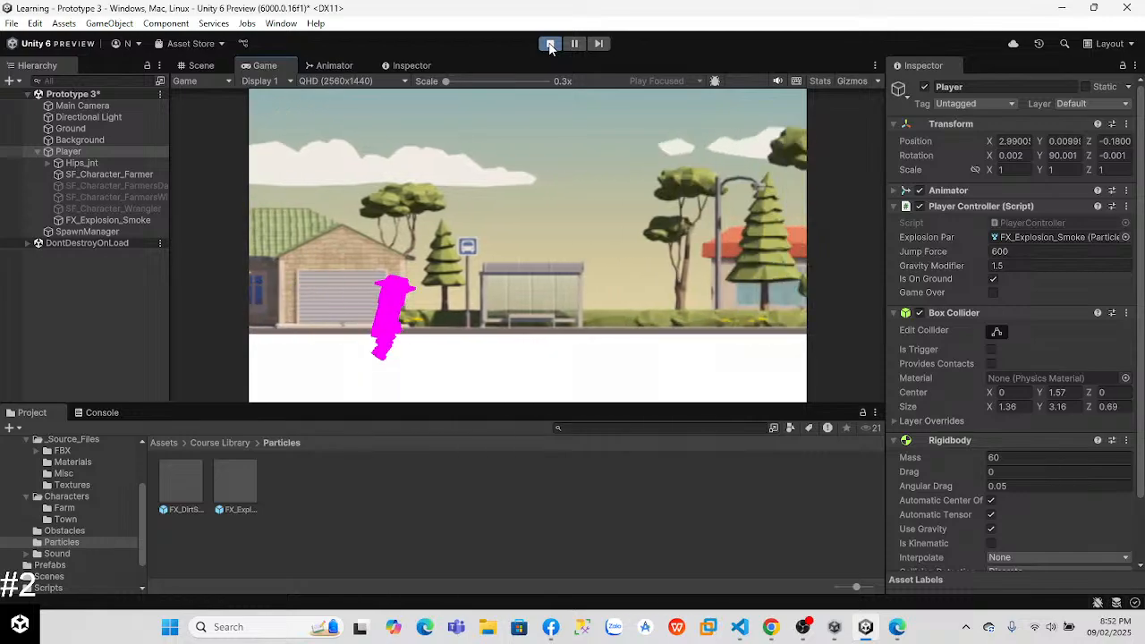
pyautogui.press('space')
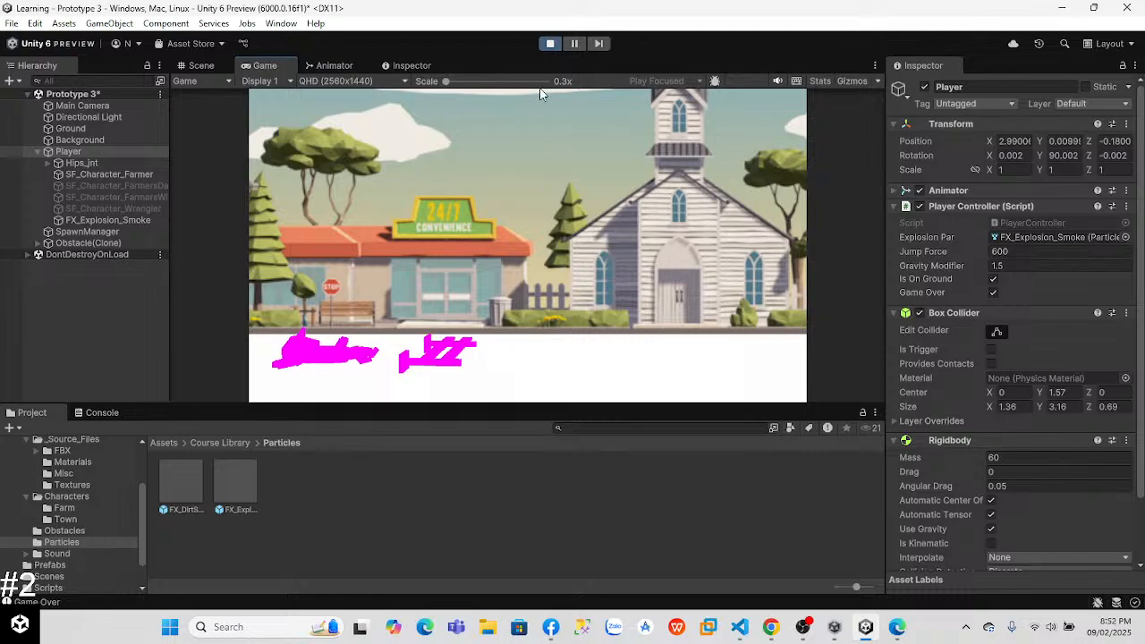
# Step: Rerun the game to test the player's obstacle collision and explosion once more, ending in edit mode
pyautogui.click(549, 44)
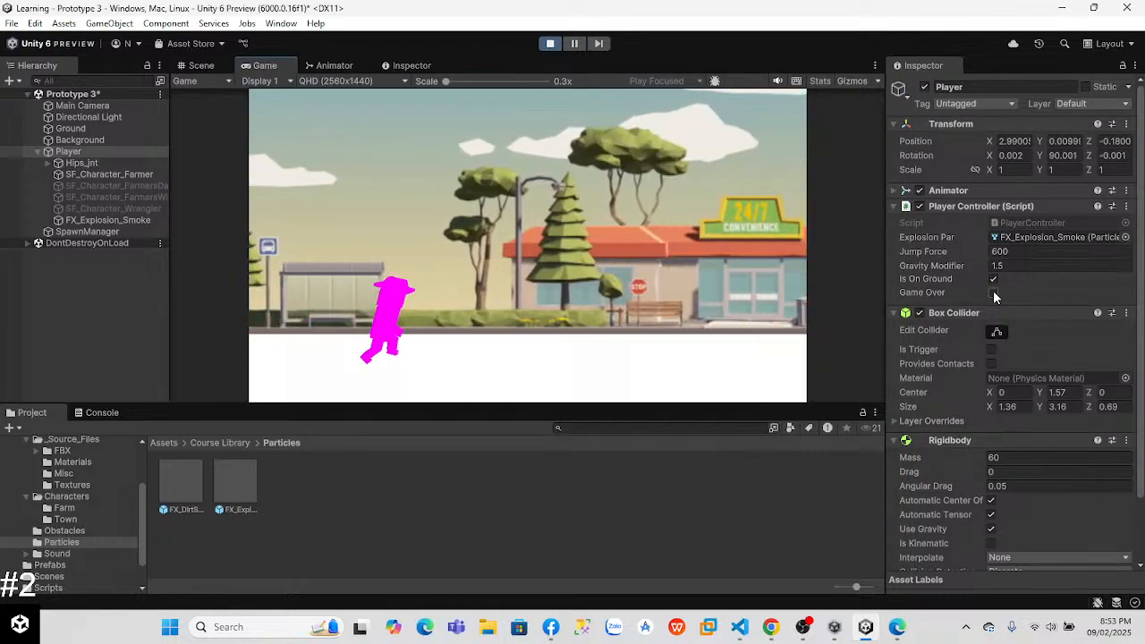
pyautogui.press('space')
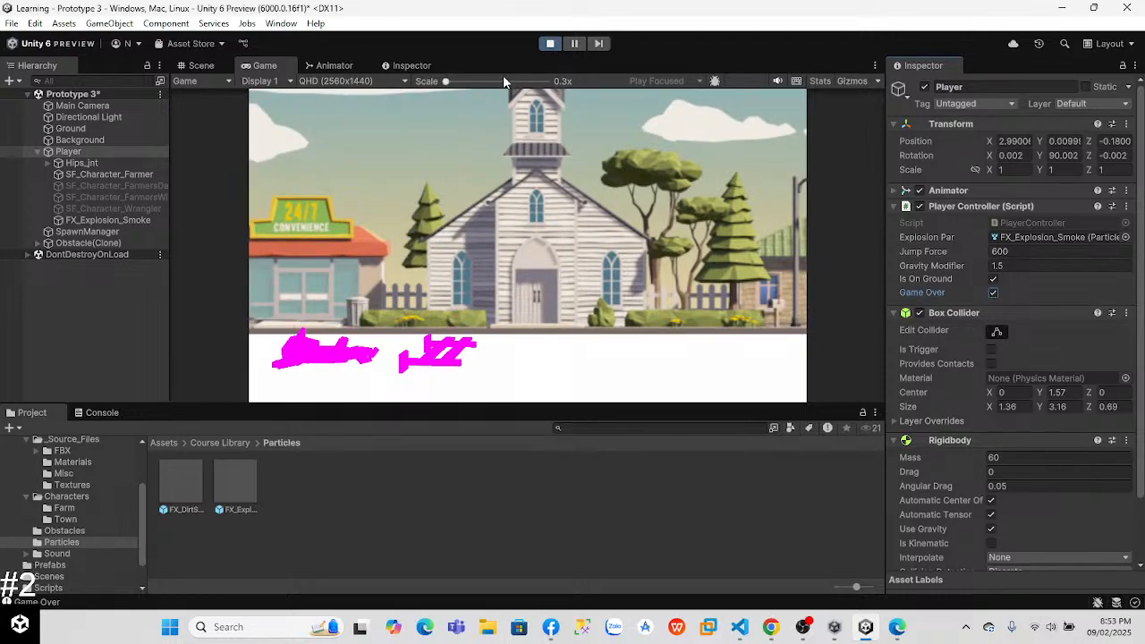
pyautogui.click(550, 43)
pyautogui.hotkey('alt', 'Tab')
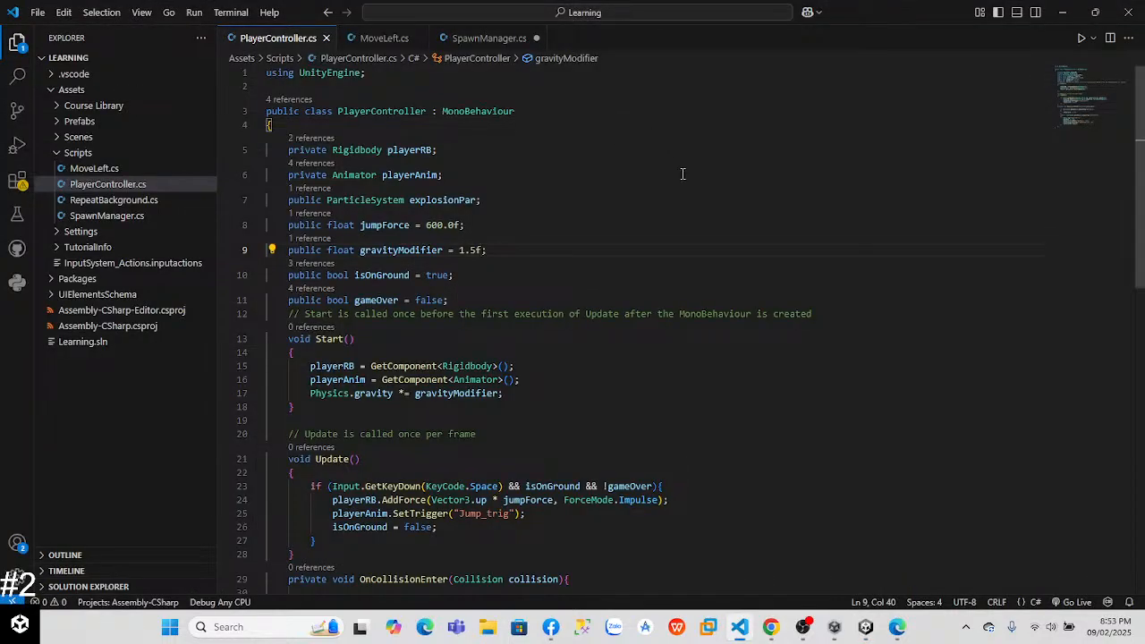
# Step: Switch to the Unity Learn page in Chrome, resume the Step 2 video, and go on to Step 3
pyautogui.hotkey('alt', 'Tab')
pyautogui.click(696, 237)
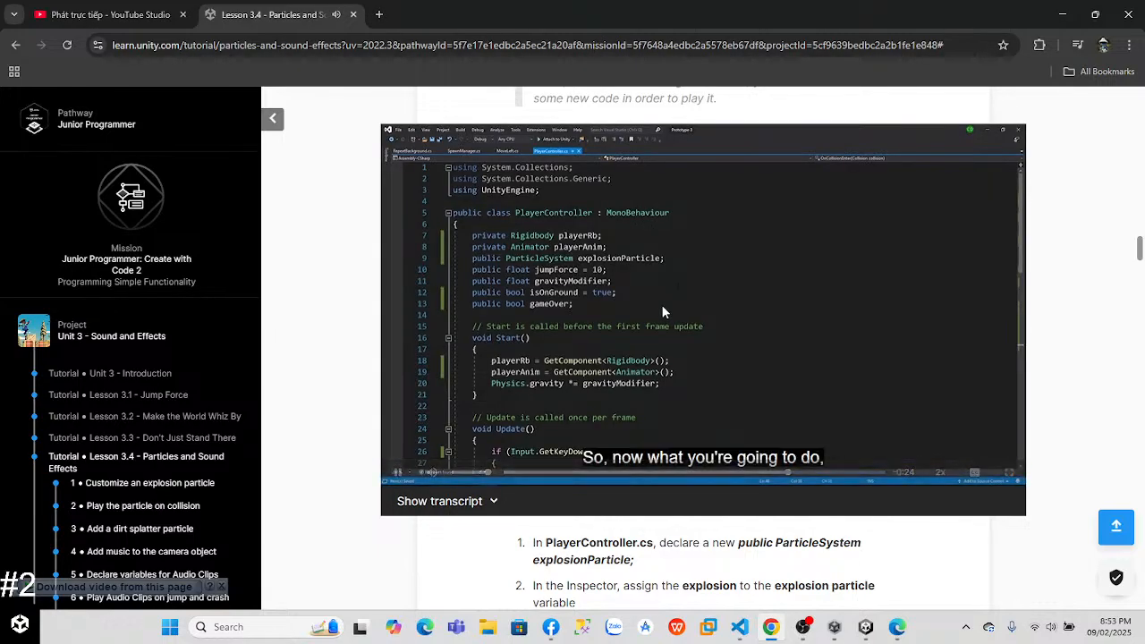
pyautogui.click(661, 304)
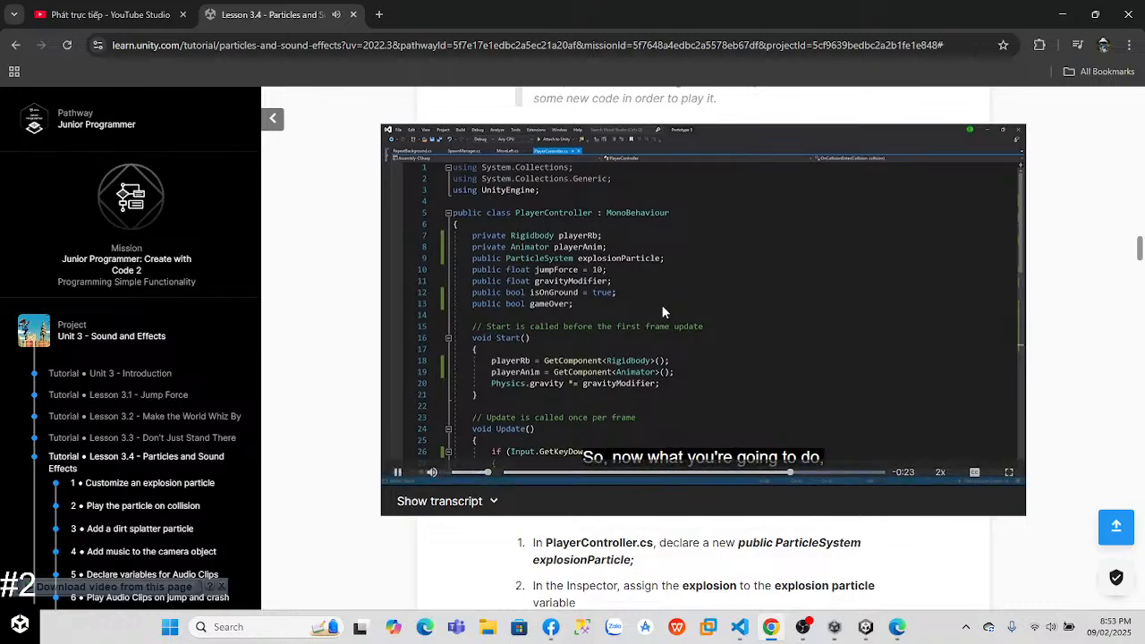
pyautogui.moveTo(1139, 261); pyautogui.dragTo(1137, 319)
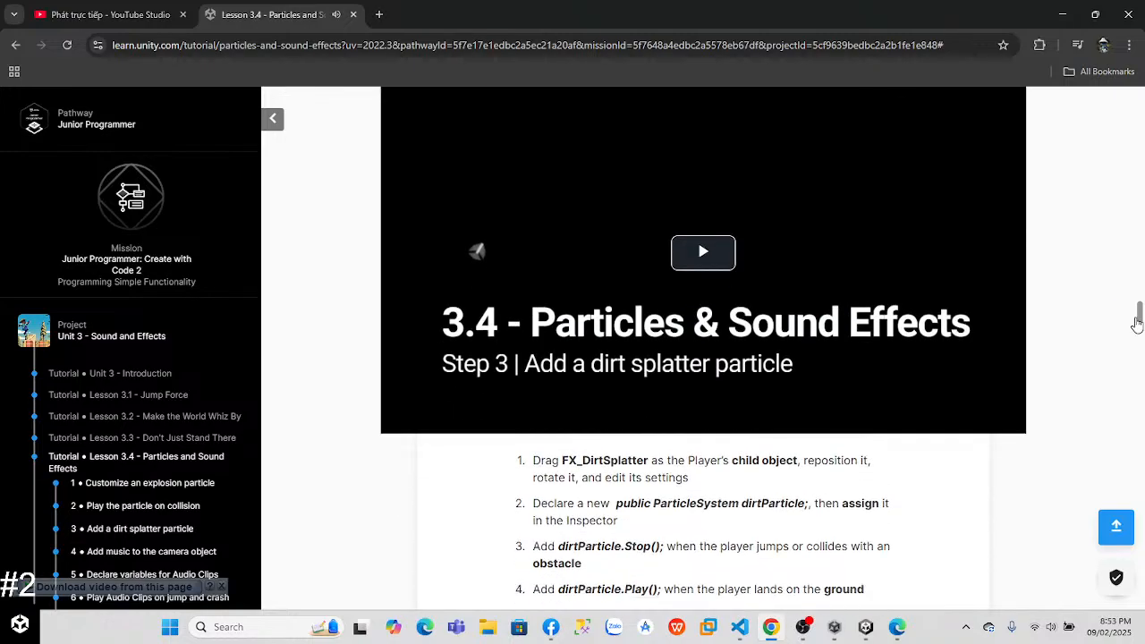
# Step: Watch the Step 3 video, Add a dirt splatter particle, at a faster playback speed and pause it at the play test
pyautogui.click(667, 281)
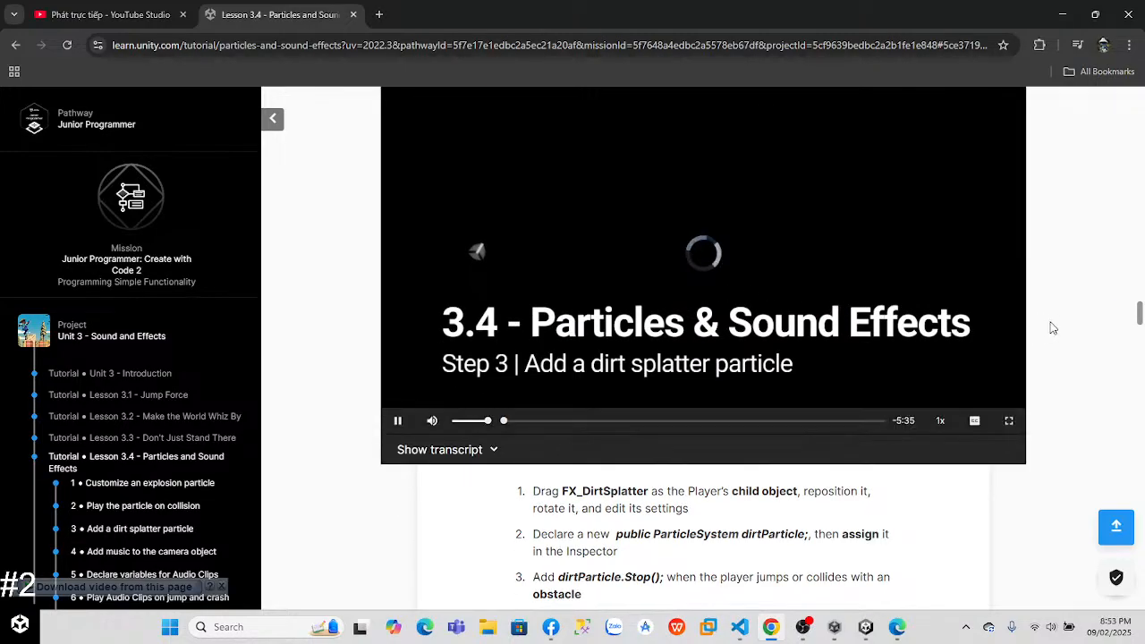
pyautogui.moveTo(1140, 313); pyautogui.dragTo(1139, 310)
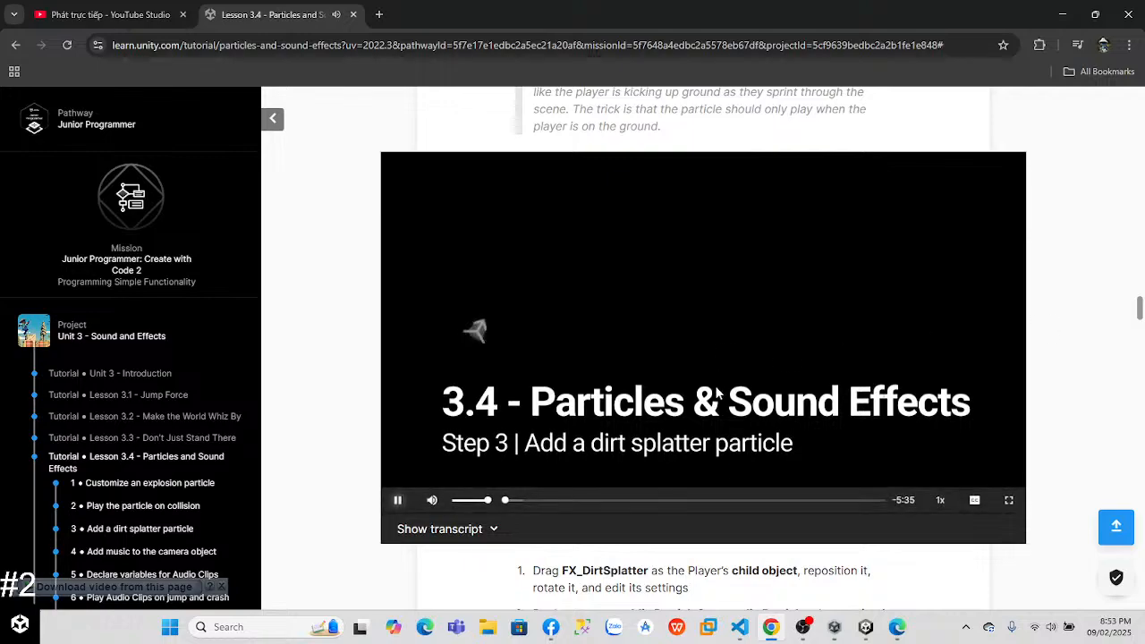
pyautogui.click(938, 500)
pyautogui.click(938, 500)
pyautogui.click(938, 500)
pyautogui.click(939, 500)
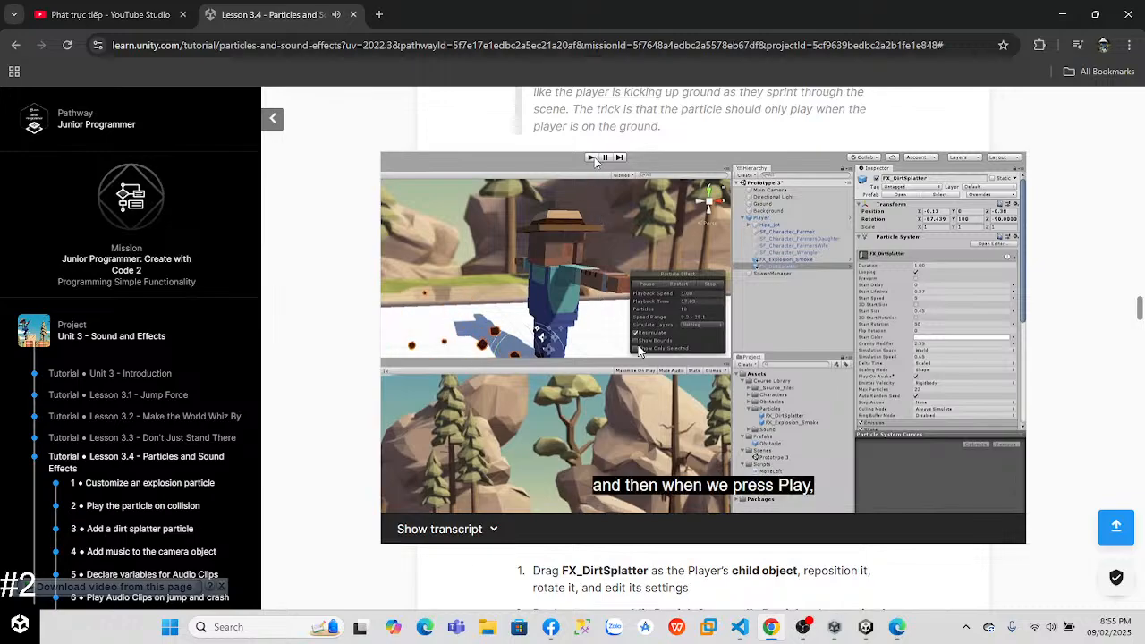
pyautogui.click(639, 351)
# Step: Switch to Unity and add the FX_DirtSplatter prefab from the Particles folder as a child of Player
pyautogui.click(866, 627)
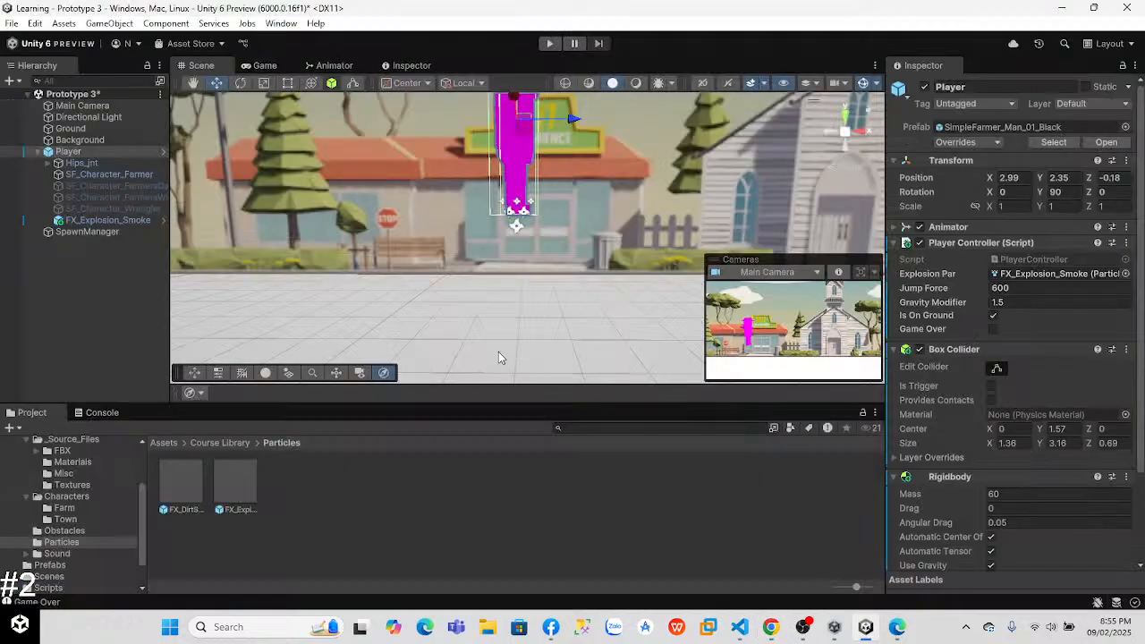
pyautogui.click(61, 541)
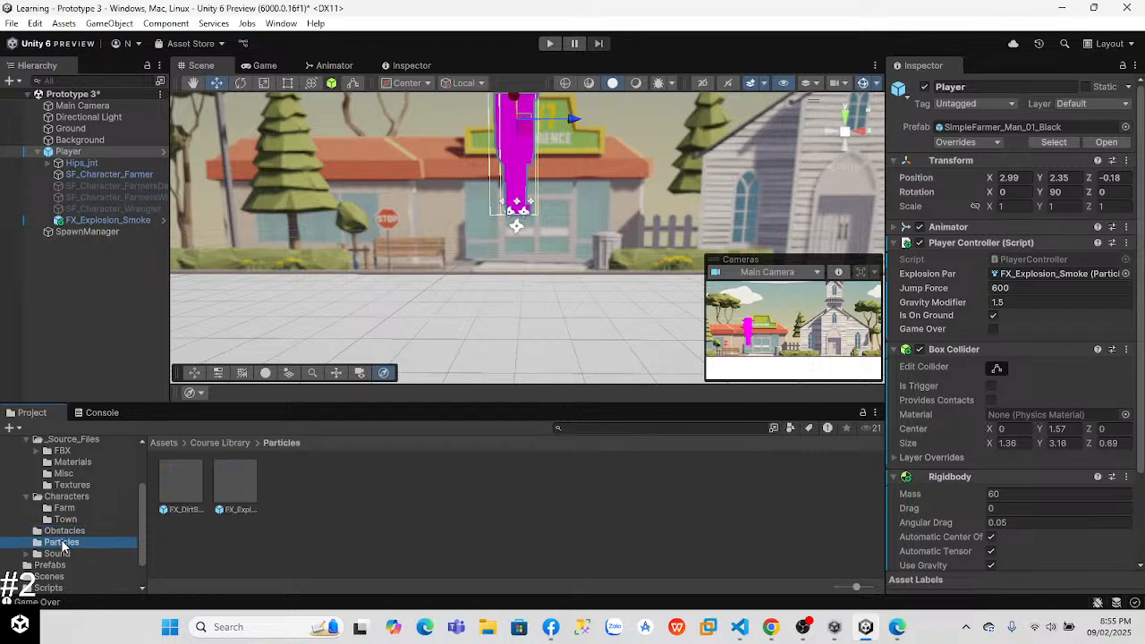
pyautogui.moveTo(181, 494); pyautogui.dragTo(94, 296)
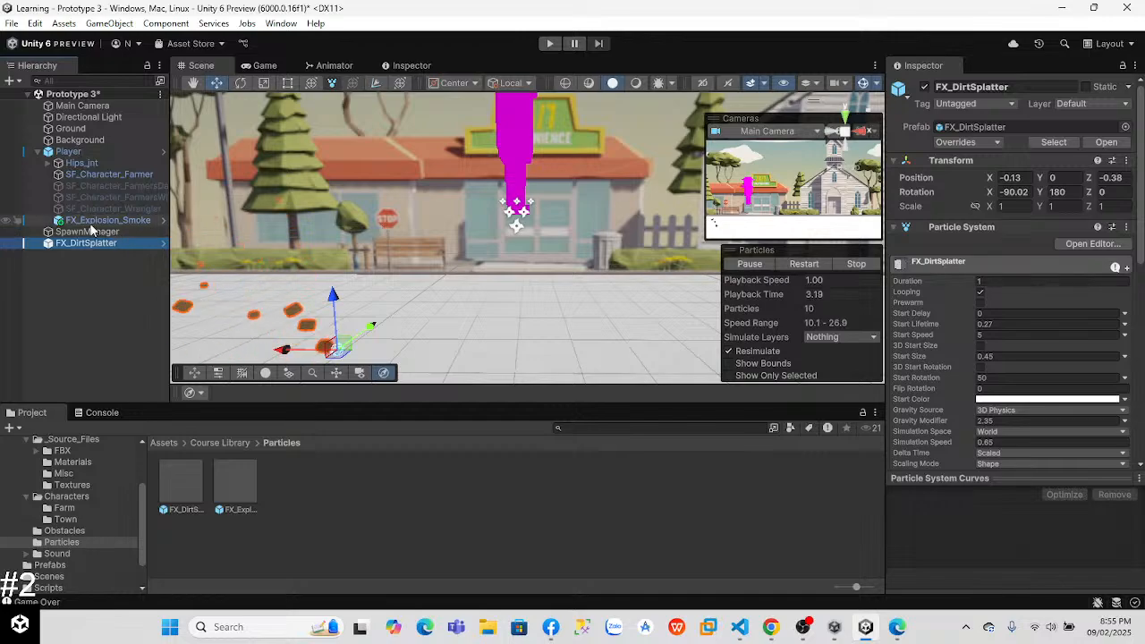
pyautogui.moveTo(74, 173); pyautogui.dragTo(70, 152)
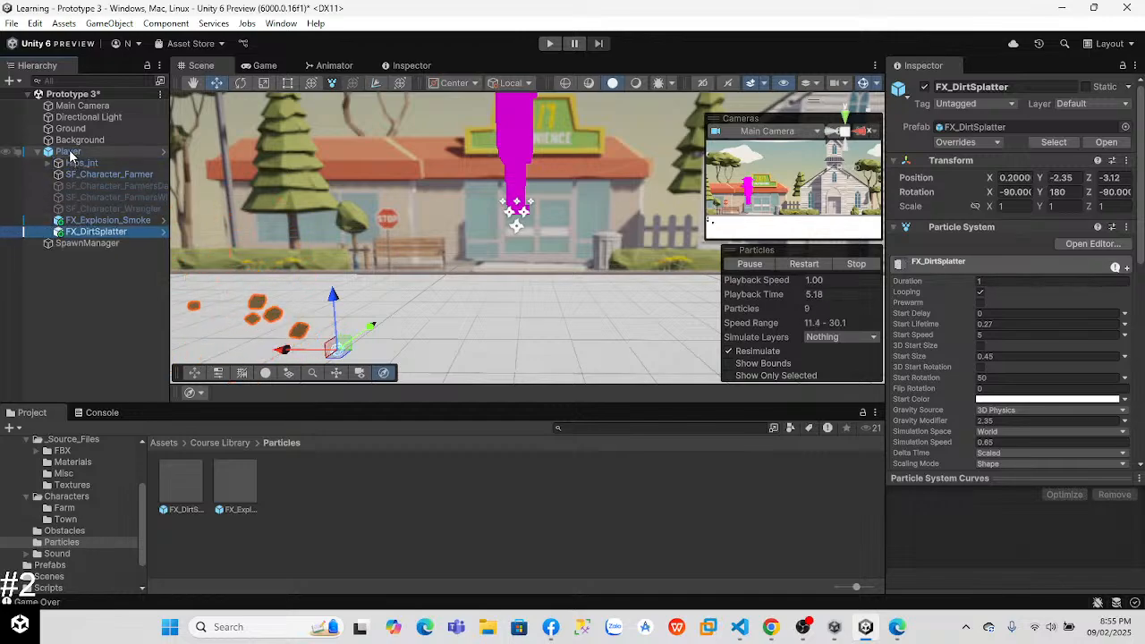
# Step: Set FX_DirtSplatter's position to 0 on X, Y and Z
pyautogui.click(1015, 177)
pyautogui.write('0')
pyautogui.click(1058, 177)
pyautogui.write('0')
pyautogui.press('Tab')
pyautogui.write('0')
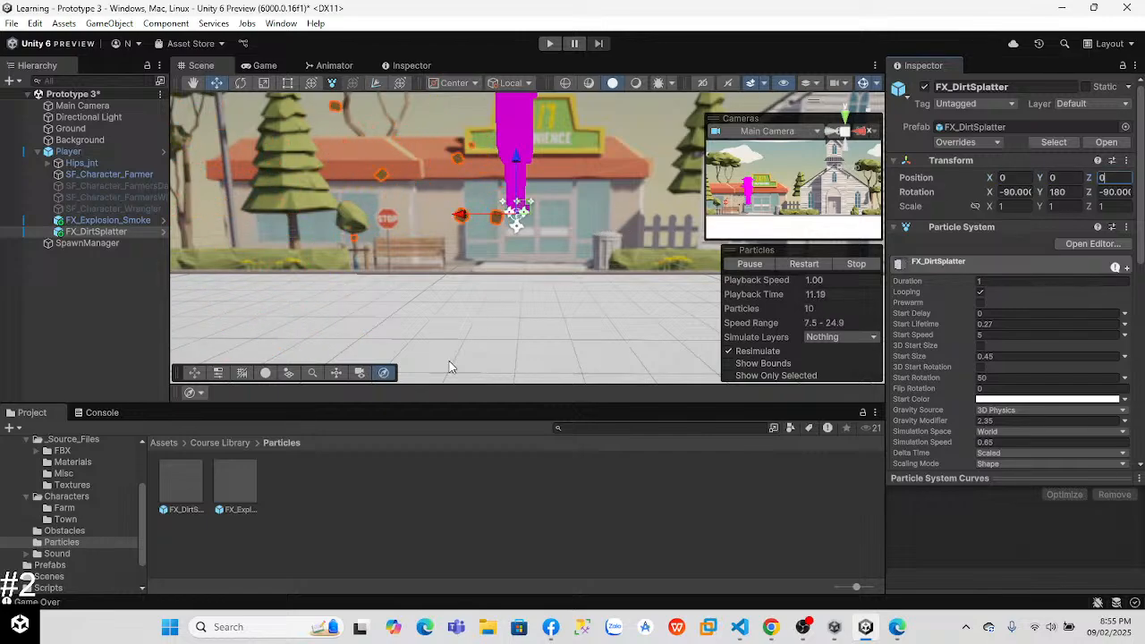
# Step: Lower Player to ground level in the scene, to a Y position of about 0.06
pyautogui.moveTo(486, 296); pyautogui.dragTo(436, 196, button='right')
pyautogui.click(435, 195)
pyautogui.click(557, 223)
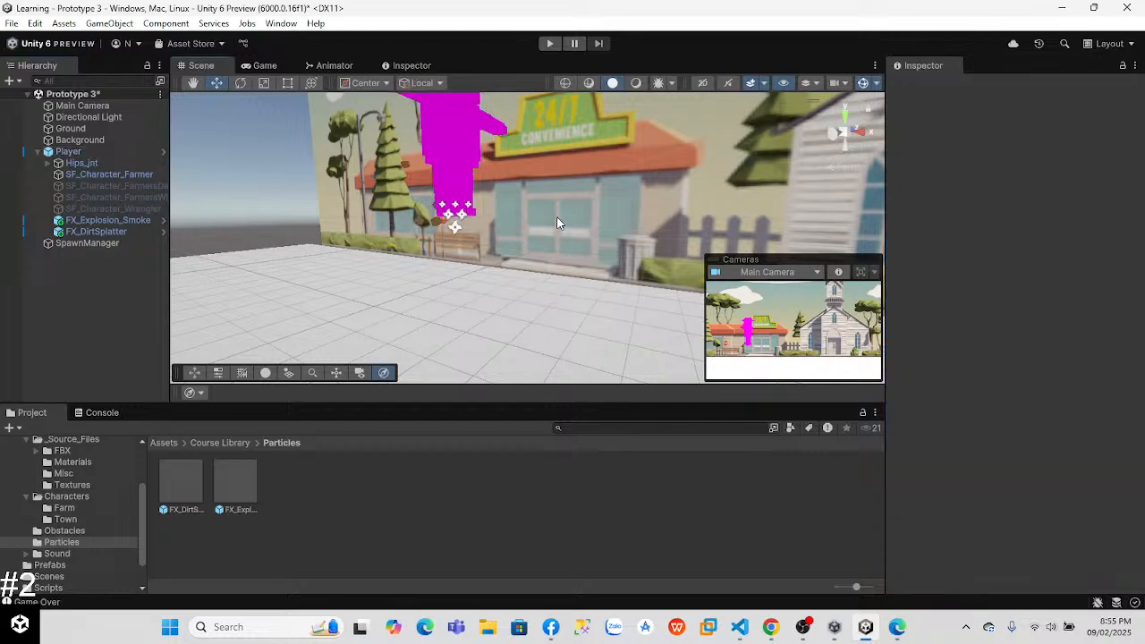
pyautogui.click(134, 140)
pyautogui.click(110, 152)
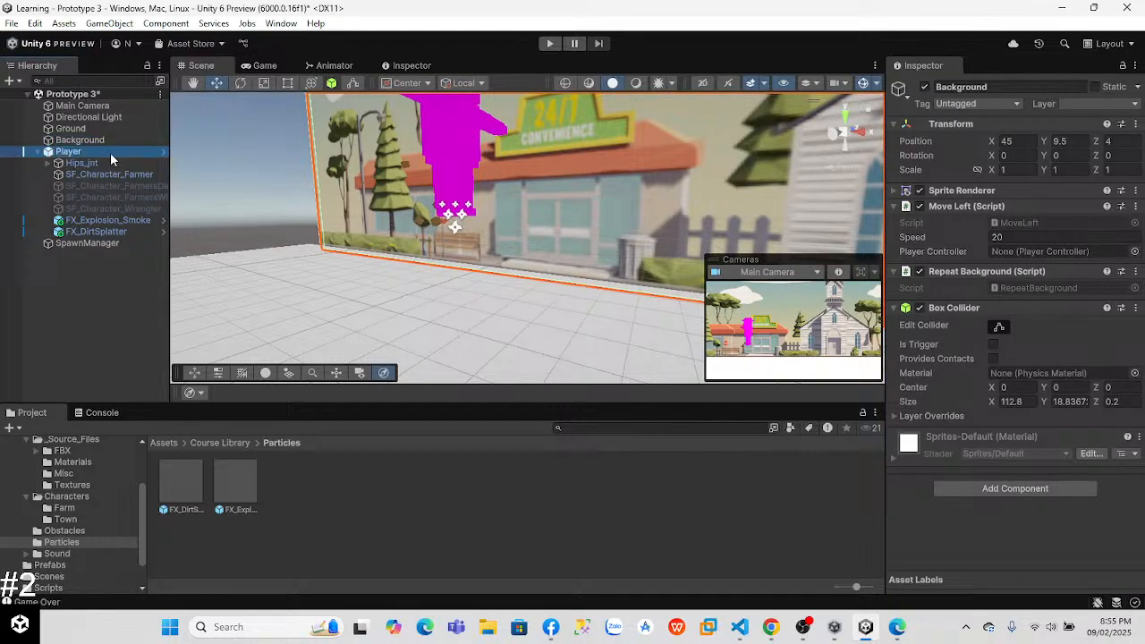
pyautogui.moveTo(456, 106); pyautogui.dragTo(450, 226)
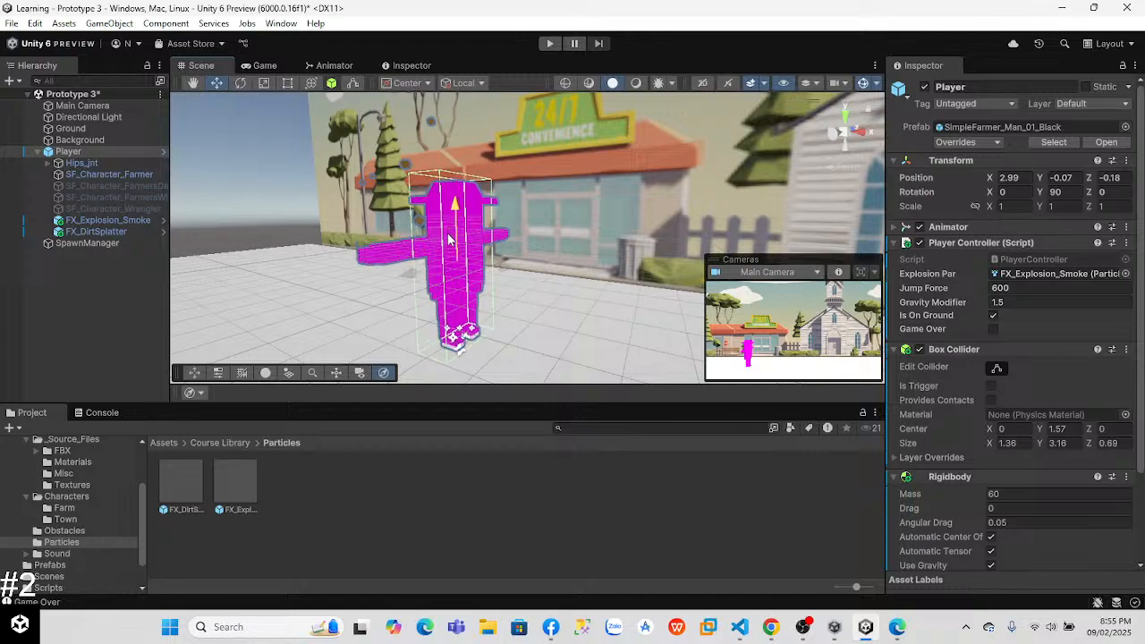
pyautogui.moveTo(271, 221); pyautogui.dragTo(429, 183, button='right')
pyautogui.press('w')
pyautogui.press('a')
pyautogui.press('s')
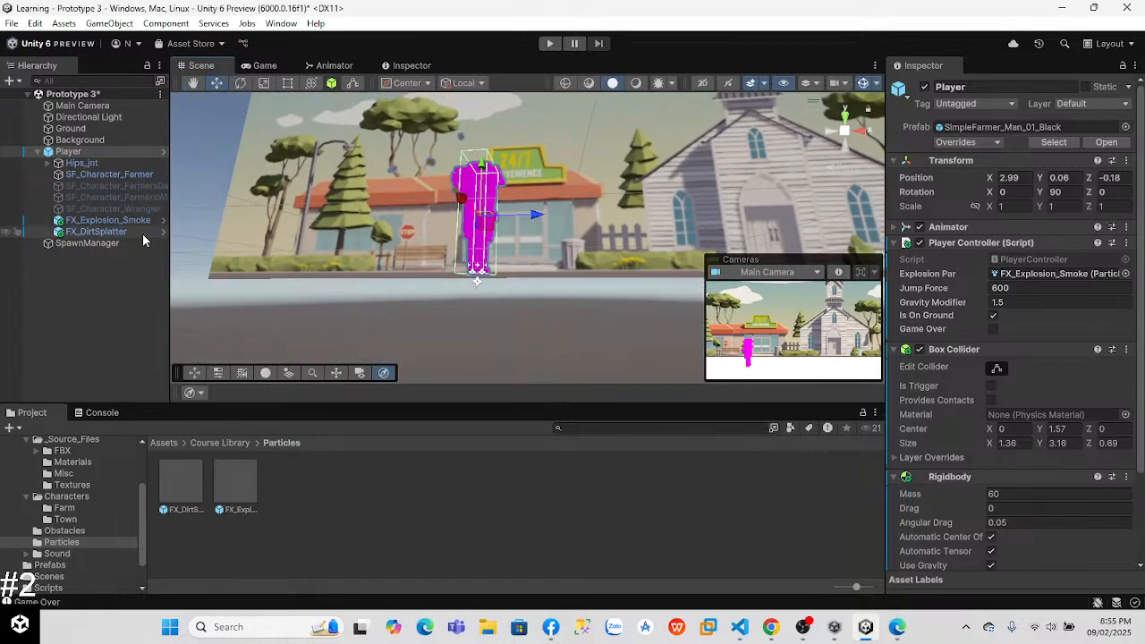
# Step: Examine FX_DirtSplatter's particles at the player's feet and its Particle System settings
pyautogui.click(96, 232)
pyautogui.press('w')
pyautogui.moveTo(615, 363); pyautogui.dragTo(639, 358, button='right')
pyautogui.moveTo(644, 234); pyautogui.dragTo(650, 338, button='right')
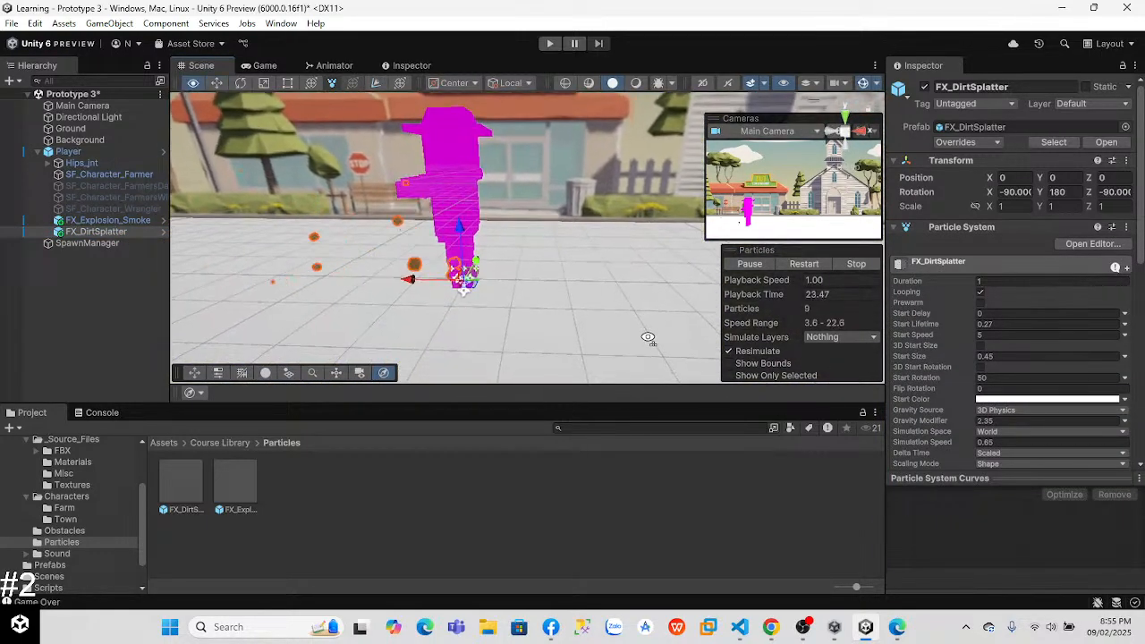
pyautogui.scroll(-3, 1096, 281)
pyautogui.scroll(-1, 1097, 281)
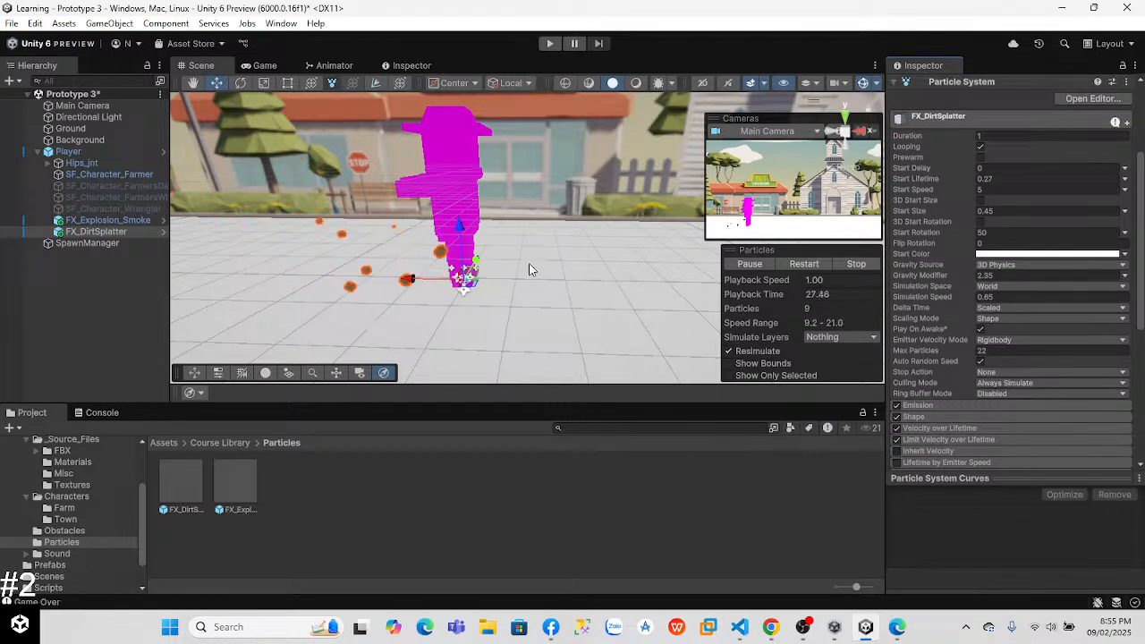
# Step: Declare public ParticleSystem dirtPar below explosionPar in PlayerController.cs in Visual Studio Code, using a copy of the explosionPar line
pyautogui.hotkey('alt', 'Tab')
pyautogui.press('Tab')
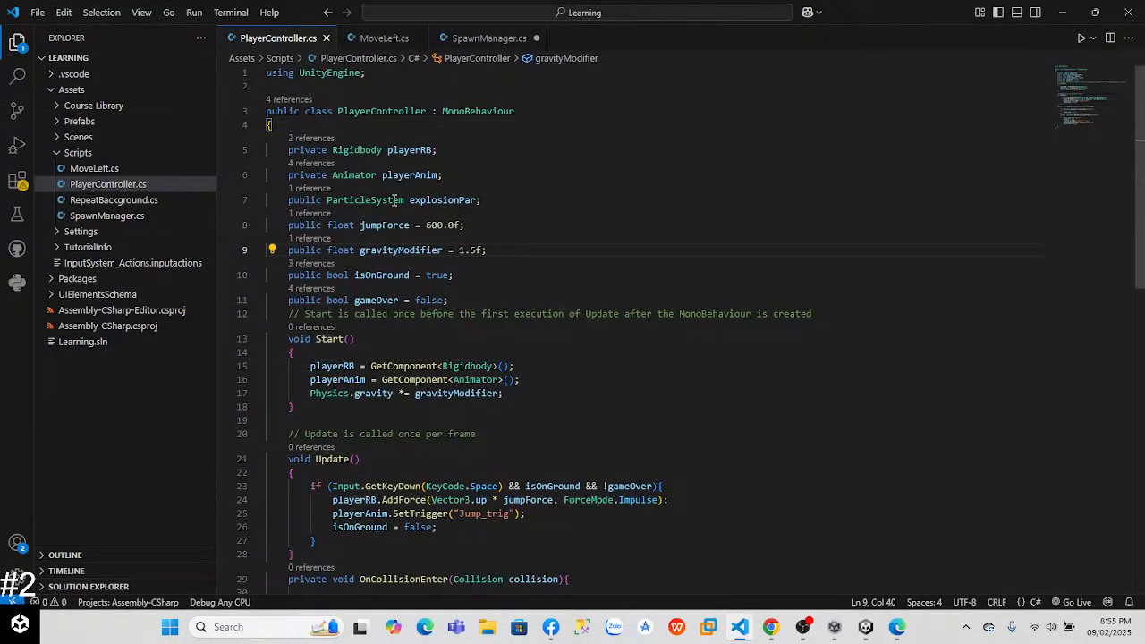
pyautogui.moveTo(483, 200); pyautogui.dragTo(284, 205)
pyautogui.hotkey('ctrl', 'c')
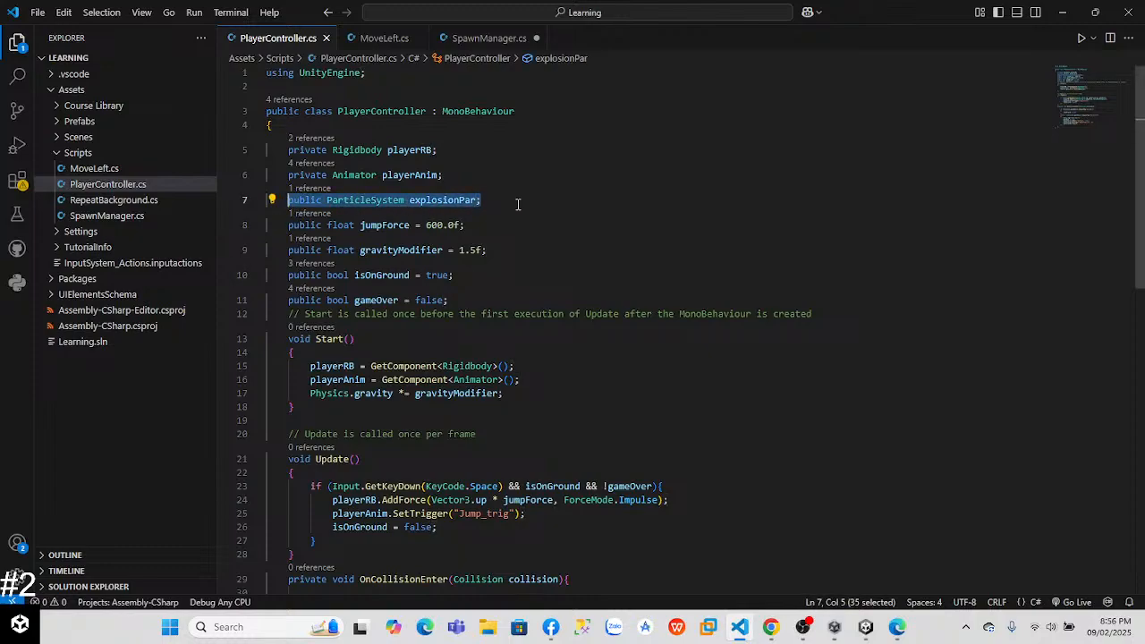
pyautogui.click(524, 200)
pyautogui.press('Return')
pyautogui.hotkey('ctrl', 'v')
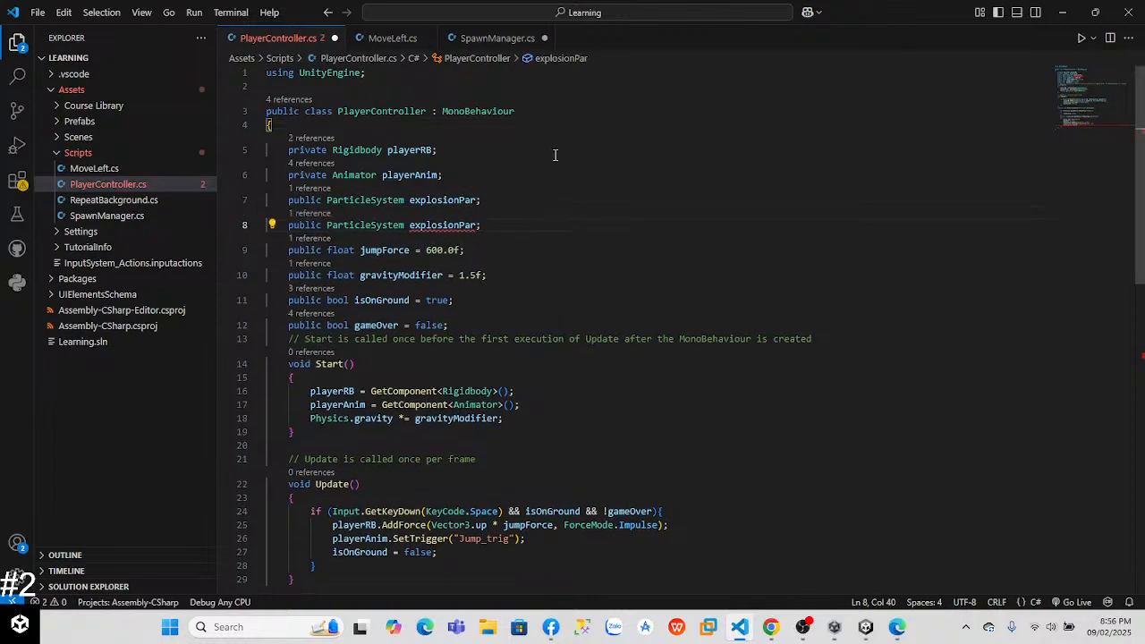
pyautogui.click(498, 244)
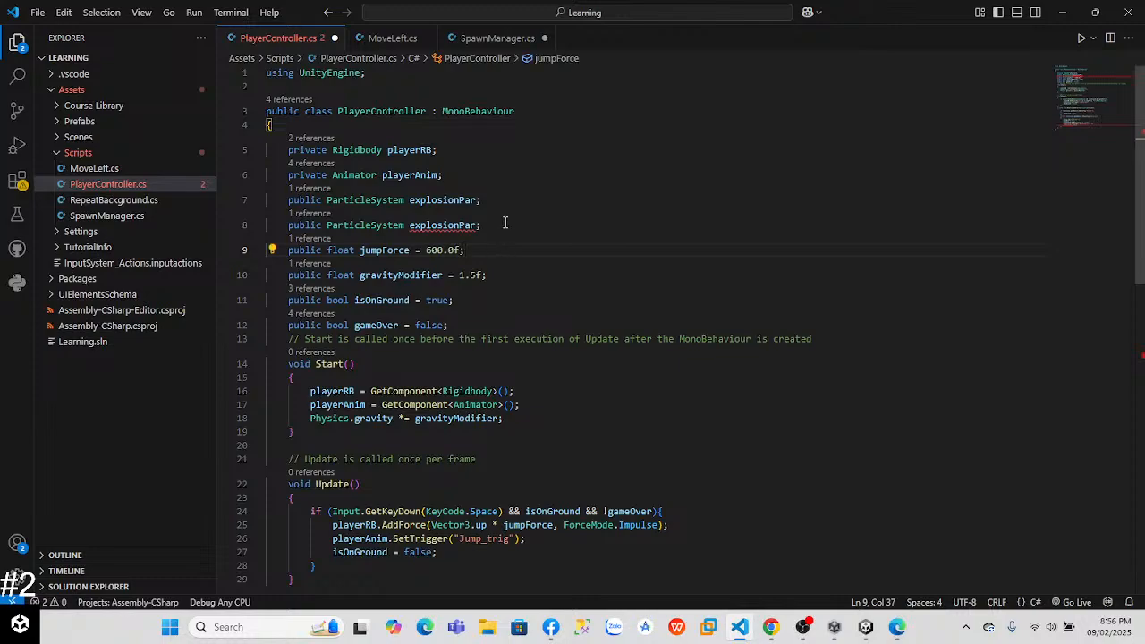
pyautogui.press('BackSpace')
pyautogui.press('BackSpace')
pyautogui.press('BackSpace')
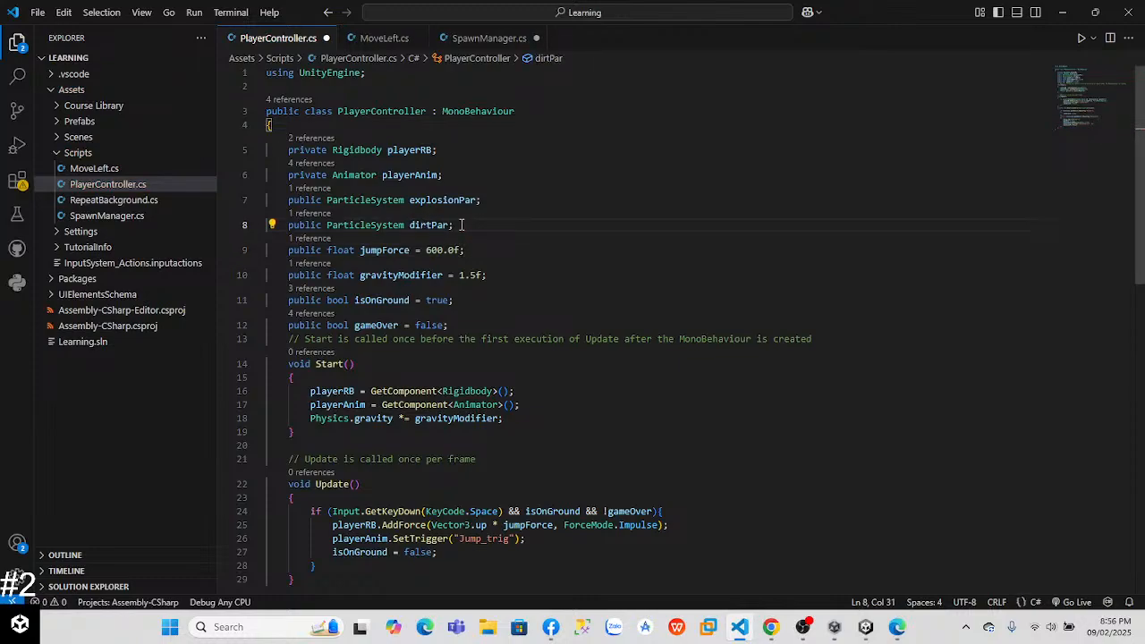
# Step: Rename the dirtPar variable as dirtSplatterPar, checking the particle object's name in Unity
pyautogui.hotkey('alt', 'Tab')
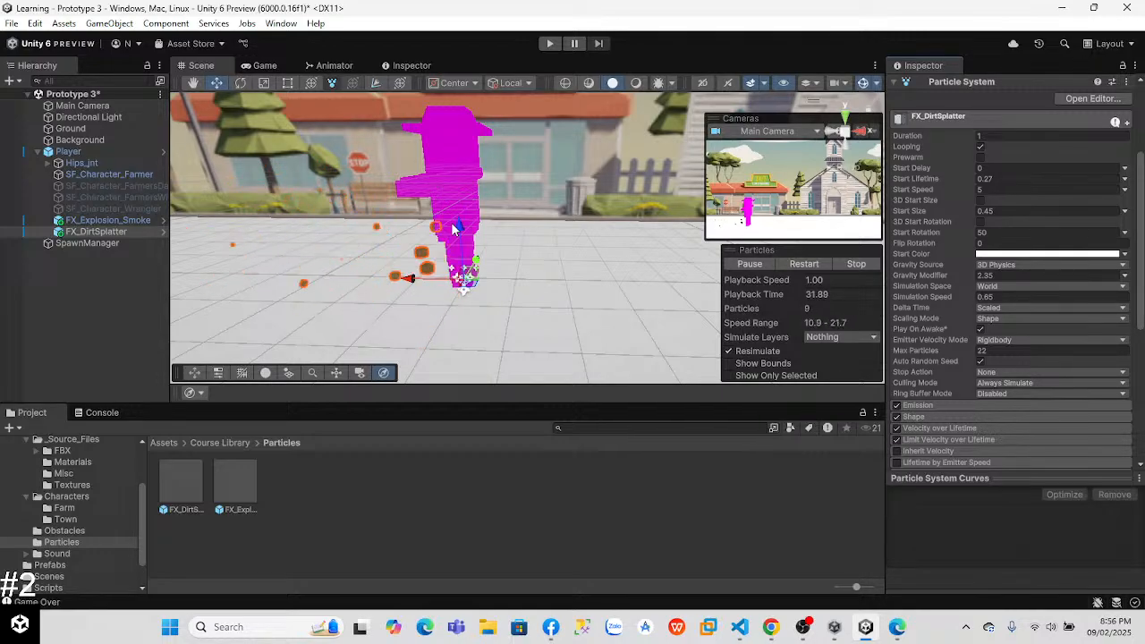
pyautogui.hotkey('alt', 'Tab')
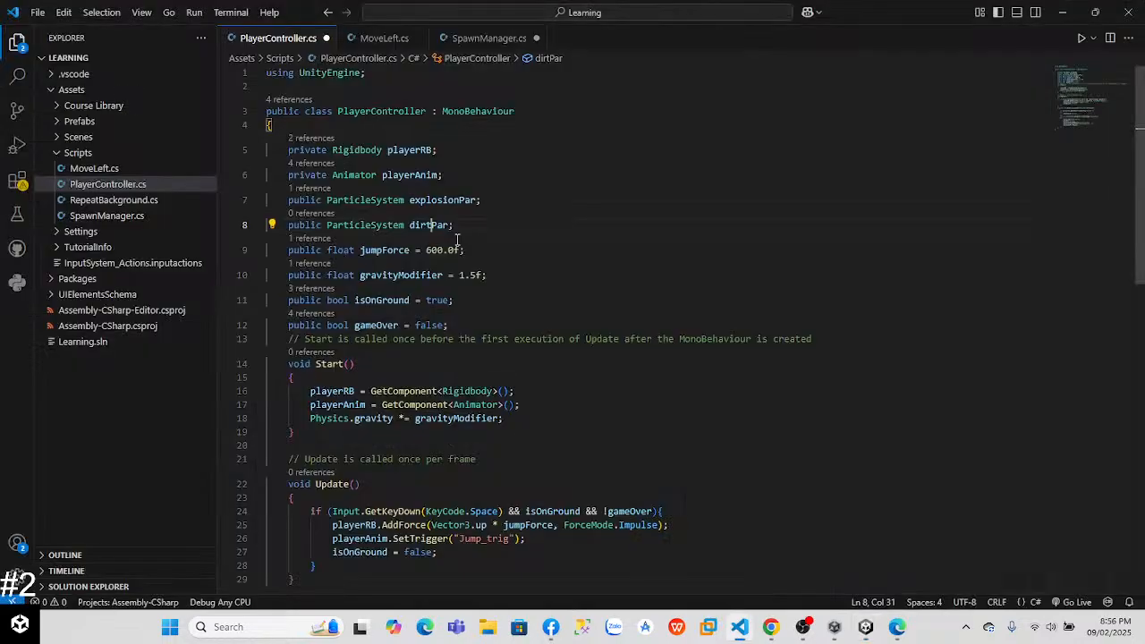
pyautogui.write('Sp')
pyautogui.hotkey('alt', 'Tab')
pyautogui.hotkey('alt', 'Tab')
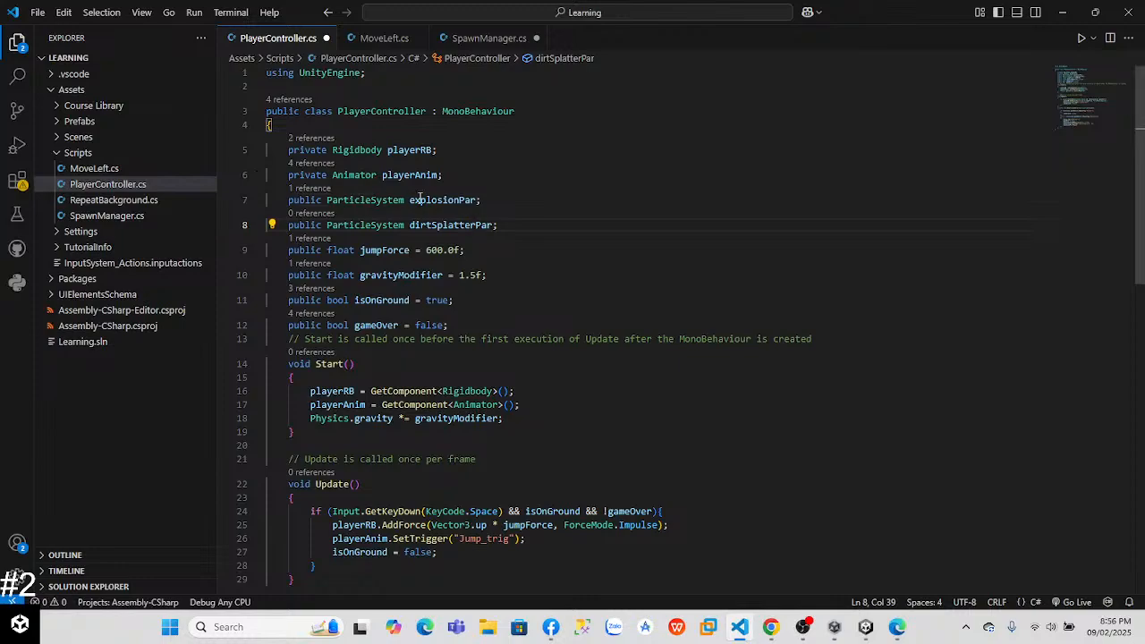
# Step: Add dirtSplatterPar.Stop(); after isOnGround = false; in the jump block of Update
pyautogui.scroll(-8, 1142, 313)
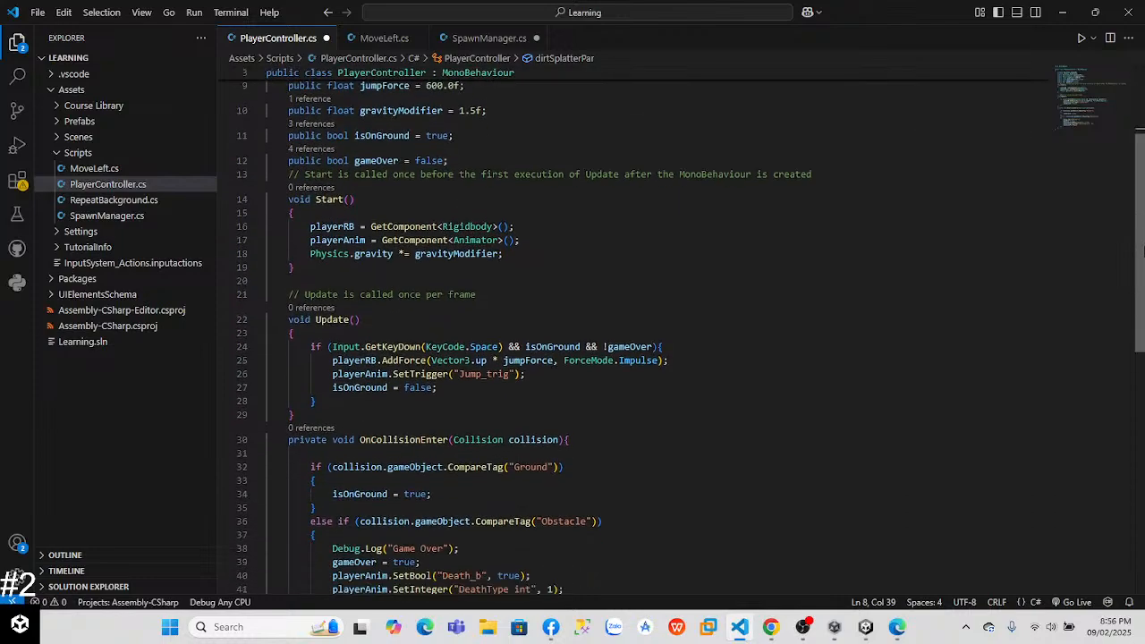
pyautogui.scroll(1, 1142, 312)
pyautogui.click(461, 260)
pyautogui.press('Return')
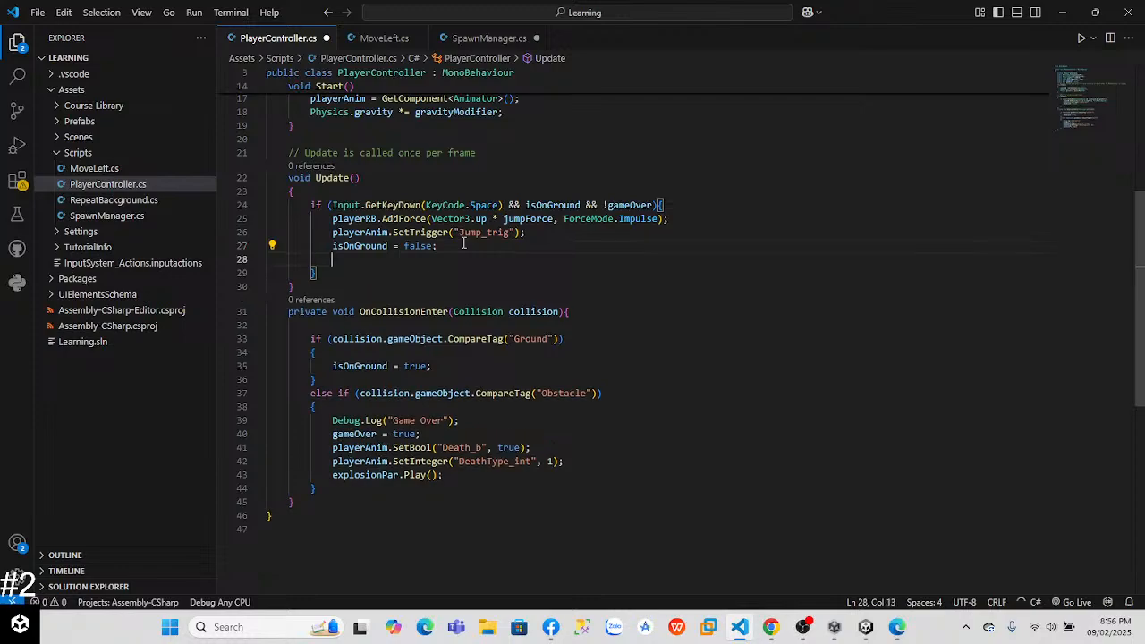
pyautogui.write('dirt')
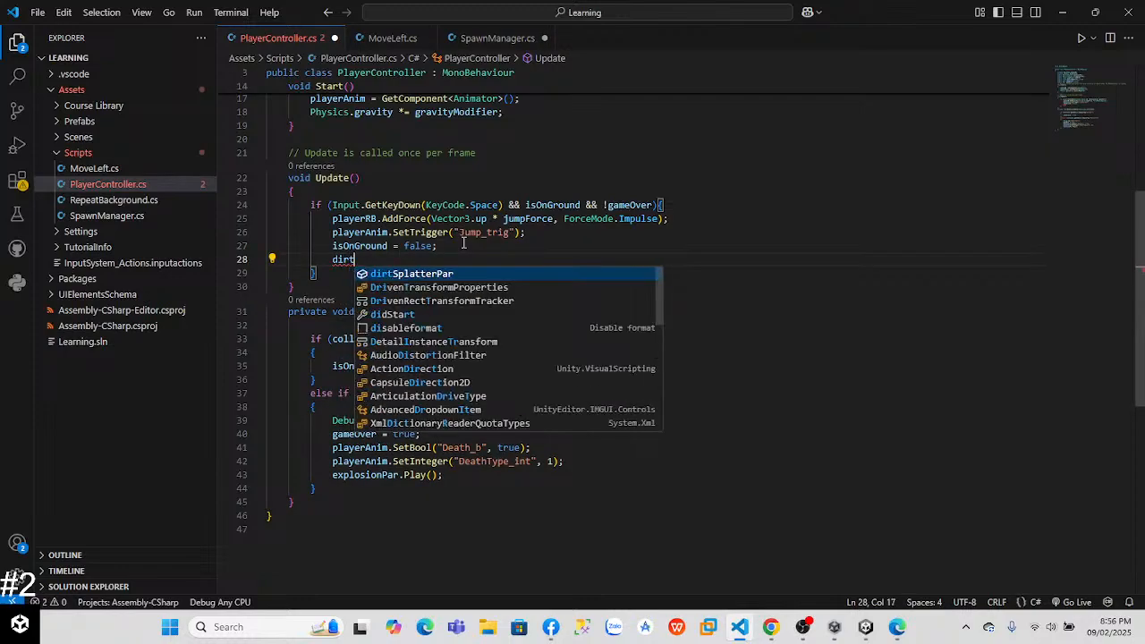
pyautogui.press('Tab')
pyautogui.write('.St')
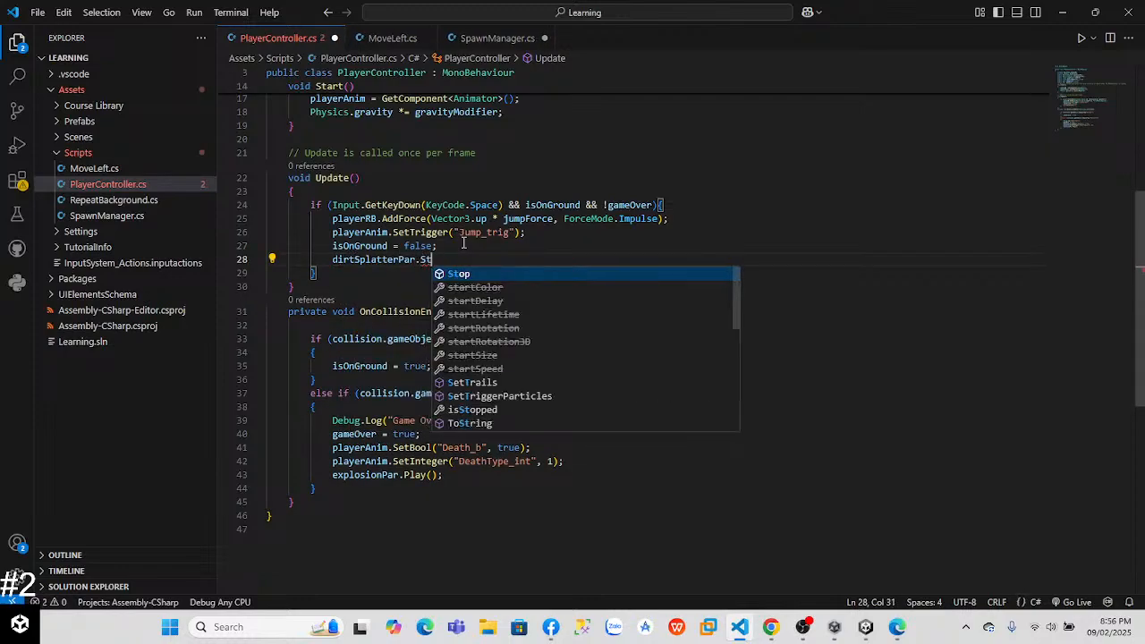
pyautogui.press('Tab')
pyautogui.write('();')
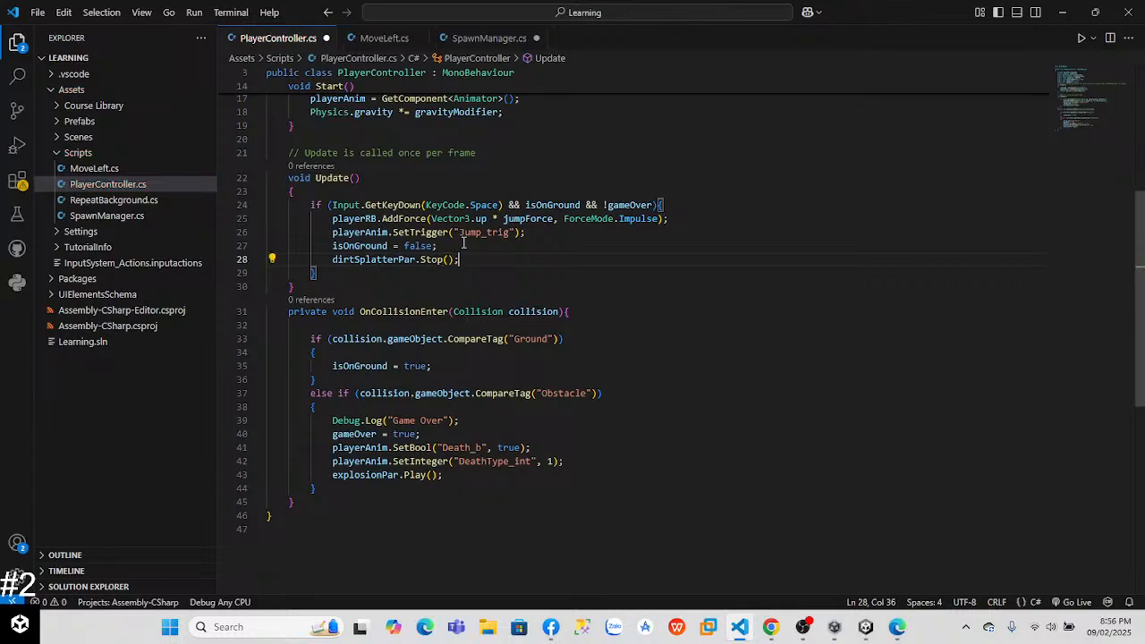
# Step: Add dirtSplatterPar.Play(); after isOnGround = true; in the Ground branch of OnCollisionEnter
pyautogui.click(435, 366)
pyautogui.press('Return')
pyautogui.write('dirt')
pyautogui.press('Tab')
pyautogui.write('.Pla')
pyautogui.press('Tab')
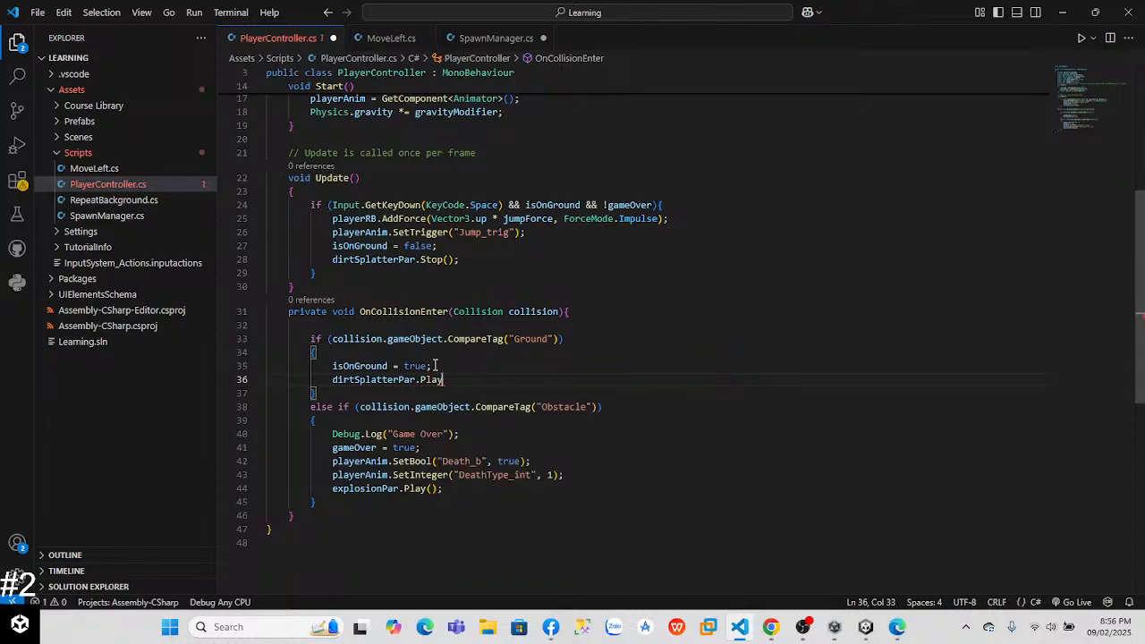
pyautogui.write(';')
# Step: Add dirtSplatterPar.Stop(); after explosionPar.Play(); in the Obstacle branch of OnCollisionEnter
pyautogui.click(448, 488)
pyautogui.press('Return')
pyautogui.write('d')
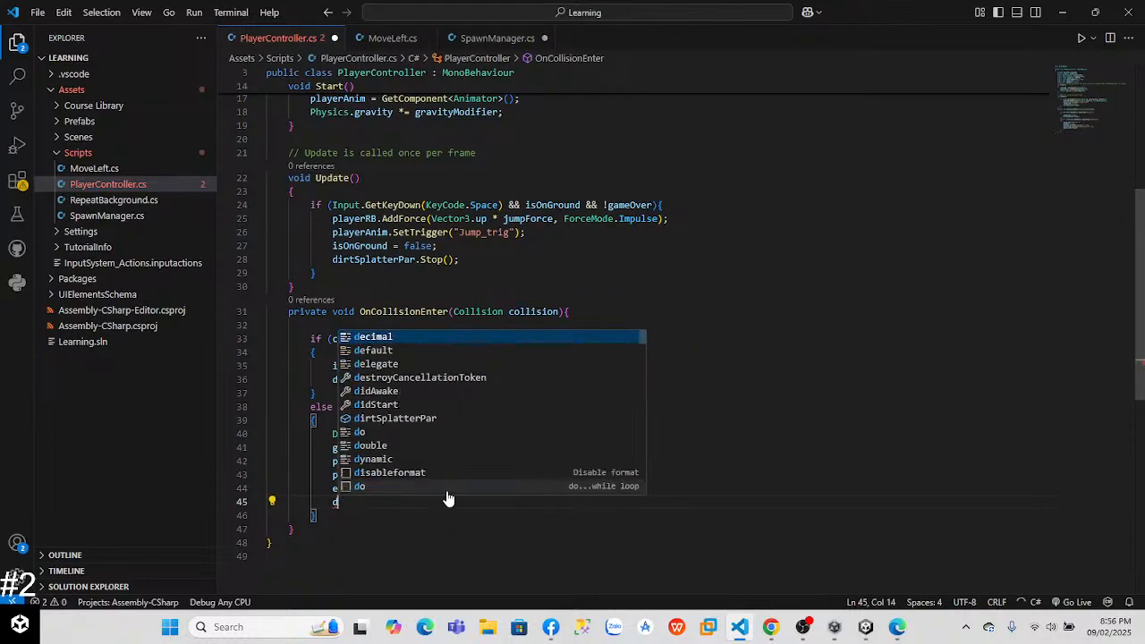
pyautogui.write('irtSplatterPar')
pyautogui.press('Tab')
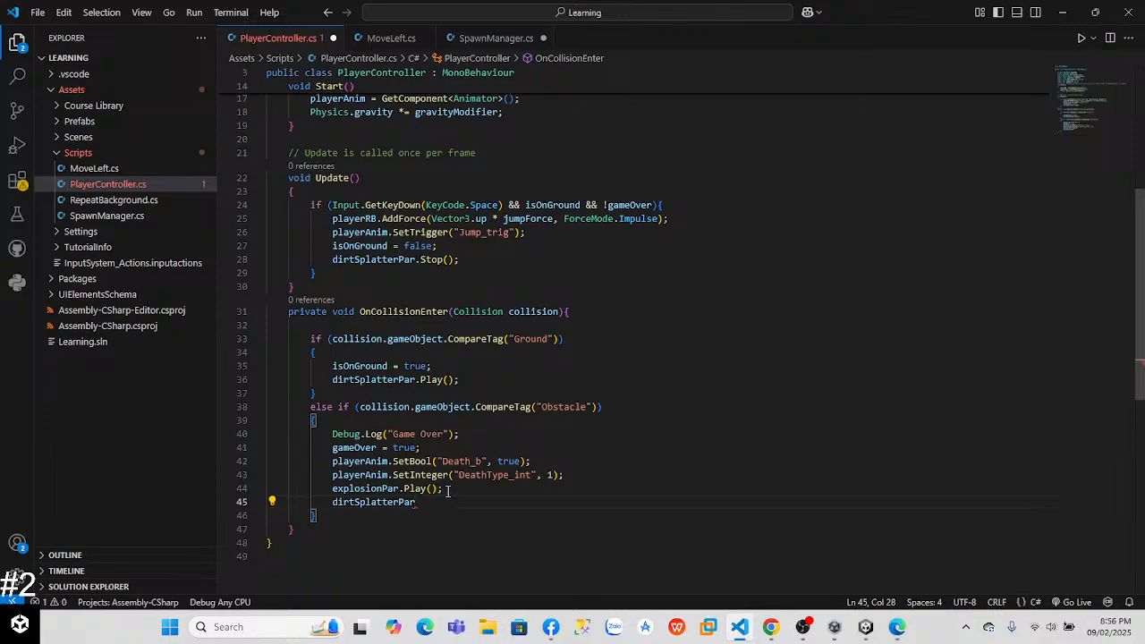
pyautogui.write('.Stop();')
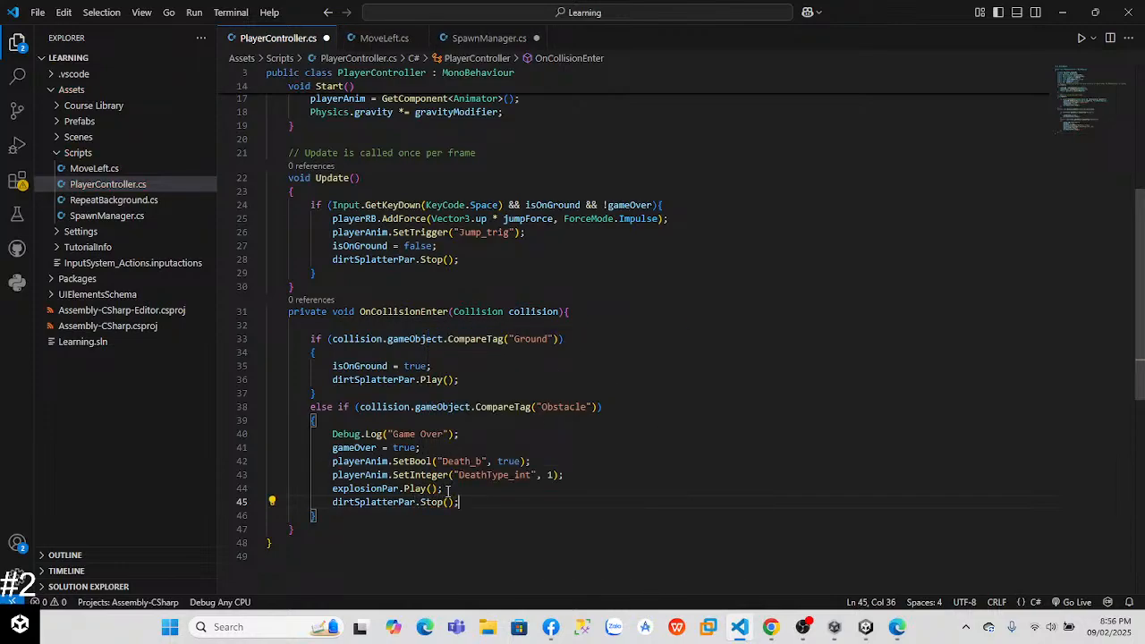
# Step: Switch to Unity and play-test the game with a jump and a crash, then exit Play mode
pyautogui.hotkey('alt', 'Tab')
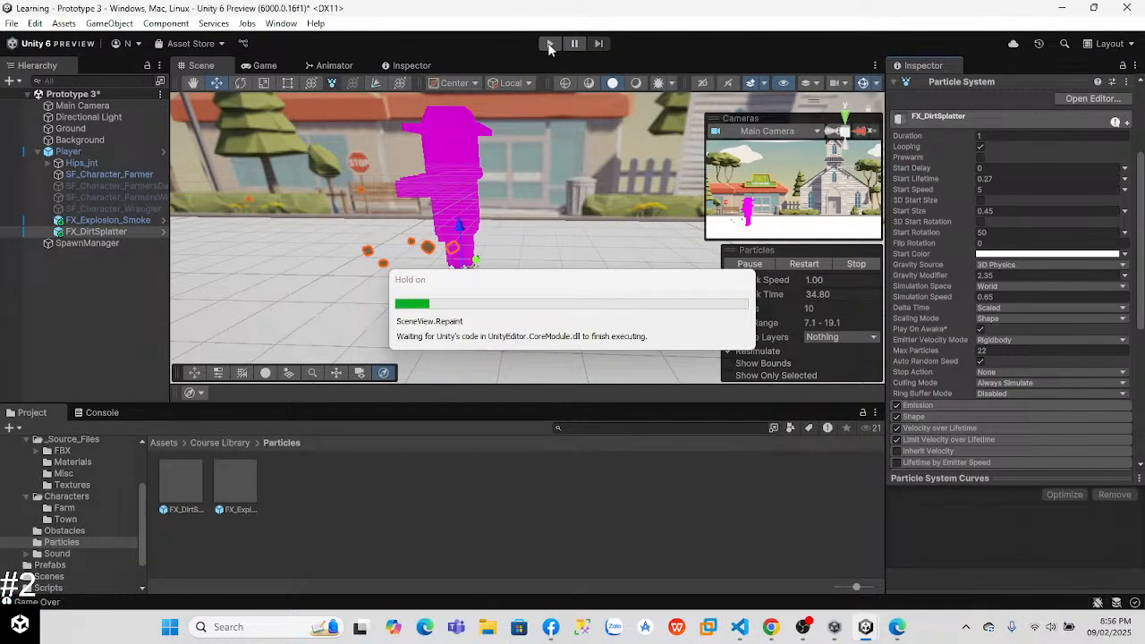
pyautogui.click(549, 44)
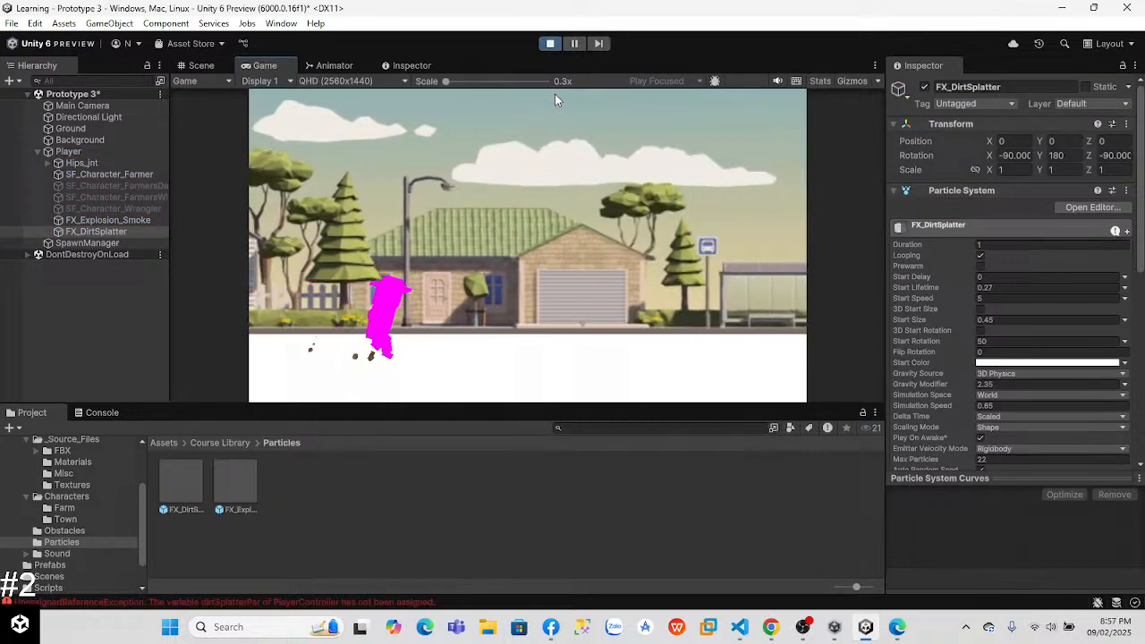
pyautogui.press('space')
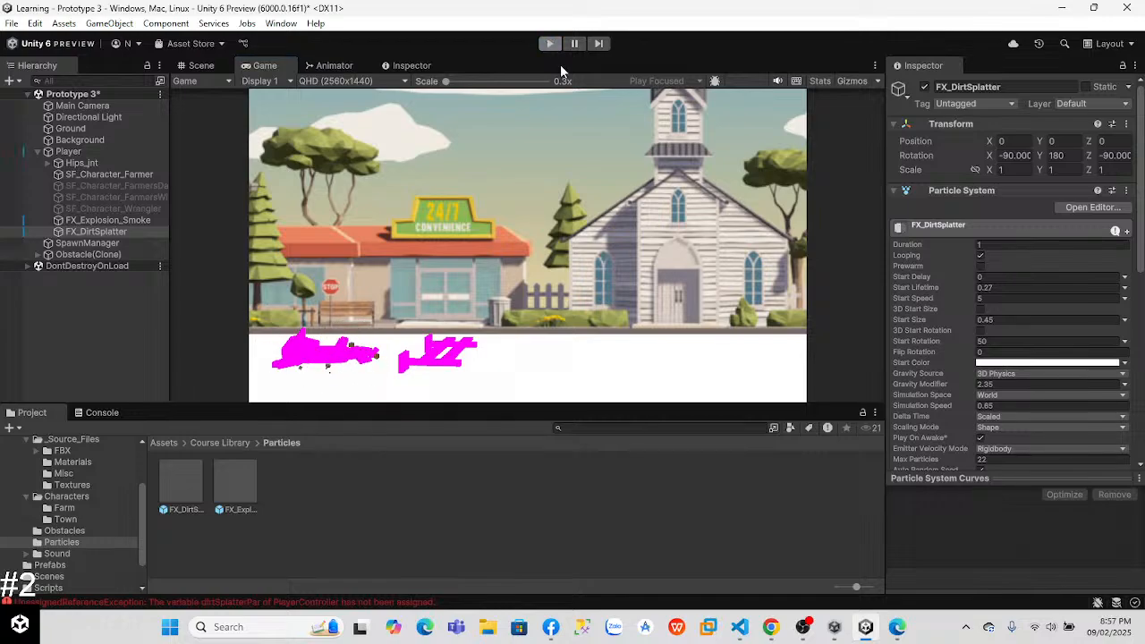
pyautogui.click(551, 52)
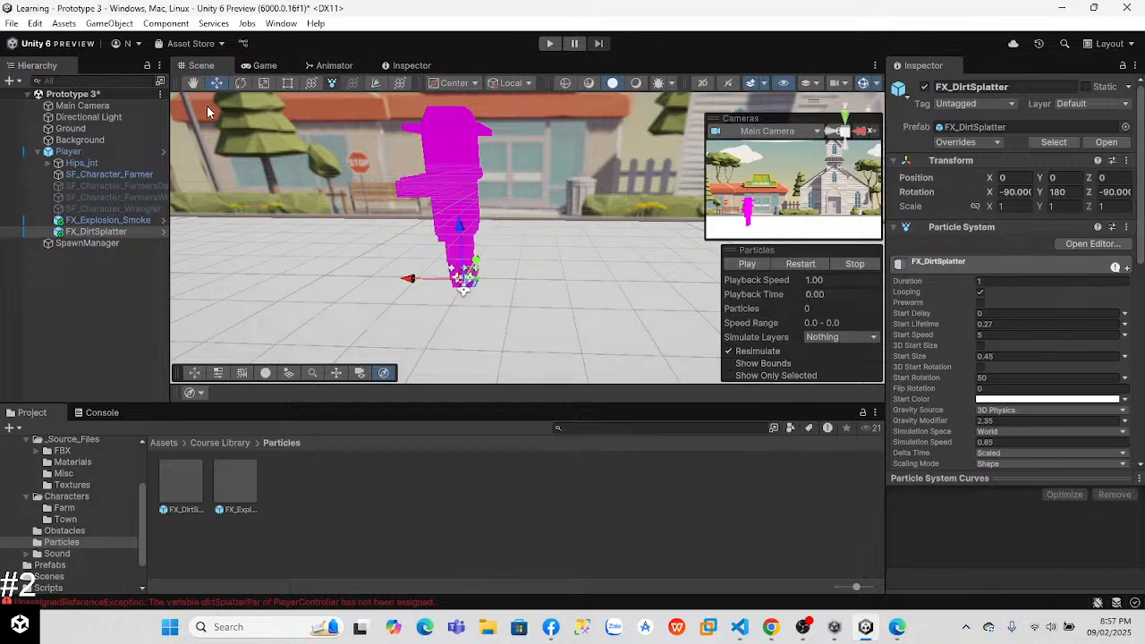
# Step: Assign the FX_DirtSplatter child object to the Dirt Splatter Par slot of the Player's Player Controller script
pyautogui.click(68, 152)
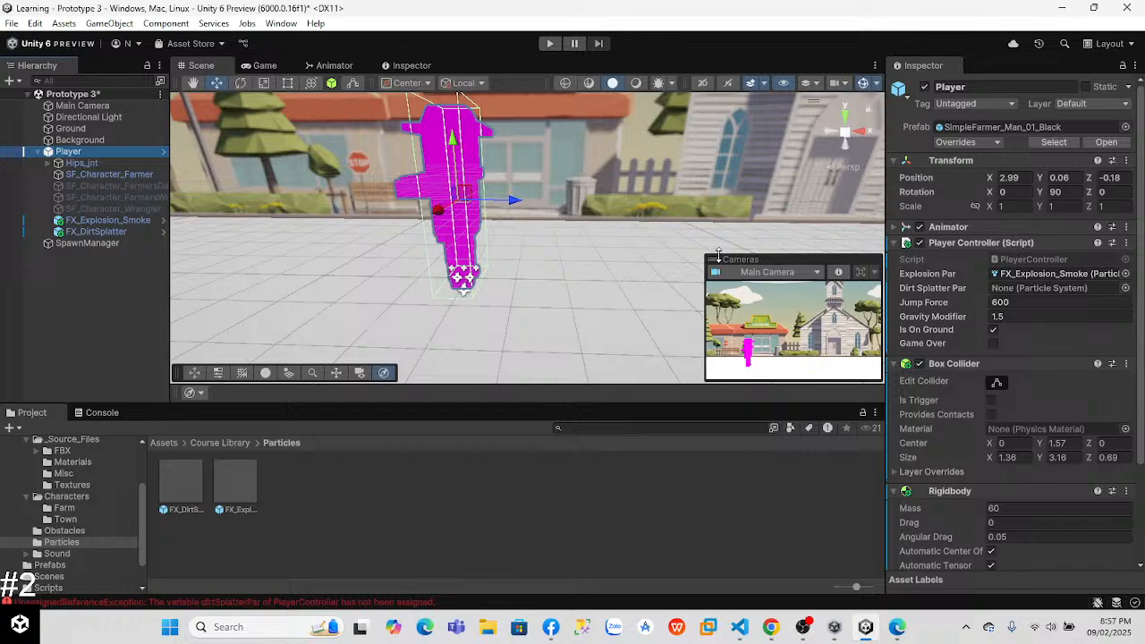
pyautogui.hotkey('alt', 'Tab')
pyautogui.hotkey('alt', 'Tab')
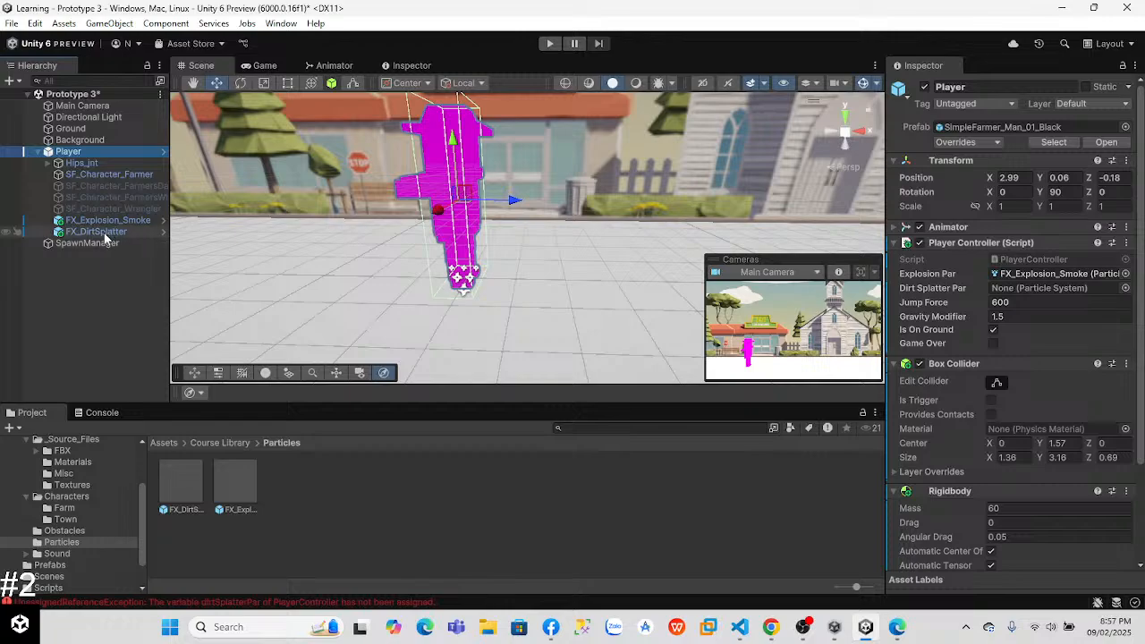
pyautogui.moveTo(1009, 302); pyautogui.dragTo(1053, 294)
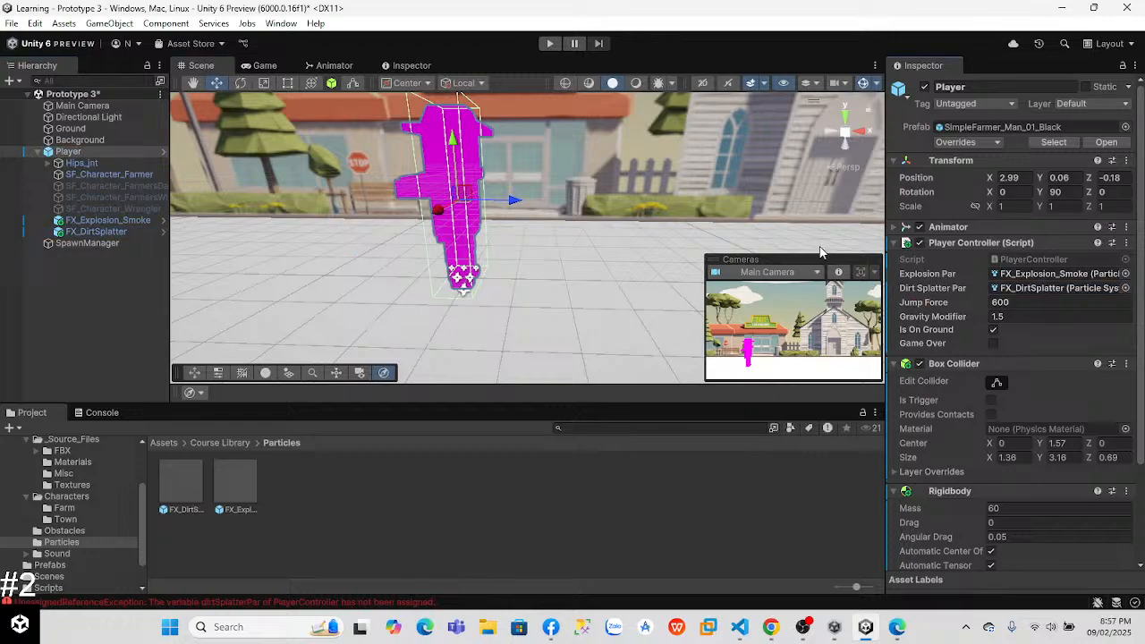
# Step: Play-test the dirt splatter while running, jumping over obstacles and crashing, then exit Play mode
pyautogui.click(545, 44)
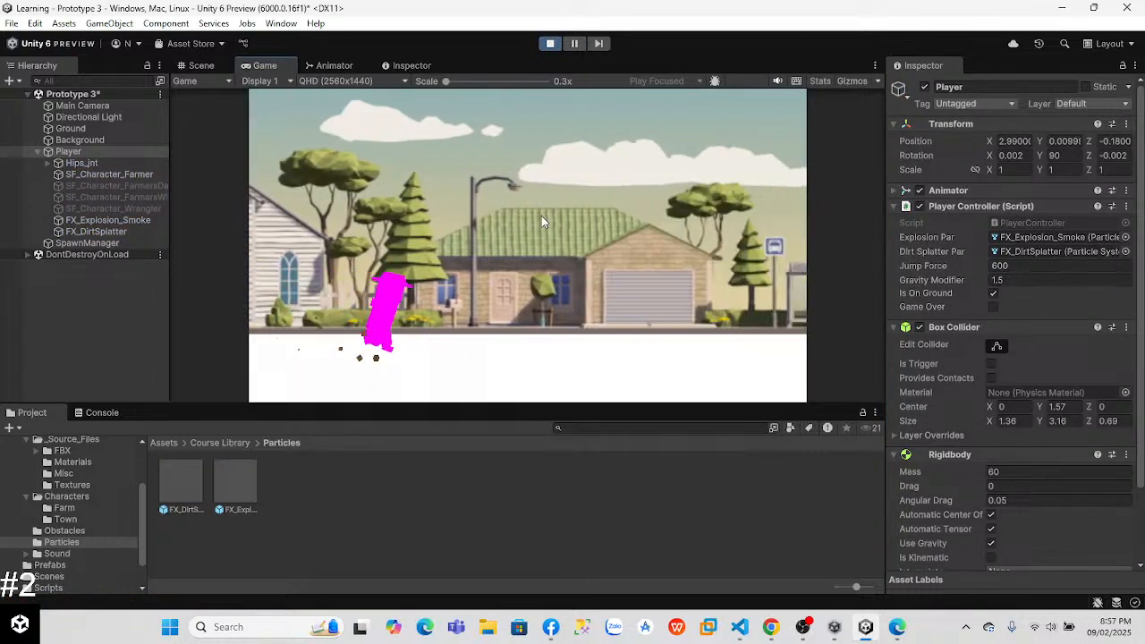
pyautogui.press('space')
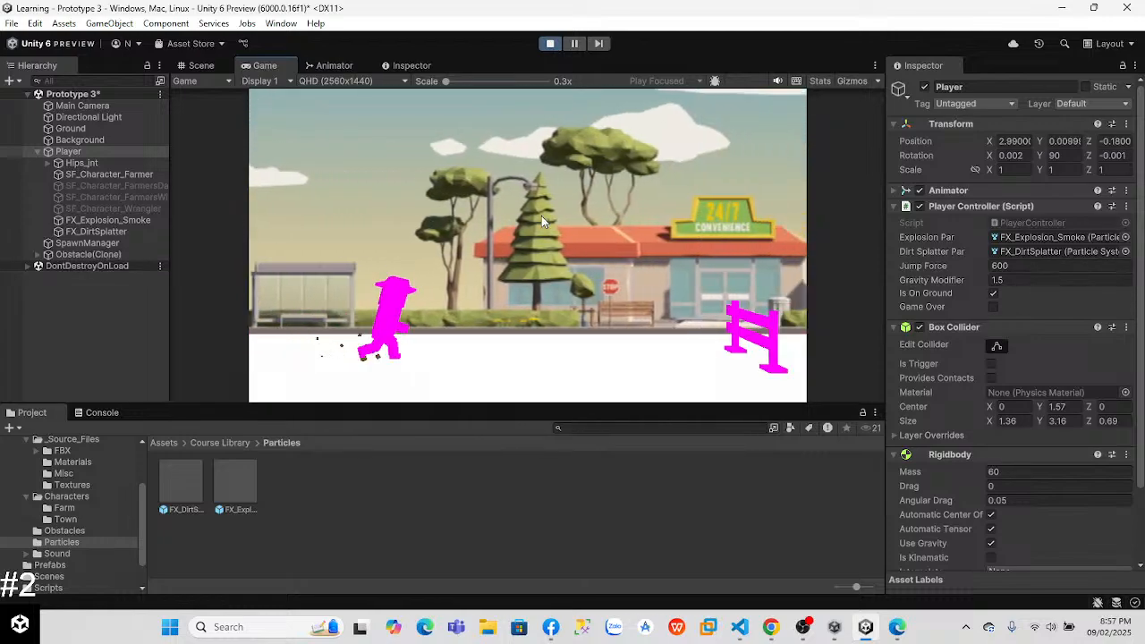
pyautogui.press('space')
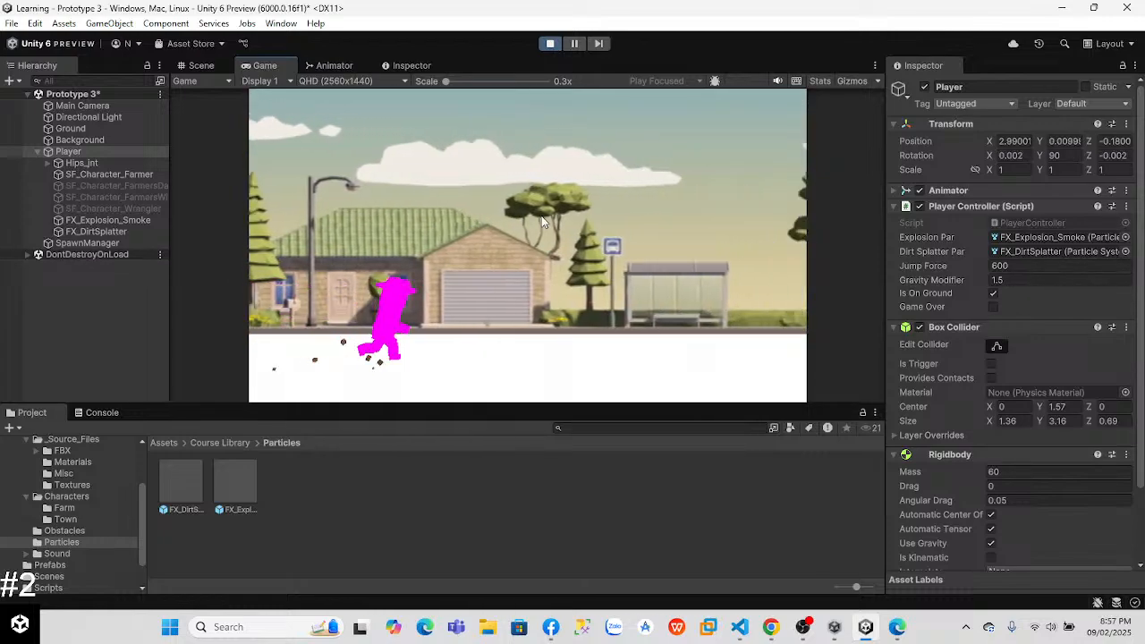
pyautogui.press('space')
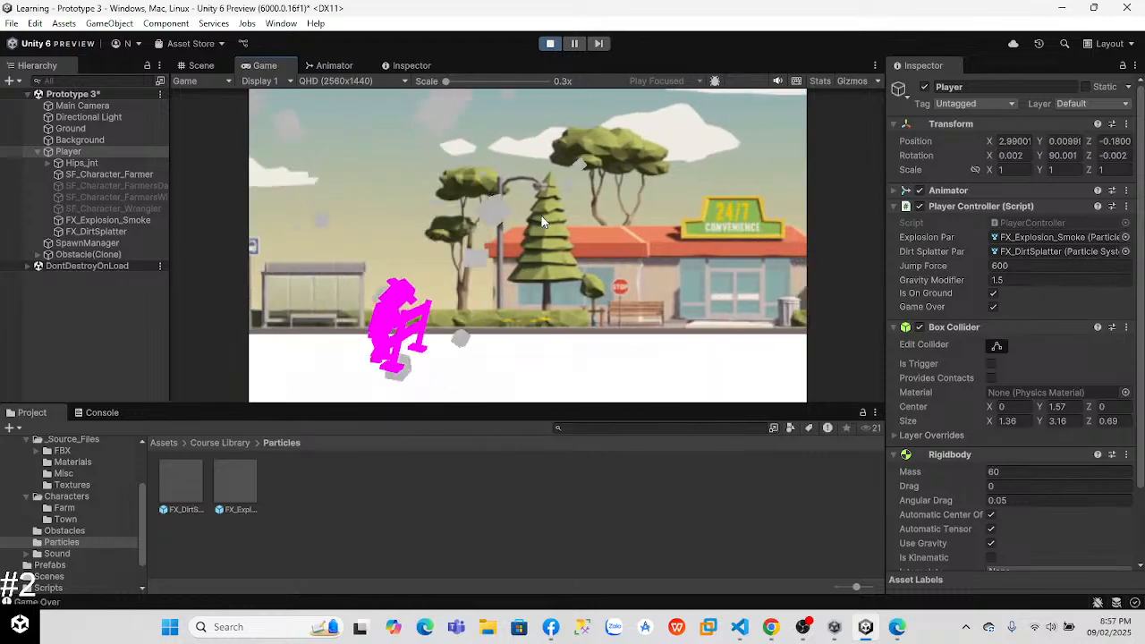
pyautogui.hotkey('ctrl', 'p')
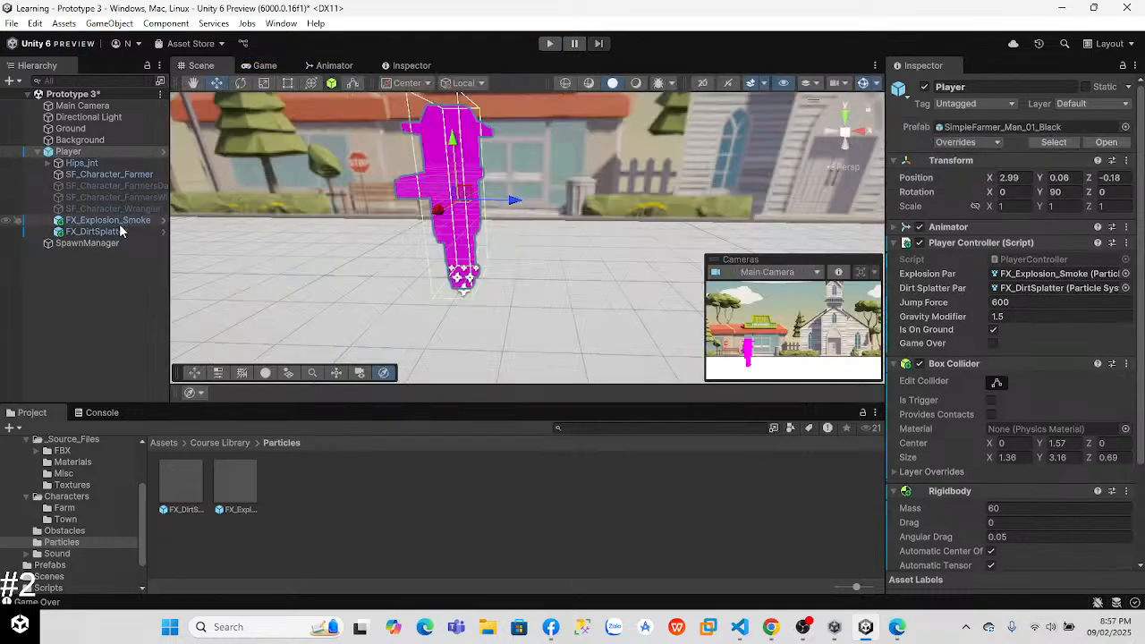
# Step: Set the Z position of FX_DirtSplatter to -0.3
pyautogui.click(96, 231)
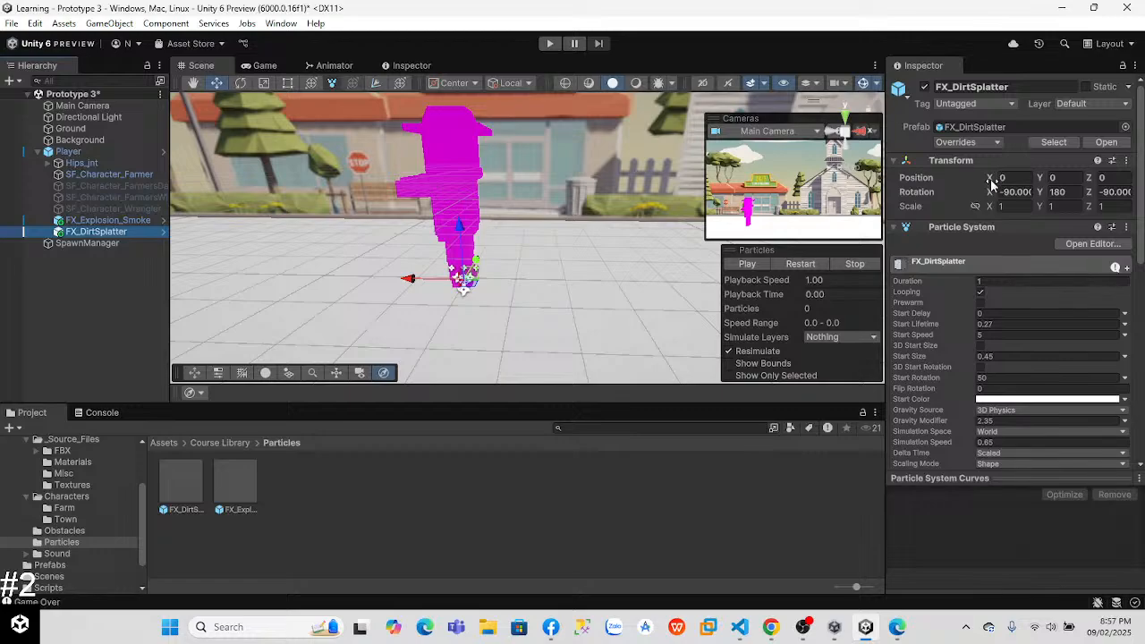
pyautogui.click(992, 179)
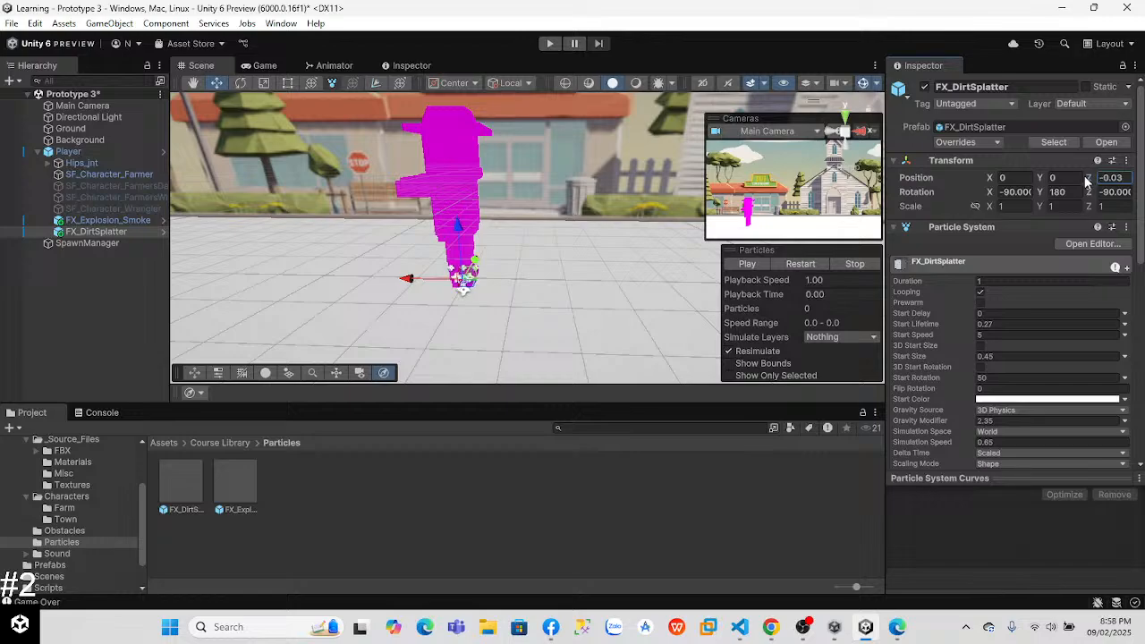
pyautogui.moveTo(1082, 182); pyautogui.dragTo(1079, 182)
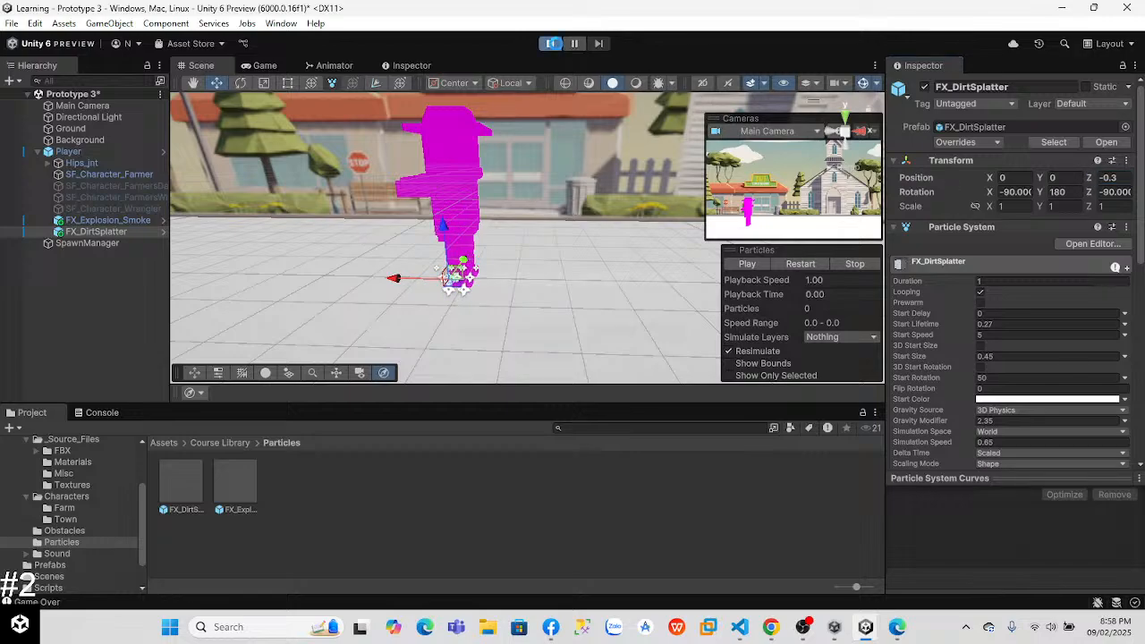
# Step: Play-test the repositioned dirt splatter, then check the Animator's layers and parameters and return to the Scene view
pyautogui.click(550, 43)
pyautogui.click(550, 44)
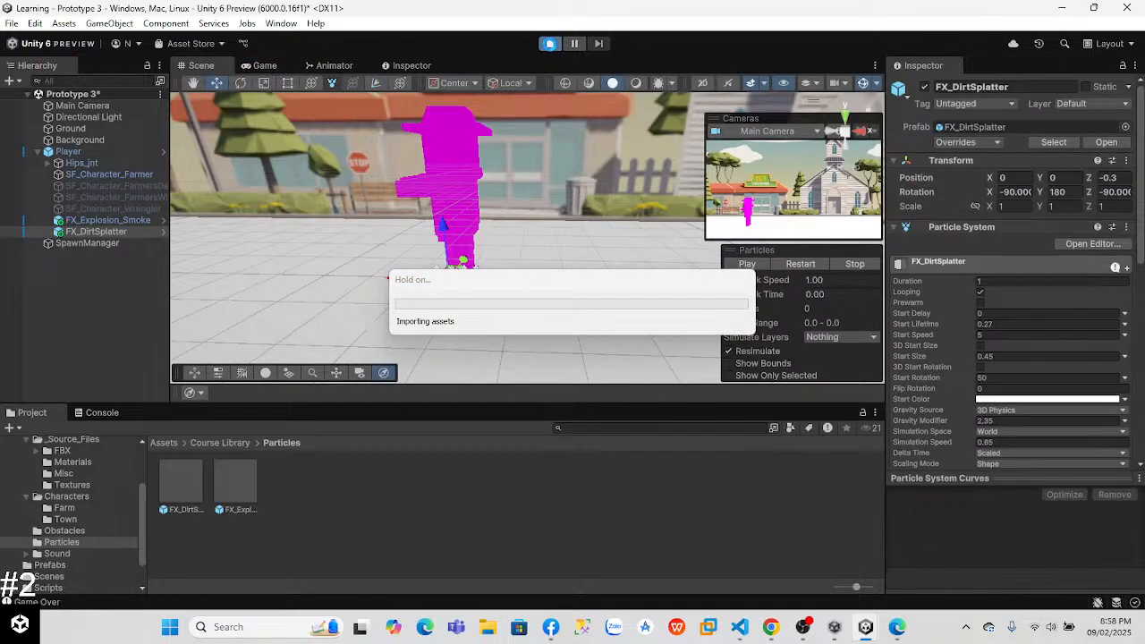
pyautogui.click(550, 43)
pyautogui.click(334, 65)
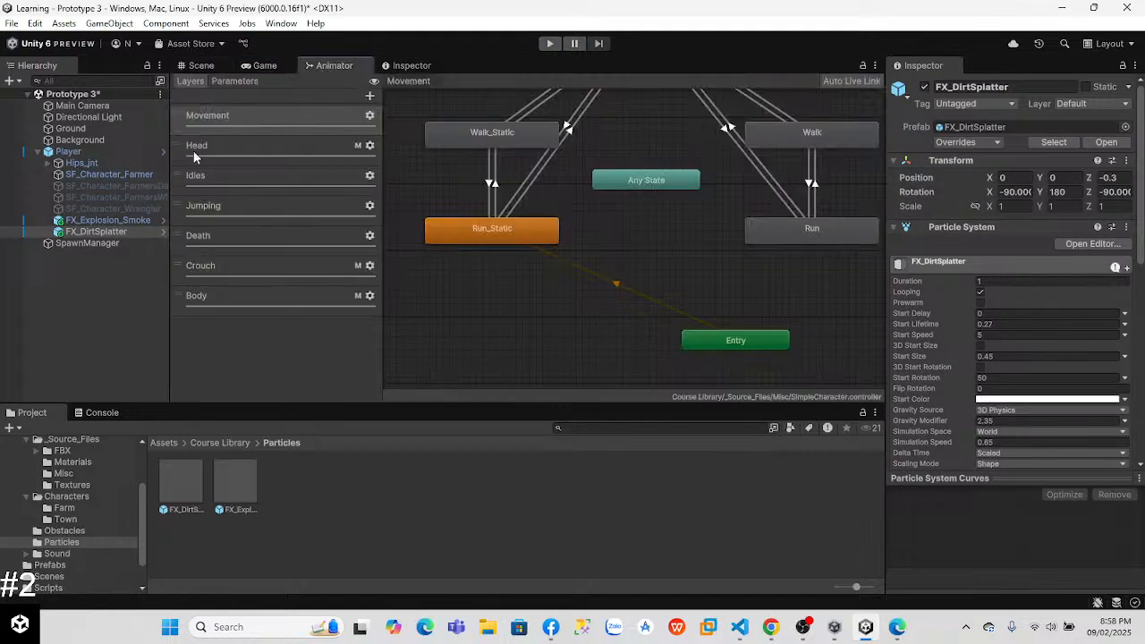
pyautogui.click(235, 81)
pyautogui.click(200, 66)
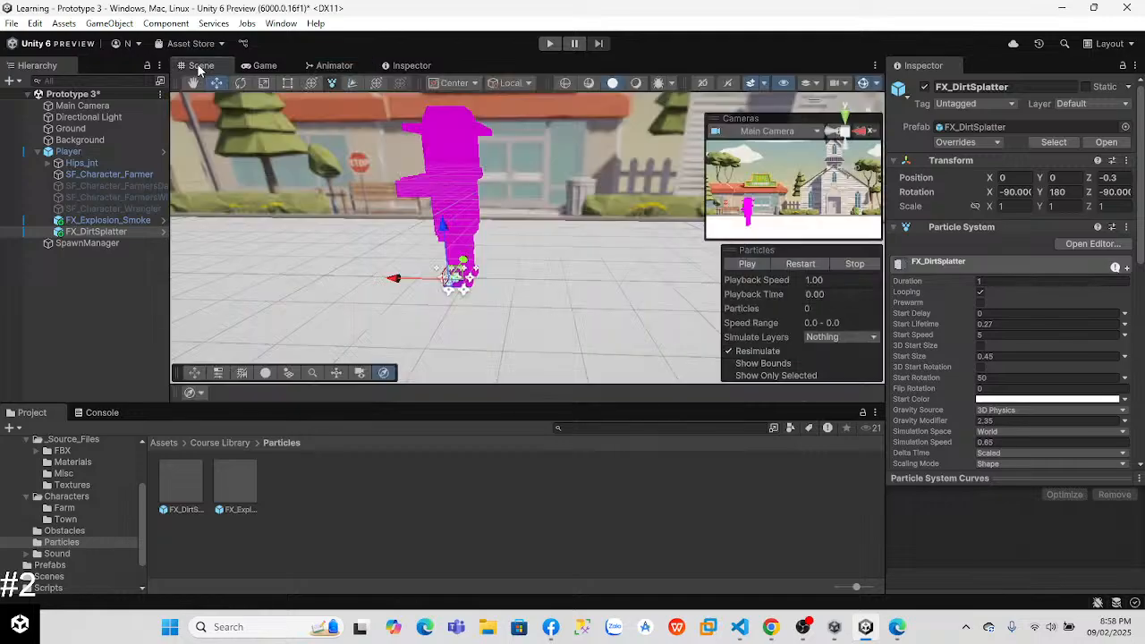
# Step: Switch to Chrome and watch the Lesson 3.4 dirt splatter video for how the particle should look in play
pyautogui.hotkey('alt', 'Tab')
pyautogui.hotkey('alt', 'Tab')
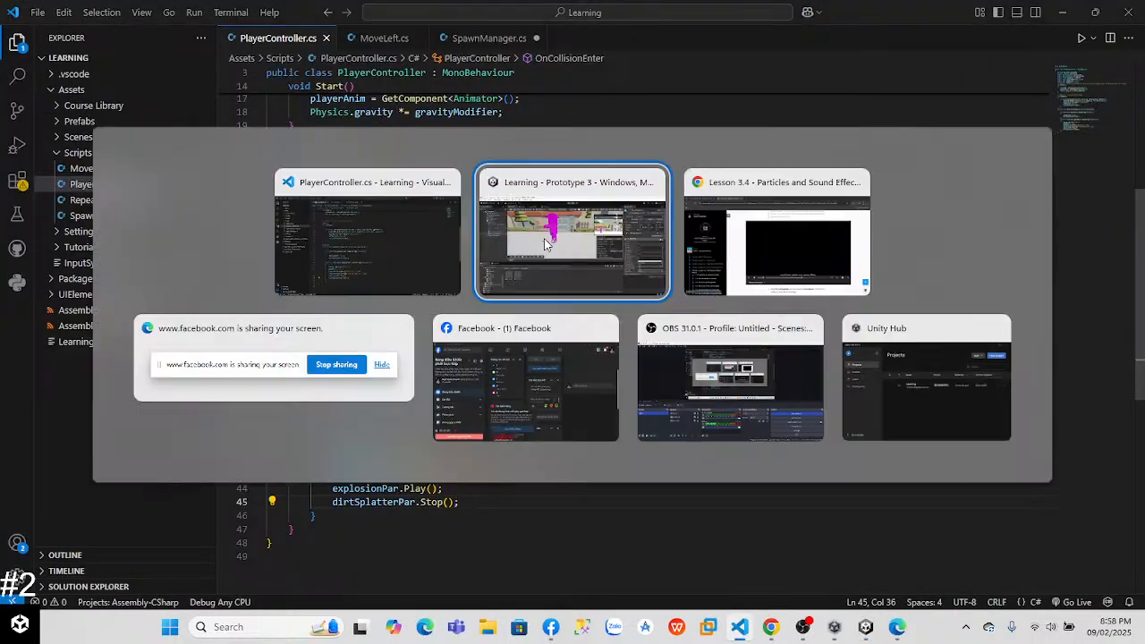
pyautogui.hotkey('alt', 'Tab')
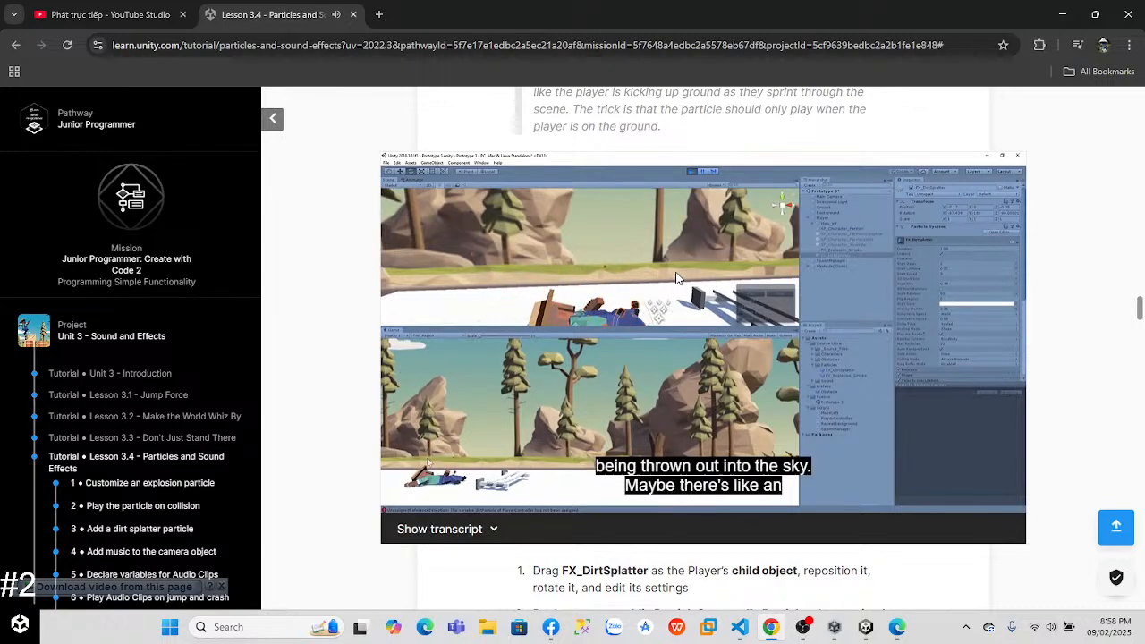
# Step: Switch back to Unity, set FX_DirtSplatter's Z position to -0.51 and try it in Play mode
pyautogui.hotkey('alt', 'Tab')
pyautogui.hotkey('alt', 'Tab')
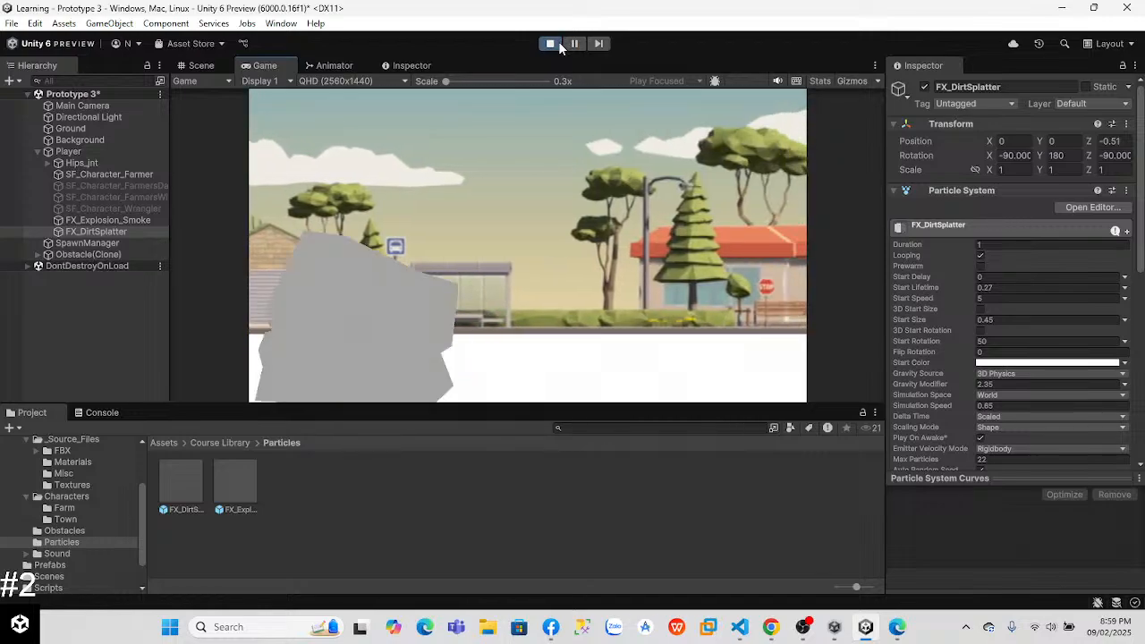
pyautogui.click(550, 44)
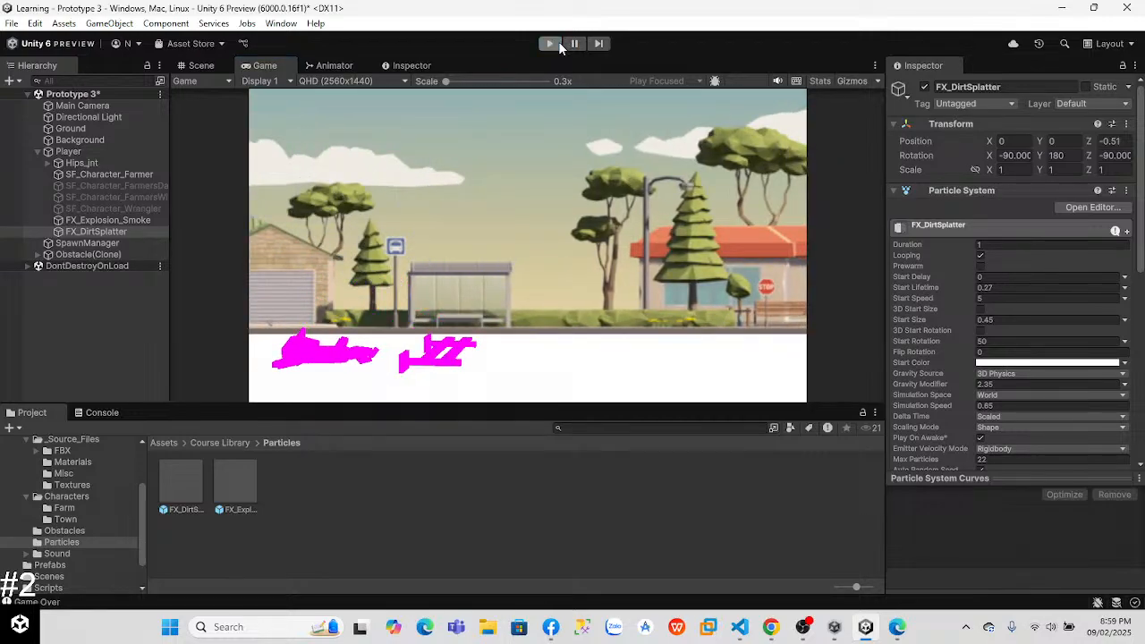
# Step: Switch to Chrome and skip the dirt splatter video ahead to 2:15 to watch the particle assignment
pyautogui.hotkey('alt', 'Tab')
pyautogui.hotkey('alt', 'Tab')
pyautogui.hotkey('alt', 'Tab')
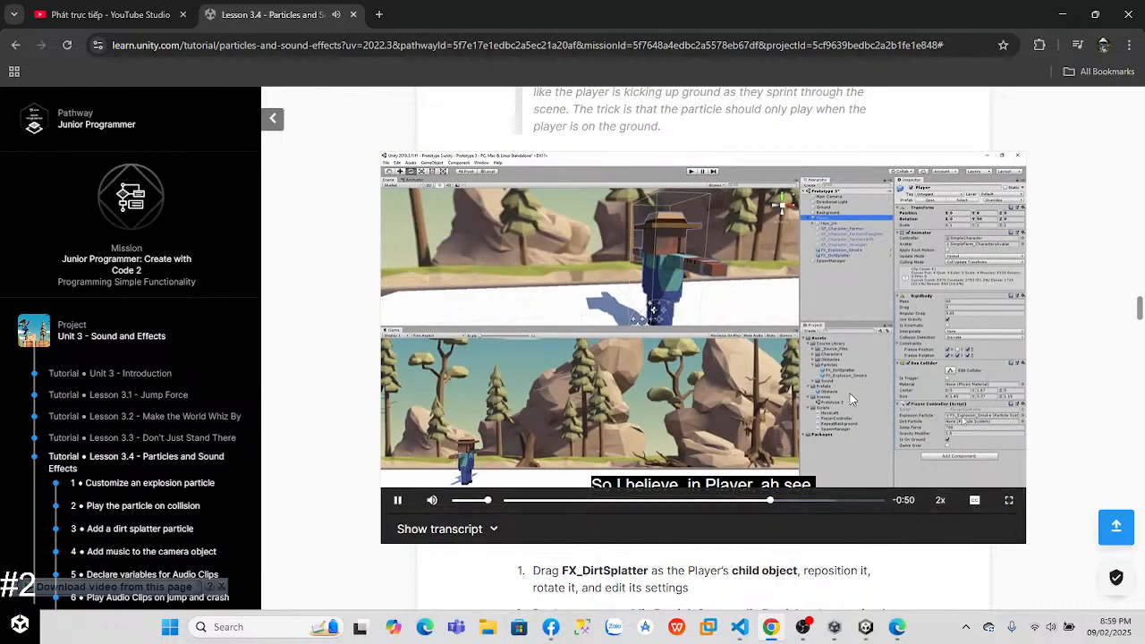
pyautogui.click(810, 500)
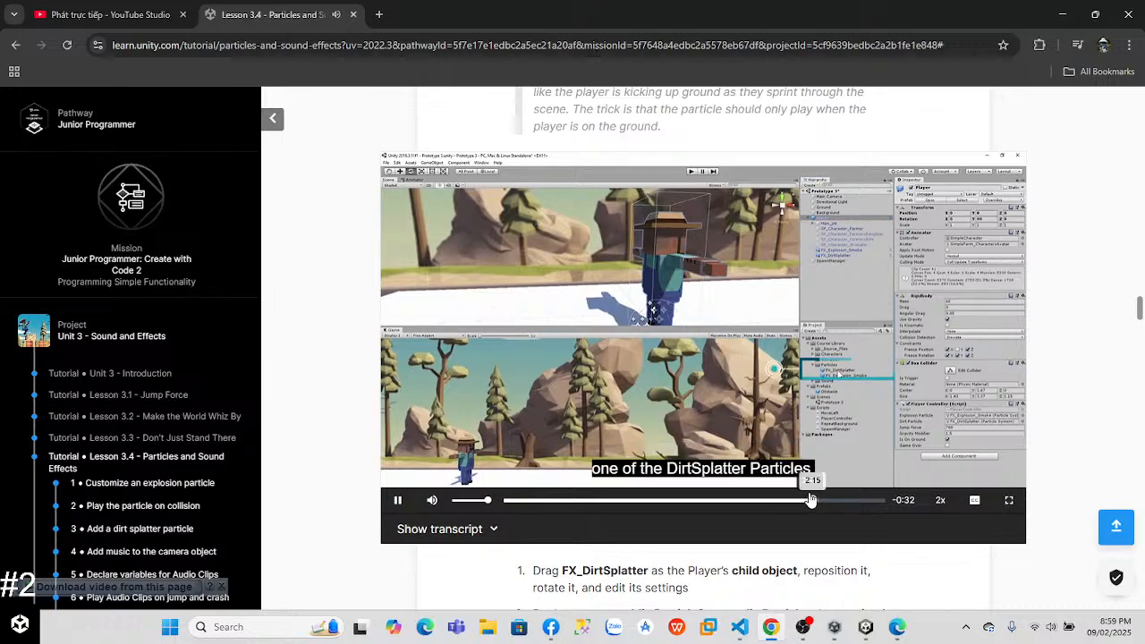
# Step: Start the lesson video on adding music to the camera object and set its playback speed to 2x
pyautogui.moveTo(1139, 317); pyautogui.dragTo(1137, 376)
pyautogui.click(719, 371)
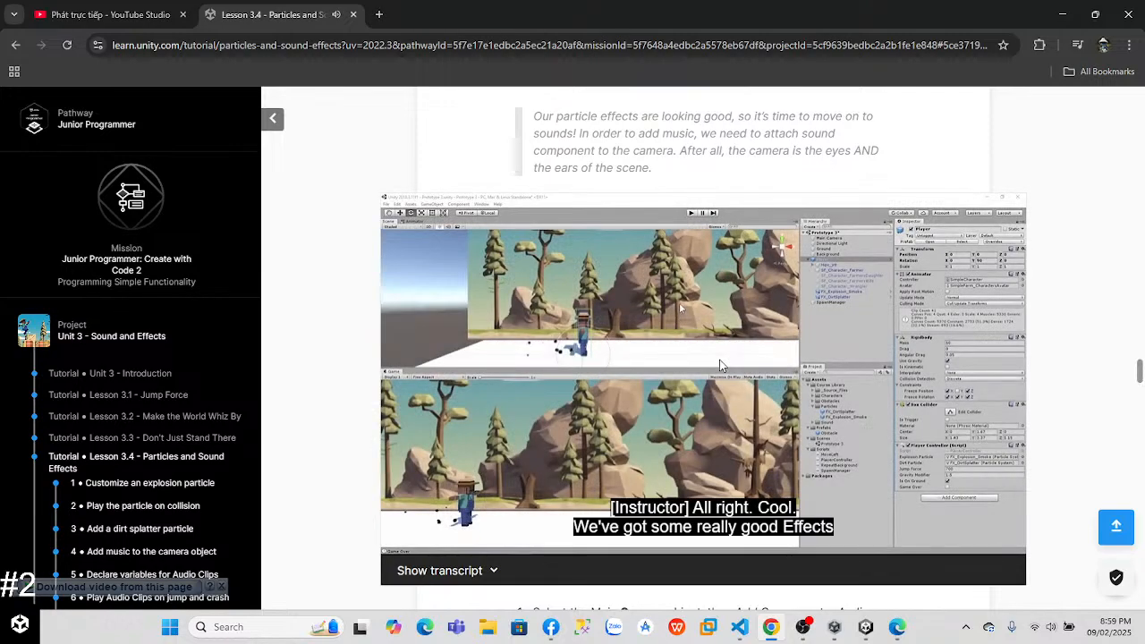
pyautogui.click(940, 541)
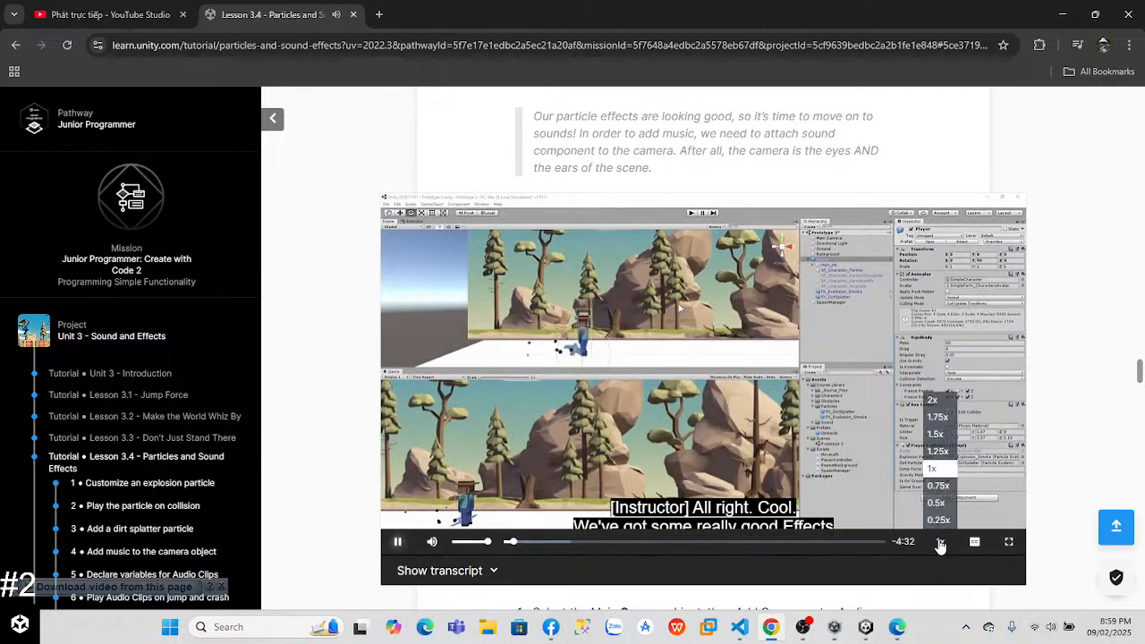
pyautogui.click(941, 399)
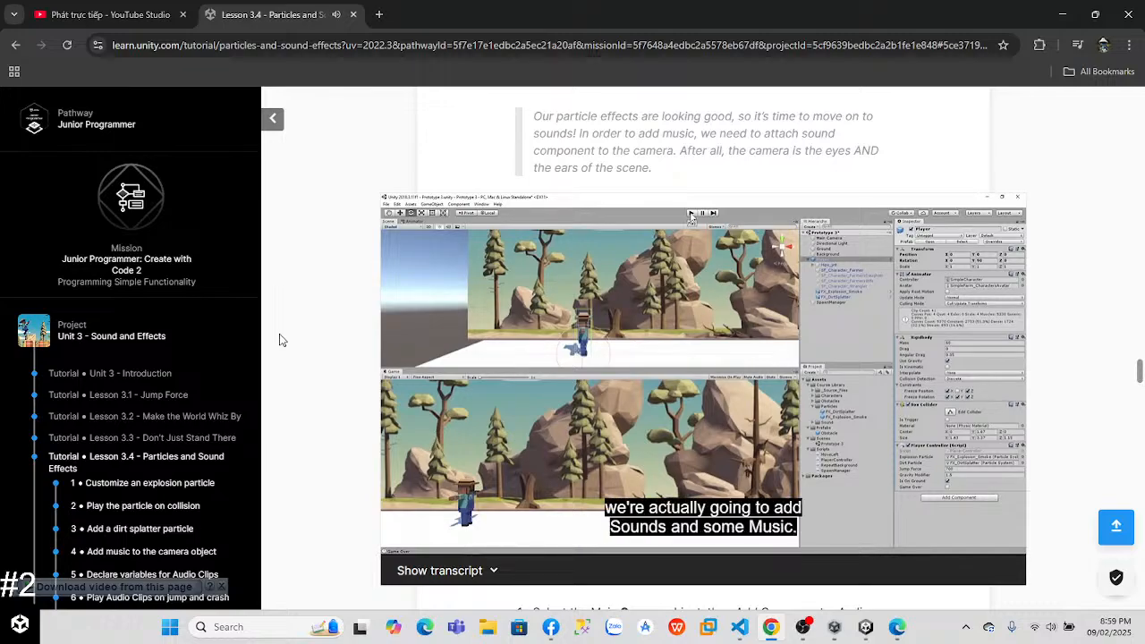
# Step: Watch the video and read the written instructions on adding an Audio Source with a music clip to the Main Camera
pyautogui.scroll(-1, 1141, 380)
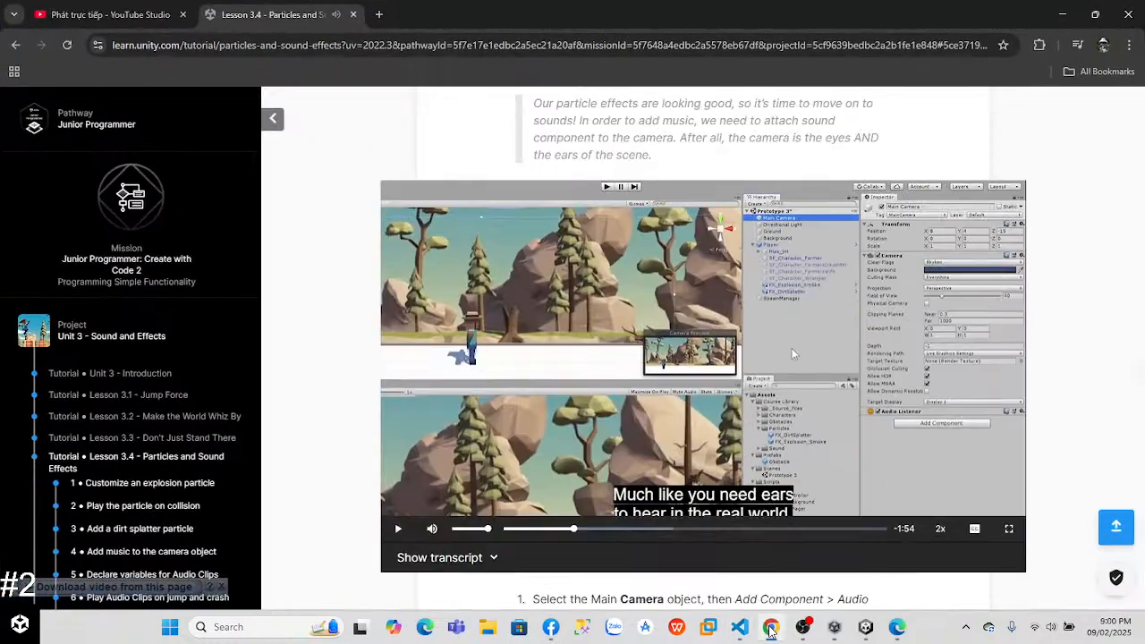
pyautogui.click(661, 360)
pyautogui.moveTo(1140, 373); pyautogui.dragTo(1140, 380)
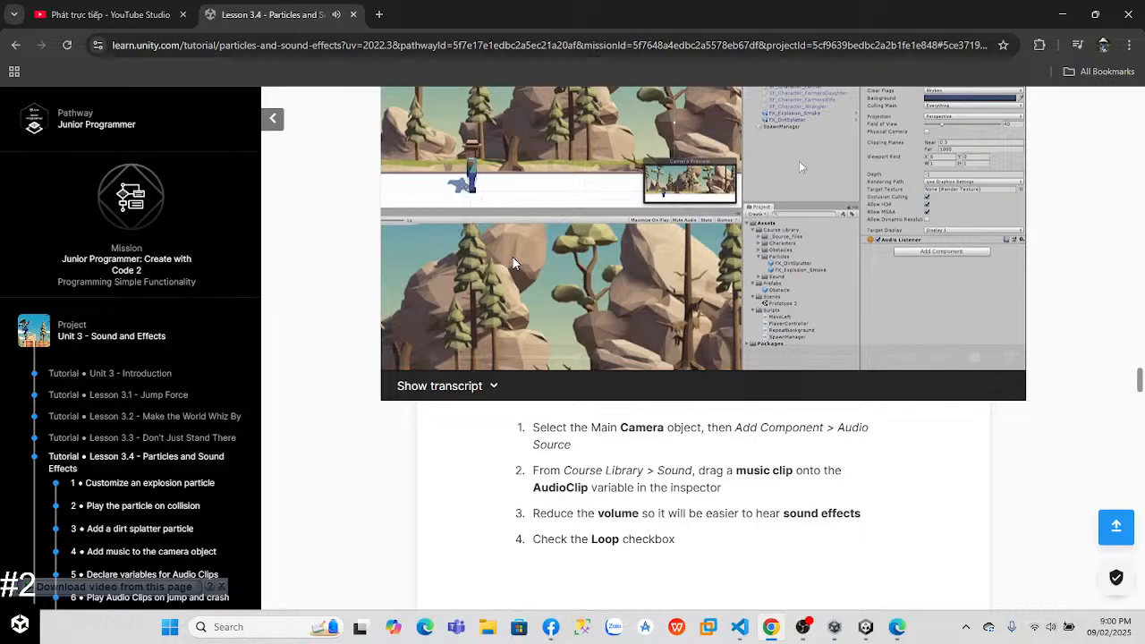
pyautogui.click(770, 628)
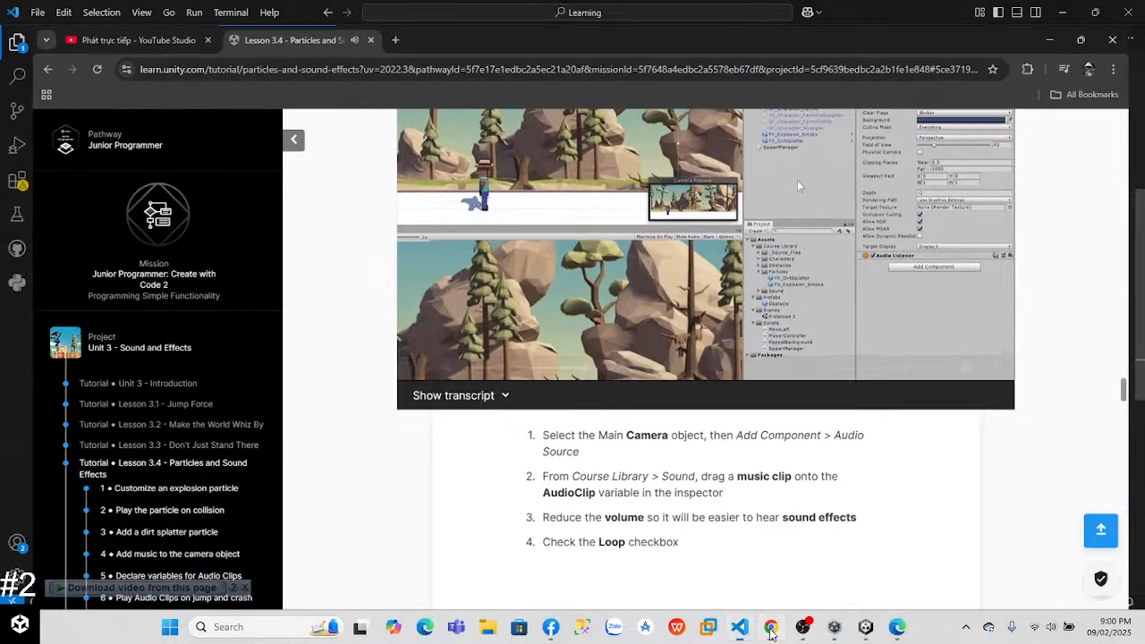
pyautogui.click(770, 628)
pyautogui.scroll(3, 756, 602)
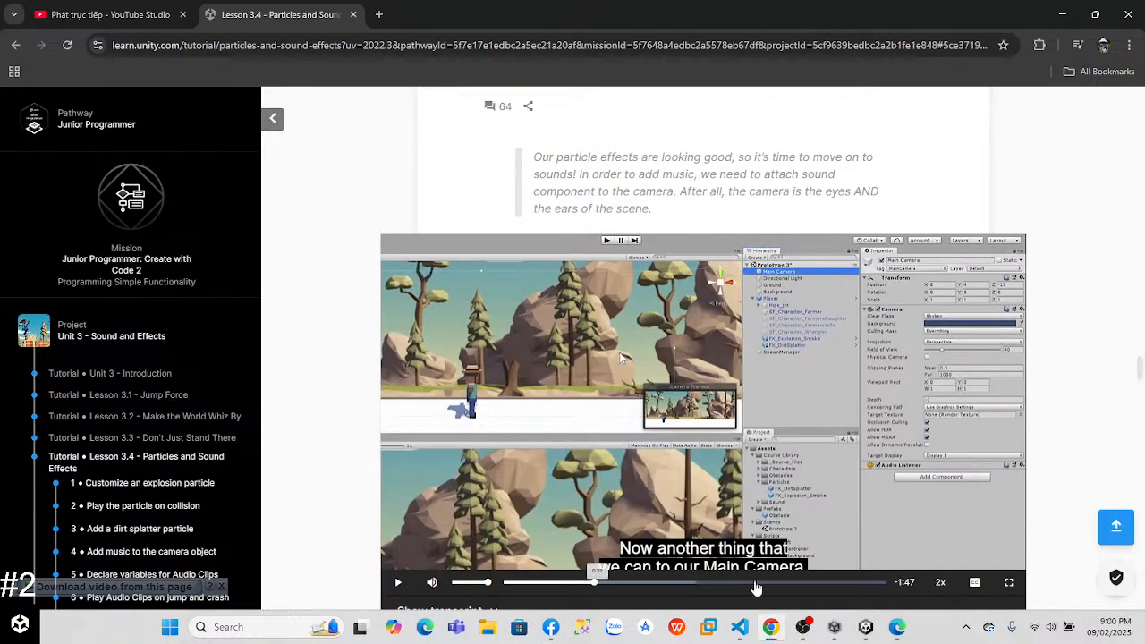
pyautogui.scroll(-2, 1139, 374)
pyautogui.click(661, 307)
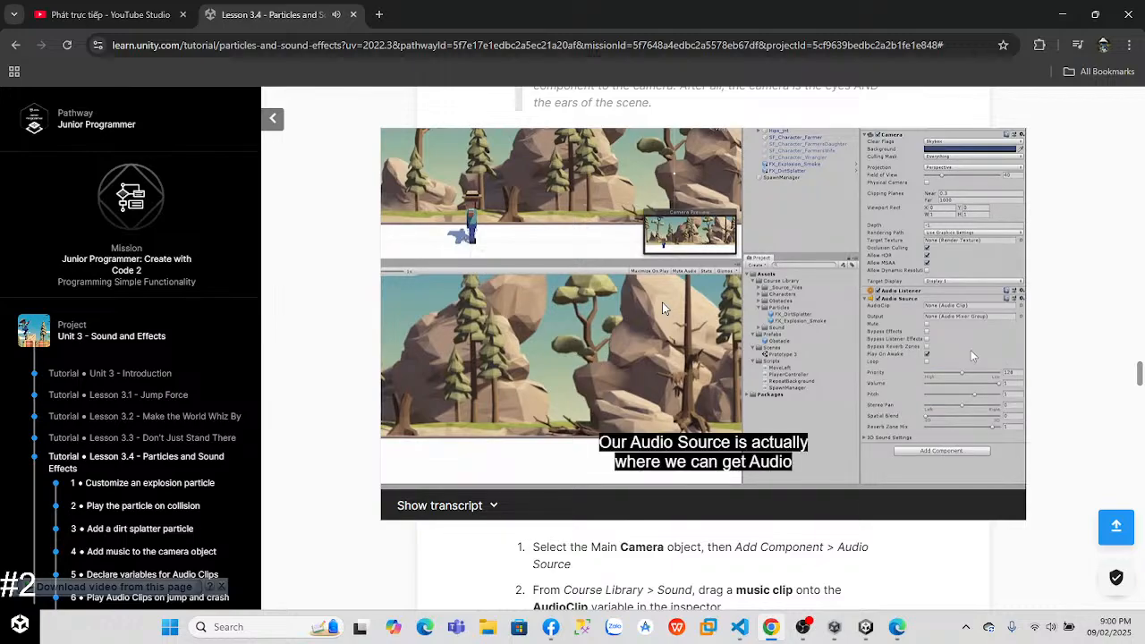
# Step: Pause the lesson video, switch to Unity and add an Audio Source component to the Main Camera
pyautogui.click(662, 302)
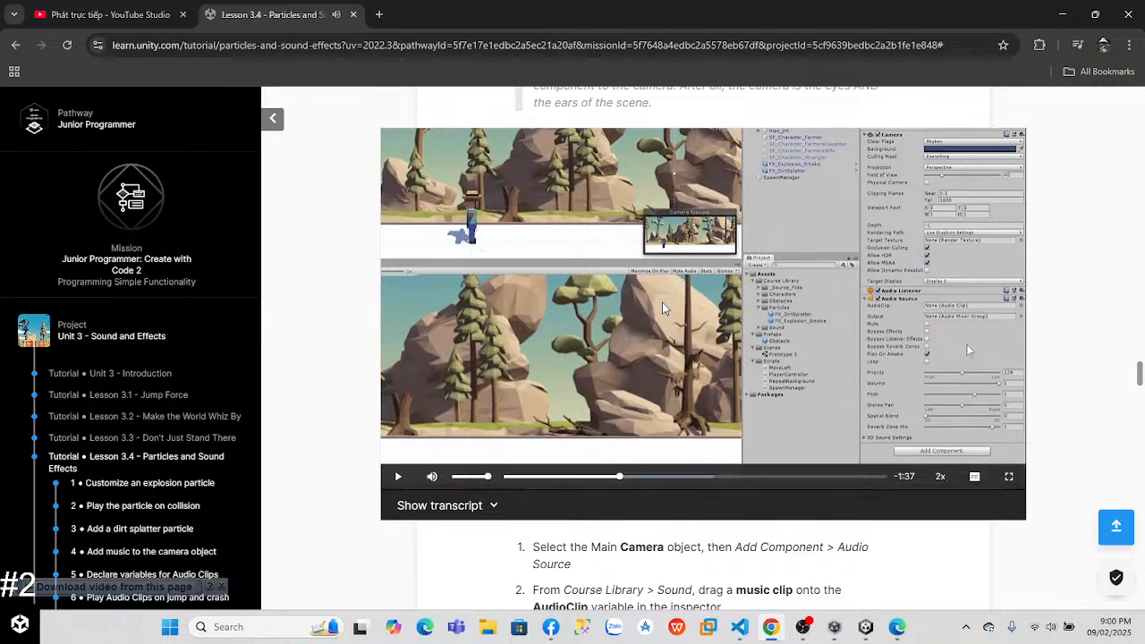
pyautogui.click(864, 626)
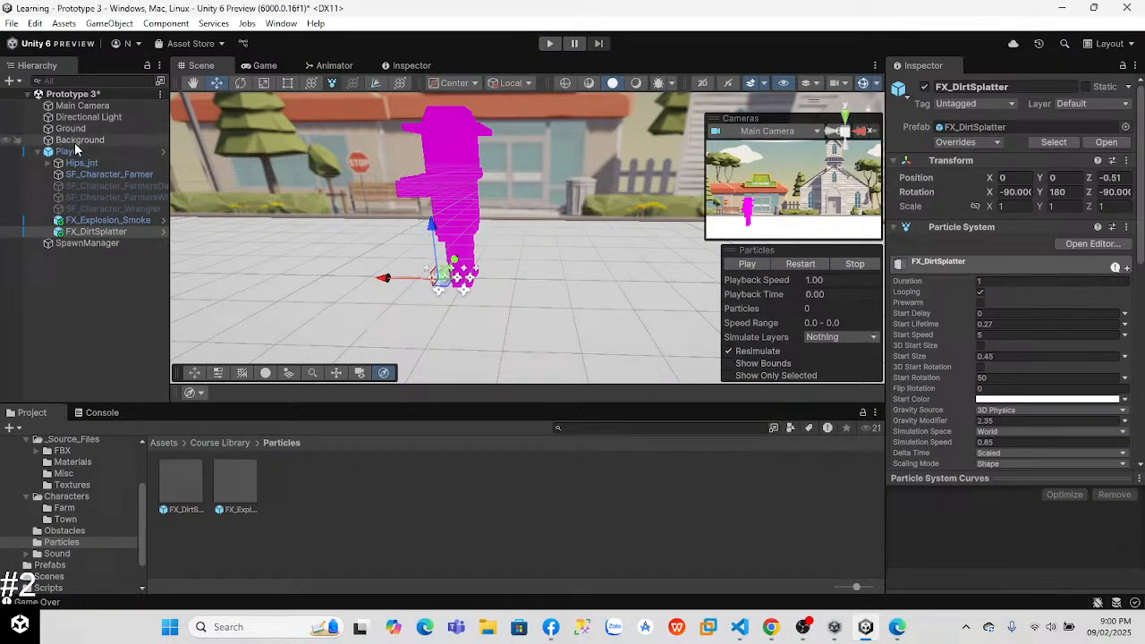
pyautogui.click(83, 105)
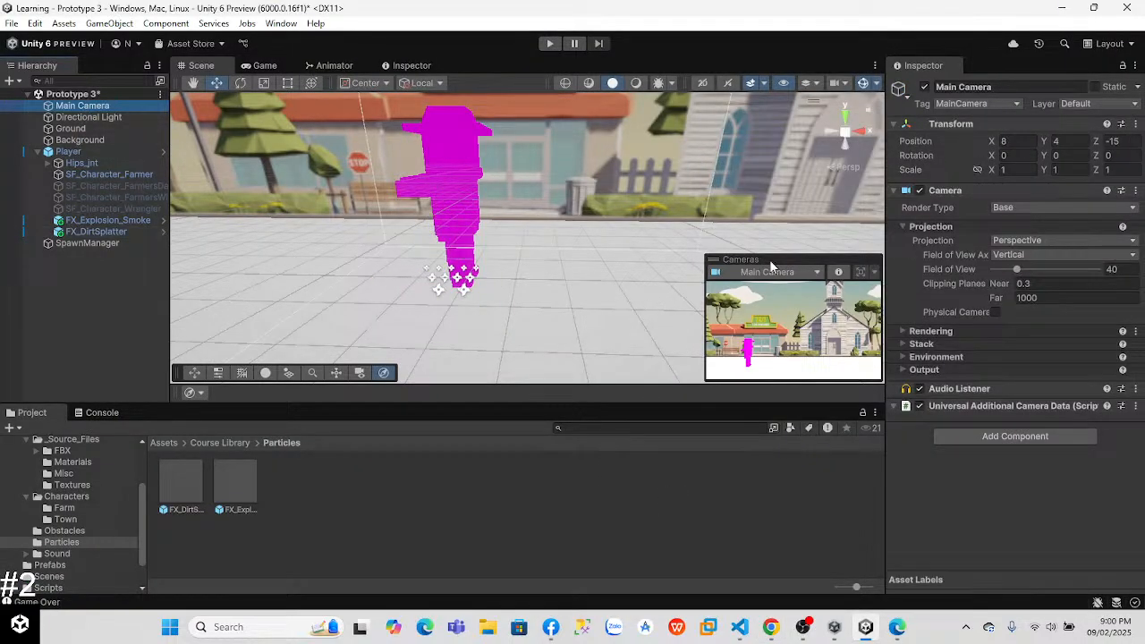
pyautogui.click(969, 436)
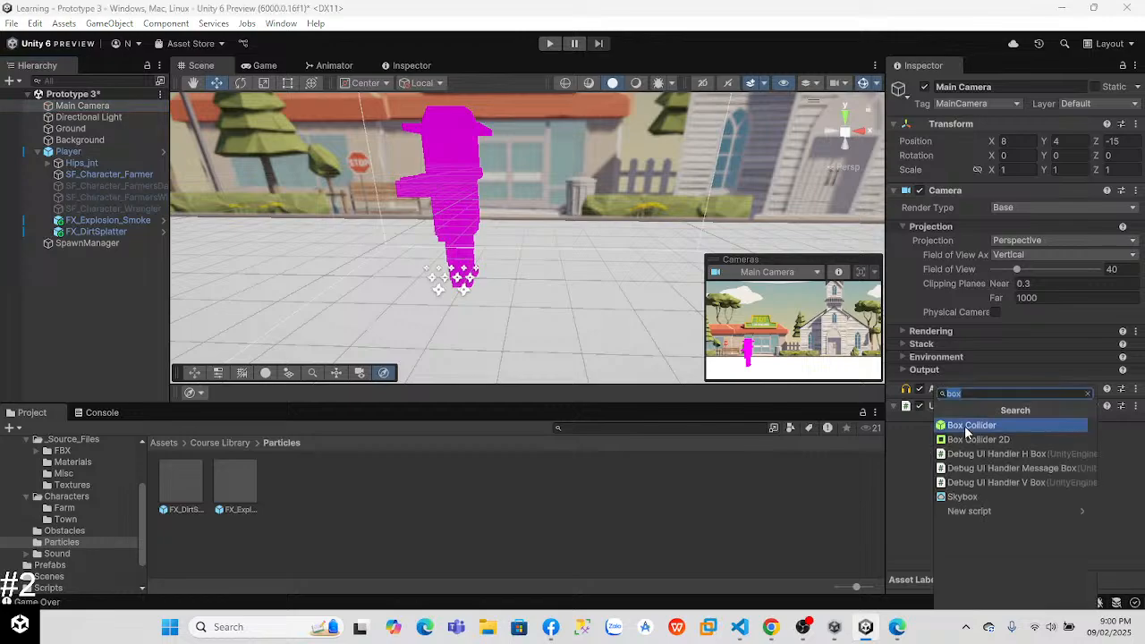
pyautogui.write('aud')
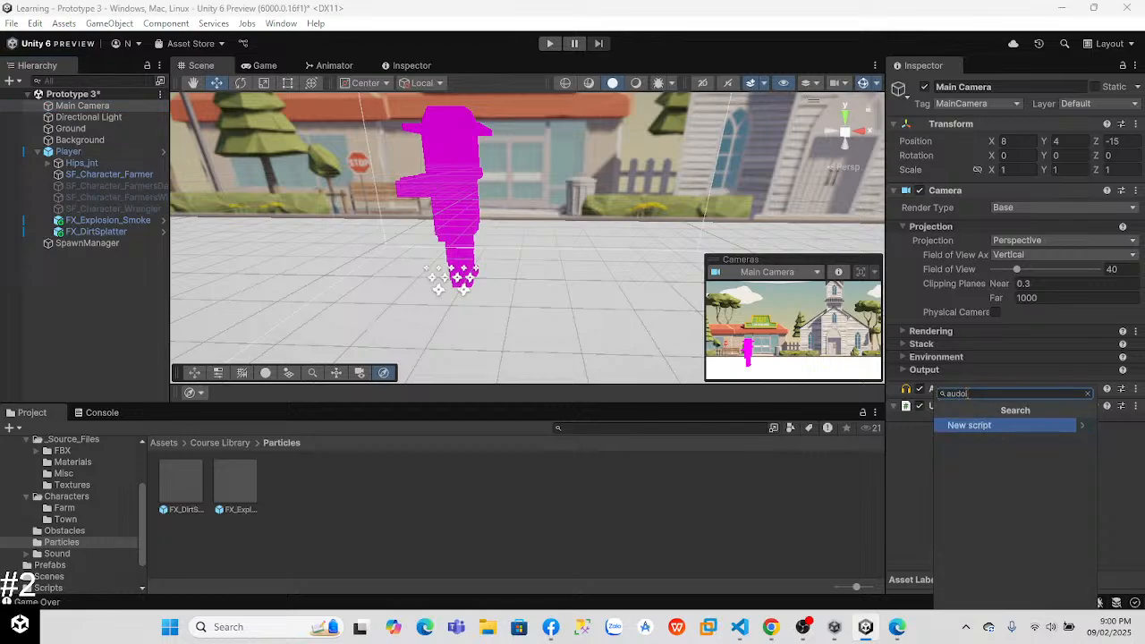
pyautogui.write('io so')
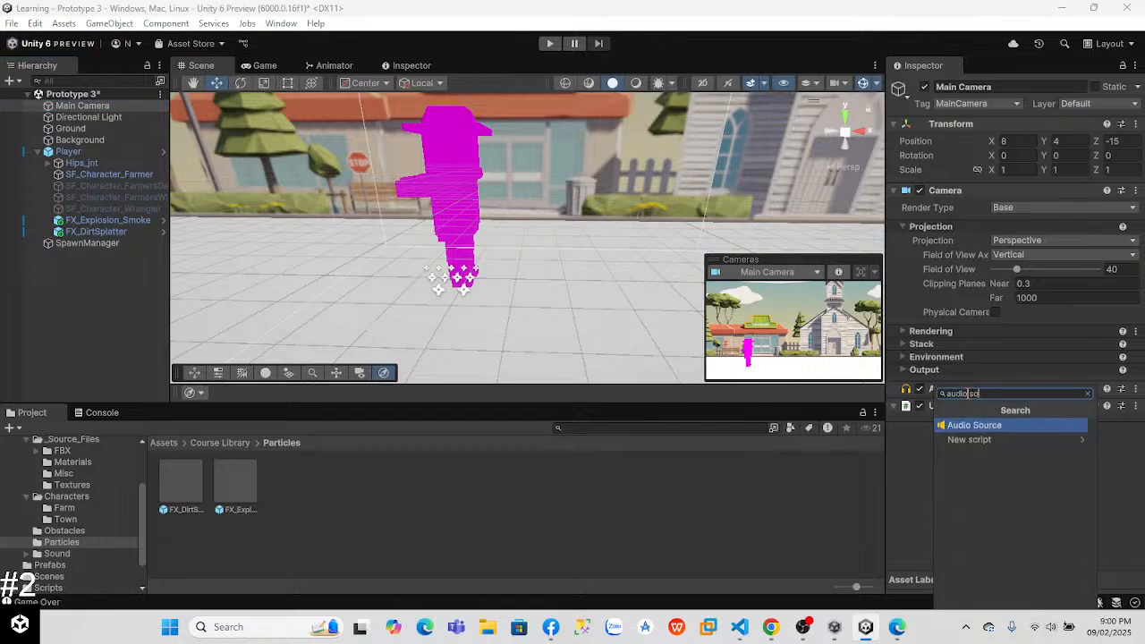
pyautogui.press('Return')
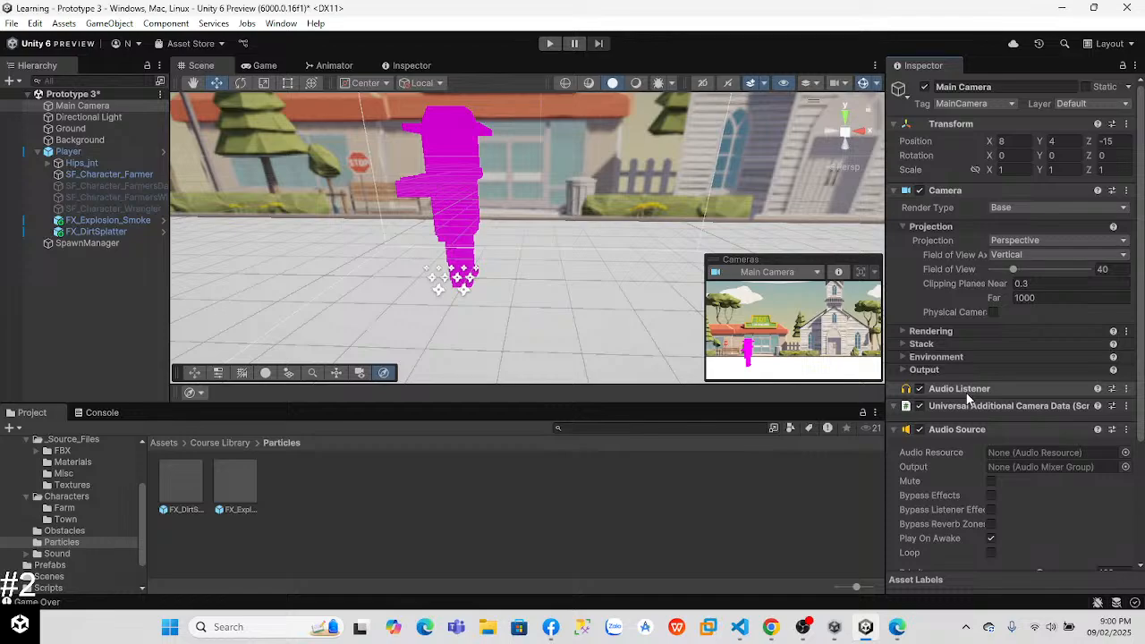
# Step: Watch the lesson video in Chrome on finding music in the Sound folder, pause it and return to Unity
pyautogui.hotkey('alt', 'Tab')
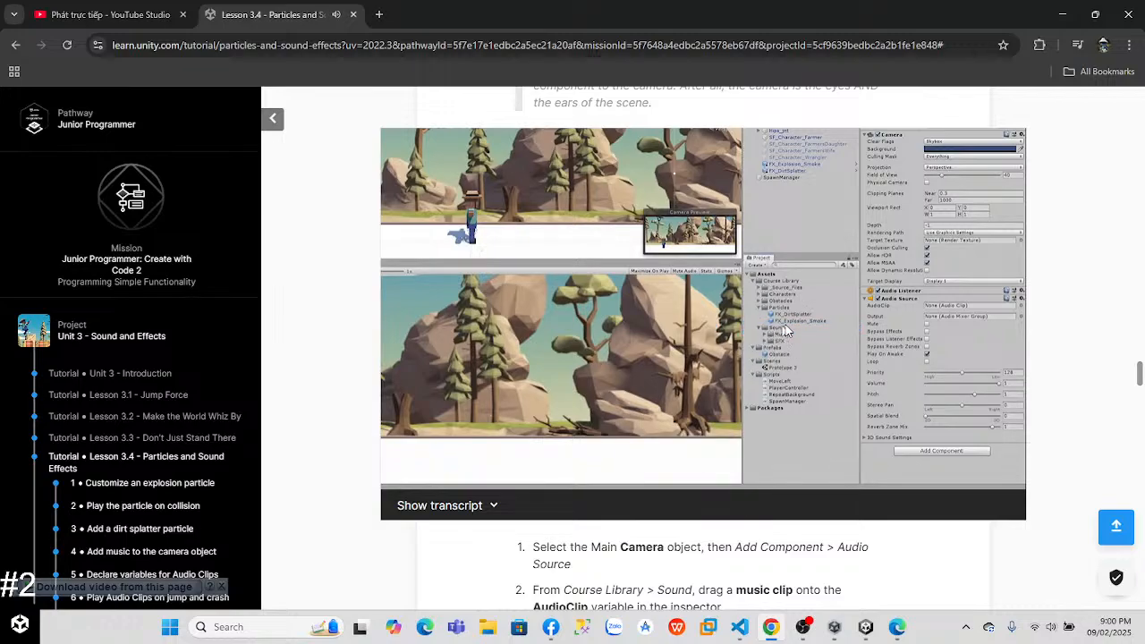
pyautogui.click(710, 352)
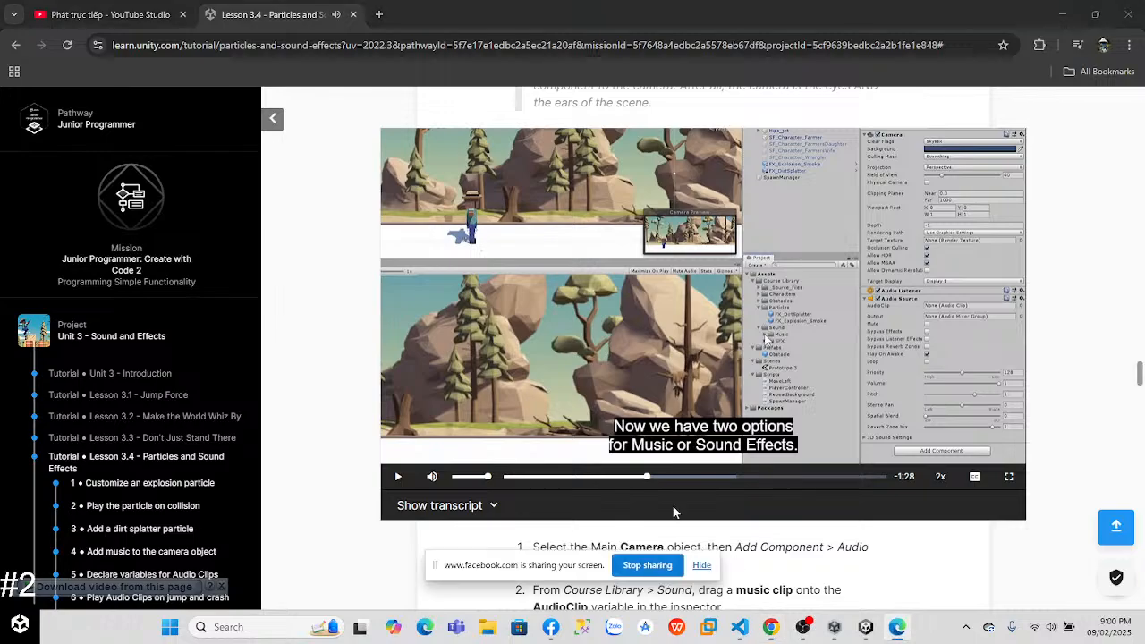
pyautogui.click(834, 627)
pyautogui.click(702, 565)
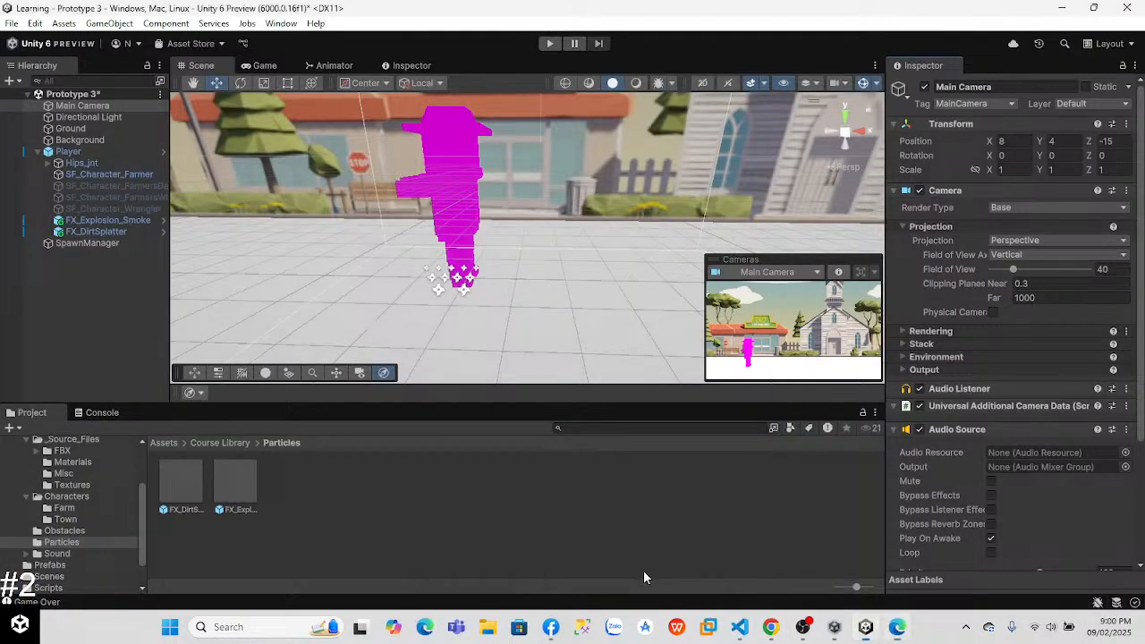
# Step: Open the Music folder inside Course Library > Sound in the project assets
pyautogui.click(70, 439)
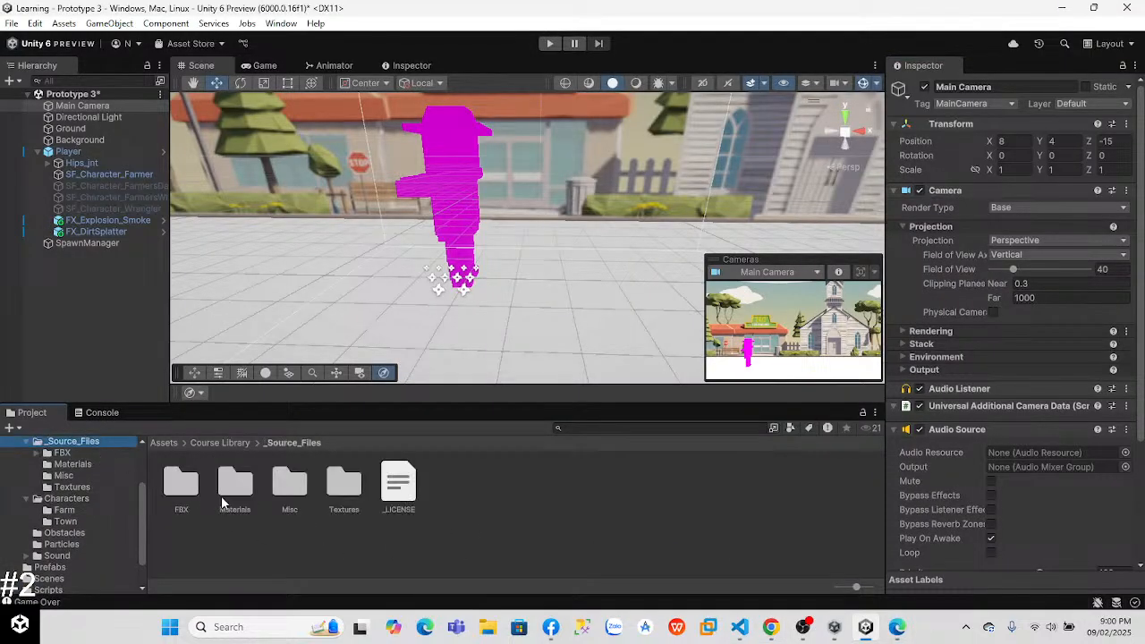
pyautogui.doubleClick(180, 487)
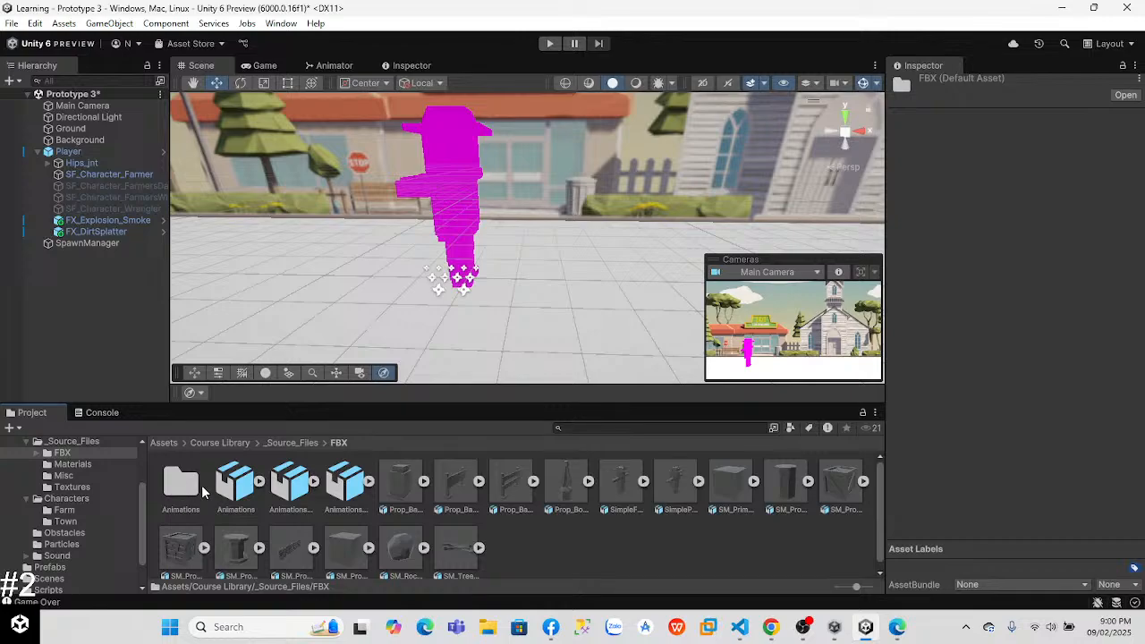
pyautogui.click(98, 445)
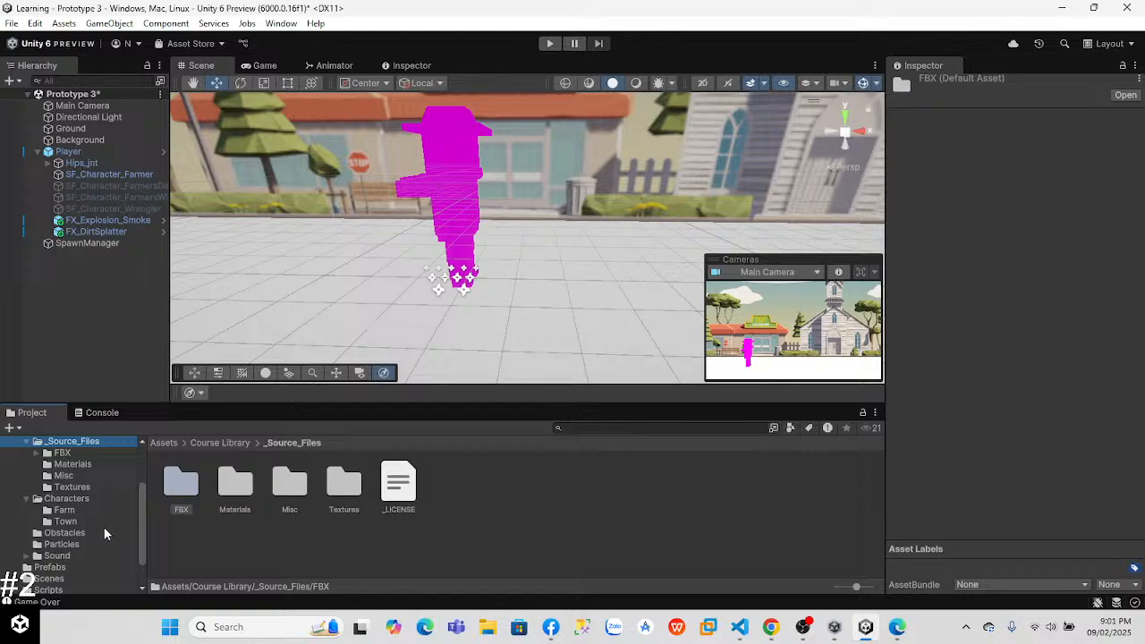
pyautogui.click(57, 556)
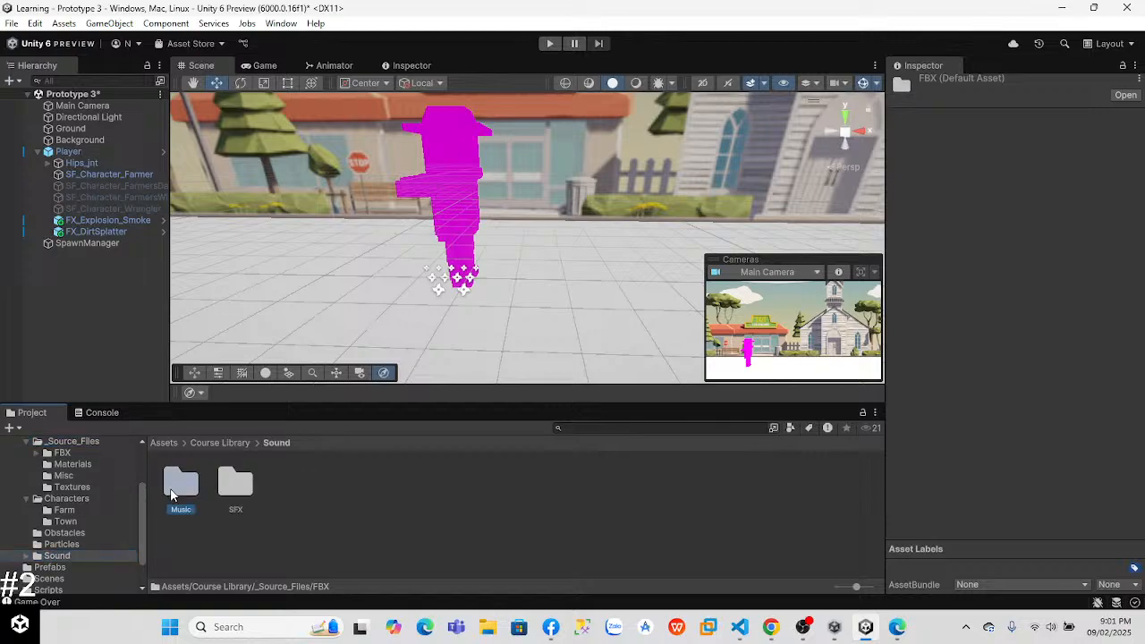
pyautogui.doubleClick(189, 490)
# Step: Preview the three music clips cron_audio_8-bit_modern01, modern02 and modern03
pyautogui.click(187, 486)
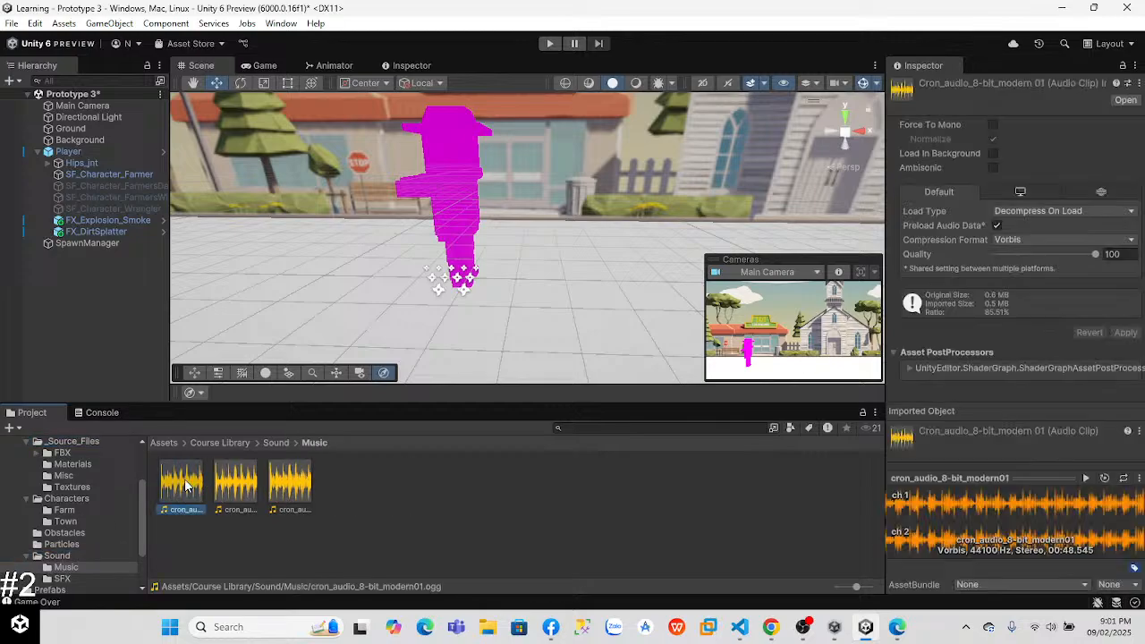
pyautogui.click(1085, 477)
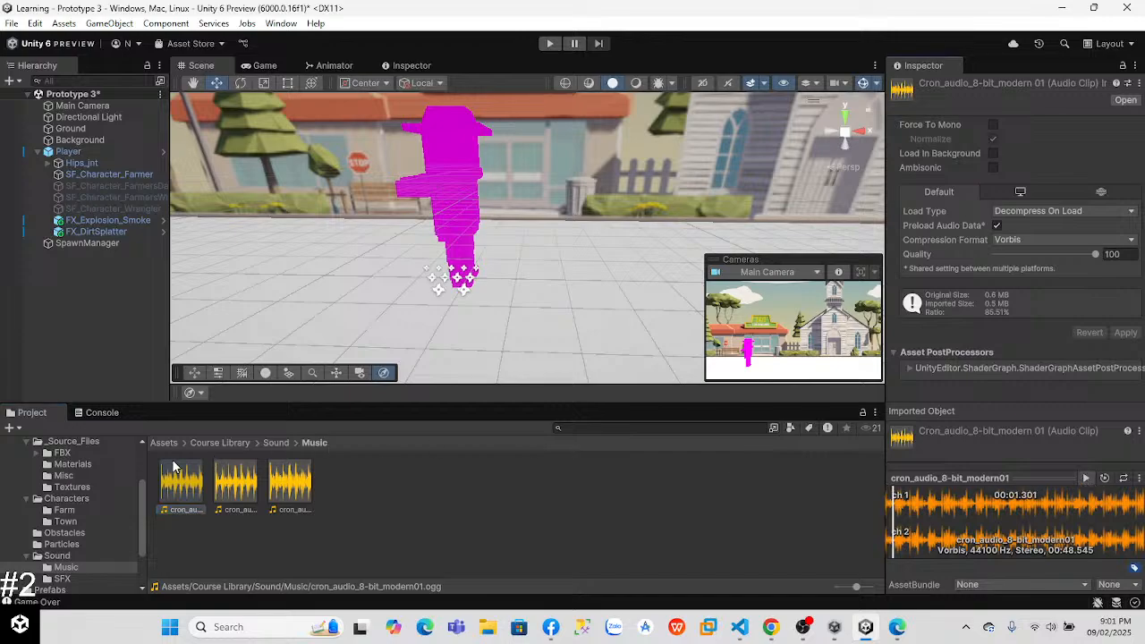
pyautogui.click(235, 483)
pyautogui.click(1089, 479)
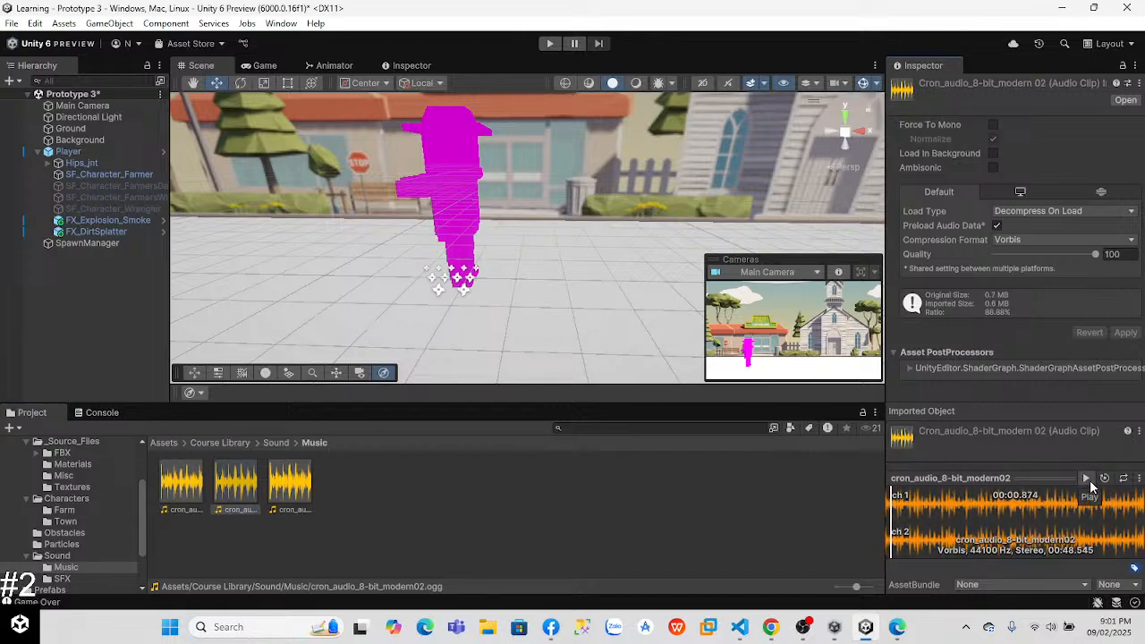
pyautogui.click(305, 484)
pyautogui.click(1088, 479)
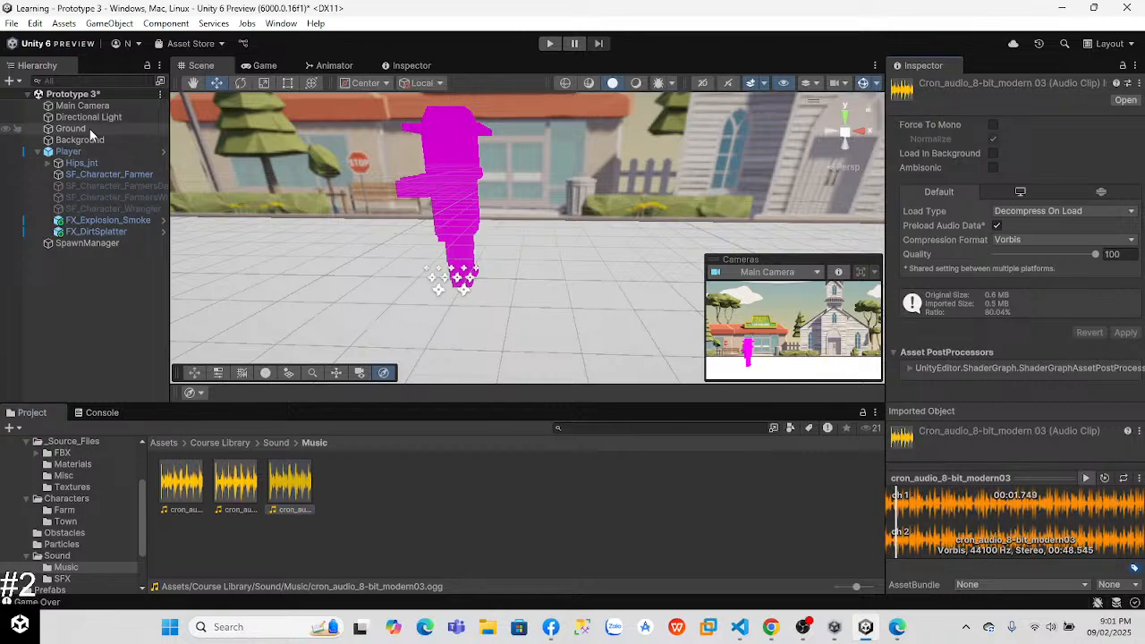
# Step: Assign cron_audio_8-bit_modern03 as the Main Camera's Audio Resource and try the music in Play mode
pyautogui.click(81, 106)
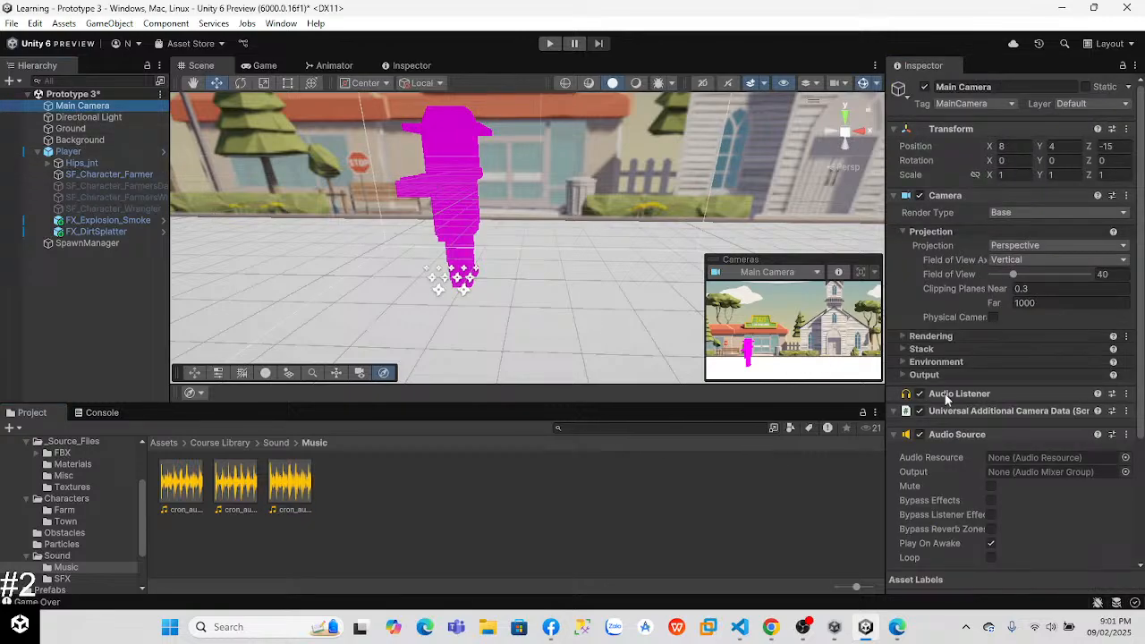
pyautogui.scroll(-5, 948, 393)
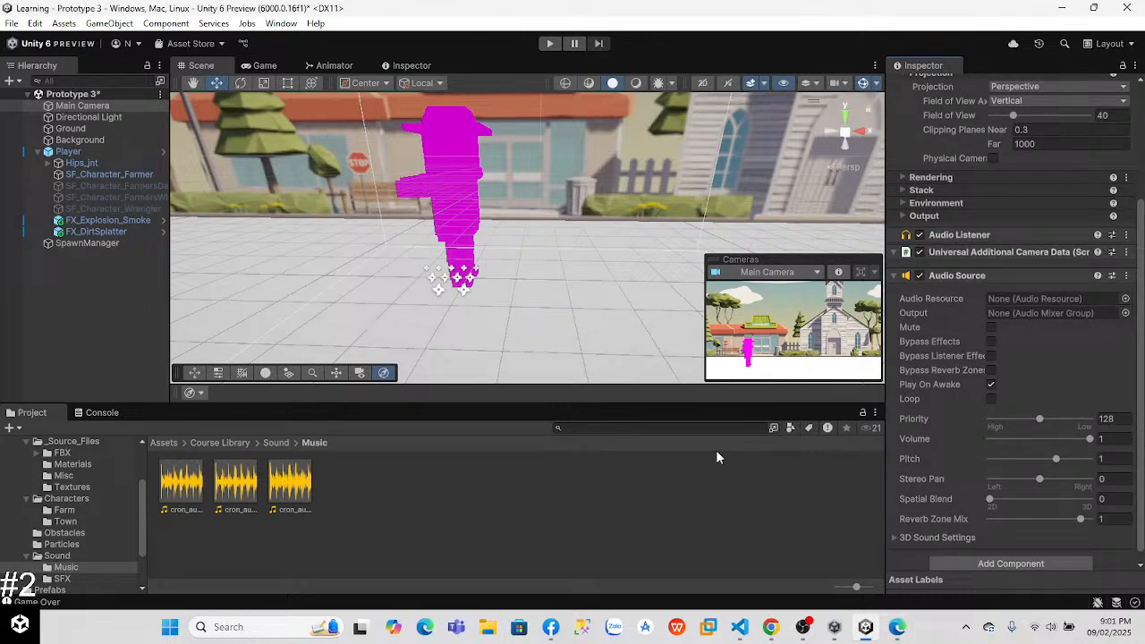
pyautogui.moveTo(280, 490); pyautogui.dragTo(1023, 300)
pyautogui.click(549, 43)
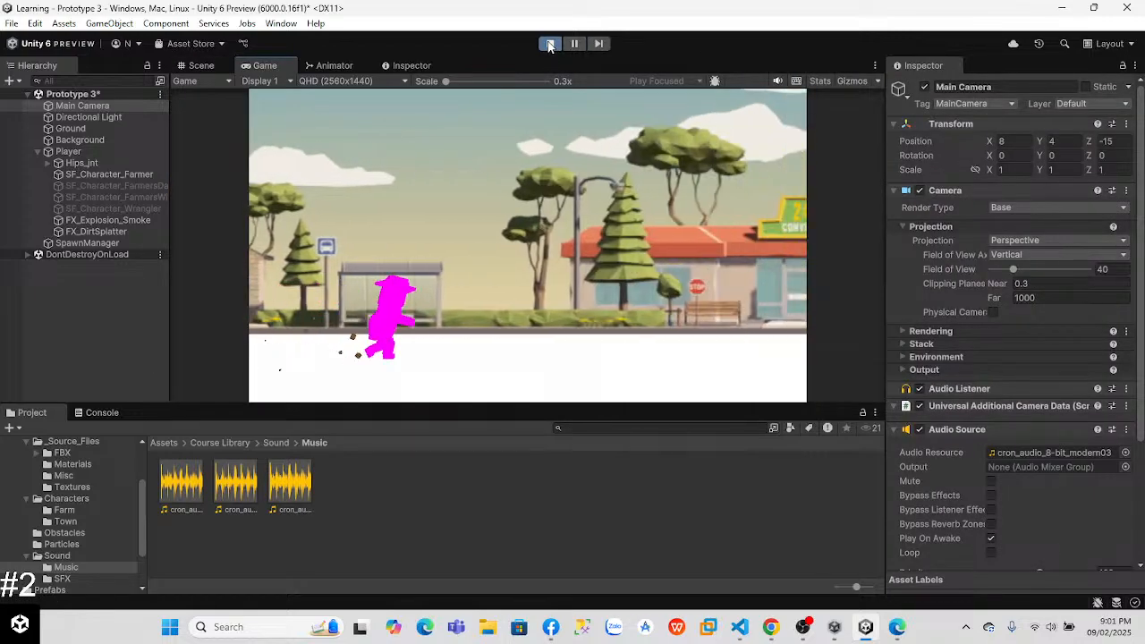
pyautogui.click(549, 43)
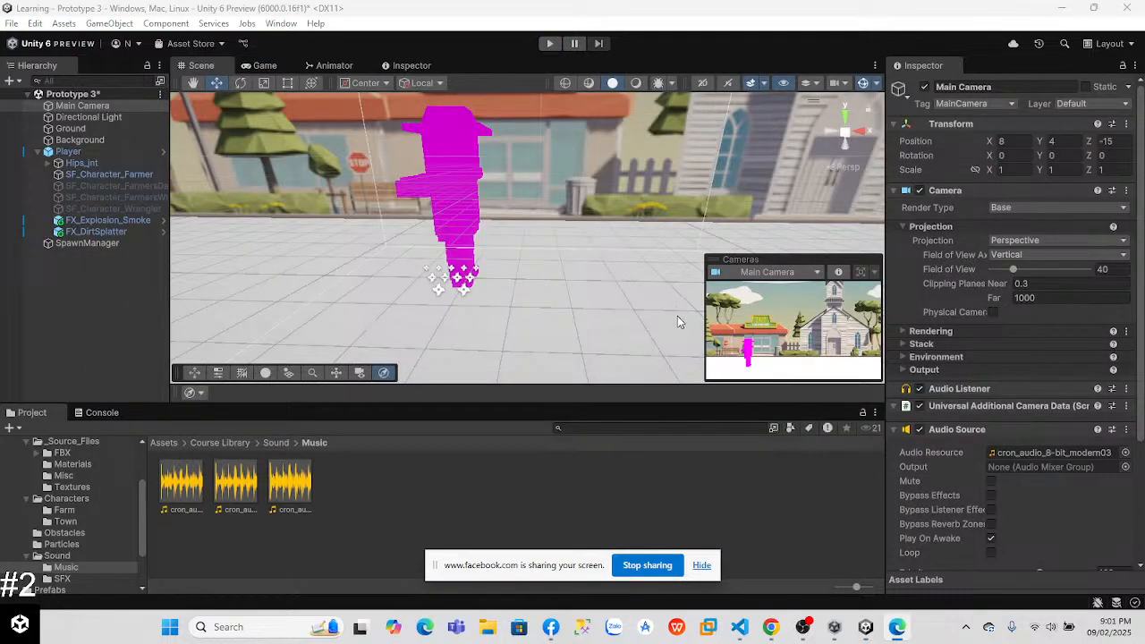
# Step: Switch to Chrome, watch the lesson part on looping the music and lowering its volume, and pause it
pyautogui.hotkey('alt', 'Tab')
pyautogui.click(701, 565)
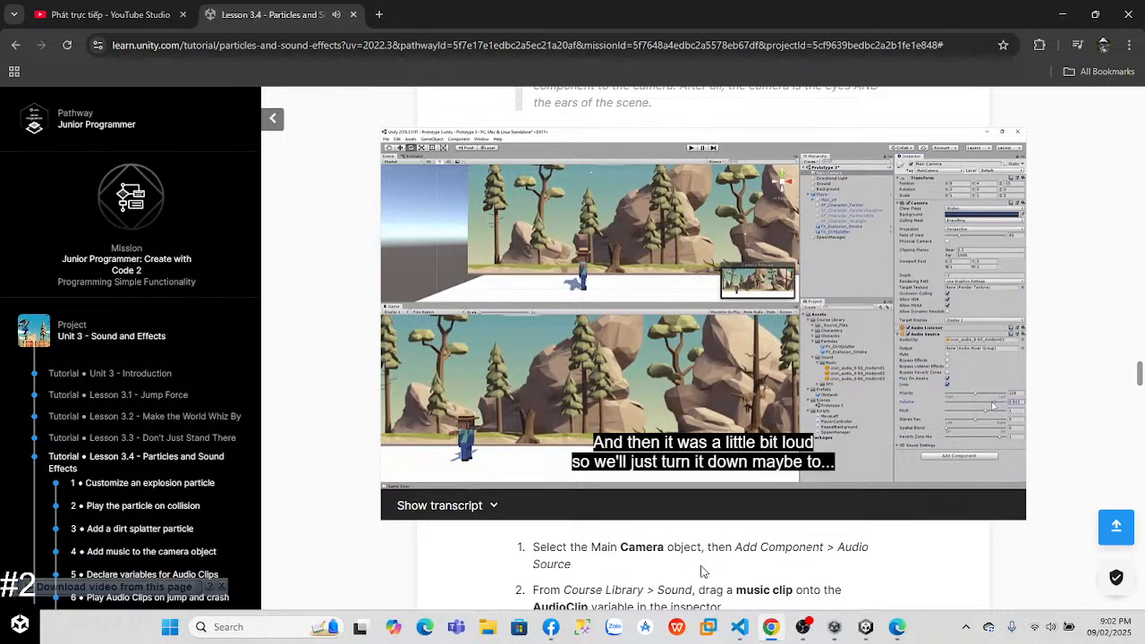
pyautogui.click(640, 293)
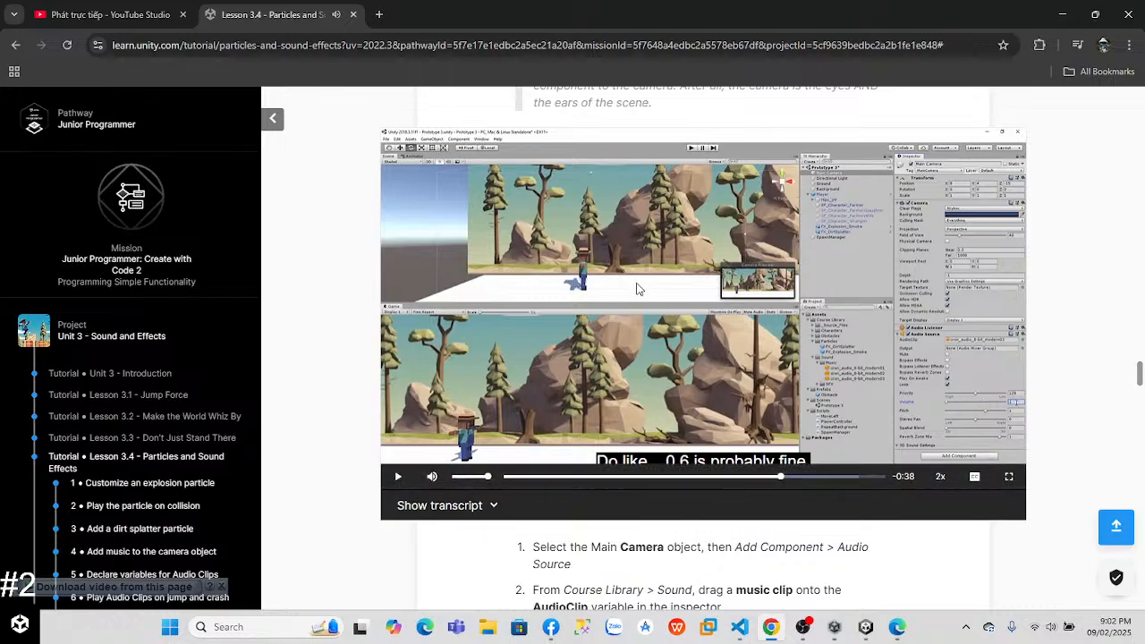
# Step: Switch to Unity, enable Loop on the Main Camera's Audio Source and set its volume to 0.5
pyautogui.click(865, 626)
pyautogui.click(990, 388)
pyautogui.click(1045, 430)
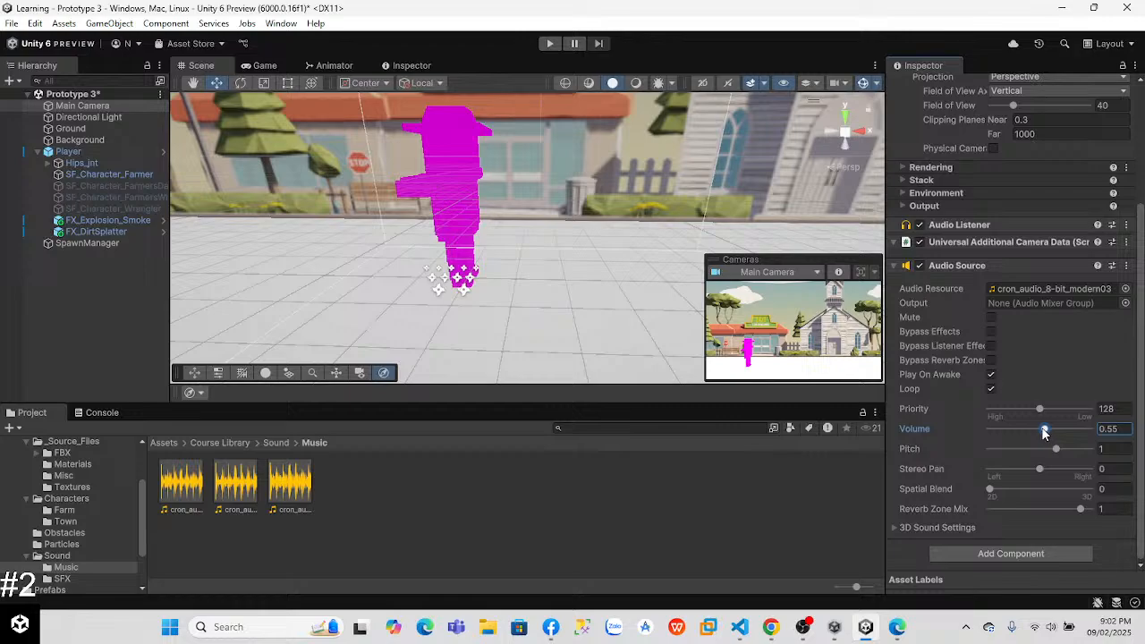
pyautogui.click(1132, 430)
pyautogui.write('0.5')
# Step: Test the game with the adjusted music and a jump in Play mode, and briefly continue the lesson video in Chrome
pyautogui.click(549, 45)
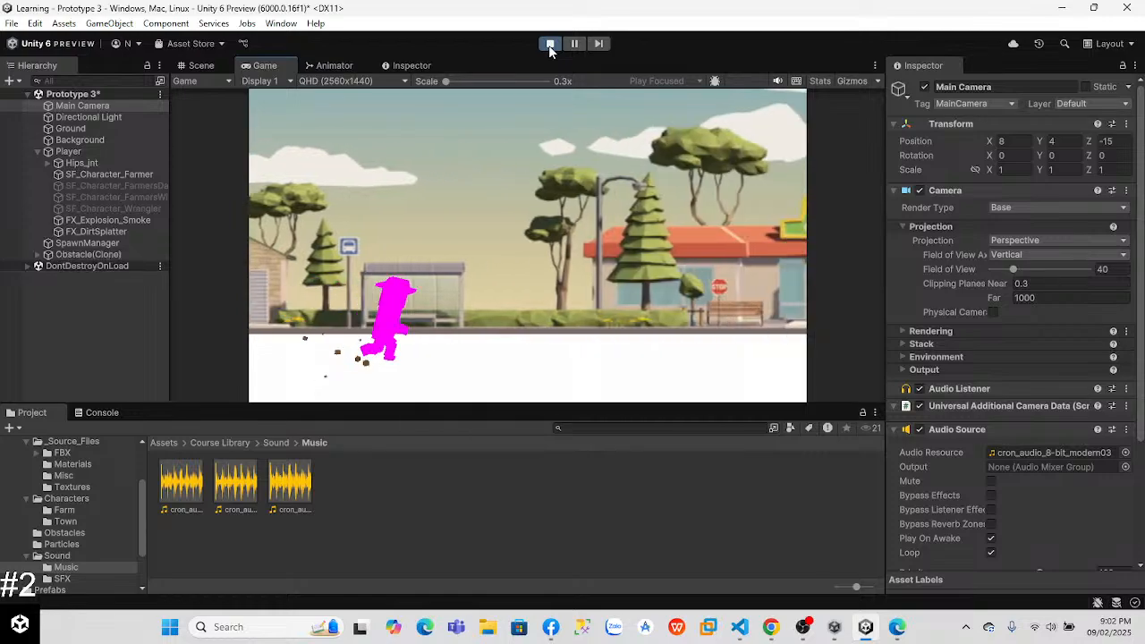
pyautogui.press('space')
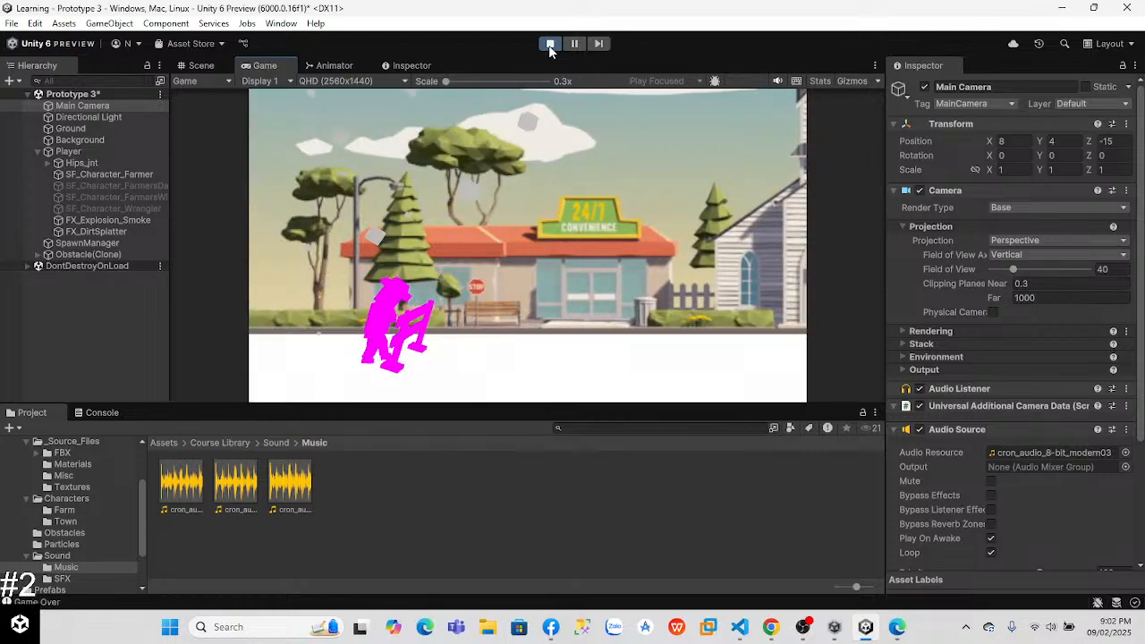
pyautogui.click(549, 44)
pyautogui.hotkey('alt', 'Tab')
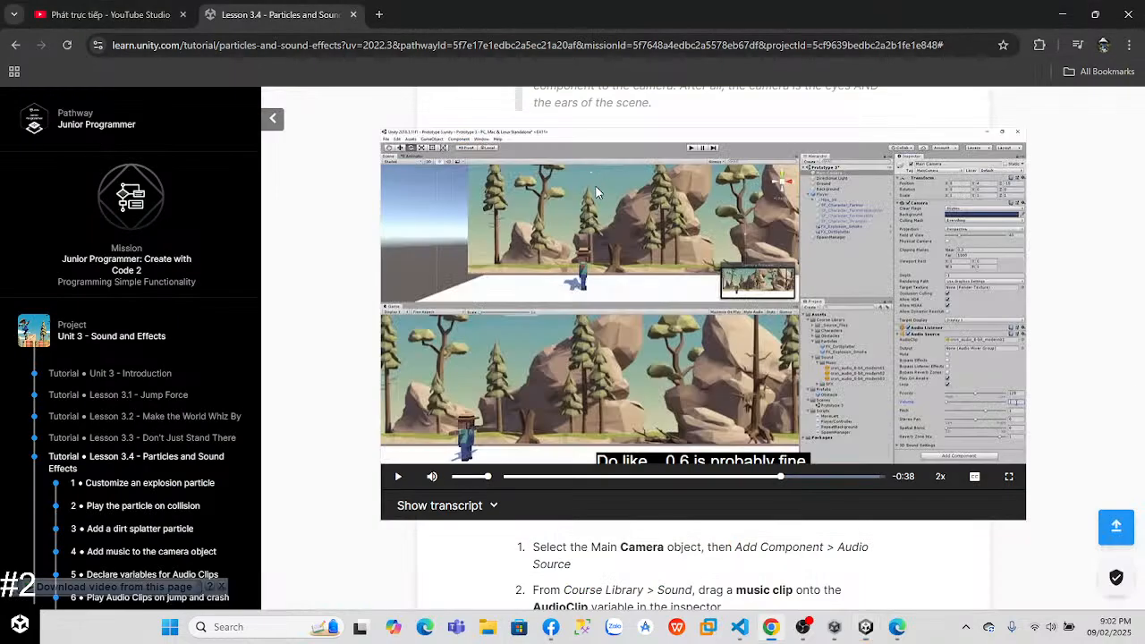
pyautogui.click(675, 283)
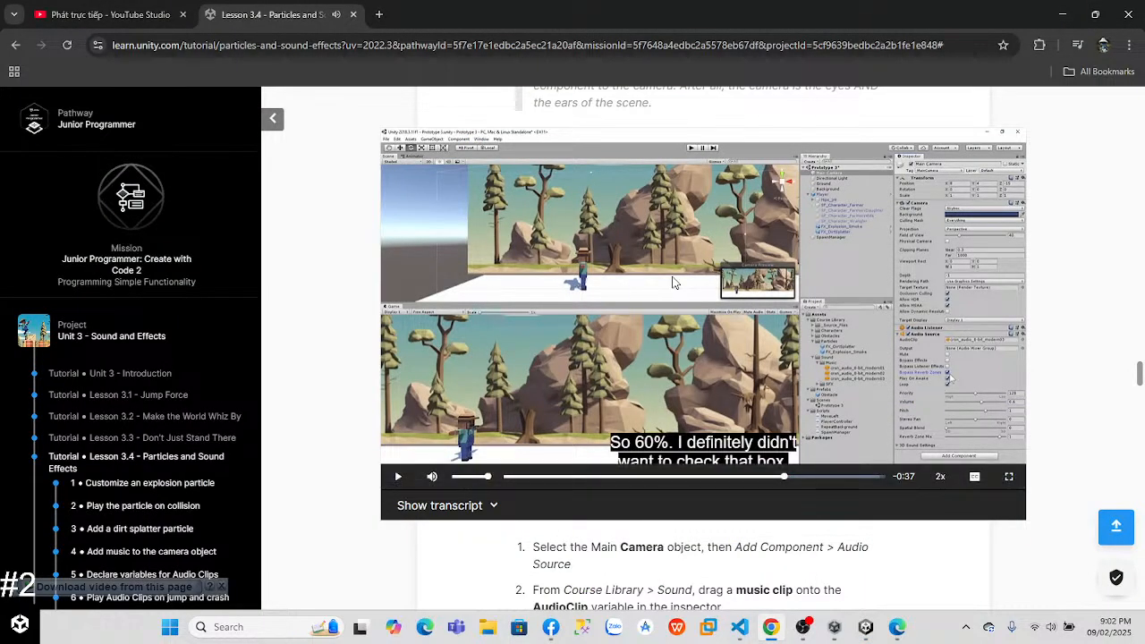
# Step: Minimize all open windows, including Unity Hub, to show the desktop
pyautogui.click(1062, 12)
pyautogui.click(1063, 10)
pyautogui.click(1062, 11)
pyautogui.click(1063, 10)
pyautogui.click(1062, 11)
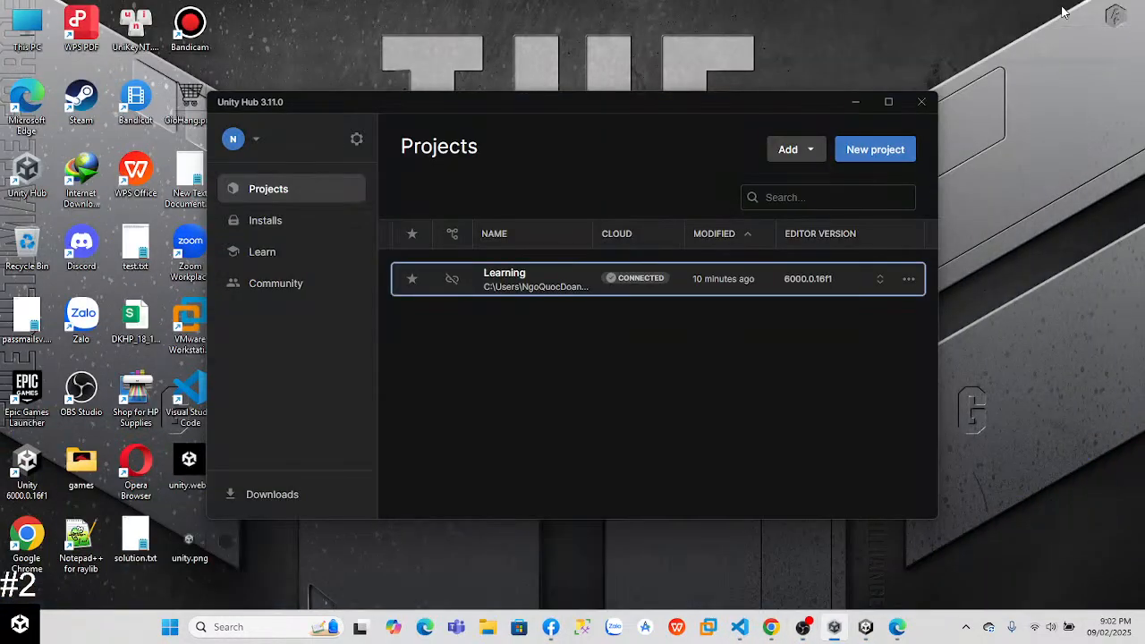
pyautogui.click(856, 101)
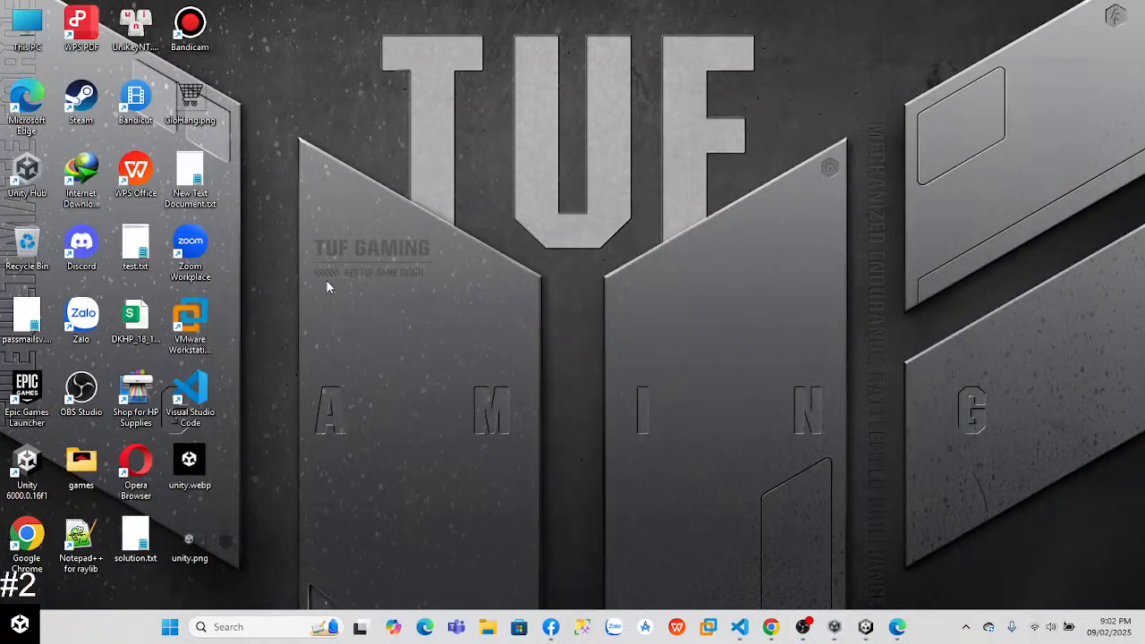
# Step: Open New Text Document.txt from the desktop and enlarge its "BREAK TIME !" message to 500% zoom
pyautogui.doubleClick(187, 178)
pyautogui.click(754, 103)
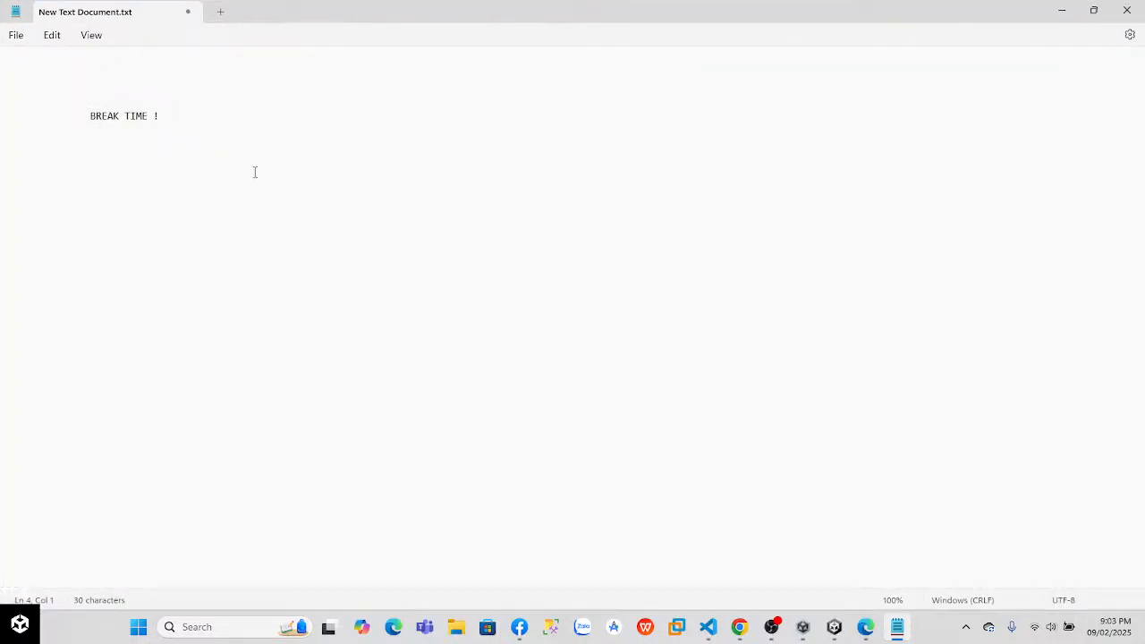
pyautogui.press('alt')
pyautogui.keyDown('ctrl'); pyautogui.scroll(20, 255, 178); pyautogui.keyUp('ctrl')
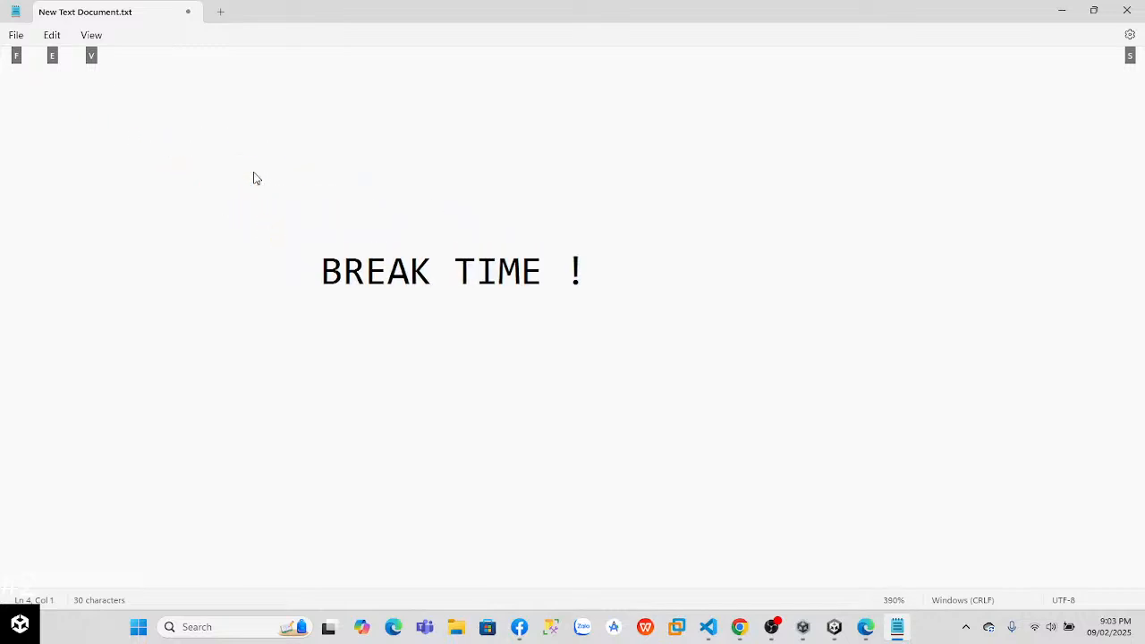
pyautogui.keyDown('ctrl'); pyautogui.scroll(11, 255, 178); pyautogui.keyUp('ctrl')
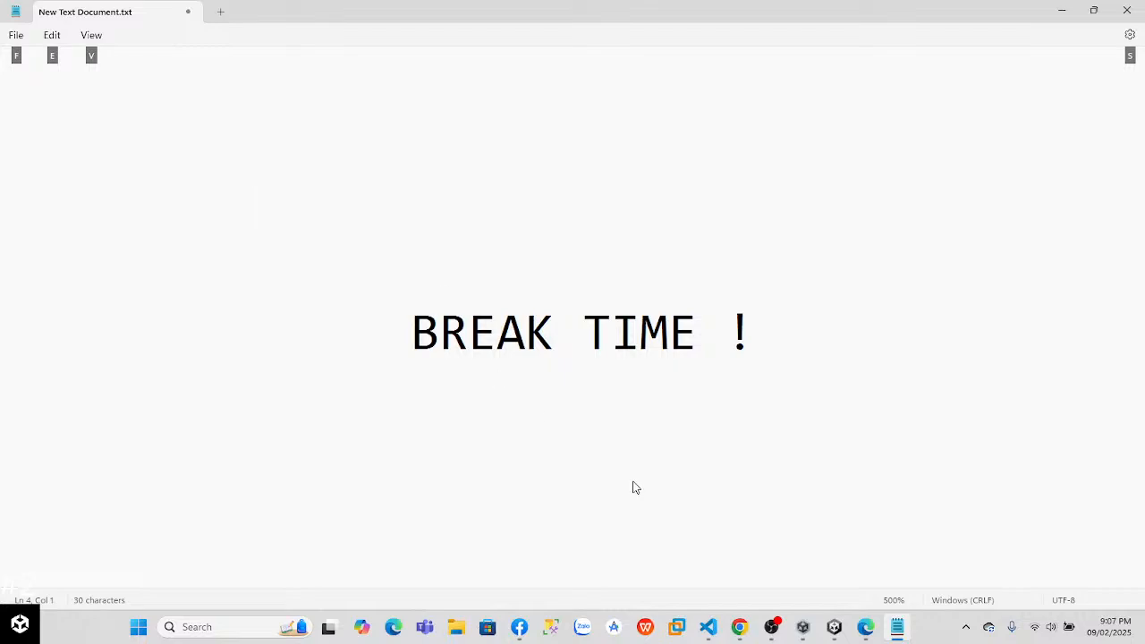
# Step: Switch to Chrome and play the Lesson 3.4 Step 5 video on declaring audio clip variables at 2x speed
pyautogui.click(739, 626)
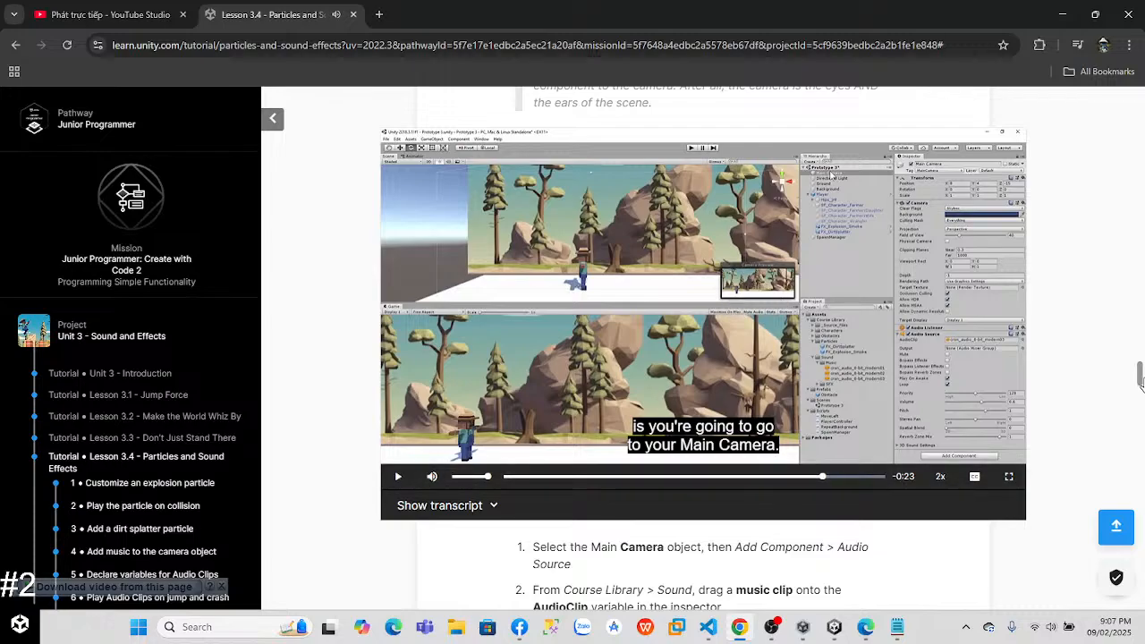
pyautogui.scroll(-10, 870, 341)
pyautogui.click(725, 273)
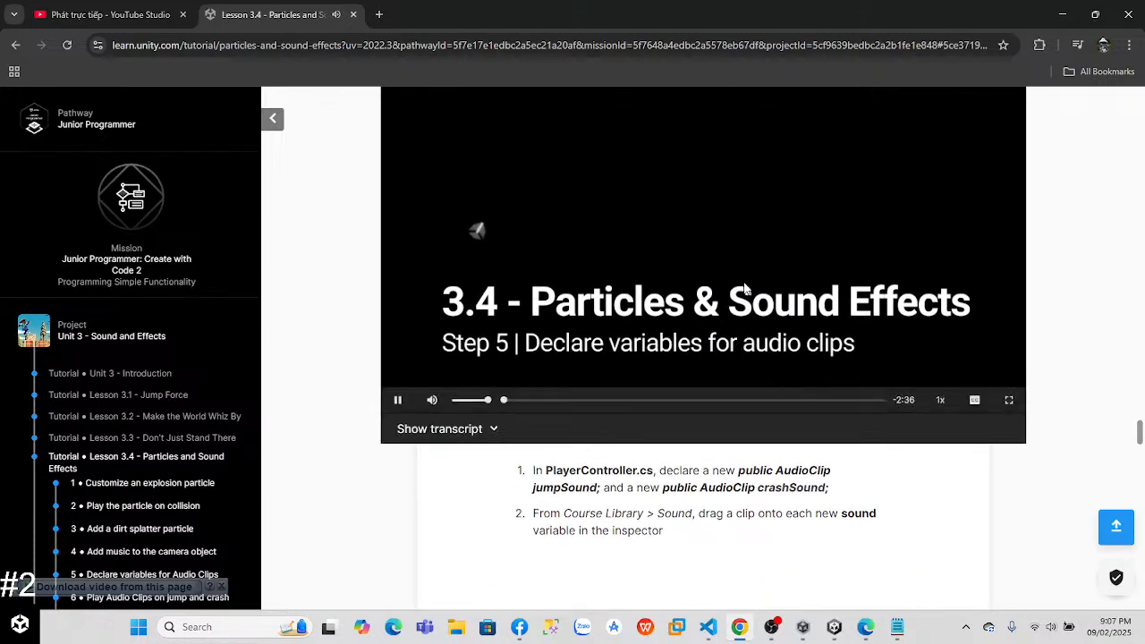
pyautogui.moveTo(948, 401)
pyautogui.click(932, 326)
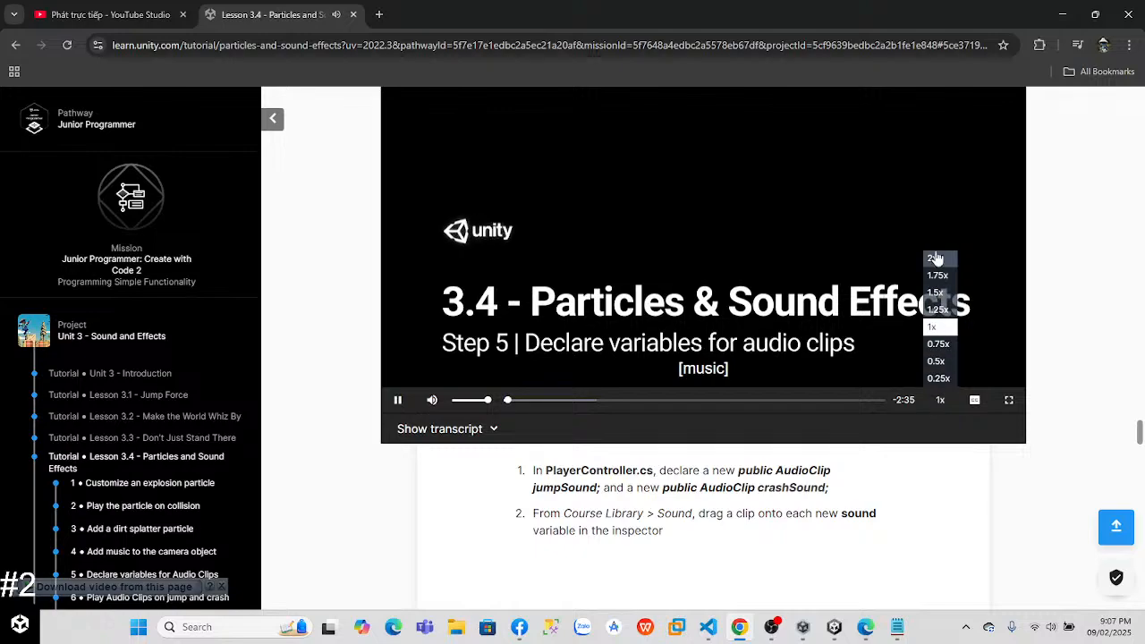
pyautogui.click(933, 260)
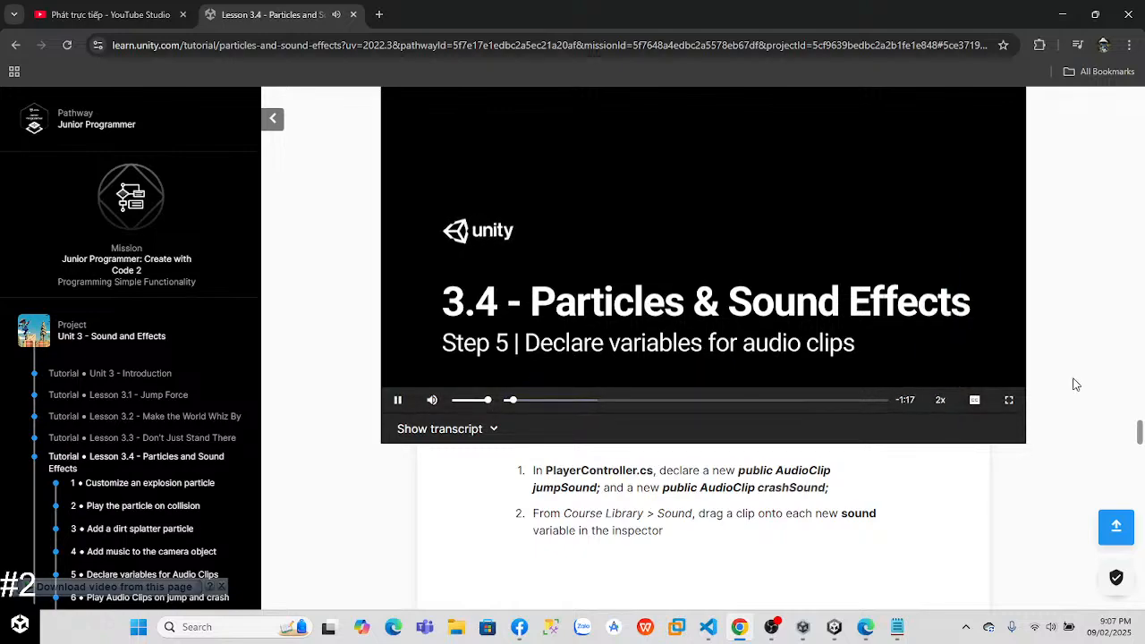
pyautogui.scroll(2, 1037, 349)
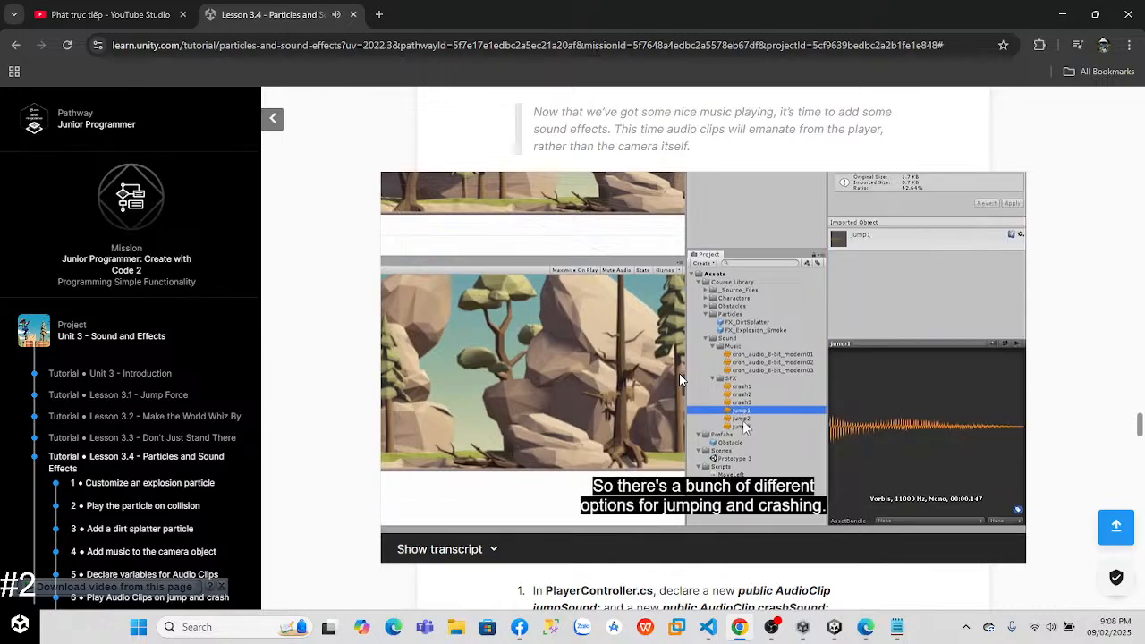
# Step: Switch to Visual Studio Code and declare public AudioClip jumpSound below dirtSplatterPar in PlayerController.cs
pyautogui.click(708, 626)
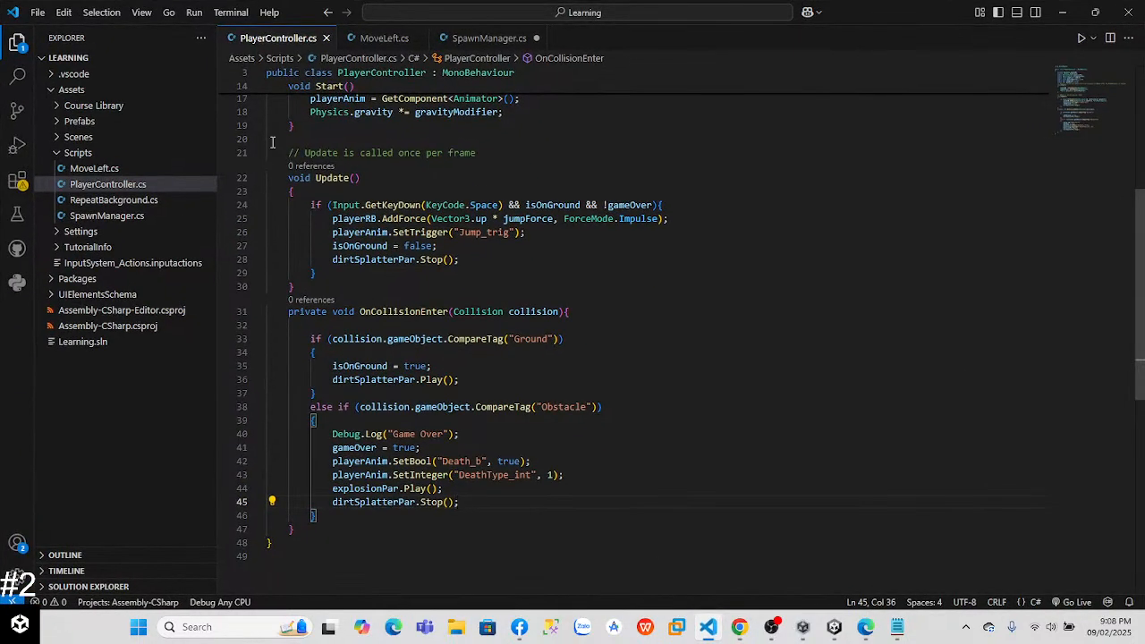
pyautogui.moveTo(1142, 280); pyautogui.dragTo(1142, 150)
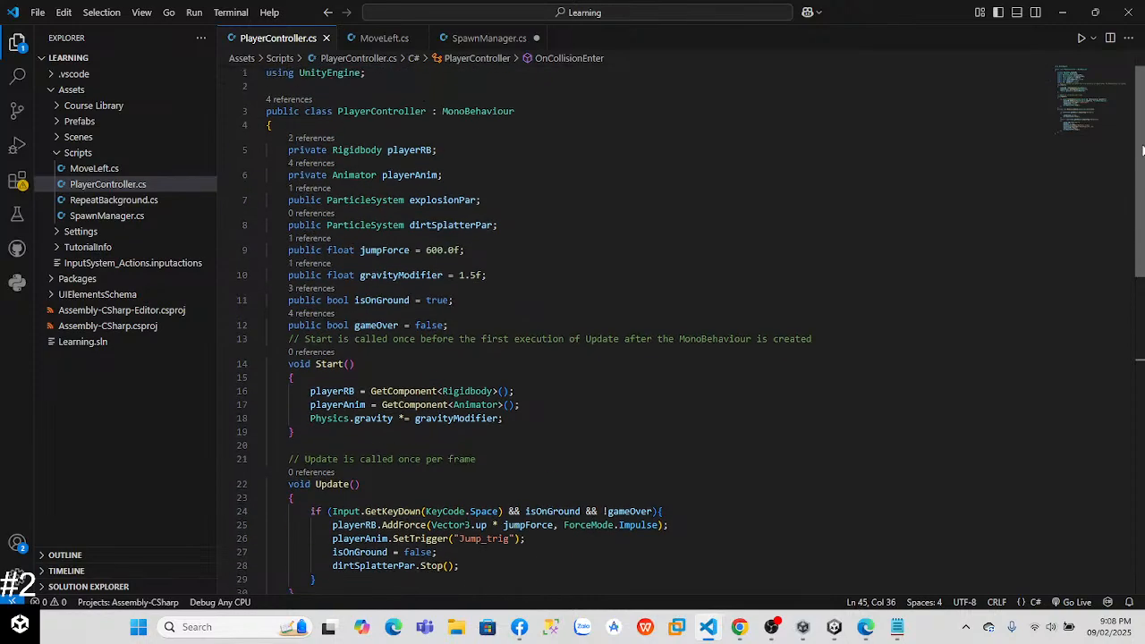
pyautogui.click(438, 202)
pyautogui.click(517, 224)
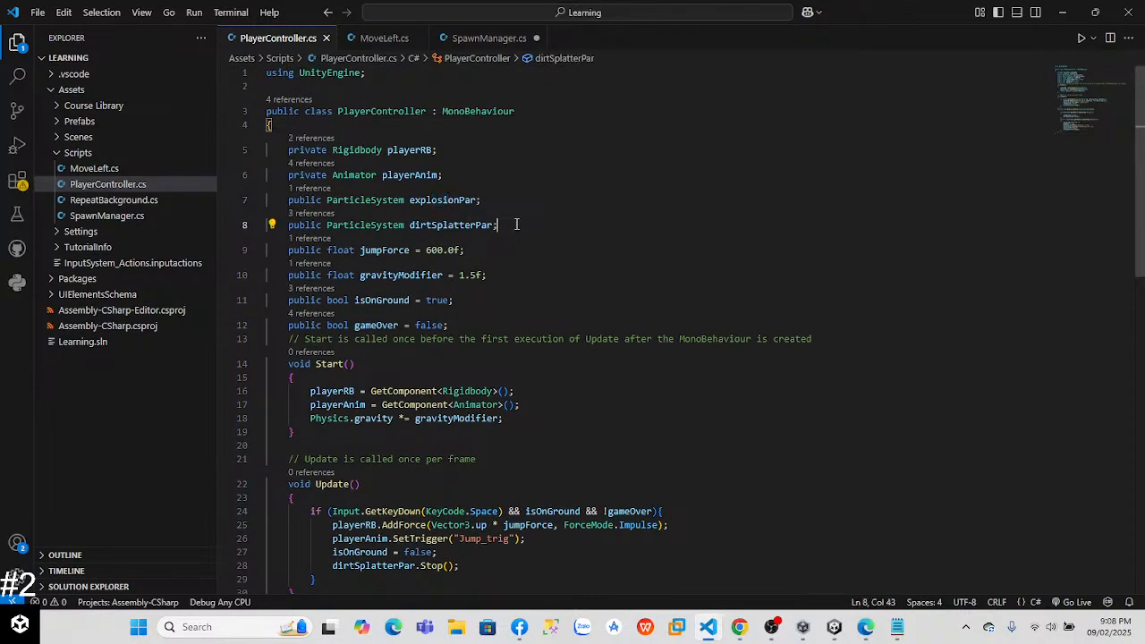
pyautogui.press('Return')
pyautogui.write('public ')
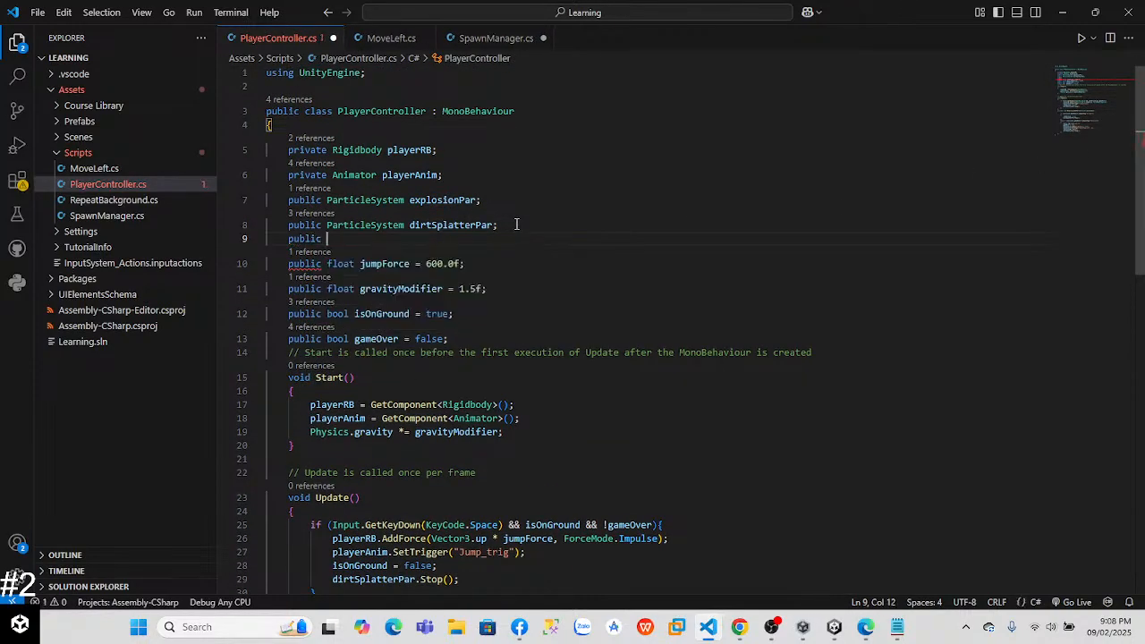
pyautogui.write('Auo')
pyautogui.press('BackSpace')
pyautogui.write('dioBehavi')
pyautogui.press('BackSpace')
pyautogui.press('BackSpace')
pyautogui.press('BackSpace')
pyautogui.press('BackSpace')
pyautogui.press('BackSpace')
pyautogui.press('BackSpace')
pyautogui.write('Clip')
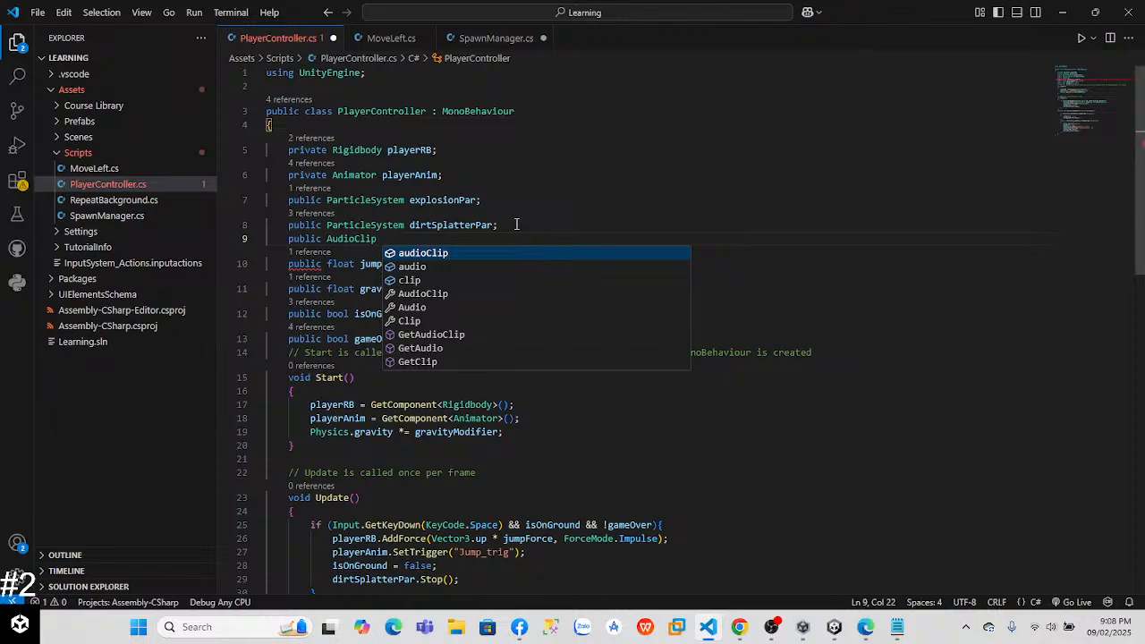
pyautogui.write(' jumpSound;')
pyautogui.press('Return')
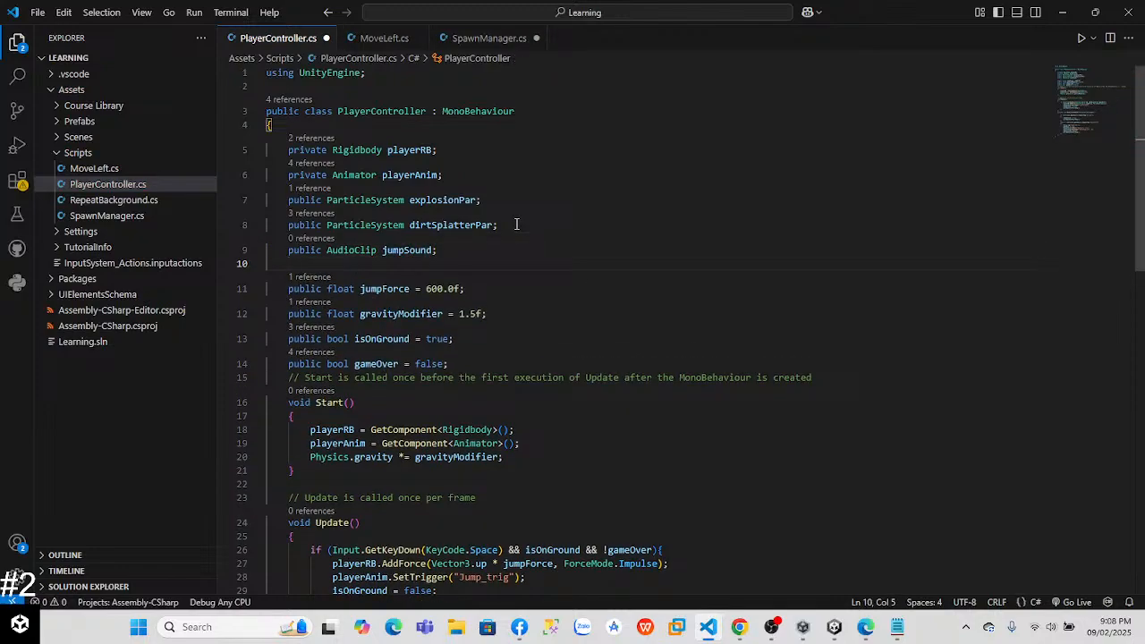
# Step: Declare public AudioClip crashSound below jumpSound and save the PlayerController script
pyautogui.write('public AudioClip ')
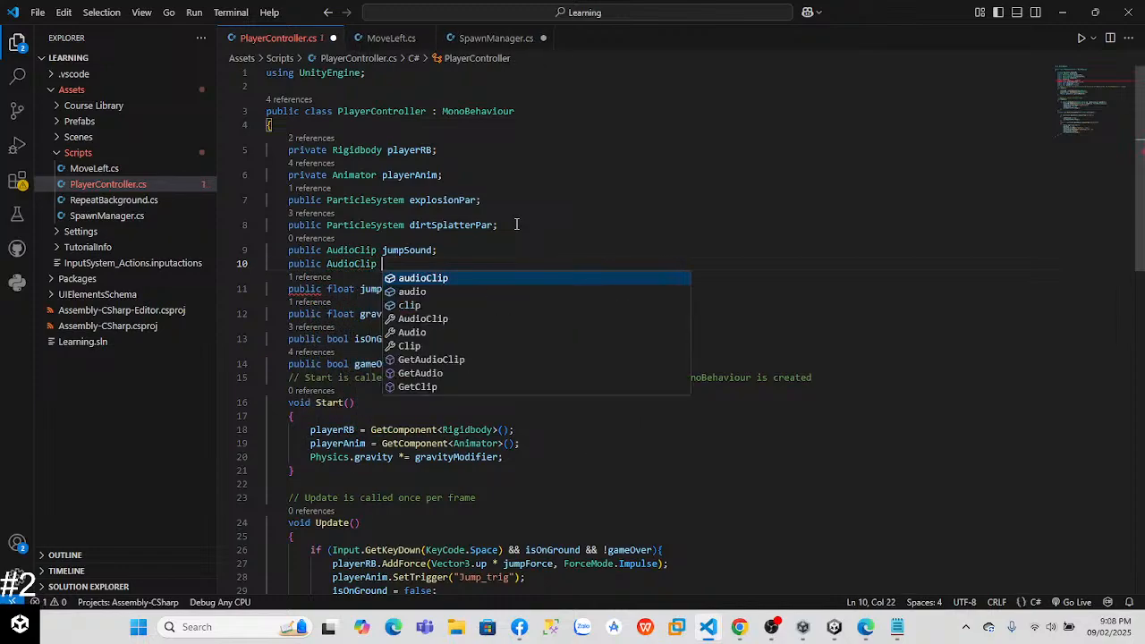
pyautogui.write('s')
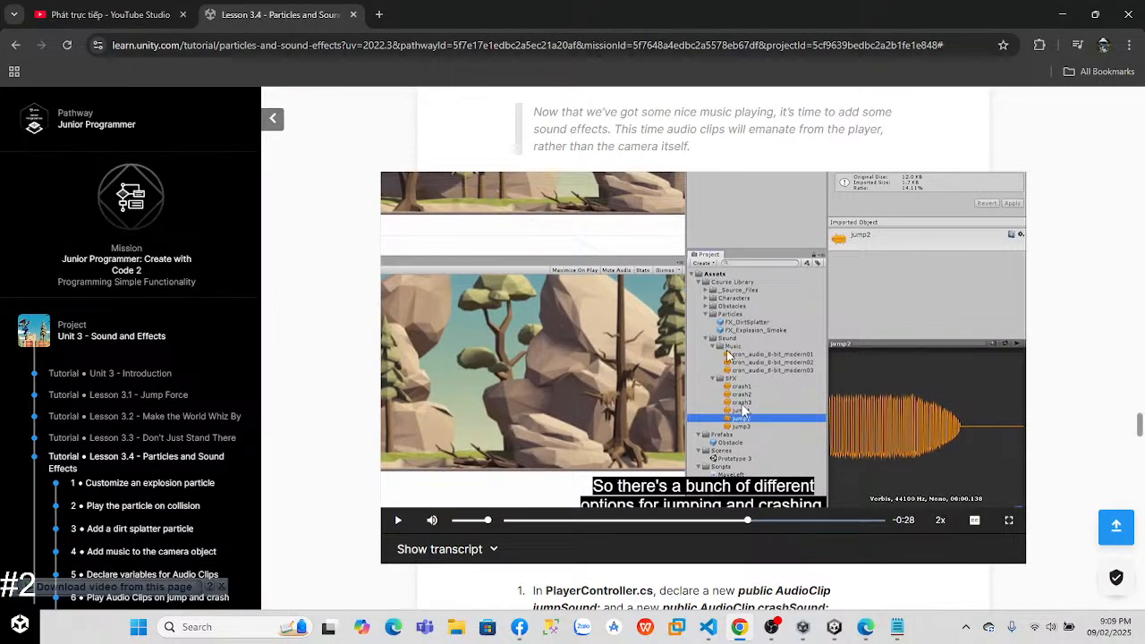
pyautogui.hotkey('alt', 'Tab')
pyautogui.write('c')
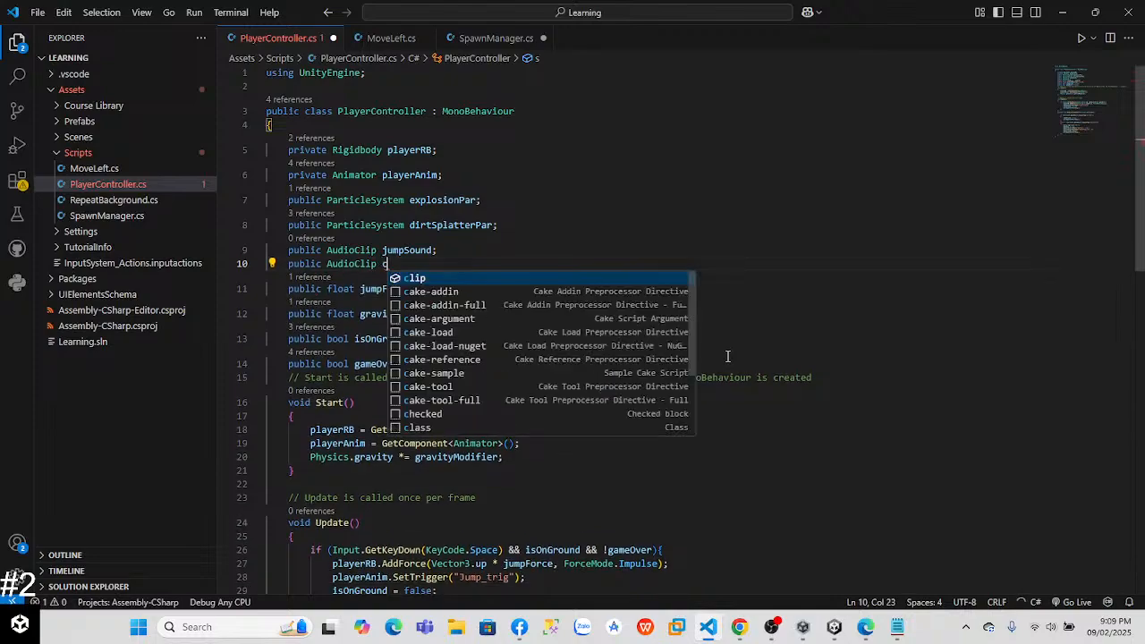
pyautogui.write('rashSound;')
pyautogui.hotkey('ctrl', 's')
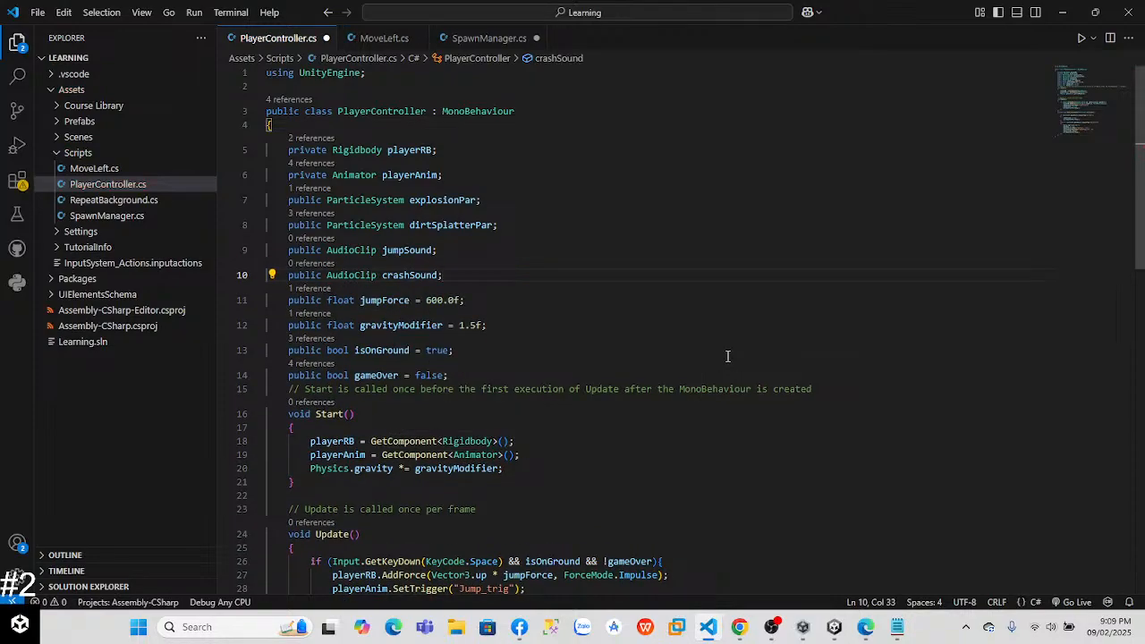
# Step: Switch to the Unity editor and select the Player to check the Player Controller script's sound fields
pyautogui.hotkey('alt', 'Tab')
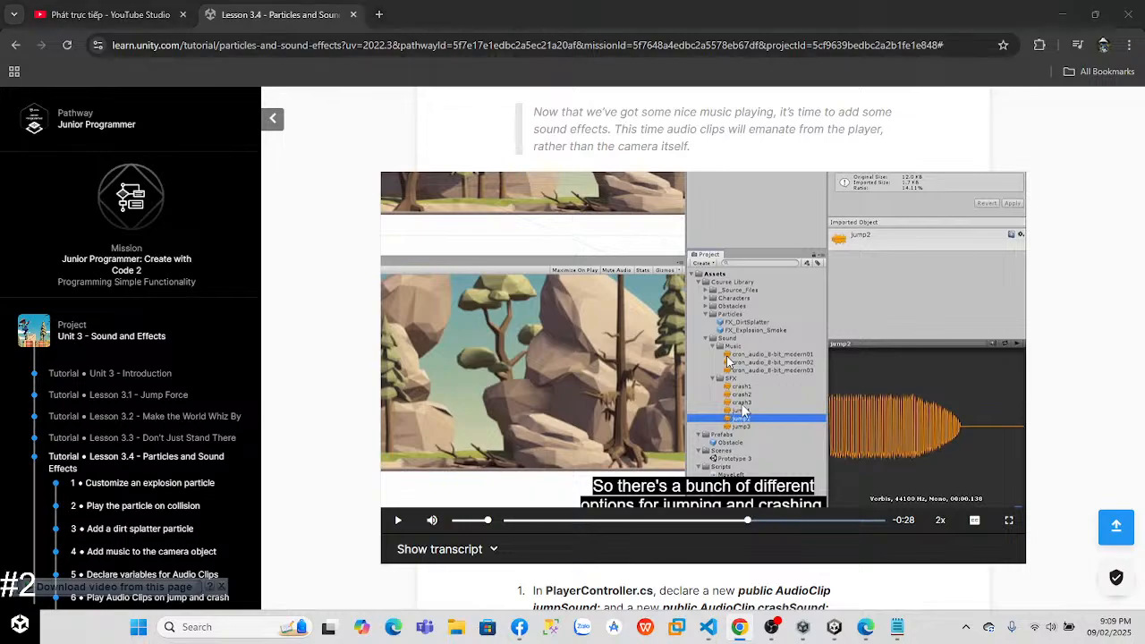
pyautogui.hotkey('alt', 'Tab')
pyautogui.press('Tab')
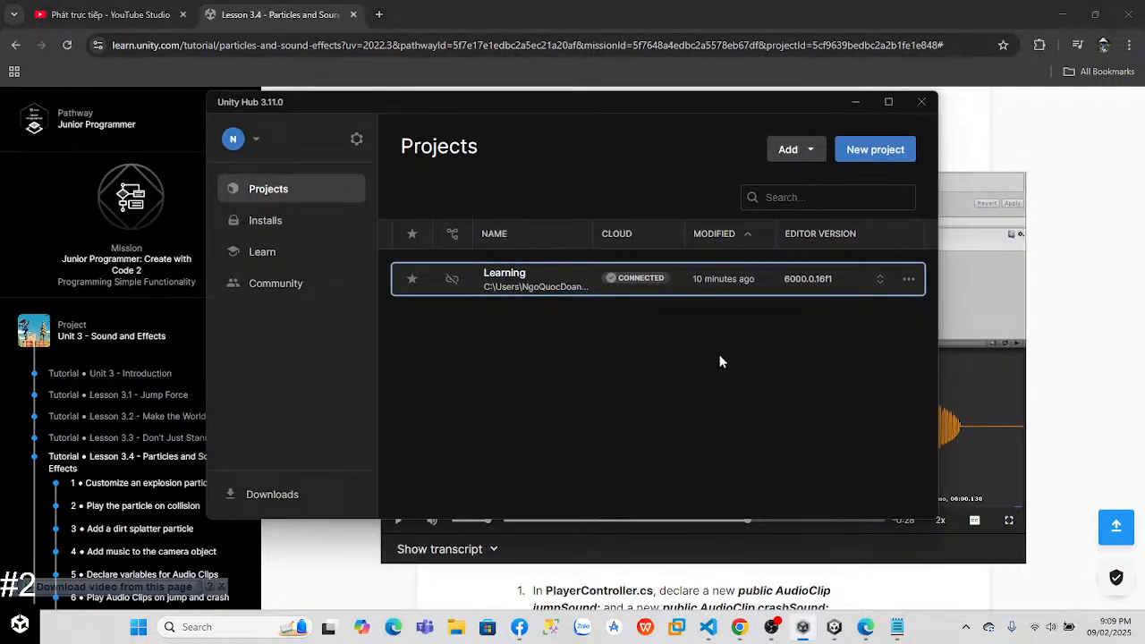
pyautogui.hotkey('alt', 'Tab')
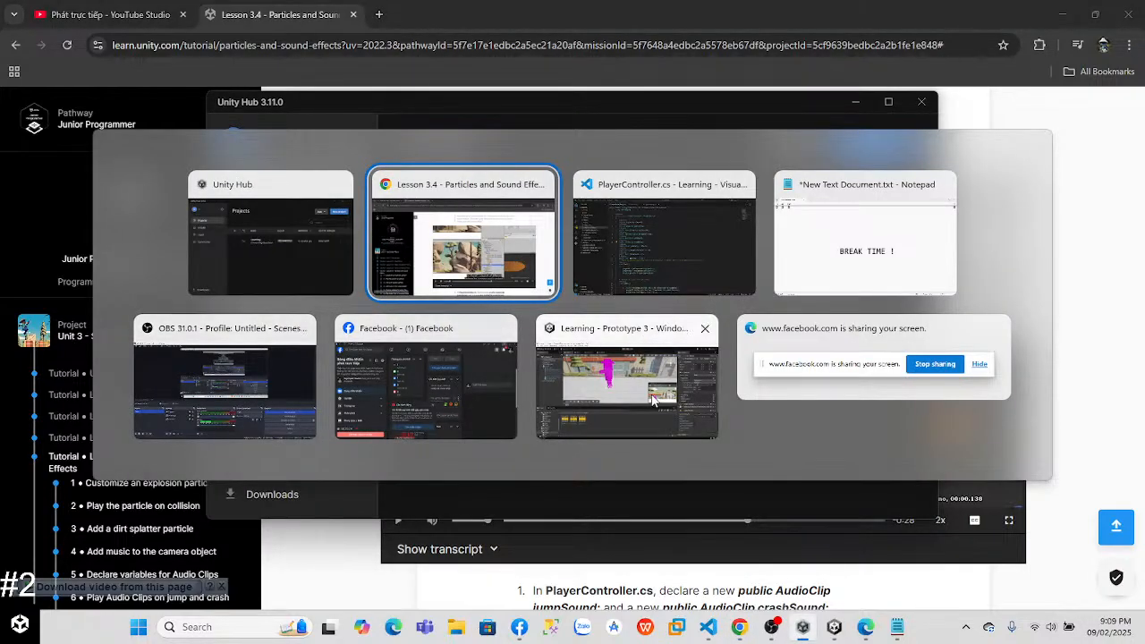
pyautogui.press('Escape')
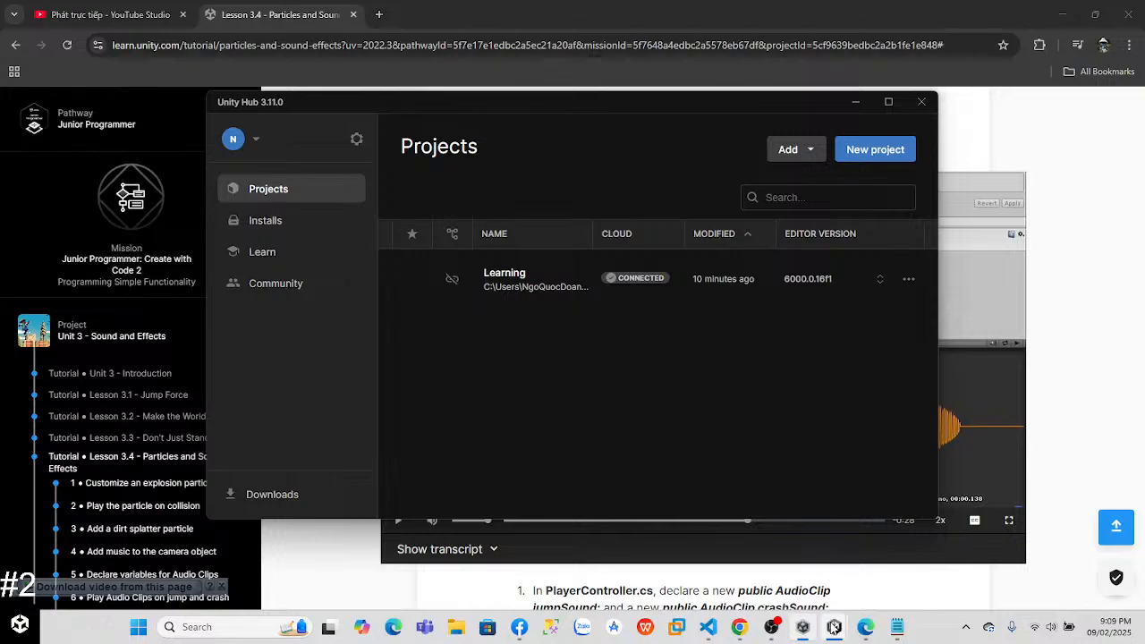
pyautogui.moveTo(834, 628)
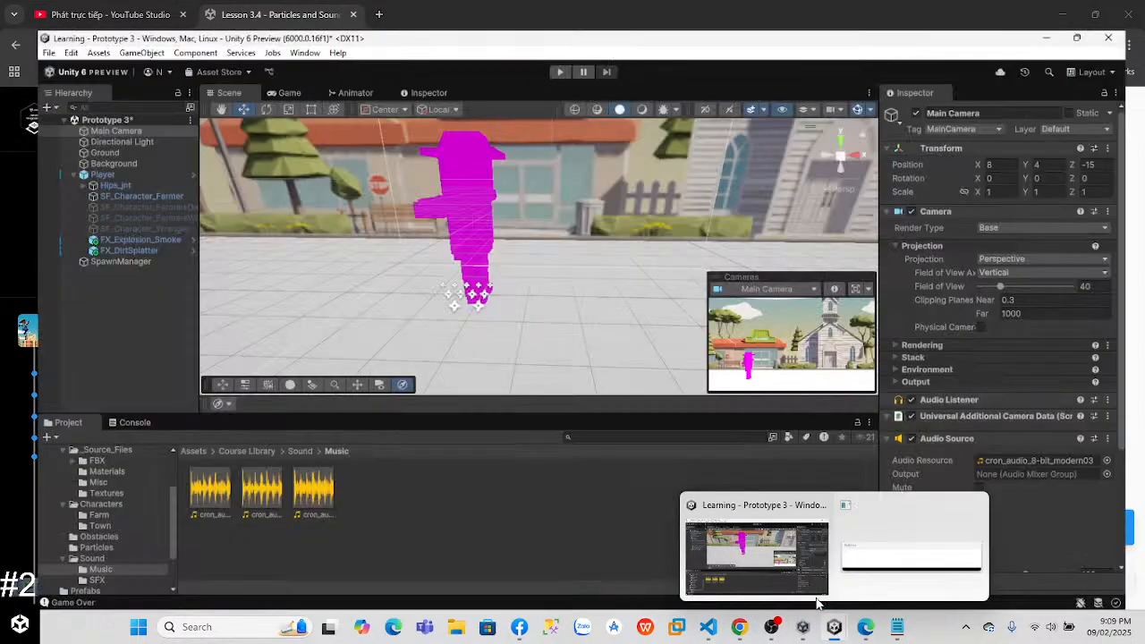
pyautogui.click(774, 544)
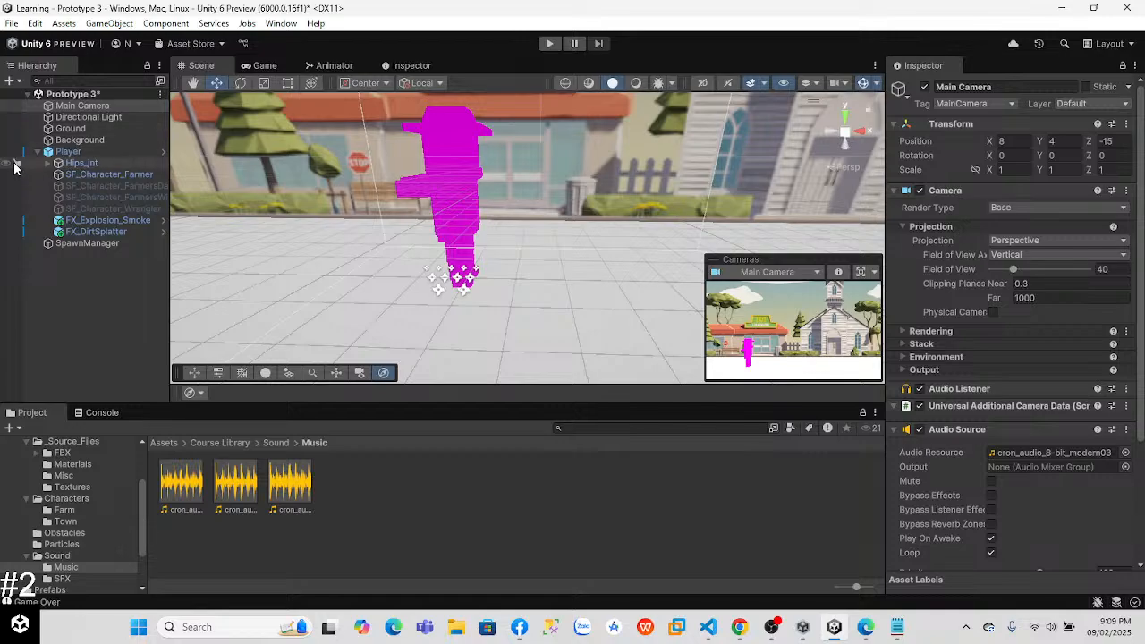
pyautogui.click(68, 151)
pyautogui.scroll(-3, 1011, 358)
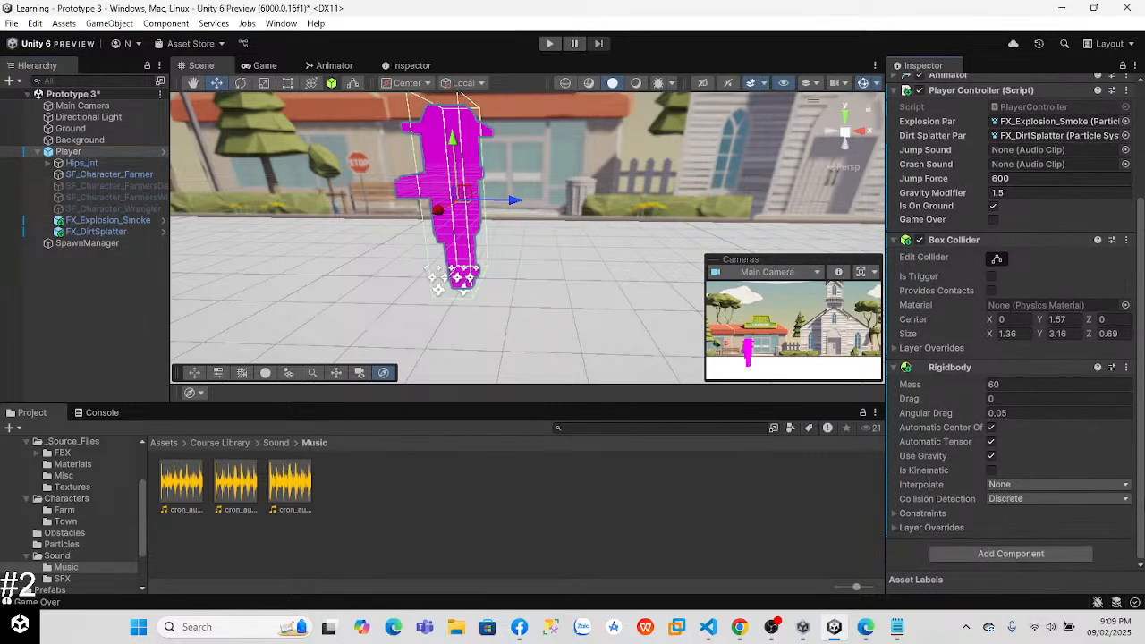
pyautogui.scroll(3, 975, 225)
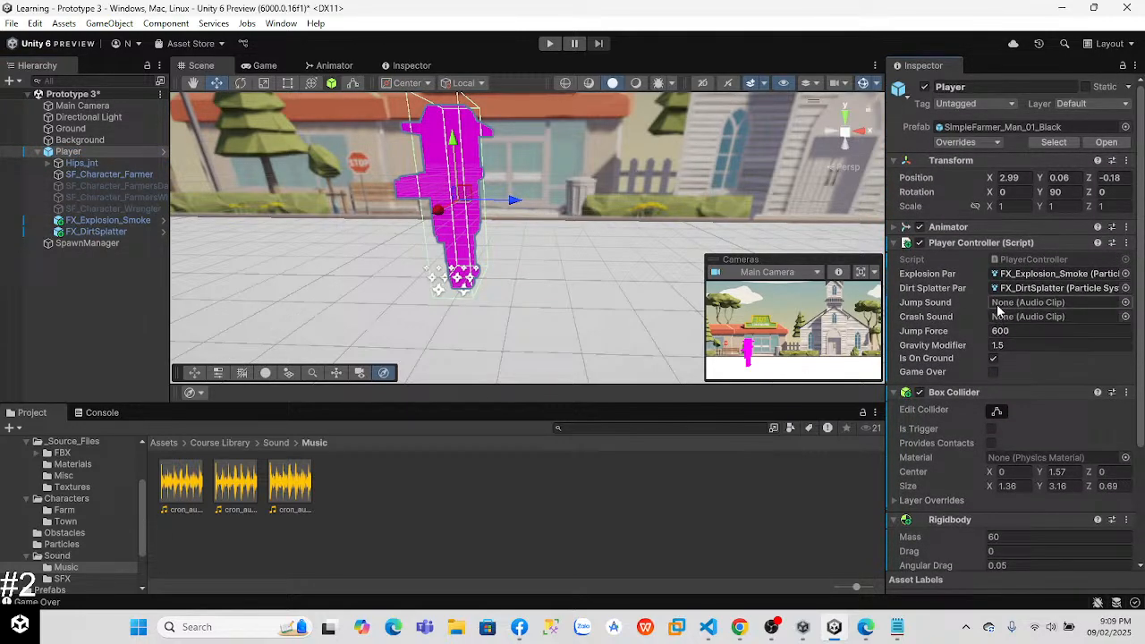
# Step: Return to Chrome and continue the Step 5 lesson video for a few seconds
pyautogui.hotkey('alt', 'Tab')
pyautogui.hotkey('alt', 'Tab')
pyautogui.hotkey('alt', 'Tab')
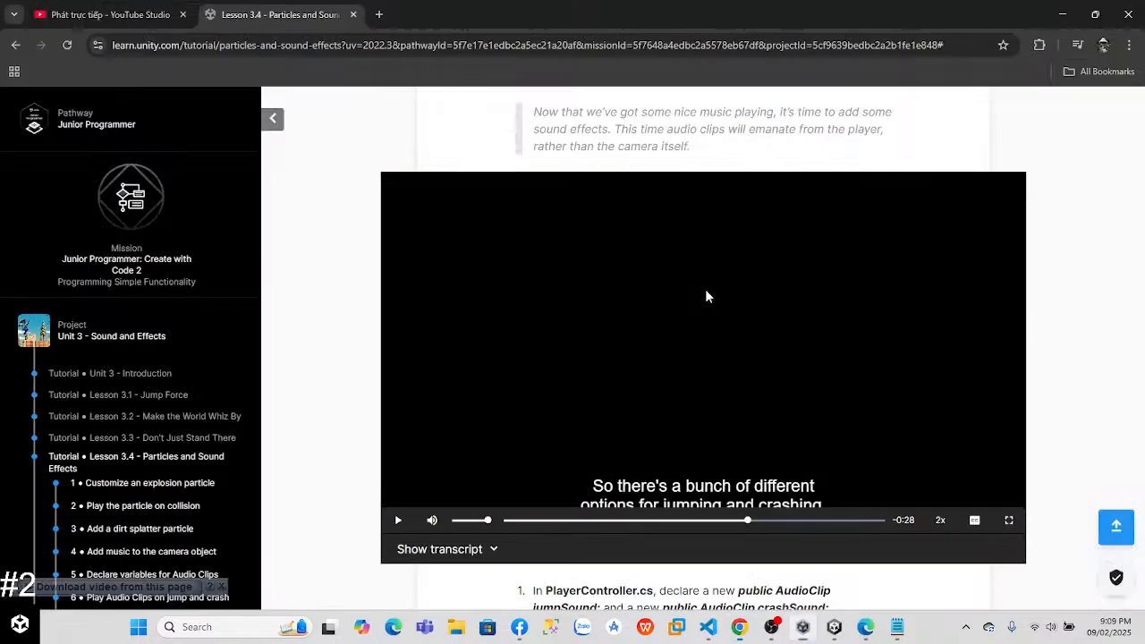
pyautogui.click(660, 313)
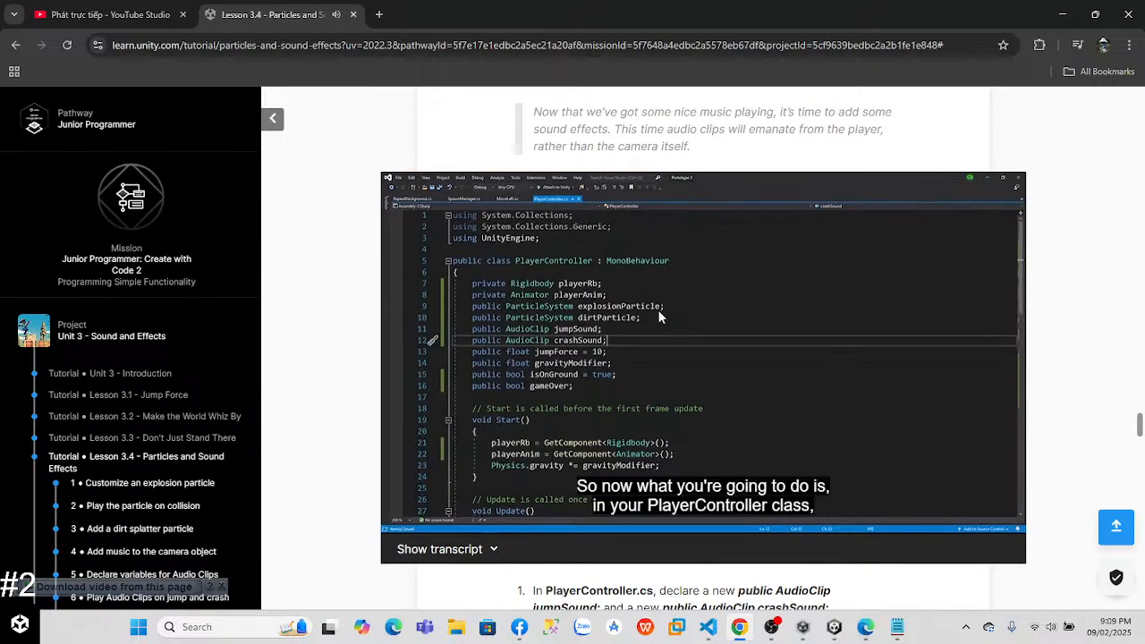
# Step: Switch to Unity, open the Sound > SFX folder and listen to the jump3, jump2 and jump1 clips
pyautogui.click(834, 626)
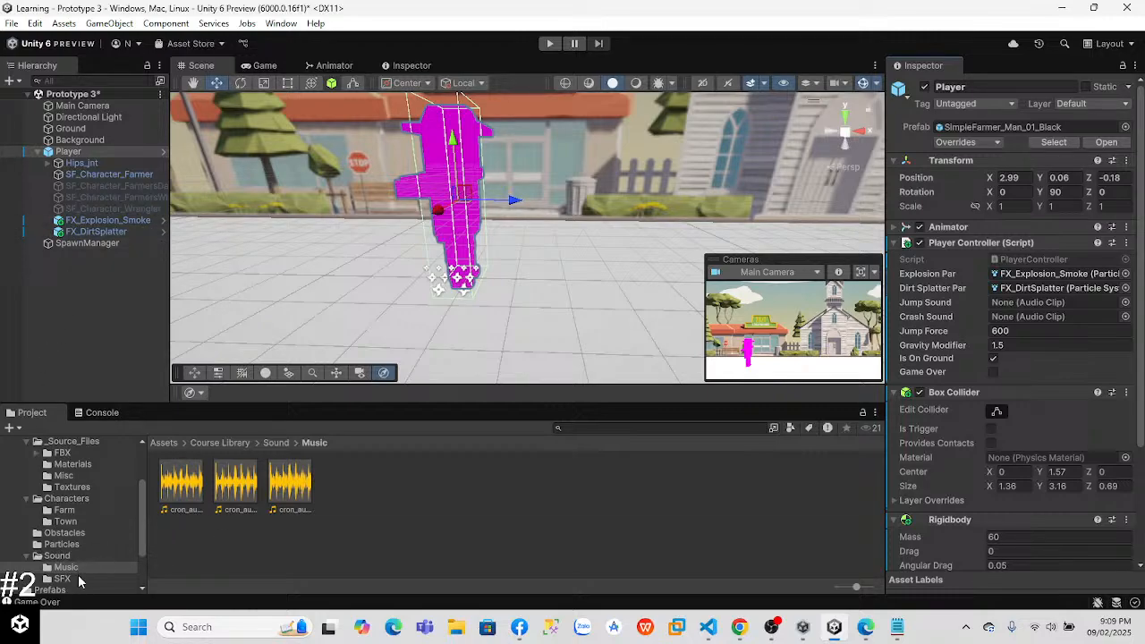
pyautogui.click(79, 579)
pyautogui.scroll(-3, 1020, 367)
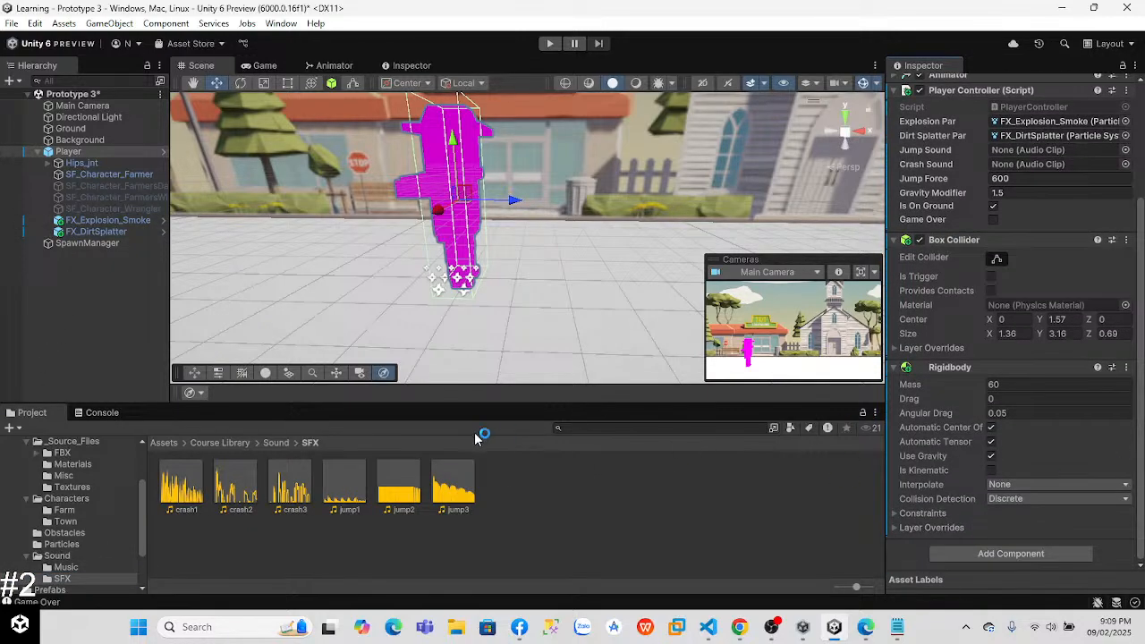
pyautogui.click(452, 488)
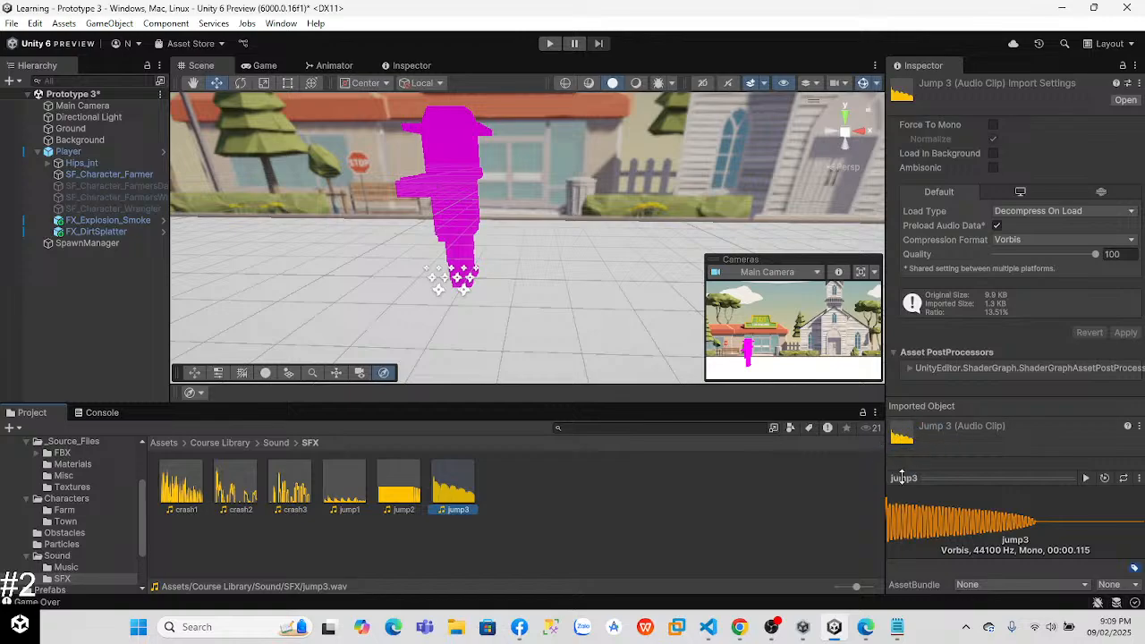
pyautogui.click(1086, 479)
pyautogui.click(399, 488)
pyautogui.click(1086, 479)
pyautogui.press('Left')
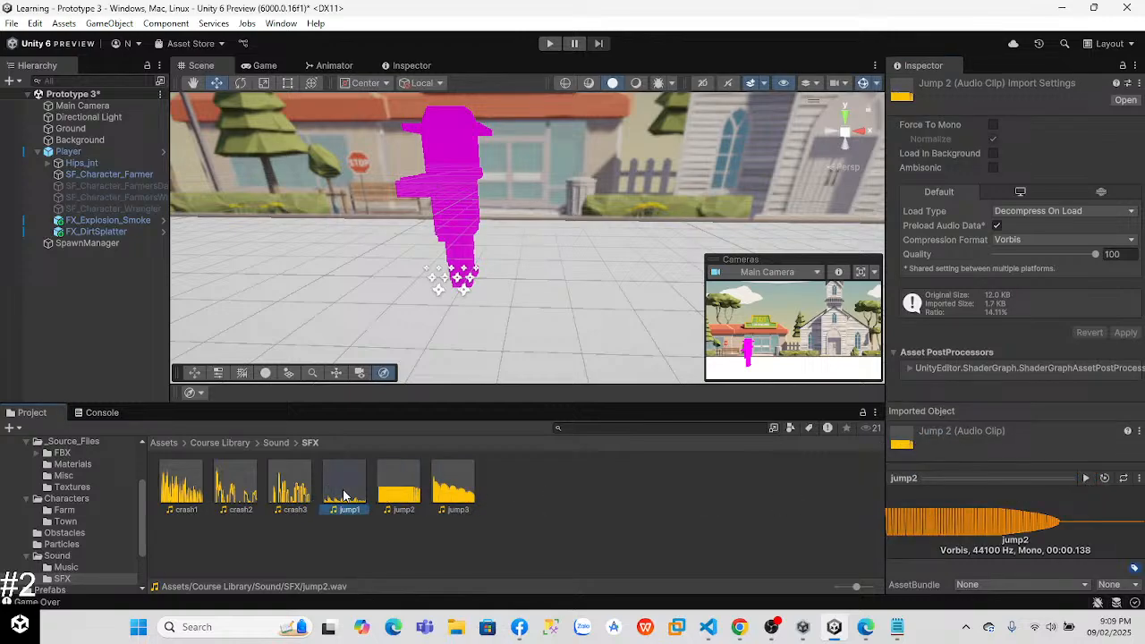
pyautogui.click(1086, 479)
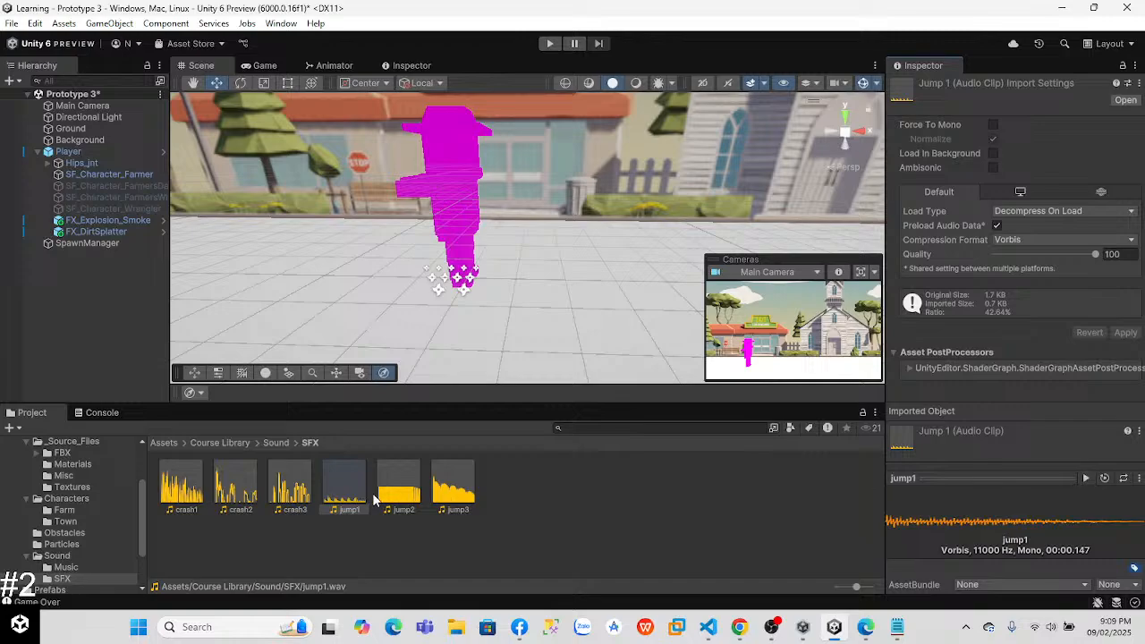
pyautogui.click(399, 487)
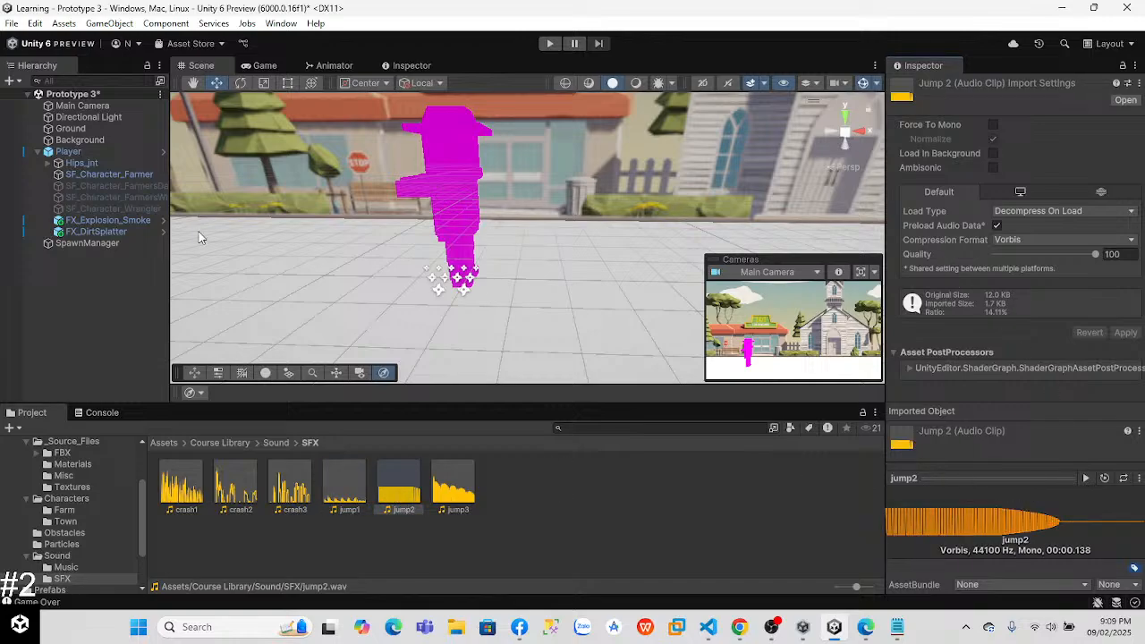
# Step: Listen to the crash3, crash2 and crash1 clips, and replay crash3
pyautogui.click(281, 492)
pyautogui.click(1089, 480)
pyautogui.click(240, 488)
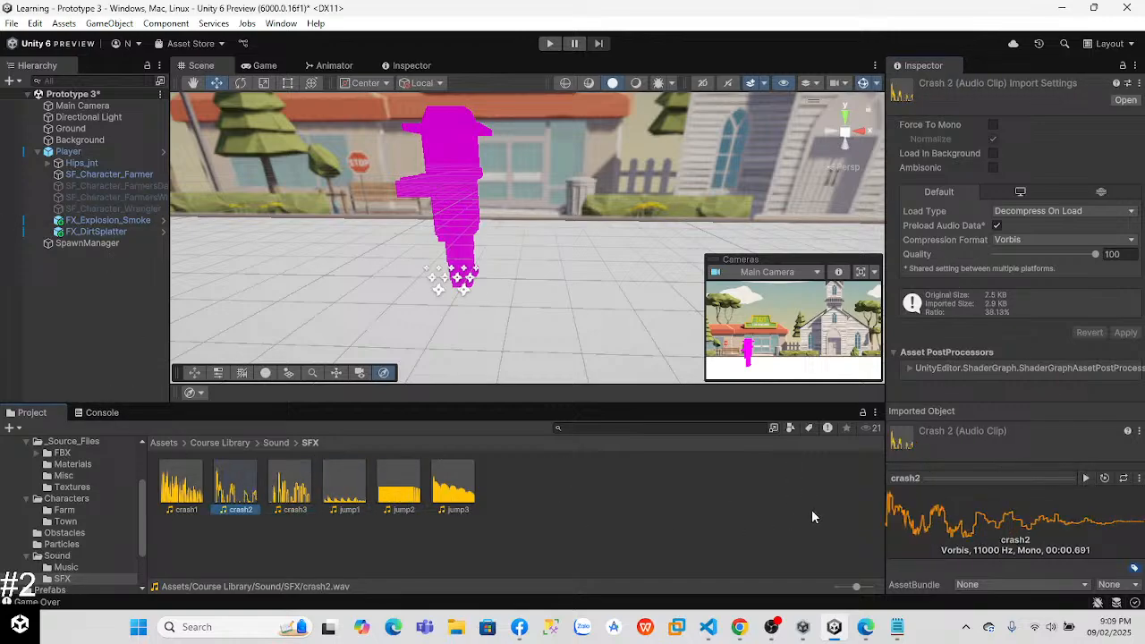
pyautogui.click(1086, 479)
pyautogui.click(198, 492)
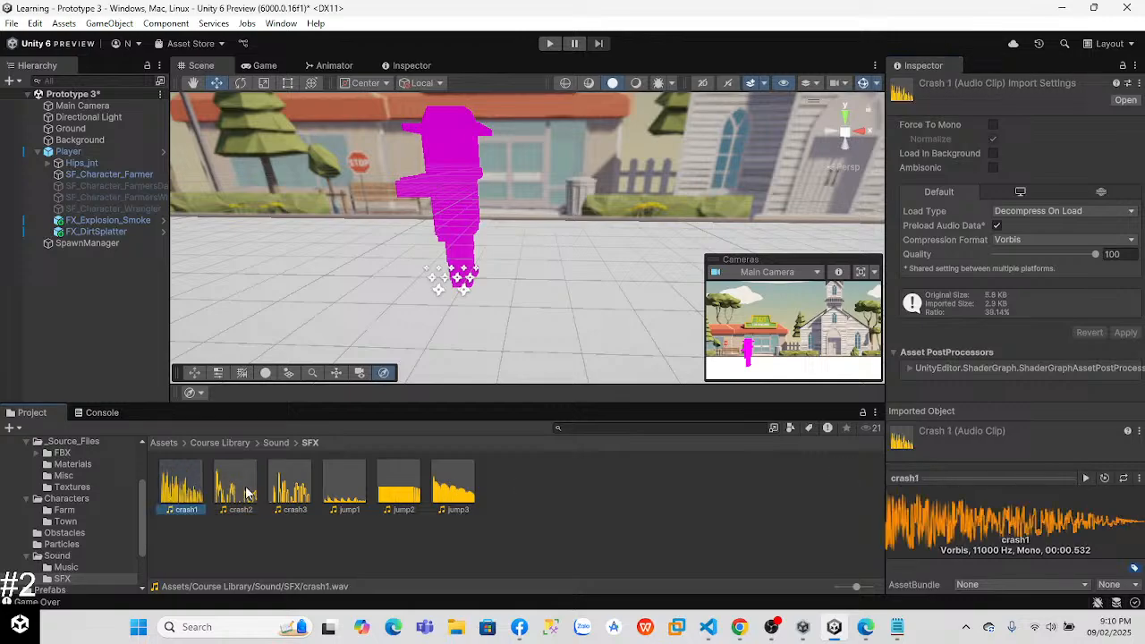
pyautogui.click(1086, 479)
pyautogui.click(295, 488)
pyautogui.click(1084, 478)
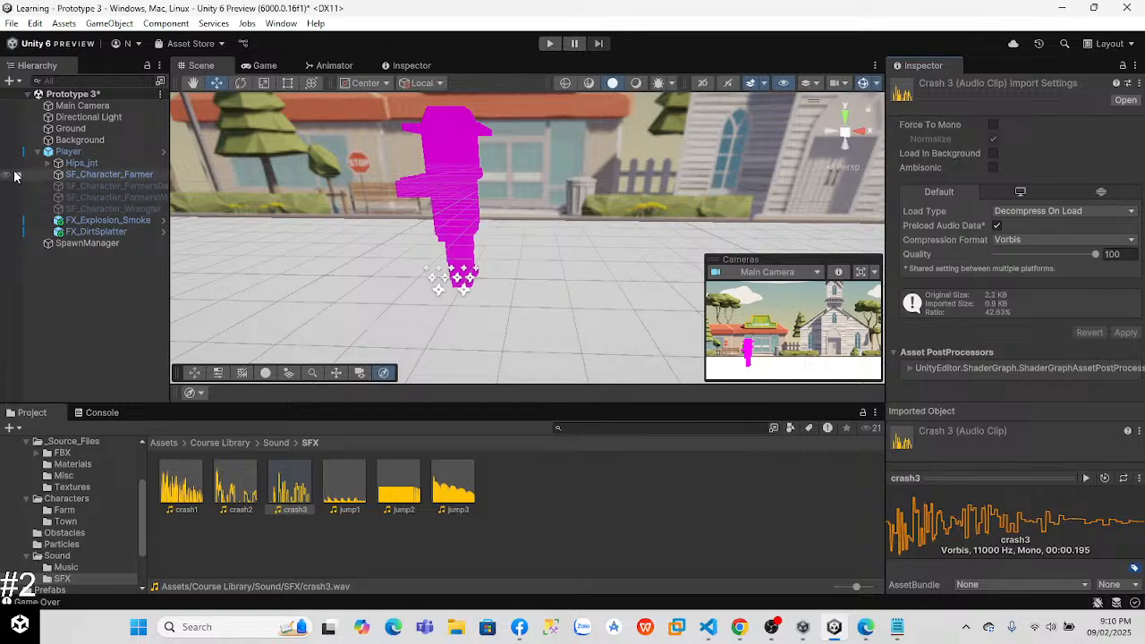
# Step: Assign the jump2 clip to Jump Sound and the crash3 clip to Crash Sound in the Player's Player Controller script
pyautogui.click(68, 151)
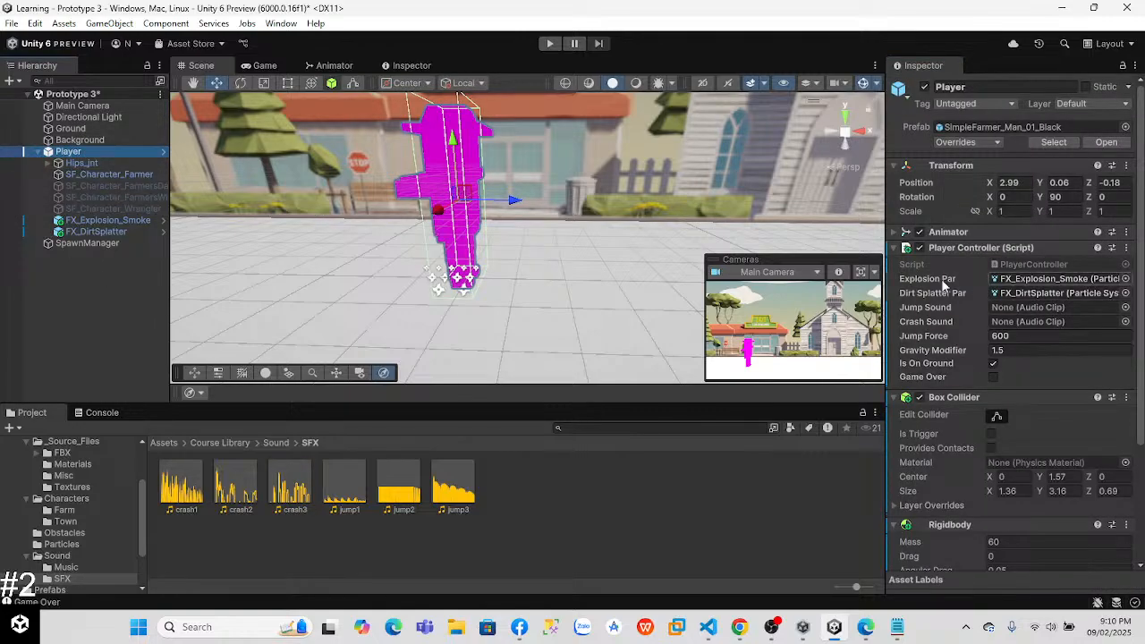
pyautogui.moveTo(416, 495); pyautogui.dragTo(1023, 310)
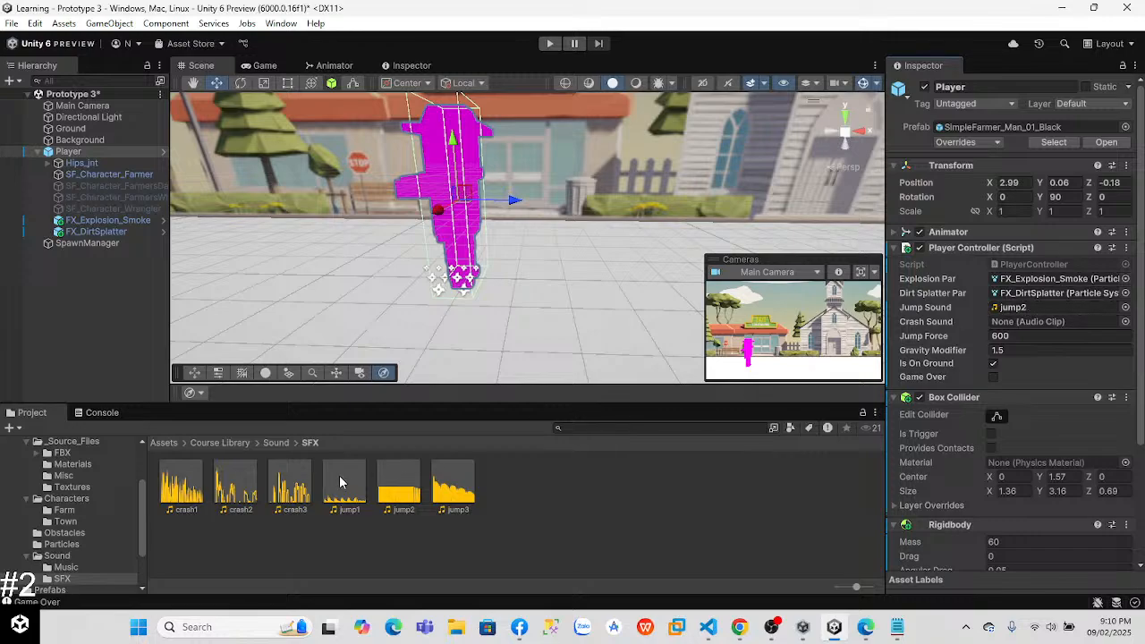
pyautogui.moveTo(292, 487); pyautogui.dragTo(1077, 321)
# Step: Switch to Chrome, continue the Step 5 video, and play the Step 6 "Play Audio Clips on jump and crash" video at 2x speed
pyautogui.click(739, 626)
pyautogui.click(622, 398)
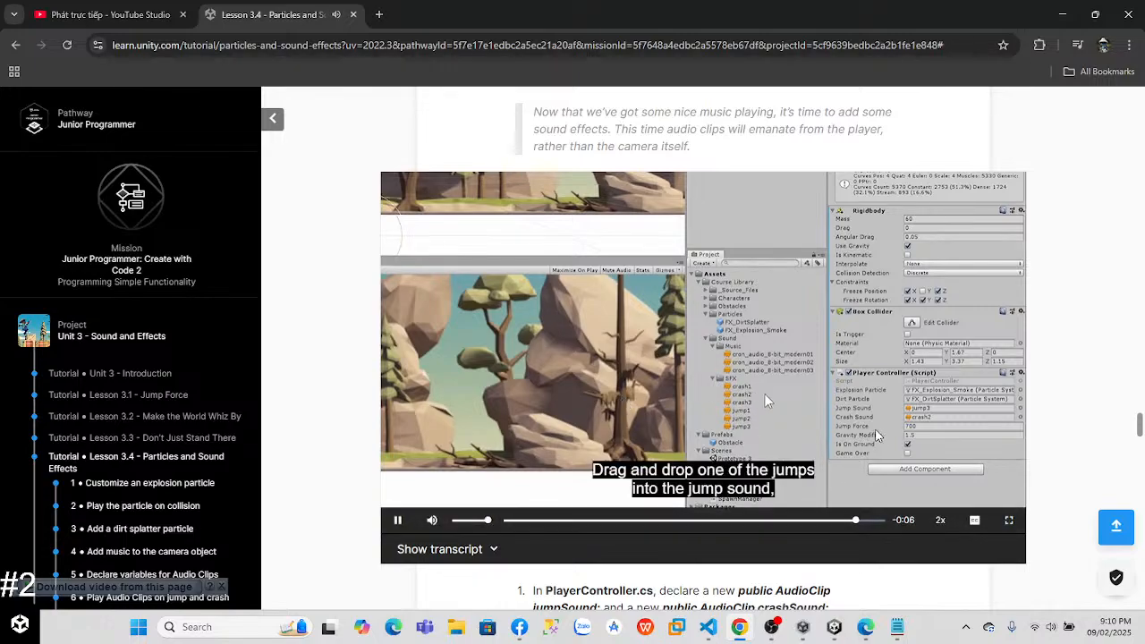
pyautogui.scroll(-10, 782, 396)
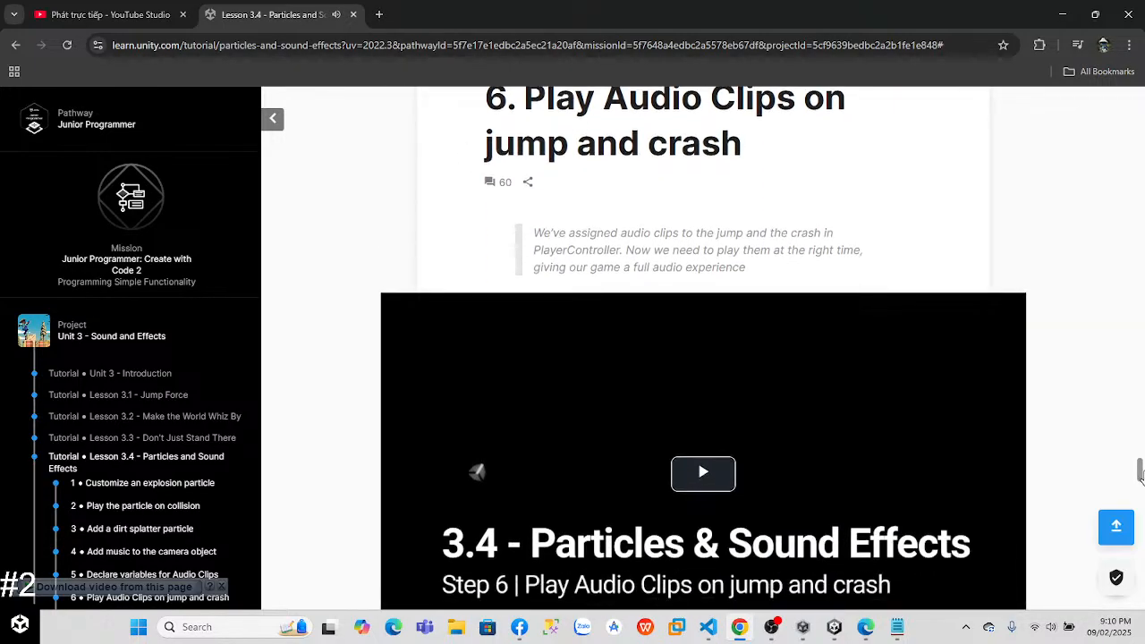
pyautogui.click(700, 304)
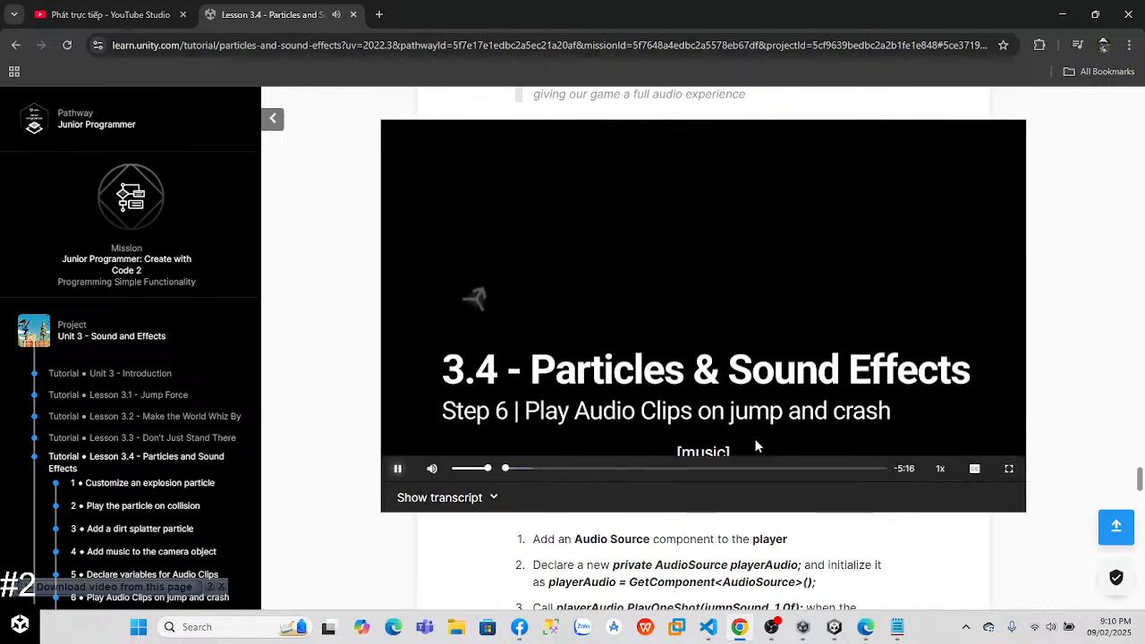
pyautogui.click(946, 477)
pyautogui.click(946, 477)
pyautogui.click(946, 477)
pyautogui.click(945, 476)
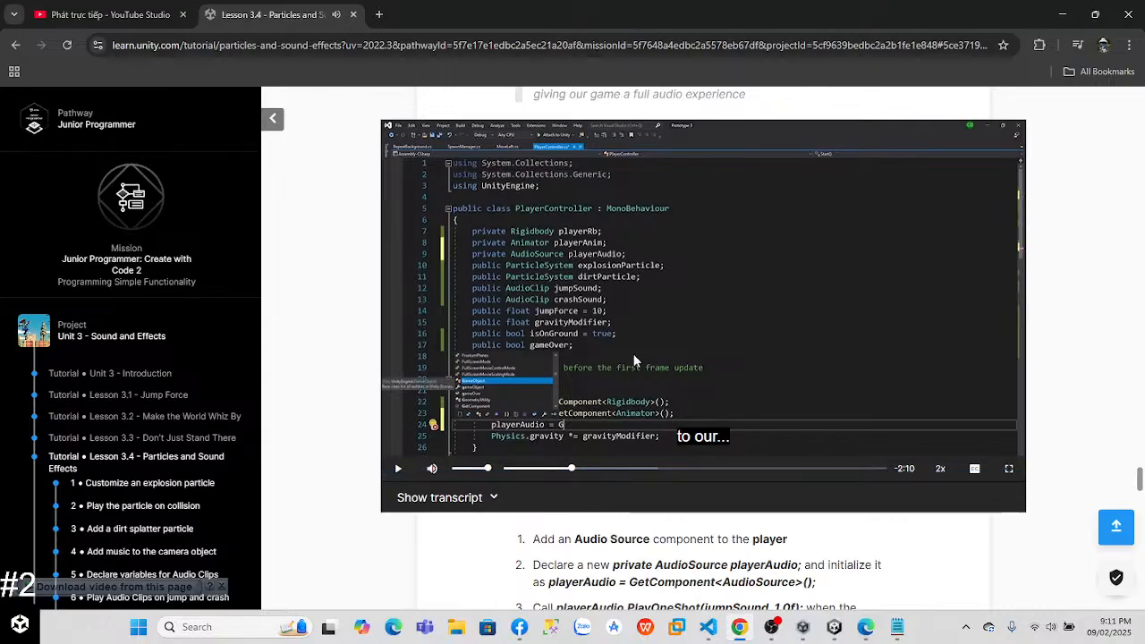
# Step: Pause the Step 6 lesson video and switch to PlayerController.cs in Visual Studio Code
pyautogui.doubleClick(630, 353)
pyautogui.moveTo(1085, 607)
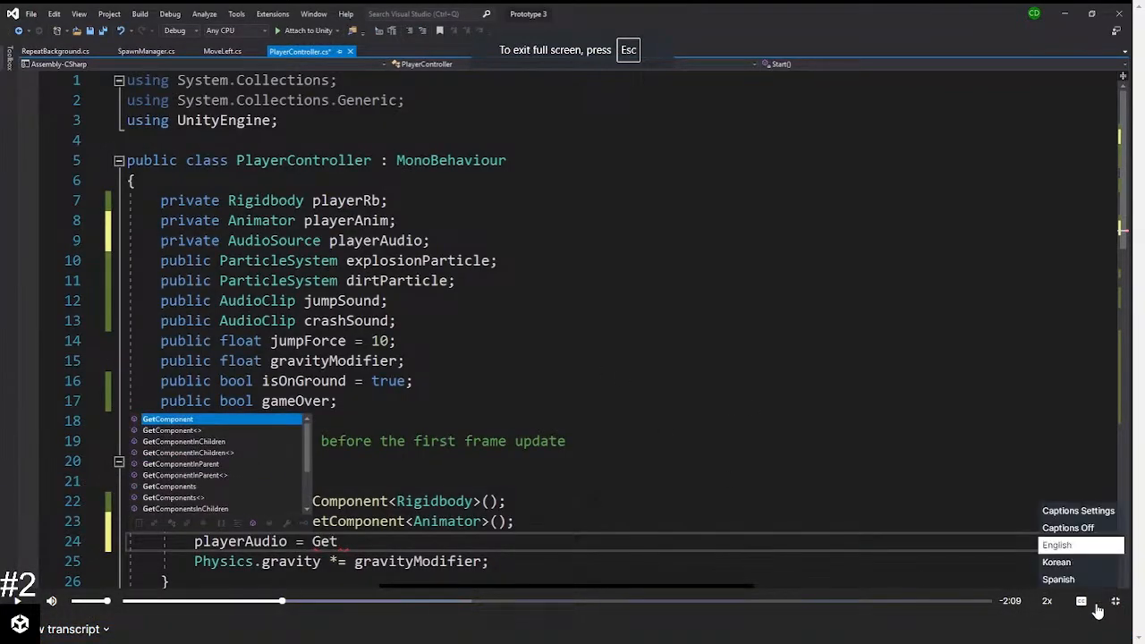
pyautogui.press('Escape')
pyautogui.hotkey('alt', 'Tab')
pyautogui.hotkey('alt', 'Tab')
pyautogui.hotkey('alt', 'Tab')
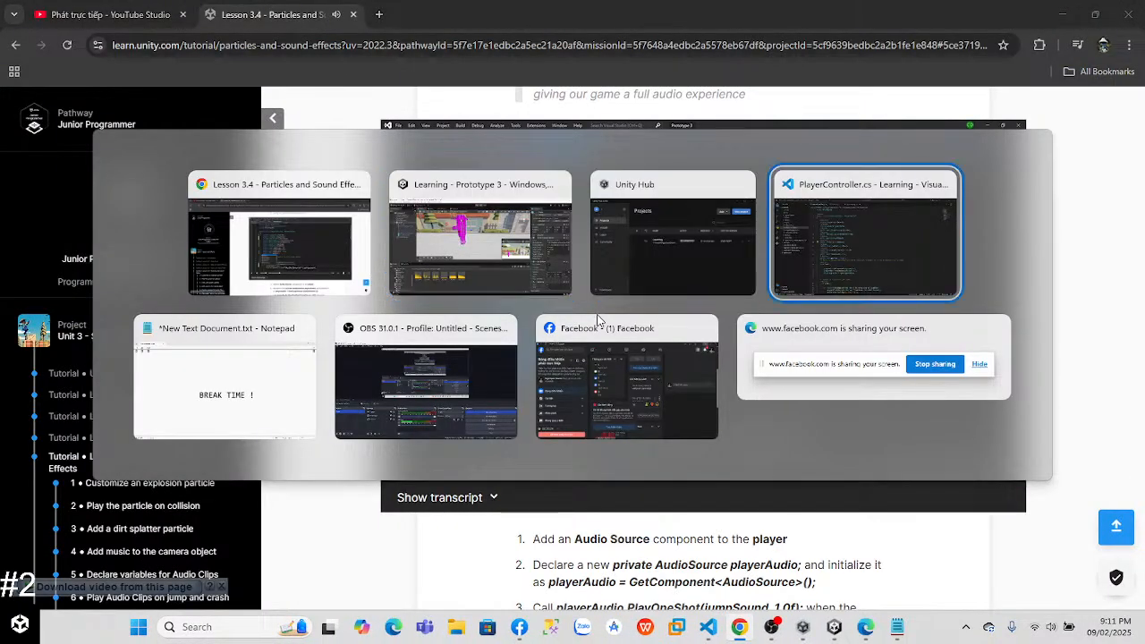
pyautogui.press('Up')
pyautogui.press('Down')
pyautogui.press('Down')
pyautogui.press('Down')
pyautogui.press('Down')
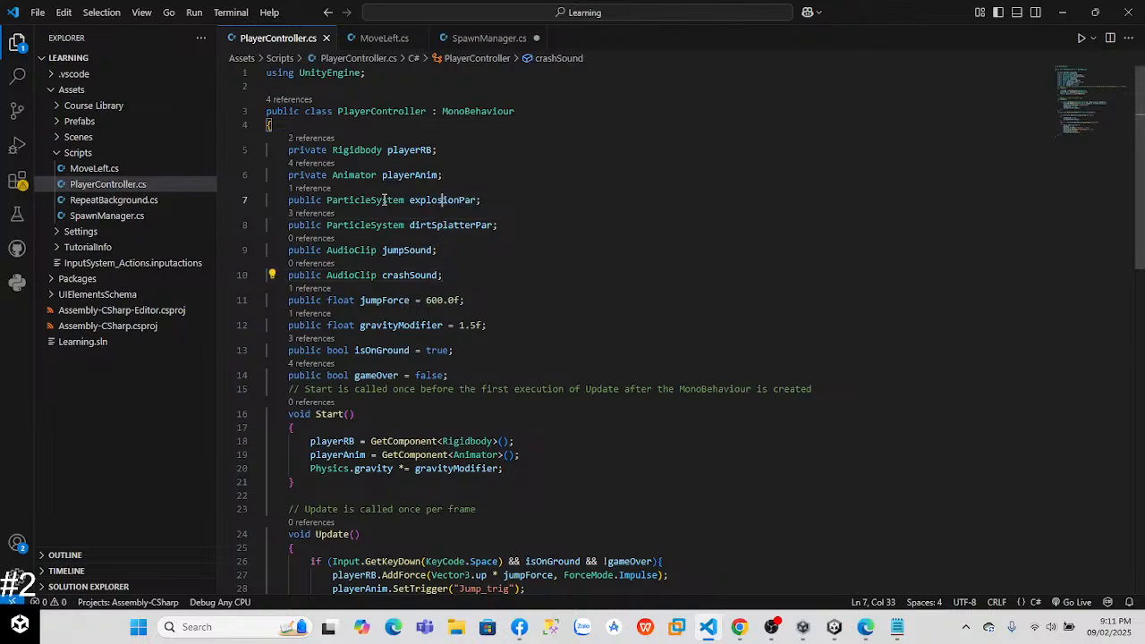
# Step: Declare "private AudioSource playerSound;" on a new line below the playerAnim declaration
pyautogui.press('Up')
pyautogui.press('Return')
pyautogui.write('p')
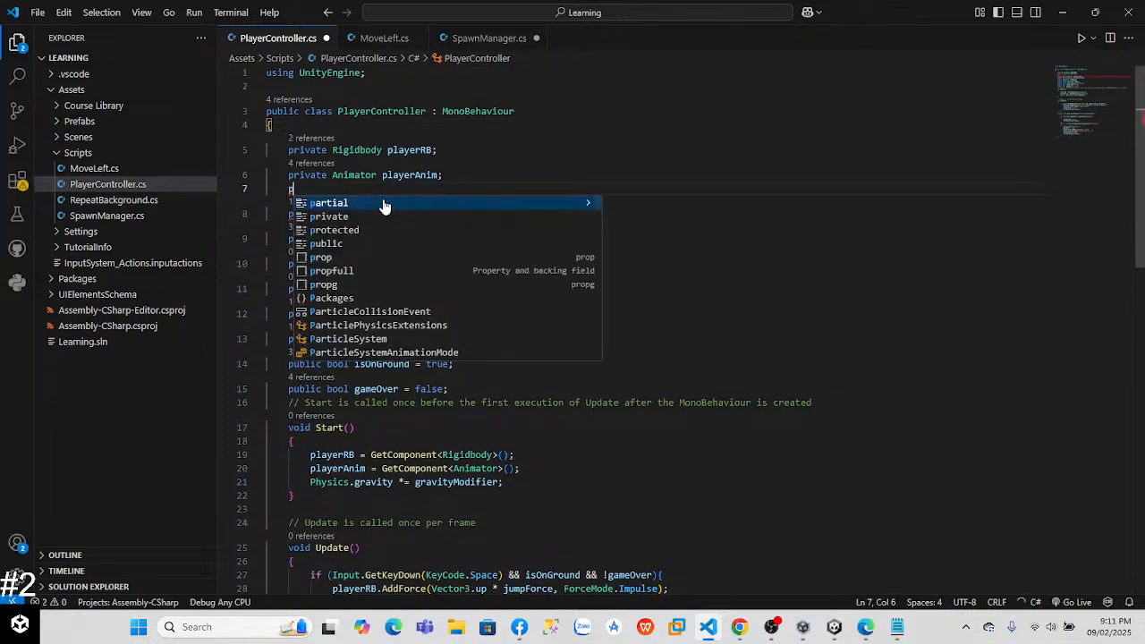
pyautogui.write('ri')
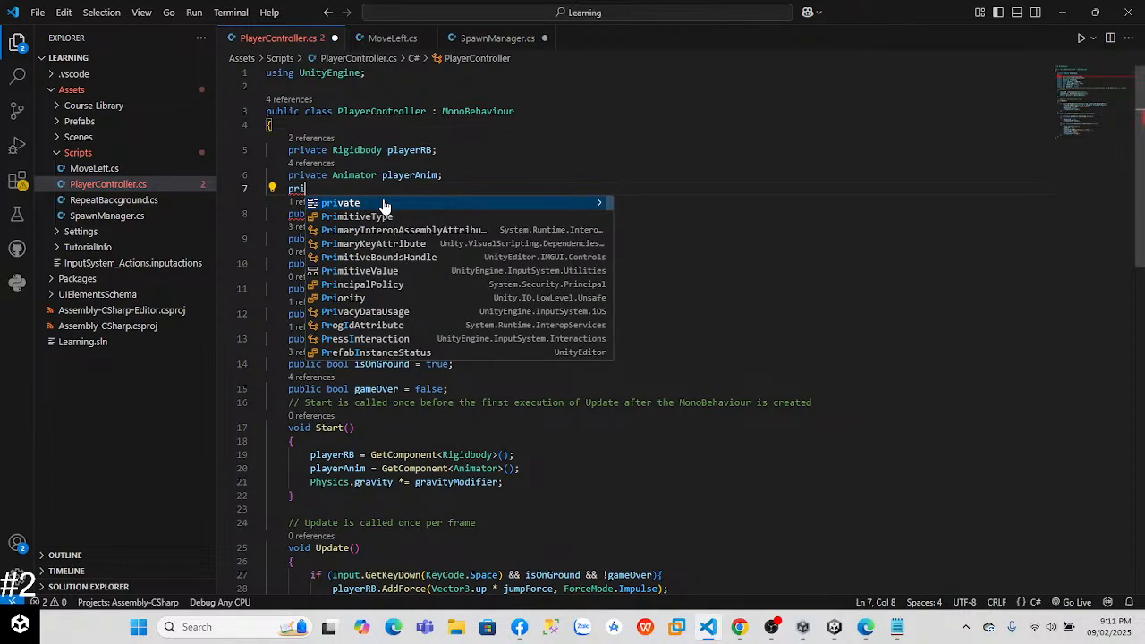
pyautogui.write('vate Ad')
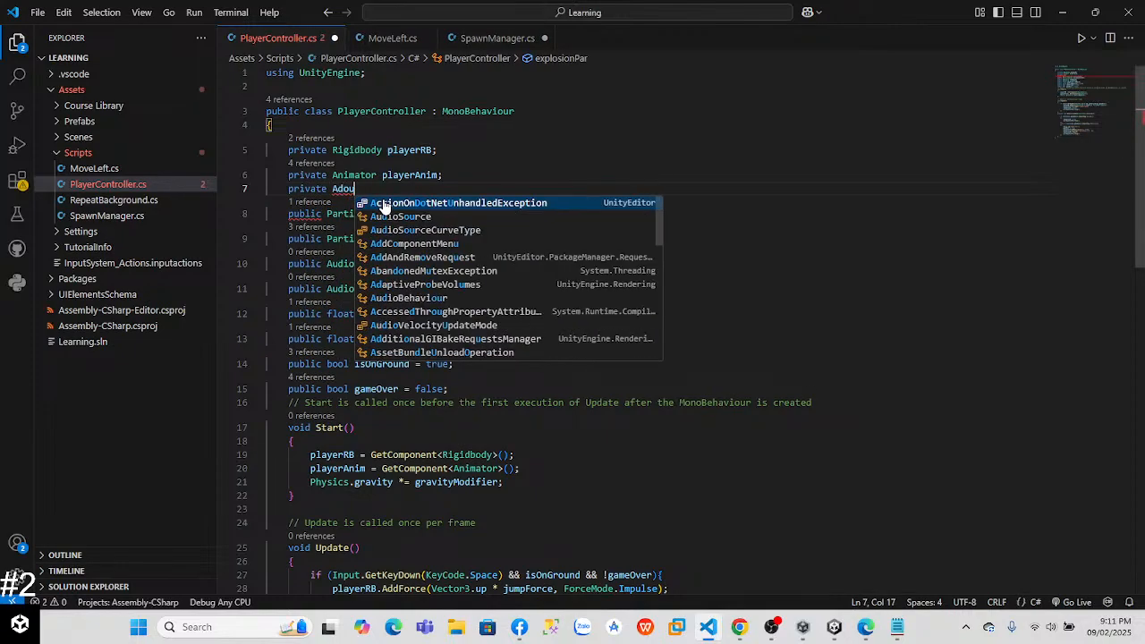
pyautogui.press('BackSpace')
pyautogui.write('udi')
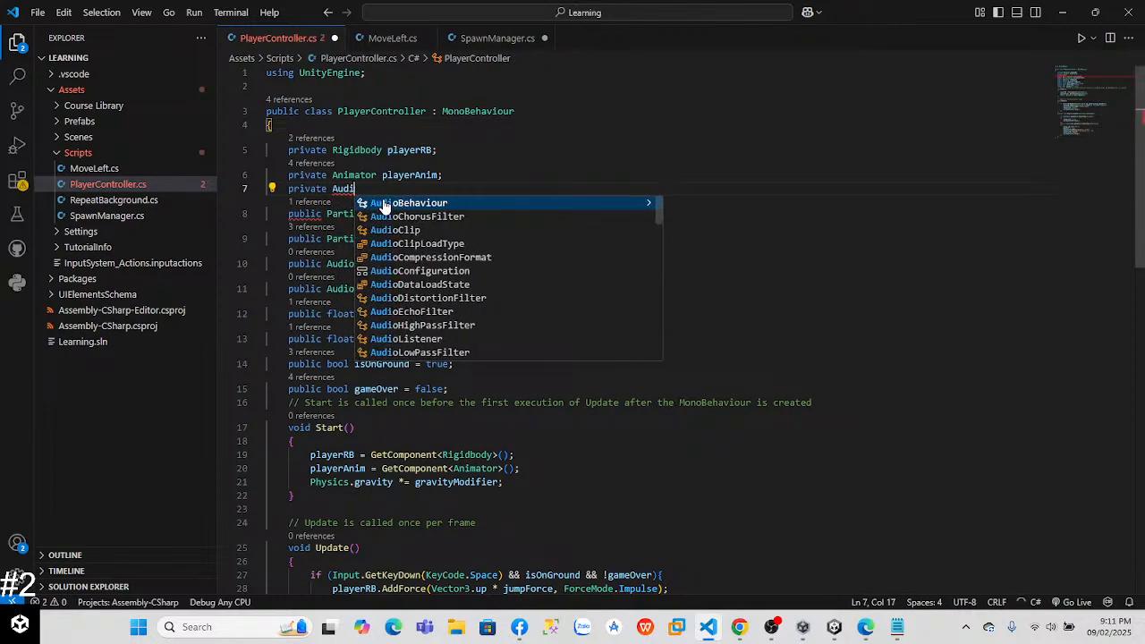
pyautogui.write('oSource ')
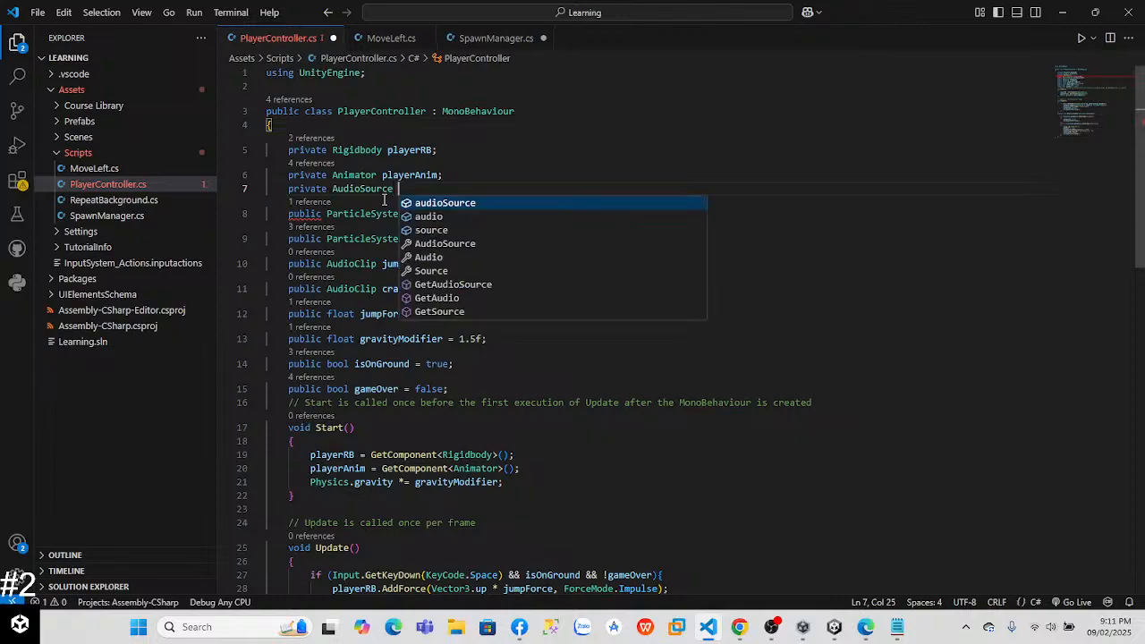
pyautogui.write('player')
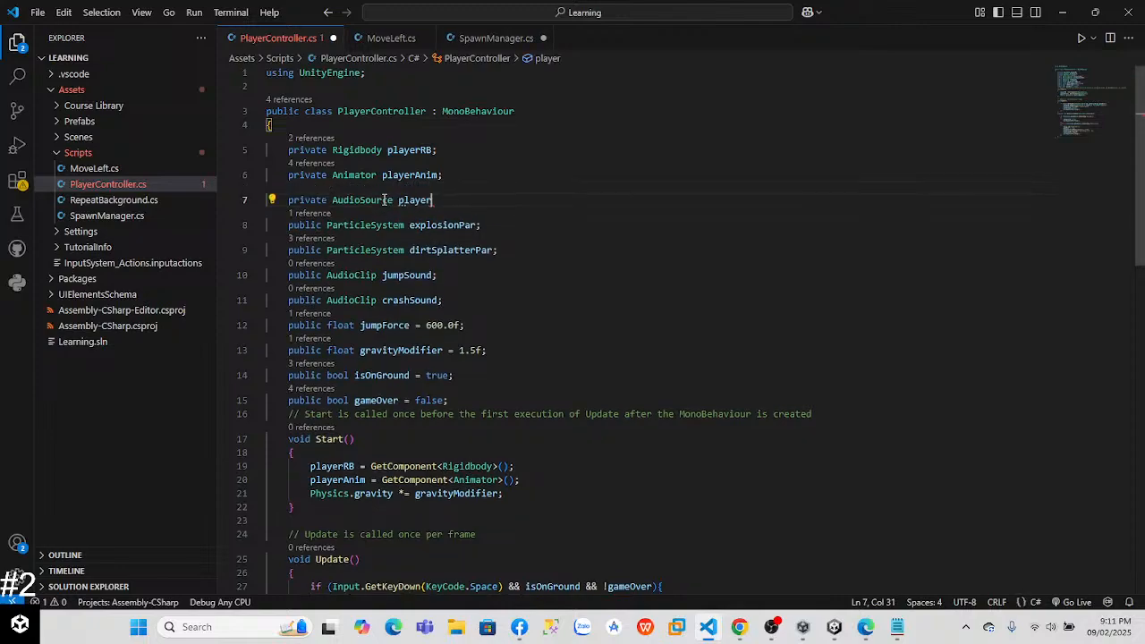
pyautogui.write('Sound;')
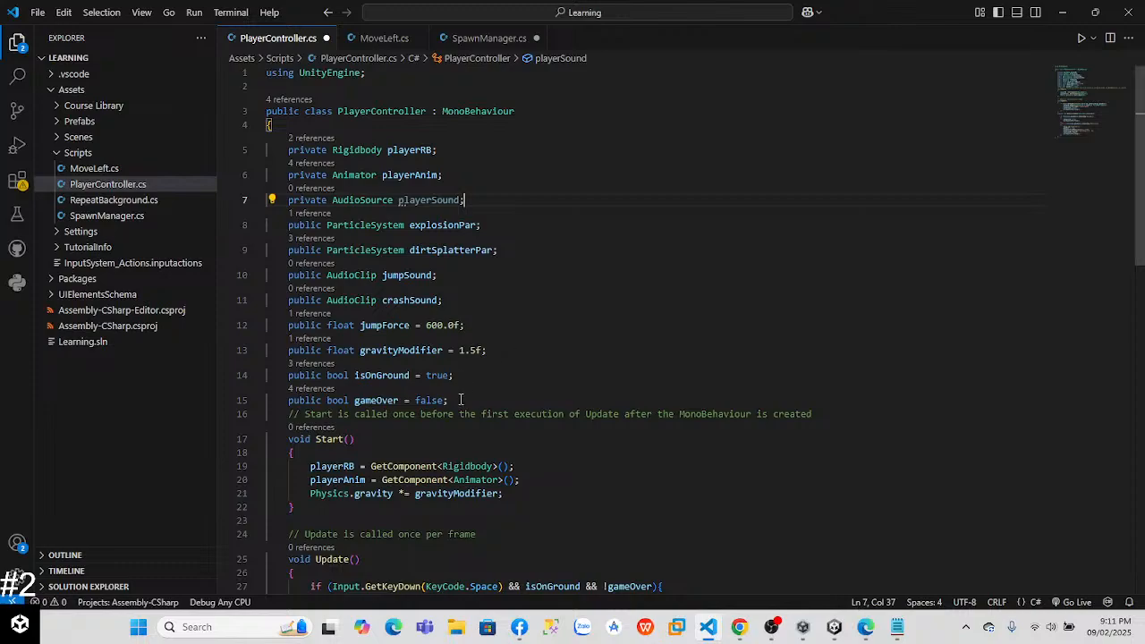
# Step: In Start(), add "playerSound = GetComponent<AudioSource>();" below the playerAnim assignment
pyautogui.click(523, 477)
pyautogui.press('Return')
pyautogui.write('playerAnim')
pyautogui.press('Escape')
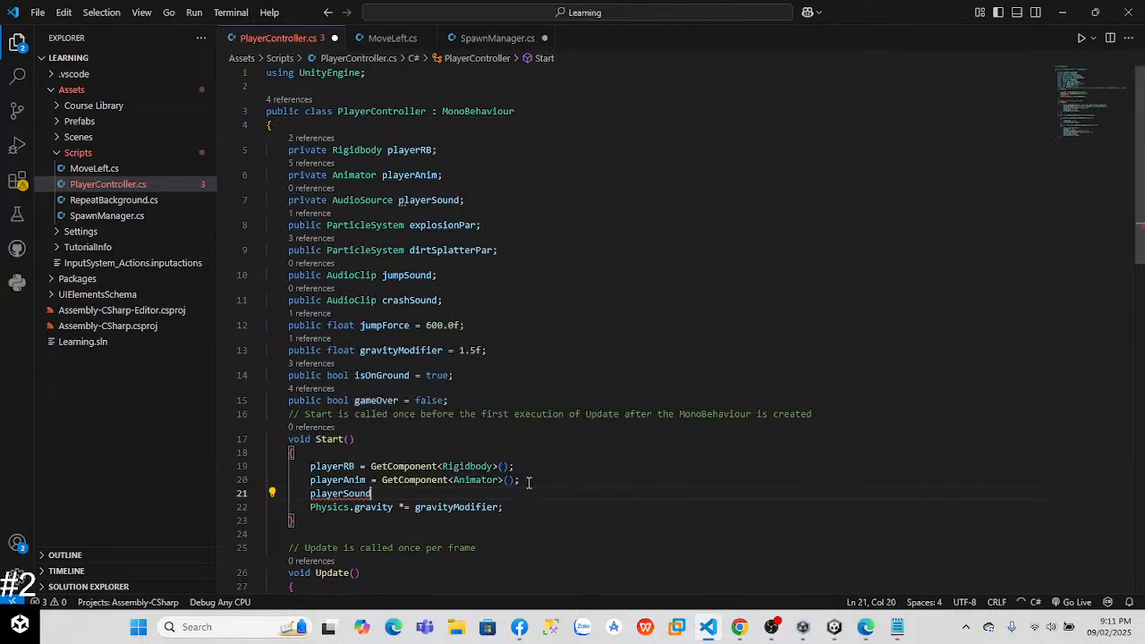
pyautogui.write('= GetComponent')
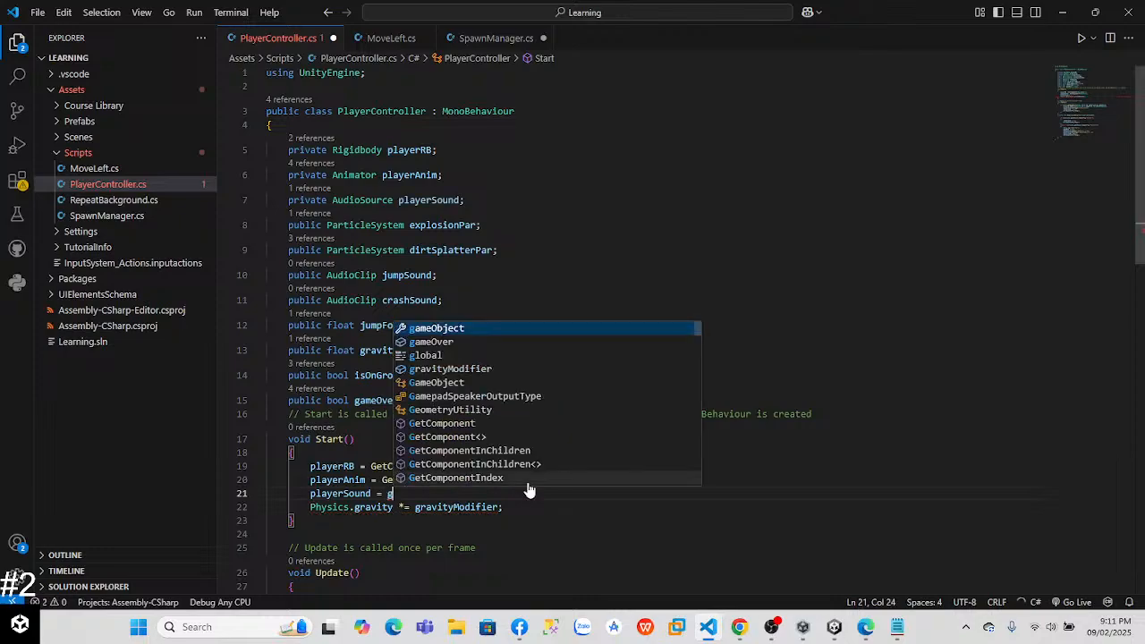
pyautogui.write('<')
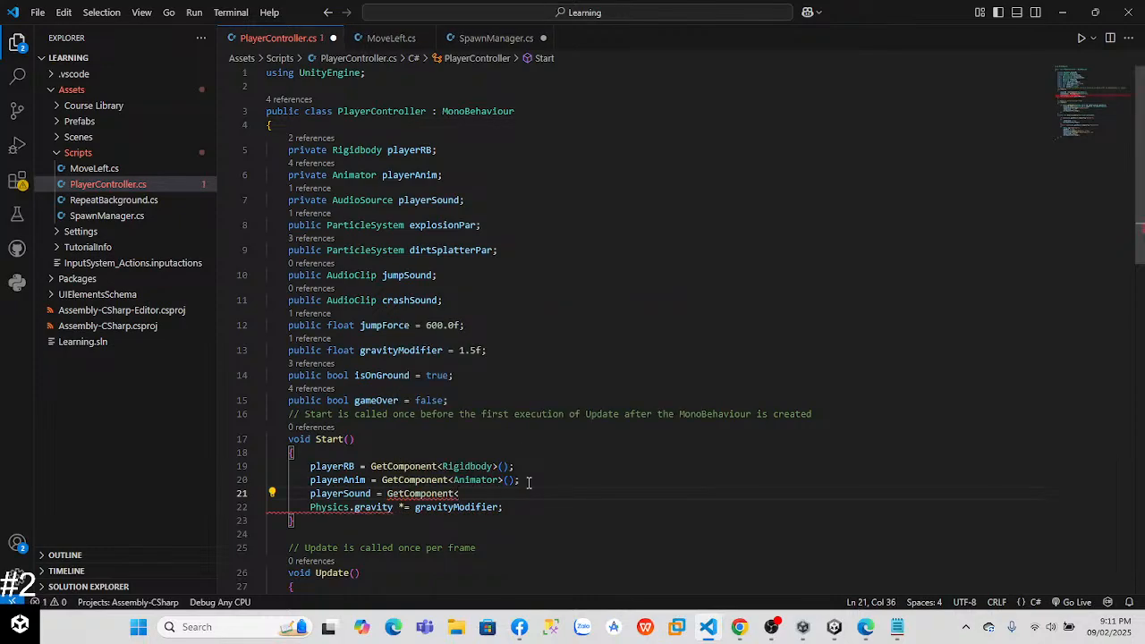
pyautogui.write('Audio')
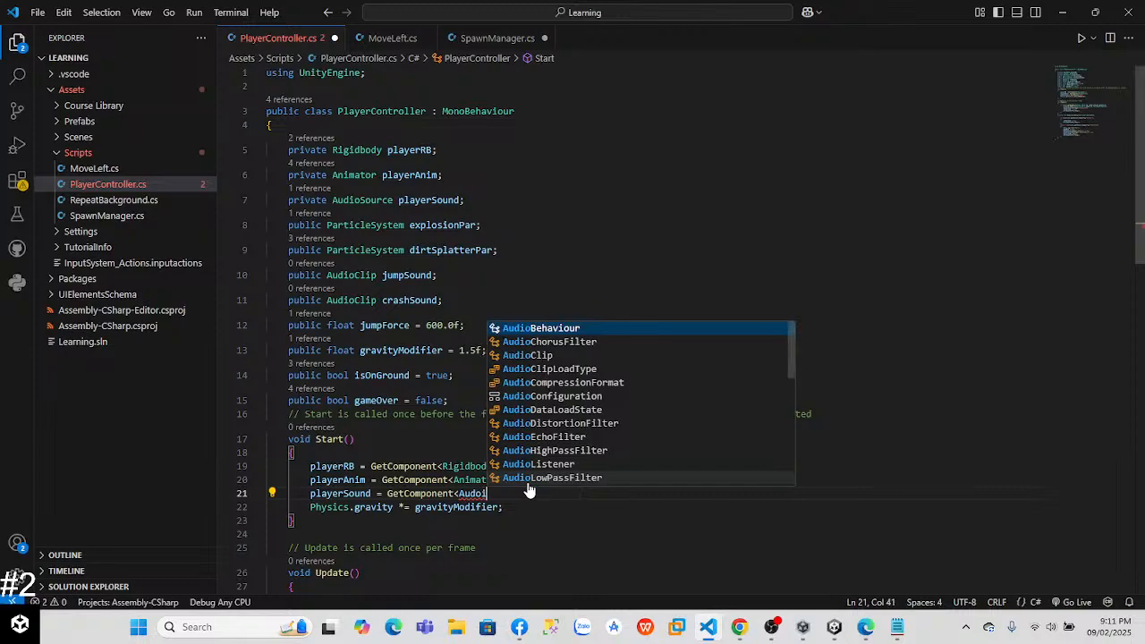
pyautogui.write('Settings')
pyautogui.press('BackSpace')
pyautogui.press('BackSpace')
pyautogui.press('BackSpace')
pyautogui.press('BackSpace')
pyautogui.press('Tab')
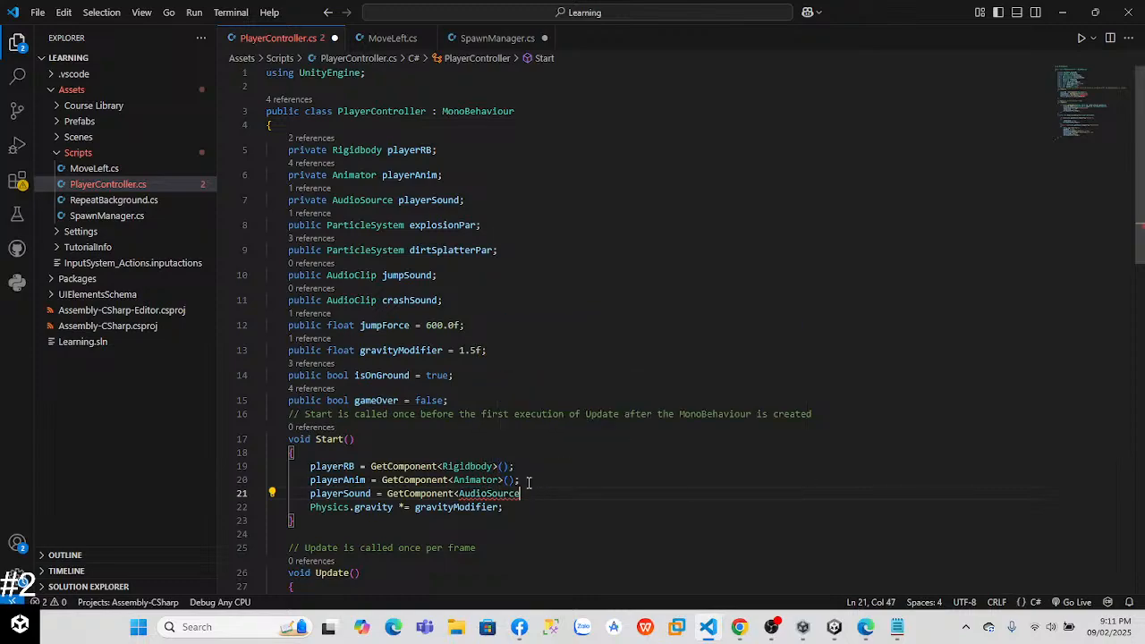
pyautogui.write('>();')
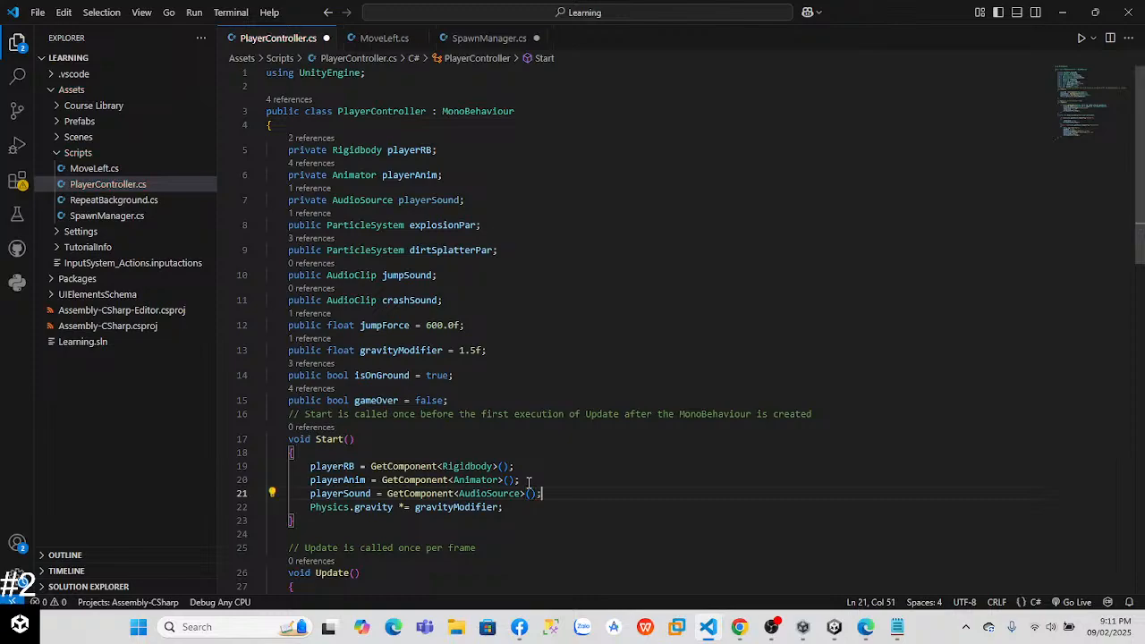
# Step: Return to the lesson in Chrome and watch the Step 6 video through the PlayOneShot code for jump and crash
pyautogui.hotkey('alt', 'Tab')
pyautogui.hotkey('alt', 'Tab')
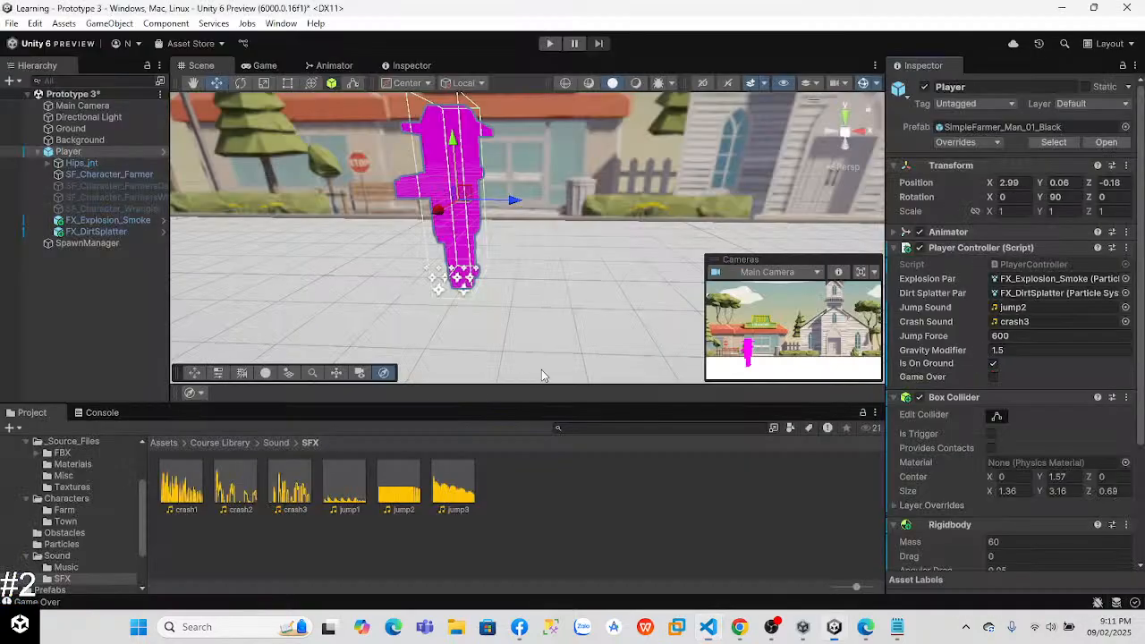
pyautogui.hotkey('alt', 'Tab')
pyautogui.hotkey('alt', 'Tab')
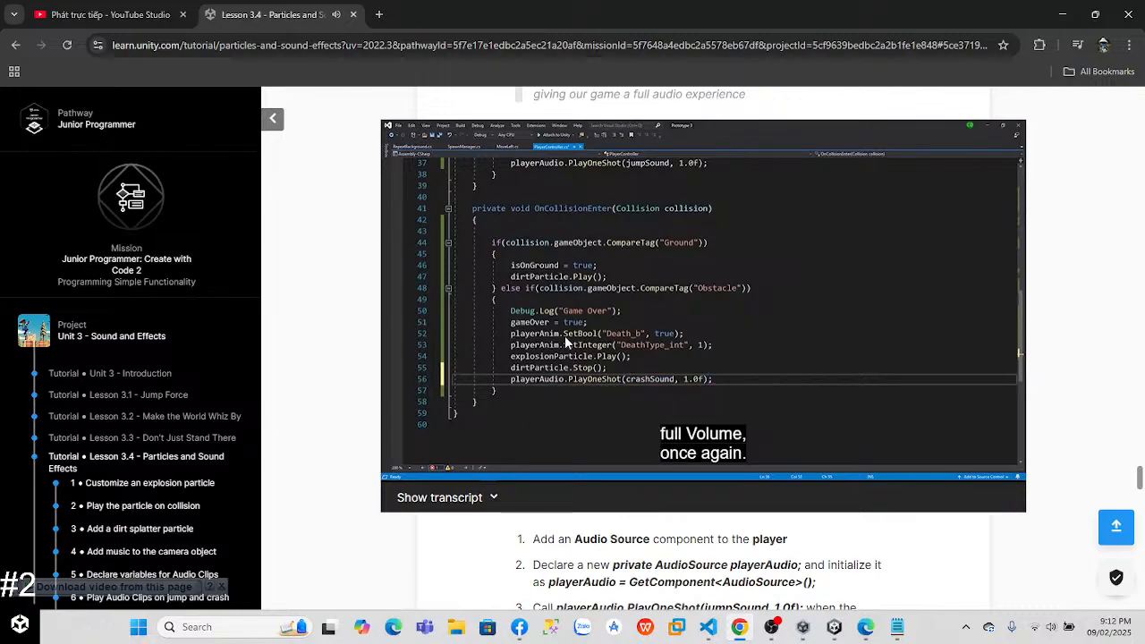
pyautogui.click(564, 337)
# Step: In Visual Studio Code, add "playerSound.PlayOneShot(jumpSound, 1.0f);" after dirtSplatterPar.Stop() in Update's jump block and save the script
pyautogui.hotkey('alt', 'Tab')
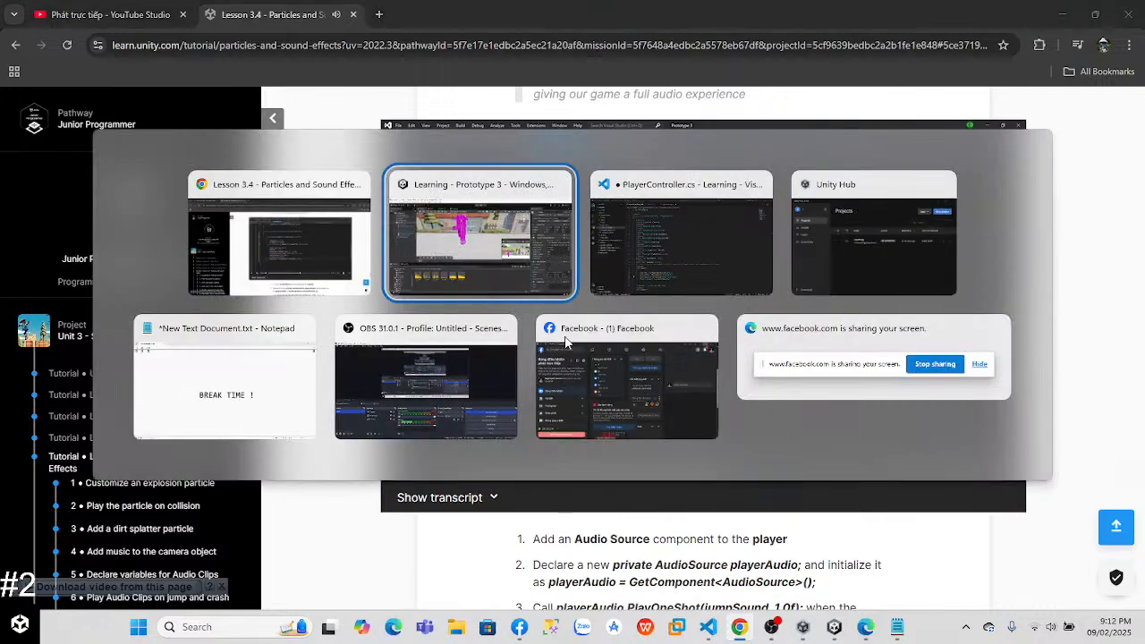
pyautogui.scroll(-8, 653, 234)
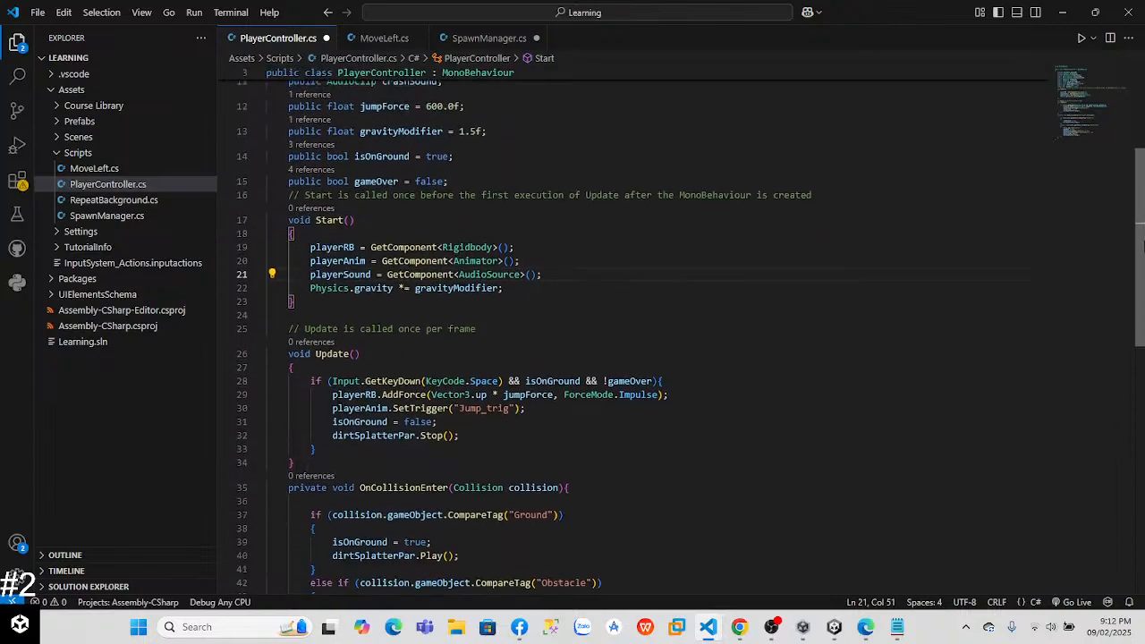
pyautogui.click(475, 205)
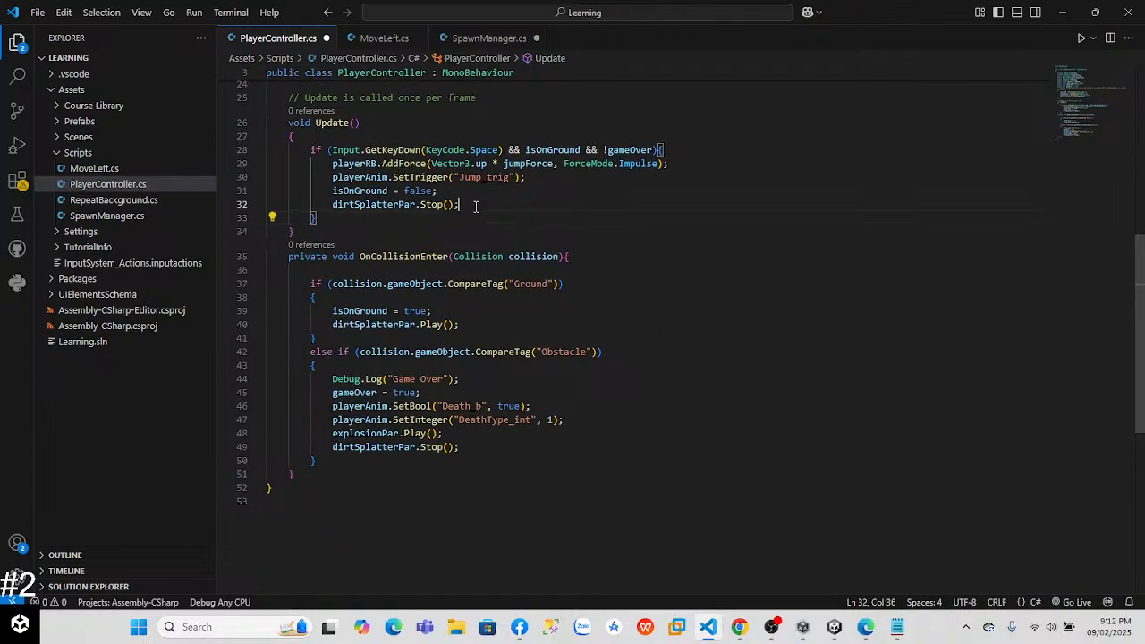
pyautogui.press('Return')
pyautogui.write('play')
pyautogui.write('erAnim')
pyautogui.press('BackSpace')
pyautogui.press('BackSpace')
pyautogui.press('BackSpace')
pyautogui.press('BackSpace')
pyautogui.write('Sound.')
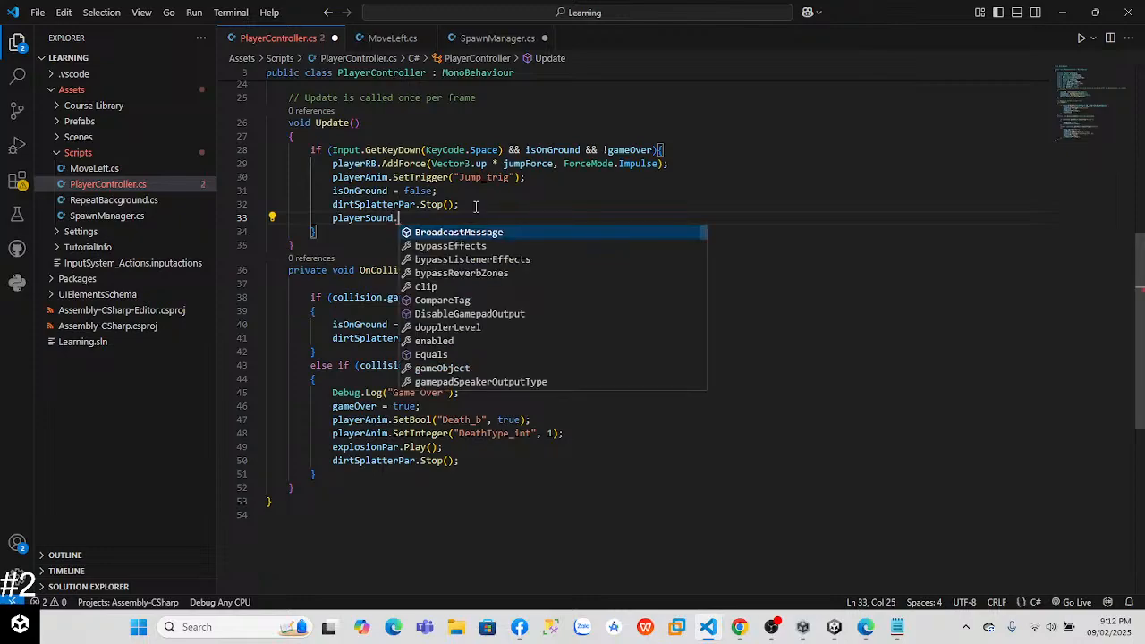
pyautogui.write('Play')
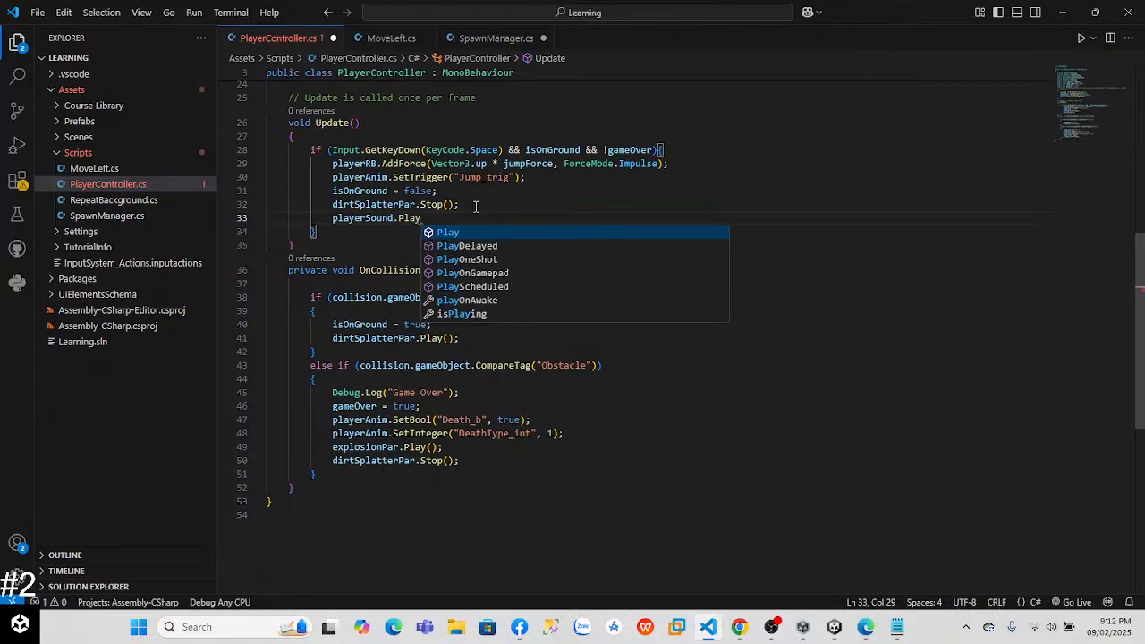
pyautogui.press('Down')
pyautogui.press('Down')
pyautogui.press('Tab')
pyautogui.write('(')
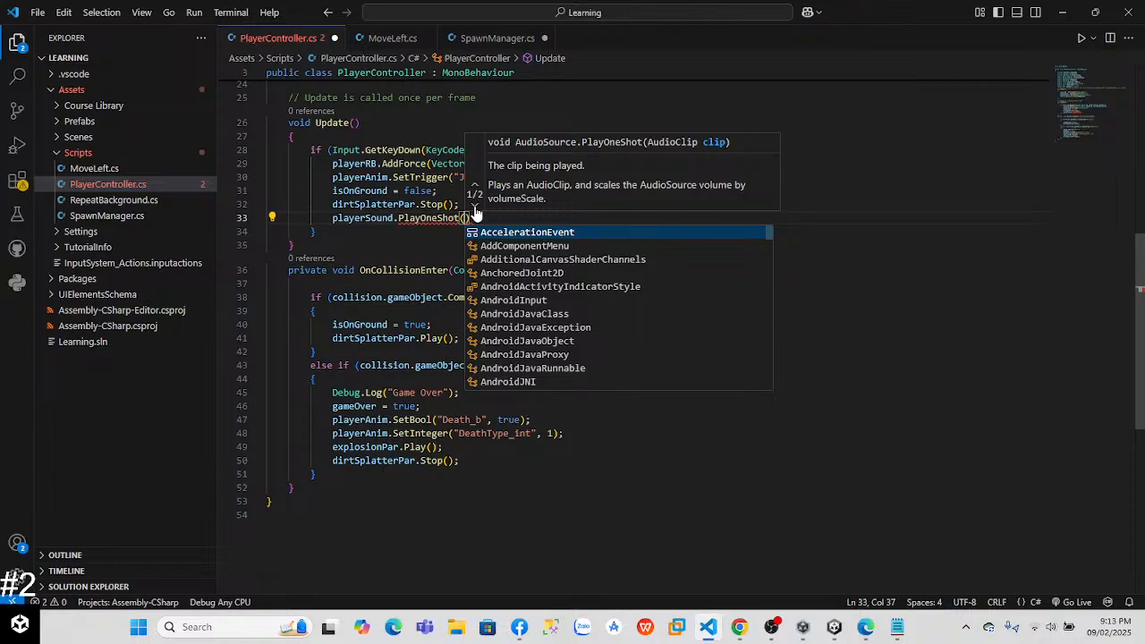
pyautogui.write('jumpF')
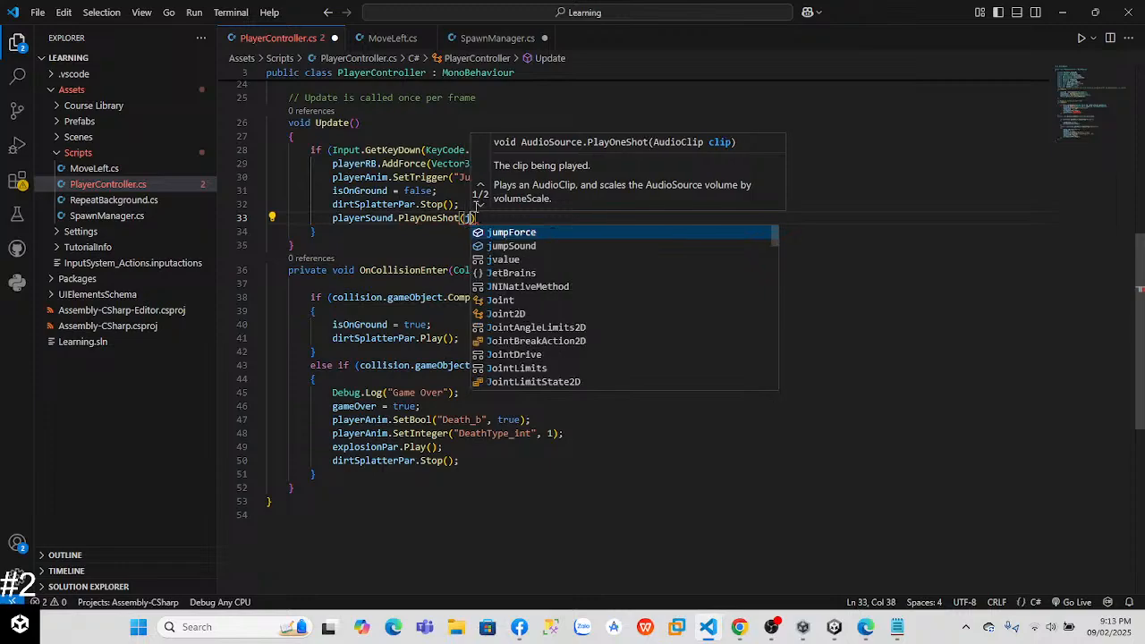
pyautogui.press('BackSpace')
pyautogui.write('S')
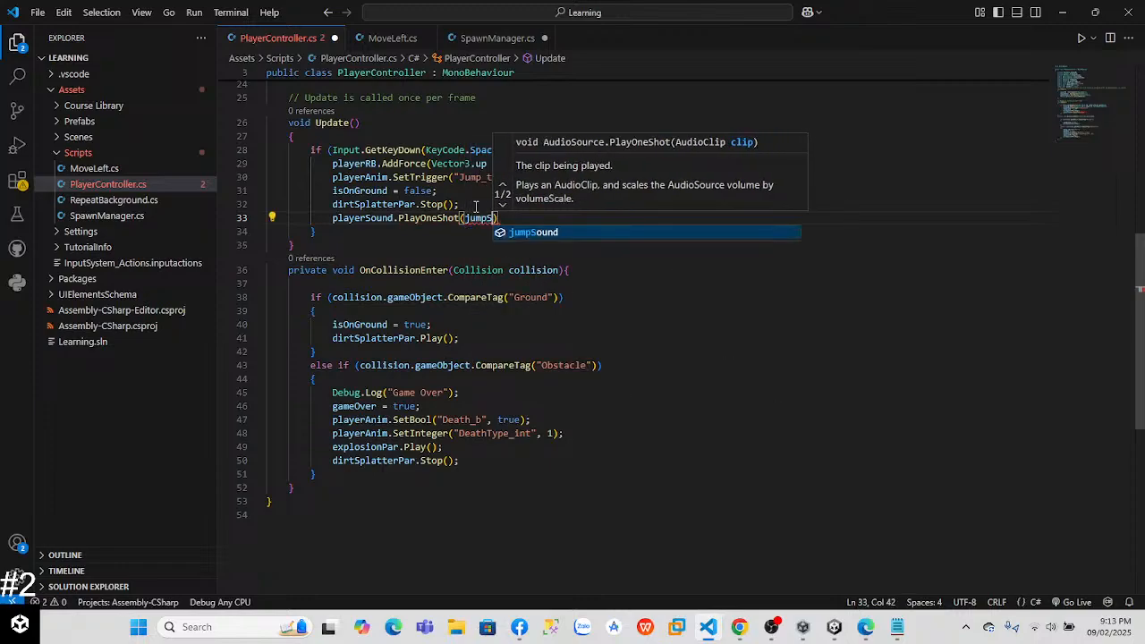
pyautogui.press('Tab')
pyautogui.write(', 1.0')
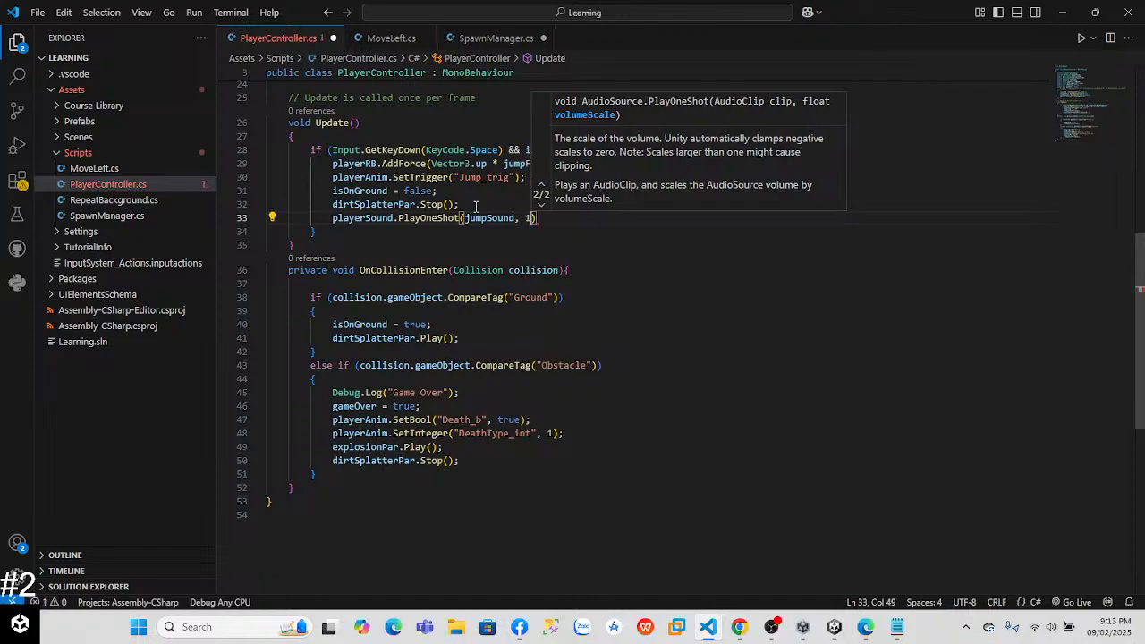
pyautogui.write('f);')
pyautogui.hotkey('ctrl', 's')
# Step: Add "playerSound.PlayOneShot(crashSound, 1.0f);" after dirtSplatterPar.Stop() in OnCollisionEnter's Obstacle block and save the script
pyautogui.click(486, 461)
pyautogui.press('Return')
pyautogui.write('playerAnim')
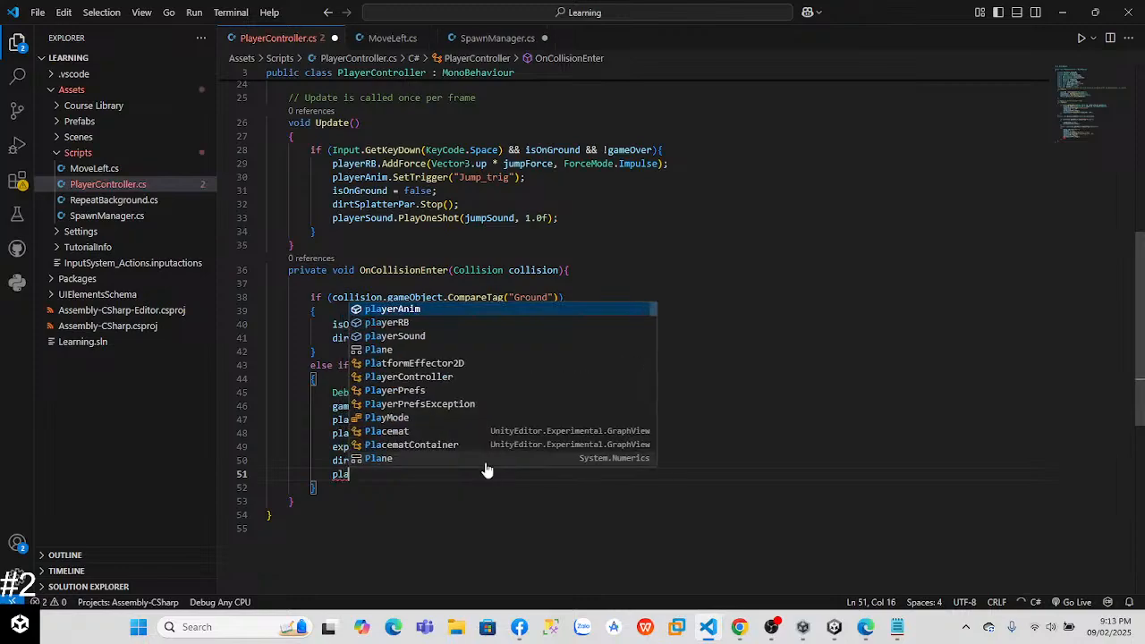
pyautogui.press('BackSpace')
pyautogui.press('BackSpace')
pyautogui.press('BackSpace')
pyautogui.write('S')
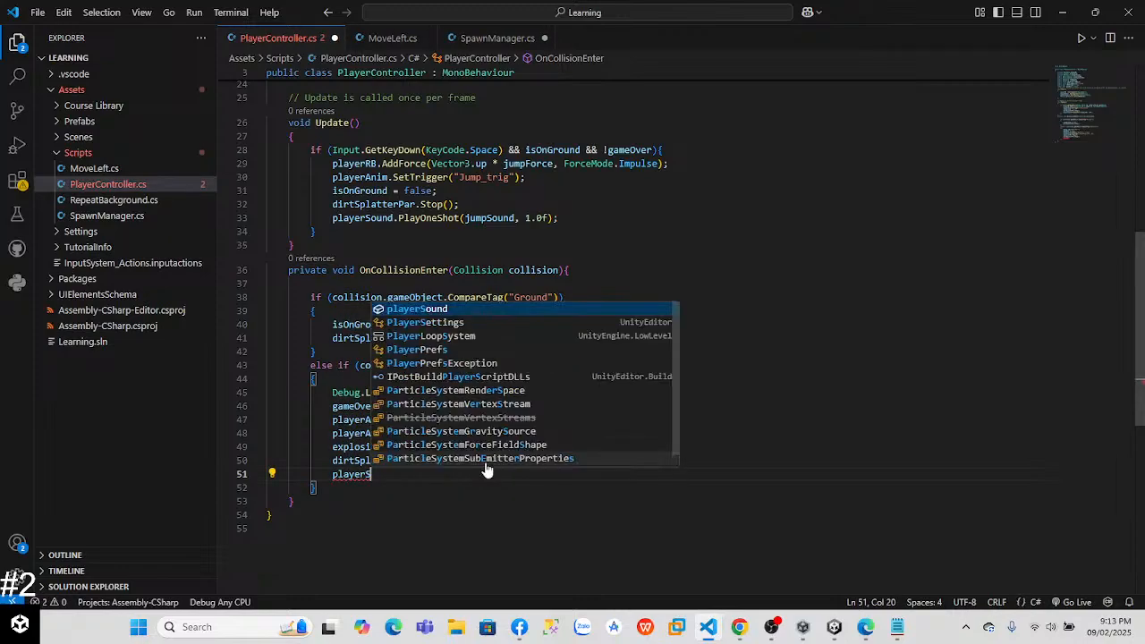
pyautogui.write('ound.')
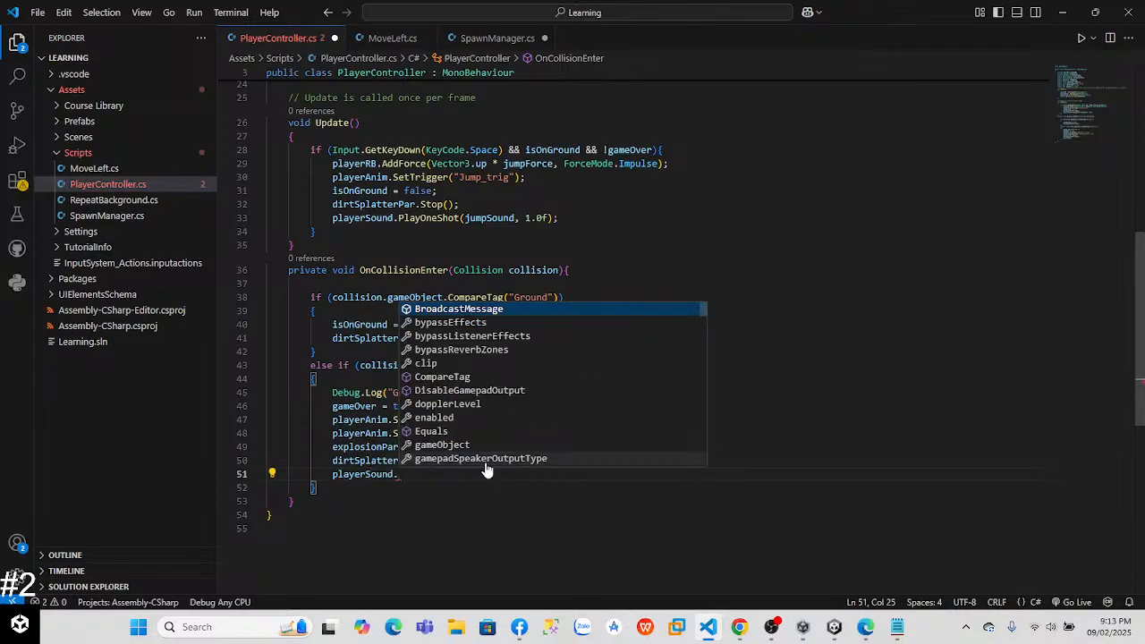
pyautogui.write('playOnAwak')
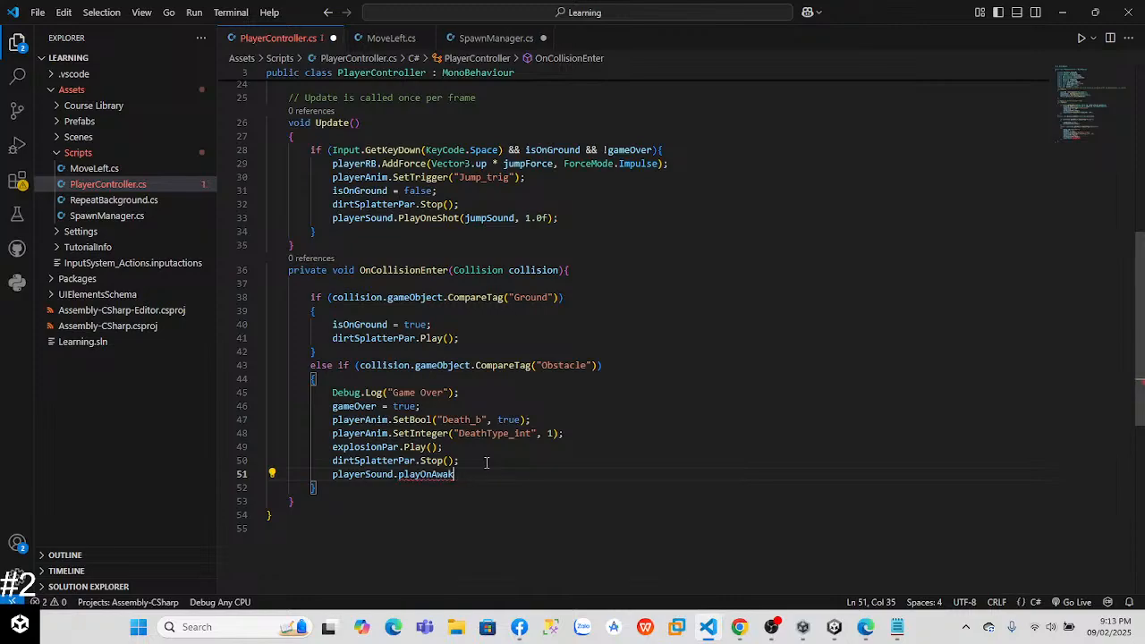
pyautogui.press('BackSpace')
pyautogui.press('BackSpace')
pyautogui.press('BackSpace')
pyautogui.press('BackSpace')
pyautogui.press('BackSpace')
pyautogui.press('BackSpace')
pyautogui.press('BackSpace')
pyautogui.press('BackSpace')
pyautogui.press('BackSpace')
pyautogui.press('BackSpace')
pyautogui.write('PlayOneShot(')
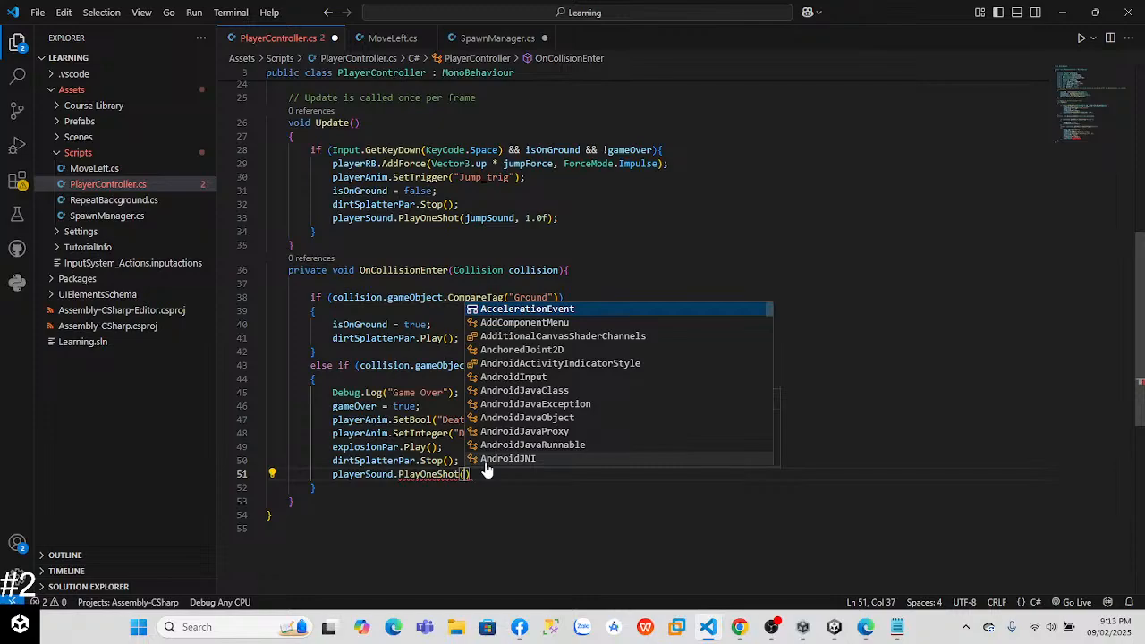
pyautogui.write('carsh')
pyautogui.press('BackSpace')
pyautogui.press('BackSpace')
pyautogui.press('BackSpace')
pyautogui.press('BackSpace')
pyautogui.press('BackSpace')
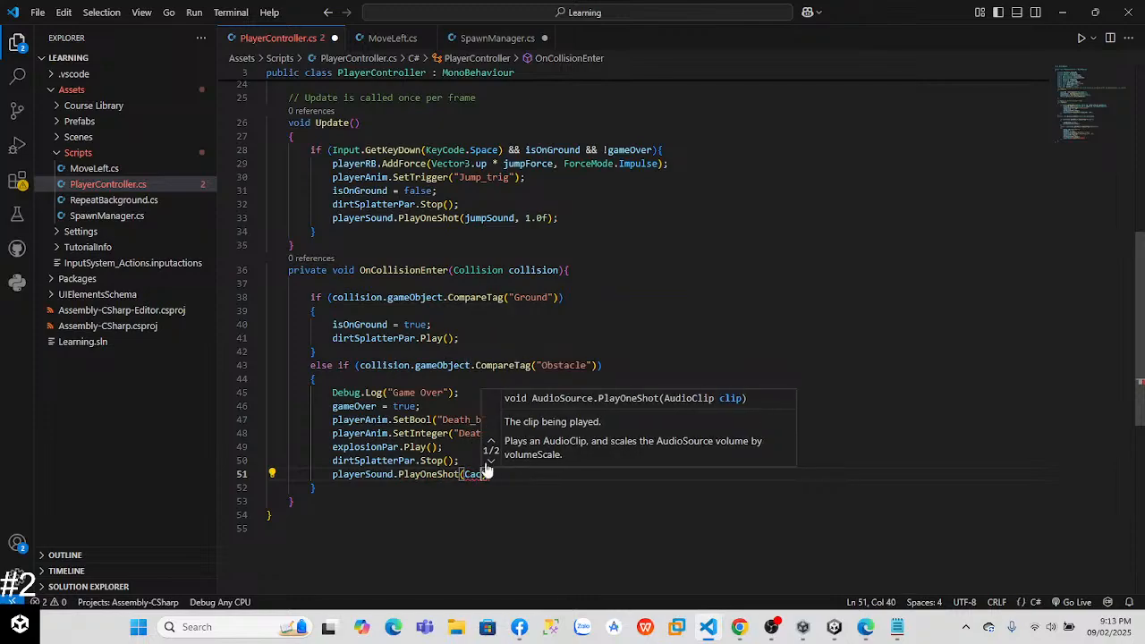
pyautogui.write('crashSound')
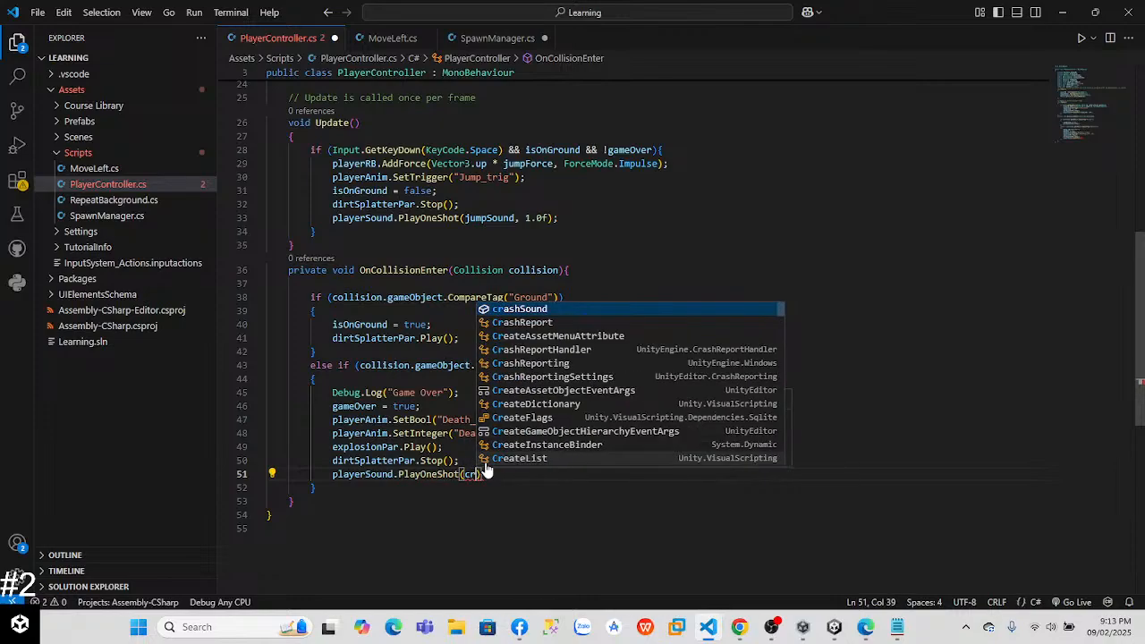
pyautogui.write(', 10,')
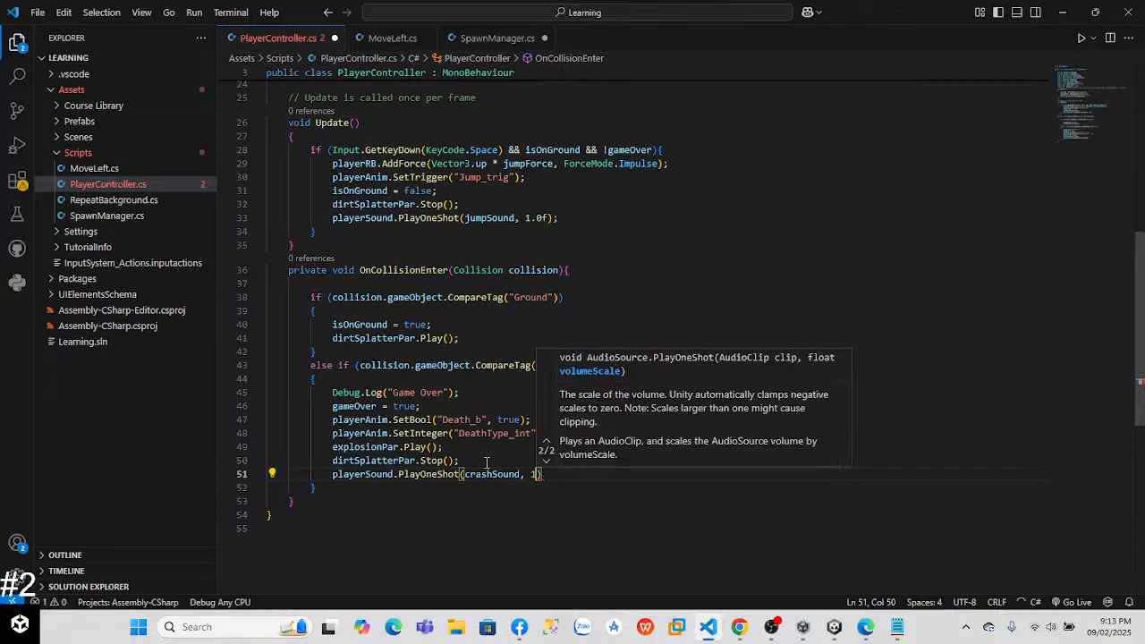
pyautogui.press('BackSpace')
pyautogui.press('BackSpace')
pyautogui.write('.0f);')
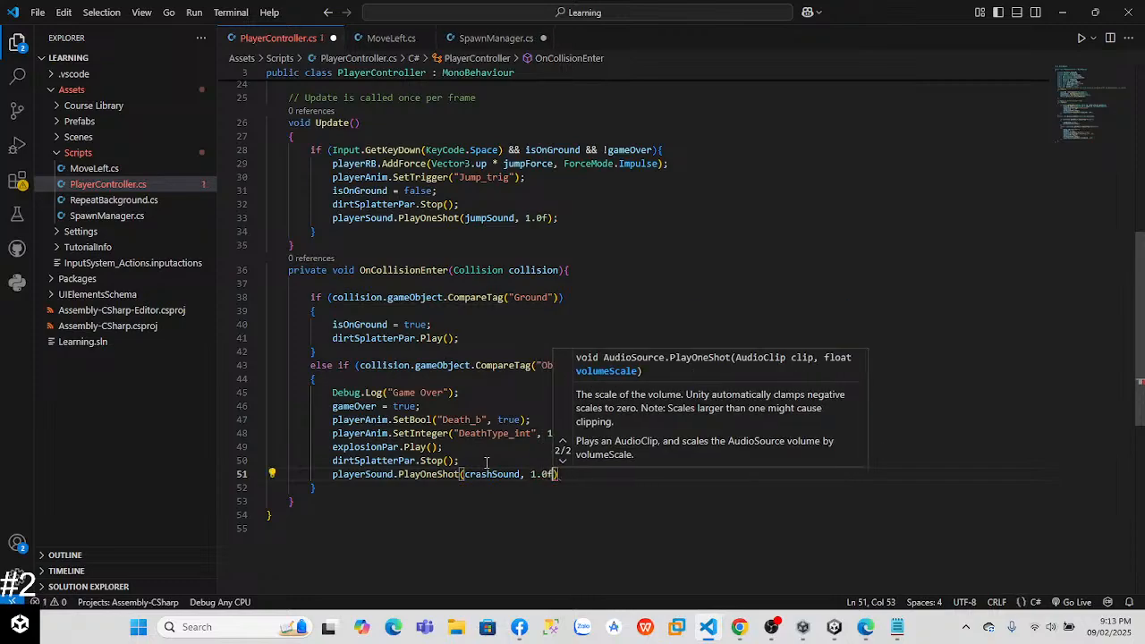
# Step: Check the crash code against the lesson video, switch to Unity, and play-test a jump and an obstacle crash before stopping the game
pyautogui.hotkey('alt', 'Tab')
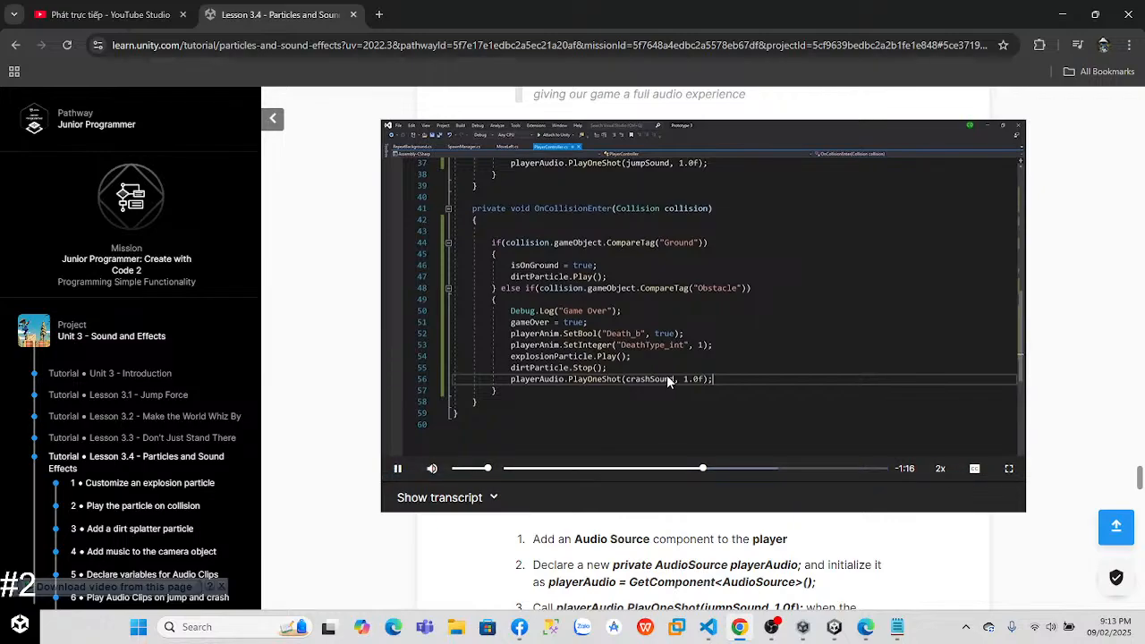
pyautogui.hotkey('alt', 'Tab')
pyautogui.hotkey('alt', 'Tab')
pyautogui.hotkey('alt', 'Tab')
pyautogui.hotkey('alt', 'Tab')
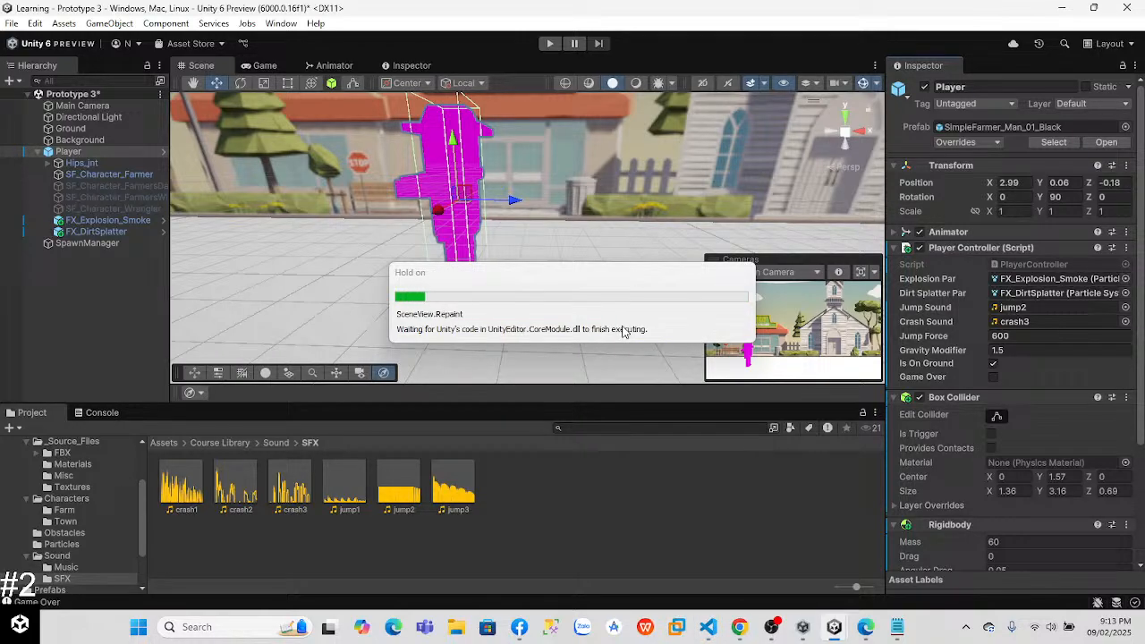
pyautogui.click(549, 43)
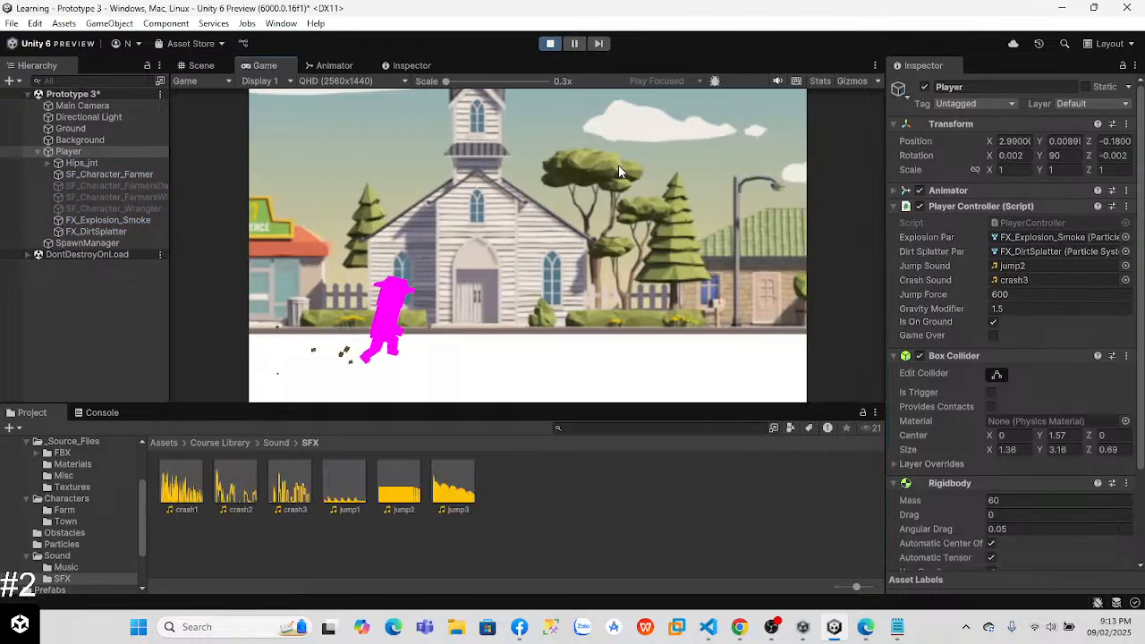
pyautogui.press('space')
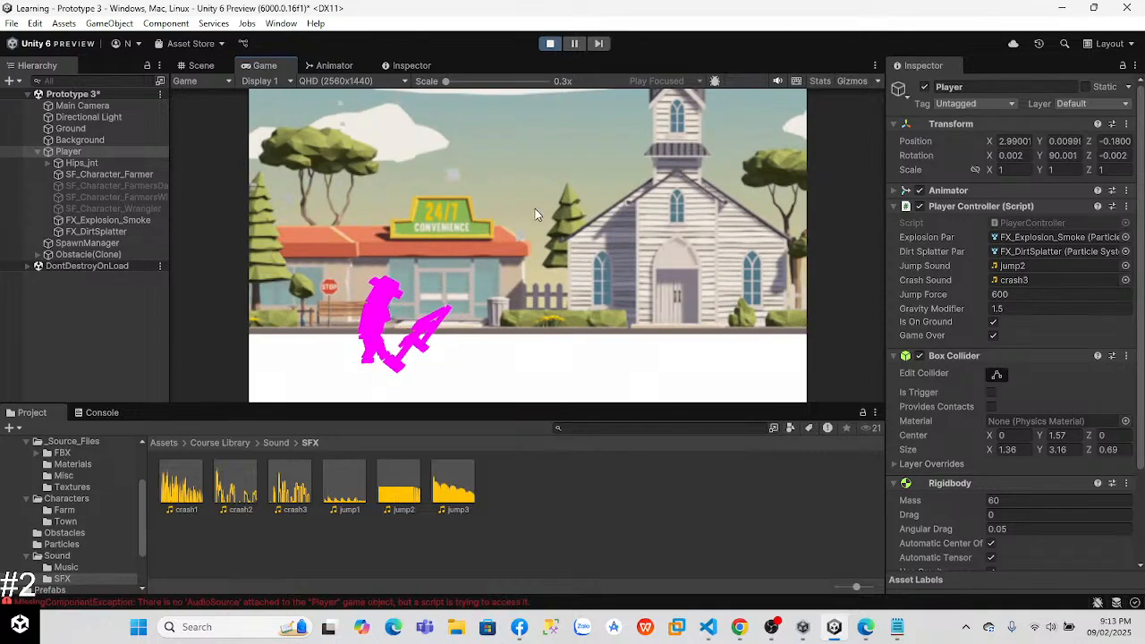
pyautogui.click(550, 43)
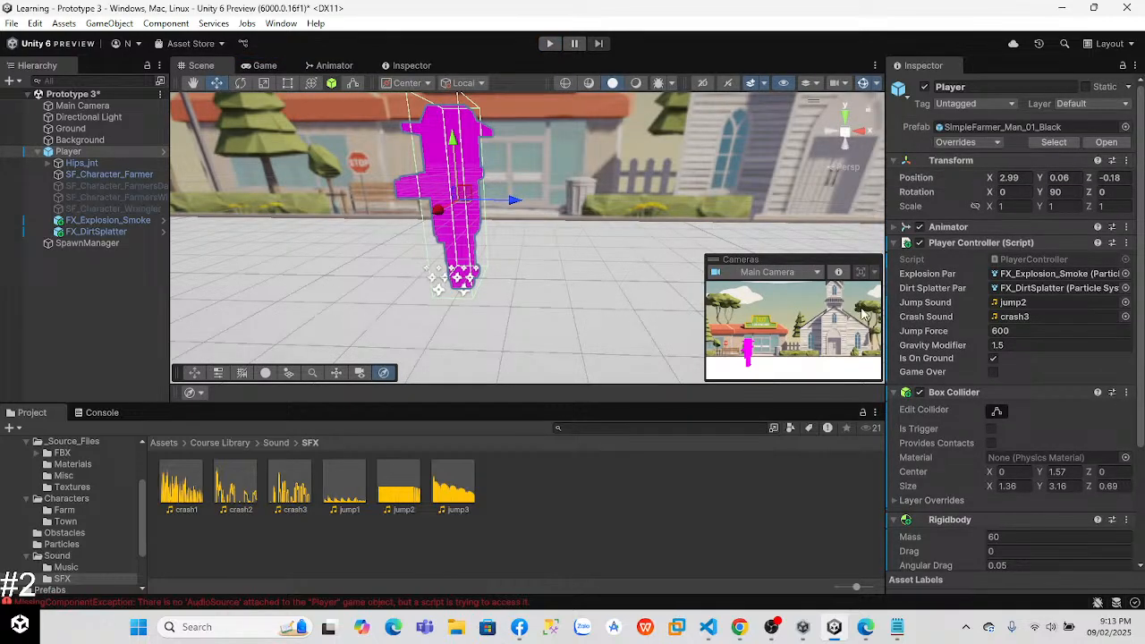
# Step: Inspect the components of Player, FX_DirtSplatter, FX_Explosion_Smoke and Main Camera, including the camera's Audio Source settings
pyautogui.scroll(-5, 1035, 345)
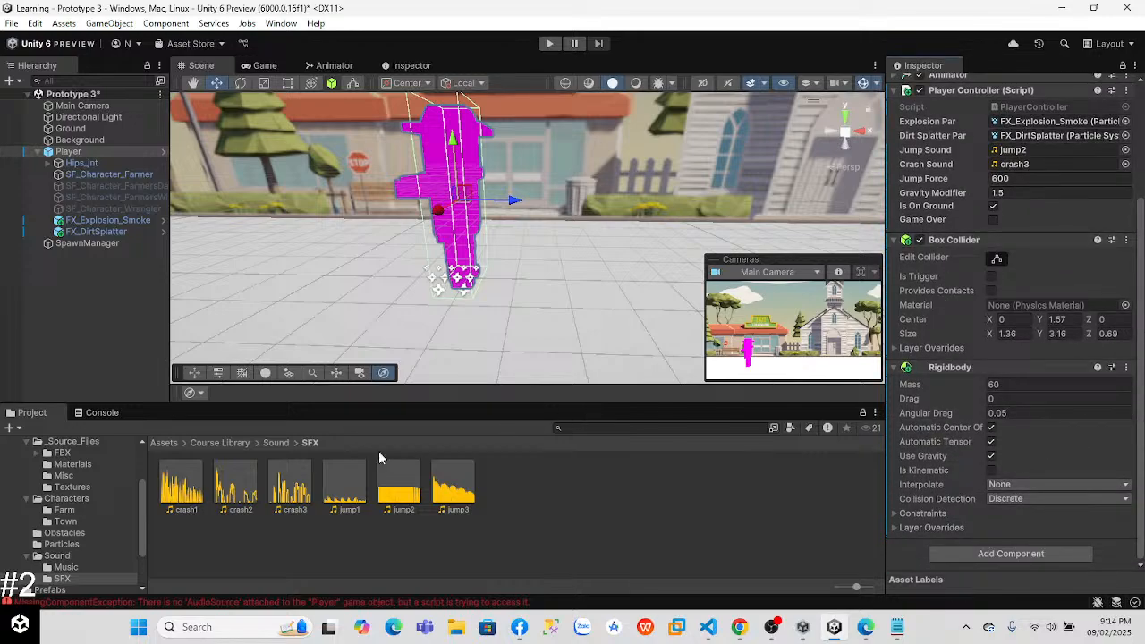
pyautogui.click(98, 231)
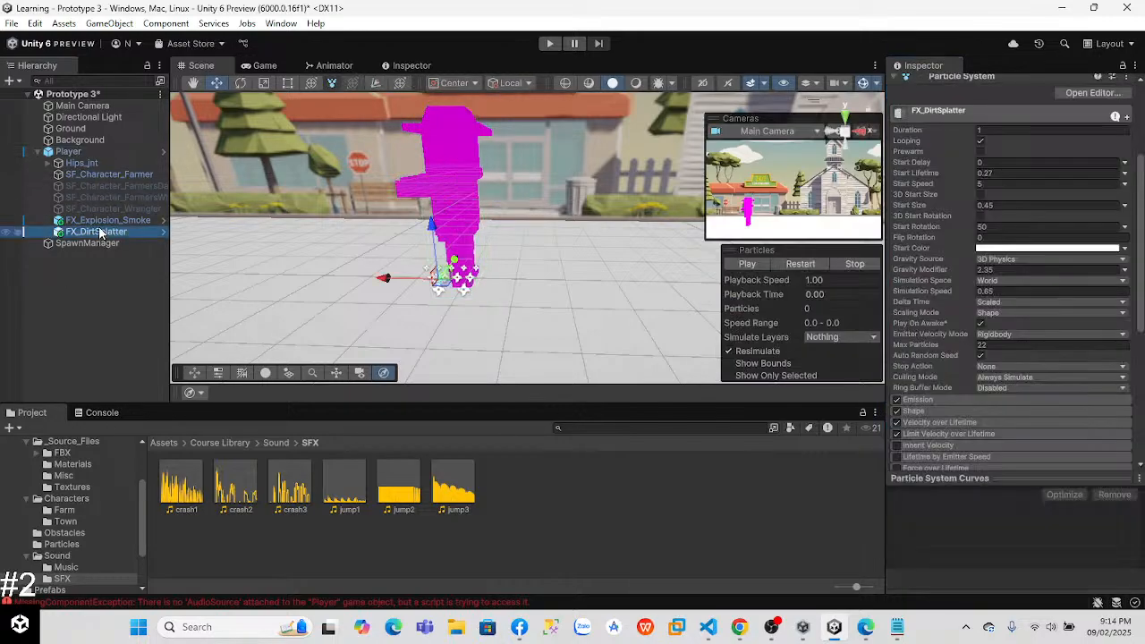
pyautogui.click(103, 221)
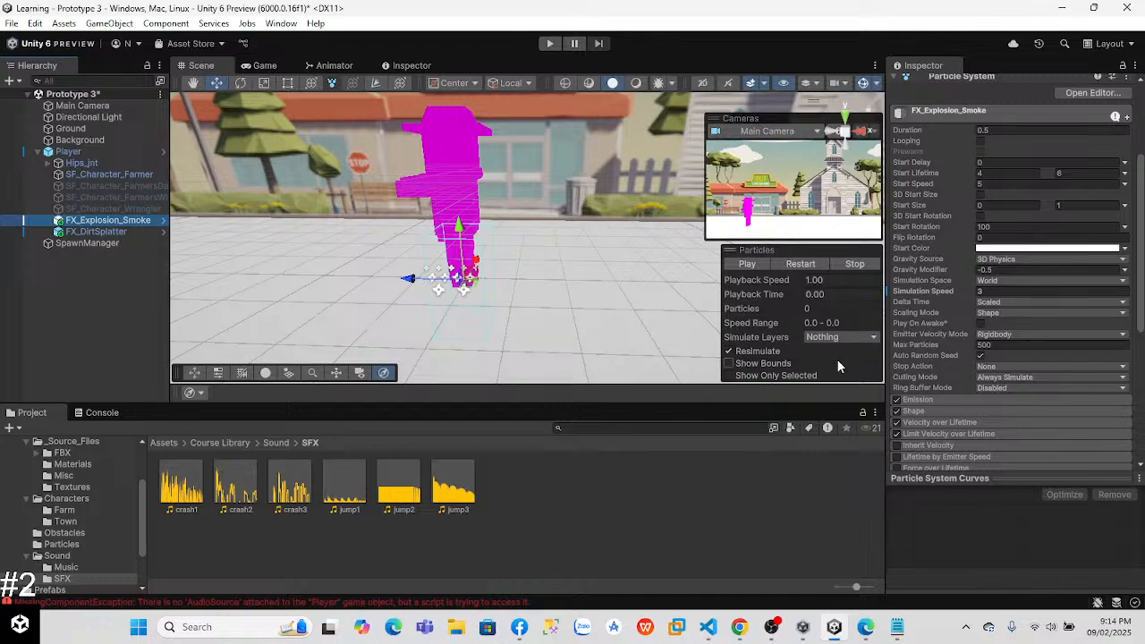
pyautogui.moveTo(1142, 273)
pyautogui.mouseDown()
pyautogui.moveTo(1142, 251)
pyautogui.moveTo(1141, 271)
pyautogui.mouseUp()
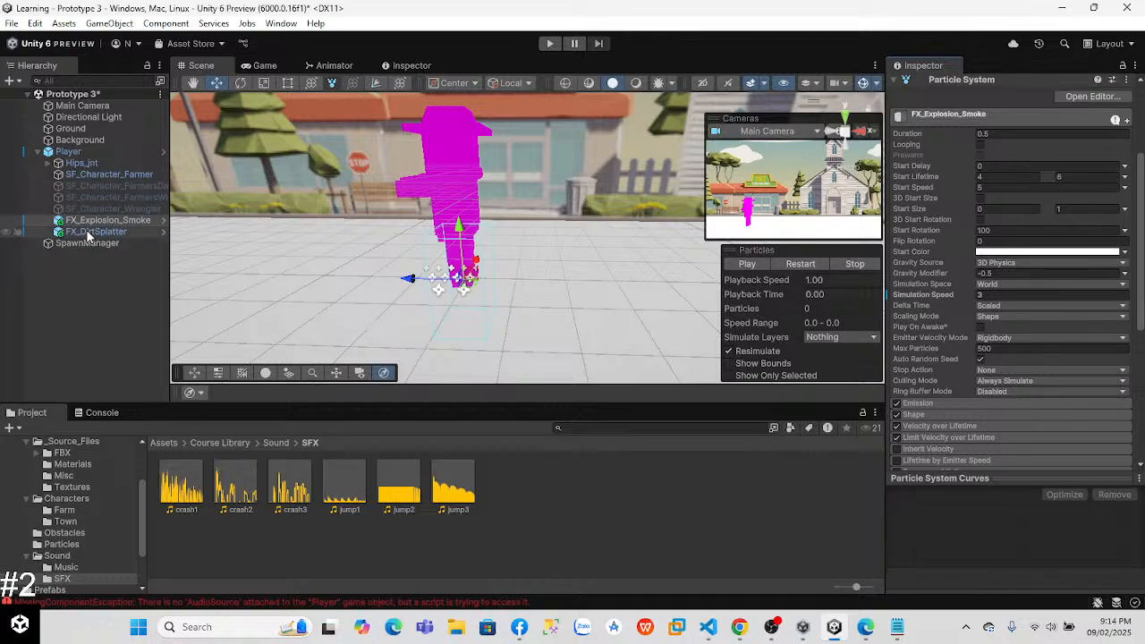
pyautogui.click(83, 106)
pyautogui.moveTo(1141, 259); pyautogui.dragTo(1141, 379)
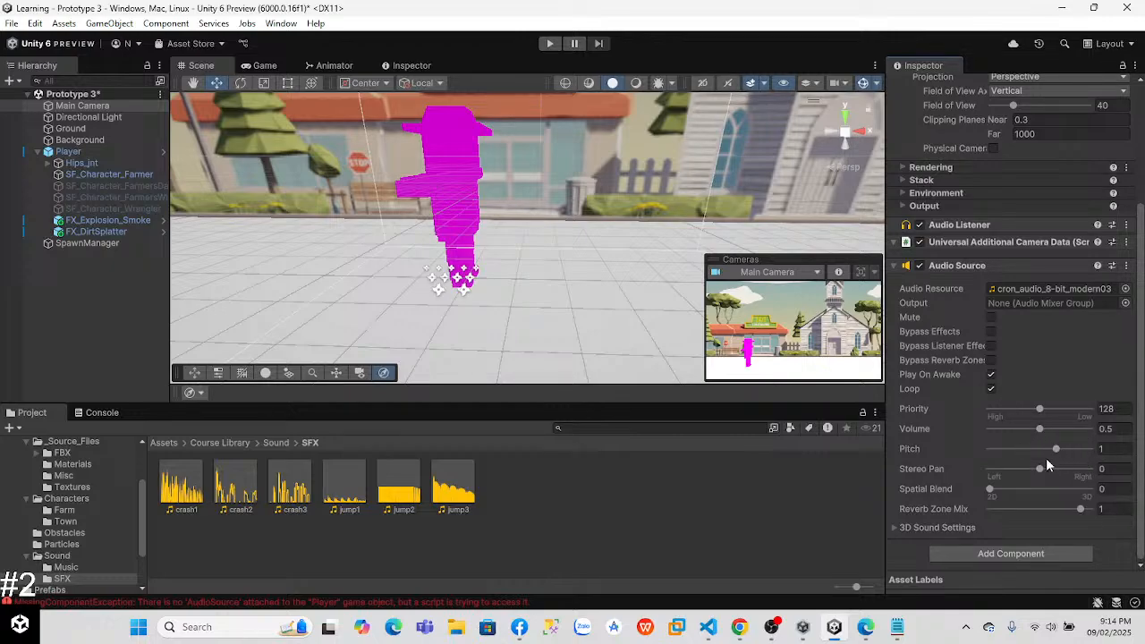
# Step: Review the PlayerController script in Visual Studio Code and compare it with the lesson's code in Chrome
pyautogui.hotkey('alt', 'Tab')
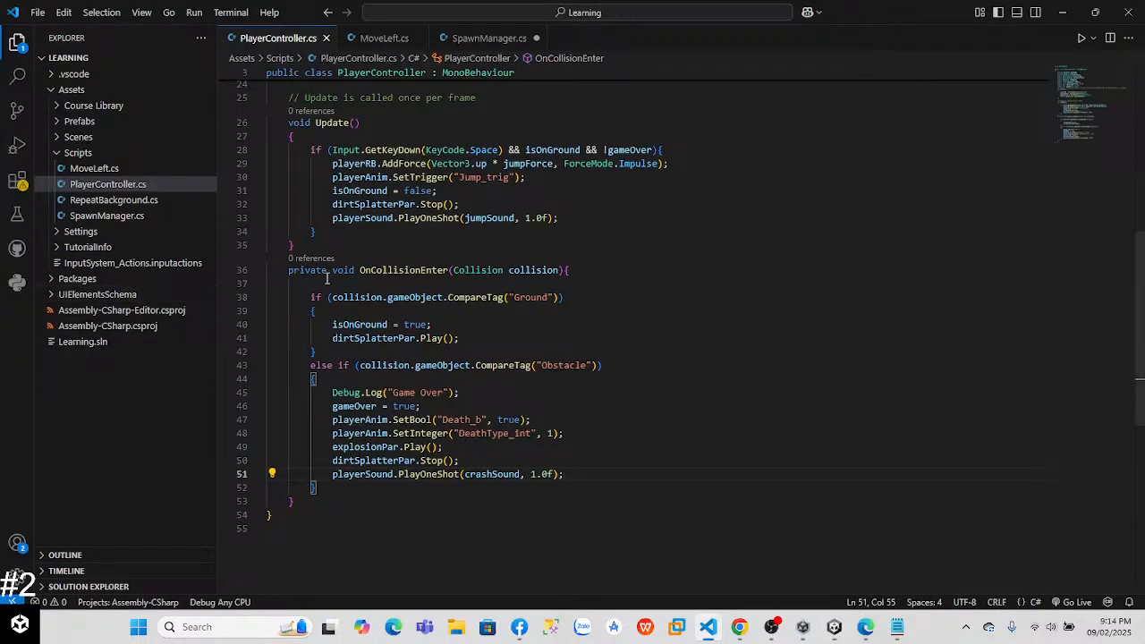
pyautogui.scroll(5, 1092, 179)
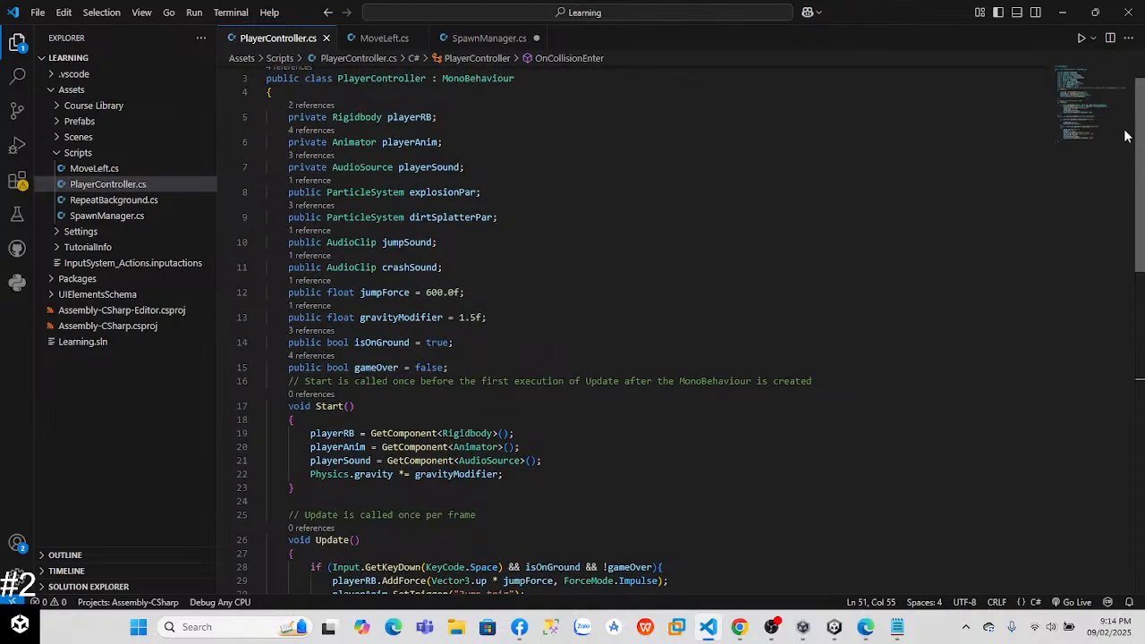
pyautogui.moveTo(1124, 130); pyautogui.dragTo(1129, 271)
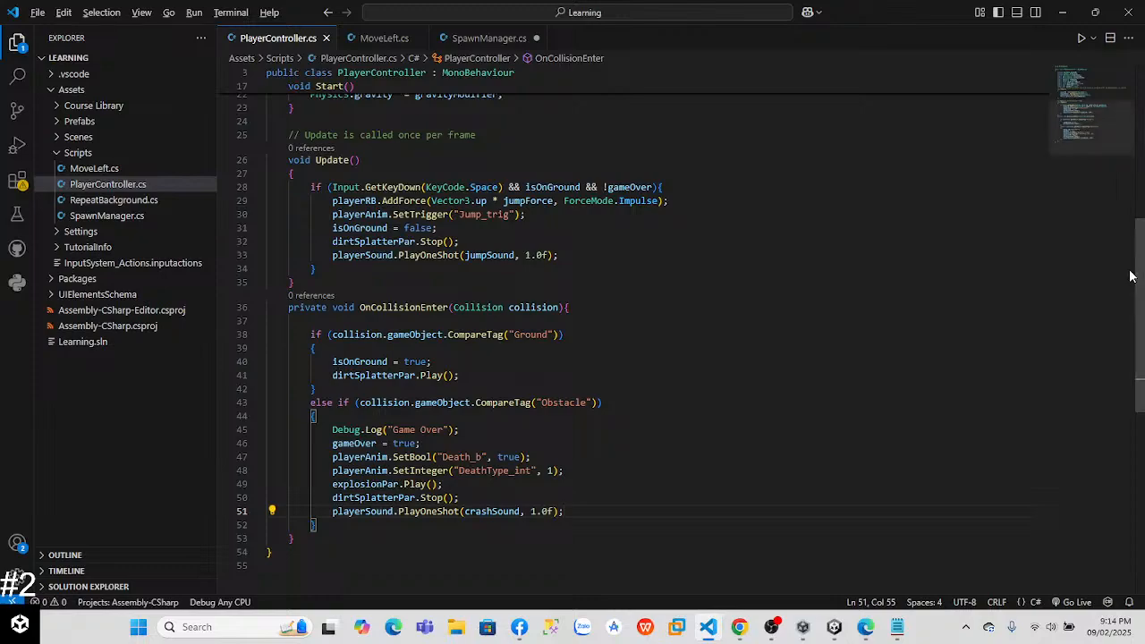
pyautogui.hotkey('alt', 'Tab')
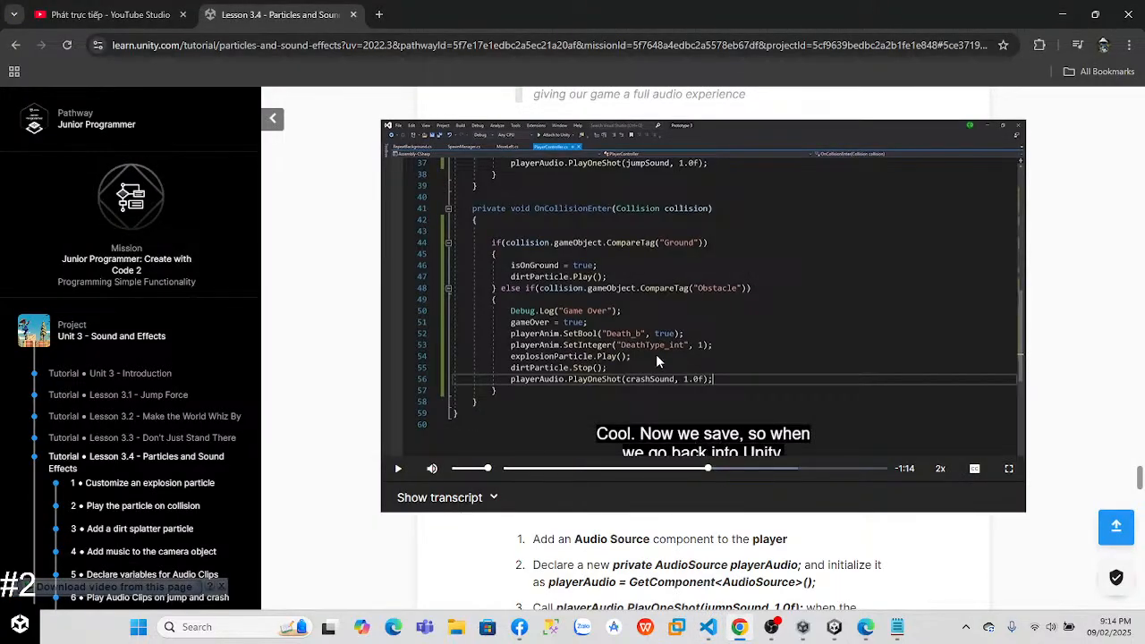
# Step: Back in Visual Studio Code, rename the private AudioSource variable's declaration to playerAudio
pyautogui.hotkey('alt', 'Tab')
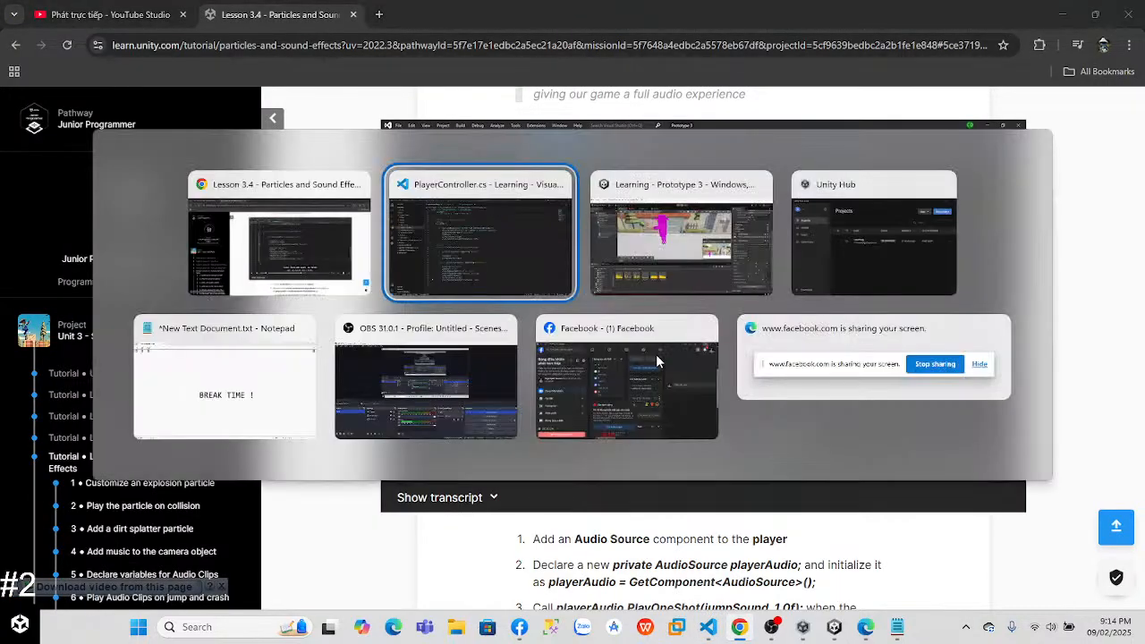
pyautogui.scroll(5, 525, 106)
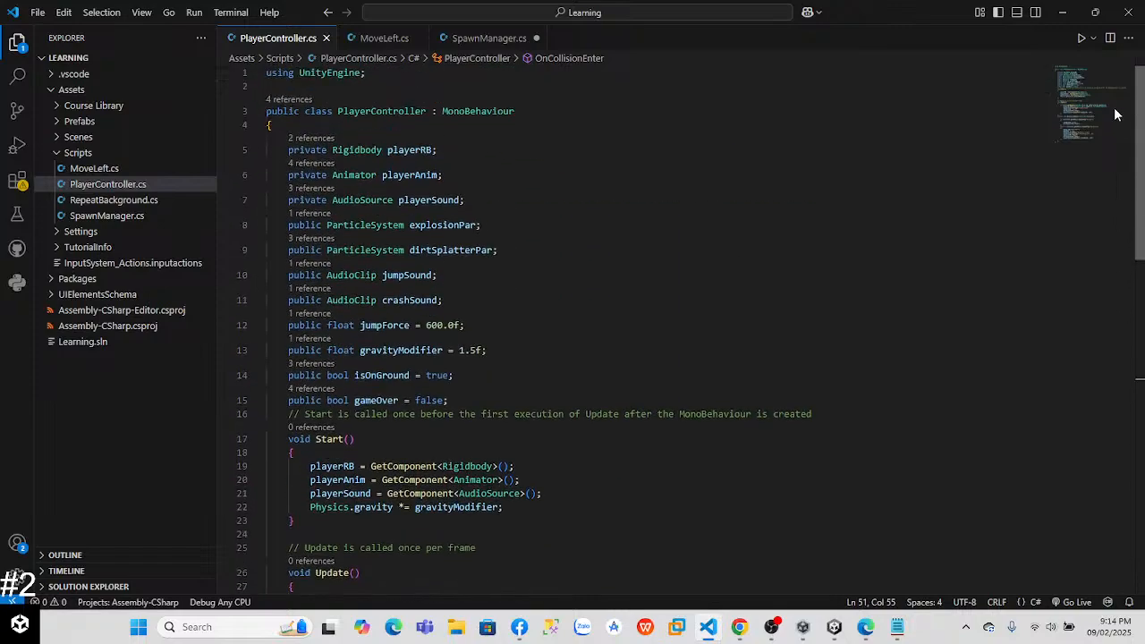
pyautogui.click(456, 200)
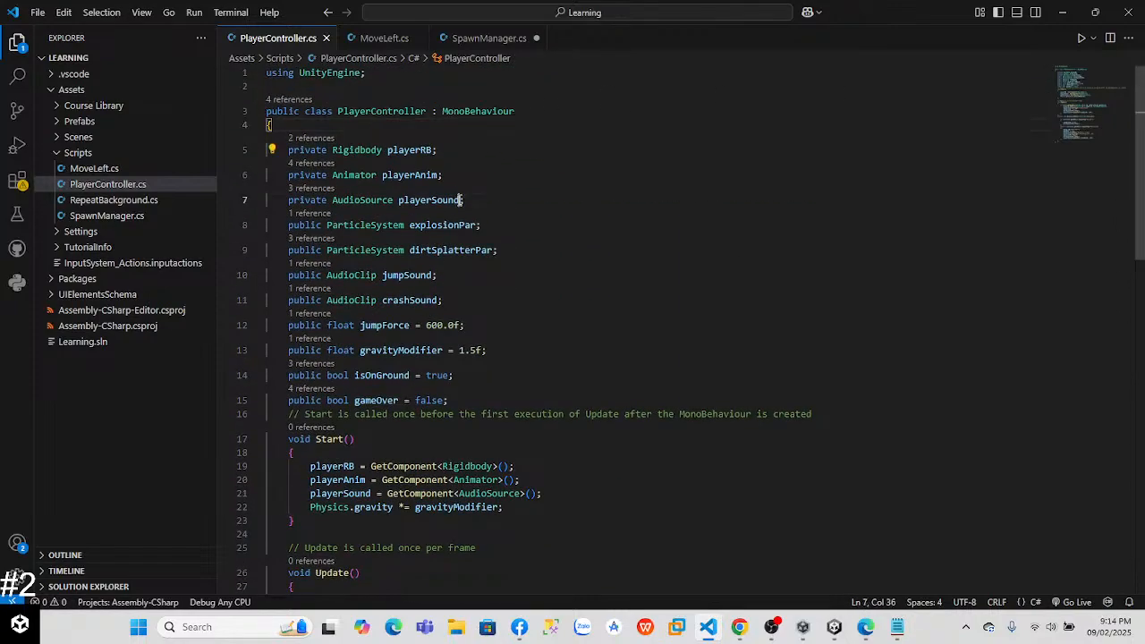
pyautogui.press('BackSpace')
pyautogui.press('BackSpace')
pyautogui.press('BackSpace')
pyautogui.press('BackSpace')
pyautogui.write('Audio')
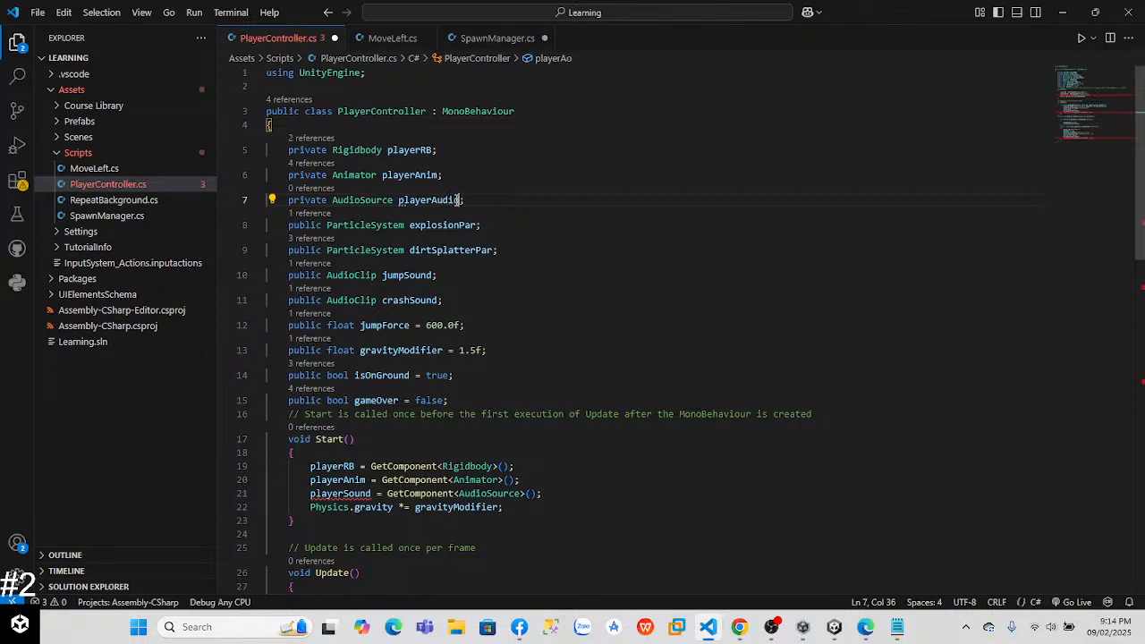
# Step: In Start(), change the variable assigned from GetComponent<AudioSource>() to playerAudio
pyautogui.scroll(-5, 388, 209)
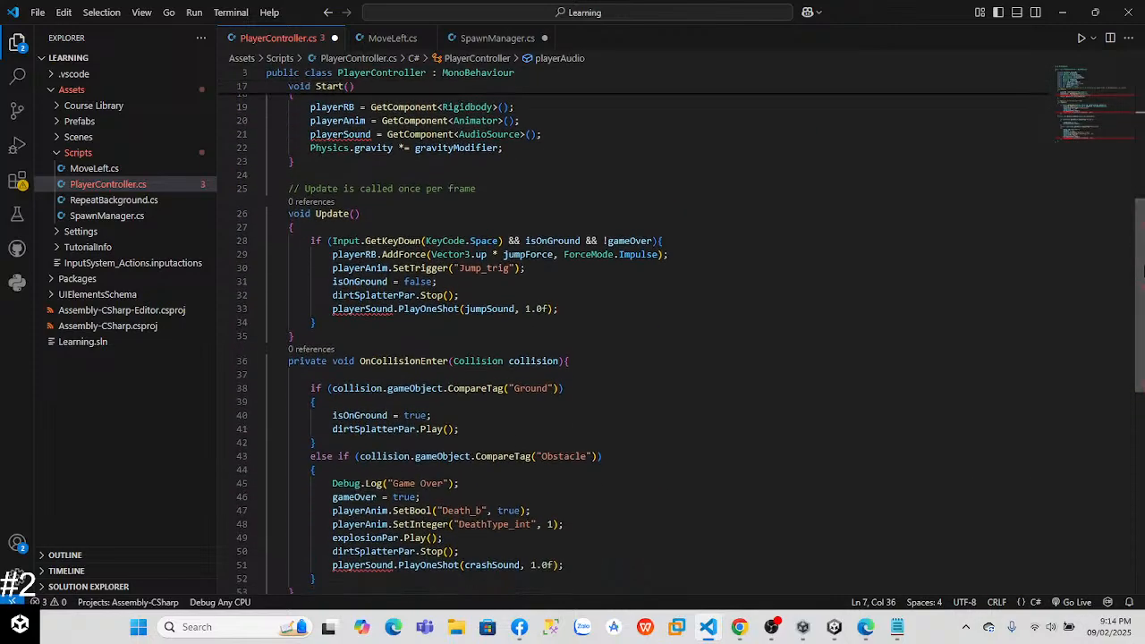
pyautogui.click(367, 134)
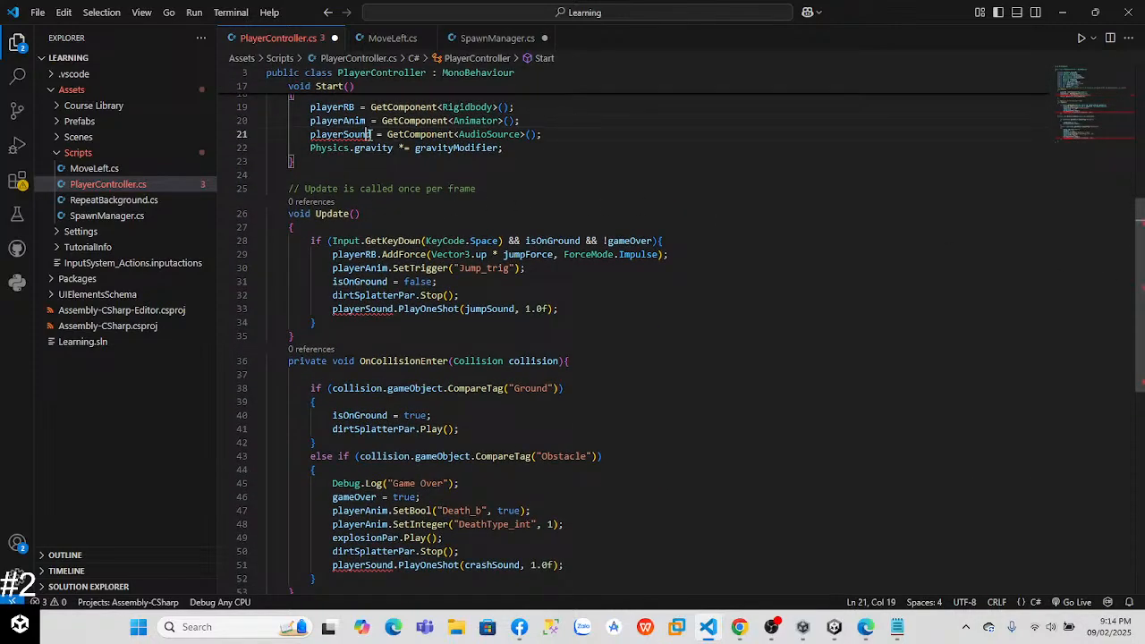
pyautogui.press('BackSpace')
pyautogui.press('BackSpace')
pyautogui.press('BackSpace')
pyautogui.press('BackSpace')
pyautogui.press('BackSpace')
pyautogui.write('Au')
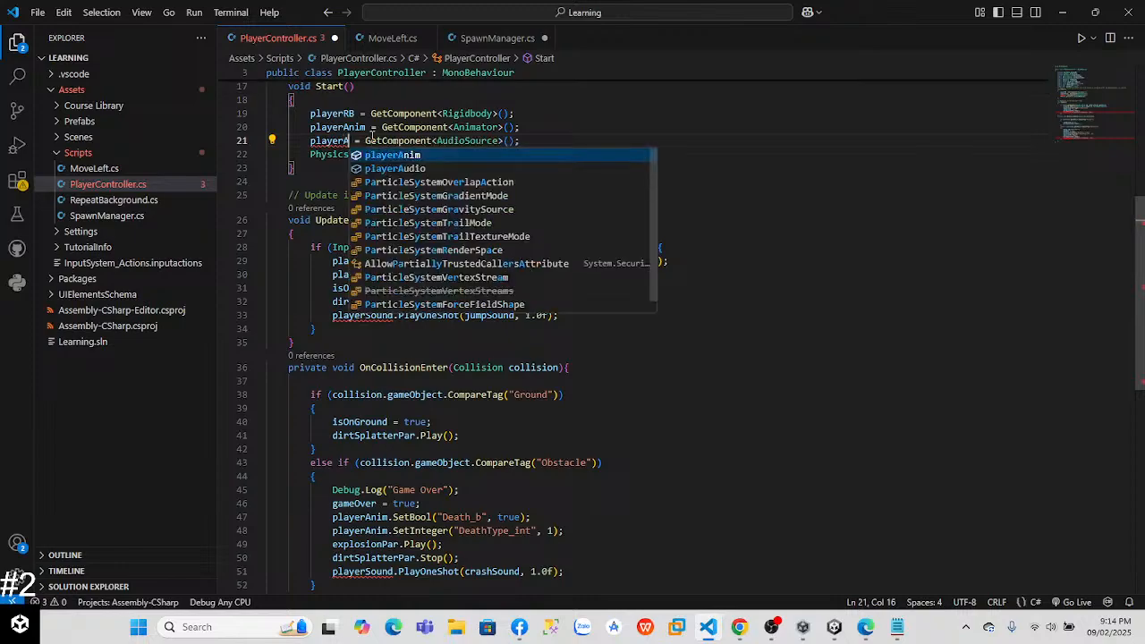
pyautogui.write('dio')
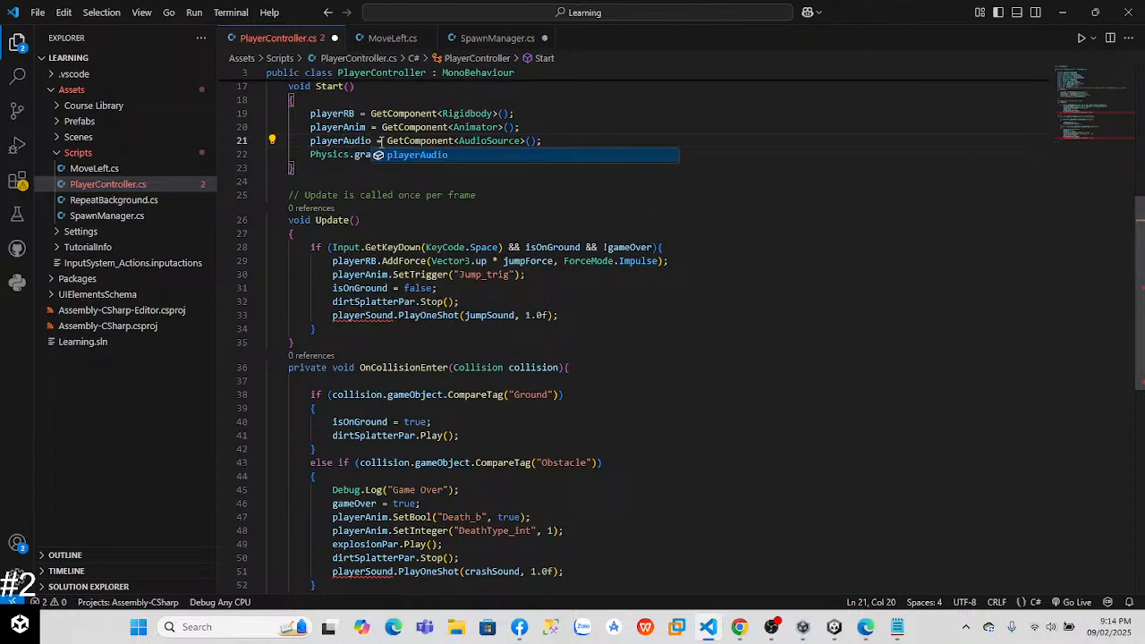
# Step: In Update's jump block, make the jumpSound PlayOneShot call use playerAudio
pyautogui.scroll(-3, 807, 262)
pyautogui.click(417, 219)
pyautogui.click(391, 230)
pyautogui.click(388, 150)
pyautogui.click(394, 177)
pyautogui.press('BackSpace')
pyautogui.press('BackSpace')
pyautogui.press('BackSpace')
pyautogui.press('BackSpace')
pyautogui.press('BackSpace')
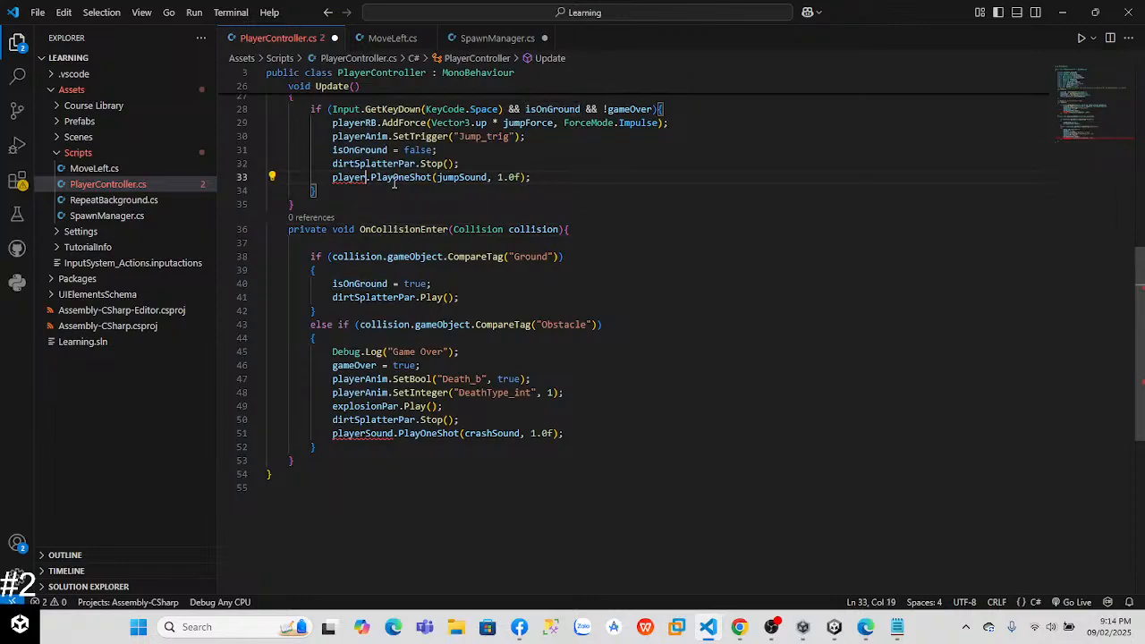
pyautogui.write('Aud')
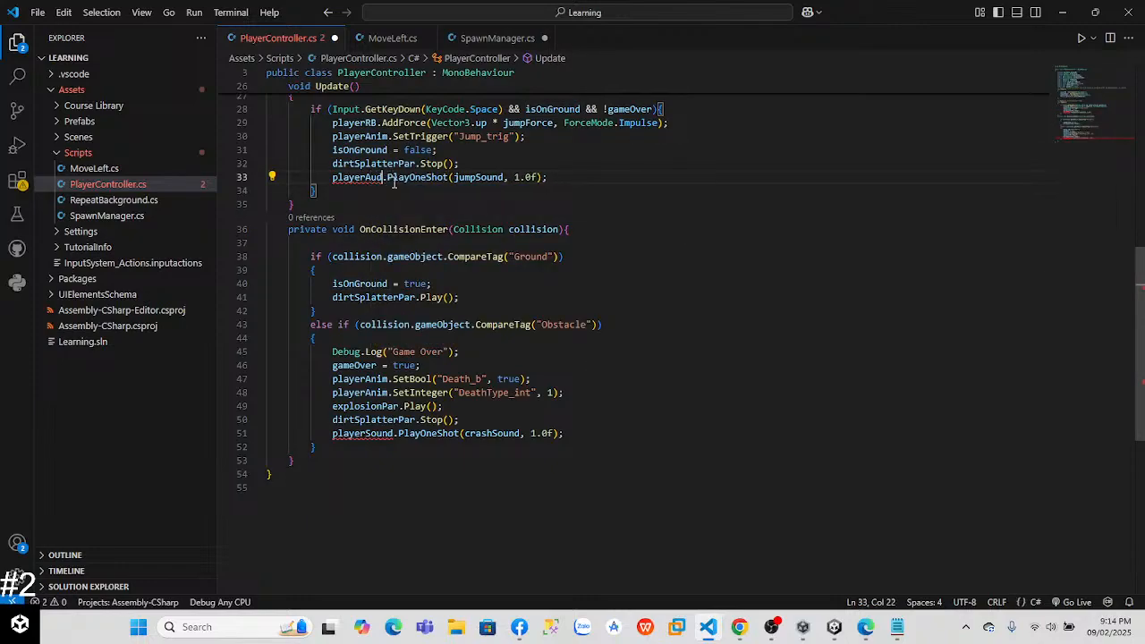
pyautogui.write('io')
# Step: In OnCollisionEnter's Obstacle block, make the crashSound PlayOneShot call use playerAudio and save the script
pyautogui.moveTo(395, 352); pyautogui.dragTo(400, 365)
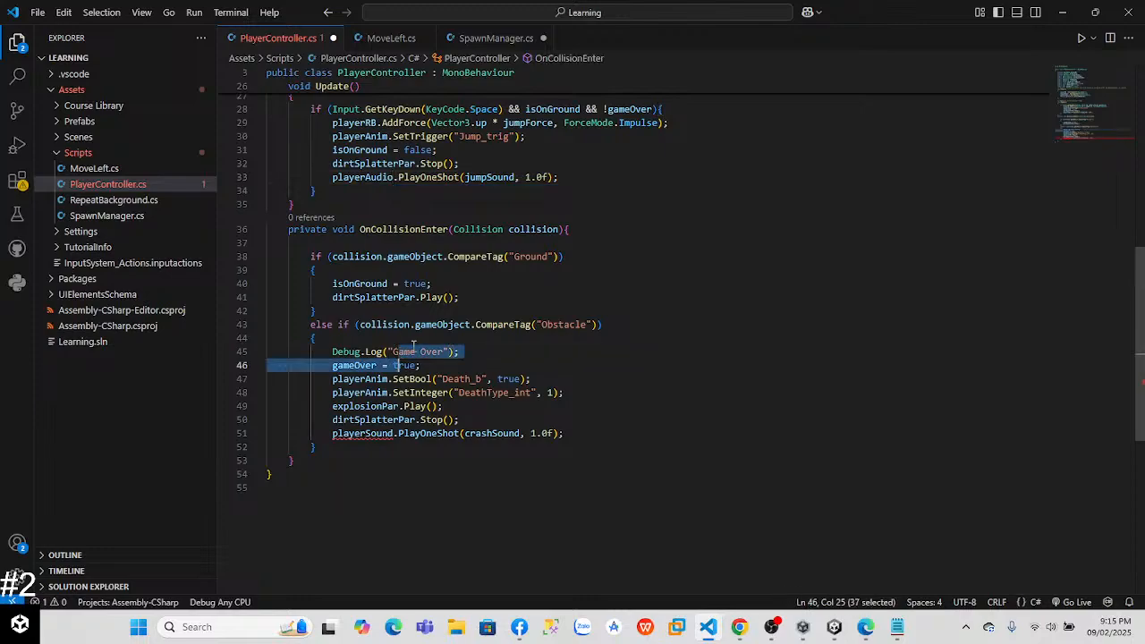
pyautogui.click(489, 468)
pyautogui.click(396, 433)
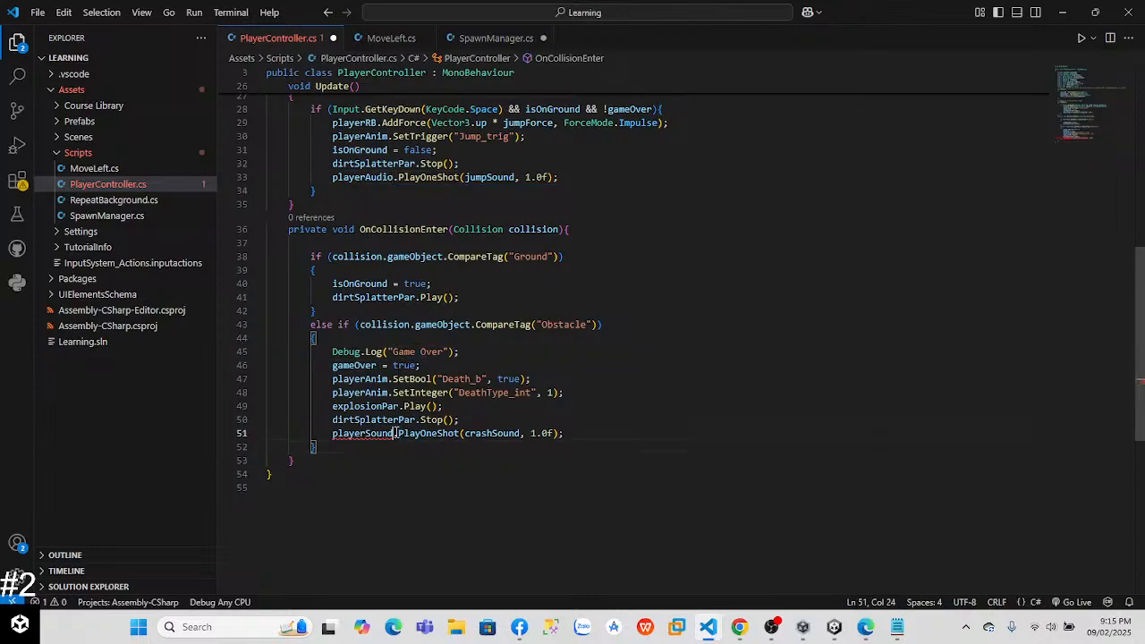
pyautogui.press('BackSpace')
pyautogui.press('BackSpace')
pyautogui.press('BackSpace')
pyautogui.press('BackSpace')
pyautogui.press('BackSpace')
pyautogui.write('Audio')
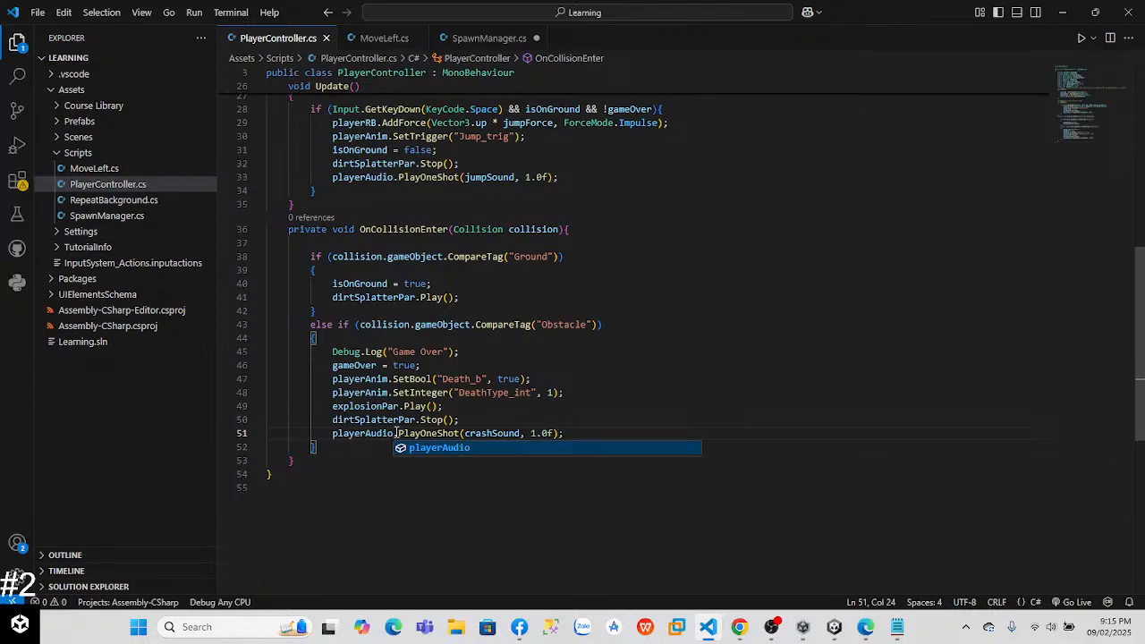
pyautogui.click(517, 453)
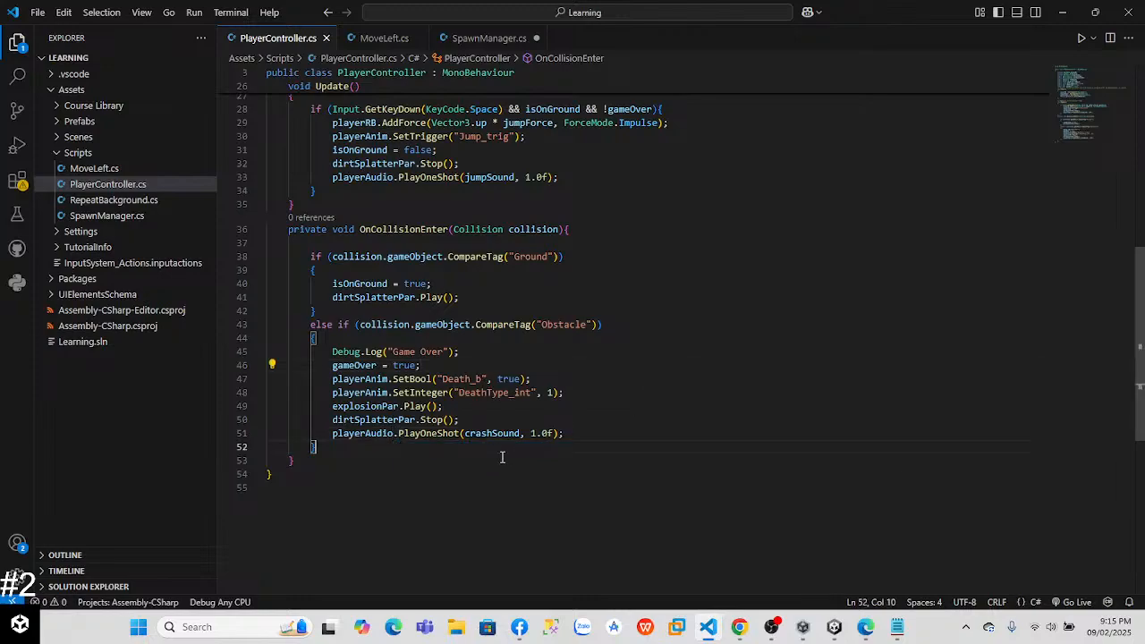
# Step: Compare the PlayOneShot calls with the lesson's code, and play-test jumping and crashing into an obstacle in Unity
pyautogui.click(506, 180)
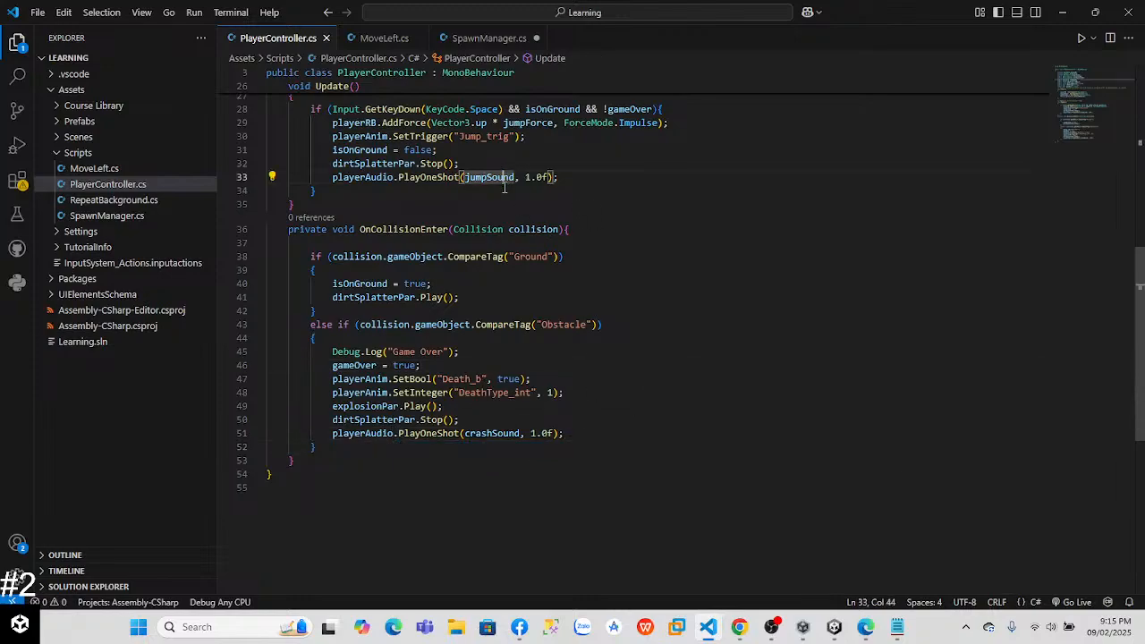
pyautogui.hotkey('alt', 'Tab')
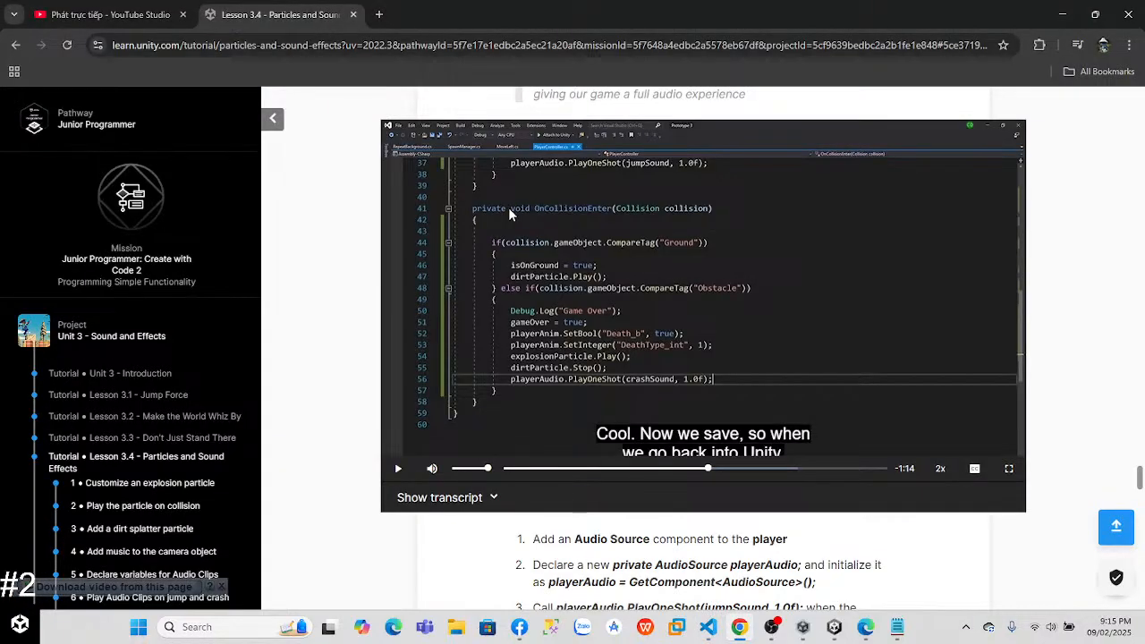
pyautogui.hotkey('alt', 'Tab')
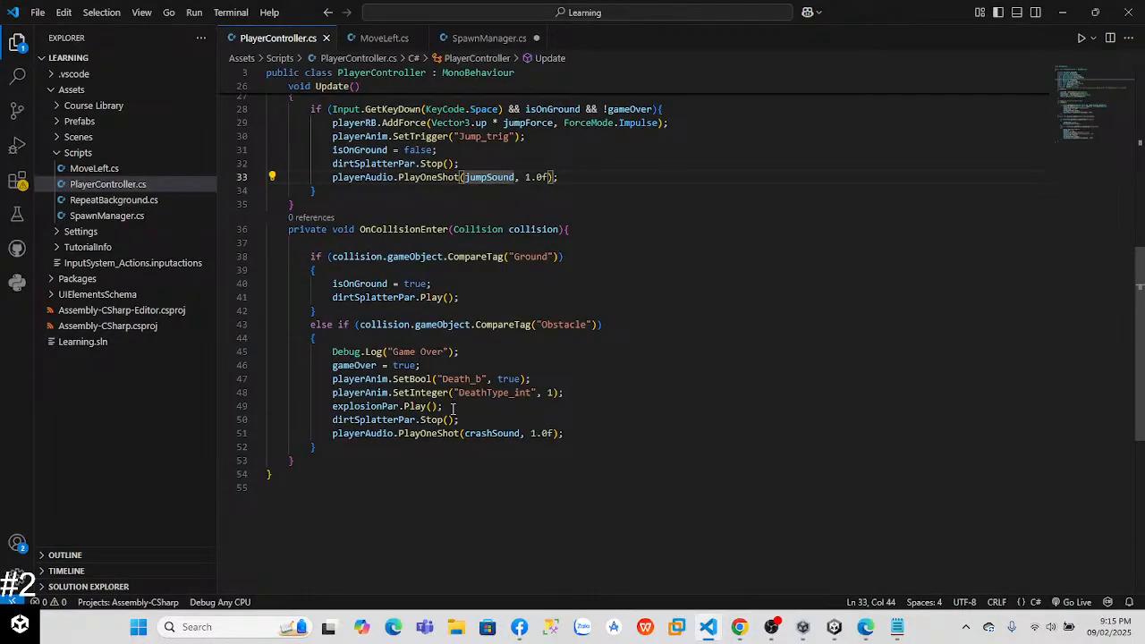
pyautogui.hotkey('alt', 'Tab')
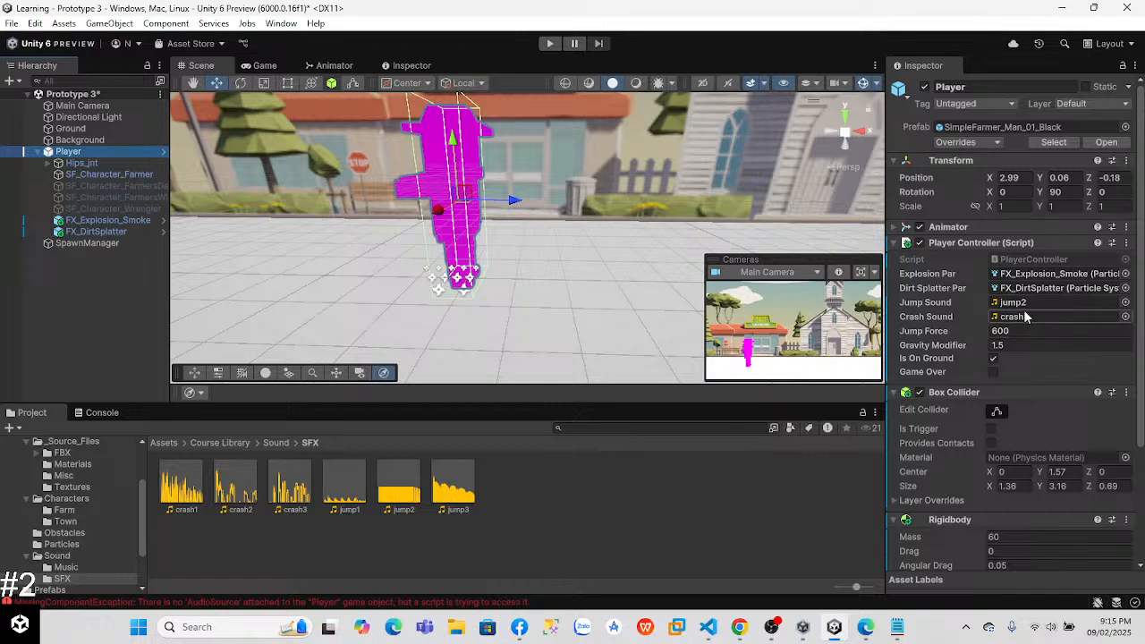
pyautogui.click(547, 43)
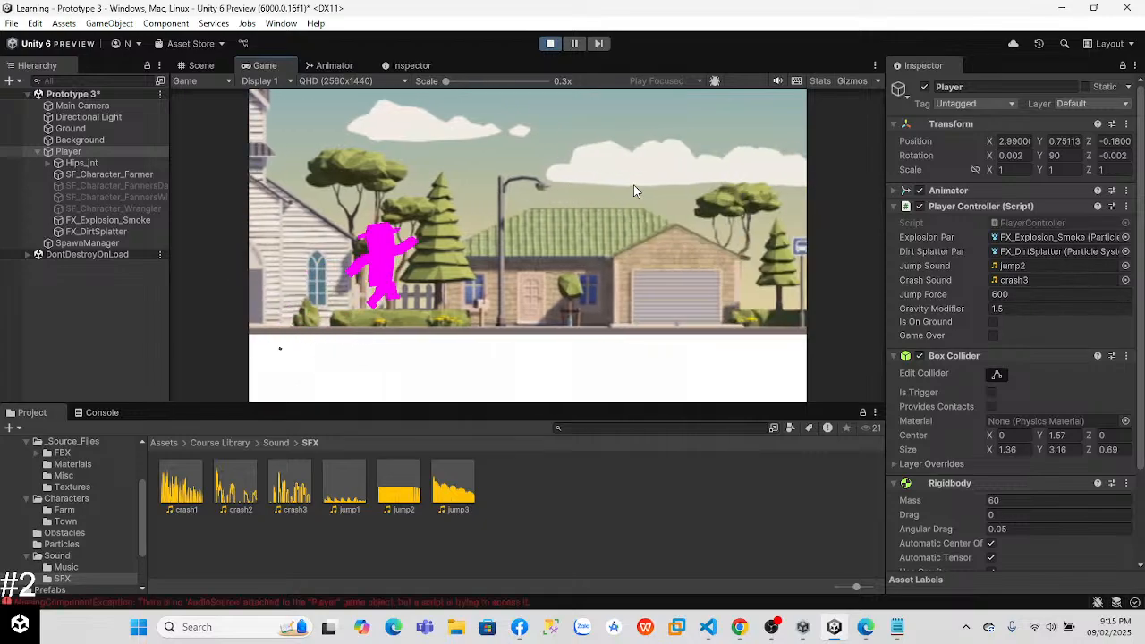
pyautogui.press('space')
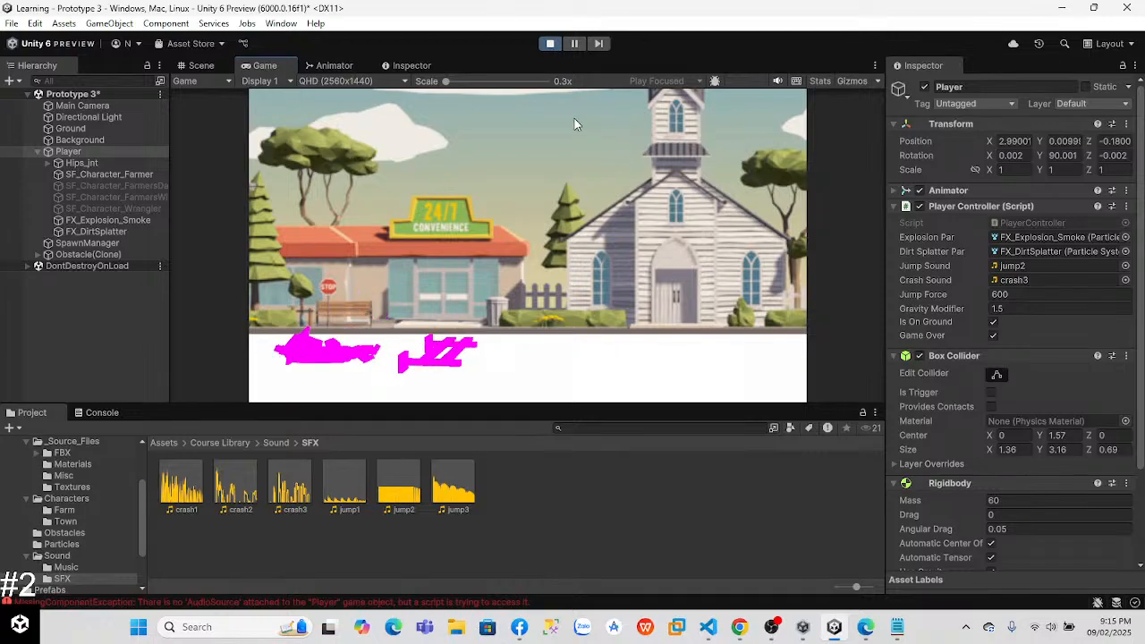
pyautogui.click(551, 45)
# Step: Follow the lesson video in Chrome, and back in Unity add an Audio Source component to the Player
pyautogui.hotkey('alt', 'Tab')
pyautogui.hotkey('alt', 'Tab')
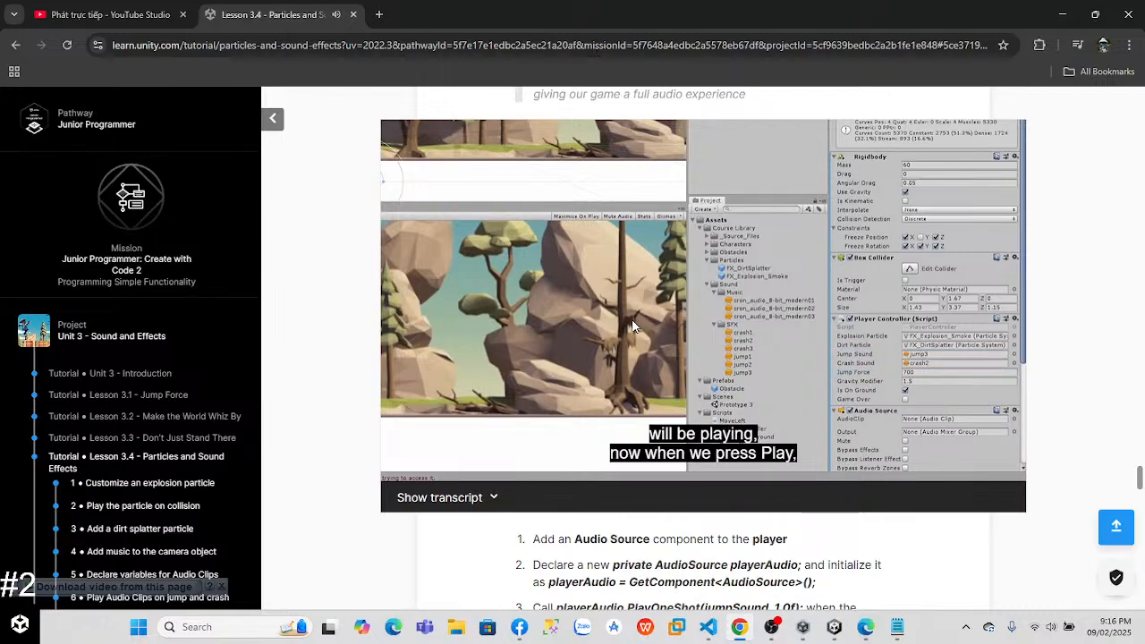
pyautogui.click(651, 302)
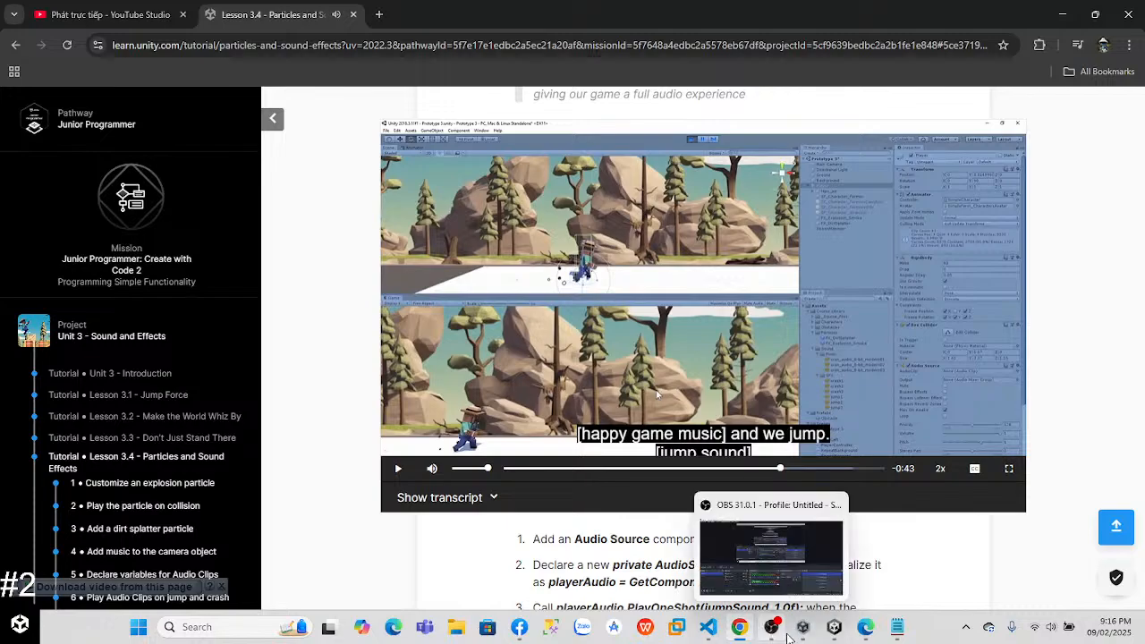
pyautogui.click(834, 626)
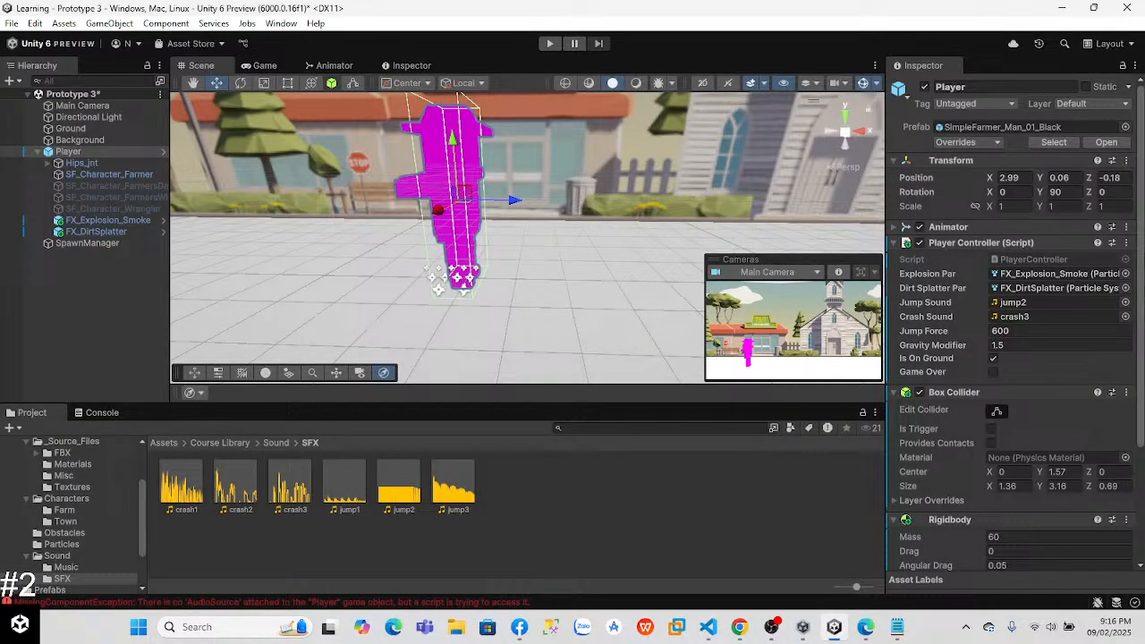
pyautogui.scroll(-4, 1011, 358)
pyautogui.click(1029, 552)
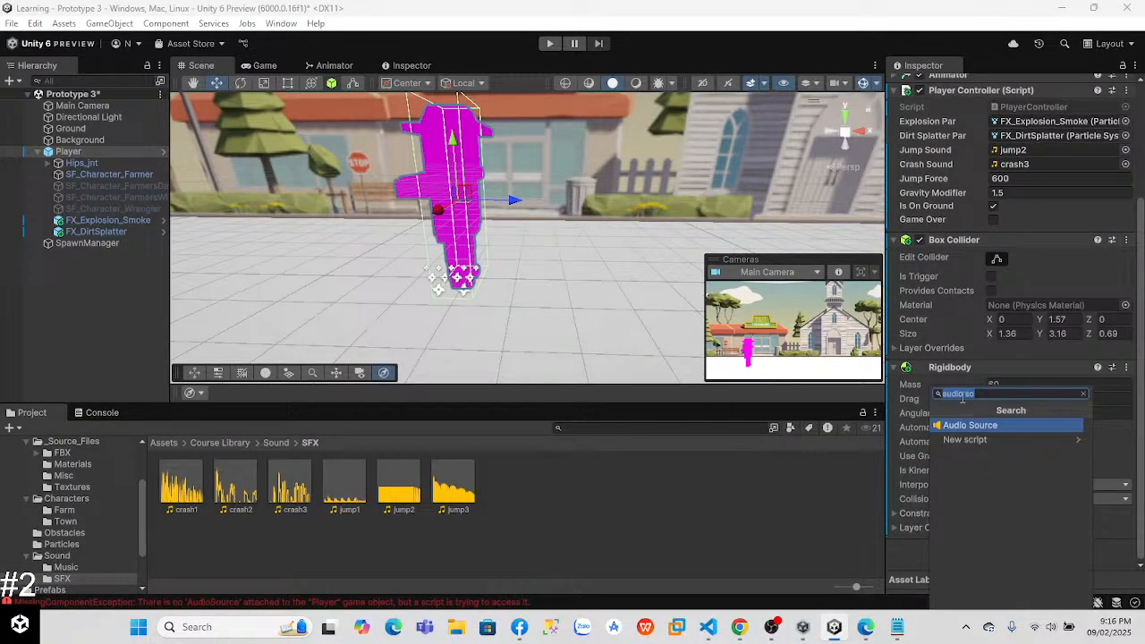
pyautogui.click(991, 427)
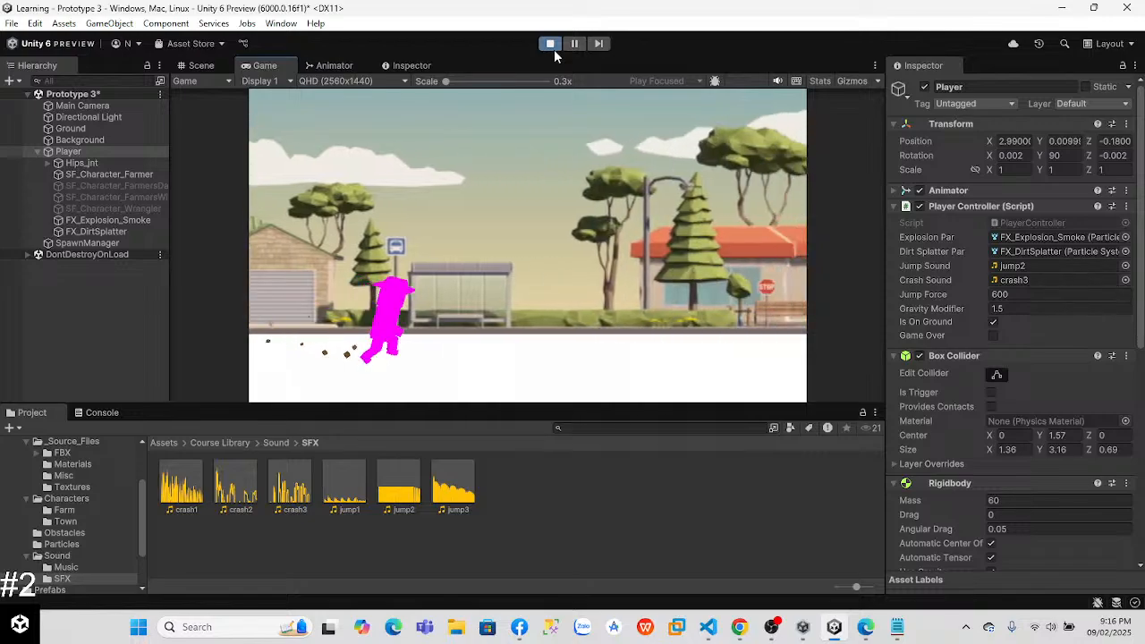
# Step: Play-test the scene by making the player jump and hit an obstacle, and stop Play mode
pyautogui.press('space')
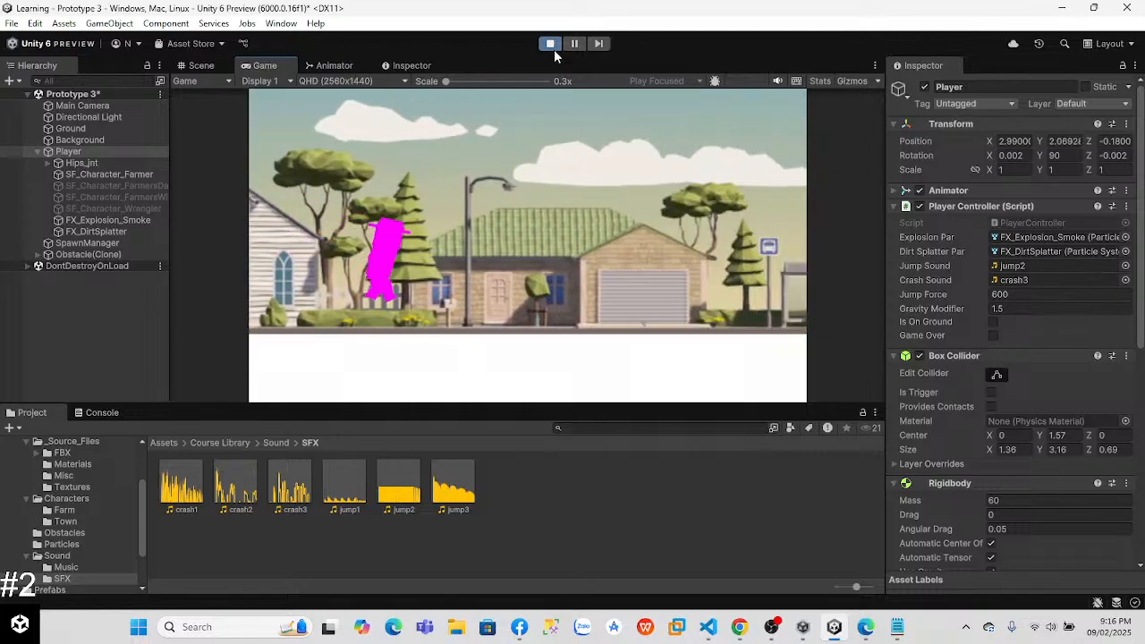
pyautogui.press('space')
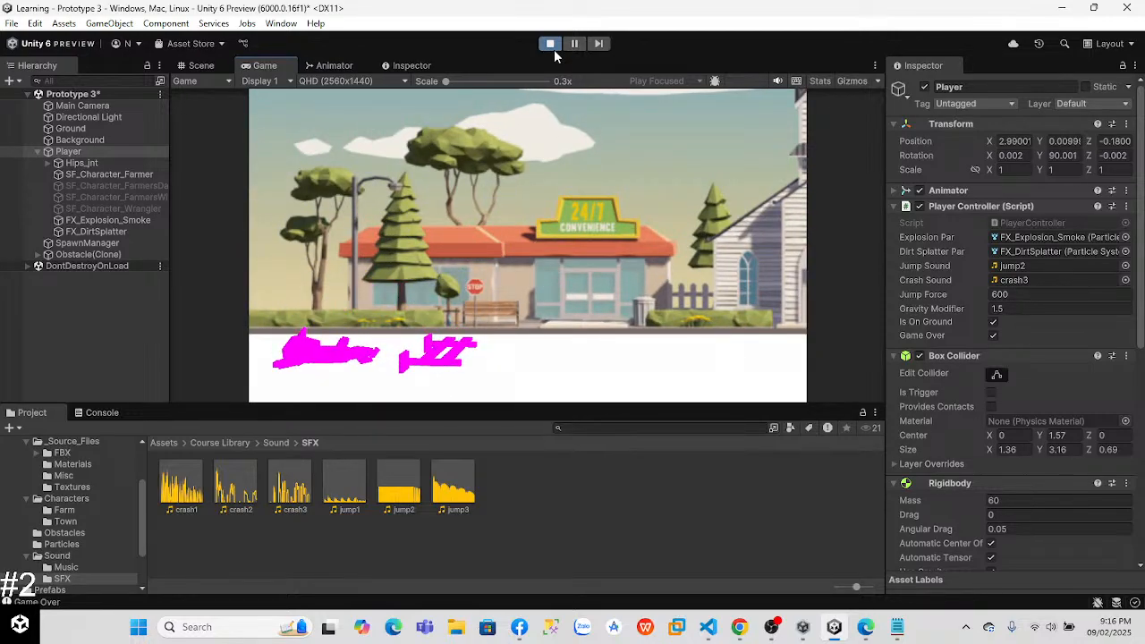
pyautogui.click(550, 43)
# Step: In Chrome, watch more of the audio clip video and play the Lesson Recap video at 2x speed
pyautogui.hotkey('alt', 'Tab')
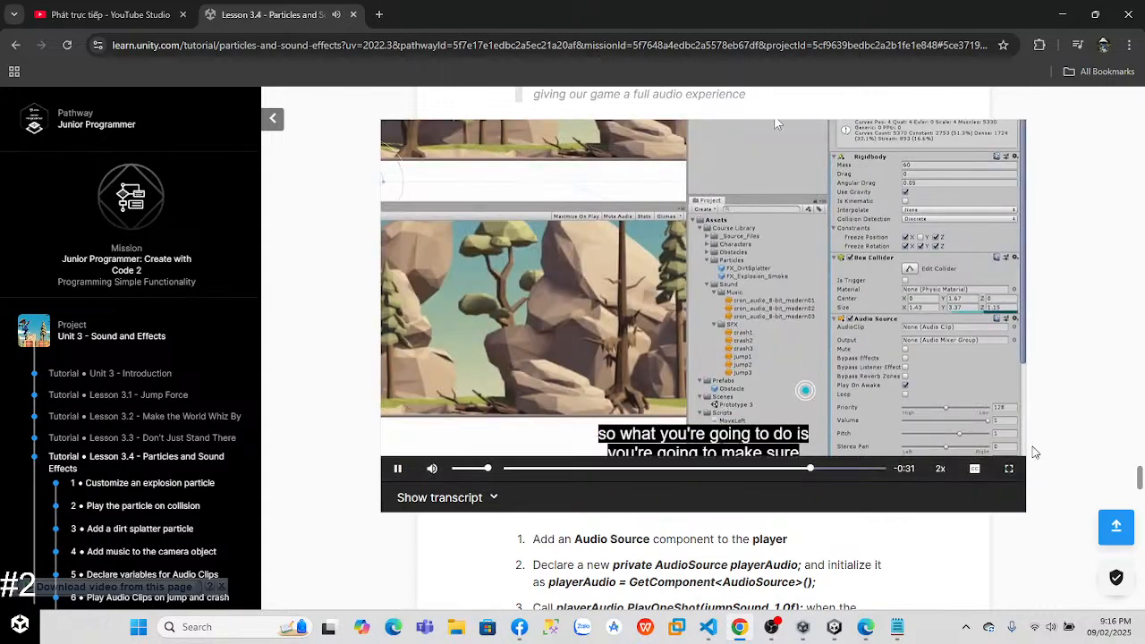
pyautogui.moveTo(1139, 481); pyautogui.dragTo(1141, 528)
pyautogui.click(743, 380)
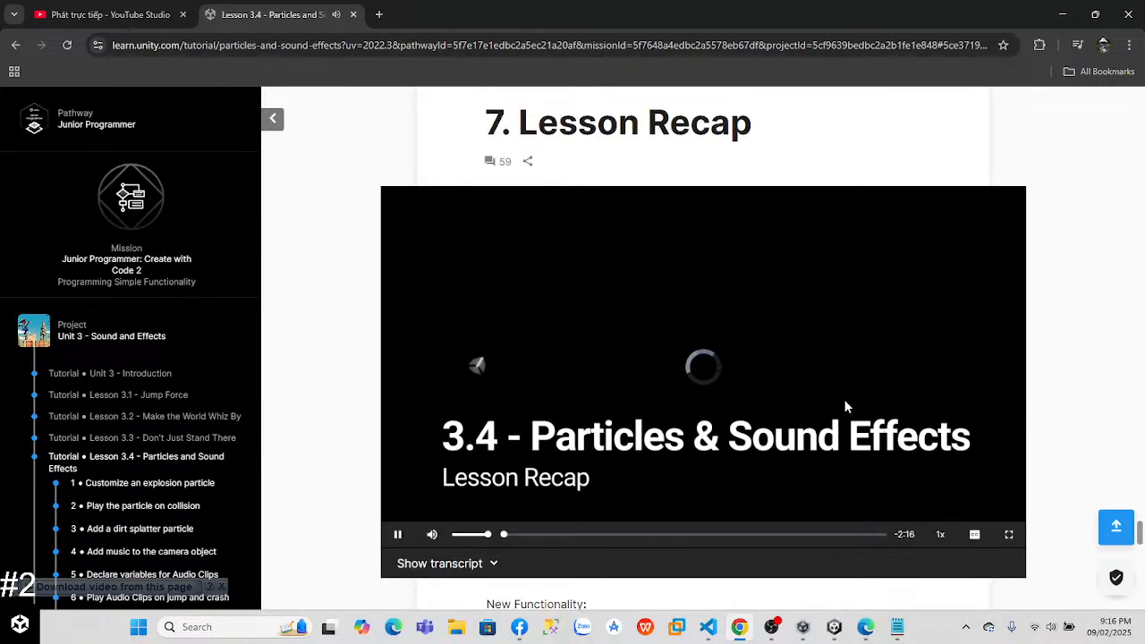
pyautogui.click(941, 535)
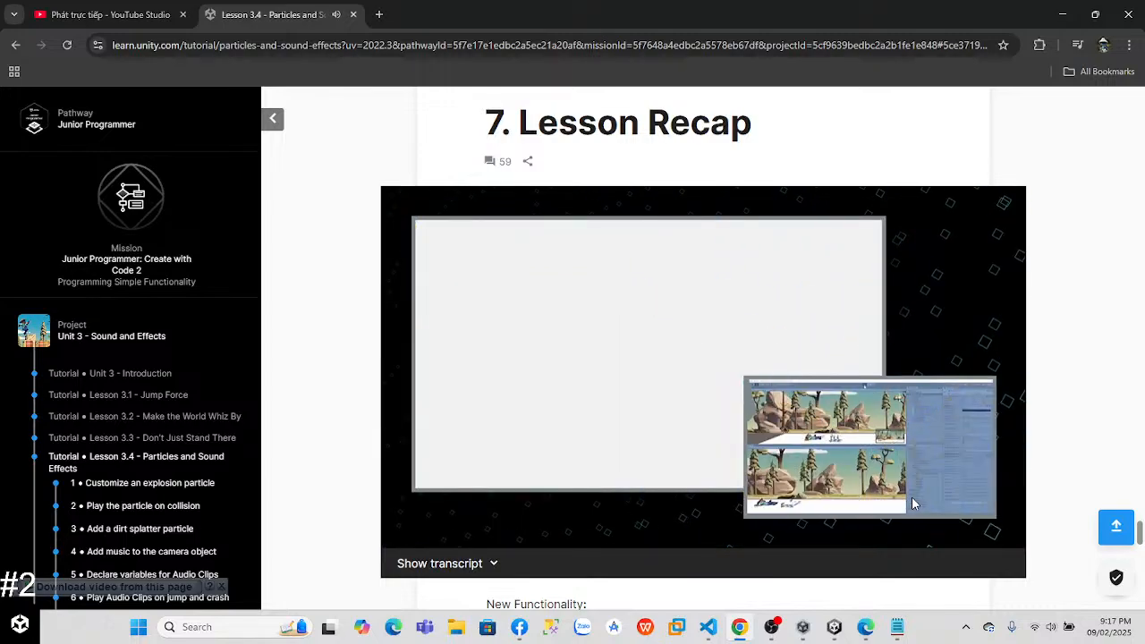
pyautogui.click(725, 336)
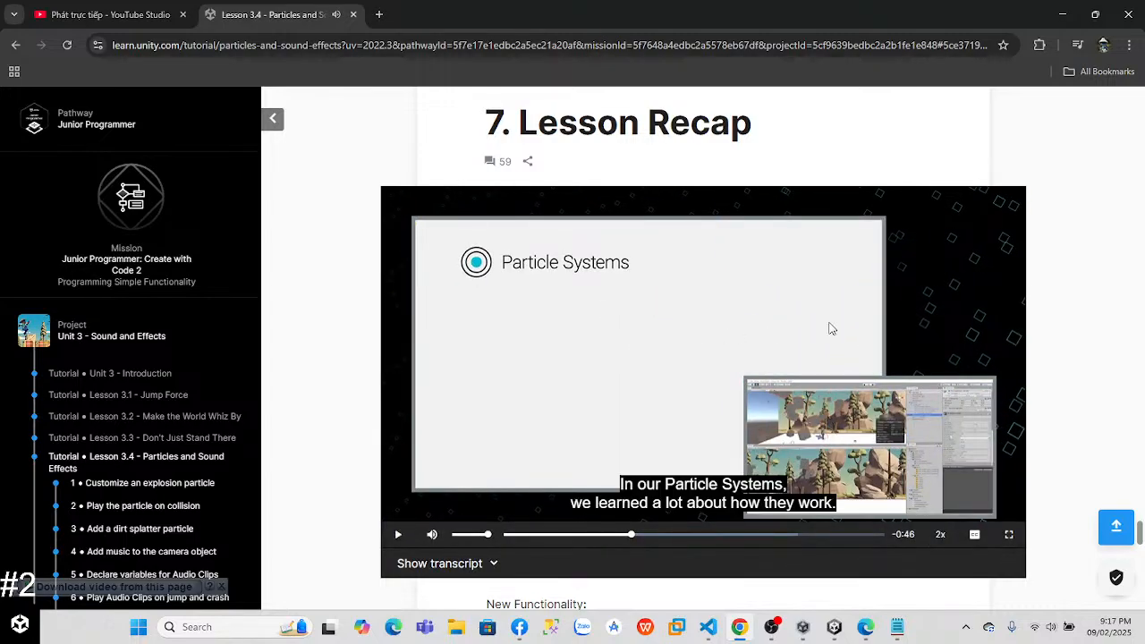
# Step: Go to the end of the Lesson 3.4 page and continue to Challenge 3 - Balloons, Bombs, & Booleans
pyautogui.moveTo(1141, 536); pyautogui.dragTo(1139, 595)
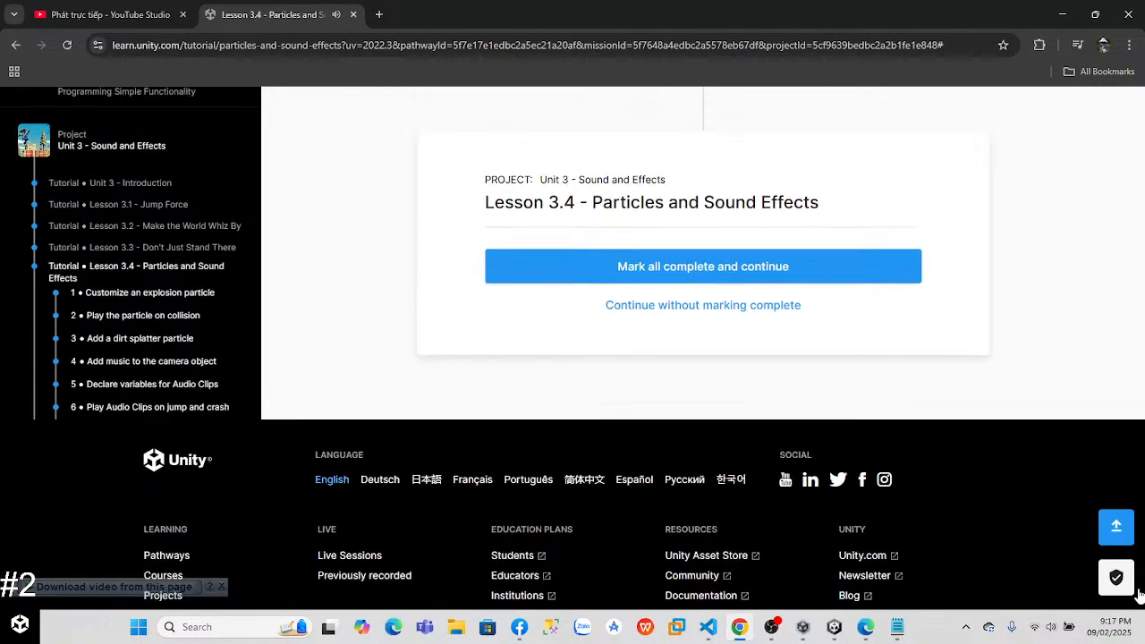
pyautogui.scroll(-2, 103, 308)
pyautogui.scroll(1, 125, 384)
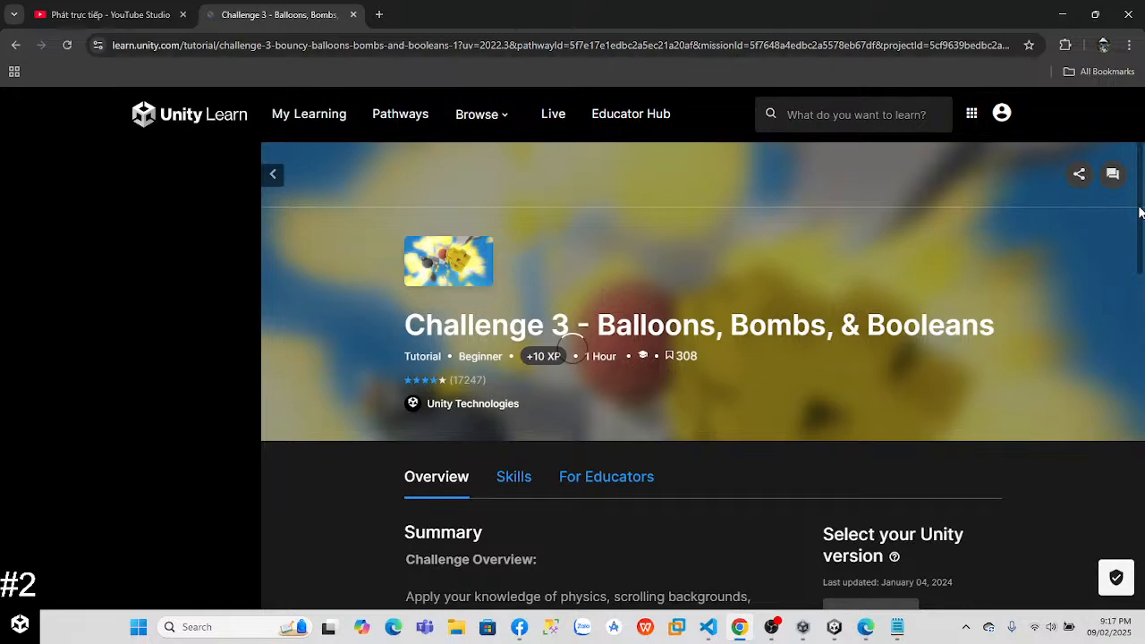
# Step: Watch the Challenge 3 overview video at 2x speed and pause it
pyautogui.scroll(-15, 1139, 206)
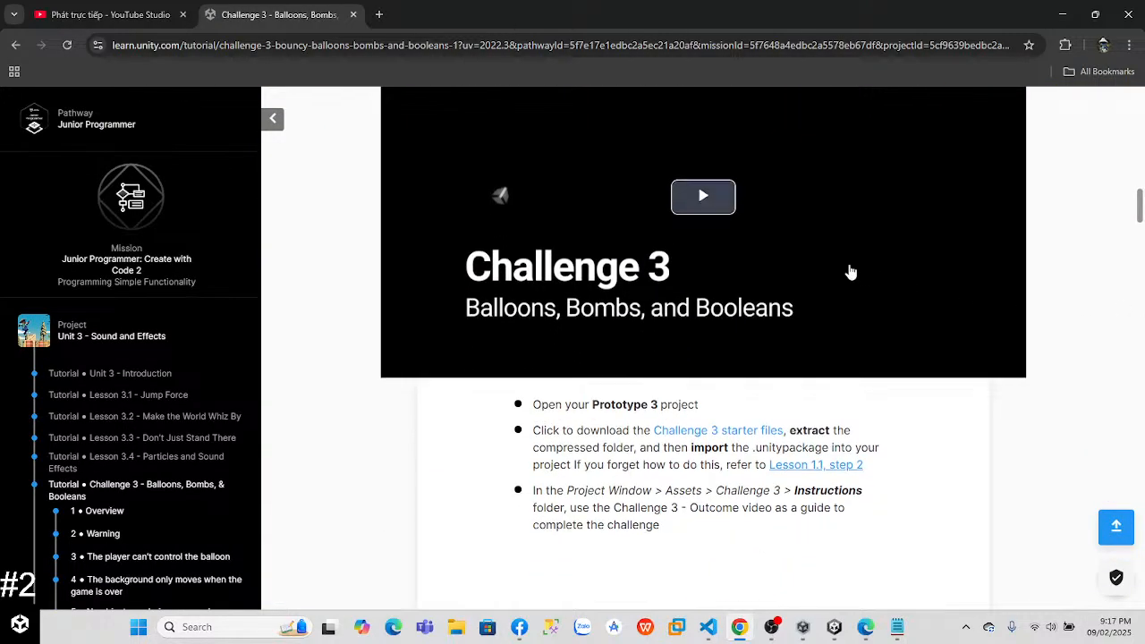
pyautogui.click(702, 215)
pyautogui.moveTo(950, 367)
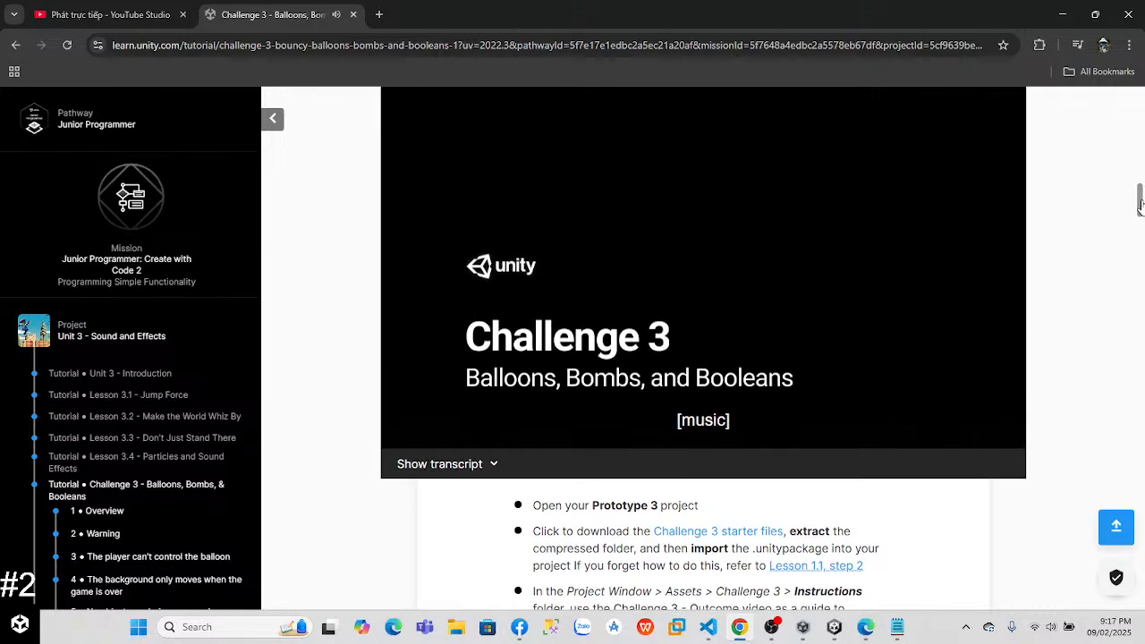
pyautogui.scroll(2, 1140, 198)
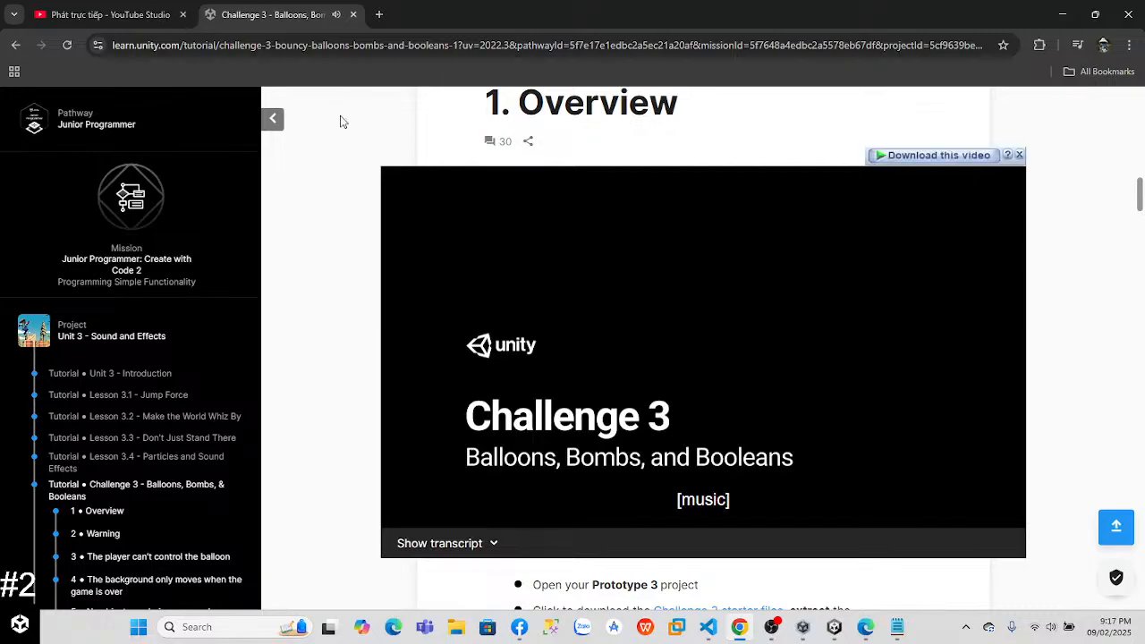
pyautogui.click(740, 629)
pyautogui.click(739, 629)
pyautogui.click(739, 629)
pyautogui.click(739, 629)
pyautogui.click(698, 415)
pyautogui.click(699, 417)
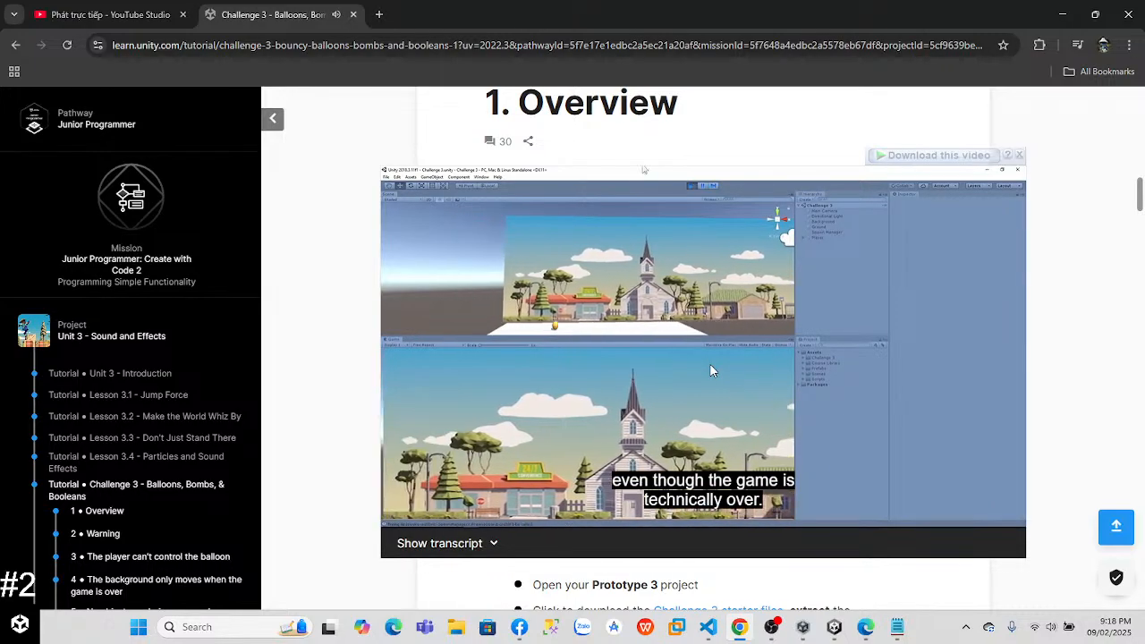
pyautogui.click(710, 365)
# Step: Download Challenge 3 - Starter Files.zip from the challenge instructions and open its download folder
pyautogui.moveTo(1140, 197); pyautogui.dragTo(1076, 220)
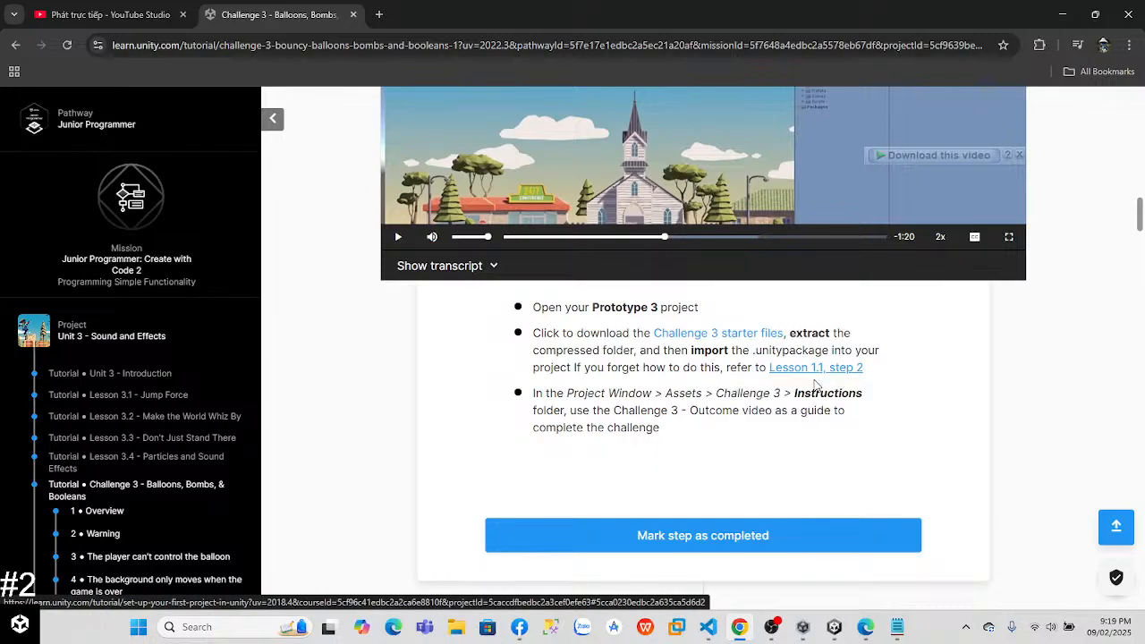
pyautogui.click(748, 342)
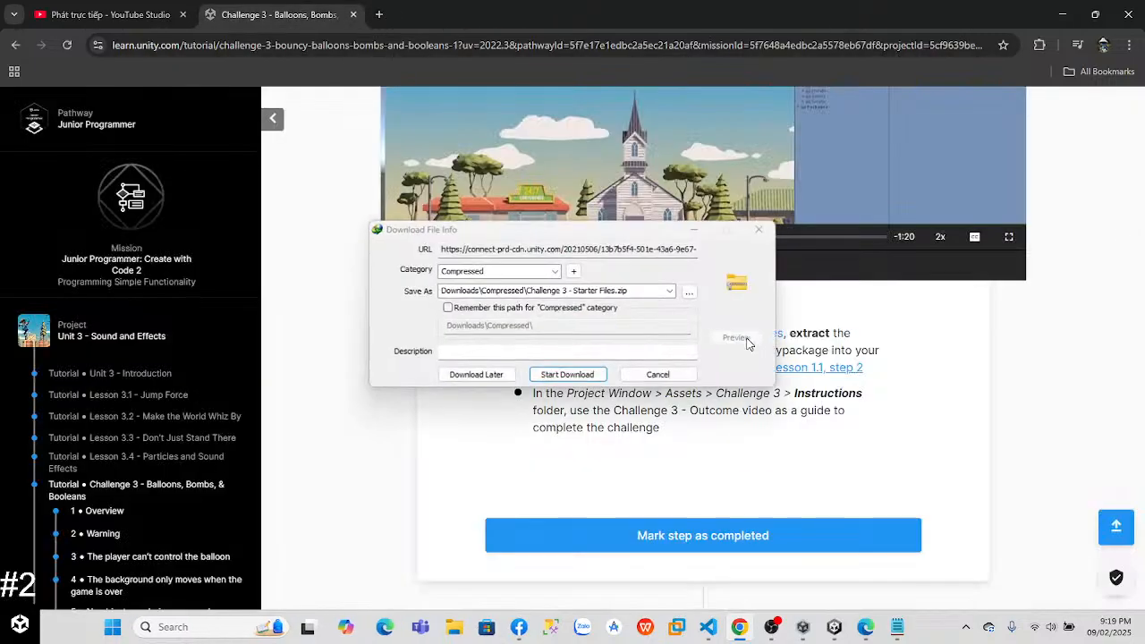
pyautogui.click(682, 372)
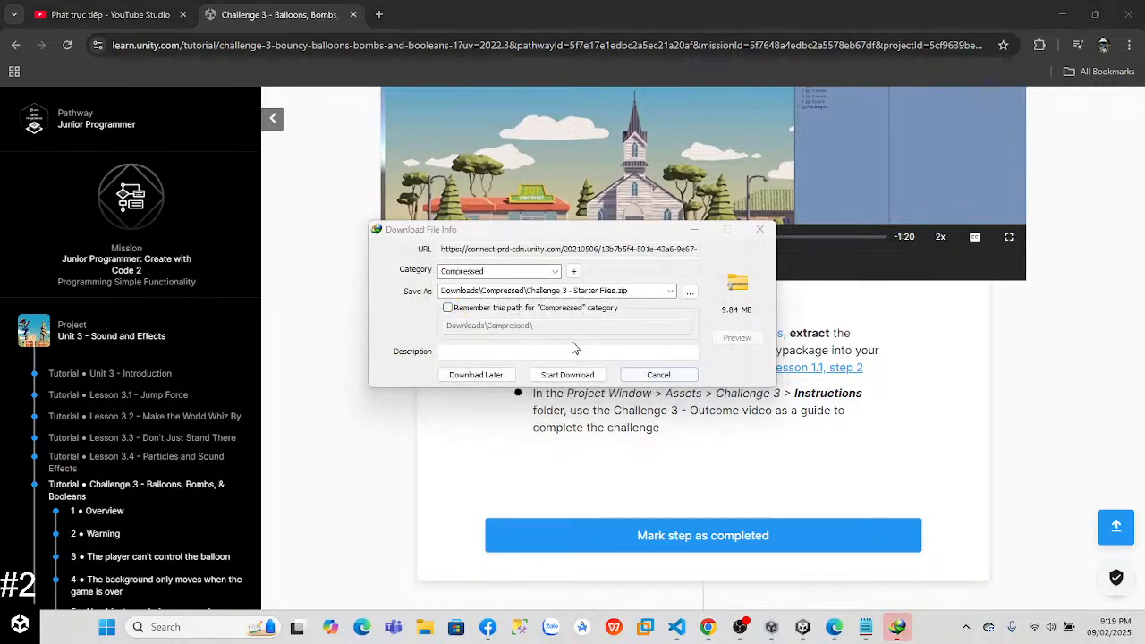
pyautogui.click(694, 225)
pyautogui.click(570, 376)
pyautogui.click(596, 352)
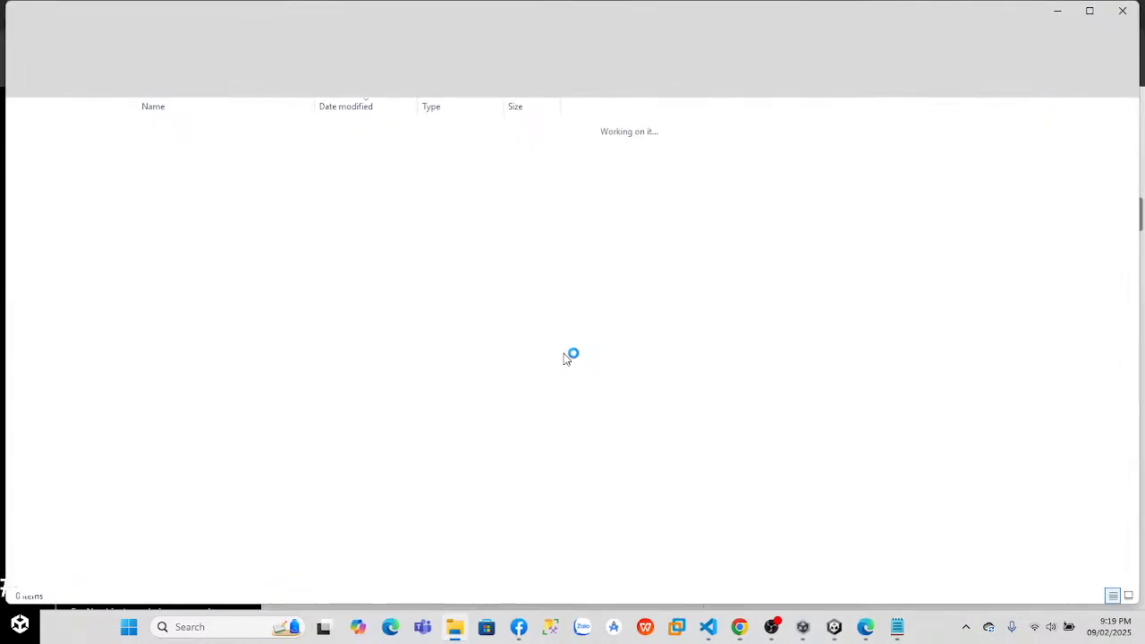
# Step: Extract Challenge 3 - Starter Files.zip with WinRAR into the current Compressed folder
pyautogui.rightClick(170, 148)
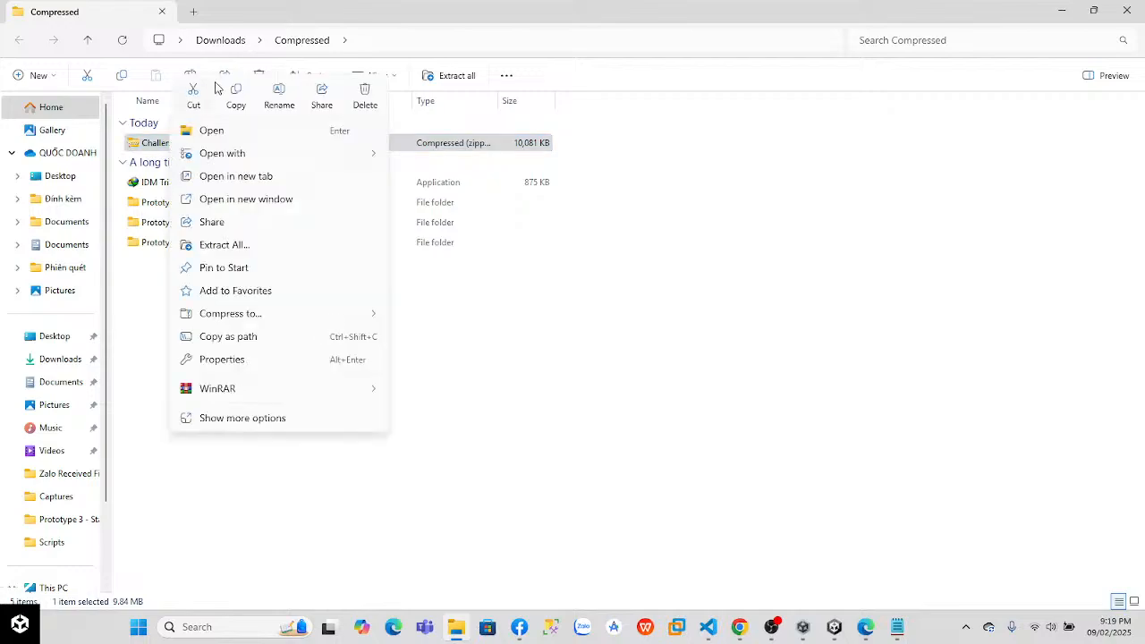
pyautogui.moveTo(243, 388)
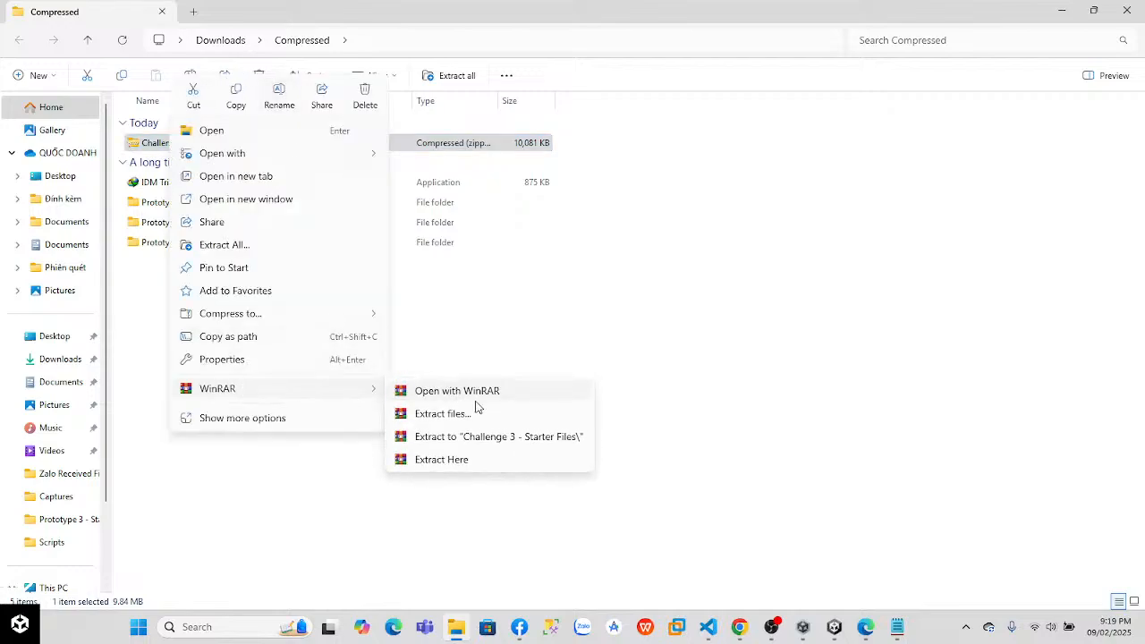
pyautogui.click(465, 460)
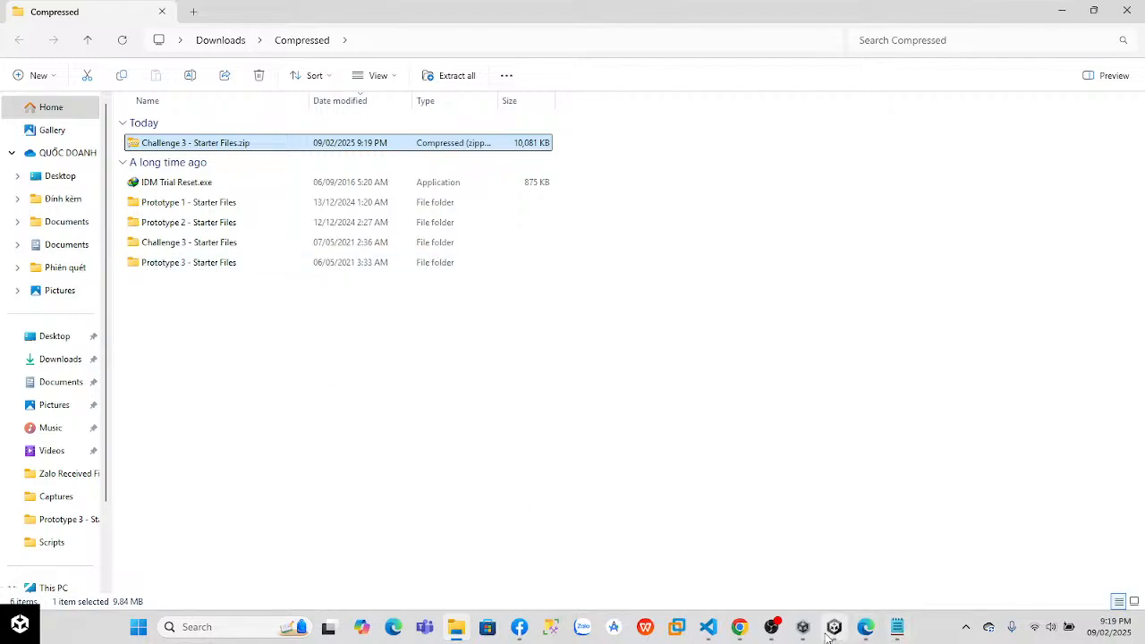
pyautogui.moveTo(785, 634)
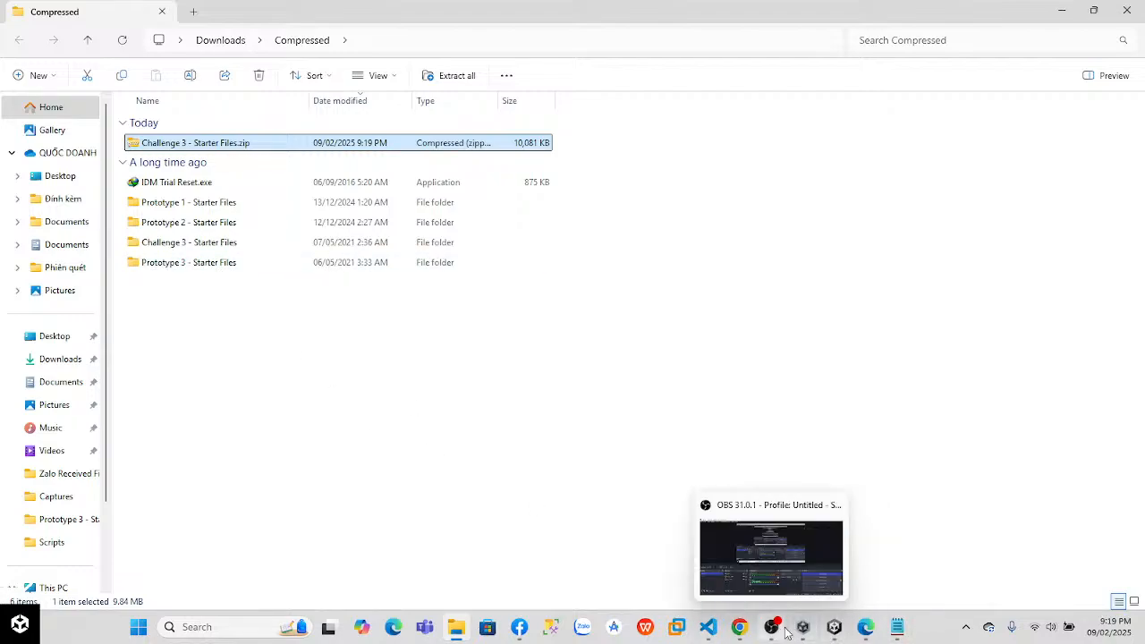
# Step: Switch to Unity and import the whole Challenge-3_Start custom package from the Challenge 3 - Starter Files folder
pyautogui.click(834, 628)
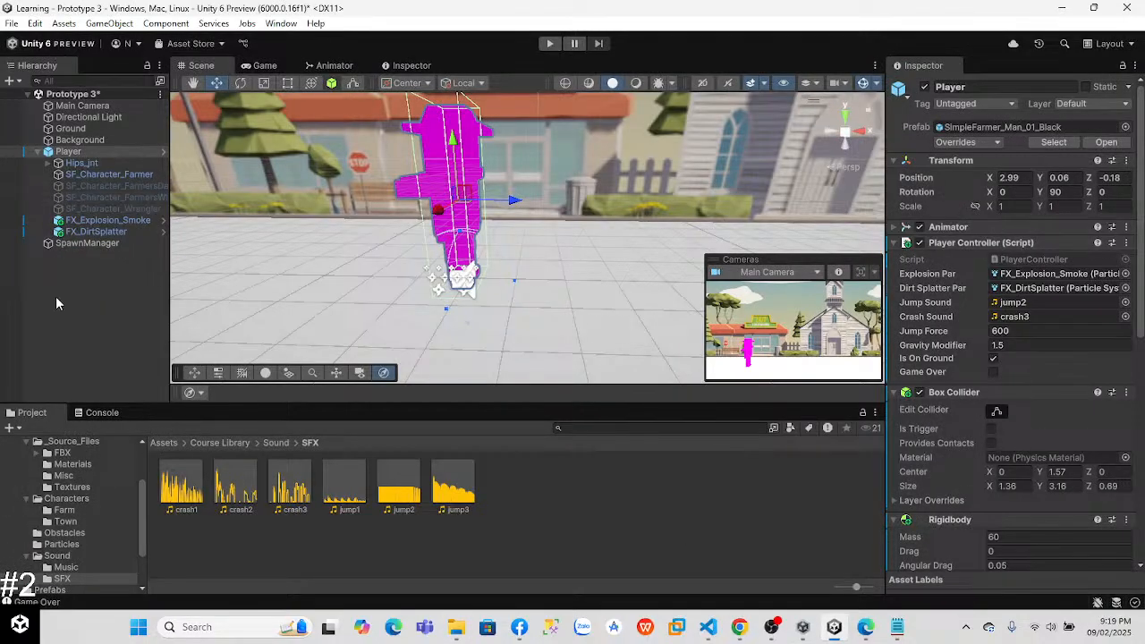
pyautogui.click(67, 24)
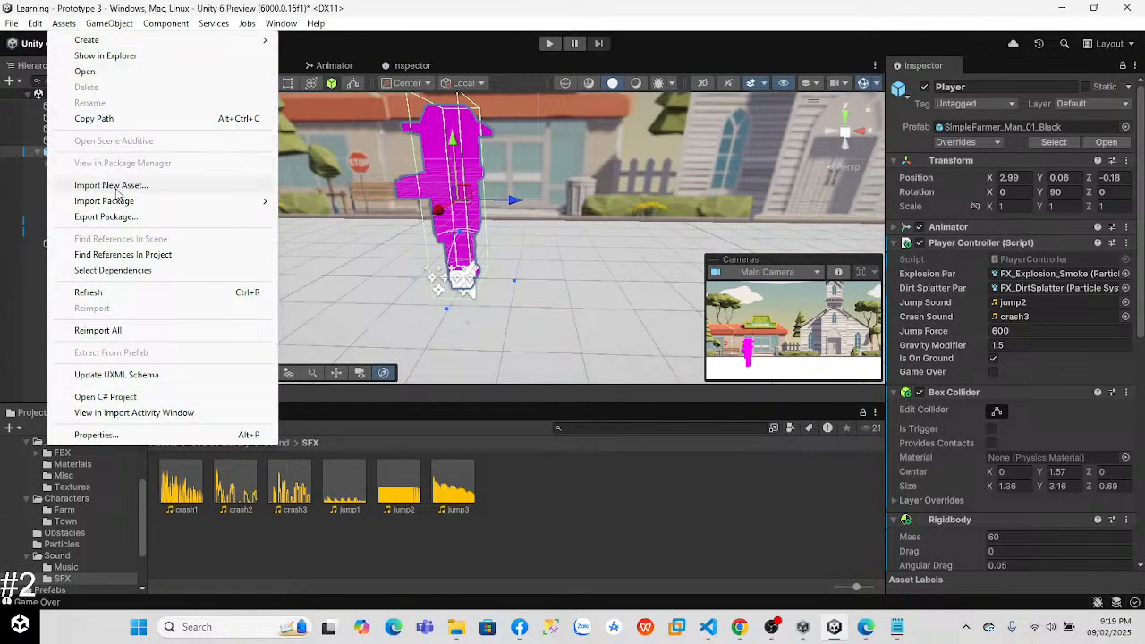
pyautogui.moveTo(130, 204)
pyautogui.click(332, 202)
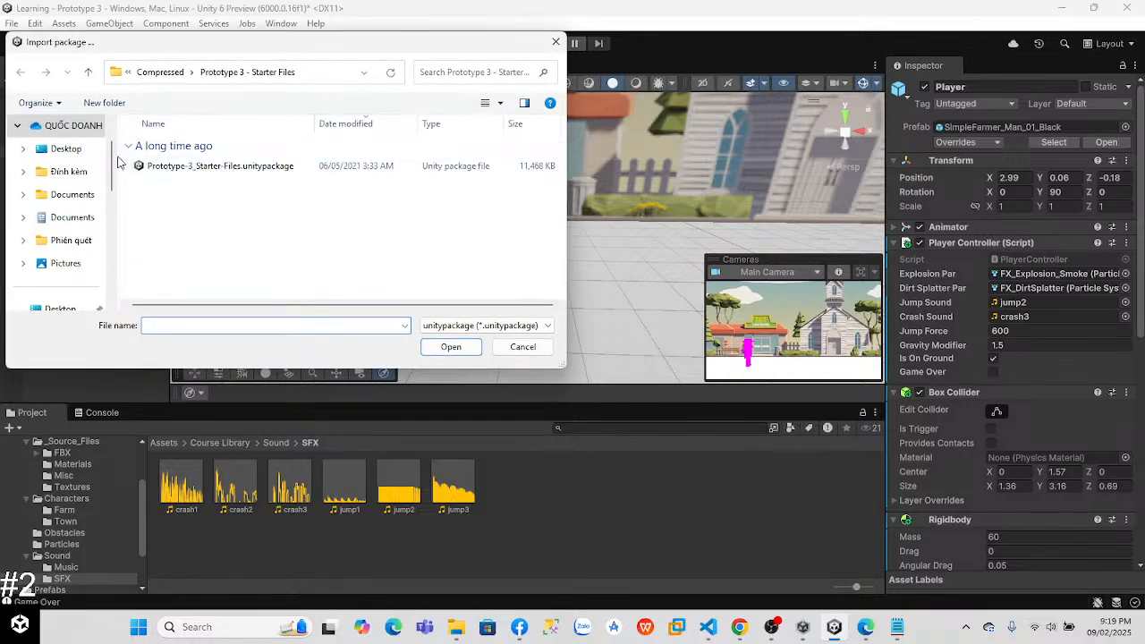
pyautogui.click(161, 73)
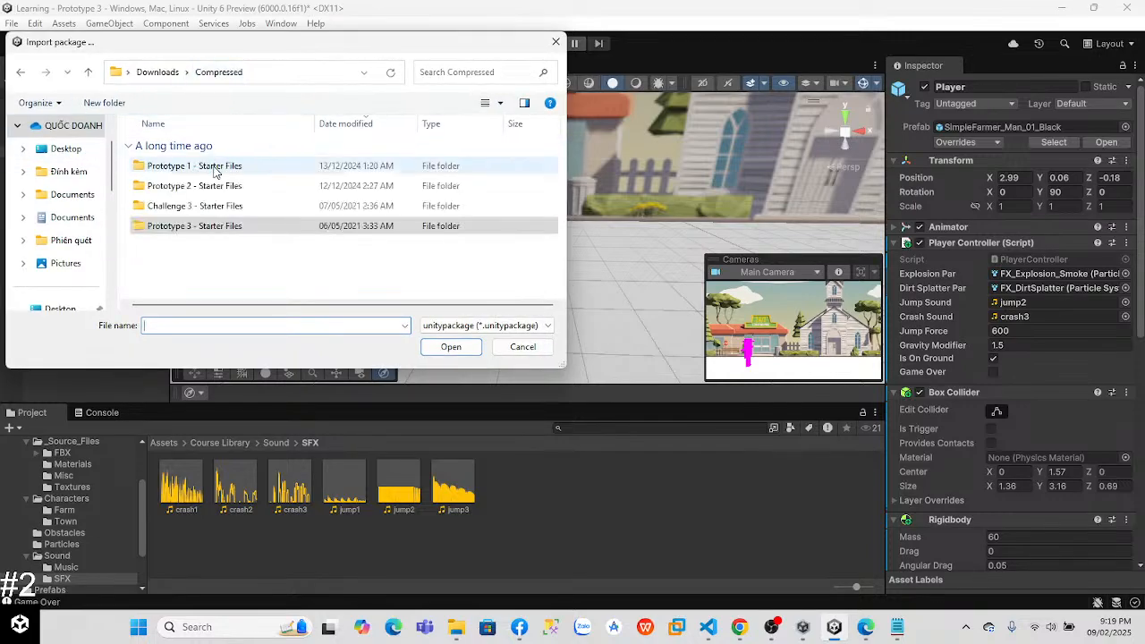
pyautogui.doubleClick(222, 214)
pyautogui.click(211, 167)
pyautogui.click(450, 347)
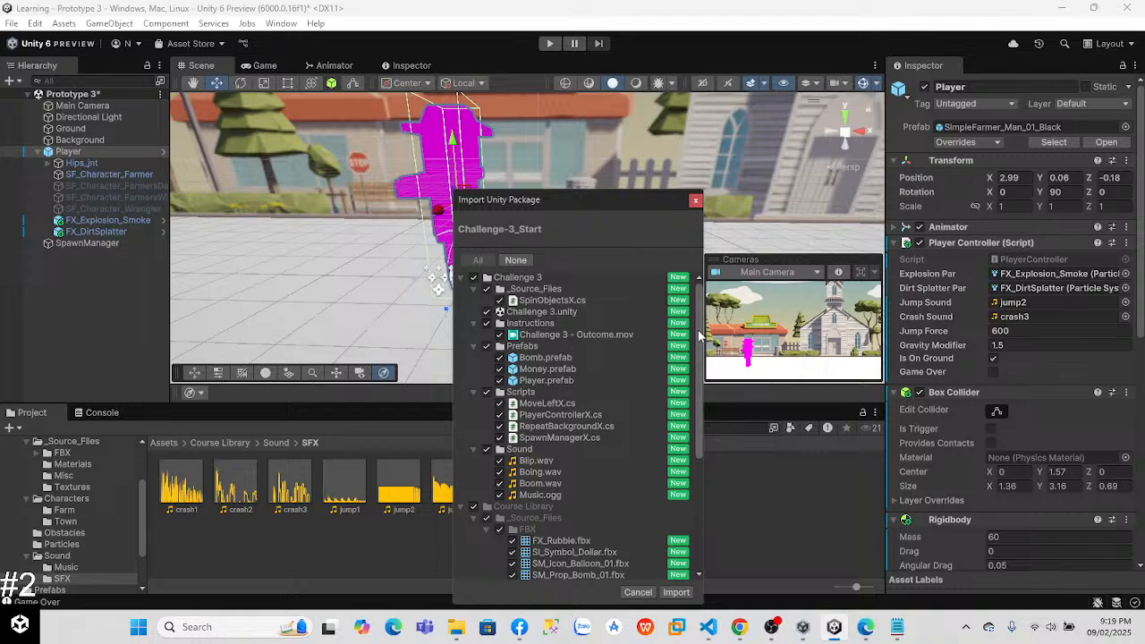
pyautogui.scroll(-5, 702, 340)
pyautogui.click(673, 593)
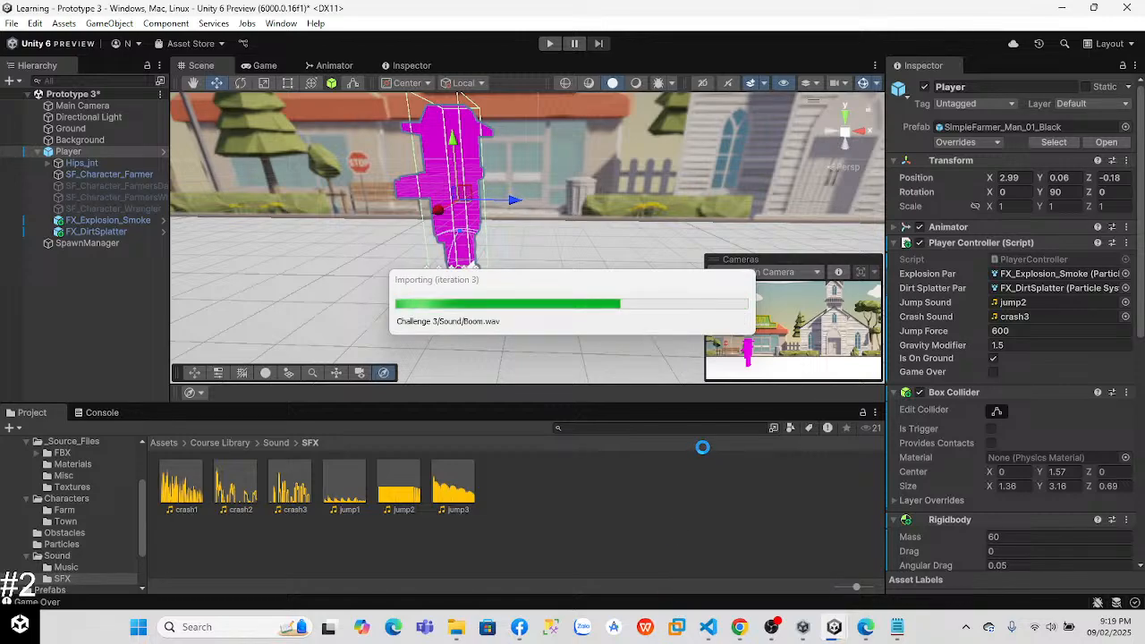
# Step: Inspect the MoveLeftX, PlayerControllerX, RepeatBackgroundX and SpawnManagerX scripts in the Challenge 3 Scripts folder
pyautogui.scroll(3, 102, 442)
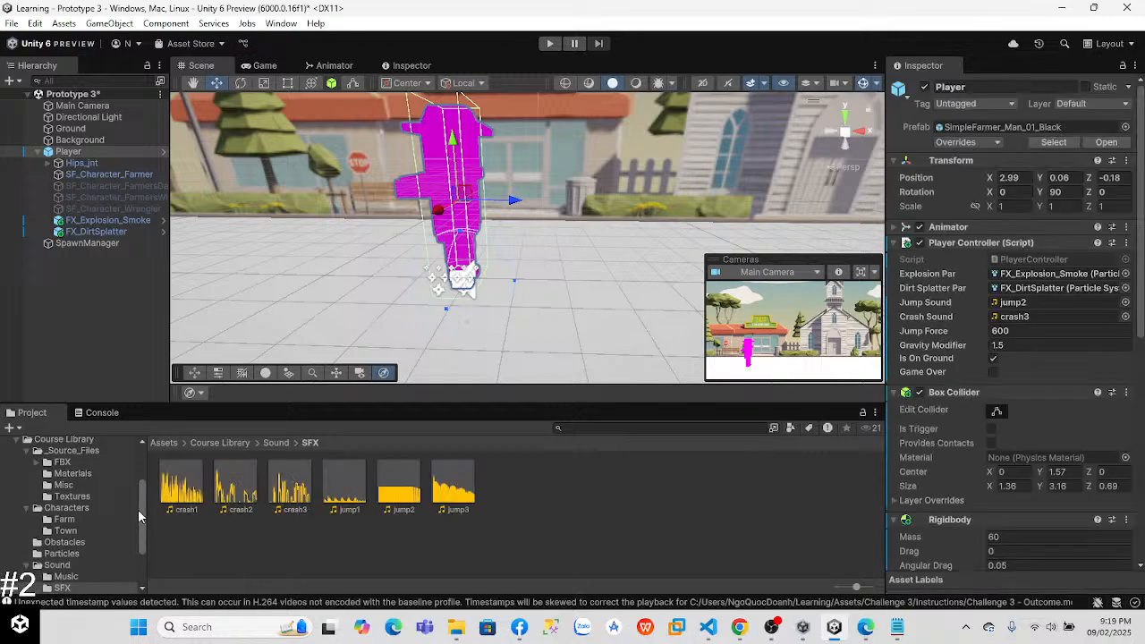
pyautogui.click(41, 499)
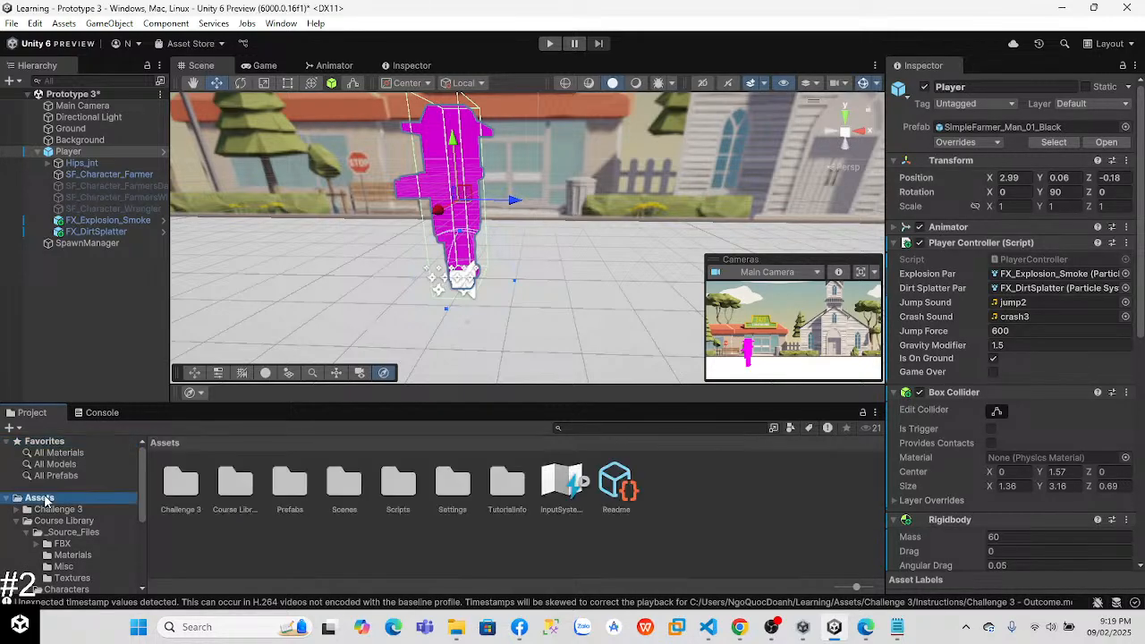
pyautogui.doubleClick(187, 490)
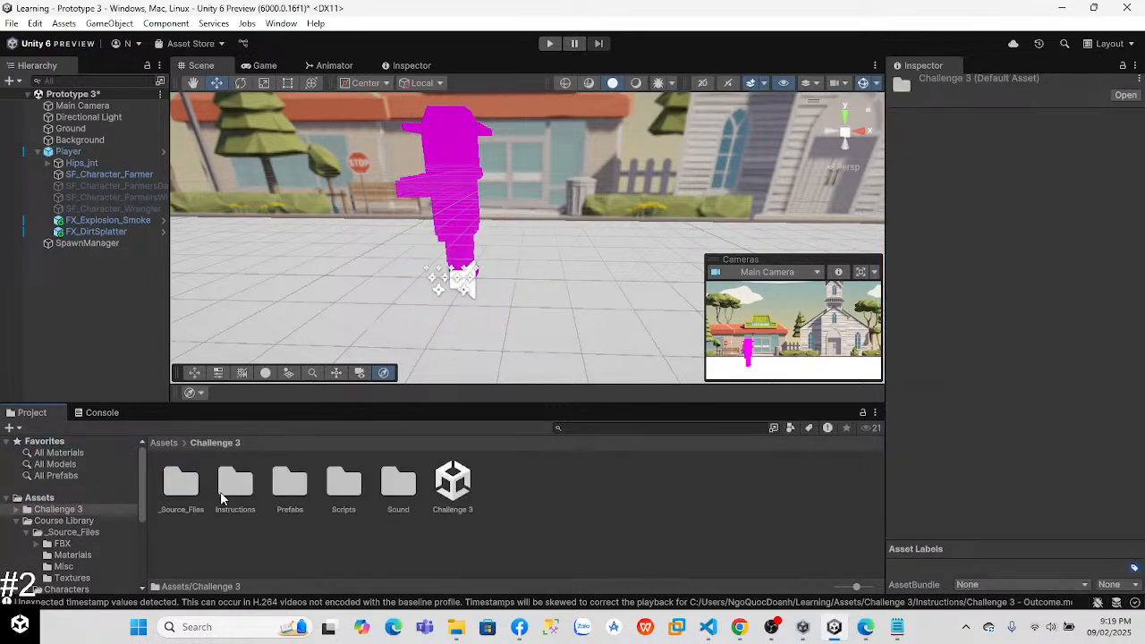
pyautogui.doubleClick(339, 492)
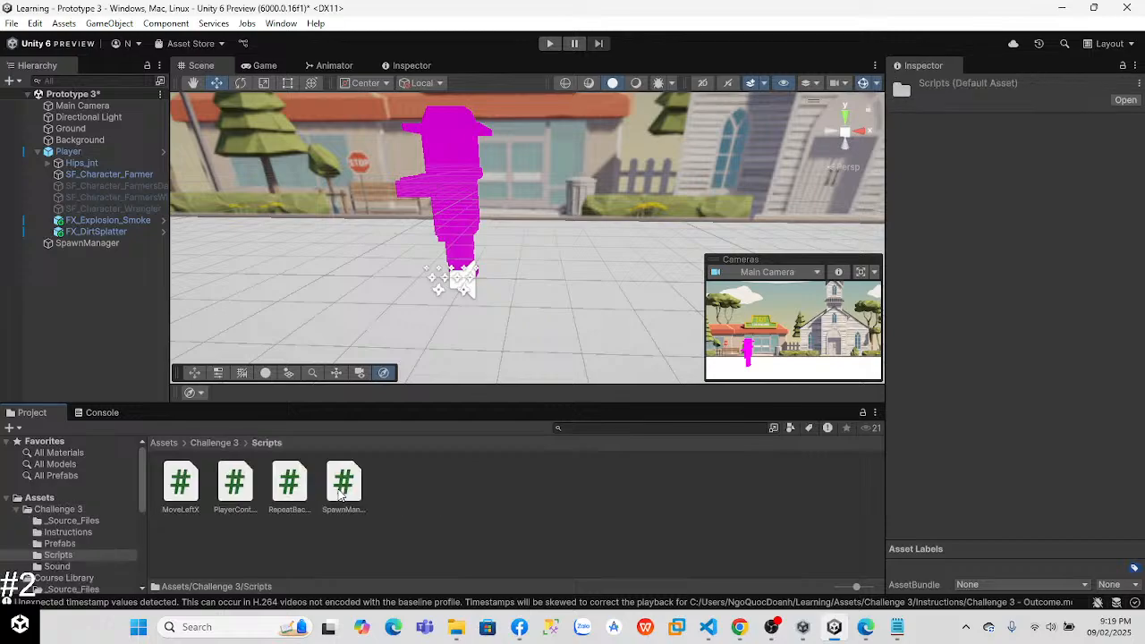
pyautogui.click(179, 483)
pyautogui.click(234, 483)
pyautogui.click(288, 483)
pyautogui.click(343, 483)
# Step: Look in the project's Scenes folder and select the SampleScene and Prototype 3 scene assets in turn
pyautogui.click(39, 499)
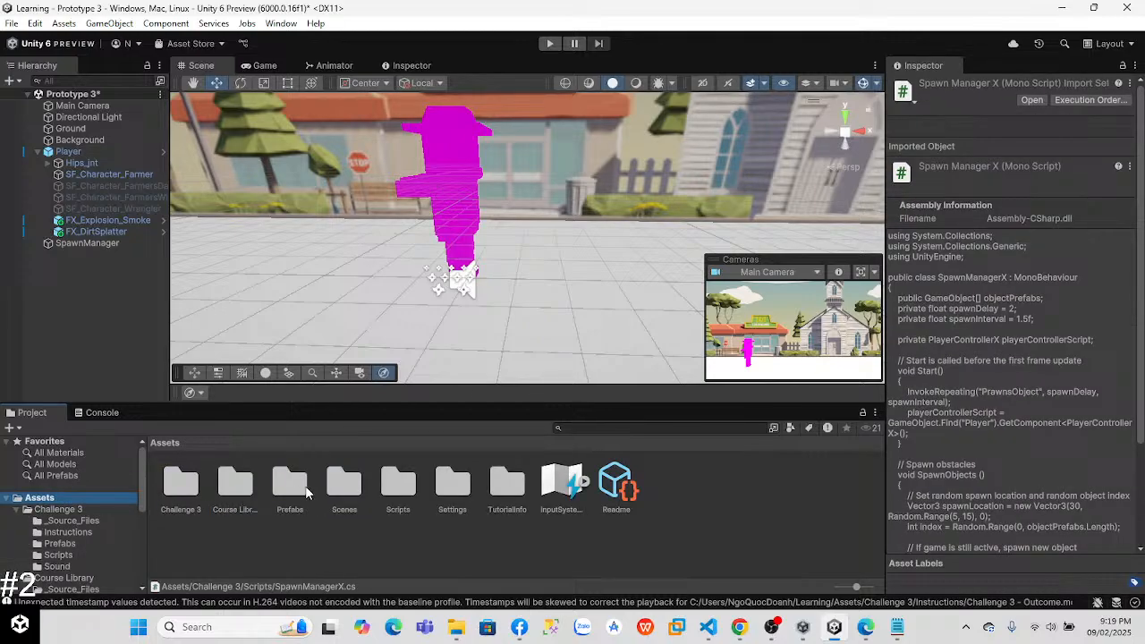
pyautogui.doubleClick(349, 488)
pyautogui.click(235, 483)
pyautogui.click(181, 488)
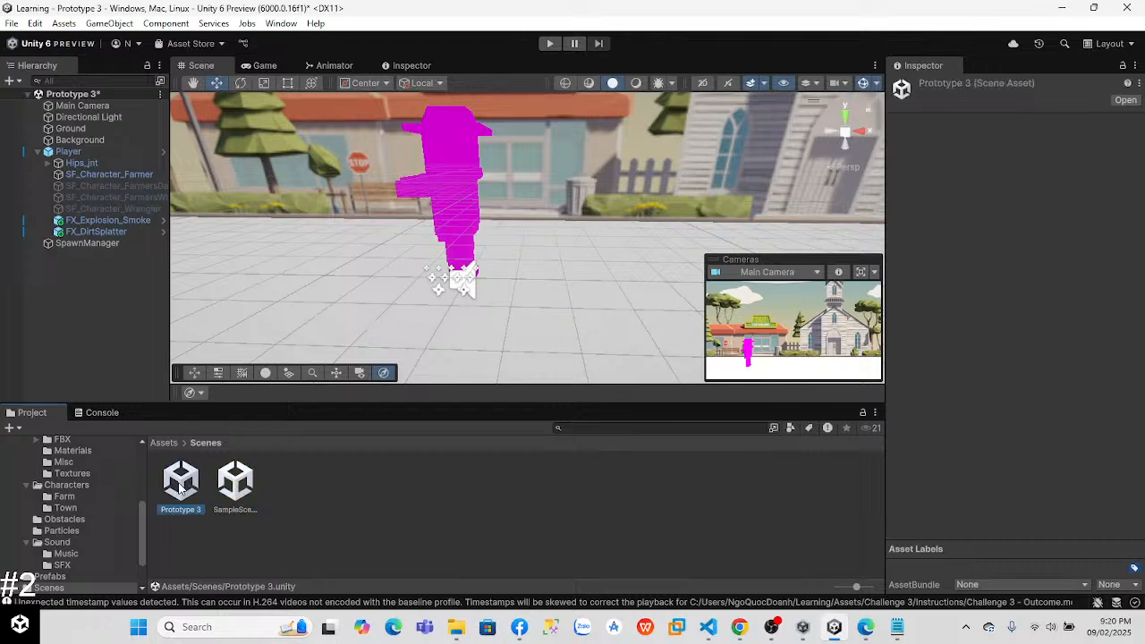
# Step: Open the Challenge 3 scene from the Challenge 3 folder, saving the changes made to Prototype 3
pyautogui.scroll(5, 72, 496)
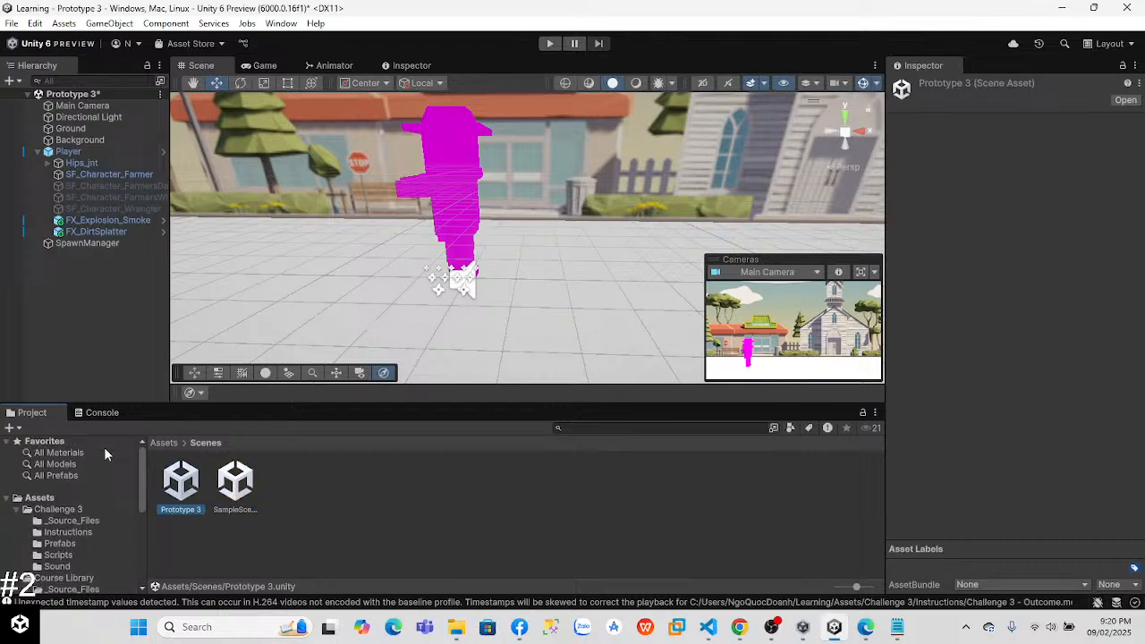
pyautogui.click(49, 501)
pyautogui.click(182, 486)
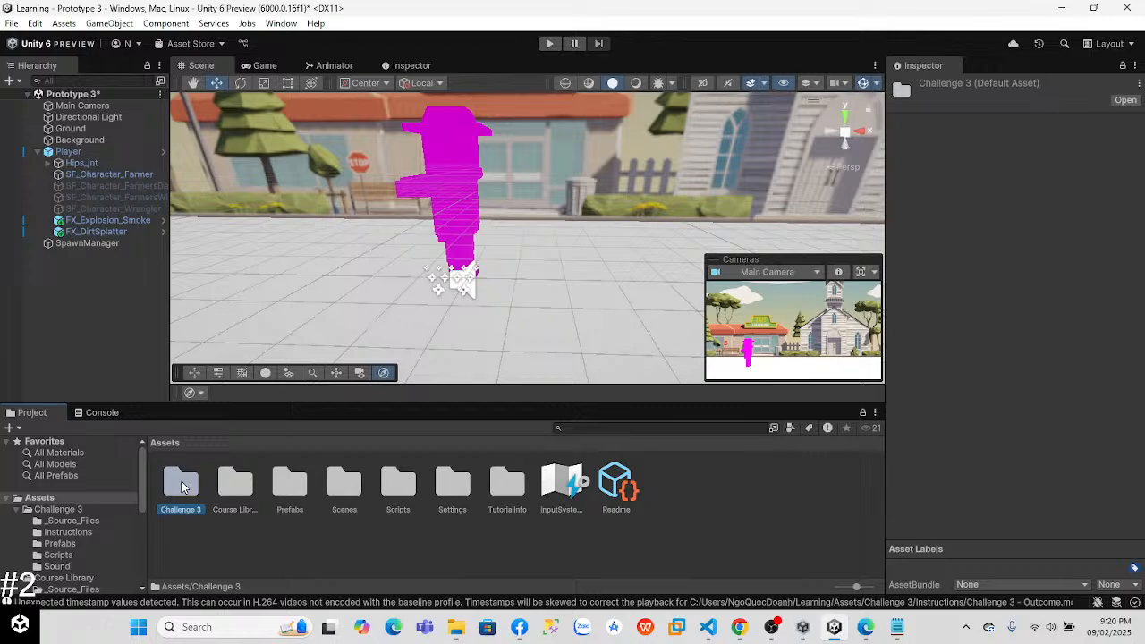
pyautogui.doubleClick(182, 485)
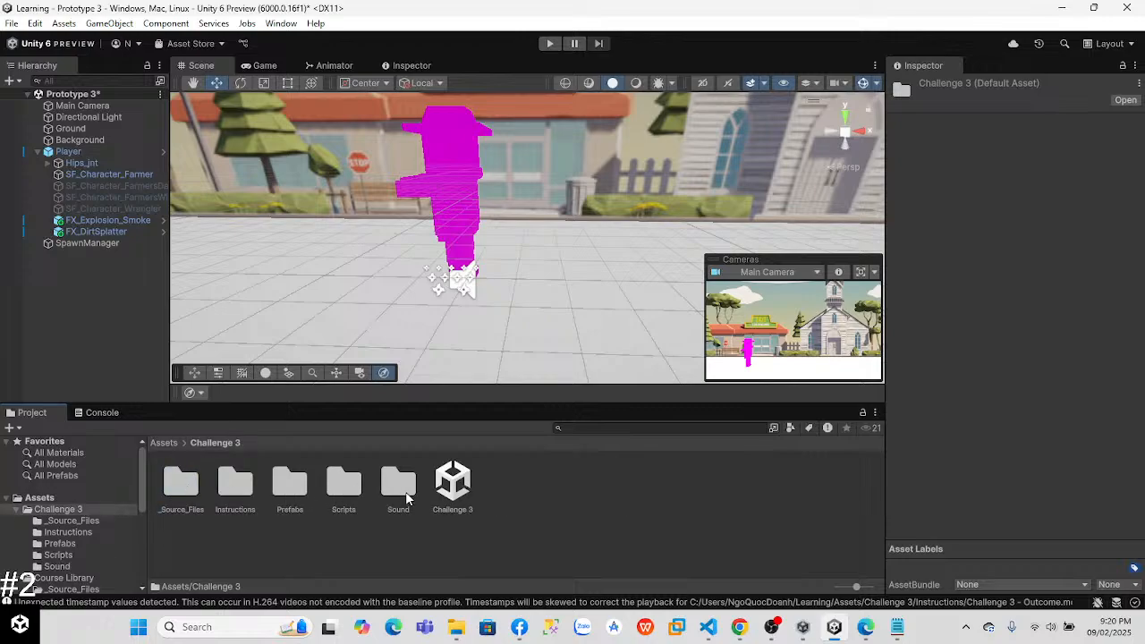
pyautogui.doubleClick(453, 484)
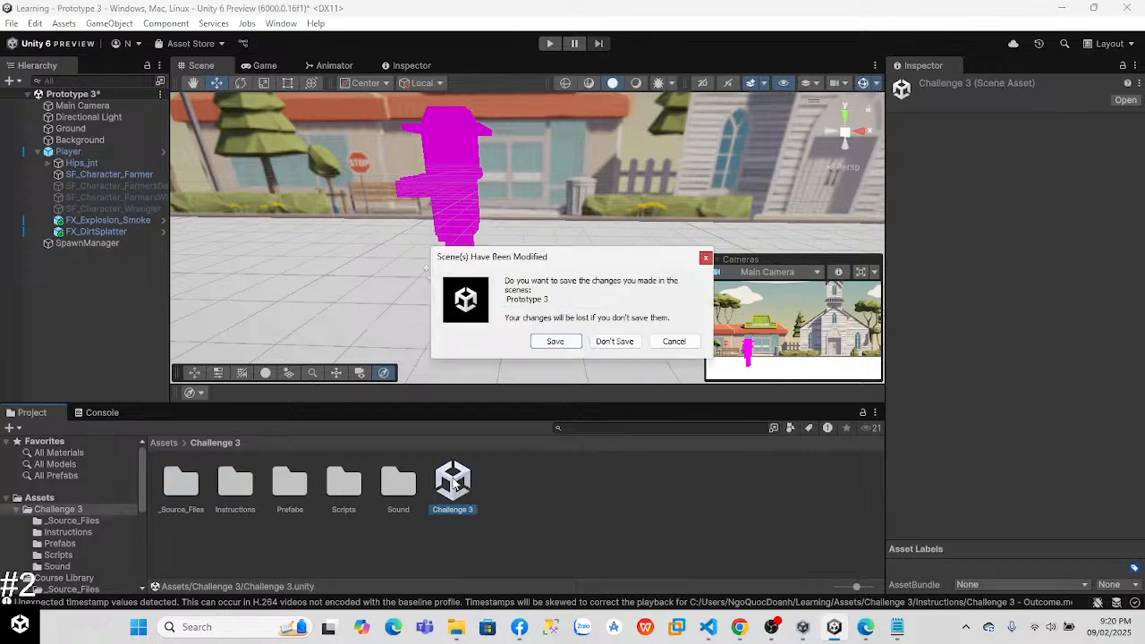
pyautogui.click(555, 342)
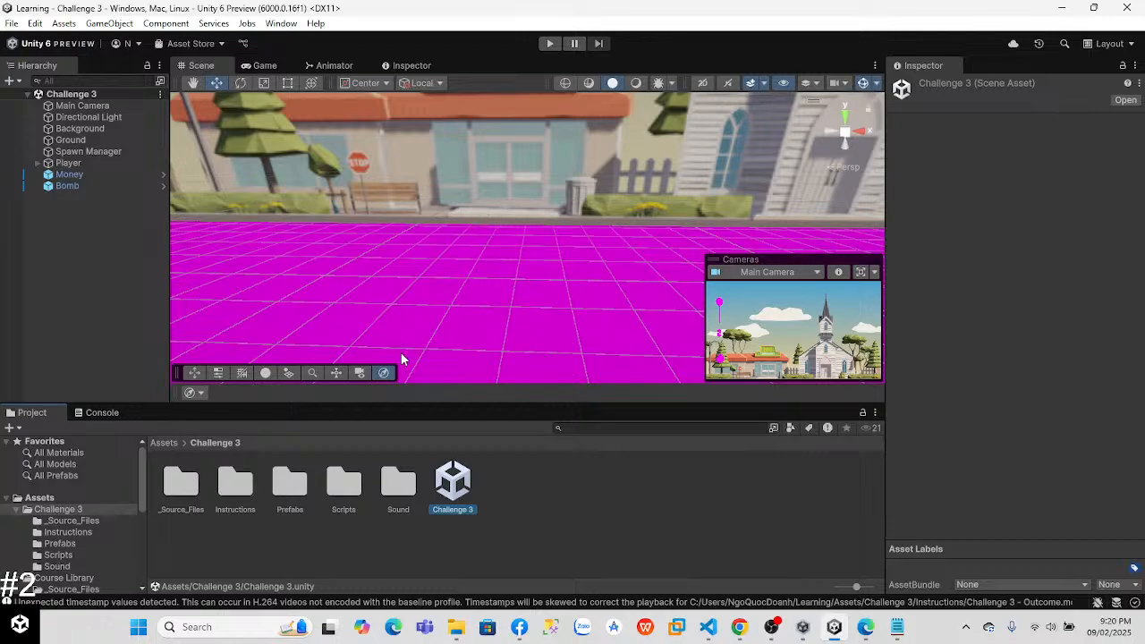
# Step: Test-run the Challenge 3 scene, check it in the Scene view, and stop the run
pyautogui.click(549, 43)
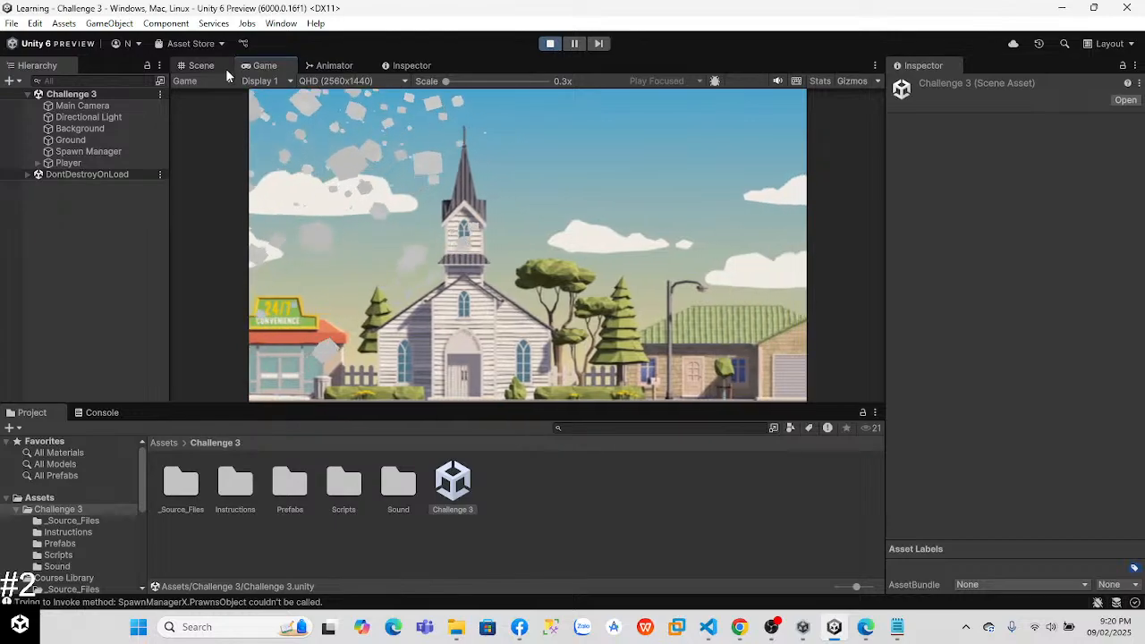
pyautogui.click(224, 67)
pyautogui.scroll(-10, 385, 208)
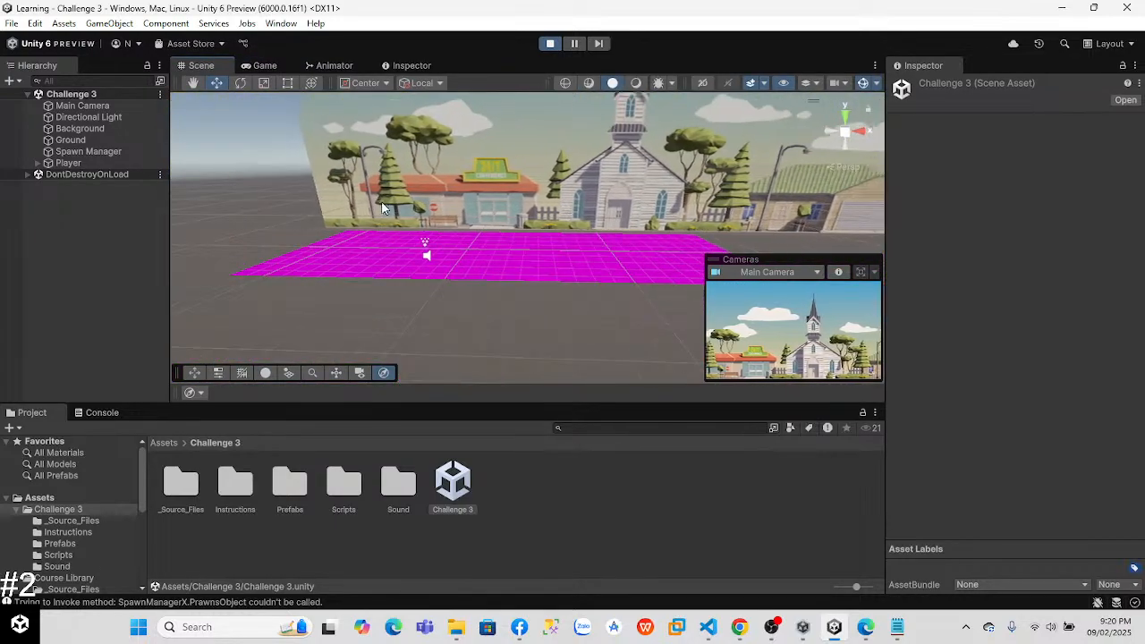
pyautogui.click(550, 43)
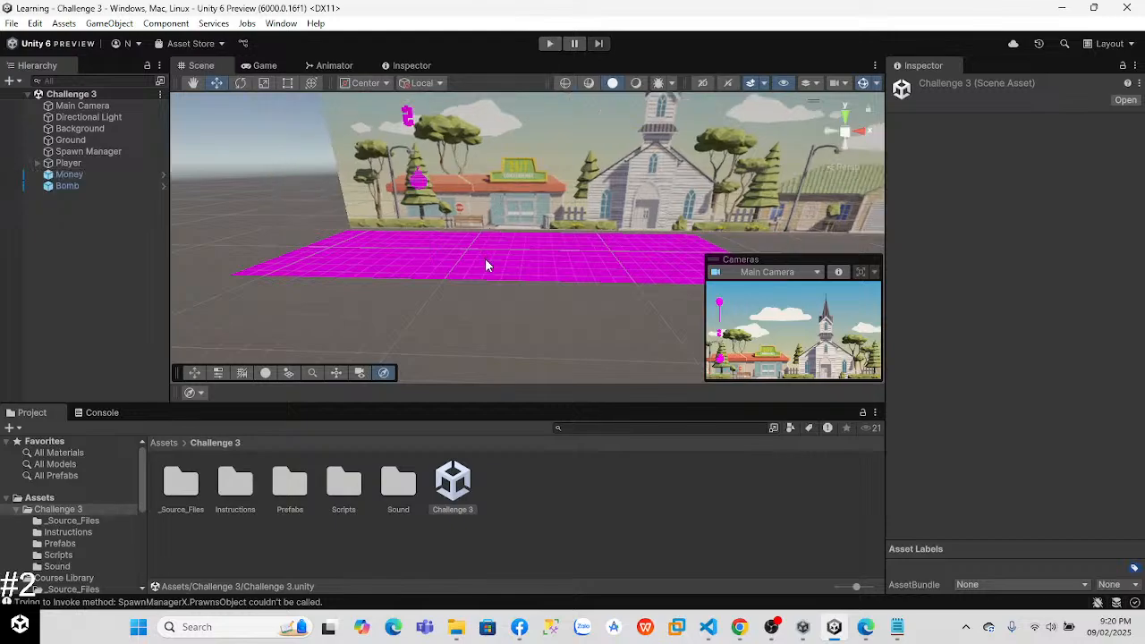
# Step: Look at the Challenge 3 prefabs and apply the FX_Base material from the Course Library to the ground
pyautogui.click(486, 265)
pyautogui.moveTo(144, 481)
pyautogui.mouseDown()
pyautogui.moveTo(145, 499)
pyautogui.moveTo(148, 481)
pyautogui.mouseUp()
pyautogui.doubleClick(289, 484)
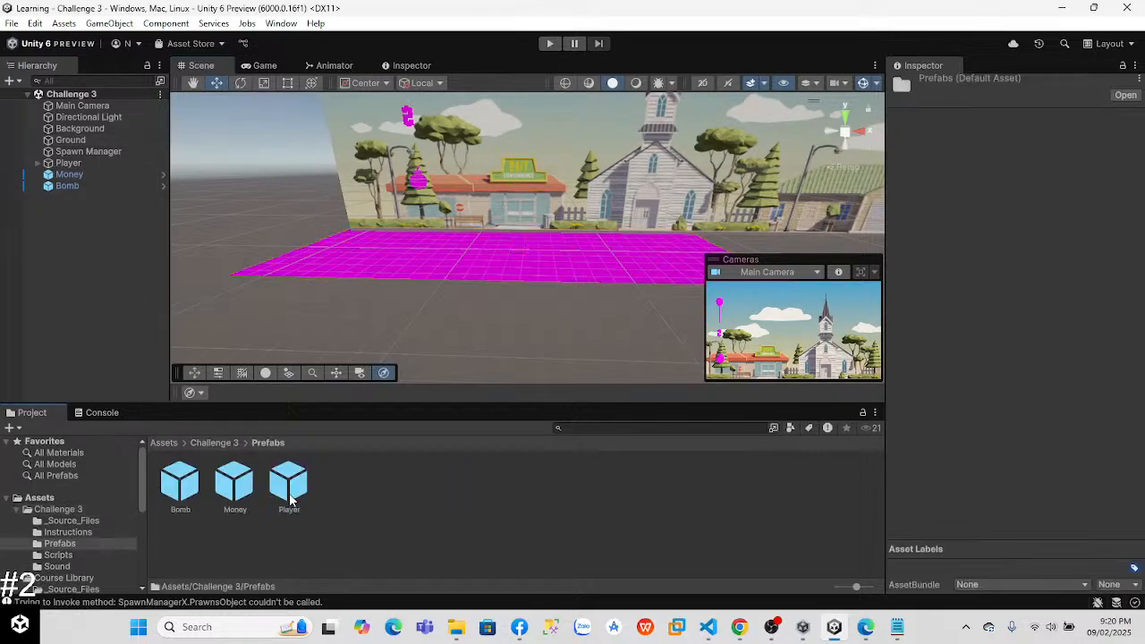
pyautogui.moveTo(146, 499); pyautogui.dragTo(143, 531)
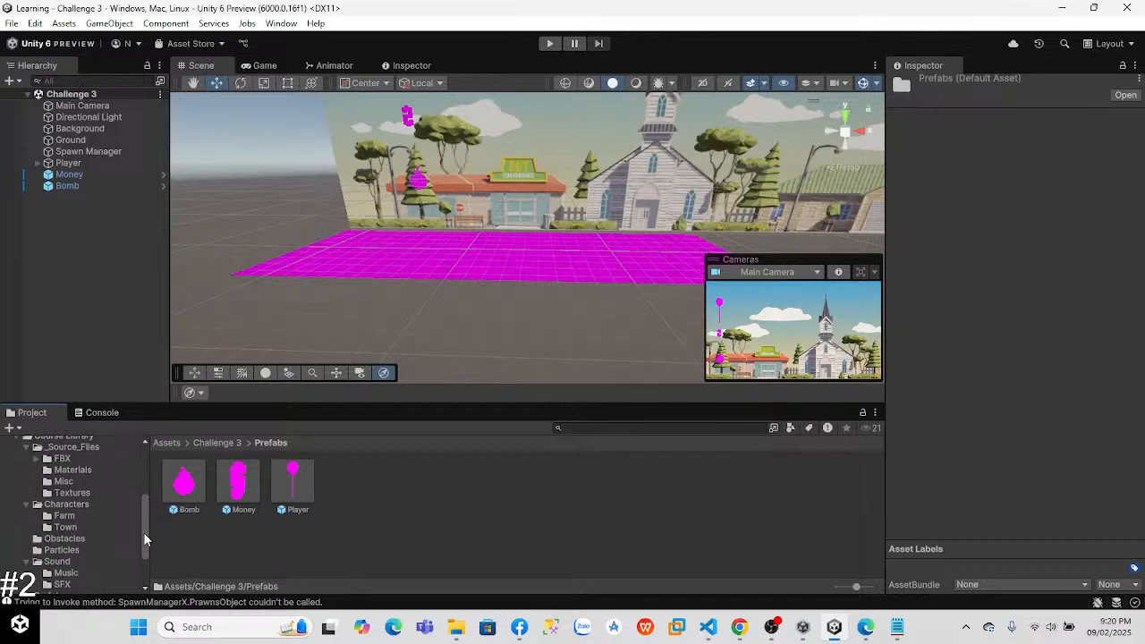
pyautogui.click(70, 462)
pyautogui.moveTo(189, 487); pyautogui.dragTo(493, 281)
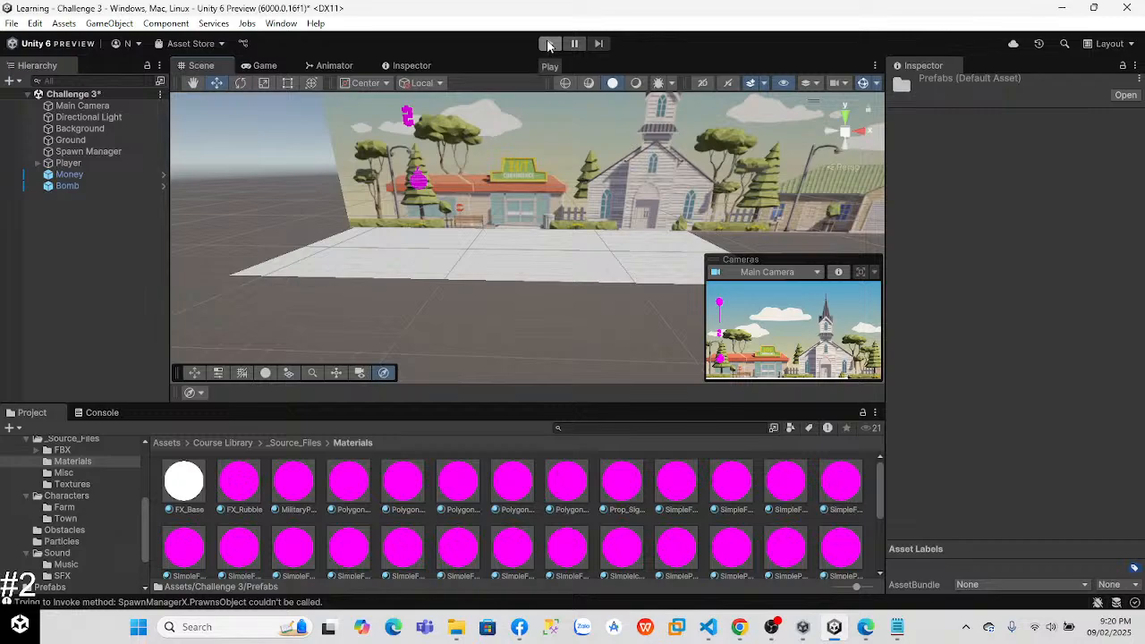
# Step: Look through the project's Scripts folder and Challenge 3's _Source_Files and Instructions folders, and inspect the Challenge 3 - Outcome video clip
pyautogui.moveTo(141, 528); pyautogui.dragTo(130, 422)
pyautogui.click(116, 499)
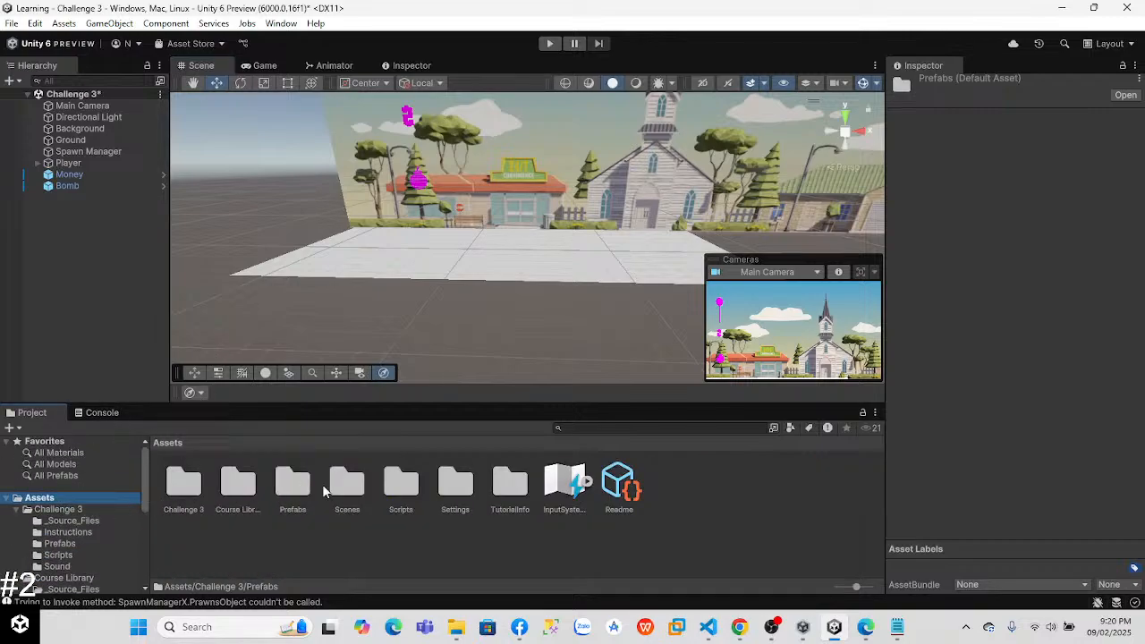
pyautogui.doubleClick(387, 492)
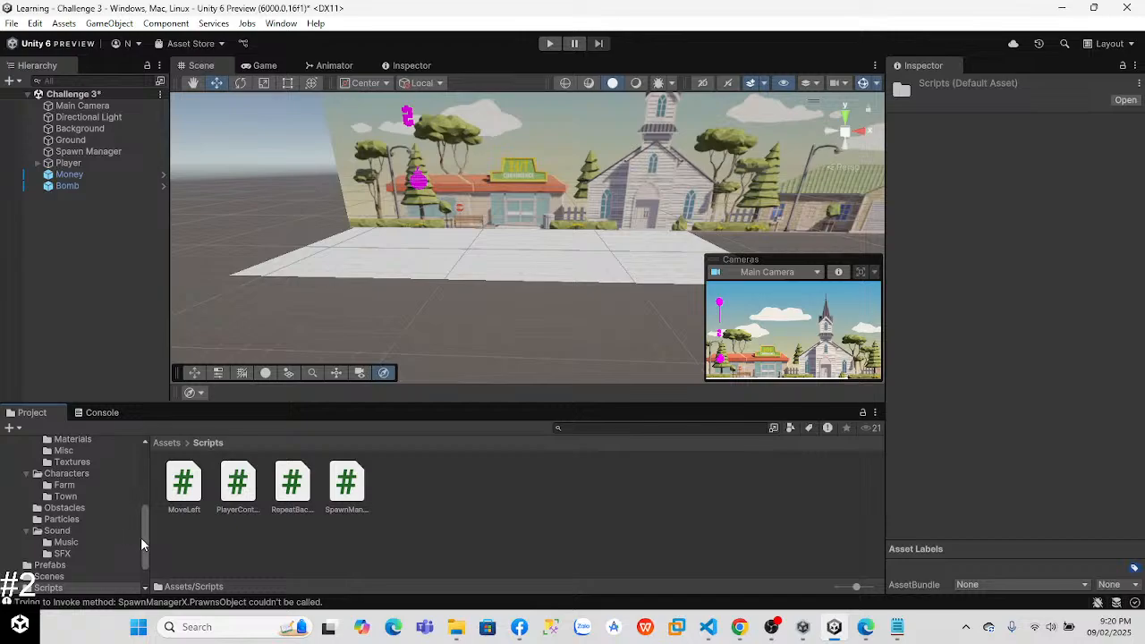
pyautogui.moveTo(140, 538); pyautogui.dragTo(152, 422)
pyautogui.click(58, 509)
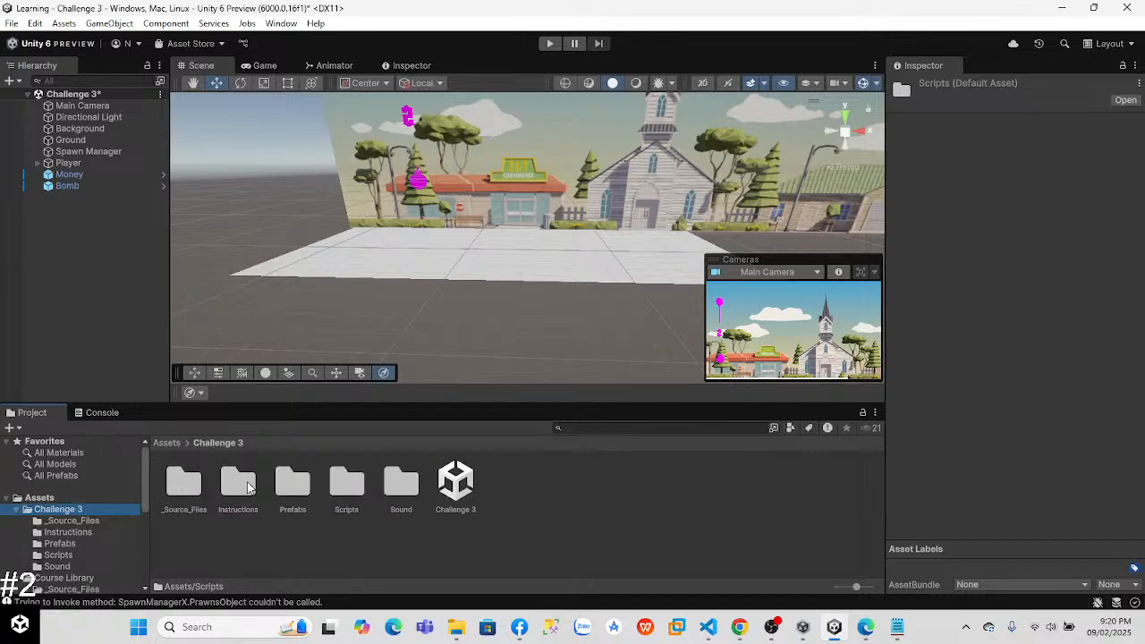
pyautogui.doubleClick(181, 484)
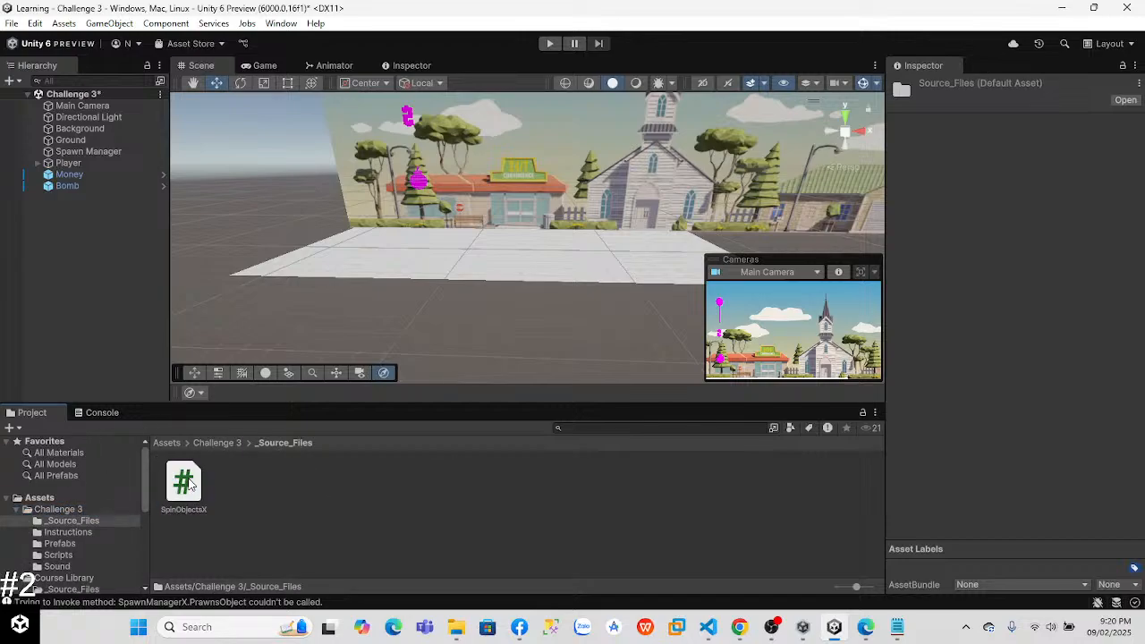
pyautogui.click(59, 509)
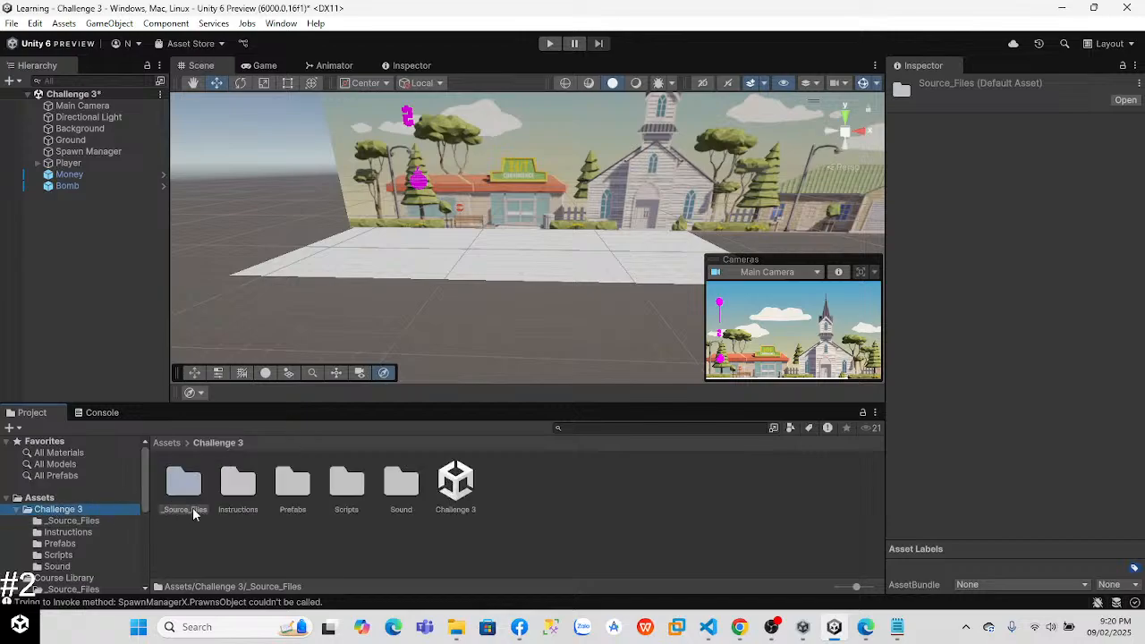
pyautogui.click(236, 484)
pyautogui.click(293, 484)
pyautogui.doubleClick(238, 484)
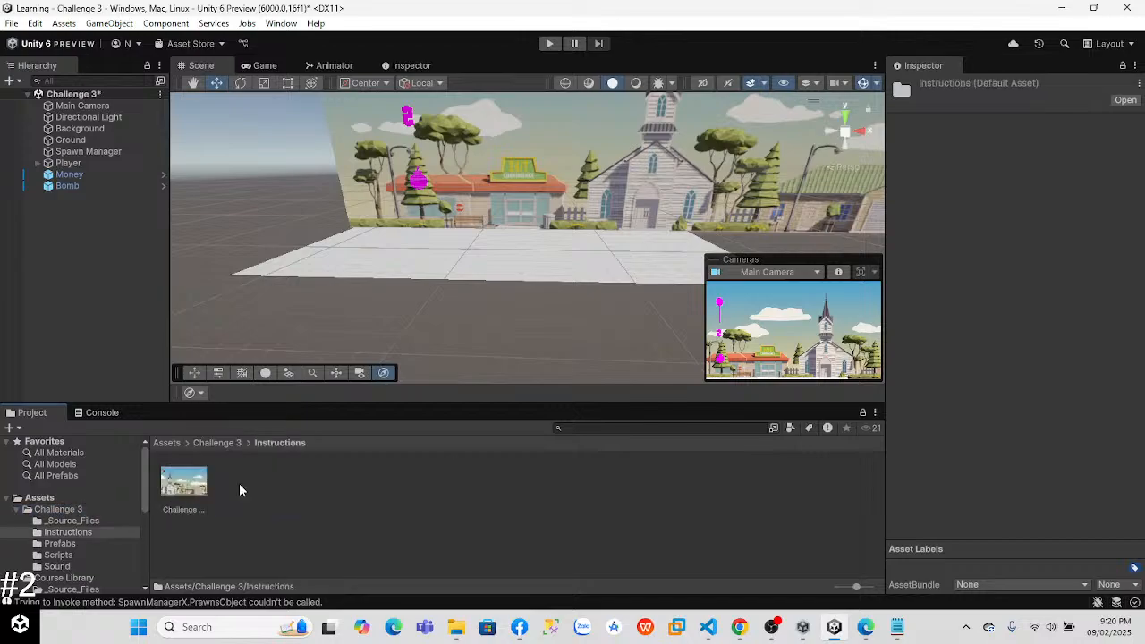
pyautogui.click(181, 486)
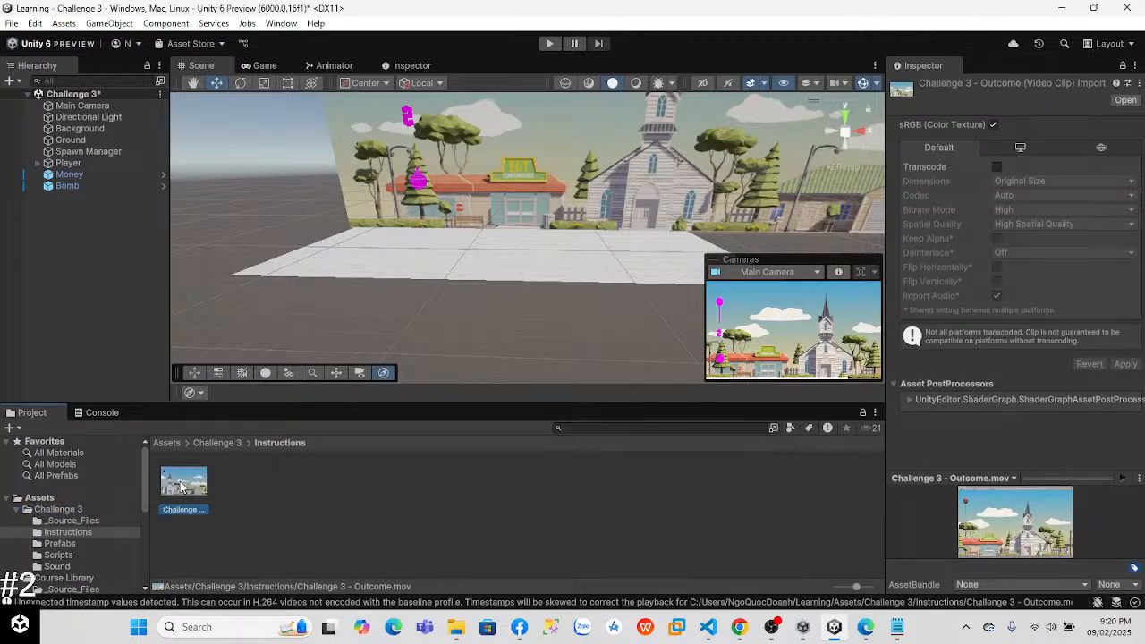
# Step: Open PlayerControllerX from the Challenge 3 scripts in VS Code, review its movement and collision code, and return to Unity
pyautogui.click(63, 510)
pyautogui.doubleClick(288, 485)
pyautogui.click(89, 510)
pyautogui.doubleClick(348, 483)
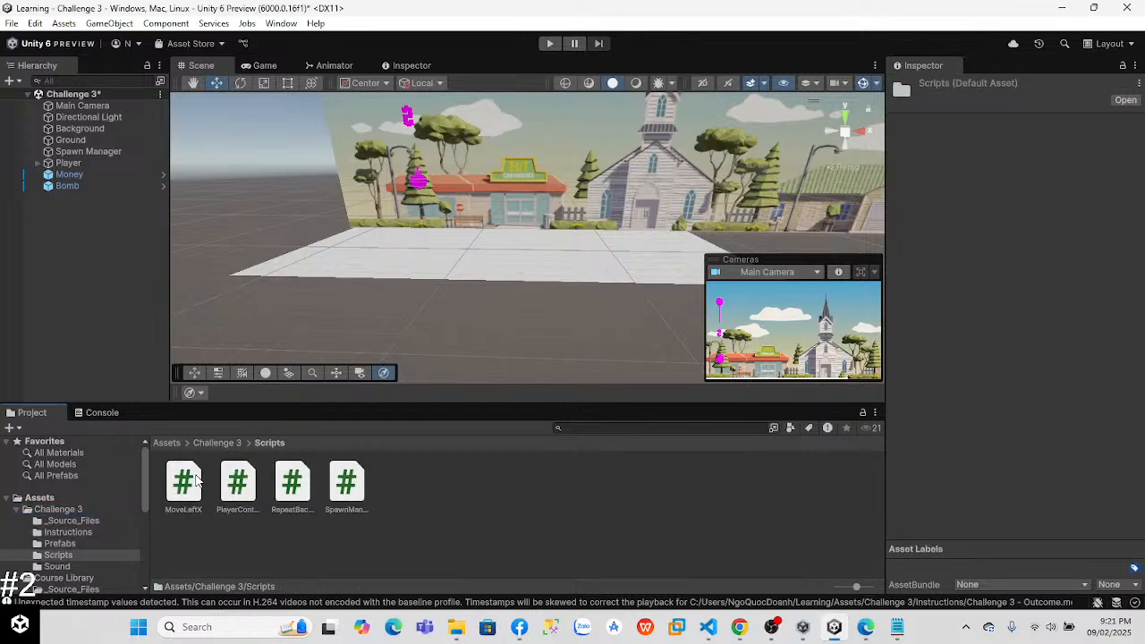
pyautogui.doubleClick(238, 484)
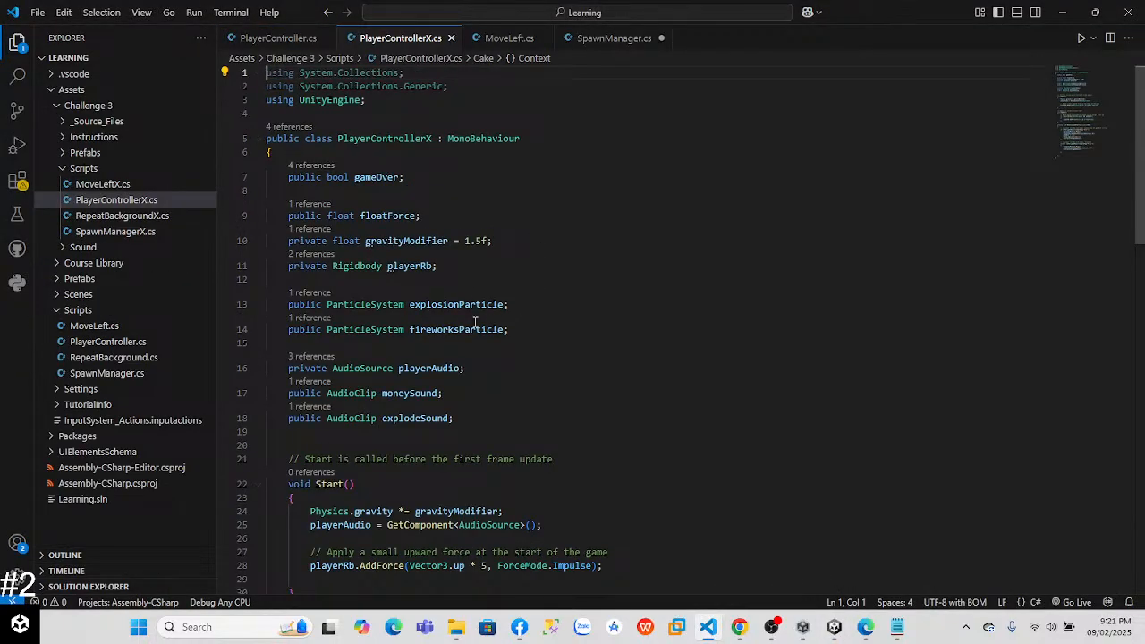
pyautogui.moveTo(1139, 153); pyautogui.dragTo(1101, 335)
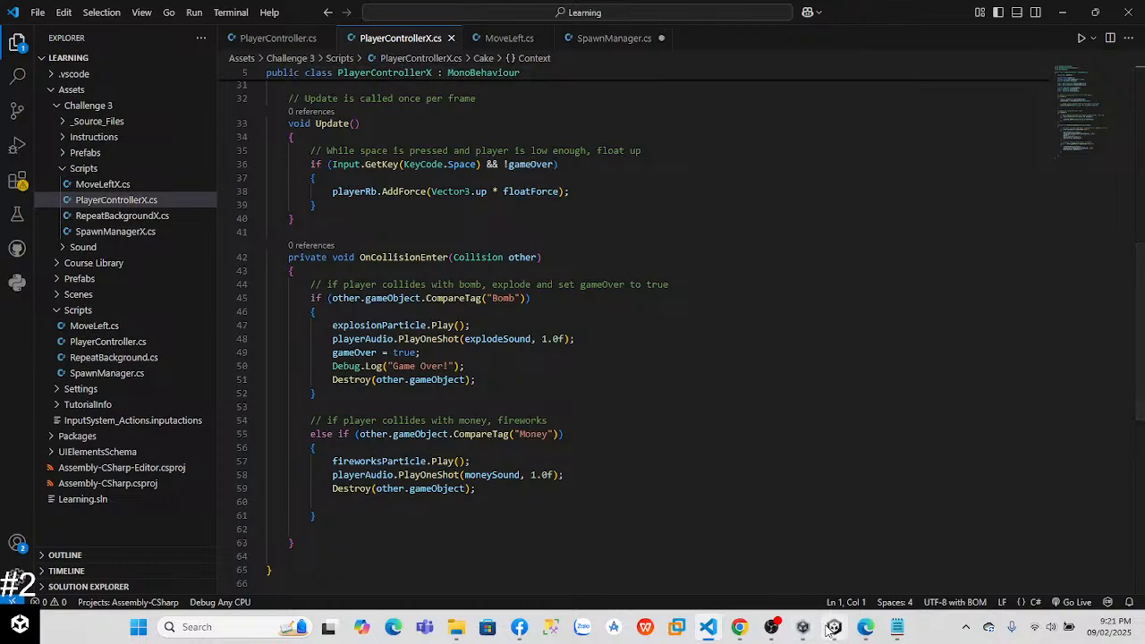
pyautogui.moveTo(805, 628)
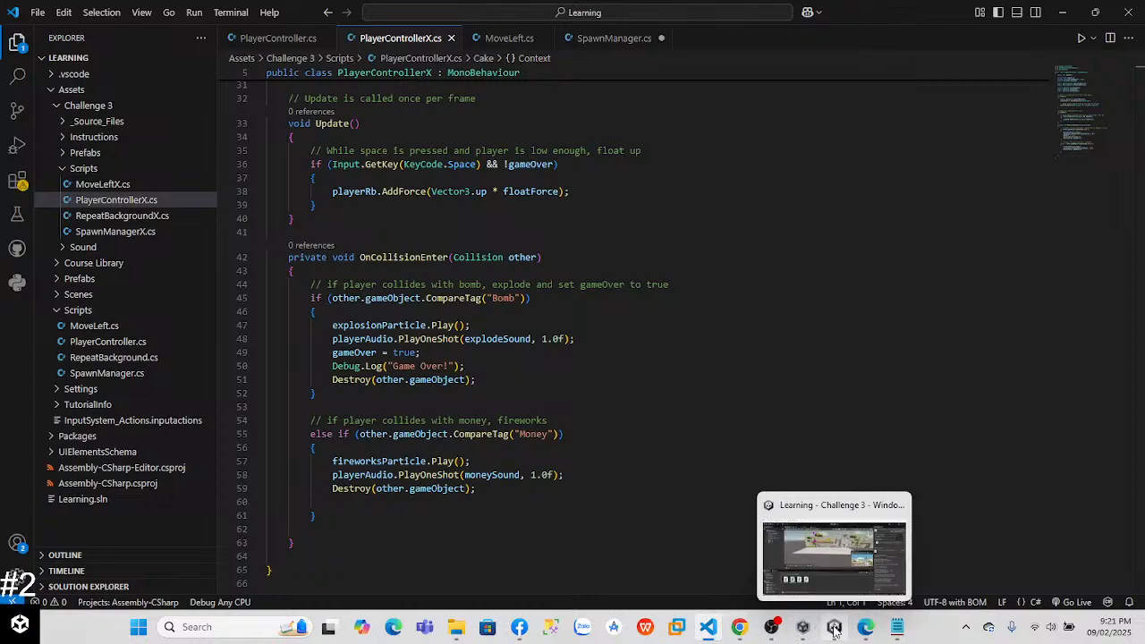
pyautogui.click(834, 630)
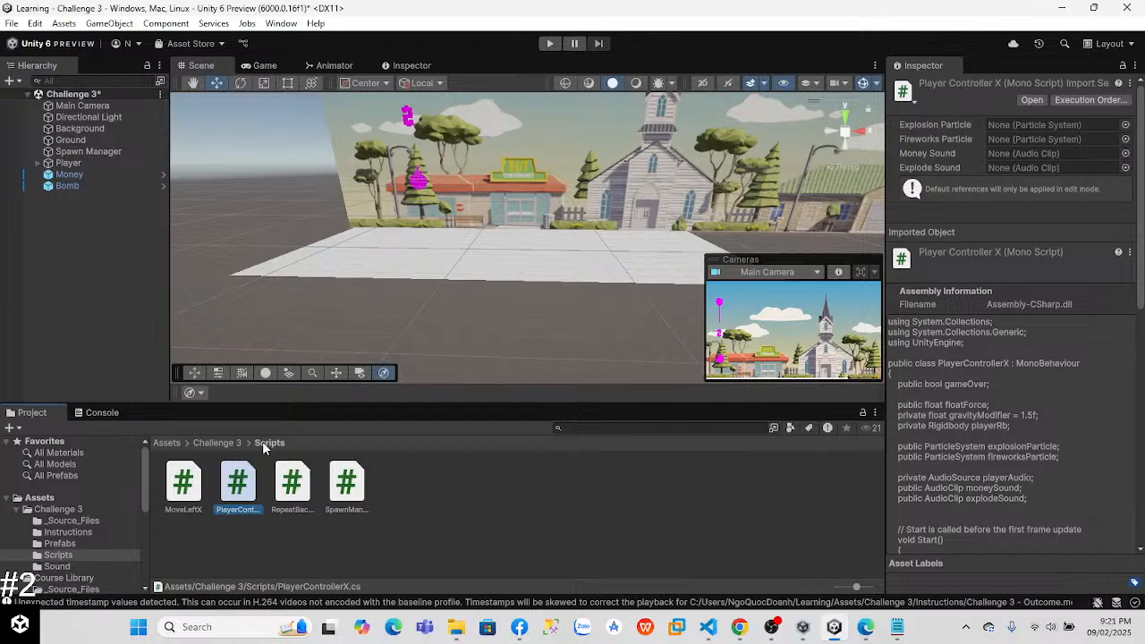
# Step: Inspect the Player's Player Controller X settings and test-run the Challenge 3 scene while watching its values
pyautogui.click(79, 175)
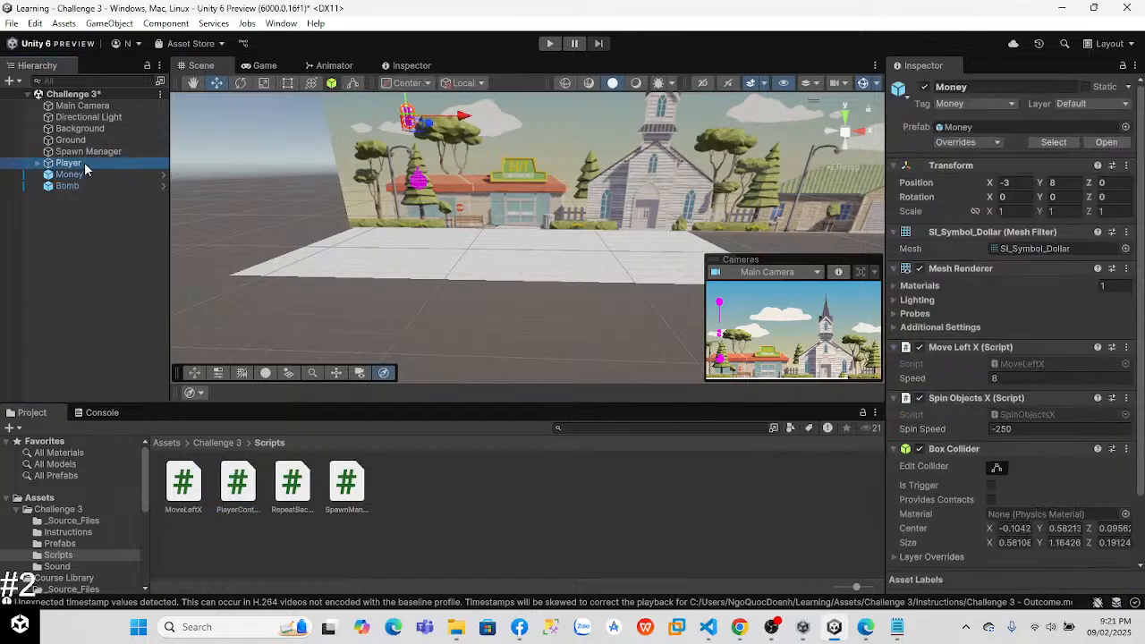
pyautogui.click(68, 162)
pyautogui.scroll(-8, 1139, 378)
pyautogui.scroll(-1, 1138, 377)
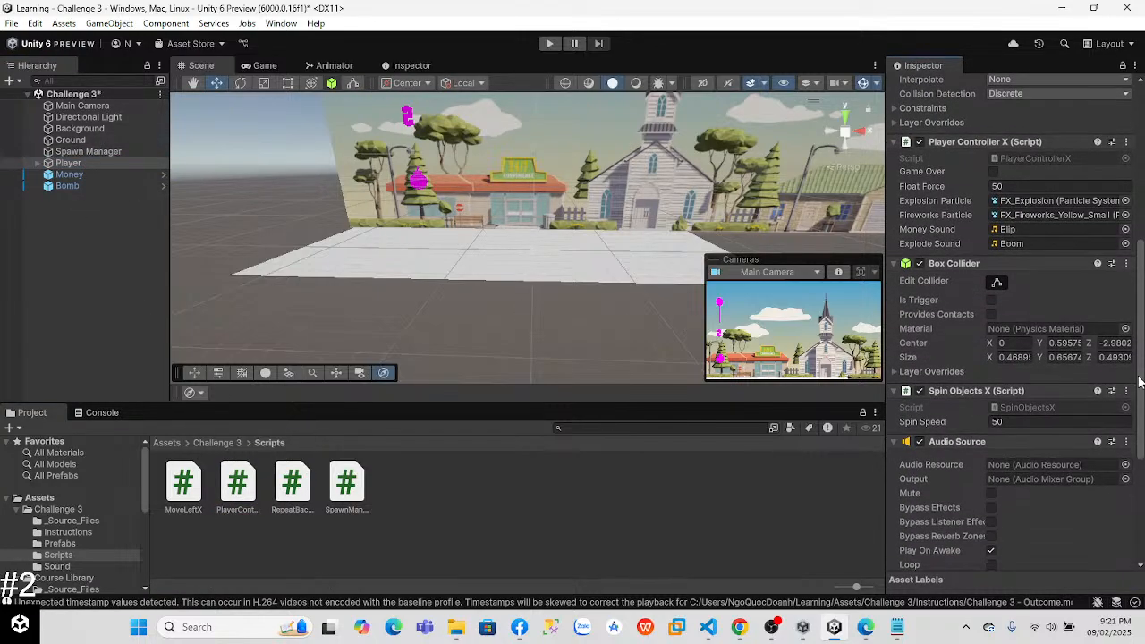
pyautogui.click(549, 43)
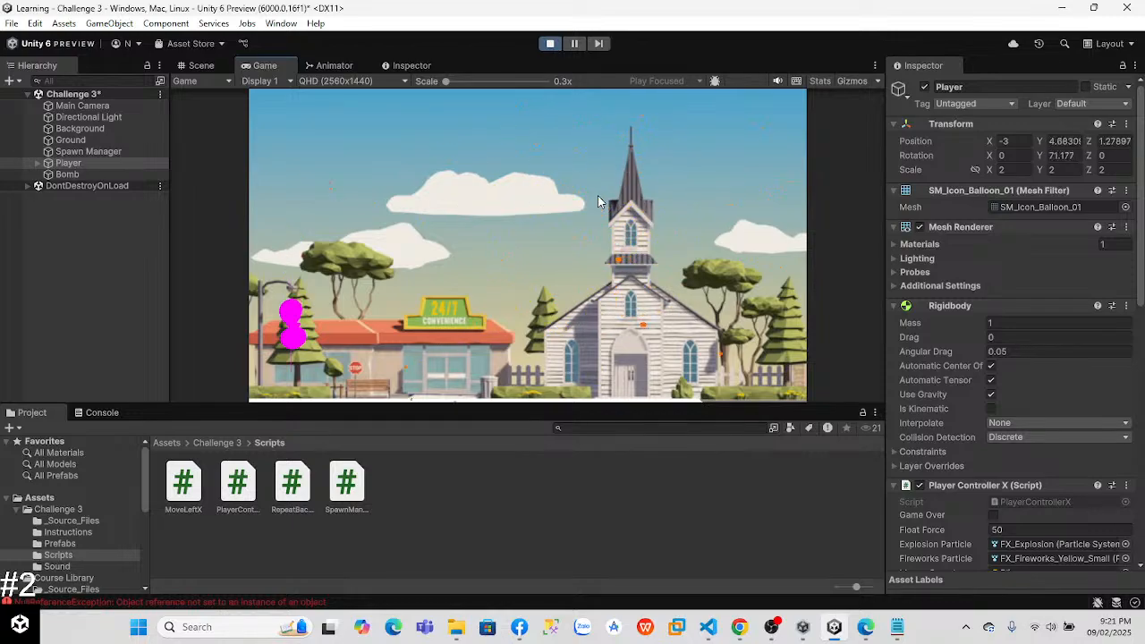
pyautogui.moveTo(1141, 232); pyautogui.dragTo(1143, 337)
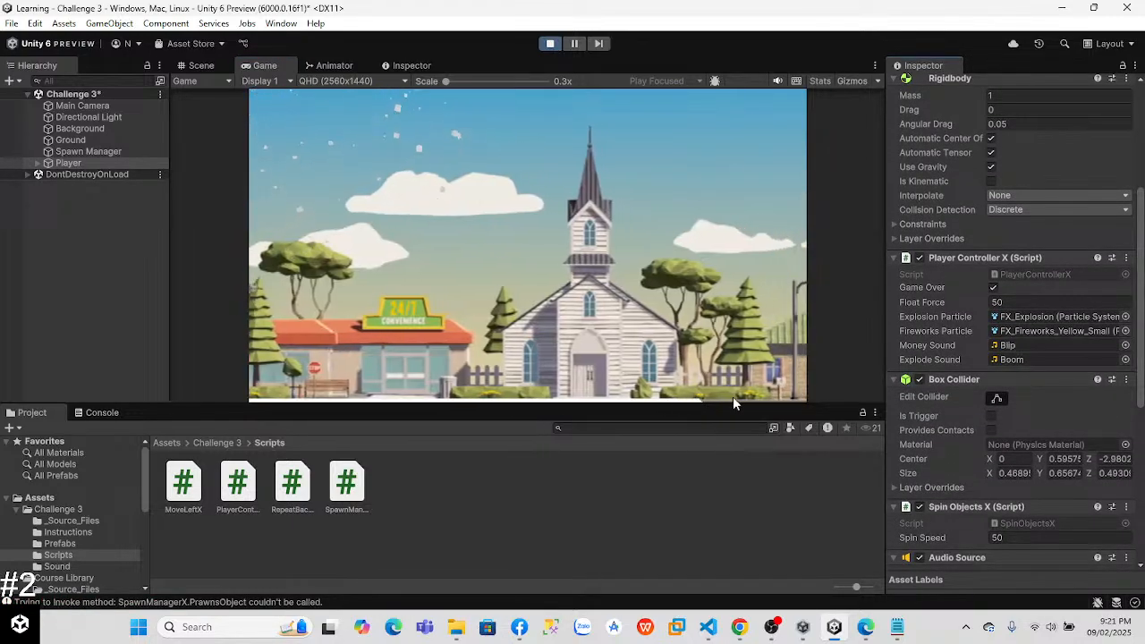
pyautogui.click(204, 66)
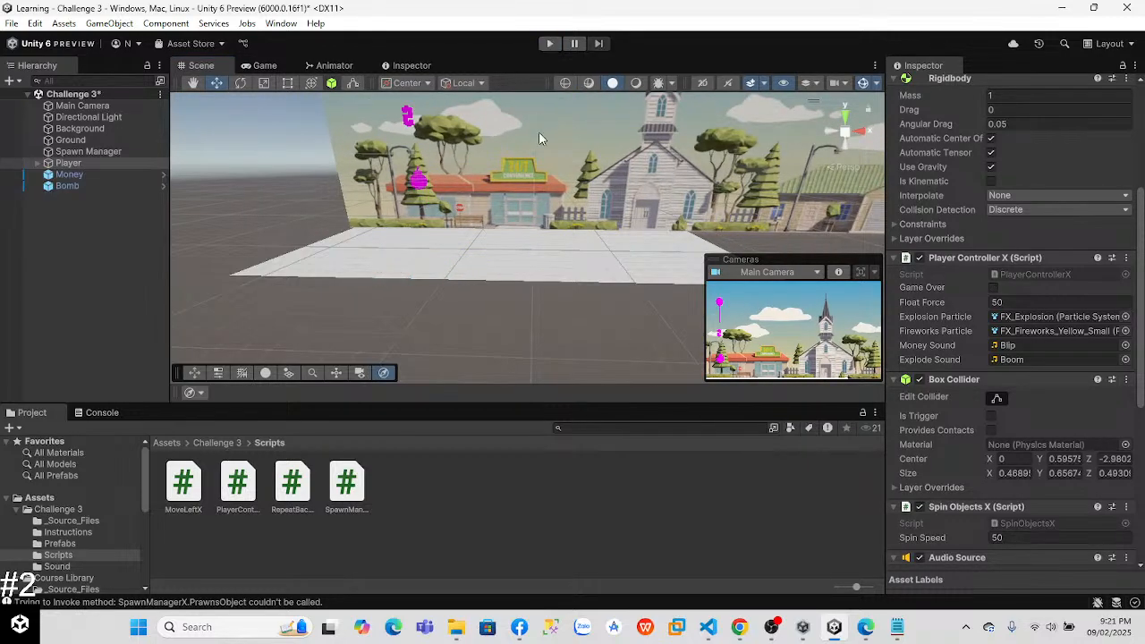
# Step: In PlayerControllerX's Update method in VS Code, change the space-bar check from GetKey to GetKeyDown
pyautogui.hotkey('alt', 'Tab')
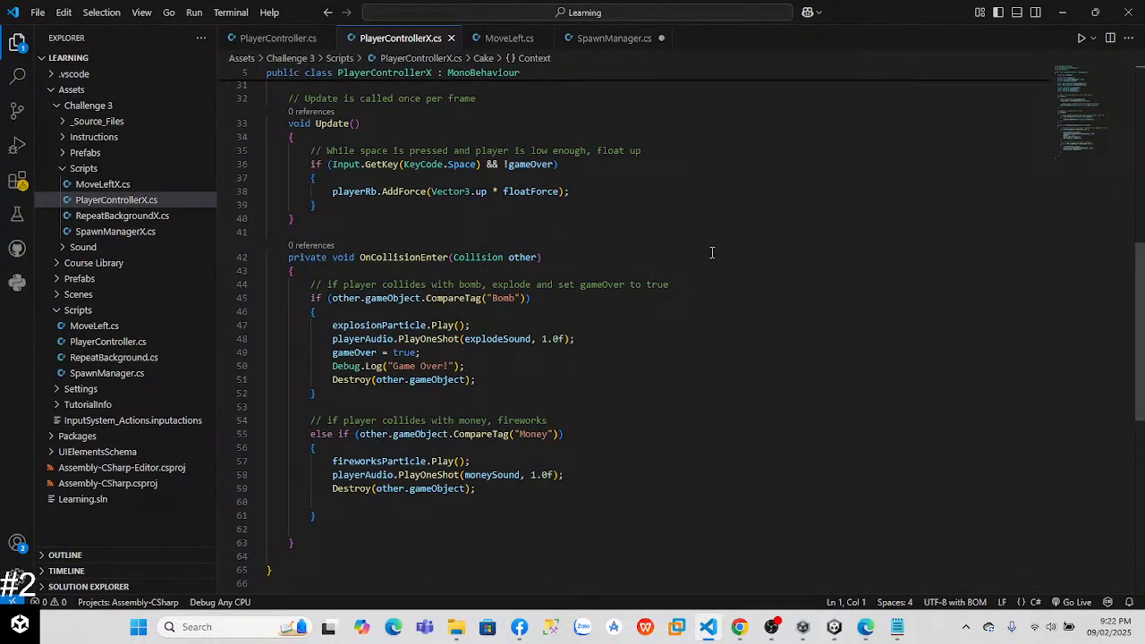
pyautogui.scroll(5, 1143, 267)
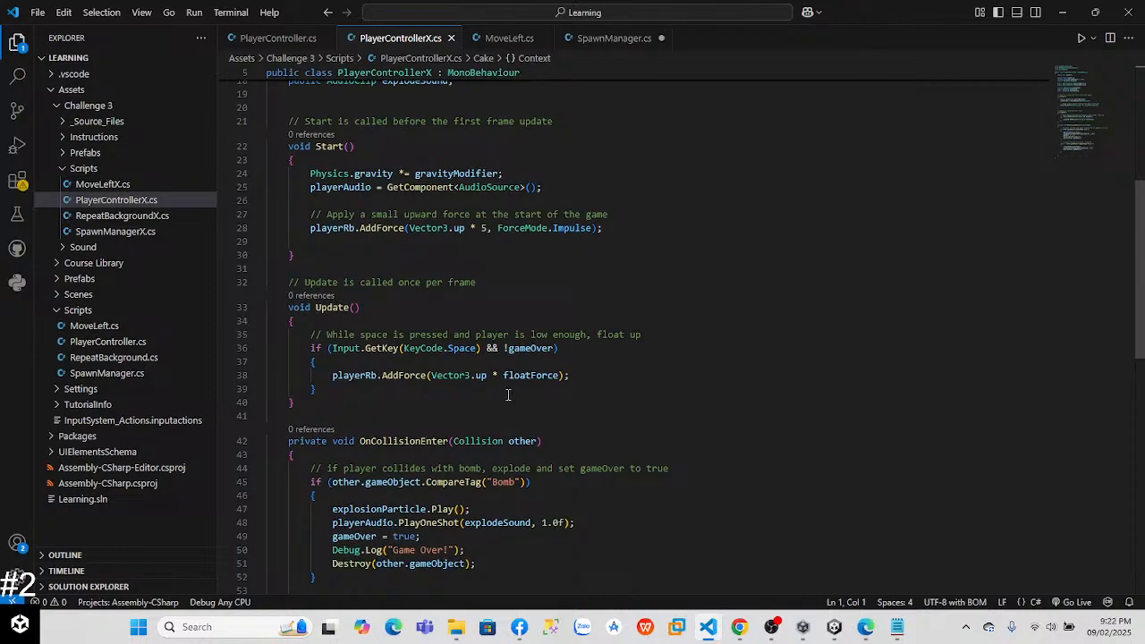
pyautogui.moveTo(473, 382)
pyautogui.click(402, 348)
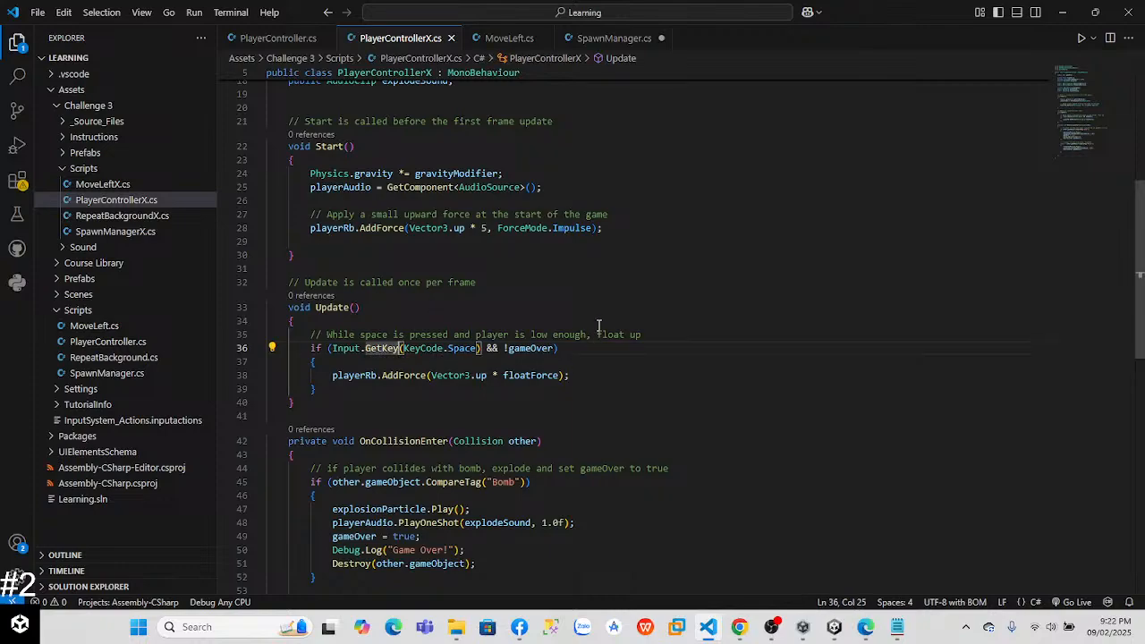
pyautogui.write('Down')
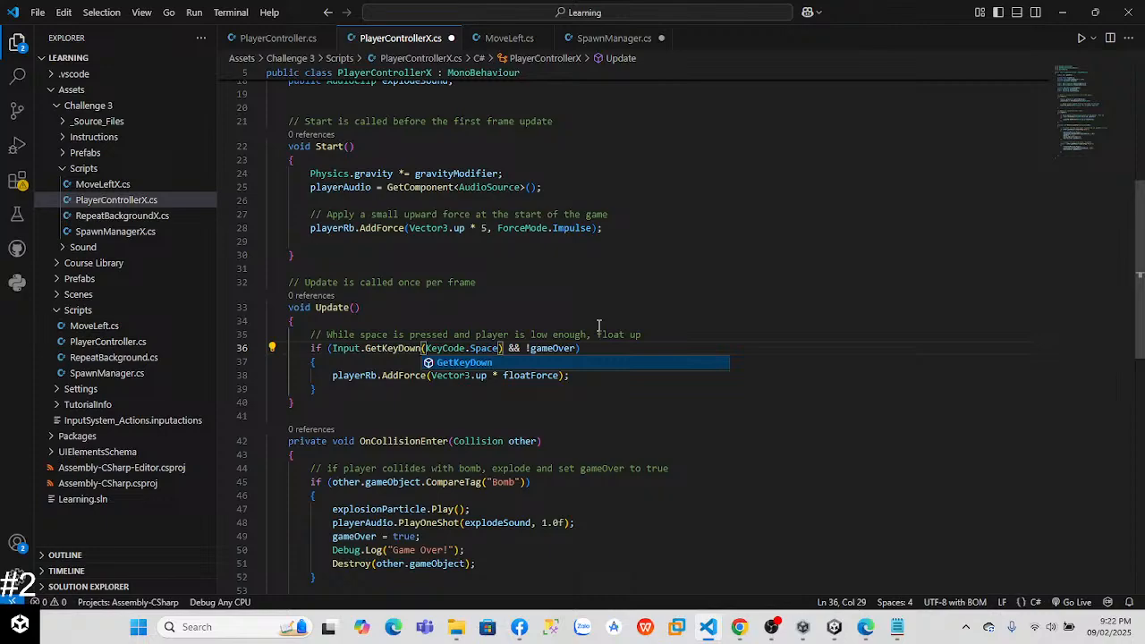
# Step: Return to Unity and test-run the scene twice to check the balloon's response to single space presses
pyautogui.hotkey('alt', 'Tab')
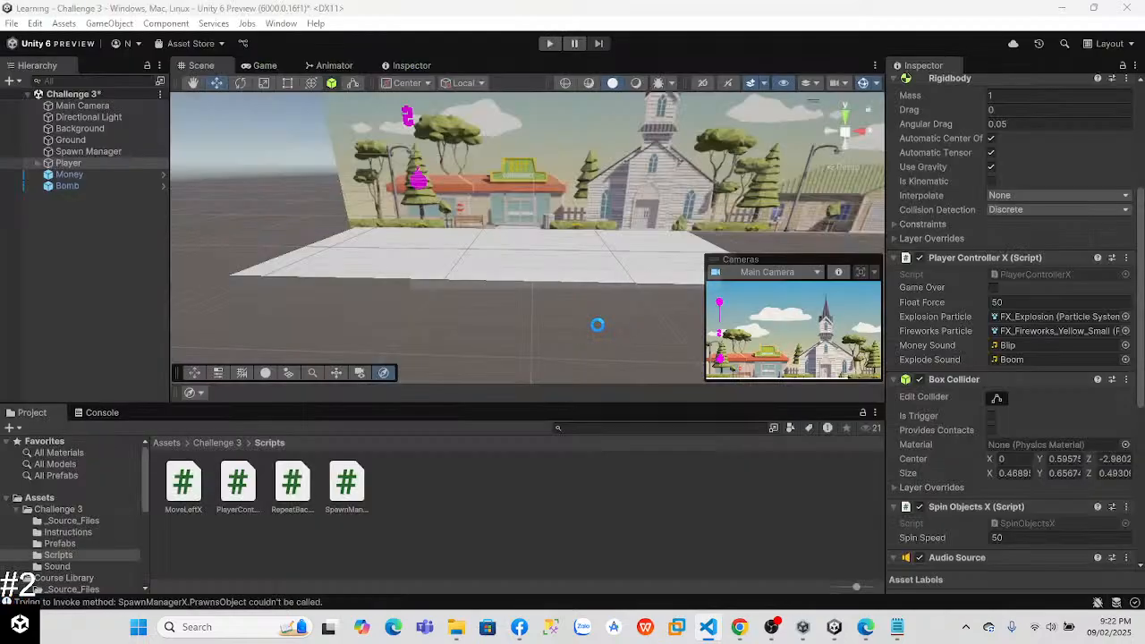
pyautogui.click(550, 44)
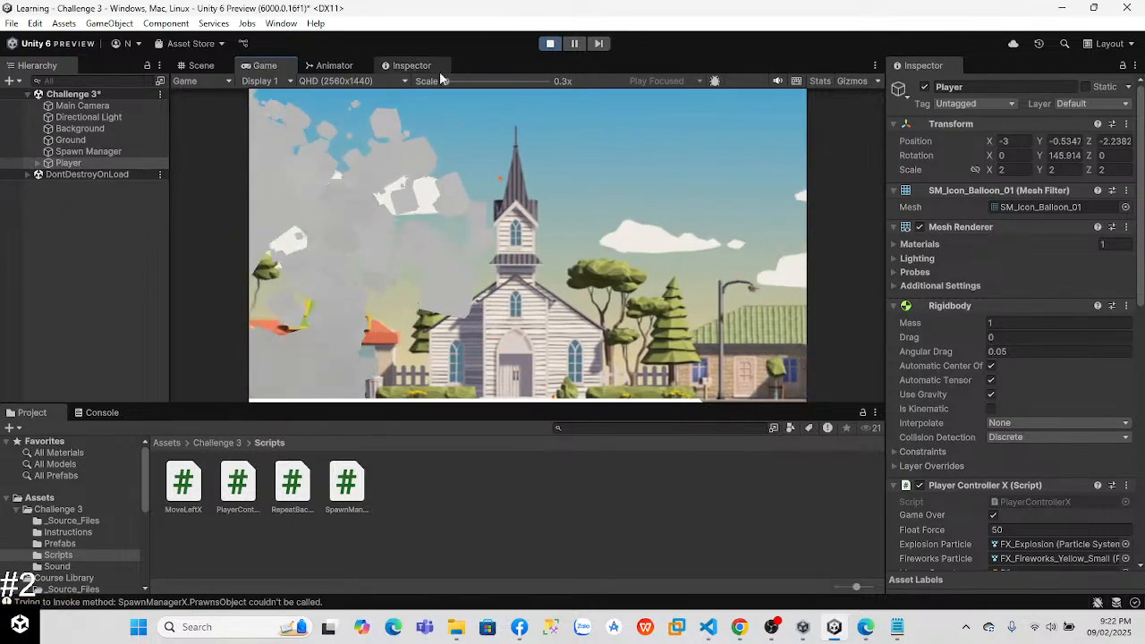
pyautogui.click(549, 43)
pyautogui.click(544, 47)
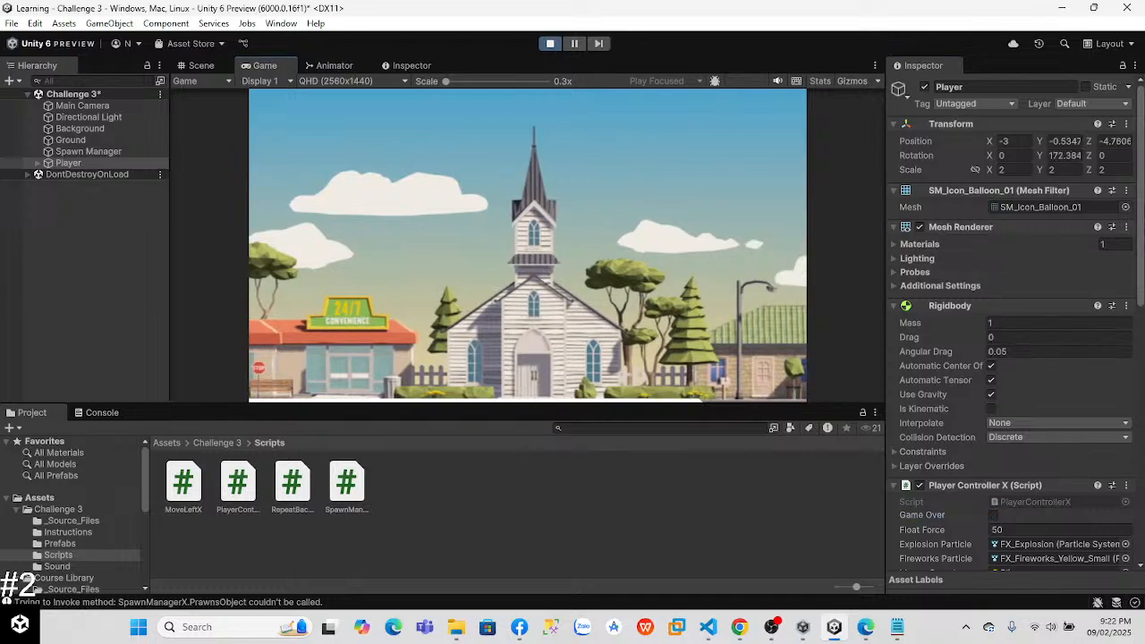
pyautogui.scroll(-3, 1011, 322)
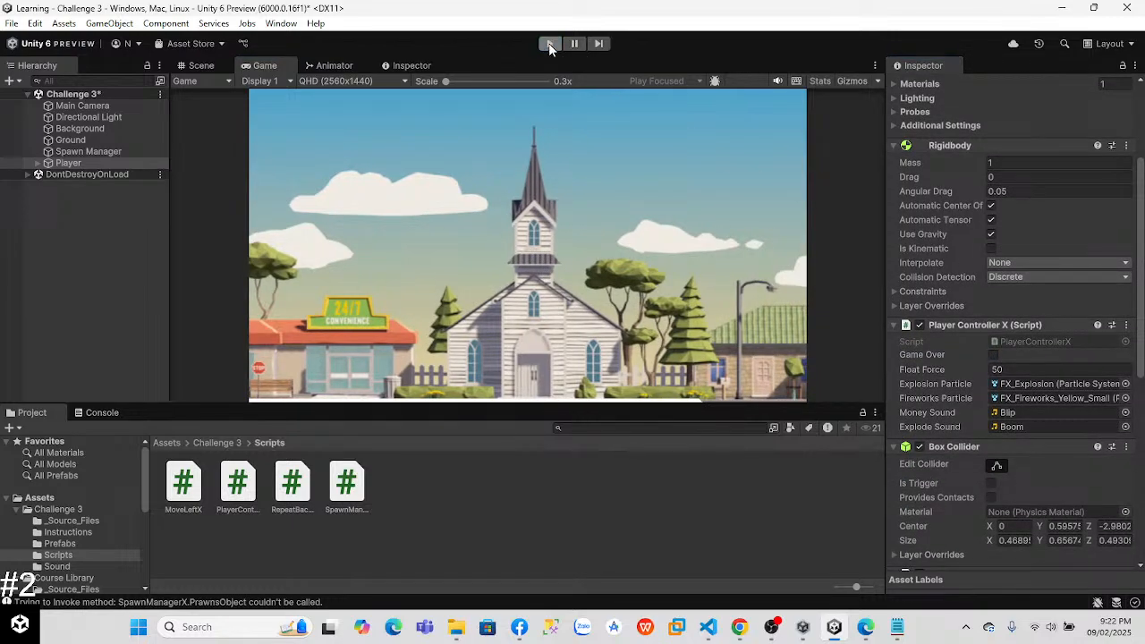
pyautogui.click(549, 44)
# Step: Compare PlayerControllerX in VS Code with PlayerController's Start and Update code, focusing on how the jump force is applied
pyautogui.hotkey('alt', 'Tab')
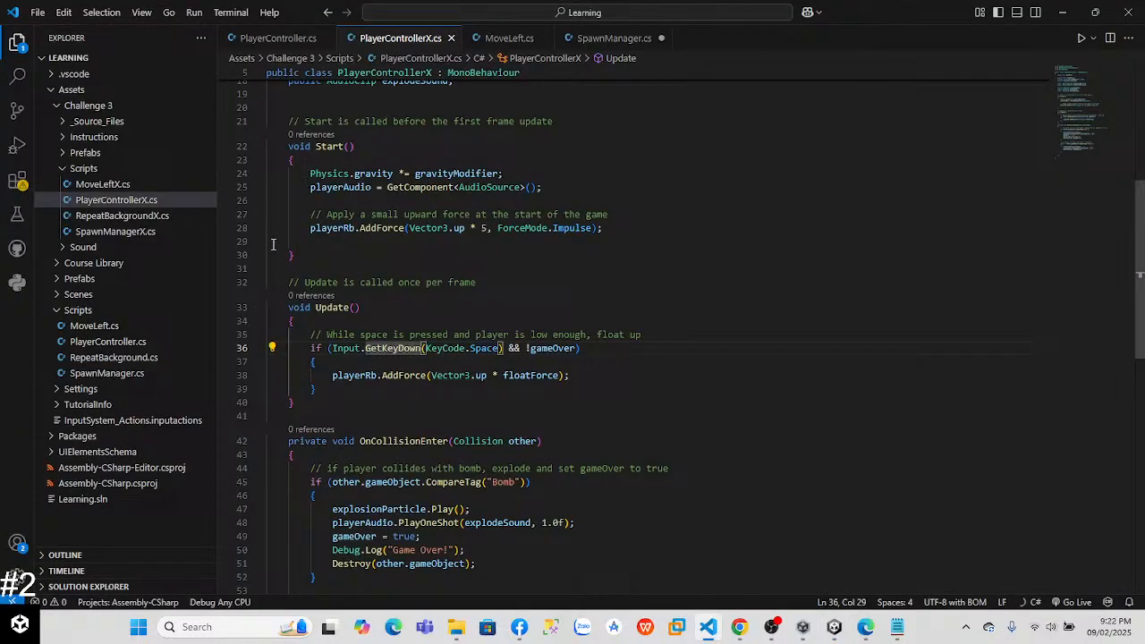
pyautogui.click(272, 215)
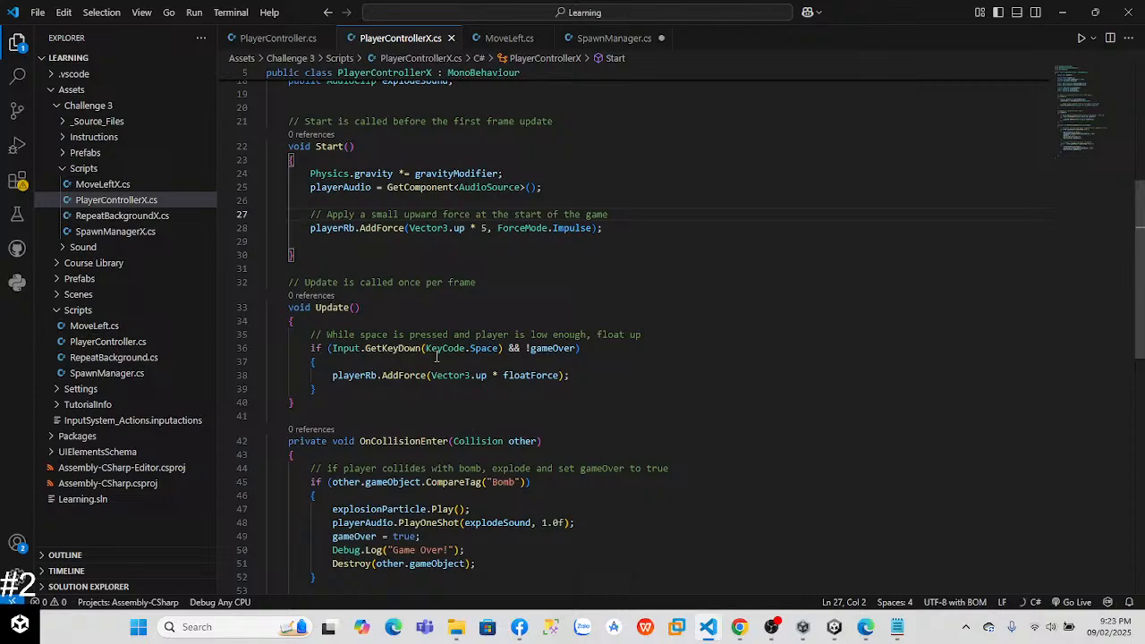
pyautogui.click(266, 40)
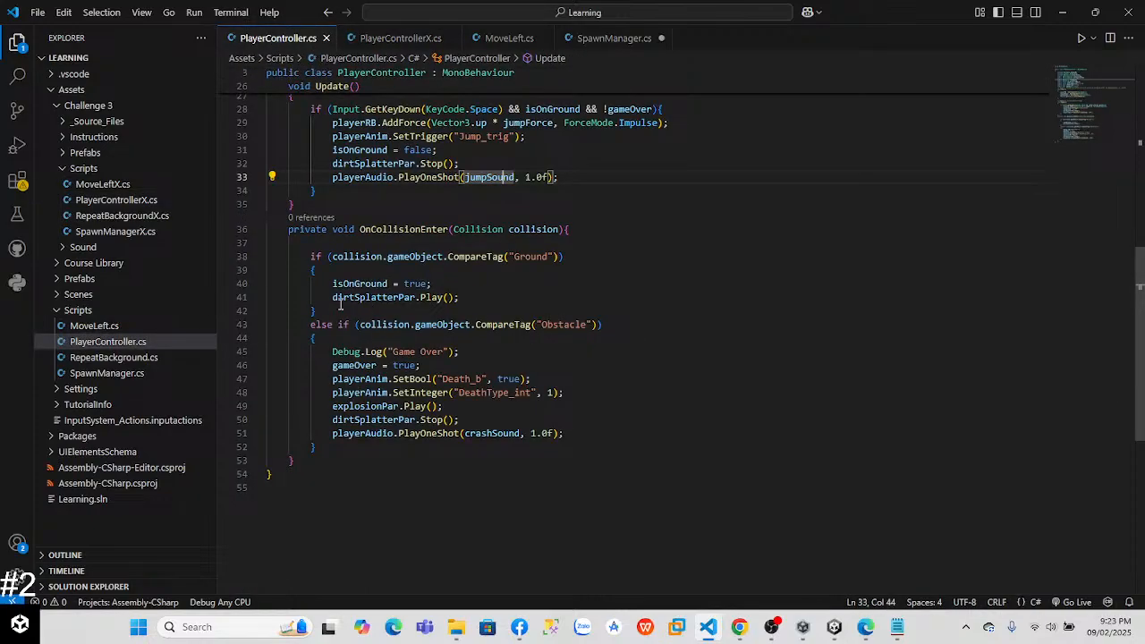
pyautogui.moveTo(1141, 358); pyautogui.dragTo(1140, 286)
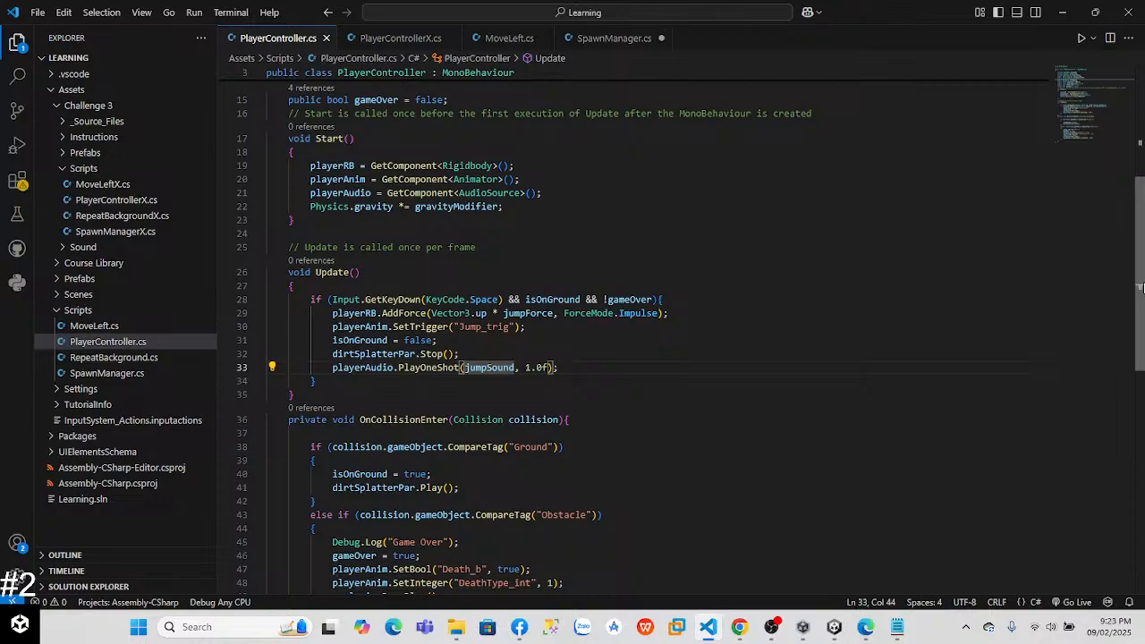
pyautogui.click(400, 37)
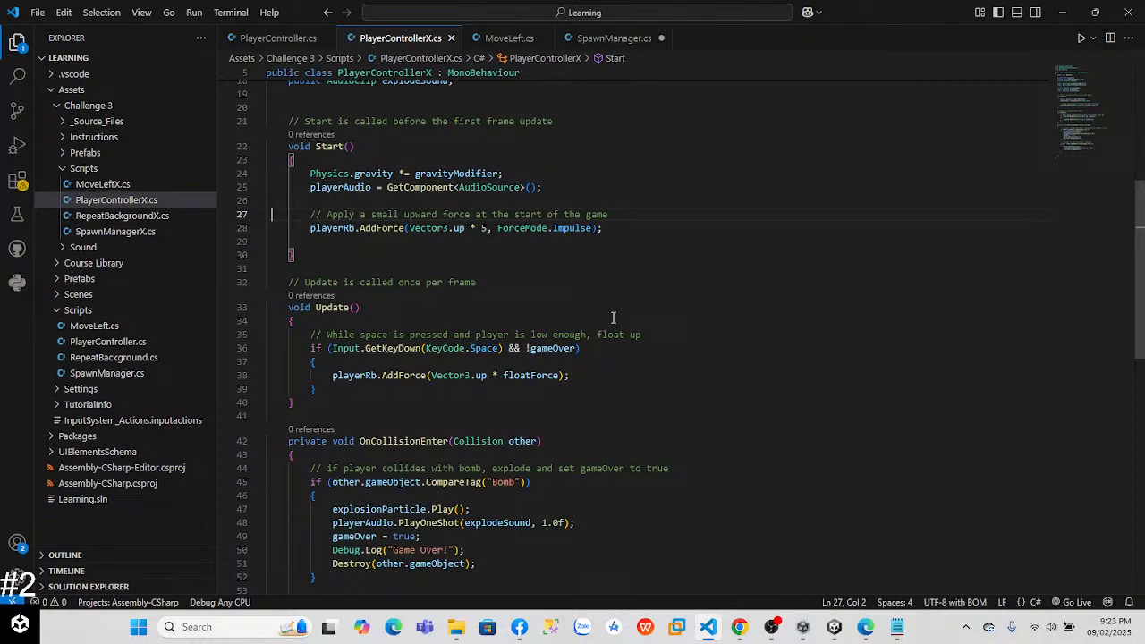
pyautogui.click(270, 39)
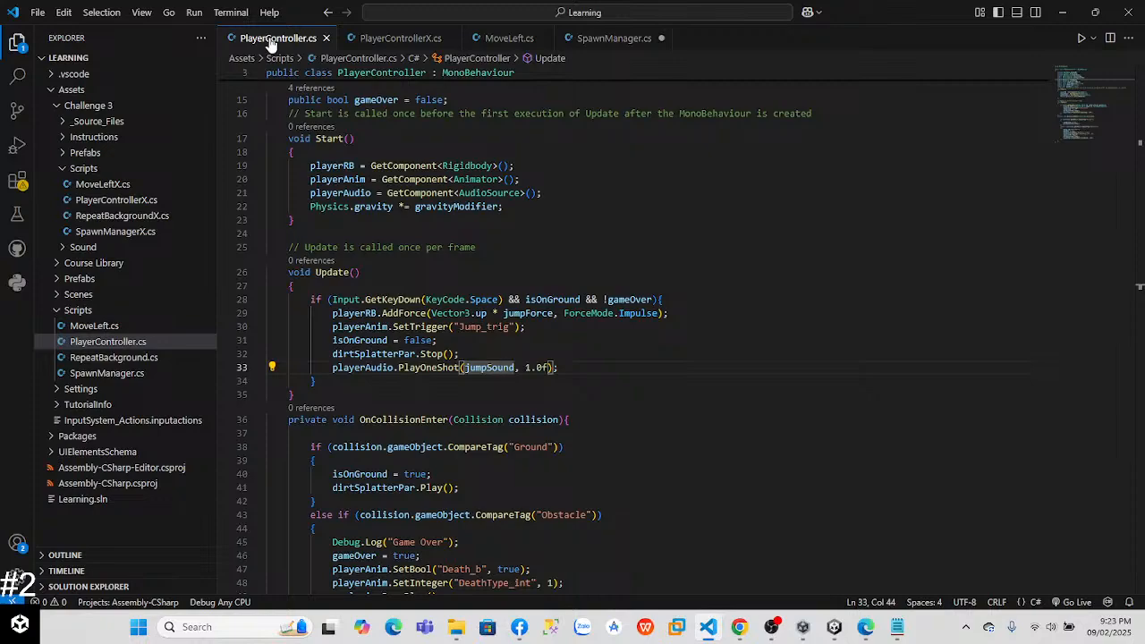
# Step: Add ForceMode.Impulse as the second argument of the floatForce AddForce call in PlayerControllerX's Update method
pyautogui.click(384, 37)
pyautogui.click(587, 389)
pyautogui.click(560, 375)
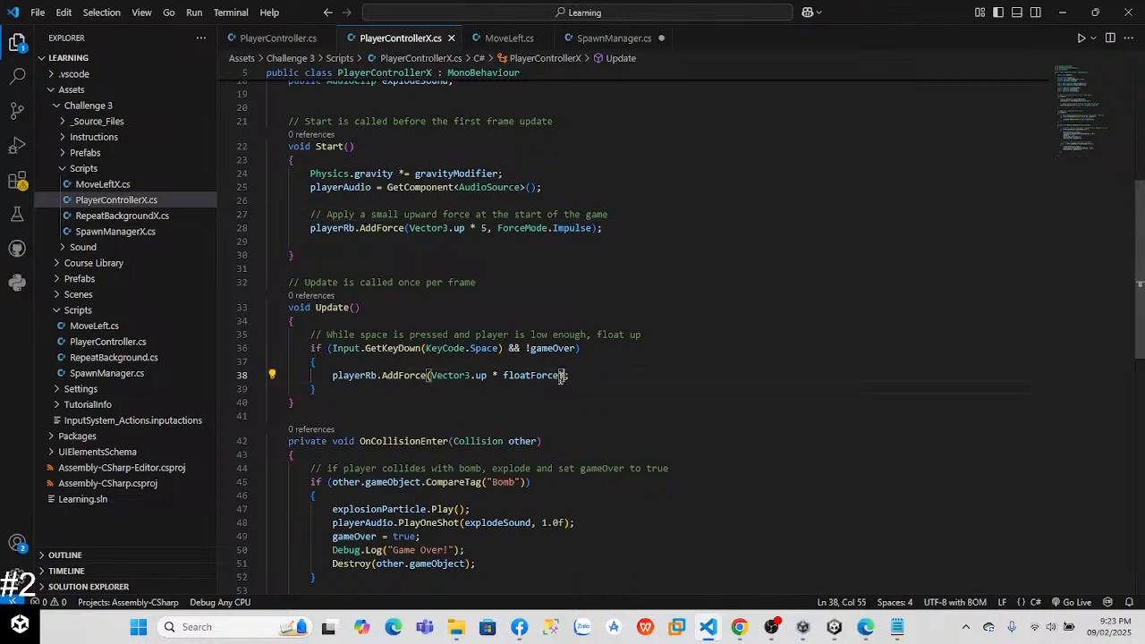
pyautogui.write(', F')
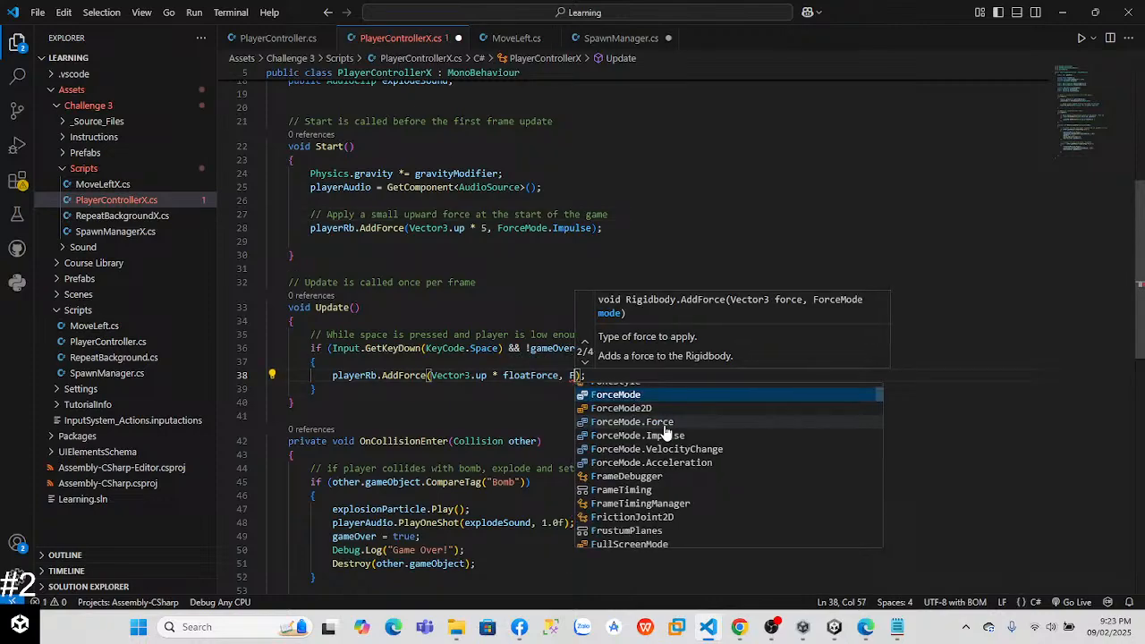
pyautogui.click(659, 394)
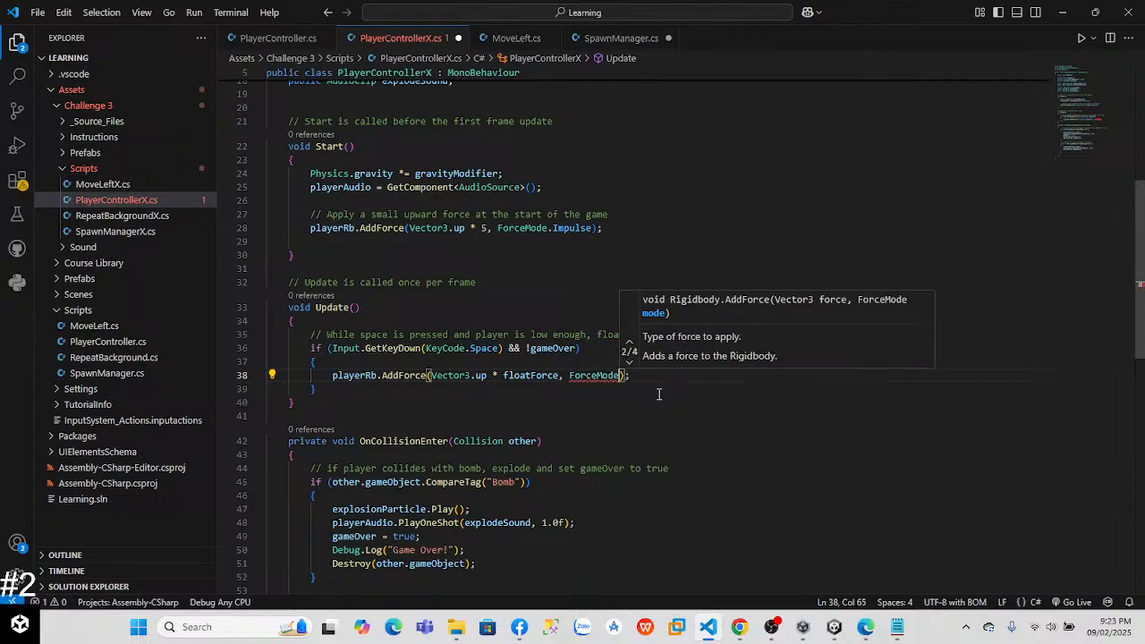
pyautogui.write('.')
pyautogui.press('Down')
pyautogui.press('Down')
pyautogui.press('Return')
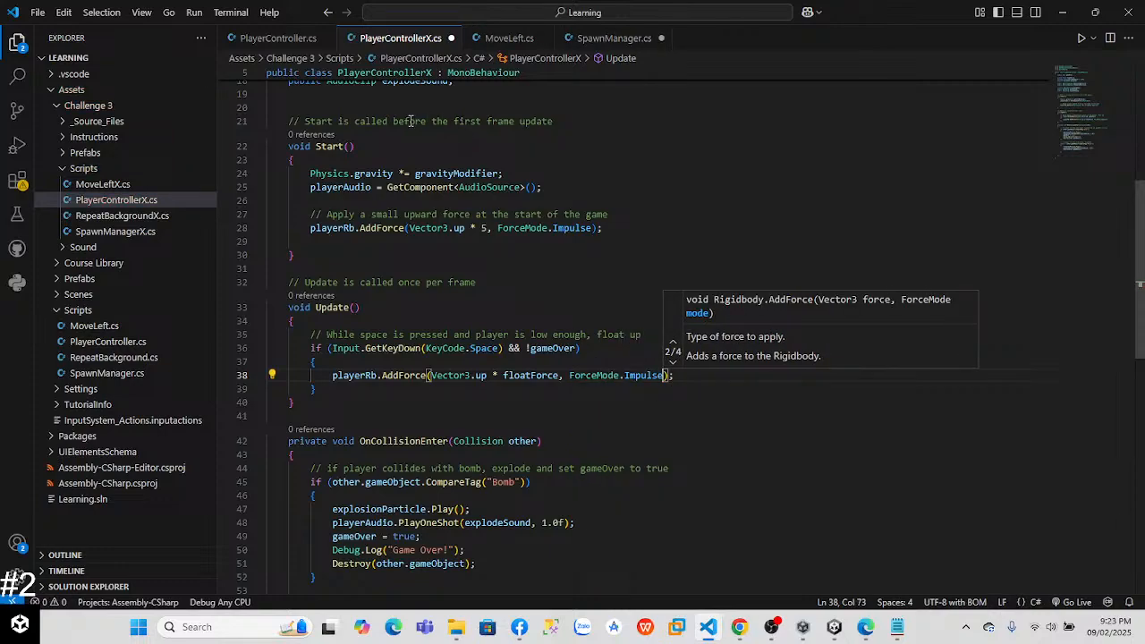
# Step: Test-run the scene in Unity with the impulse-based float force, check the Player's components, and stop the run
pyautogui.hotkey('alt', 'Tab')
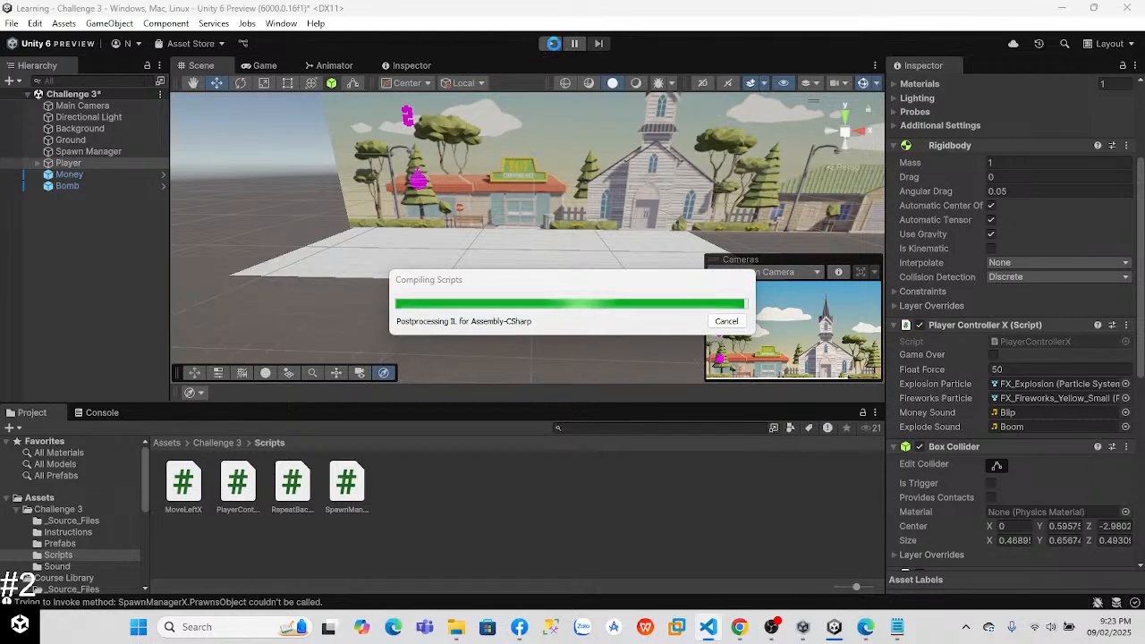
pyautogui.click(551, 44)
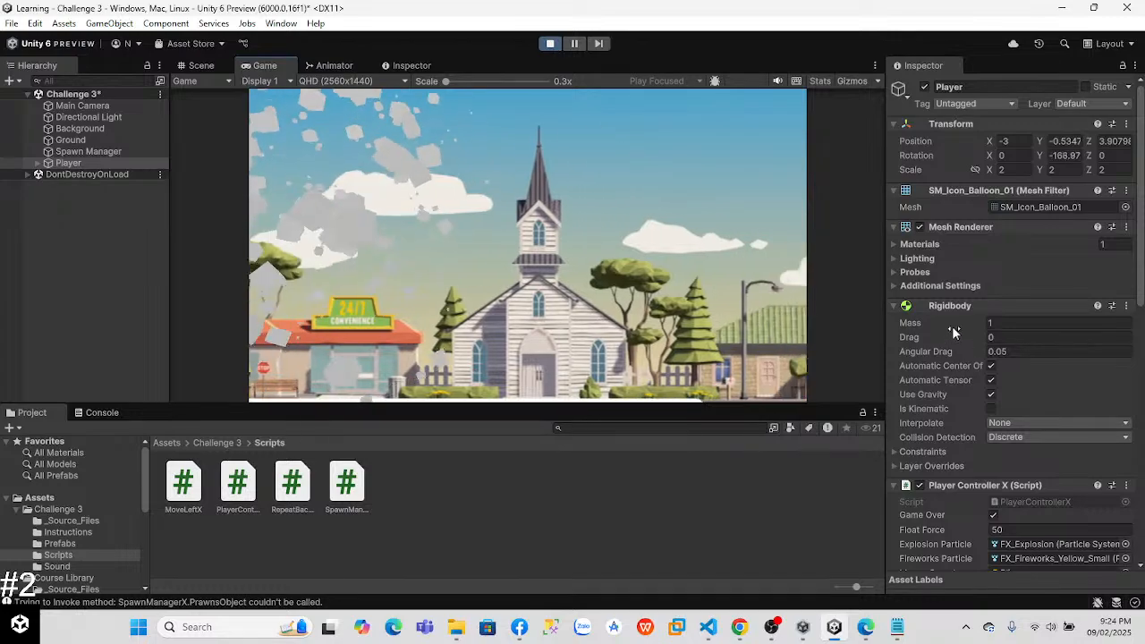
pyautogui.scroll(-4, 950, 327)
pyautogui.click(549, 43)
# Step: Reset the Player's Player Controller X component and undo the reset
pyautogui.rightClick(1101, 304)
pyautogui.click(1099, 320)
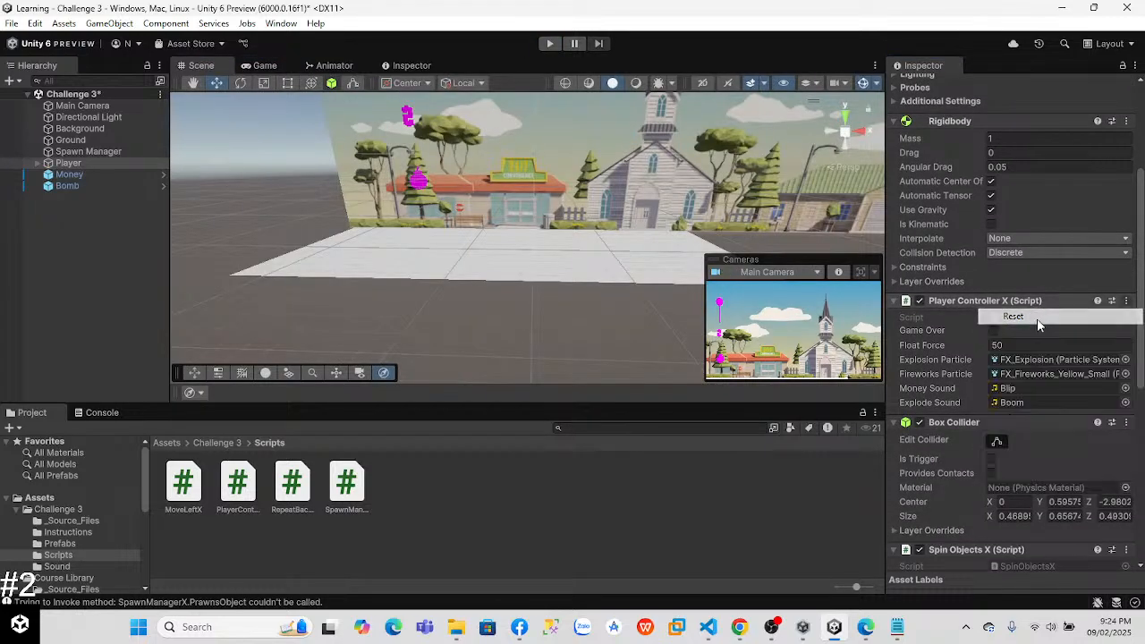
pyautogui.click(1033, 344)
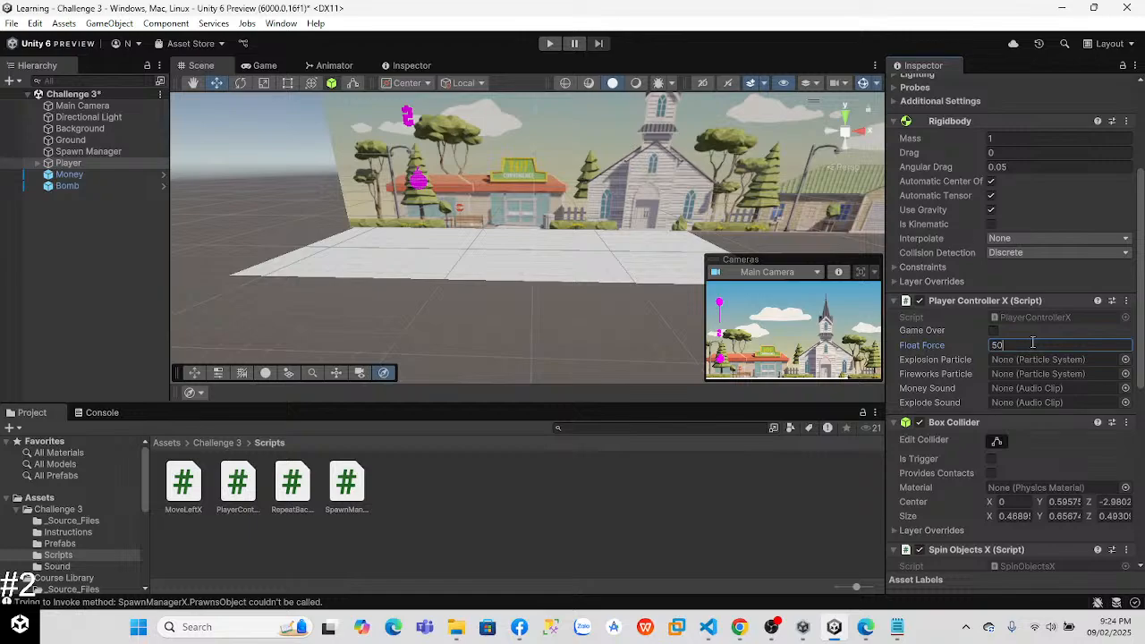
pyautogui.write('50')
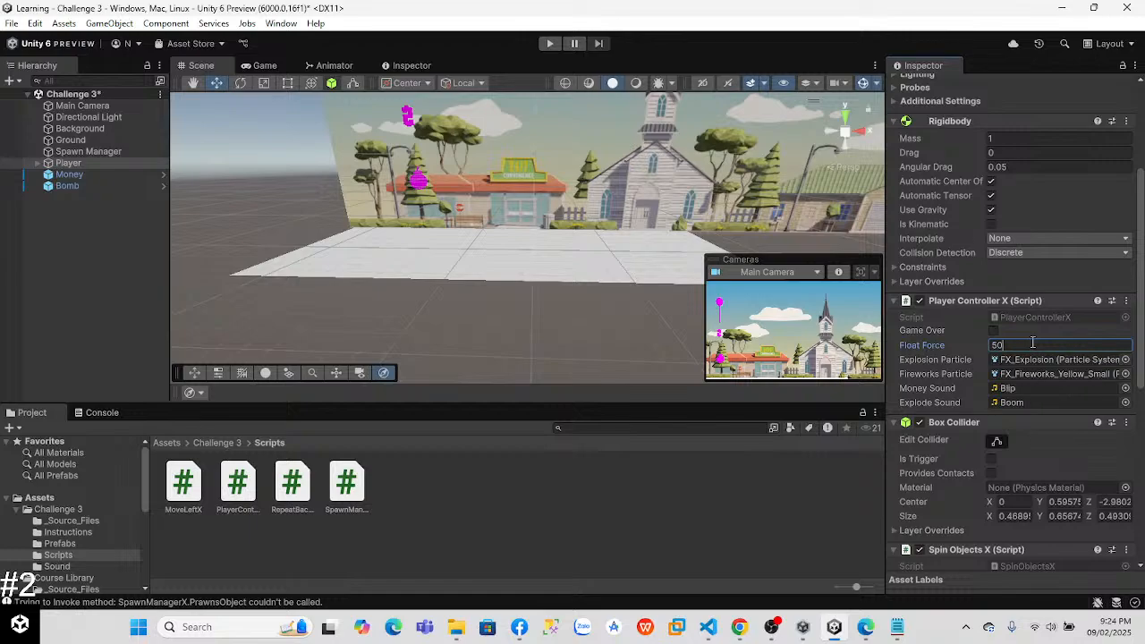
pyautogui.click(993, 331)
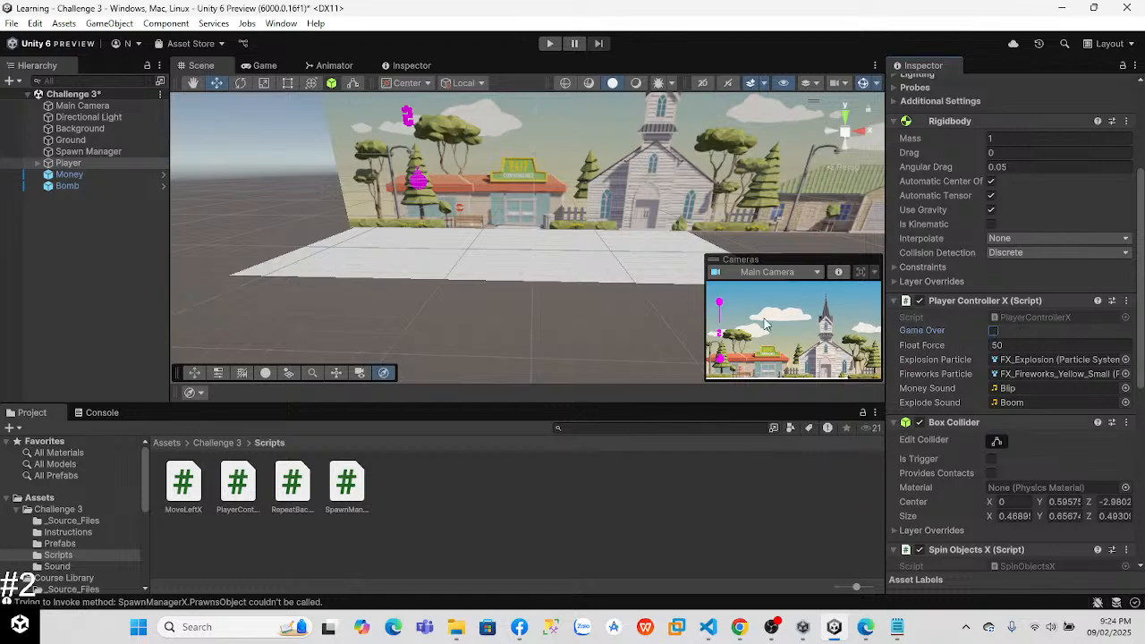
# Step: Recheck the AddForce calls in PlayerControllerX and run the Challenge 3 scene again in Unity
pyautogui.hotkey('alt', 'Tab')
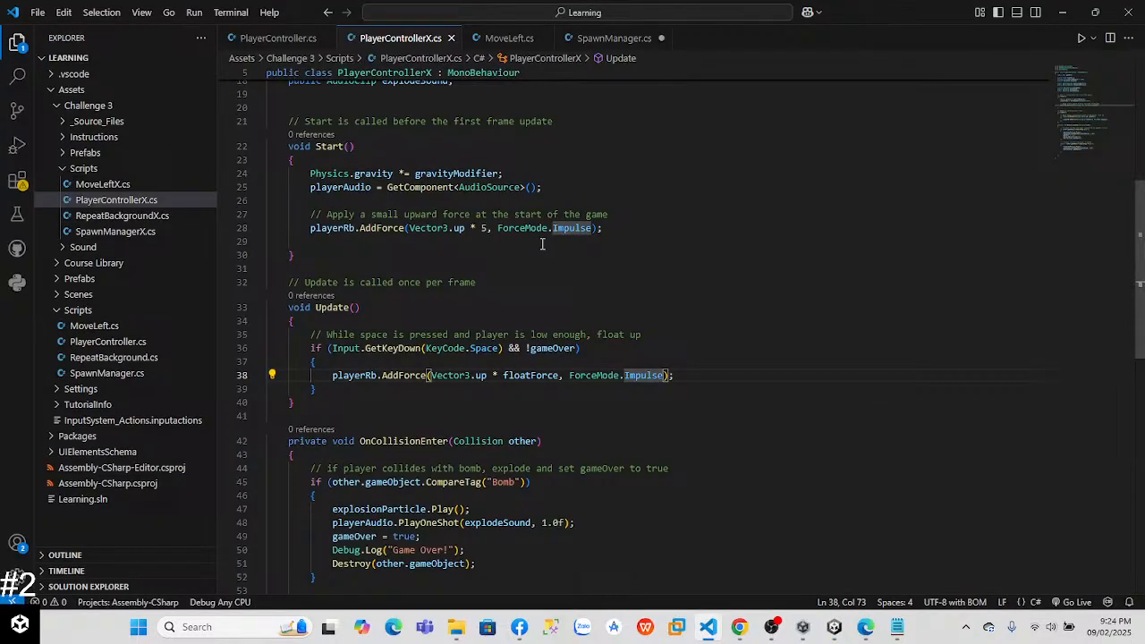
pyautogui.hotkey('alt', 'Tab')
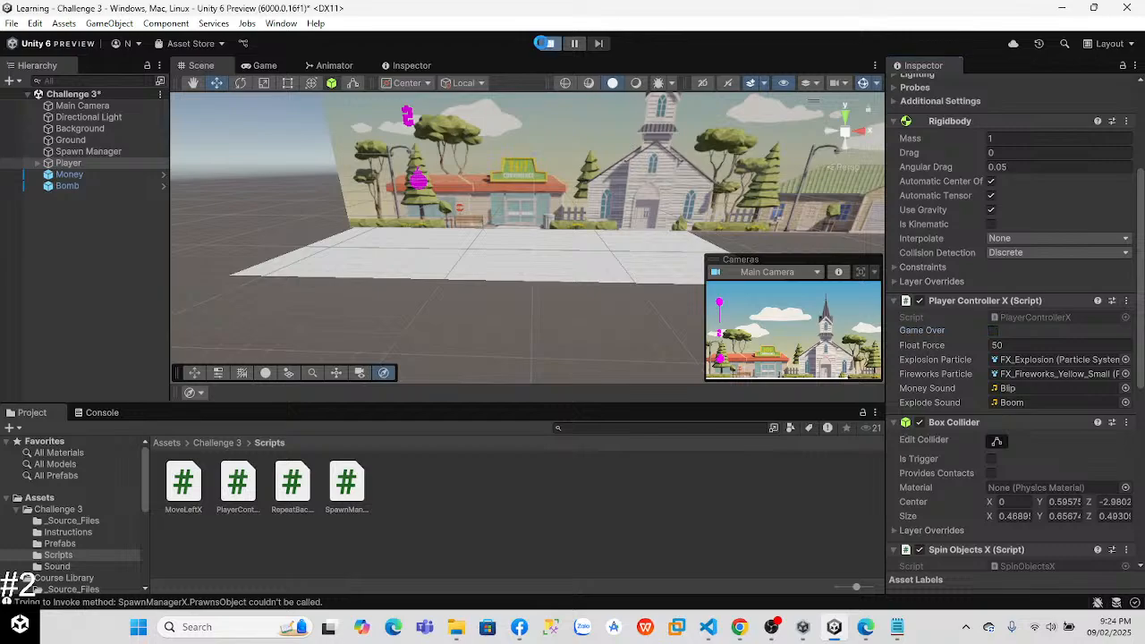
pyautogui.click(549, 43)
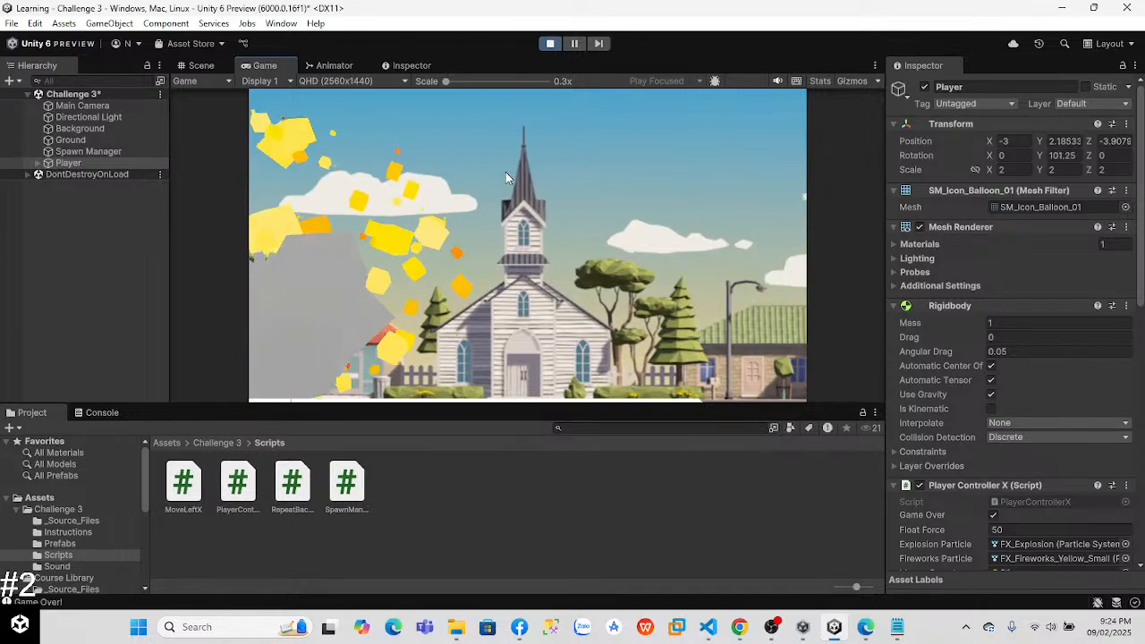
# Step: Comment out the initial upward AddForce line in PlayerControllerX's Start method in VS Code
pyautogui.hotkey('alt', 'Tab')
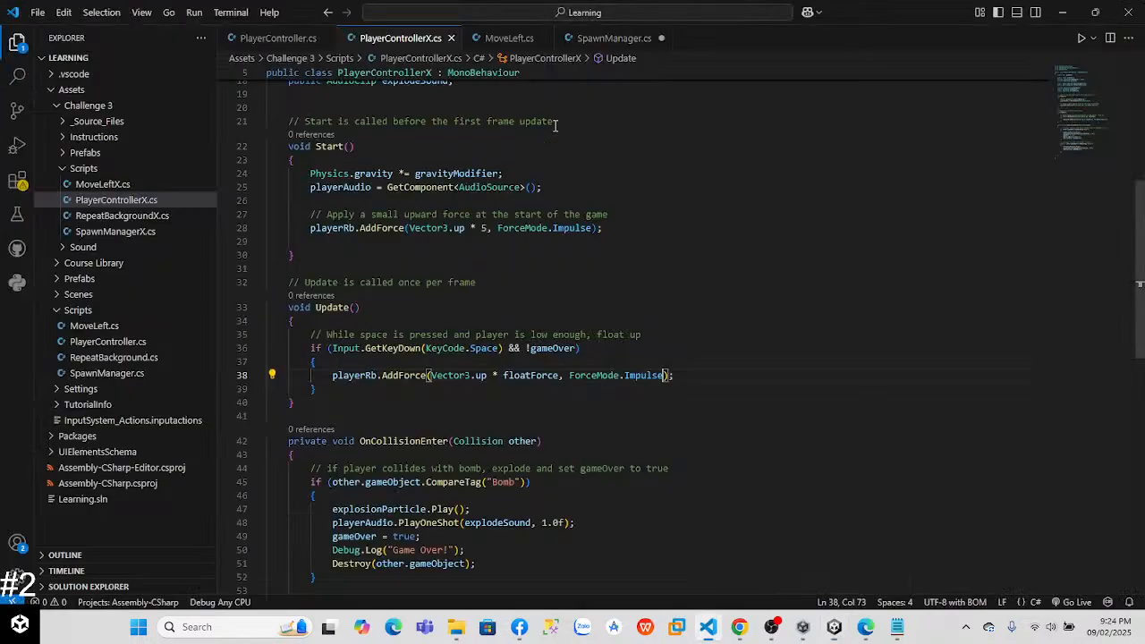
pyautogui.click(309, 228)
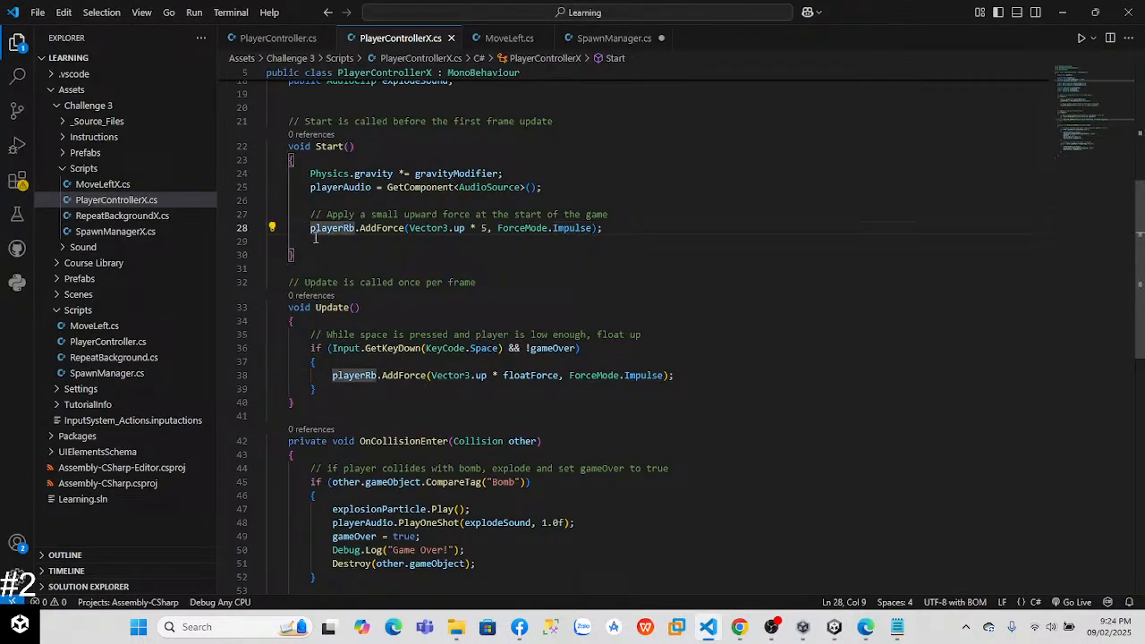
pyautogui.write('//')
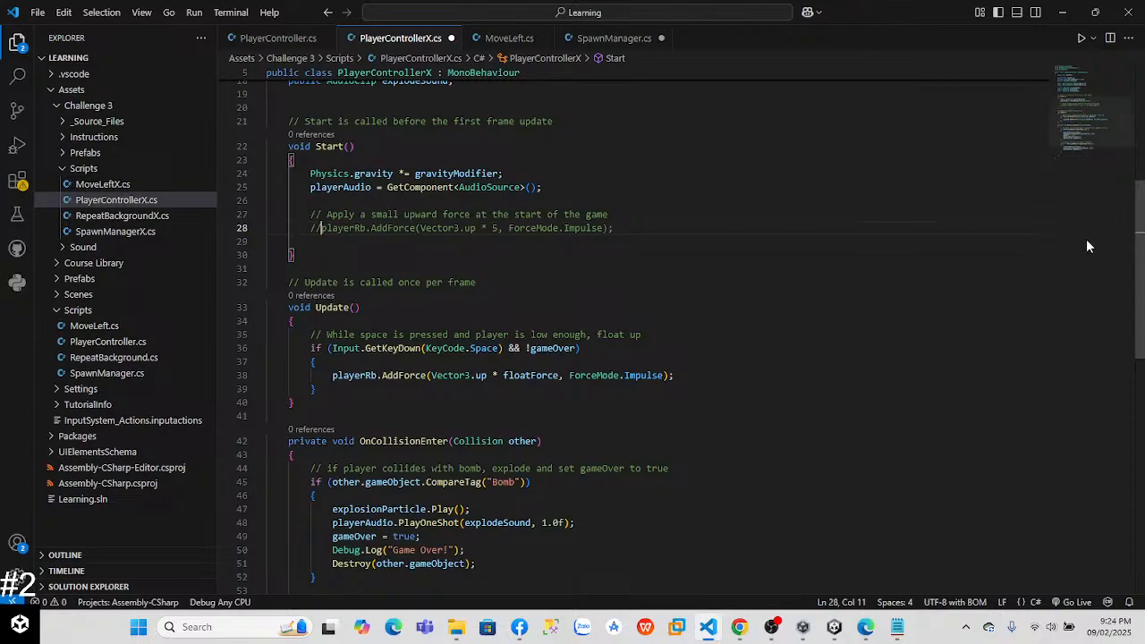
# Step: Review PlayerControllerX.cs and compare its Start and Update methods with those in PlayerController.cs
pyautogui.scroll(6, 1136, 196)
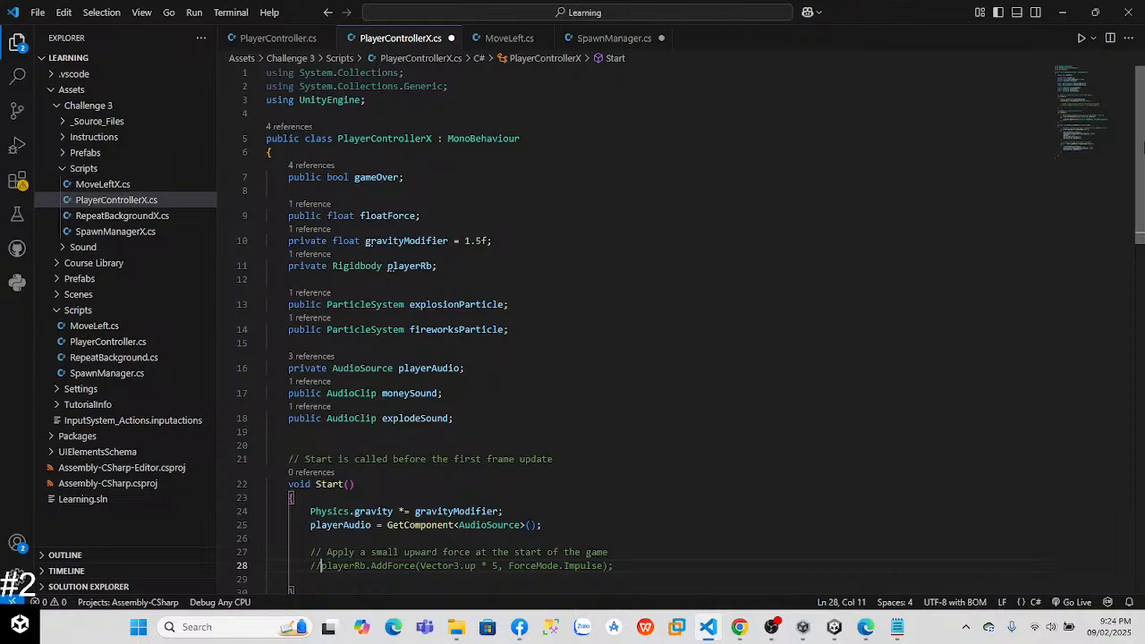
pyautogui.moveTo(1144, 147); pyautogui.dragTo(1131, 271)
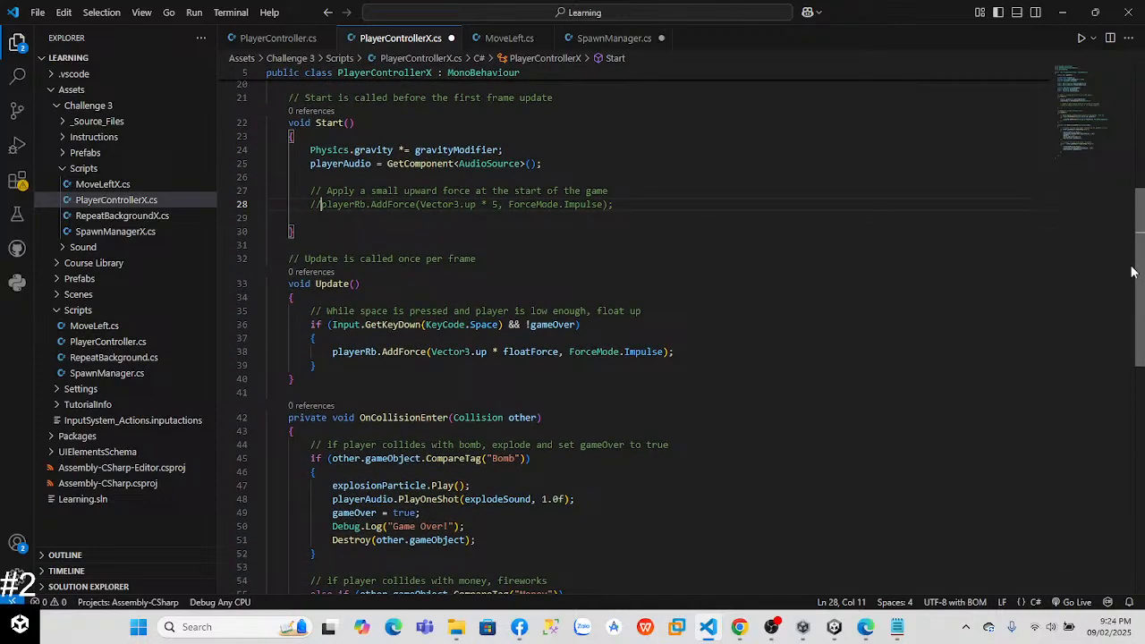
pyautogui.hotkey('alt', 'Tab')
pyautogui.hotkey('alt', 'Tab')
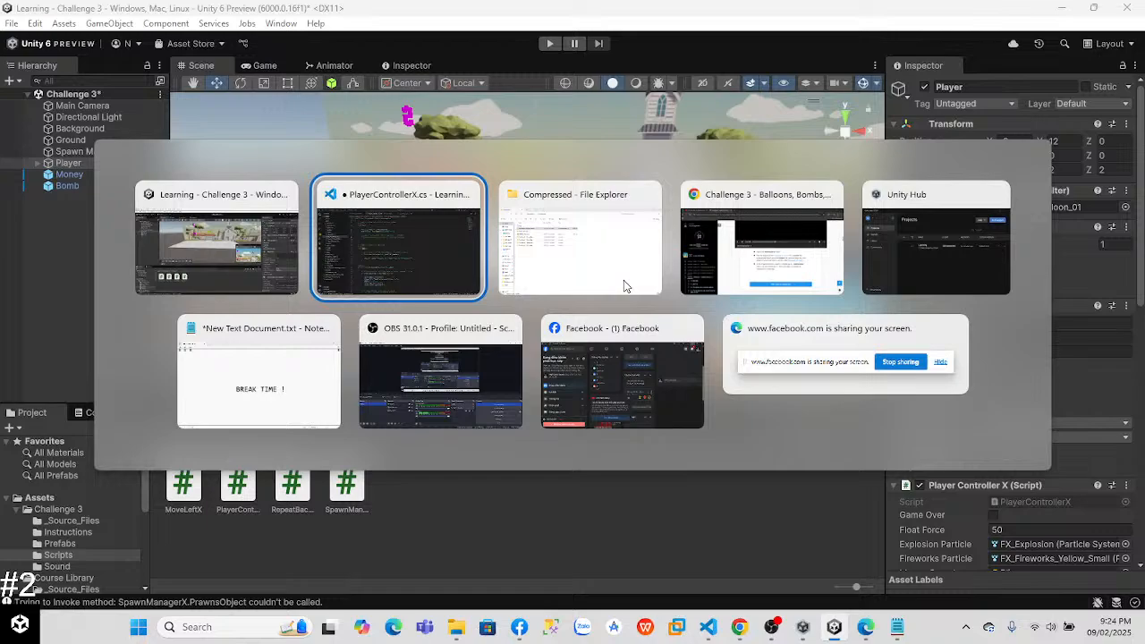
pyautogui.click(443, 277)
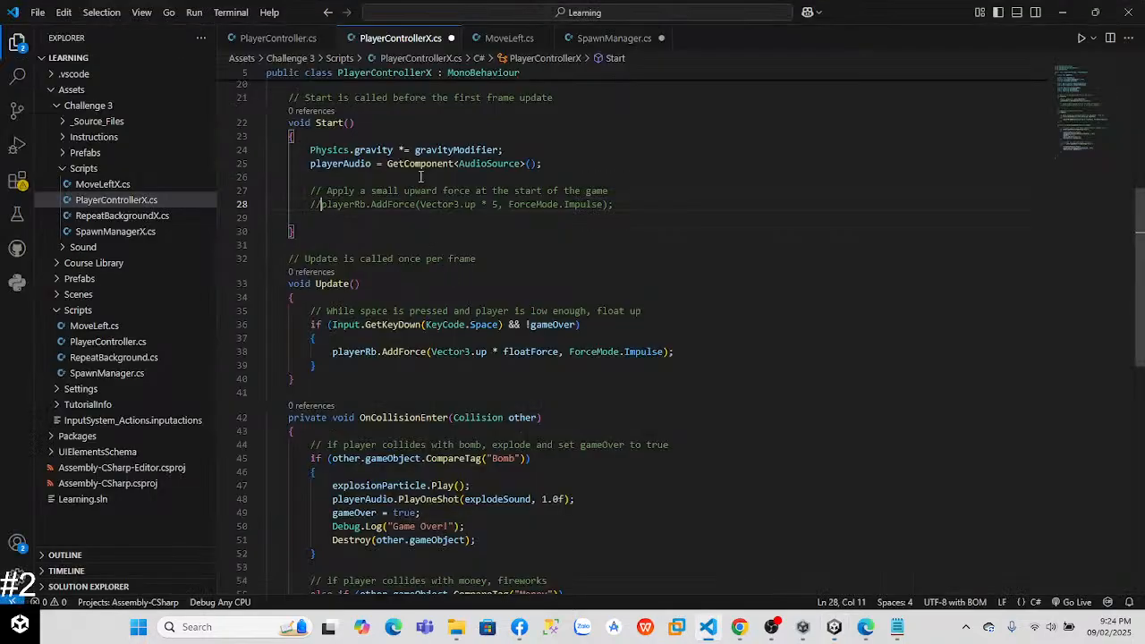
pyautogui.click(279, 38)
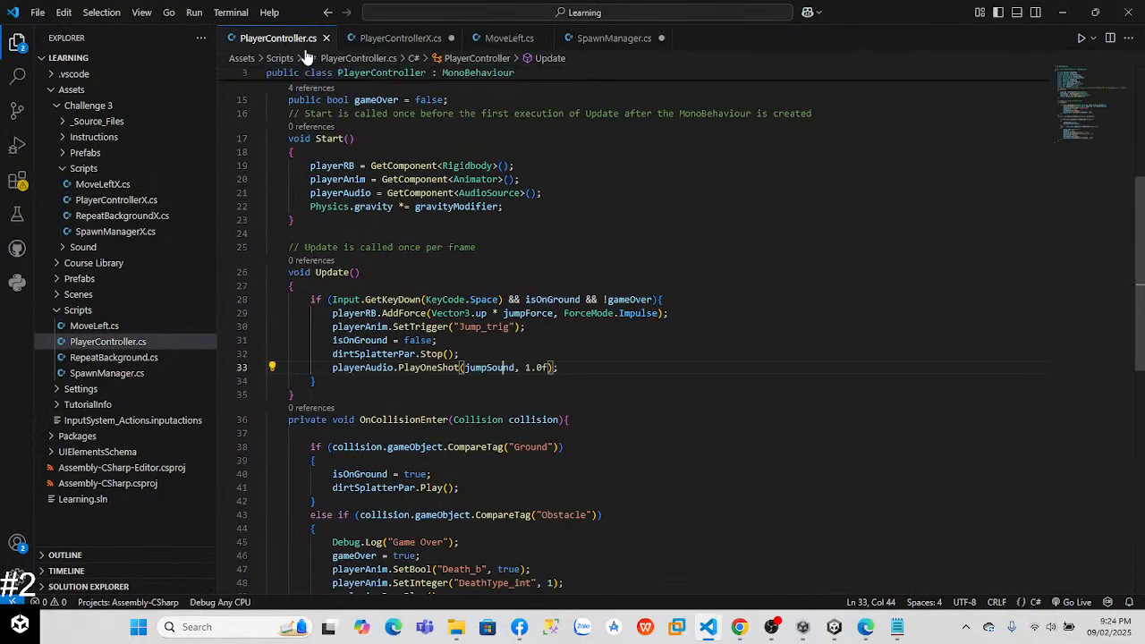
pyautogui.click(363, 42)
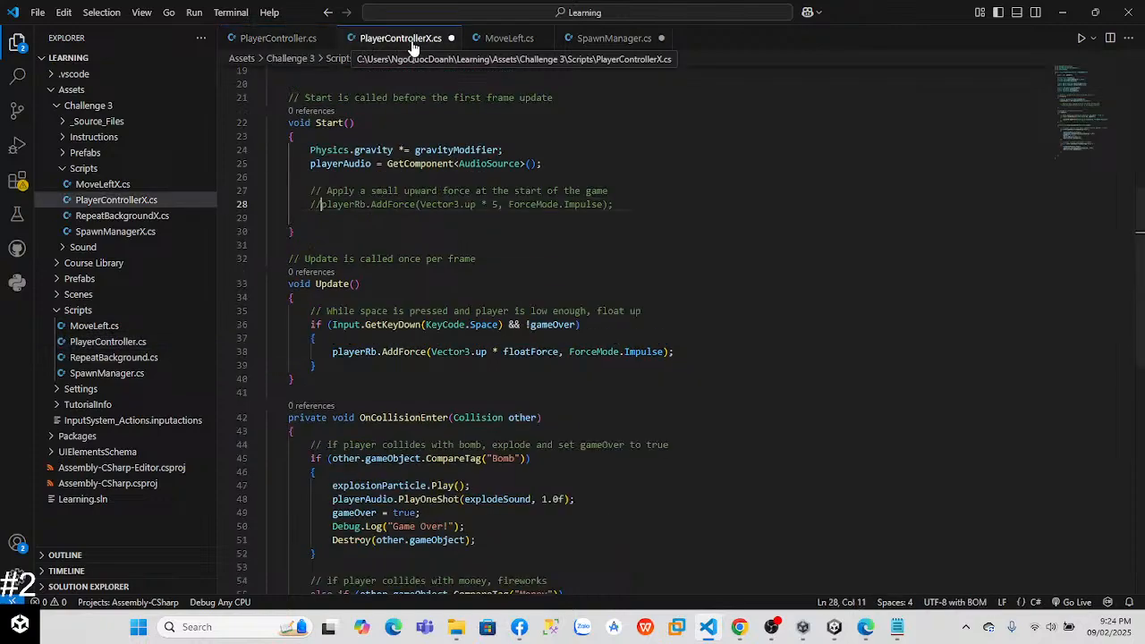
pyautogui.click(277, 37)
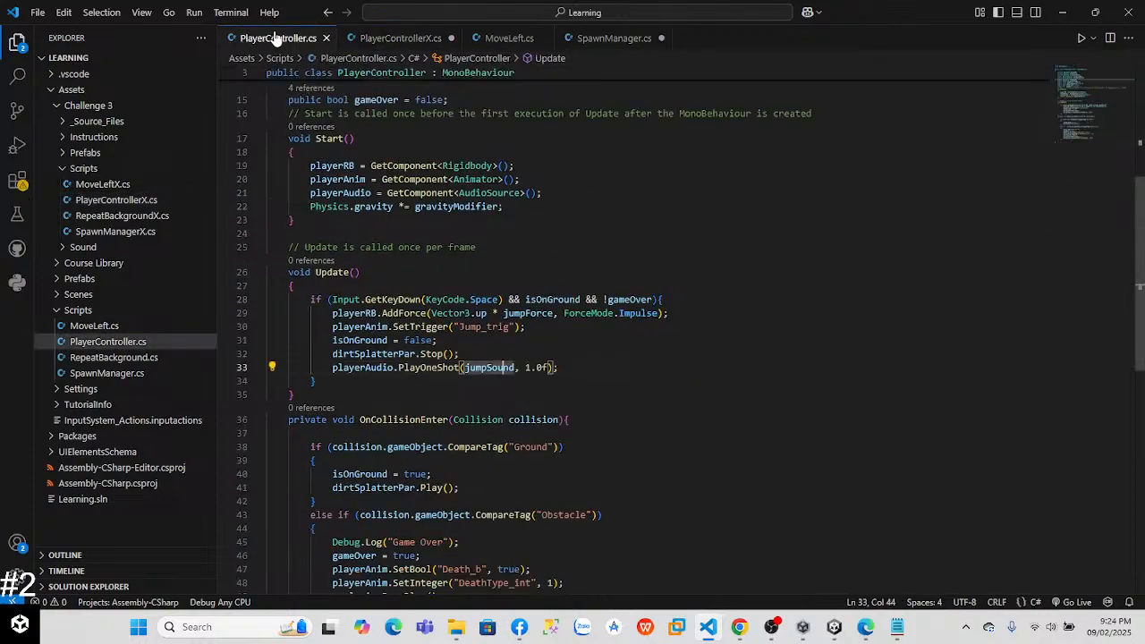
pyautogui.click(402, 39)
# Step: Switch to the Challenge 3 page in Chrome, watch the rest of the tutorial video in full screen, and exit full screen
pyautogui.hotkey('alt', 'Tab')
pyautogui.hotkey('alt', 'Tab')
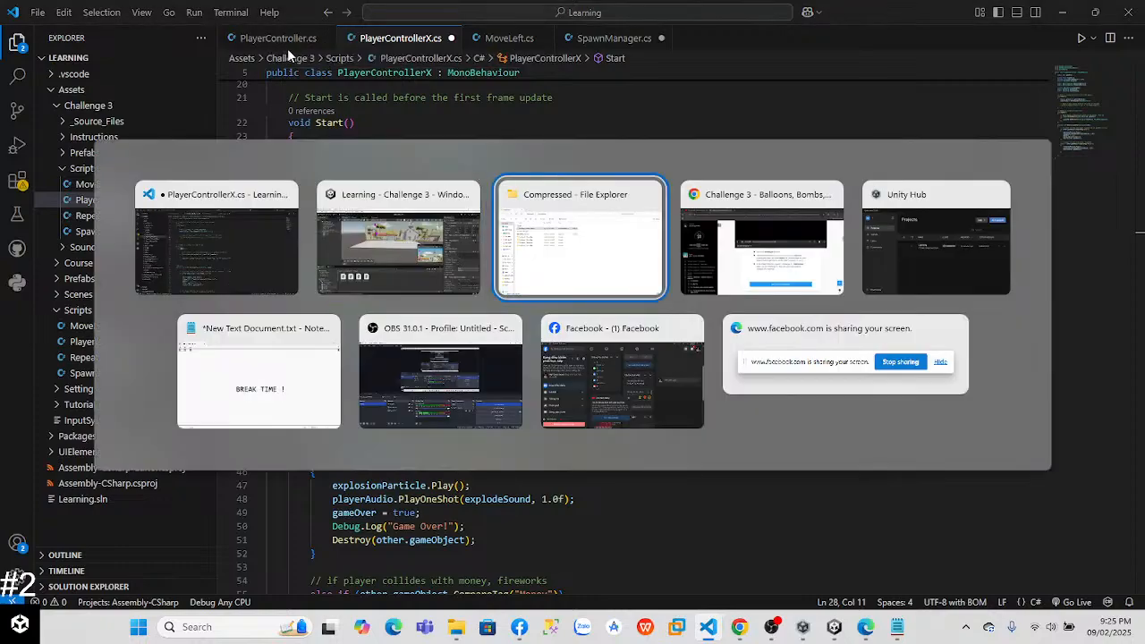
pyautogui.hotkey('alt', 'Tab')
pyautogui.hotkey('alt', 'Tab')
pyautogui.hotkey('alt', 'Tab')
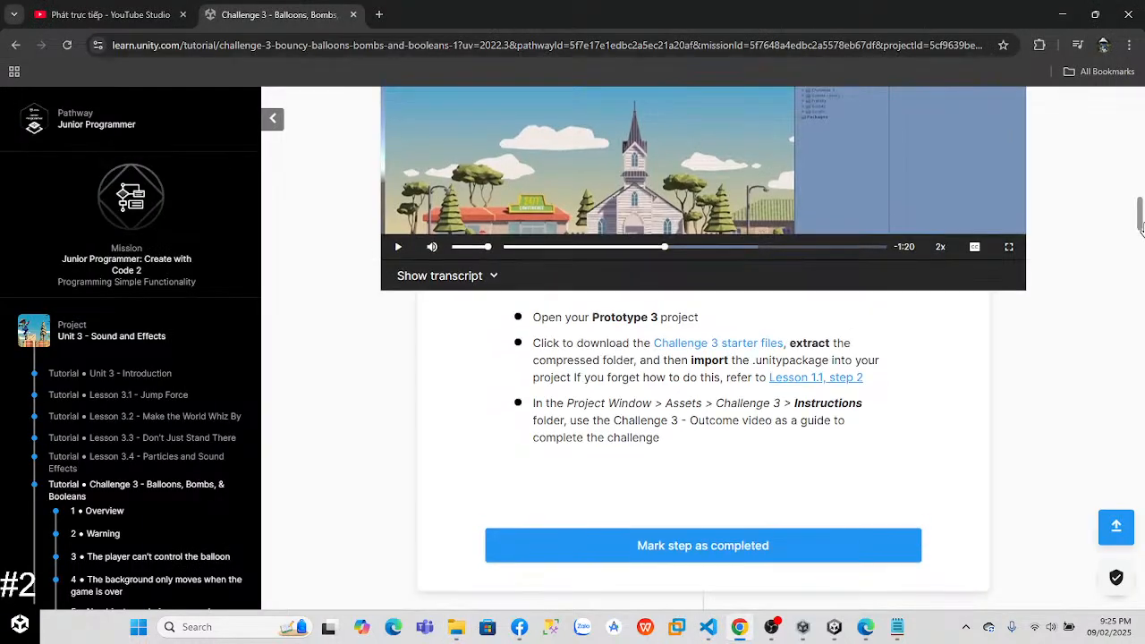
pyautogui.scroll(3, 820, 285)
pyautogui.click(1008, 436)
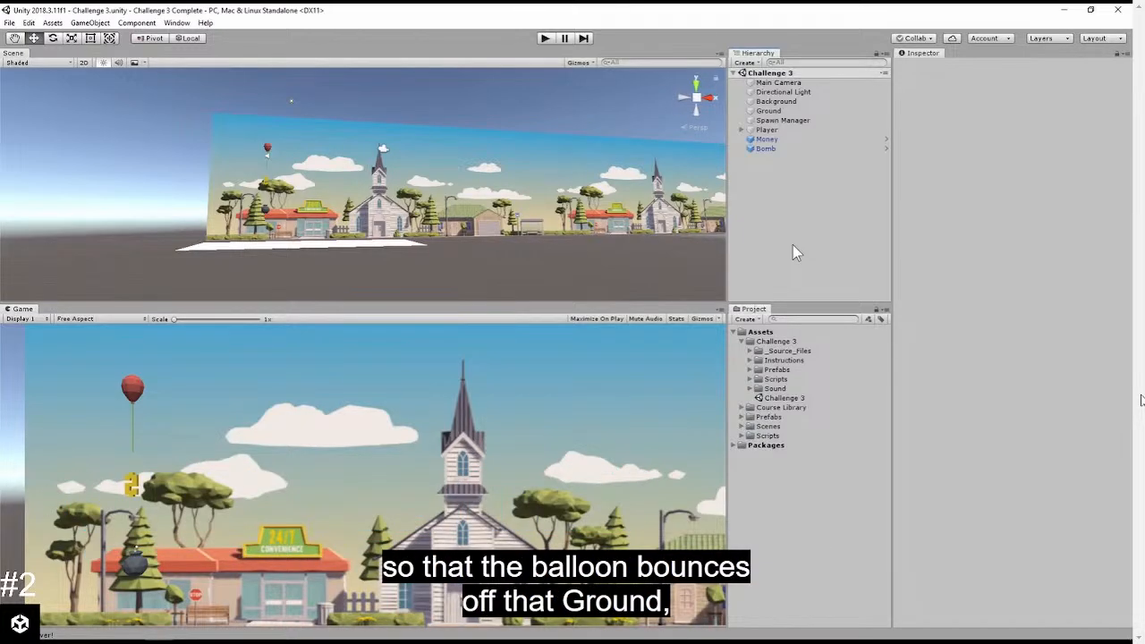
pyautogui.click(545, 38)
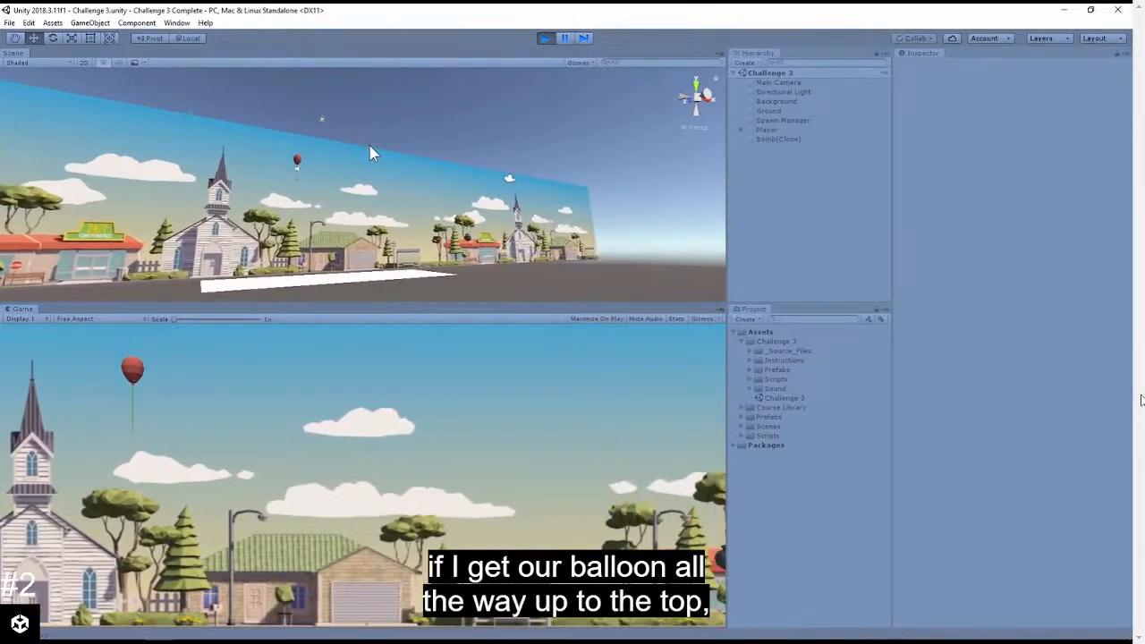
pyautogui.press('space')
pyautogui.press('space')
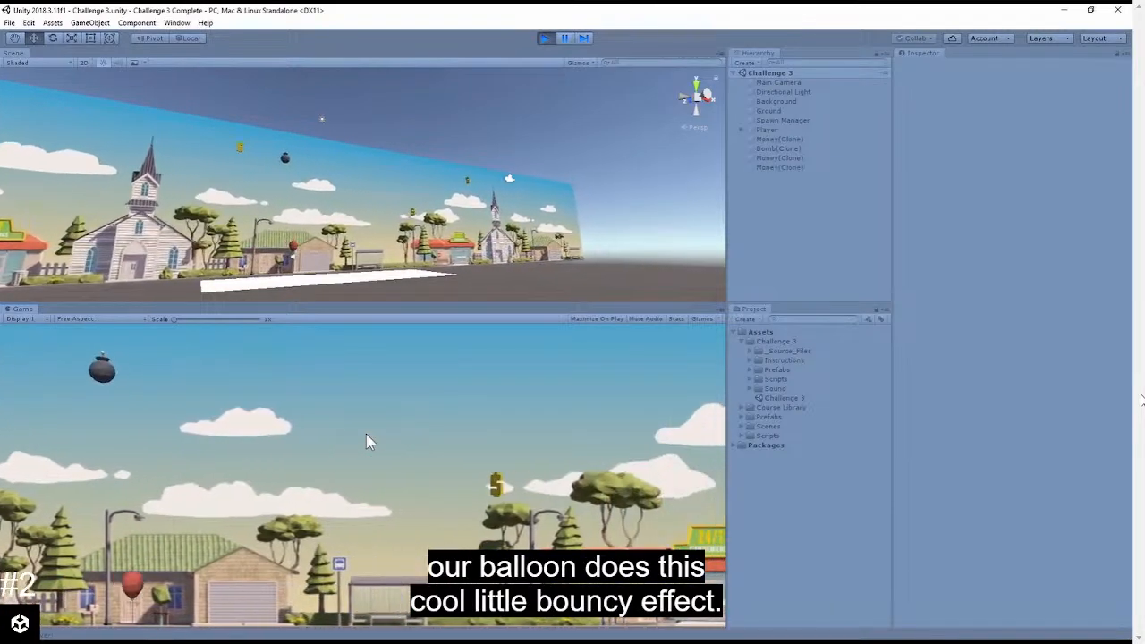
pyautogui.click(545, 38)
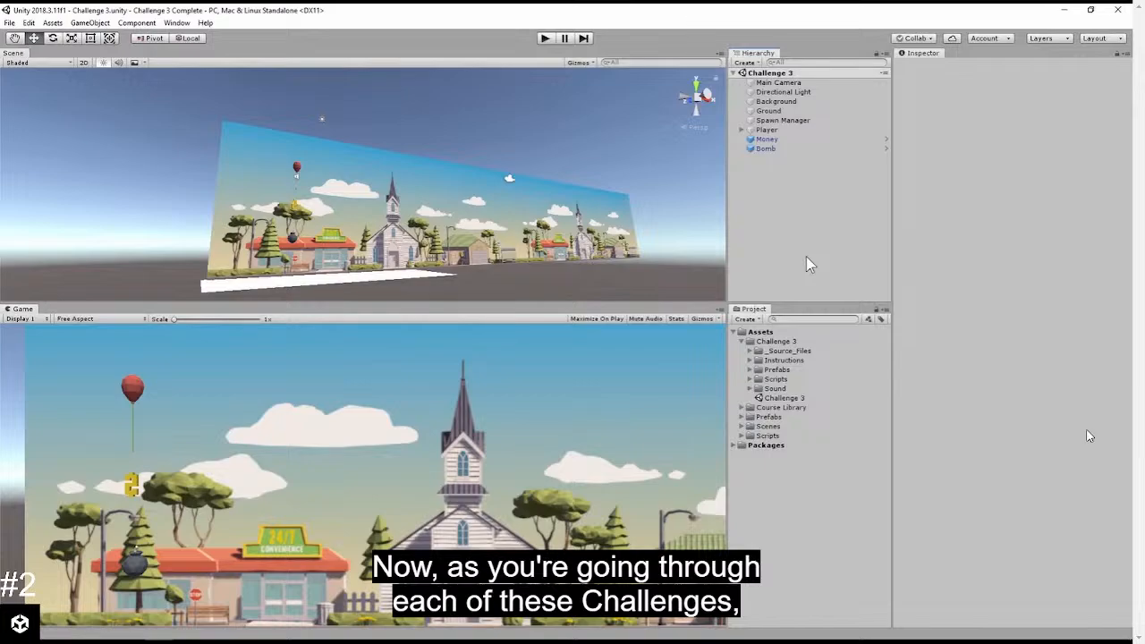
pyautogui.moveTo(1036, 487)
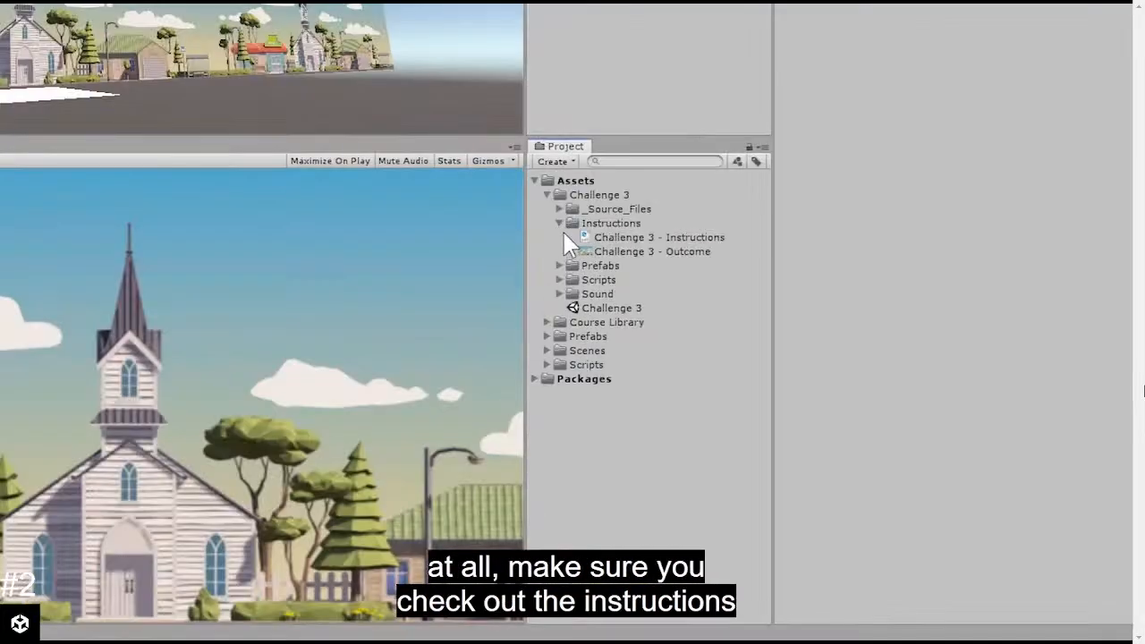
pyautogui.click(662, 253)
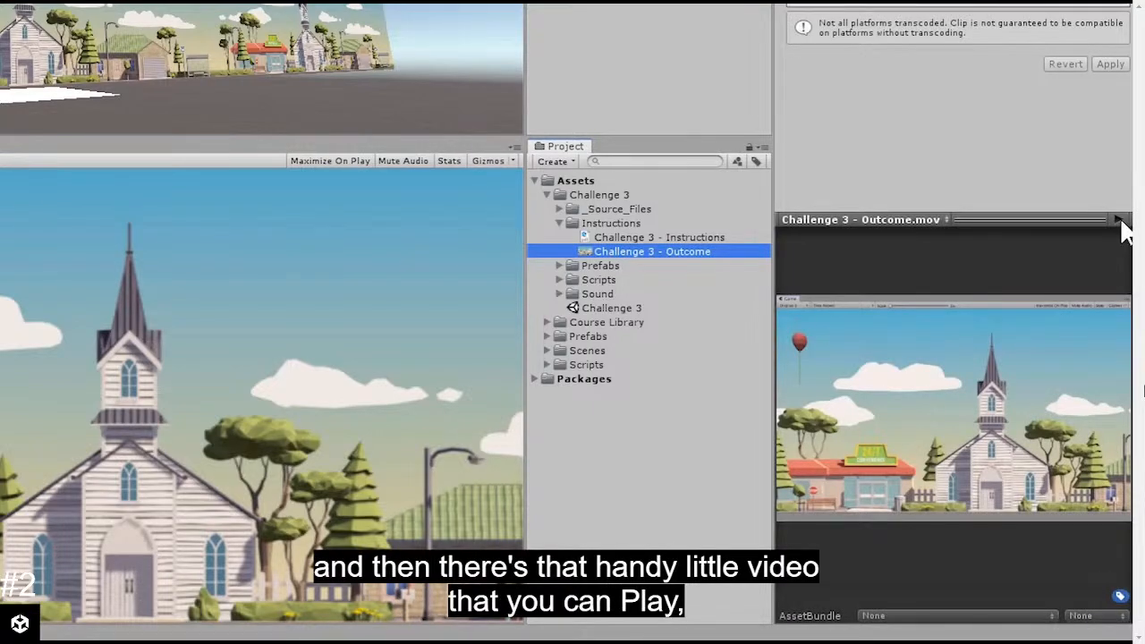
pyautogui.click(1119, 220)
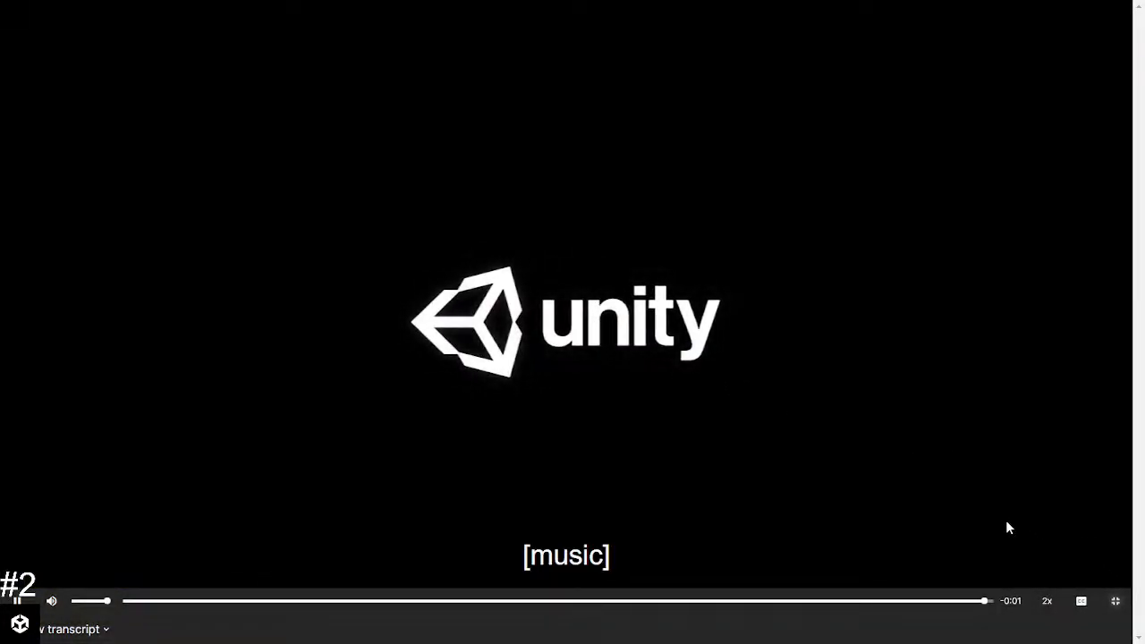
pyautogui.click(1113, 601)
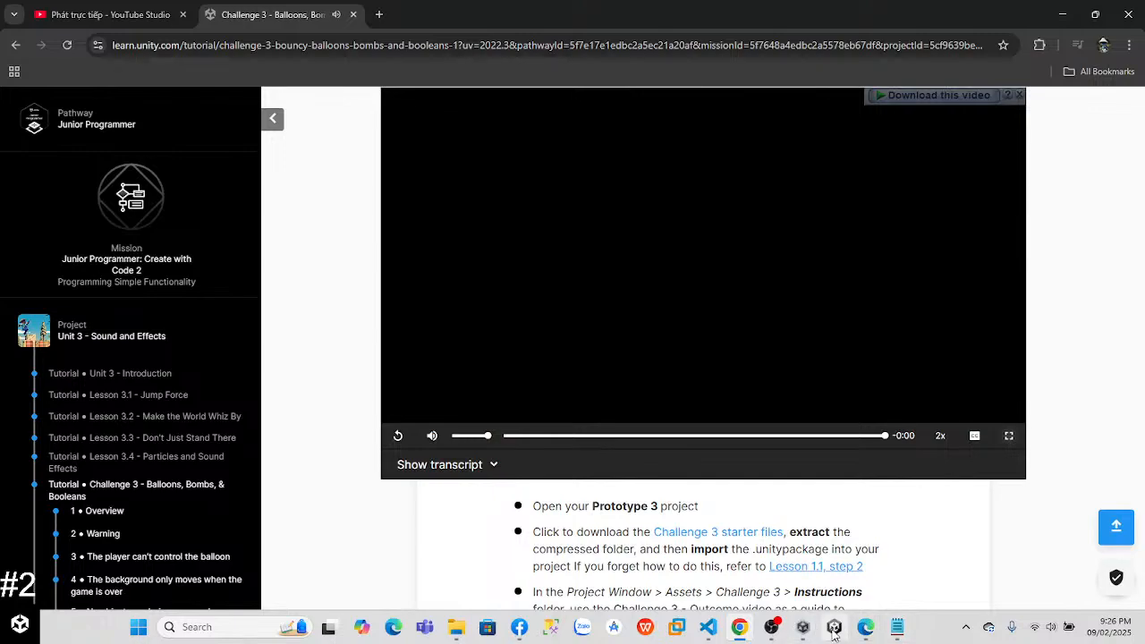
# Step: Switch to Unity and examine the Player's Rigidbody, Player Controller X and Box Collider settings
pyautogui.click(833, 630)
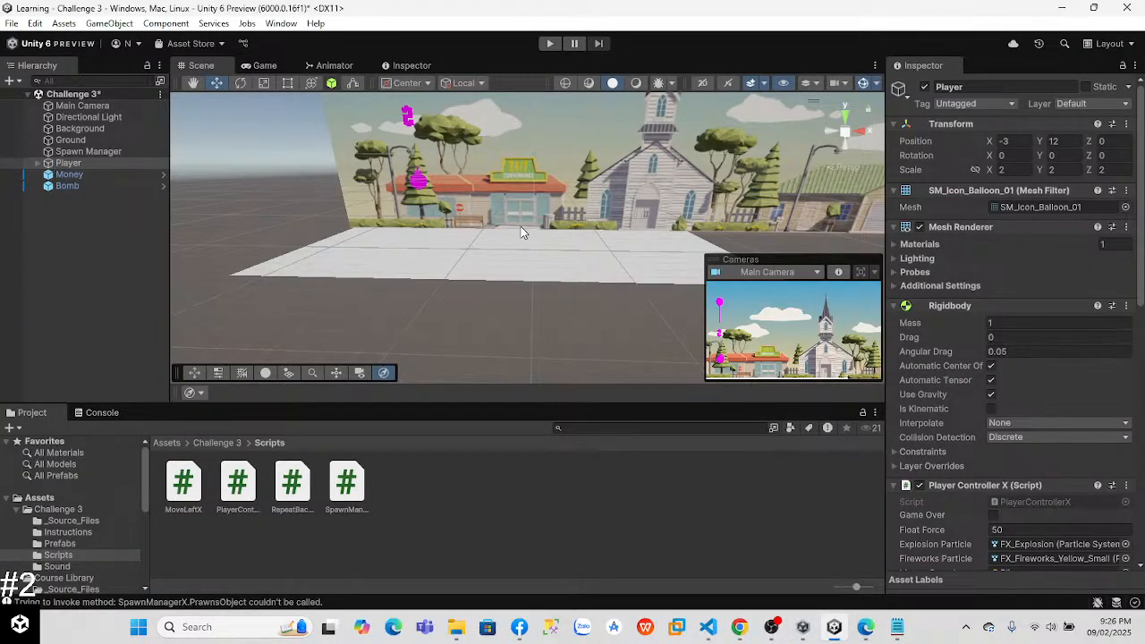
pyautogui.moveTo(1142, 208); pyautogui.dragTo(1142, 329)
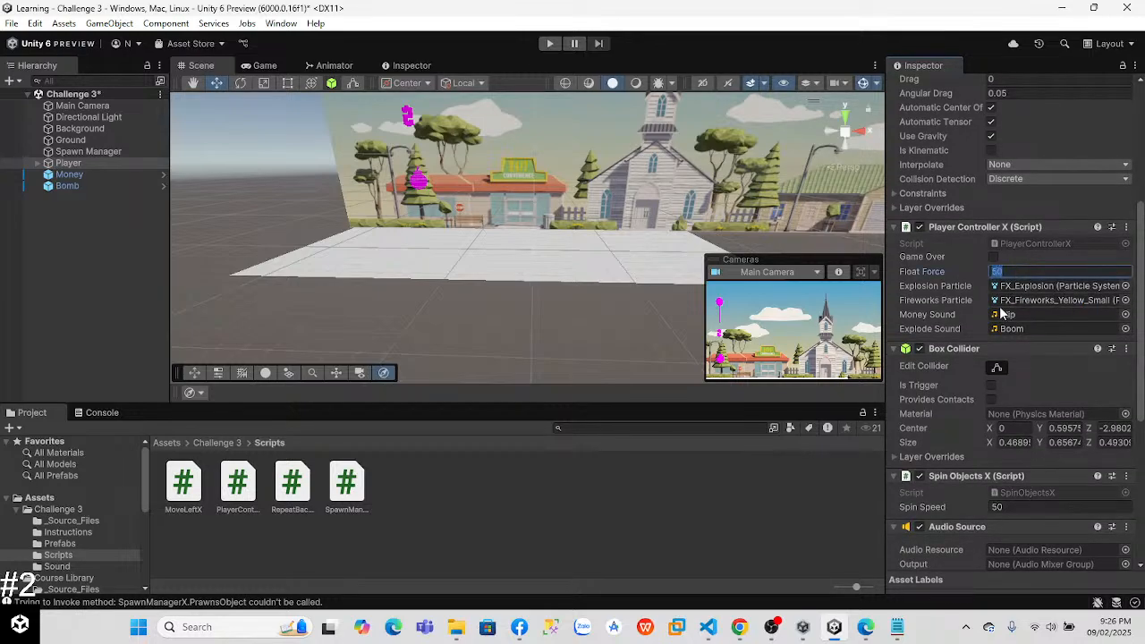
pyautogui.scroll(2, 1029, 273)
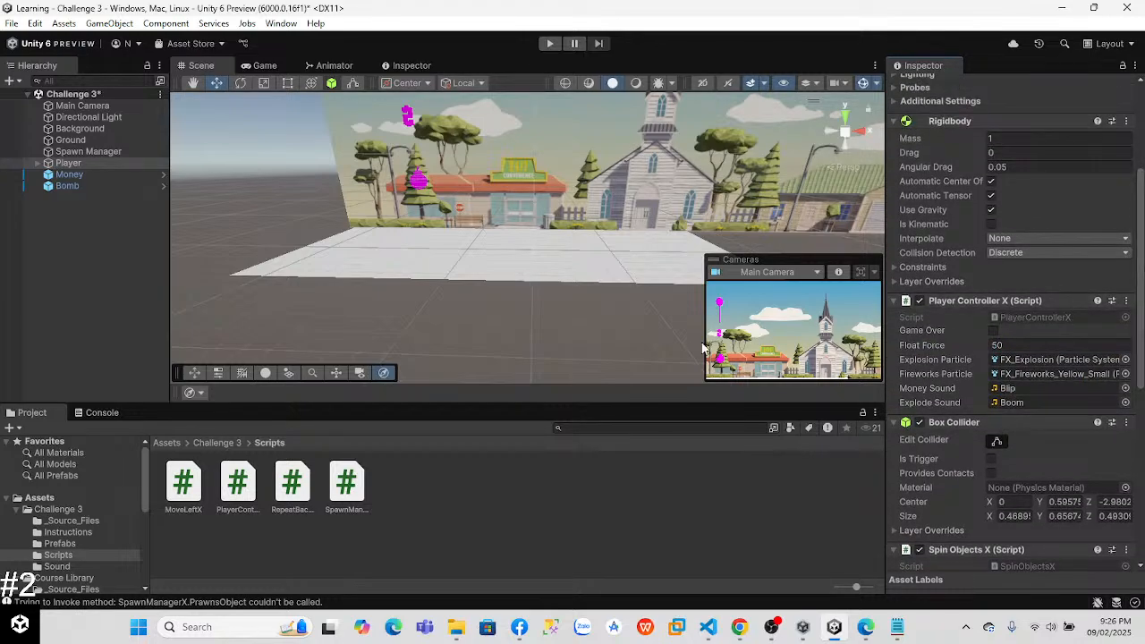
# Step: In VS Code, close PlayerController.cs, MoveLeft.cs and SpawnManager.cs, saving SpawnManager.cs, and save the edited PlayerControllerX.cs
pyautogui.hotkey('alt', 'Tab')
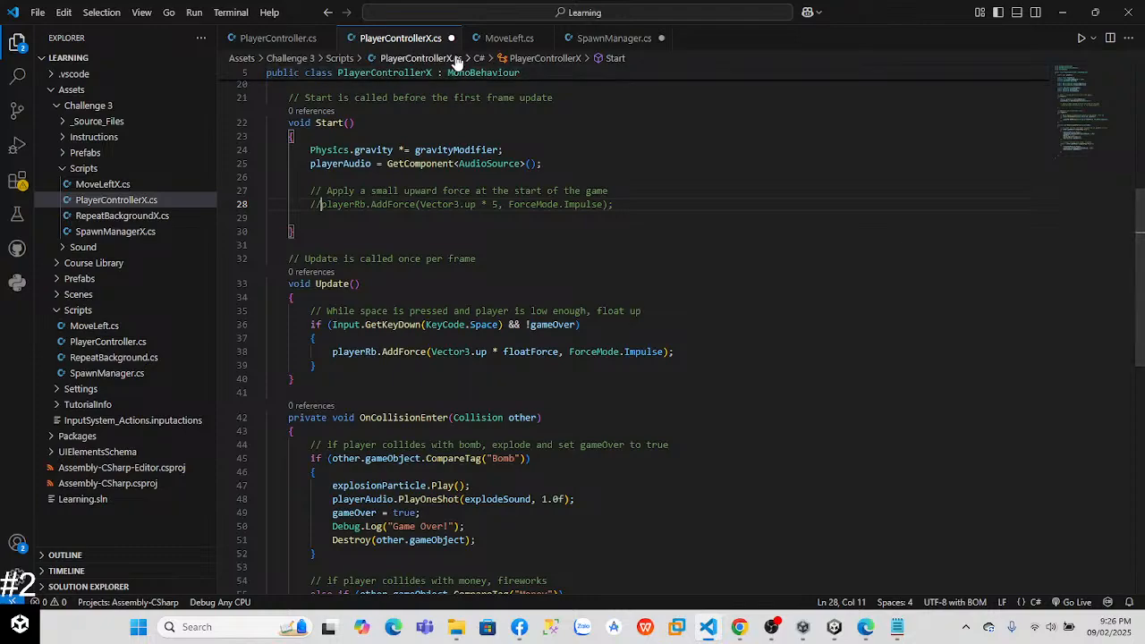
pyautogui.click(326, 39)
pyautogui.click(423, 39)
pyautogui.click(450, 44)
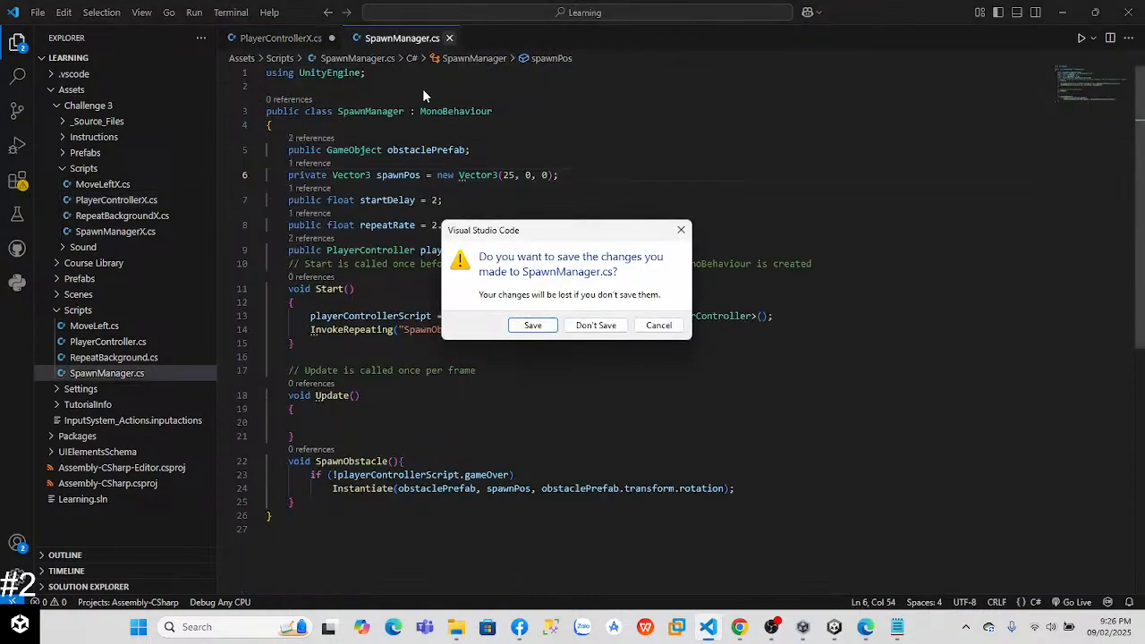
pyautogui.click(533, 326)
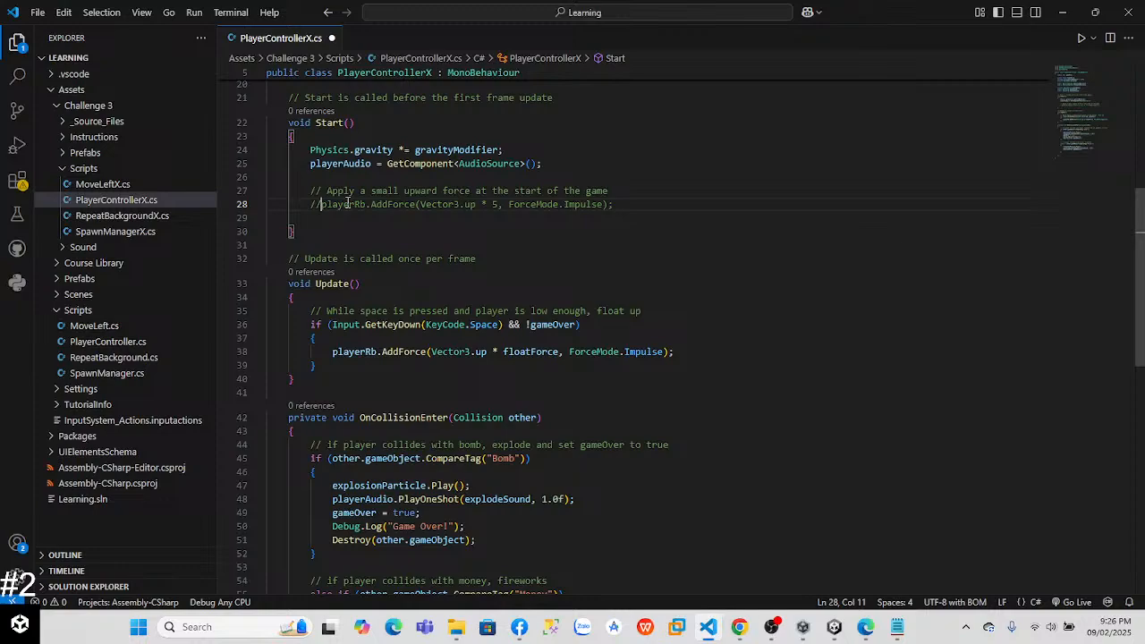
pyautogui.moveTo(1140, 298); pyautogui.dragTo(1140, 245)
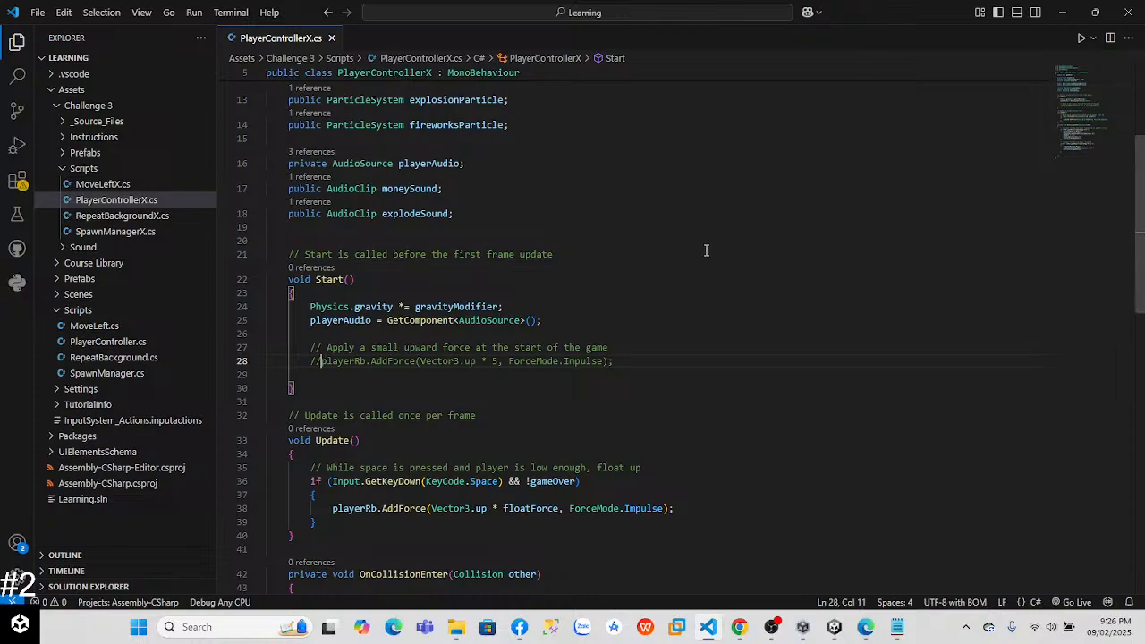
pyautogui.moveTo(1143, 245)
pyautogui.mouseDown()
pyautogui.moveTo(1143, 177)
pyautogui.moveTo(1138, 242)
pyautogui.mouseUp()
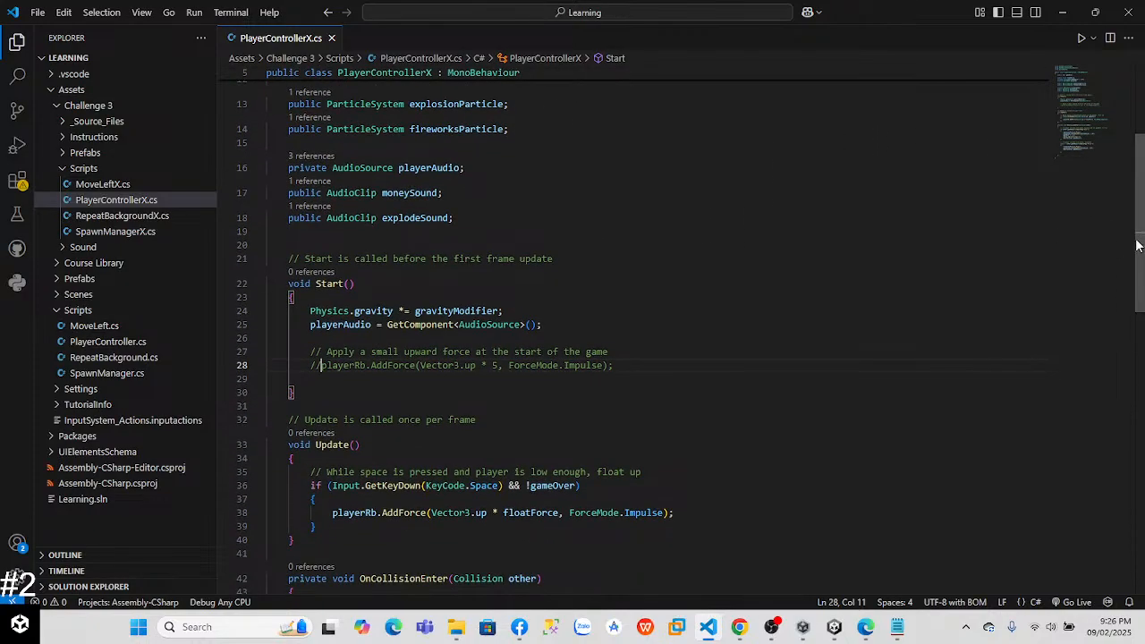
# Step: Test-run the Challenge 3 scene in Unity, check the Player's components during play, and stop the run
pyautogui.hotkey('alt', 'Tab')
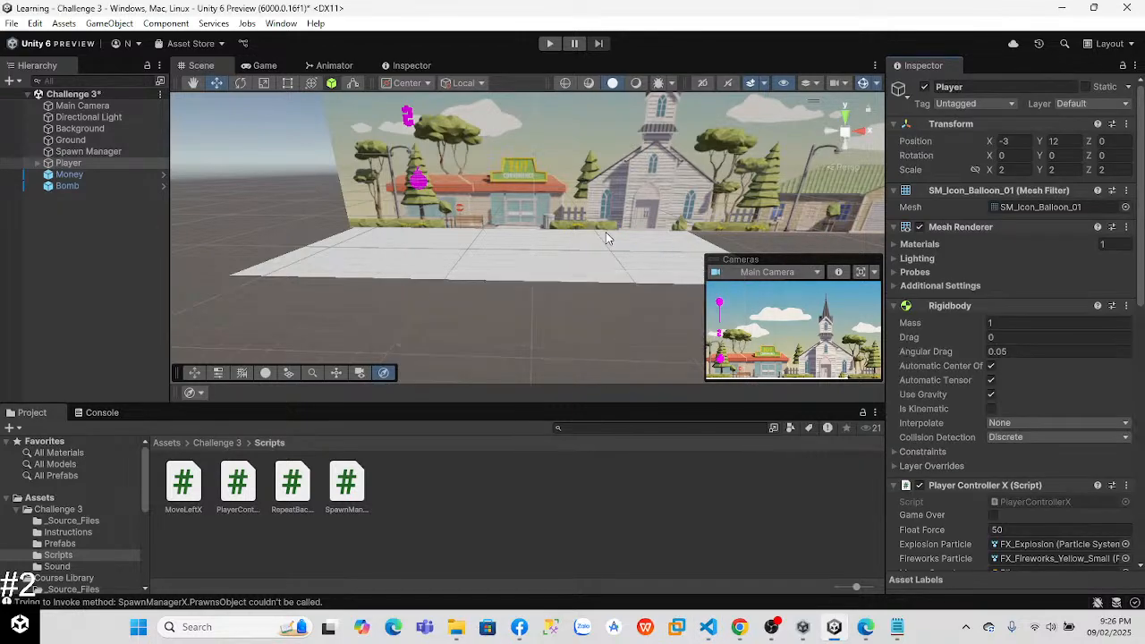
pyautogui.click(549, 43)
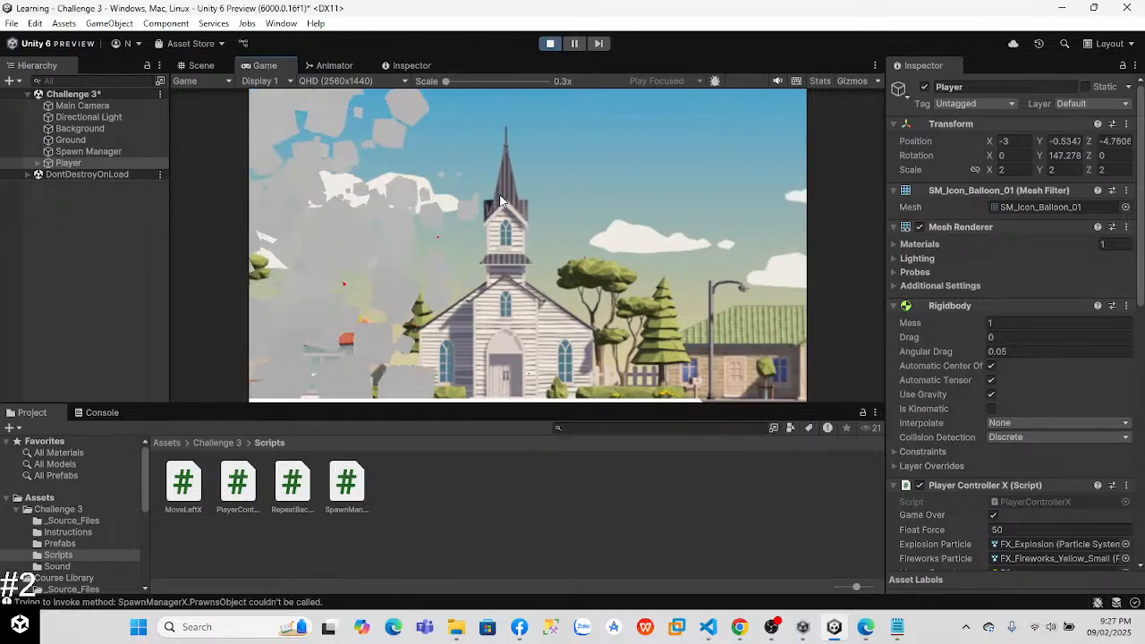
pyautogui.scroll(-6, 1011, 358)
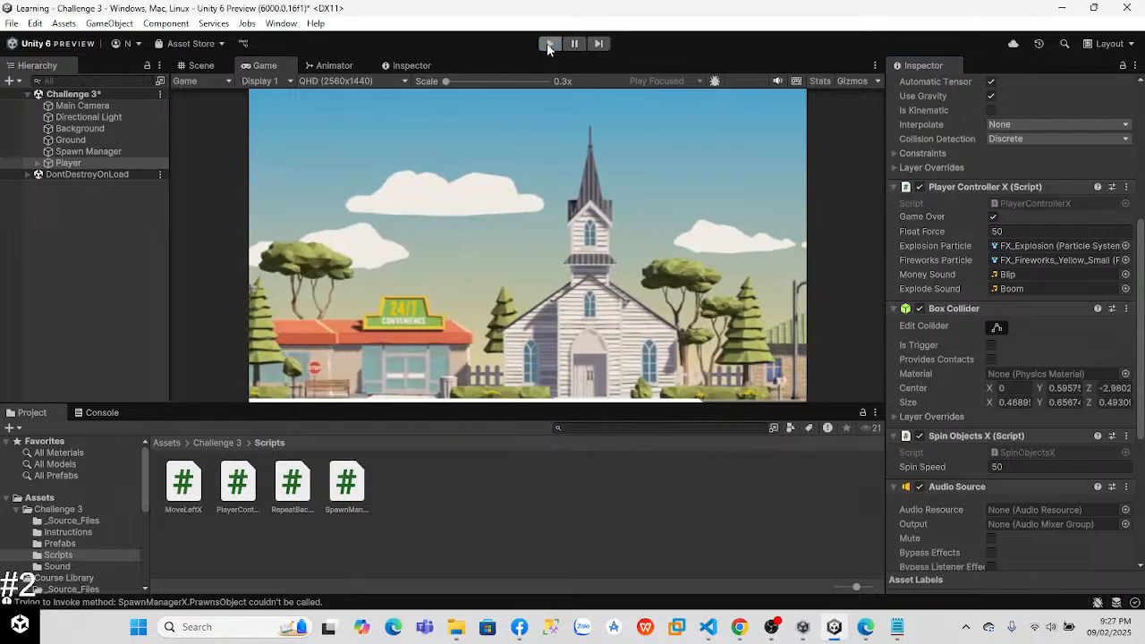
pyautogui.click(549, 43)
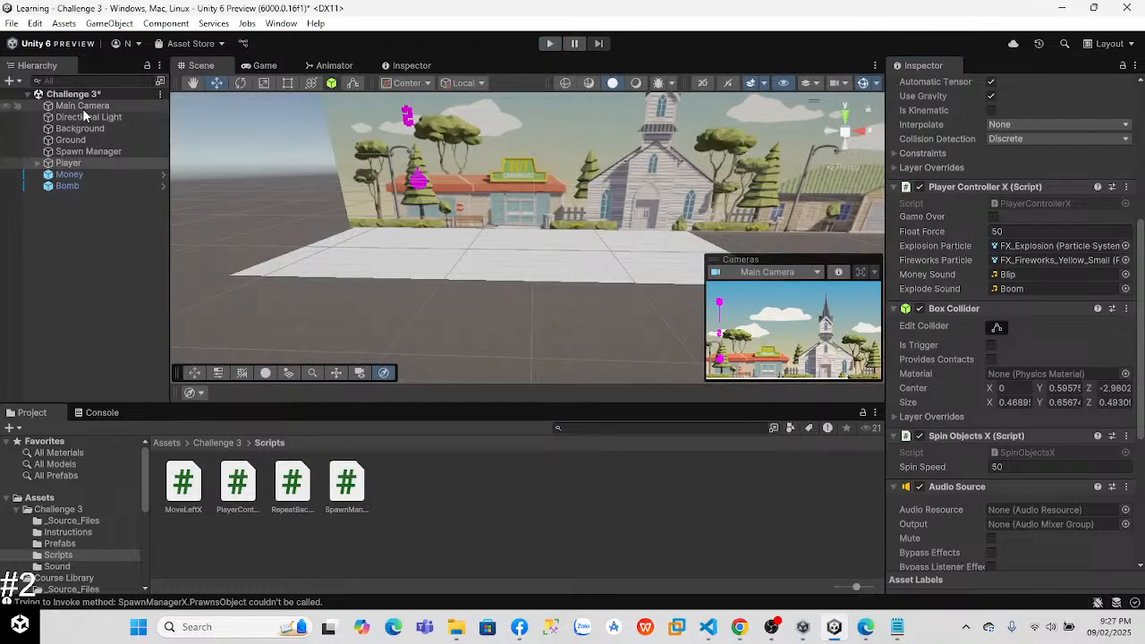
# Step: Inspect the Background object's components and open the RepeatBackgroundX script from the Challenge 3 Scripts folder
pyautogui.click(79, 128)
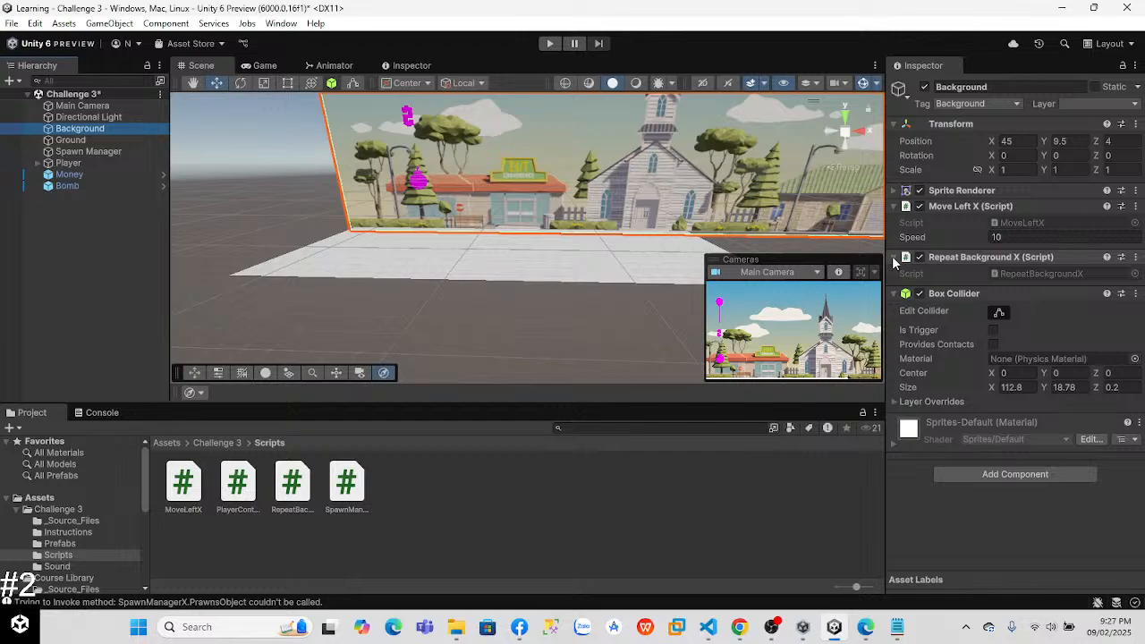
pyautogui.doubleClick(291, 483)
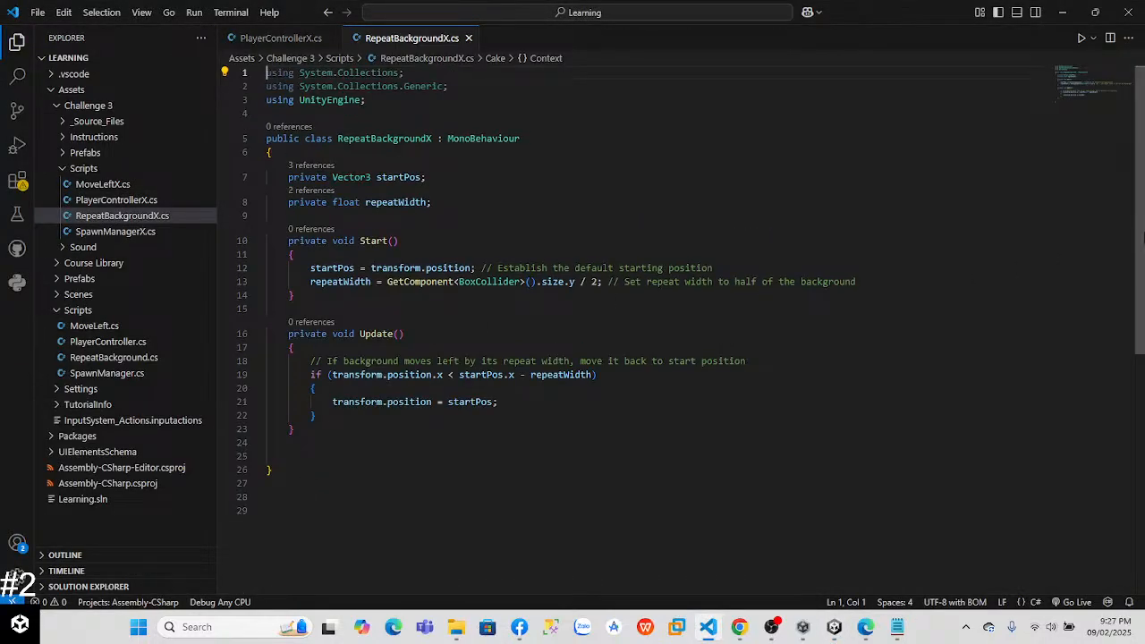
pyautogui.moveTo(1138, 232)
pyautogui.mouseDown()
pyautogui.moveTo(1139, 246)
pyautogui.moveTo(1135, 224)
pyautogui.mouseUp()
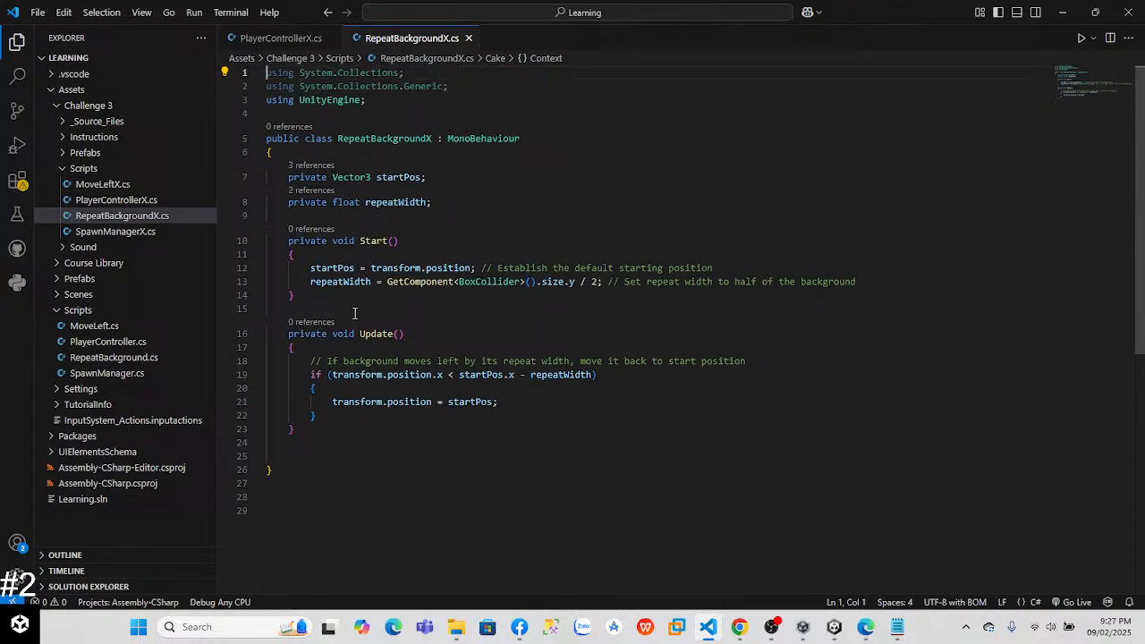
# Step: Return to Unity and open the original RepeatBackground script from the Assets > Scripts folder for comparison
pyautogui.hotkey('alt', 'Tab')
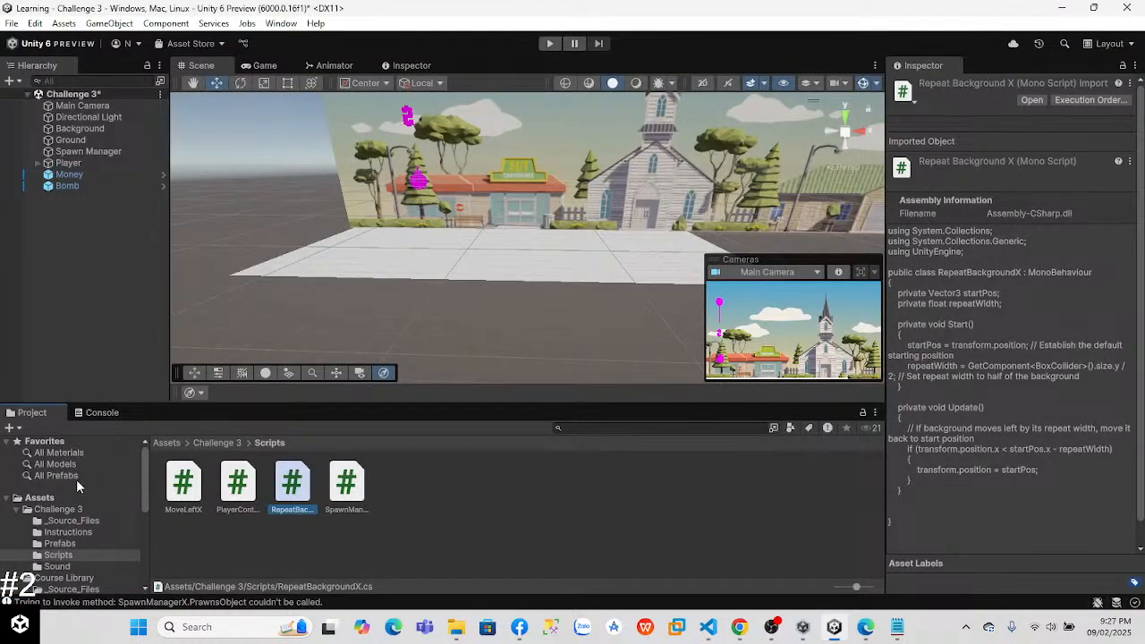
pyautogui.click(55, 498)
pyautogui.doubleClick(398, 485)
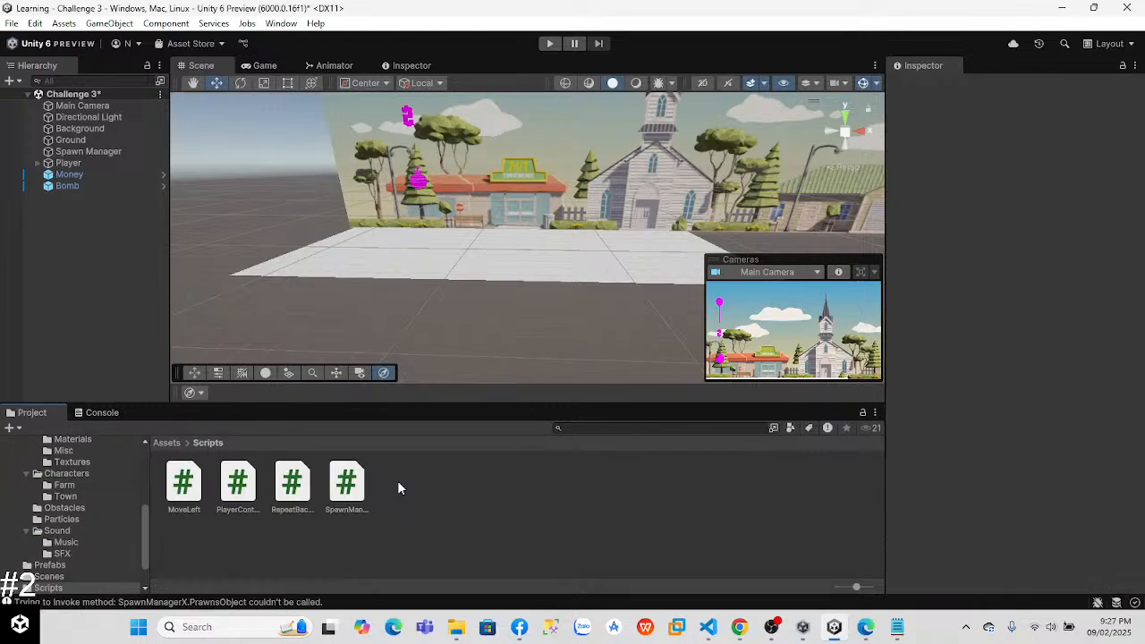
pyautogui.doubleClick(295, 483)
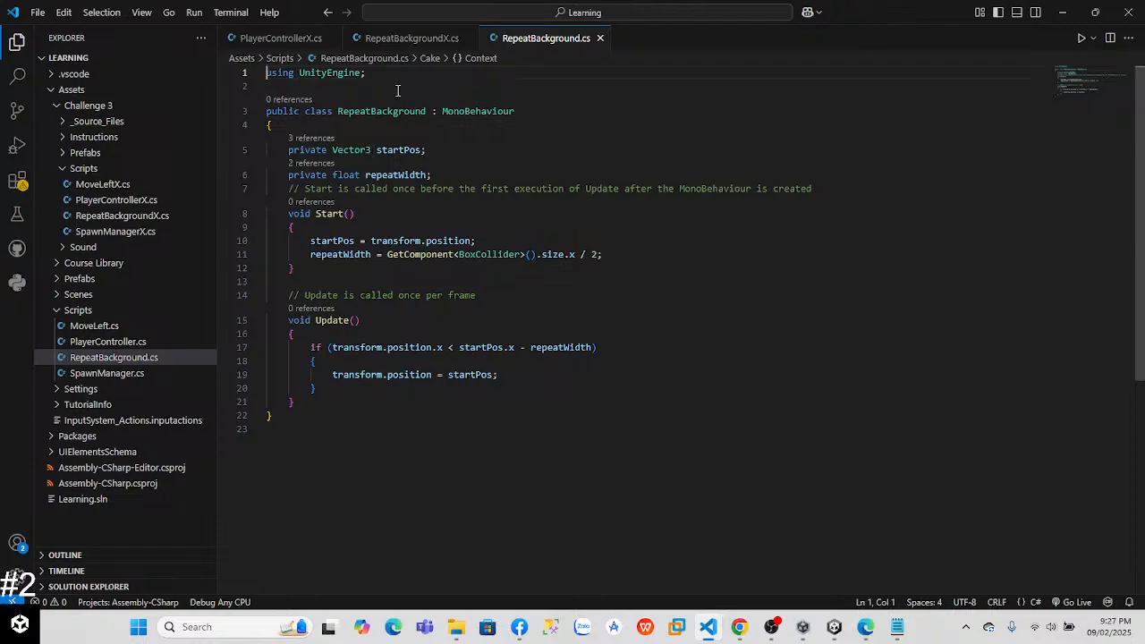
# Step: Compare RepeatBackgroundX.cs with the original RepeatBackground.cs, checking how each script calculates repeatWidth and resets the background position
pyautogui.click(400, 38)
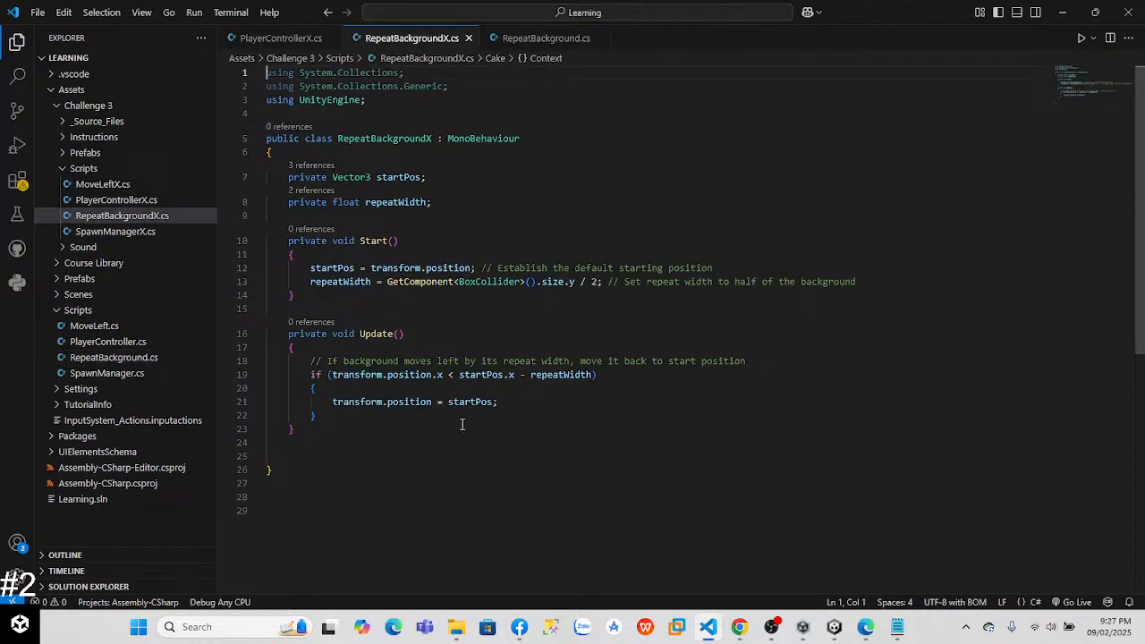
pyautogui.click(534, 38)
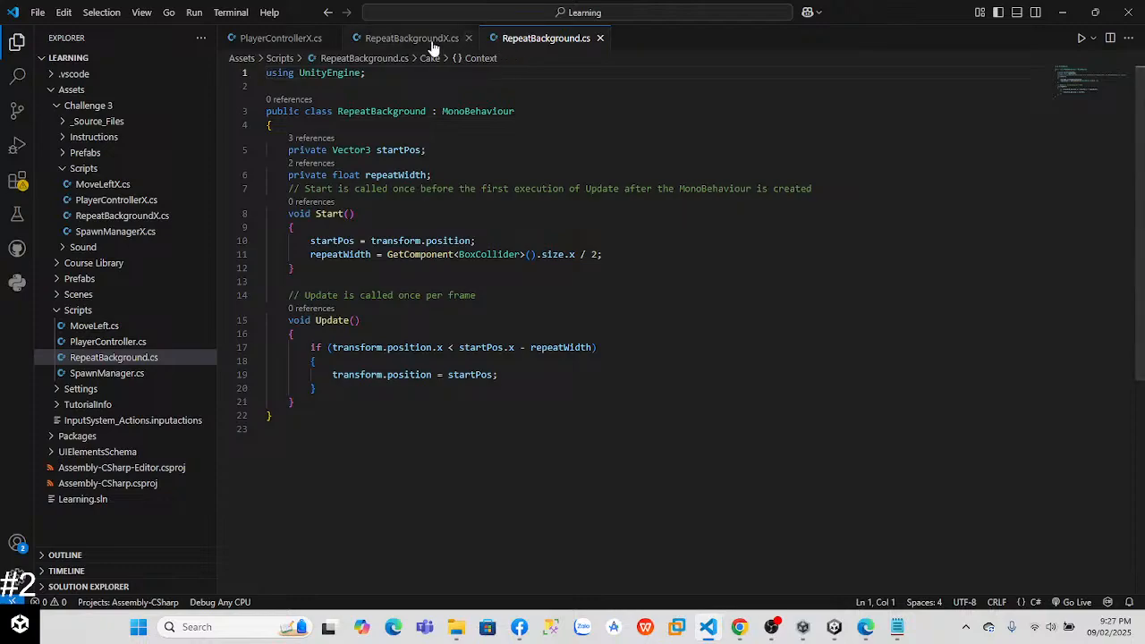
pyautogui.click(412, 41)
pyautogui.click(542, 40)
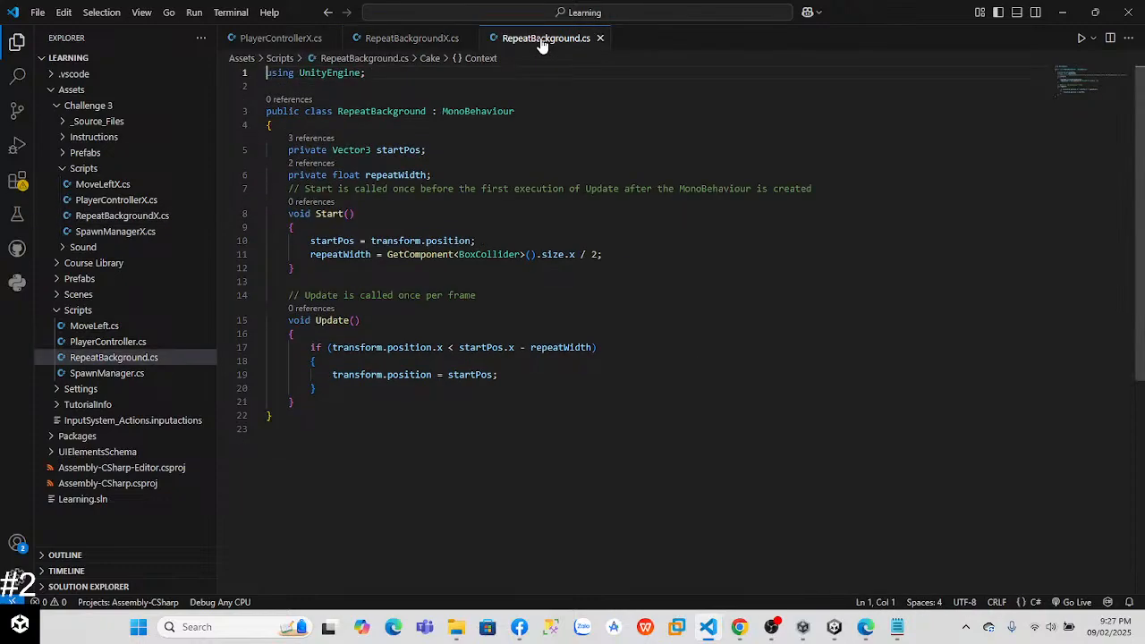
pyautogui.click(413, 41)
pyautogui.click(528, 40)
pyautogui.click(403, 41)
pyautogui.click(512, 38)
pyautogui.click(408, 40)
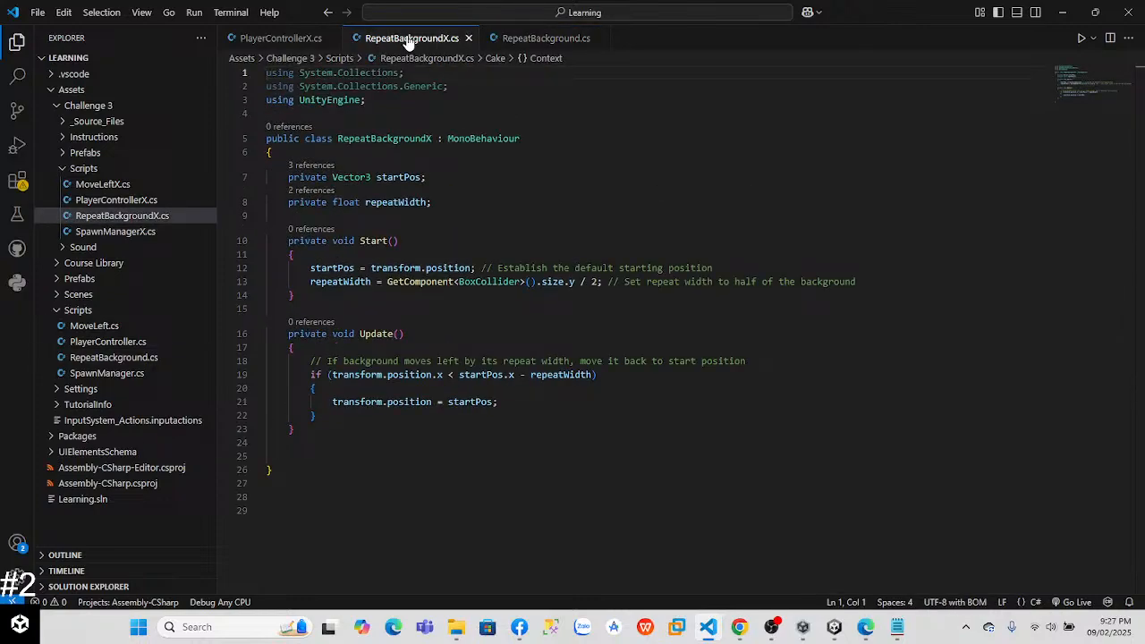
pyautogui.click(525, 38)
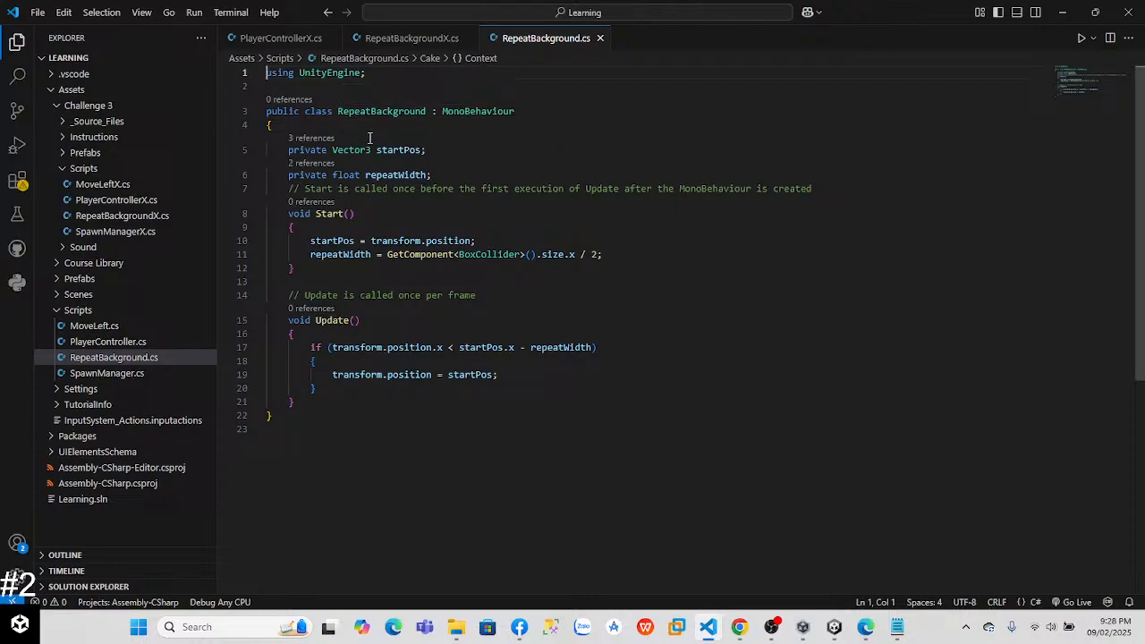
pyautogui.click(395, 40)
pyautogui.click(498, 41)
pyautogui.click(431, 41)
pyautogui.click(521, 38)
pyautogui.click(428, 44)
# Step: In the Start method of RepeatBackgroundX.cs, make repeatWidth use the BoxCollider's size.x / 2 and save the script
pyautogui.moveTo(576, 271); pyautogui.dragTo(574, 281)
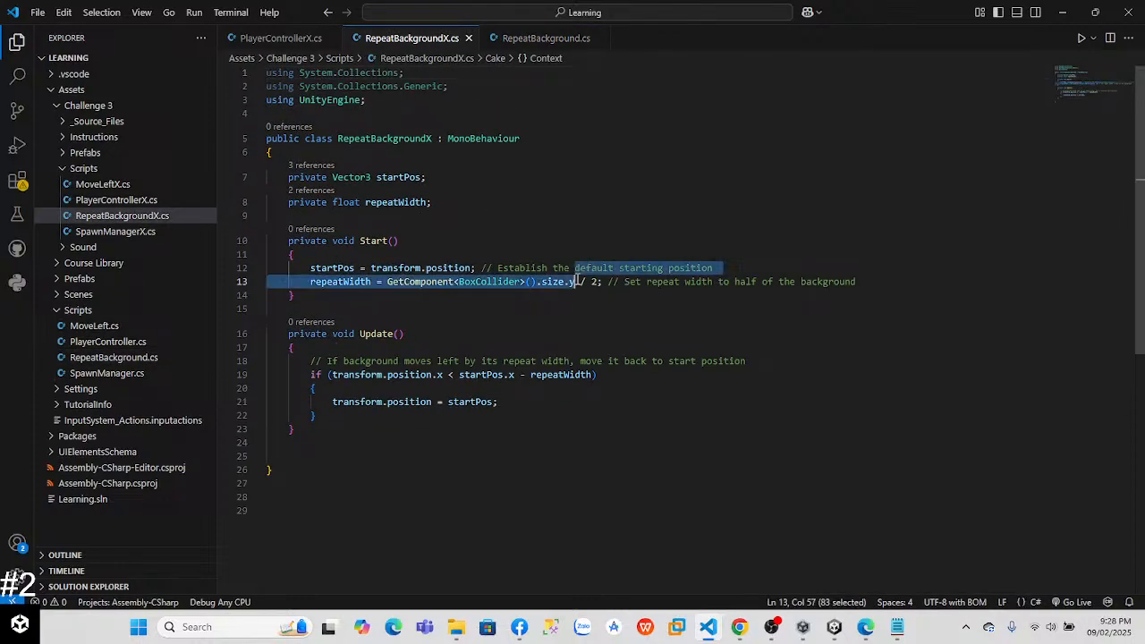
pyautogui.click(563, 293)
pyautogui.press('BackSpace')
pyautogui.write('x')
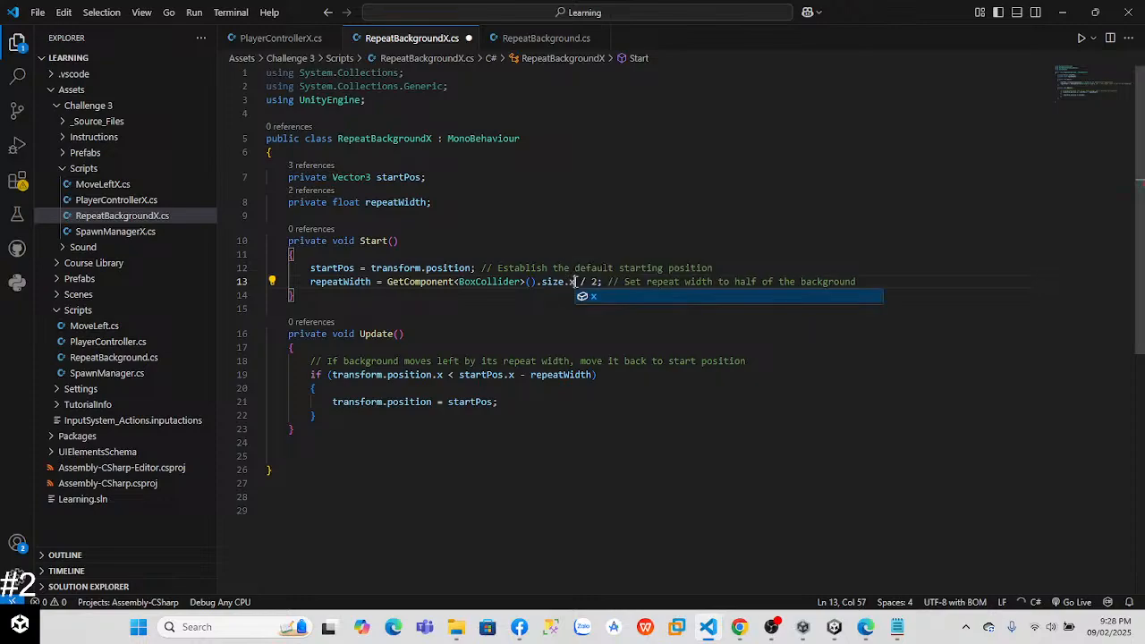
pyautogui.click(429, 304)
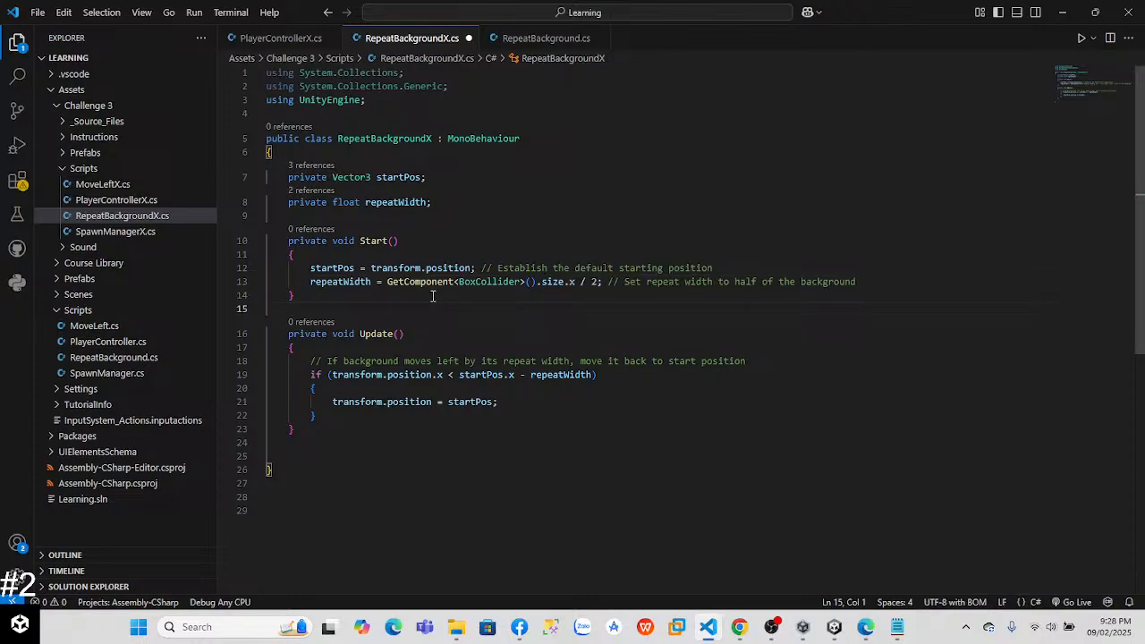
# Step: Switch to Unity, test-run the Challenge 3 scene, watch the background repeat in the Game and Scene views, and stop the run
pyautogui.hotkey('alt', 'Tab')
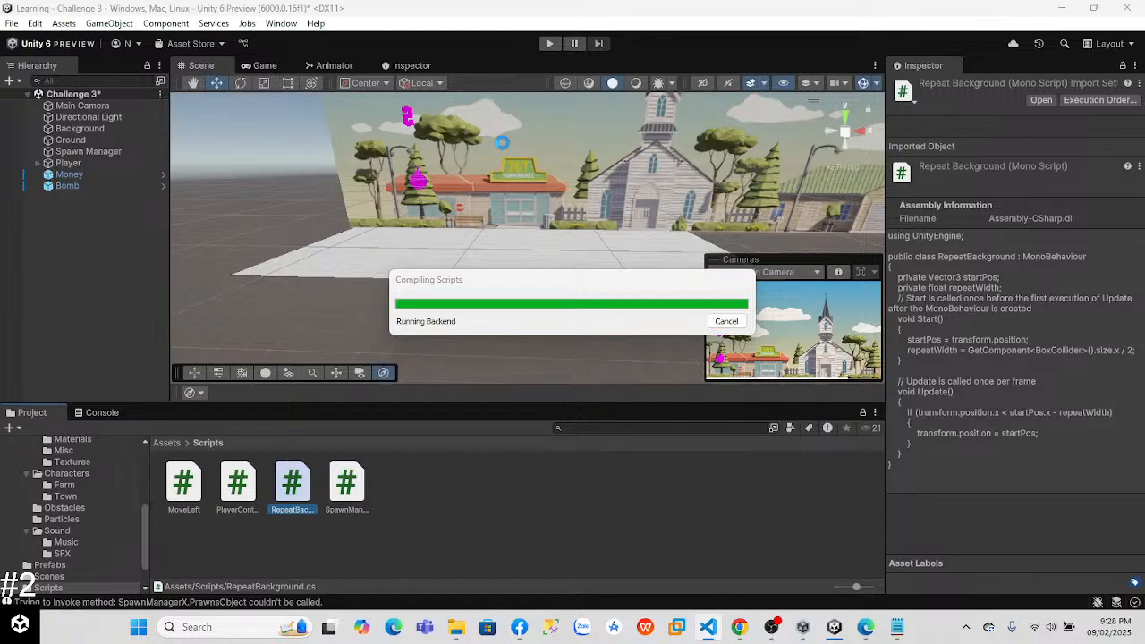
pyautogui.click(547, 44)
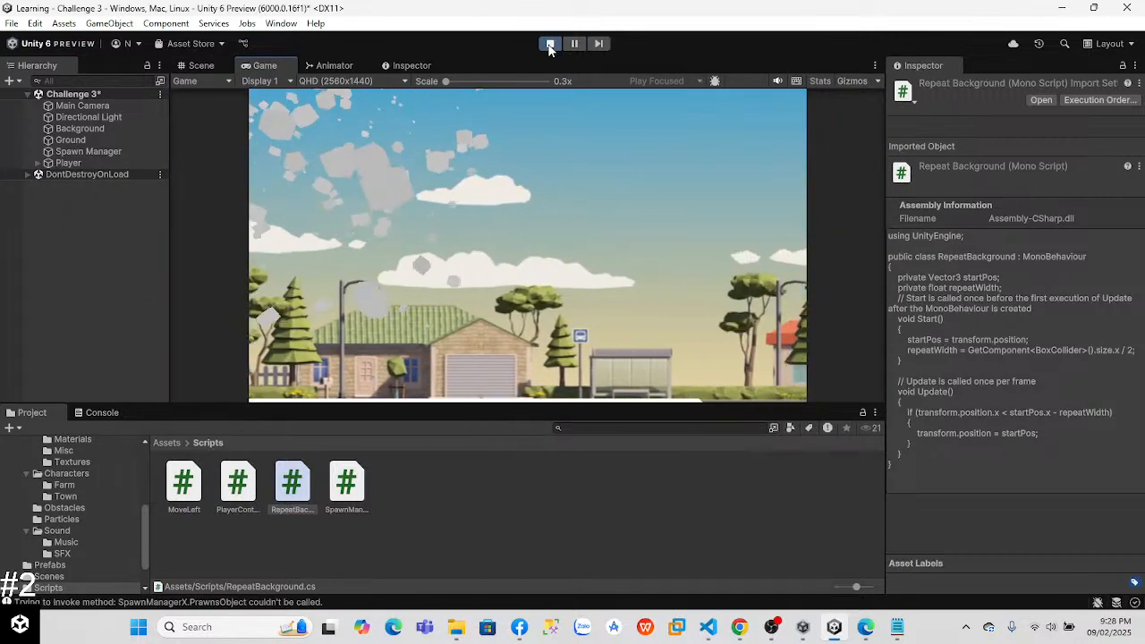
pyautogui.click(202, 66)
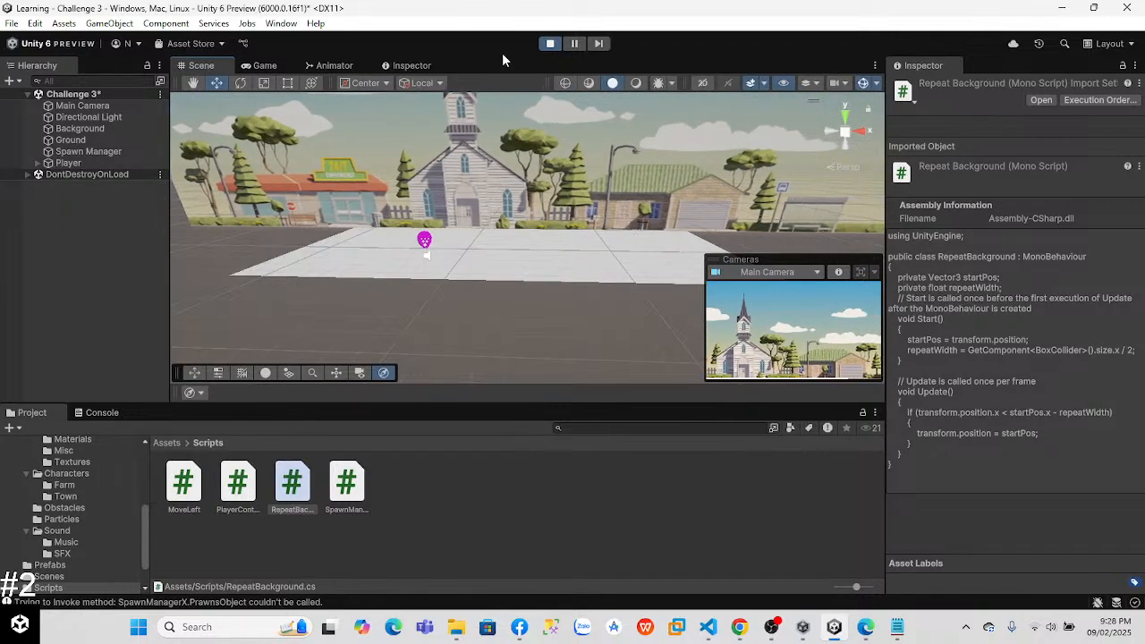
pyautogui.click(552, 44)
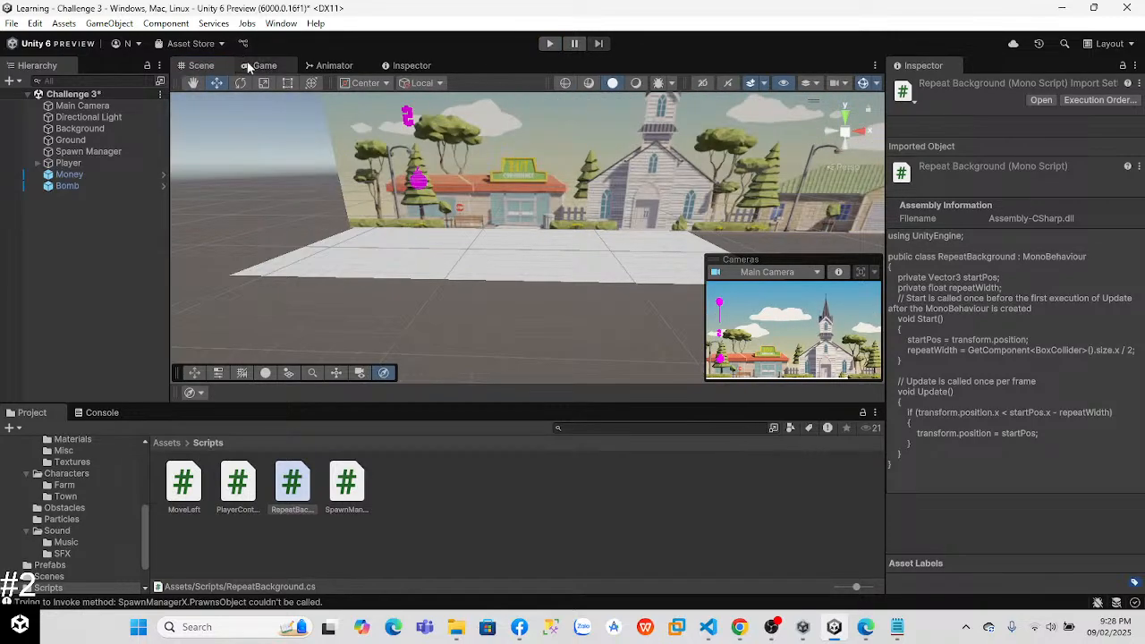
# Step: Return to VS Code and review the OnCollisionEnter code for the bomb and money collisions in PlayerControllerX.cs
pyautogui.hotkey('alt', 'Tab')
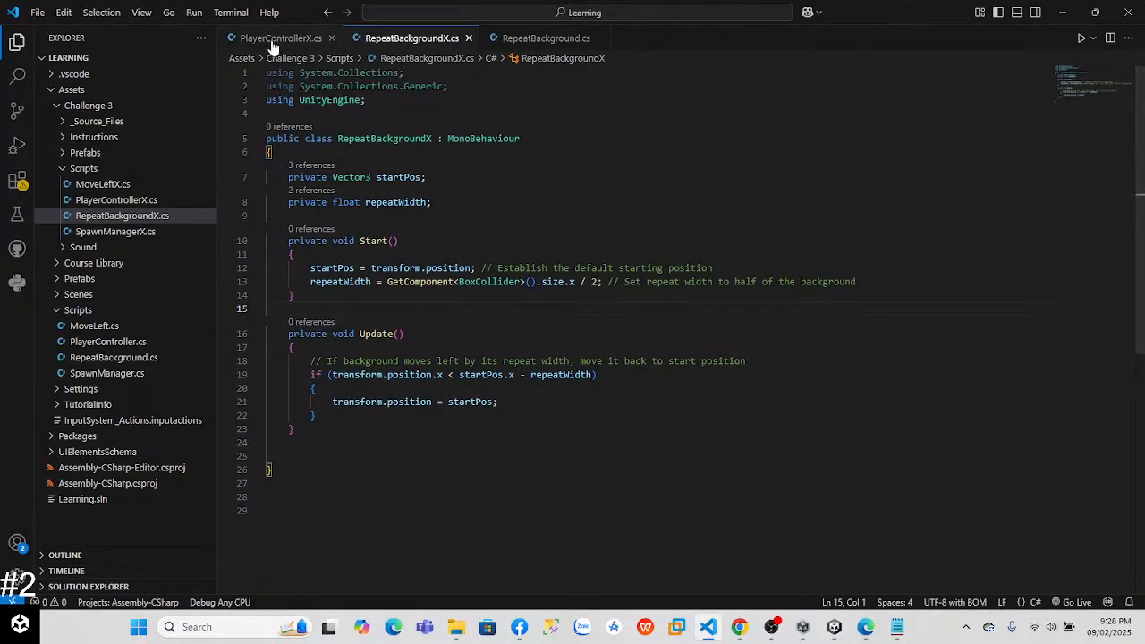
pyautogui.click(271, 42)
pyautogui.moveTo(1142, 207); pyautogui.dragTo(1141, 340)
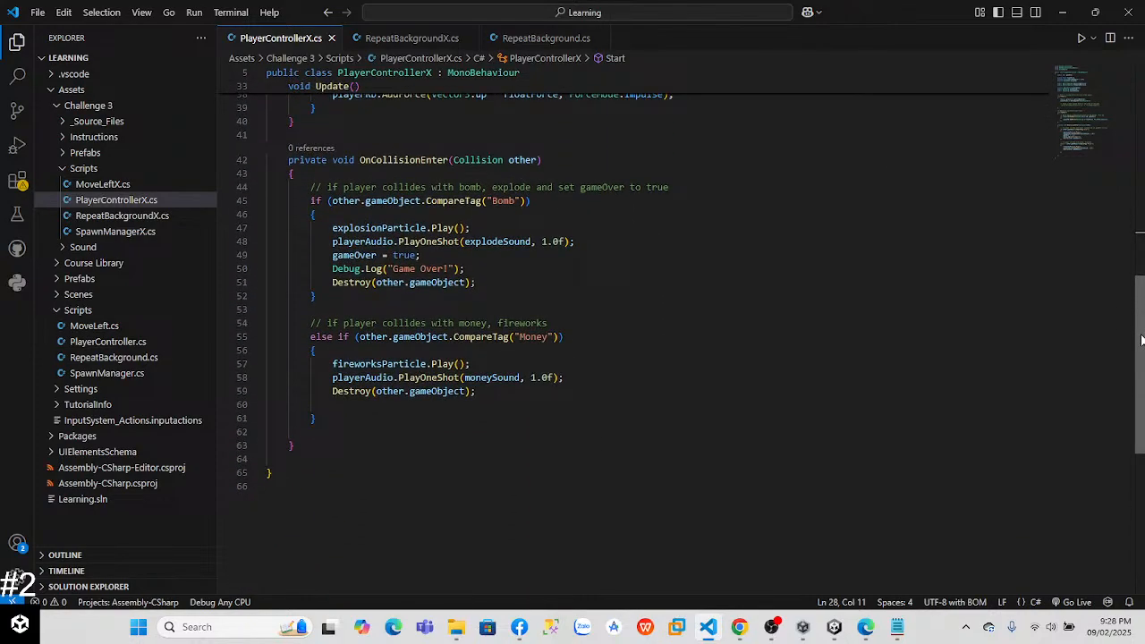
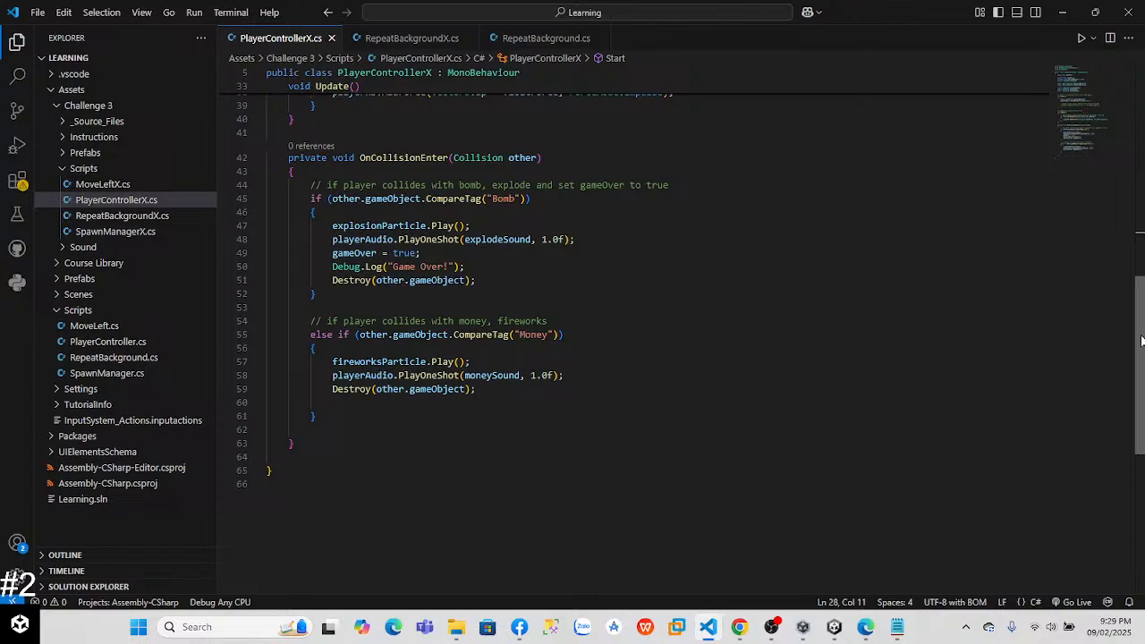
# Step: Uncomment the playerRb.AddForce line that applies the small upward force in the Start method of PlayerControllerX.cs
pyautogui.moveTo(1141, 340); pyautogui.dragTo(1130, 239)
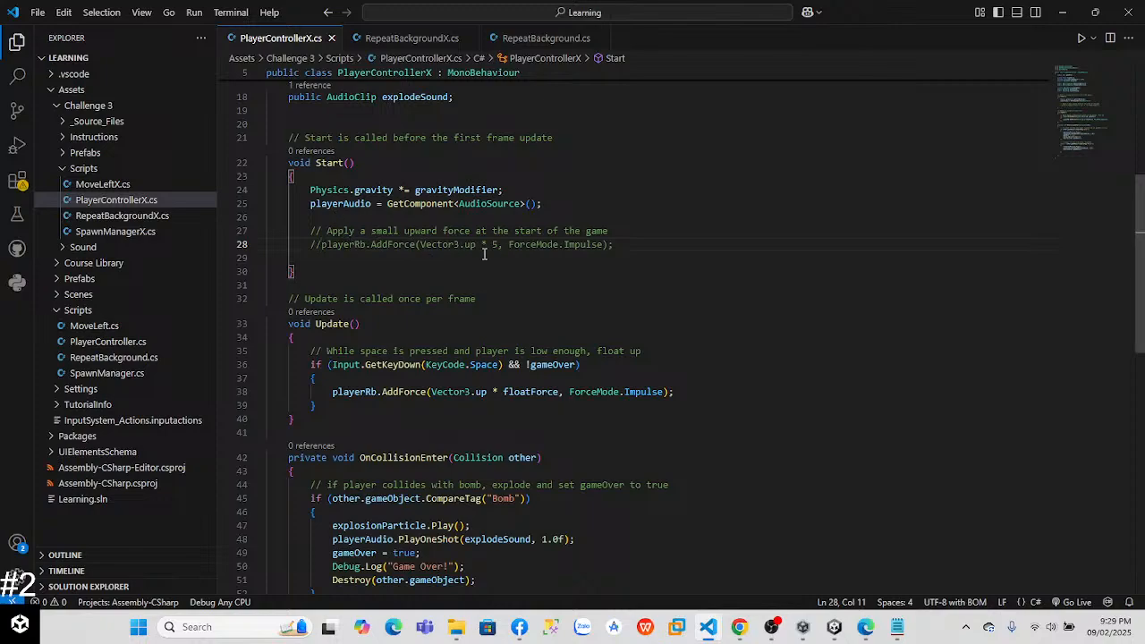
pyautogui.press('BackSpace')
pyautogui.press('BackSpace')
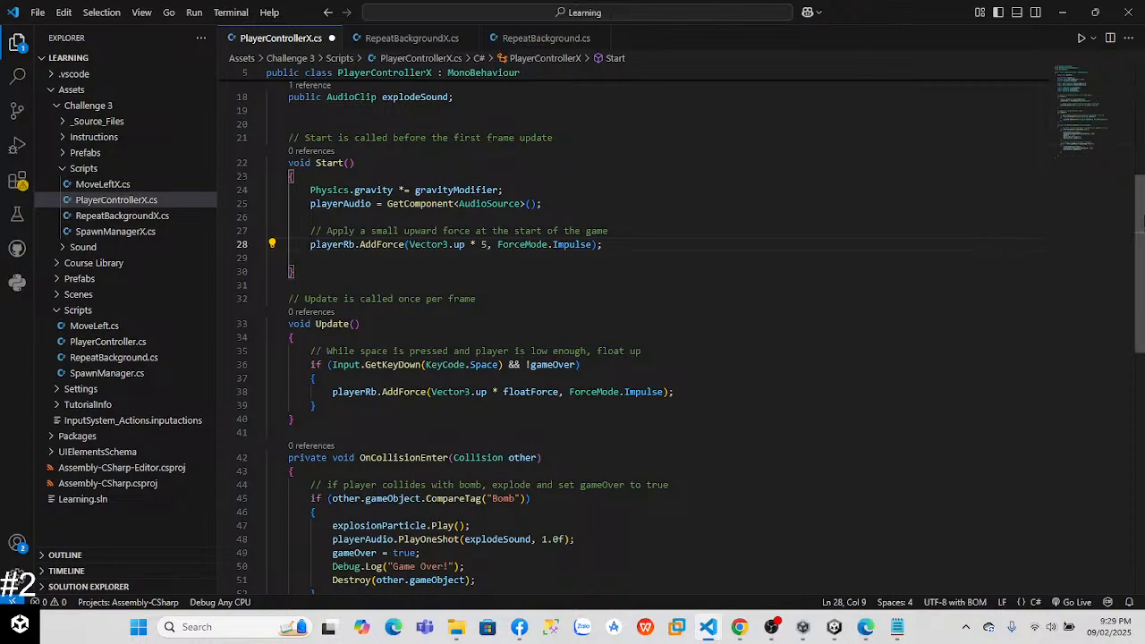
pyautogui.scroll(5, 1124, 112)
pyautogui.scroll(-1, 1124, 112)
pyautogui.scroll(1, 1125, 112)
# Step: Switch to Unity and open the MoveLeftX script from the Challenge 3 Scripts folder
pyautogui.hotkey('alt', 'Tab')
pyautogui.hotkey('alt', 'Tab')
pyautogui.hotkey('alt', 'Tab')
pyautogui.click(455, 259)
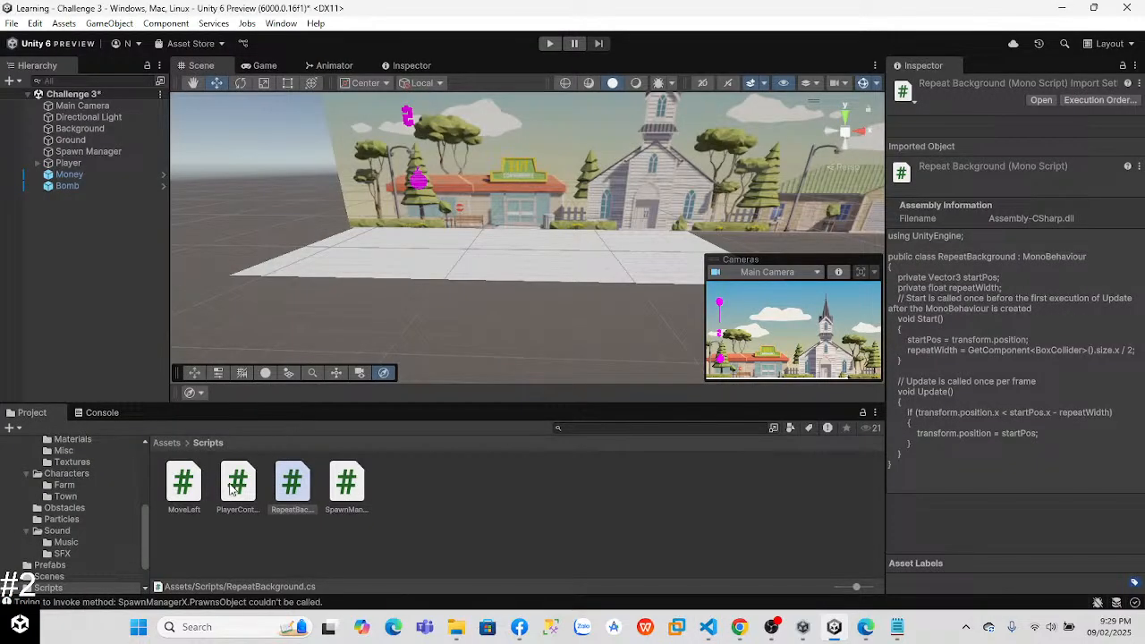
pyautogui.click(166, 443)
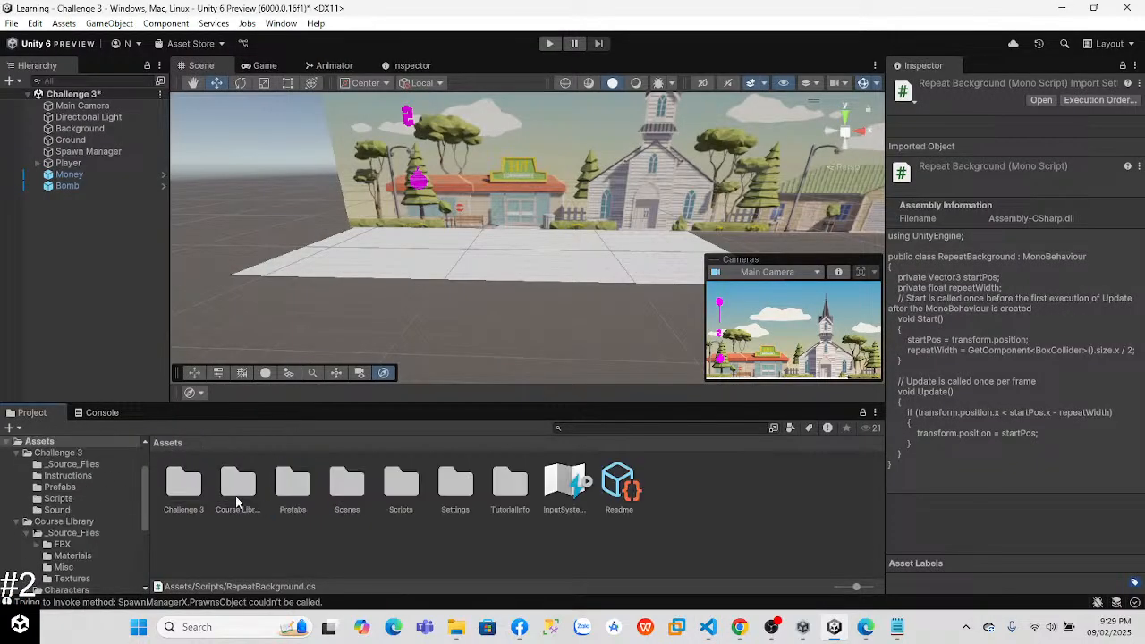
pyautogui.doubleClick(184, 483)
pyautogui.click(362, 489)
pyautogui.doubleClick(362, 489)
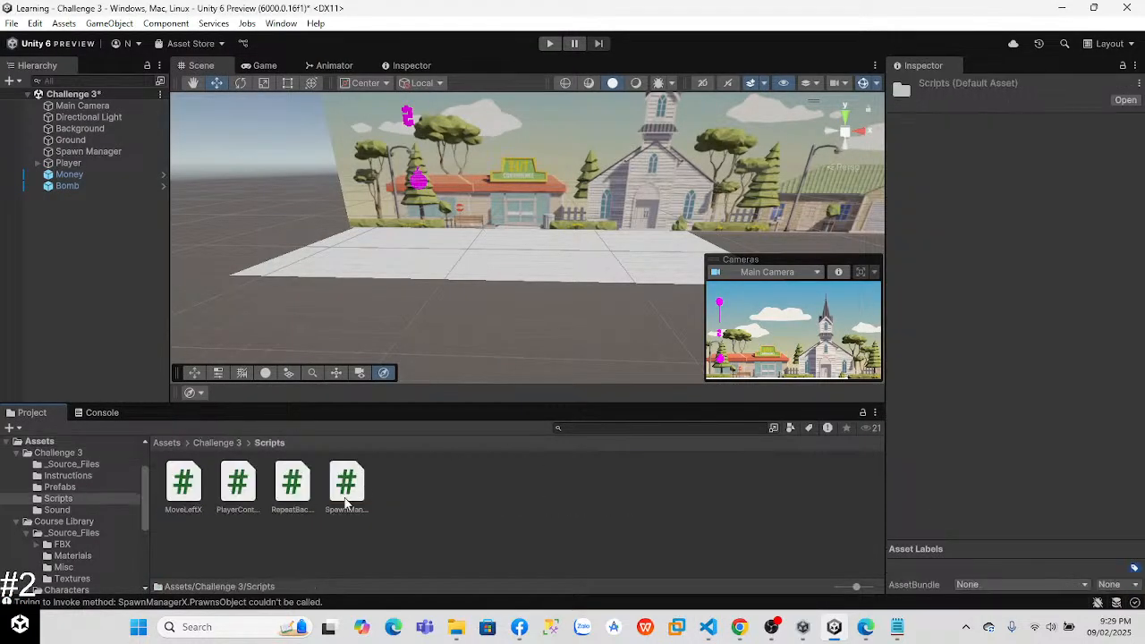
pyautogui.doubleClick(186, 484)
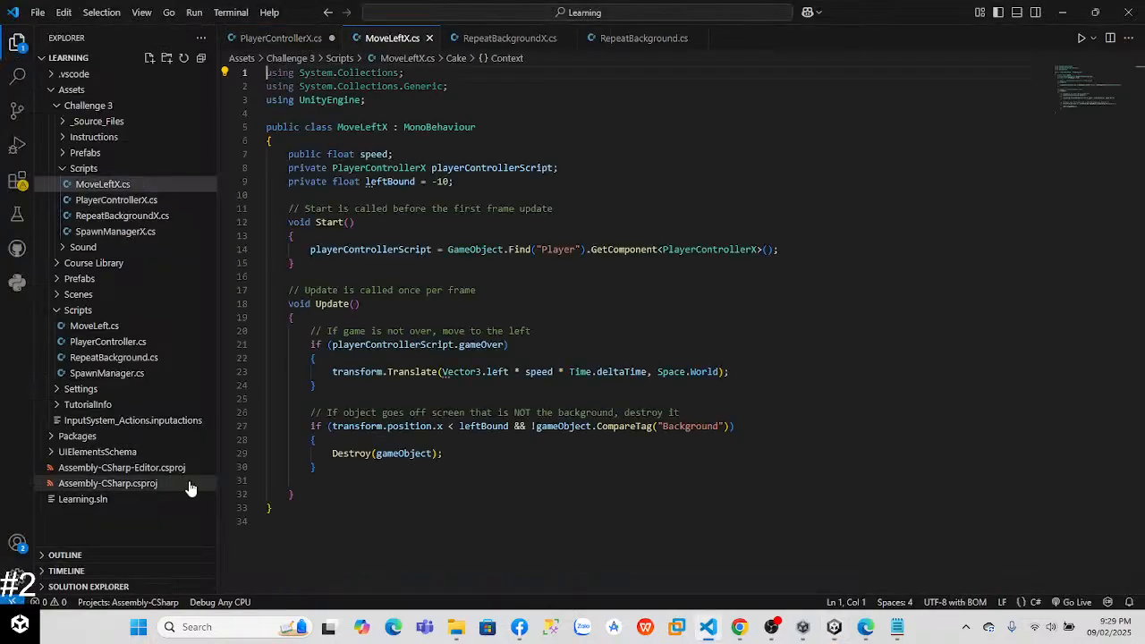
# Step: Negate the playerControllerScript.gameOver condition in MoveLeftX's Update method with "!" and save the script
pyautogui.moveTo(1138, 221)
pyautogui.mouseDown()
pyautogui.moveTo(1142, 293)
pyautogui.moveTo(1137, 225)
pyautogui.moveTo(1131, 240)
pyautogui.mouseUp()
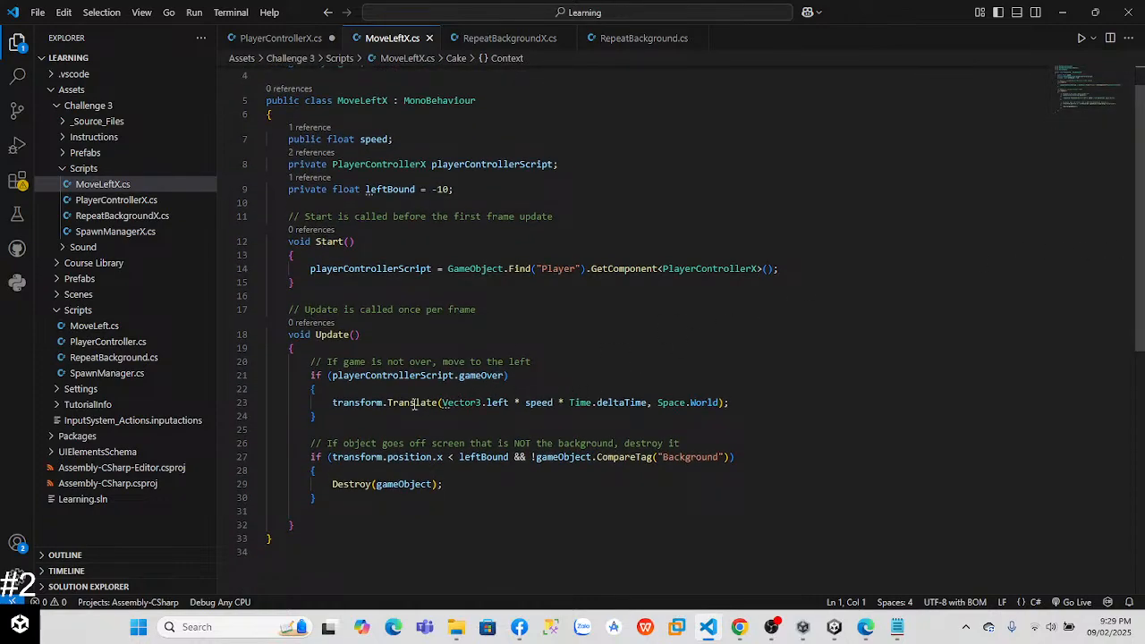
pyautogui.click(331, 375)
pyautogui.write('!')
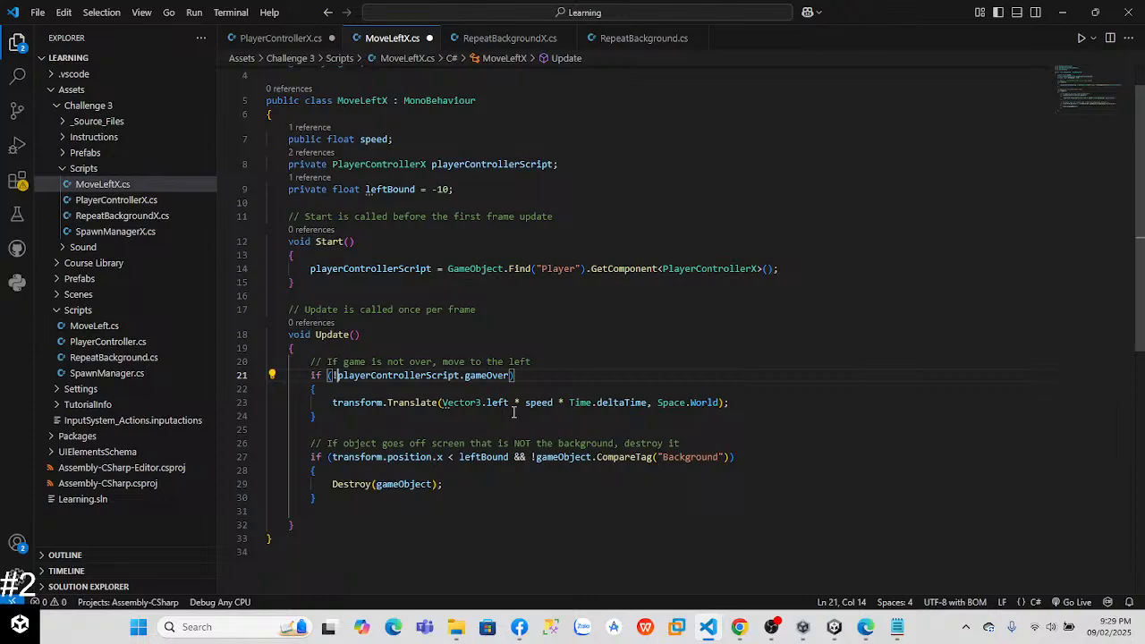
pyautogui.click(331, 457)
pyautogui.click(776, 390)
pyautogui.click(760, 457)
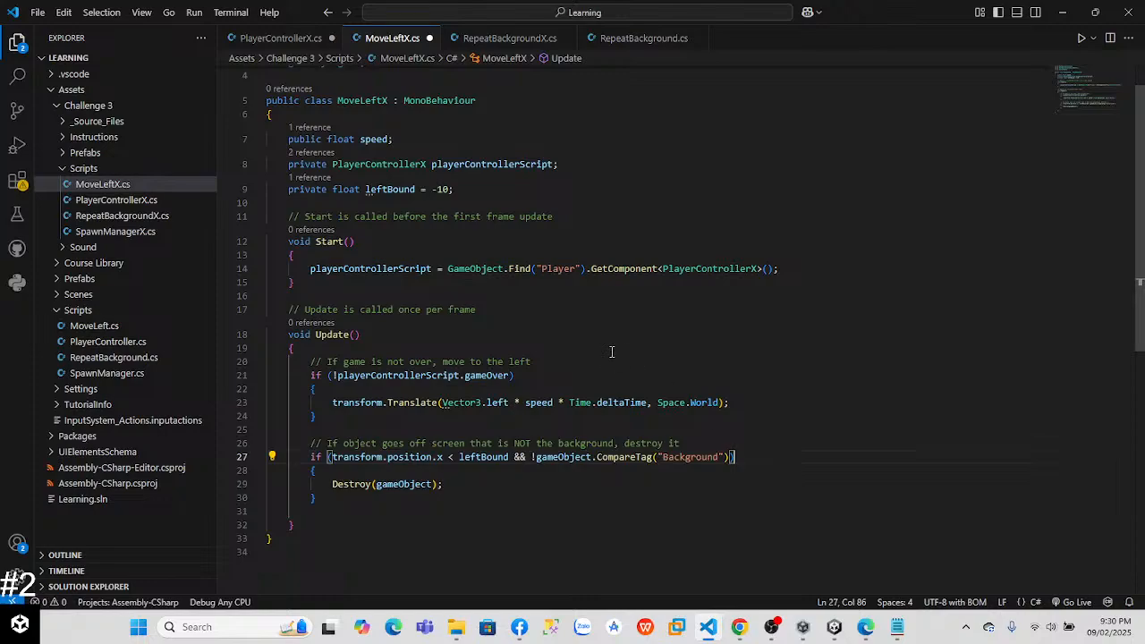
pyautogui.hotkey('alt', 'Tab')
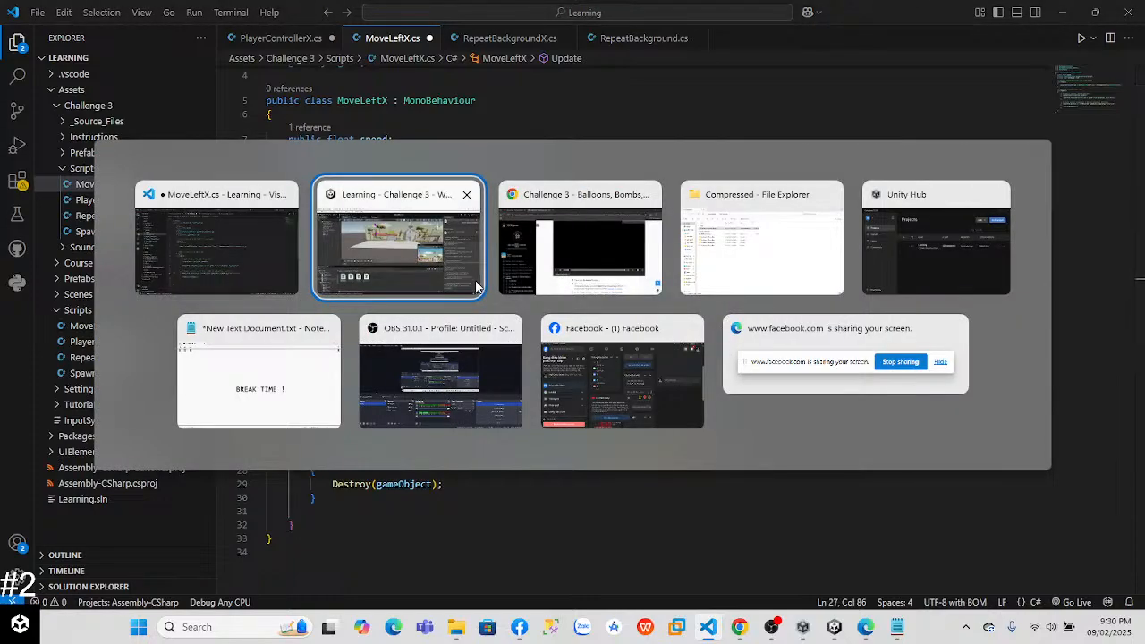
pyautogui.hotkey('alt', 'shift', 'Tab')
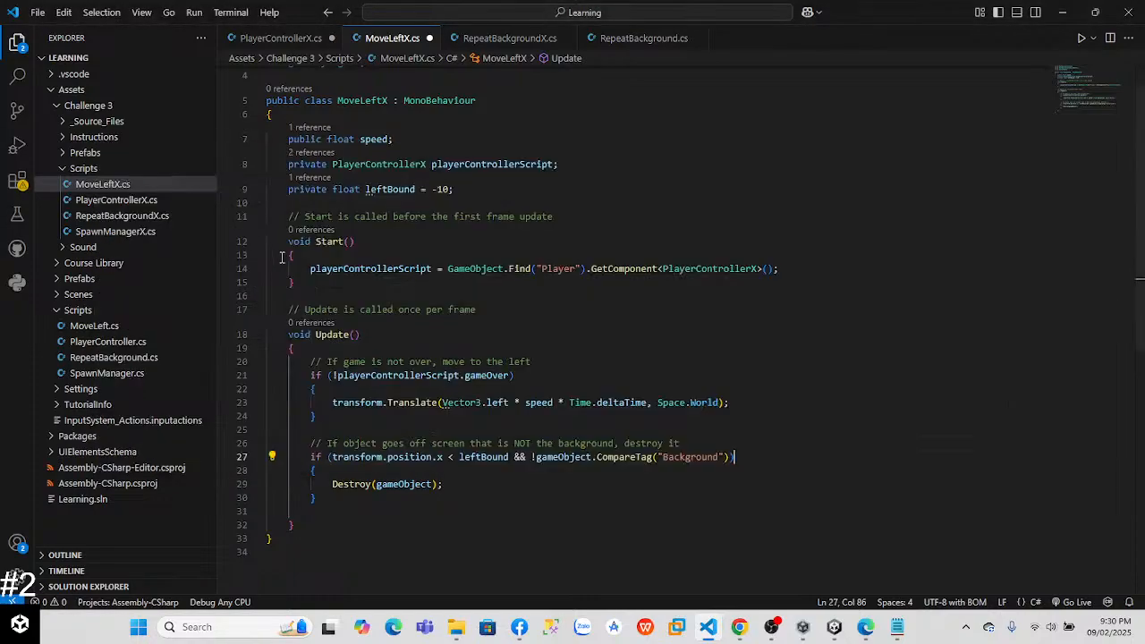
pyautogui.hotkey('ctrl', 's')
# Step: Switch to Unity, open the SpawnManagerX script from the Challenge 3 Scripts folder and review its spawning code
pyautogui.hotkey('alt', 'Tab')
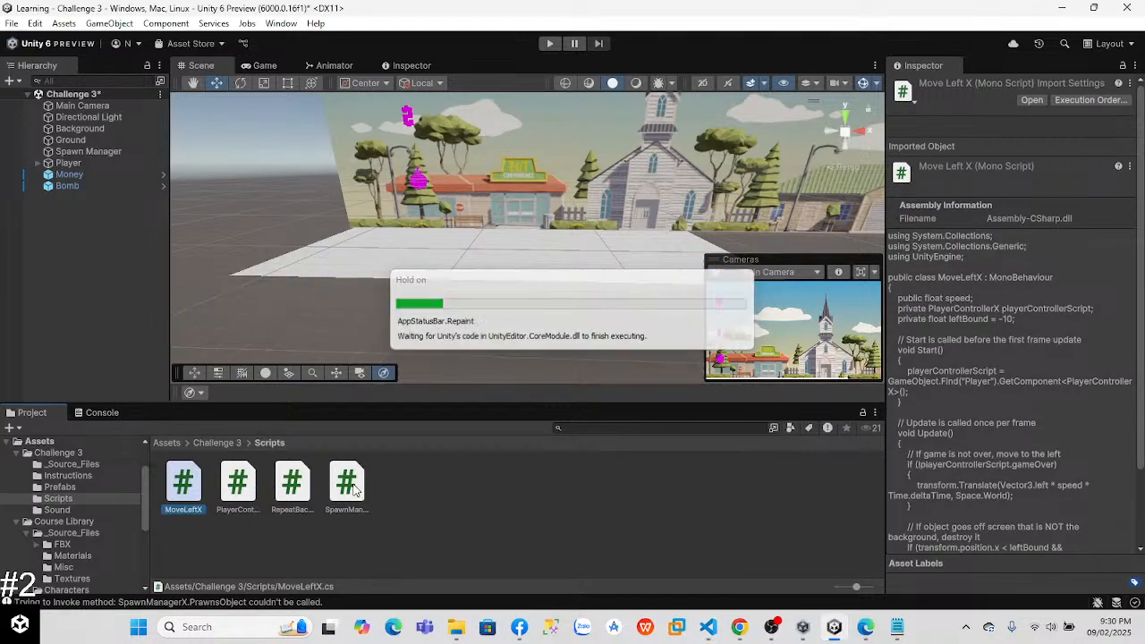
pyautogui.click(227, 486)
pyautogui.click(341, 497)
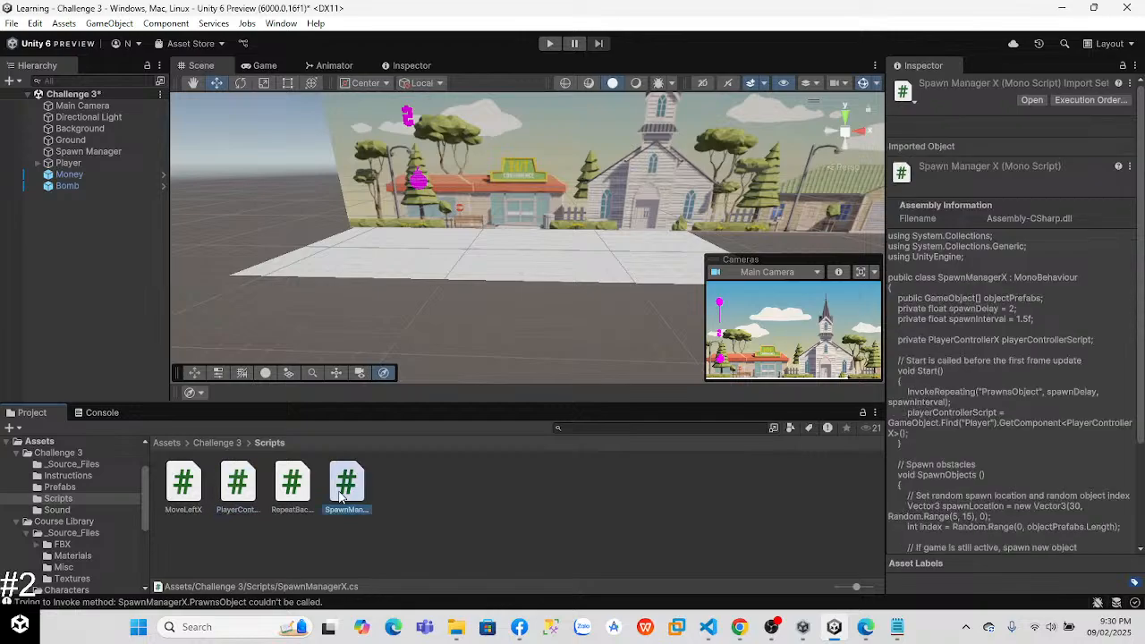
pyautogui.doubleClick(341, 497)
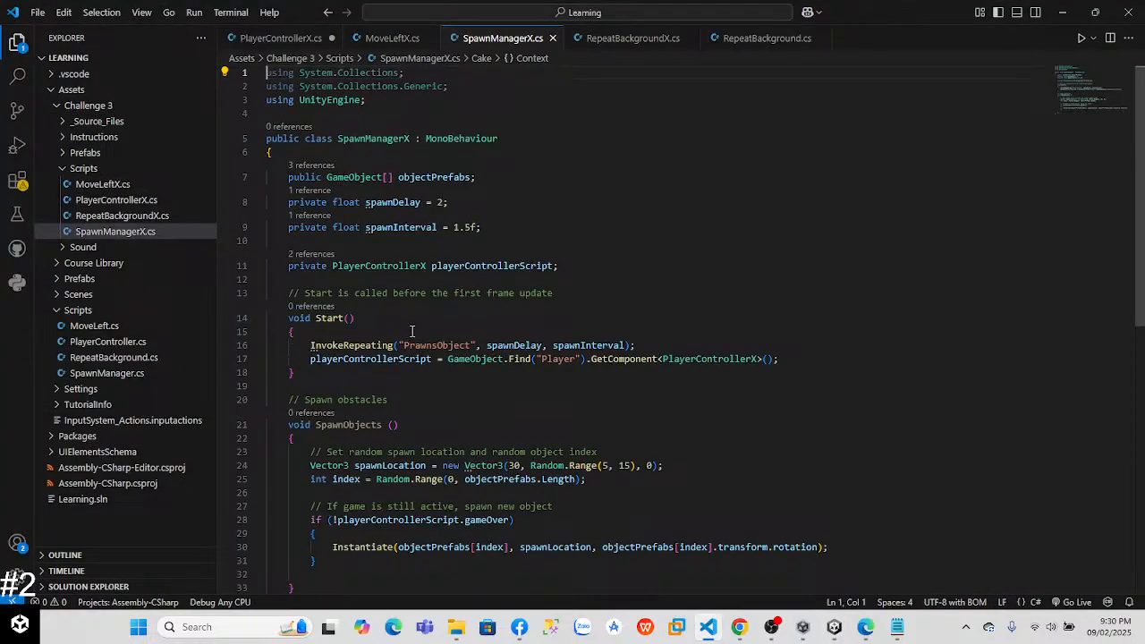
pyautogui.scroll(-1, 1143, 168)
pyautogui.scroll(-1, 1143, 175)
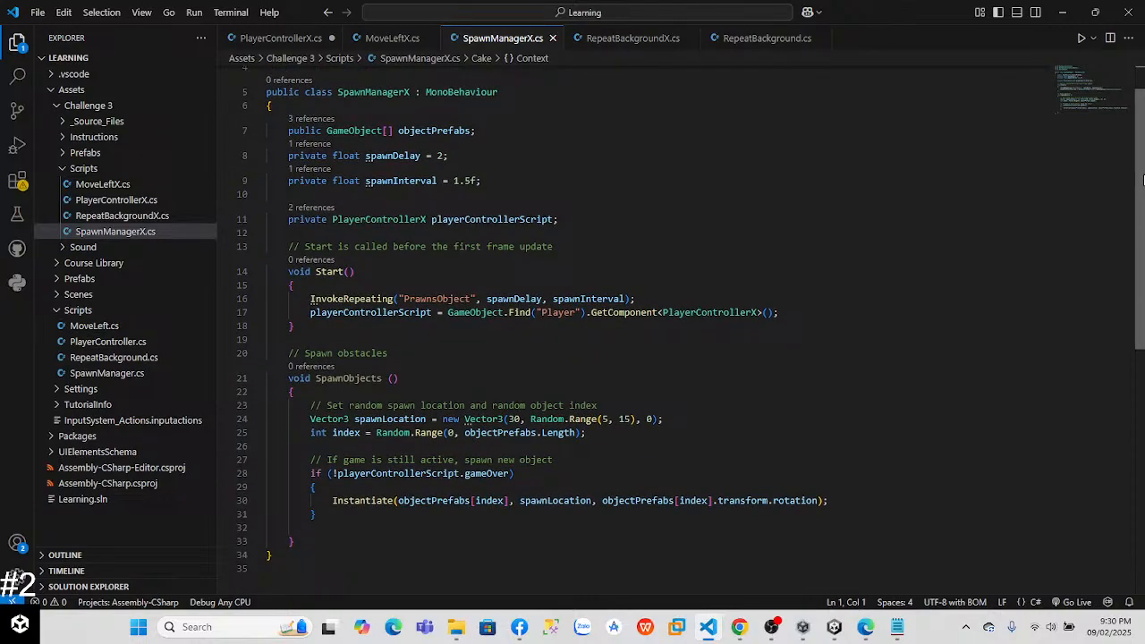
pyautogui.scroll(-1, 1143, 180)
pyautogui.scroll(2, 940, 139)
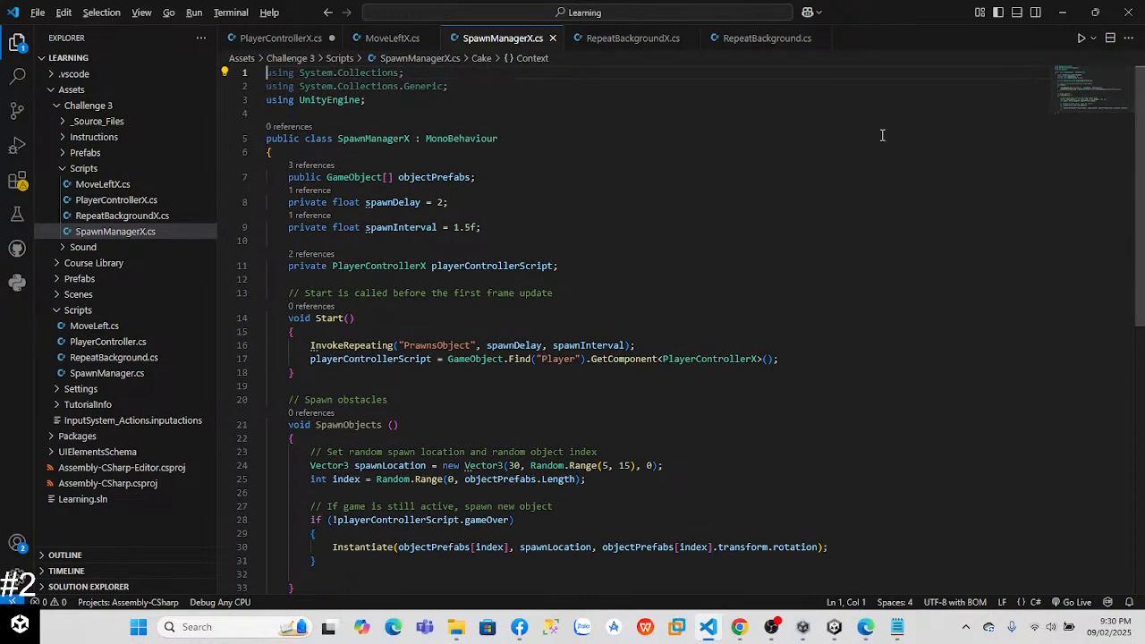
# Step: Switch to Unity, run the game and set the Player's Float Force to 2000 in its Player Controller X component
pyautogui.hotkey('alt', 'Tab')
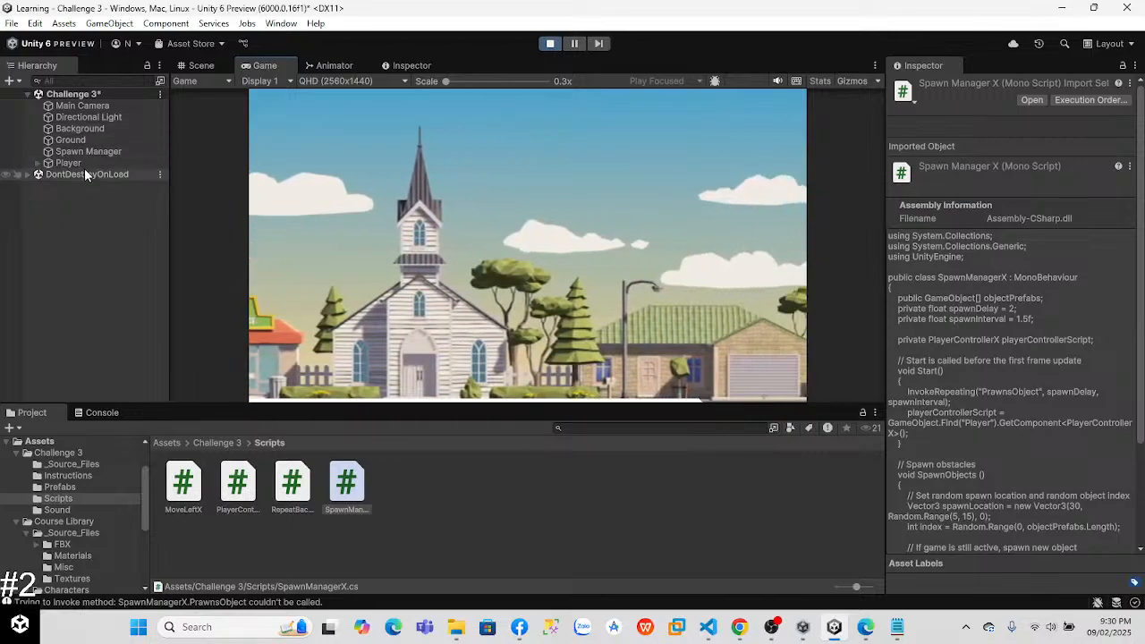
pyautogui.click(78, 164)
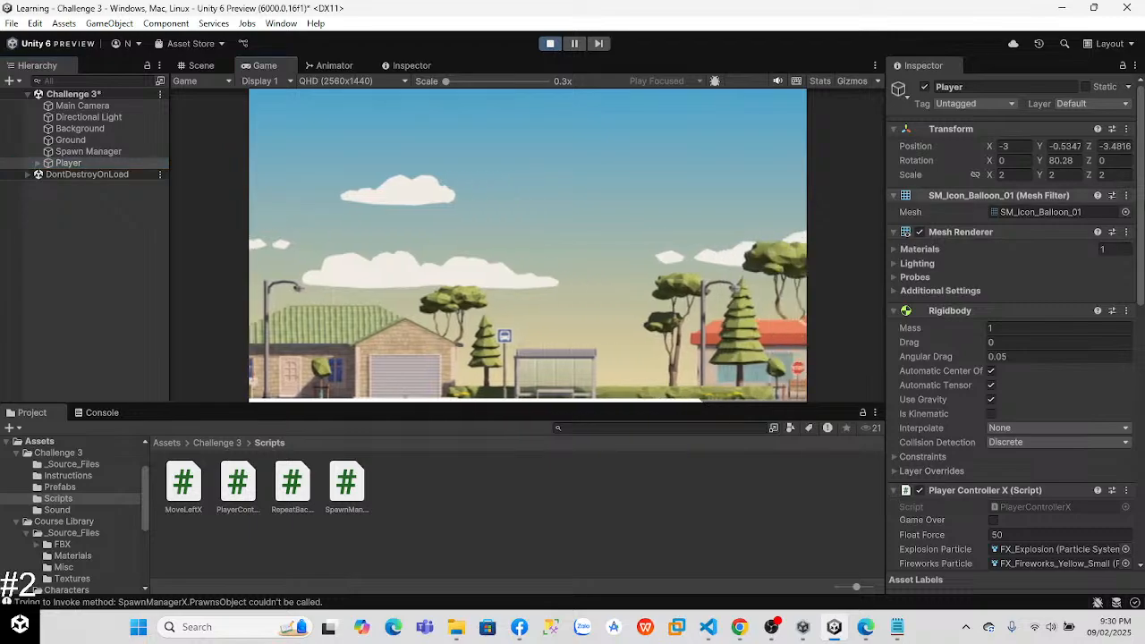
pyautogui.scroll(-4, 1011, 358)
pyautogui.moveTo(1141, 268); pyautogui.dragTo(1141, 275)
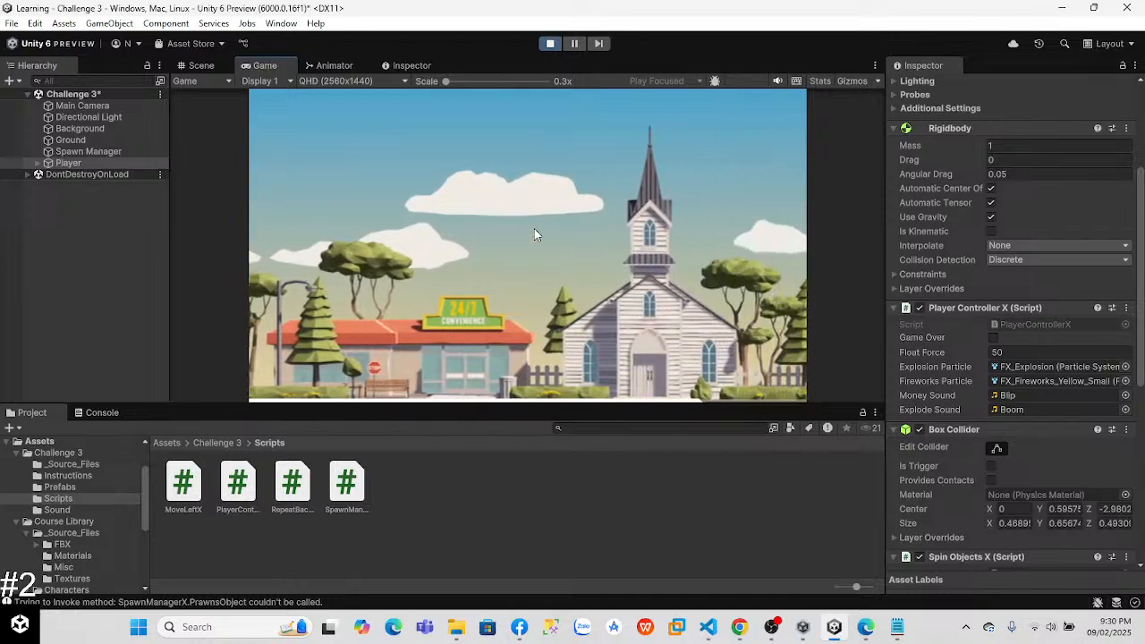
pyautogui.scroll(-3, 1142, 255)
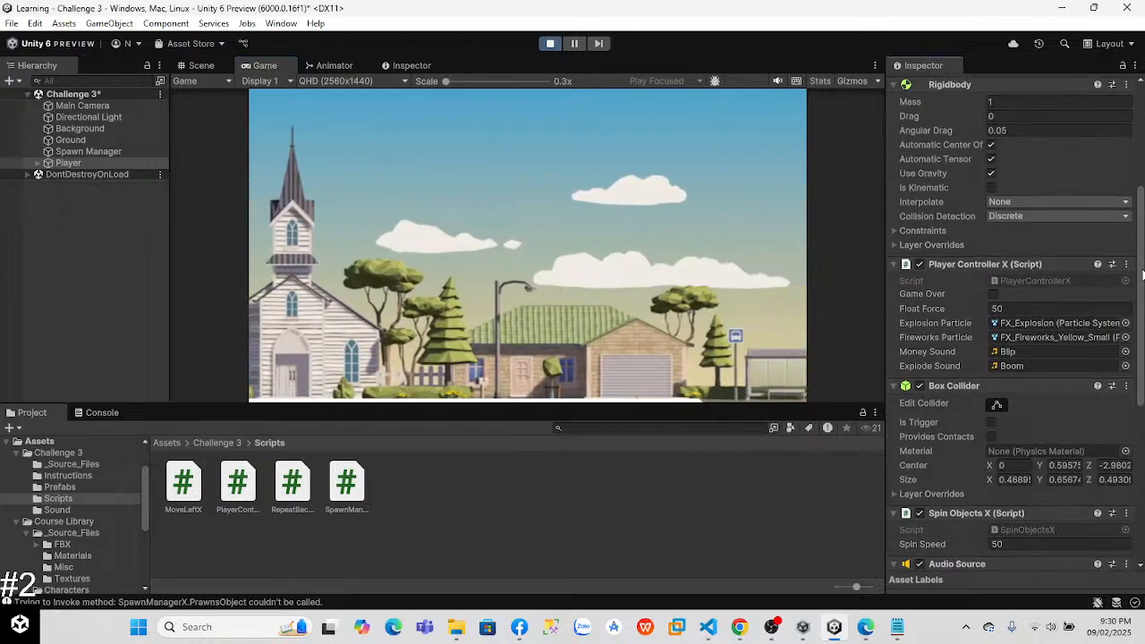
pyautogui.click(1010, 301)
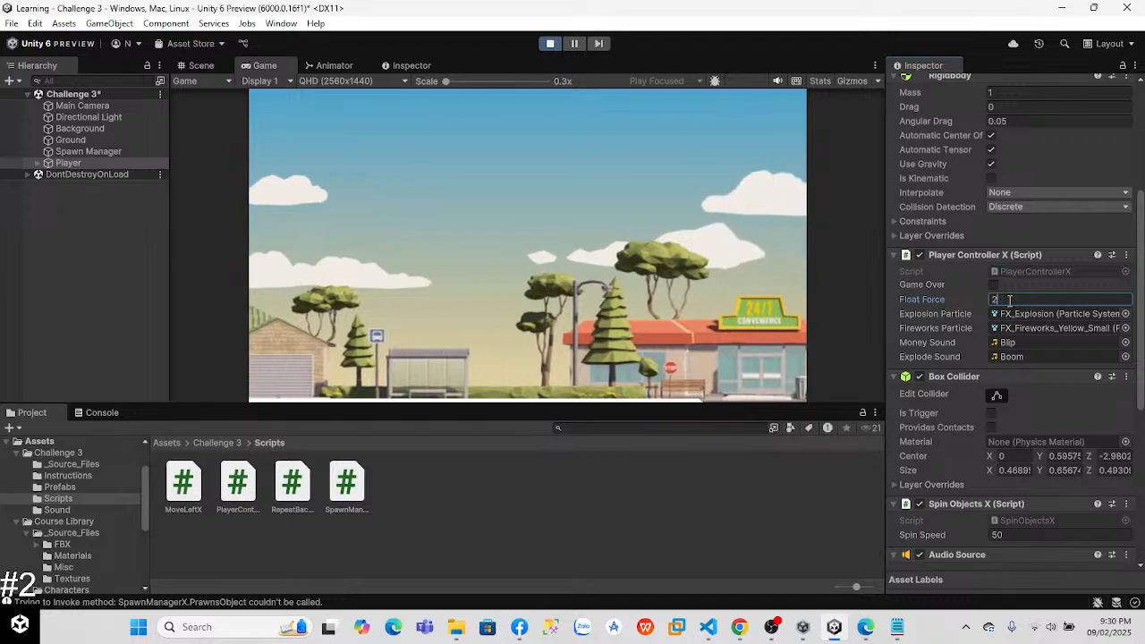
pyautogui.write('2000')
pyautogui.press('Return')
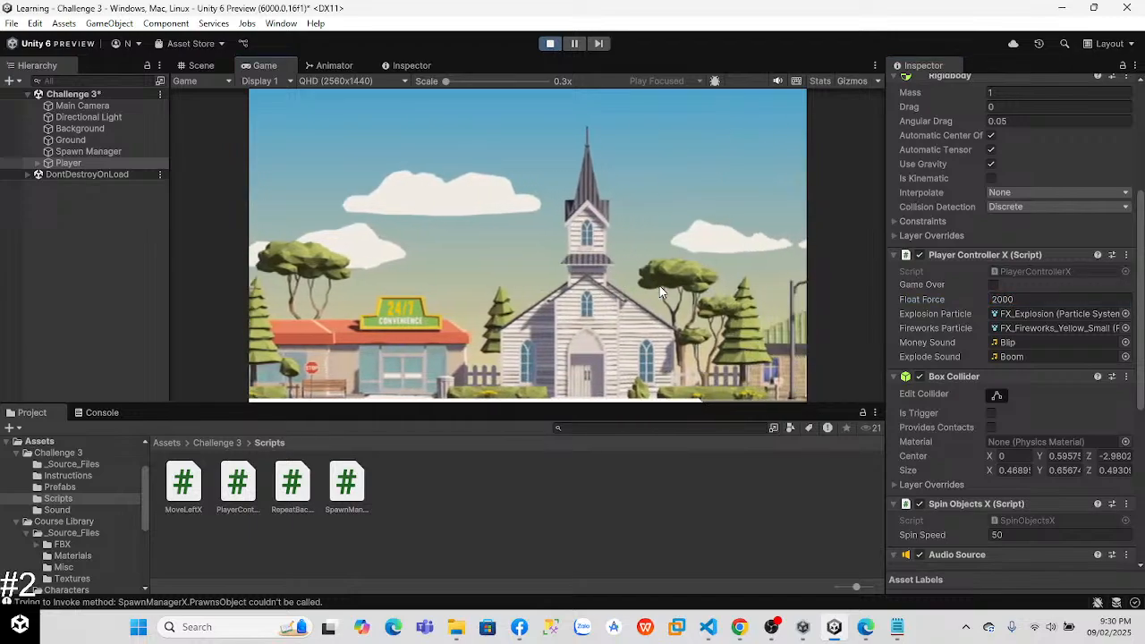
# Step: Set the Player's Float Force to 10 while the game runs and look over its remaining components
pyautogui.click(1028, 299)
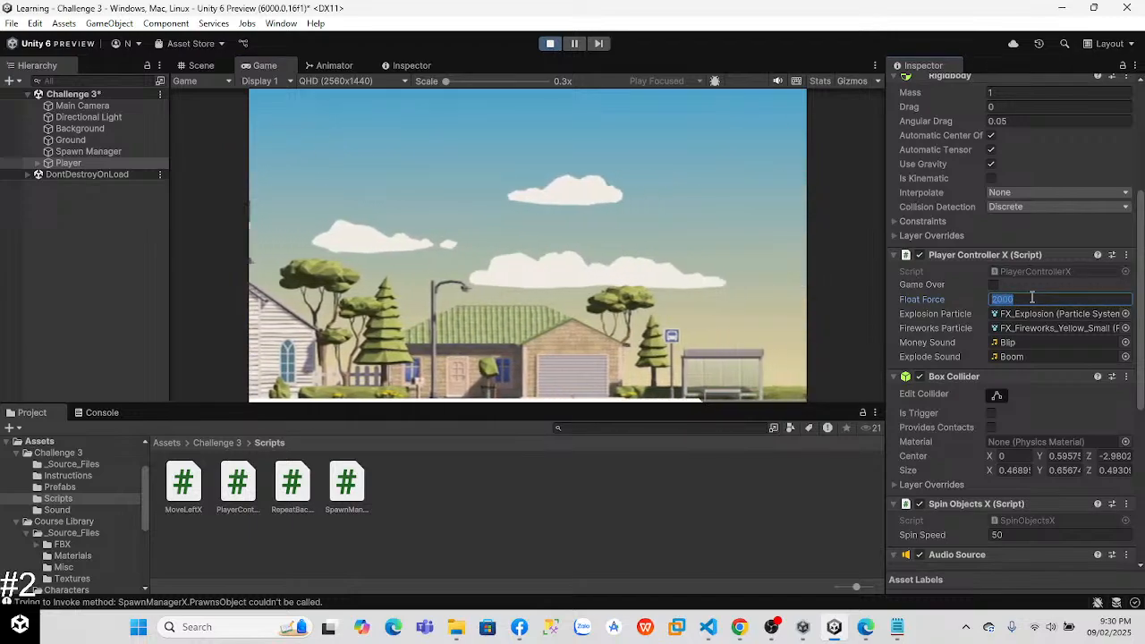
pyautogui.write('10')
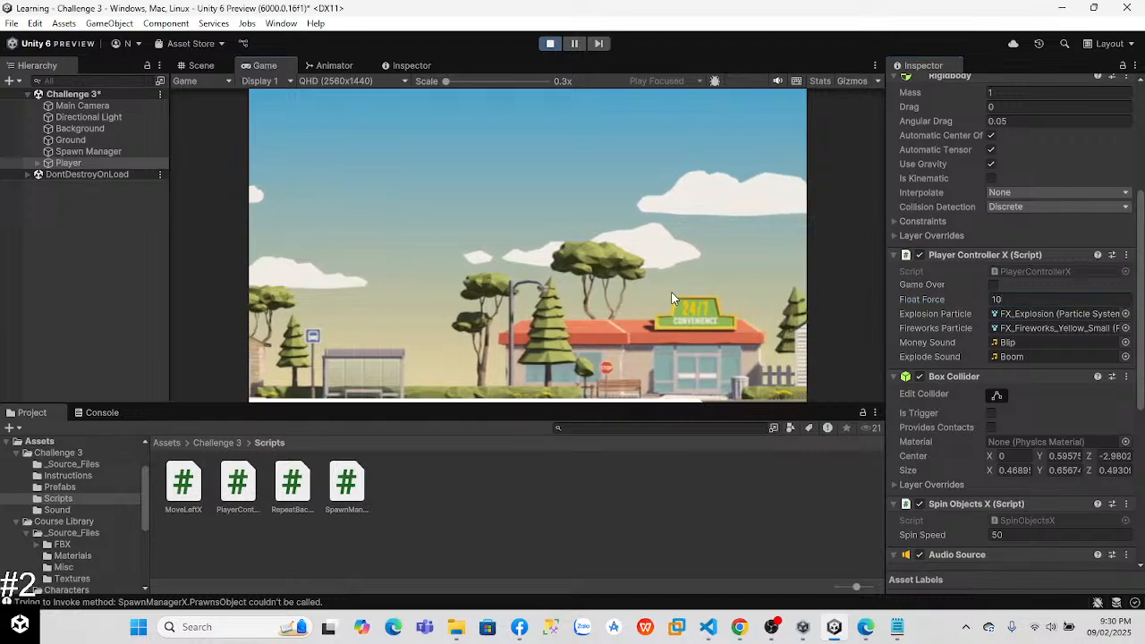
pyautogui.scroll(-3, 1011, 358)
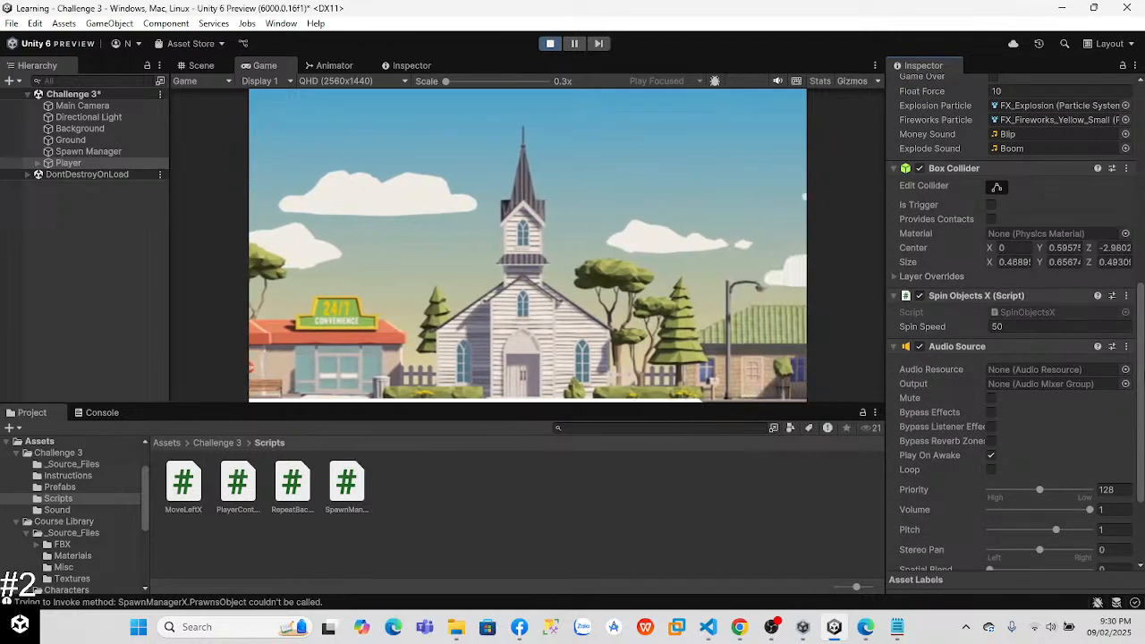
pyautogui.scroll(-2, 1143, 459)
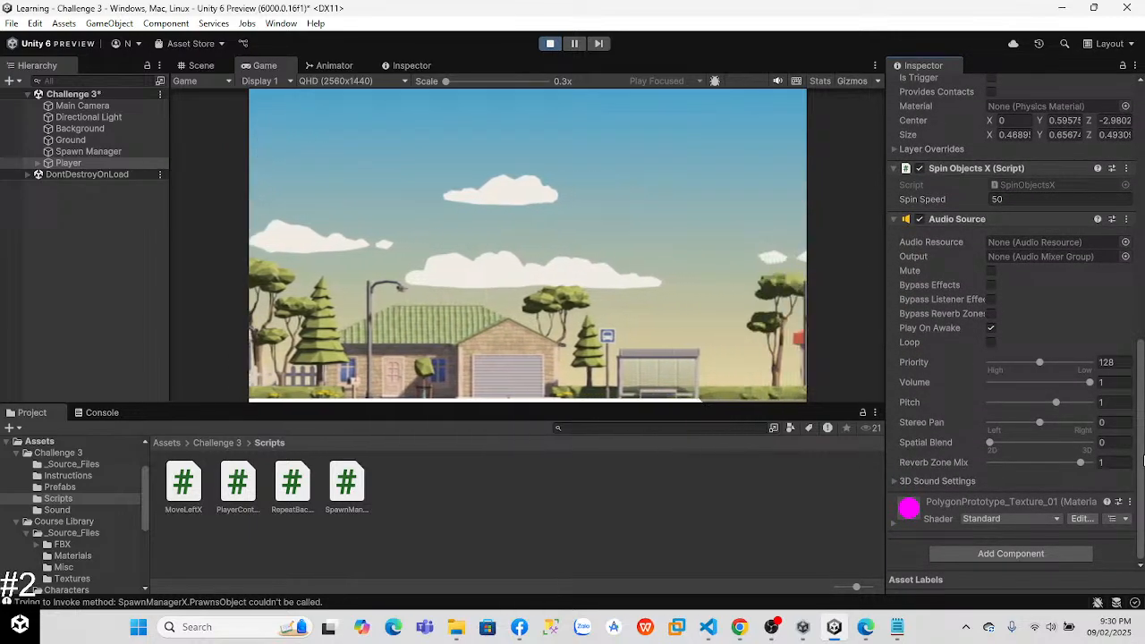
pyautogui.moveTo(1143, 459); pyautogui.dragTo(1136, 218)
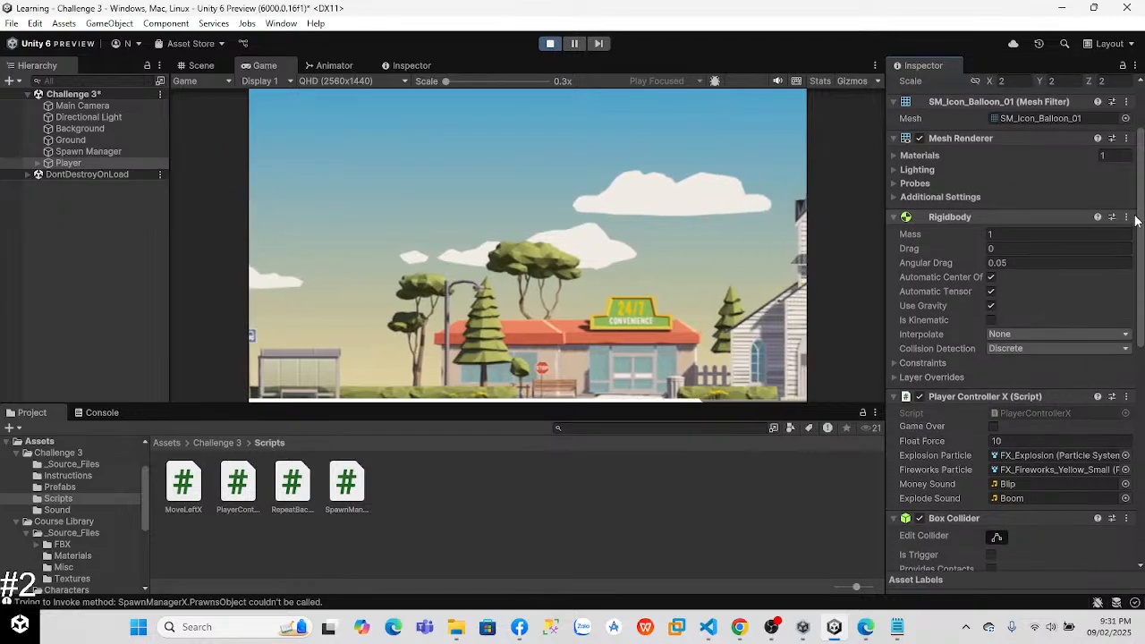
# Step: Stop the running game, run it again to watch the balloon from the start, and exit play mode
pyautogui.click(559, 44)
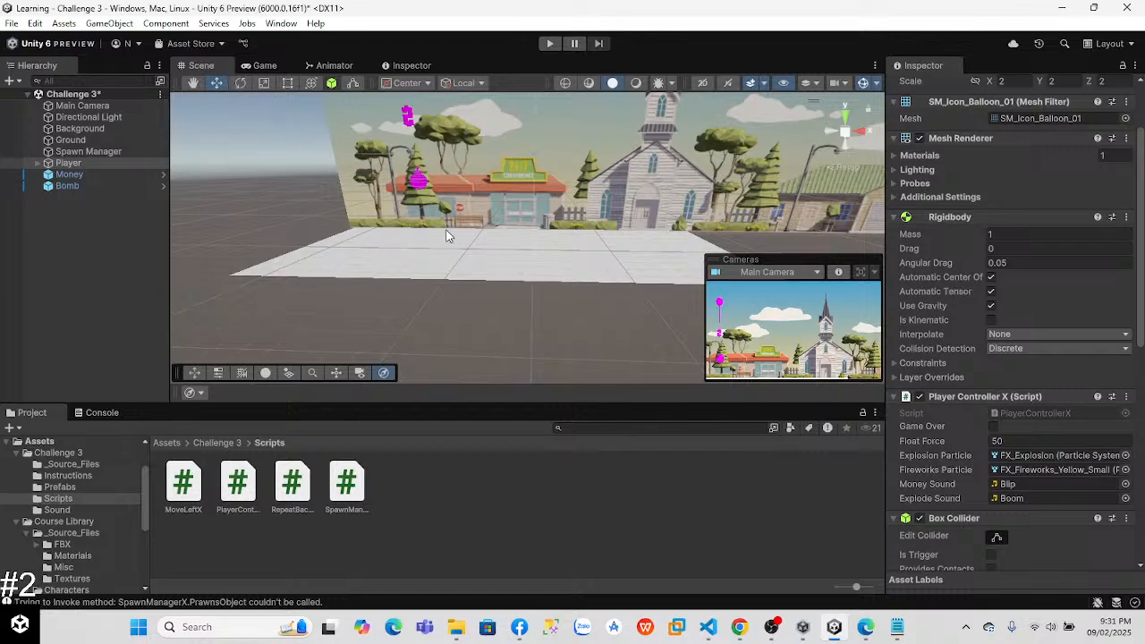
pyautogui.click(549, 43)
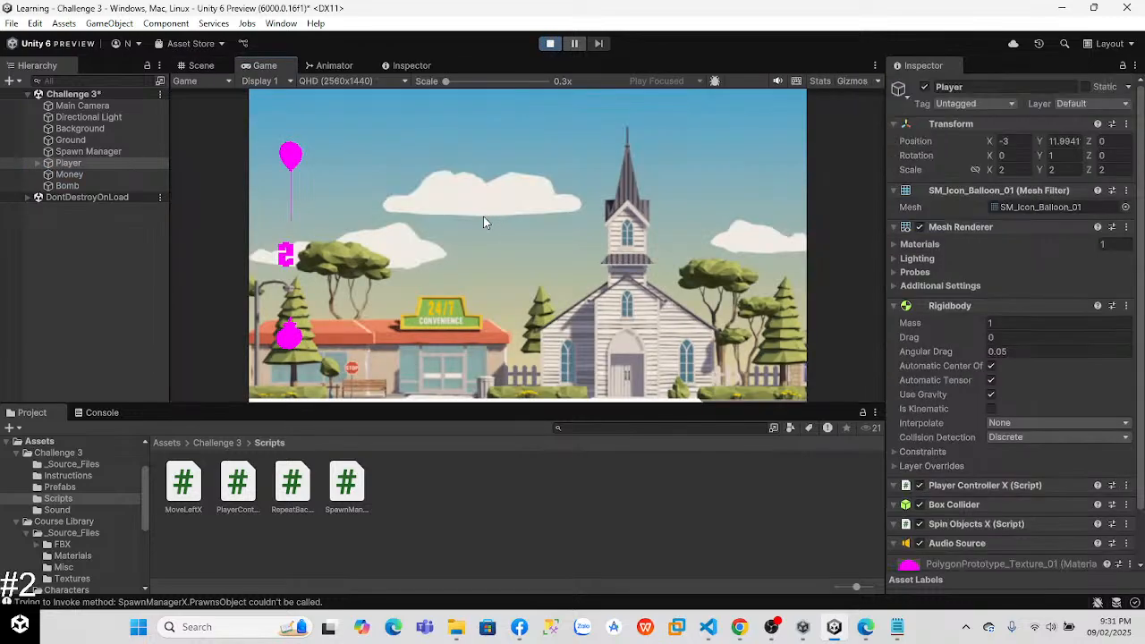
pyautogui.click(546, 44)
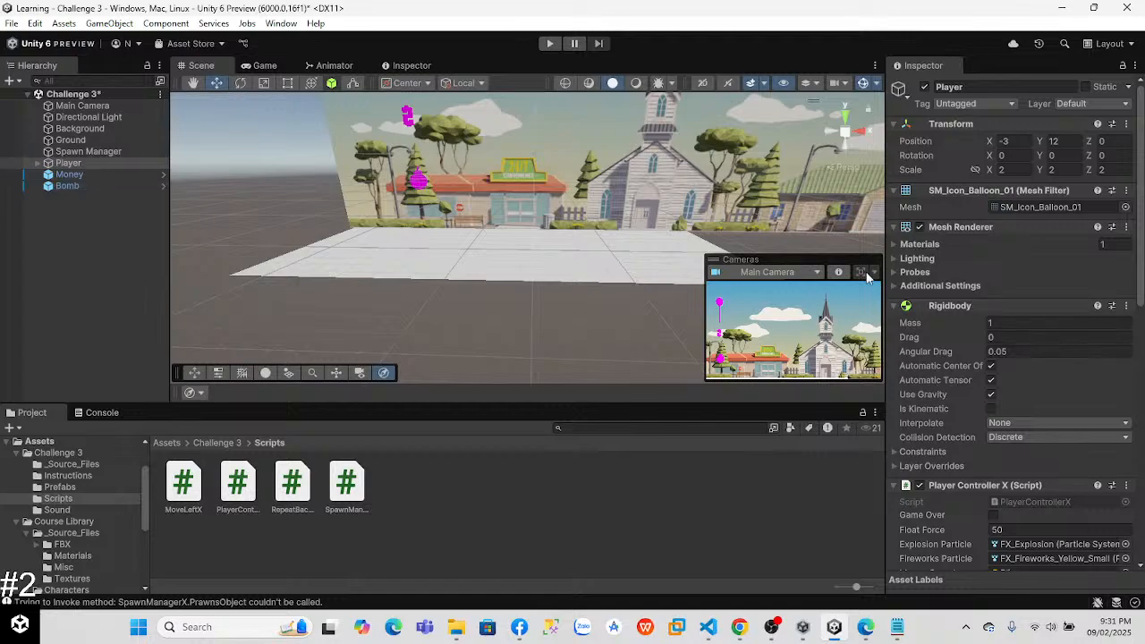
# Step: Locate the script assigned to the Player and switch to Visual Studio Code to review PlayerControllerX.cs around its Start method
pyautogui.scroll(-5, 1093, 311)
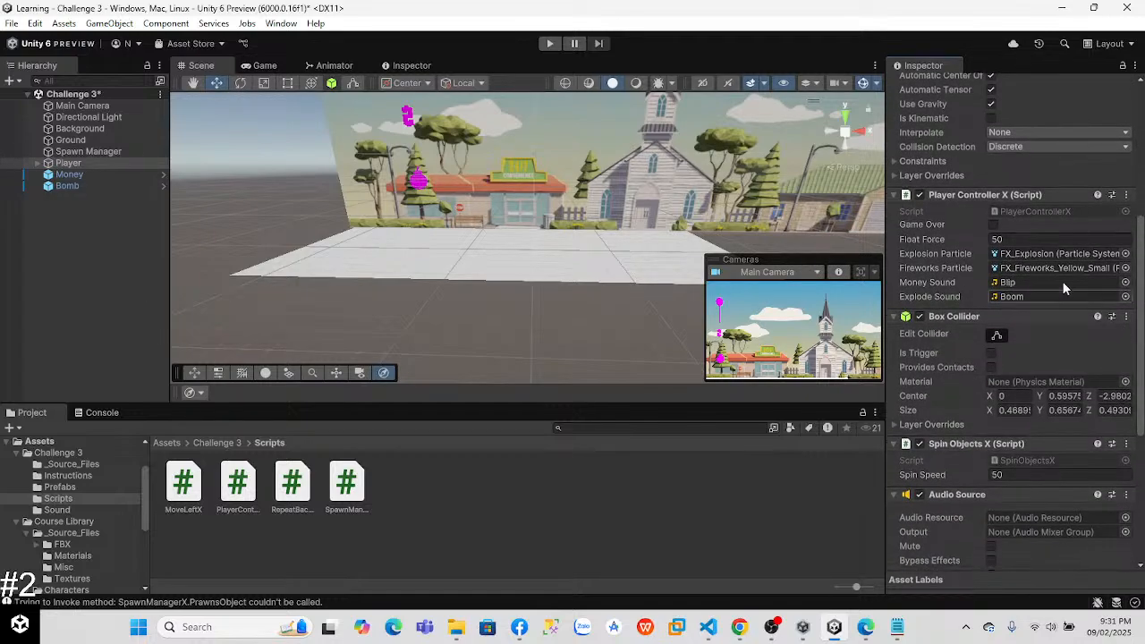
pyautogui.click(1020, 210)
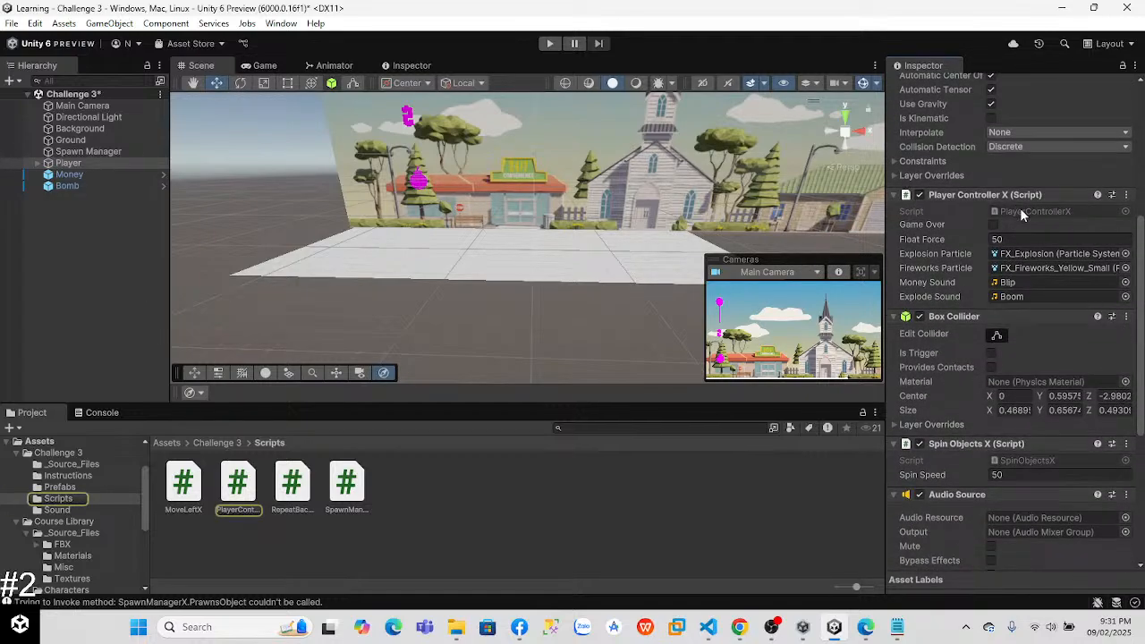
pyautogui.hotkey('alt', 'Tab')
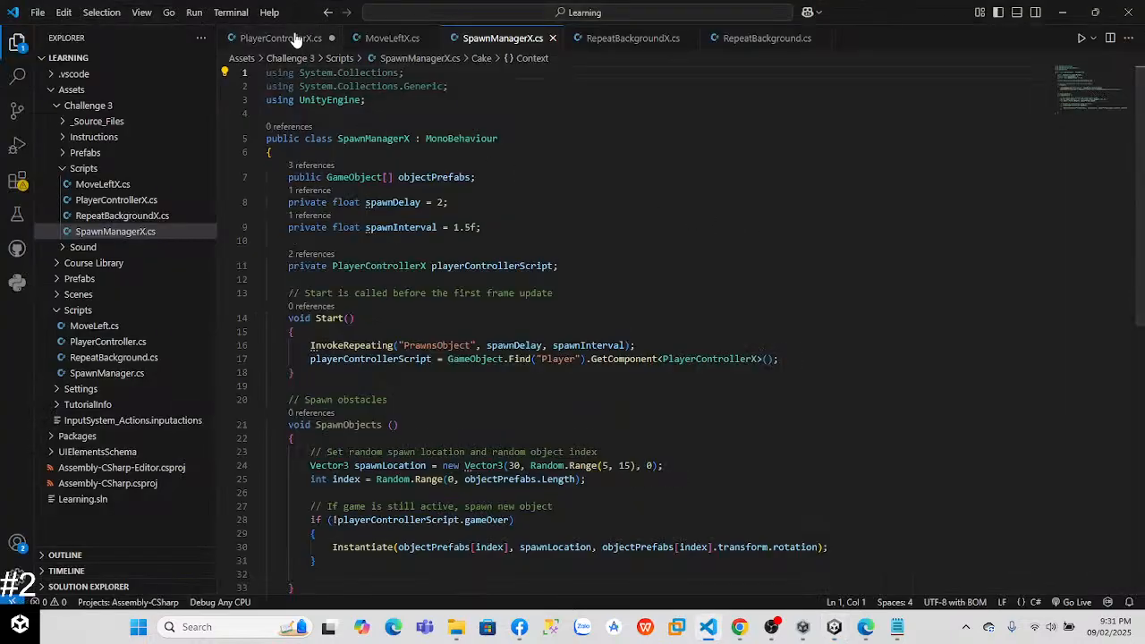
pyautogui.click(280, 38)
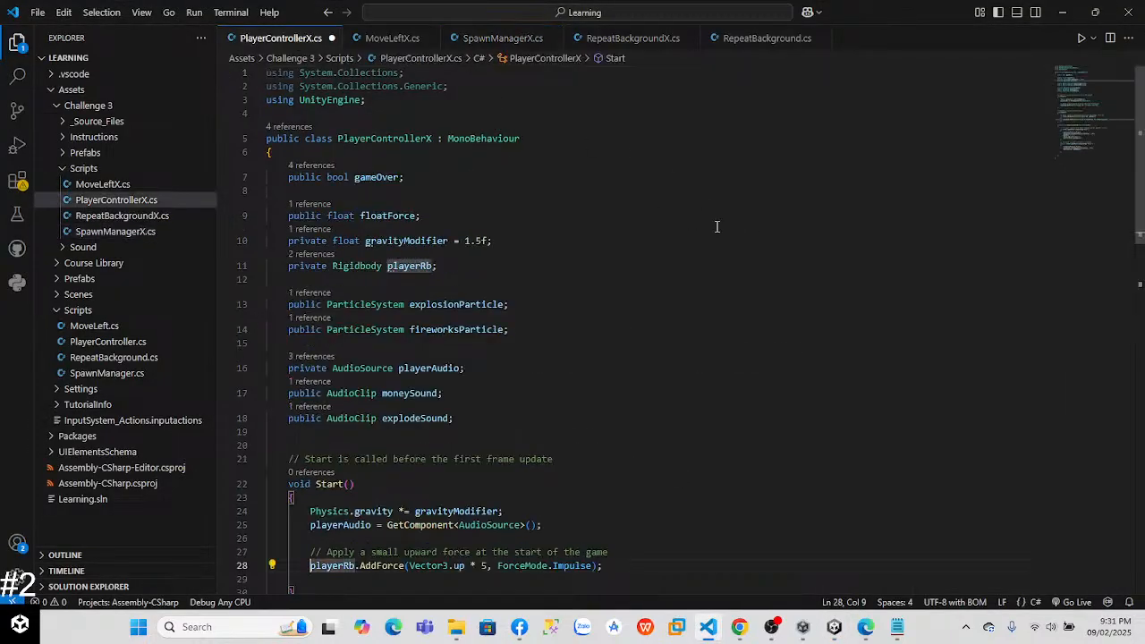
pyautogui.scroll(-5, 1140, 235)
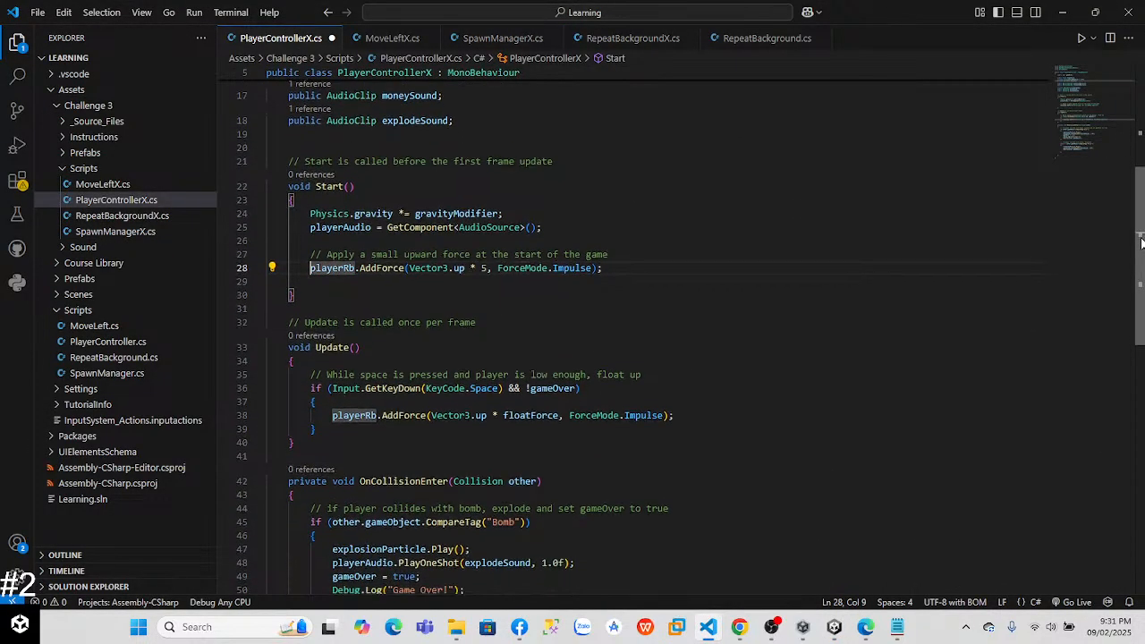
# Step: Start a playerRb assignment reading "playerRb = GetCompo" below the playerAudio line in the Start method of PlayerControllerX.cs
pyautogui.scroll(5, 1136, 206)
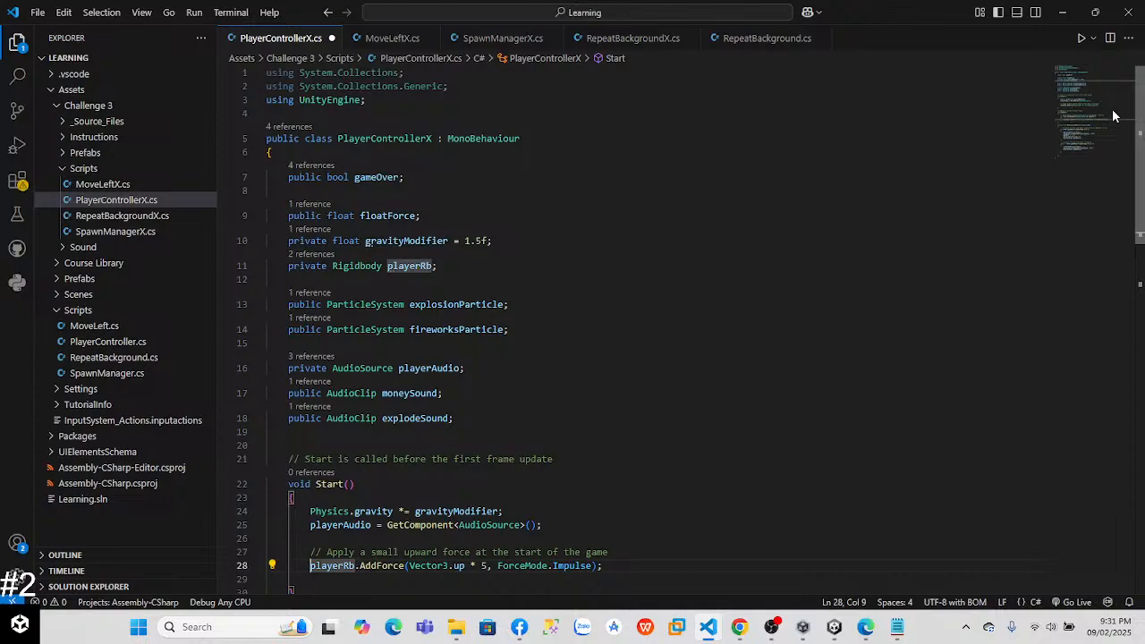
pyautogui.scroll(-3, 1111, 143)
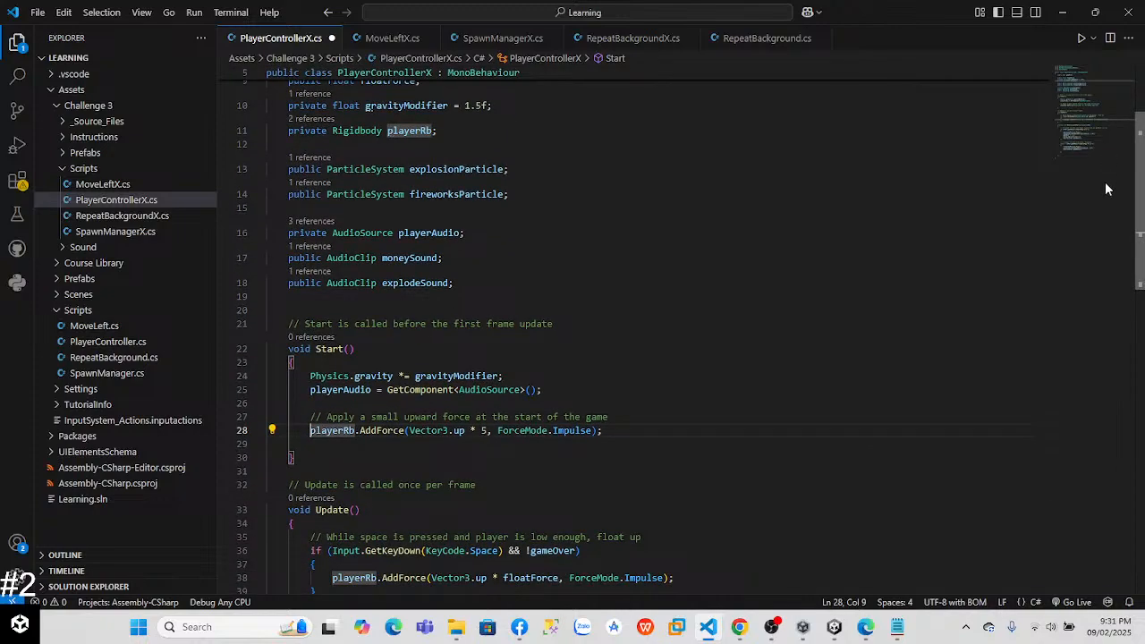
pyautogui.click(318, 401)
pyautogui.press('BackSpace')
pyautogui.press('BackSpace')
pyautogui.press('BackSpace')
pyautogui.press('Return')
pyautogui.write('pla')
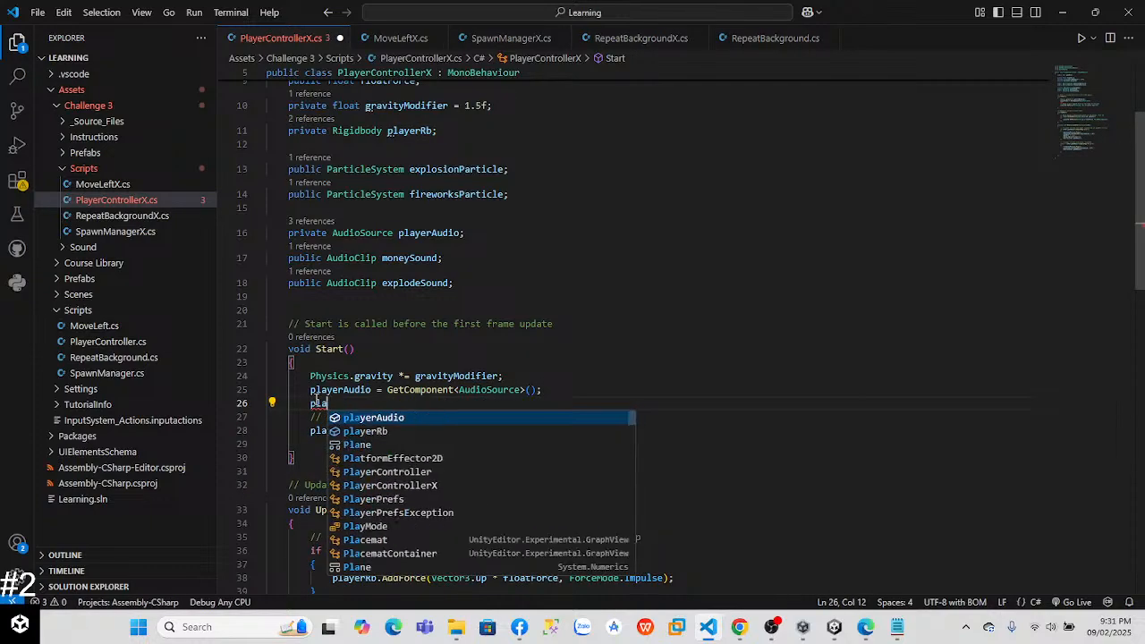
pyautogui.write('yerR')
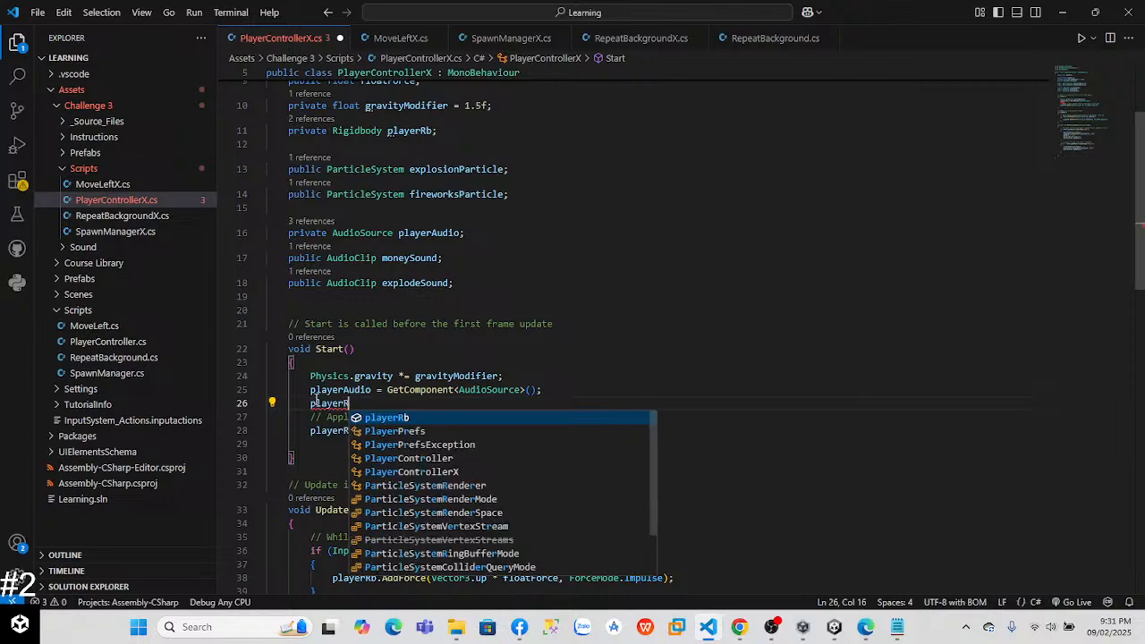
pyautogui.write('b = GetCom')
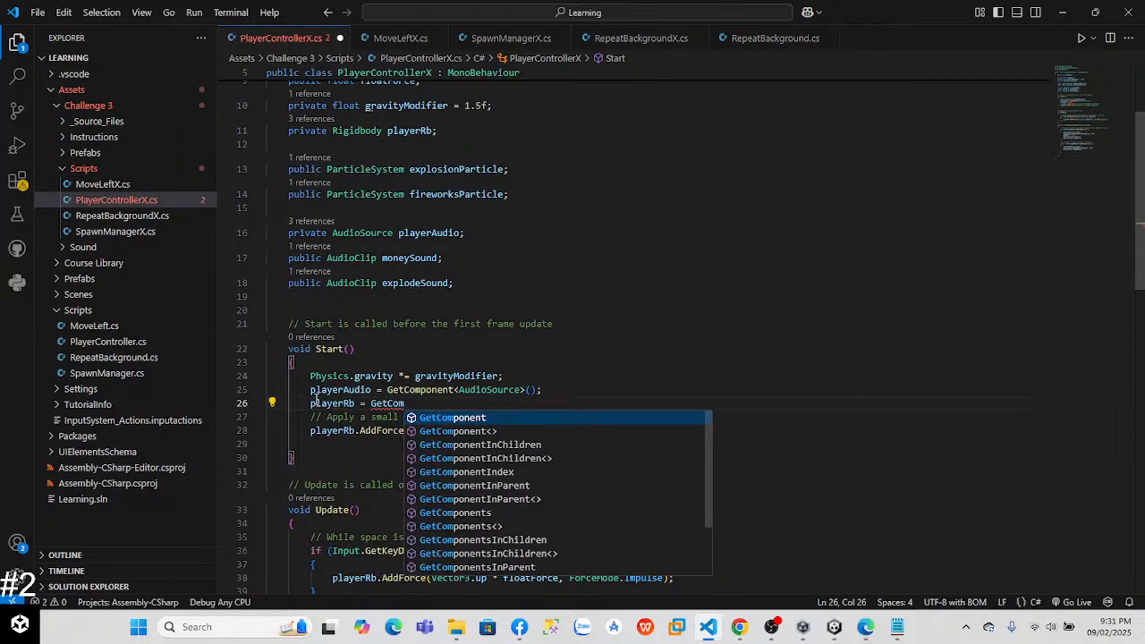
pyautogui.write('po')
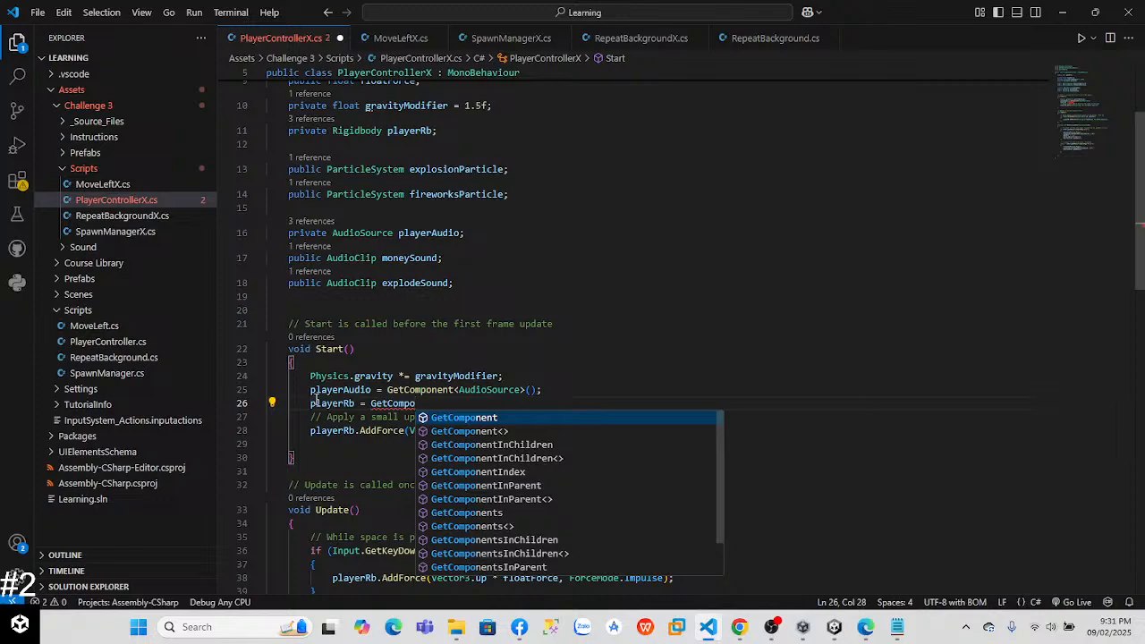
pyautogui.press('Left')
pyautogui.press('Left')
pyautogui.press('Left')
pyautogui.press('Left')
pyautogui.press('Left')
pyautogui.press('Left')
pyautogui.press('Left')
pyautogui.press('Left')
pyautogui.press('Left')
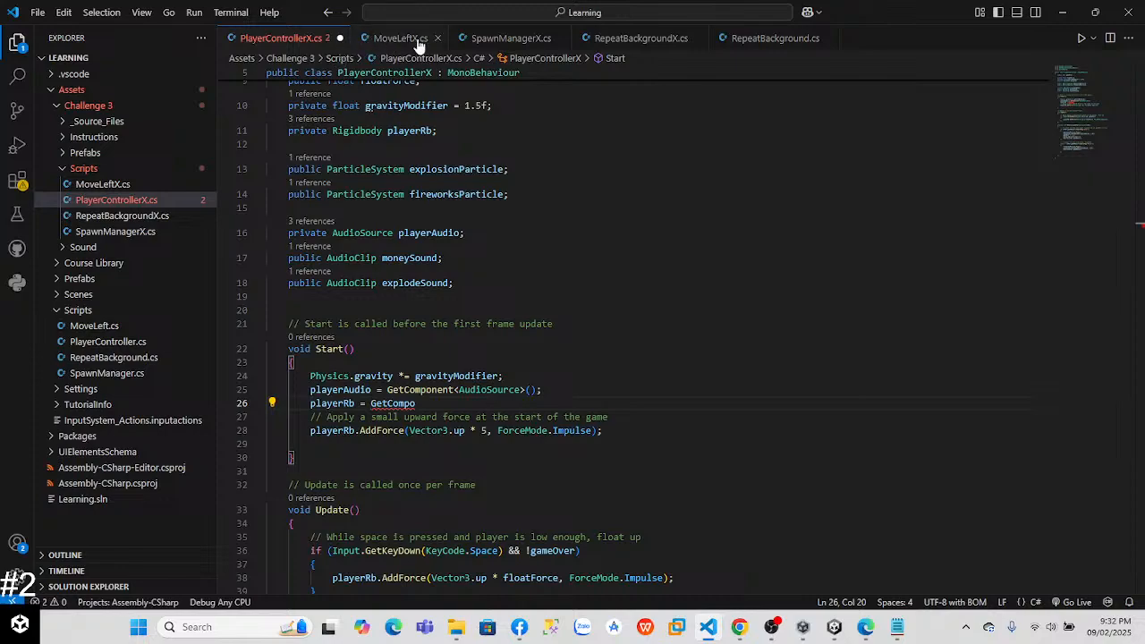
# Step: Switch to Unity, open PlayerController.cs from Assets > Scripts to check how its Start method fetches components, and close it again in Visual Studio Code
pyautogui.hotkey('alt', 'Tab')
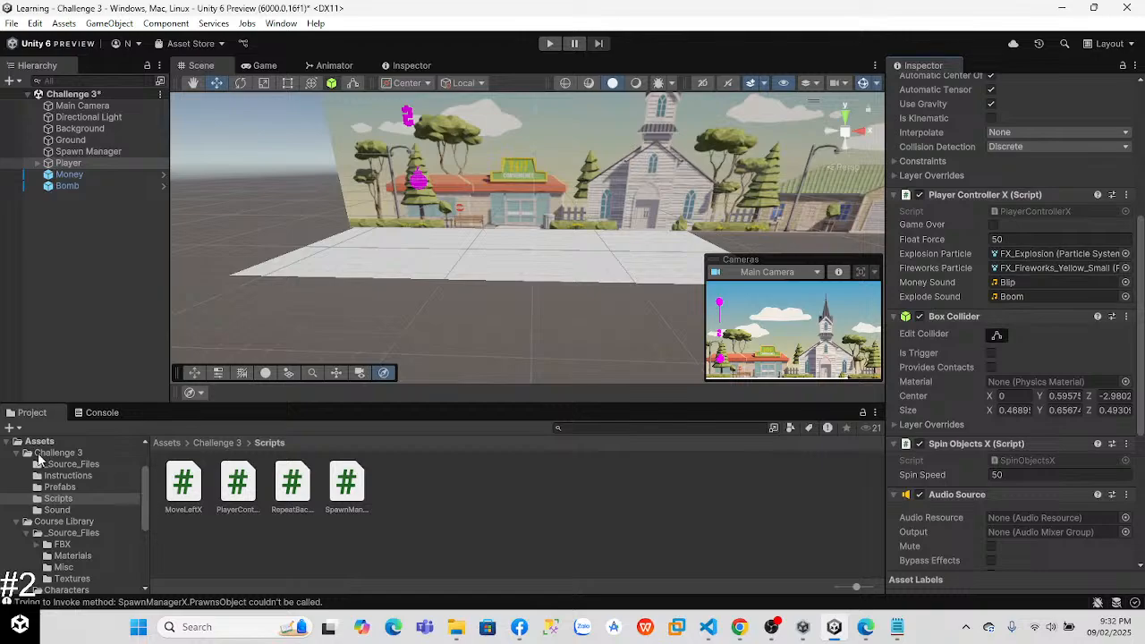
pyautogui.click(39, 442)
pyautogui.doubleClick(398, 487)
pyautogui.doubleClick(240, 480)
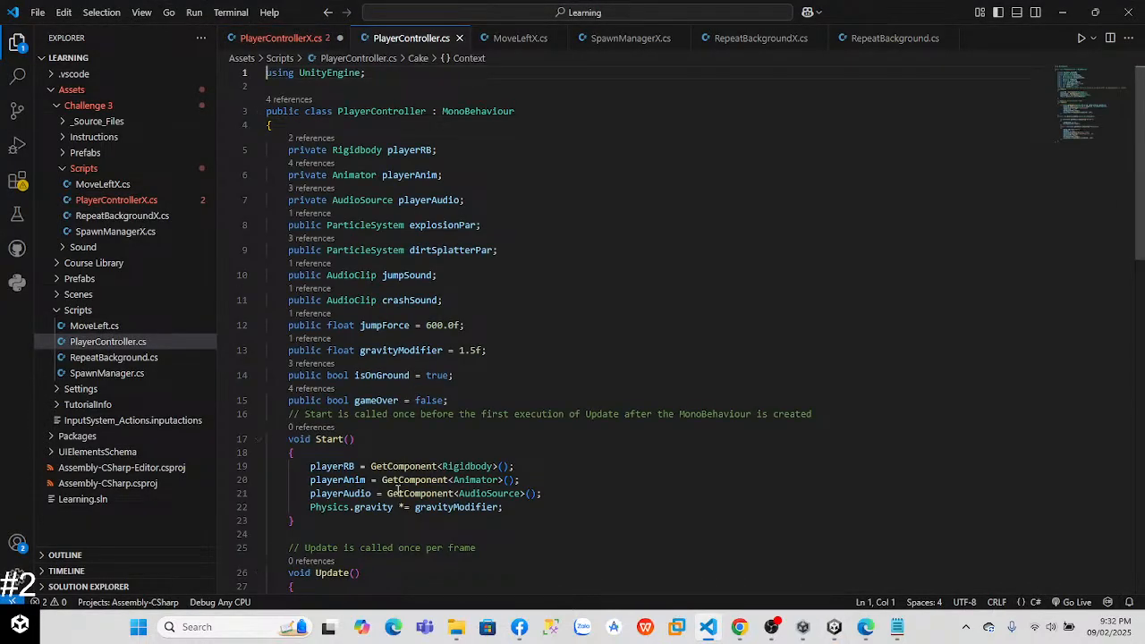
pyautogui.moveTo(1142, 185); pyautogui.dragTo(1144, 292)
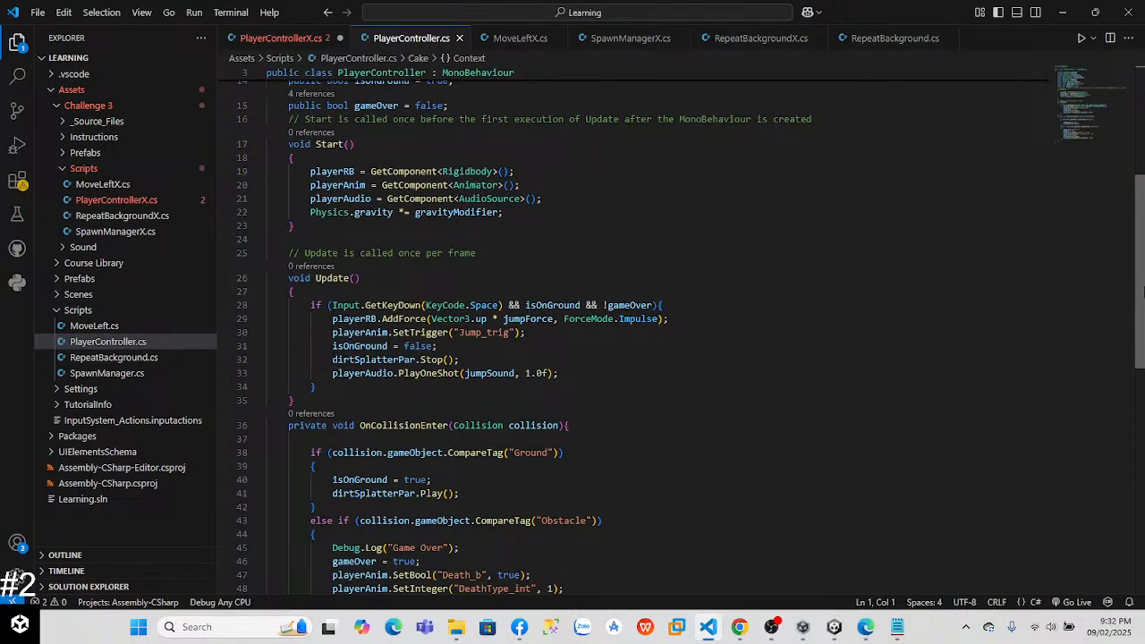
pyautogui.hotkey('alt', 'Tab')
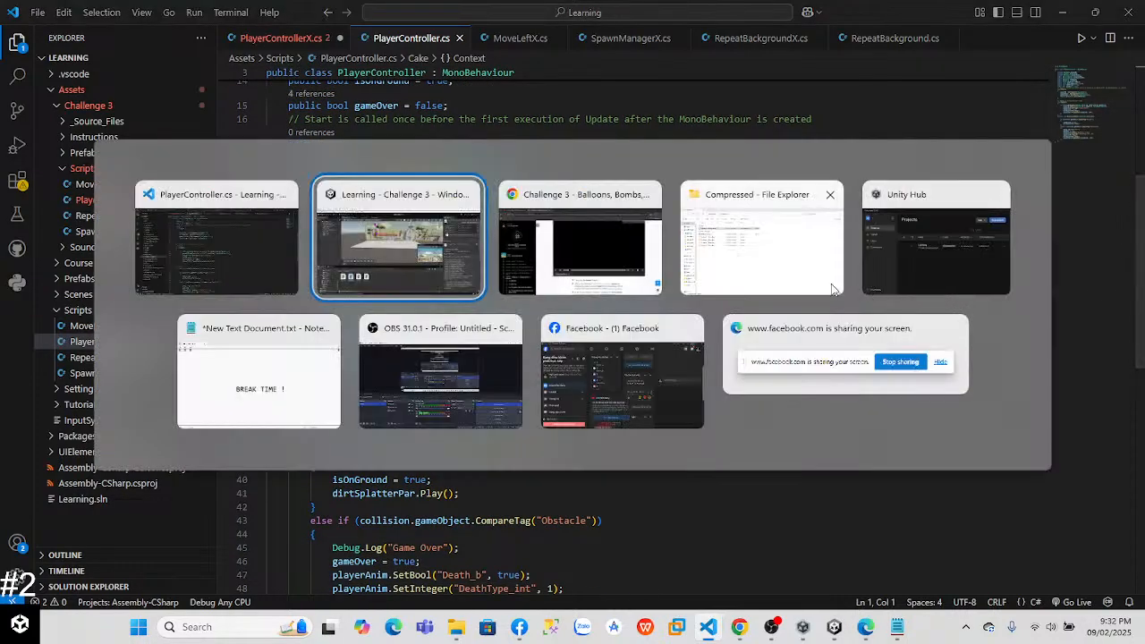
pyautogui.click(190, 231)
pyautogui.click(300, 39)
pyautogui.click(459, 37)
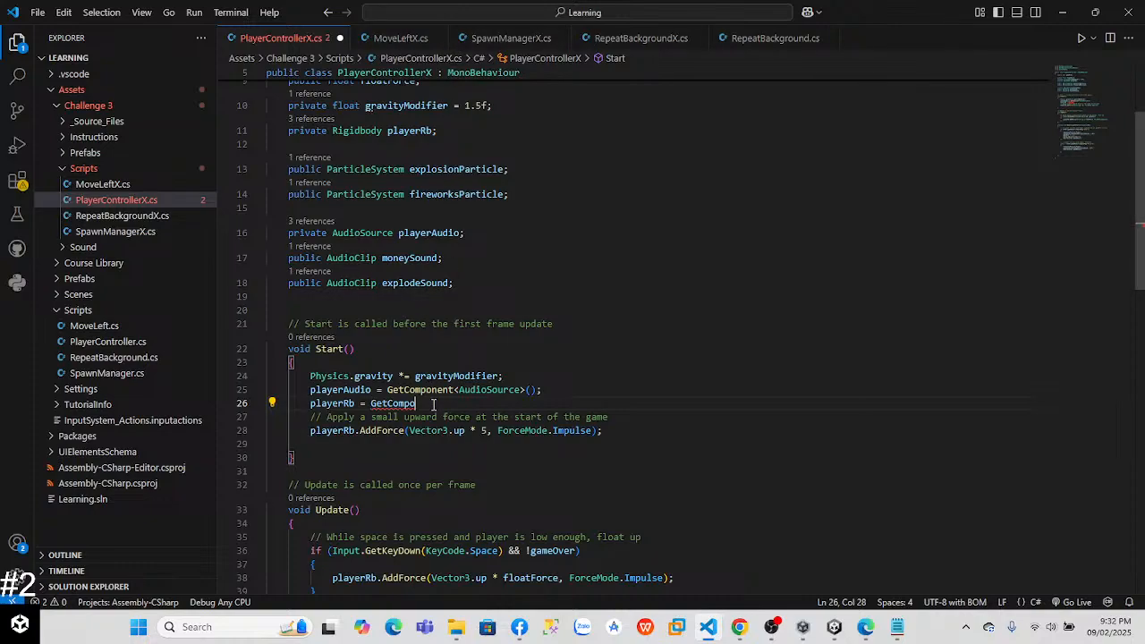
# Step: Complete the playerRb assignment in Start as GetComponent<Rigidbody>(); and save the script
pyautogui.write('ne')
pyautogui.write('<P')
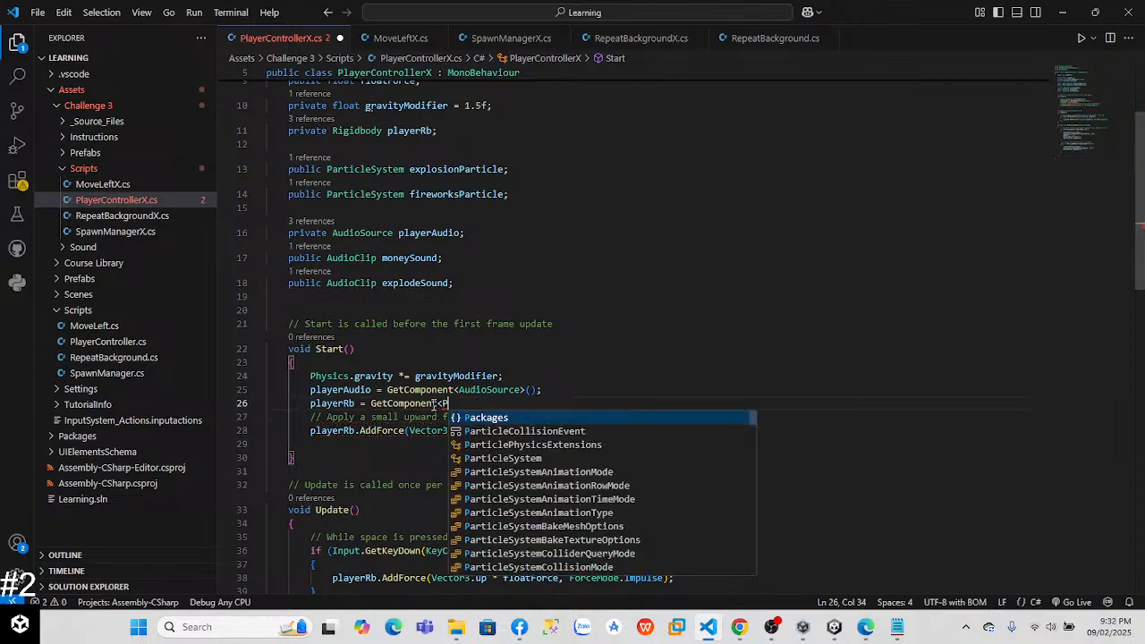
pyautogui.write('layerController>();')
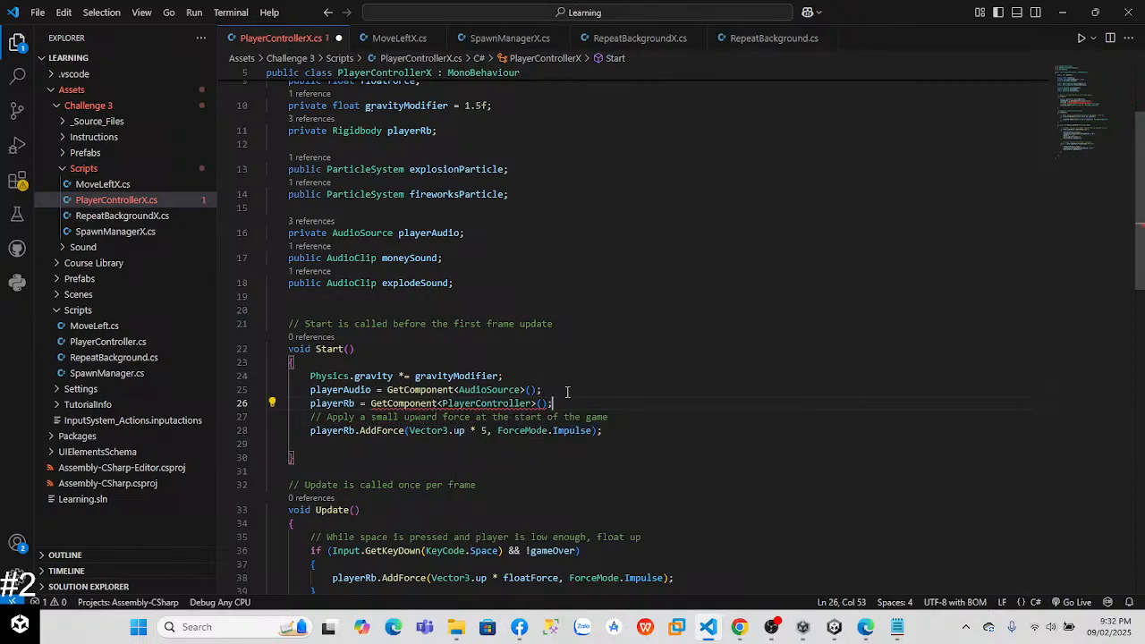
pyautogui.moveTo(420, 402)
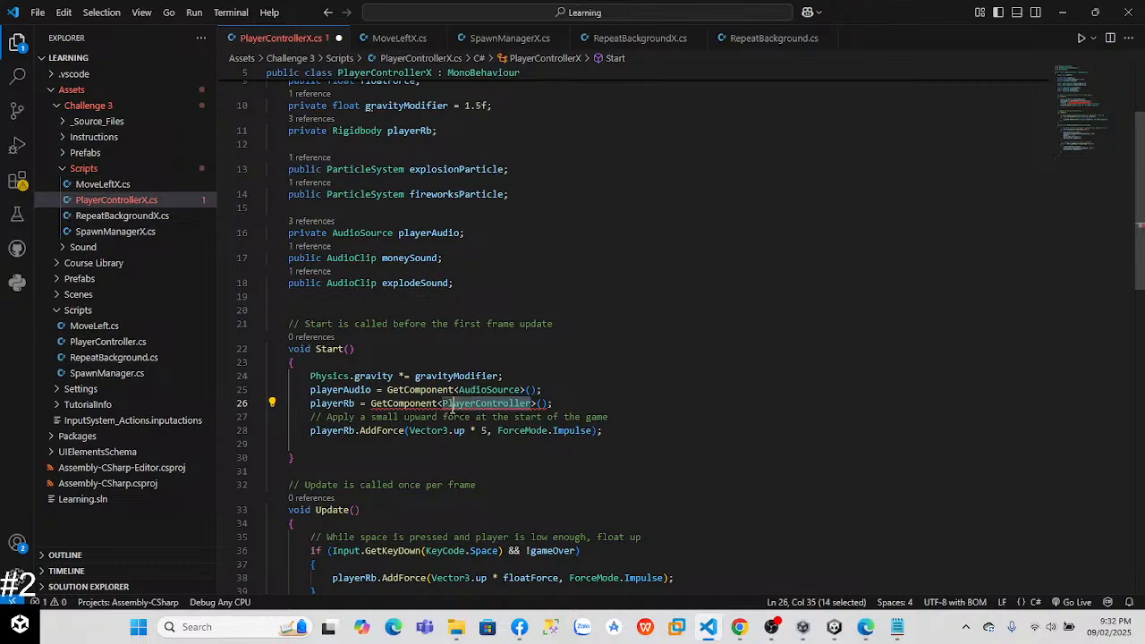
pyautogui.write('Ri')
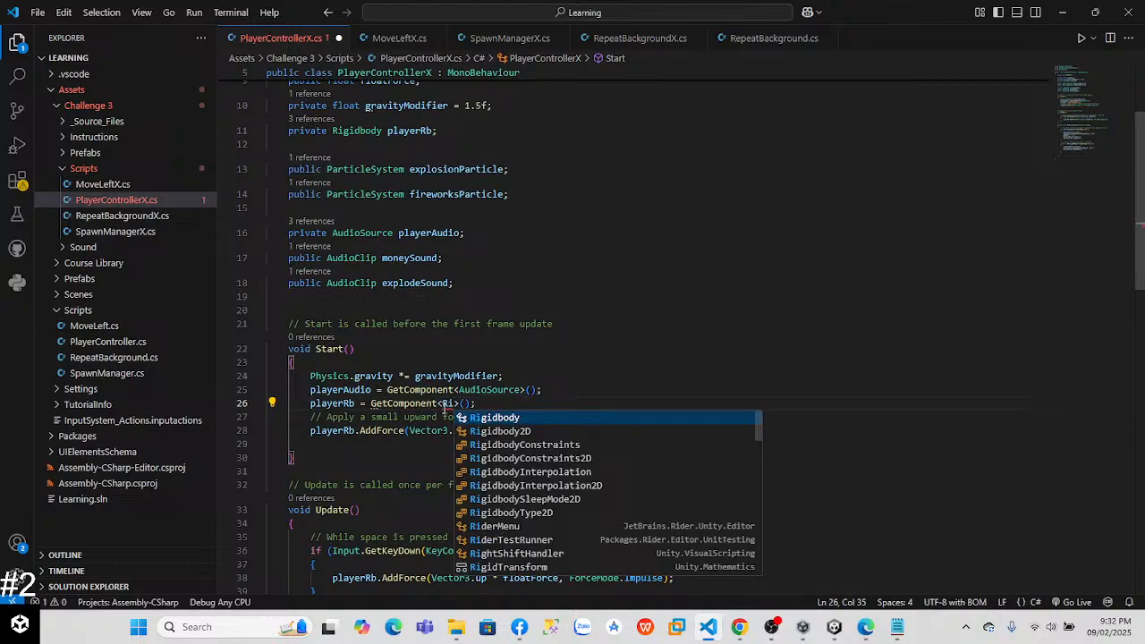
pyautogui.press('Return')
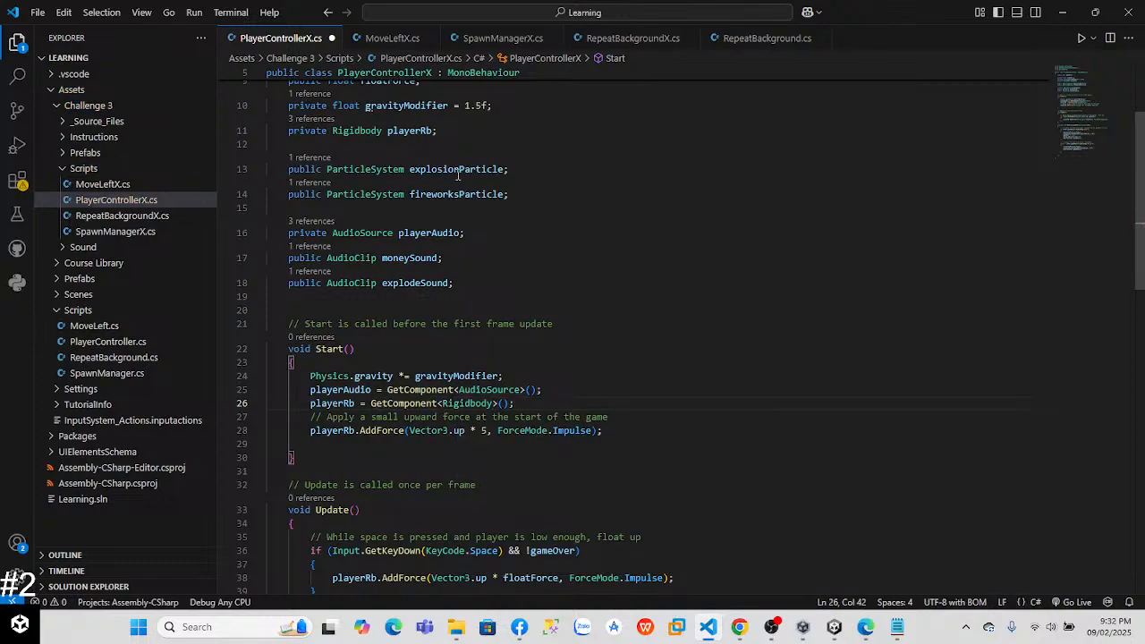
# Step: Switch to Unity, run the game to watch the balloon with the Rigidbody assigned, and exit play mode
pyautogui.hotkey('alt', 'Tab')
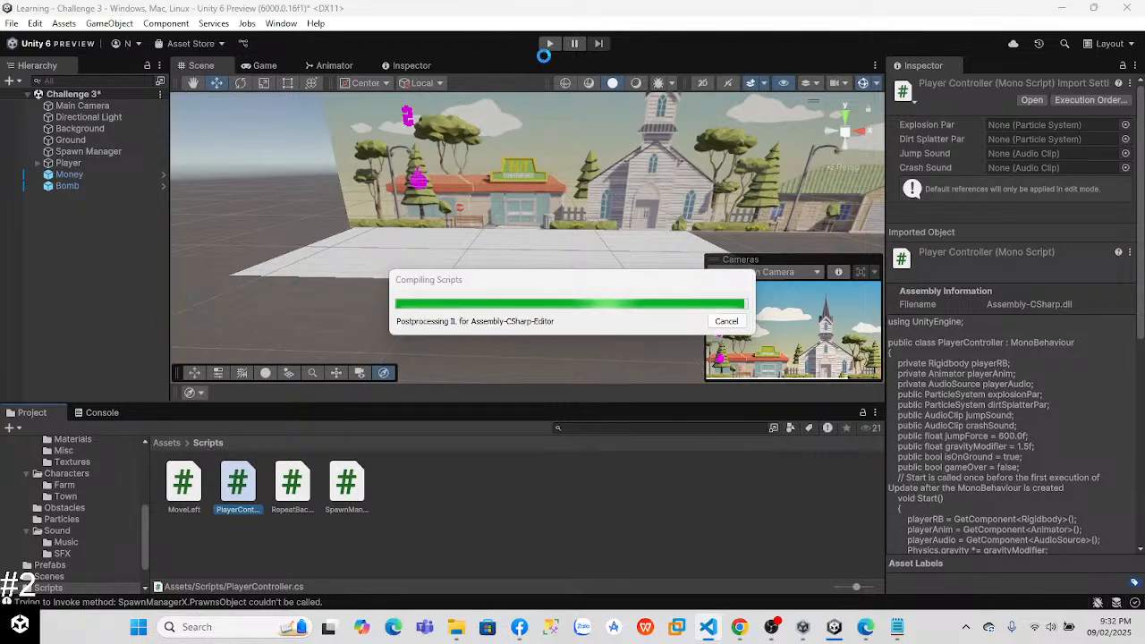
pyautogui.click(549, 44)
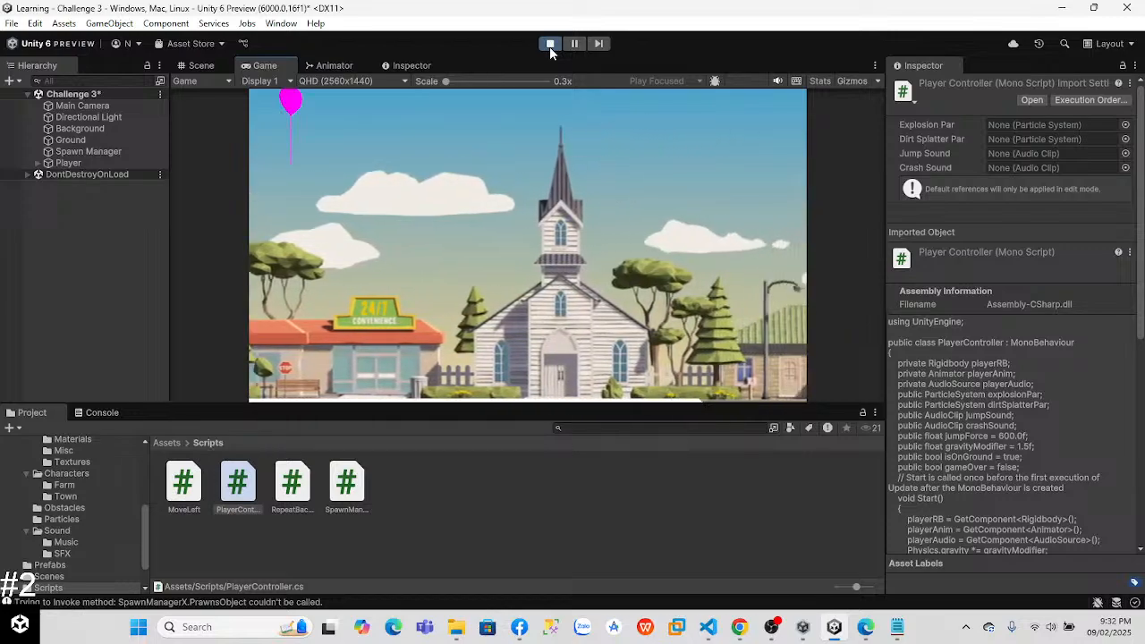
pyautogui.click(550, 45)
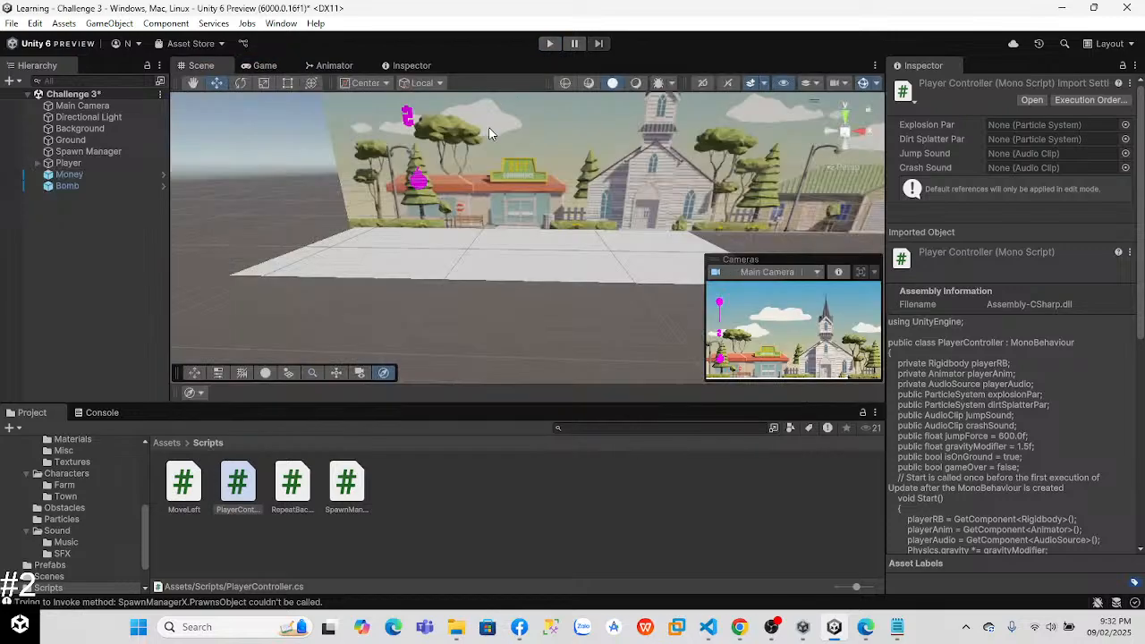
# Step: Switch to Visual Studio Code, remove the ForceMode.Impulse argument from the AddForce call in Update and save
pyautogui.hotkey('alt', 'Tab')
pyautogui.scroll(-5, 1138, 170)
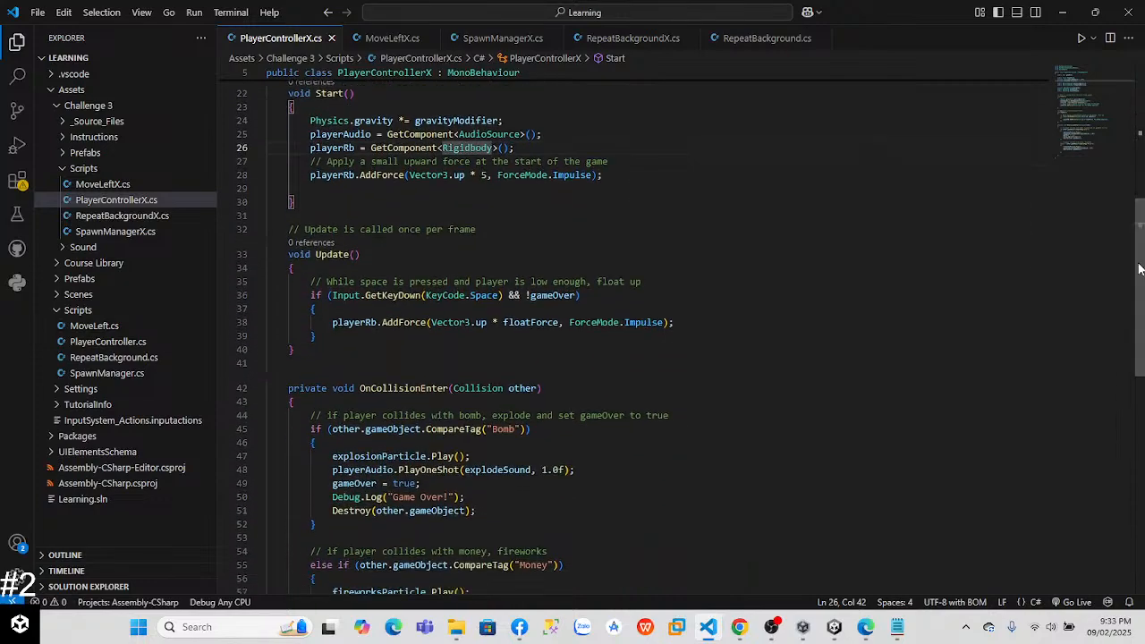
pyautogui.moveTo(726, 283); pyautogui.dragTo(742, 291)
pyautogui.click(662, 322)
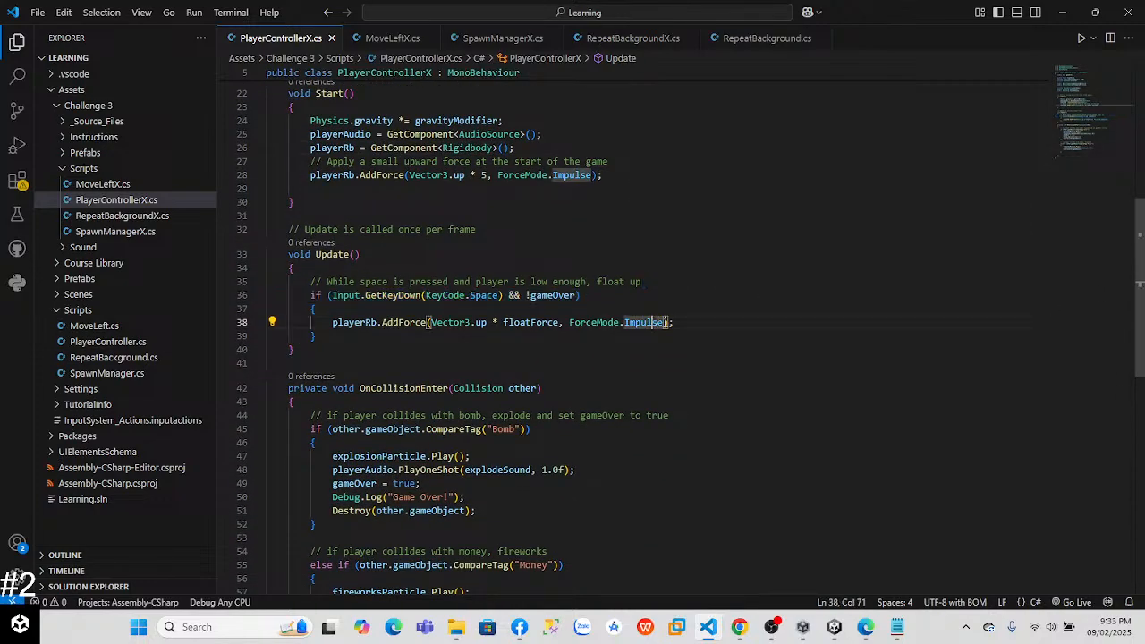
pyautogui.press('BackSpace')
pyautogui.press('BackSpace')
pyautogui.press('BackSpace')
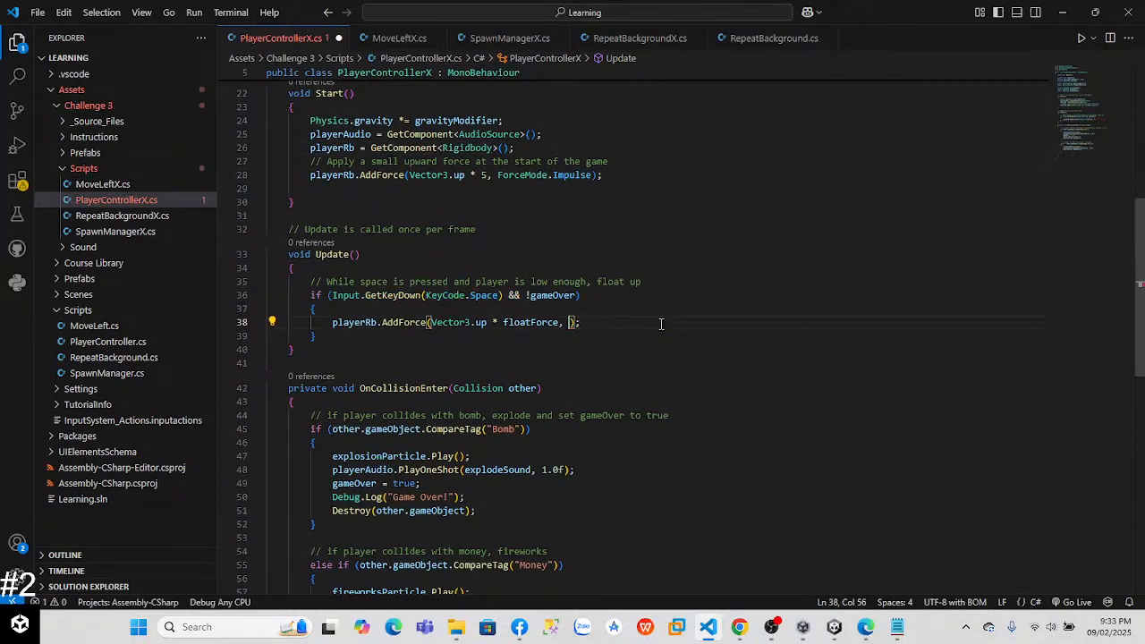
pyautogui.press('BackSpace')
pyautogui.press('BackSpace')
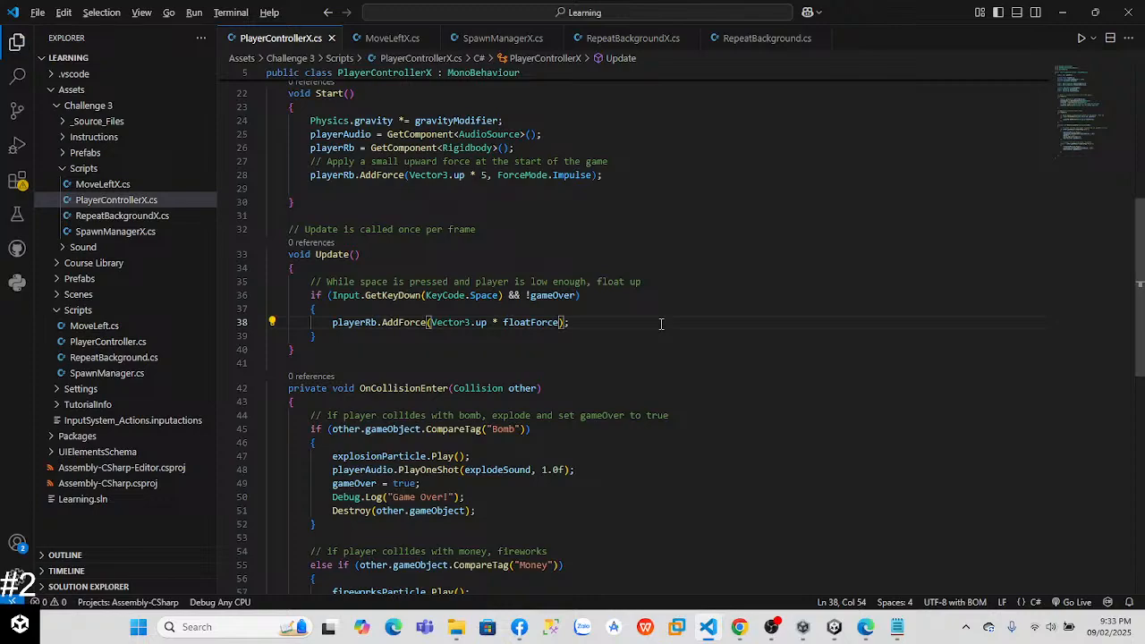
# Step: Test-run the game in Unity, stop it, and restore ForceMode.Impulse in Update's AddForce call in Visual Studio Code
pyautogui.hotkey('alt', 'Tab')
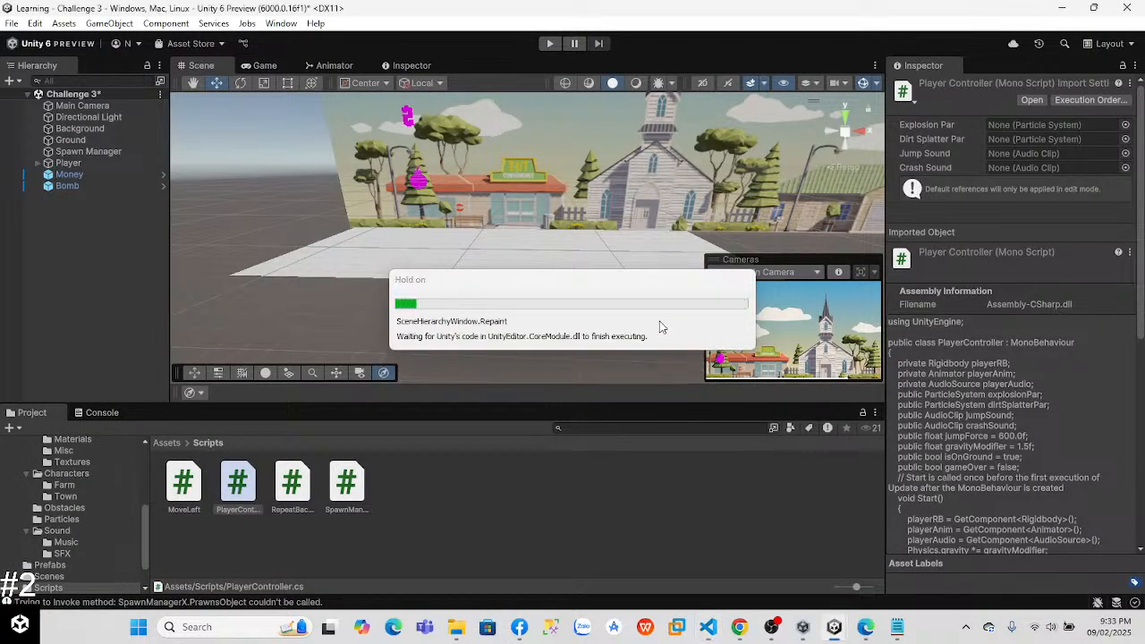
pyautogui.click(549, 43)
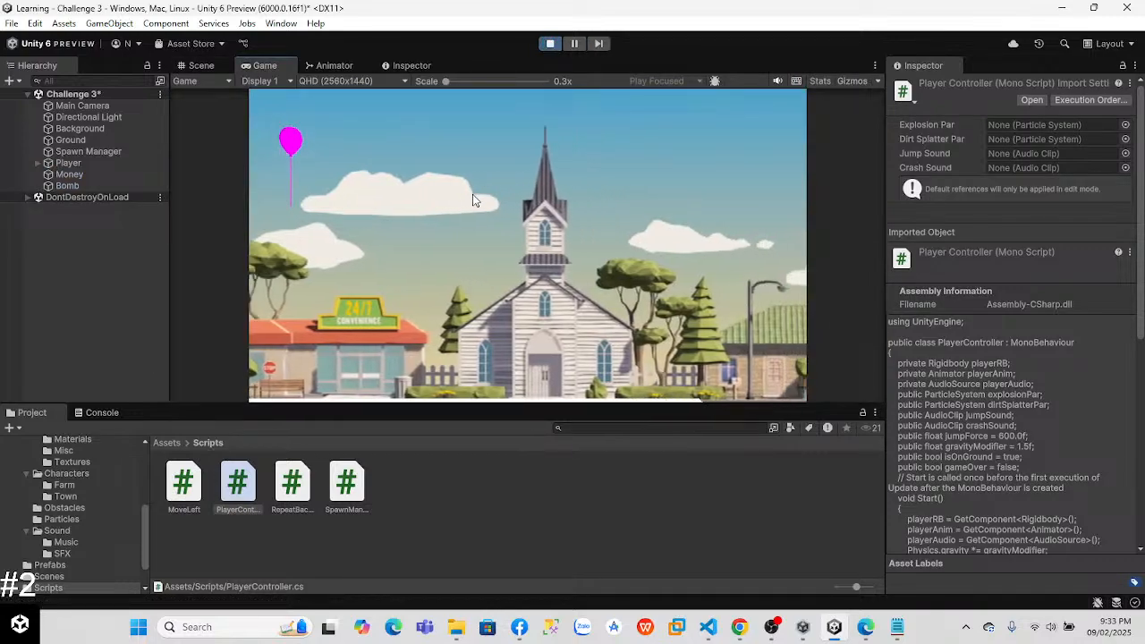
pyautogui.click(555, 48)
pyautogui.hotkey('alt', 'Tab')
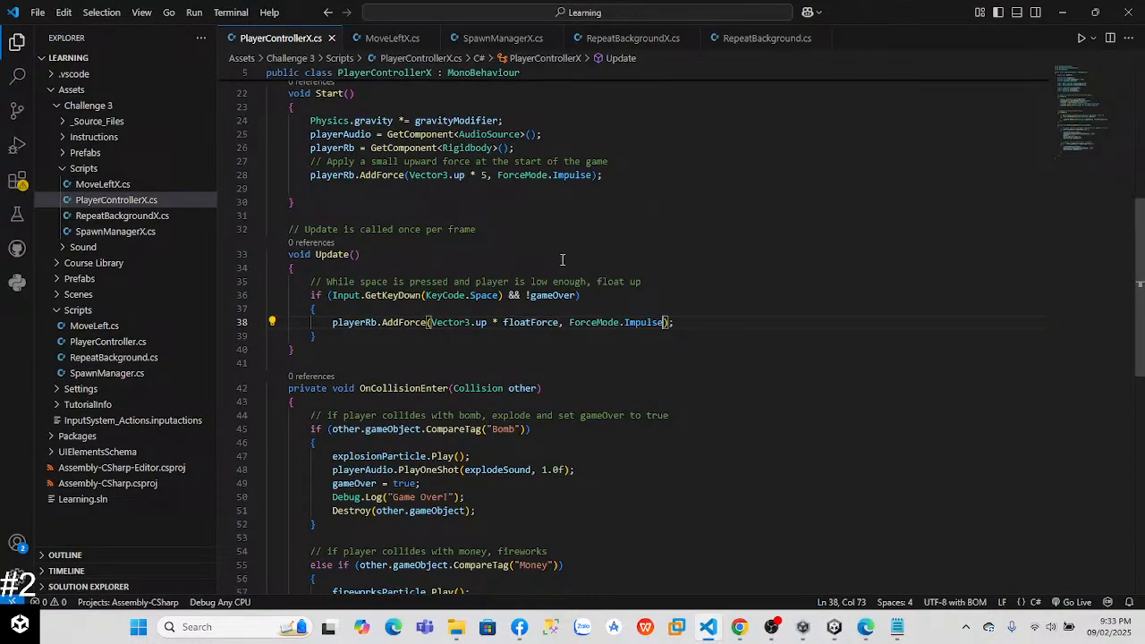
pyautogui.scroll(7, 1141, 151)
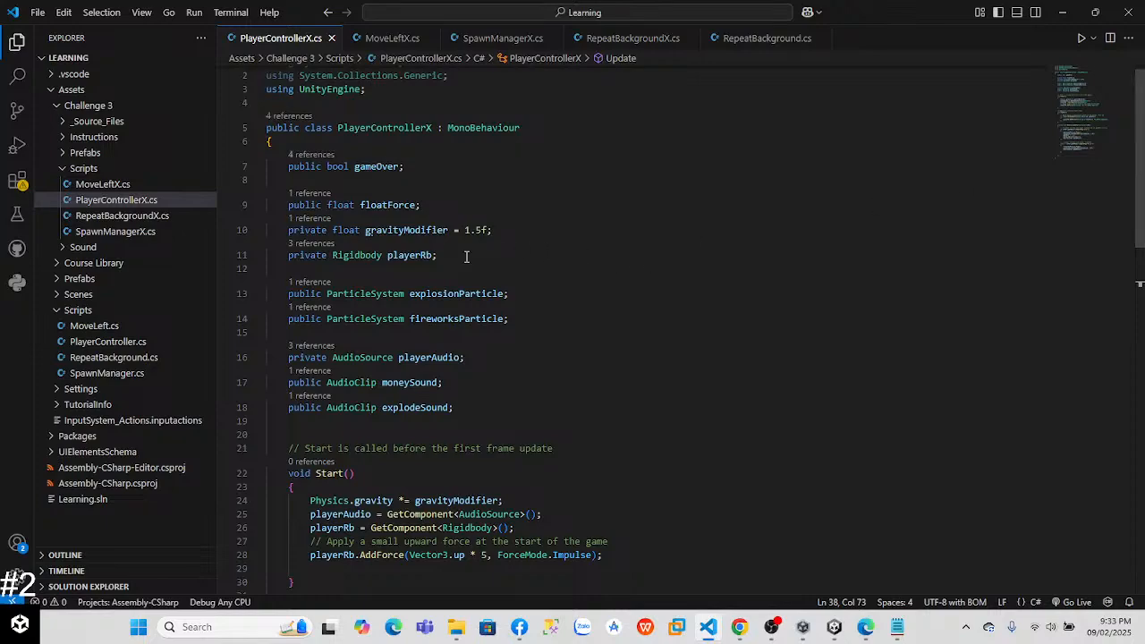
# Step: Switch to Unity and set the Player's Float Force to 10 in its Player Controller X component
pyautogui.hotkey('alt', 'Tab')
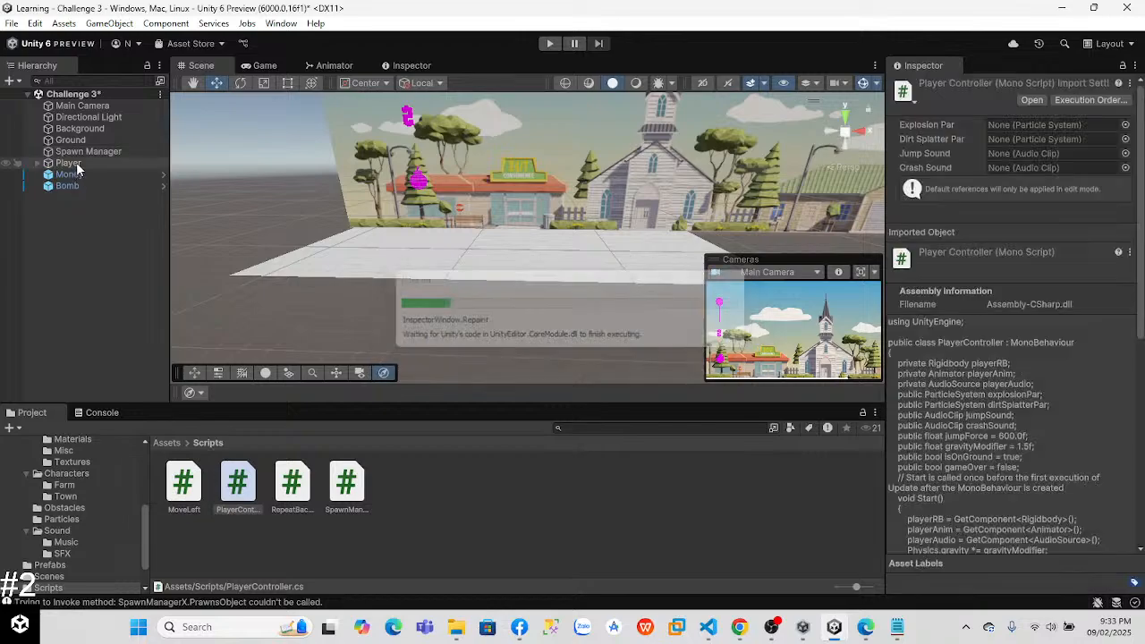
pyautogui.click(72, 165)
pyautogui.scroll(-3, 1100, 307)
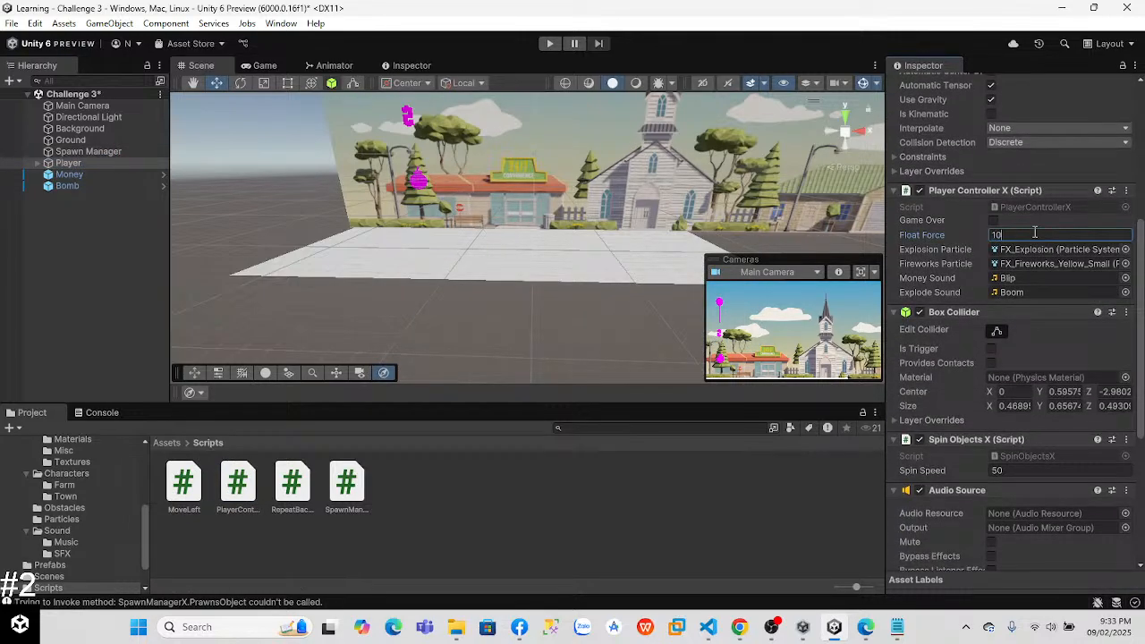
# Step: Run the game, float the balloon several times to test it, exit play mode and switch back to Visual Studio Code
pyautogui.click(551, 44)
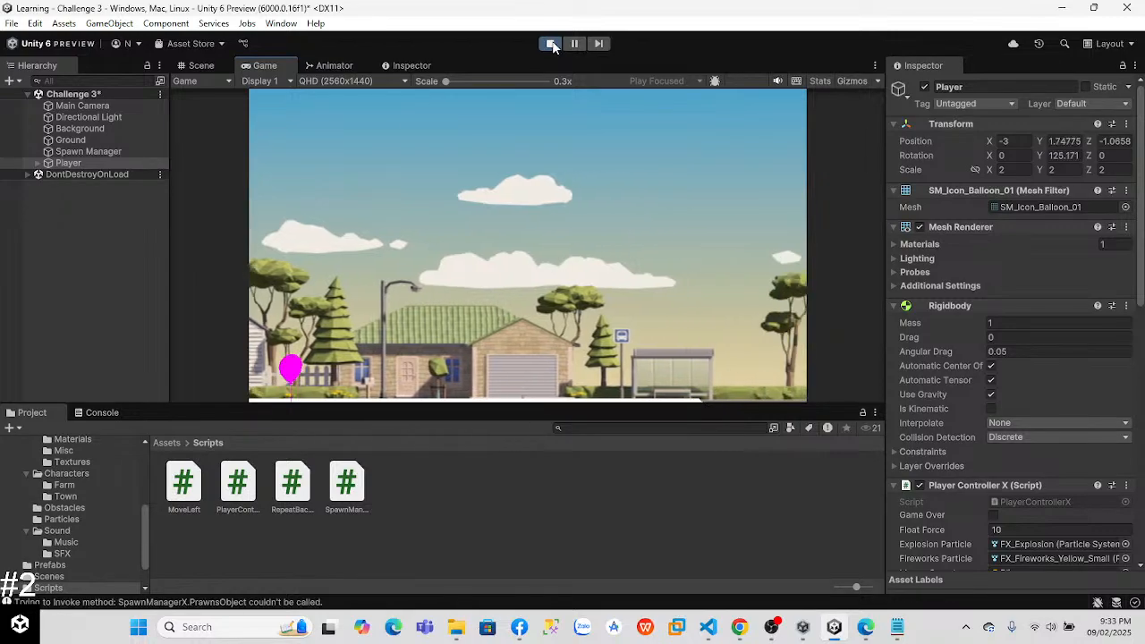
pyautogui.press('space')
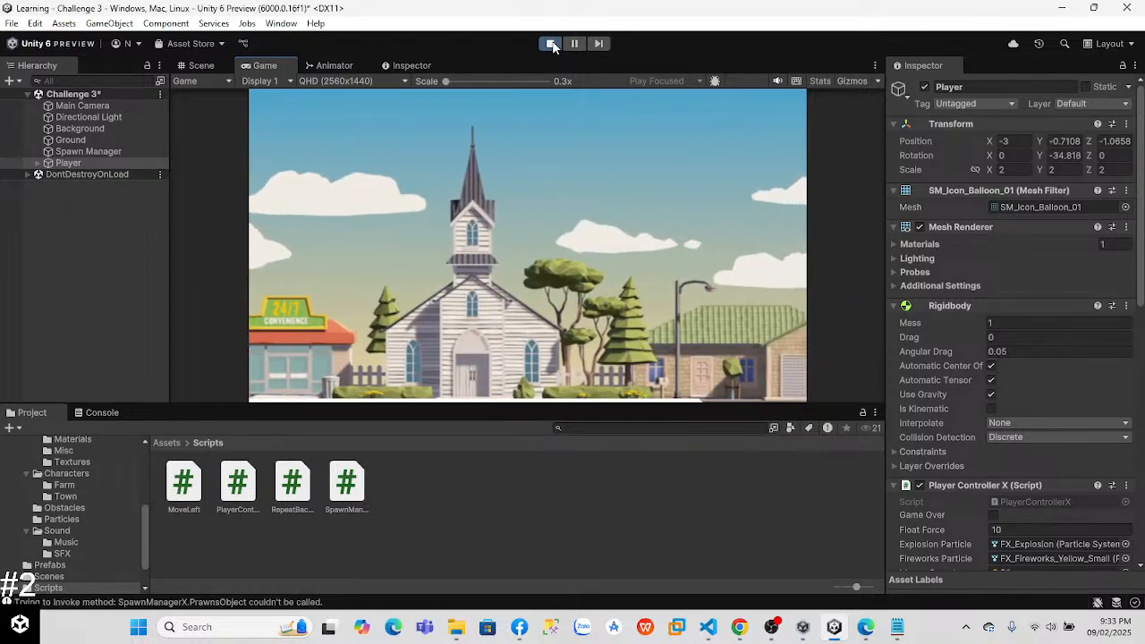
pyautogui.press('space')
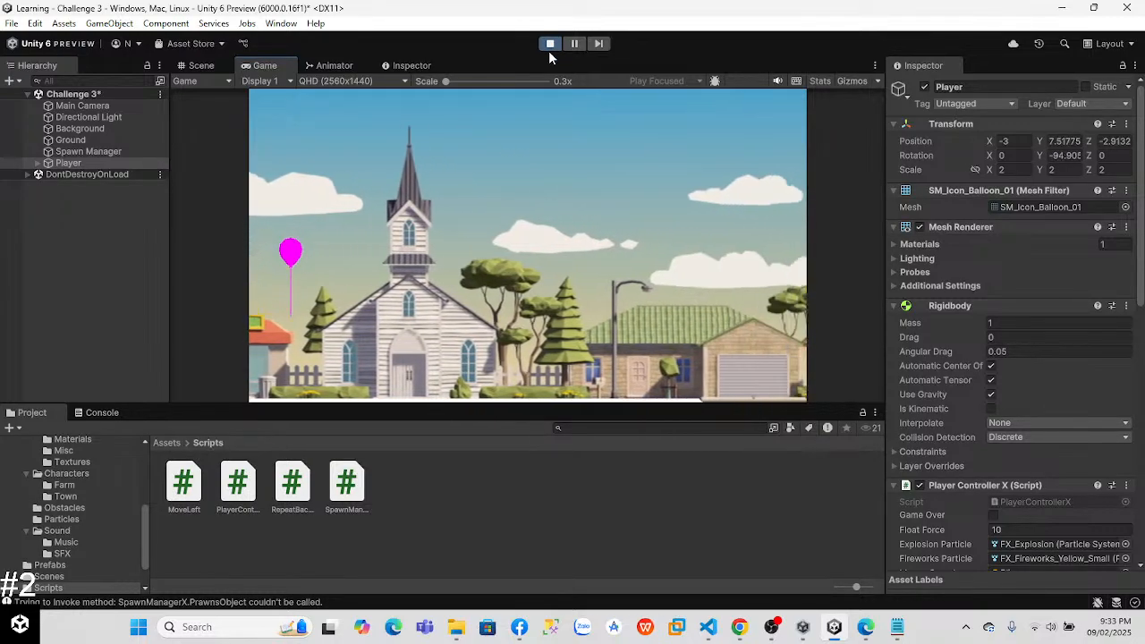
pyautogui.press('space')
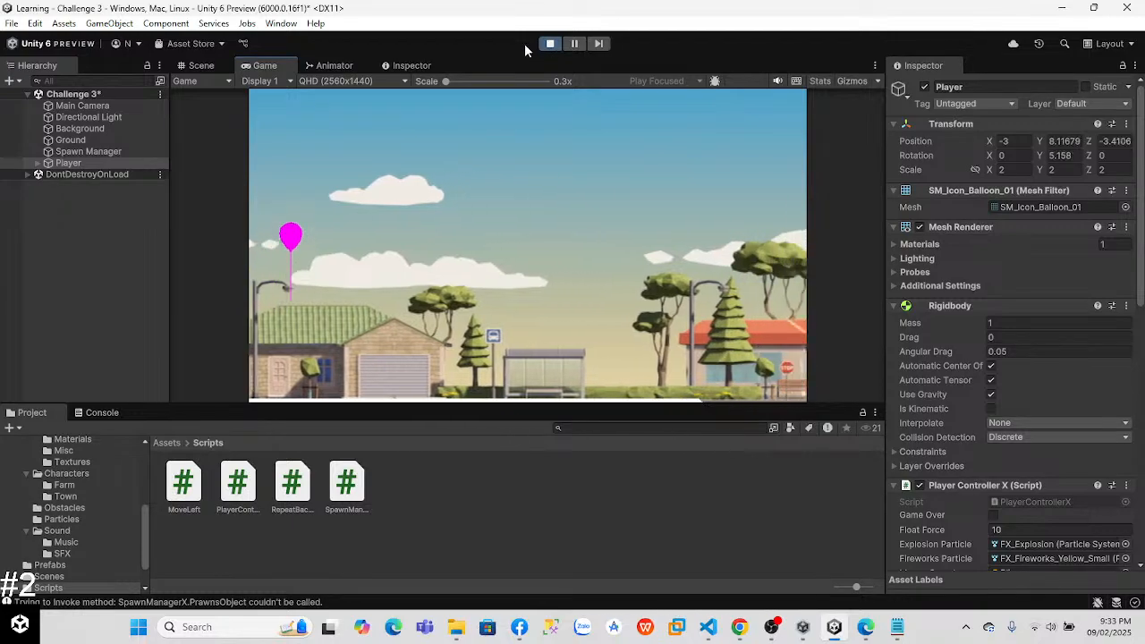
pyautogui.click(545, 46)
pyautogui.hotkey('alt', 'Tab')
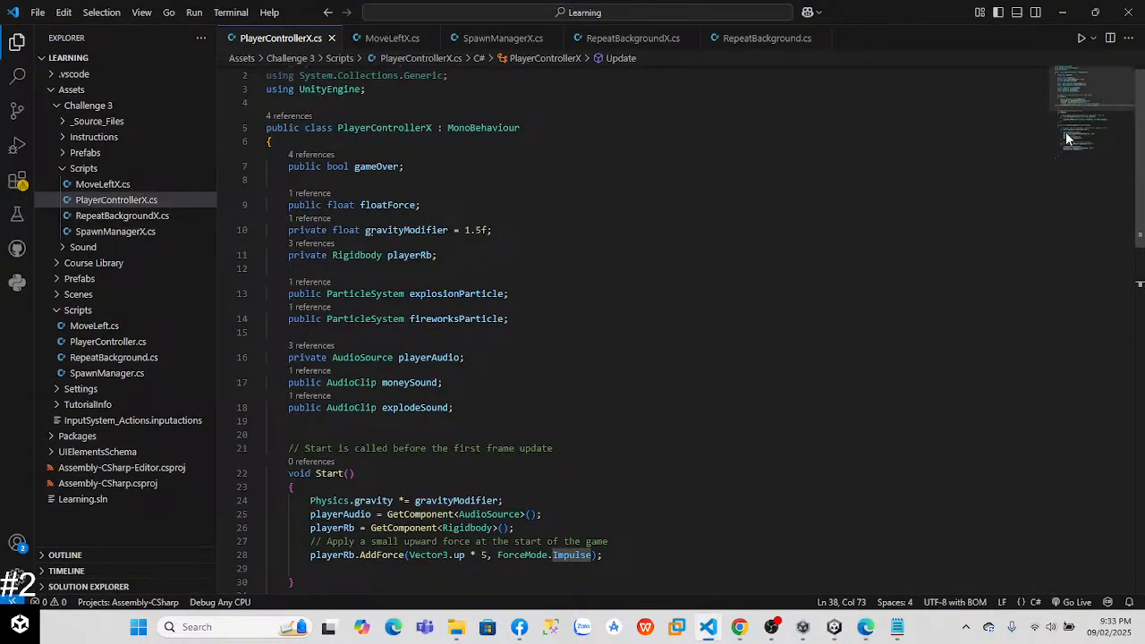
# Step: Change the Space key check in Update's if condition to Input.GetKeyUp and switch to Unity to test-run the game
pyautogui.scroll(-5, 1109, 179)
pyautogui.scroll(-3, 535, 269)
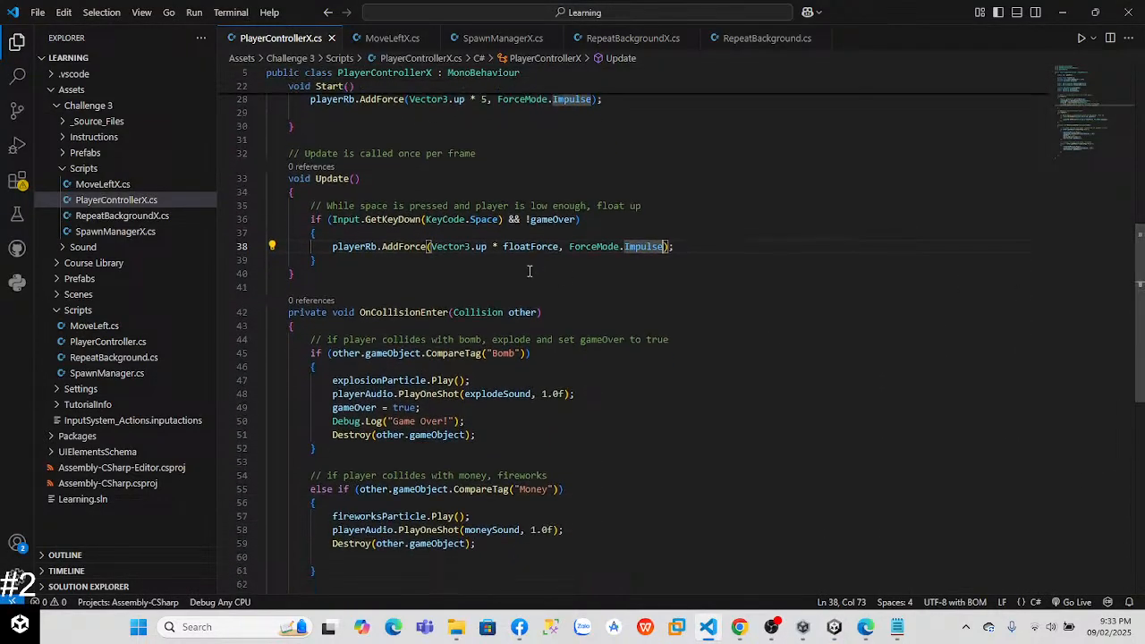
pyautogui.press('BackSpace')
pyautogui.press('BackSpace')
pyautogui.press('BackSpace')
pyautogui.press('BackSpace')
pyautogui.write('Ur')
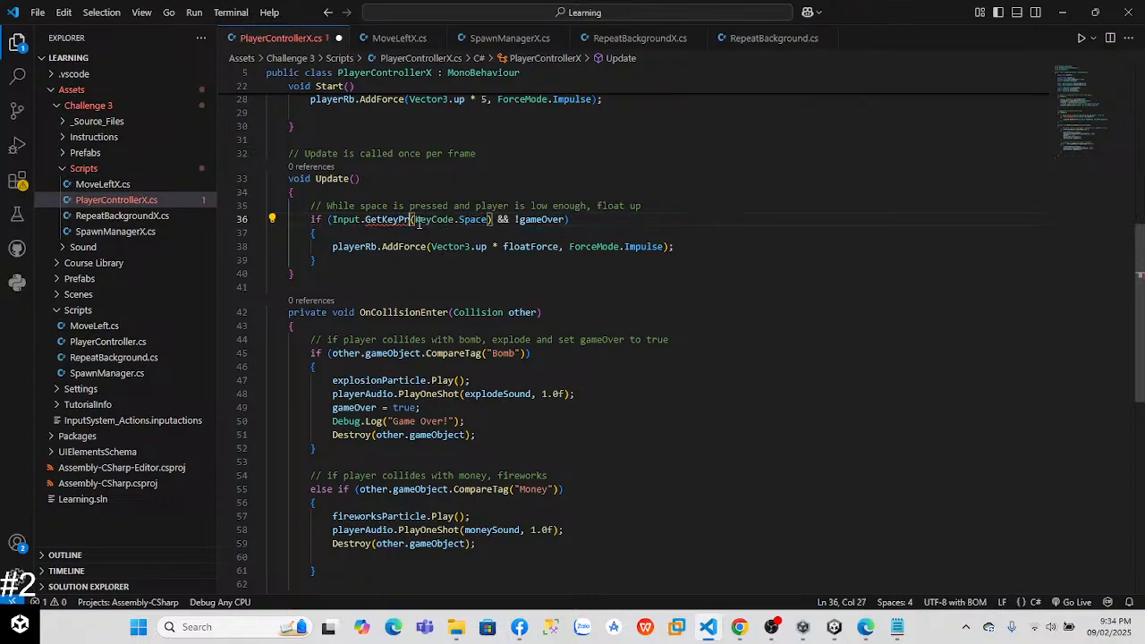
pyautogui.press('BackSpace')
pyautogui.write('Up')
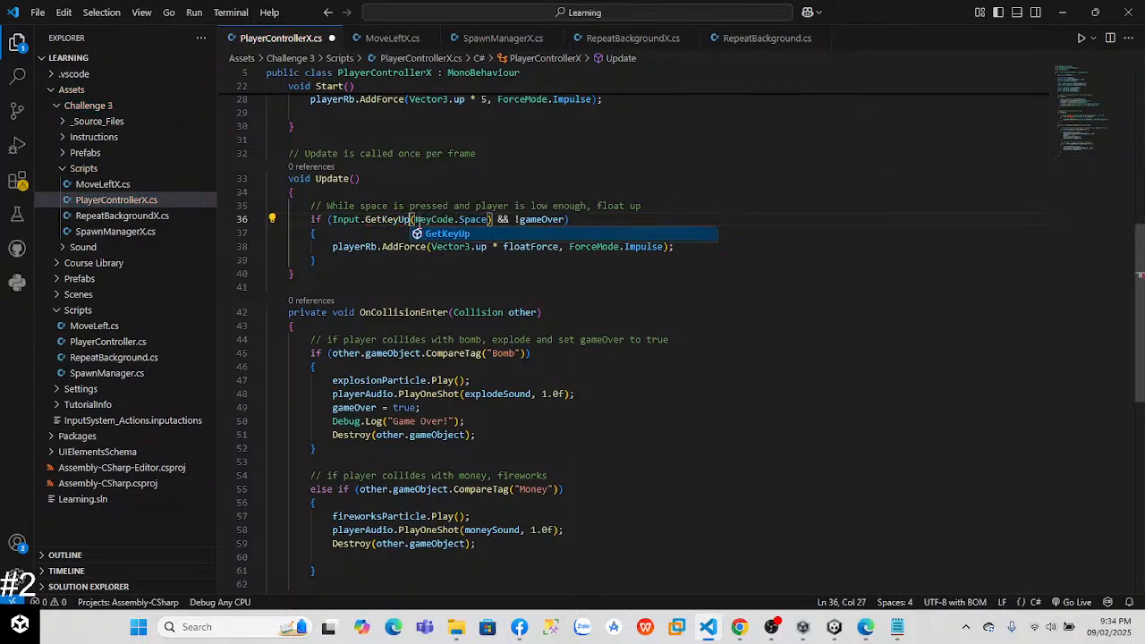
pyautogui.hotkey('alt', 'Tab')
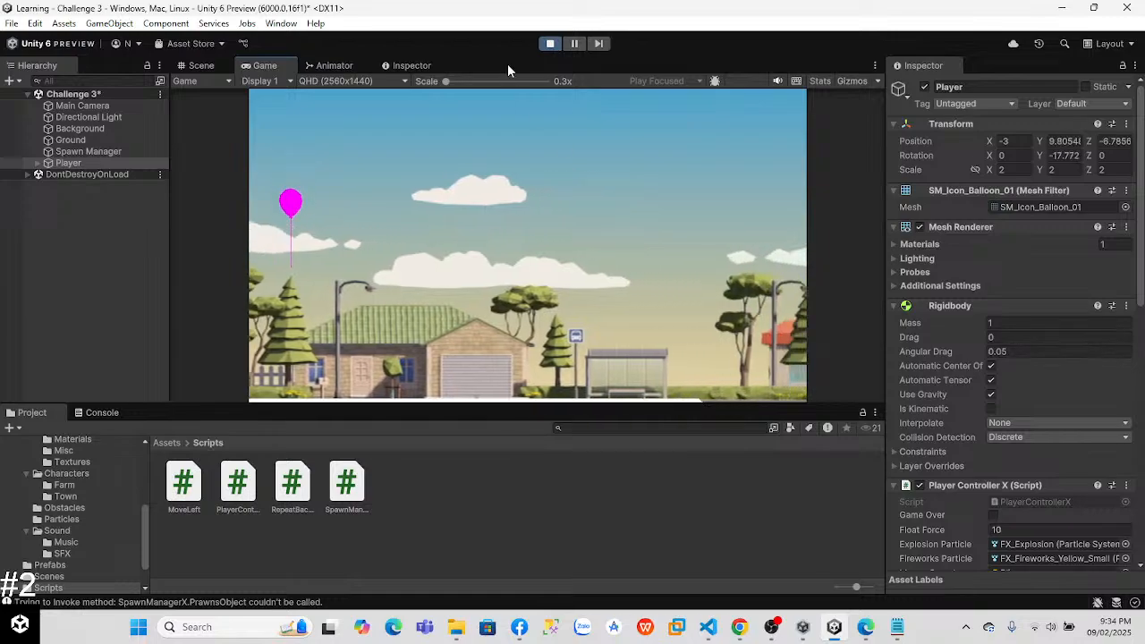
# Step: Change the Space key check to Input.GetKey in Visual Studio Code, then switch to Unity, test-run the game and stop it
pyautogui.hotkey('alt', 'Tab')
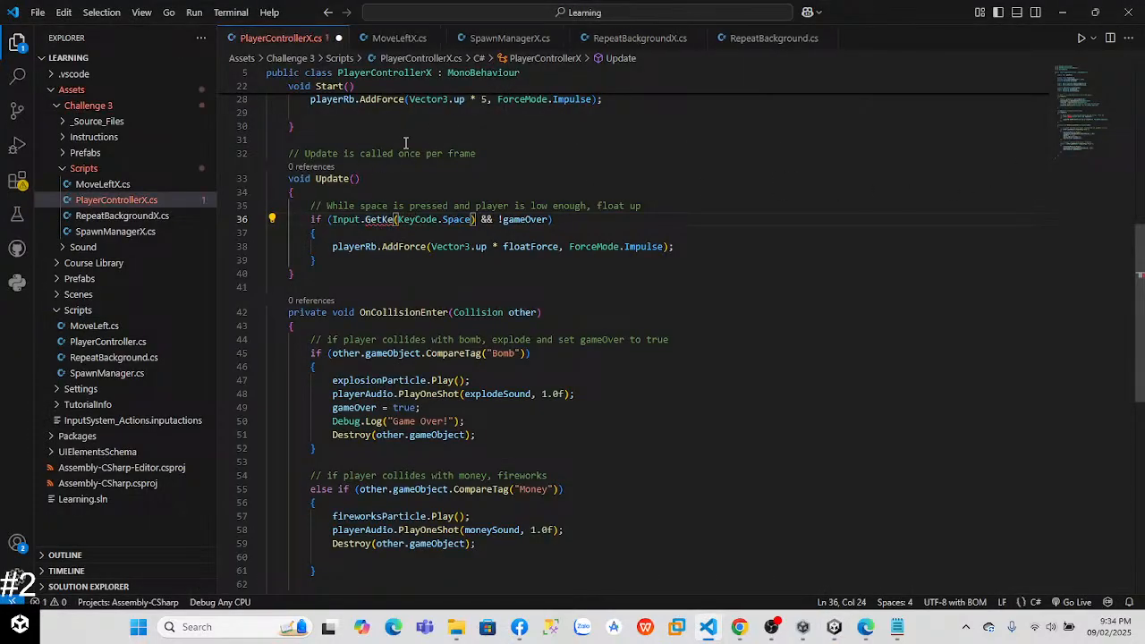
pyautogui.write('y')
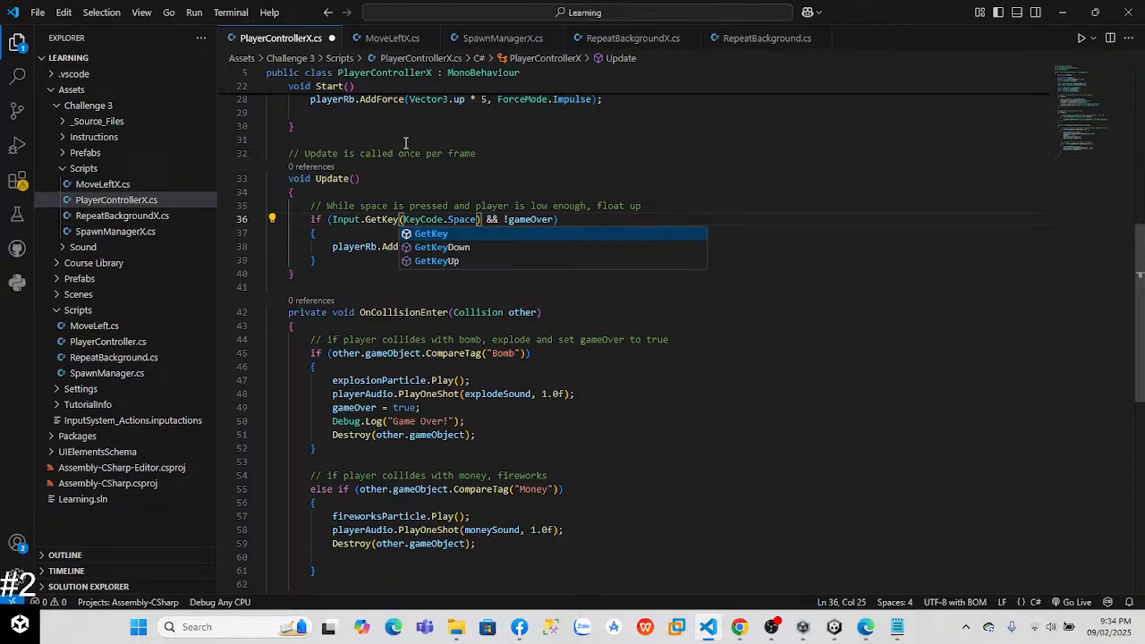
pyautogui.press('Escape')
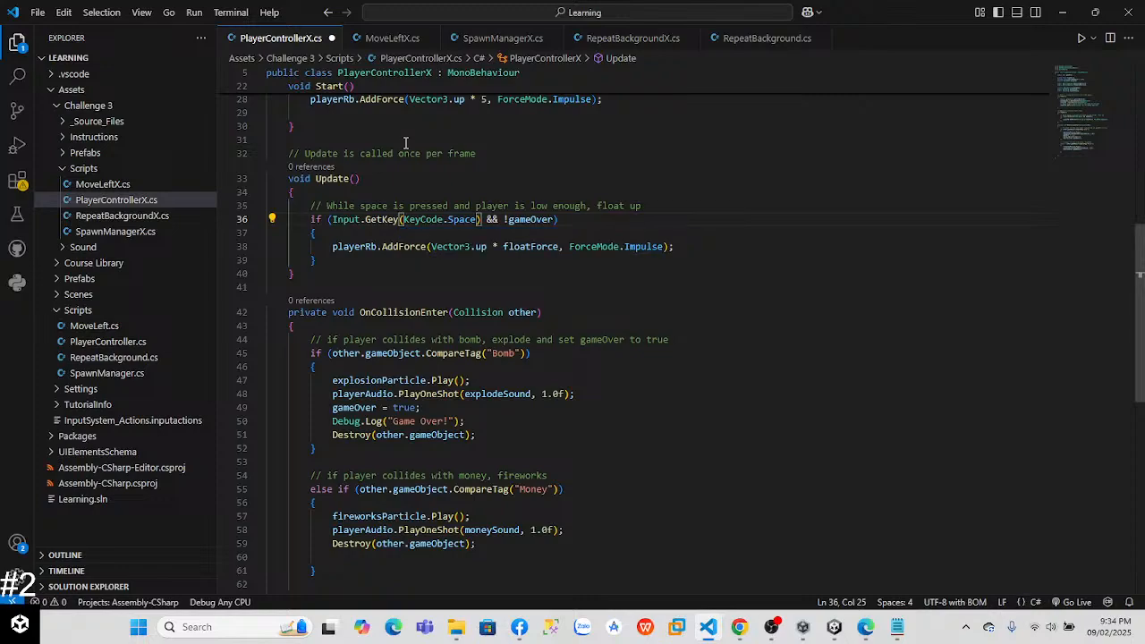
pyautogui.hotkey('alt', 'Tab')
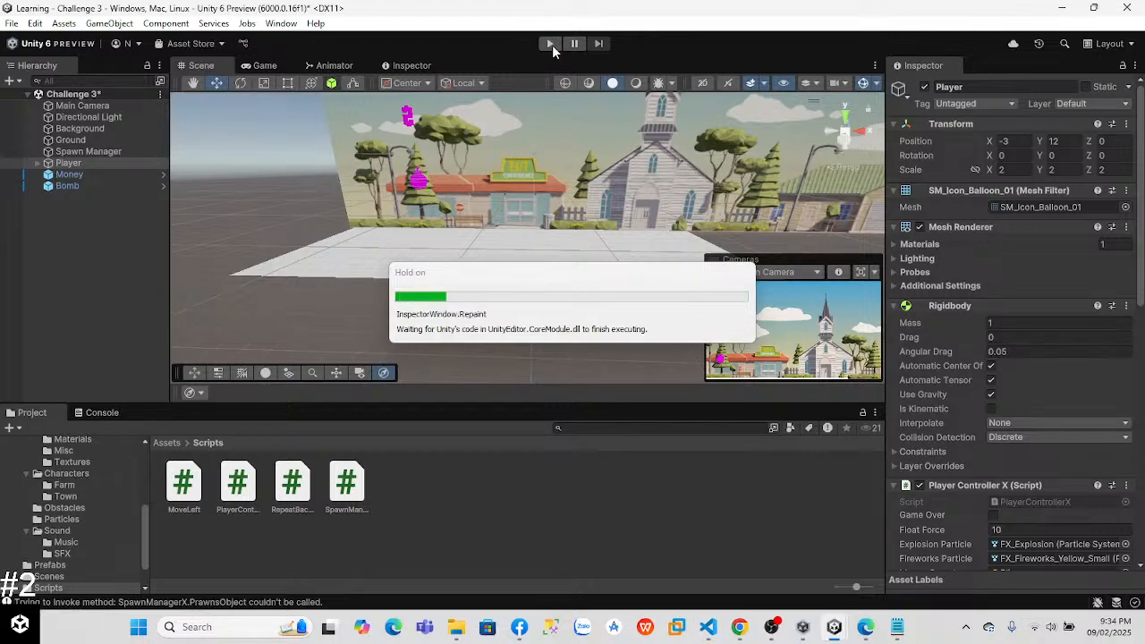
pyautogui.click(550, 43)
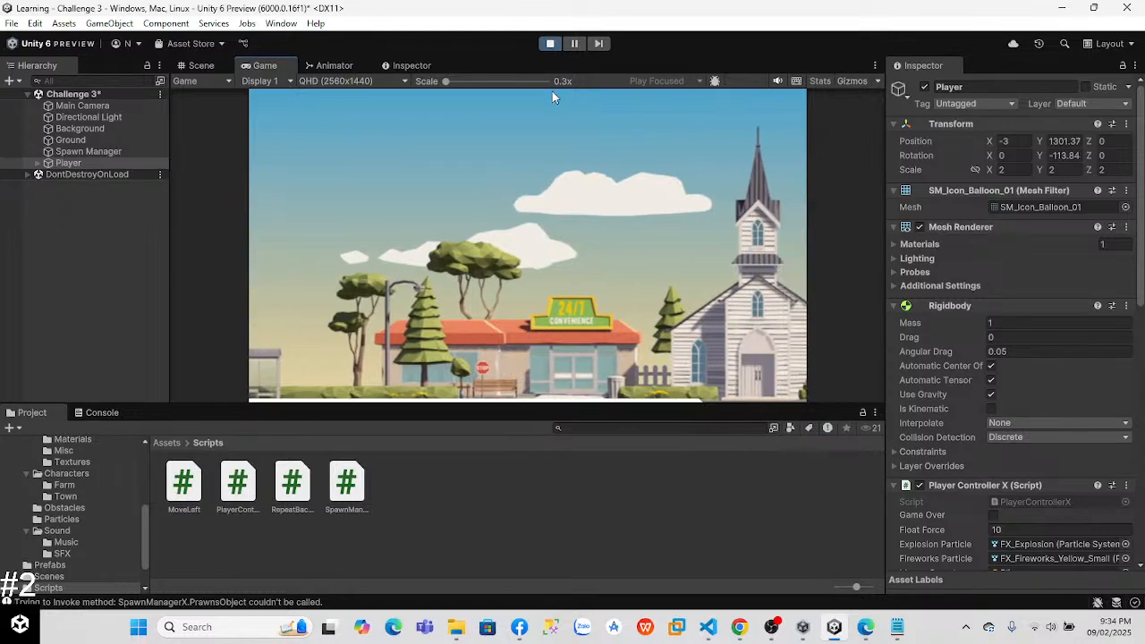
pyautogui.click(550, 44)
# Step: Set the Player's Float Force to 0.1 in its Player Controller X component and run the game, floating the balloon several times
pyautogui.scroll(-6, 1048, 220)
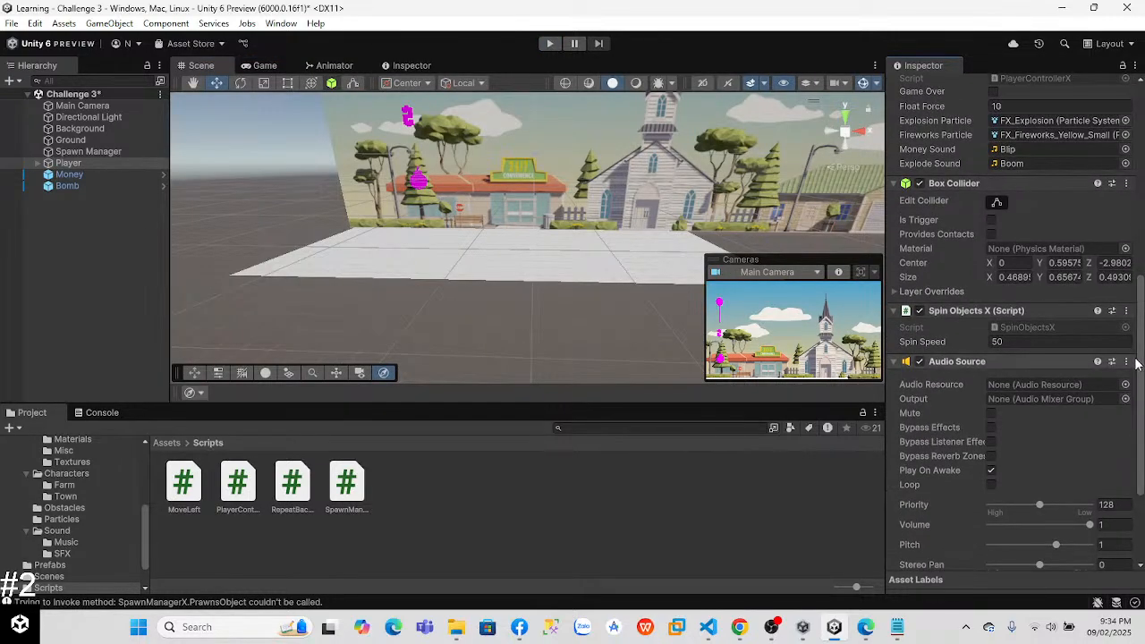
pyautogui.scroll(2, 1033, 249)
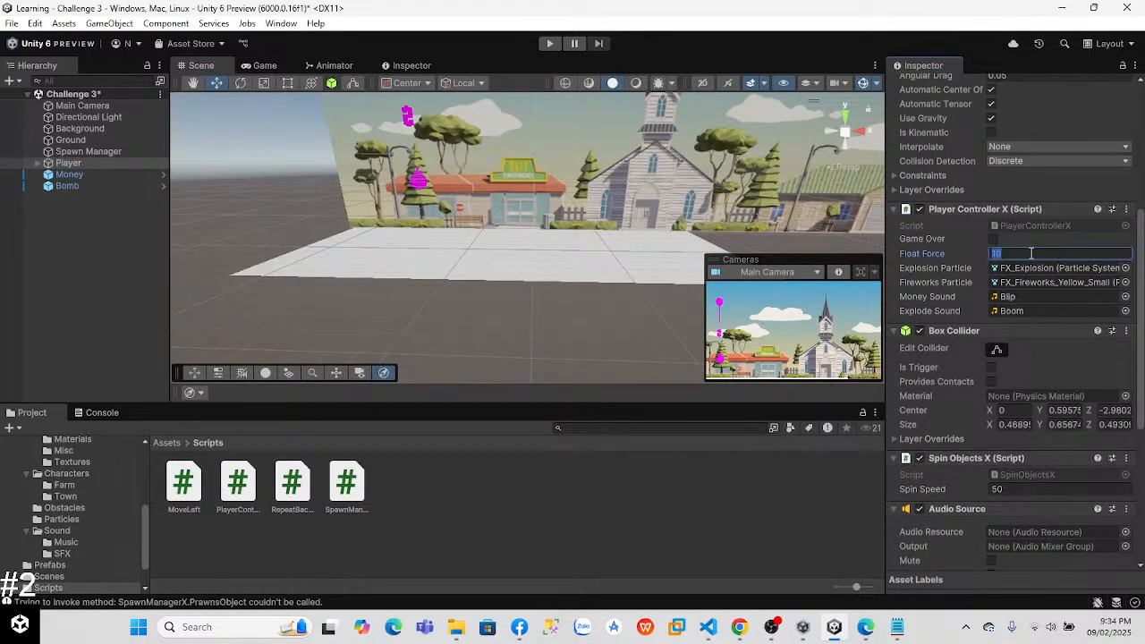
pyautogui.click(550, 43)
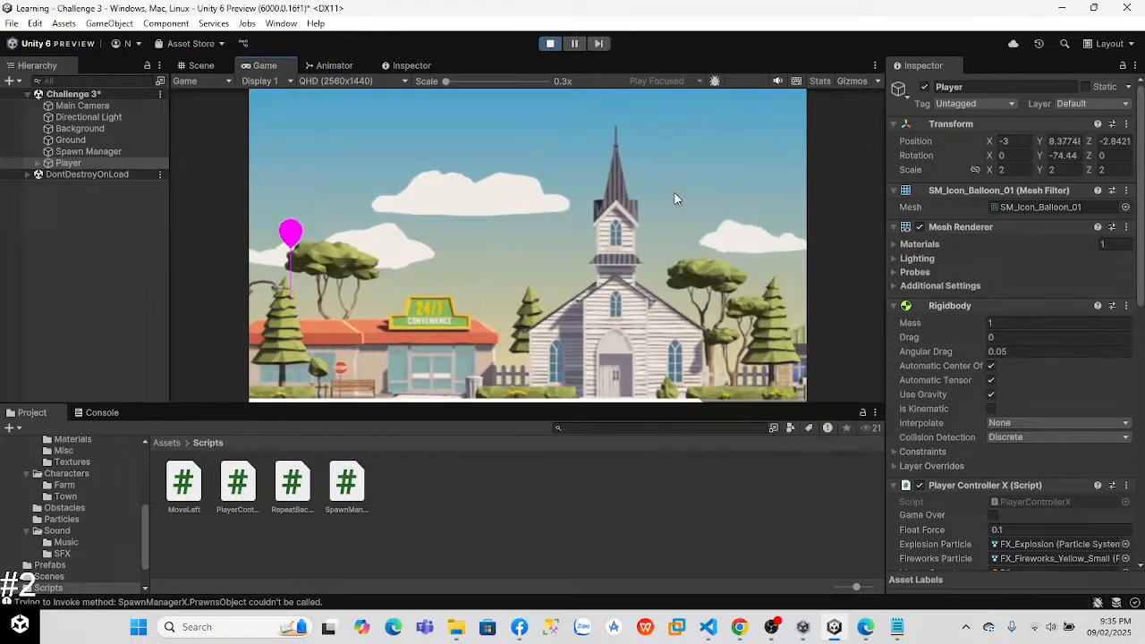
pyautogui.press('space')
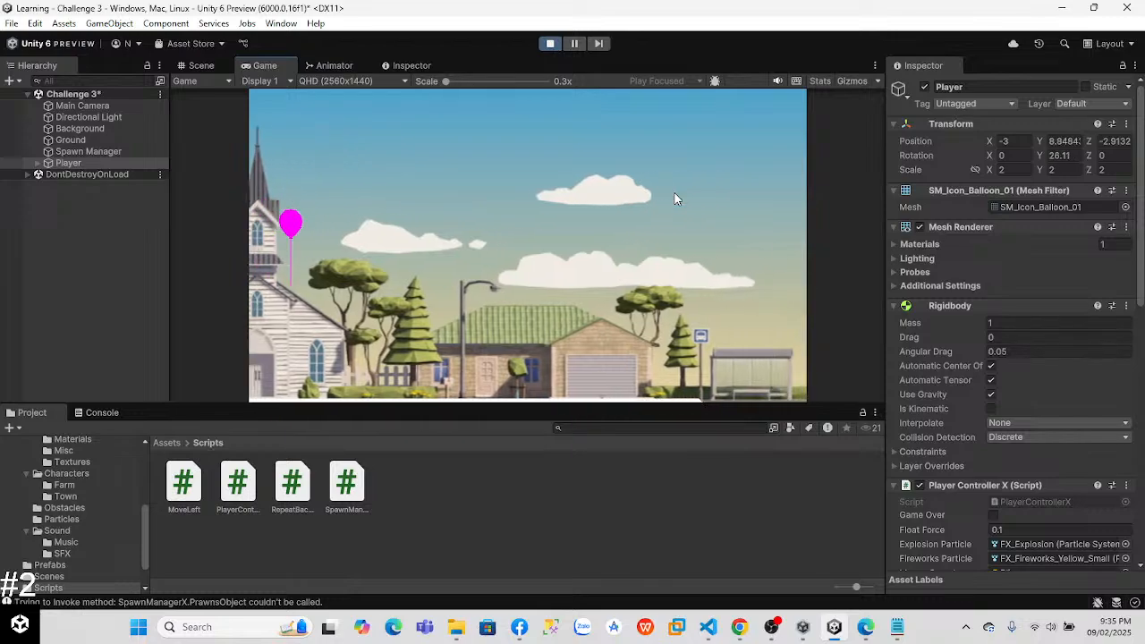
pyautogui.press('space')
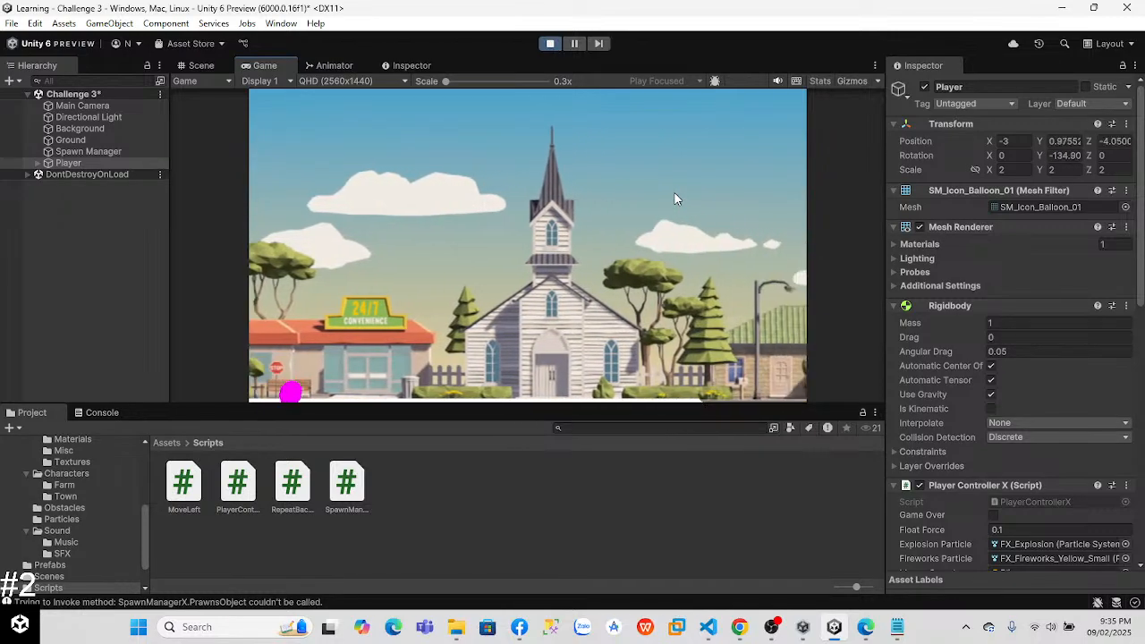
pyautogui.press('space')
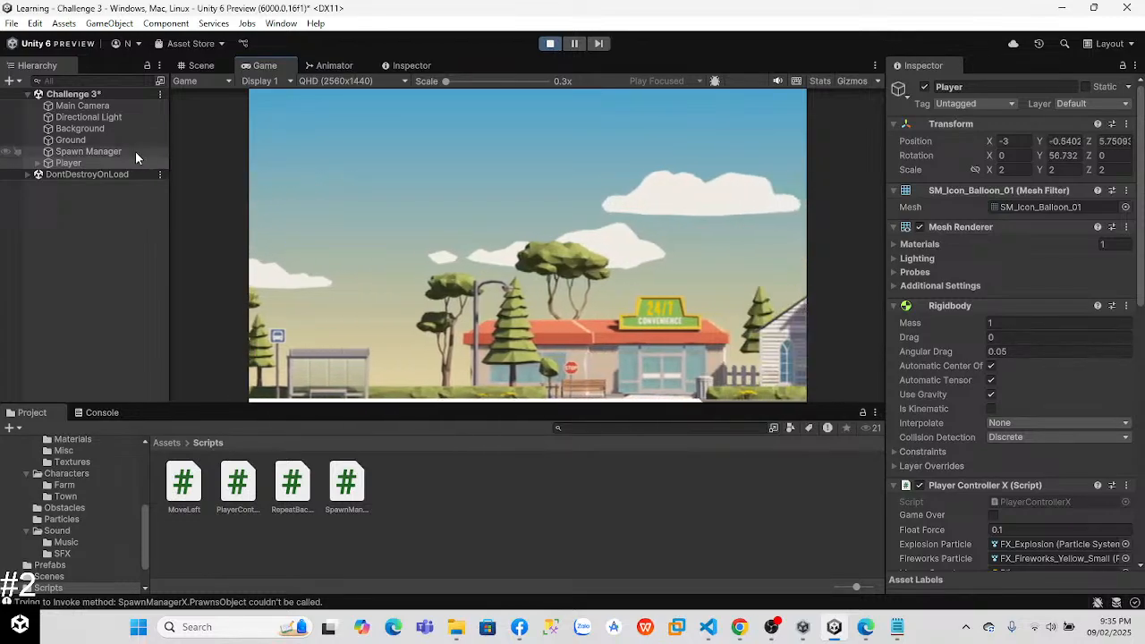
# Step: Check the balloon's position in both the Scene and Game views while the game runs, and exit play mode
pyautogui.click(195, 66)
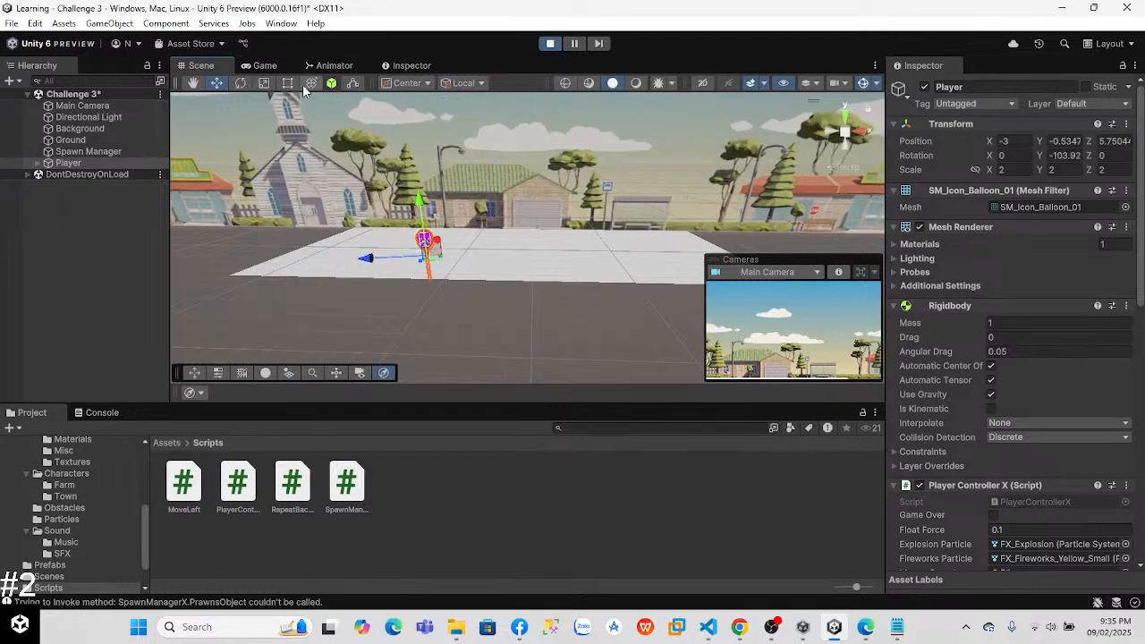
pyautogui.click(262, 66)
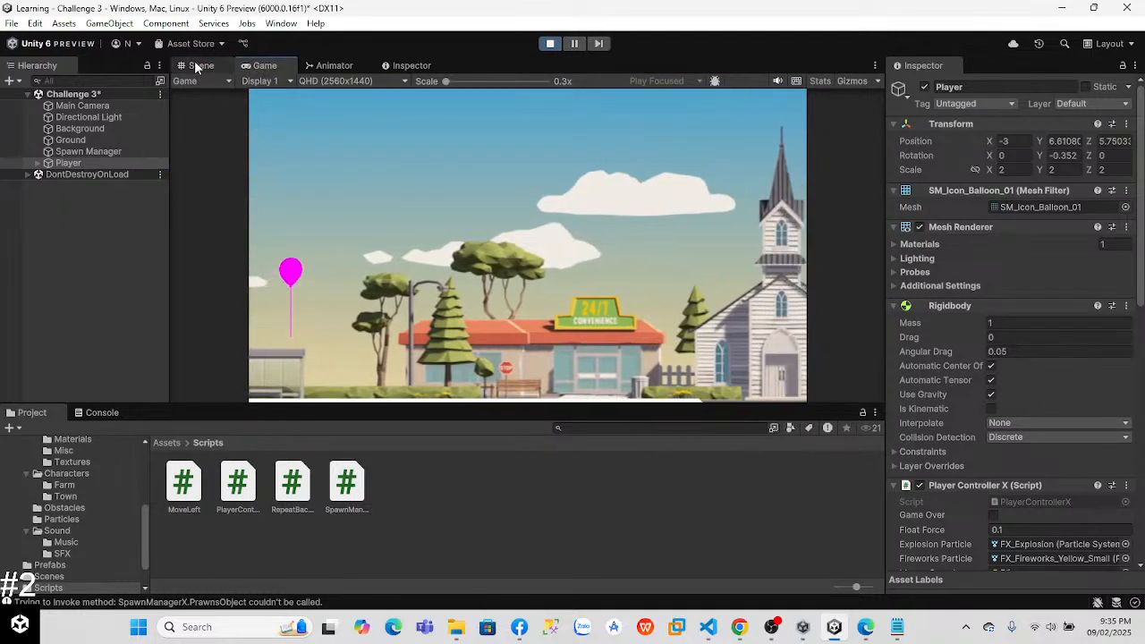
pyautogui.click(199, 67)
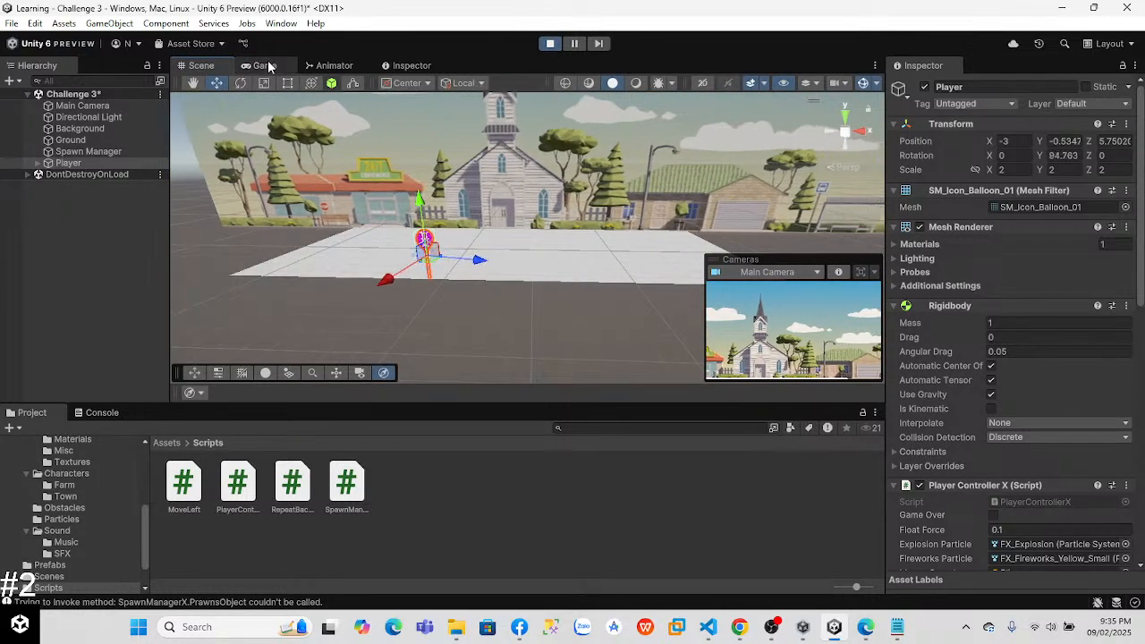
pyautogui.click(266, 66)
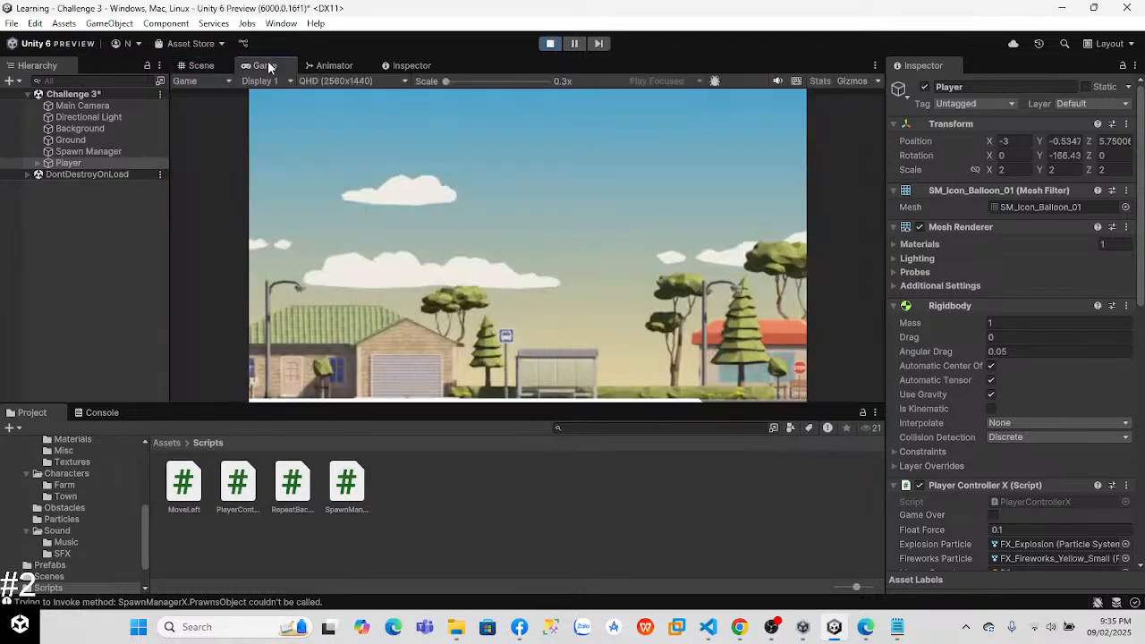
pyautogui.click(549, 43)
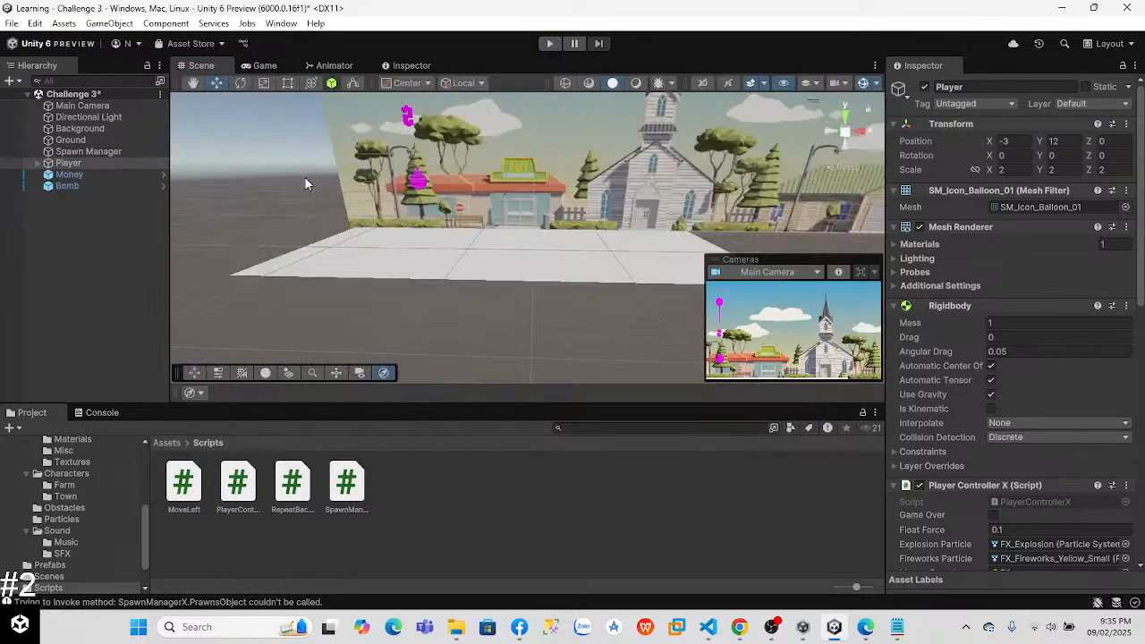
# Step: Switch to Visual Studio Code, close the RepeatBackground.cs file and bring up SpawnManagerX.cs
pyautogui.hotkey('alt', 'Tab')
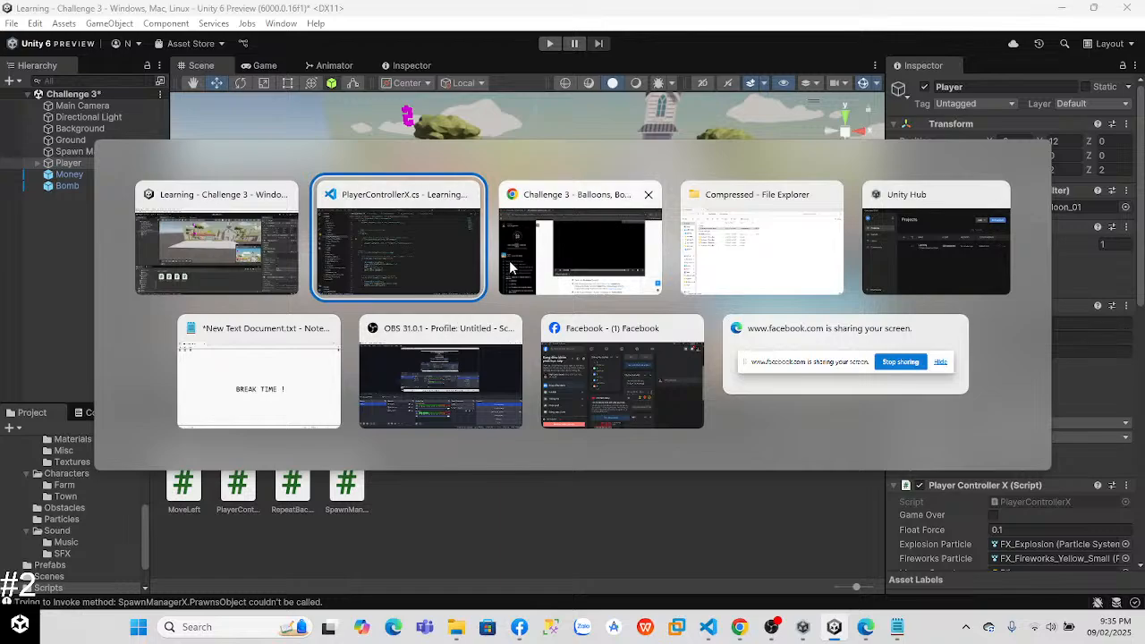
pyautogui.click(431, 283)
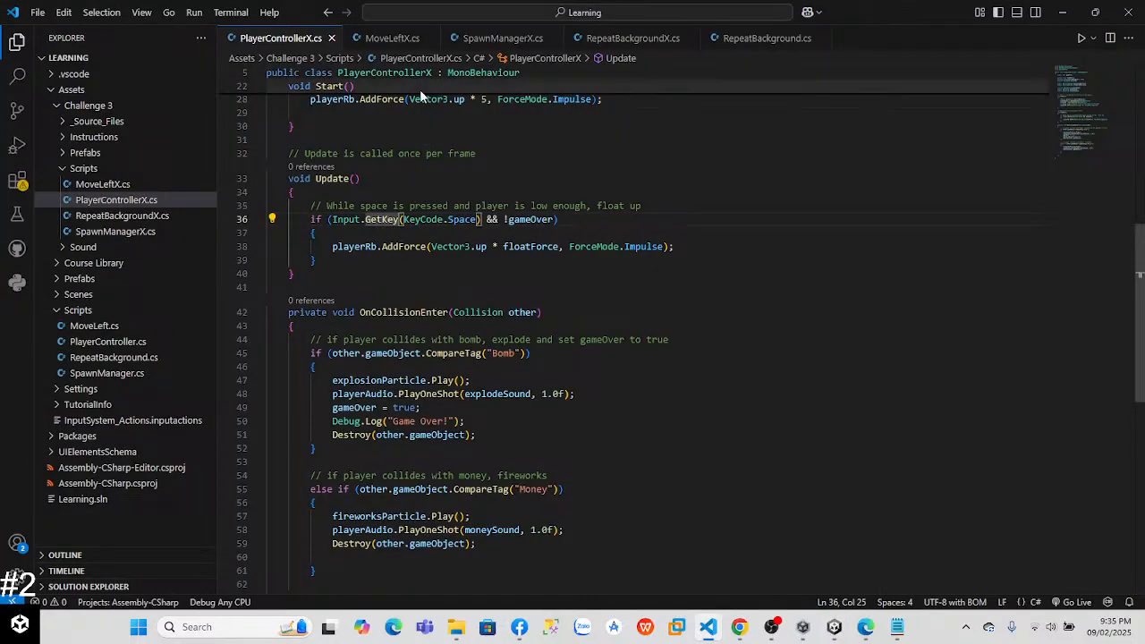
pyautogui.rightClick(585, 100)
pyautogui.click(628, 38)
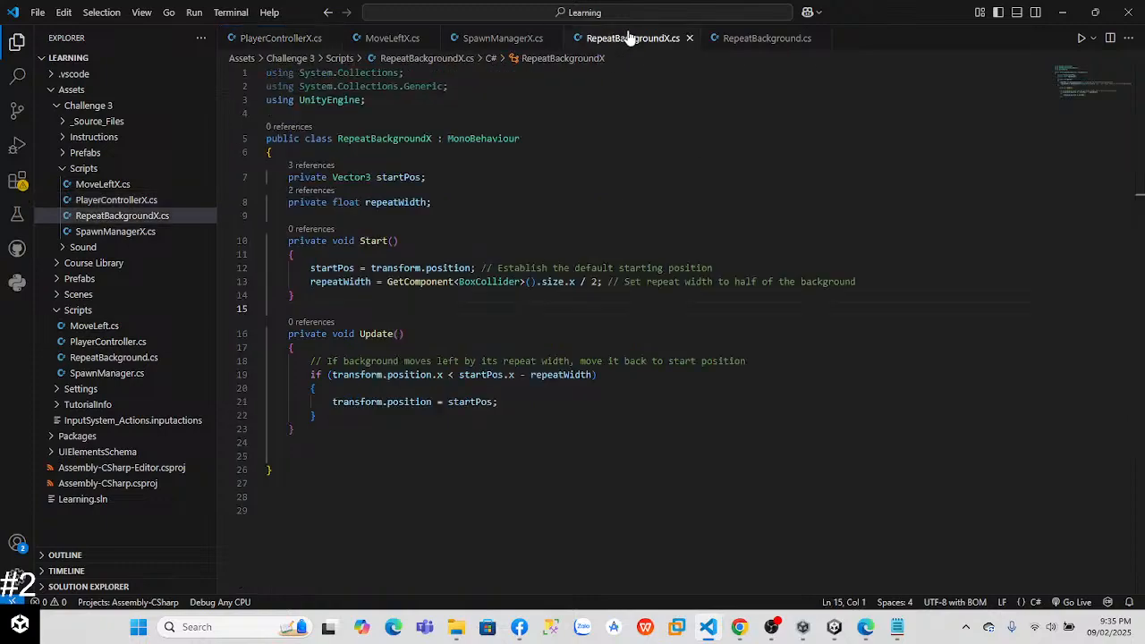
pyautogui.click(793, 40)
pyautogui.click(820, 38)
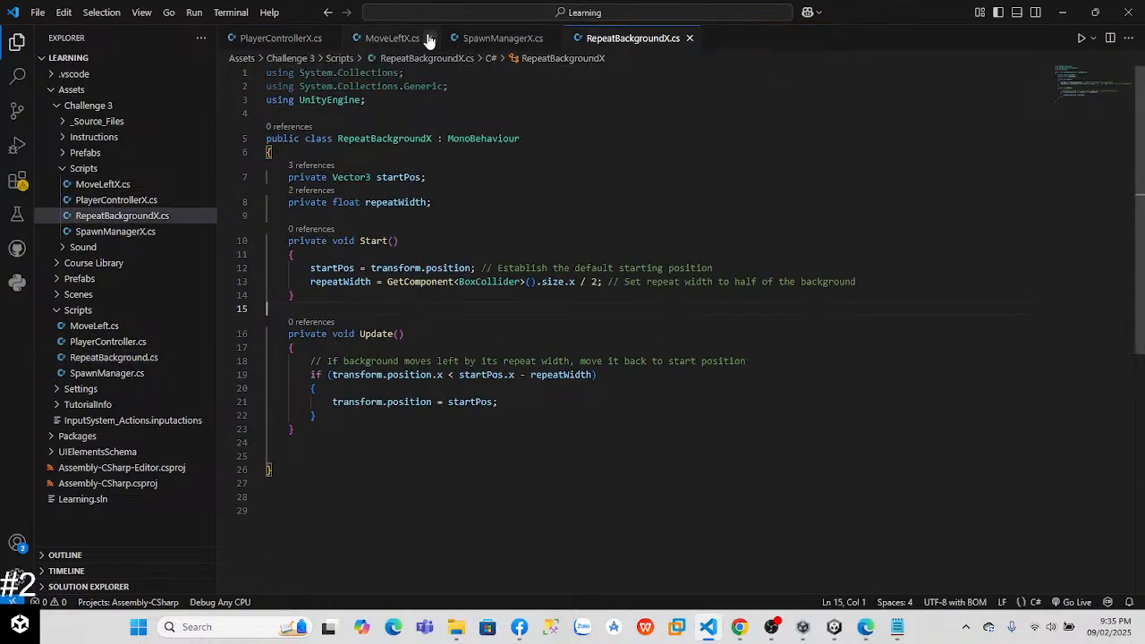
pyautogui.click(501, 39)
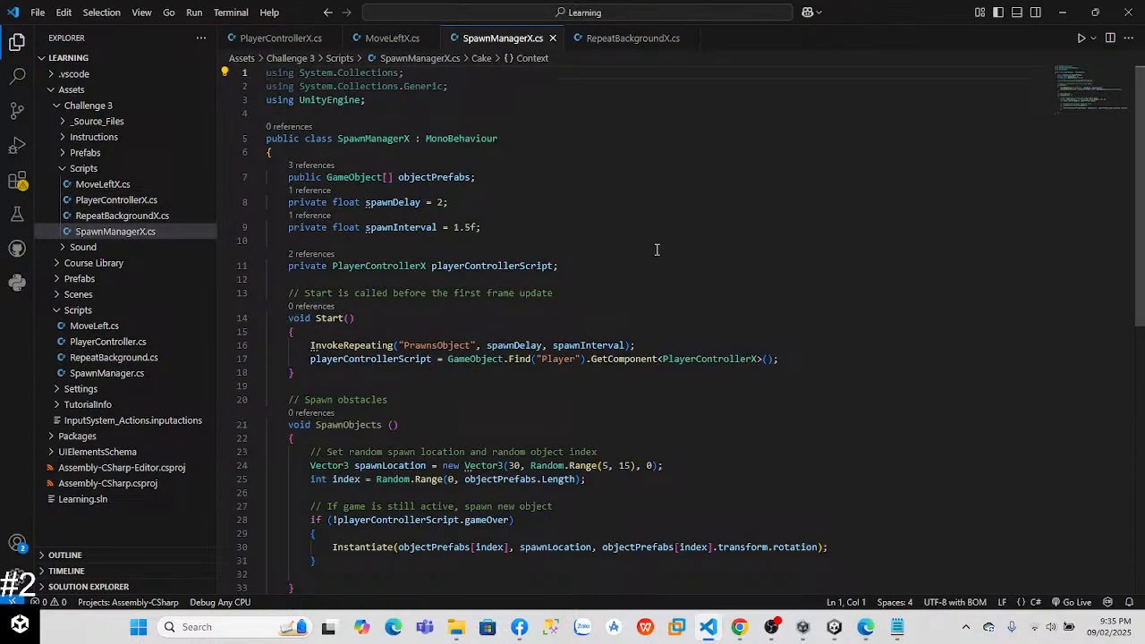
# Step: Switch to Unity and inspect the Object Prefabs list of the Spawn Manager's Spawn Manager X component
pyautogui.hotkey('alt', 'Tab')
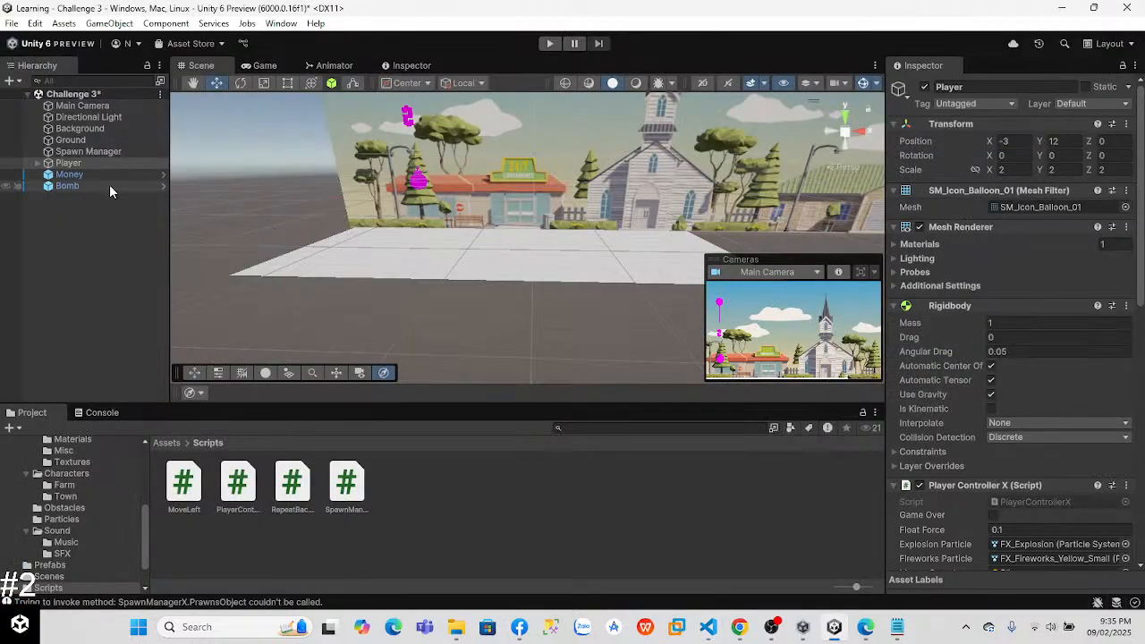
pyautogui.click(71, 140)
pyautogui.click(88, 151)
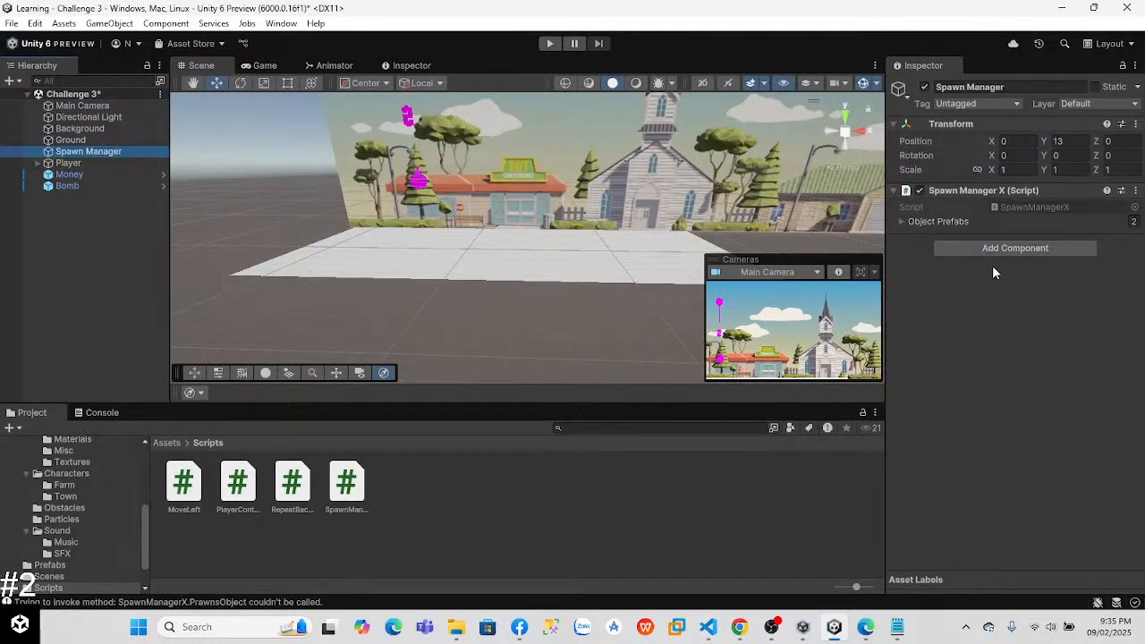
pyautogui.click(900, 221)
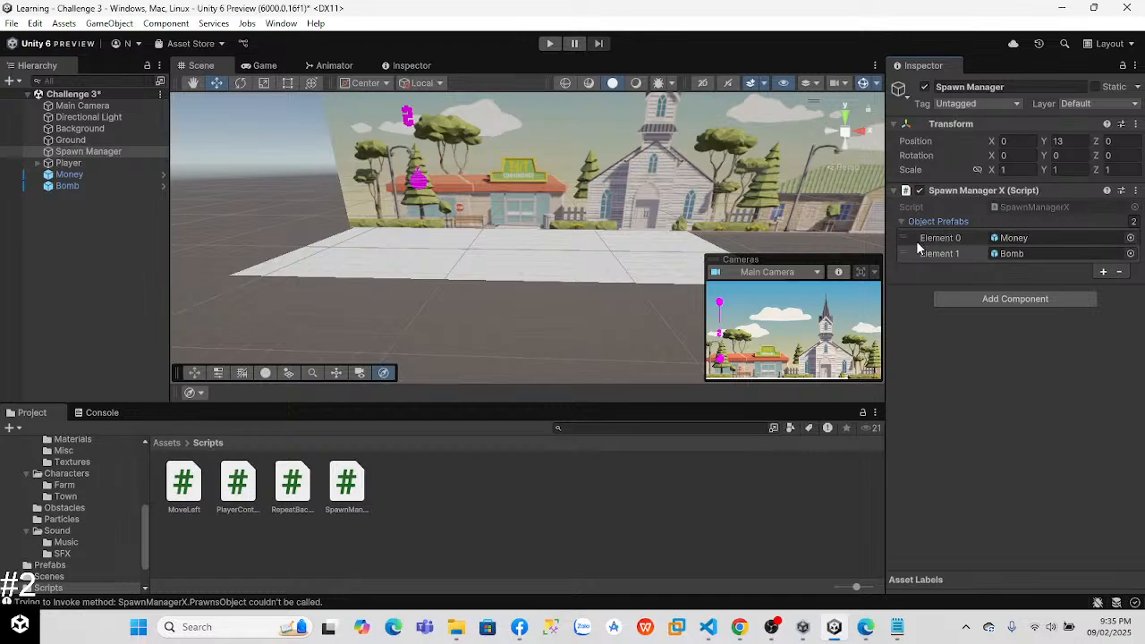
# Step: Switch to Visual Studio Code and change the method name in SpawnManagerX's InvokeRepeating call to "SpawnObjects"
pyautogui.hotkey('alt', 'Tab')
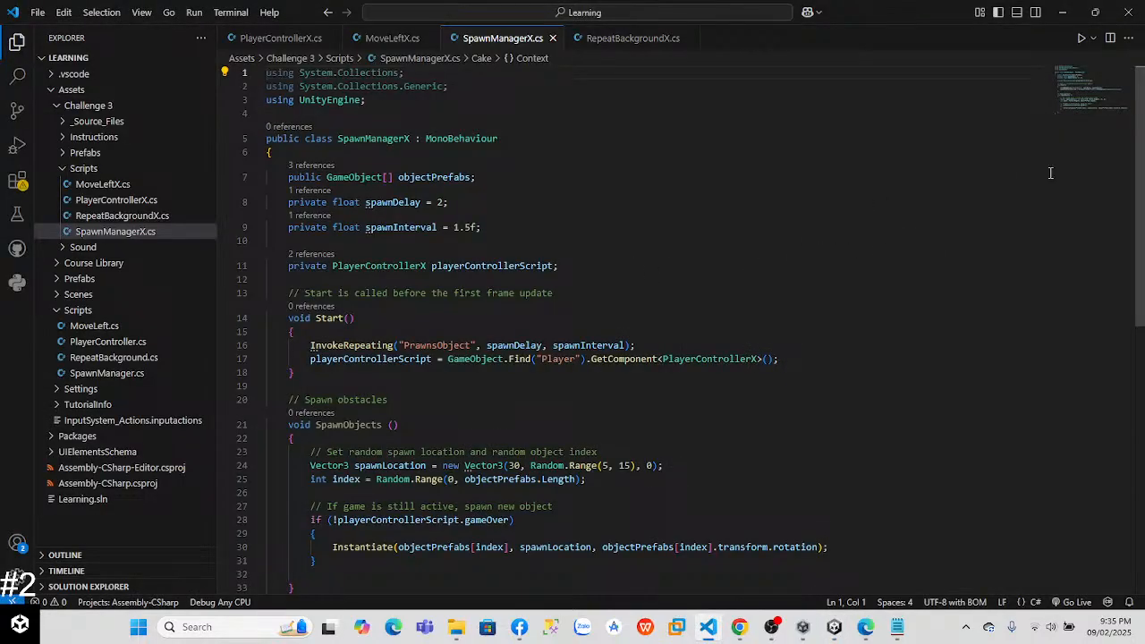
pyautogui.moveTo(1143, 171); pyautogui.dragTo(1143, 214)
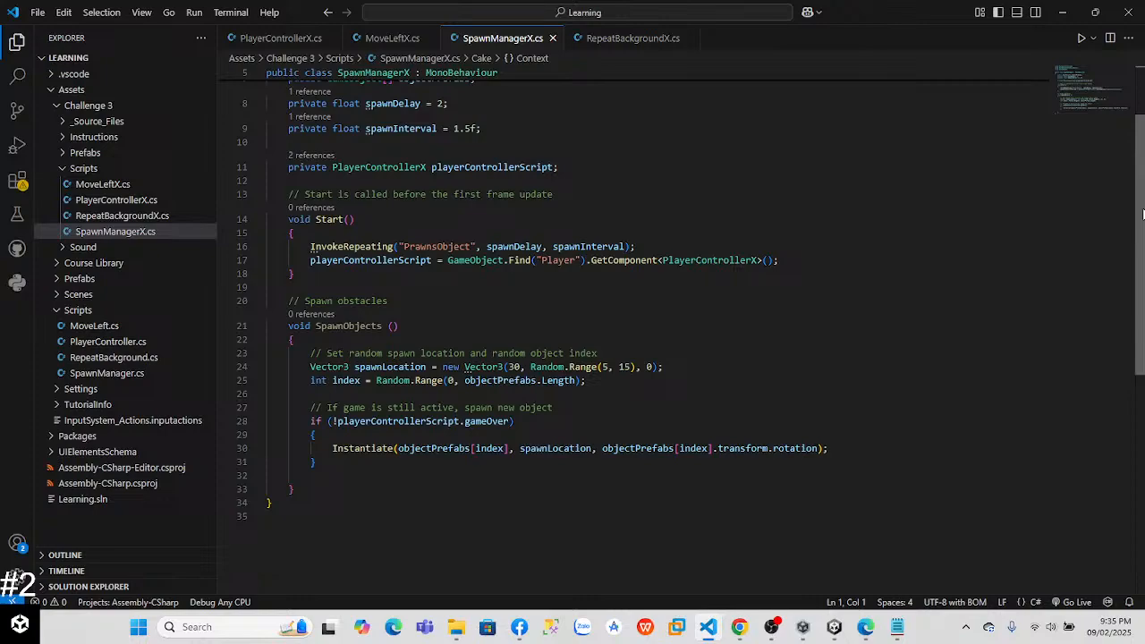
pyautogui.moveTo(1143, 213); pyautogui.dragTo(1138, 222)
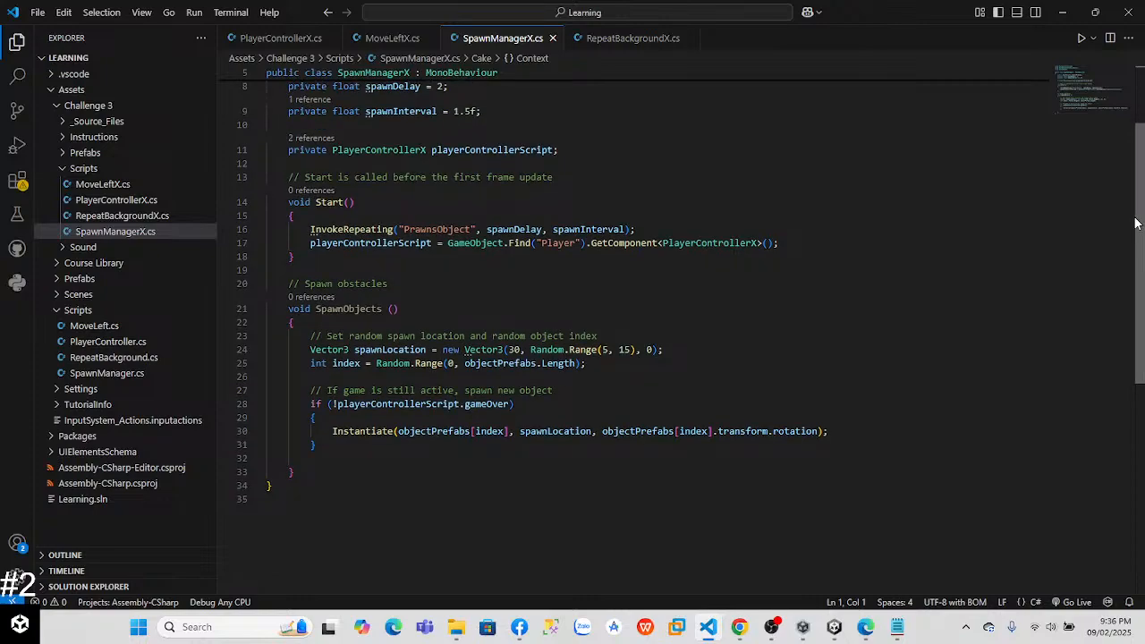
pyautogui.moveTo(1136, 223); pyautogui.dragTo(1132, 224)
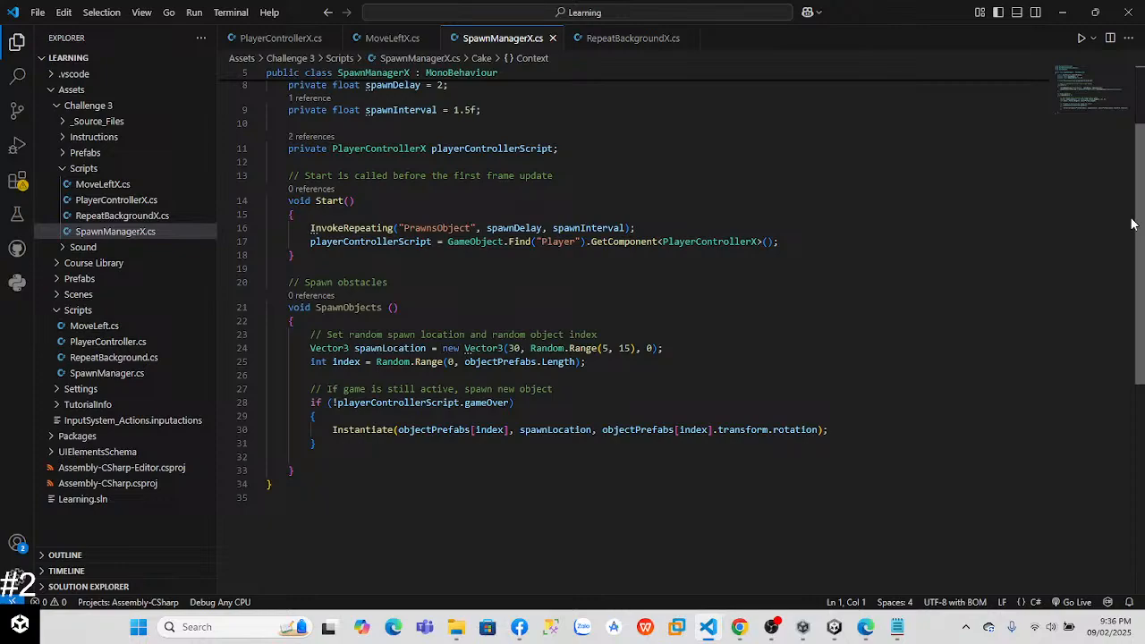
pyautogui.click(435, 228)
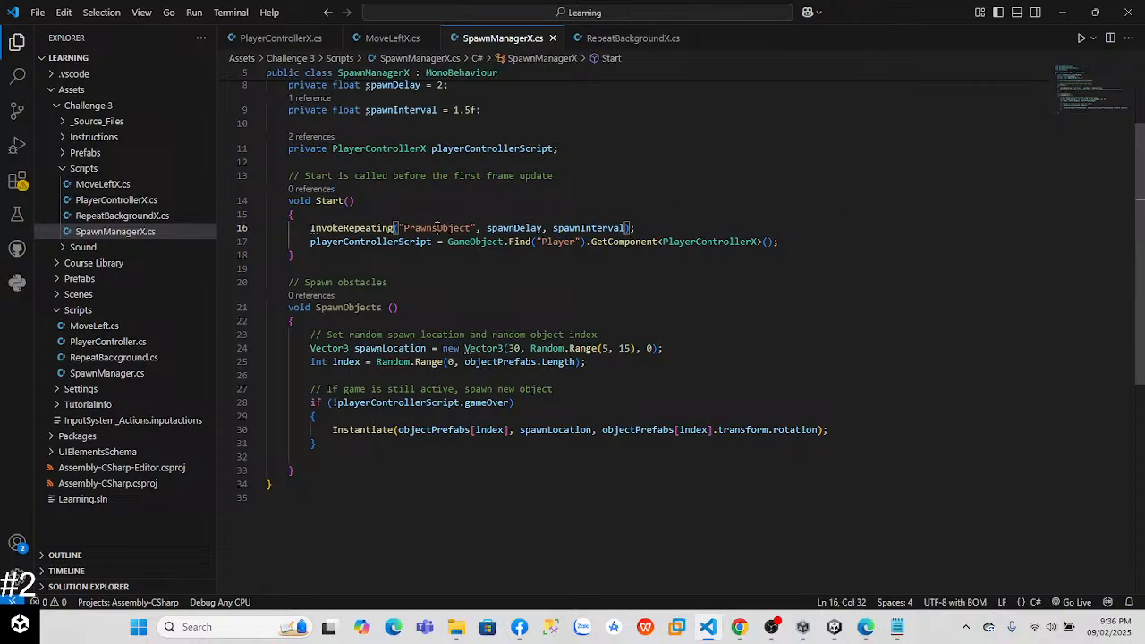
pyautogui.press('BackSpace')
pyautogui.press('BackSpace')
pyautogui.press('BackSpace')
pyautogui.press('BackSpace')
pyautogui.press('BackSpace')
pyautogui.press('BackSpace')
pyautogui.write('SpawnObject')
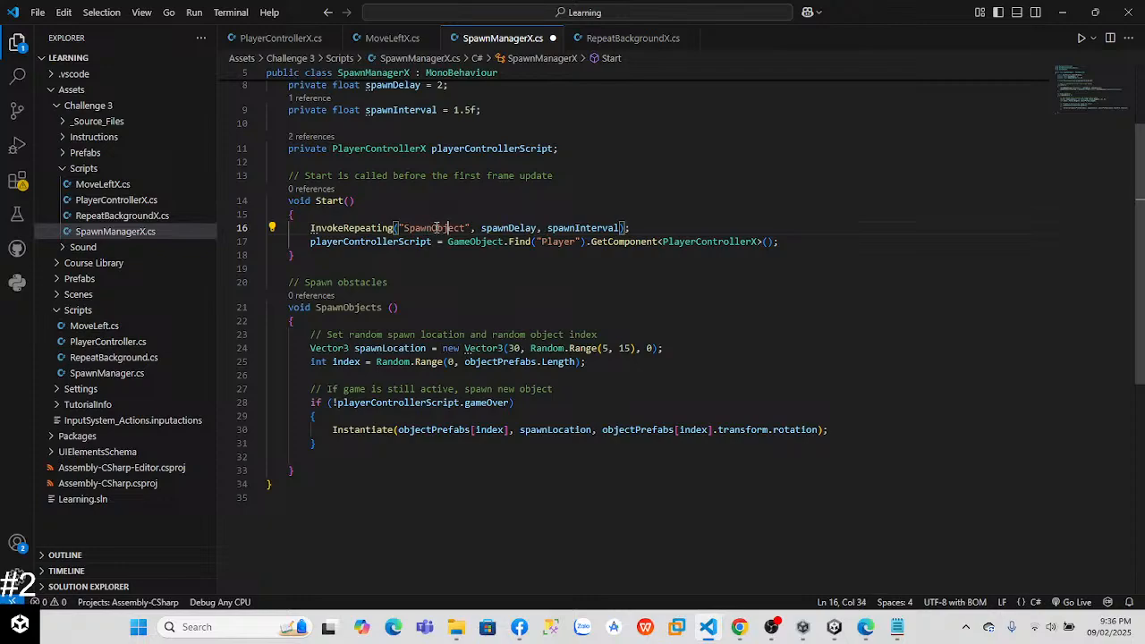
pyautogui.write('s')
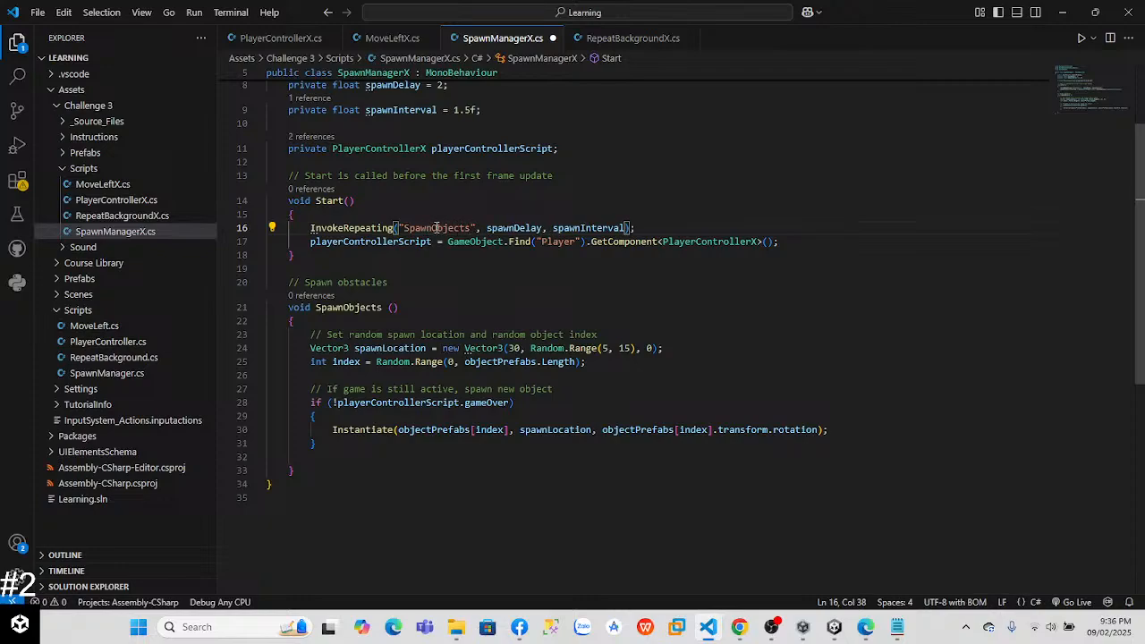
# Step: Save SpawnManagerX.cs, then switch to Unity and test the object spawning with a short play mode run
pyautogui.hotkey('ctrl', 's')
pyautogui.hotkey('alt', 'Tab')
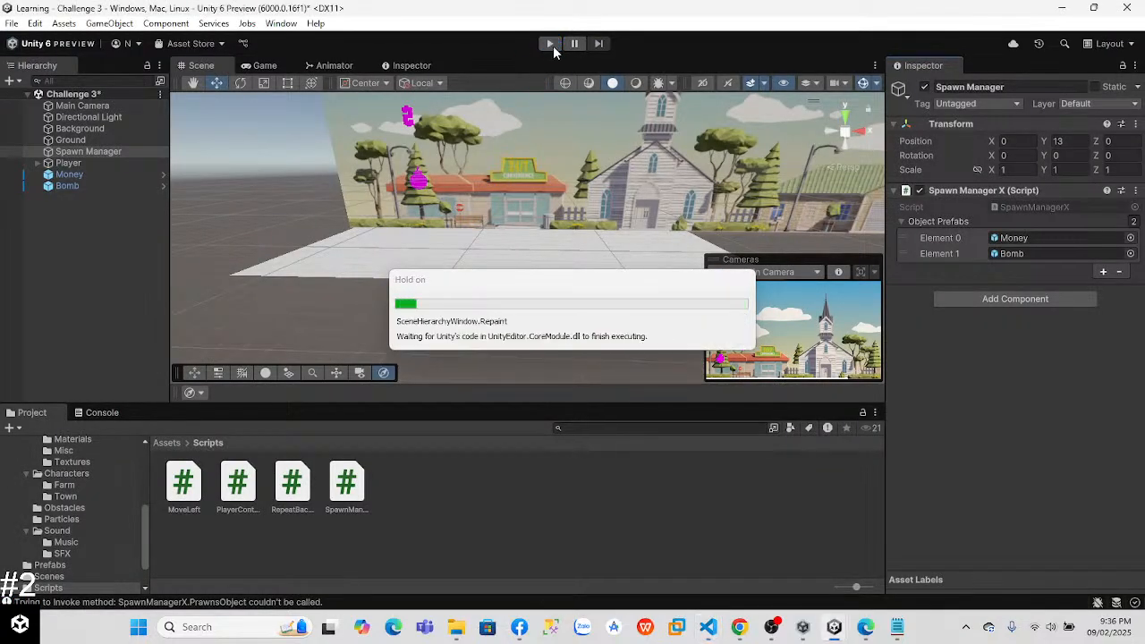
pyautogui.click(550, 43)
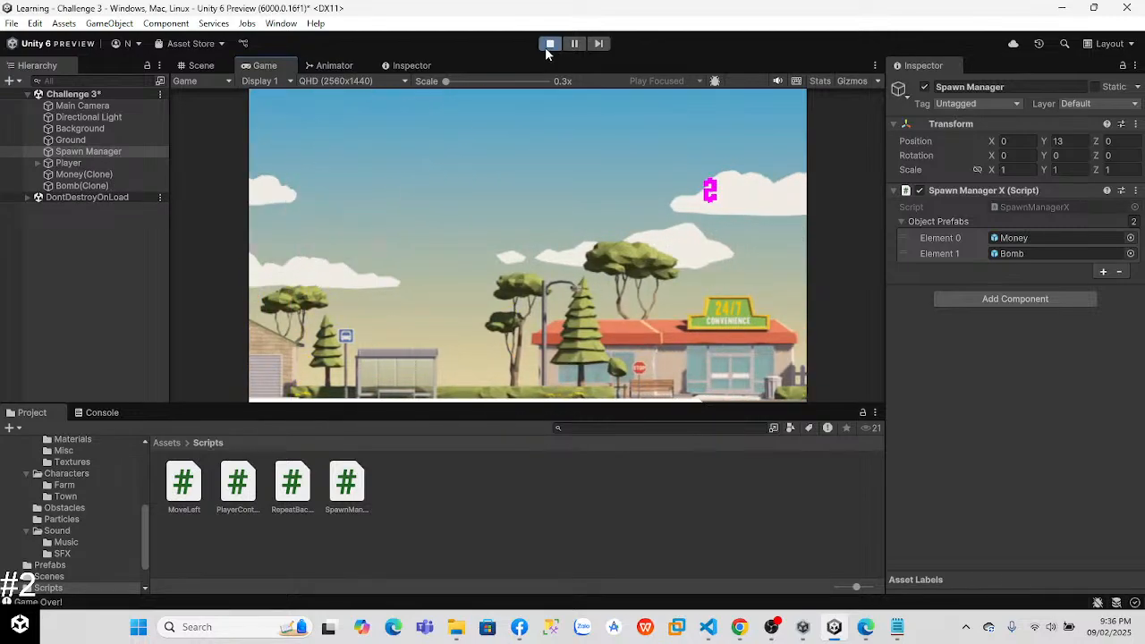
pyautogui.click(548, 45)
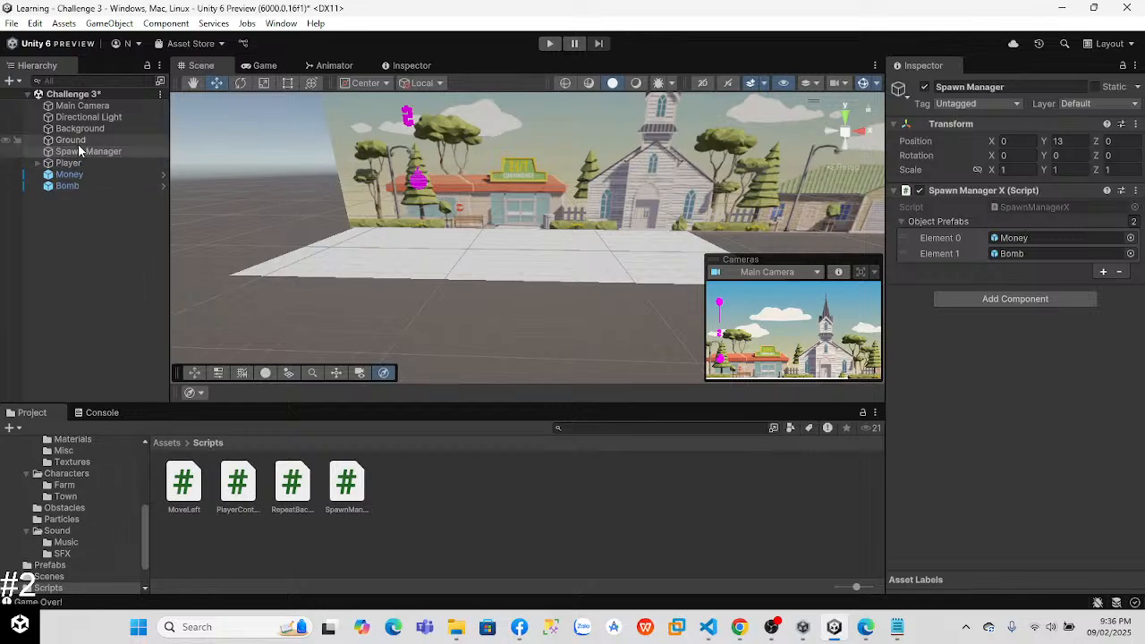
# Step: Delete the Money and Bomb objects from the Challenge 3 scene hierarchy
pyautogui.click(72, 175)
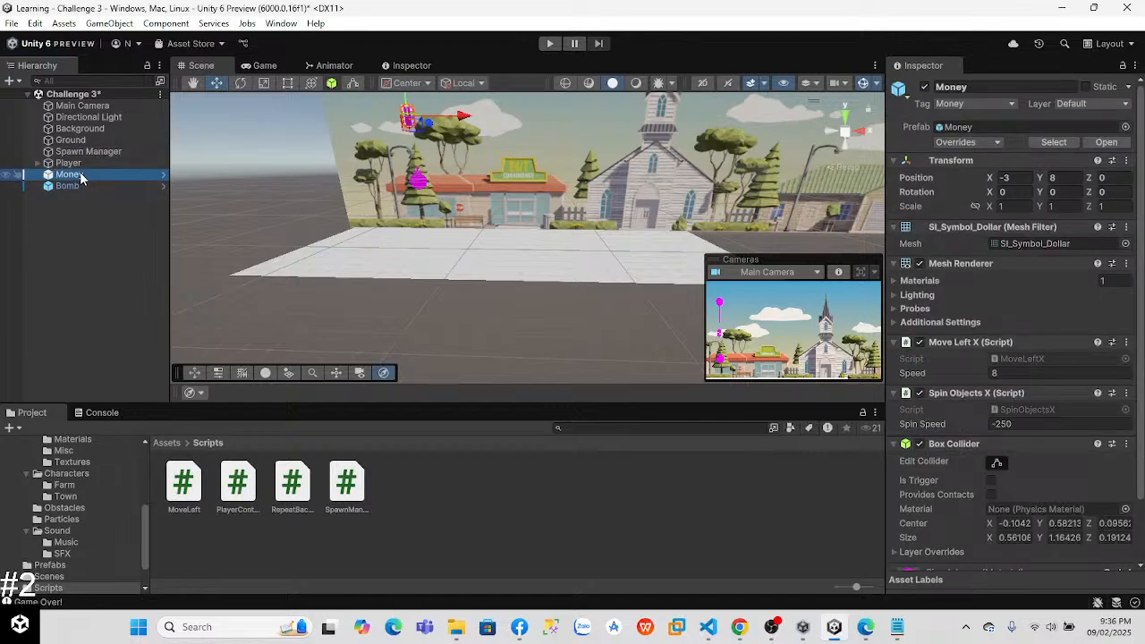
pyautogui.rightClick(81, 177)
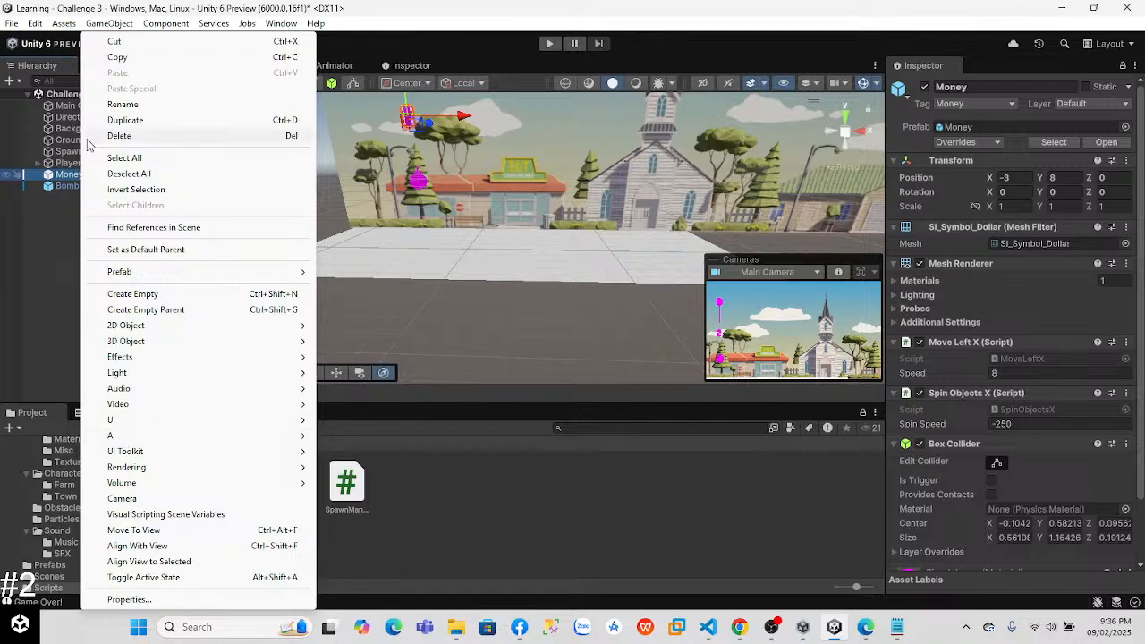
pyautogui.click(143, 136)
pyautogui.rightClick(82, 175)
pyautogui.click(130, 136)
# Step: Inspect the Player's components, including Rigidbody, Player Controller X and Box Collider, and frame the balloon in the Scene view
pyautogui.click(99, 162)
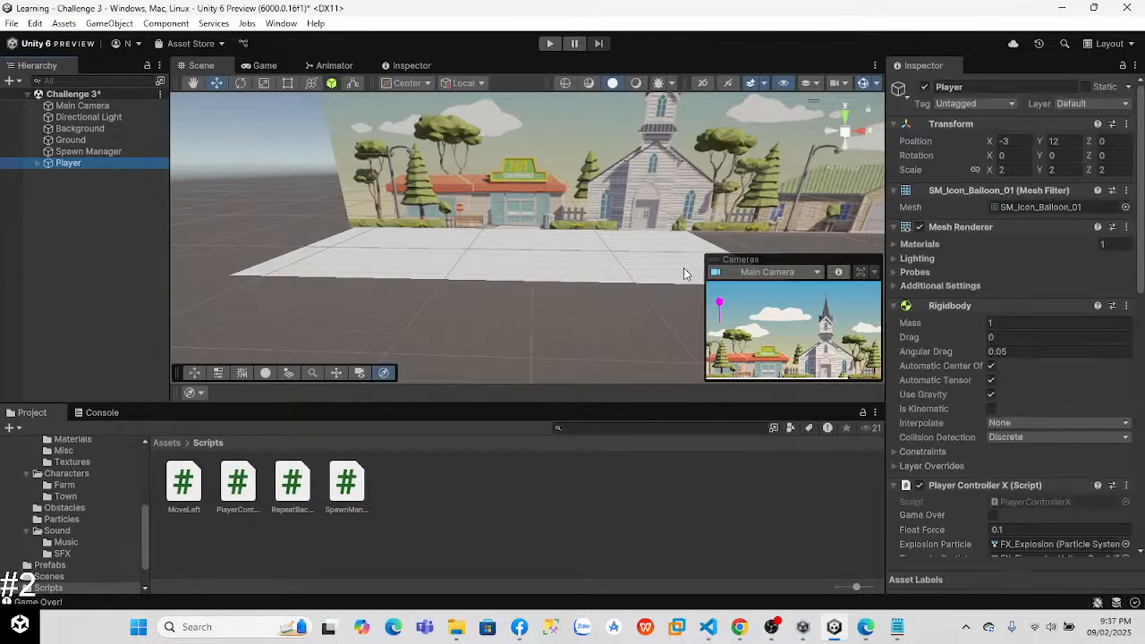
pyautogui.moveTo(1139, 234); pyautogui.dragTo(1143, 358)
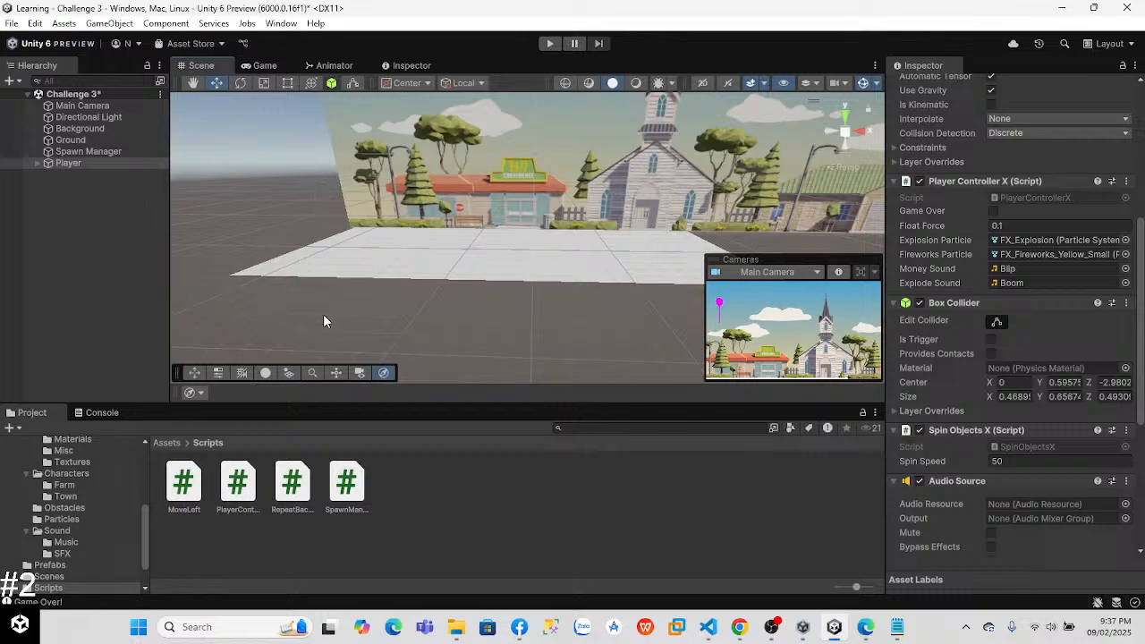
pyautogui.click(96, 162)
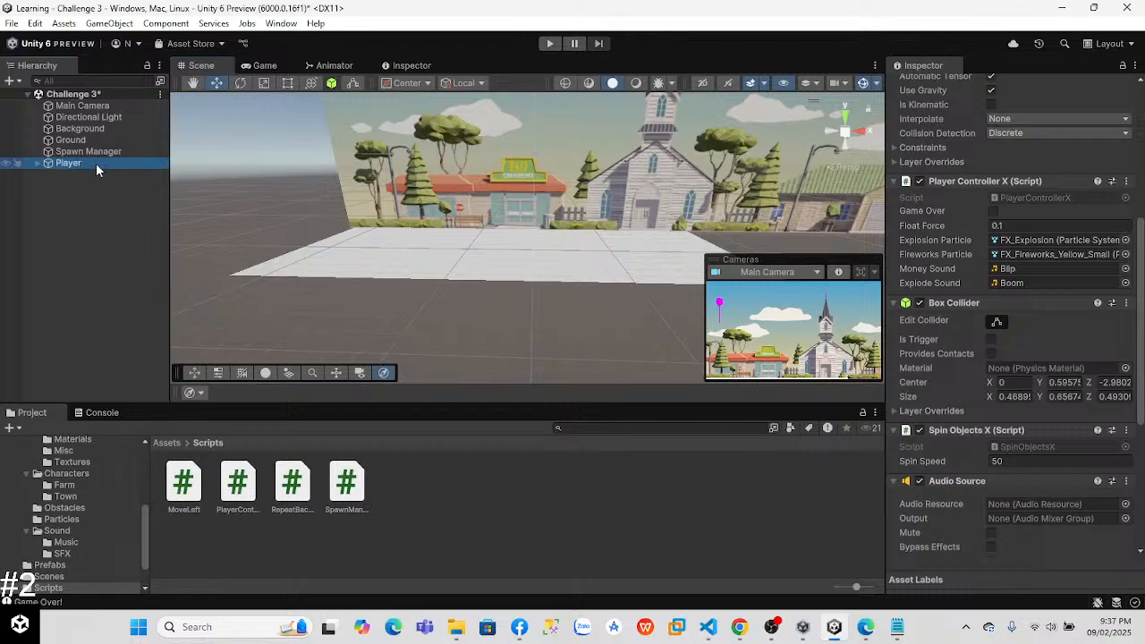
pyautogui.press('f')
pyautogui.keyDown('alt'); pyautogui.moveTo(644, 215); pyautogui.dragTo(605, 311); pyautogui.keyUp('alt')
pyautogui.moveTo(1140, 333); pyautogui.dragTo(1140, 443)
# Step: Switch to Visual Studio Code and review the Start, Update and OnCollisionEnter methods in PlayerControllerX.cs, glancing back at the Unity scene
pyautogui.hotkey('alt', 'Tab')
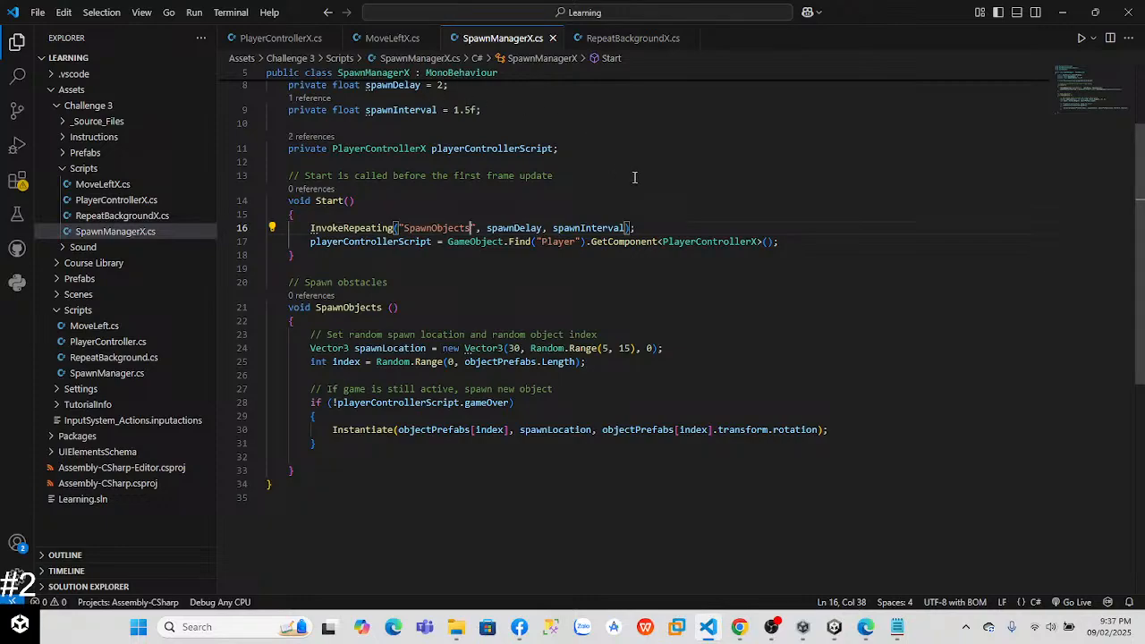
pyautogui.click(285, 38)
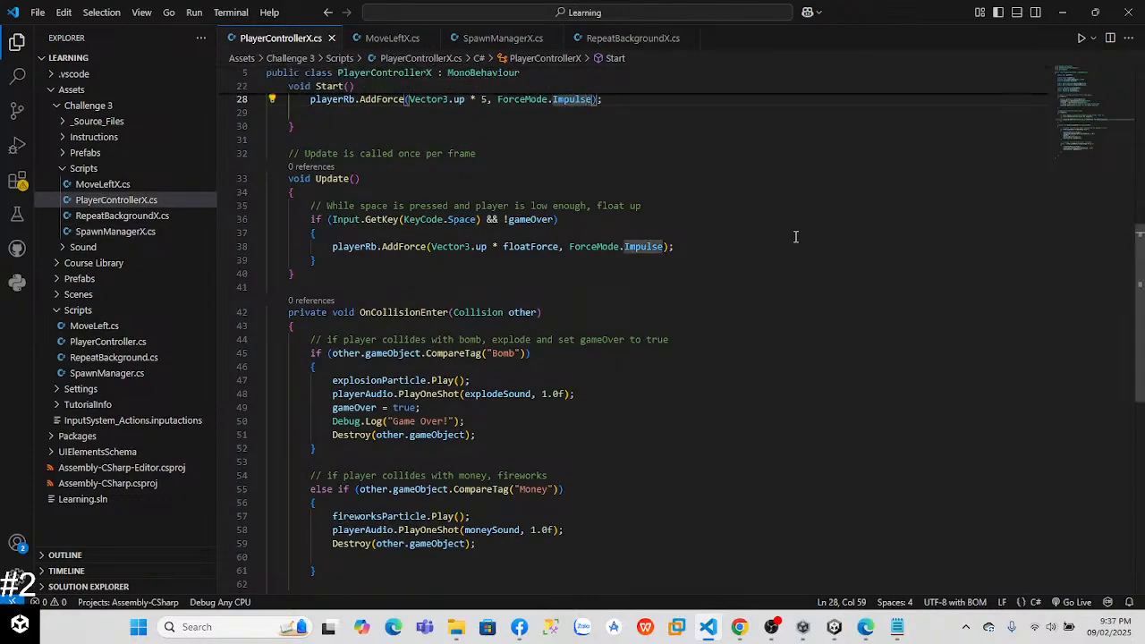
pyautogui.scroll(2, 1142, 259)
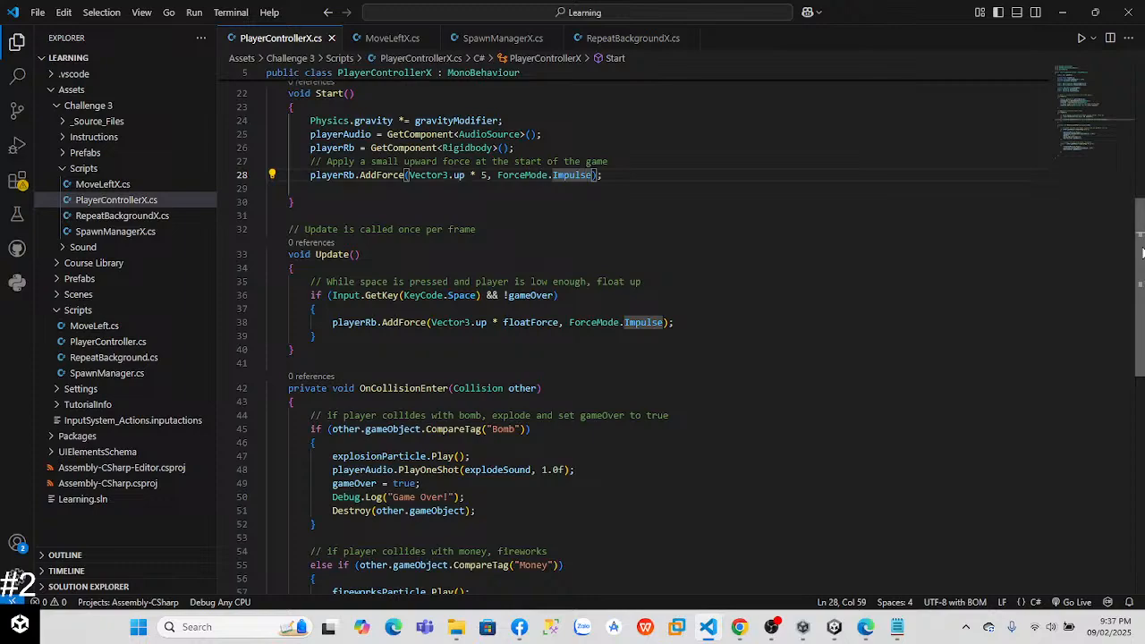
pyautogui.hotkey('alt', 'Tab')
pyautogui.click(679, 188)
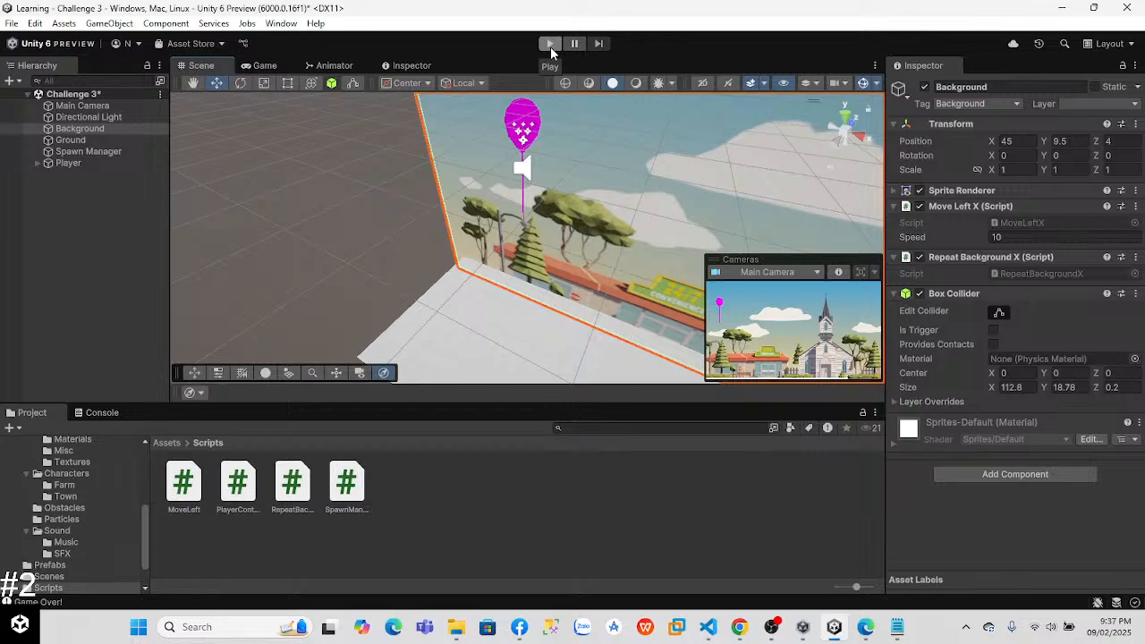
pyautogui.hotkey('alt', 'Tab')
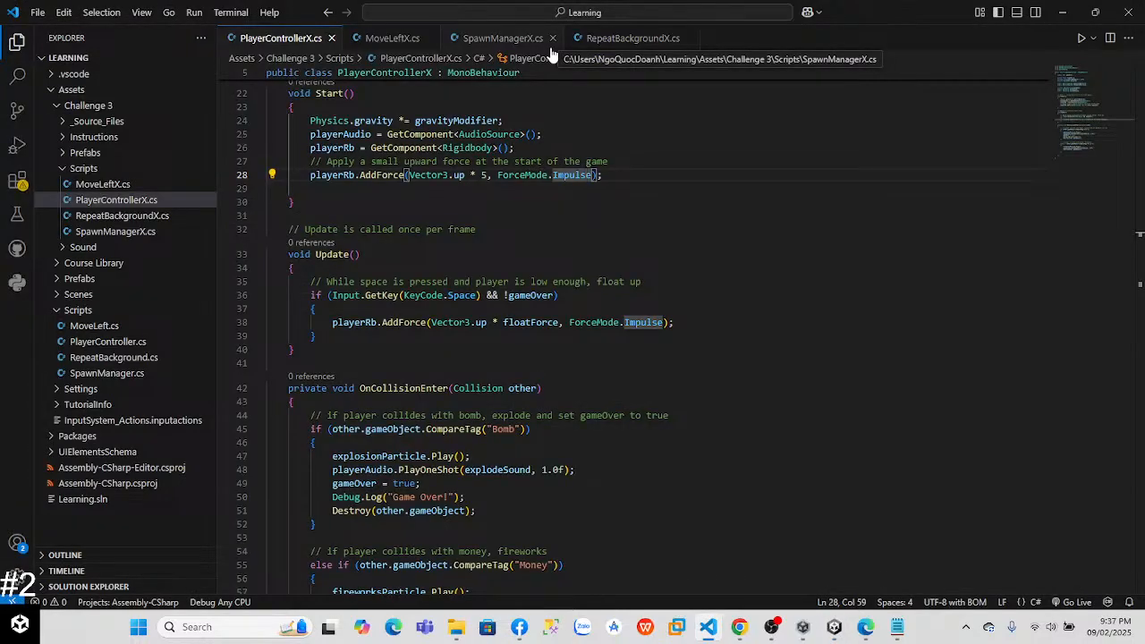
pyautogui.scroll(-2, 626, 340)
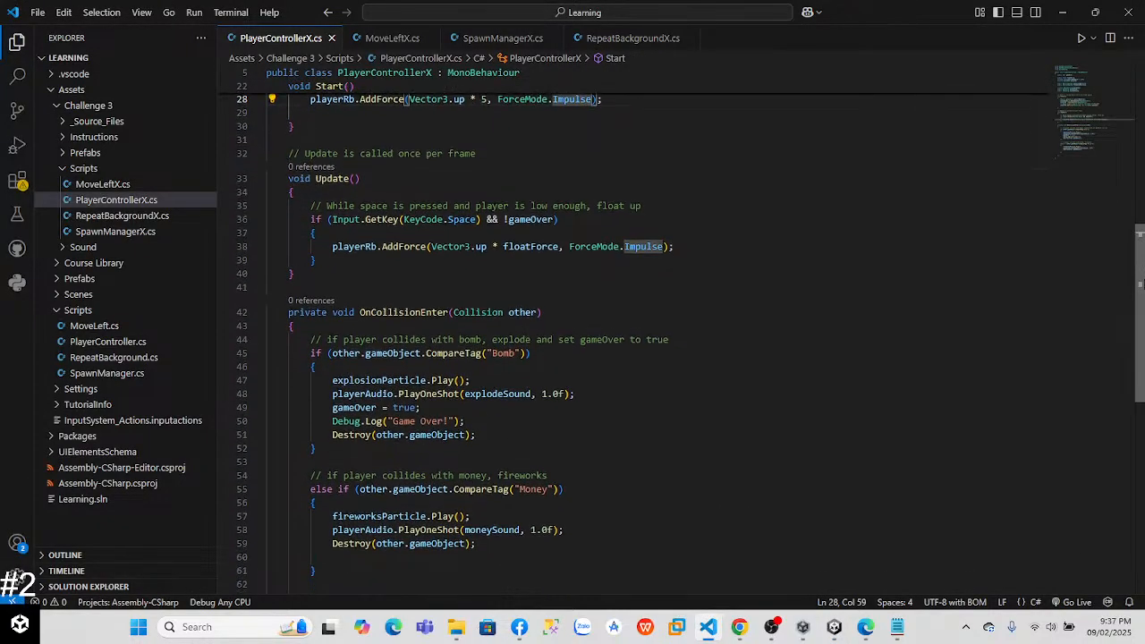
pyautogui.moveTo(1143, 290)
pyautogui.mouseDown()
pyautogui.moveTo(1143, 231)
pyautogui.moveTo(1143, 284)
pyautogui.mouseUp()
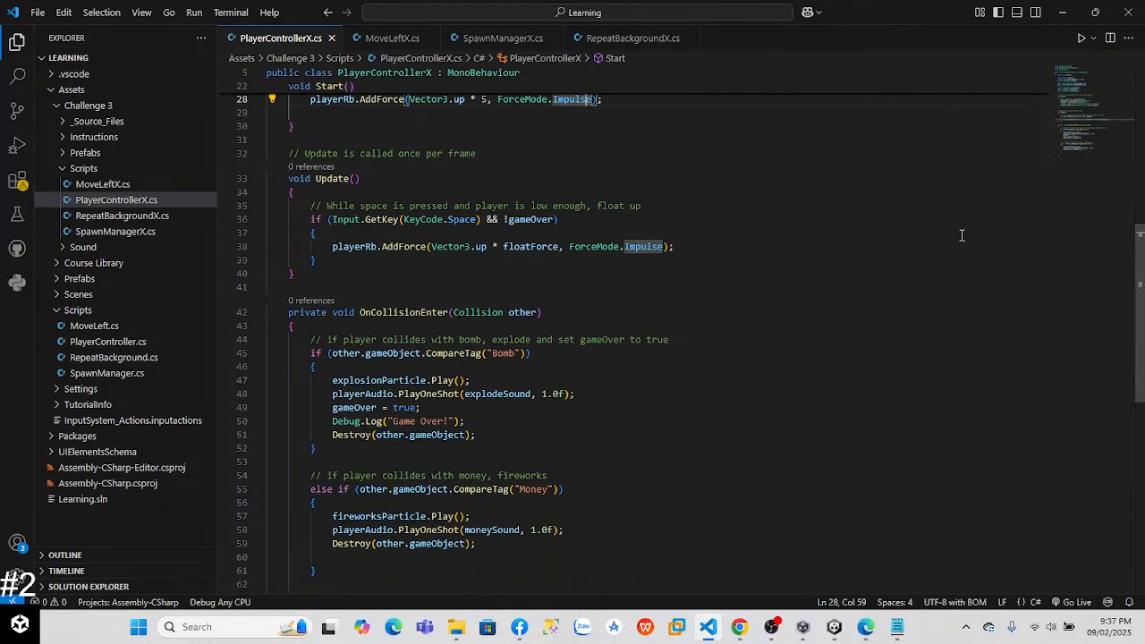
# Step: Add "&& playerRb.position.y > 40" after !gameOver in the Space-key condition of PlayerControllerX's Update method
pyautogui.click(553, 220)
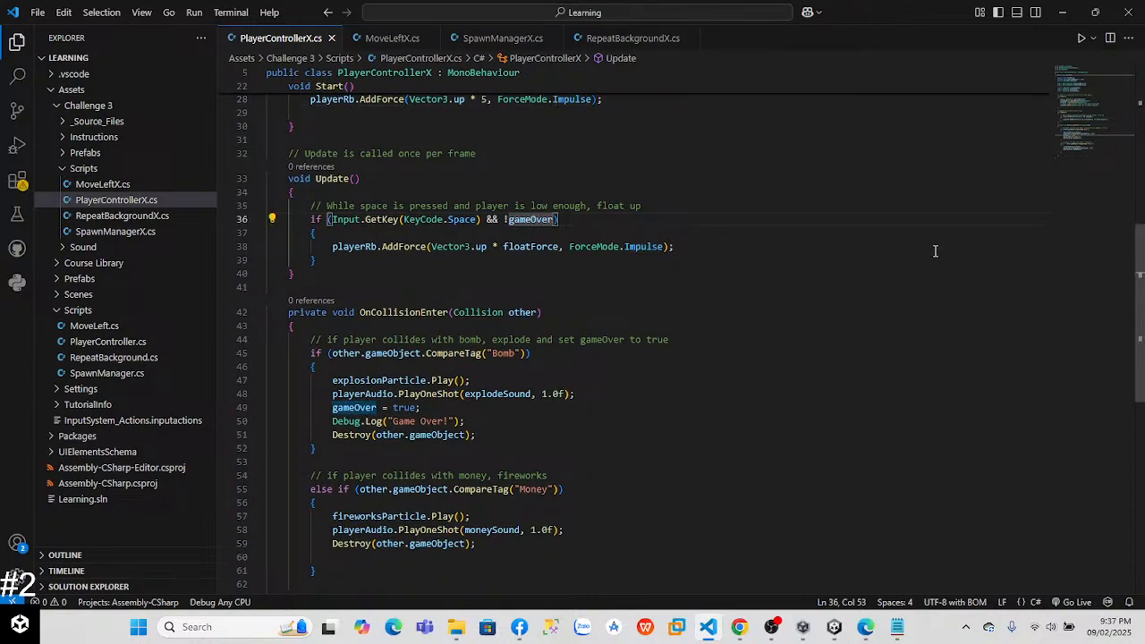
pyautogui.write('&&')
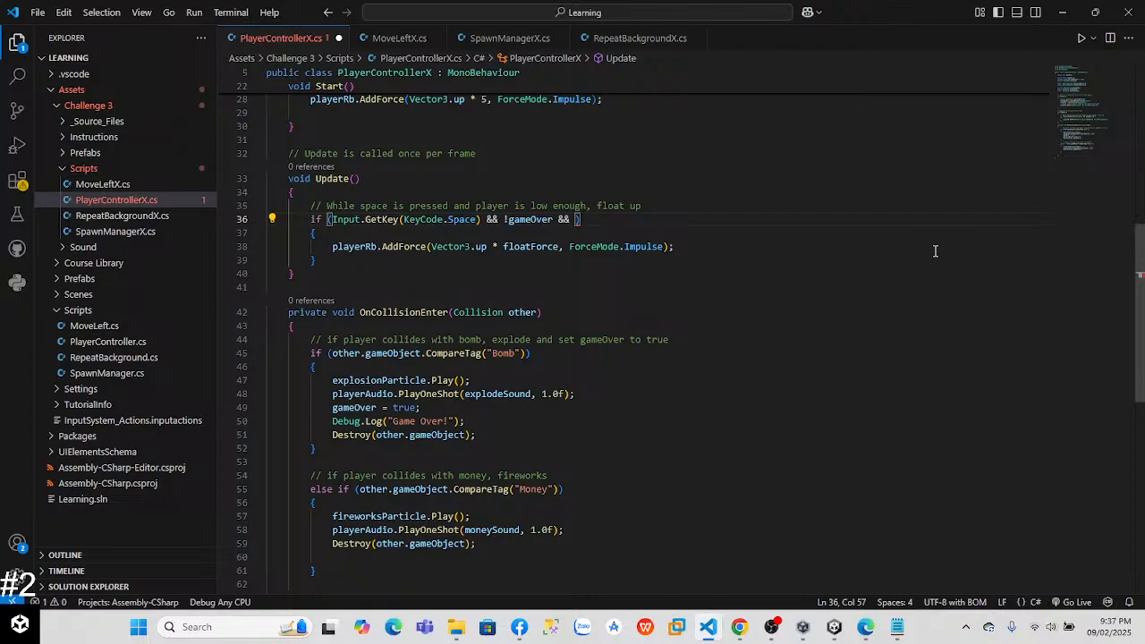
pyautogui.moveTo(1139, 330)
pyautogui.mouseDown()
pyautogui.moveTo(1139, 165)
pyautogui.moveTo(1142, 346)
pyautogui.mouseUp()
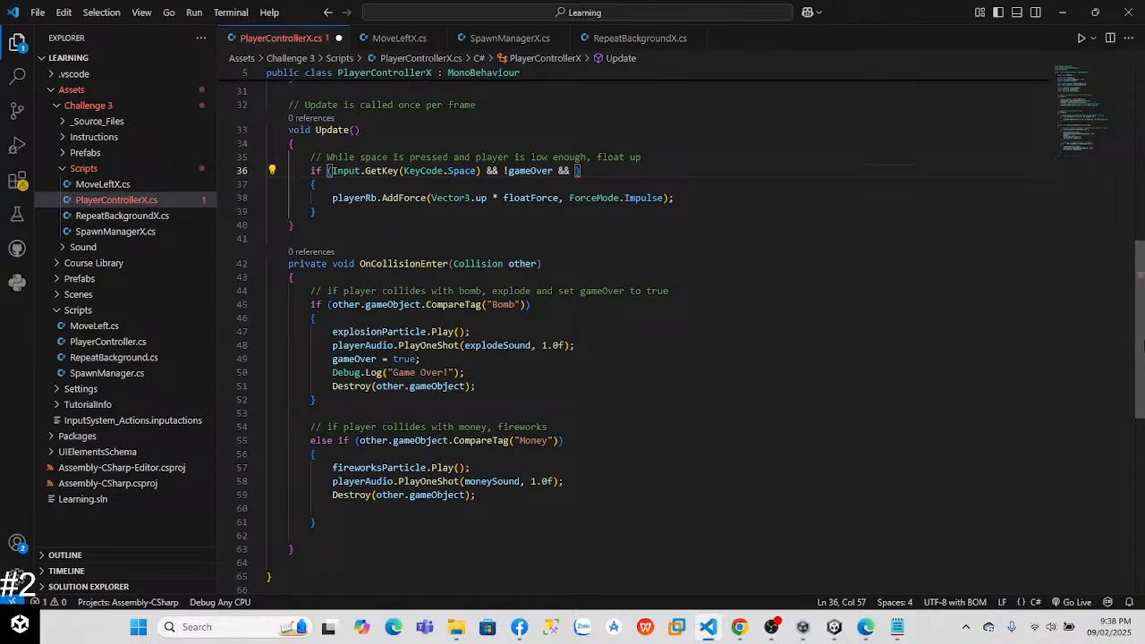
pyautogui.write('pla')
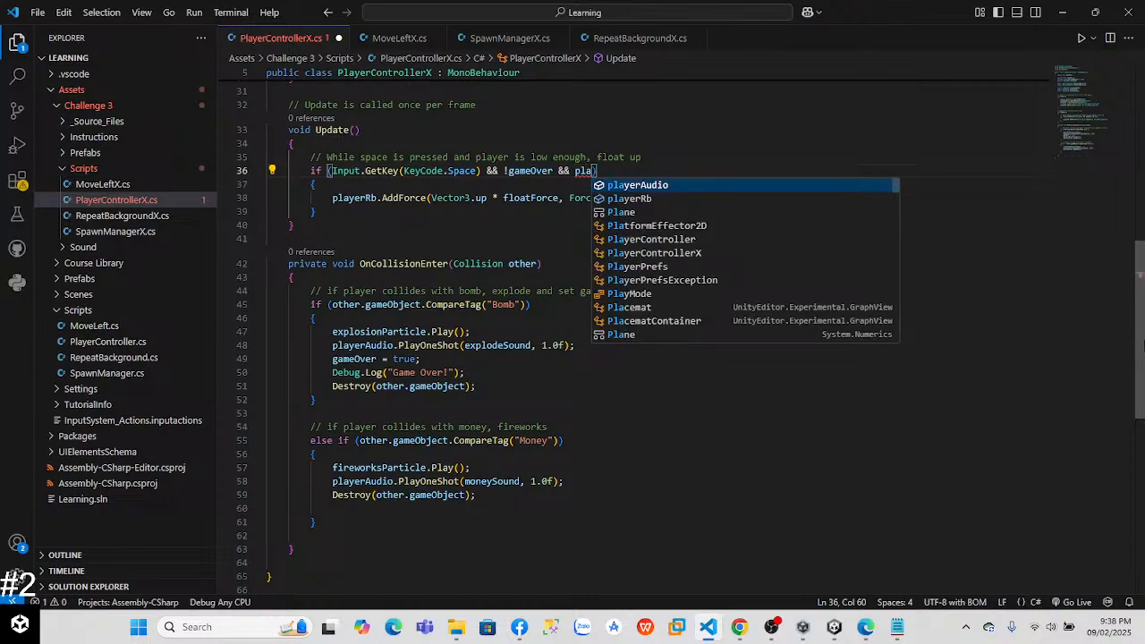
pyautogui.write('yerRb.')
pyautogui.write('position.')
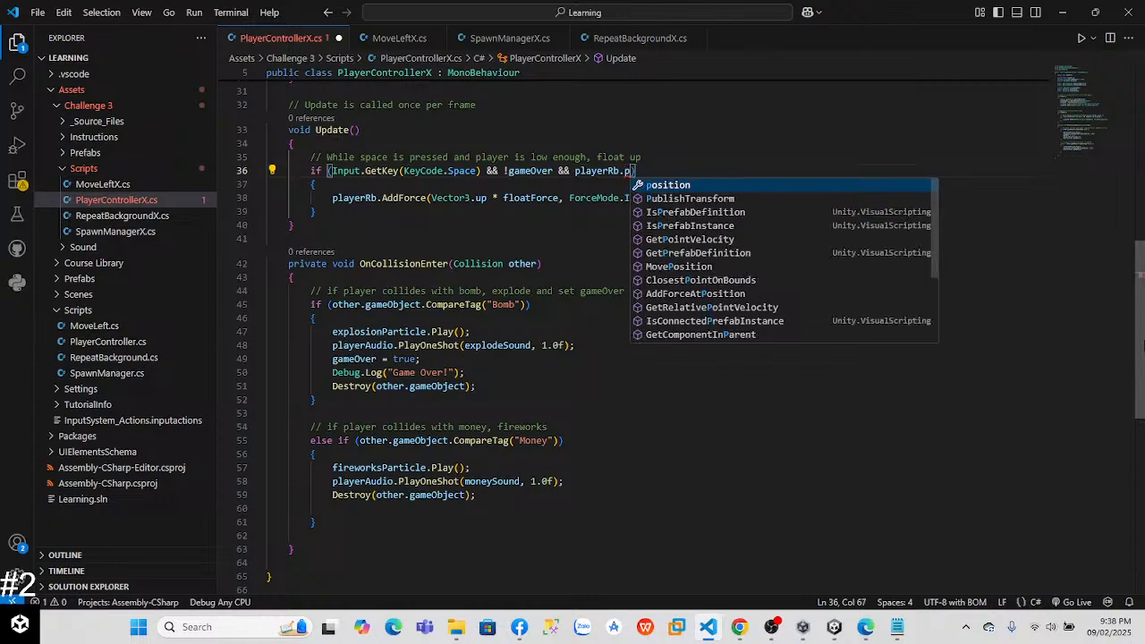
pyautogui.write('y')
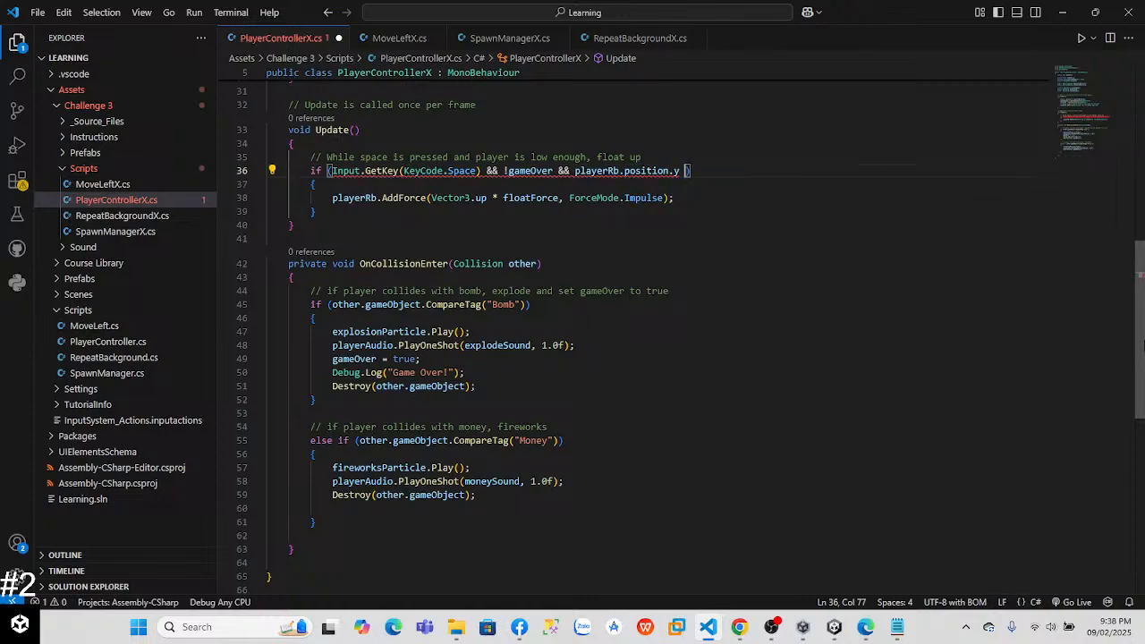
pyautogui.write(' >')
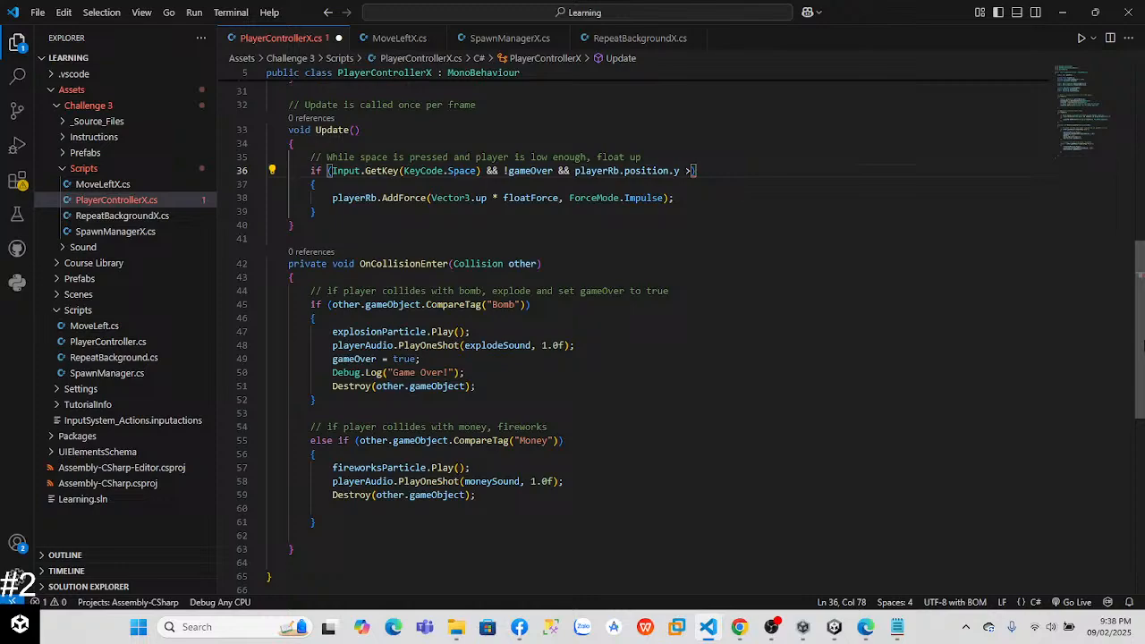
pyautogui.write(' 40')
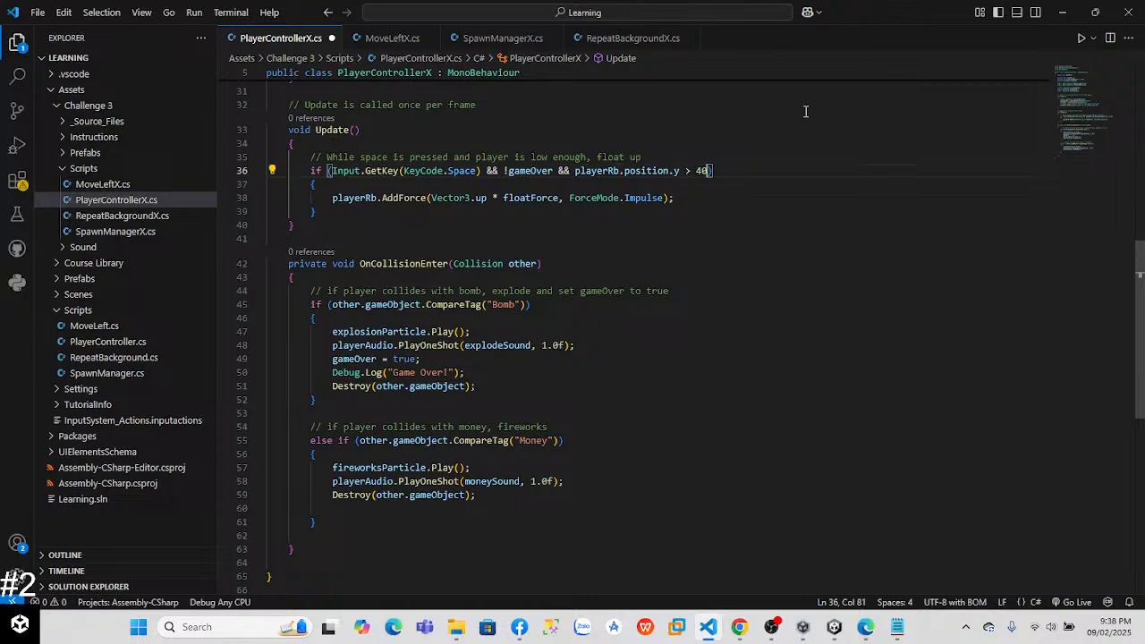
# Step: Change the height comparison in the Update condition to "<" and save PlayerControllerX.cs
pyautogui.press('BackSpace')
pyautogui.write('<=')
pyautogui.press('BackSpace')
pyautogui.hotkey('ctrl', 's')
# Step: Switch to Unity, run the game and check the balloon in the Scene view, and exit play mode
pyautogui.hotkey('alt', 'Tab')
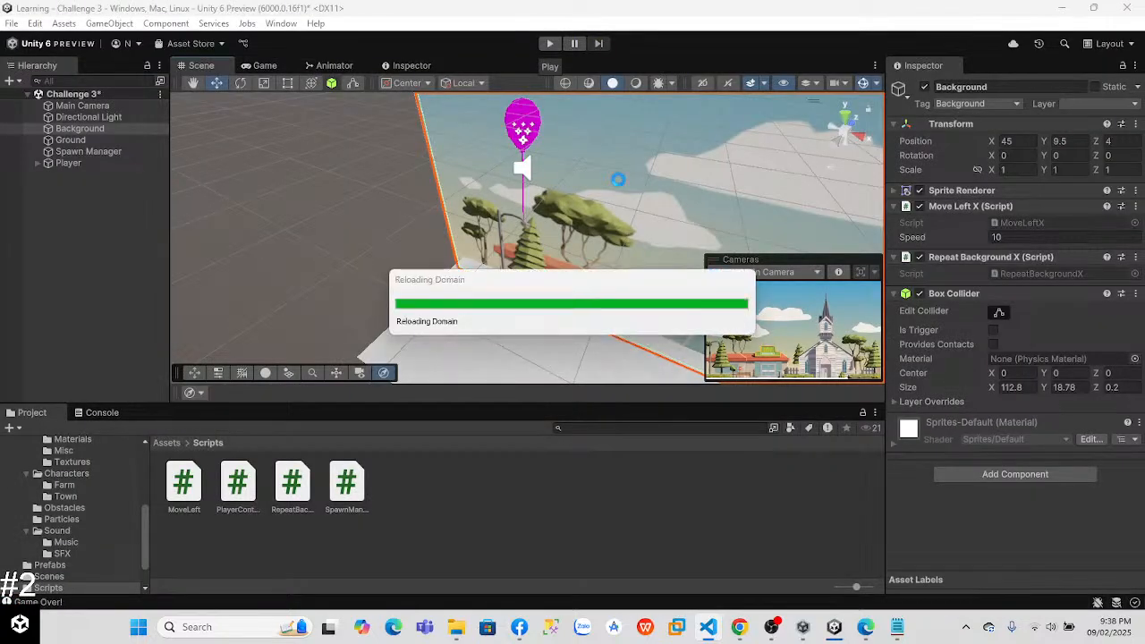
pyautogui.click(550, 43)
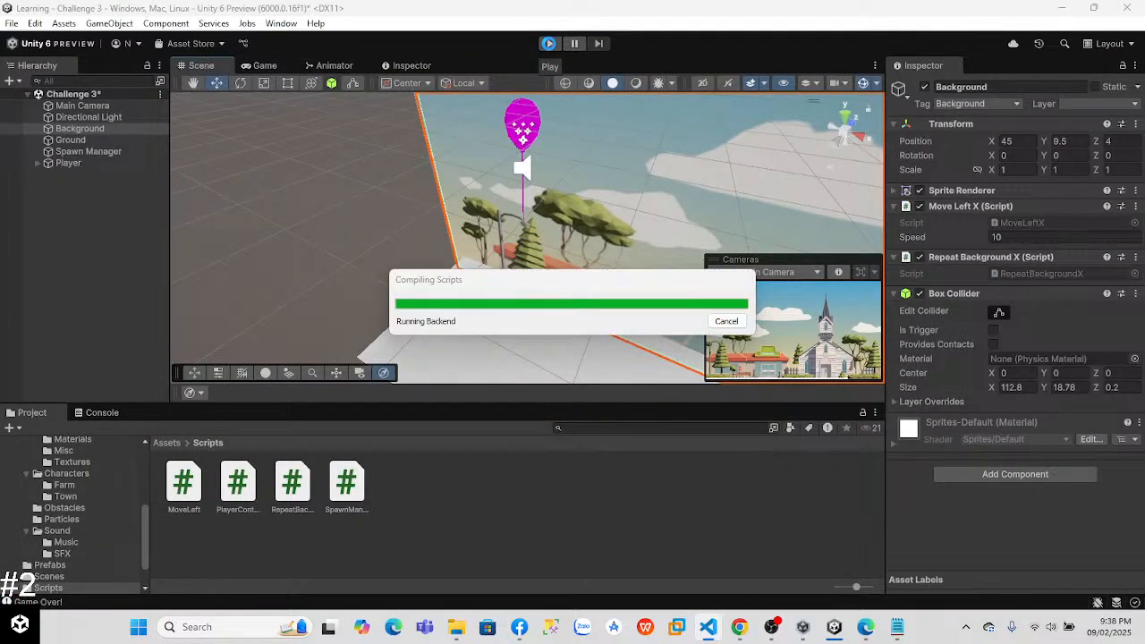
pyautogui.click(550, 43)
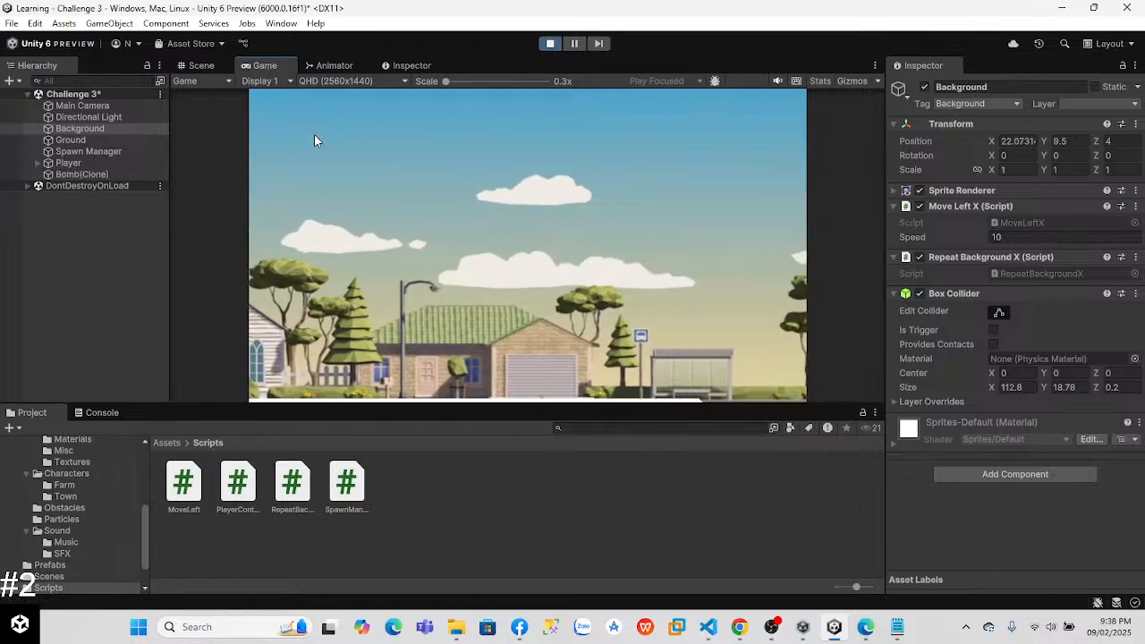
pyautogui.click(201, 66)
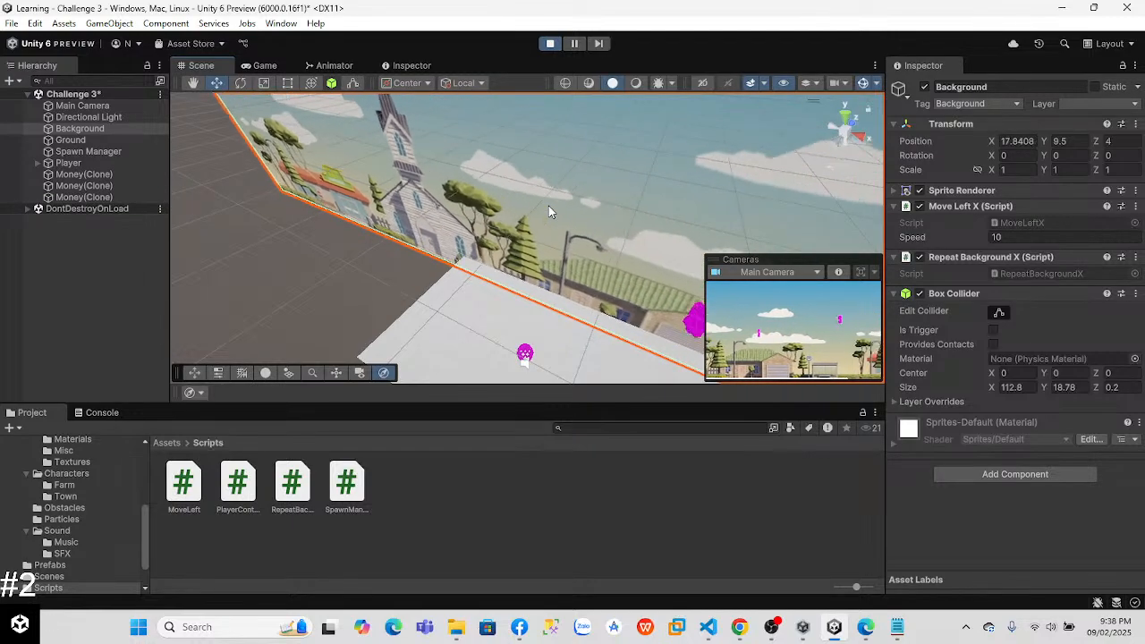
pyautogui.click(553, 44)
# Step: Switch to Visual Studio Code, set the playerRb.position.y limit in the Update condition to 10 and save the script
pyautogui.hotkey('alt', 'Tab')
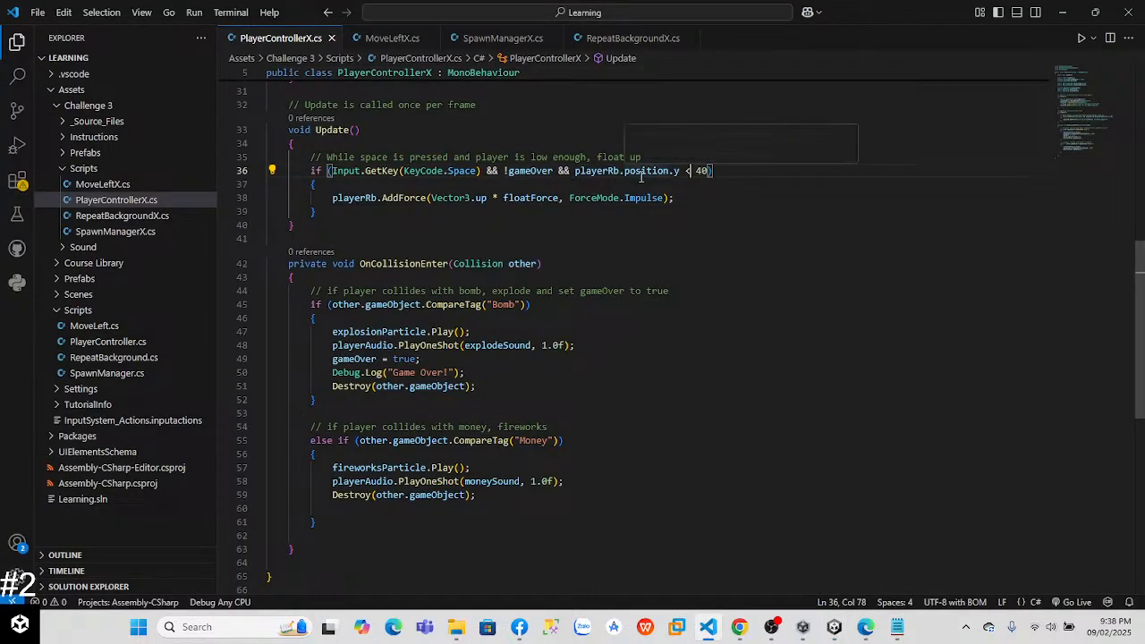
pyautogui.press('Right')
pyautogui.press('Right')
pyautogui.press('Right')
pyautogui.press('BackSpace')
pyautogui.press('BackSpace')
pyautogui.write('10')
pyautogui.hotkey('ctrl', 's')
# Step: Switch to Unity and play-test the balloon's floating under the height limit, and exit play mode
pyautogui.hotkey('alt', 'Tab')
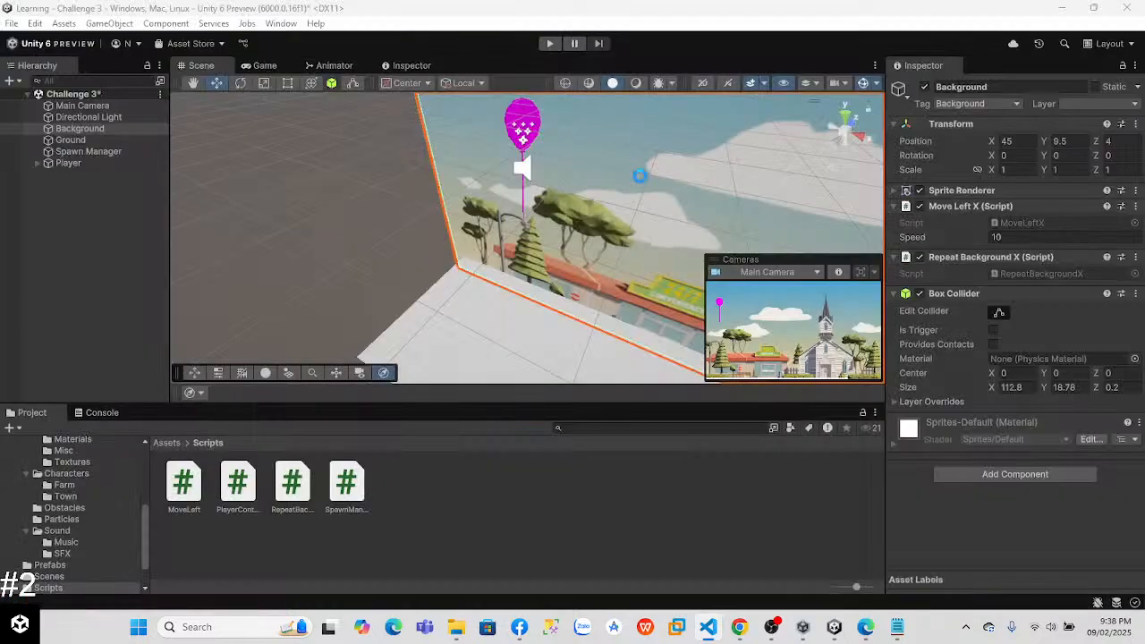
pyautogui.click(550, 44)
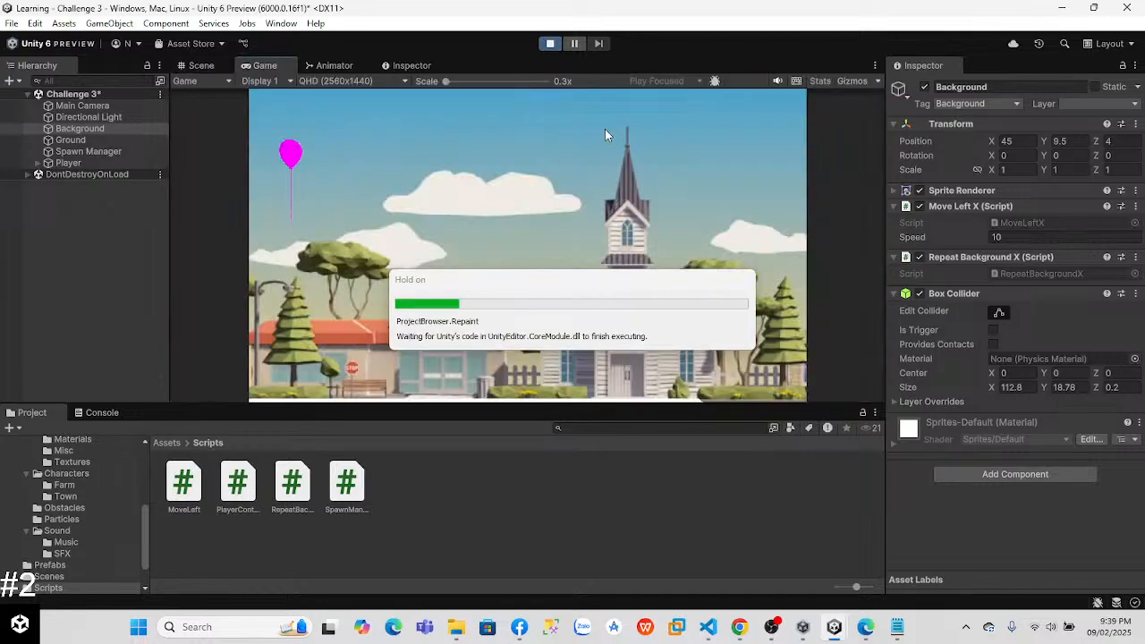
pyautogui.press('space')
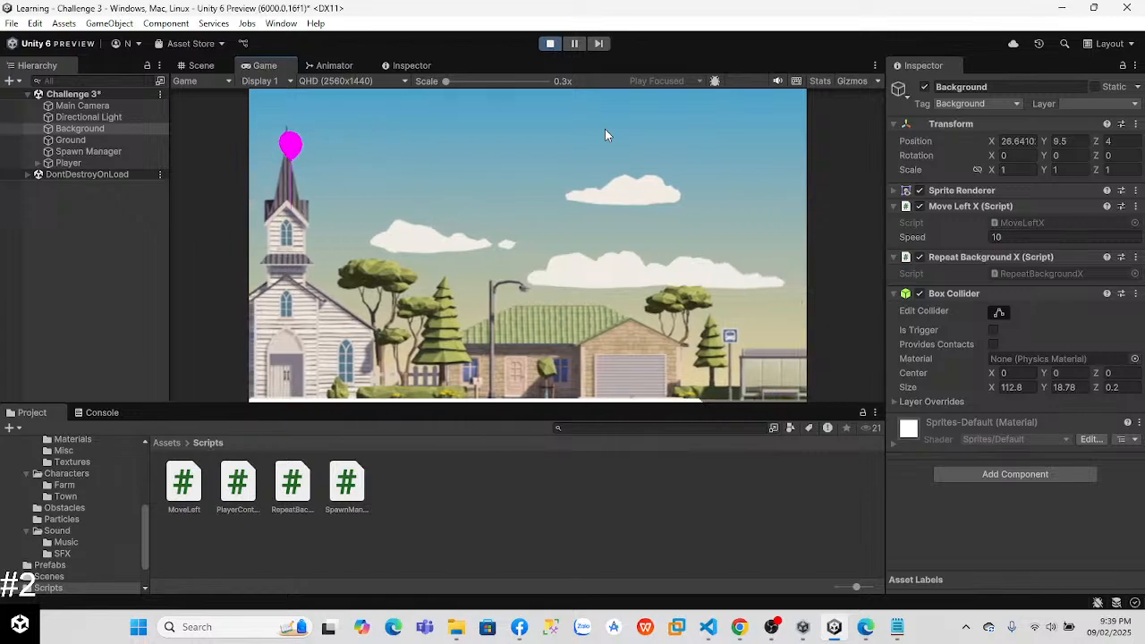
pyautogui.press('space')
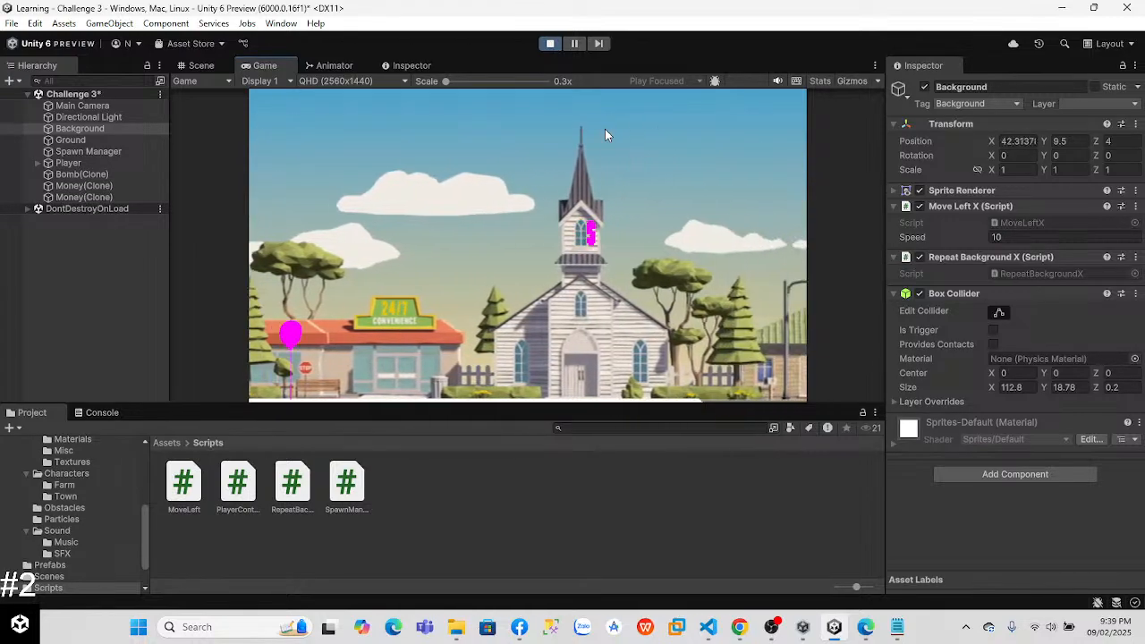
pyautogui.press('space')
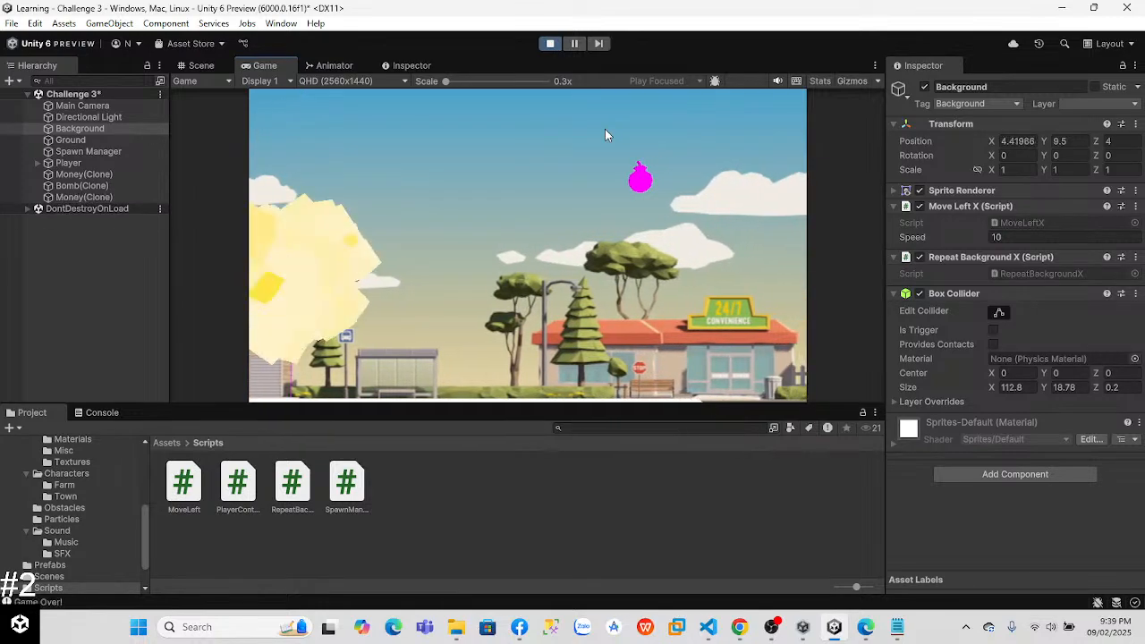
pyautogui.click(550, 44)
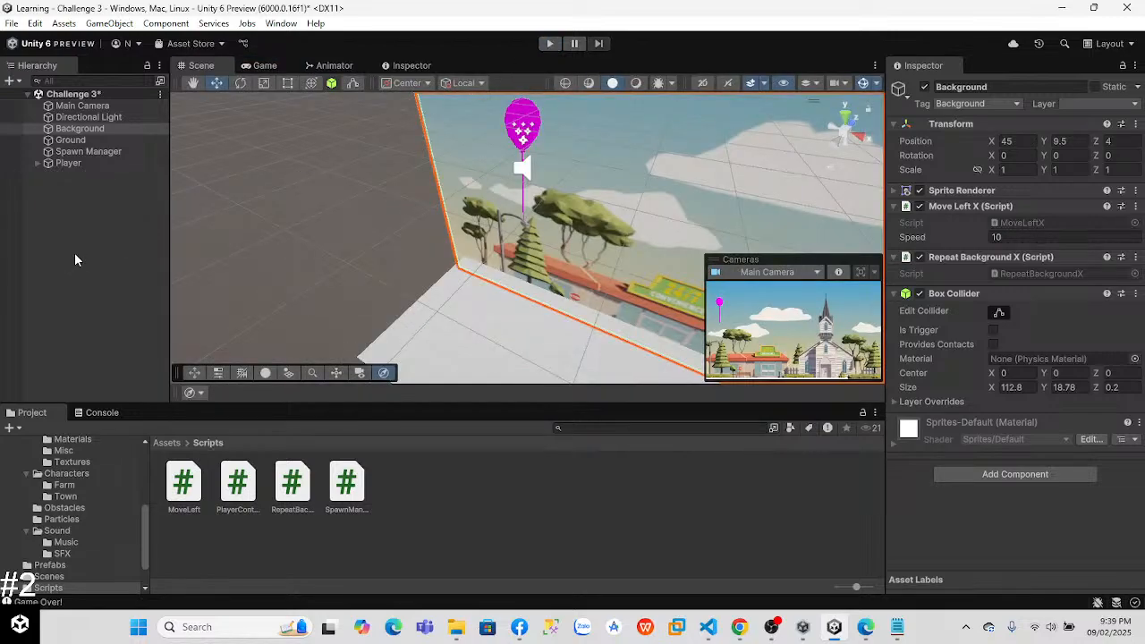
pyautogui.hotkey('alt', 'Tab')
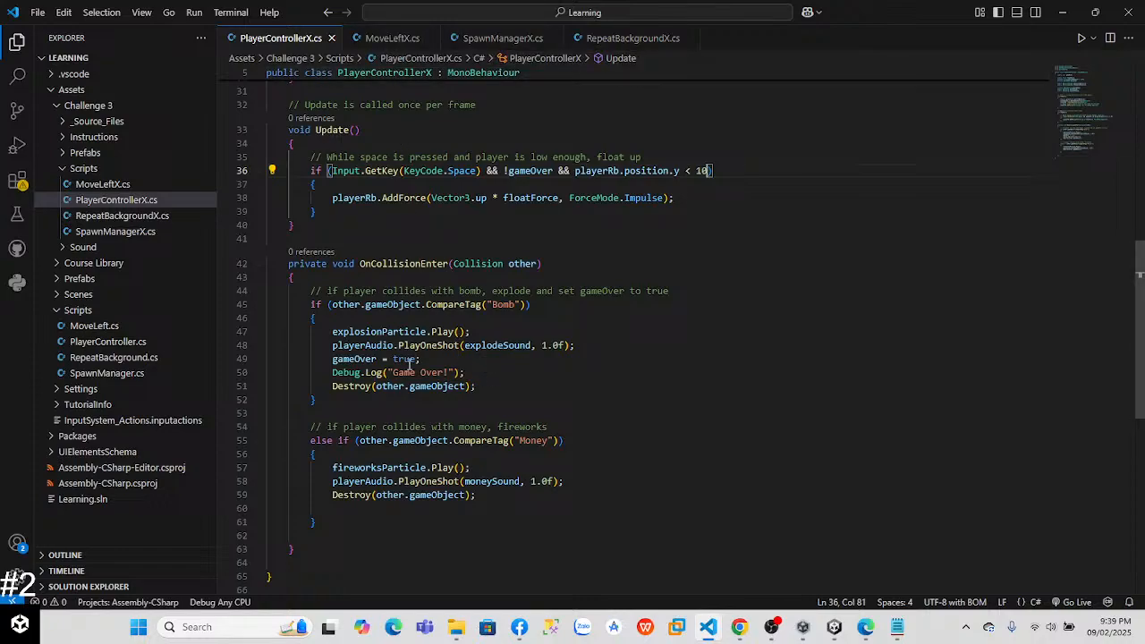
pyautogui.click(484, 387)
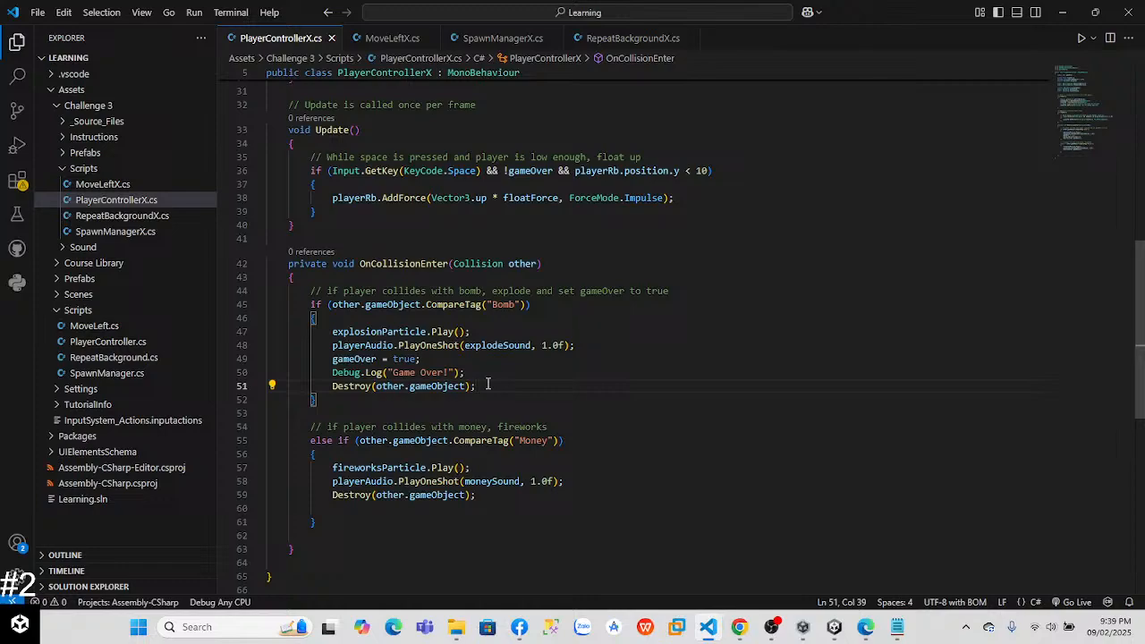
pyautogui.press('Return')
pyautogui.write('De')
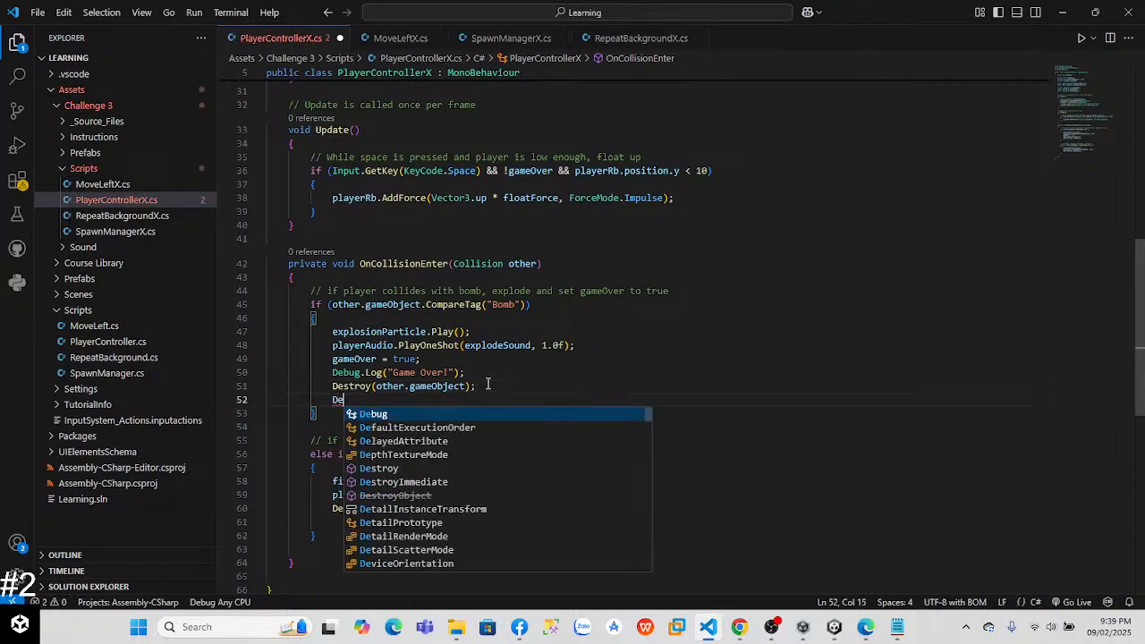
pyautogui.write('stroy(p')
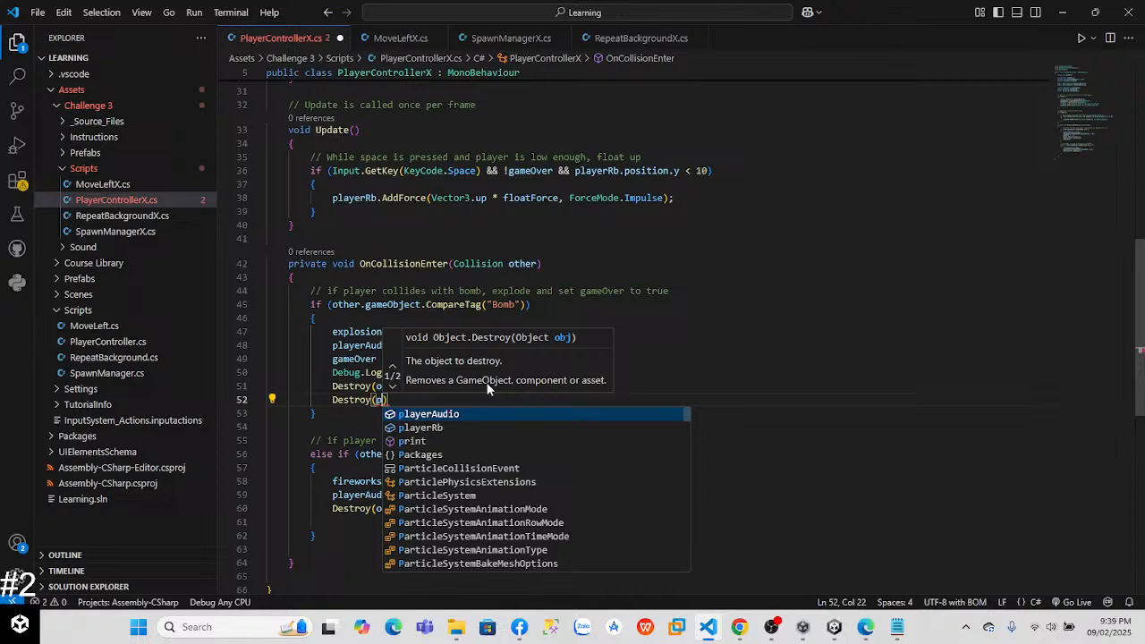
pyautogui.press('BackSpace')
pyautogui.press('BackSpace')
pyautogui.press('BackSpace')
pyautogui.press('BackSpace')
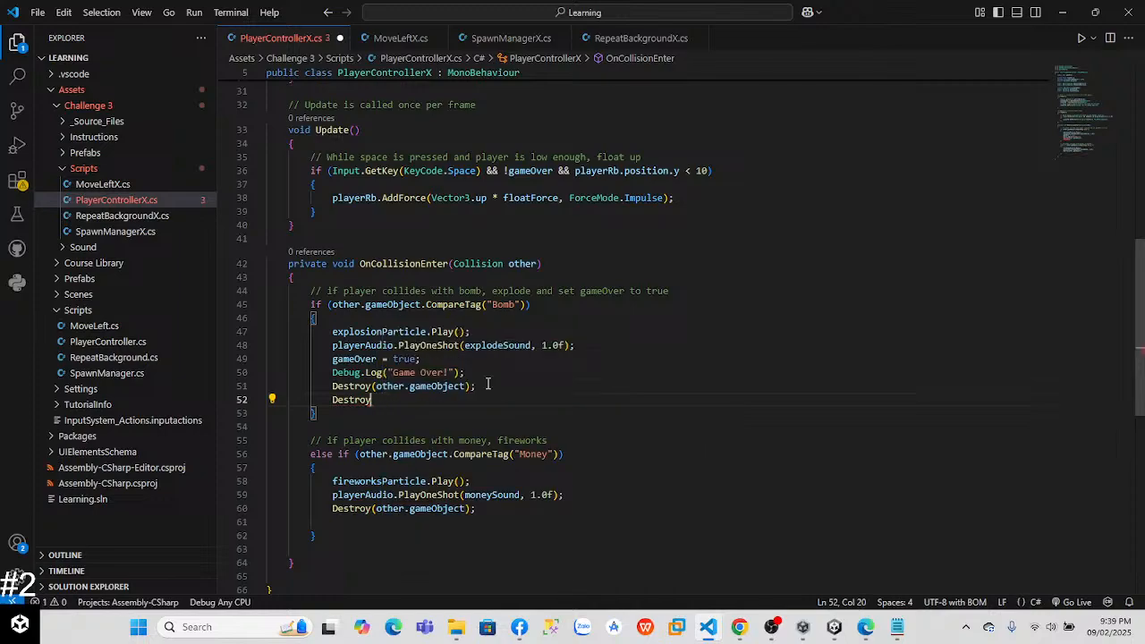
pyautogui.press('BackSpace')
pyautogui.press('BackSpace')
pyautogui.press('BackSpace')
pyautogui.press('BackSpace')
pyautogui.press('BackSpace')
pyautogui.press('BackSpace')
pyautogui.press('BackSpace')
pyautogui.press('BackSpace')
pyautogui.press('BackSpace')
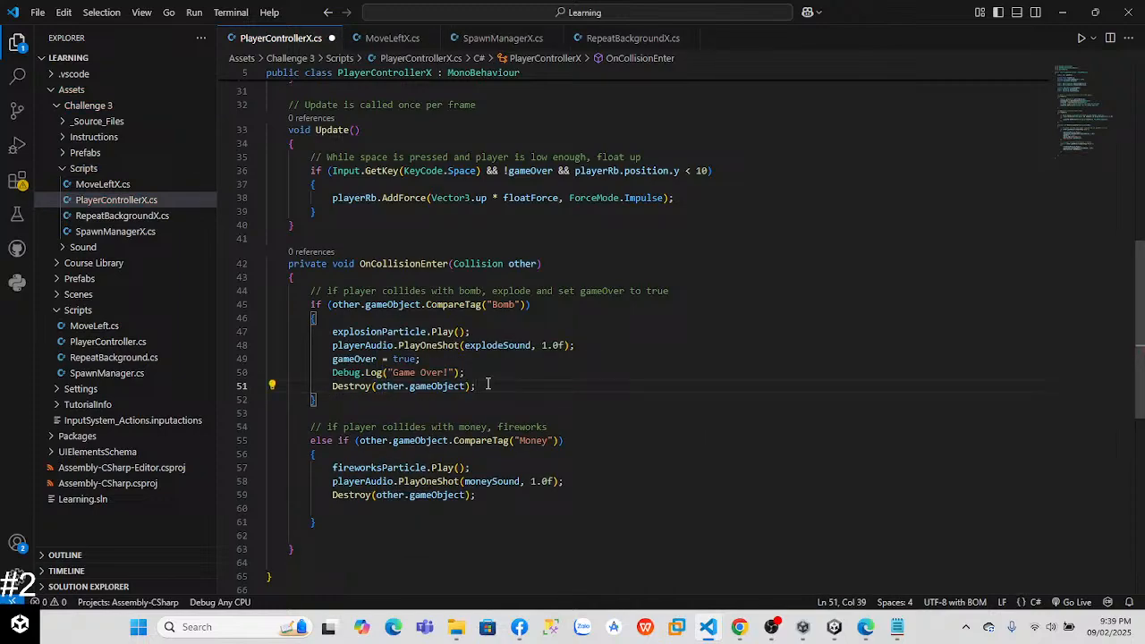
pyautogui.click(676, 197)
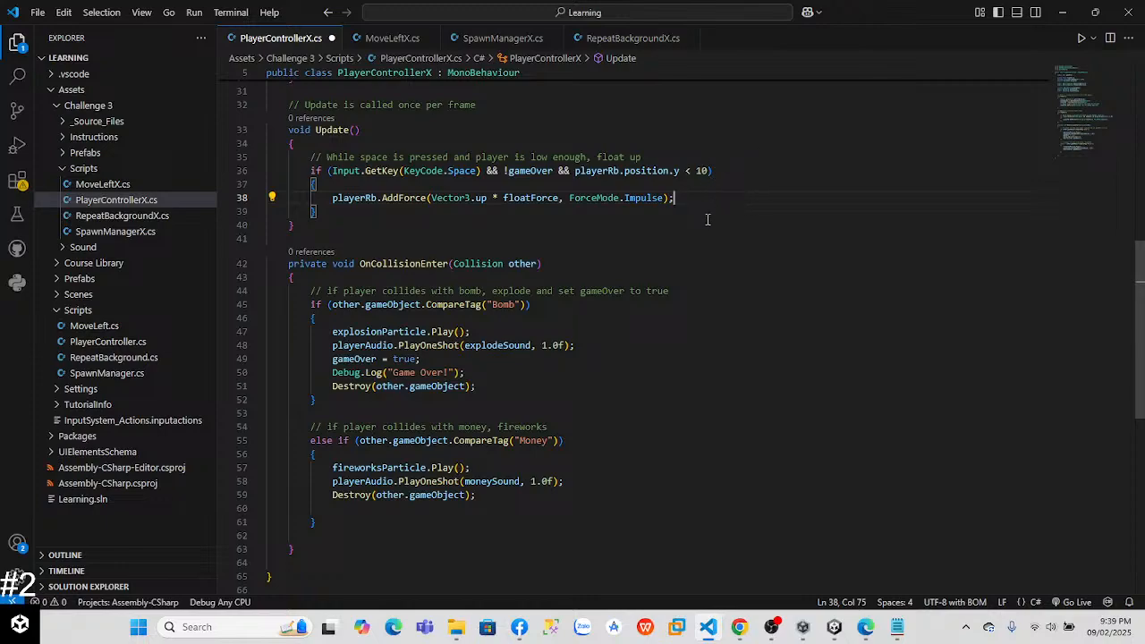
pyautogui.hotkey('alt', 'Tab')
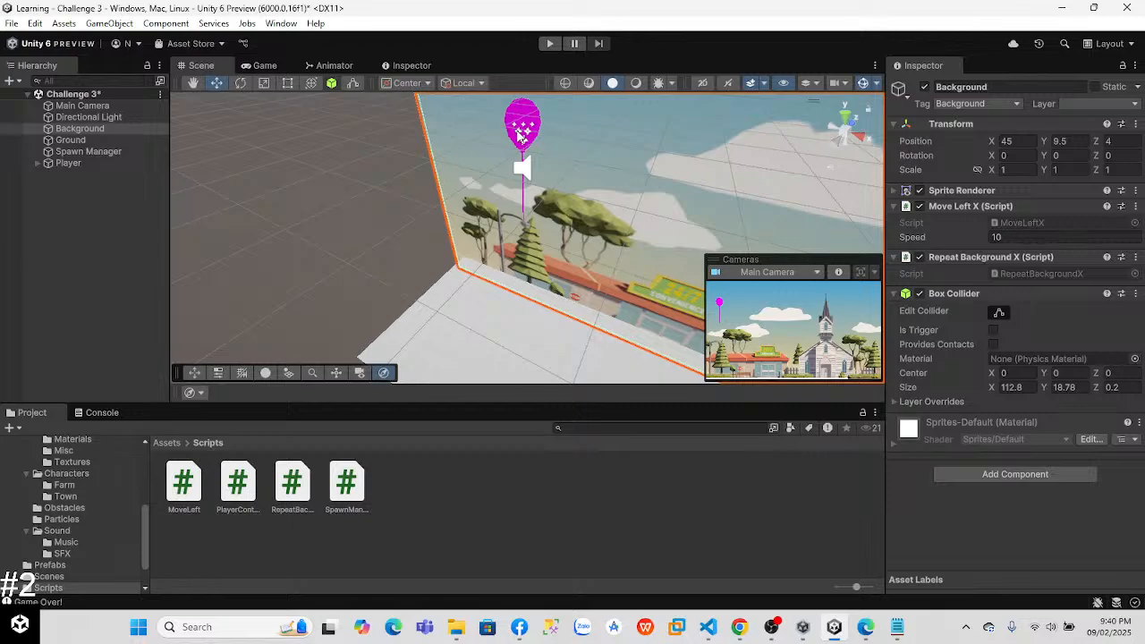
# Step: Switch to Visual Studio Code and start a Destroy(this.GameObject) statement below Destroy(other.gameObject) in the Bomb collision branch of PlayerControllerX.cs
pyautogui.hotkey('alt', 'Tab')
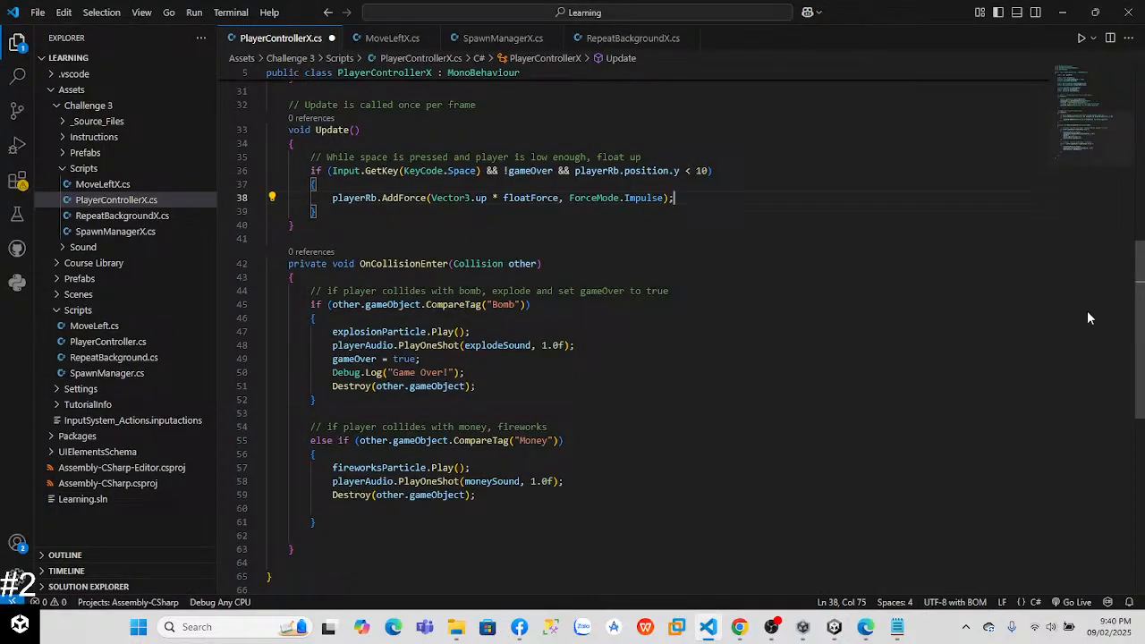
pyautogui.scroll(-5, 1077, 314)
pyautogui.moveTo(1143, 379); pyautogui.dragTo(1135, 134)
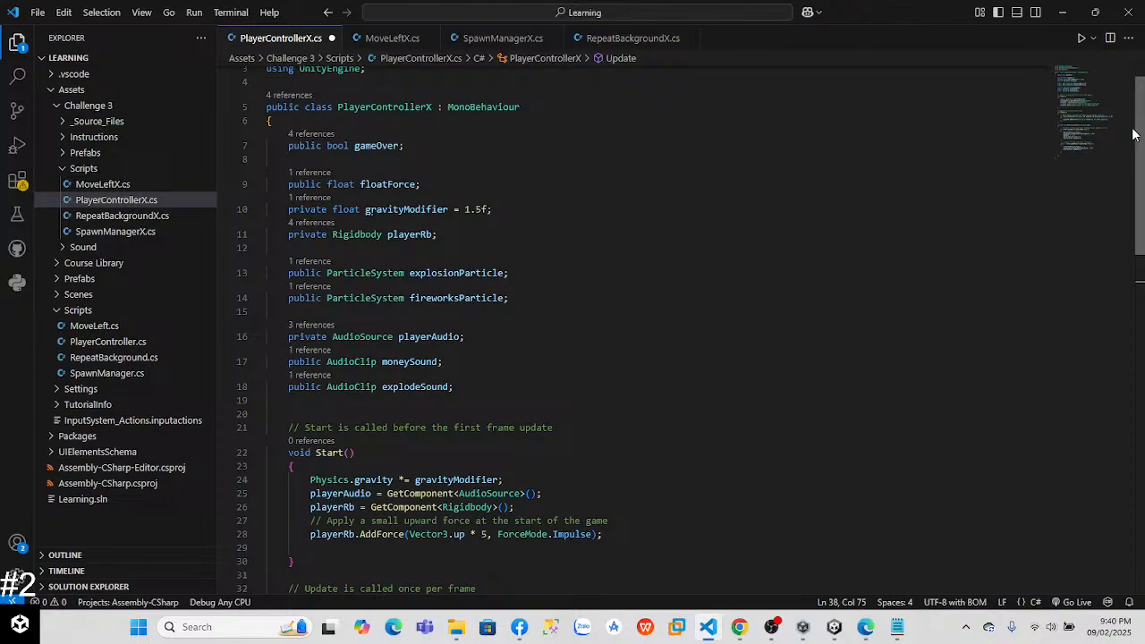
pyautogui.moveTo(1134, 134); pyautogui.dragTo(1127, 169)
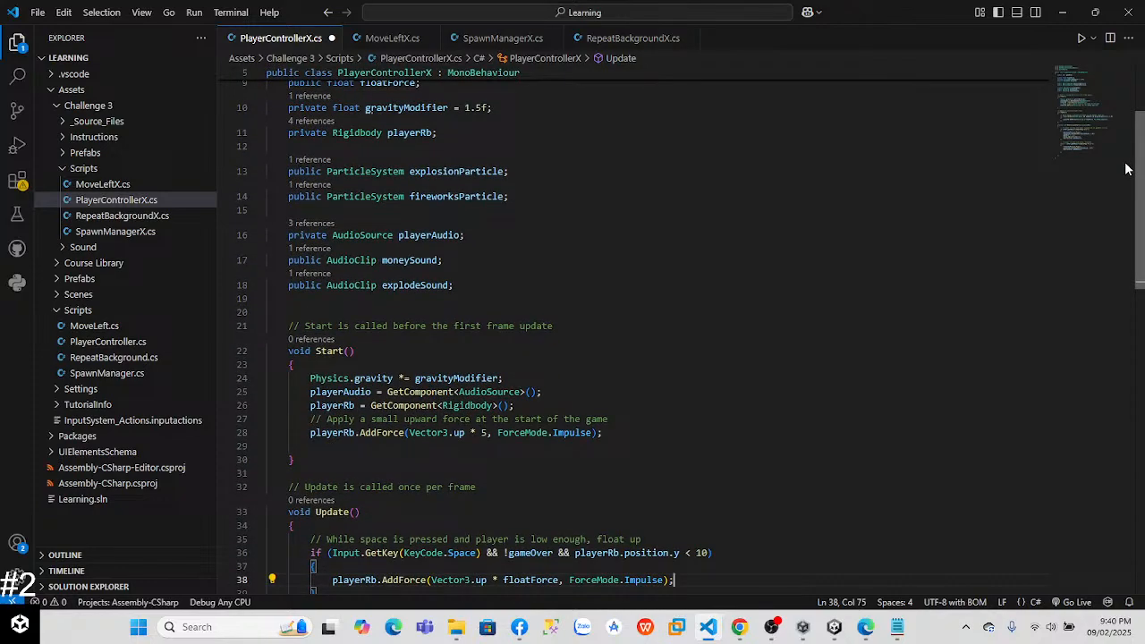
pyautogui.moveTo(1126, 168); pyautogui.dragTo(1127, 347)
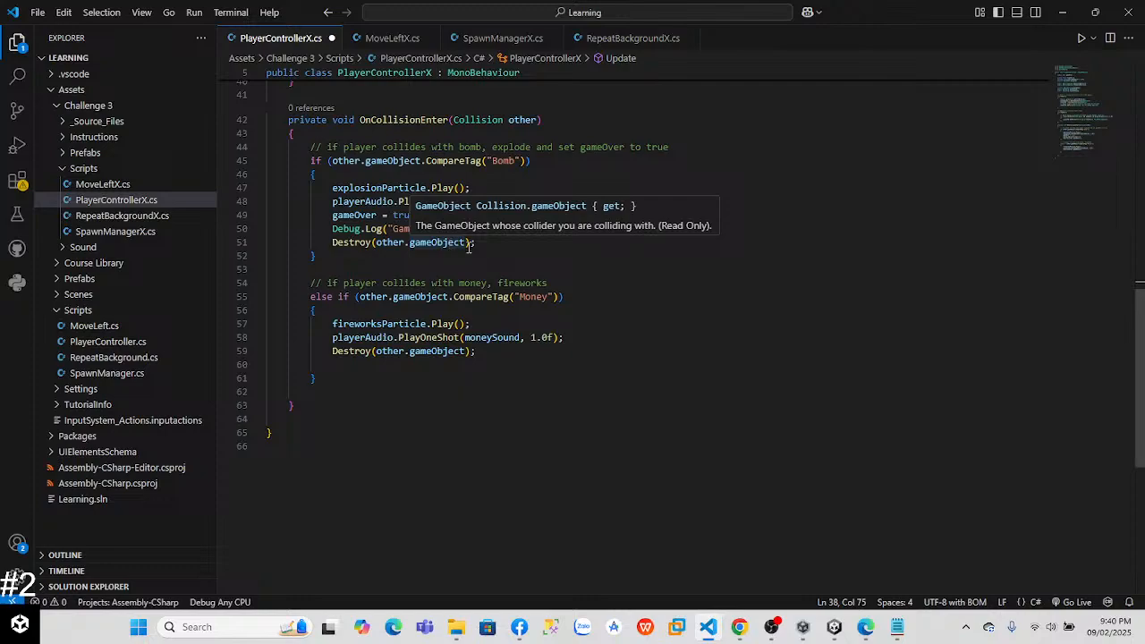
pyautogui.click(485, 243)
pyautogui.press('Return')
pyautogui.write('Destroy(This')
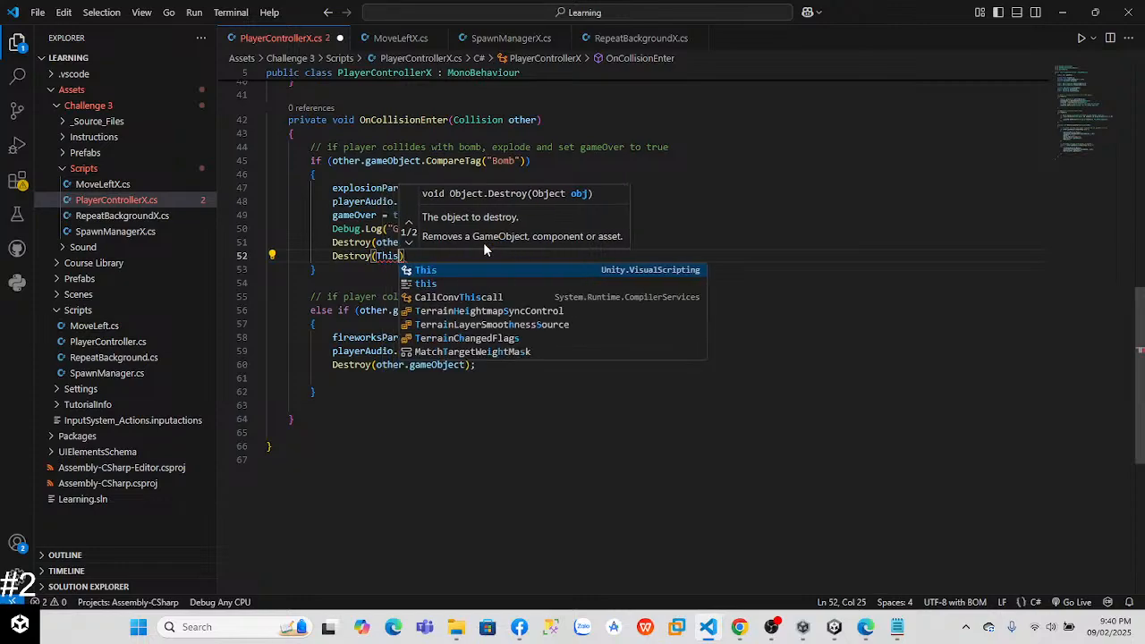
pyautogui.write('.')
pyautogui.press('BackSpace')
pyautogui.press('BackSpace')
pyautogui.press('BackSpace')
pyautogui.press('BackSpace')
pyautogui.press('BackSpace')
pyautogui.write('t')
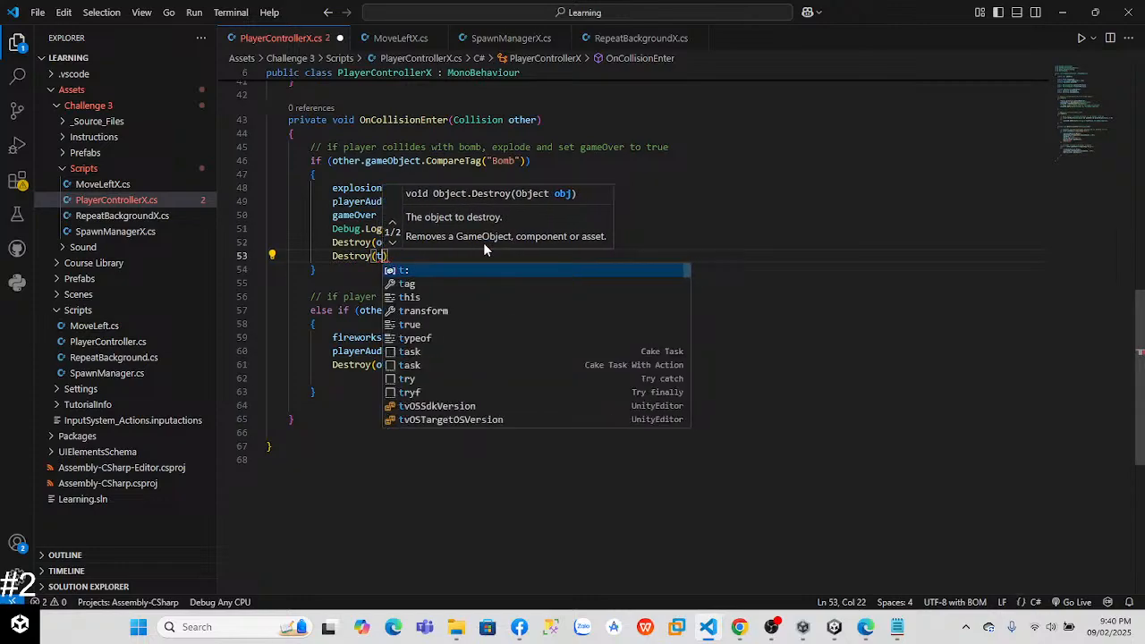
pyautogui.write('his.Ga')
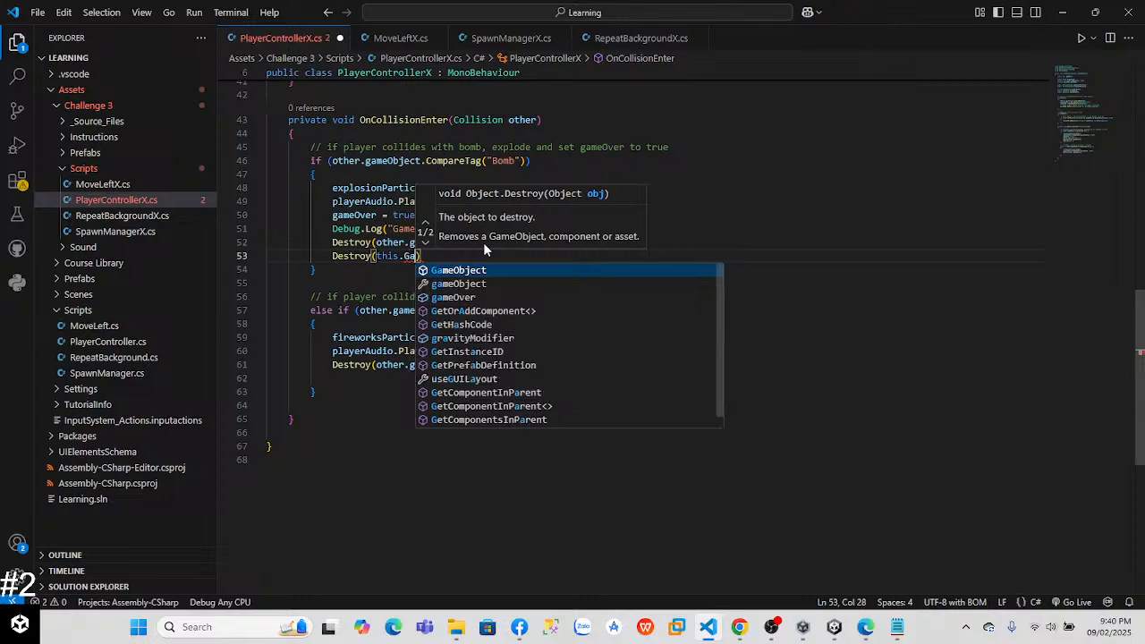
pyautogui.press('Tab')
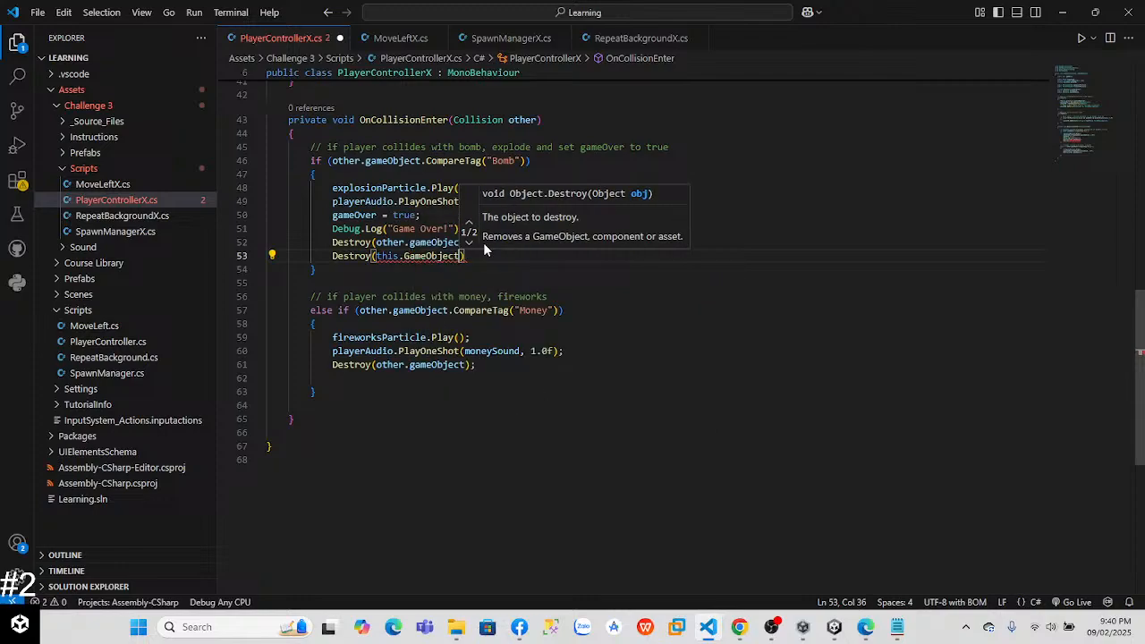
# Step: End the new Destroy statement with a semicolon, correct its argument to this.gameObject and save the script
pyautogui.write(';')
pyautogui.press('Left')
pyautogui.press('Left')
pyautogui.press('Left')
pyautogui.press('Left')
pyautogui.press('BackSpace')
pyautogui.write('g')
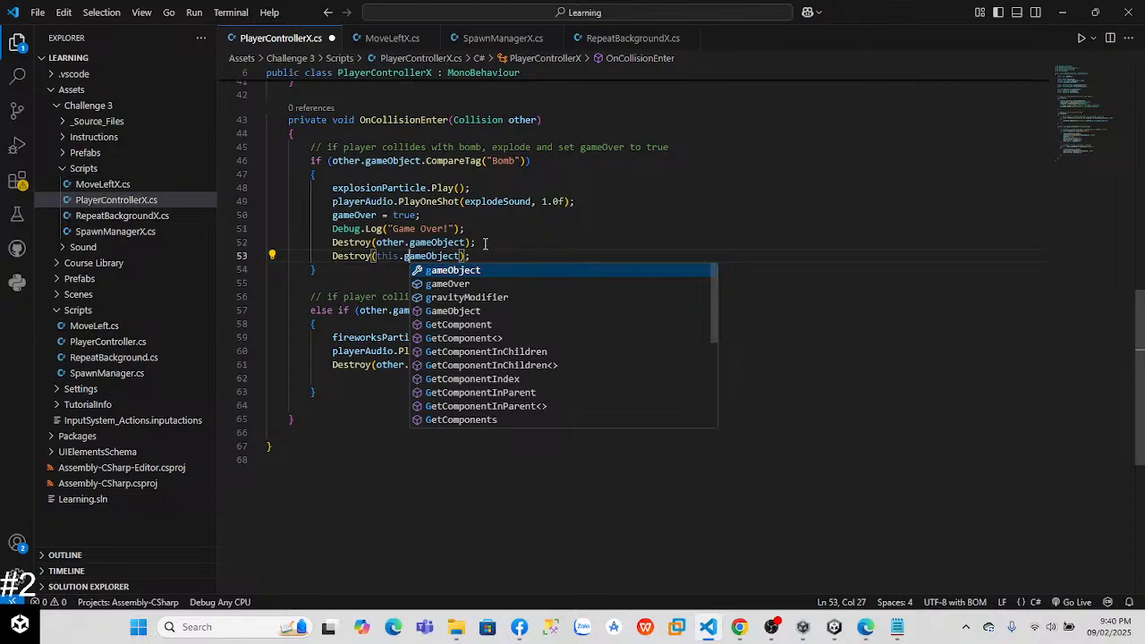
pyautogui.press('Escape')
pyautogui.click(537, 229)
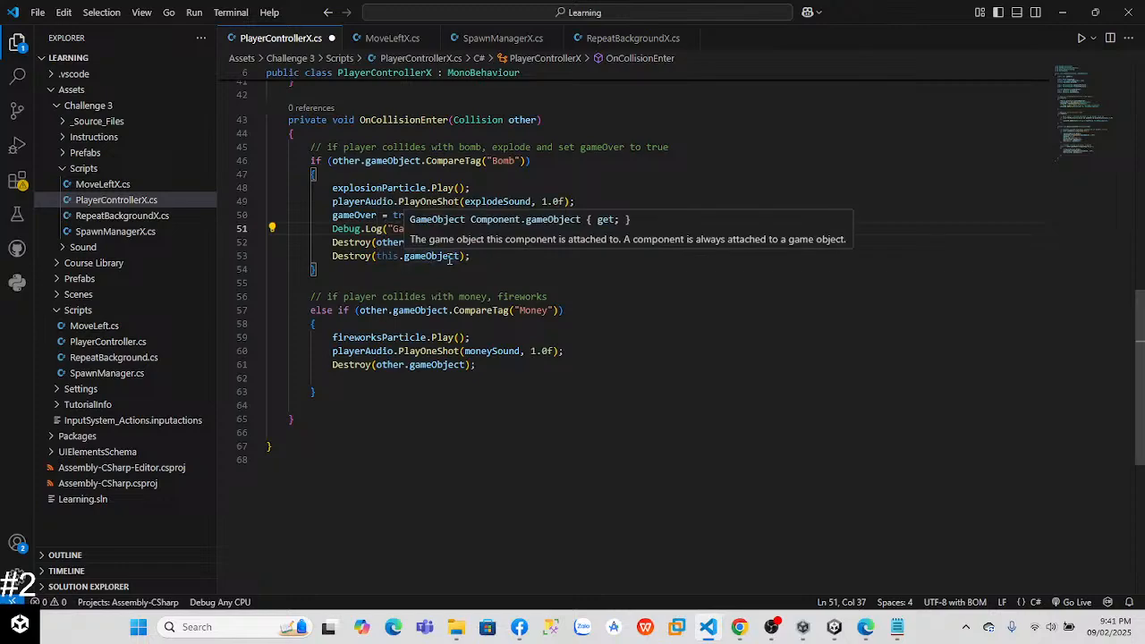
pyautogui.moveTo(1140, 394); pyautogui.dragTo(1142, 134)
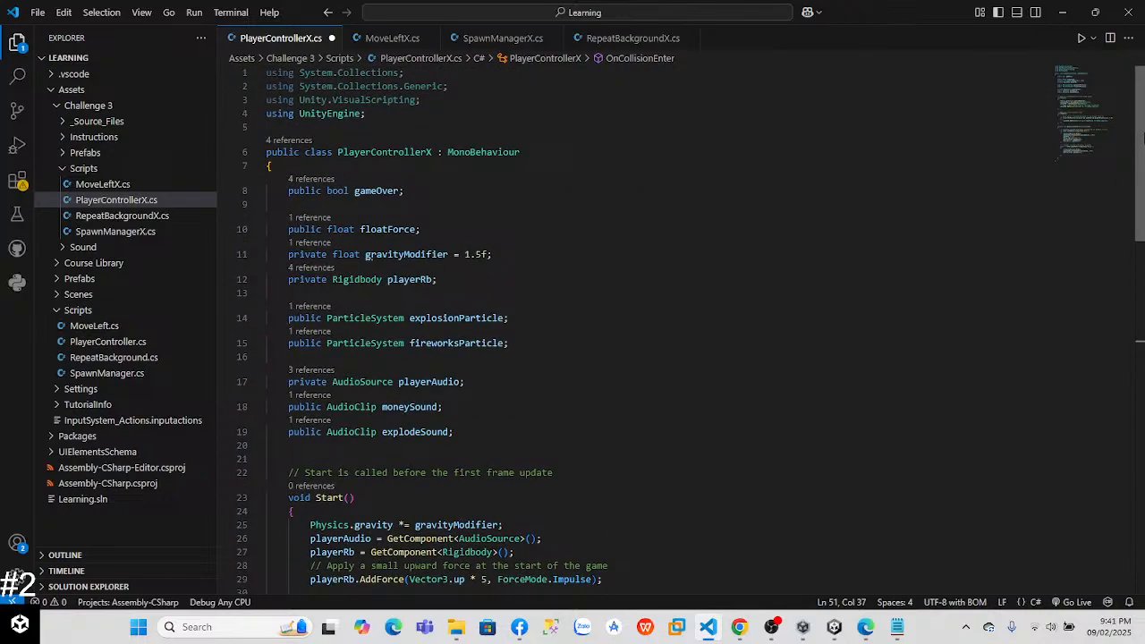
pyautogui.moveTo(1142, 134); pyautogui.dragTo(1128, 387)
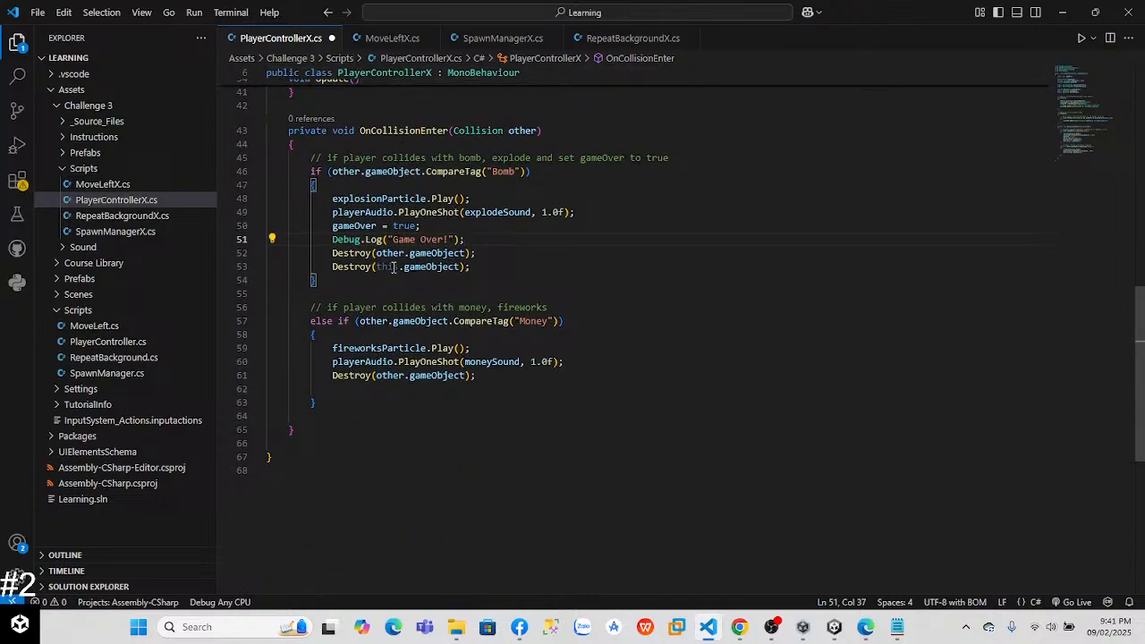
pyautogui.hotkey('ctrl', 's')
# Step: Switch to Unity, play-test the player's destruction on hitting a bomb, and exit play mode
pyautogui.hotkey('alt', 'Tab')
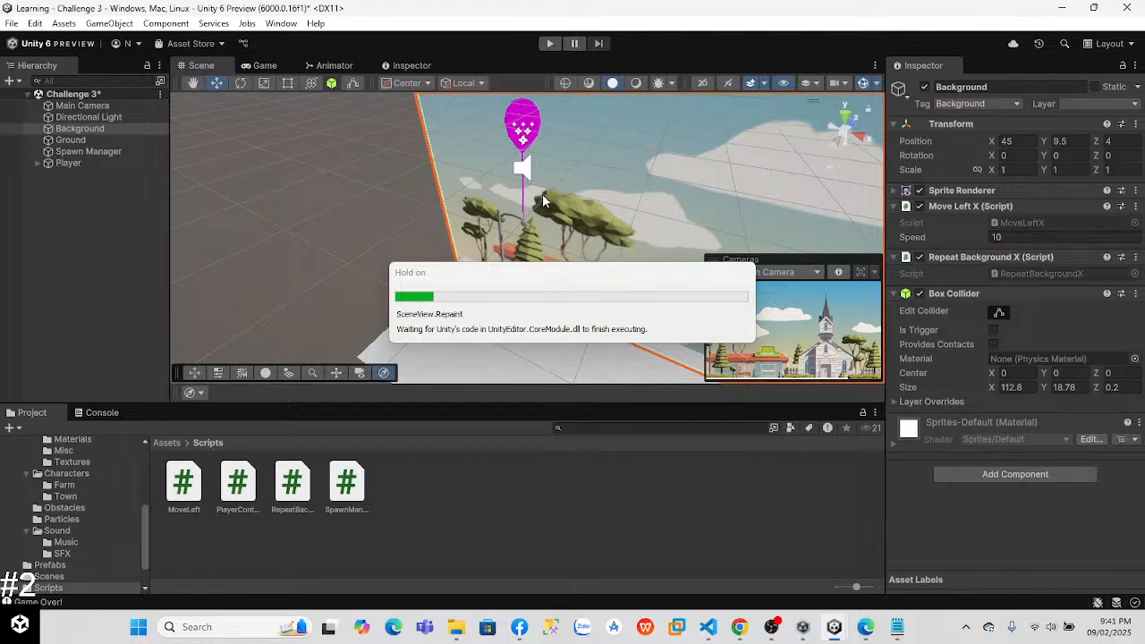
pyautogui.click(550, 43)
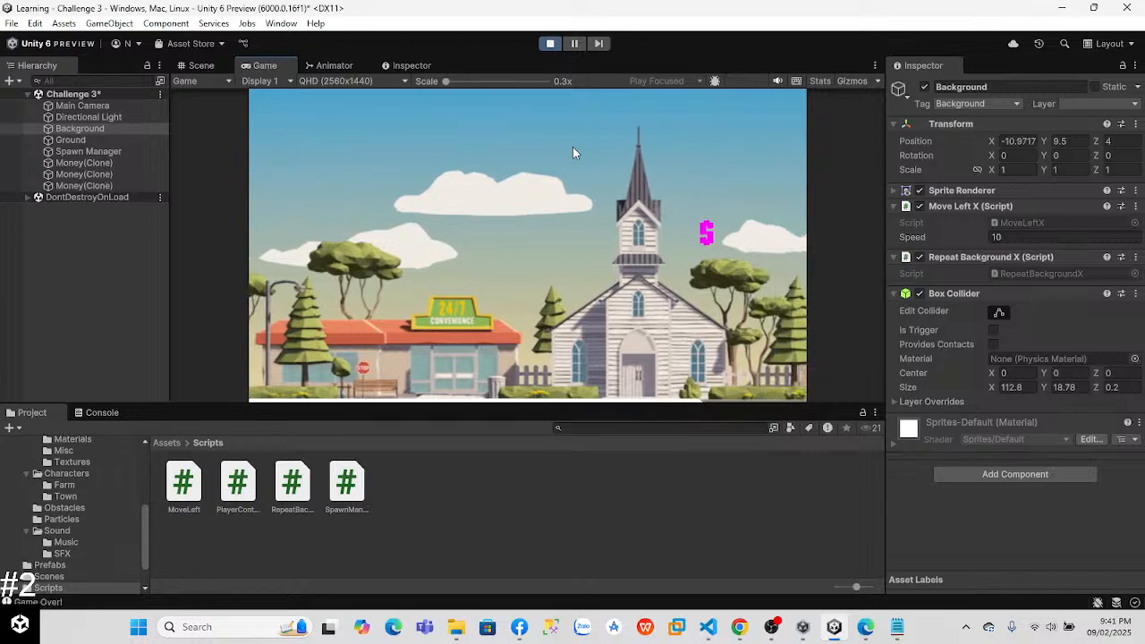
pyautogui.click(550, 43)
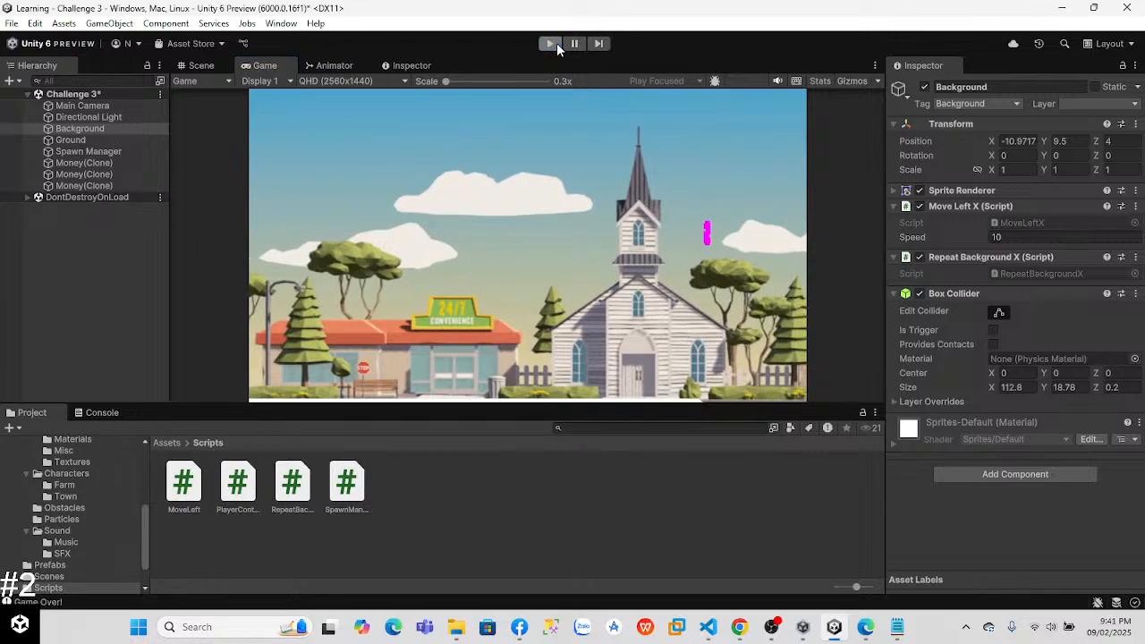
# Step: Switch to Visual Studio Code, comment out the Destroy(this.gameObject) line in the Bomb branch and save the script
pyautogui.hotkey('alt', 'Tab')
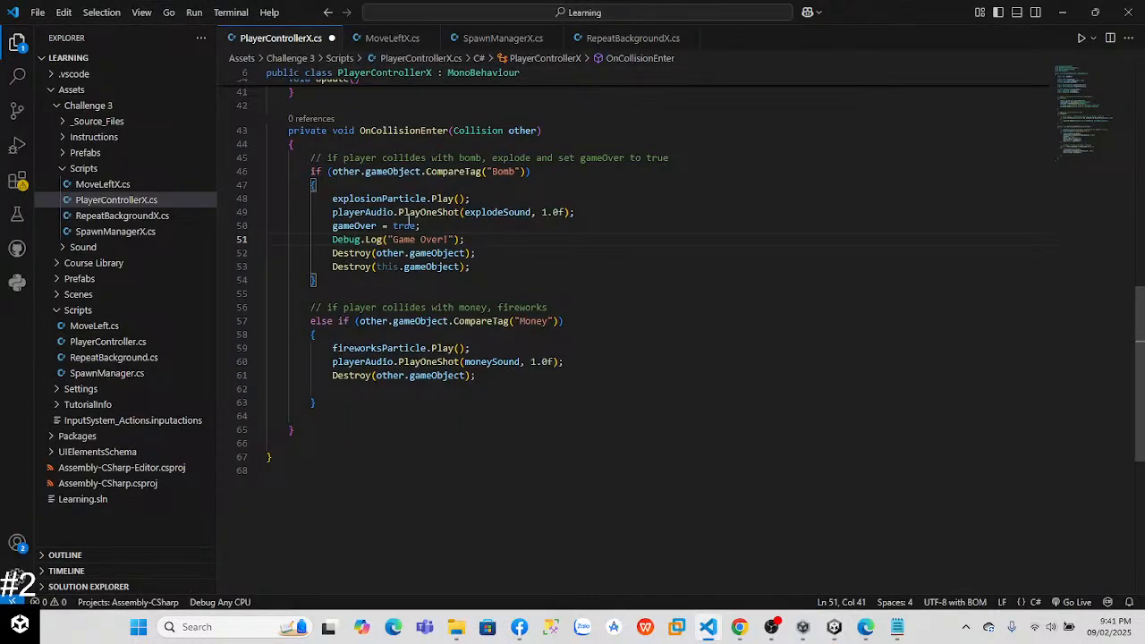
pyautogui.click(487, 240)
pyautogui.click(331, 267)
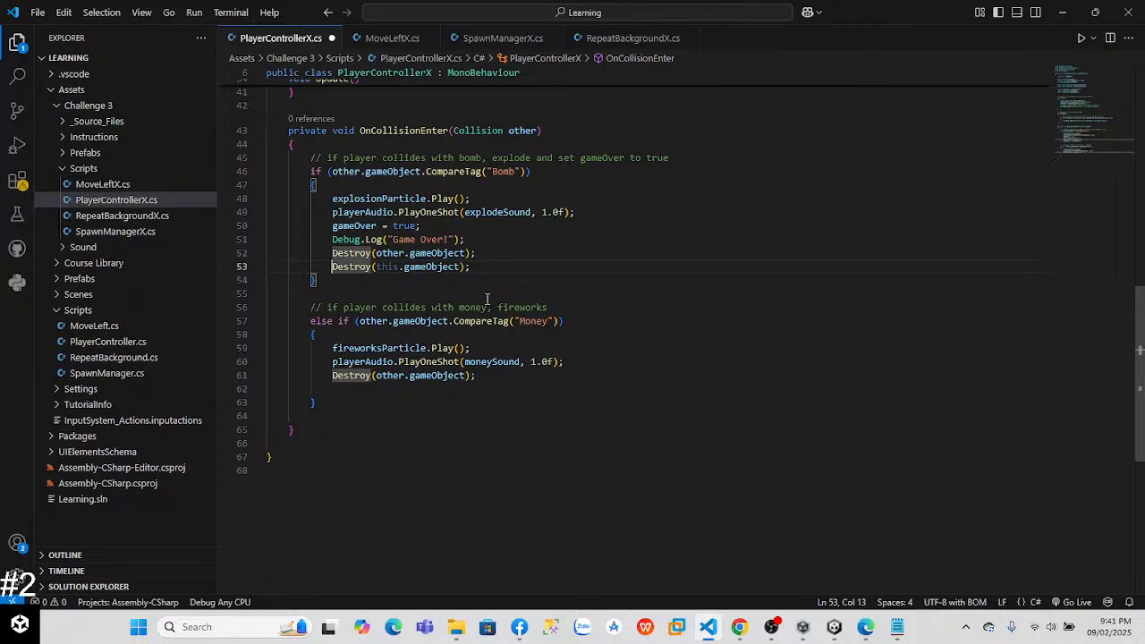
pyautogui.write('//')
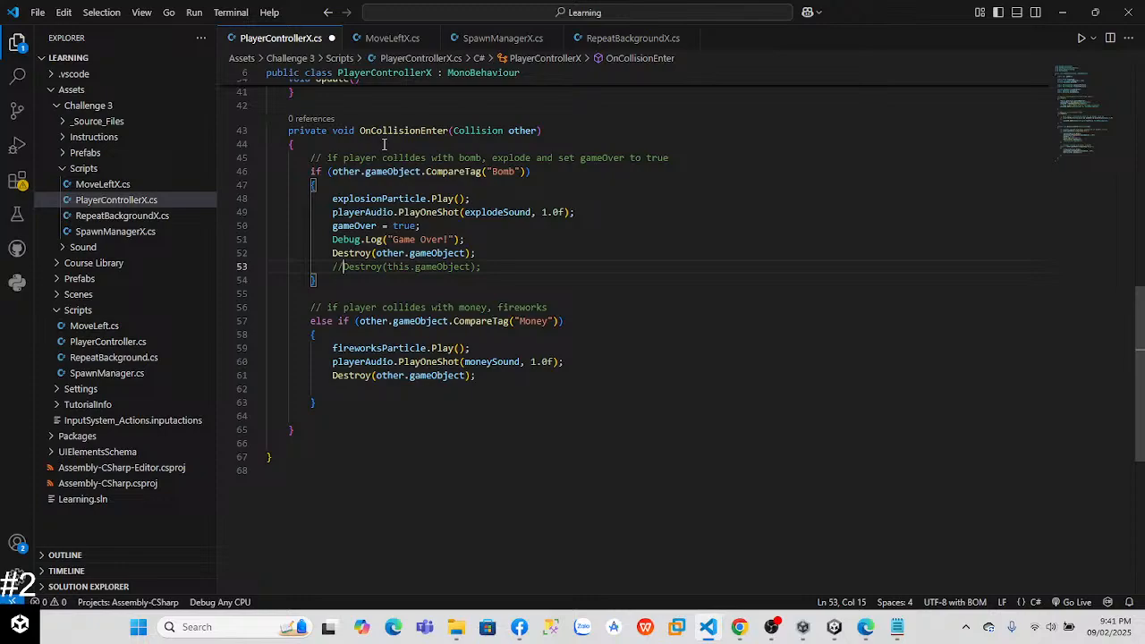
pyautogui.hotkey('ctrl', 's')
# Step: Switch to Unity, play-test the bomb collision with the player's Destroy line disabled, and exit play mode
pyautogui.hotkey('alt', 'Tab')
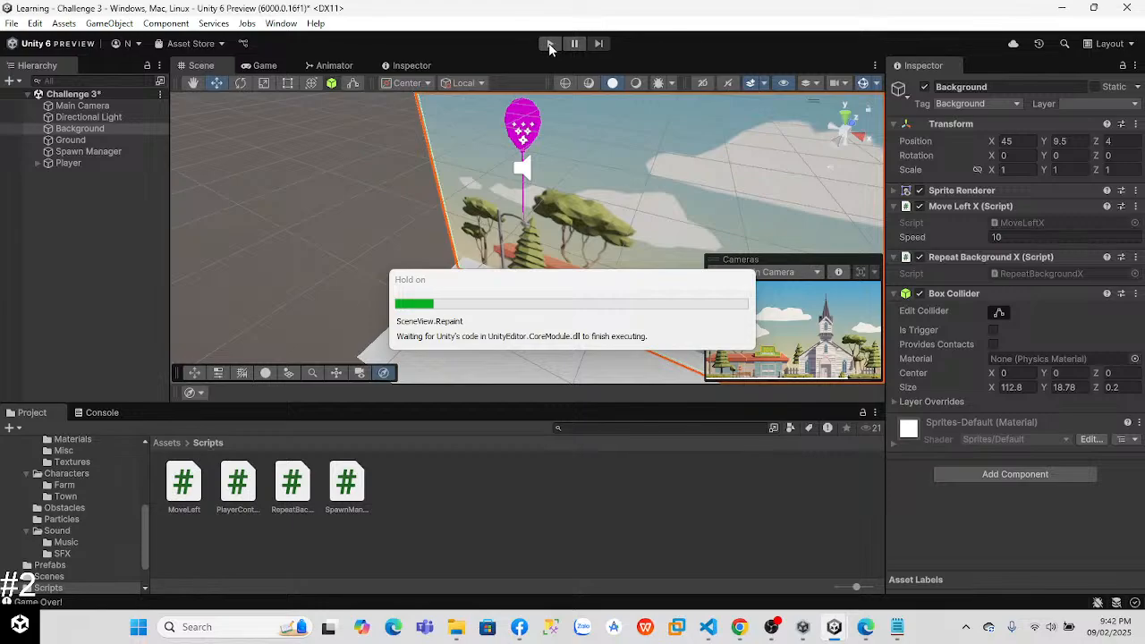
pyautogui.click(550, 45)
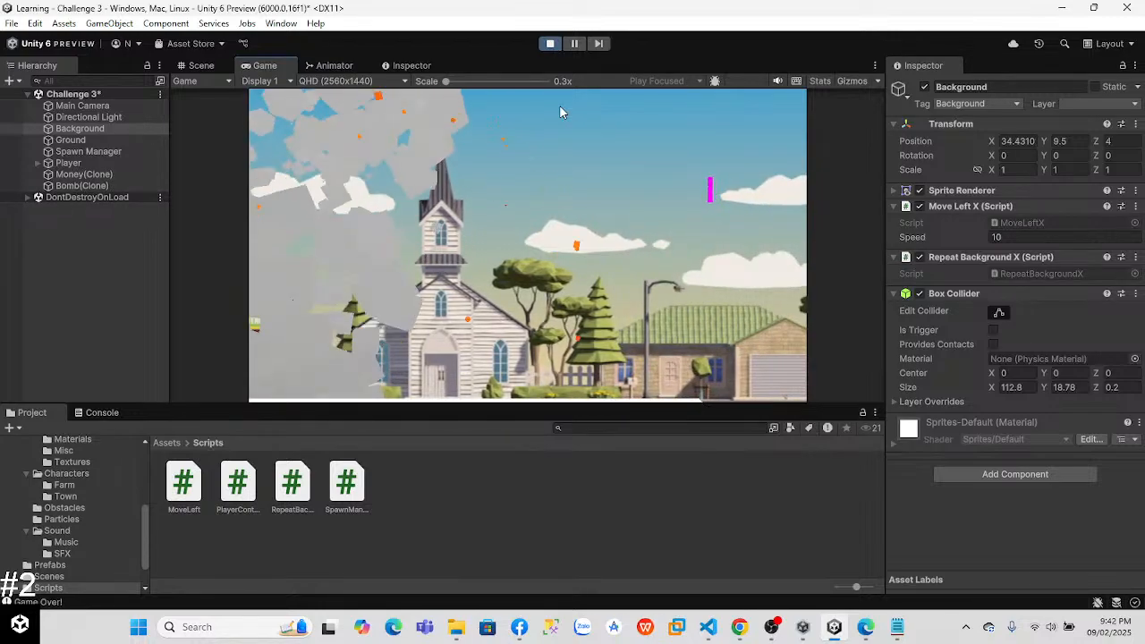
pyautogui.click(551, 45)
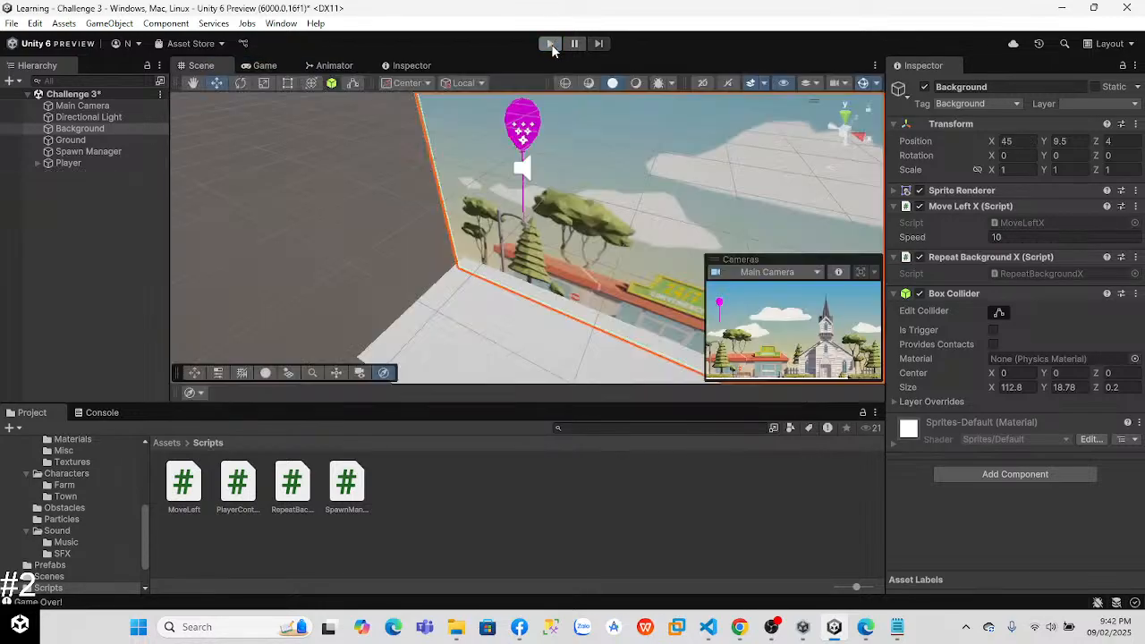
# Step: Switch to Visual Studio Code and set the playerRb.position.y limit in the Update condition to 15
pyautogui.hotkey('alt', 'Tab')
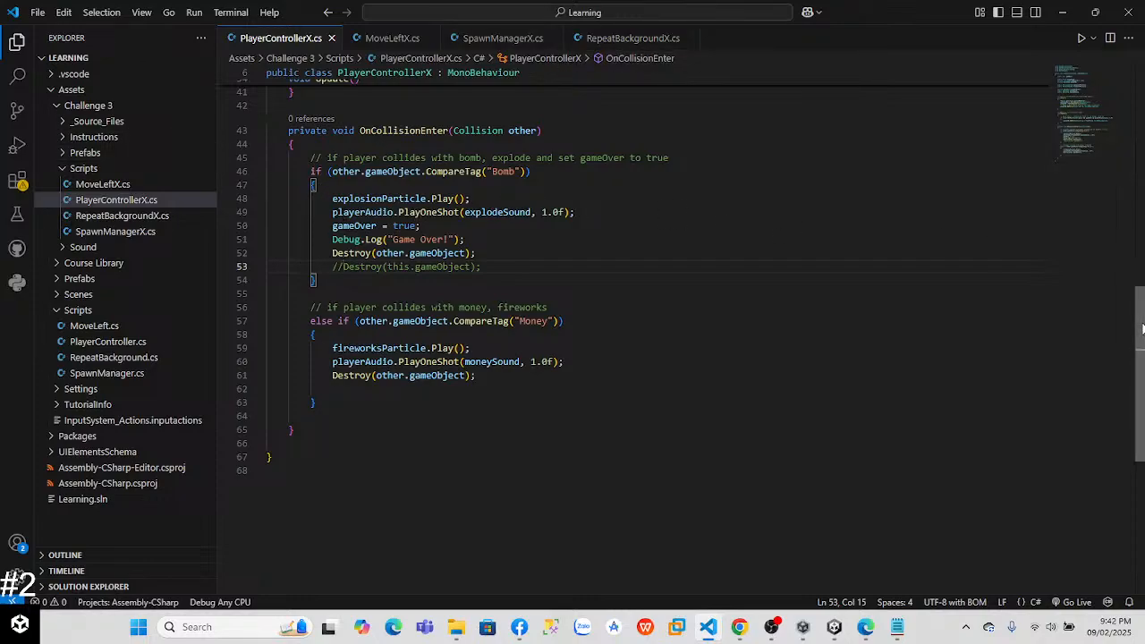
pyautogui.scroll(7, 1110, 274)
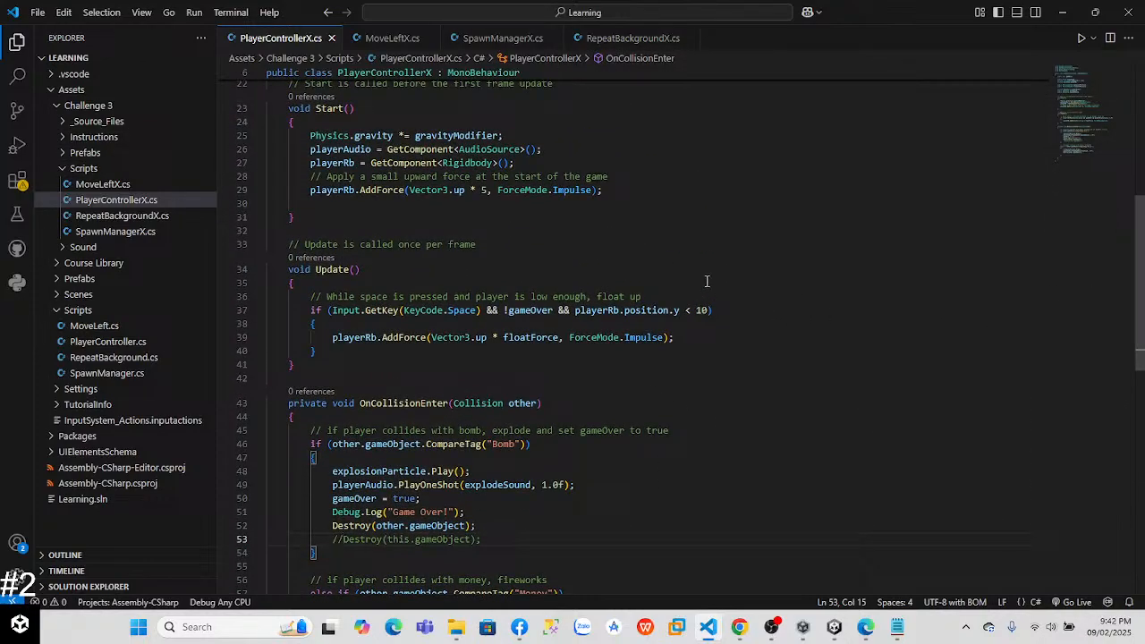
pyautogui.click(710, 310)
pyautogui.press('BackSpace')
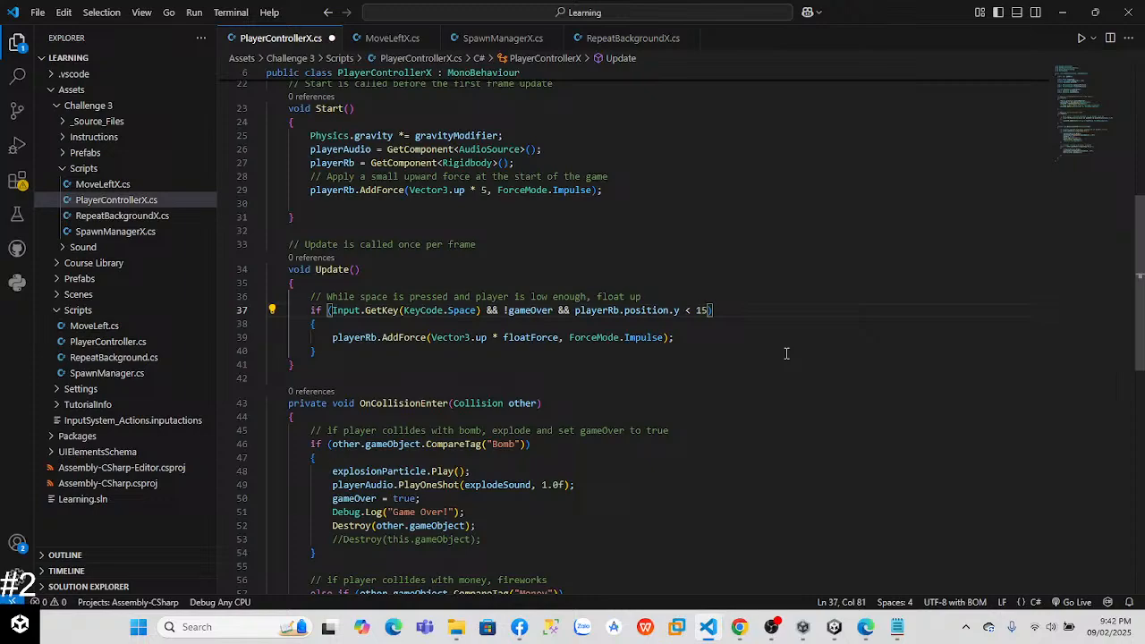
pyautogui.click(681, 338)
pyautogui.click(367, 351)
pyautogui.press('Return')
pyautogui.write('els')
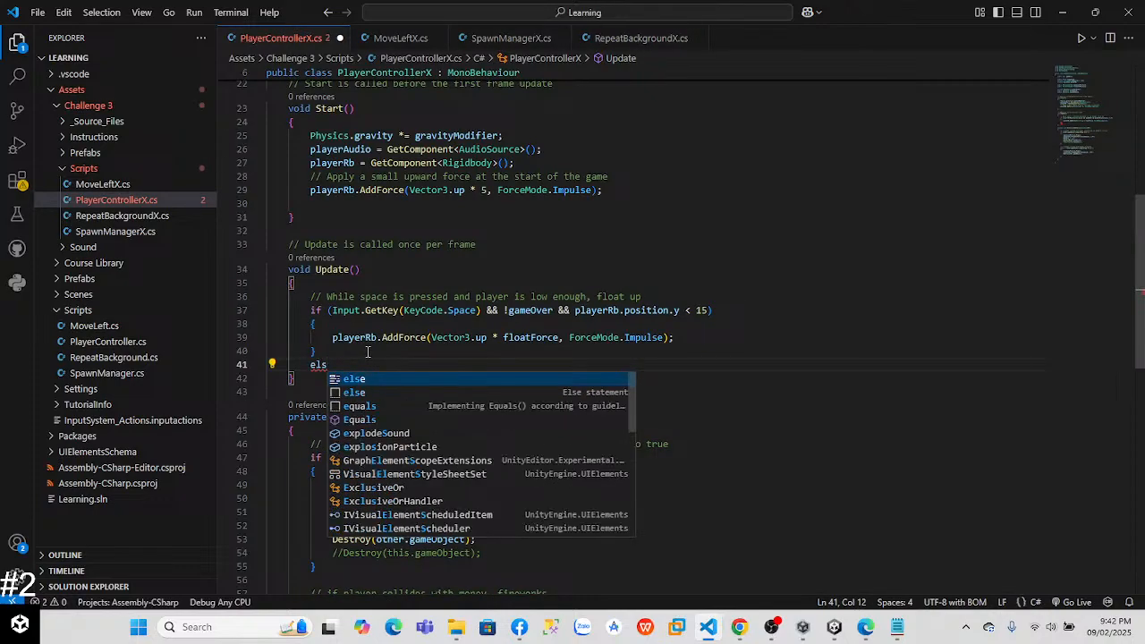
pyautogui.write('e if')
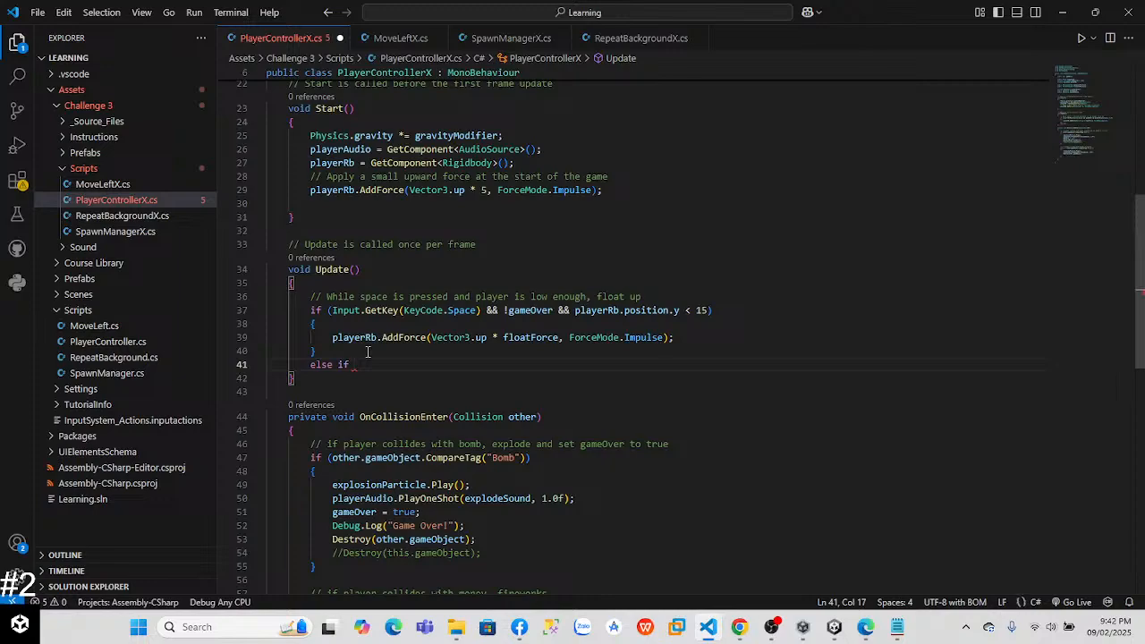
pyautogui.press('BackSpace')
pyautogui.press('BackSpace')
pyautogui.click(347, 355)
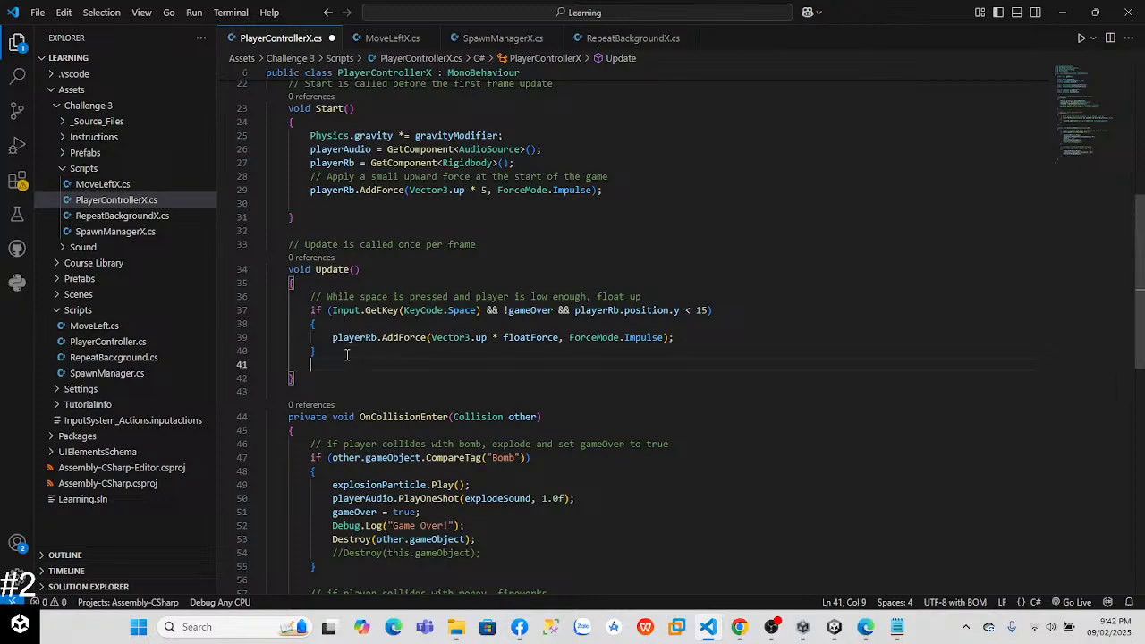
# Step: Add an if block for playerRb.position.y >= 15 below the float condition in Update
pyautogui.press('Delete')
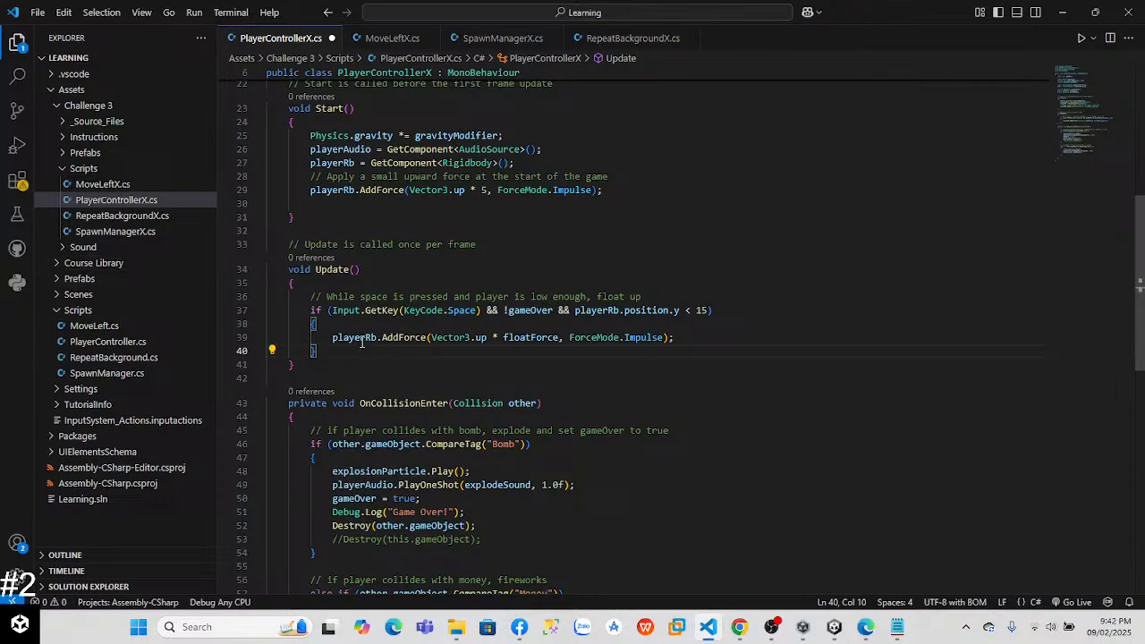
pyautogui.press('Return')
pyautogui.write('e')
pyautogui.press('BackSpace')
pyautogui.write('if (')
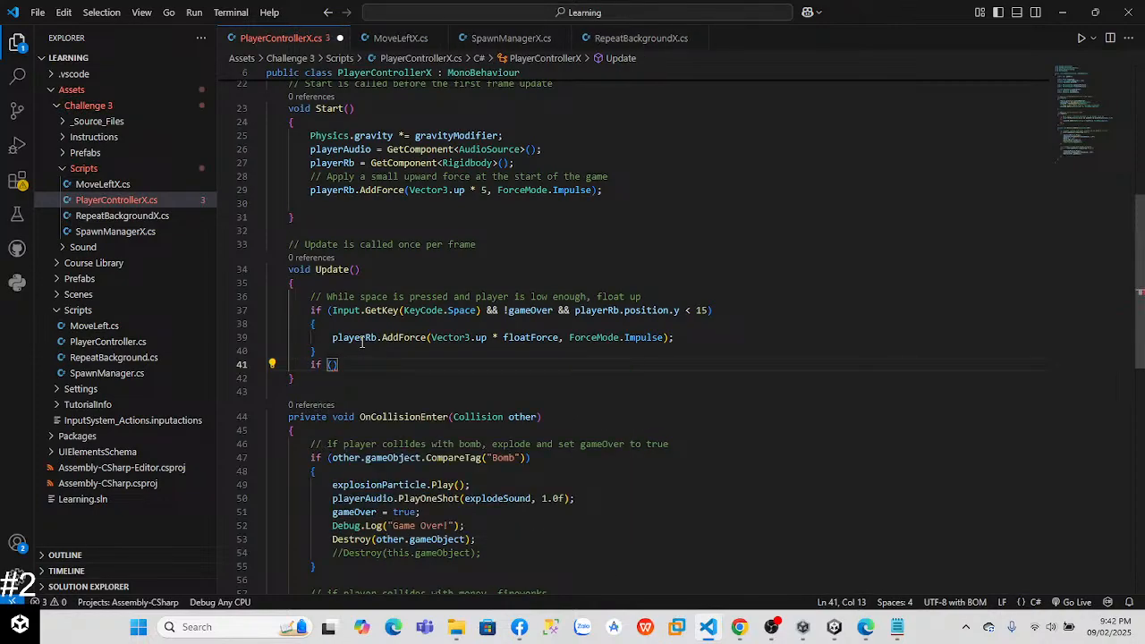
pyautogui.moveTo(575, 312); pyautogui.dragTo(698, 310)
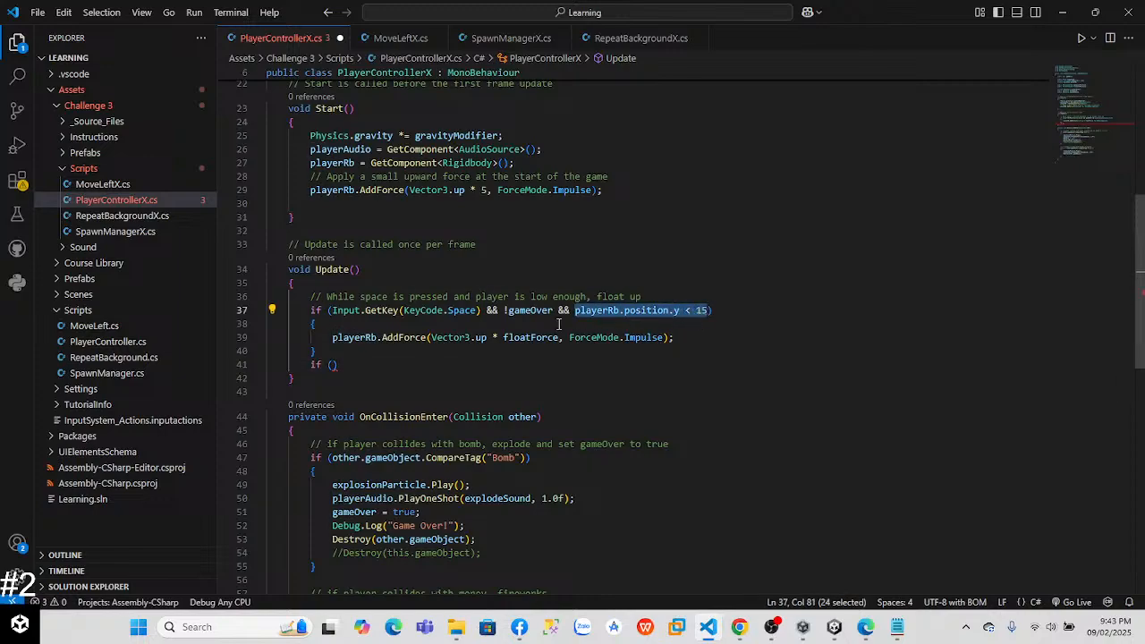
pyautogui.click(337, 365)
pyautogui.write('playerRb.position.y < 15')
pyautogui.press('Left')
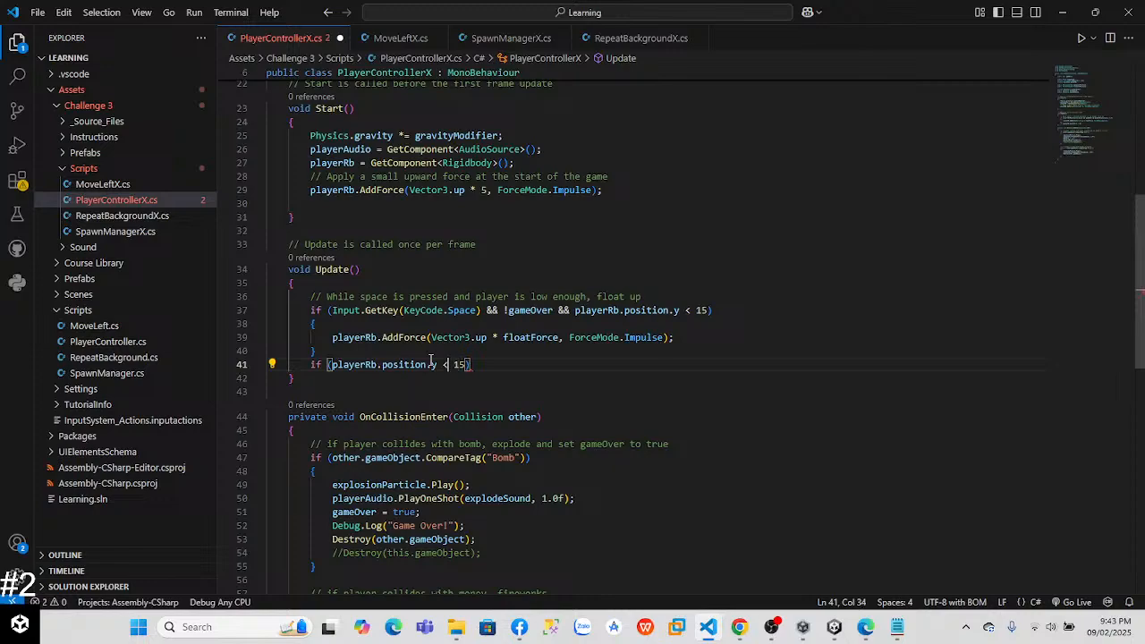
pyautogui.write('>=')
pyautogui.click(492, 365)
pyautogui.write('{')
pyautogui.press('Return')
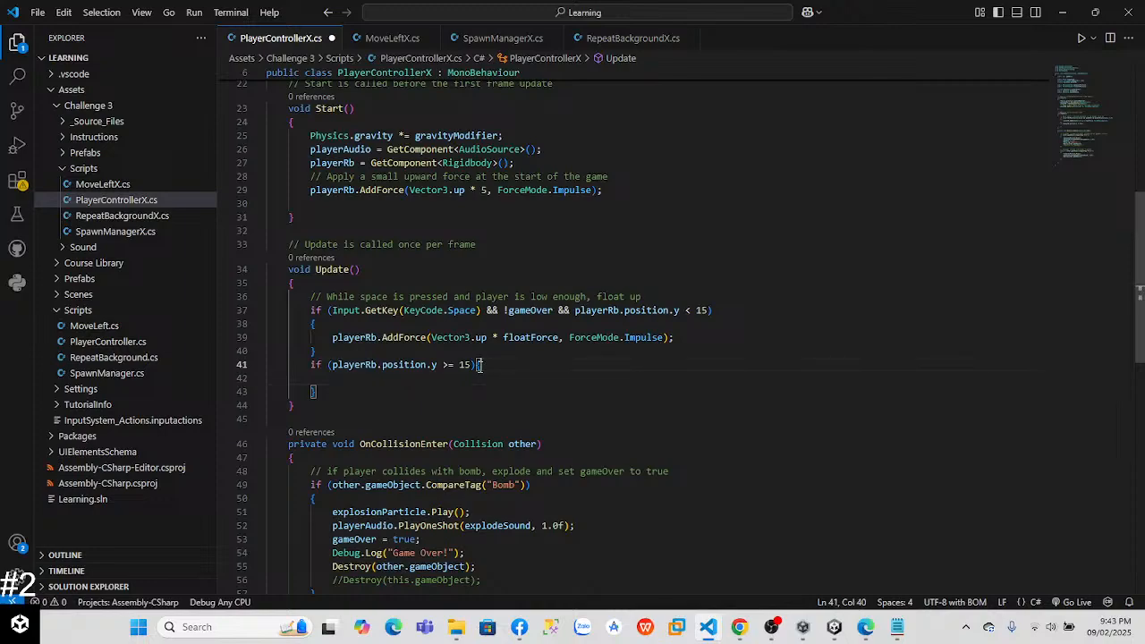
pyautogui.press('Return')
pyautogui.click(422, 390)
pyautogui.press('Tab')
pyautogui.write('pla')
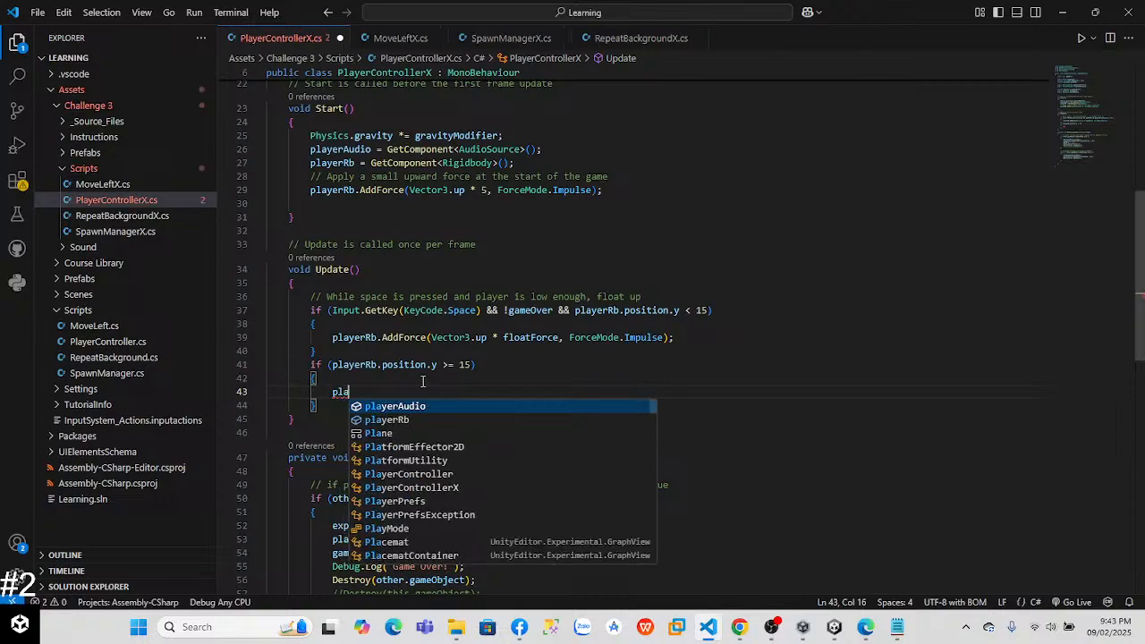
pyautogui.press('Down')
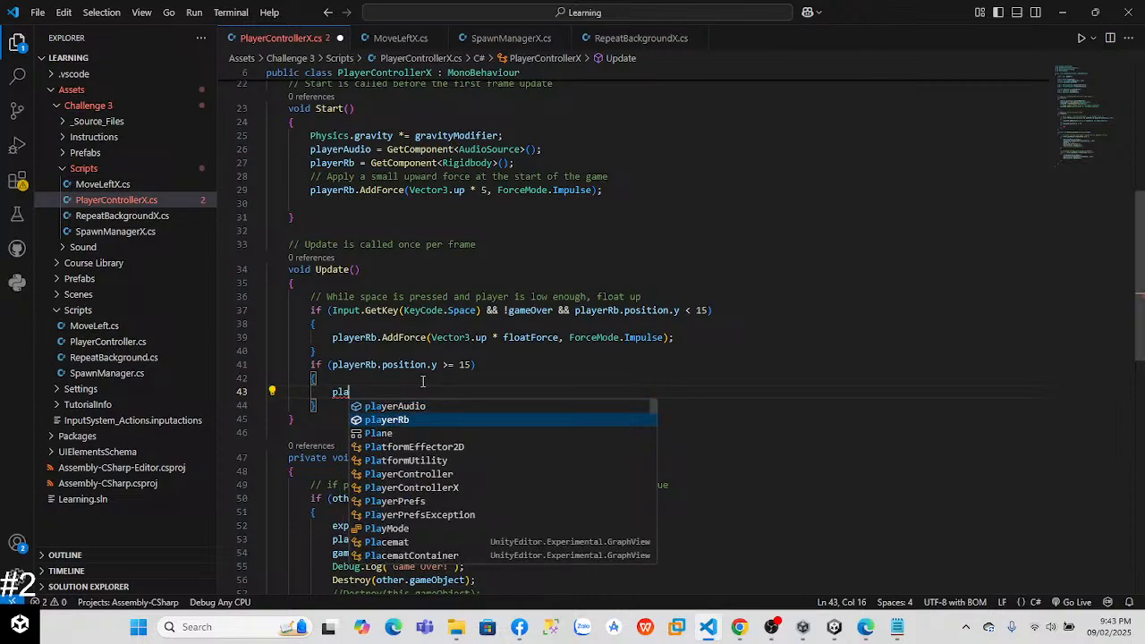
pyautogui.press('Down')
pyautogui.press('Down')
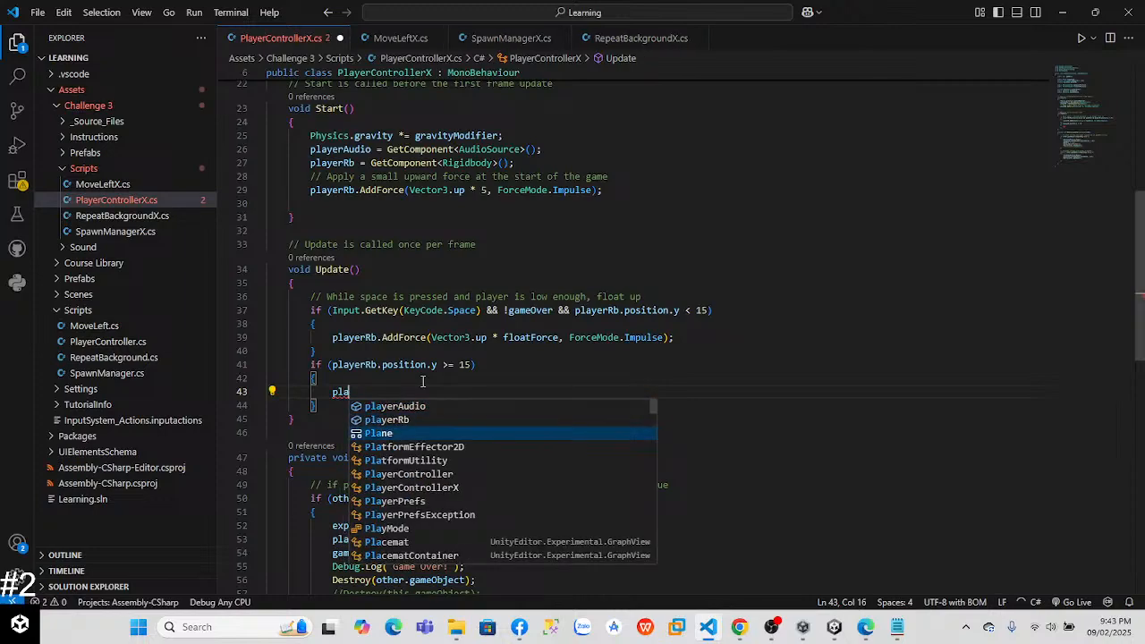
pyautogui.press('BackSpace')
pyautogui.press('BackSpace')
pyautogui.press('BackSpace')
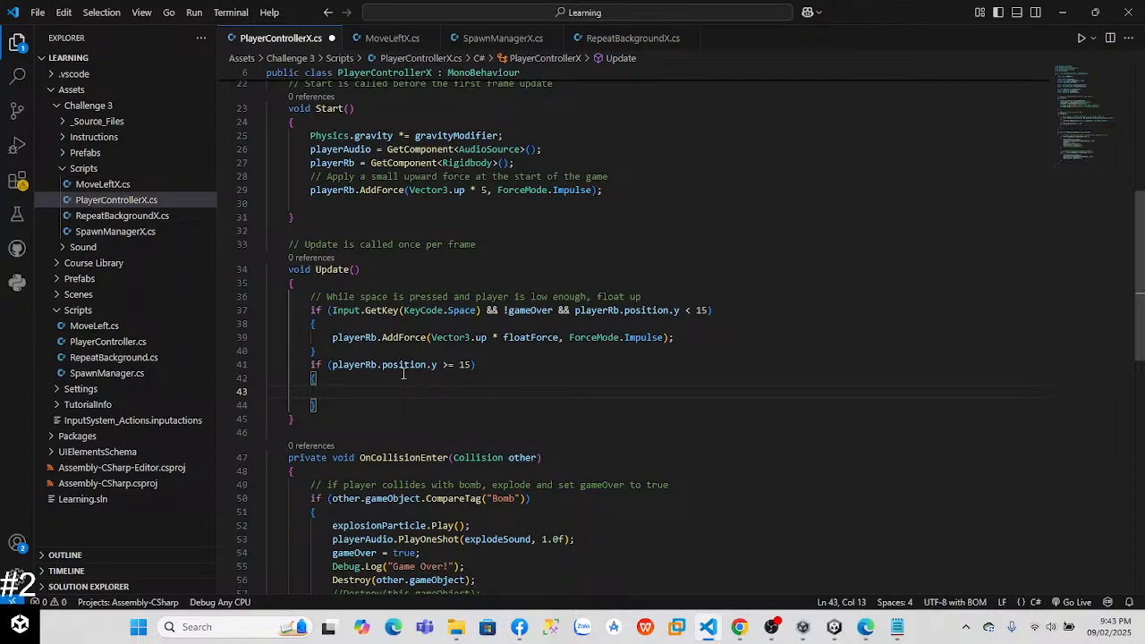
pyautogui.write('this.')
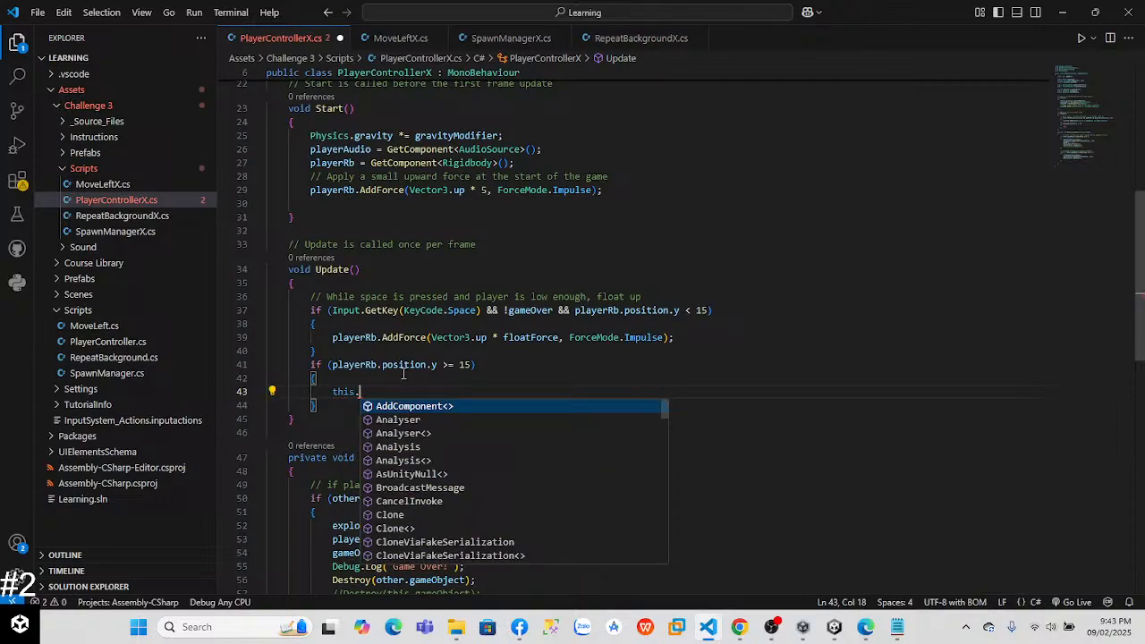
pyautogui.press('BackSpace')
pyautogui.press('BackSpace')
pyautogui.press('BackSpace')
pyautogui.press('BackSpace')
pyautogui.press('BackSpace')
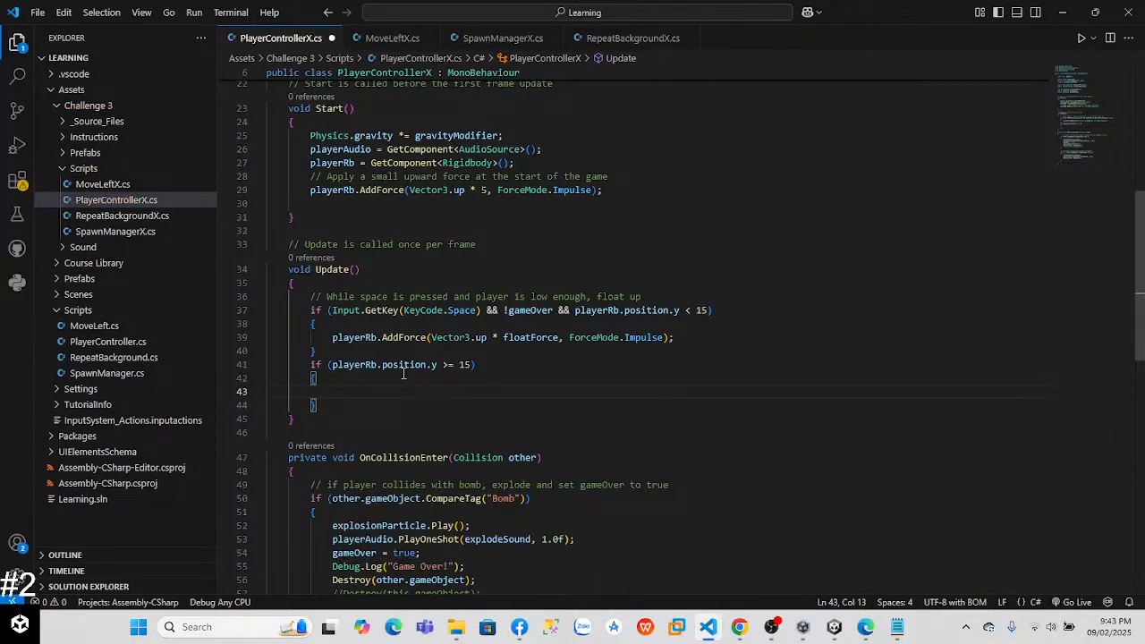
pyautogui.write('p')
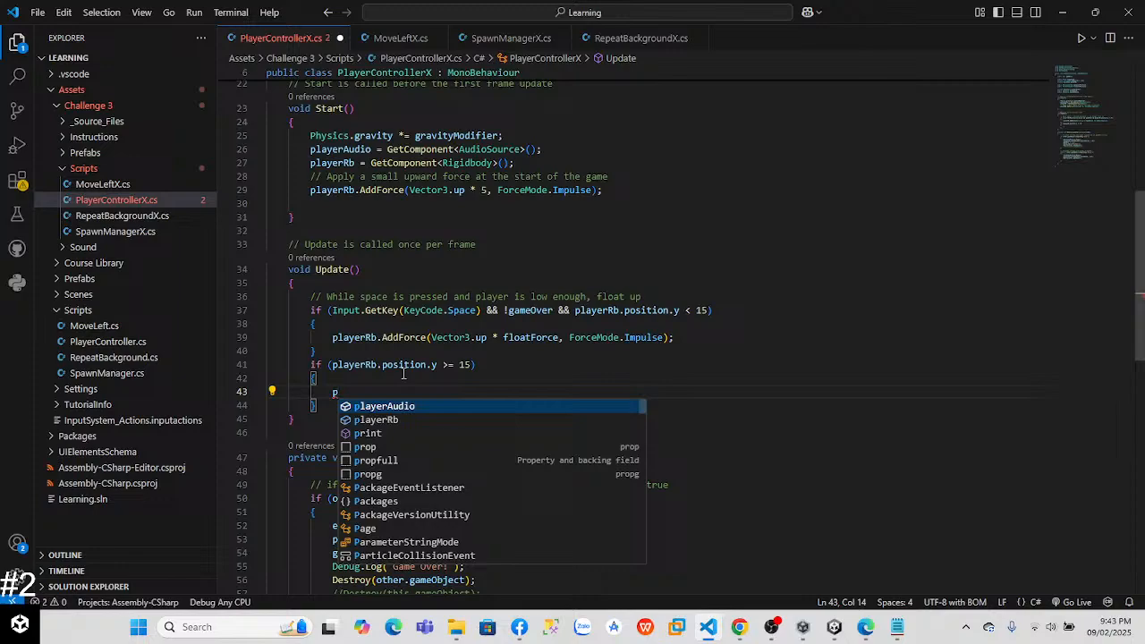
pyautogui.press('BackSpace')
# Step: Delete the playerRb.position.y >= 15 if block from Update
pyautogui.click(314, 379)
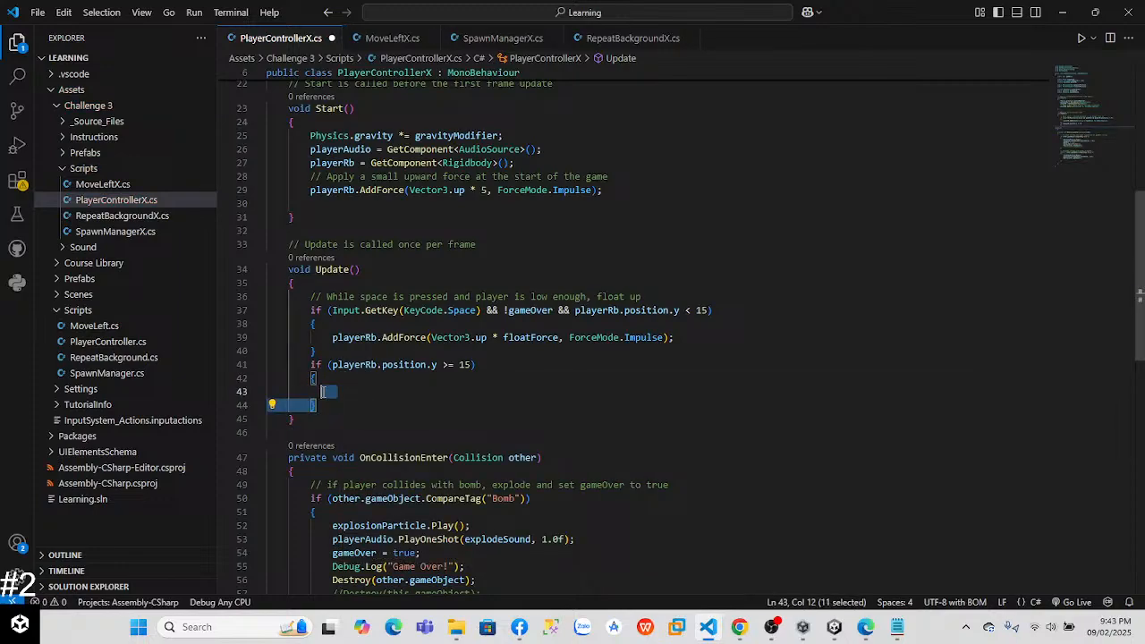
pyautogui.moveTo(317, 405); pyautogui.dragTo(250, 361)
pyautogui.press('BackSpace')
pyautogui.press('BackSpace')
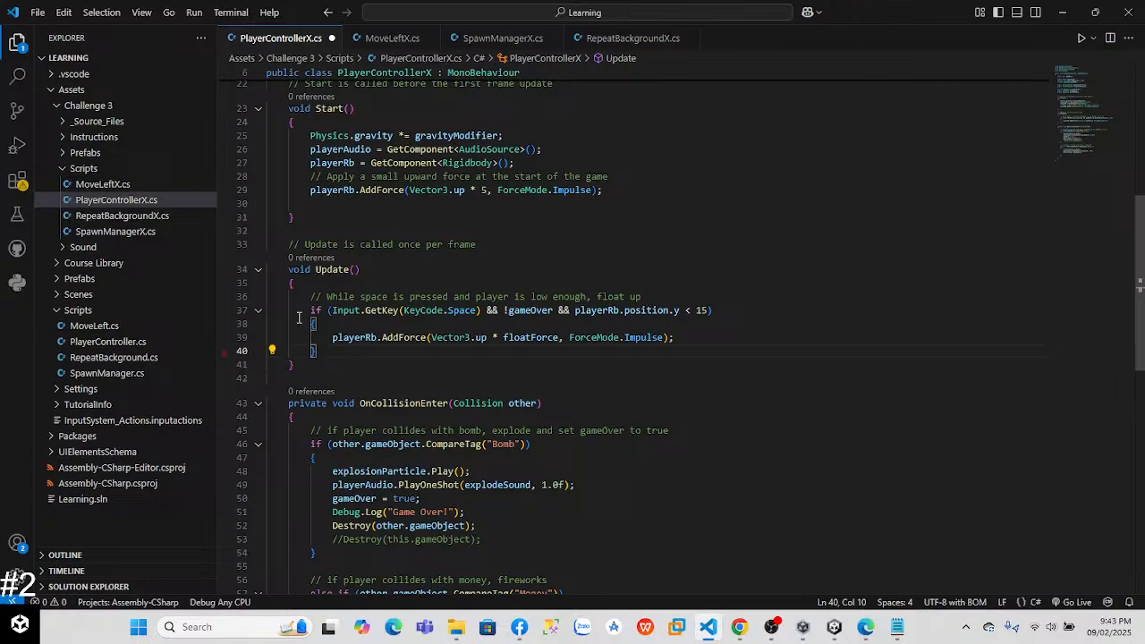
# Step: Switch to Unity, play-test floating the balloon with the height limit of 15, and exit play mode
pyautogui.hotkey('alt', 'Tab')
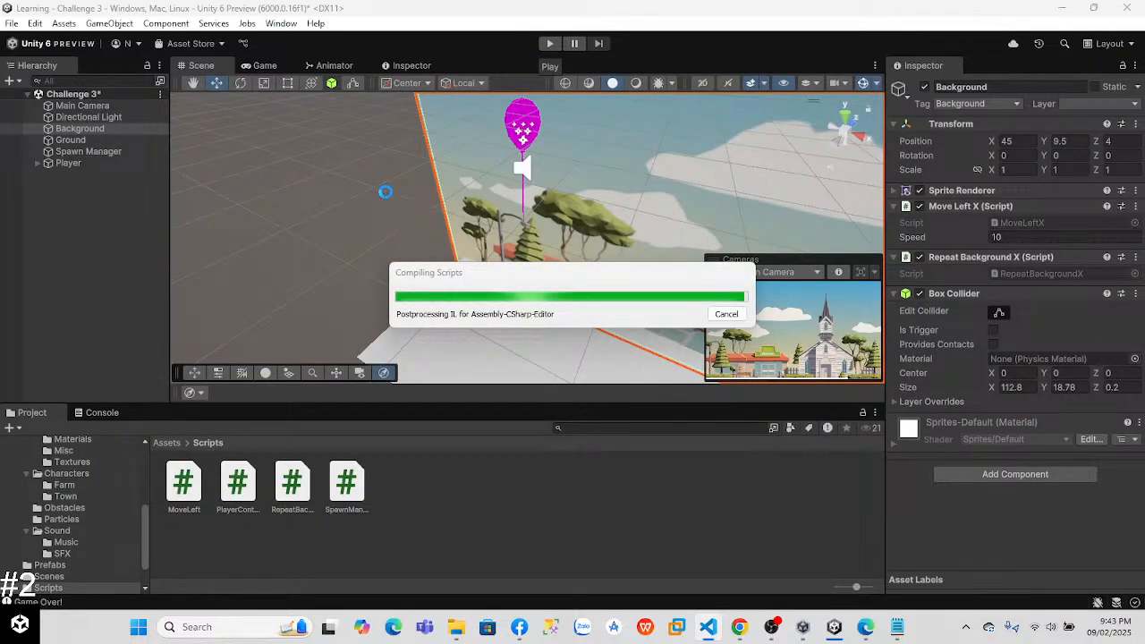
pyautogui.click(550, 45)
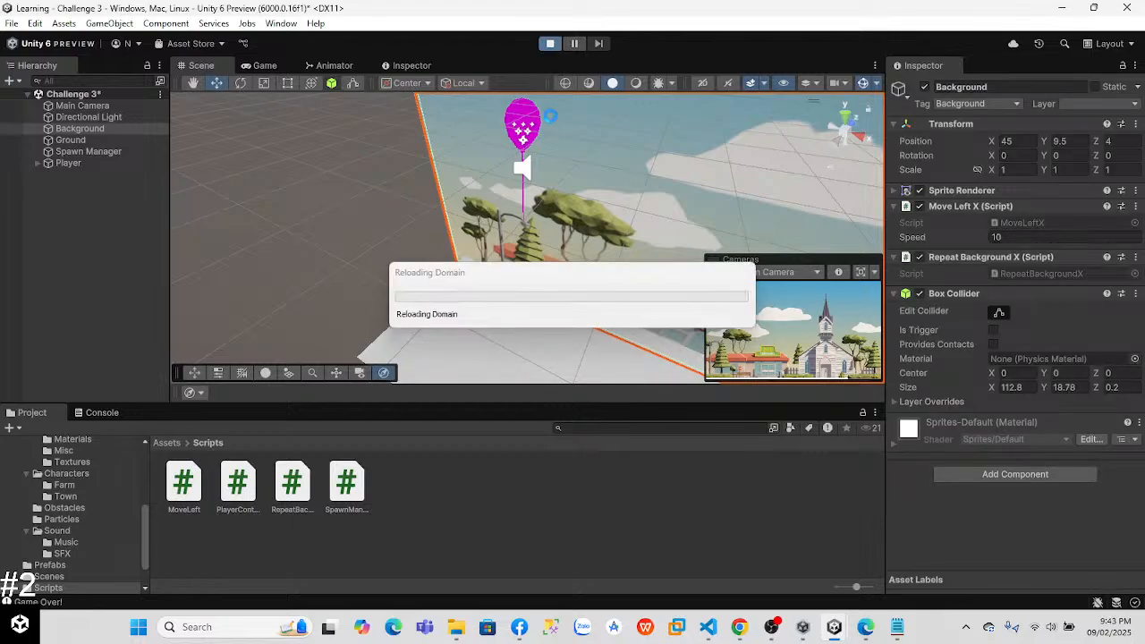
pyautogui.hotkey('alt', 'Tab')
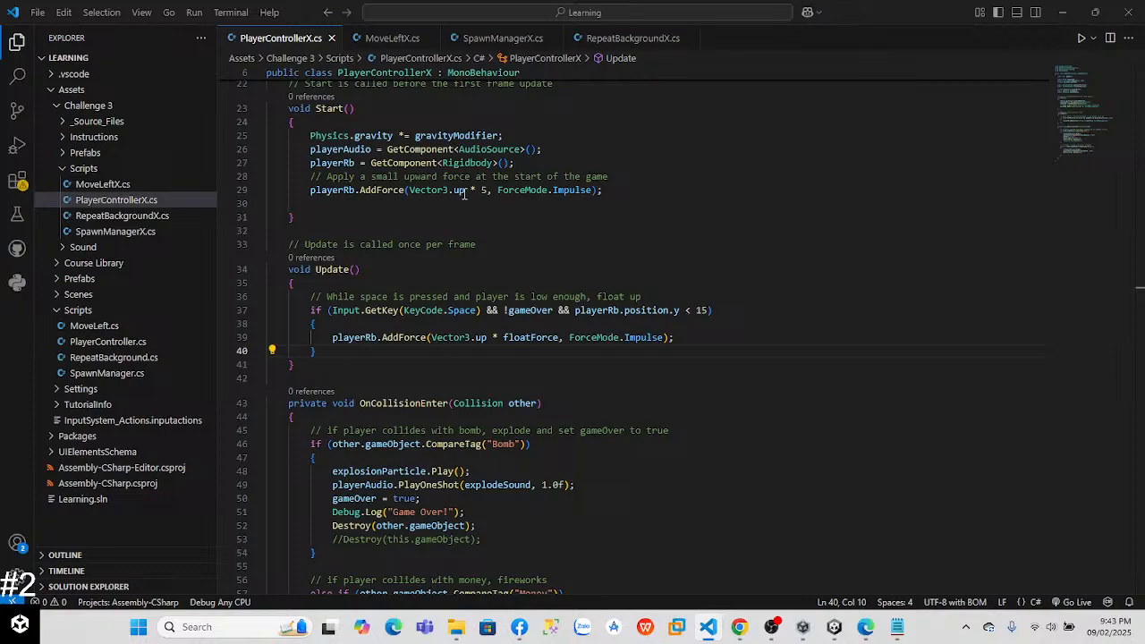
pyautogui.hotkey('alt', 'Tab')
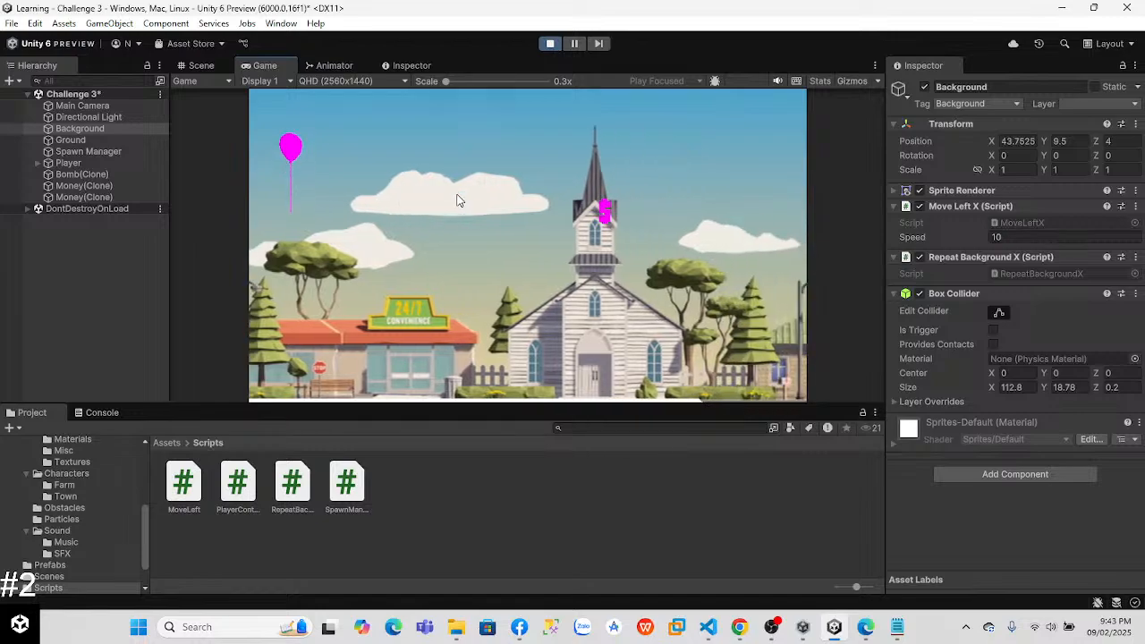
pyautogui.press('space')
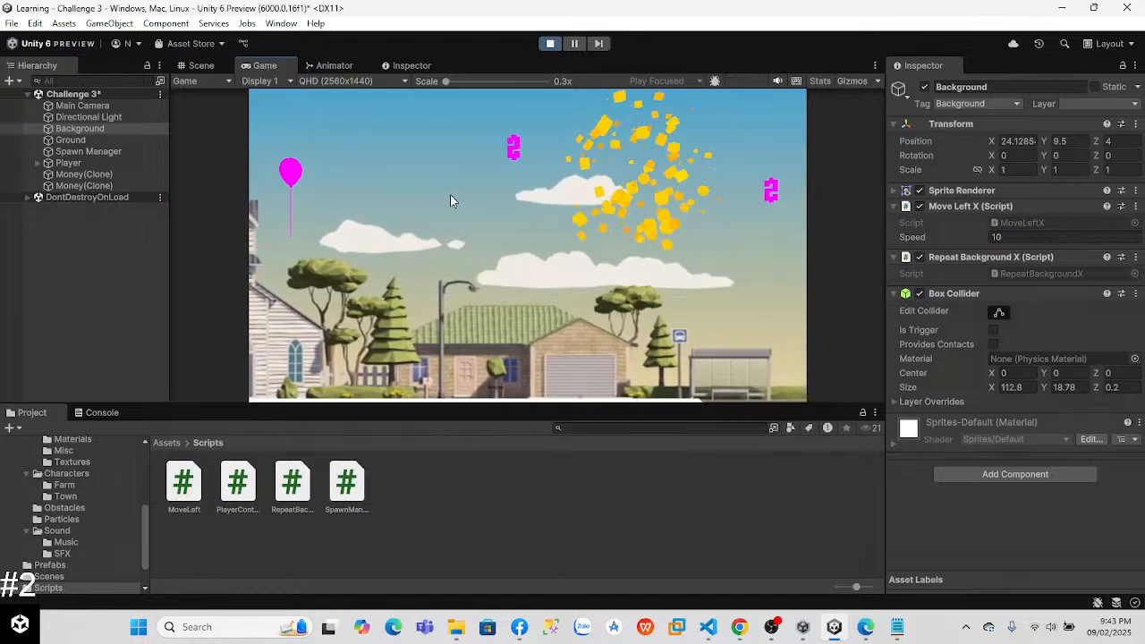
pyautogui.press('space')
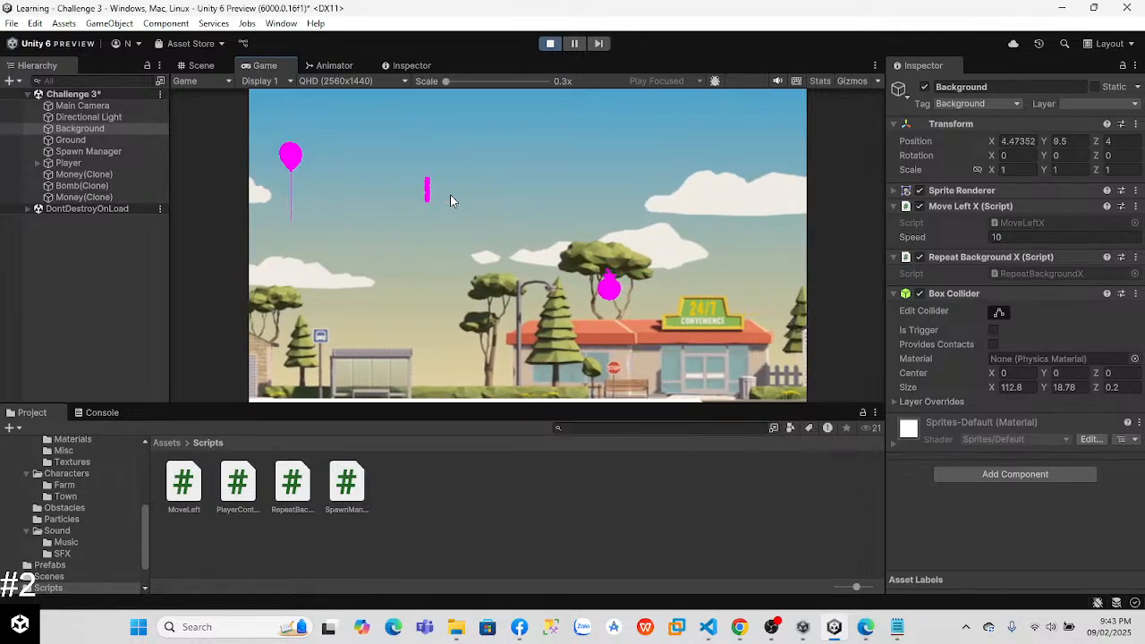
pyautogui.press('space')
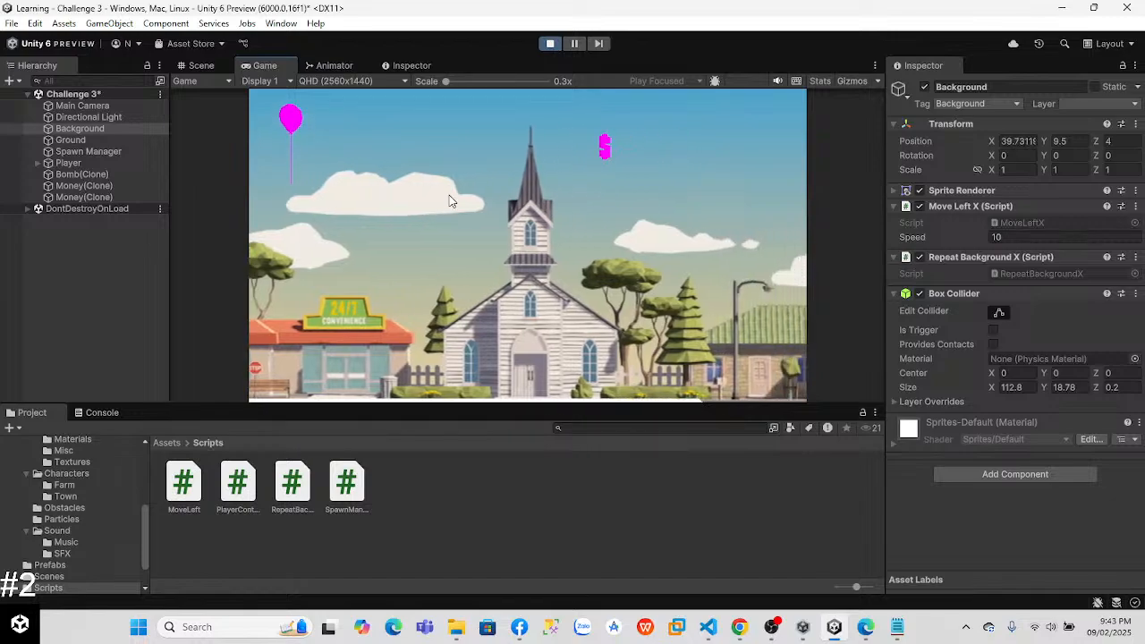
pyautogui.press('space')
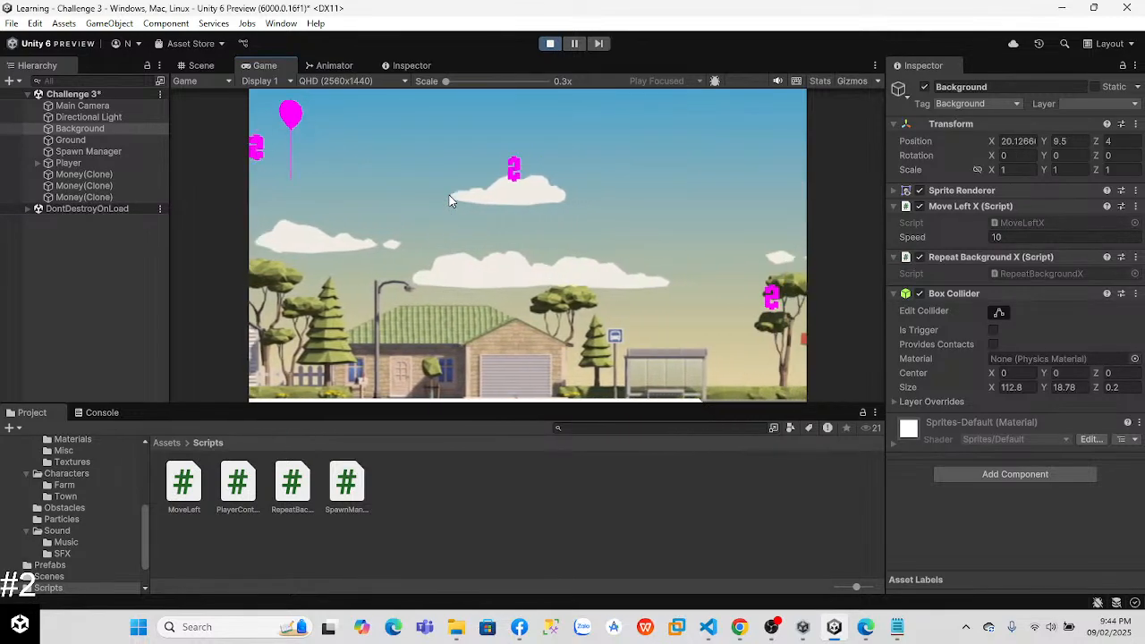
pyautogui.press('space')
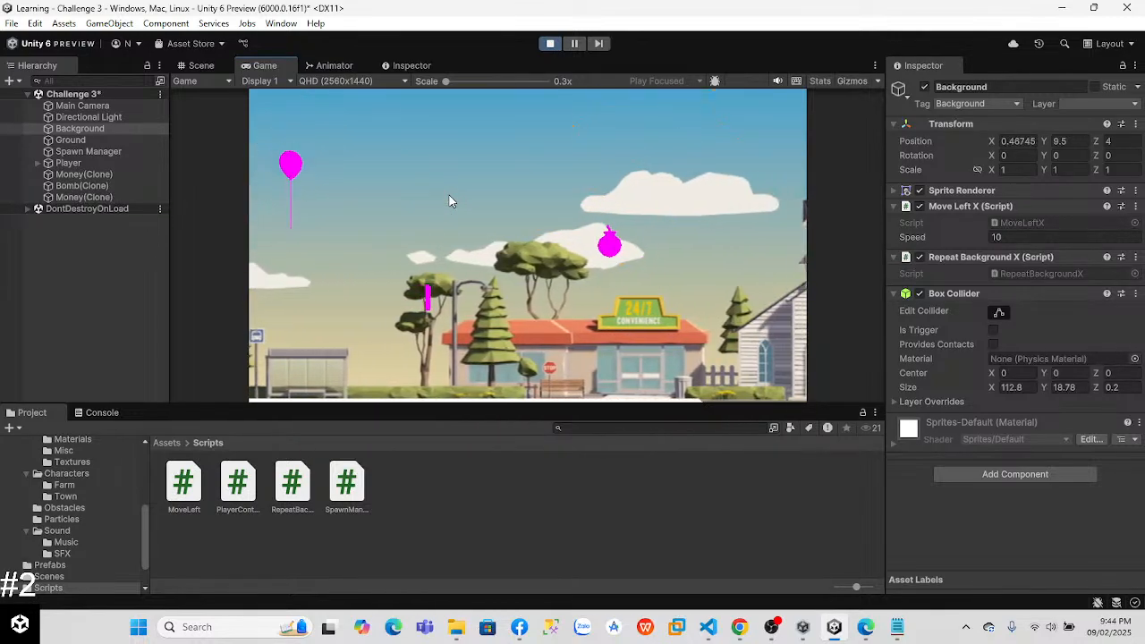
pyautogui.press('space')
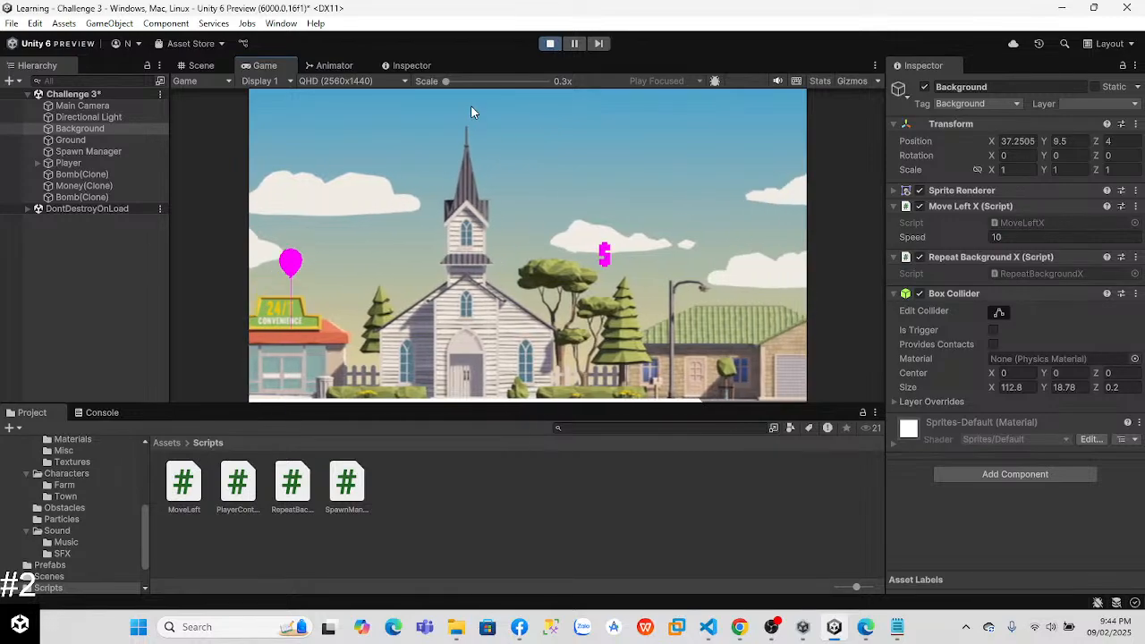
pyautogui.press('space')
pyautogui.press('space')
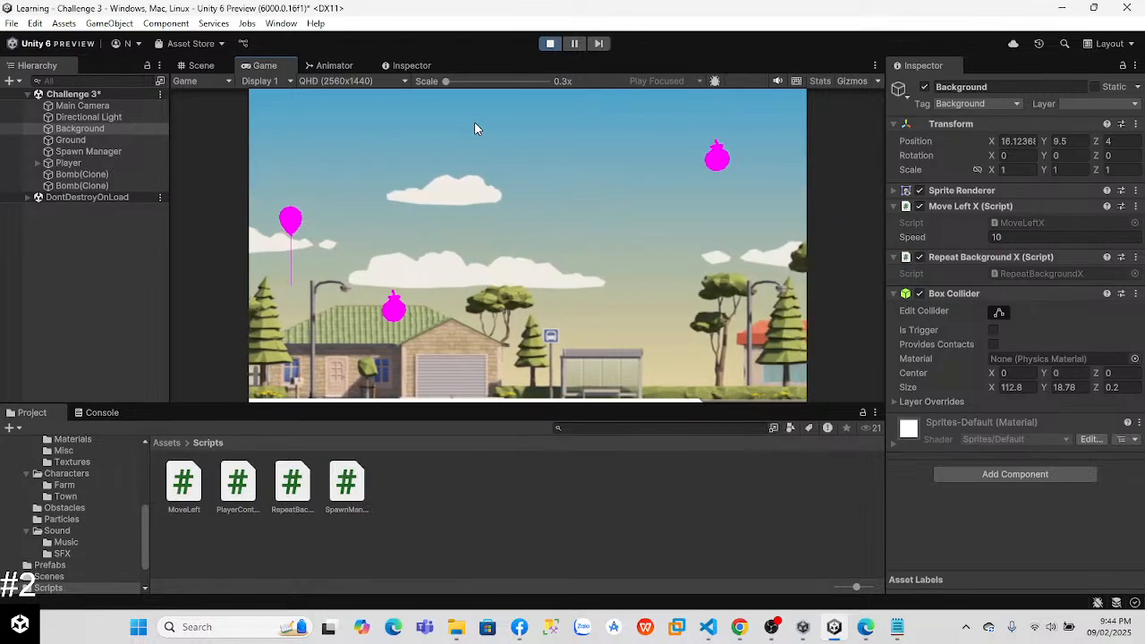
pyautogui.press('space')
pyautogui.click(550, 43)
# Step: Set the position of the Player's FX_Fireworks_Yellow_Small child to 0, 0, 0 and preview its particles
pyautogui.click(38, 163)
pyautogui.click(85, 175)
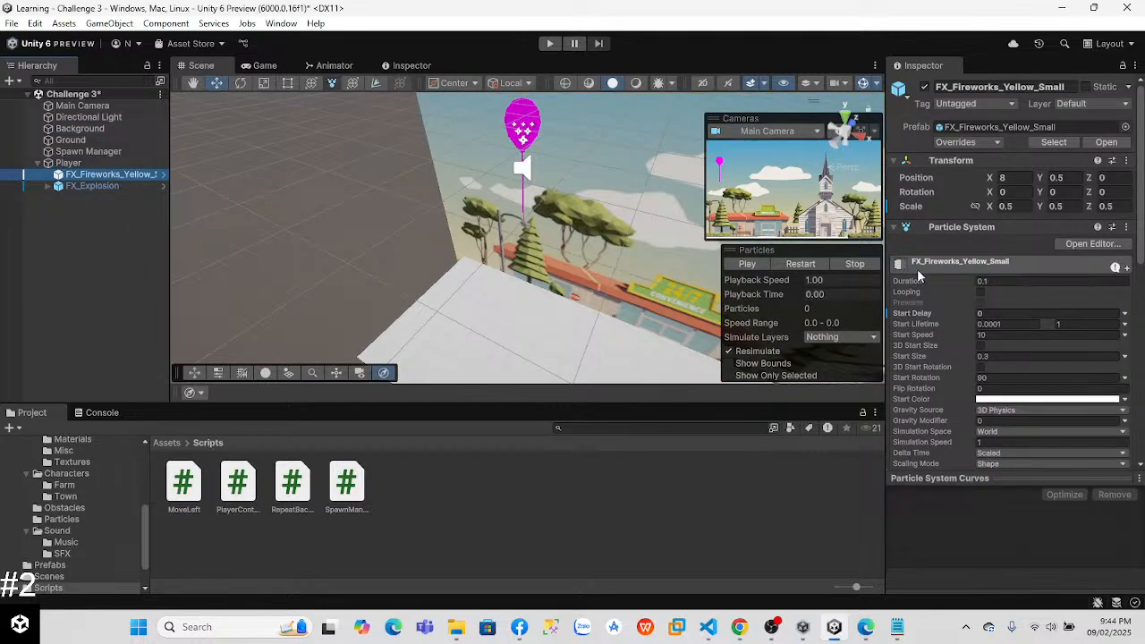
pyautogui.click(1016, 178)
pyautogui.write('0')
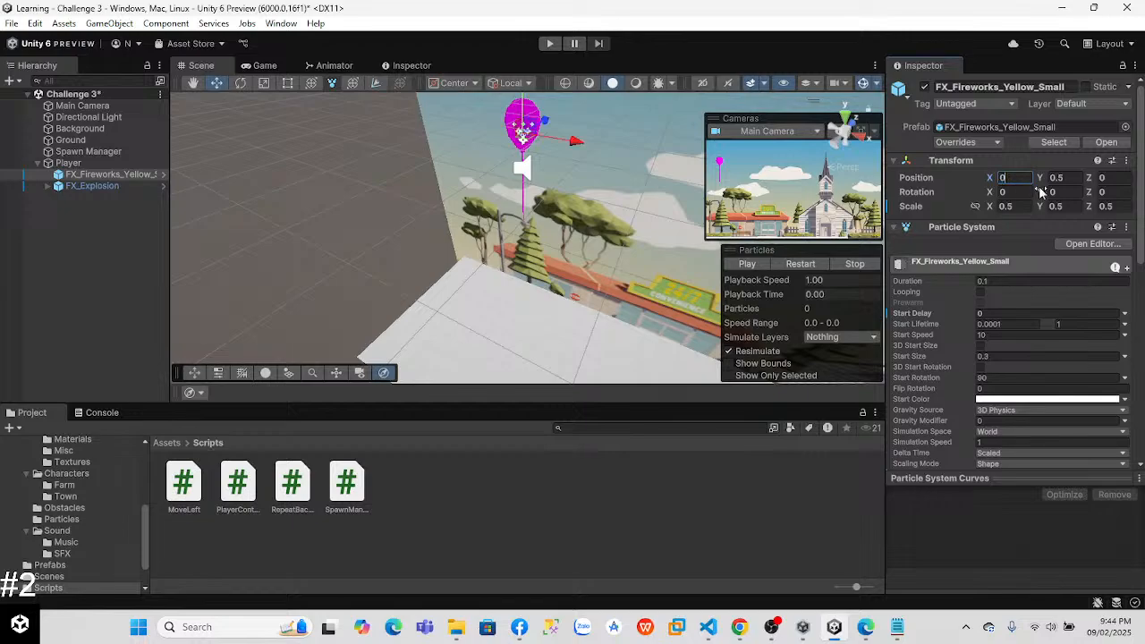
pyautogui.write('0')
pyautogui.click(1102, 178)
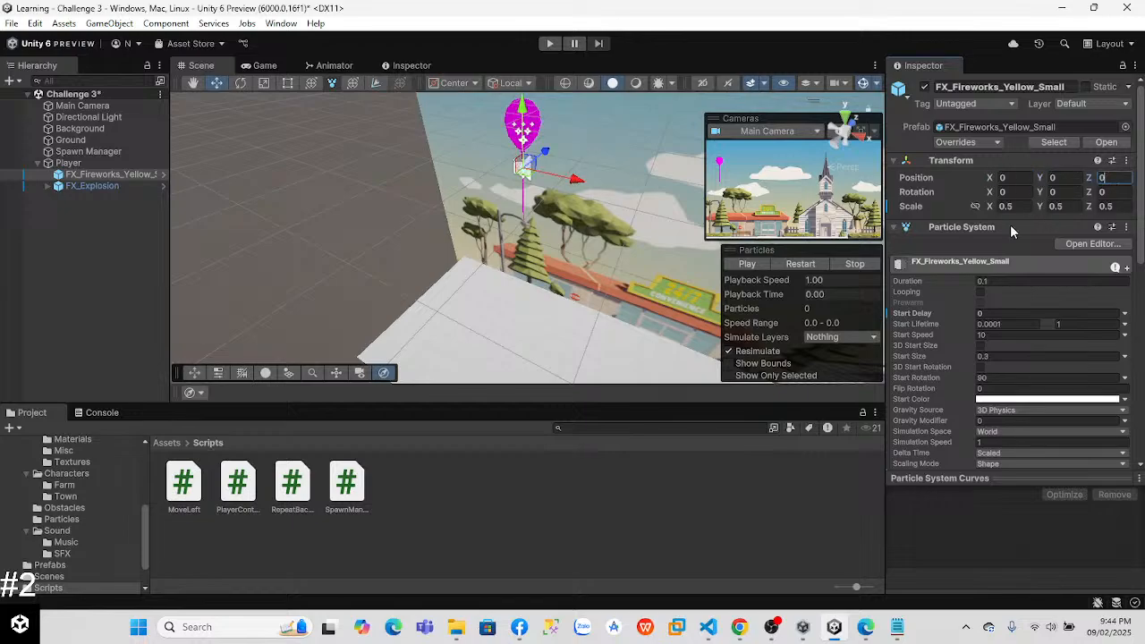
pyautogui.click(747, 265)
pyautogui.click(748, 265)
# Step: Select the Player's FX_Explosion child, play-test the particle effects in the game, and exit play mode
pyautogui.click(119, 186)
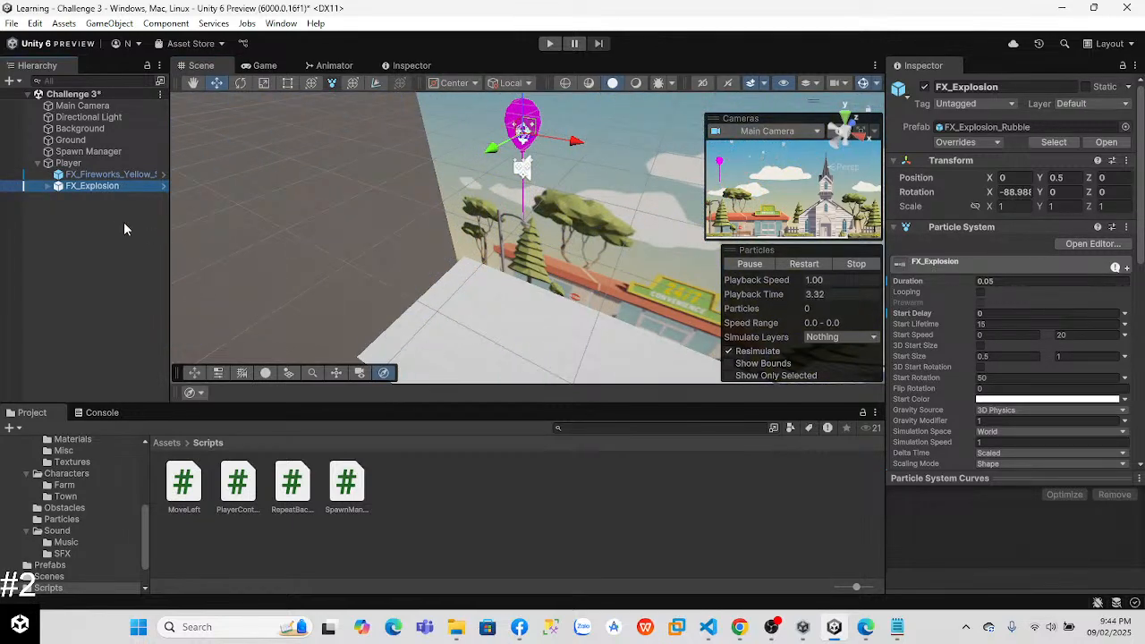
pyautogui.click(549, 43)
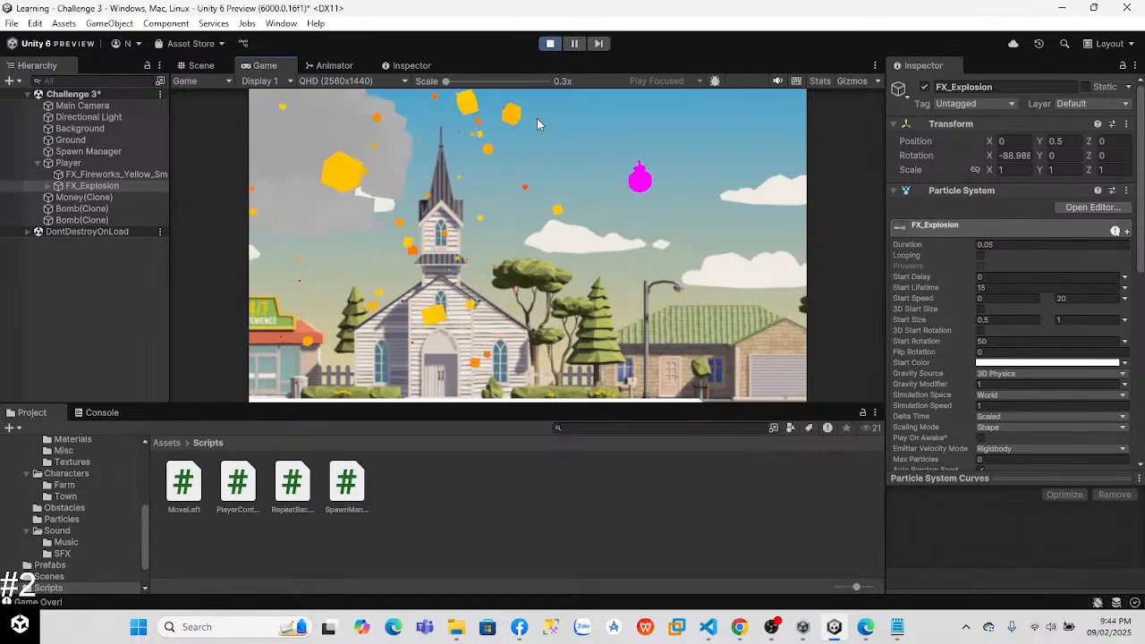
pyautogui.click(549, 42)
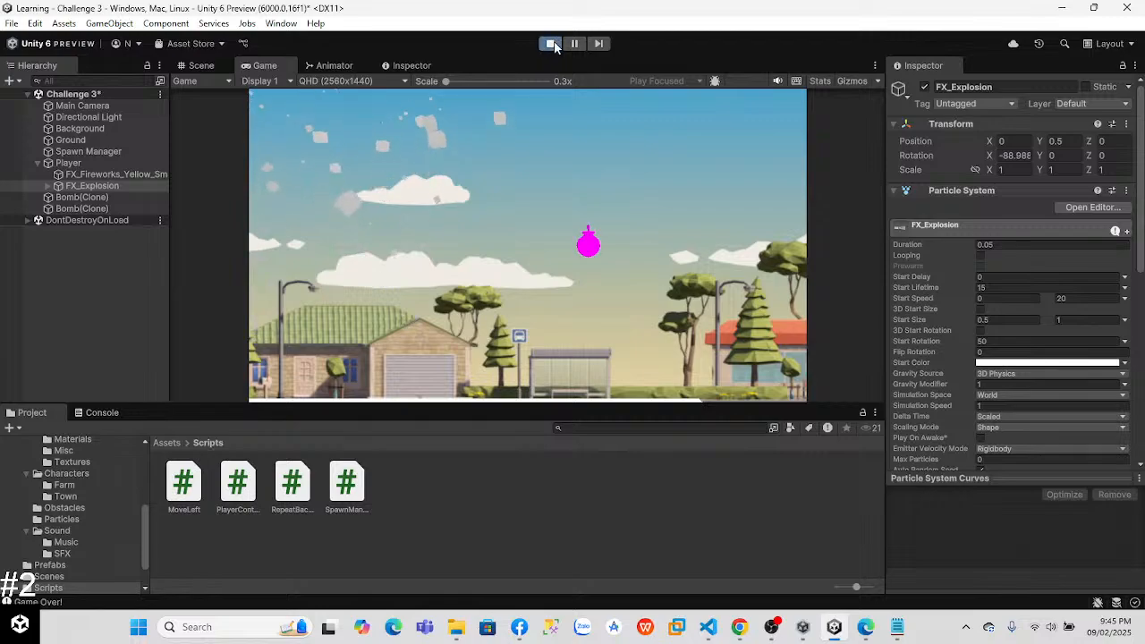
pyautogui.click(551, 44)
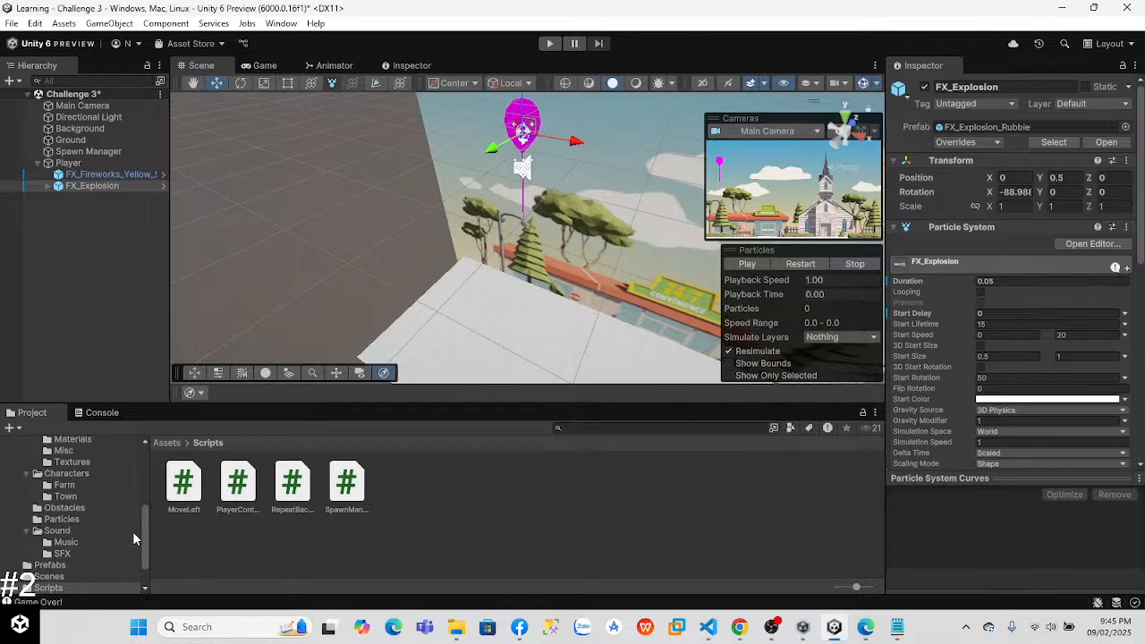
# Step: Open the _Source_Files folder inside the Challenge 3 assets
pyautogui.moveTo(144, 530); pyautogui.dragTo(147, 481)
pyautogui.scroll(-2, 149, 467)
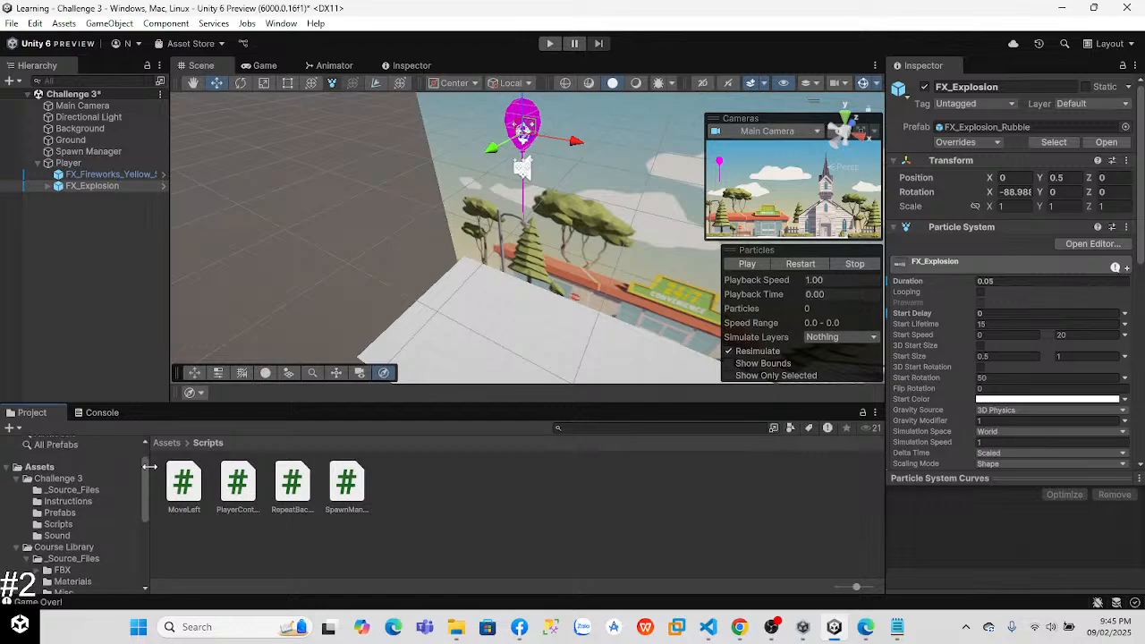
pyautogui.click(62, 479)
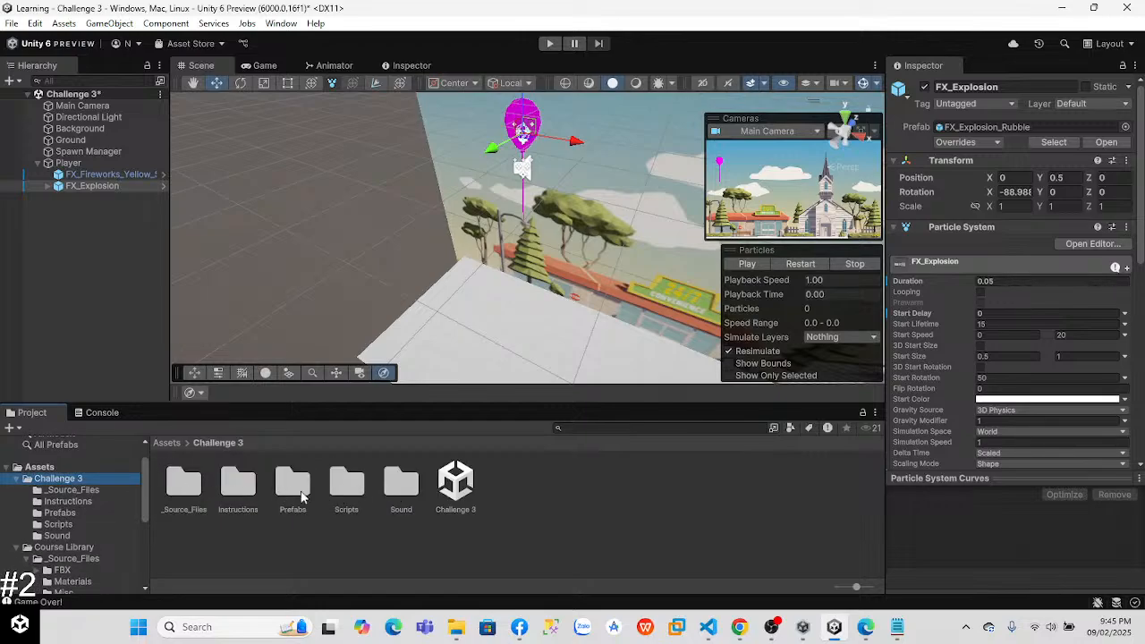
pyautogui.doubleClick(185, 485)
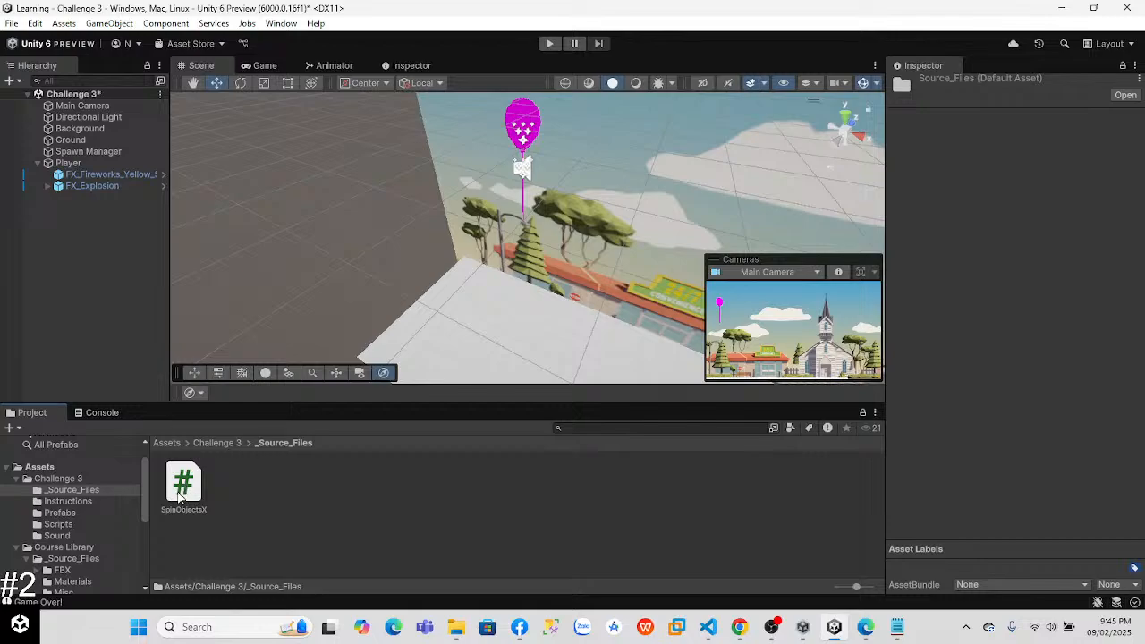
# Step: Play the Challenge 3 - Outcome video from the Challenge 3 Instructions folder at full window size, and close the player
pyautogui.click(52, 478)
pyautogui.doubleClick(238, 486)
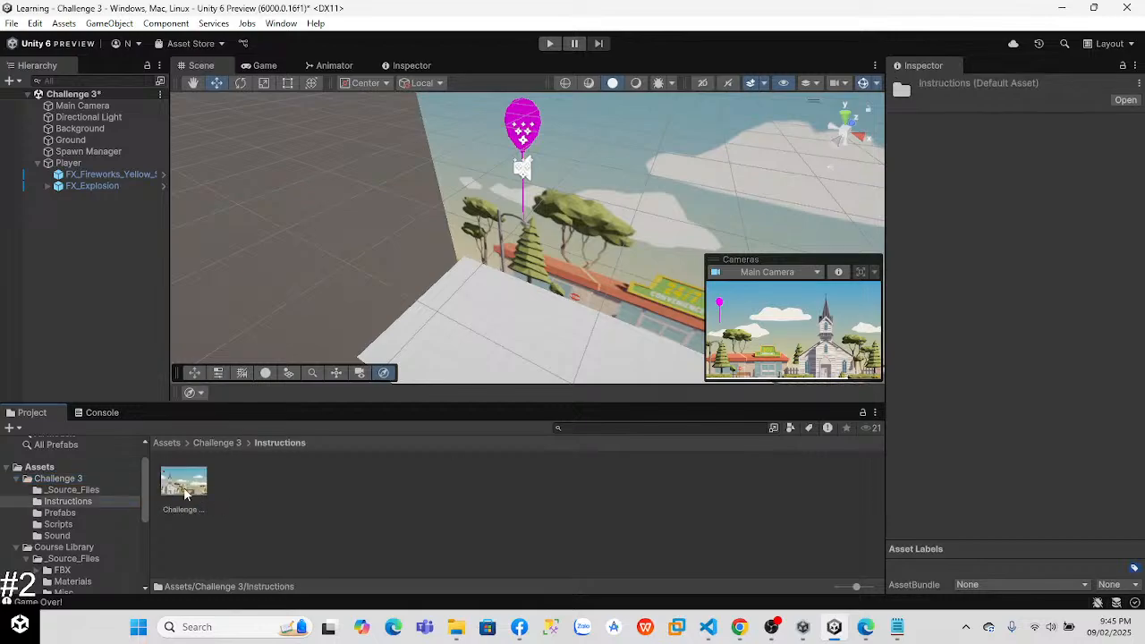
pyautogui.doubleClick(181, 486)
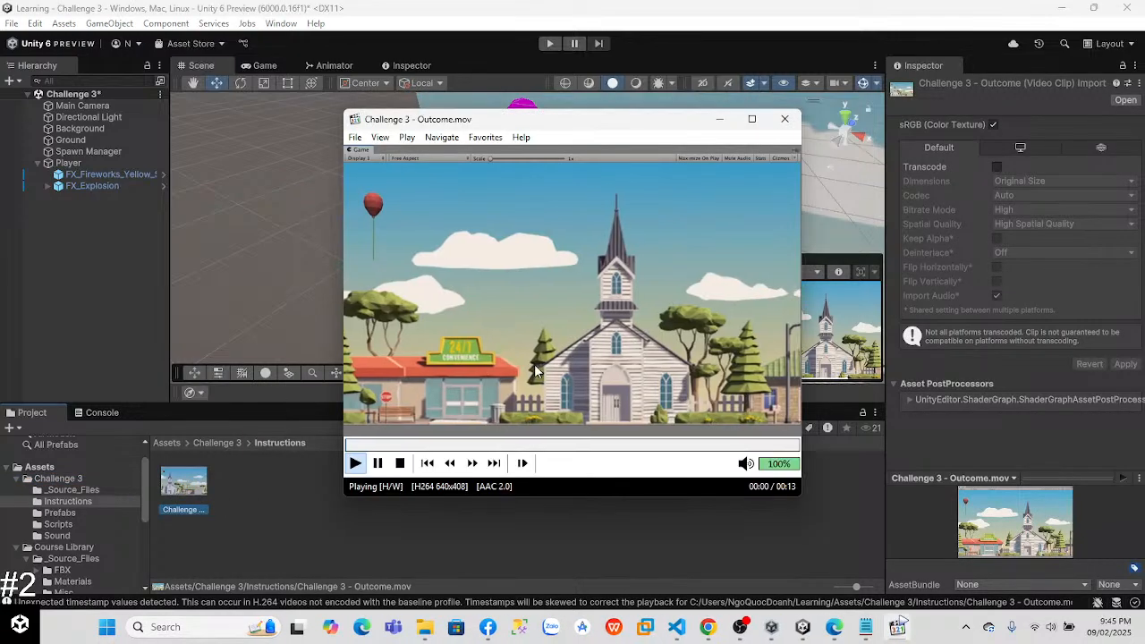
pyautogui.click(751, 119)
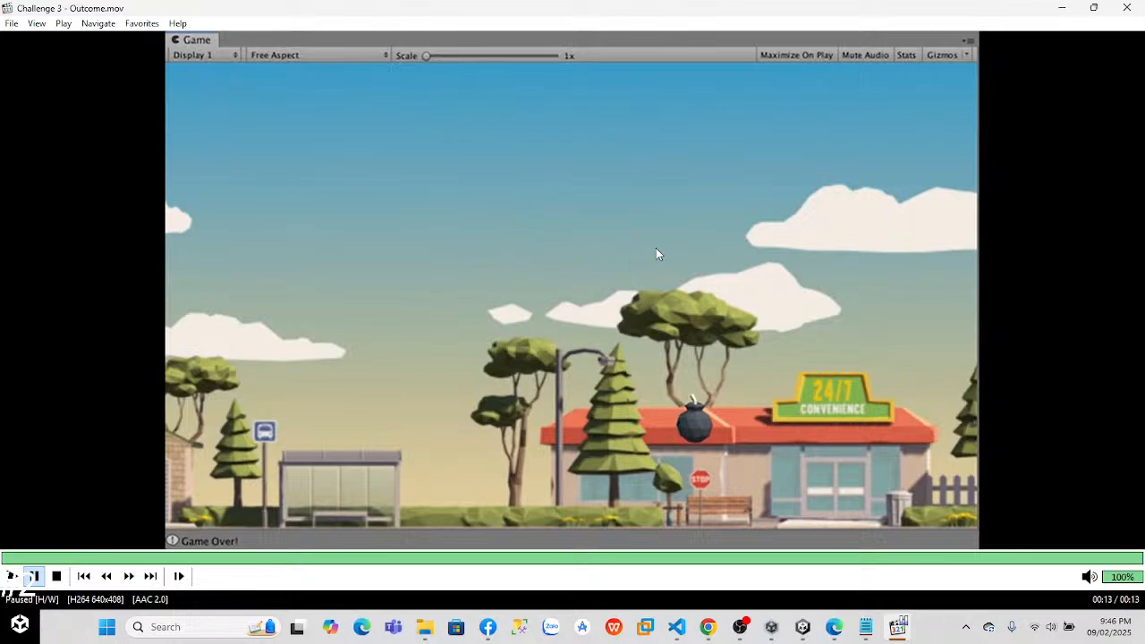
pyautogui.click(1128, 9)
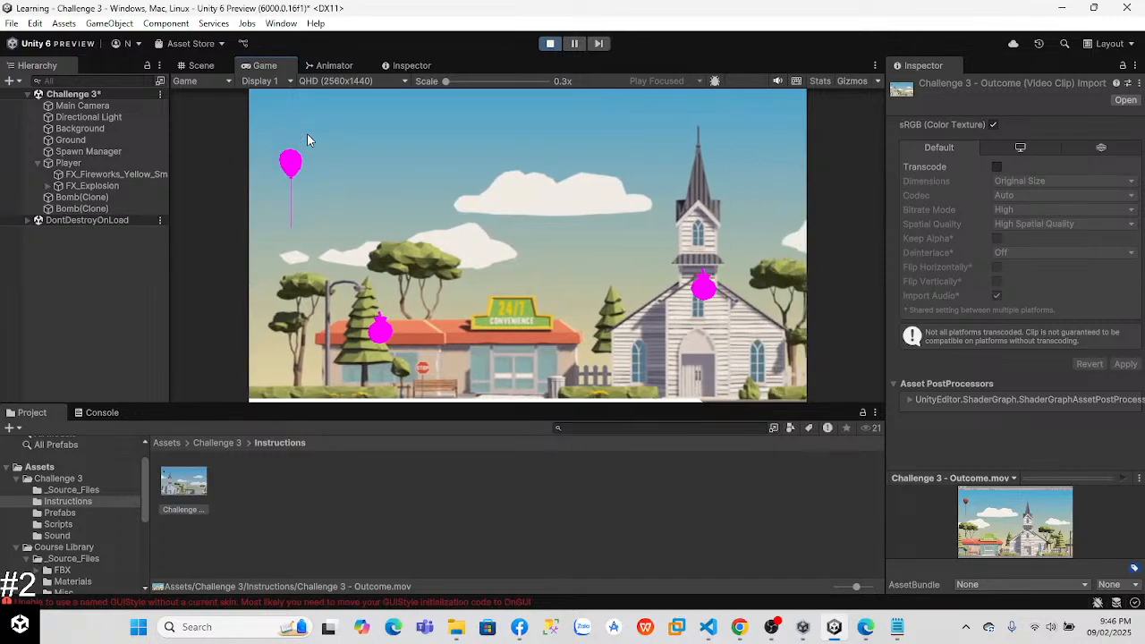
# Step: Play-test the game by floating the balloon to collect money and dodge bombs until it hits one, and exit play mode
pyautogui.press('space')
pyautogui.press('space')
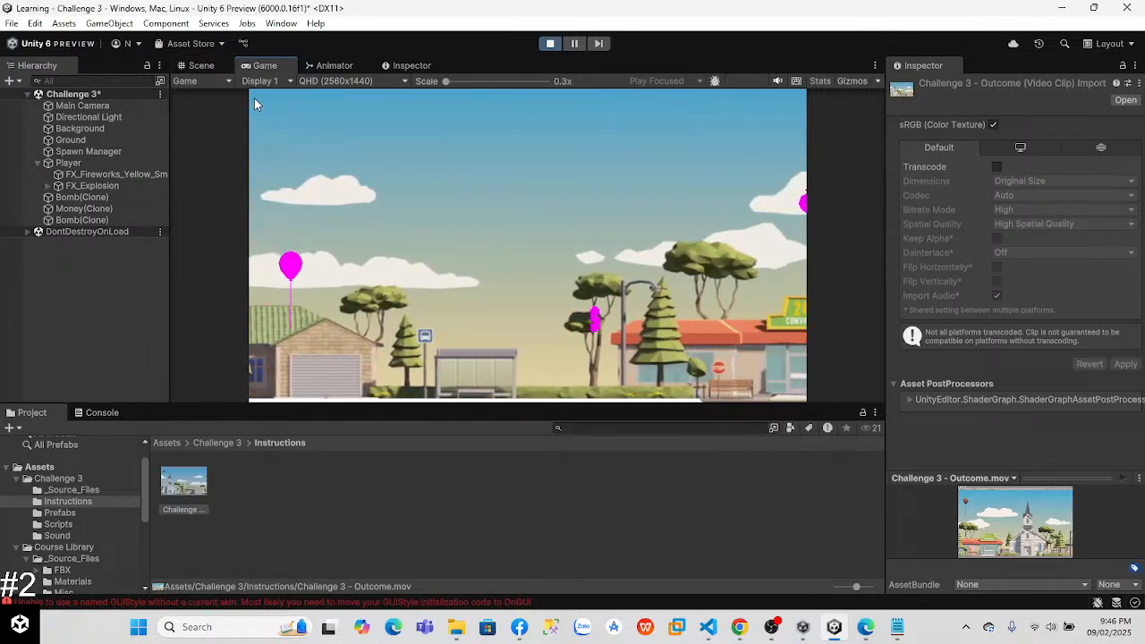
pyautogui.press('space')
pyautogui.press('space')
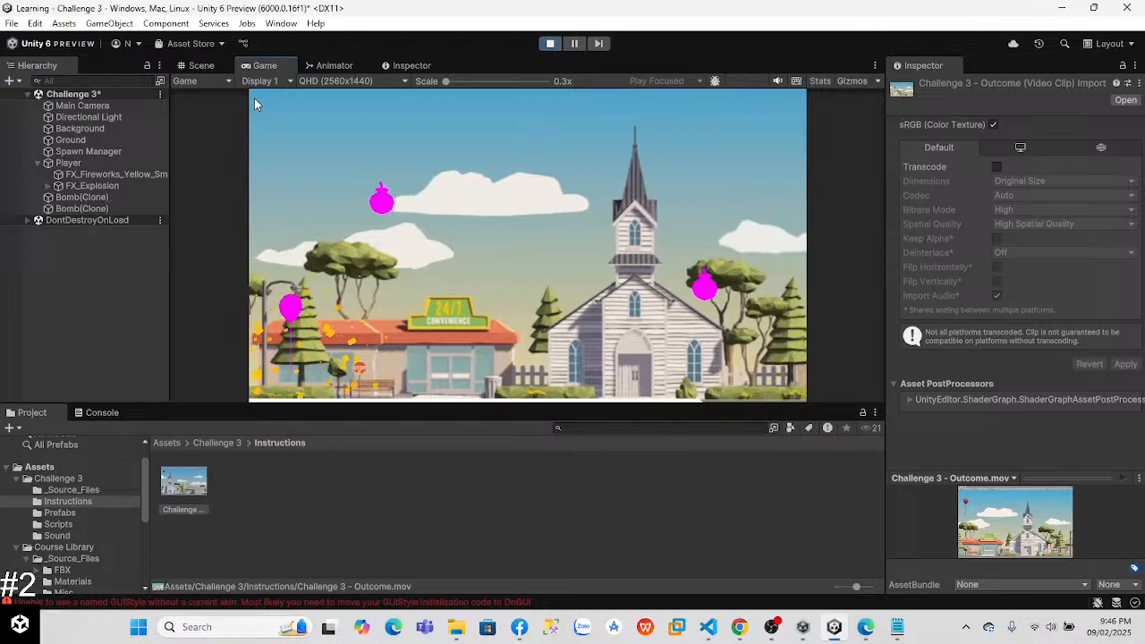
pyautogui.press('space')
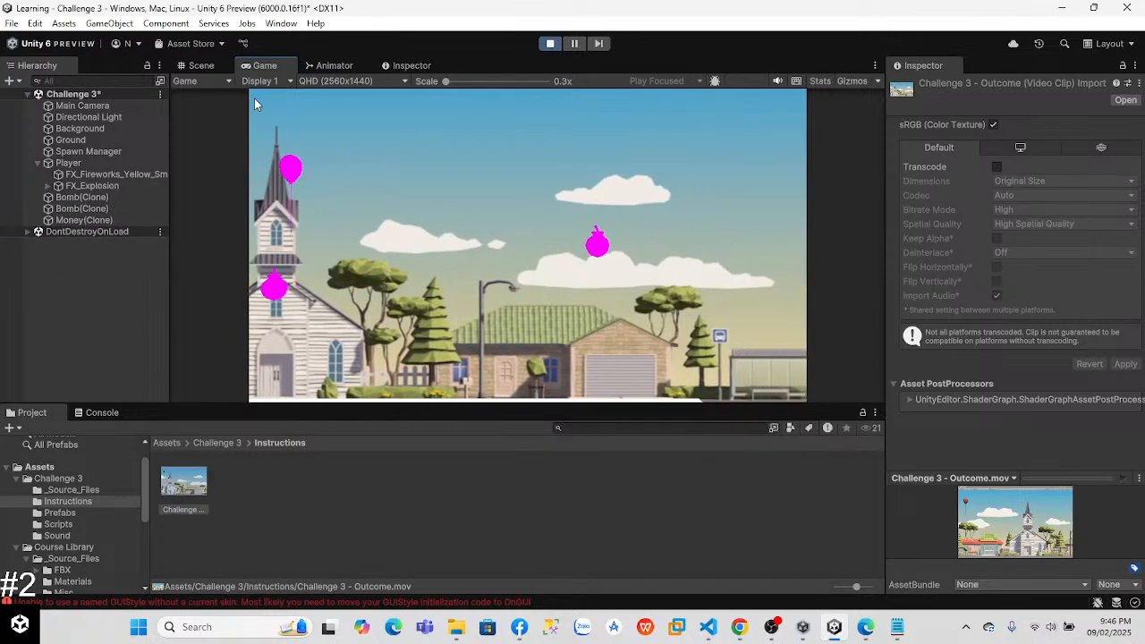
pyautogui.press('space')
pyautogui.press('space')
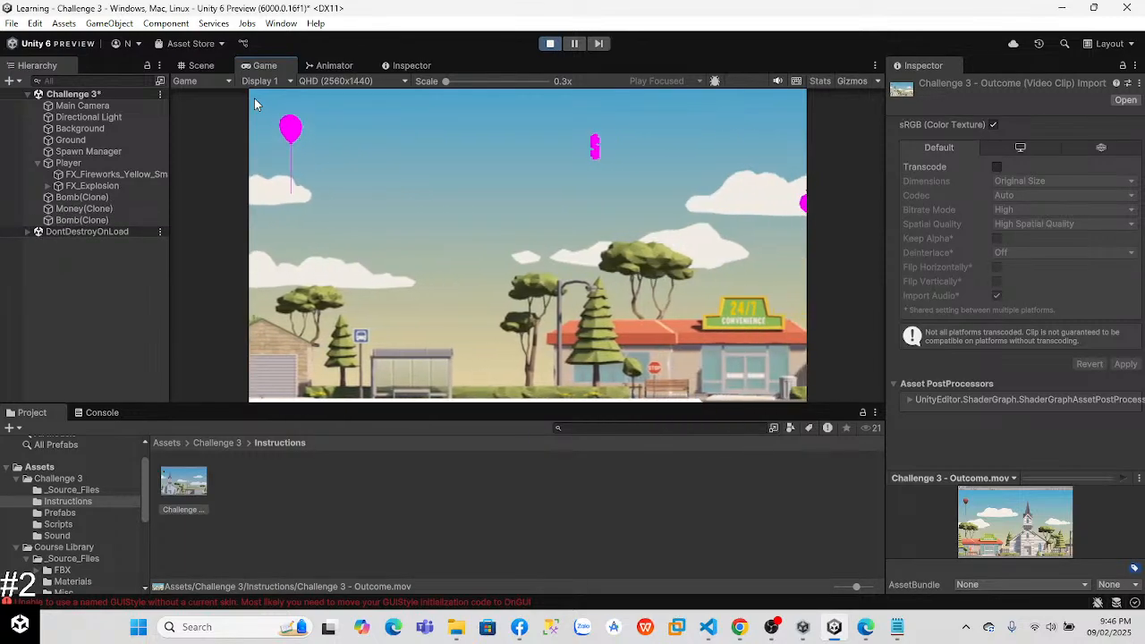
pyautogui.press('space')
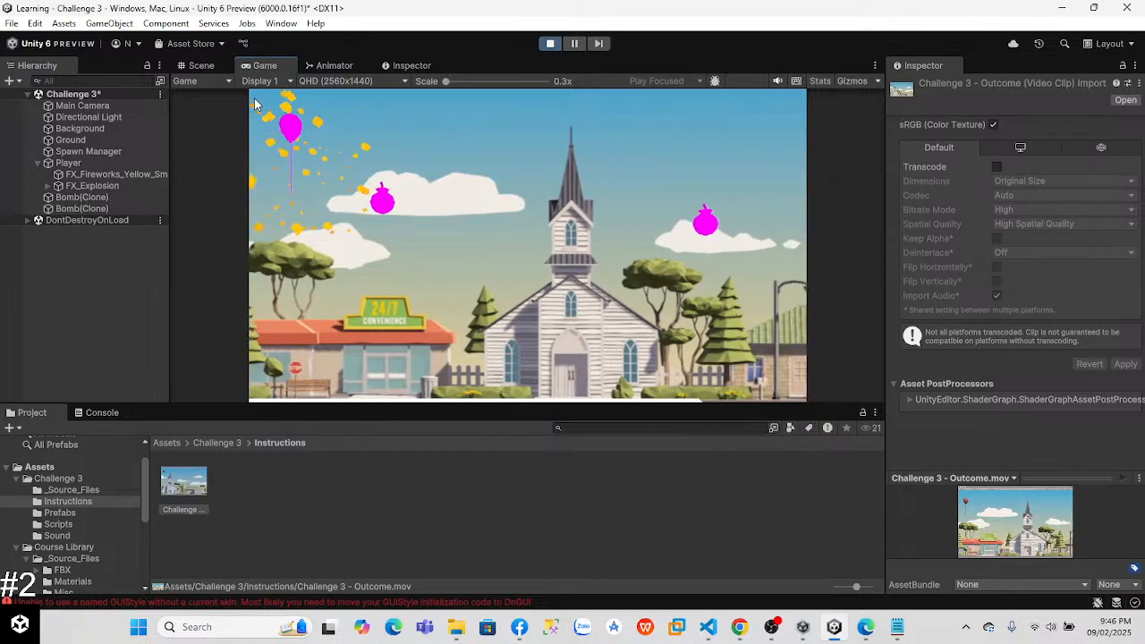
pyautogui.press('space')
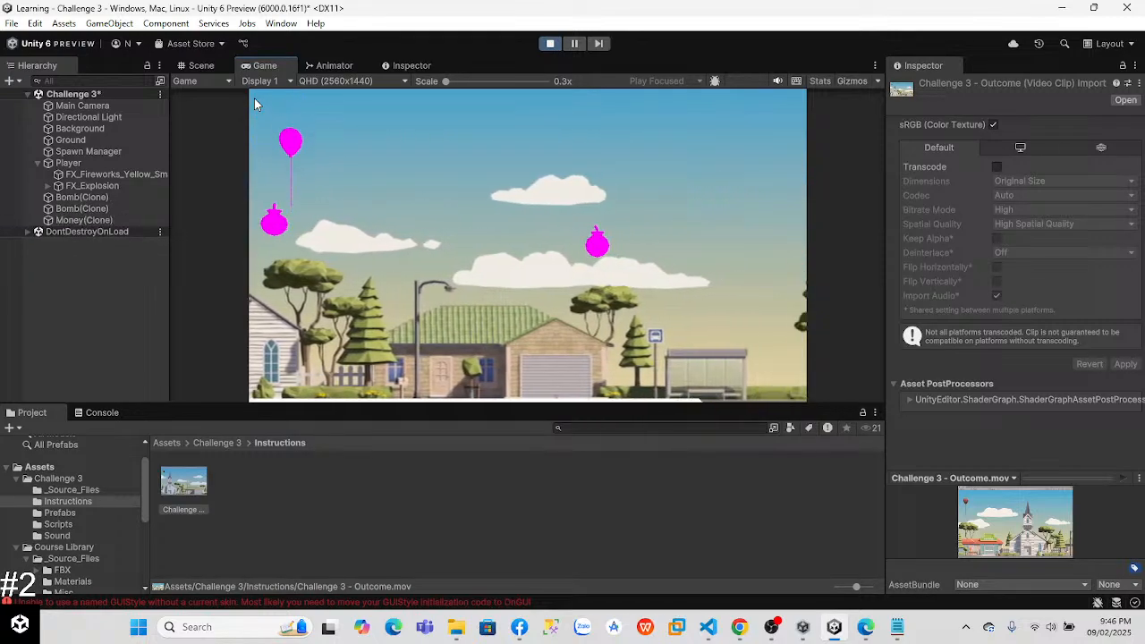
pyautogui.press('space')
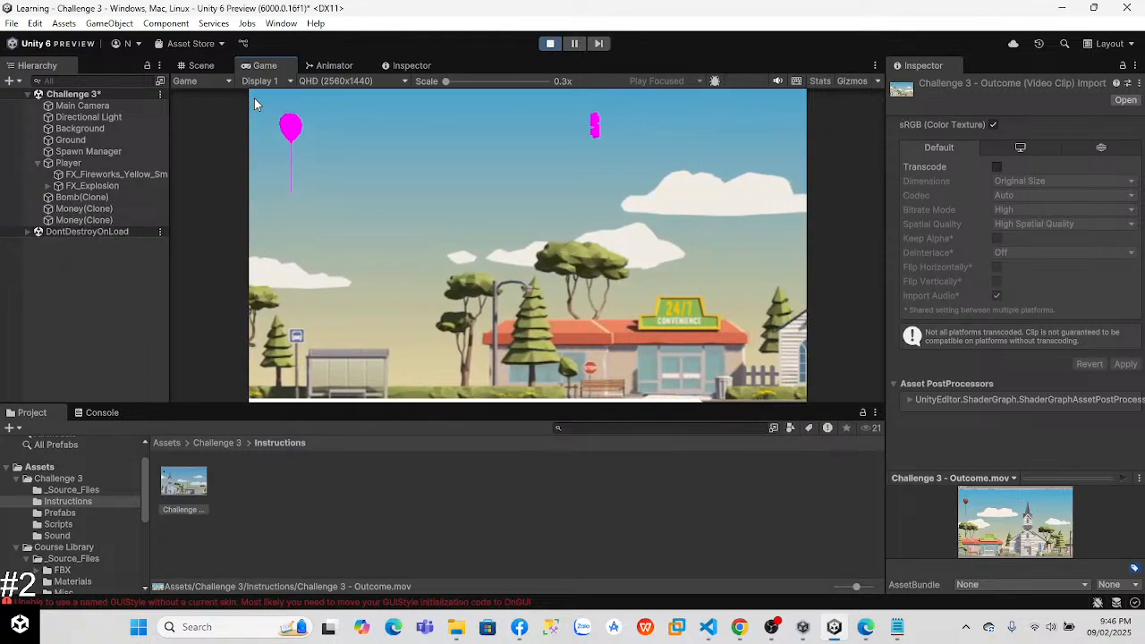
pyautogui.press('space')
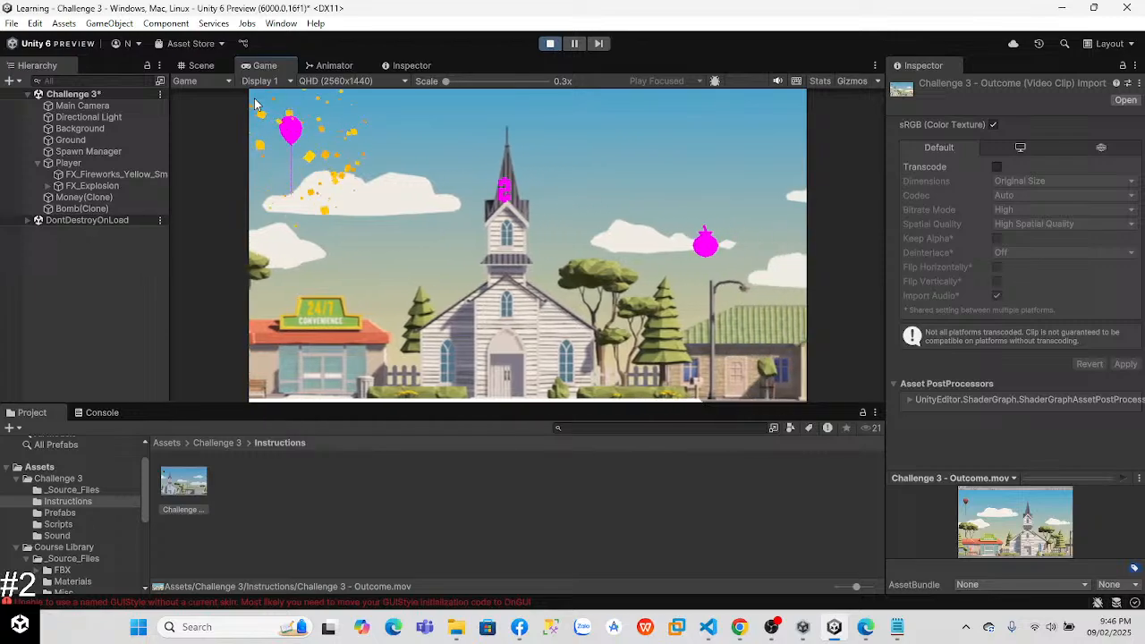
pyautogui.press('space')
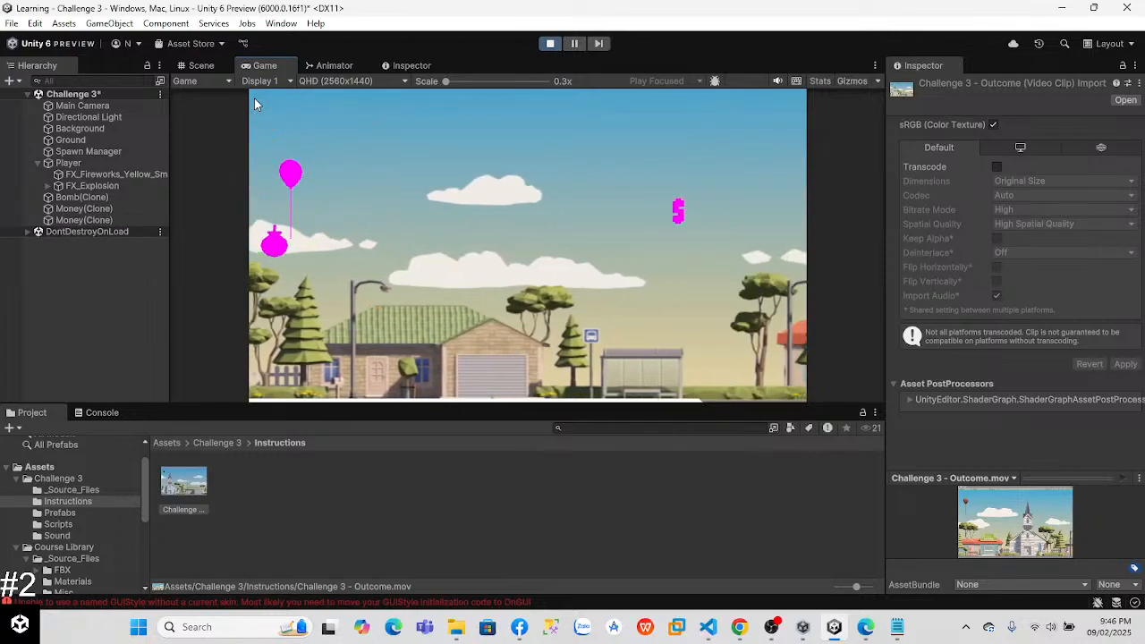
pyautogui.press('space')
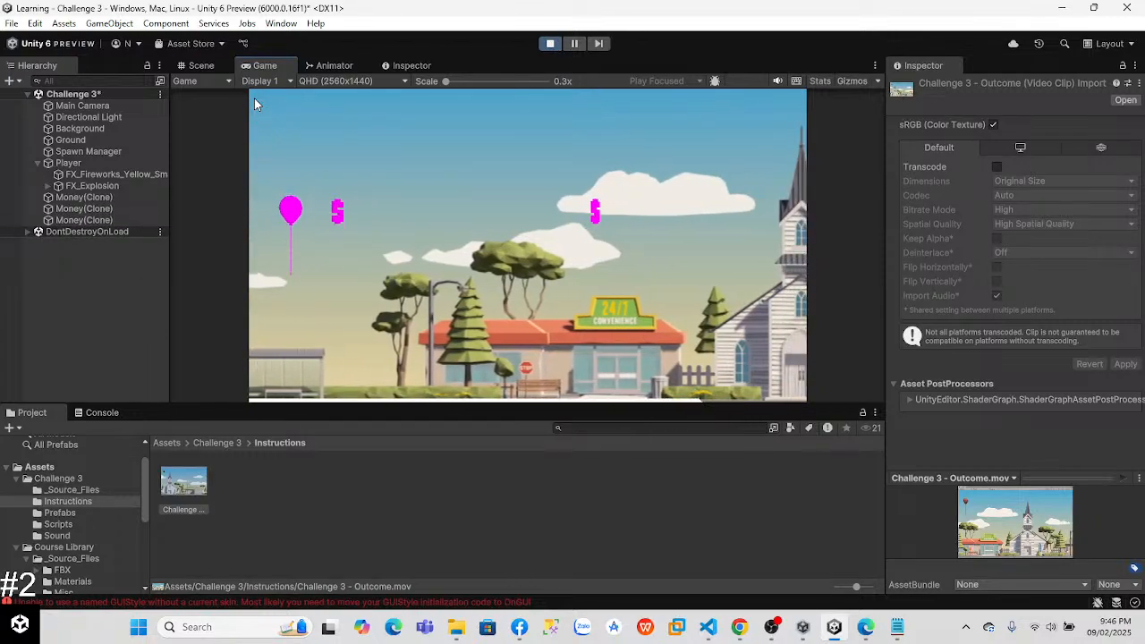
pyautogui.press('space')
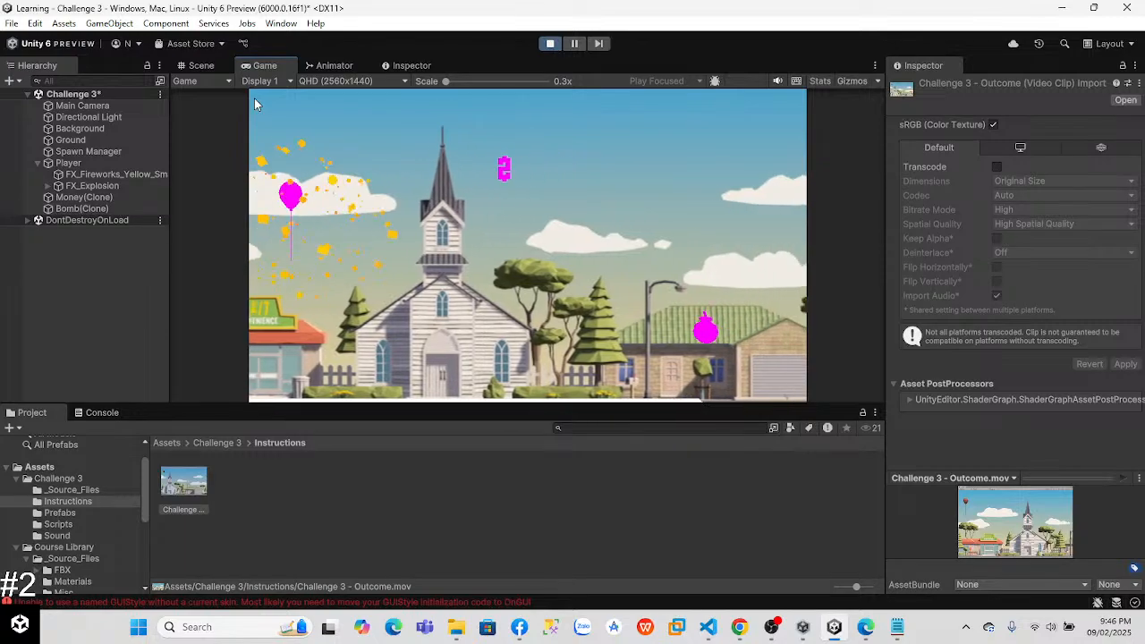
pyautogui.press('space')
pyautogui.press('space')
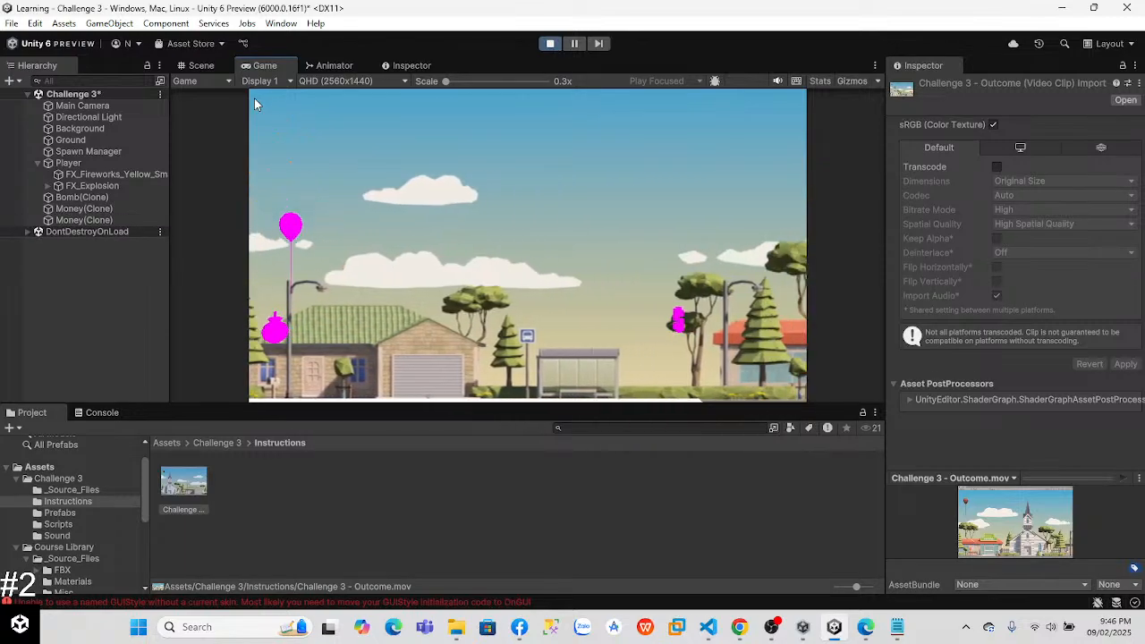
pyautogui.press('space')
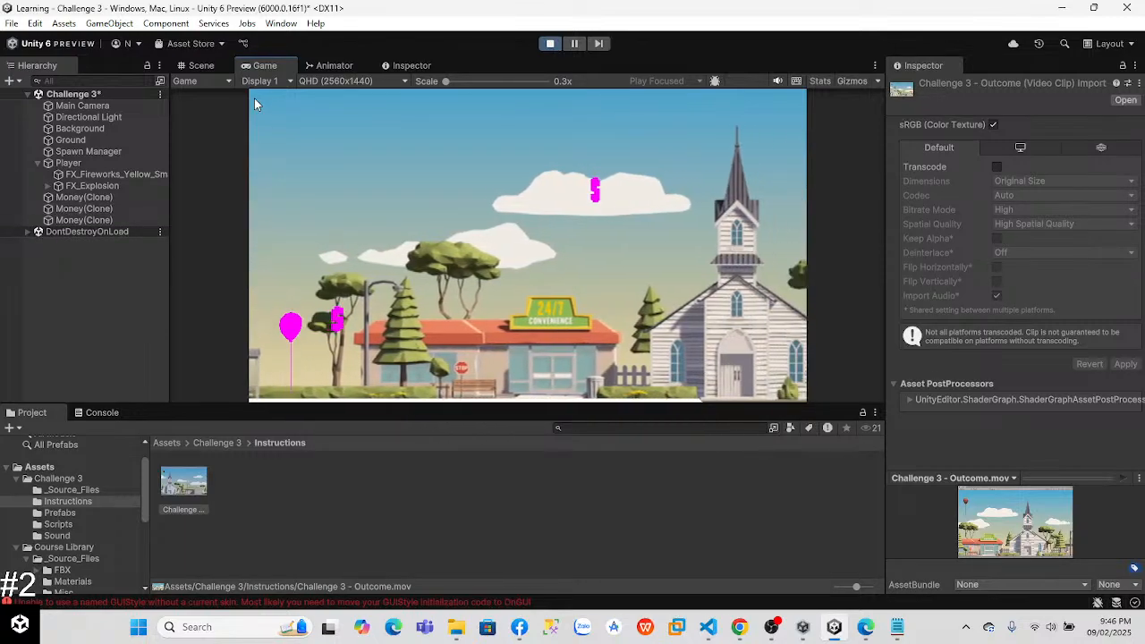
pyautogui.press('space')
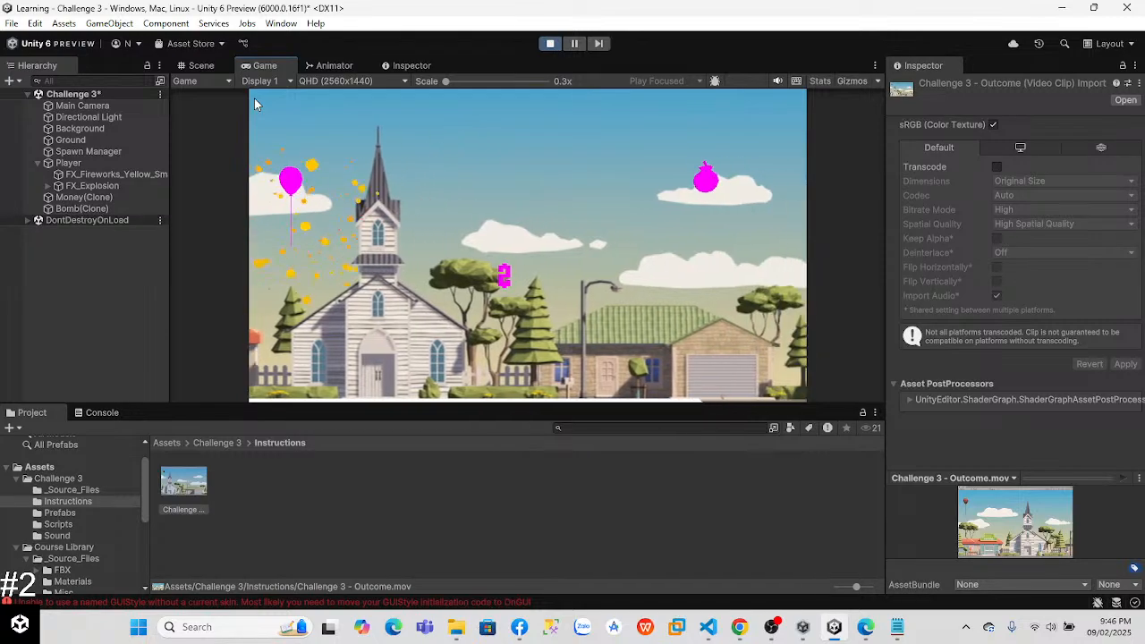
pyautogui.press('space')
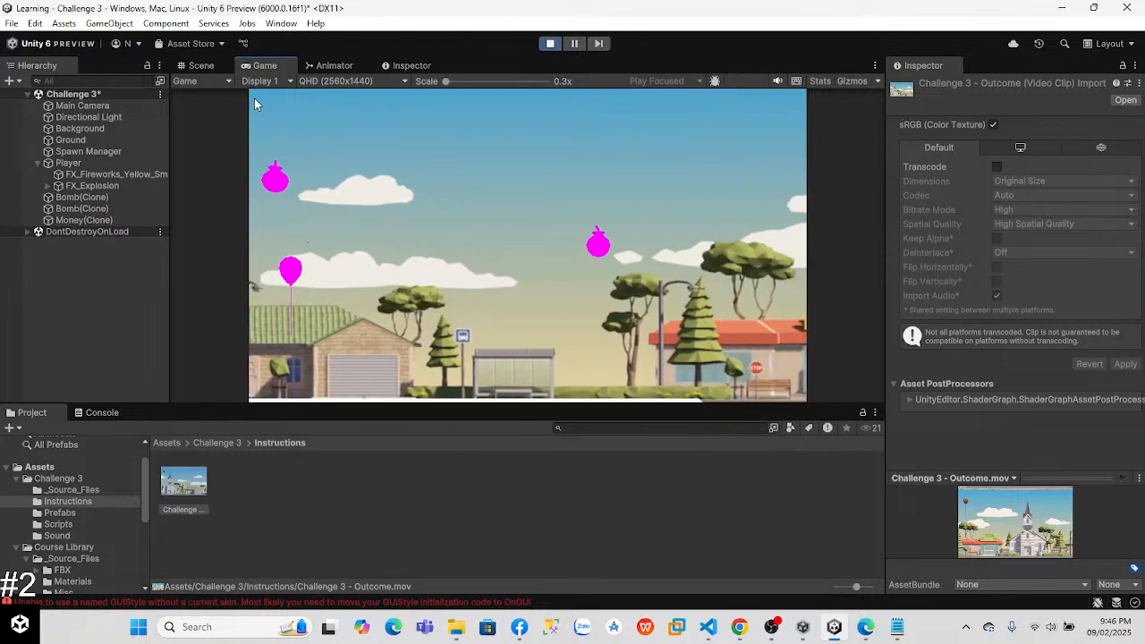
pyautogui.press('space')
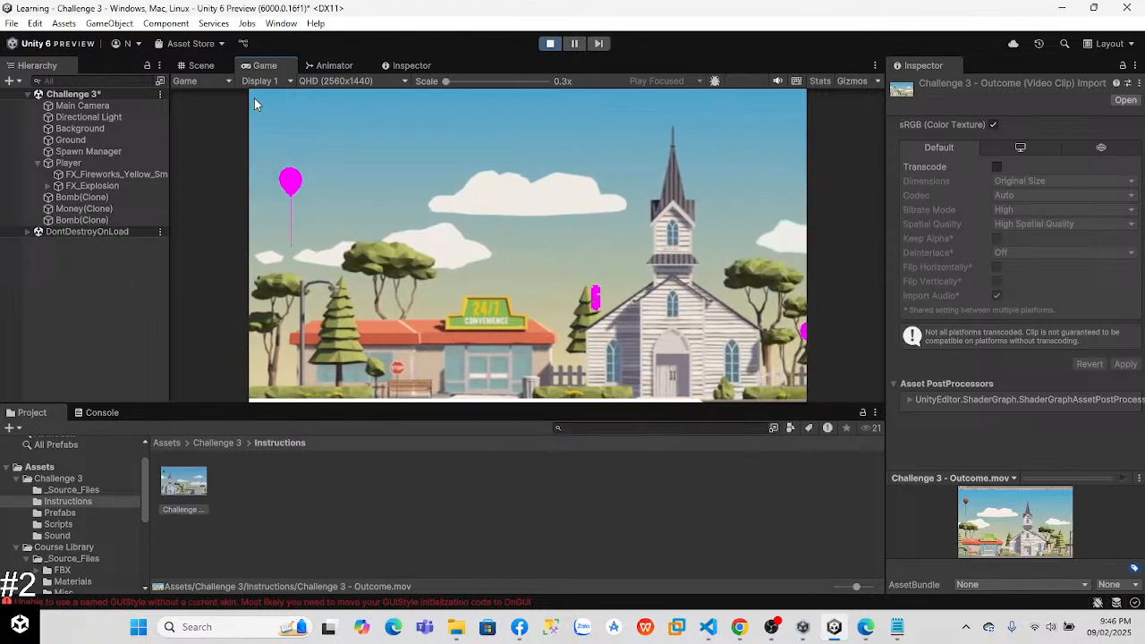
pyautogui.press('space')
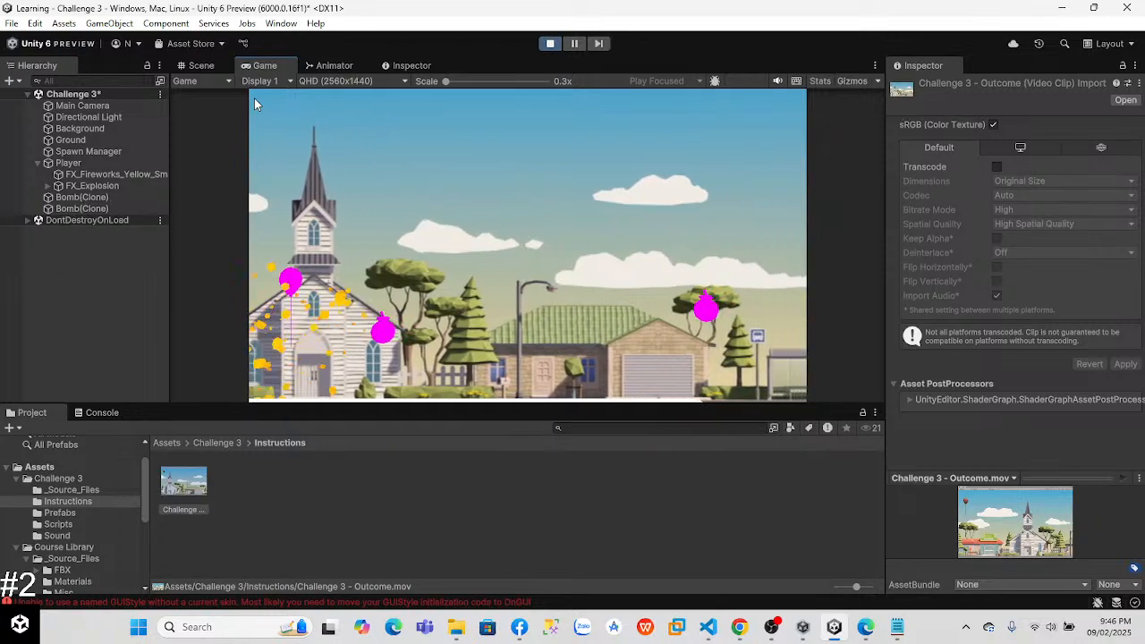
pyautogui.press('space')
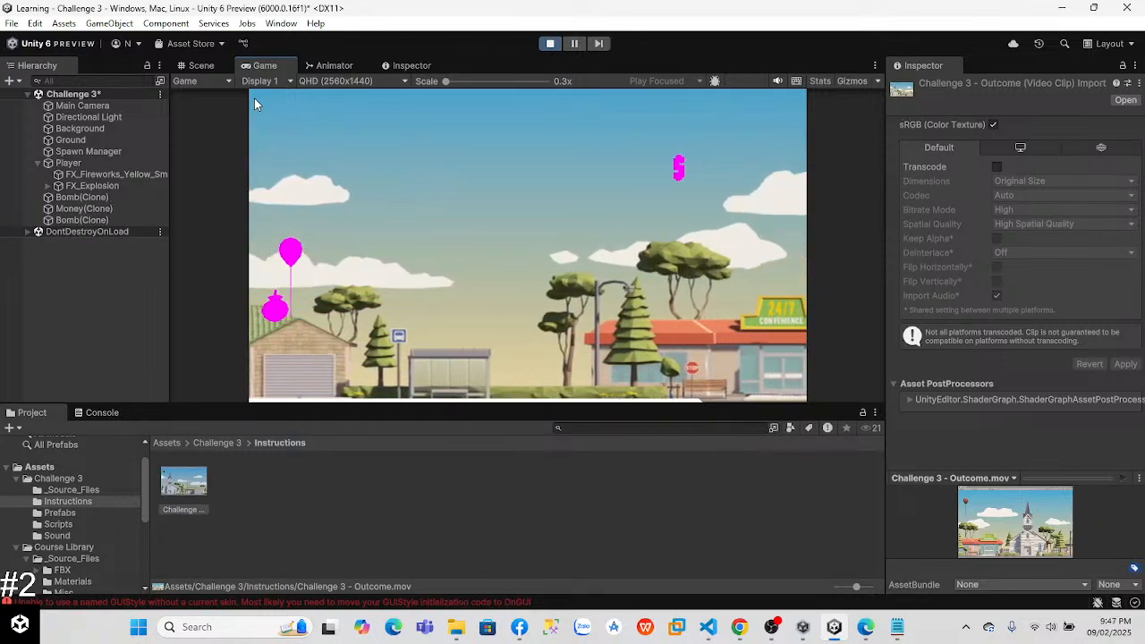
pyautogui.press('space')
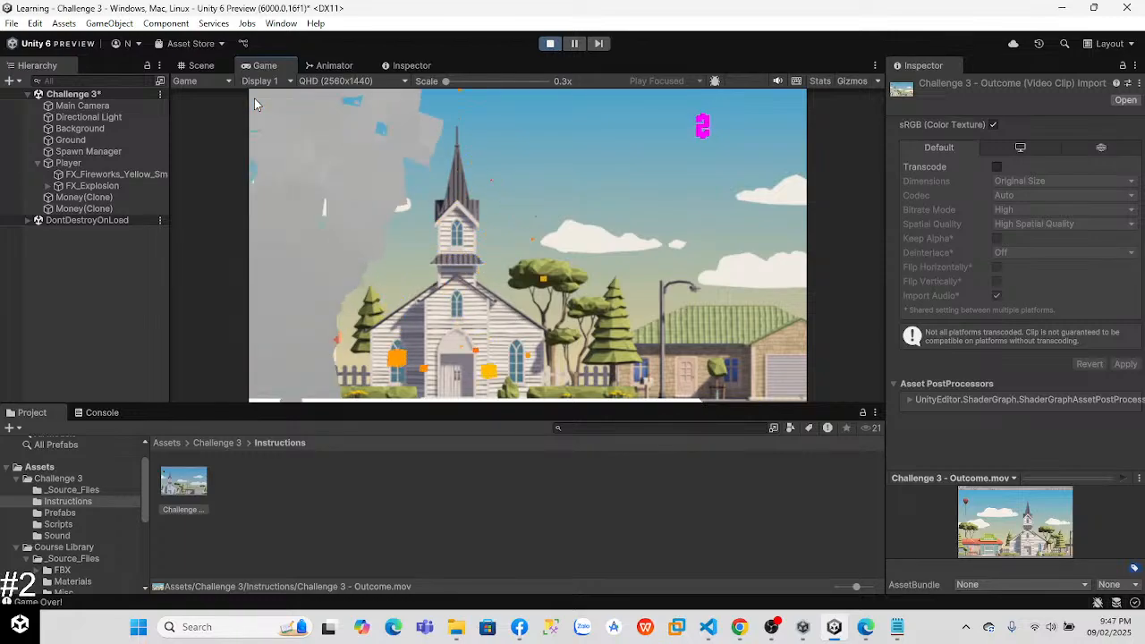
pyautogui.click(549, 43)
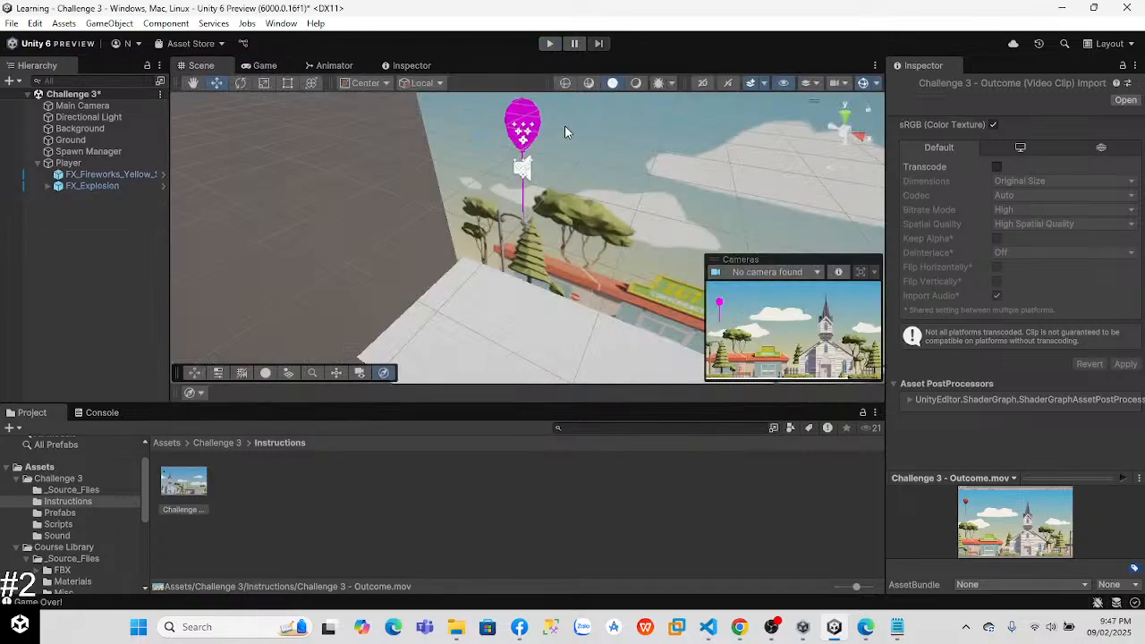
# Step: Switch to the Unity Learn page in the browser and review all the Challenge 3 steps and the following course outline
pyautogui.hotkey('alt', 'Tab')
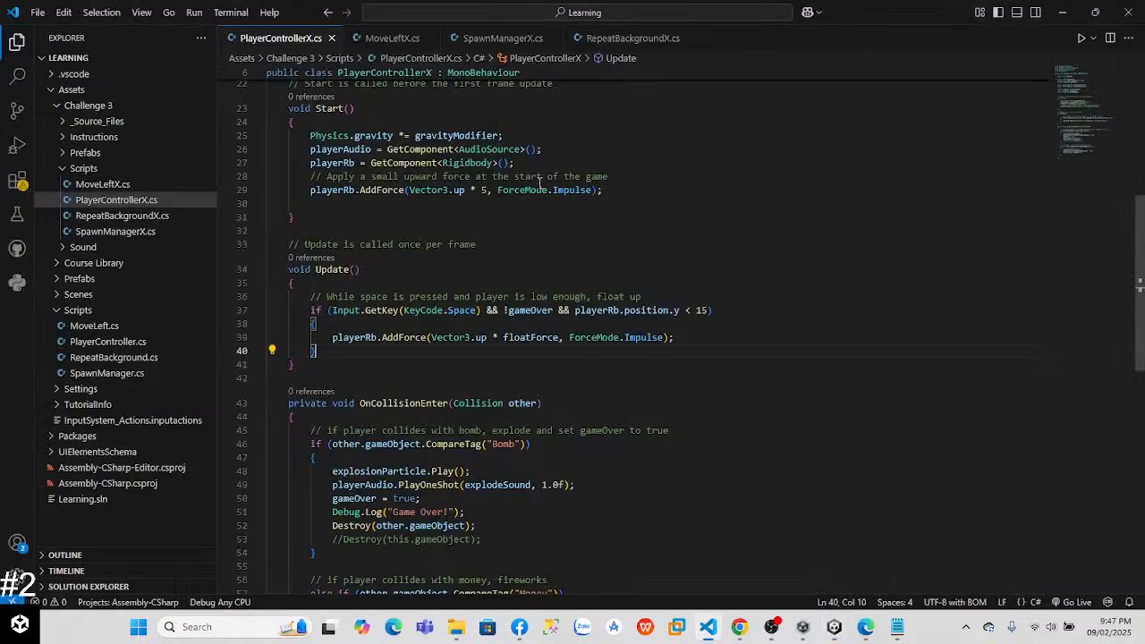
pyautogui.hotkey('alt', 'Tab')
pyautogui.moveTo(1139, 215); pyautogui.dragTo(1139, 260)
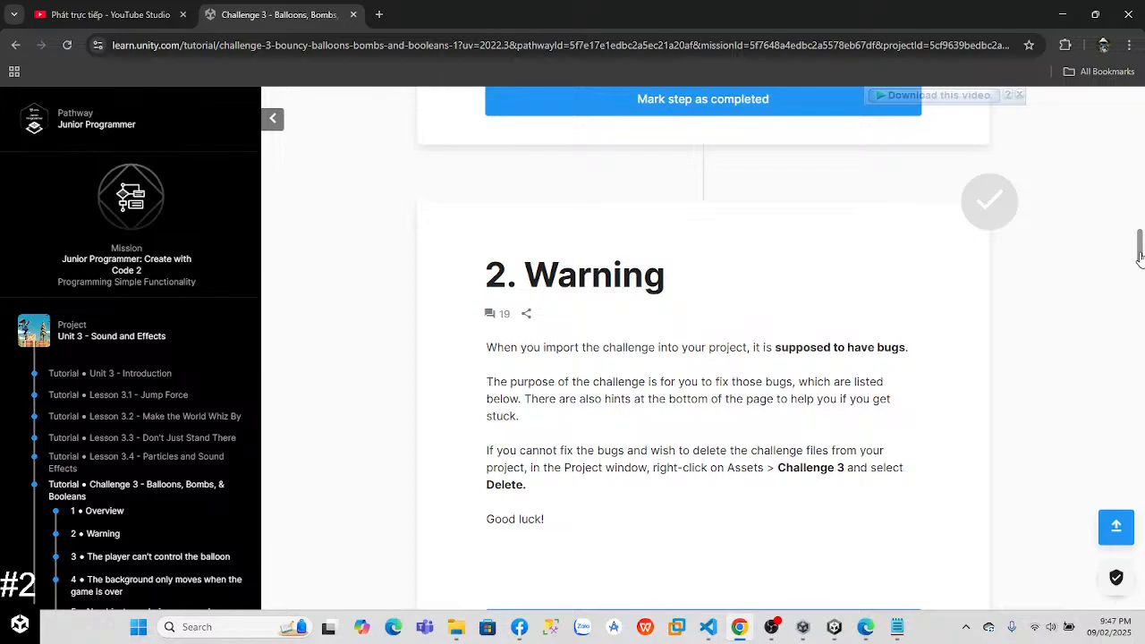
pyautogui.moveTo(1139, 251); pyautogui.dragTo(1137, 425)
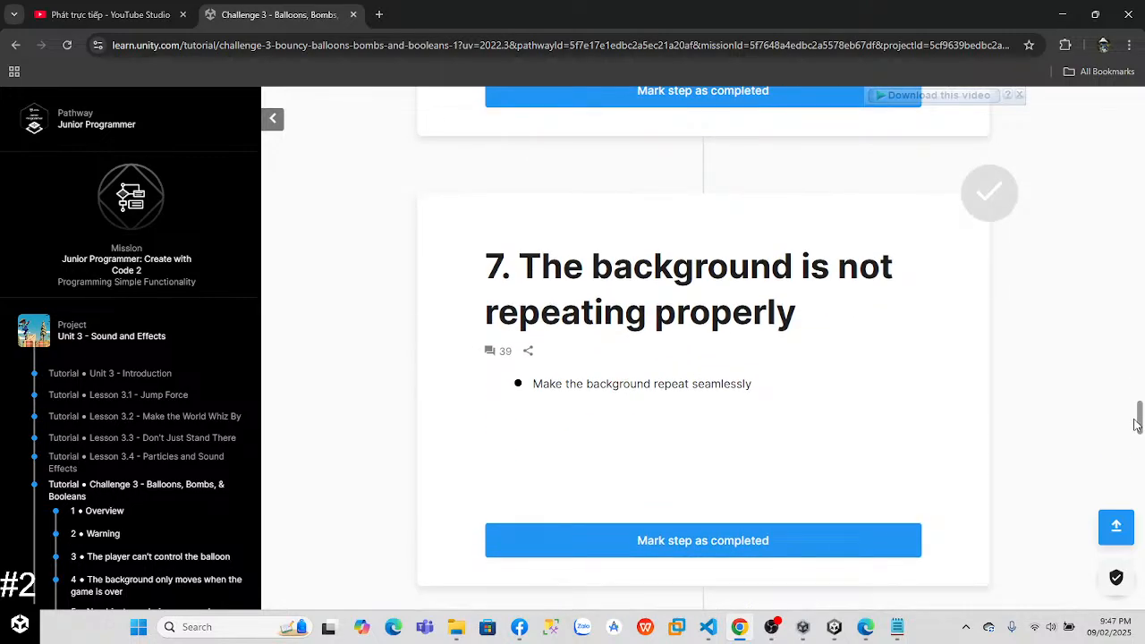
pyautogui.moveTo(1137, 425); pyautogui.dragTo(1129, 356)
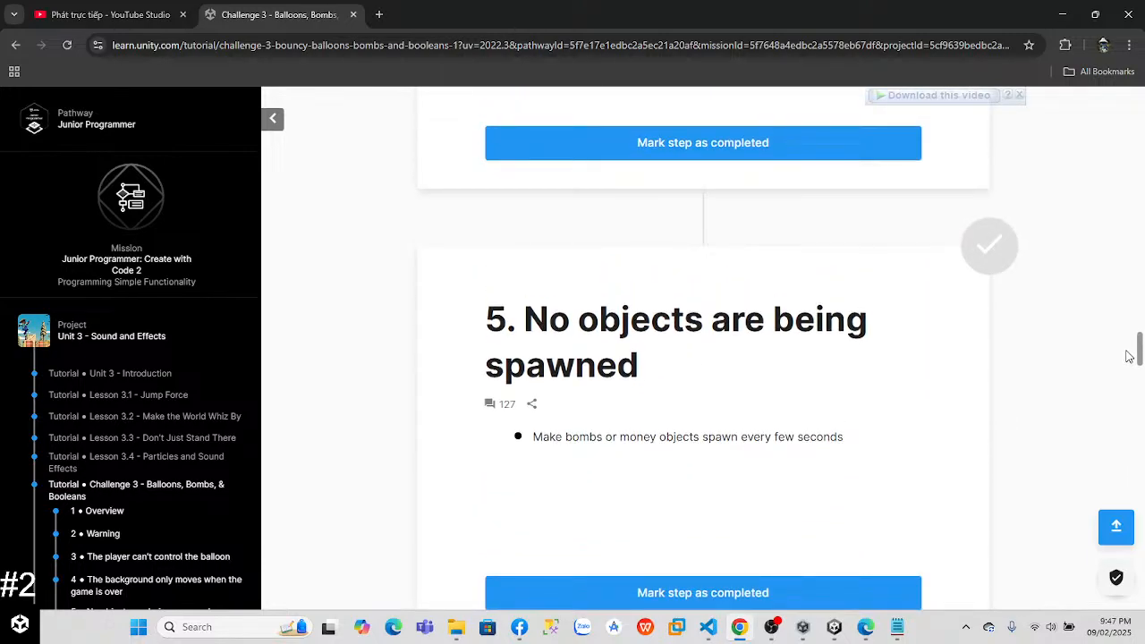
pyautogui.moveTo(1129, 356); pyautogui.dragTo(1084, 571)
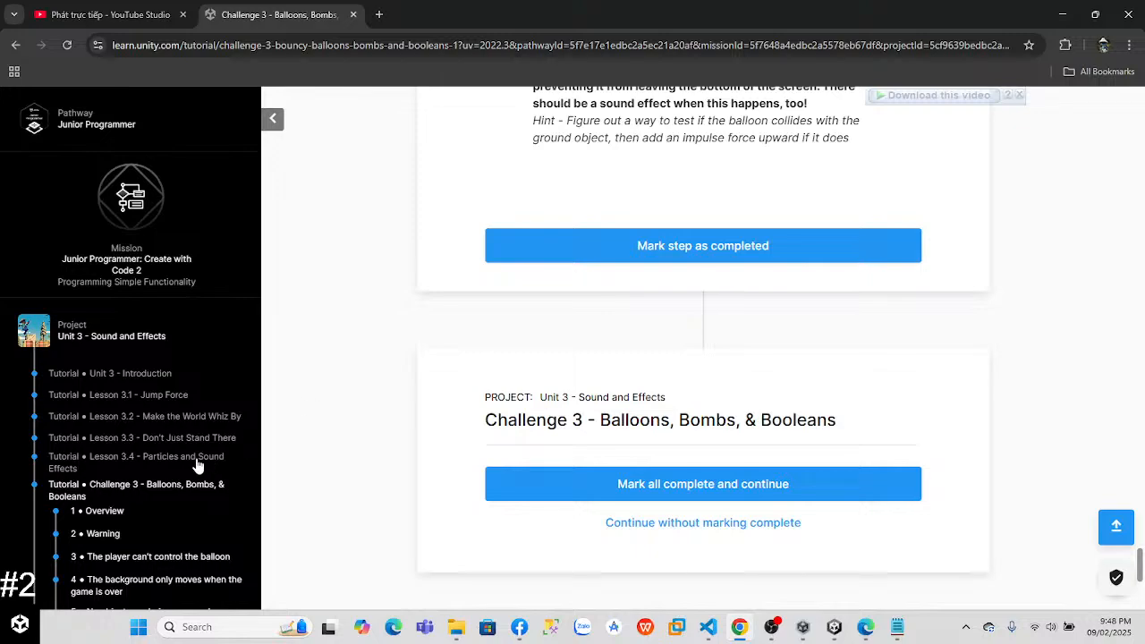
pyautogui.scroll(-4, 202, 465)
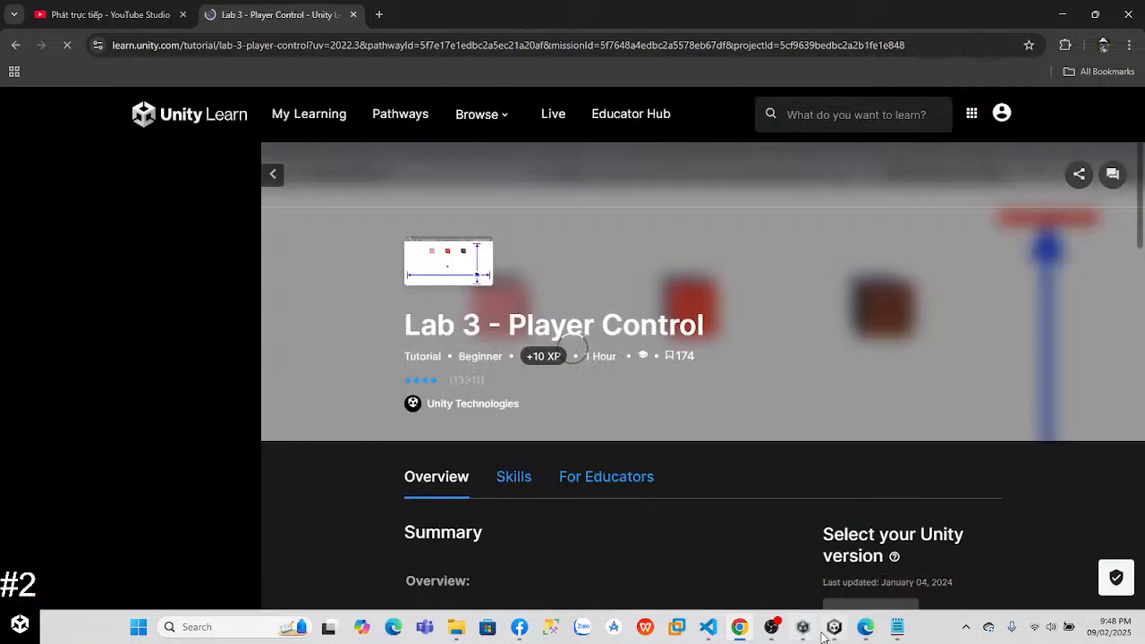
# Step: Switch back to Unity, run the game without controlling the balloon, and exit play mode
pyautogui.click(831, 630)
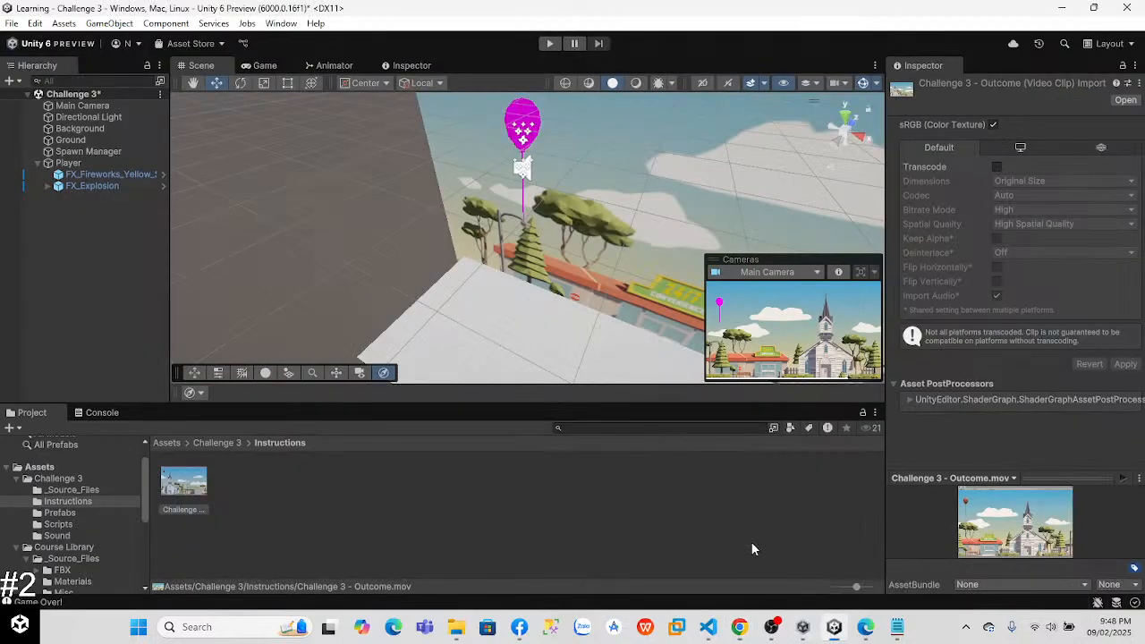
pyautogui.click(551, 43)
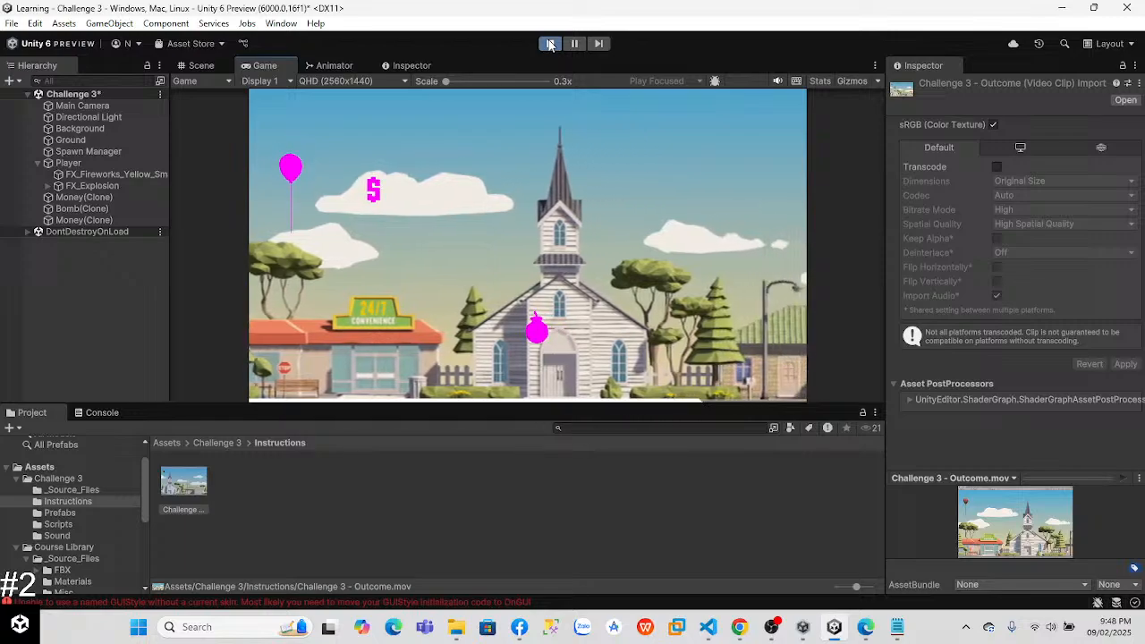
pyautogui.click(550, 44)
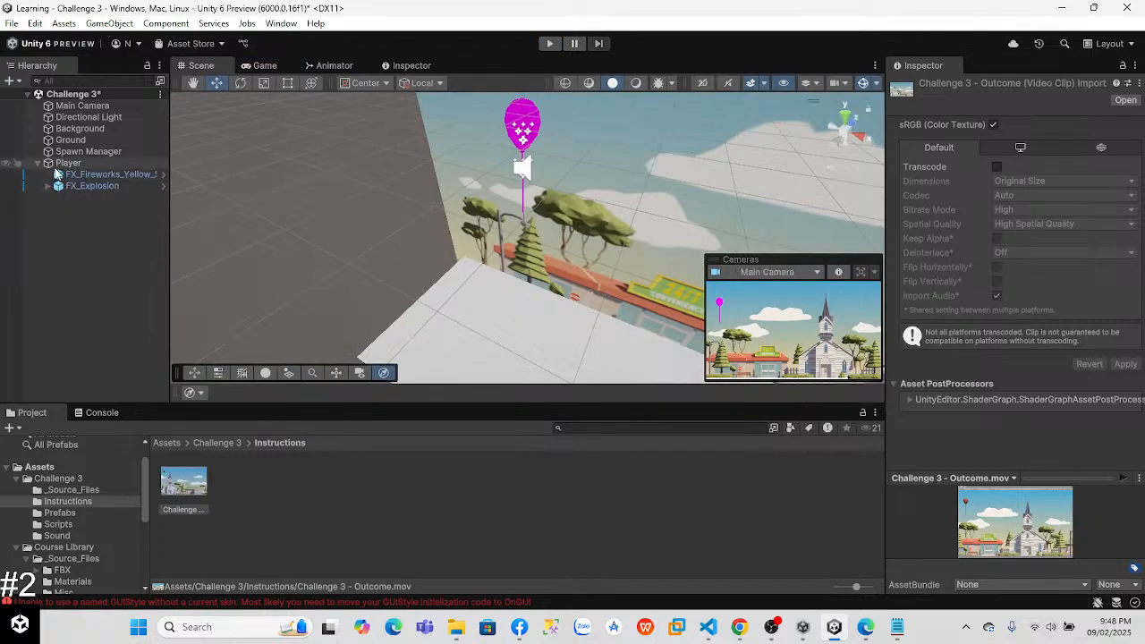
# Step: Raise the Player's FX_Fireworks_Yellow_Small child to a Y position of 0.53, centring it on the balloon
pyautogui.click(86, 176)
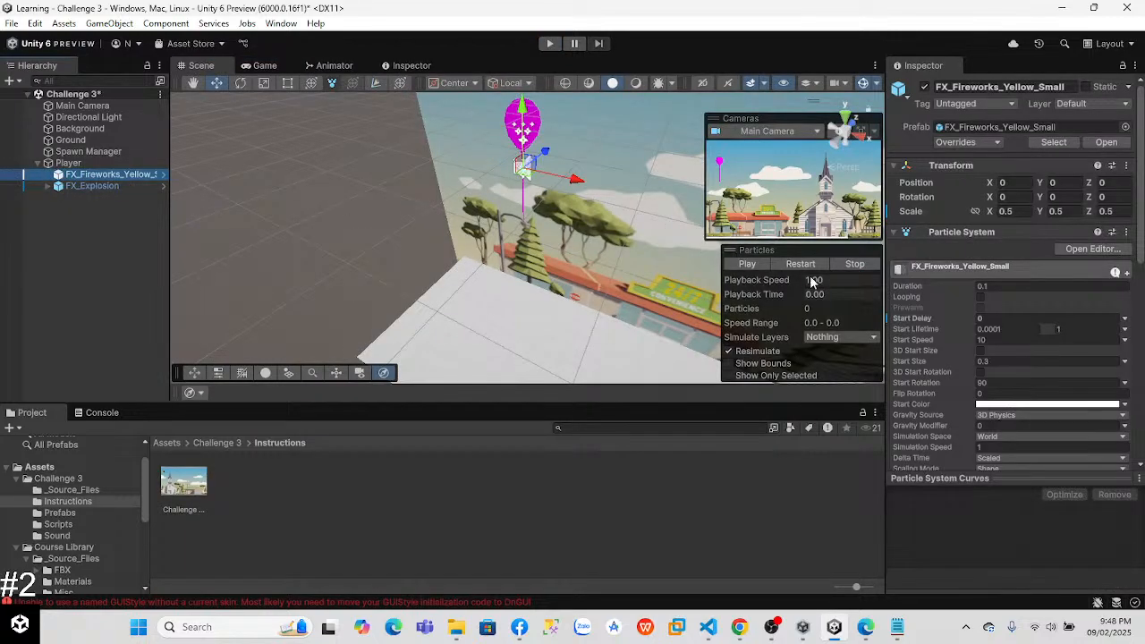
pyautogui.scroll(-10, 1131, 262)
pyautogui.scroll(10, 1130, 224)
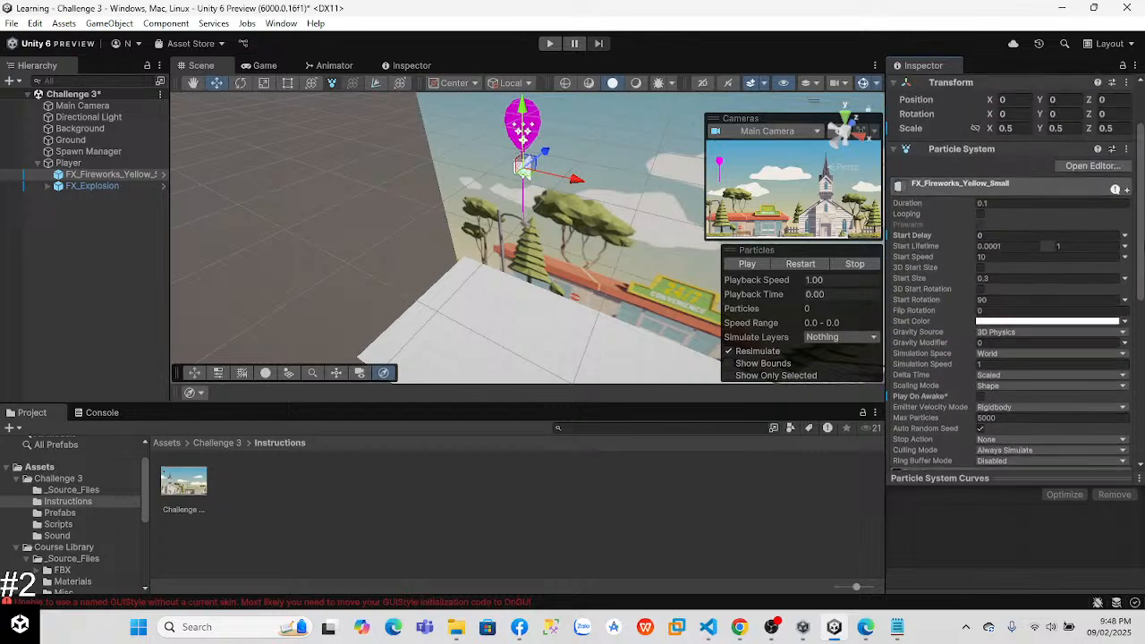
pyautogui.click(894, 233)
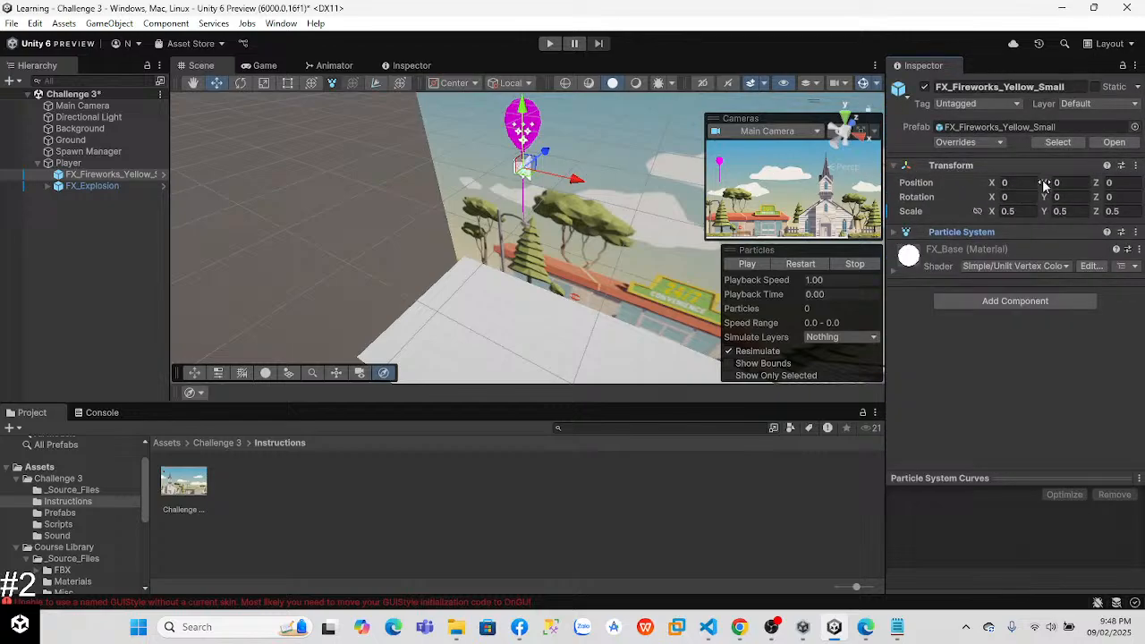
pyautogui.moveTo(1042, 185); pyautogui.dragTo(1054, 187)
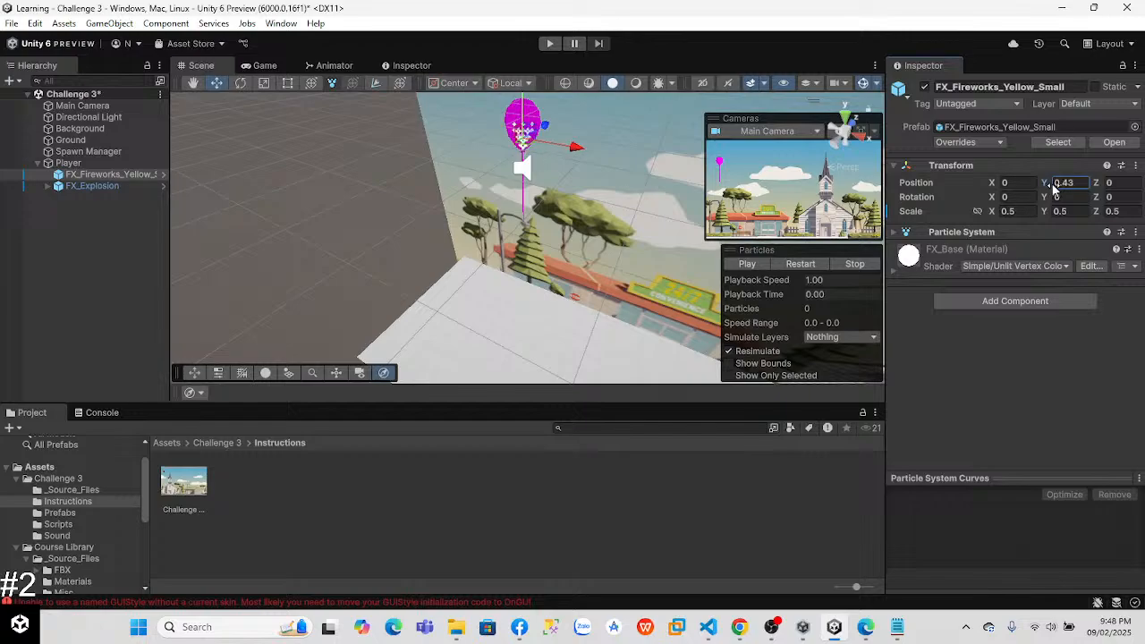
pyautogui.keyDown('alt'); pyautogui.moveTo(397, 223); pyautogui.dragTo(823, 147); pyautogui.keyUp('alt')
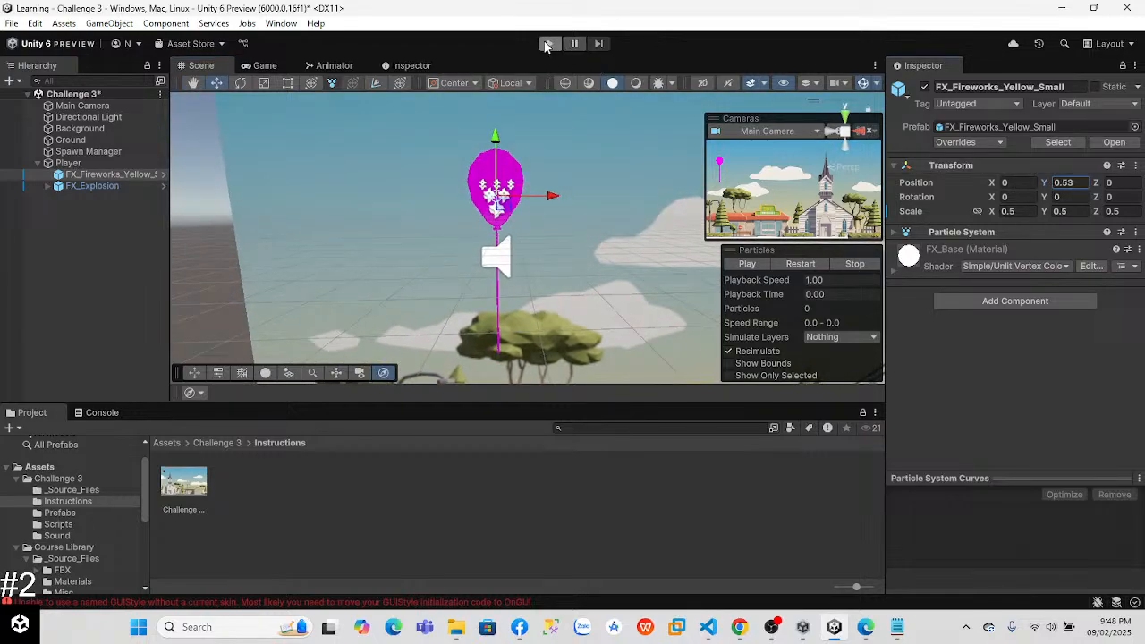
# Step: Play-test the game with the raised fireworks effect
pyautogui.click(547, 43)
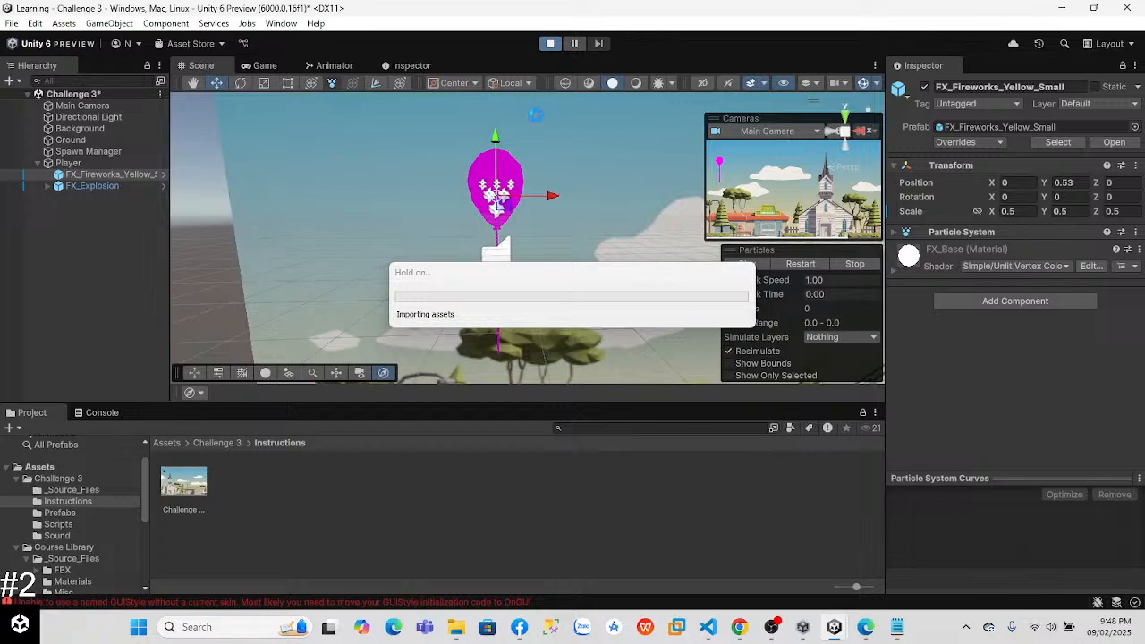
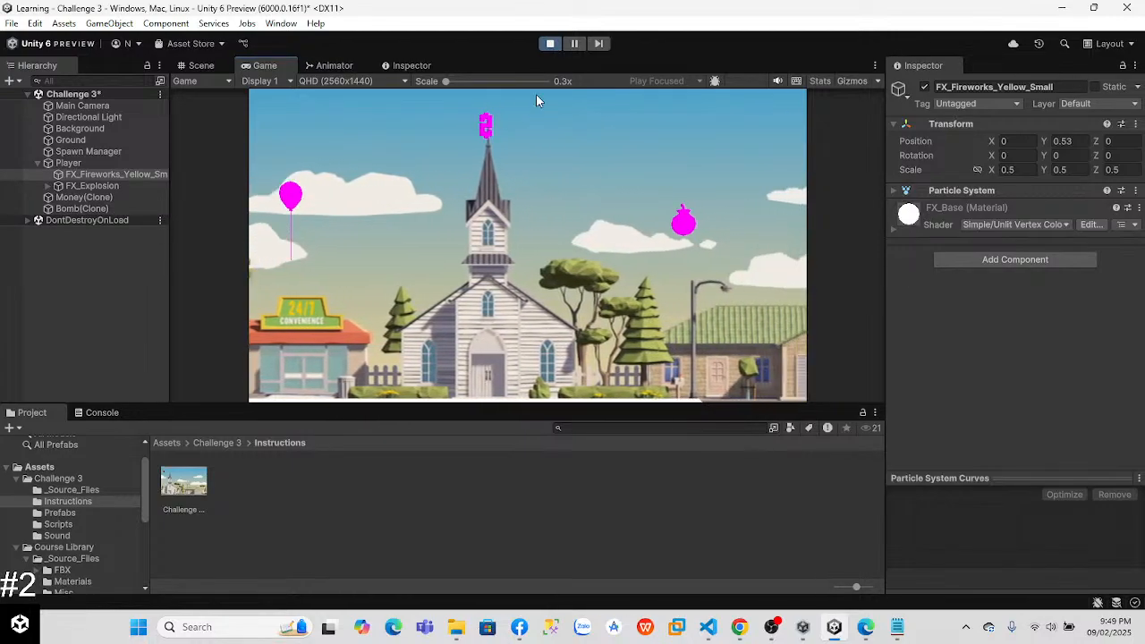
# Step: Exit play mode, switch to the browser and open ChatGPT in a new tab through a Google search for "chatgpt"
pyautogui.click(550, 44)
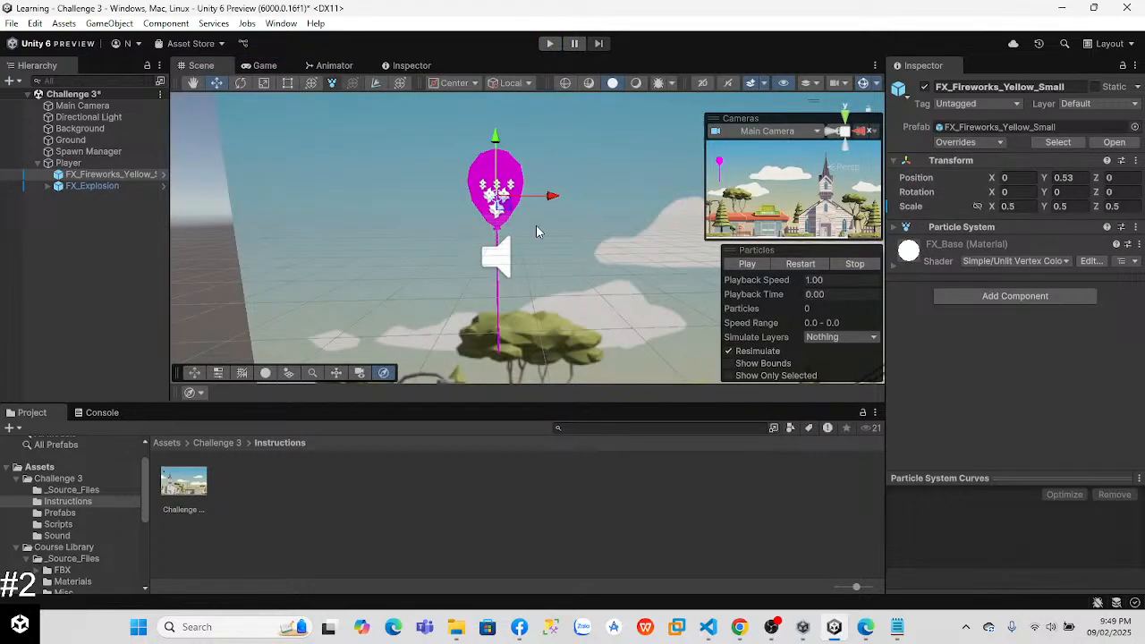
pyautogui.hotkey('alt', 'Tab')
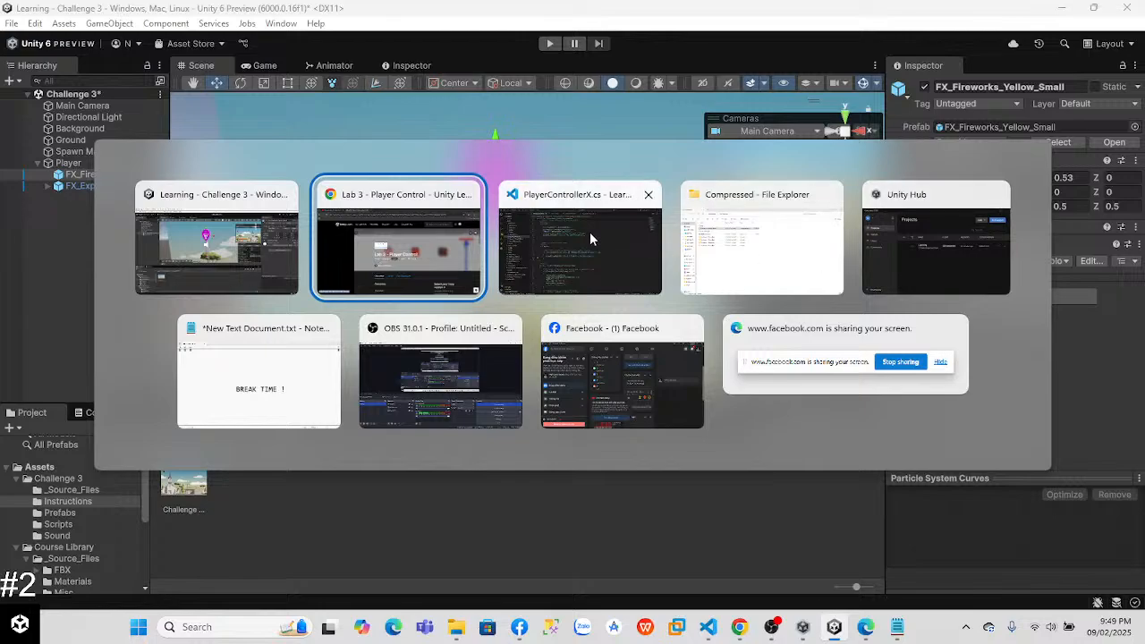
pyautogui.hotkey('alt', 'Tab')
pyautogui.hotkey('alt', 'Tab')
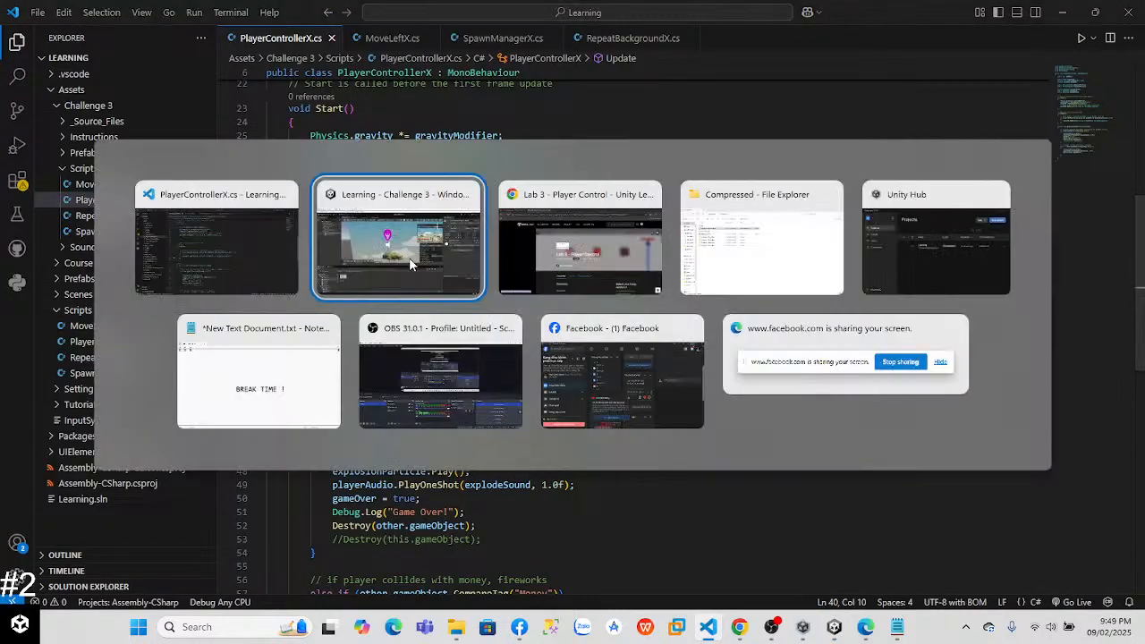
pyautogui.hotkey('alt', 'Tab')
pyautogui.hotkey('alt', 'Tab')
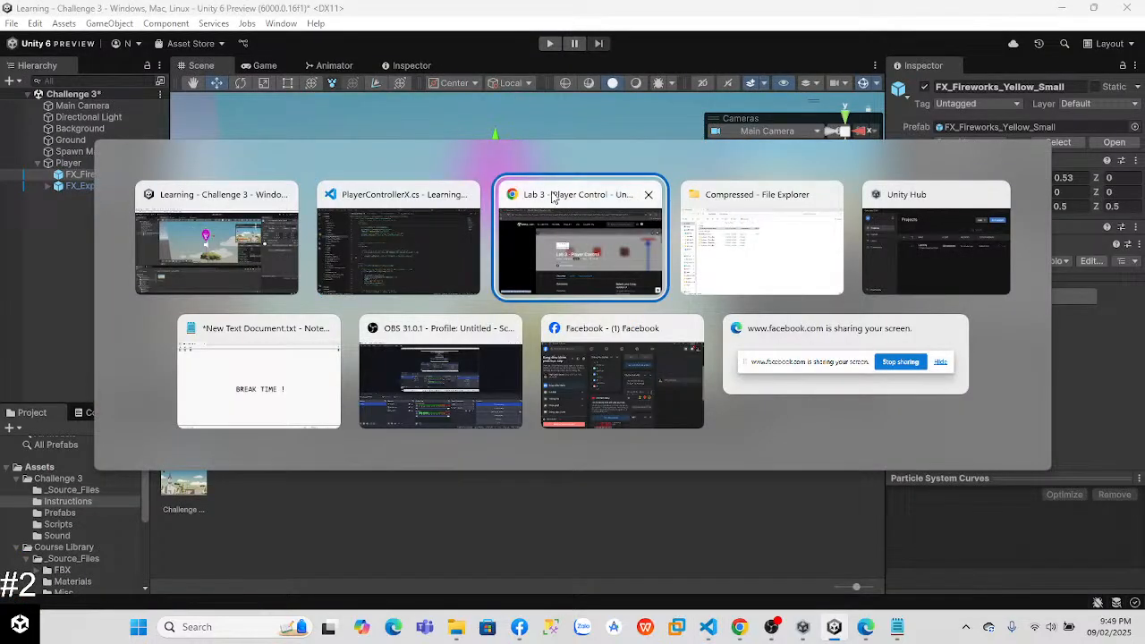
pyautogui.click(506, 262)
pyautogui.click(379, 15)
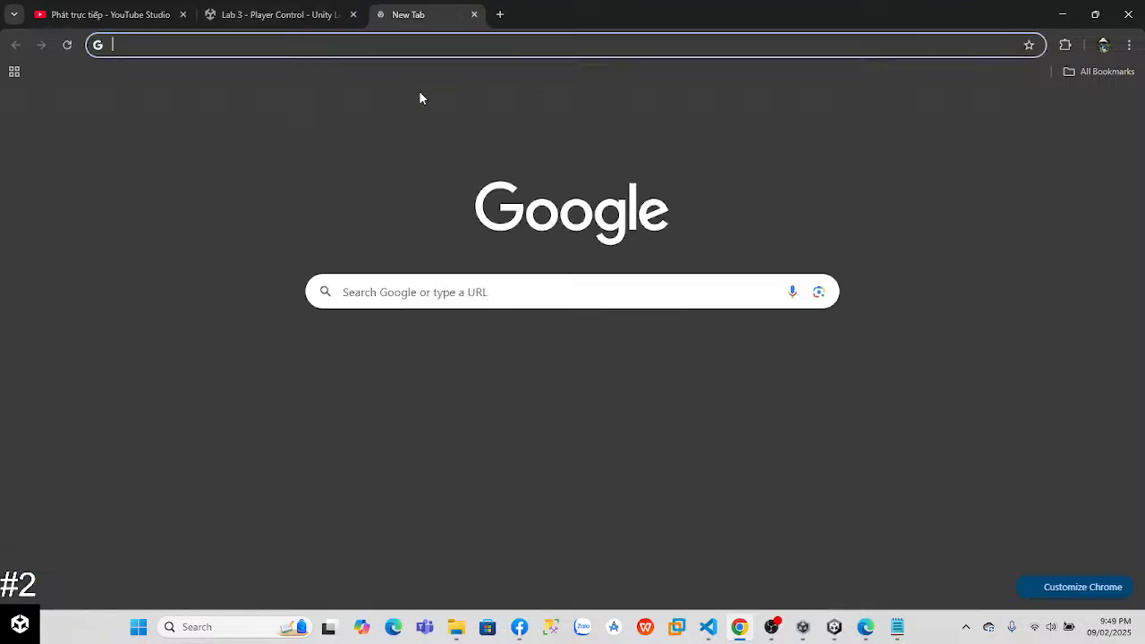
pyautogui.click(438, 292)
pyautogui.press('Down')
pyautogui.click(400, 326)
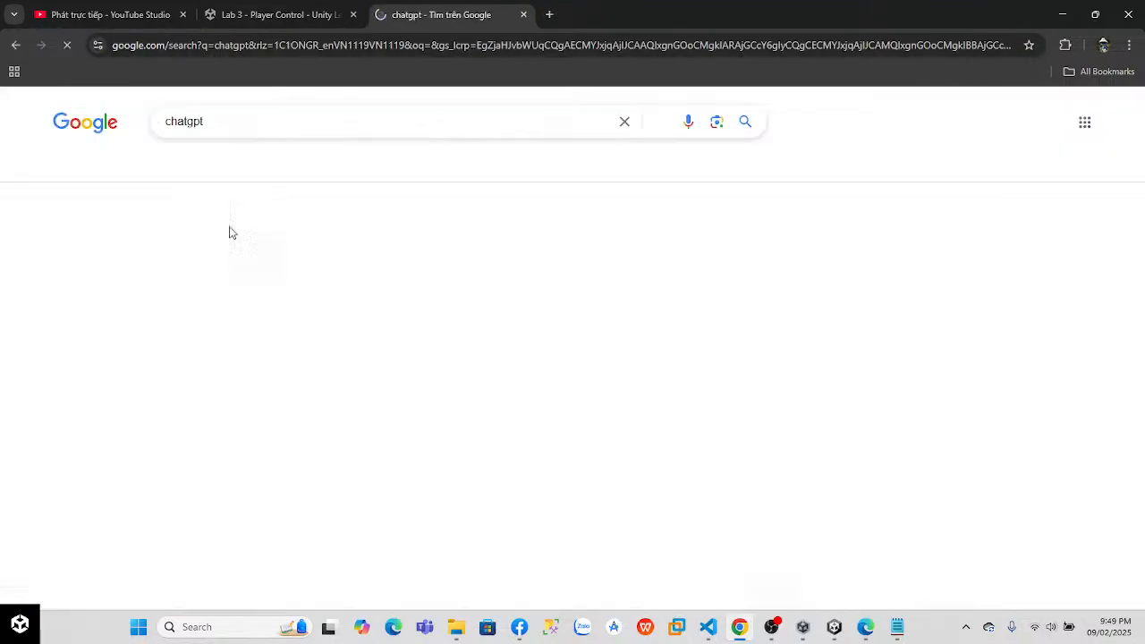
pyautogui.click(193, 380)
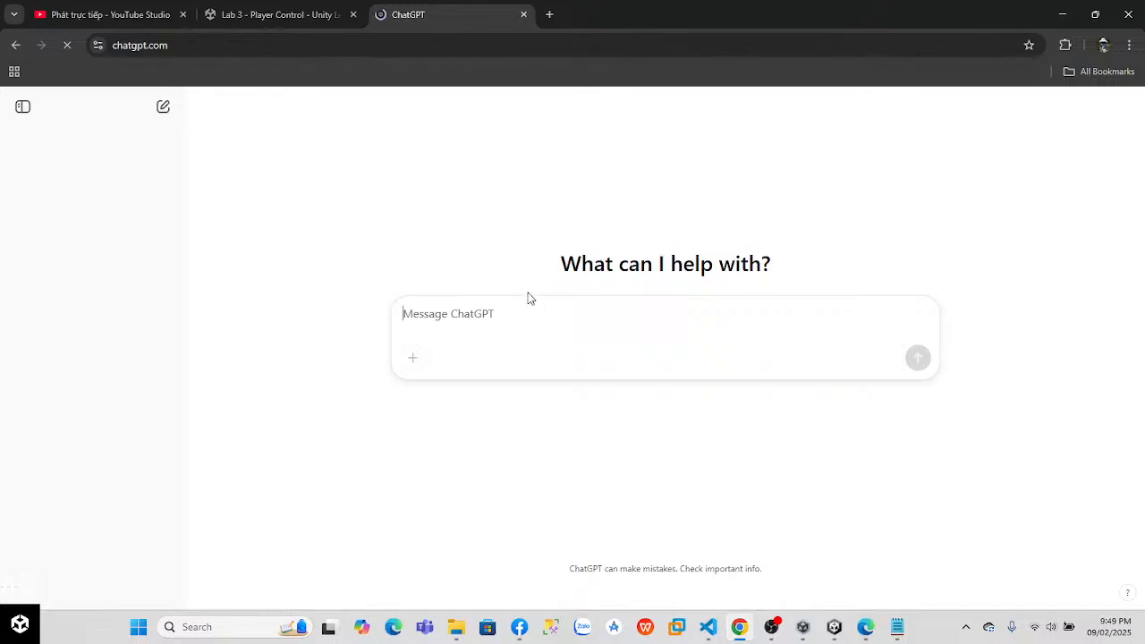
# Step: Ask ChatGPT "how to make object bounce unity"
pyautogui.write('how to')
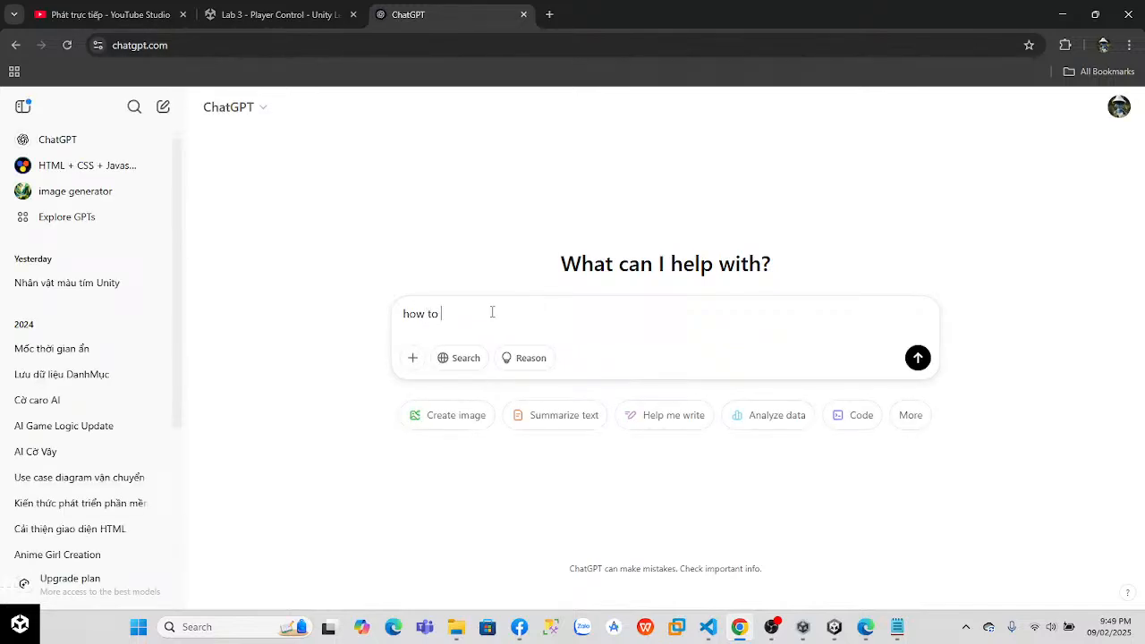
pyautogui.write('i make object bounce unity')
pyautogui.press('Return')
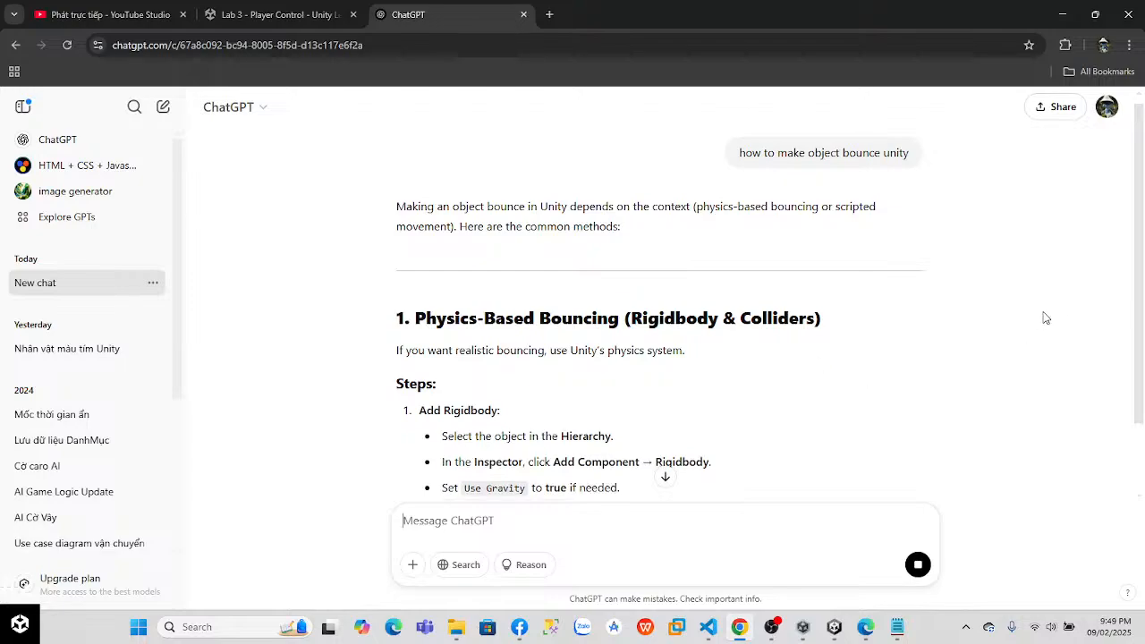
# Step: Read through ChatGPT's physics-based and script-based bouncing methods, including the physics material settings and the code examples
pyautogui.moveTo(1142, 303); pyautogui.dragTo(1144, 427)
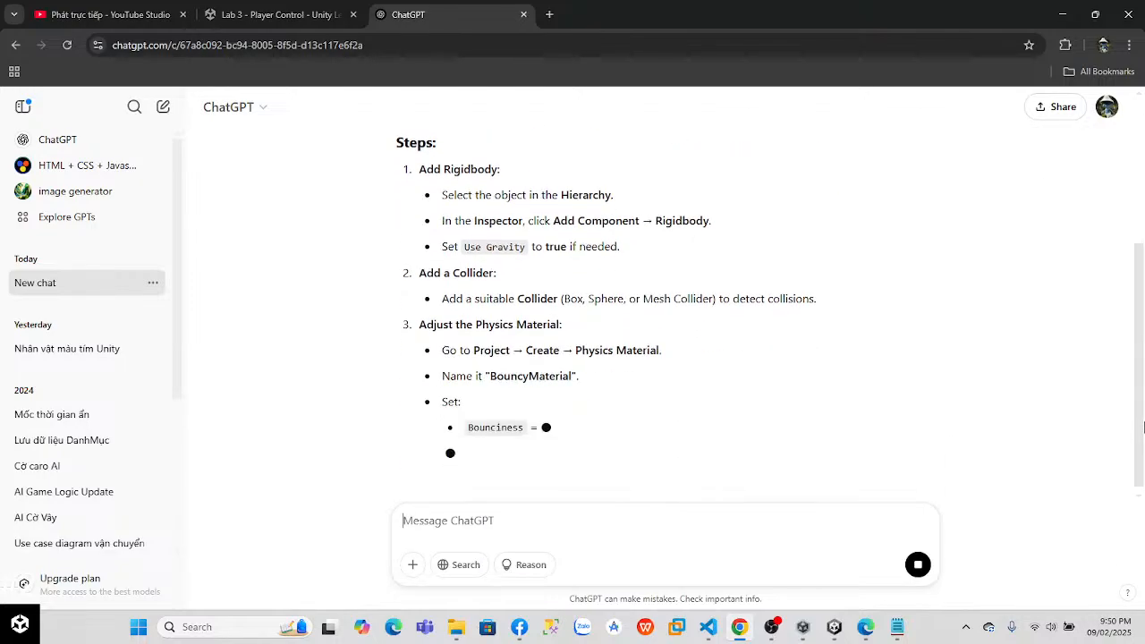
pyautogui.moveTo(1143, 378); pyautogui.dragTo(1143, 409)
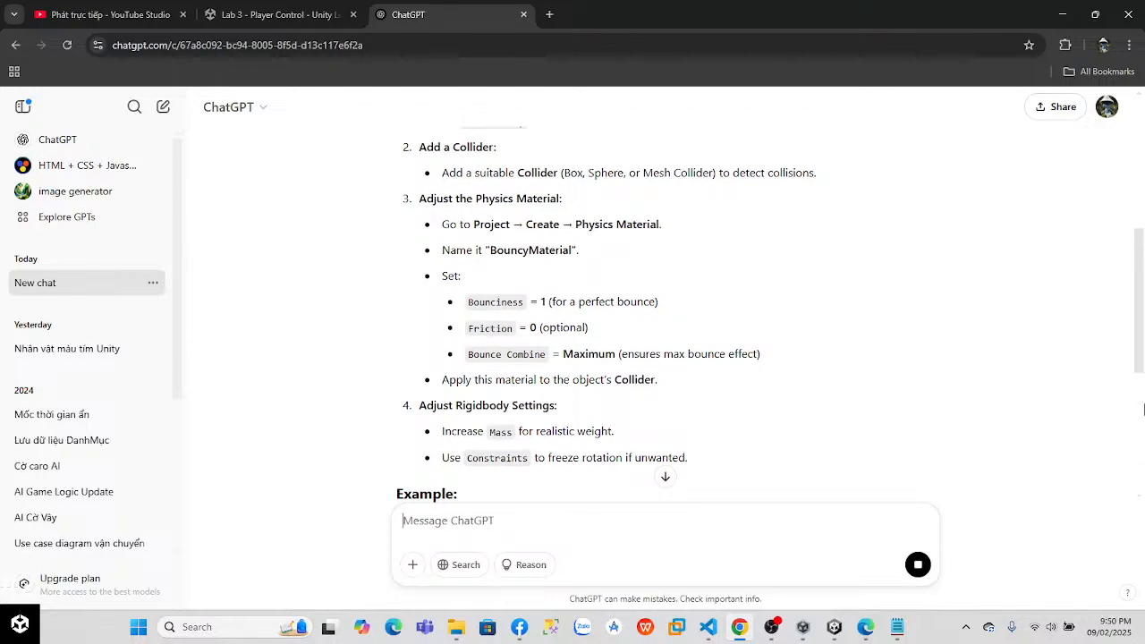
pyautogui.moveTo(1144, 409)
pyautogui.mouseDown()
pyautogui.moveTo(1144, 499)
pyautogui.moveTo(1144, 398)
pyautogui.mouseUp()
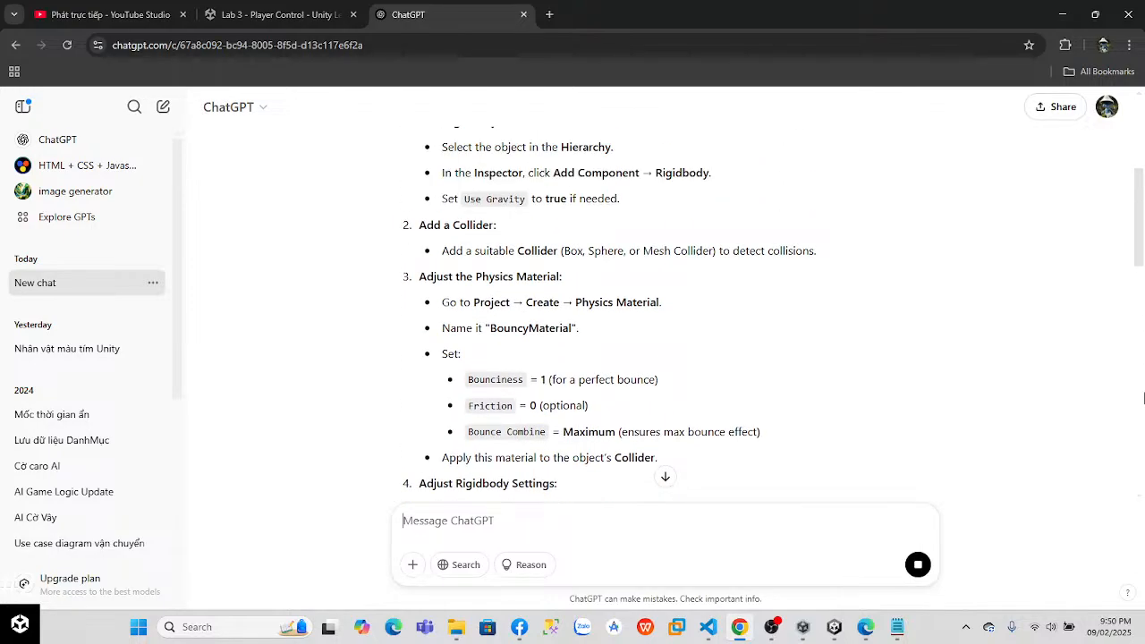
pyautogui.moveTo(1144, 398); pyautogui.dragTo(1142, 478)
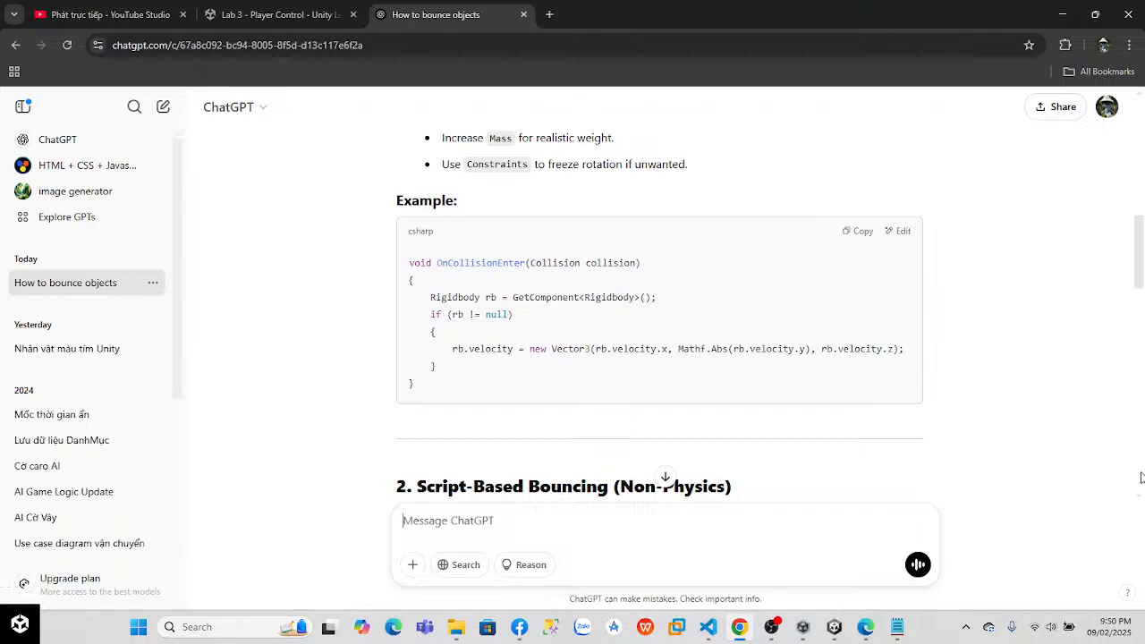
pyautogui.scroll(-4, 1140, 483)
pyautogui.scroll(1, 1144, 534)
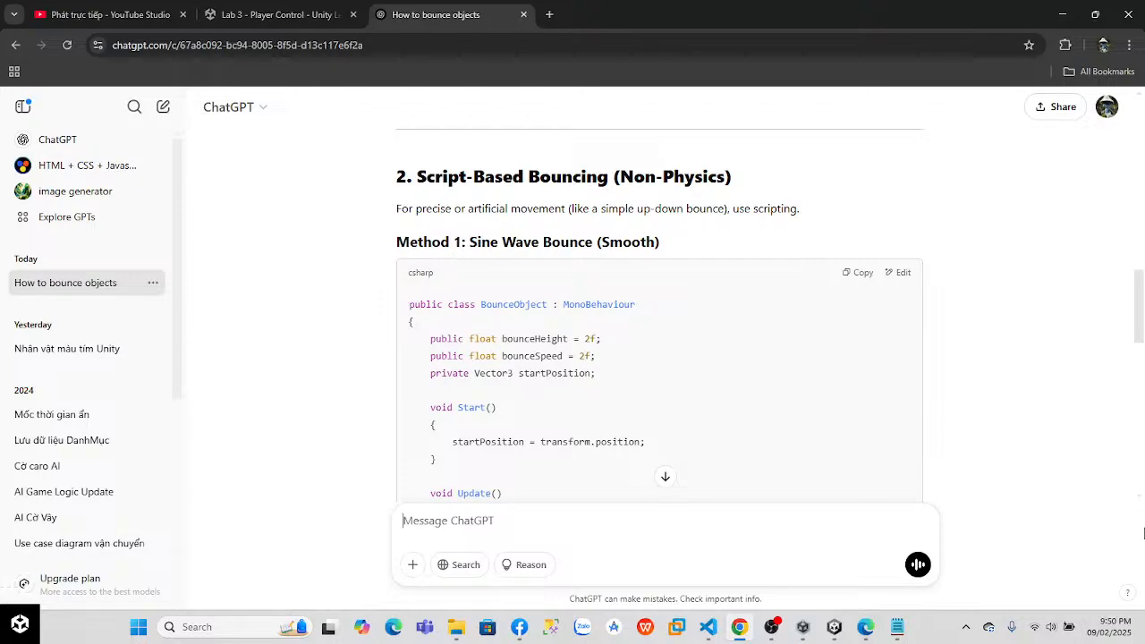
pyautogui.scroll(1, 1143, 534)
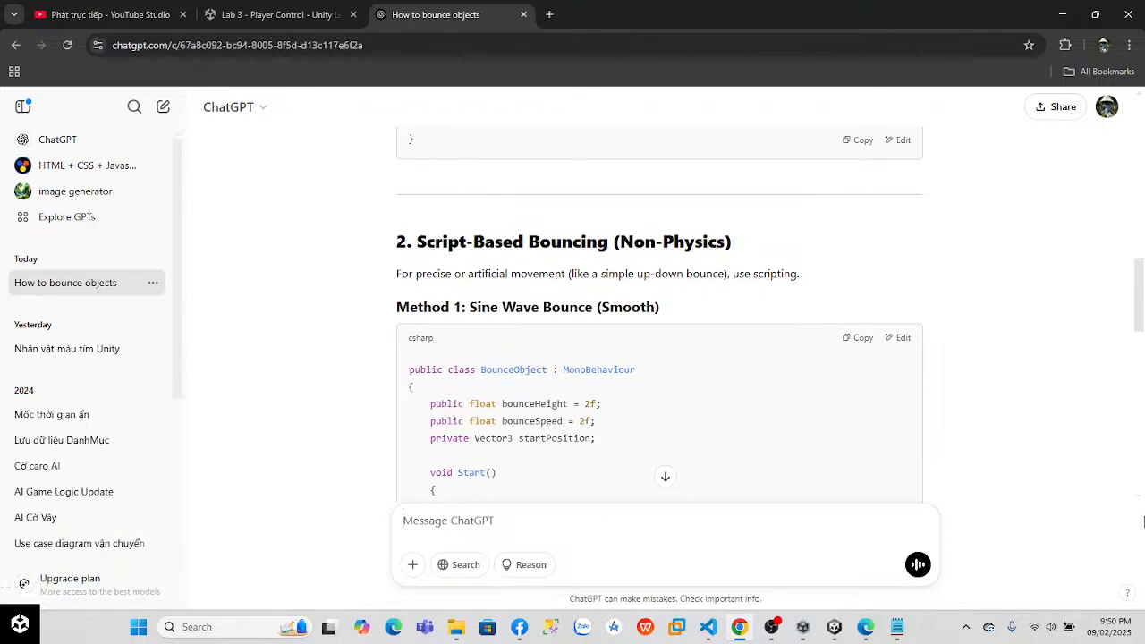
pyautogui.scroll(4, 1143, 522)
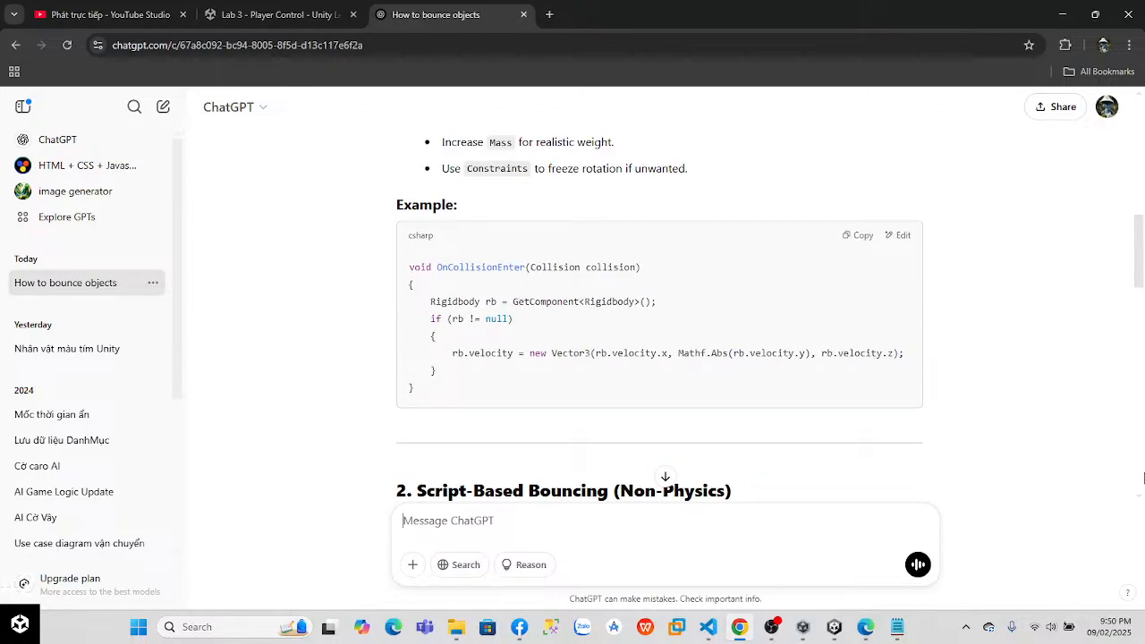
pyautogui.scroll(-6, 1143, 479)
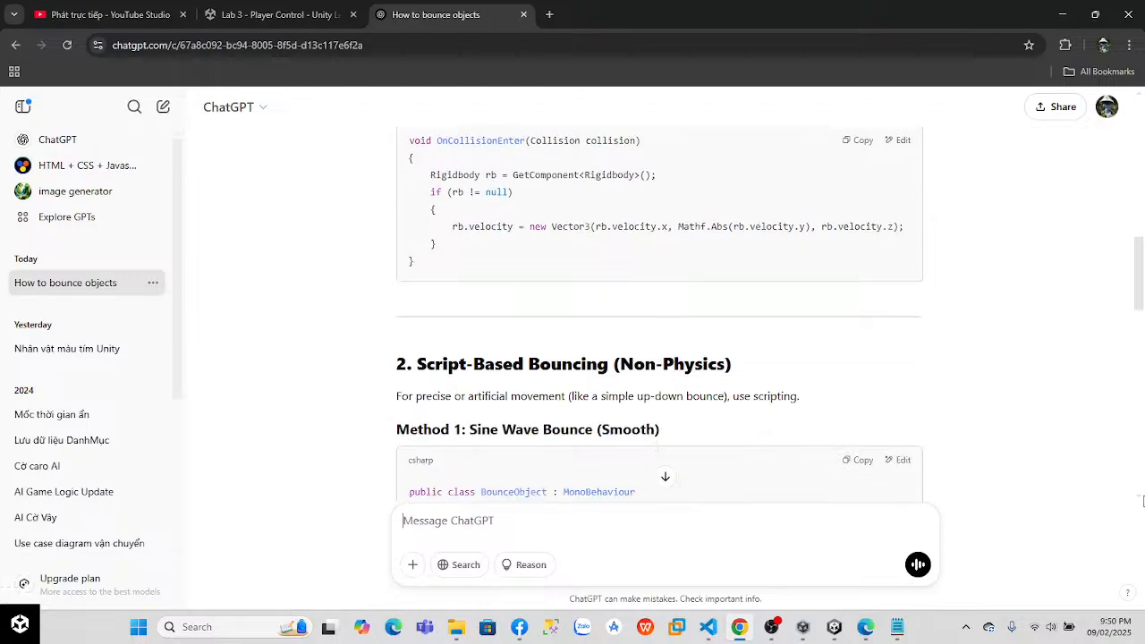
pyautogui.scroll(-1, 1140, 555)
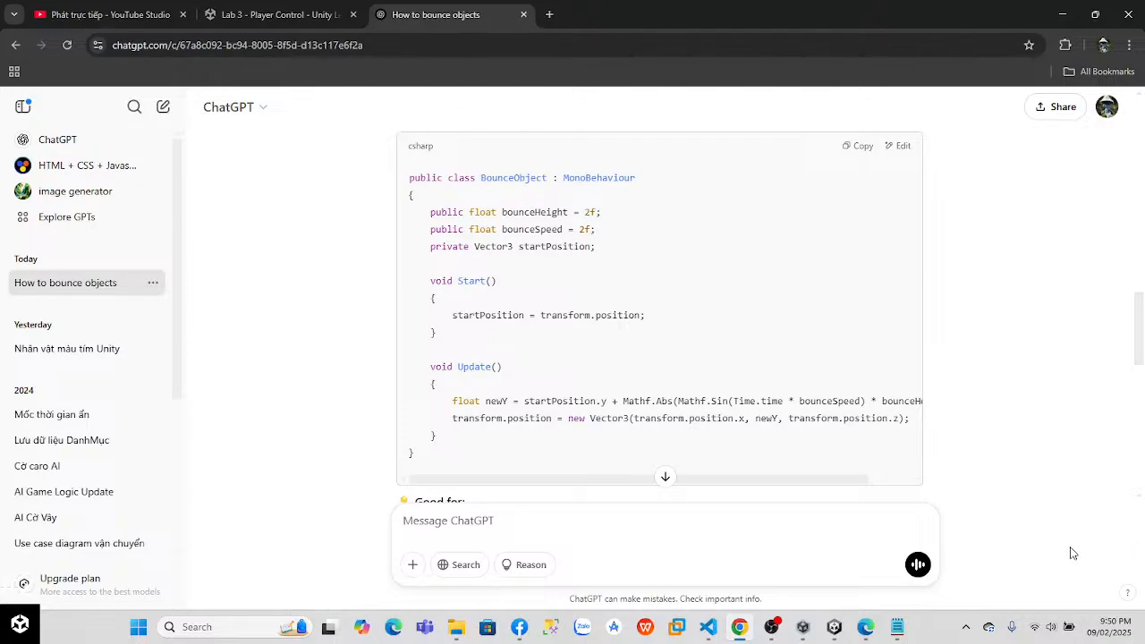
pyautogui.moveTo(1143, 330); pyautogui.dragTo(1143, 273)
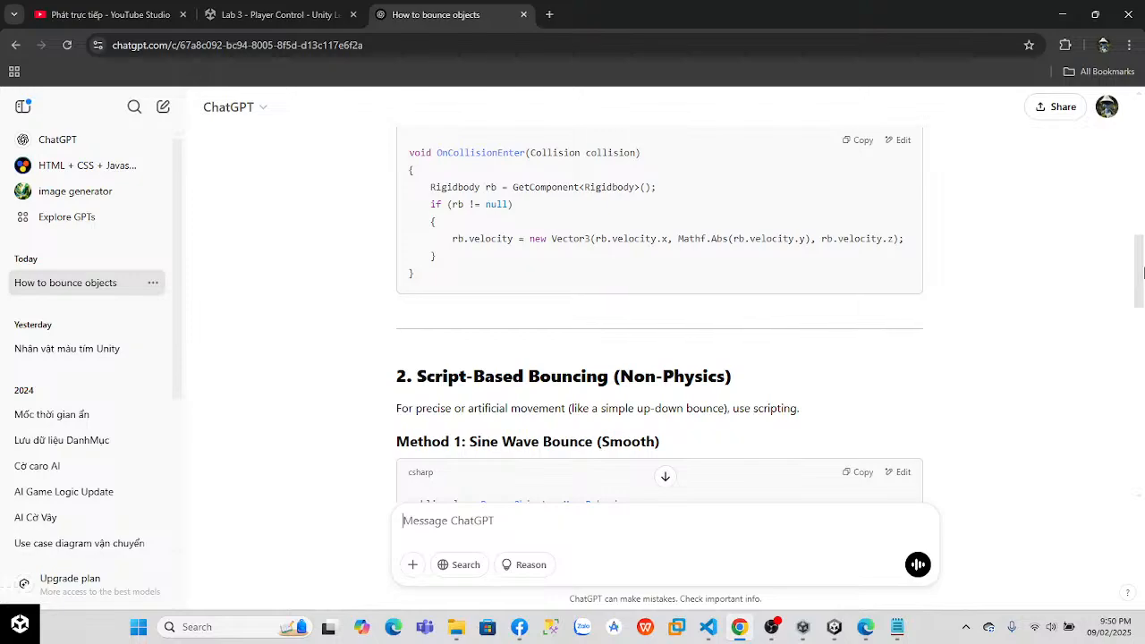
pyautogui.moveTo(1143, 273); pyautogui.dragTo(1144, 261)
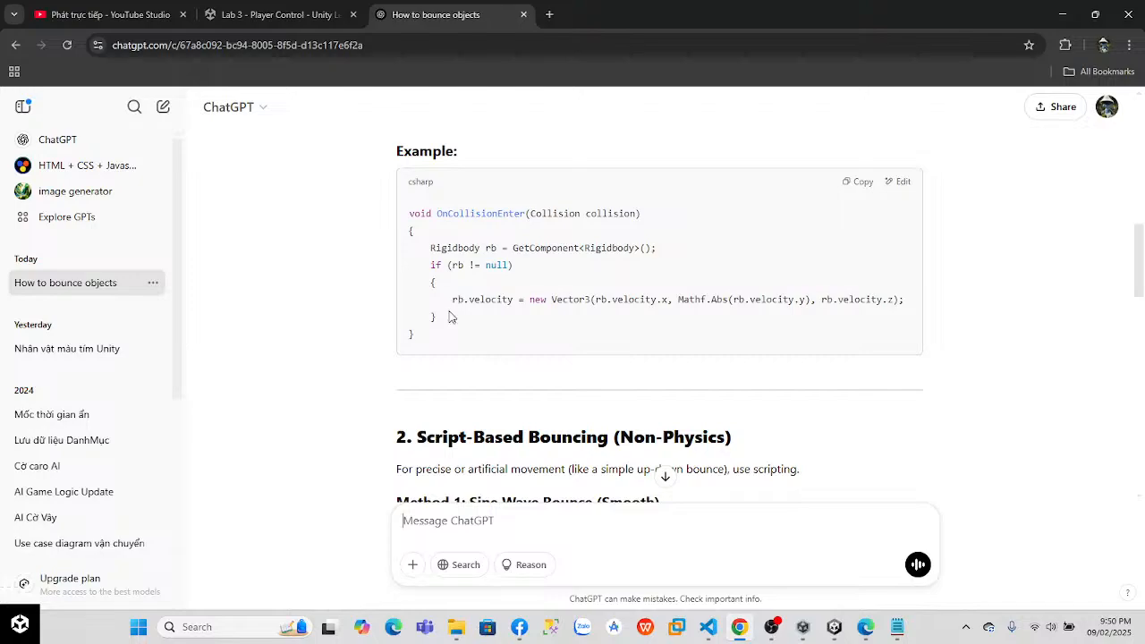
# Step: Highlight the rb null-check block that sets rb.velocity in ChatGPT's OnCollisionEnter example
pyautogui.moveTo(431, 264); pyautogui.dragTo(458, 315)
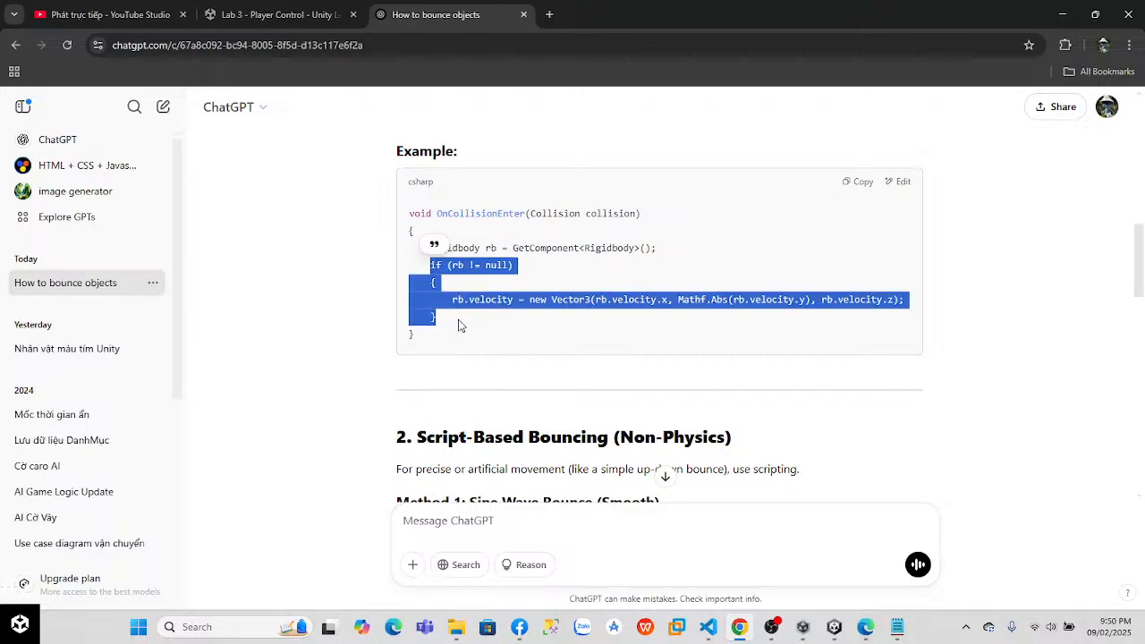
pyautogui.click(458, 325)
pyautogui.moveTo(432, 266); pyautogui.dragTo(458, 324)
# Step: Switch to Unity and assign the Ground tag to the Ground object
pyautogui.hotkey('alt', 'Tab')
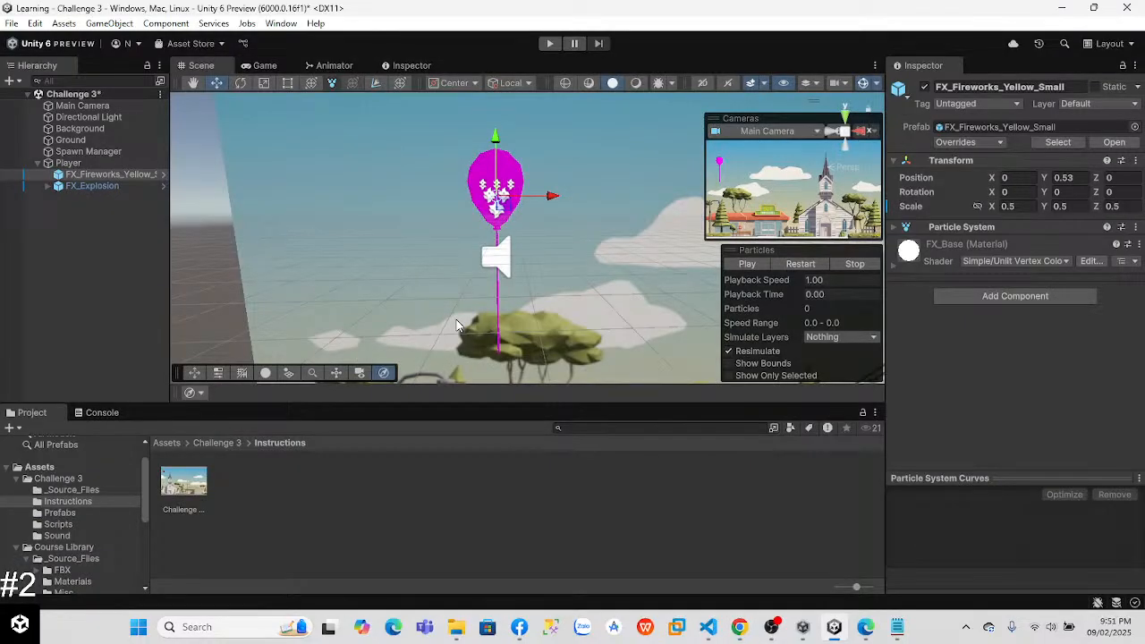
pyautogui.click(68, 140)
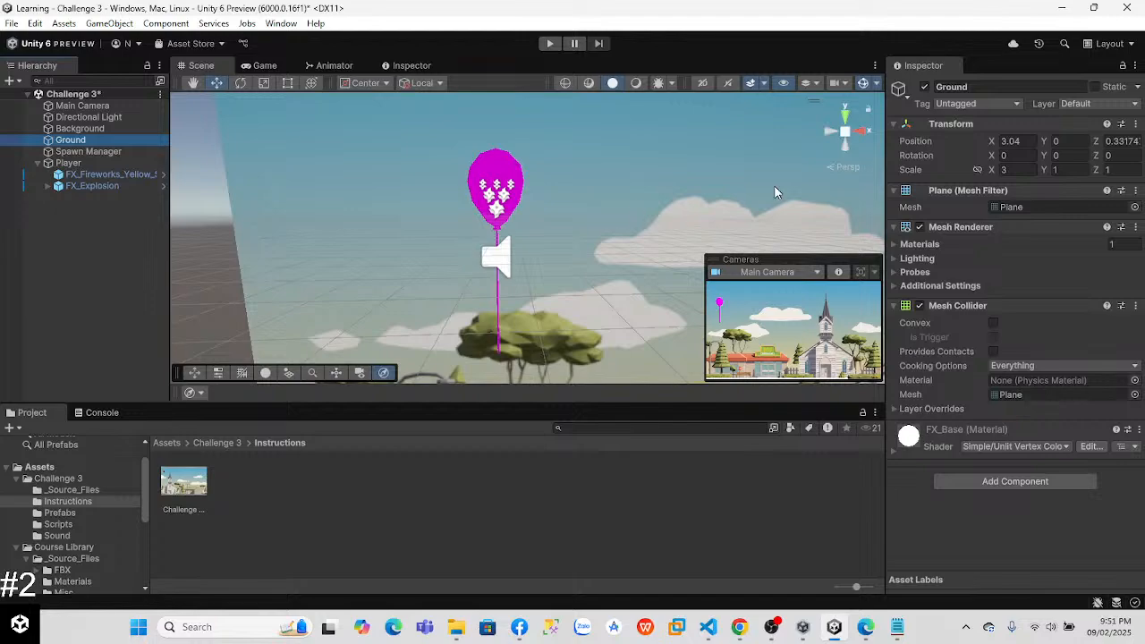
pyautogui.click(982, 105)
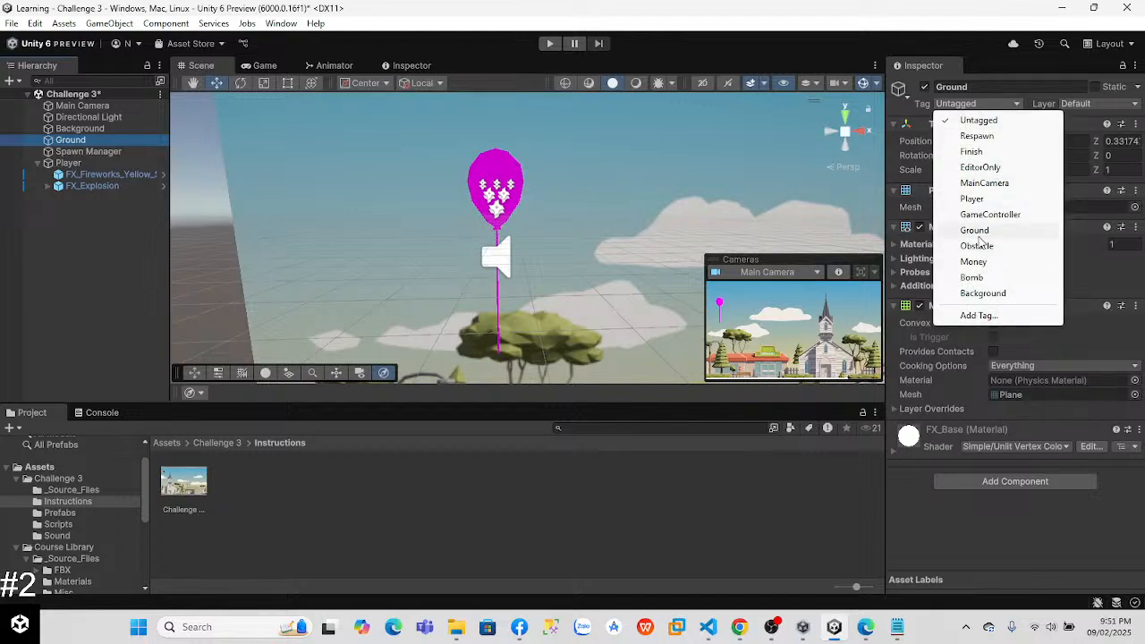
pyautogui.click(975, 230)
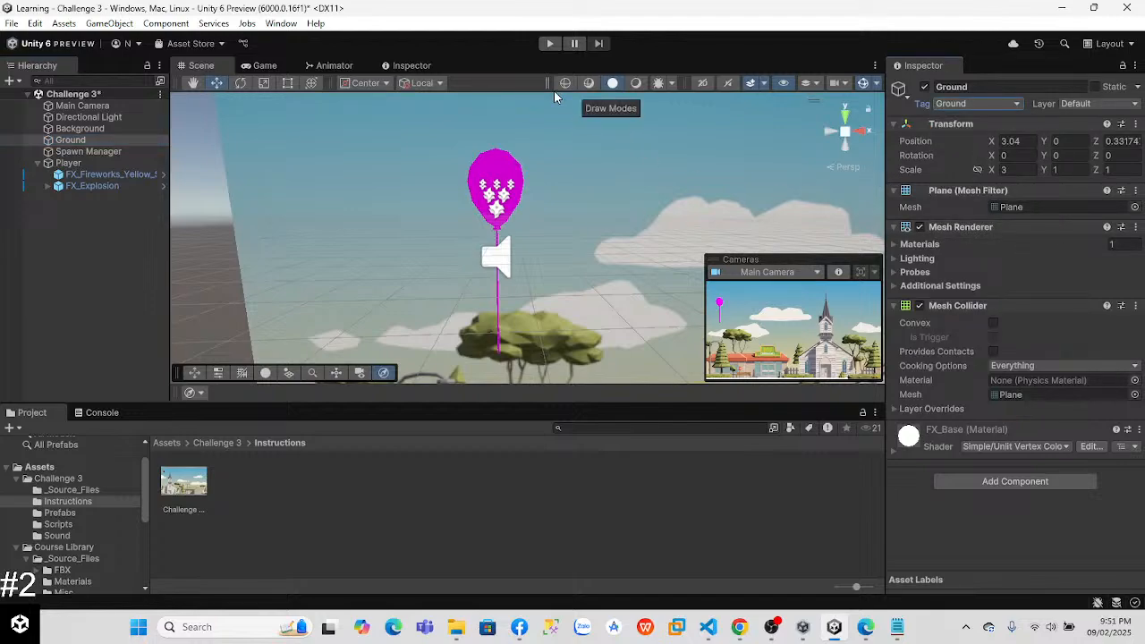
# Step: Assign the Player tag to the Player object
pyautogui.click(68, 162)
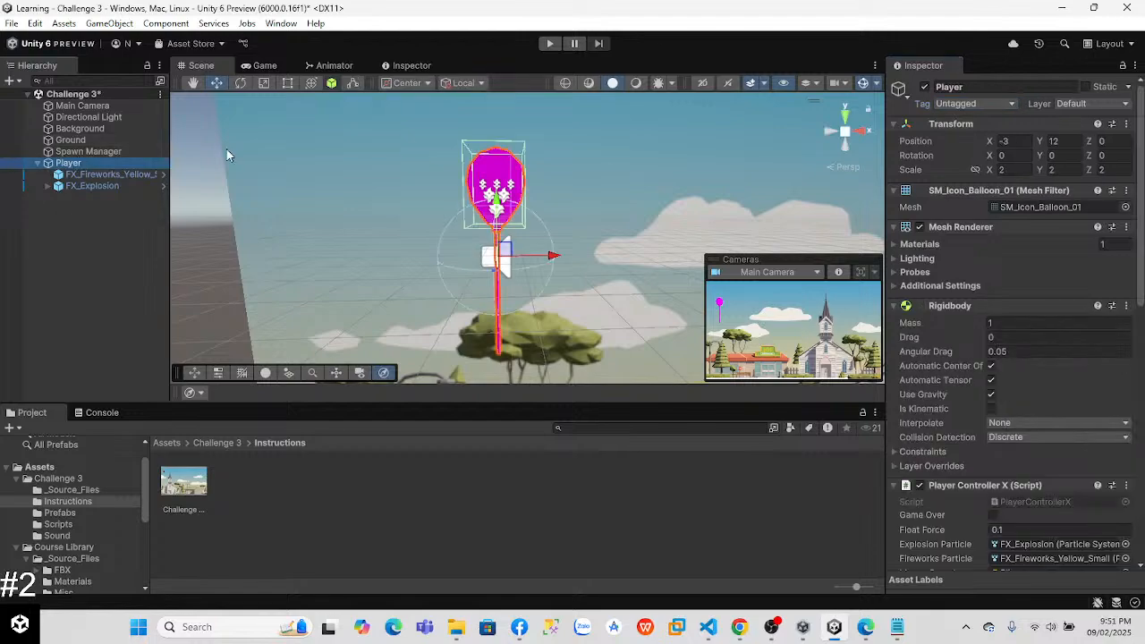
pyautogui.click(948, 103)
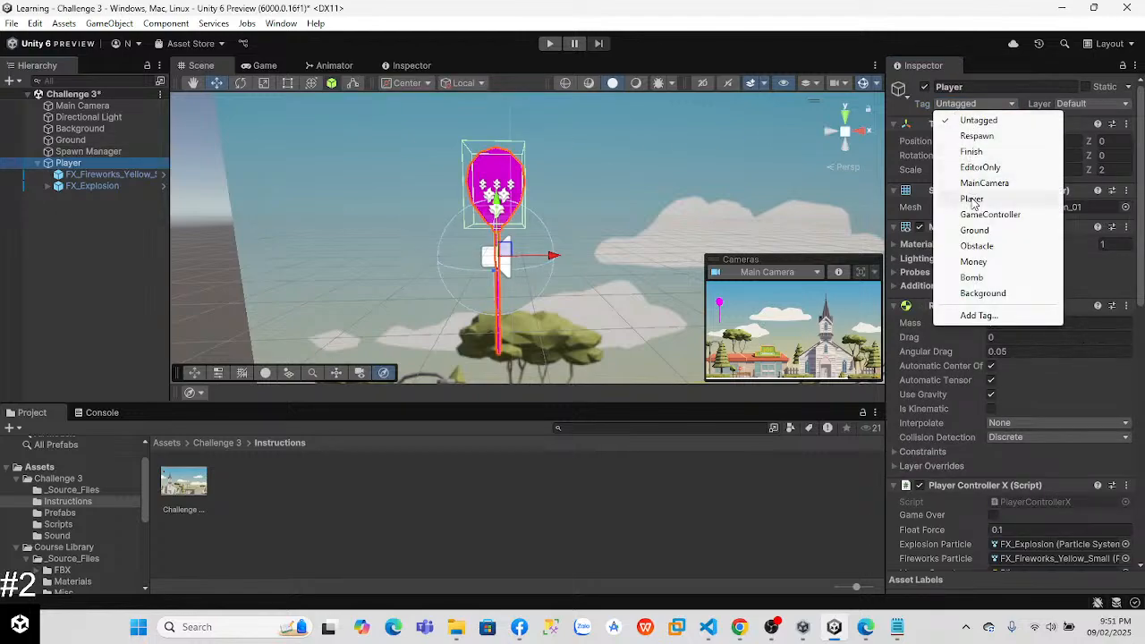
pyautogui.click(937, 196)
# Step: Run the game, inspect the balloon relative to the ground in both the Scene and Game views, and exit play mode
pyautogui.click(549, 43)
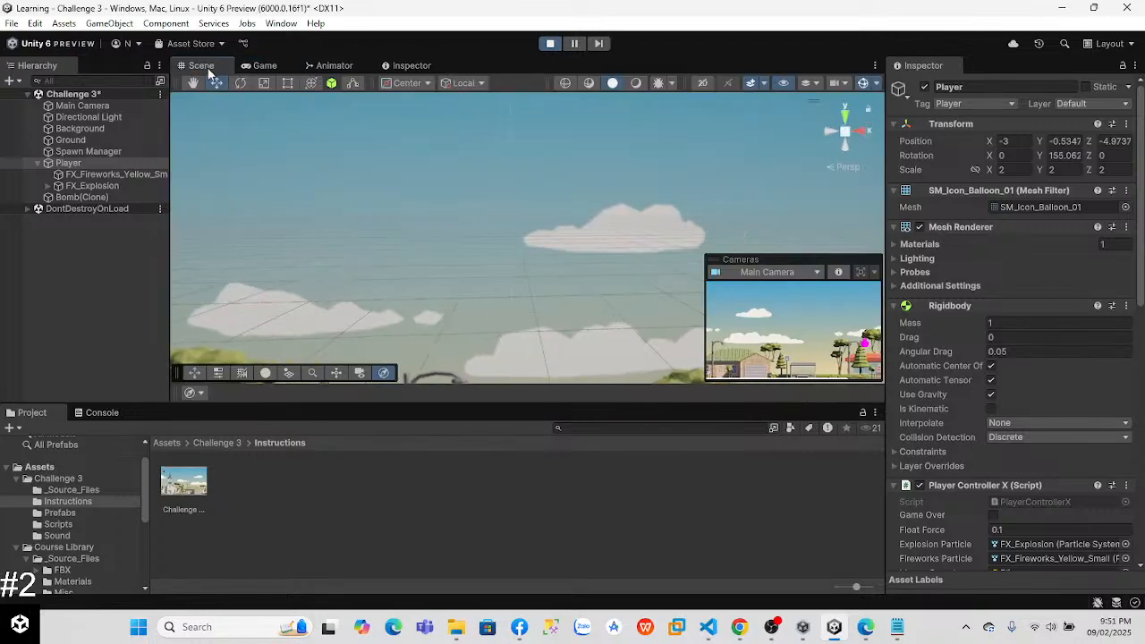
pyautogui.click(196, 67)
pyautogui.scroll(-6, 414, 218)
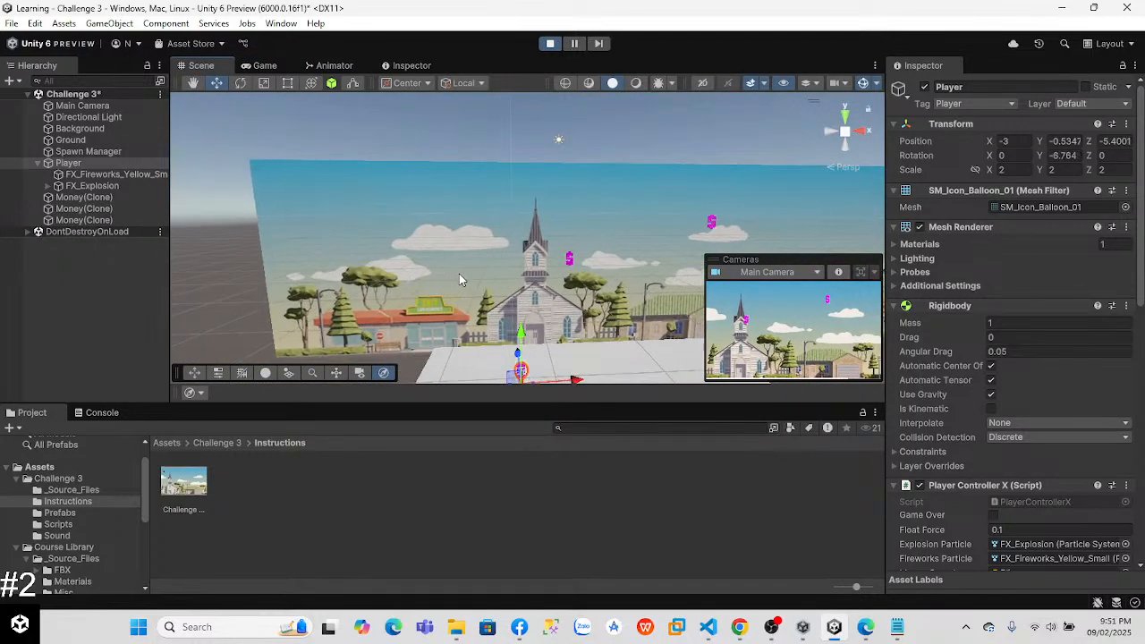
pyautogui.click(262, 66)
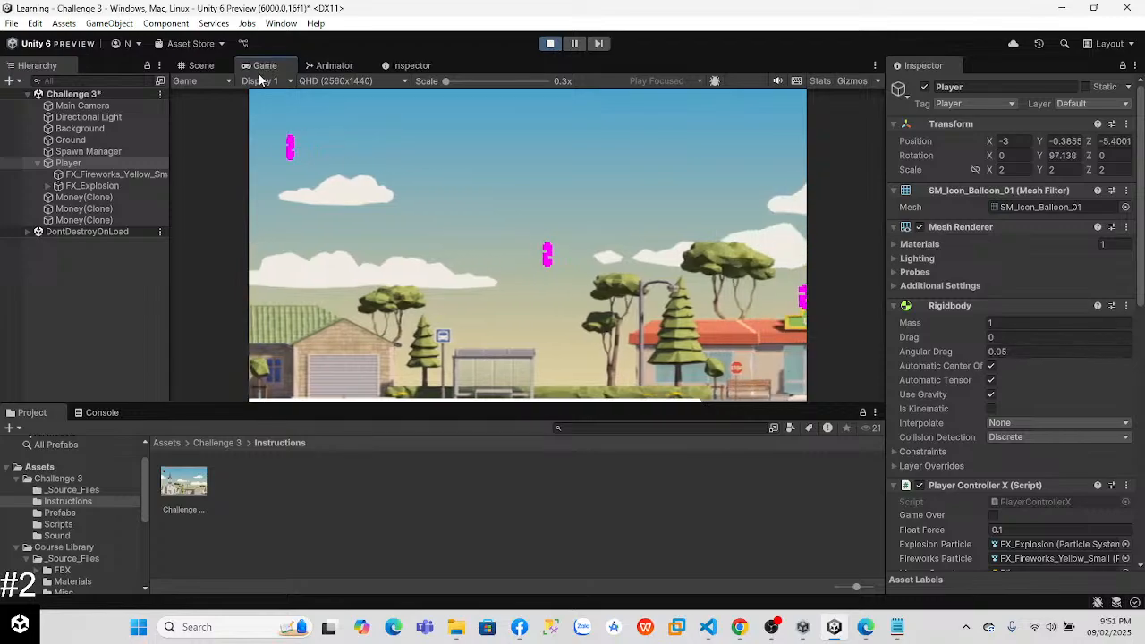
pyautogui.click(201, 65)
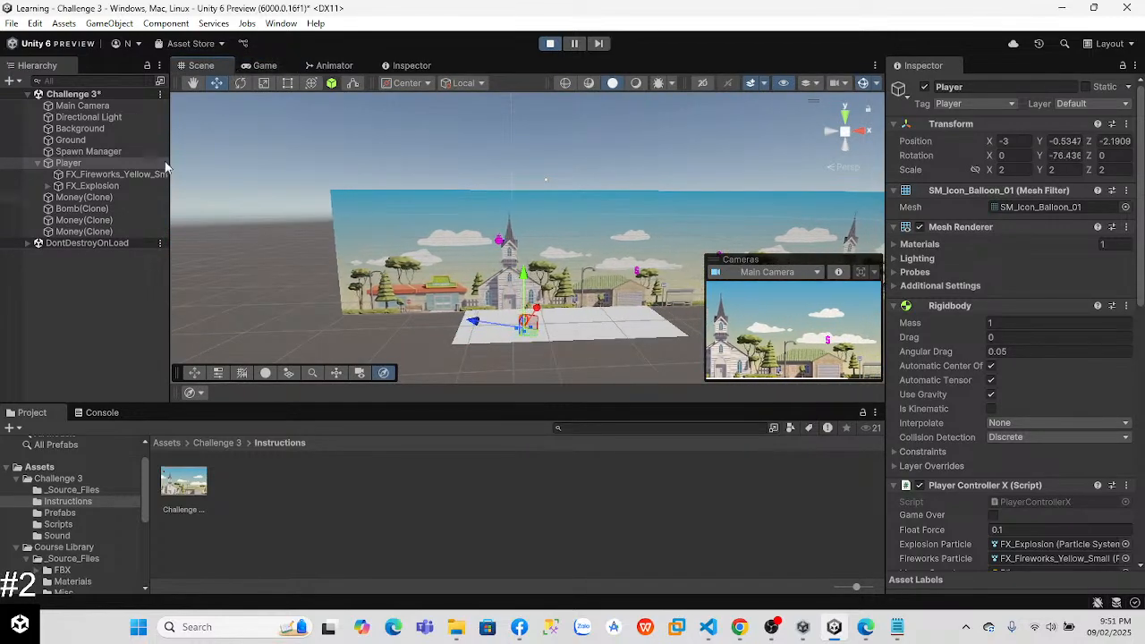
pyautogui.click(549, 43)
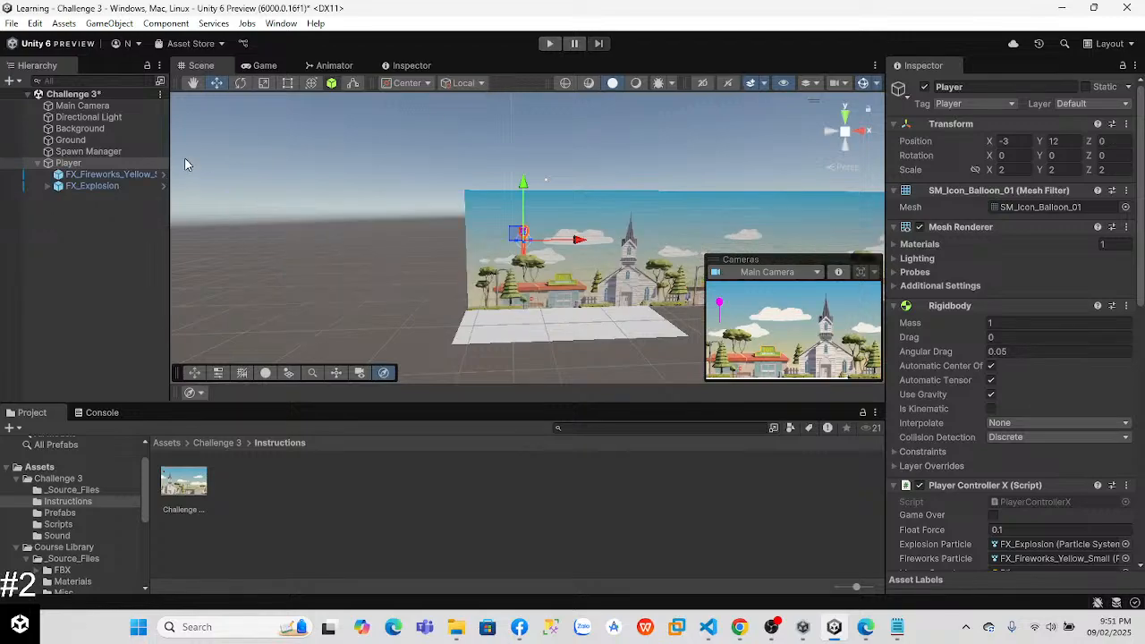
# Step: Switch to Visual Studio Code and review the OnCollisionEnter method with its Bomb and Money branches in PlayerControllerX.cs
pyautogui.hotkey('alt', 'Tab')
pyautogui.hotkey('alt', 'Tab')
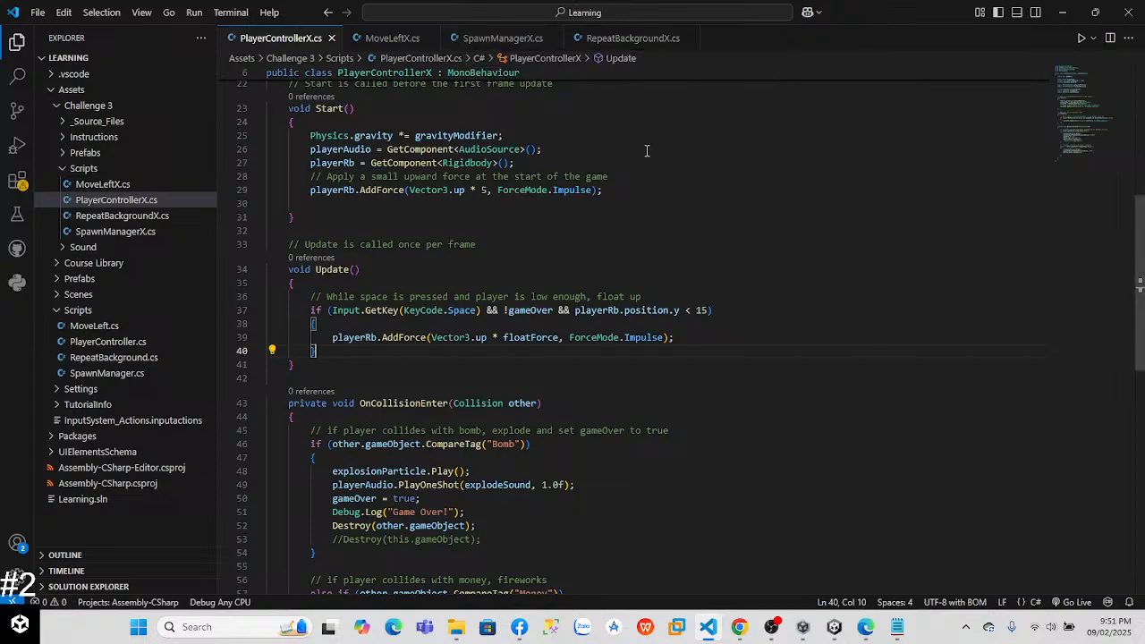
pyautogui.moveTo(1139, 244); pyautogui.dragTo(1138, 277)
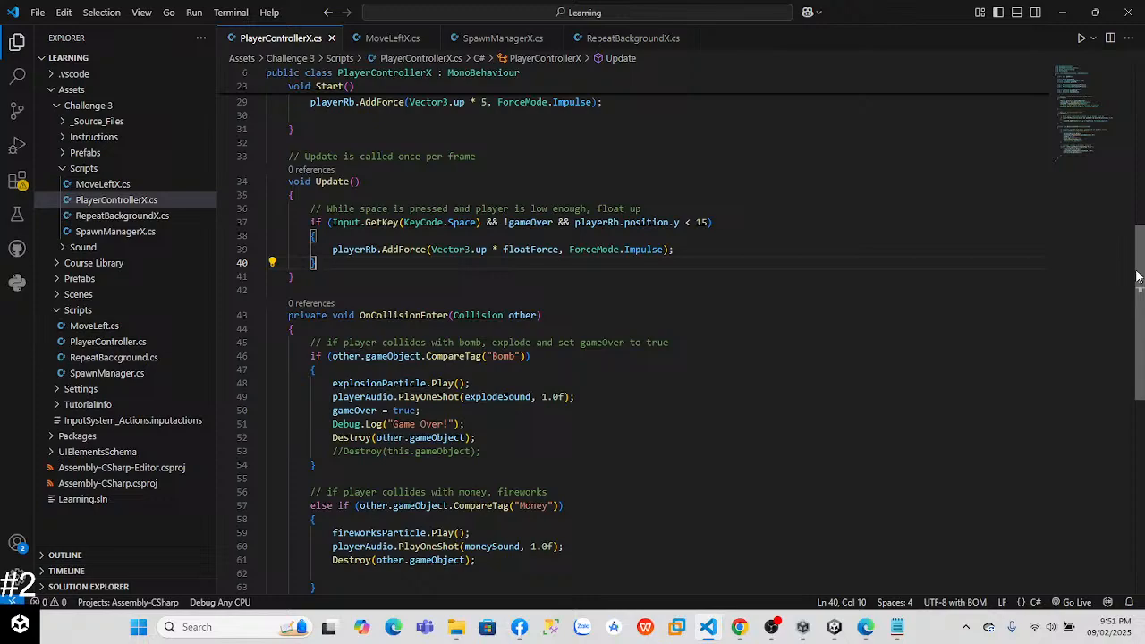
pyautogui.moveTo(1138, 277); pyautogui.dragTo(1126, 316)
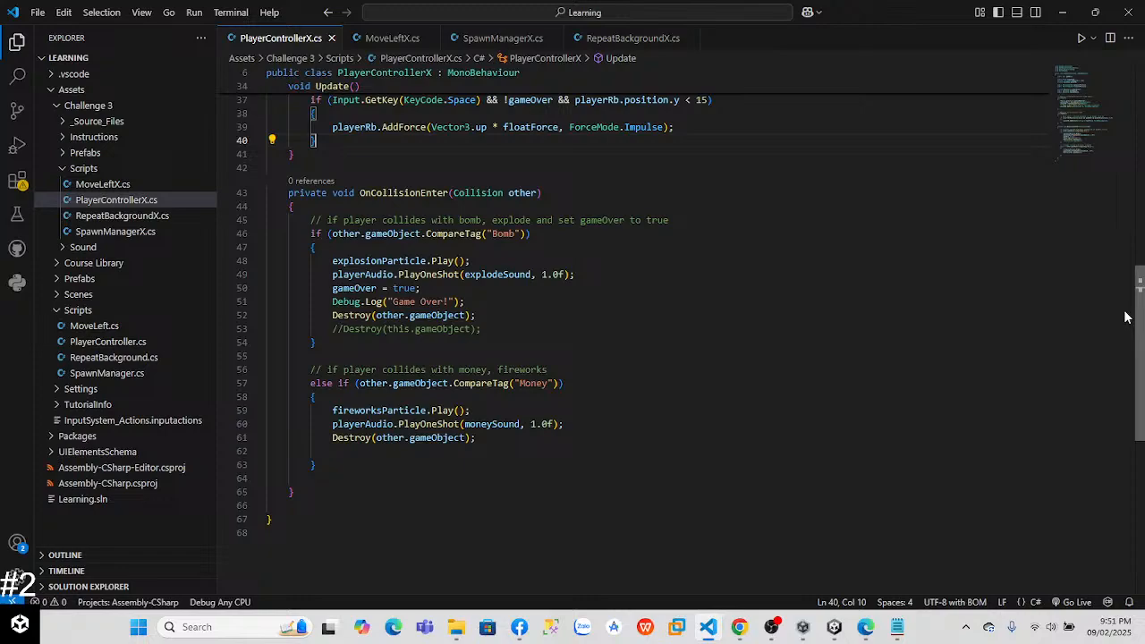
# Step: Add an else-if block after the Money branch in OnCollisionEnter that checks other.gameObject.CompareTag("Ground"), with an empty body
pyautogui.scroll(-1, 610, 445)
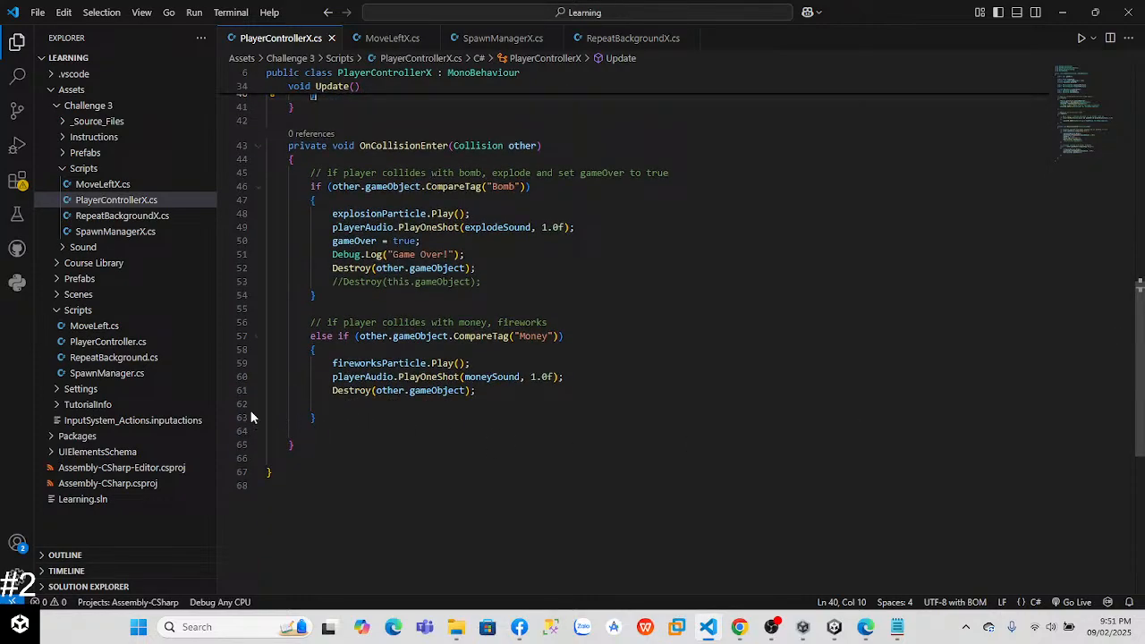
pyautogui.click(359, 428)
pyautogui.click(381, 413)
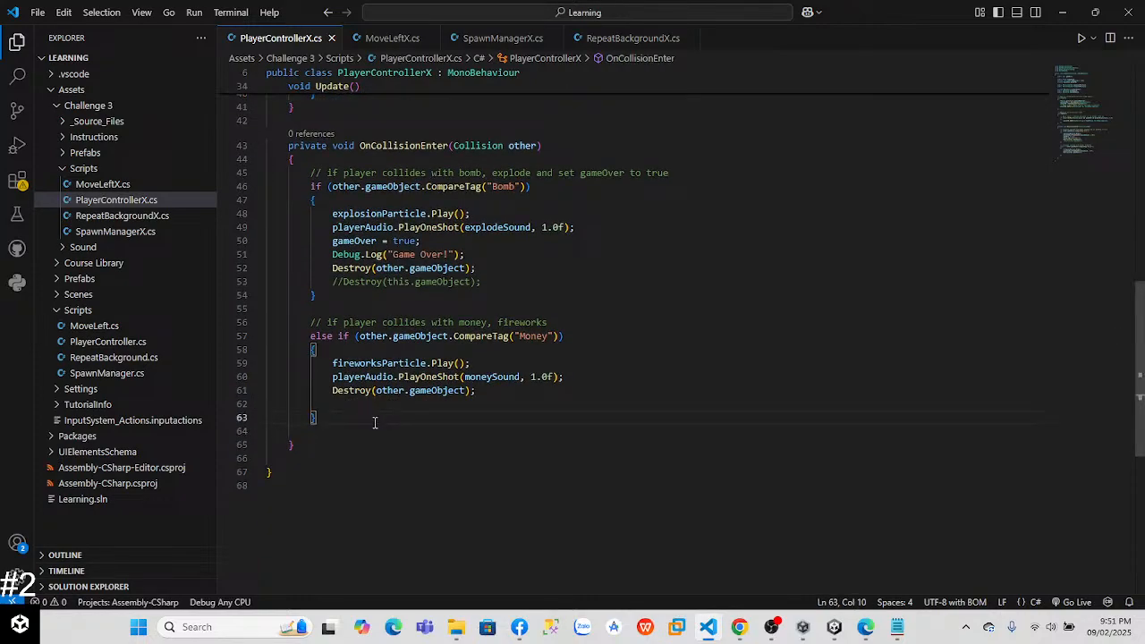
pyautogui.press('Return')
pyautogui.press('Return')
pyautogui.write('else ')
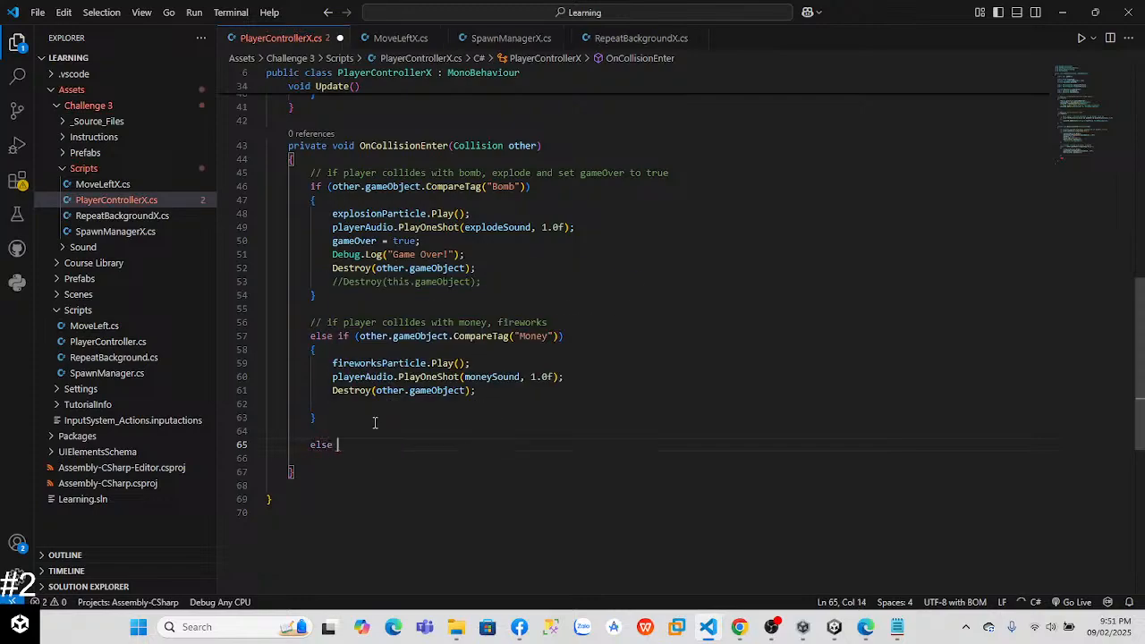
pyautogui.write('if (other')
pyautogui.press('BackSpace')
pyautogui.write('.gameObject')
pyautogui.write('.CompareTag')
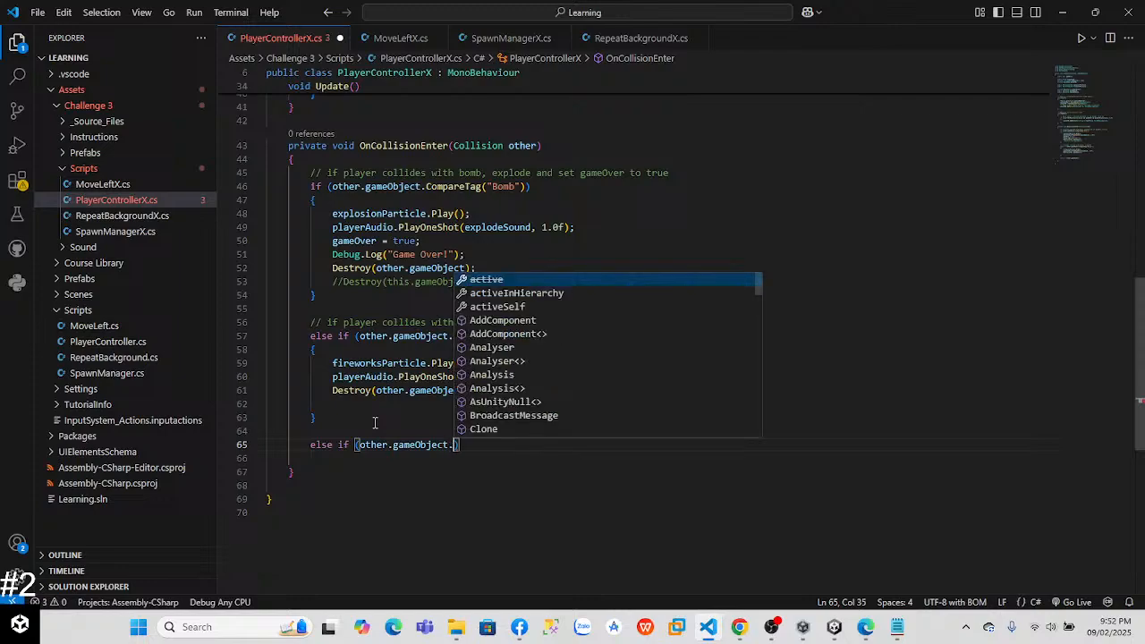
pyautogui.write('("')
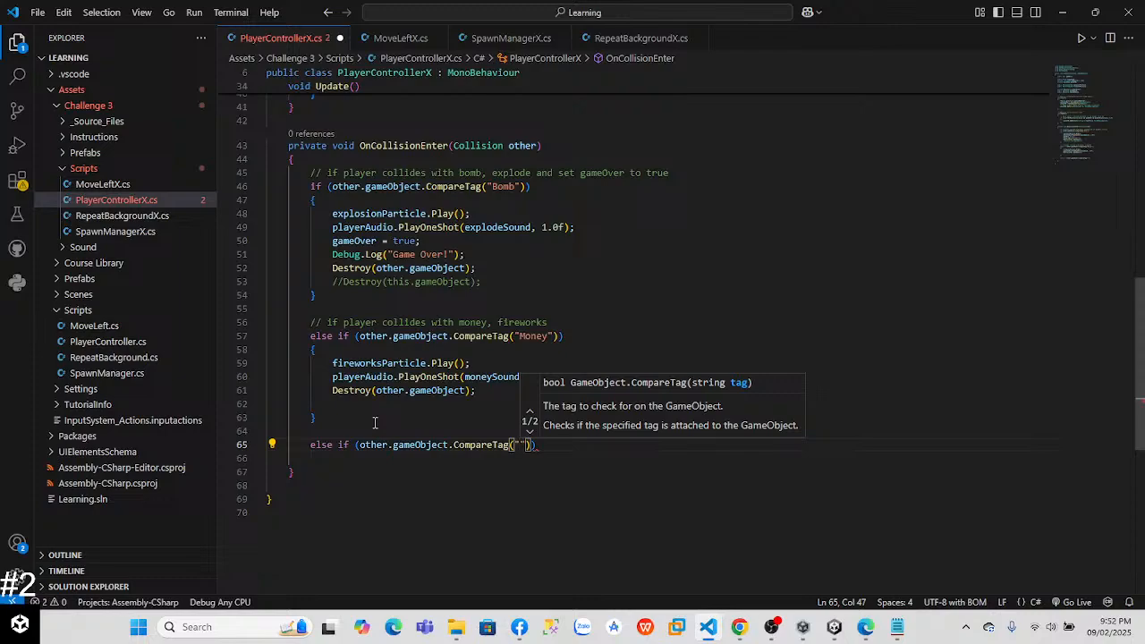
pyautogui.write('Ground")')
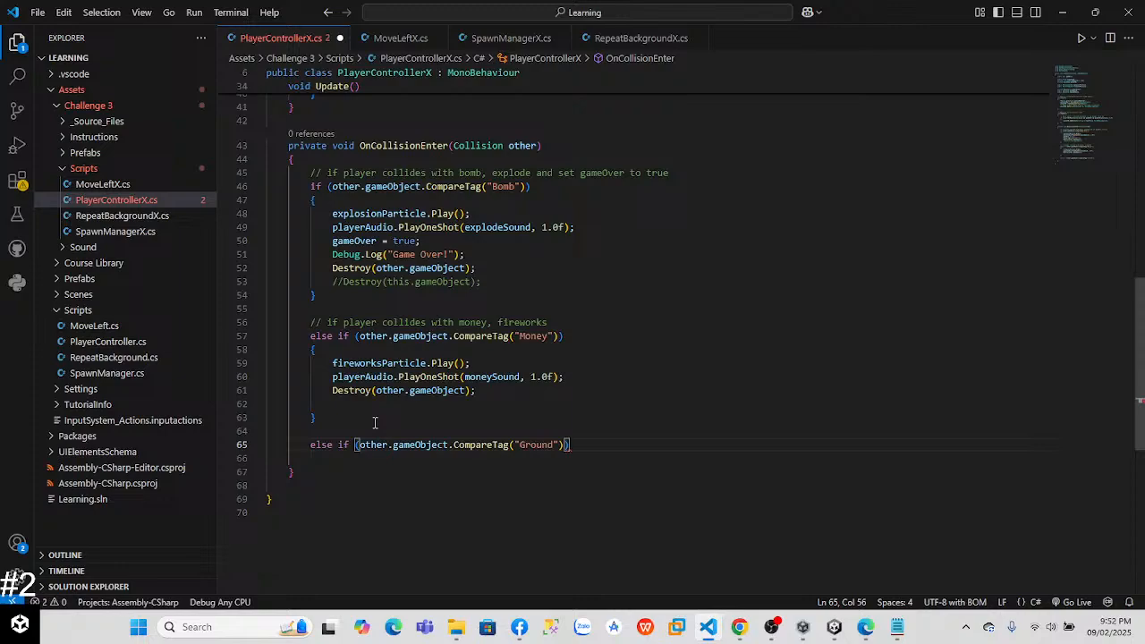
pyautogui.press('Return')
pyautogui.write('{')
pyautogui.press('Return')
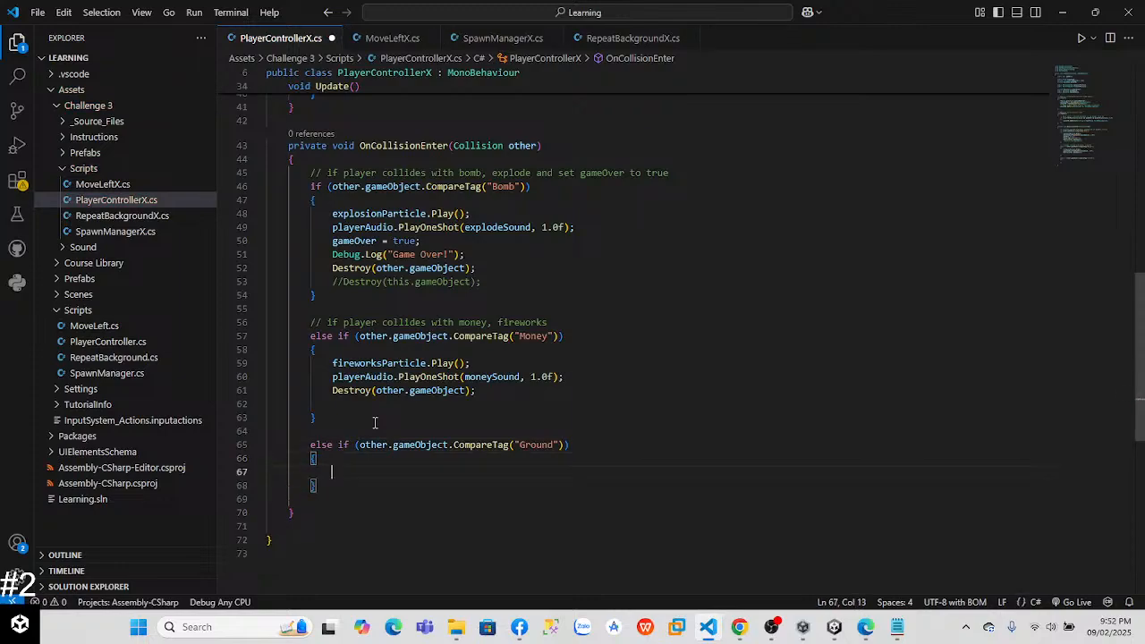
# Step: Check the OnCollisionEnter velocity example in the ChatGPT conversation in Chrome and return to PlayerControllerX.cs in Visual Studio Code
pyautogui.hotkey('alt', 'Tab')
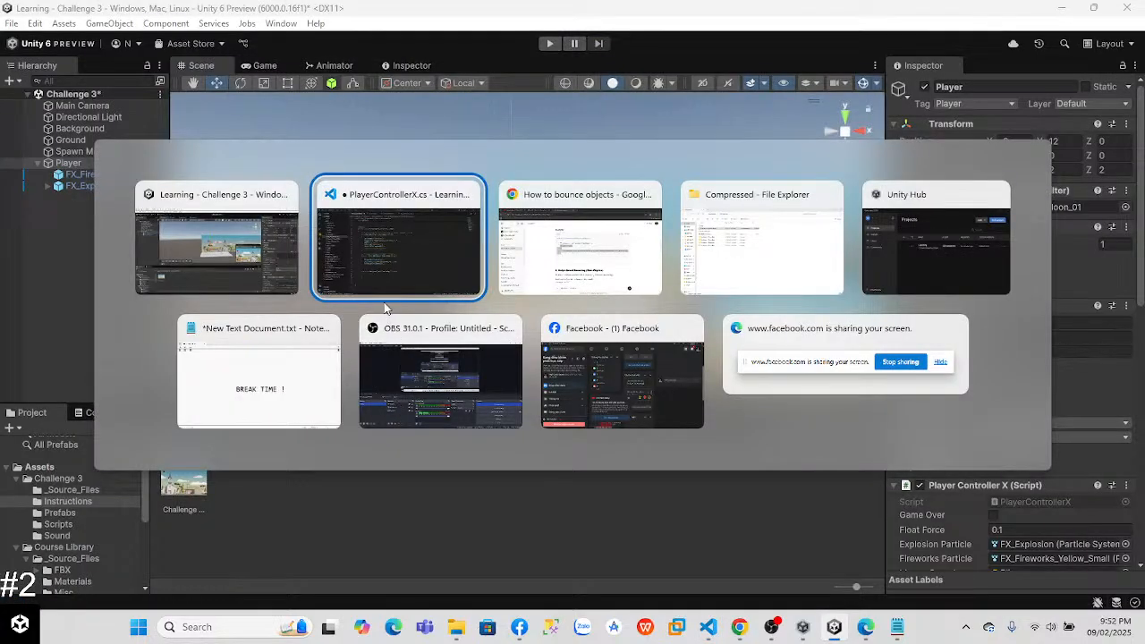
pyautogui.click(582, 270)
pyautogui.click(497, 331)
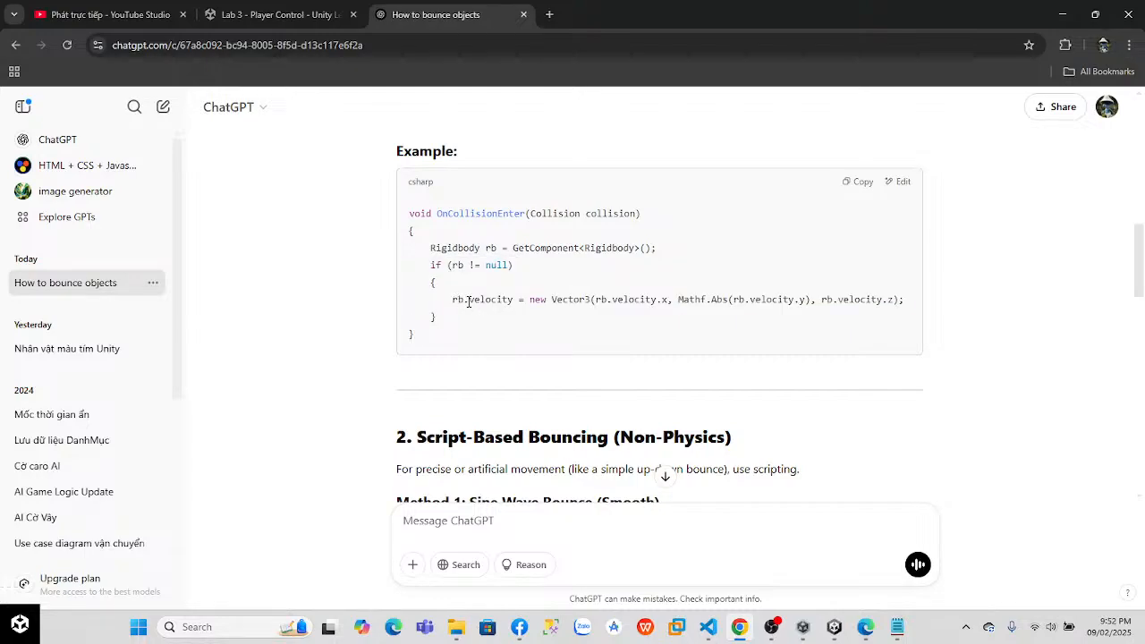
pyautogui.hotkey('alt', 'Tab')
pyautogui.hotkey('alt', 'Tab')
pyautogui.hotkey('alt', 'Tab')
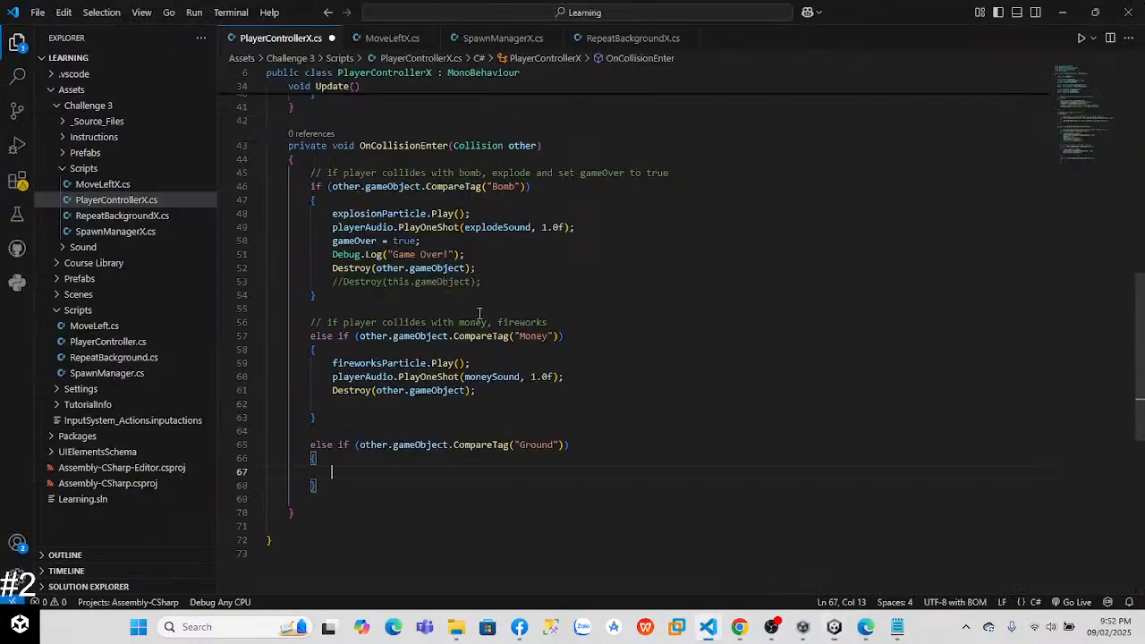
# Step: Begin a statement in the Ground branch's body with the player's rigidbody reference, playerRb followed by a dot
pyautogui.write('player')
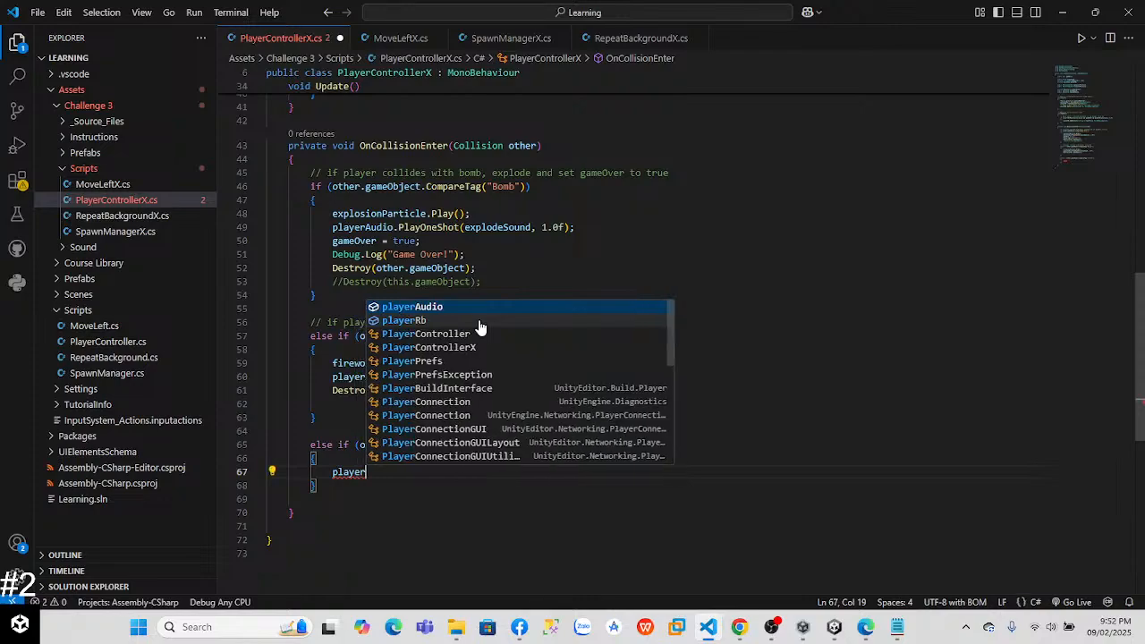
pyautogui.write('Audio')
pyautogui.press('BackSpace')
pyautogui.press('BackSpace')
pyautogui.press('BackSpace')
pyautogui.press('BackSpace')
pyautogui.press('BackSpace')
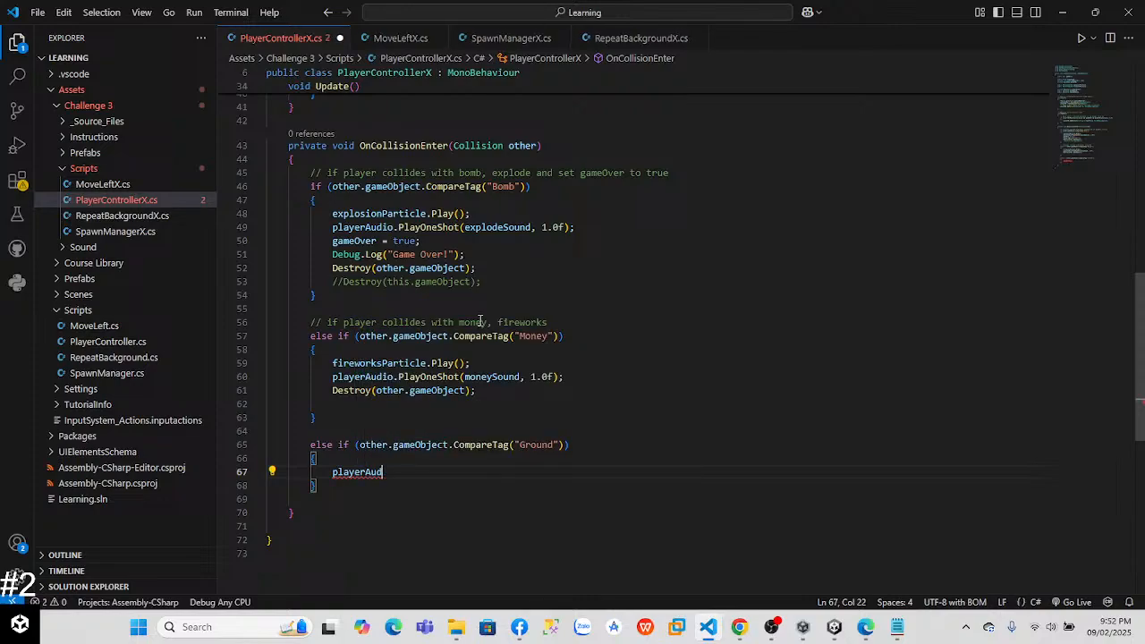
pyautogui.press('BackSpace')
pyautogui.press('BackSpace')
pyautogui.write('Rb')
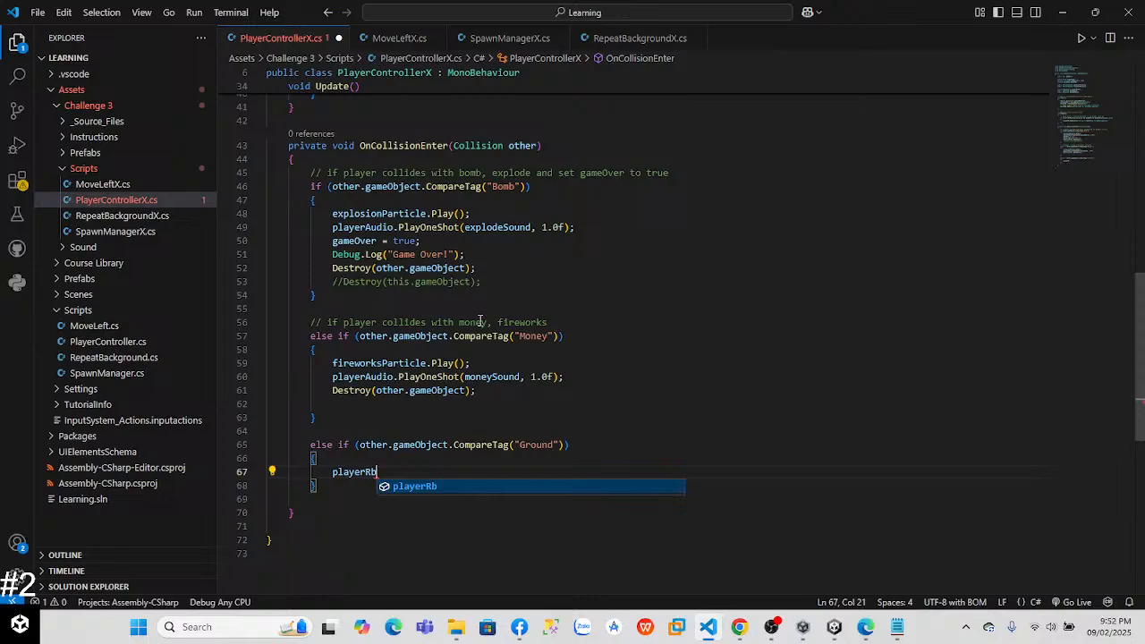
pyautogui.write('.')
# Step: Copy "velocity = new Vector3(rb.velocity.x, Mathf.Abs(rb.velocity.y), rb.velocity.z);" from ChatGPT's example in Chrome and paste it after playerRb. in Visual Studio Code
pyautogui.hotkey('alt', 'Tab')
pyautogui.hotkey('alt', 'Tab')
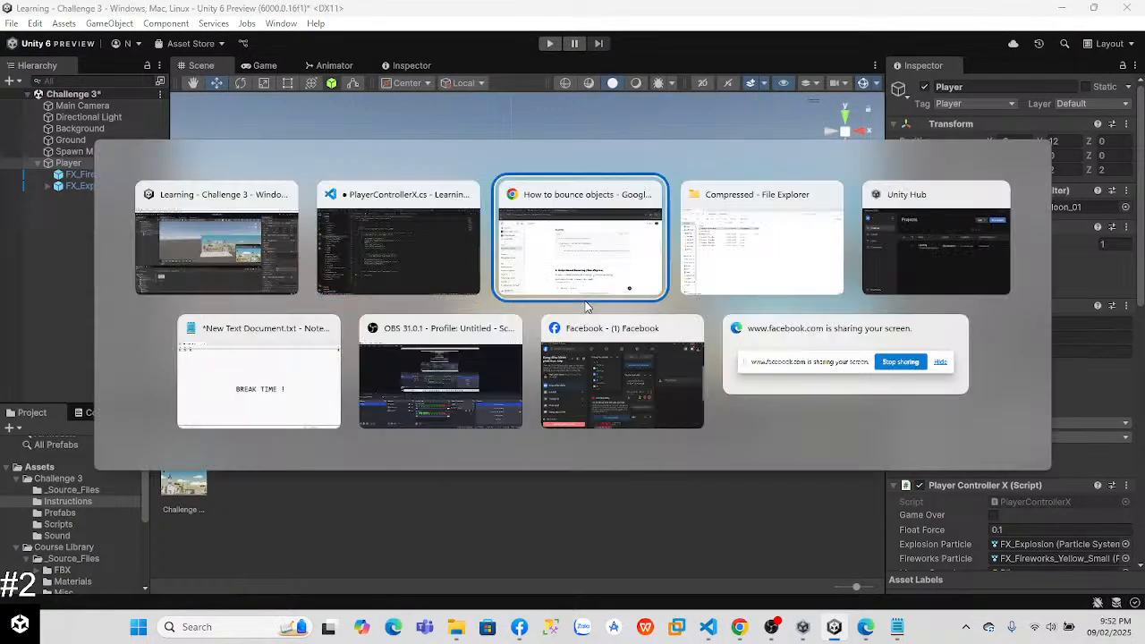
pyautogui.hotkey('alt', 'Tab')
pyautogui.moveTo(471, 300); pyautogui.dragTo(914, 308)
pyautogui.hotkey('ctrl', 'c')
pyautogui.hotkey('alt', 'Tab')
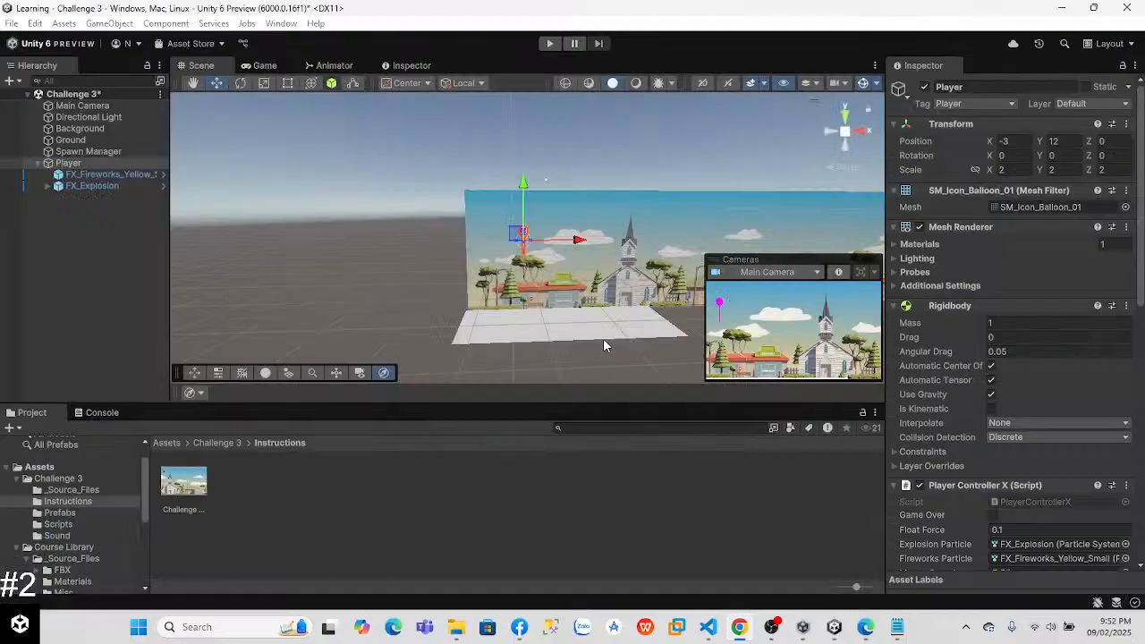
pyautogui.hotkey('alt', 'Tab')
pyautogui.press('Tab')
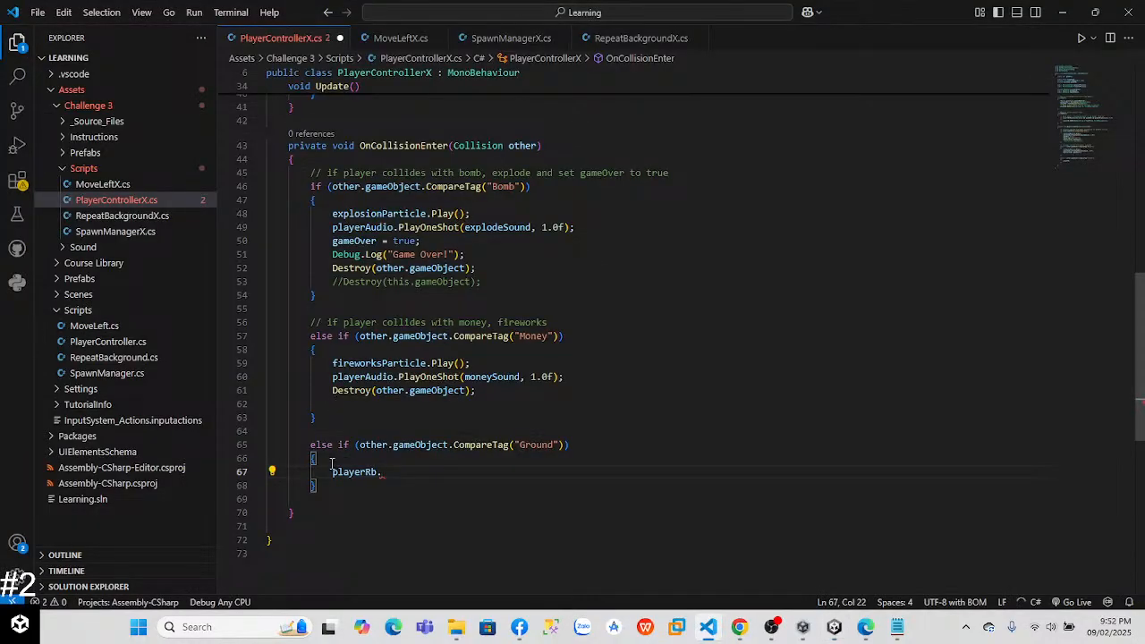
pyautogui.hotkey('ctrl', 'v')
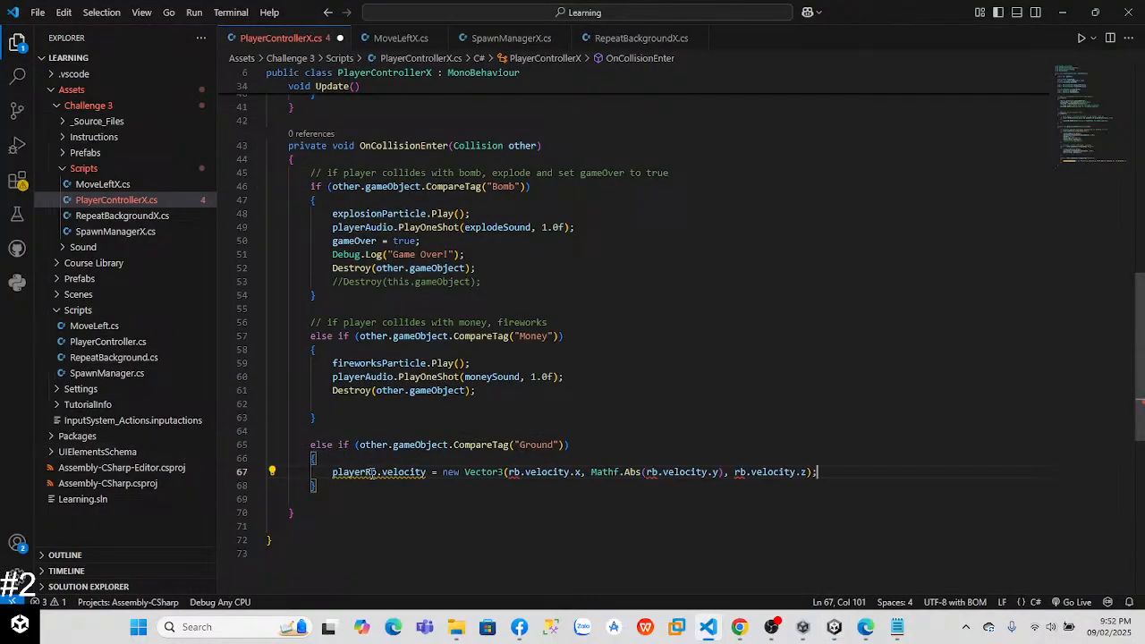
# Step: Change the assigned property of playerRb in the Ground branch from velocity to linearVelocity
pyautogui.moveTo(391, 473)
pyautogui.click(386, 472)
pyautogui.write('li')
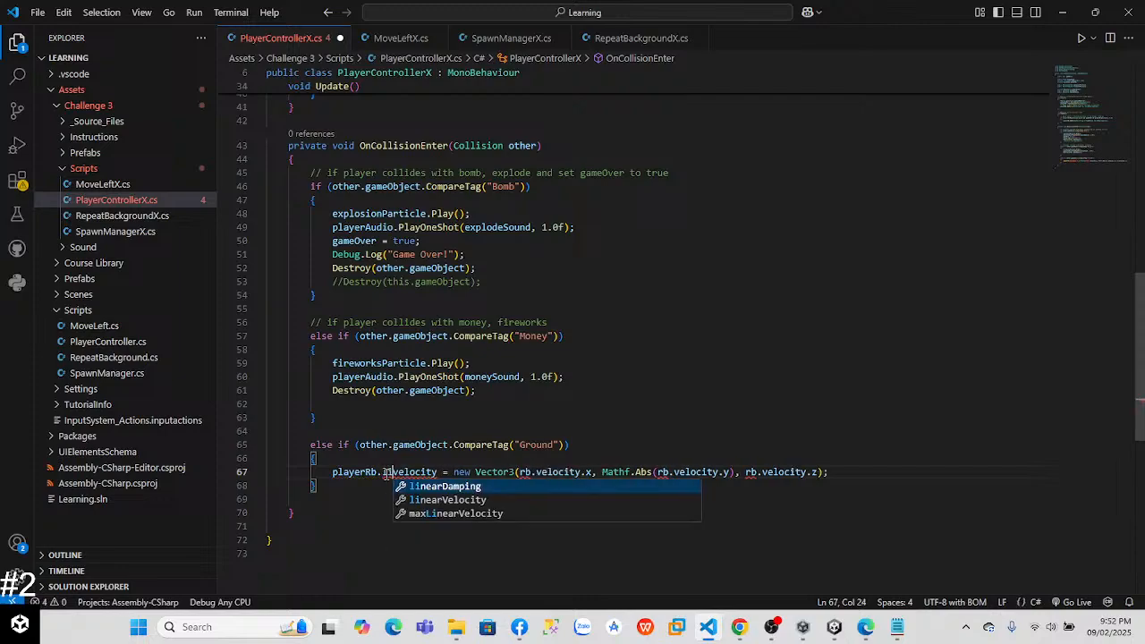
pyautogui.write('near')
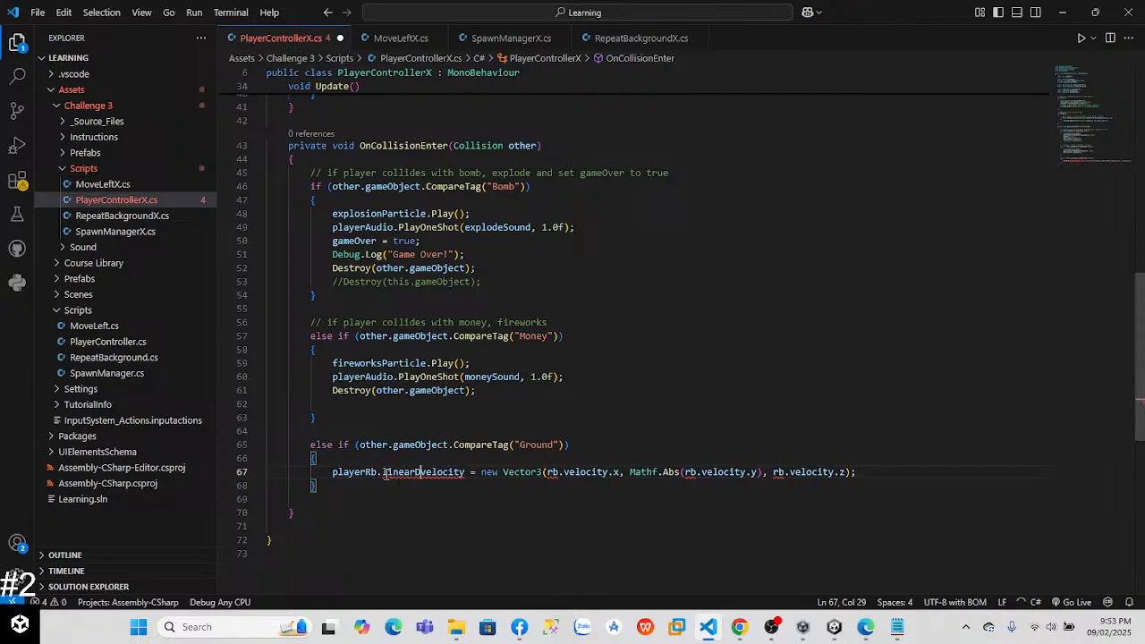
pyautogui.press('Delete')
pyautogui.write('V')
pyautogui.press('BackSpace')
pyautogui.write('V')
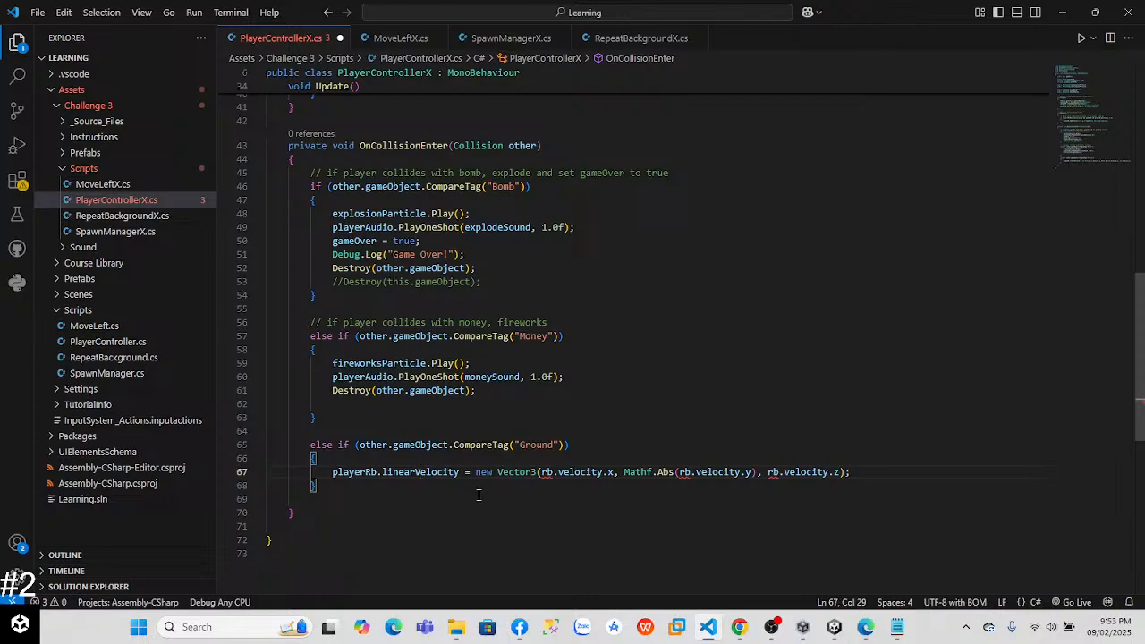
# Step: Replace rb with playerRb in the x component of the new Vector3
pyautogui.click(555, 475)
pyautogui.press('BackSpace')
pyautogui.press('BackSpace')
pyautogui.press('BackSpace')
pyautogui.write('pl')
pyautogui.press('Down')
pyautogui.press('Tab')
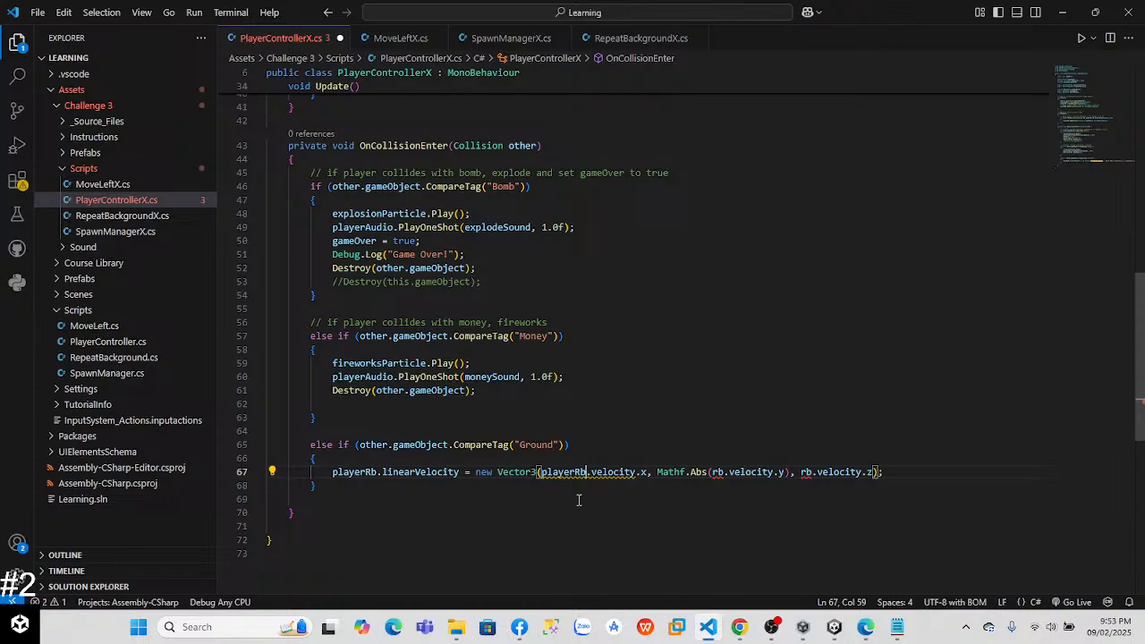
# Step: Replace rb with playerRb inside the Mathf.Abs call of the Vector3's y component
pyautogui.click(725, 471)
pyautogui.press('BackSpace')
pyautogui.press('BackSpace')
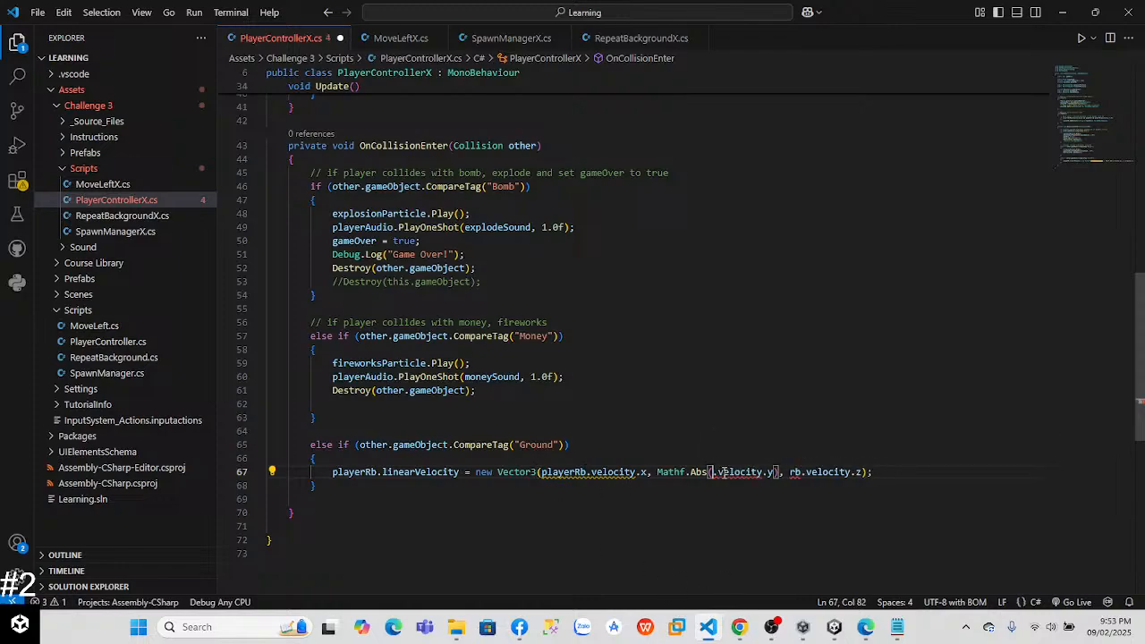
pyautogui.write('pl')
pyautogui.press('Down')
pyautogui.press('Down')
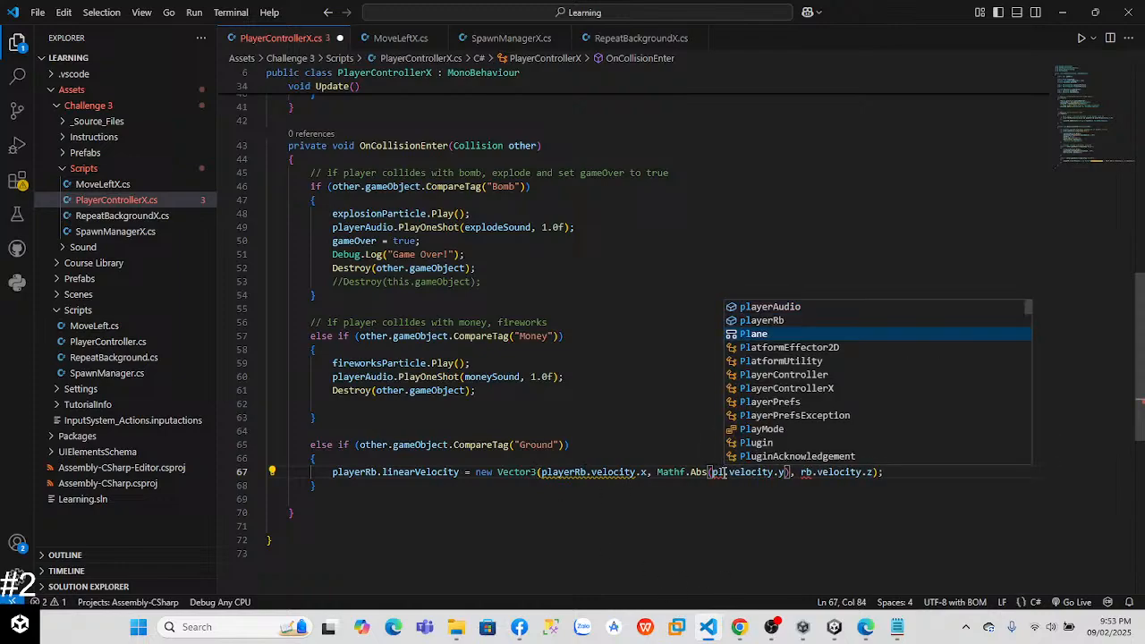
pyautogui.press('Up')
pyautogui.press('Tab')
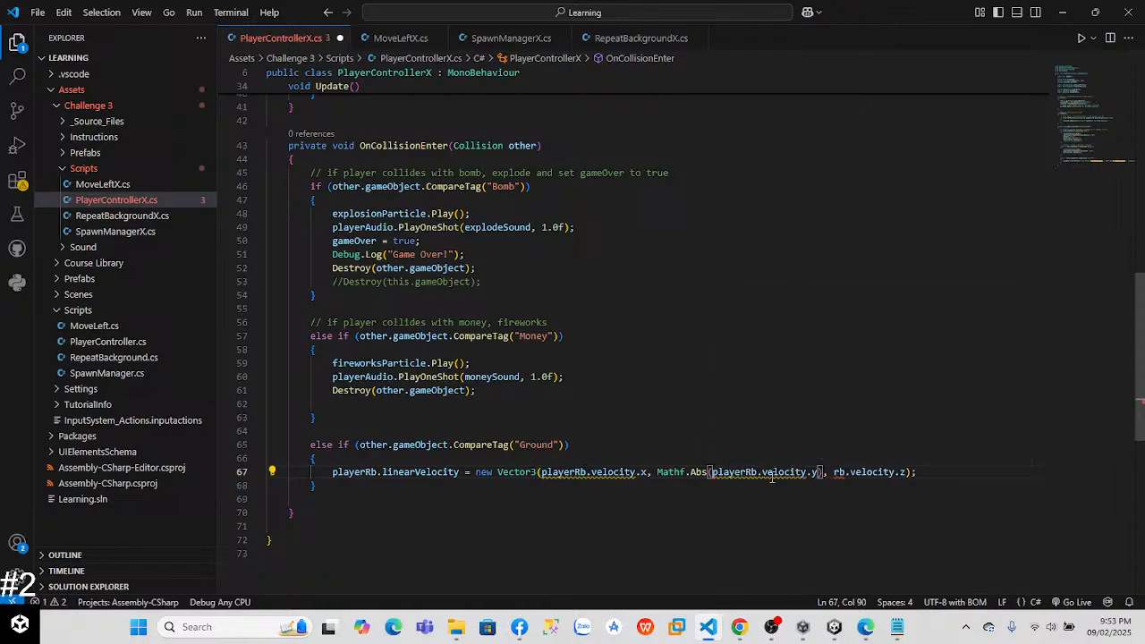
# Step: Replace rb with playerRb in the z component of the new Vector3
pyautogui.click(845, 471)
pyautogui.press('BackSpace')
pyautogui.press('BackSpace')
pyautogui.write('pla')
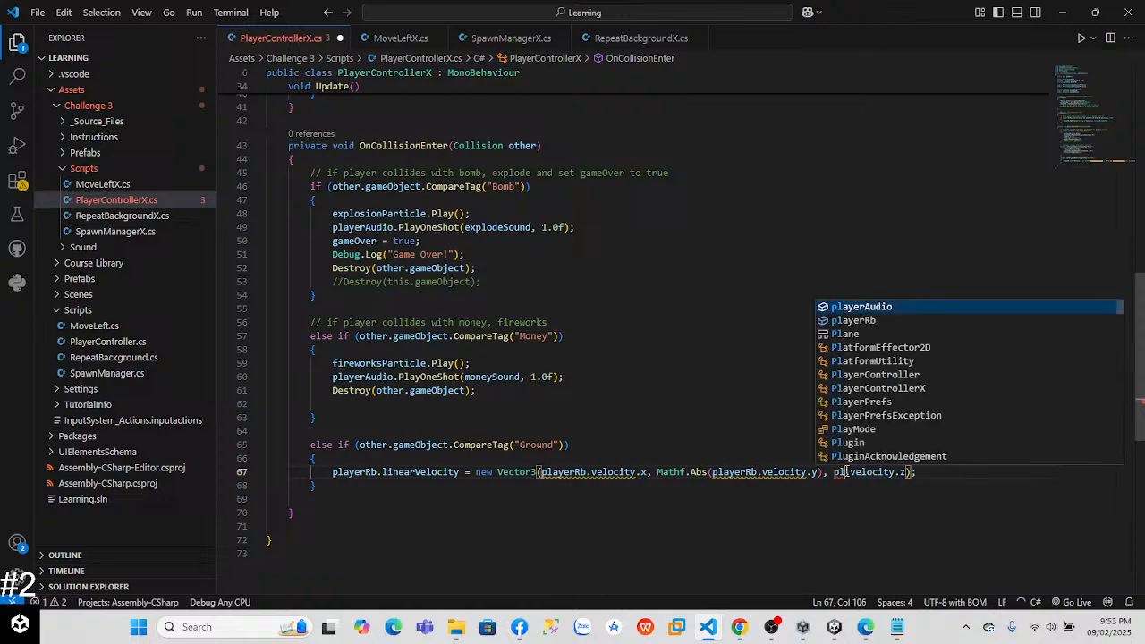
pyautogui.press('Down')
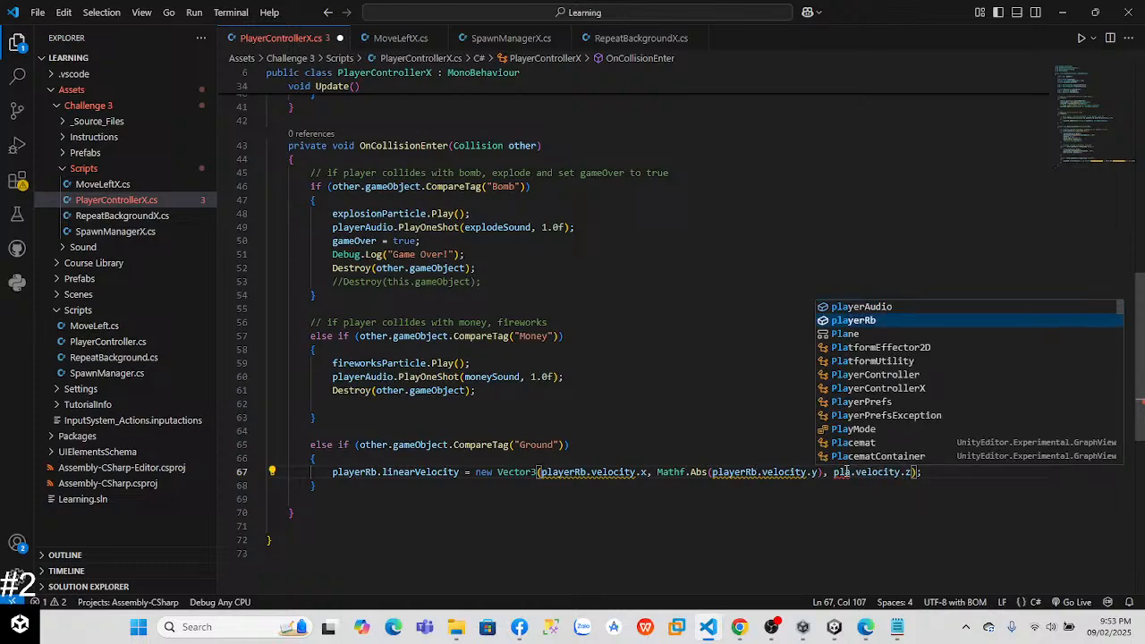
pyautogui.press('Tab')
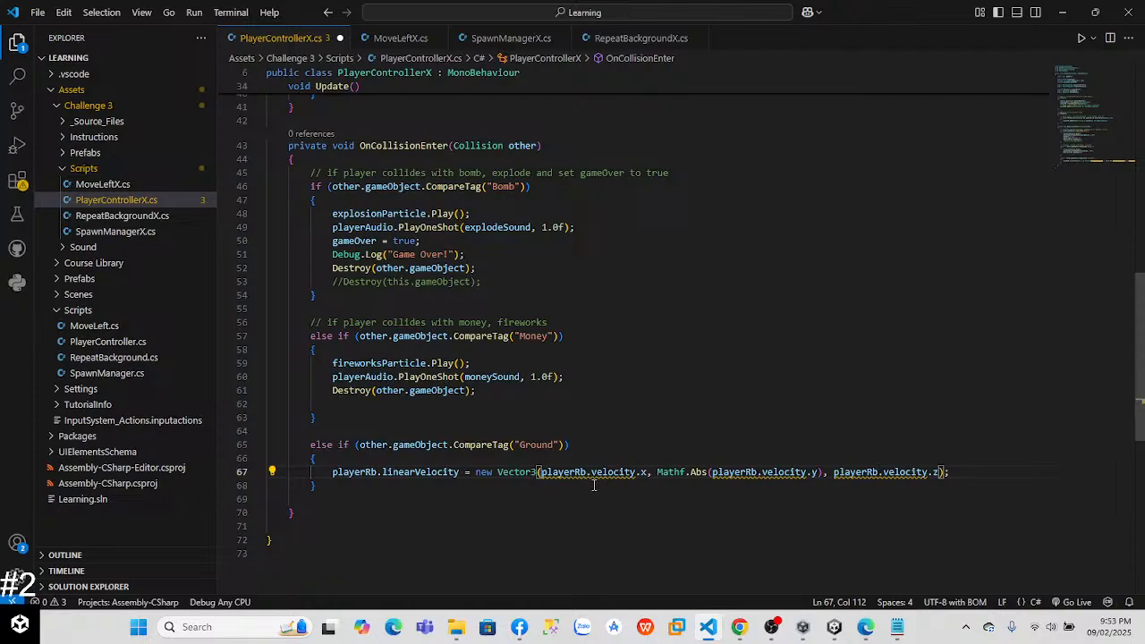
# Step: Review ChatGPT's BounceObject and JumpBounce script examples in Chrome, then return to PlayerControllerX.cs in Visual Studio Code
pyautogui.hotkey('alt', 'Tab')
pyautogui.hotkey('alt', 'Tab')
pyautogui.press('Tab')
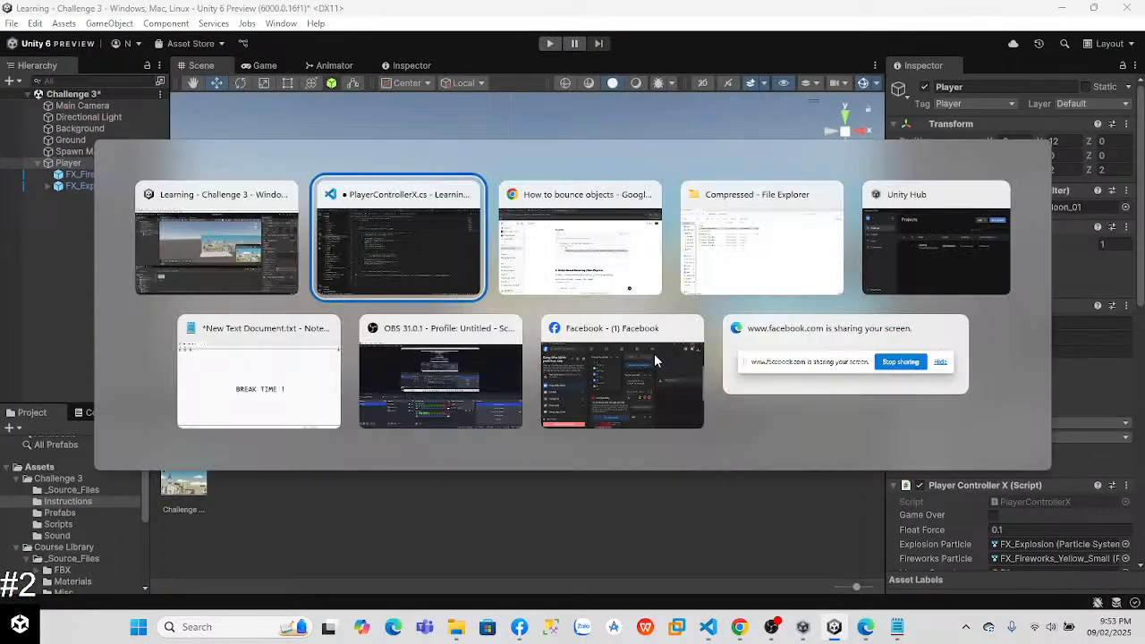
pyautogui.moveTo(1134, 255); pyautogui.dragTo(1140, 326)
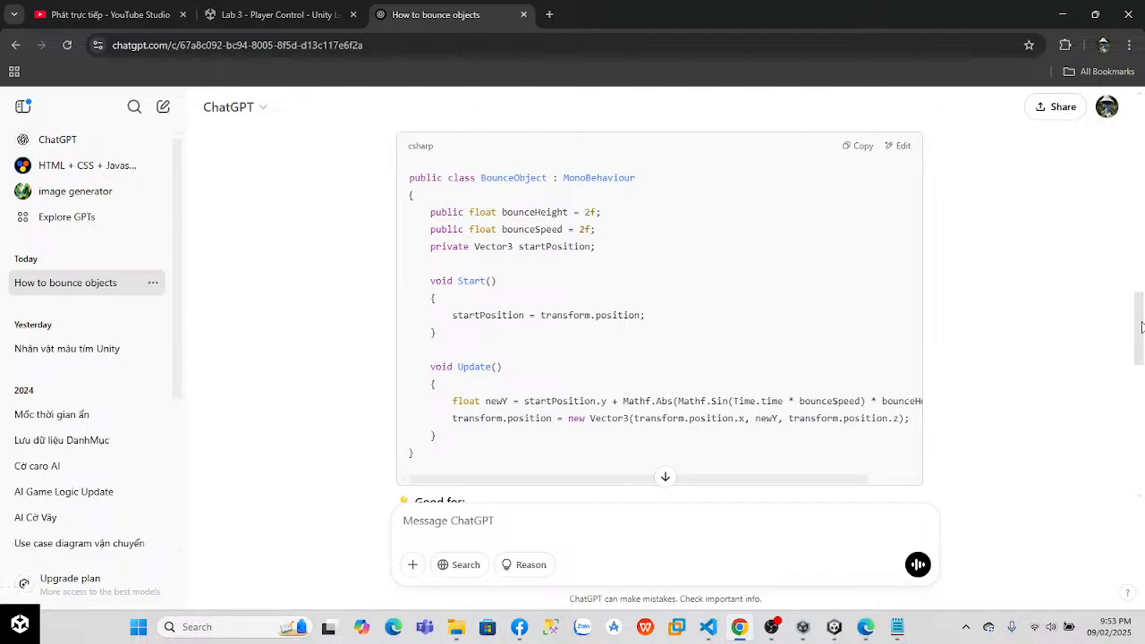
pyautogui.moveTo(1142, 316); pyautogui.dragTo(1138, 407)
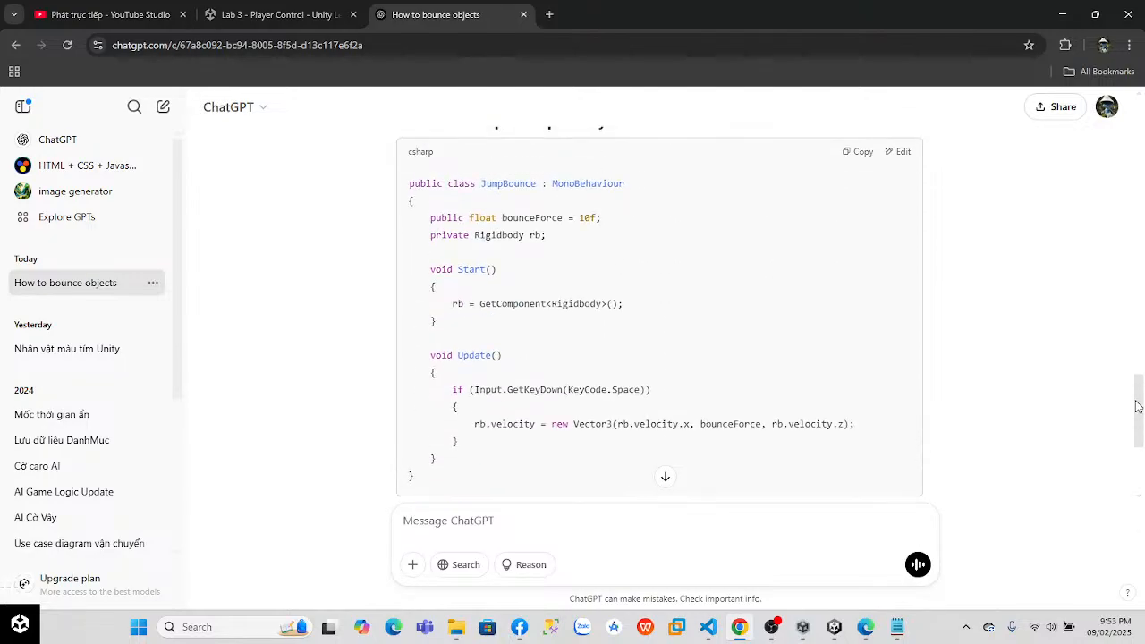
pyautogui.hotkey('alt', 'Tab')
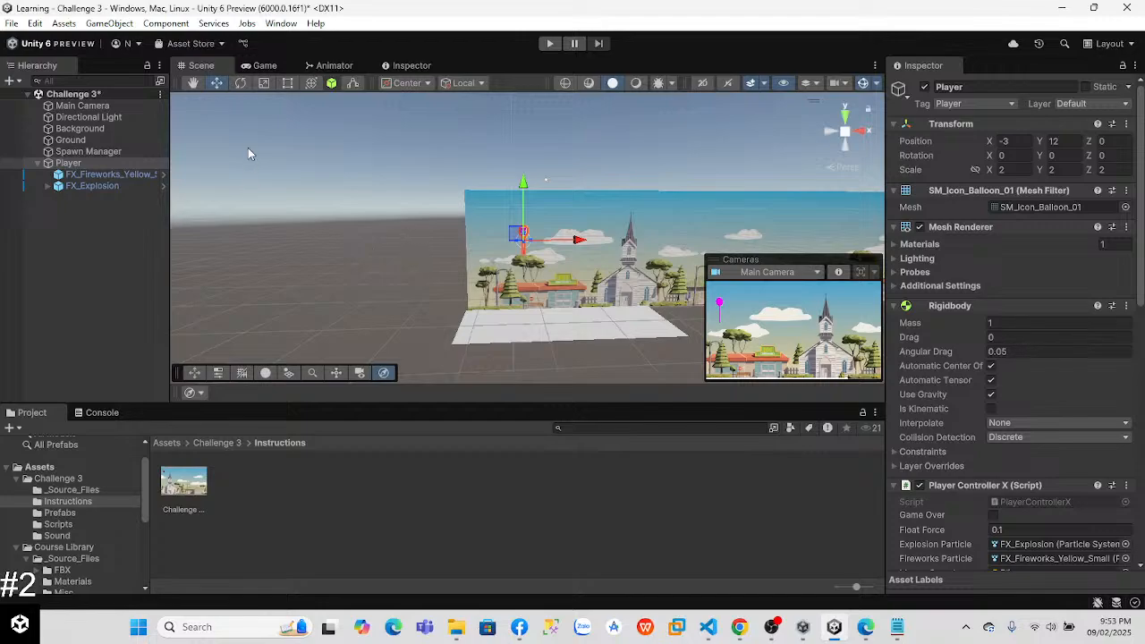
pyautogui.hotkey('alt', 'Tab')
pyautogui.press('Tab')
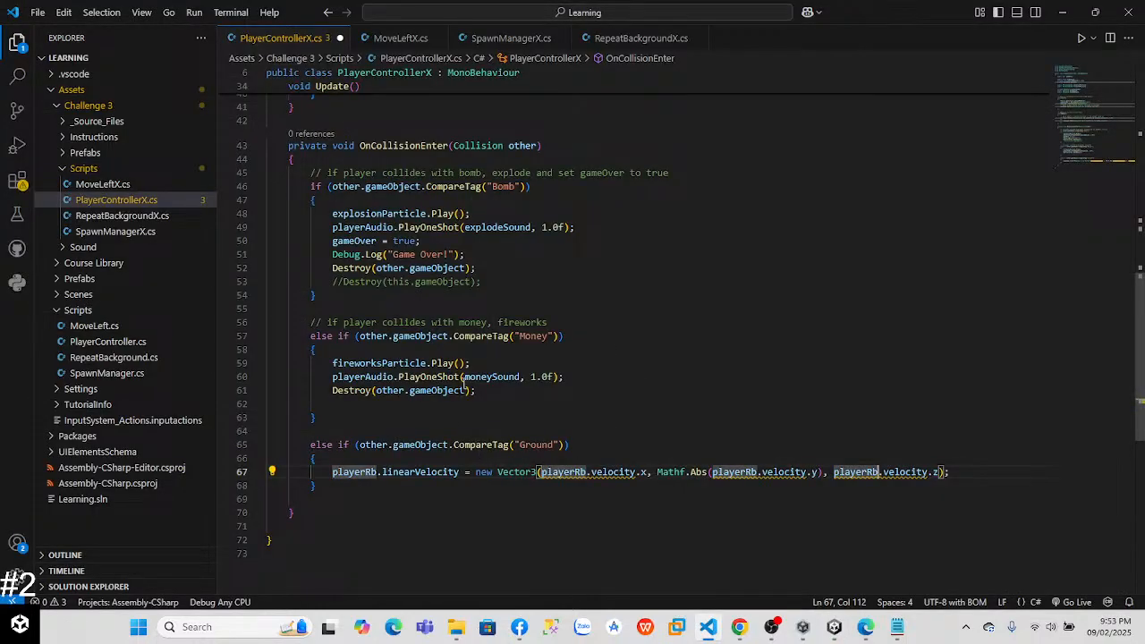
# Step: Replace velocity with linearVelocity in the x component of the new Vector3 in the Ground branch
pyautogui.moveTo(606, 479)
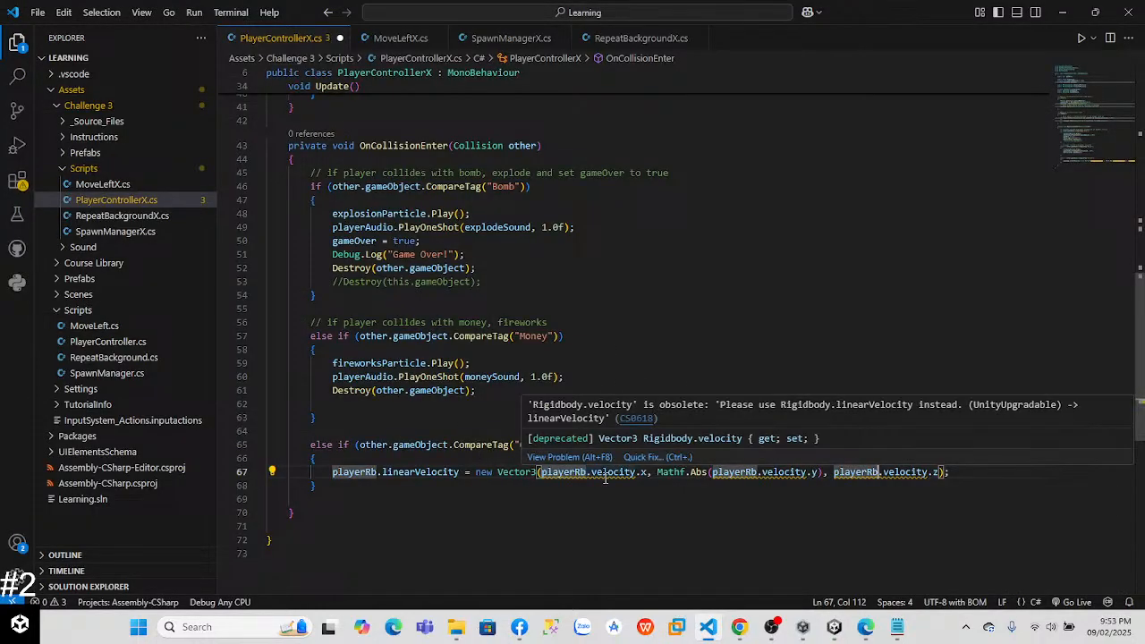
pyautogui.click(773, 496)
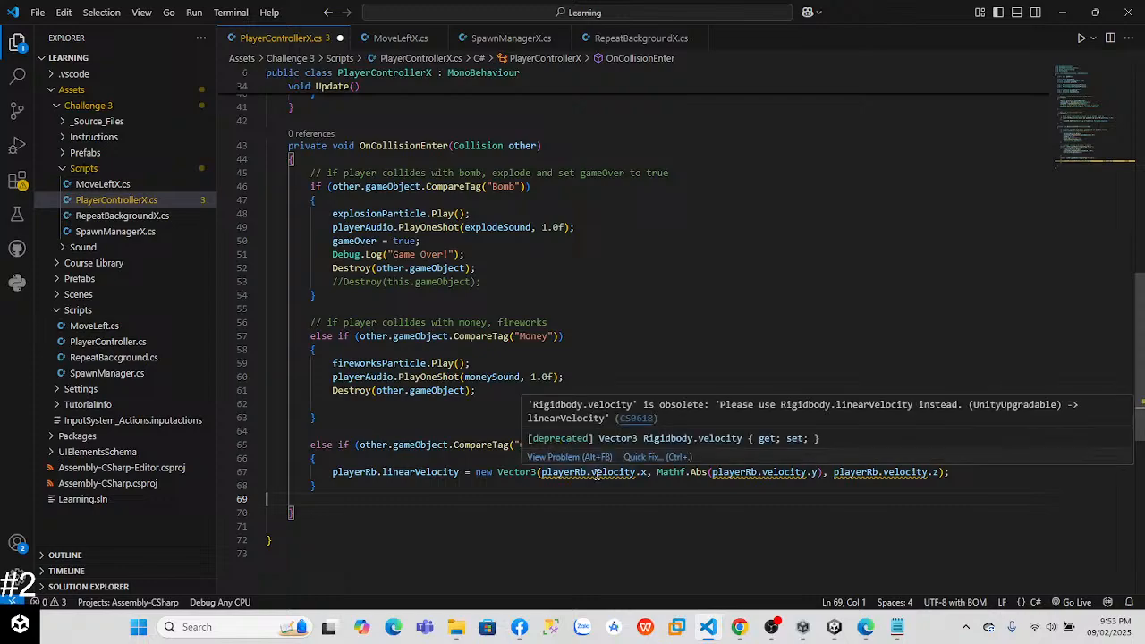
pyautogui.click(592, 473)
pyautogui.press('BackSpace')
pyautogui.write('li')
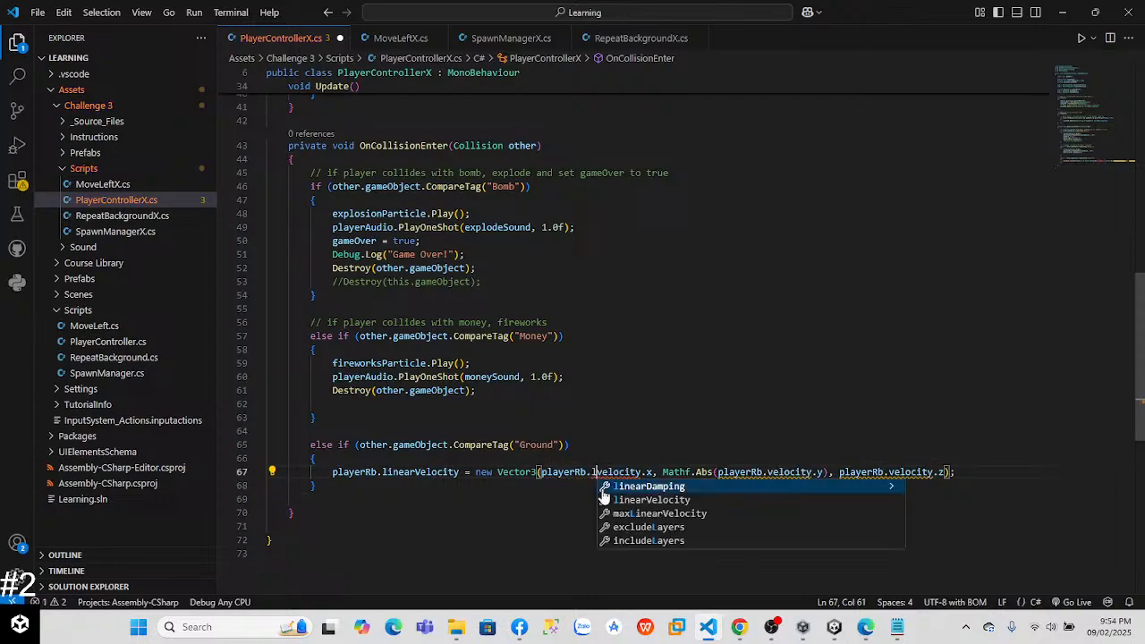
pyautogui.press('Return')
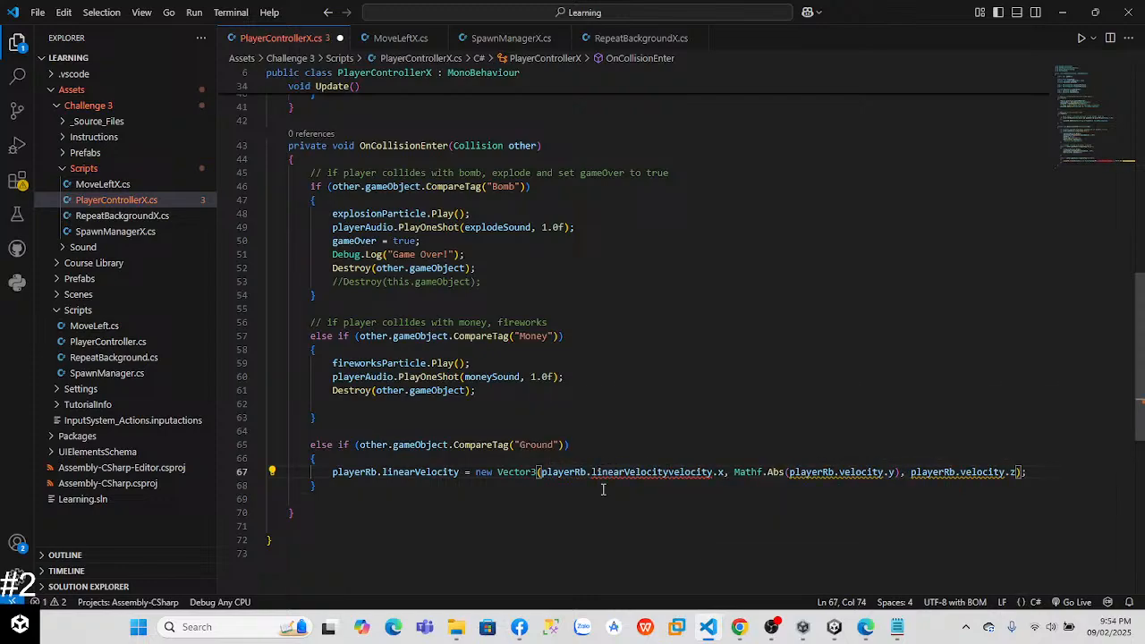
pyautogui.press('Right')
pyautogui.press('Right')
pyautogui.press('Right')
pyautogui.press('Right')
pyautogui.press('Right')
pyautogui.press('Right')
pyautogui.press('Right')
pyautogui.press('Right')
pyautogui.press('BackSpace')
pyautogui.press('BackSpace')
pyautogui.press('BackSpace')
pyautogui.press('BackSpace')
pyautogui.press('BackSpace')
pyautogui.press('BackSpace')
pyautogui.press('BackSpace')
pyautogui.press('BackSpace')
pyautogui.press('BackSpace')
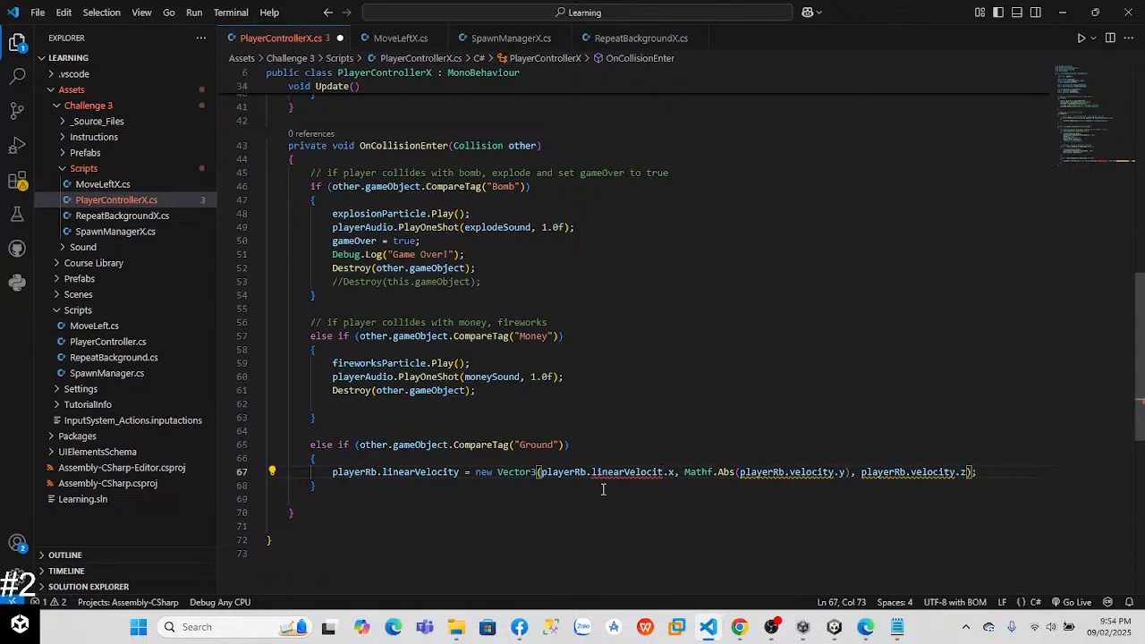
pyautogui.write('y')
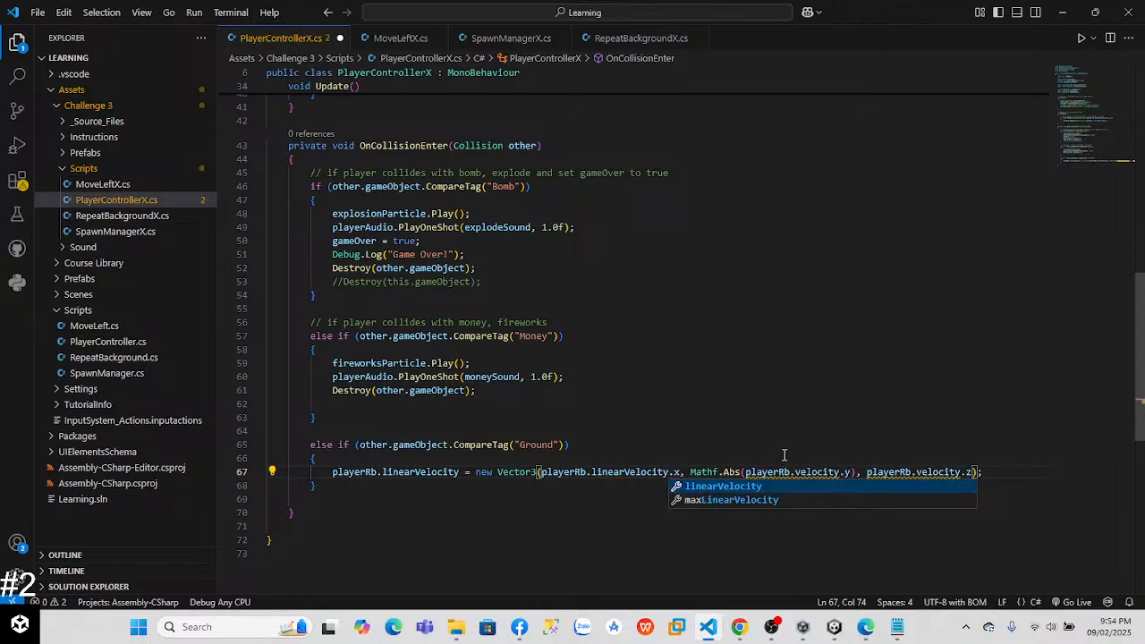
pyautogui.press('Escape')
pyautogui.press('Up')
# Step: Replace velocity with linearVelocity inside the Mathf.Abs call of the Vector3's y component
pyautogui.click(795, 472)
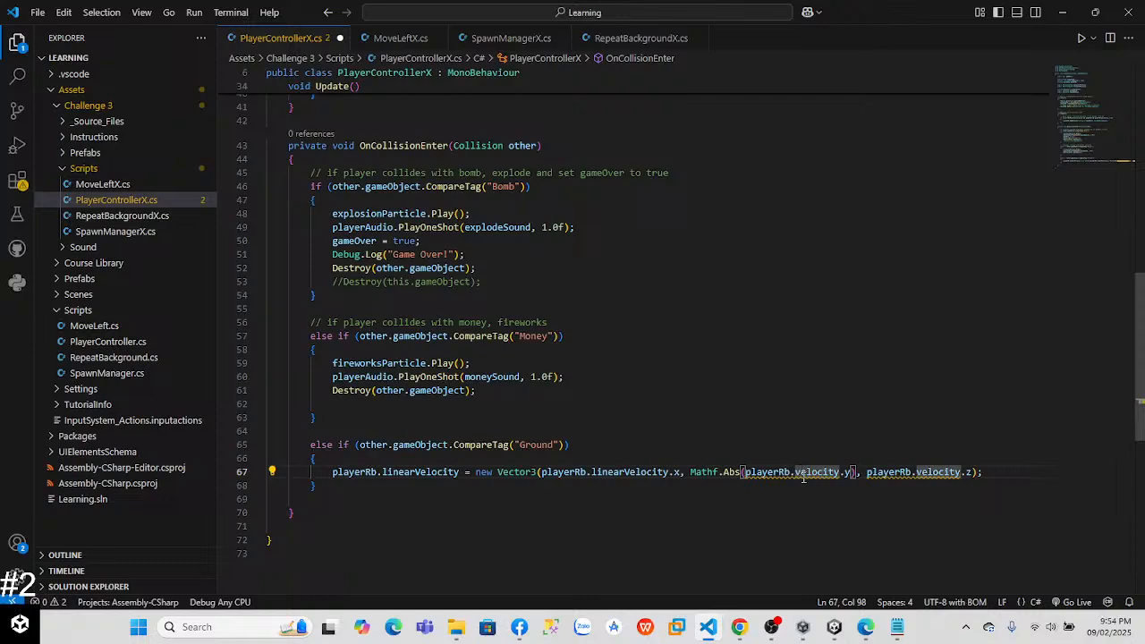
pyautogui.press('BackSpace')
pyautogui.write('li')
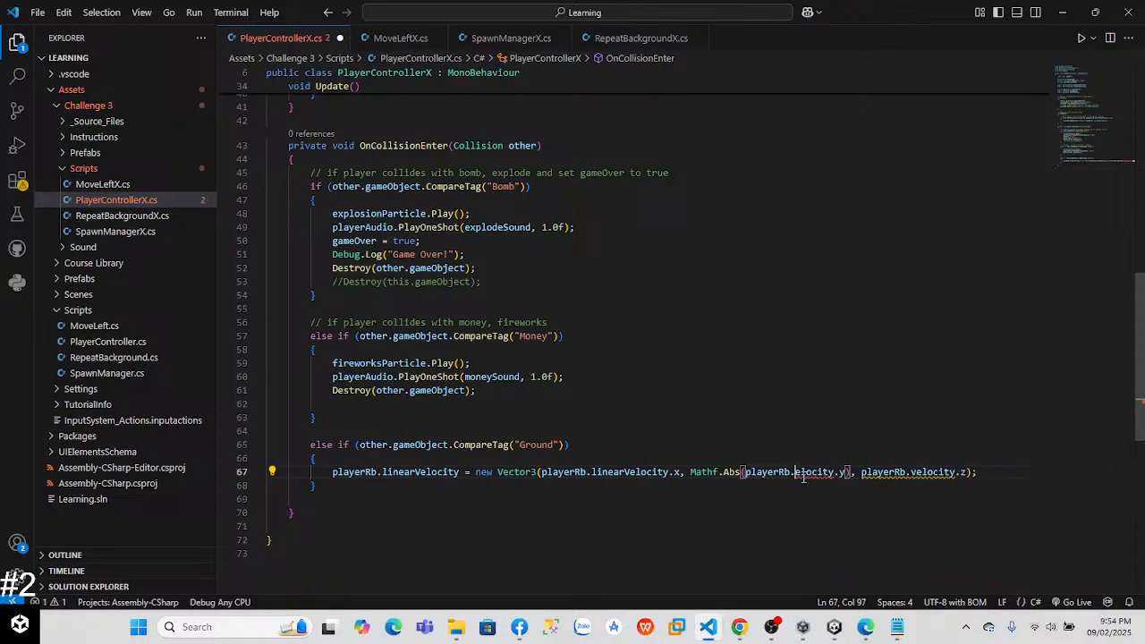
pyautogui.write('nearV')
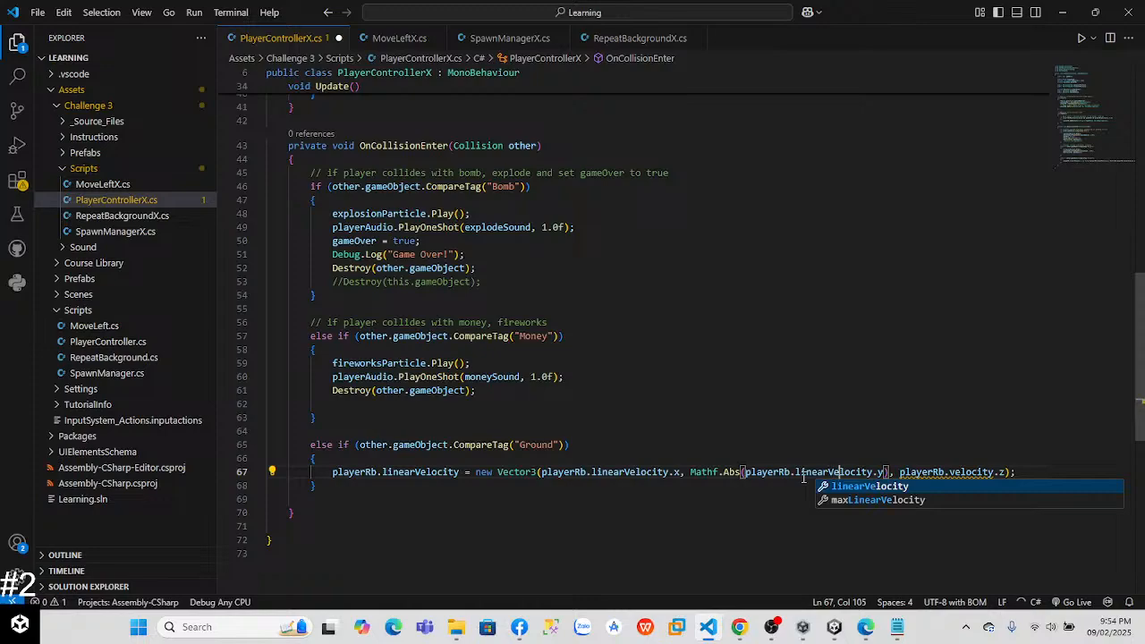
# Step: Replace velocity with linearVelocity in the Vector3's z component and save PlayerControllerX.cs
pyautogui.press('Right')
pyautogui.press('Right')
pyautogui.press('Right')
pyautogui.press('Right')
pyautogui.press('Right')
pyautogui.press('Right')
pyautogui.press('Right')
pyautogui.press('Right')
pyautogui.press('Right')
pyautogui.press('Right')
pyautogui.press('Right')
pyautogui.press('Right')
pyautogui.press('Right')
pyautogui.press('Right')
pyautogui.press('Right')
pyautogui.press('Right')
pyautogui.press('Right')
pyautogui.press('Right')
pyautogui.press('Right')
pyautogui.press('Right')
pyautogui.press('BackSpace')
pyautogui.write('lin')
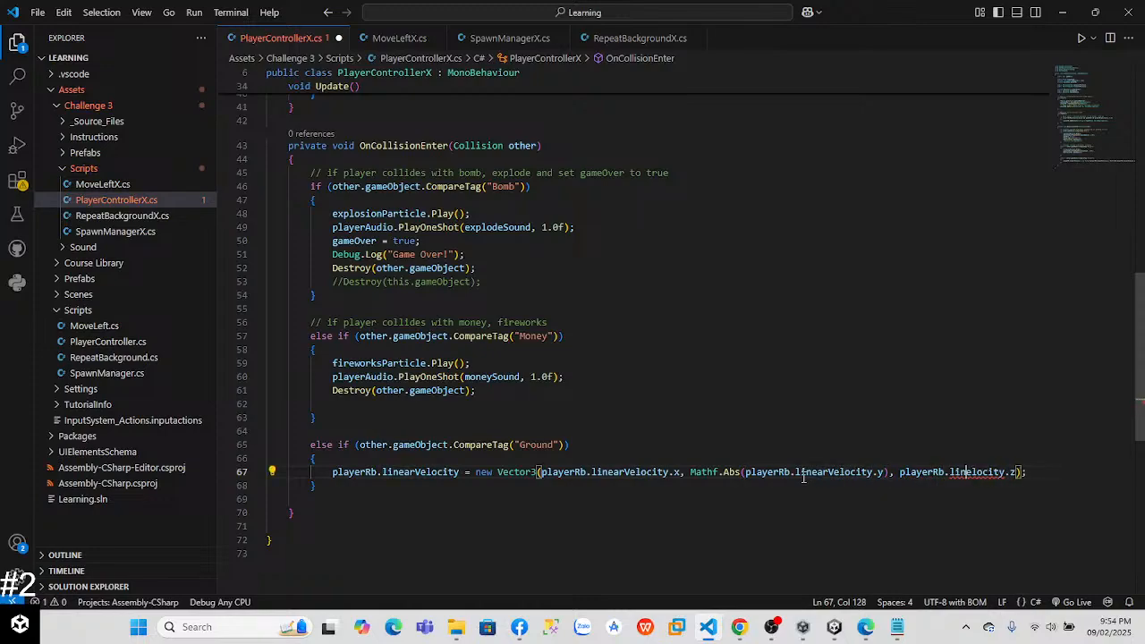
pyautogui.write('earVe')
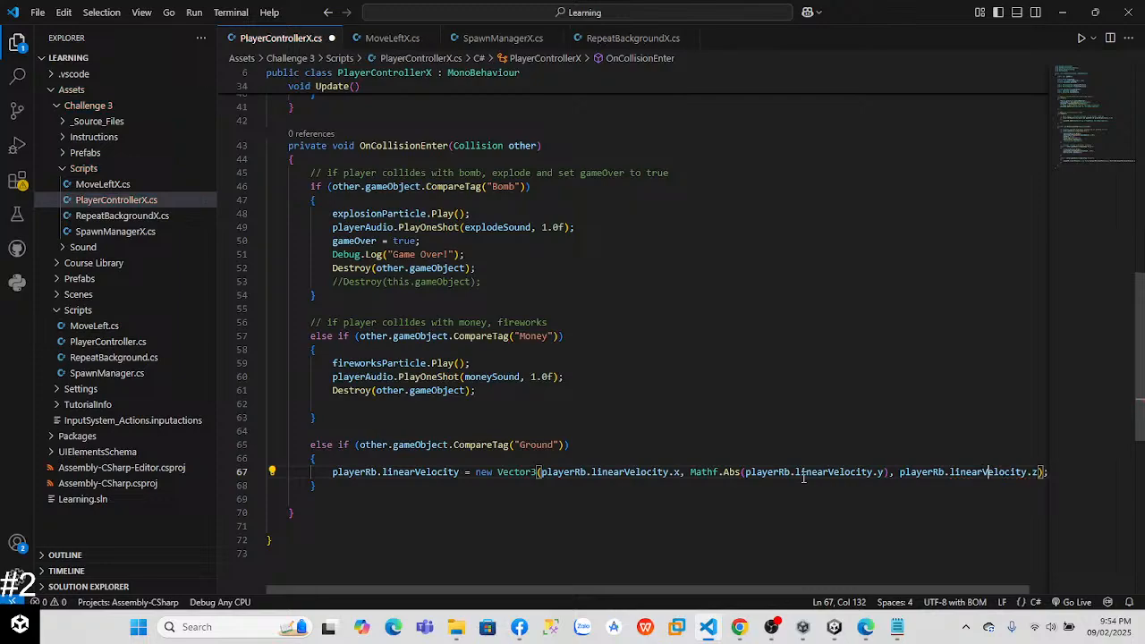
pyautogui.hotkey('ctrl', 's')
# Step: Switch to Unity and play-test how the balloon reacts to the ground in the Game and Scene views
pyautogui.hotkey('alt', 'Tab')
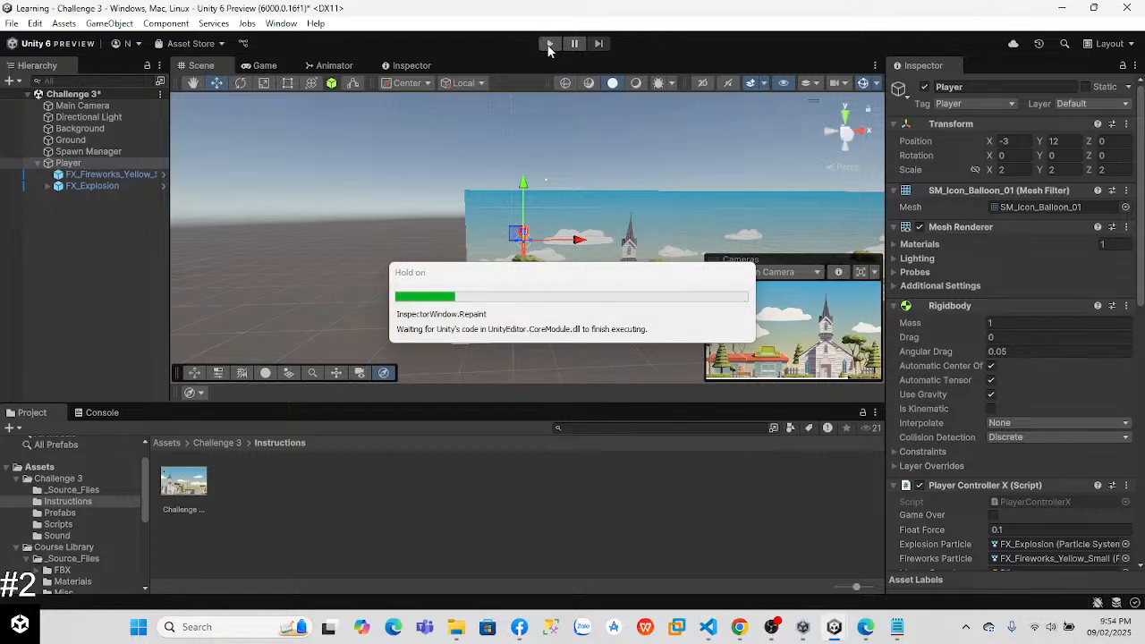
pyautogui.click(549, 44)
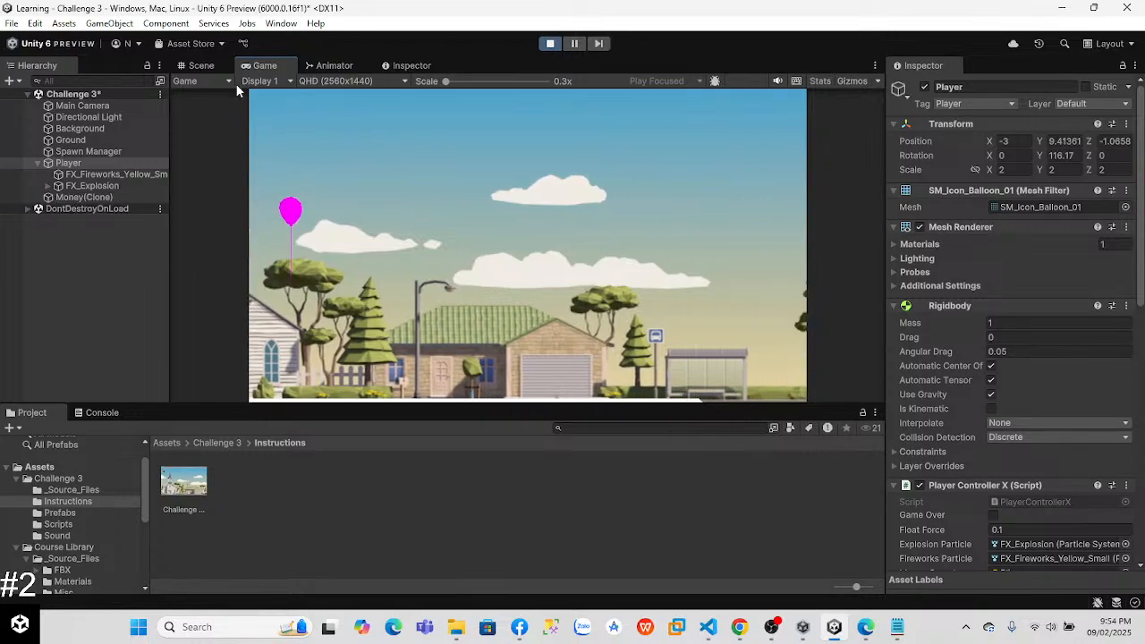
pyautogui.click(200, 65)
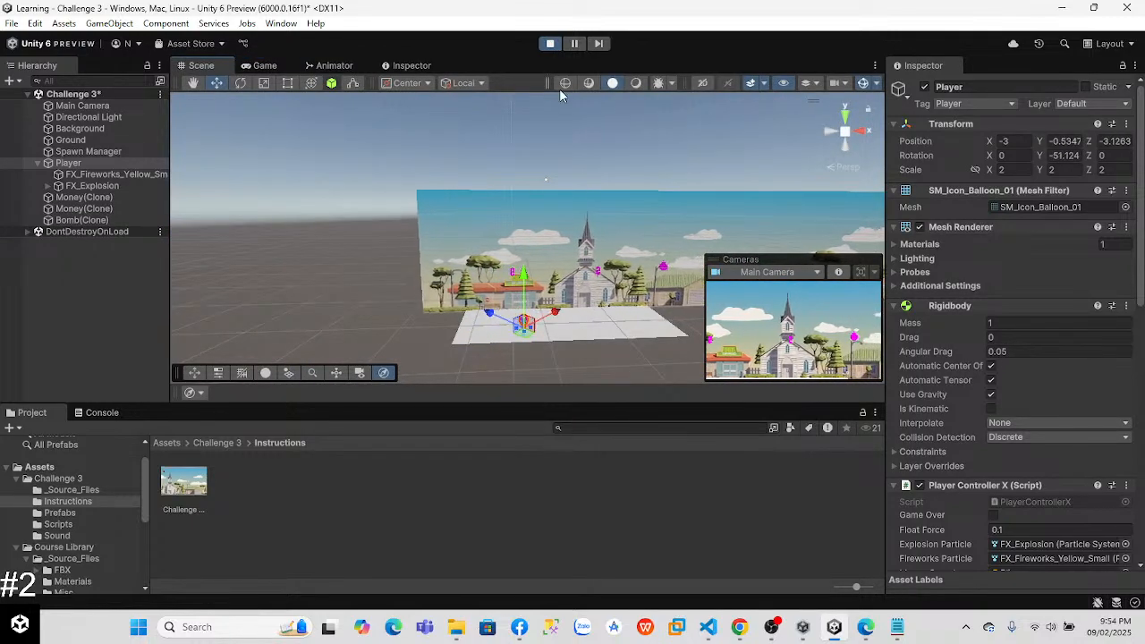
pyautogui.click(262, 65)
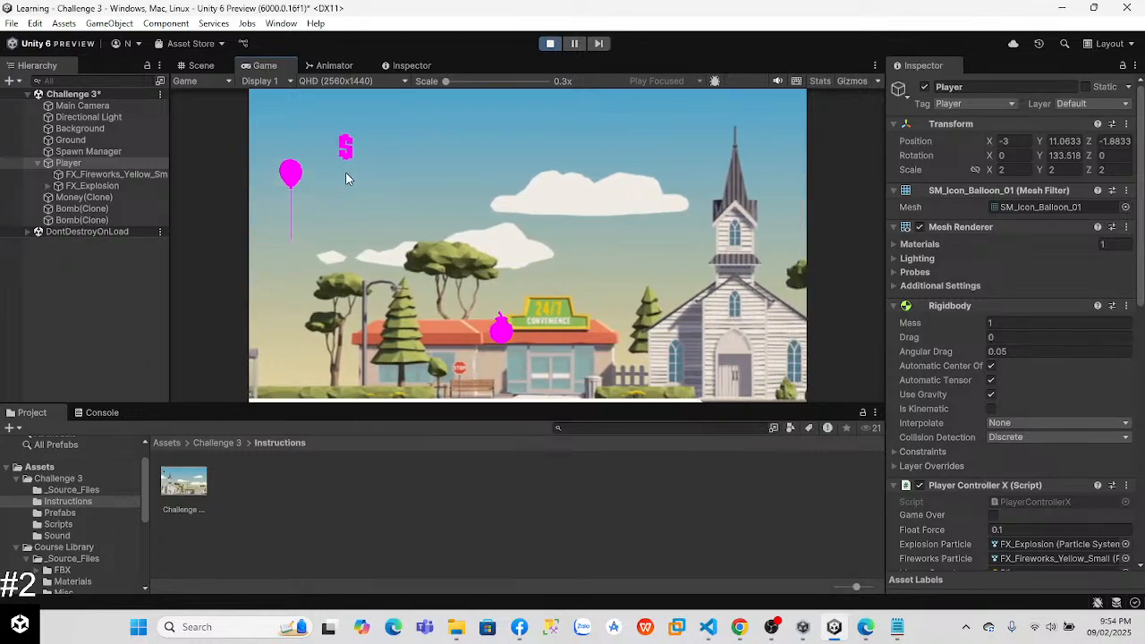
pyautogui.hotkey('alt', 'Tab')
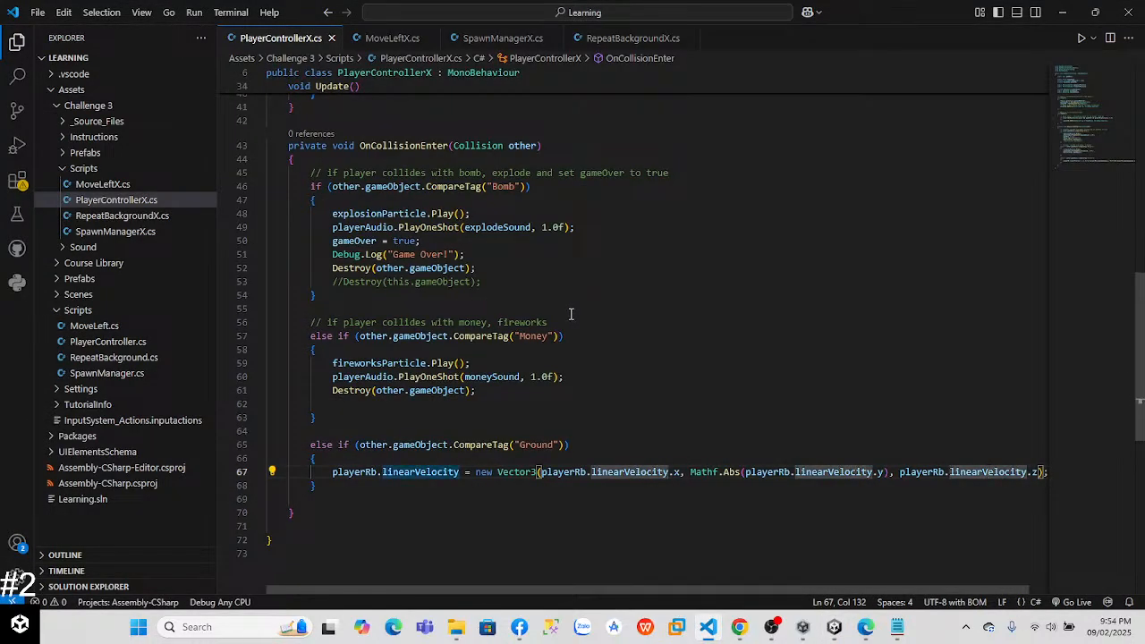
pyautogui.hotkey('alt', 'Tab')
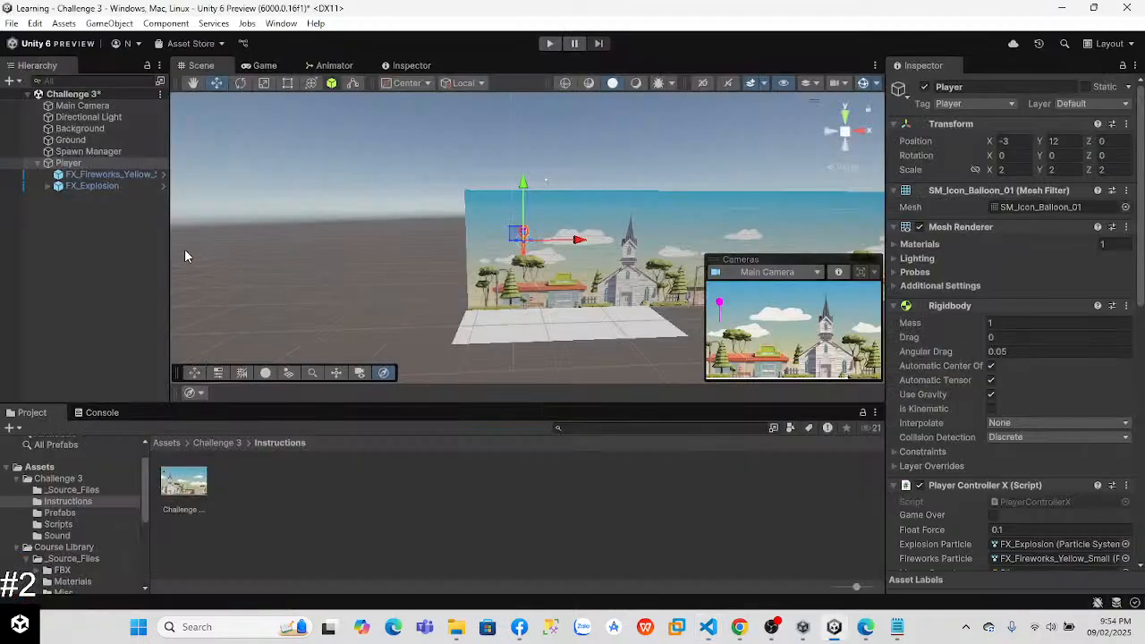
# Step: Check the Ground object's tag in Unity, then review the Ground branch of PlayerControllerX.cs in Visual Studio Code
pyautogui.click(125, 141)
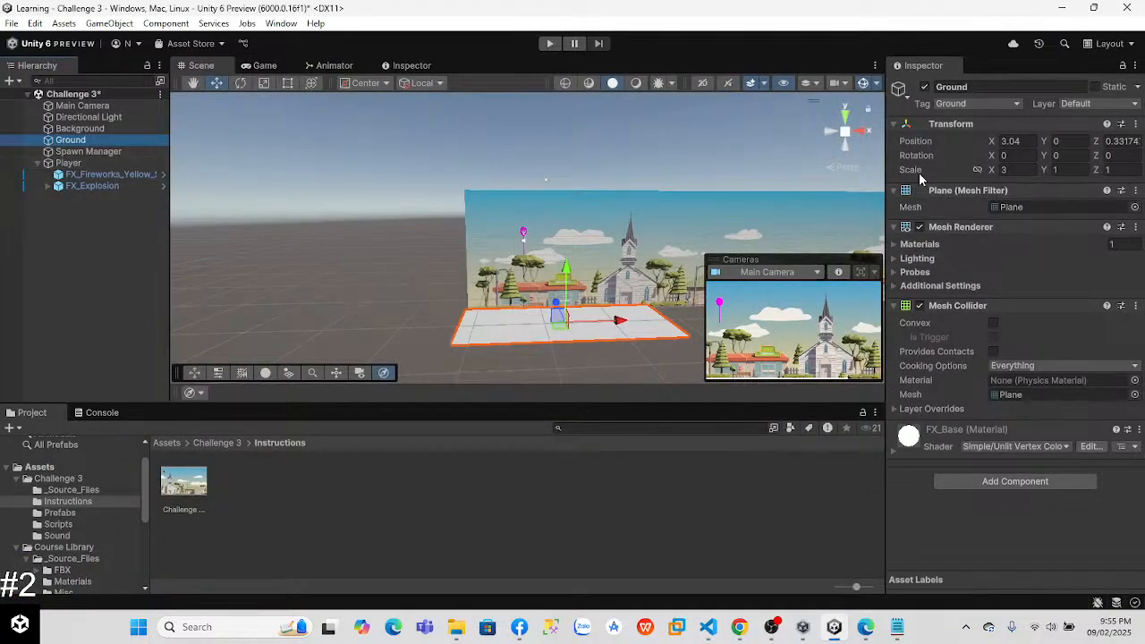
pyautogui.hotkey('alt', 'Tab')
pyautogui.click(370, 284)
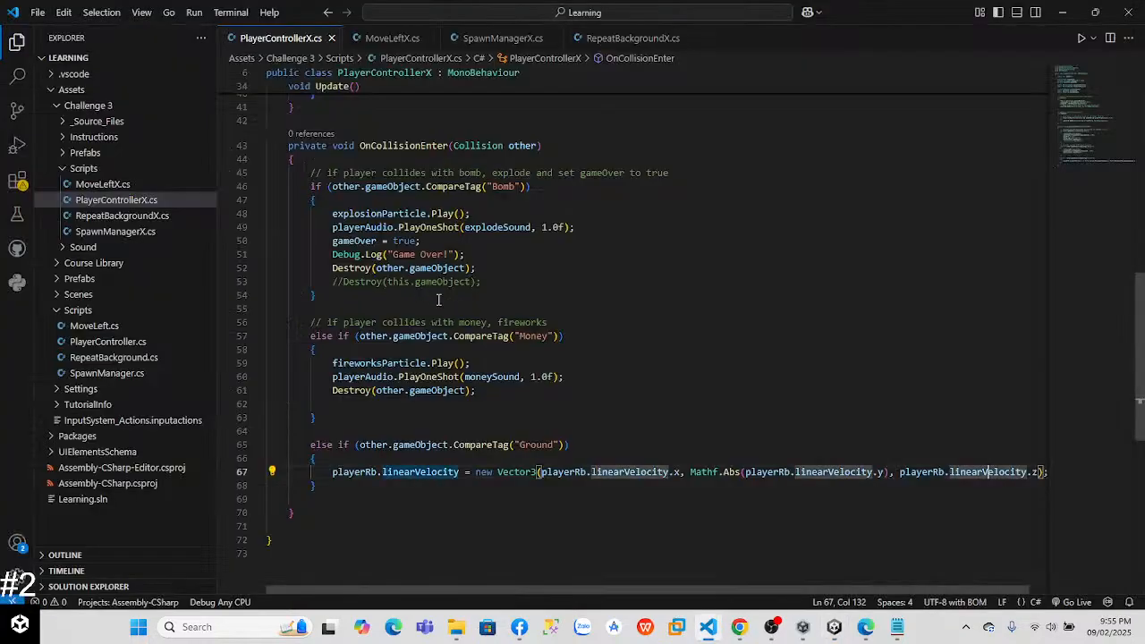
pyautogui.click(341, 472)
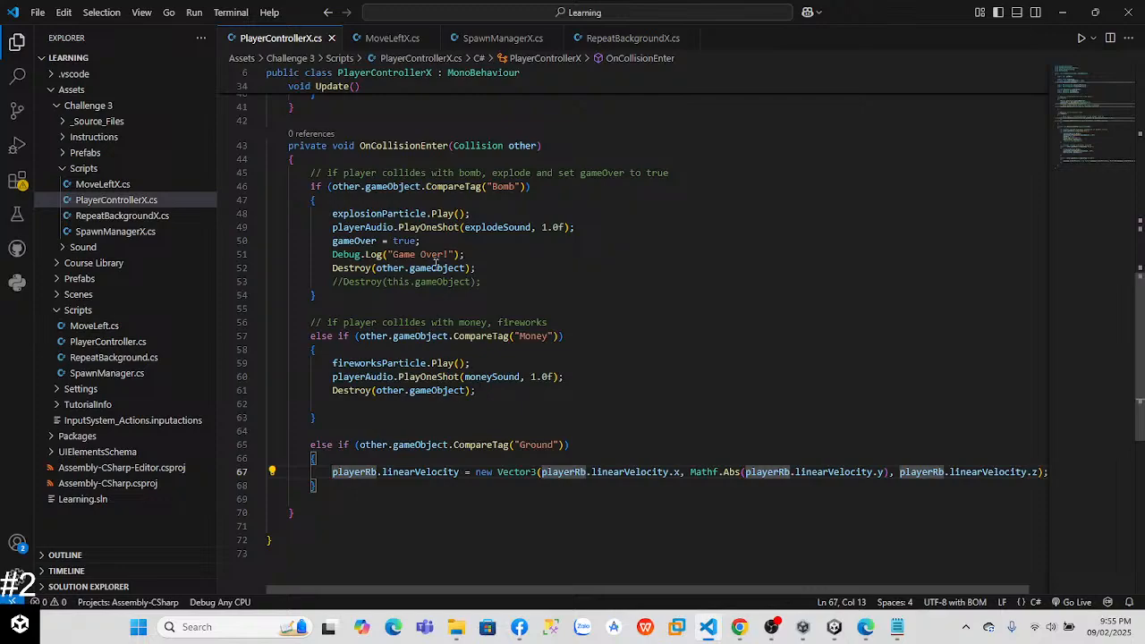
pyautogui.moveTo(578, 473)
pyautogui.click(445, 593)
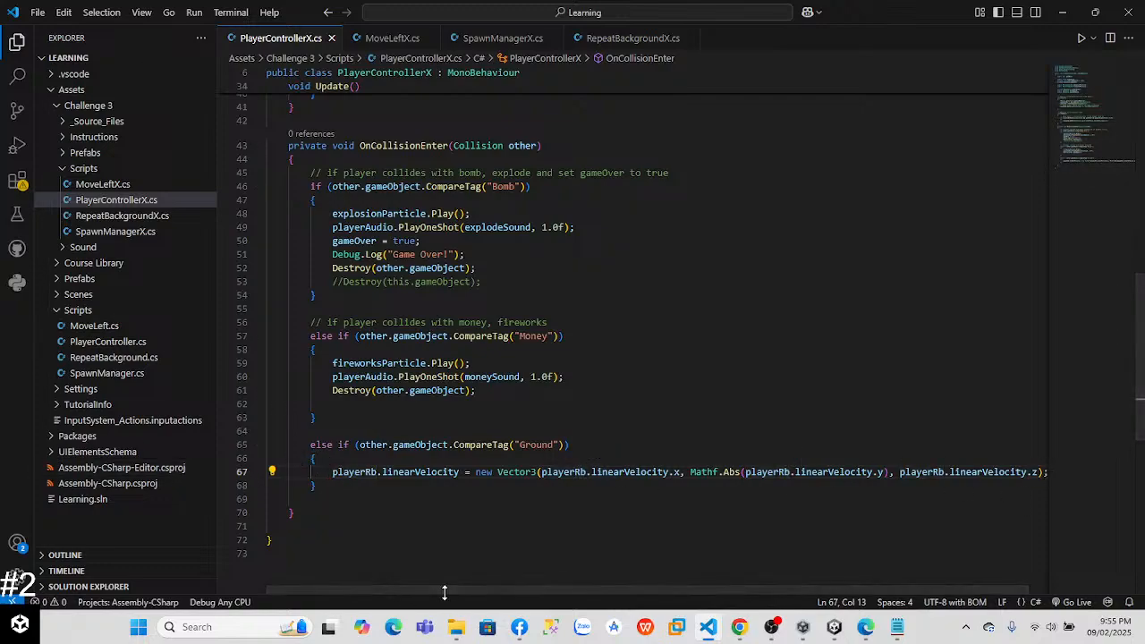
# Step: Copy the whole PlayerControllerX.cs script into the ChatGPT conversation in Chrome and send it with a note about the bouncing
pyautogui.click(361, 474)
pyautogui.hotkey('ctrl', 'a')
pyautogui.hotkey('alt', 'Tab')
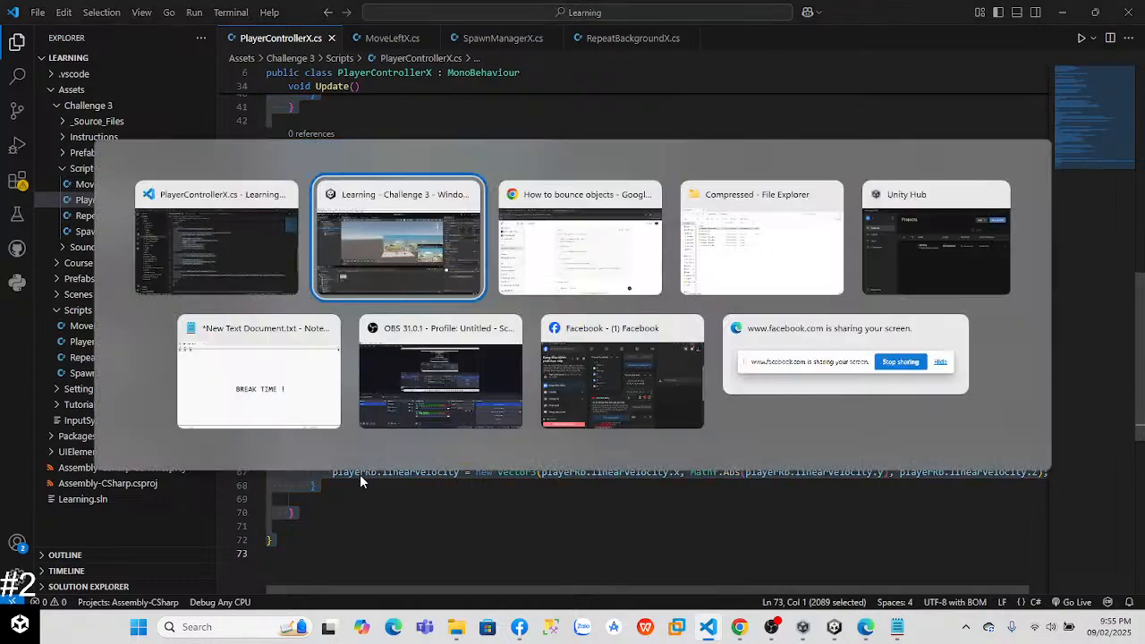
pyautogui.hotkey('alt', 'Tab')
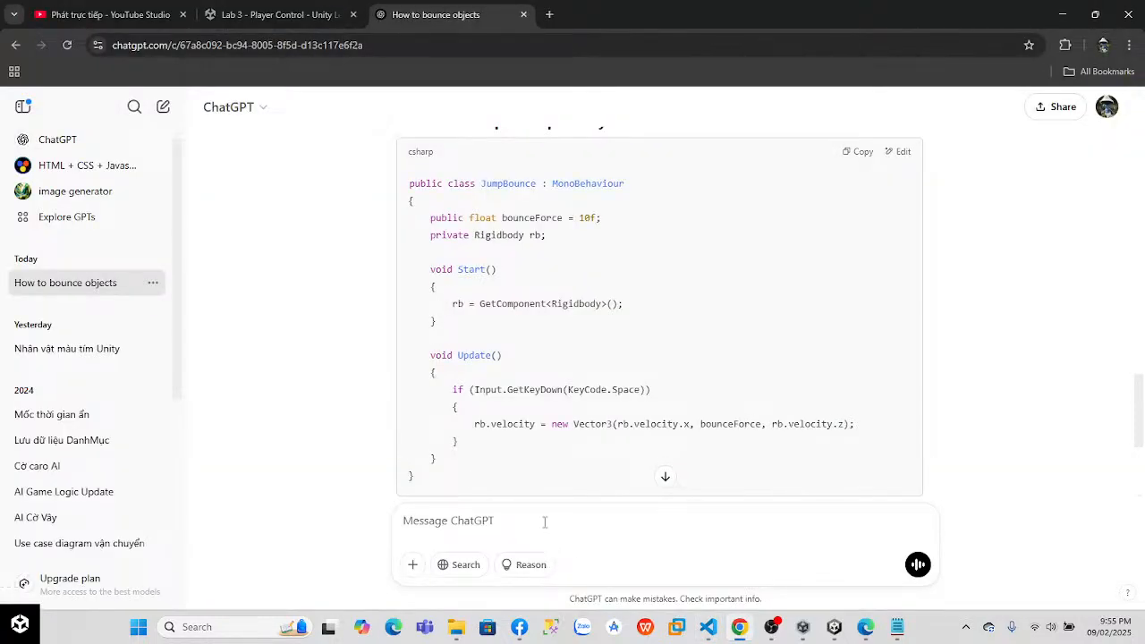
pyautogui.hotkey('ctrl', 'v')
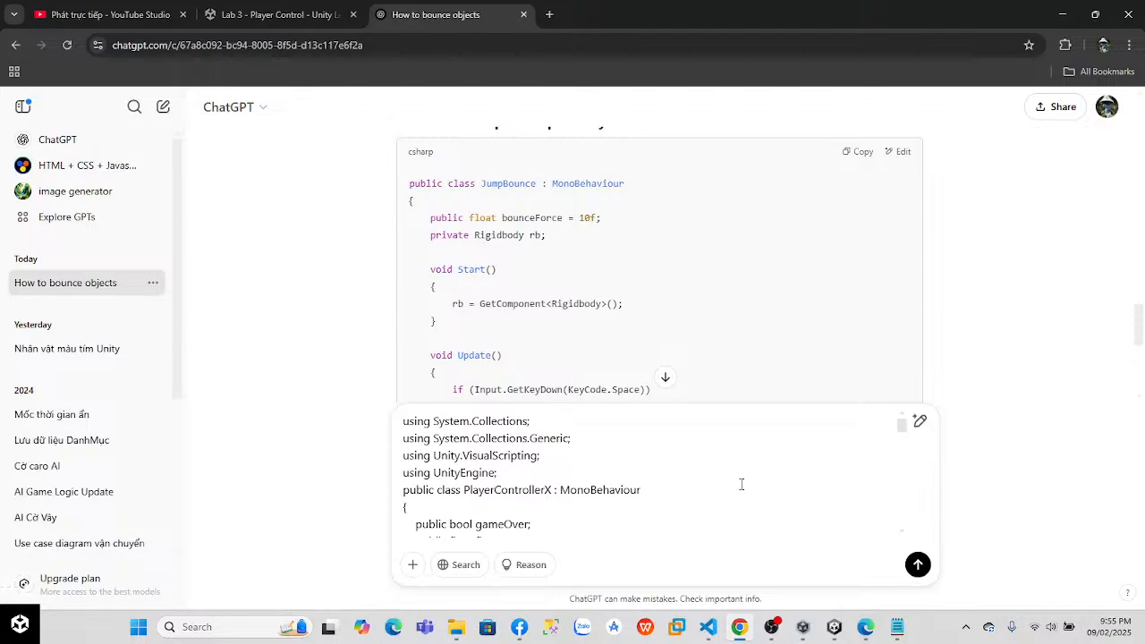
pyautogui.scroll(-10, 722, 487)
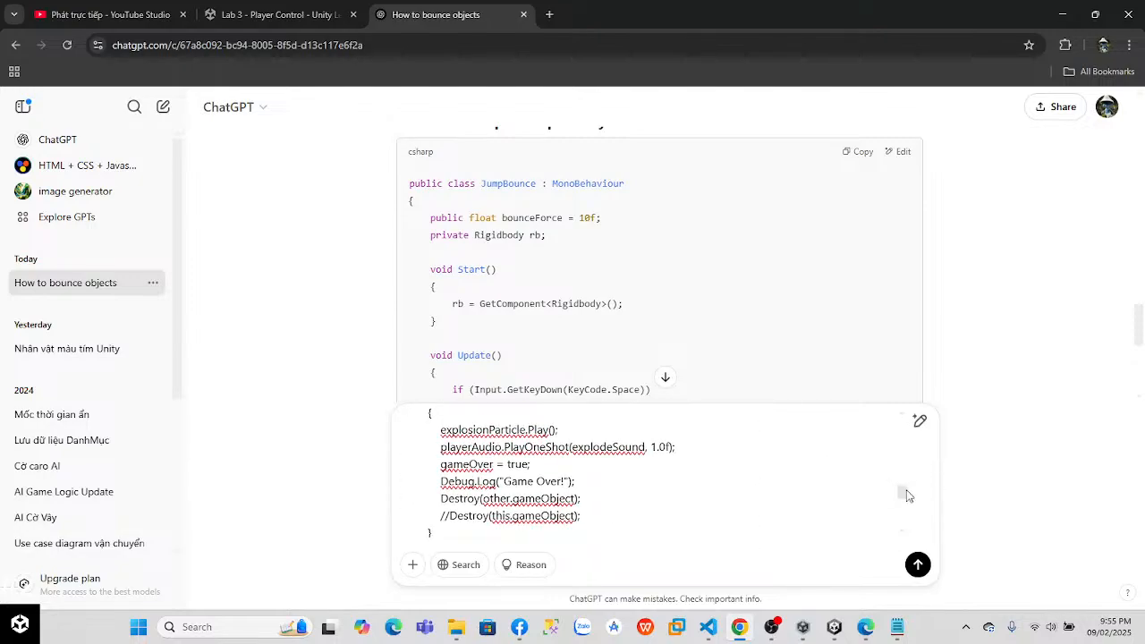
pyautogui.scroll(-5, 901, 496)
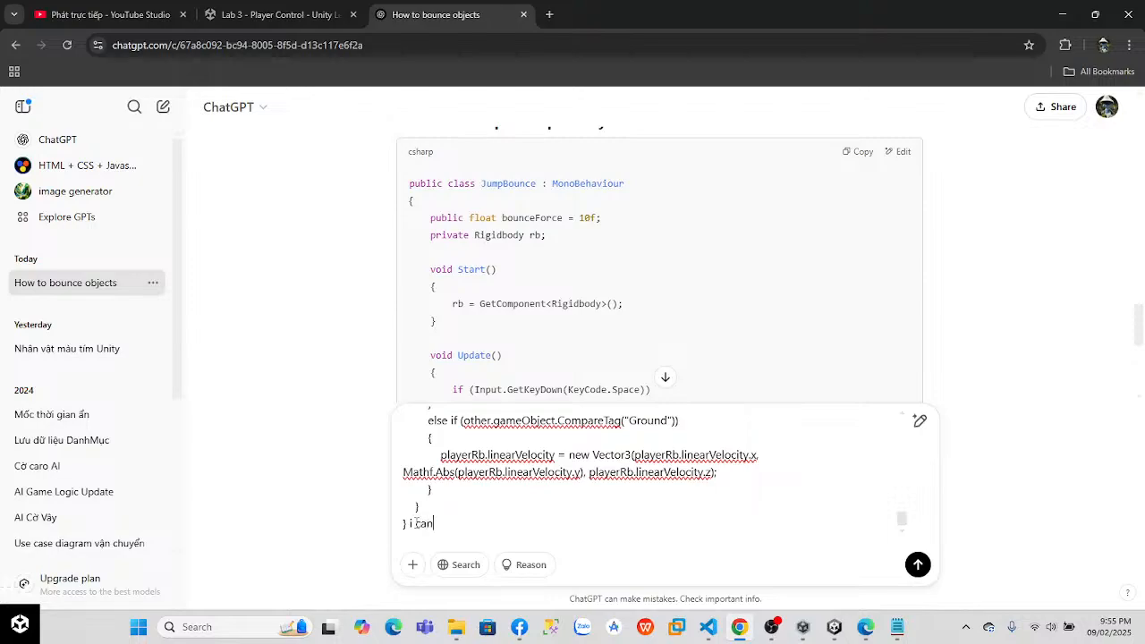
pyautogui.write('bounce. help')
pyautogui.press('Return')
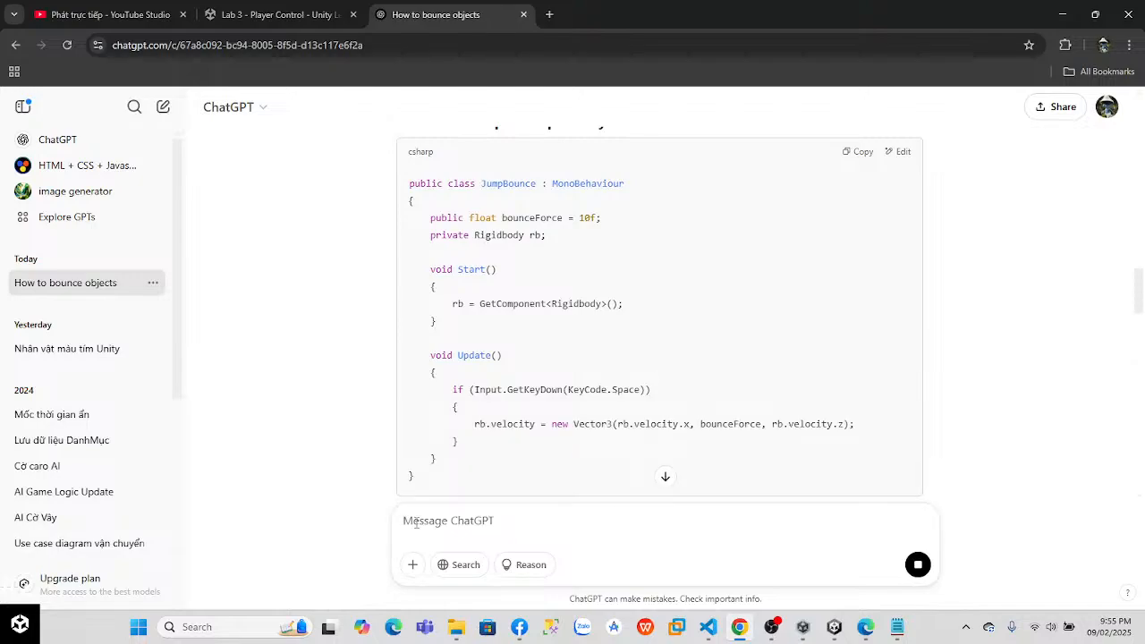
# Step: Find the Ground branch in ChatGPT's corrected code and copy its if (!gameOver) bounce block
pyautogui.moveTo(1143, 283); pyautogui.dragTo(1139, 488)
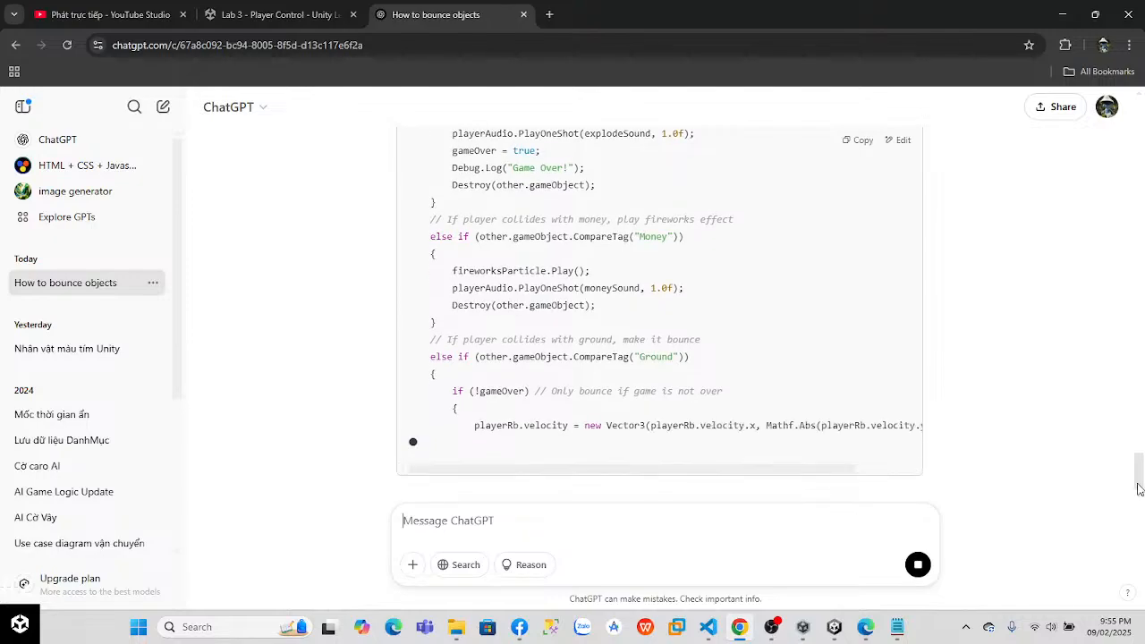
pyautogui.moveTo(1139, 470); pyautogui.dragTo(1140, 454)
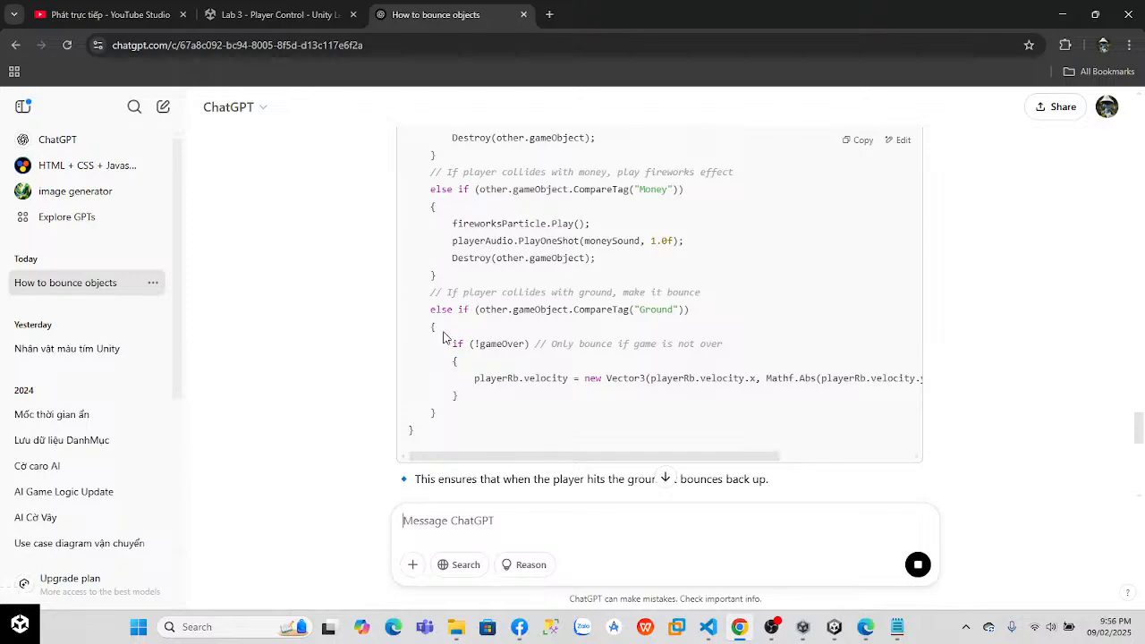
pyautogui.moveTo(453, 343); pyautogui.dragTo(481, 400)
pyautogui.moveTo(454, 343); pyautogui.dragTo(472, 399)
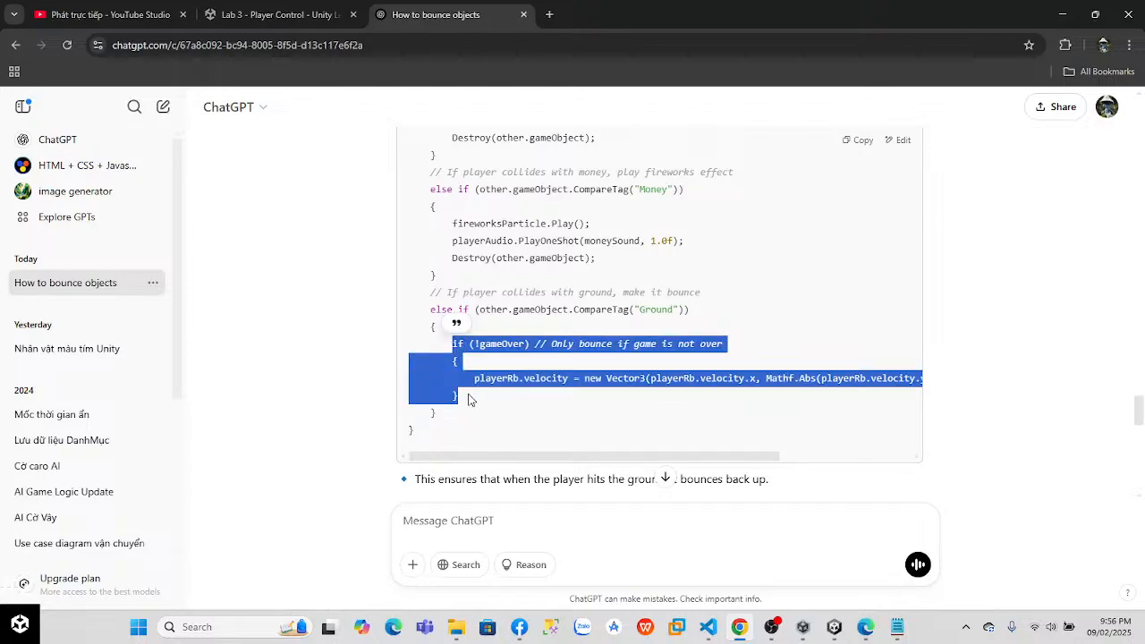
# Step: In Visual Studio Code, replace the linearVelocity line in the Ground branch with ChatGPT's copied if (!gameOver) block
pyautogui.hotkey('alt', 'Tab')
pyautogui.click(352, 432)
pyautogui.moveTo(329, 476); pyautogui.dragTo(360, 474)
pyautogui.click(332, 472)
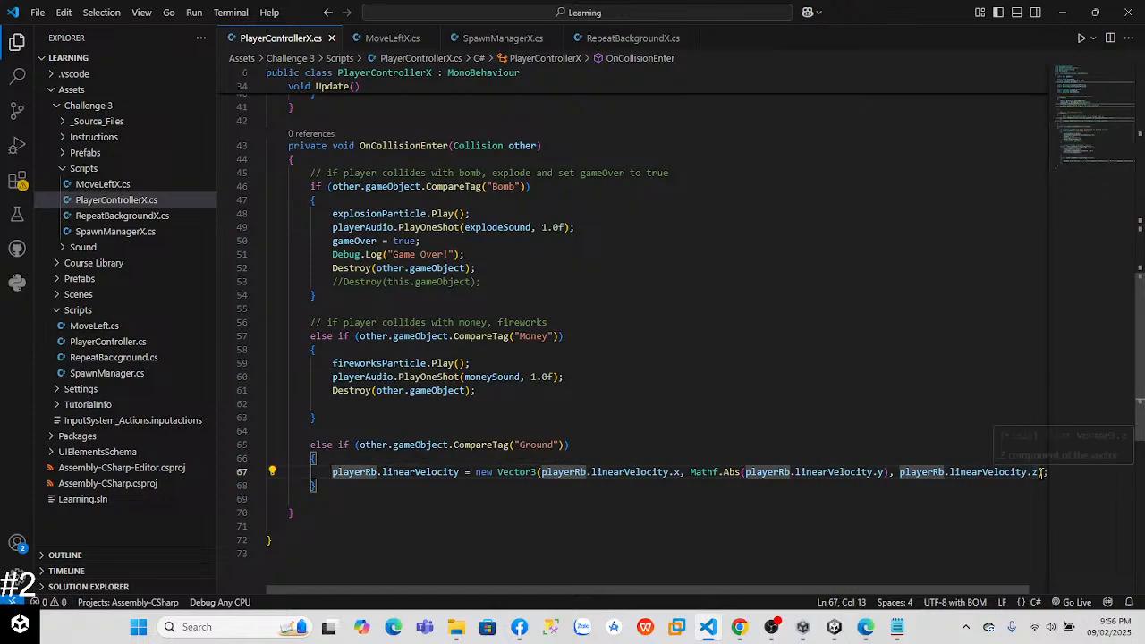
pyautogui.moveTo(337, 465); pyautogui.dragTo(1068, 477)
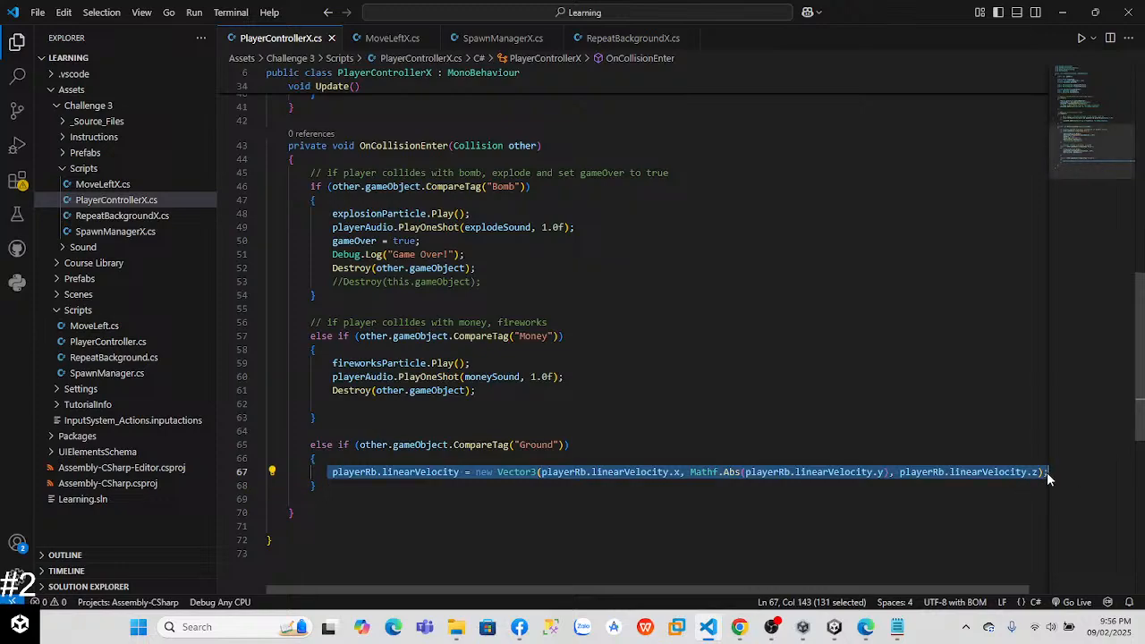
pyautogui.press('BackSpace')
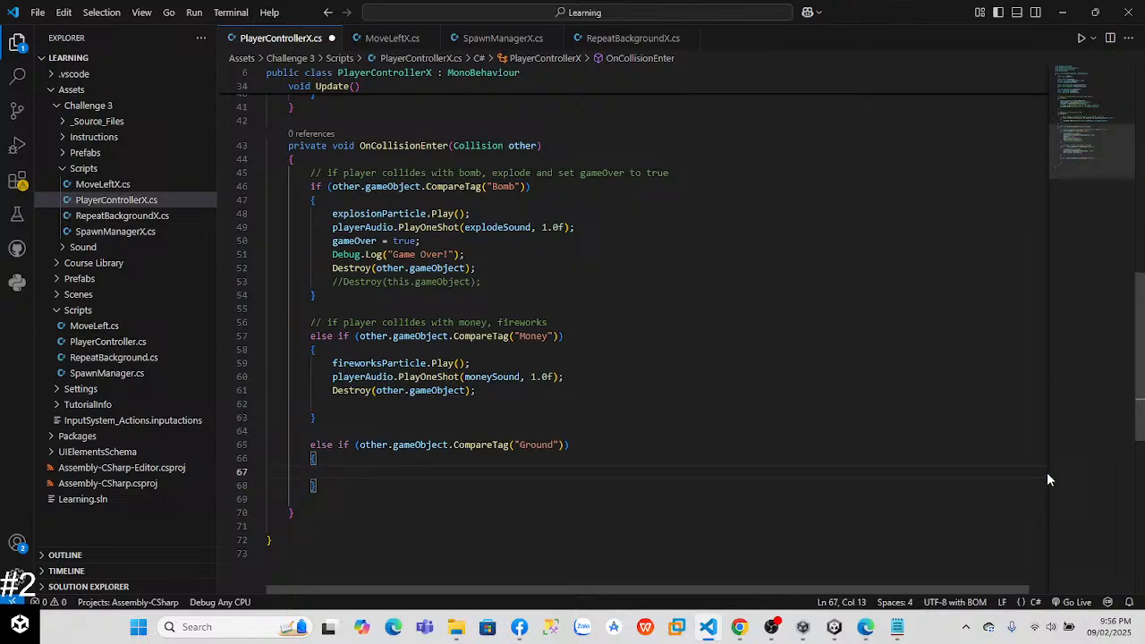
pyautogui.write('if (!gameOver) // Only bounce if game is not over         {             playerRb.velocity = new Vector3(playerRb.velocity.x, Mathf.Abs(playerRb.velocity.y) * 0.9f, playerRb.velocity.z);         }')
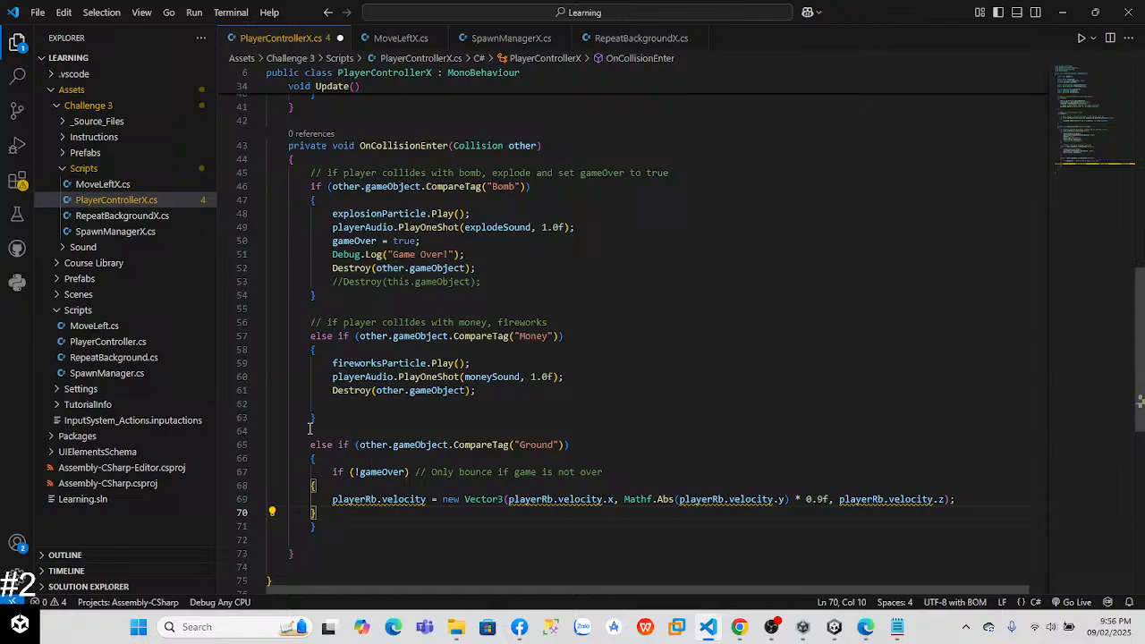
# Step: Indent the braces and the velocity line of the if (!gameOver) block one level further
pyautogui.click(311, 486)
pyautogui.press('Tab')
pyautogui.click(332, 511)
pyautogui.click(333, 499)
pyautogui.press('Tab')
pyautogui.click(312, 512)
pyautogui.press('Tab')
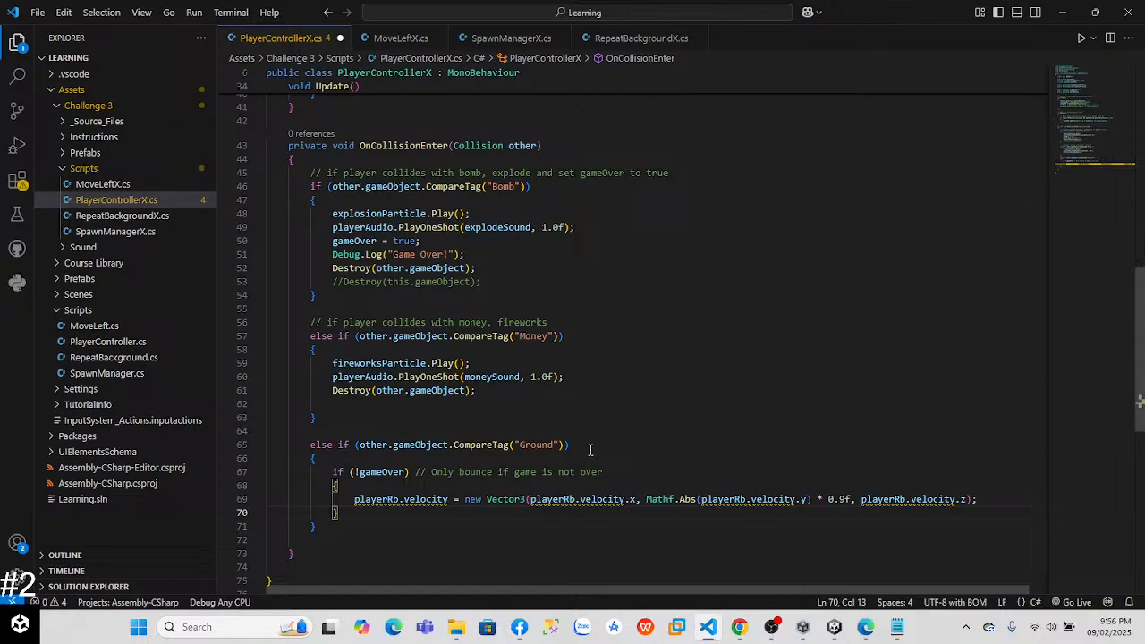
# Step: Delete the comment after the if (!gameOver) condition in the Ground branch and save the script
pyautogui.moveTo(606, 473); pyautogui.dragTo(411, 472)
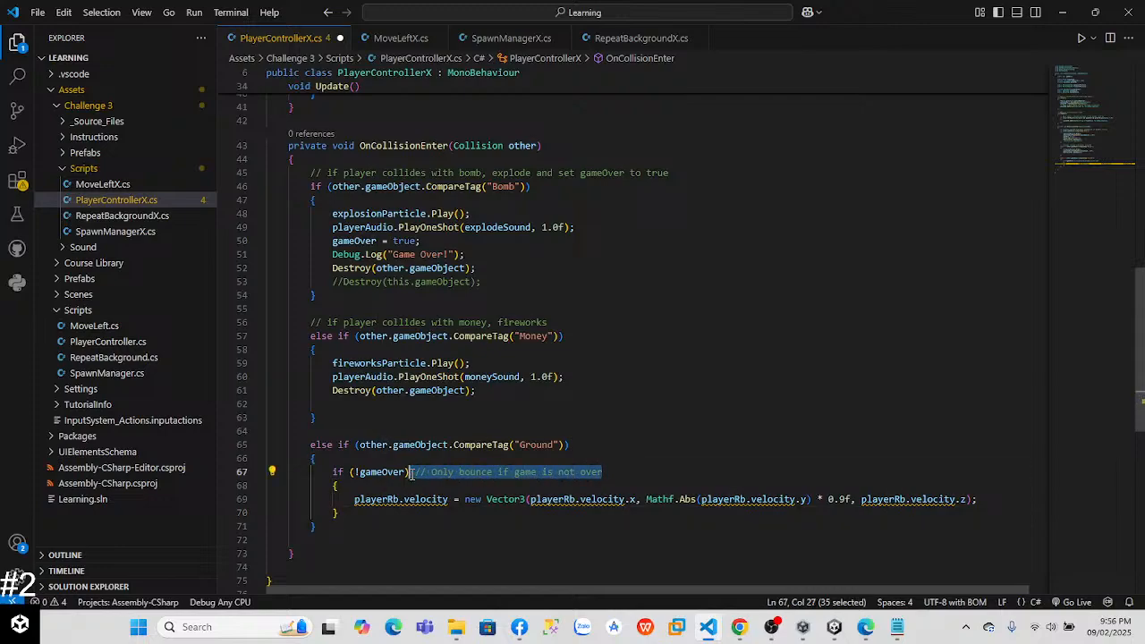
pyautogui.press('BackSpace')
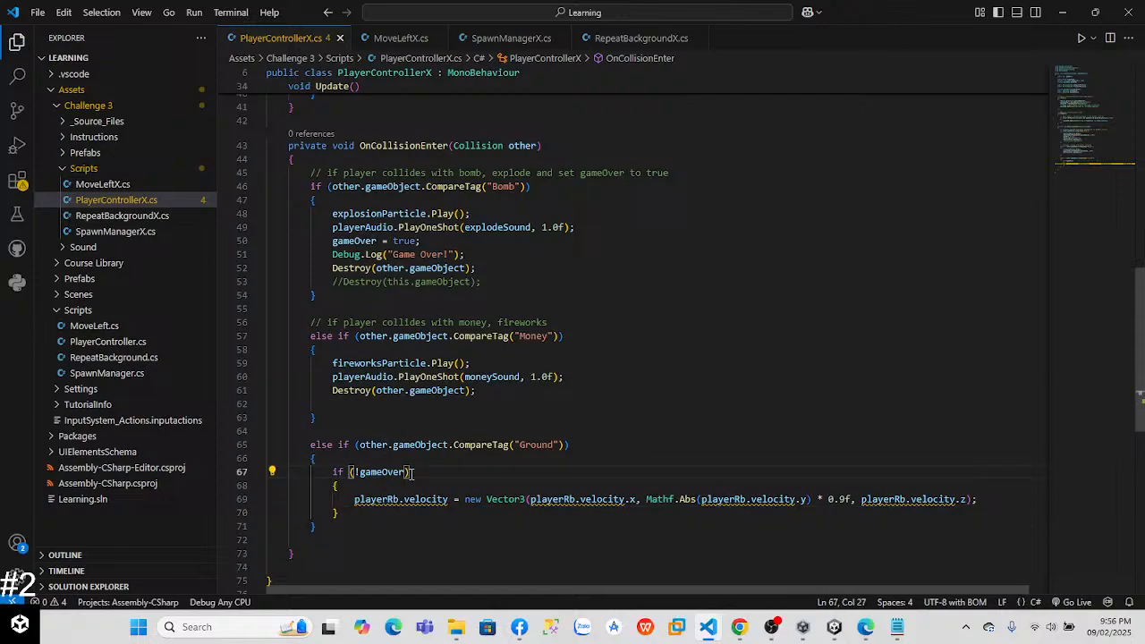
# Step: Switch to Unity, run the Challenge 3 game and check in the Scene view whether the balloon bounces off the ground
pyautogui.hotkey('alt', 'Tab')
pyautogui.hotkey('alt', 'Tab')
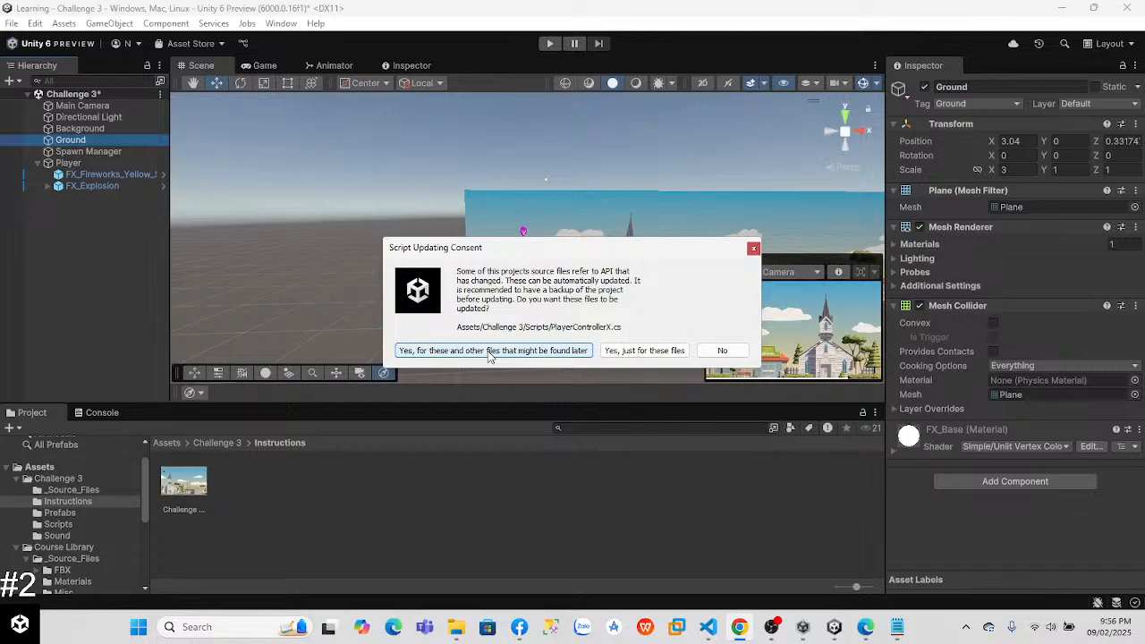
pyautogui.hotkey('alt', 'Tab')
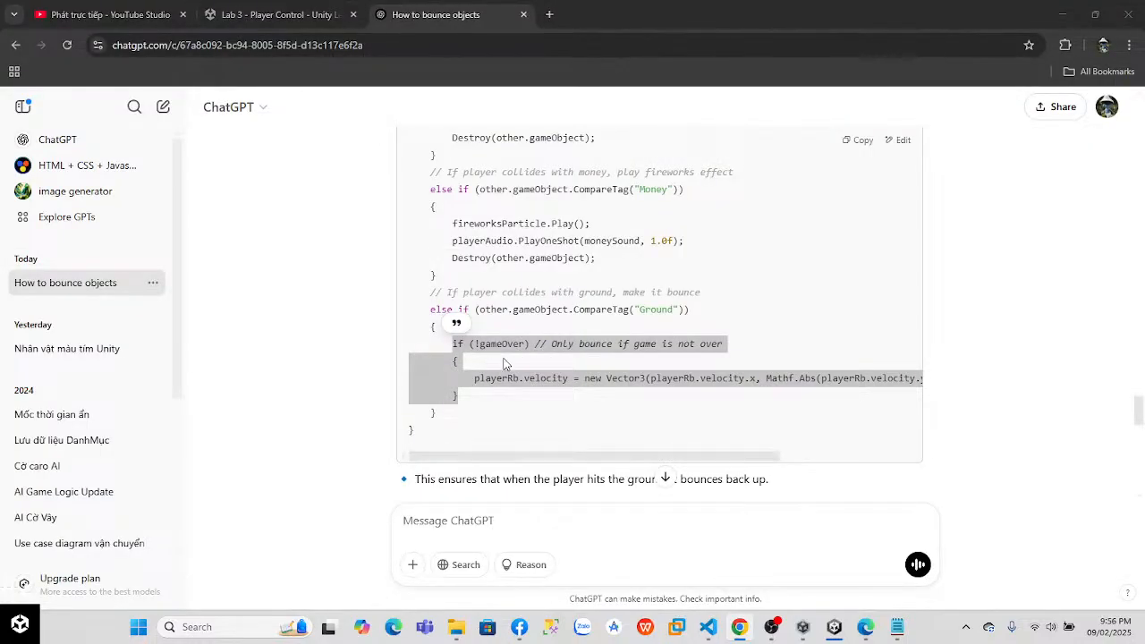
pyautogui.moveTo(832, 624)
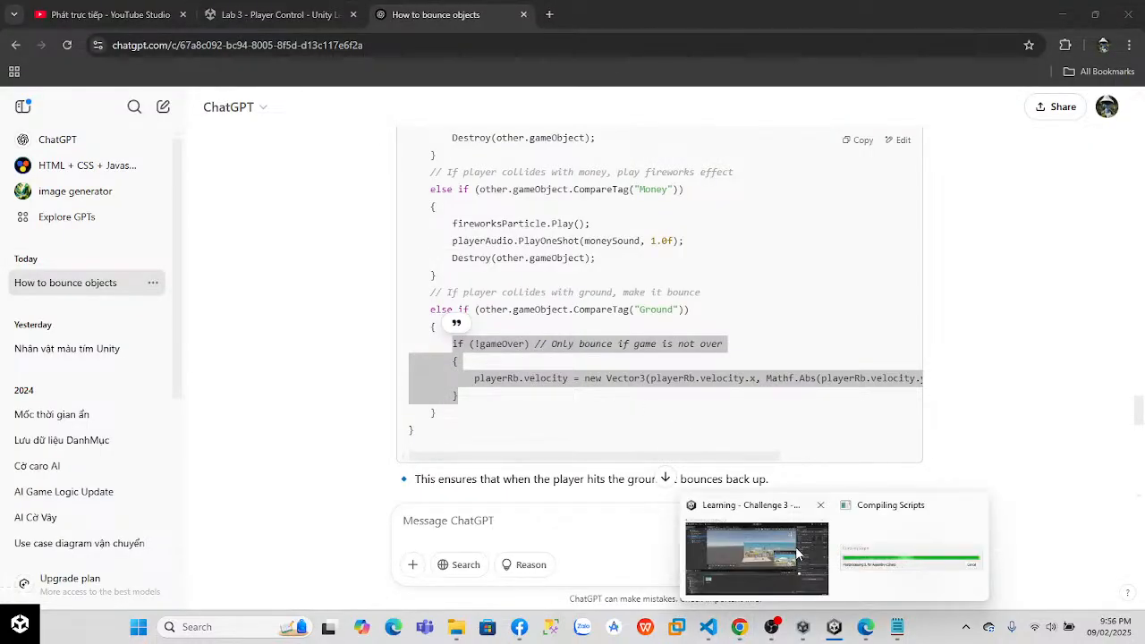
pyautogui.moveTo(792, 553)
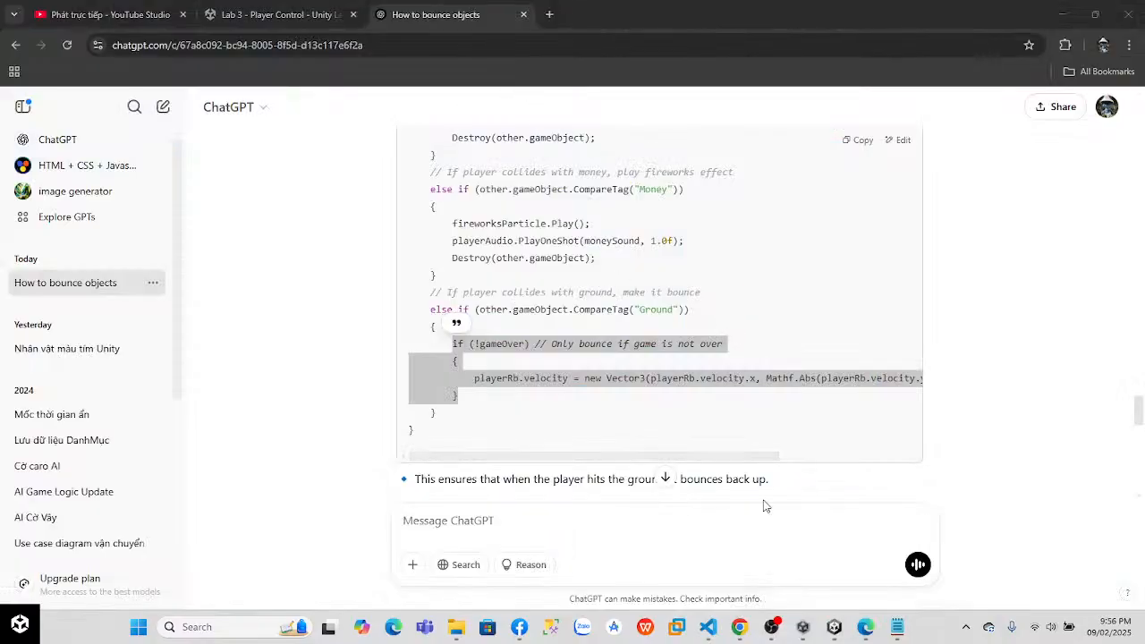
pyautogui.click(833, 626)
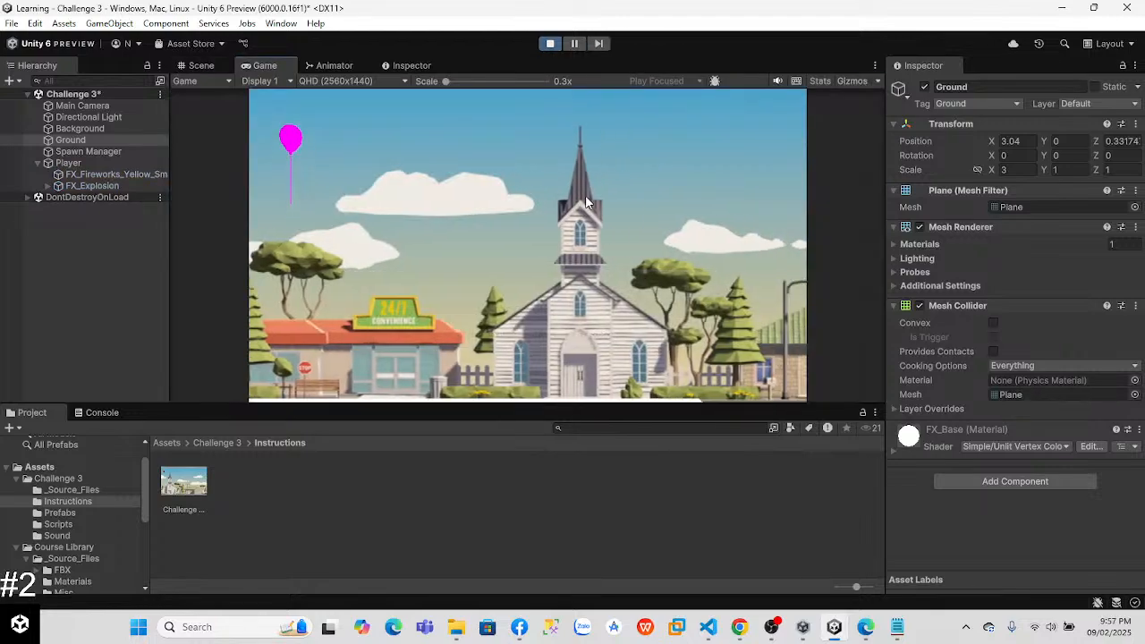
pyautogui.click(197, 65)
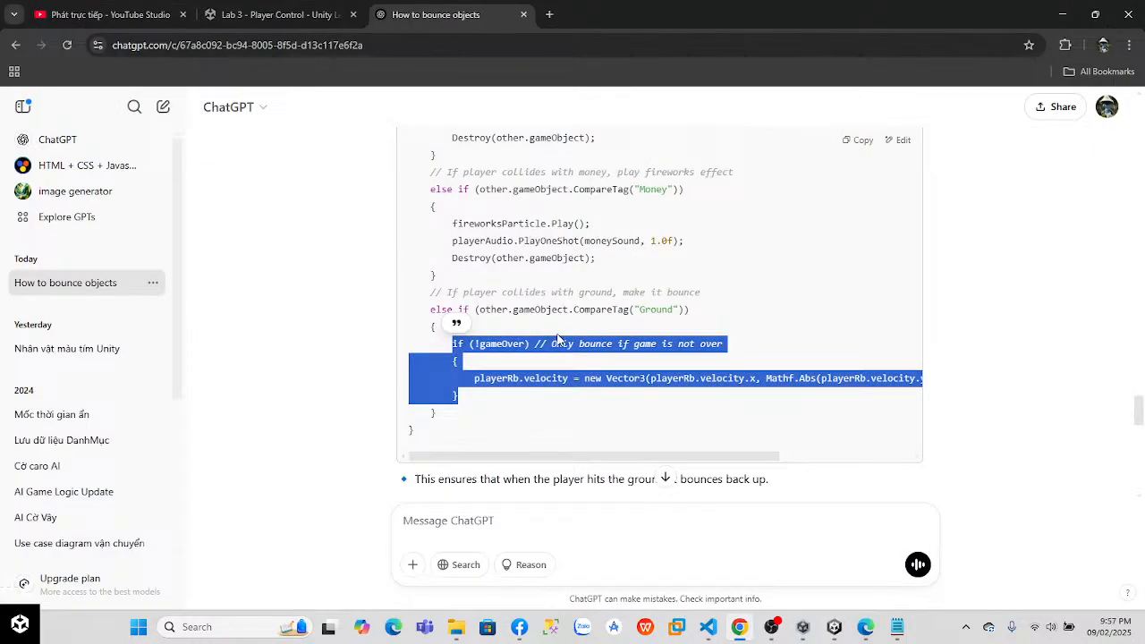
# Step: Return to the ChatGPT conversation in Chrome and send the message "it's doesn't work"
pyautogui.click(582, 407)
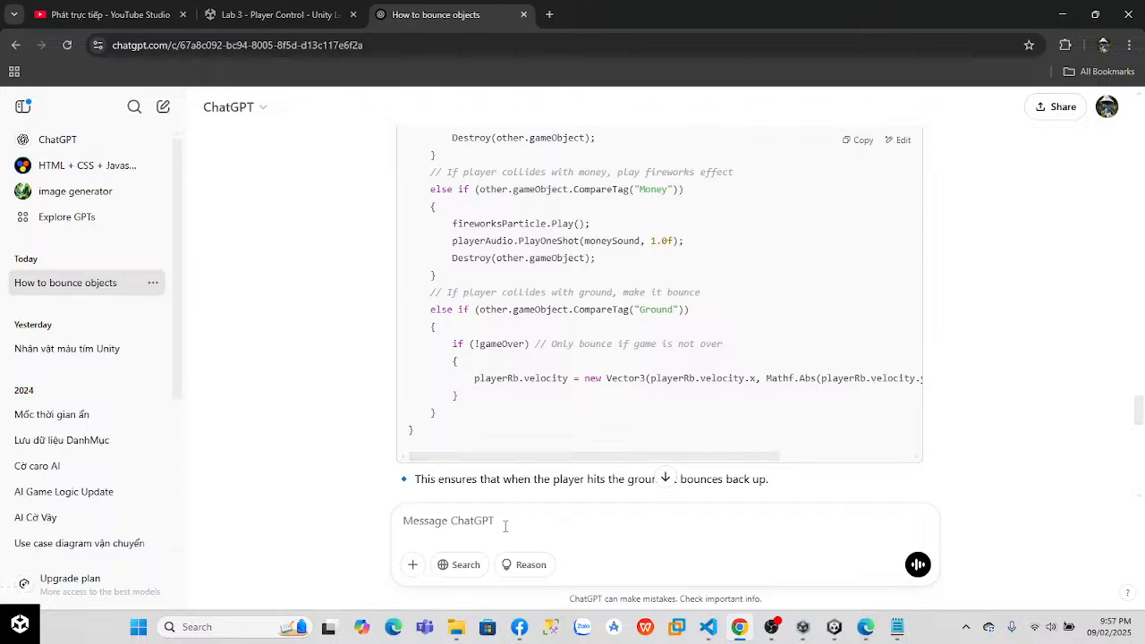
pyautogui.write('i')
pyautogui.write("t's doesn't work")
pyautogui.press('Return')
# Step: Find Solution 3 in ChatGPT's answer and copy its playerRb.AddForce(Vector3.up * 5f, ForceMode.Impulse); line
pyautogui.moveTo(1142, 413); pyautogui.dragTo(1142, 461)
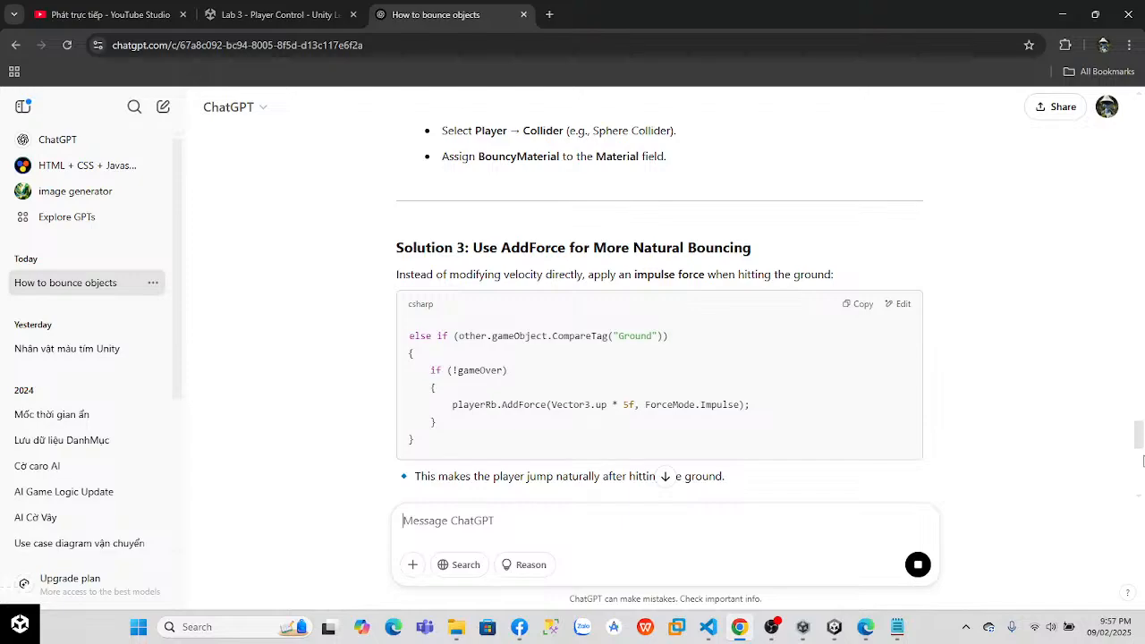
pyautogui.moveTo(1142, 461); pyautogui.dragTo(1142, 462)
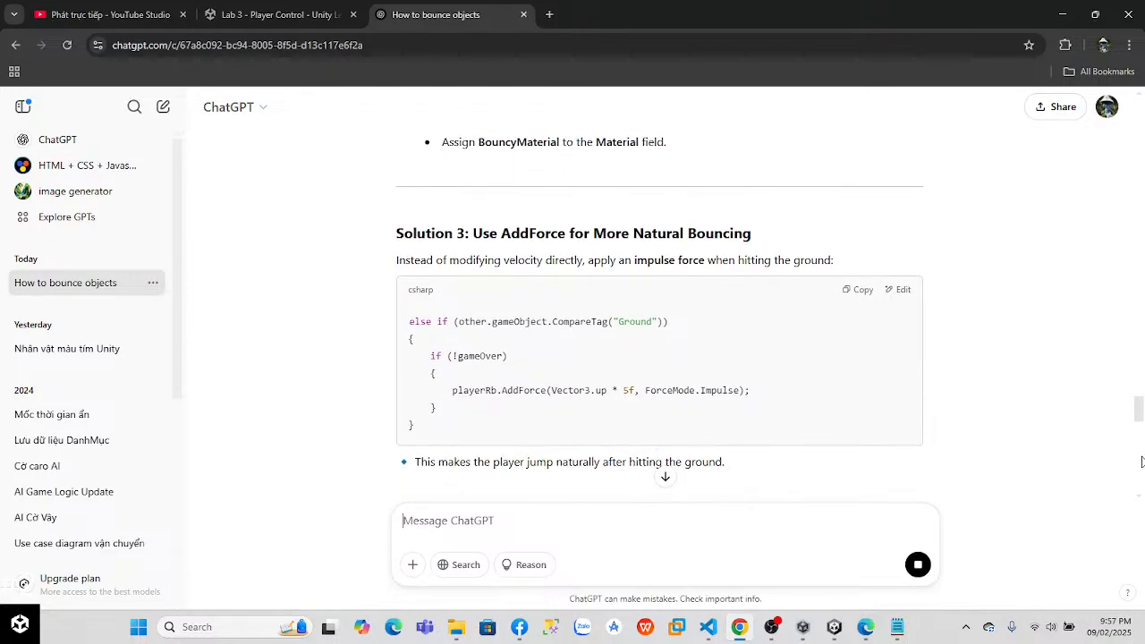
pyautogui.moveTo(454, 390); pyautogui.dragTo(755, 403)
pyautogui.hotkey('ctrl', 'c')
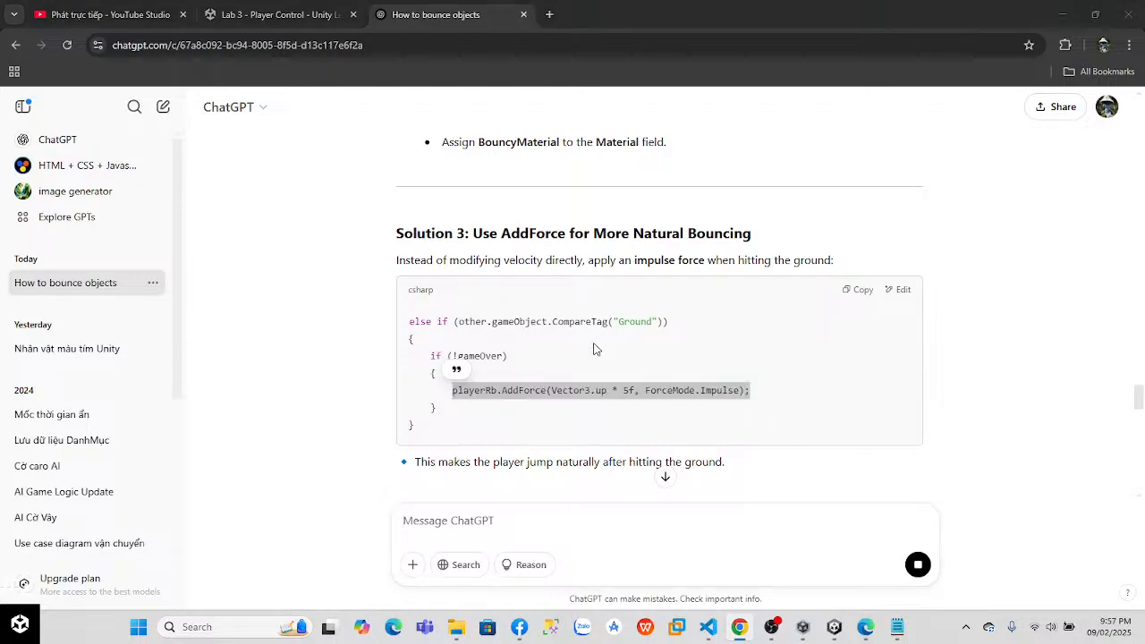
# Step: In Visual Studio Code, replace the playerRb.velocity line in the Ground branch with the copied AddForce line and save the script
pyautogui.hotkey('alt', 'Tab')
pyautogui.press('Tab')
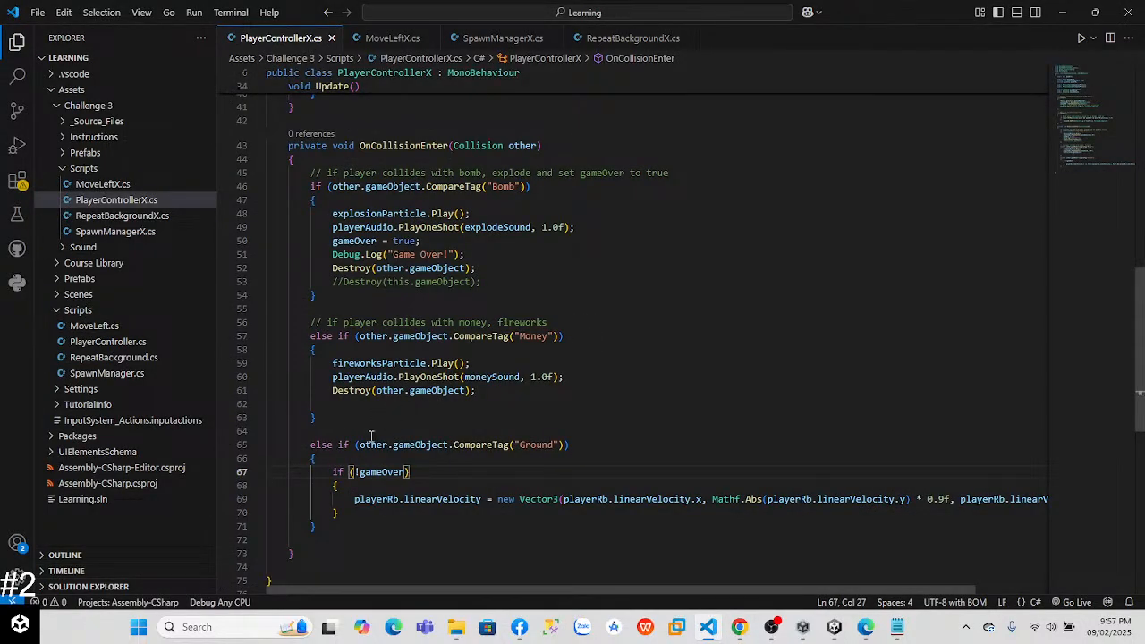
pyautogui.click(371, 434)
pyautogui.moveTo(358, 501); pyautogui.dragTo(1074, 501)
pyautogui.hotkey('ctrl', 'v')
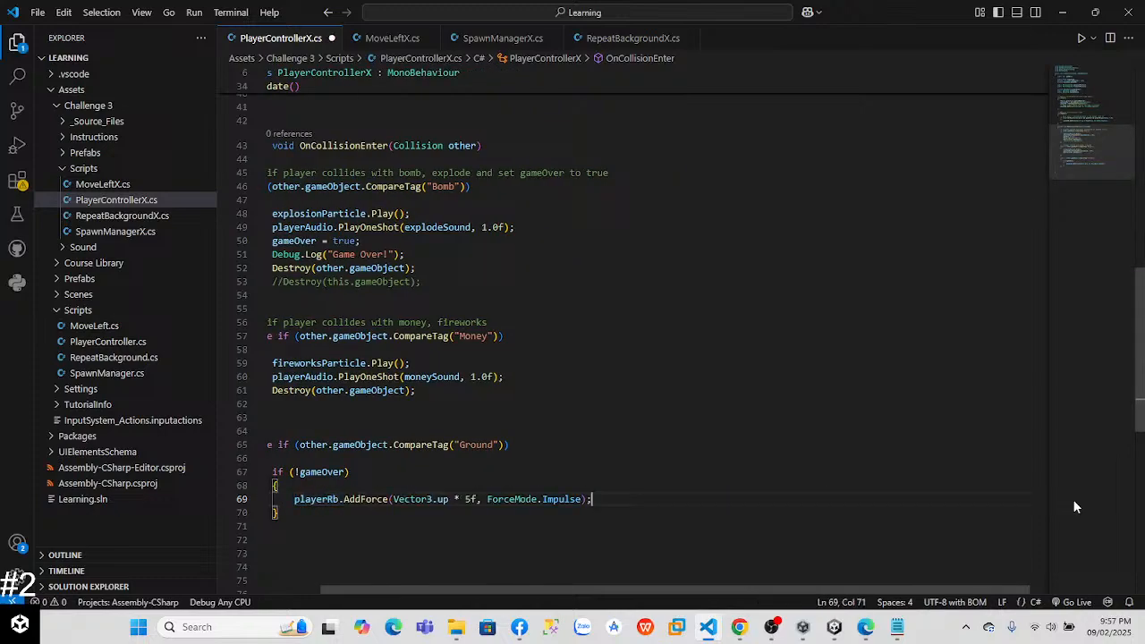
pyautogui.hotkey('ctrl', 's')
# Step: Run the game in Unity with the AddForce code, watch the balloon in the Scene and Game views, and stop play mode
pyautogui.hotkey('alt', 'Tab')
pyautogui.press('Tab')
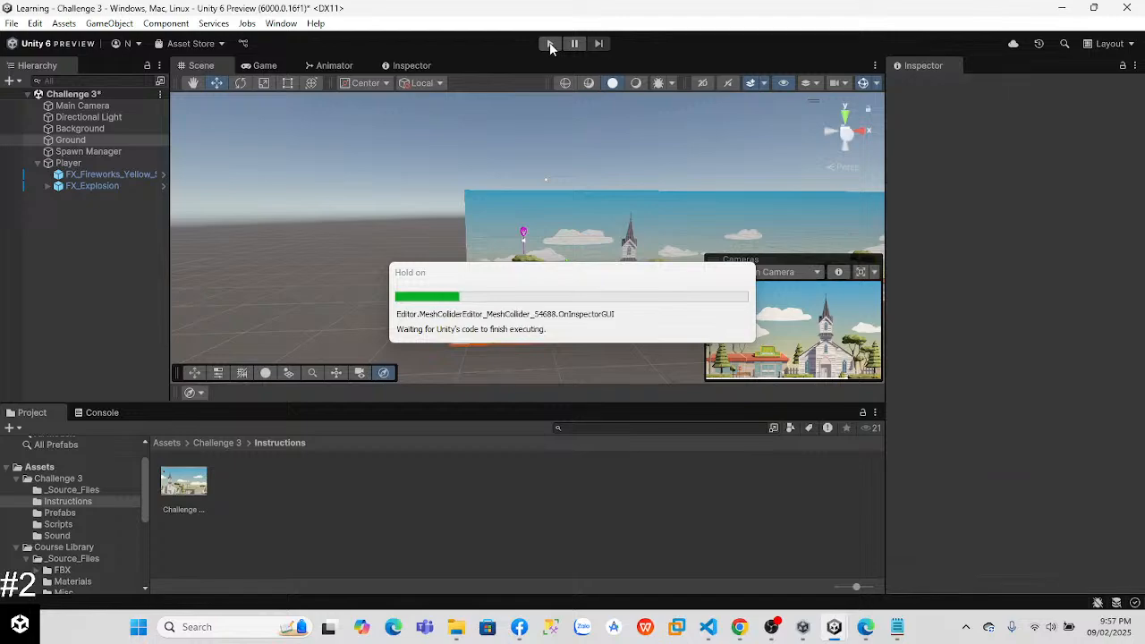
pyautogui.click(549, 44)
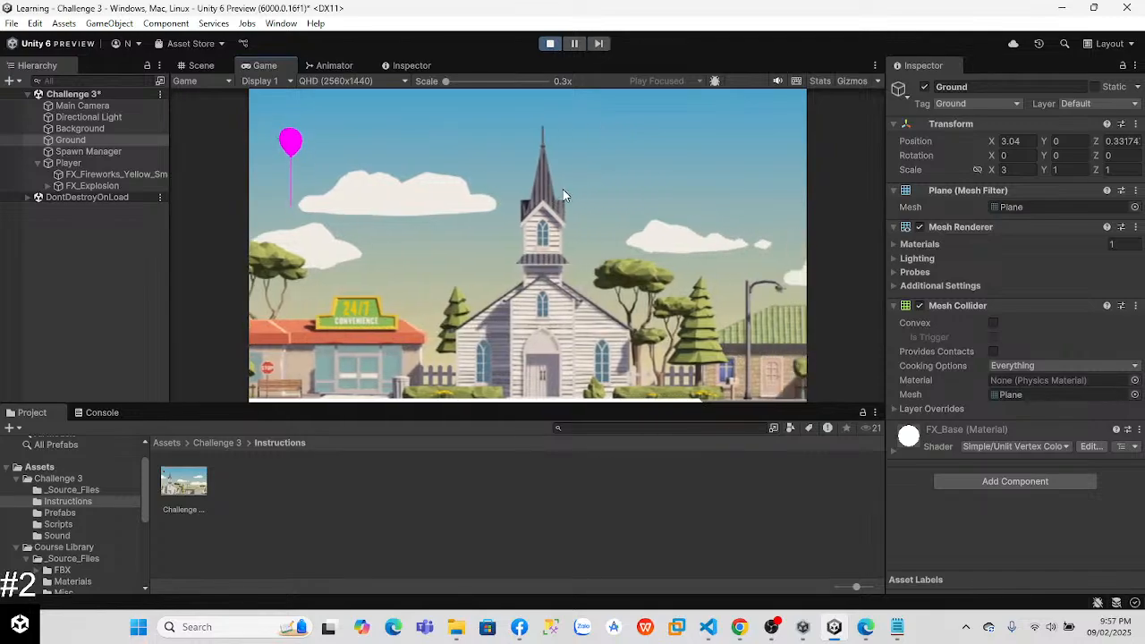
pyautogui.click(198, 67)
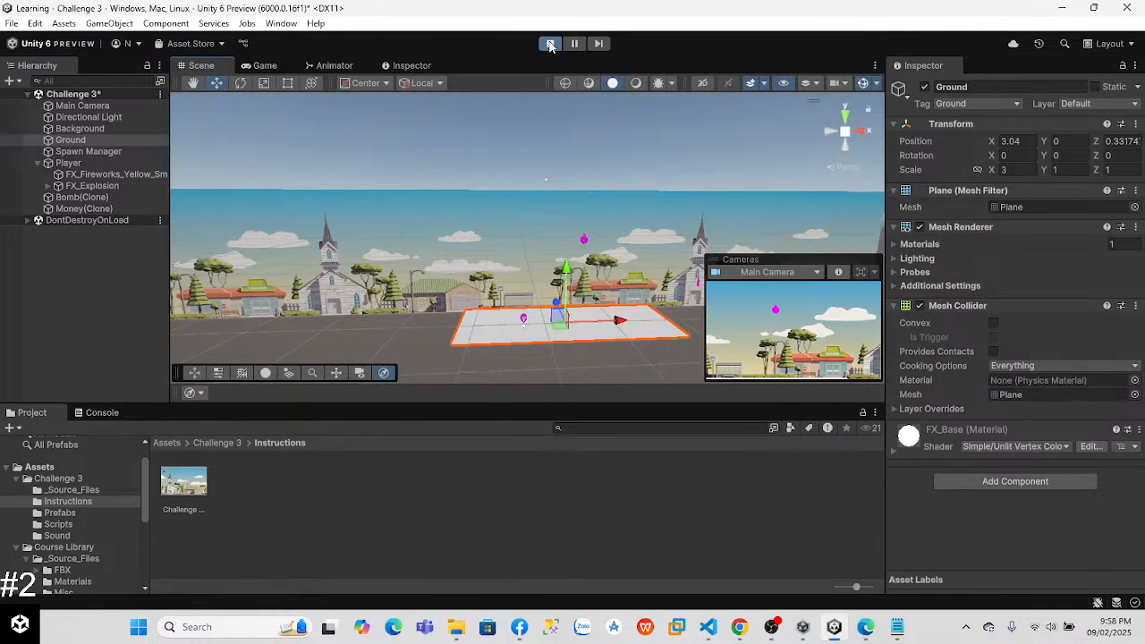
pyautogui.click(259, 67)
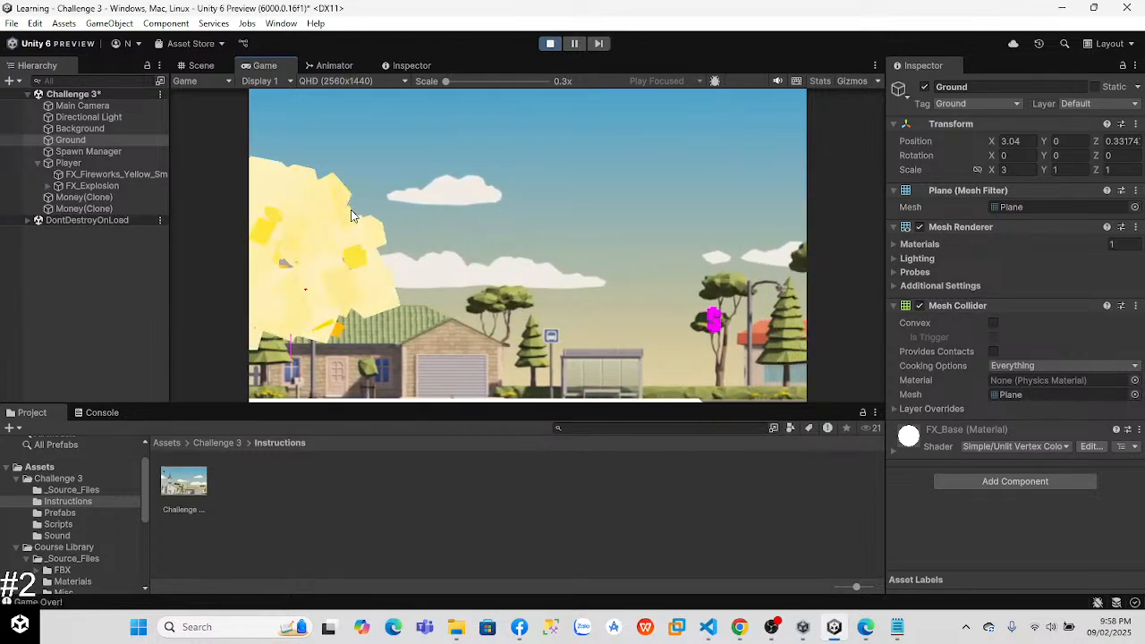
pyautogui.click(201, 67)
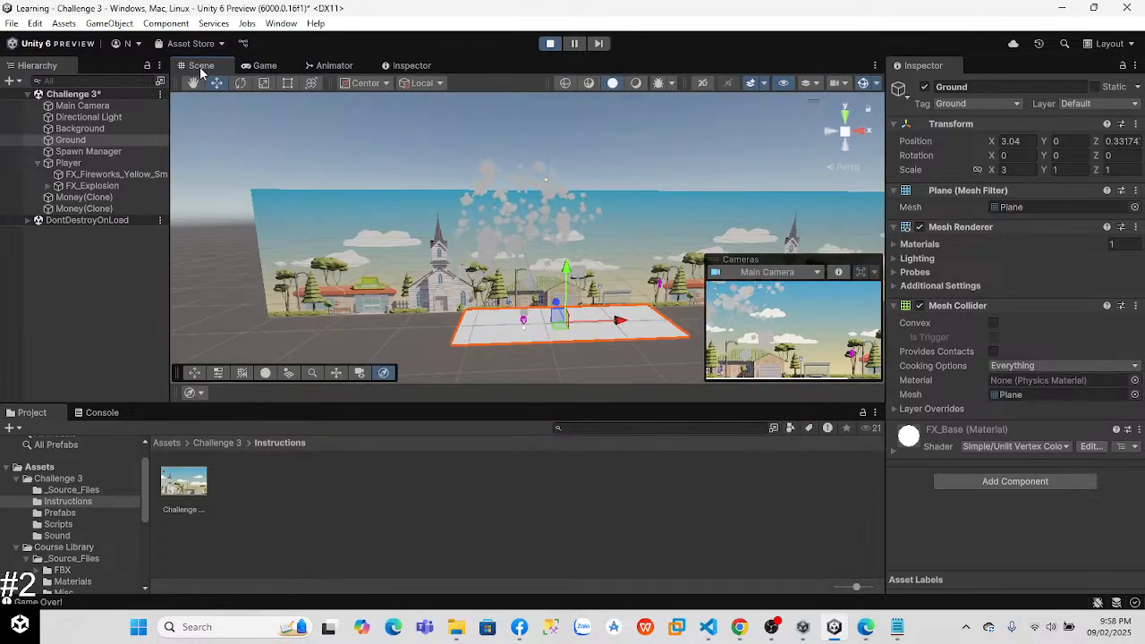
pyautogui.click(549, 45)
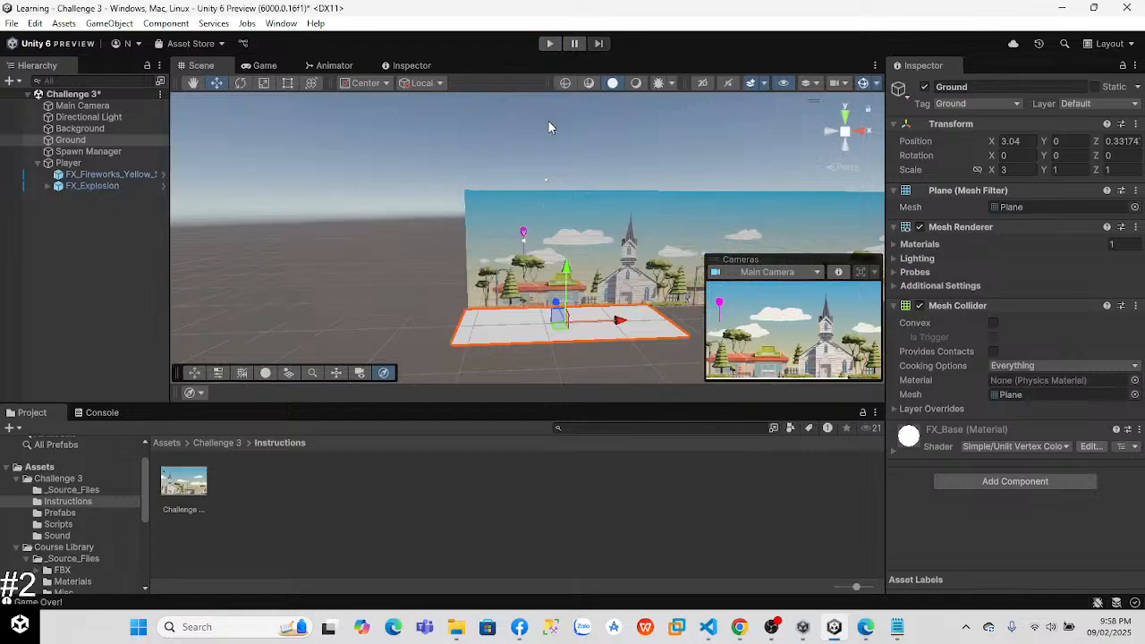
pyautogui.hotkey('alt', 'Tab')
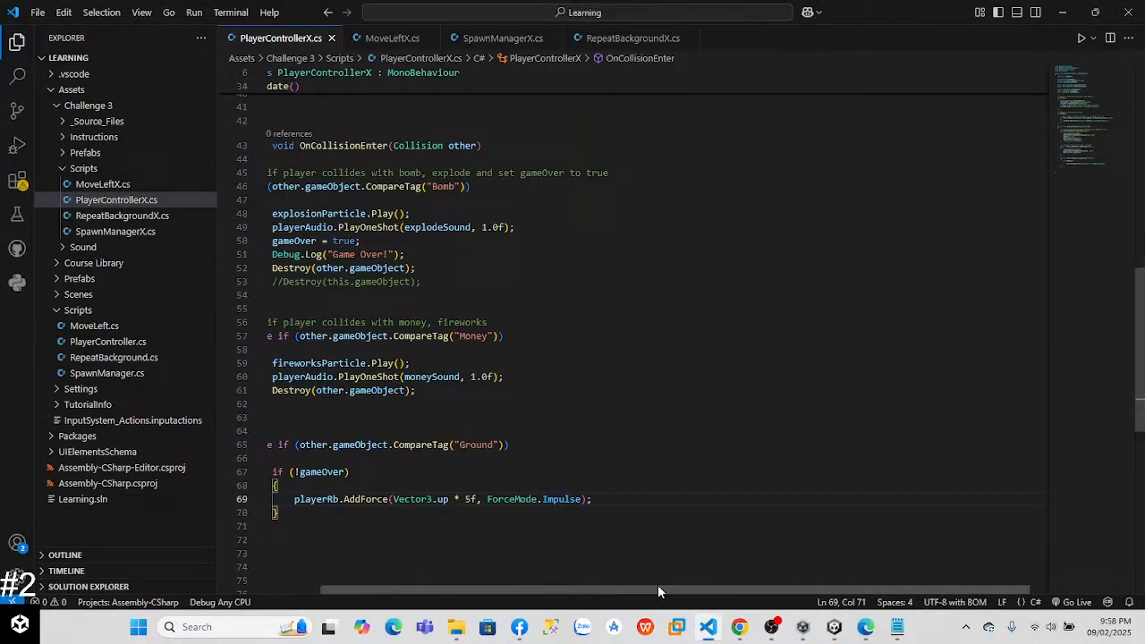
pyautogui.moveTo(657, 589); pyautogui.dragTo(608, 589)
pyautogui.click(415, 575)
pyautogui.moveTo(1144, 350); pyautogui.dragTo(1144, 149)
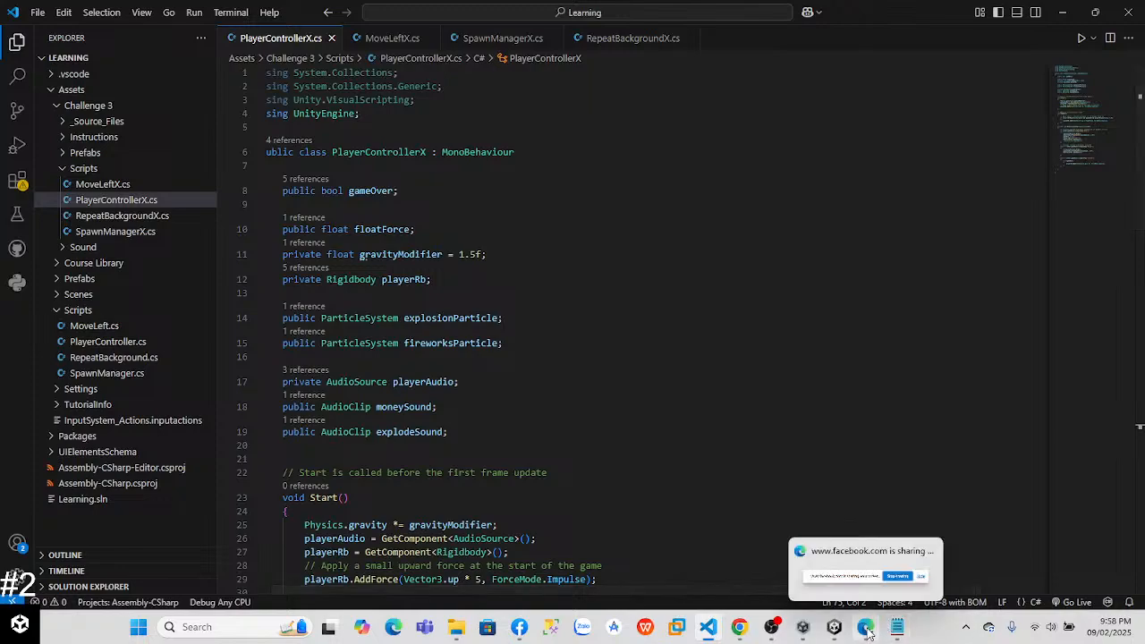
# Step: In Unity, look through the Challenge 3 and Course Library source folders, including Materials, Misc and Textures
pyautogui.click(834, 629)
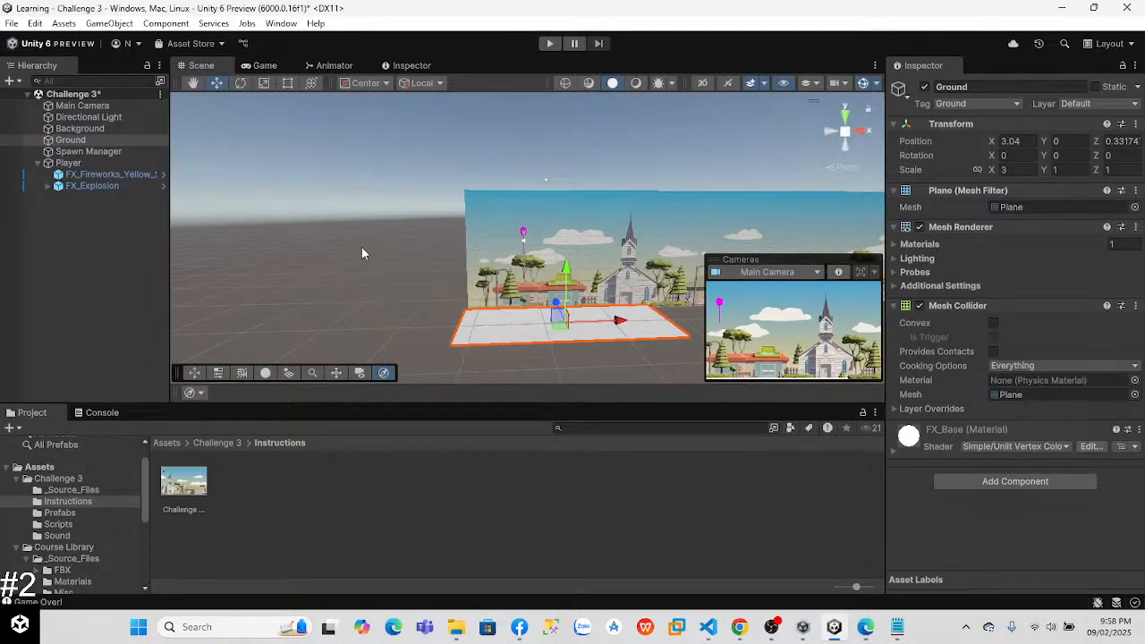
pyautogui.click(265, 65)
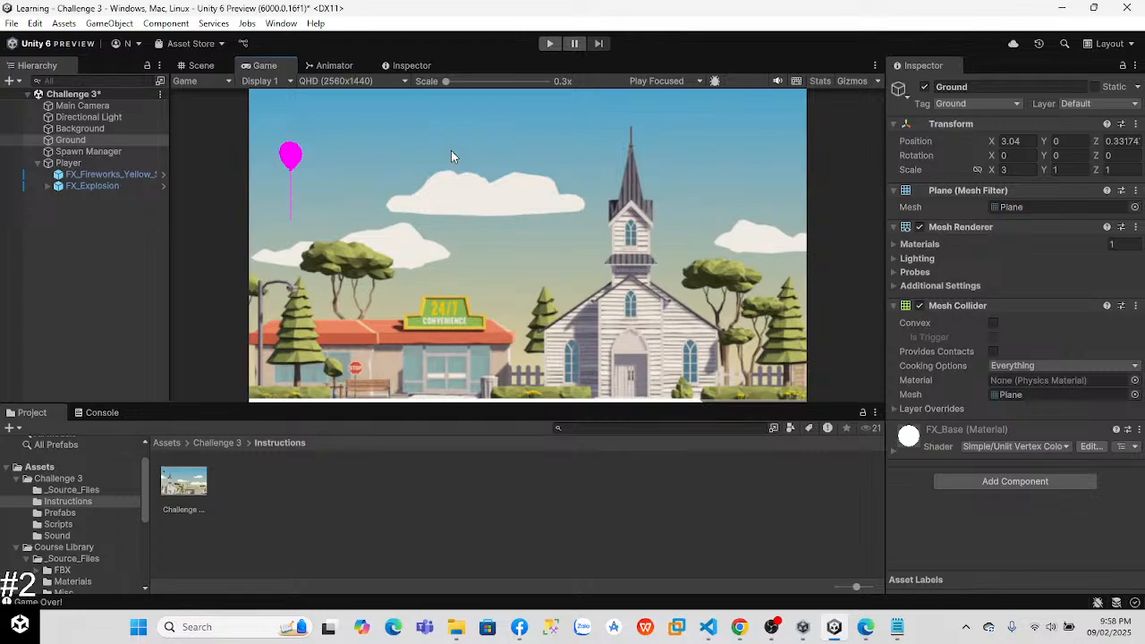
pyautogui.click(82, 512)
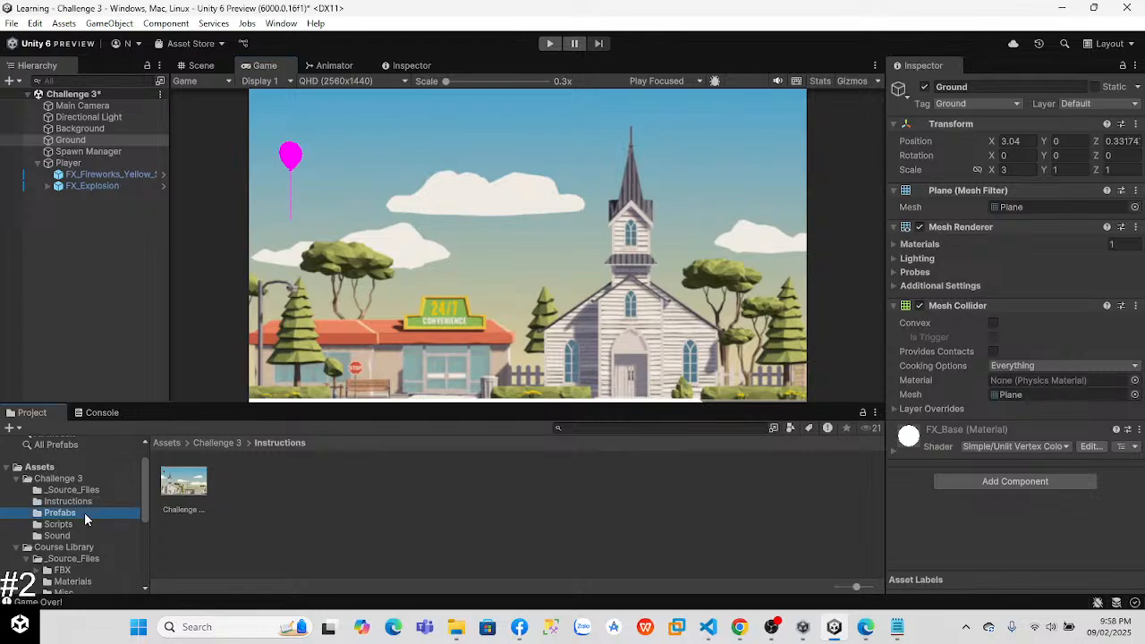
pyautogui.click(76, 491)
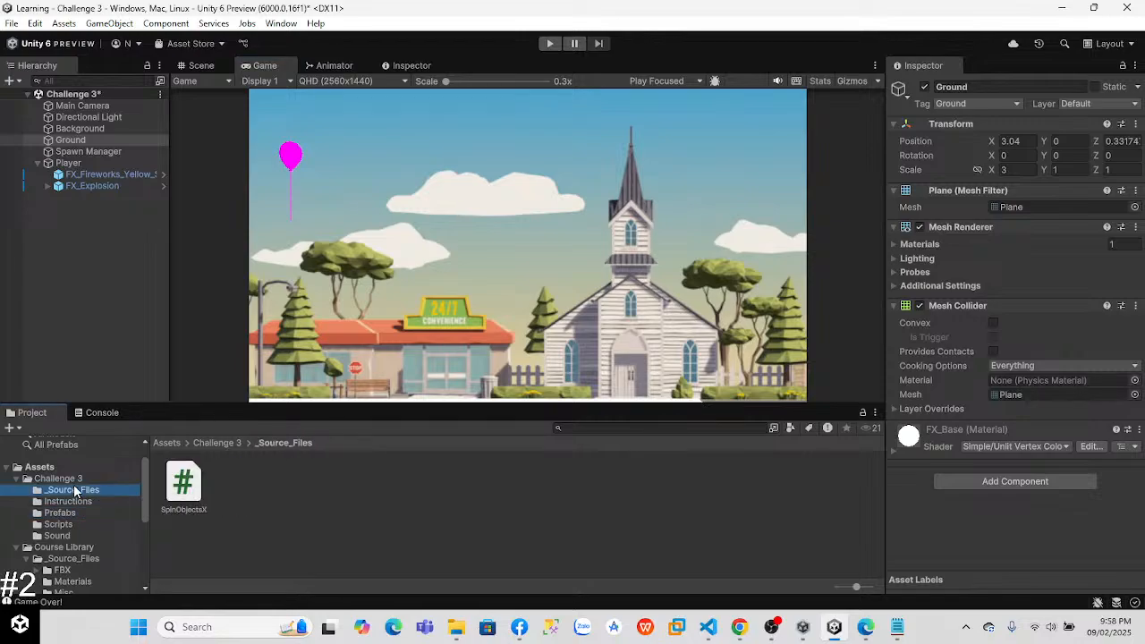
pyautogui.click(76, 482)
pyautogui.click(76, 491)
pyautogui.scroll(-3, 139, 523)
pyautogui.click(85, 491)
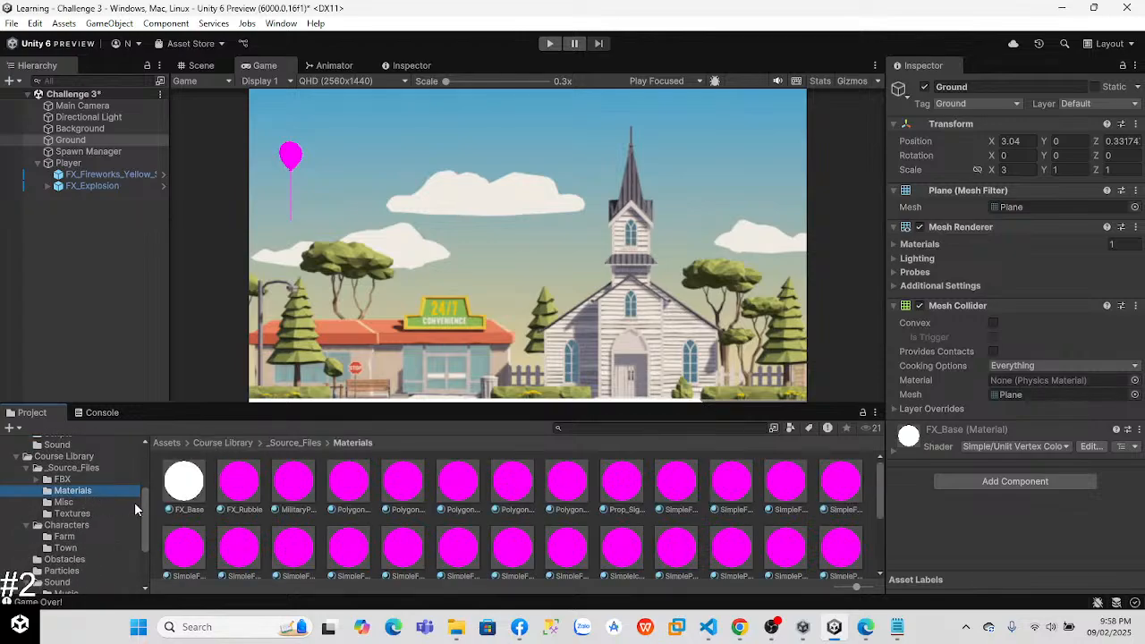
pyautogui.click(64, 502)
pyautogui.click(99, 516)
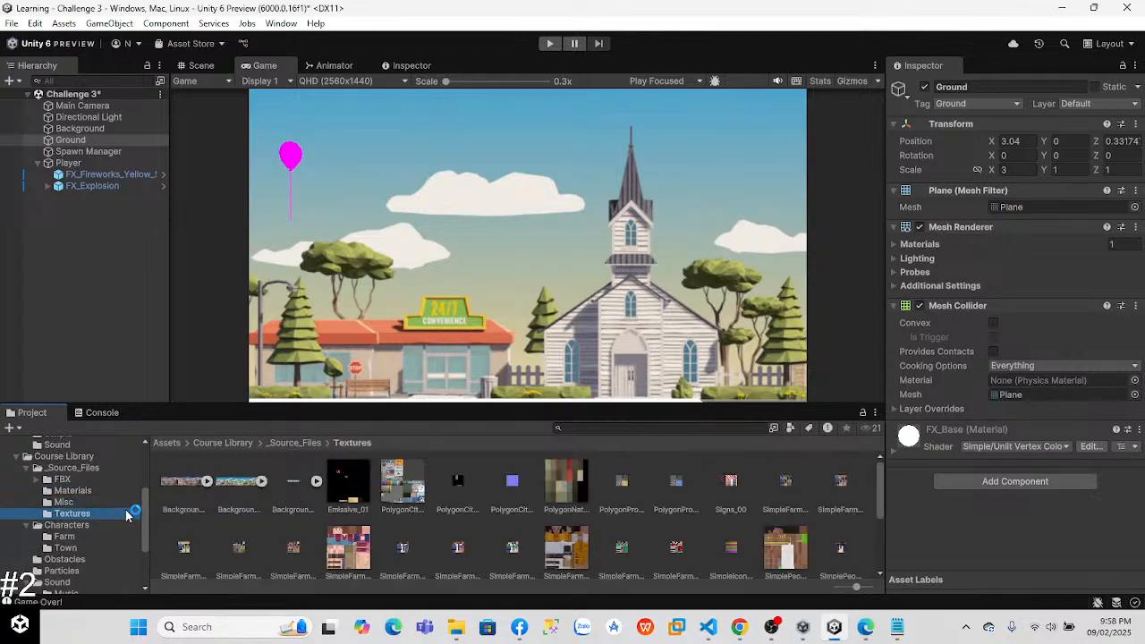
pyautogui.scroll(-2, 146, 523)
pyautogui.moveTo(507, 505); pyautogui.dragTo(322, 575)
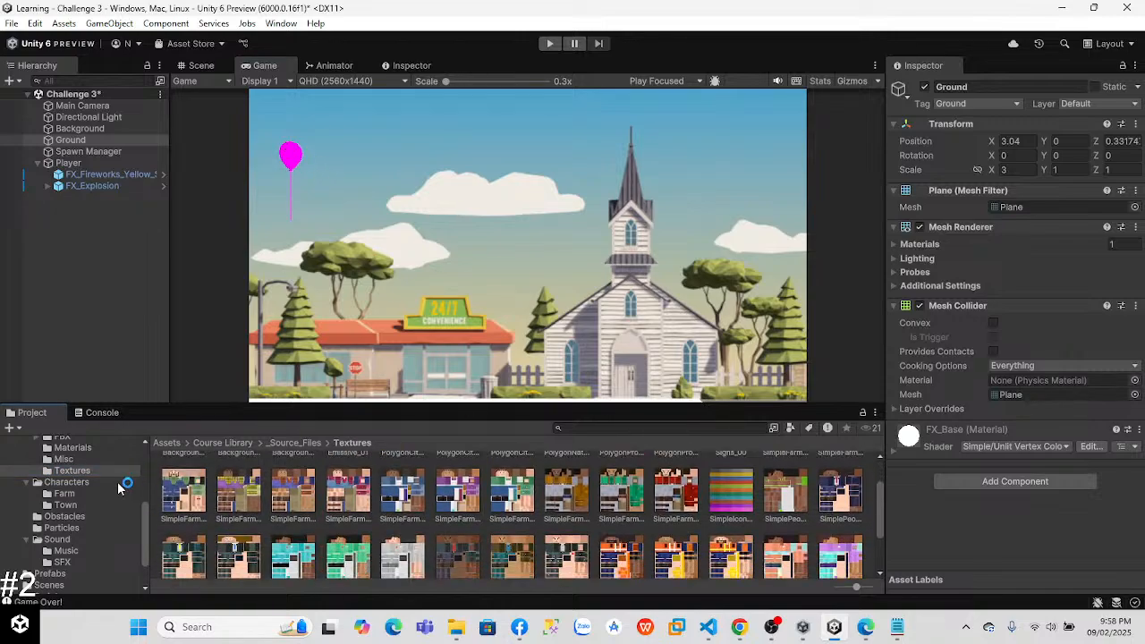
# Step: Inspect the SimplePeople_Doctor_Black material in the Materials folder and locate its base texture among the project's textures
pyautogui.click(84, 447)
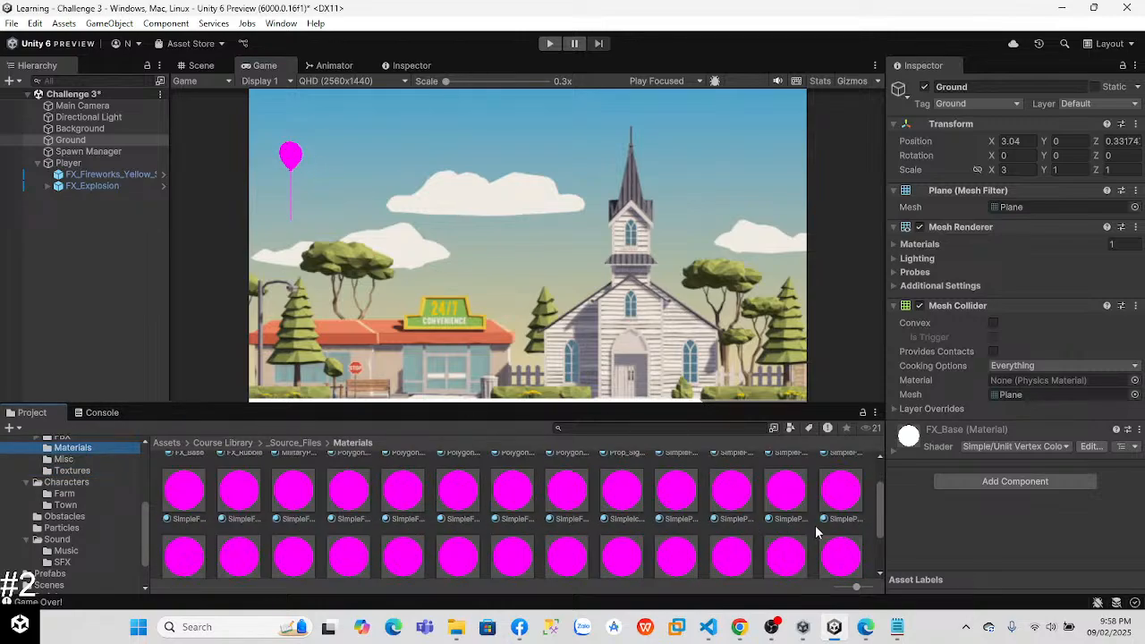
pyautogui.scroll(-1, 876, 508)
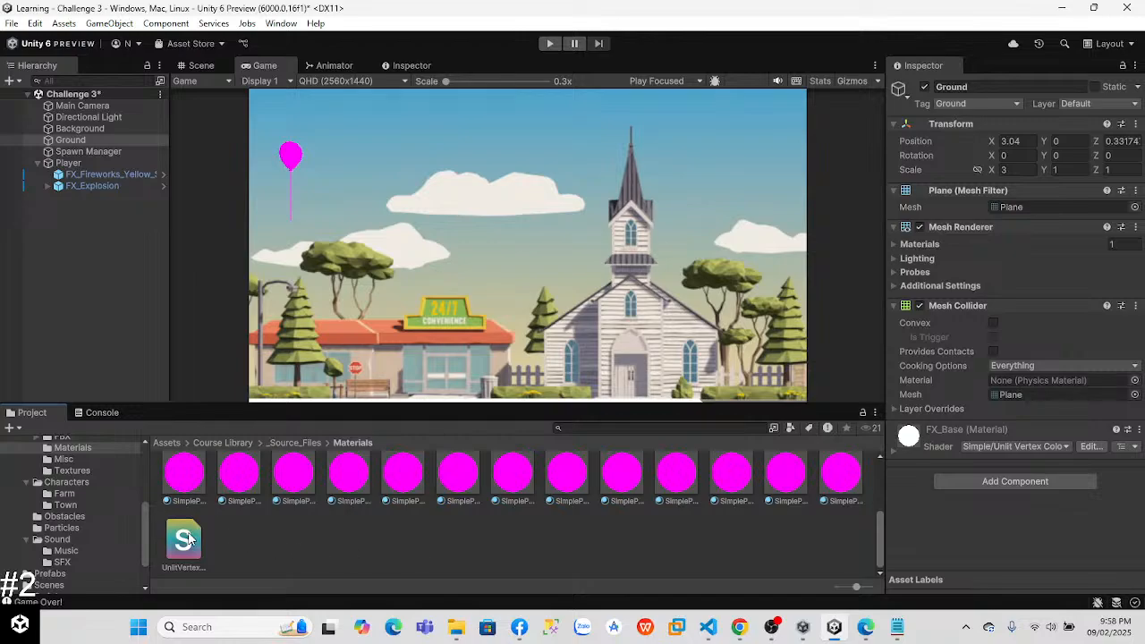
pyautogui.scroll(1, 448, 532)
pyautogui.click(170, 502)
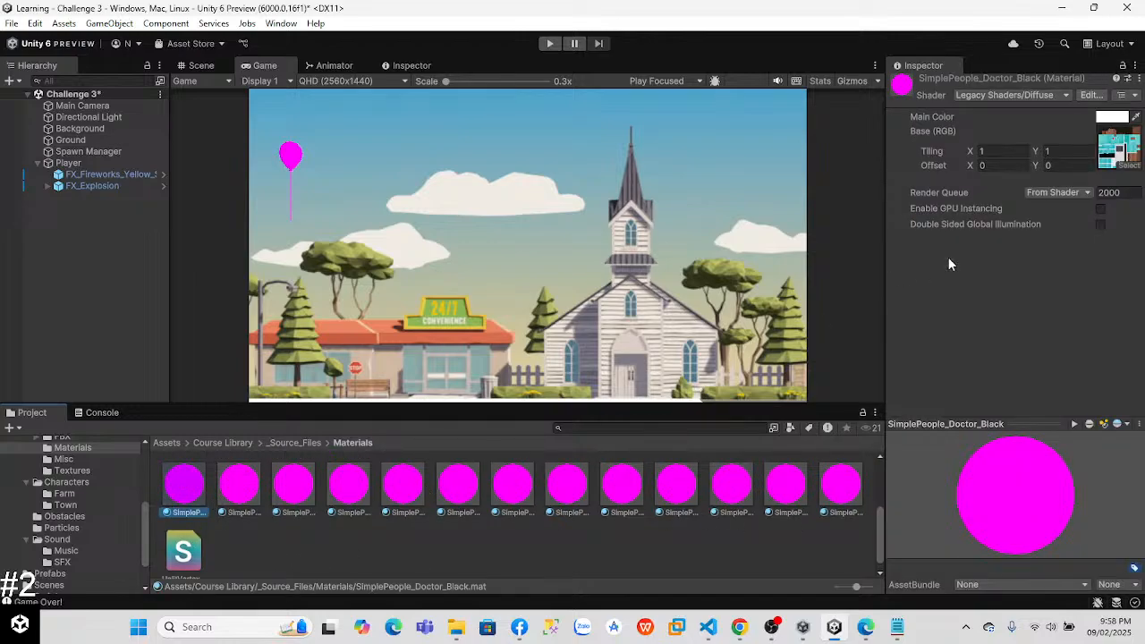
pyautogui.click(1113, 149)
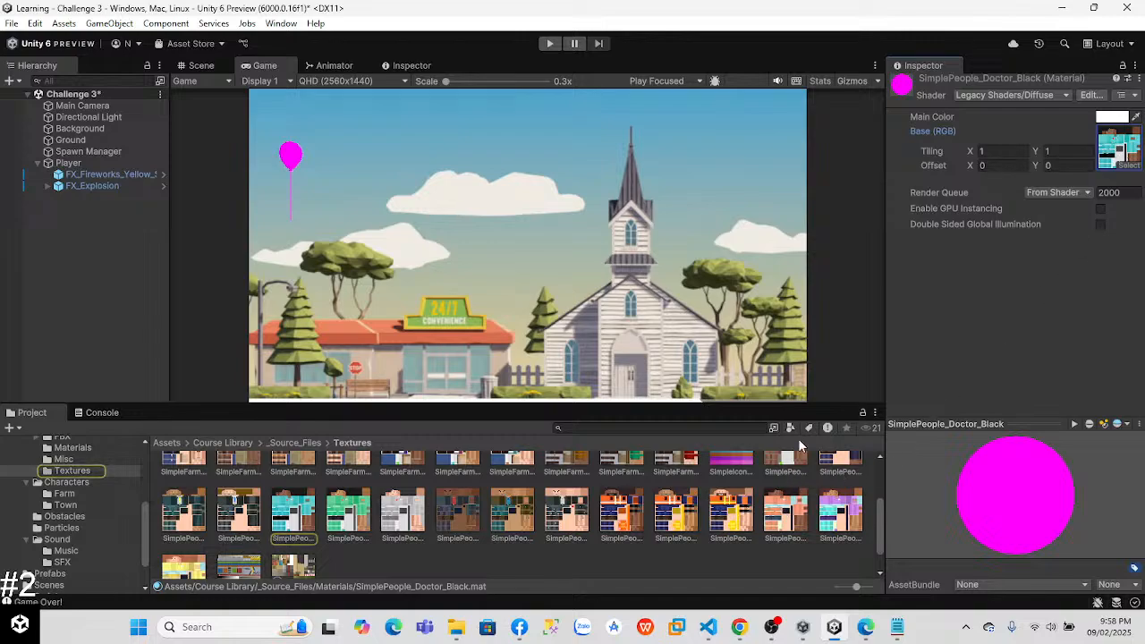
pyautogui.moveTo(882, 503); pyautogui.dragTo(868, 471)
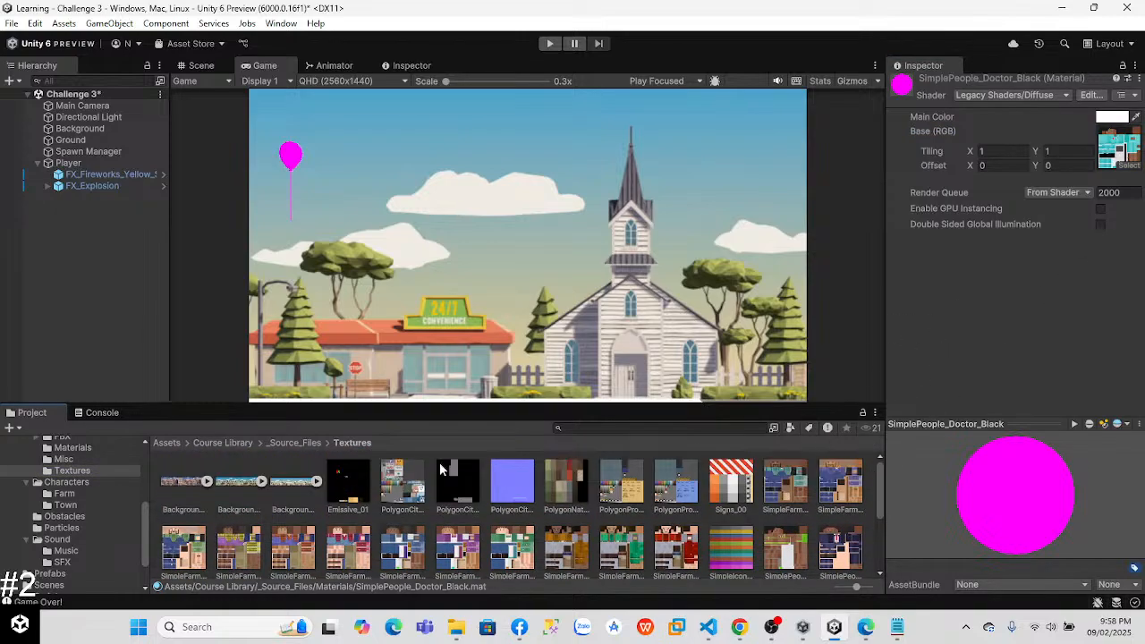
# Step: Examine the import settings of the PolygonCity_Texture_01_A texture and reopen the Course Library Materials folder
pyautogui.click(402, 483)
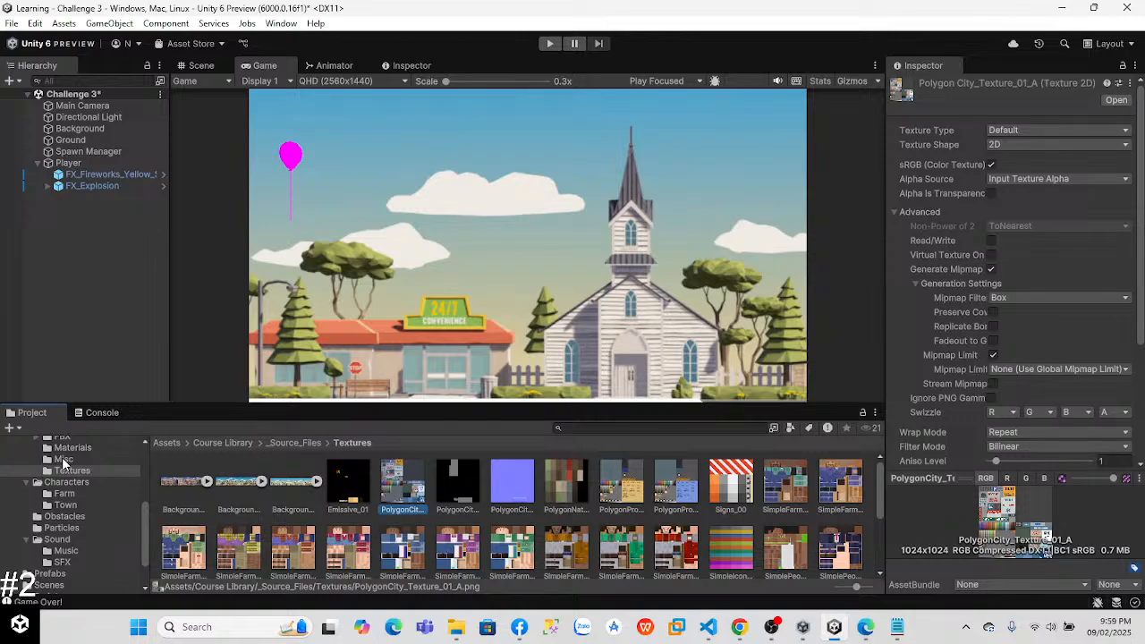
pyautogui.click(63, 459)
pyautogui.click(71, 449)
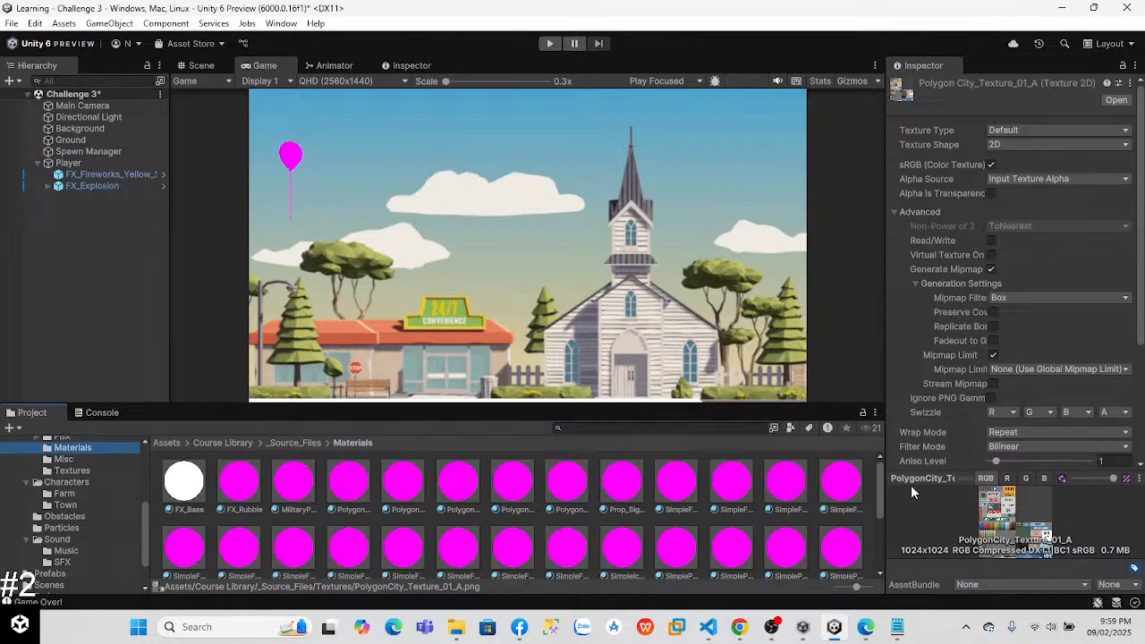
# Step: Examine the settings of the FX_Rubble and FX_Base materials and look through the Course Library Textures folder
pyautogui.click(259, 487)
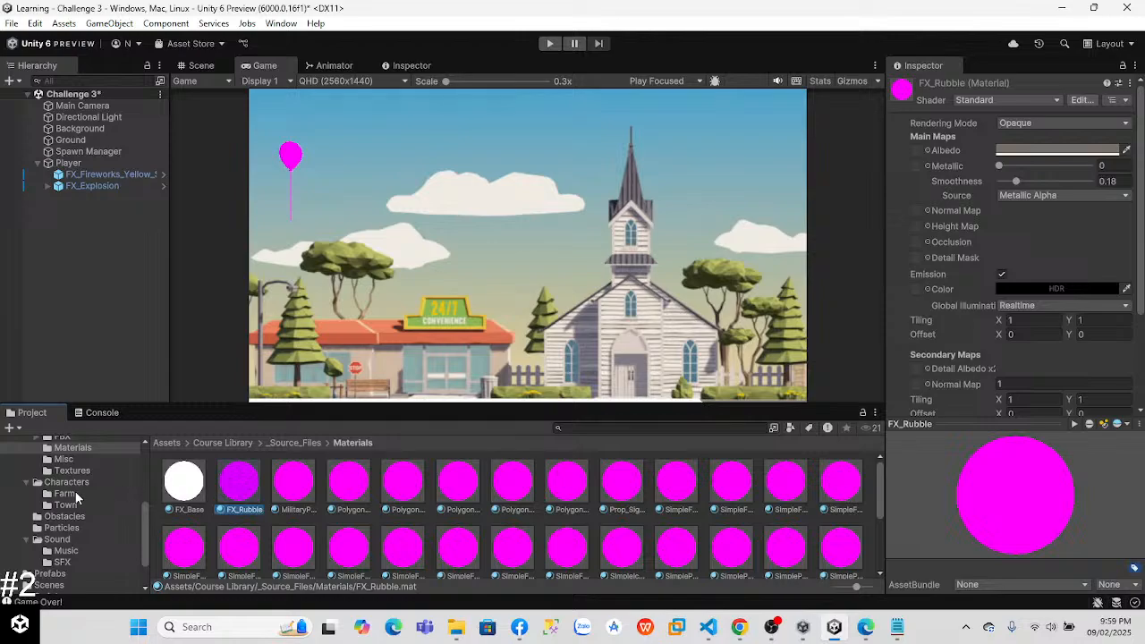
pyautogui.click(62, 472)
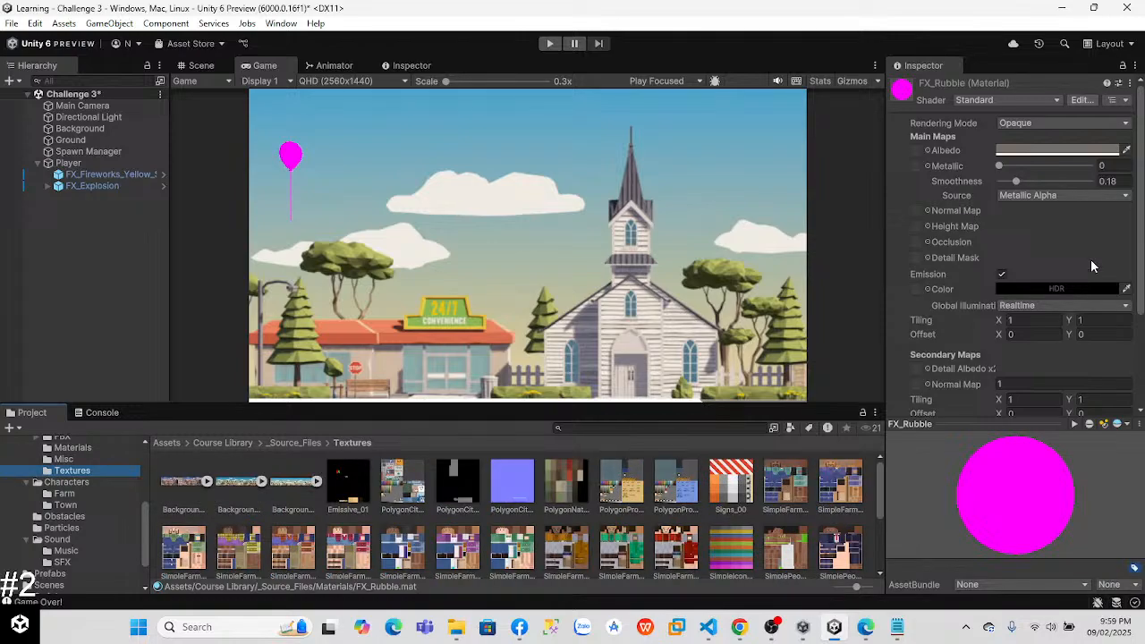
pyautogui.moveTo(1141, 261); pyautogui.dragTo(1142, 369)
pyautogui.scroll(5, 1087, 179)
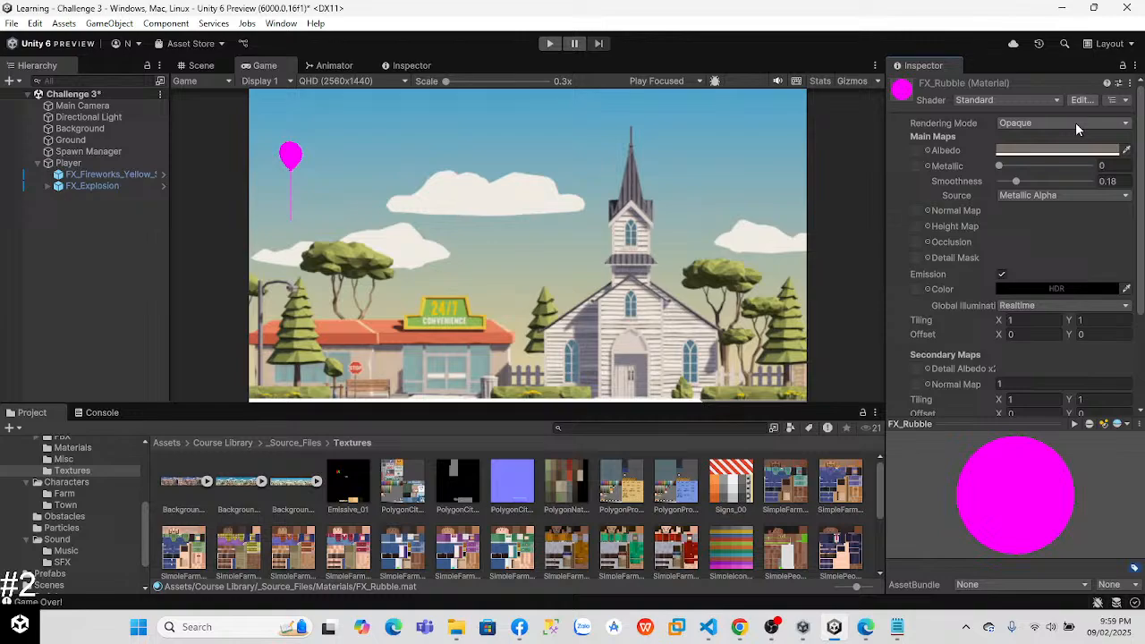
pyautogui.click(1125, 196)
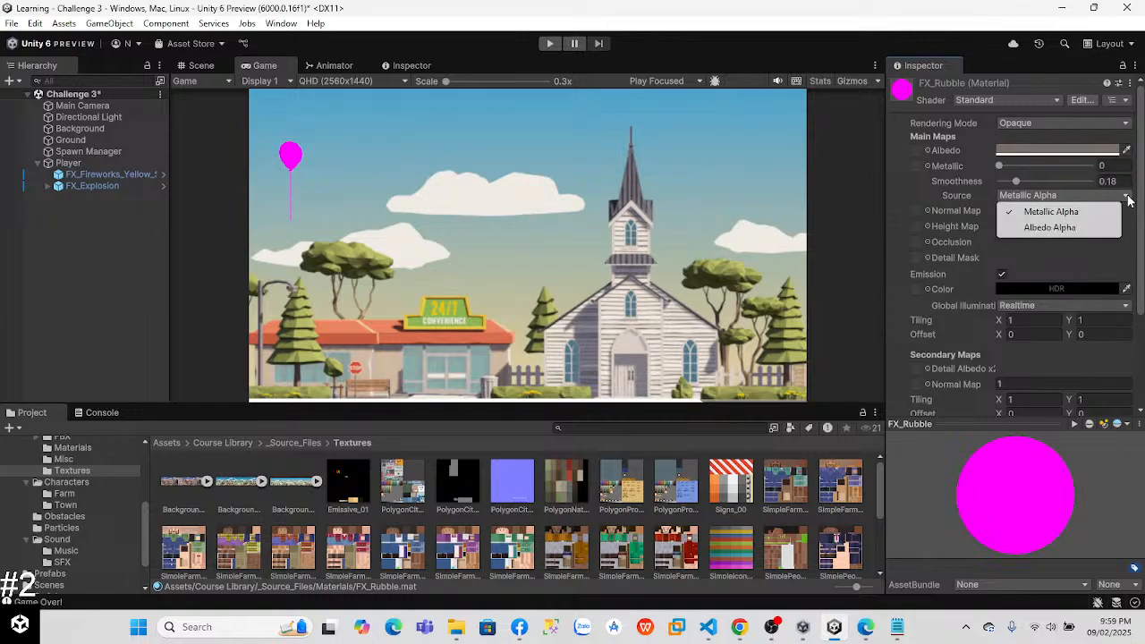
pyautogui.moveTo(1140, 154); pyautogui.dragTo(1137, 286)
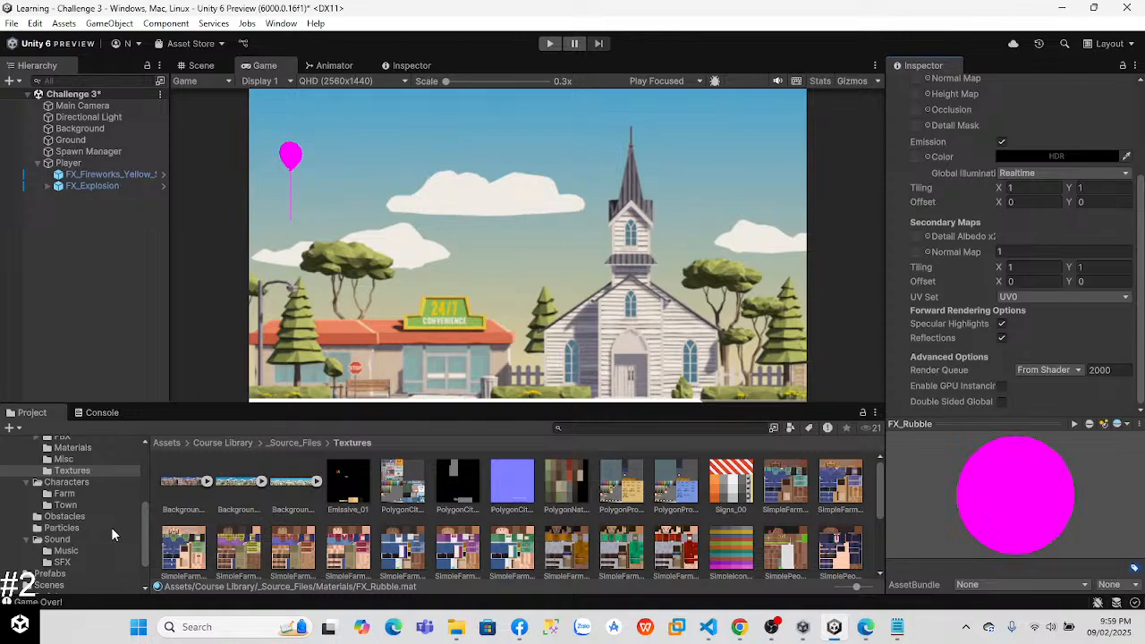
pyautogui.click(75, 448)
pyautogui.click(197, 486)
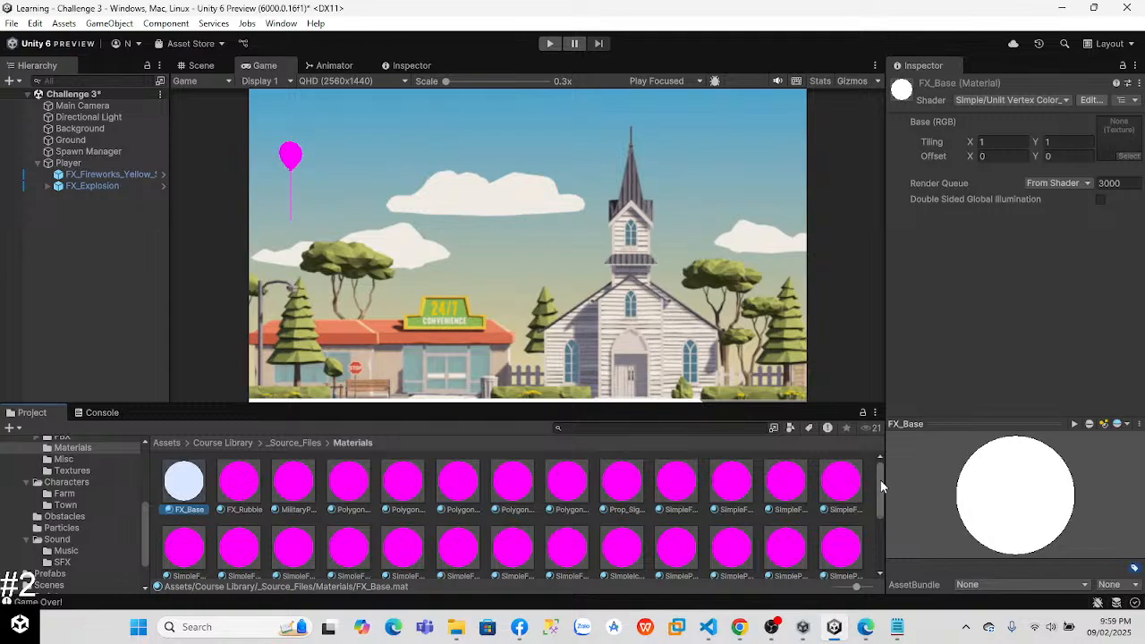
# Step: Create a new material with the default name in the Course Library Materials folder
pyautogui.moveTo(884, 497); pyautogui.dragTo(871, 545)
pyautogui.moveTo(876, 482); pyautogui.dragTo(899, 545)
pyautogui.rightClick(388, 526)
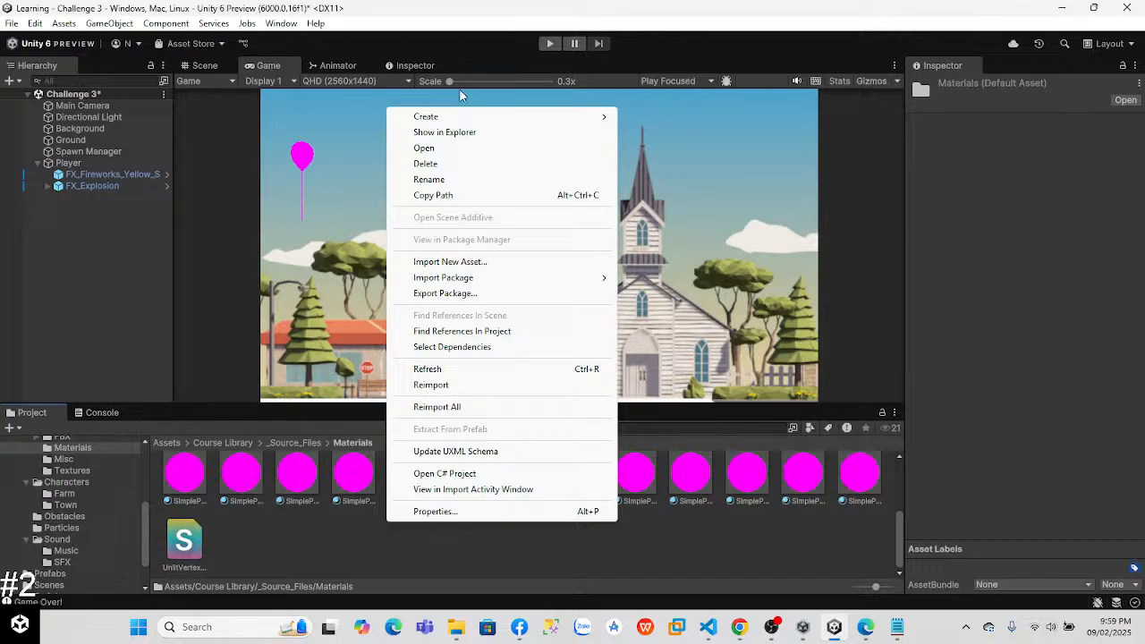
pyautogui.moveTo(460, 116)
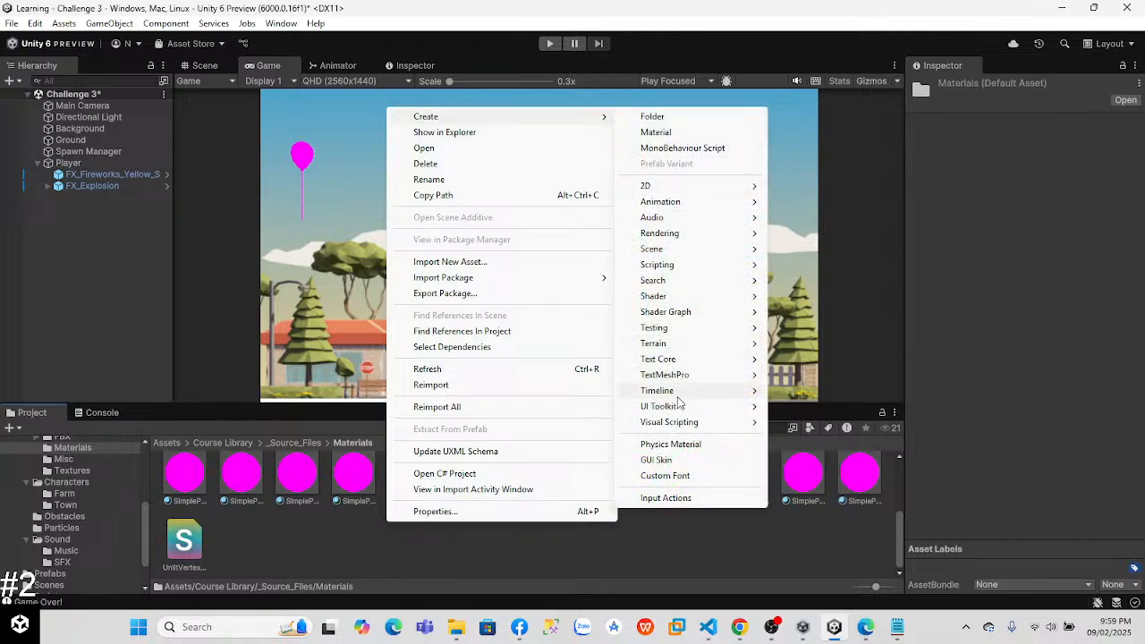
pyautogui.click(675, 133)
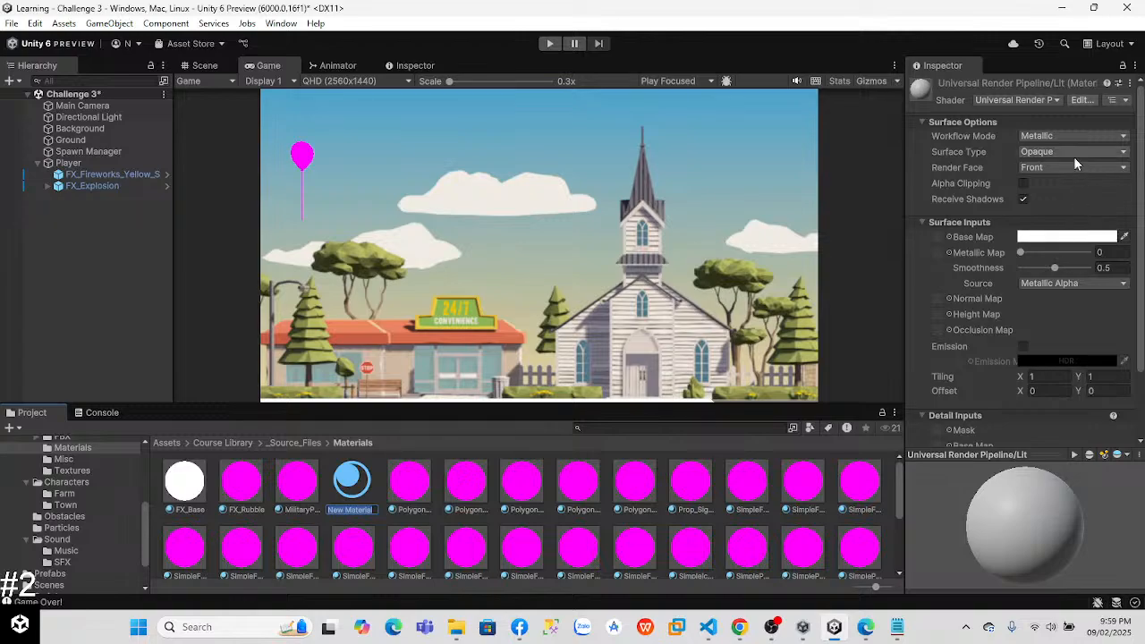
pyautogui.press('Return')
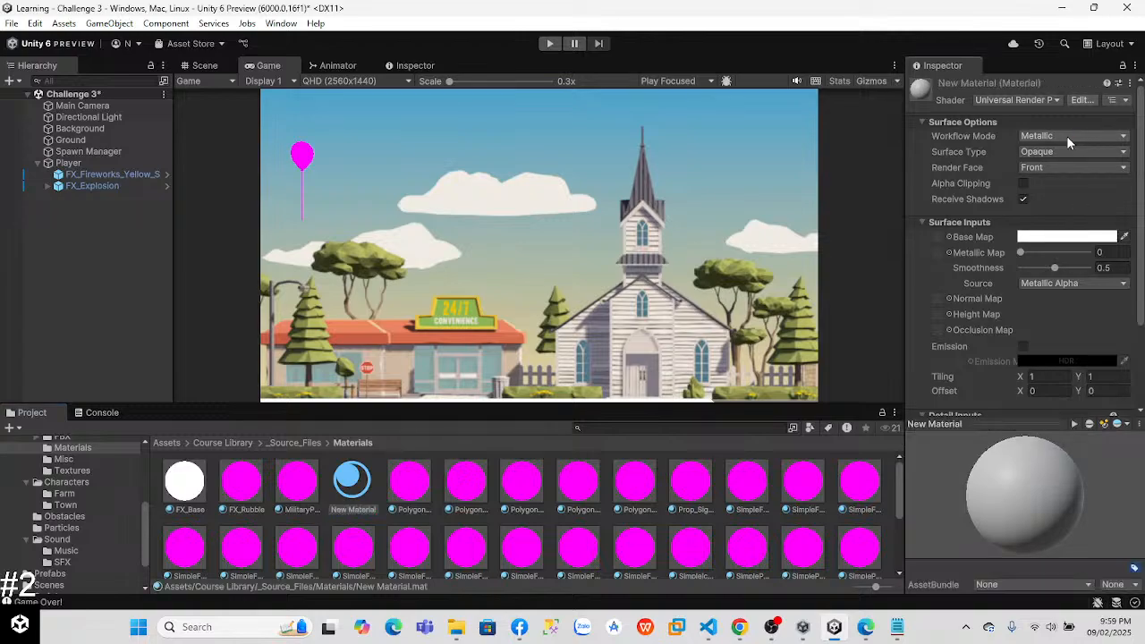
# Step: Set the new material's base map colour to bright green, hexadecimal 67FF00
pyautogui.click(1125, 238)
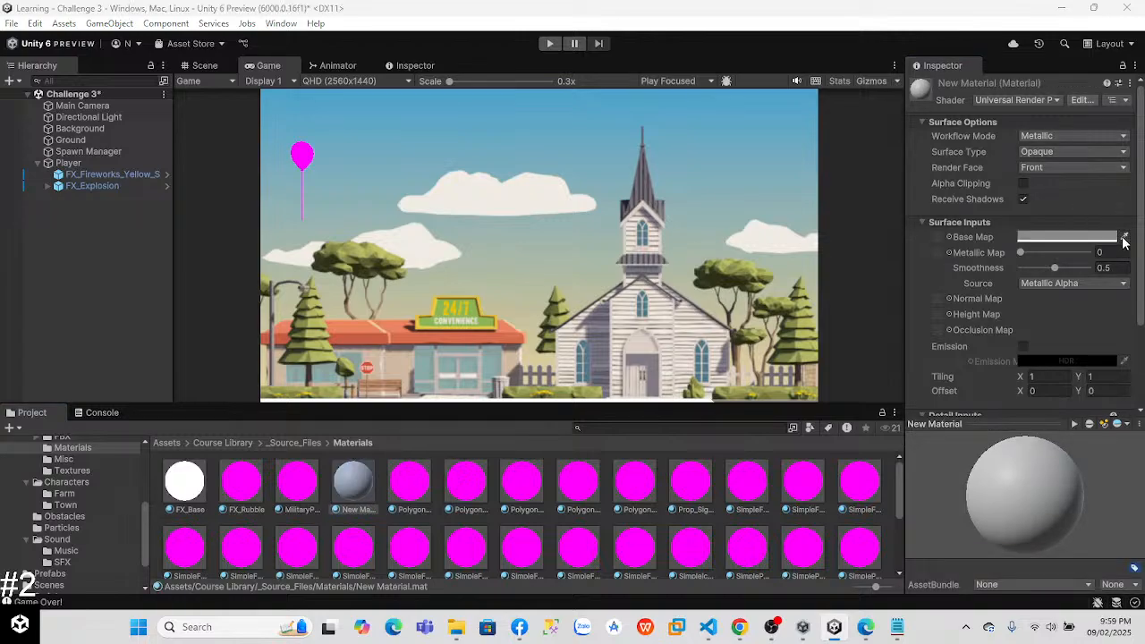
pyautogui.click(1105, 240)
pyautogui.click(1104, 241)
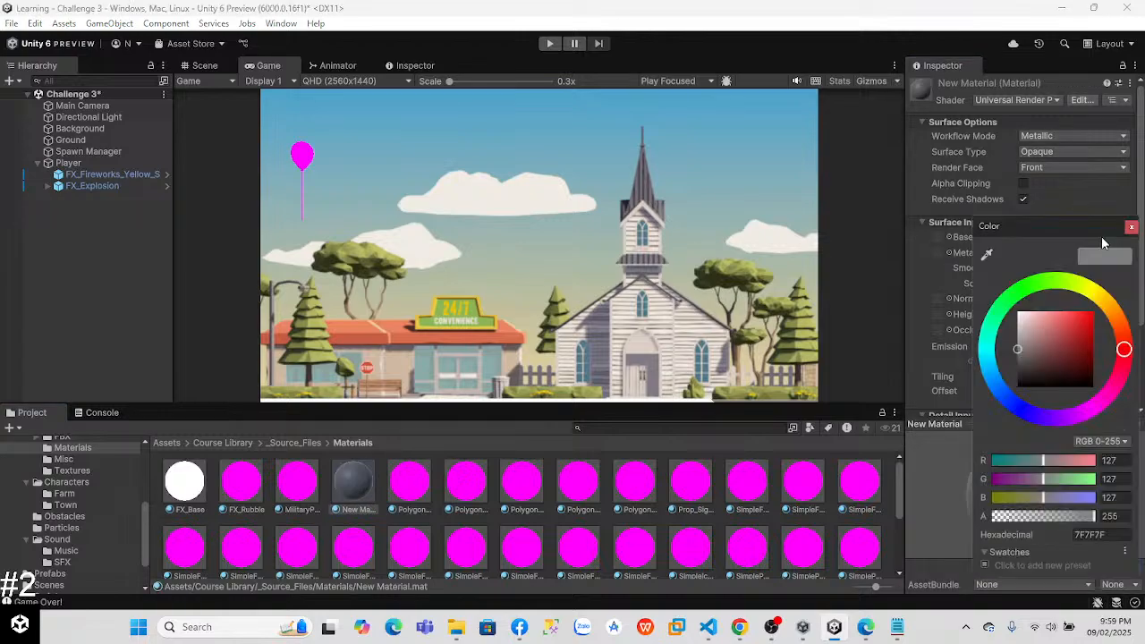
pyautogui.click(1050, 283)
pyautogui.moveTo(1025, 357); pyautogui.dragTo(1093, 313)
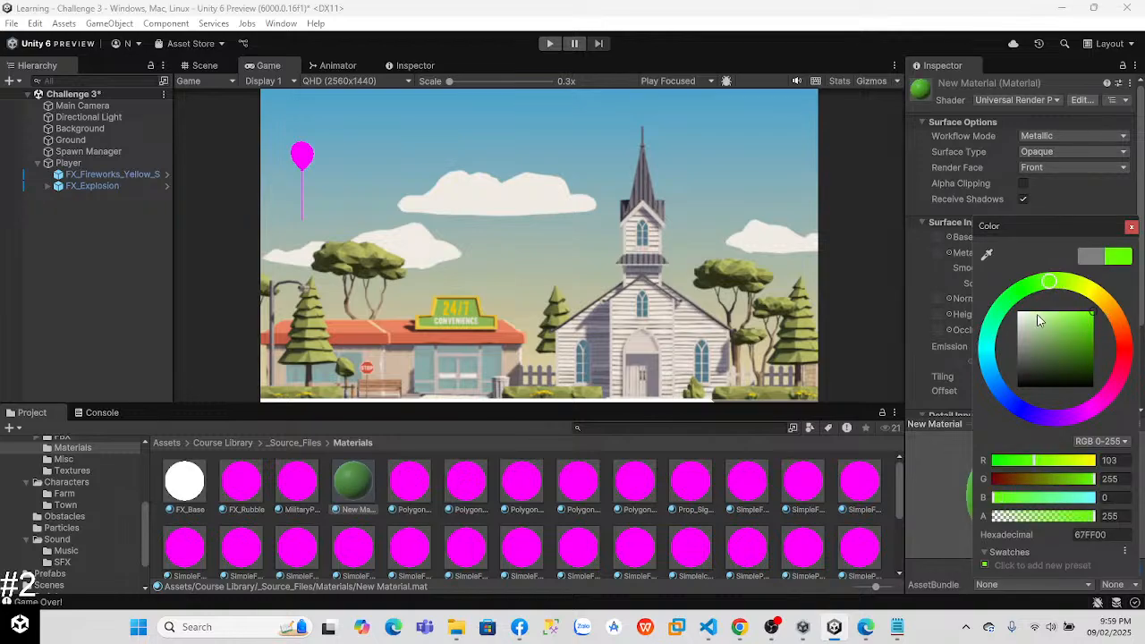
pyautogui.click(1132, 227)
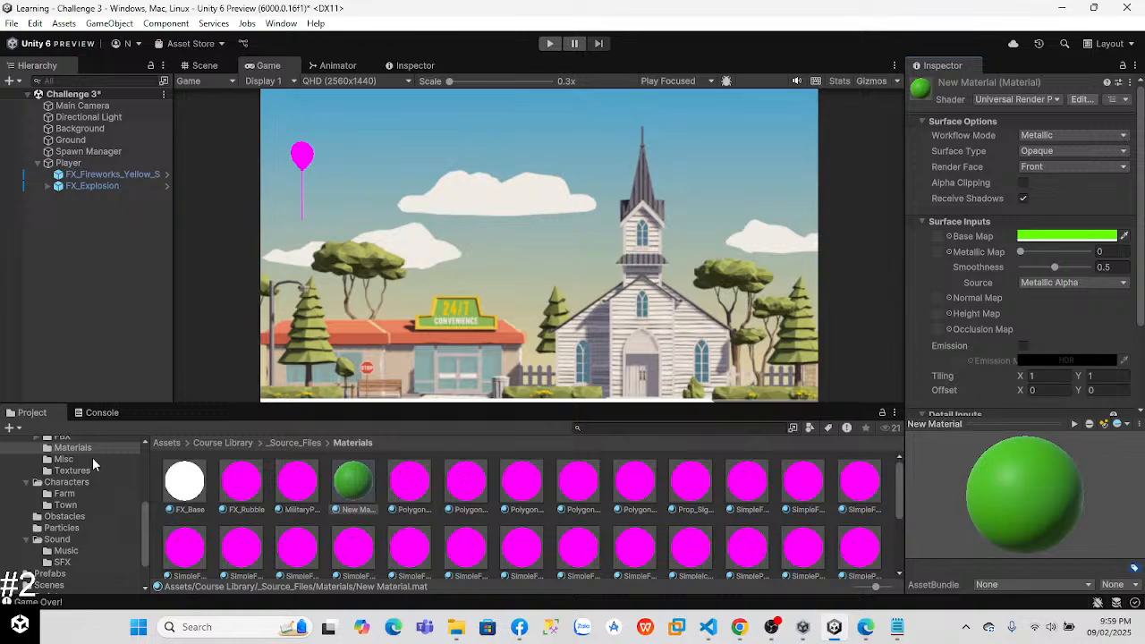
# Step: Open the Challenge 3 Prefabs folder and select the Money prefab
pyautogui.moveTo(145, 537)
pyautogui.mouseDown()
pyautogui.moveTo(147, 486)
pyautogui.moveTo(147, 526)
pyautogui.mouseUp()
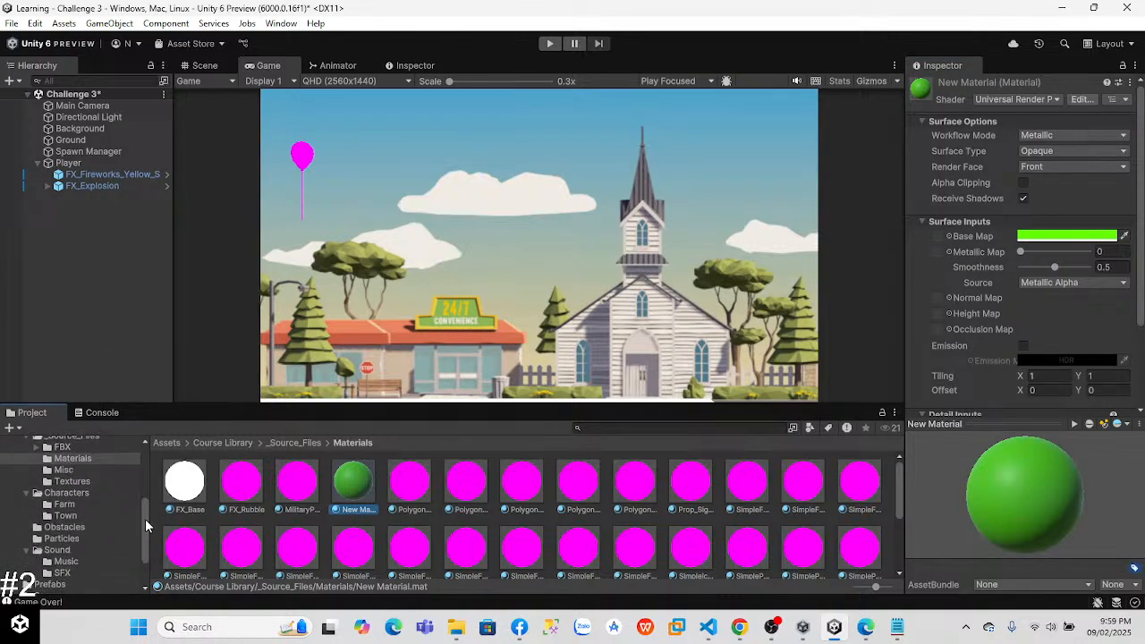
pyautogui.click(63, 505)
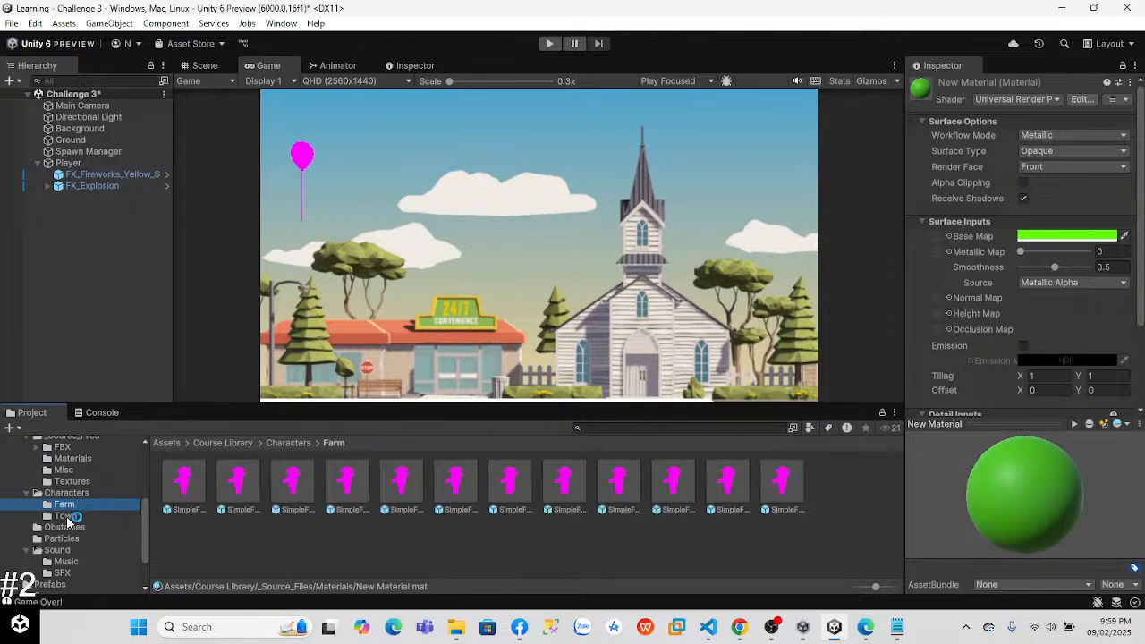
pyautogui.click(72, 493)
pyautogui.moveTo(144, 522)
pyautogui.mouseDown()
pyautogui.moveTo(144, 474)
pyautogui.moveTo(145, 504)
pyautogui.mouseUp()
pyautogui.click(76, 477)
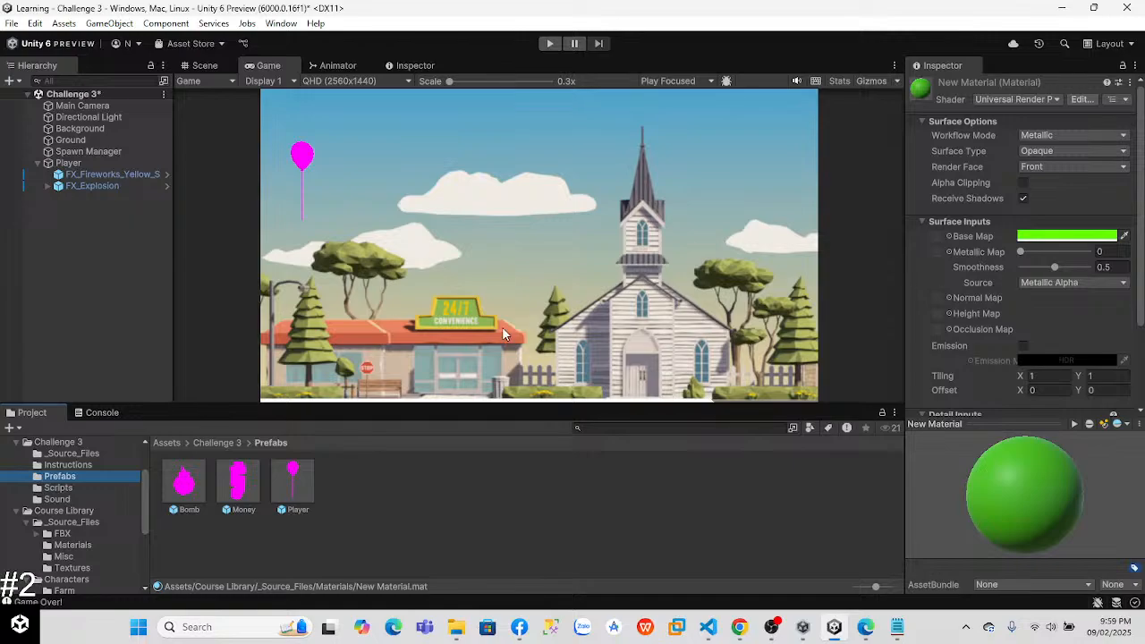
pyautogui.click(240, 483)
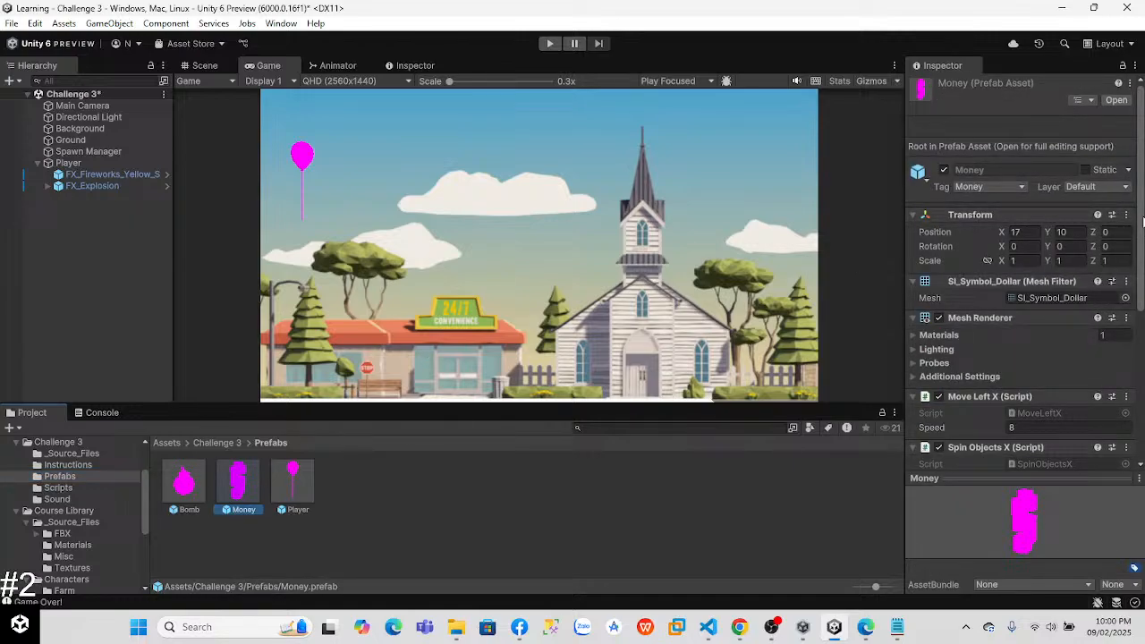
pyautogui.moveTo(1142, 222)
pyautogui.mouseDown()
pyautogui.moveTo(1142, 370)
pyautogui.moveTo(1142, 224)
pyautogui.mouseUp()
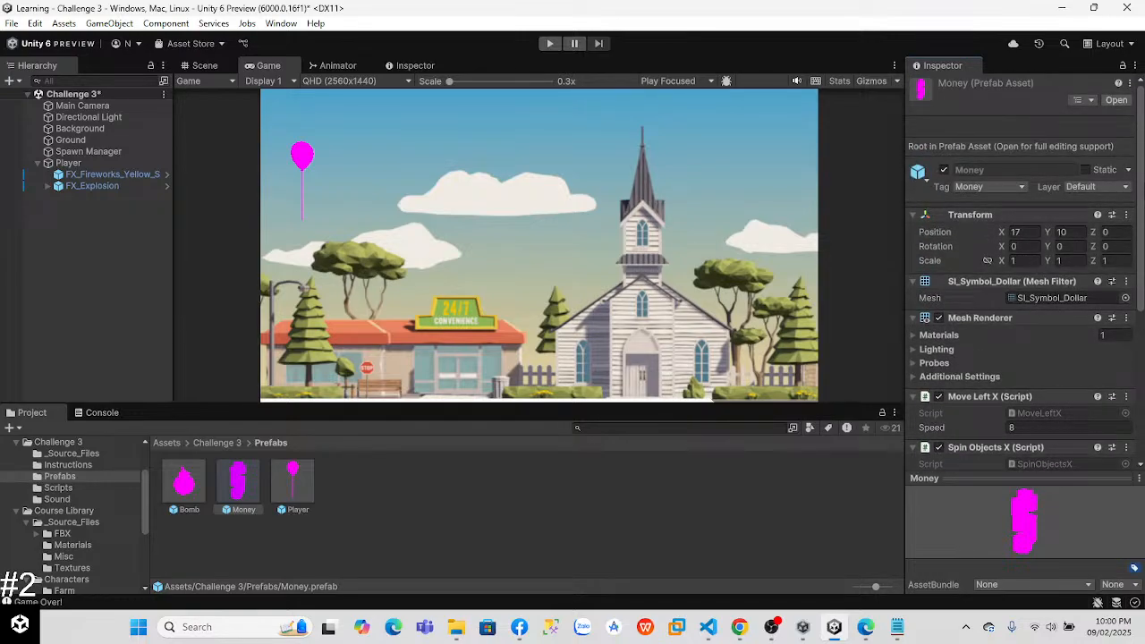
pyautogui.click(1125, 298)
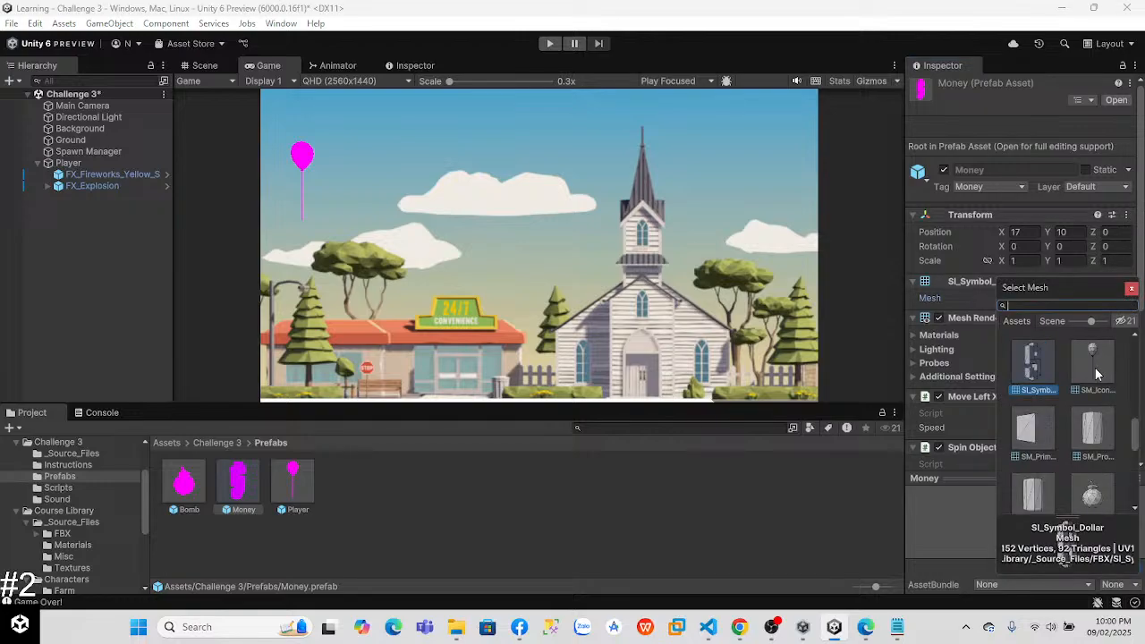
pyautogui.click(1131, 290)
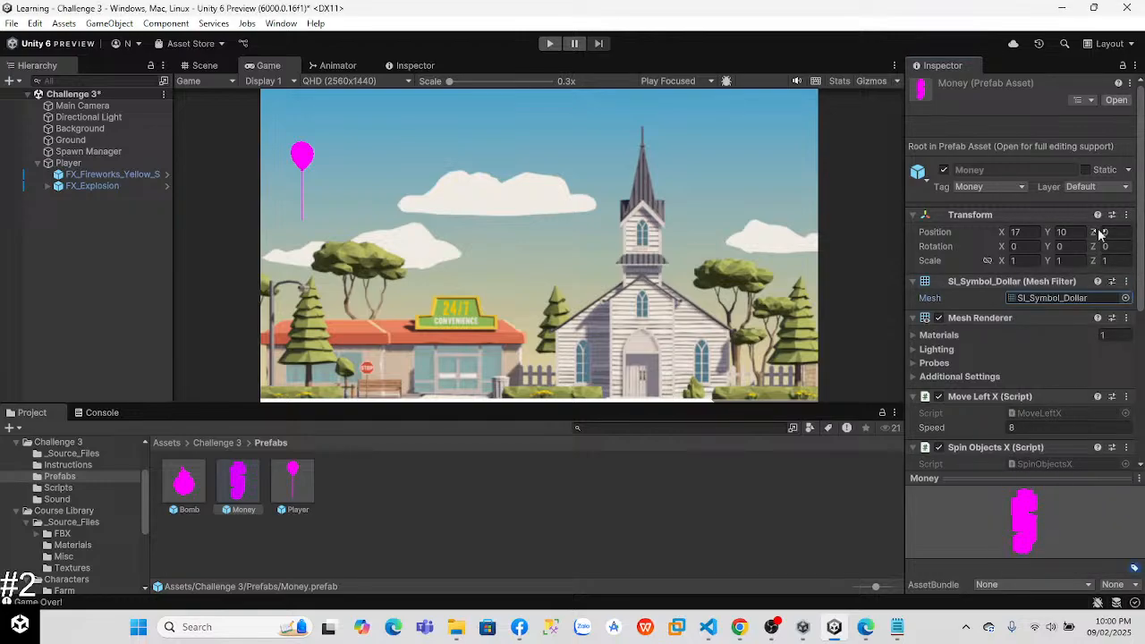
# Step: Assign the green New Material to Element 0 of the Money prefab's Mesh Renderer and check the result
pyautogui.moveTo(1142, 214); pyautogui.dragTo(1142, 255)
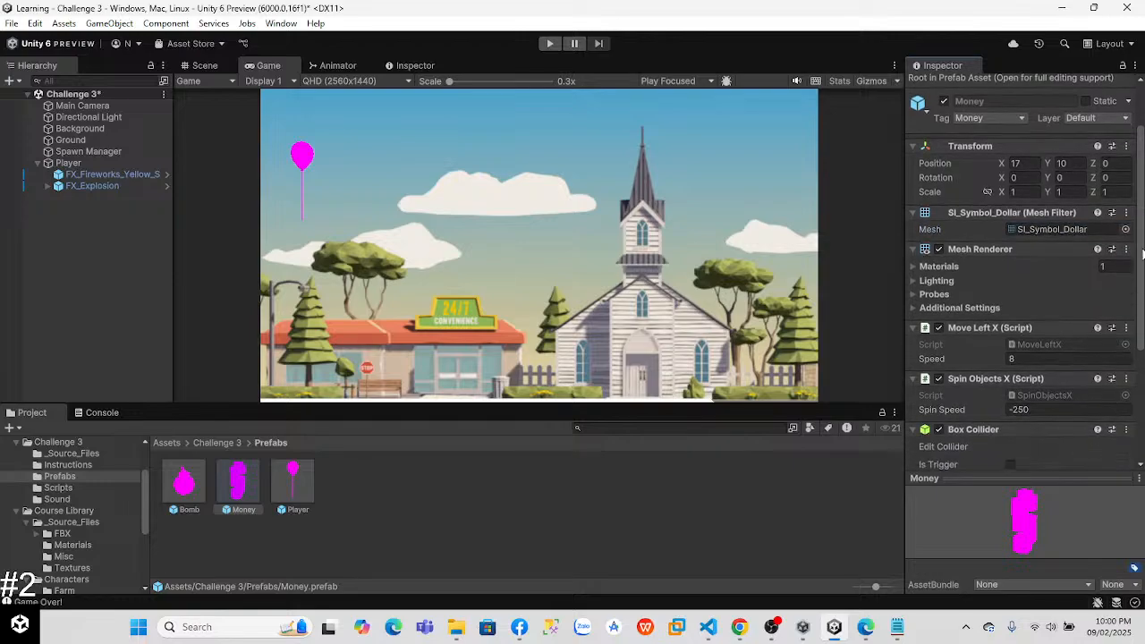
pyautogui.click(913, 266)
pyautogui.click(1120, 284)
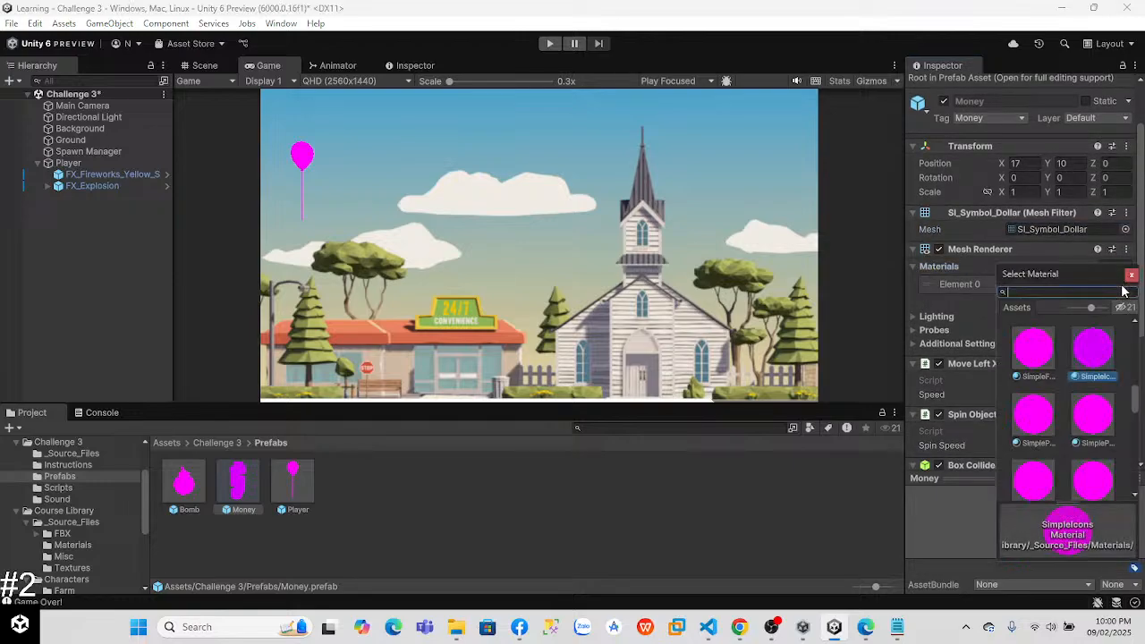
pyautogui.moveTo(1136, 398); pyautogui.dragTo(1138, 332)
pyautogui.click(1038, 483)
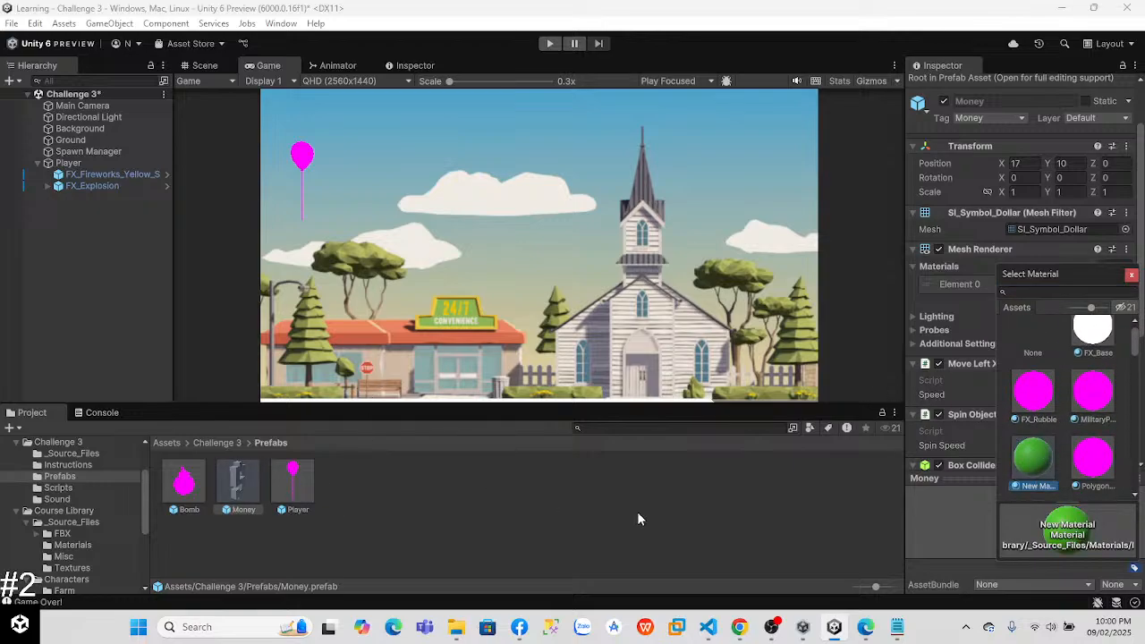
pyautogui.click(589, 550)
pyautogui.click(238, 483)
pyautogui.scroll(-2, 1025, 268)
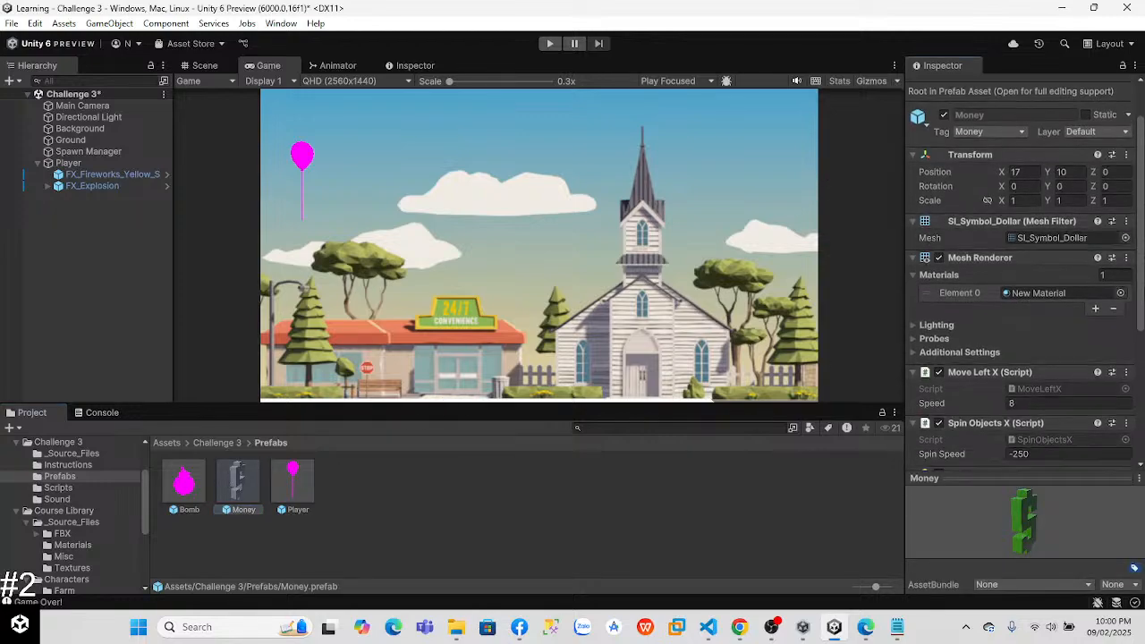
# Step: Check which material the Bomb prefab uses and inspect the FX_Rubble and MilitaryProps materials in the Course Library
pyautogui.click(185, 488)
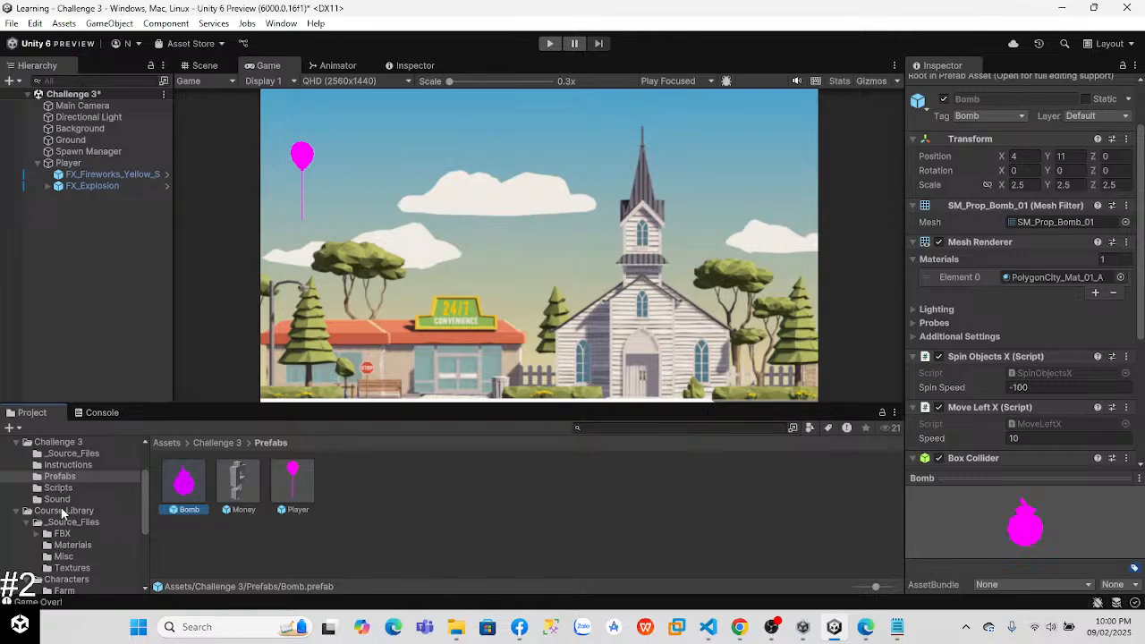
pyautogui.scroll(-3, 141, 512)
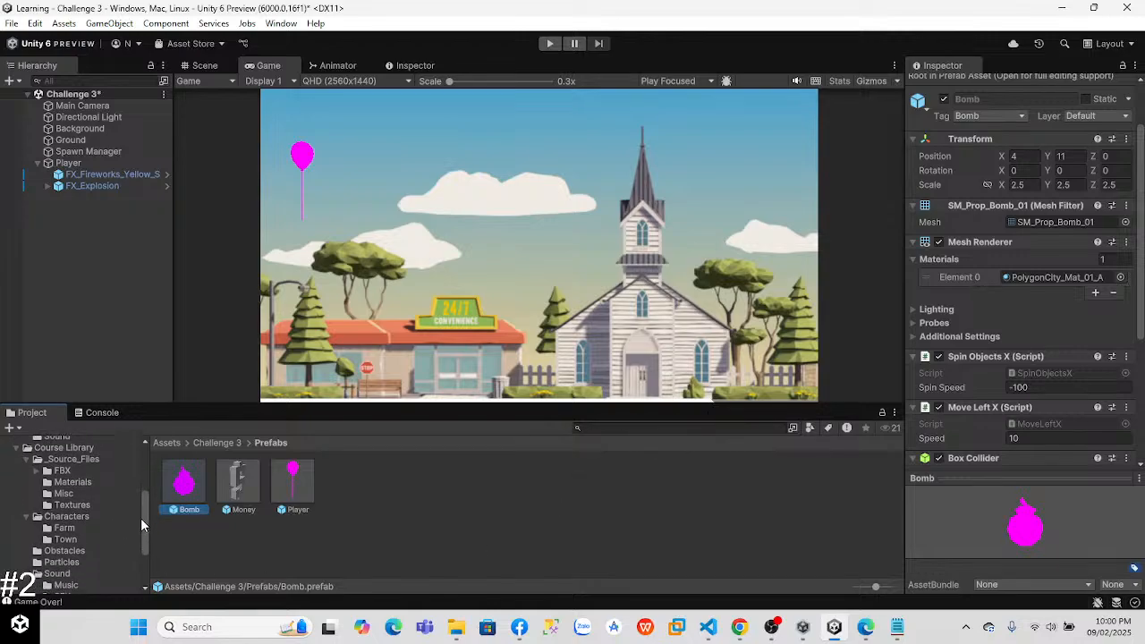
pyautogui.click(143, 478)
pyautogui.click(244, 484)
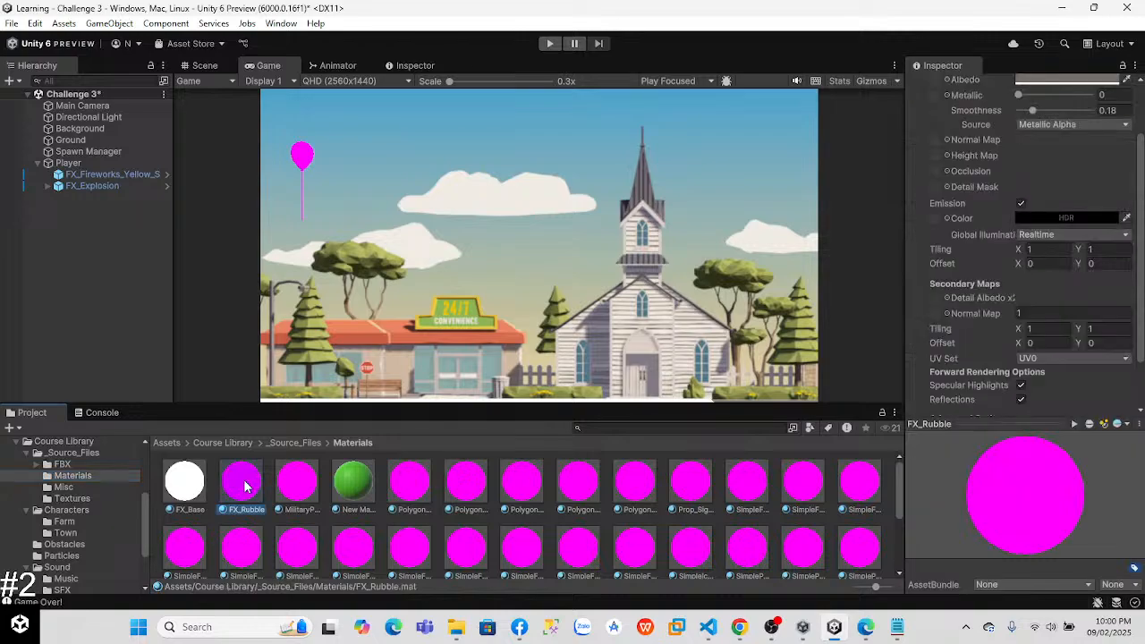
pyautogui.click(296, 483)
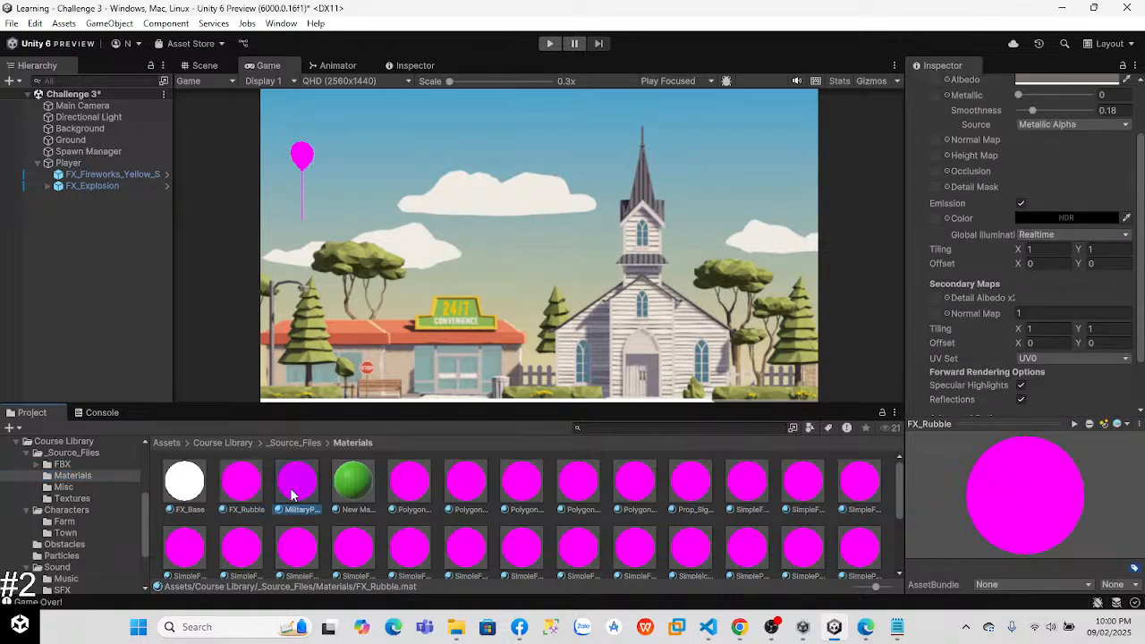
pyautogui.scroll(2, 1143, 198)
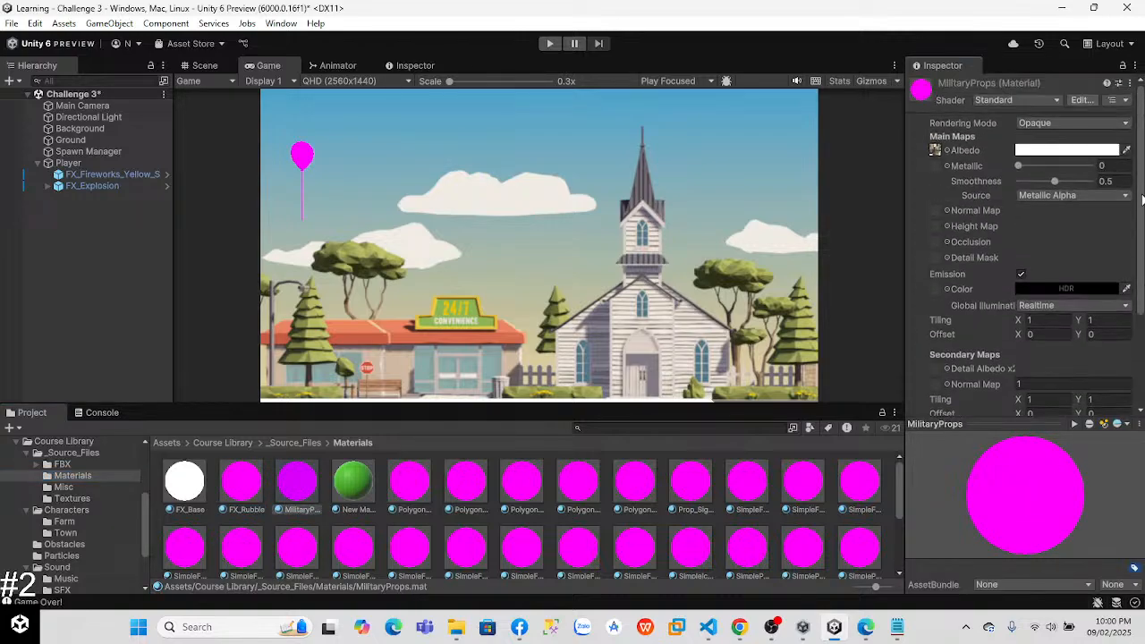
pyautogui.scroll(-3, 1143, 356)
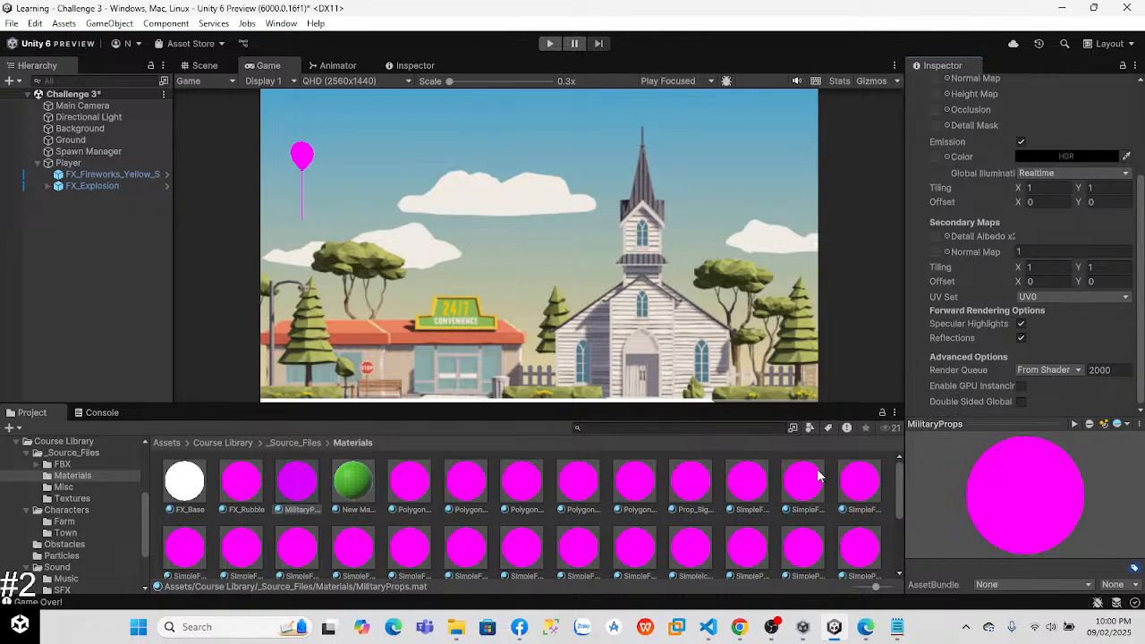
# Step: Create a new material in the Course Library Materials folder and set its base map colour to a dark reddish brown
pyautogui.moveTo(898, 483); pyautogui.dragTo(892, 554)
pyautogui.rightClick(464, 522)
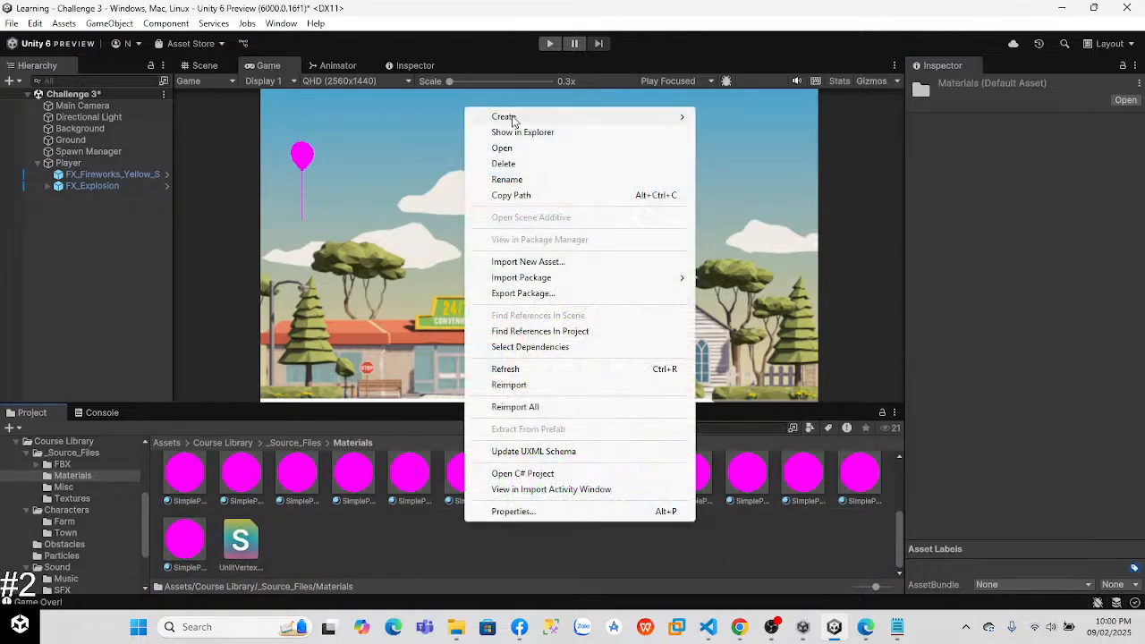
pyautogui.moveTo(537, 117)
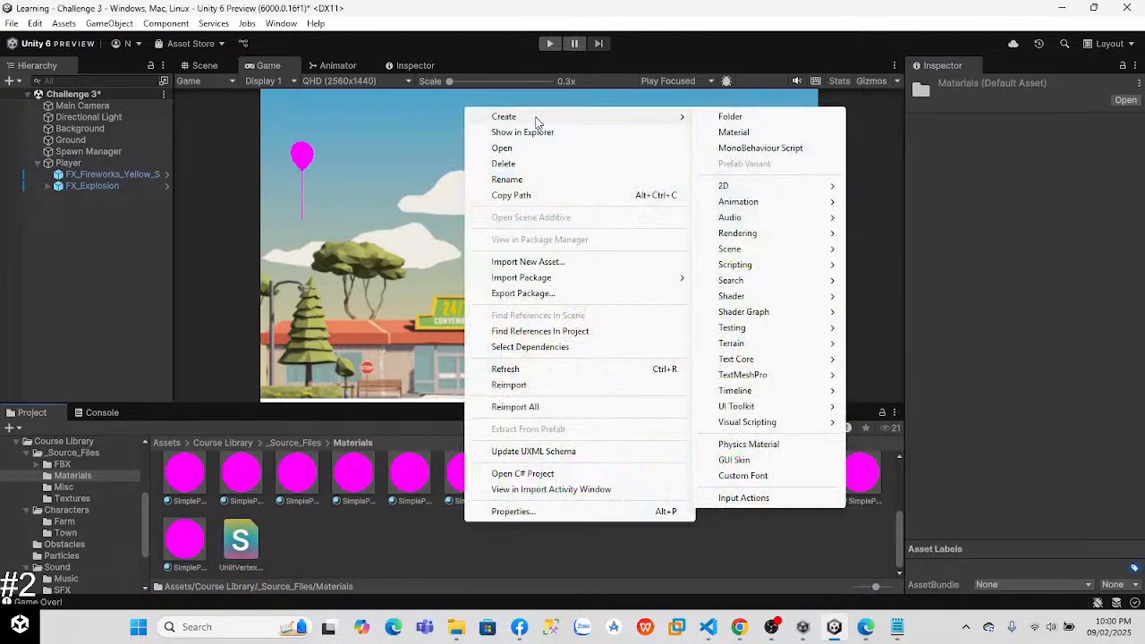
pyautogui.click(748, 132)
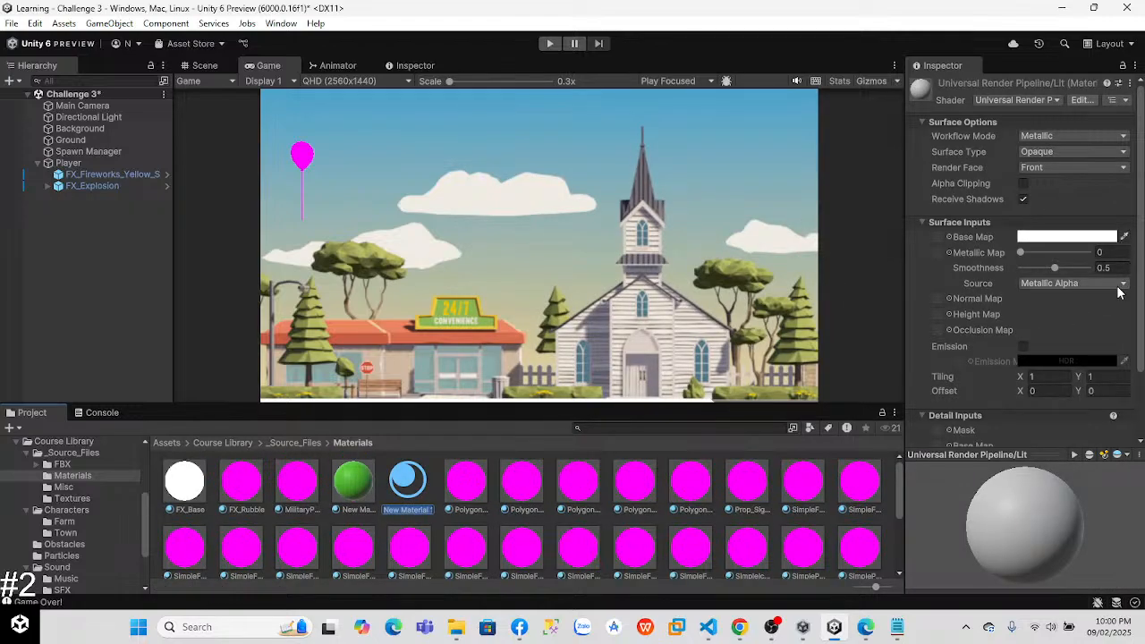
pyautogui.press('Return')
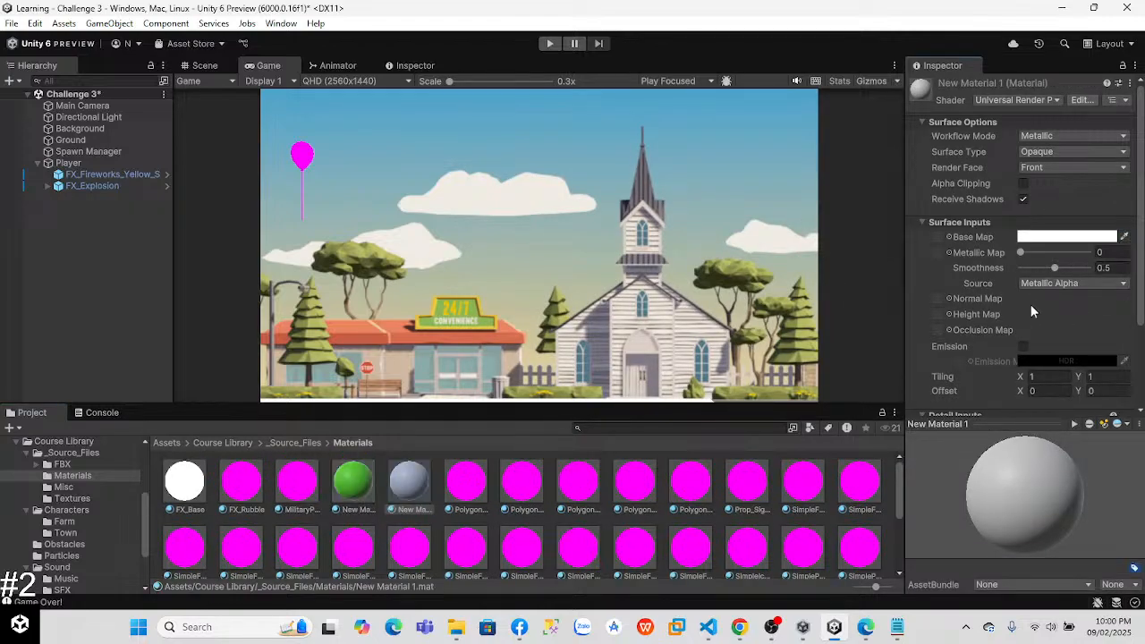
pyautogui.click(1075, 237)
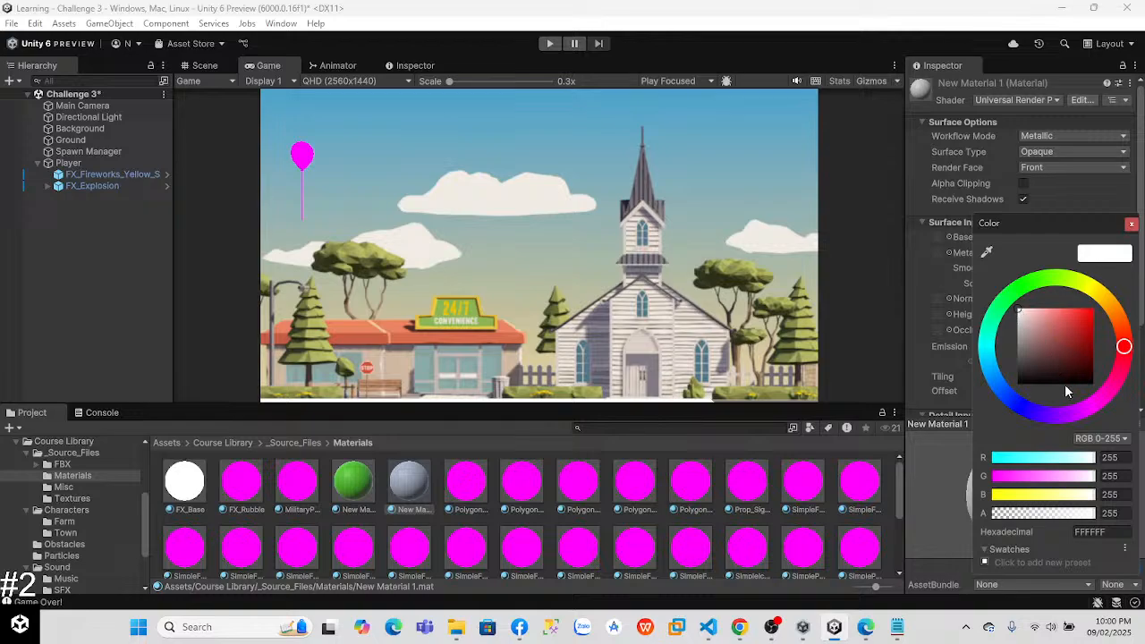
pyautogui.moveTo(1083, 372)
pyautogui.mouseDown()
pyautogui.moveTo(1089, 394)
pyautogui.moveTo(1053, 355)
pyautogui.mouseUp()
pyautogui.click(1131, 224)
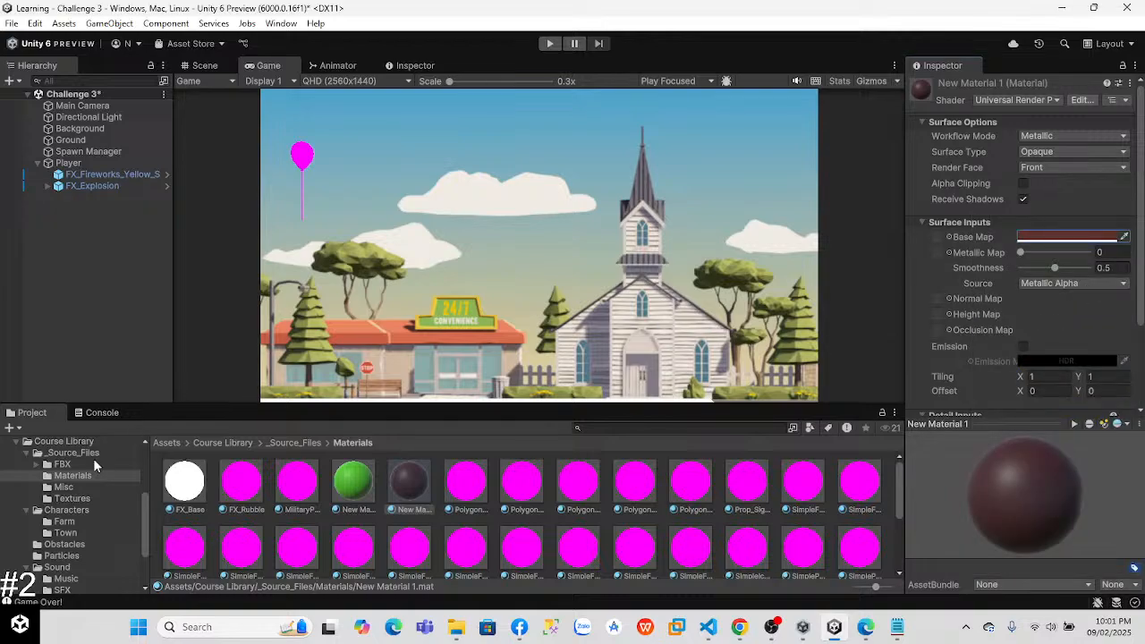
# Step: Assign the dark brown New Material 1 to Element 0 of the Mesh Renderer on the Bomb prefab in Challenge 3
pyautogui.scroll(3, 139, 514)
pyautogui.click(66, 514)
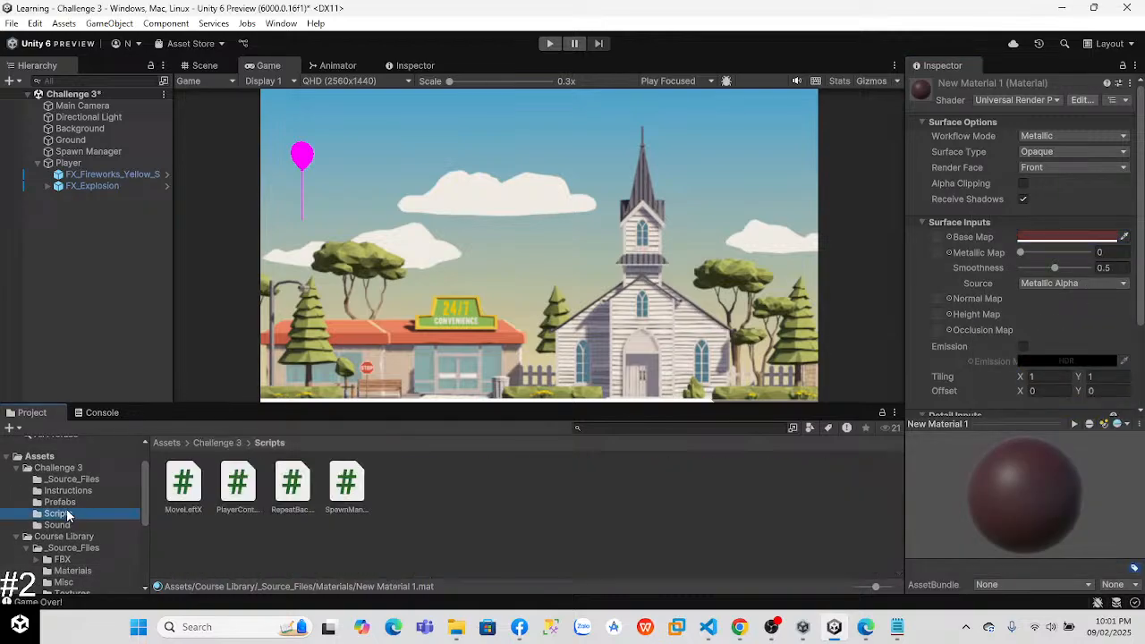
pyautogui.click(59, 502)
pyautogui.click(183, 484)
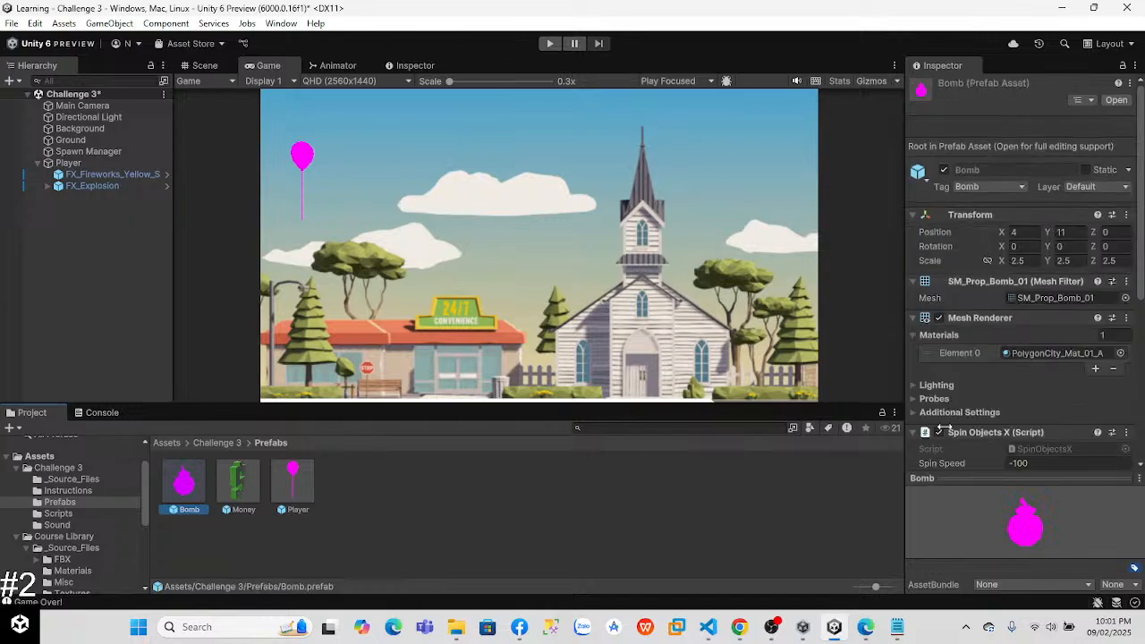
pyautogui.moveTo(1141, 192); pyautogui.dragTo(1141, 243)
pyautogui.click(1120, 238)
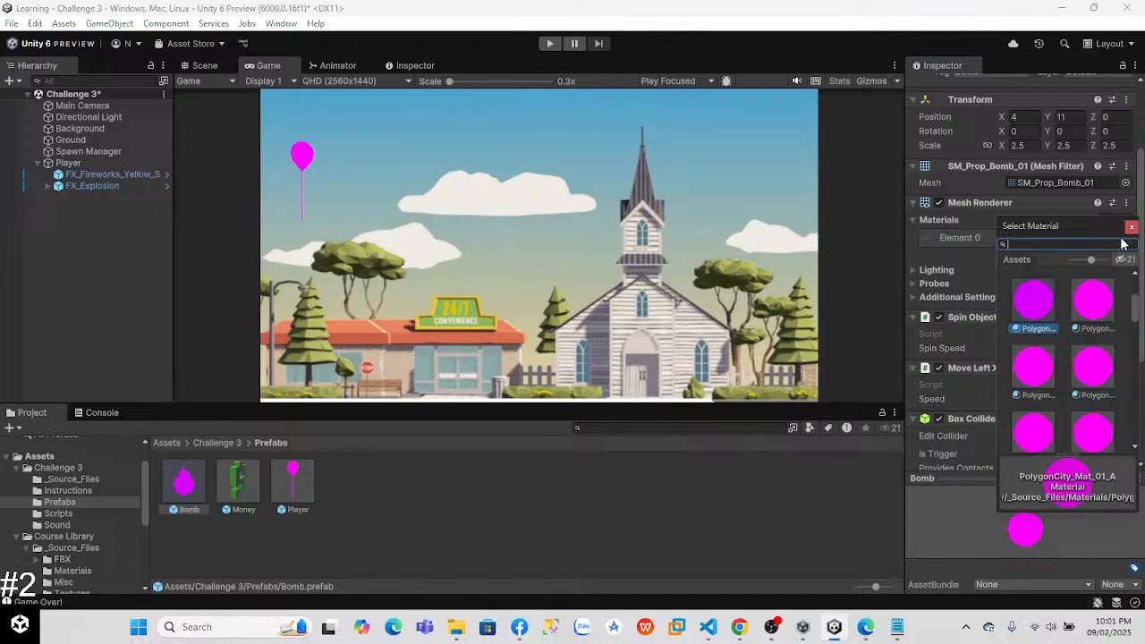
pyautogui.scroll(1, 1136, 308)
pyautogui.scroll(2, 1138, 310)
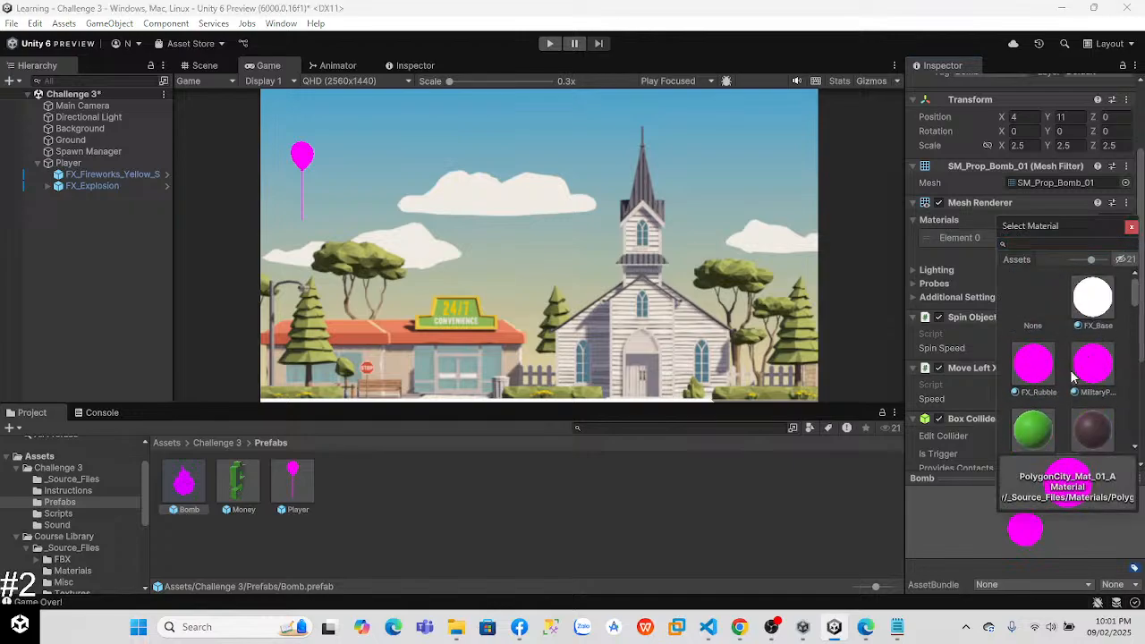
pyautogui.click(1093, 420)
pyautogui.click(622, 309)
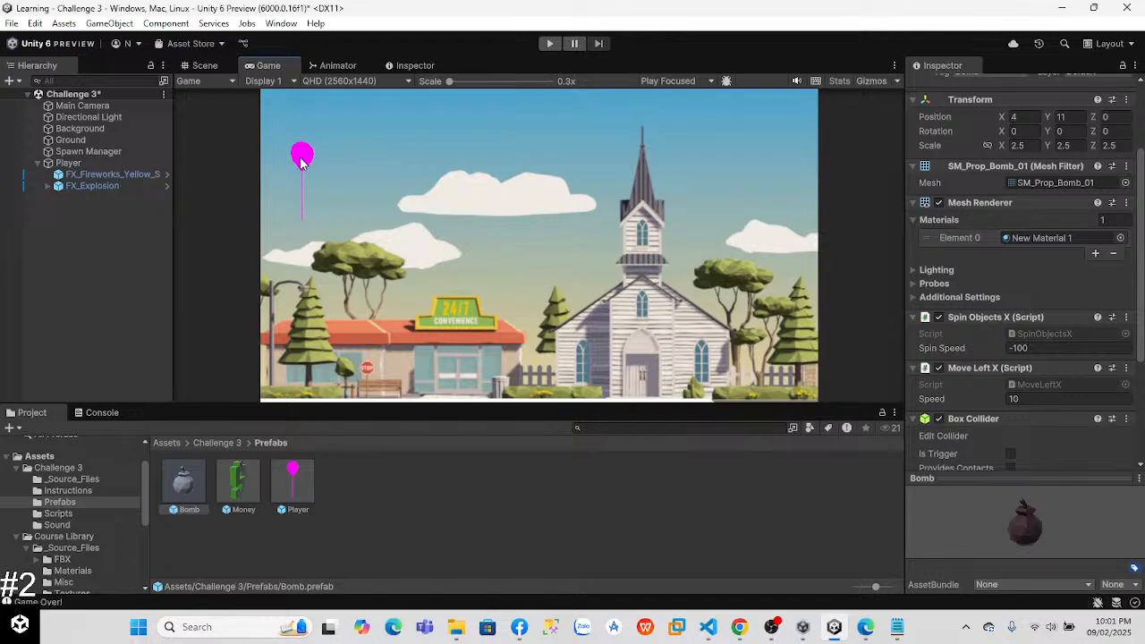
# Step: Check which material the Player prefab uses and return to the Course Library Materials folder
pyautogui.click(292, 486)
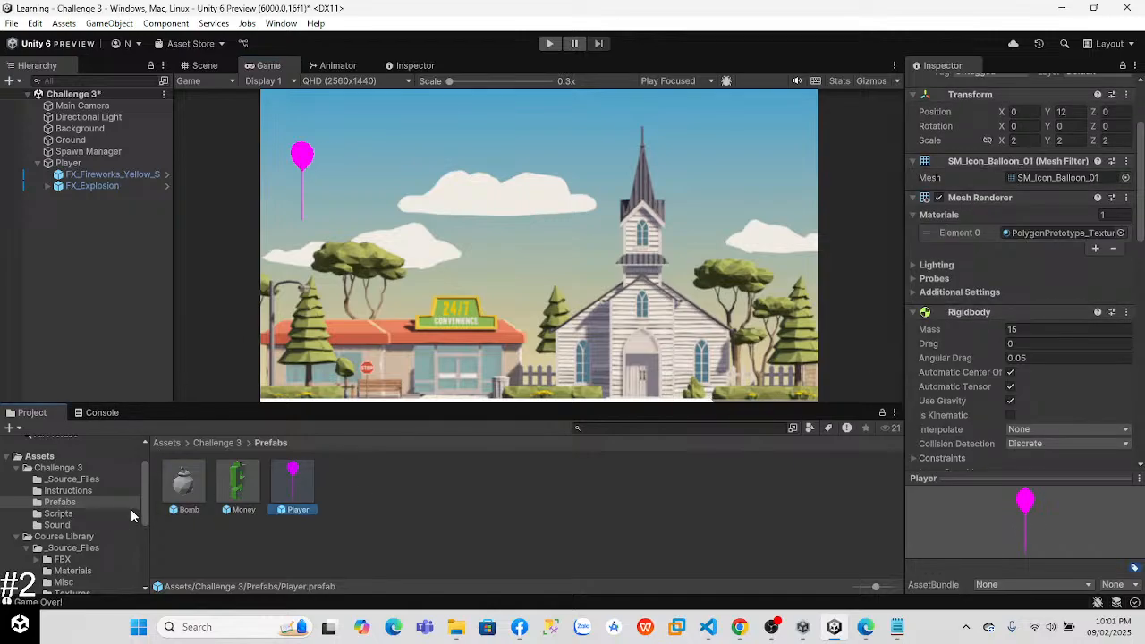
pyautogui.moveTo(146, 486); pyautogui.dragTo(146, 523)
pyautogui.click(67, 458)
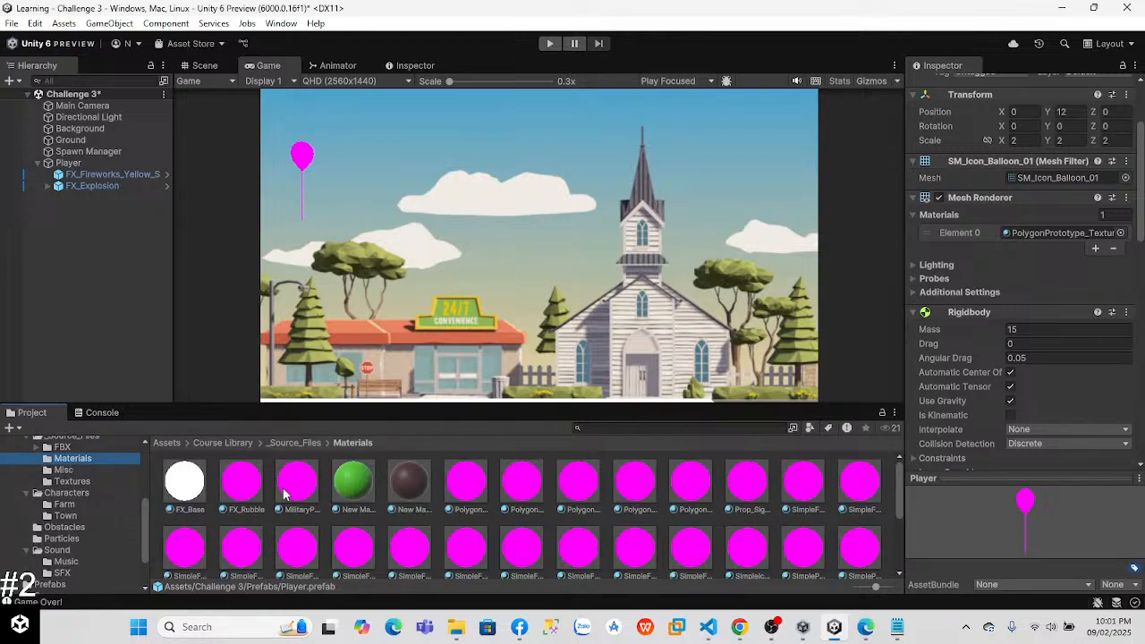
# Step: Sample a light grey emission colour and a dark albedo colour for the FX_Rubble material with the eyedropper
pyautogui.click(243, 483)
pyautogui.scroll(2, 1127, 245)
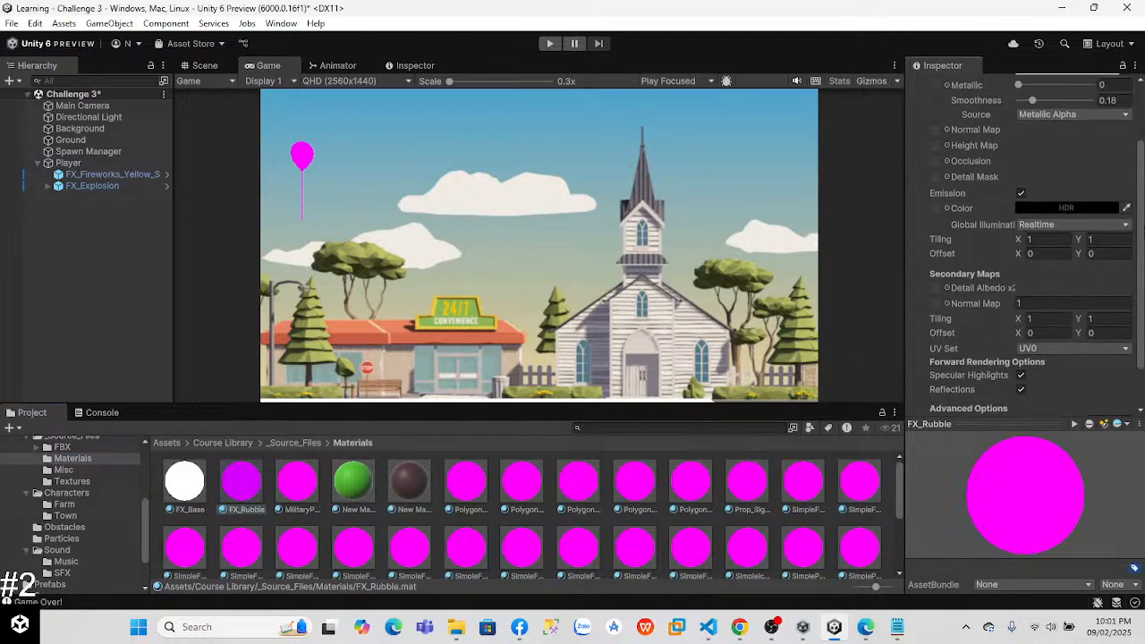
pyautogui.scroll(3, 1115, 154)
pyautogui.click(1127, 290)
pyautogui.click(1127, 291)
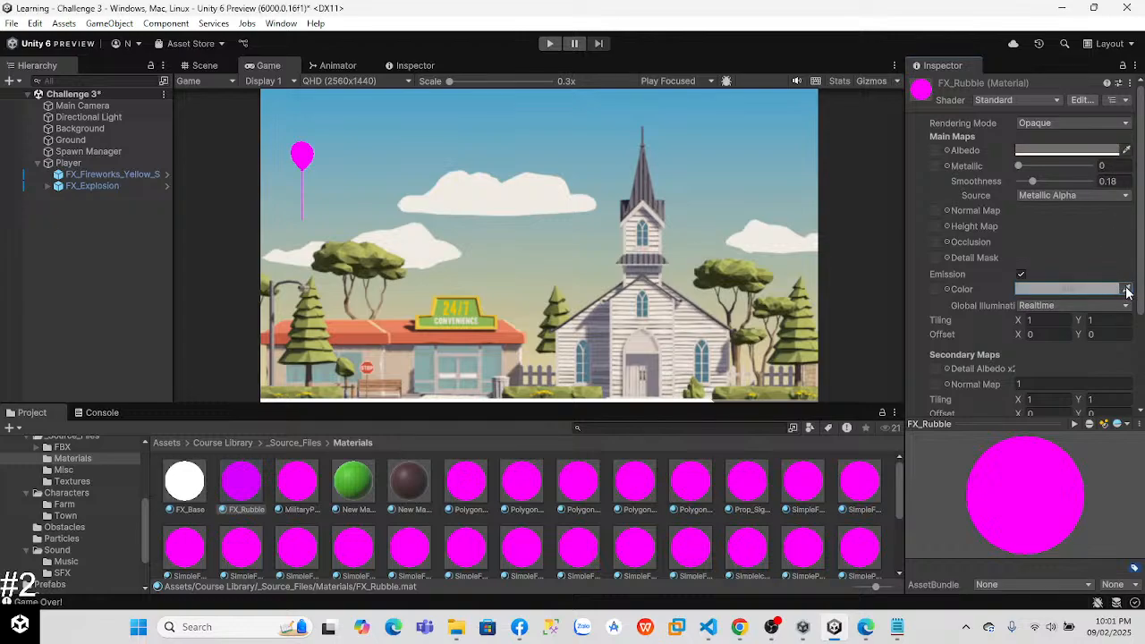
pyautogui.click(1125, 151)
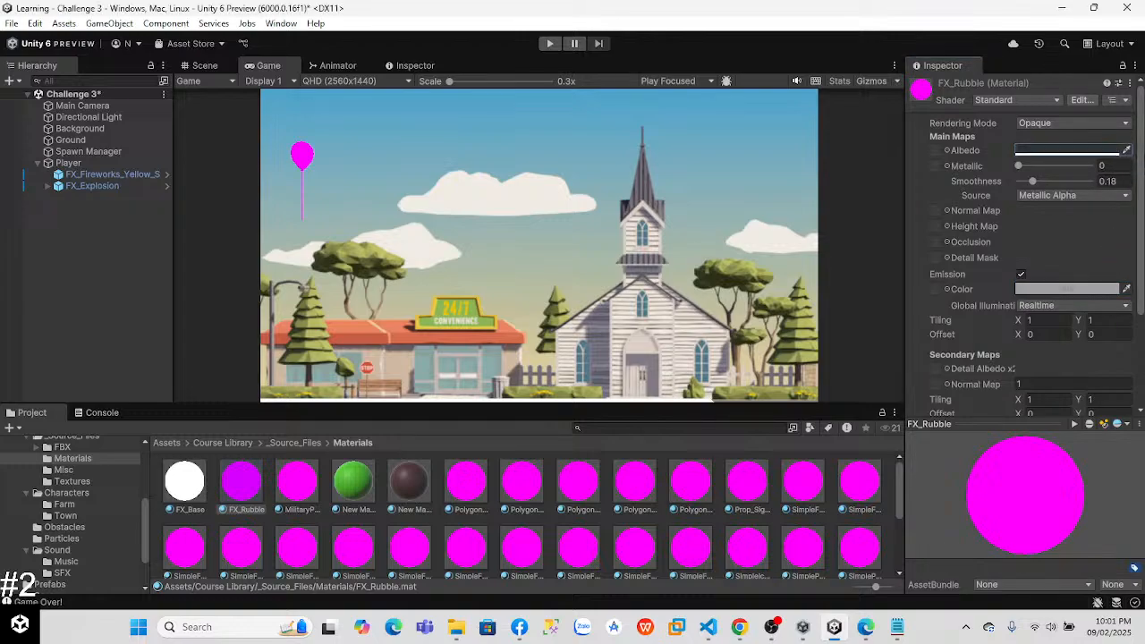
# Step: Change the FX_Rubble material's shader to Custom/Test Shader
pyautogui.scroll(-3, 1077, 245)
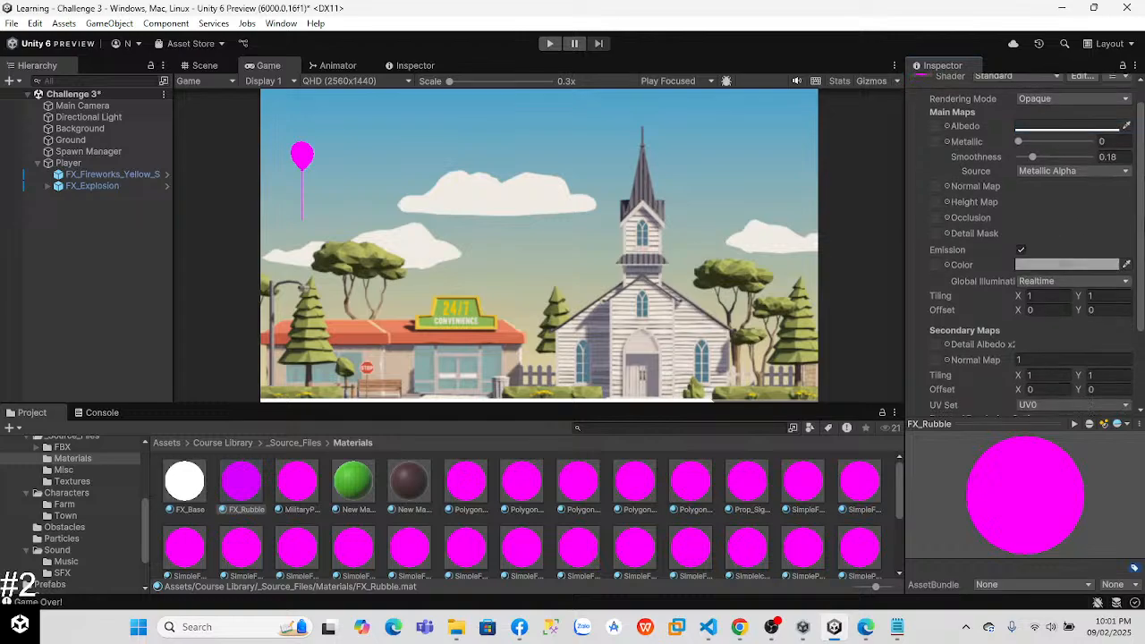
pyautogui.scroll(4, 1066, 123)
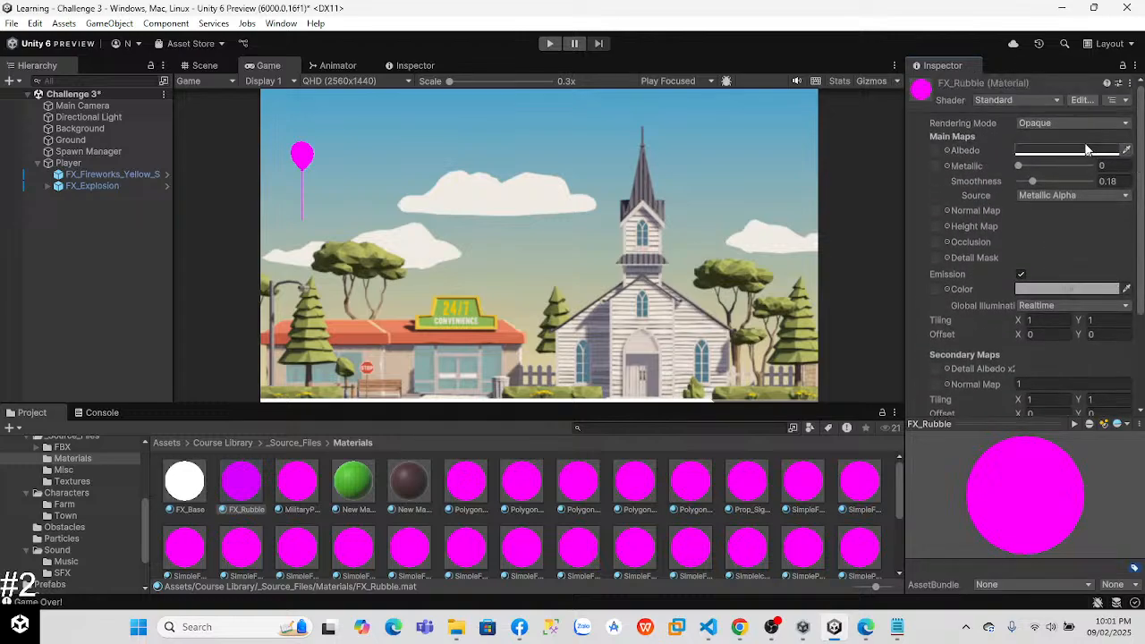
pyautogui.click(1020, 102)
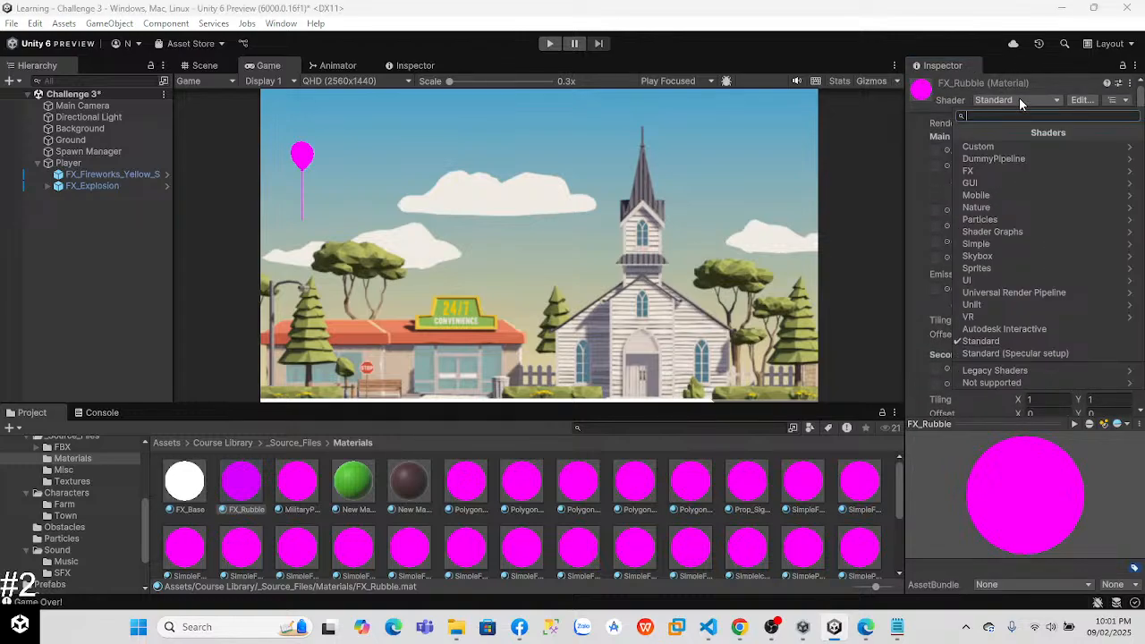
pyautogui.click(984, 146)
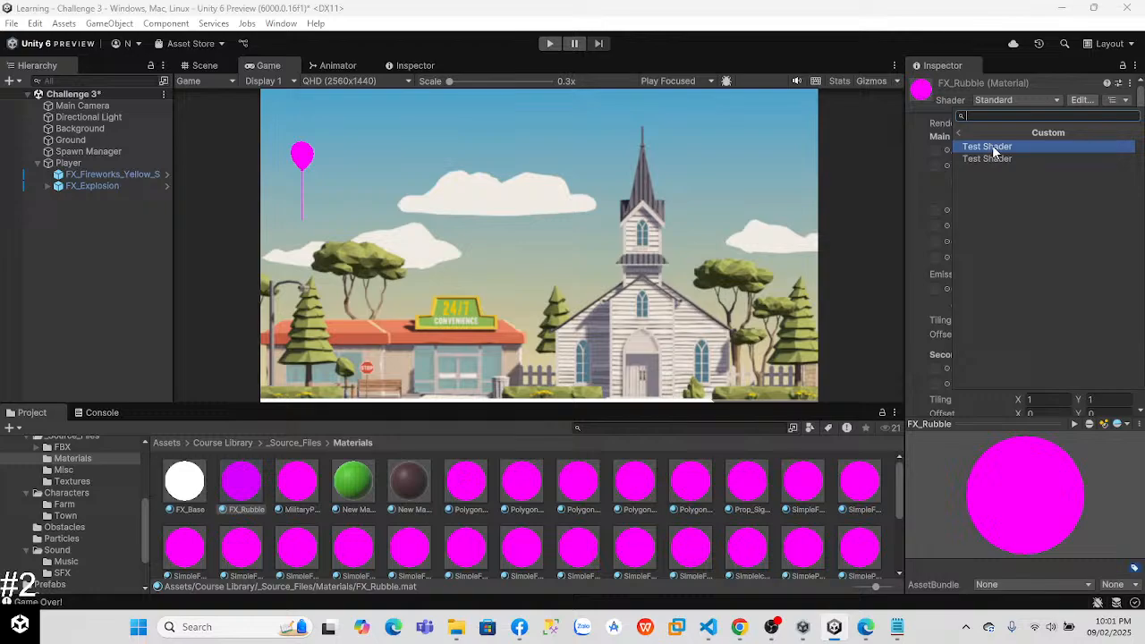
pyautogui.click(992, 150)
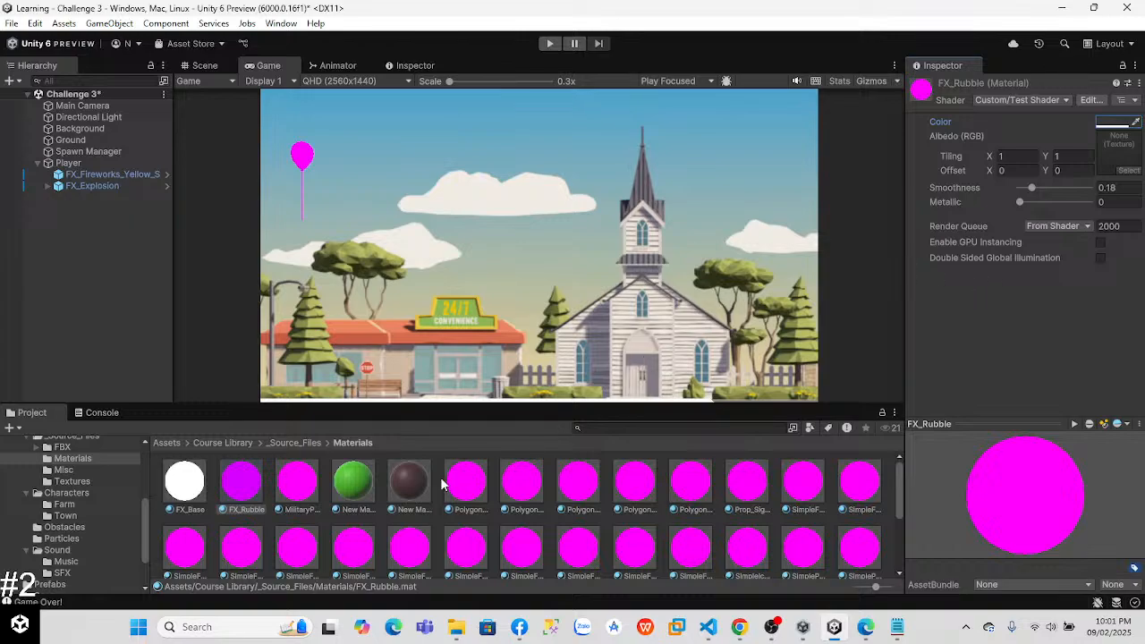
# Step: Create another new material in the Materials folder and set its base map colour to pure red, hexadecimal FF0000
pyautogui.scroll(-3, 898, 481)
pyautogui.rightClick(453, 537)
pyautogui.moveTo(536, 134)
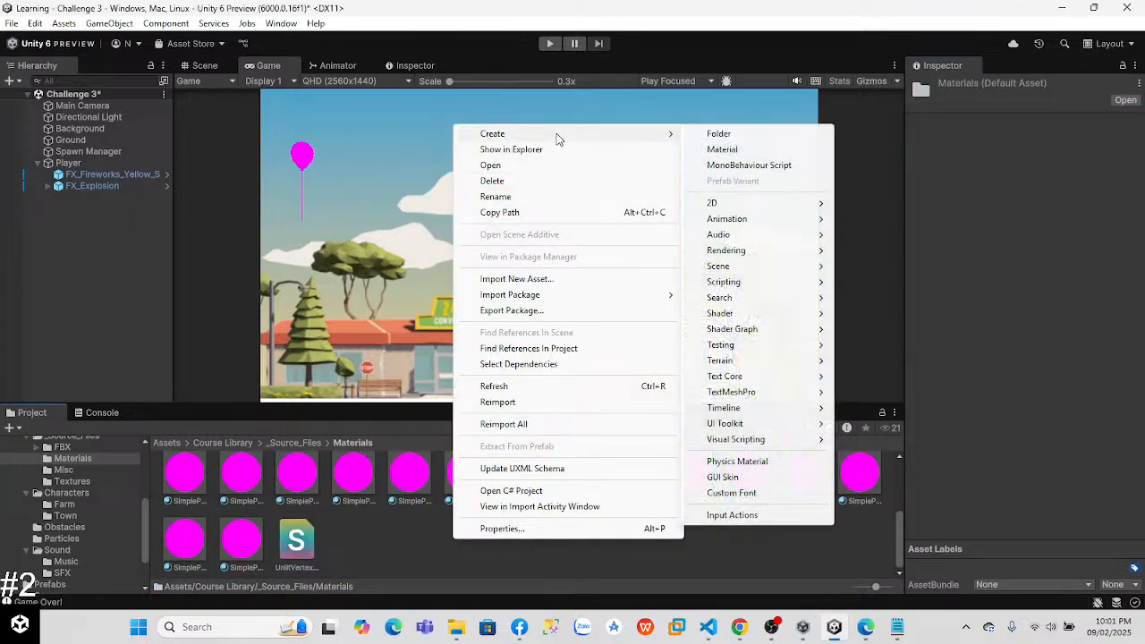
pyautogui.click(709, 149)
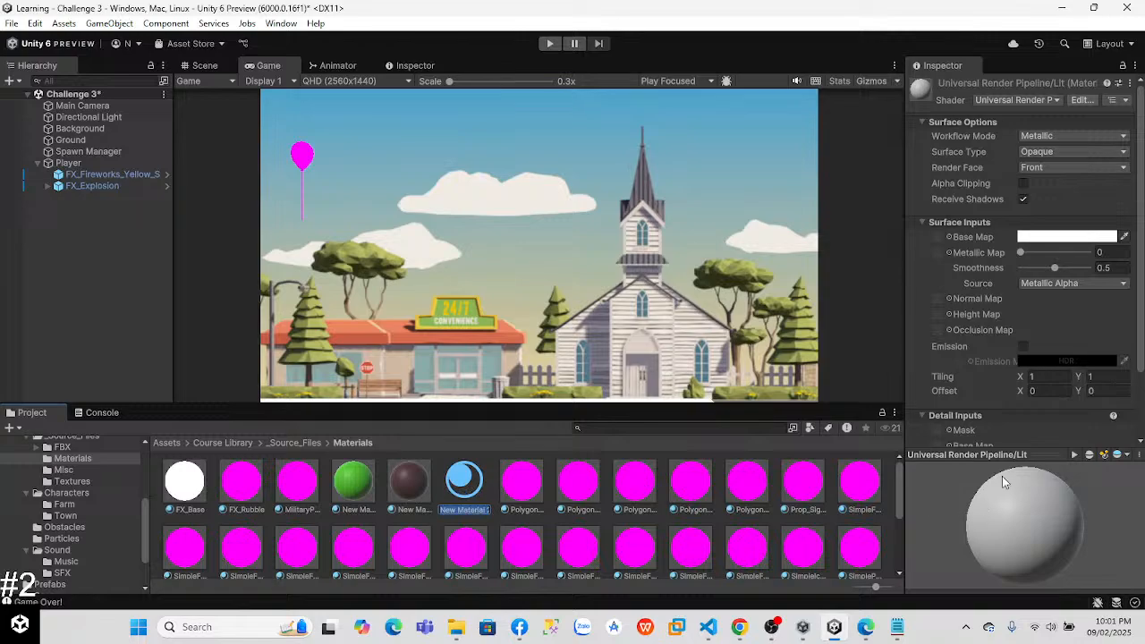
pyautogui.click(1123, 238)
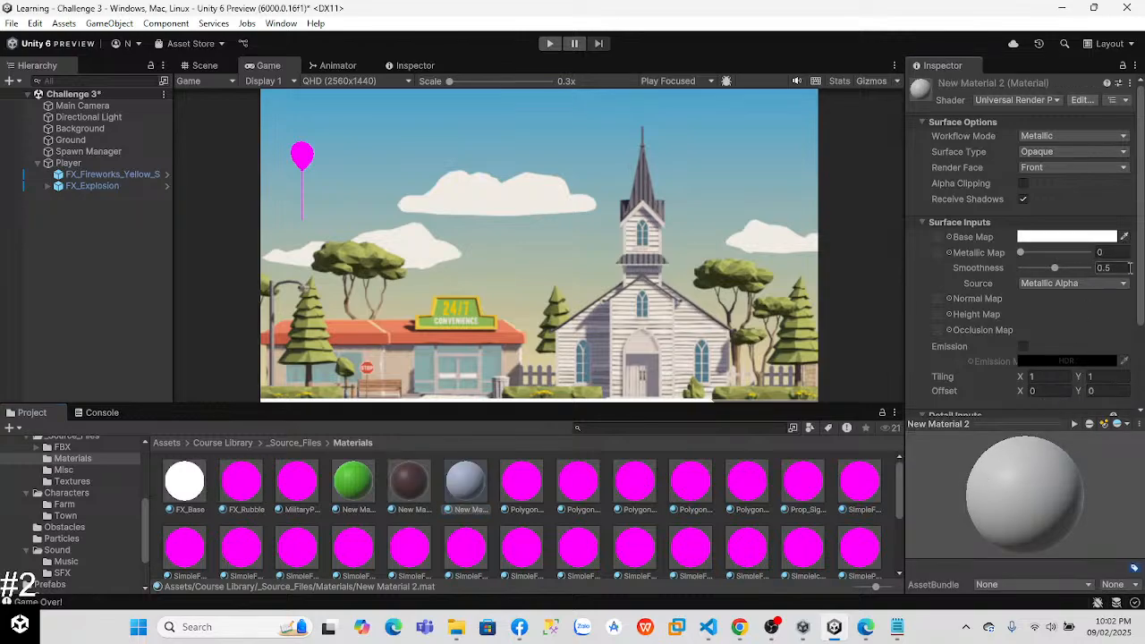
pyautogui.click(1093, 236)
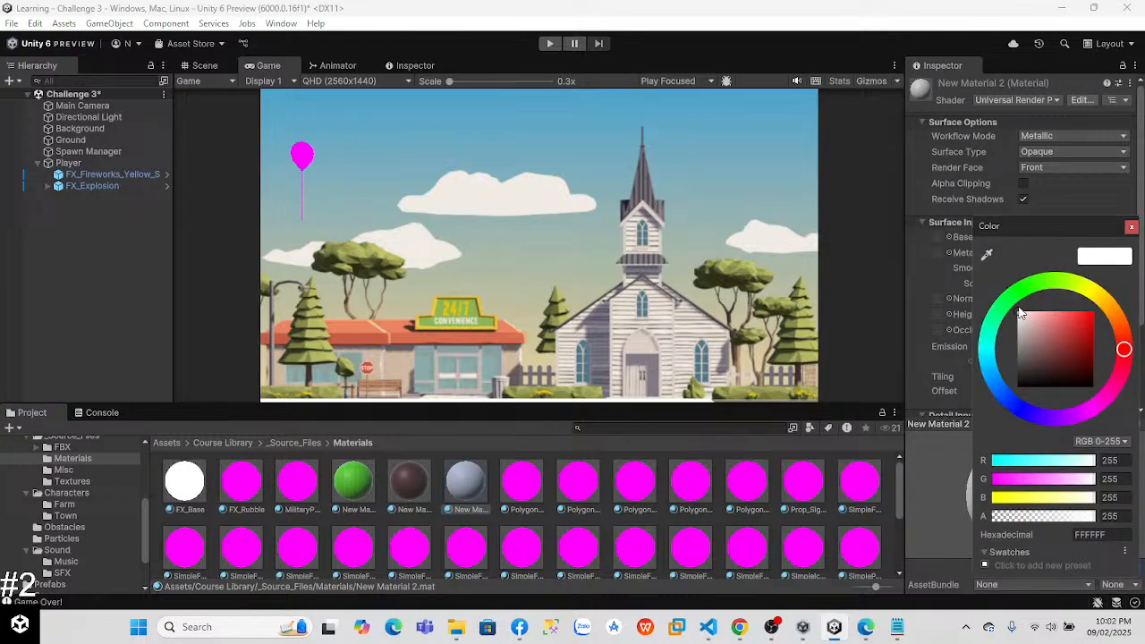
pyautogui.moveTo(1023, 316); pyautogui.dragTo(1093, 311)
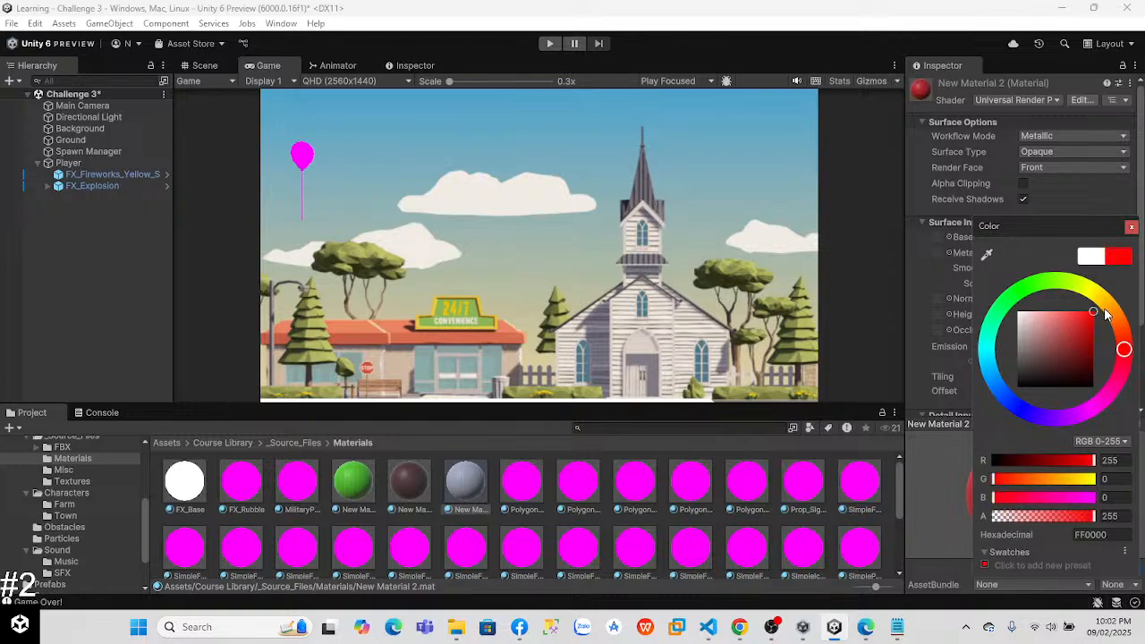
pyautogui.click(1132, 228)
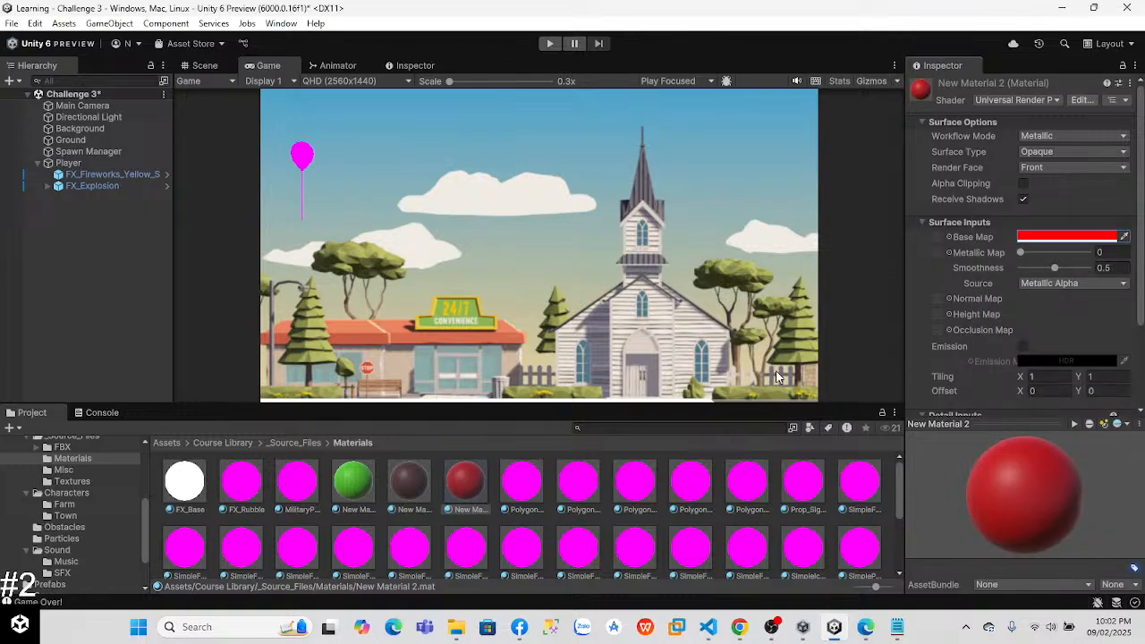
# Step: Open the Challenge 3 Prefabs folder and examine the Player prefab's components
pyautogui.scroll(5, 138, 502)
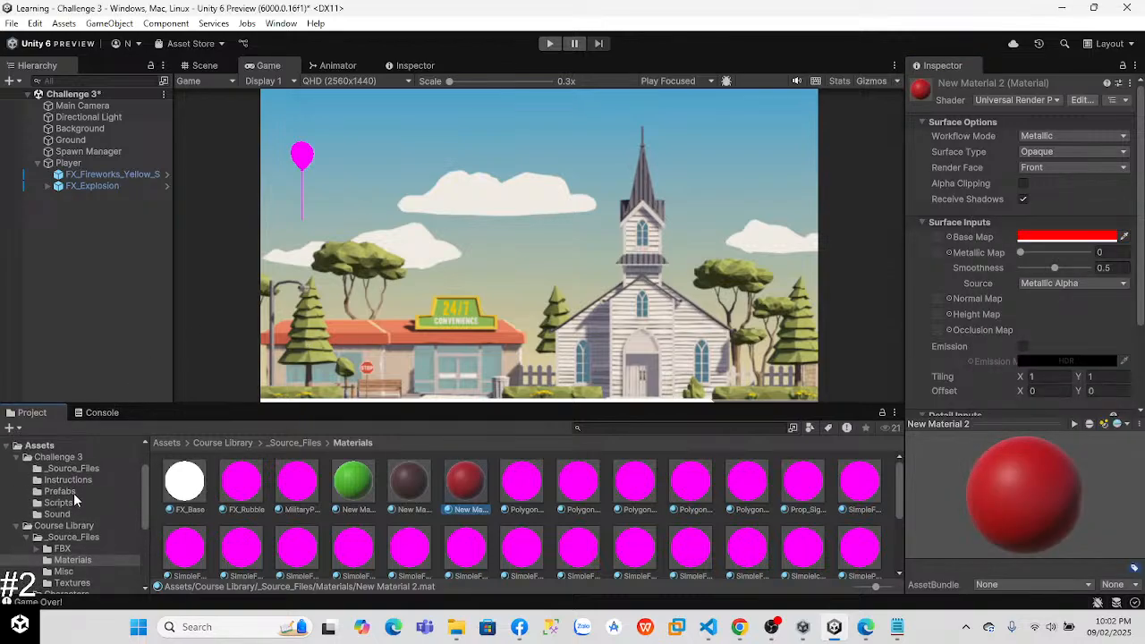
pyautogui.click(74, 494)
pyautogui.click(289, 488)
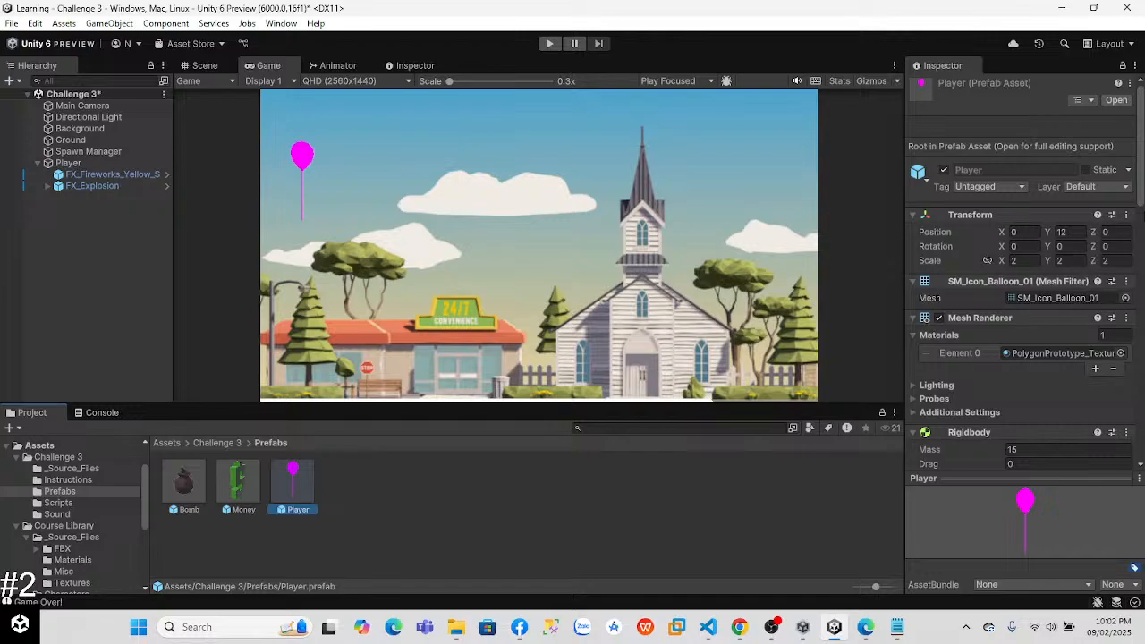
pyautogui.scroll(-10, 1020, 268)
pyautogui.scroll(3, 1020, 269)
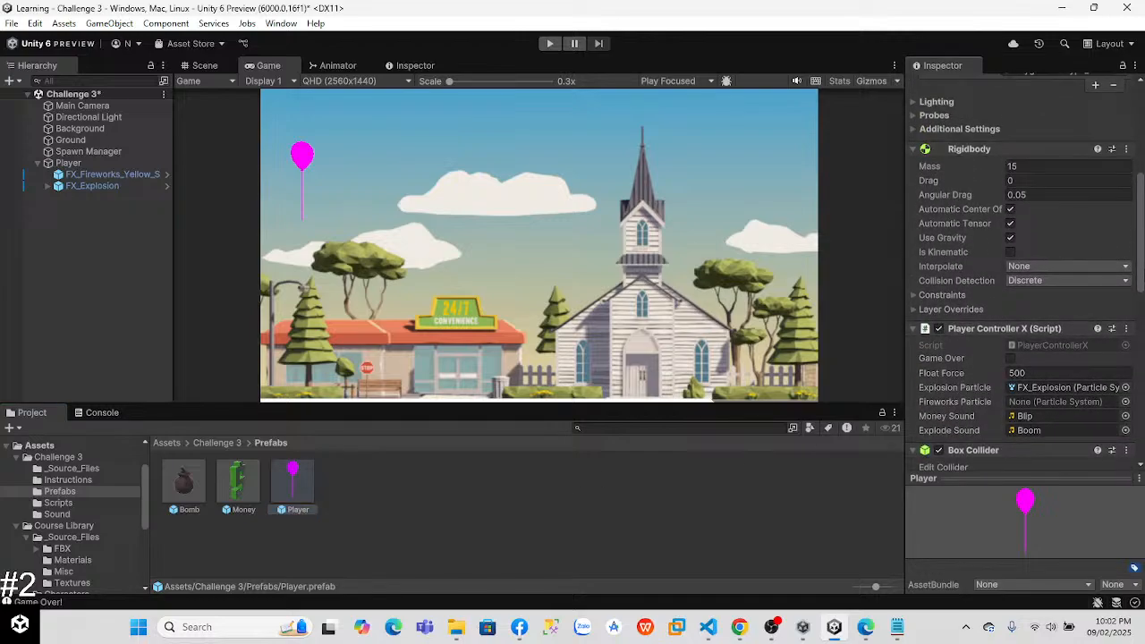
pyautogui.scroll(-5, 1020, 269)
# Step: Assign the red New Material 2 to the scene Player's Mesh Renderer, and play-test the game
pyautogui.click(68, 163)
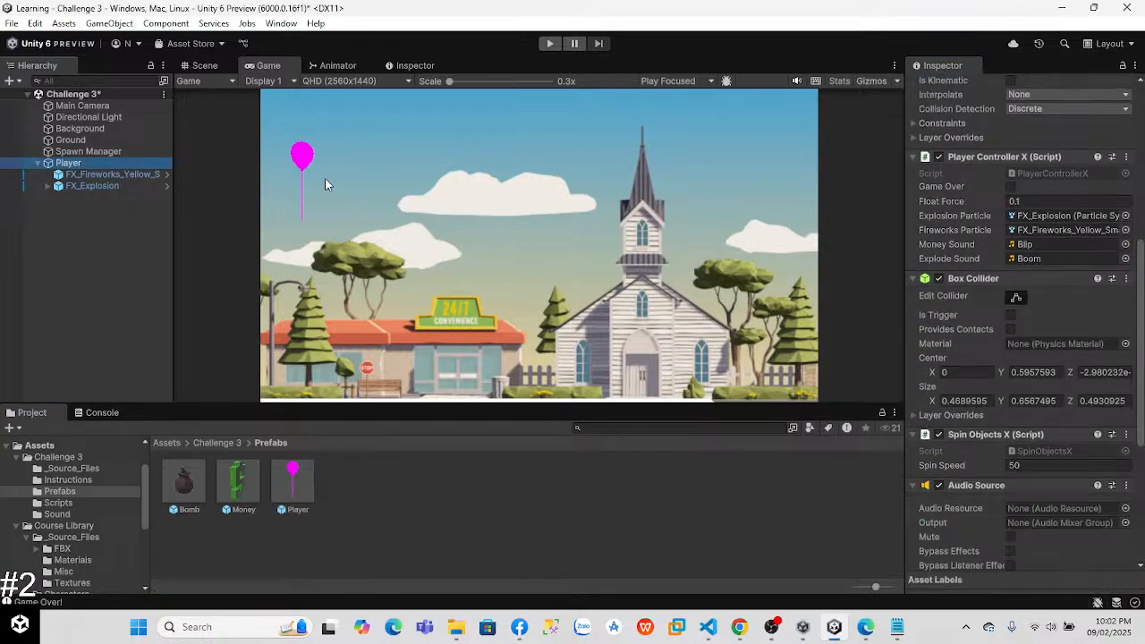
pyautogui.scroll(2, 1020, 322)
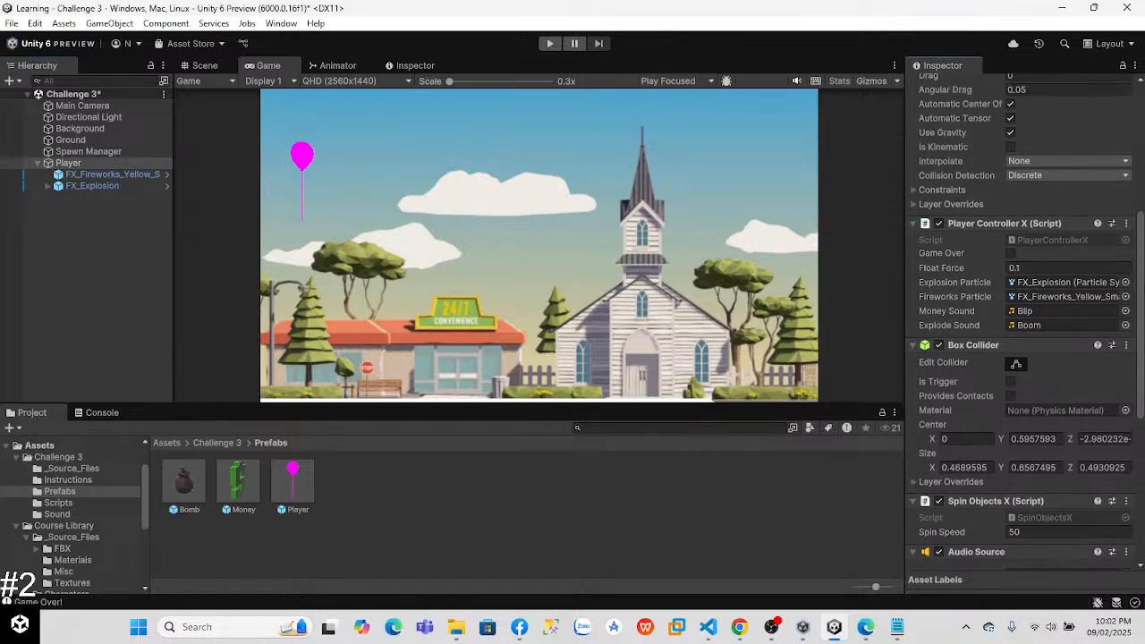
pyautogui.scroll(-6, 1020, 322)
pyautogui.scroll(-3, 1141, 434)
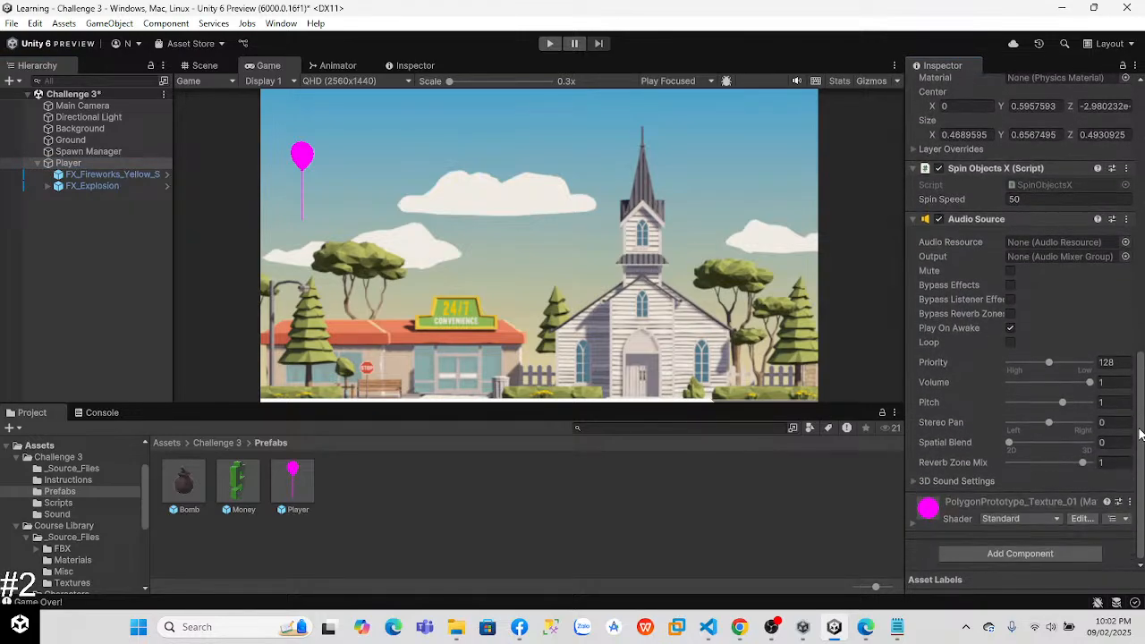
pyautogui.moveTo(1140, 434); pyautogui.dragTo(1138, 383)
pyautogui.scroll(3, 1020, 322)
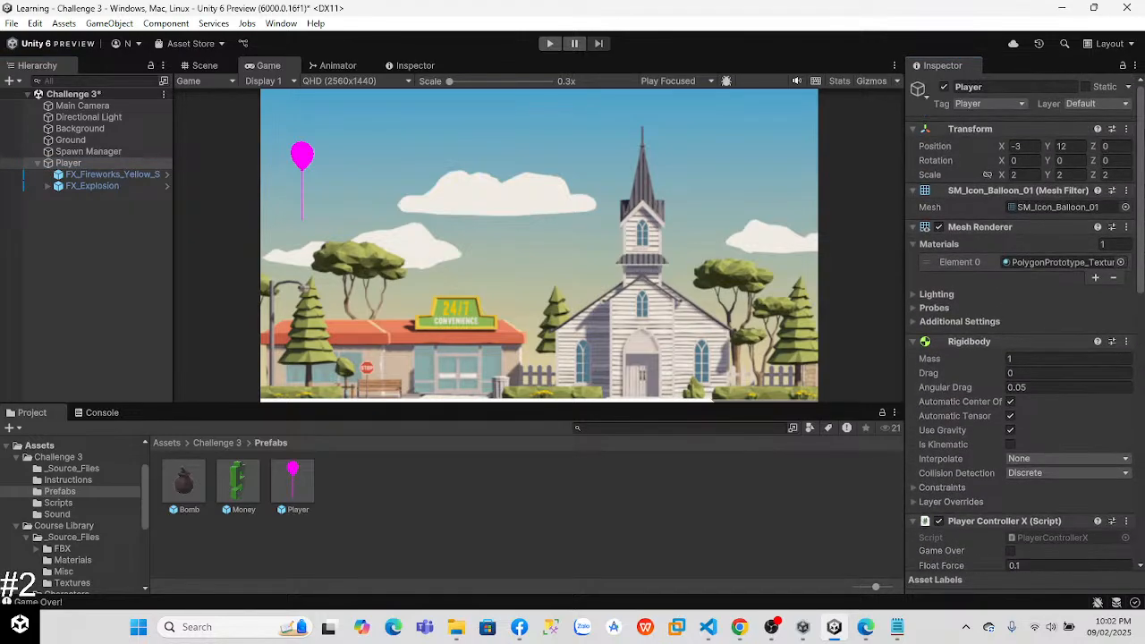
pyautogui.click(1120, 263)
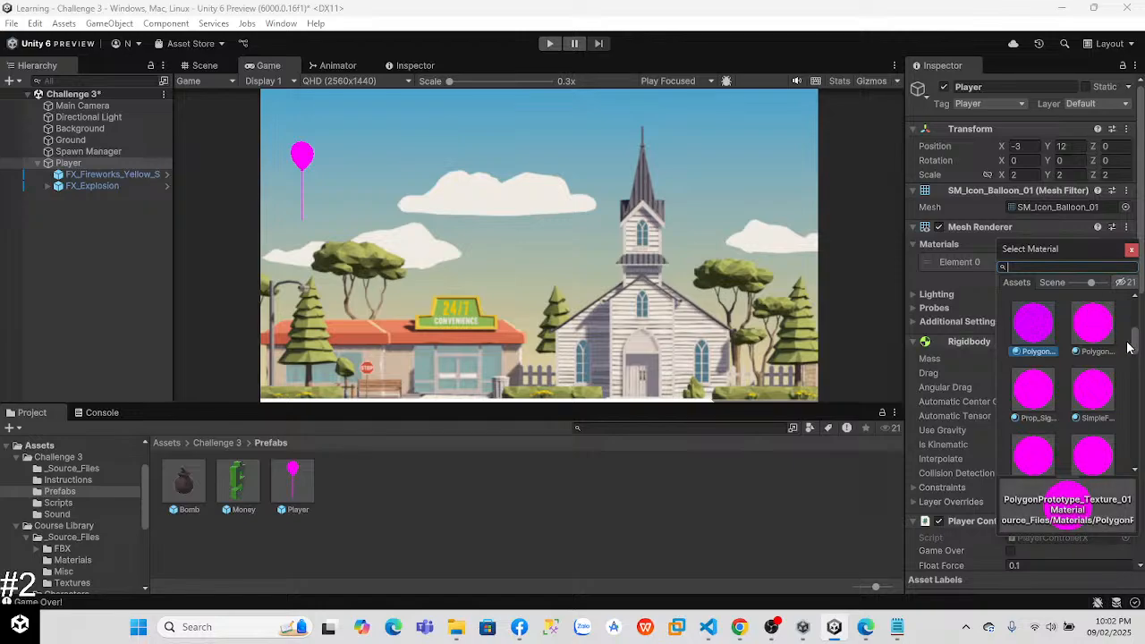
pyautogui.moveTo(1129, 346); pyautogui.dragTo(1136, 302)
pyautogui.scroll(-3, 1134, 320)
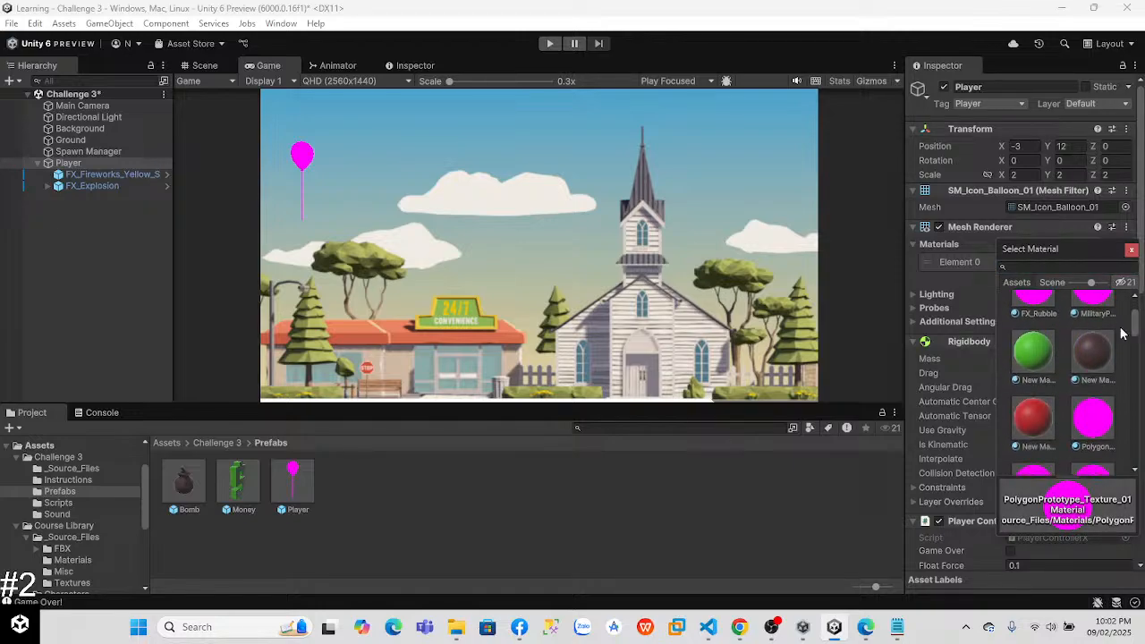
pyautogui.click(1034, 417)
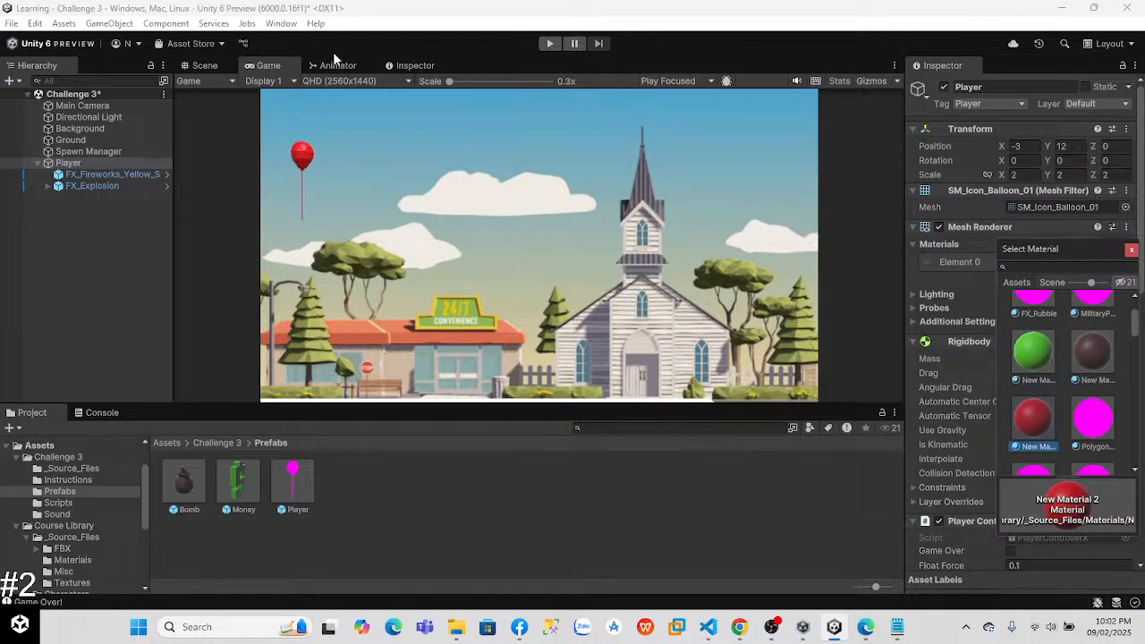
pyautogui.click(549, 42)
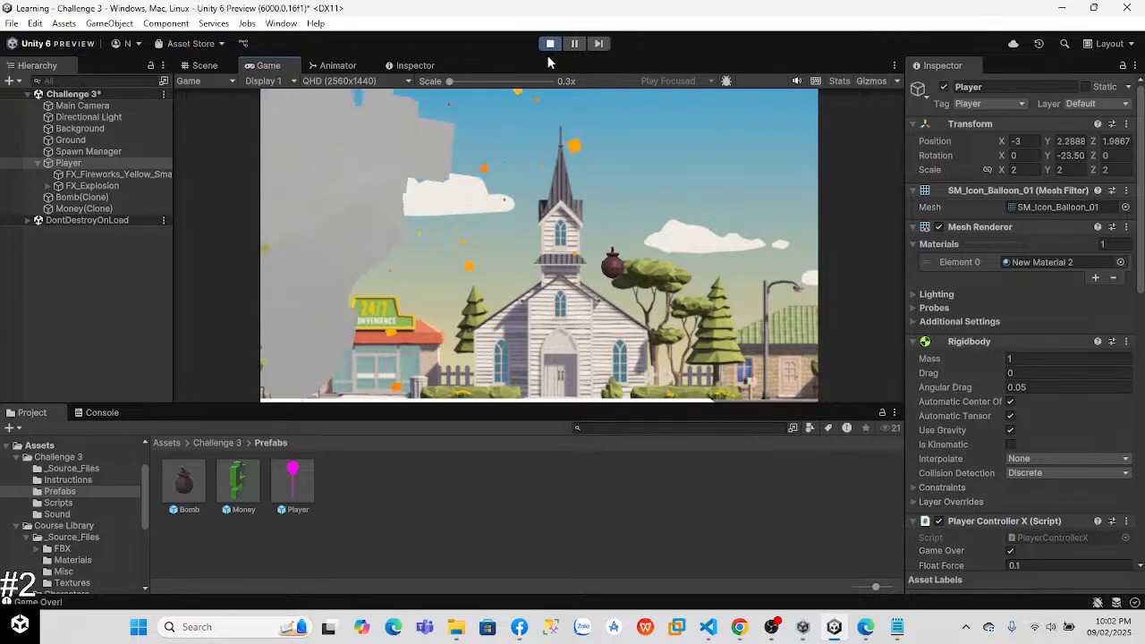
pyautogui.click(550, 43)
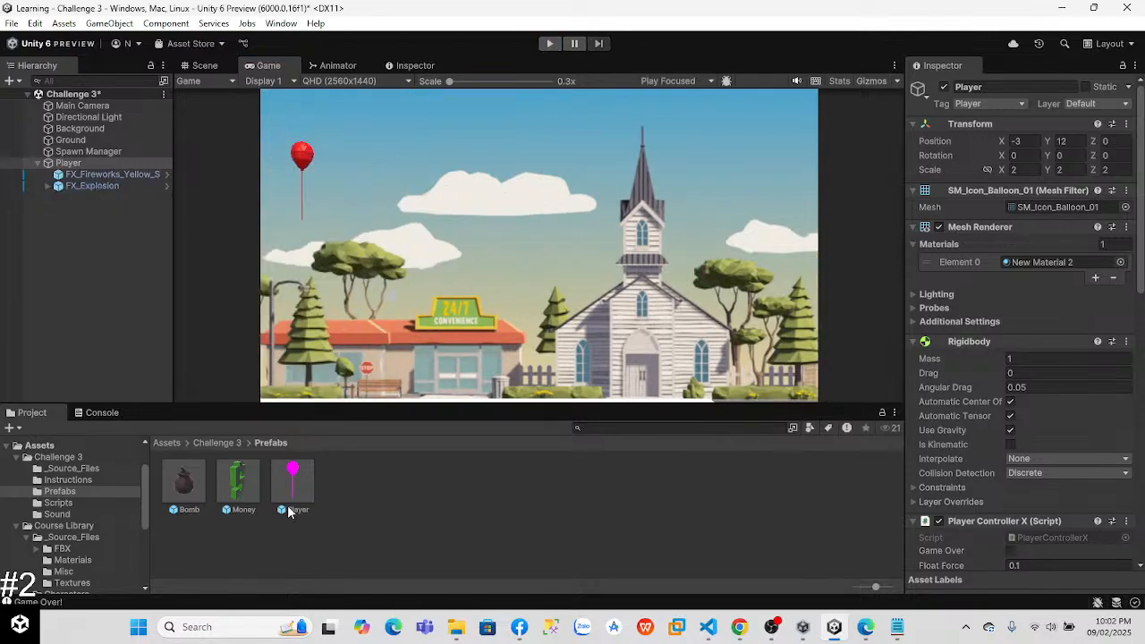
# Step: Assign New Material 2 to the Player prefab's Mesh Renderer and save the scene
pyautogui.click(295, 483)
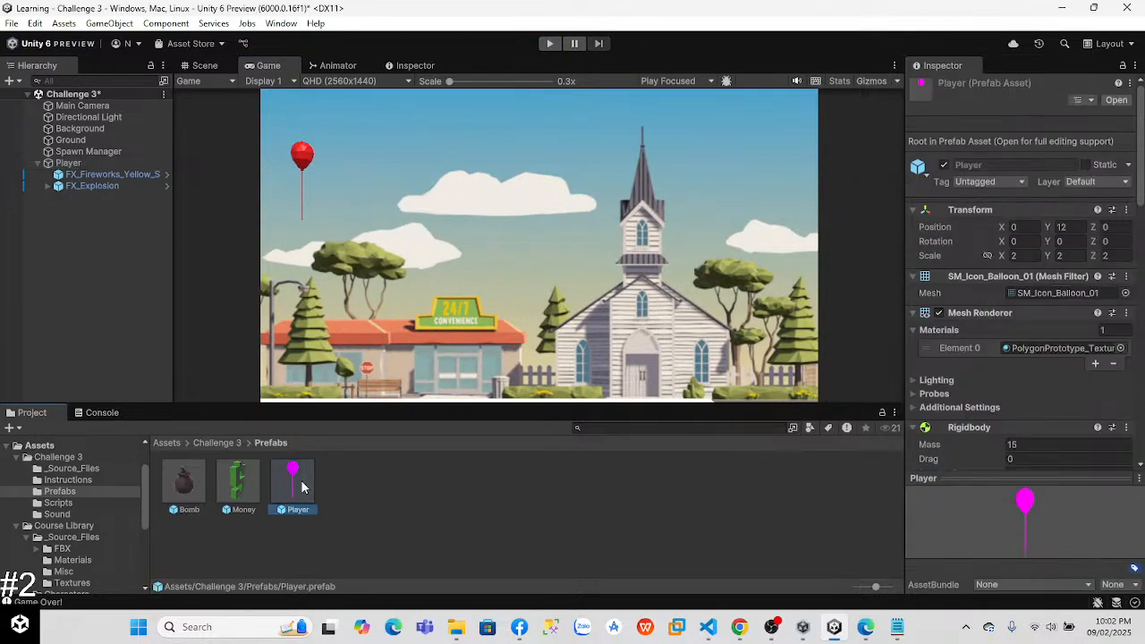
pyautogui.click(1120, 348)
pyautogui.moveTo(1136, 412); pyautogui.dragTo(1136, 396)
pyautogui.click(1036, 469)
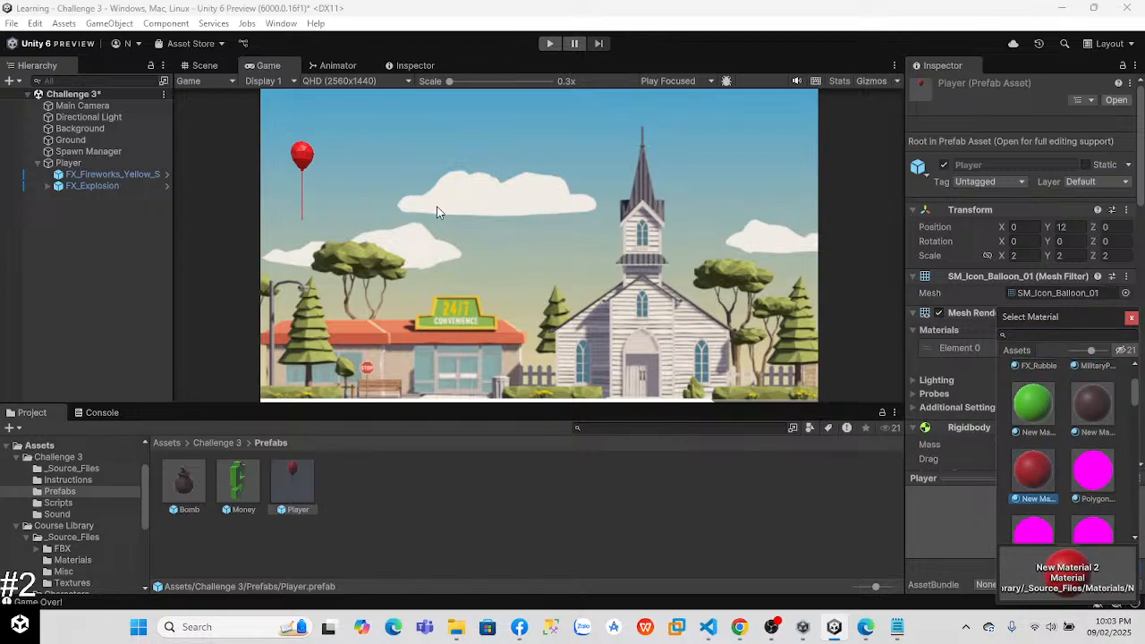
pyautogui.hotkey('ctrl', 's')
# Step: Switch to Chrome and close the ChatGPT conversation about bouncing objects
pyautogui.hotkey('alt', 'Tab')
pyautogui.hotkey('alt', 'Tab')
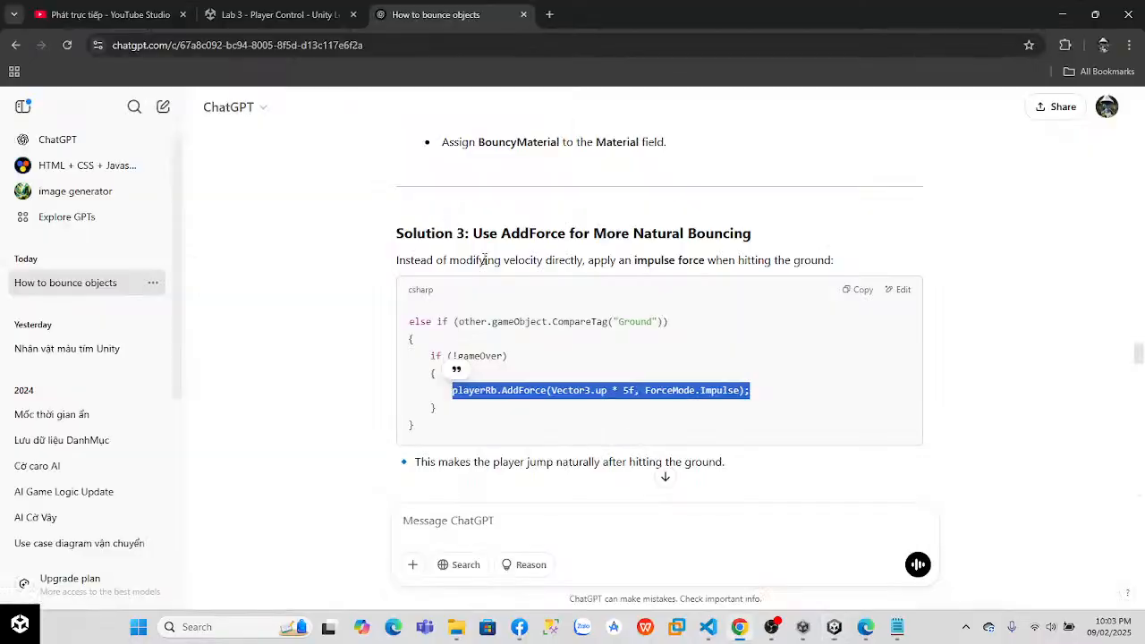
pyautogui.click(524, 14)
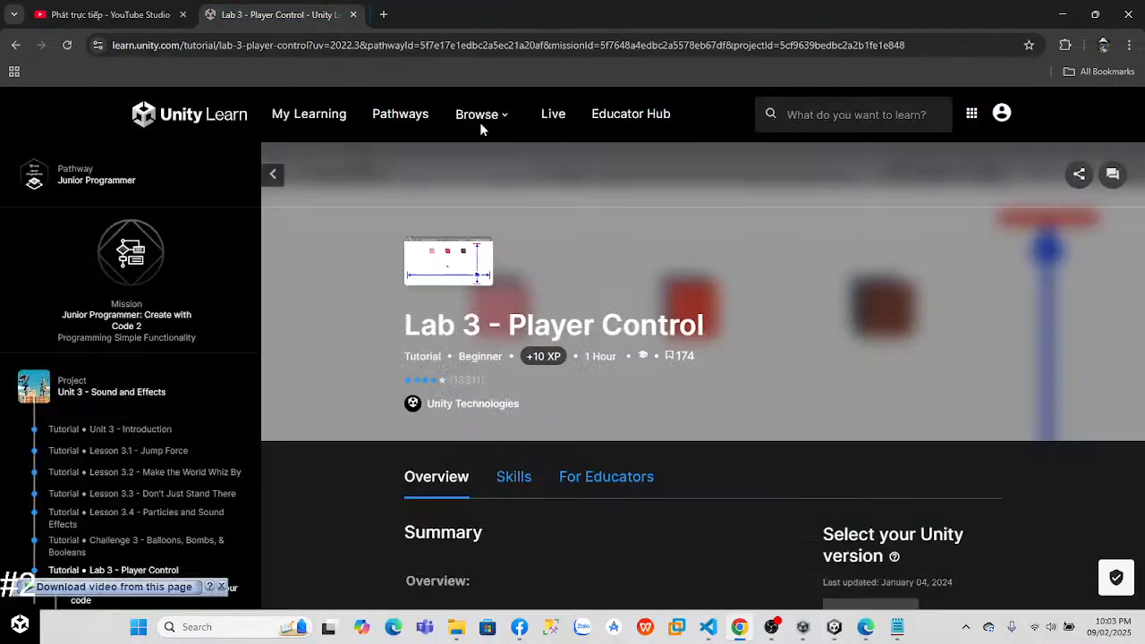
# Step: Watch the Lab 3 - Player Control video for Step 1, Create PlayerController and plan your code, at 2x speed
pyautogui.scroll(-15, 1143, 275)
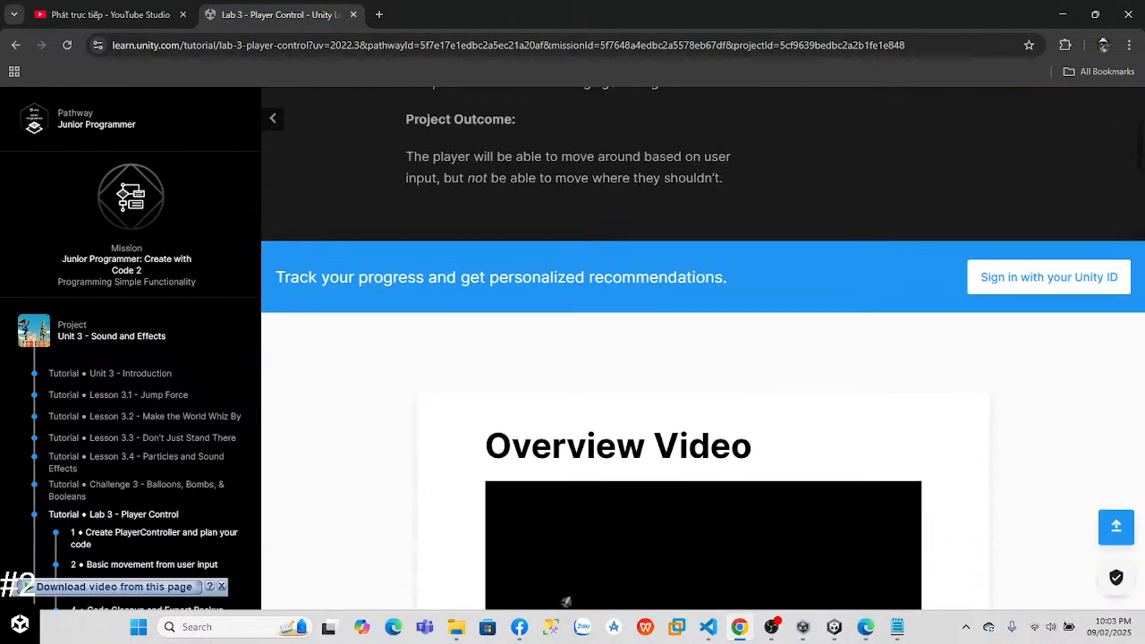
pyautogui.scroll(-4, 1143, 276)
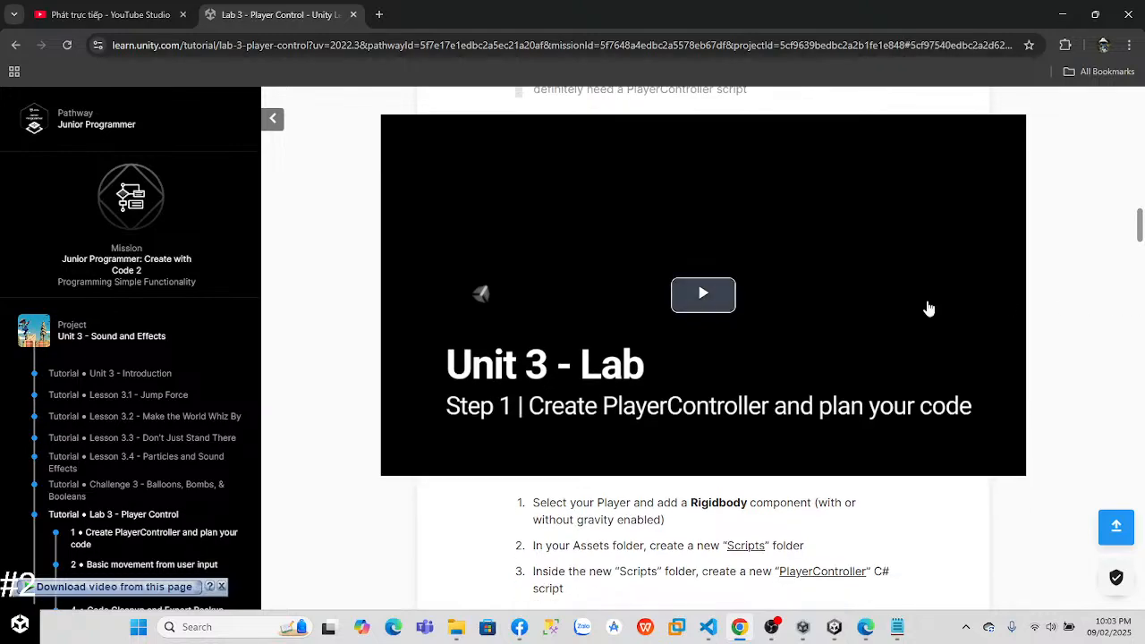
pyautogui.click(684, 294)
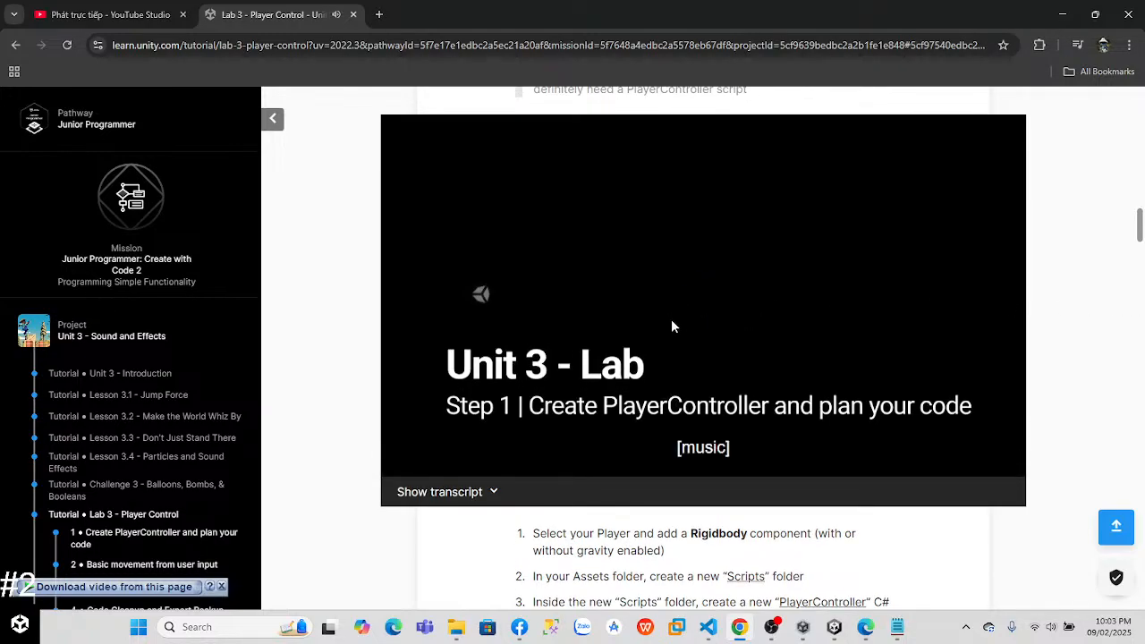
pyautogui.click(940, 463)
pyautogui.press('Up')
pyautogui.press('Up')
pyautogui.press('Up')
pyautogui.press('Up')
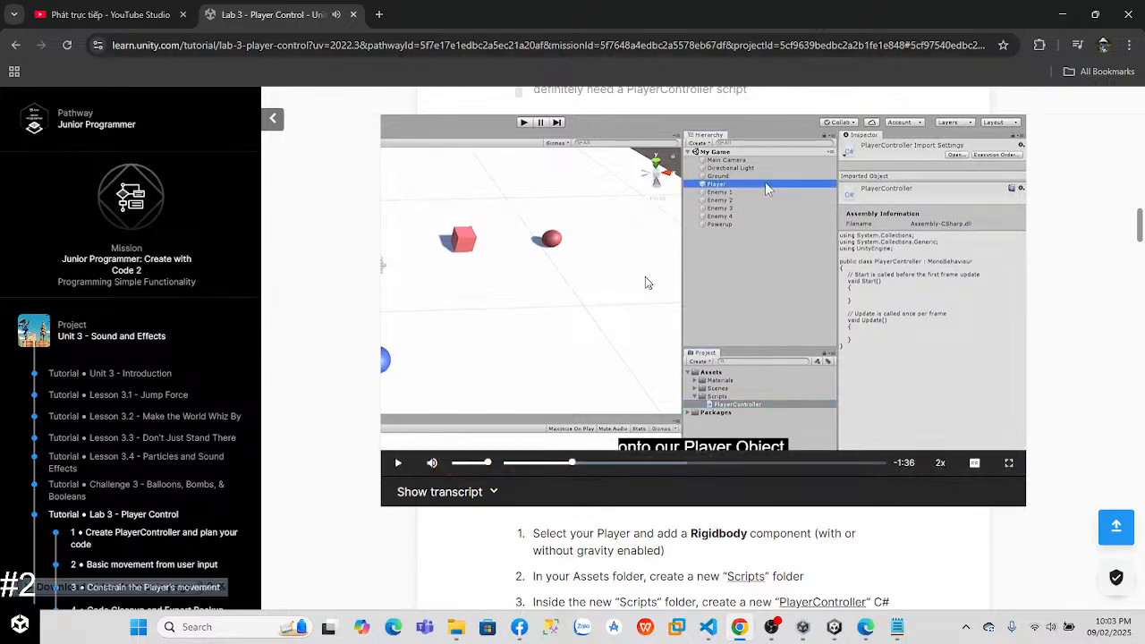
# Step: Switch to Notepad to display the BREAK TIME ! note
pyautogui.click(897, 628)
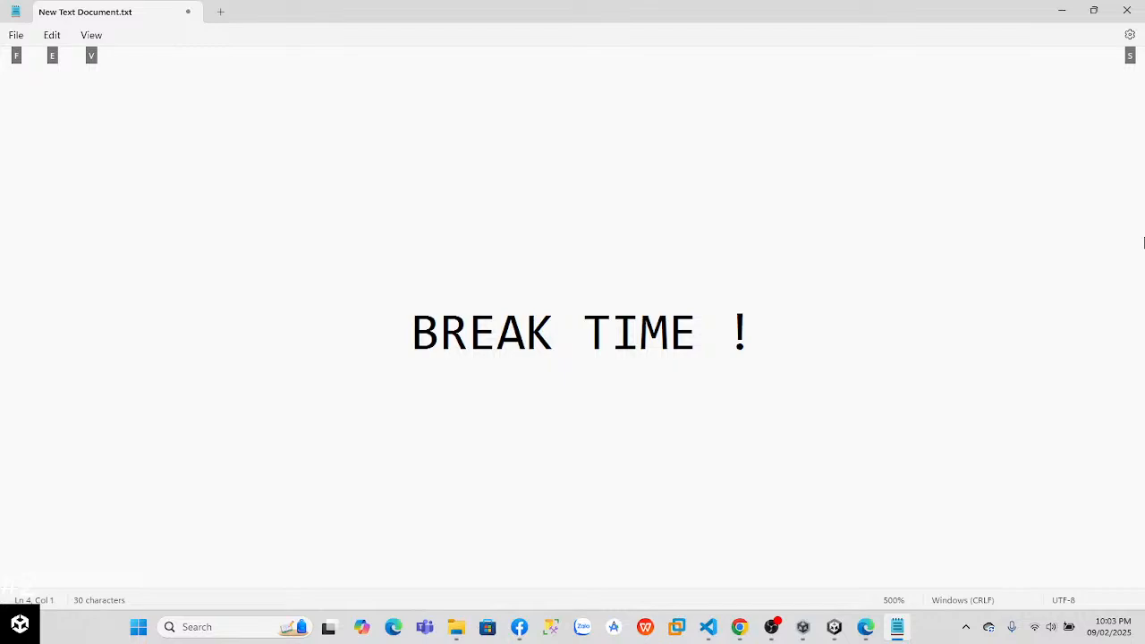
pyautogui.press('alt')
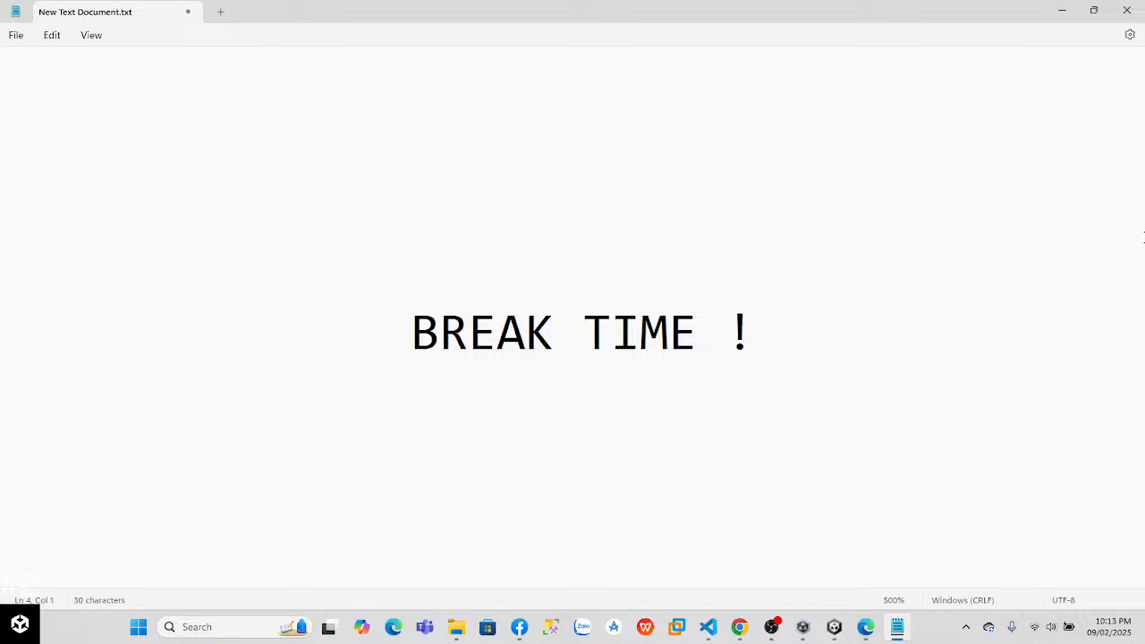
# Step: Switch to the Lab 3 - Player Control page in Chrome and show the Step 1 video in full screen
pyautogui.hotkey('alt', 'Tab')
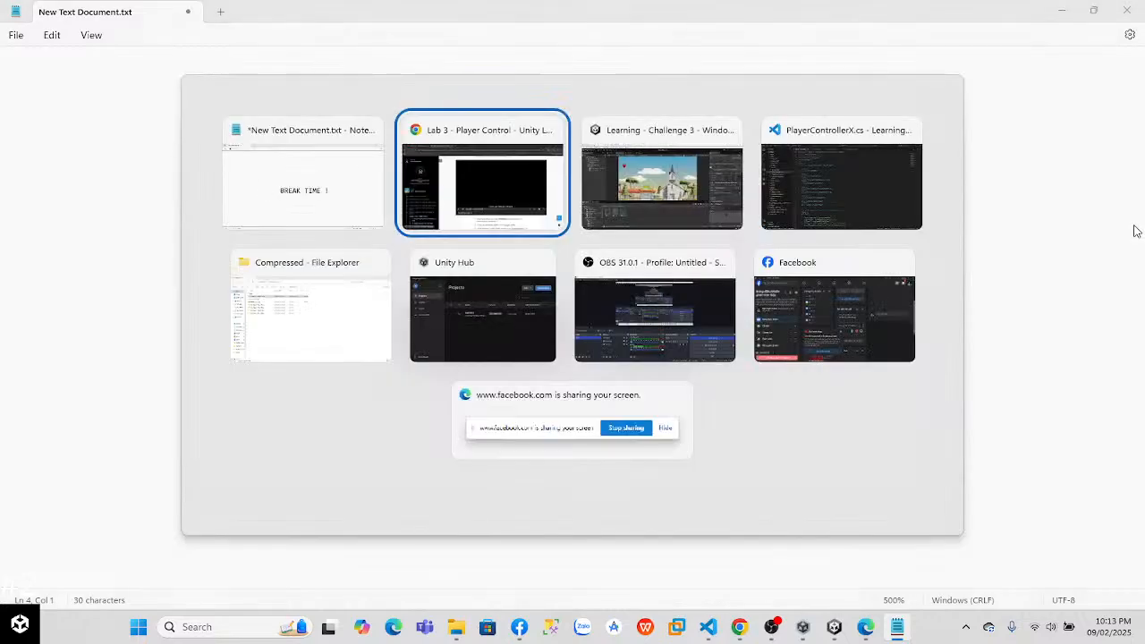
pyautogui.hotkey('alt', 'Tab')
pyautogui.hotkey('alt', 'Tab')
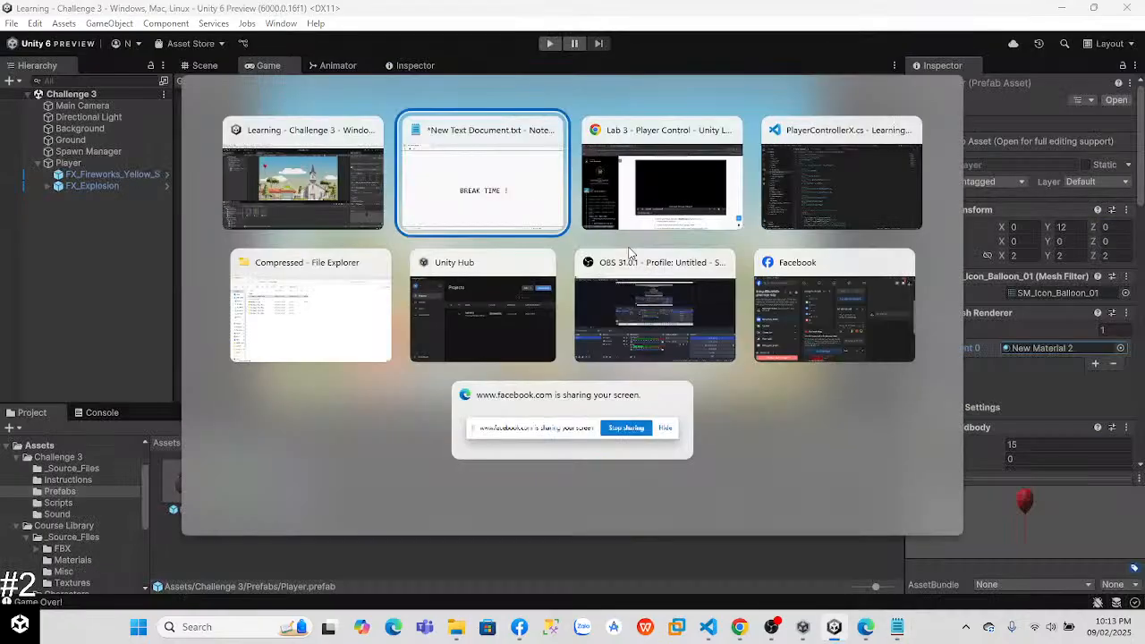
pyautogui.click(649, 193)
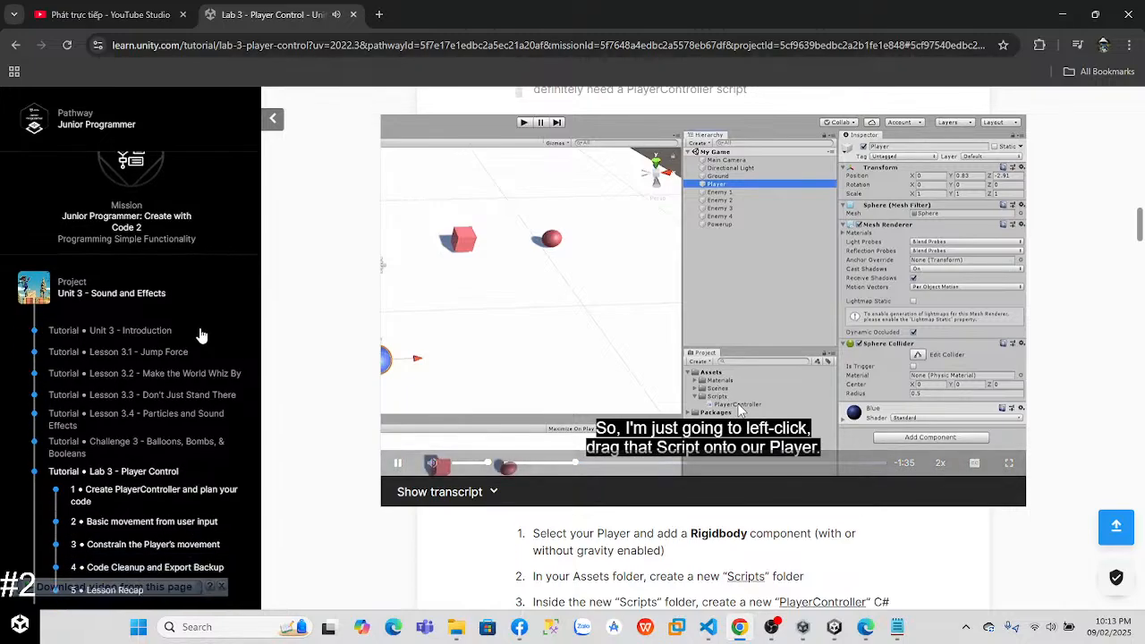
pyautogui.scroll(-3, 199, 332)
pyautogui.scroll(2, 177, 309)
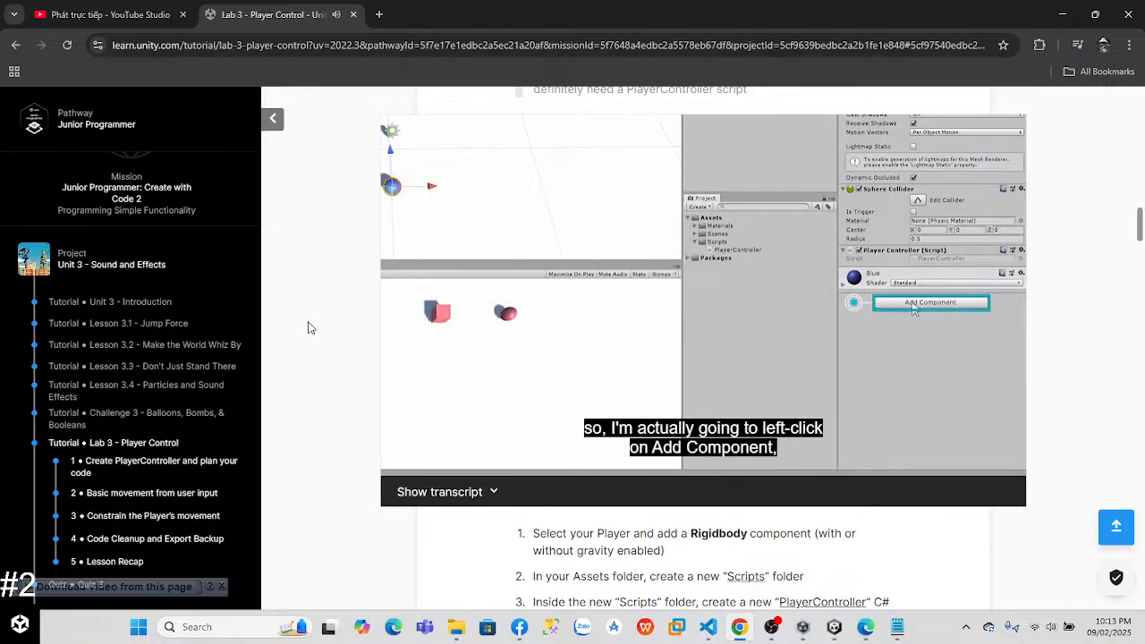
pyautogui.moveTo(974, 465)
pyautogui.click(1008, 462)
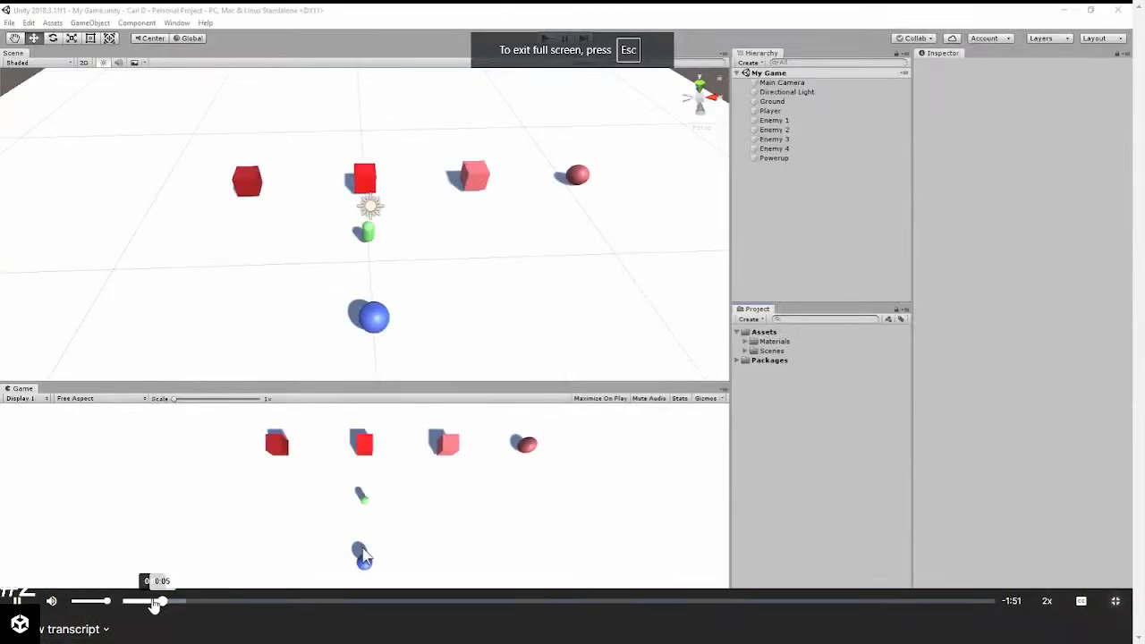
# Step: Replay the Step 1 video from near its start, pause it near the end and leave full screen
pyautogui.click(154, 601)
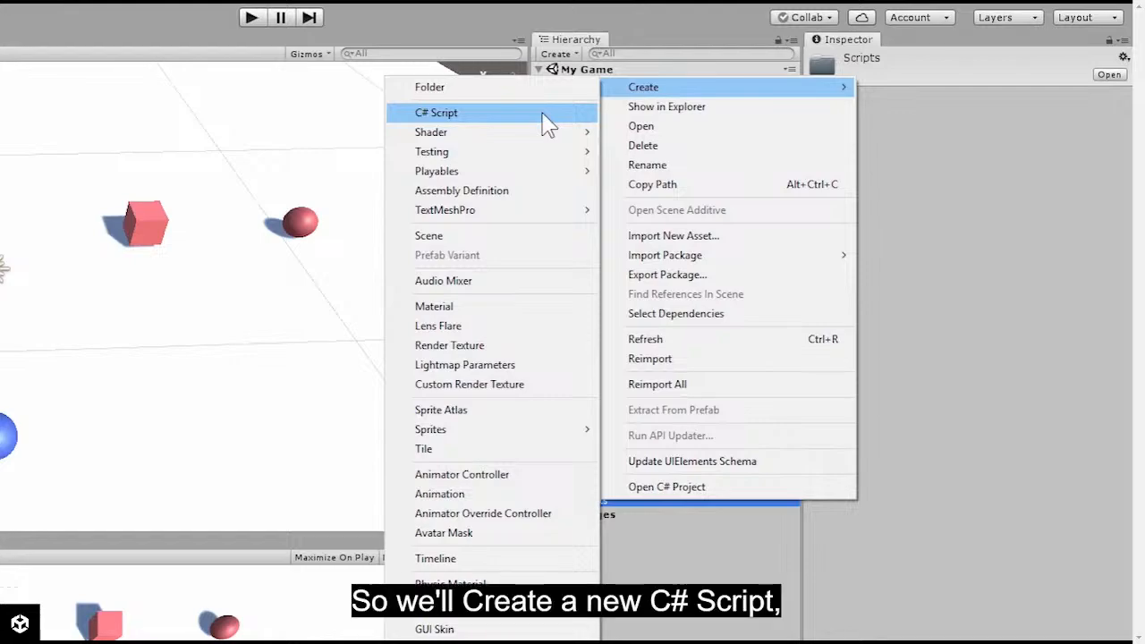
pyautogui.click(549, 113)
pyautogui.write('PlayerController')
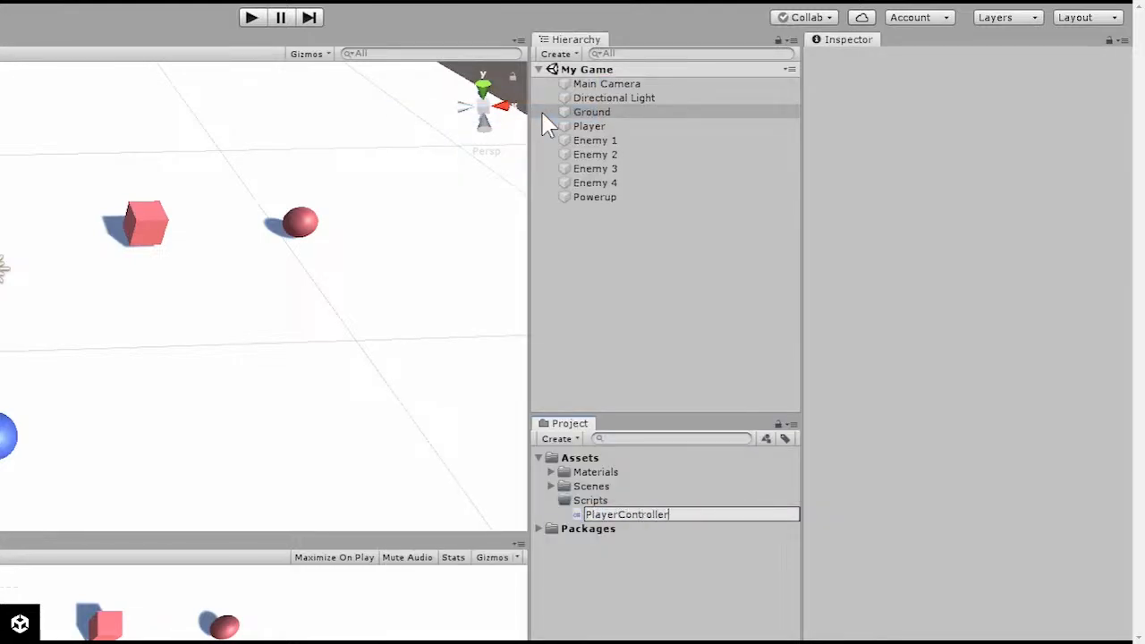
pyautogui.press('Return')
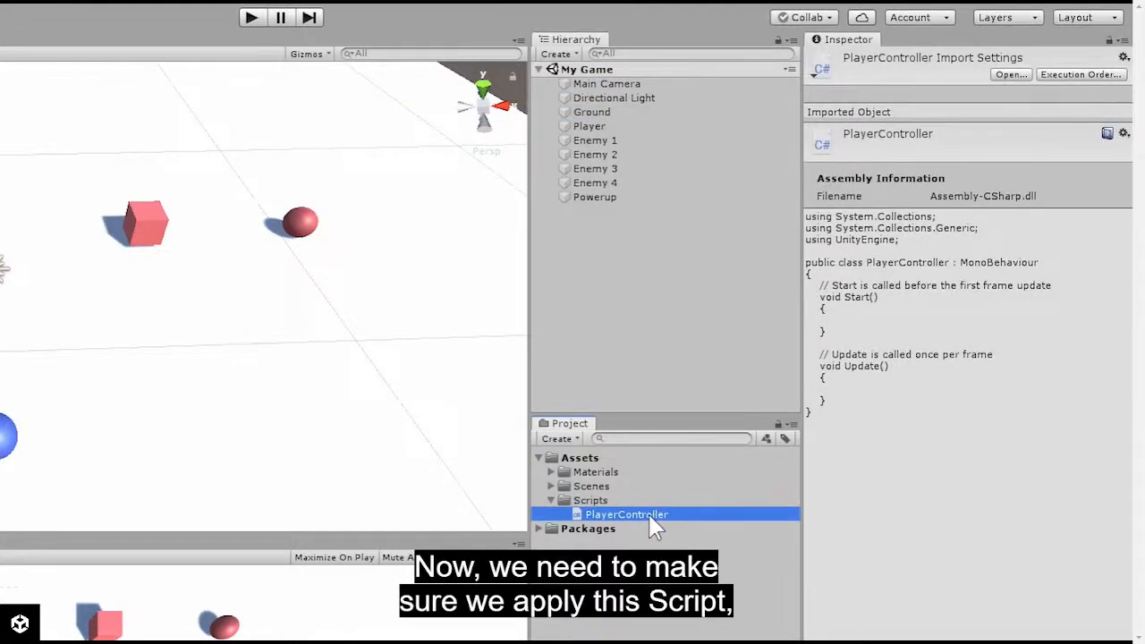
pyautogui.click(673, 126)
pyautogui.moveTo(626, 515); pyautogui.dragTo(626, 128)
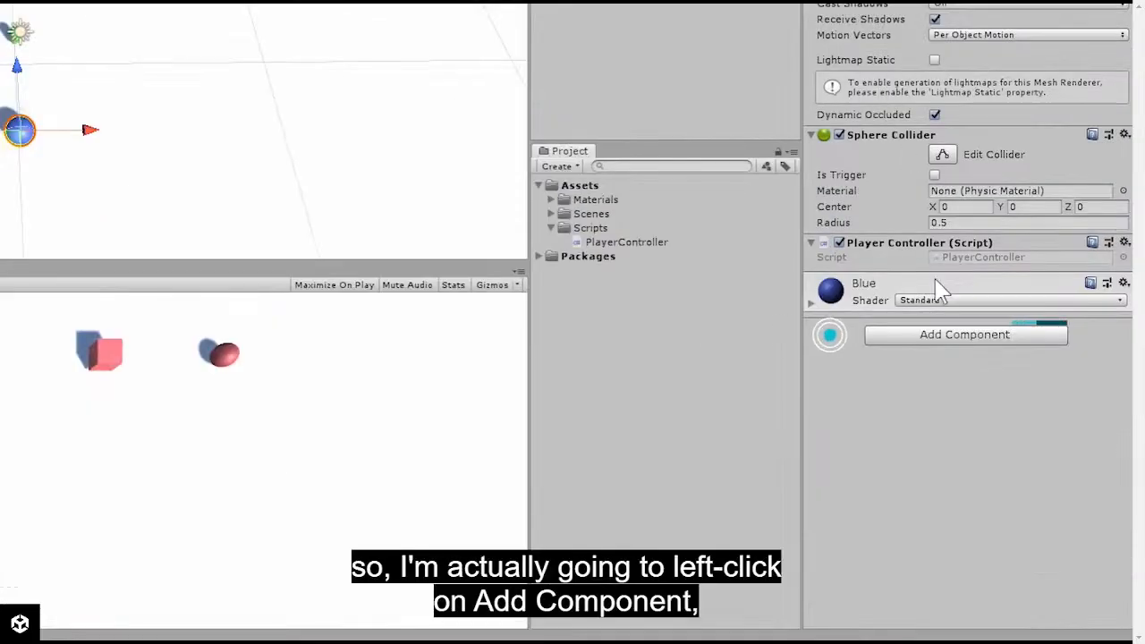
pyautogui.click(932, 339)
pyautogui.click(930, 422)
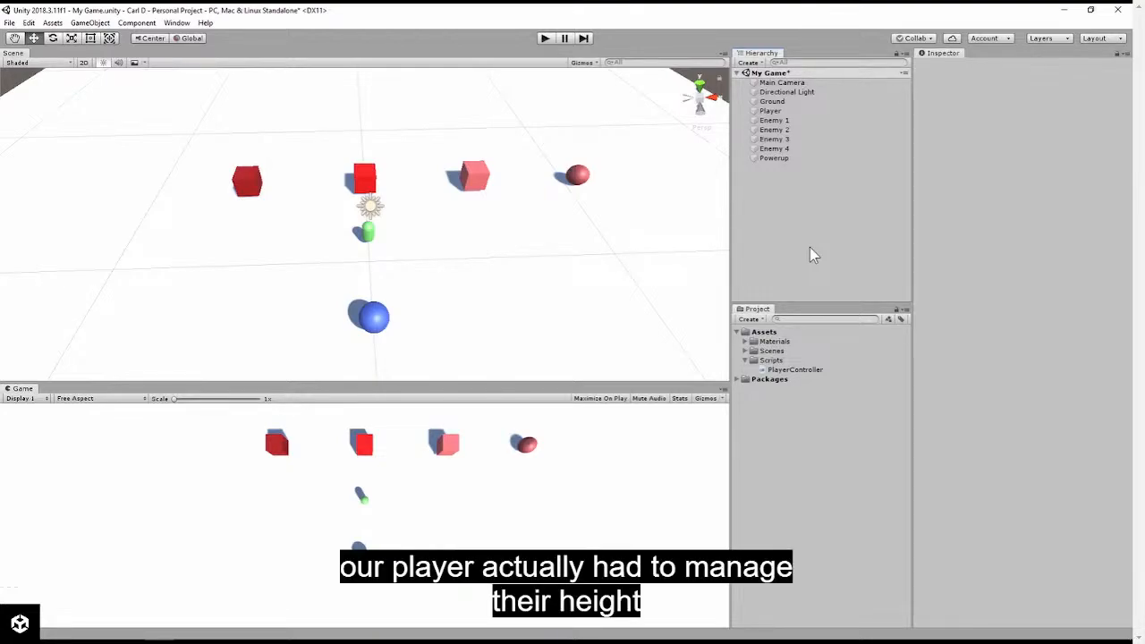
pyautogui.moveTo(629, 236); pyautogui.dragTo(613, 296, button='right')
pyautogui.press('s')
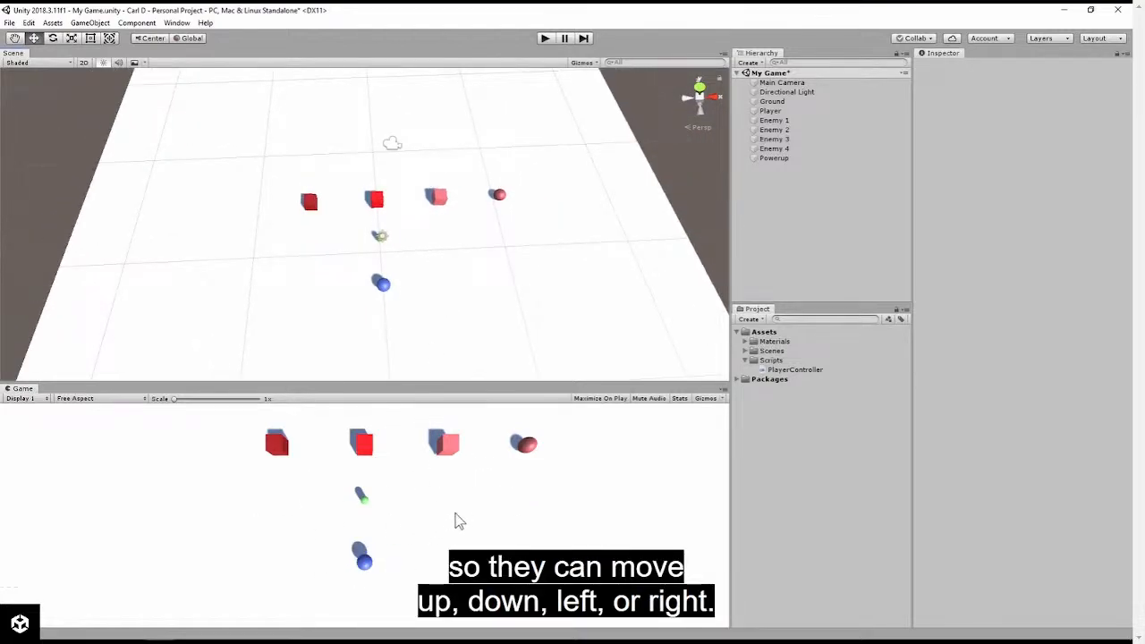
pyautogui.keyDown('alt'); pyautogui.moveTo(501, 268); pyautogui.dragTo(519, 243); pyautogui.keyUp('alt')
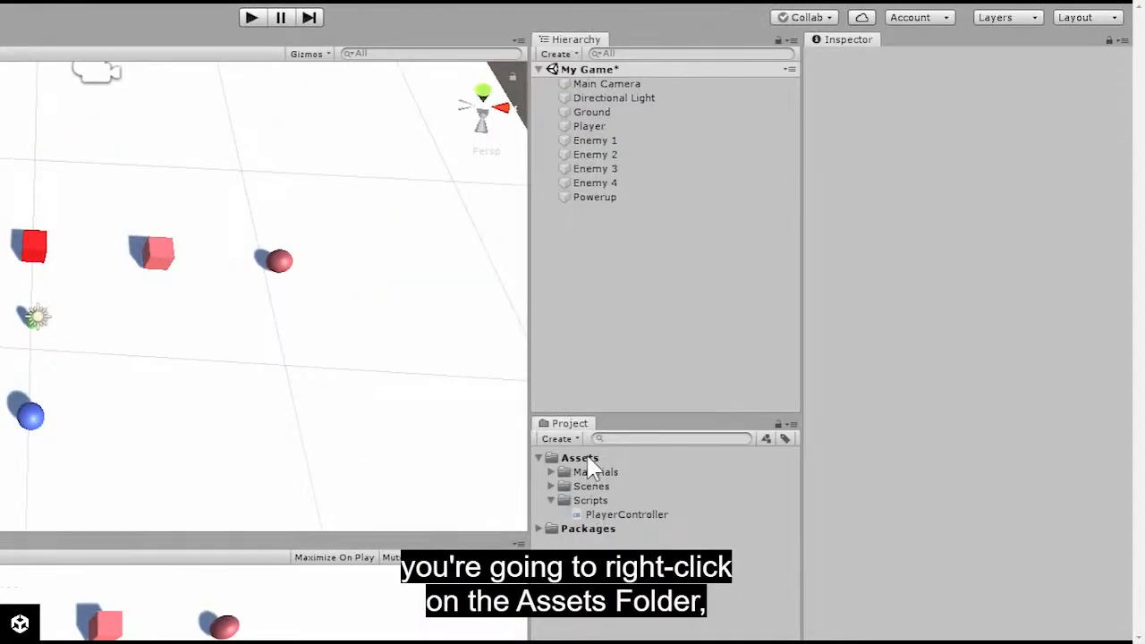
pyautogui.rightClick(768, 334)
pyautogui.moveTo(780, 339)
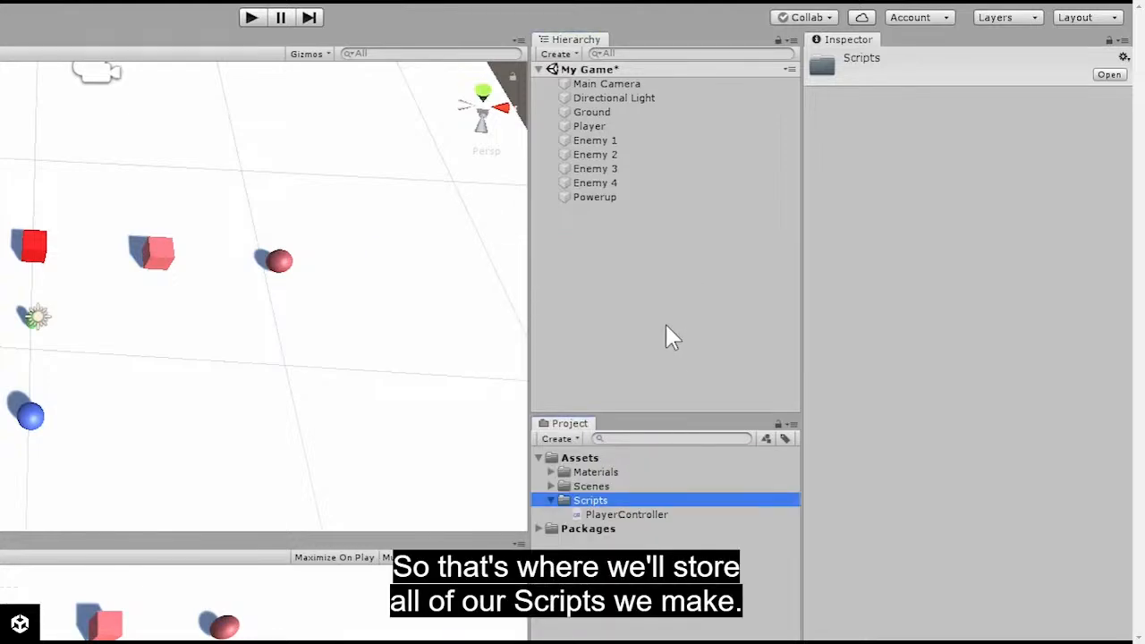
pyautogui.rightClick(591, 504)
pyautogui.moveTo(682, 102)
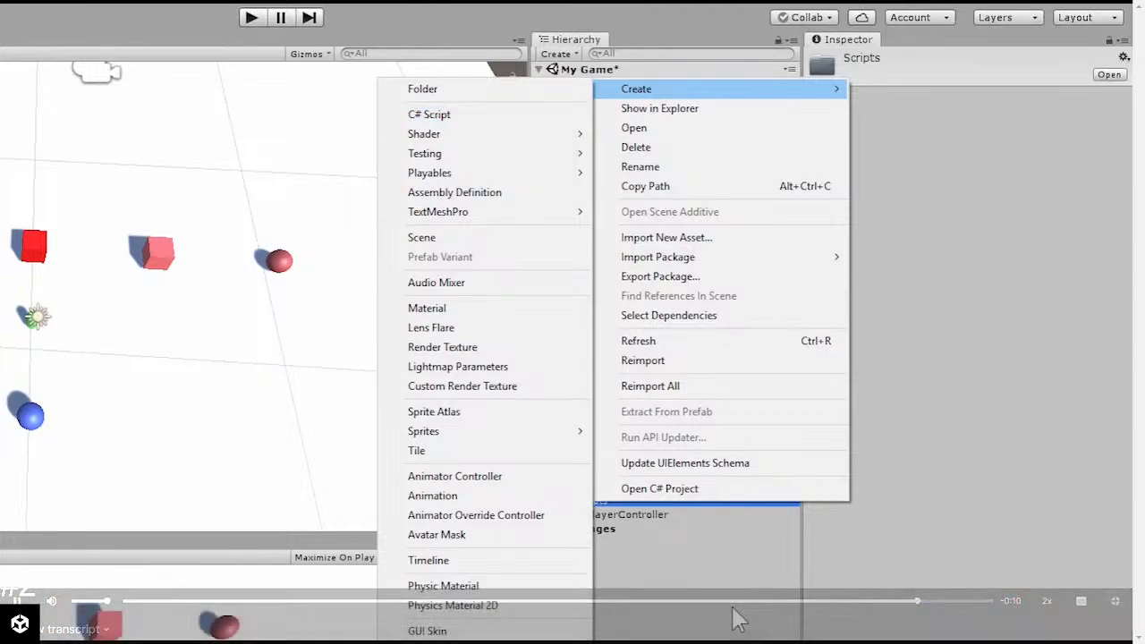
pyautogui.click(731, 607)
pyautogui.click(667, 517)
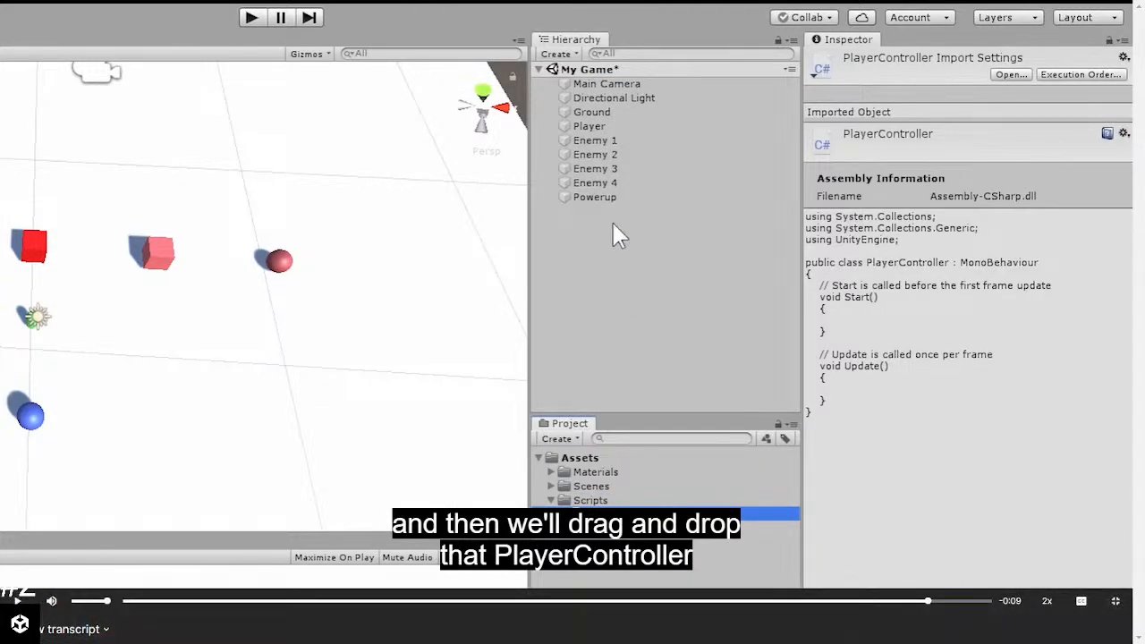
pyautogui.click(1116, 601)
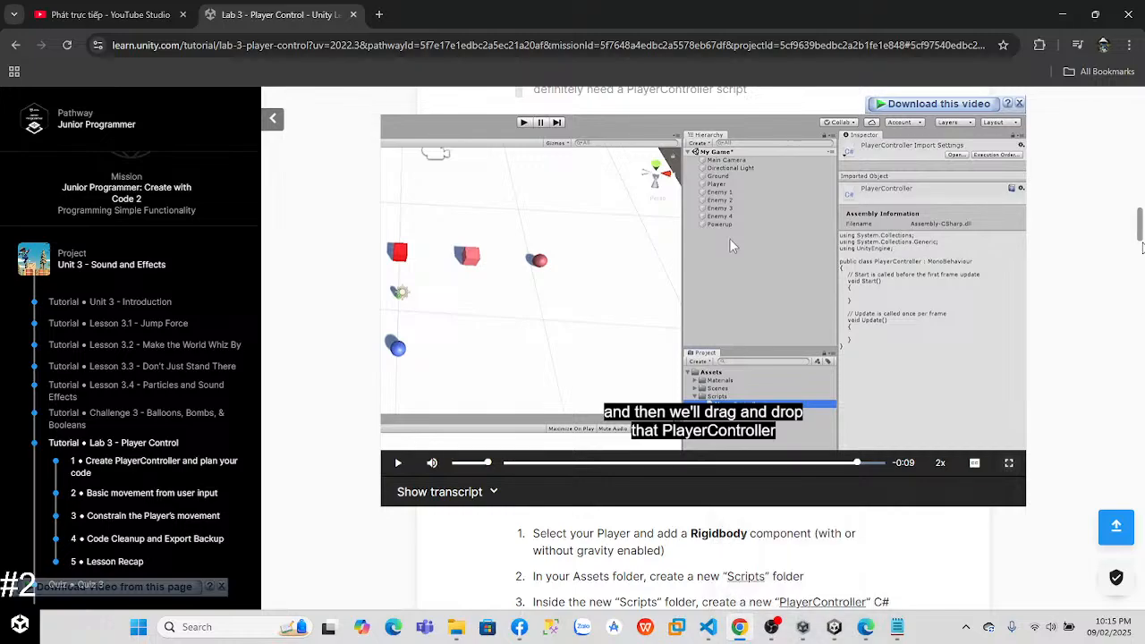
# Step: Read the written Step 1 instructions on the Player's Rigidbody, the Scripts folder and the PlayerController script
pyautogui.scroll(-2, 803, 415)
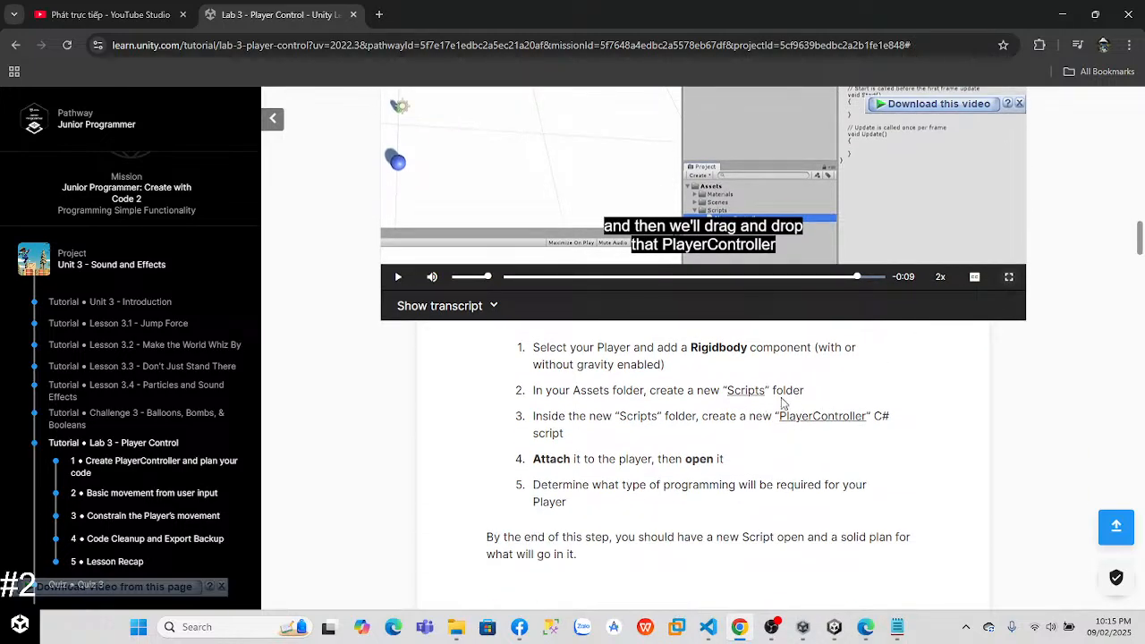
pyautogui.moveTo(1140, 249); pyautogui.dragTo(1120, 269)
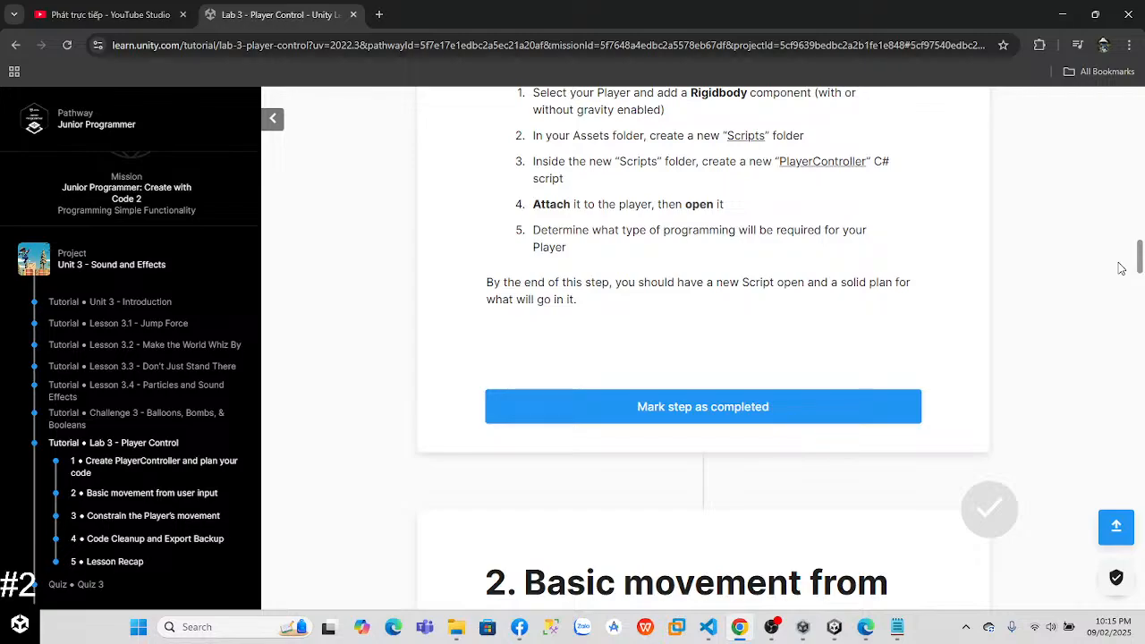
pyautogui.moveTo(1121, 269)
pyautogui.mouseDown()
pyautogui.moveTo(1116, 341)
pyautogui.moveTo(1104, 242)
pyautogui.moveTo(1103, 257)
pyautogui.mouseUp()
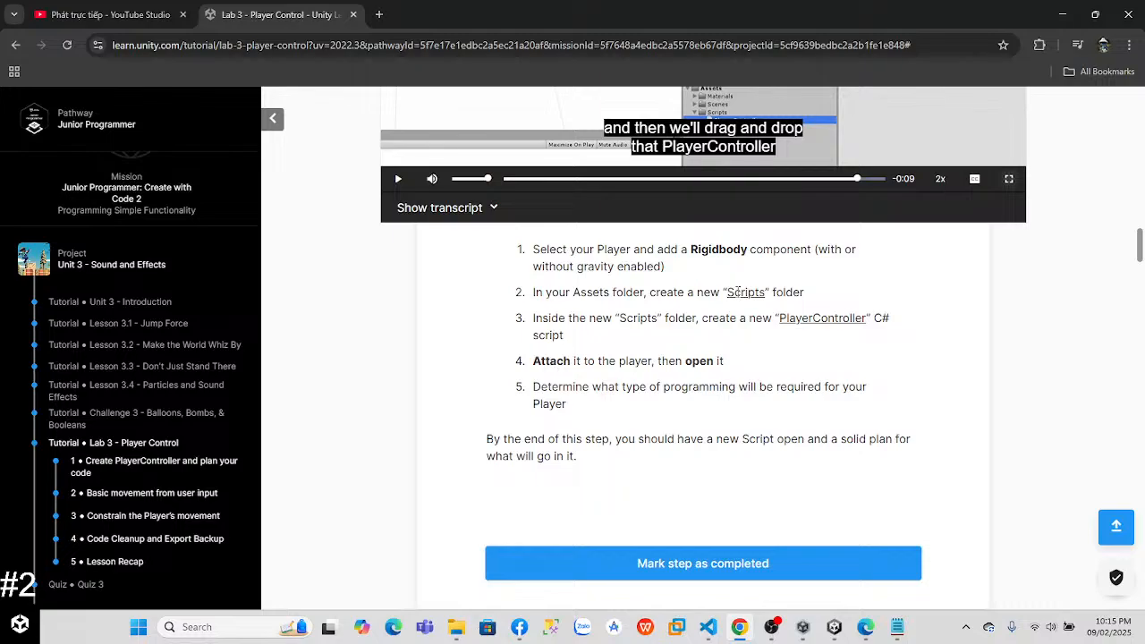
# Step: Switch to the Unity editor and open SampleScene from the Assets/Scenes folder
pyautogui.click(834, 627)
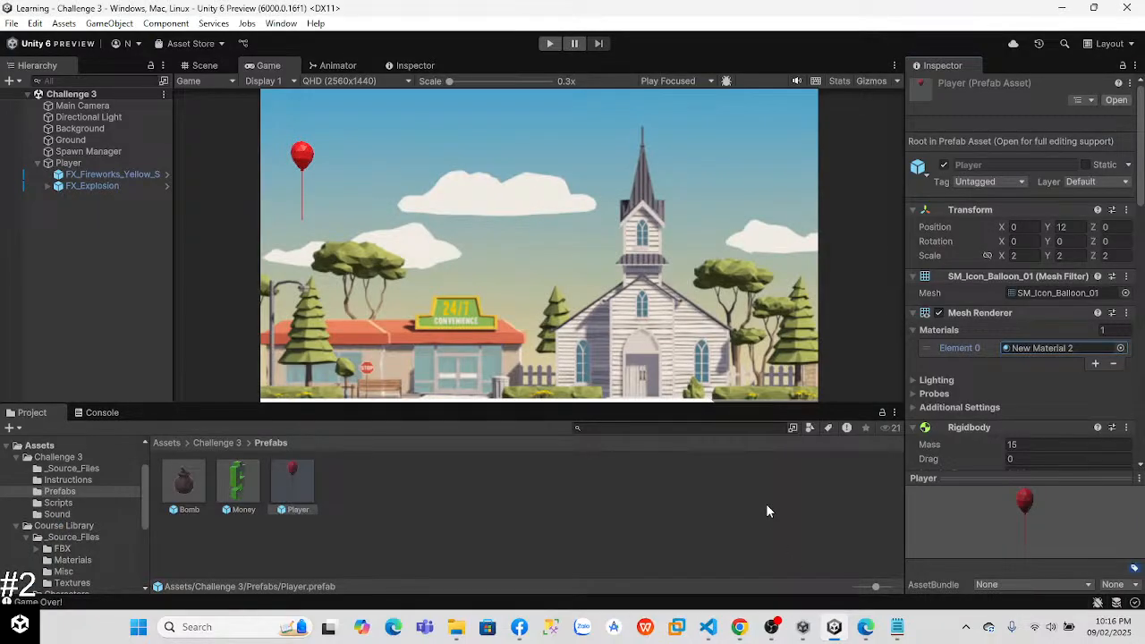
pyautogui.click(39, 445)
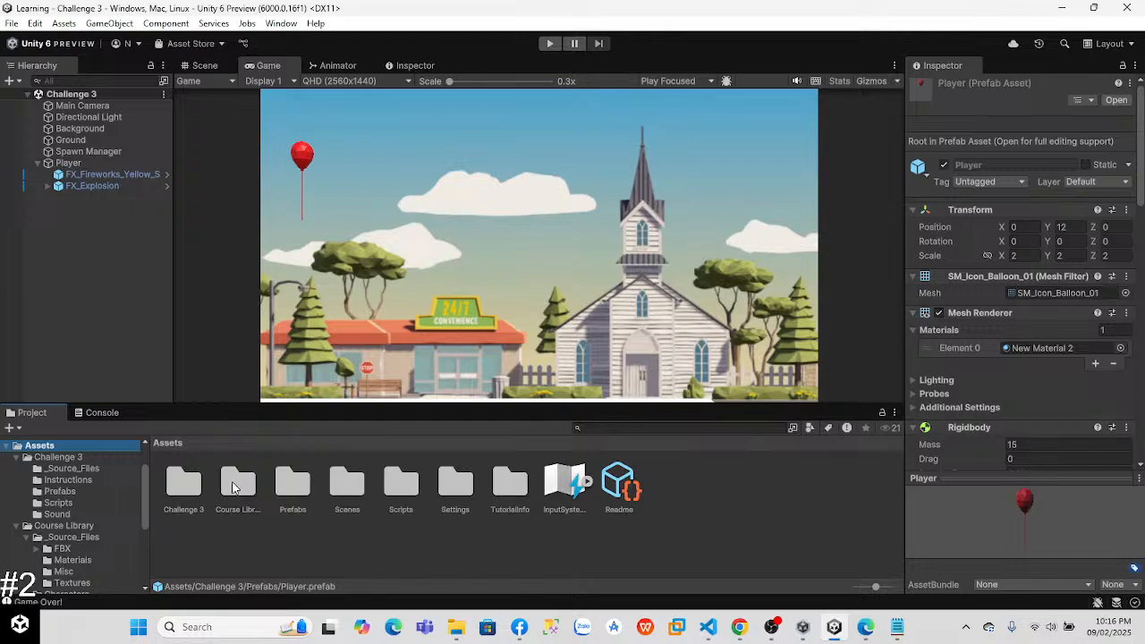
pyautogui.click(241, 488)
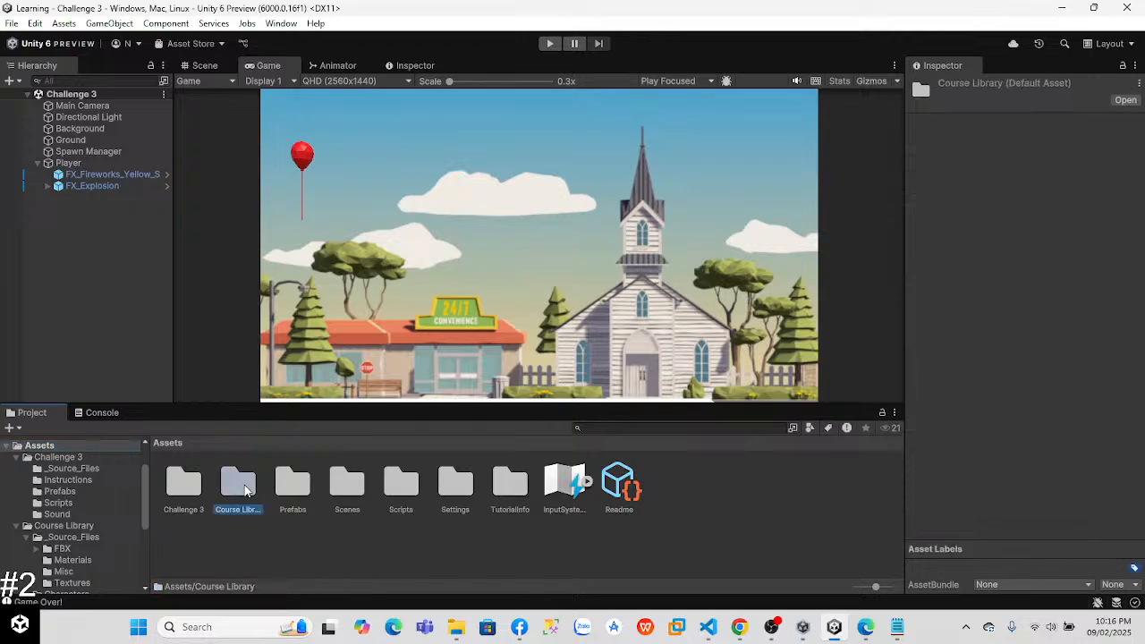
pyautogui.click(298, 495)
pyautogui.click(353, 484)
pyautogui.click(299, 487)
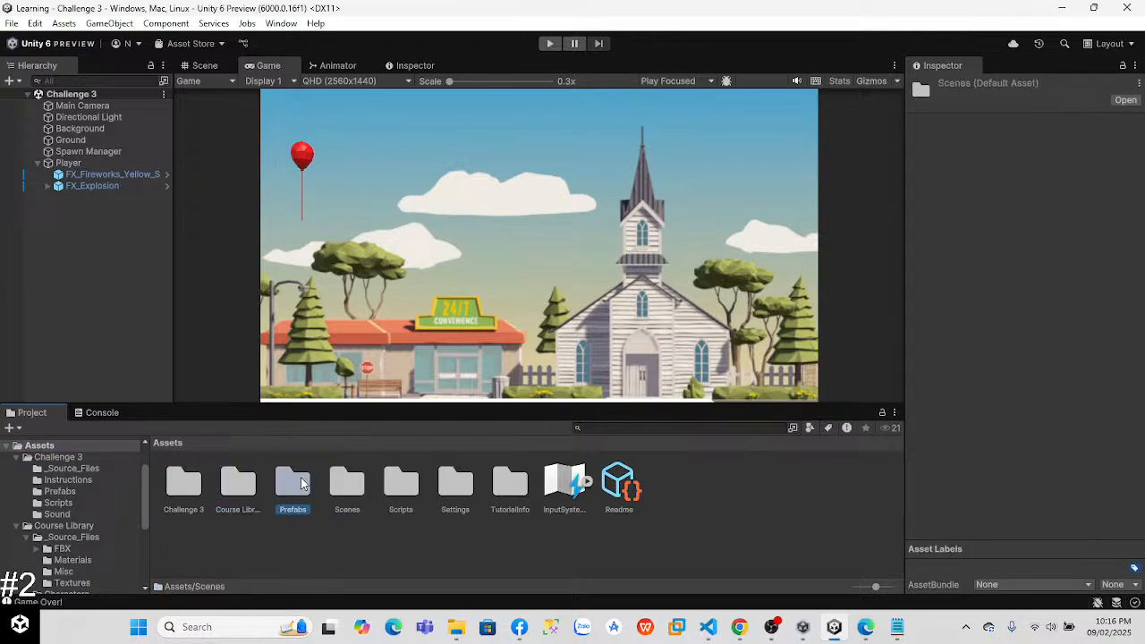
pyautogui.doubleClick(349, 487)
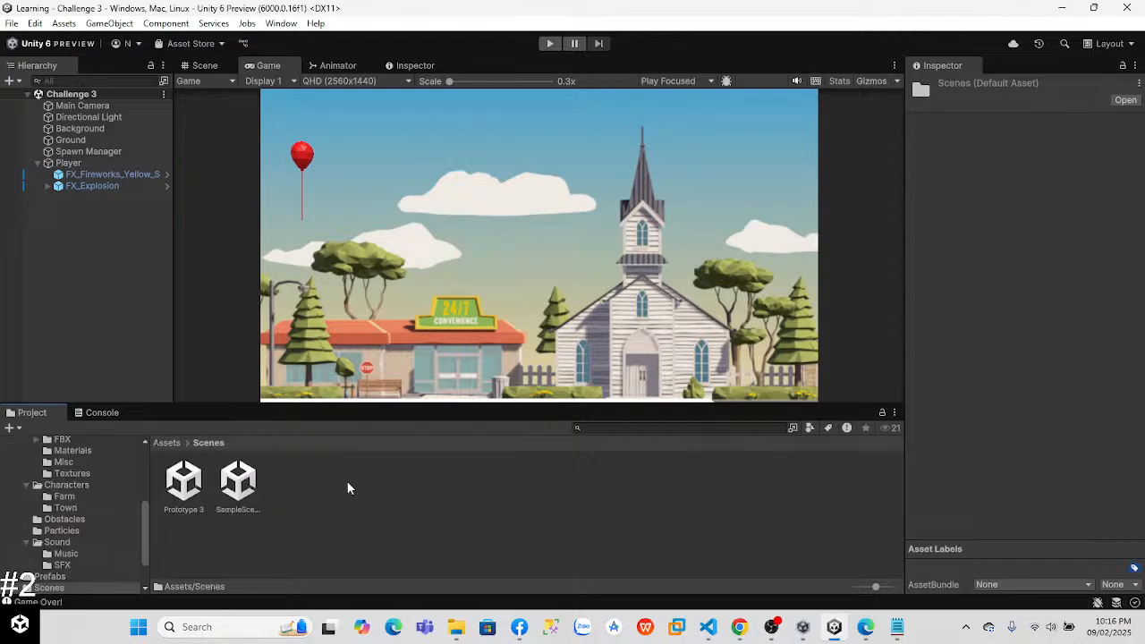
pyautogui.doubleClick(228, 484)
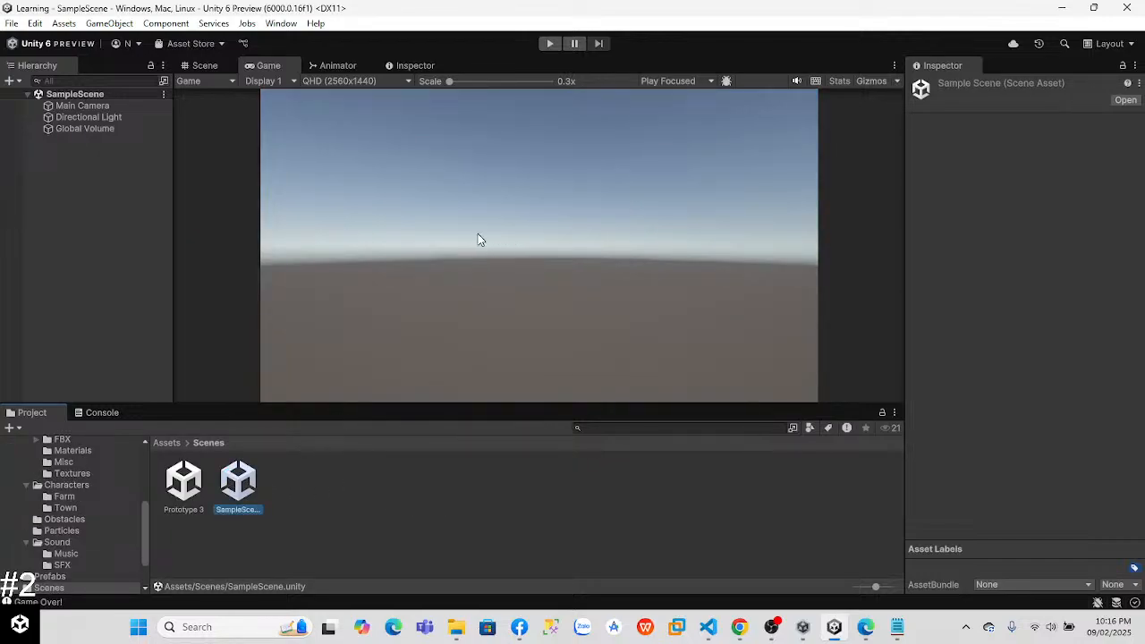
# Step: Show SampleScene in the Scene view and orbit to an elevated view around the Directional Light and Global Volume
pyautogui.click(479, 290)
pyautogui.click(205, 67)
pyautogui.moveTo(450, 224); pyautogui.dragTo(469, 312)
pyautogui.click(200, 86)
pyautogui.moveTo(480, 110); pyautogui.dragTo(455, 180)
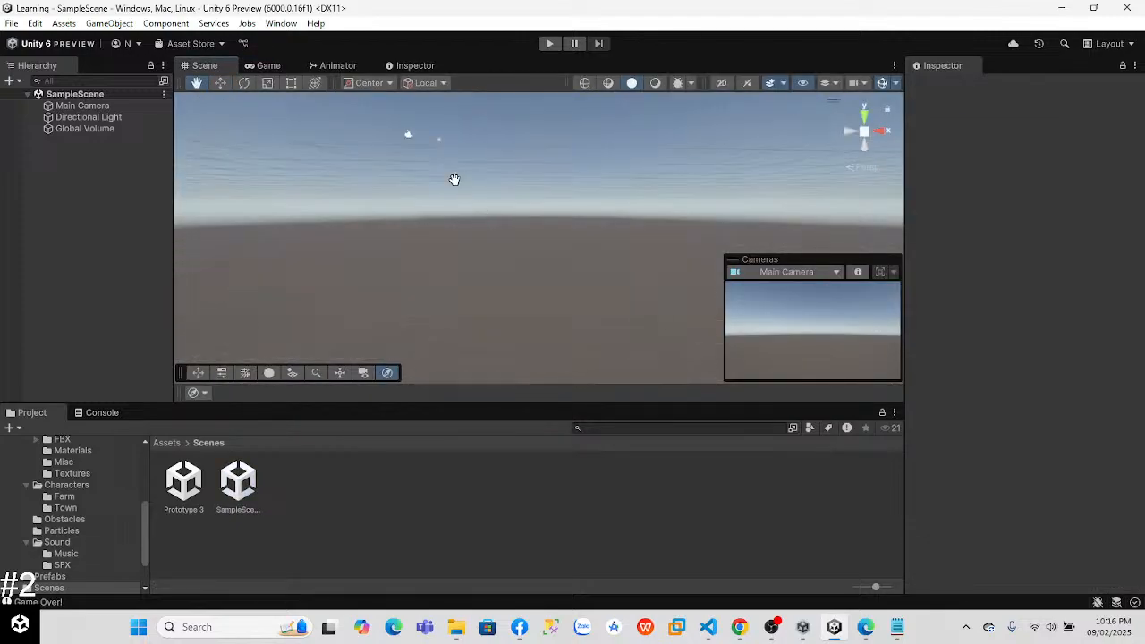
pyautogui.moveTo(563, 256); pyautogui.dragTo(609, 338)
pyautogui.moveTo(524, 268); pyautogui.dragTo(313, 364, button='right')
pyautogui.press('w')
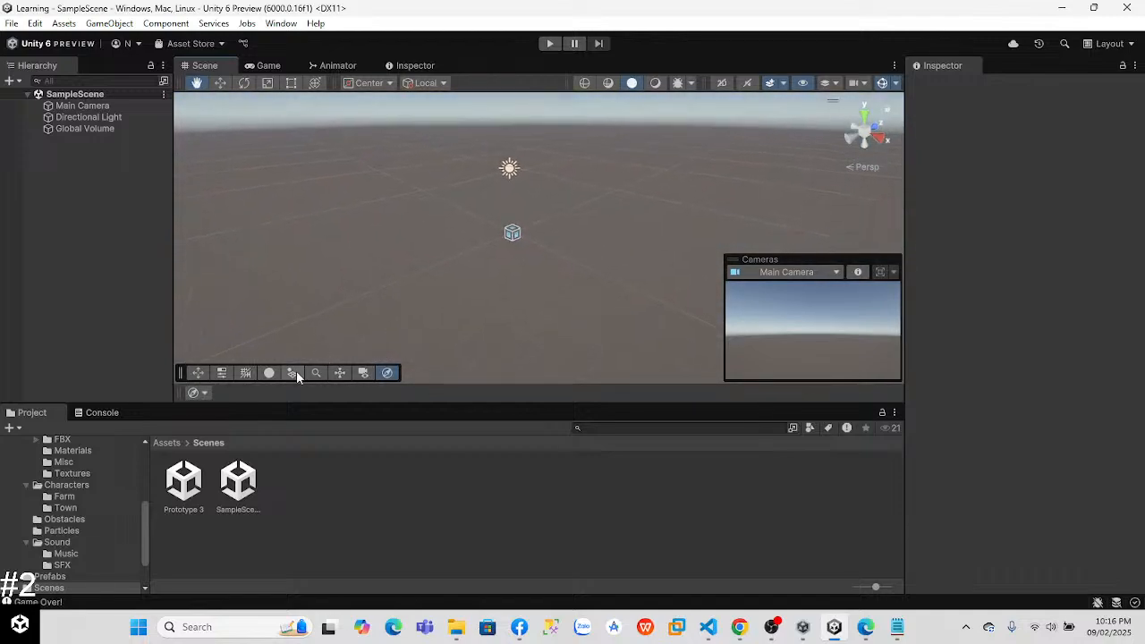
# Step: Display the contents of the project's root Assets folder
pyautogui.moveTo(144, 522); pyautogui.dragTo(111, 423)
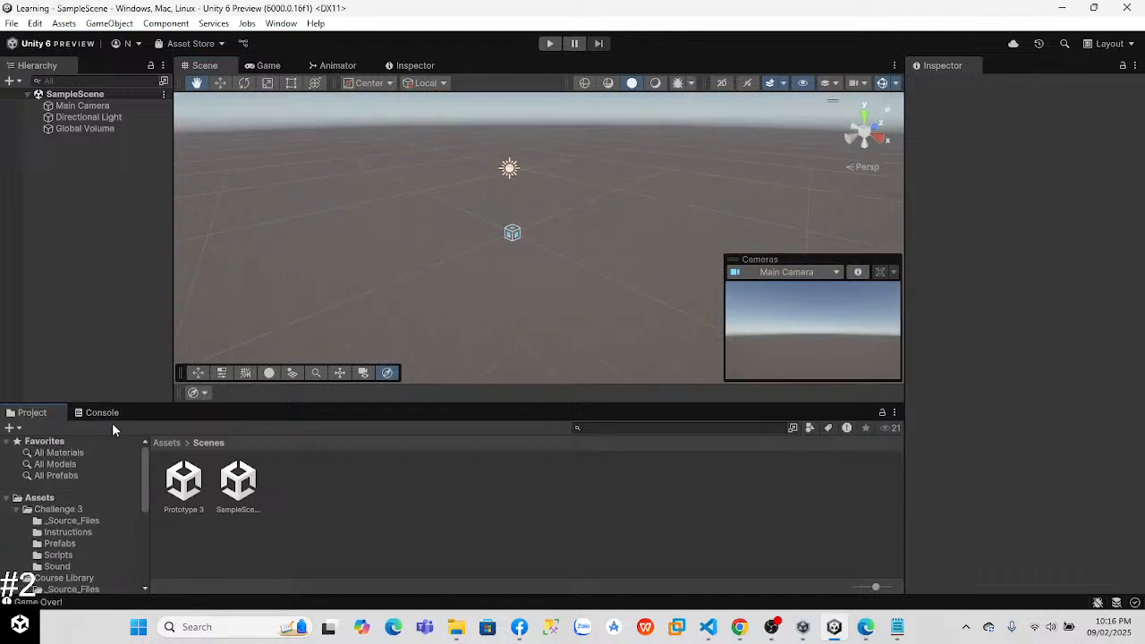
pyautogui.click(58, 509)
pyautogui.click(40, 497)
pyautogui.rightClick(77, 202)
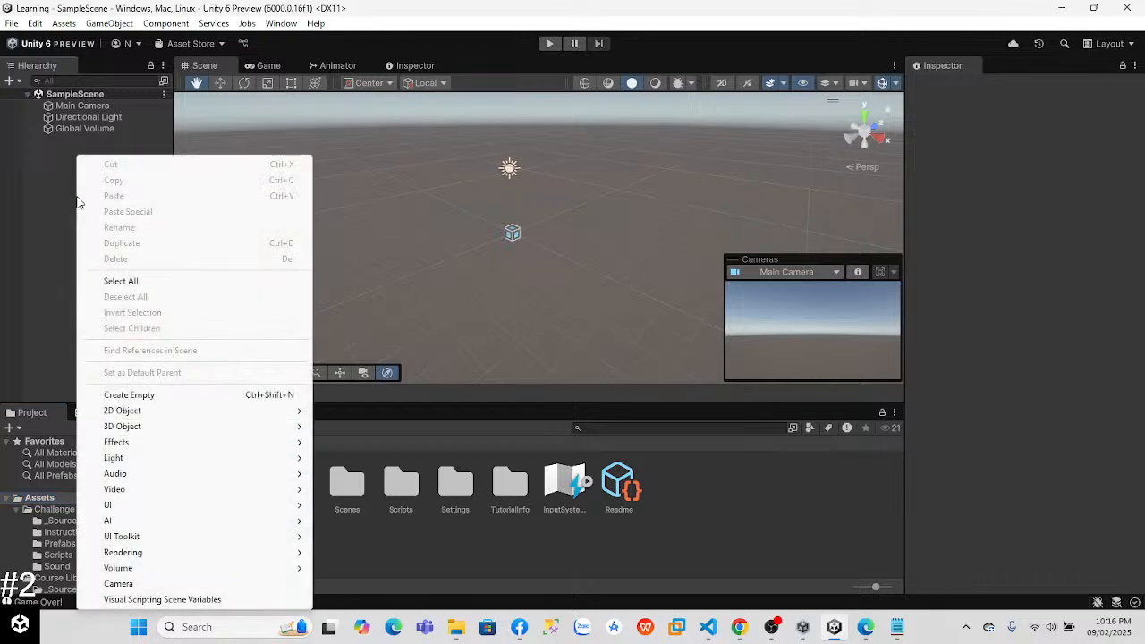
pyautogui.click(146, 395)
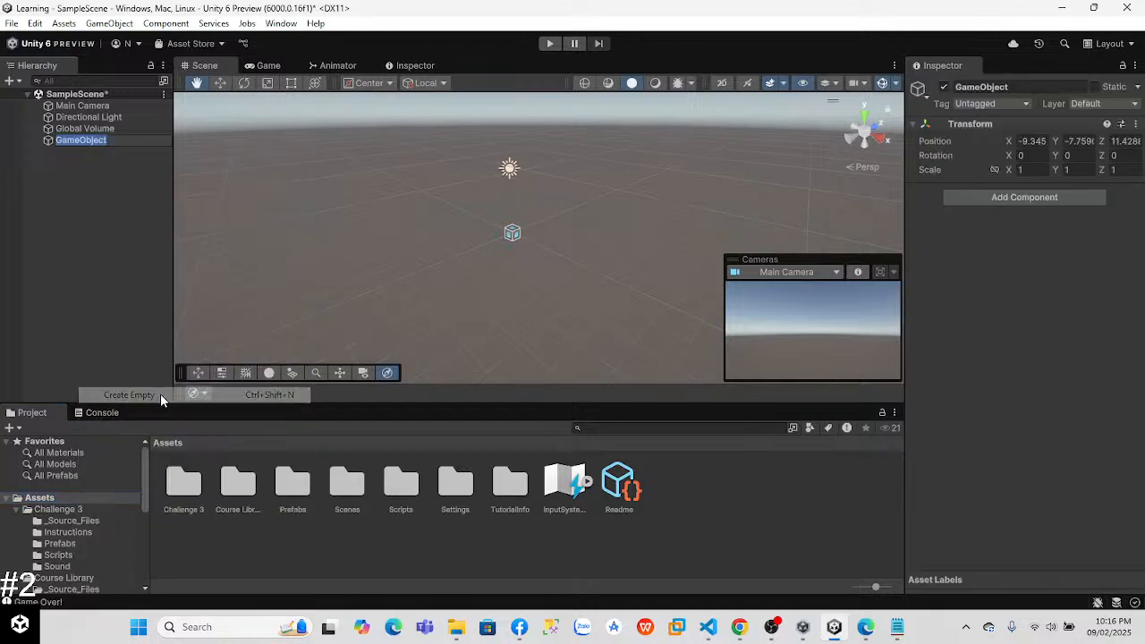
pyautogui.rightClick(59, 141)
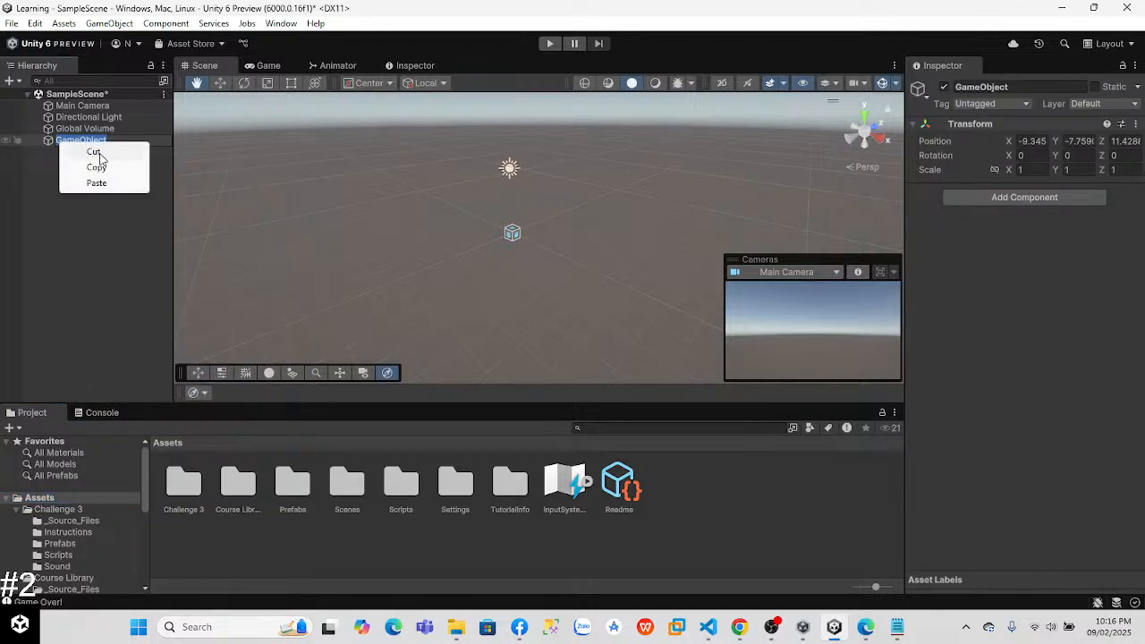
pyautogui.click(149, 143)
pyautogui.click(137, 136)
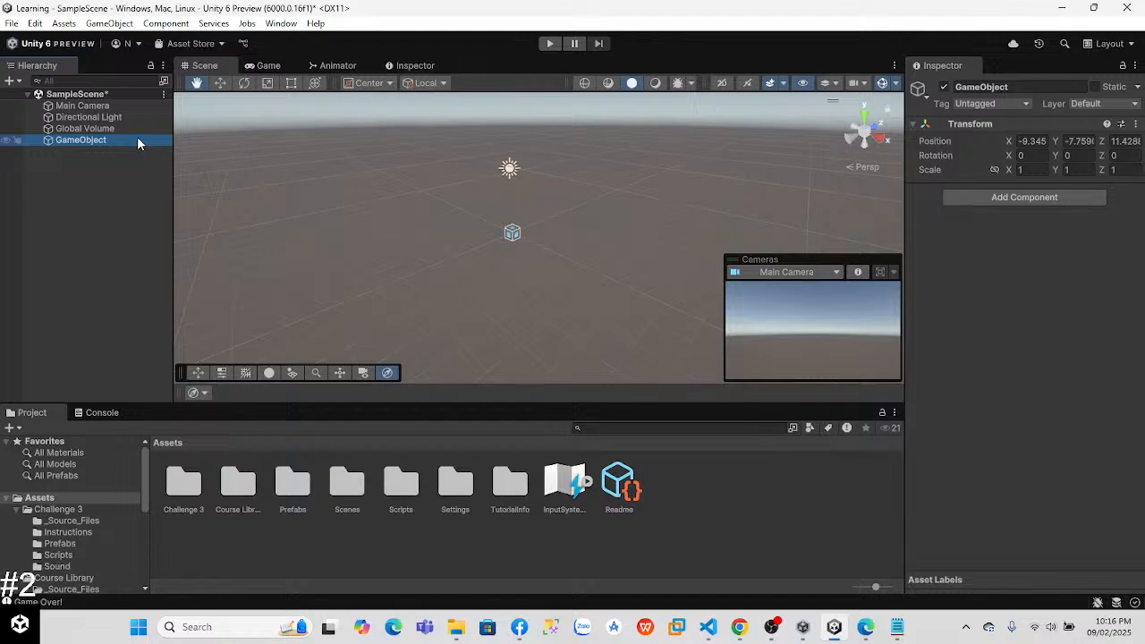
pyautogui.rightClick(137, 136)
pyautogui.click(196, 136)
# Step: Add a 3D Cube to SampleScene and name it Ground
pyautogui.rightClick(75, 153)
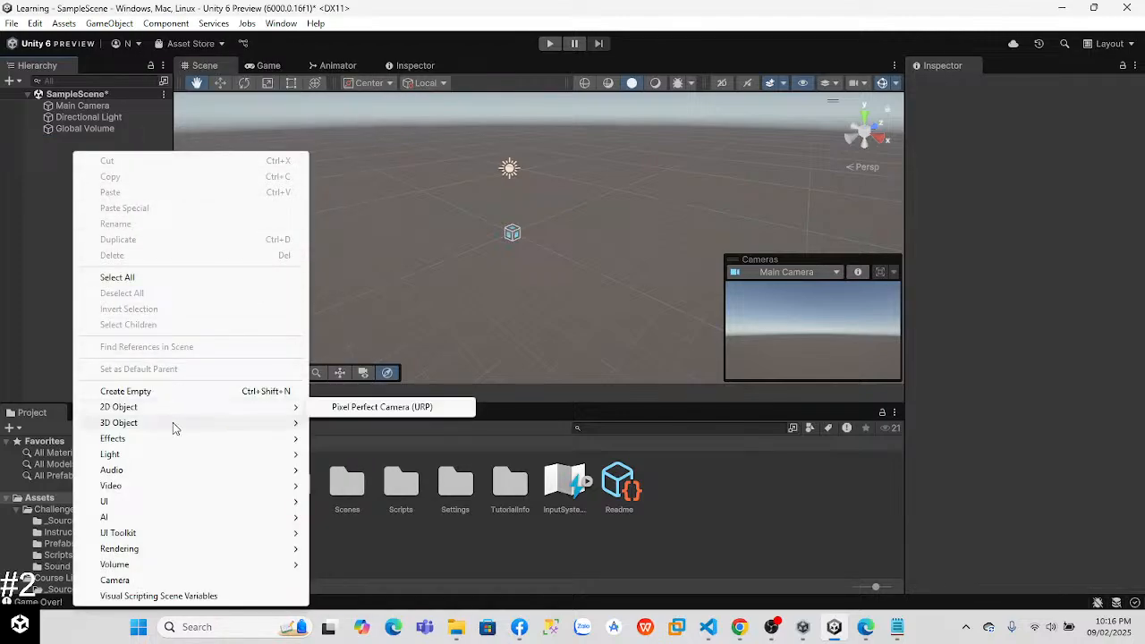
pyautogui.moveTo(173, 422)
pyautogui.click(342, 424)
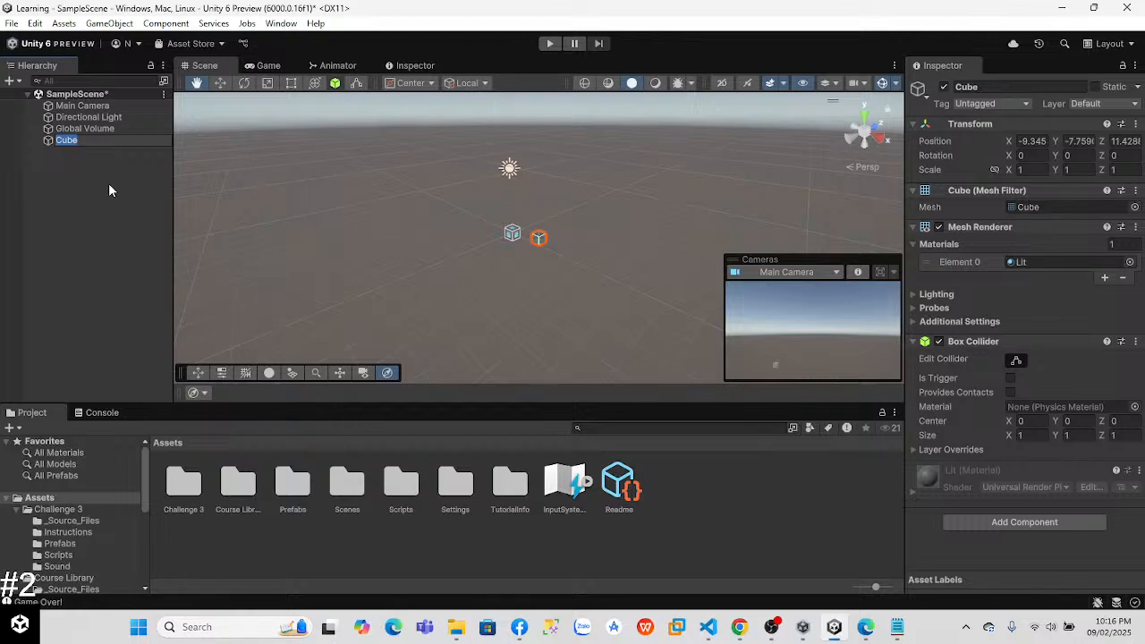
pyautogui.write('Ground')
pyautogui.press('Return')
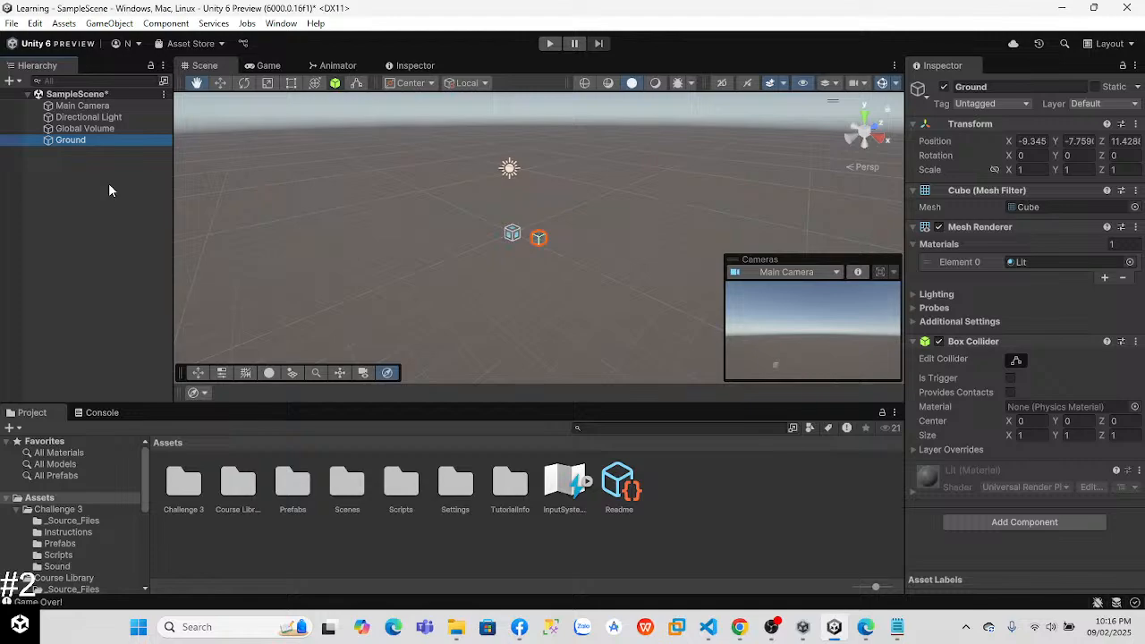
# Step: Set Ground's scale to 100 on the X, Y and Z axes
pyautogui.click(1034, 170)
pyautogui.write('100')
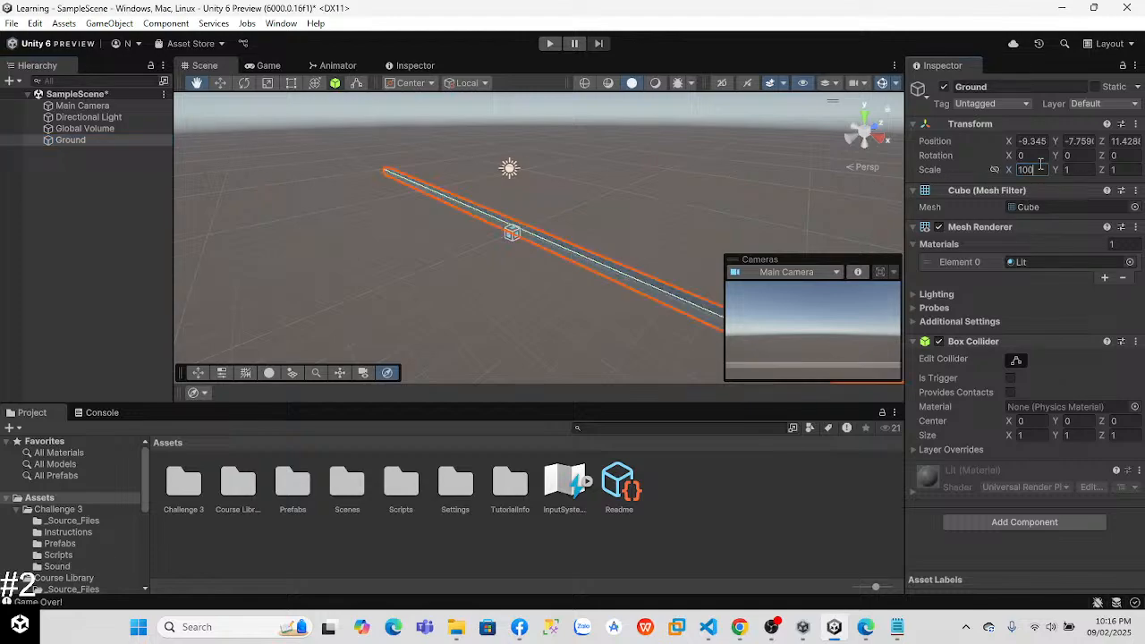
pyautogui.click(1073, 171)
pyautogui.write('100')
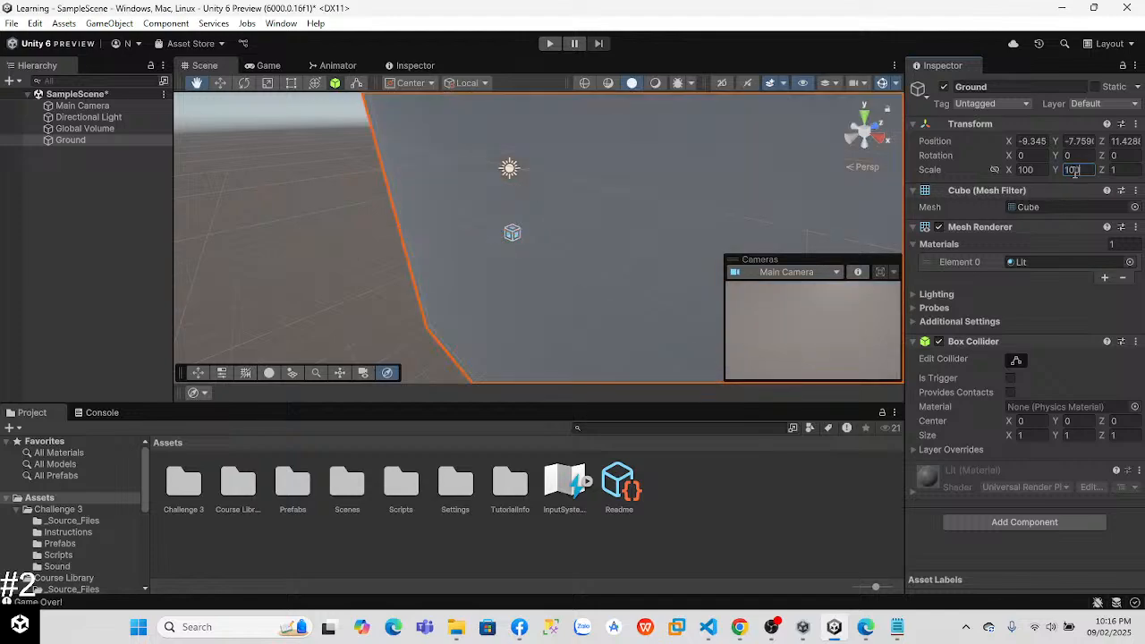
pyautogui.write('100')
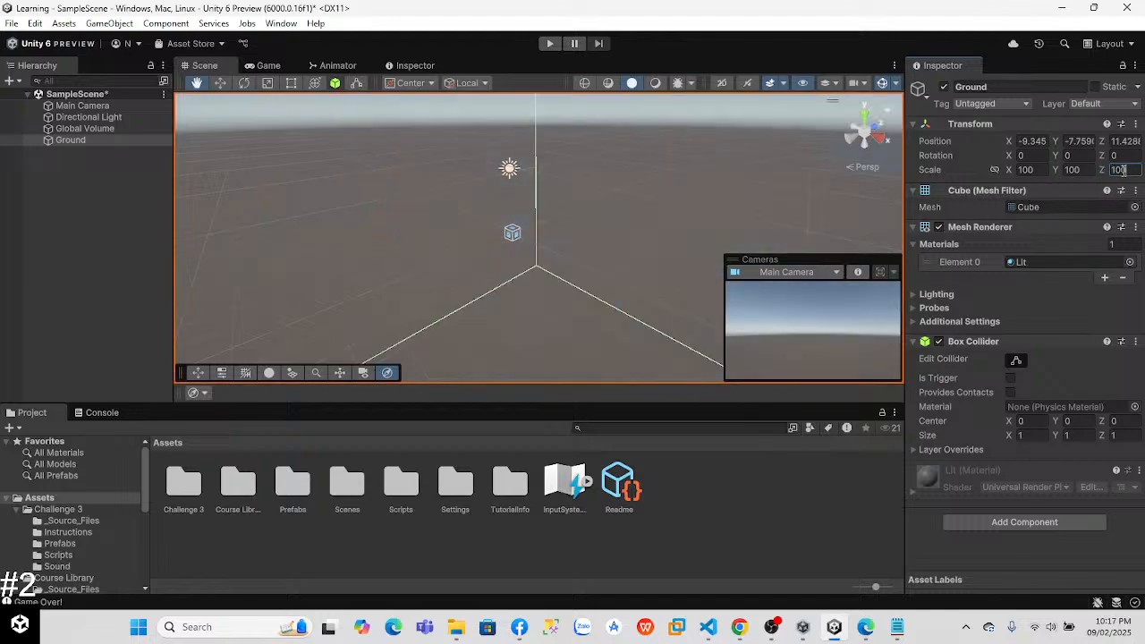
# Step: Flatten Ground into a slab by setting its Y scale to 10
pyautogui.scroll(-6, 698, 222)
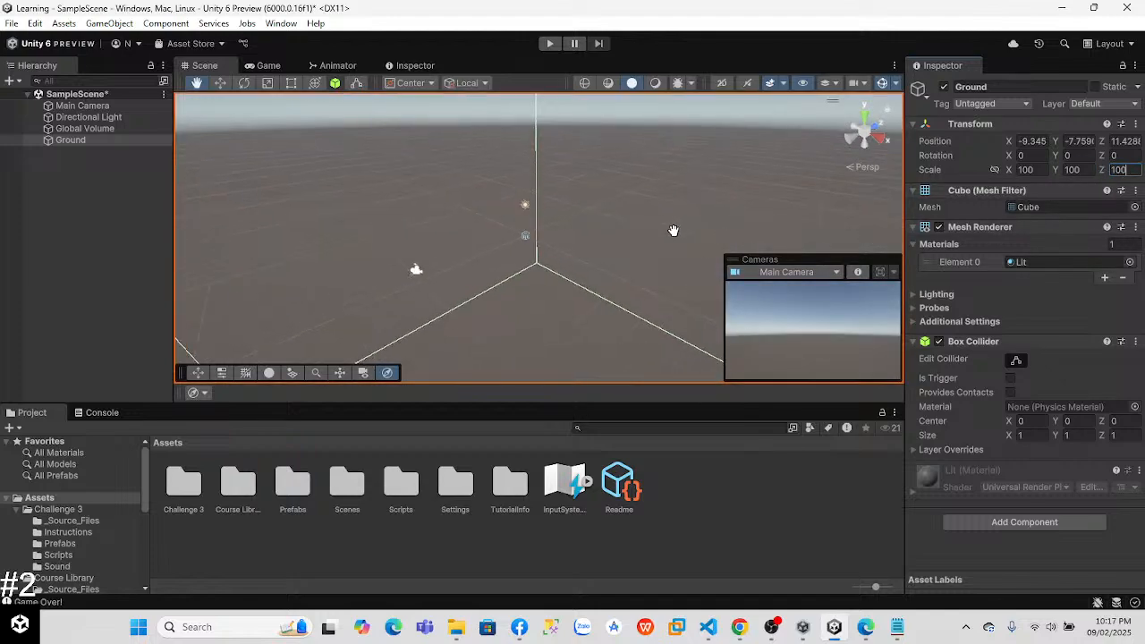
pyautogui.scroll(-2, 645, 245)
pyautogui.moveTo(637, 245); pyautogui.dragTo(490, 309, button='right')
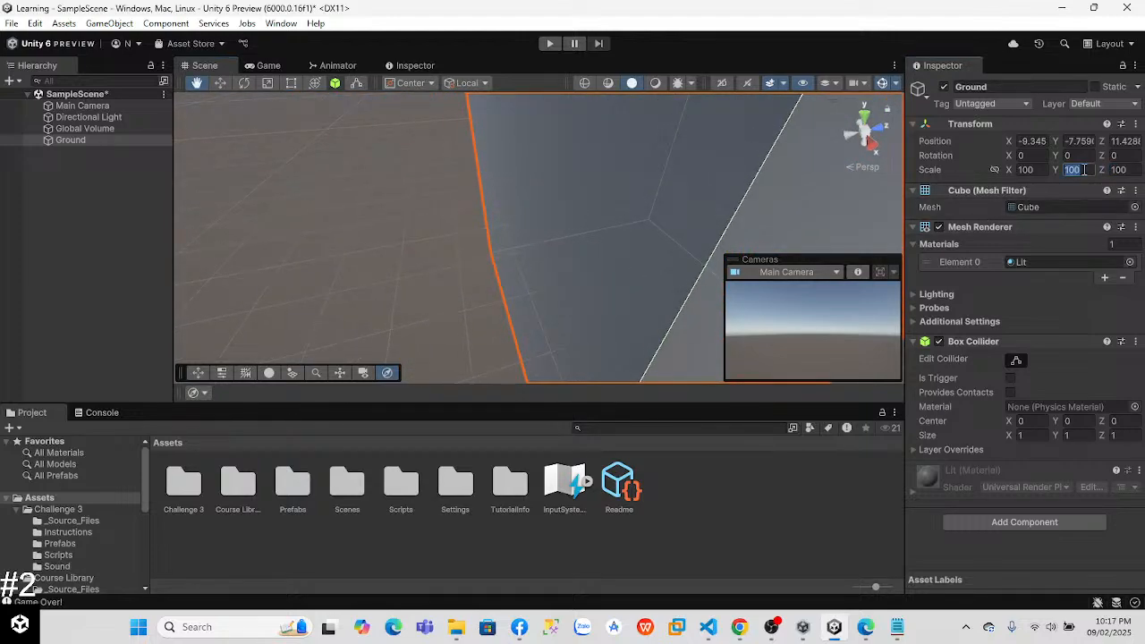
pyautogui.write('10')
pyautogui.press('Return')
pyautogui.press('w')
pyautogui.click(335, 242)
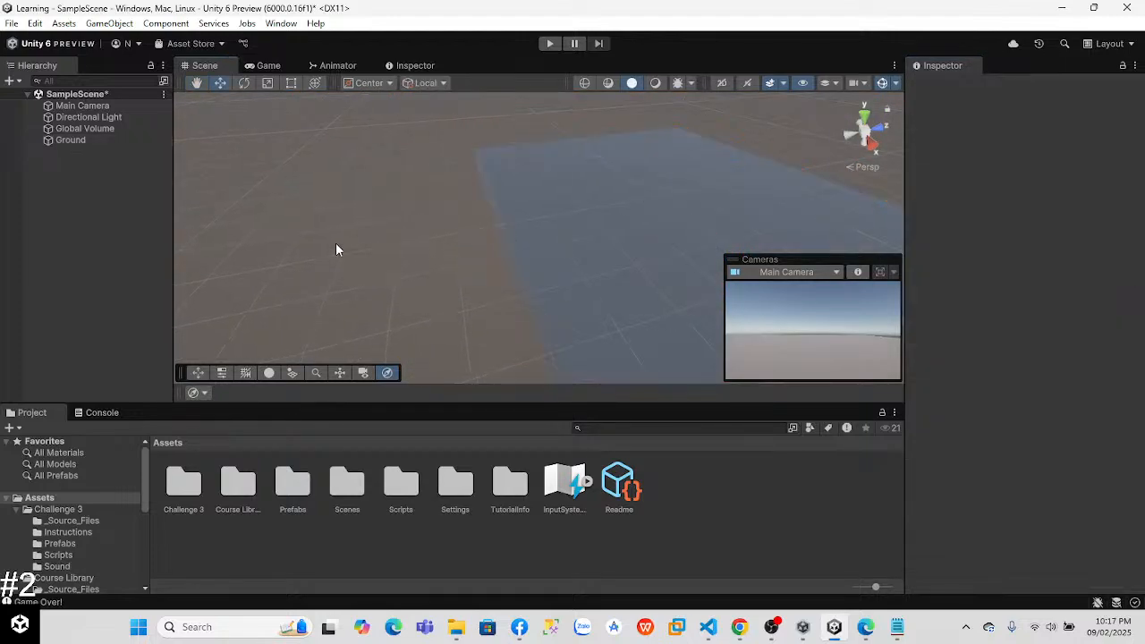
# Step: Frame the Main Camera in the Scene view and orbit around it to examine its placement over Ground
pyautogui.click(101, 106)
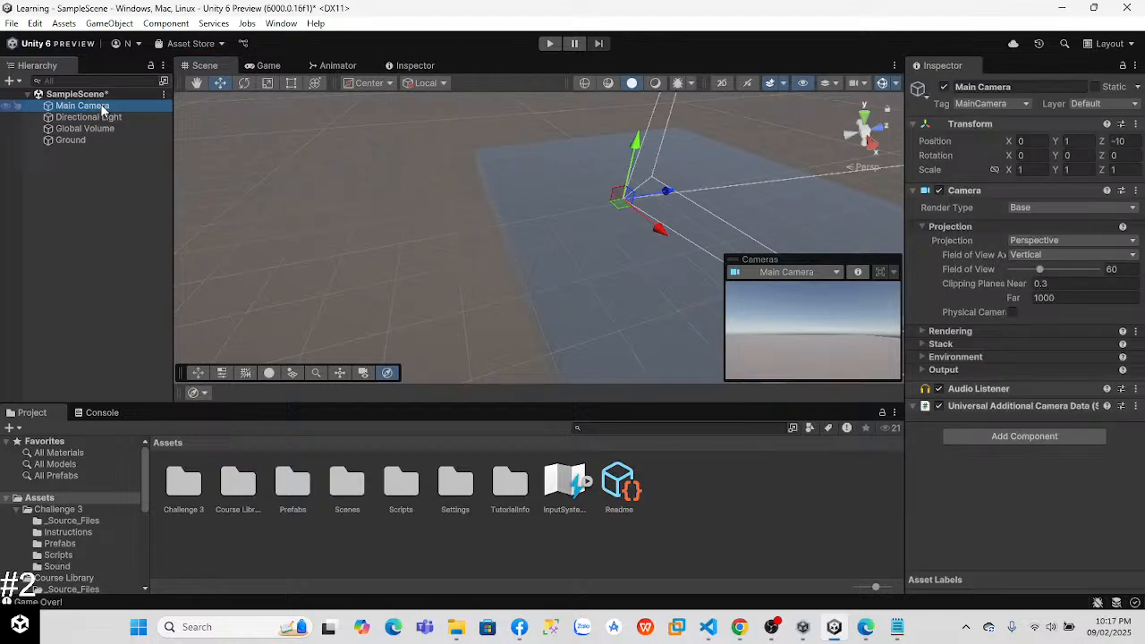
pyautogui.click(102, 106)
pyautogui.write('f')
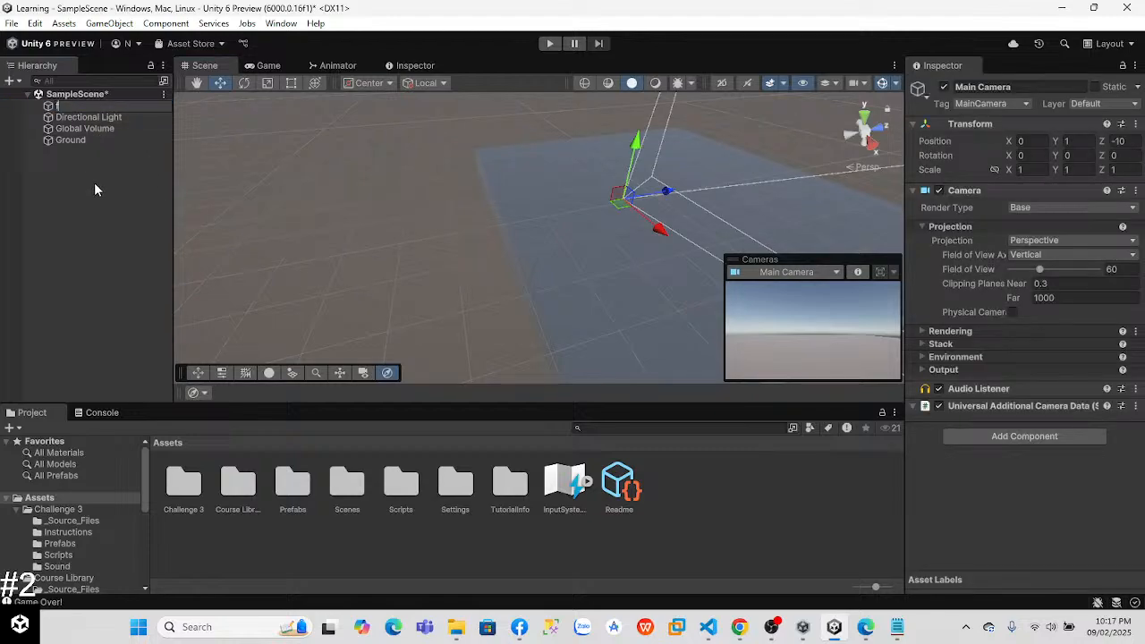
pyautogui.press('Escape')
pyautogui.click(94, 106)
pyautogui.press('f')
pyautogui.moveTo(400, 218); pyautogui.dragTo(563, 6, button='right')
pyautogui.moveTo(553, 225); pyautogui.dragTo(281, 193, button='right')
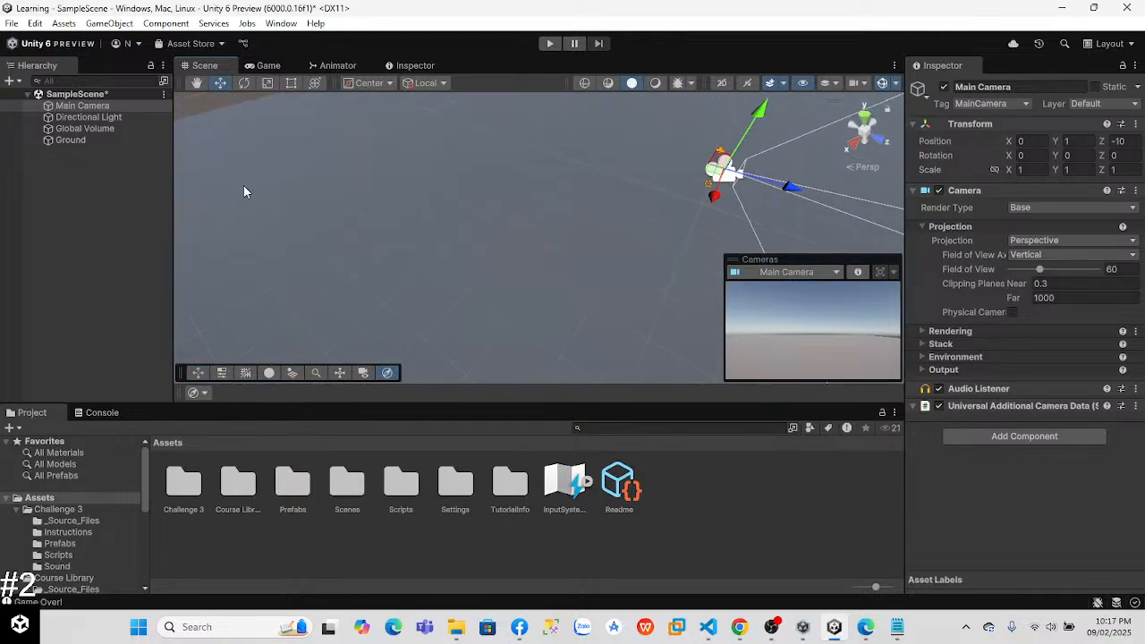
# Step: Examine Ground's Box Collider center and size against the slab's extent in the Scene view
pyautogui.click(89, 141)
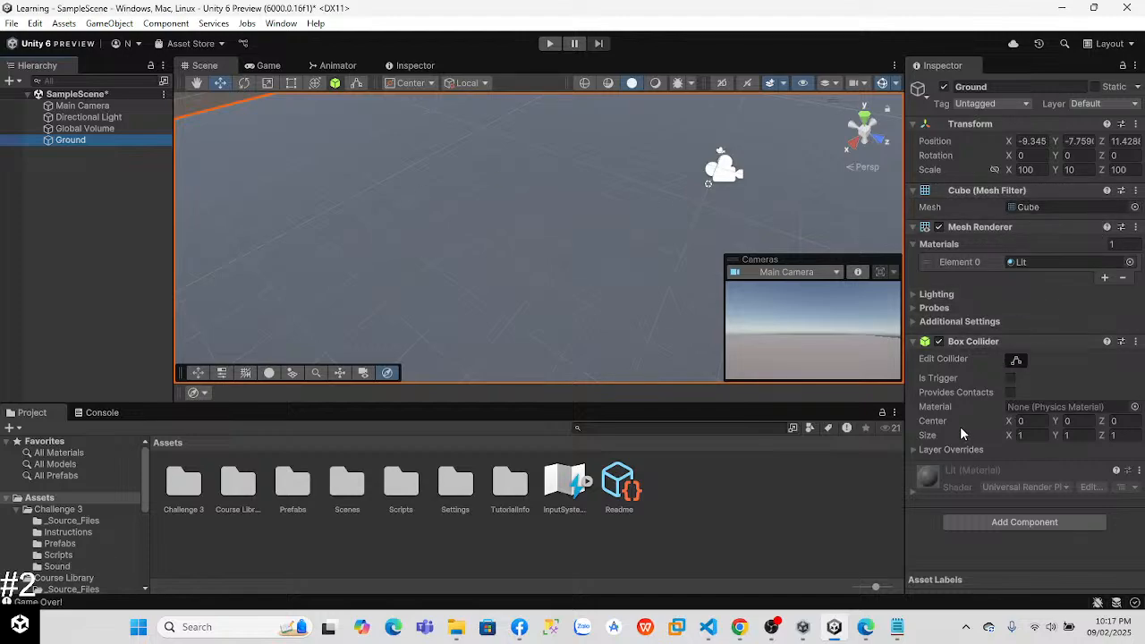
pyautogui.click(939, 436)
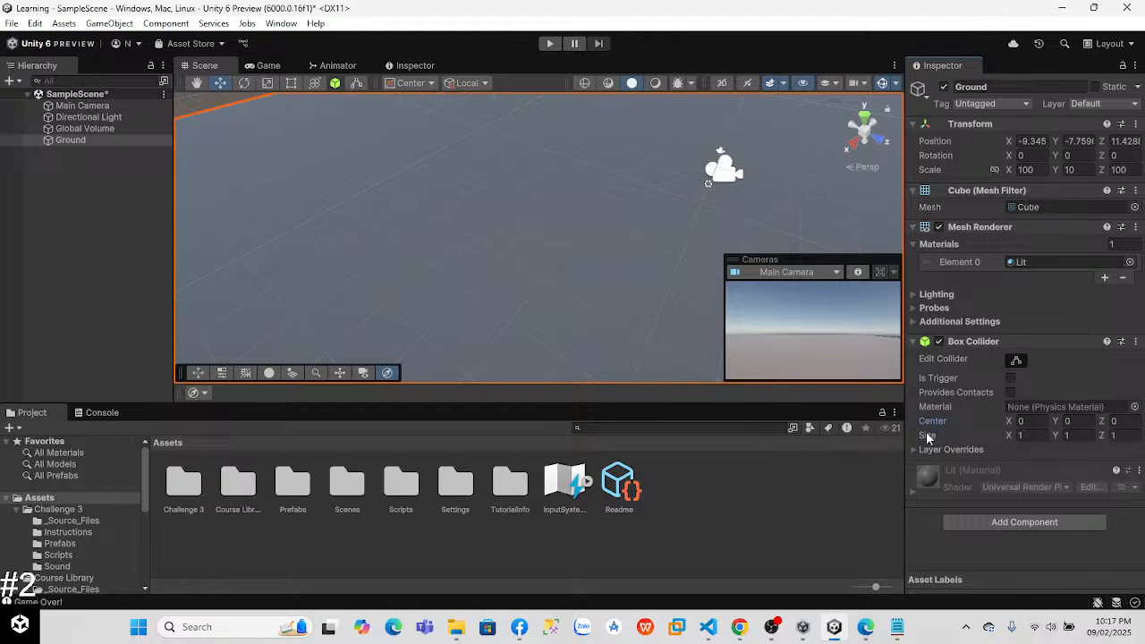
pyautogui.scroll(-8, 527, 181)
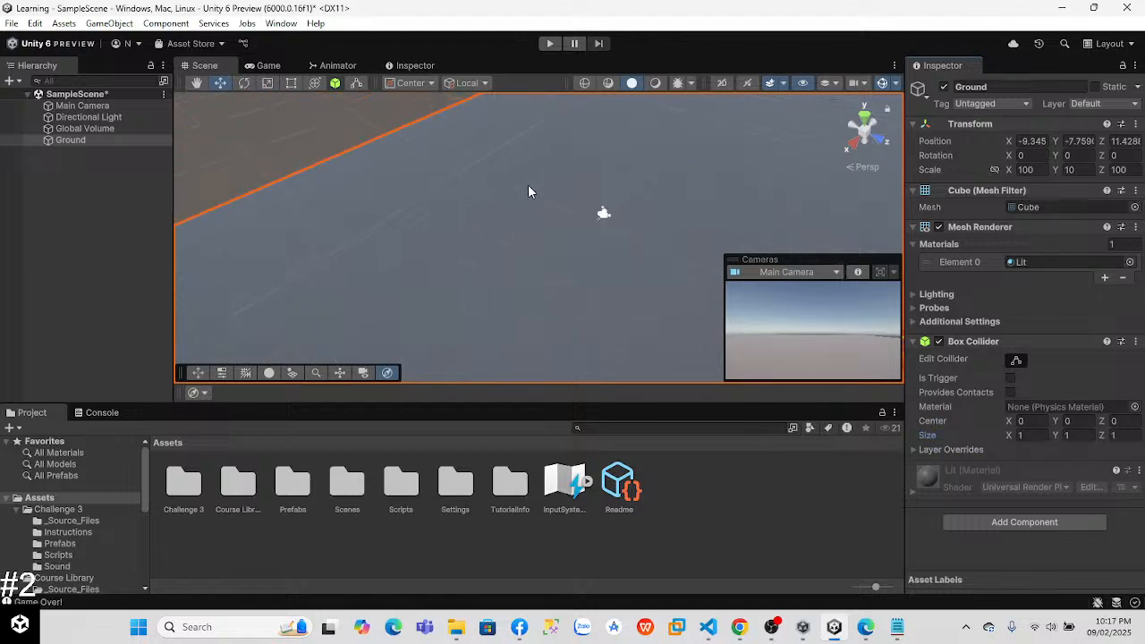
pyautogui.moveTo(662, 207); pyautogui.dragTo(483, 269, button='right')
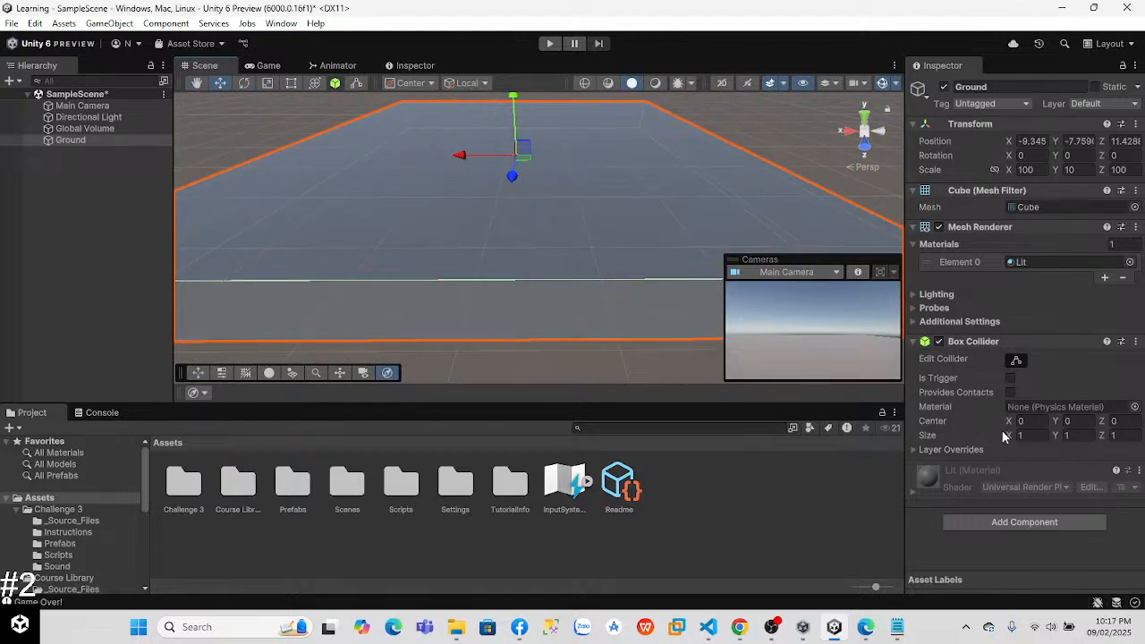
pyautogui.moveTo(1008, 437); pyautogui.dragTo(1012, 439)
pyautogui.write('1')
pyautogui.click(530, 361)
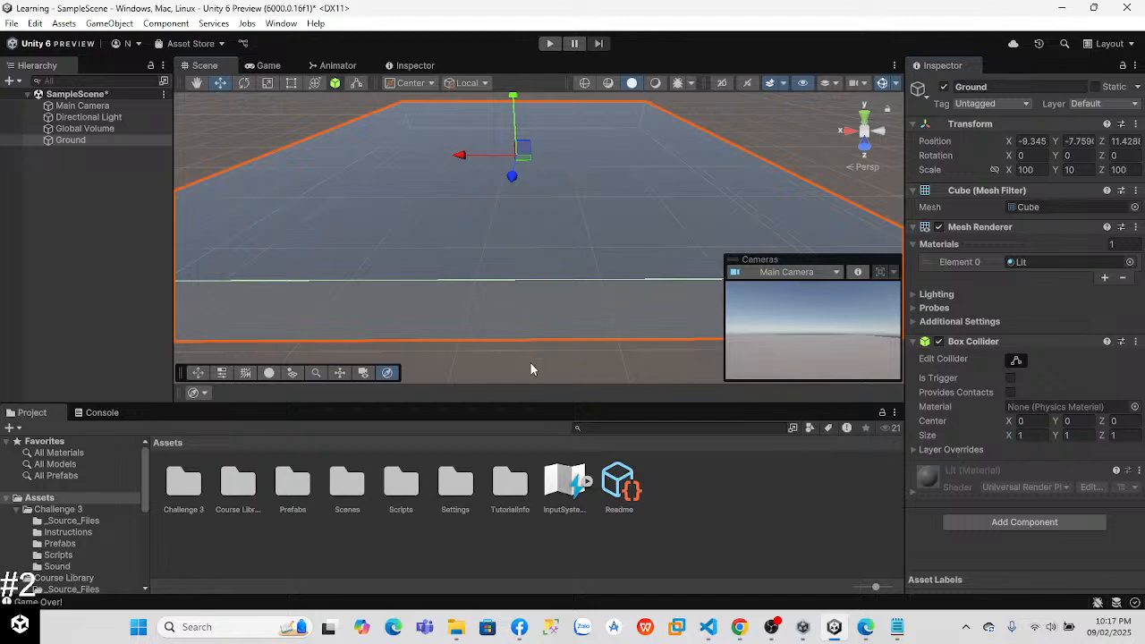
pyautogui.click(83, 141)
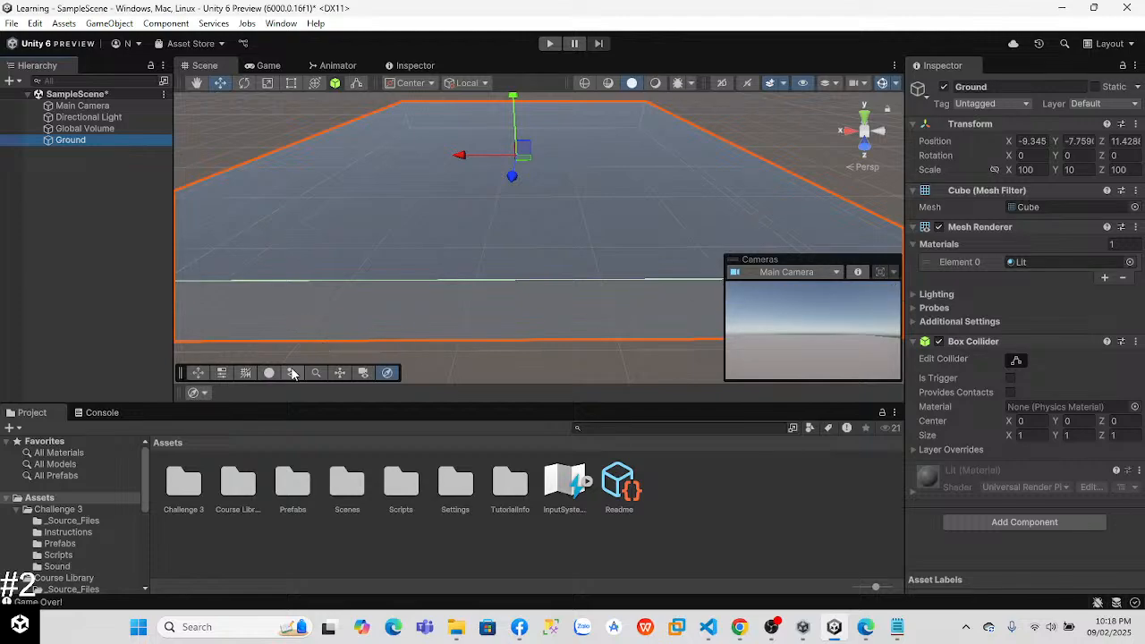
# Step: Add a 3D Cube to SampleScene and raise it above Ground to a Y position of about 1.69
pyautogui.rightClick(75, 229)
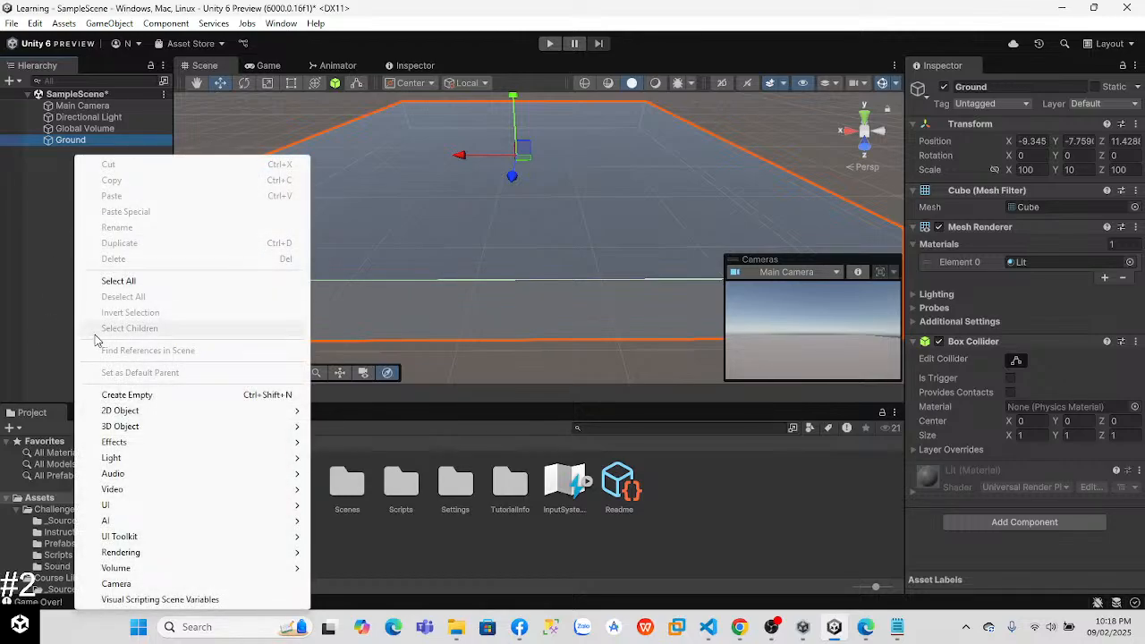
pyautogui.moveTo(150, 430)
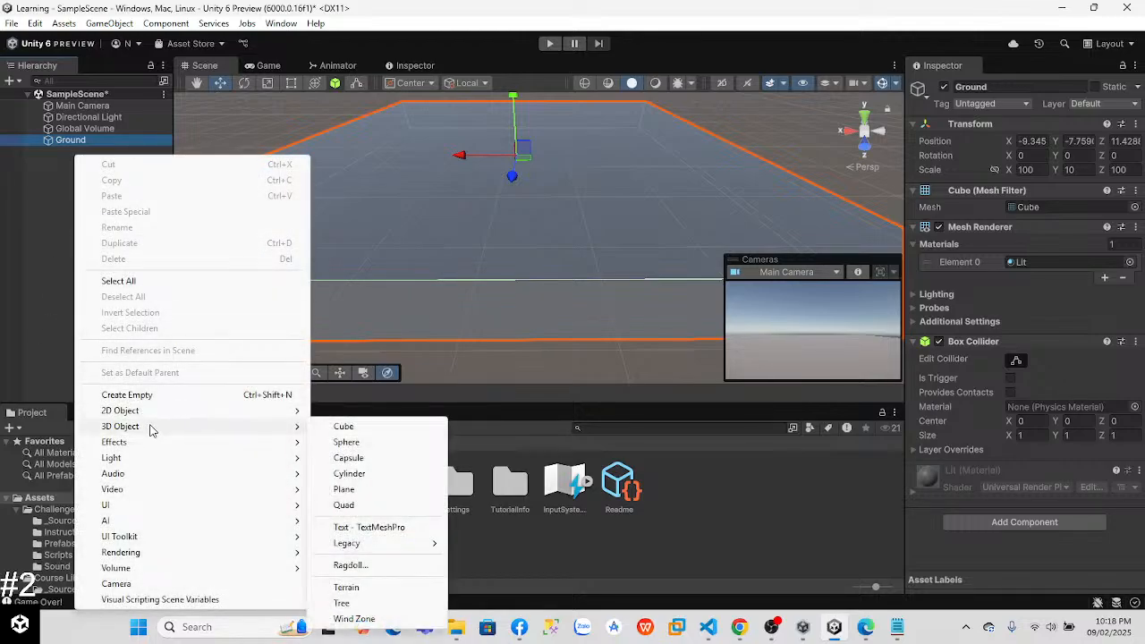
pyautogui.click(354, 427)
pyautogui.moveTo(540, 192); pyautogui.dragTo(534, 99)
pyautogui.moveTo(652, 166); pyautogui.dragTo(542, 159, button='right')
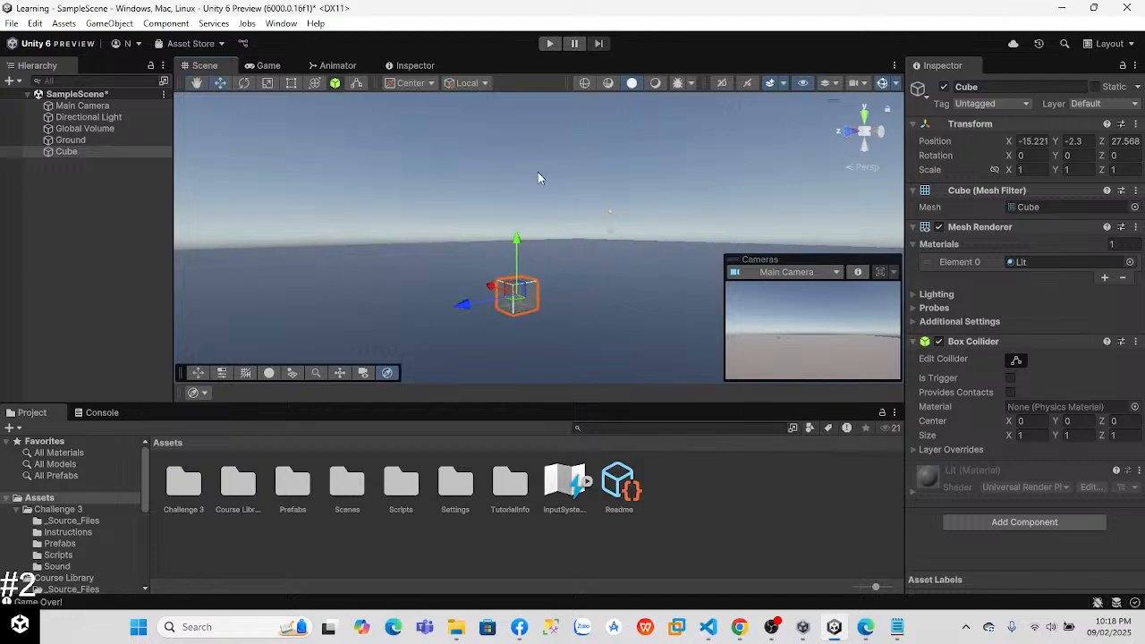
pyautogui.moveTo(513, 243); pyautogui.dragTo(513, 134)
pyautogui.moveTo(513, 134); pyautogui.dragTo(443, 232, button='right')
pyautogui.press('d')
pyautogui.press('w')
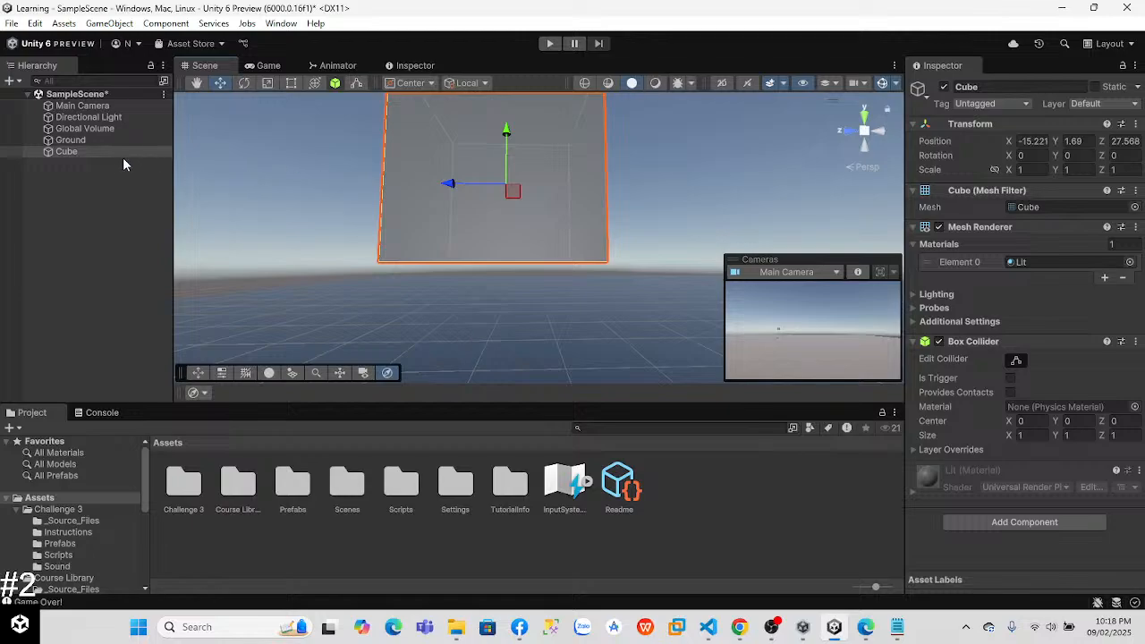
# Step: Delete the Cube above Ground from SampleScene
pyautogui.rightClick(78, 153)
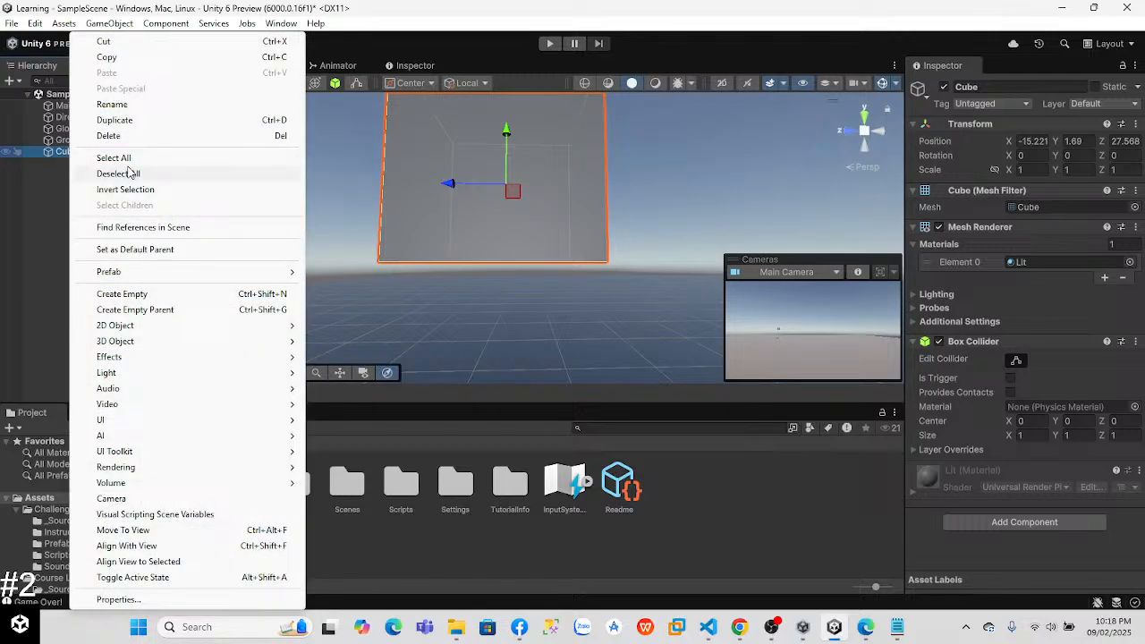
pyautogui.click(115, 135)
pyautogui.rightClick(113, 161)
pyautogui.click(57, 188)
# Step: Add a 3D Sphere to SampleScene
pyautogui.rightClick(57, 188)
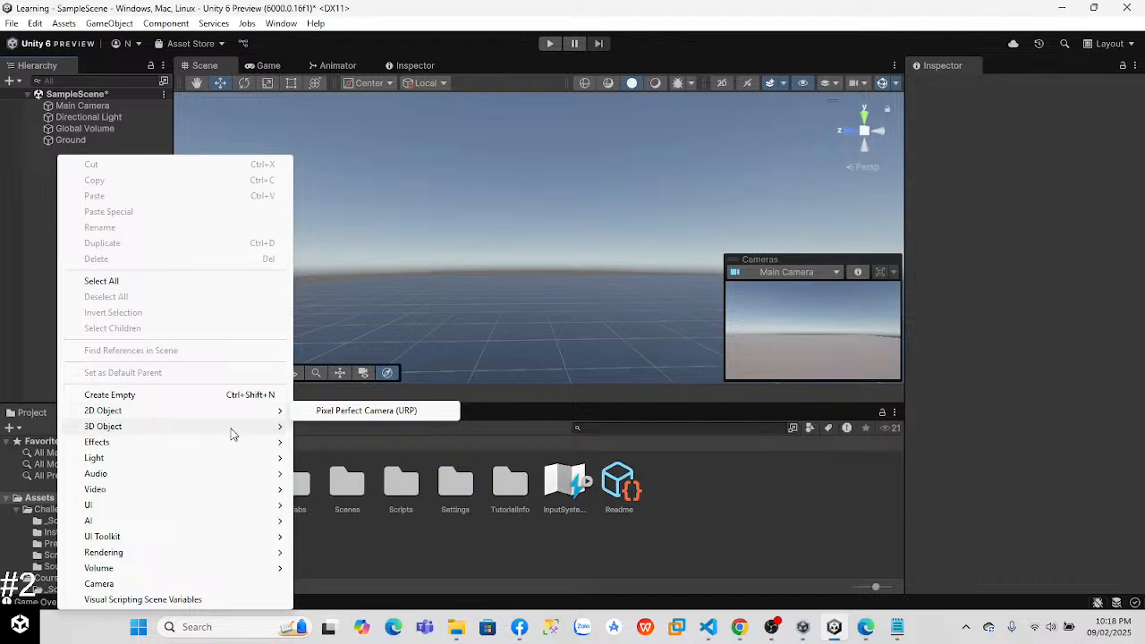
pyautogui.moveTo(260, 428)
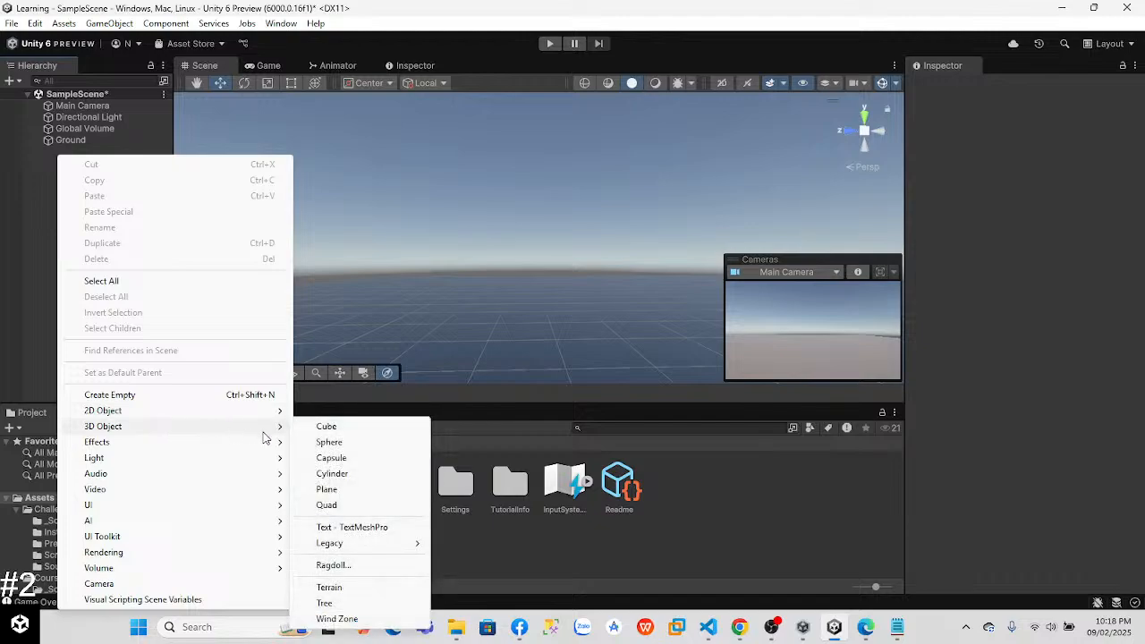
pyautogui.click(329, 443)
pyautogui.moveTo(523, 281); pyautogui.dragTo(554, 237, button='right')
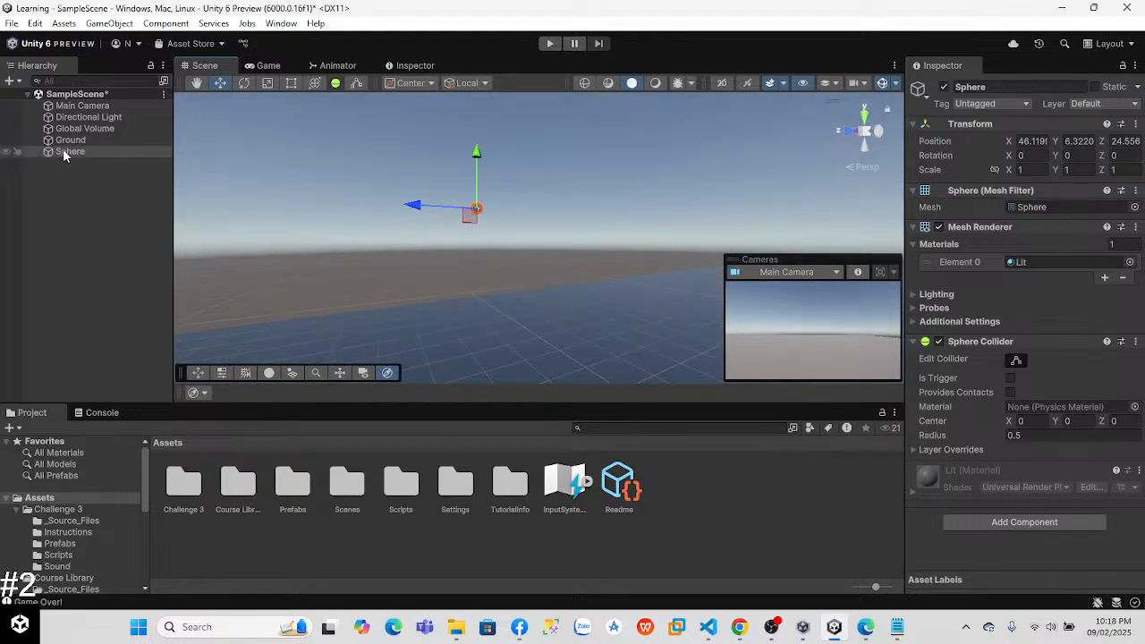
# Step: Move the Sphere along the X axis over Ground to an X position of about 17.84
pyautogui.doubleClick(66, 151)
pyautogui.click(380, 268)
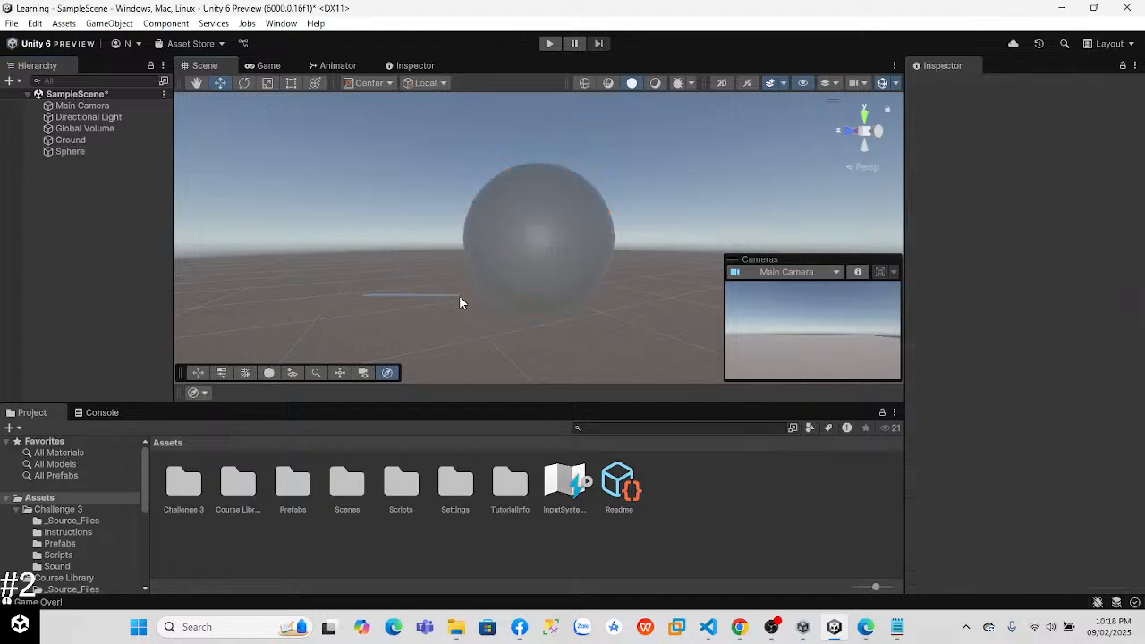
pyautogui.moveTo(414, 314); pyautogui.dragTo(716, 253, button='right')
pyautogui.click(522, 223)
pyautogui.moveTo(809, 222); pyautogui.dragTo(116, 203)
pyautogui.moveTo(394, 226); pyautogui.dragTo(261, 222, button='right')
pyautogui.click(524, 220)
pyautogui.moveTo(523, 216); pyautogui.dragTo(201, 207)
pyautogui.moveTo(455, 239); pyautogui.dragTo(330, 230, button='right')
pyautogui.moveTo(457, 233); pyautogui.dragTo(570, 317, button='right')
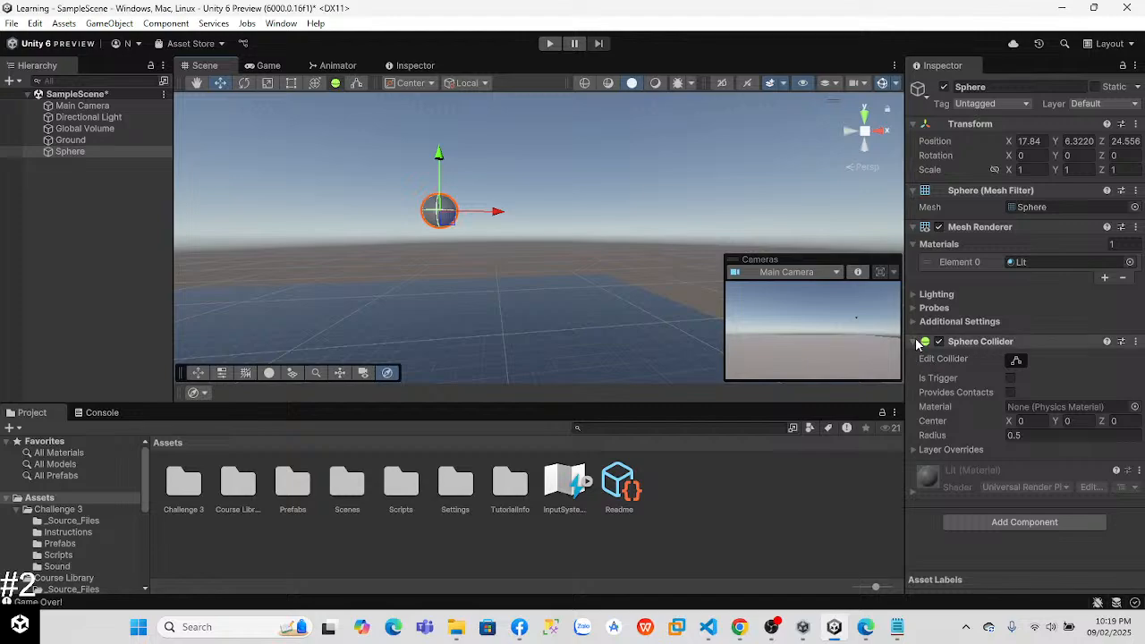
# Step: Add a Rigidbody component to the Sphere and test its fall onto Ground in Play mode
pyautogui.click(992, 524)
pyautogui.press('BackSpace')
pyautogui.write('I')
pyautogui.press('BackSpace')
pyautogui.write('ri')
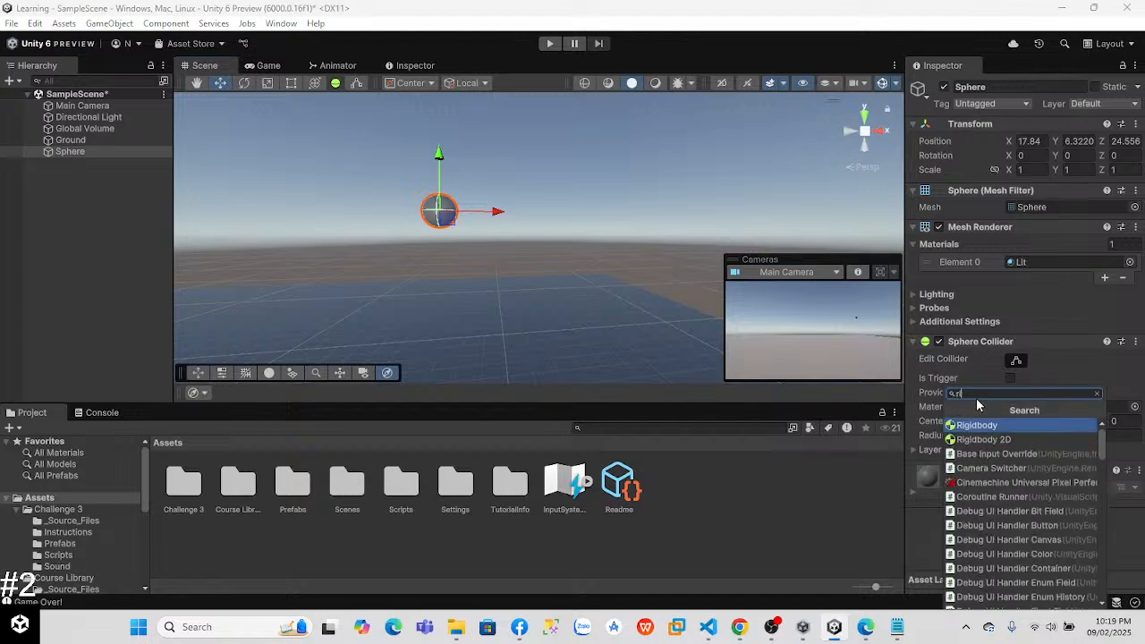
pyautogui.press('Return')
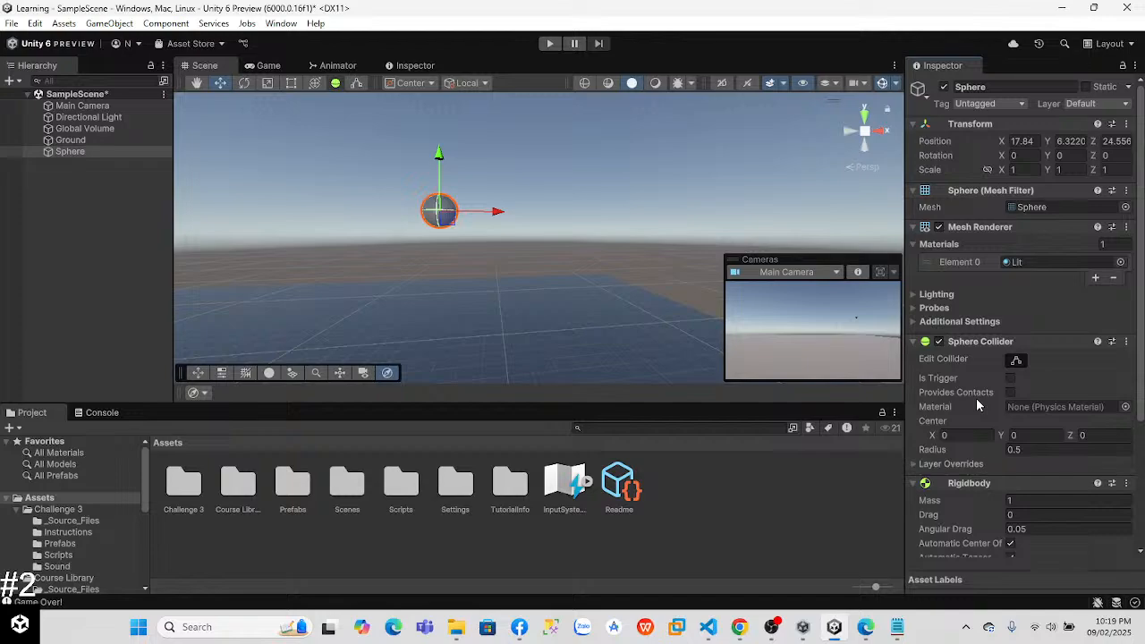
pyautogui.click(549, 43)
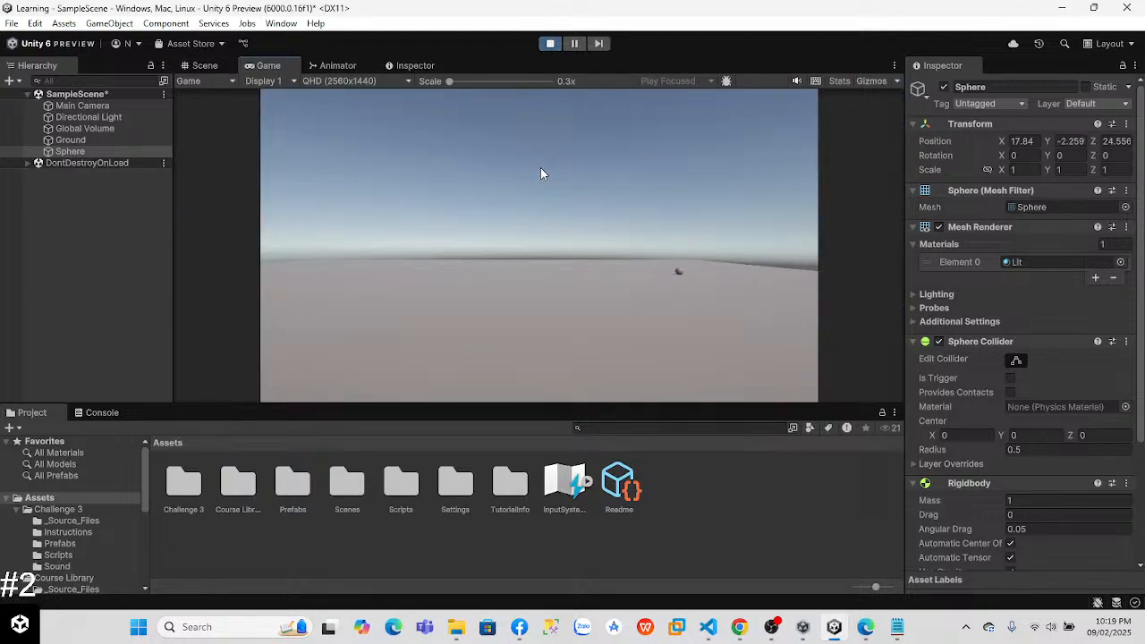
pyautogui.click(549, 43)
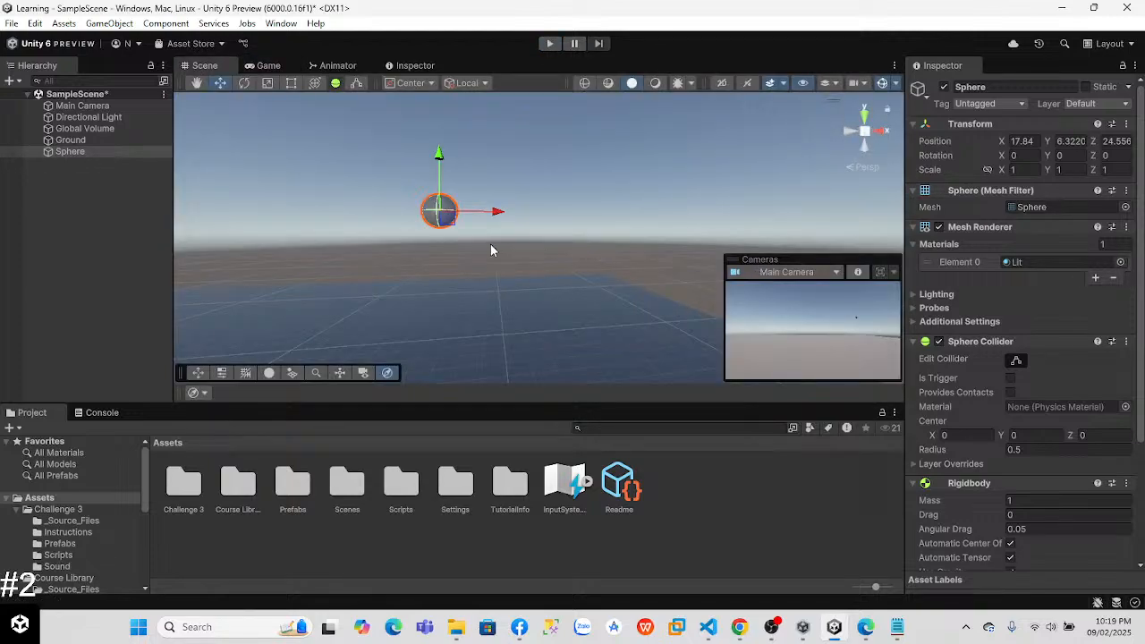
# Step: Frame the Main Camera and adjust the Scene view to show it together with the Sphere
pyautogui.moveTo(627, 257); pyautogui.dragTo(209, 201, button='right')
pyautogui.click(79, 105)
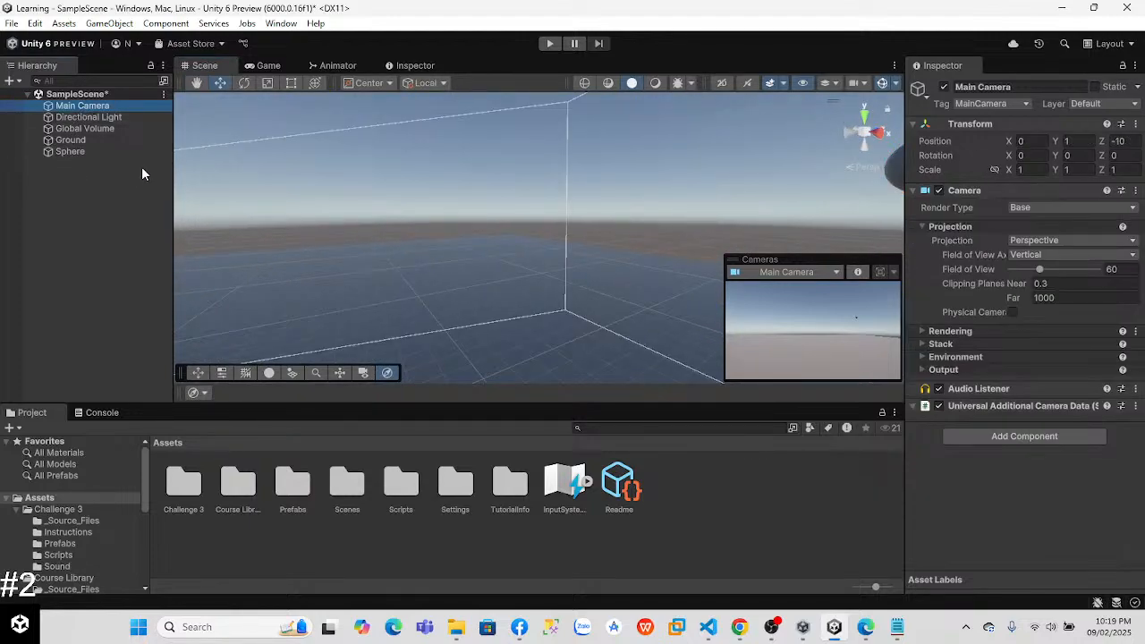
pyautogui.press('f')
pyautogui.moveTo(509, 290); pyautogui.dragTo(833, 328, button='right')
pyautogui.press('w')
pyautogui.press('a')
# Step: Rename the Sphere to Player and make the Main Camera its child
pyautogui.click(80, 150)
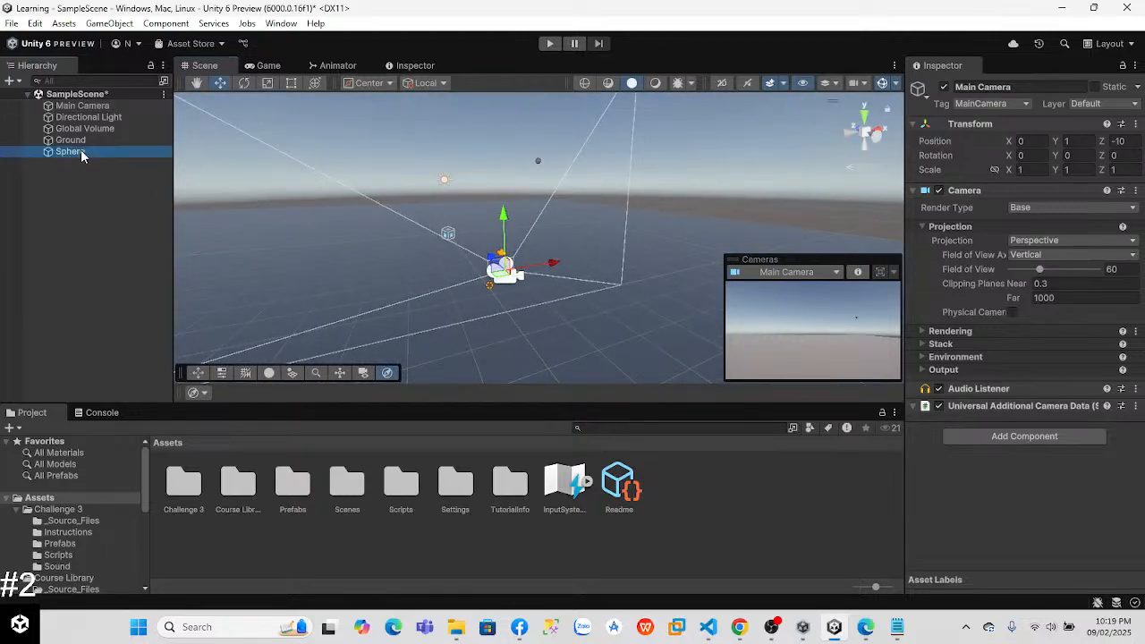
pyautogui.rightClick(108, 154)
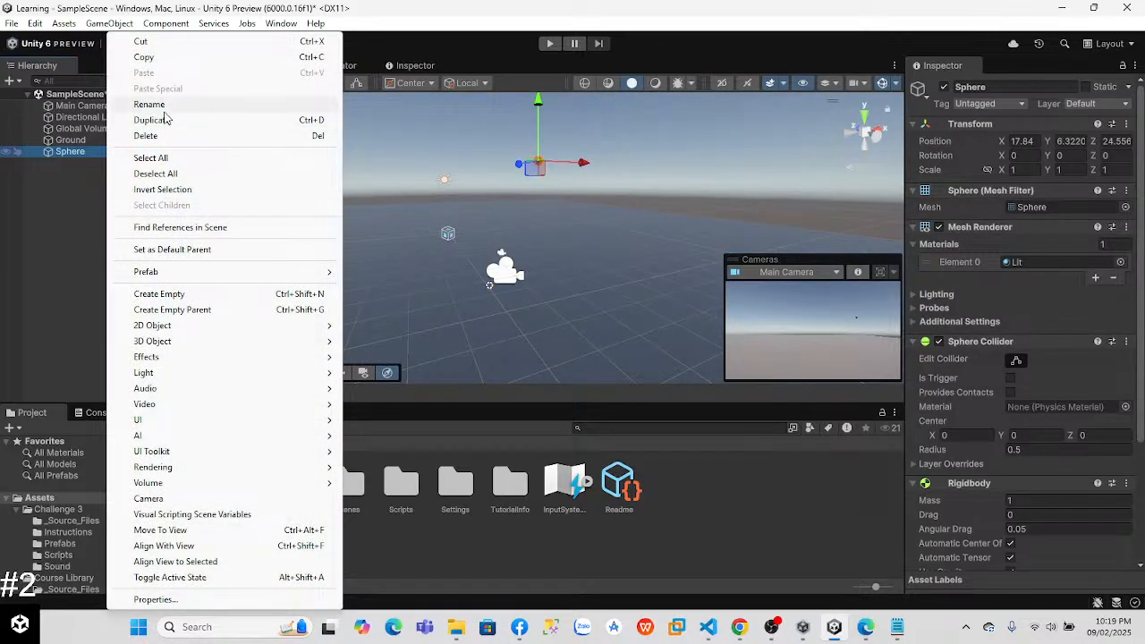
pyautogui.click(164, 105)
pyautogui.write('Player')
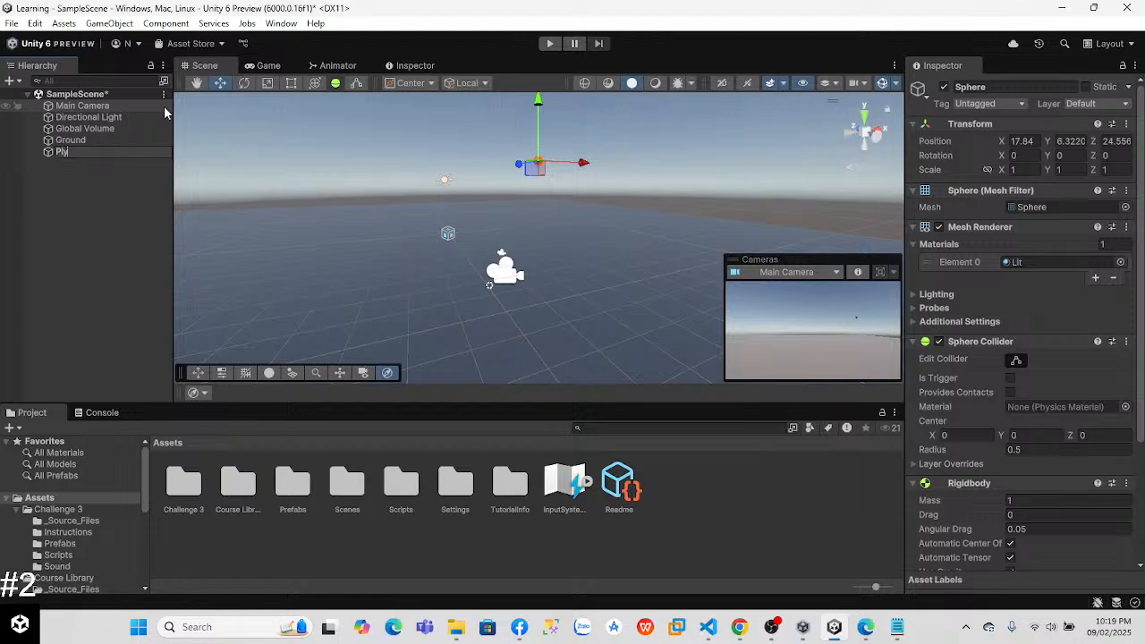
pyautogui.press('Return')
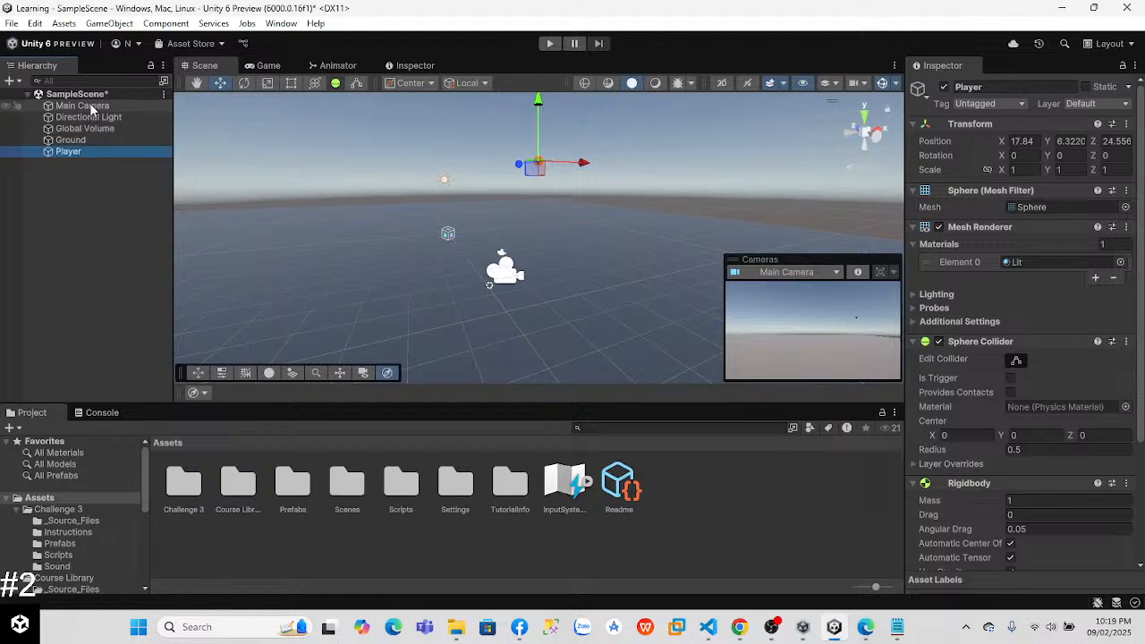
pyautogui.click(66, 183)
pyautogui.moveTo(80, 105); pyautogui.dragTo(72, 145)
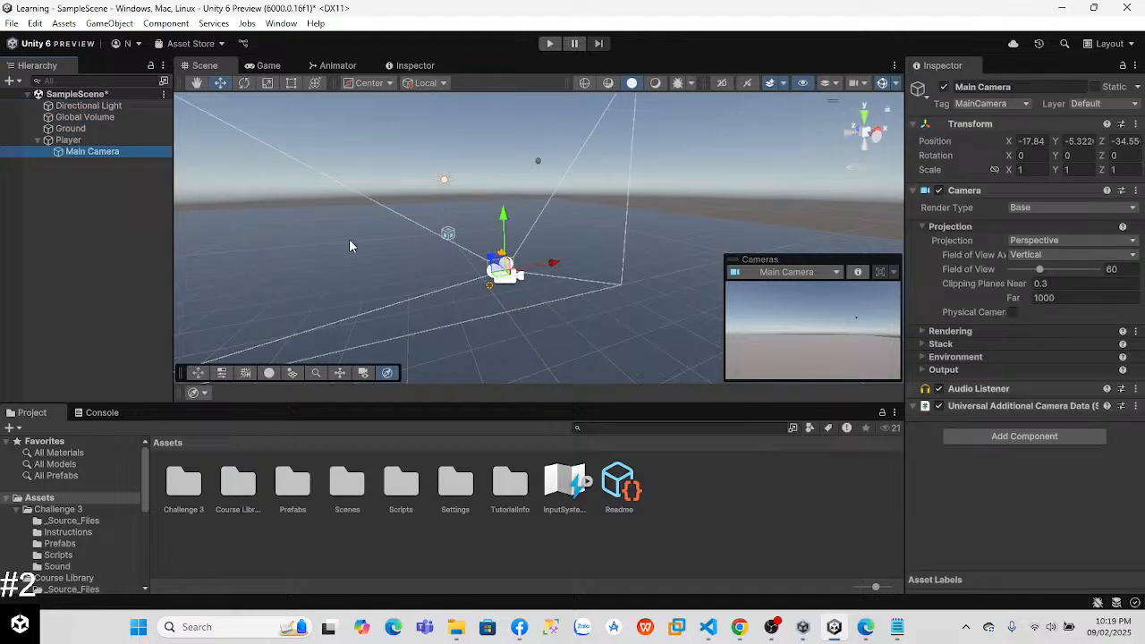
# Step: Set the Main Camera's position relative to the Player to X 0, Y 0, Z 0
pyautogui.click(1032, 141)
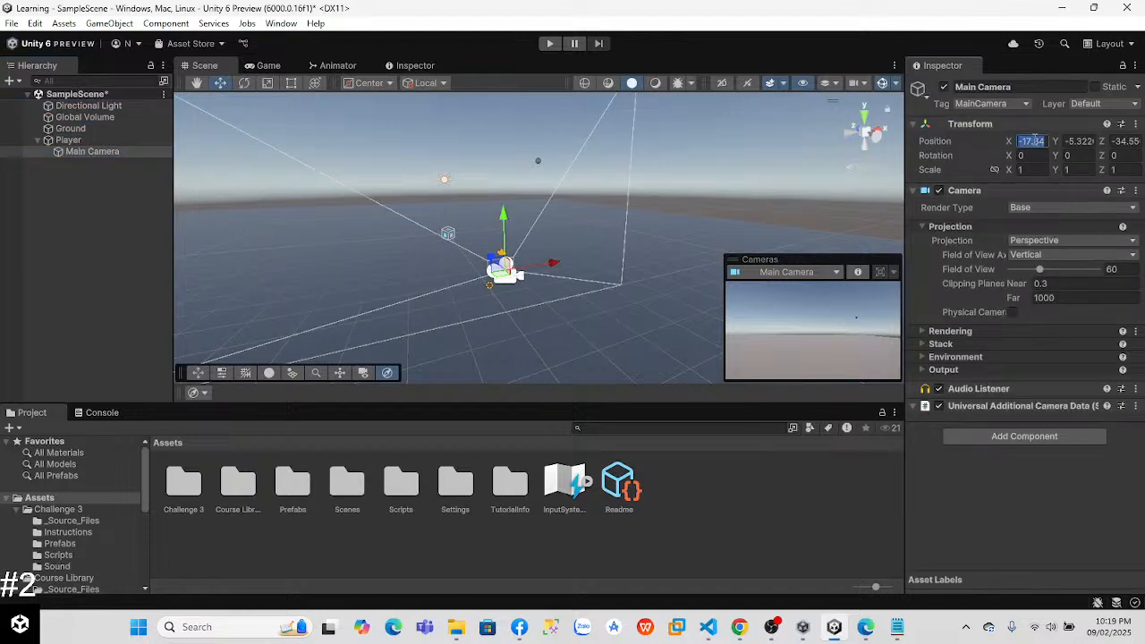
pyautogui.write('0')
pyautogui.press('Tab')
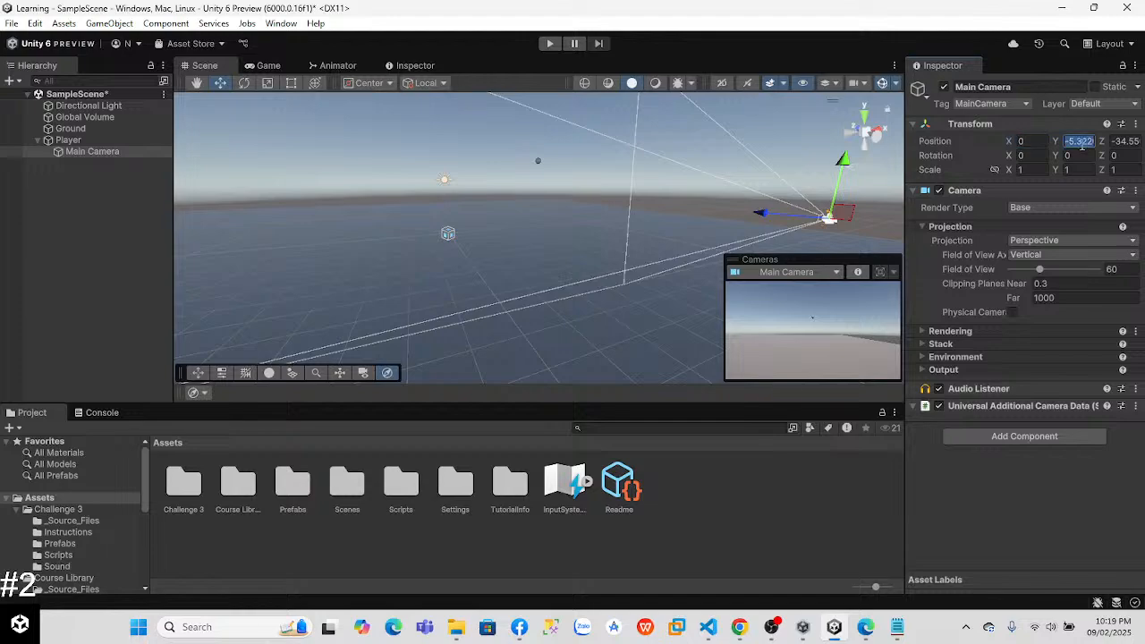
pyautogui.write('0')
pyautogui.press('Tab')
pyautogui.write('0')
# Step: Move the Main Camera back along its Z axis to about -3.59 and test the view in Play mode
pyautogui.moveTo(574, 231); pyautogui.dragTo(547, 213, button='right')
pyautogui.moveTo(511, 161); pyautogui.dragTo(472, 153)
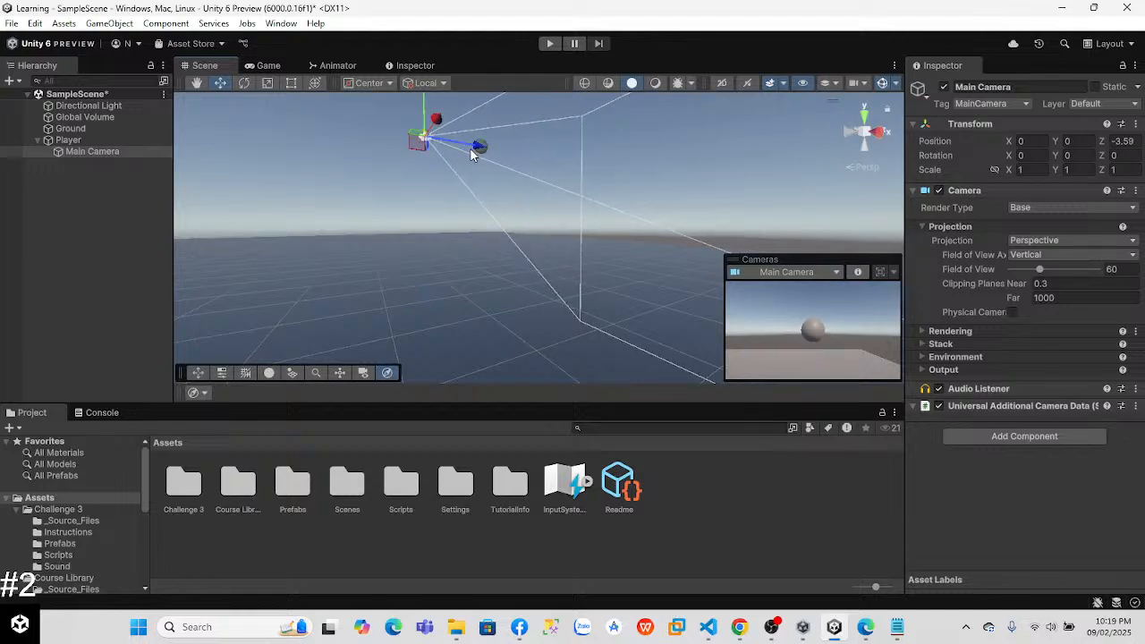
pyautogui.click(549, 43)
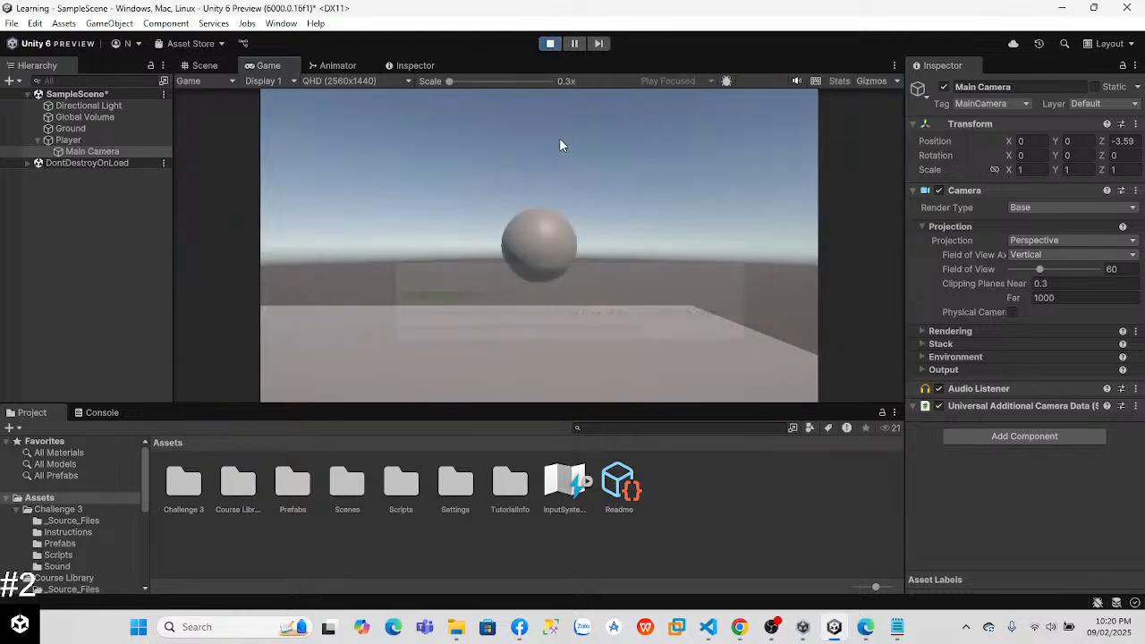
pyautogui.click(549, 45)
# Step: Rotate the Main Camera to look straight down with an X rotation of 90
pyautogui.moveTo(608, 244); pyautogui.dragTo(576, 186, button='right')
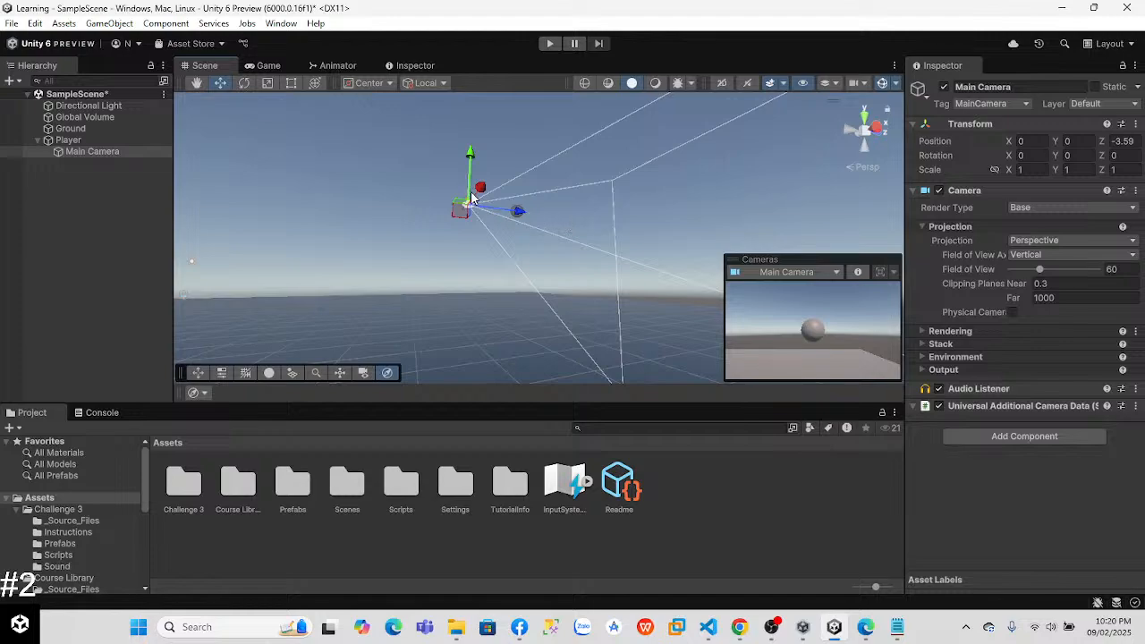
pyautogui.click(245, 82)
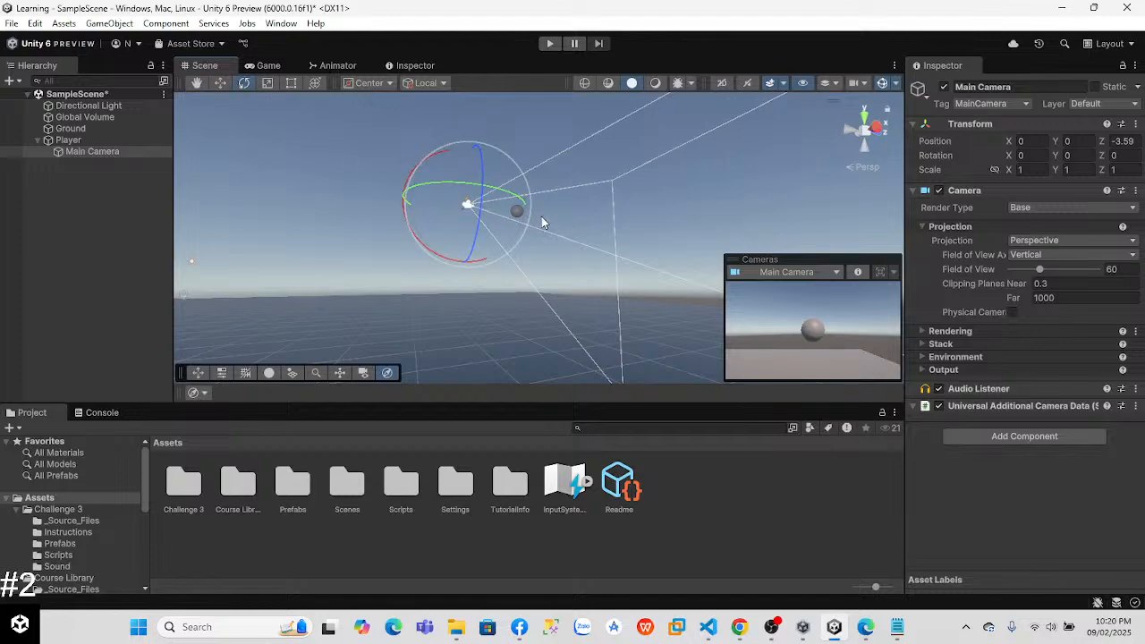
pyautogui.moveTo(432, 256); pyautogui.dragTo(329, 82)
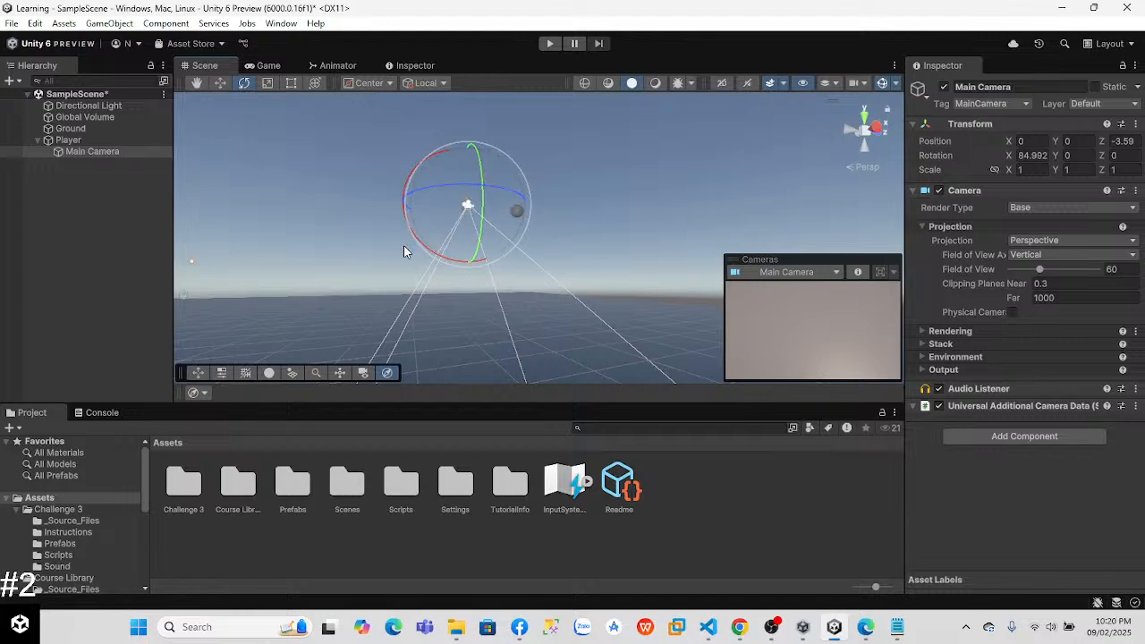
pyautogui.moveTo(420, 254); pyautogui.dragTo(417, 242)
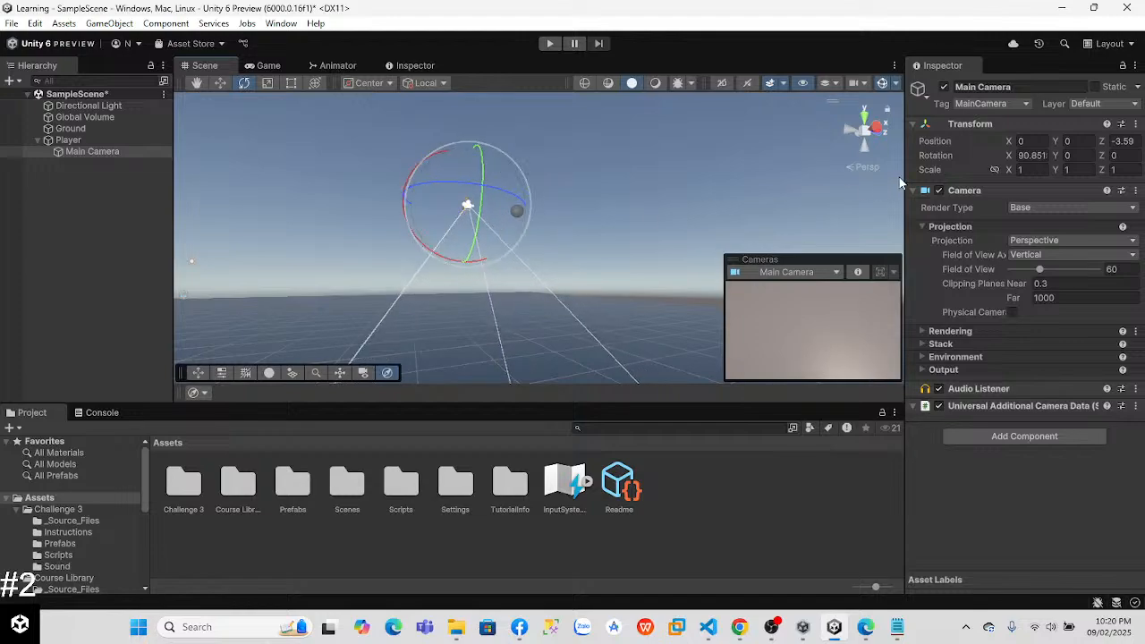
pyautogui.click(1020, 155)
pyautogui.write('90')
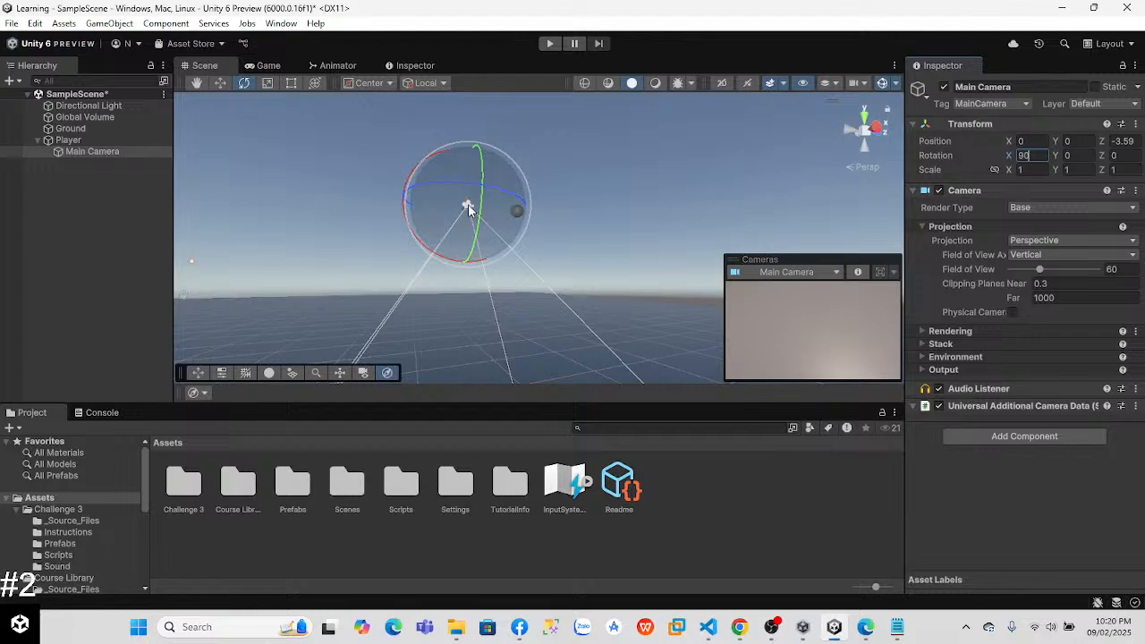
# Step: Move the Main Camera above the Player to about Y 11.47 and Z -0.08, testing the top-down view in Play mode
pyautogui.click(214, 84)
pyautogui.moveTo(513, 212); pyautogui.dragTo(555, 220)
pyautogui.moveTo(516, 268); pyautogui.dragTo(512, 183)
pyautogui.click(549, 44)
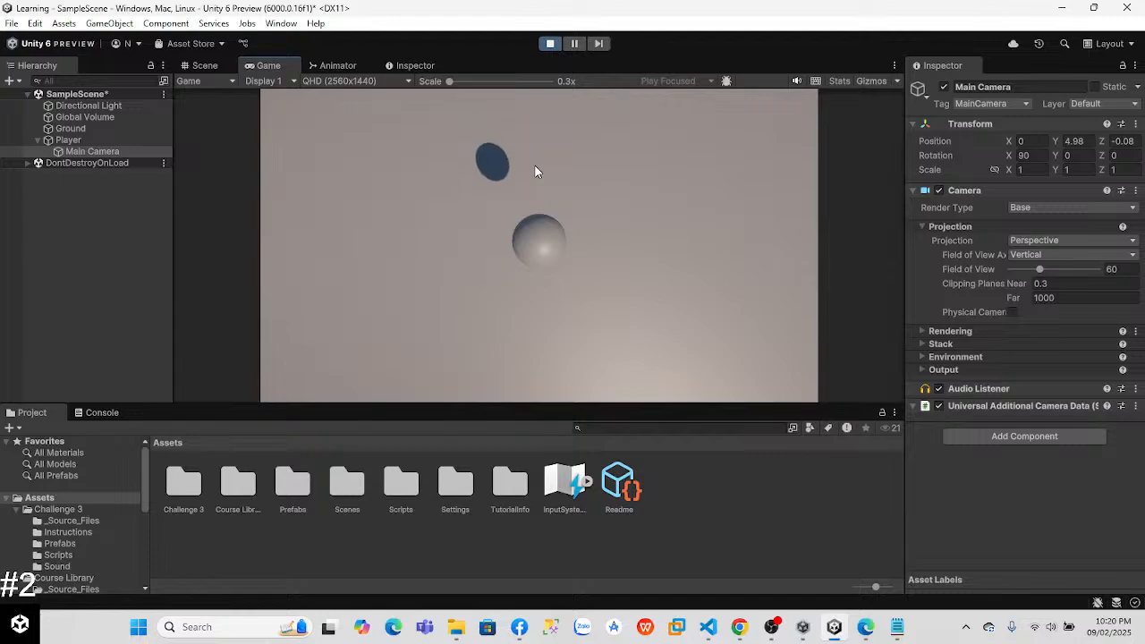
pyautogui.click(550, 43)
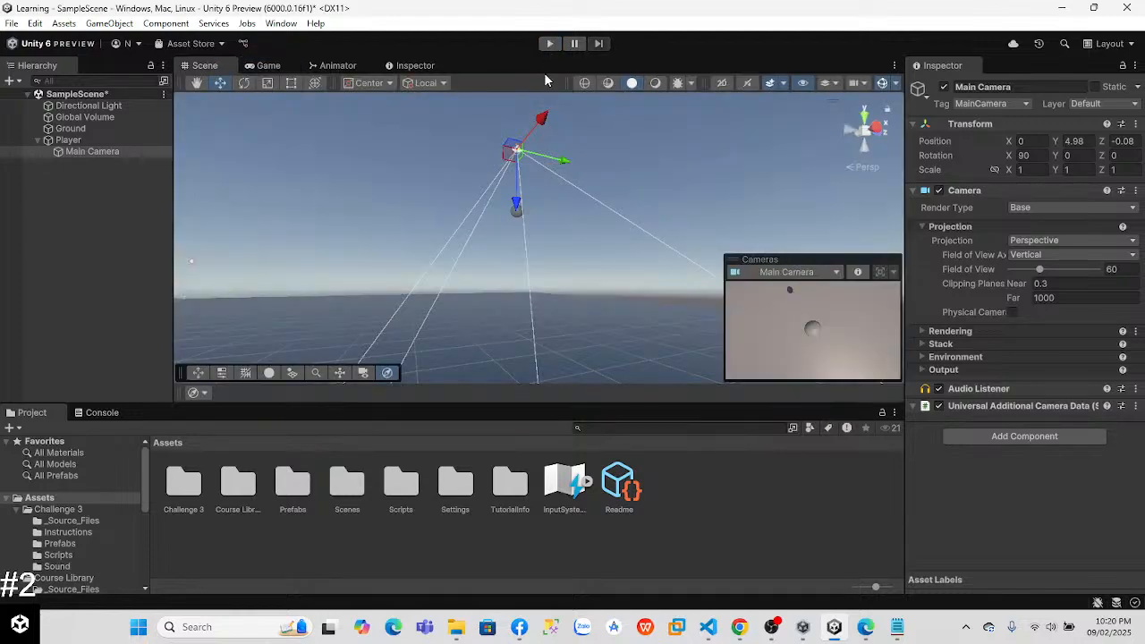
pyautogui.moveTo(516, 184); pyautogui.dragTo(525, 117)
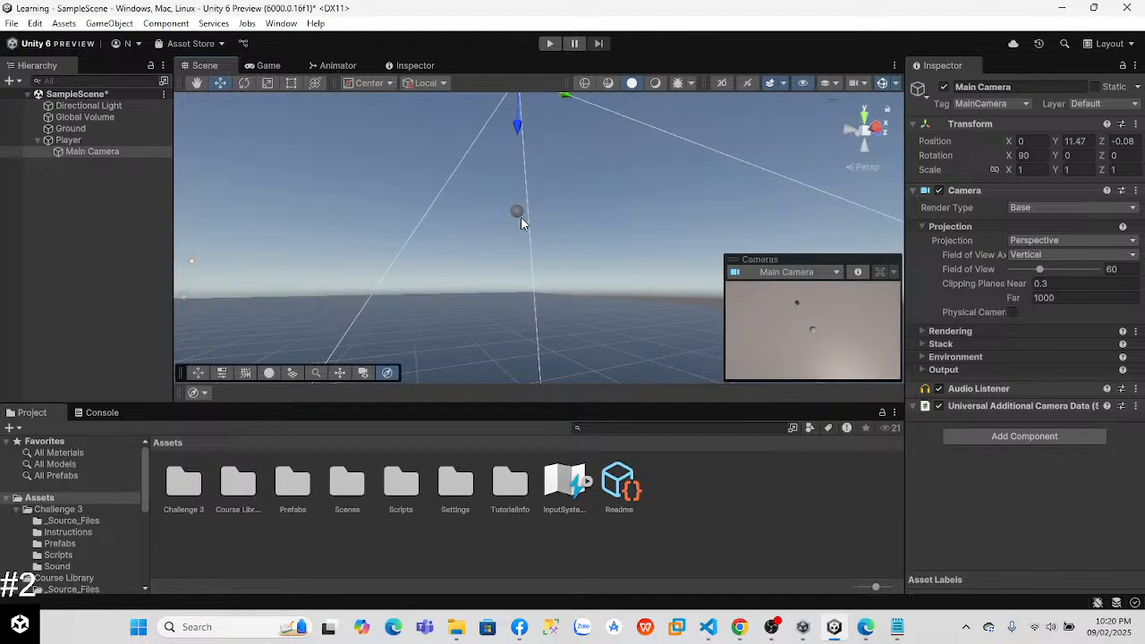
# Step: Move the Player with its camera across Ground to about X -1.73 and Z 14.14
pyautogui.click(519, 216)
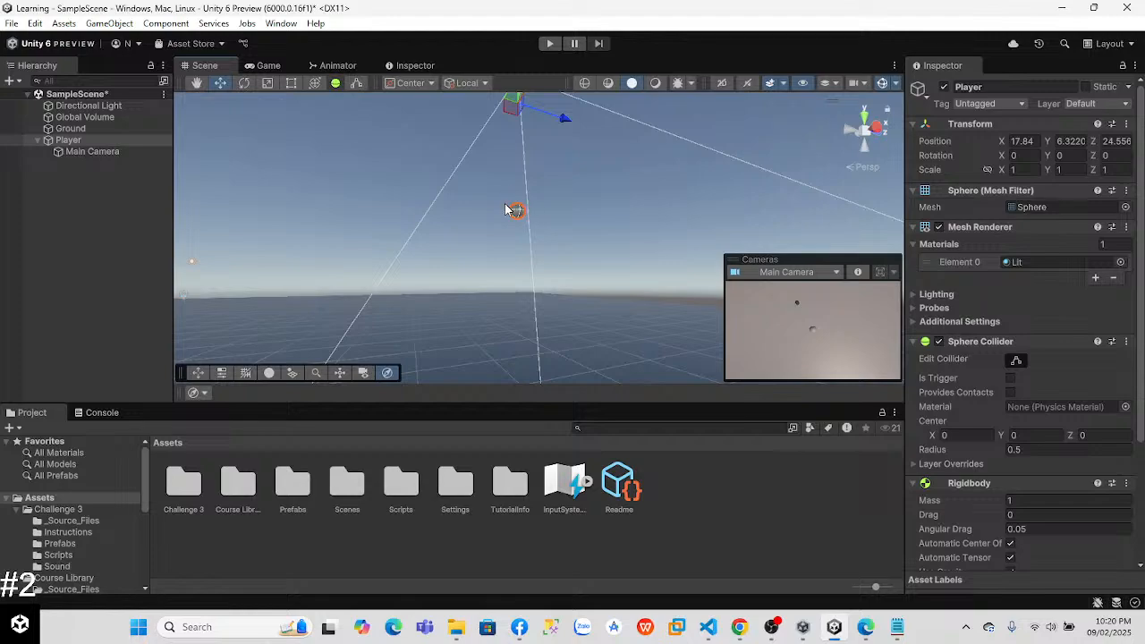
pyautogui.moveTo(381, 309); pyautogui.dragTo(579, 295, button='right')
pyautogui.press('a')
pyautogui.moveTo(616, 252); pyautogui.dragTo(530, 183, button='right')
pyautogui.moveTo(647, 123); pyautogui.dragTo(392, 284)
pyautogui.moveTo(541, 281); pyautogui.dragTo(526, 352, button='right')
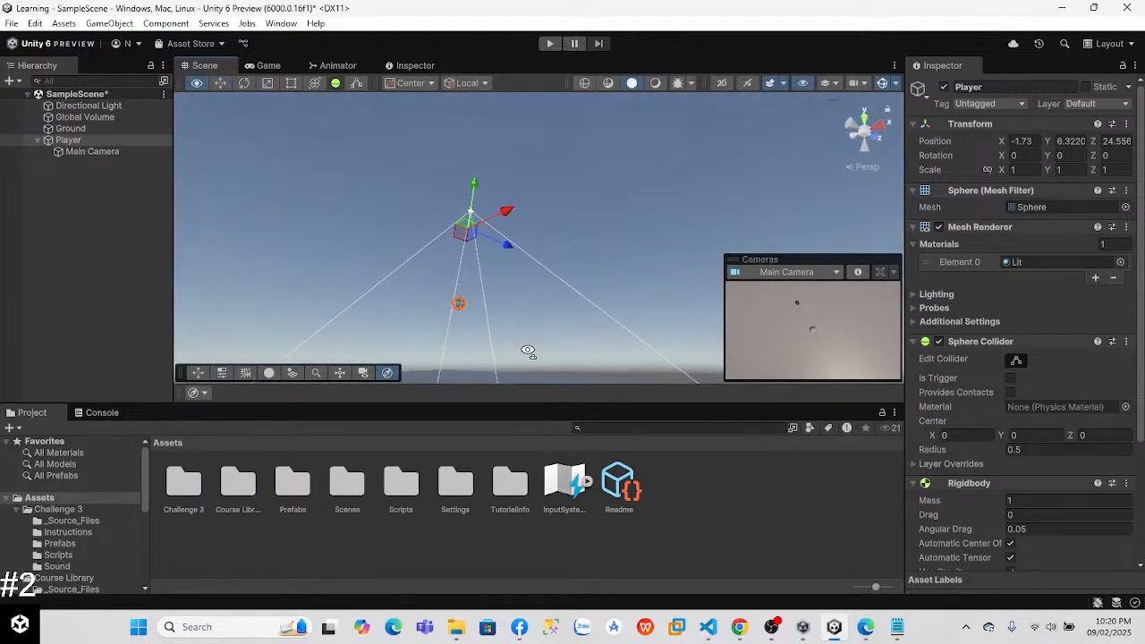
pyautogui.moveTo(498, 250); pyautogui.dragTo(399, 260)
pyautogui.moveTo(398, 260); pyautogui.dragTo(605, 322, button='right')
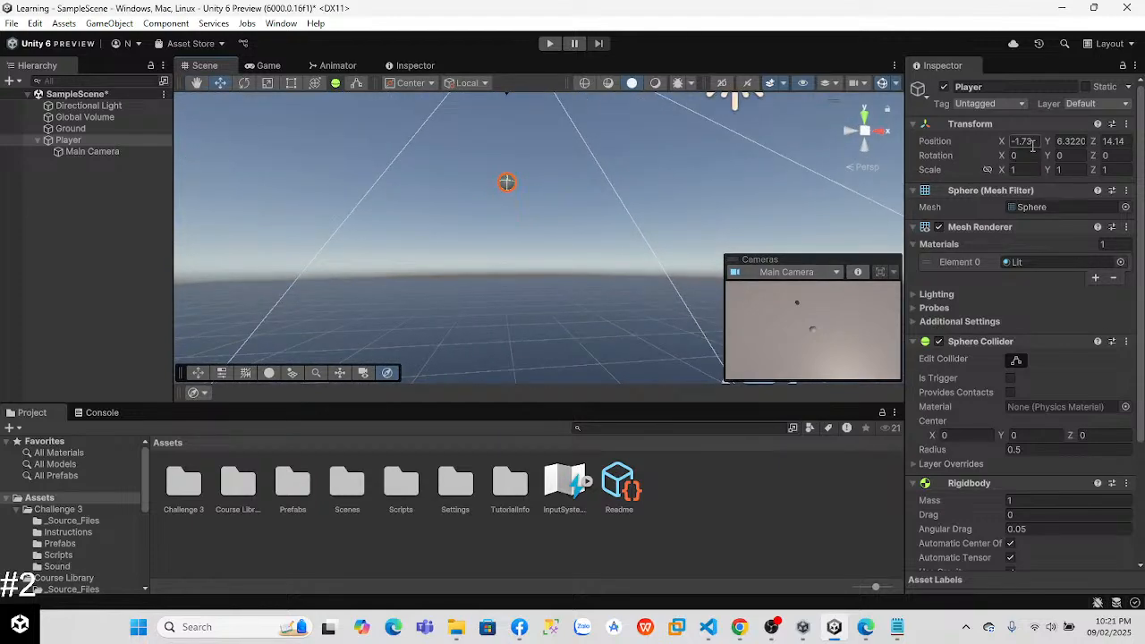
# Step: Set the Player's X and Z position to 0
pyautogui.write('0')
pyautogui.click(1114, 141)
pyautogui.write('0')
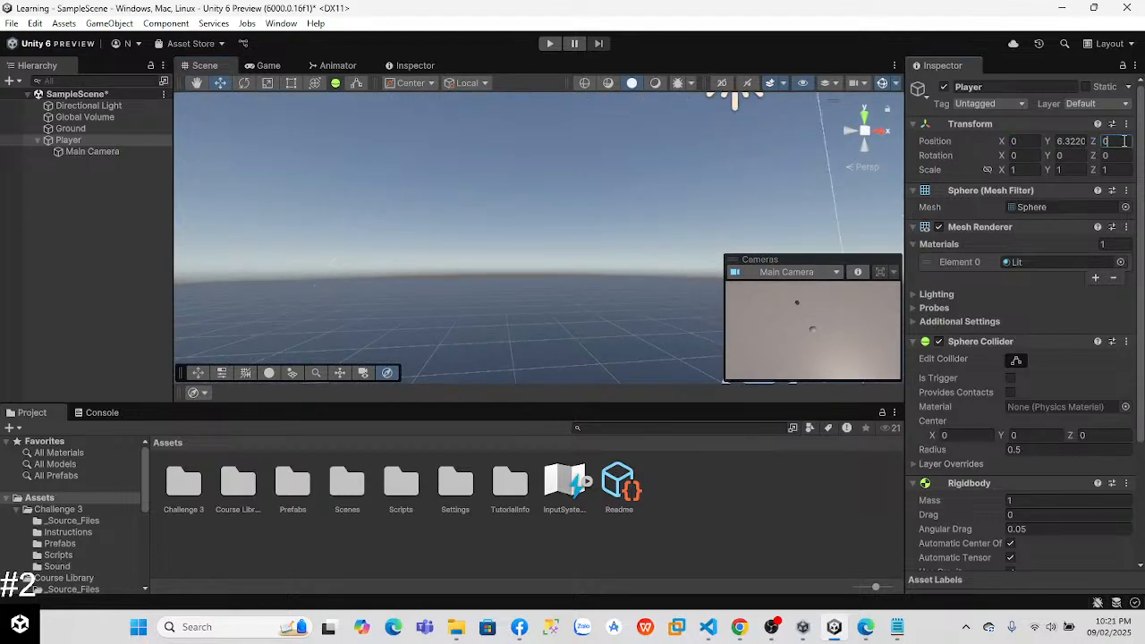
# Step: Raise the Player to a Y position of about 10.37 and test its fall in Play mode
pyautogui.moveTo(561, 257); pyautogui.dragTo(664, 144, button='right')
pyautogui.moveTo(545, 258); pyautogui.dragTo(322, 152, button='right')
pyautogui.moveTo(952, 373); pyautogui.dragTo(533, 242, button='right')
pyautogui.moveTo(561, 117); pyautogui.dragTo(557, 71)
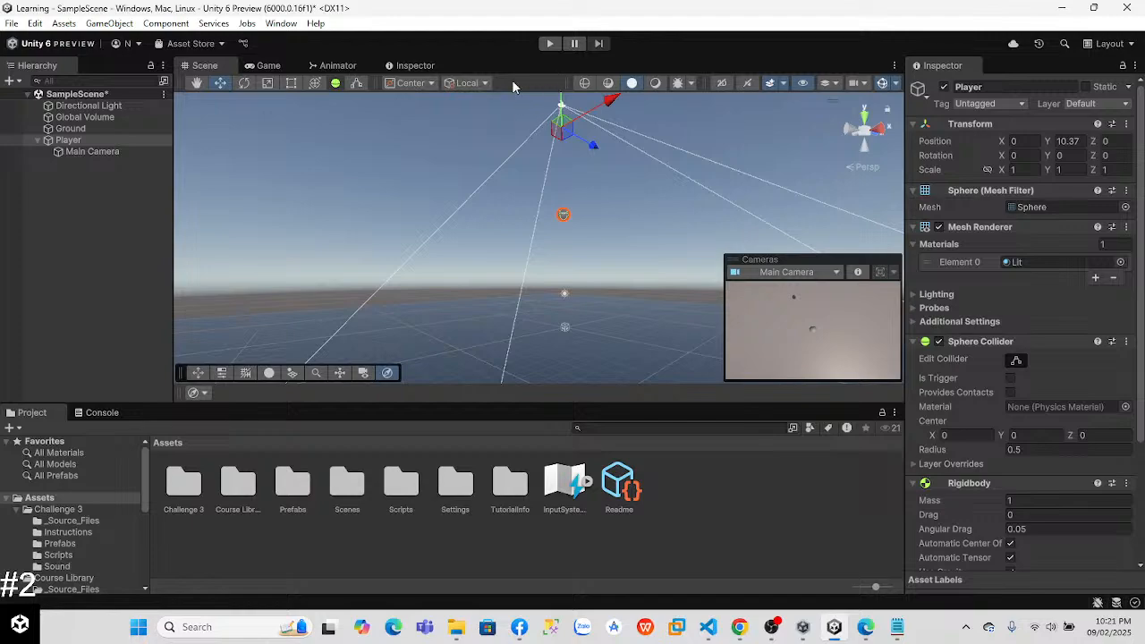
pyautogui.click(546, 45)
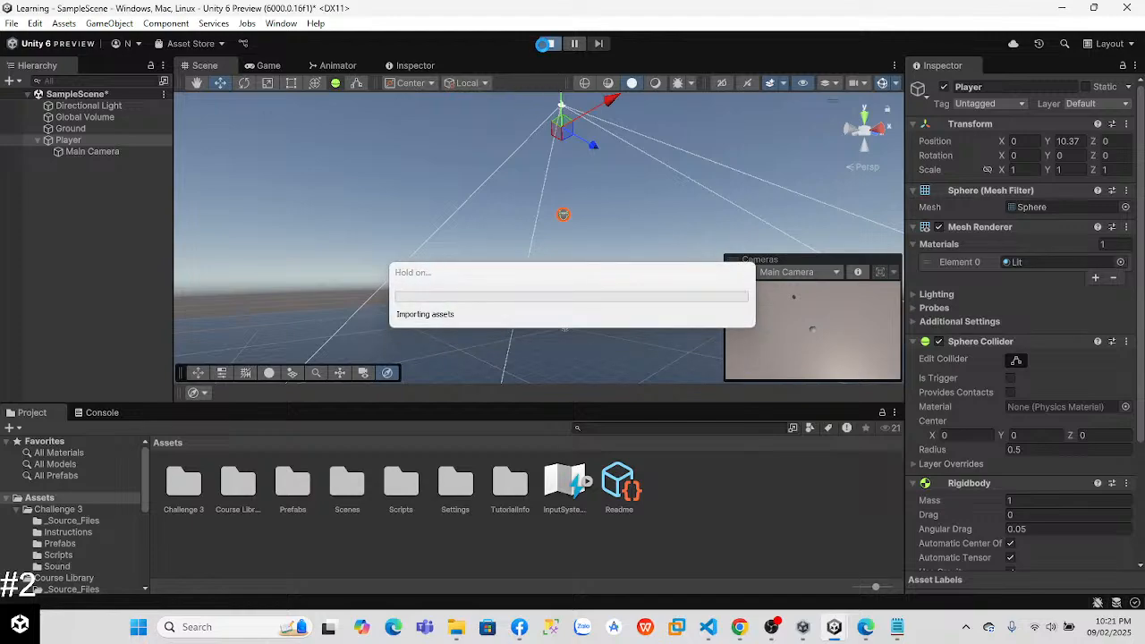
pyautogui.click(549, 43)
# Step: Switch to the Lab 3 - Player Control page in Chrome, review its instructions, and return to Unity
pyautogui.hotkey('alt', 'Tab')
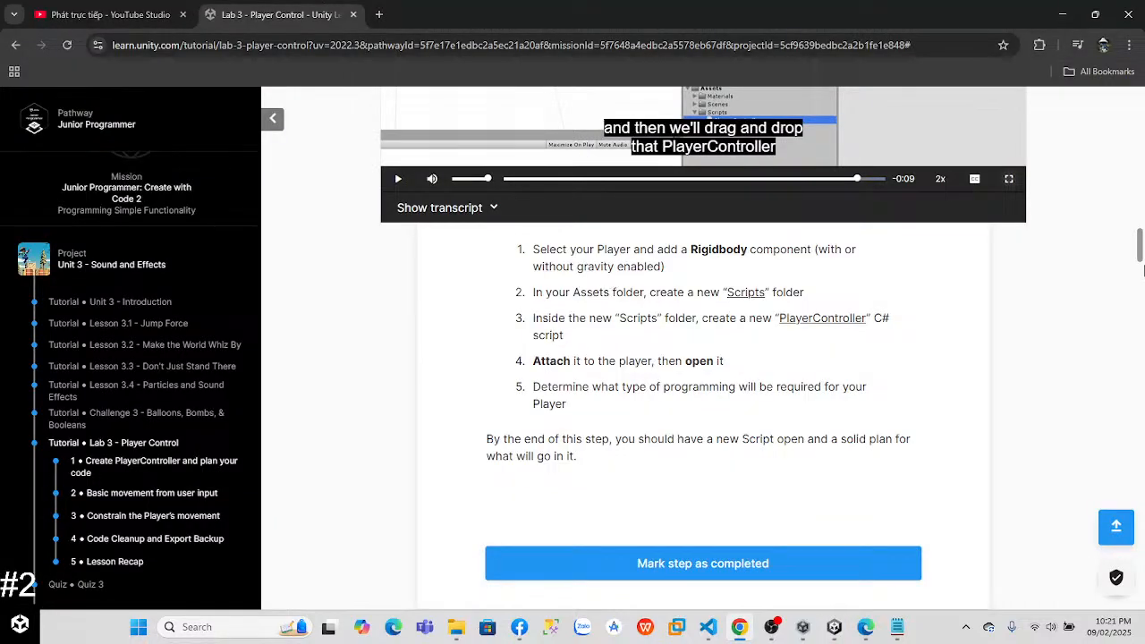
pyautogui.scroll(3, 1143, 273)
pyautogui.hotkey('alt', 'Tab')
pyautogui.hotkey('alt', 'Tab')
pyautogui.hotkey('alt', 'Tab')
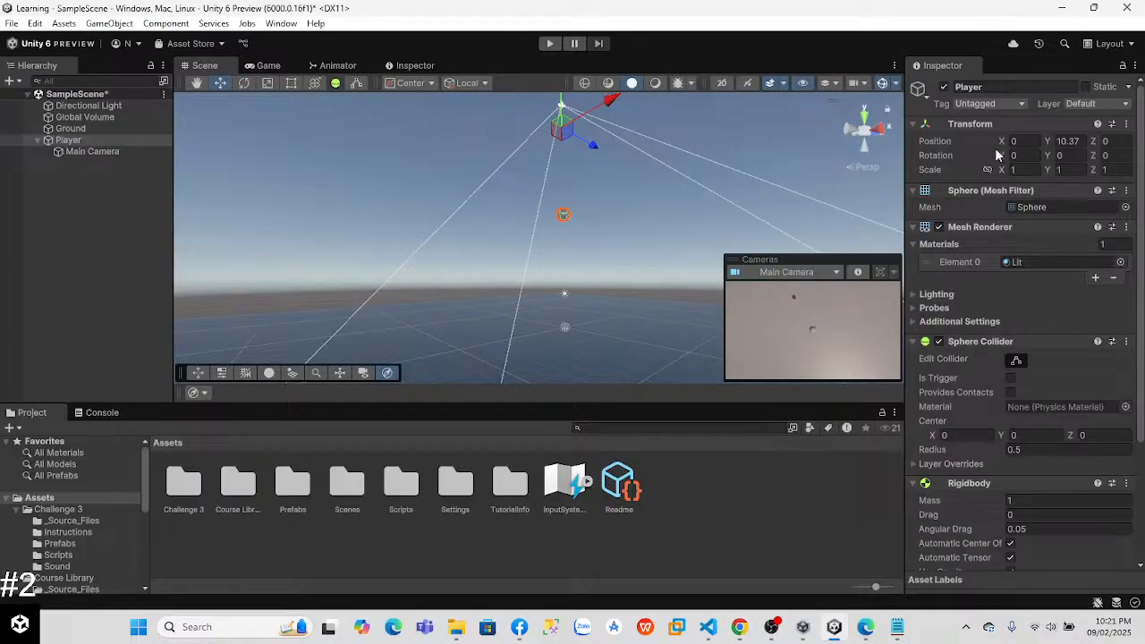
# Step: Set the Player's Y position to 0
pyautogui.click(1065, 143)
pyautogui.press('BackSpace')
pyautogui.write('0')
# Step: Frame the Main Camera in the Scene view and check the Player's view of Ground in Play mode
pyautogui.click(624, 307)
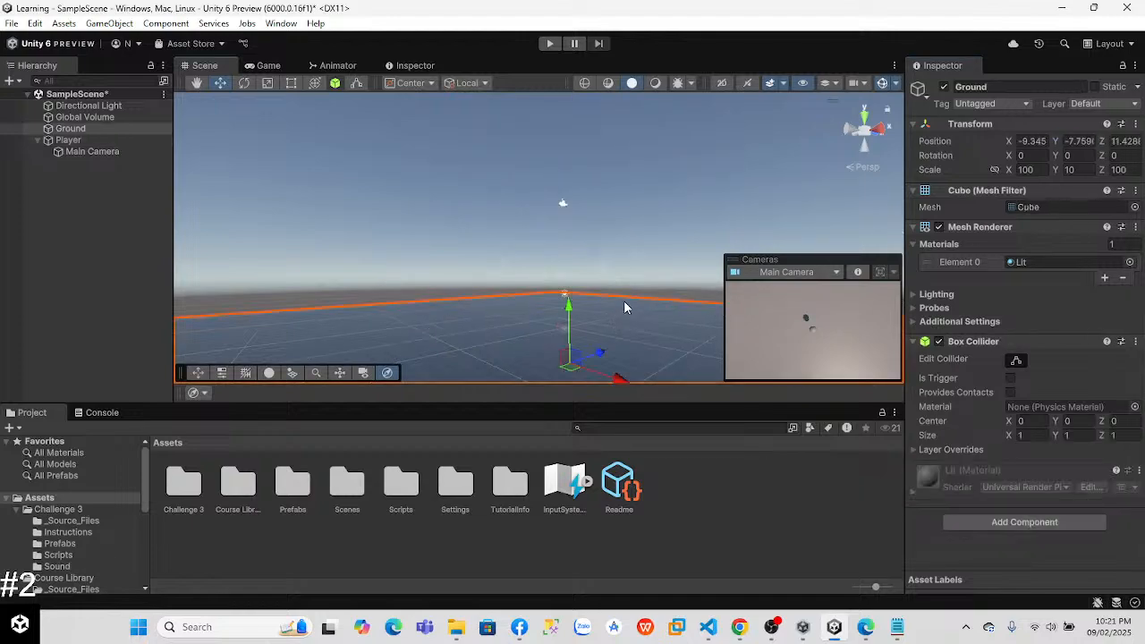
pyautogui.click(404, 187)
pyautogui.moveTo(446, 221); pyautogui.dragTo(497, 231, button='right')
pyautogui.press('w')
pyautogui.click(143, 117)
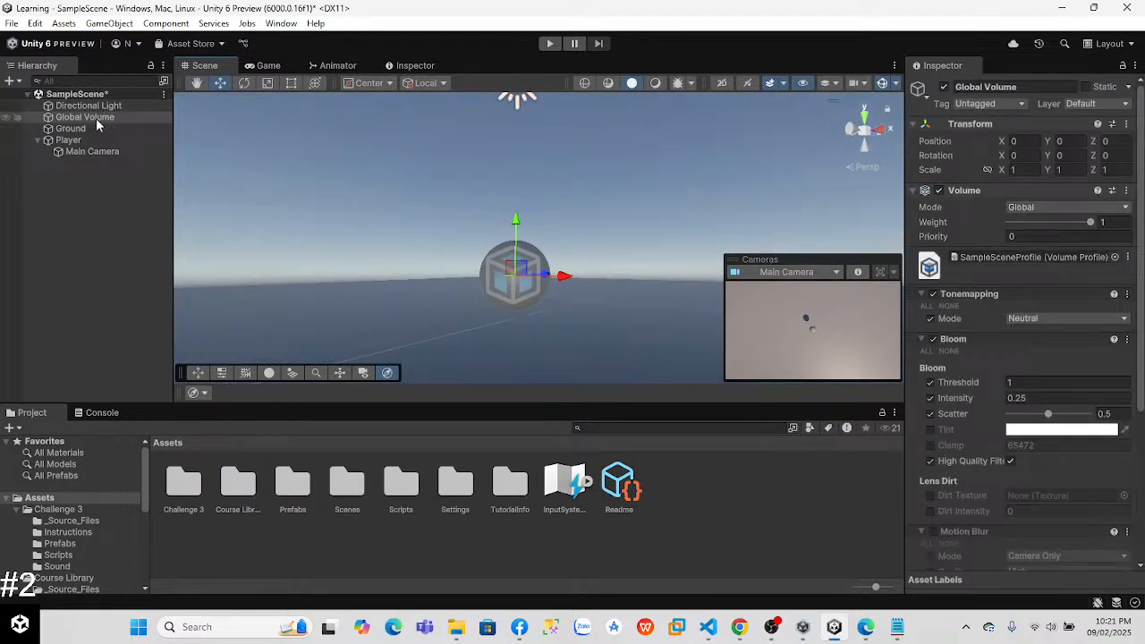
pyautogui.click(97, 152)
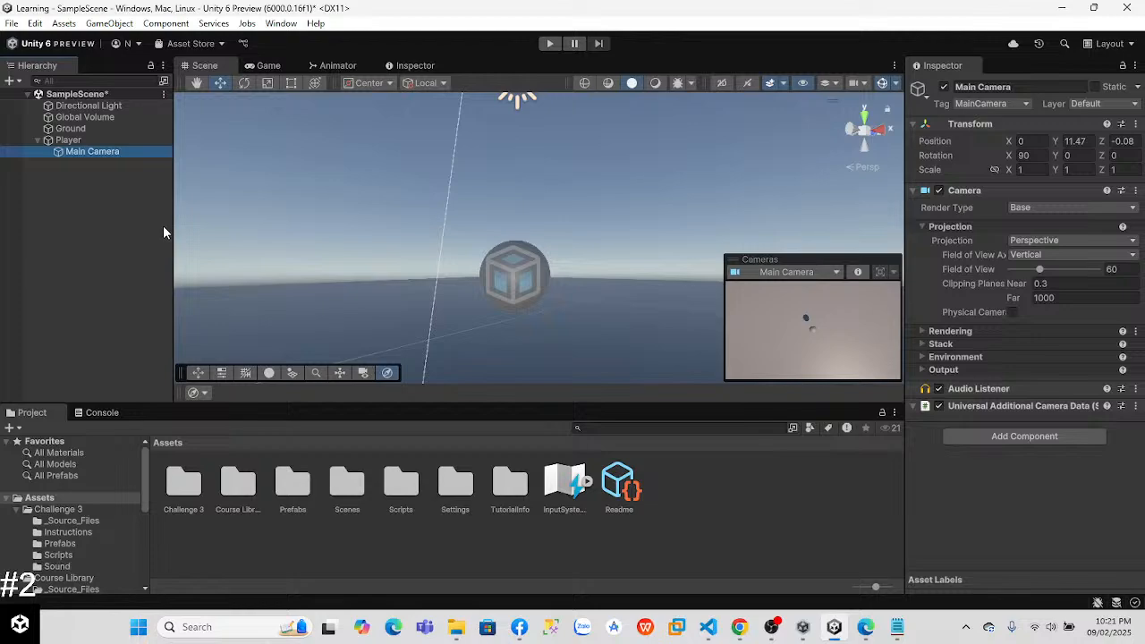
pyautogui.press('f')
pyautogui.moveTo(627, 170); pyautogui.dragTo(613, 321, button='right')
pyautogui.click(549, 43)
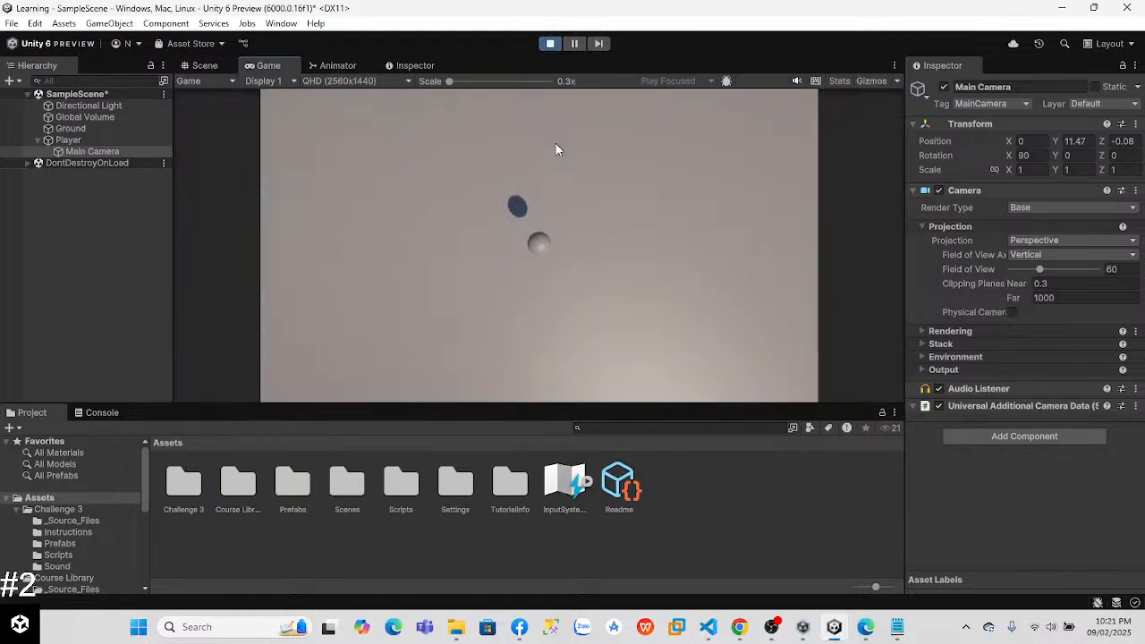
pyautogui.click(549, 43)
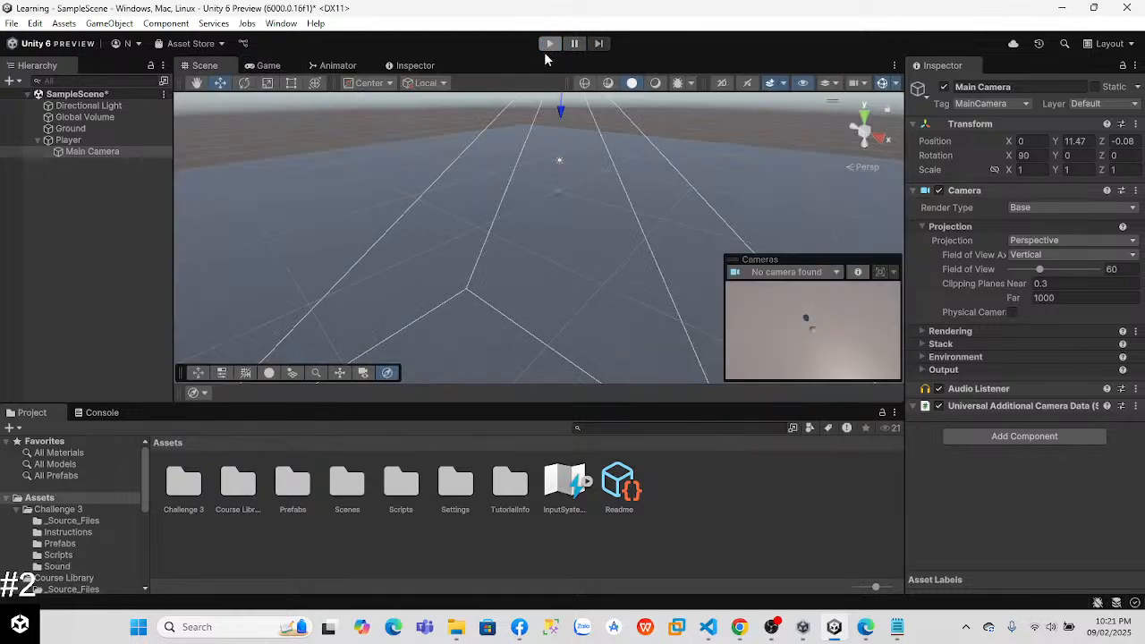
# Step: Set Ground's position to X 0, Y 0, Z 0 and test the scene in Play mode
pyautogui.click(437, 271)
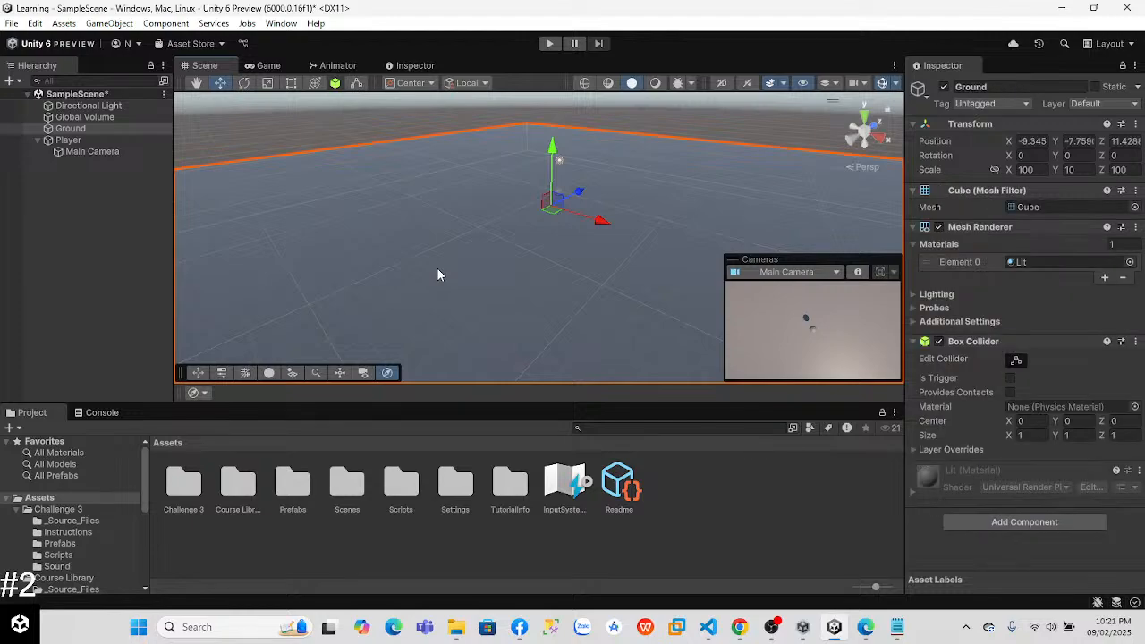
pyautogui.click(1079, 141)
pyautogui.write('0')
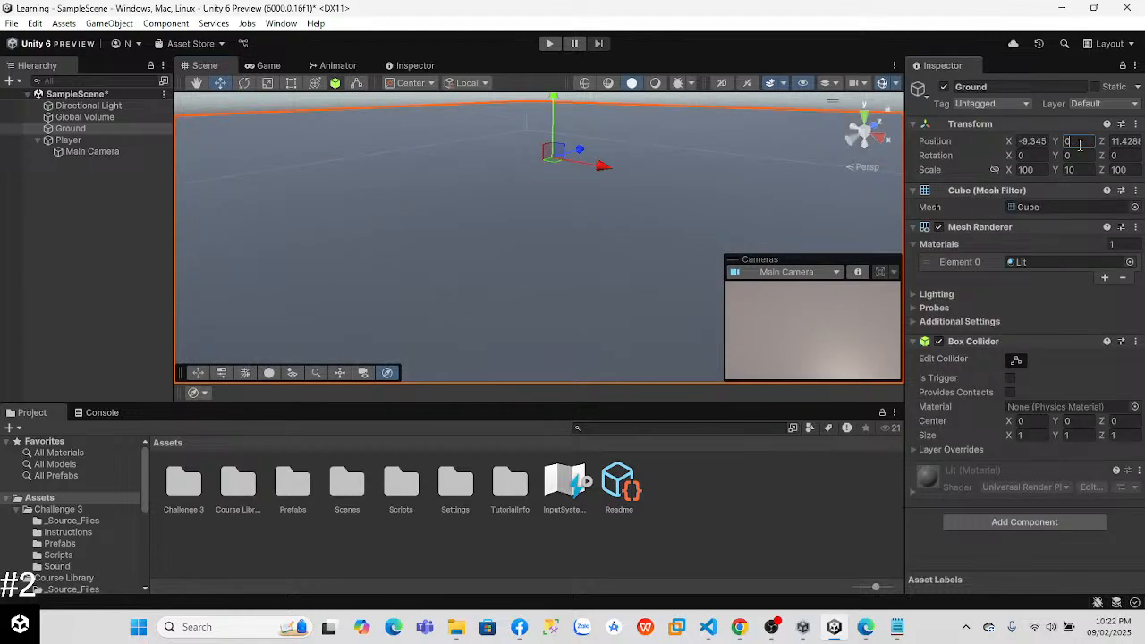
pyautogui.click(1026, 141)
pyautogui.write('0')
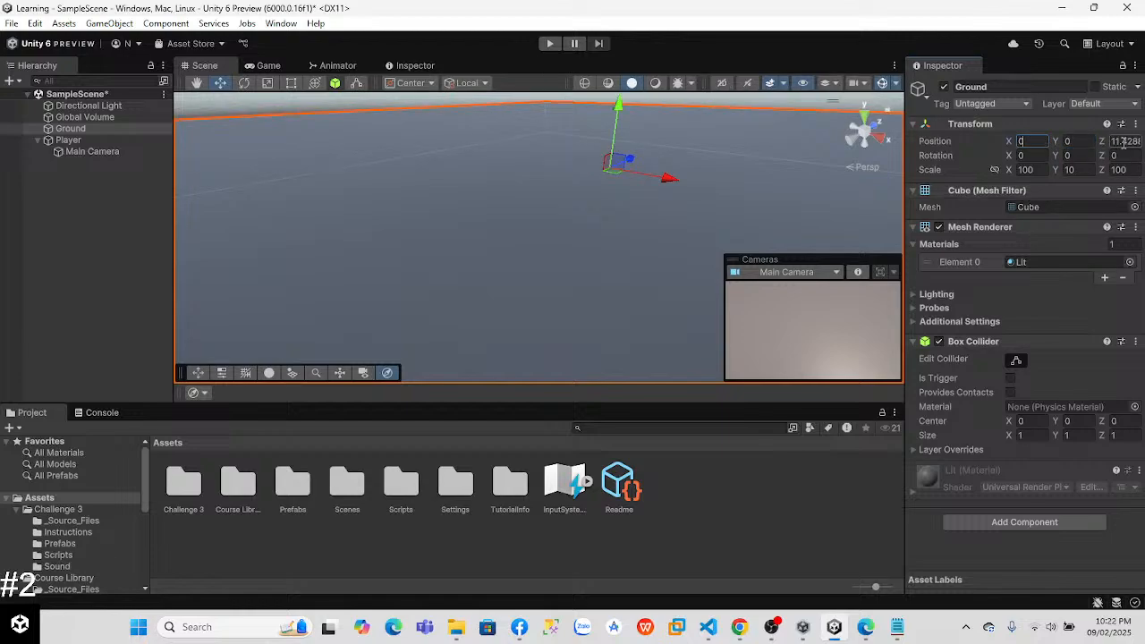
pyautogui.click(1124, 142)
pyautogui.write('0')
pyautogui.click(549, 43)
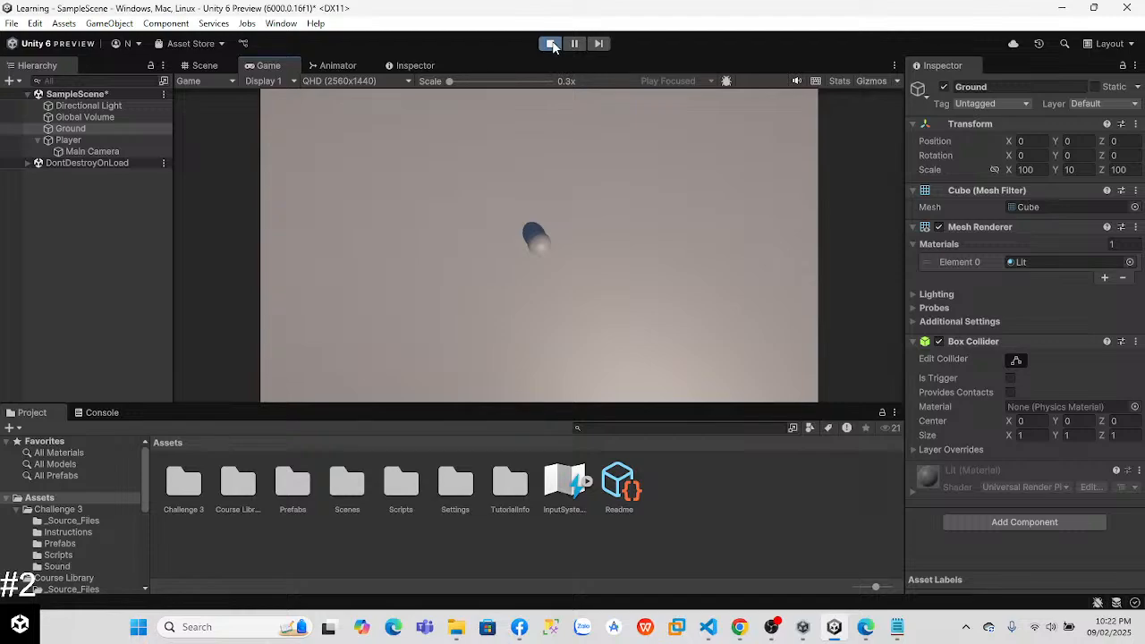
pyautogui.click(550, 43)
# Step: Lower Ground step by step to a Y position of -5
pyautogui.click(1080, 141)
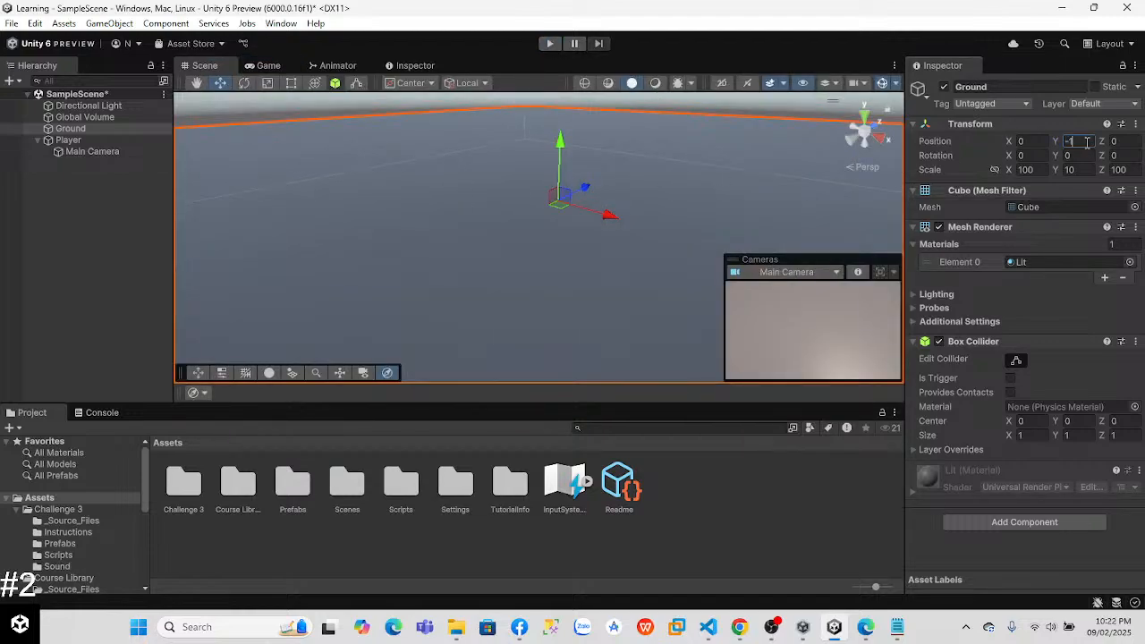
pyautogui.press('BackSpace')
pyautogui.write('2')
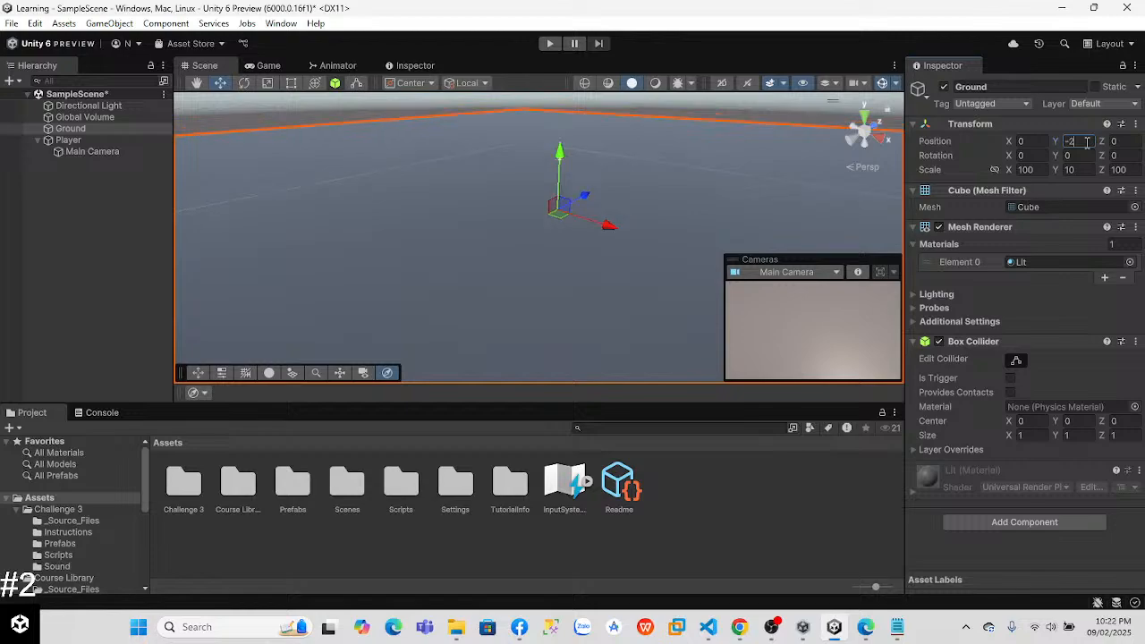
pyautogui.press('BackSpace')
pyautogui.write('3')
pyautogui.press('BackSpace')
pyautogui.write('4')
pyautogui.press('BackSpace')
pyautogui.write('5')
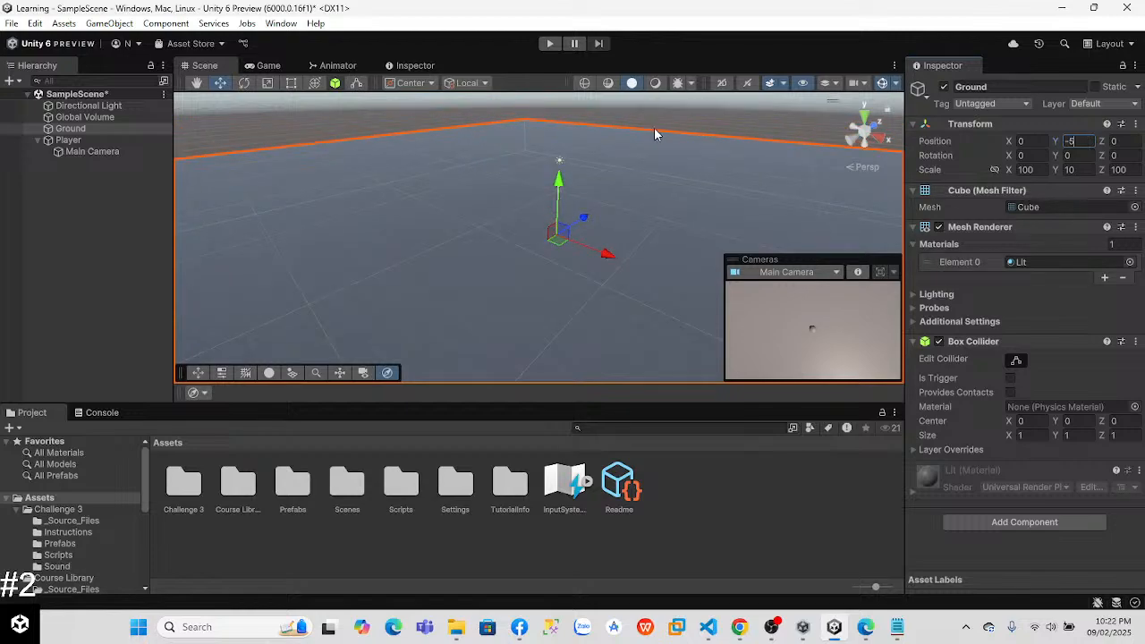
# Step: Run the scene in Play mode and inspect how the Player rests on Ground in the Scene view
pyautogui.click(548, 45)
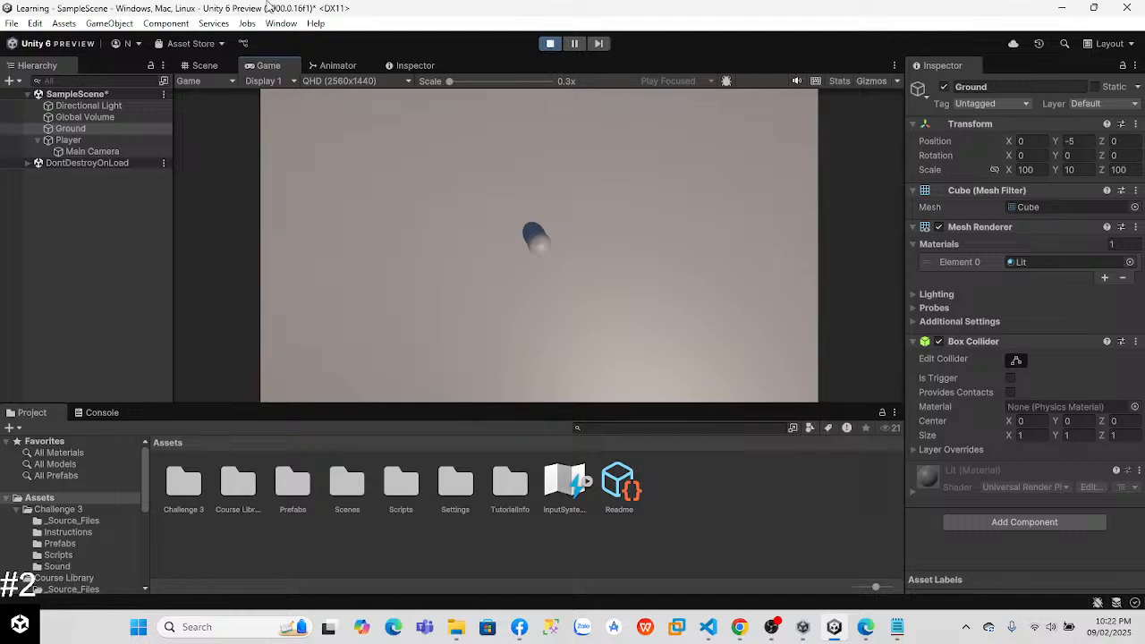
pyautogui.click(203, 65)
pyautogui.moveTo(450, 282); pyautogui.dragTo(389, 200, button='right')
pyautogui.press('s')
pyautogui.press('w')
pyautogui.click(79, 141)
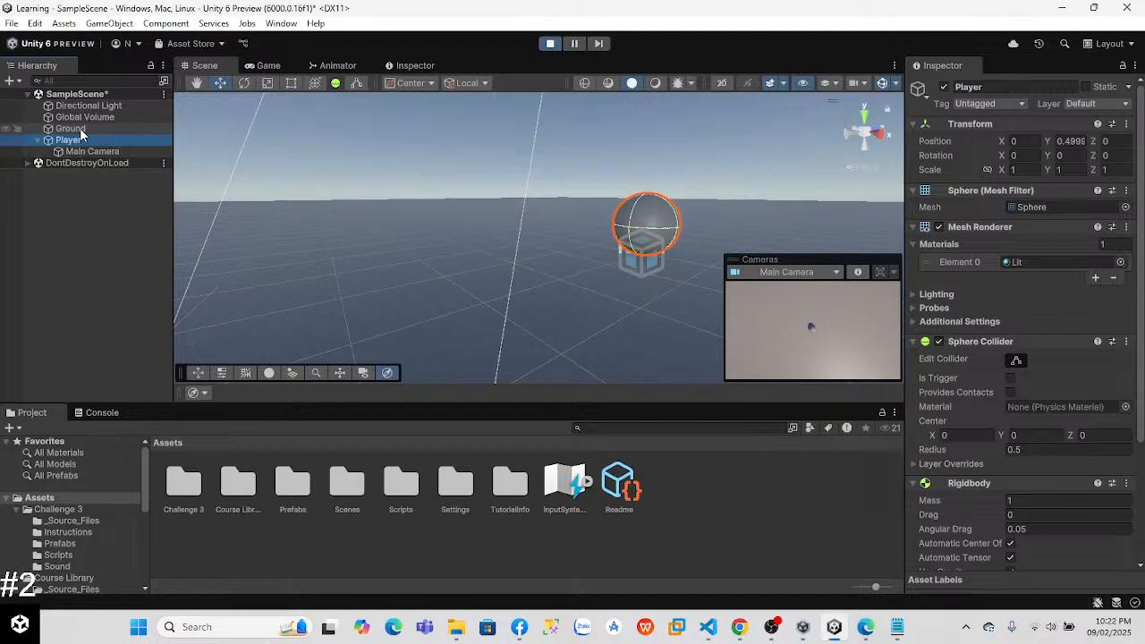
# Step: Try a Ground Y position of -4.5 during Play mode and stop the game
pyautogui.click(72, 129)
pyautogui.click(1082, 141)
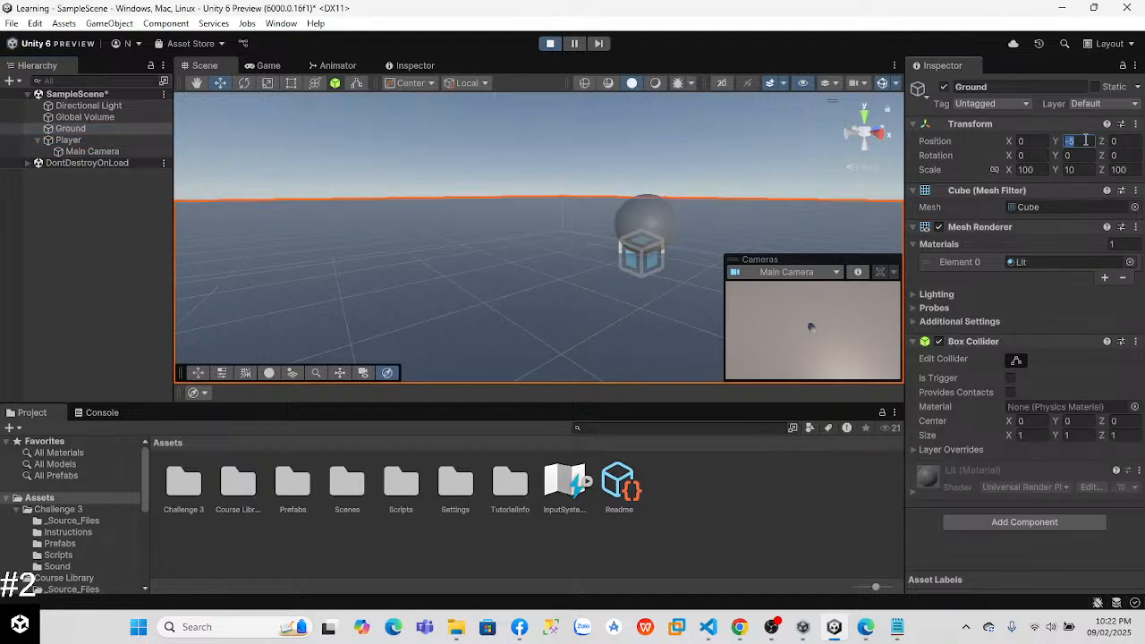
pyautogui.write('-4.5')
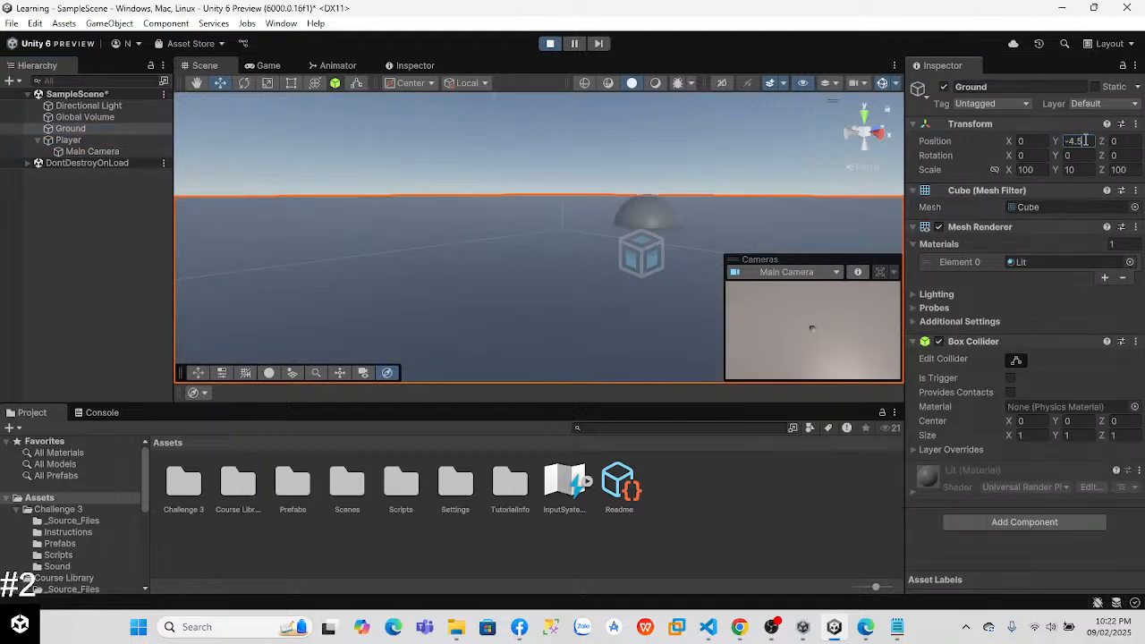
pyautogui.click(549, 44)
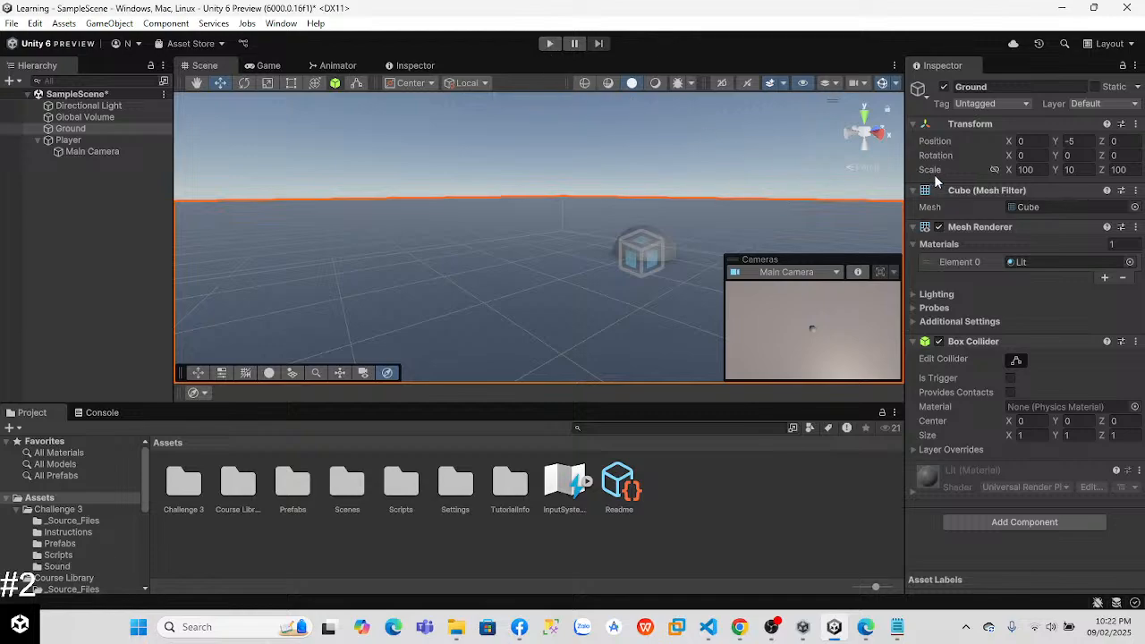
# Step: Set Ground's Y position to -5.5 and test the scene in Play mode
pyautogui.click(1078, 140)
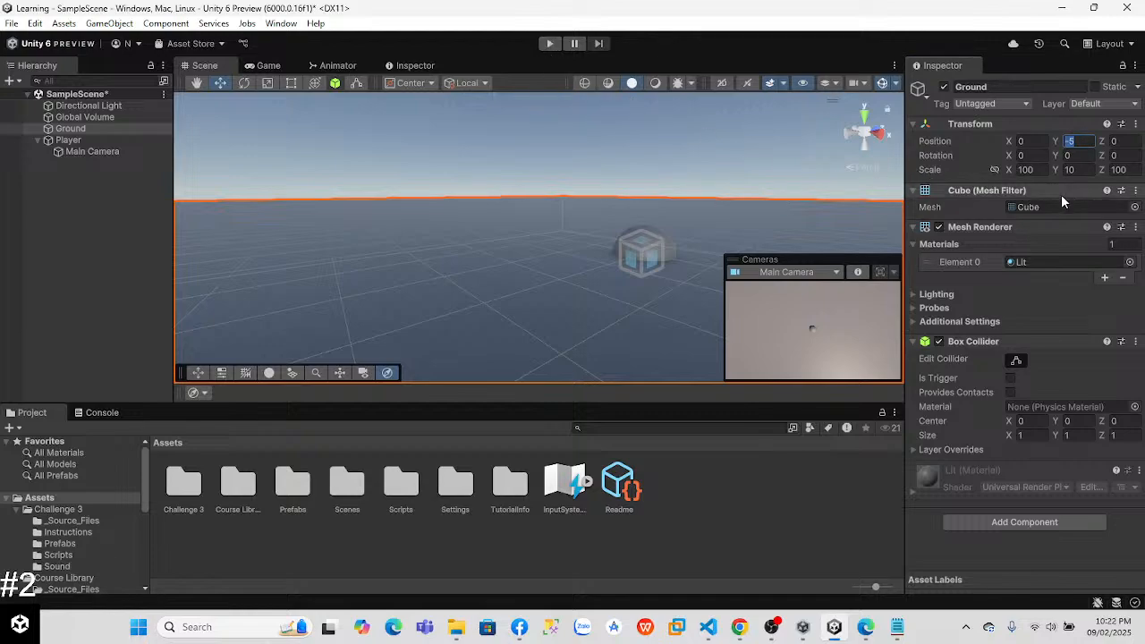
pyautogui.write('-4.5')
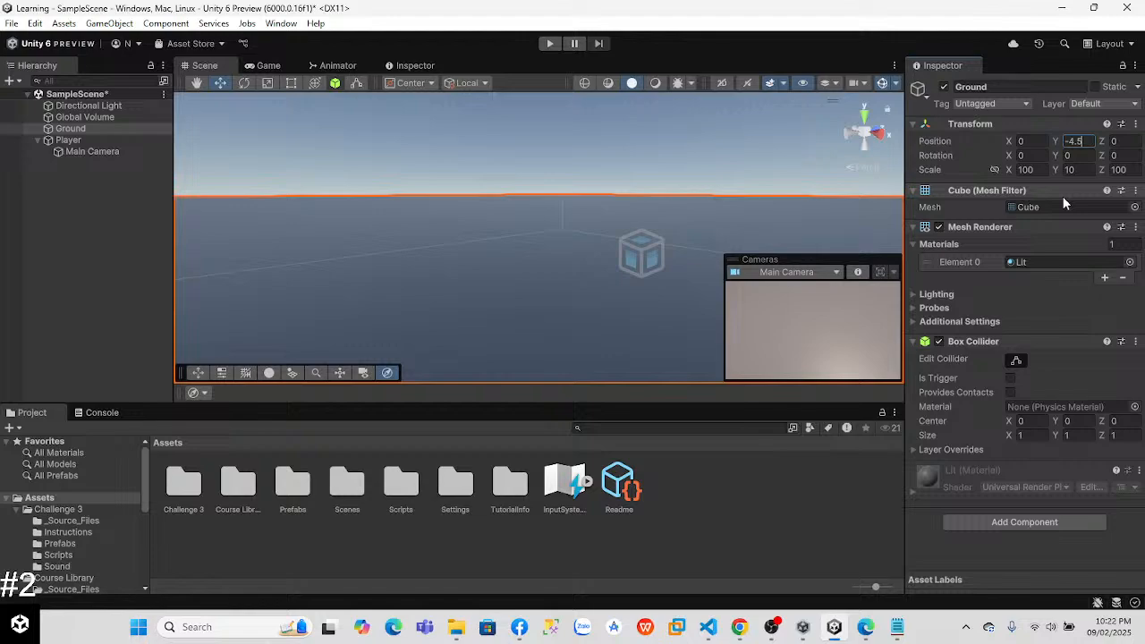
pyautogui.press('BackSpace')
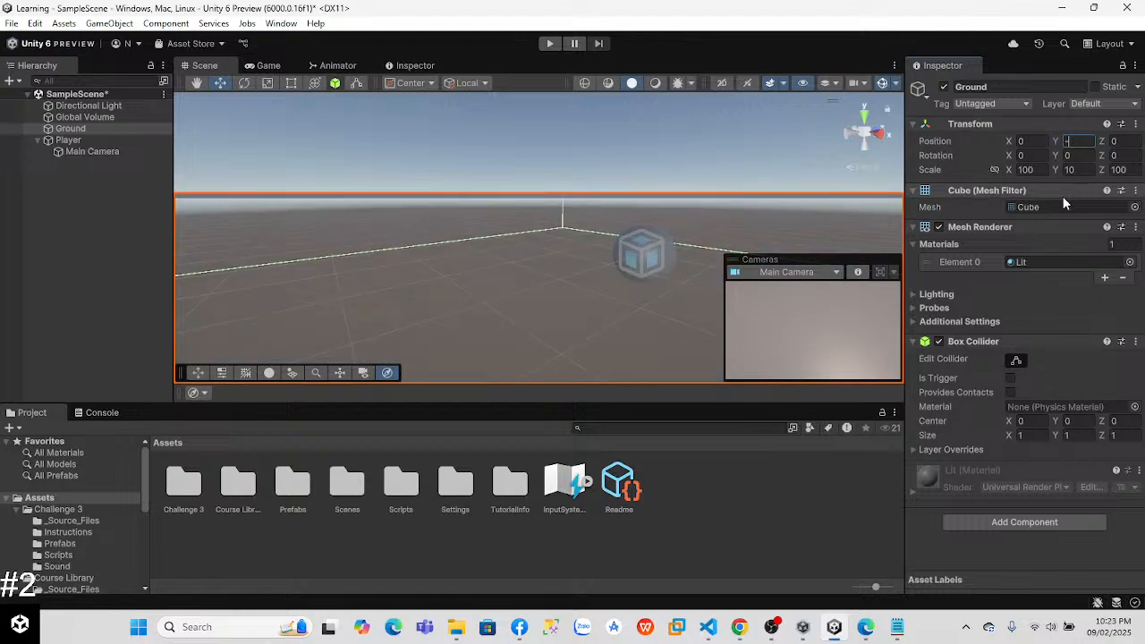
pyautogui.write('5.5')
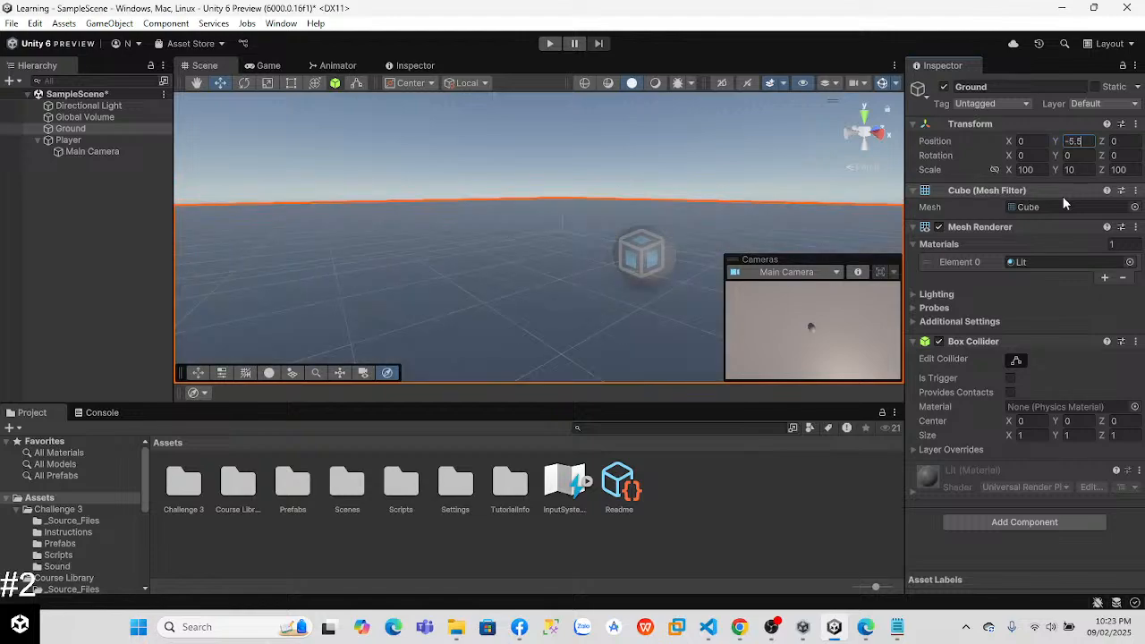
pyautogui.click(548, 44)
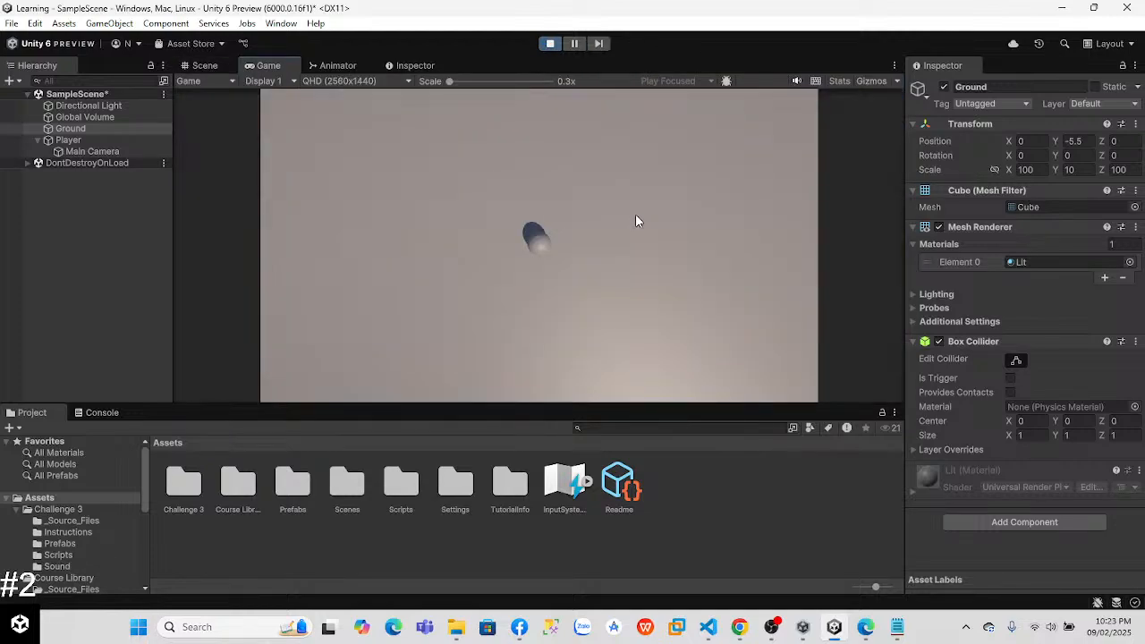
pyautogui.click(547, 43)
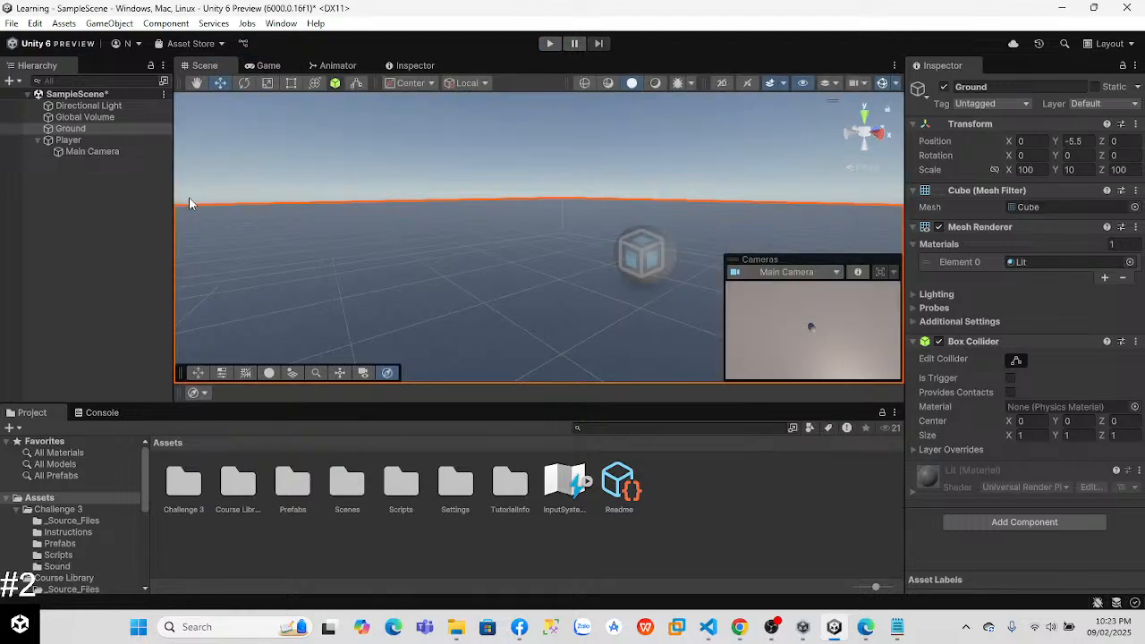
# Step: Set the Main Camera's Y position to 20 and check its view of the Player in Play mode
pyautogui.click(86, 152)
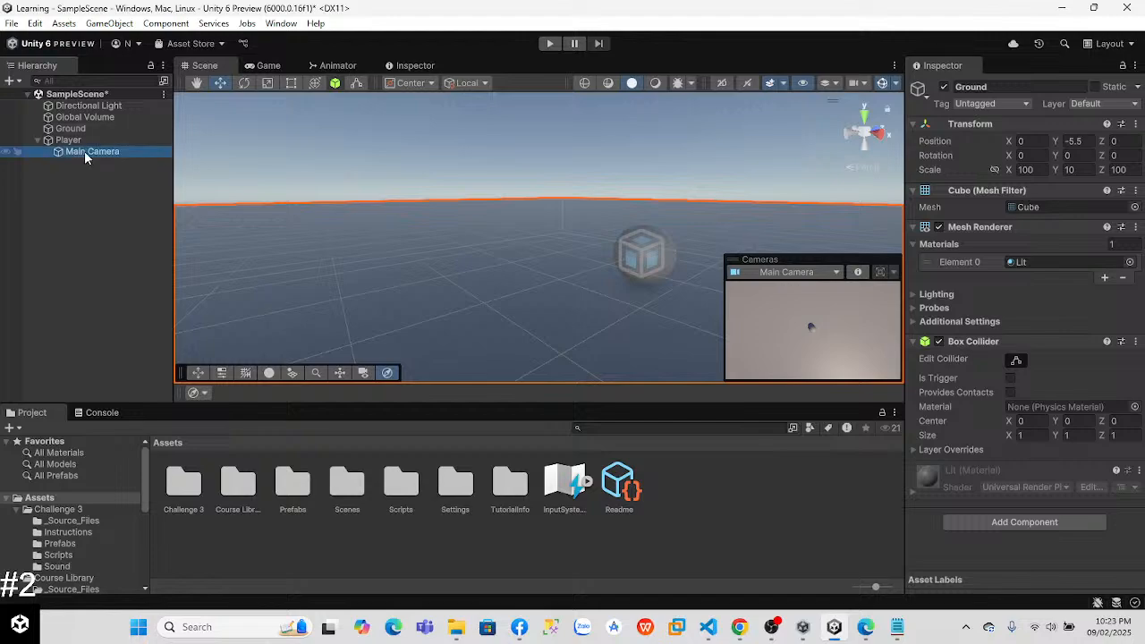
pyautogui.press('f')
pyautogui.moveTo(500, 284); pyautogui.dragTo(620, 308, button='right')
pyautogui.moveTo(615, 280); pyautogui.dragTo(614, 127)
pyautogui.moveTo(611, 195); pyautogui.dragTo(581, 82, button='right')
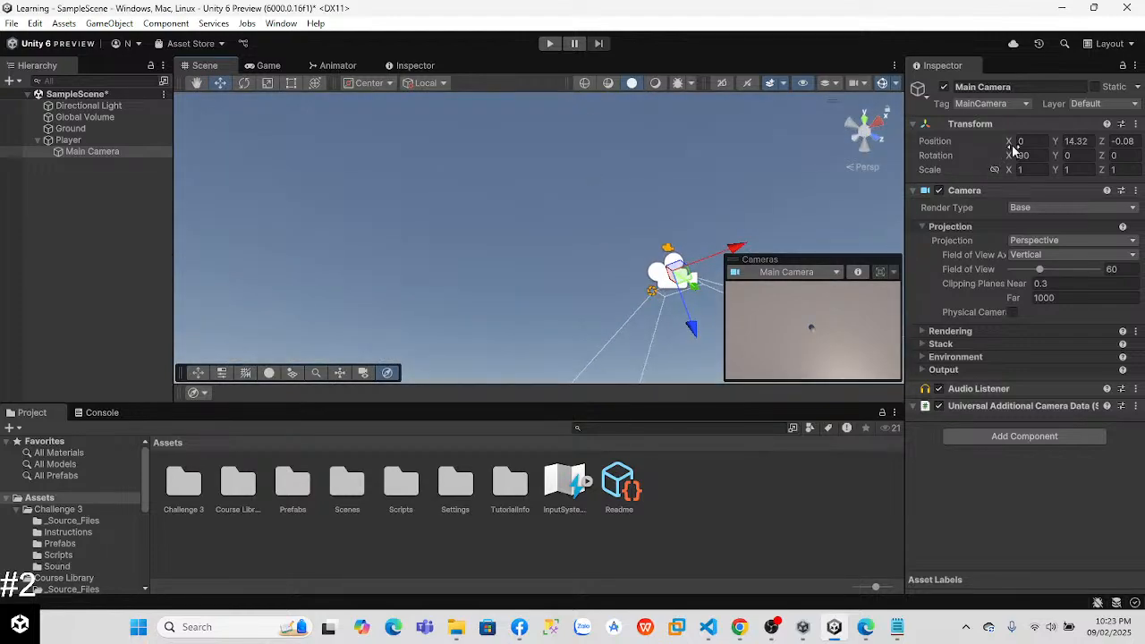
pyautogui.click(1080, 141)
pyautogui.write('2')
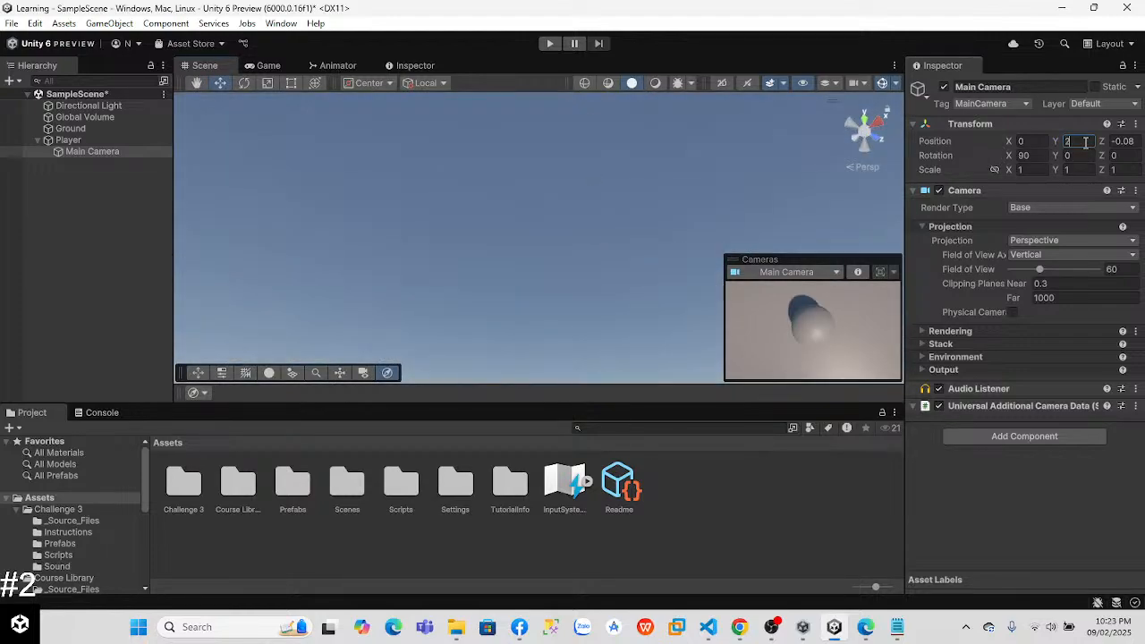
pyautogui.write('0')
pyautogui.click(550, 44)
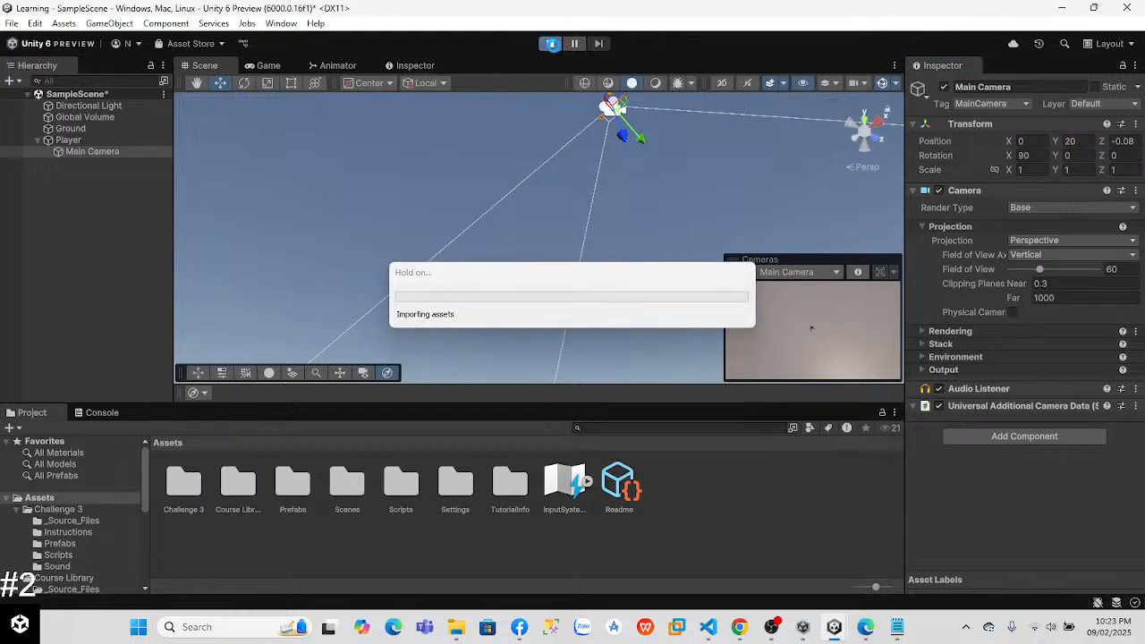
pyautogui.click(551, 44)
# Step: Check the Lab 3 page in the browser and look through the project's existing Scripts folder
pyautogui.hotkey('alt', 'Tab')
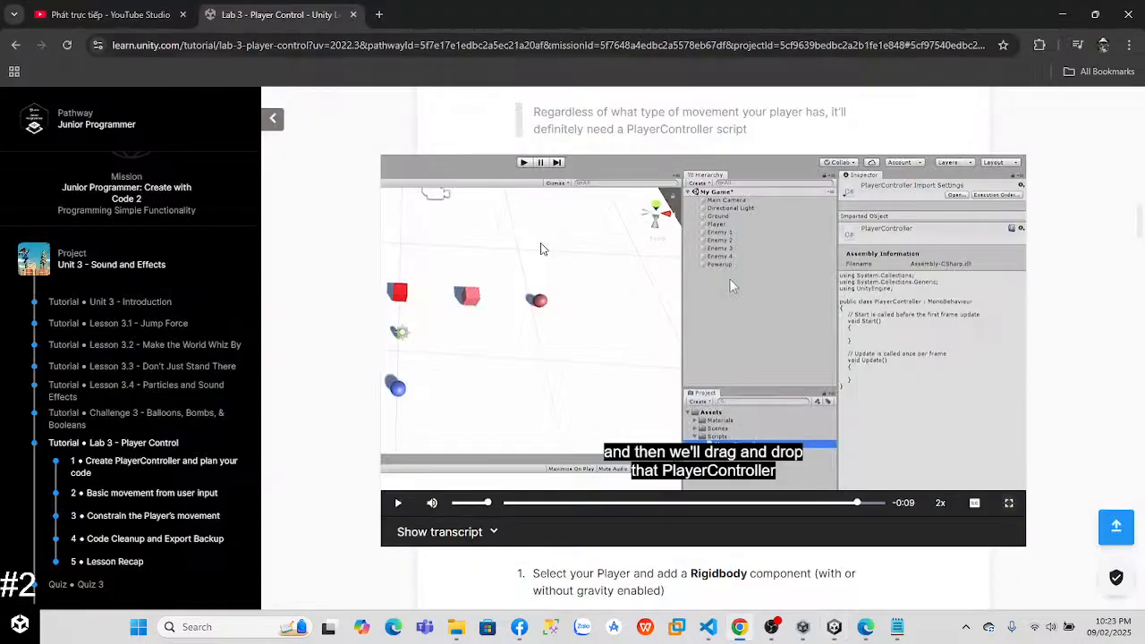
pyautogui.hotkey('alt', 'Tab')
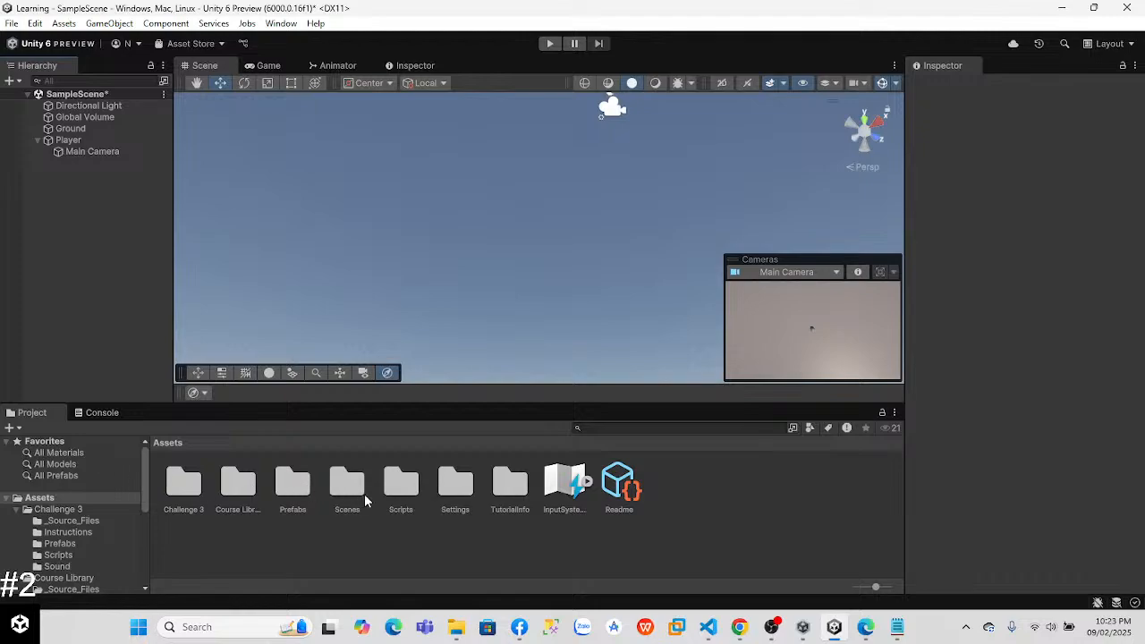
pyautogui.doubleClick(399, 490)
pyautogui.click(393, 531)
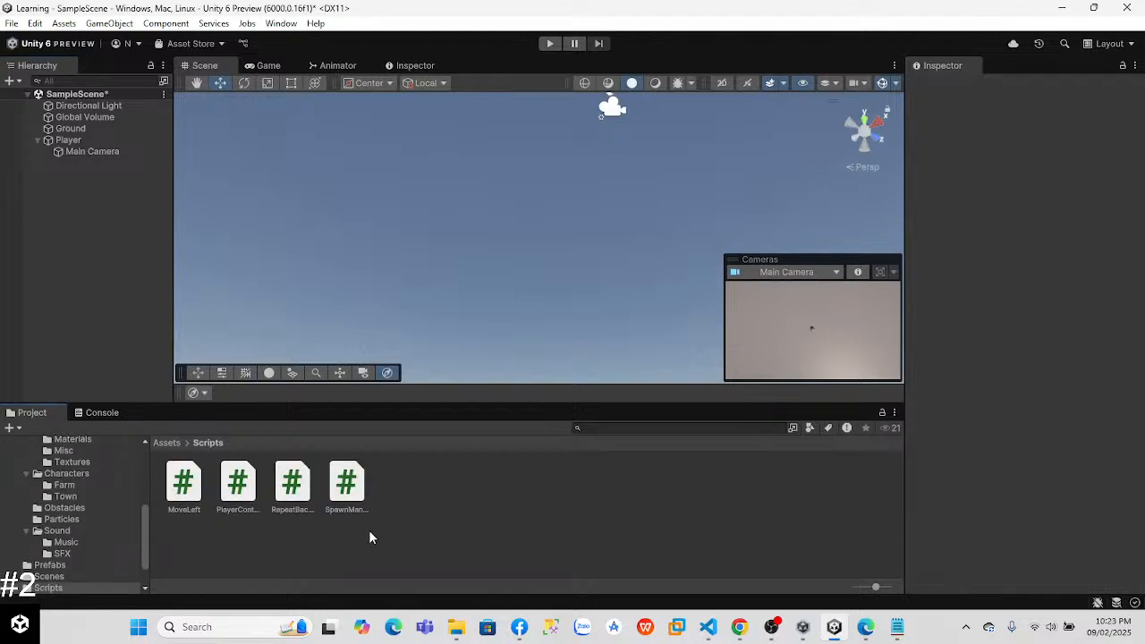
pyautogui.click(166, 443)
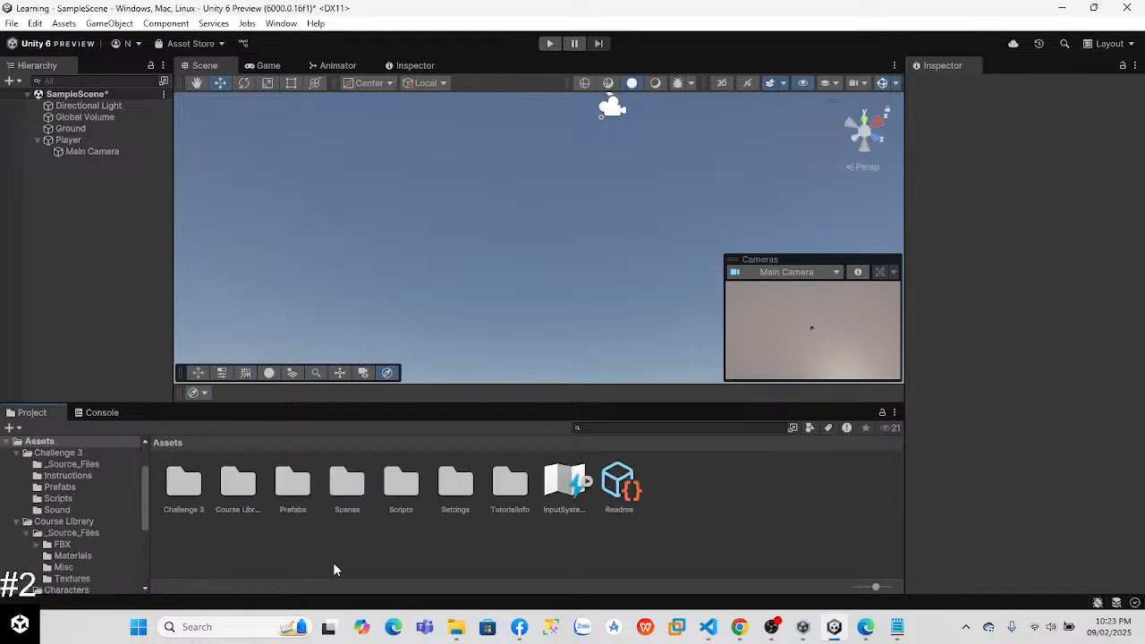
# Step: Create a folder named New_Script in Assets
pyautogui.rightClick(362, 555)
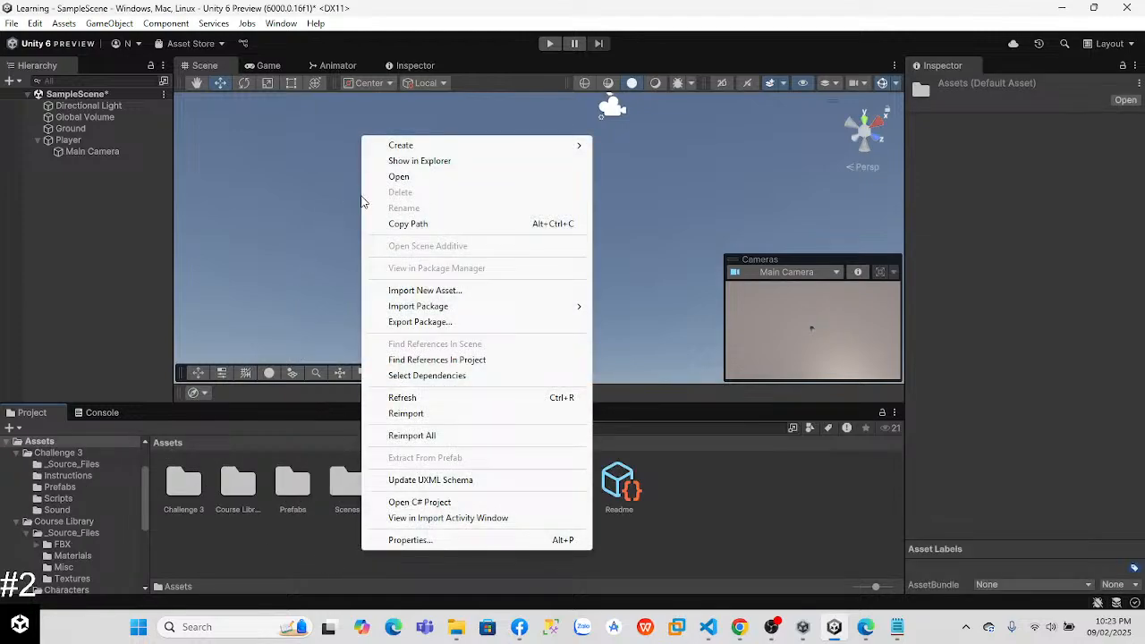
pyautogui.moveTo(411, 145)
pyautogui.click(626, 144)
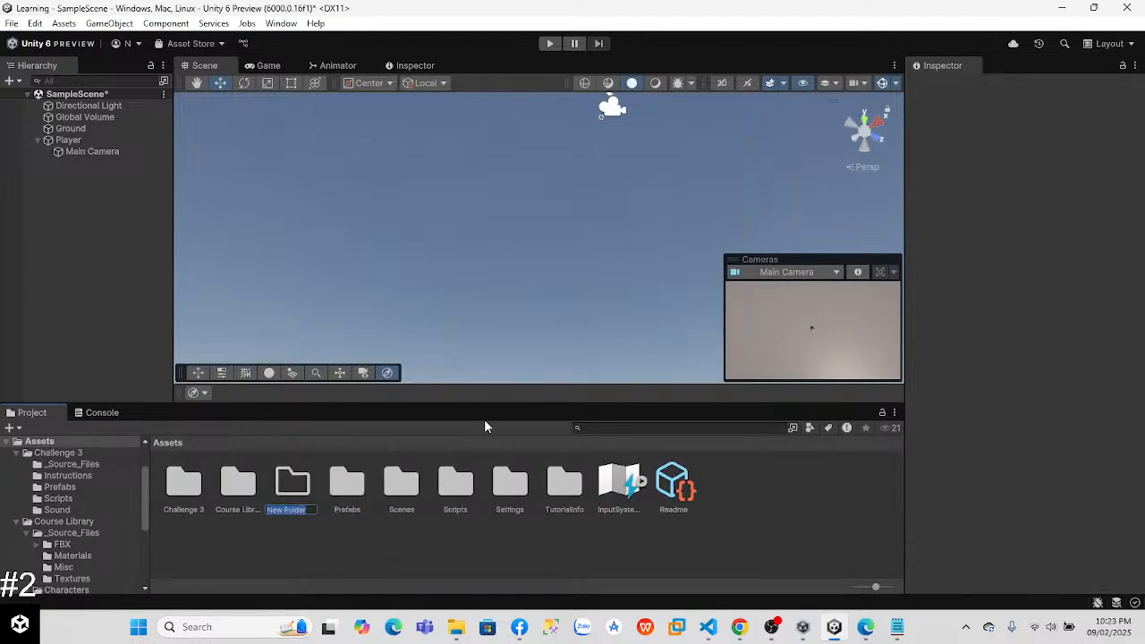
pyautogui.write('M')
pyautogui.press('Return')
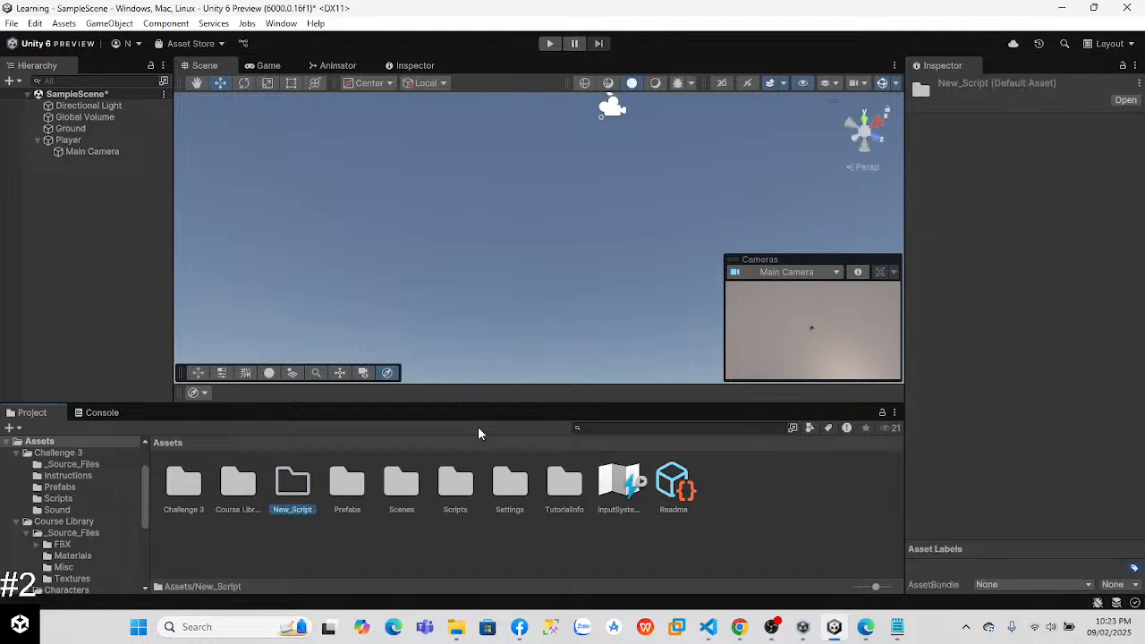
# Step: Create a MonoBehaviour script named PlayerController inside the New_Script folder
pyautogui.doubleClick(308, 491)
pyautogui.rightClick(228, 498)
pyautogui.moveTo(367, 89)
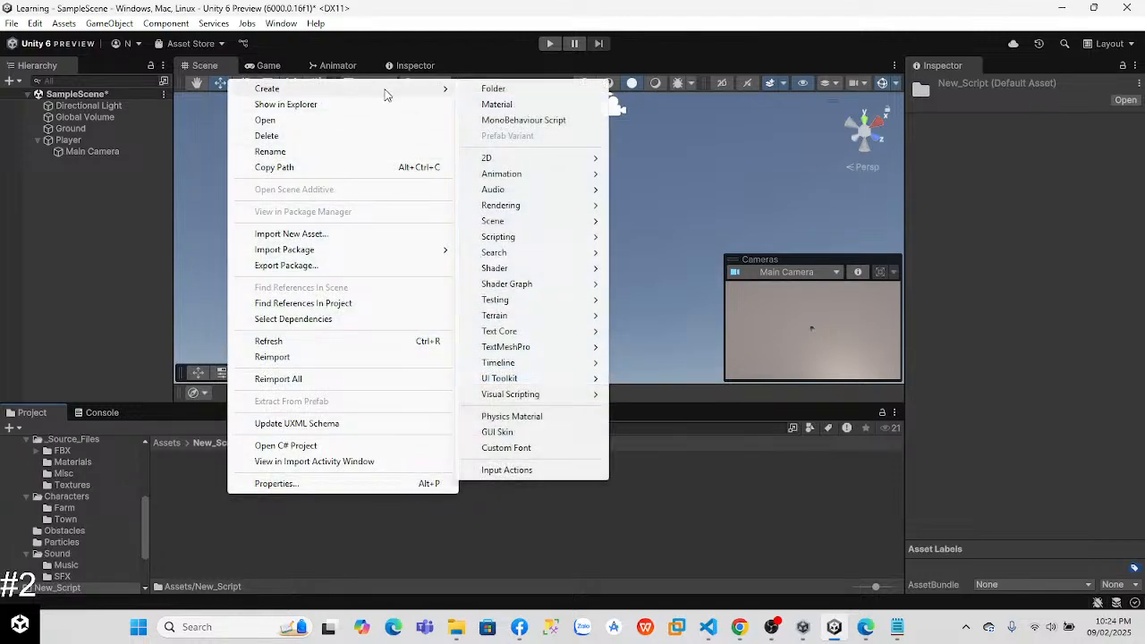
pyautogui.click(528, 121)
pyautogui.write('Player')
pyautogui.write('Controll')
pyautogui.write('er')
pyautogui.press('Return')
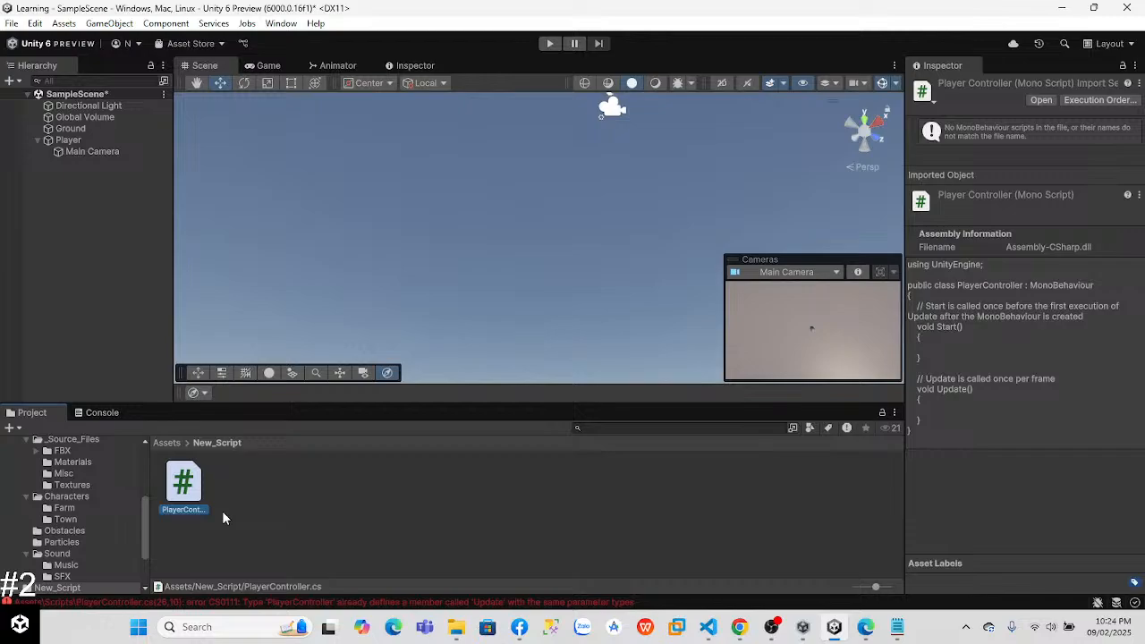
# Step: Switch to the Lab 3 page in Chrome and open the Step 2 video on basic movement from user input
pyautogui.hotkey('alt', 'Tab')
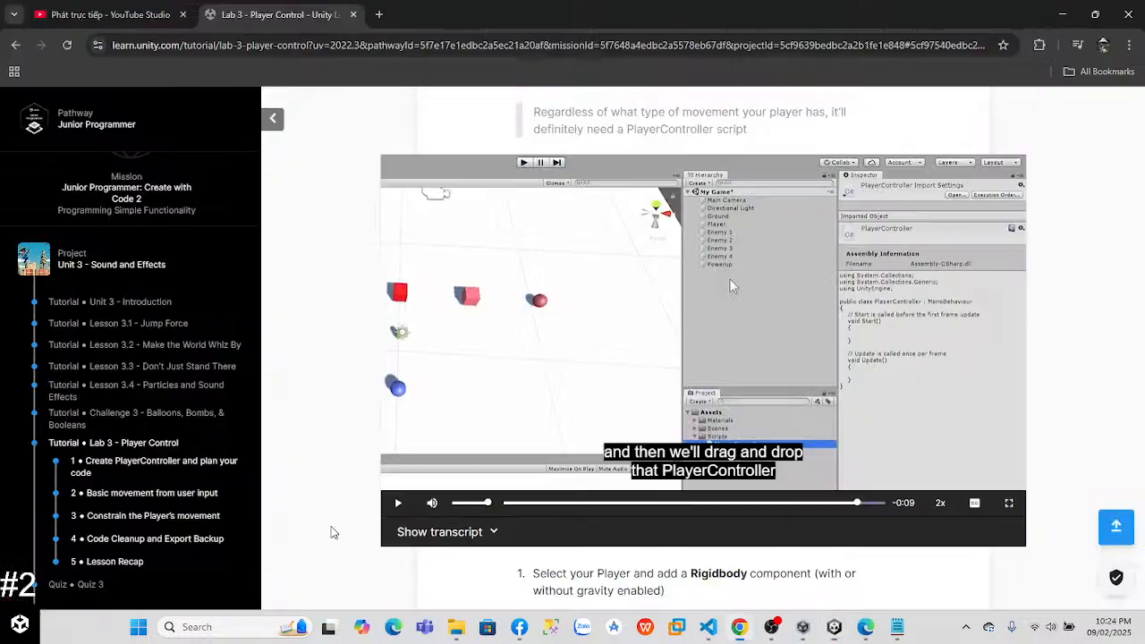
pyautogui.moveTo(1140, 225); pyautogui.dragTo(1141, 305)
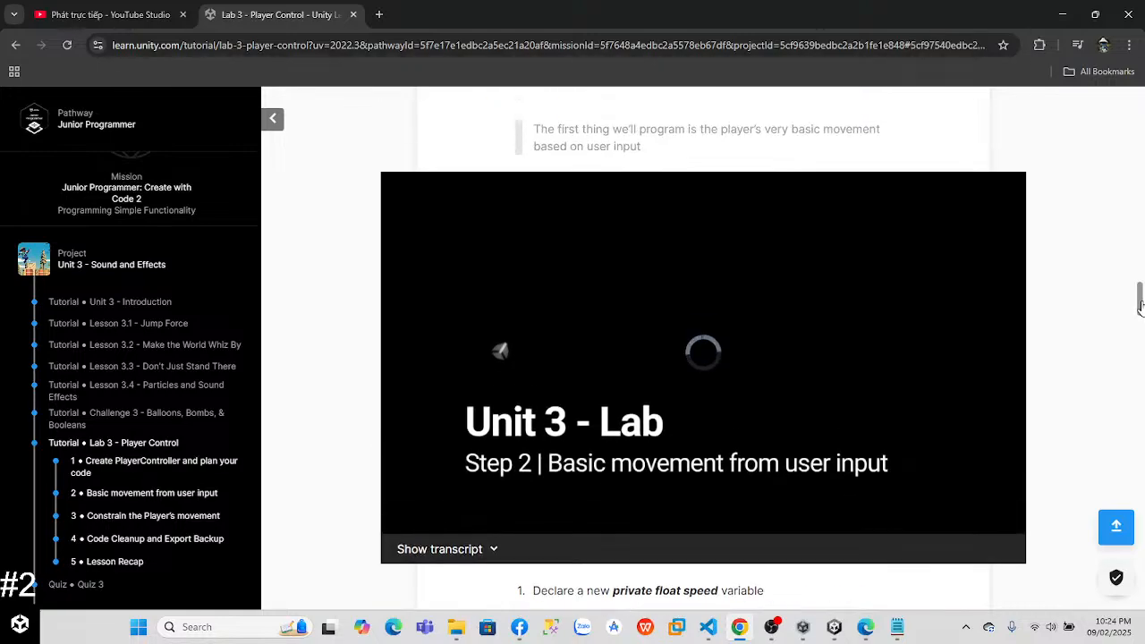
pyautogui.click(677, 369)
# Step: Switch to Unity and move Main Camera out of Player to the root of SampleScene
pyautogui.click(834, 626)
pyautogui.click(84, 151)
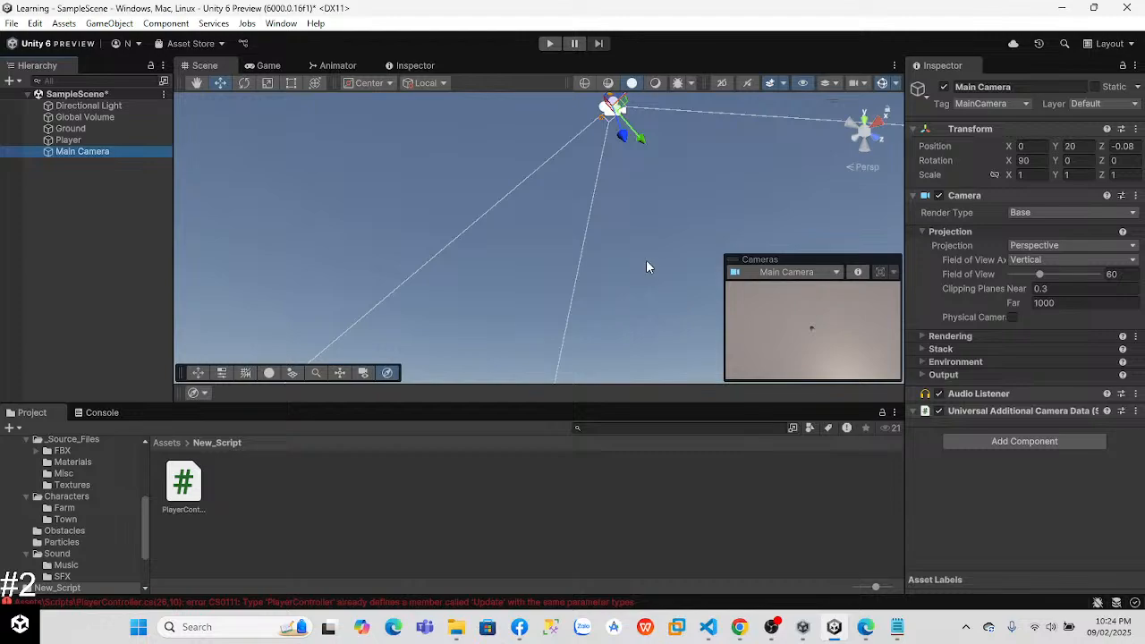
# Step: Watch the Step 2 video in Chrome at 2x speed and pause it on the PlayerController AddForce code
pyautogui.hotkey('alt', 'Tab')
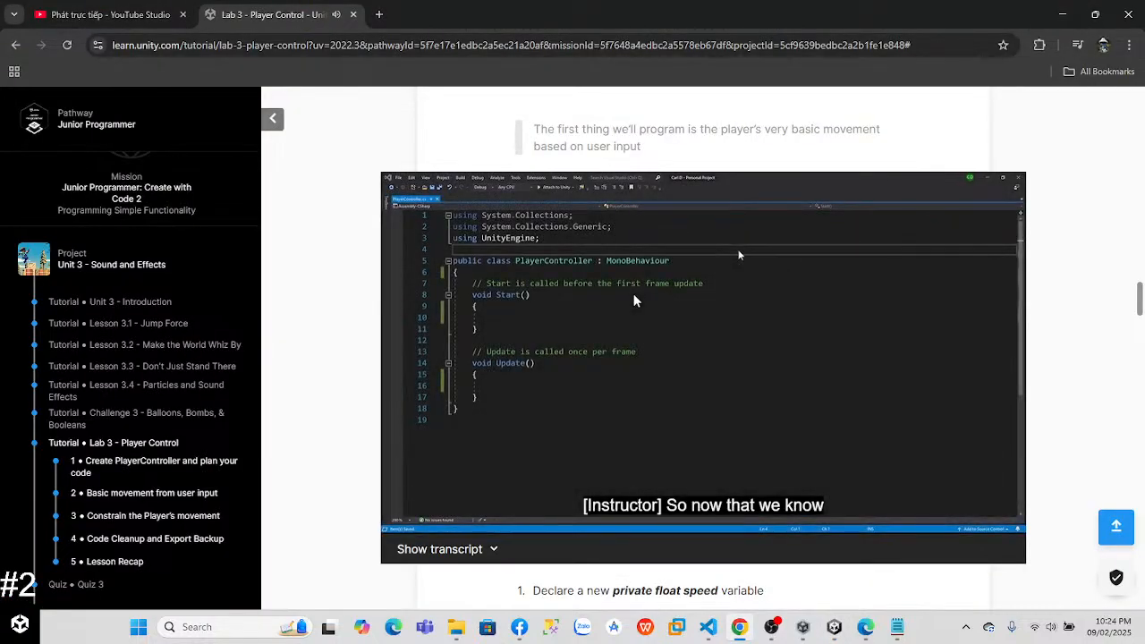
pyautogui.click(940, 520)
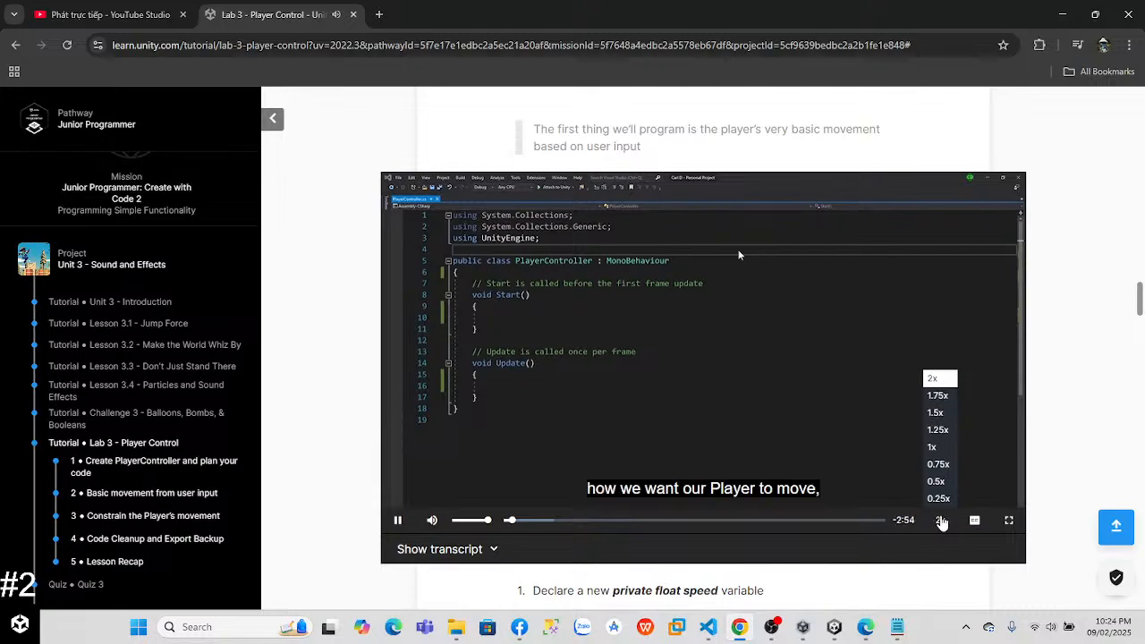
pyautogui.click(940, 377)
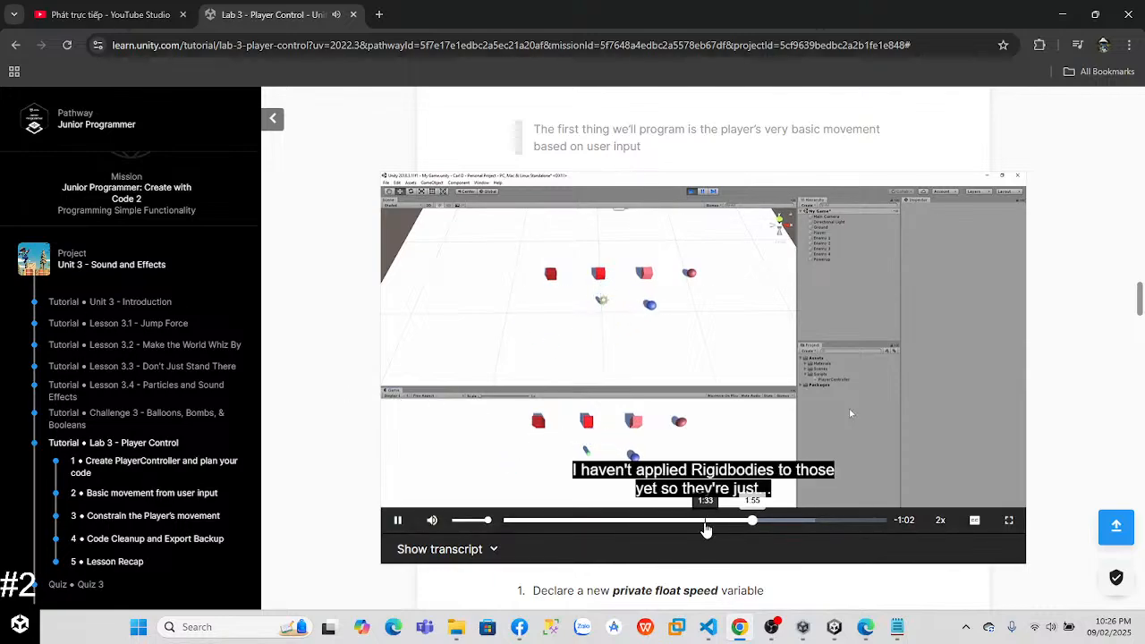
pyautogui.click(700, 521)
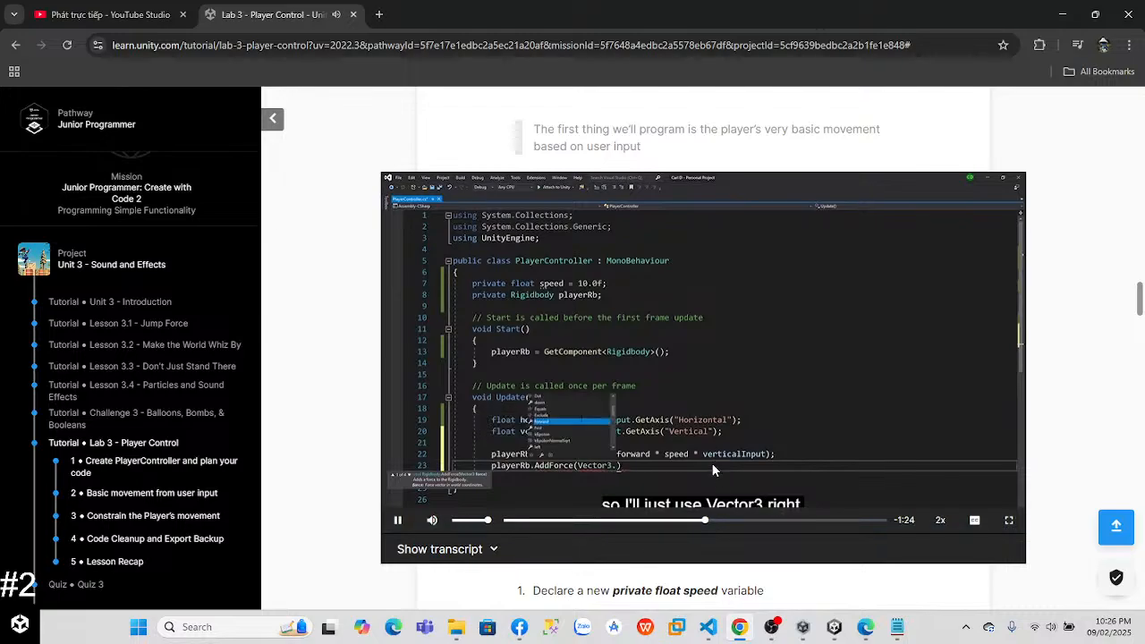
pyautogui.click(661, 357)
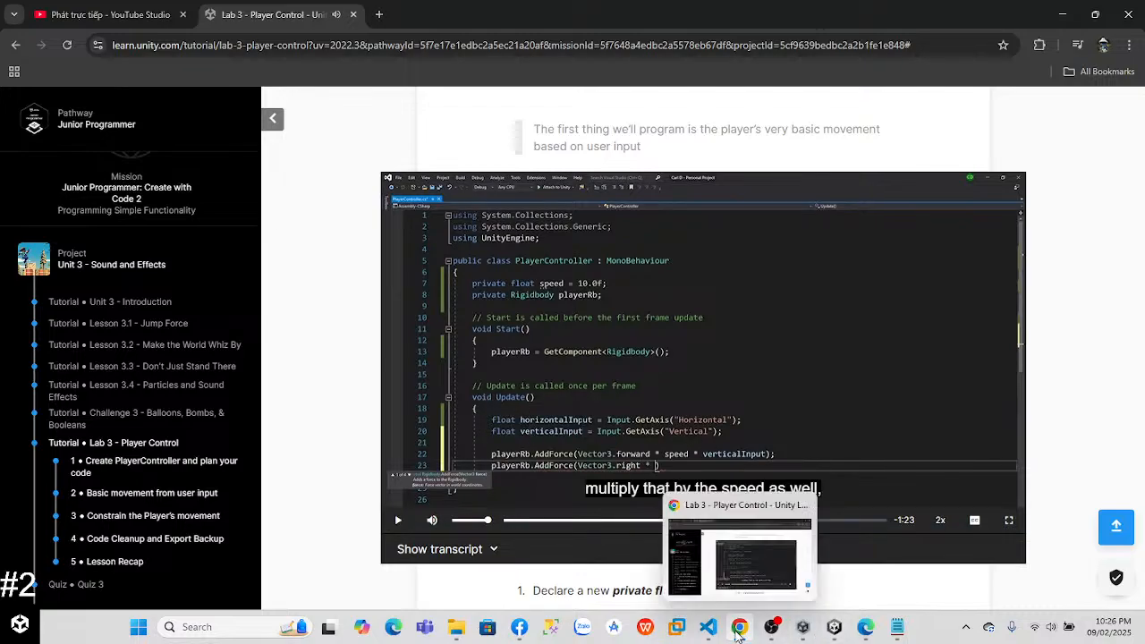
# Step: Switch to Visual Studio Code and close all the open Challenge 3 script files
pyautogui.click(740, 633)
pyautogui.click(707, 634)
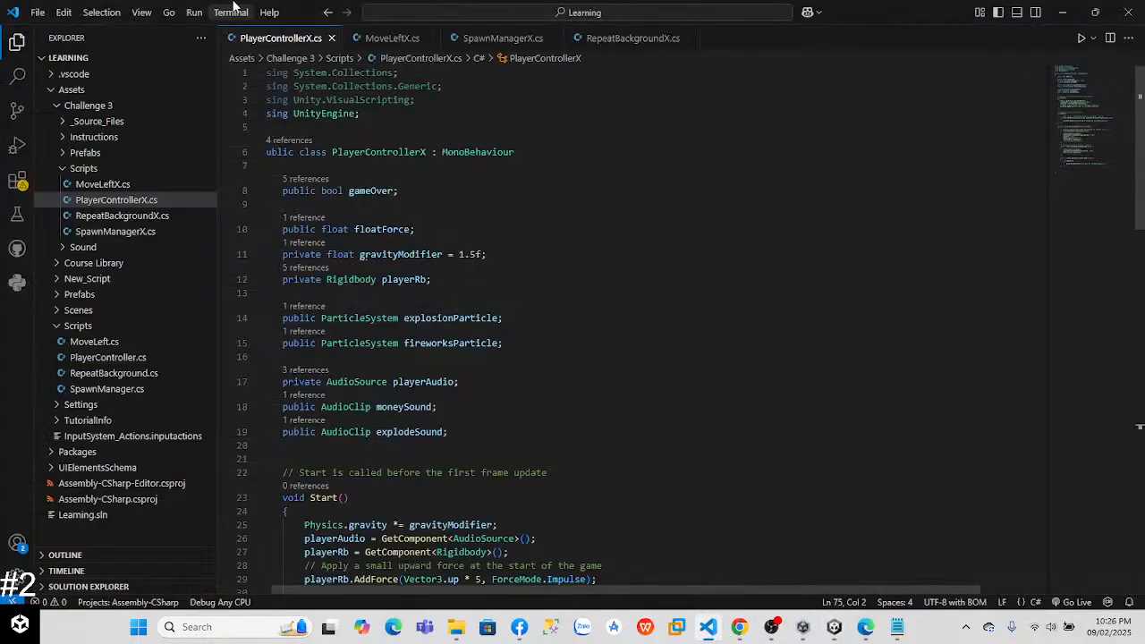
pyautogui.click(367, 39)
pyautogui.click(302, 38)
pyautogui.click(324, 39)
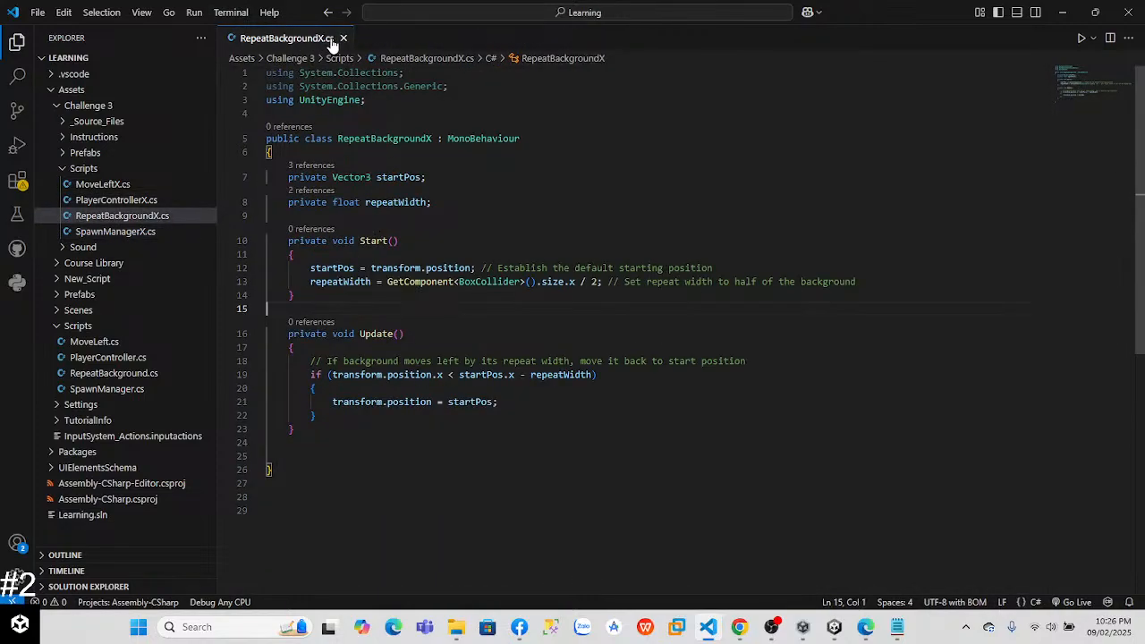
pyautogui.click(338, 38)
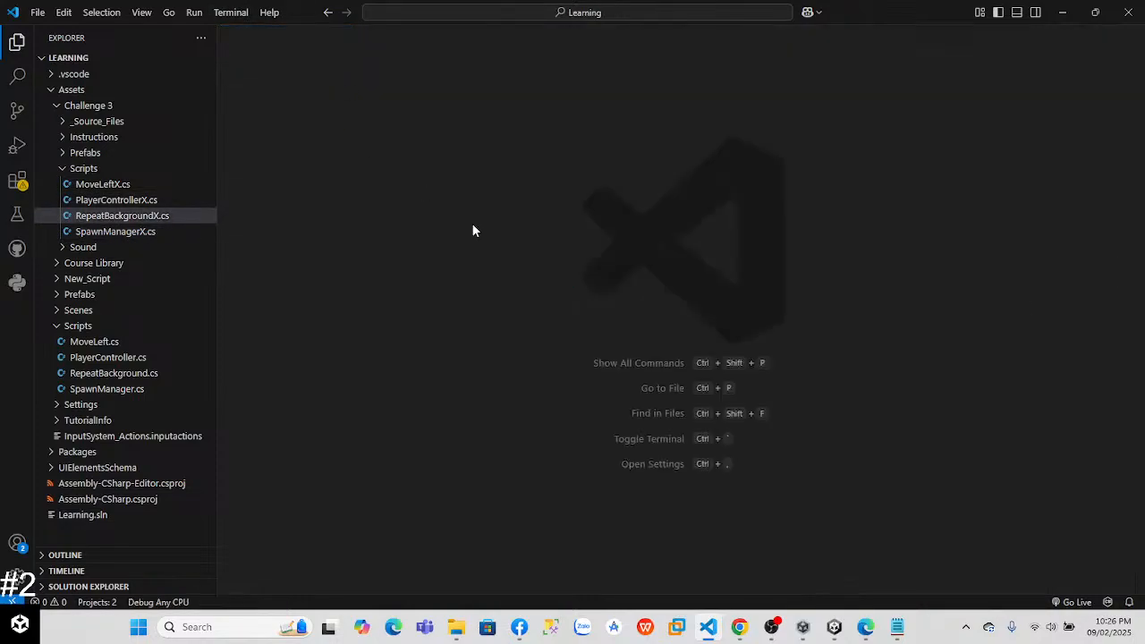
# Step: Switch to Unity and try to attach the PlayerController script from New_Script to the Player object
pyautogui.click(835, 626)
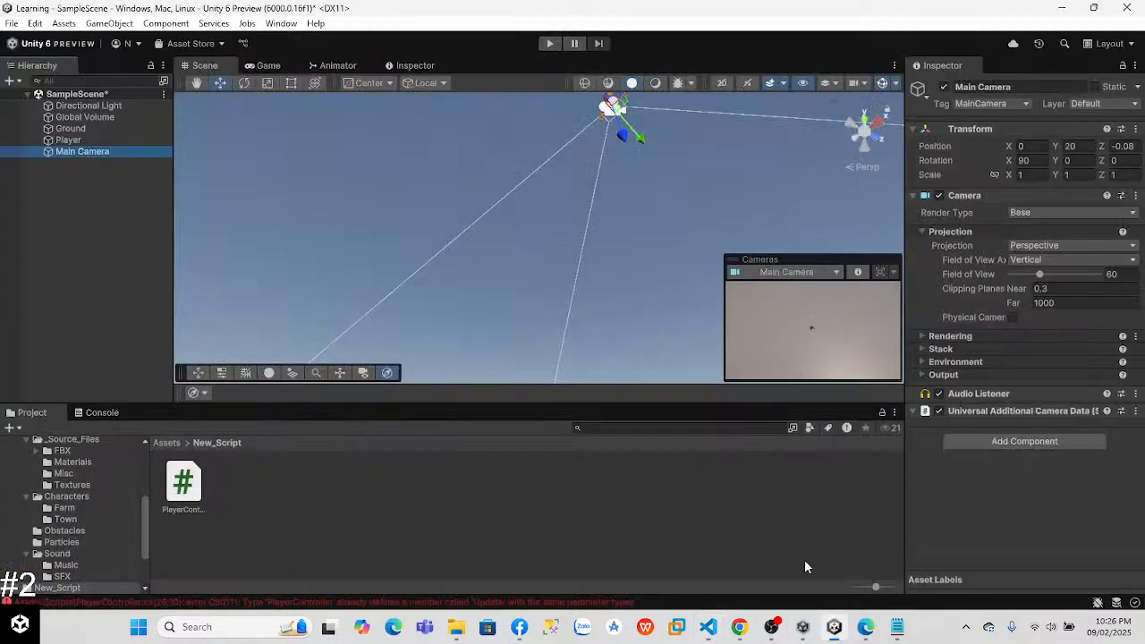
pyautogui.click(190, 490)
pyautogui.click(76, 140)
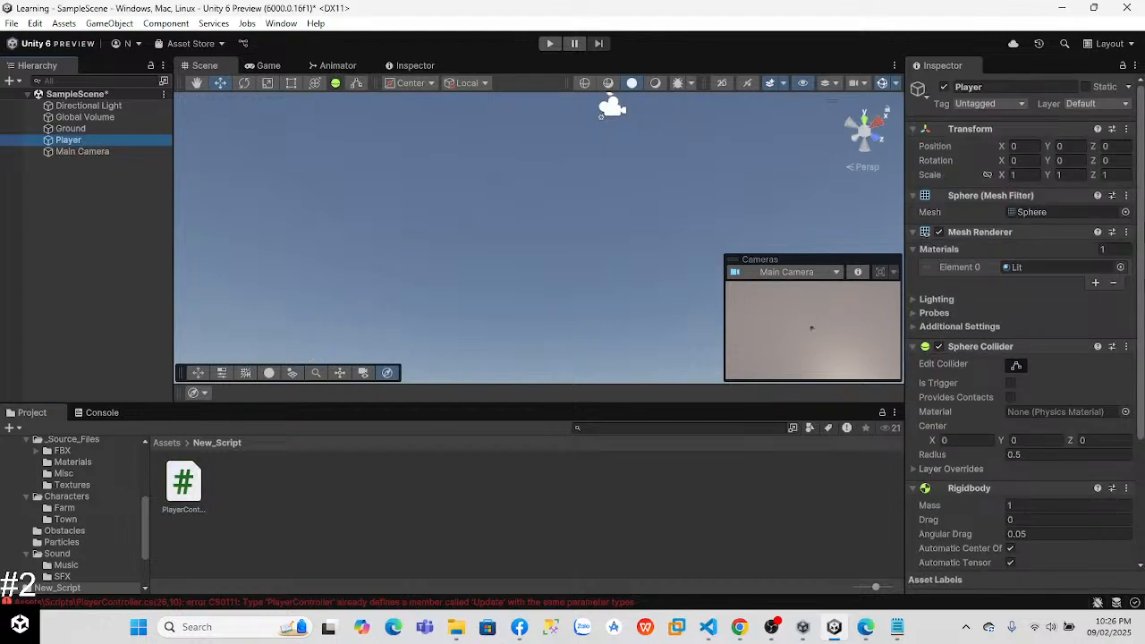
pyautogui.scroll(-3, 1134, 398)
pyautogui.moveTo(189, 488); pyautogui.dragTo(926, 552)
pyautogui.click(701, 259)
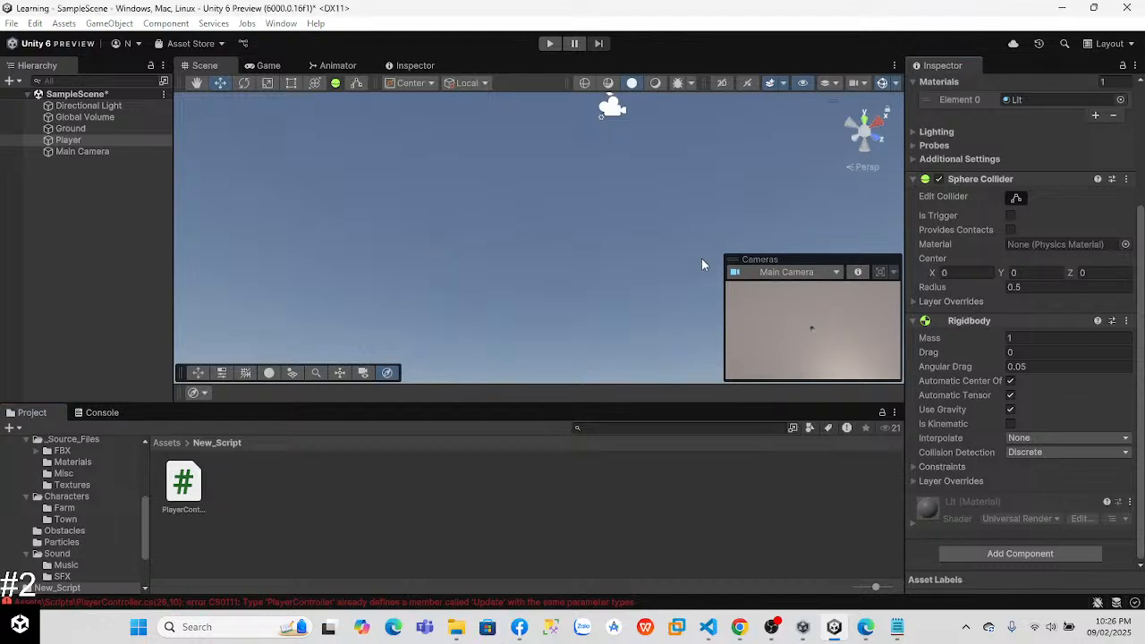
# Step: Collapse Player's Sphere Collider and Rigidbody components and retry adding the PlayerController script below them
pyautogui.click(913, 179)
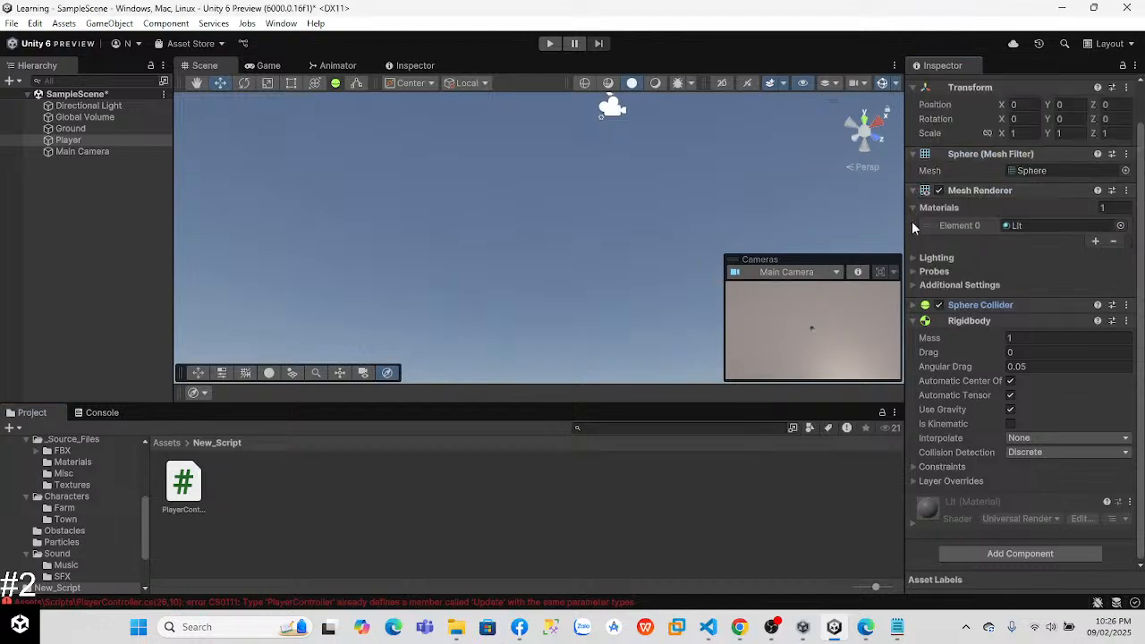
pyautogui.click(914, 322)
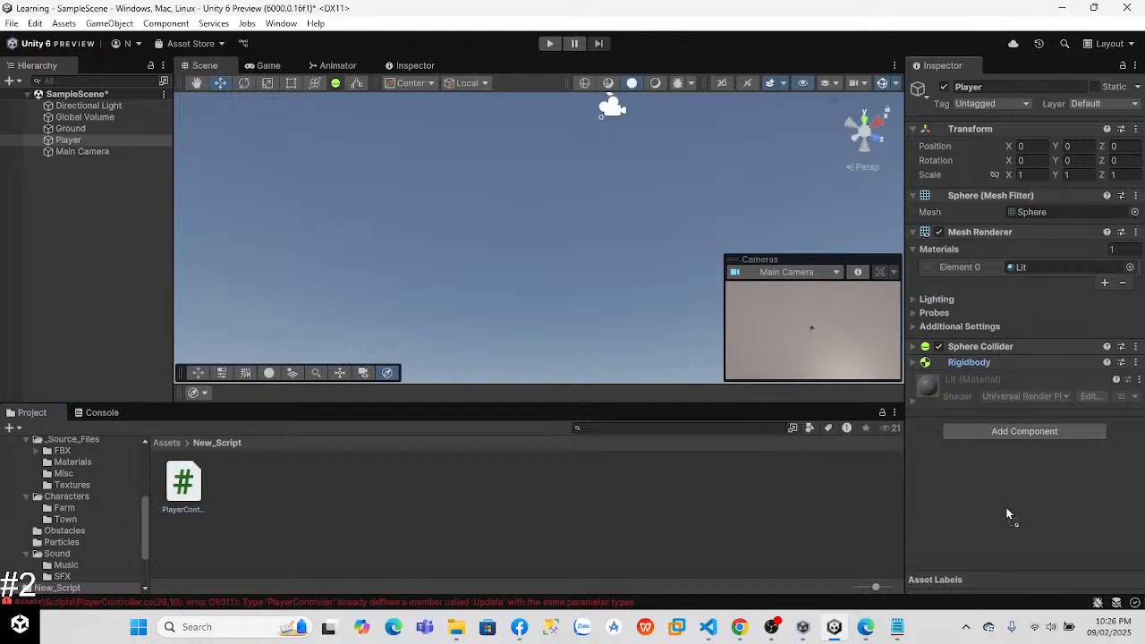
pyautogui.moveTo(1006, 514); pyautogui.dragTo(990, 507)
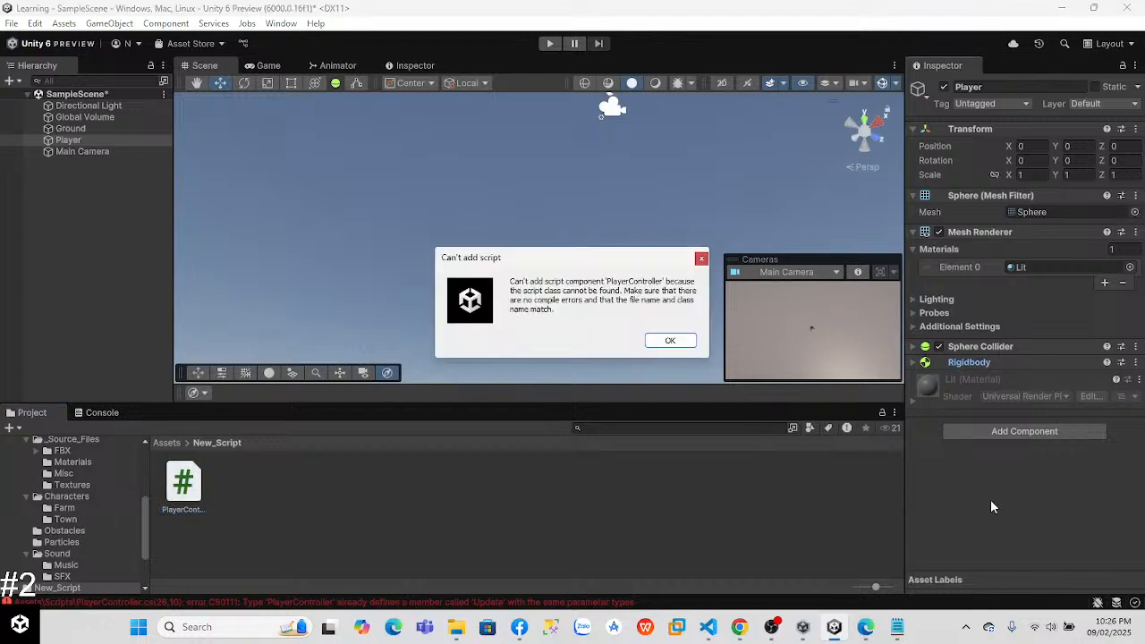
pyautogui.click(670, 340)
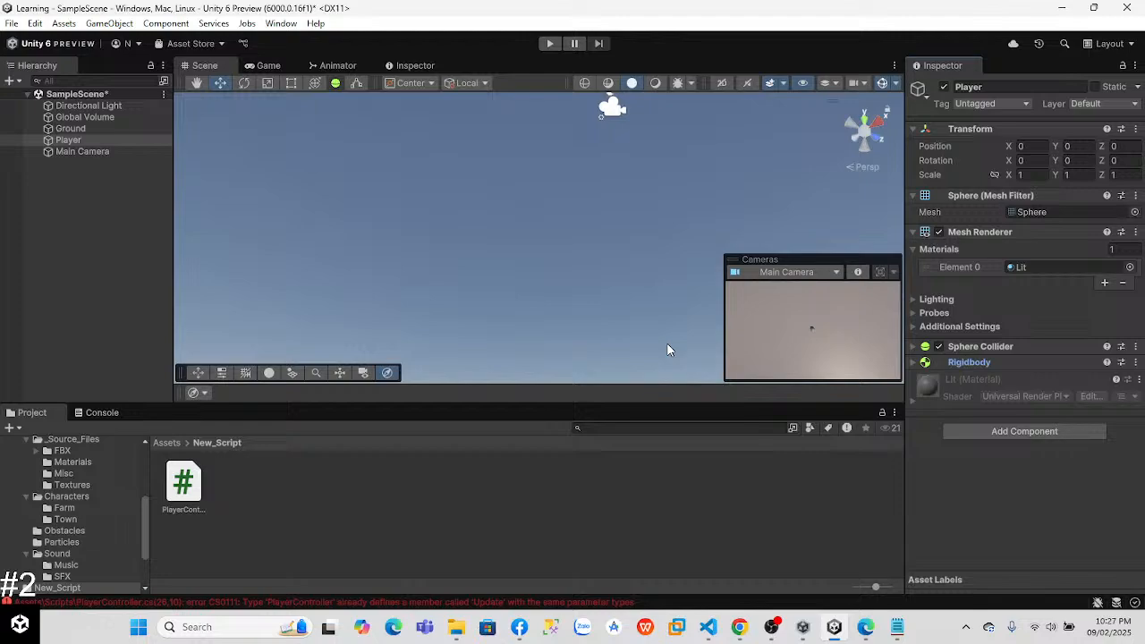
# Step: Try once more to add New_Script's PlayerController as a component of Player, dismissing the resulting dialog
pyautogui.click(190, 483)
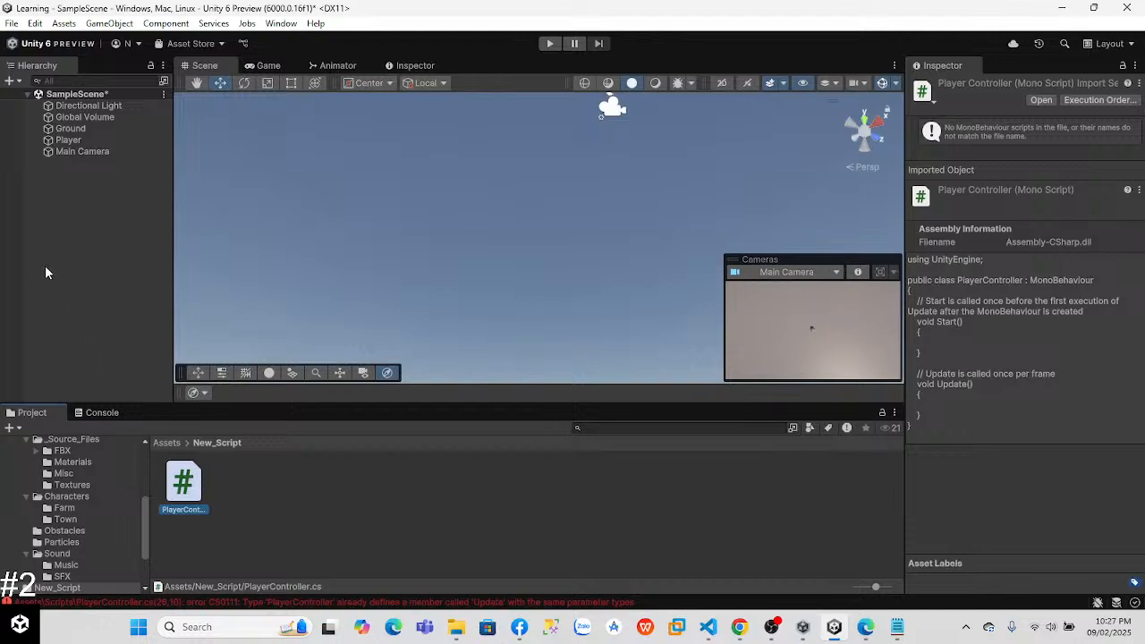
pyautogui.click(68, 140)
pyautogui.moveTo(200, 488); pyautogui.dragTo(933, 487)
pyautogui.moveTo(1018, 465); pyautogui.dragTo(1016, 428)
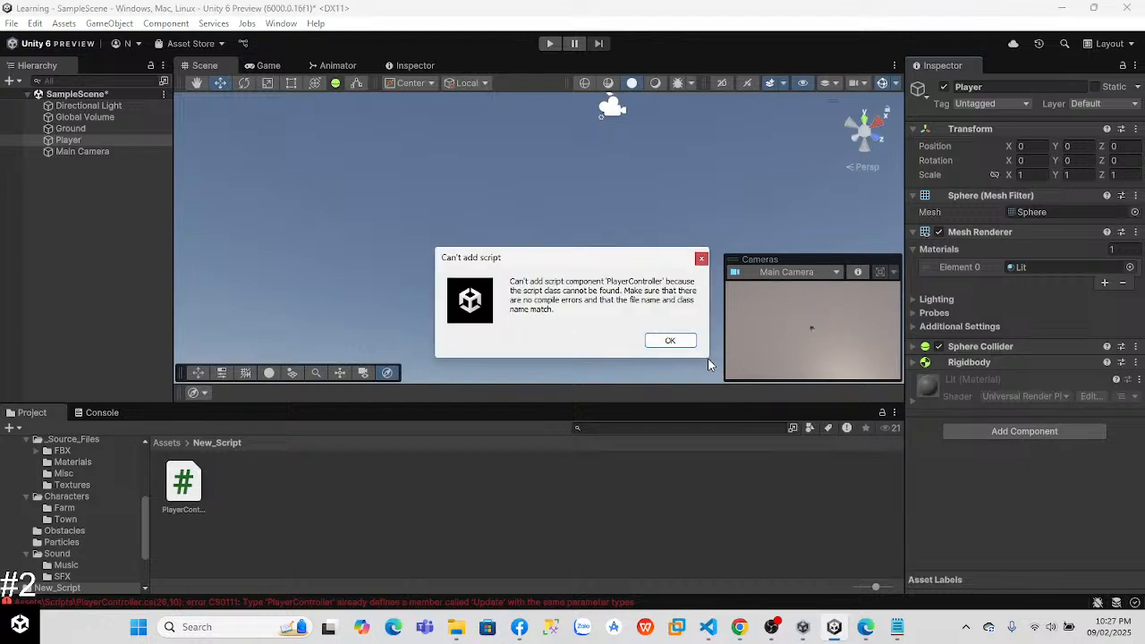
pyautogui.click(681, 346)
# Step: Open New_Script's PlayerController in Visual Studio Code and return to Unity
pyautogui.doubleClick(184, 488)
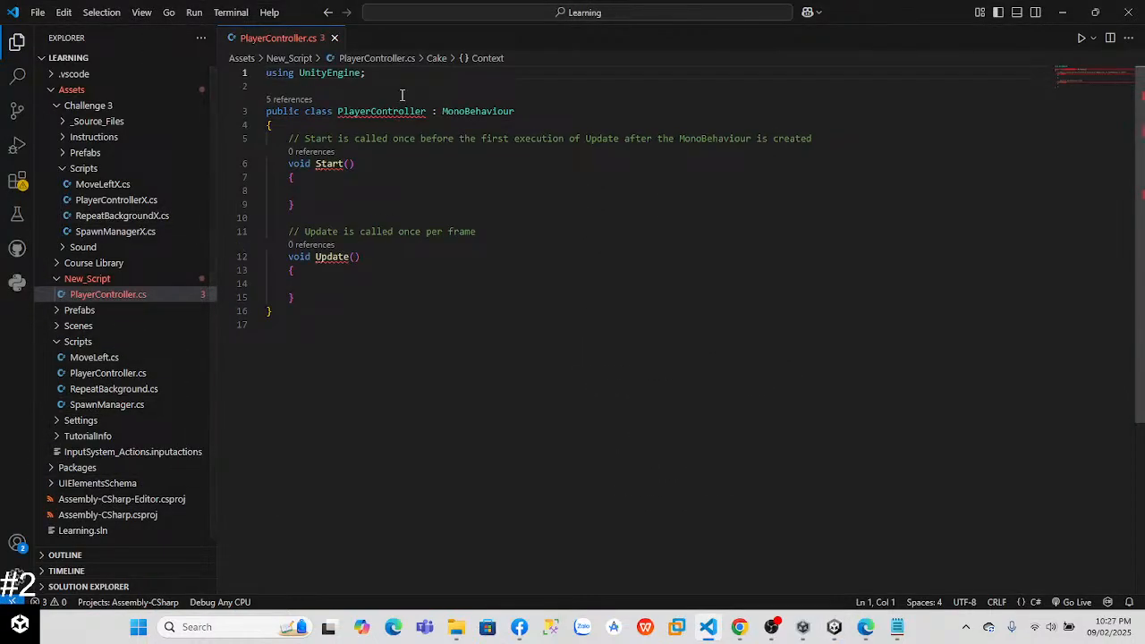
pyautogui.hotkey('alt', 'Tab')
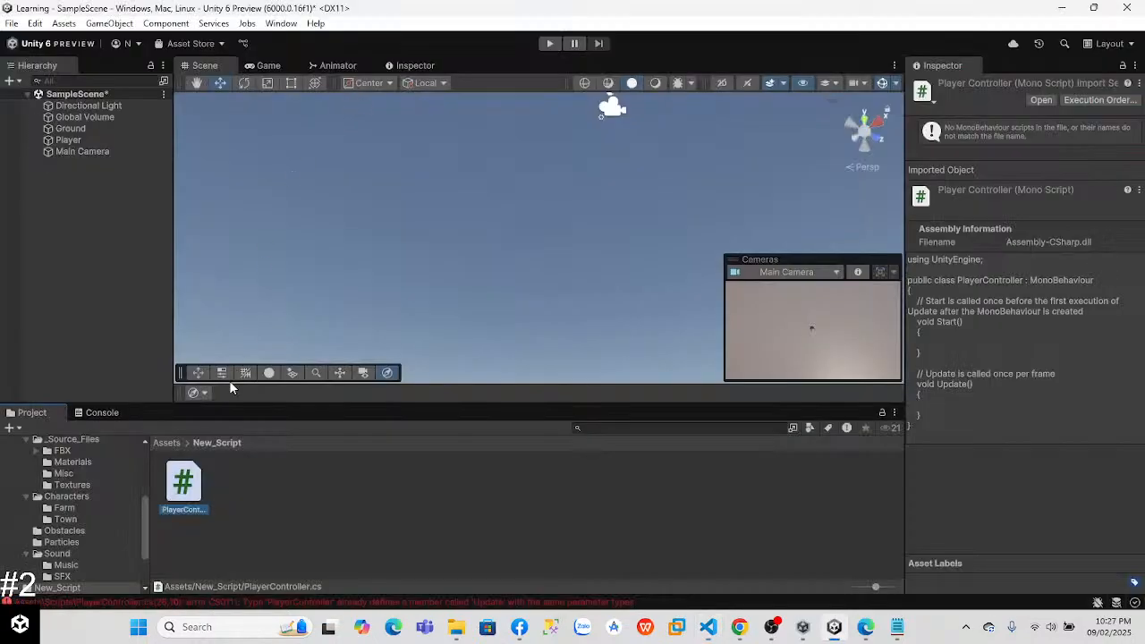
# Step: Delete the MoveLeft, PlayerController, RepeatBackground and SpawnManager scripts from the Assets/Scripts folder
pyautogui.click(166, 442)
pyautogui.doubleClick(456, 483)
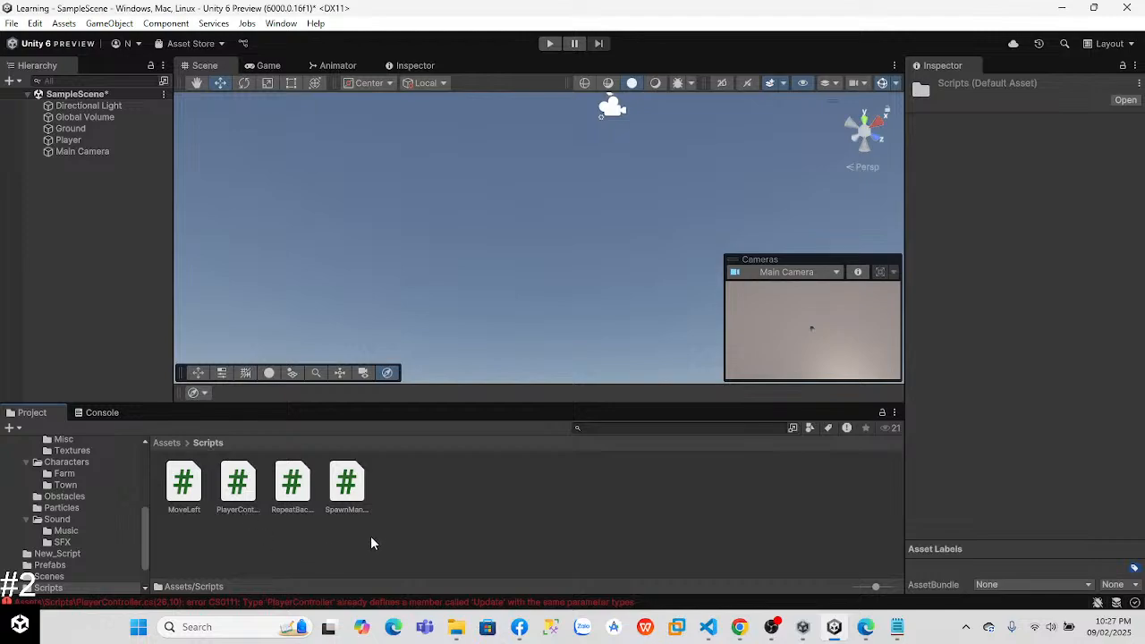
pyautogui.click(238, 487)
pyautogui.keyDown('ctrl'); pyautogui.click(186, 495); pyautogui.keyUp('ctrl')
pyautogui.keyDown('ctrl'); pyautogui.click(288, 489); pyautogui.keyUp('ctrl')
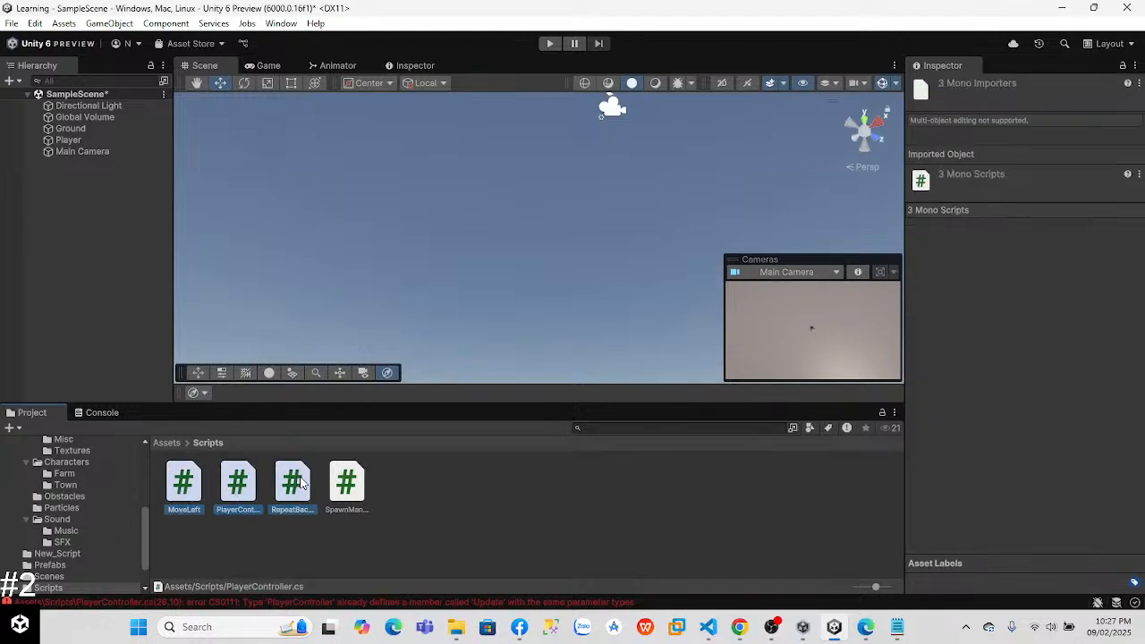
pyautogui.keyDown('ctrl'); pyautogui.click(340, 483); pyautogui.keyUp('ctrl')
pyautogui.rightClick(325, 487)
pyautogui.click(381, 128)
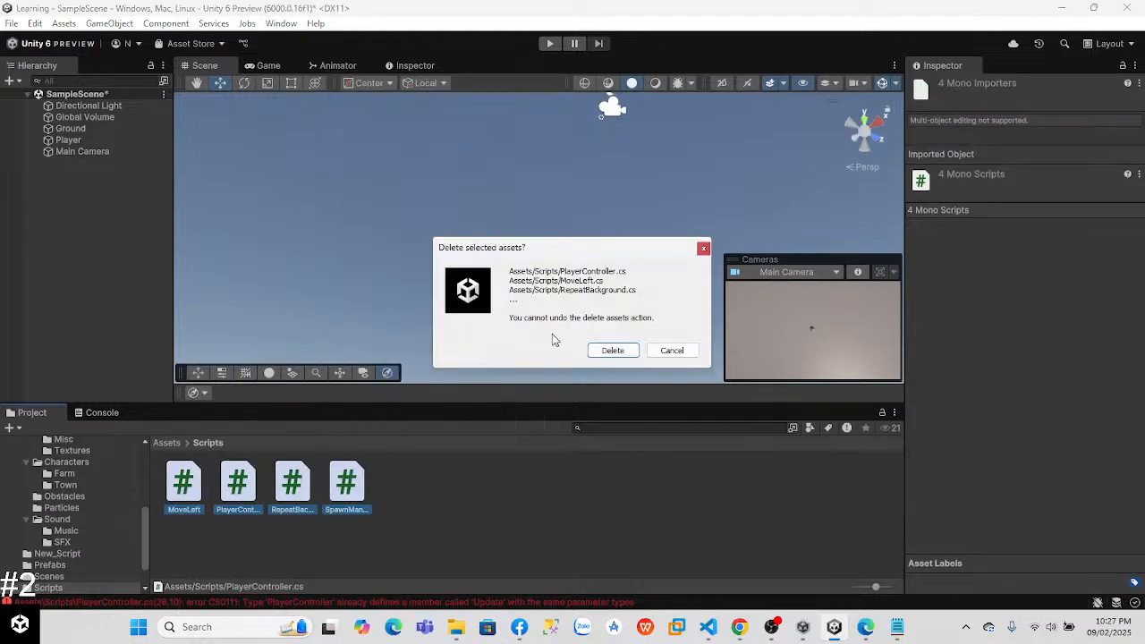
pyautogui.click(614, 351)
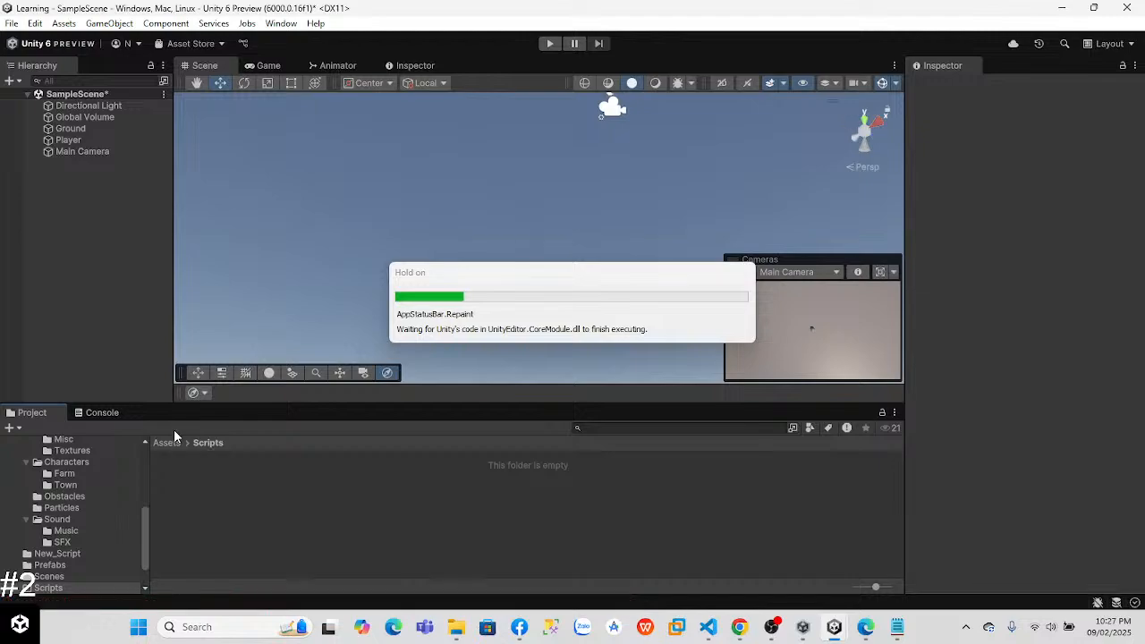
# Step: Move the PlayerController script from the New_Script folder into the emptied Scripts folder
pyautogui.click(167, 448)
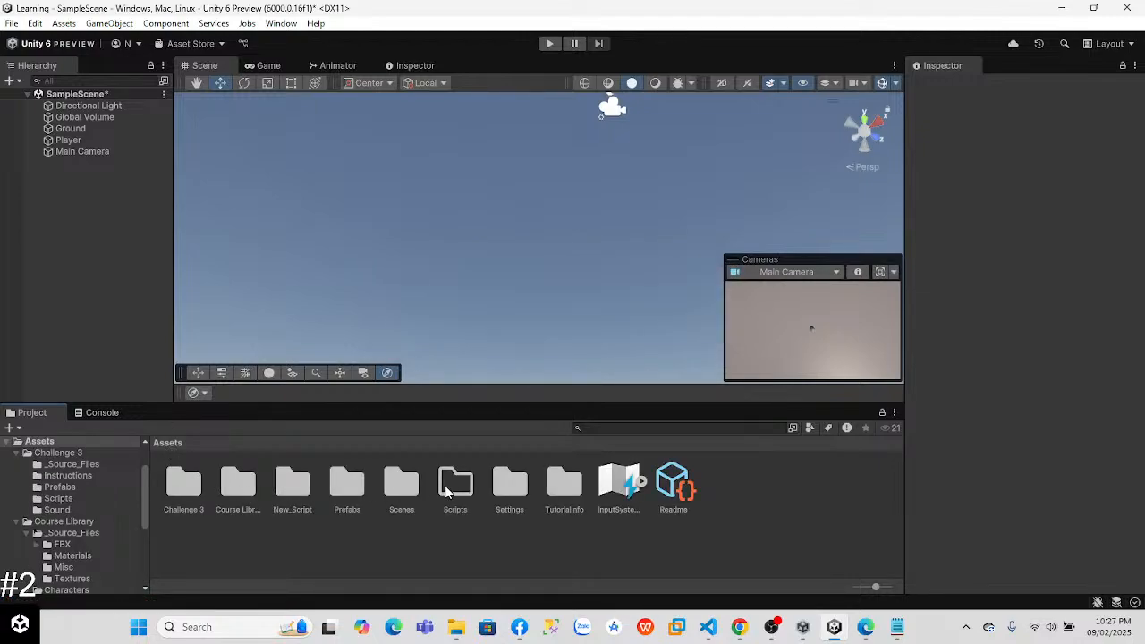
pyautogui.doubleClick(292, 487)
pyautogui.click(187, 484)
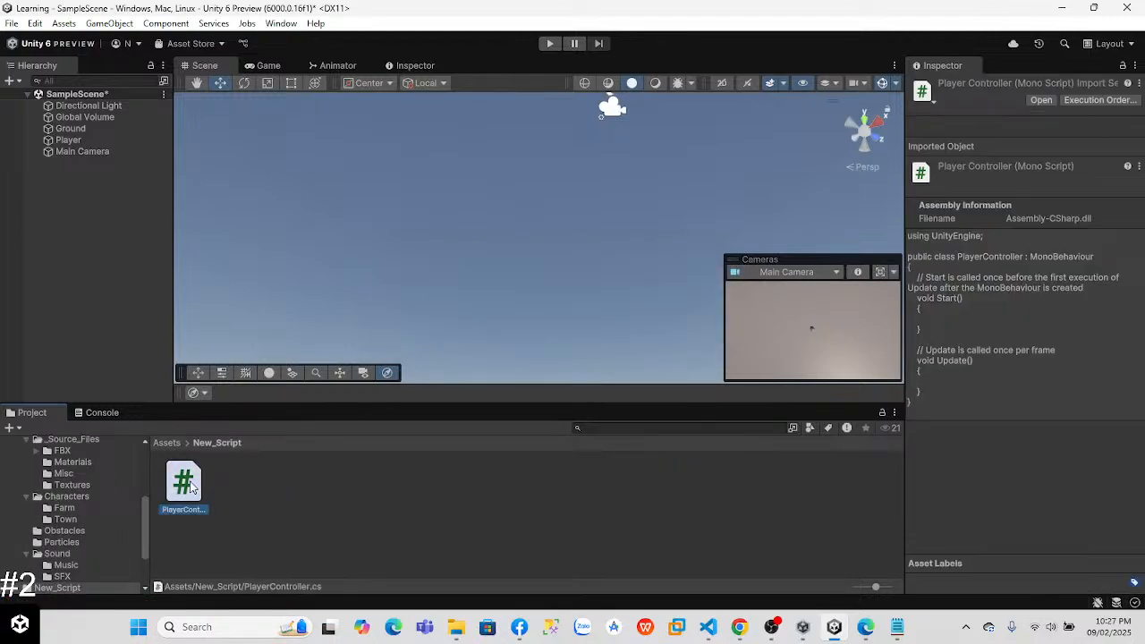
pyautogui.click(167, 442)
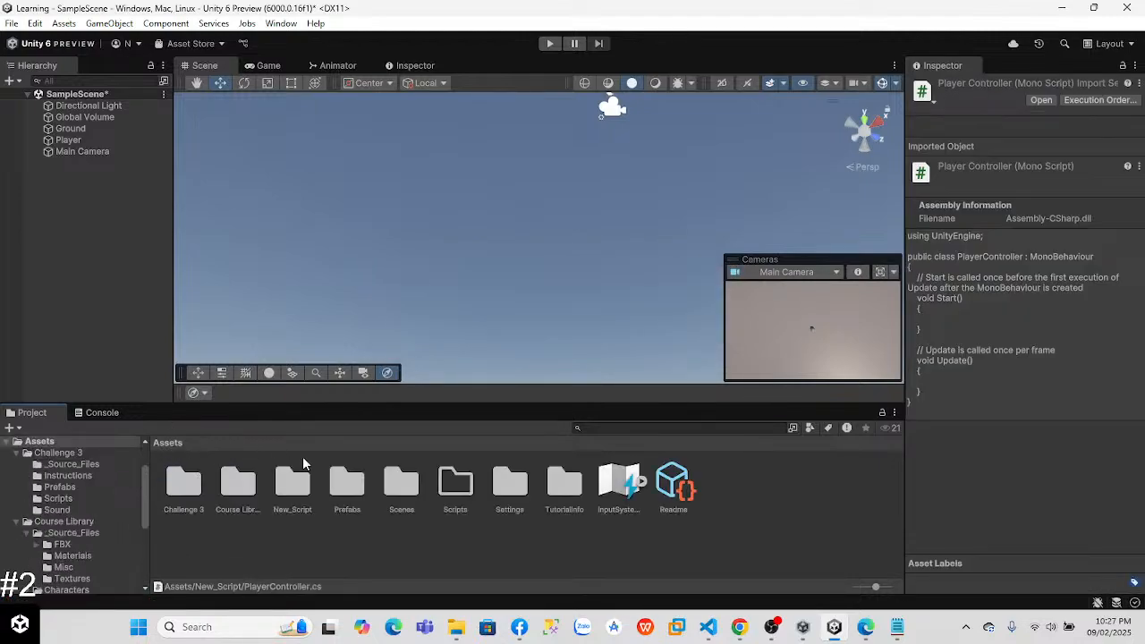
pyautogui.doubleClick(455, 487)
pyautogui.click(166, 443)
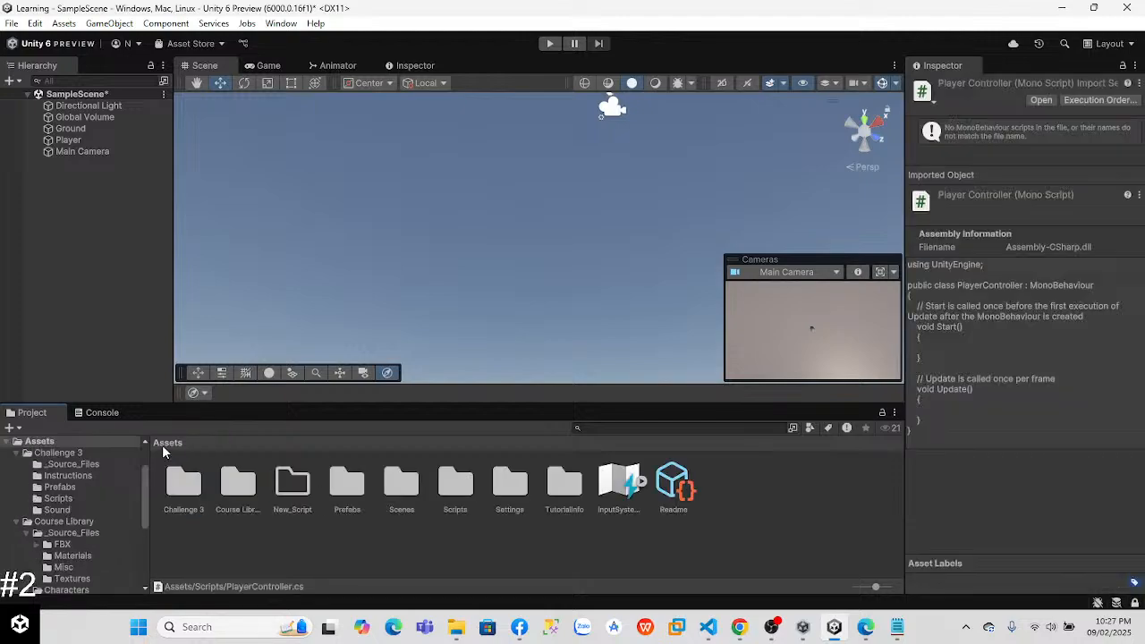
# Step: Delete the New_Script folder from Assets
pyautogui.rightClick(293, 488)
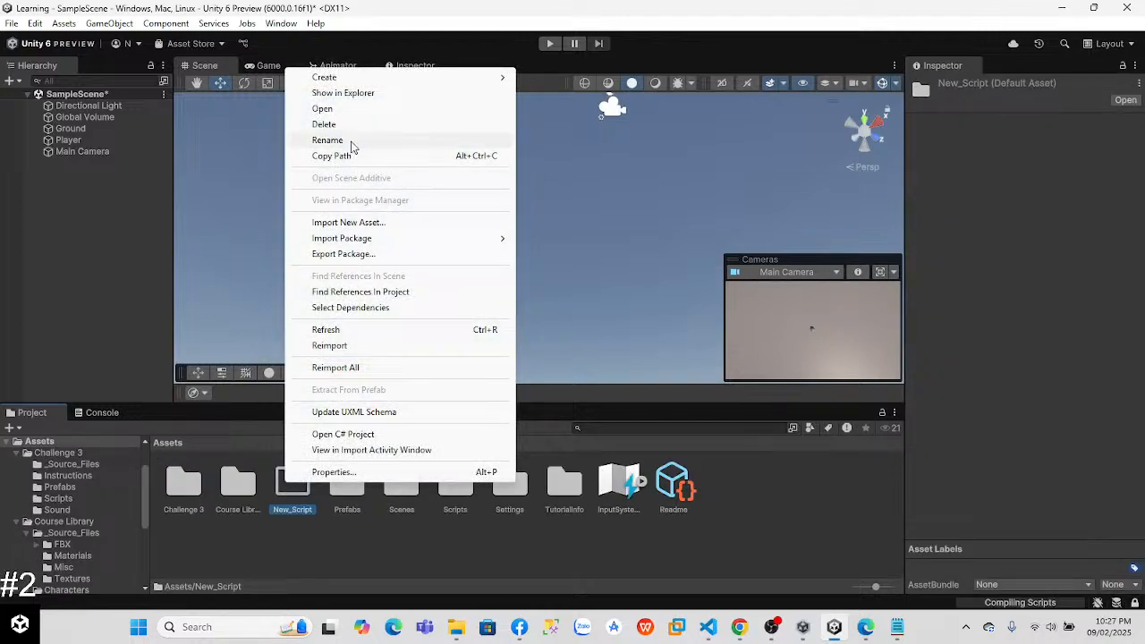
pyautogui.click(340, 124)
pyautogui.click(625, 352)
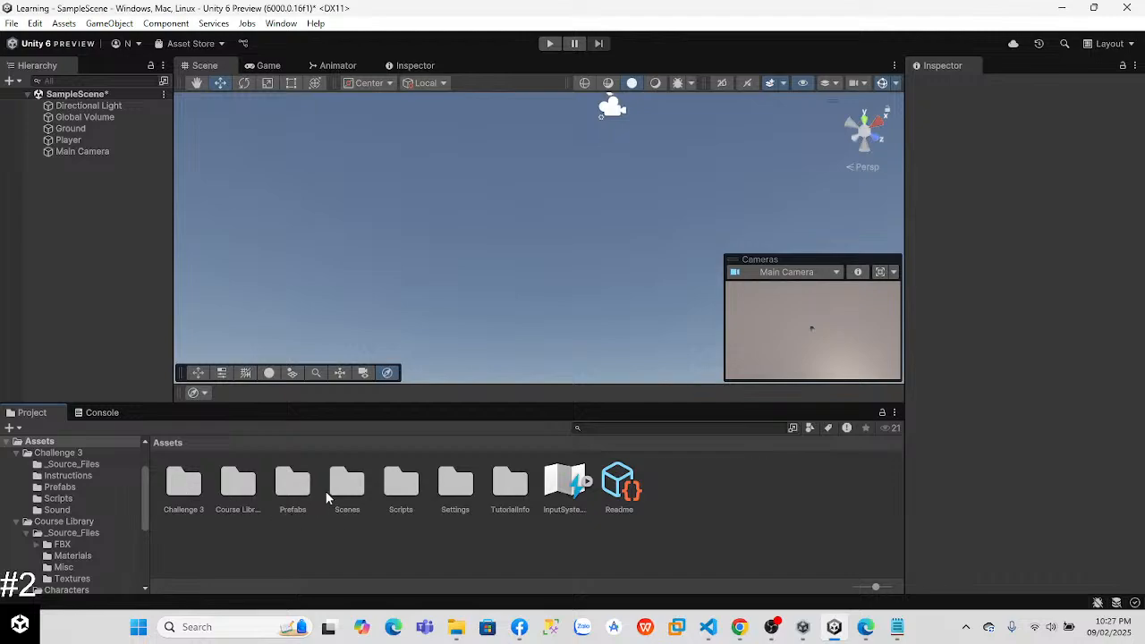
# Step: Attach the PlayerController script from the Scripts folder to the Player object
pyautogui.doubleClick(400, 483)
pyautogui.click(185, 486)
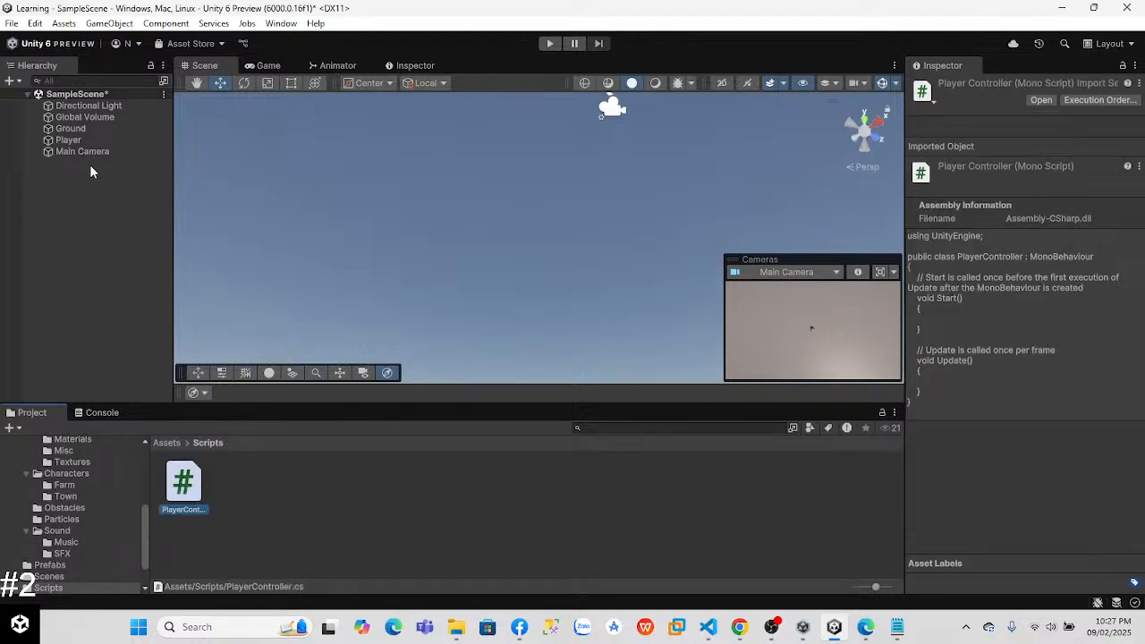
pyautogui.click(69, 140)
pyautogui.moveTo(183, 483); pyautogui.dragTo(980, 491)
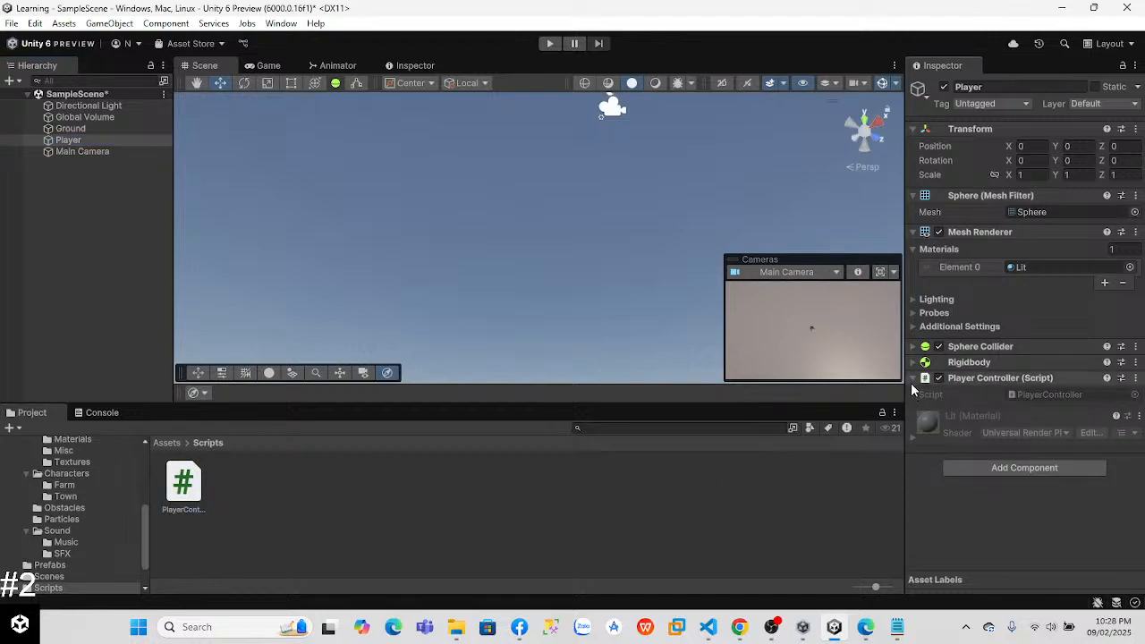
# Step: Switch to Visual Studio Code and declare public float speed = 10.0f; at the top of the PlayerController class
pyautogui.click(709, 627)
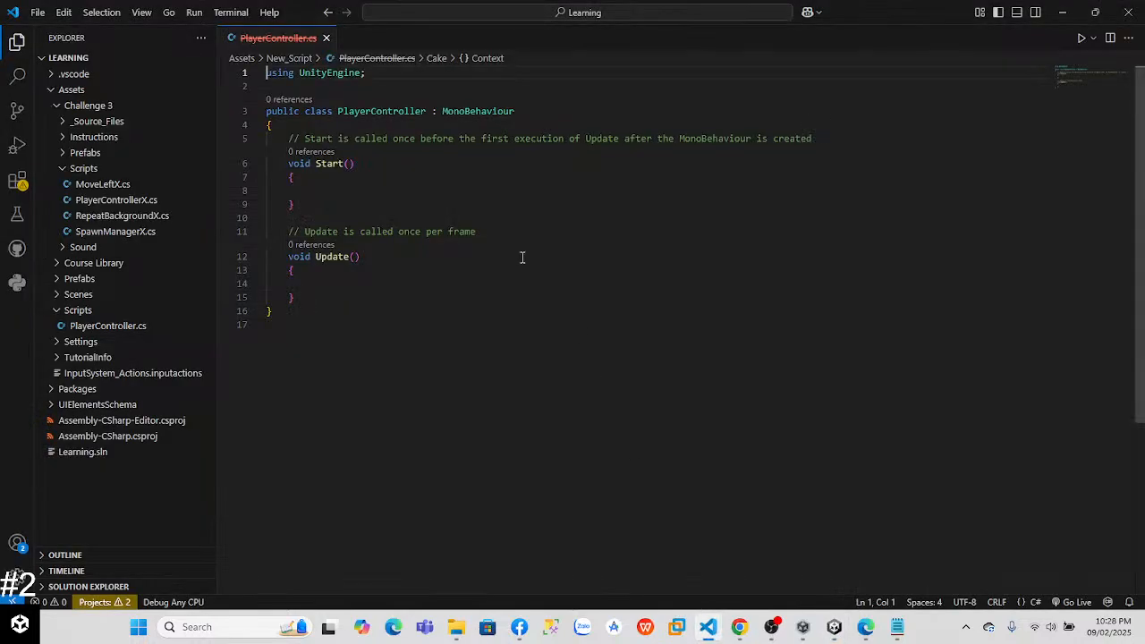
pyautogui.click(366, 132)
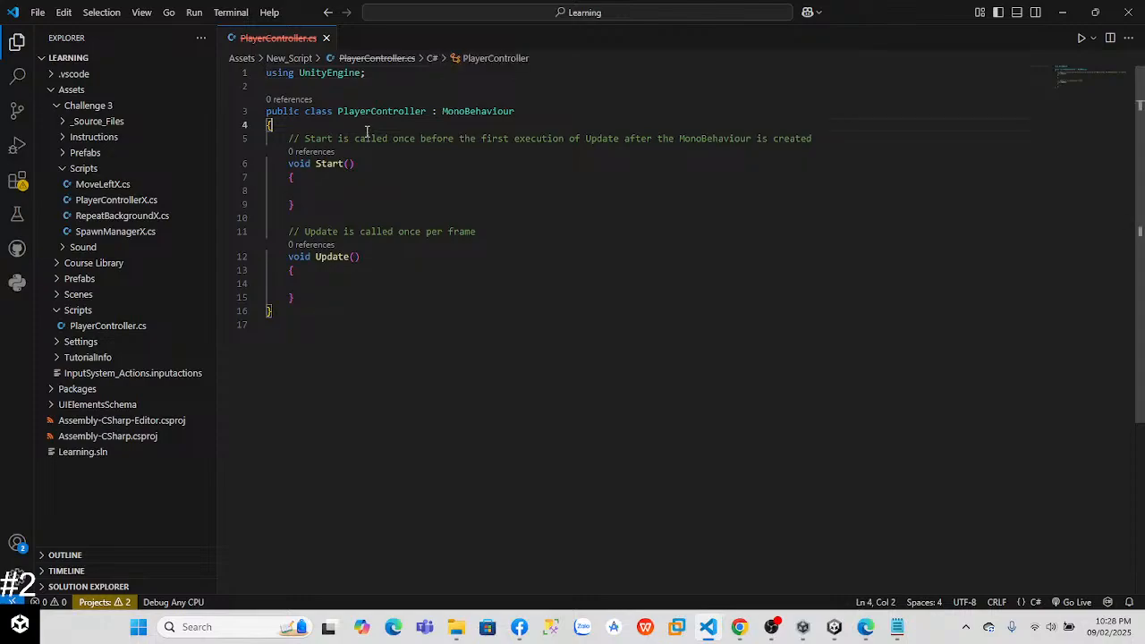
pyautogui.press('Return')
pyautogui.write('p')
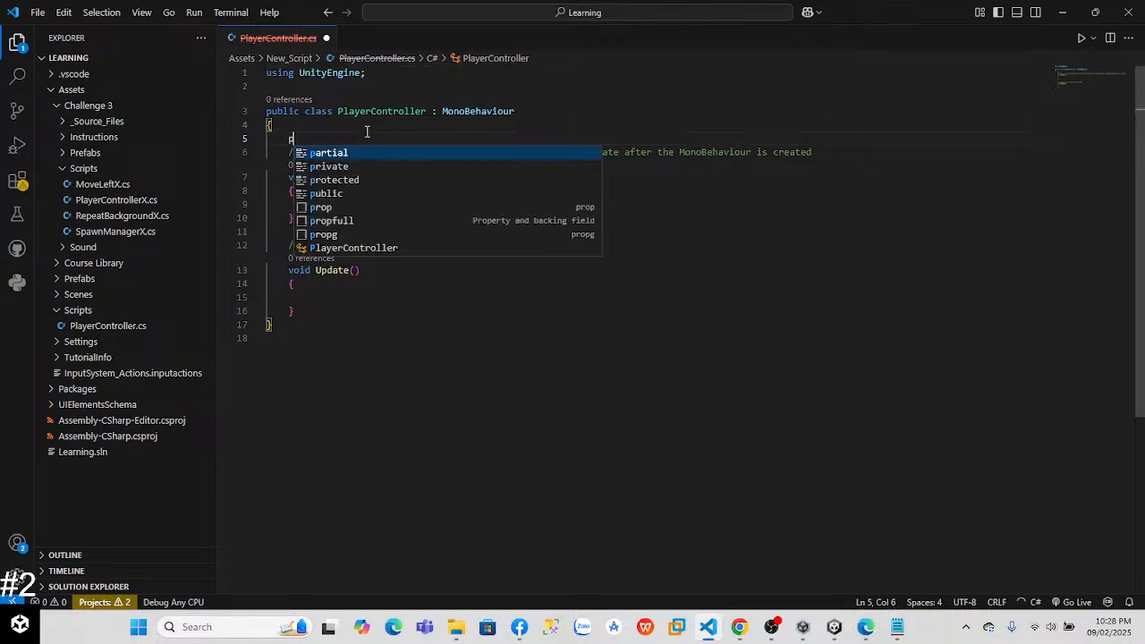
pyautogui.write('ublic ')
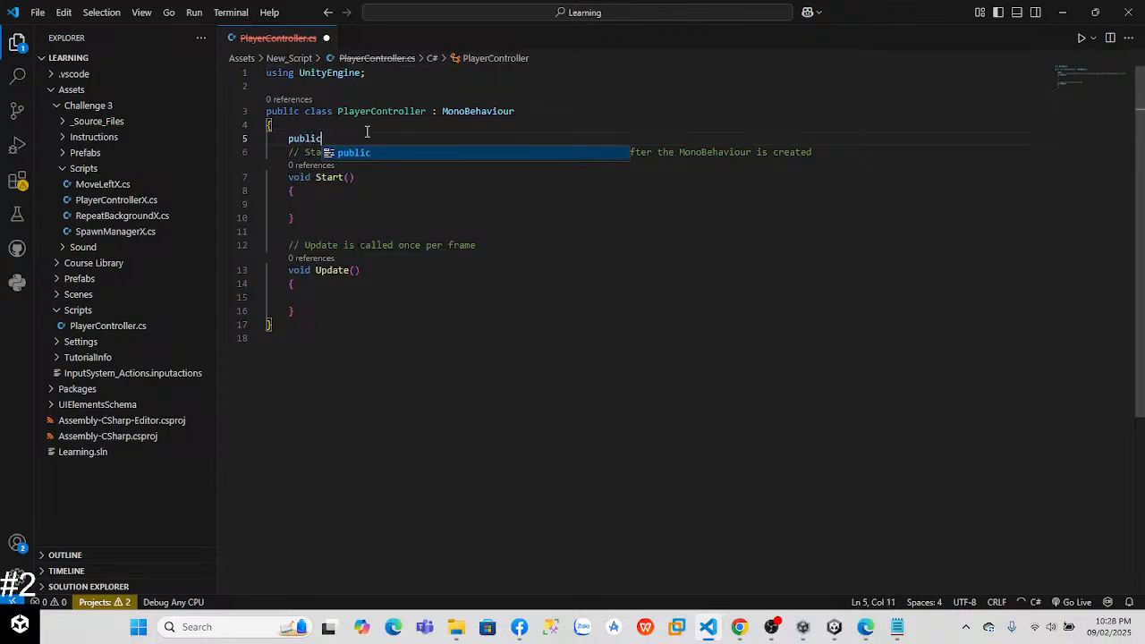
pyautogui.write('fl')
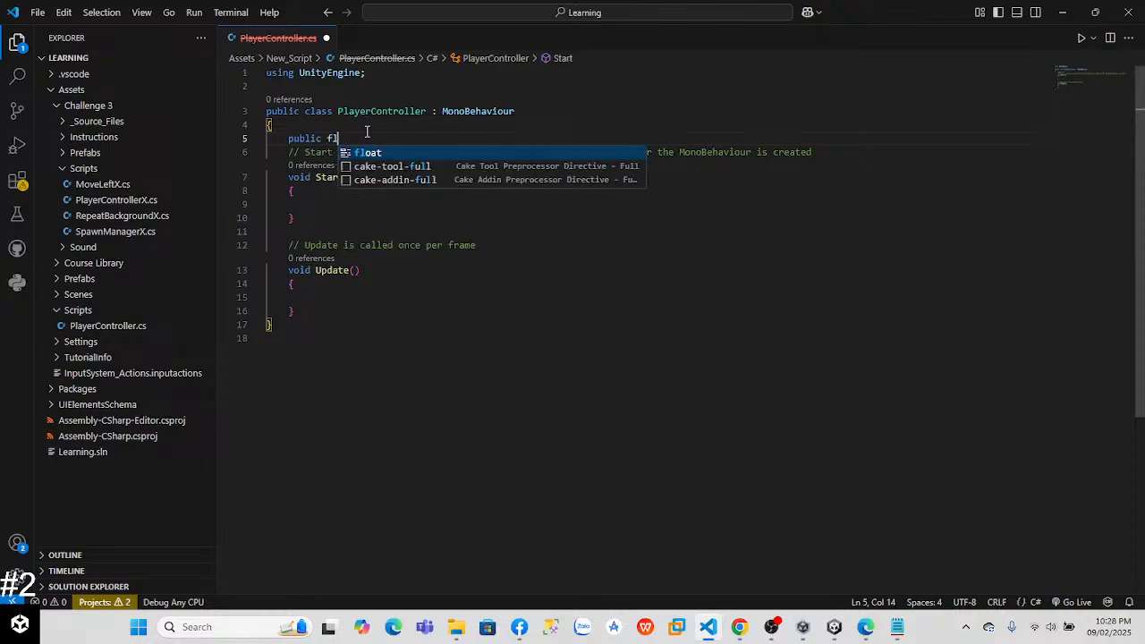
pyautogui.write('oat speed = ')
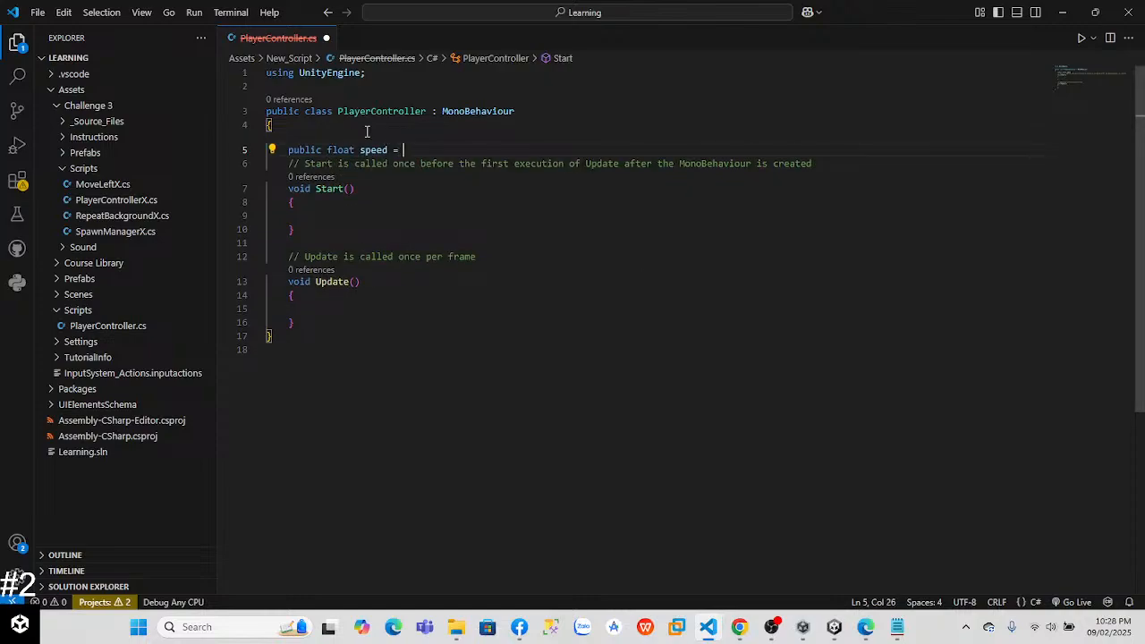
pyautogui.write('10.0f')
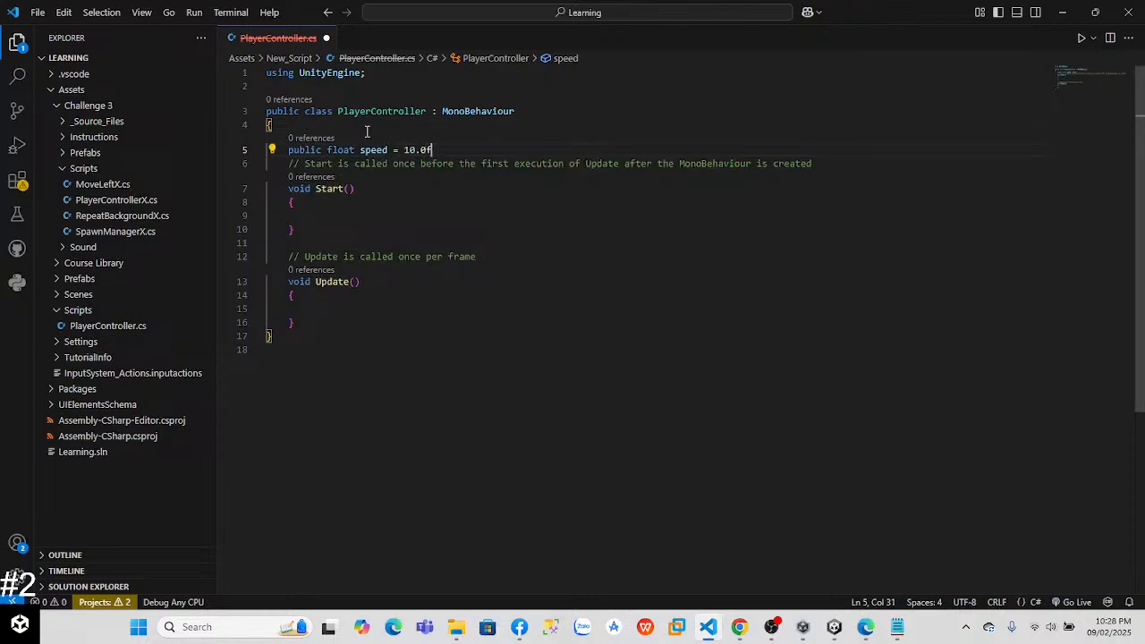
pyautogui.write(';')
pyautogui.press('Return')
pyautogui.write('publ')
pyautogui.press('BackSpace')
pyautogui.press('BackSpace')
pyautogui.press('BackSpace')
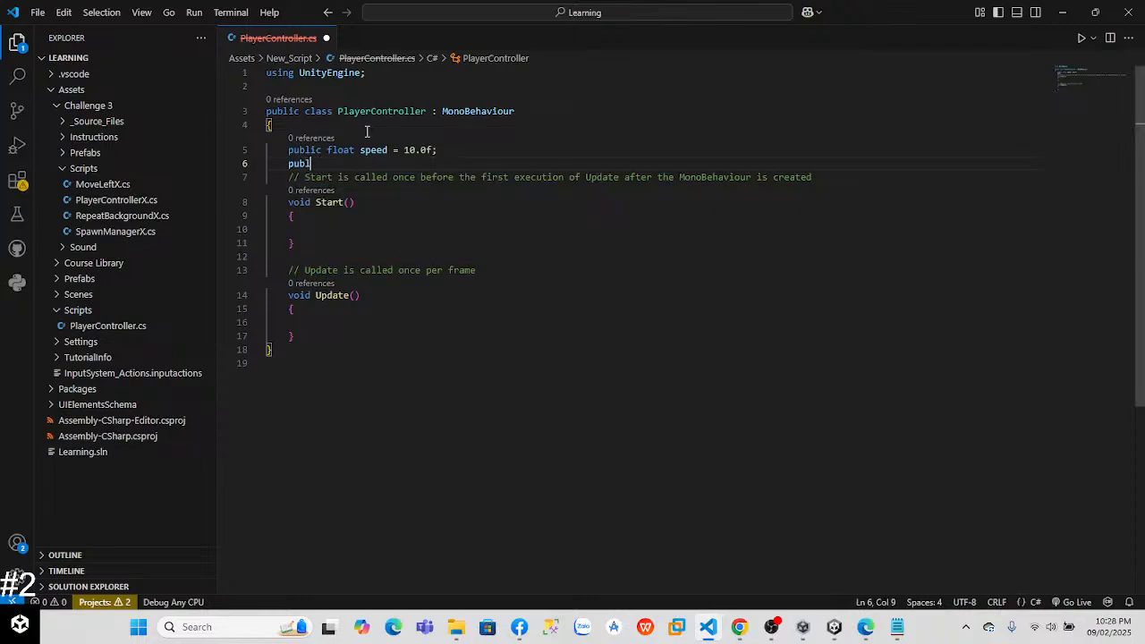
pyautogui.write('rivate Rigi')
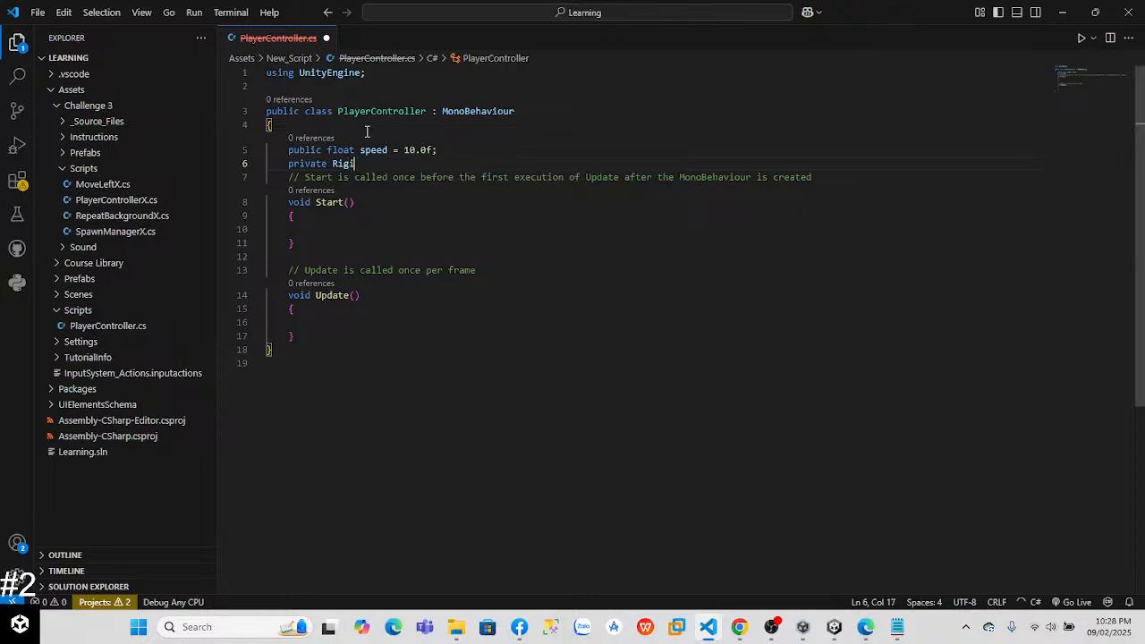
pyautogui.write('dbo')
pyautogui.hotkey('alt', 'Tab')
pyautogui.hotkey('alt', 'Tab')
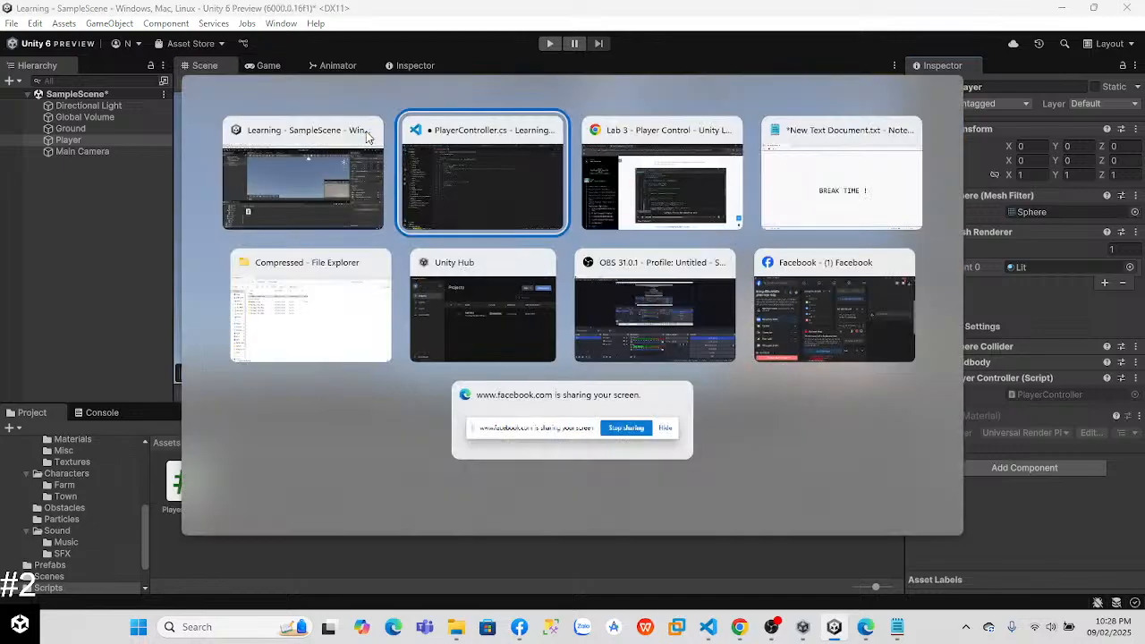
pyautogui.hotkey('alt', 'Tab')
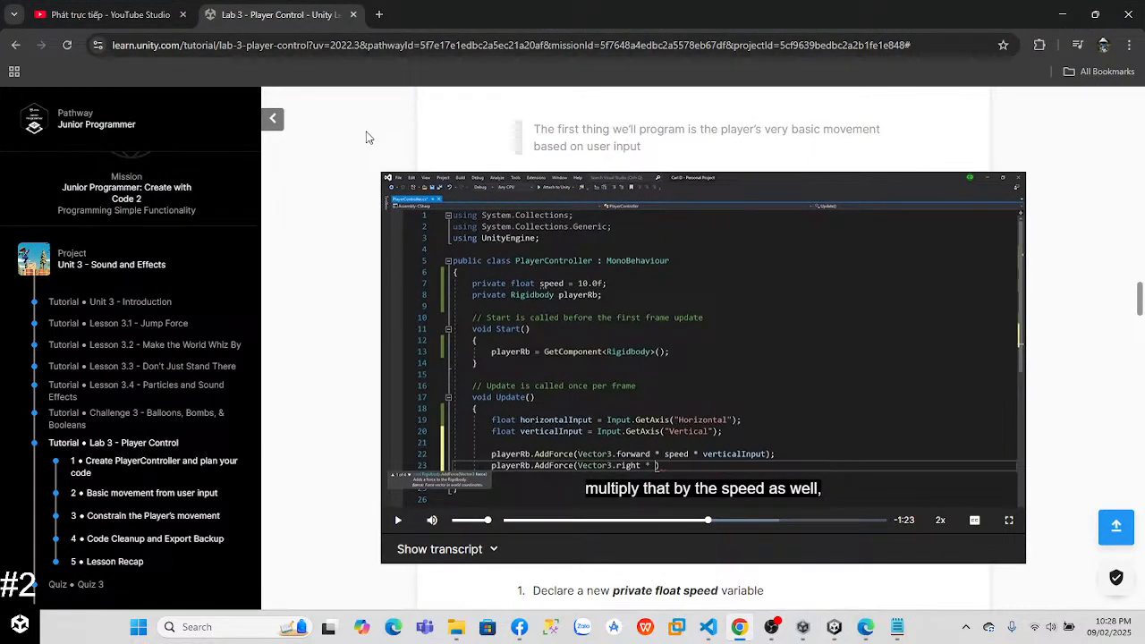
pyautogui.hotkey('alt', 'Tab')
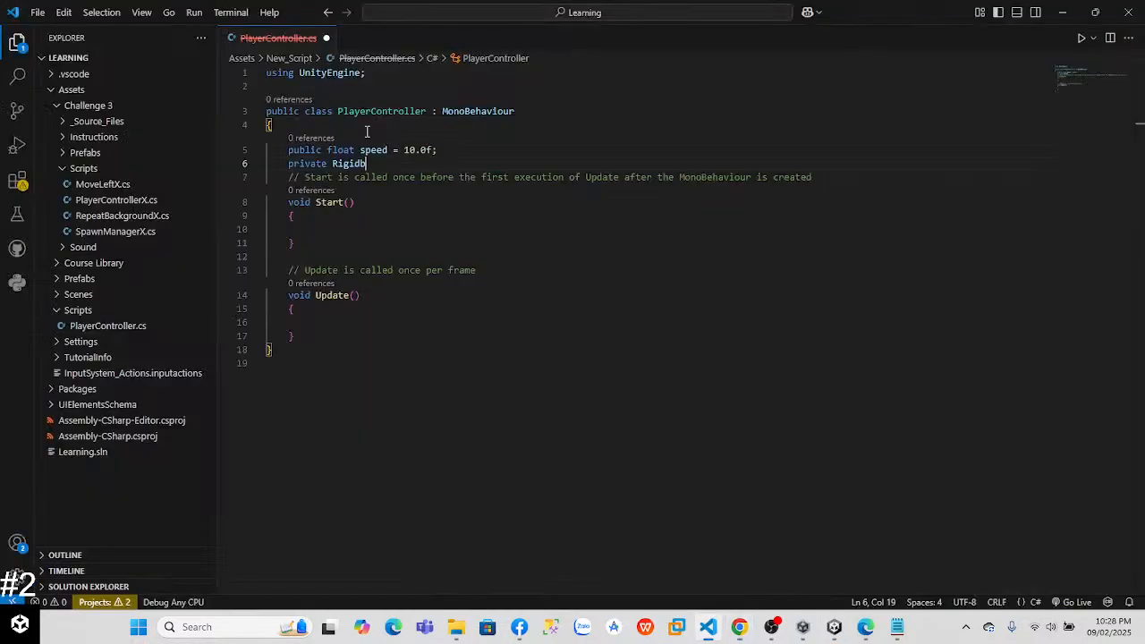
pyautogui.hotkey('alt', 'Tab')
pyautogui.hotkey('alt', 'Tab')
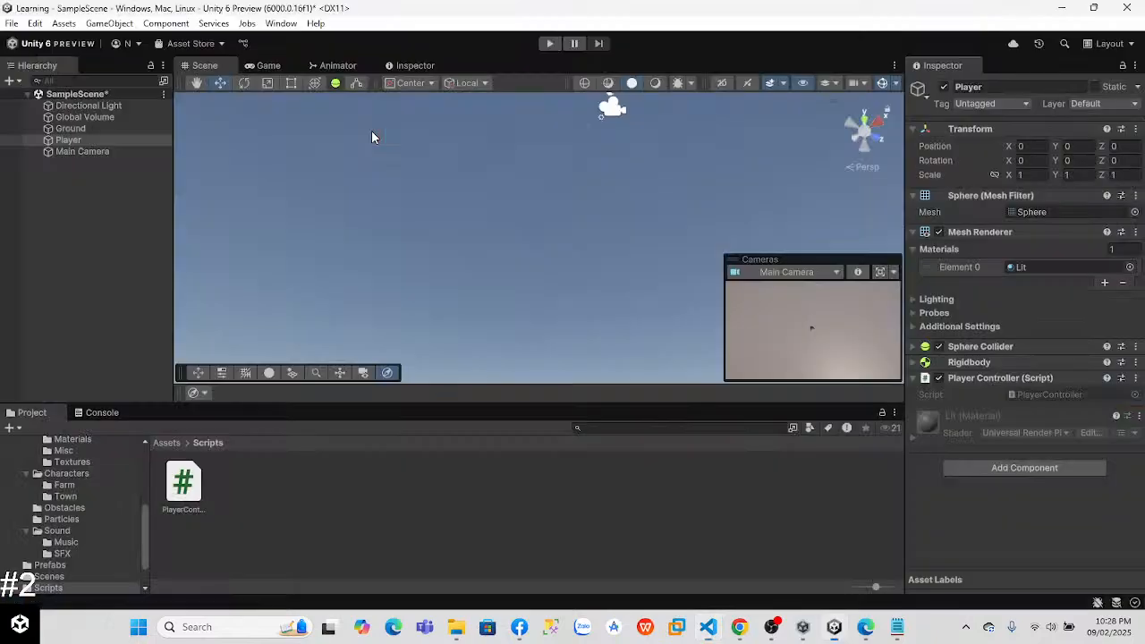
pyautogui.hotkey('alt', 'Tab')
pyautogui.hotkey('alt', 'Tab')
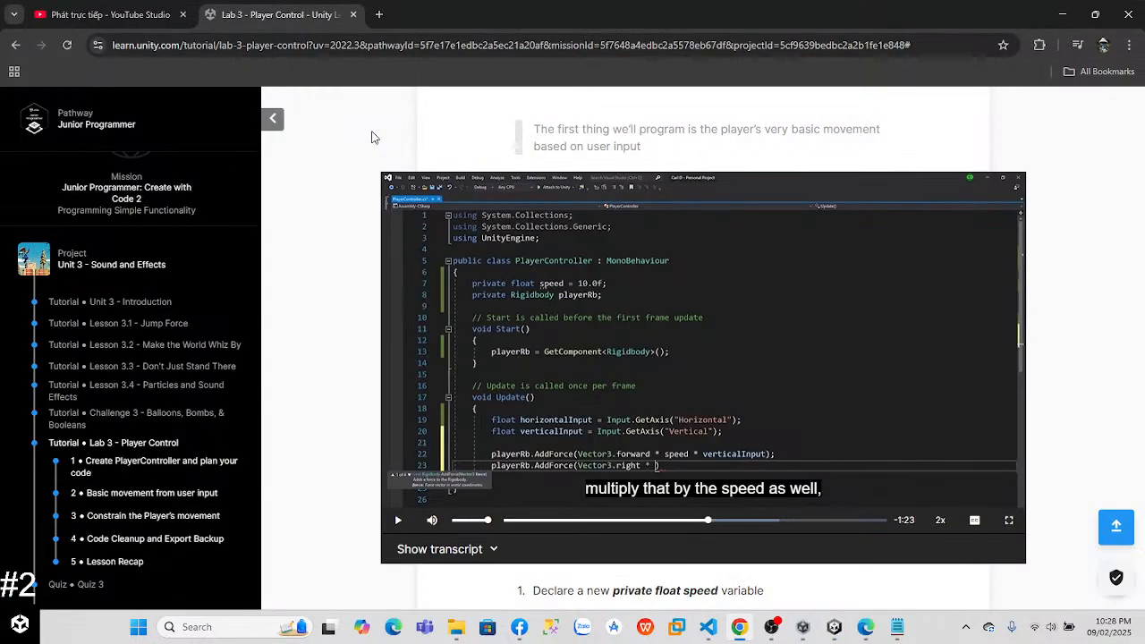
pyautogui.hotkey('alt', 'Tab')
pyautogui.hotkey('alt', 'Tab')
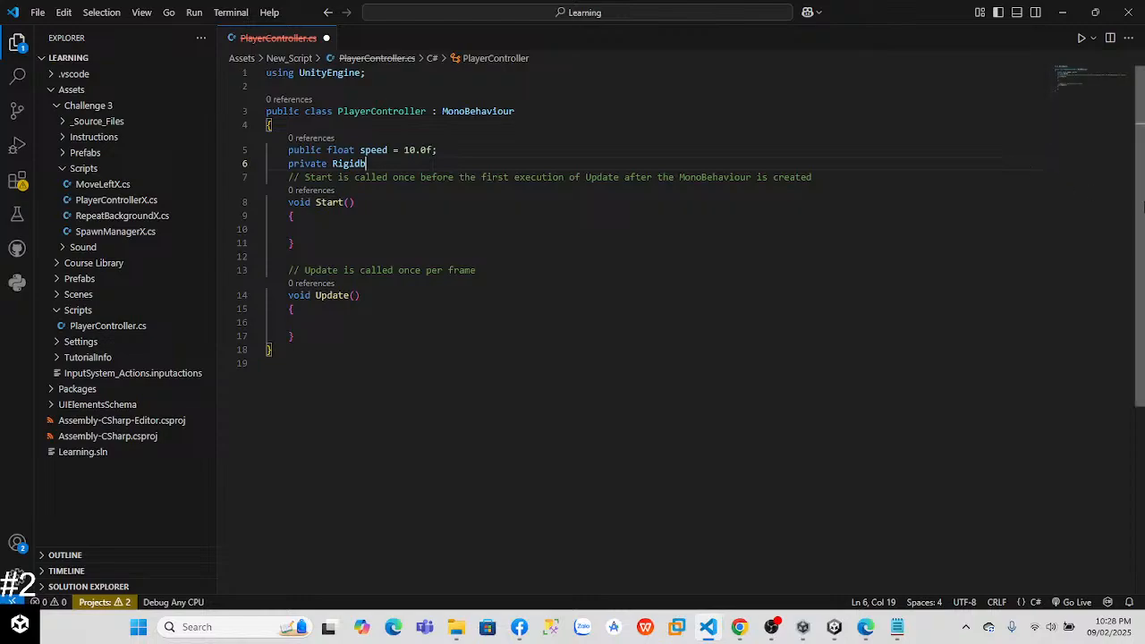
# Step: Close the deleted-path copy of PlayerController.cs without saving, and open the PlayerController script from Unity's Scripts folder
pyautogui.click(420, 150)
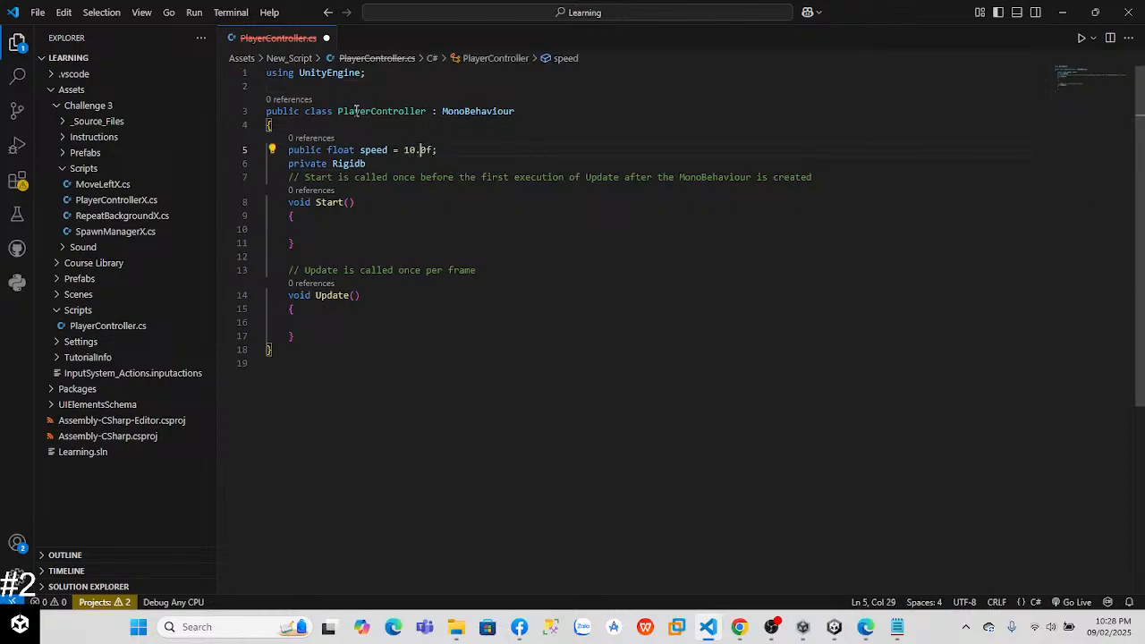
pyautogui.click(324, 38)
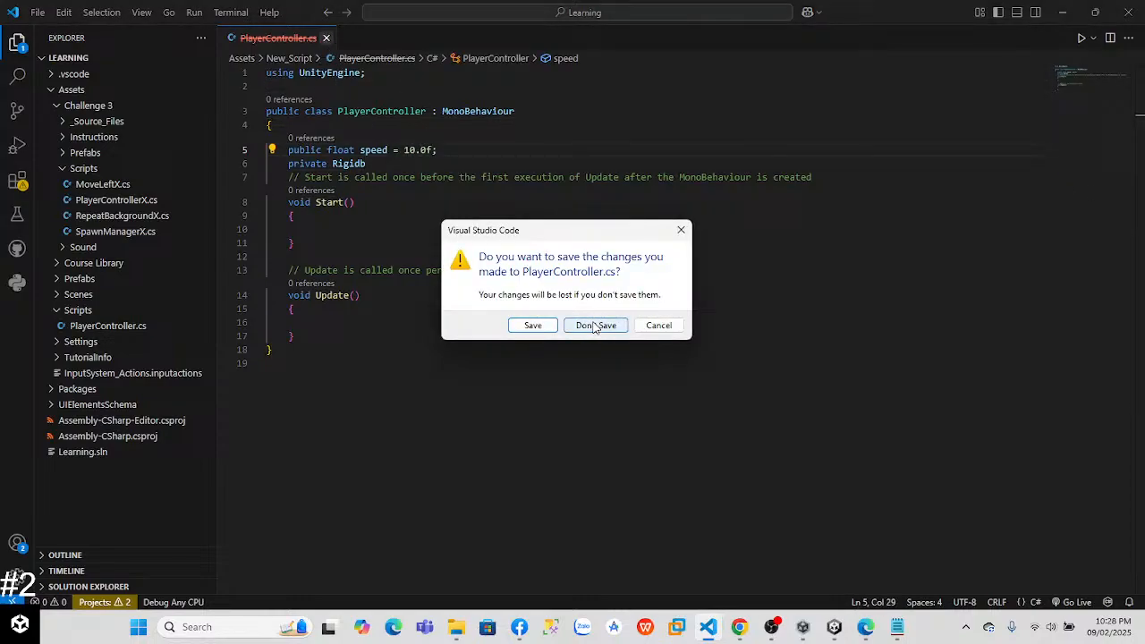
pyautogui.click(592, 322)
pyautogui.hotkey('alt', 'Tab')
pyautogui.hotkey('alt', 'Tab')
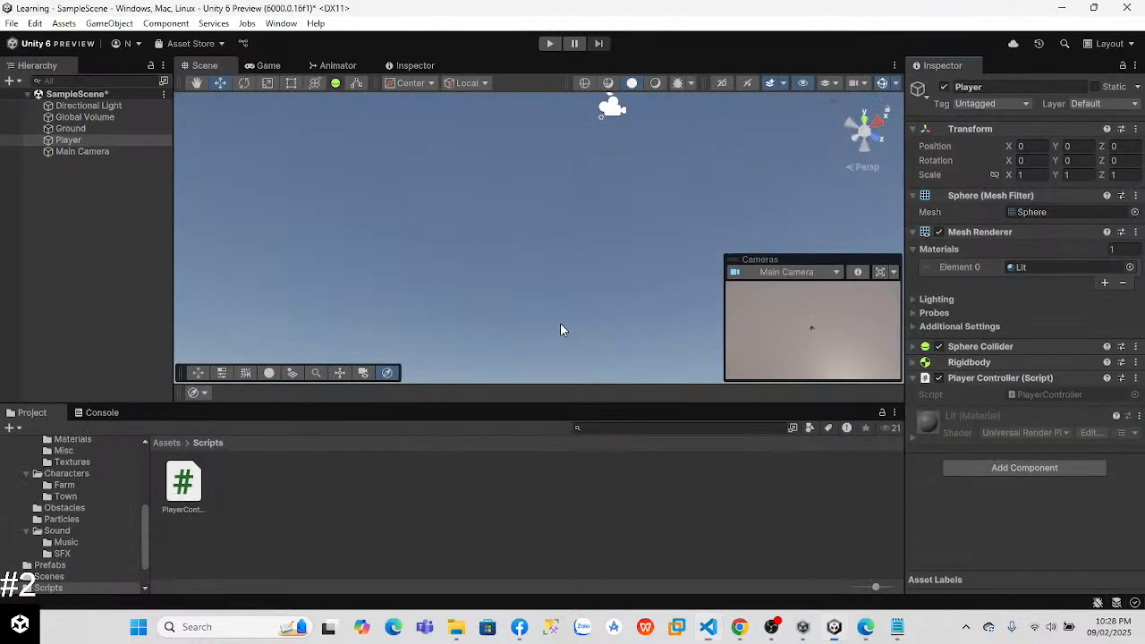
pyautogui.doubleClick(176, 497)
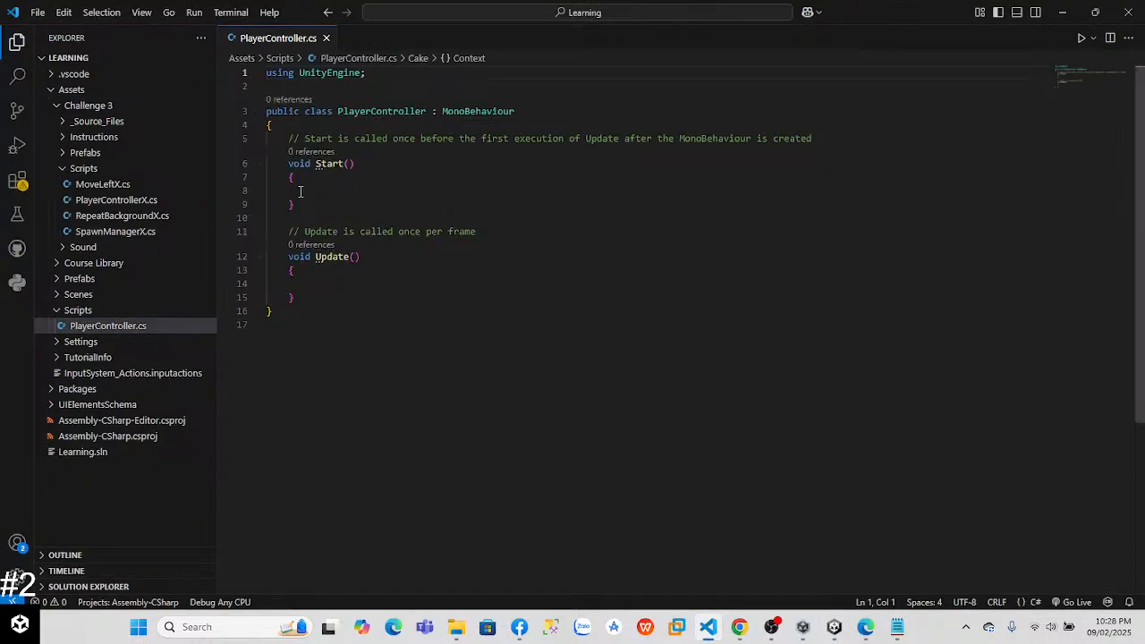
# Step: Declare public float speed = 10.0f; at the top of the reopened PlayerController class
pyautogui.click(409, 130)
pyautogui.press('Return')
pyautogui.write('public ')
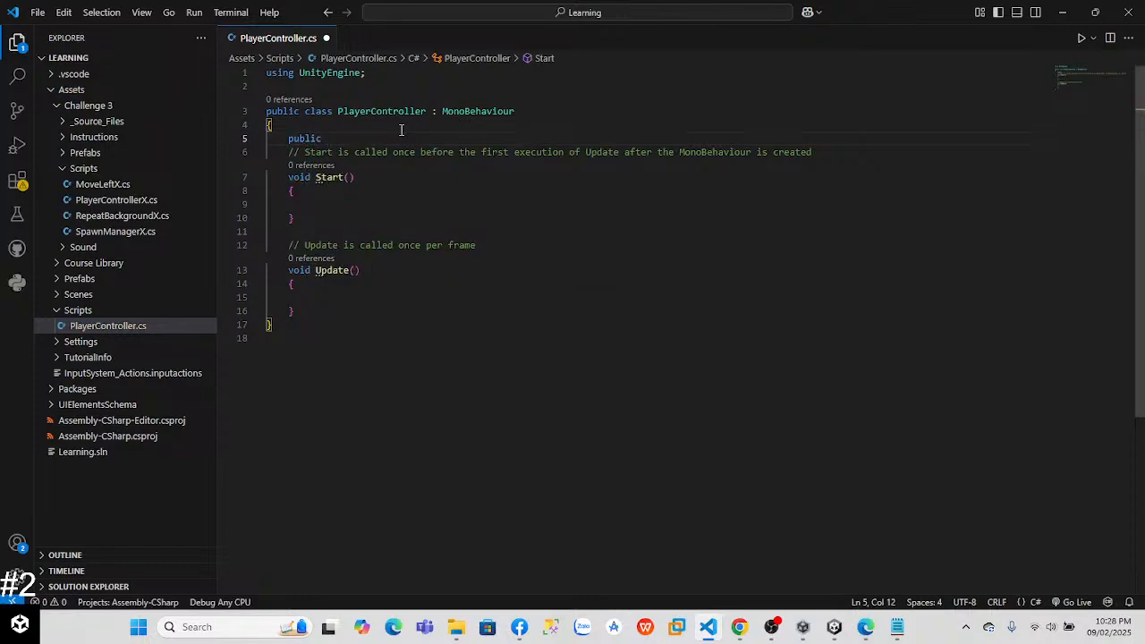
pyautogui.write('float speed')
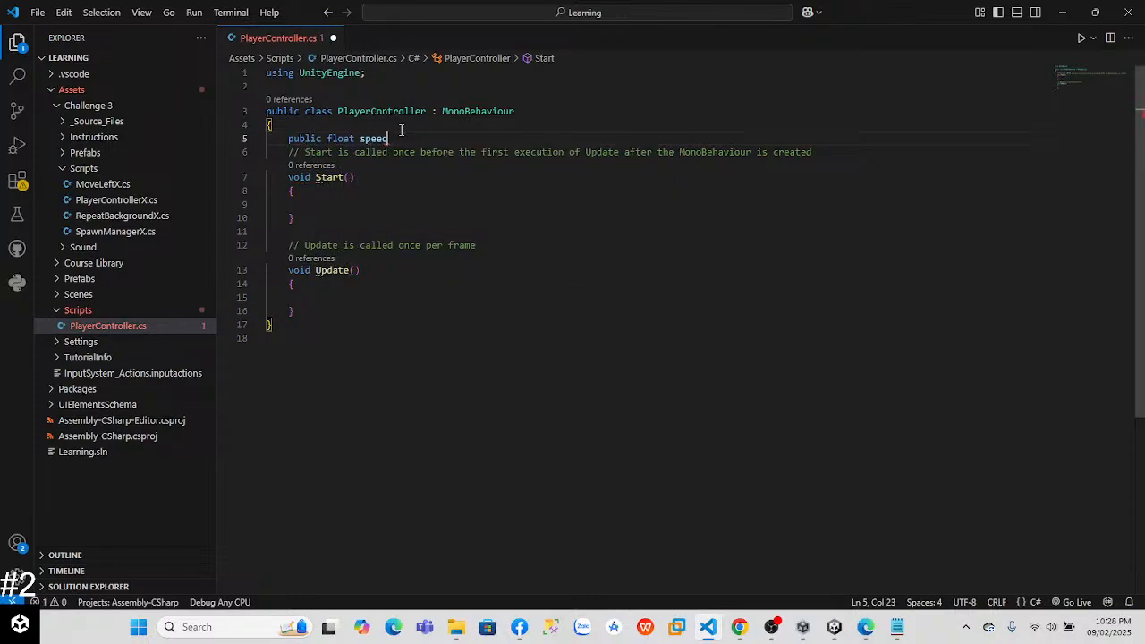
pyautogui.write(' = 100.')
pyautogui.press('BackSpace')
pyautogui.press('BackSpace')
pyautogui.write('0f;')
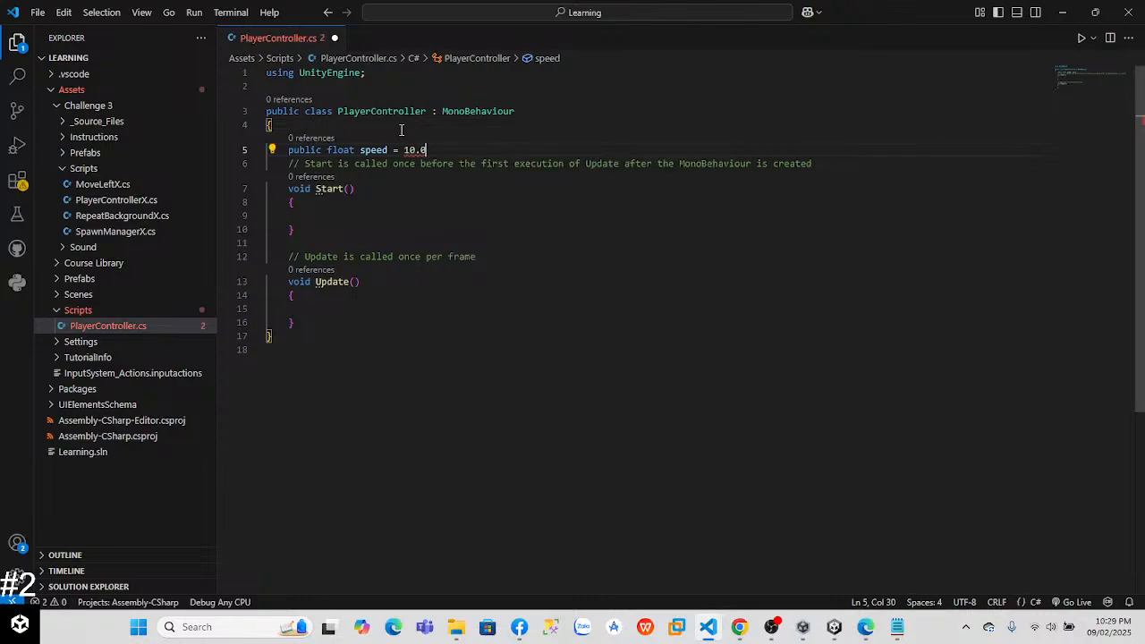
# Step: Declare public Rigidbody playerRB; on a new line below the speed variable
pyautogui.press('Return')
pyautogui.write('public Rigidbody ')
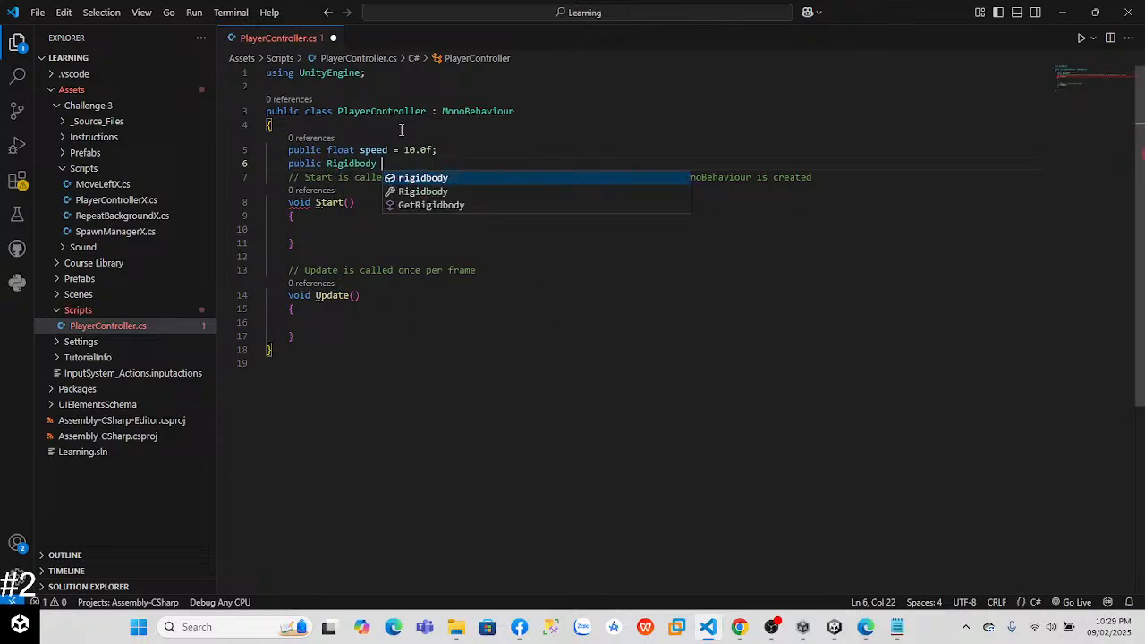
pyautogui.write('playerRB=')
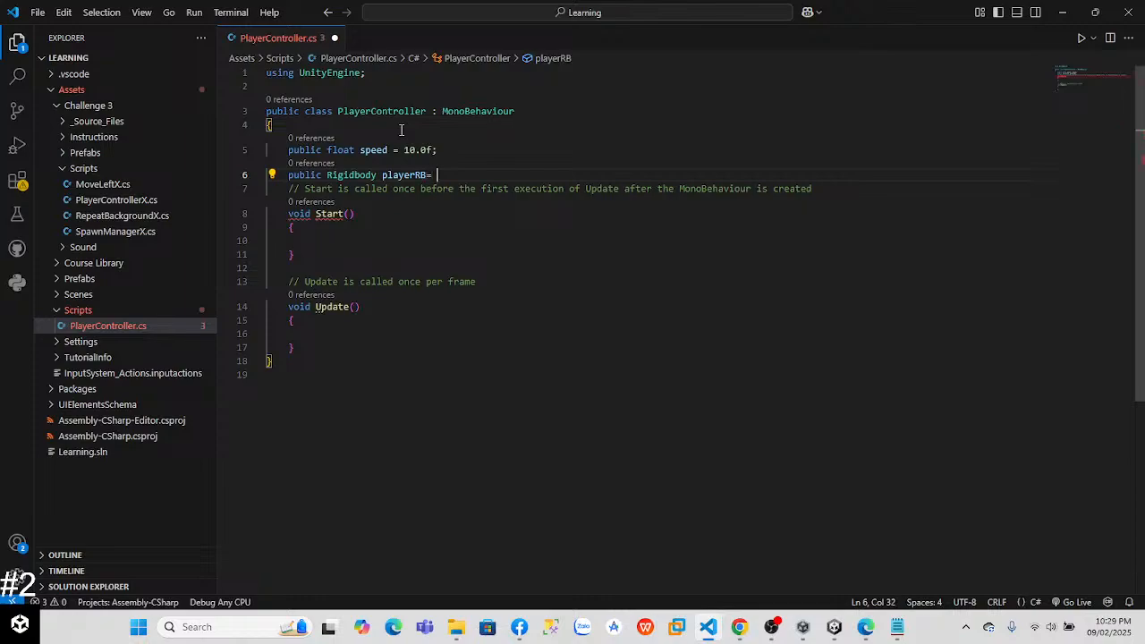
pyautogui.press('BackSpace')
pyautogui.write(';')
# Step: Change the access modifier of the playerRB declaration to private
pyautogui.click(305, 189)
pyautogui.moveTo(316, 176); pyautogui.dragTo(321, 176)
pyautogui.press('BackSpace')
pyautogui.press('BackSpace')
pyautogui.press('BackSpace')
pyautogui.press('BackSpace')
pyautogui.press('BackSpace')
pyautogui.press('BackSpace')
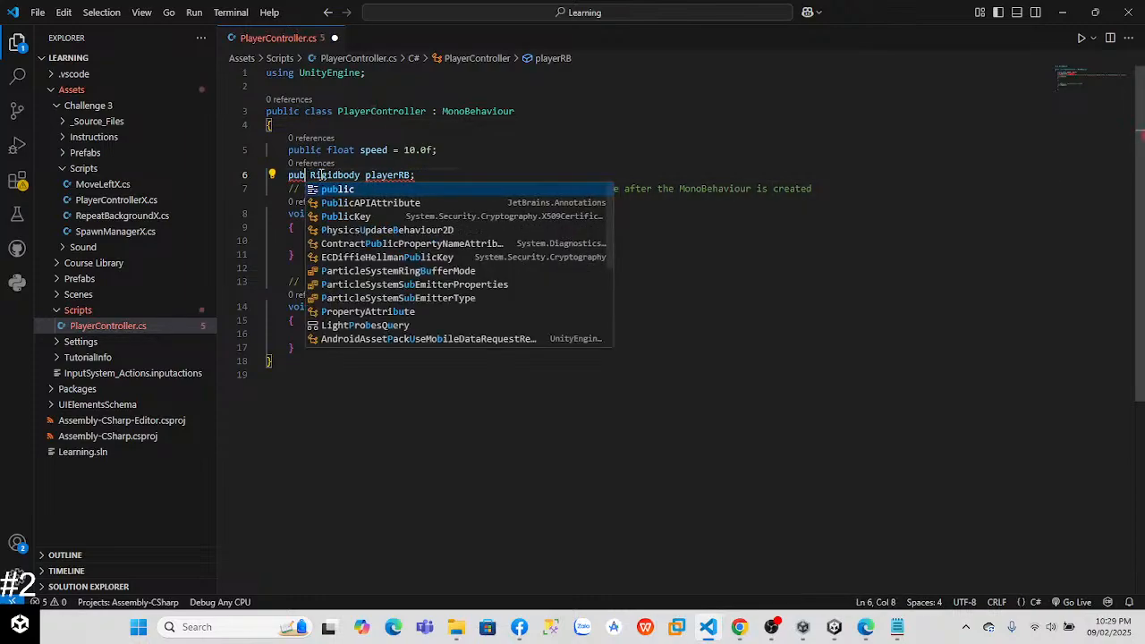
pyautogui.write('private')
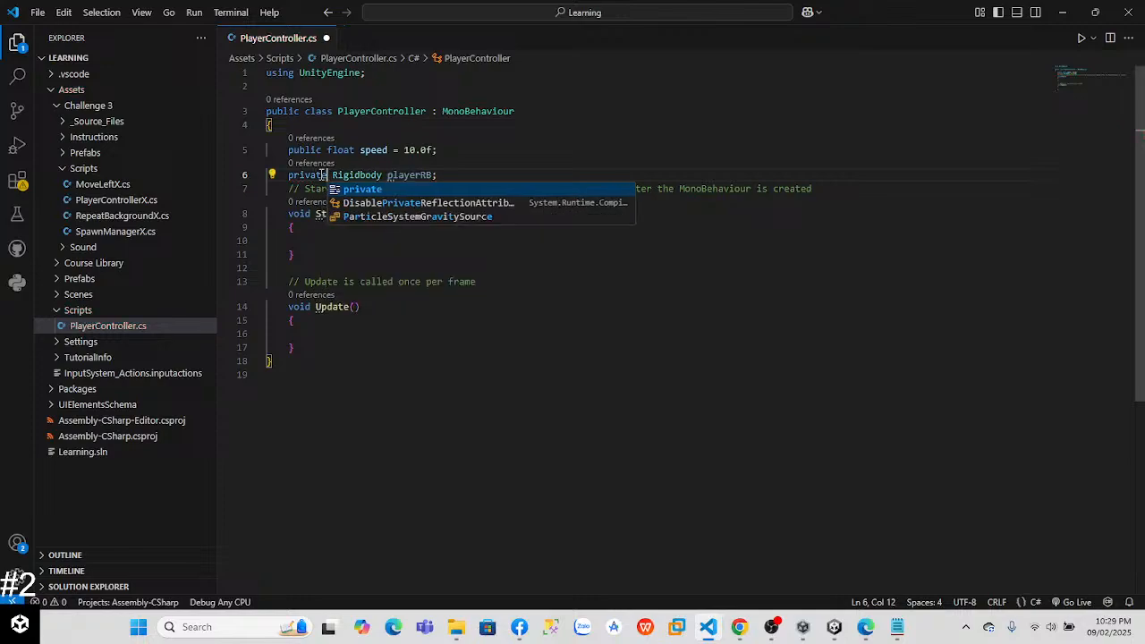
# Step: In the Start method, add playerRB = GetComponent<Rigidbody>();
pyautogui.click(316, 252)
pyautogui.click(324, 240)
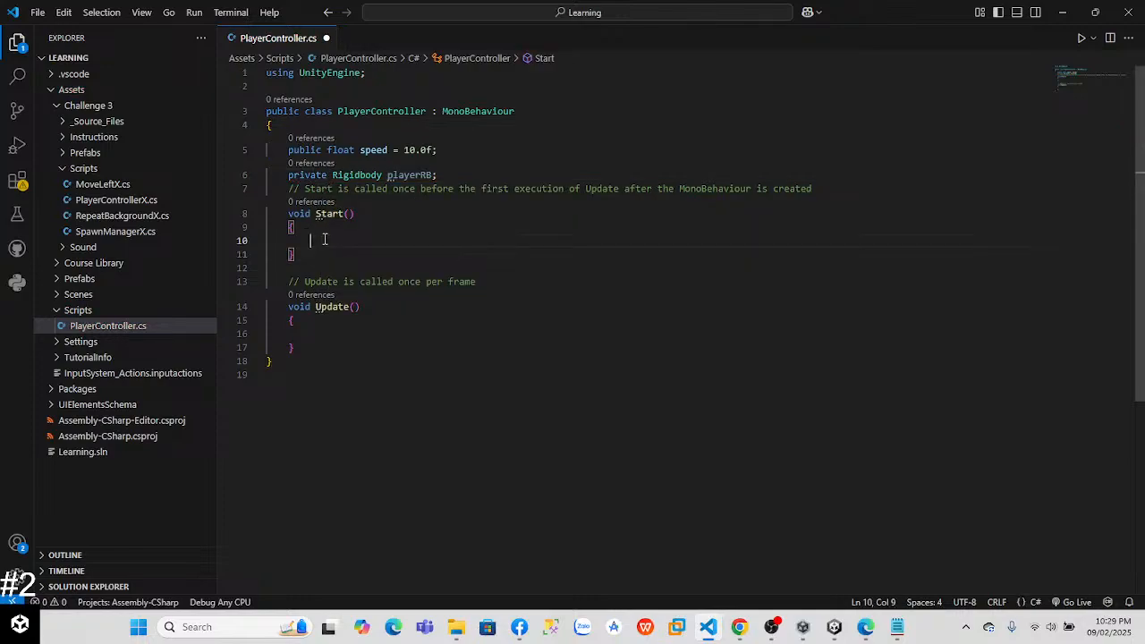
pyautogui.write('playerRB')
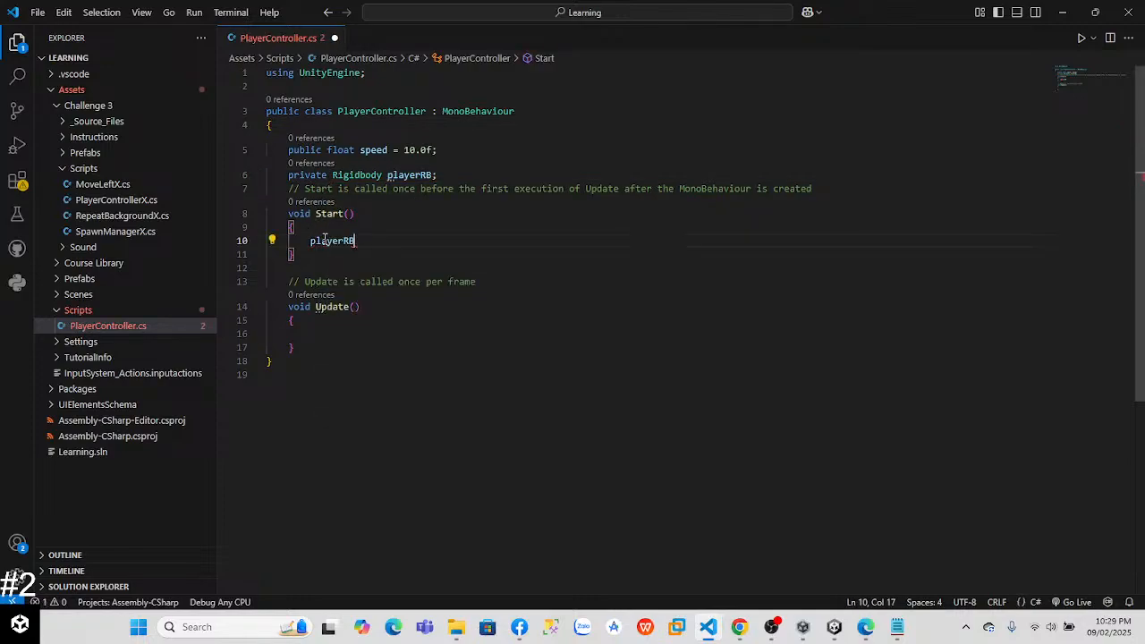
pyautogui.write(' = Get')
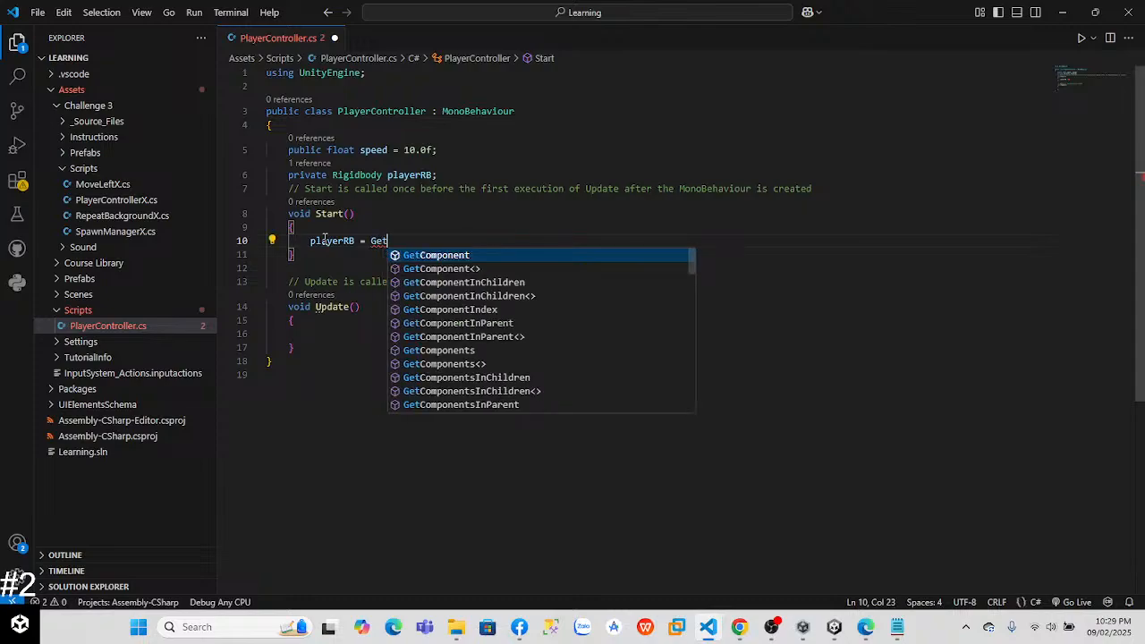
pyautogui.write('Component<')
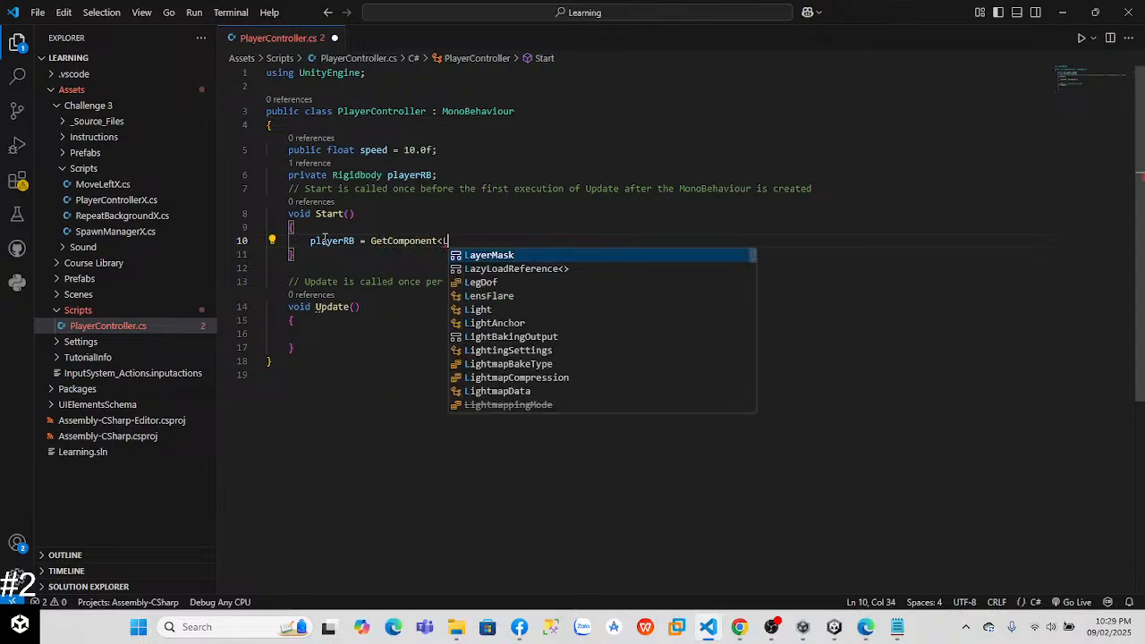
pyautogui.write('Ri')
pyautogui.press('Tab')
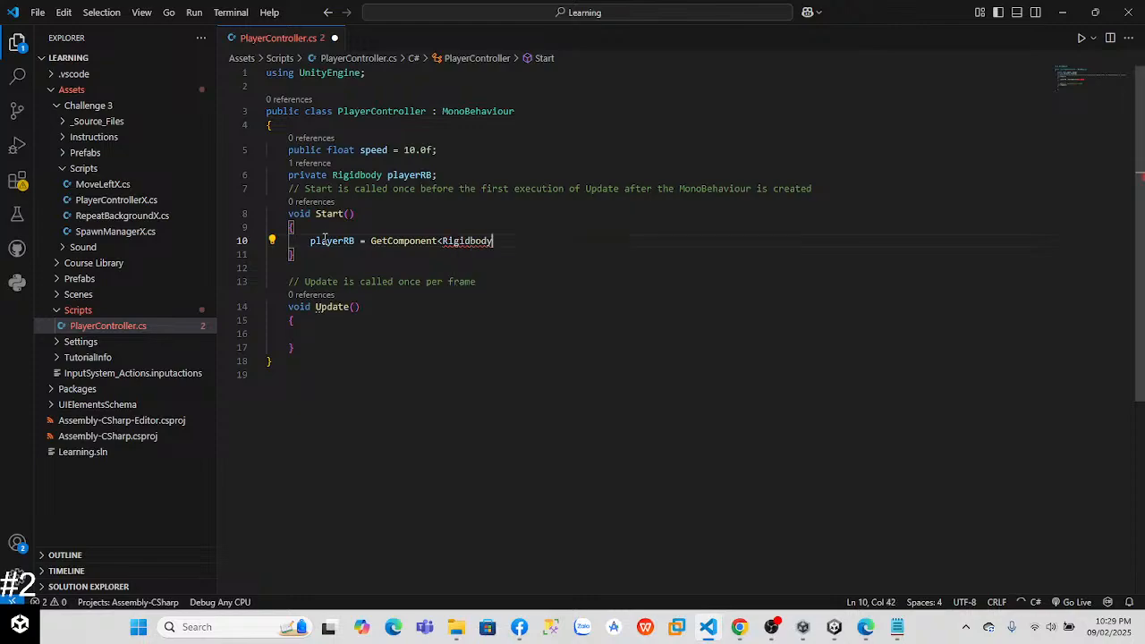
pyautogui.write('<')
pyautogui.press('BackSpace')
pyautogui.write('>();')
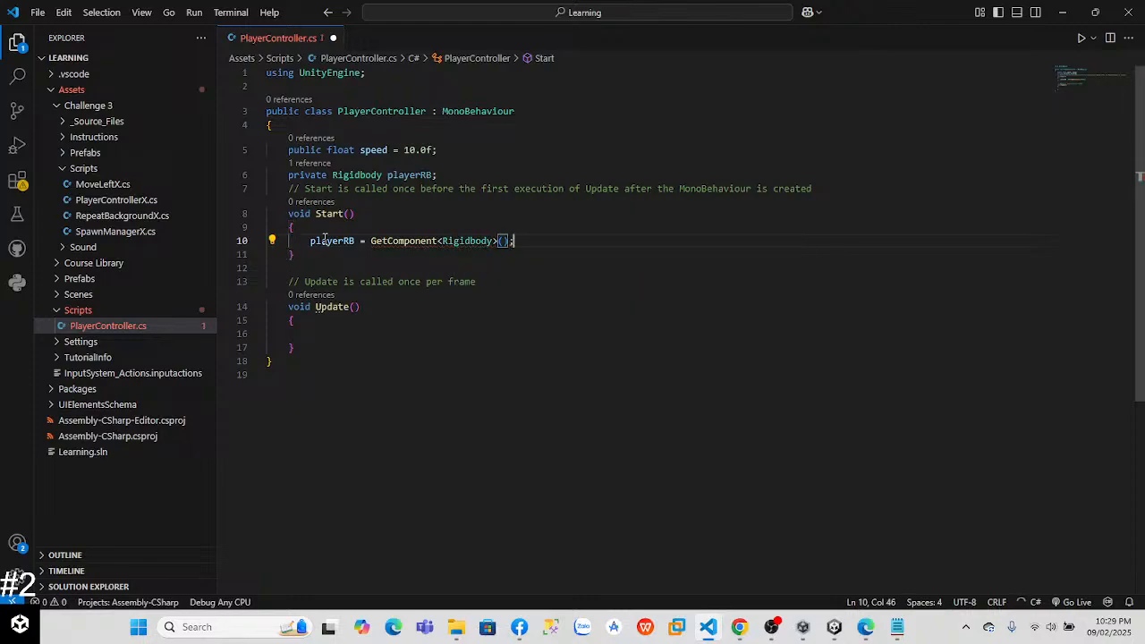
# Step: In the Update method, begin a declaration of float horizontalInput = following the tutorial's code
pyautogui.press('Down')
pyautogui.press('Down')
pyautogui.press('Down')
pyautogui.press('Down')
pyautogui.press('Down')
pyautogui.press('Down')
pyautogui.write('float')
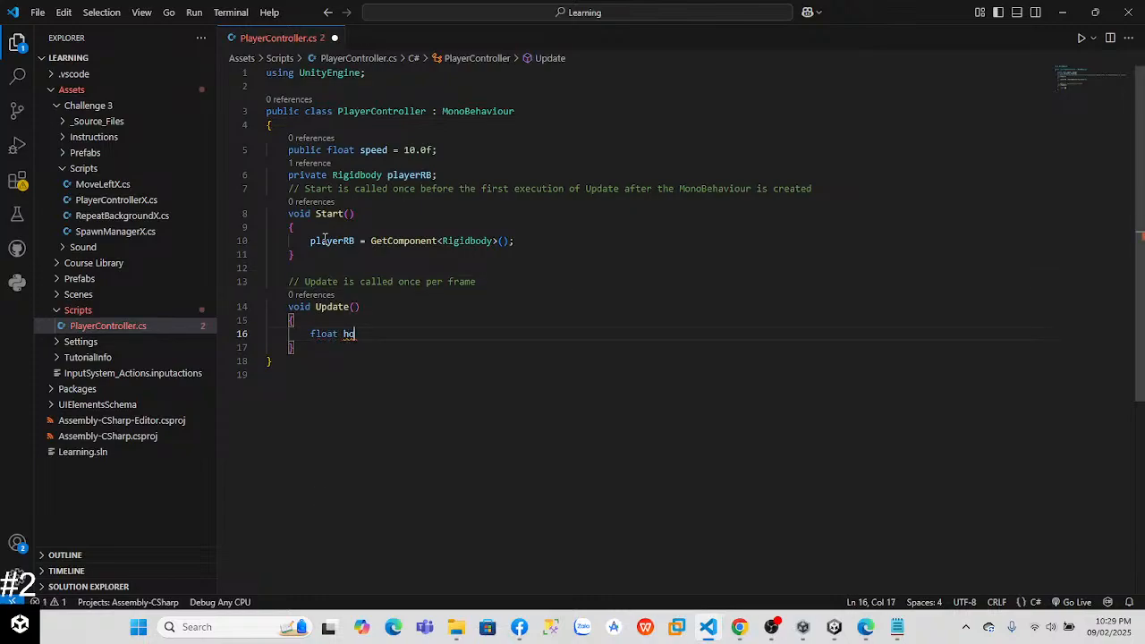
pyautogui.hotkey('alt', 'Tab')
pyautogui.hotkey('alt', 'Tab')
pyautogui.hotkey('alt', 'Tab')
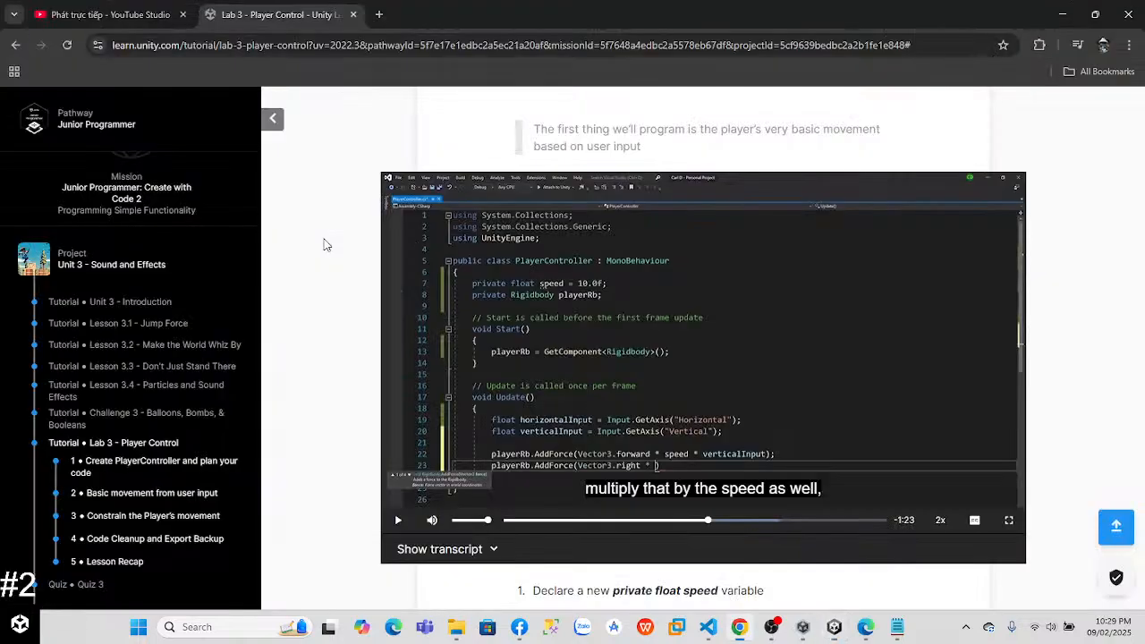
pyautogui.hotkey('alt', 'Tab')
pyautogui.write('ho')
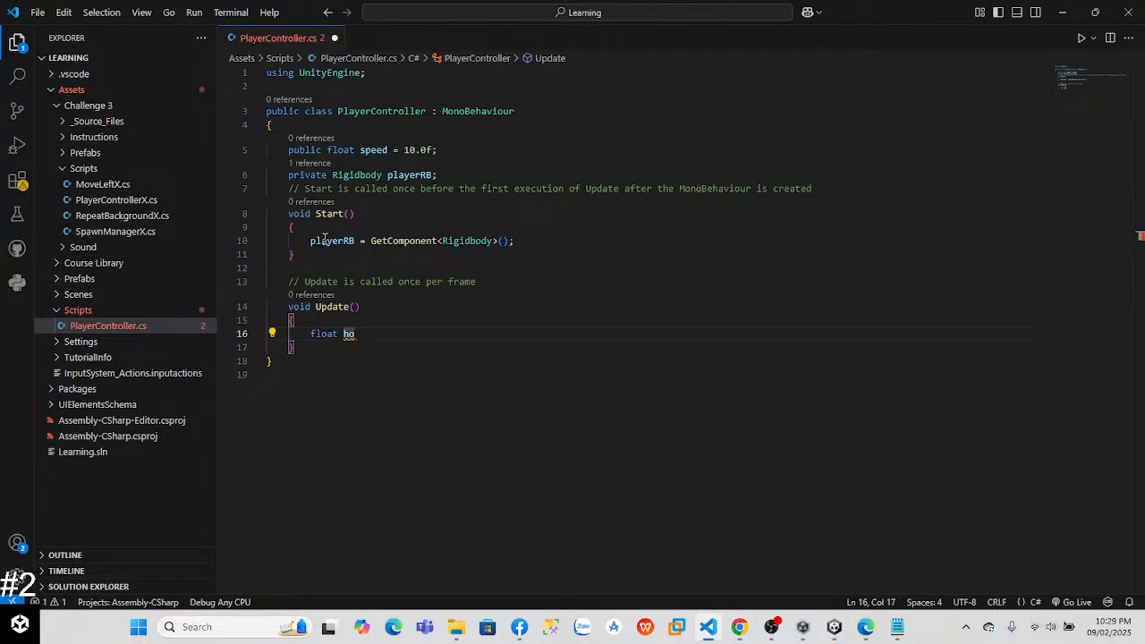
pyautogui.write('rizontalInp')
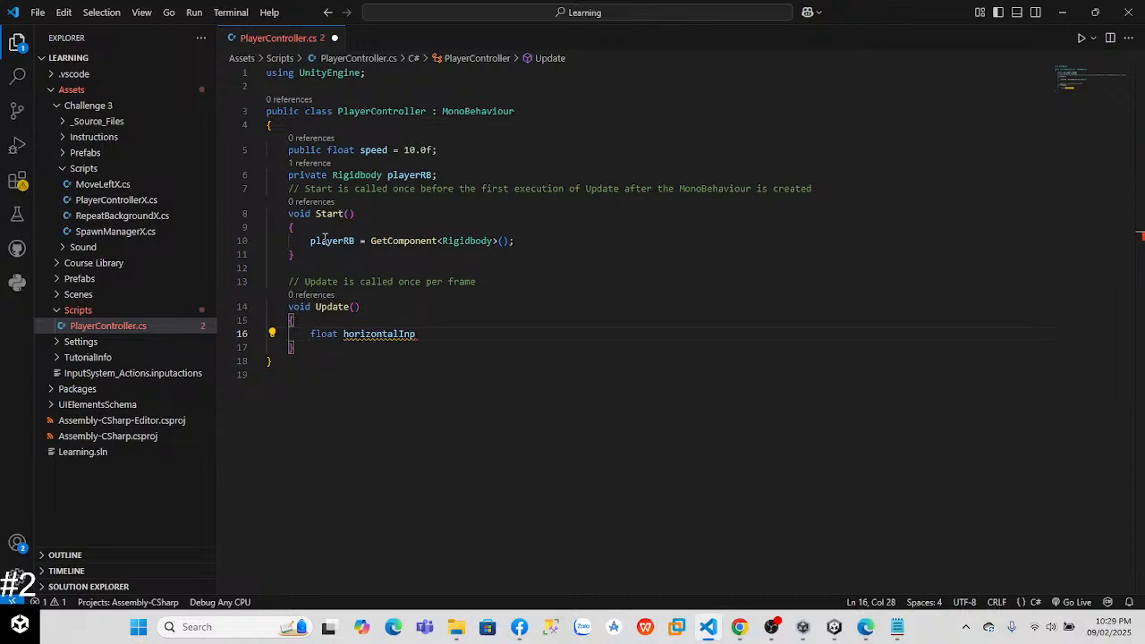
pyautogui.write('ut =')
# Step: Complete the horizontalInput declaration in Update with Input.GetAxis("Horizontal");, following the tutorial's code
pyautogui.hotkey('alt', 'Tab')
pyautogui.hotkey('alt', 'Tab')
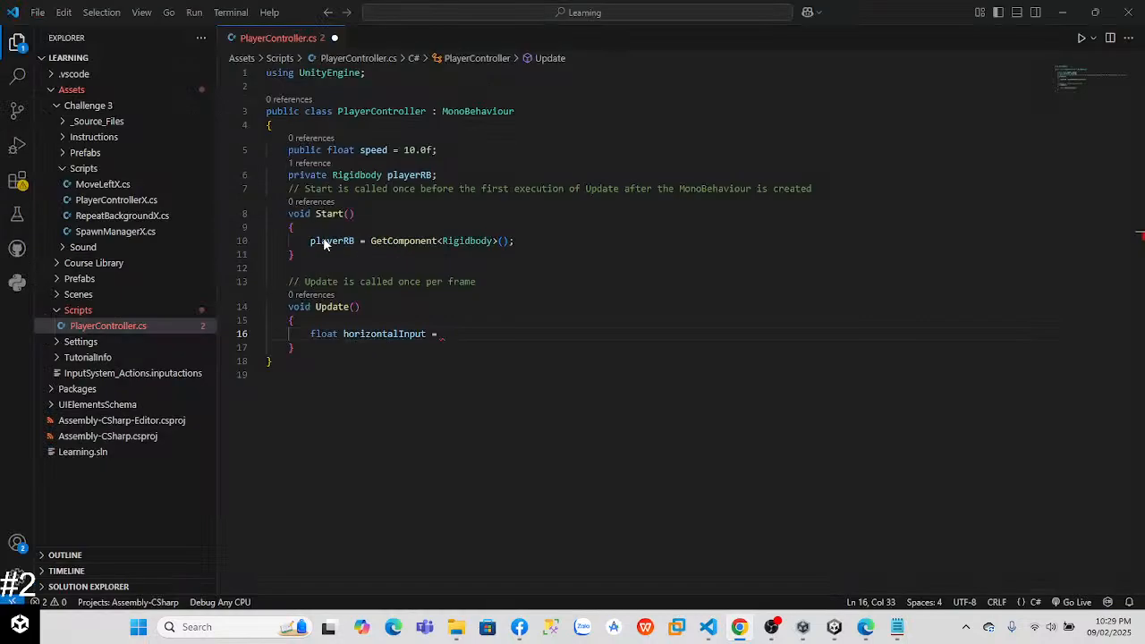
pyautogui.write('Input.')
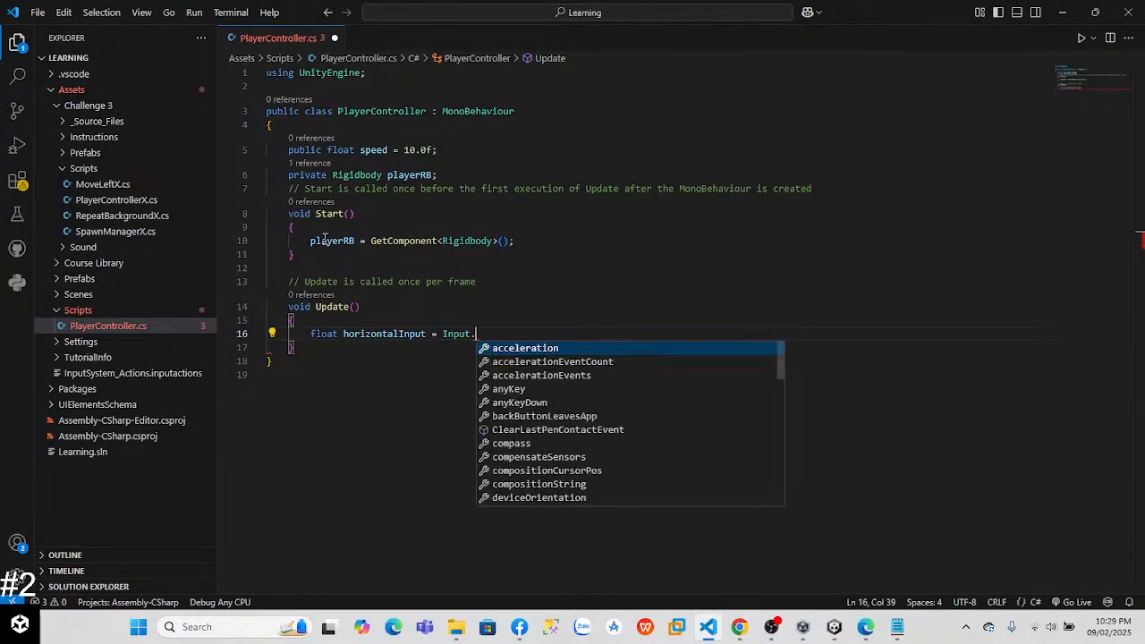
pyautogui.write('GetAxis')
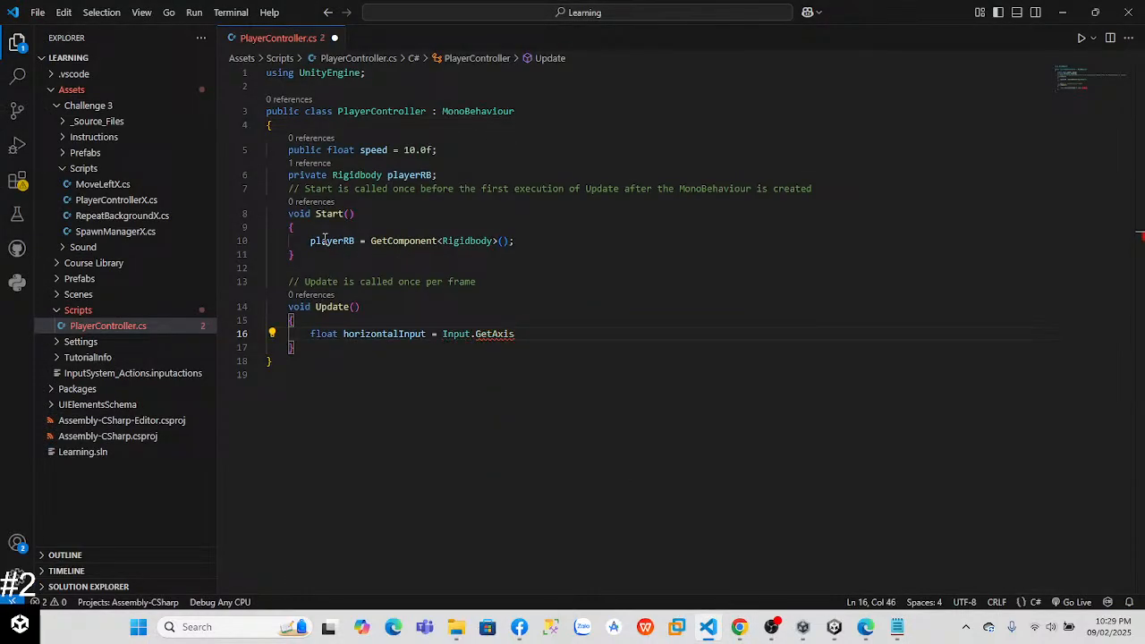
pyautogui.hotkey('alt', 'Tab')
pyautogui.hotkey('alt', 'Tab')
pyautogui.write('(')
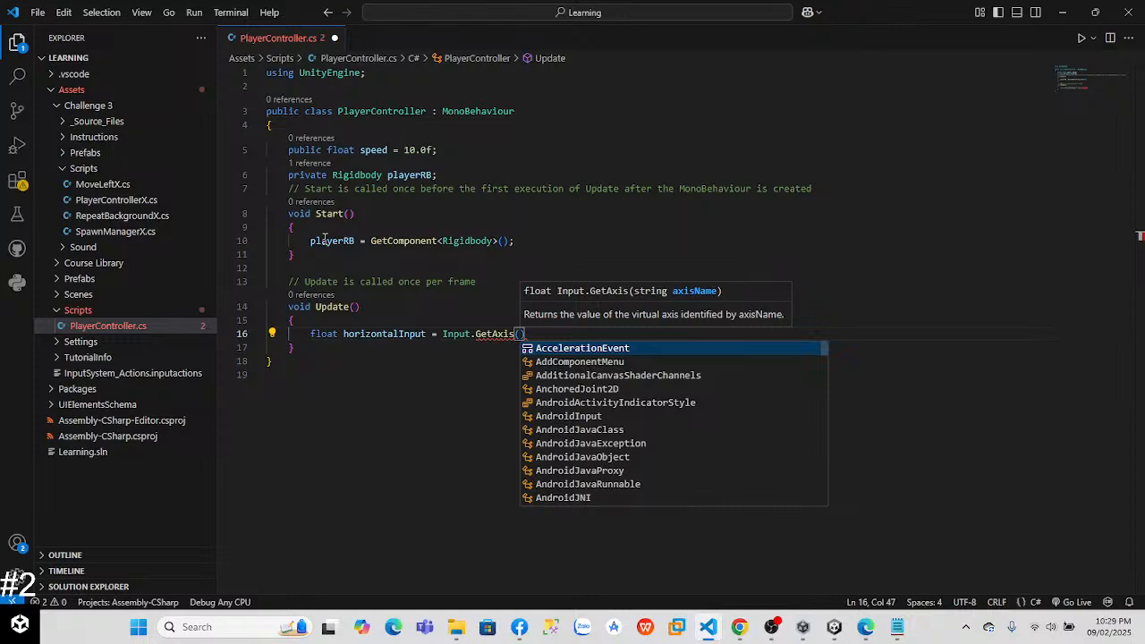
pyautogui.write('"')
pyautogui.write('Horizon')
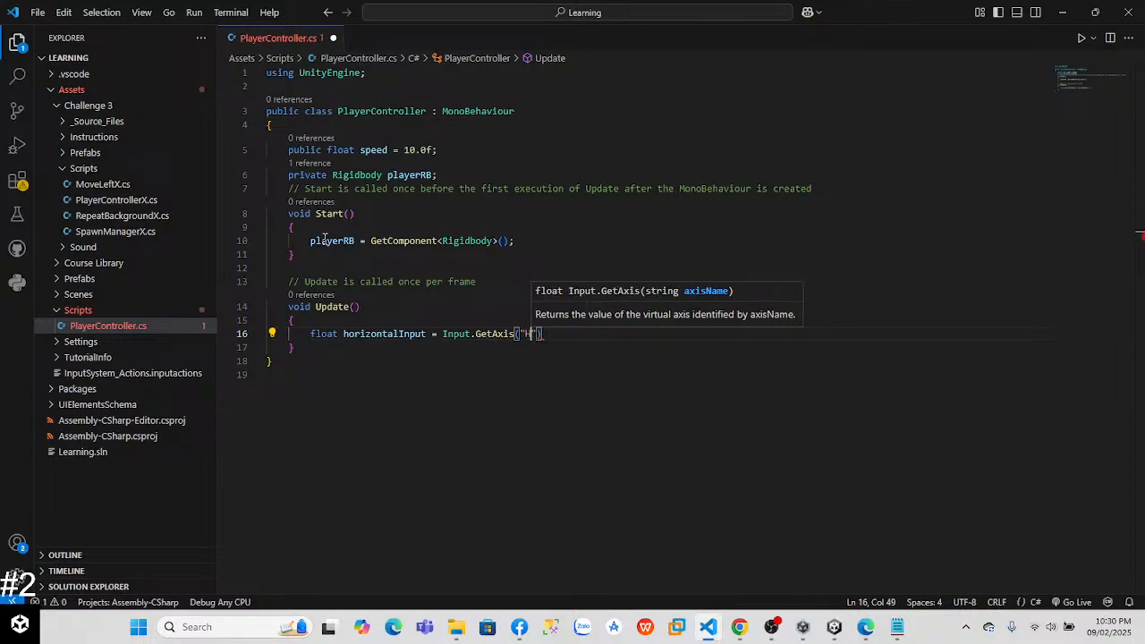
pyautogui.write('tal')
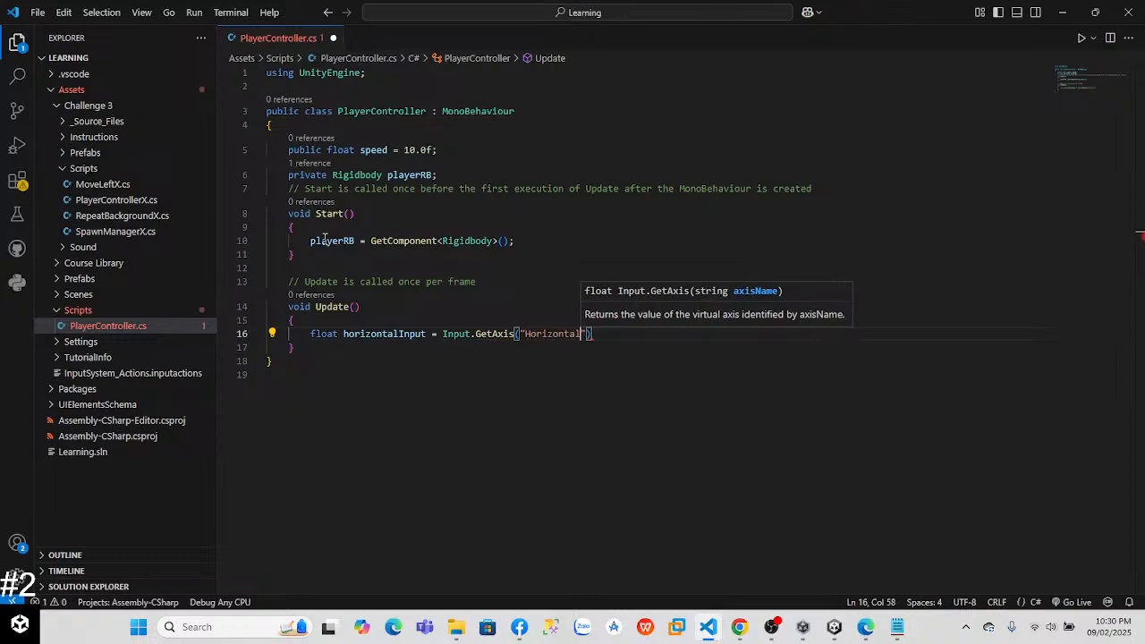
pyautogui.press('Right')
pyautogui.press('Right')
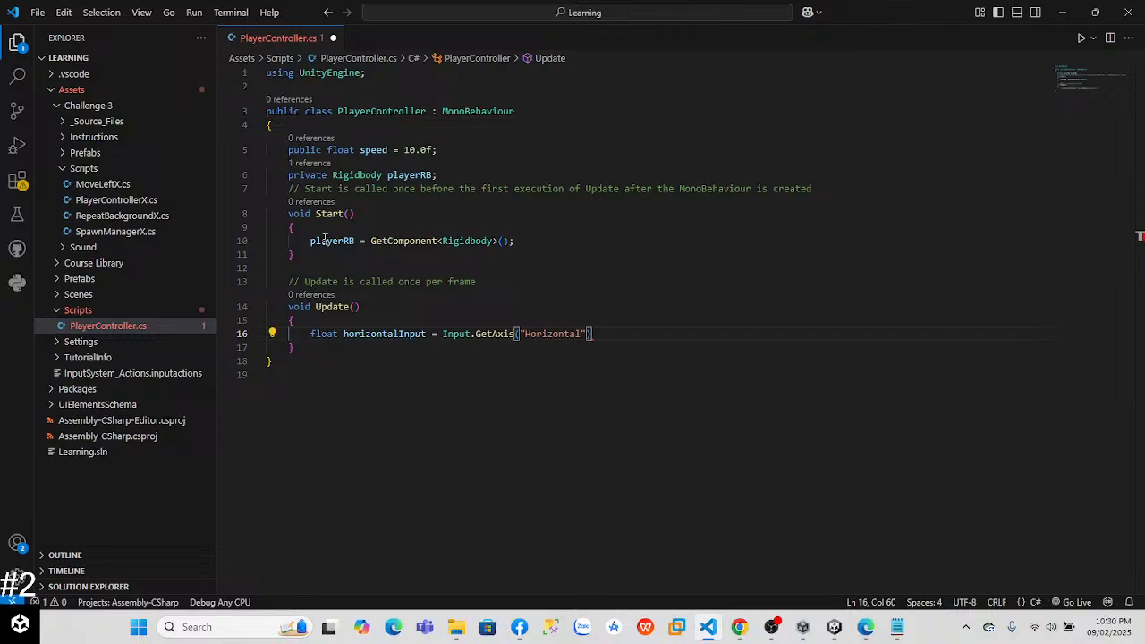
pyautogui.write(';')
# Step: On the next line in Update, declare float verticalInput = Input.GetAxis("Vertical");
pyautogui.press('Return')
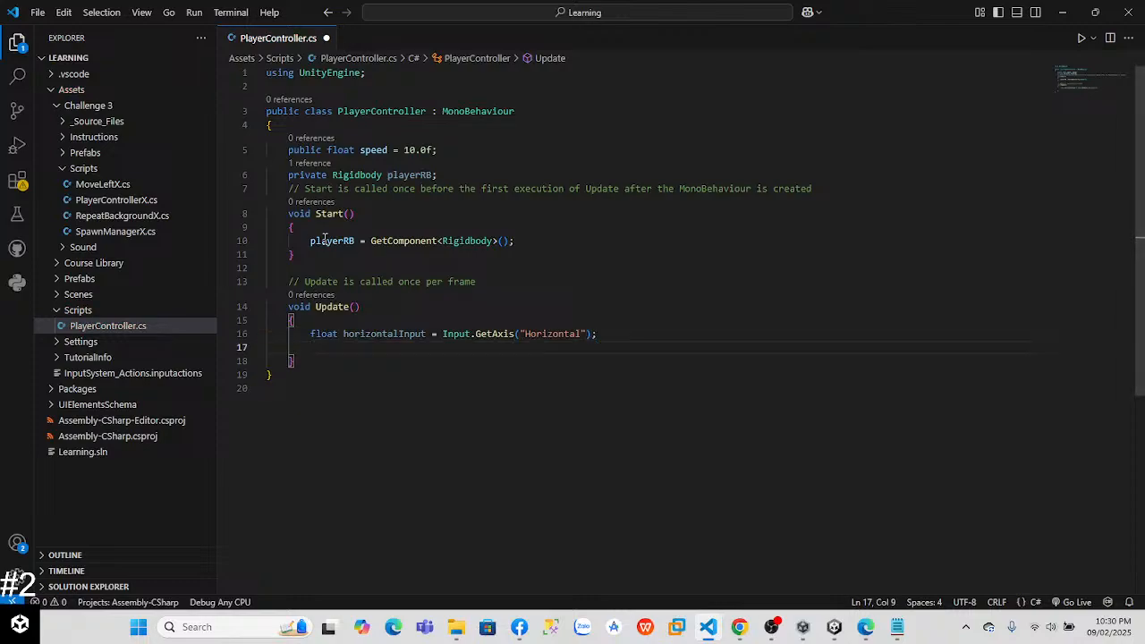
pyautogui.write('float ve')
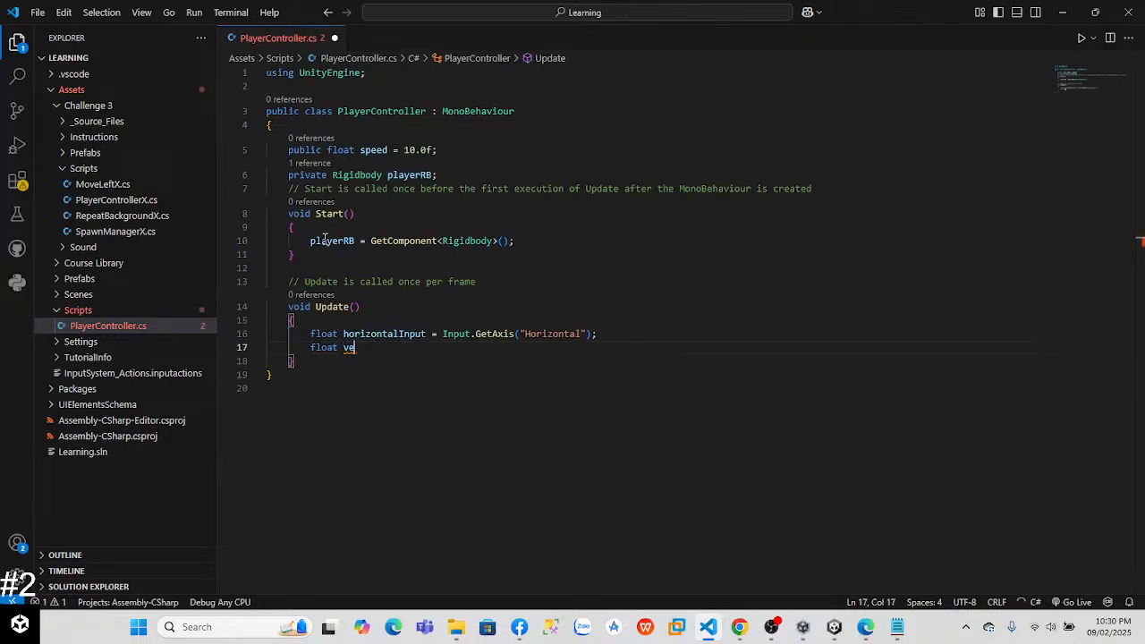
pyautogui.write('rtical')
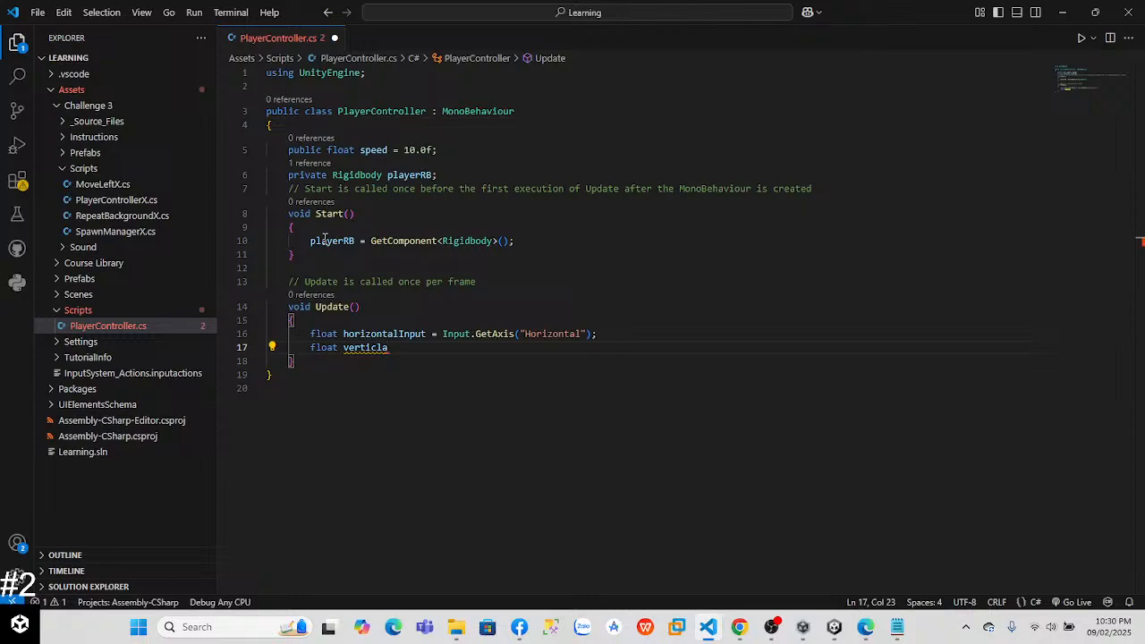
pyautogui.write('Input = ')
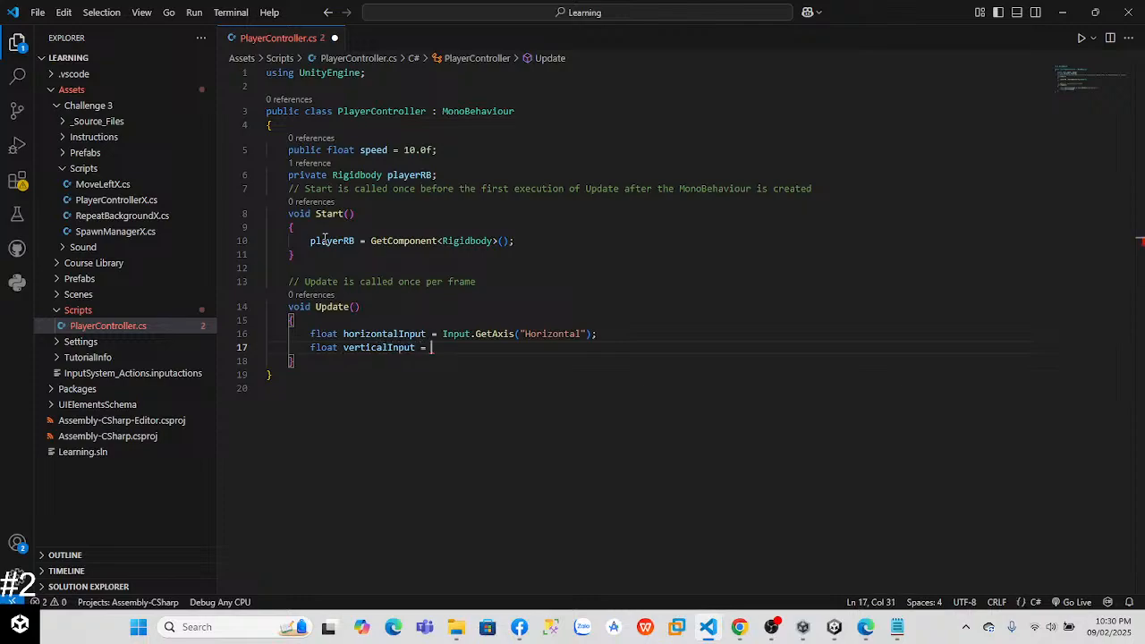
pyautogui.write('I')
pyautogui.write('nput.G')
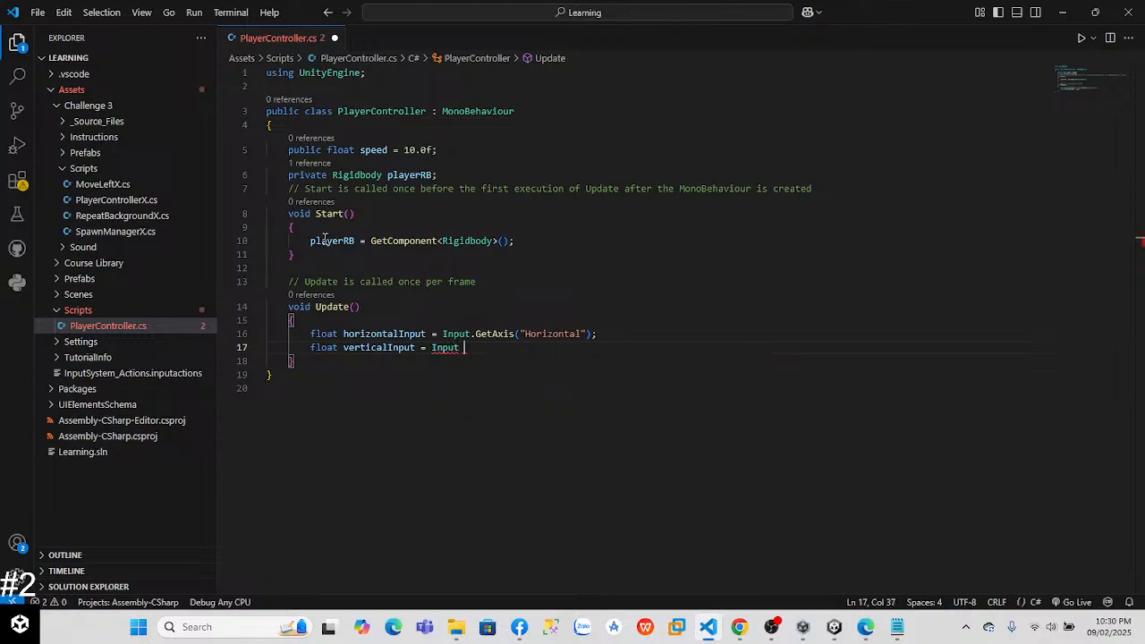
pyautogui.write('et')
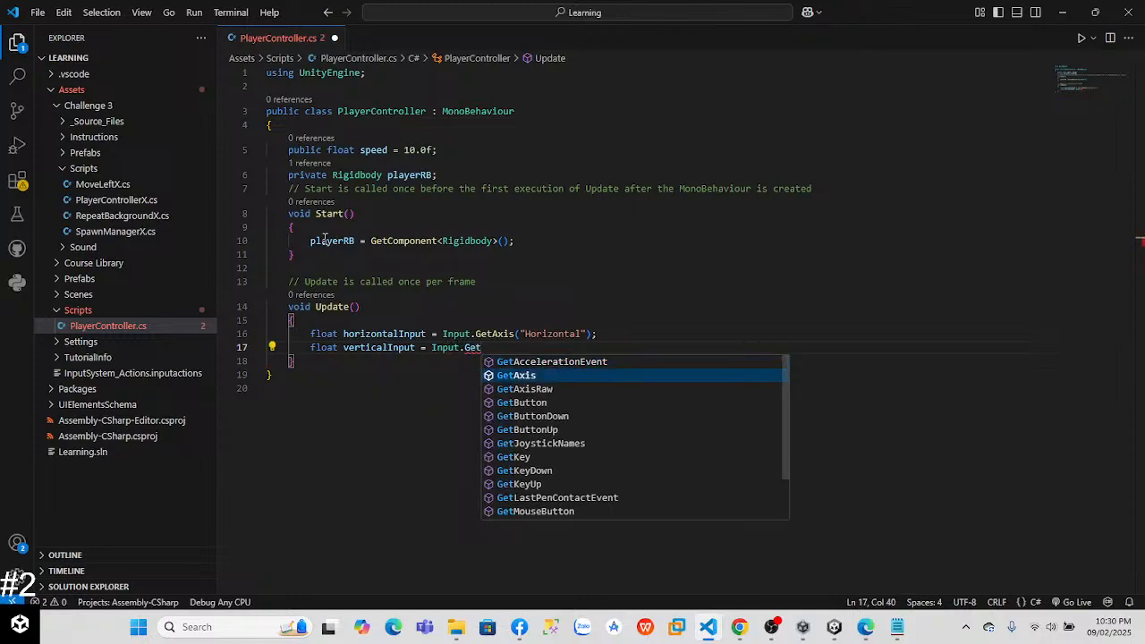
pyautogui.press('Tab')
pyautogui.write('("')
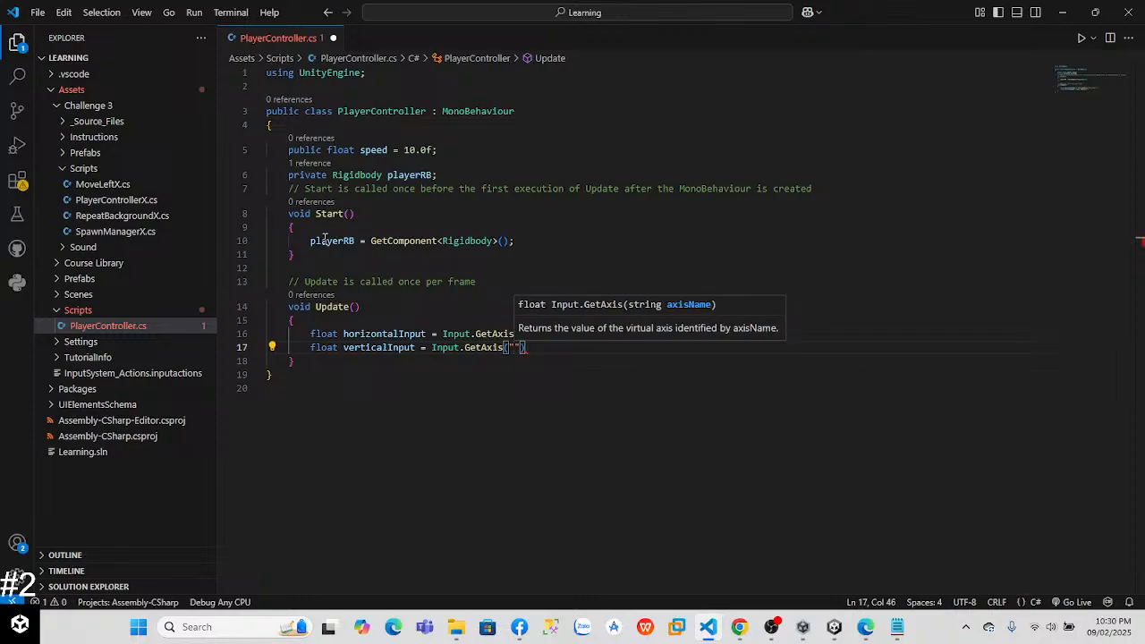
pyautogui.write('Vectical")')
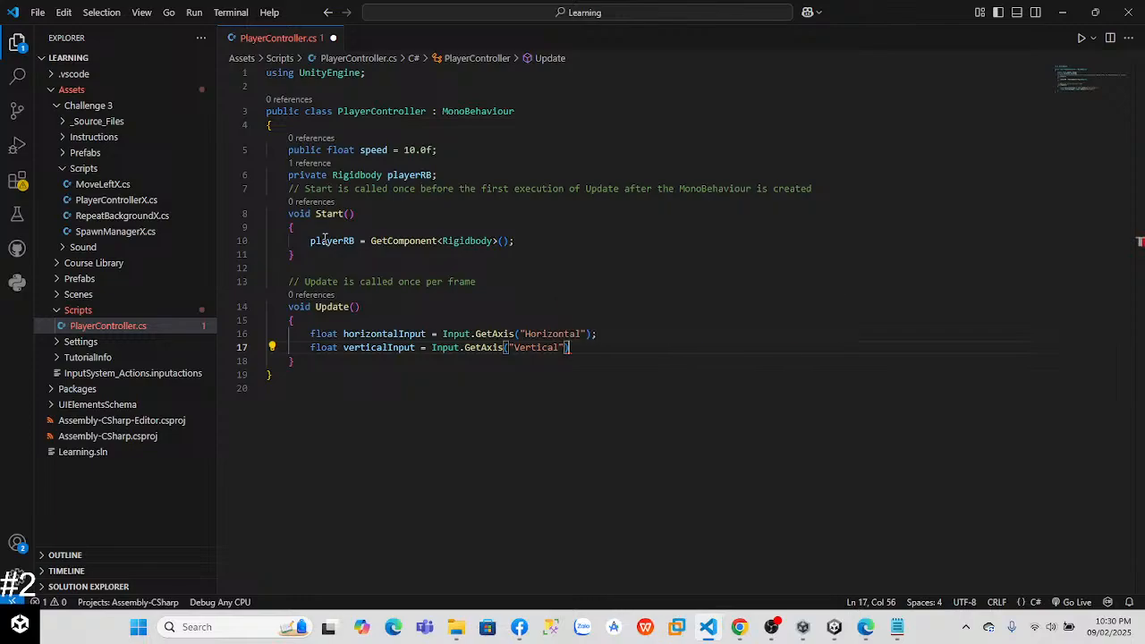
pyautogui.write('l')
pyautogui.press('BackSpace')
pyautogui.write(';')
# Step: Below the input declarations, leave a blank line and begin a playerRB.AddForce() call following the tutorial
pyautogui.press('Return')
pyautogui.hotkey('alt', 'Tab')
pyautogui.hotkey('alt', 'Tab')
pyautogui.hotkey('alt', 'Tab')
pyautogui.hotkey('alt', 'Tab')
pyautogui.press('Return')
pyautogui.write('play')
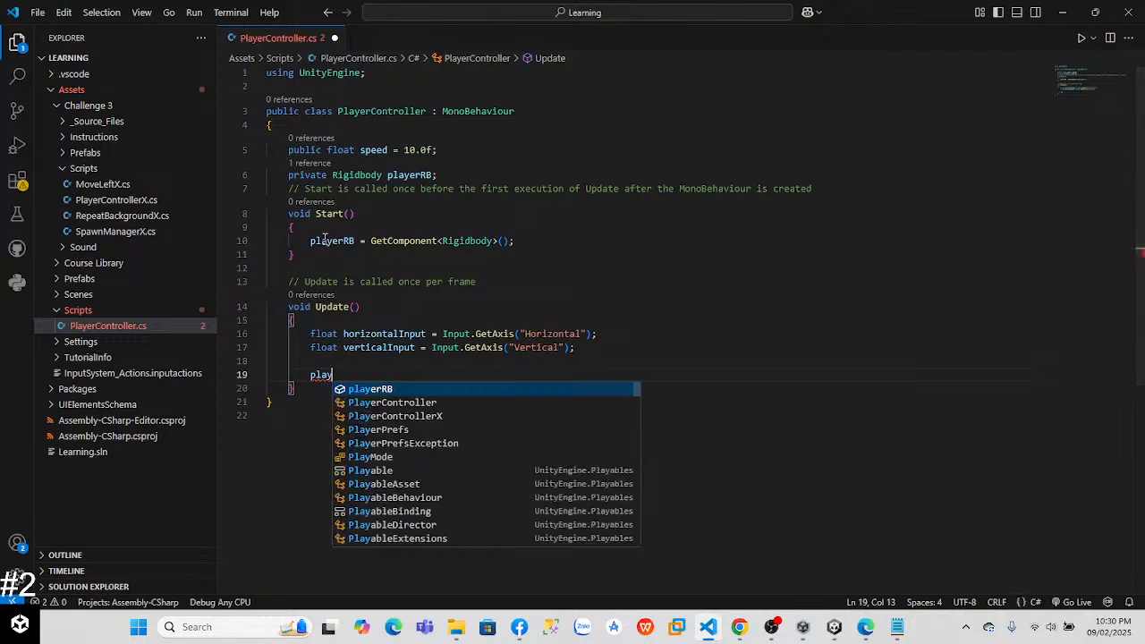
pyautogui.press('Tab')
pyautogui.hotkey('alt', 'Tab')
# Step: Enter Vector3.forward * speed as the argument of the AddForce call, following the tutorial's code
pyautogui.hotkey('alt', 'Tab')
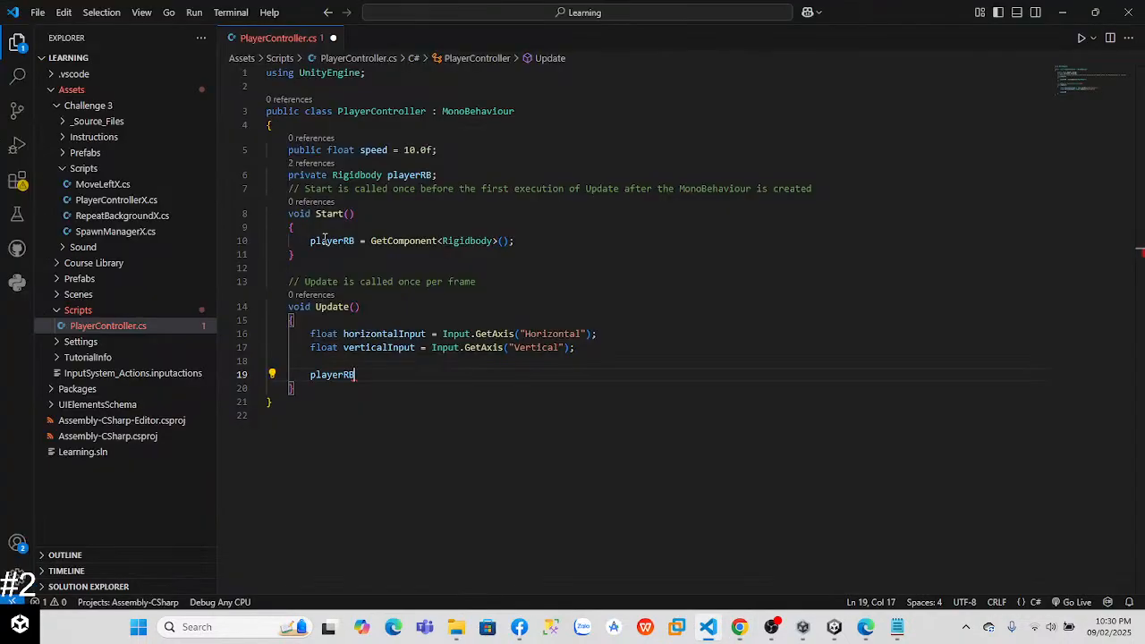
pyautogui.write('.AddF')
pyautogui.press('Tab')
pyautogui.write('(')
pyautogui.hotkey('alt', 'Tab')
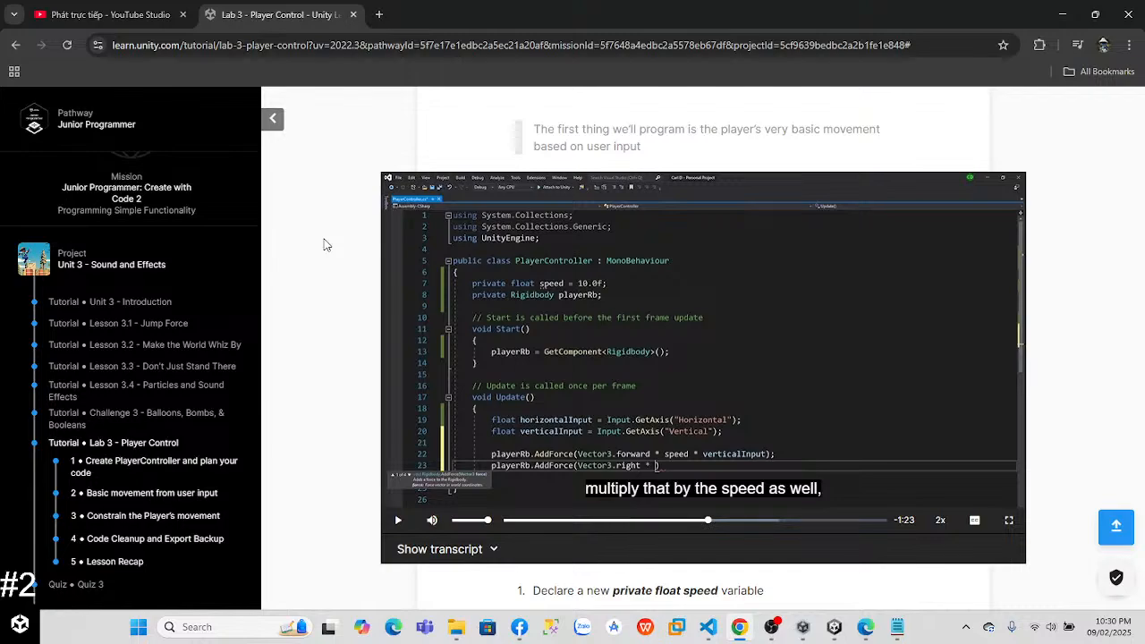
pyautogui.hotkey('alt', 'Tab')
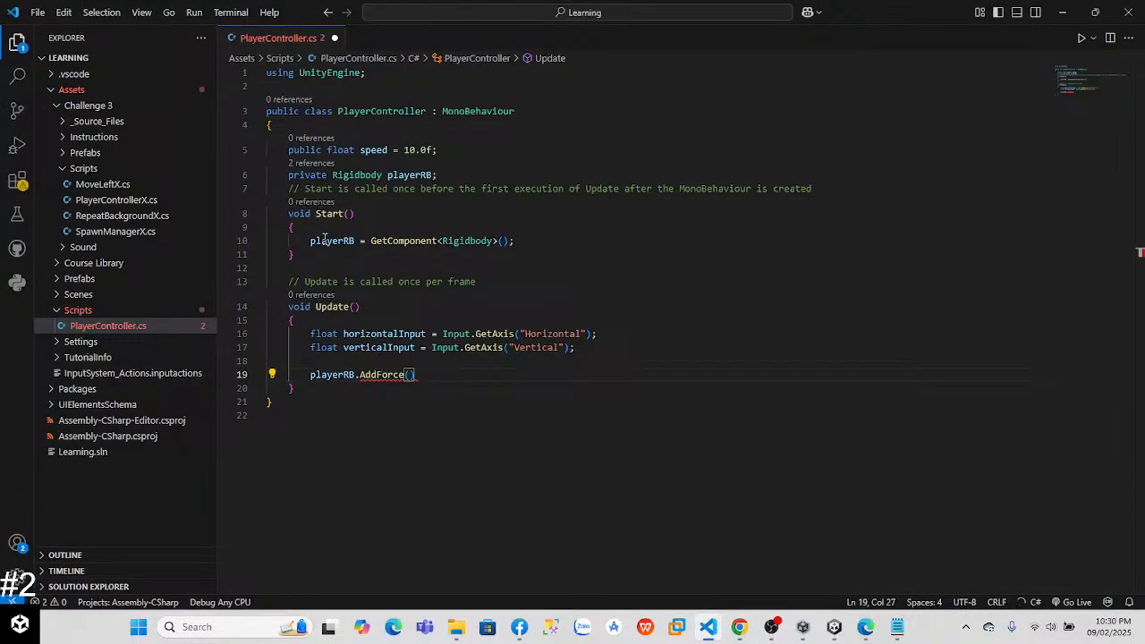
pyautogui.write('Vec')
pyautogui.press('Down')
pyautogui.press('Down')
pyautogui.press('Tab')
pyautogui.write('.')
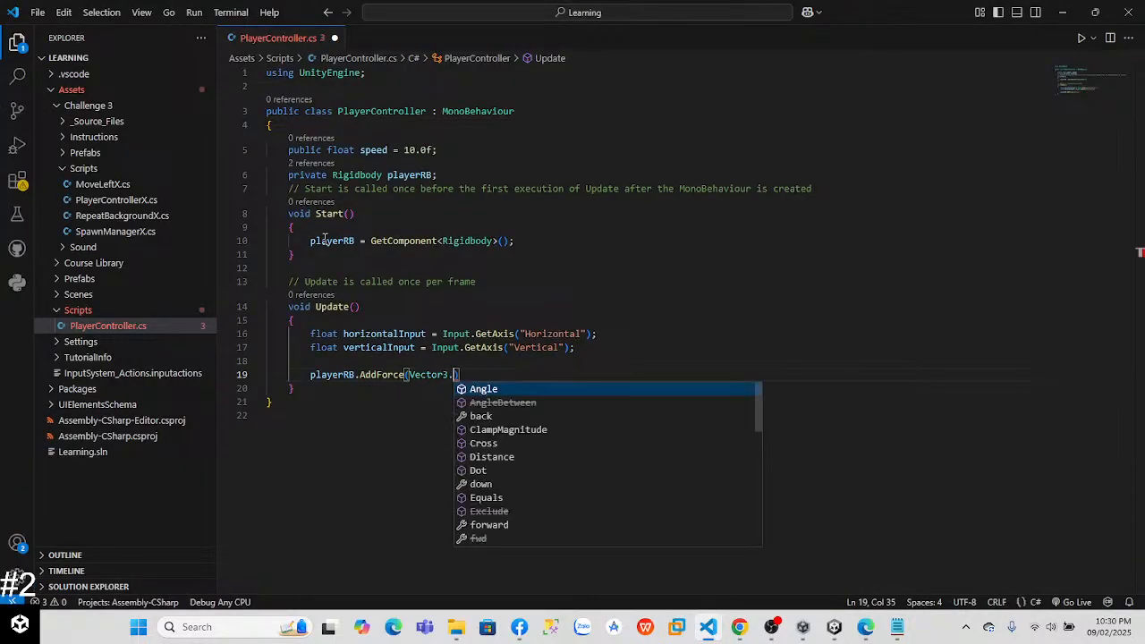
pyautogui.write('for')
pyautogui.press('Tab')
pyautogui.write('* speed ')
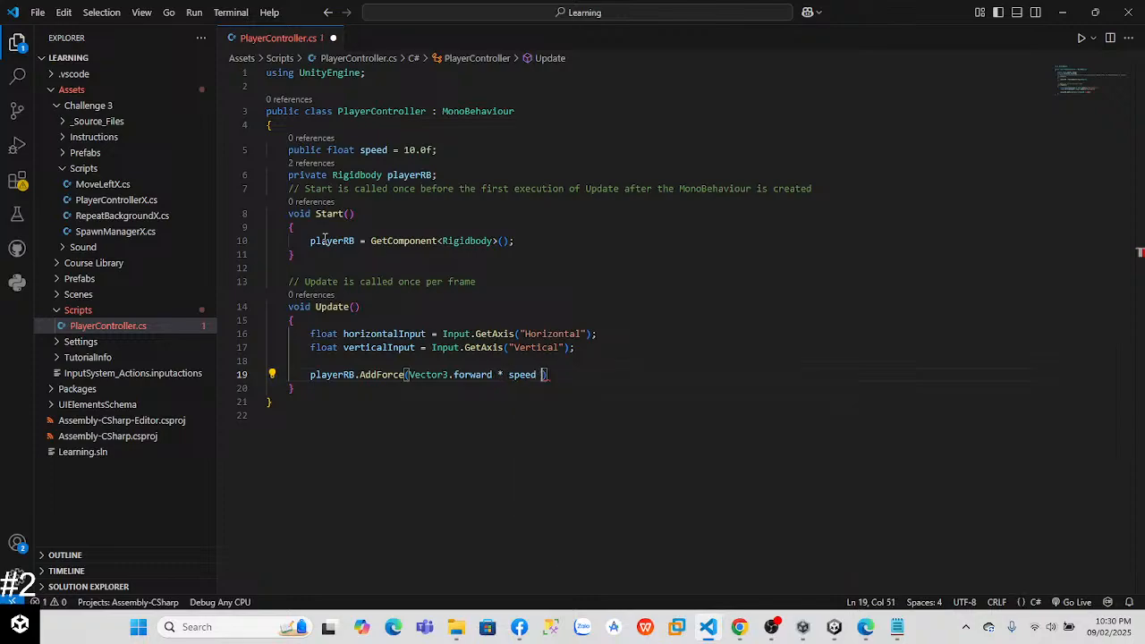
pyautogui.write('*')
# Step: Multiply the forward force by verticalInput and end the statement with a semicolon
pyautogui.press('Tab')
pyautogui.press('alt')
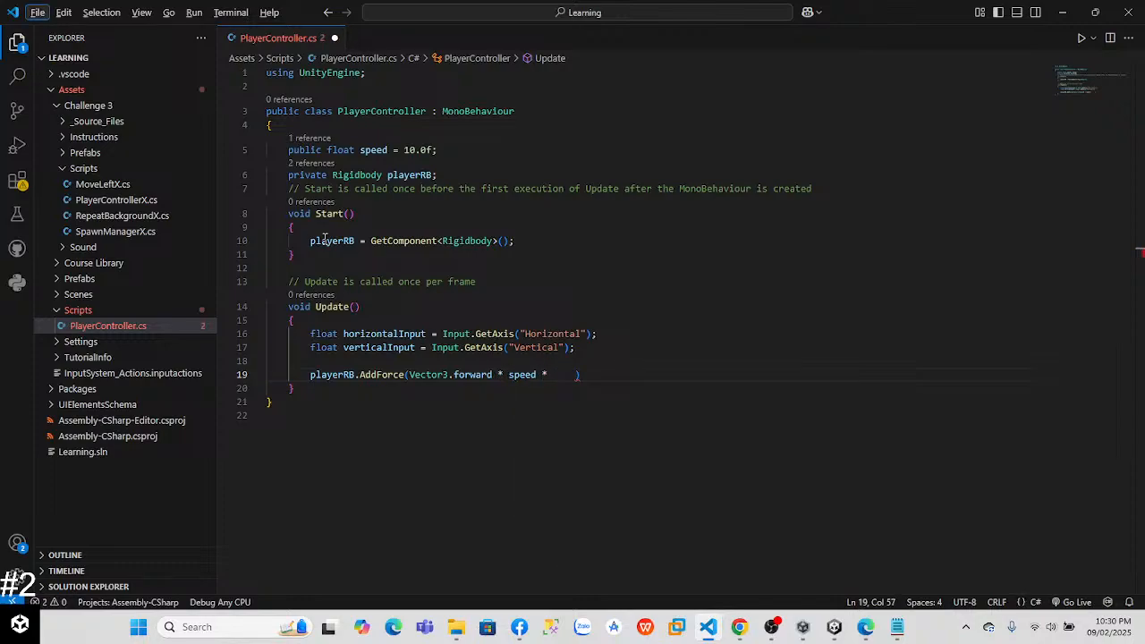
pyautogui.click(559, 349)
pyautogui.click(573, 375)
pyautogui.hotkey('alt', 'Tab')
pyautogui.hotkey('alt', 'Tab')
pyautogui.press('BackSpace')
pyautogui.press('BackSpace')
pyautogui.press('BackSpace')
pyautogui.press('BackSpace')
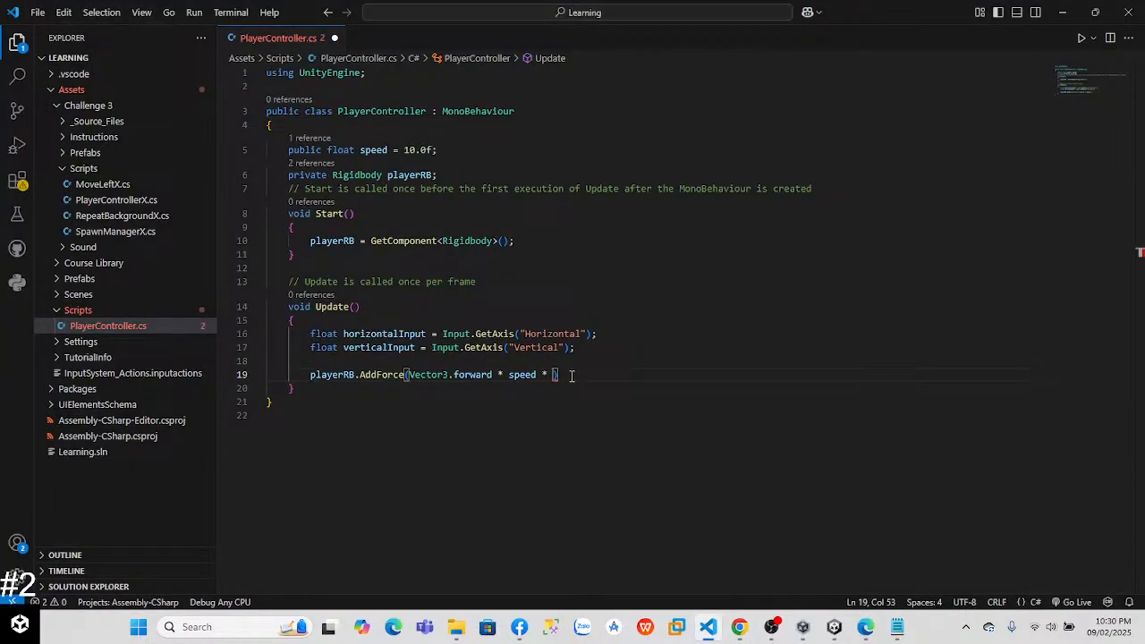
pyautogui.write('v')
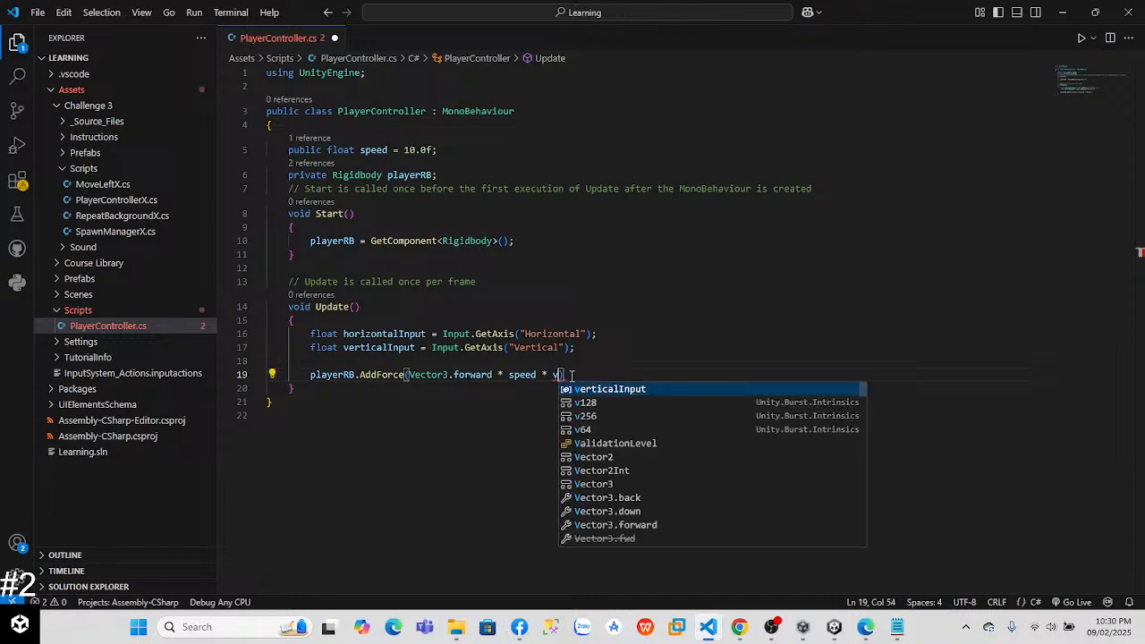
pyautogui.press('Tab')
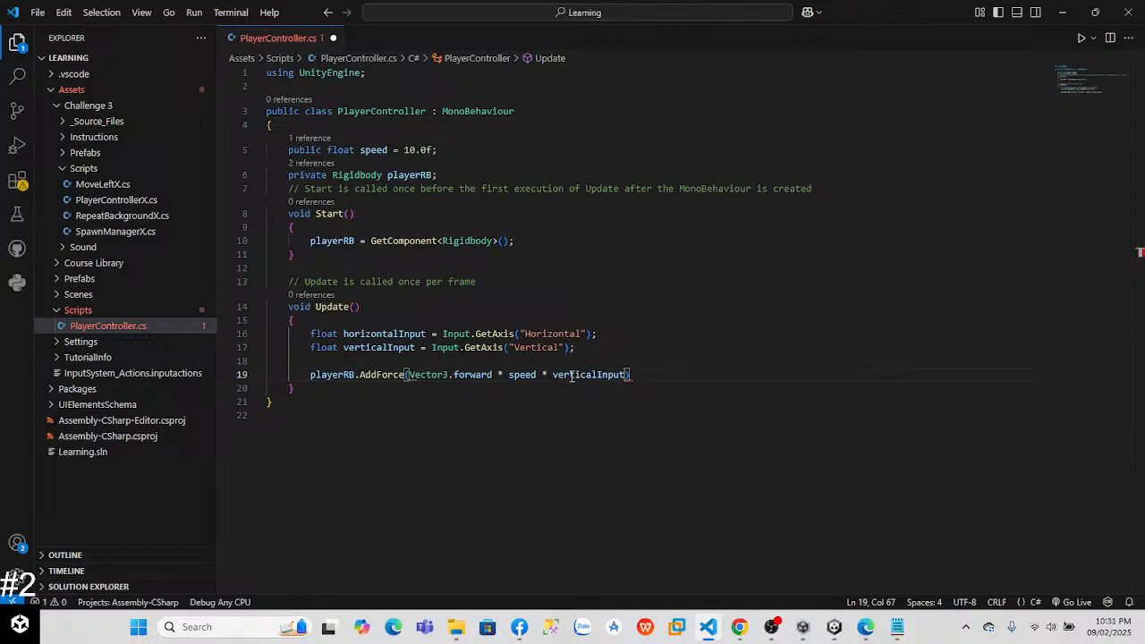
pyautogui.press('End')
pyautogui.write(';')
# Step: Begin a second playerRB.AddForce statement on the line below the forward force
pyautogui.press('Return')
pyautogui.write('p')
pyautogui.press('Tab')
pyautogui.write('.')
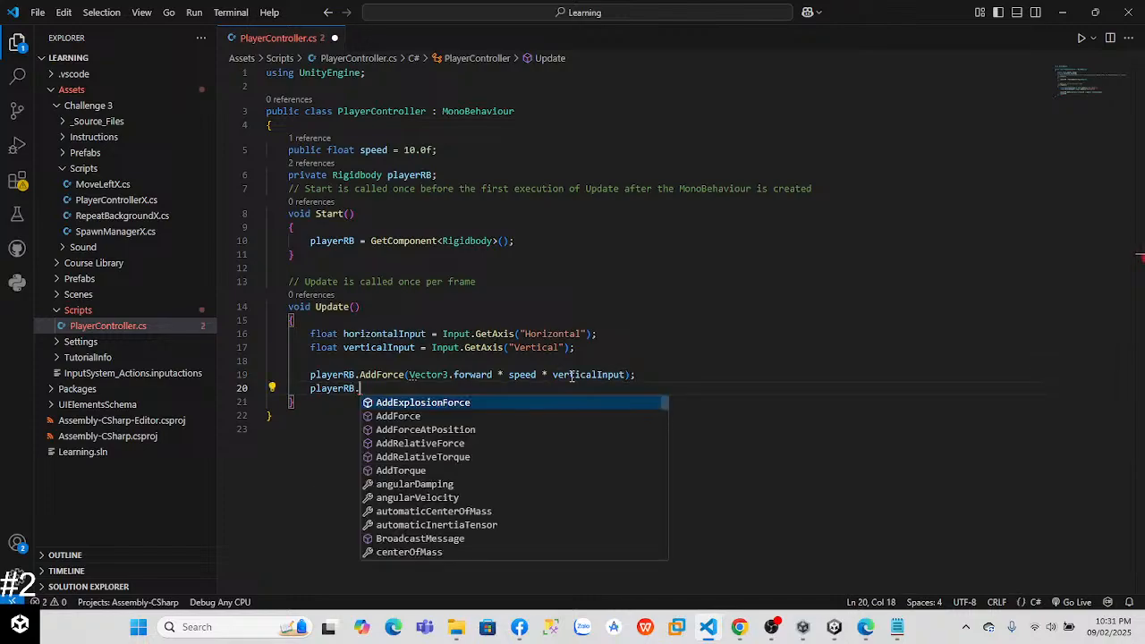
pyautogui.write('A')
pyautogui.press('Down')
pyautogui.press('Tab')
# Step: Complete the second AddForce call with (Vector3.right * speed * horizontalInput);
pyautogui.write('(Ve')
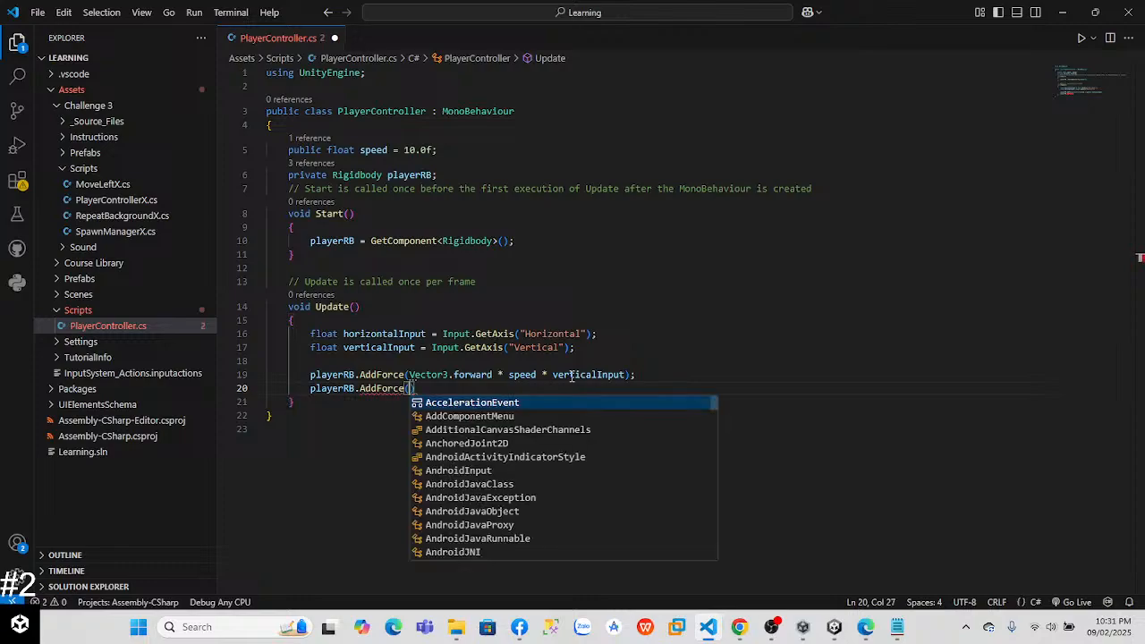
pyautogui.press('Down')
pyautogui.press('Down')
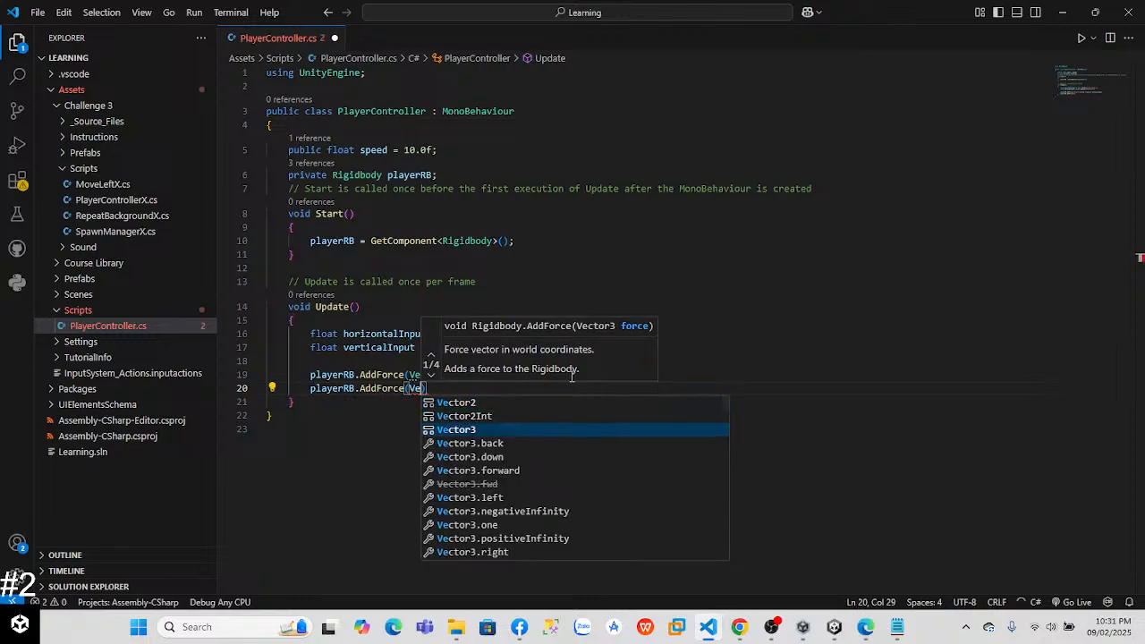
pyautogui.press('Tab')
pyautogui.write('.')
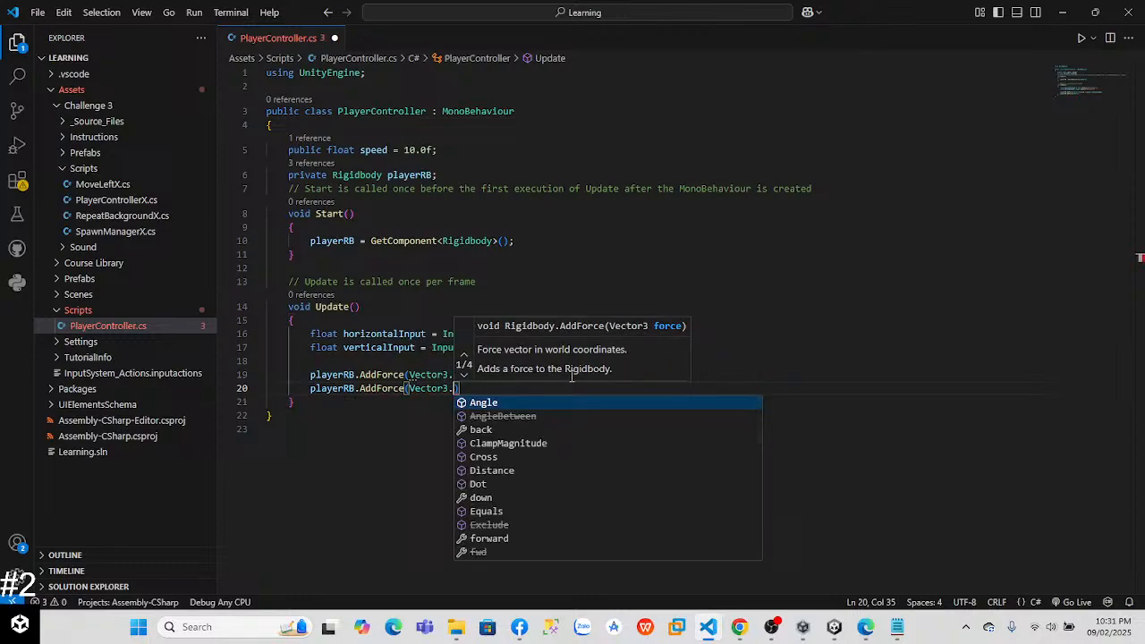
pyautogui.write('r')
pyautogui.press('Tab')
pyautogui.write('* speed ')
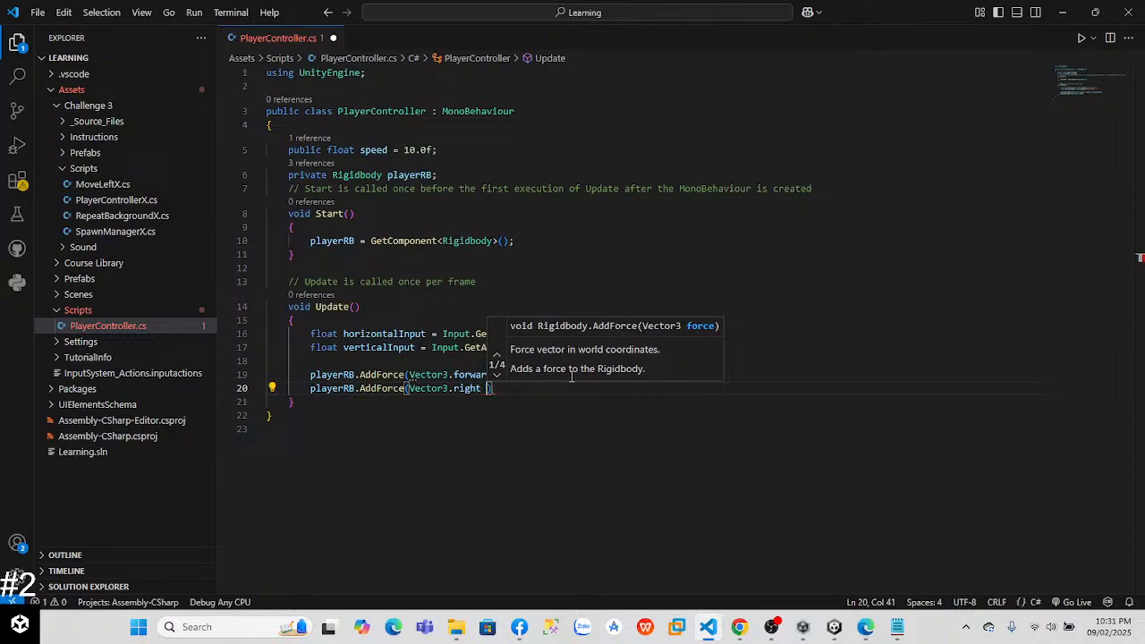
pyautogui.write('* h')
pyautogui.press('Down')
pyautogui.press('Tab')
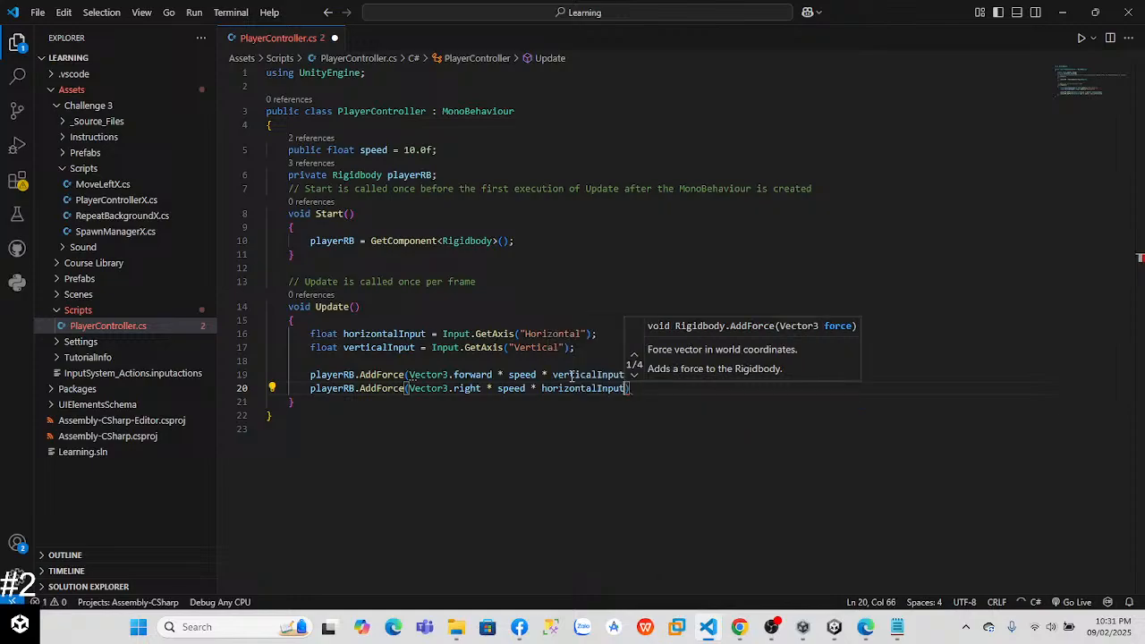
pyautogui.hotkey('alt', 'Tab')
pyautogui.hotkey('alt', 'Tab')
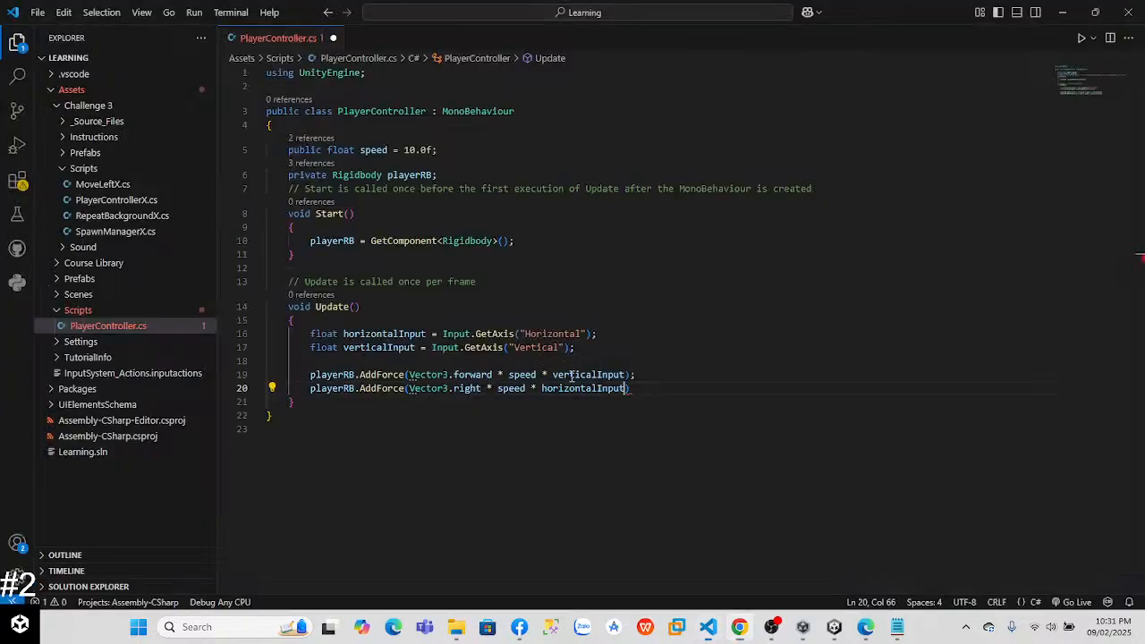
pyautogui.write(')')
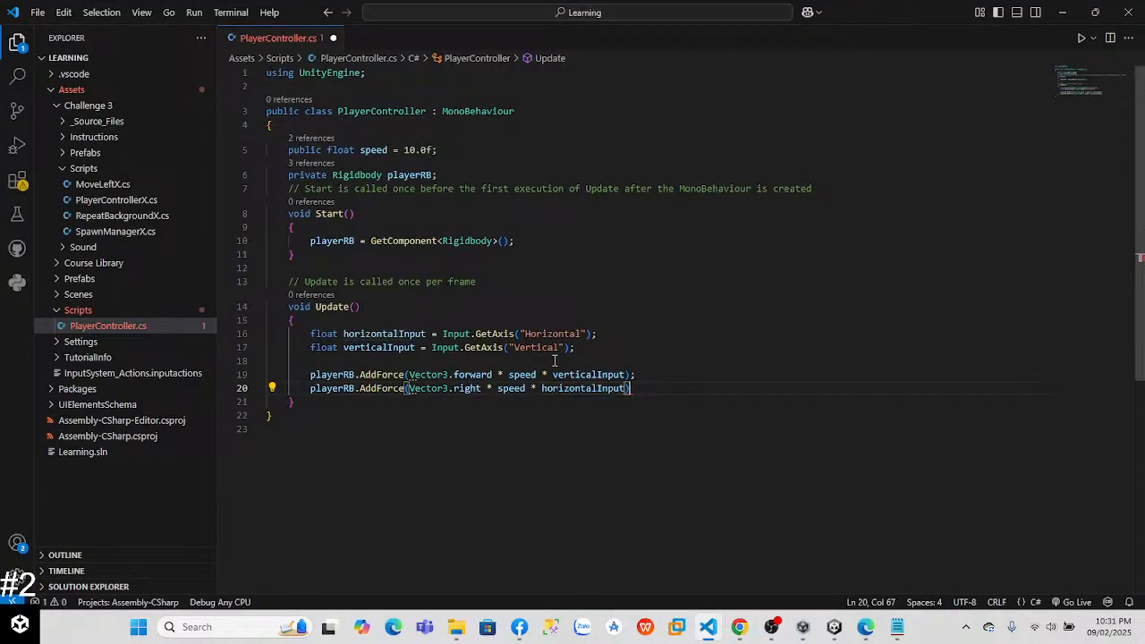
pyautogui.write(';')
# Step: Save the PlayerController script and switch to the Unity editor so it recompiles
pyautogui.hotkey('ctrl', 's')
pyautogui.hotkey('alt', 'Tab')
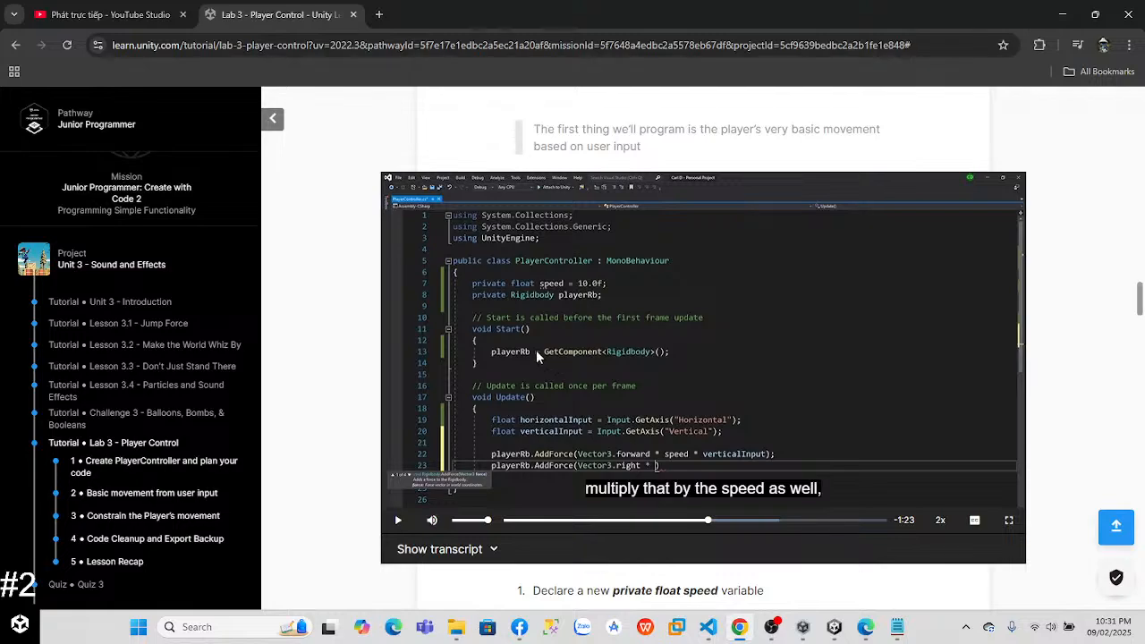
pyautogui.hotkey('alt', 'Tab')
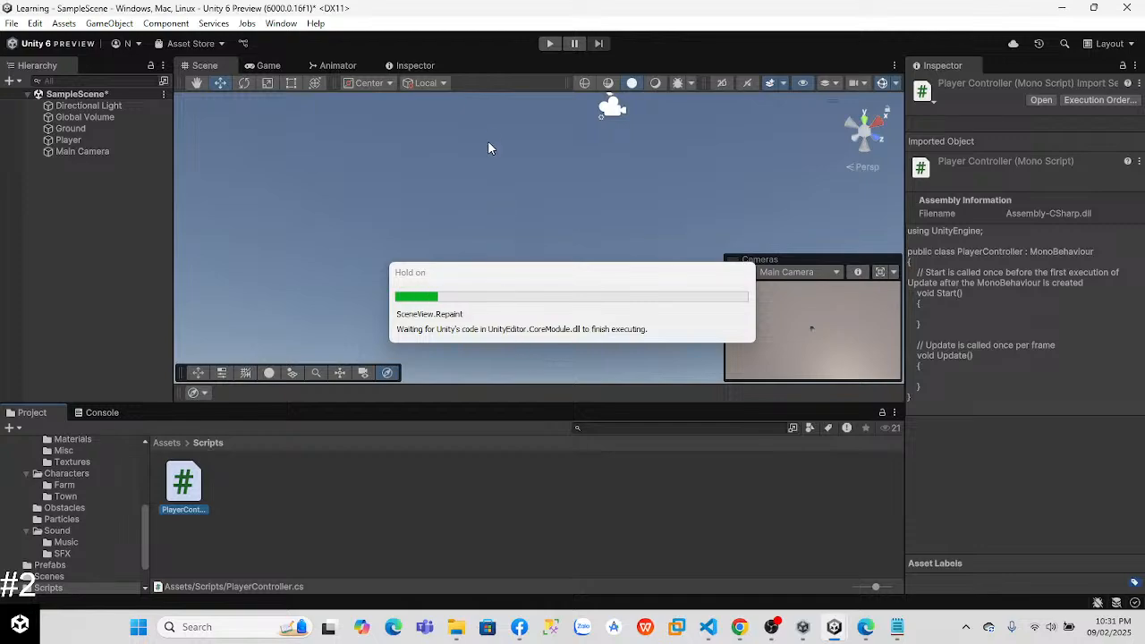
# Step: Run the game to test steering the player sideways, switch back to the Scene view and stop Play mode
pyautogui.click(550, 43)
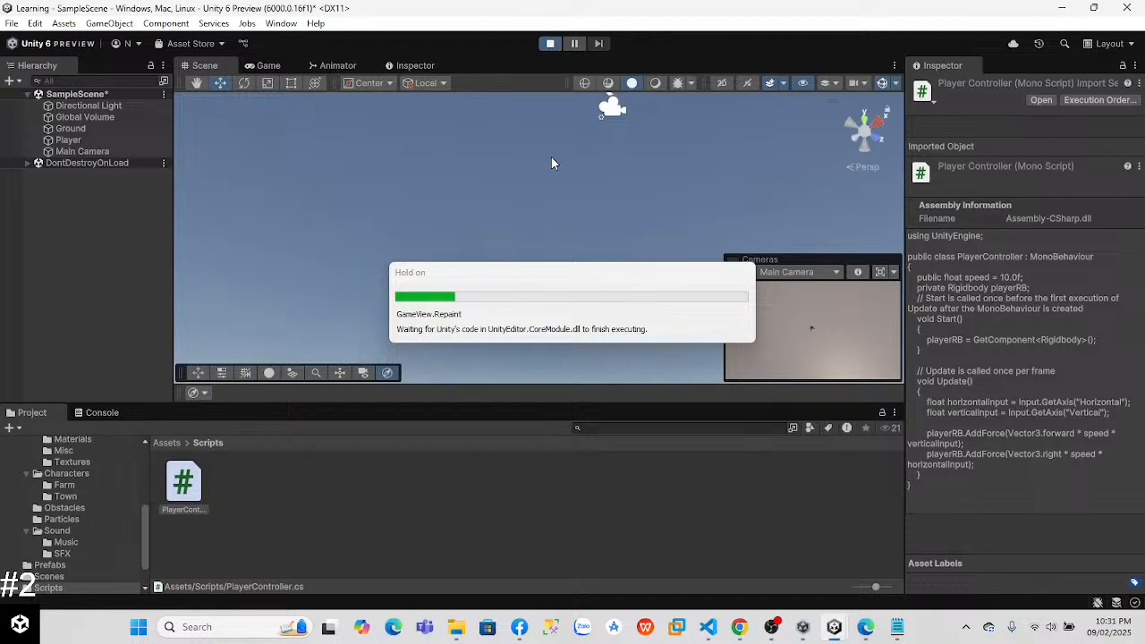
pyautogui.press('Left')
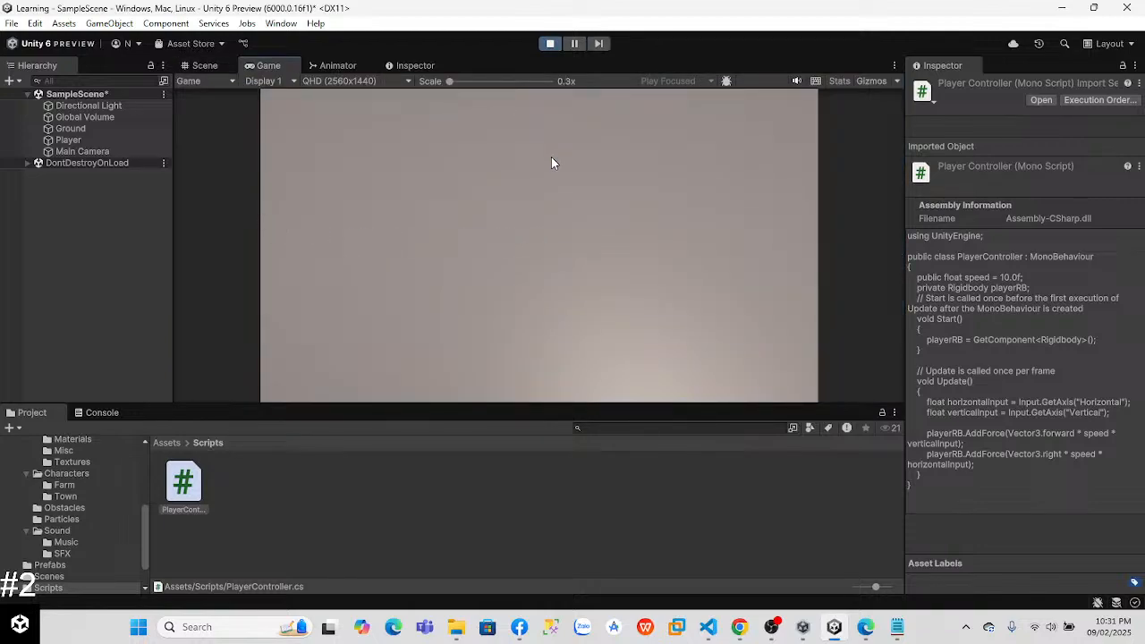
pyautogui.click(202, 65)
pyautogui.click(550, 43)
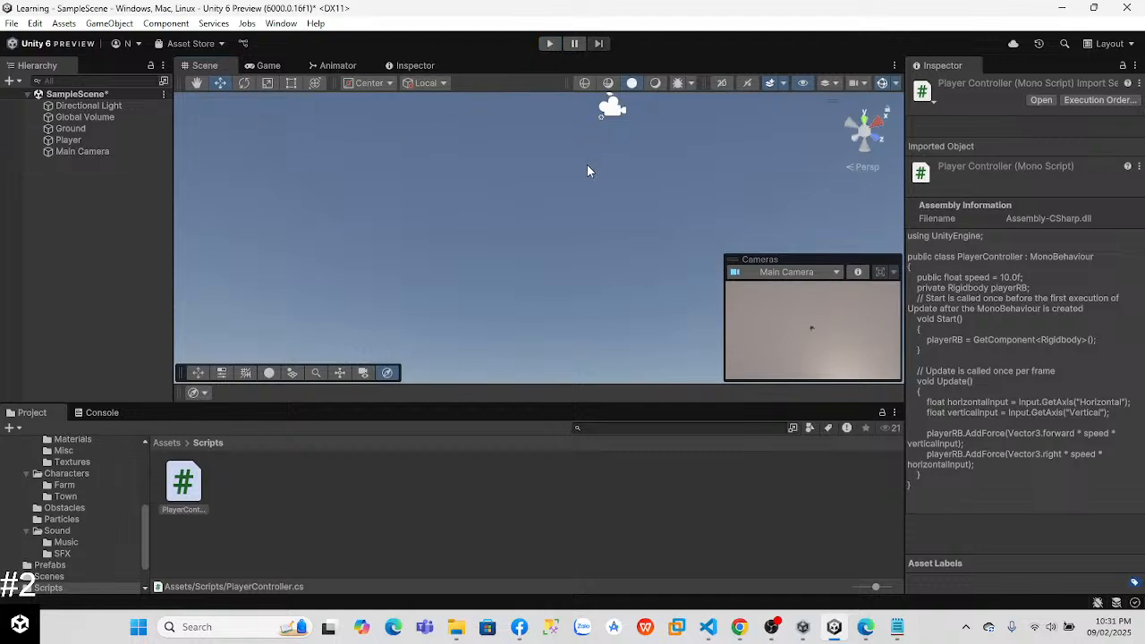
# Step: Raise the Main Camera by setting its Y position to 50
pyautogui.scroll(-5, 540, 152)
pyautogui.moveTo(494, 192)
pyautogui.mouseDown(button='right')
pyautogui.moveTo(559, 342)
pyautogui.moveTo(480, 191)
pyautogui.mouseUp(button='right')
pyautogui.click(89, 152)
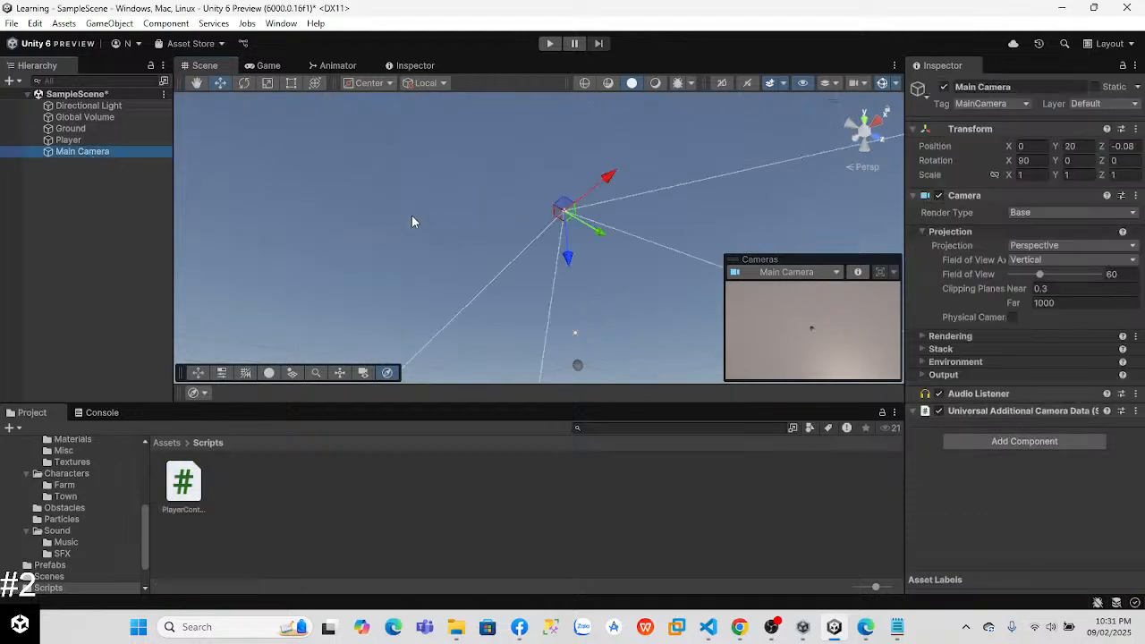
pyautogui.click(1070, 146)
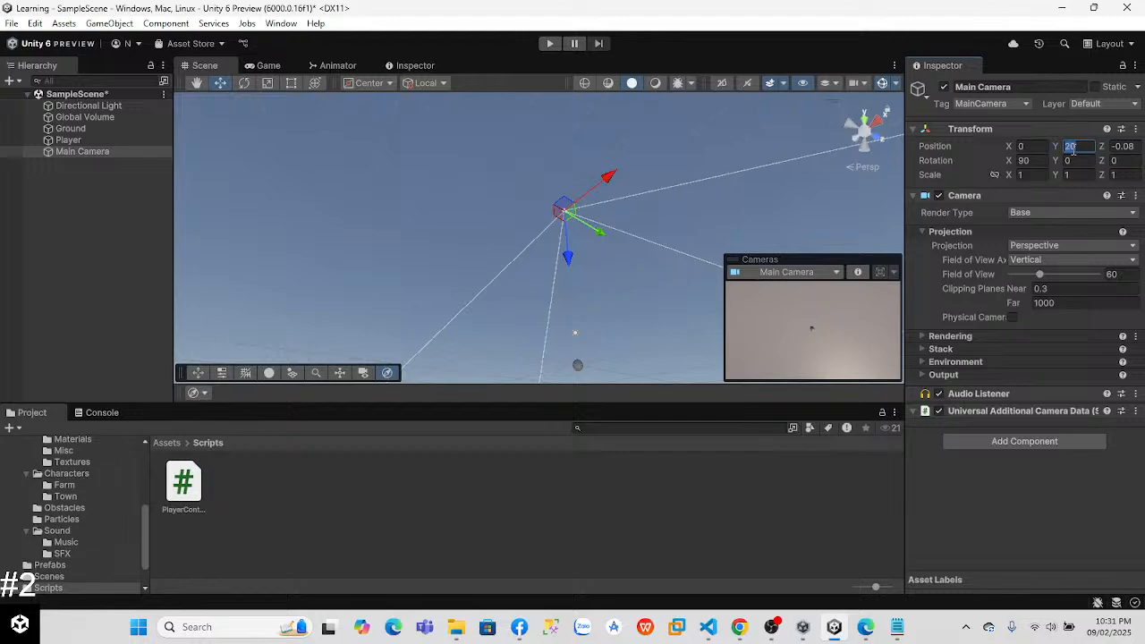
pyautogui.write('50')
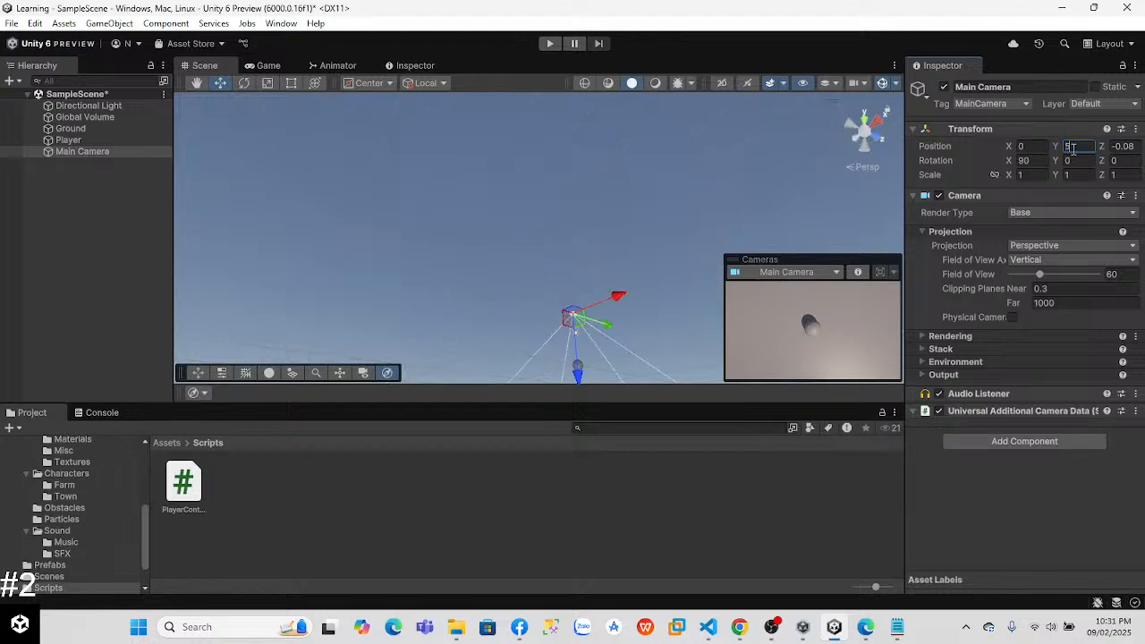
# Step: Scale the Player sphere to 3 on the X, Y and Z axes
pyautogui.click(95, 142)
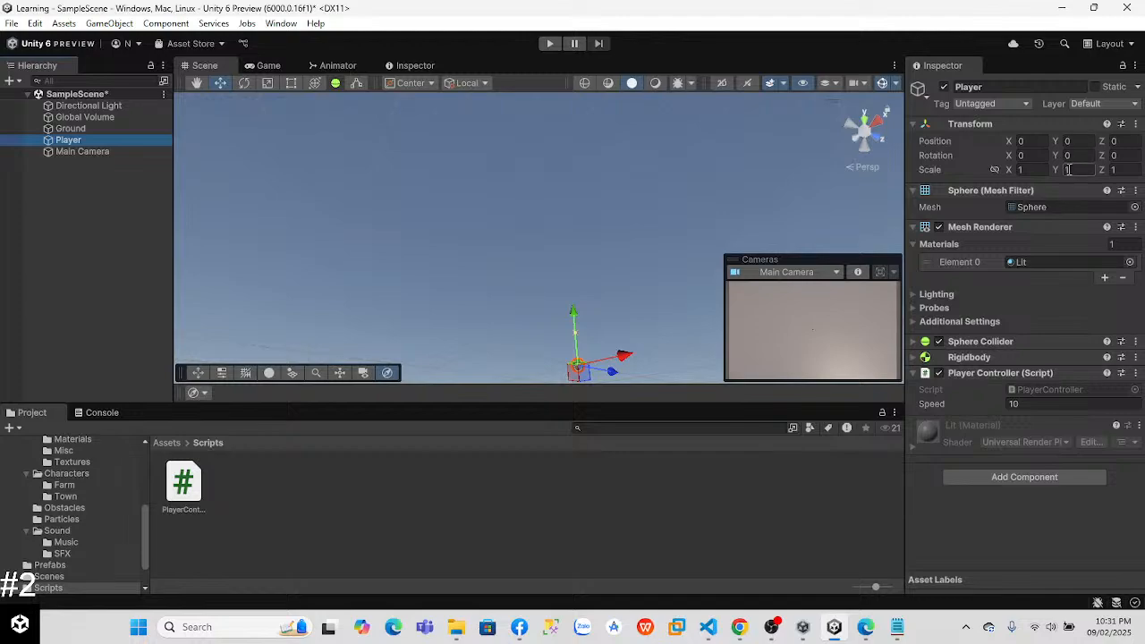
pyautogui.click(1030, 170)
pyautogui.write('3')
pyautogui.click(1067, 170)
pyautogui.write('3')
pyautogui.click(1115, 170)
pyautogui.write('3')
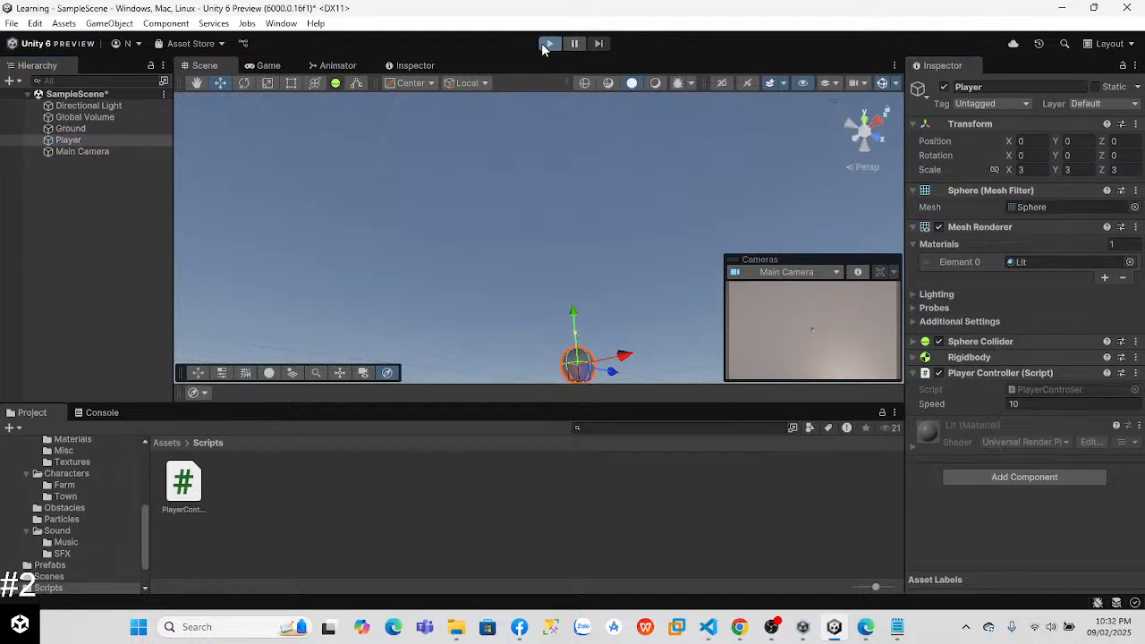
# Step: Run the game again, move the player down, right and up to test the controls, and stop Play mode
pyautogui.click(548, 43)
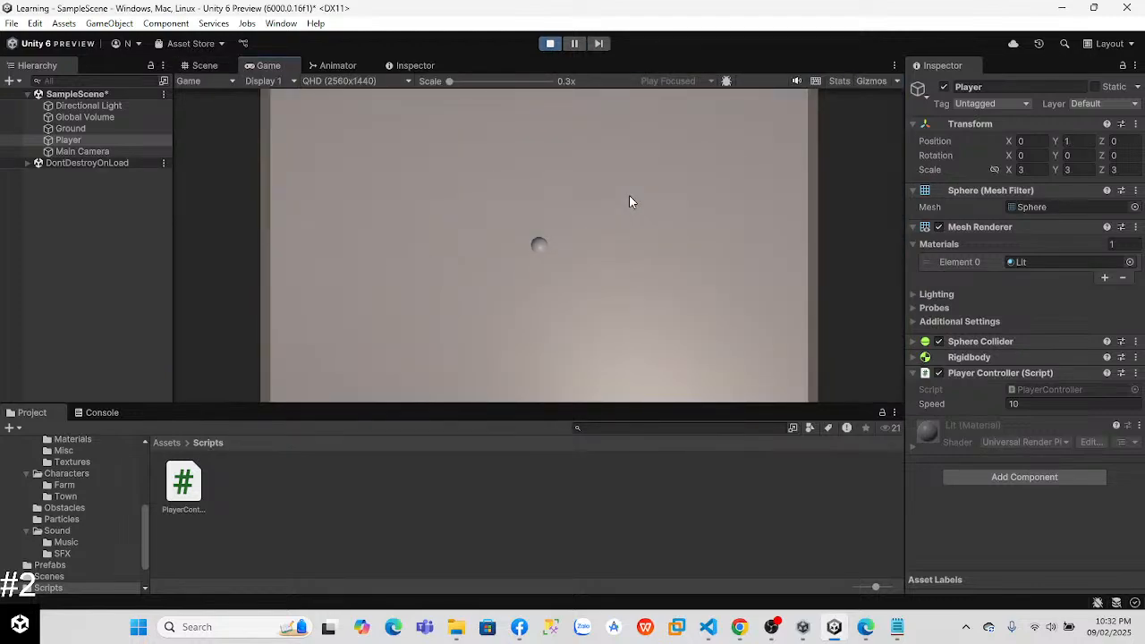
pyautogui.press('Down')
pyautogui.press('Right')
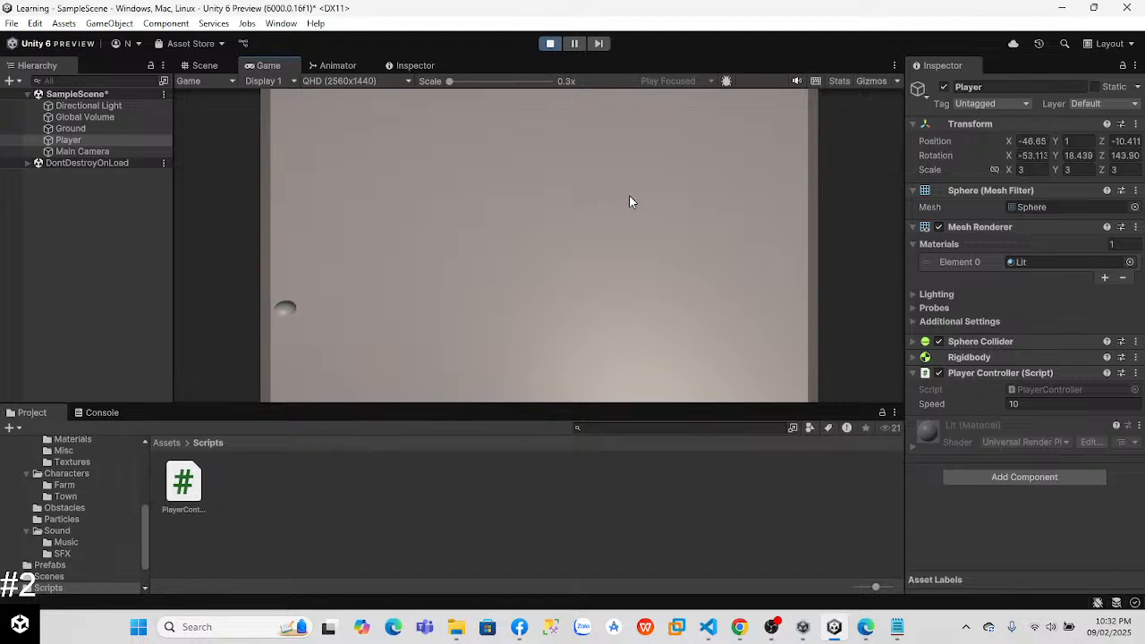
pyautogui.press('Up')
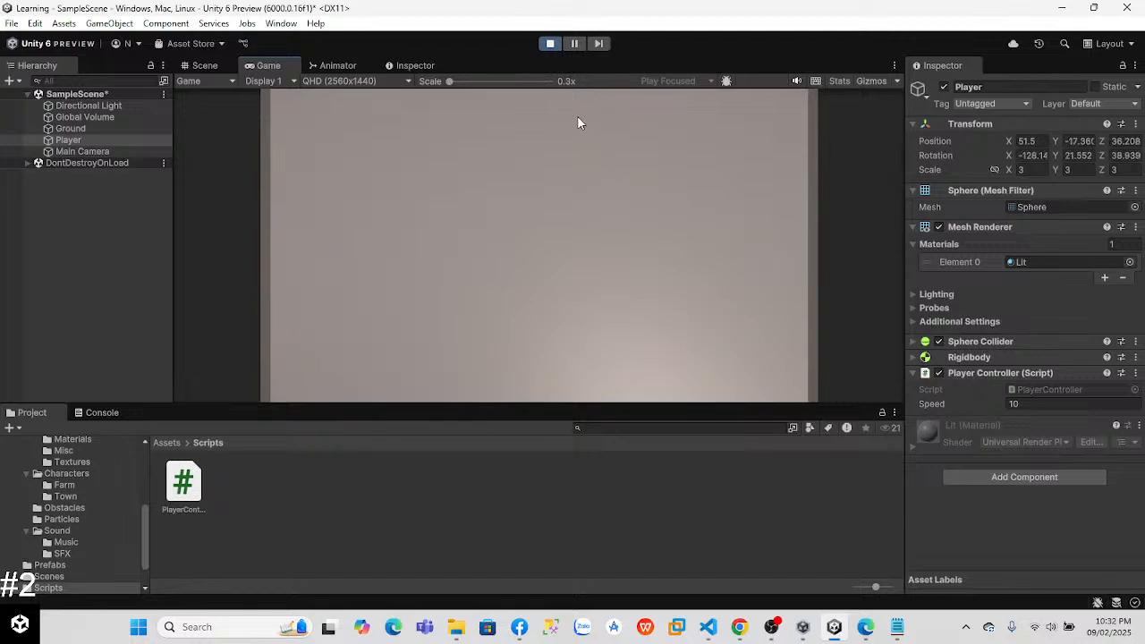
pyautogui.click(550, 44)
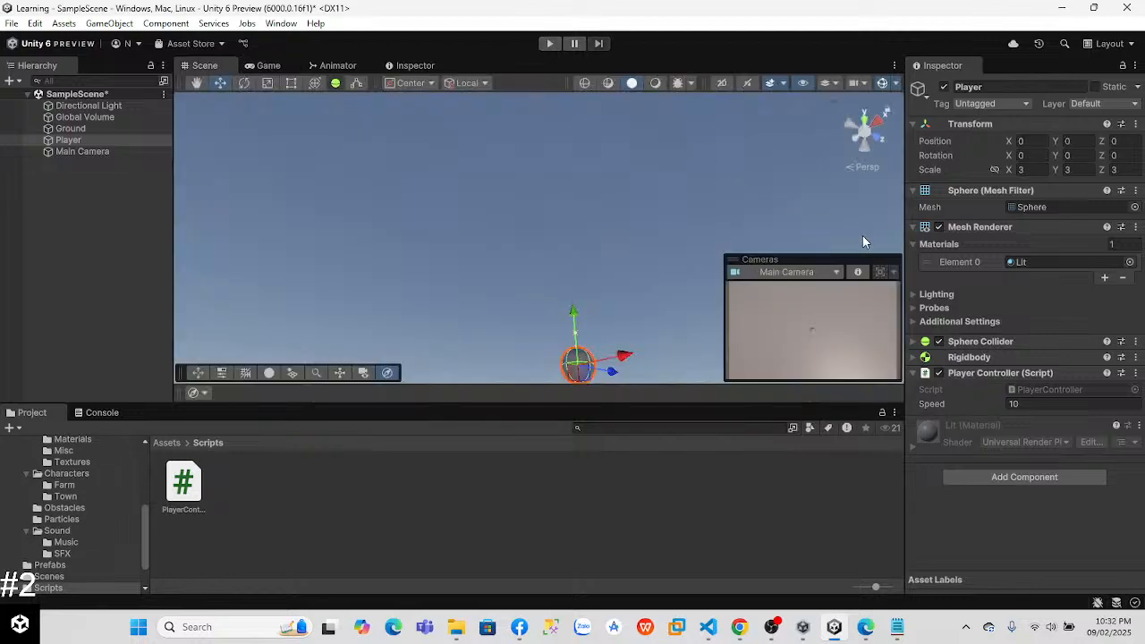
# Step: Set the Speed of the Player's Player Controller script to 2 and start Play mode to test it
pyautogui.click(1046, 404)
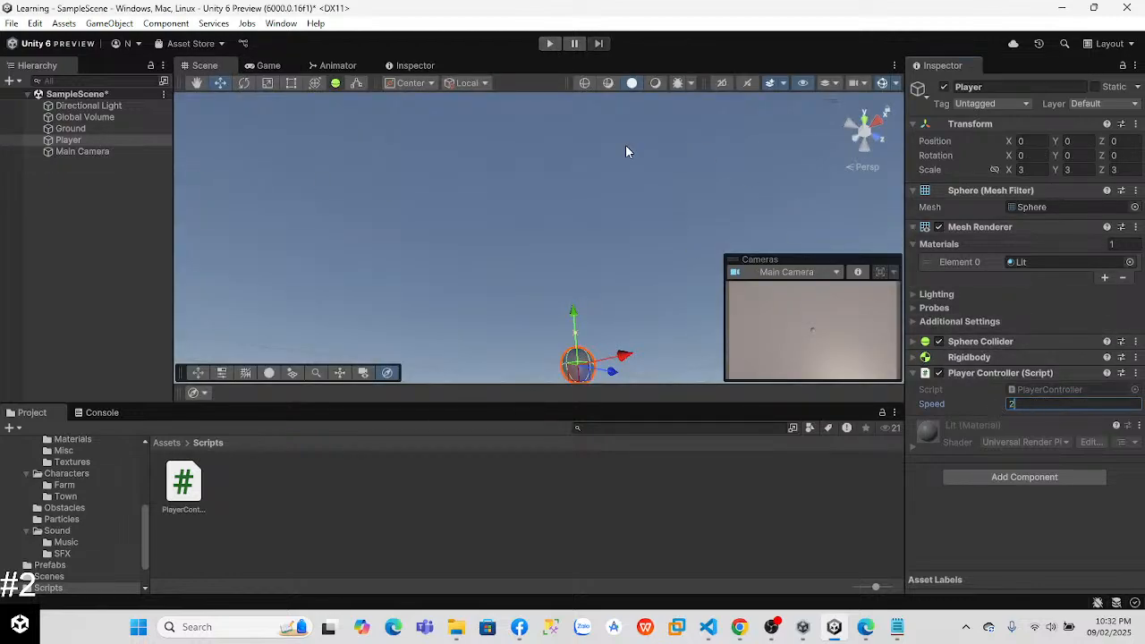
pyautogui.click(549, 43)
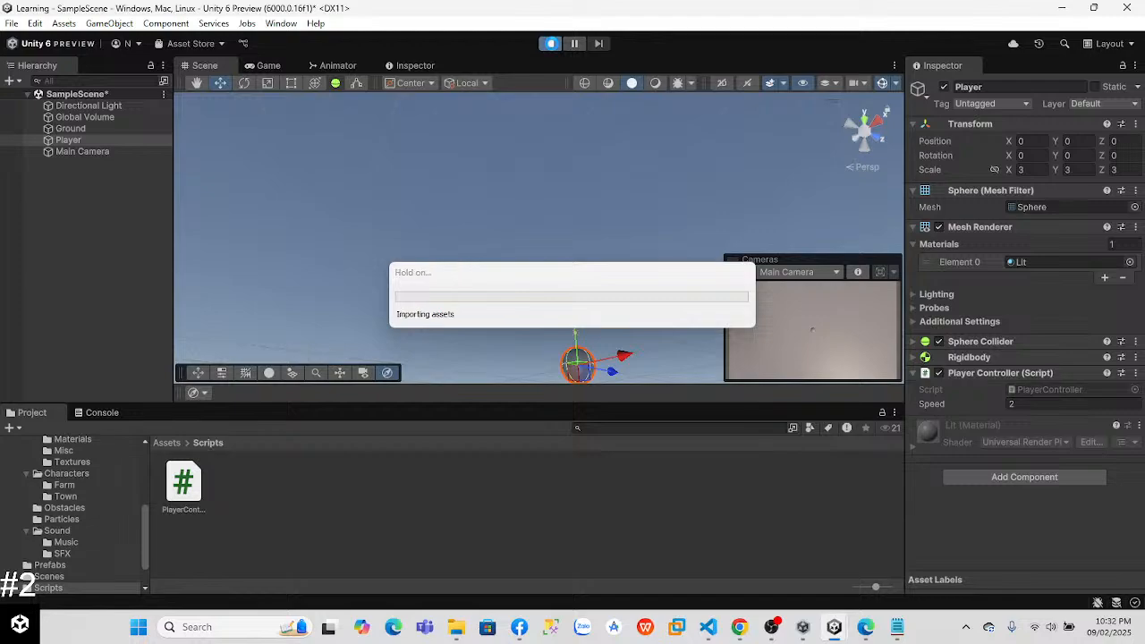
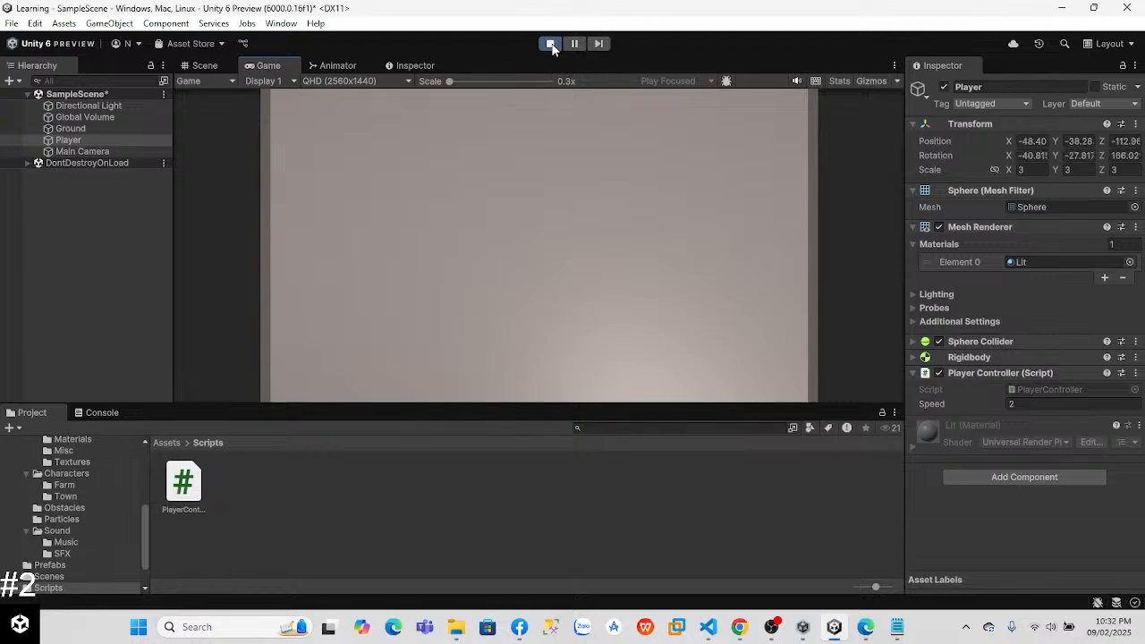
# Step: Inspect the Ground, Main Camera and Player in the Scene view while the game runs, and stop Play mode
pyautogui.click(202, 67)
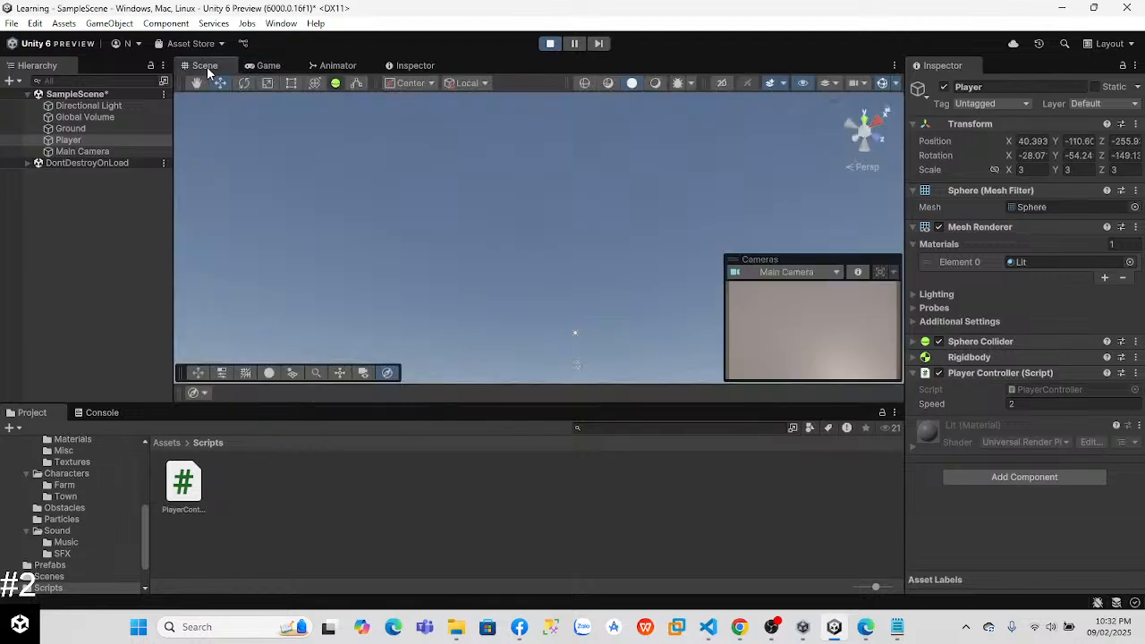
pyautogui.moveTo(609, 168); pyautogui.dragTo(539, 505, button='right')
pyautogui.moveTo(507, 268); pyautogui.dragTo(448, 407, button='right')
pyautogui.scroll(-1, 495, 179)
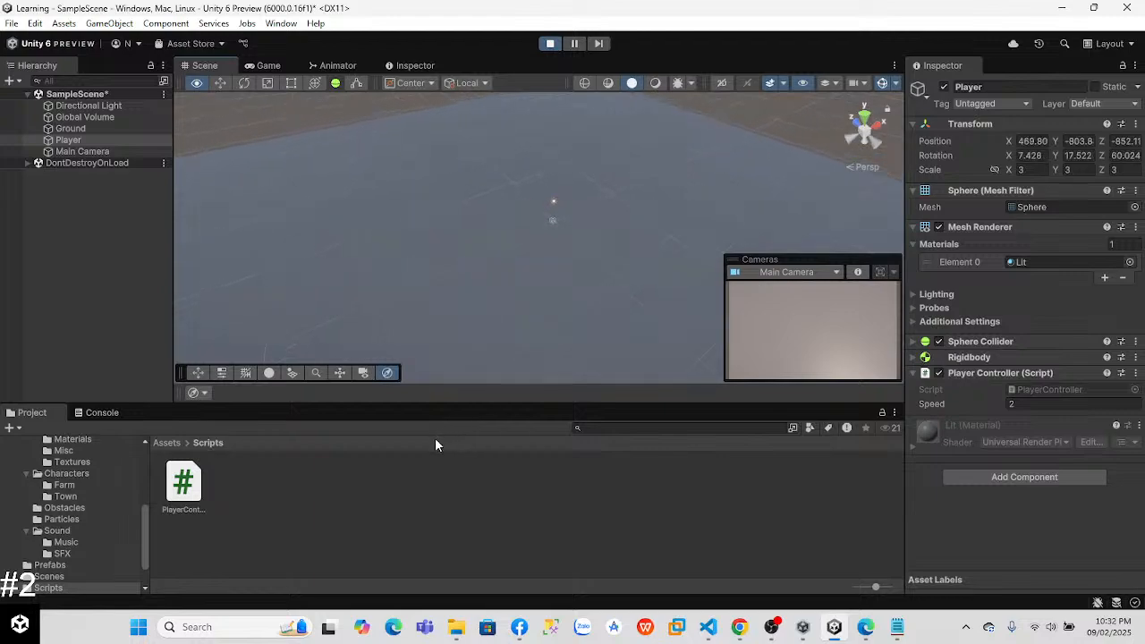
pyautogui.moveTo(421, 294); pyautogui.dragTo(448, 187, button='right')
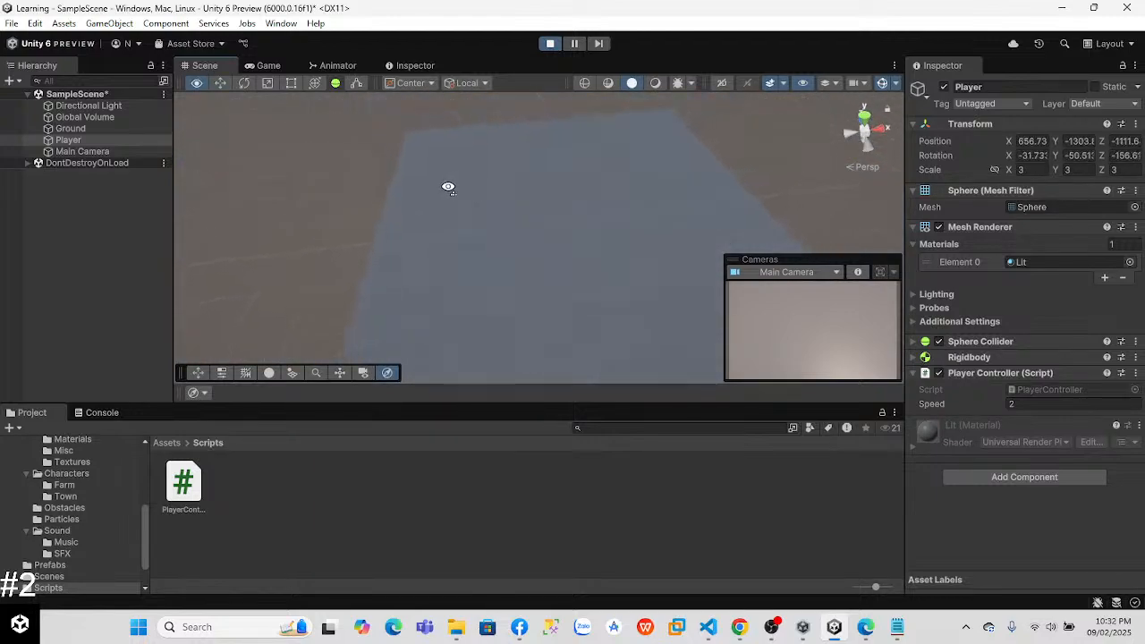
pyautogui.click(89, 129)
pyautogui.click(82, 151)
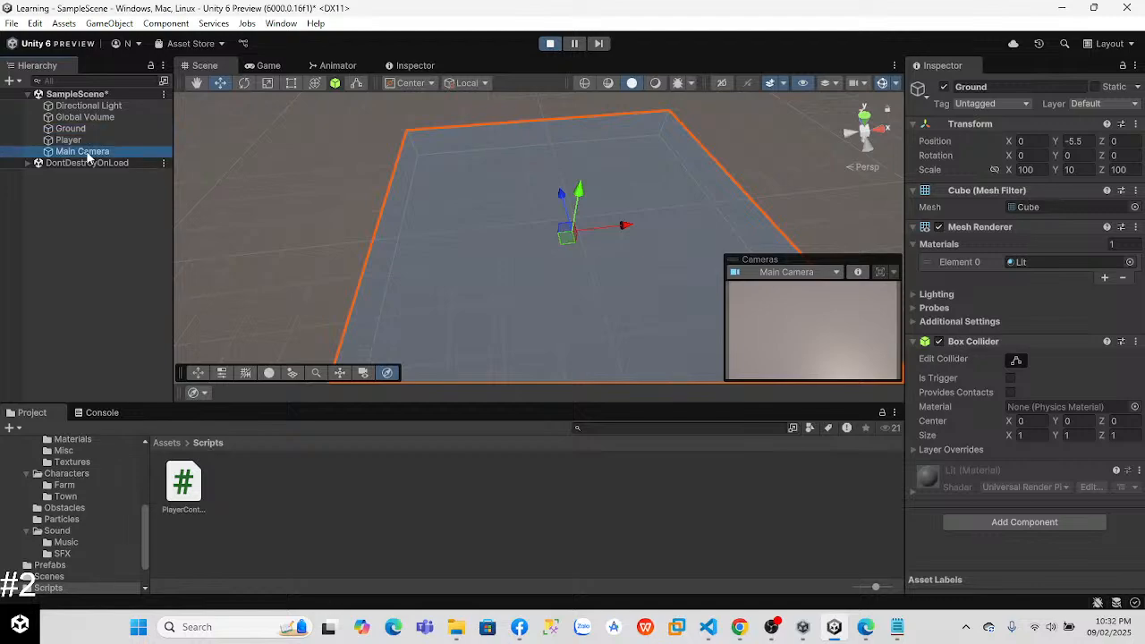
pyautogui.moveTo(273, 198); pyautogui.dragTo(376, 347, button='right')
pyautogui.moveTo(497, 185); pyautogui.dragTo(455, 169, button='right')
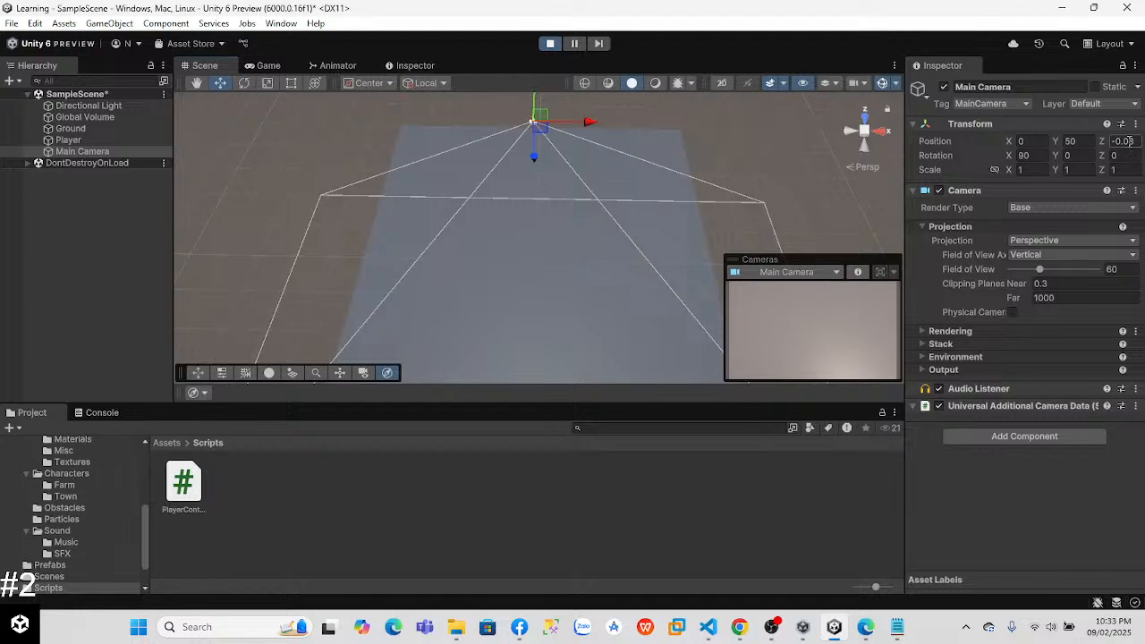
pyautogui.click(538, 220)
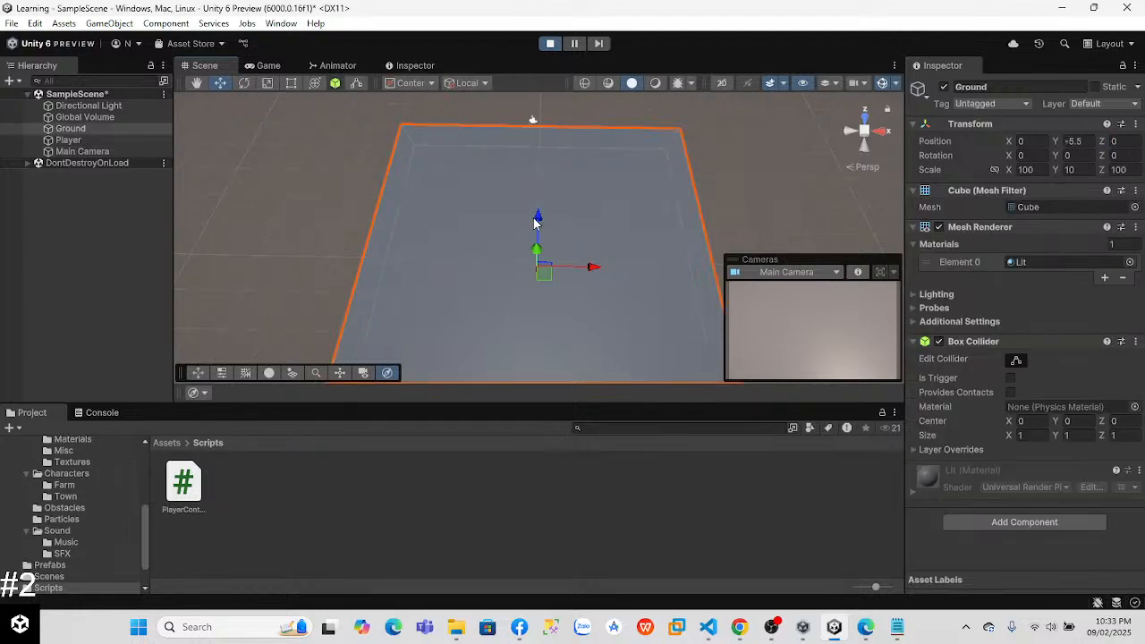
pyautogui.click(68, 140)
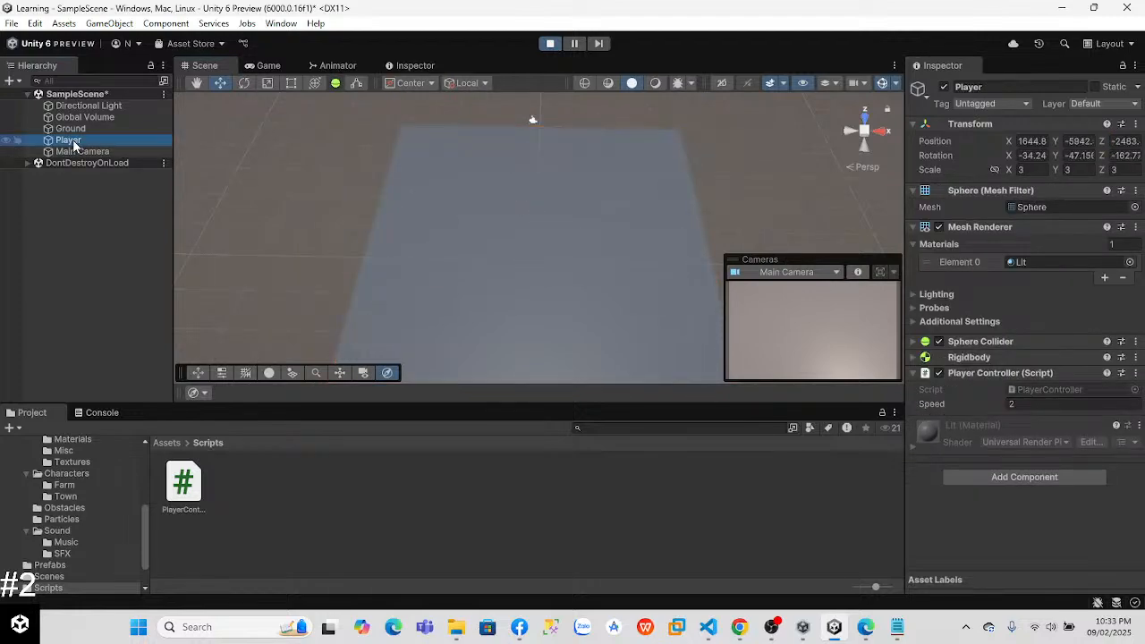
pyautogui.click(549, 43)
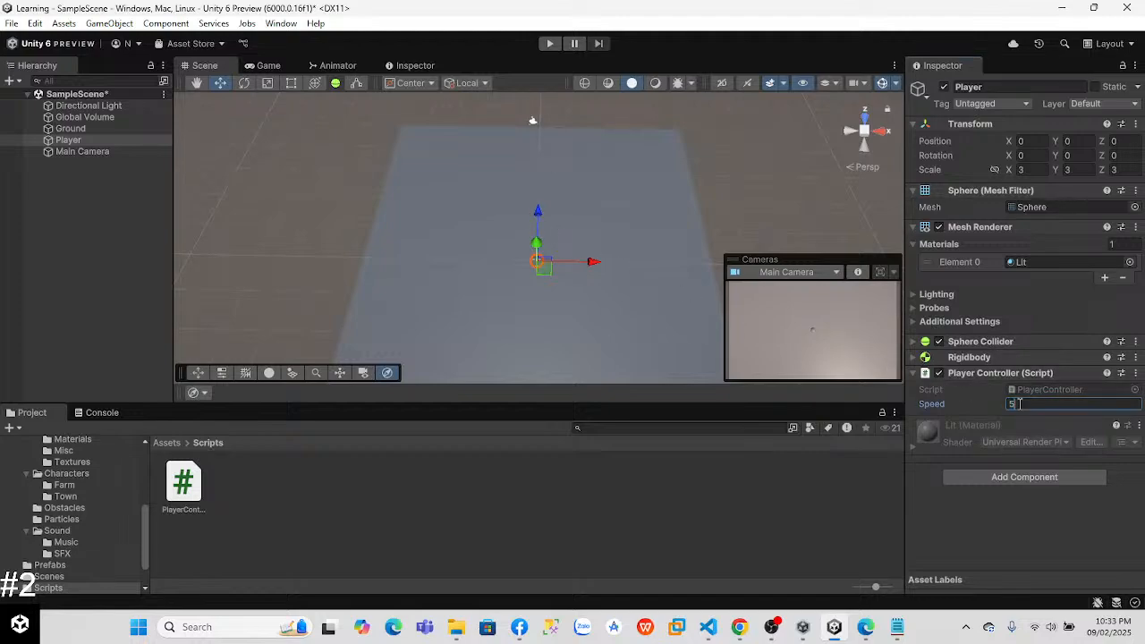
# Step: Set both the Mass and Drag of the Player's Rigidbody to 10 and expand the Sphere Collider settings
pyautogui.click(913, 358)
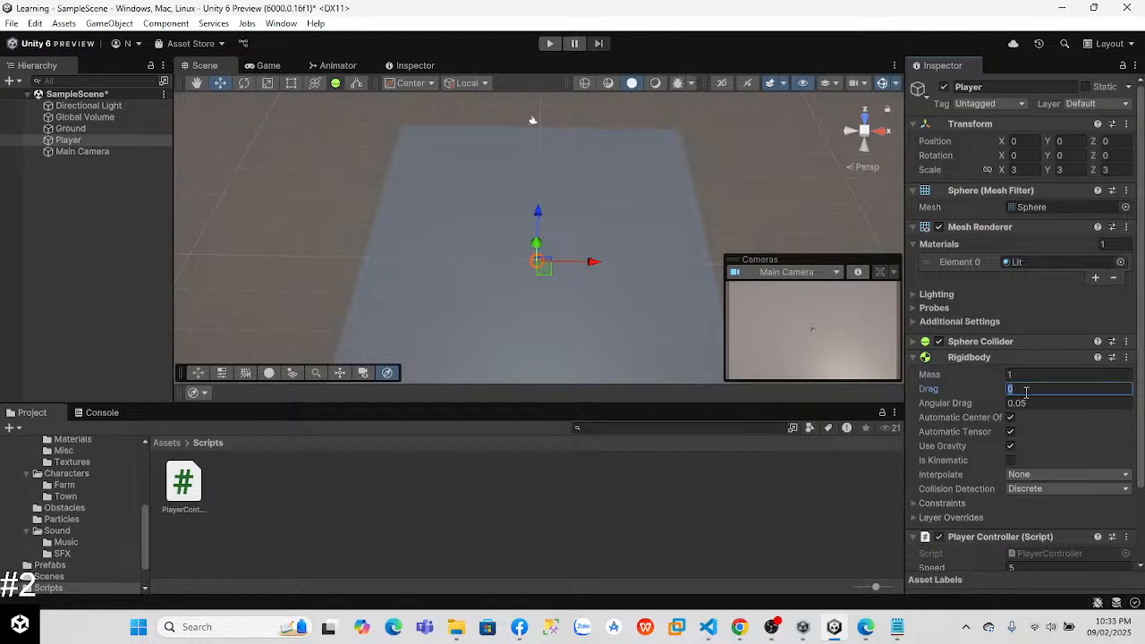
pyautogui.click(1031, 376)
pyautogui.write('10')
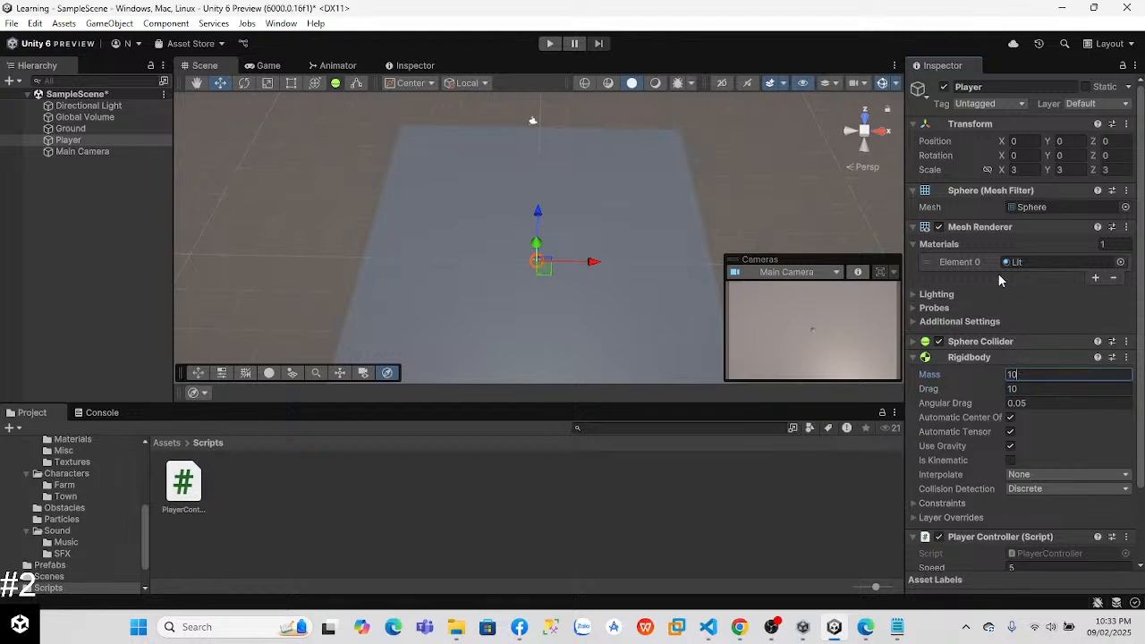
pyautogui.click(916, 345)
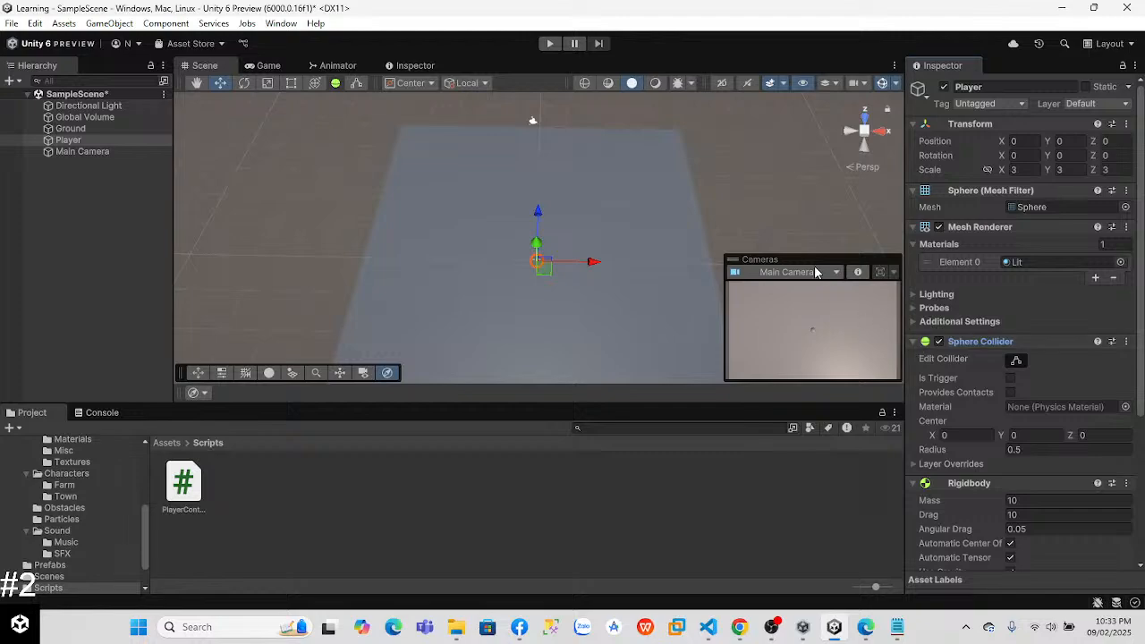
# Step: Run the game, move the player right, left and up to test the heavier Rigidbody, and stop Play mode
pyautogui.click(550, 44)
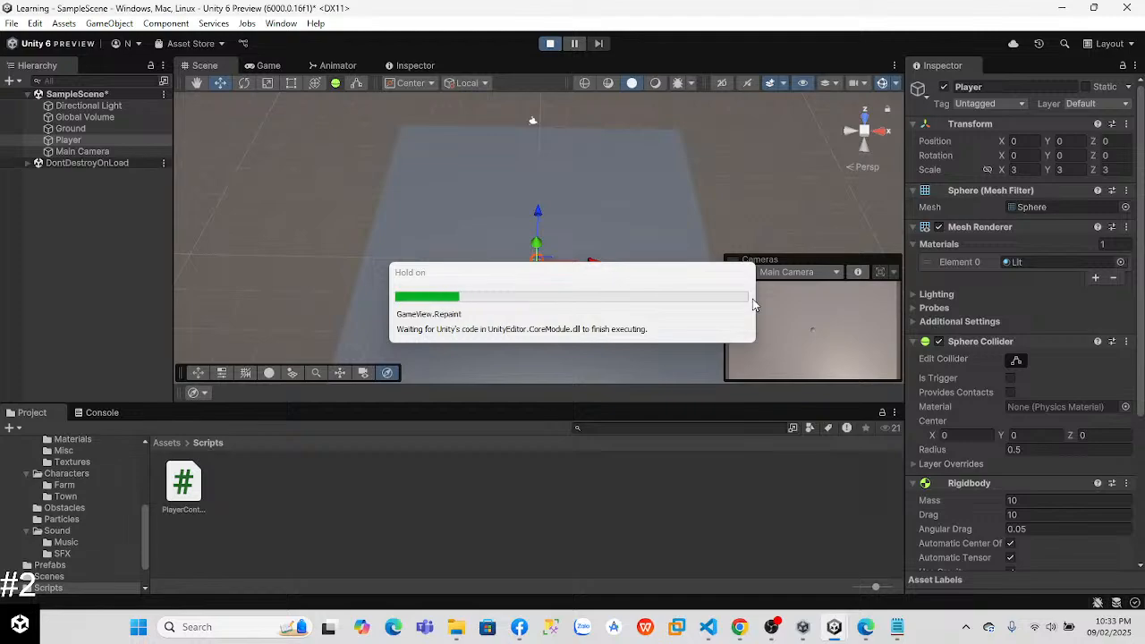
pyautogui.press('d')
pyautogui.press('a')
pyautogui.press('w')
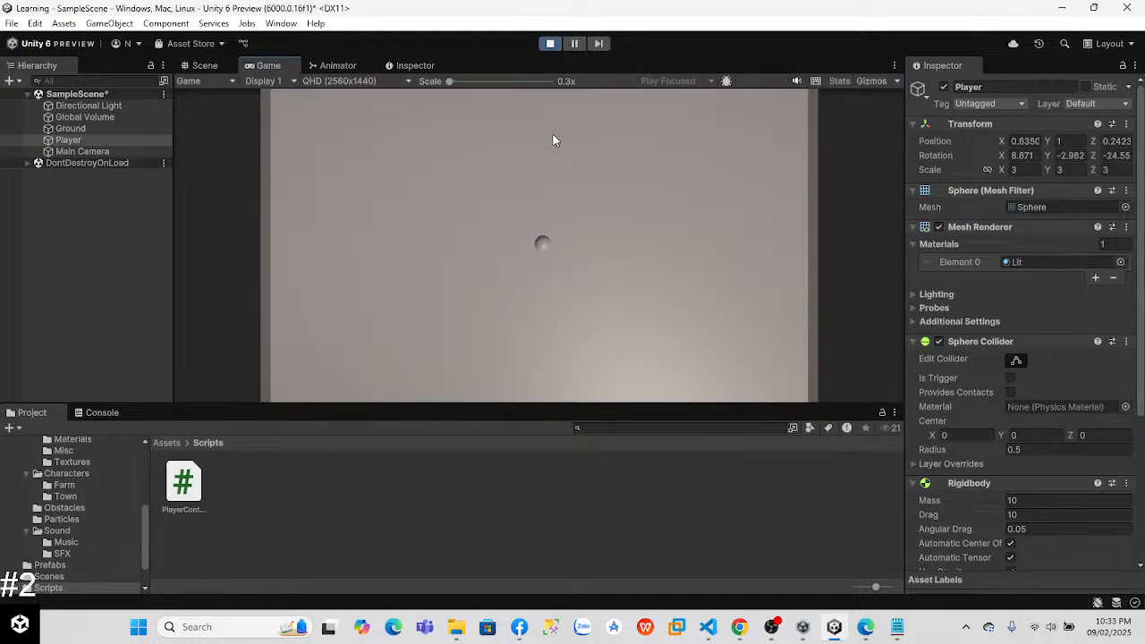
pyautogui.click(551, 43)
# Step: Set the Player's Rigidbody Mass to 1, playtest by moving right and down, and stop Play mode
pyautogui.click(1027, 500)
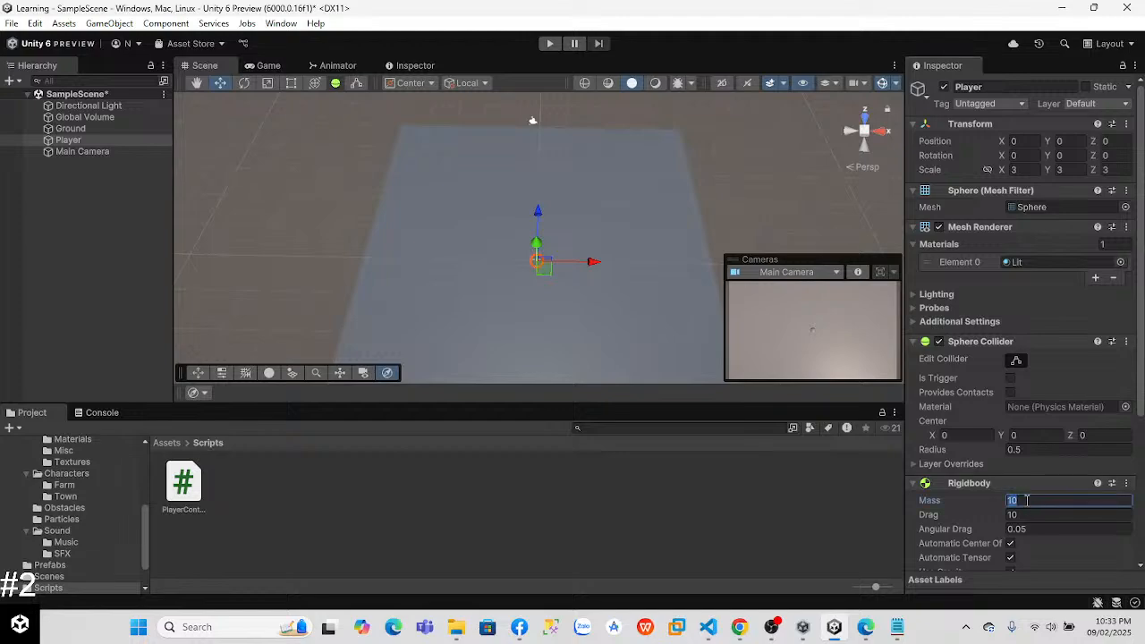
pyautogui.write('1')
pyautogui.click(550, 43)
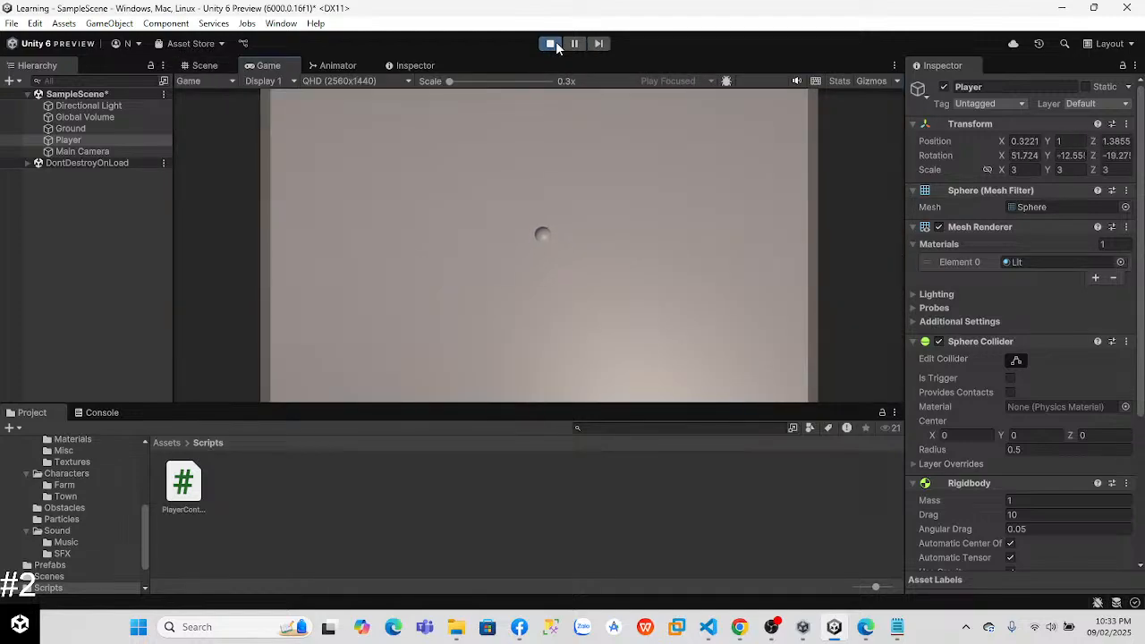
pyautogui.press('d')
pyautogui.press('s')
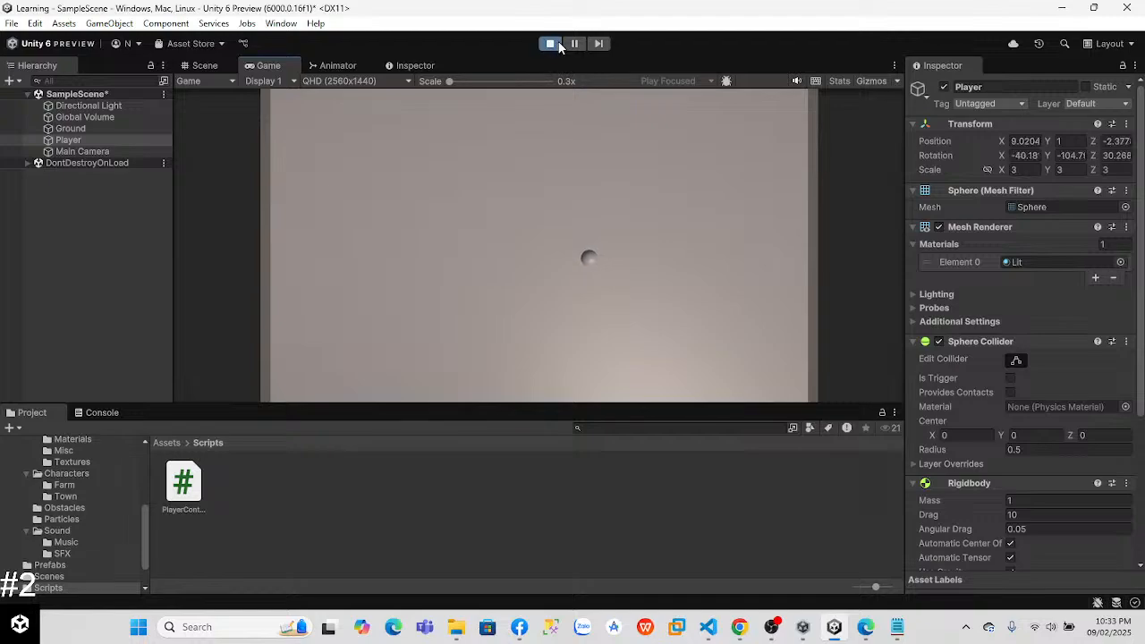
pyautogui.click(550, 43)
# Step: Set the Player's Rigidbody Drag to 2, playtest by moving in all four directions, and stop Play mode
pyautogui.click(1029, 515)
pyautogui.write('2')
pyautogui.click(550, 43)
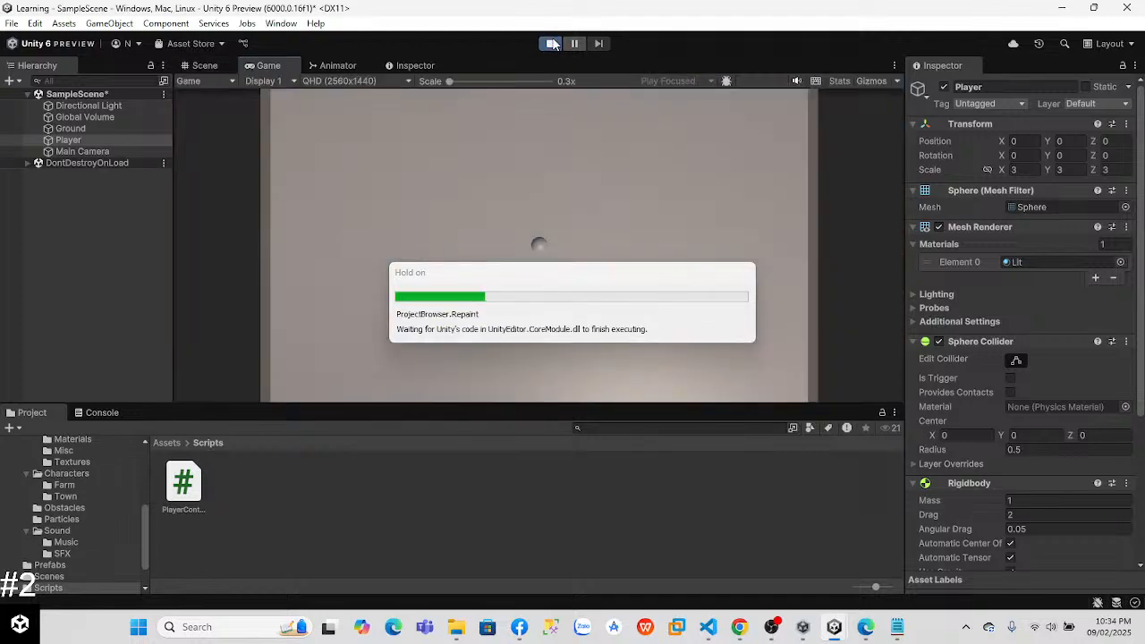
pyautogui.press('a')
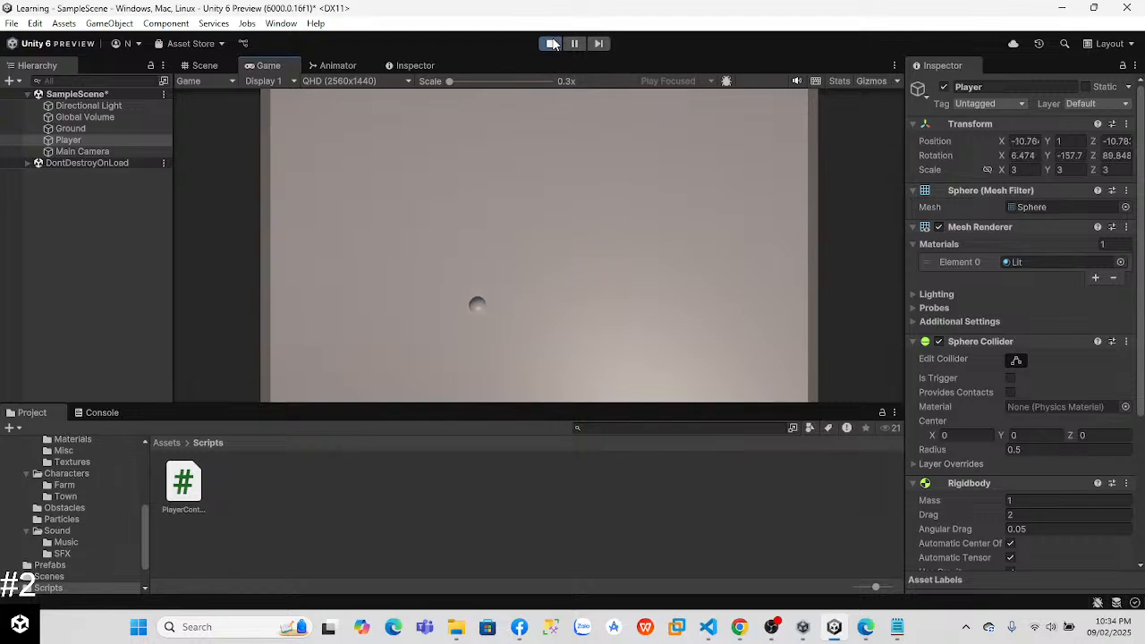
pyautogui.press('w')
pyautogui.press('d')
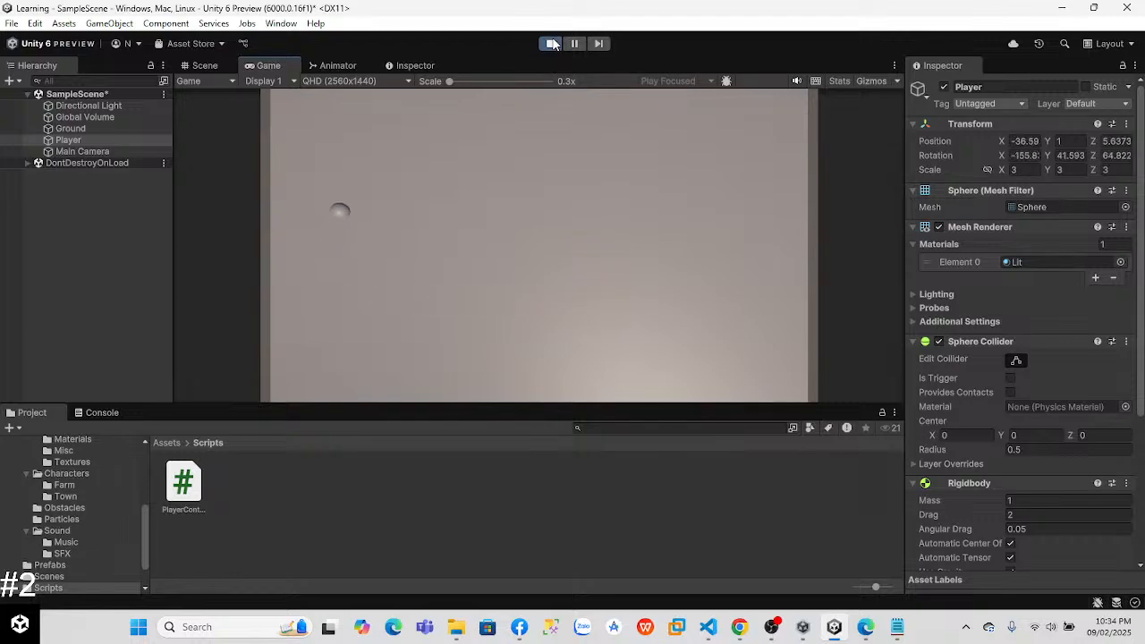
pyautogui.press('s')
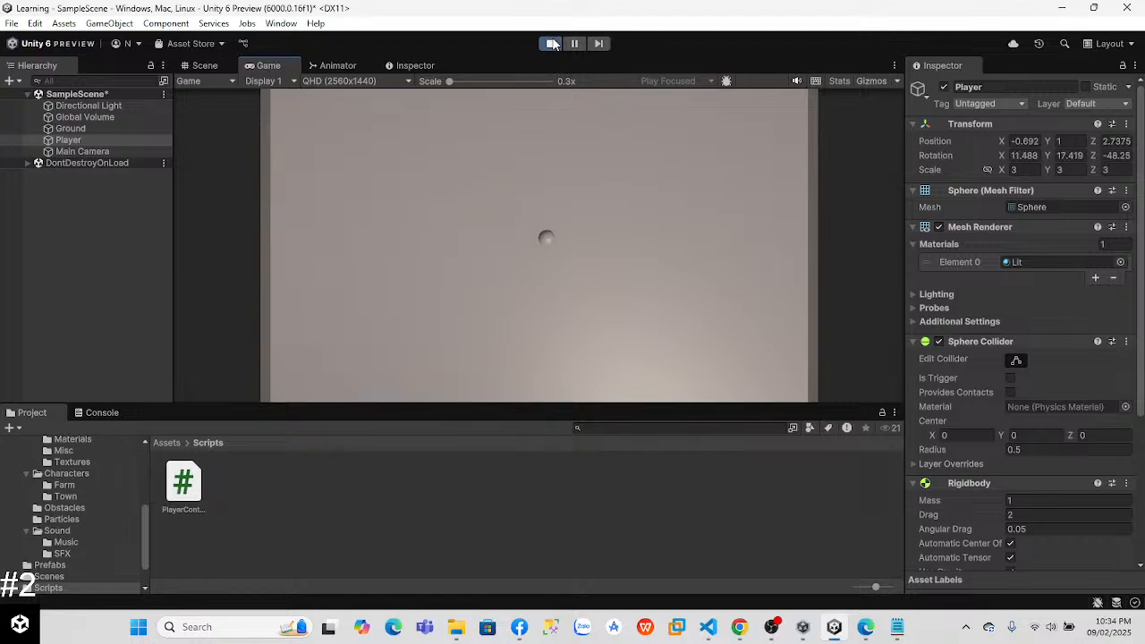
pyautogui.press('a')
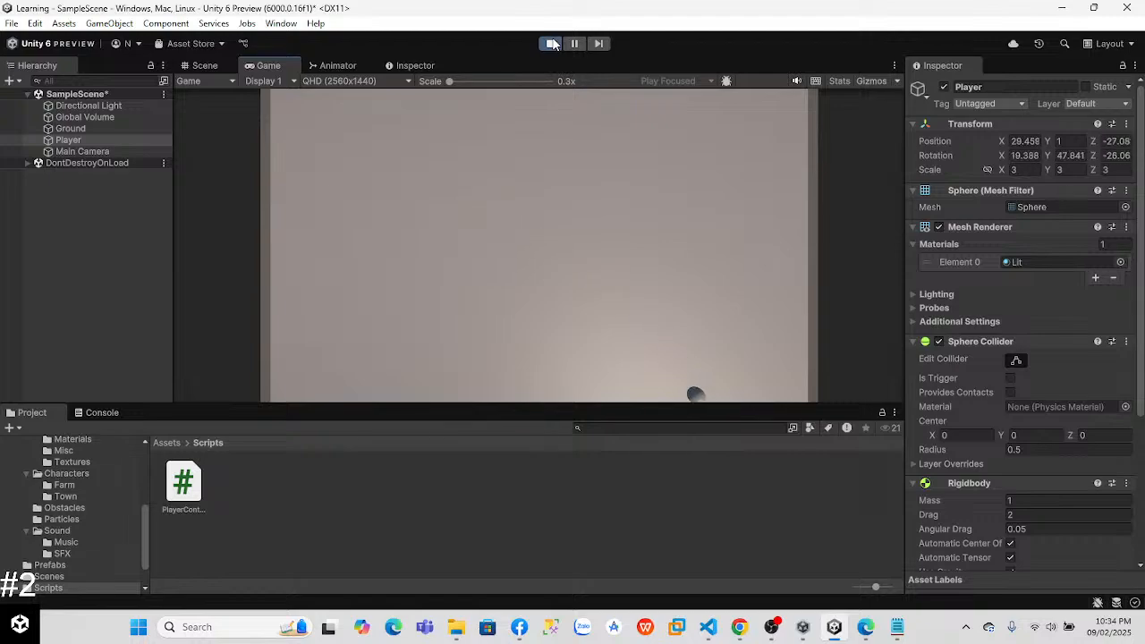
pyautogui.click(552, 44)
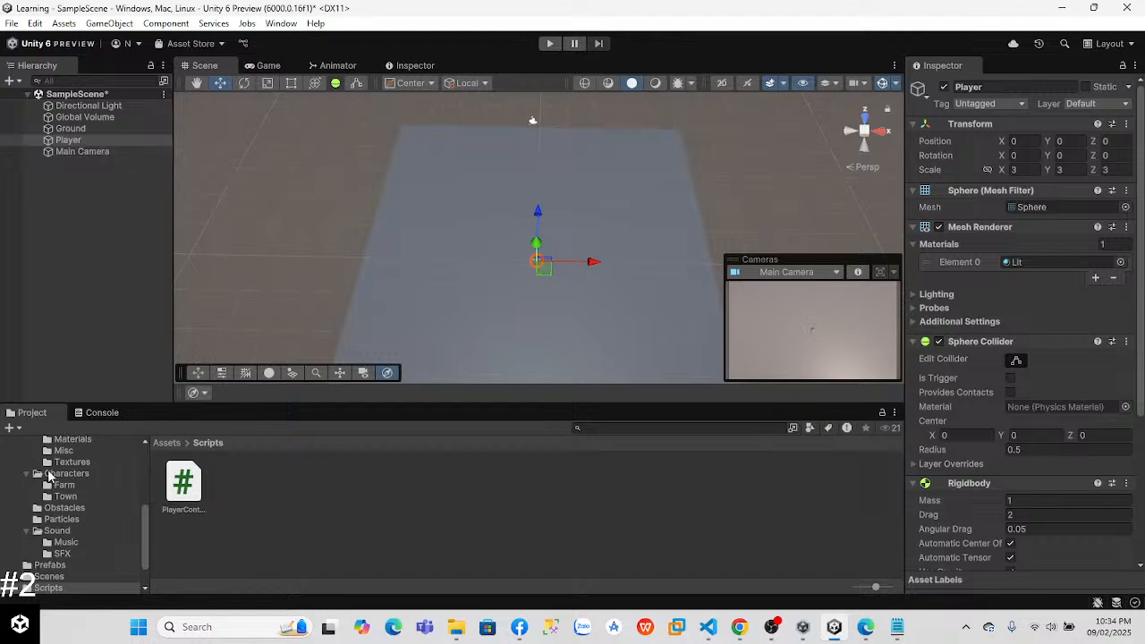
# Step: Add a 3D Cube object to the scene
pyautogui.rightClick(26, 255)
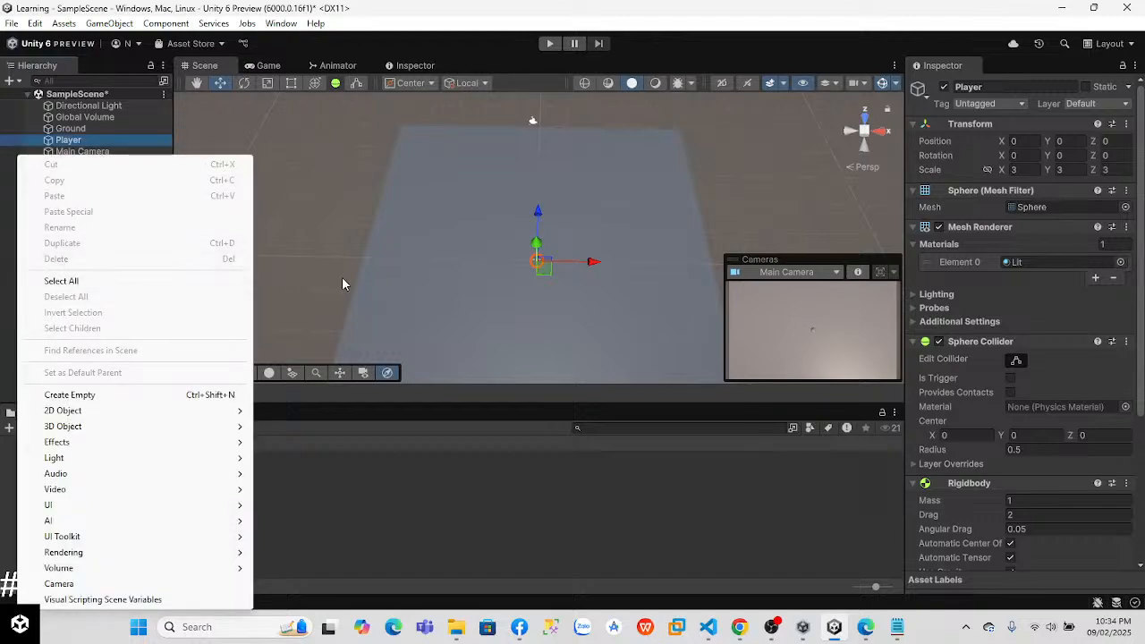
pyautogui.click(68, 239)
pyautogui.rightClick(91, 229)
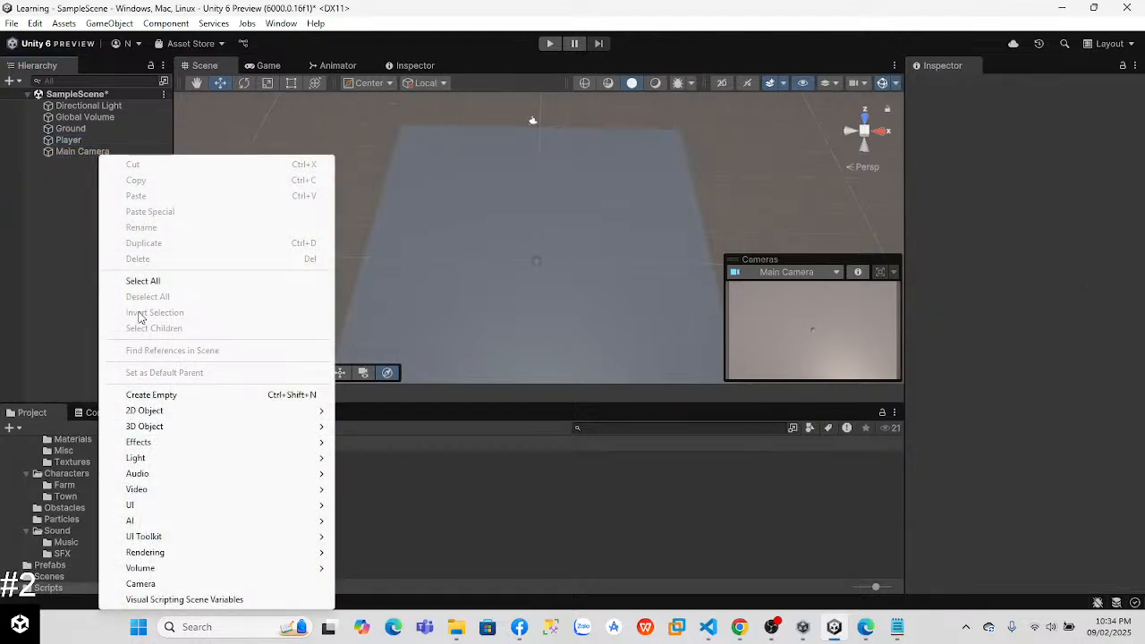
pyautogui.moveTo(167, 427)
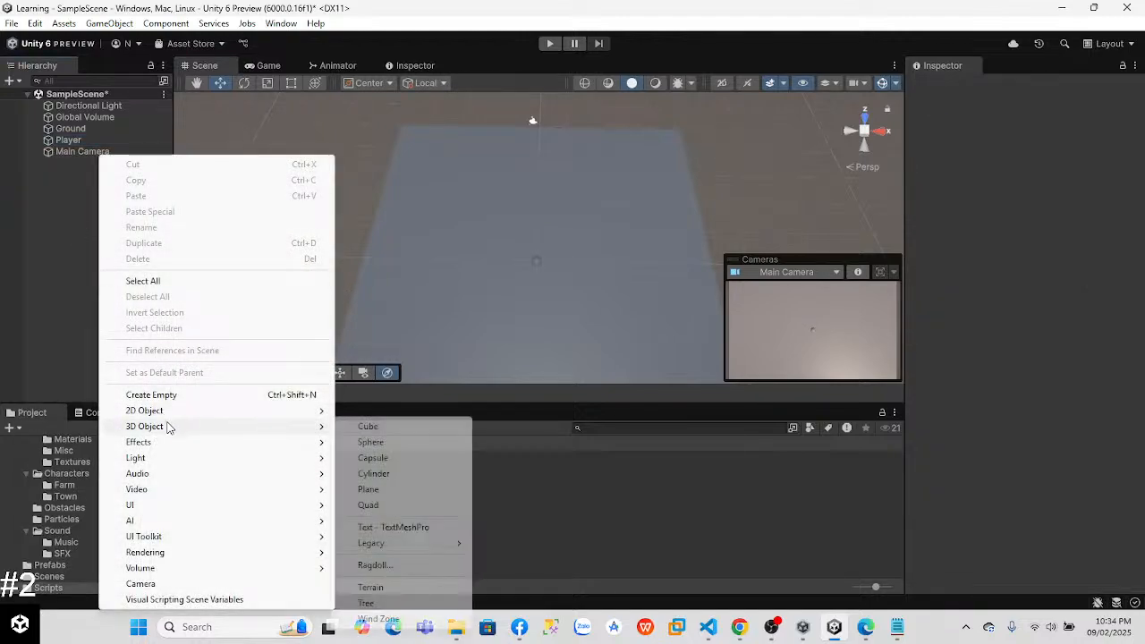
pyautogui.click(372, 432)
# Step: Position the Cube at X 0, Y 0 and Z about 14.9, and scale it to 3 on all axes
pyautogui.moveTo(621, 248); pyautogui.dragTo(569, 279, button='right')
pyautogui.press('w')
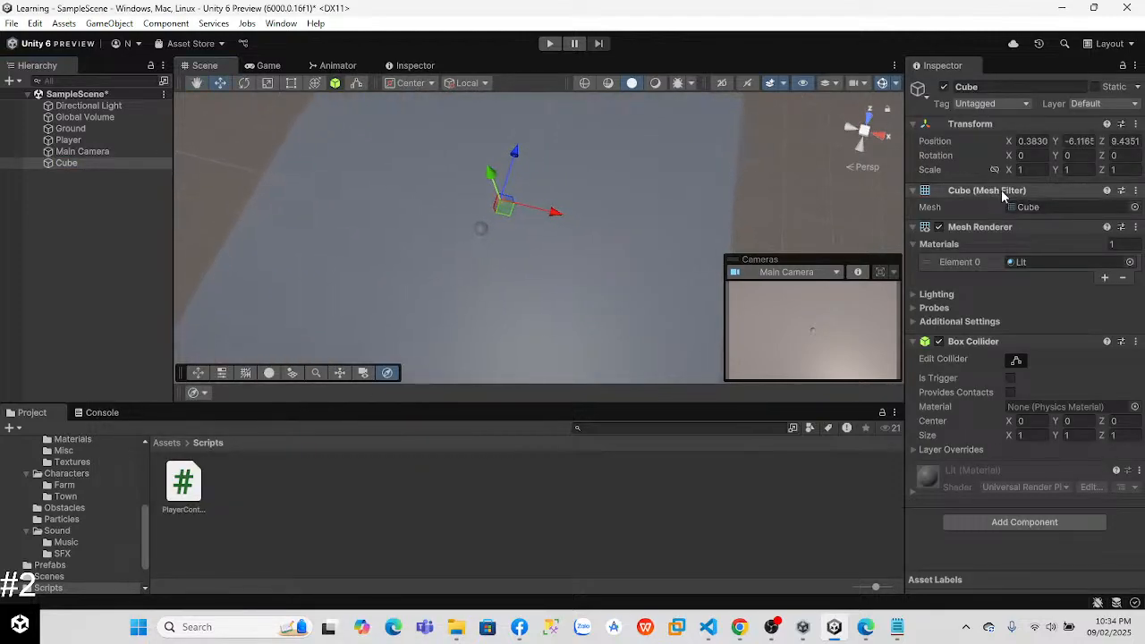
pyautogui.write('0')
pyautogui.click(1077, 142)
pyautogui.write('0')
pyautogui.click(1115, 142)
pyautogui.write('0')
pyautogui.moveTo(516, 194)
pyautogui.mouseDown(button='right')
pyautogui.moveTo(526, 235)
pyautogui.moveTo(538, 195)
pyautogui.mouseUp(button='right')
pyautogui.moveTo(491, 194); pyautogui.dragTo(496, 130)
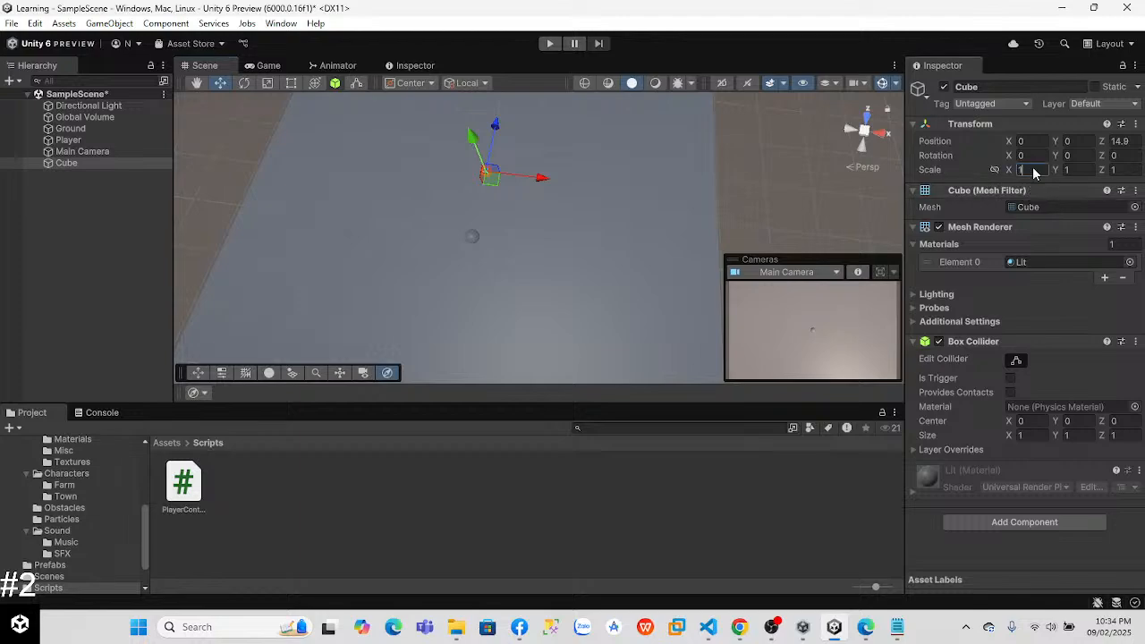
pyautogui.click(1066, 170)
pyautogui.write('3')
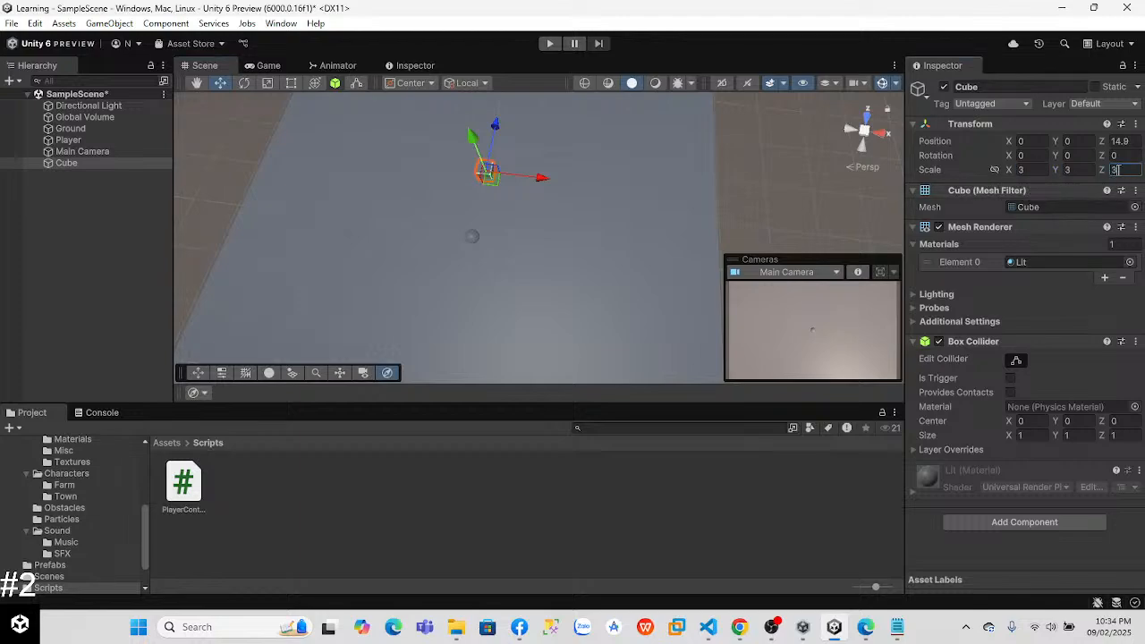
# Step: Raise the Cube above the ground surface to a Y position of about 1.11
pyautogui.moveTo(631, 205); pyautogui.dragTo(366, 84, button='right')
pyautogui.press('w')
pyautogui.moveTo(495, 237); pyautogui.dragTo(485, 149, button='right')
pyautogui.press('w')
pyautogui.press('s')
pyautogui.moveTo(481, 136); pyautogui.dragTo(483, 108)
pyautogui.moveTo(511, 184); pyautogui.dragTo(465, 194, button='right')
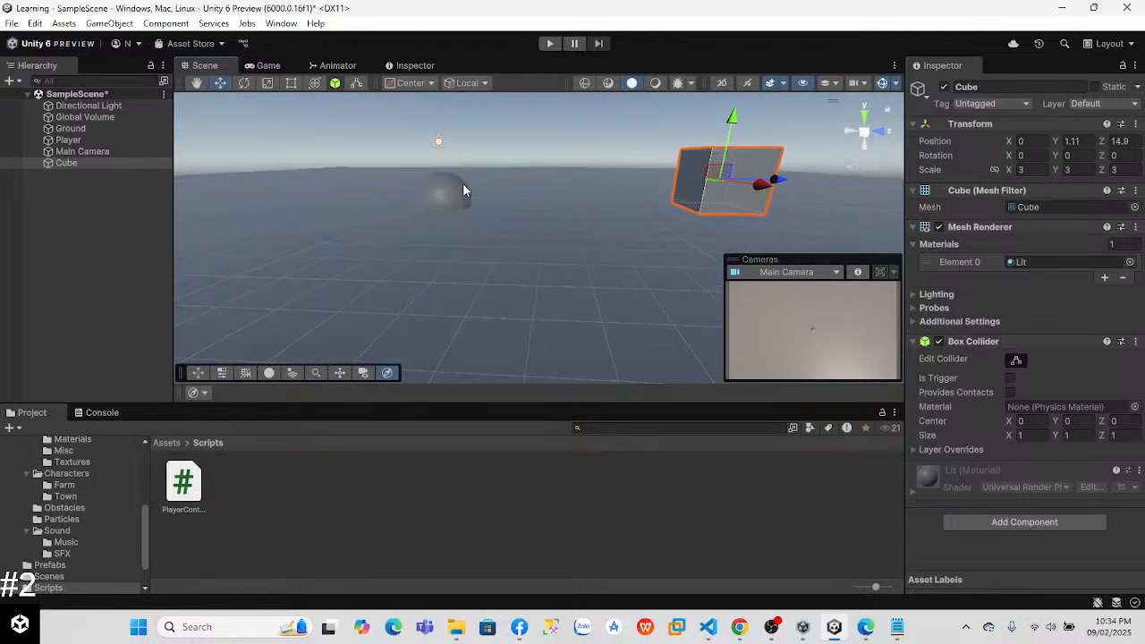
# Step: Raise the Player sphere to a Y position of about 1.01 and select the Cube
pyautogui.click(465, 193)
pyautogui.moveTo(436, 138); pyautogui.dragTo(436, 116)
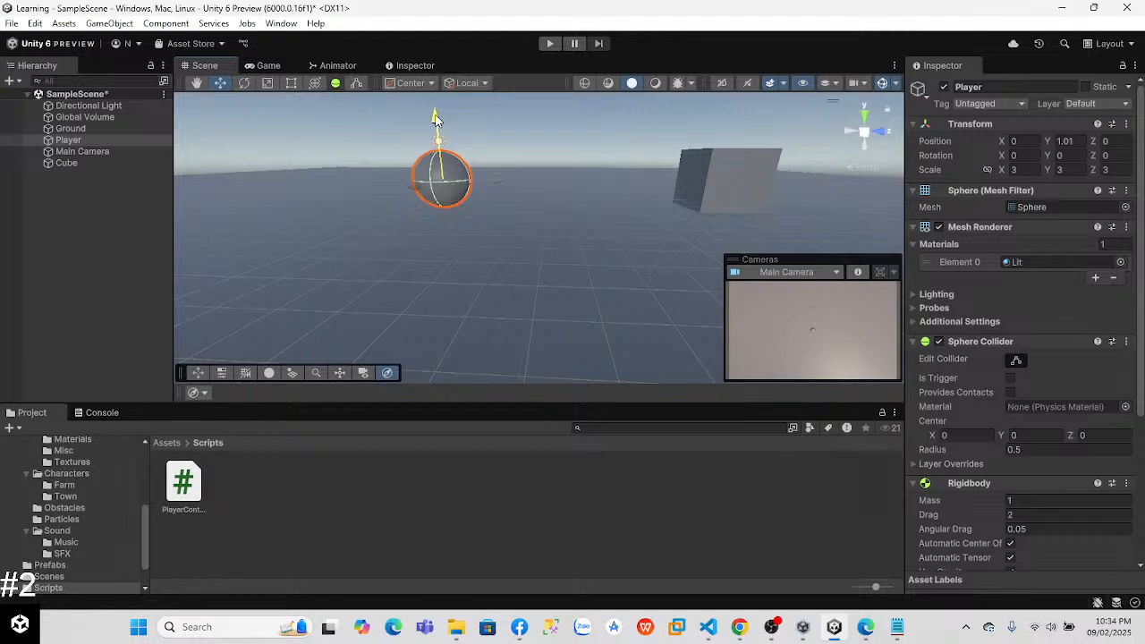
pyautogui.click(66, 250)
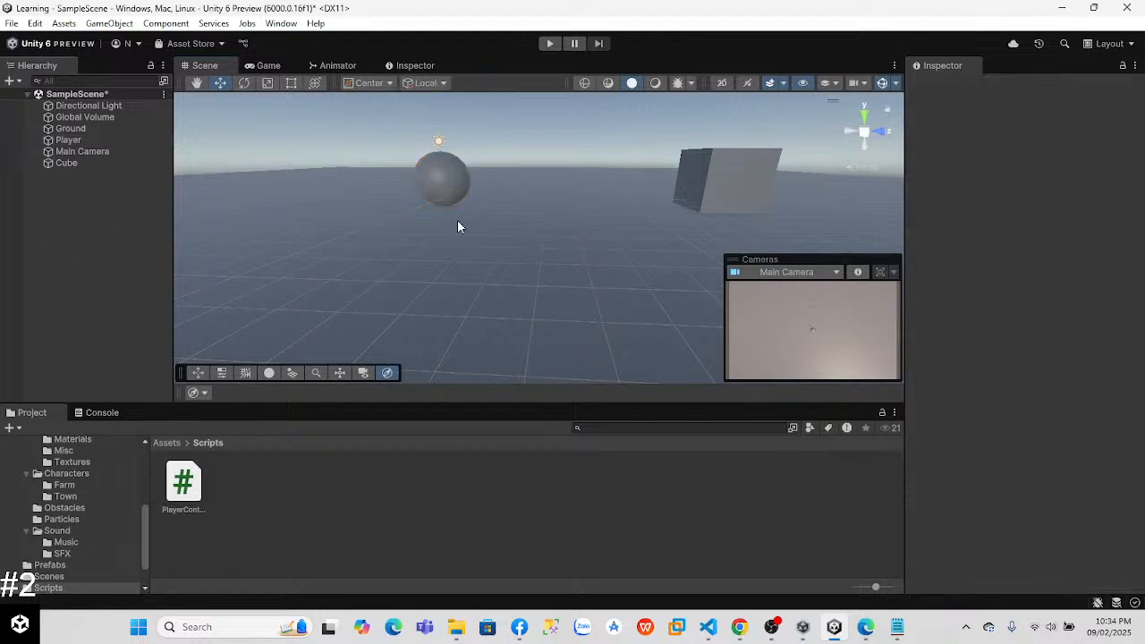
pyautogui.click(690, 176)
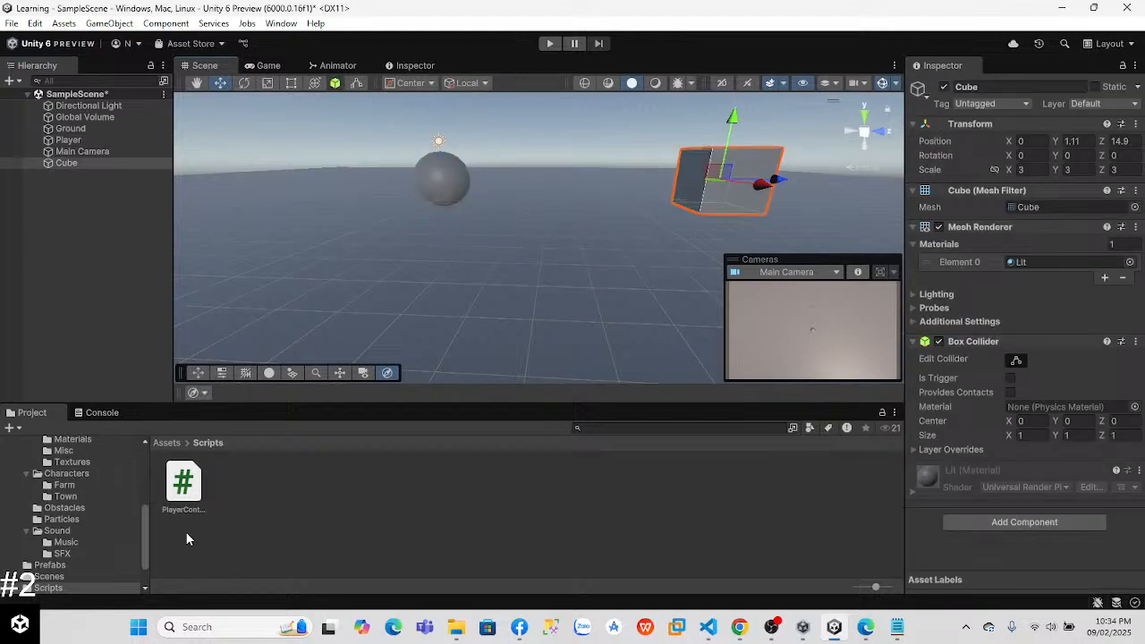
# Step: Delete the Obstacle prefab from the Prefabs folder and return to the Assets folder
pyautogui.click(167, 443)
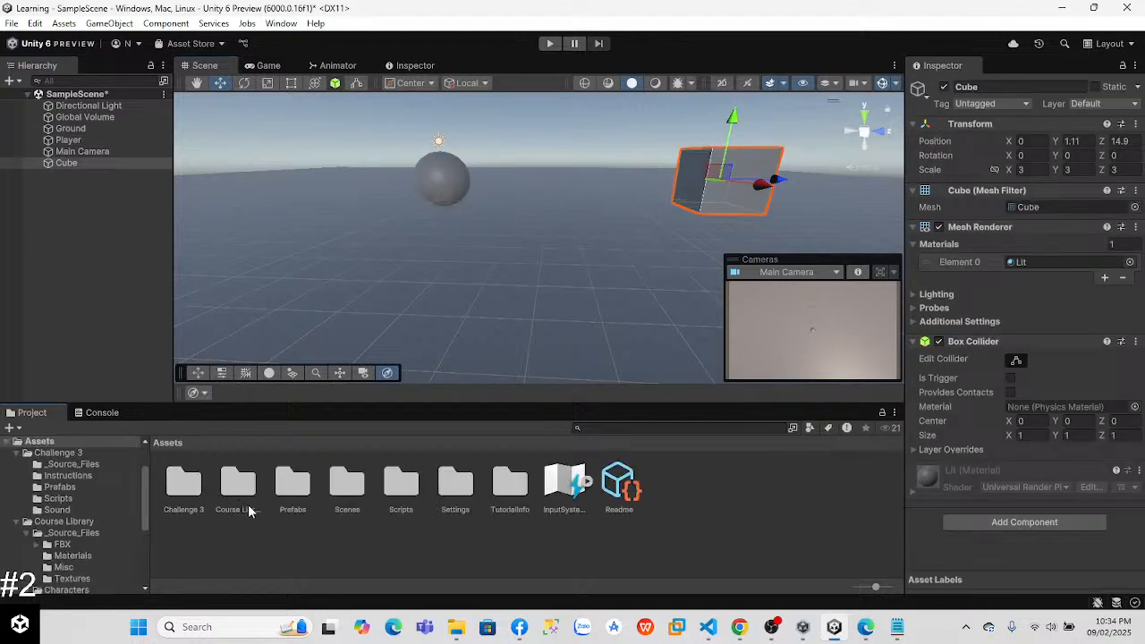
pyautogui.doubleClick(300, 492)
pyautogui.click(179, 480)
pyautogui.rightClick(179, 484)
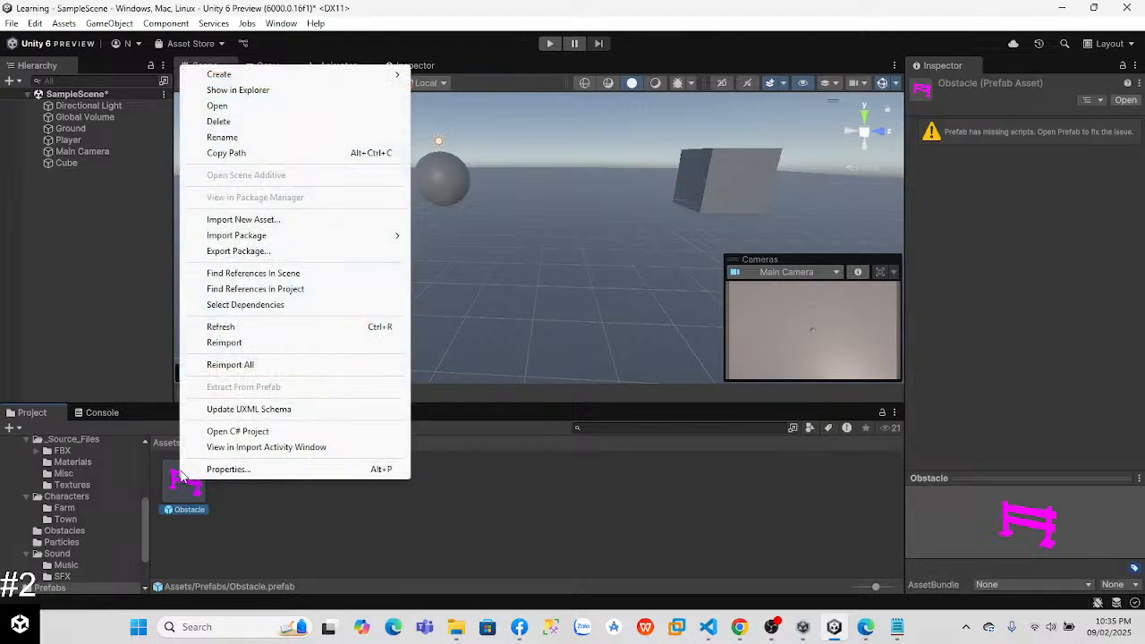
pyautogui.click(224, 121)
pyautogui.click(609, 341)
pyautogui.click(170, 443)
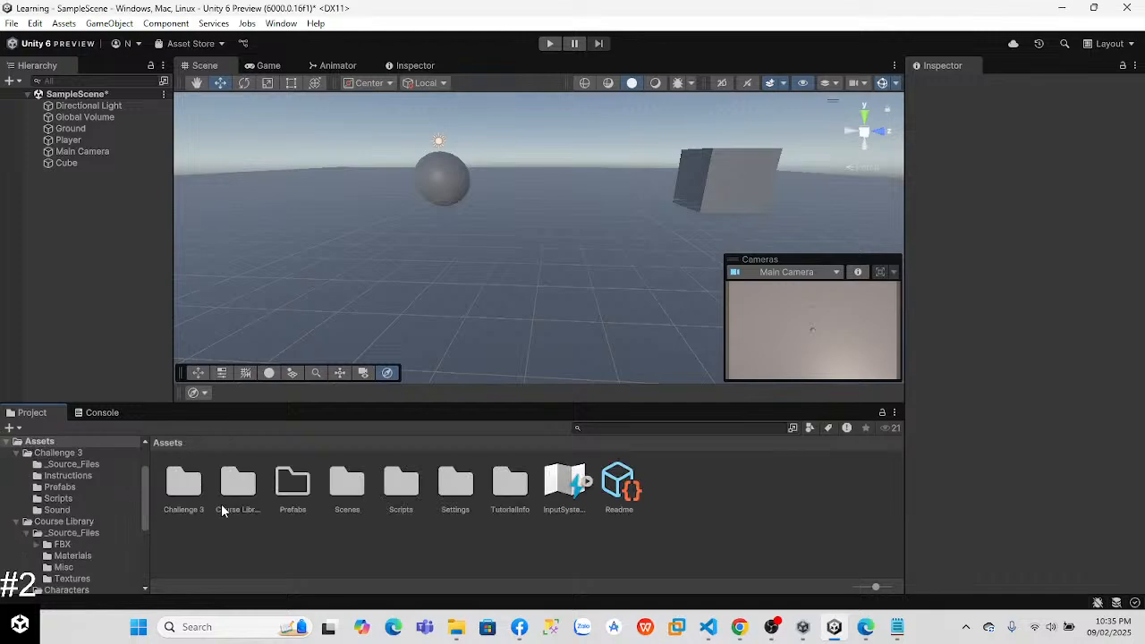
# Step: Delete the Challenge 3 folder from the project's Assets
pyautogui.click(188, 487)
pyautogui.rightClick(190, 490)
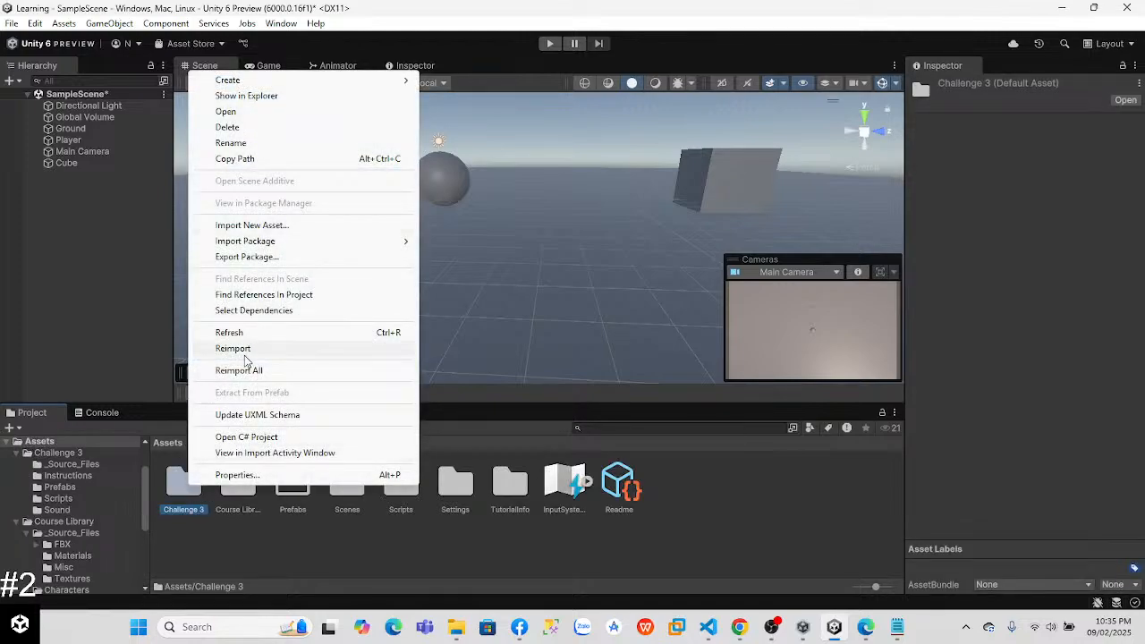
pyautogui.click(227, 127)
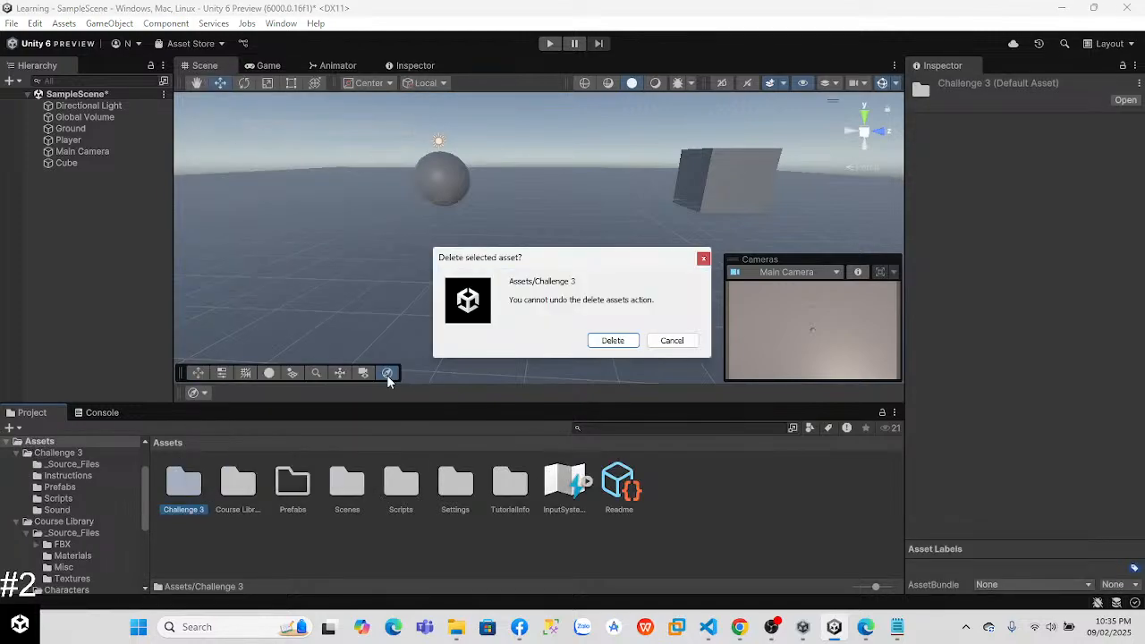
pyautogui.click(612, 341)
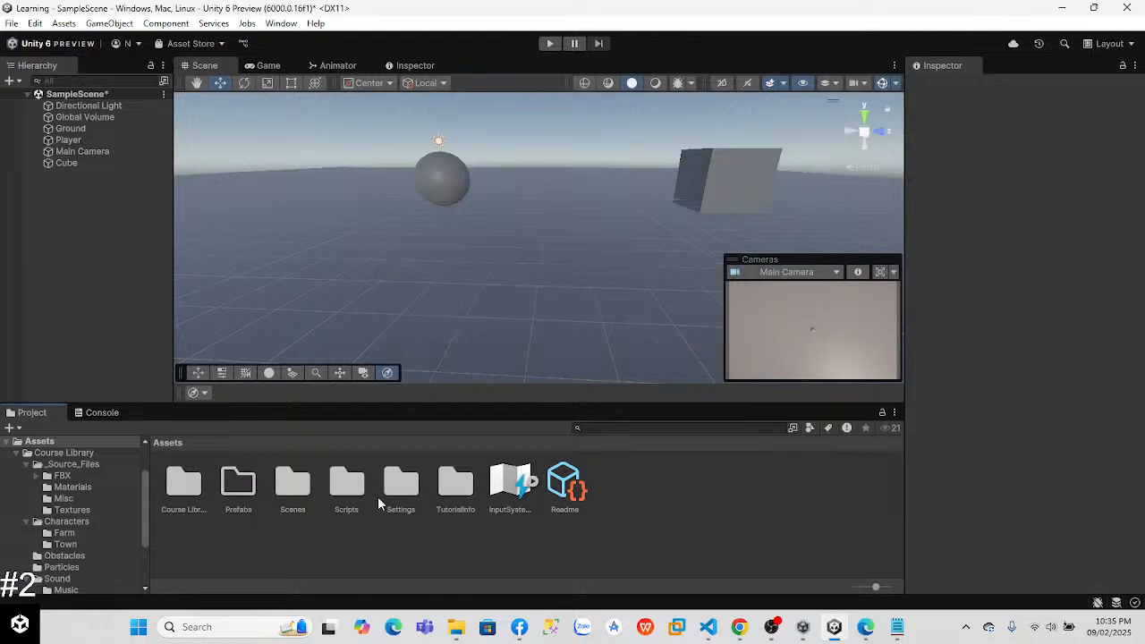
# Step: Delete the Prototype 3 scene from the Scenes folder and return to the Assets folder
pyautogui.doubleClick(376, 496)
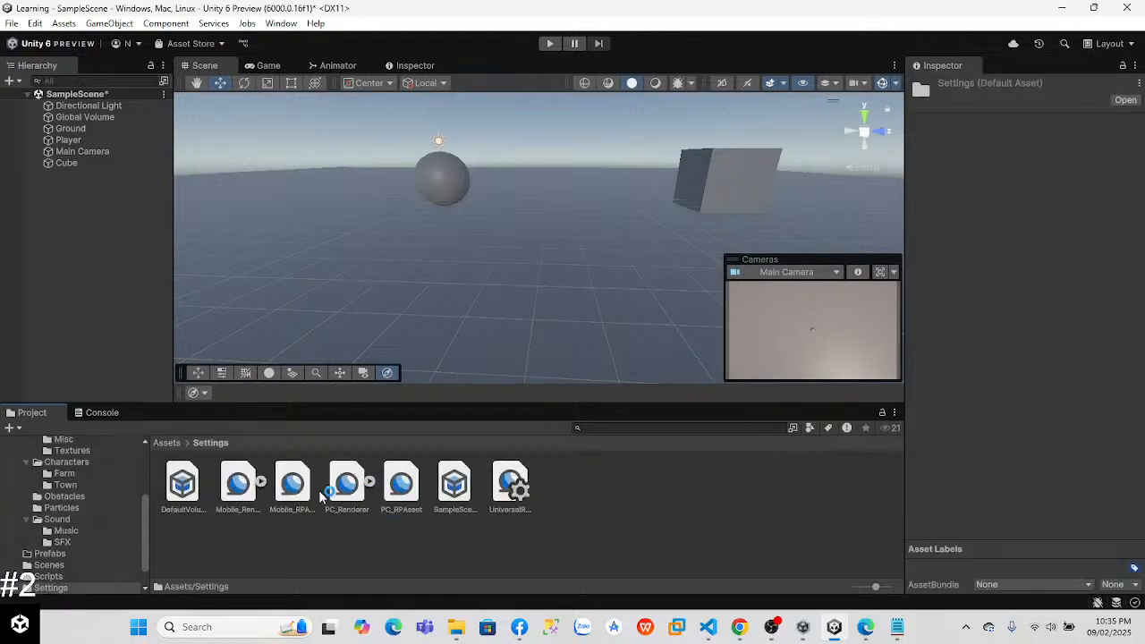
pyautogui.click(167, 443)
pyautogui.doubleClick(293, 488)
pyautogui.click(185, 486)
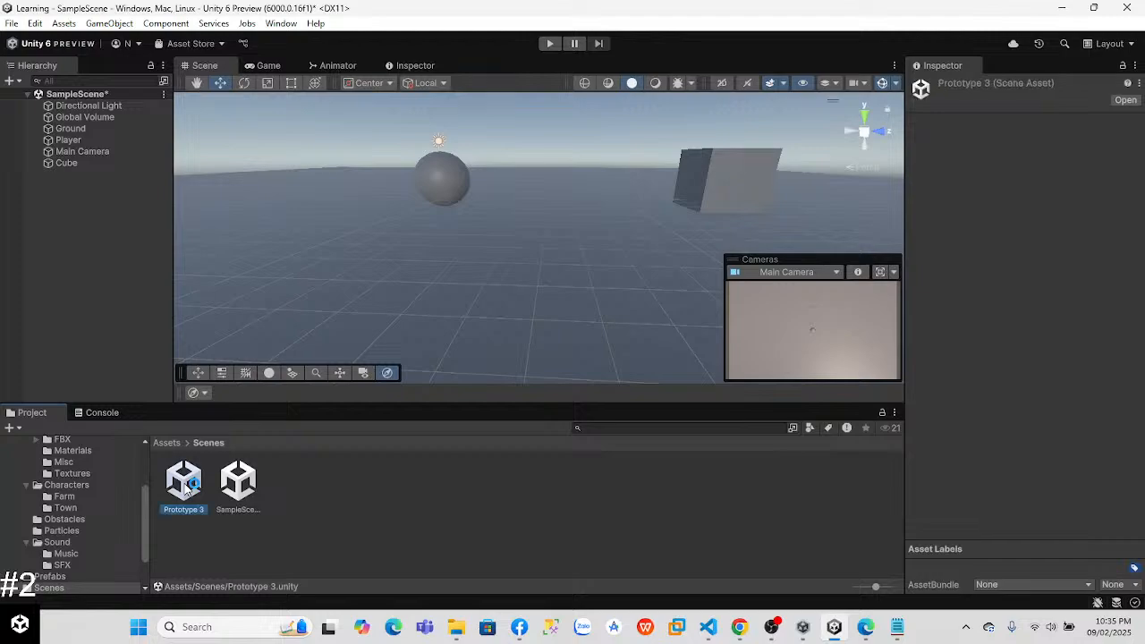
pyautogui.rightClick(185, 487)
pyautogui.click(219, 141)
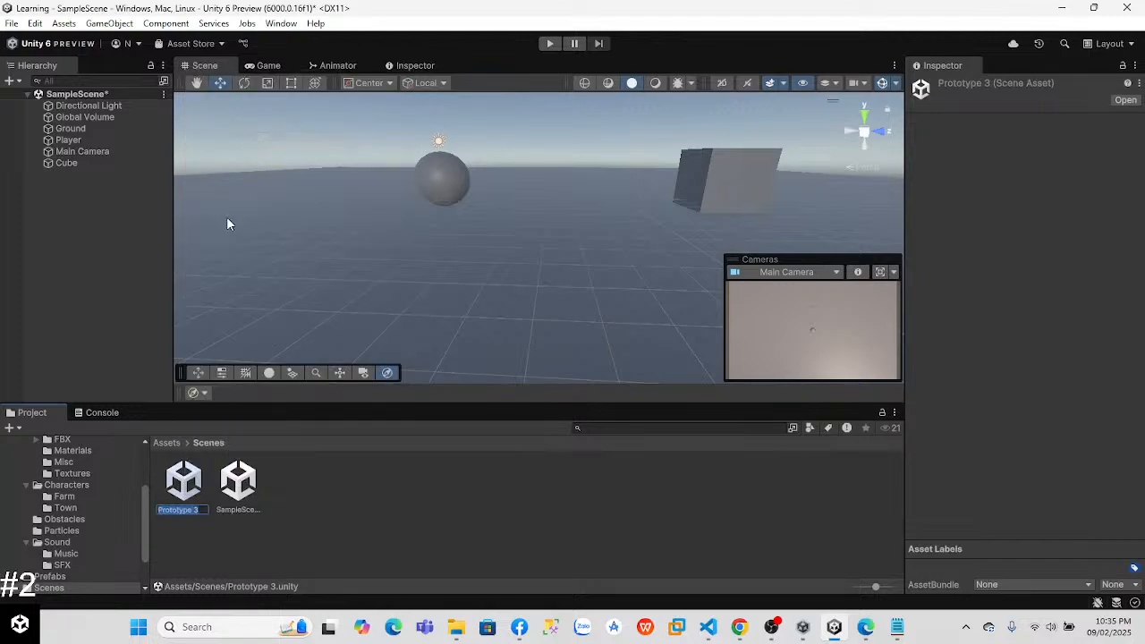
pyautogui.rightClick(183, 490)
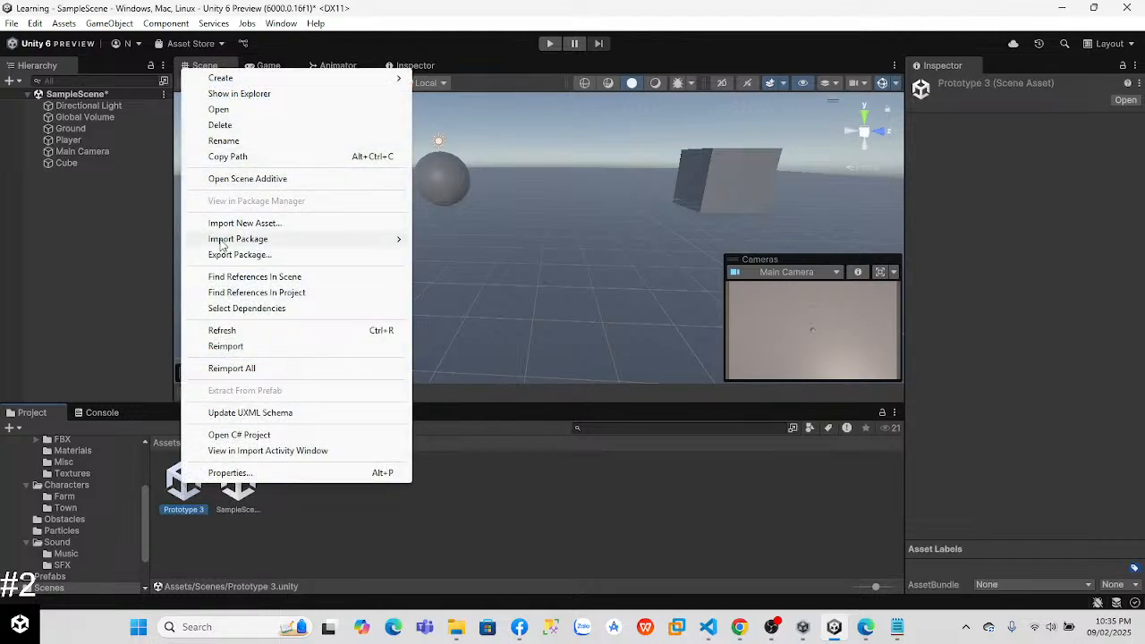
pyautogui.click(220, 125)
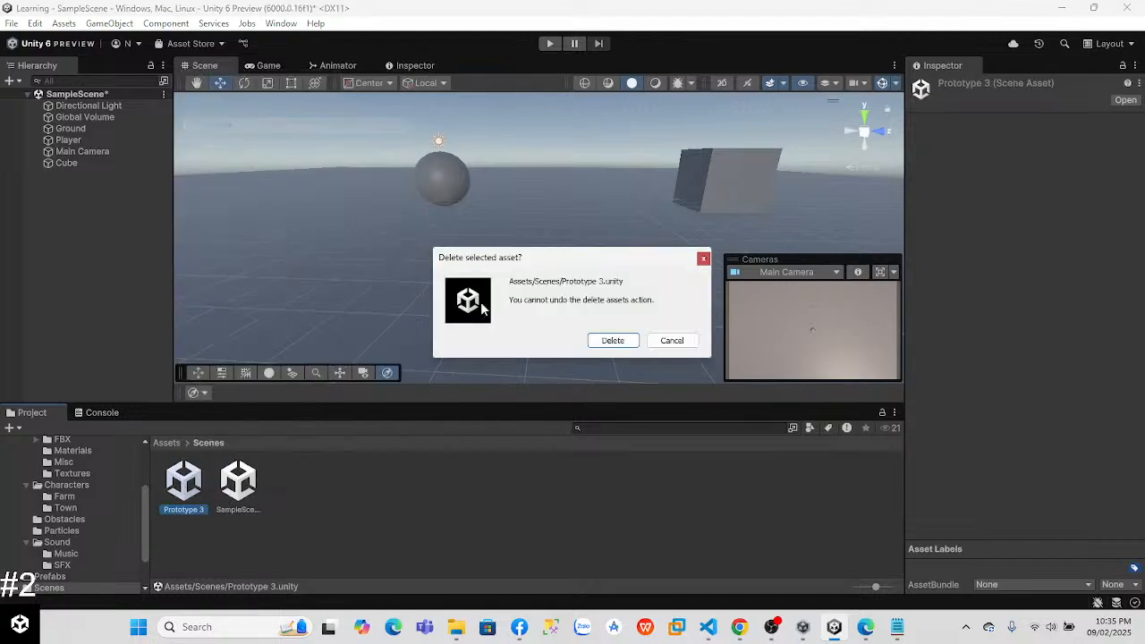
pyautogui.click(613, 340)
pyautogui.click(173, 444)
# Step: Turn the scene's Cube into a prefab stored in the Prefabs folder
pyautogui.click(234, 489)
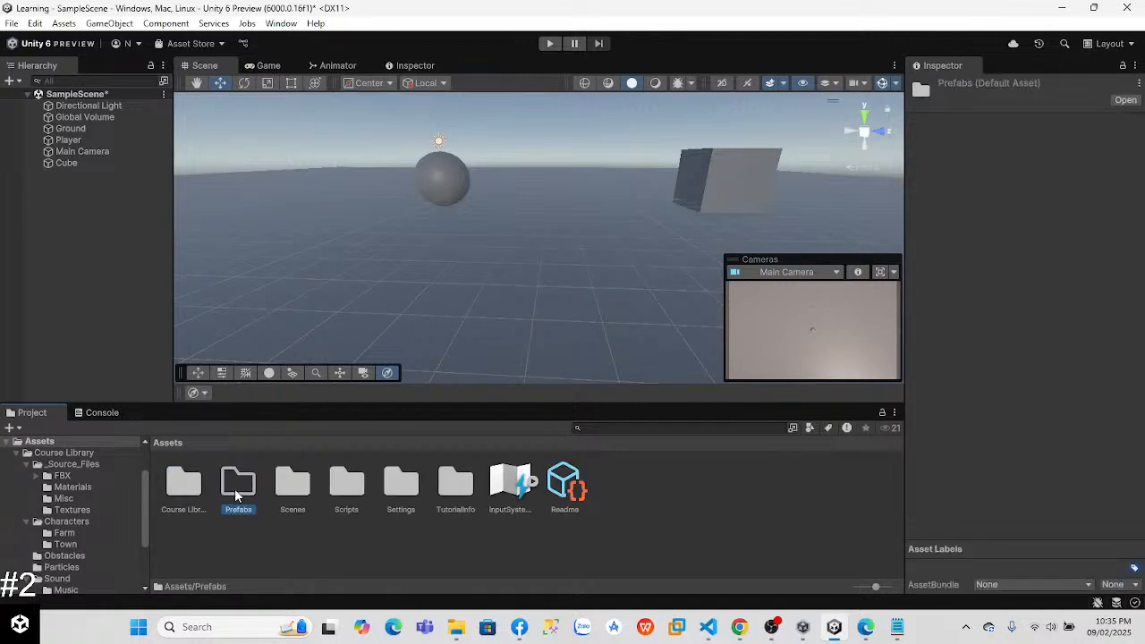
pyautogui.doubleClick(234, 489)
pyautogui.click(64, 163)
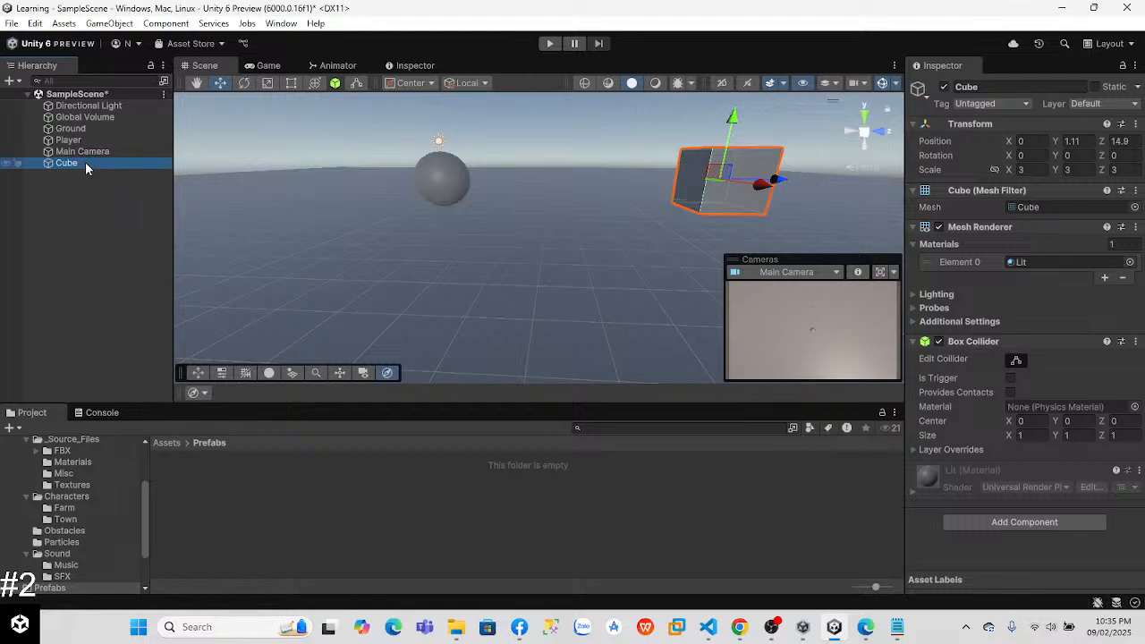
pyautogui.moveTo(76, 169); pyautogui.dragTo(197, 490)
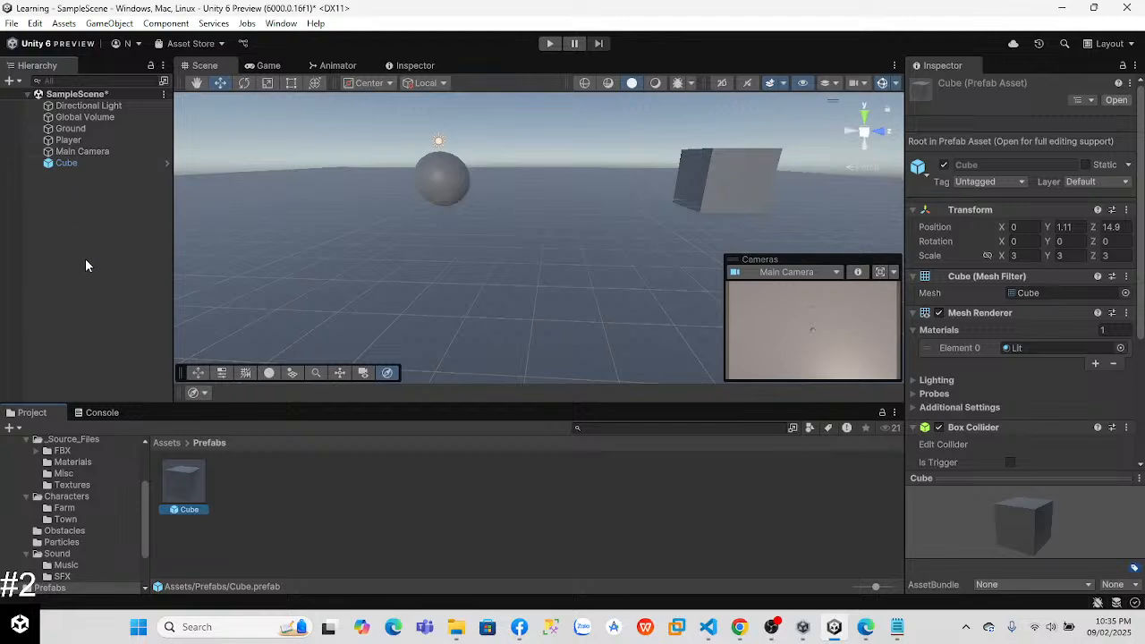
pyautogui.click(77, 191)
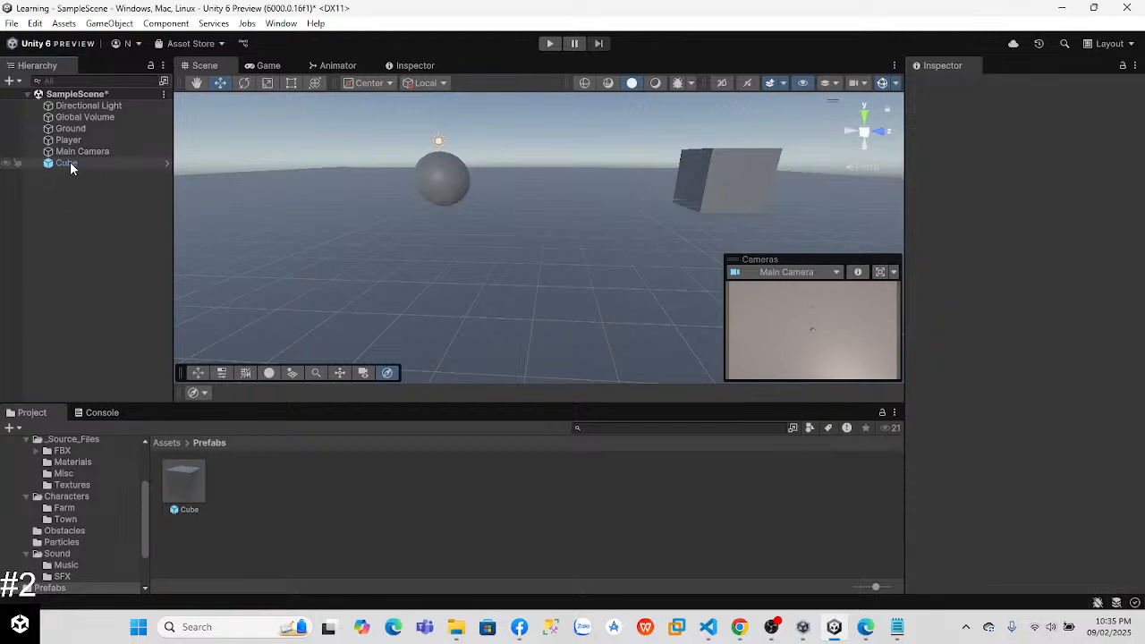
# Step: Delete the original Cube from the scene and place two instances of the Cube prefab near the Player sphere
pyautogui.click(68, 162)
pyautogui.rightClick(76, 164)
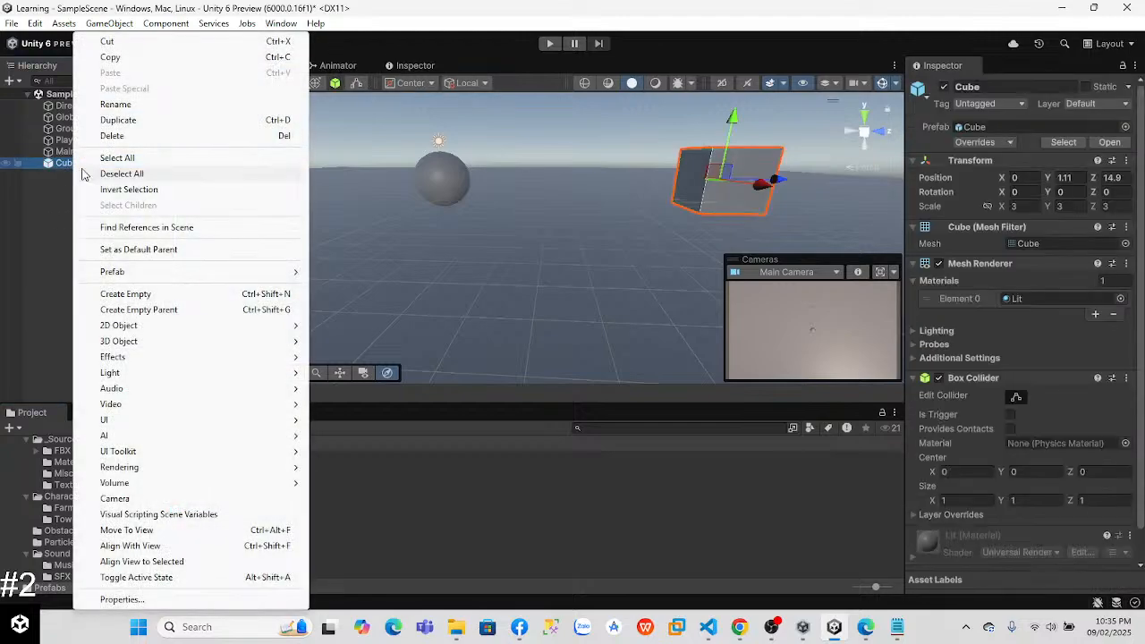
pyautogui.click(127, 135)
pyautogui.moveTo(183, 481); pyautogui.dragTo(666, 200)
pyautogui.moveTo(183, 483); pyautogui.dragTo(595, 291)
pyautogui.click(53, 230)
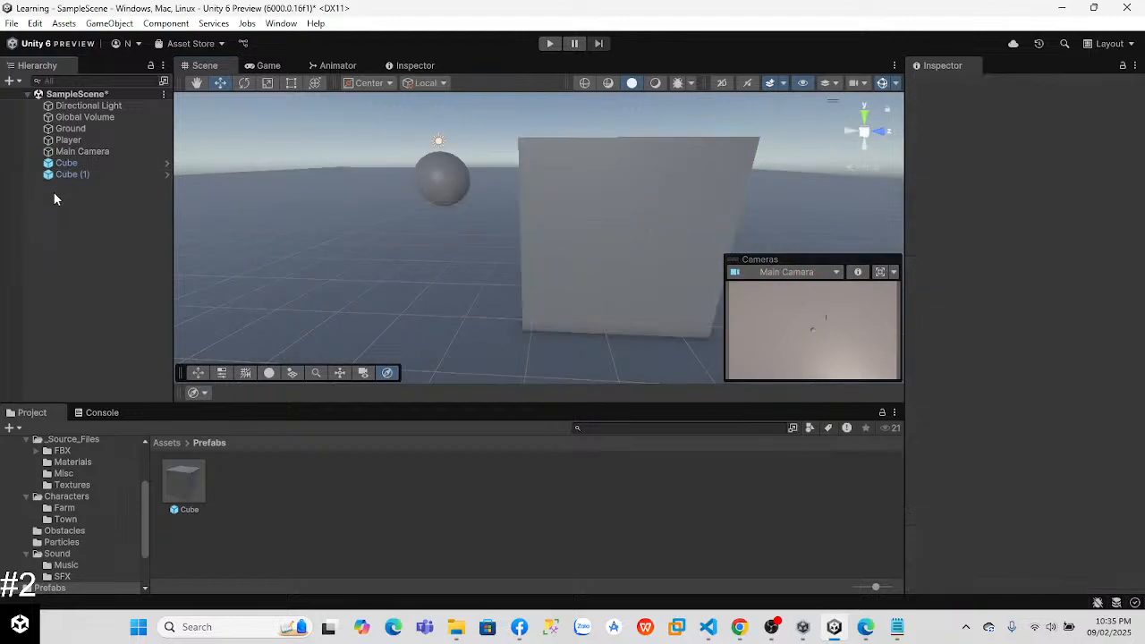
# Step: Try adding a 3D capsule object to the scene and undo its creation
pyautogui.rightClick(54, 191)
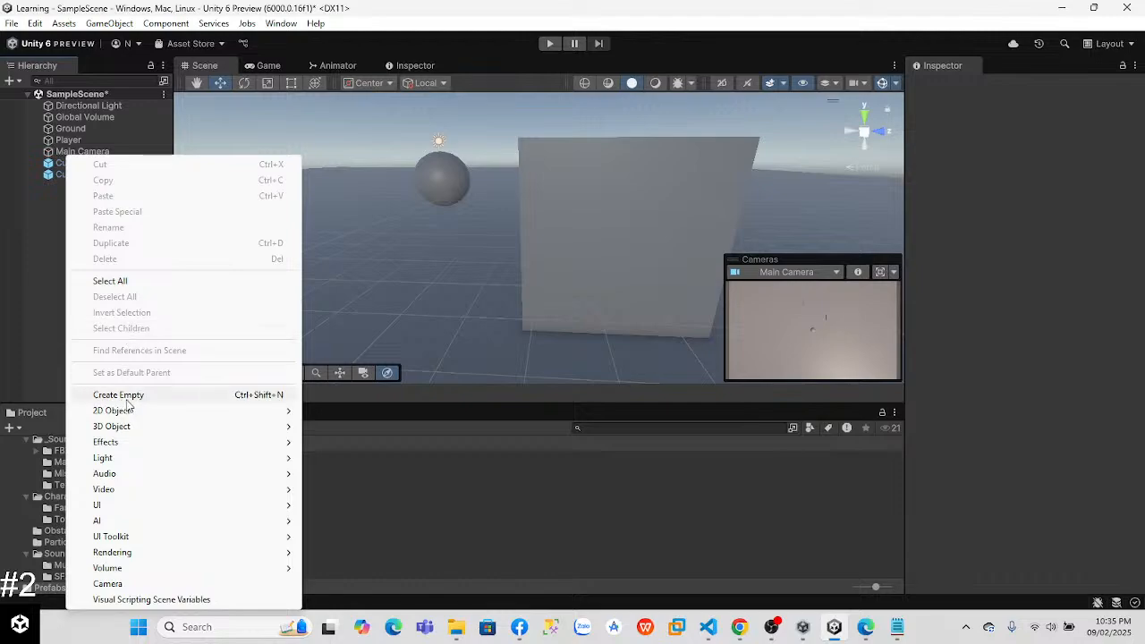
pyautogui.moveTo(133, 427)
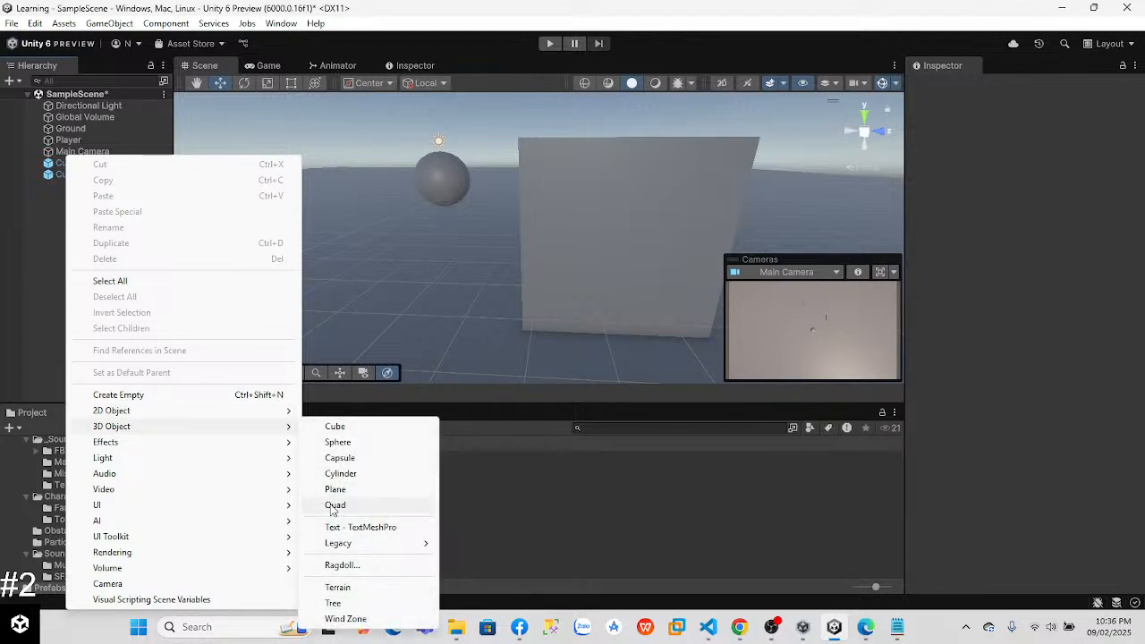
pyautogui.click(347, 461)
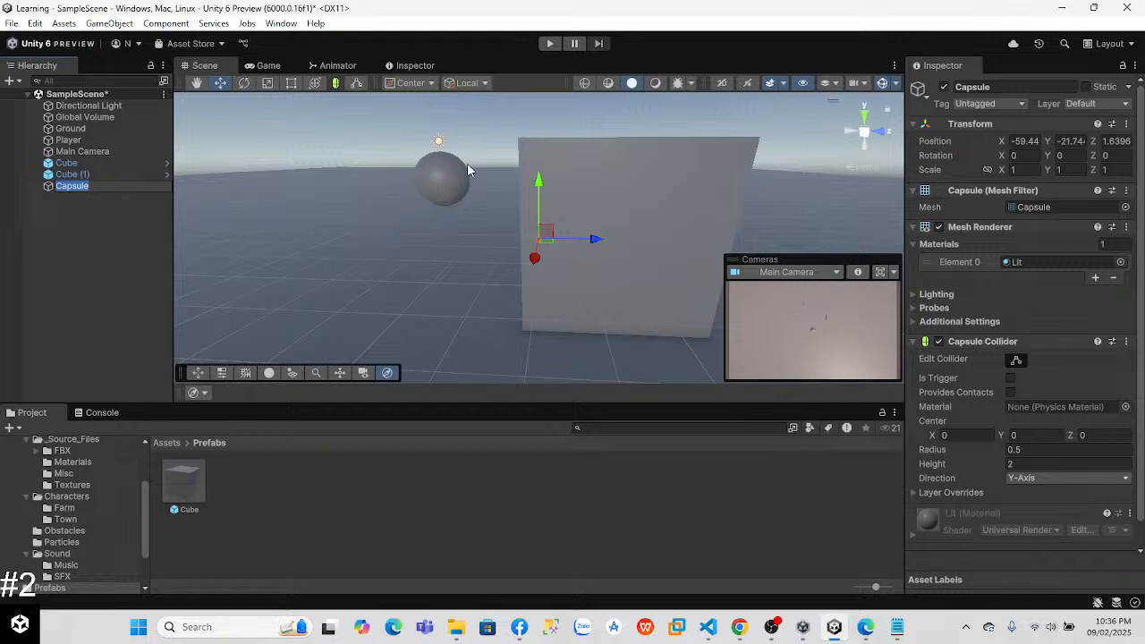
pyautogui.hotkey('ctrl', 'z')
# Step: Add a 3D plane object to the scene
pyautogui.rightClick(101, 190)
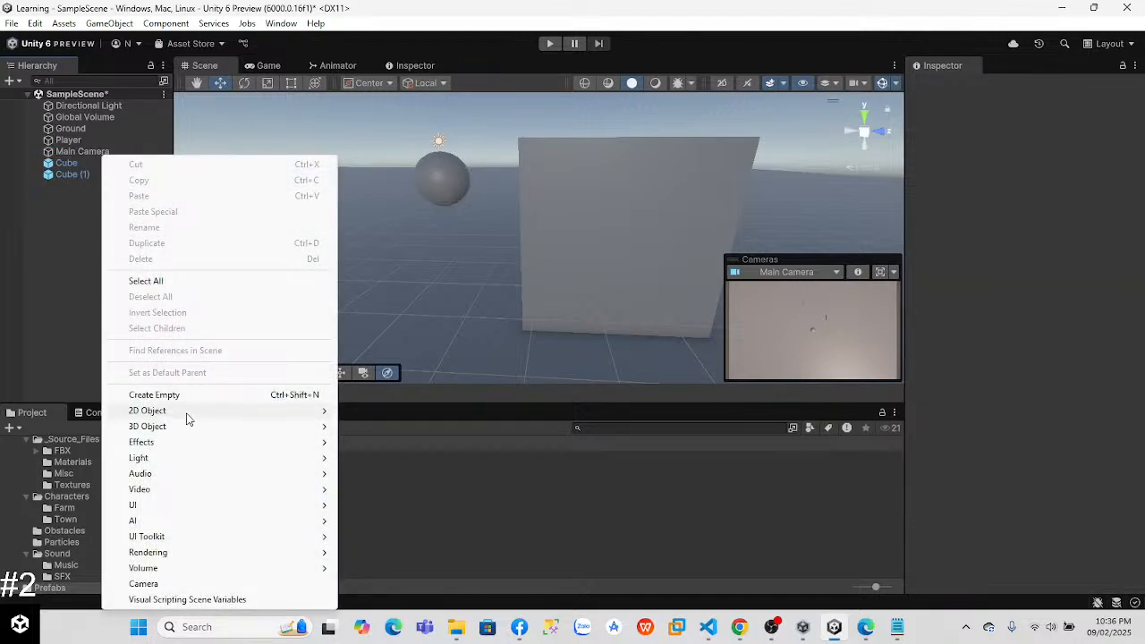
pyautogui.moveTo(190, 428)
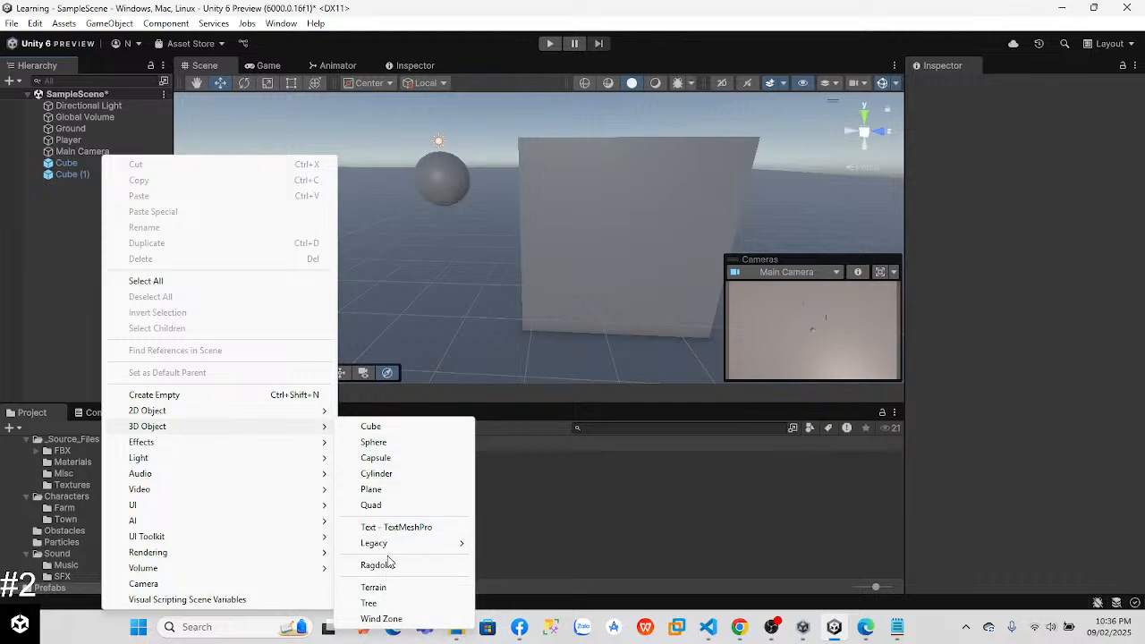
pyautogui.click(382, 495)
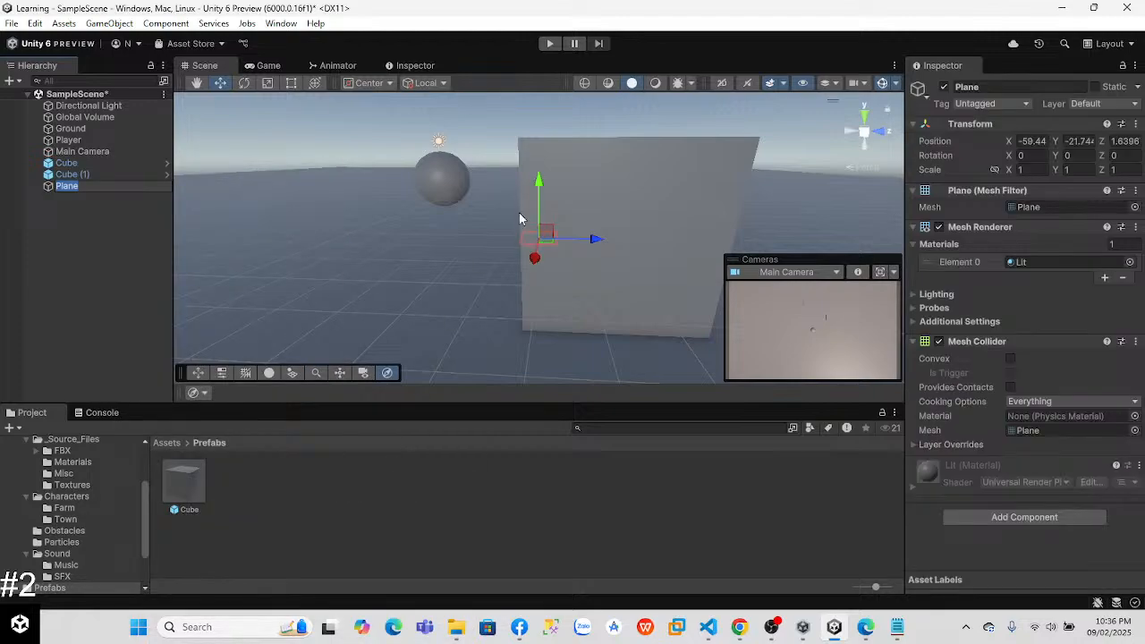
# Step: Try raising the Plane to a Y position of 8.5, and undo the move
pyautogui.moveTo(541, 186); pyautogui.dragTo(514, 118)
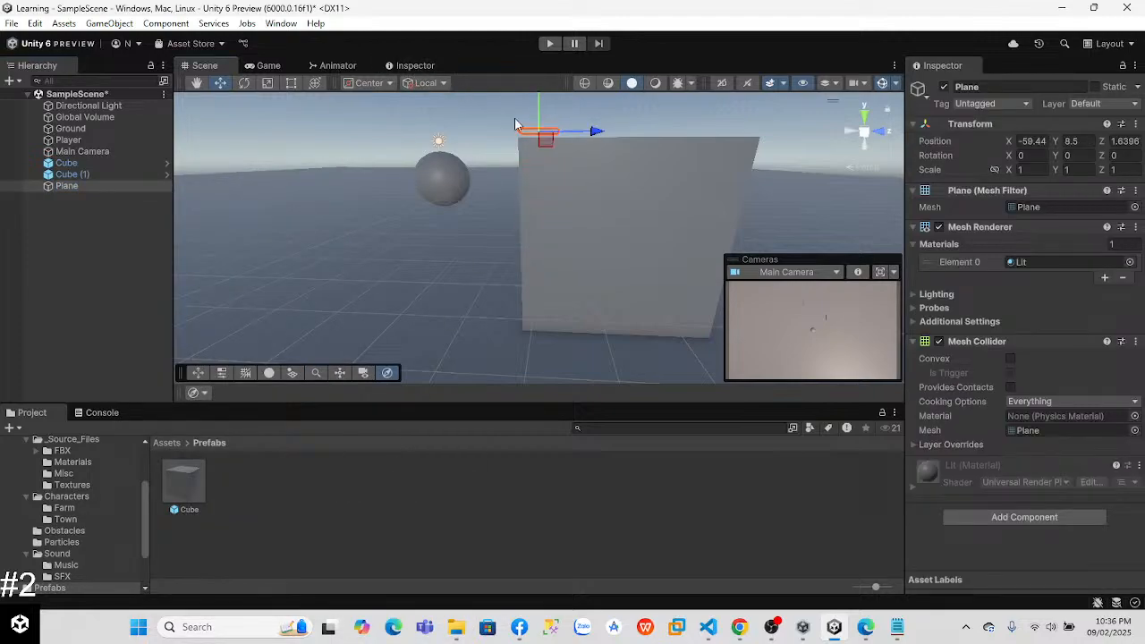
pyautogui.press('w')
pyautogui.moveTo(447, 220); pyautogui.dragTo(501, 180, button='right')
pyautogui.press('a')
pyautogui.moveTo(472, 181); pyautogui.dragTo(730, 198)
pyautogui.moveTo(630, 255); pyautogui.dragTo(798, 286, button='right')
pyautogui.press('e')
pyautogui.moveTo(457, 254); pyautogui.dragTo(770, 398, button='right')
pyautogui.hotkey('ctrl', 'z')
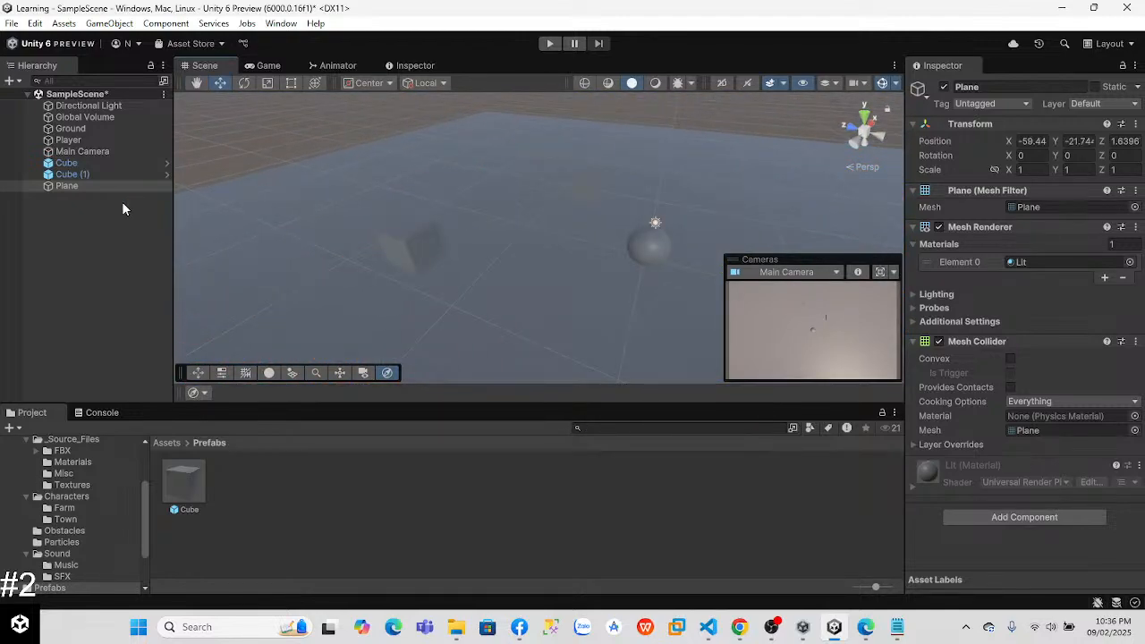
pyautogui.moveTo(417, 296); pyautogui.dragTo(91, 286, button='right')
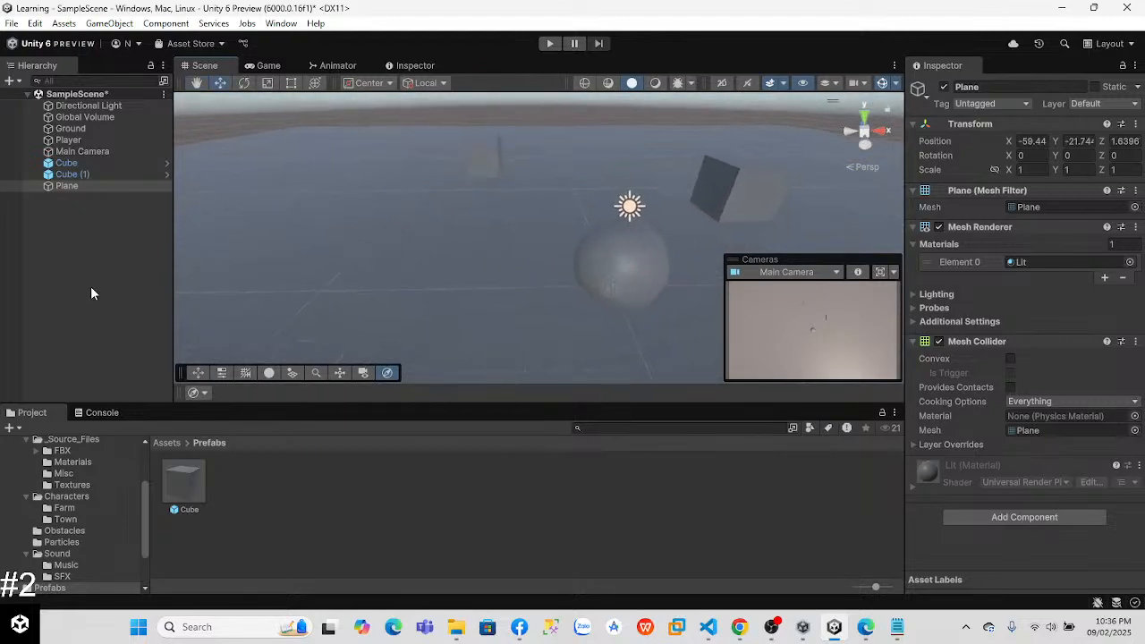
# Step: Add a 3D cylinder object and raise it to a Y position of about -4
pyautogui.rightClick(89, 279)
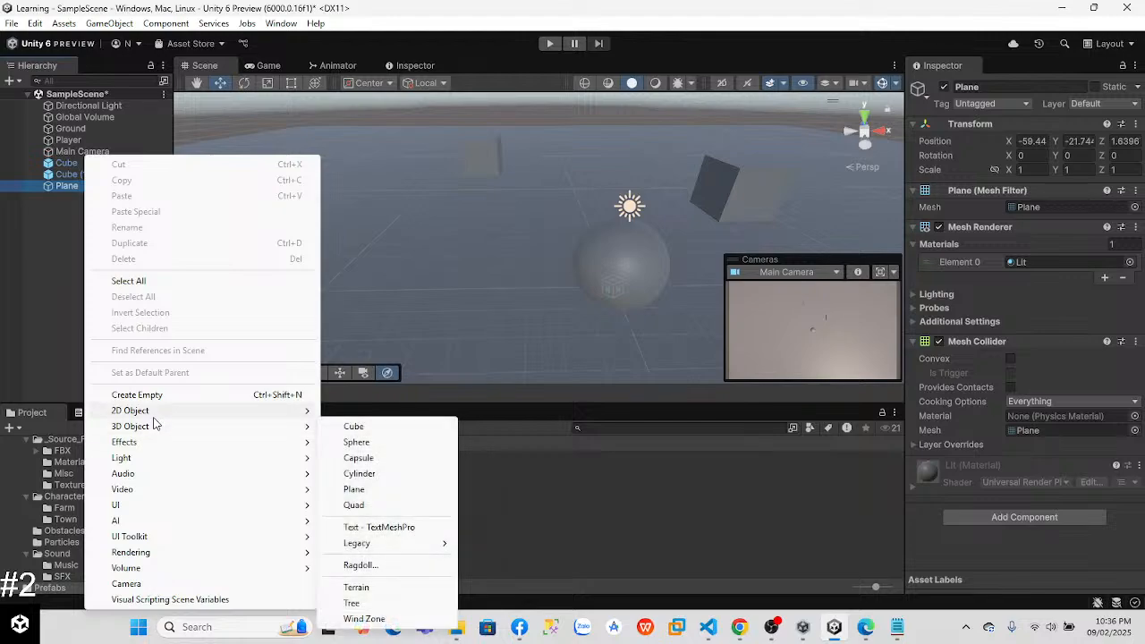
pyautogui.moveTo(154, 431)
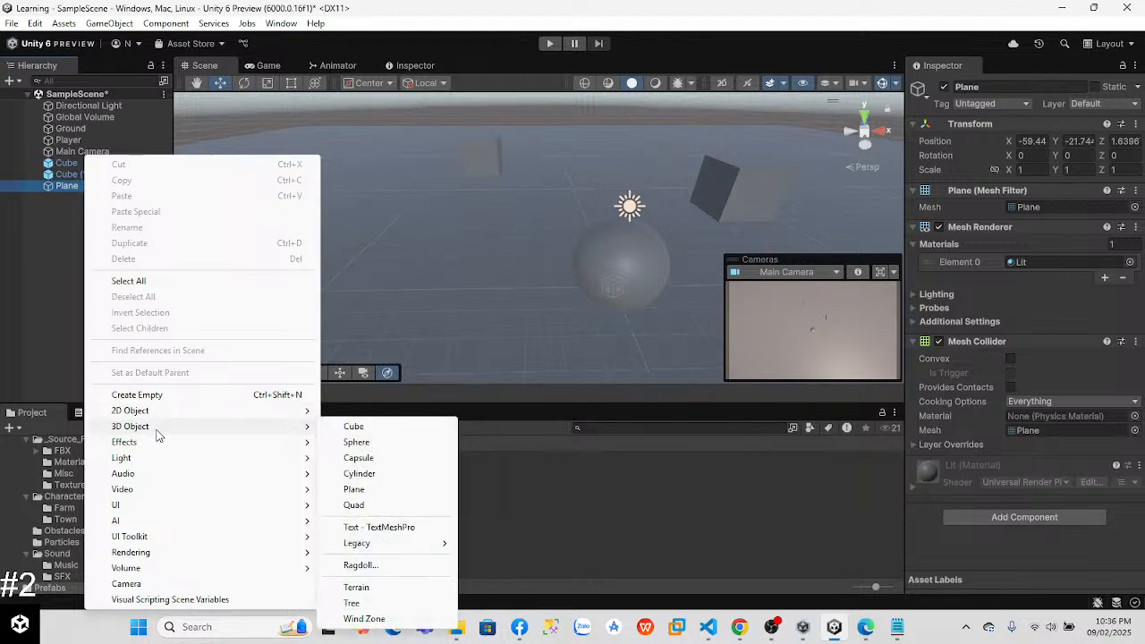
pyautogui.click(359, 473)
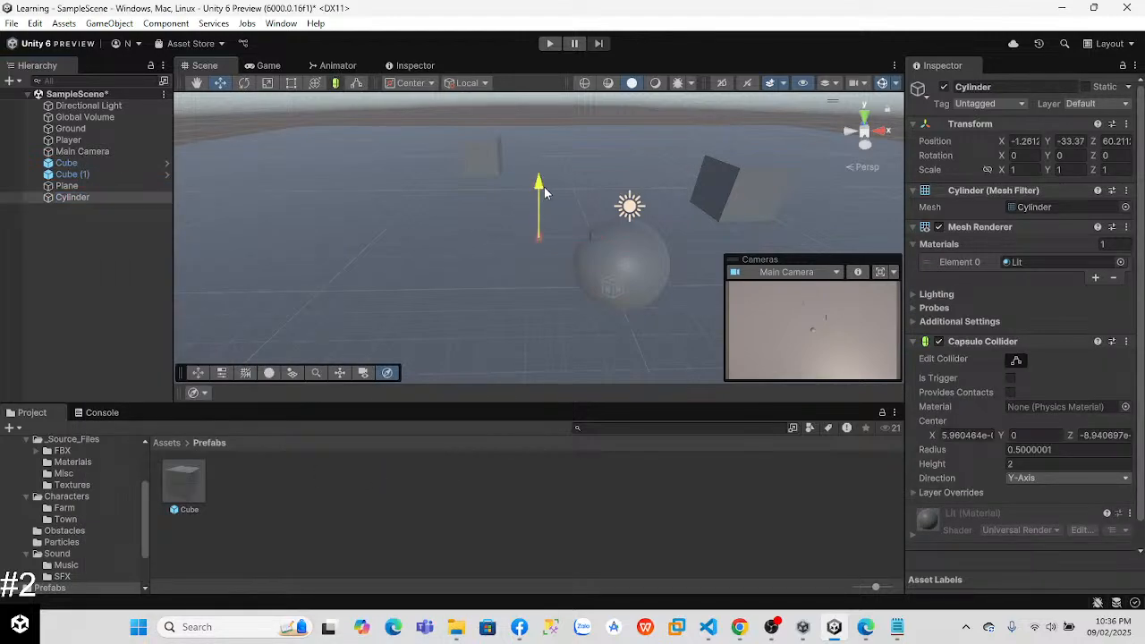
pyautogui.moveTo(543, 106); pyautogui.dragTo(542, 76)
pyautogui.scroll(1, 504, 148)
pyautogui.moveTo(507, 179); pyautogui.dragTo(524, 136, button='right')
pyautogui.press('w')
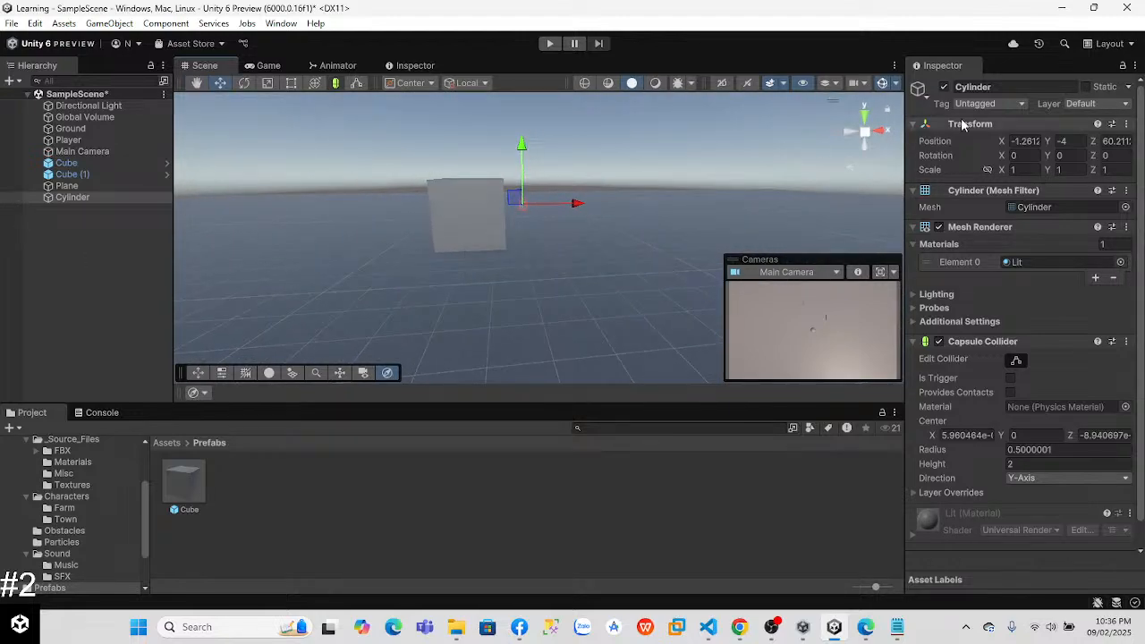
# Step: Set the Cylinder's position to 0 on all axes, and raise it above the Player sphere to Y about 4.12
pyautogui.click(1025, 141)
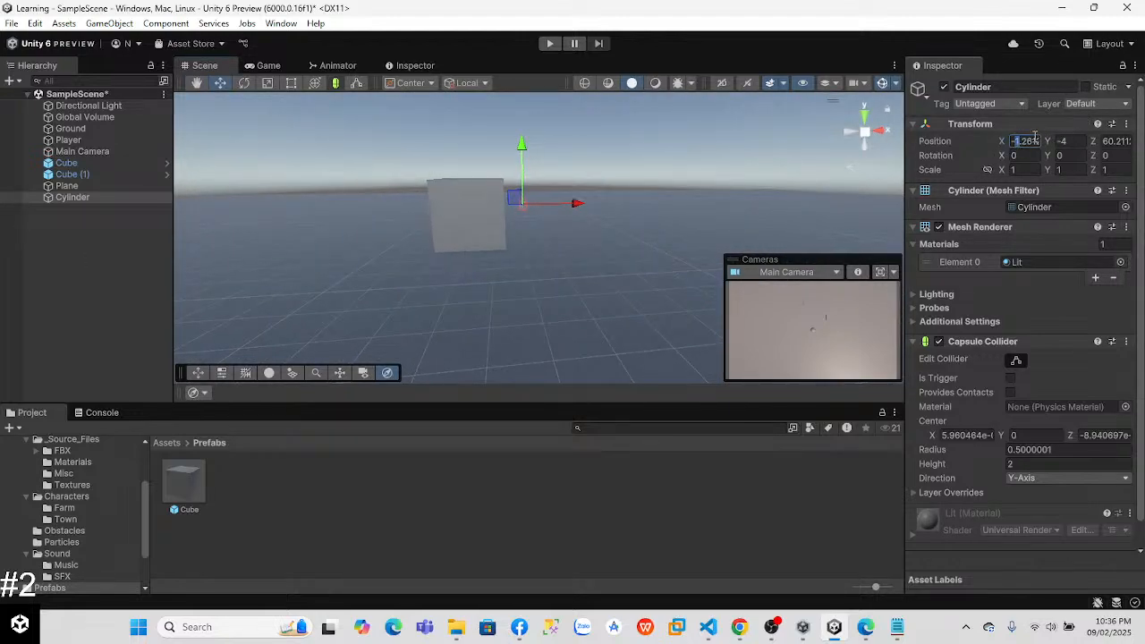
pyautogui.write('0')
pyautogui.press('Tab')
pyautogui.write('0')
pyautogui.press('Tab')
pyautogui.write('0')
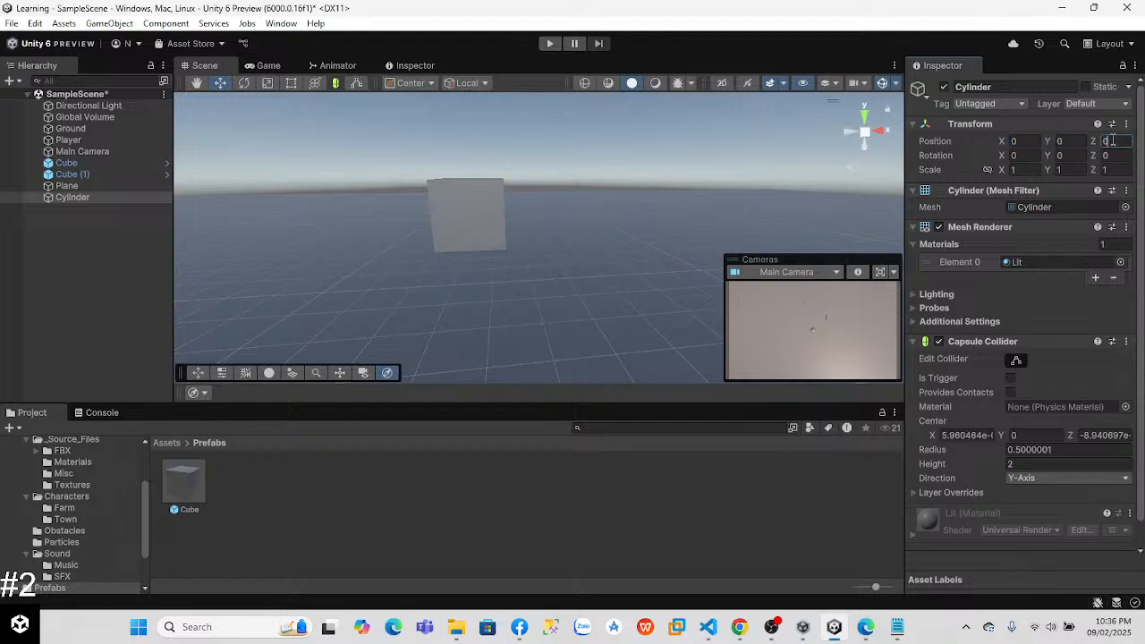
pyautogui.moveTo(526, 207); pyautogui.dragTo(608, 231, button='right')
pyautogui.moveTo(608, 231); pyautogui.dragTo(626, 128)
pyautogui.moveTo(712, 183); pyautogui.dragTo(566, 162, button='right')
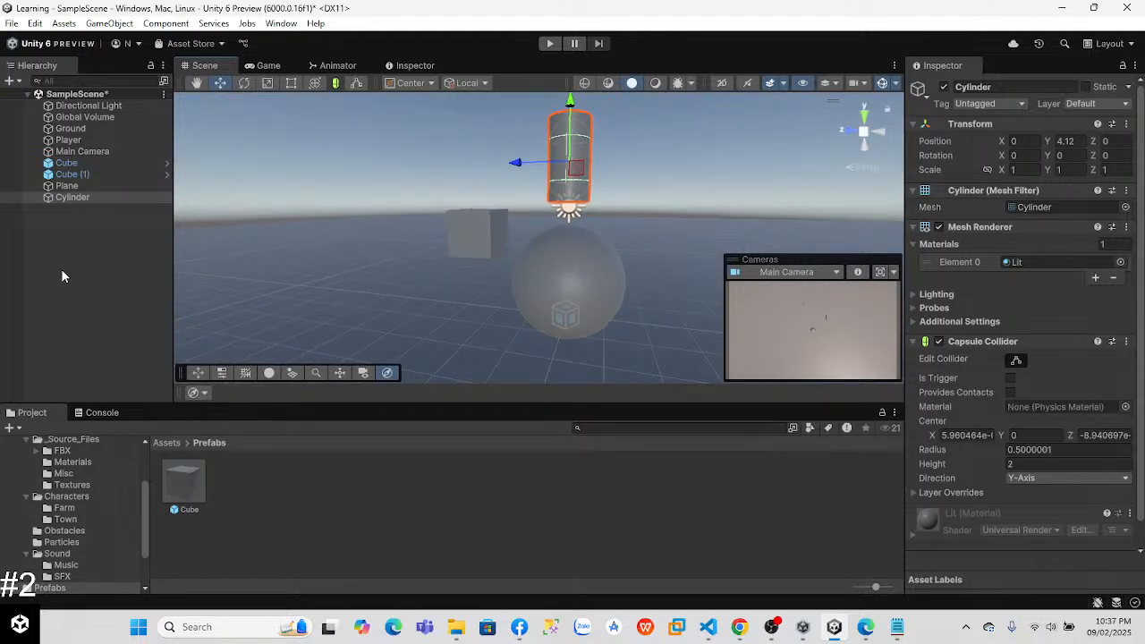
# Step: Undo the Cylinder's moves and its creation
pyautogui.hotkey('ctrl', 'z')
pyautogui.hotkey('ctrl', 'z')
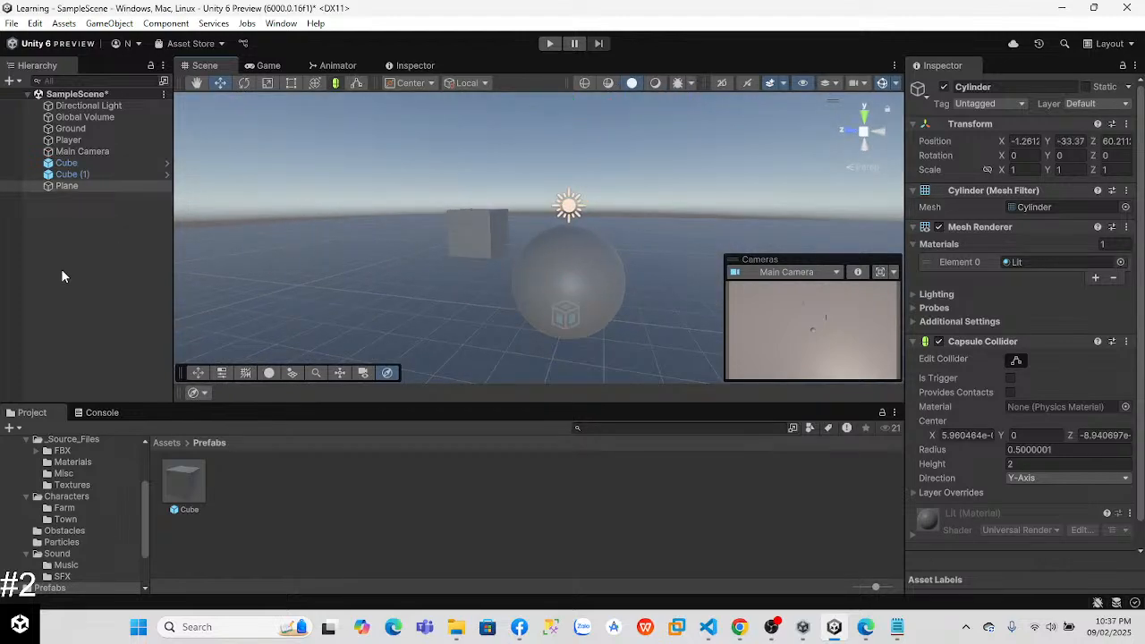
pyautogui.press('Up')
# Step: Add a 3D quad object to the scene
pyautogui.rightClick(61, 268)
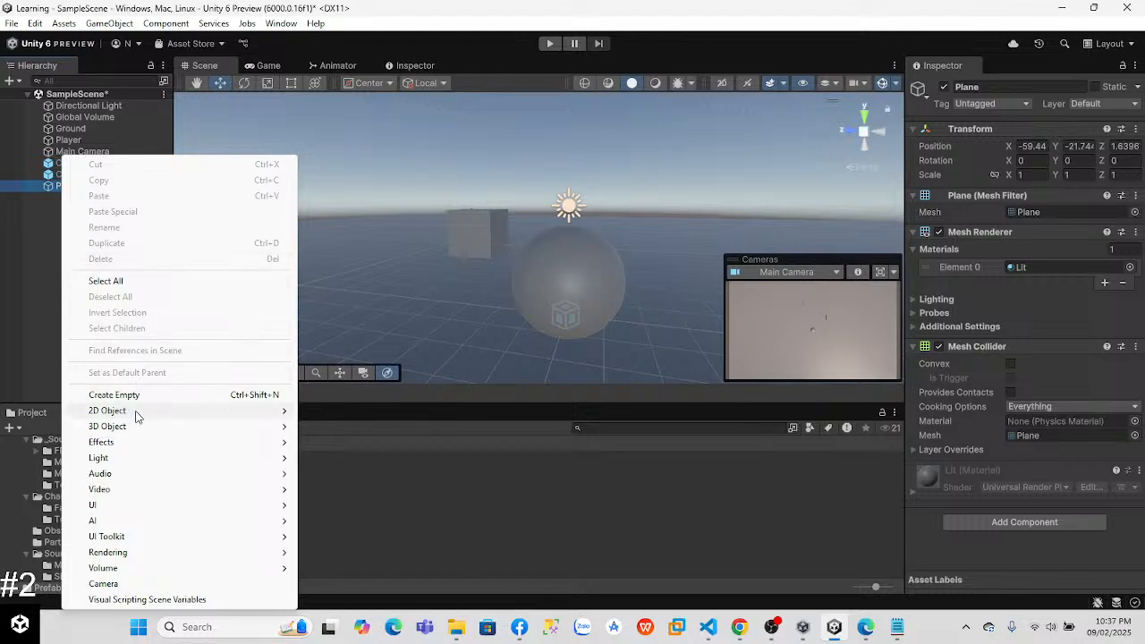
pyautogui.moveTo(108, 426)
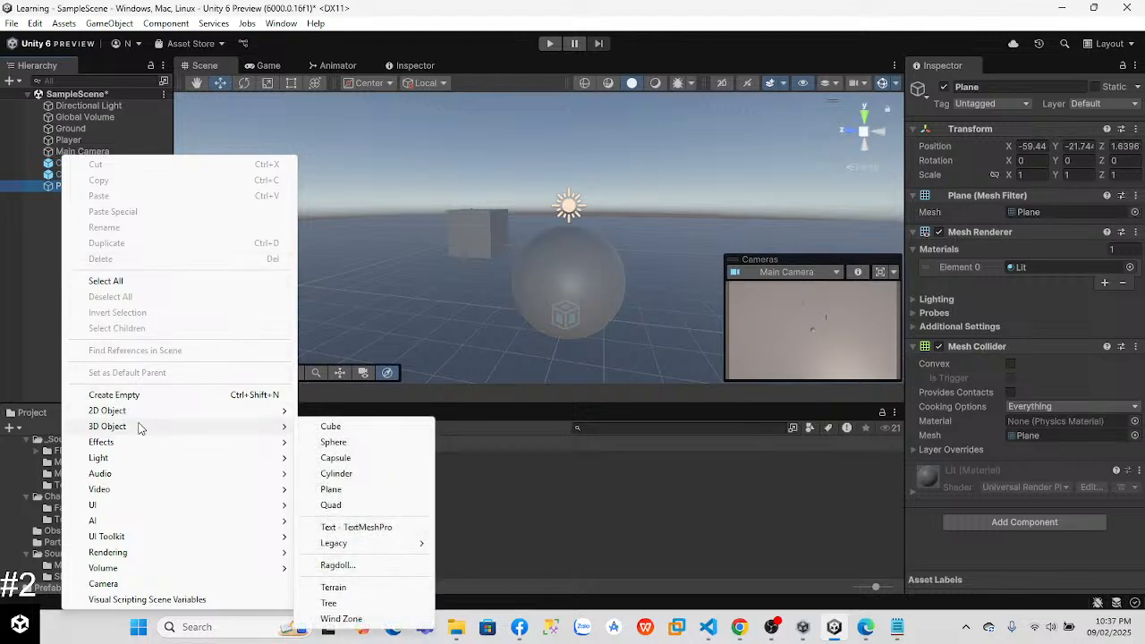
pyautogui.click(331, 506)
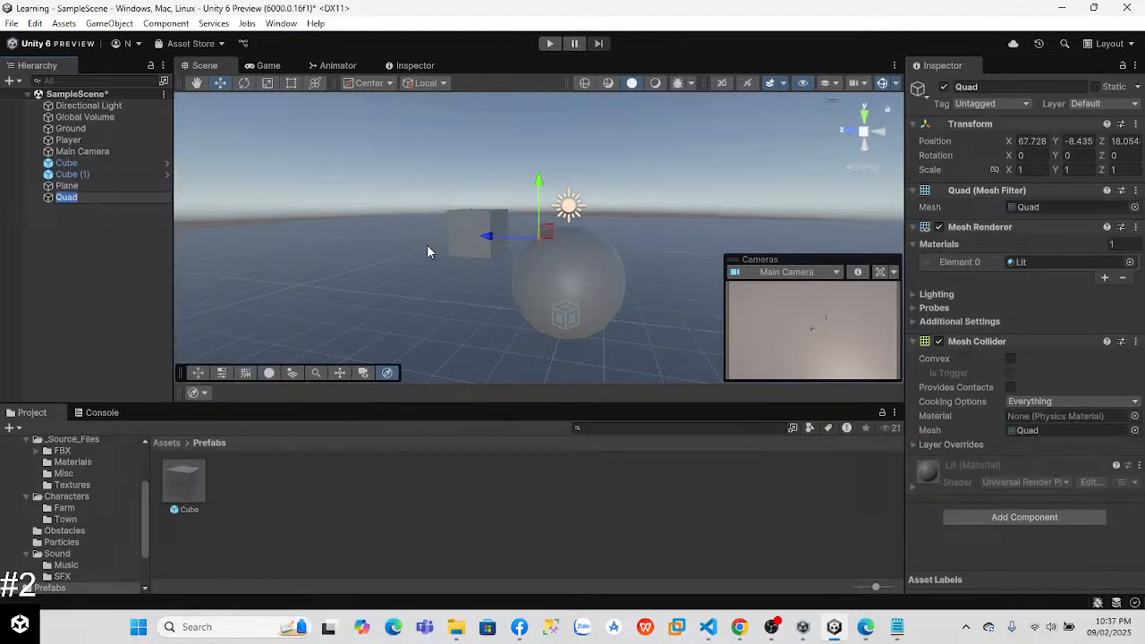
# Step: Position the Quad at X 0, Y about 4.08 and Z about 5.61, above and beside the Player sphere
pyautogui.click(1033, 142)
pyautogui.write('0')
pyautogui.click(1079, 142)
pyautogui.write('0')
pyautogui.click(1121, 141)
pyautogui.write('0')
pyautogui.moveTo(569, 270); pyautogui.dragTo(567, 112)
pyautogui.moveTo(520, 166); pyautogui.dragTo(336, 155)
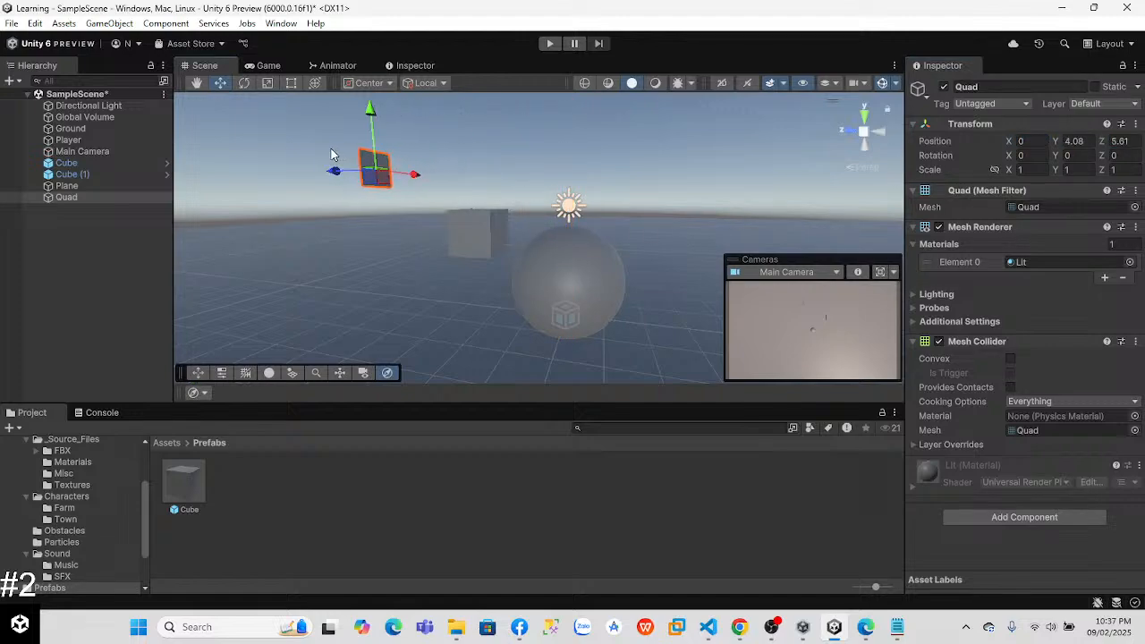
# Step: Undo the Quad's moves and its creation
pyautogui.hotkey('ctrl', 'z')
pyautogui.hotkey('ctrl', 'z')
pyautogui.hotkey('ctrl', 'z')
pyautogui.hotkey('ctrl', 'z')
pyautogui.hotkey('ctrl', 'z')
pyautogui.hotkey('ctrl', 'z')
# Step: Delete the Plane from the scene
pyautogui.rightClick(95, 253)
pyautogui.click(50, 223)
pyautogui.rightClick(69, 186)
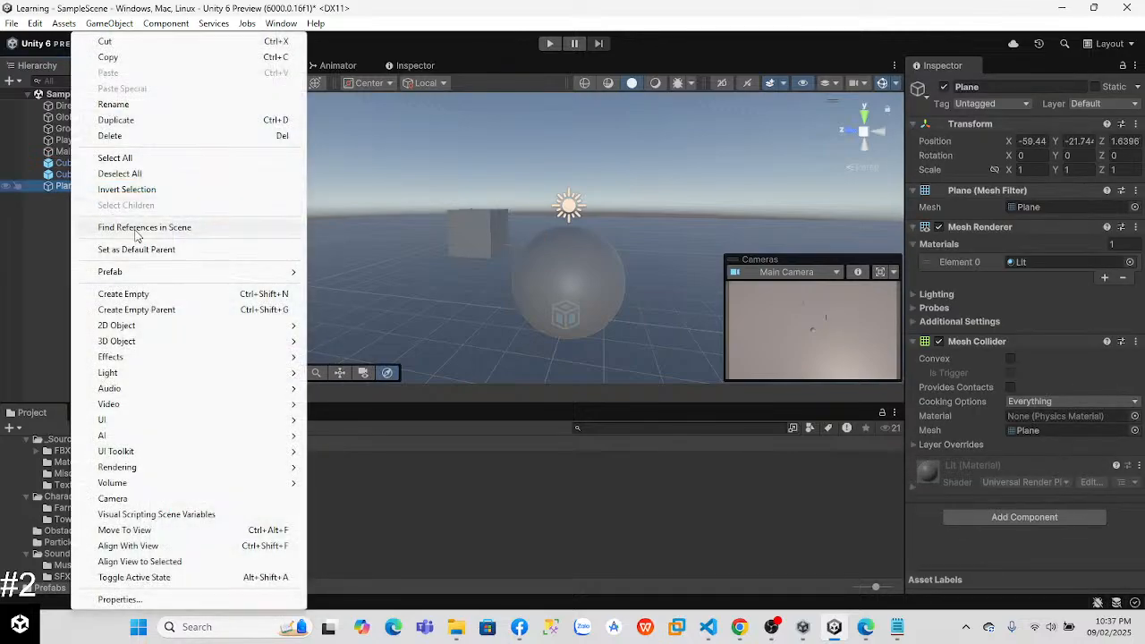
pyautogui.click(109, 137)
# Step: Add a 3D Tree object to the scene
pyautogui.rightClick(78, 154)
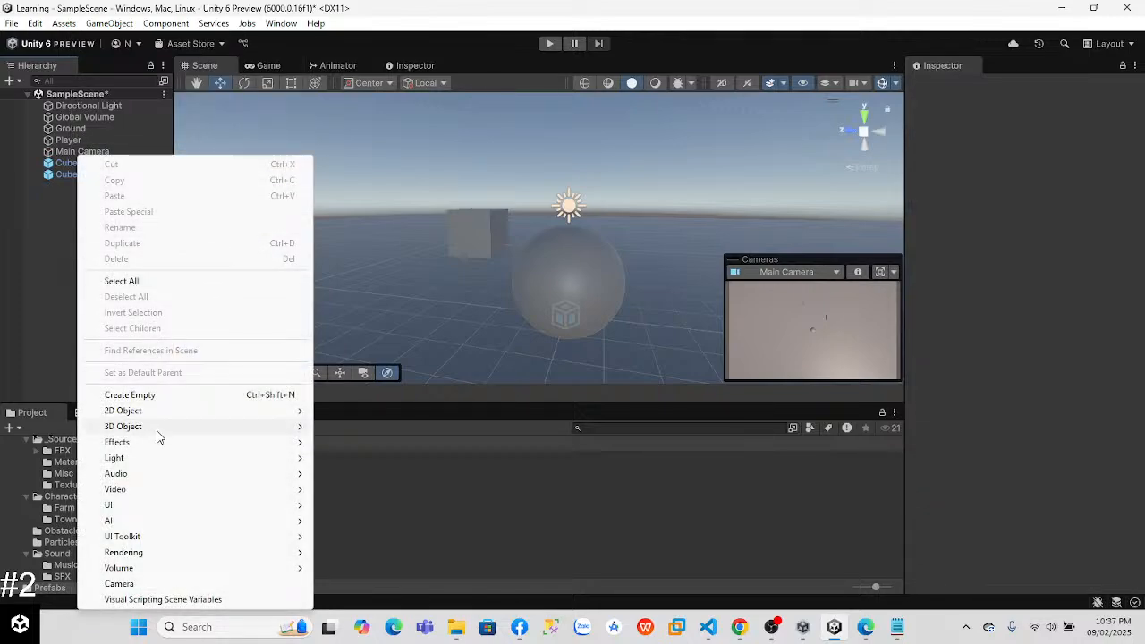
pyautogui.moveTo(157, 433)
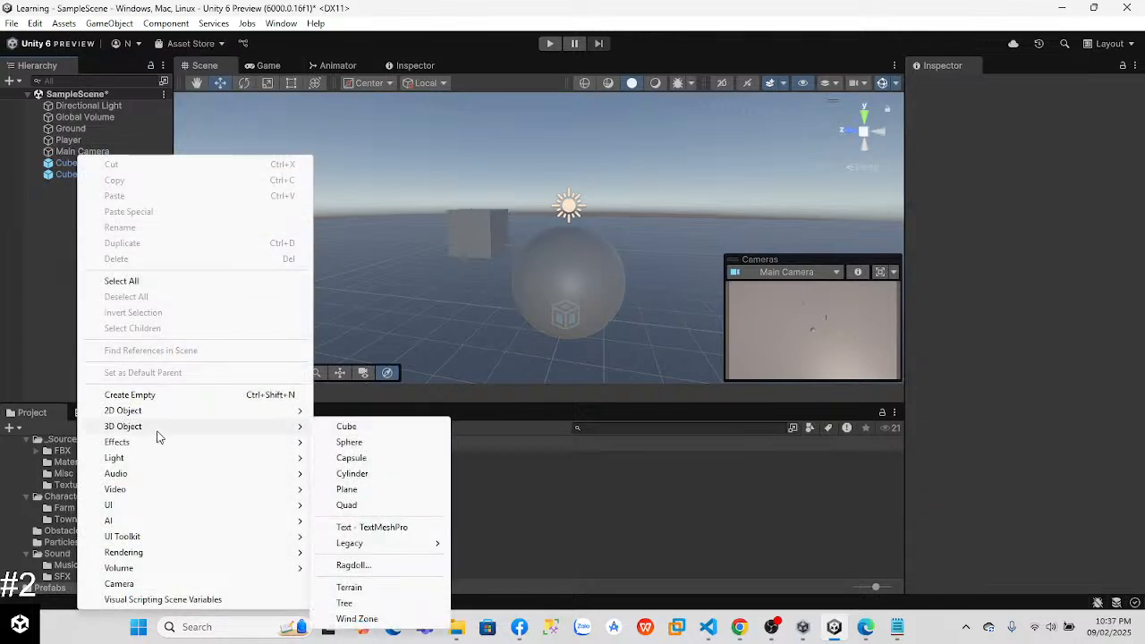
pyautogui.click(357, 604)
# Step: Move the Tree along the ground to X about -13.09 and Z about 4.17, away from the Player sphere
pyautogui.keyDown('alt'); pyautogui.moveTo(378, 211); pyautogui.dragTo(459, 131); pyautogui.keyUp('alt')
pyautogui.moveTo(460, 130); pyautogui.dragTo(457, 175, button='right')
pyautogui.moveTo(546, 225); pyautogui.dragTo(316, 222)
pyautogui.moveTo(447, 231); pyautogui.dragTo(374, 233, button='right')
pyautogui.keyDown('alt'); pyautogui.moveTo(375, 233); pyautogui.dragTo(160, 282); pyautogui.keyUp('alt')
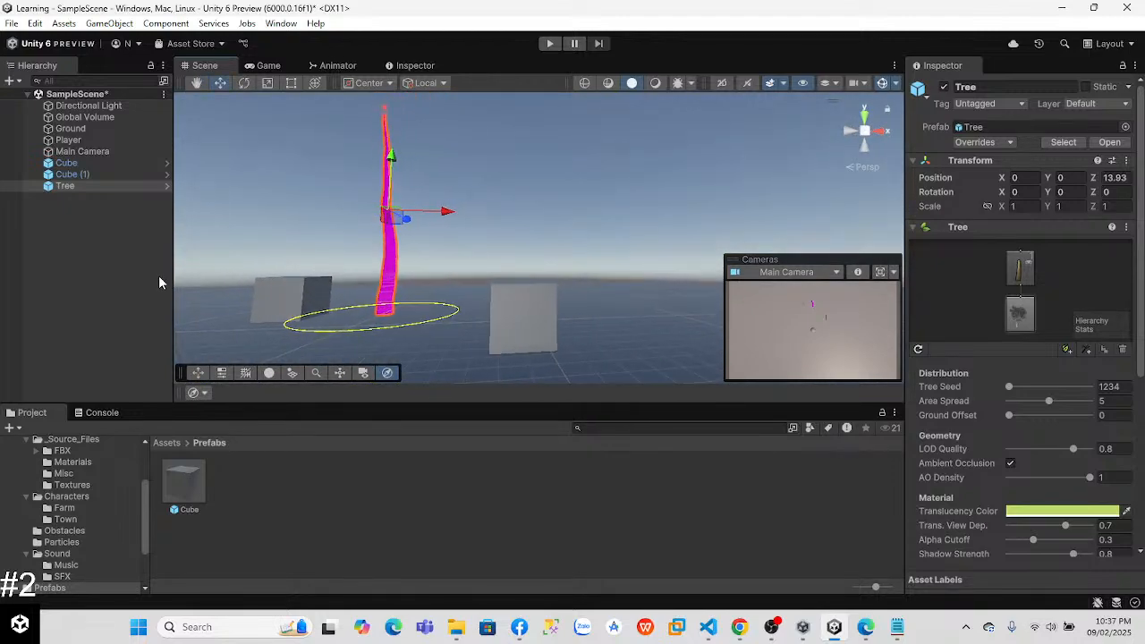
pyautogui.moveTo(441, 212); pyautogui.dragTo(222, 211)
pyautogui.moveTo(328, 222); pyautogui.dragTo(205, 231, button='right')
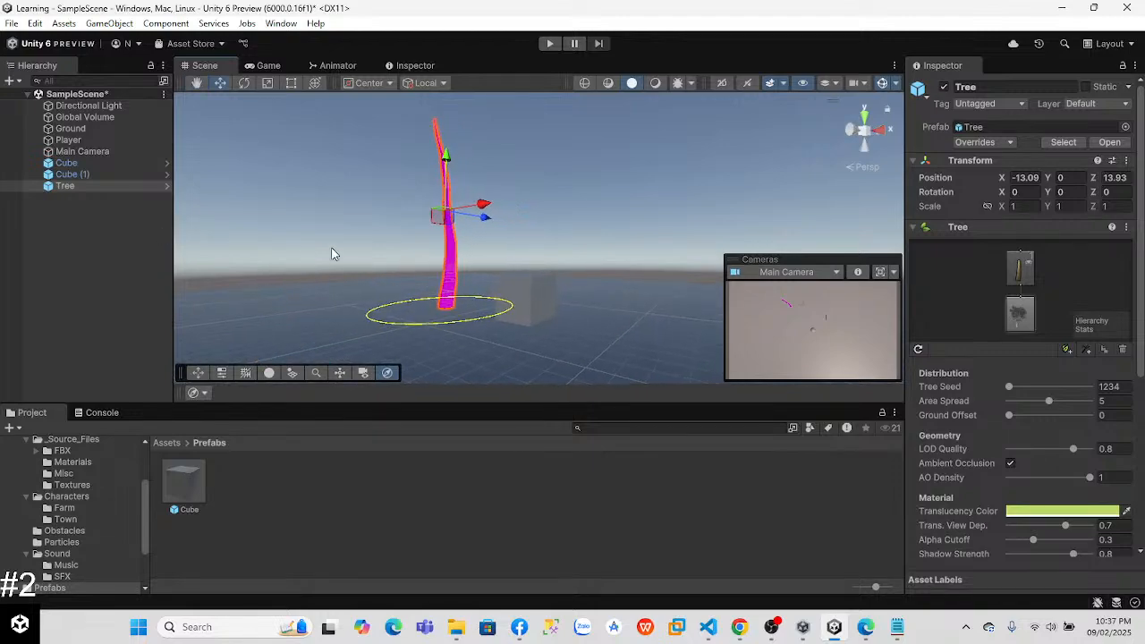
pyautogui.moveTo(488, 220); pyautogui.dragTo(324, 229)
pyautogui.moveTo(392, 259); pyautogui.dragTo(302, 293, button='right')
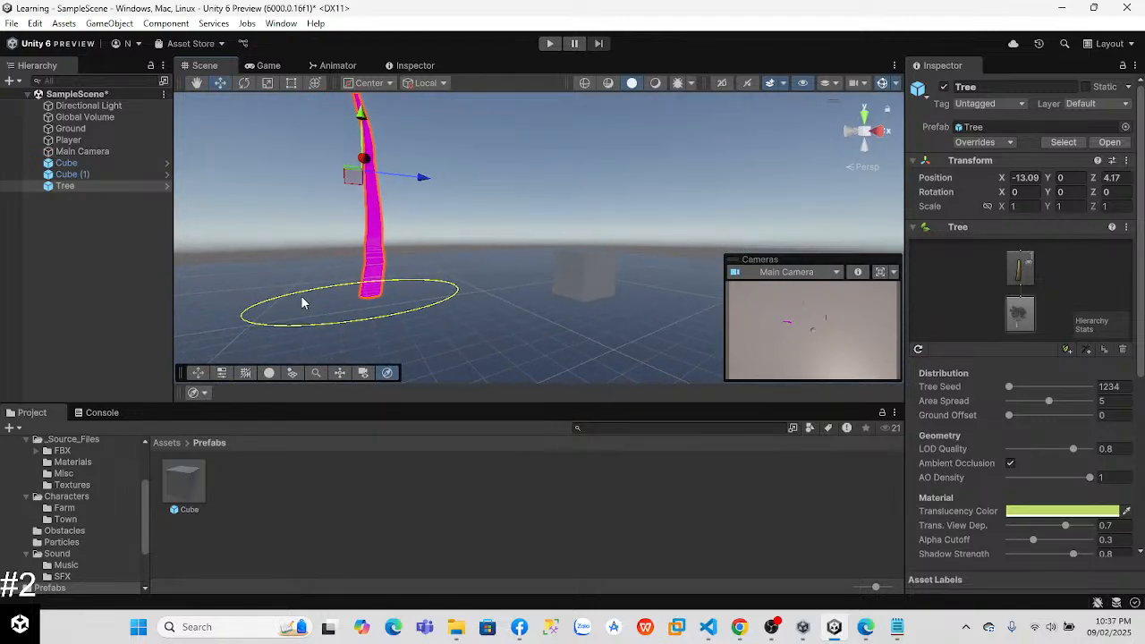
# Step: Examine the Tree's components, material and its branch and root nodes
pyautogui.scroll(-5, 1048, 442)
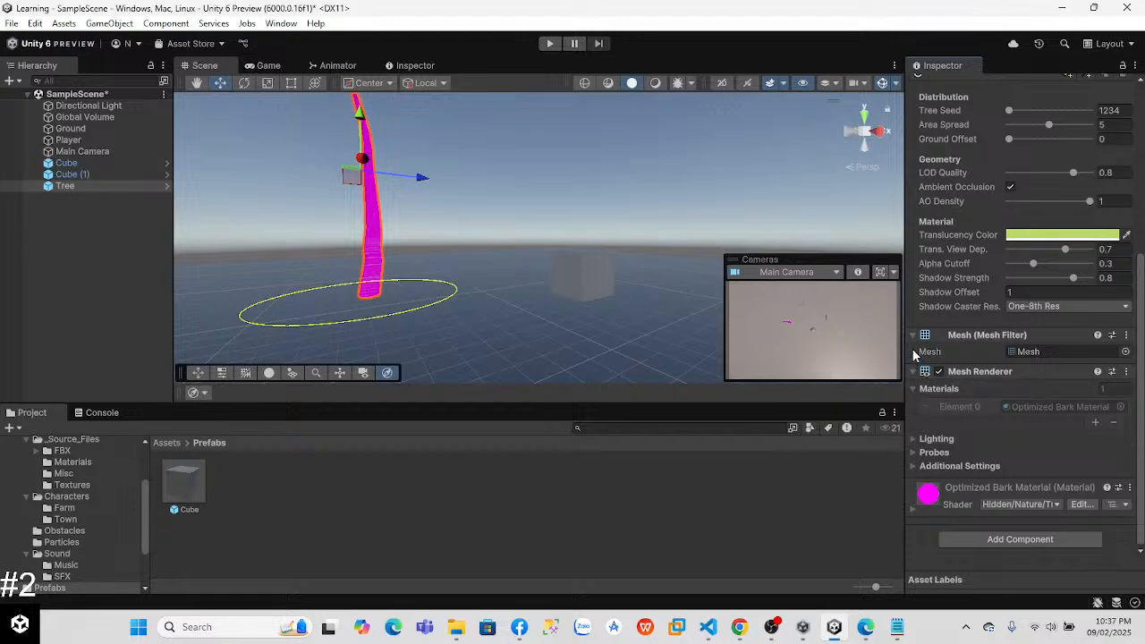
pyautogui.scroll(5, 1114, 178)
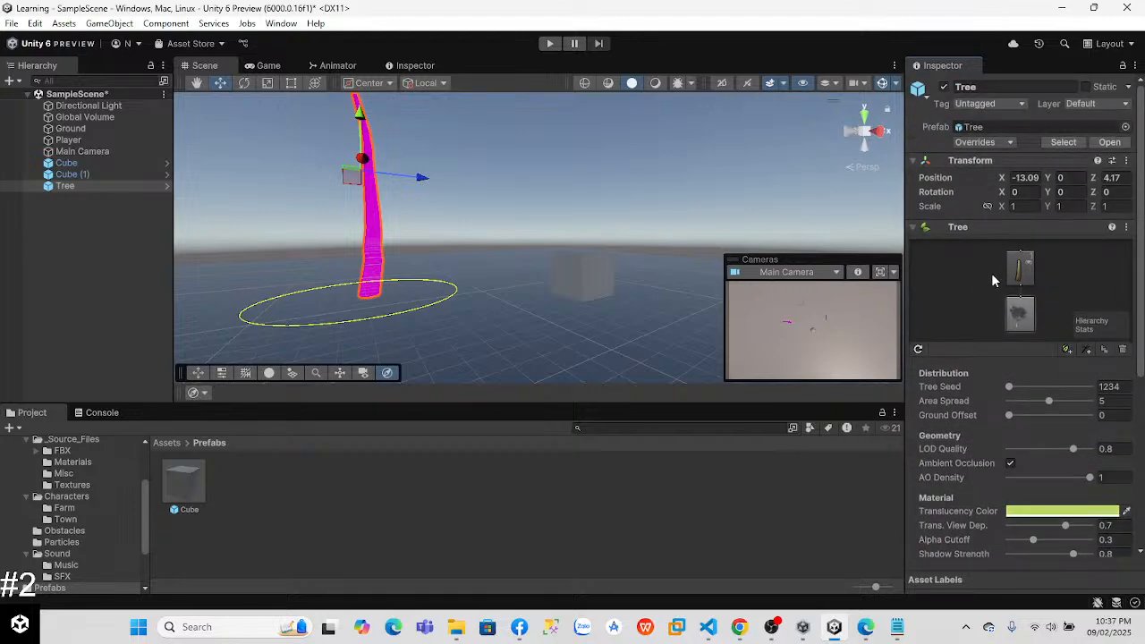
pyautogui.press('f')
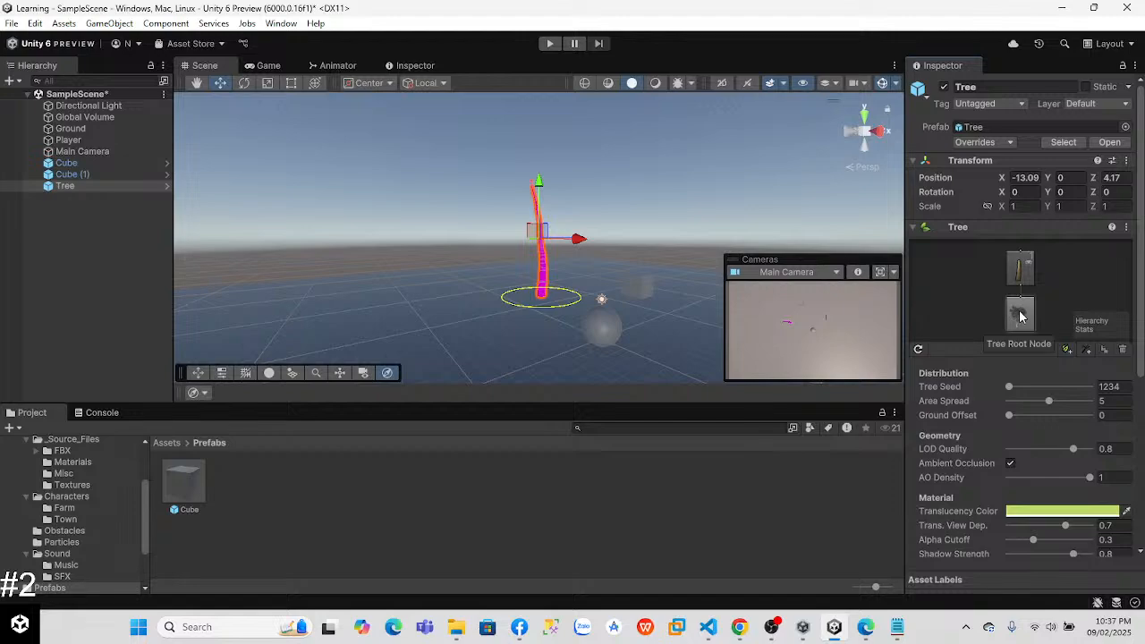
pyautogui.click(1019, 268)
pyautogui.click(1020, 317)
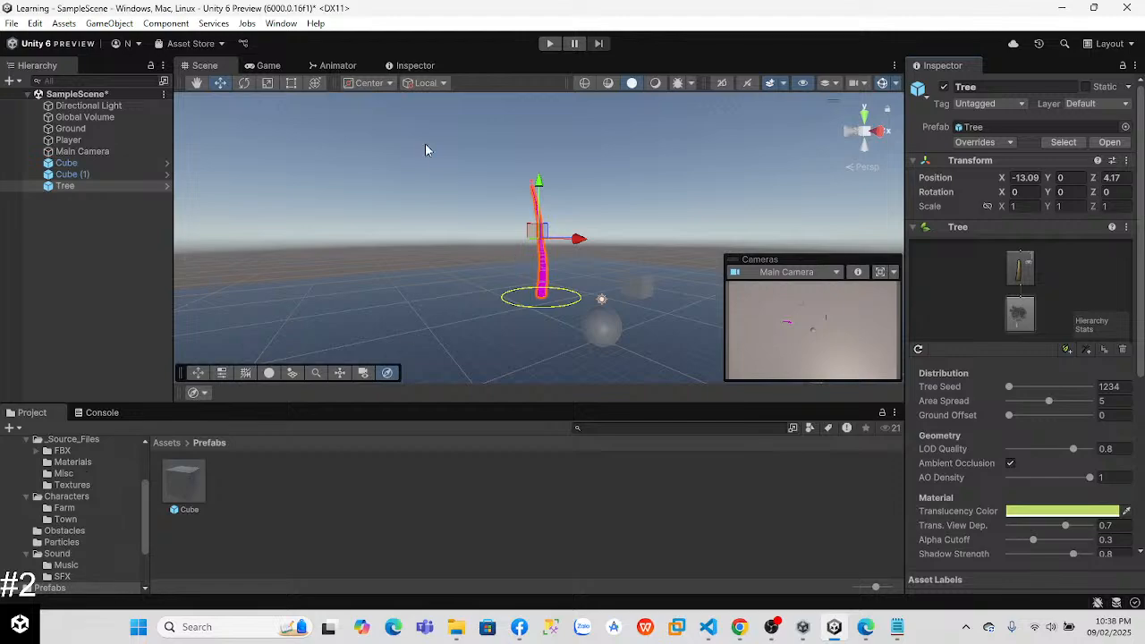
# Step: Delete the Tree and both Cube instances from the scene
pyautogui.rightClick(67, 186)
pyautogui.click(146, 135)
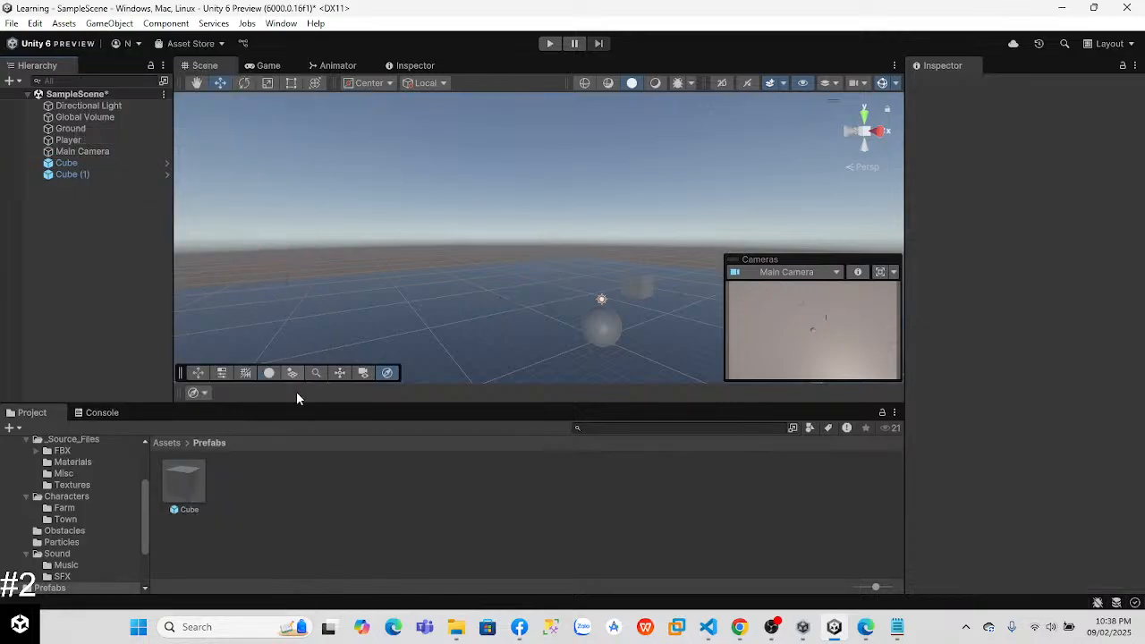
pyautogui.click(69, 163)
pyautogui.click(69, 175)
pyautogui.rightClick(70, 175)
pyautogui.click(125, 135)
pyautogui.click(70, 162)
pyautogui.rightClick(70, 163)
pyautogui.click(125, 135)
# Step: Add a Rigidbody to the Cube prefab with a mass of 100 and a drag of 100
pyautogui.click(183, 483)
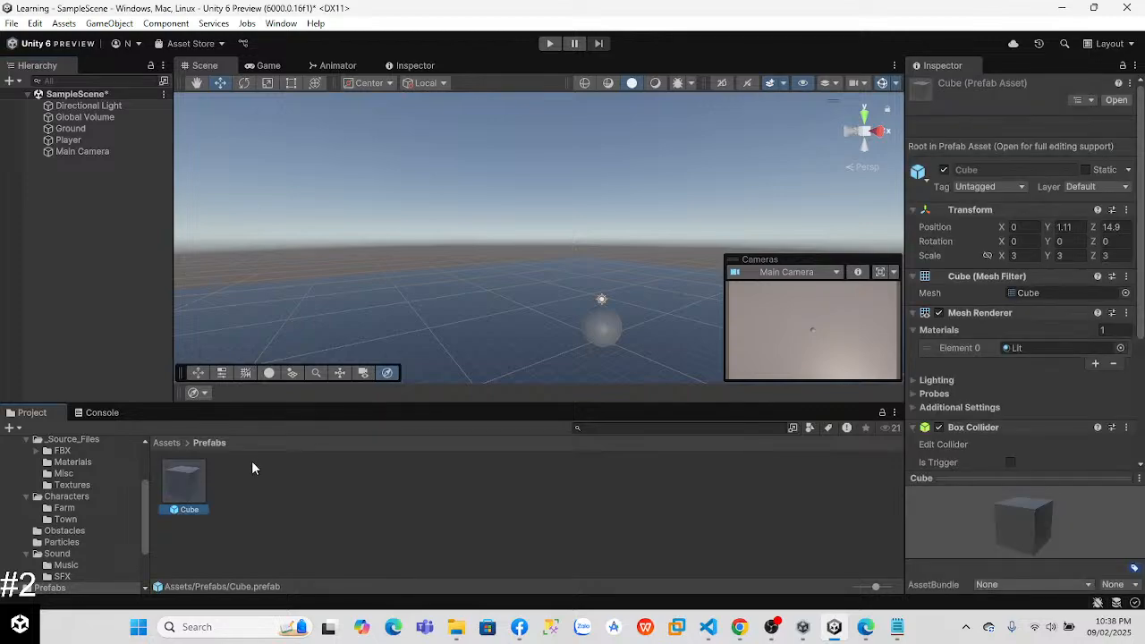
pyautogui.scroll(-4, 1141, 269)
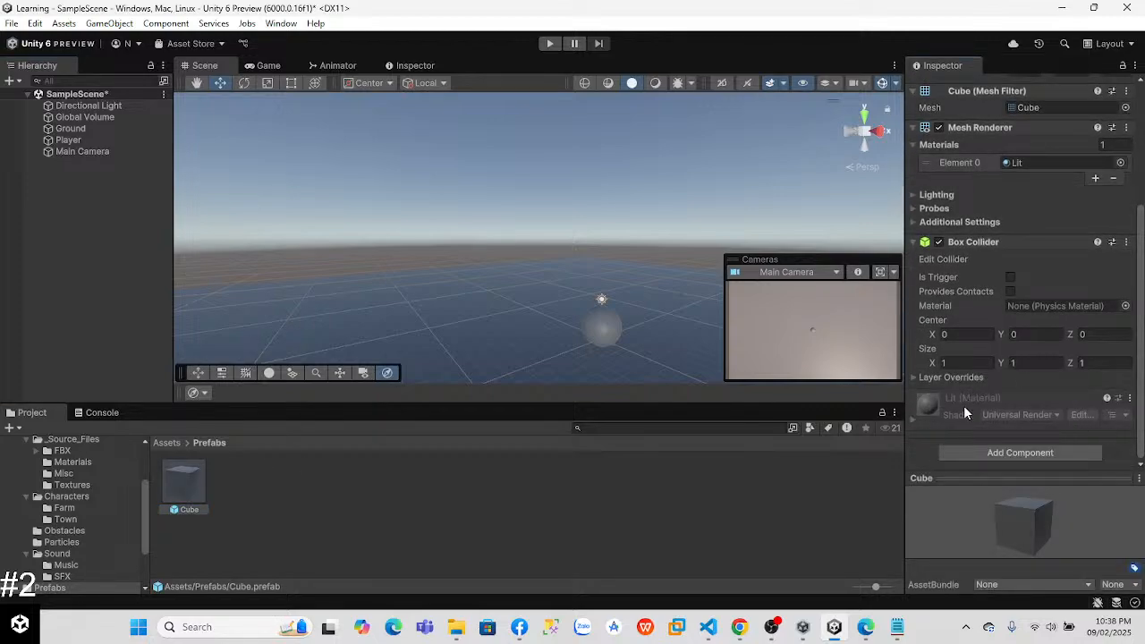
pyautogui.click(962, 453)
pyautogui.click(975, 420)
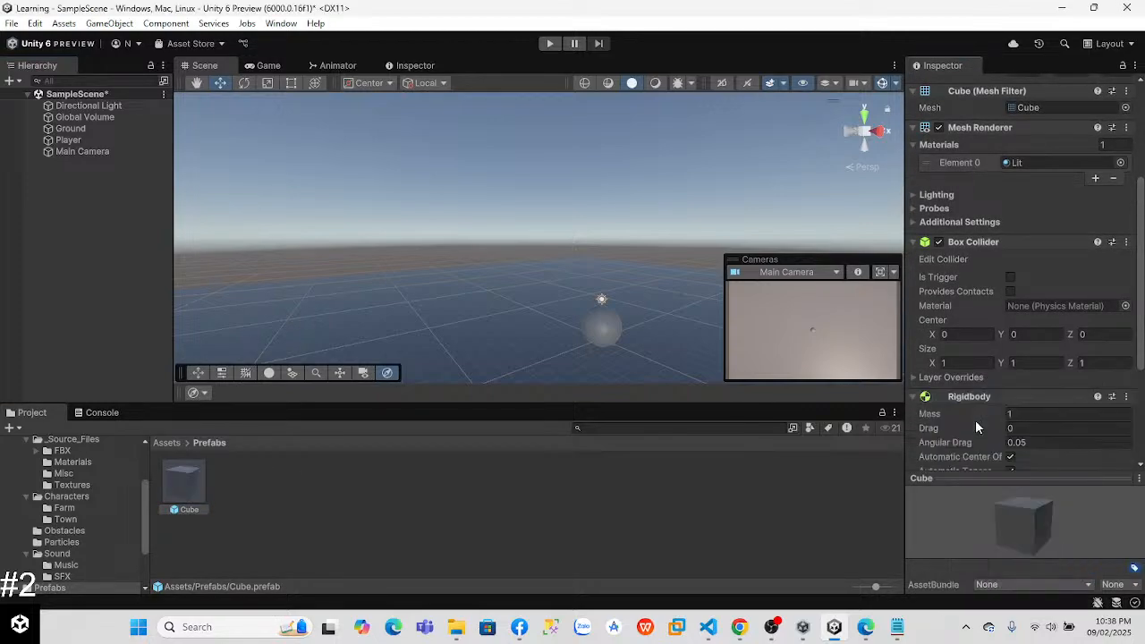
pyautogui.scroll(-4, 977, 427)
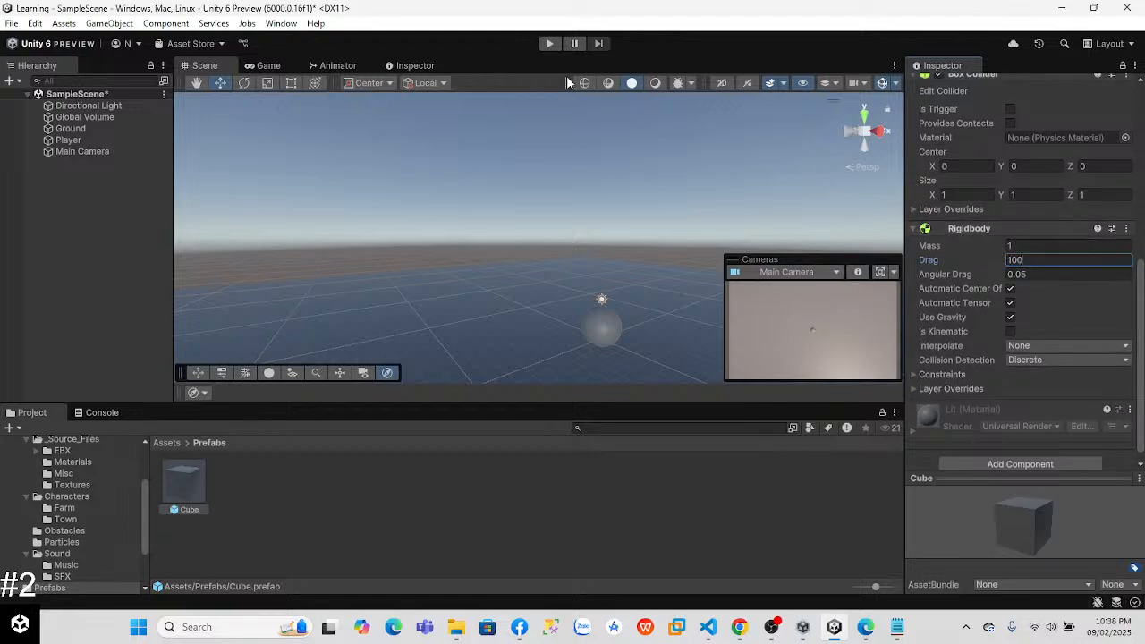
pyautogui.click(1024, 246)
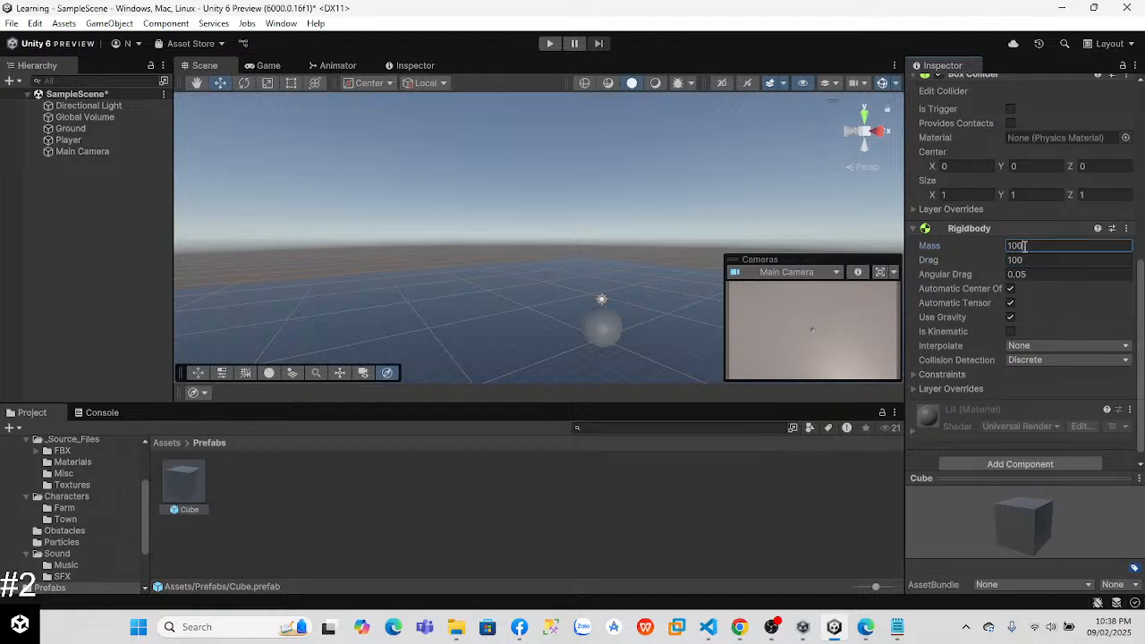
# Step: Run the scene briefly to check it, and stop play mode
pyautogui.click(549, 43)
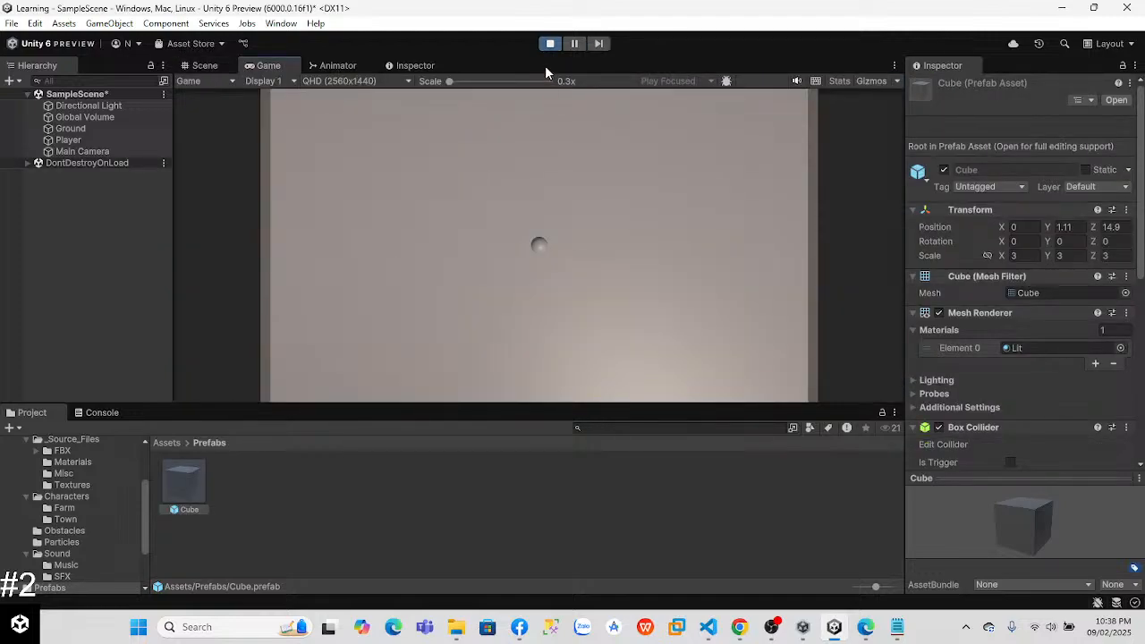
pyautogui.click(551, 44)
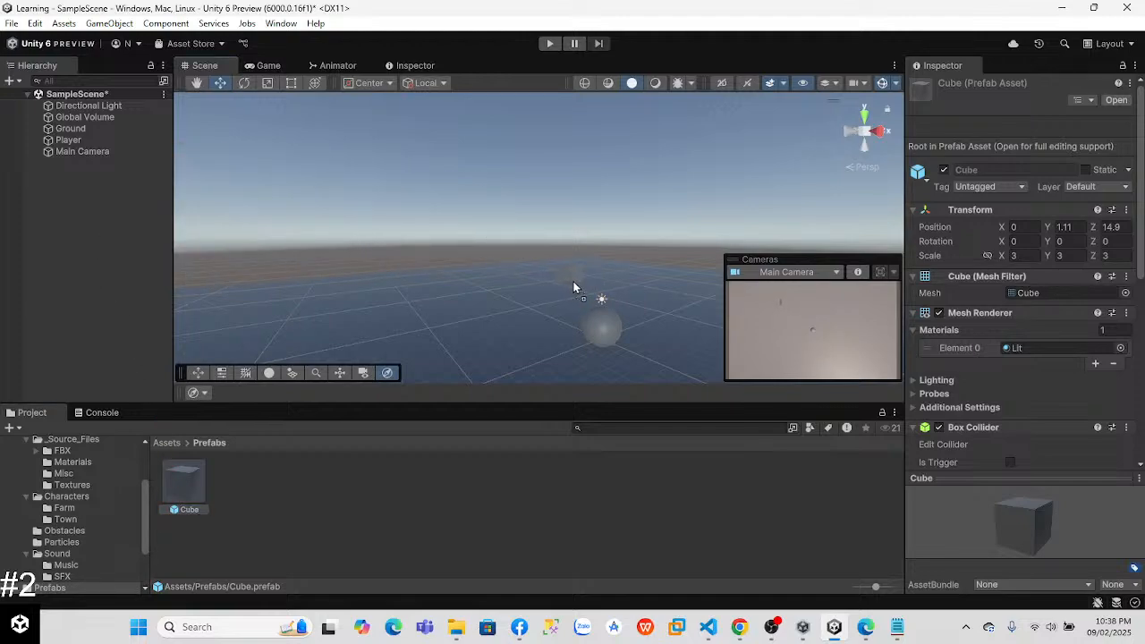
pyautogui.moveTo(524, 334); pyautogui.dragTo(258, 496)
pyautogui.scroll(-5, 1136, 205)
pyautogui.scroll(4, 1134, 224)
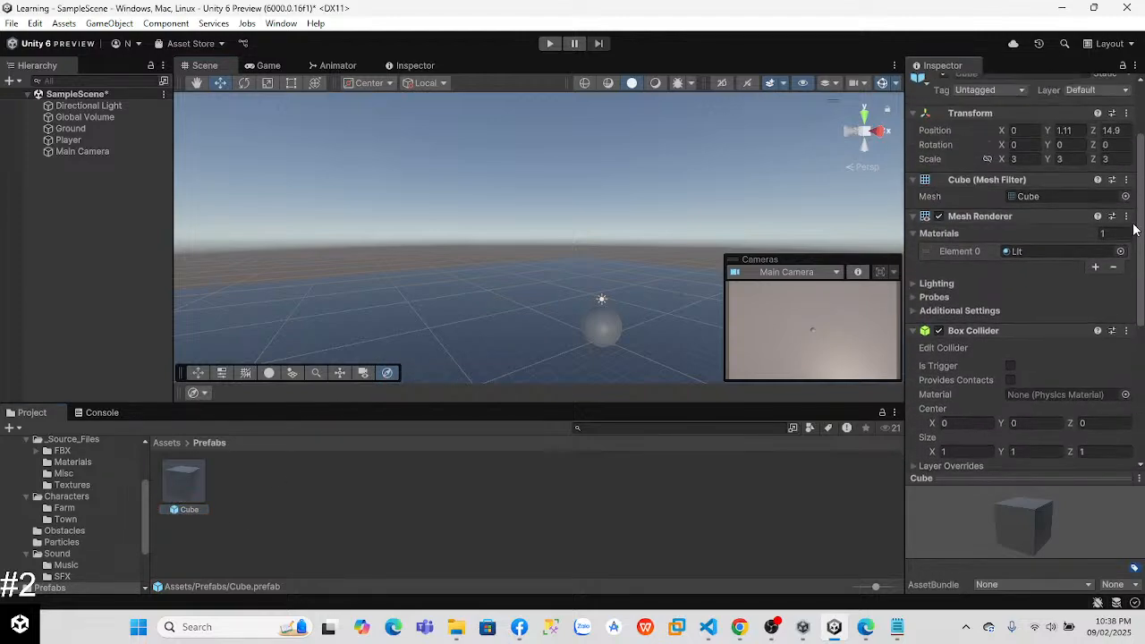
pyautogui.scroll(1, 1133, 221)
pyautogui.click(1127, 216)
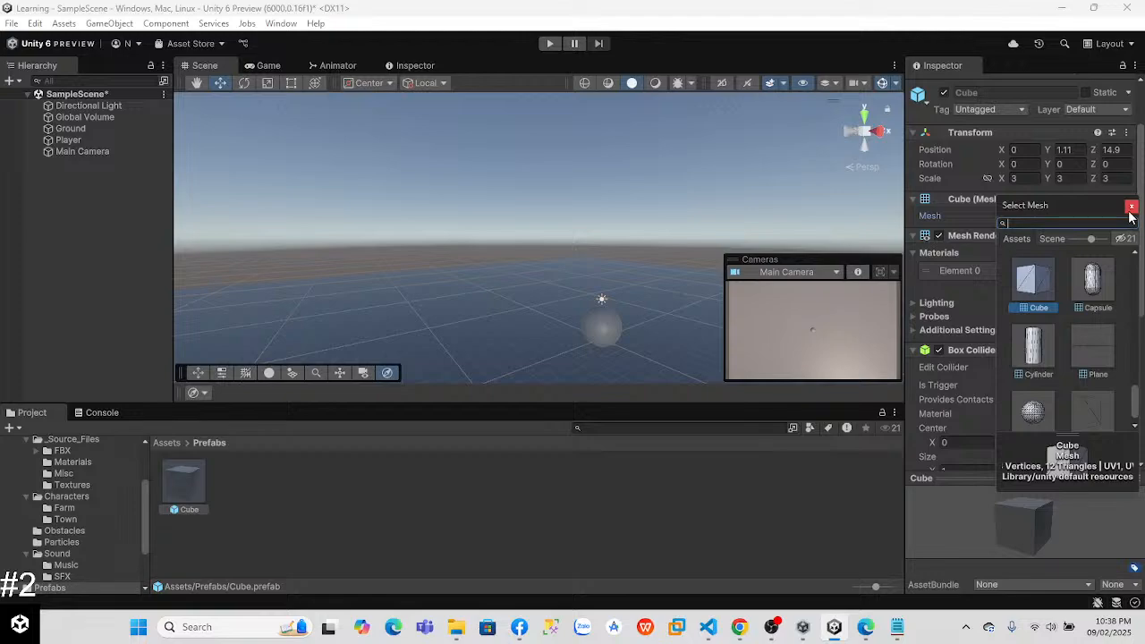
pyautogui.click(1131, 209)
pyautogui.scroll(-1, 1132, 214)
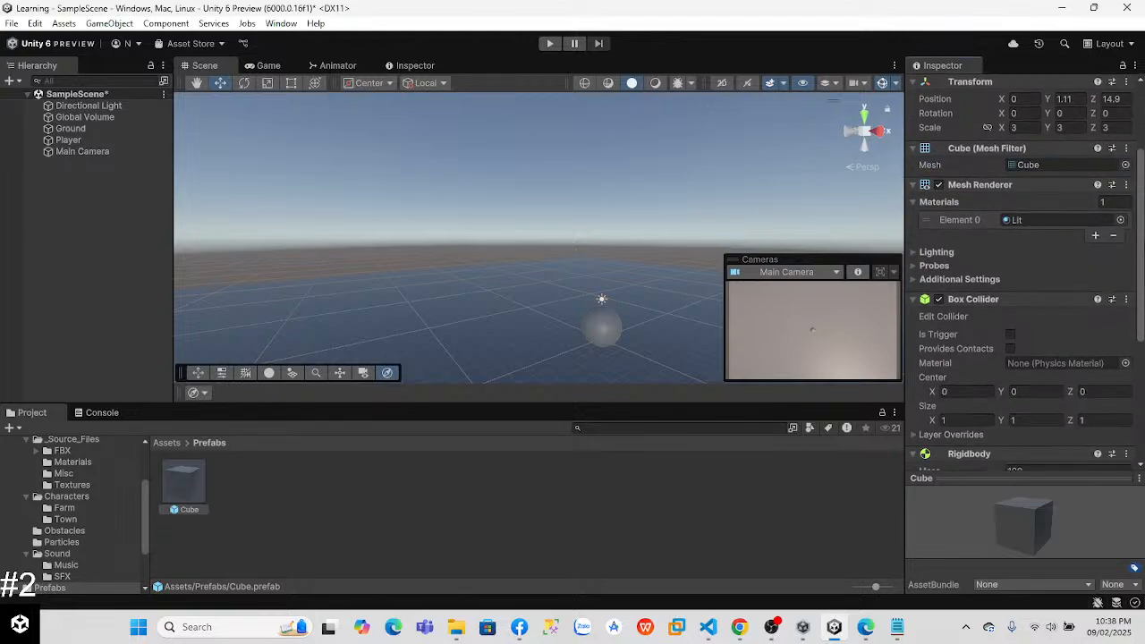
# Step: Assign the green material to the Cube prefab and place two instances of it in the scene around the Player sphere
pyautogui.click(1119, 220)
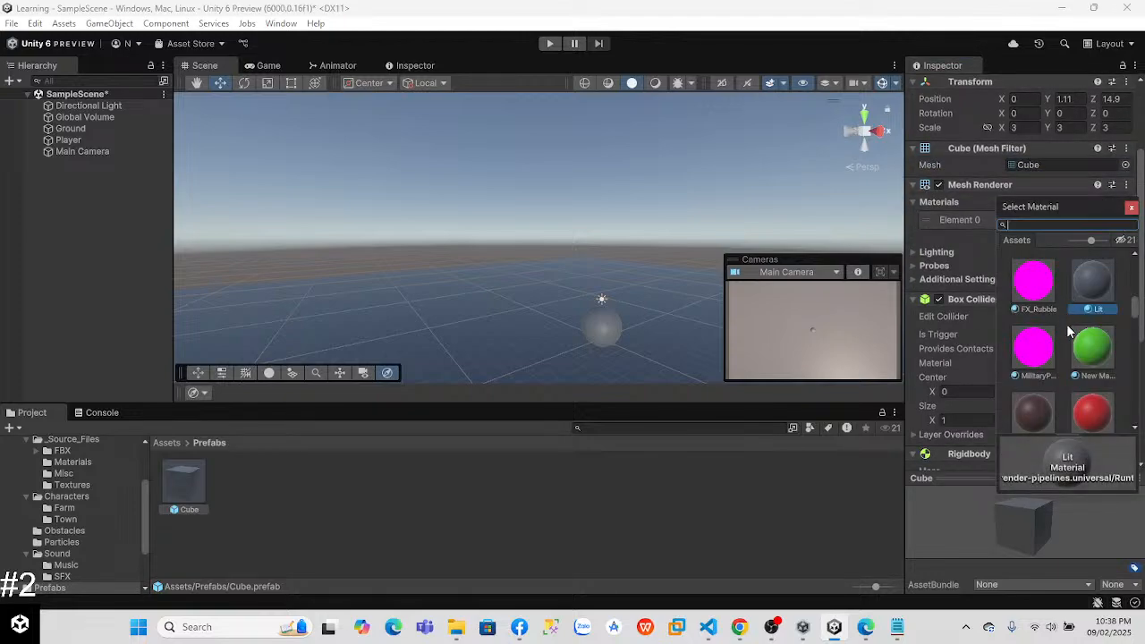
pyautogui.click(1089, 349)
pyautogui.scroll(-2, 1138, 310)
pyautogui.scroll(1, 1139, 310)
pyautogui.click(1106, 356)
pyautogui.click(1036, 351)
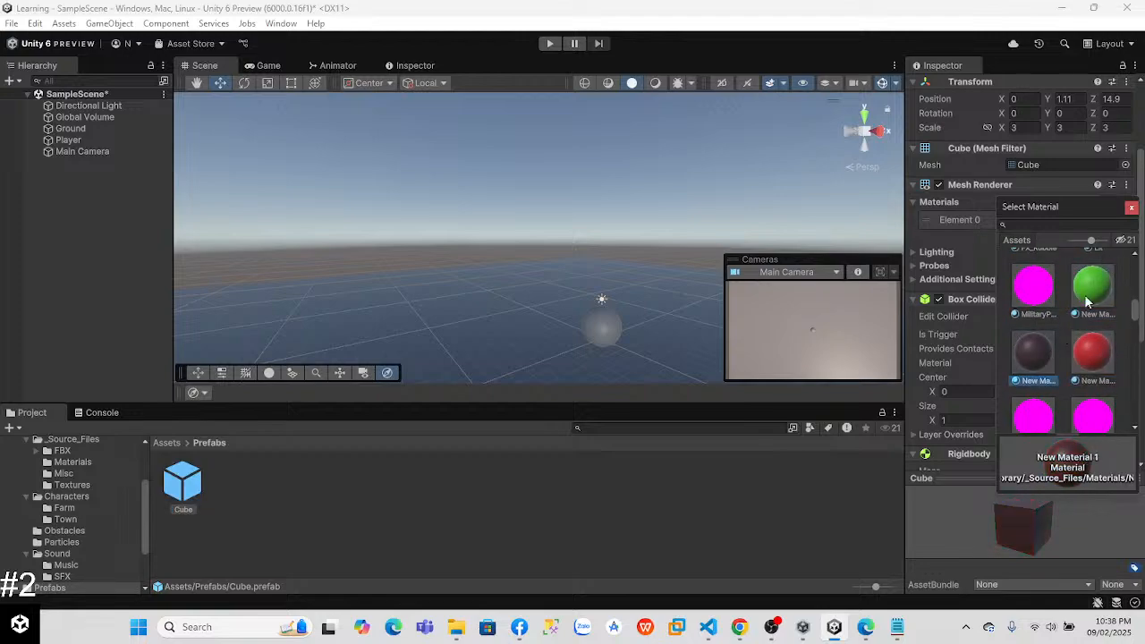
pyautogui.click(1102, 274)
pyautogui.click(1132, 208)
pyautogui.moveTo(188, 485); pyautogui.dragTo(684, 310)
# Step: Assign the PhysicalMaterial3DsMax material to the Ground
pyautogui.click(379, 324)
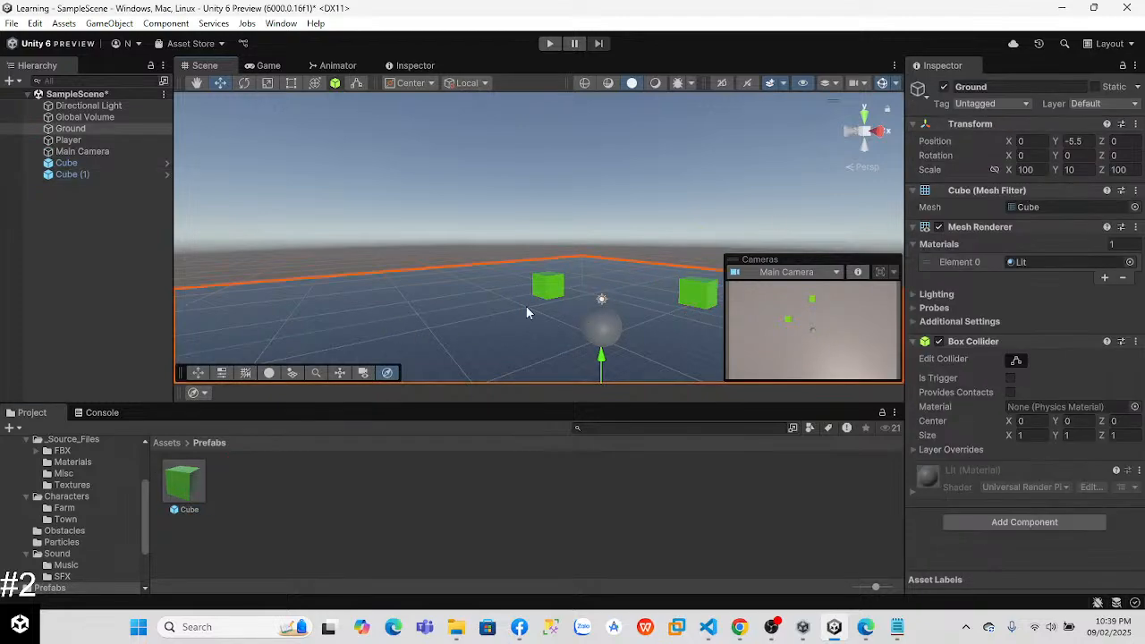
pyautogui.click(1131, 262)
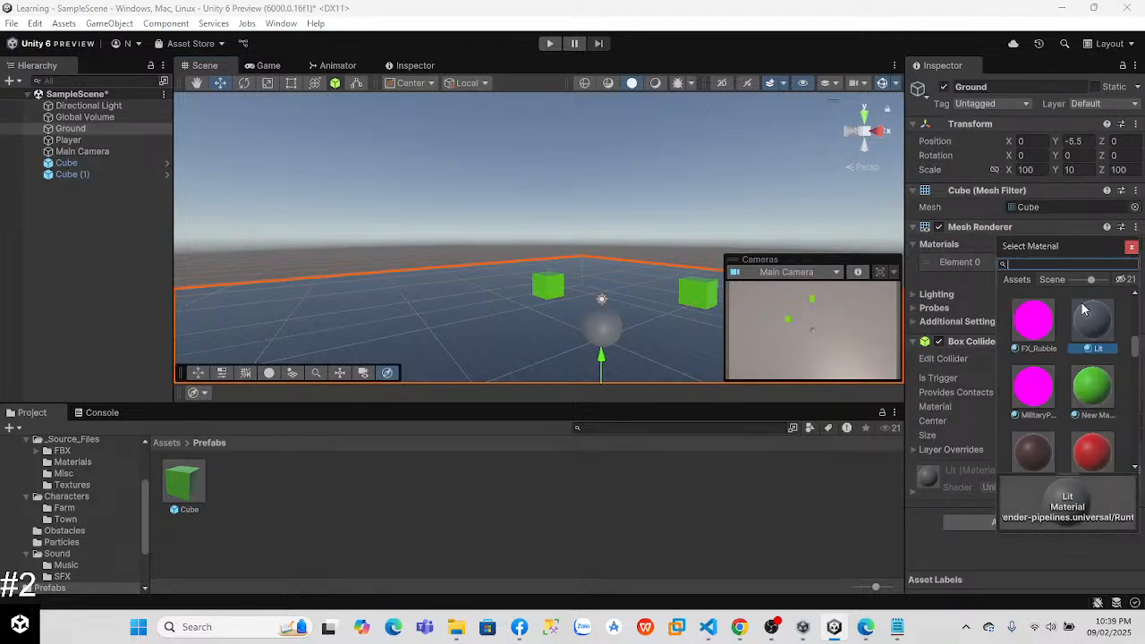
pyautogui.scroll(-3, 1139, 358)
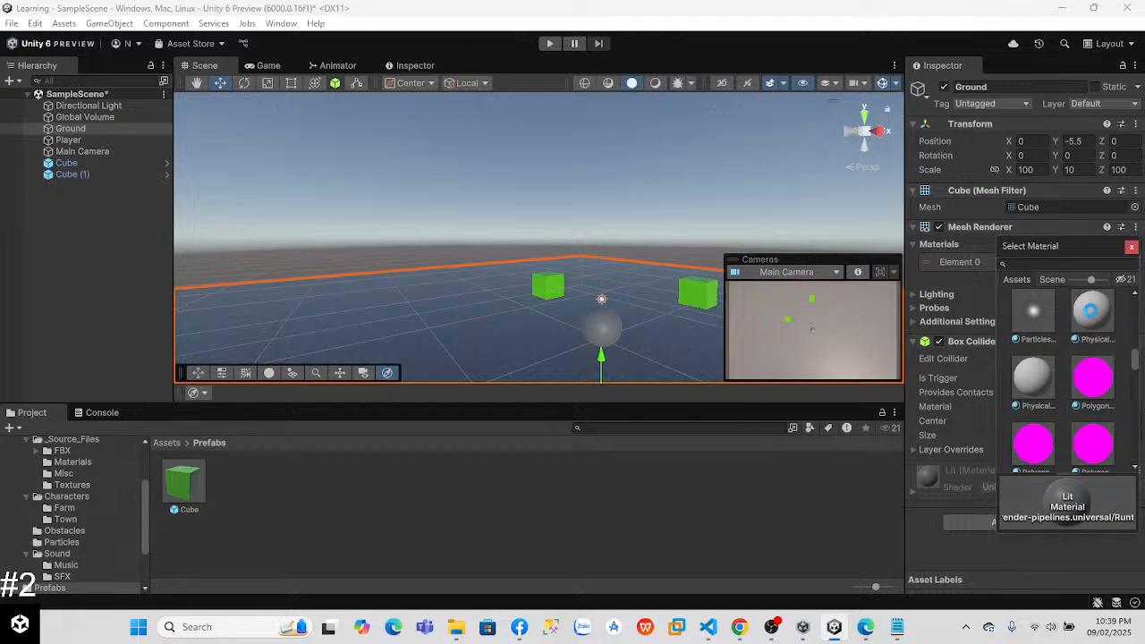
pyautogui.click(1091, 310)
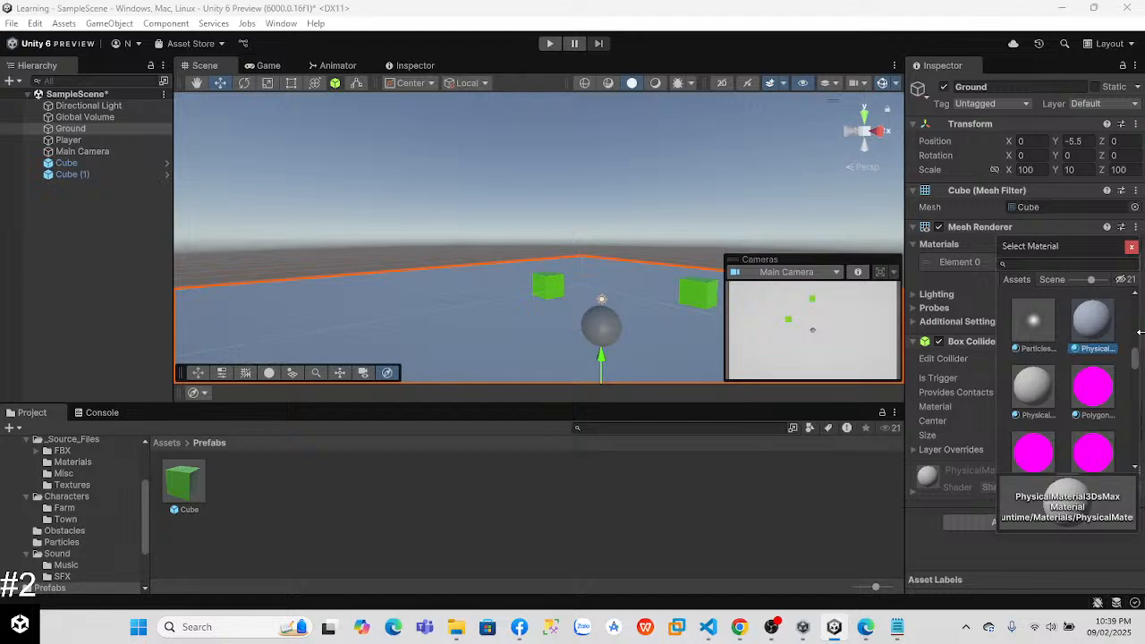
pyautogui.scroll(5, 1130, 371)
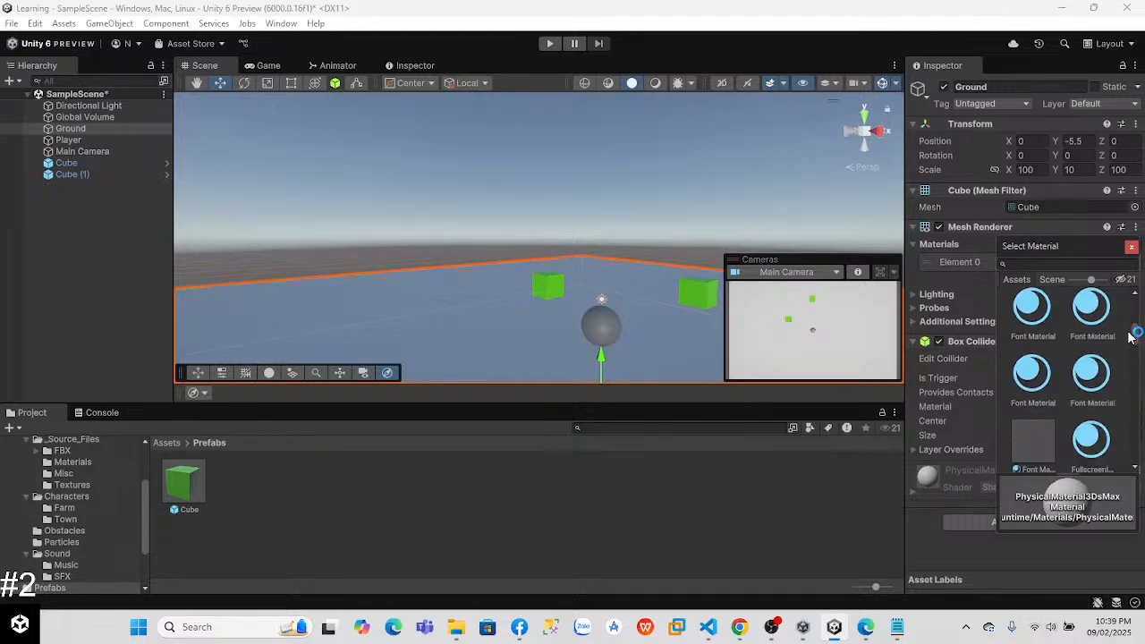
# Step: Run the game and steer the Player sphere around the ground and toward the green cubes to test movement and collisions
pyautogui.click(547, 44)
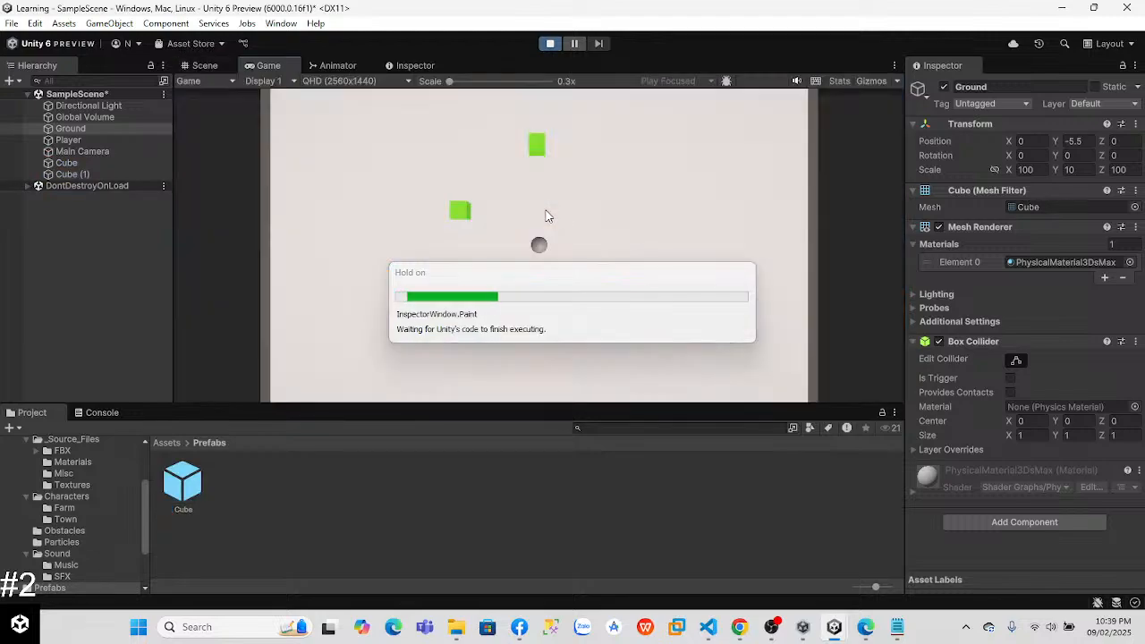
pyautogui.press('a')
pyautogui.press('w')
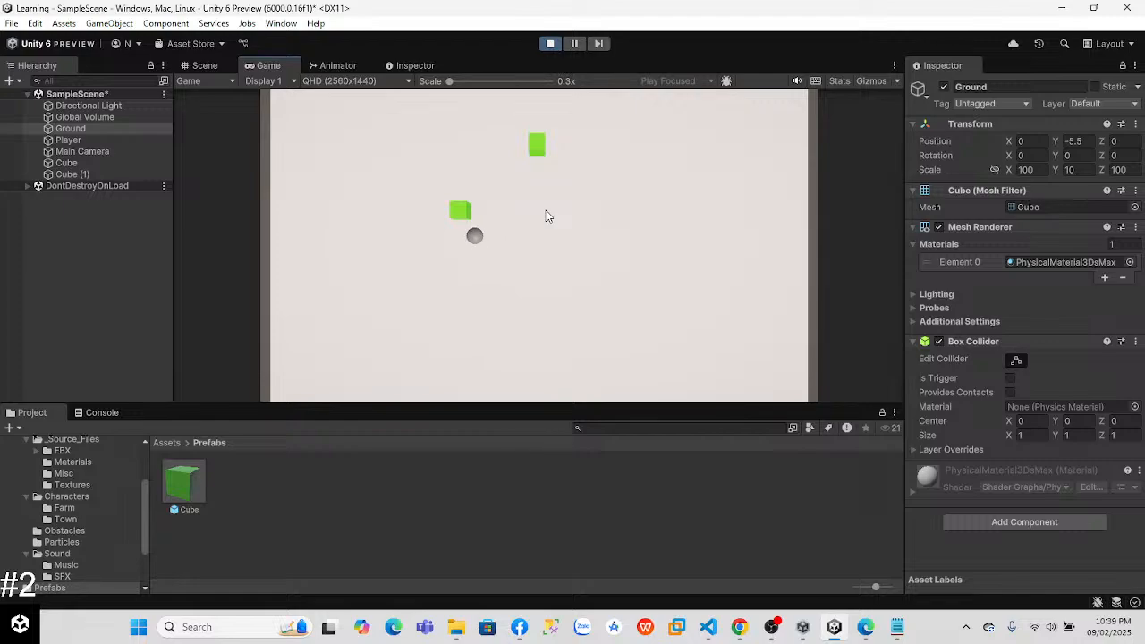
pyautogui.press('d')
pyautogui.press('a')
pyautogui.press('w')
pyautogui.press('d')
pyautogui.press('s')
pyautogui.press('a')
pyautogui.press('w')
pyautogui.press('a')
pyautogui.press('d')
pyautogui.press('s')
pyautogui.press('s')
pyautogui.press('w')
pyautogui.press('w')
# Step: Switch to the Lab 3 - Player Control page in Chrome, watch the basic movement video from about 1:55, and pause it
pyautogui.hotkey('alt', 'Tab')
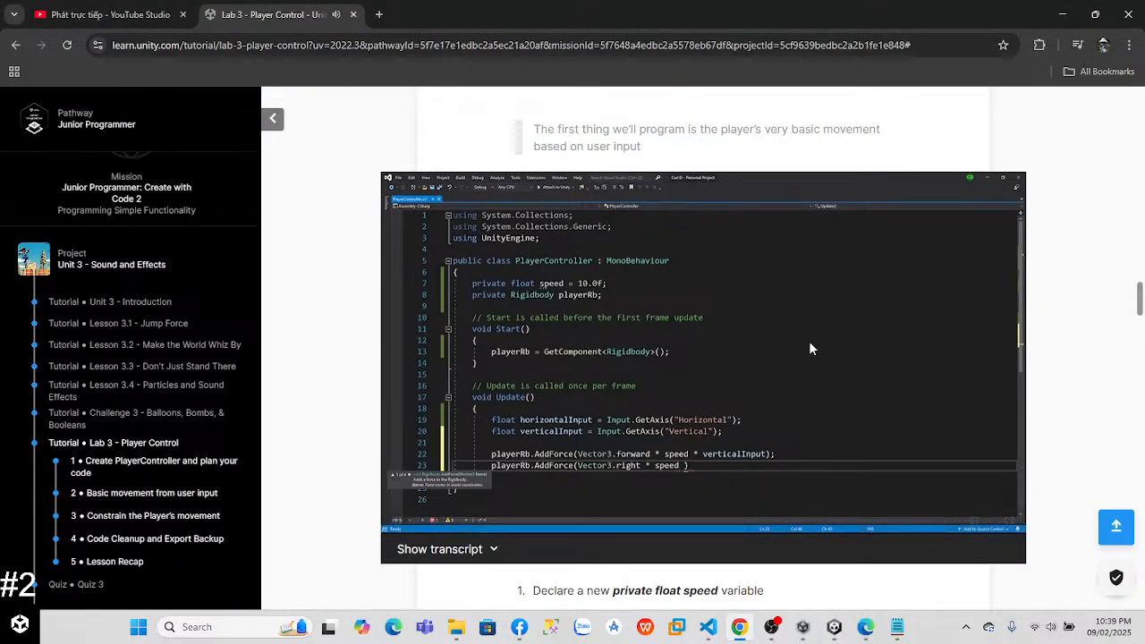
pyautogui.click(754, 526)
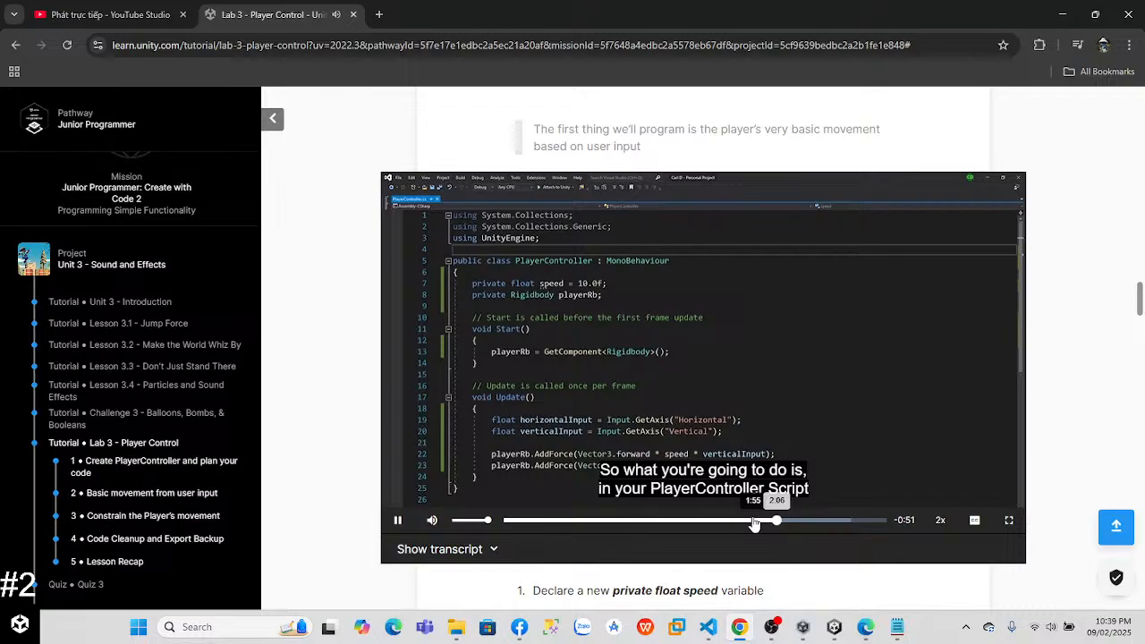
pyautogui.click(690, 376)
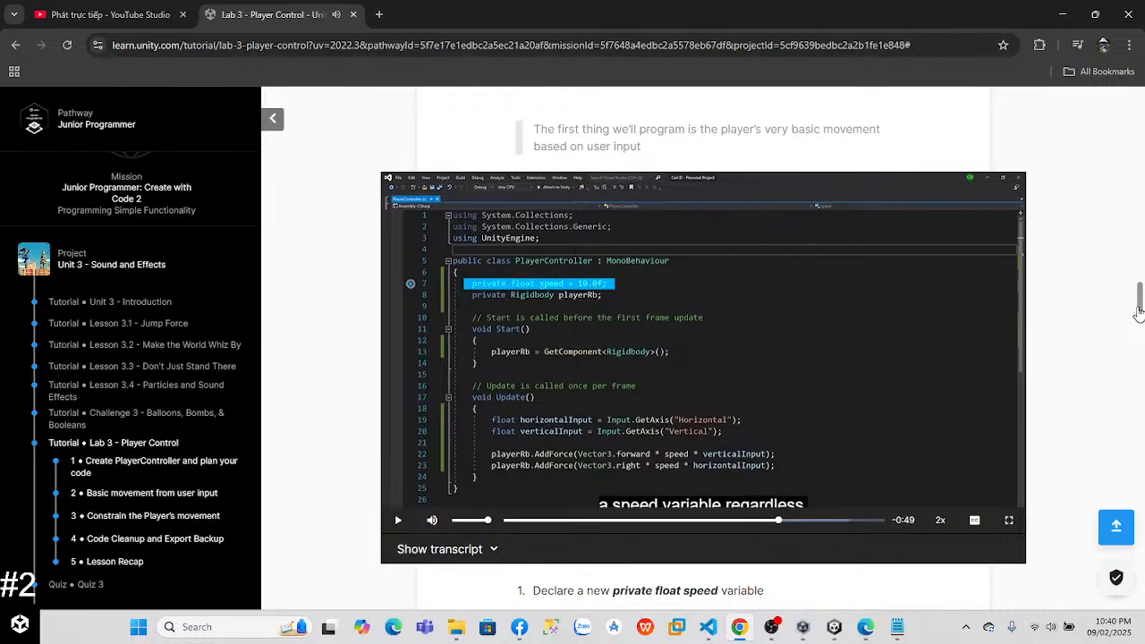
# Step: Play the Lab 3 step 3 video on constraining the Player's movement
pyautogui.scroll(-10, 857, 391)
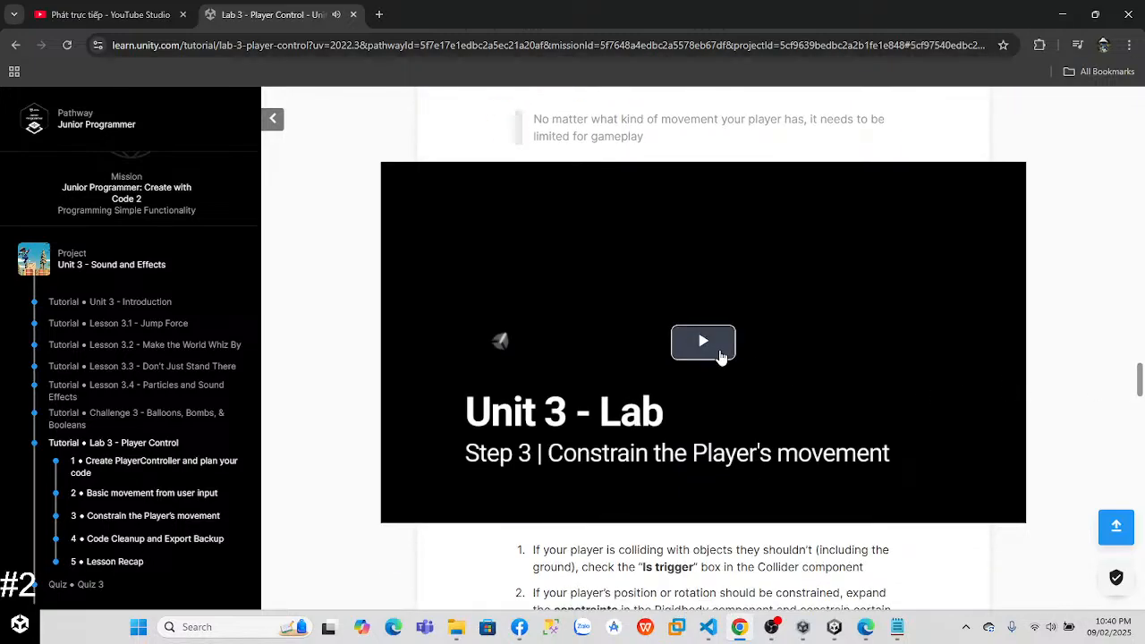
pyautogui.click(721, 354)
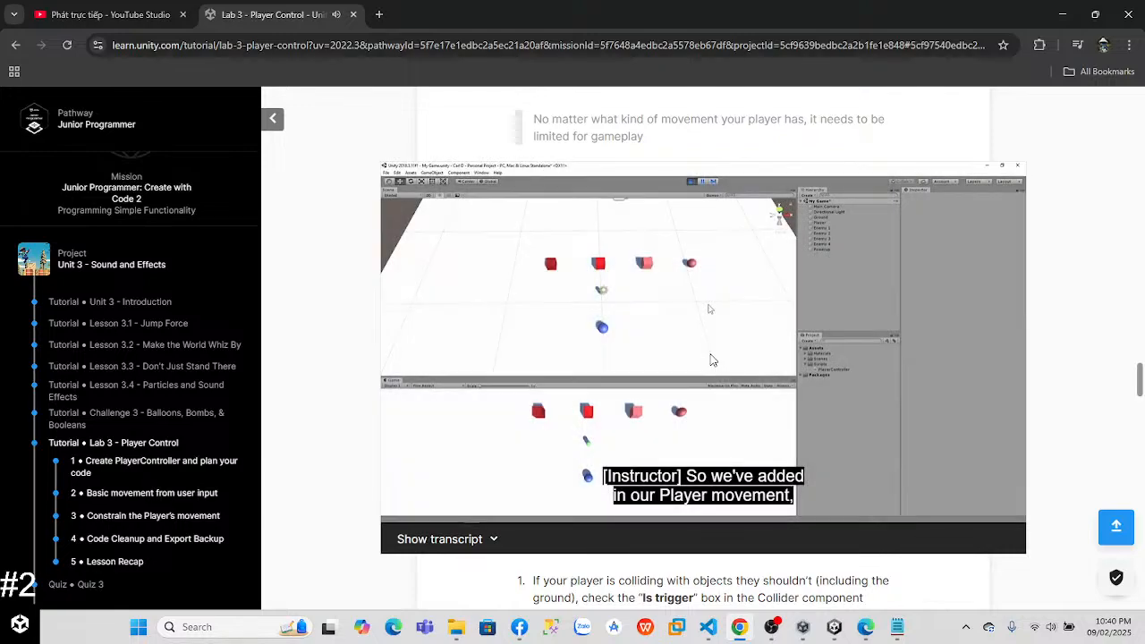
# Step: Watch the video on constraining the Player's movement at 2x playback speed
pyautogui.click(939, 513)
pyautogui.click(939, 513)
pyautogui.click(939, 513)
pyautogui.click(938, 513)
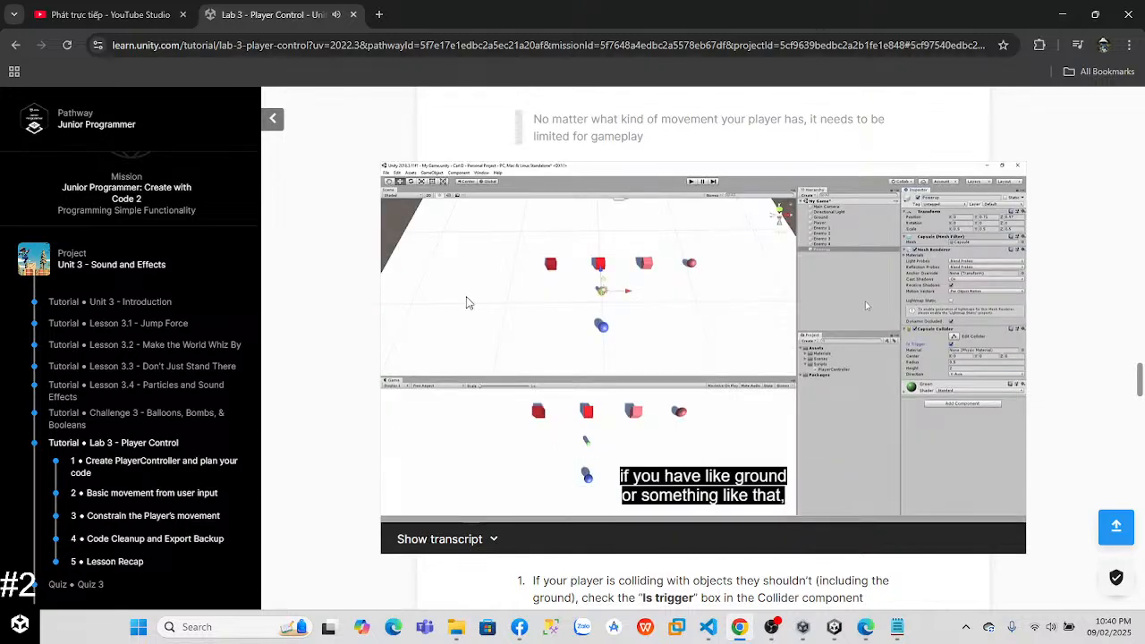
# Step: Switch to Unity and enable Is Trigger on the Player's Sphere Collider
pyautogui.click(837, 630)
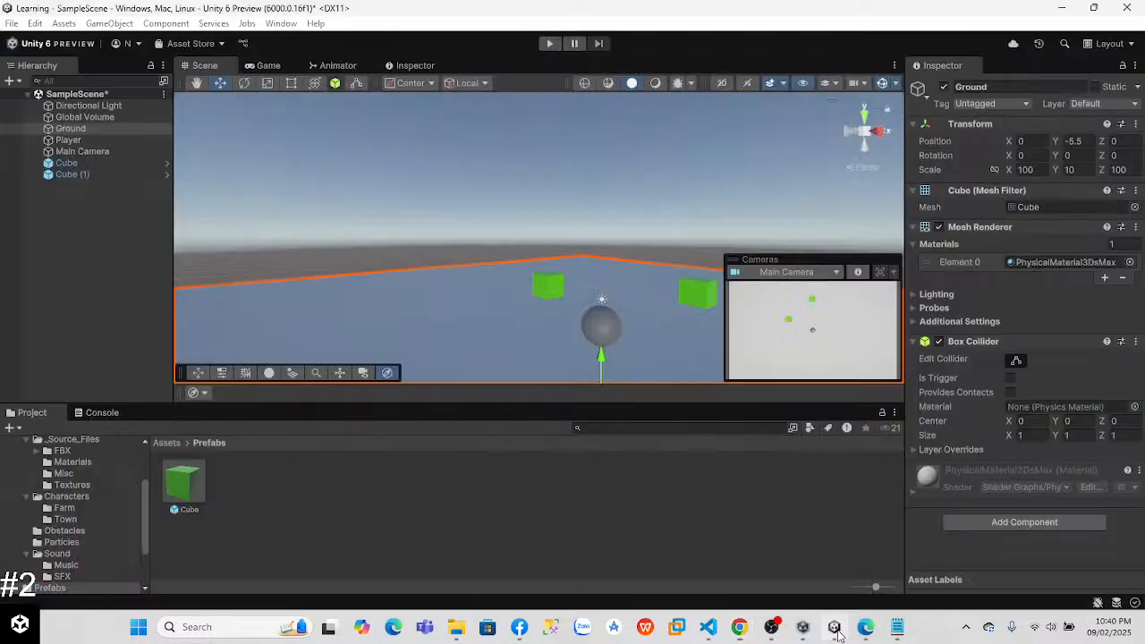
pyautogui.click(75, 139)
pyautogui.click(1011, 386)
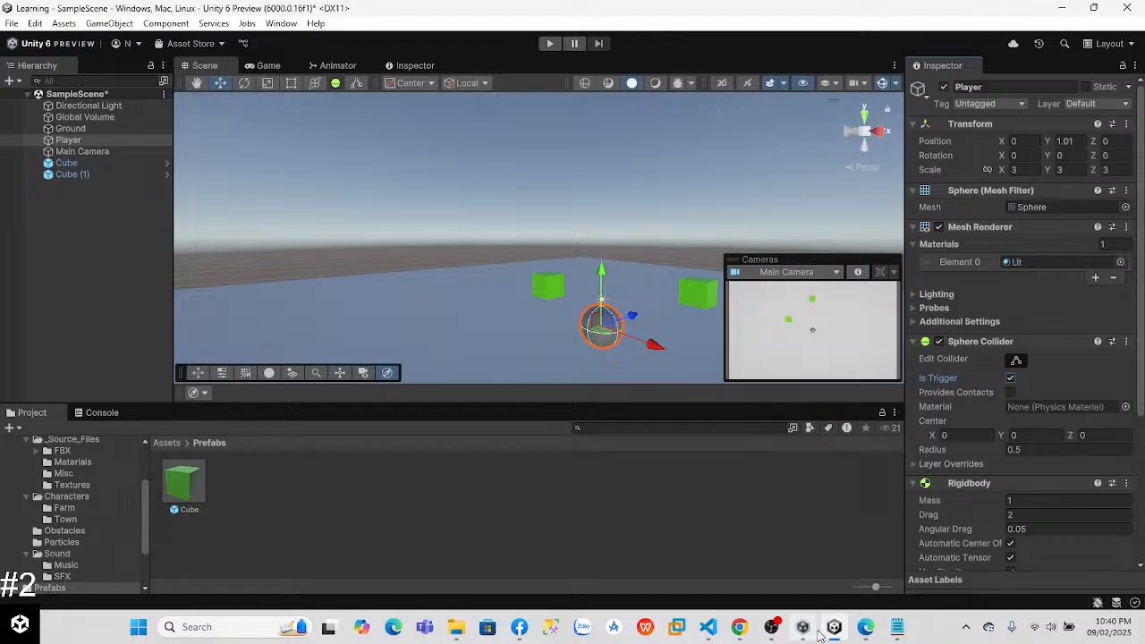
# Step: Switch back to the tutorial in Chrome, watch the part on Rigidbody constraints, and pause the video
pyautogui.click(747, 595)
pyautogui.click(662, 351)
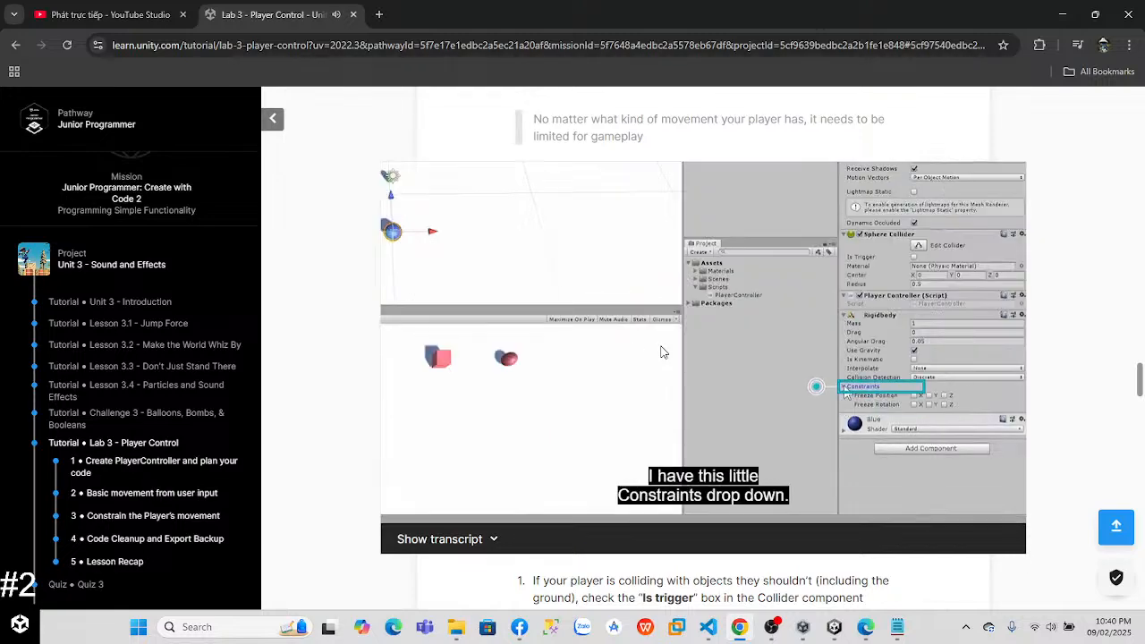
pyautogui.click(661, 347)
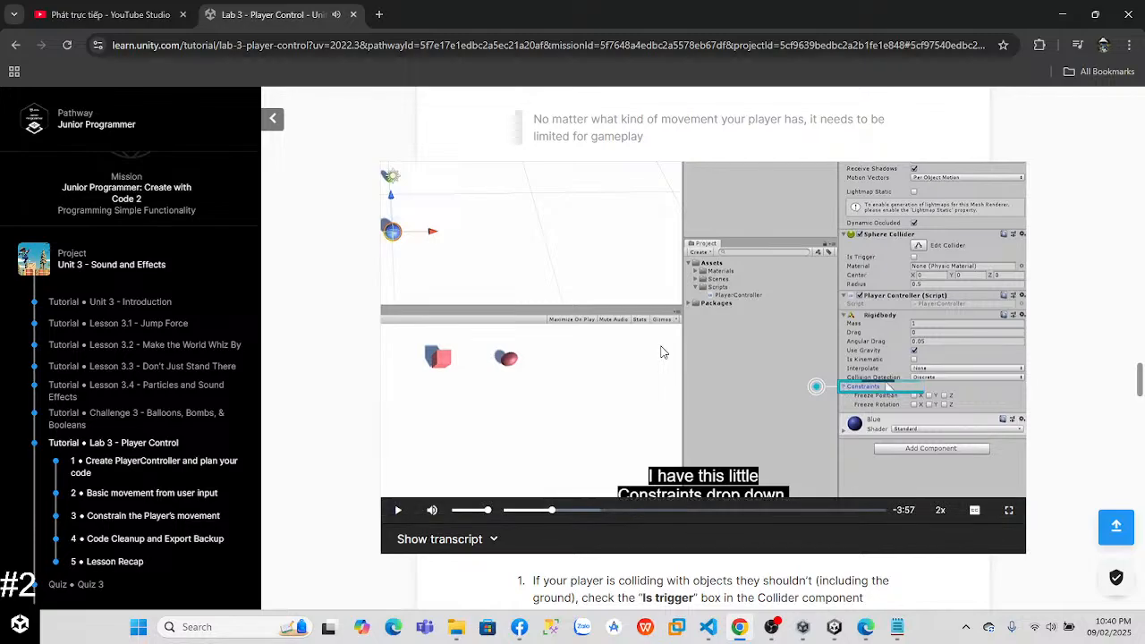
# Step: Turn off Is Trigger on the Player's Sphere Collider in Unity, and return to the tutorial video in Chrome
pyautogui.click(833, 629)
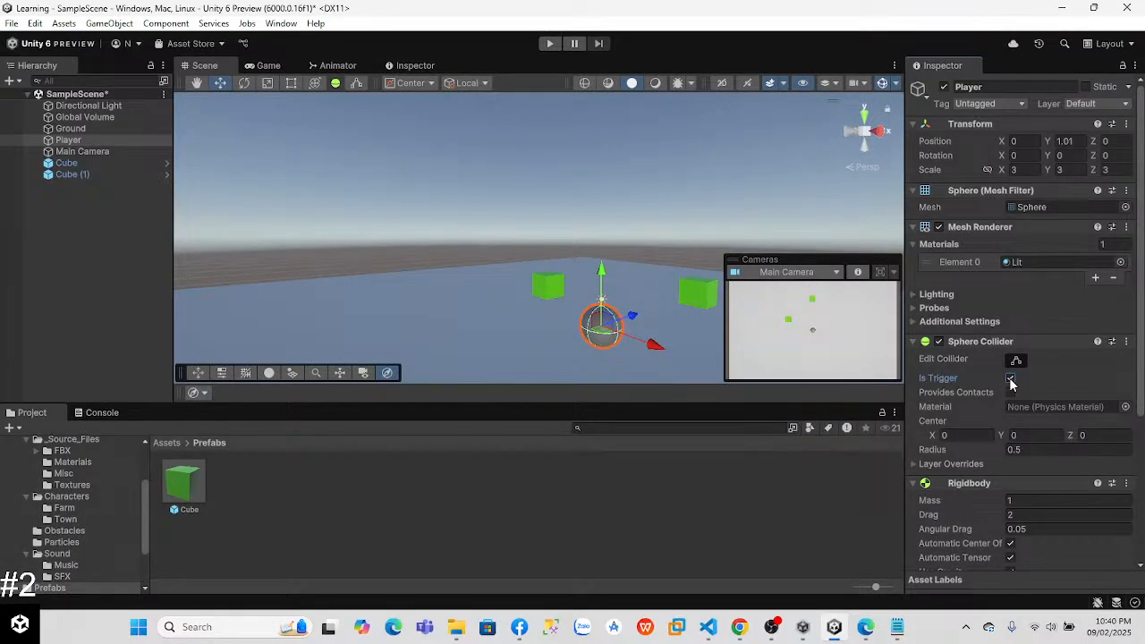
pyautogui.click(802, 627)
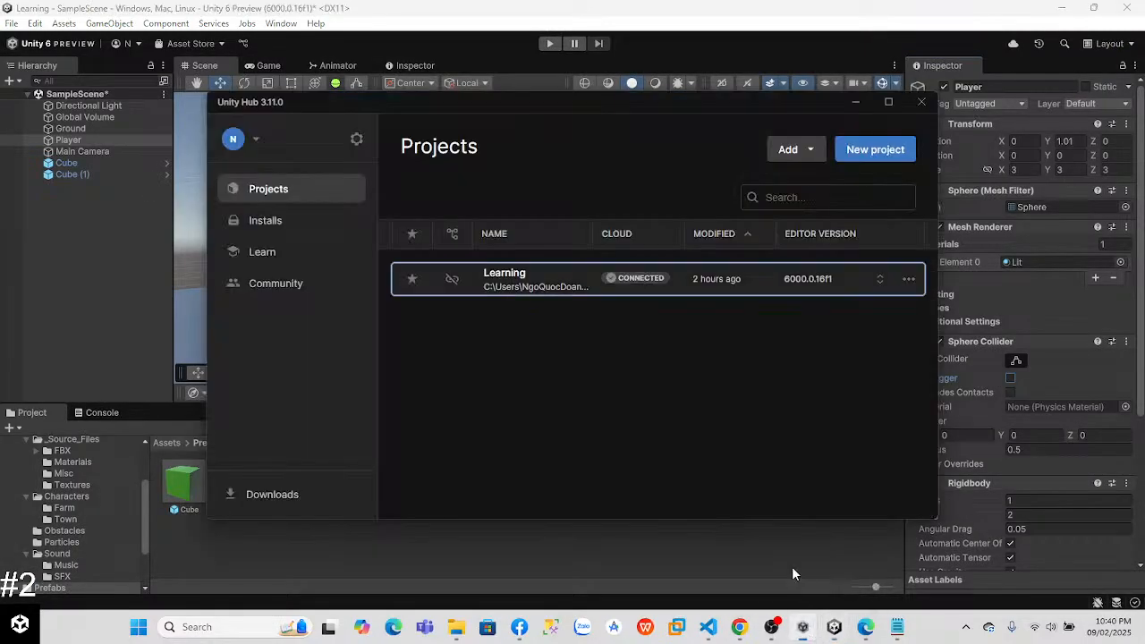
pyautogui.click(741, 627)
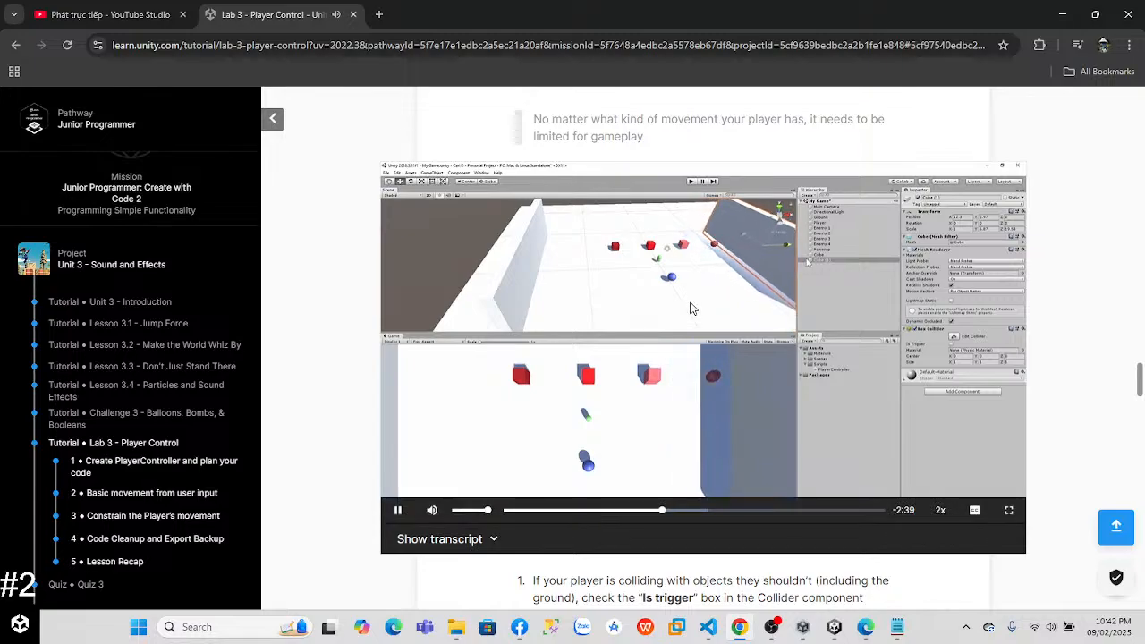
# Step: Switch to Unity, add a new 3D cube to the scene, and set its position to 0, 0, 0
pyautogui.click(846, 629)
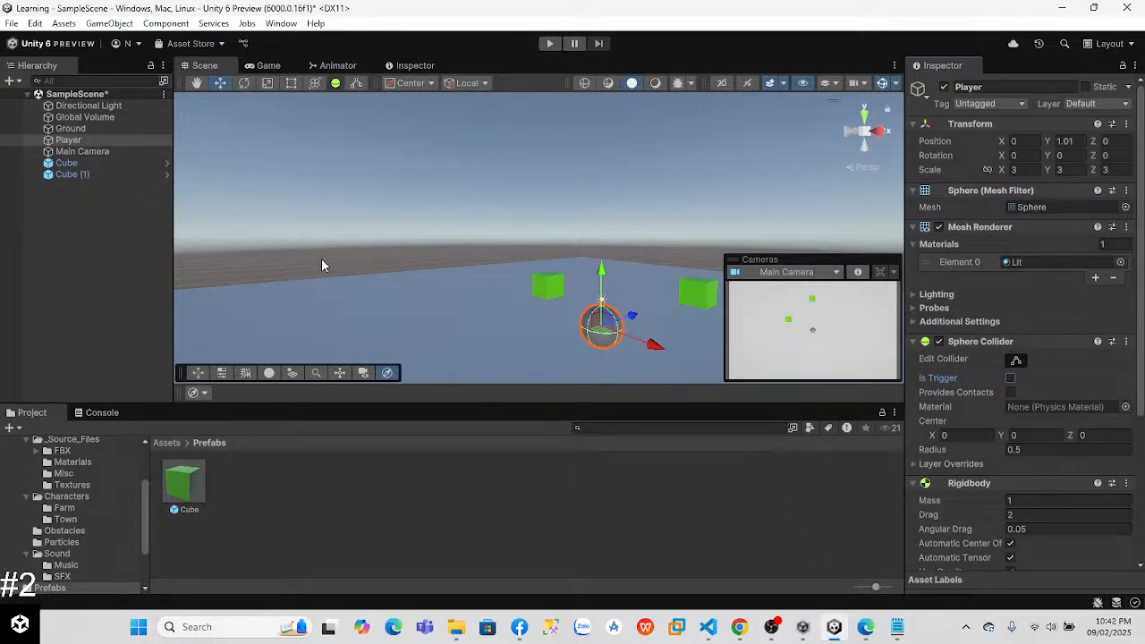
pyautogui.keyDown('alt'); pyautogui.moveTo(358, 243); pyautogui.dragTo(461, 277); pyautogui.keyUp('alt')
pyautogui.rightClick(75, 218)
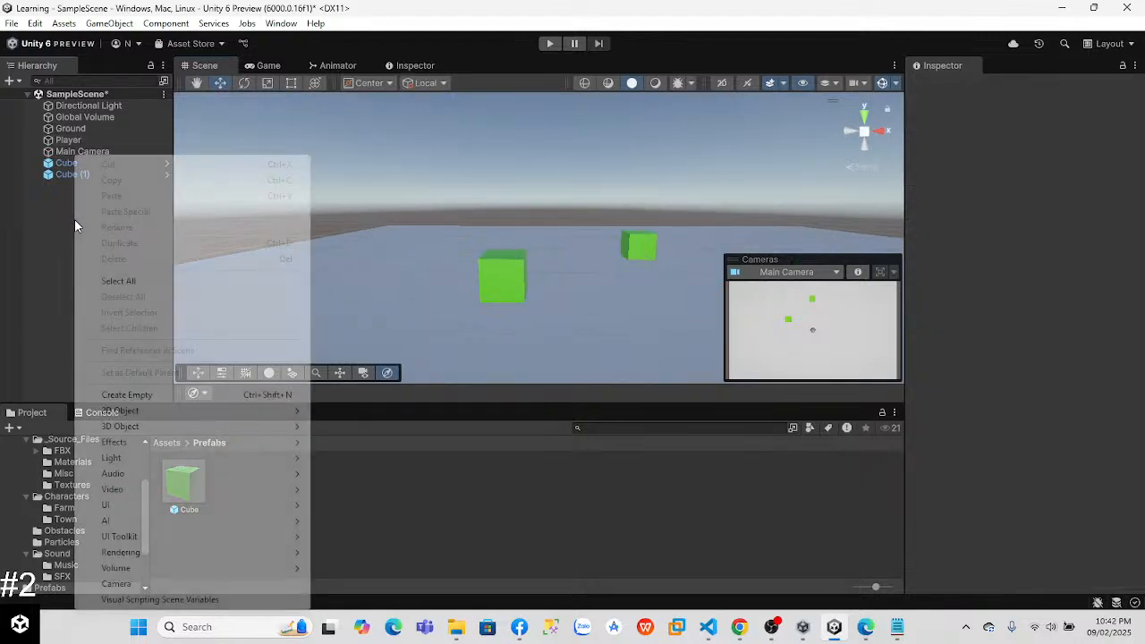
pyautogui.moveTo(168, 430)
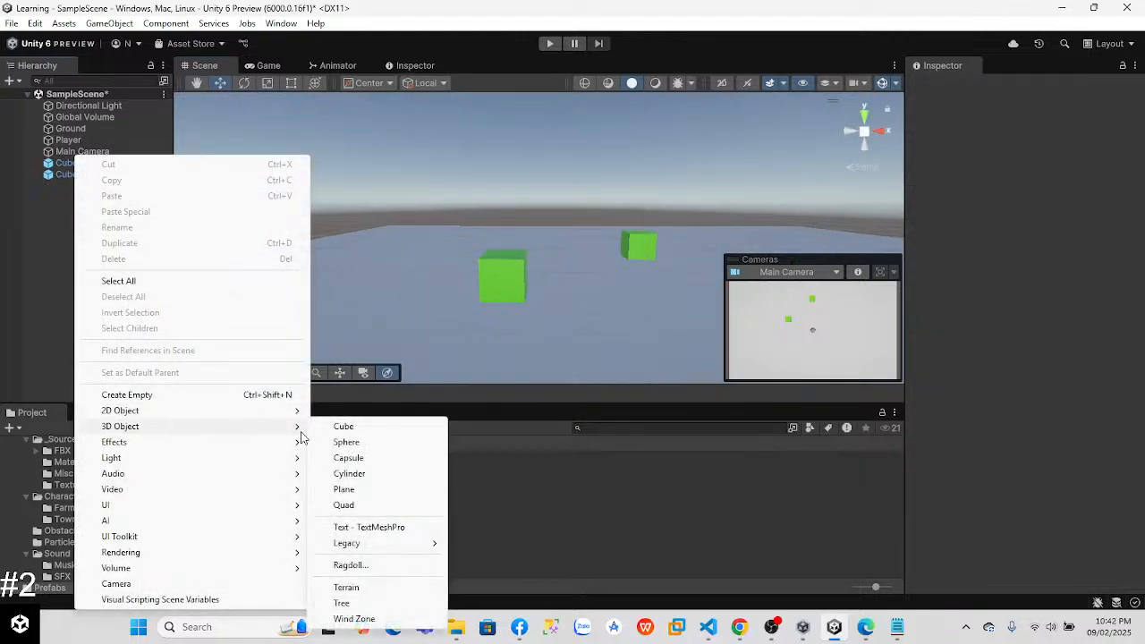
pyautogui.click(345, 427)
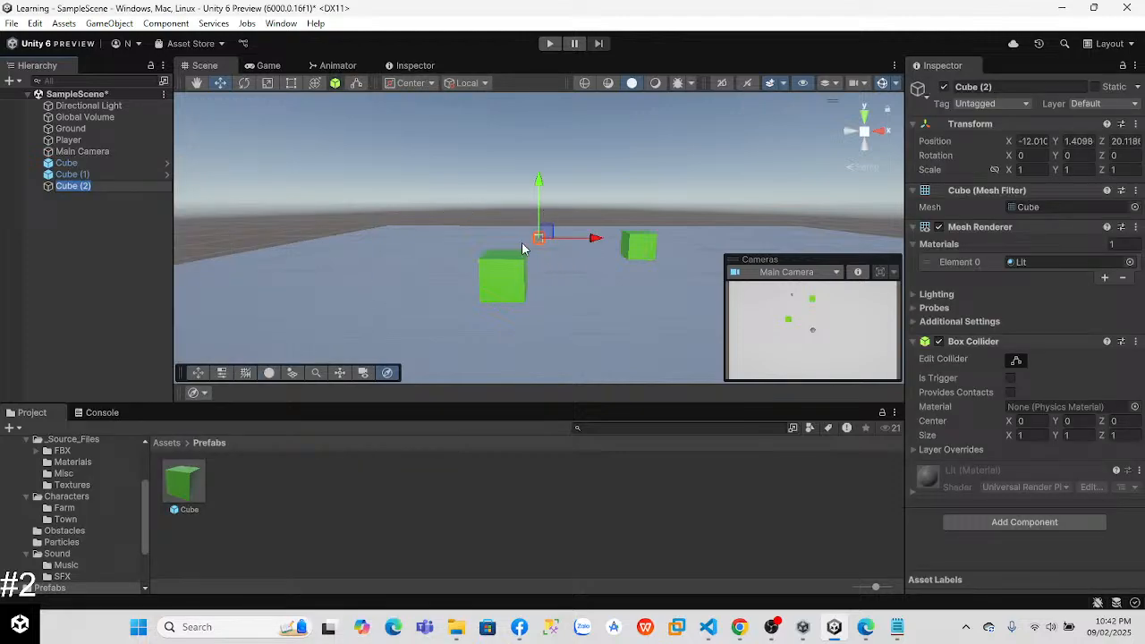
pyautogui.click(1047, 140)
pyautogui.write('0')
pyautogui.press('Tab')
pyautogui.write('0')
pyautogui.press('Tab')
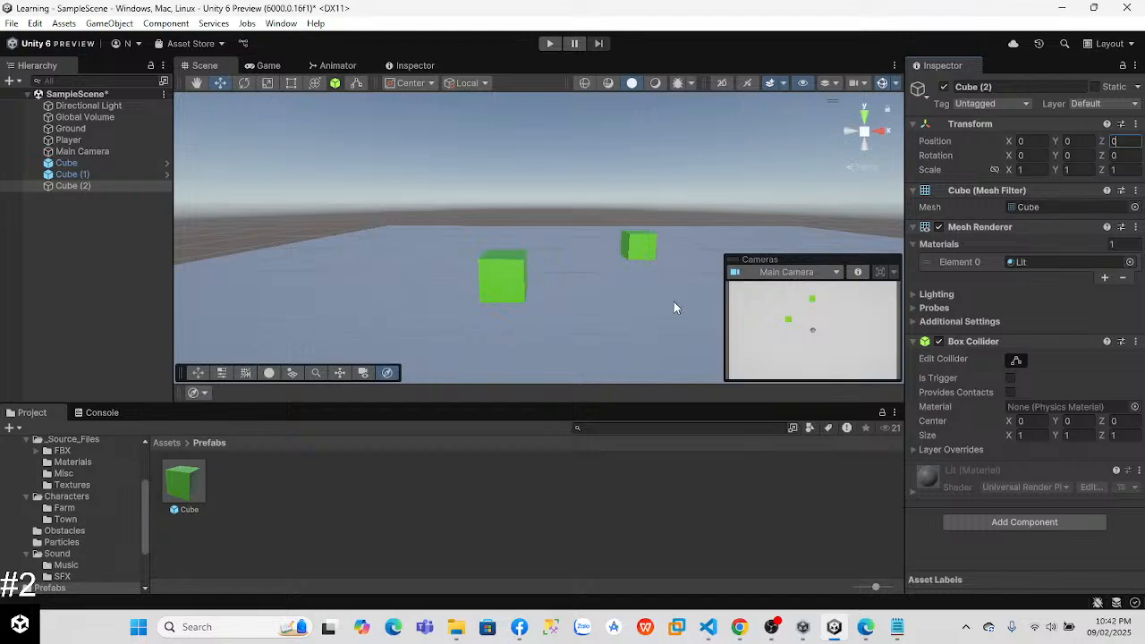
# Step: Move the new cube along the ground to about X -31.26 and raise it to about Y 0.52
pyautogui.click(622, 342)
pyautogui.moveTo(622, 342); pyautogui.dragTo(537, 327, button='right')
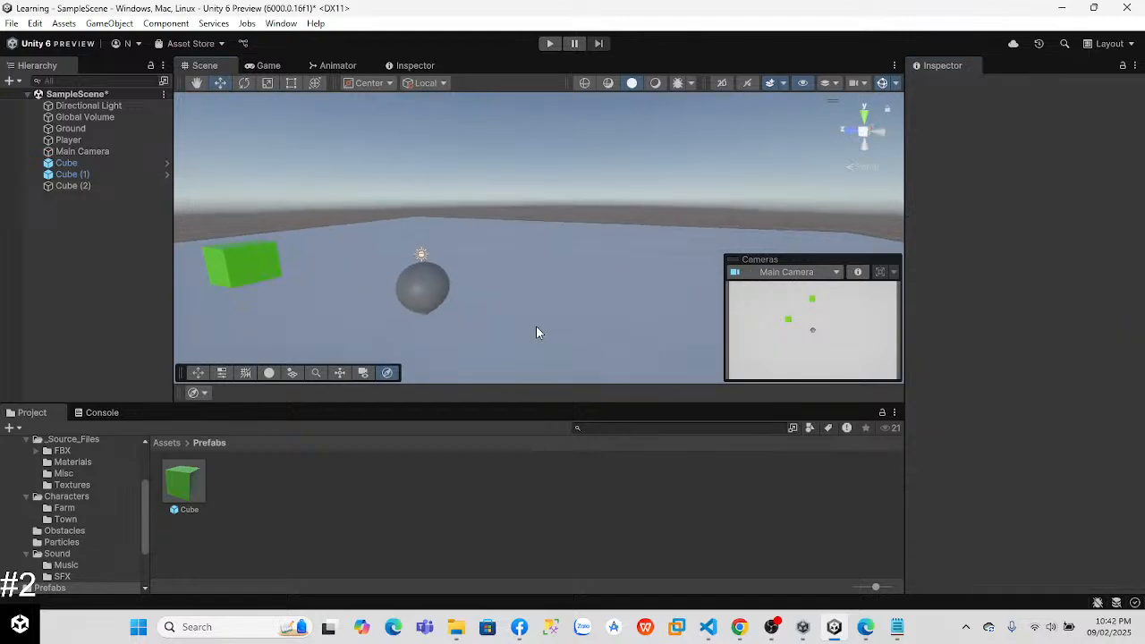
pyautogui.moveTo(445, 302); pyautogui.dragTo(401, 307, button='right')
pyautogui.click(72, 186)
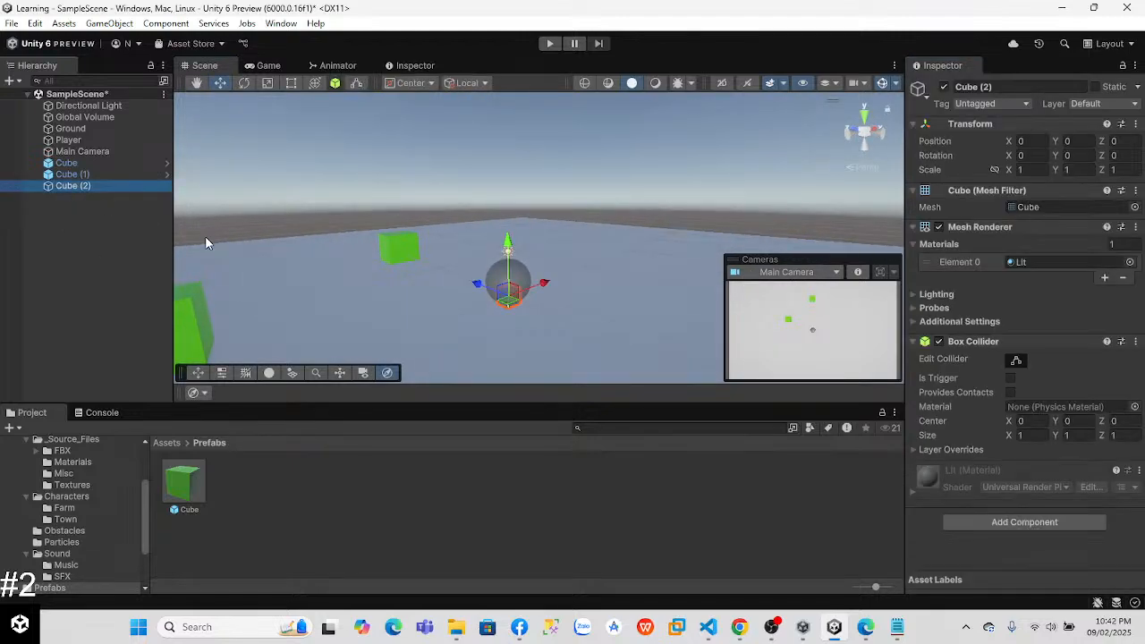
pyautogui.moveTo(548, 286); pyautogui.dragTo(309, 313)
pyautogui.moveTo(387, 315); pyautogui.dragTo(240, 347, button='right')
pyautogui.moveTo(456, 283); pyautogui.dragTo(225, 293)
pyautogui.moveTo(268, 288); pyautogui.dragTo(140, 288, button='right')
pyautogui.moveTo(426, 252); pyautogui.dragTo(289, 181)
pyautogui.moveTo(361, 266); pyautogui.dragTo(349, 219, button='right')
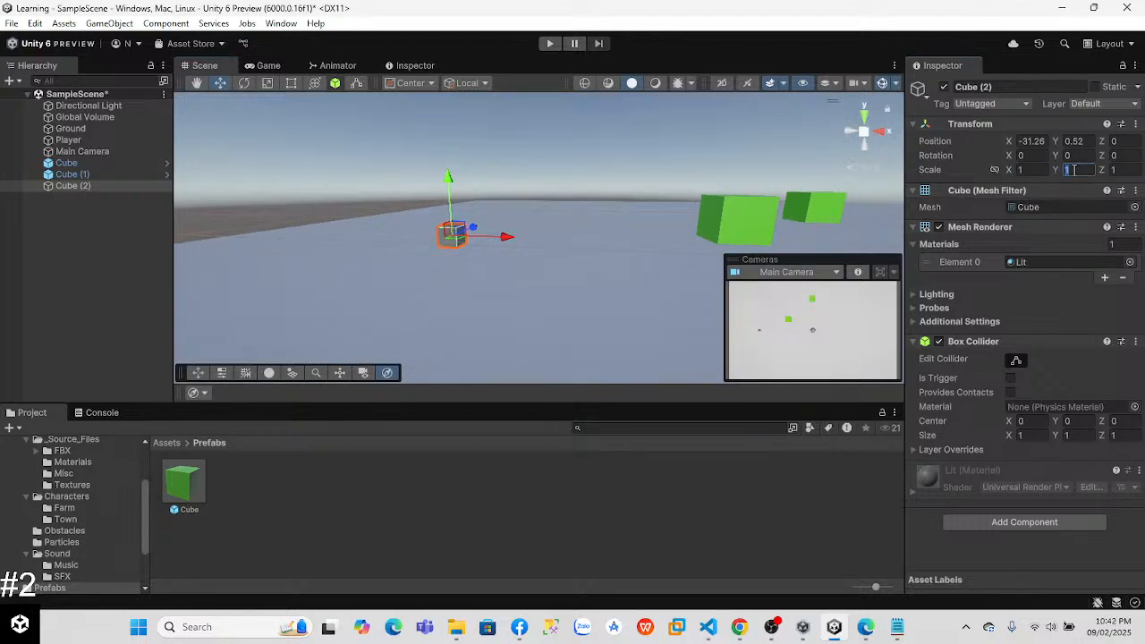
# Step: Set the new cube's Y scale to 10 and raise it to about Y 4.5
pyautogui.write('10')
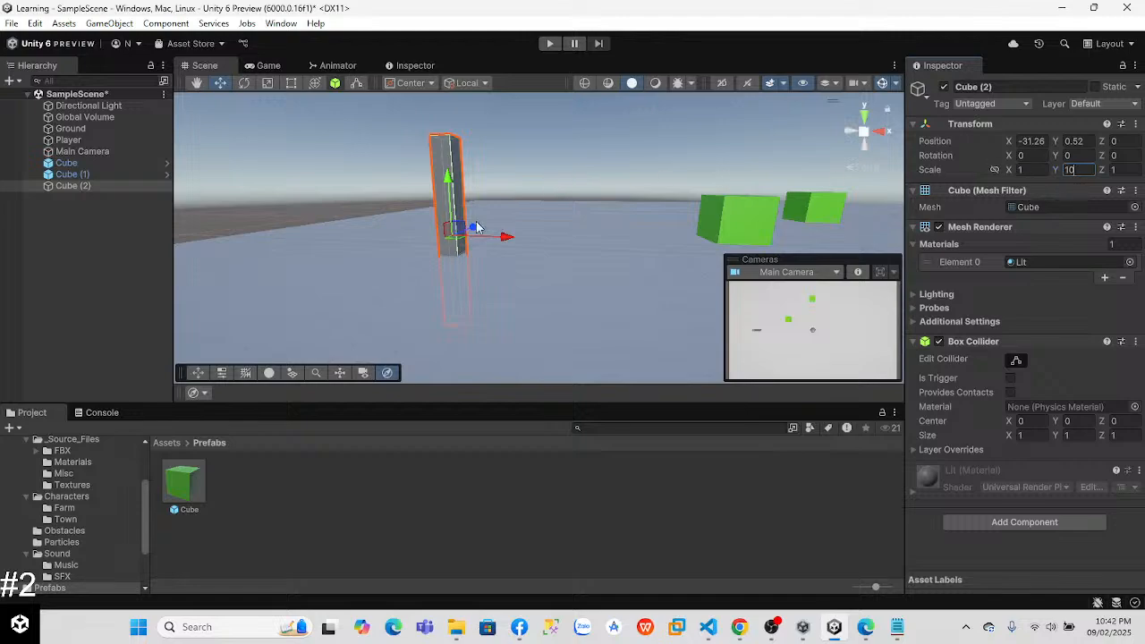
pyautogui.moveTo(451, 190); pyautogui.dragTo(450, 136)
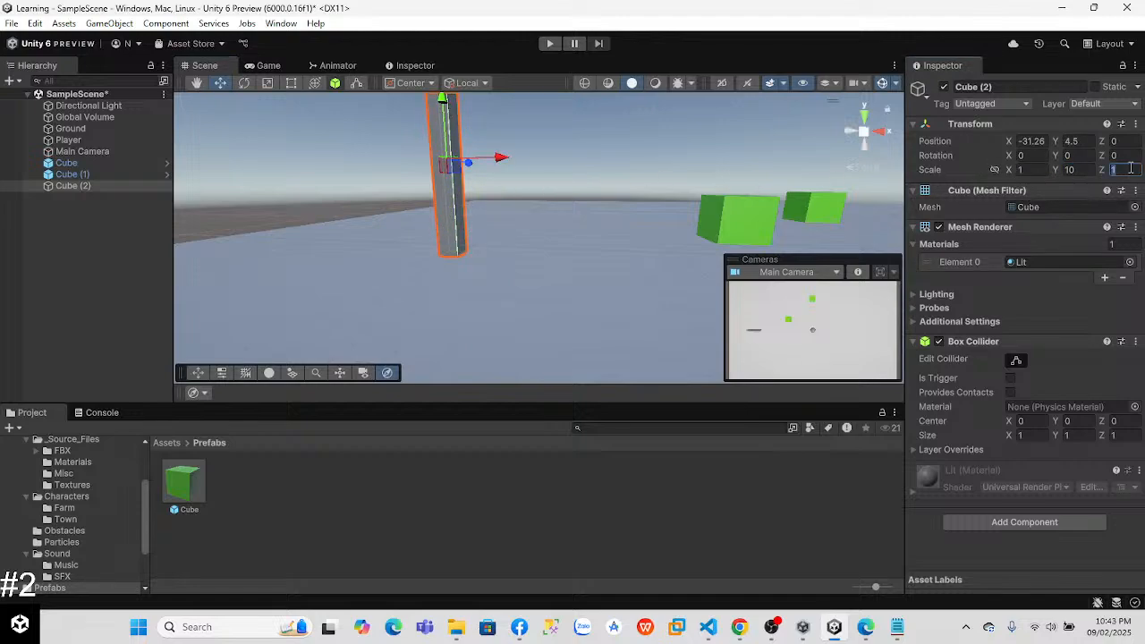
# Step: Lengthen the new cube into a wall, trying a Z scale of 100 and settling on 50
pyautogui.write('10')
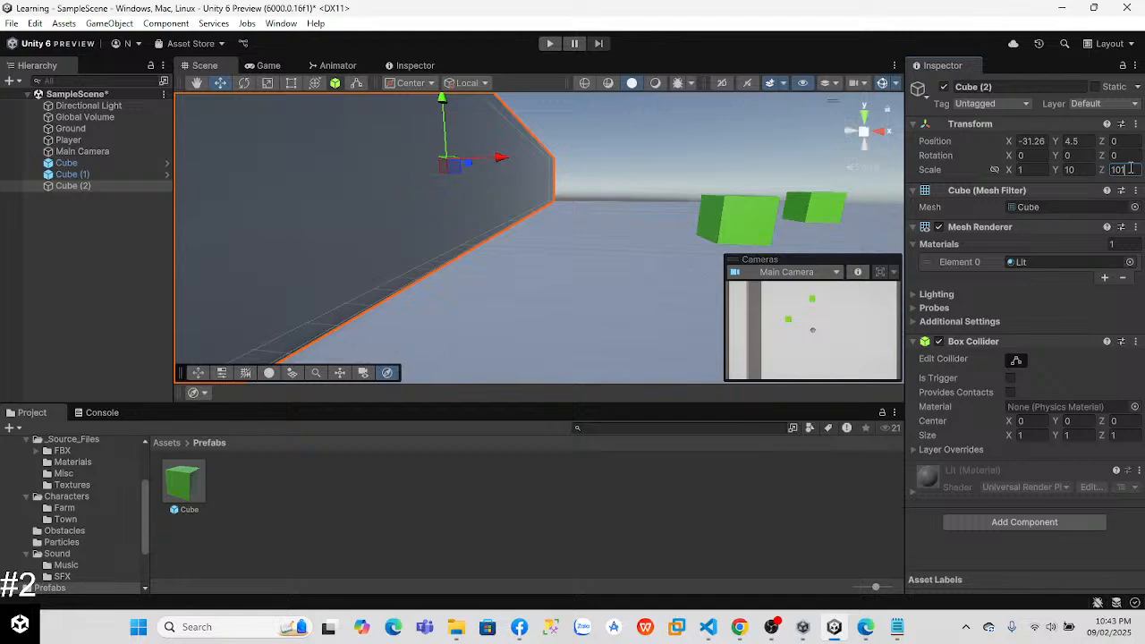
pyautogui.write('1')
pyautogui.press('BackSpace')
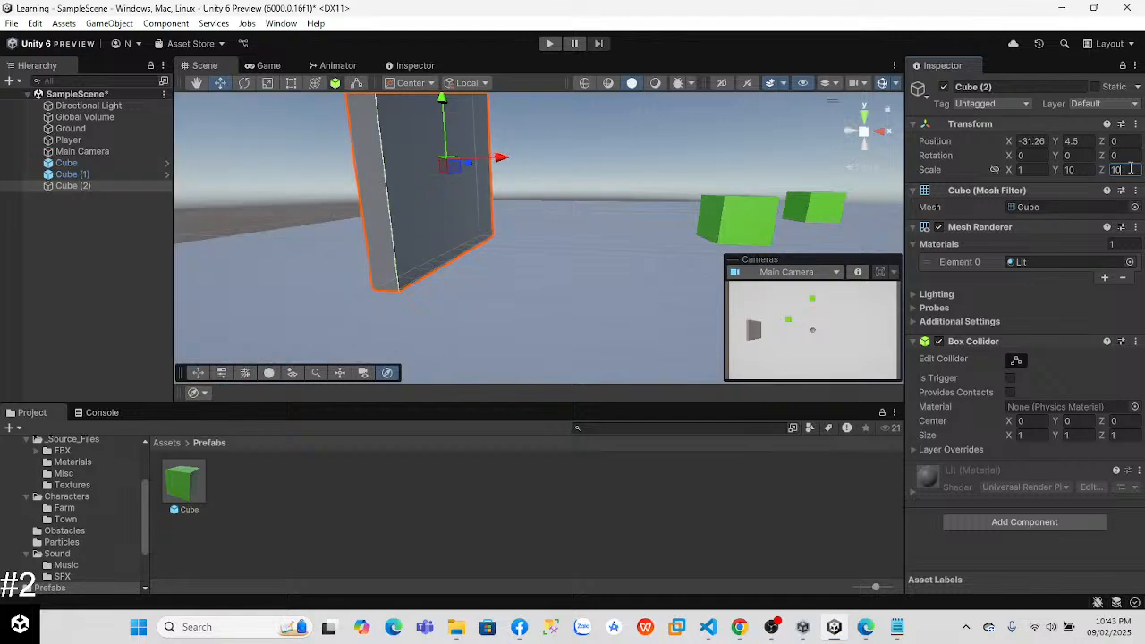
pyautogui.write('0')
pyautogui.moveTo(617, 277); pyautogui.dragTo(523, 292, button='right')
pyautogui.press('s')
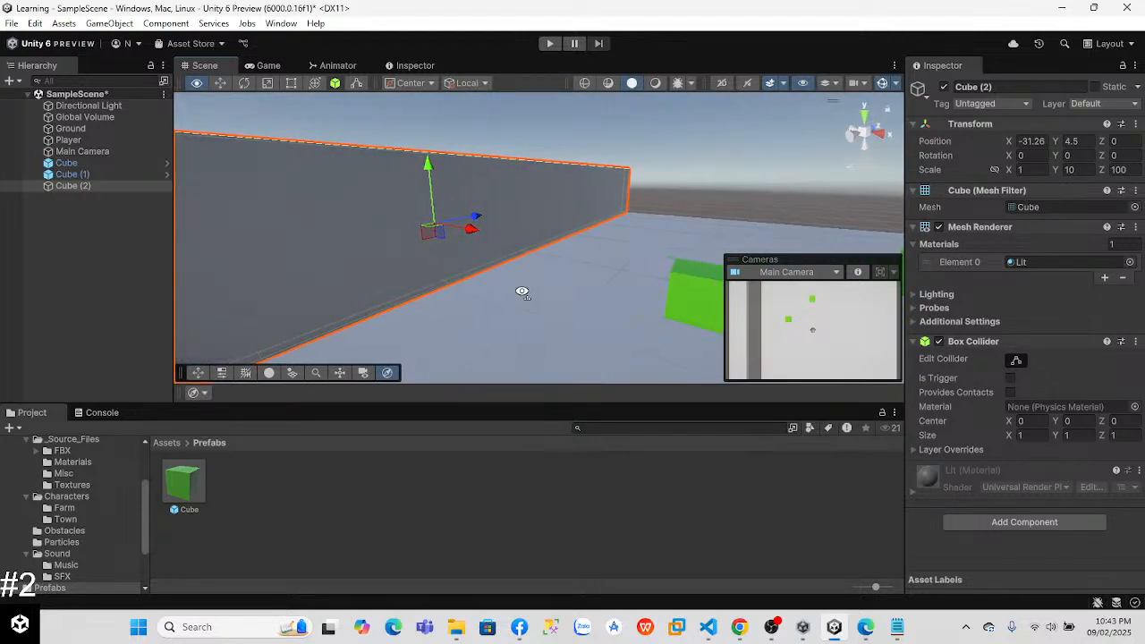
pyautogui.write('50')
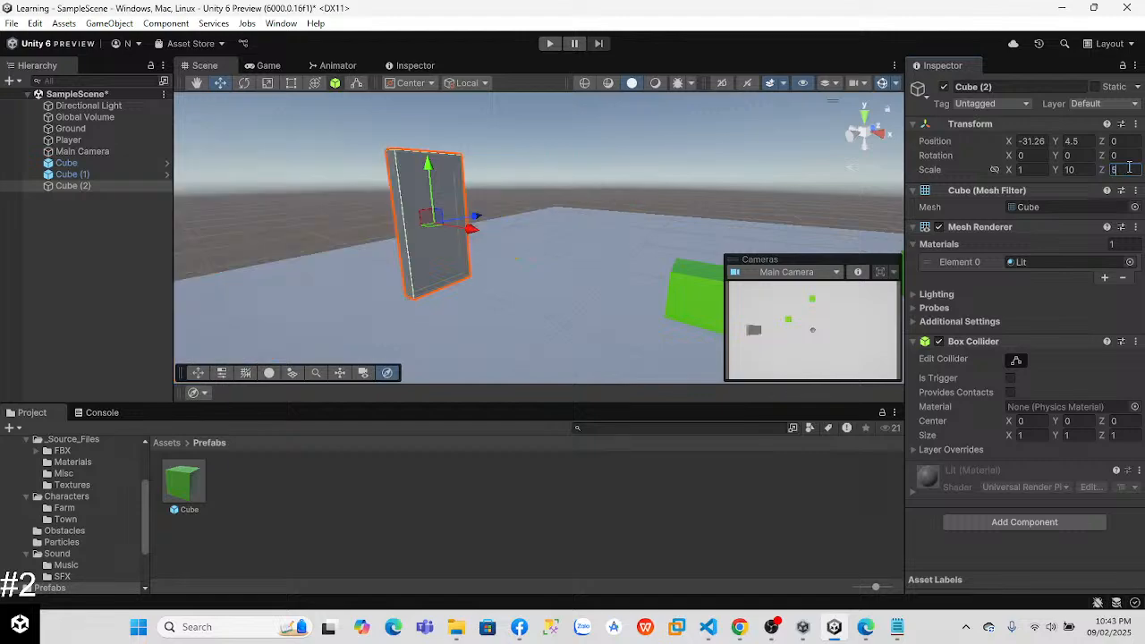
pyautogui.moveTo(502, 285); pyautogui.dragTo(536, 301, button='right')
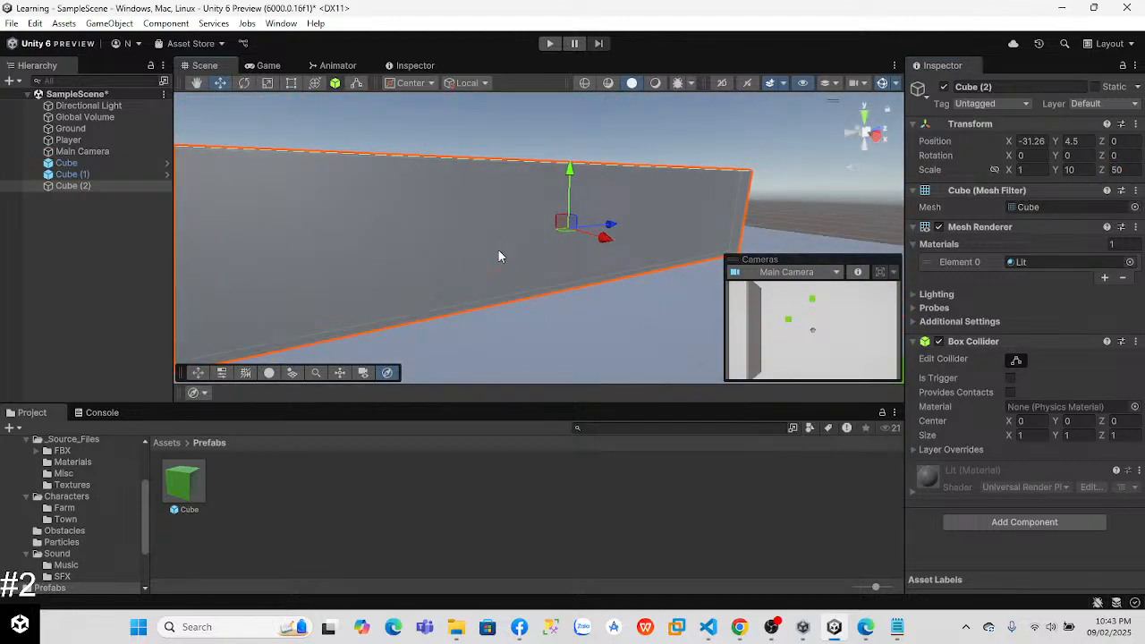
# Step: Assign the PhysicalMaterial3DsMax material to the long wall cube
pyautogui.click(1130, 262)
pyautogui.moveTo(1138, 353)
pyautogui.mouseDown()
pyautogui.moveTo(1140, 374)
pyautogui.moveTo(1139, 363)
pyautogui.mouseUp()
pyautogui.click(1107, 320)
pyautogui.moveTo(554, 283); pyautogui.dragTo(601, 311, button='right')
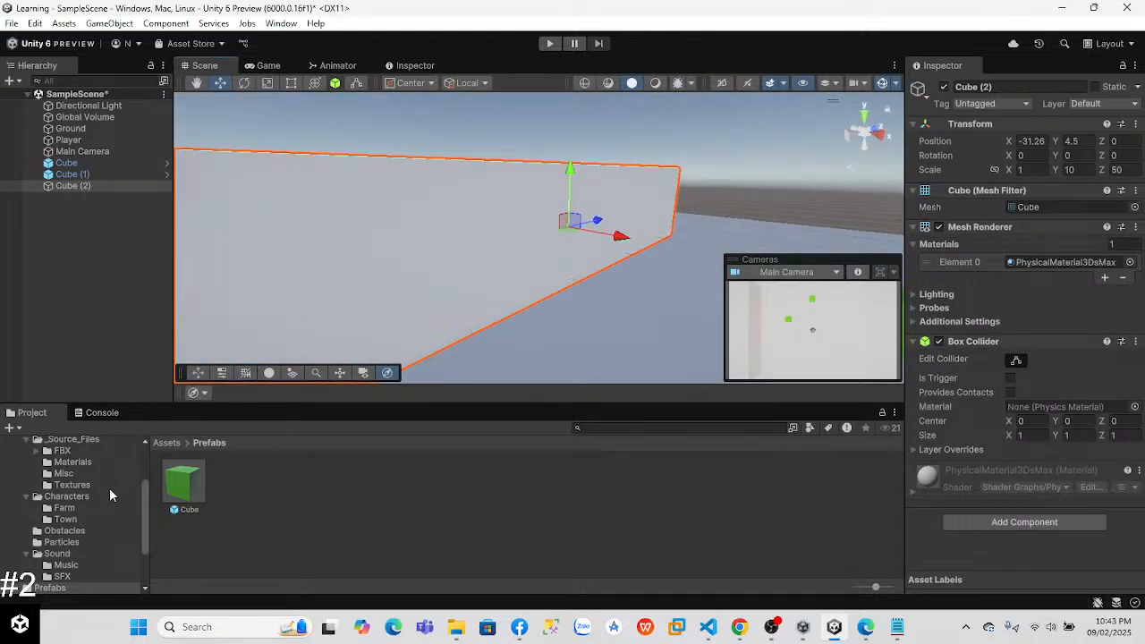
# Step: Change the wall cube's material to PhysicalMaterial3DsMaxTransparent
pyautogui.click(1130, 263)
pyautogui.moveTo(1135, 364); pyautogui.dragTo(1135, 363)
pyautogui.click(1028, 342)
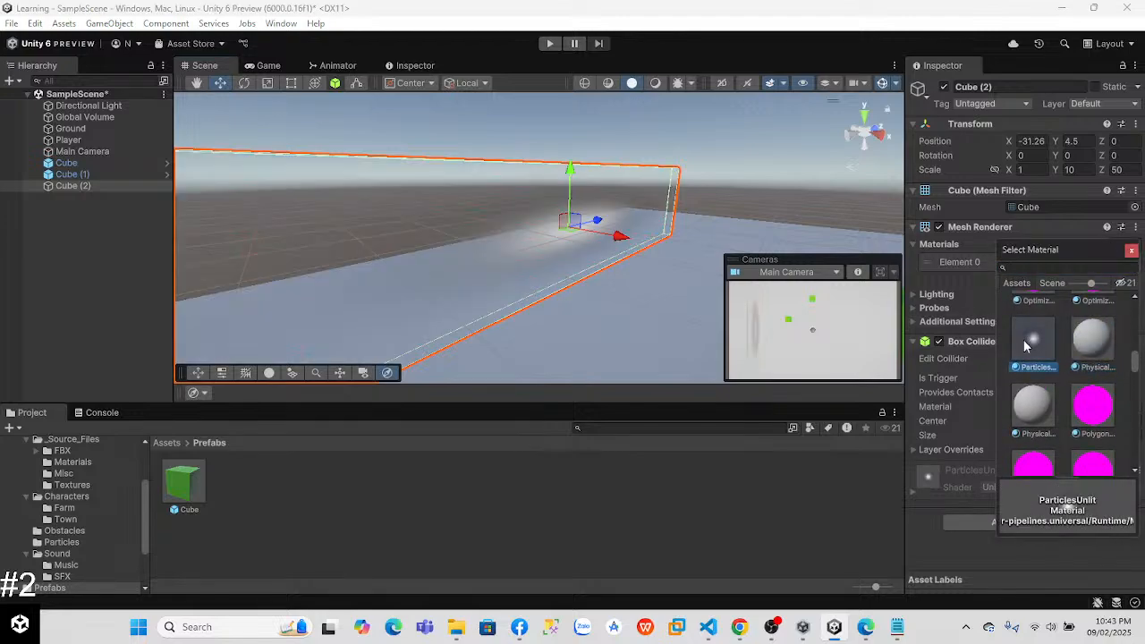
pyautogui.click(1096, 342)
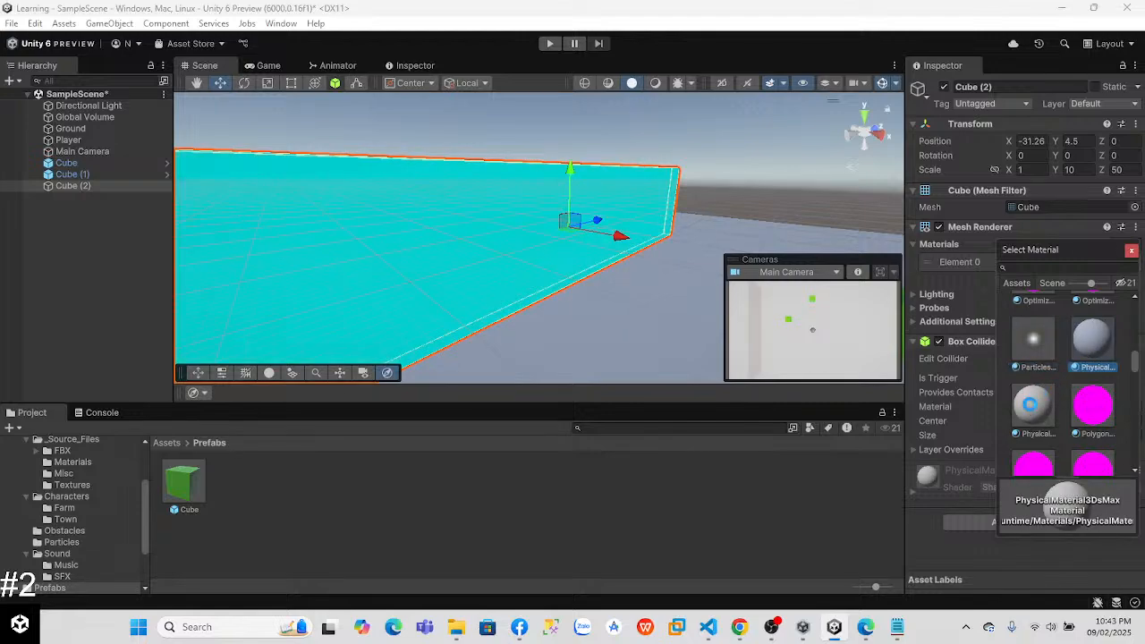
# Step: Move the transparent cube outward to about X -41.81 and rename it Wall
pyautogui.moveTo(620, 236); pyautogui.dragTo(534, 208)
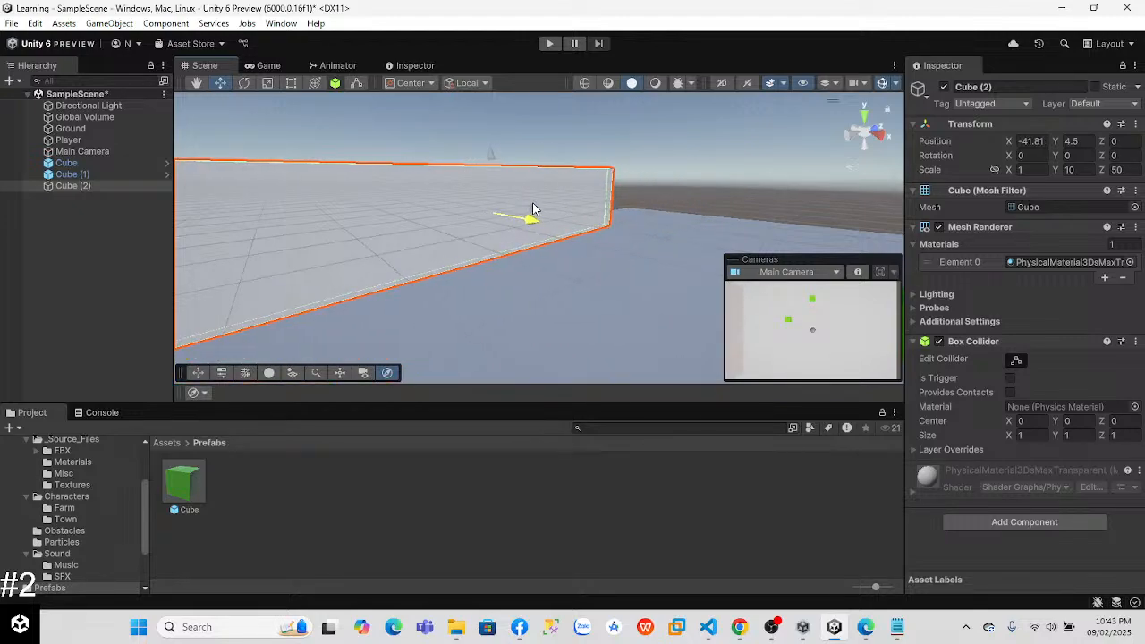
pyautogui.moveTo(629, 285); pyautogui.dragTo(577, 294, button='right')
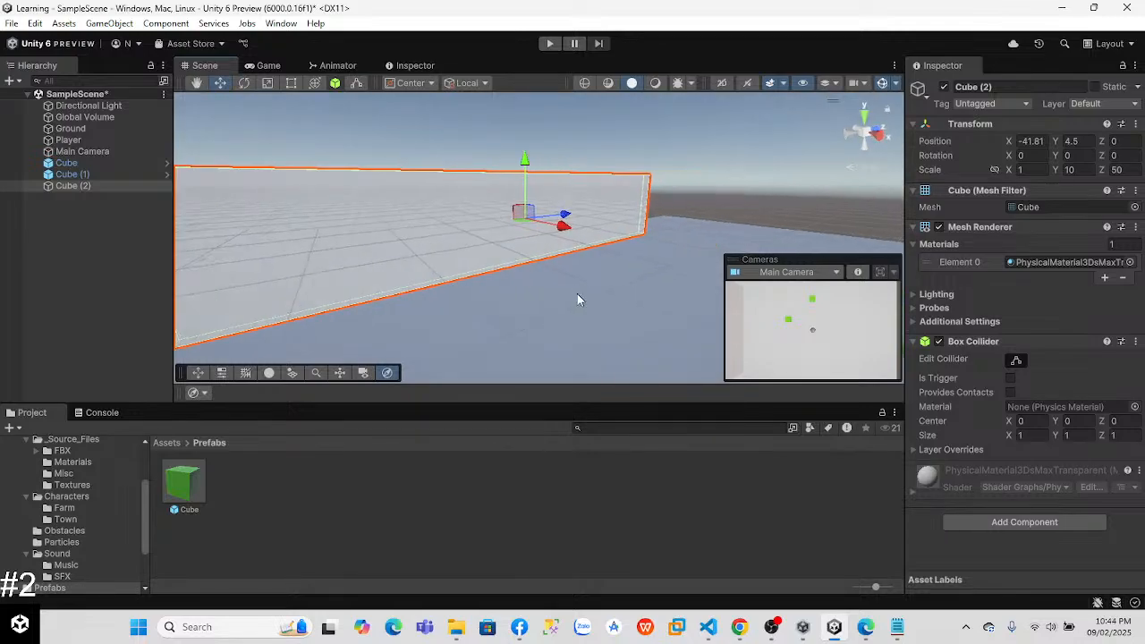
pyautogui.rightClick(66, 186)
pyautogui.click(139, 104)
pyautogui.write('Wall')
pyautogui.press('Return')
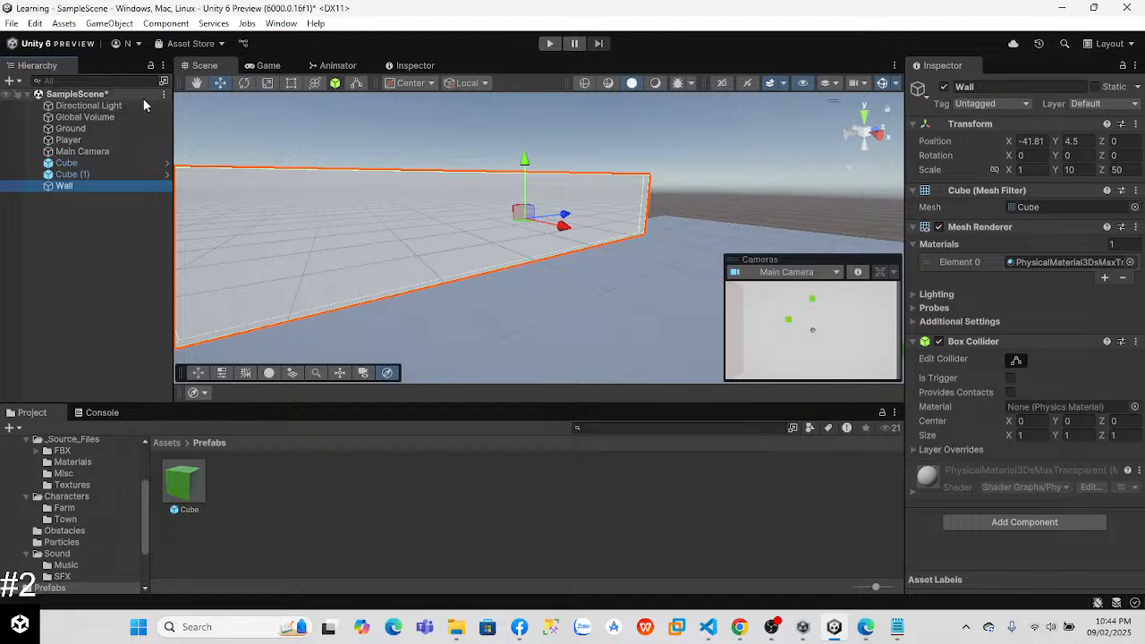
# Step: Turn the Wall object into a prefab in the Prefabs folder
pyautogui.click(367, 235)
pyautogui.moveTo(63, 185); pyautogui.dragTo(260, 487)
pyautogui.click(469, 250)
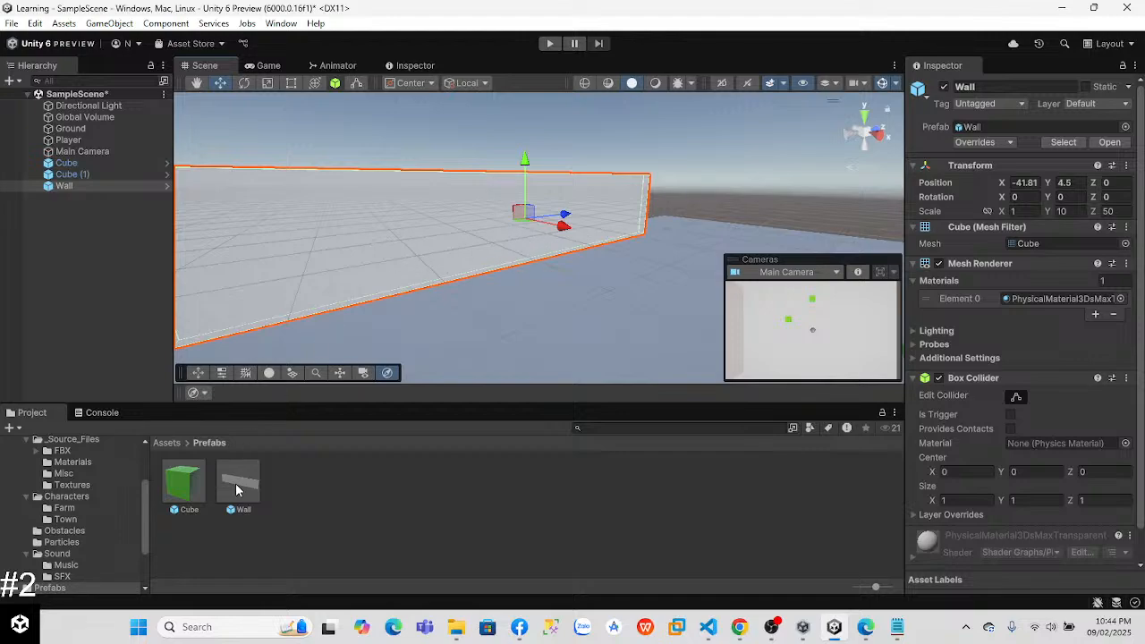
# Step: Add a second Wall instance to the scene at about X -23.84, Y 4.5, Z -3.005
pyautogui.moveTo(702, 358); pyautogui.dragTo(668, 352)
pyautogui.moveTo(833, 222); pyautogui.dragTo(488, 262, button='right')
pyautogui.press('d')
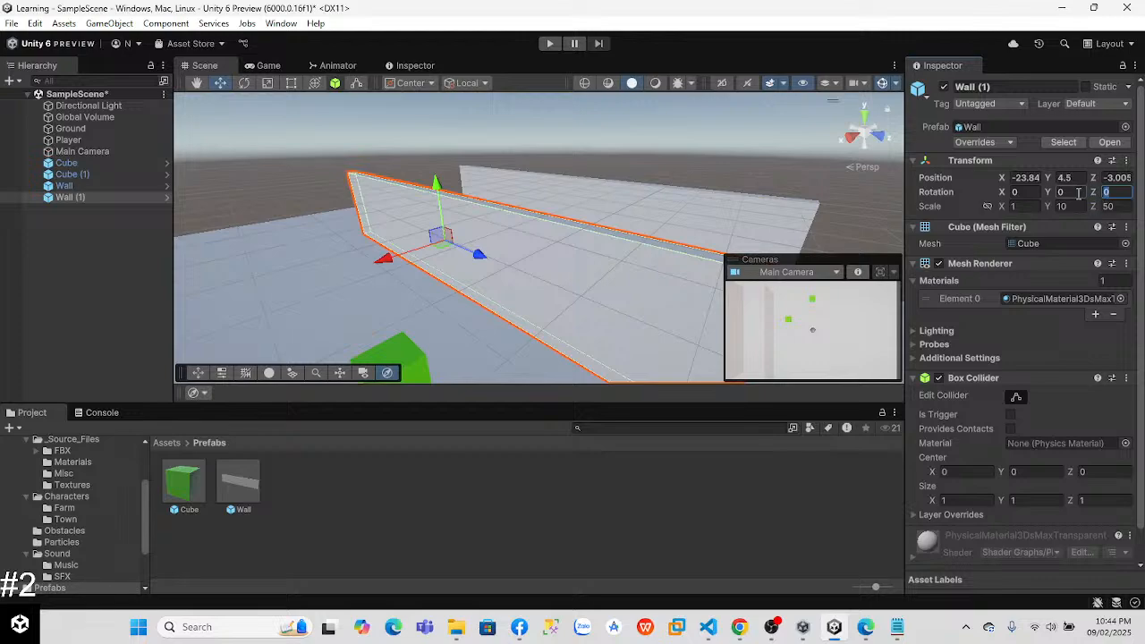
pyautogui.write('90')
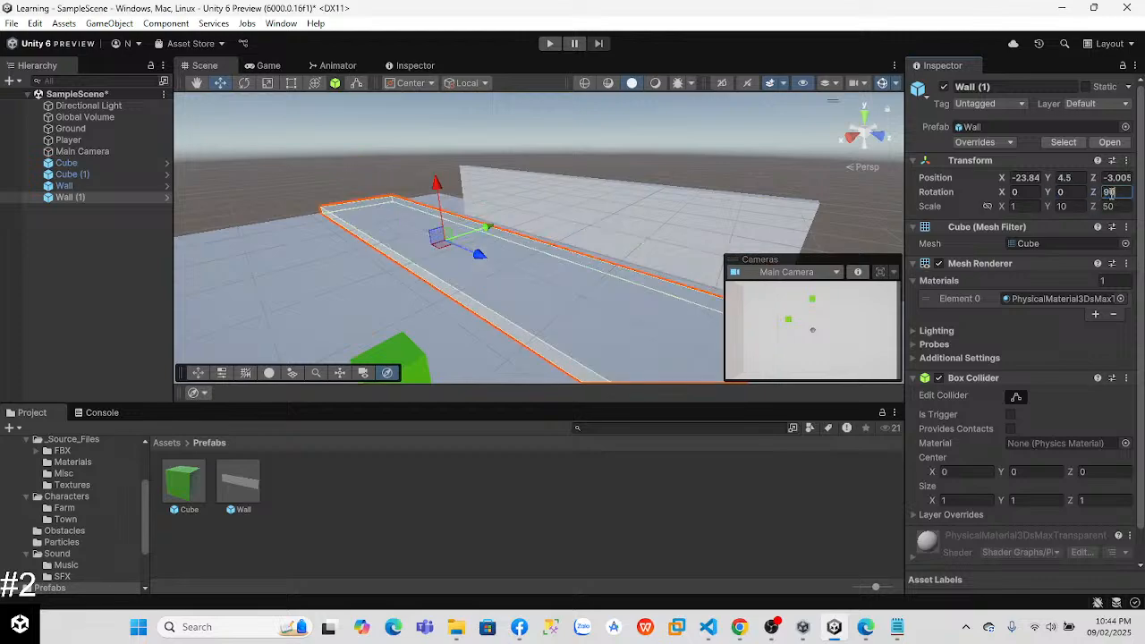
pyautogui.press('BackSpace')
pyautogui.press('BackSpace')
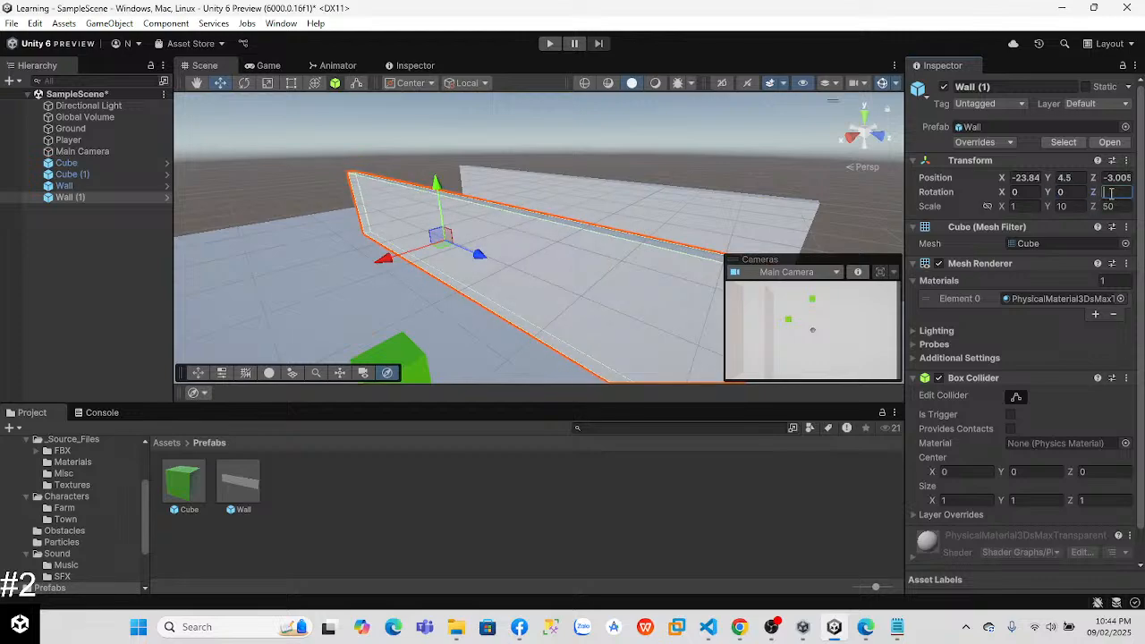
pyautogui.write('90')
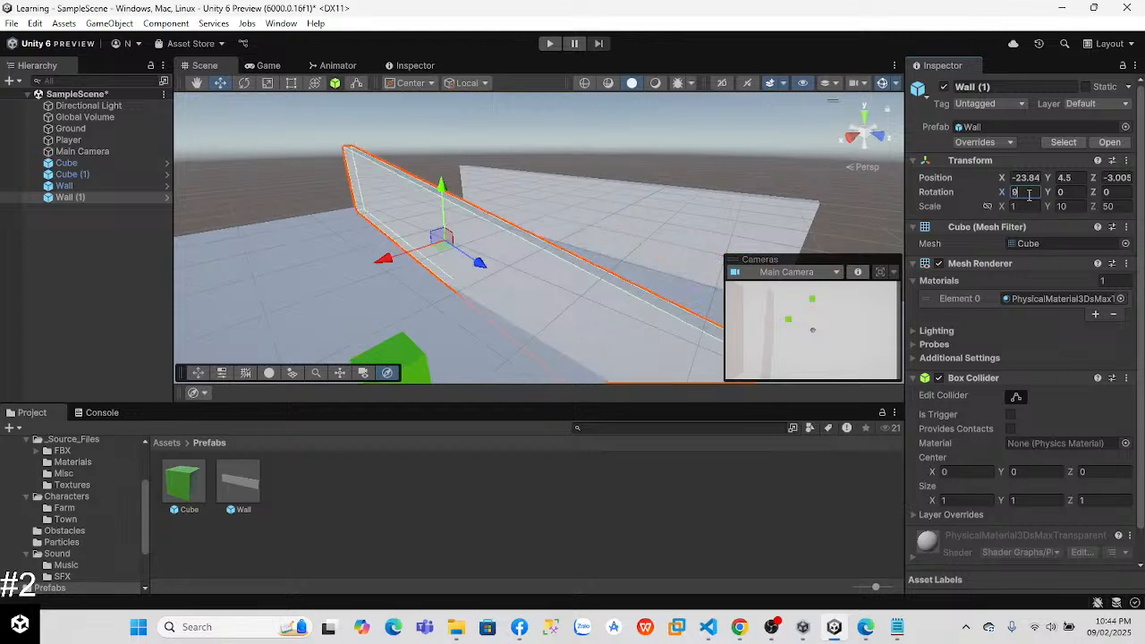
pyautogui.press('BackSpace')
pyautogui.press('BackSpace')
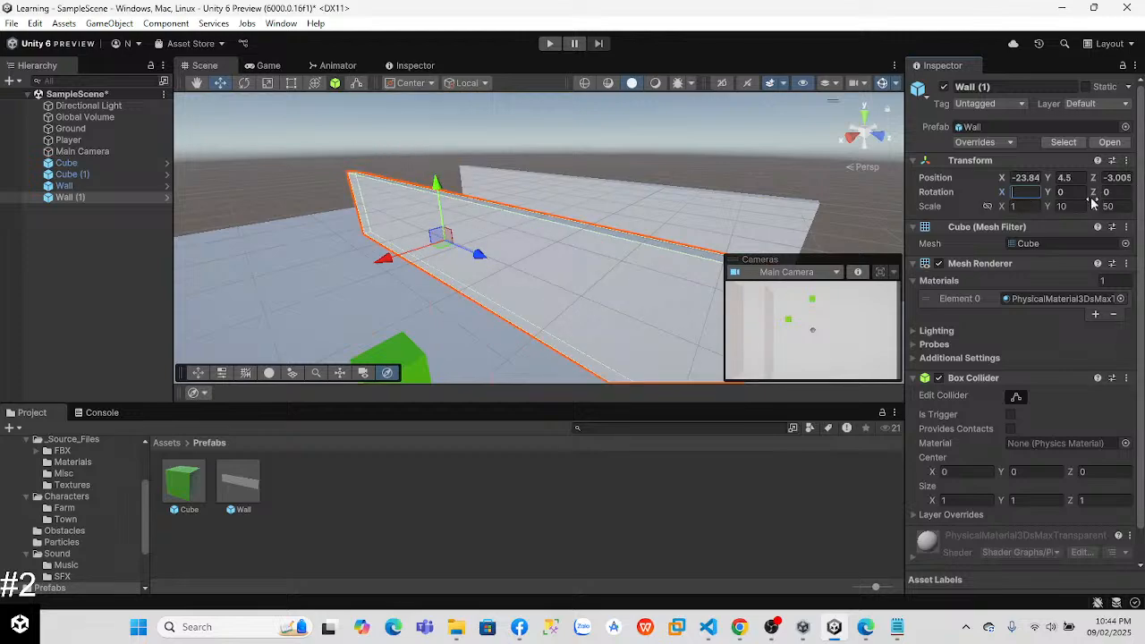
# Step: Set the Wall (1) object's Y rotation to 90 and shift it to about Z 2.07
pyautogui.write('9')
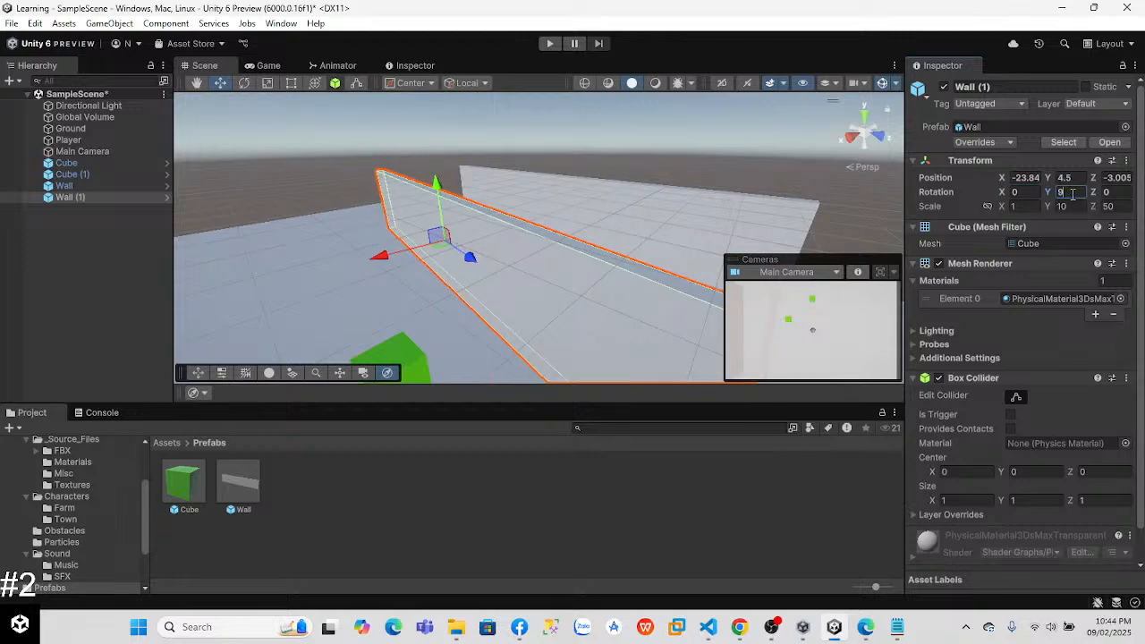
pyautogui.write('0')
pyautogui.keyDown('alt'); pyautogui.moveTo(573, 291); pyautogui.dragTo(800, 244); pyautogui.keyUp('alt')
pyautogui.click(867, 115)
pyautogui.keyDown('alt'); pyautogui.moveTo(693, 161); pyautogui.dragTo(674, 109); pyautogui.keyUp('alt')
pyautogui.keyDown('alt'); pyautogui.moveTo(679, 222); pyautogui.dragTo(781, 154); pyautogui.keyUp('alt')
pyautogui.click(864, 117)
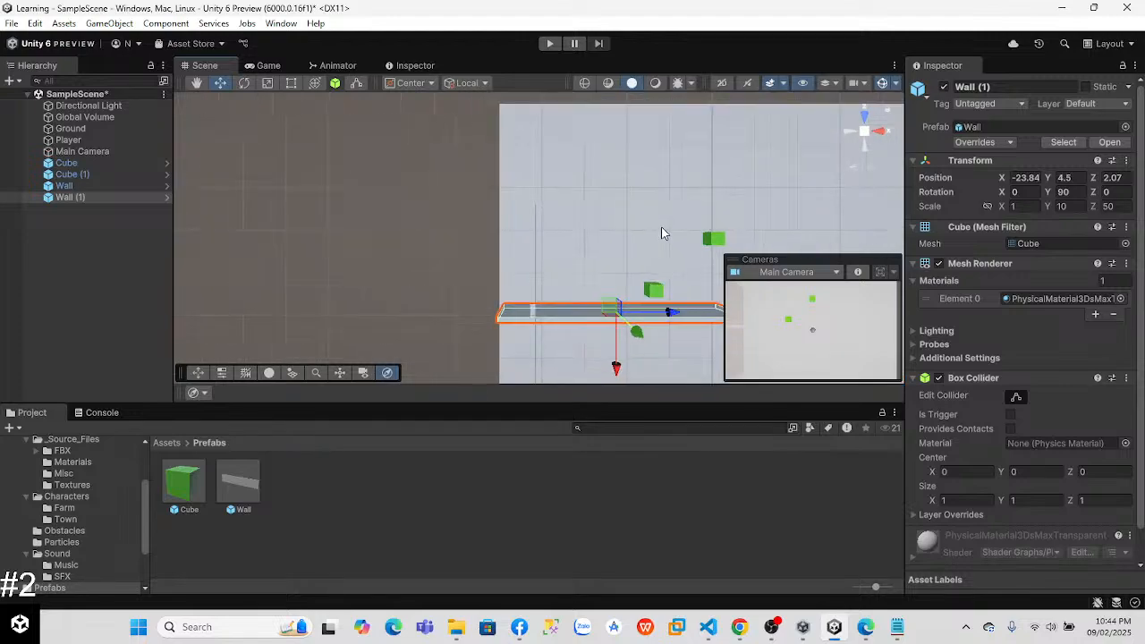
# Step: Move the rotated Wall (1) across the far end of the first wall, to about X -17.1, Z 26.2
pyautogui.moveTo(595, 347); pyautogui.dragTo(537, 213)
pyautogui.click(583, 202)
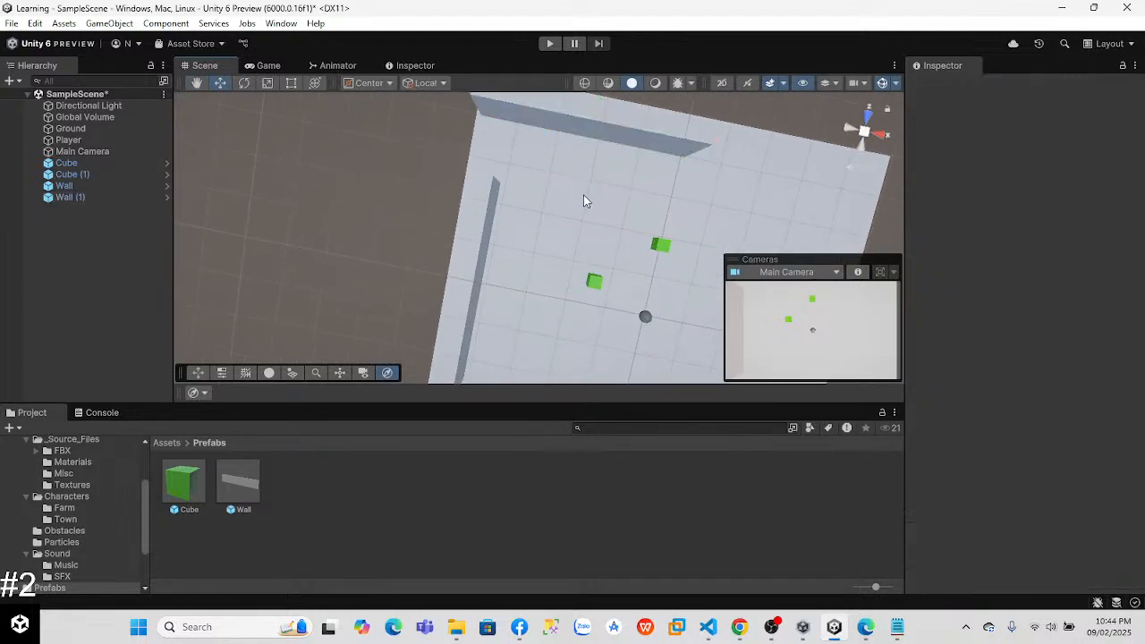
pyautogui.click(562, 115)
pyautogui.moveTo(578, 183); pyautogui.dragTo(565, 244)
pyautogui.moveTo(626, 204); pyautogui.dragTo(657, 207)
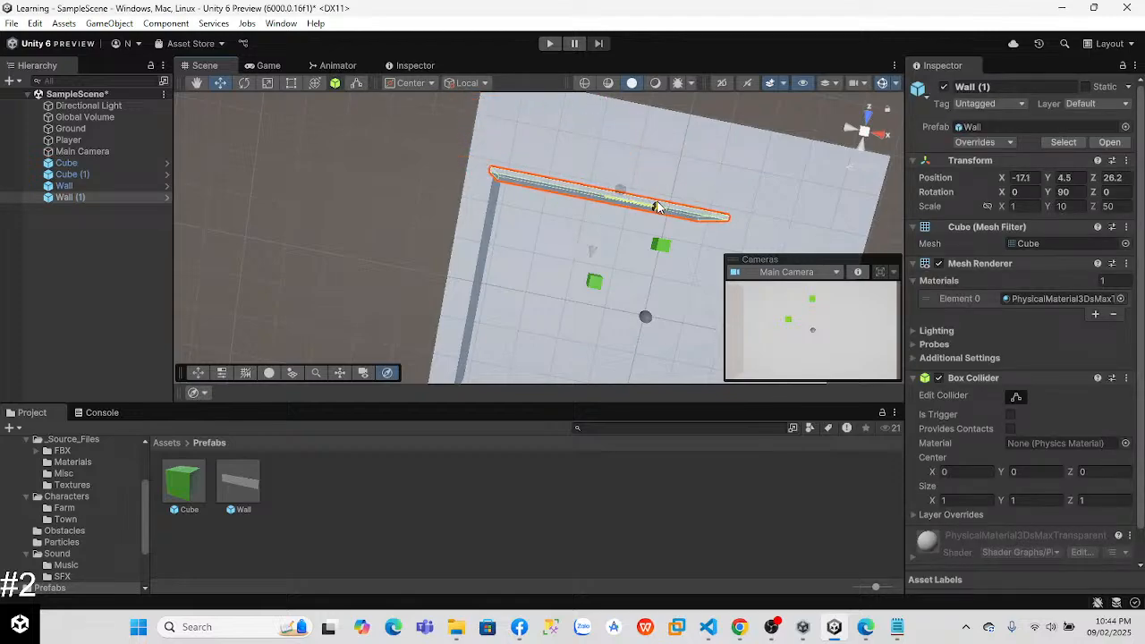
# Step: Fine-tune Wall (1) to about X -17.42, Z 25.78 so its corner meets the first wall
pyautogui.moveTo(565, 197); pyautogui.dragTo(659, 319, button='right')
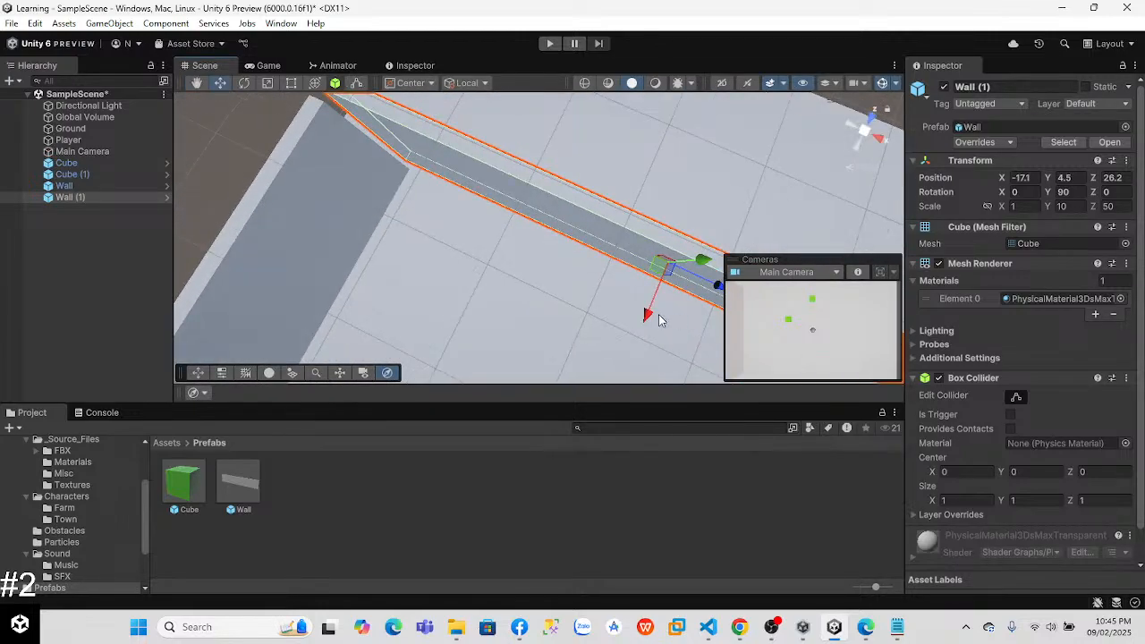
pyautogui.moveTo(649, 315); pyautogui.dragTo(646, 317)
pyautogui.moveTo(402, 277); pyautogui.dragTo(377, 231, button='right')
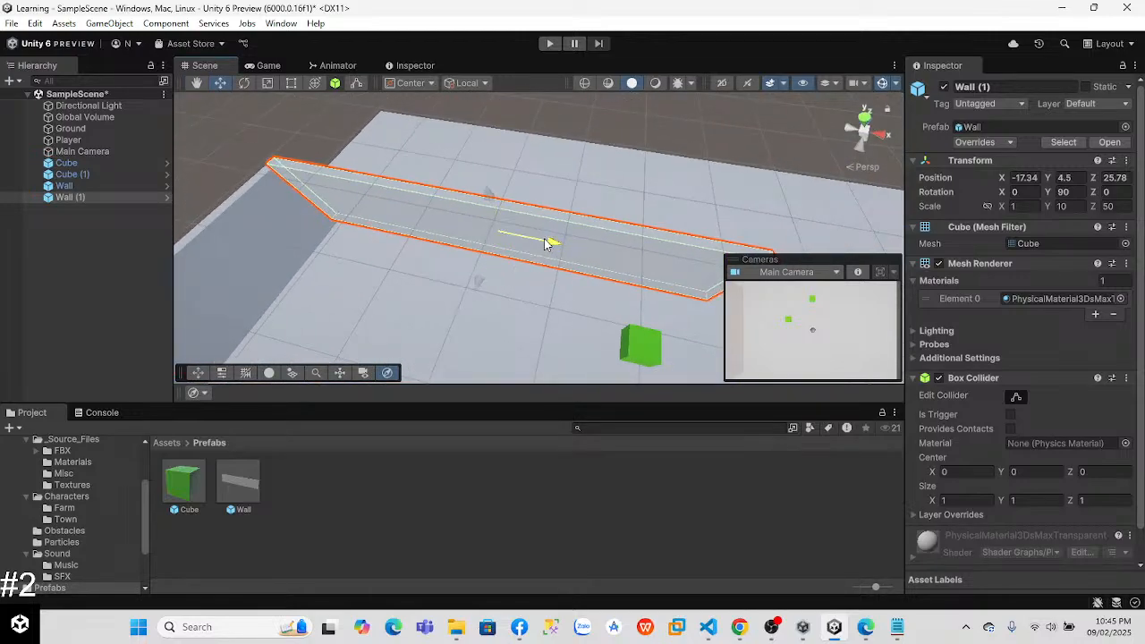
pyautogui.moveTo(503, 273); pyautogui.dragTo(506, 398, button='right')
# Step: Add a third Wall prefab instance parallel to the first wall, at the opposite end of the rotated Wall (1)
pyautogui.click(239, 481)
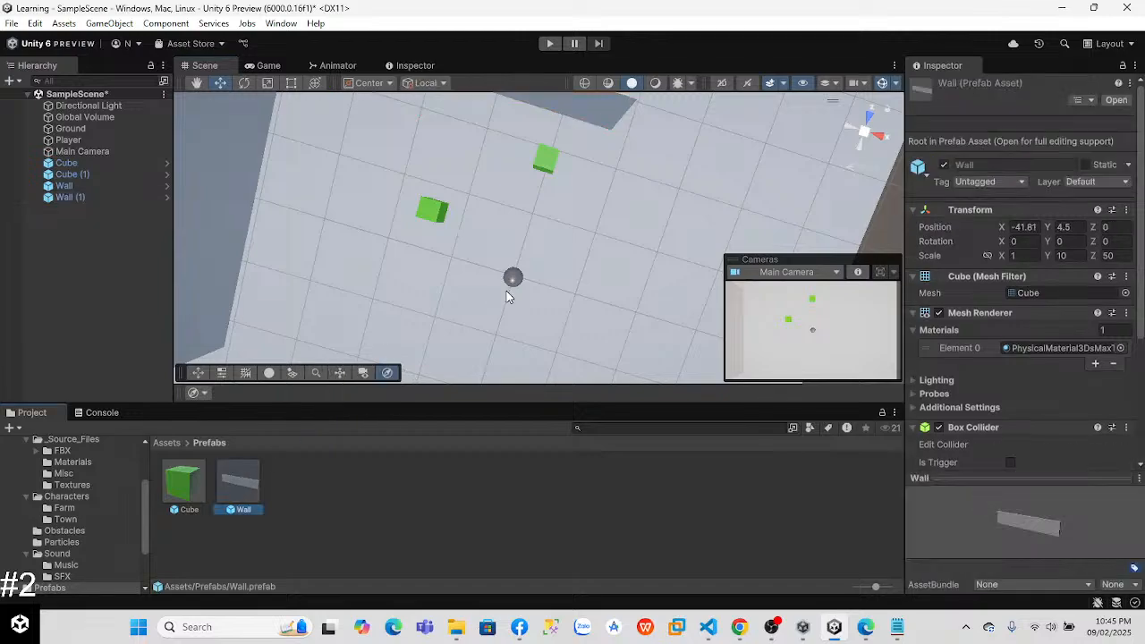
pyautogui.click(86, 197)
pyautogui.moveTo(436, 281); pyautogui.dragTo(268, 191, button='right')
pyautogui.moveTo(239, 483); pyautogui.dragTo(541, 391)
pyautogui.moveTo(465, 257); pyautogui.dragTo(460, 220, button='right')
pyautogui.click(268, 479)
pyautogui.moveTo(250, 477); pyautogui.dragTo(445, 241)
pyautogui.moveTo(530, 296); pyautogui.dragTo(779, 202, button='right')
# Step: Duplicate the rotated Wall (1) and move the copy to the near end of the first wall, at about Z -24.36
pyautogui.click(651, 152)
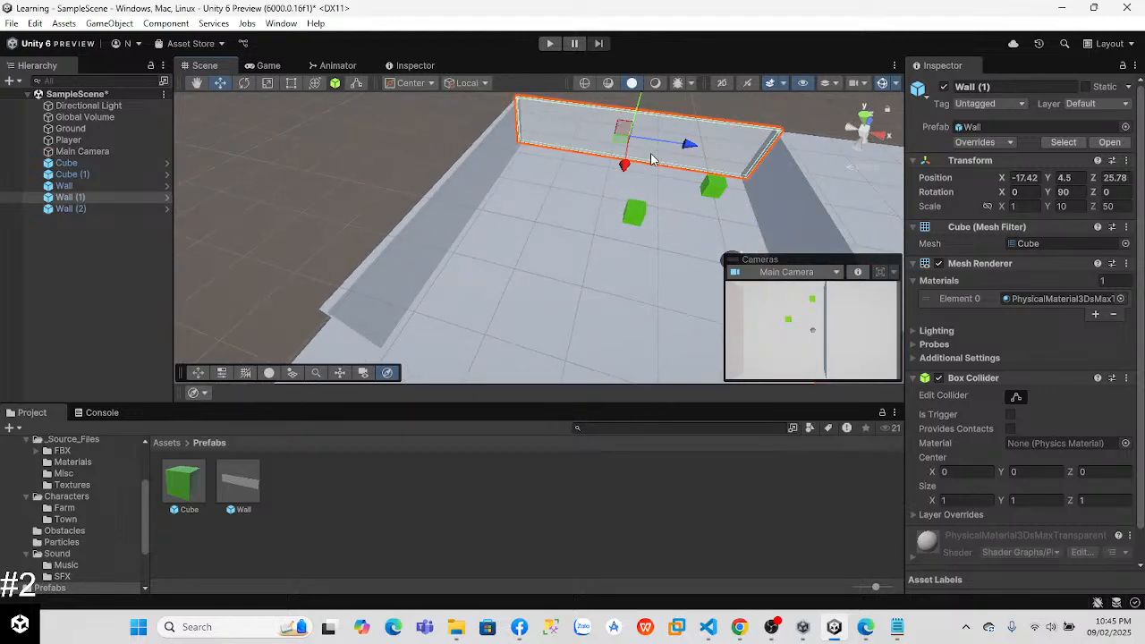
pyautogui.hotkey('ctrl', 'd')
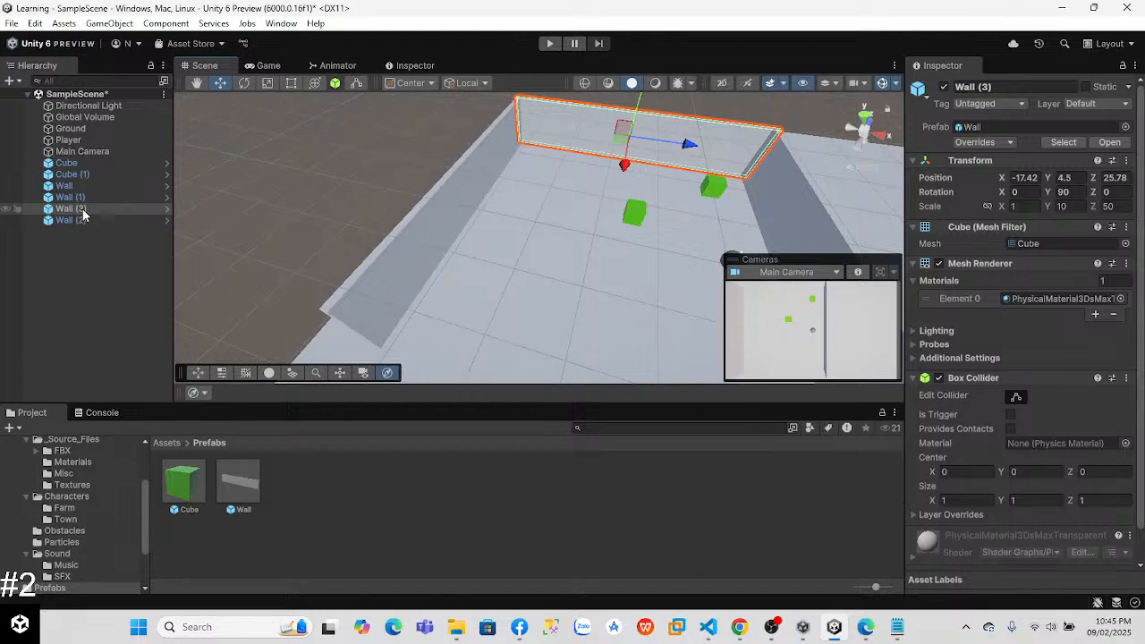
pyautogui.moveTo(625, 164); pyautogui.dragTo(480, 434)
pyautogui.moveTo(502, 230)
pyautogui.mouseDown(button='right')
pyautogui.moveTo(706, 230)
pyautogui.moveTo(511, 223)
pyautogui.mouseUp(button='right')
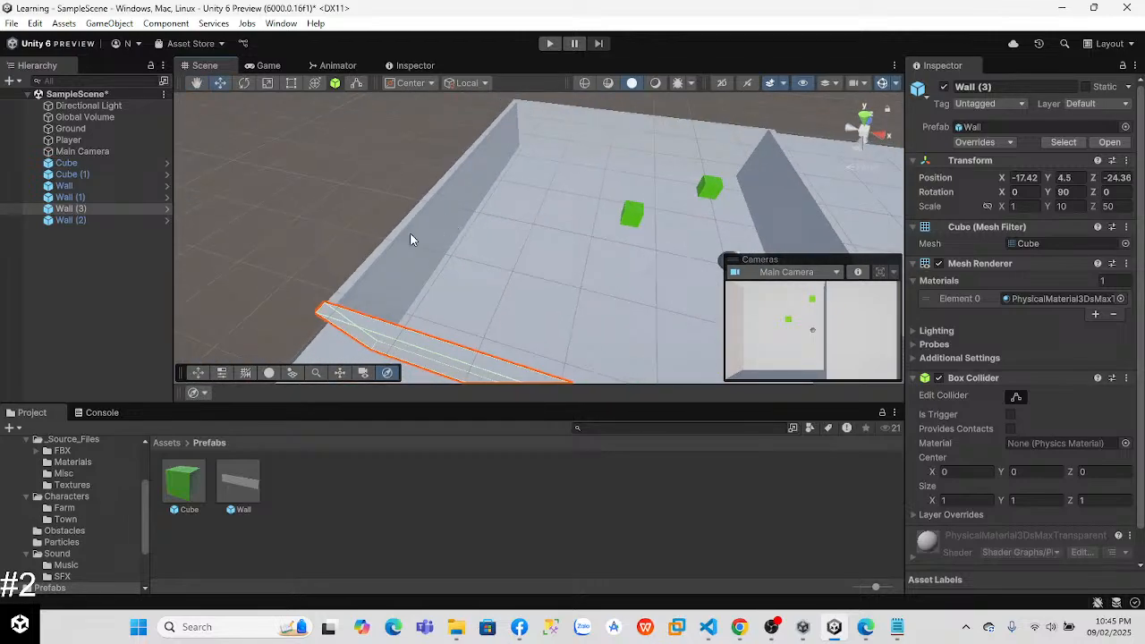
# Step: Select all four Wall objects together and examine their shared settings
pyautogui.click(54, 185)
pyautogui.keyDown('ctrl'); pyautogui.click(86, 220); pyautogui.keyUp('ctrl')
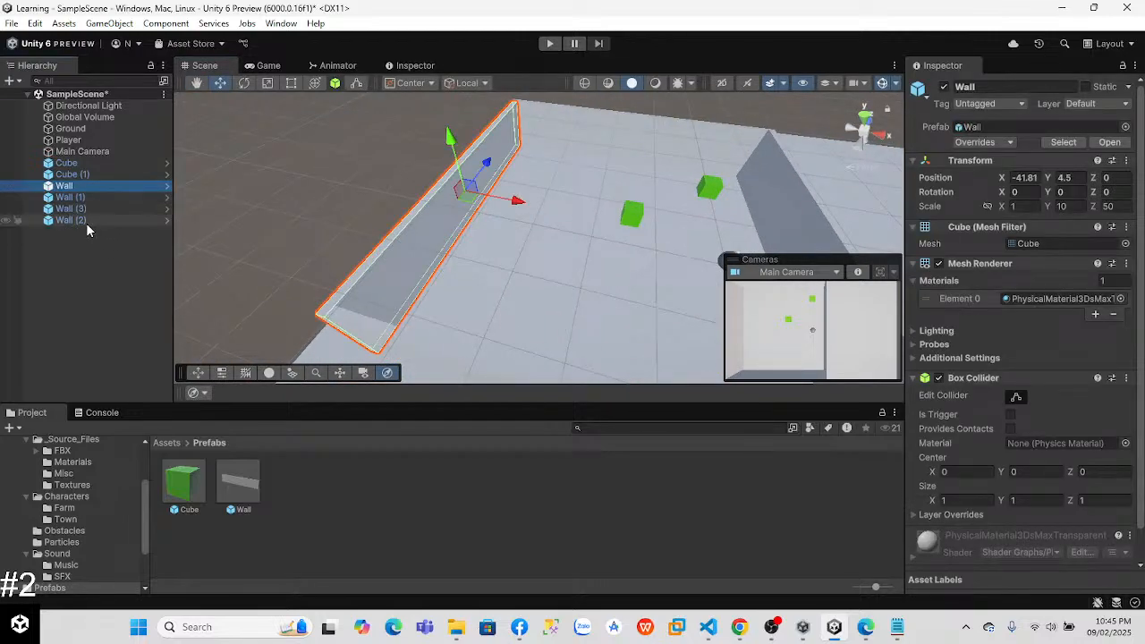
pyautogui.click(57, 244)
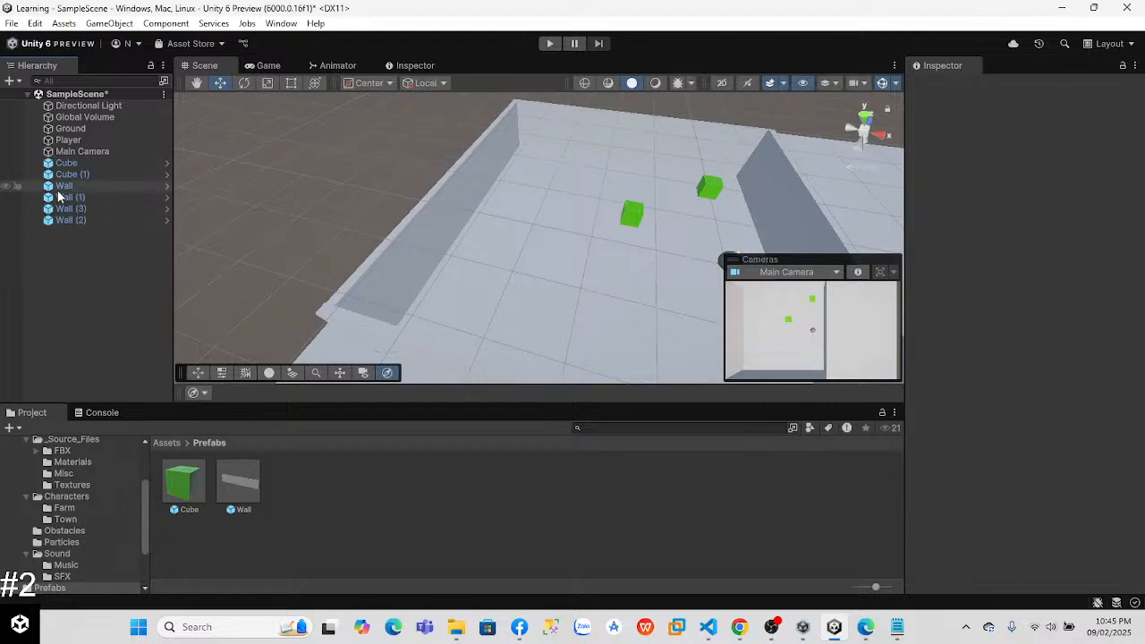
pyautogui.click(59, 188)
pyautogui.keyDown('shift'); pyautogui.click(83, 221); pyautogui.keyUp('shift')
pyautogui.scroll(-2, 1020, 358)
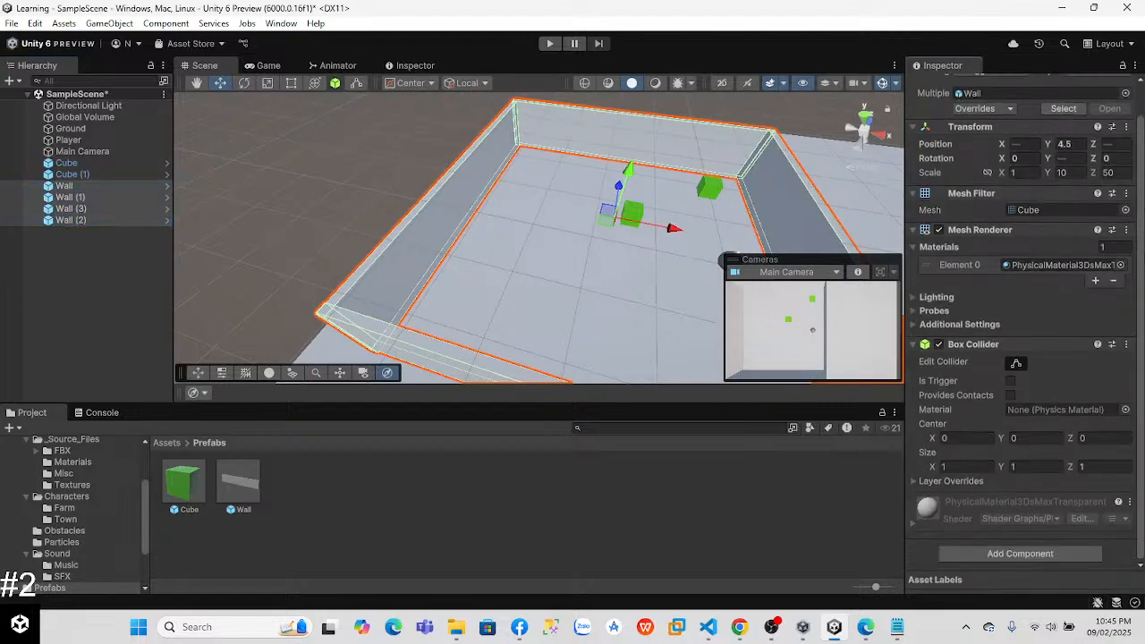
# Step: Inspect the Wall prefab's settings and end the play test of the walled area
pyautogui.click(231, 491)
pyautogui.moveTo(1141, 279)
pyautogui.mouseDown()
pyautogui.moveTo(1141, 373)
pyautogui.moveTo(1141, 257)
pyautogui.mouseUp()
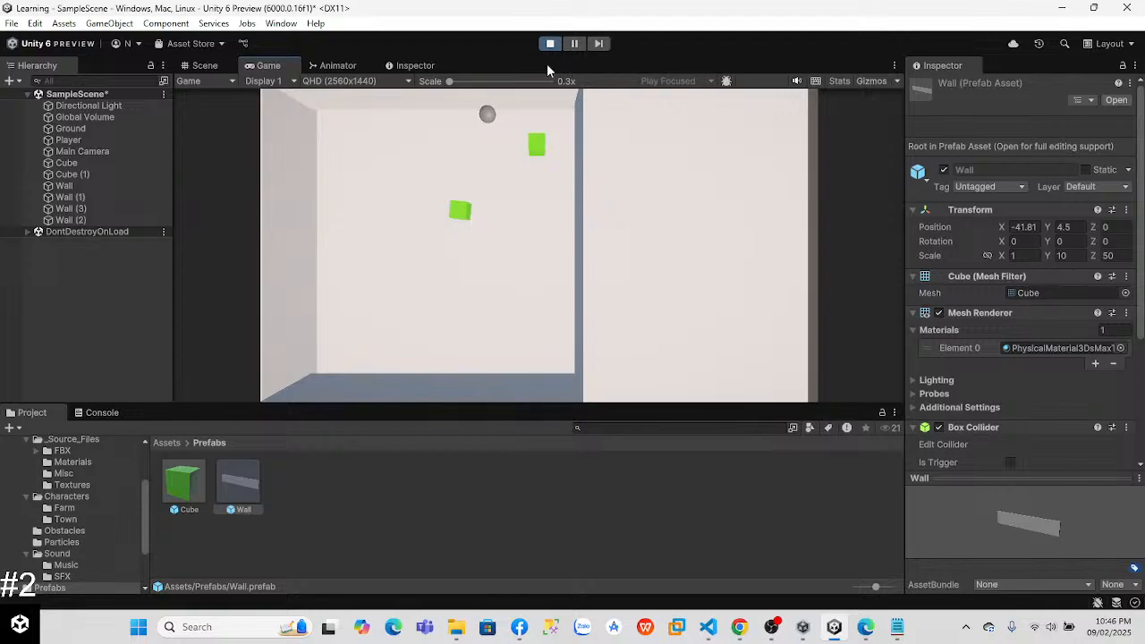
pyautogui.click(549, 45)
# Step: Move Wall (2) outward to about X 41.16
pyautogui.moveTo(707, 230); pyautogui.dragTo(518, 191, button='right')
pyautogui.click(518, 191)
pyautogui.moveTo(539, 197); pyautogui.dragTo(893, 366)
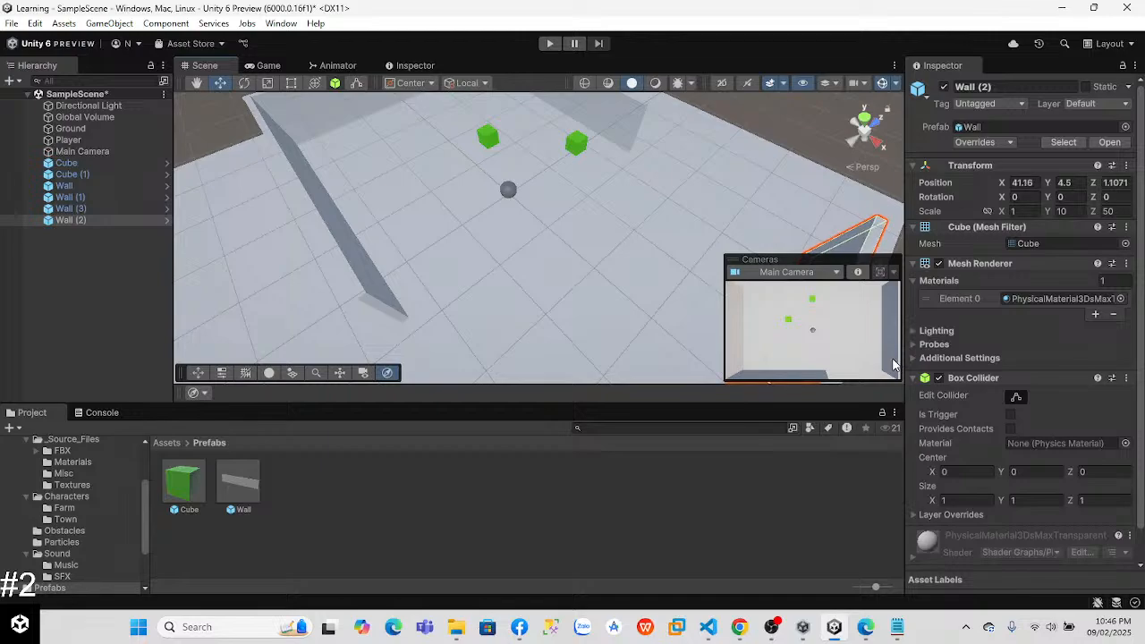
# Step: Set the near cross wall Wall (3)'s Z scale to 120, comparing it with 100 and 110
pyautogui.click(360, 274)
pyautogui.moveTo(509, 295); pyautogui.dragTo(791, 268, button='right')
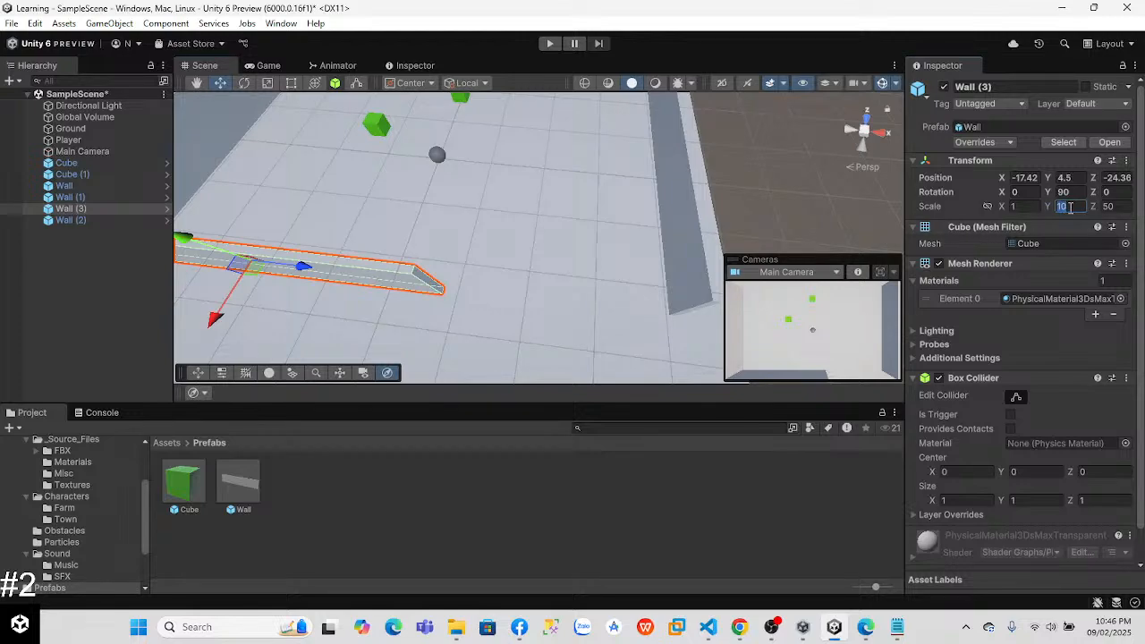
pyautogui.write('100')
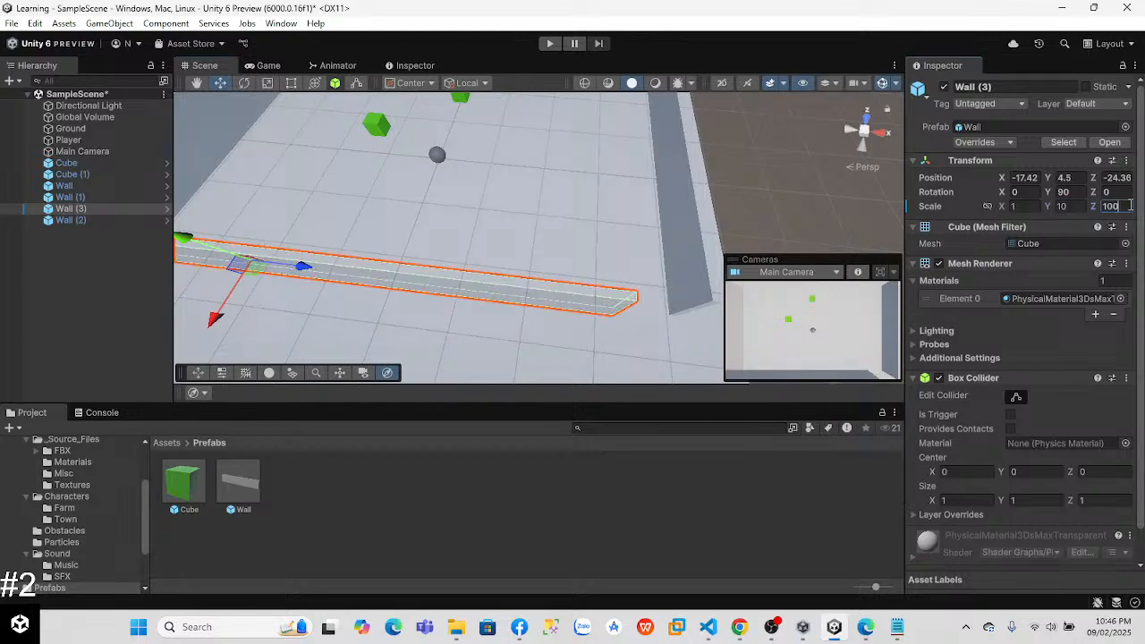
pyautogui.press('BackSpace')
pyautogui.press('BackSpace')
pyautogui.press('BackSpace')
pyautogui.write('12')
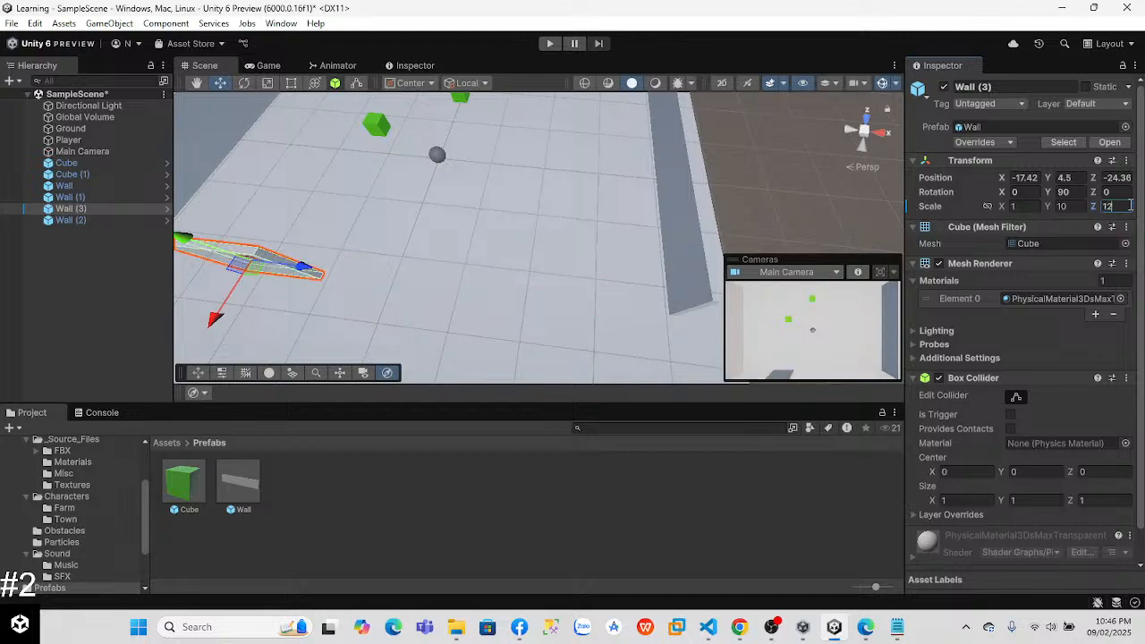
pyautogui.write('0')
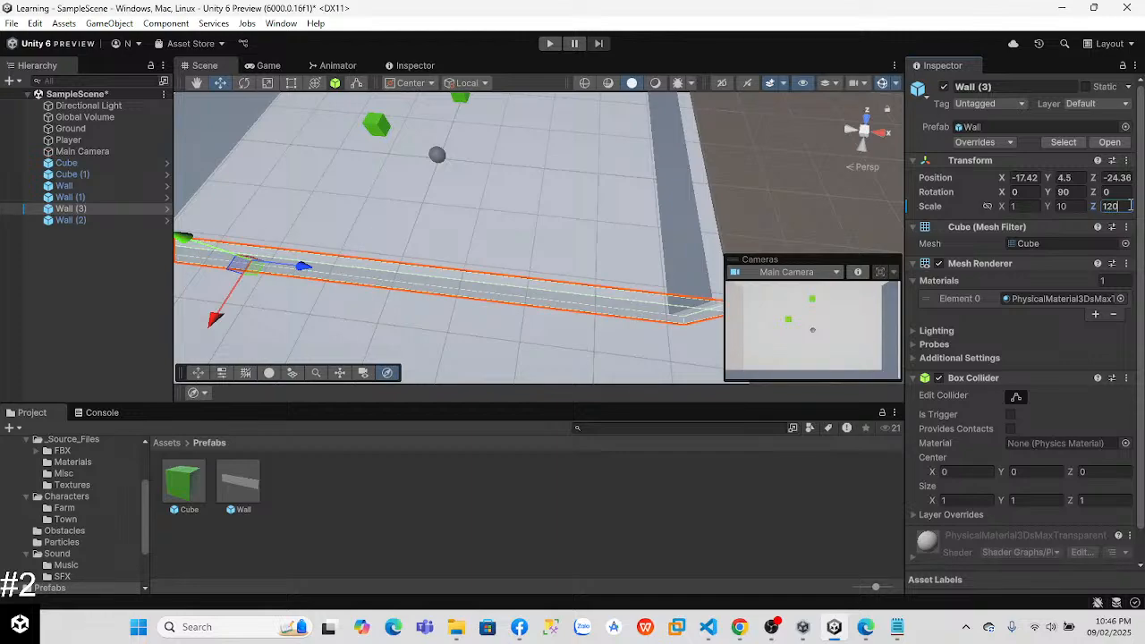
pyautogui.press('BackSpace')
pyautogui.press('BackSpace')
pyautogui.write('10')
pyautogui.press('BackSpace')
pyautogui.press('BackSpace')
pyautogui.write('20')
# Step: Set the far cross wall Wall (1)'s Z scale to 120
pyautogui.scroll(-5, 559, 233)
pyautogui.click(521, 145)
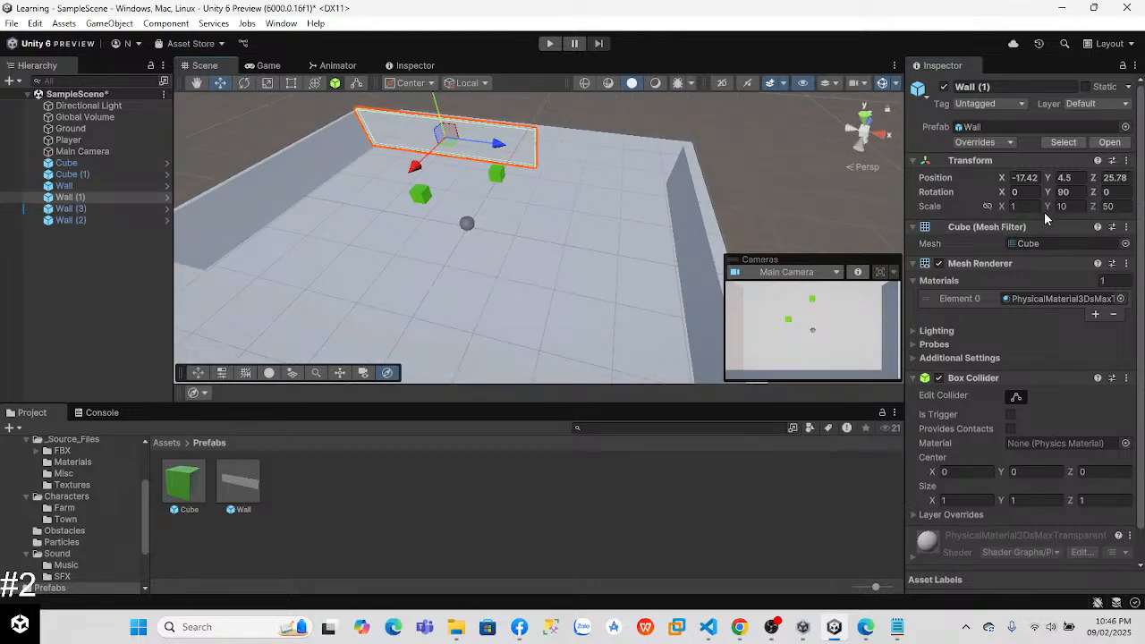
pyautogui.click(1110, 206)
pyautogui.write('120')
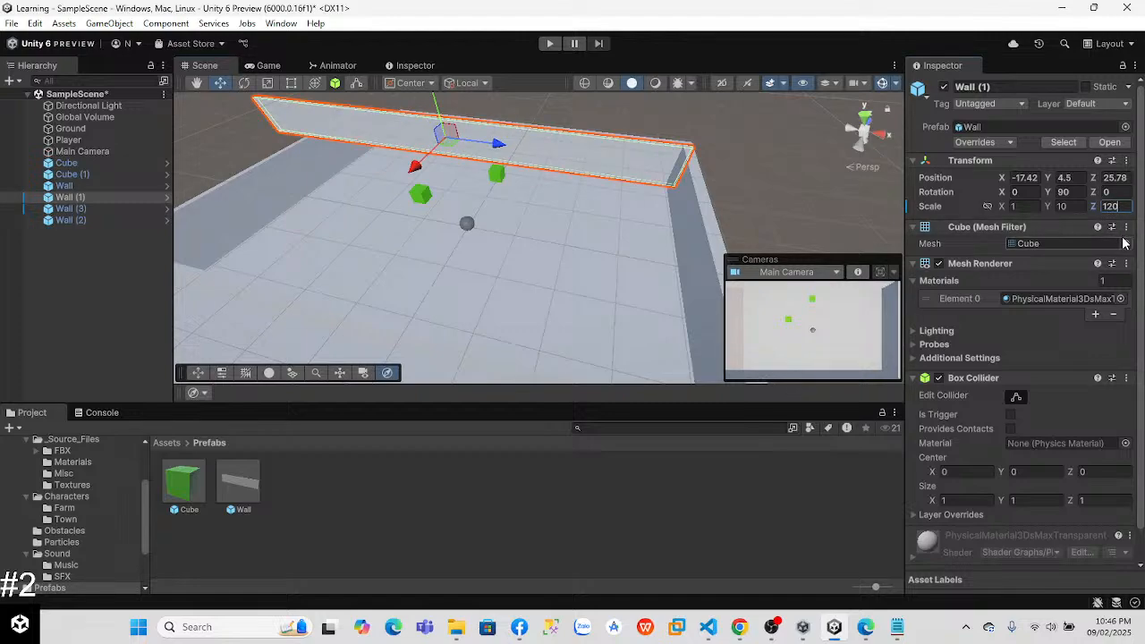
# Step: Center the near cross wall Wall (3) between the side walls at about X -2, Z -24.4
pyautogui.moveTo(615, 238); pyautogui.dragTo(552, 271, button='right')
pyautogui.click(476, 270)
pyautogui.moveTo(476, 270); pyautogui.dragTo(544, 268)
pyautogui.moveTo(588, 304); pyautogui.dragTo(568, 317, button='right')
pyautogui.moveTo(569, 260); pyautogui.dragTo(564, 266)
pyautogui.moveTo(582, 300); pyautogui.dragTo(586, 324, button='right')
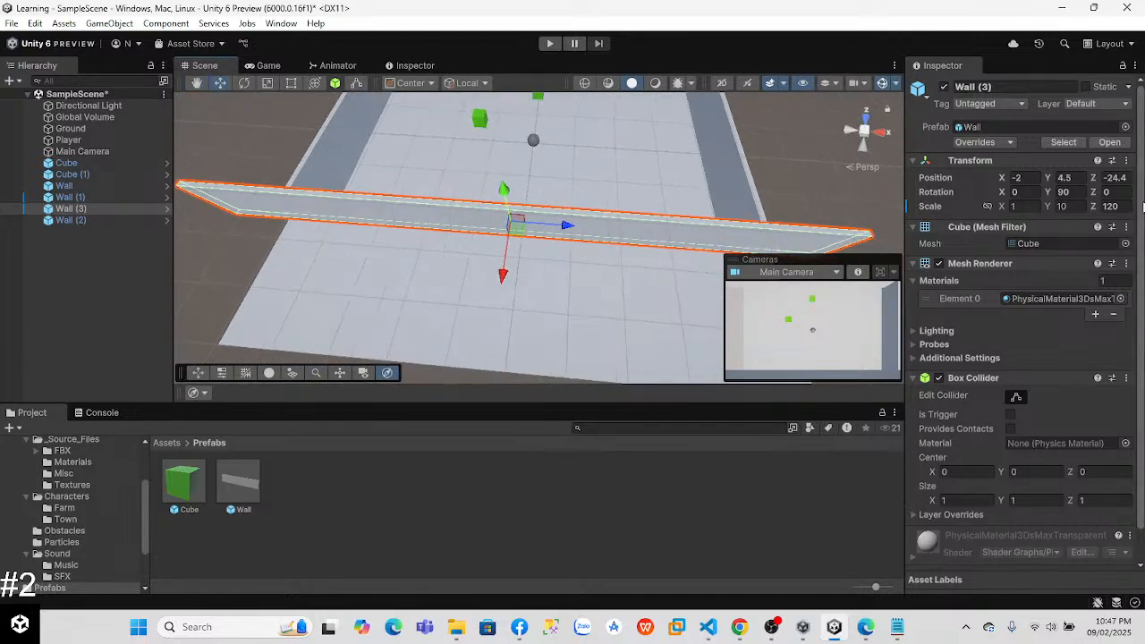
# Step: Set Wall (3)'s Z scale to 90 and shift it to about X -1.3
pyautogui.write('100')
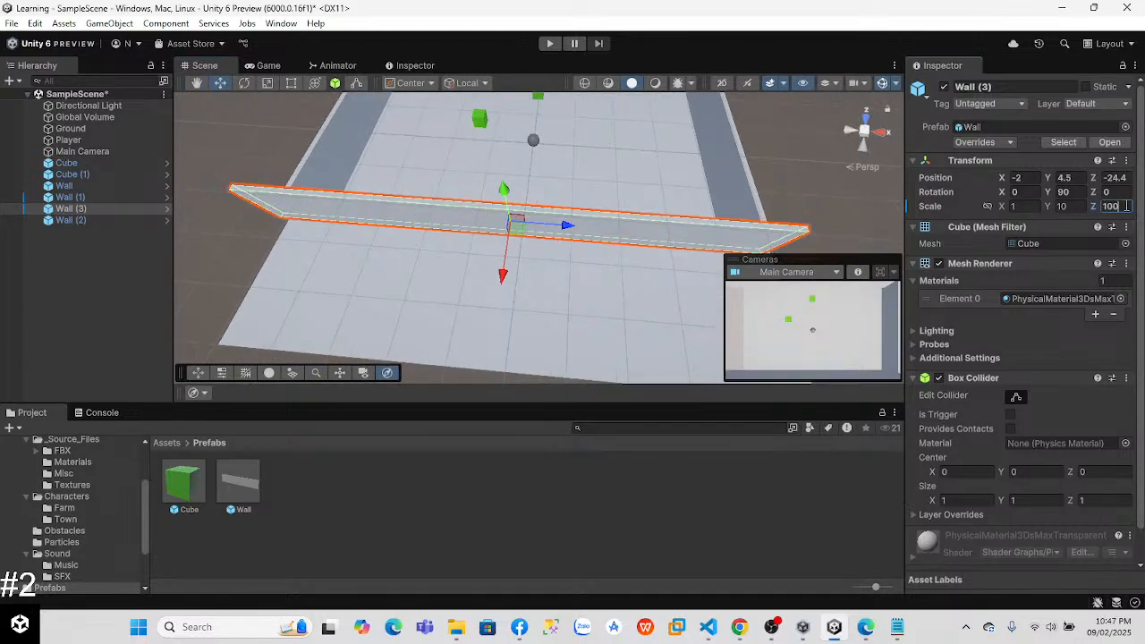
pyautogui.press('BackSpace')
pyautogui.press('BackSpace')
pyautogui.write('90')
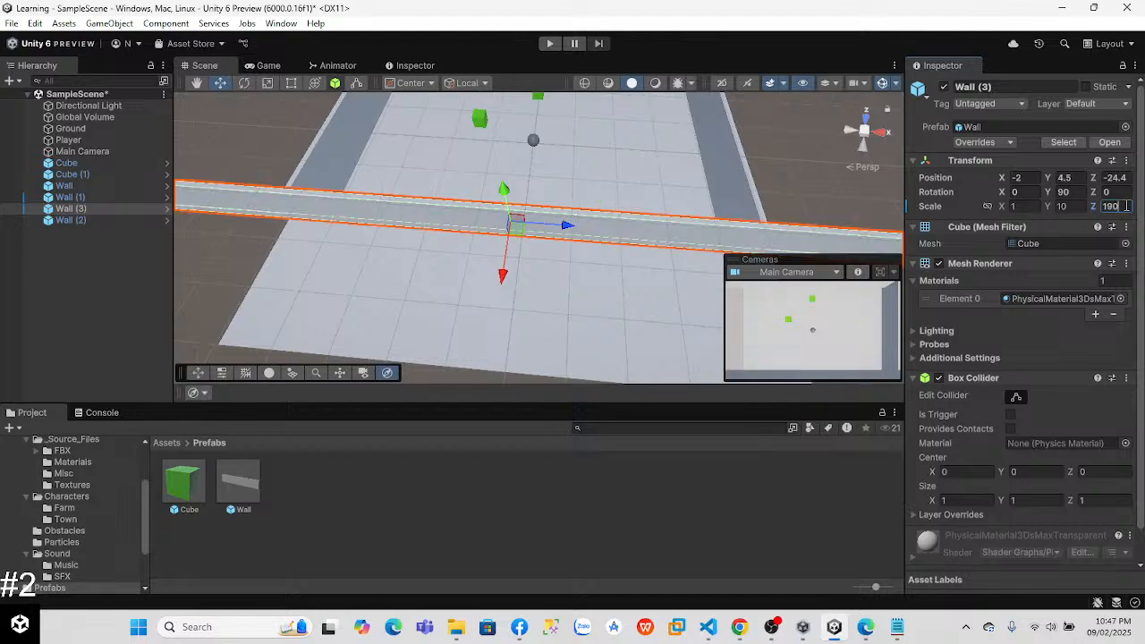
pyautogui.press('BackSpace')
pyautogui.press('BackSpace')
pyautogui.write('90')
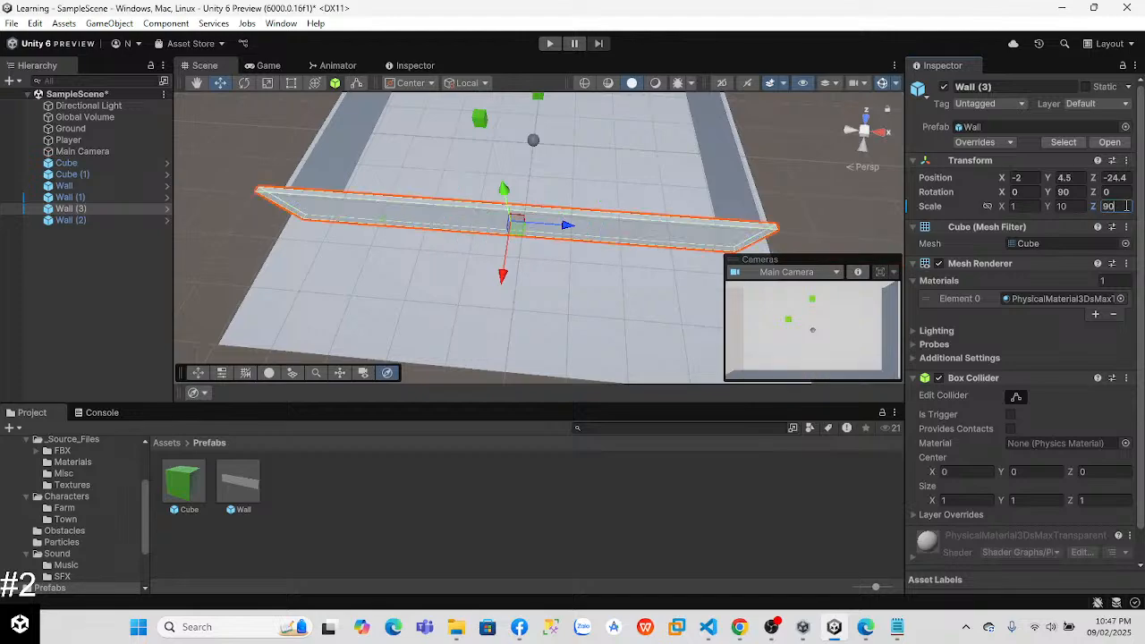
pyautogui.moveTo(558, 233); pyautogui.dragTo(562, 233)
# Step: Set the far cross wall Wall (1)'s Z scale to 90
pyautogui.moveTo(562, 225); pyautogui.dragTo(608, 140, button='right')
pyautogui.click(608, 140)
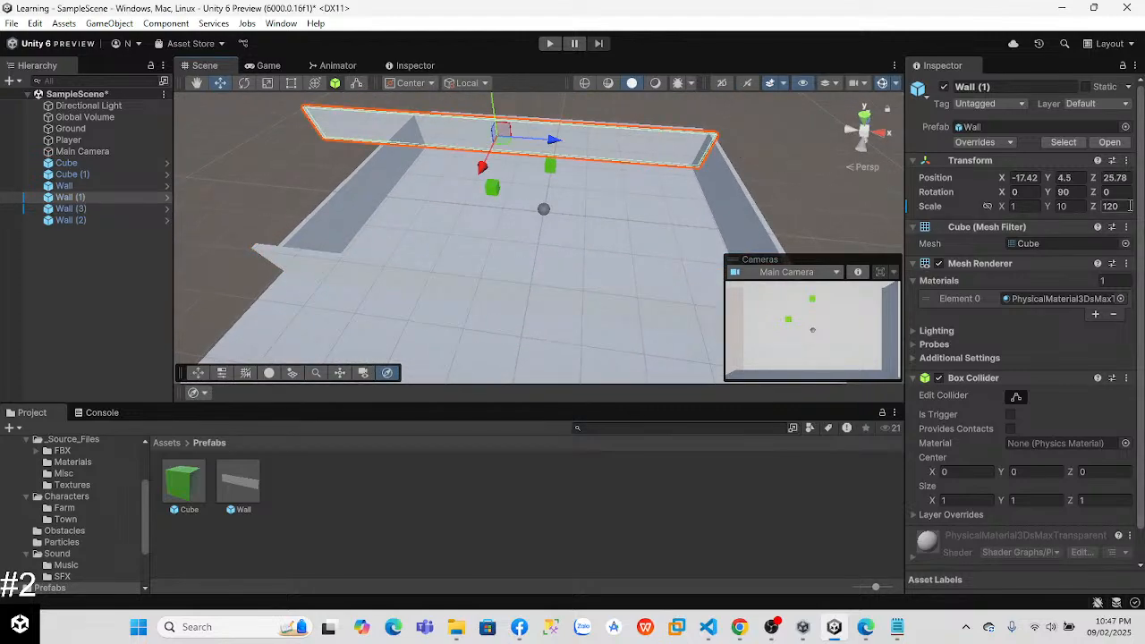
pyautogui.write('90')
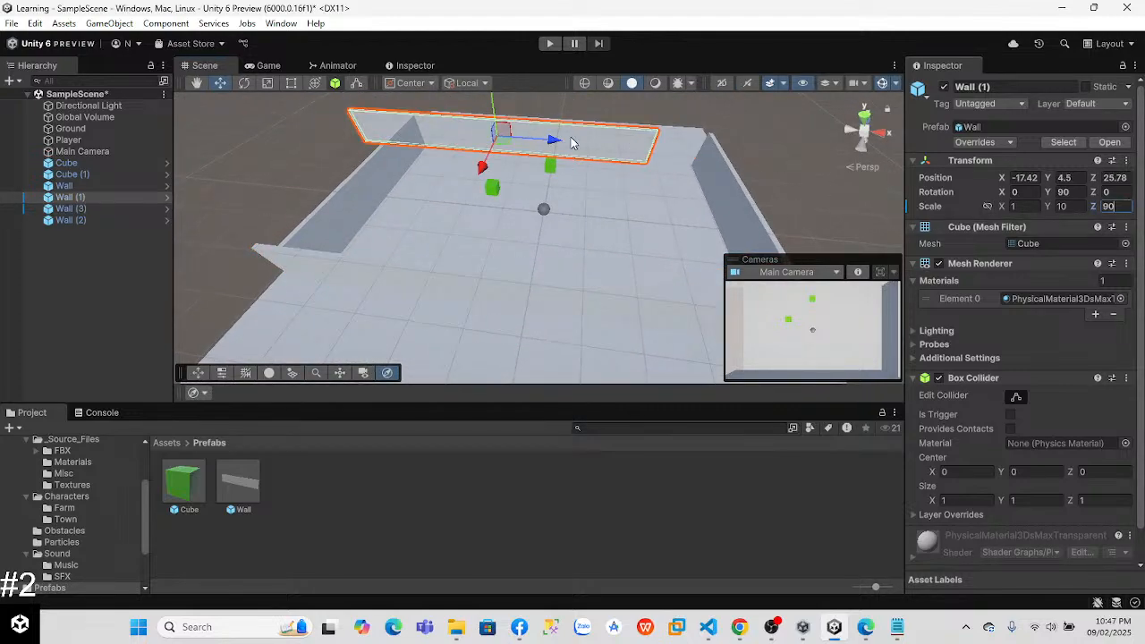
# Step: Check Wall (3)'s position and set Wall (1)'s Z position to -24.4
pyautogui.click(555, 306)
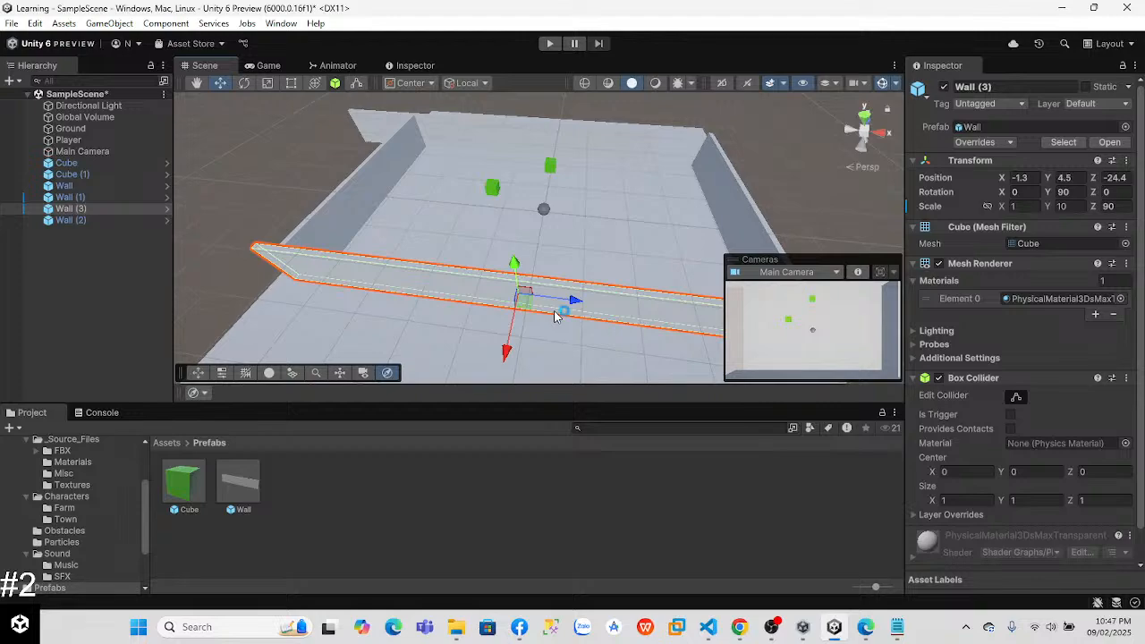
pyautogui.click(587, 132)
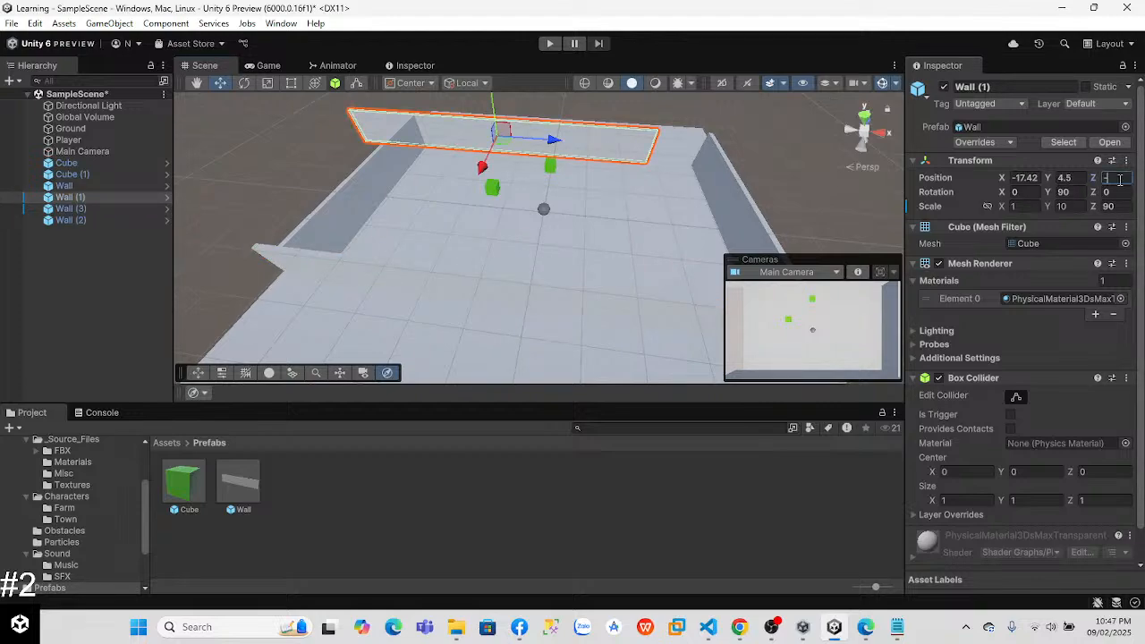
pyautogui.write('-24')
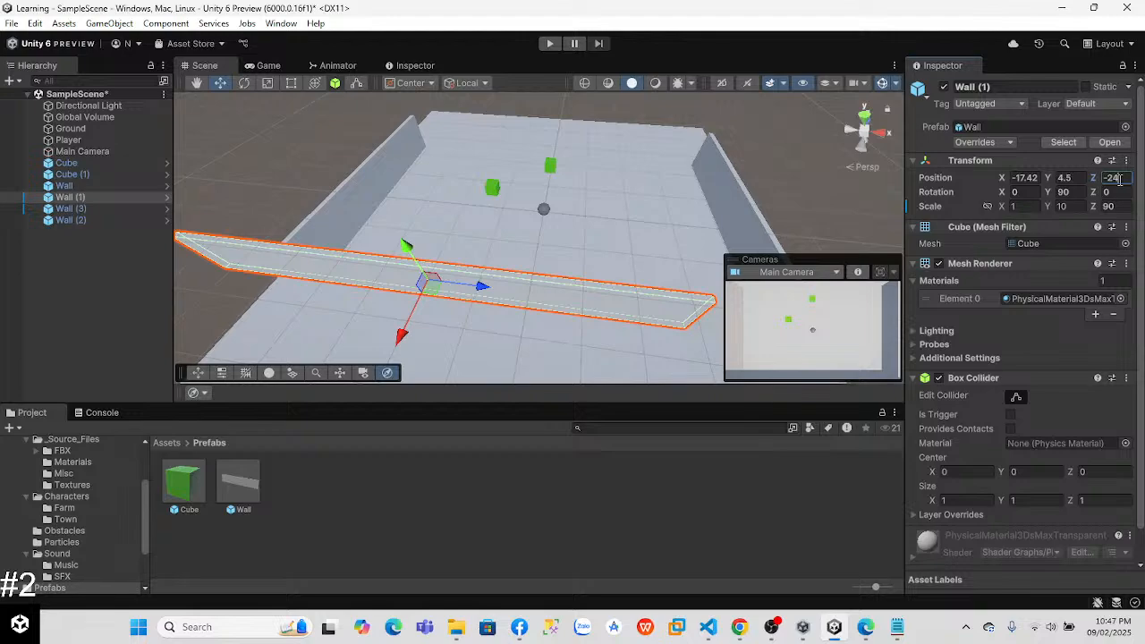
pyautogui.write('.5')
pyautogui.press('BackSpace')
pyautogui.write('4')
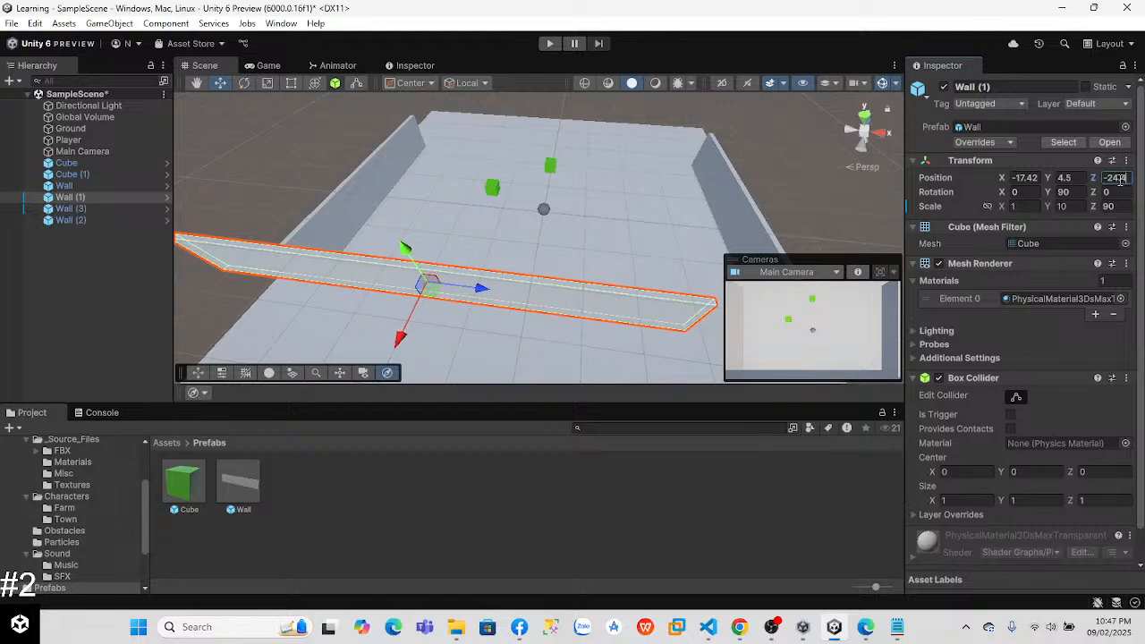
# Step: Undo the Z position change on Wall (1) and set its X position to -1.2
pyautogui.hotkey('ctrl', 'z')
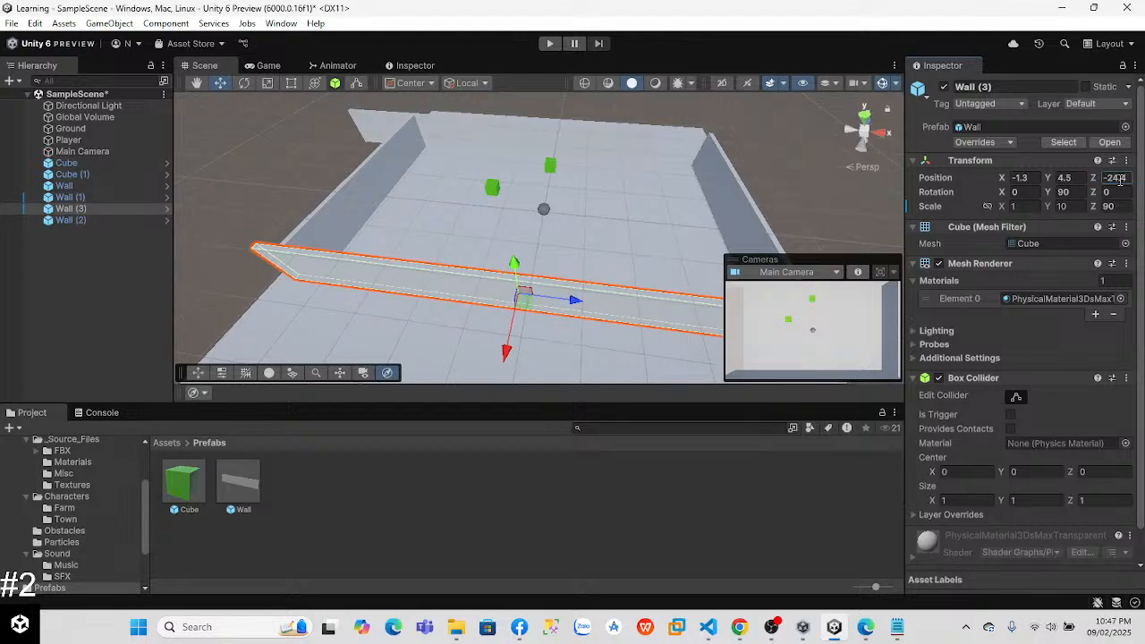
pyautogui.hotkey('ctrl', 'z')
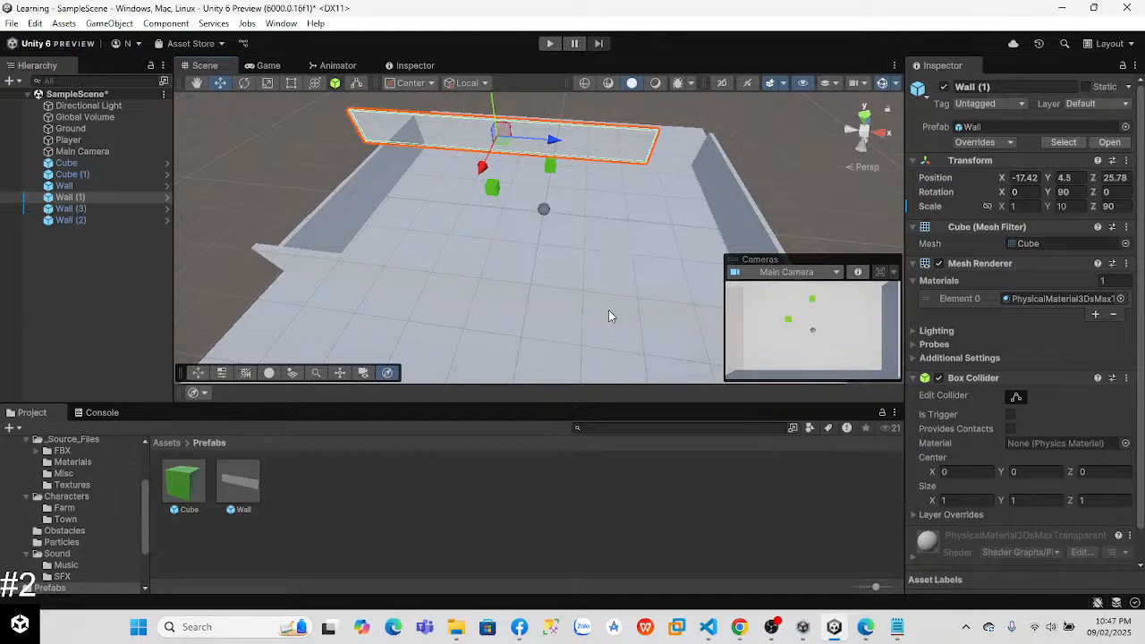
pyautogui.click(537, 307)
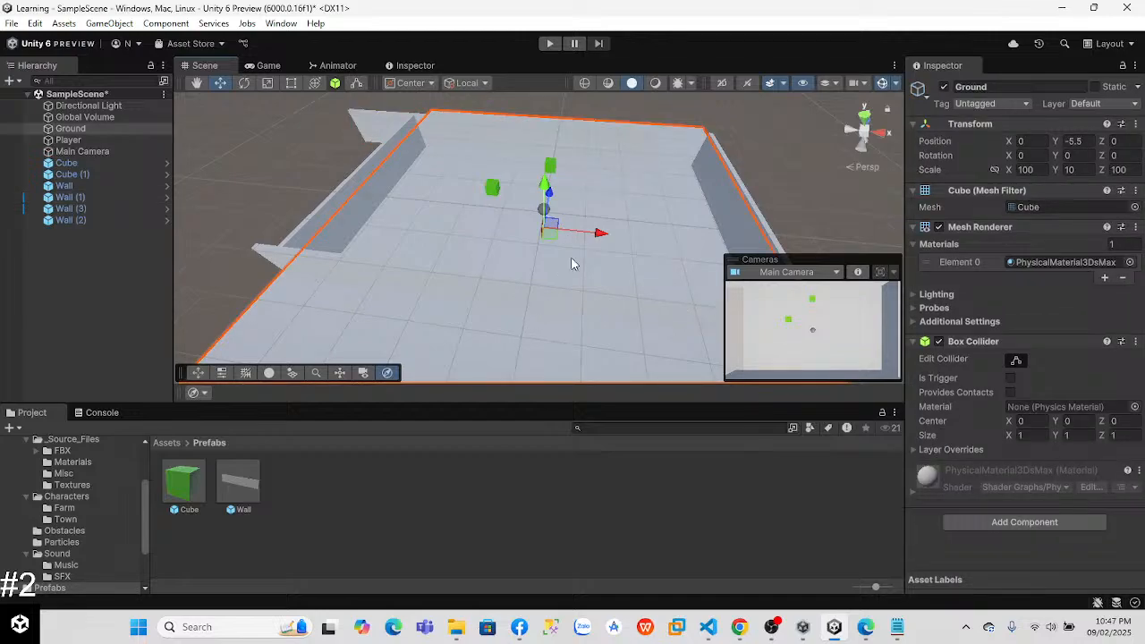
pyautogui.hotkey('ctrl', 'y')
pyautogui.hotkey('ctrl', 'z')
pyautogui.write('-1.2')
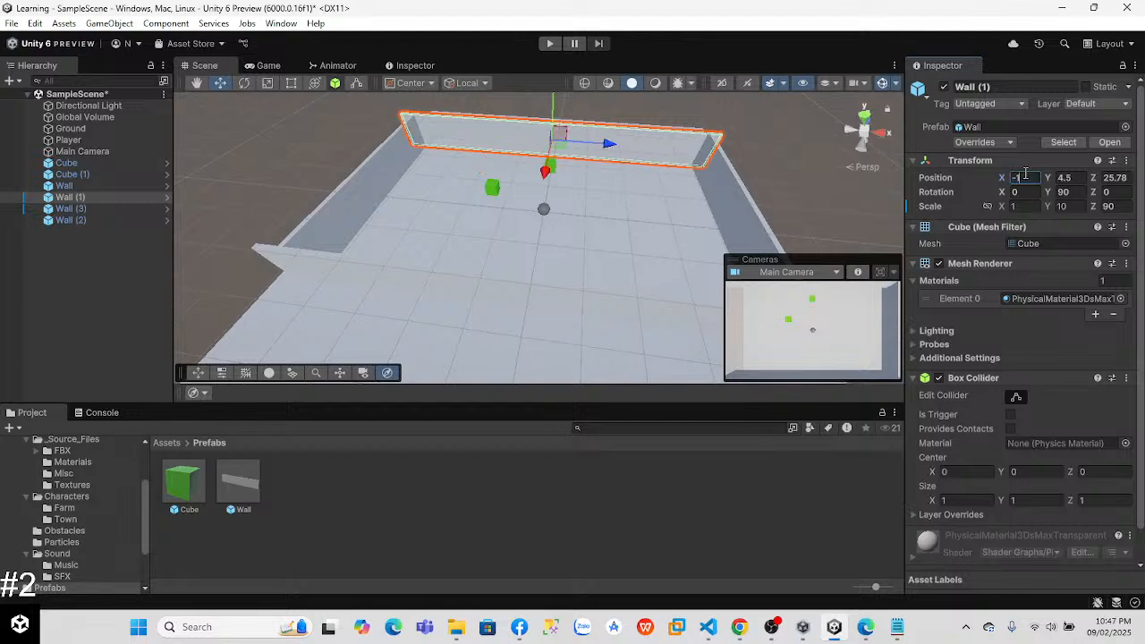
pyautogui.click(666, 250)
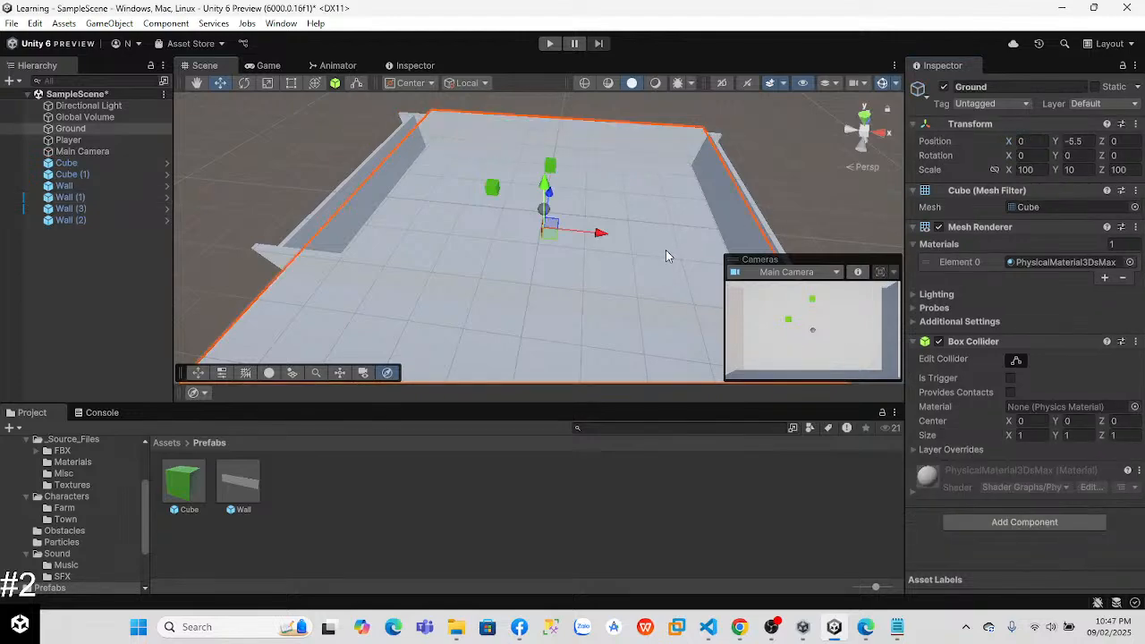
# Step: Run the game and roll the player ball against the walls to test that they contain it, ending the run
pyautogui.click(548, 44)
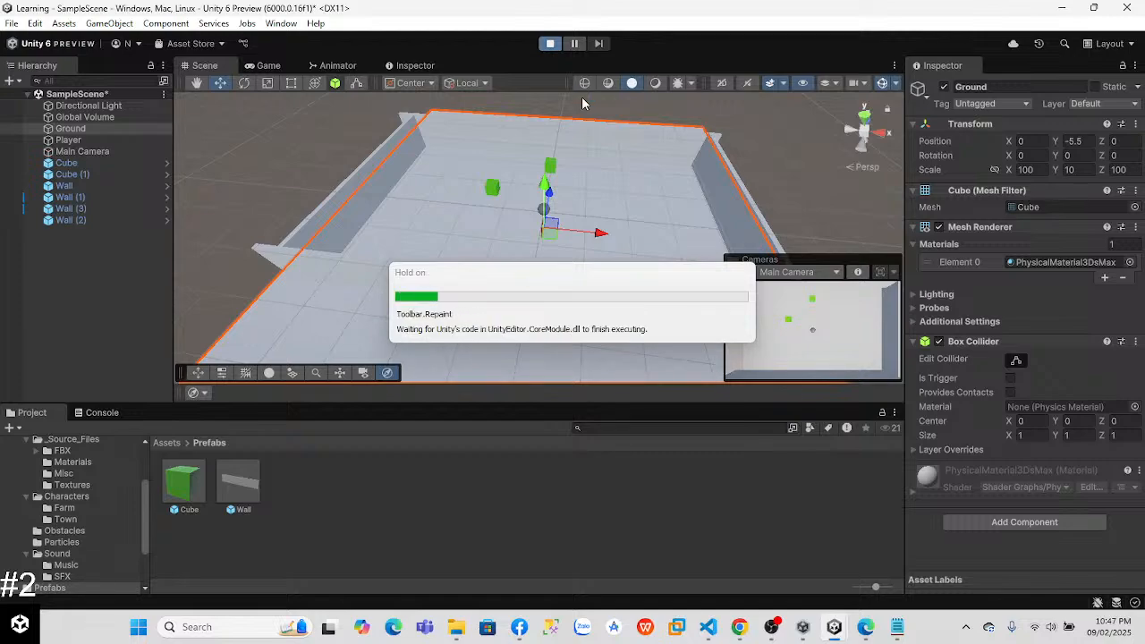
pyautogui.press('w')
pyautogui.press('d')
pyautogui.press('s')
pyautogui.press('d')
pyautogui.press('s')
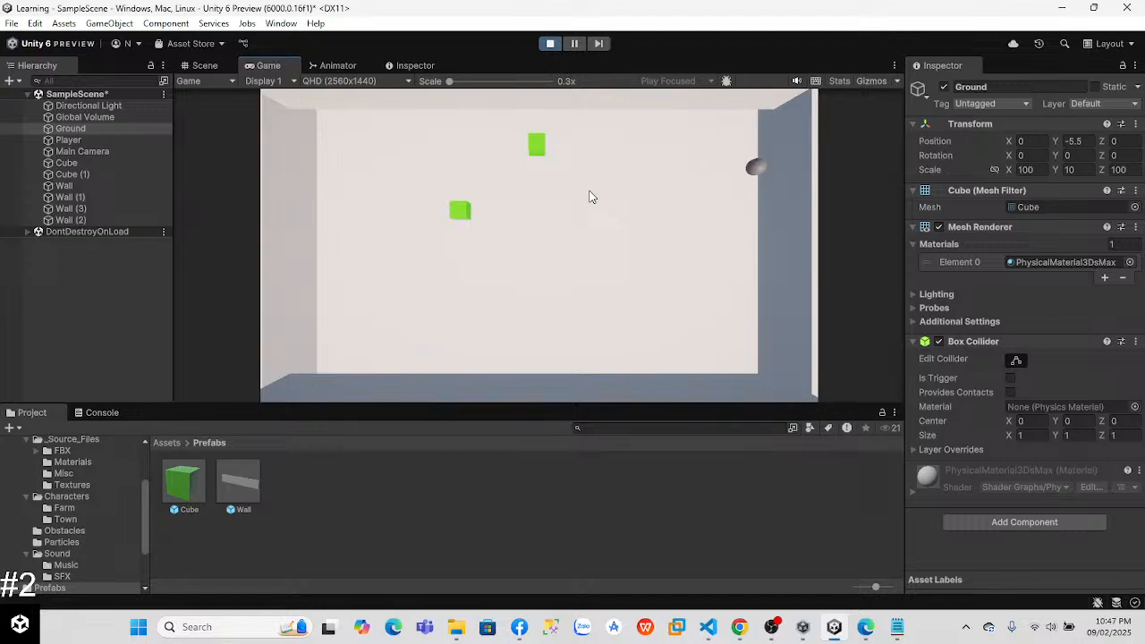
pyautogui.press('a')
pyautogui.moveTo(556, 211); pyautogui.dragTo(466, 219, button='right')
pyautogui.press('w')
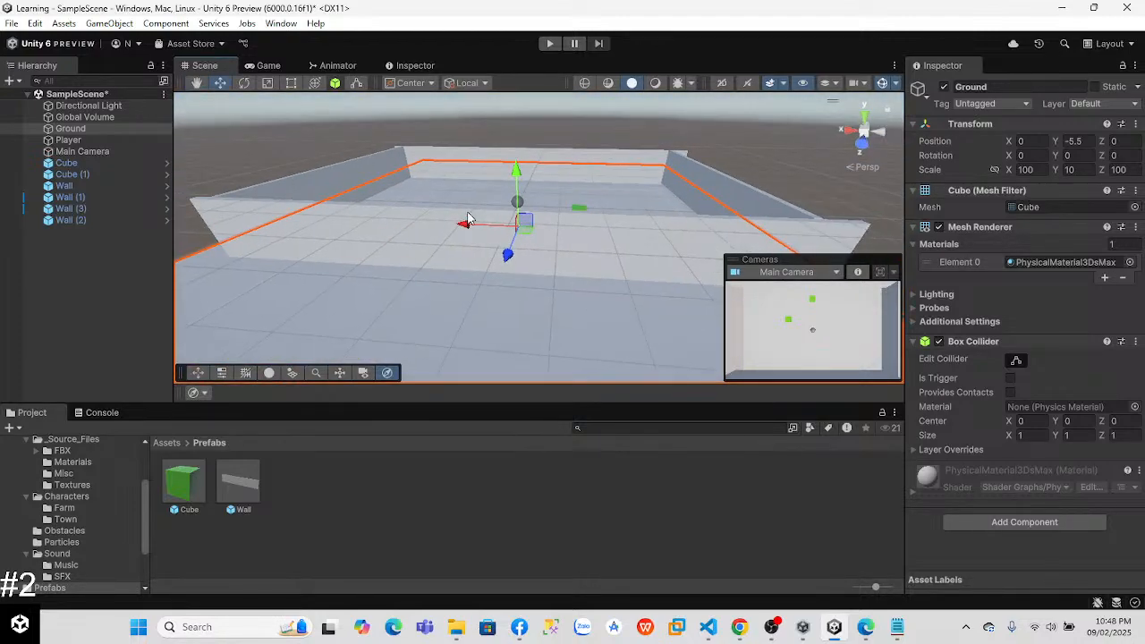
# Step: Switch to the Lab 3 tutorial in Chrome, resume its video and skip ahead past the wall-renaming part
pyautogui.hotkey('alt', 'Tab')
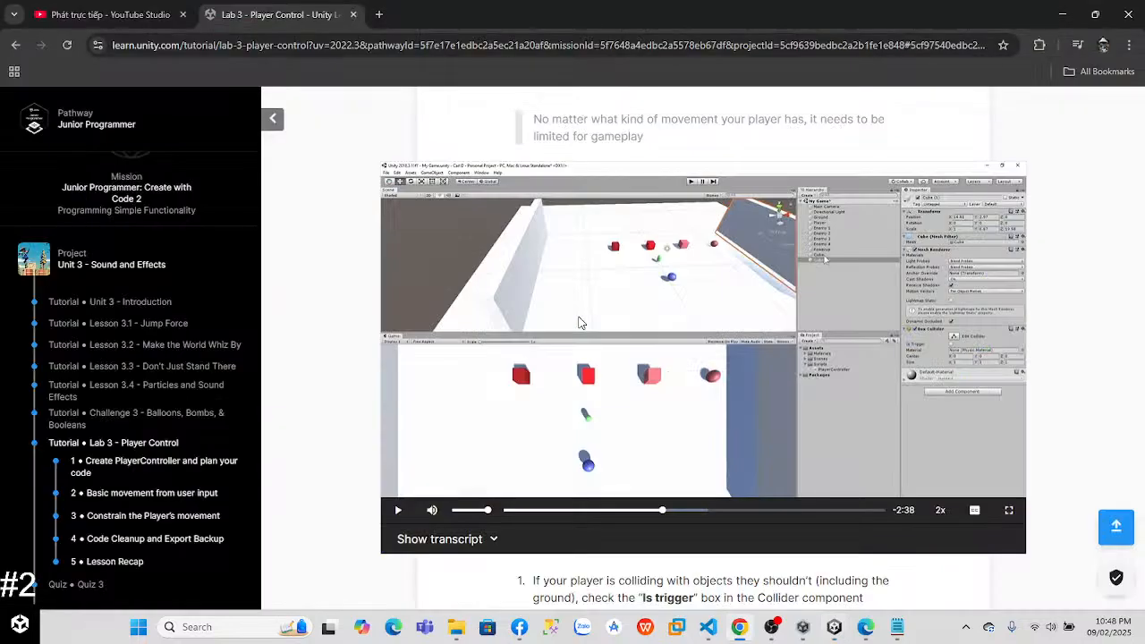
pyautogui.click(581, 323)
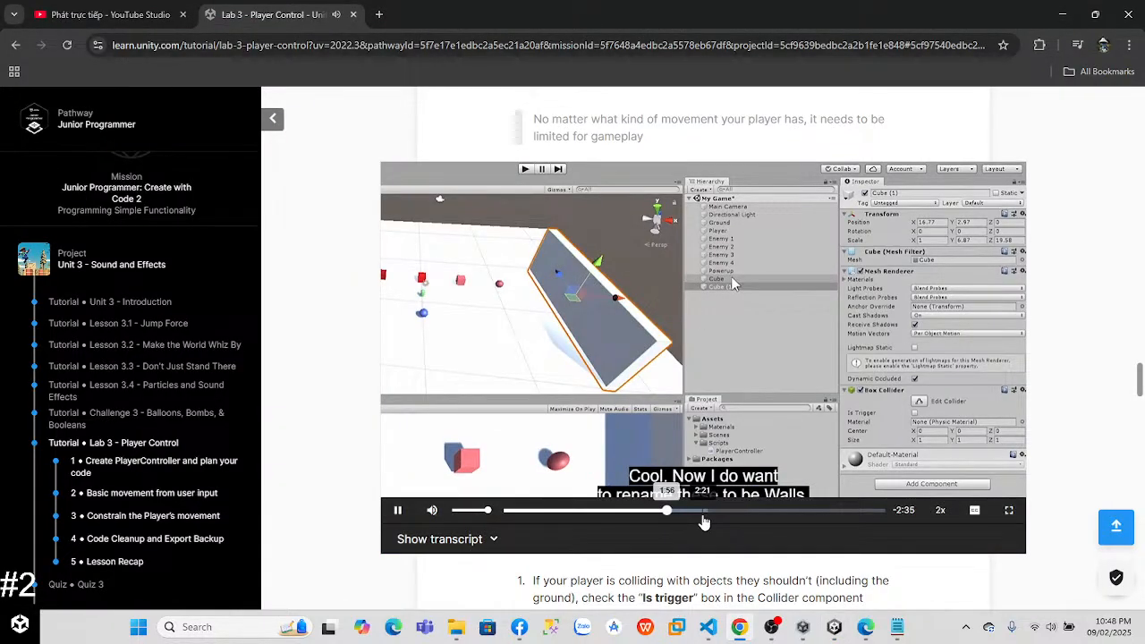
pyautogui.click(715, 515)
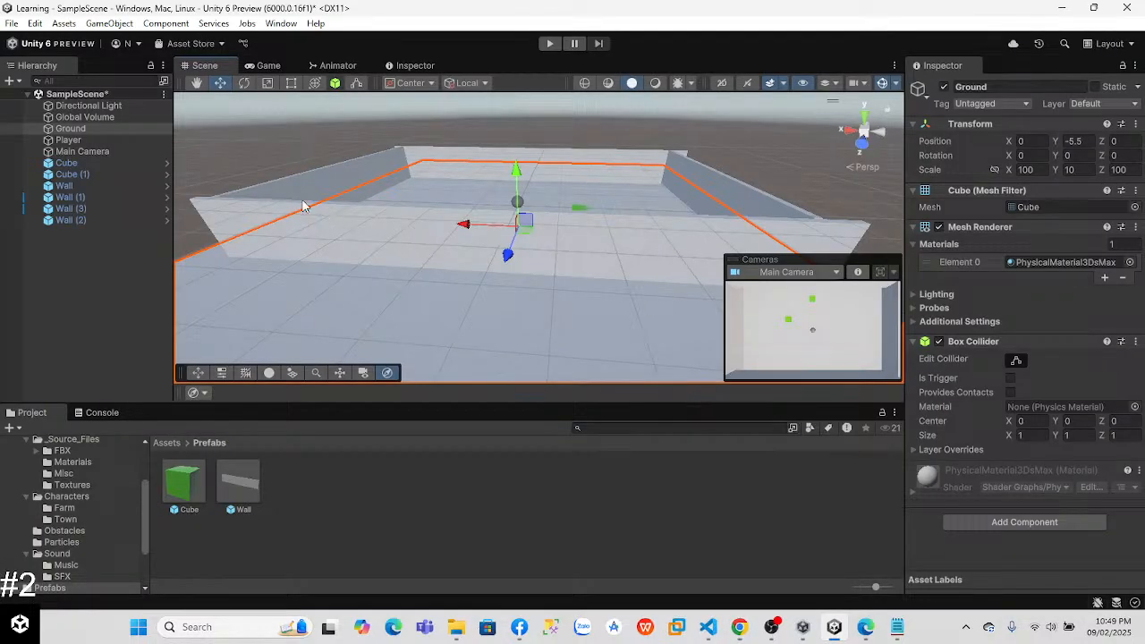
# Step: Set the Player's controller speed to 10 and its Rigidbody drag to 1, and test the movement in a game run
pyautogui.click(68, 140)
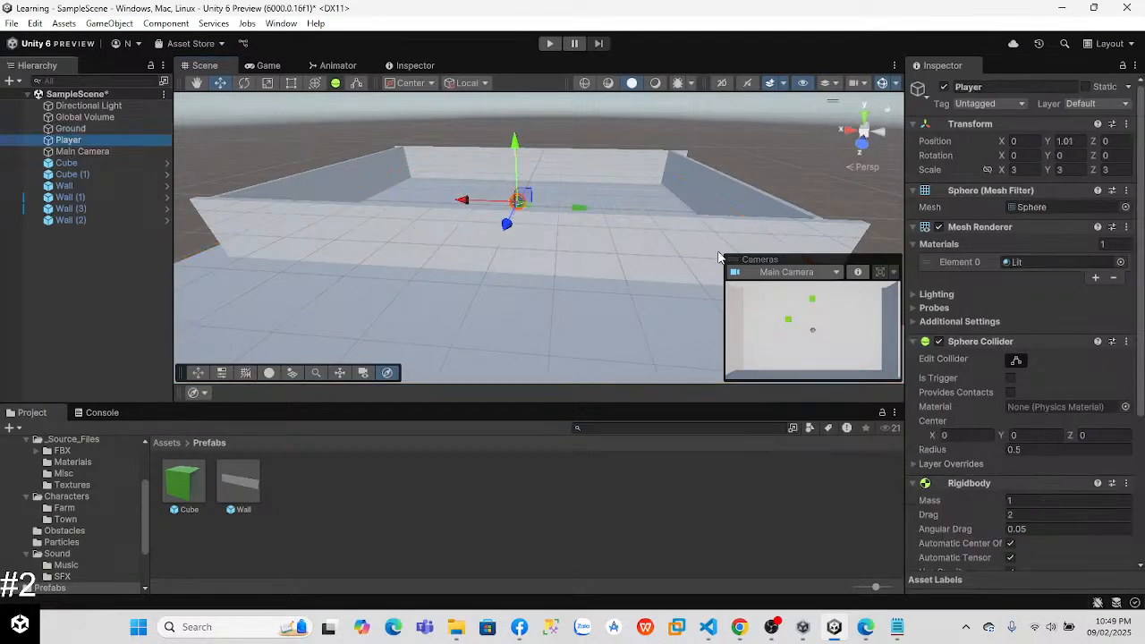
pyautogui.scroll(-5, 1020, 357)
pyautogui.click(1022, 480)
pyautogui.write('10')
pyautogui.click(1027, 303)
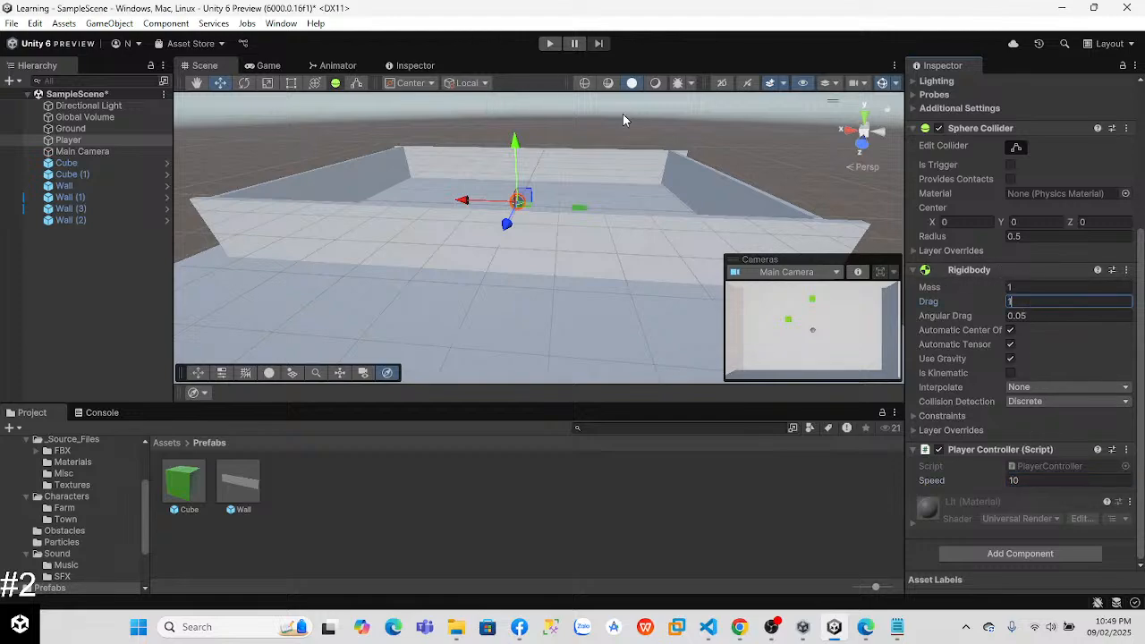
pyautogui.write('1')
pyautogui.click(541, 43)
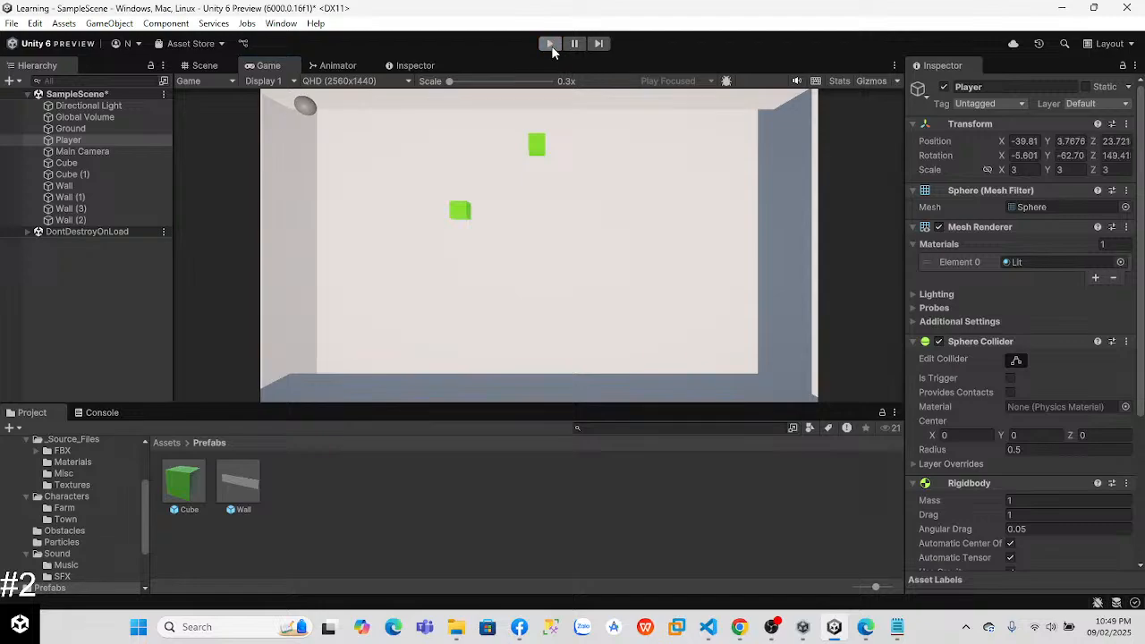
pyautogui.click(552, 46)
# Step: Try moving the Main Camera to about Z 23.6 and tilting it to about 113 degrees on X
pyautogui.moveTo(552, 254); pyautogui.dragTo(427, 133, button='right')
pyautogui.moveTo(615, 284); pyautogui.dragTo(462, 212, button='right')
pyautogui.click(82, 151)
pyautogui.press('f')
pyautogui.click(244, 83)
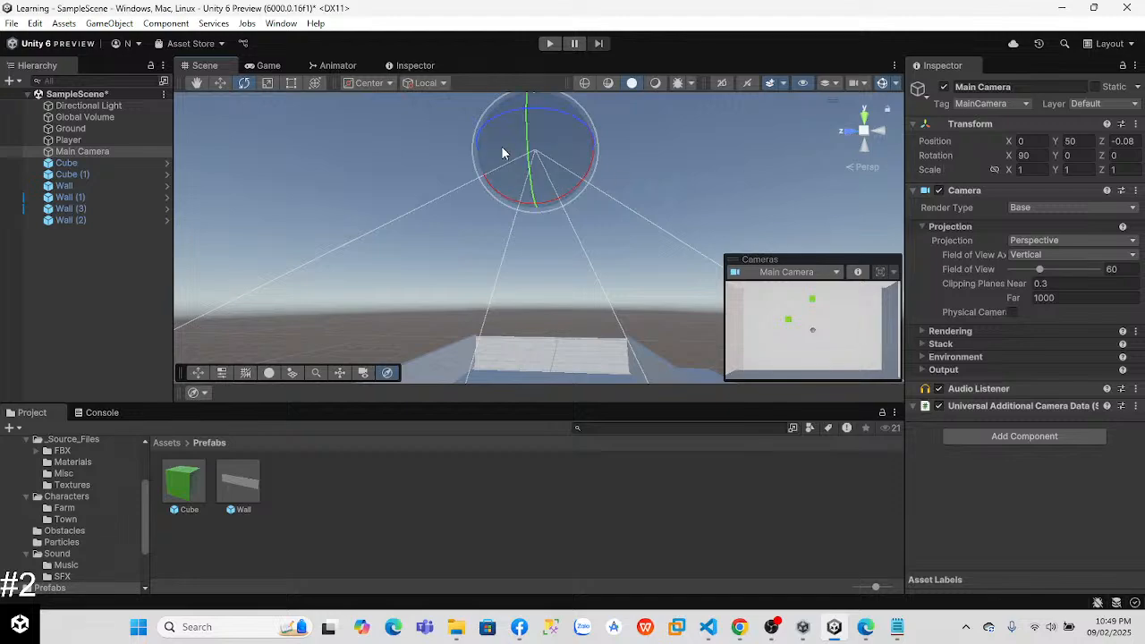
pyautogui.click(219, 82)
pyautogui.moveTo(486, 157); pyautogui.dragTo(400, 162)
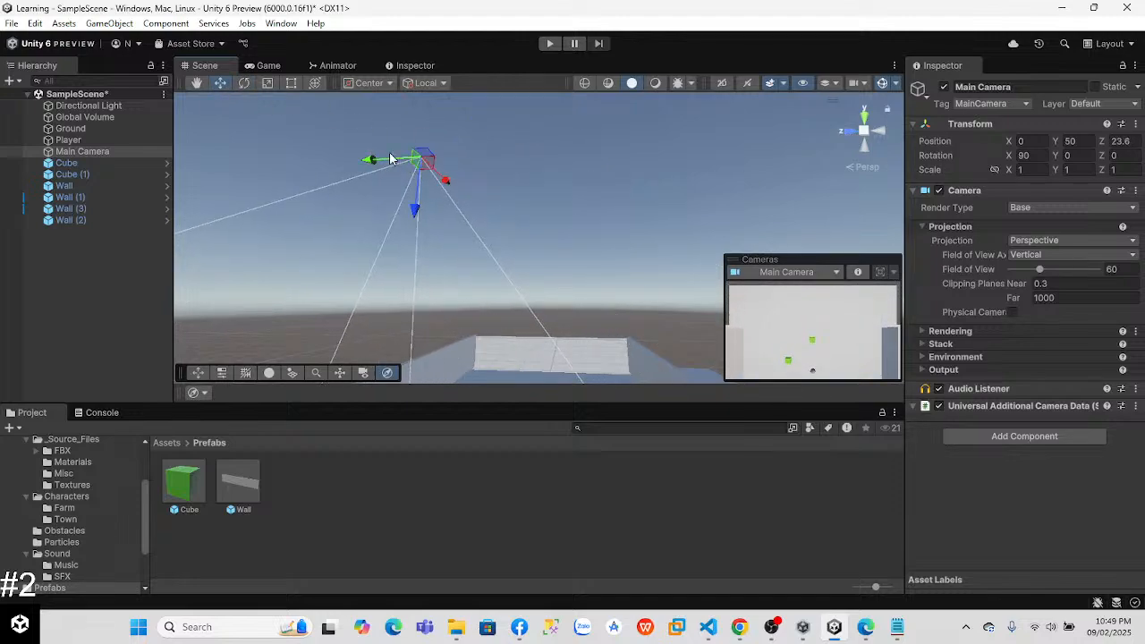
pyautogui.click(243, 82)
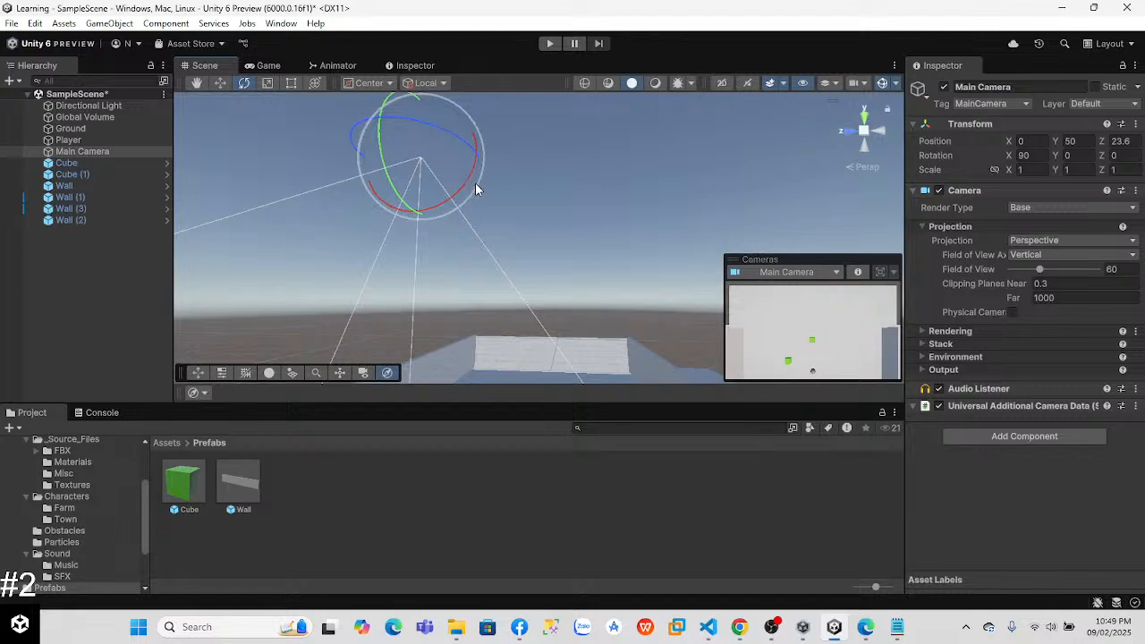
pyautogui.moveTo(468, 185); pyautogui.dragTo(457, 125)
# Step: Run the game with the tilted camera, steer the player ball in all directions, and end the run
pyautogui.click(549, 44)
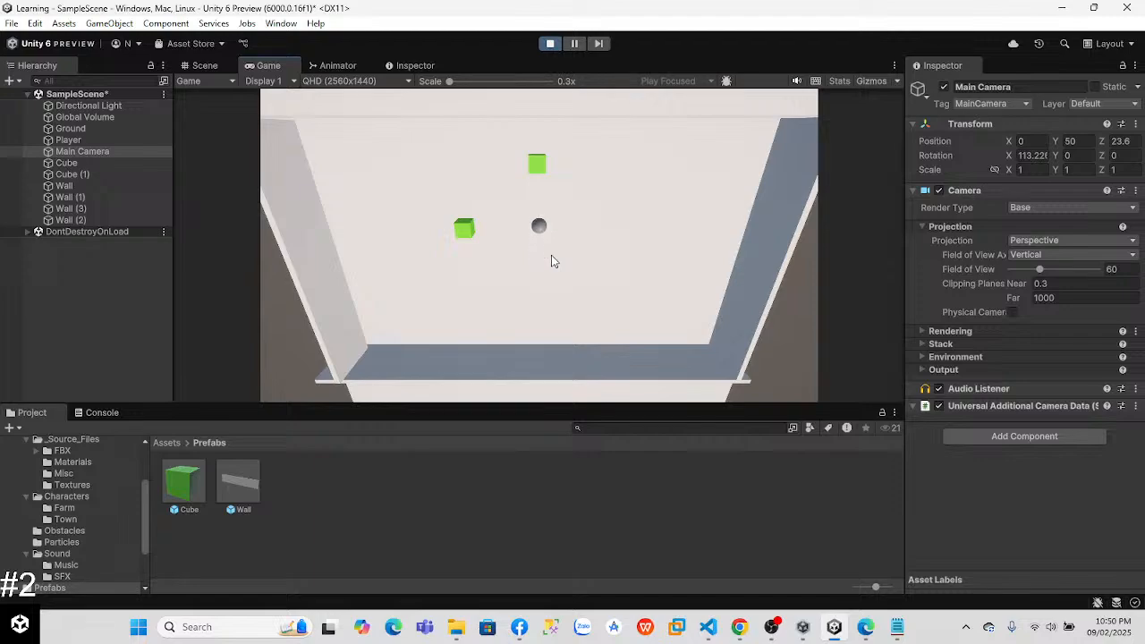
pyautogui.press('a')
pyautogui.press('s')
pyautogui.press('d')
pyautogui.press('w')
pyautogui.press('d')
pyautogui.press('s')
pyautogui.click(547, 44)
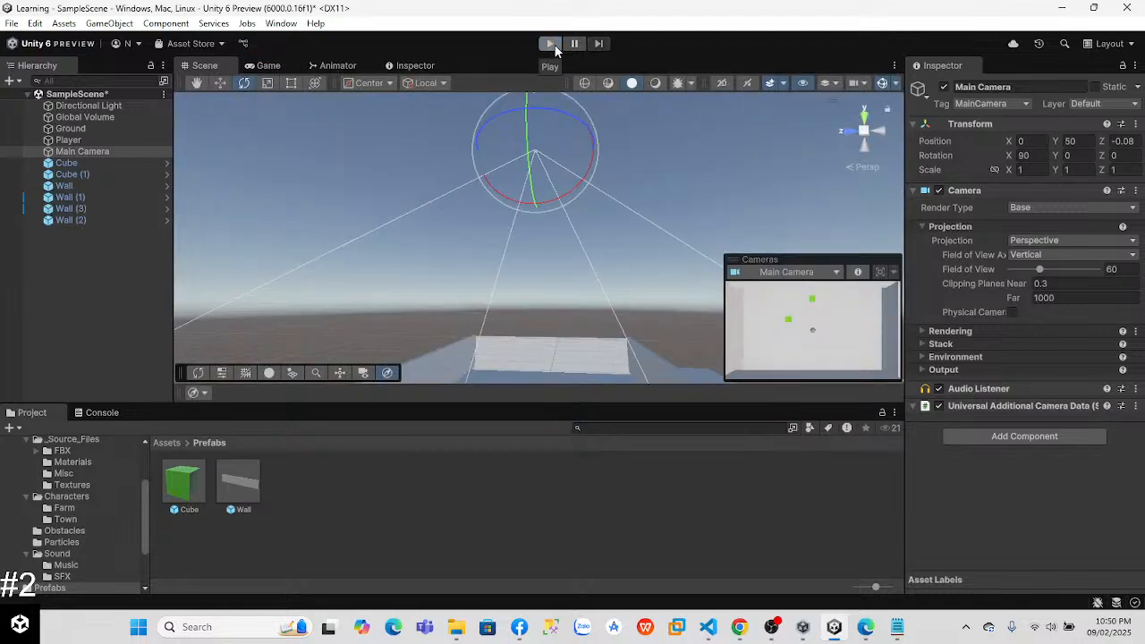
# Step: Try tilting the Main Camera to about 62.3 degrees on X, and undo the rotation
pyautogui.moveTo(499, 196); pyautogui.dragTo(511, 148)
pyautogui.click(220, 83)
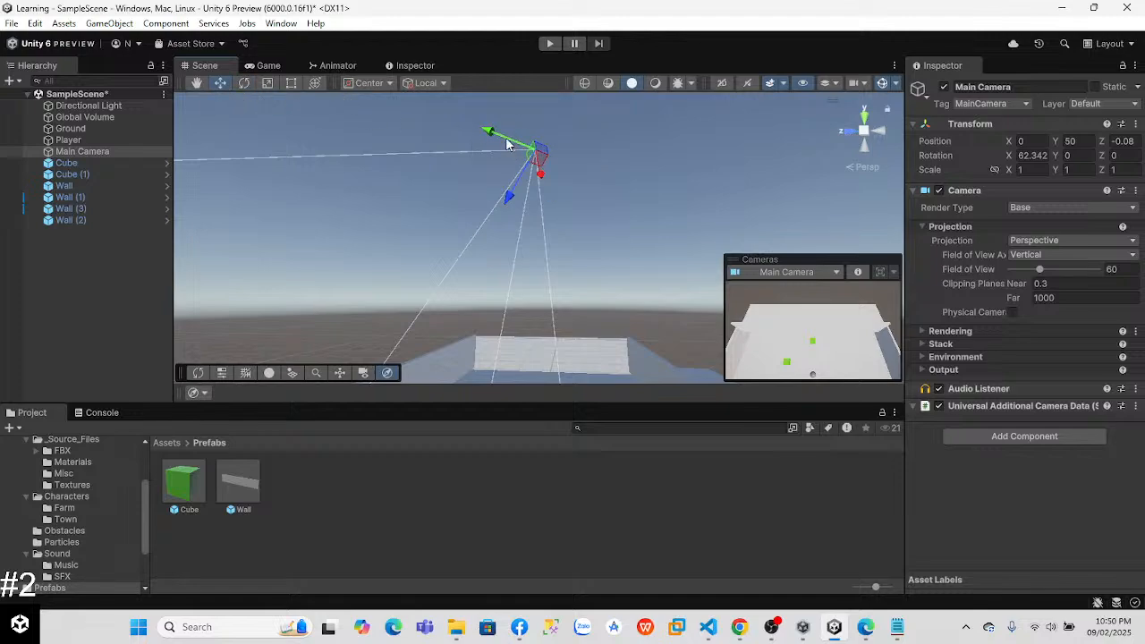
pyautogui.hotkey('ctrl', 'z')
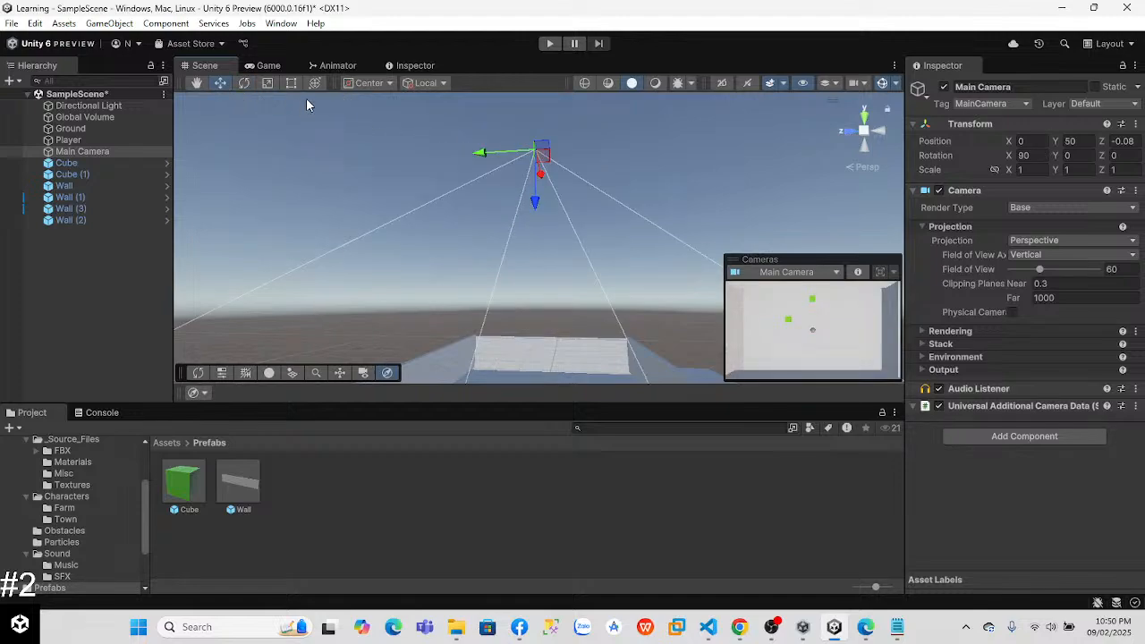
# Step: Move the Main Camera back to about Z -23.4 and tilt it to about 65.2 degrees on X
pyautogui.moveTo(490, 152); pyautogui.dragTo(590, 152)
pyautogui.click(243, 83)
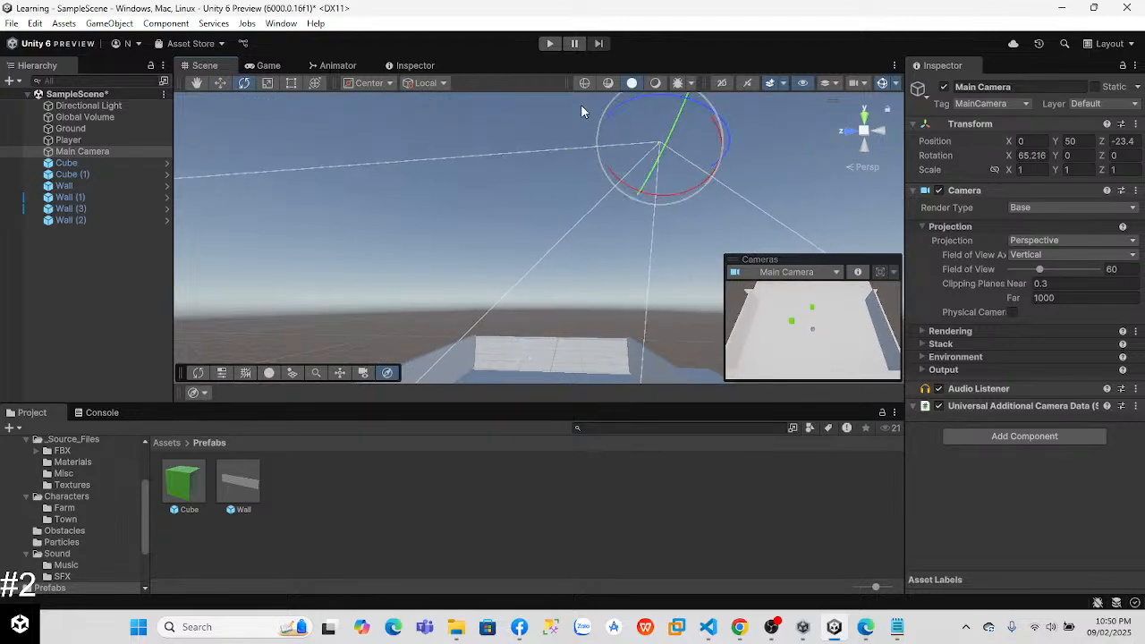
# Step: Play-test the angled camera view by rolling the player ball around the walled area and into the cubes
pyautogui.click(549, 44)
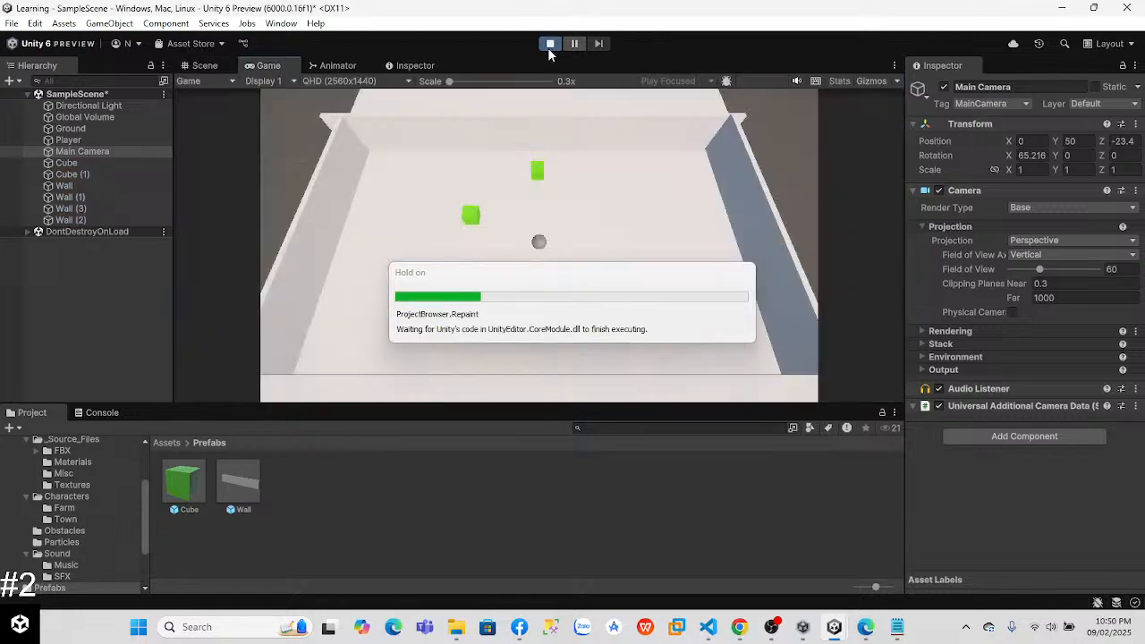
pyautogui.press('w')
pyautogui.press('d')
pyautogui.press('s')
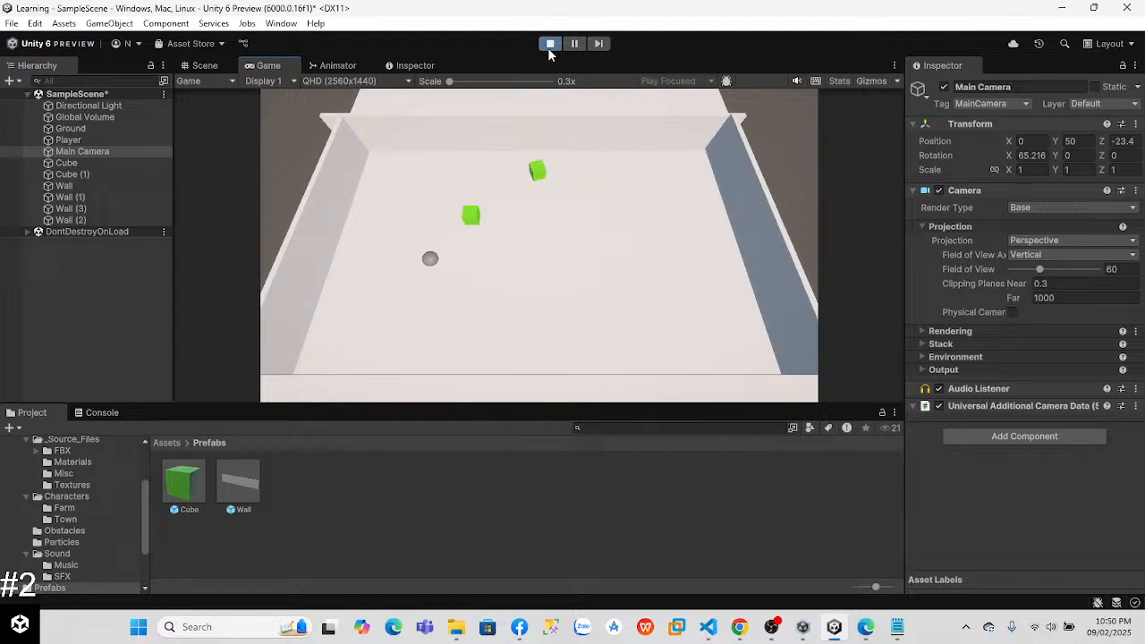
pyautogui.press('d')
pyautogui.press('a')
pyautogui.press('s')
pyautogui.press('a')
pyautogui.press('w')
pyautogui.press('d')
pyautogui.click(547, 47)
# Step: Set the Rigidbody mass and drag of both Cube and Cube (1) to 1
pyautogui.click(66, 163)
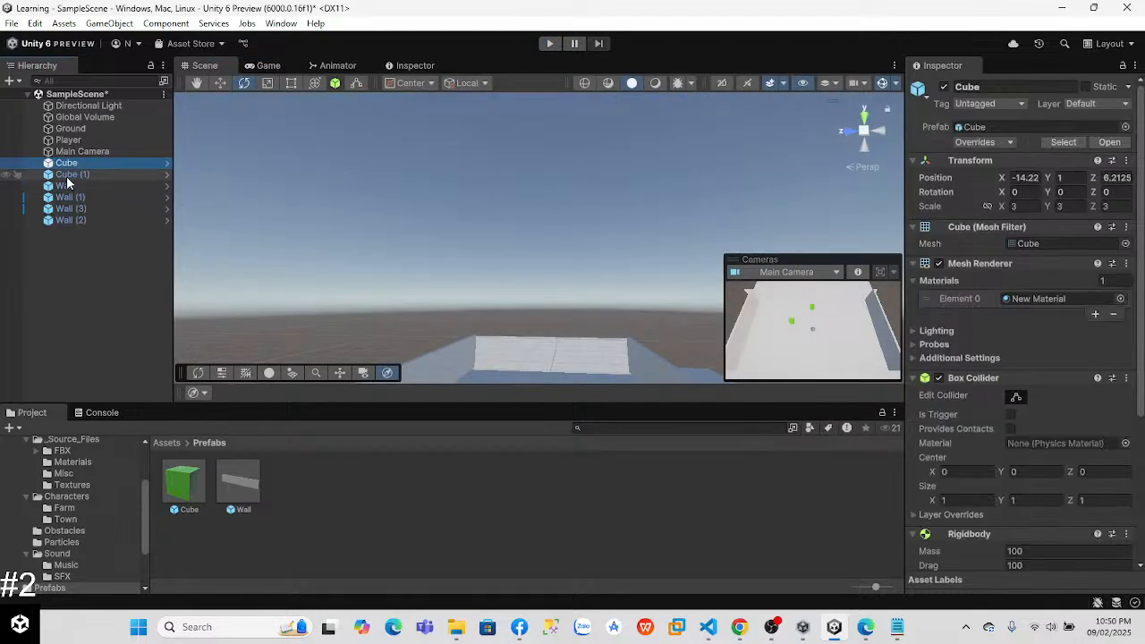
pyautogui.keyDown('ctrl'); pyautogui.click(68, 175); pyautogui.keyUp('ctrl')
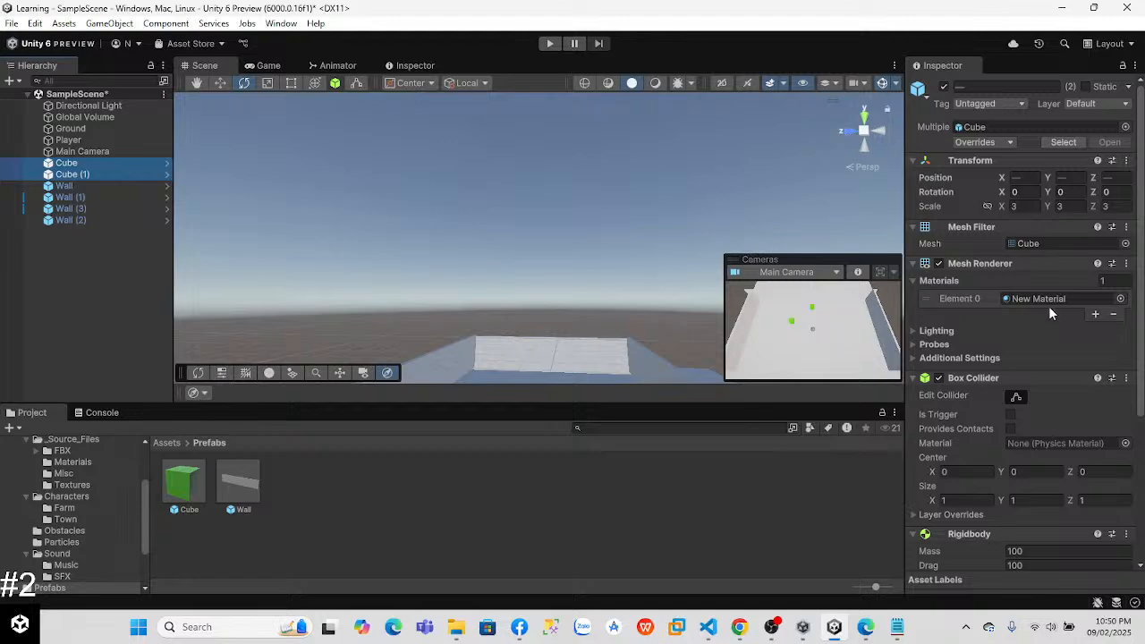
pyautogui.scroll(-5, 1029, 322)
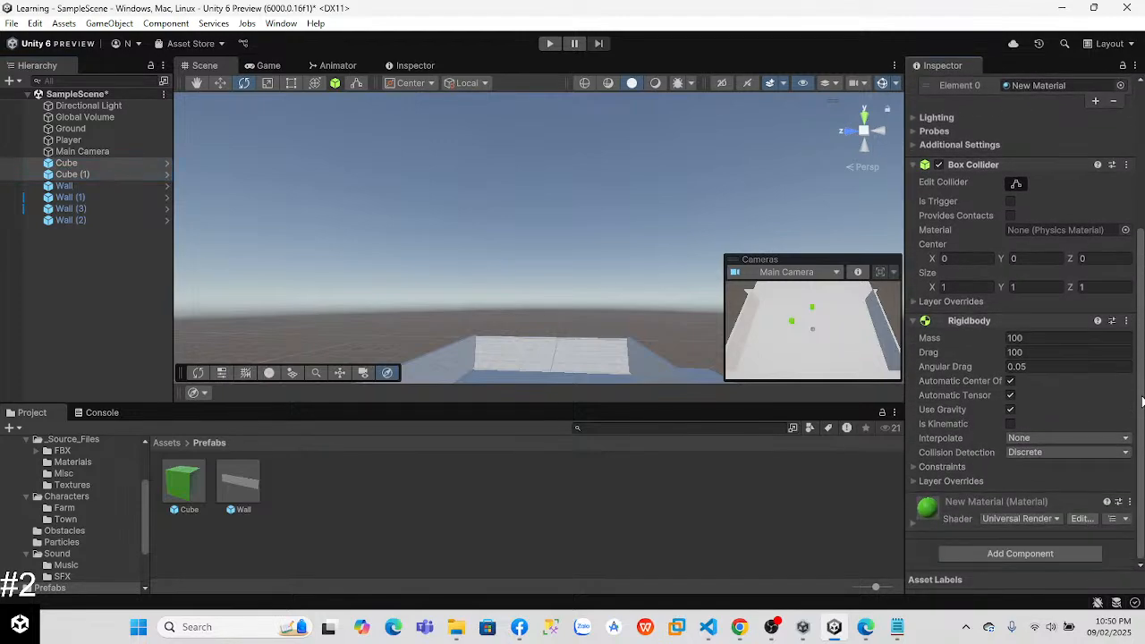
pyautogui.click(1040, 351)
pyautogui.click(70, 268)
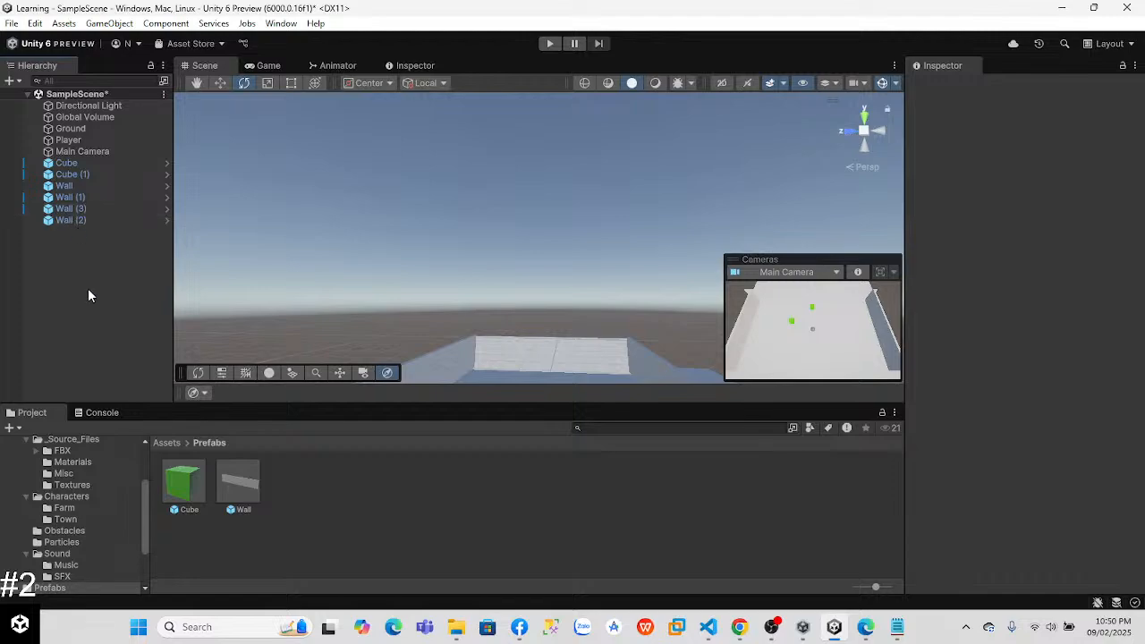
# Step: Set the Cube prefab's Rigidbody mass to 1 and drag to 1, and inspect the Wall prefab's properties
pyautogui.click(184, 483)
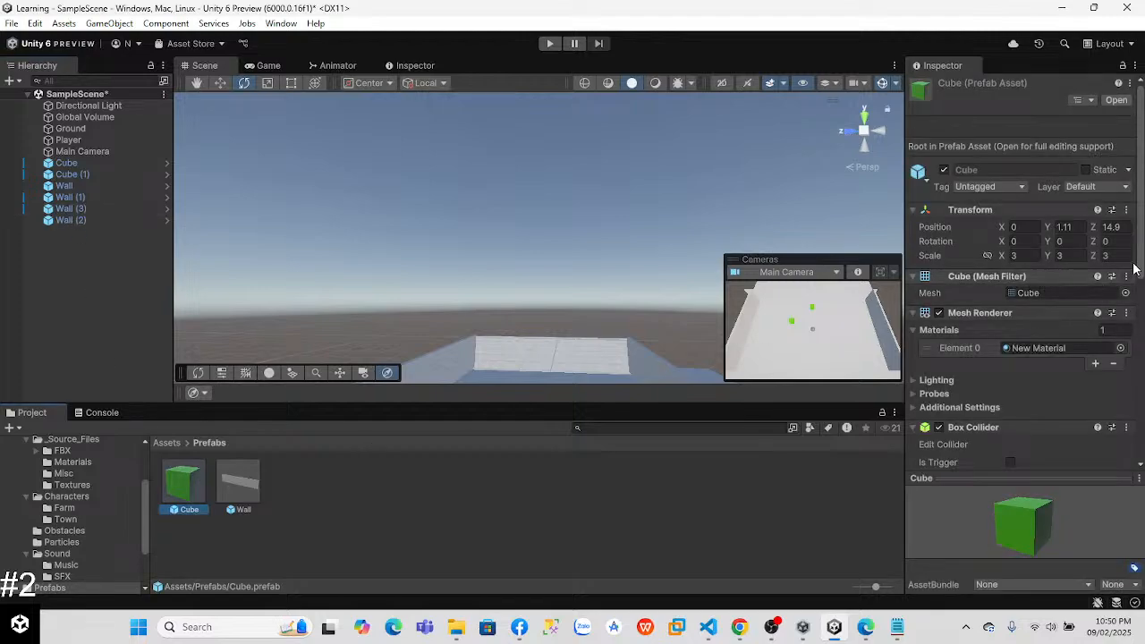
pyautogui.scroll(-10, 1143, 423)
pyautogui.click(1021, 234)
pyautogui.write('1')
pyautogui.click(1028, 248)
pyautogui.write('1')
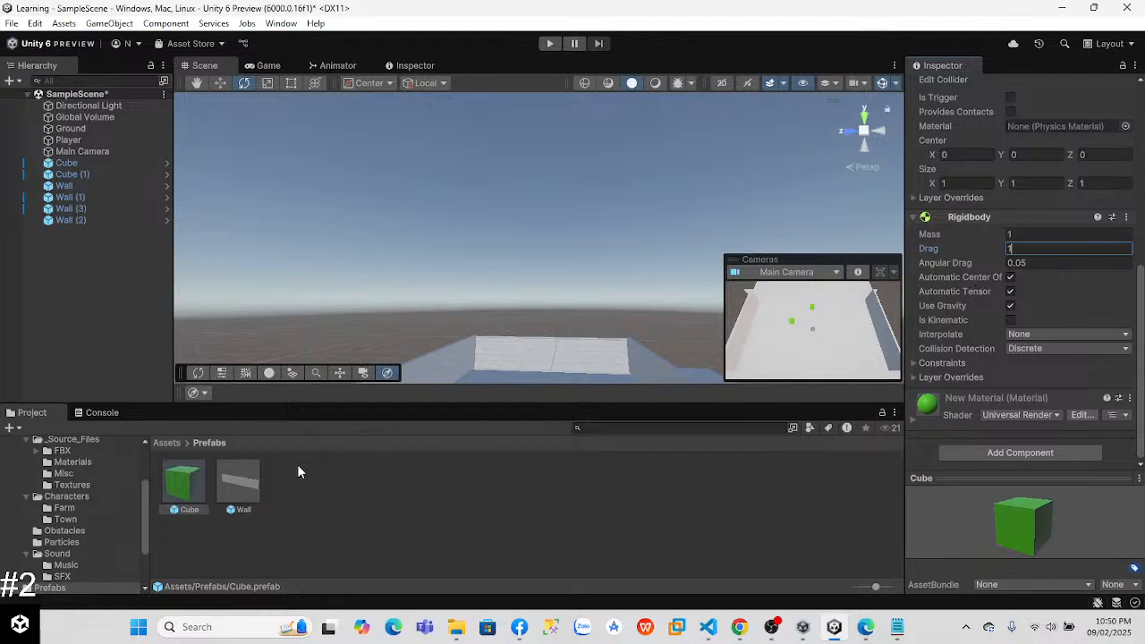
pyautogui.click(235, 483)
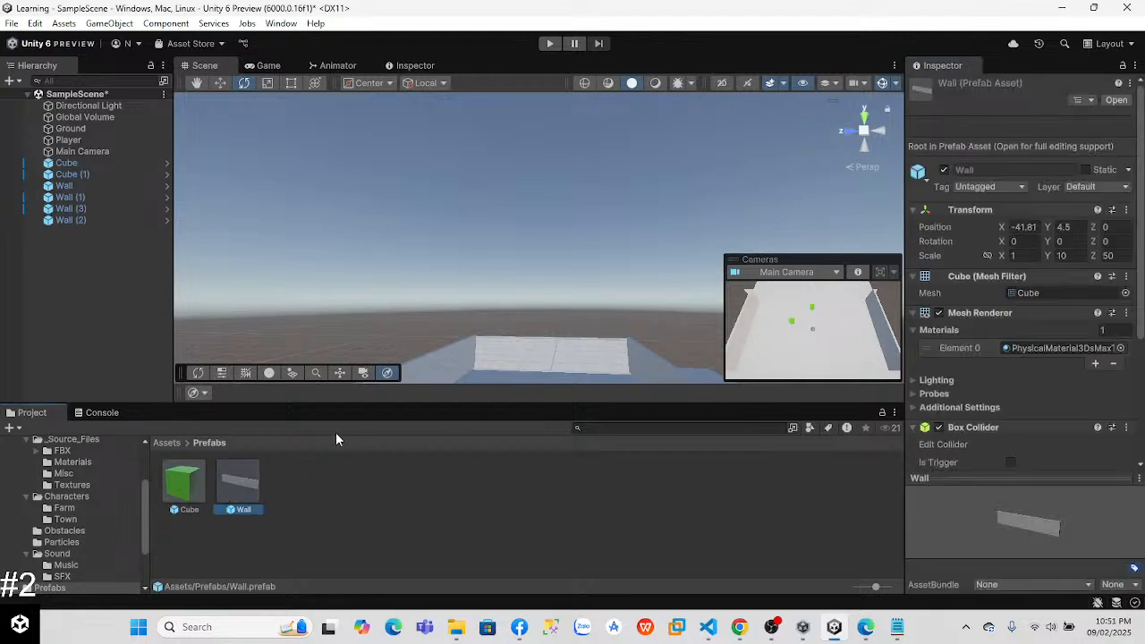
pyautogui.moveTo(1140, 174); pyautogui.dragTo(1134, 116)
# Step: Run the game and push the lighter cubes around with the player ball to test the collisions, ending the run
pyautogui.click(547, 43)
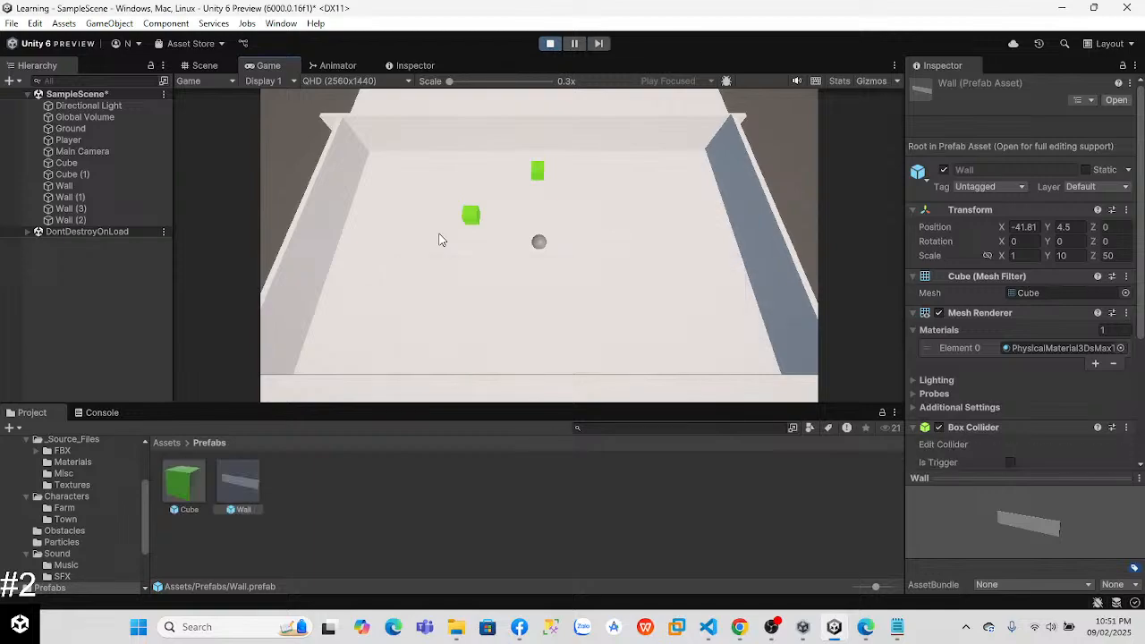
pyautogui.press('w')
pyautogui.press('a')
pyautogui.press('s')
pyautogui.press('d')
pyautogui.press('a')
pyautogui.press('w')
pyautogui.press('s')
pyautogui.press('d')
pyautogui.press('w')
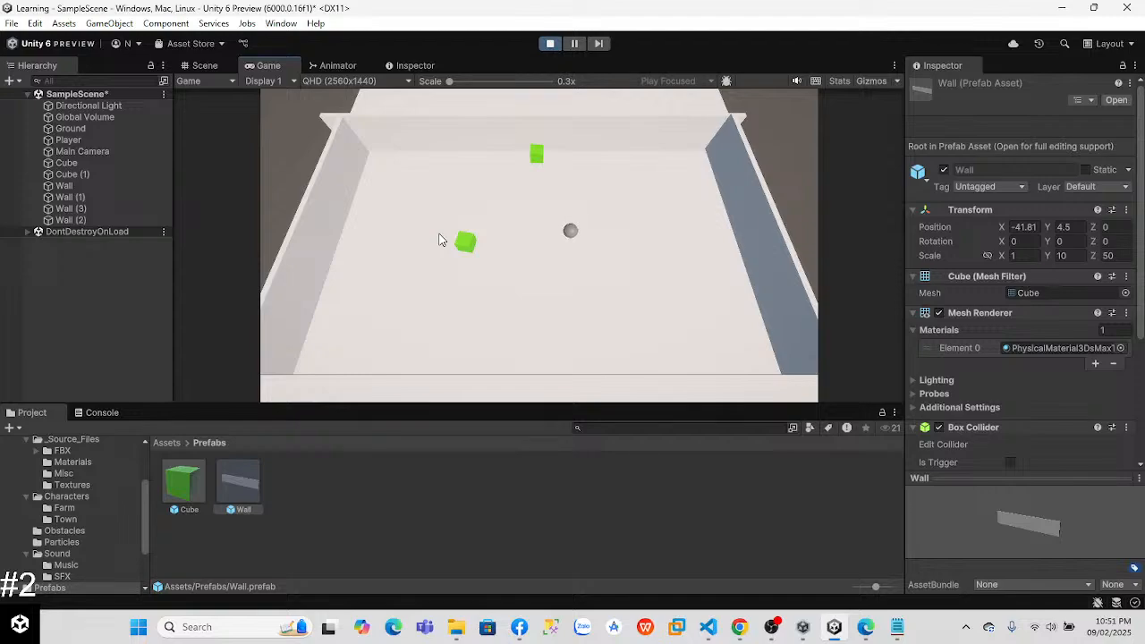
pyautogui.press('a')
pyautogui.press('w')
pyautogui.press('d')
pyautogui.press('a')
pyautogui.press('s')
pyautogui.press('d')
pyautogui.press('w')
pyautogui.press('w')
pyautogui.press('d')
pyautogui.click(550, 43)
# Step: Switch back to the Lab 3 tutorial page and resume its video on constraining the player's movement
pyautogui.hotkey('alt', 'Tab')
pyautogui.click(720, 337)
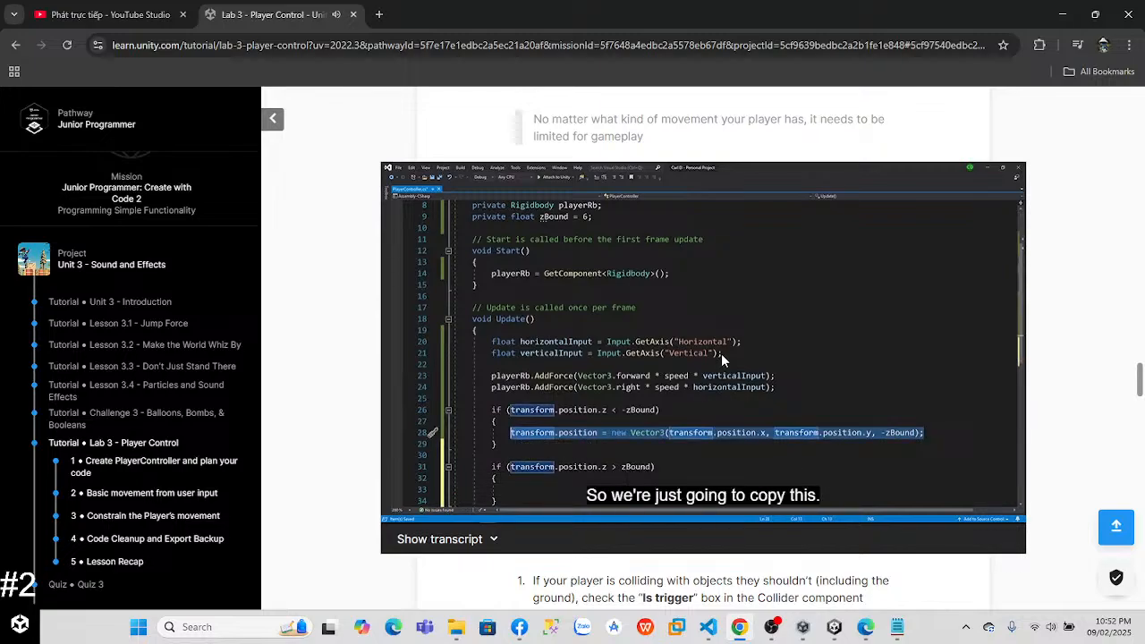
# Step: Pause the tutorial video at the zBound code and read the instructions on constraining the player's movement
pyautogui.click(827, 384)
pyautogui.scroll(-8, 1139, 380)
pyautogui.scroll(9, 1139, 380)
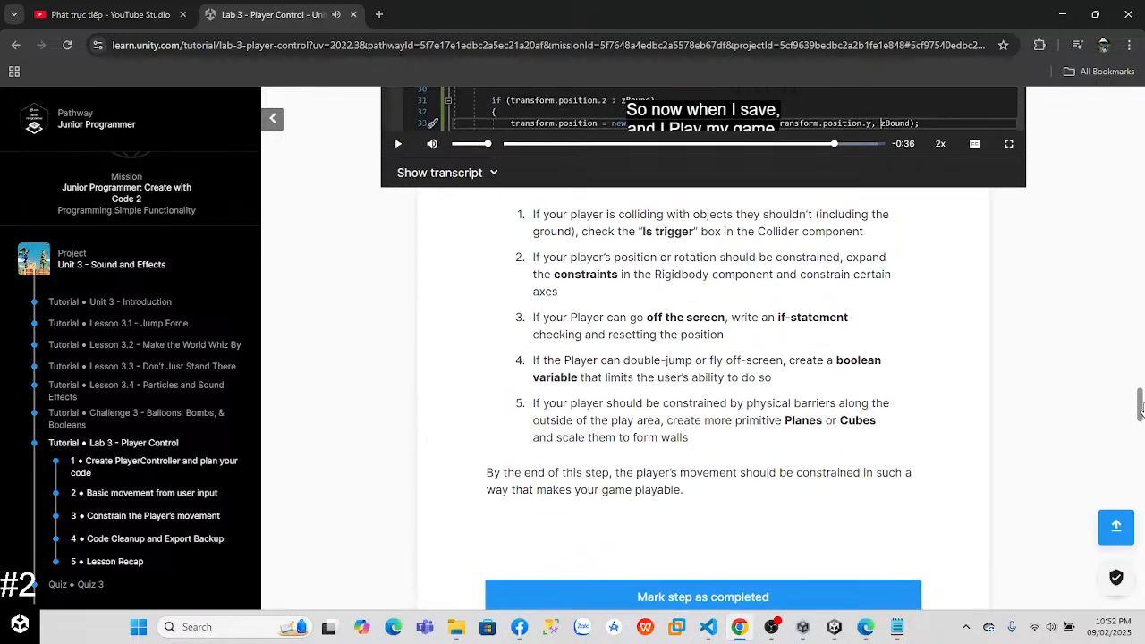
pyautogui.scroll(-1, 1140, 381)
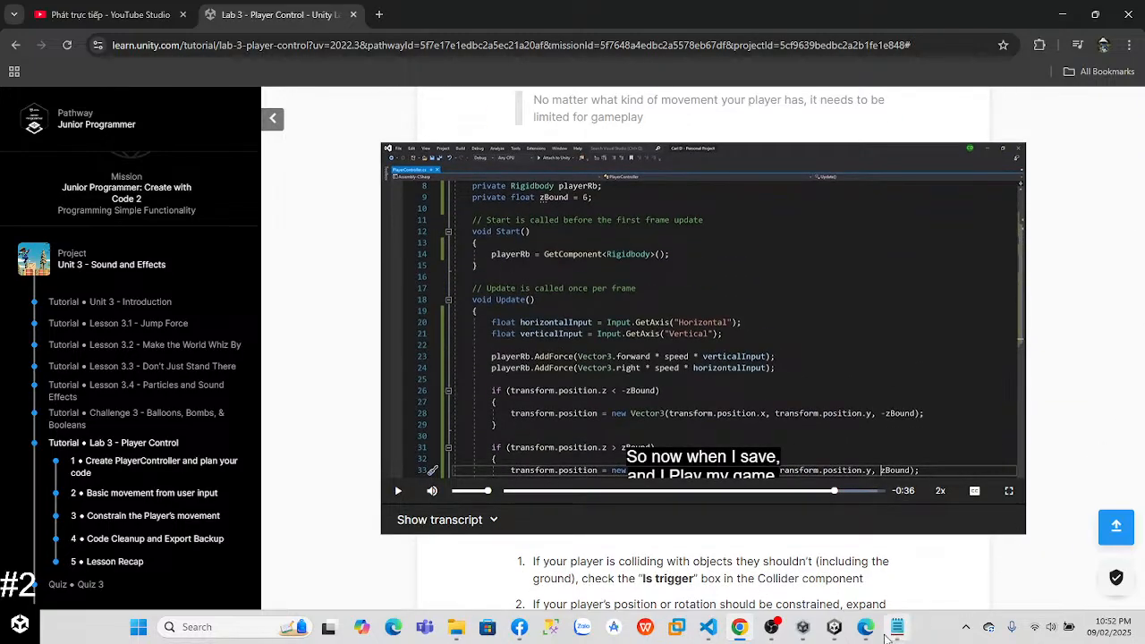
# Step: Switch to the Unity editor and select Wall (1) in the scene to check its transform values
pyautogui.click(803, 626)
pyautogui.click(835, 626)
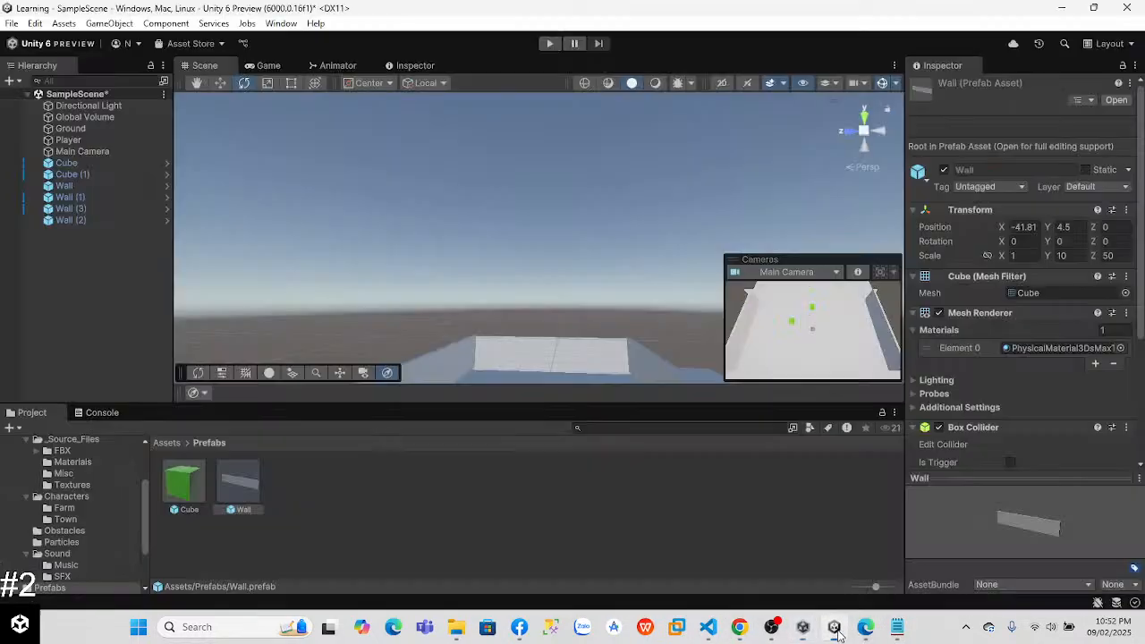
pyautogui.click(437, 366)
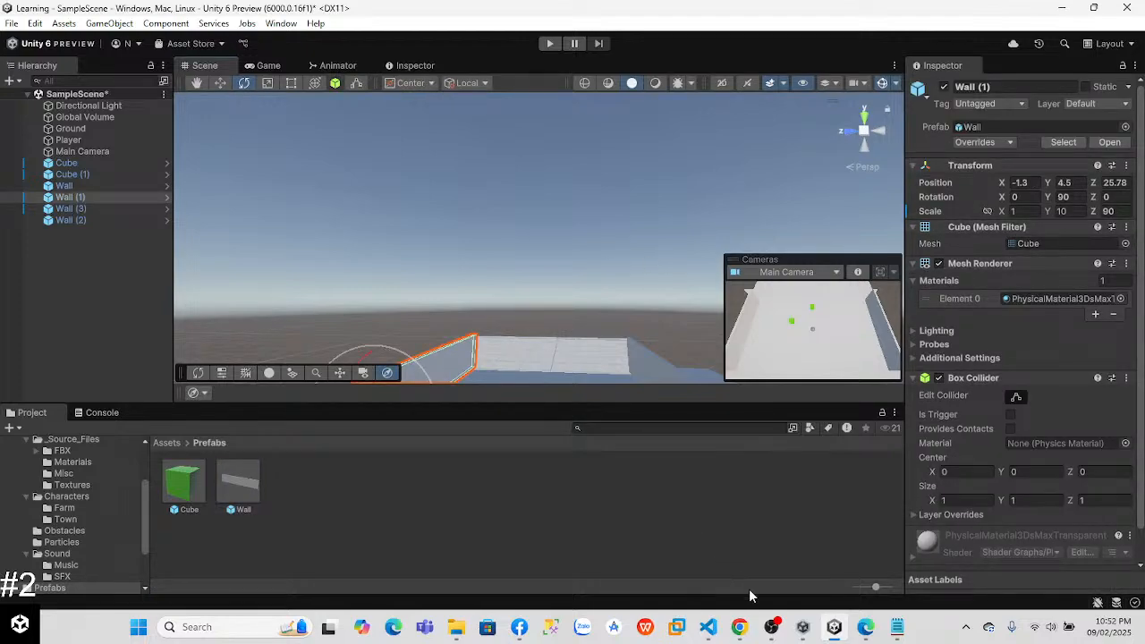
# Step: Switch to Visual Studio Code and declare a private float zBound below the playerRB field in PlayerController.cs, following the tutorial code
pyautogui.click(707, 626)
pyautogui.click(455, 176)
pyautogui.press('Return')
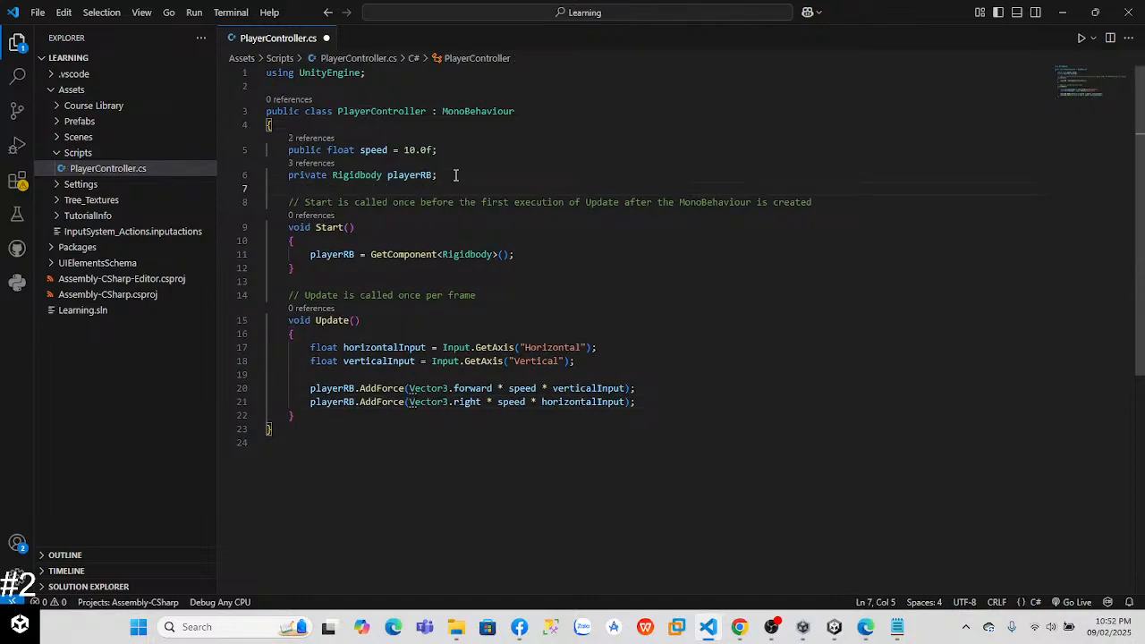
pyautogui.write('pr')
pyautogui.press('BackSpace')
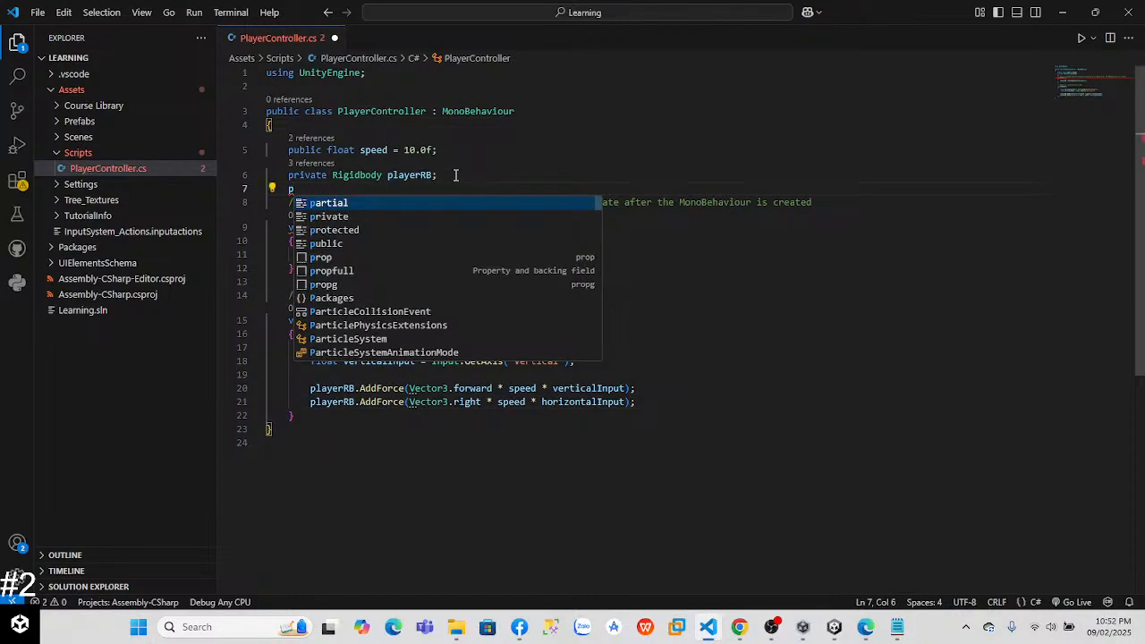
pyautogui.hotkey('alt', 'Tab')
pyautogui.hotkey('alt', 'Tab')
pyautogui.hotkey('alt', 'Tab')
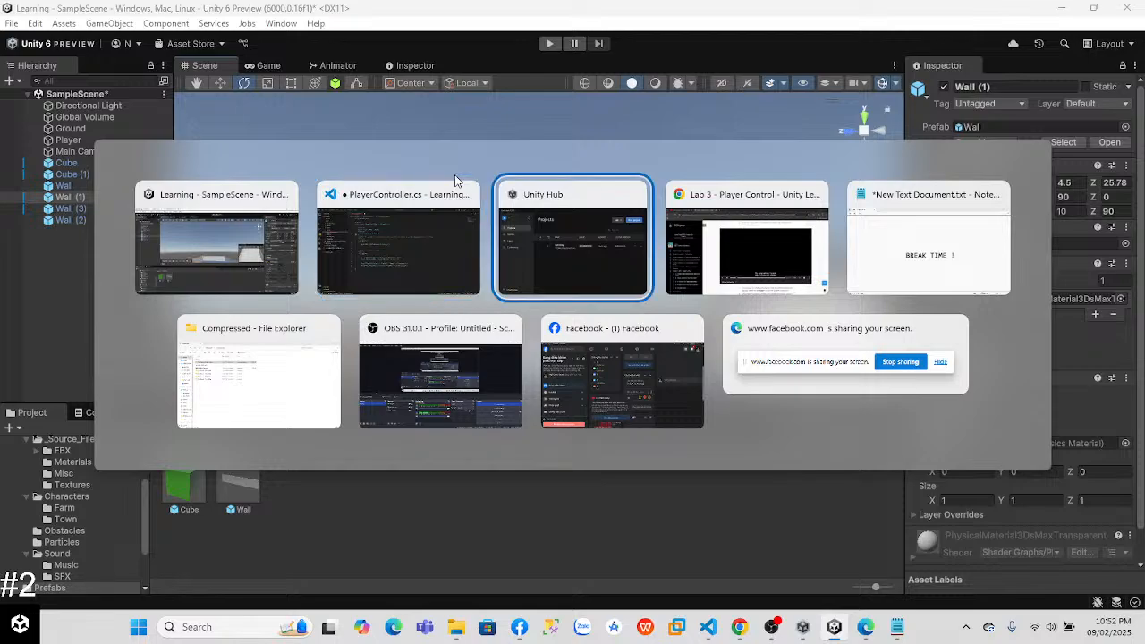
pyautogui.hotkey('alt', 'Tab')
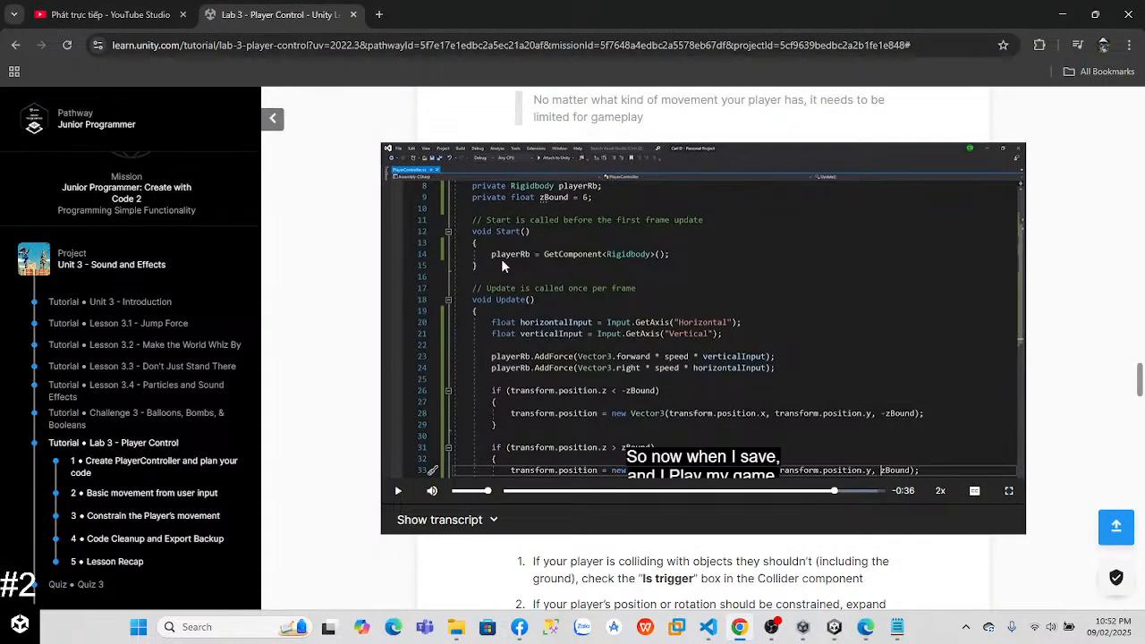
pyautogui.hotkey('alt', 'Tab')
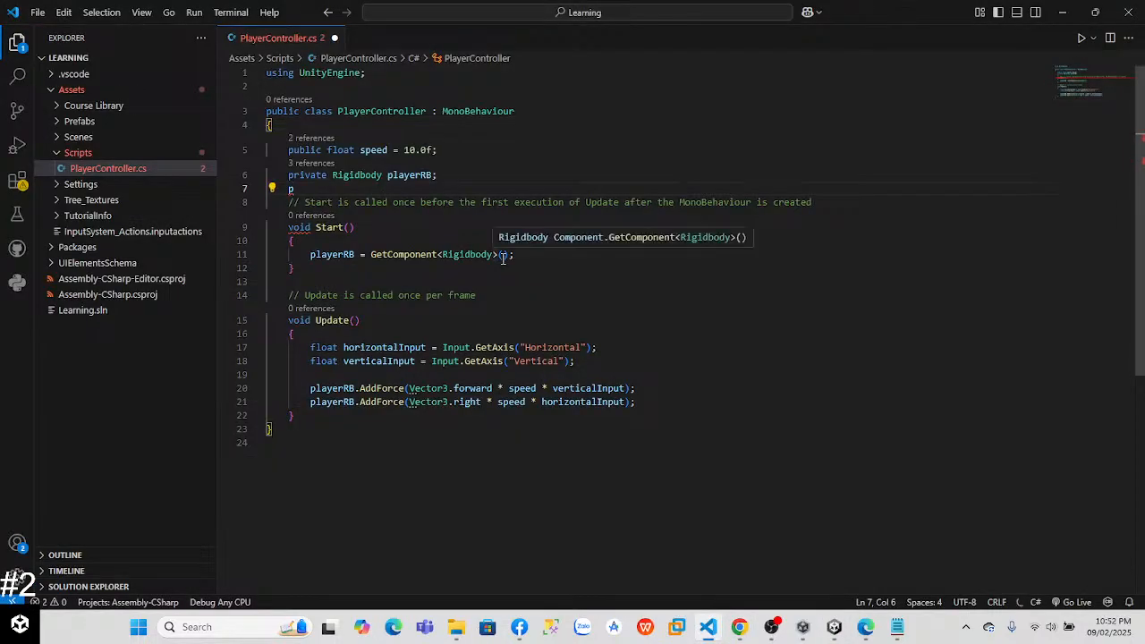
pyautogui.write('rivate ')
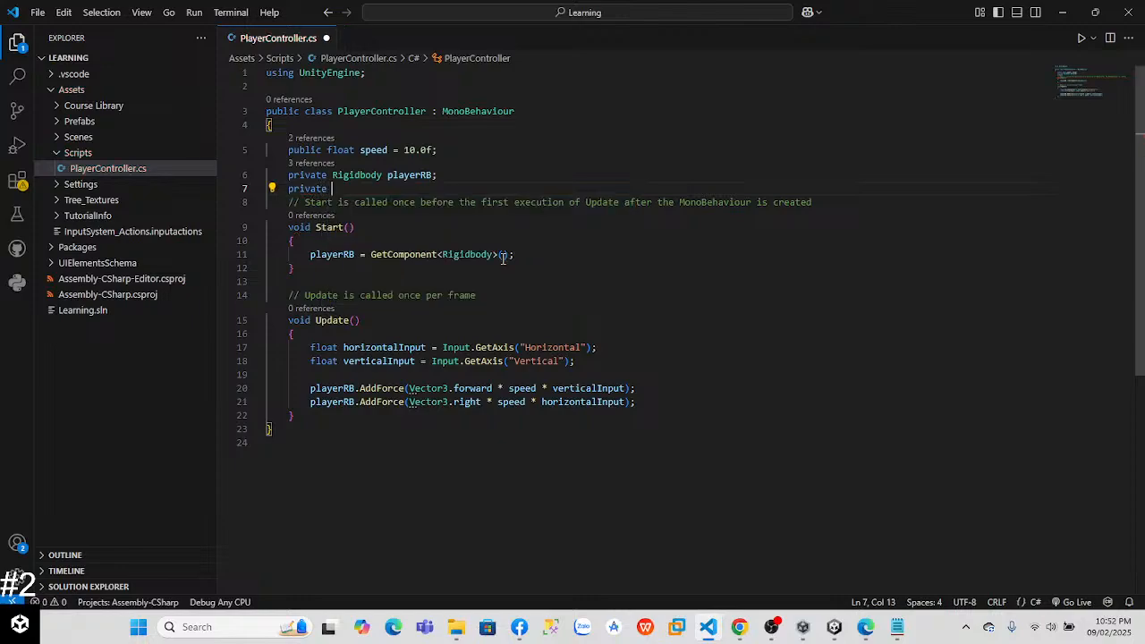
pyautogui.write('floatz')
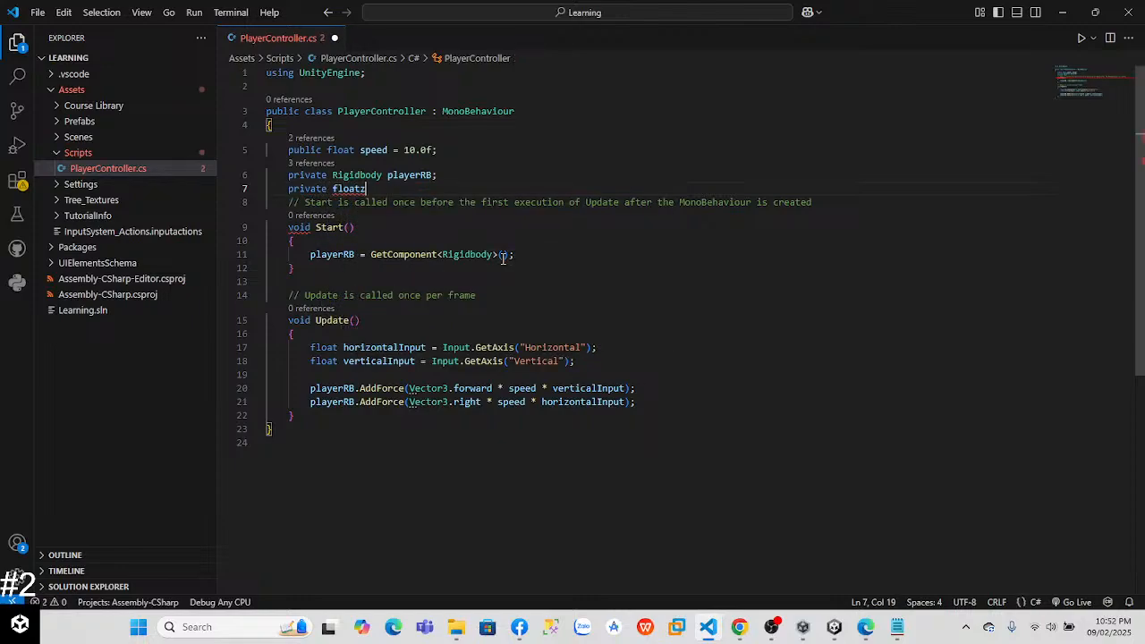
pyautogui.press('BackSpace')
pyautogui.write('zB')
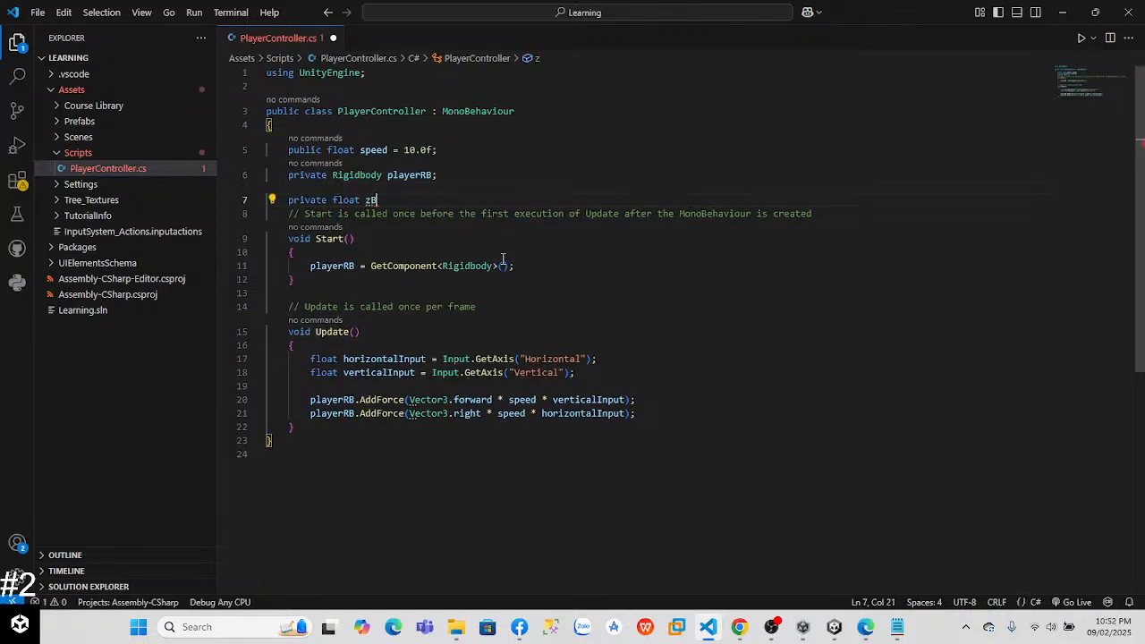
pyautogui.write('ound;')
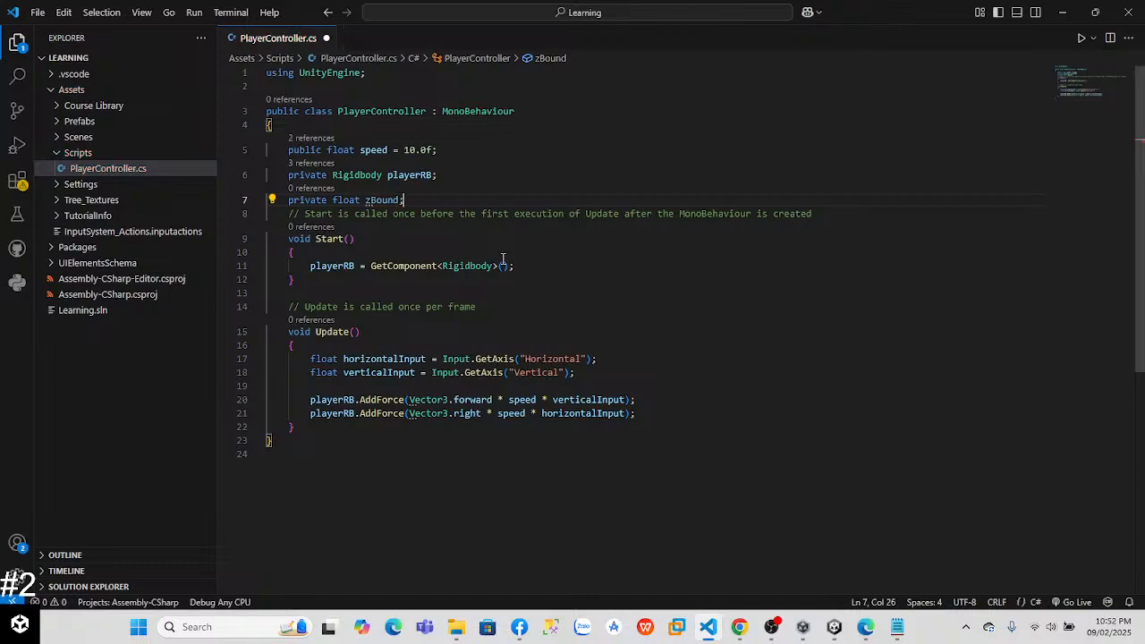
pyautogui.write(' // i')
pyautogui.write('n case the ball is u')
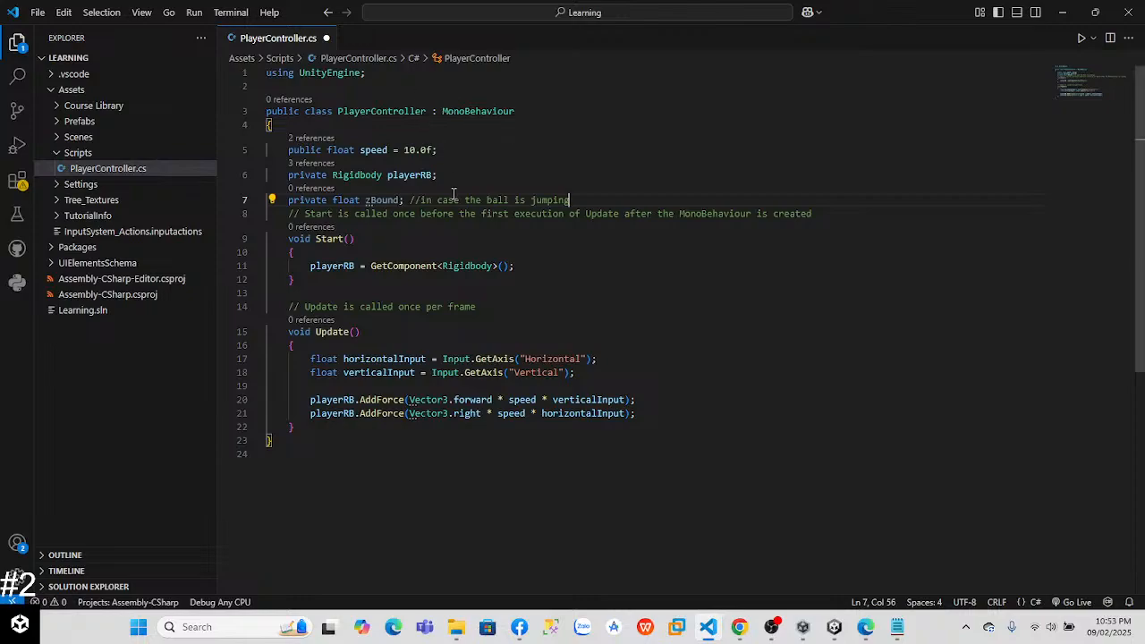
# Step: Start an if statement on transform.position below the AddForce lines in Update(), checking it against the tutorial code
pyautogui.scroll(-1, 1138, 210)
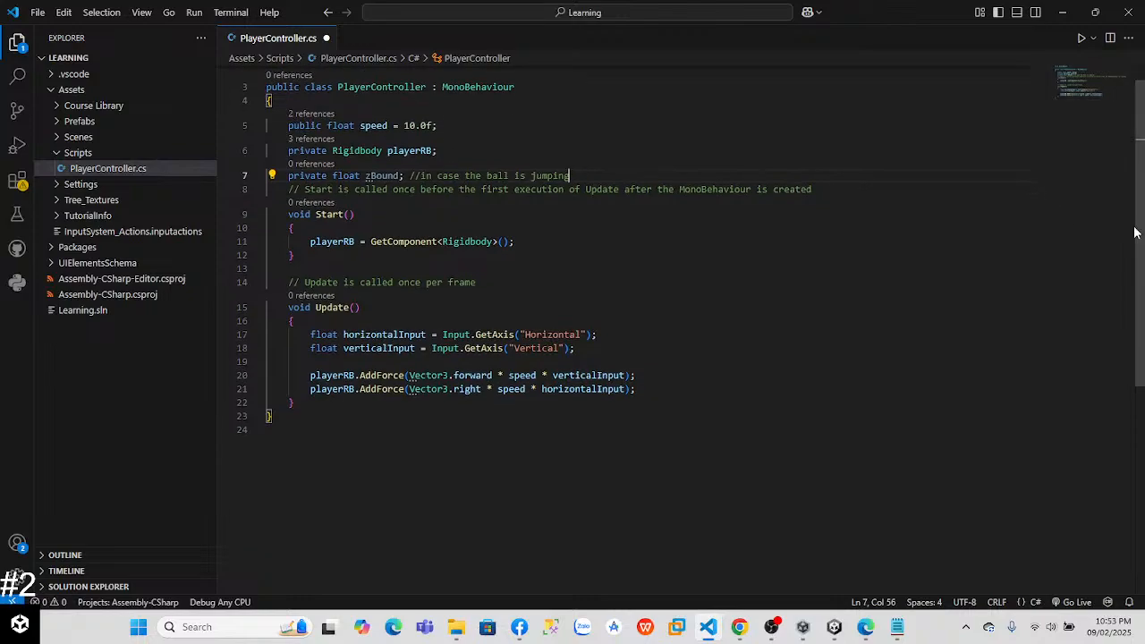
pyautogui.click(669, 390)
pyautogui.press('Return')
pyautogui.press('Return')
pyautogui.write('if')
pyautogui.hotkey('alt', 'Tab')
pyautogui.hotkey('alt', 'Tab')
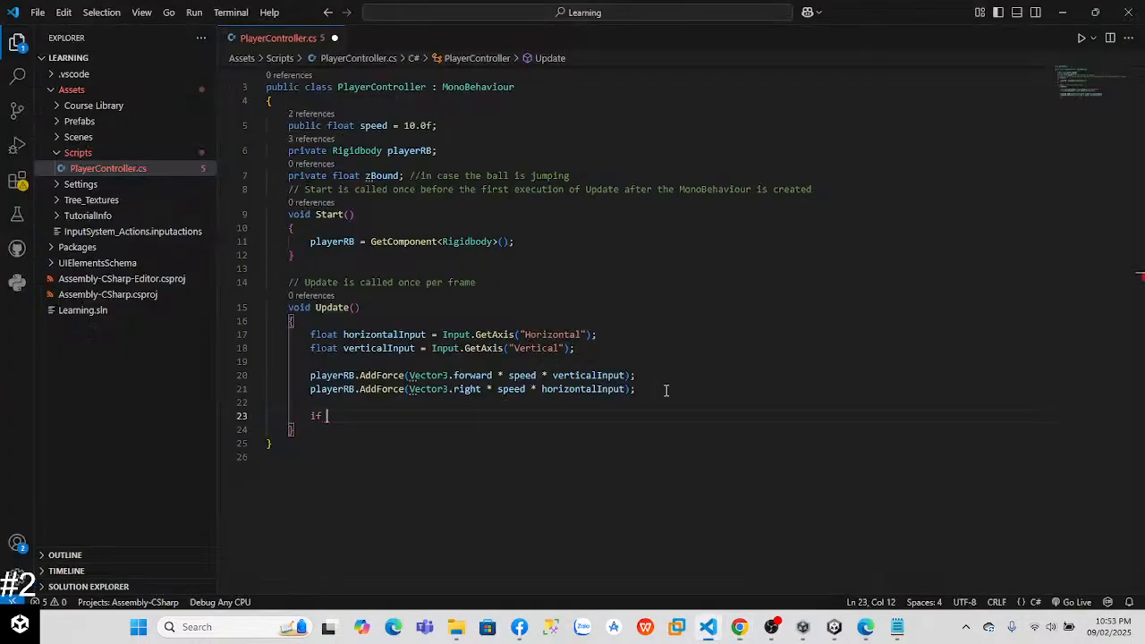
pyautogui.write('(trans')
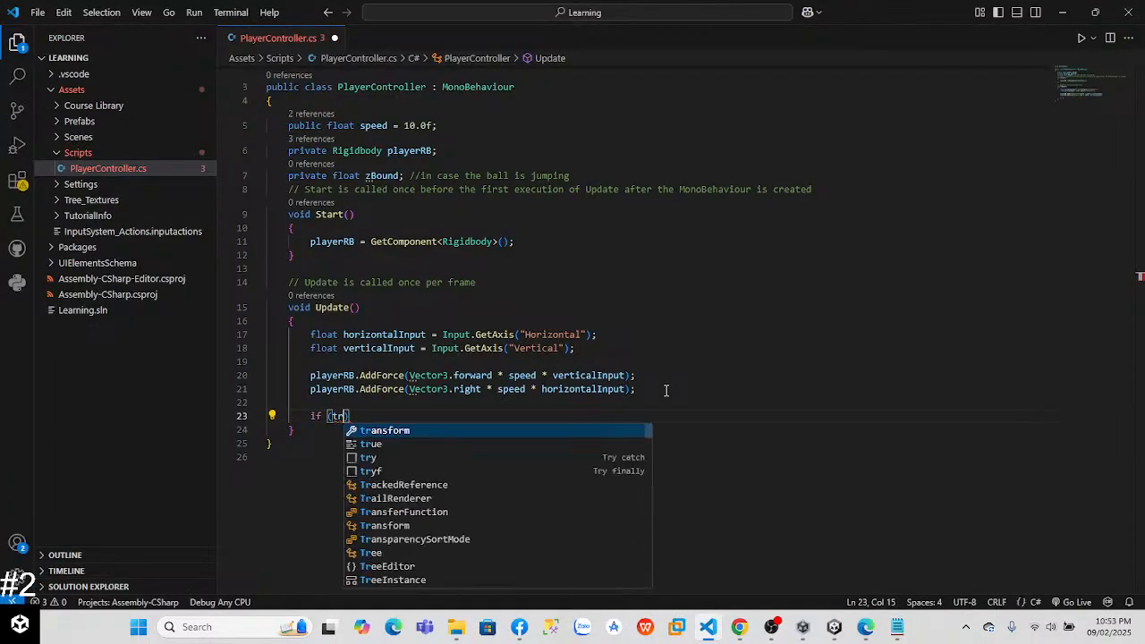
pyautogui.write('form')
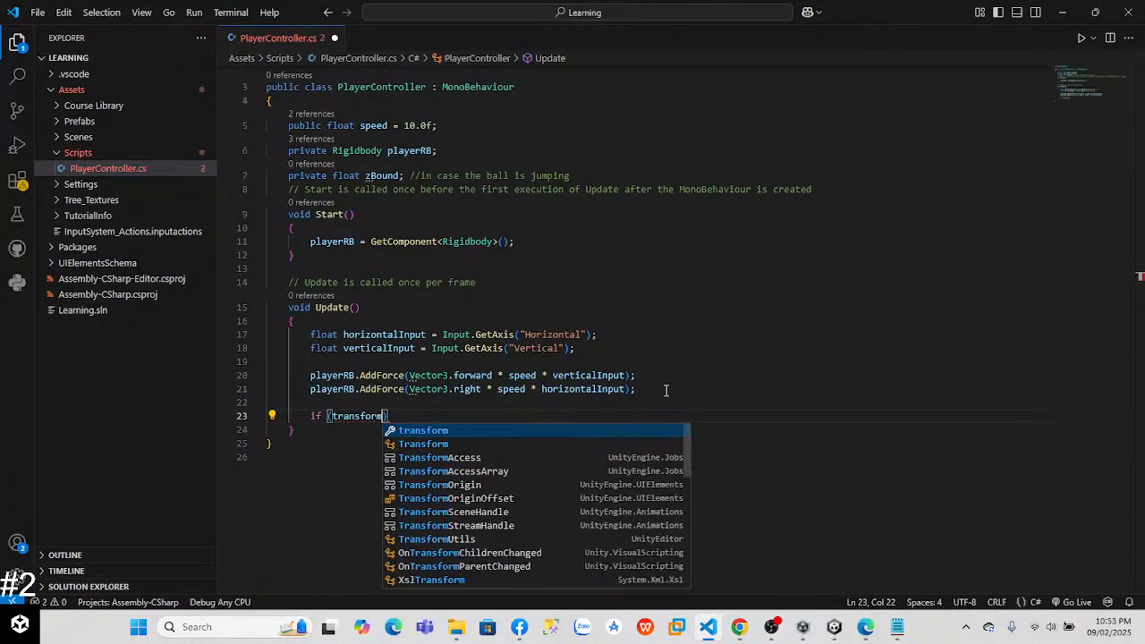
pyautogui.hotkey('alt', 'Tab')
pyautogui.hotkey('alt', 'Tab')
pyautogui.write('.p')
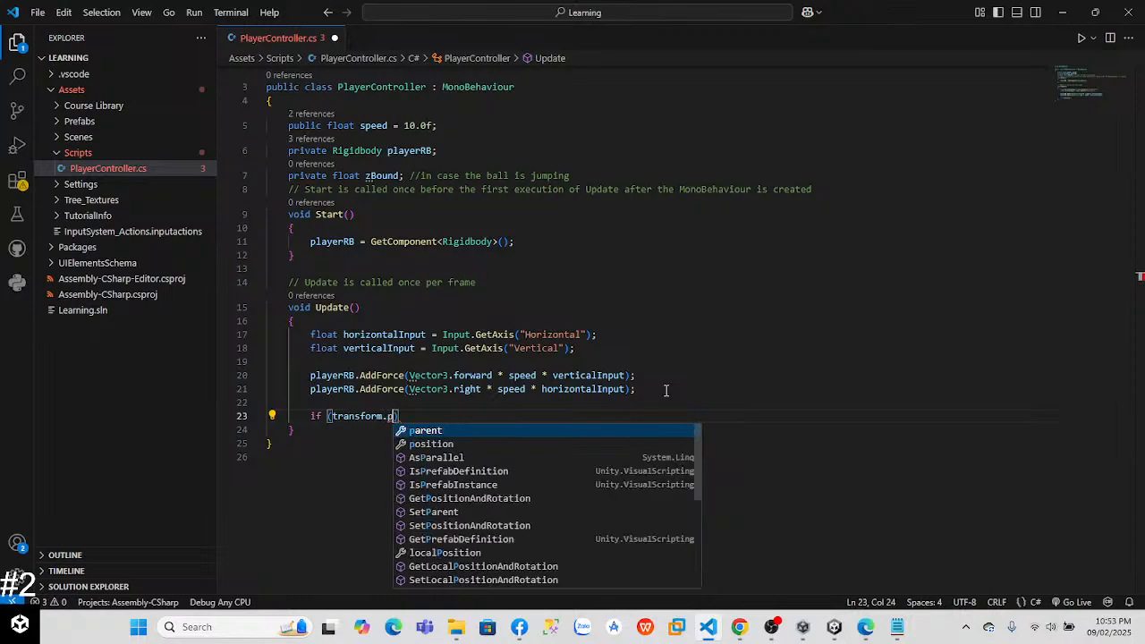
pyautogui.write('osition')
# Step: Complete the if condition as transform.position.z < zBound, comparing it with the tutorial video
pyautogui.hotkey('alt', 'Tab')
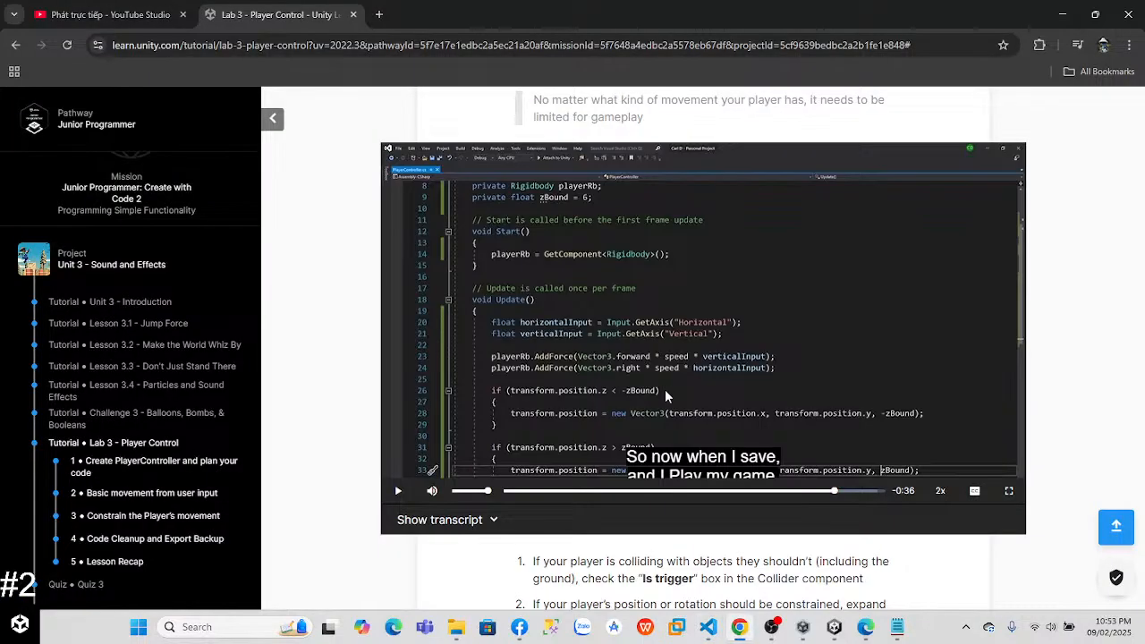
pyautogui.hotkey('alt', 'Tab')
pyautogui.write('.z <')
pyautogui.hotkey('ctrl', 'space')
pyautogui.hotkey('alt', 'Tab')
pyautogui.hotkey('alt', 'Tab')
pyautogui.write('zBound')
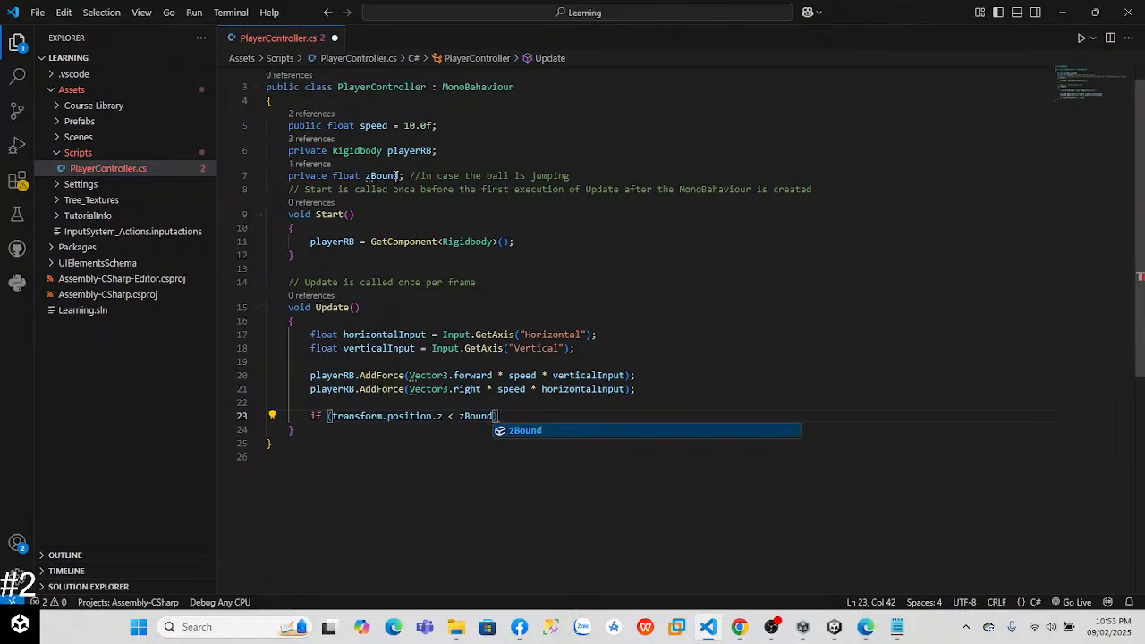
# Step: Initialise the zBound field to 4.5f in its declaration
pyautogui.click(398, 175)
pyautogui.write('= ')
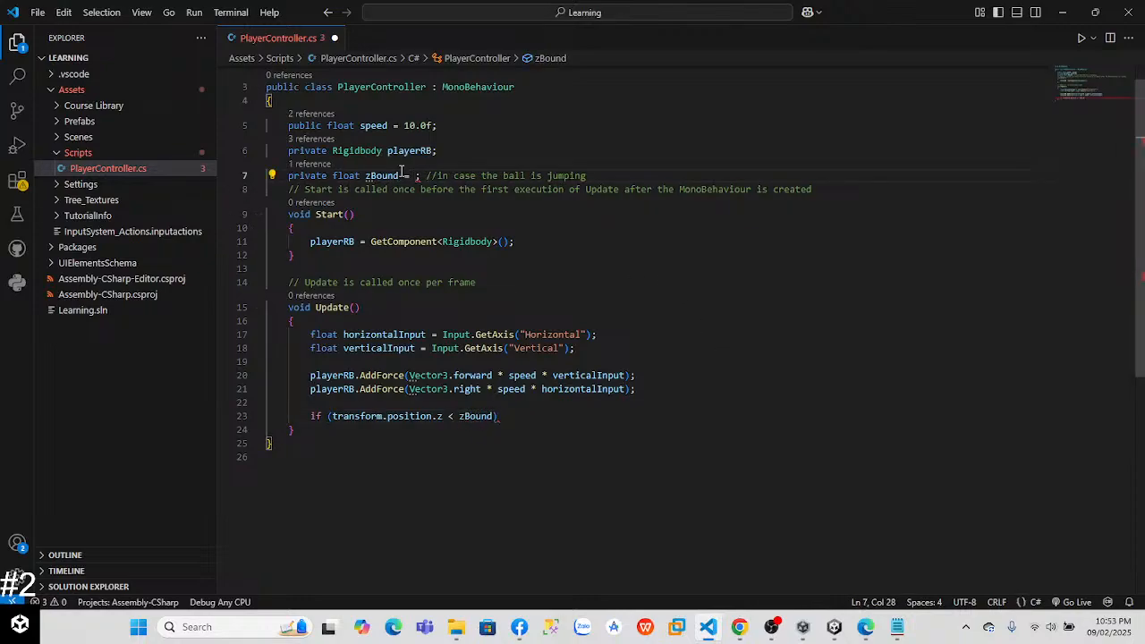
pyautogui.write('6')
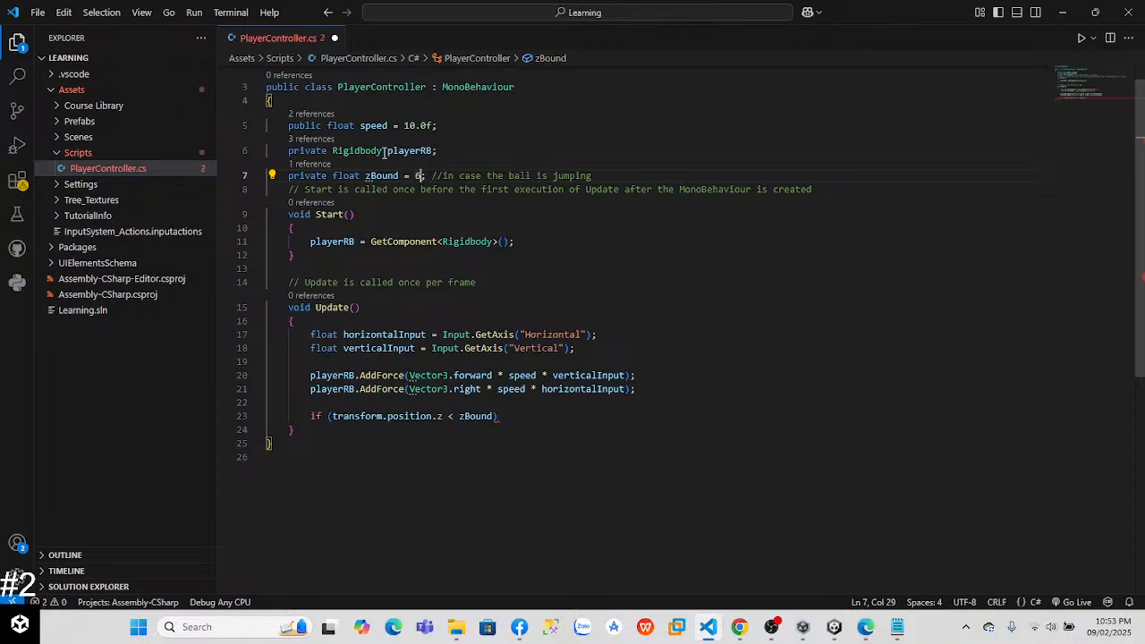
pyautogui.press('BackSpace')
pyautogui.write('4.5f')
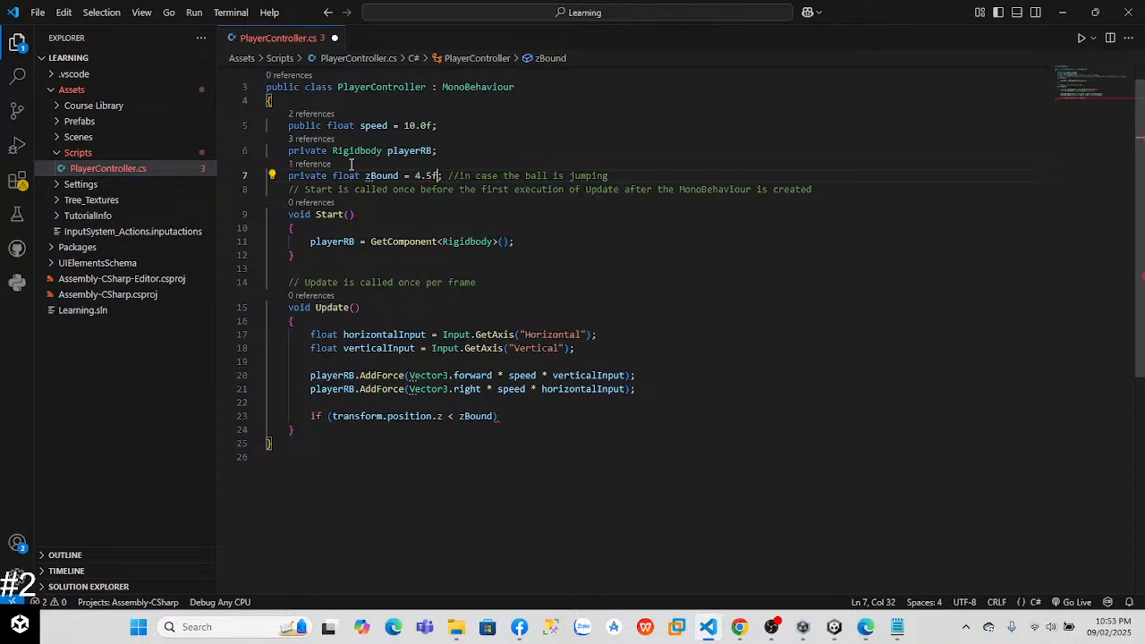
# Step: Compare the if condition with the tutorial code and negate its bound to -zBound
pyautogui.click(468, 489)
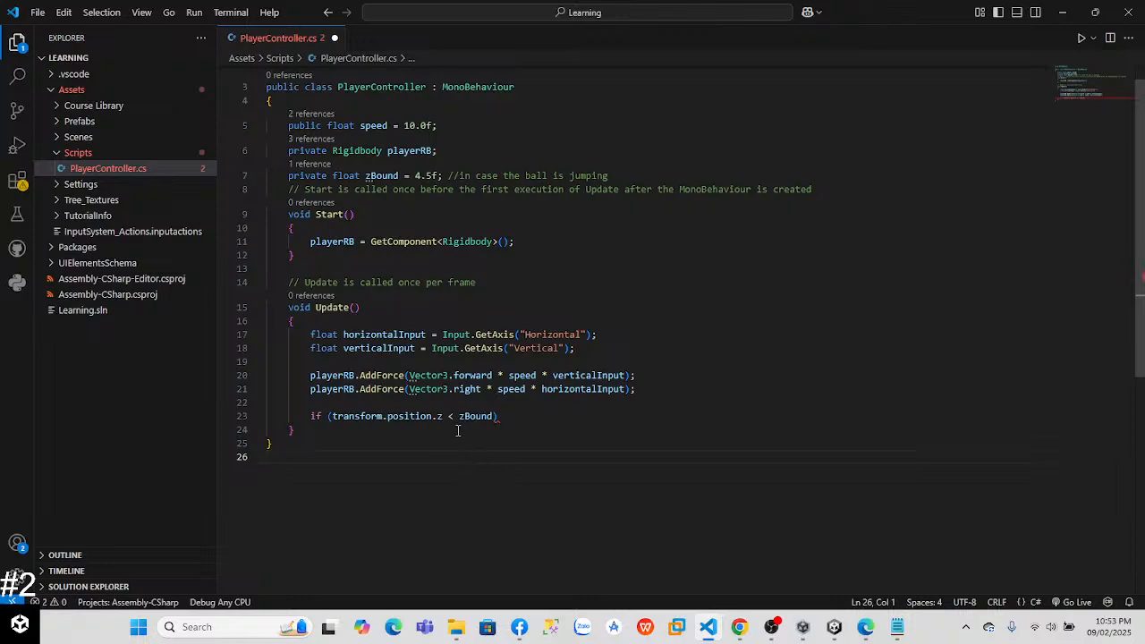
pyautogui.click(508, 416)
pyautogui.hotkey('alt', 'Tab')
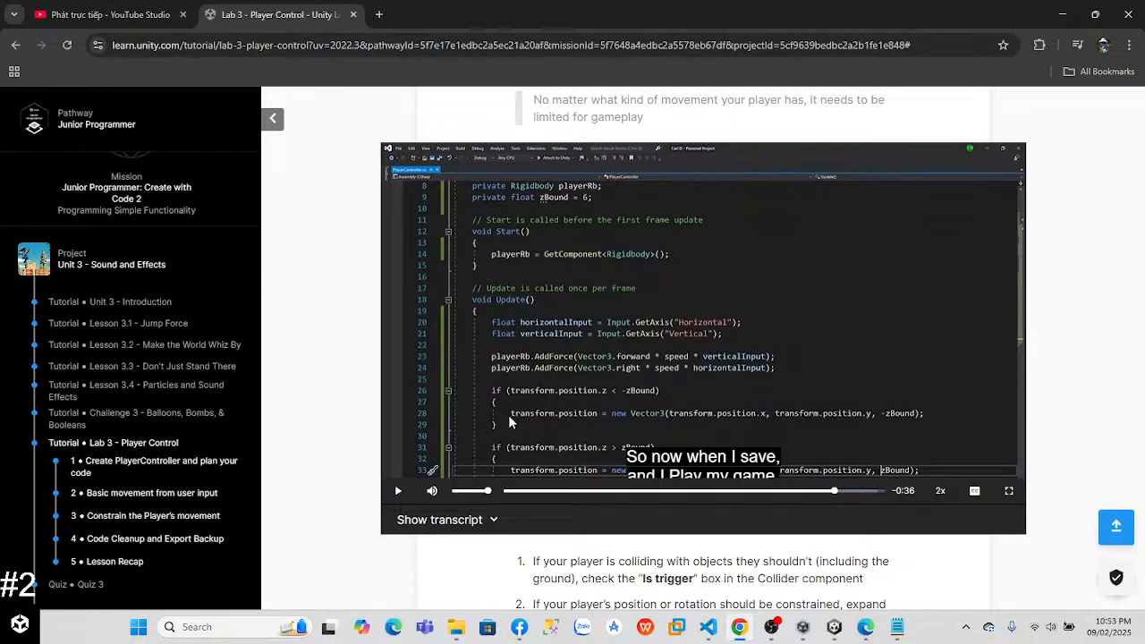
pyautogui.hotkey('alt', 'Tab')
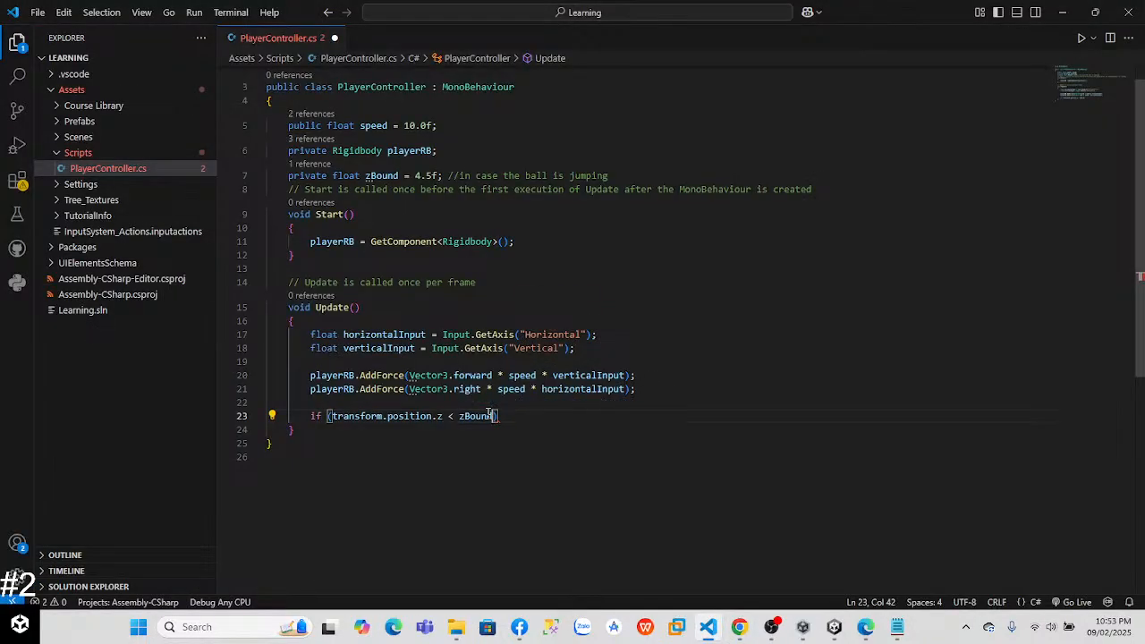
pyautogui.press('Left')
pyautogui.press('Left')
pyautogui.press('Left')
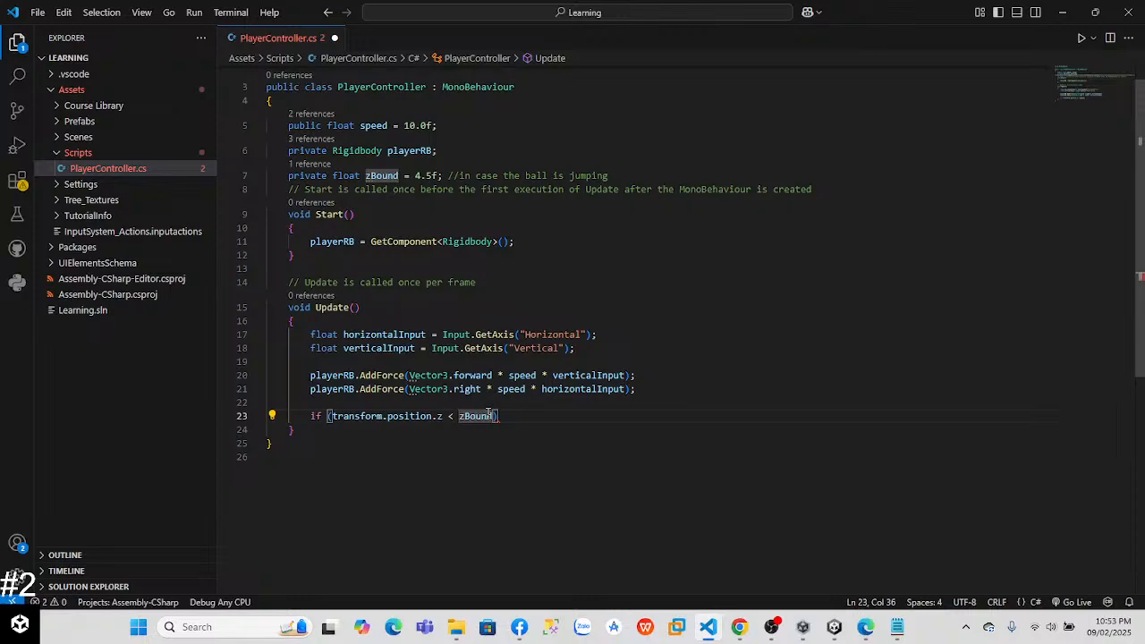
pyautogui.write('-')
# Step: Add a braced body to the if statement and begin its first line with transform.position
pyautogui.click(496, 416)
pyautogui.click(511, 418)
pyautogui.write('{')
pyautogui.press('Return')
pyautogui.hotkey('alt', 'Tab')
pyautogui.hotkey('alt', 'Tab')
pyautogui.write('te')
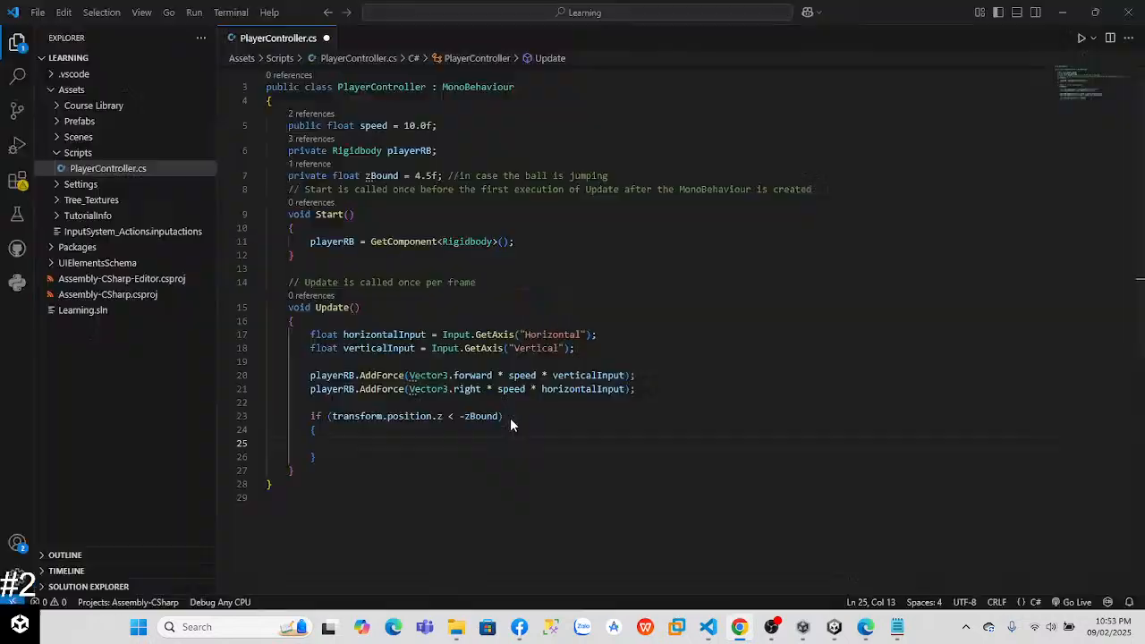
pyautogui.press('BackSpace')
pyautogui.write('ra')
pyautogui.press('Tab')
pyautogui.write('.')
pyautogui.press('Escape')
pyautogui.write('position')
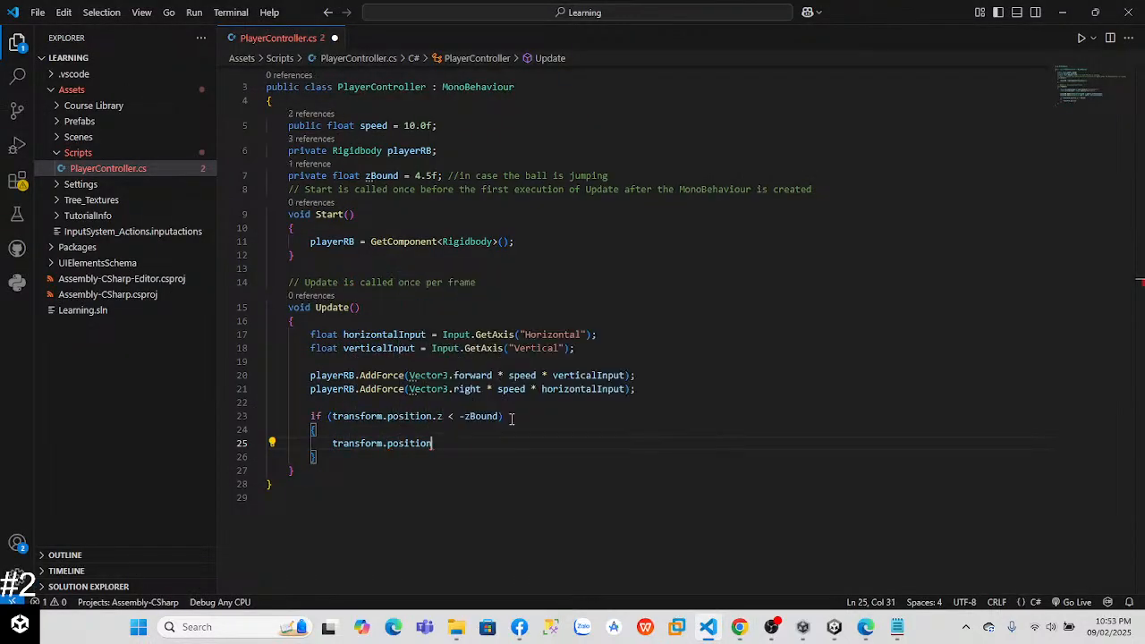
# Step: Assign a new Vector3 to transform.position inside the if block, following the tutorial code
pyautogui.hotkey('alt', 'Tab')
pyautogui.hotkey('alt', 'Tab')
pyautogui.write('.')
pyautogui.press('Escape')
pyautogui.write('new Vw')
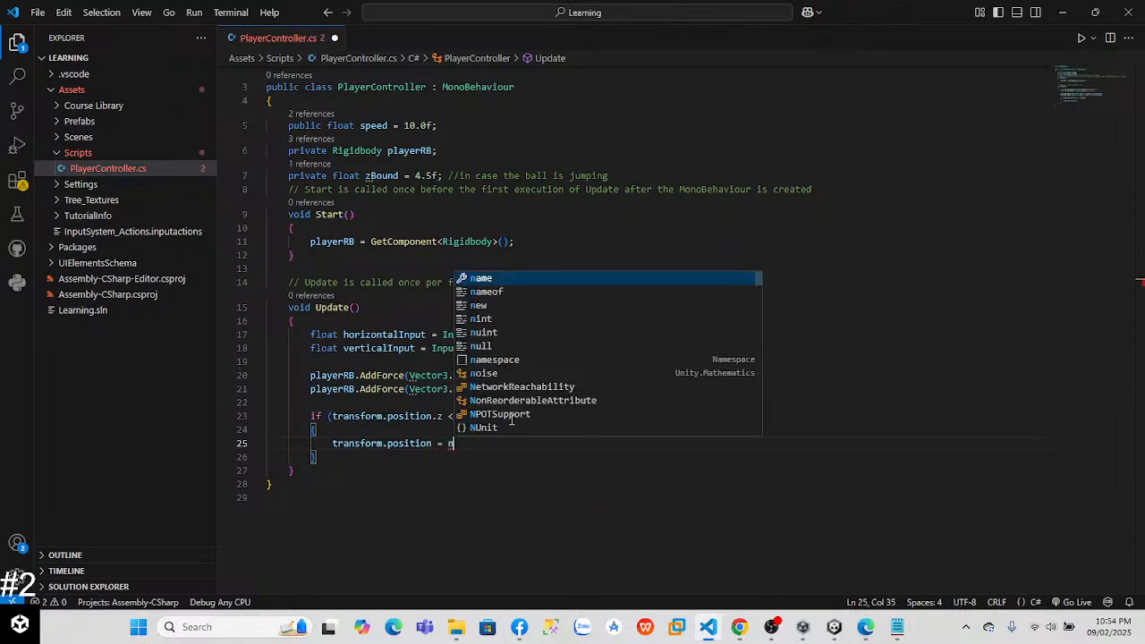
pyautogui.write('e')
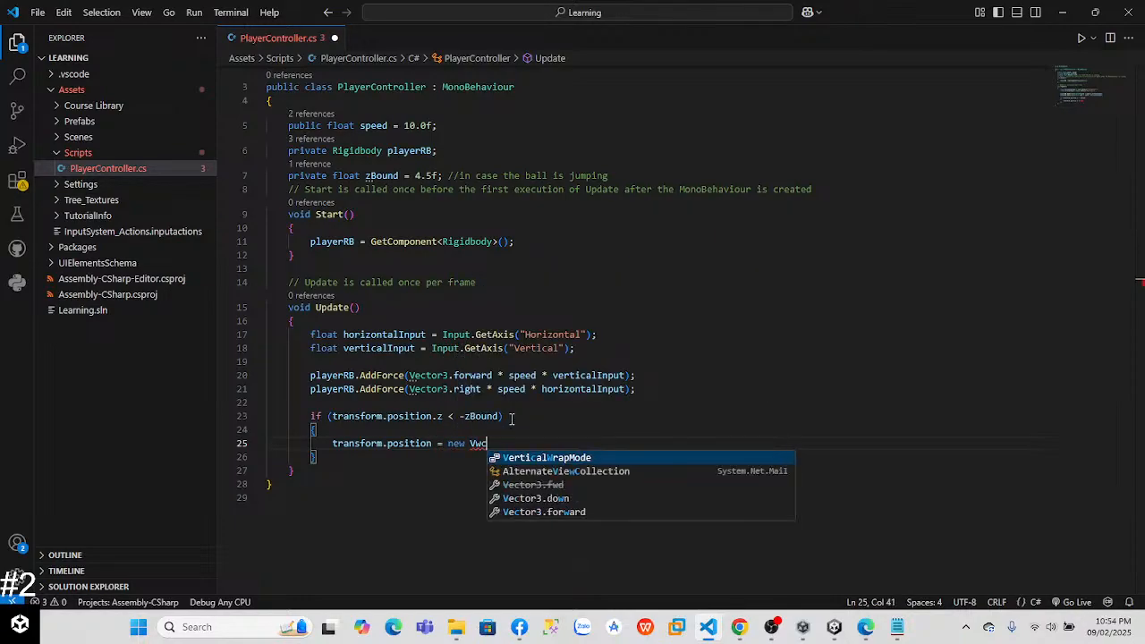
pyautogui.press('BackSpace')
pyautogui.press('BackSpace')
pyautogui.write('ector3')
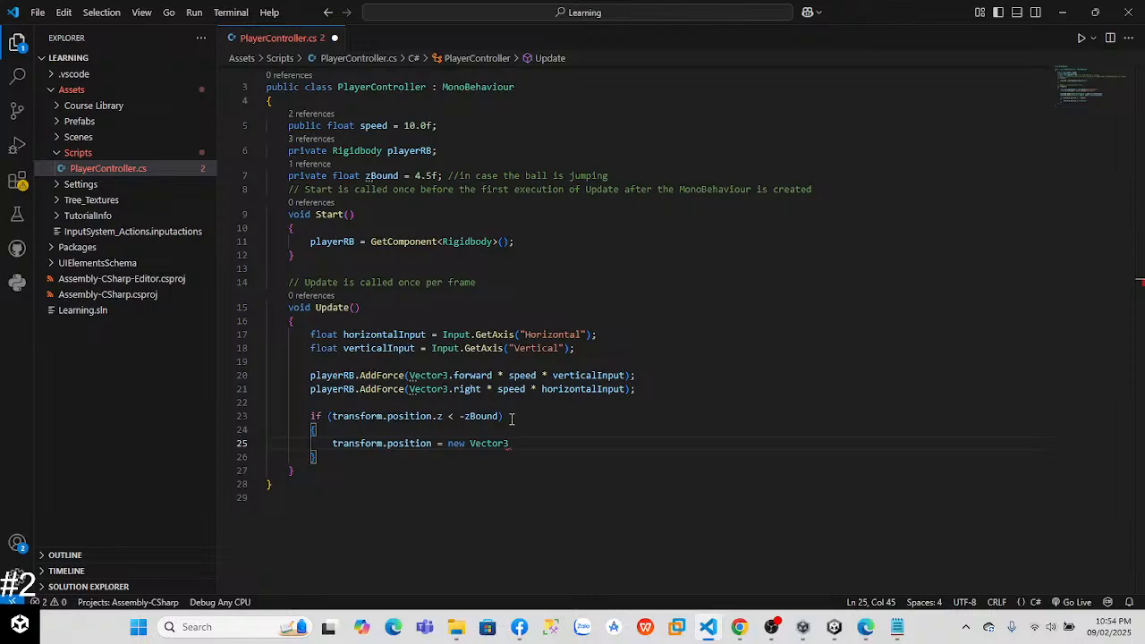
pyautogui.write('(')
# Step: Enter transform.position.x as the first argument of the new Vector3 in the if block, checking the tutorial code
pyautogui.hotkey('alt', 'Tab')
pyautogui.hotkey('alt', 'Tab')
pyautogui.write('transform.position.z,')
pyautogui.press('BackSpace')
pyautogui.press('BackSpace')
pyautogui.write('x, transform.position.')
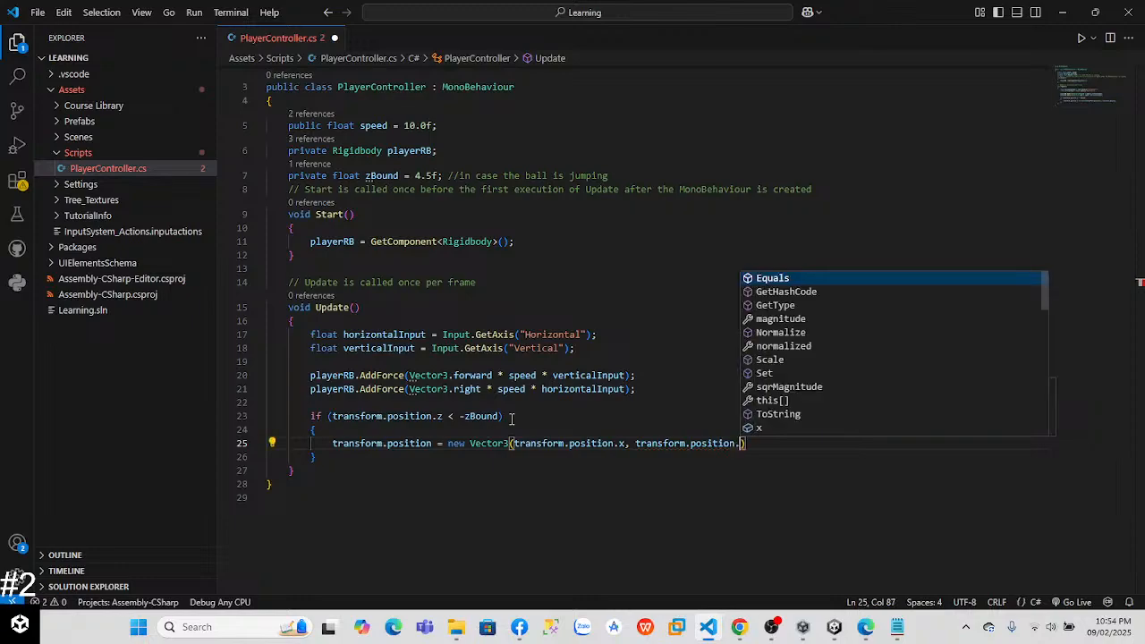
pyautogui.write('y, ')
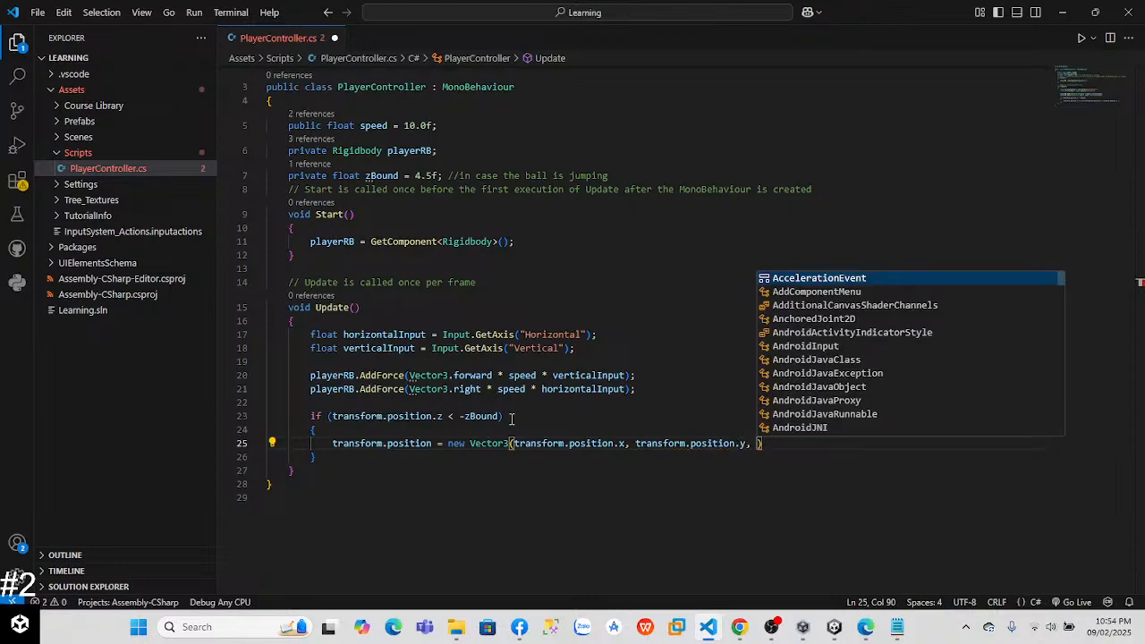
pyautogui.write('-z')
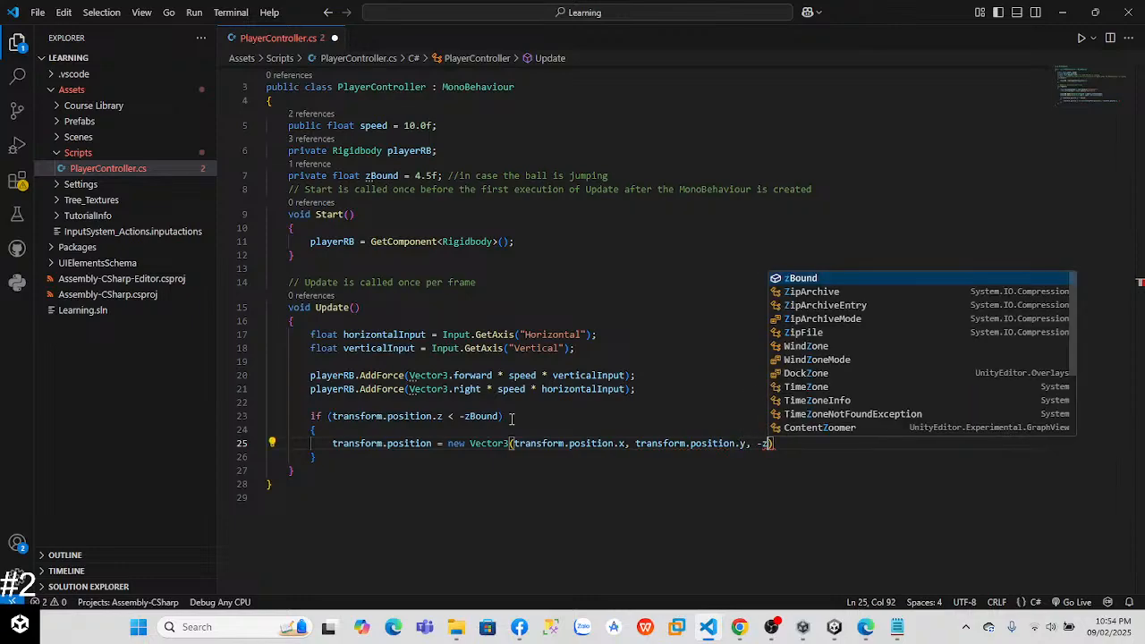
pyautogui.write('Bound)')
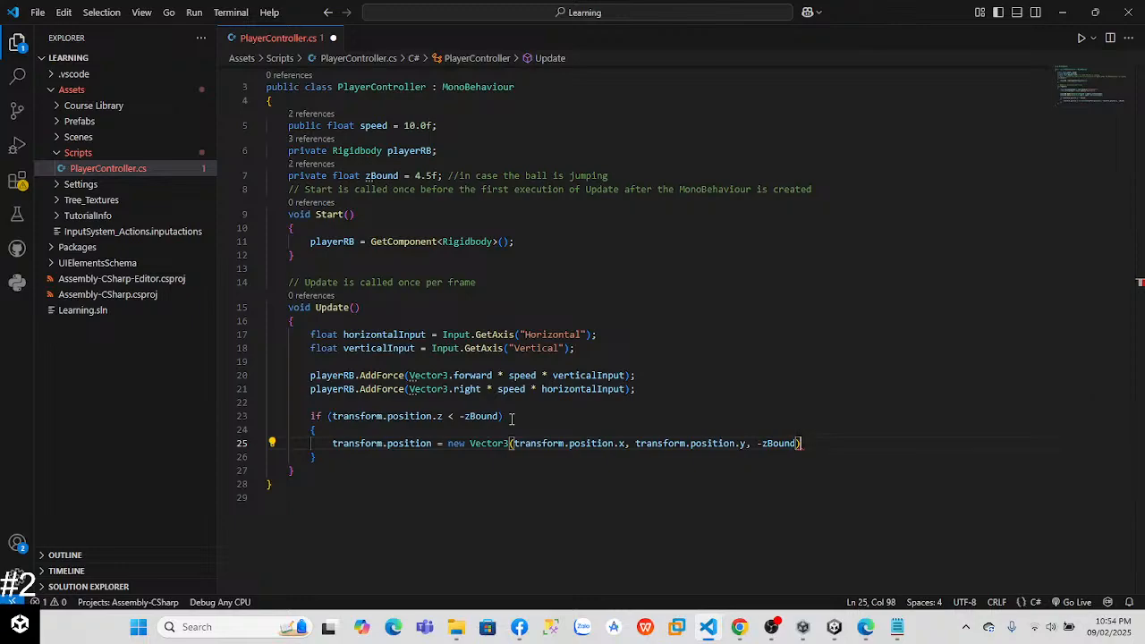
pyautogui.write(';')
# Step: Begin an else if branch after the if block with transform.position.z in its condition, consulting the tutorial code
pyautogui.press('Down')
pyautogui.press('Return')
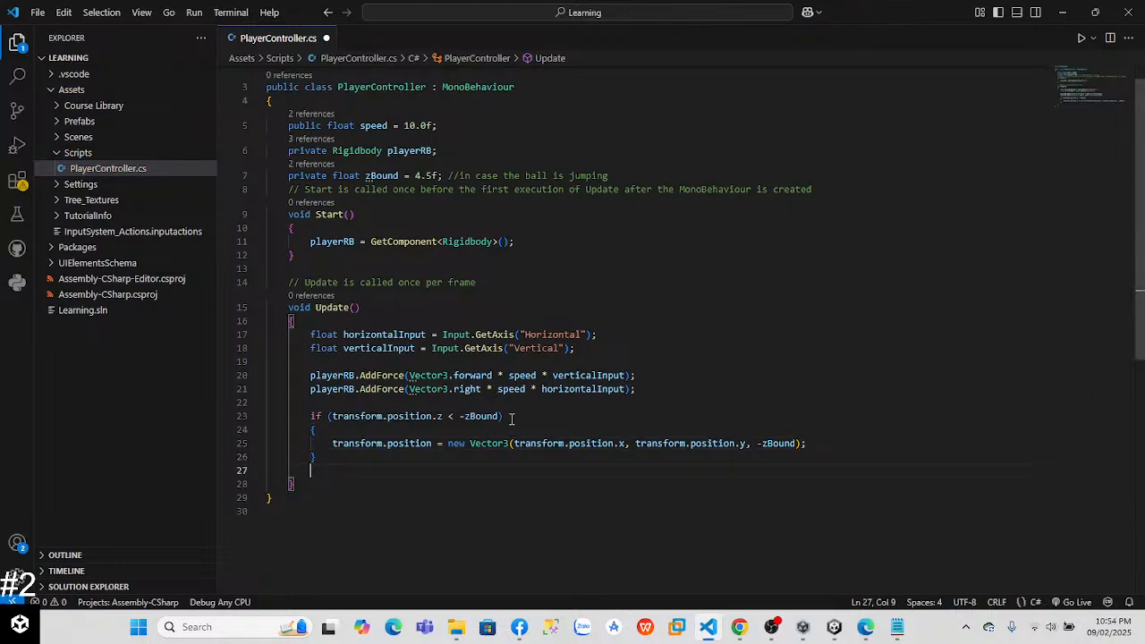
pyautogui.write('else if (')
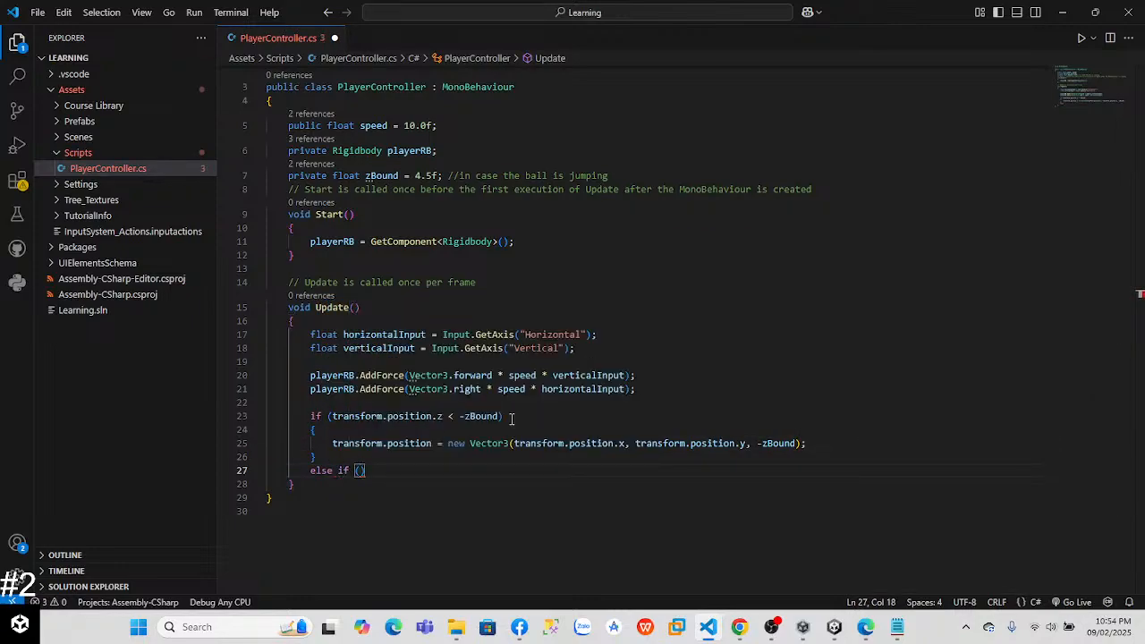
pyautogui.hotkey('alt', 'Tab')
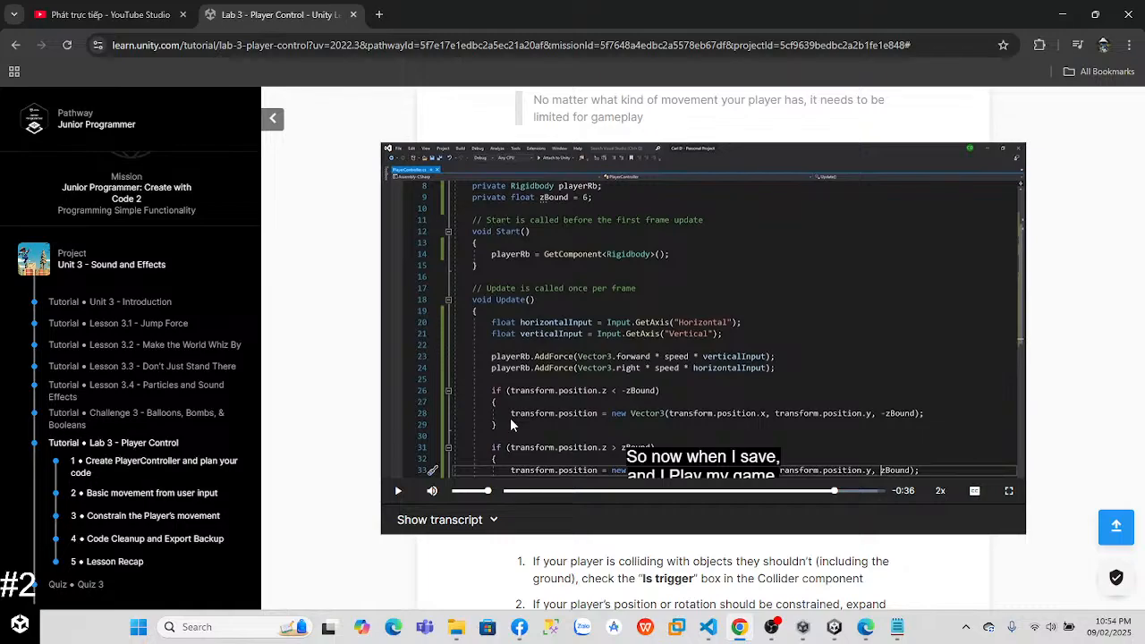
pyautogui.hotkey('alt', 'Tab')
pyautogui.write('tr')
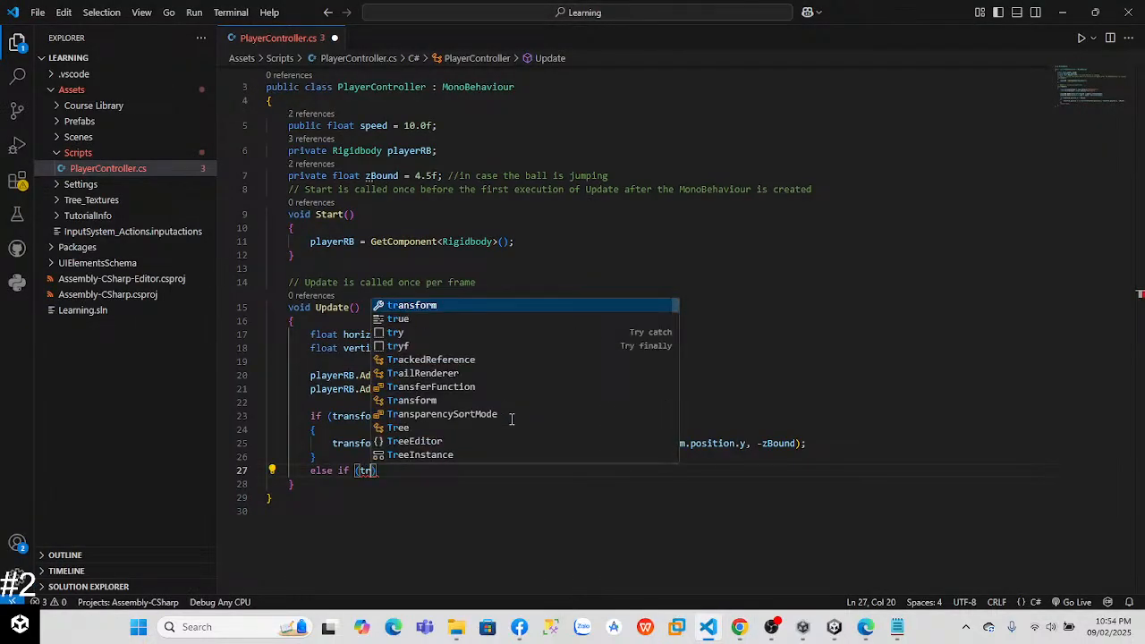
pyautogui.press('Tab')
pyautogui.write('.parent')
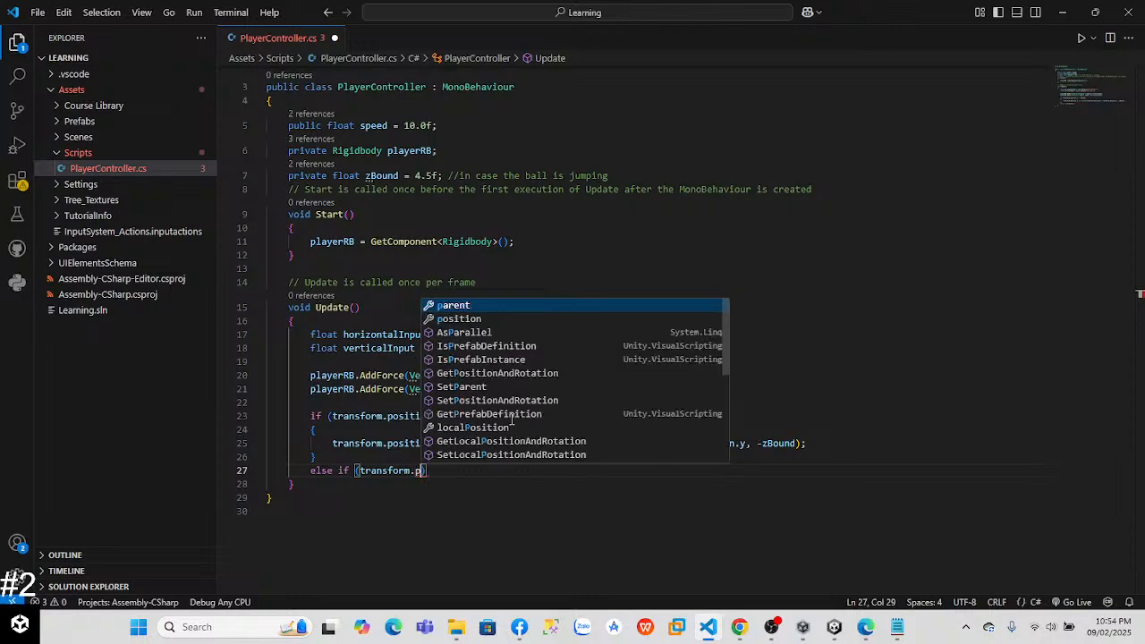
pyautogui.press('BackSpace')
pyautogui.press('BackSpace')
pyautogui.press('BackSpace')
pyautogui.press('BackSpace')
pyautogui.press('BackSpace')
pyautogui.press('BackSpace')
pyautogui.write('position.')
pyautogui.write('z >')
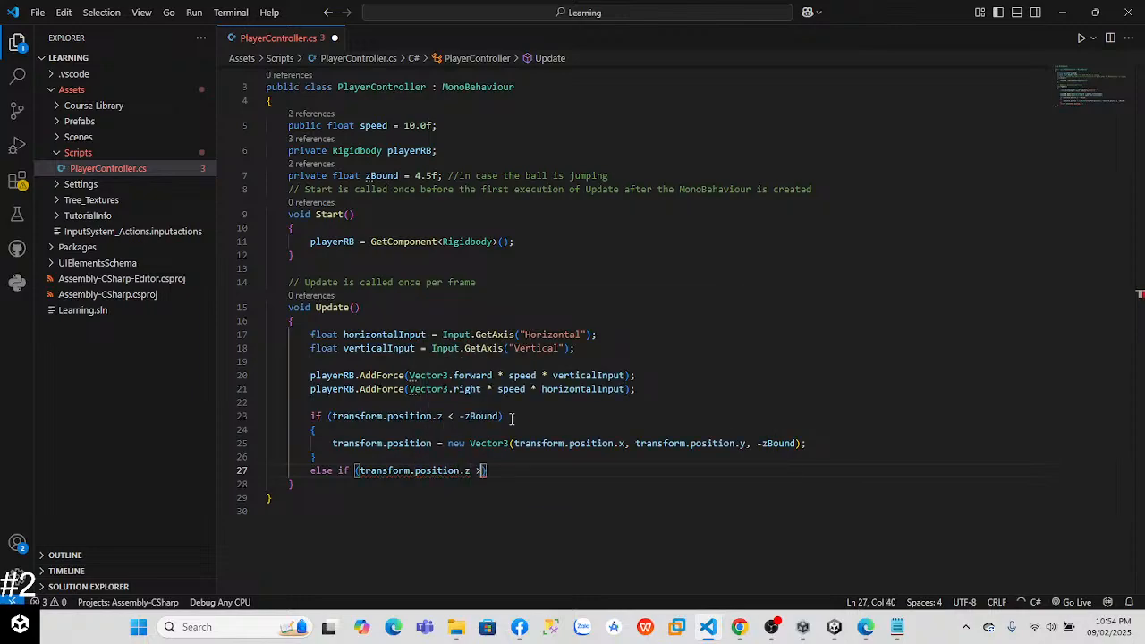
# Step: Check the tutorial's comparison and complete the else if condition with > zBound
pyautogui.hotkey('alt', 'Tab')
pyautogui.hotkey('alt', 'Tab')
pyautogui.write('> zBound')
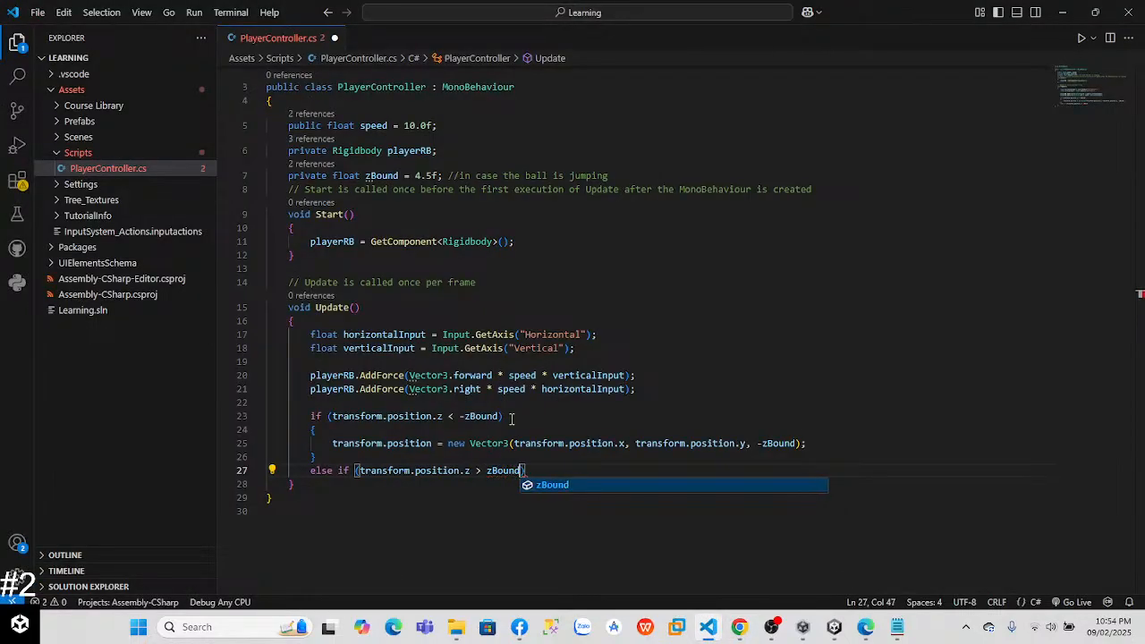
pyautogui.press('Right')
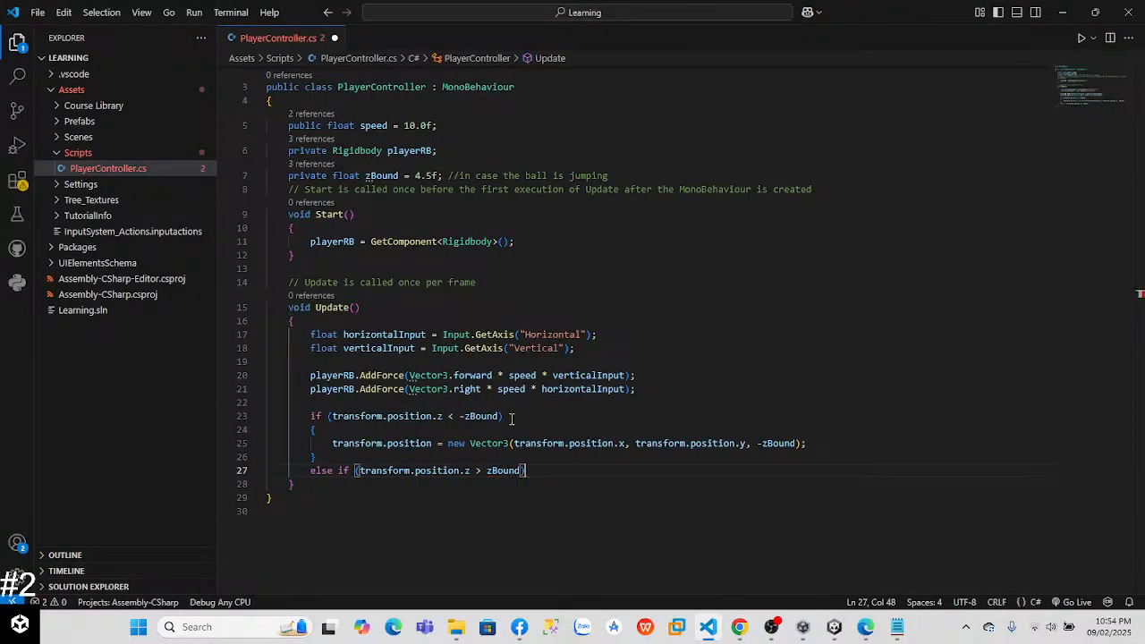
# Step: Add an empty braced body to the else if branch and compare it with the tutorial code
pyautogui.press('Return')
pyautogui.write('{')
pyautogui.press('Return')
pyautogui.hotkey('alt', 'Tab')
pyautogui.hotkey('alt', 'Tab')
pyautogui.hotkey('alt', 'Tab')
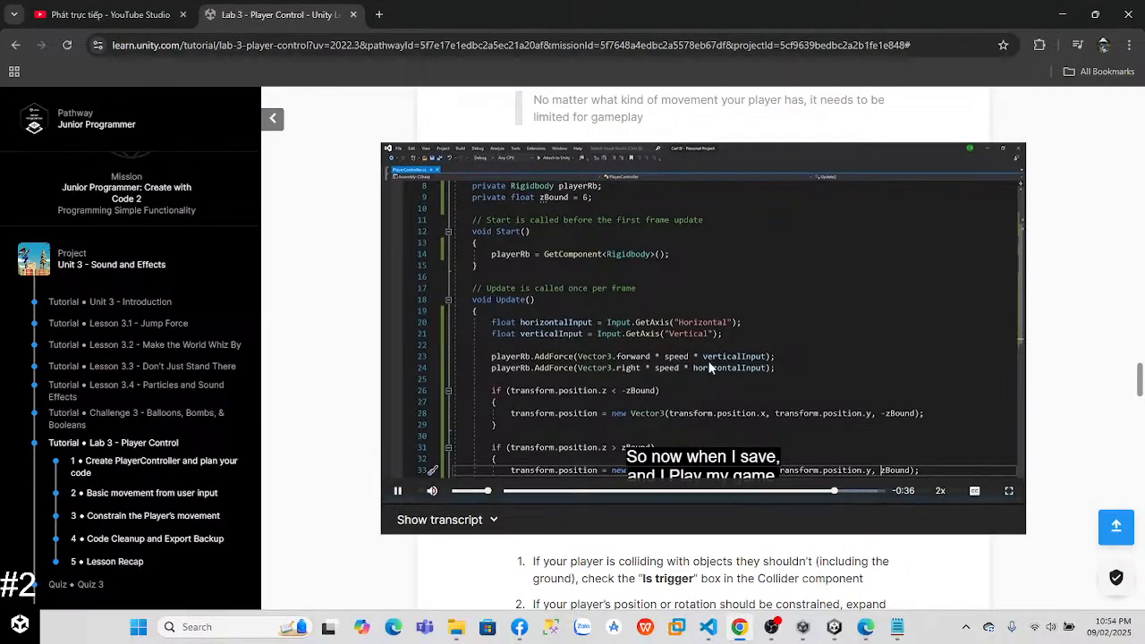
pyautogui.hotkey('alt', 'Tab')
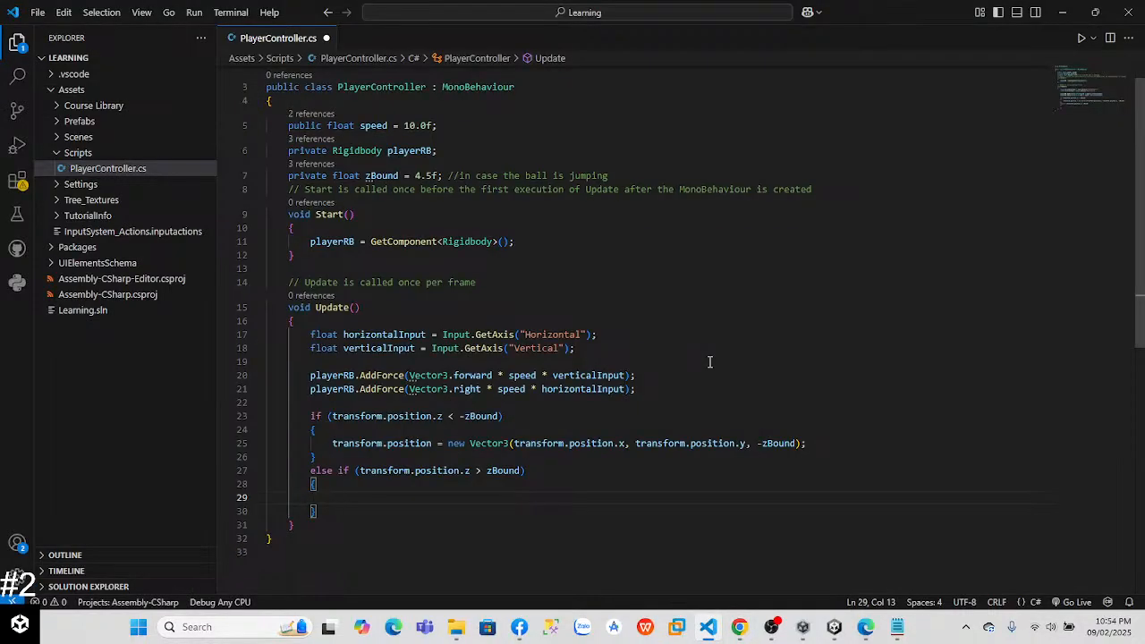
# Step: Copy the transform.position assignment from the if block into the else if body and change its -zBound to zBound
pyautogui.moveTo(333, 443); pyautogui.dragTo(832, 442)
pyautogui.hotkey('ctrl', 'c')
pyautogui.click(365, 497)
pyautogui.hotkey('ctrl', 'v')
pyautogui.click(840, 510)
pyautogui.click(763, 499)
pyautogui.press('BackSpace')
# Step: Save PlayerController.cs, switch to the Unity editor and start Play mode
pyautogui.hotkey('ctrl', 's')
pyautogui.hotkey('alt', 'Tab')
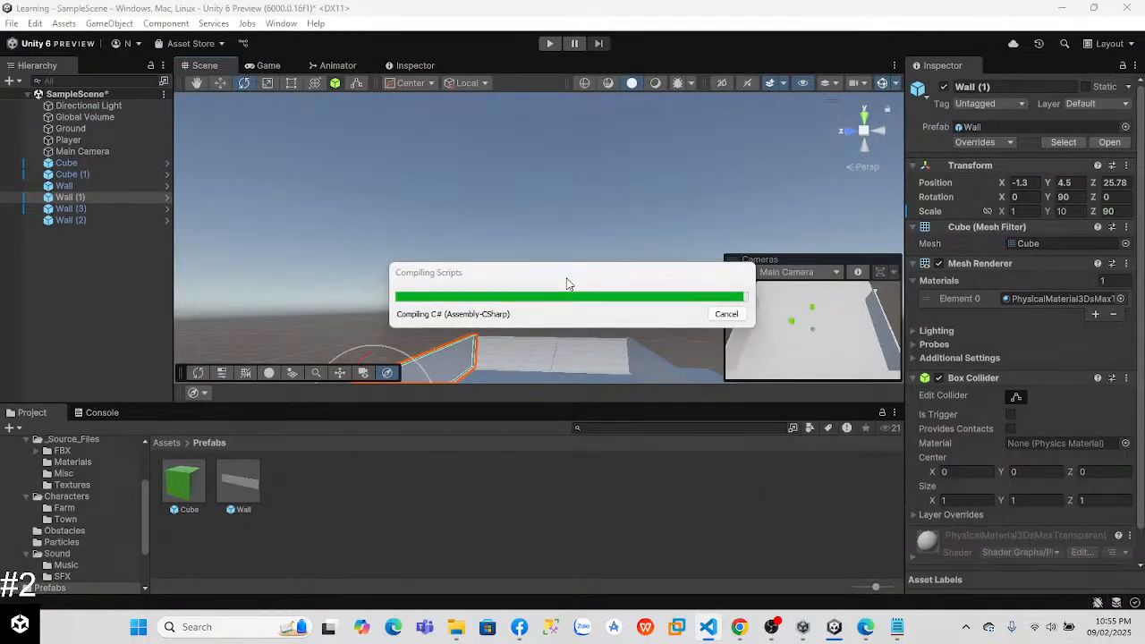
pyautogui.click(549, 44)
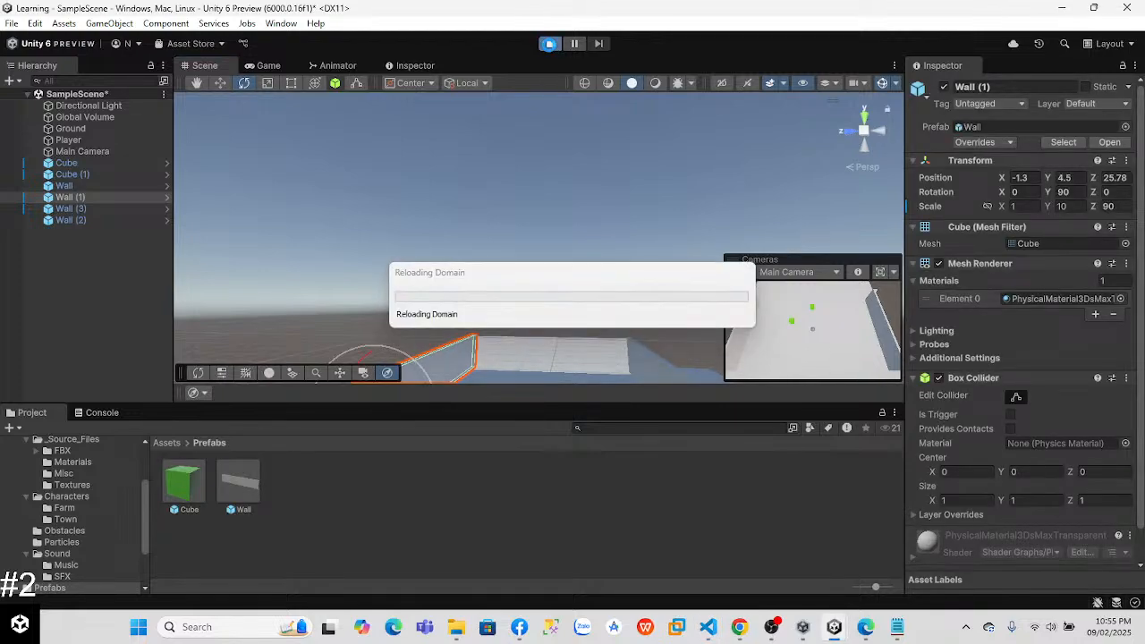
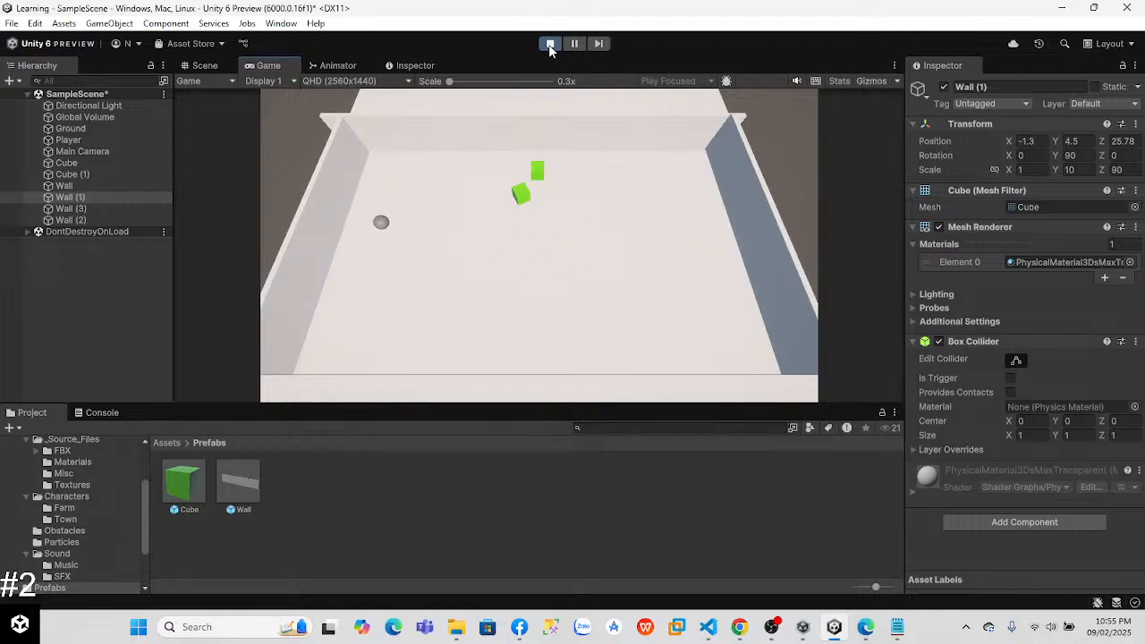
# Step: Stop the play test, switch to Visual Studio Code, and set zBound to 10.0f in PlayerController.cs without its trailing comment
pyautogui.click(549, 45)
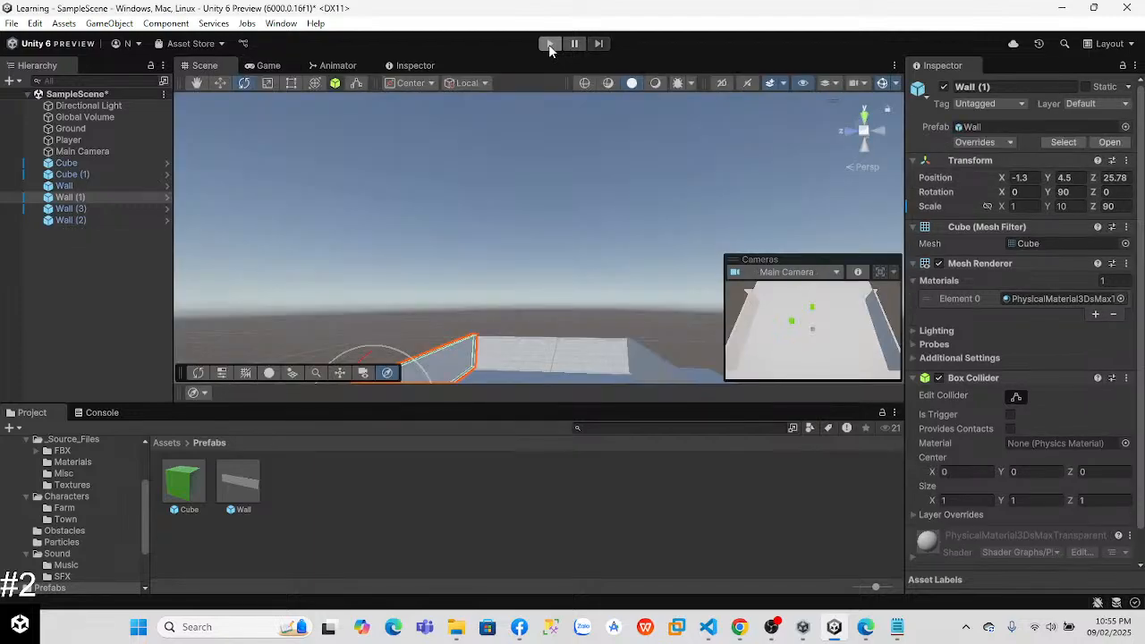
pyautogui.hotkey('alt', 'Tab')
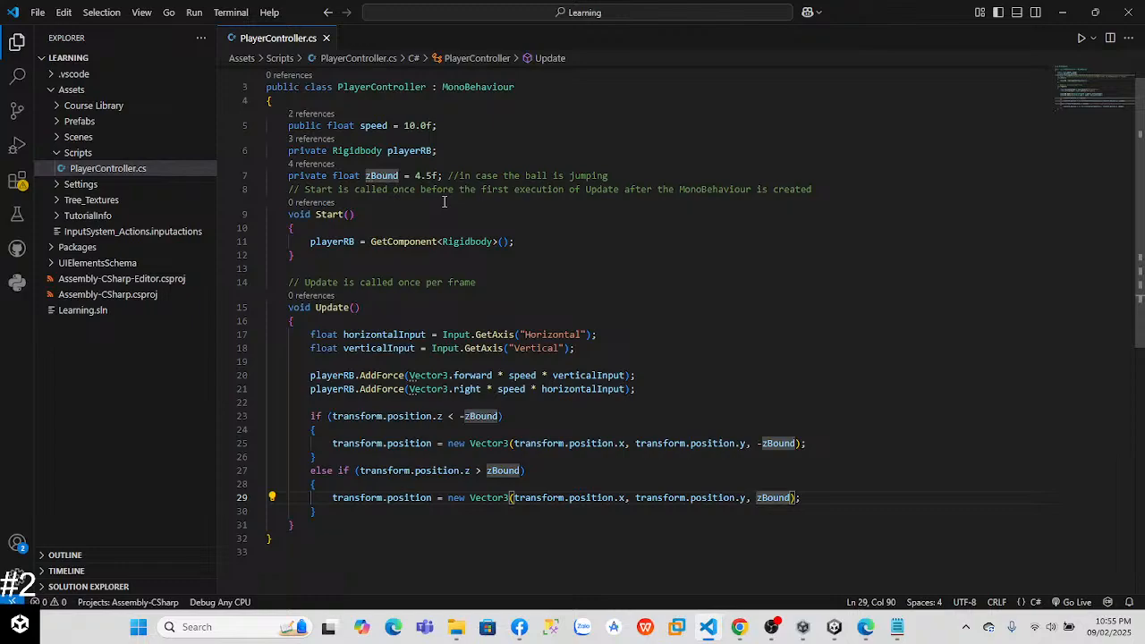
pyautogui.click(425, 176)
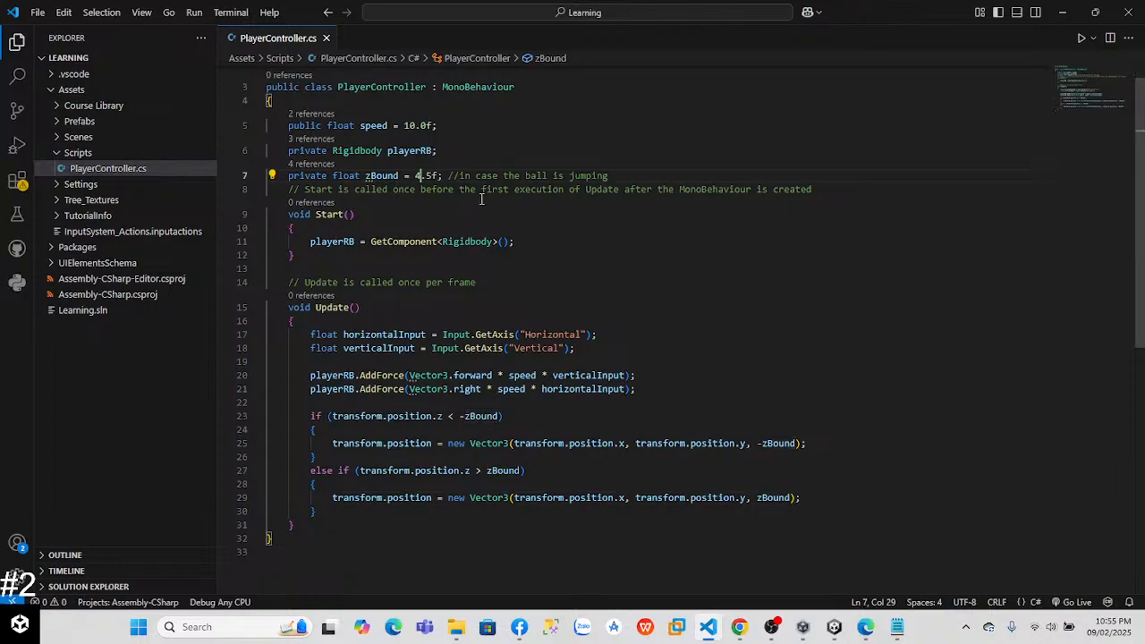
pyautogui.press('Right')
pyautogui.press('BackSpace')
pyautogui.press('BackSpace')
pyautogui.press('BackSpace')
pyautogui.write('00')
pyautogui.press('BackSpace')
pyautogui.press('BackSpace')
pyautogui.write('1')
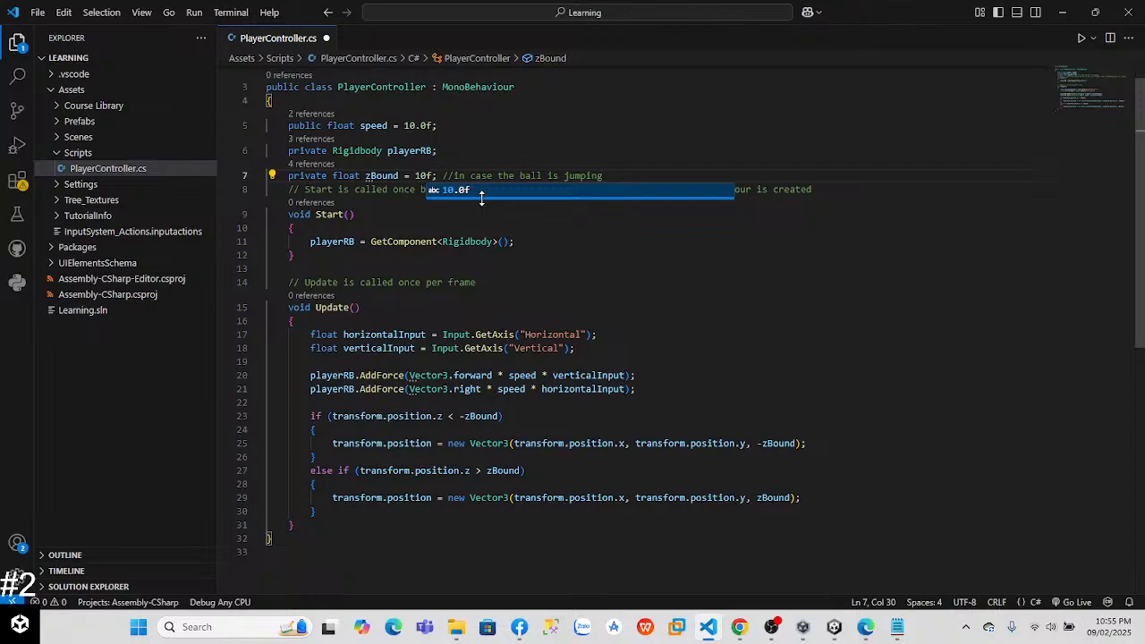
pyautogui.write('.0')
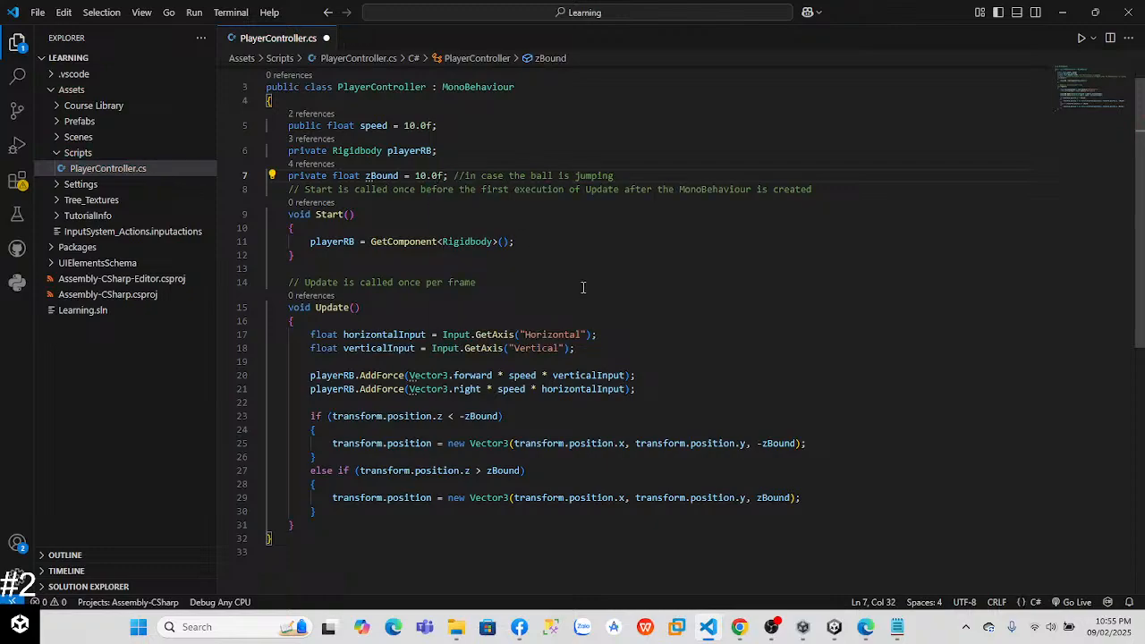
pyautogui.moveTo(626, 172); pyautogui.dragTo(450, 175)
pyautogui.press('BackSpace')
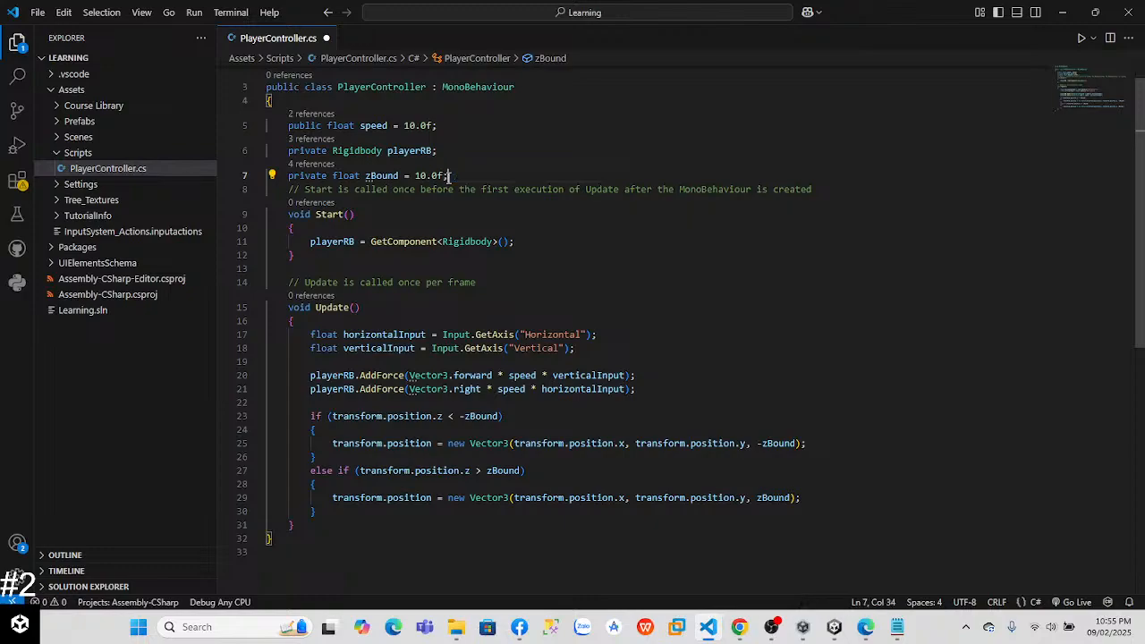
# Step: Switch to Unity, play the scene, steer the ball in all directions to test the bound, and stop the test
pyautogui.hotkey('alt', 'Tab')
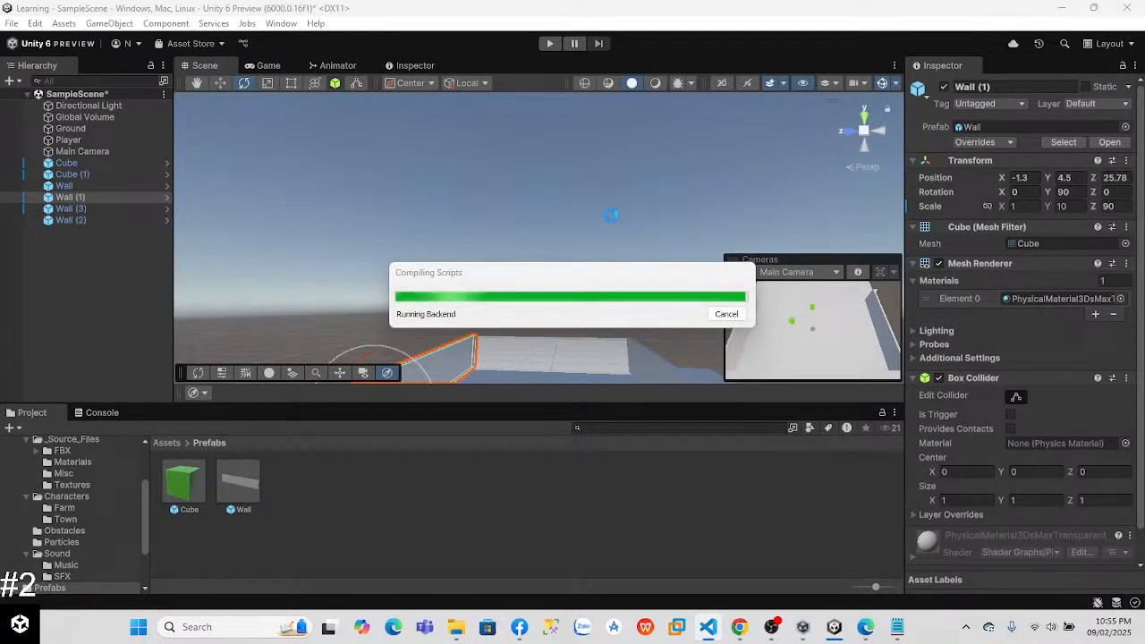
pyautogui.click(549, 44)
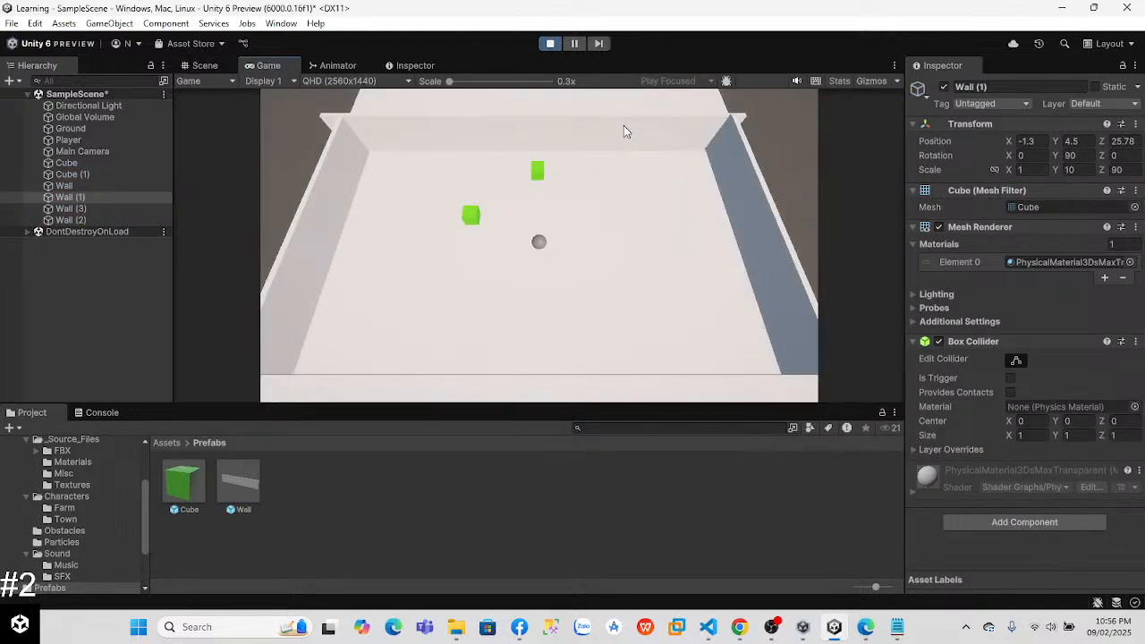
pyautogui.press('a')
pyautogui.press('s')
pyautogui.press('d')
pyautogui.press('w')
pyautogui.press('a')
pyautogui.click(549, 43)
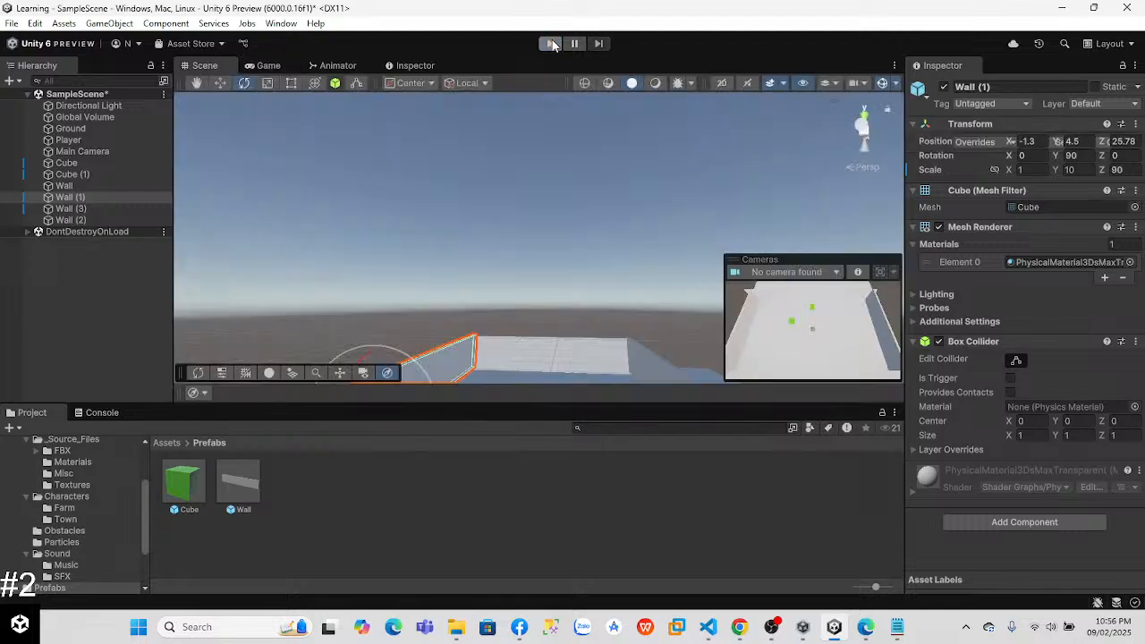
# Step: Switch to Visual Studio Code and rename the zBound variable to yBound in its declaration
pyautogui.hotkey('alt', 'Tab')
pyautogui.click(371, 175)
pyautogui.press('BackSpace')
pyautogui.write('yBound = 10.0f;')
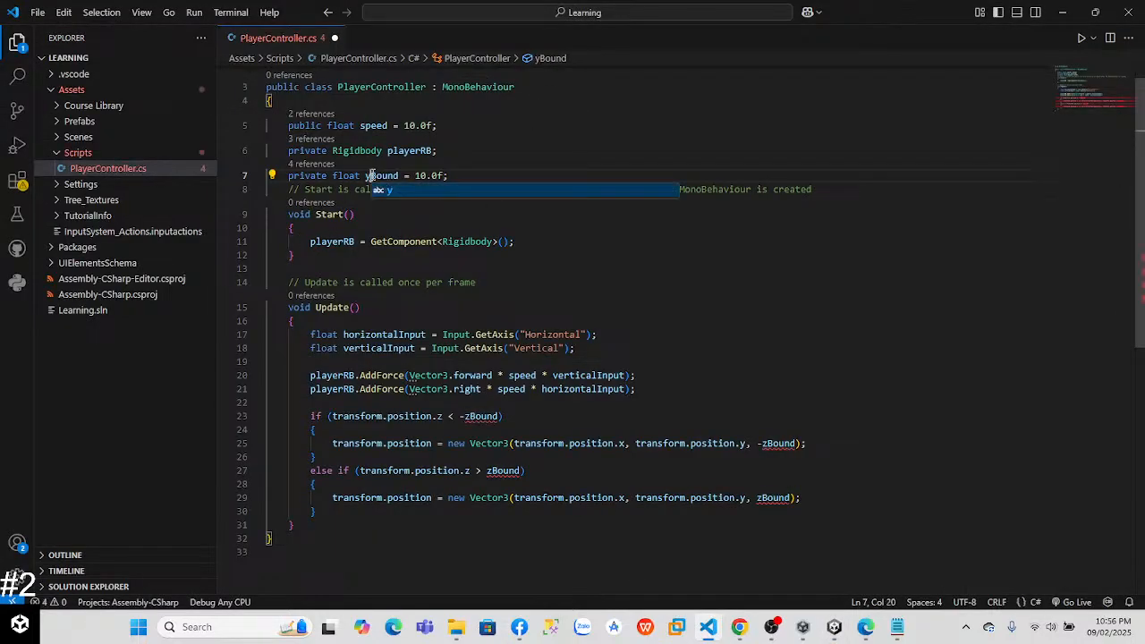
# Step: Replace zBound with yBound in the conditions of the if and else if statements in Update
pyautogui.click(569, 429)
pyautogui.click(480, 360)
pyautogui.click(469, 416)
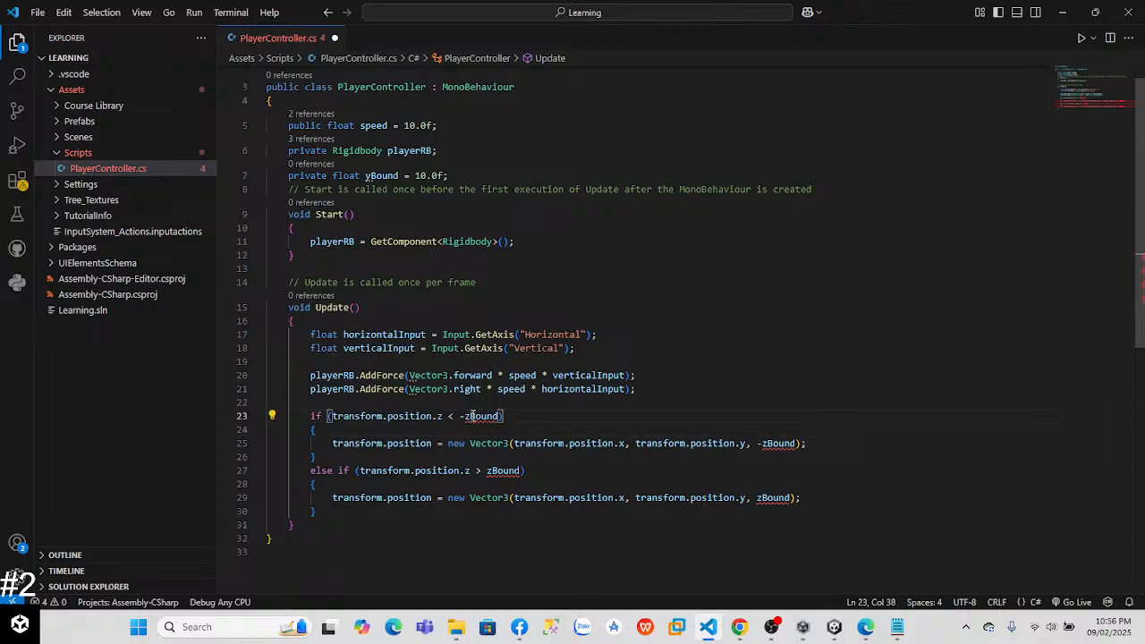
pyautogui.press('BackSpace')
pyautogui.write('y')
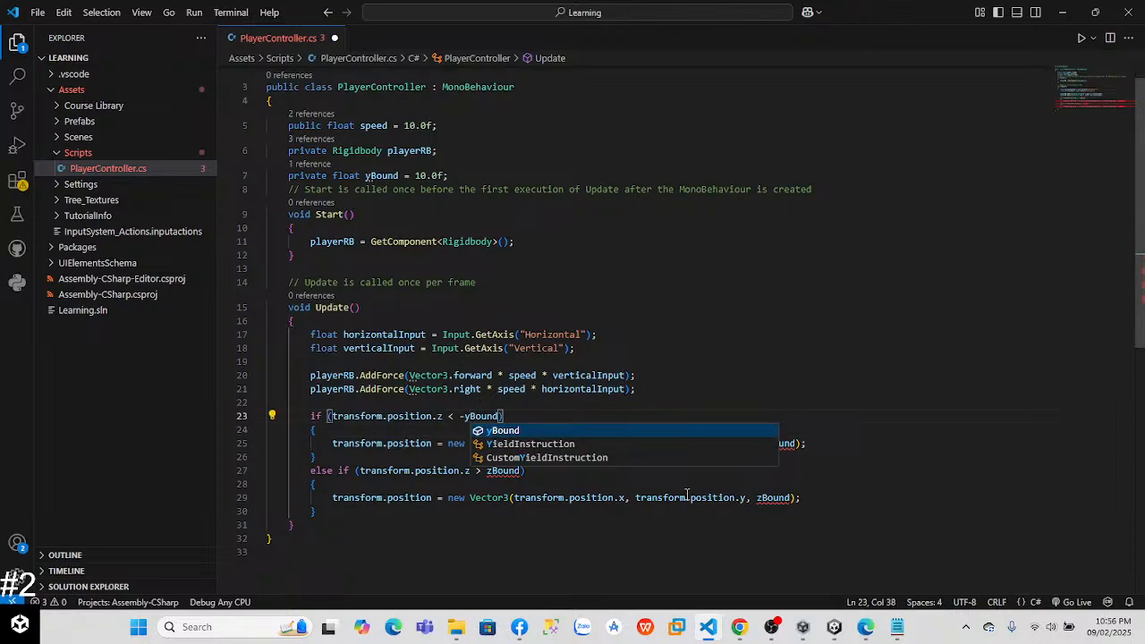
pyautogui.click(492, 471)
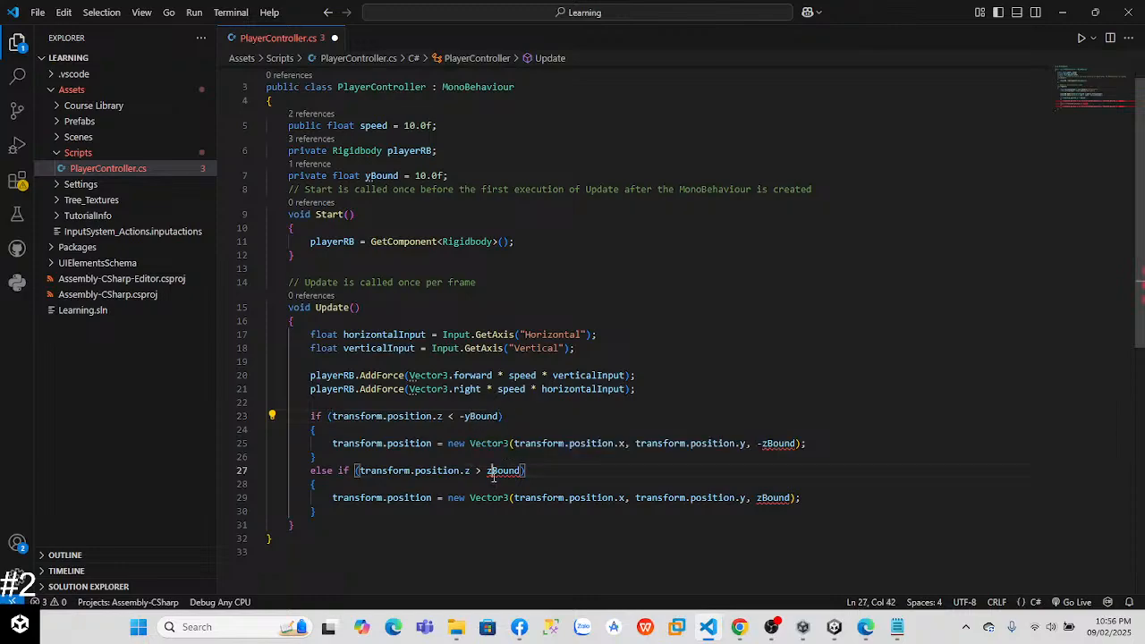
pyautogui.press('BackSpace')
pyautogui.write('y')
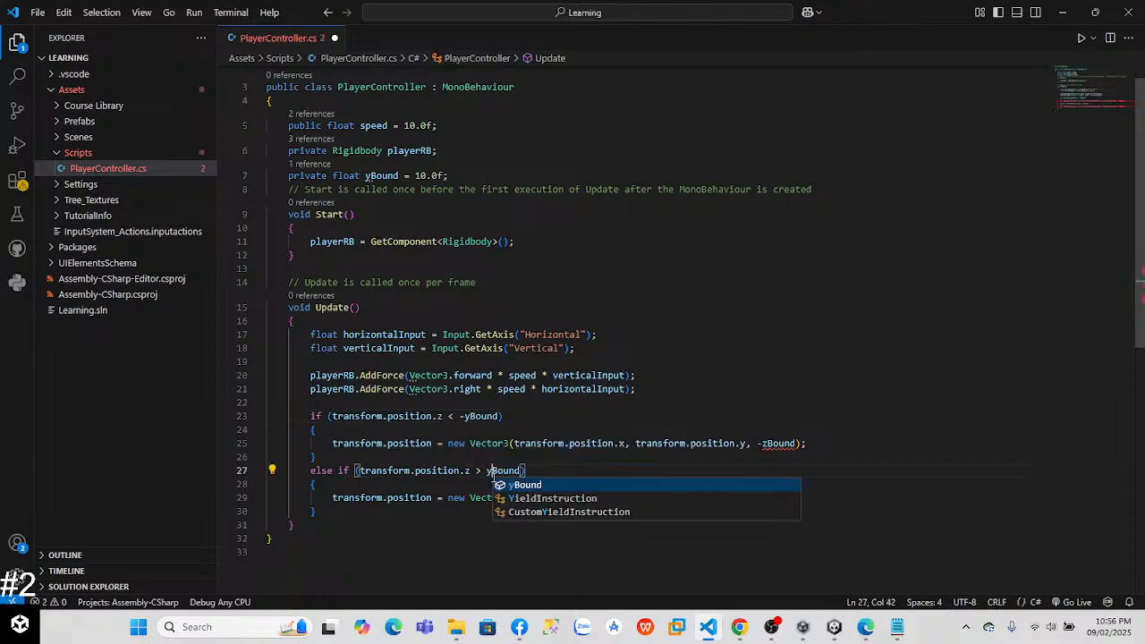
# Step: Replace zBound with yBound in both new Vector3 position assignments
pyautogui.click(763, 445)
pyautogui.write('y')
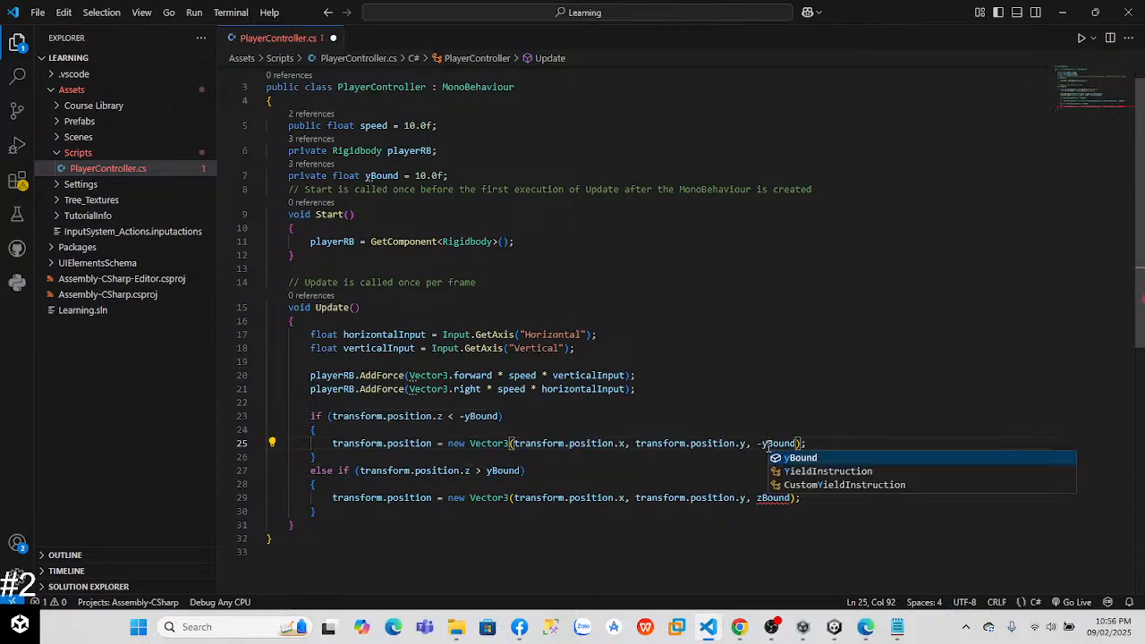
pyautogui.click(763, 498)
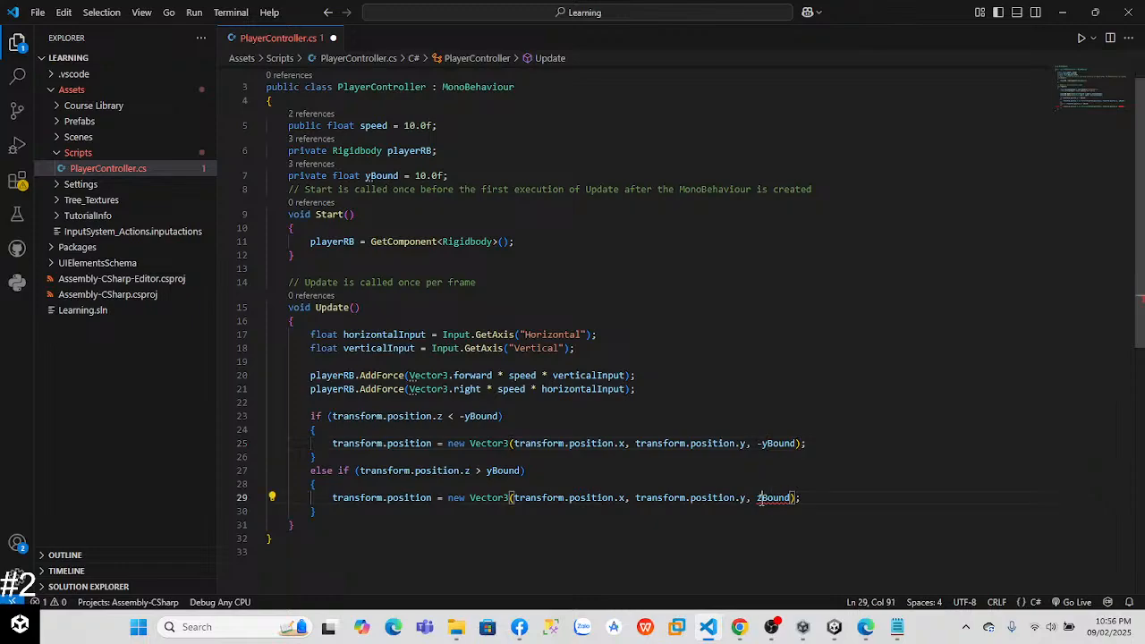
pyautogui.press('BackSpace')
pyautogui.write('y')
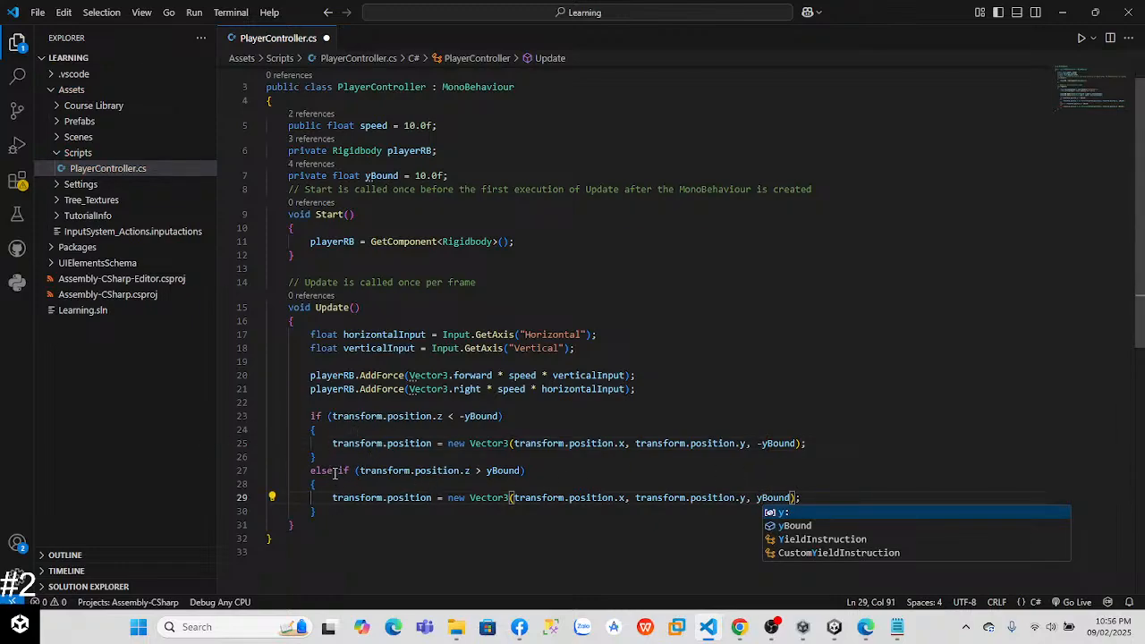
# Step: Delete the lower-bound check with its else, and replace the remaining Vector3's last two arguments with transform.position.z
pyautogui.moveTo(340, 472); pyautogui.dragTo(315, 416)
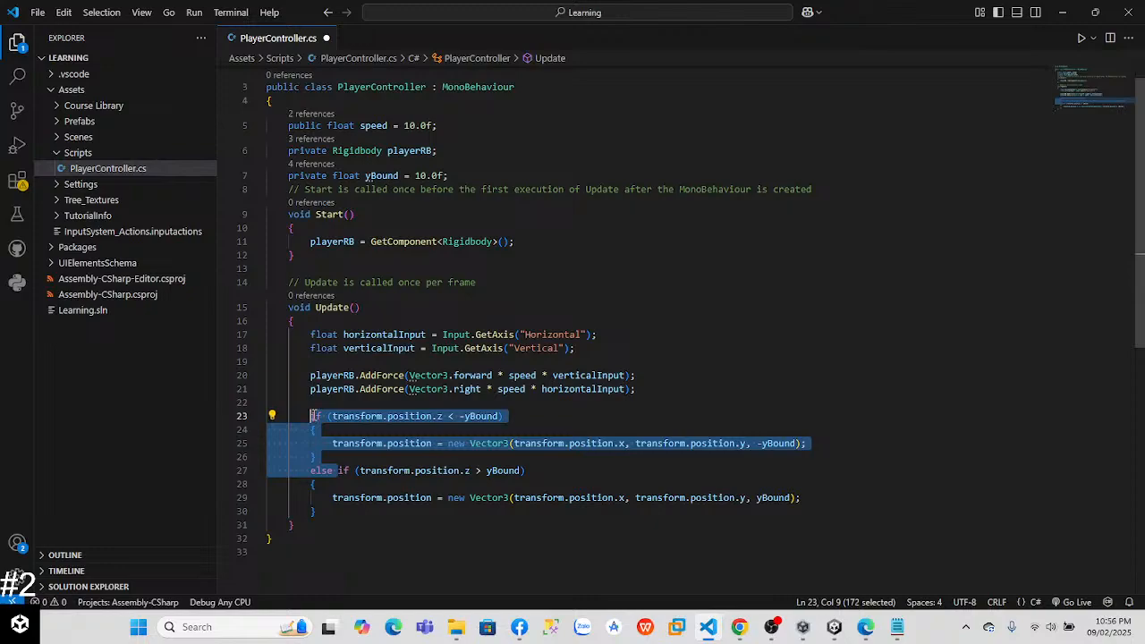
pyautogui.press('BackSpace')
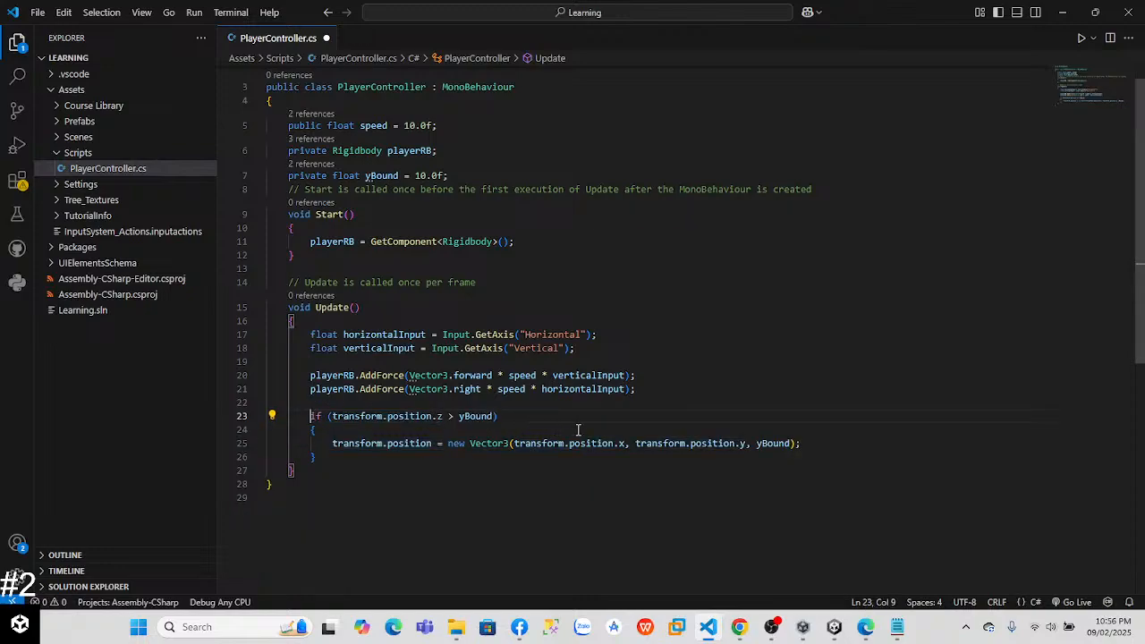
pyautogui.moveTo(790, 443); pyautogui.dragTo(746, 444)
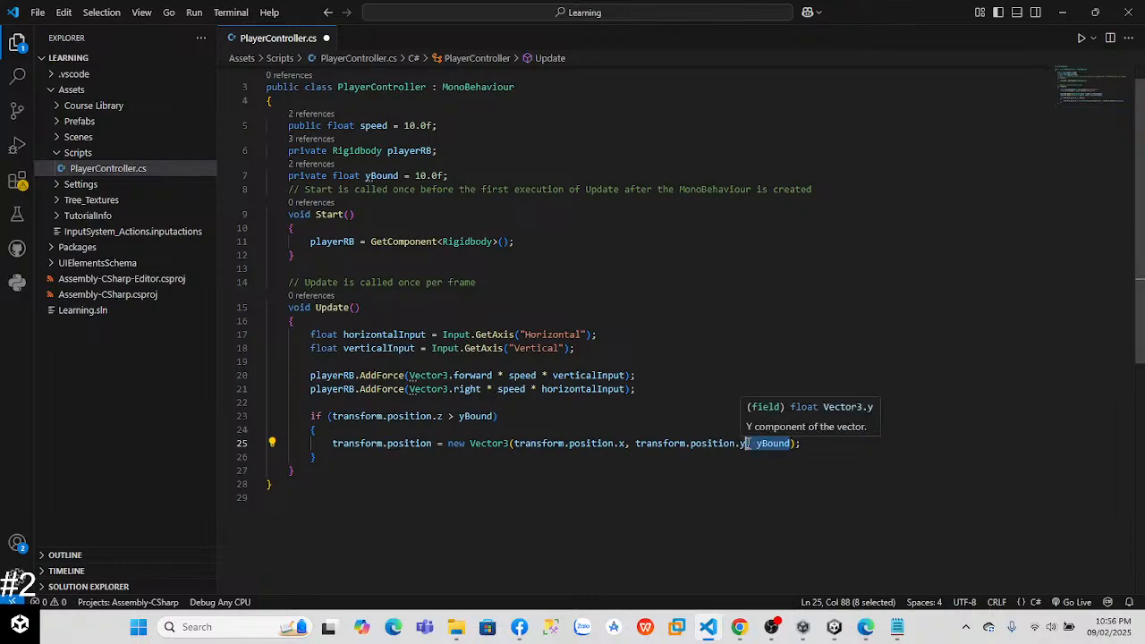
pyautogui.press('BackSpace')
pyautogui.press('BackSpace')
pyautogui.write('z')
# Step: Insert yBound with a separating comma before transform.position.z in the Vector3 arguments
pyautogui.click(551, 444)
pyautogui.click(609, 443)
pyautogui.click(642, 444)
pyautogui.press('Left')
pyautogui.press('Left')
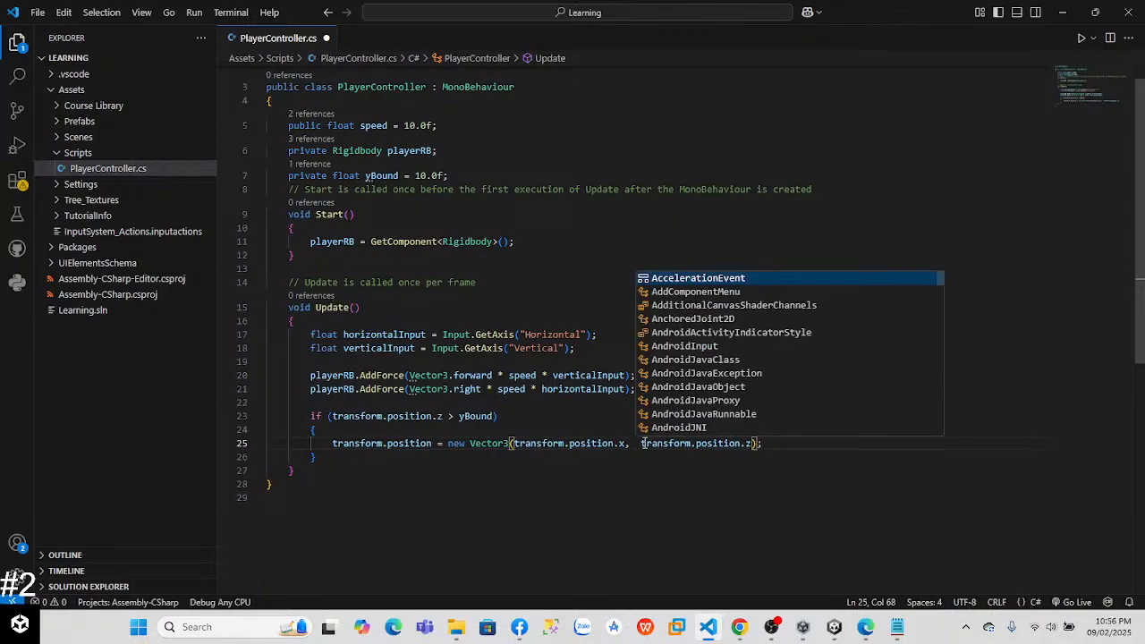
pyautogui.press('Right')
pyautogui.write(',')
pyautogui.press('Left')
pyautogui.press('Left')
pyautogui.write(', yBound')
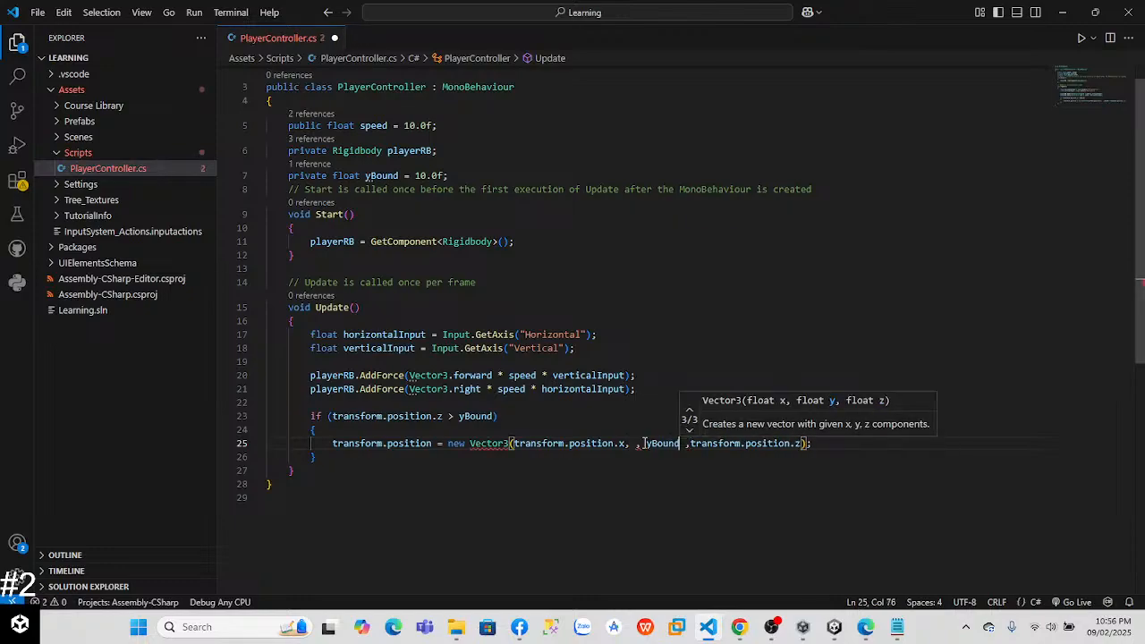
# Step: Clean up the extra comma and spacing so the Vector3 arguments read transform.position.x, yBound, transform.position.z
pyautogui.press('Left')
pyautogui.press('Left')
pyautogui.press('Left')
pyautogui.press('Left')
pyautogui.press('Left')
pyautogui.press('Left')
pyautogui.press('Left')
pyautogui.press('BackSpace')
pyautogui.press('BackSpace')
pyautogui.press('BackSpace')
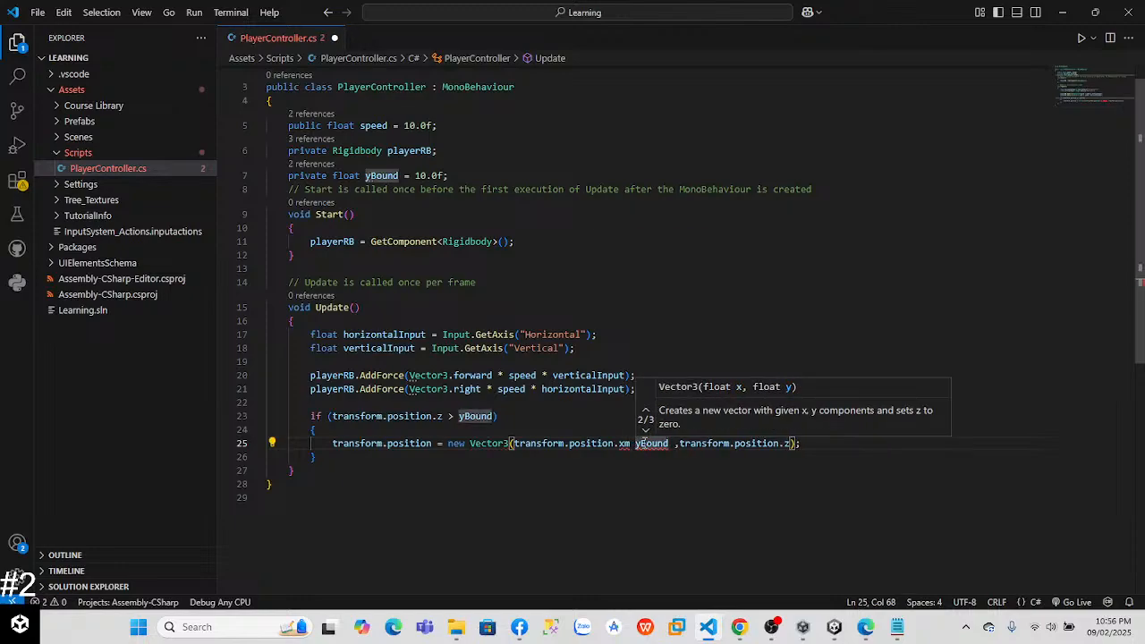
pyautogui.write(',')
pyautogui.press('Right')
pyautogui.press('Right')
pyautogui.press('Right')
pyautogui.press('Right')
pyautogui.press('Right')
pyautogui.press('Right')
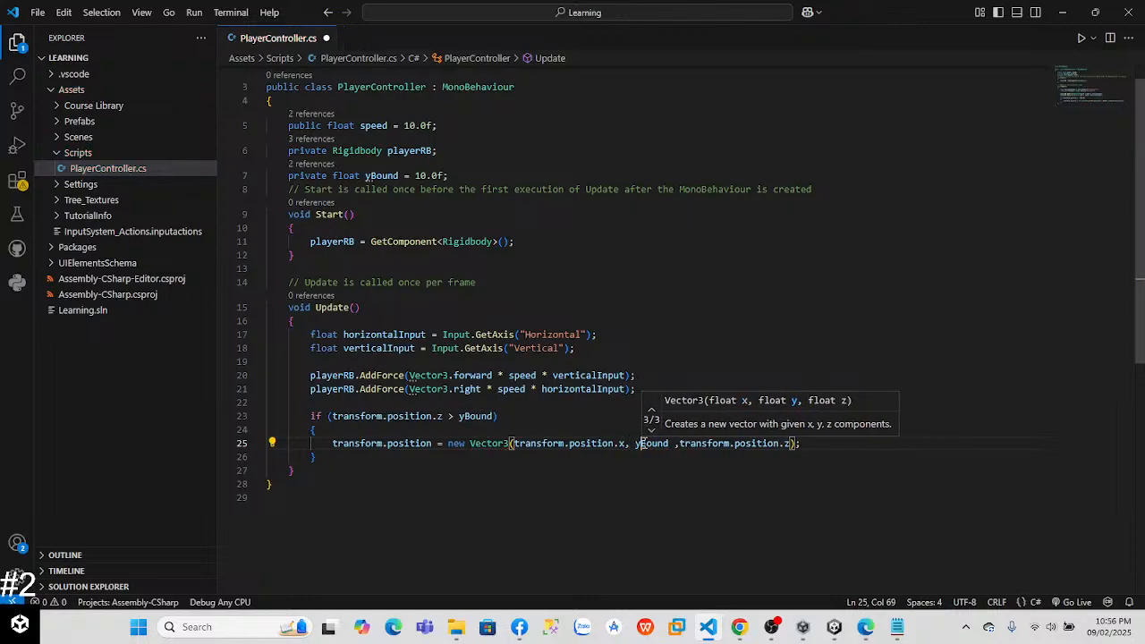
pyautogui.press('Right')
pyautogui.press('Right')
pyautogui.press('Right')
pyautogui.press('Left')
pyautogui.press('BackSpace')
pyautogui.press('Right')
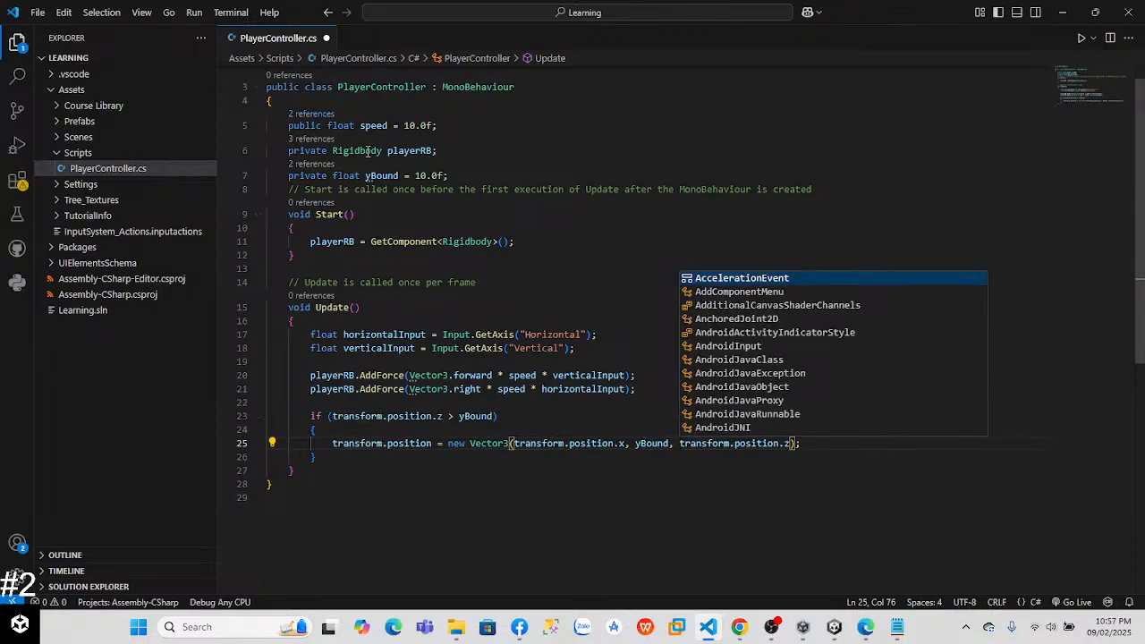
# Step: Add the comment "// in case the ball is jumping" after the yBound declaration
pyautogui.click(490, 176)
pyautogui.write('// in case the ball is u')
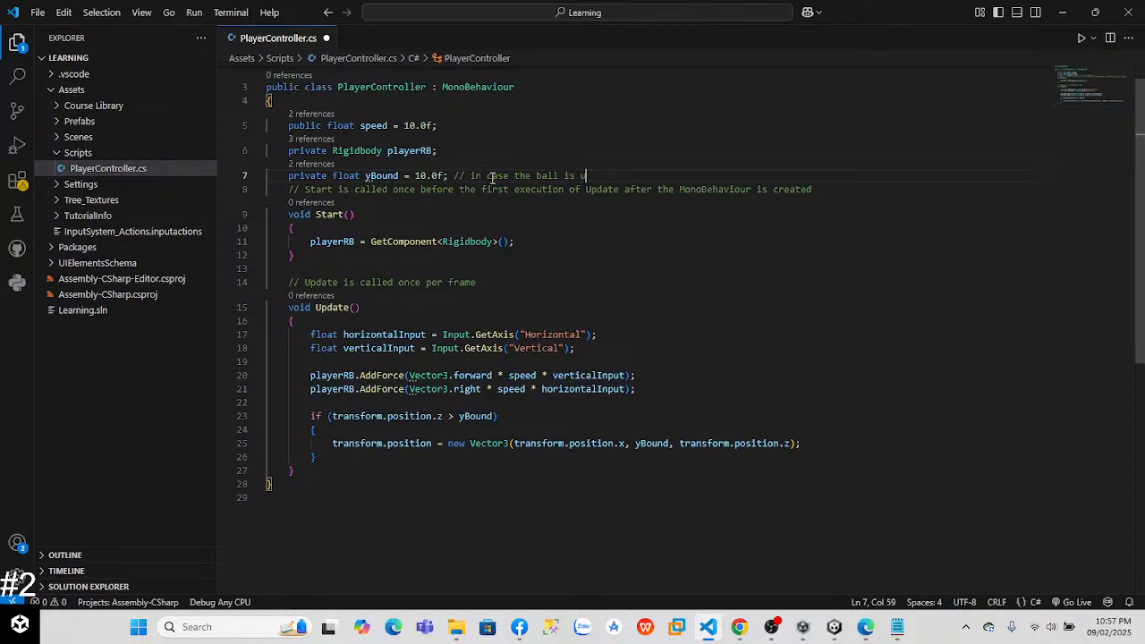
pyautogui.press('BackSpace')
pyautogui.write('jumping')
pyautogui.click(827, 446)
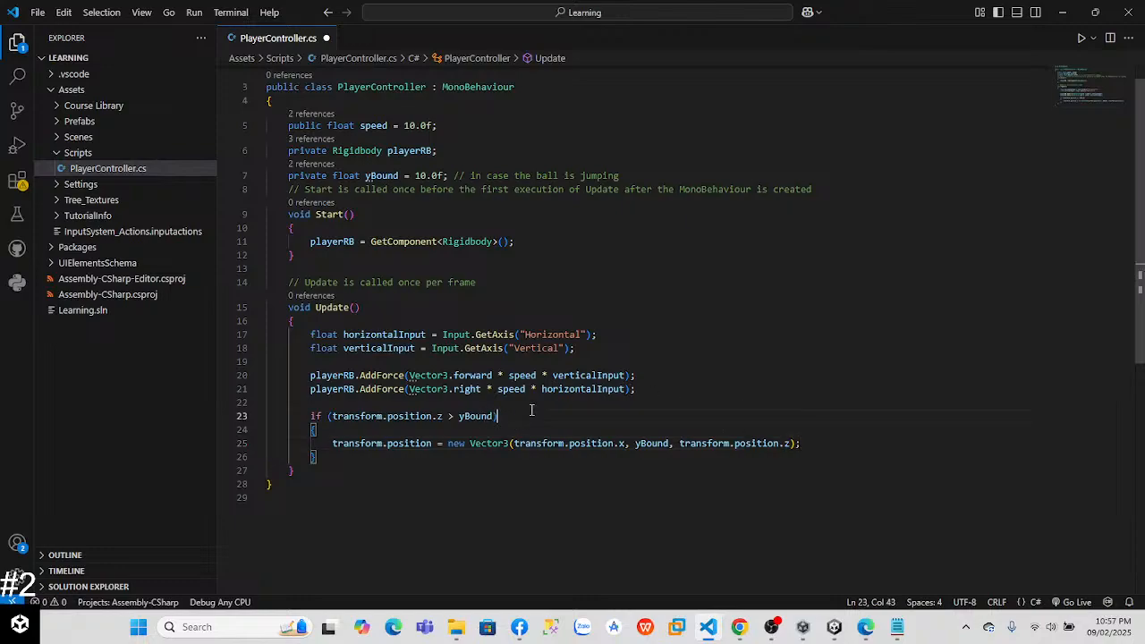
pyautogui.click(484, 458)
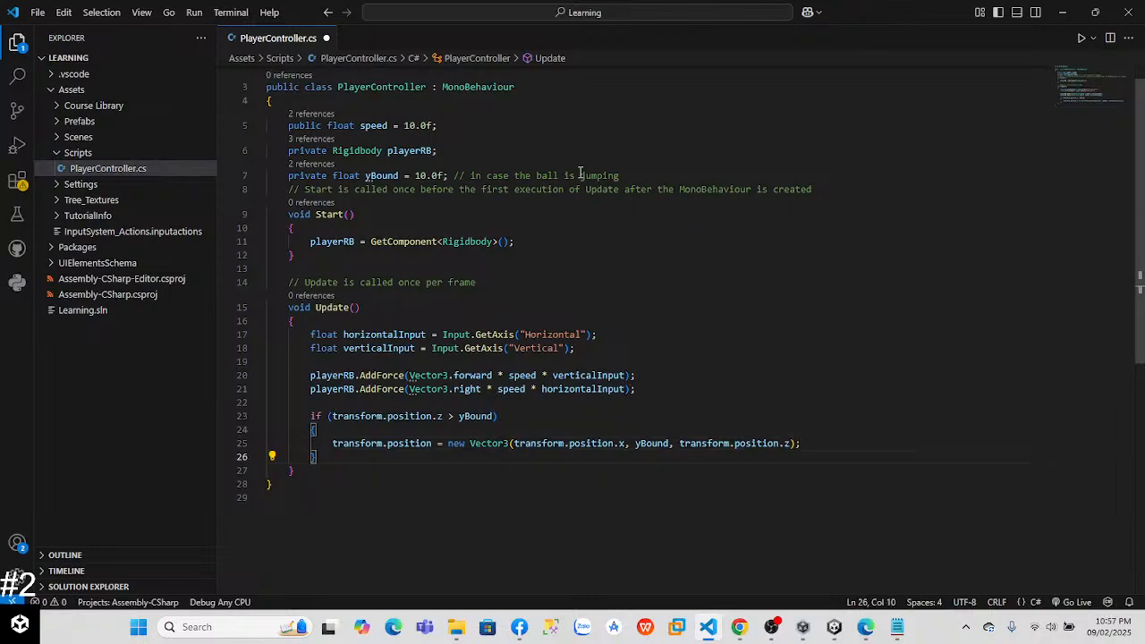
# Step: Run the scene in Unity and examine the walled arena and the Player object in the Scene view
pyautogui.hotkey('alt', 'Tab')
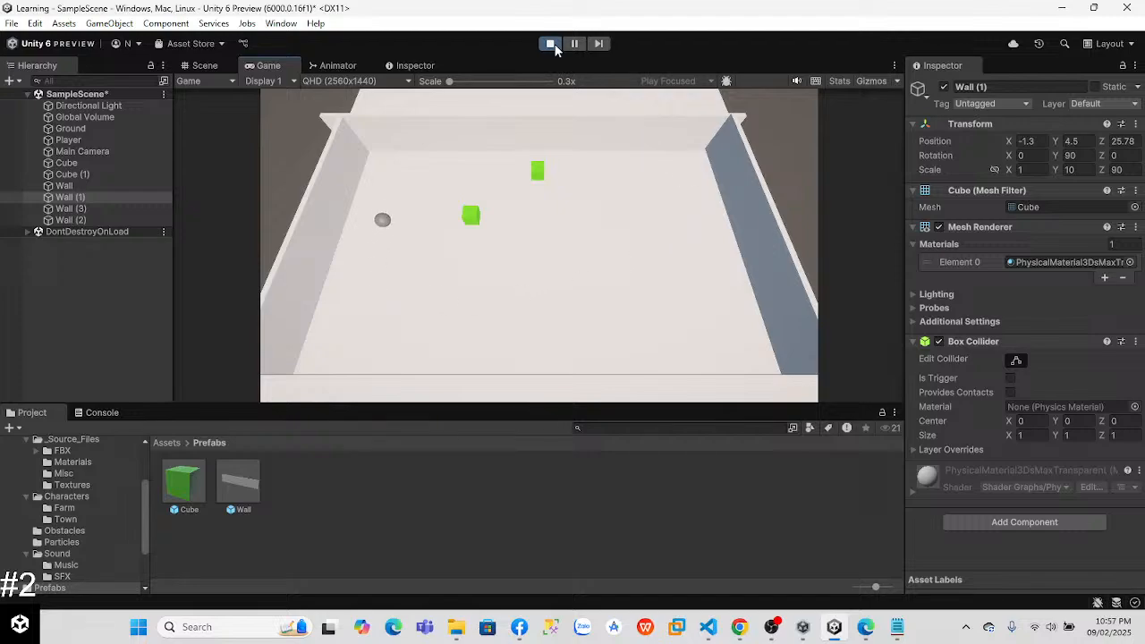
pyautogui.click(204, 66)
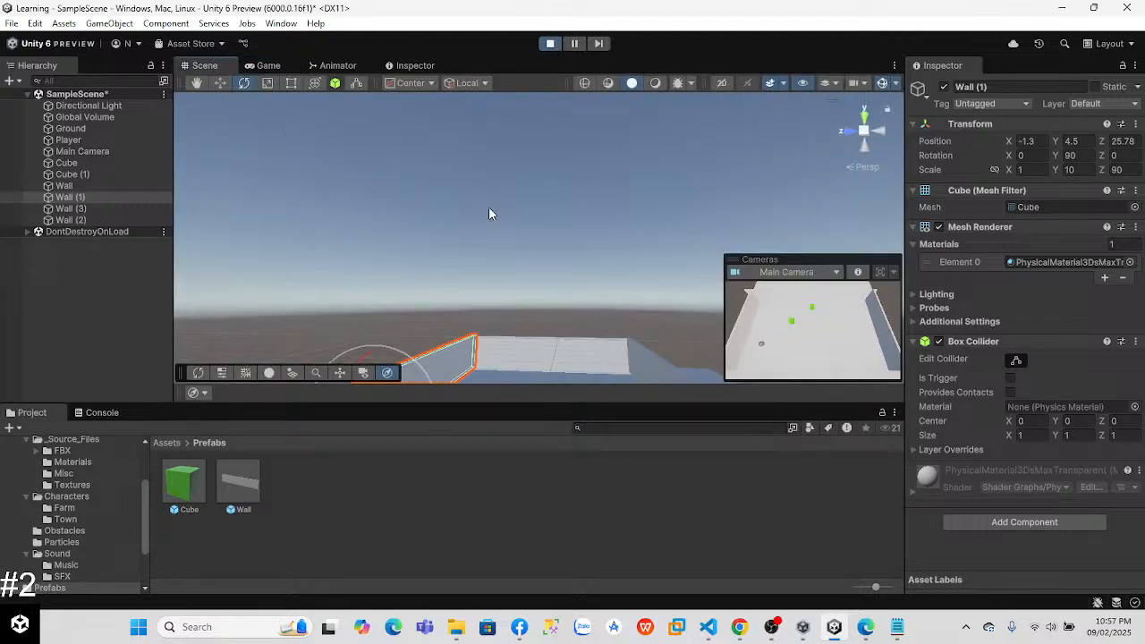
pyautogui.moveTo(505, 251); pyautogui.dragTo(460, 363, button='right')
pyautogui.moveTo(552, 252); pyautogui.dragTo(493, 265, button='right')
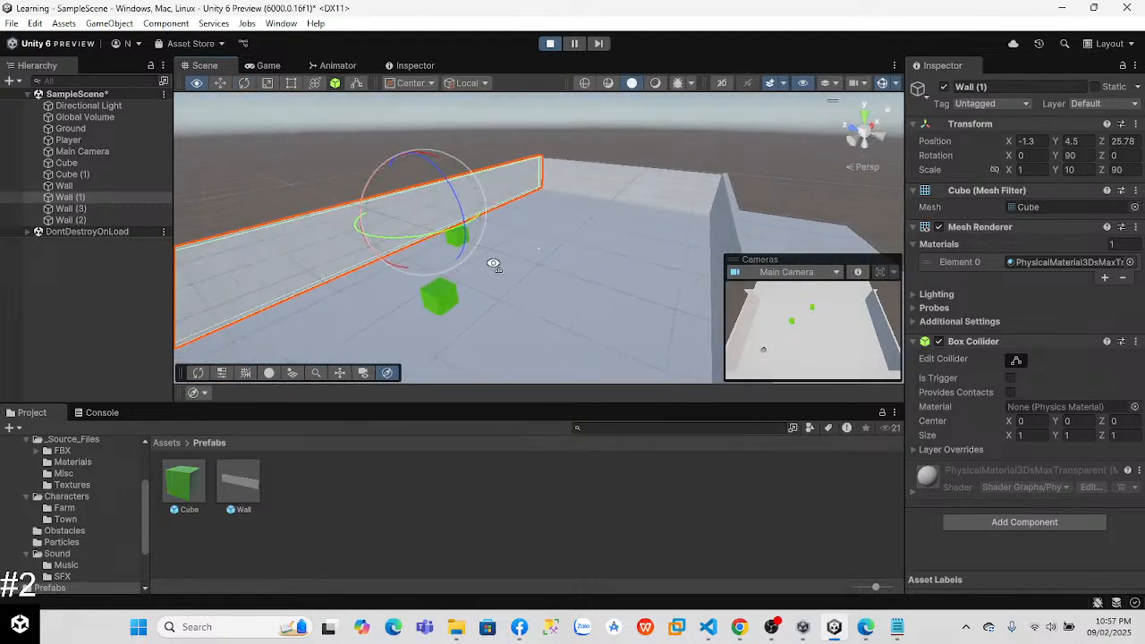
pyautogui.press('w')
pyautogui.moveTo(354, 171); pyautogui.dragTo(483, 204, button='right')
pyautogui.click(95, 139)
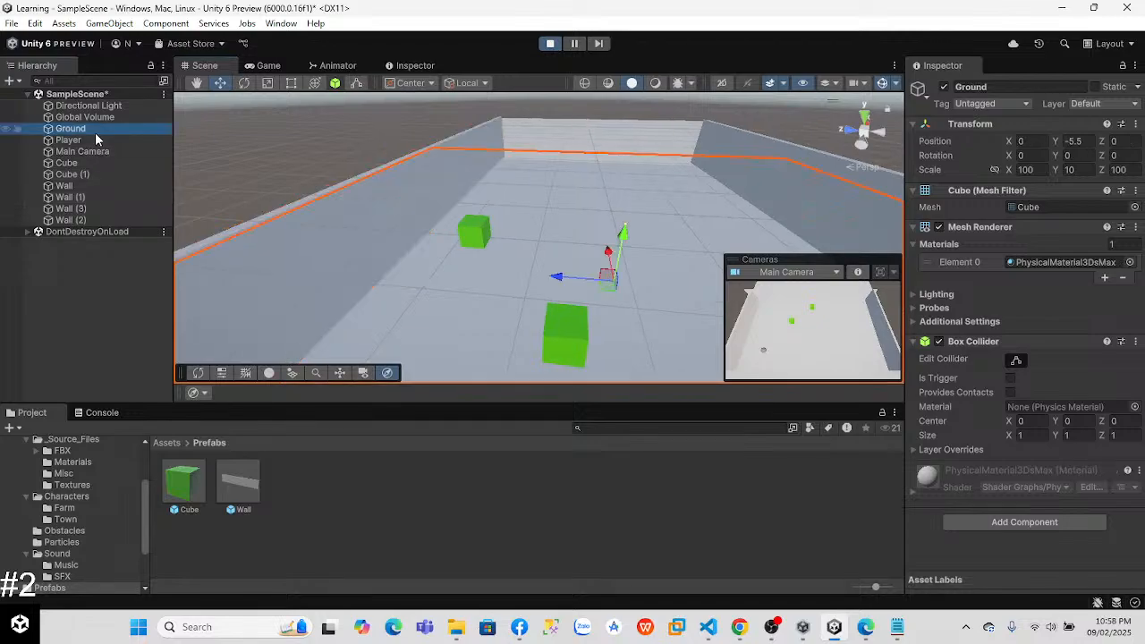
pyautogui.moveTo(360, 175); pyautogui.dragTo(287, 181, button='right')
# Step: Return to the Game view, steer the ball around the arena to test the yBound limit, and stop play mode
pyautogui.click(266, 65)
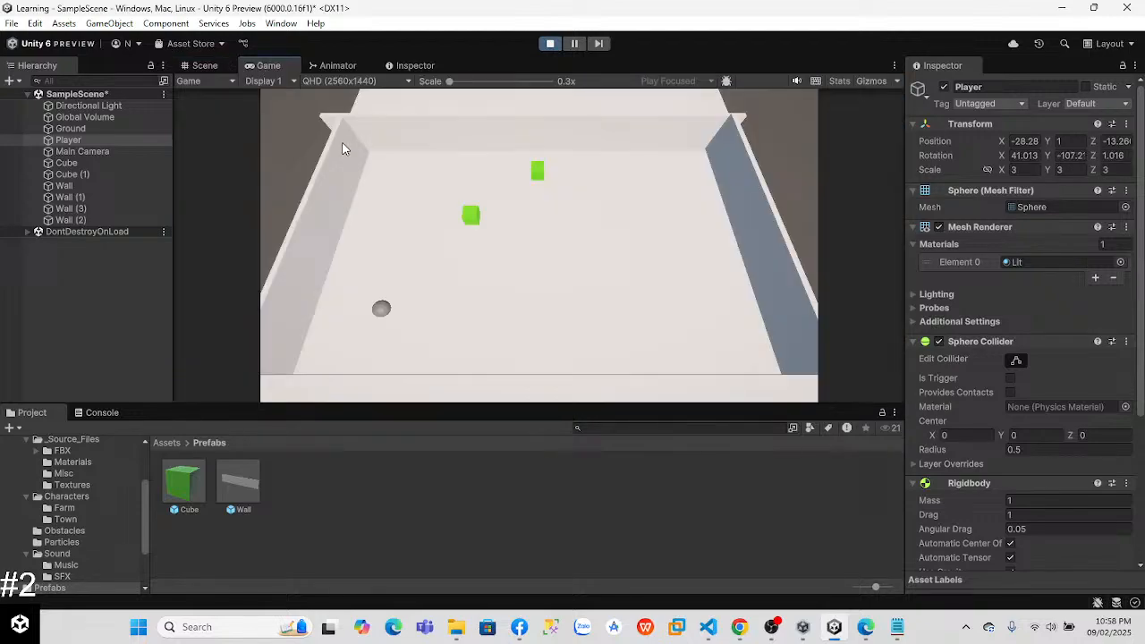
pyautogui.press('d')
pyautogui.press('w')
pyautogui.press('space')
pyautogui.press('a')
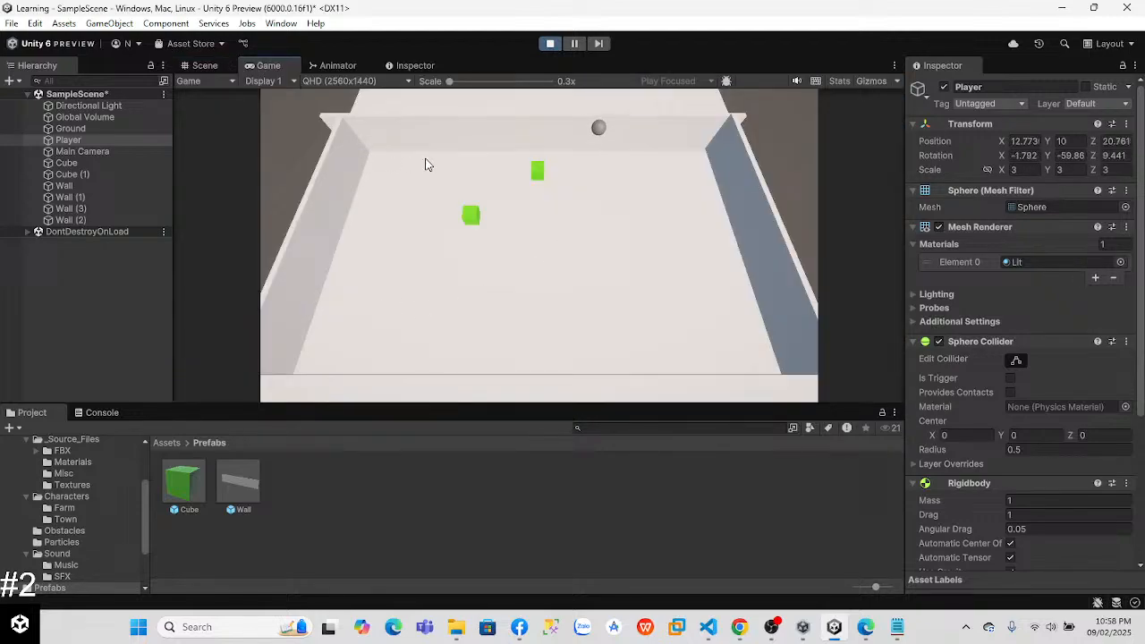
pyautogui.click(549, 43)
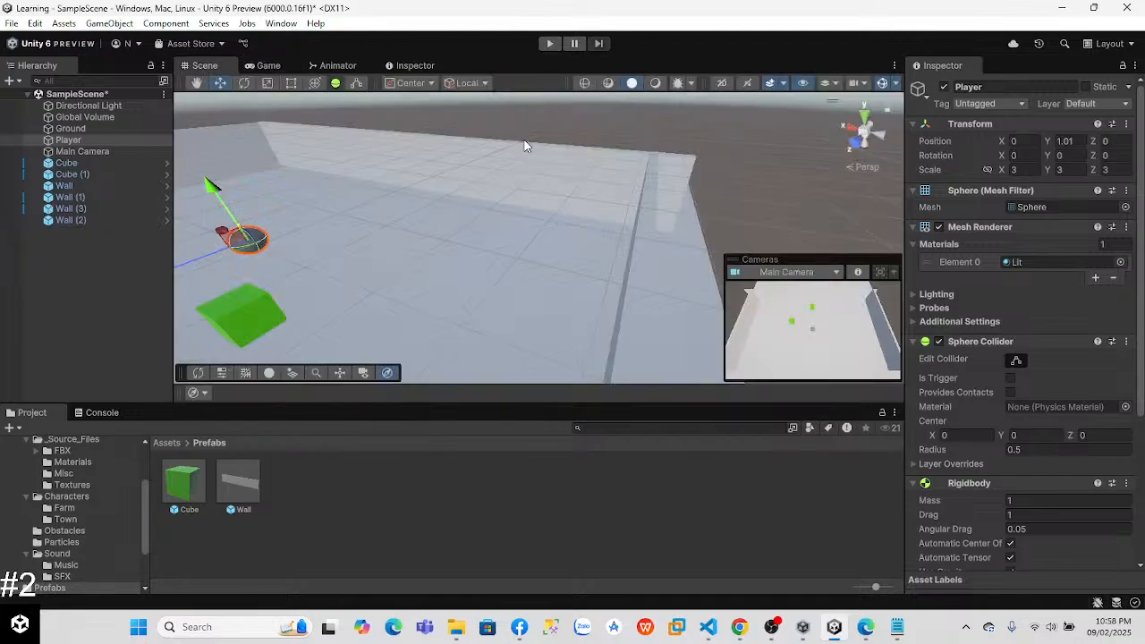
# Step: Switch to the PlayerController script and change the if condition to check transform.position.y against yBound
pyautogui.hotkey('alt', 'Tab')
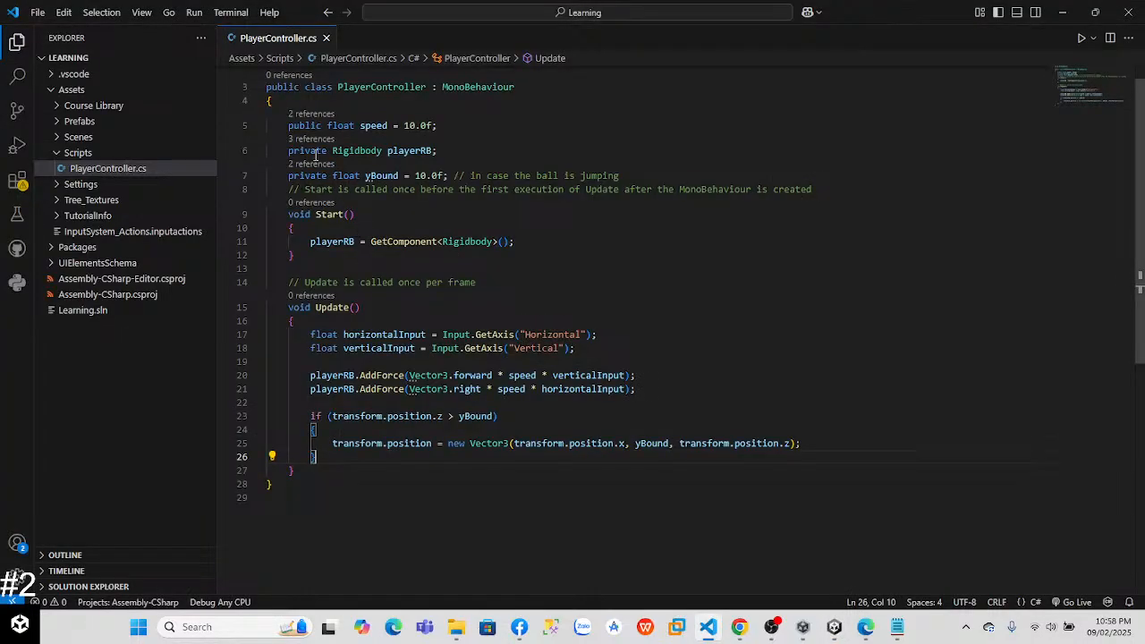
pyautogui.scroll(-2, 1126, 206)
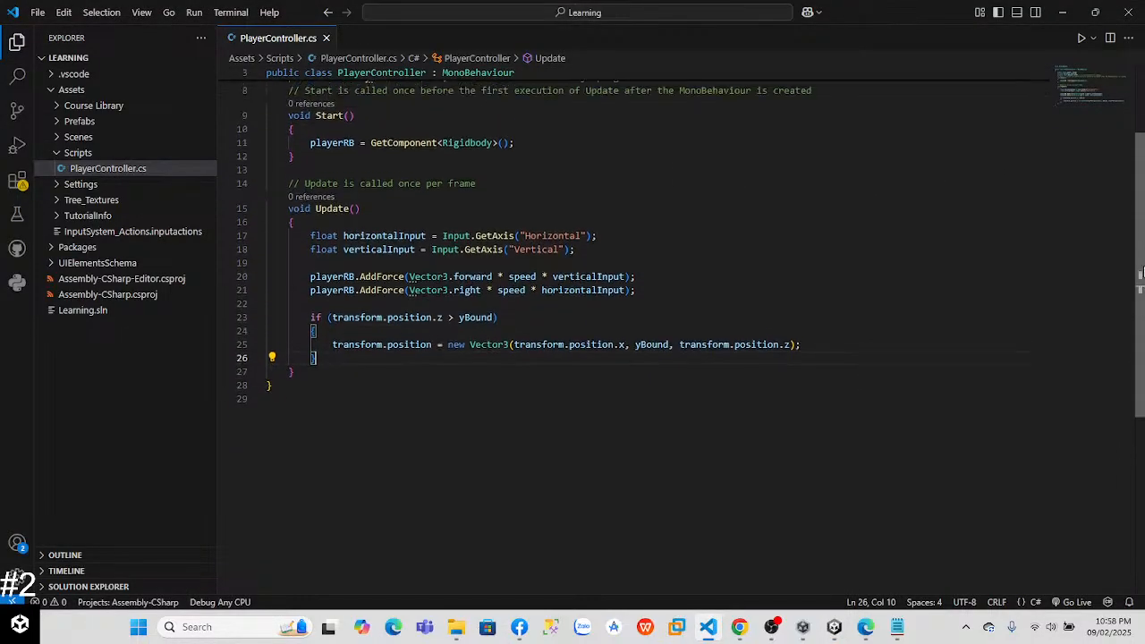
pyautogui.scroll(3, 1126, 205)
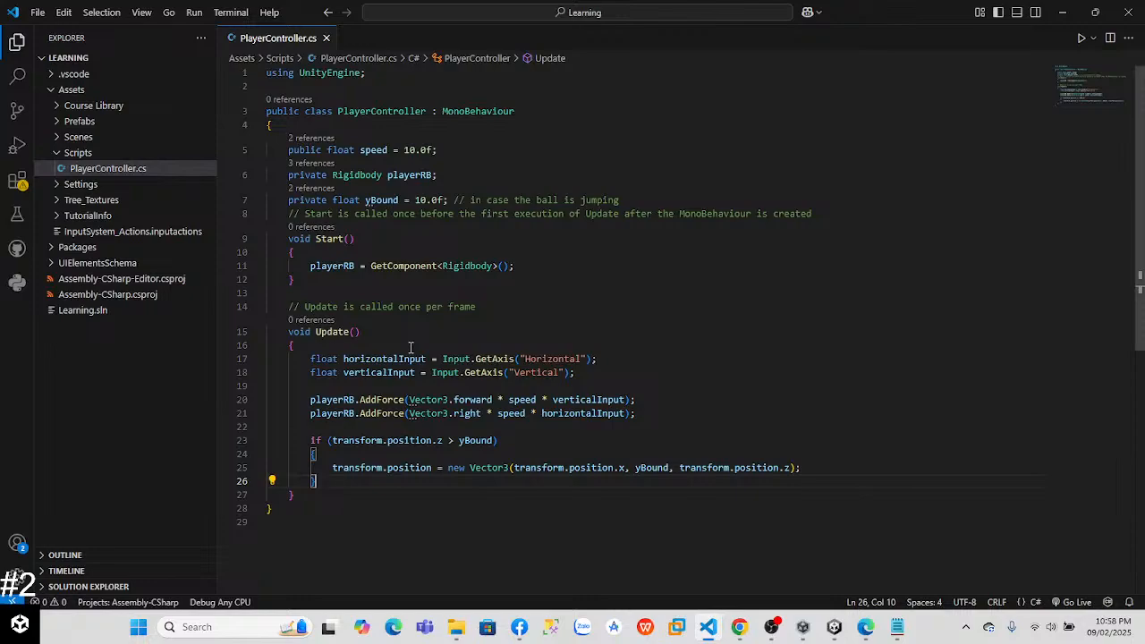
pyautogui.doubleClick(437, 440)
pyautogui.write('y')
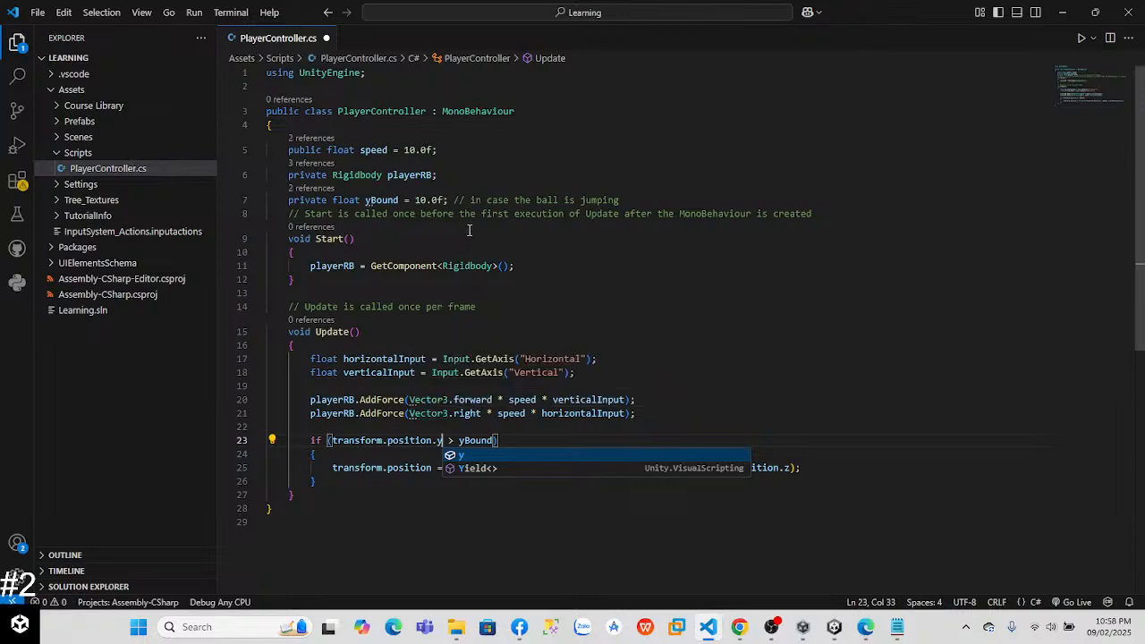
# Step: Return to Unity, run the scene and steer the ball around the arena in all directions
pyautogui.hotkey('alt', 'Tab')
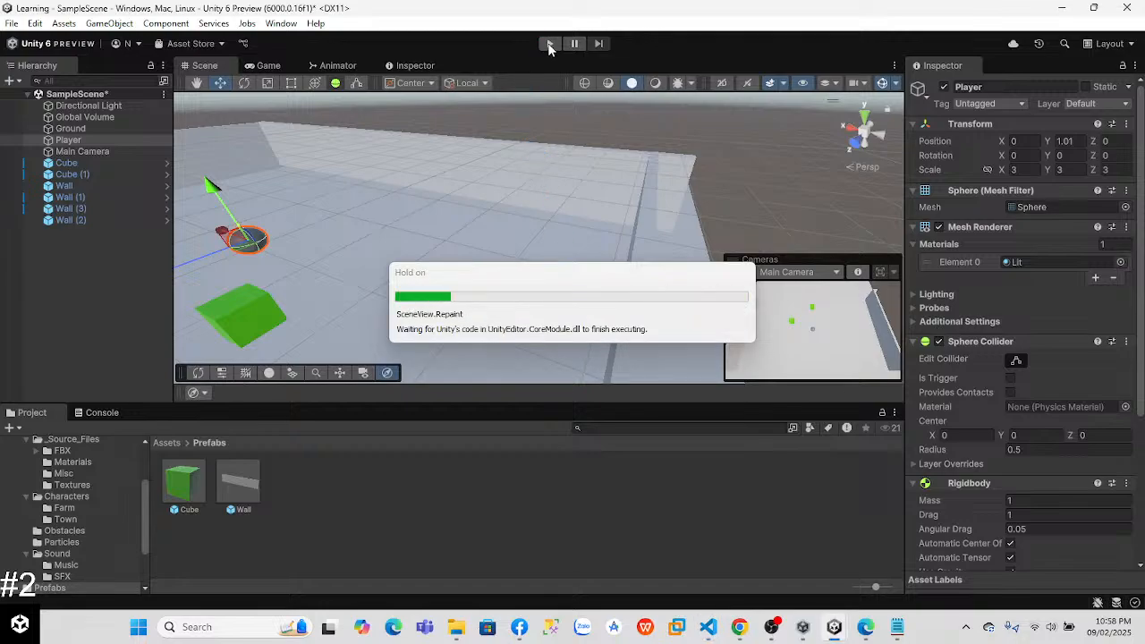
pyautogui.click(549, 44)
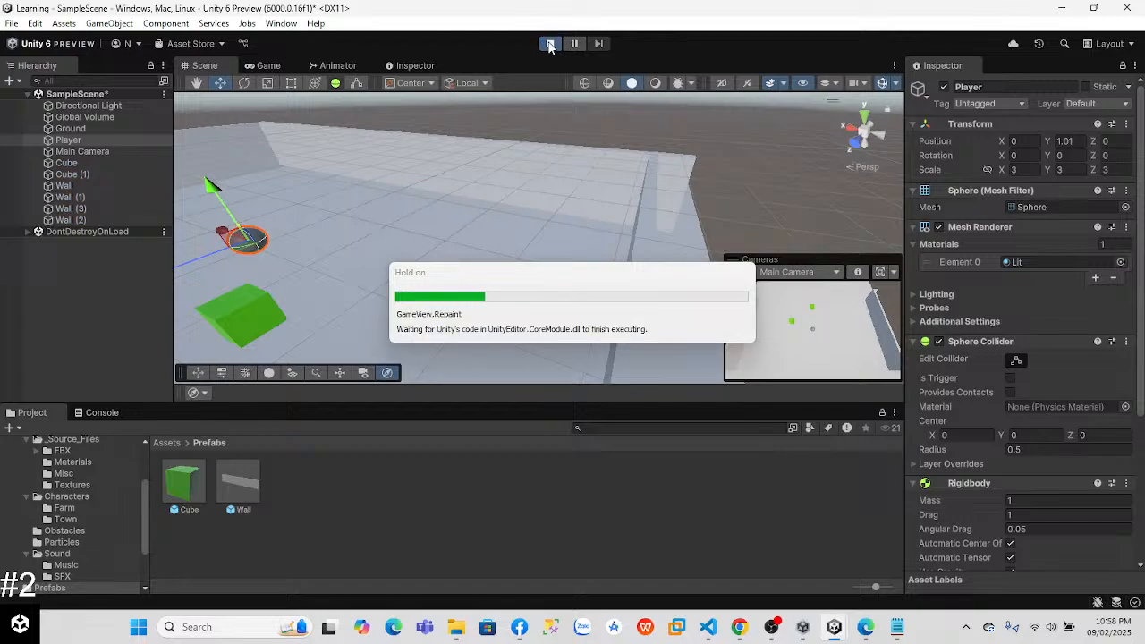
pyautogui.press('w')
pyautogui.press('a')
pyautogui.press('s')
pyautogui.press('d')
pyautogui.press('w')
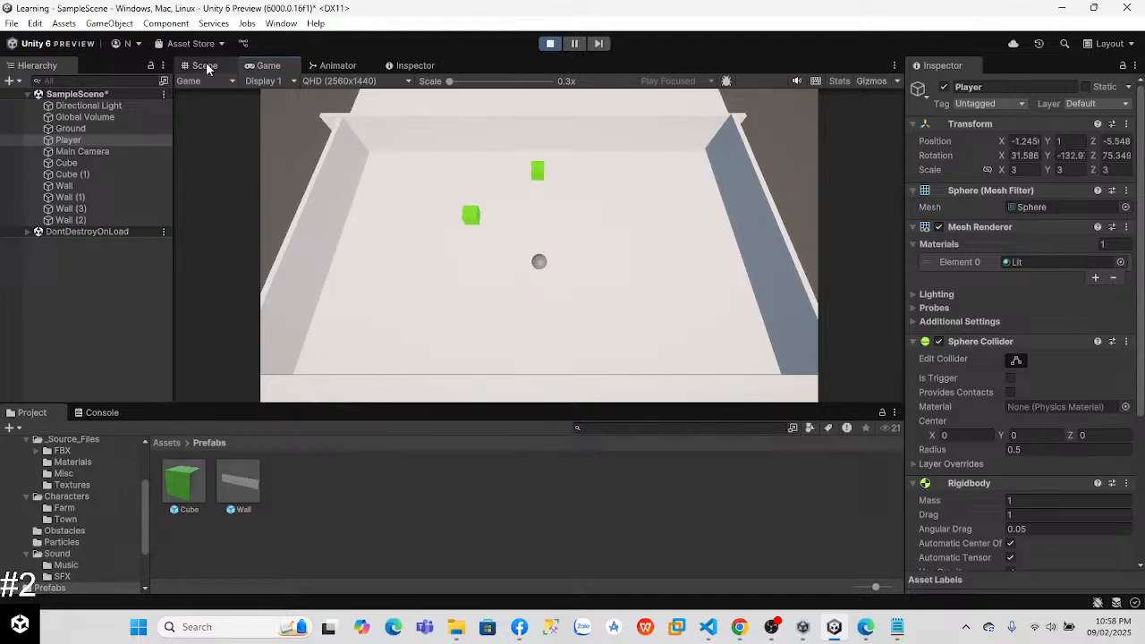
# Step: Check the running arena in the Scene view and steer the ball into the nearer green cube in the Game view
pyautogui.click(209, 66)
pyautogui.moveTo(474, 217); pyautogui.dragTo(384, 138, button='right')
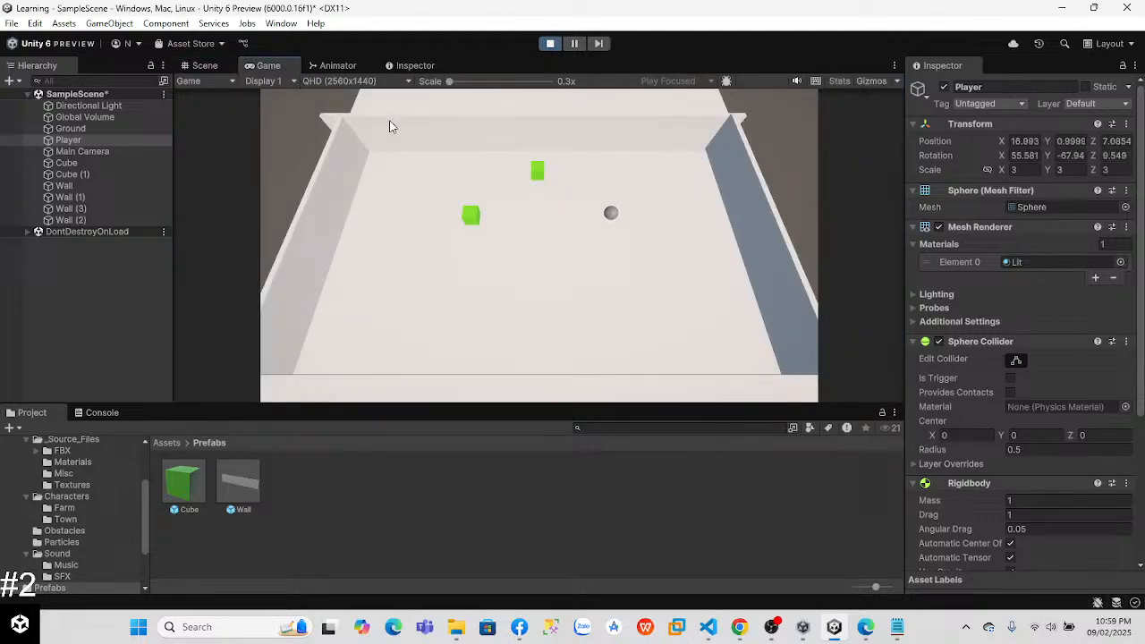
pyautogui.press('s')
pyautogui.press('d')
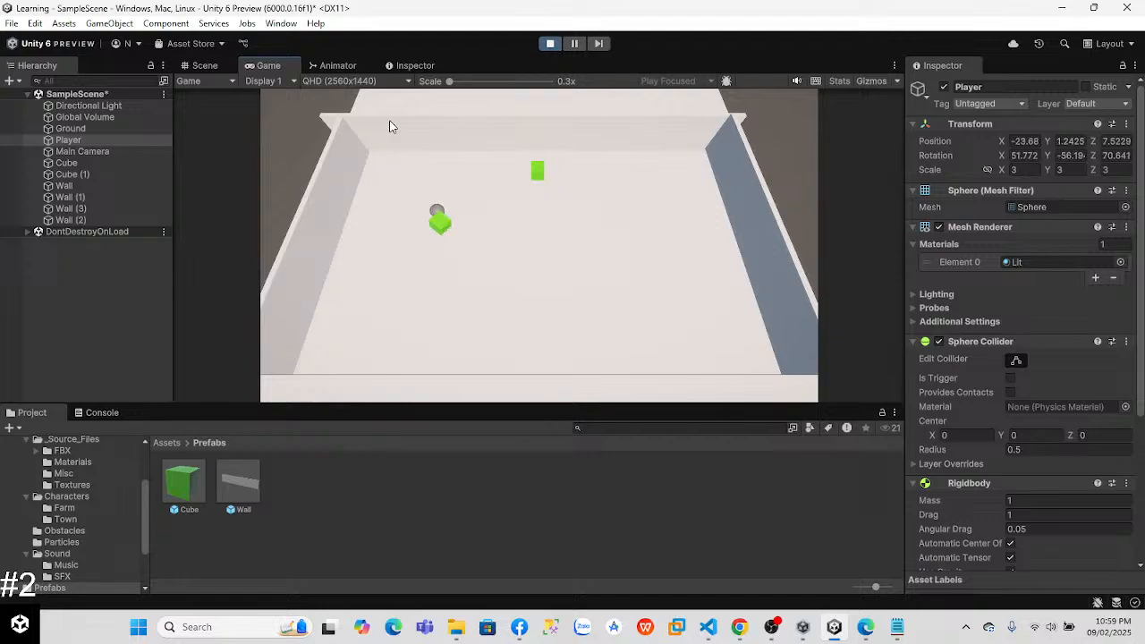
pyautogui.press('a')
pyautogui.press('w')
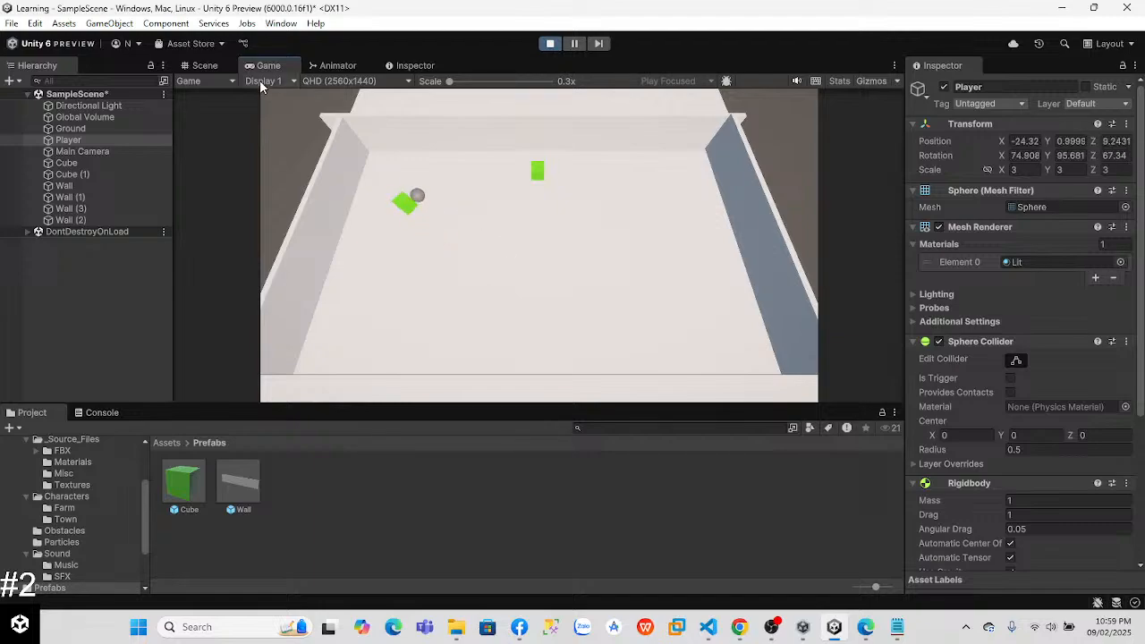
# Step: Select the pushed green cube in the Scene view during play and lift it to a height of about 5.09
pyautogui.click(210, 66)
pyautogui.moveTo(503, 213); pyautogui.dragTo(666, 159, button='right')
pyautogui.click(673, 187)
pyautogui.press('w')
pyautogui.moveTo(621, 169); pyautogui.dragTo(608, 83)
pyautogui.press('w')
pyautogui.moveTo(673, 190); pyautogui.dragTo(627, 196, button='right')
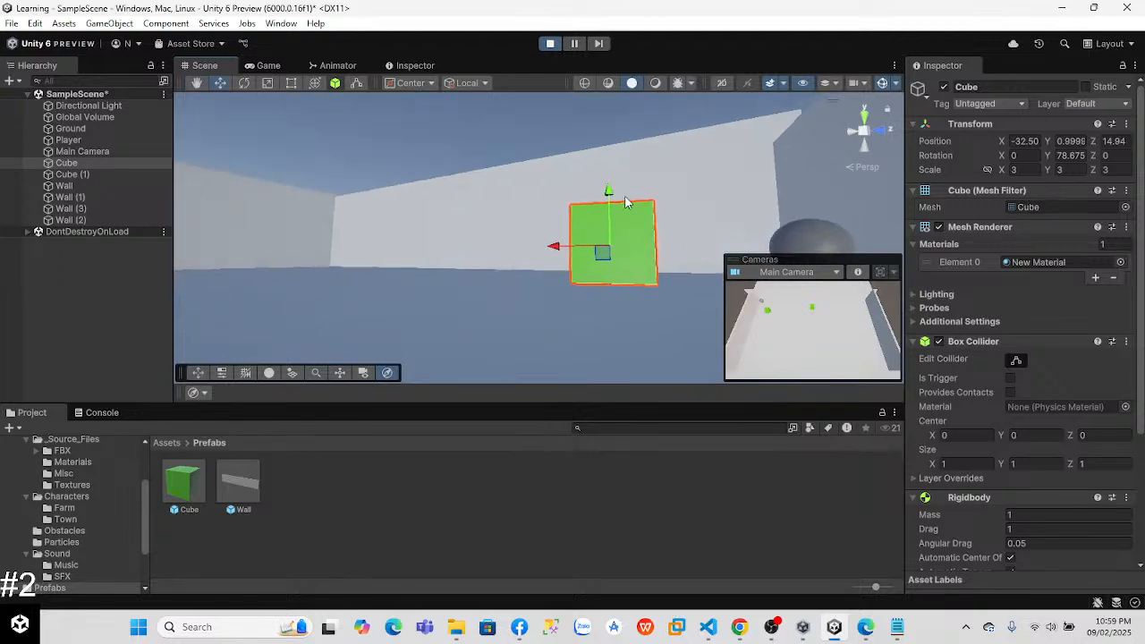
pyautogui.moveTo(594, 193); pyautogui.dragTo(547, 80)
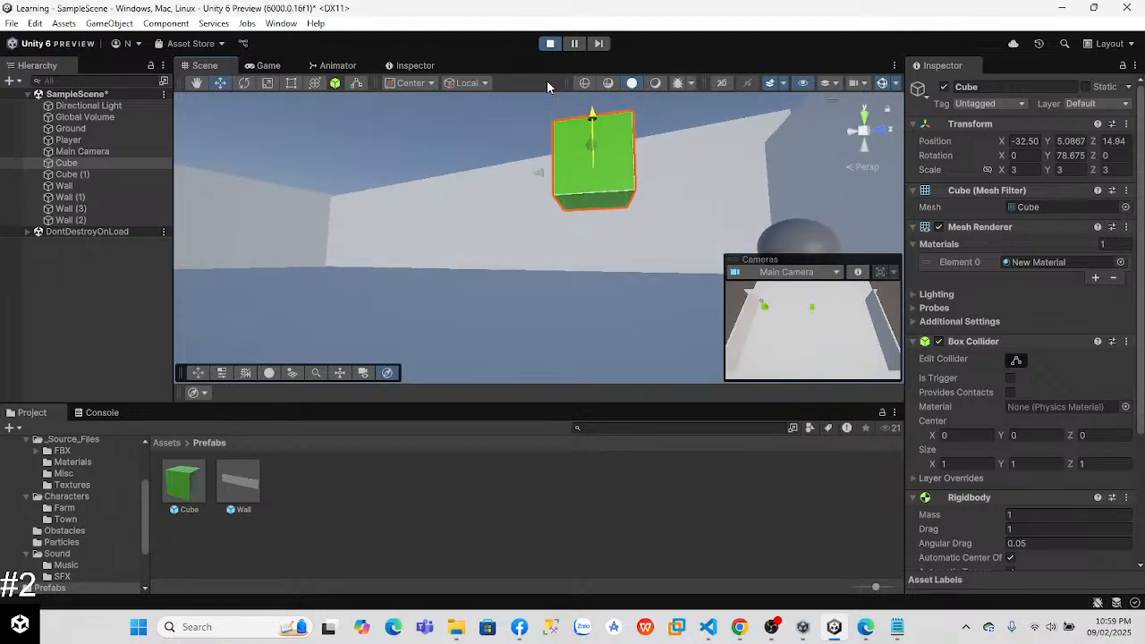
# Step: Select the Player and move the ball along the wall next to the green cube, and stop play mode
pyautogui.click(244, 82)
pyautogui.moveTo(591, 232); pyautogui.dragTo(474, 241)
pyautogui.press('q')
pyautogui.moveTo(738, 236); pyautogui.dragTo(586, 228)
pyautogui.click(79, 141)
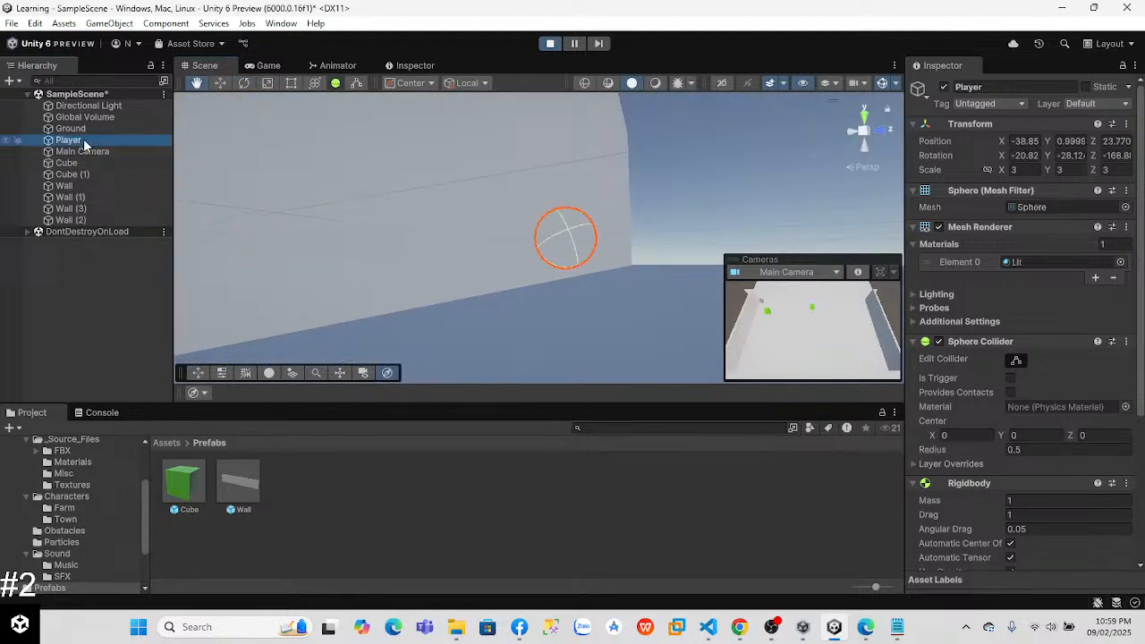
pyautogui.moveTo(556, 204); pyautogui.dragTo(208, 154, button='right')
pyautogui.click(220, 82)
pyautogui.moveTo(734, 246); pyautogui.dragTo(685, 198)
pyautogui.moveTo(704, 284); pyautogui.dragTo(545, 165)
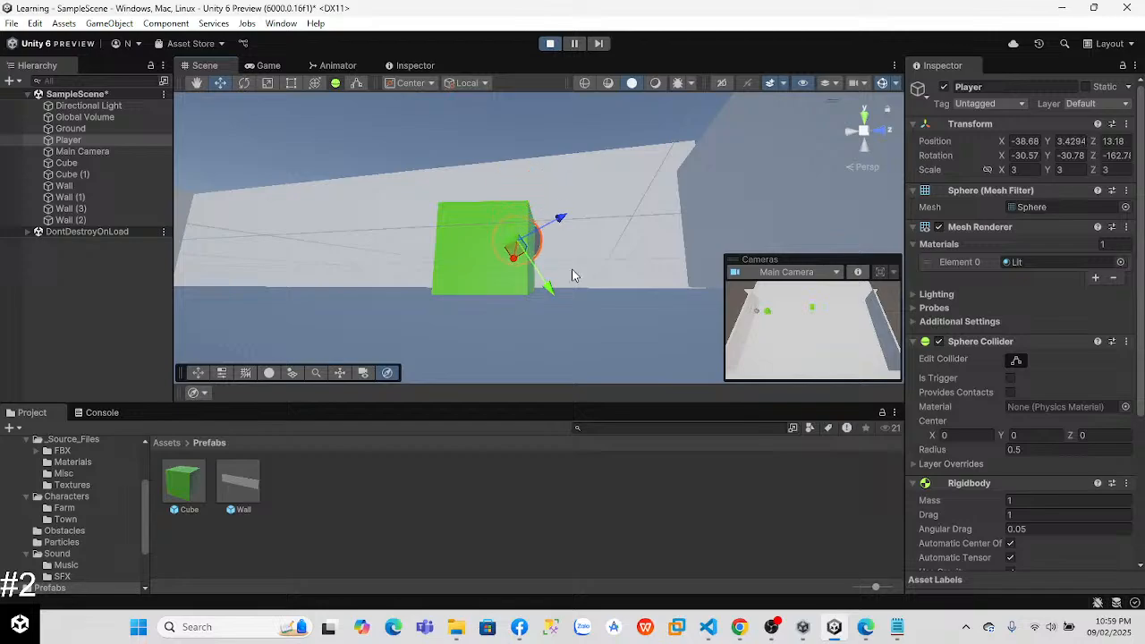
pyautogui.click(550, 45)
# Step: Switch to the Lab 3 - Player Control tutorial in Chrome and start the Step 4 Code Cleanup and Export Backup video
pyautogui.hotkey('alt', 'Tab')
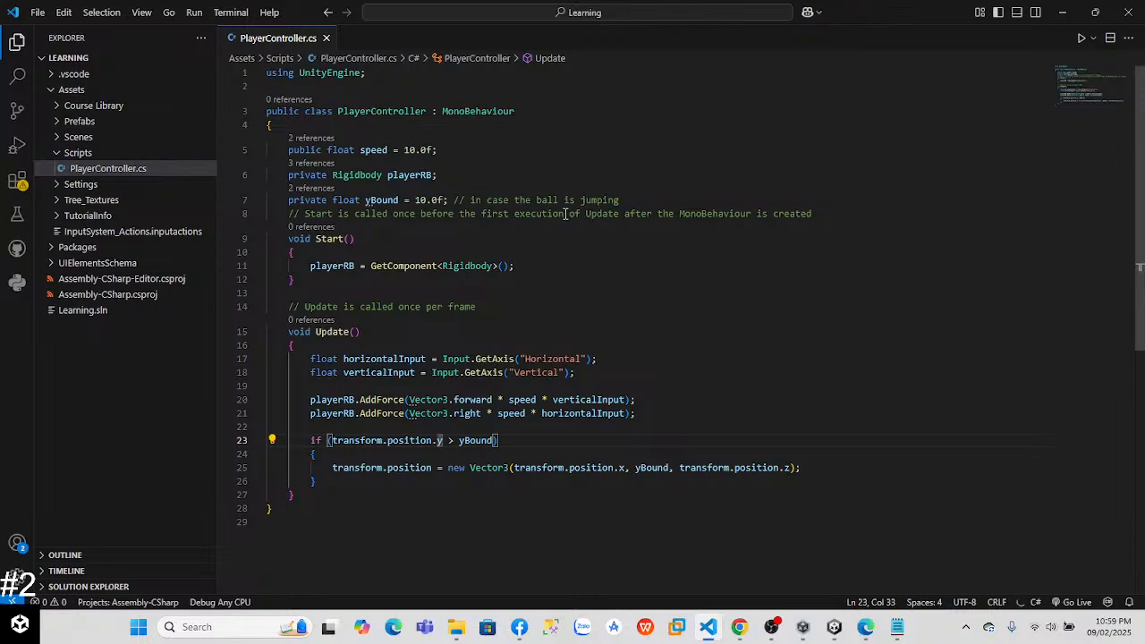
pyautogui.hotkey('alt', 'Tab')
pyautogui.press('Tab')
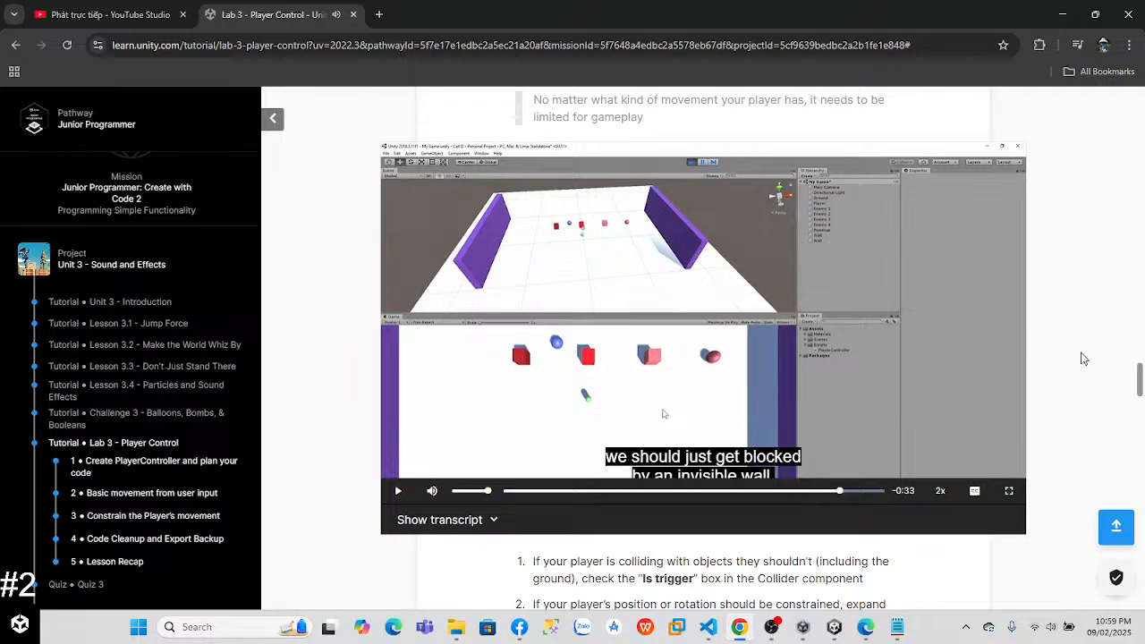
pyautogui.moveTo(1138, 381); pyautogui.dragTo(1138, 465)
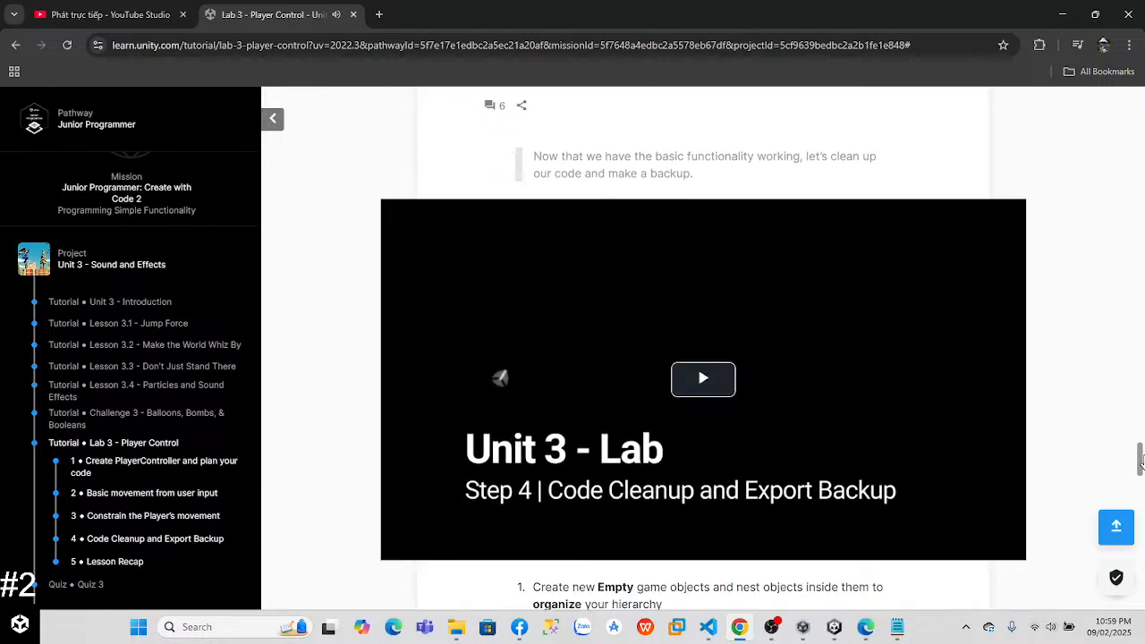
pyautogui.click(683, 378)
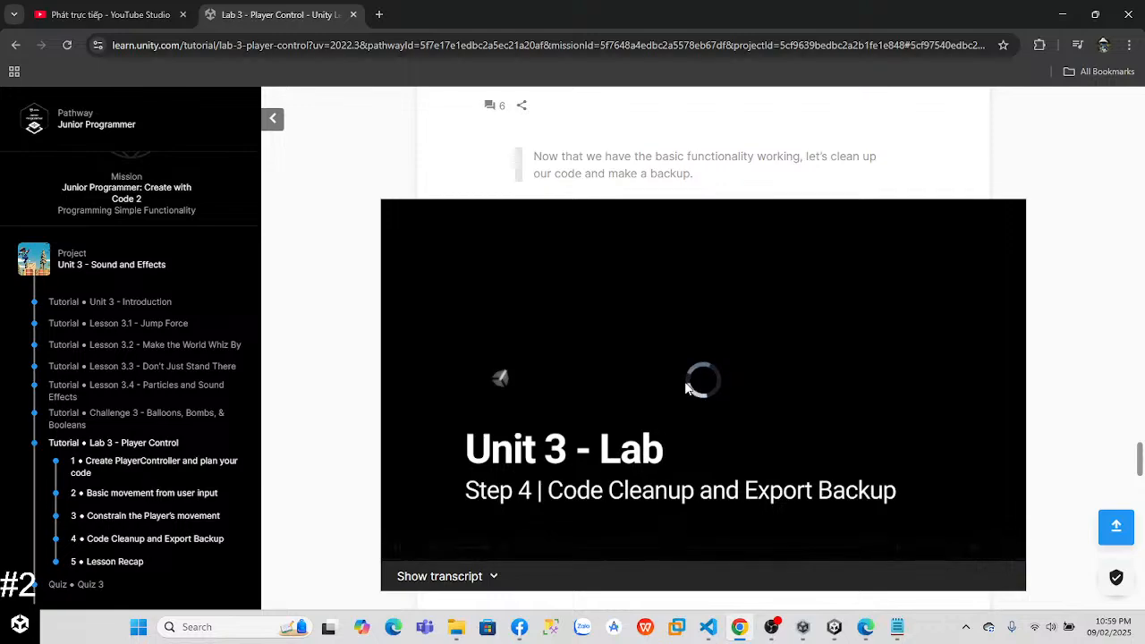
# Step: Set the video's playback speed to 2x, watch the part on organizing the Hierarchy, and pause it
pyautogui.moveTo(1140, 458); pyautogui.dragTo(1140, 461)
pyautogui.click(940, 498)
pyautogui.click(941, 499)
pyautogui.click(941, 499)
pyautogui.click(942, 501)
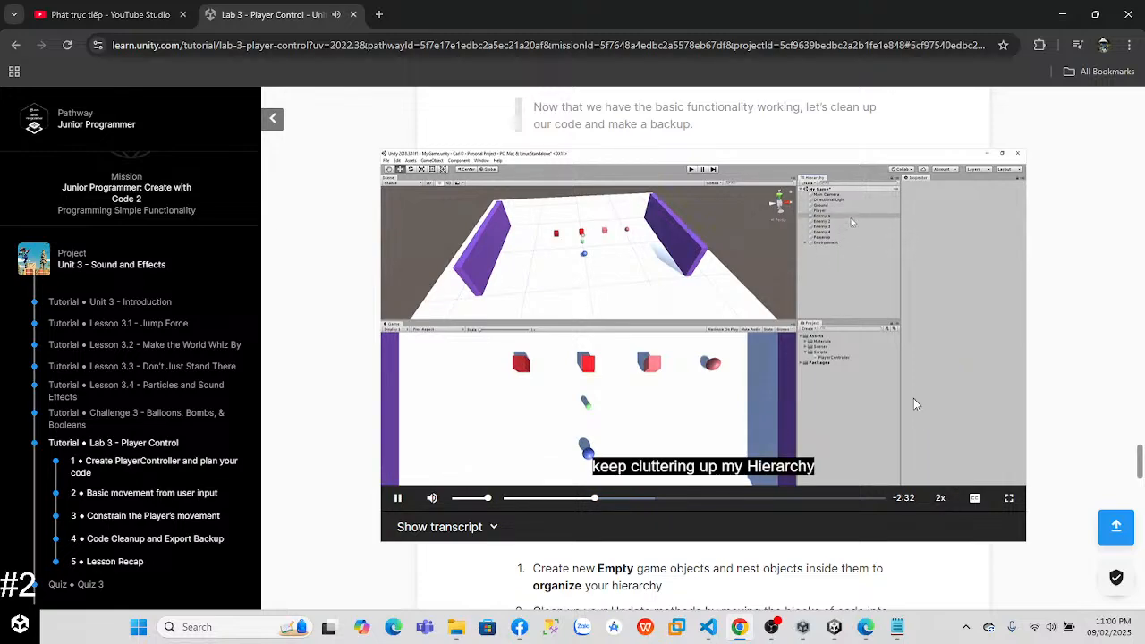
pyautogui.click(579, 315)
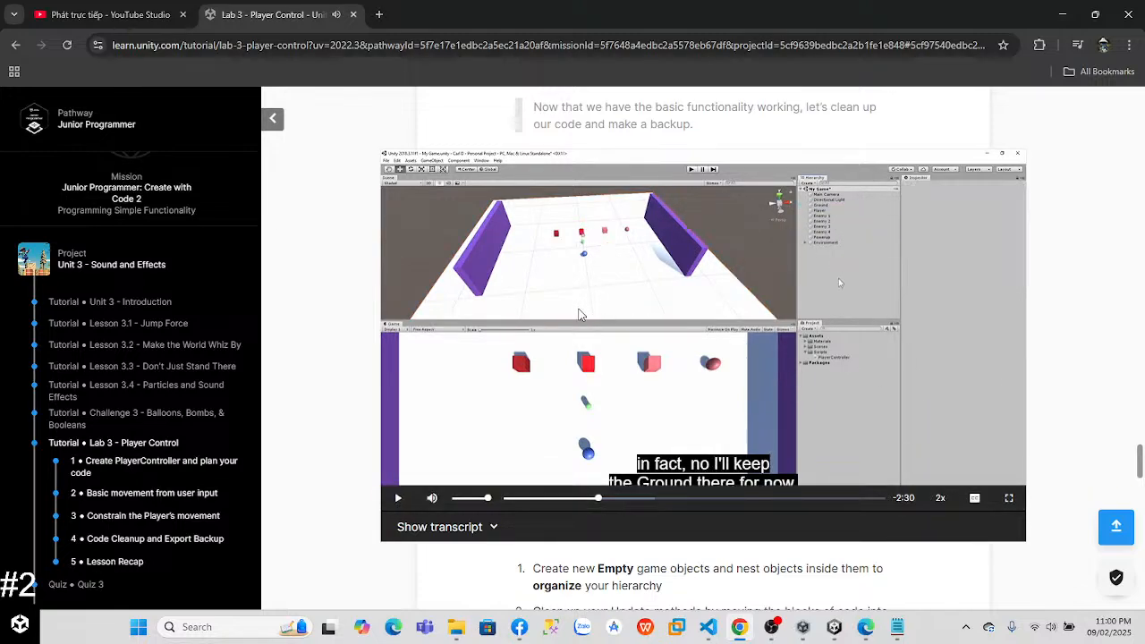
# Step: Switch to Unity and group the four Wall objects under a new empty parent named Walls
pyautogui.click(833, 626)
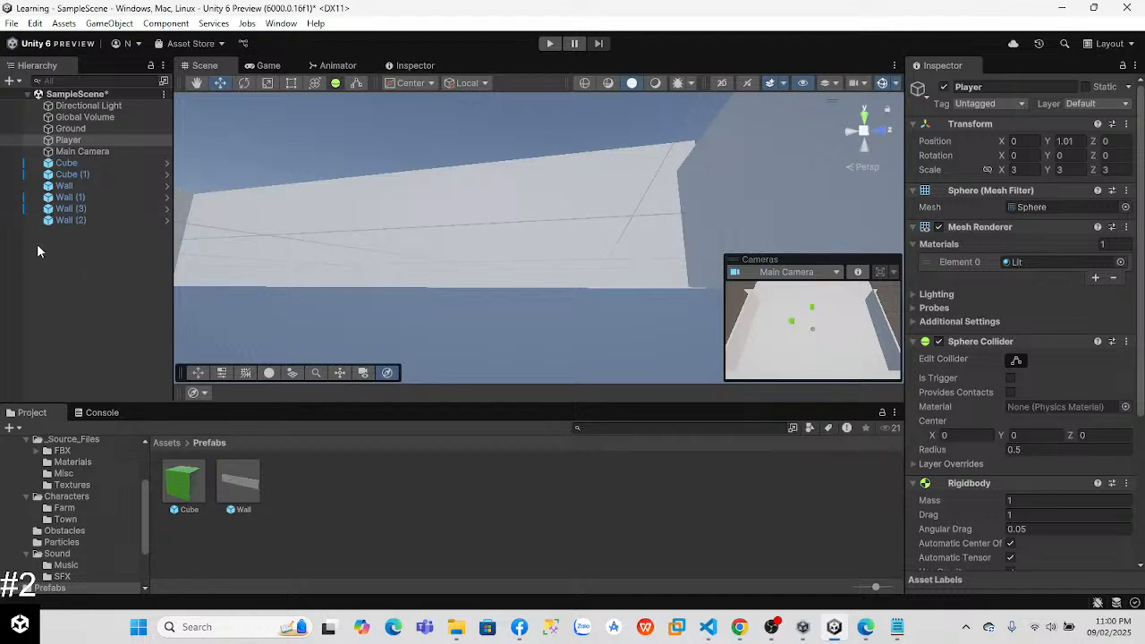
pyautogui.click(67, 186)
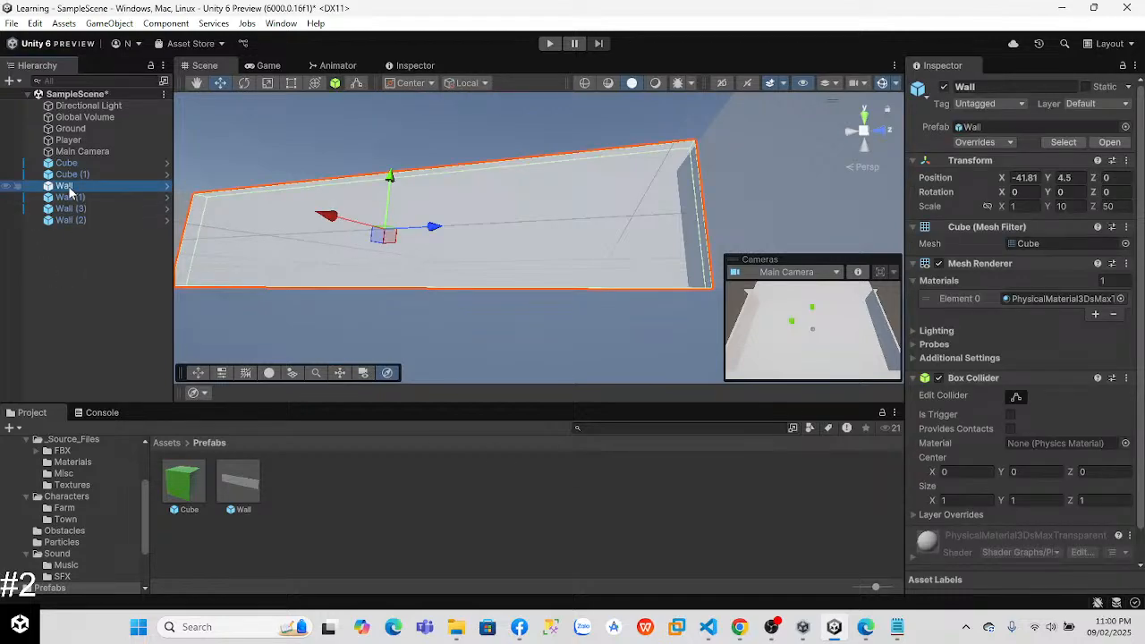
pyautogui.keyDown('shift'); pyautogui.click(74, 220); pyautogui.keyUp('shift')
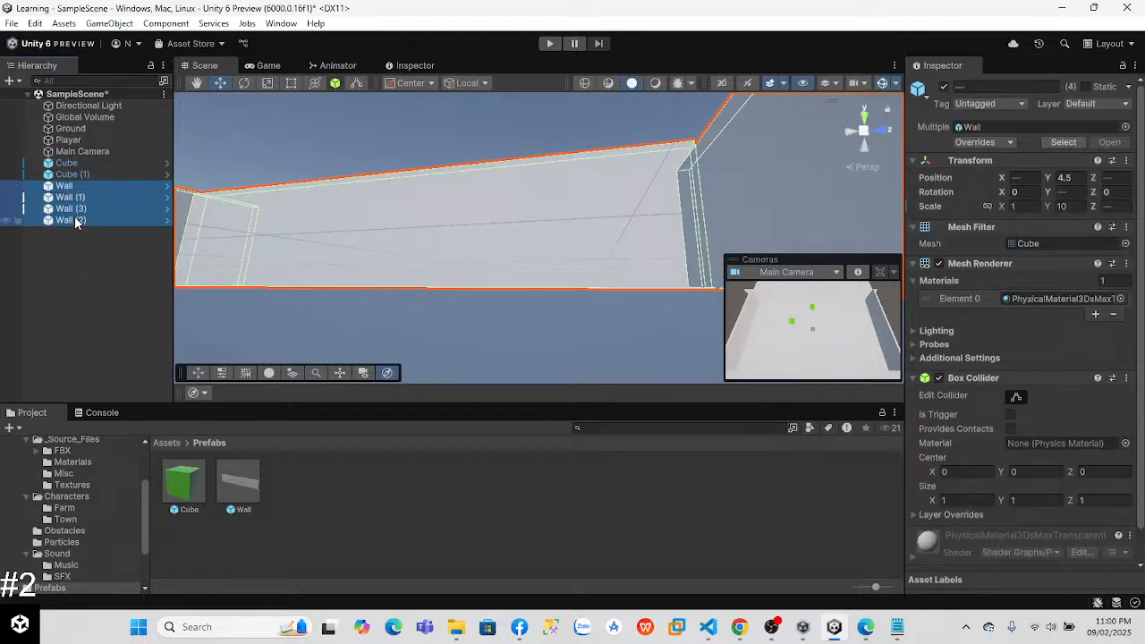
pyautogui.rightClick(69, 190)
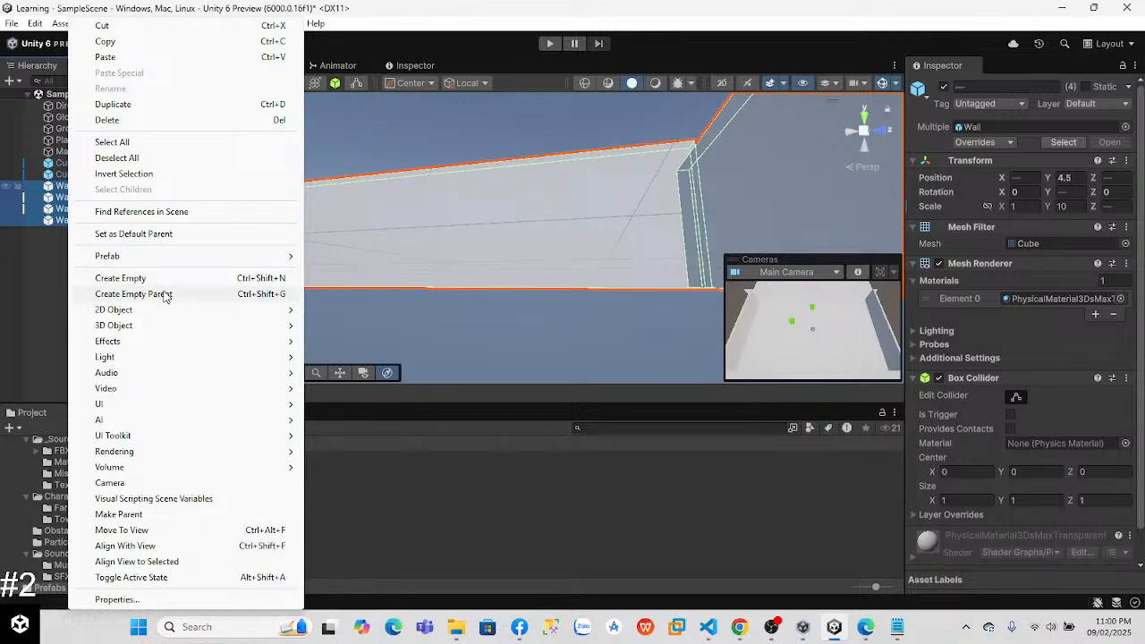
pyautogui.click(165, 296)
pyautogui.write('Walls')
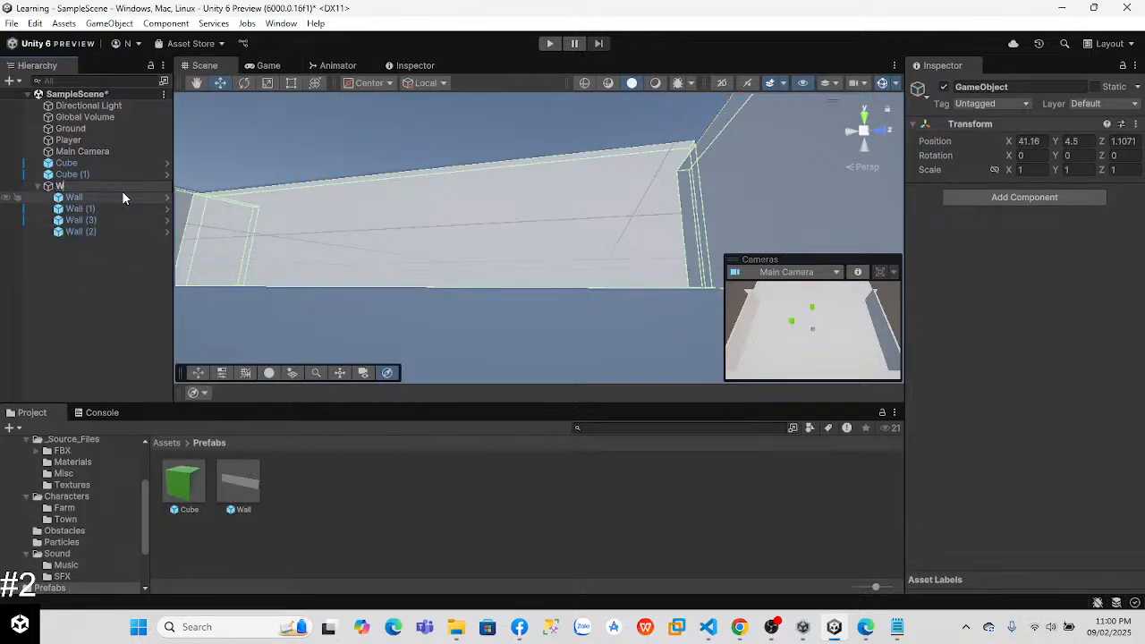
pyautogui.press('Return')
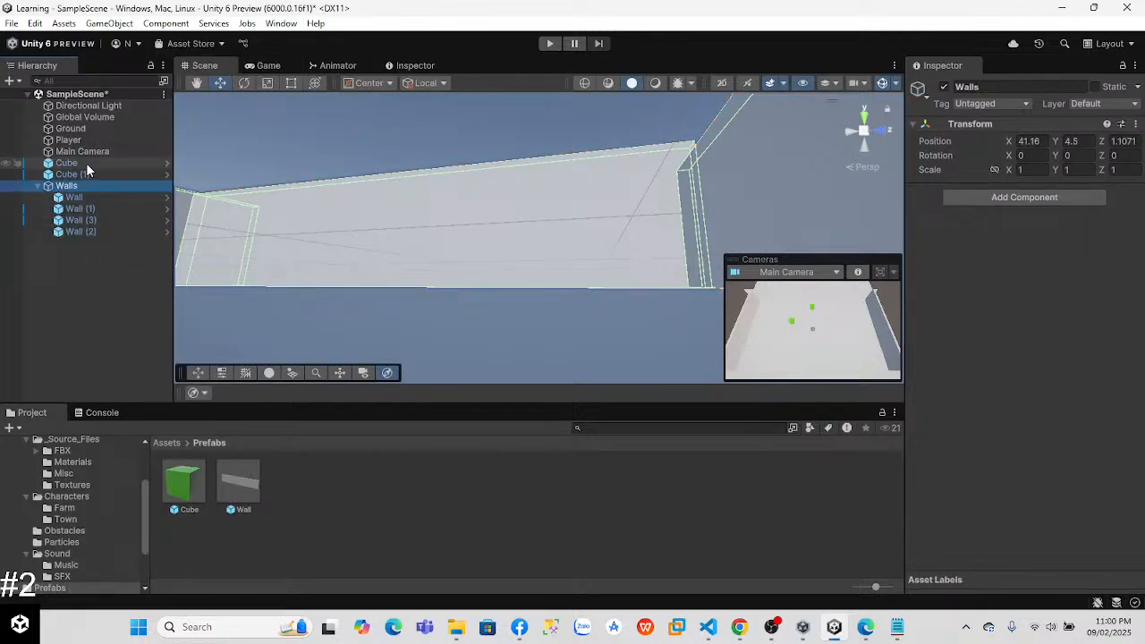
# Step: Group Cube and Cube (1) under a new empty parent named Obstacles
pyautogui.click(87, 164)
pyautogui.keyDown('ctrl'); pyautogui.click(85, 172); pyautogui.keyUp('ctrl')
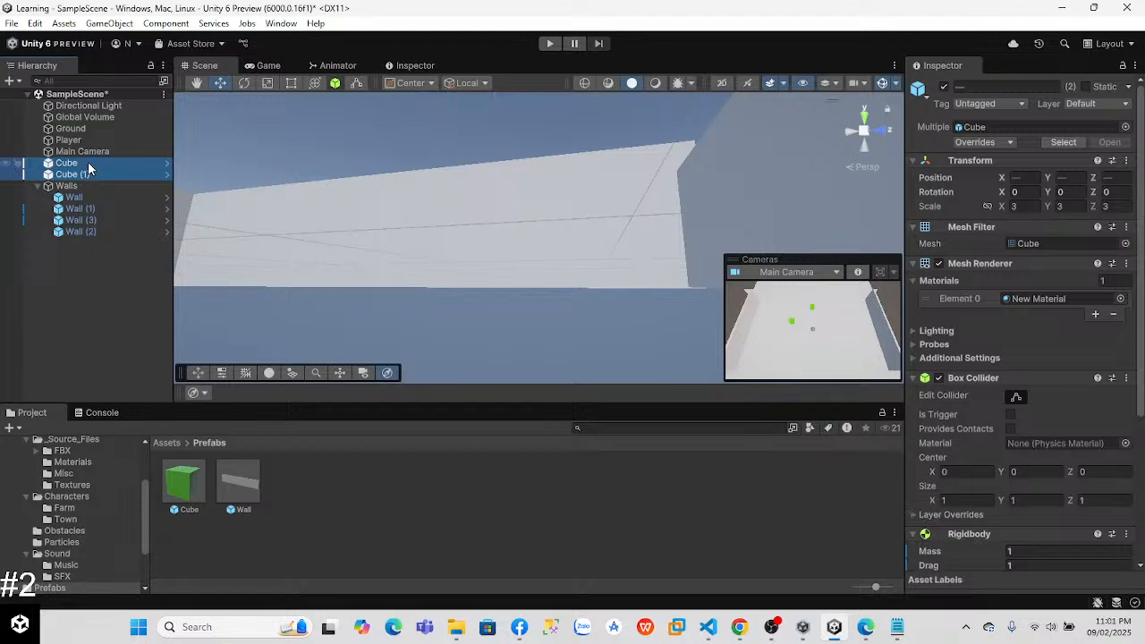
pyautogui.rightClick(85, 173)
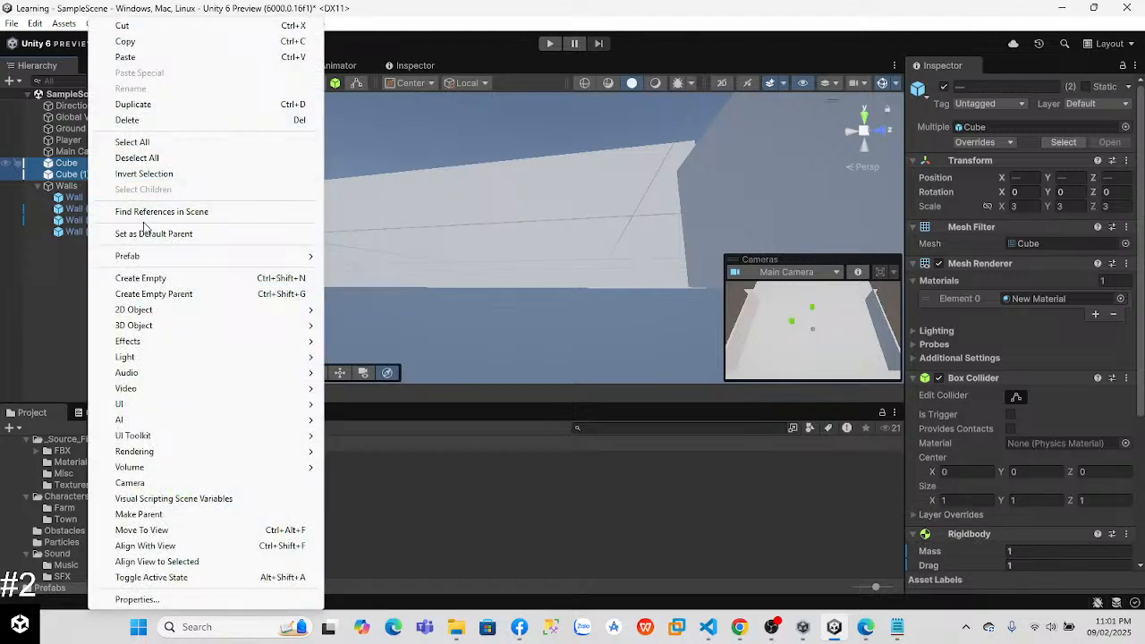
pyautogui.click(144, 293)
pyautogui.write('Ob')
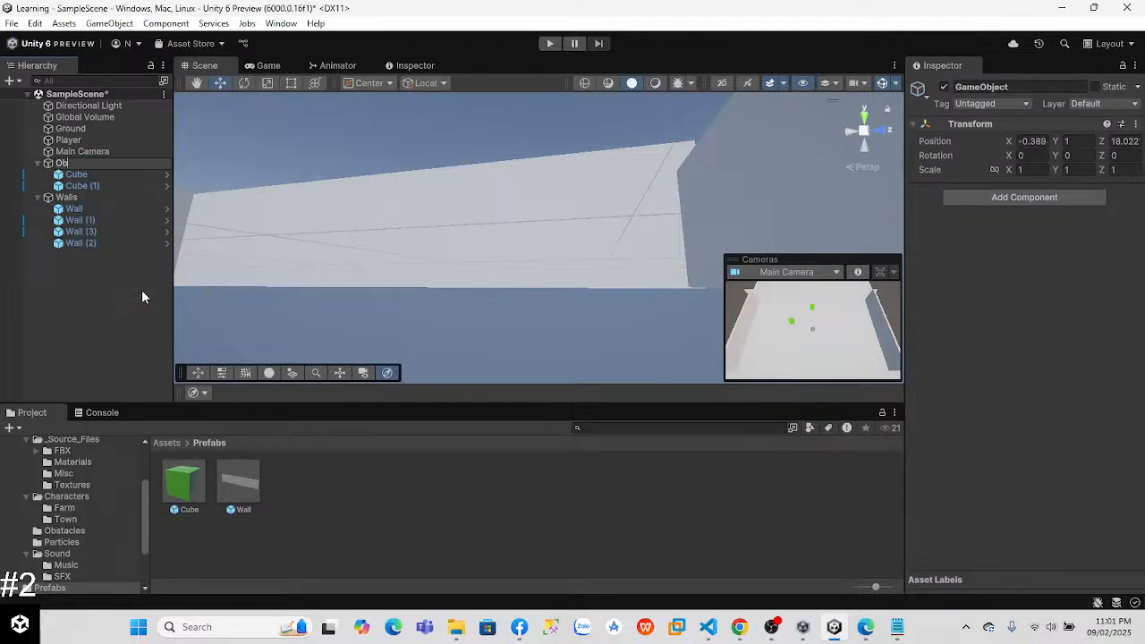
pyautogui.write('stacle')
pyautogui.press('Return')
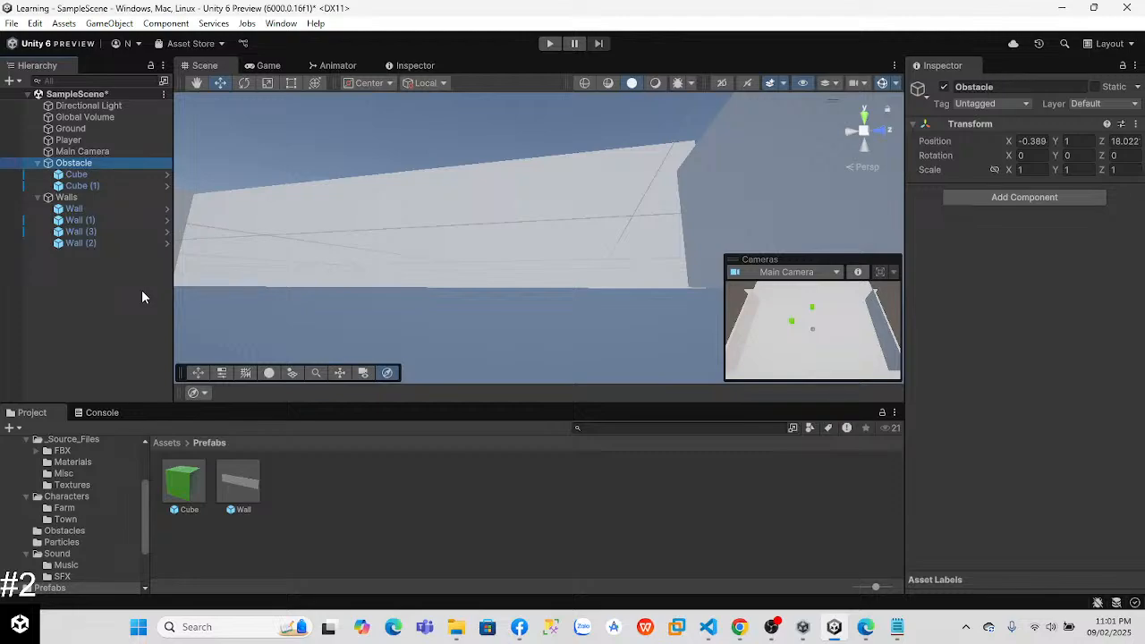
pyautogui.rightClick(112, 163)
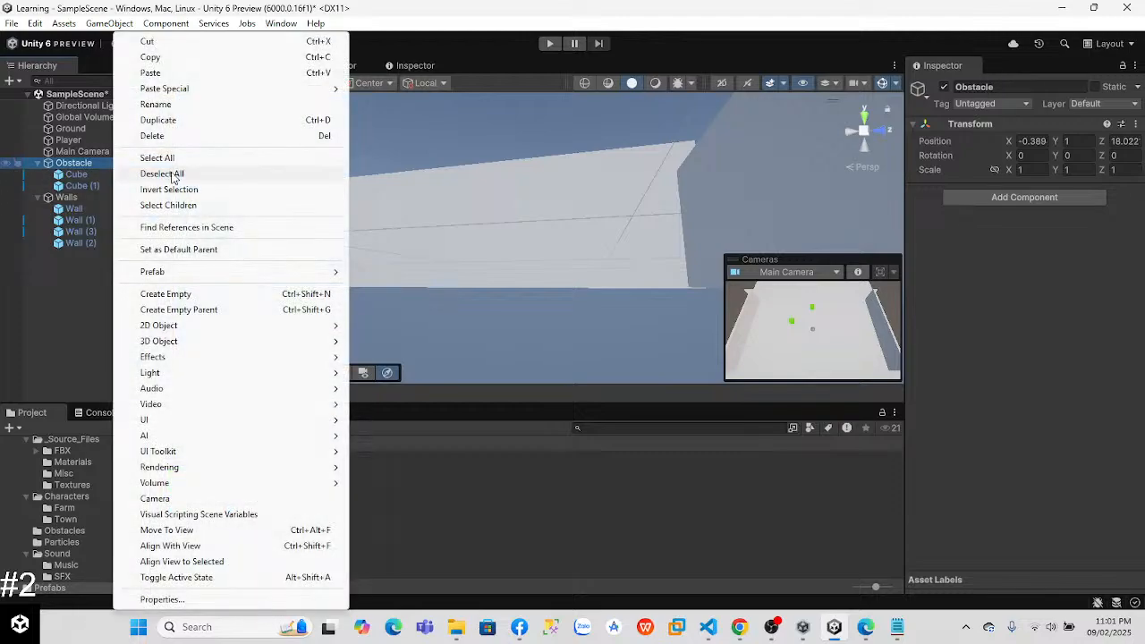
pyautogui.click(157, 104)
pyautogui.press('Return')
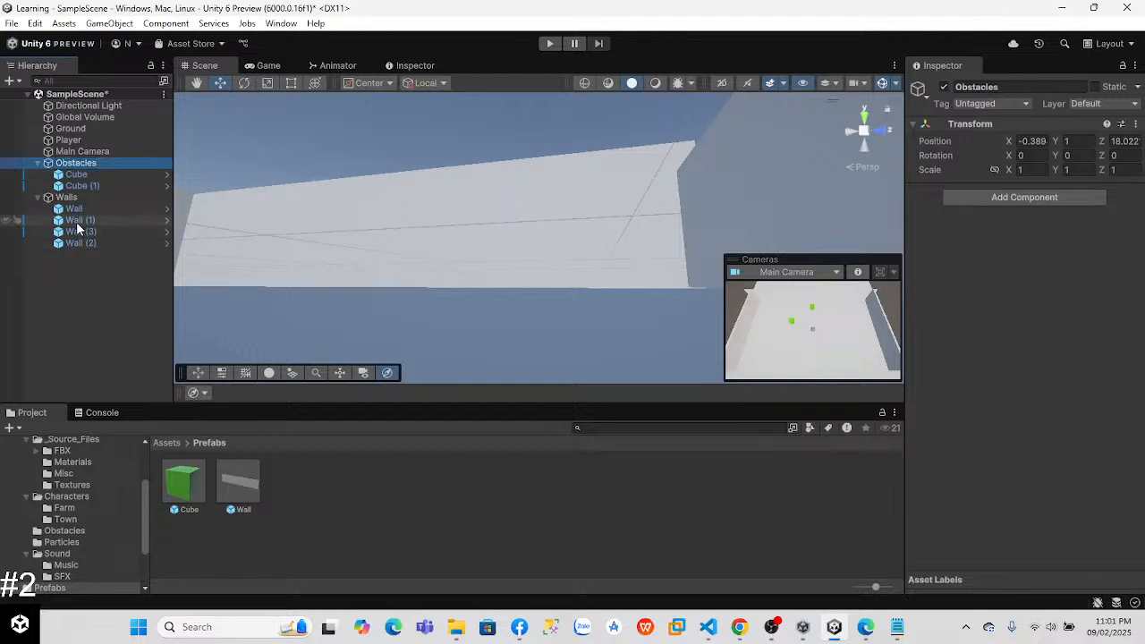
# Step: Watch the tutorial video's part on moving Update code into a MovePlayer method, pause it, and return to Unity
pyautogui.hotkey('alt', 'Tab')
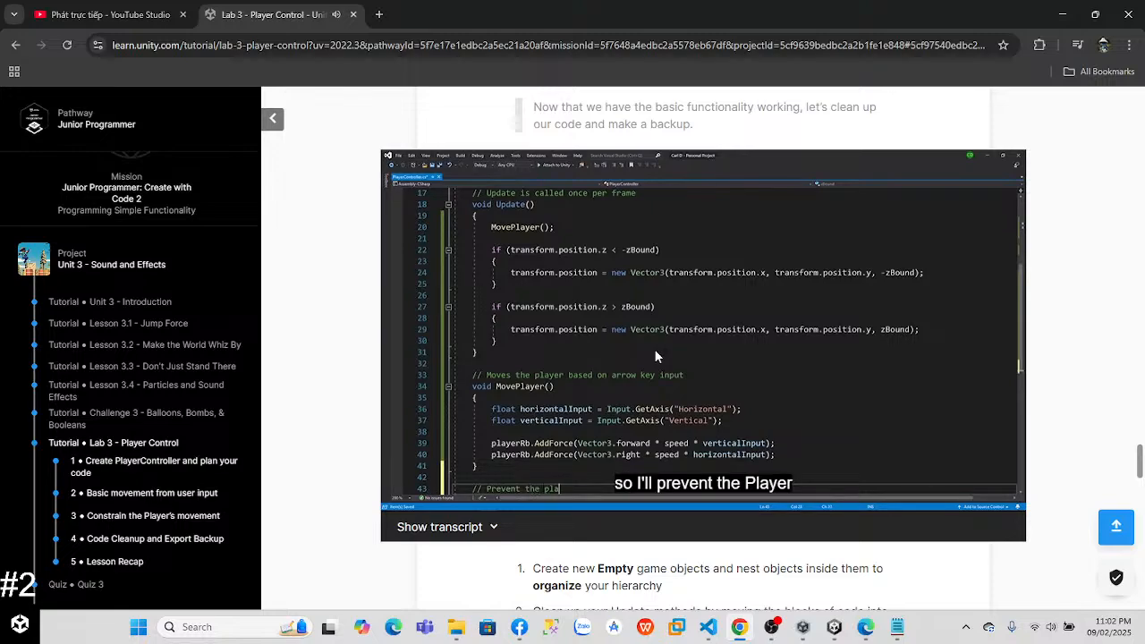
pyautogui.click(655, 350)
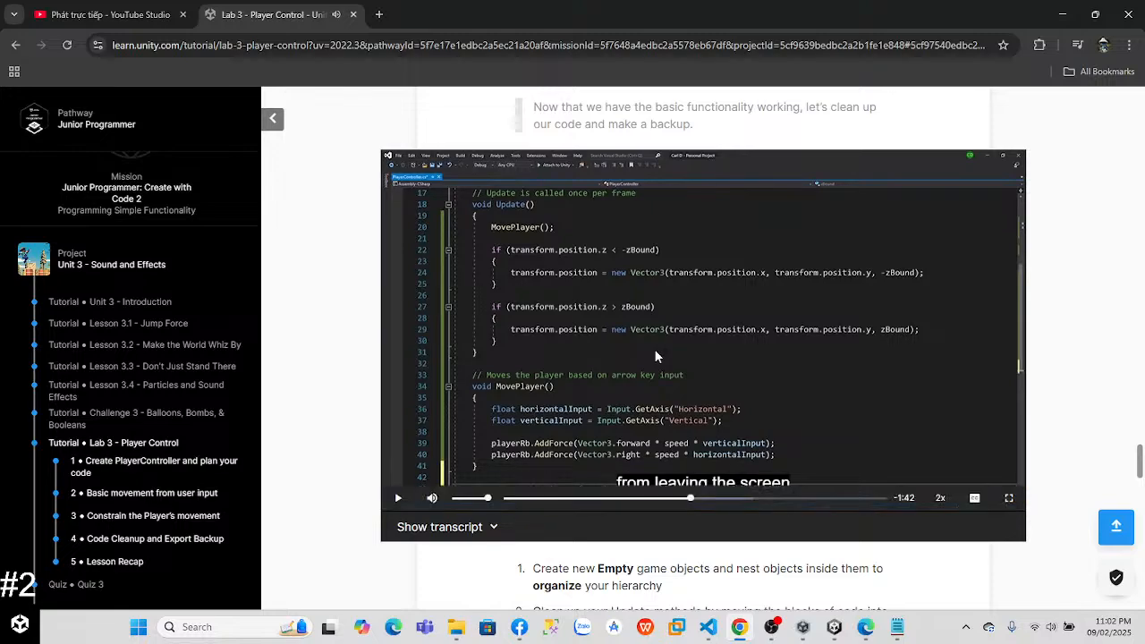
pyautogui.hotkey('alt', 'Tab')
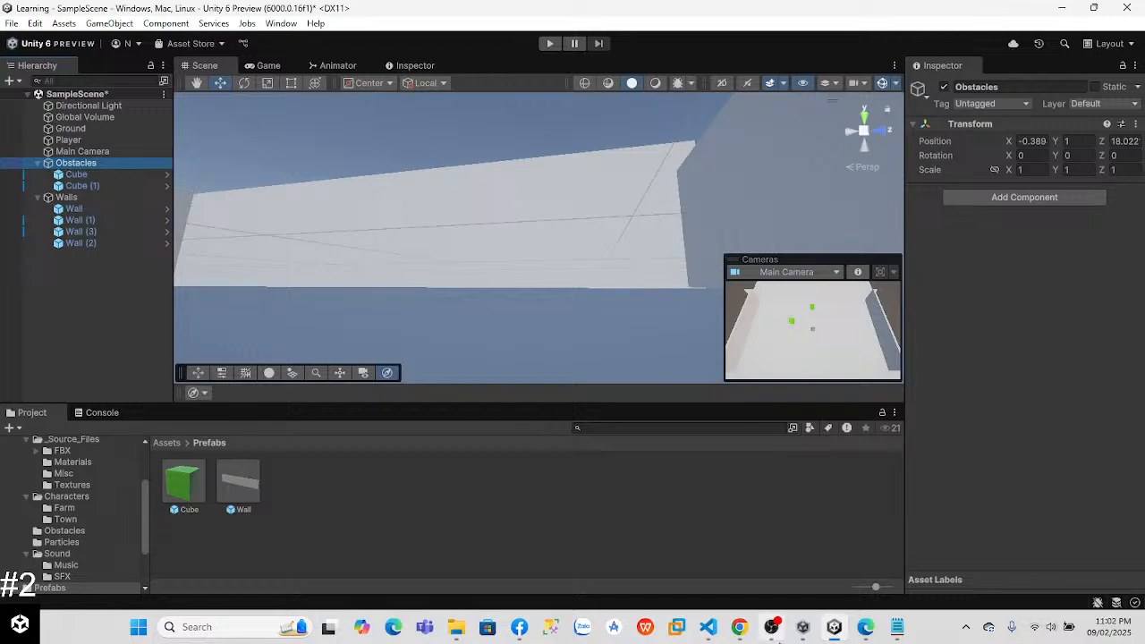
# Step: Switch to VS Code and cut the two input-axis lines and both playerRB.AddForce lines out of Update in PlayerController.cs
pyautogui.click(708, 626)
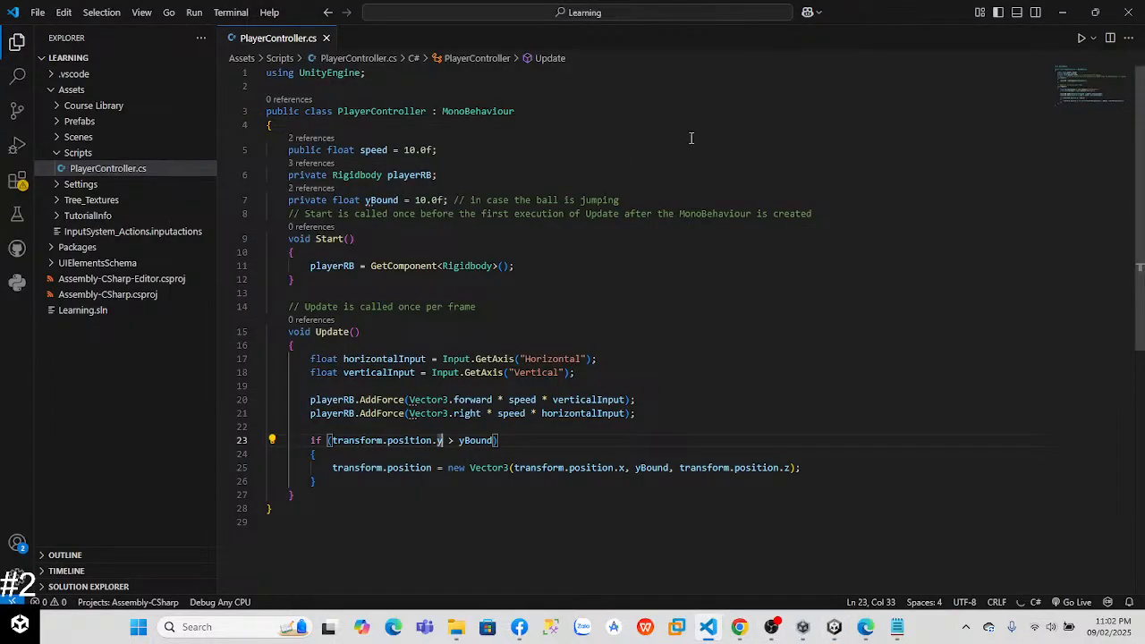
pyautogui.moveTo(1139, 169); pyautogui.dragTo(1138, 194)
pyautogui.click(308, 319)
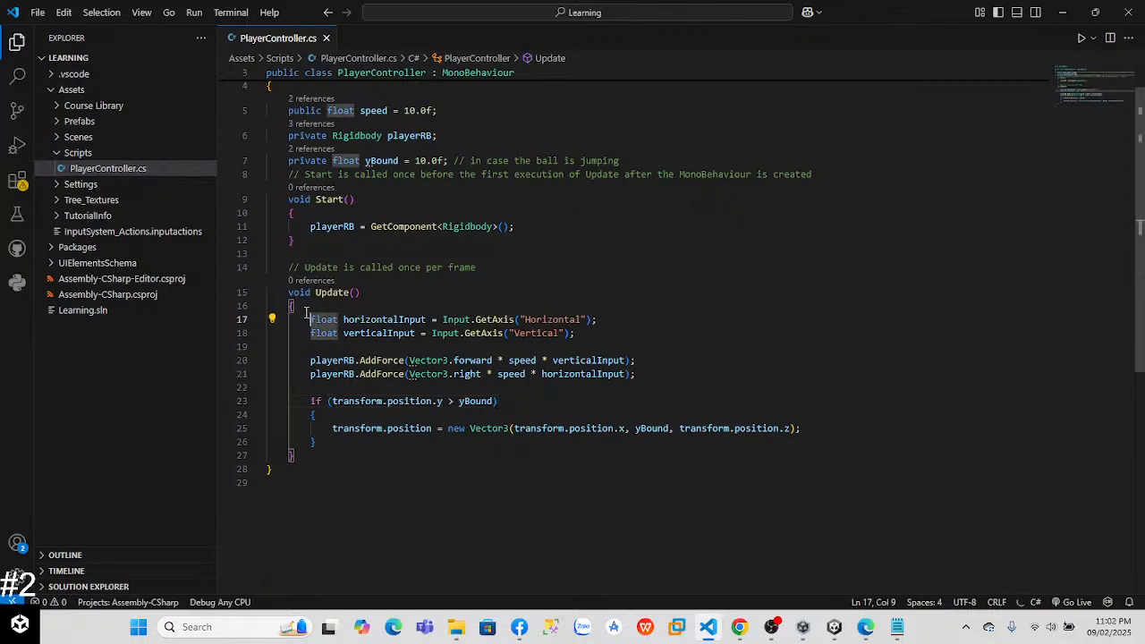
pyautogui.click(355, 333)
pyautogui.click(323, 319)
pyautogui.moveTo(311, 319); pyautogui.dragTo(668, 369)
pyautogui.hotkey('ctrl', 'c')
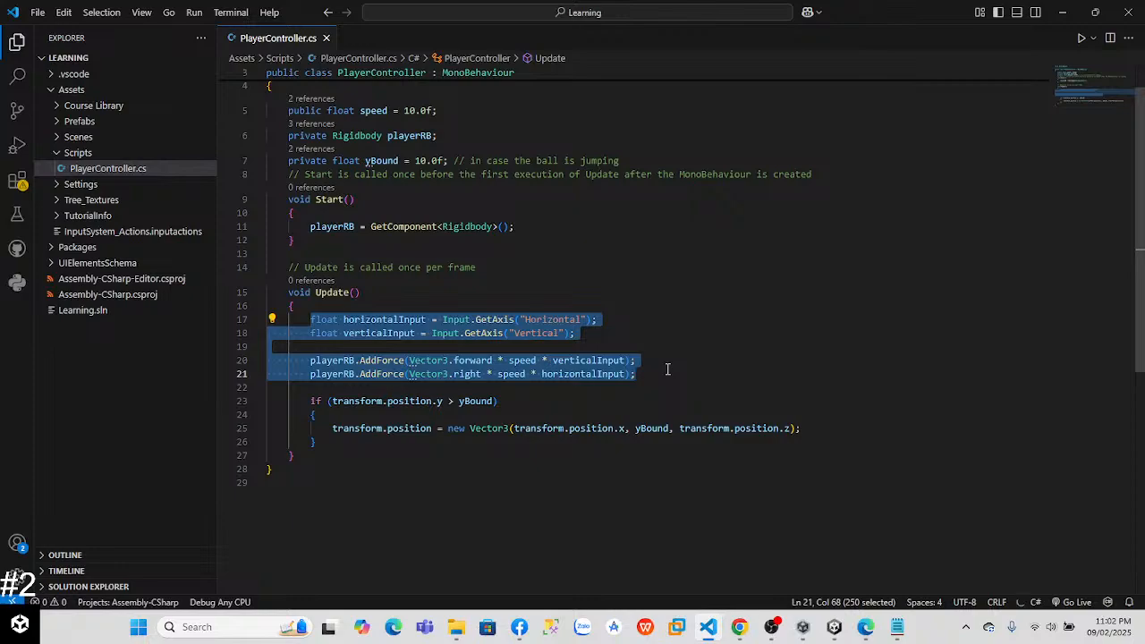
pyautogui.press('BackSpace')
# Step: Add an empty void MovePlayer() method below Update, with its opening brace on its own line
pyautogui.click(346, 374)
pyautogui.click(347, 402)
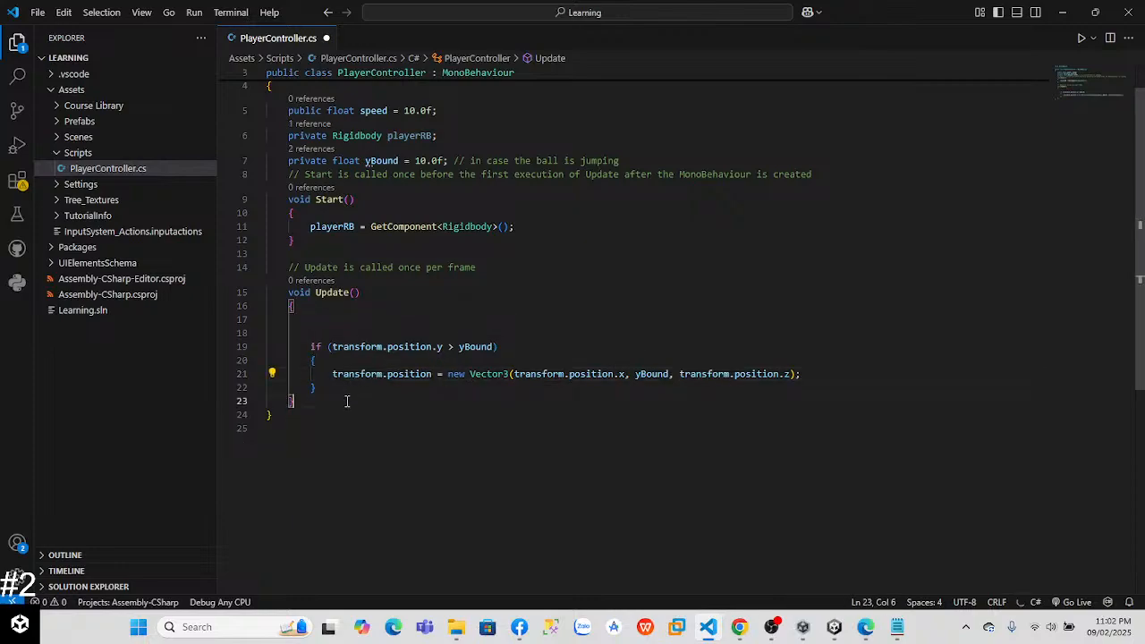
pyautogui.press('Return')
pyautogui.write('void ')
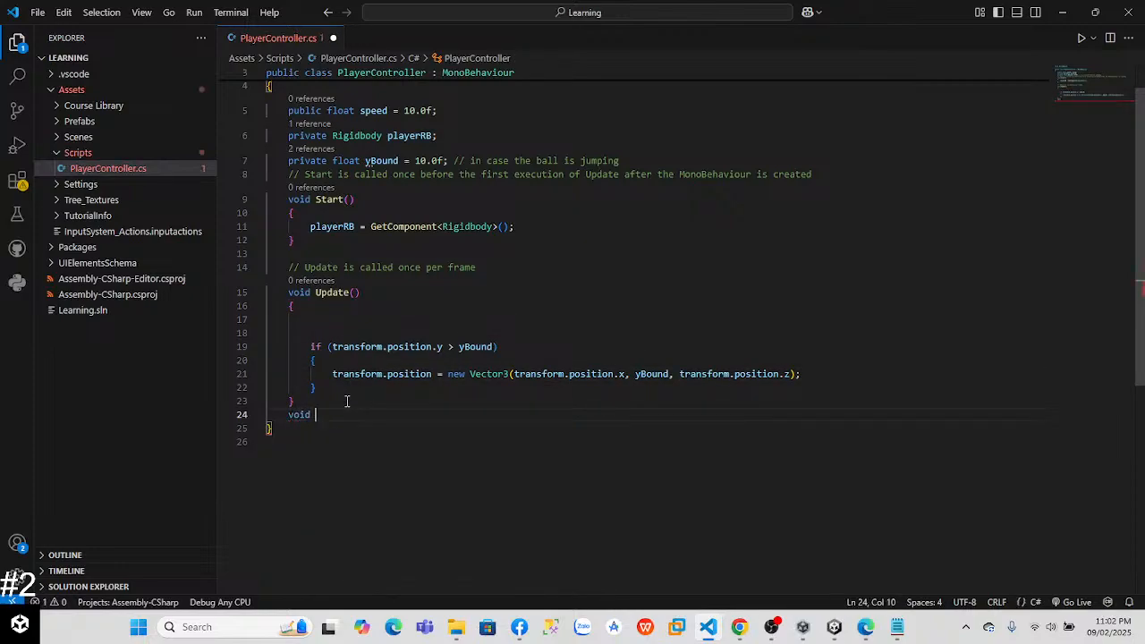
pyautogui.write('M')
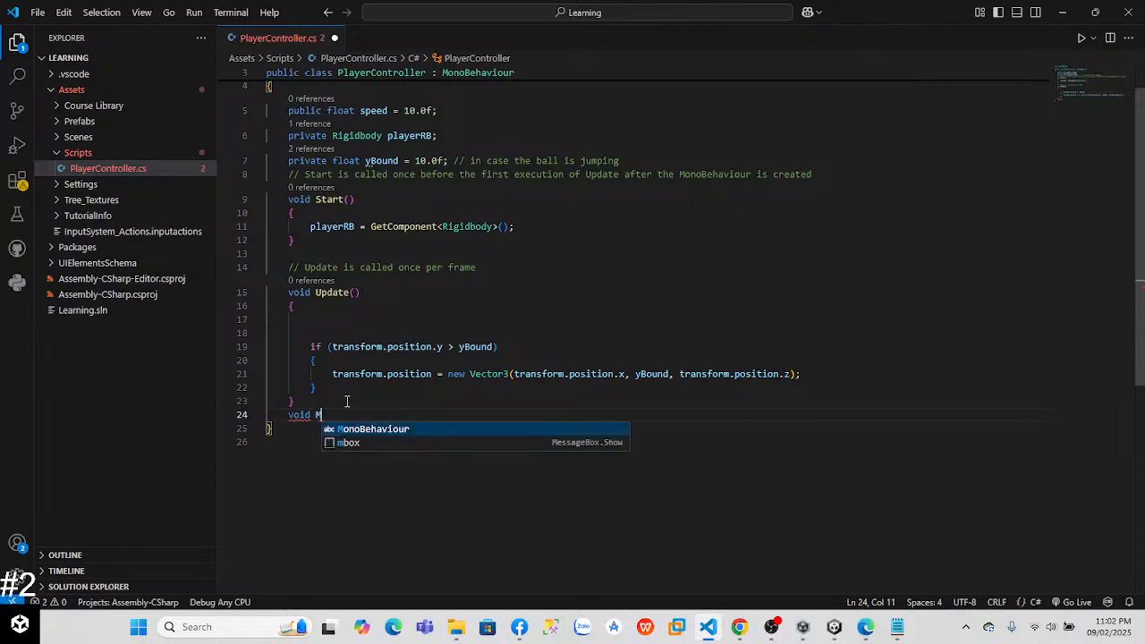
pyautogui.write('ovePa')
pyautogui.press('BackSpace')
pyautogui.write('lya')
pyautogui.press('BackSpace')
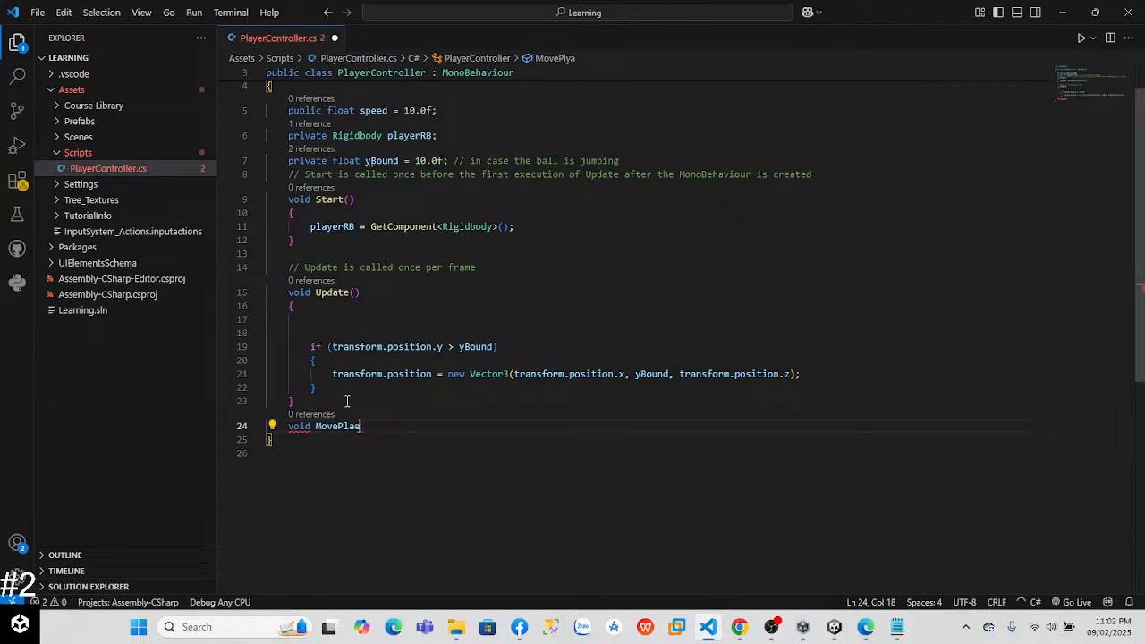
pyautogui.write('yer()')
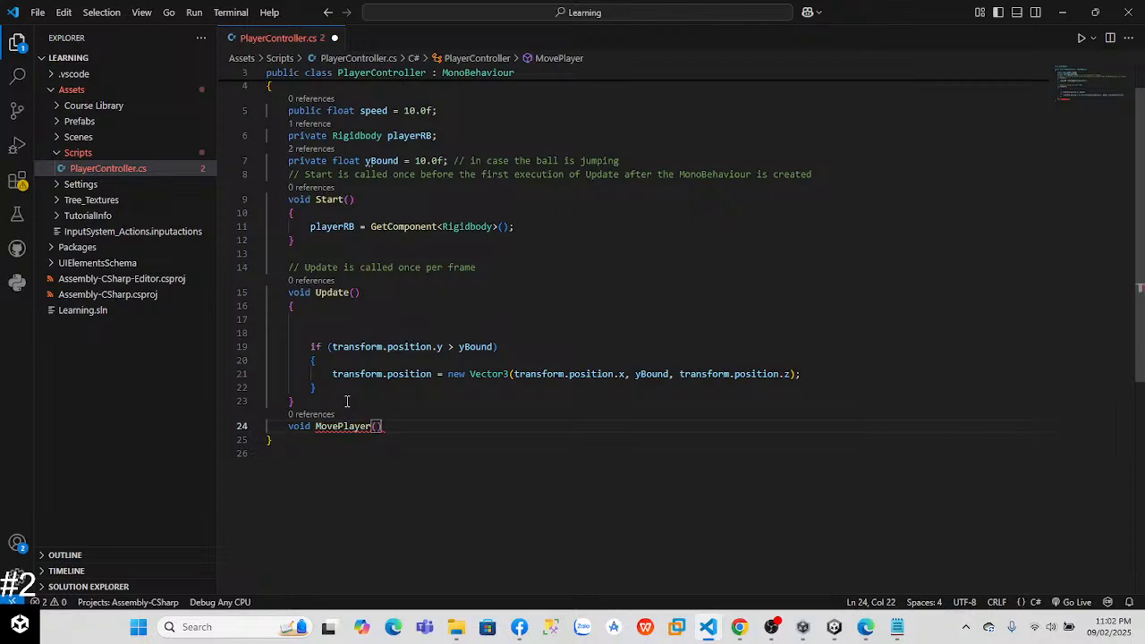
pyautogui.write('{')
pyautogui.press('Return')
pyautogui.press('Up')
pyautogui.press('Right')
pyautogui.press('End')
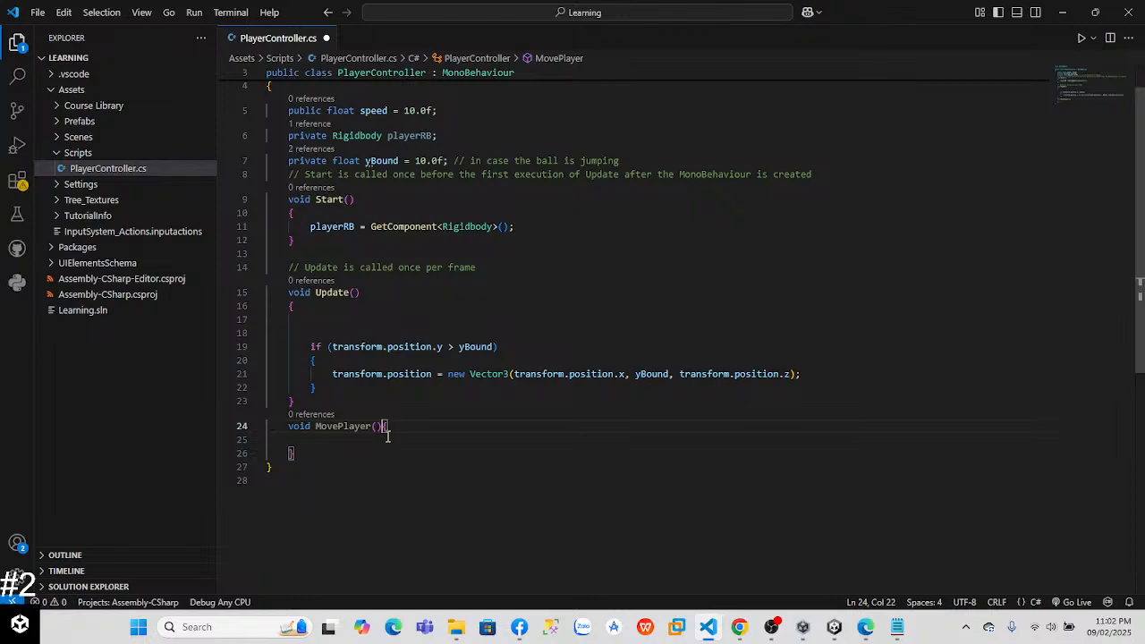
pyautogui.press('Return')
# Step: Add the comment "// move player base on user's input key" above the MovePlayer method
pyautogui.press('Up')
pyautogui.press('Up')
pyautogui.press('End')
pyautogui.press('Return')
pyautogui.write('// ')
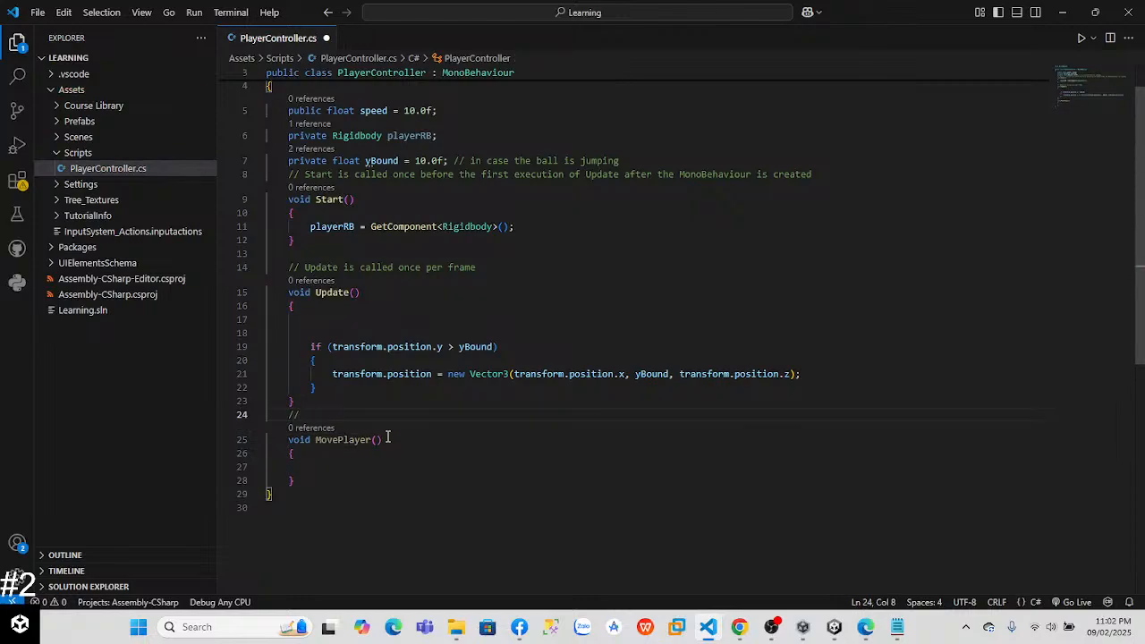
pyautogui.write('move player base on user')
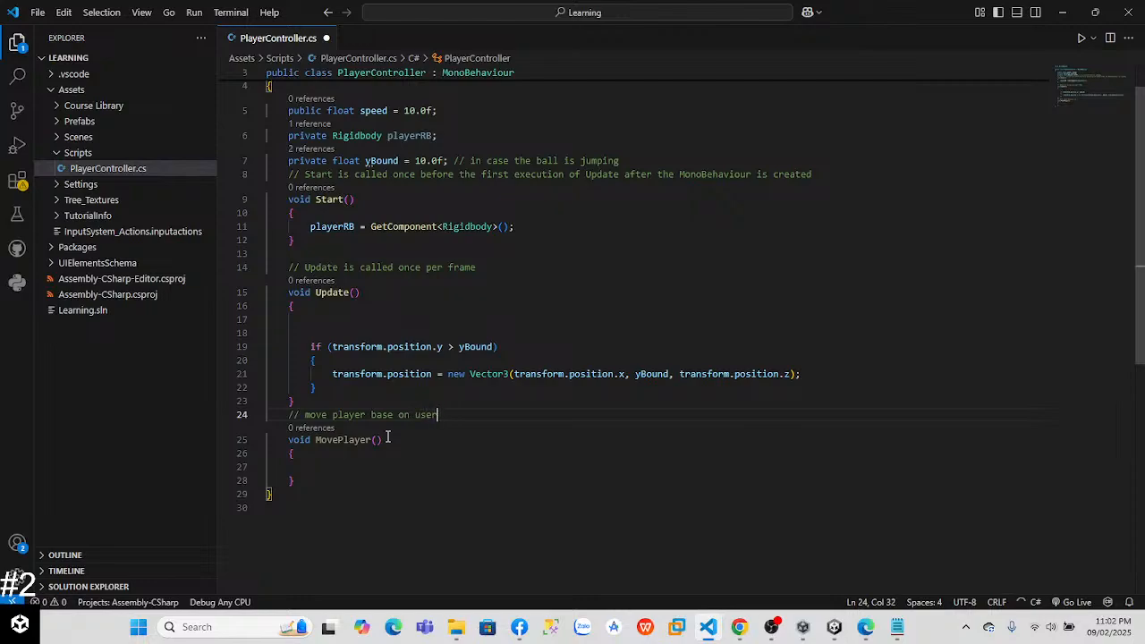
pyautogui.press('BackSpace')
pyautogui.press('BackSpace')
pyautogui.press('BackSpace')
pyautogui.press('BackSpace')
pyautogui.press('BackSpace')
# Step: Paste the cut input-axis and AddForce lines into the body of MovePlayer
pyautogui.click(325, 468)
pyautogui.press('Tab')
pyautogui.press('Tab')
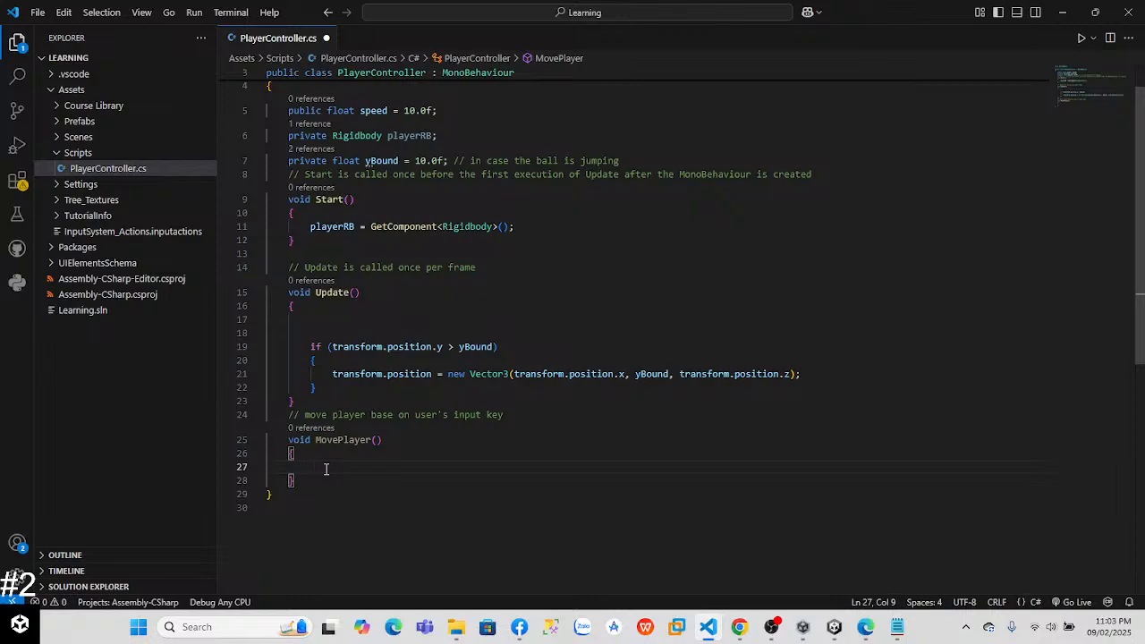
pyautogui.hotkey('ctrl', 'v')
# Step: Call MovePlayer(); at the start of Update and save the script
pyautogui.click(365, 306)
pyautogui.click(362, 316)
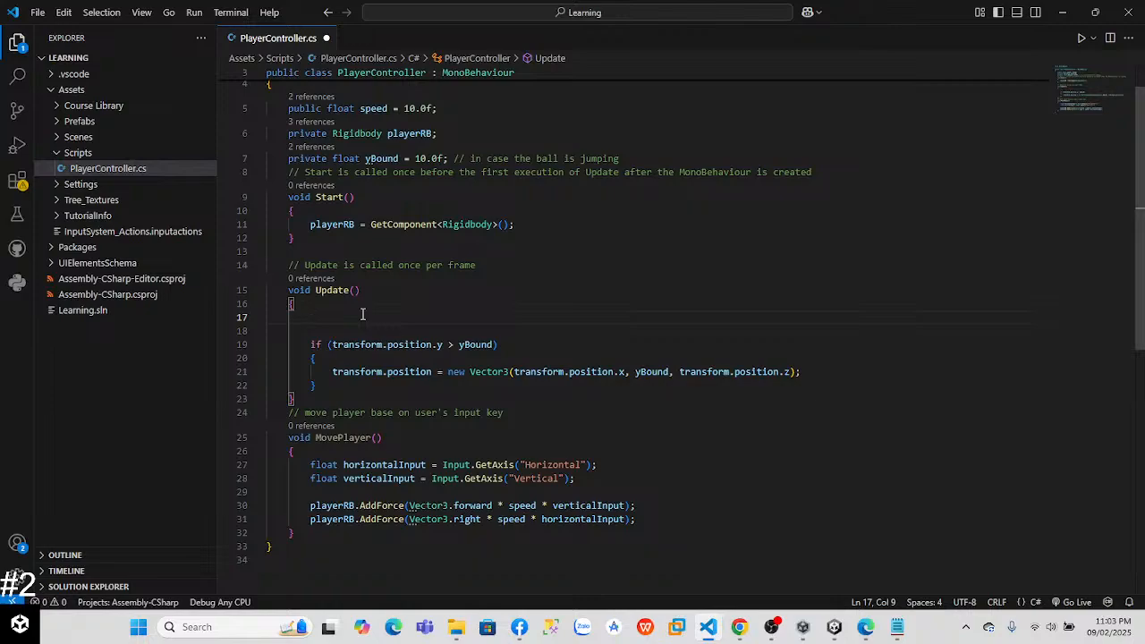
pyautogui.write('MovePlayer')
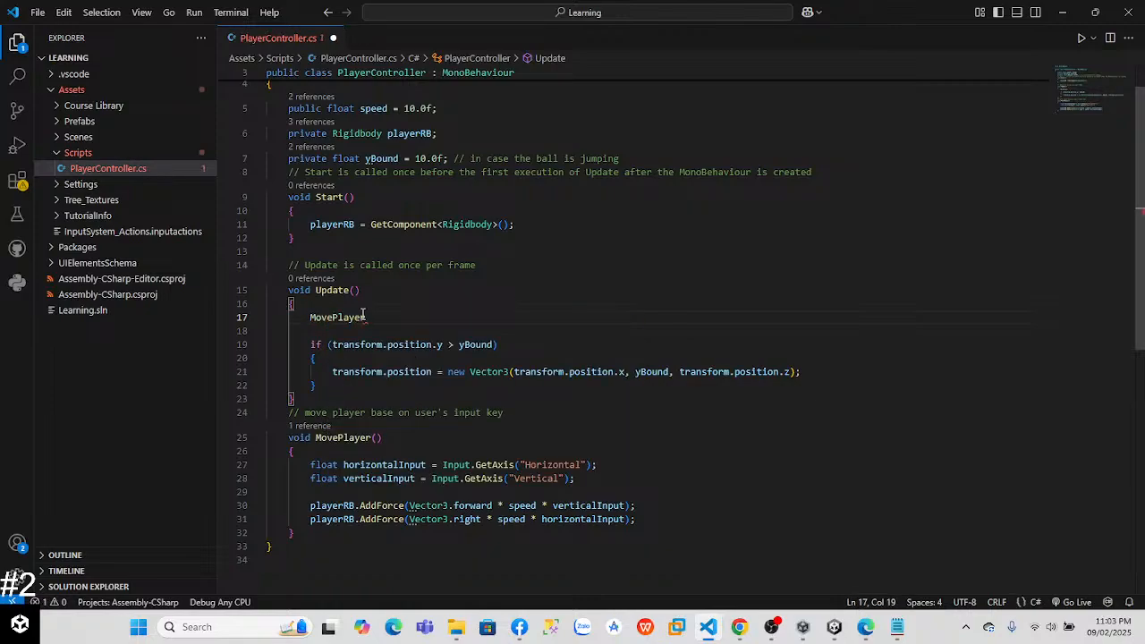
pyautogui.write('();')
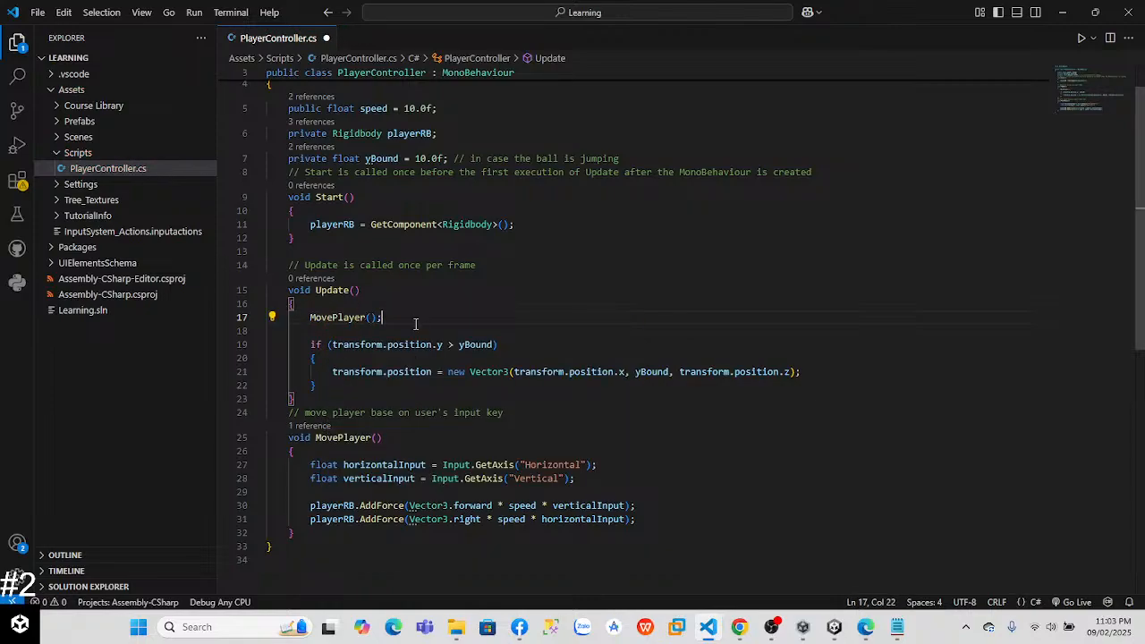
# Step: Return to the tutorial in the browser, watch the video's part on exporting a package backup, and pause it
pyautogui.hotkey('alt', 'Tab')
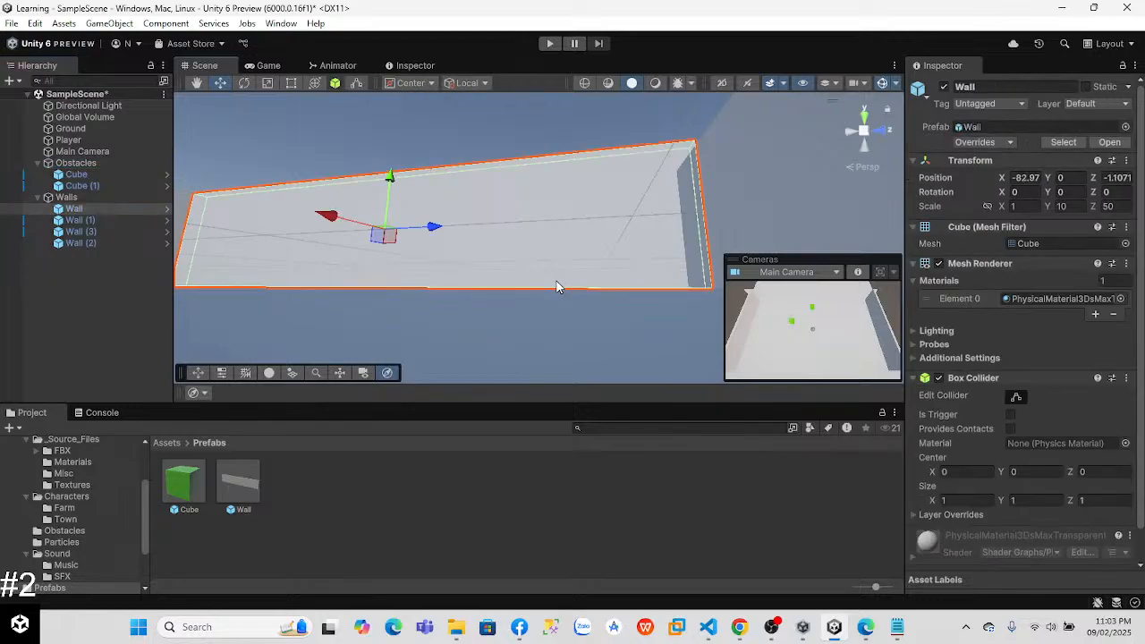
pyautogui.hotkey('alt', 'Tab')
pyautogui.hotkey('alt', 'Tab')
pyautogui.hotkey('alt', 'Tab')
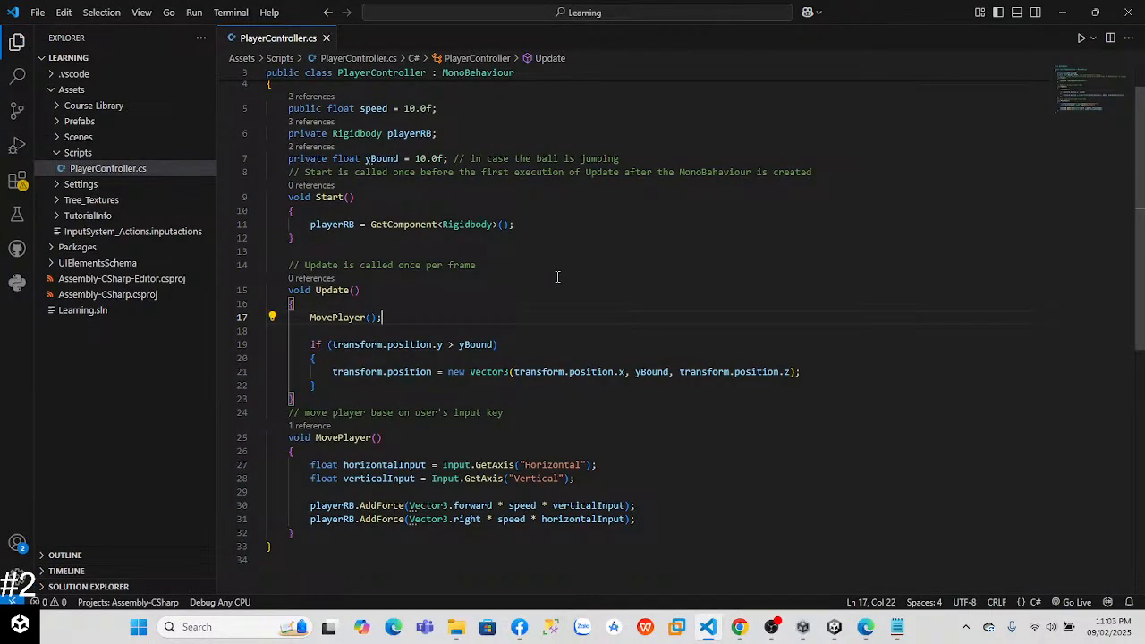
pyautogui.hotkey('alt', 'Tab')
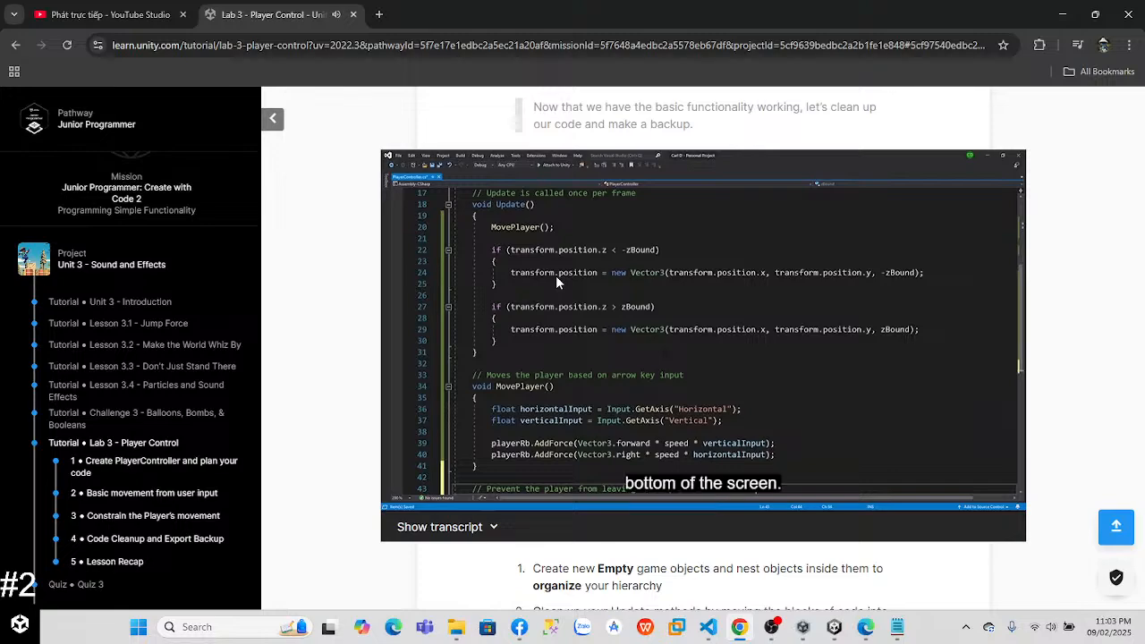
pyautogui.click(756, 498)
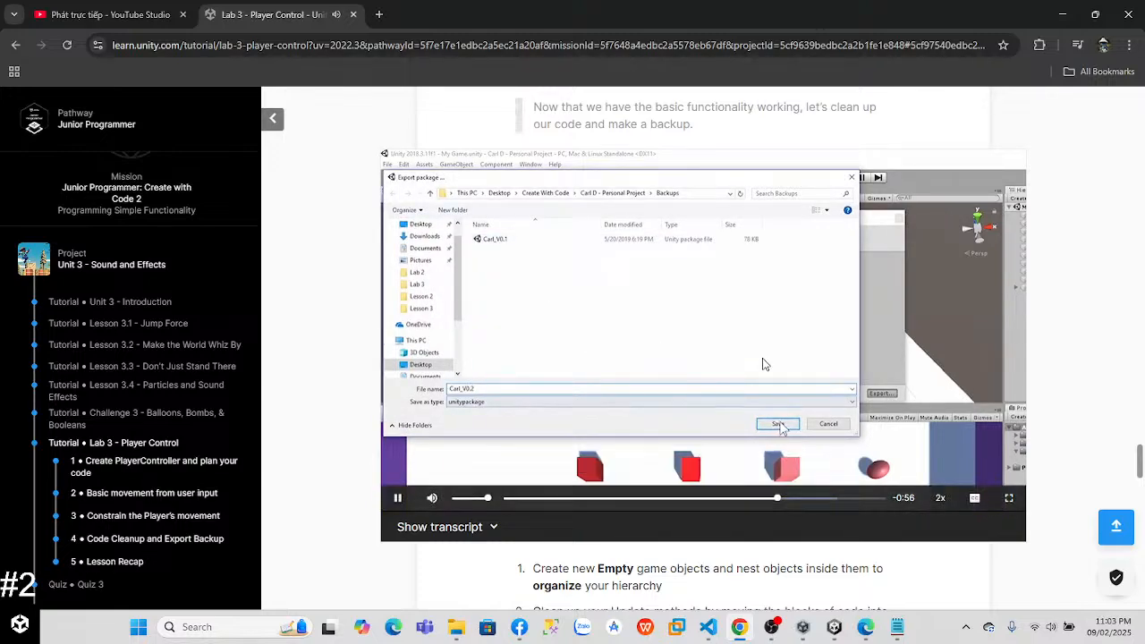
pyautogui.click(765, 365)
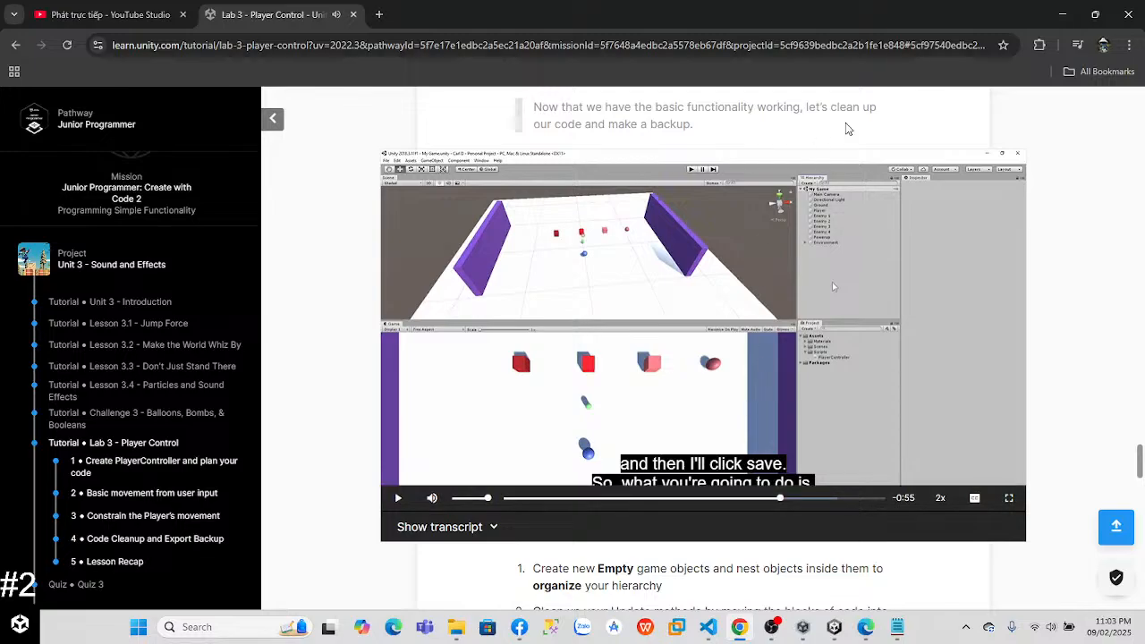
pyautogui.click(1062, 15)
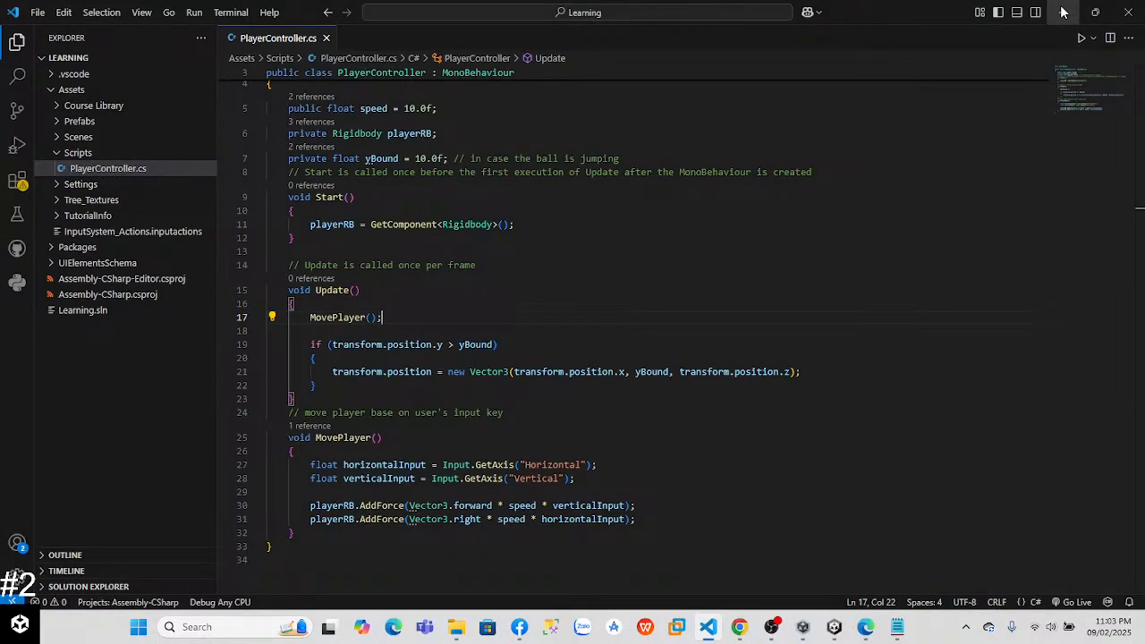
pyautogui.click(1063, 12)
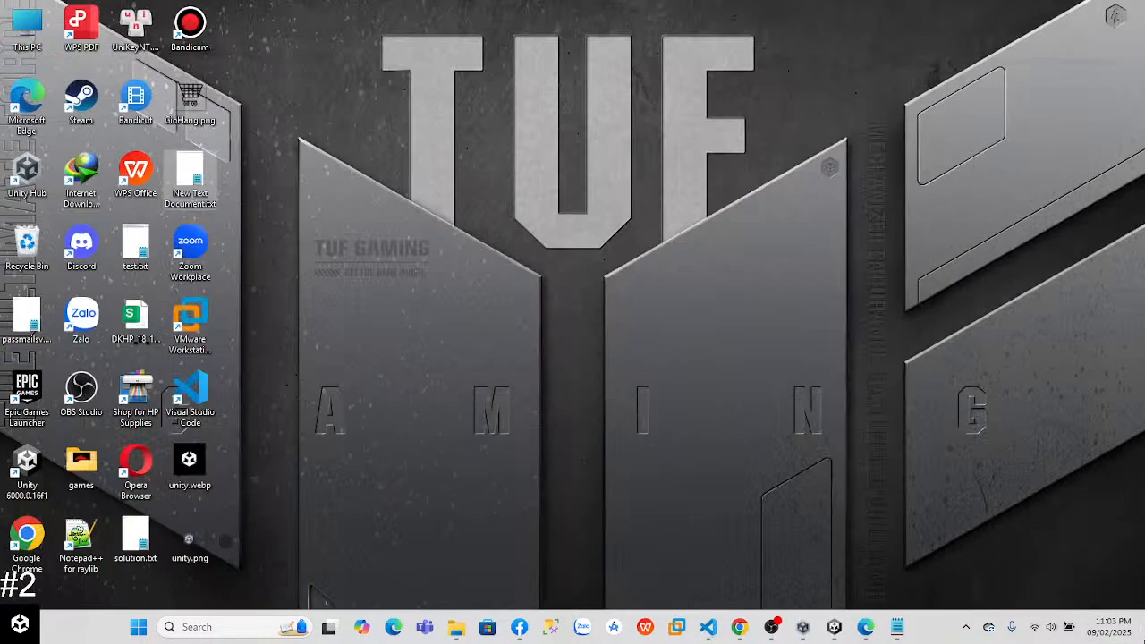
pyautogui.rightClick(379, 176)
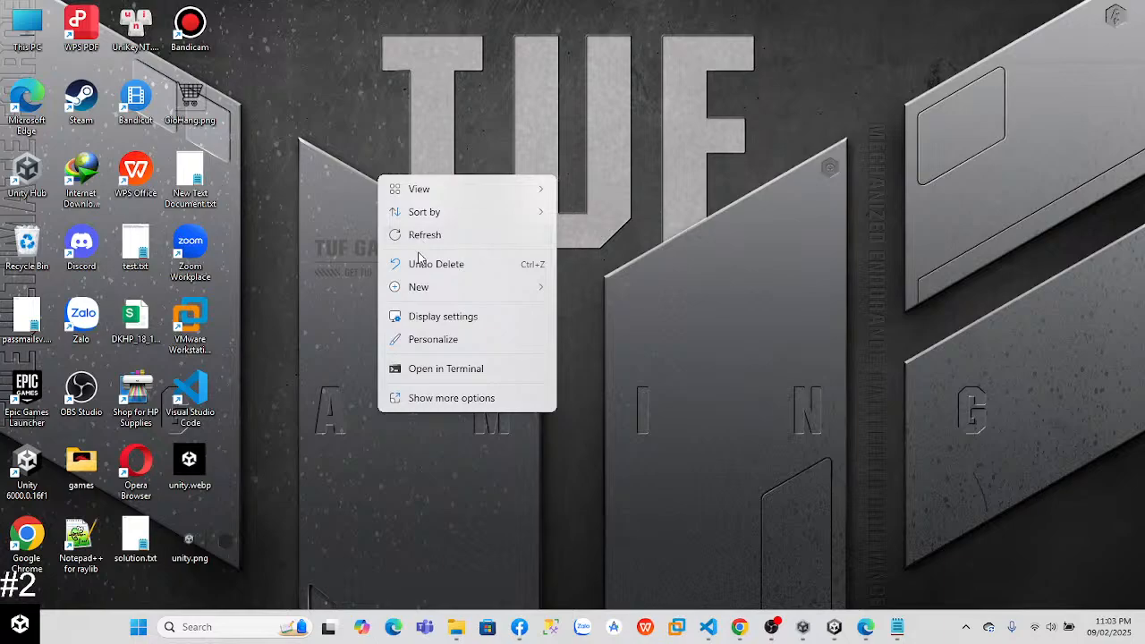
pyautogui.moveTo(457, 287)
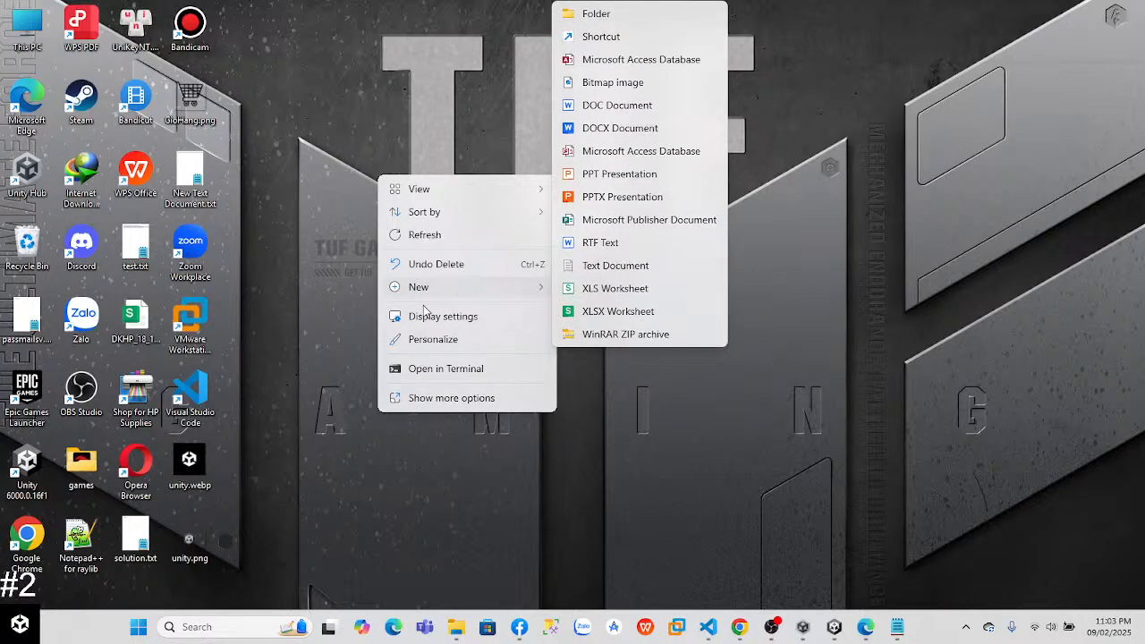
pyautogui.click(503, 166)
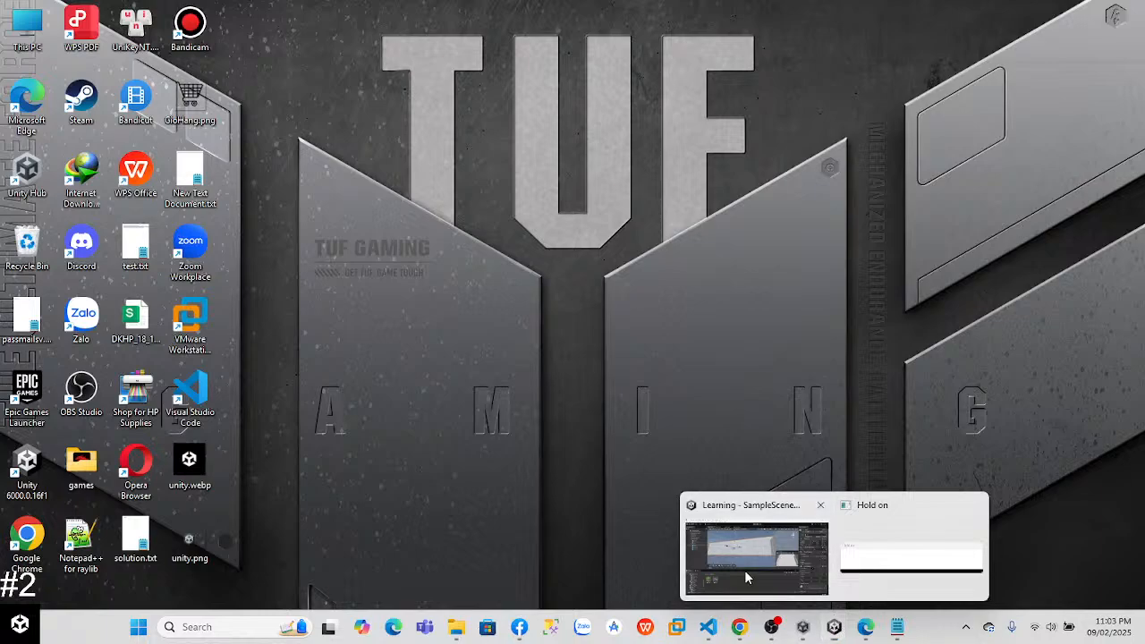
# Step: Switch to Unity, start exporting the project assets as a package, and review the list of items to export
pyautogui.moveTo(834, 626)
pyautogui.click(805, 559)
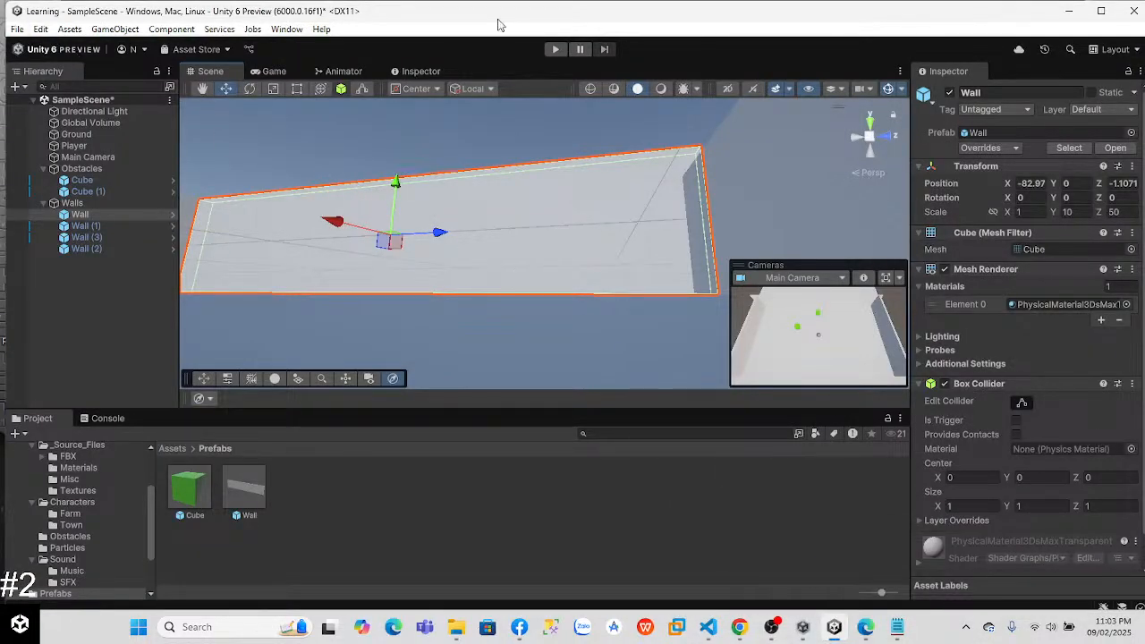
pyautogui.click(1101, 11)
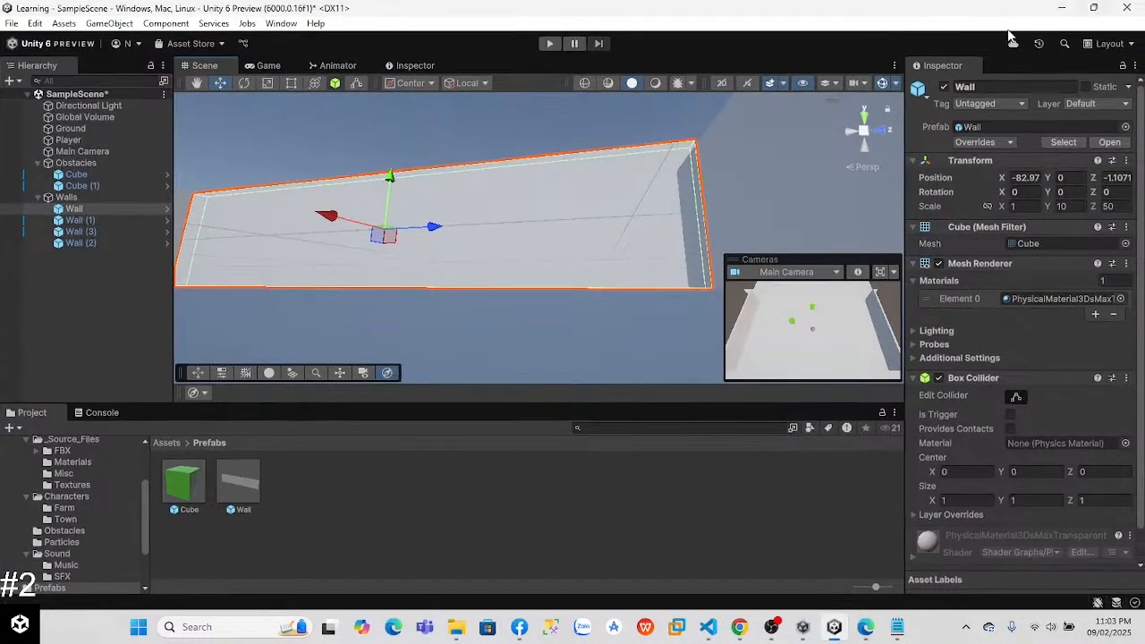
pyautogui.click(11, 24)
pyautogui.moveTo(63, 23)
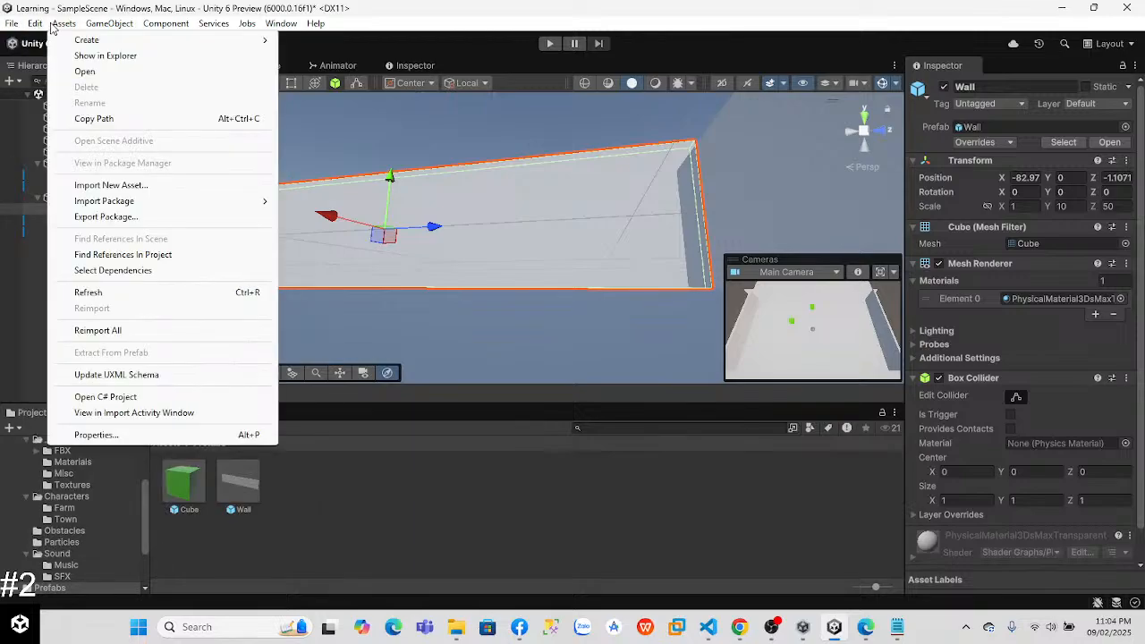
pyautogui.click(138, 218)
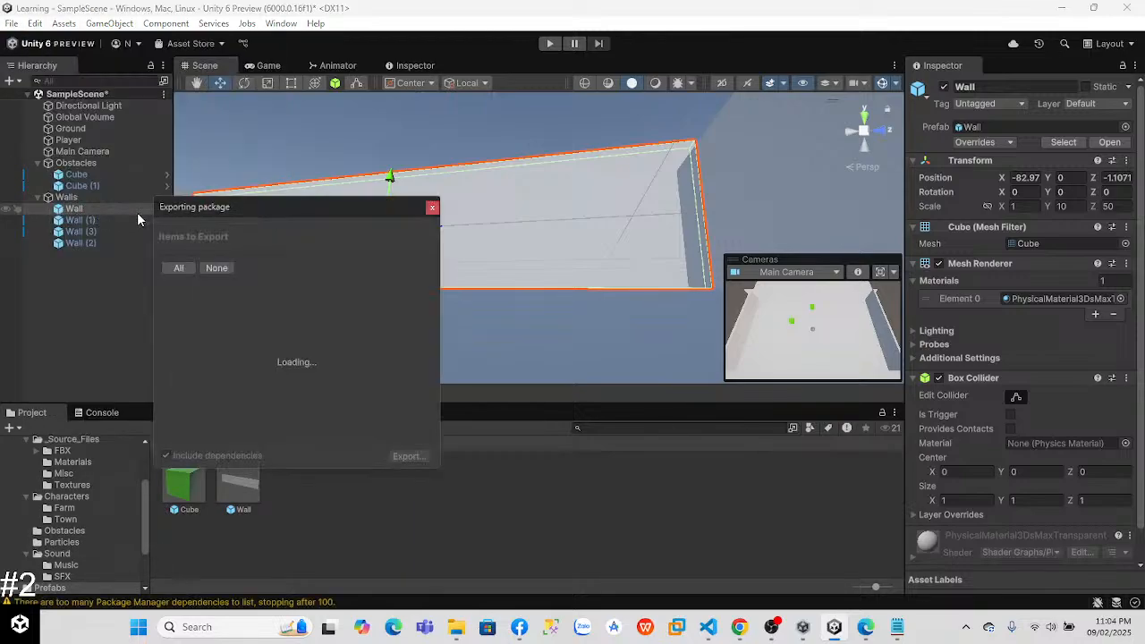
pyautogui.moveTo(244, 207); pyautogui.dragTo(299, 123)
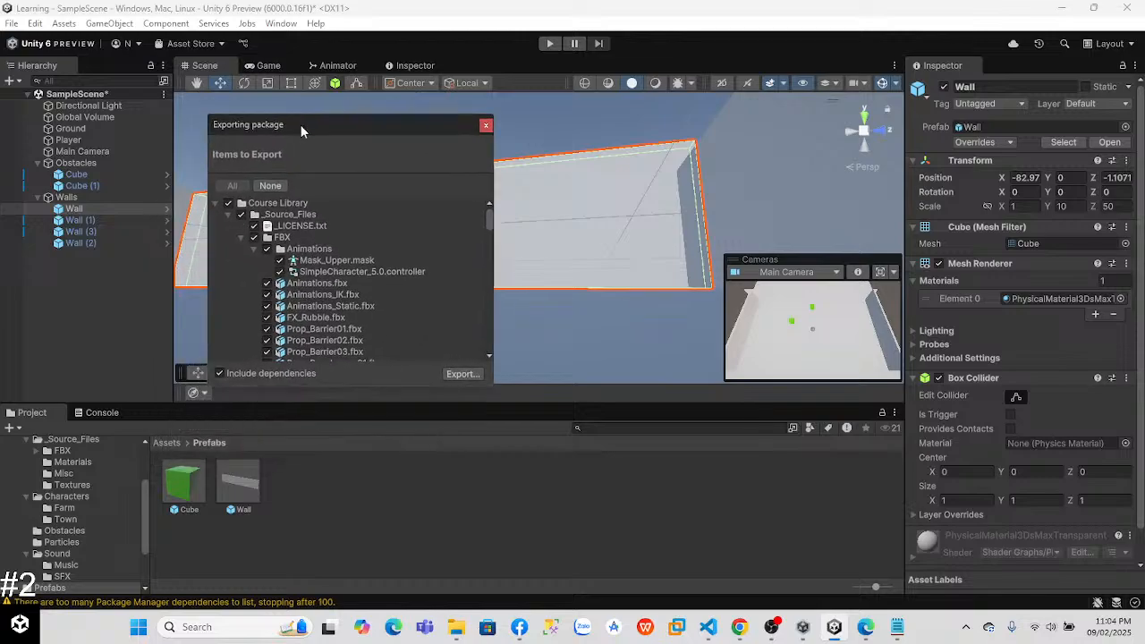
pyautogui.moveTo(493, 220); pyautogui.dragTo(493, 346)
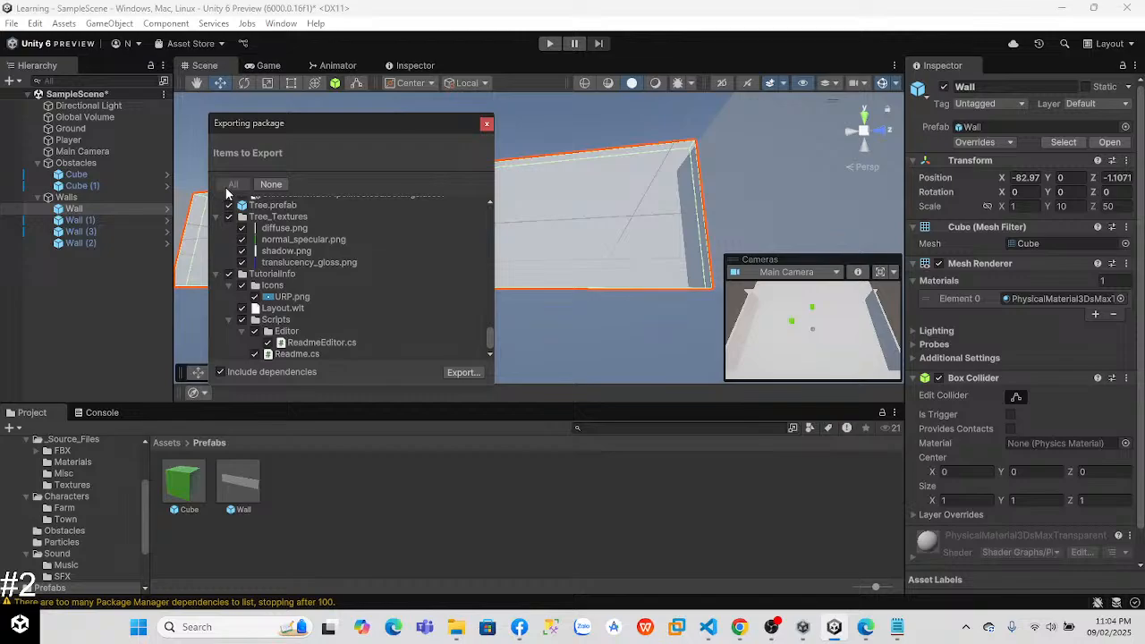
# Step: Export the listed assets with their dependencies into the Backups folder on drive C as a Unity package named practice1
pyautogui.click(462, 372)
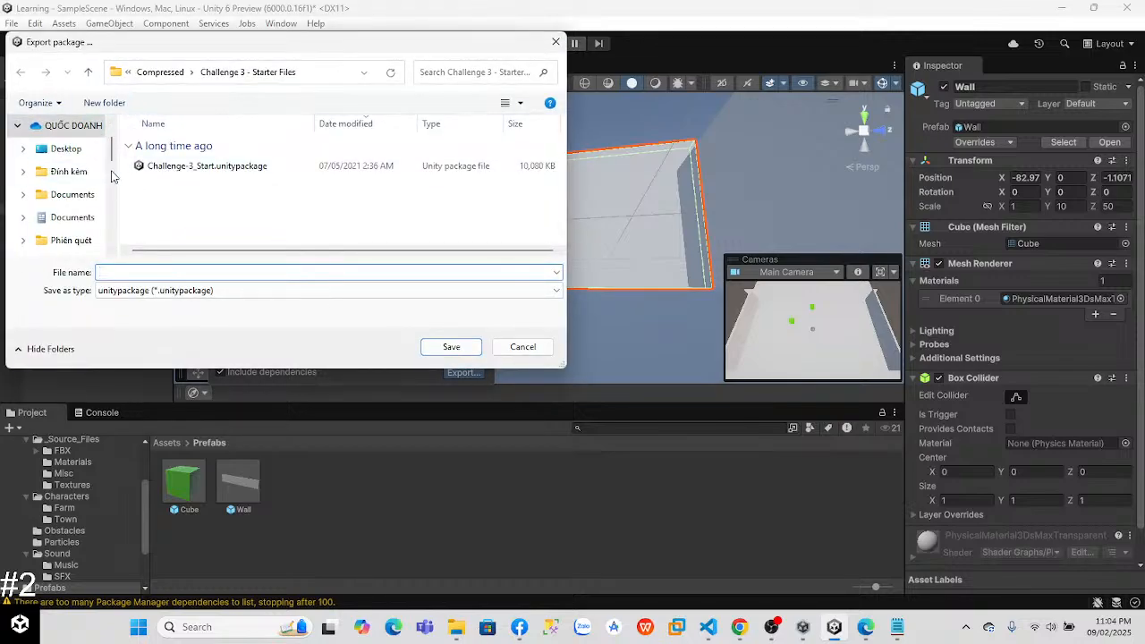
pyautogui.scroll(-1, 114, 176)
pyautogui.scroll(2, 115, 177)
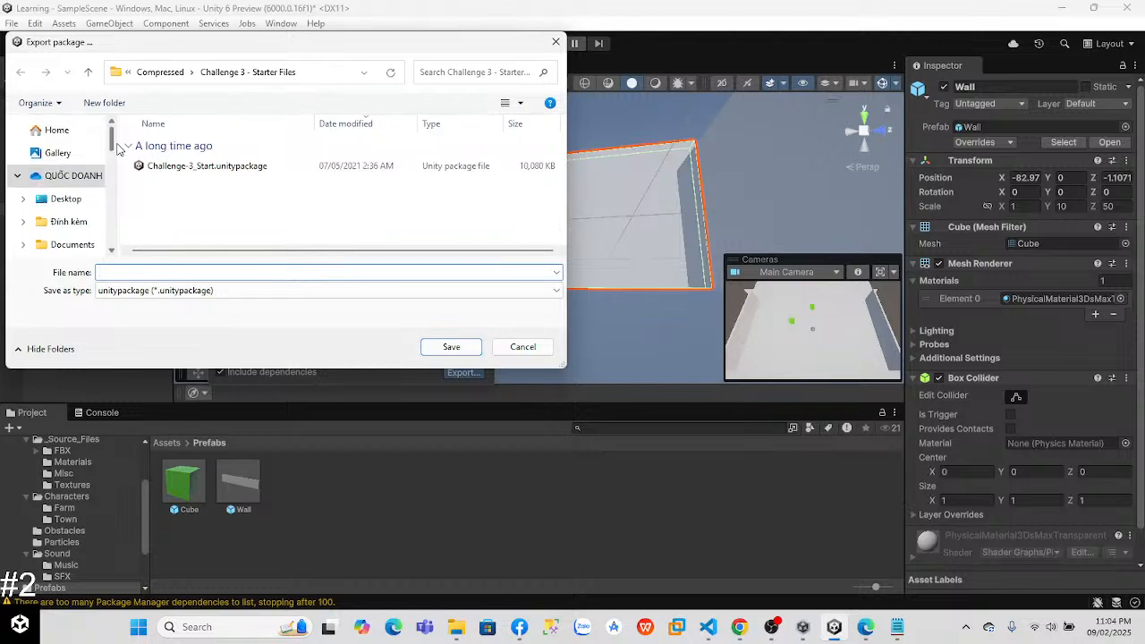
pyautogui.click(84, 131)
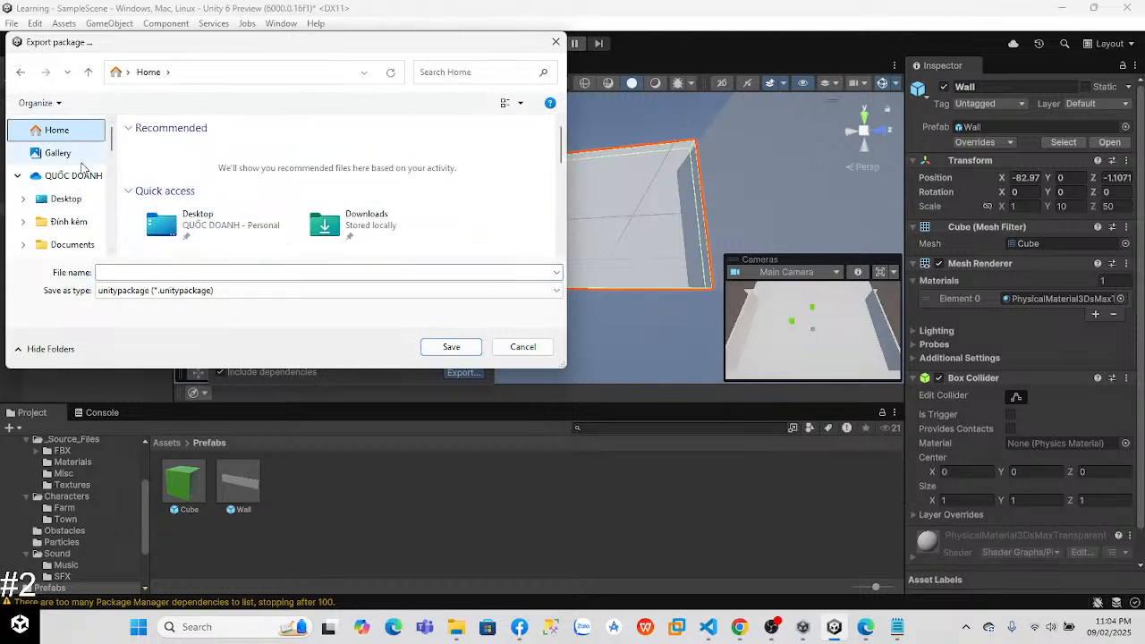
pyautogui.scroll(-5, 85, 196)
pyautogui.click(78, 203)
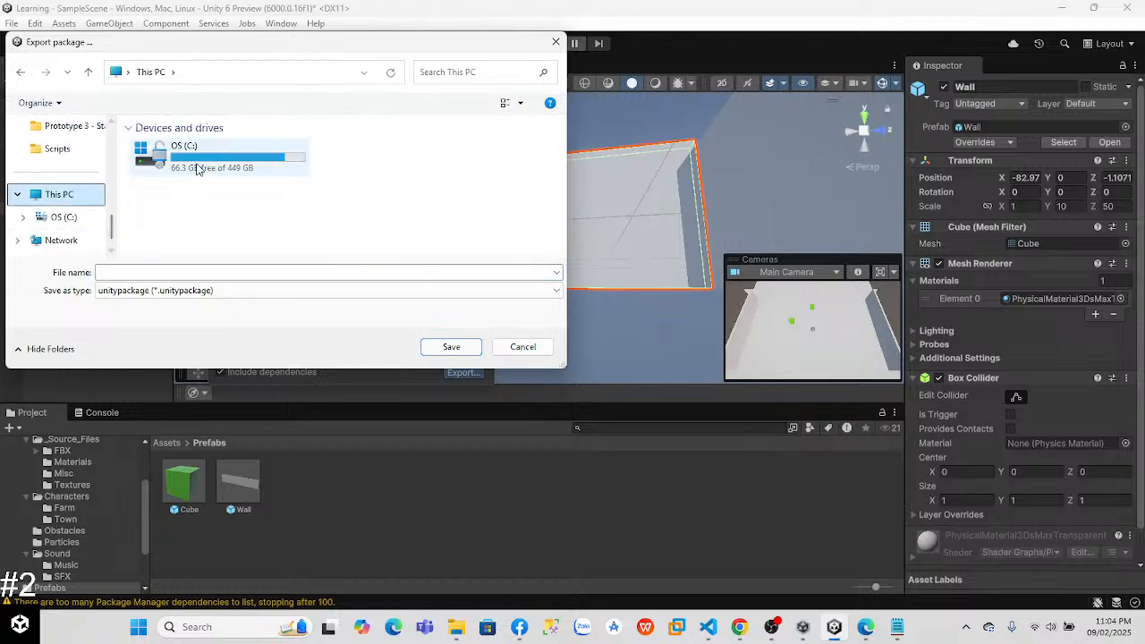
pyautogui.doubleClick(188, 161)
pyautogui.click(181, 146)
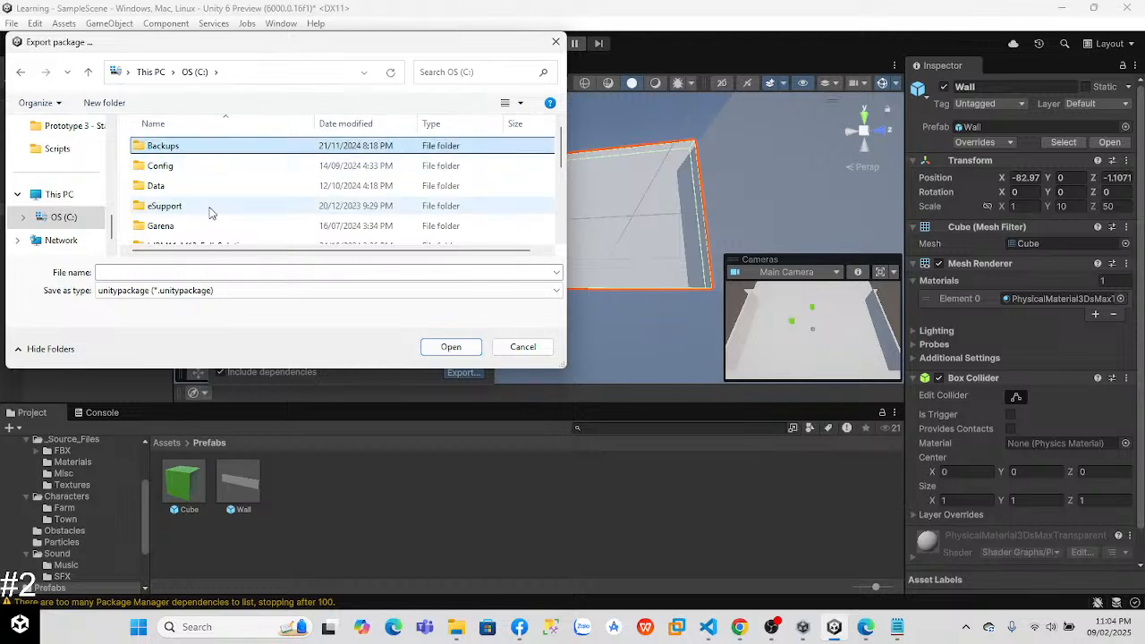
pyautogui.click(433, 347)
pyautogui.click(247, 271)
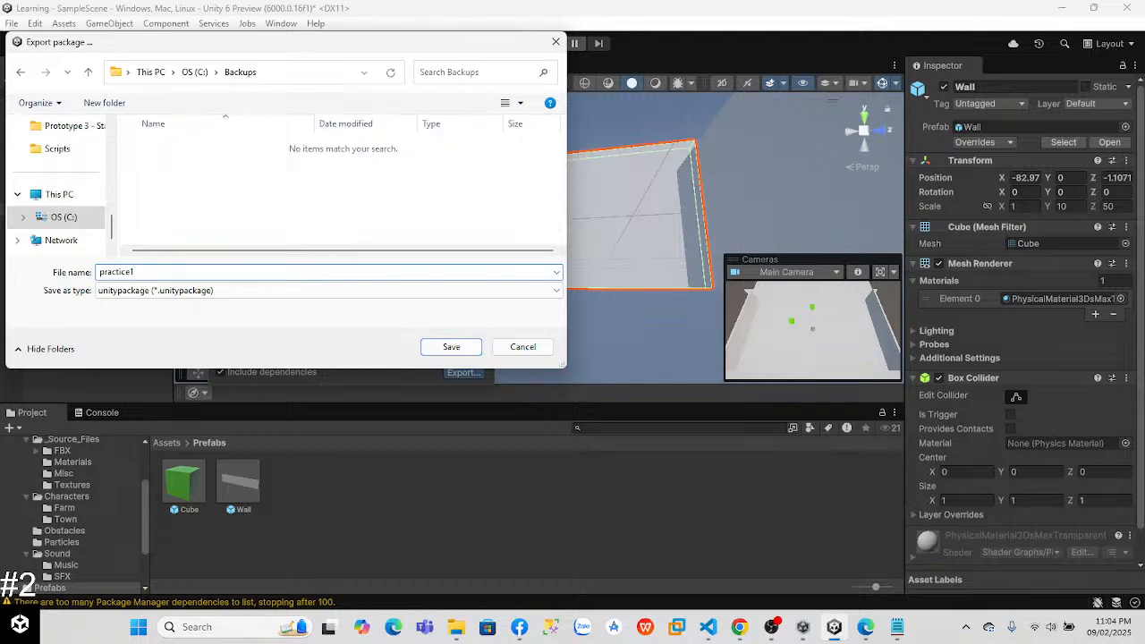
pyautogui.click(448, 348)
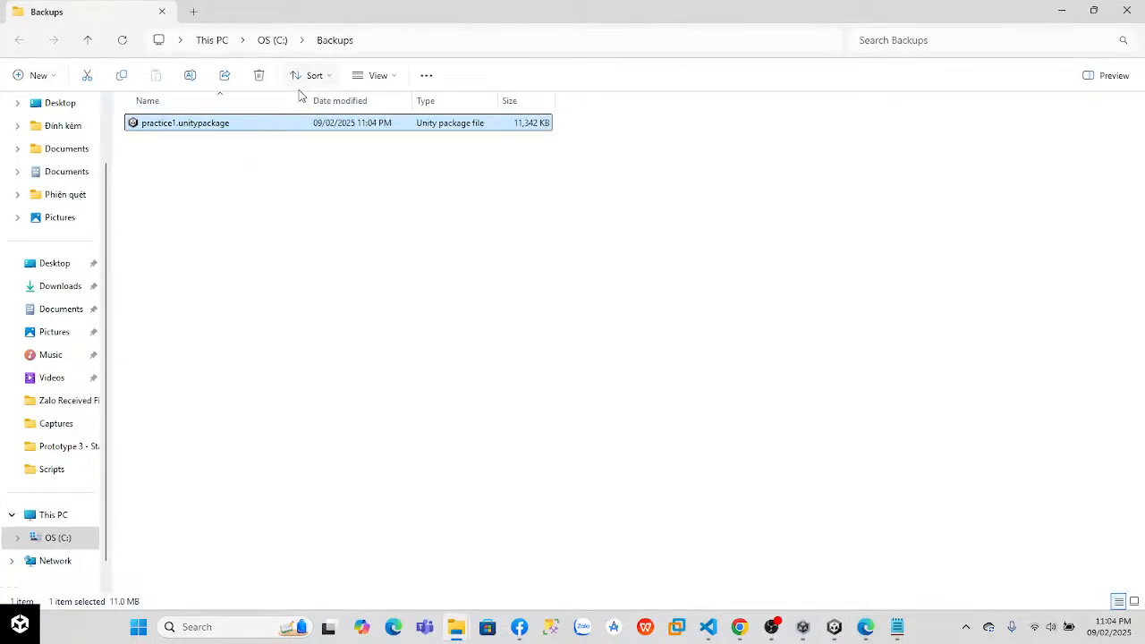
# Step: Close the Backups folder window, and save and close the Unity project
pyautogui.click(1126, 9)
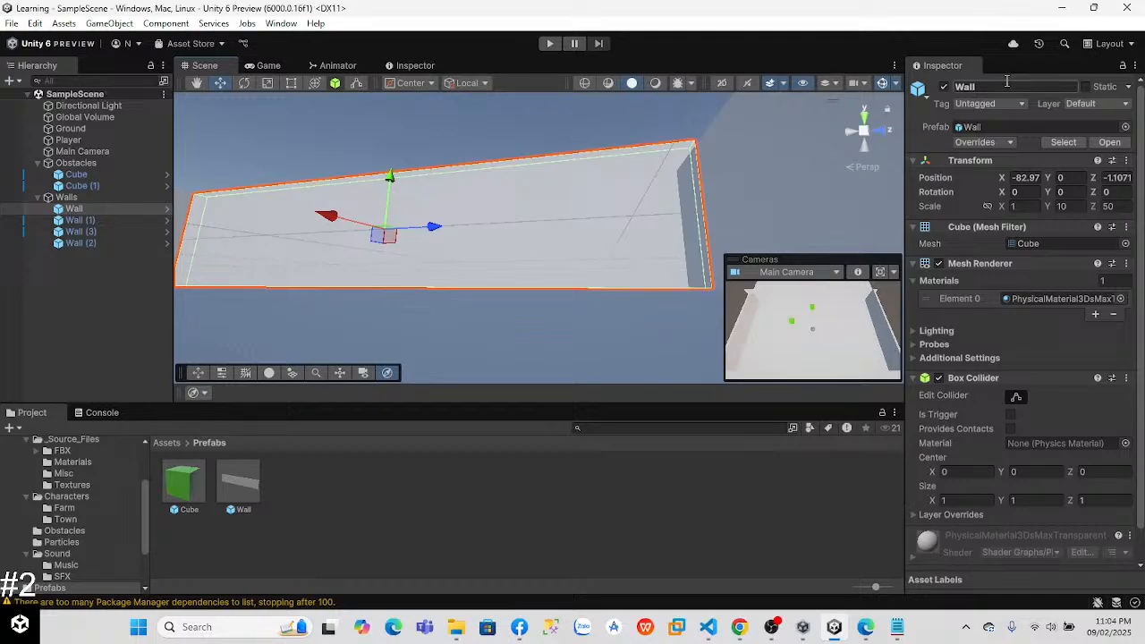
pyautogui.click(1126, 9)
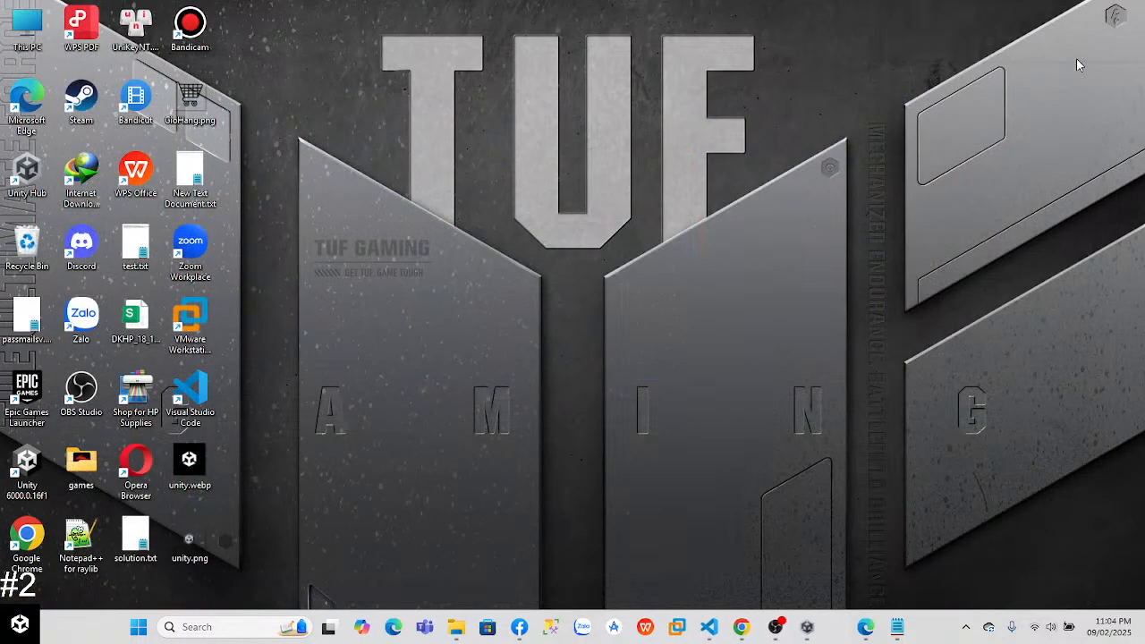
# Step: Switch to the Facebook live dashboard and end the live video, confirming the request
pyautogui.click(770, 626)
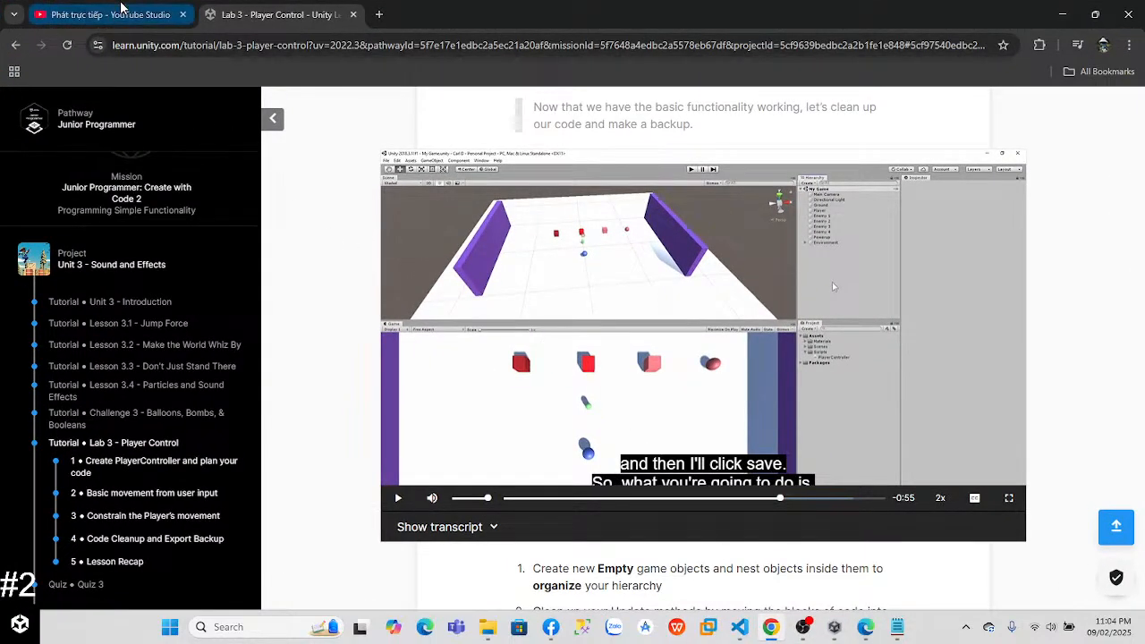
pyautogui.click(550, 626)
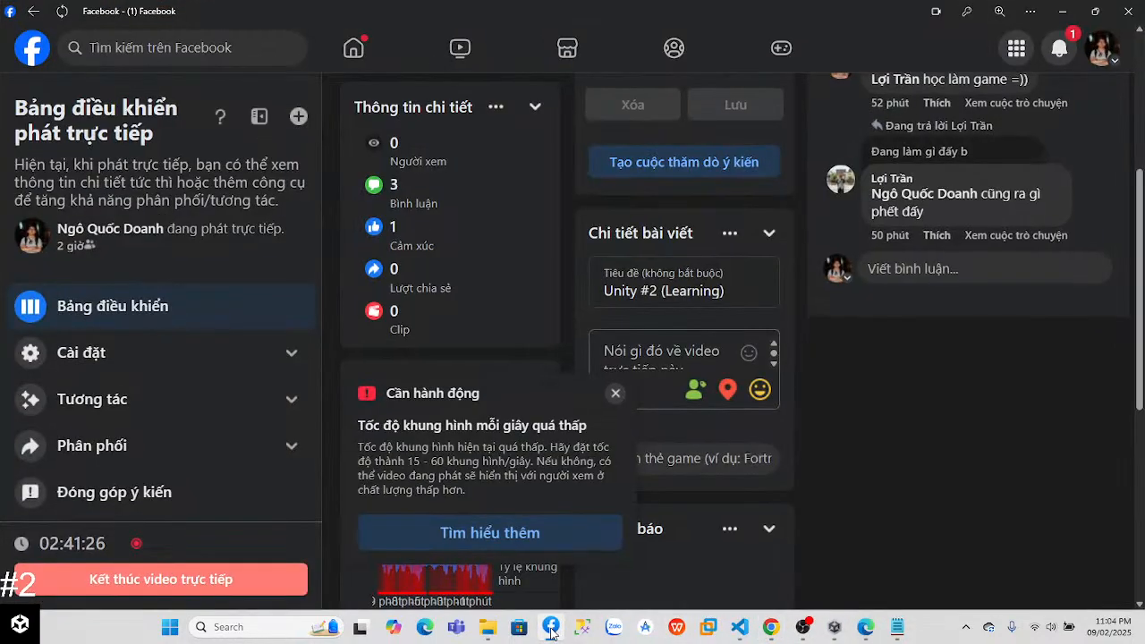
pyautogui.click(225, 581)
pyautogui.click(767, 368)
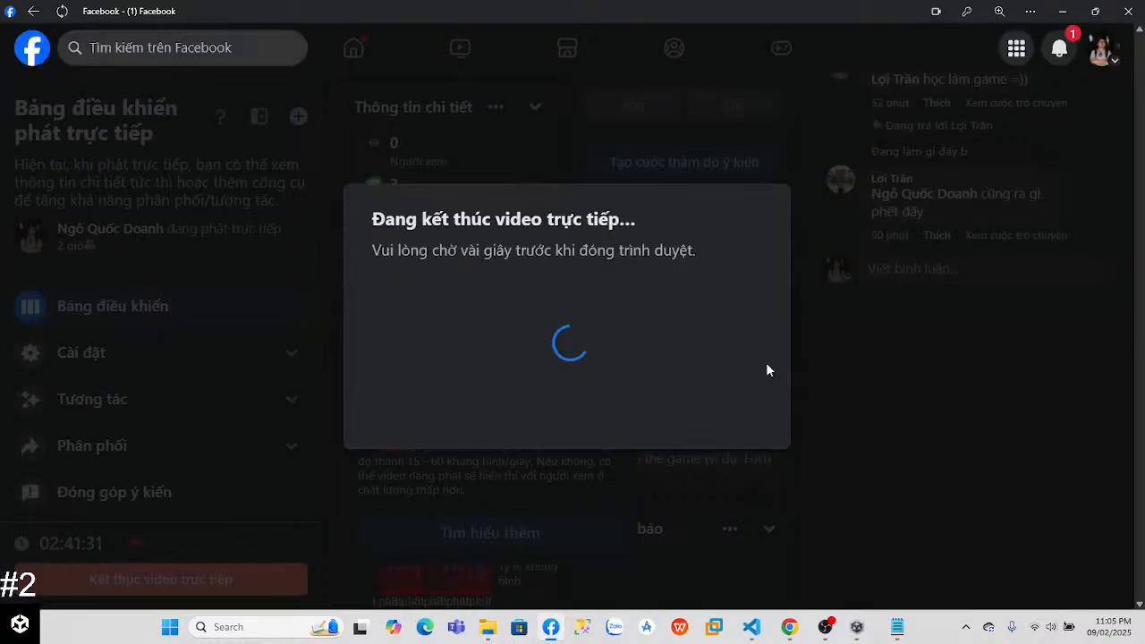